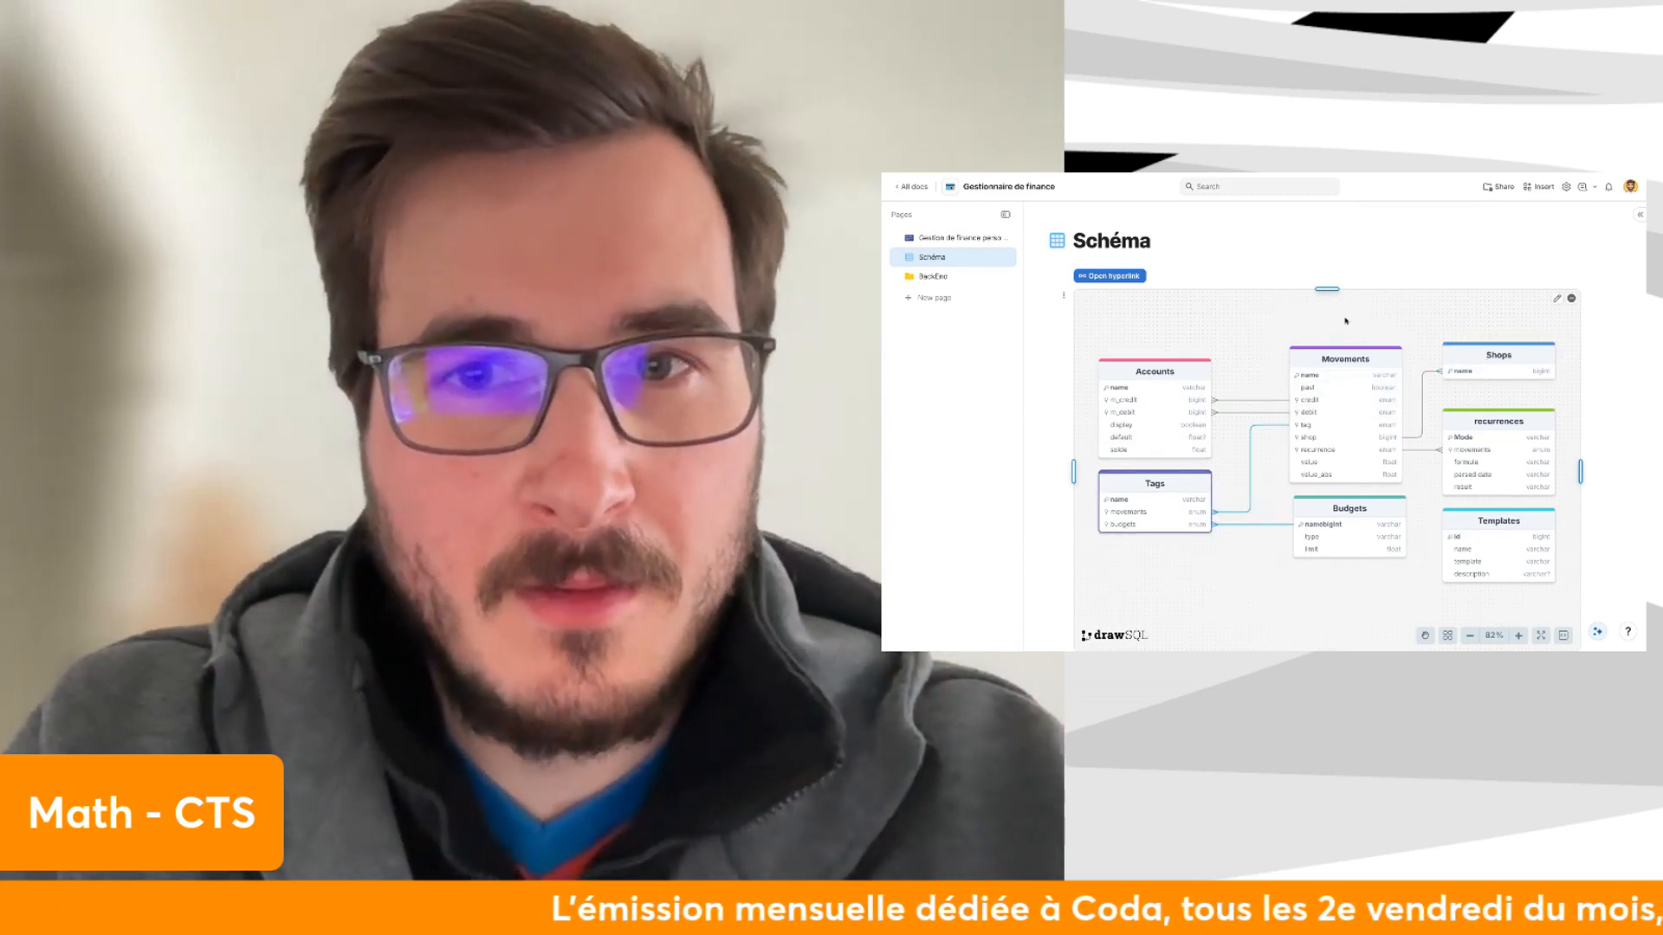
Examine the Movements, Budgets, Accounts and Tags tables and their relations in the Schéma diagram.
left_click(1342, 353)
left_click(1349, 506)
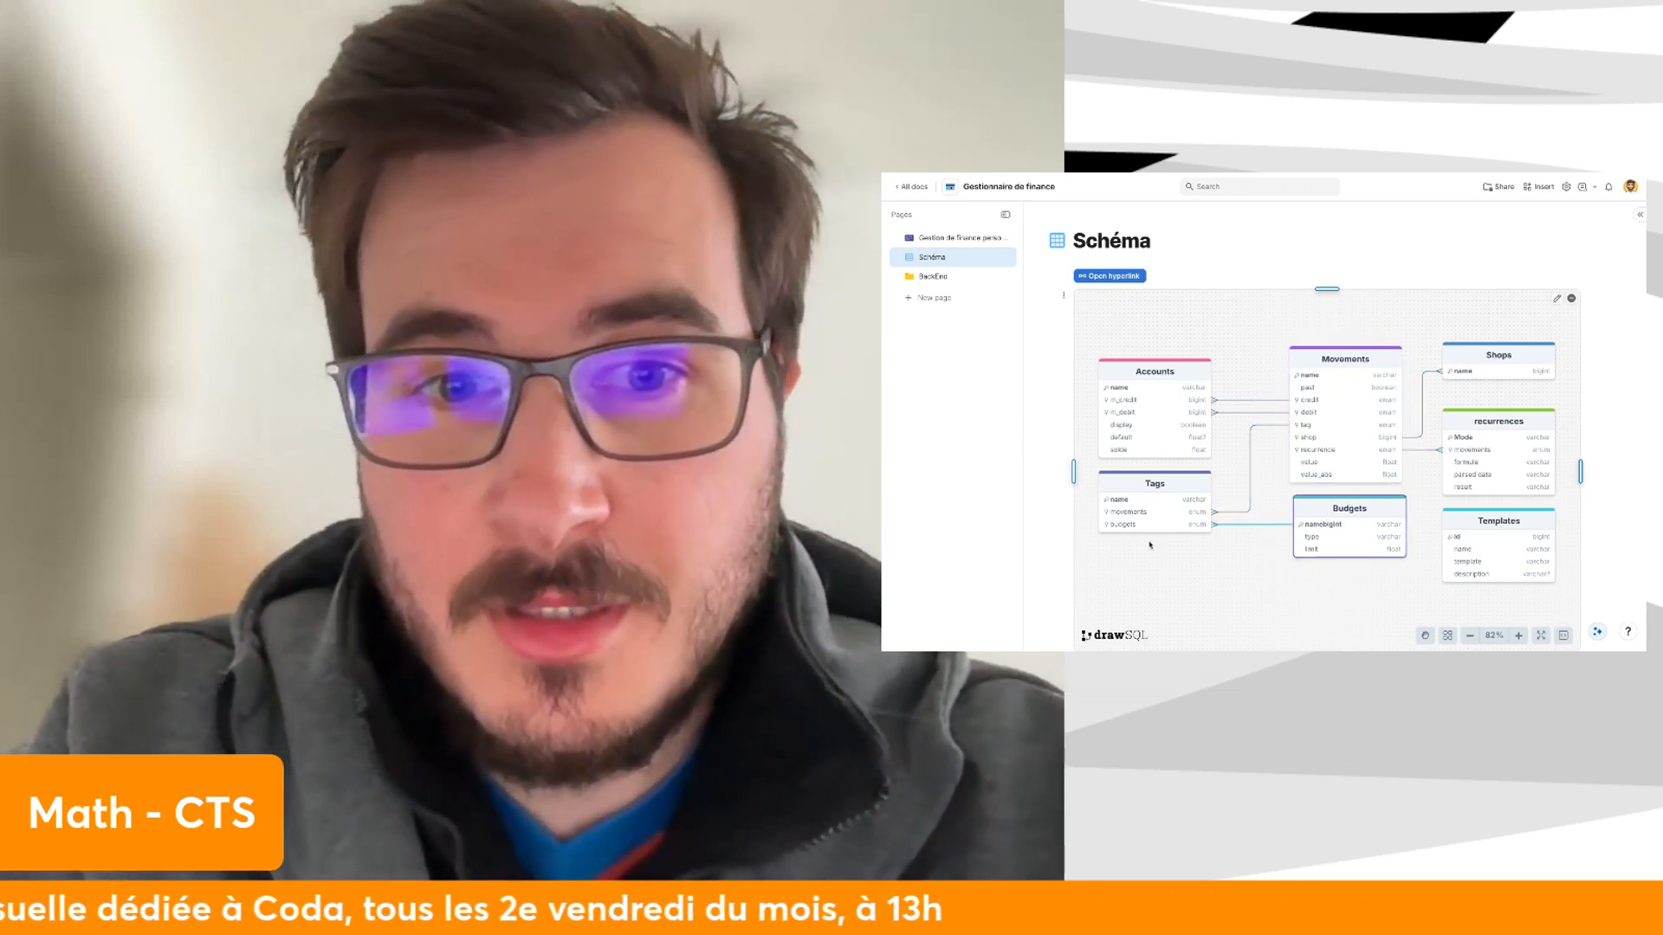
left_click(1239, 586)
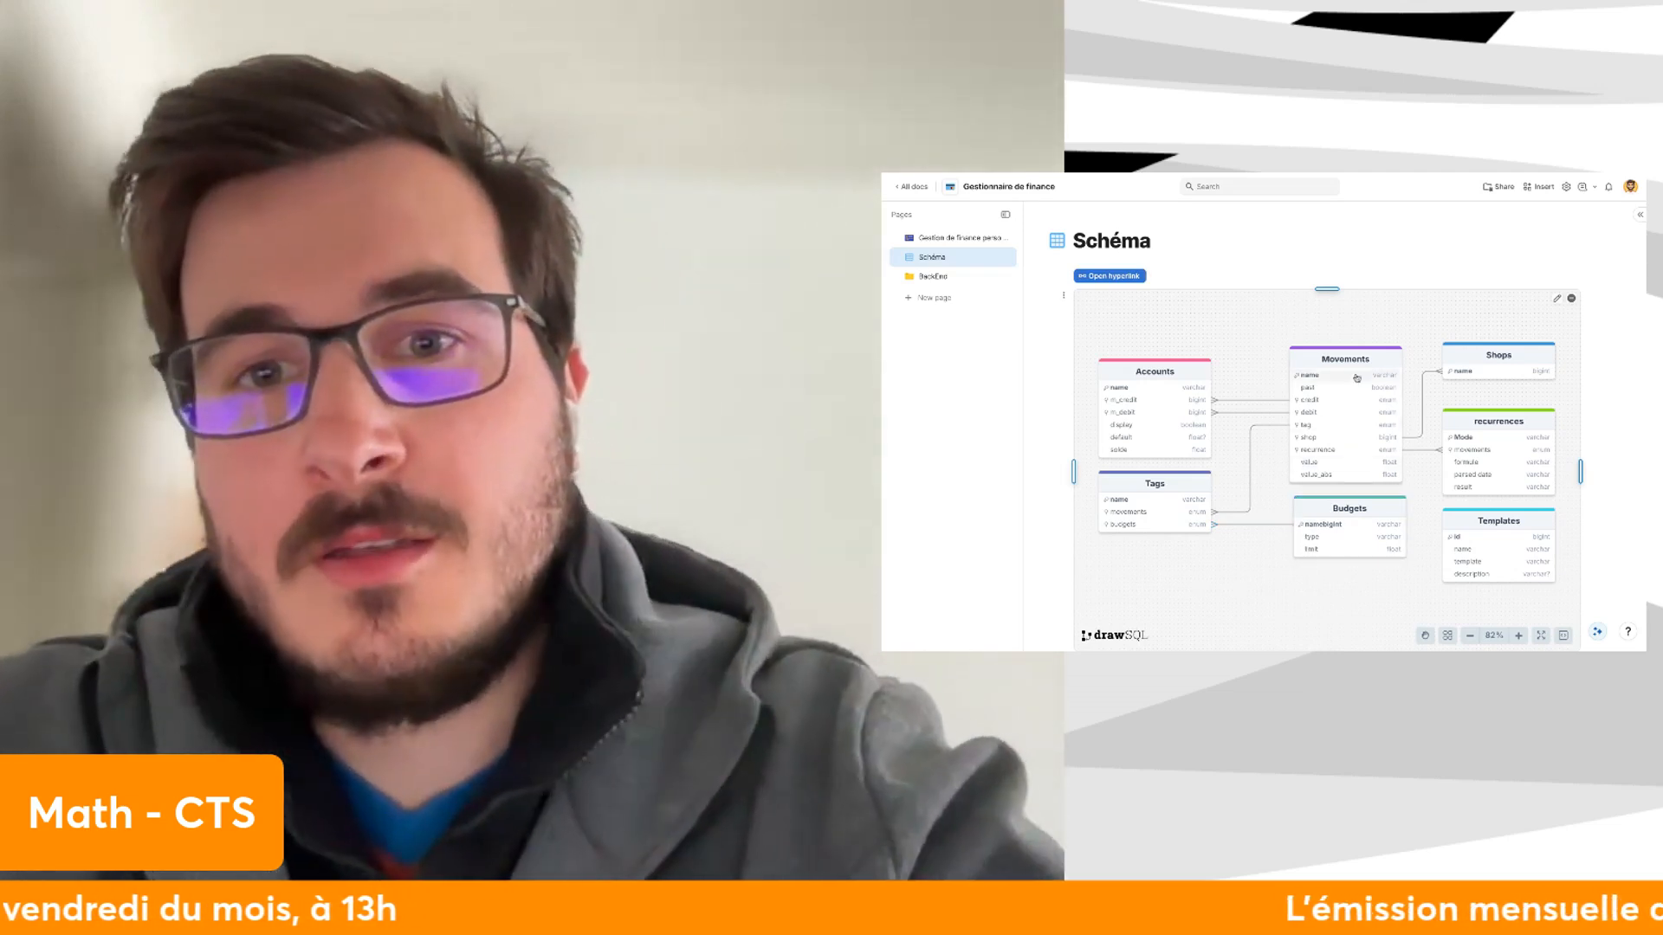
left_click(1349, 413)
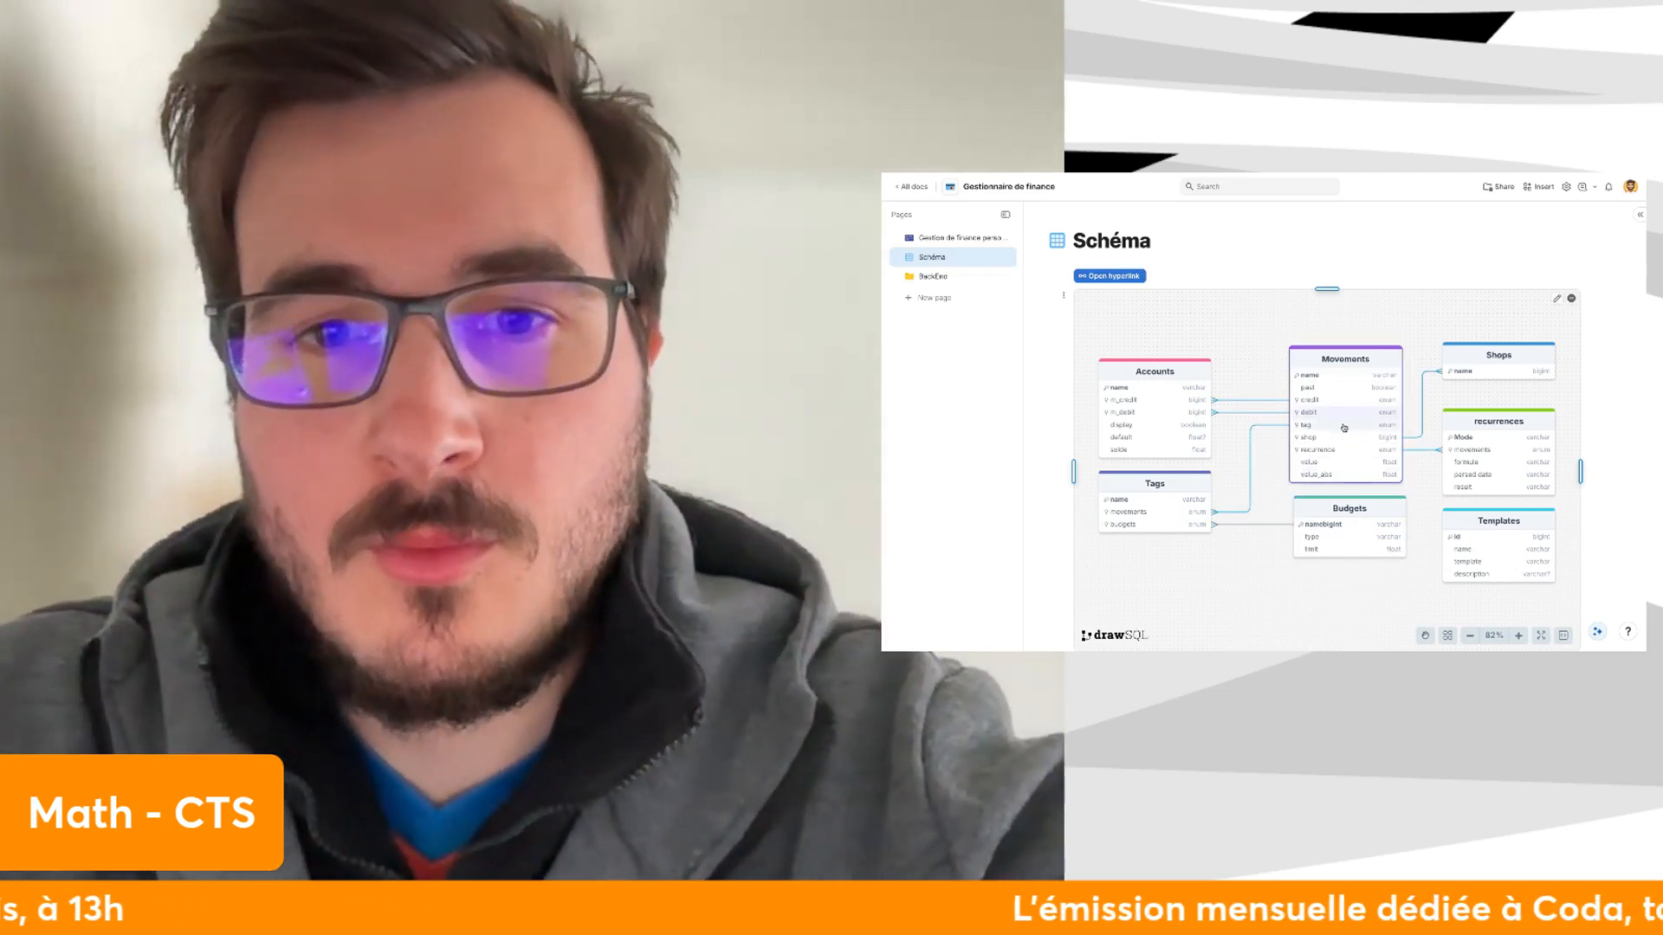
left_click(1275, 480)
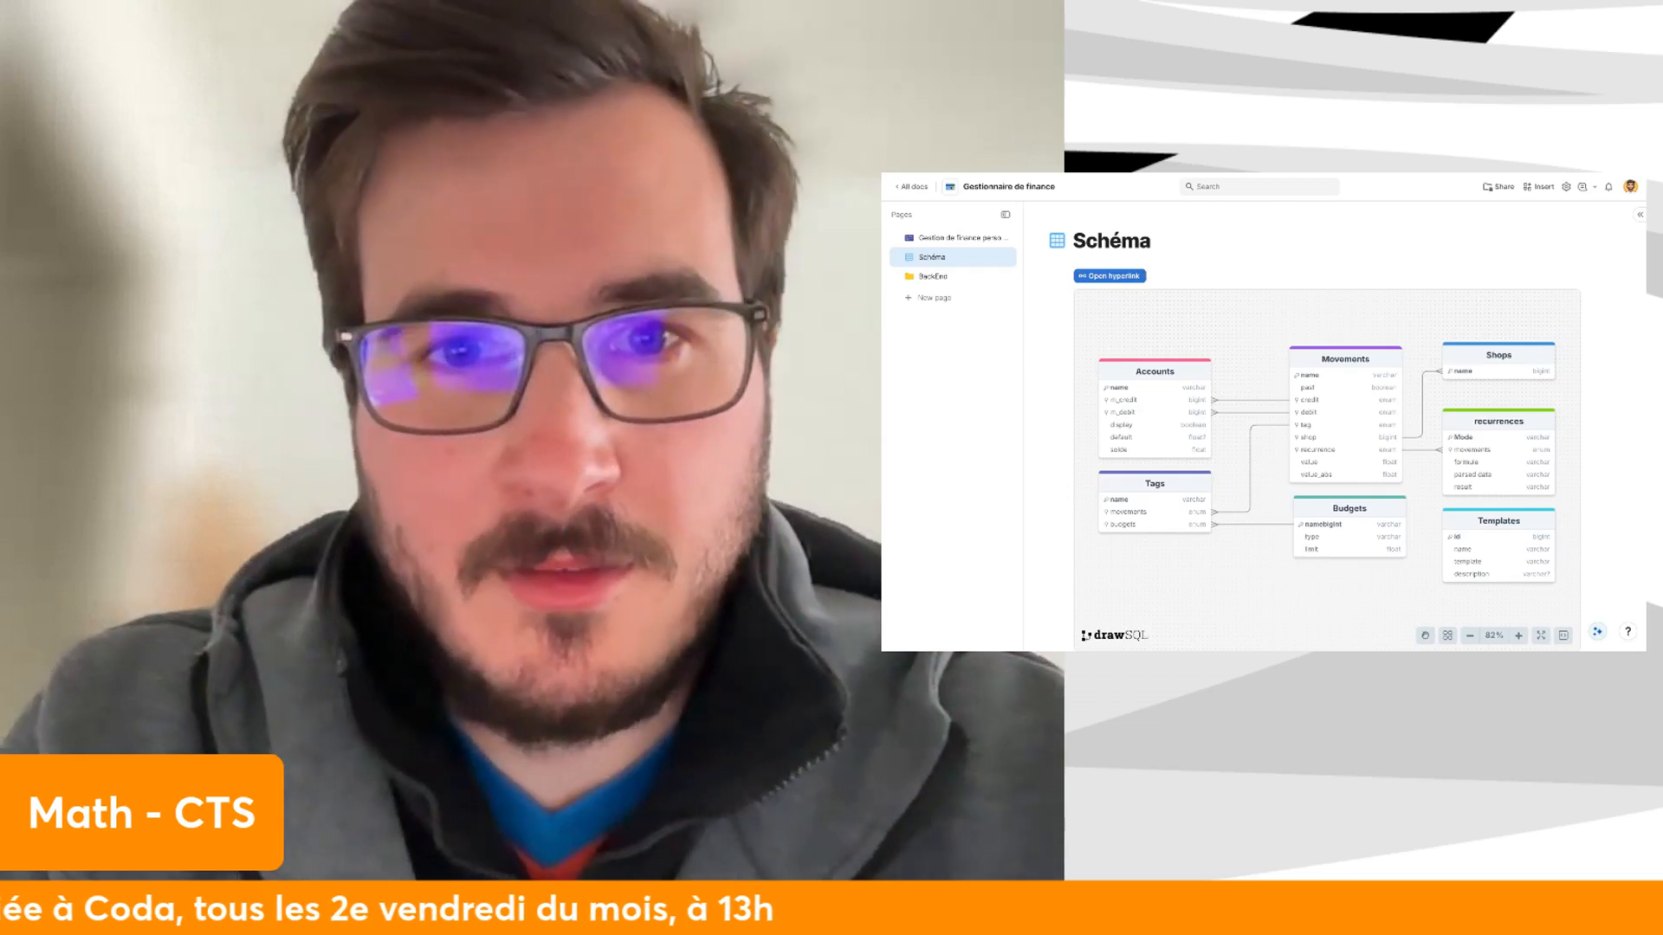
left_click_drag(1339, 325, 1335, 322)
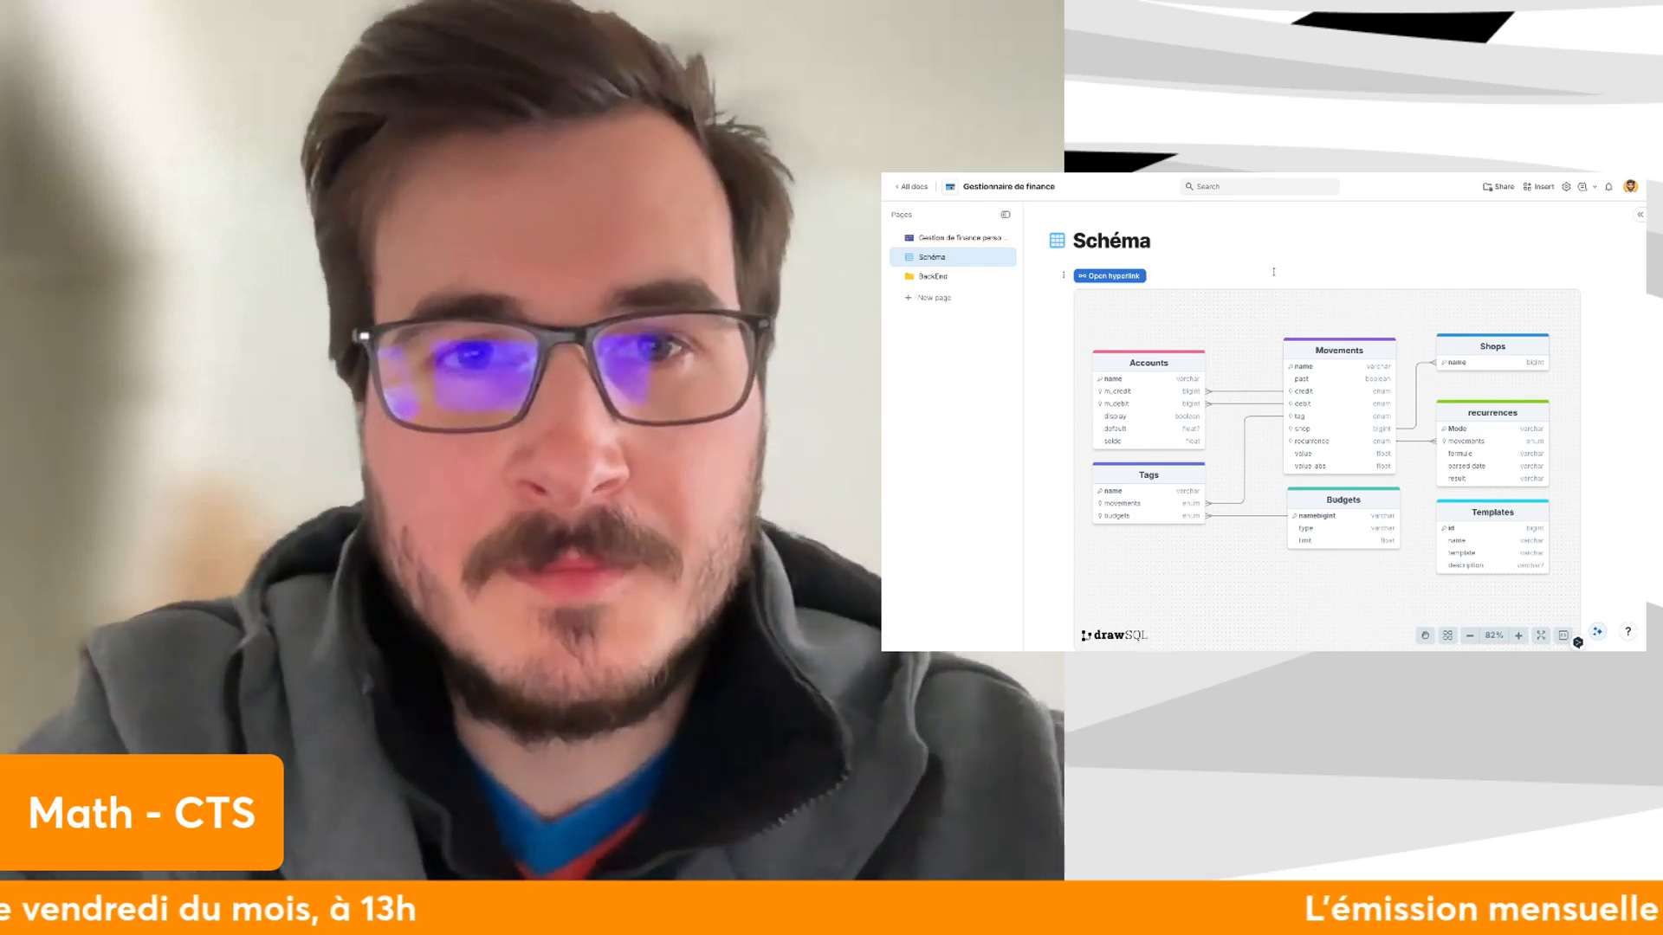
Open the personal finance management page and read through its Cadrage section.
left_click(990, 239)
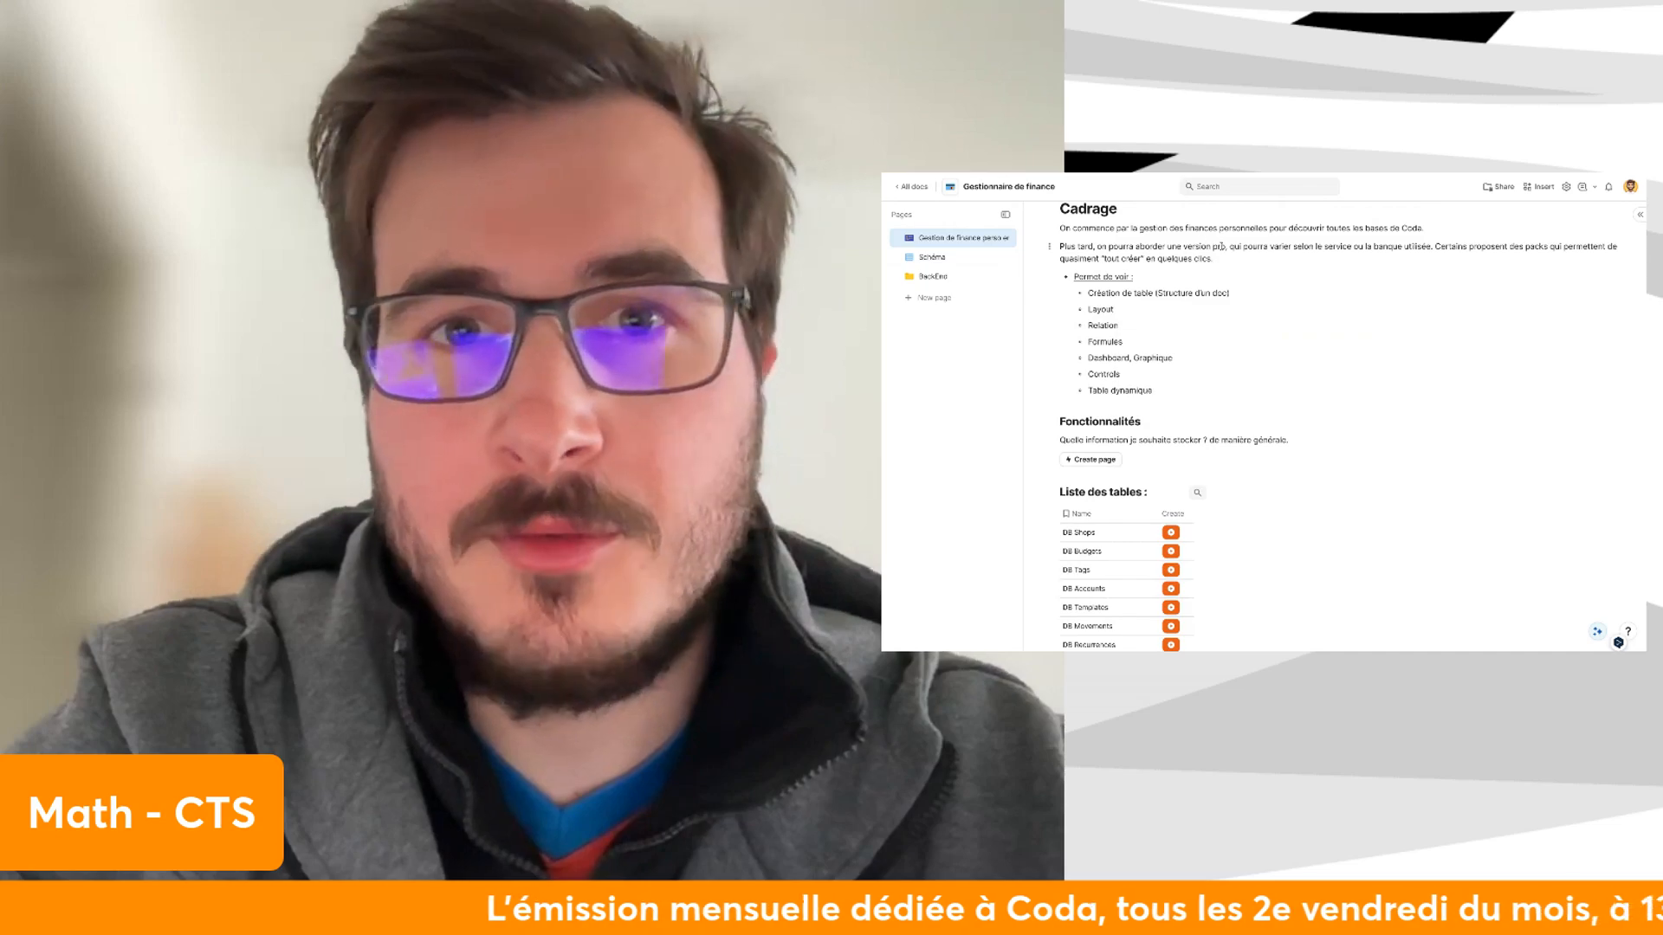
double_click(1221, 246)
scroll(1221, 246, "up", 1)
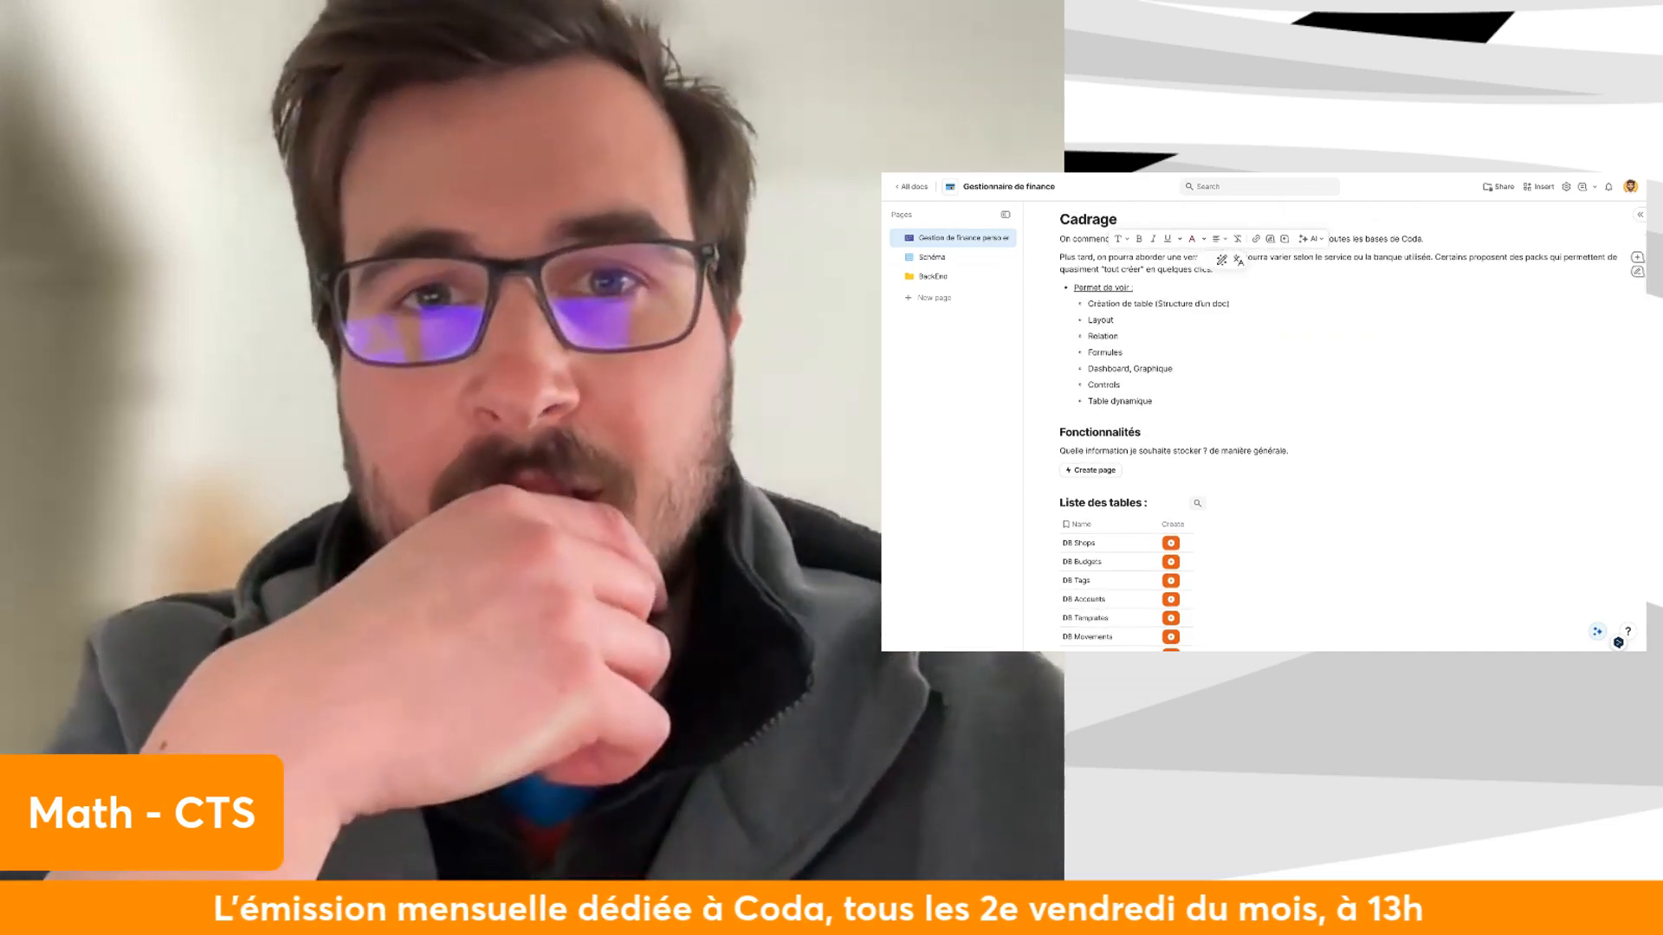
scroll(1228, 292, "up", 1)
scroll(1228, 292, "up", 1)
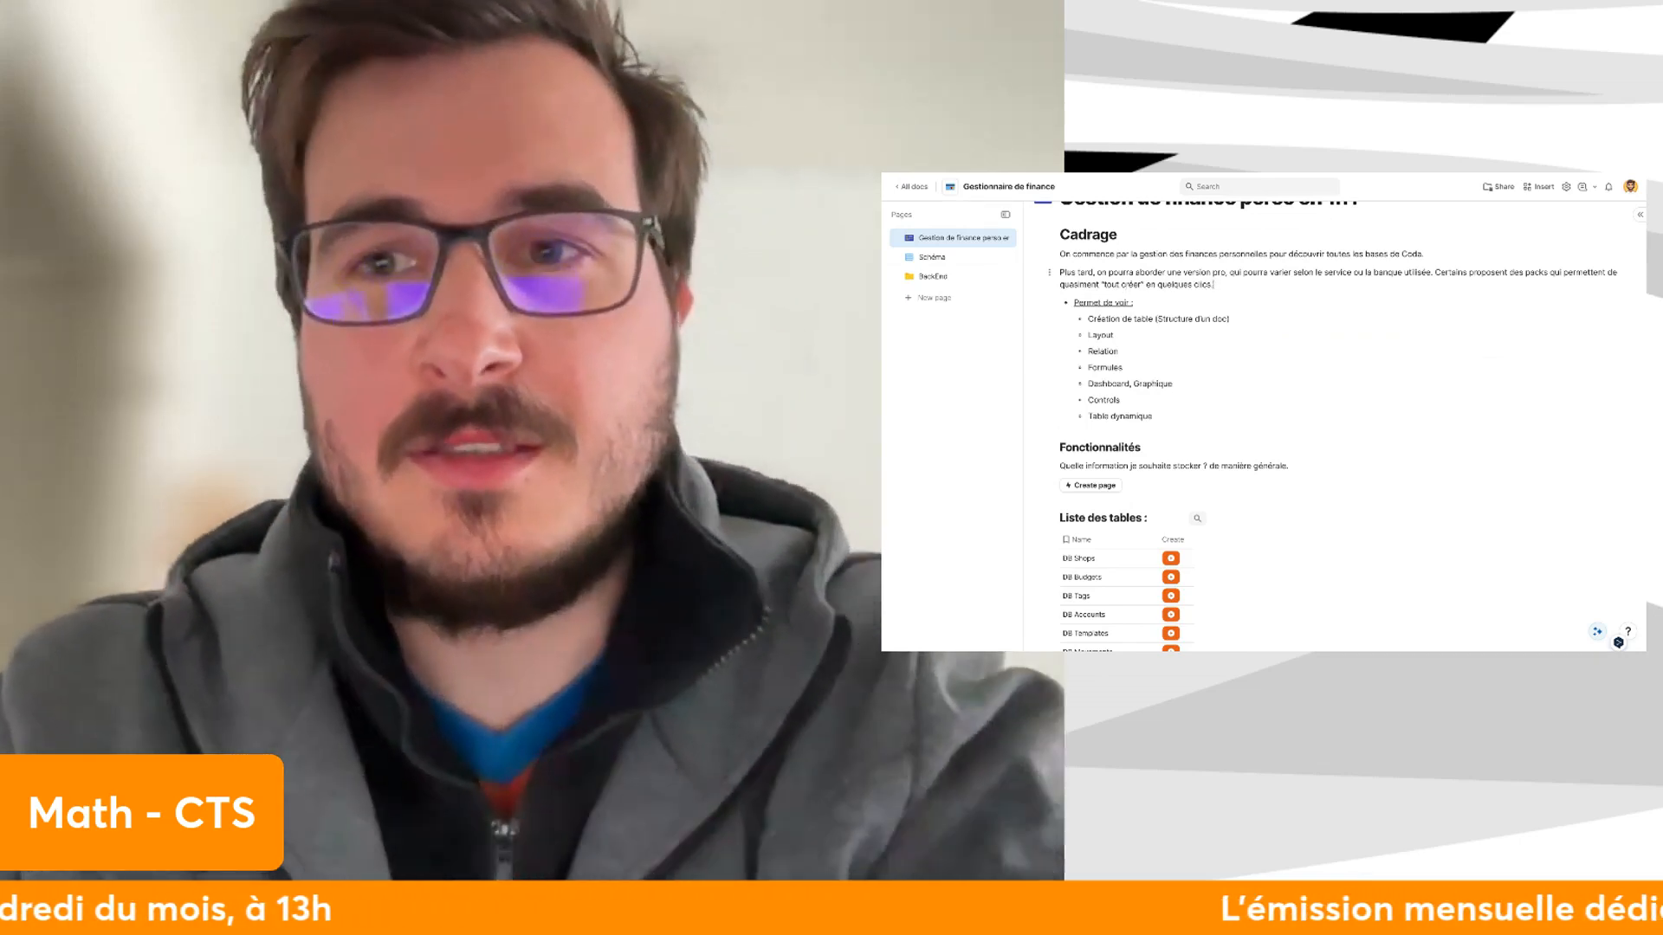
Run Create page for the tables in Liste des tables, and open and expand the BackEnd page.
scroll(1177, 353, "down", 2)
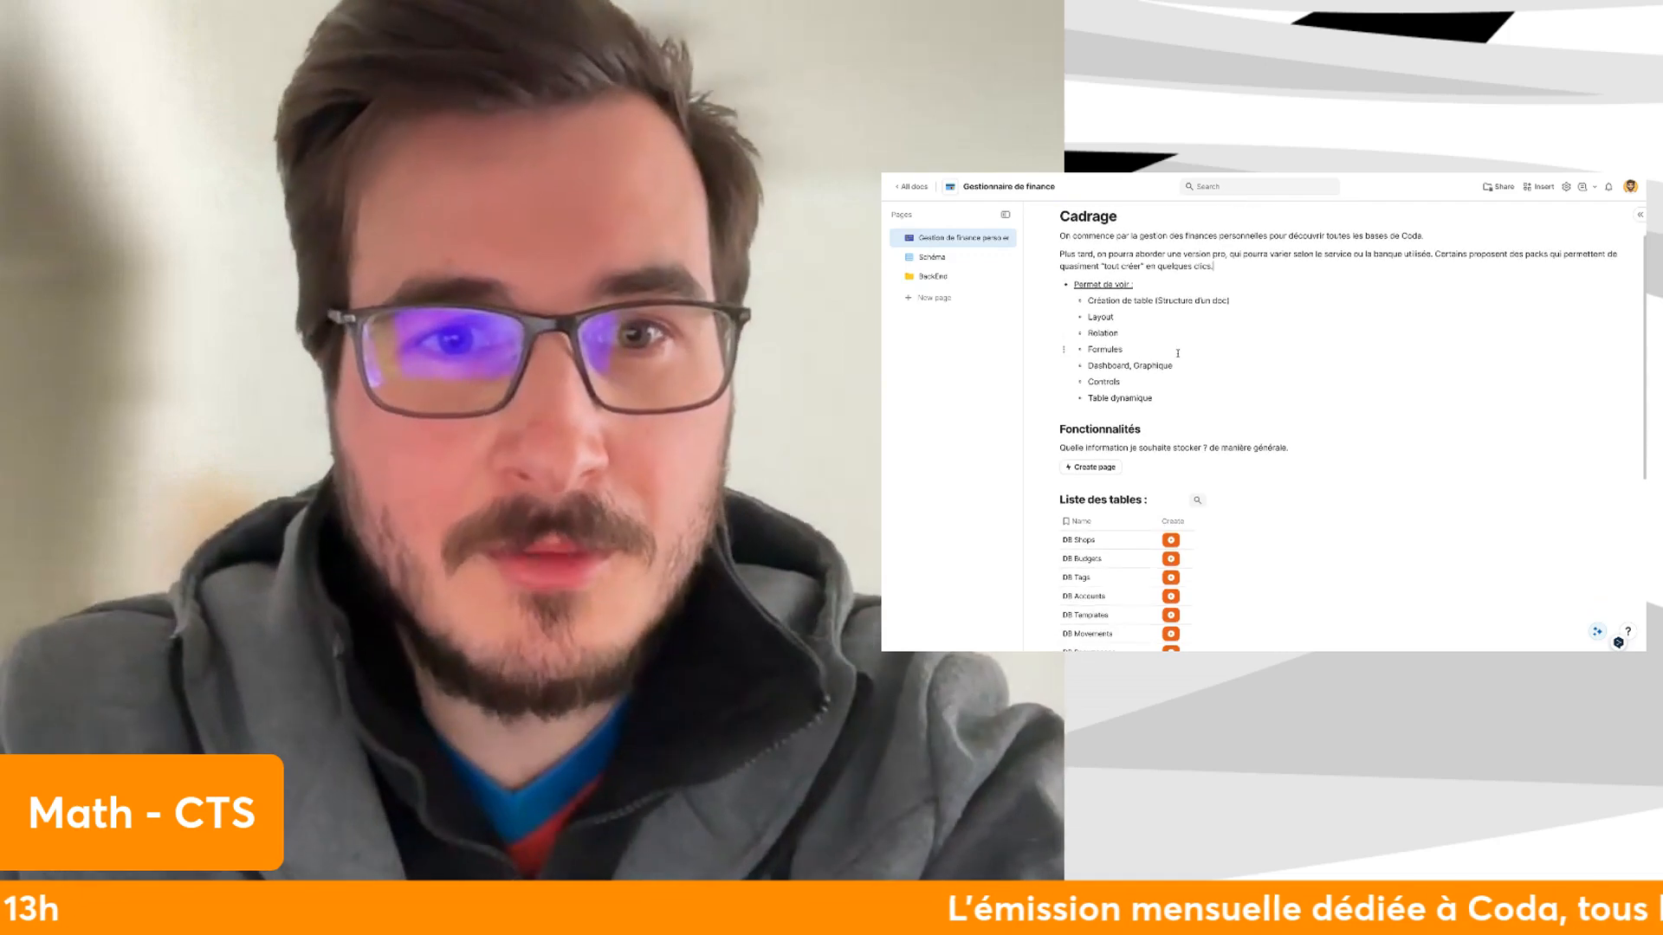
scroll(1128, 513, "down", 5)
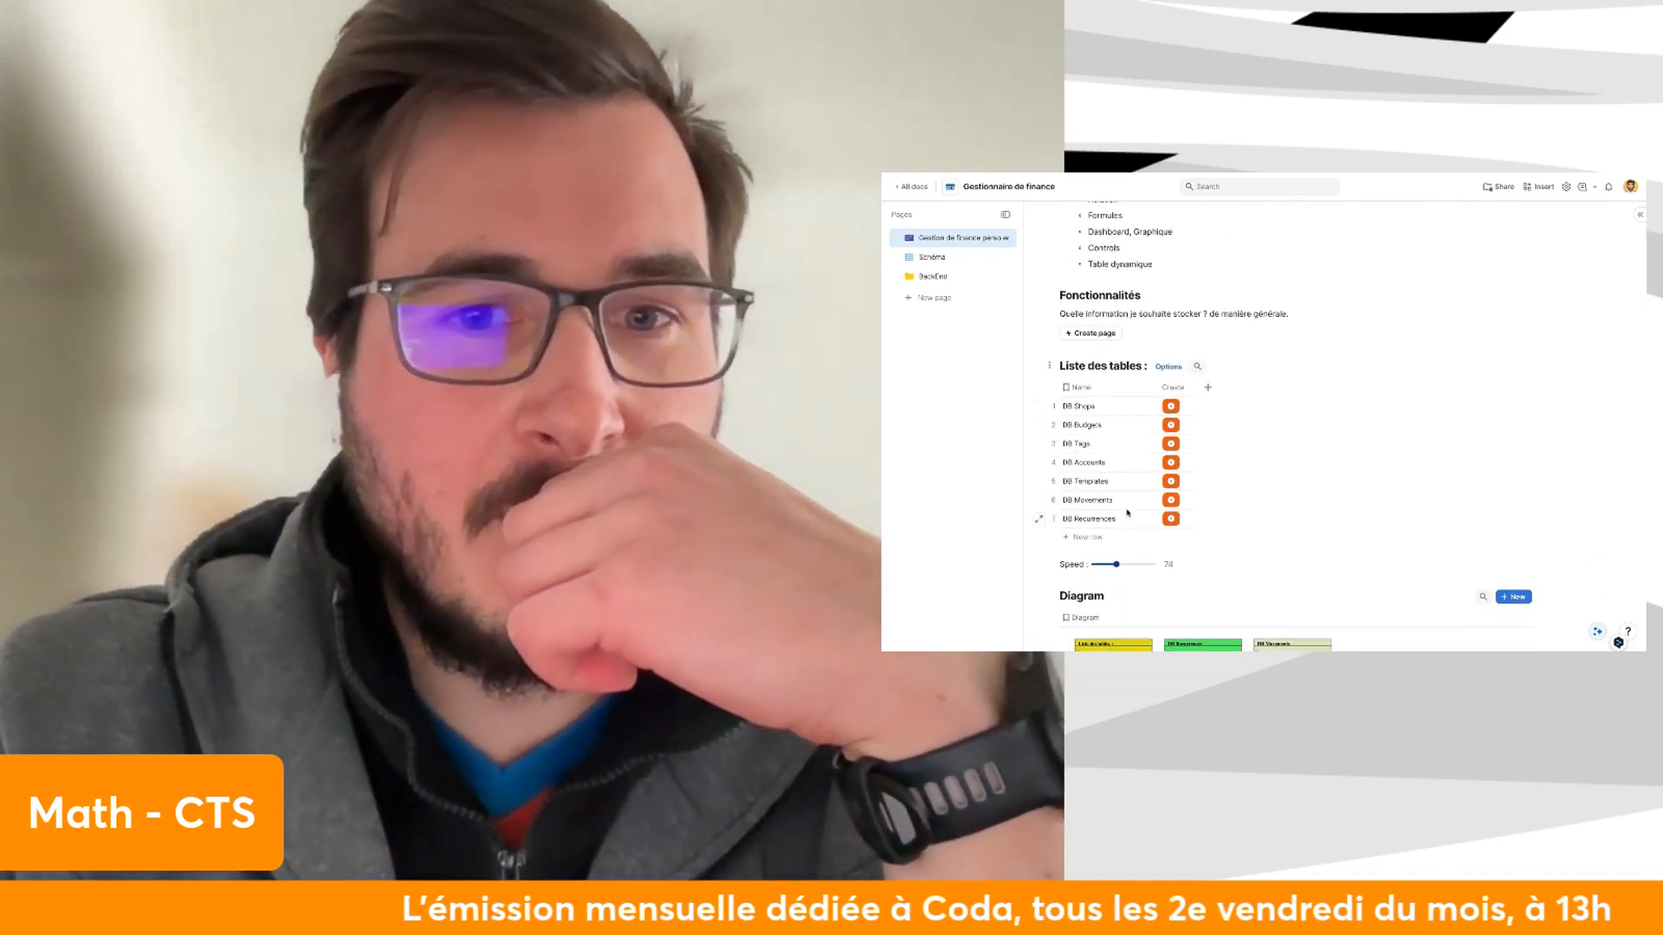
scroll(1128, 513, "down", 1)
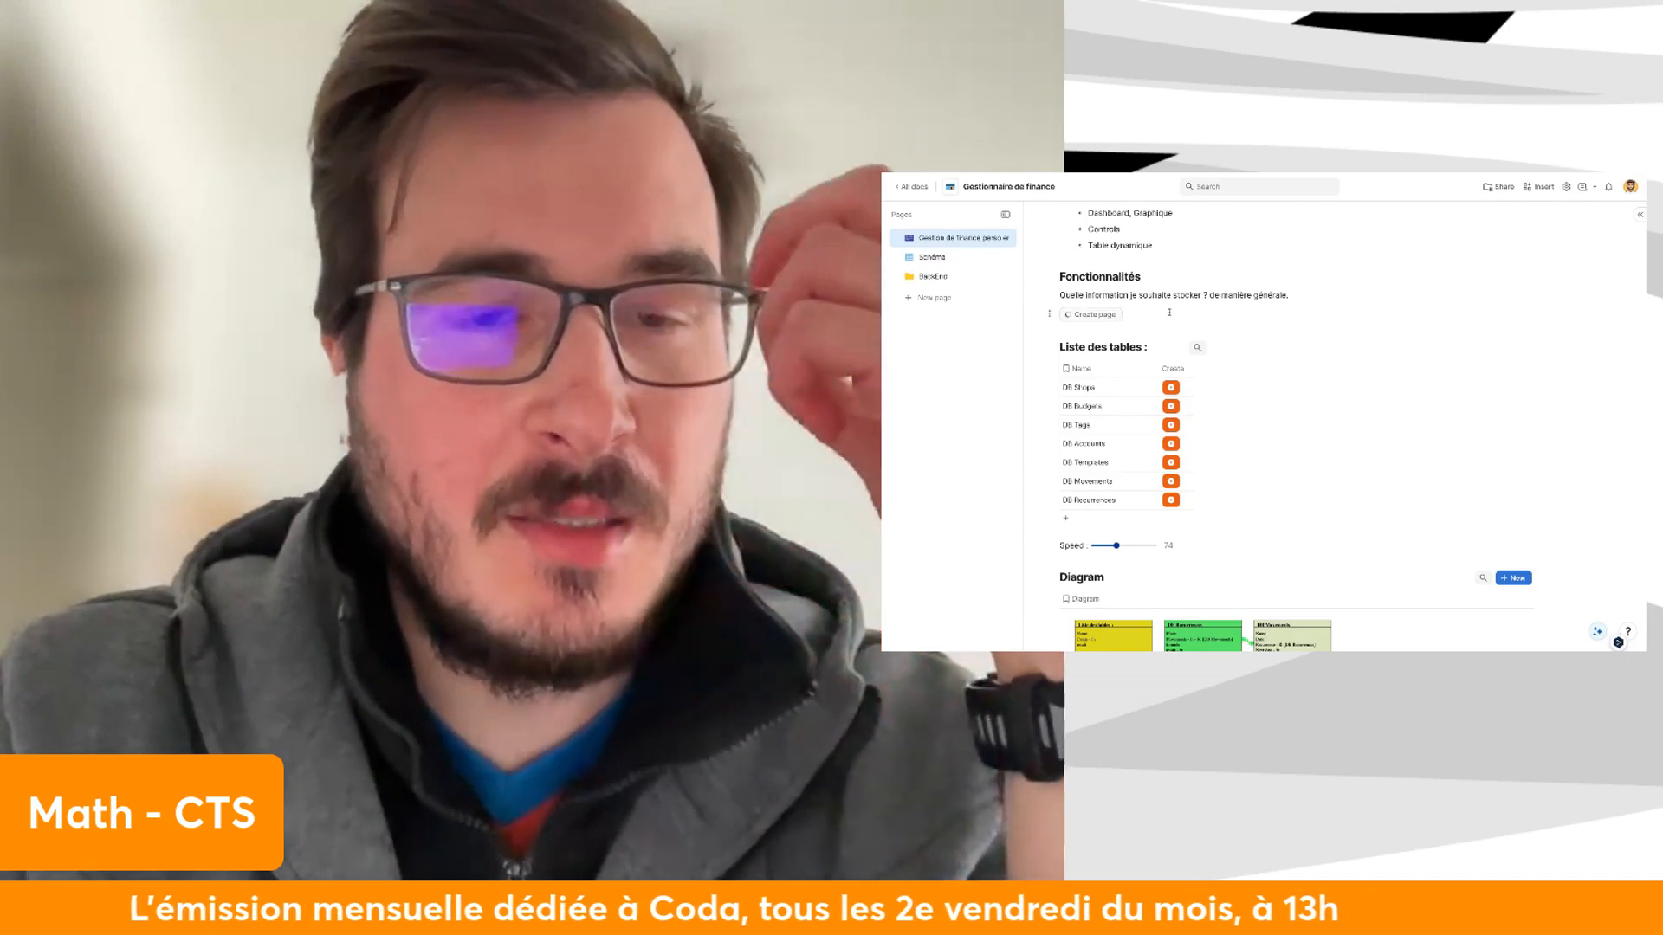
scroll(1160, 364, "down", 1)
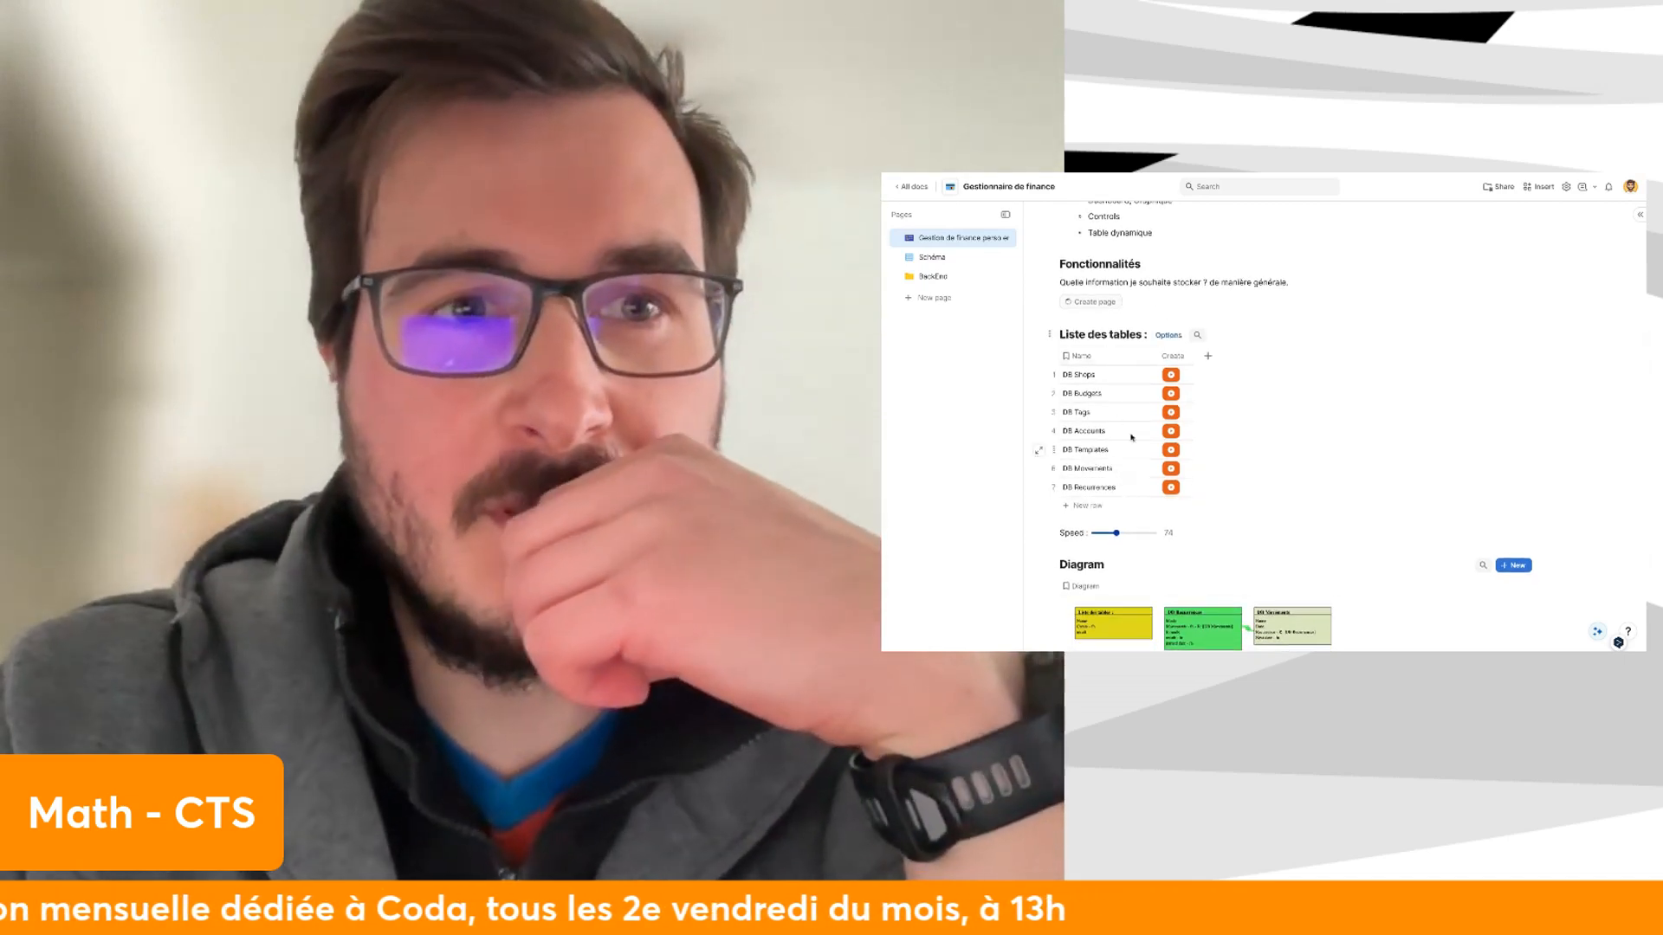
left_click(977, 278)
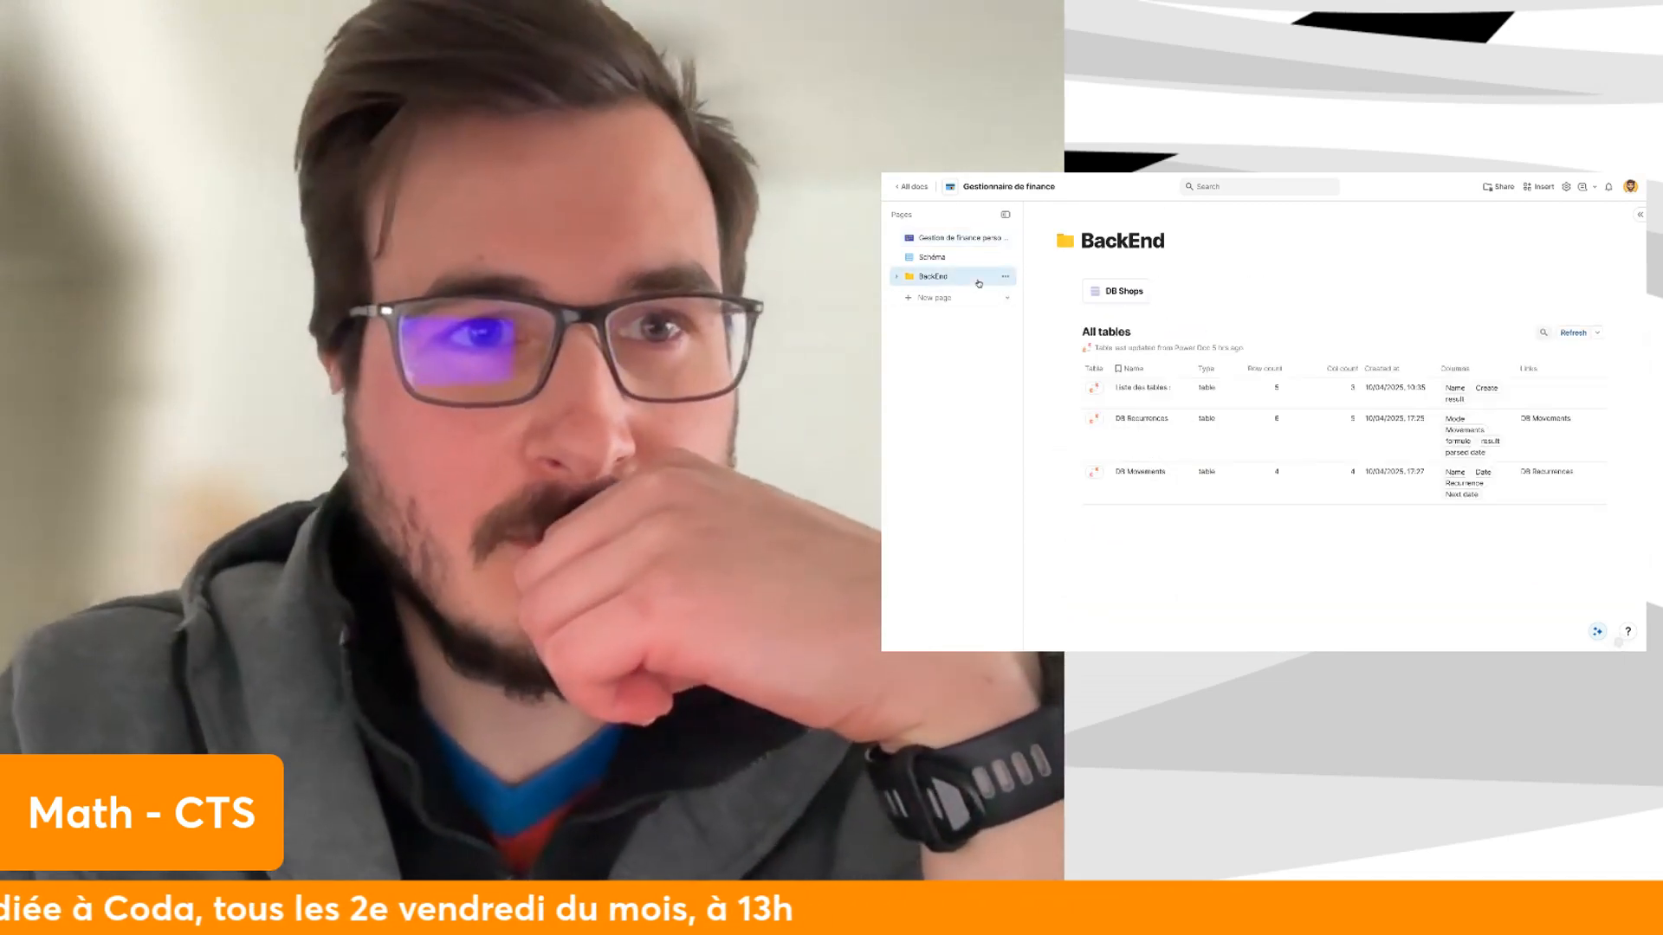
left_click(899, 278)
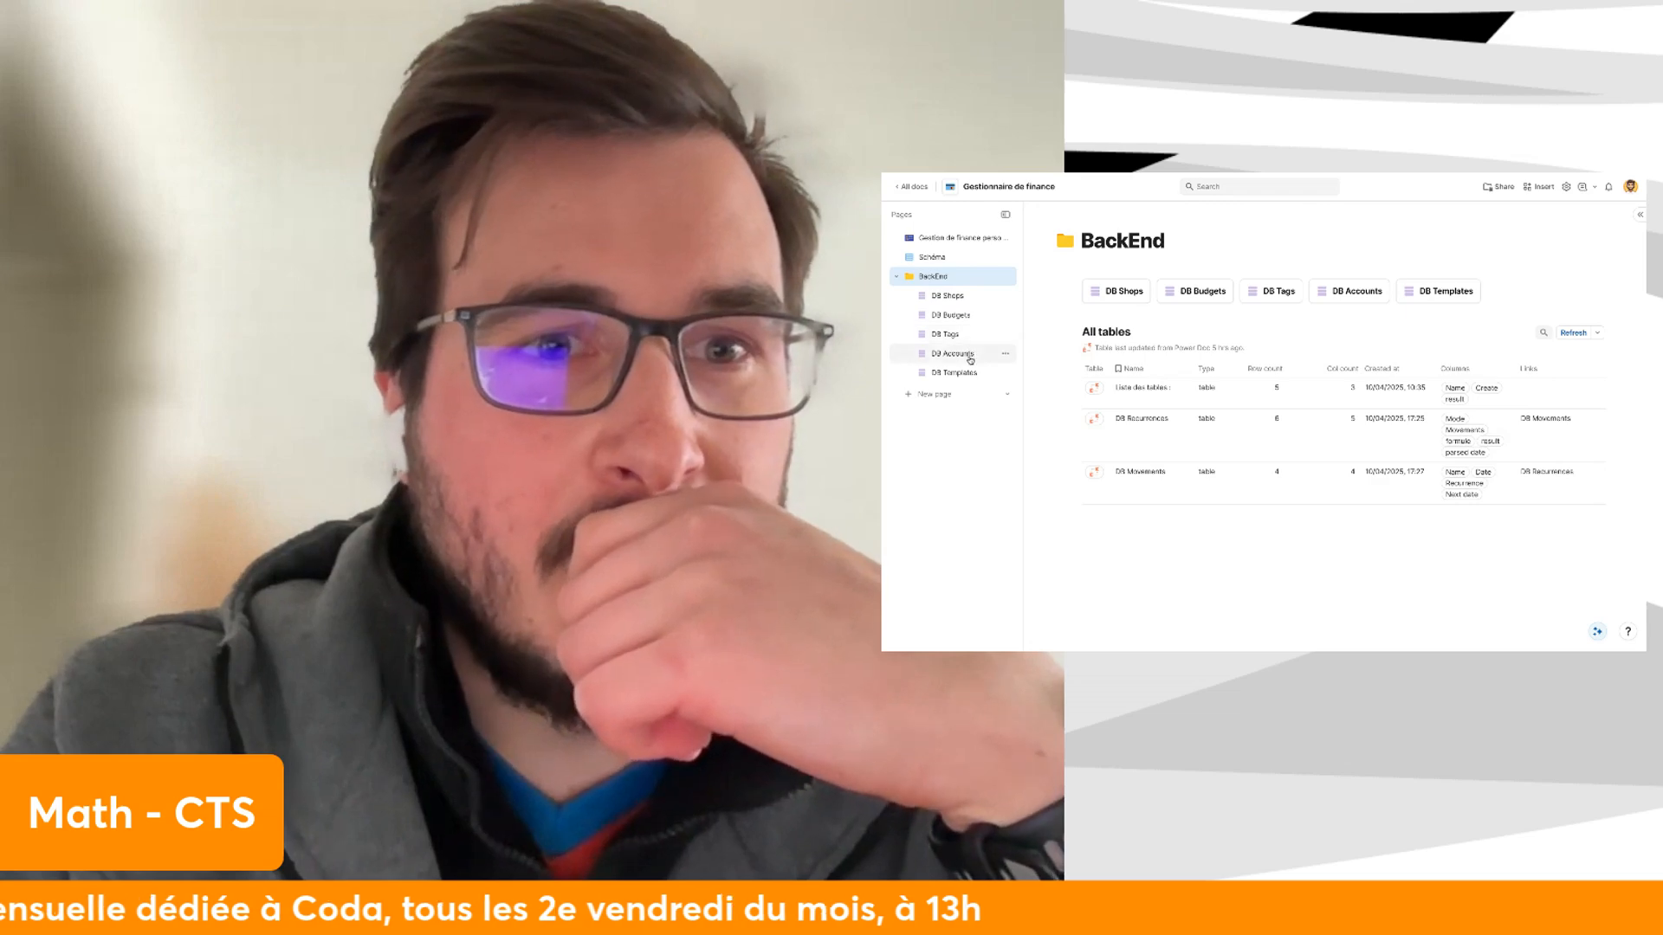
Look through the DB Accounts, DB Tags and DB Budgets pages and compare them with the Schéma diagram.
left_click(953, 354)
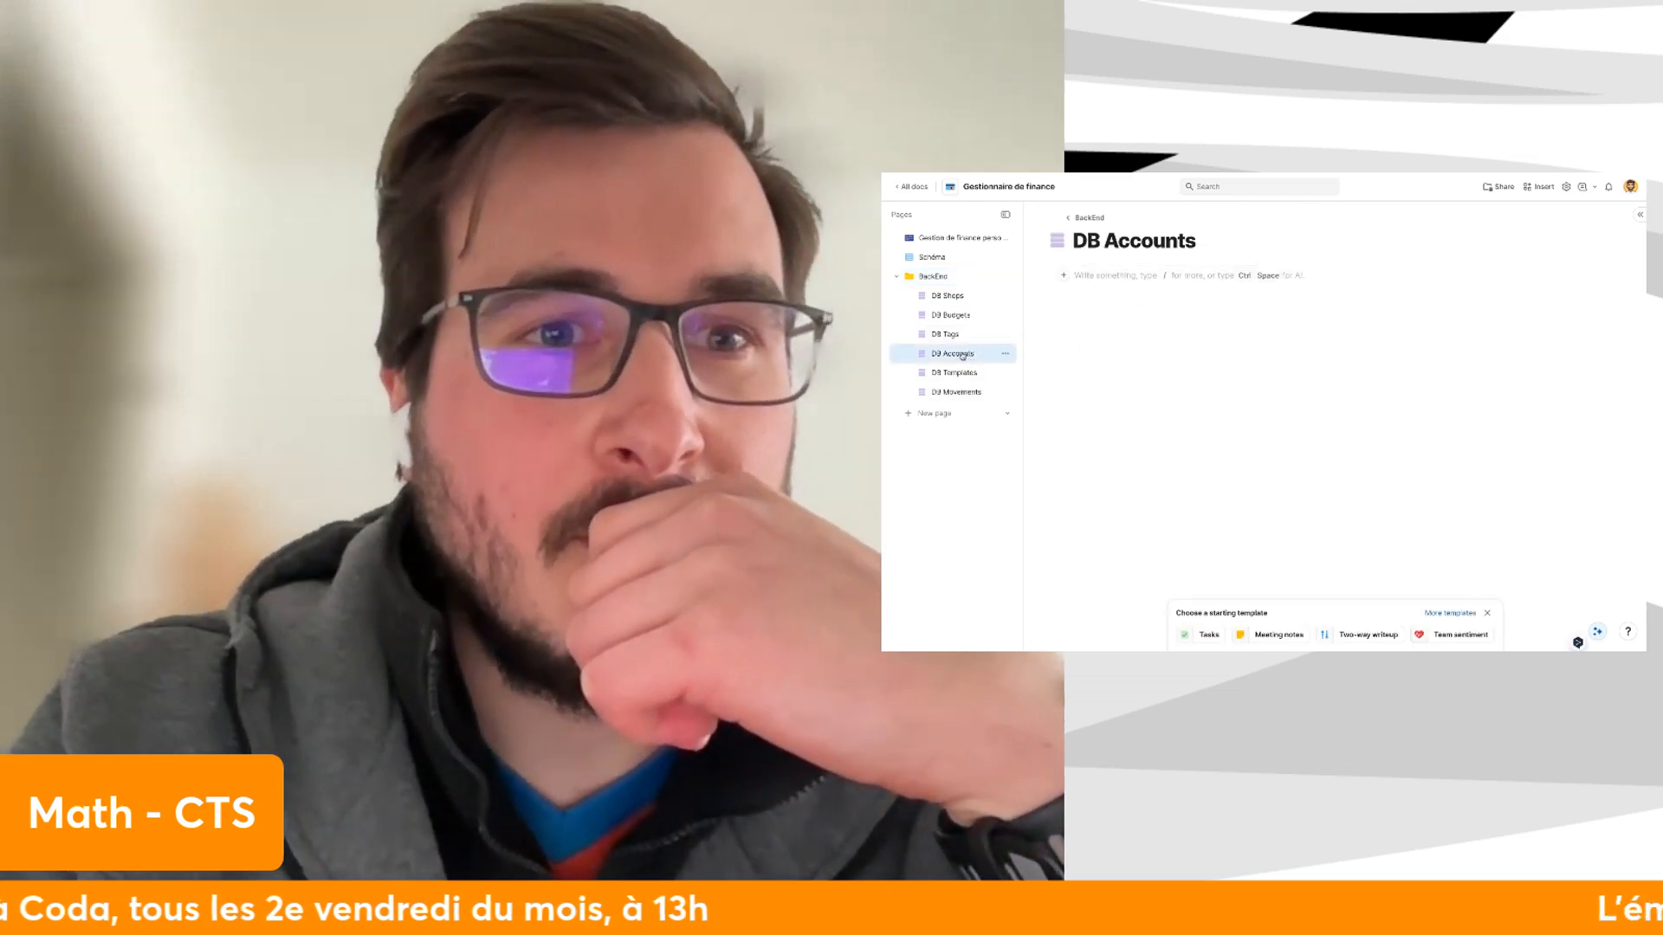
left_click(970, 257)
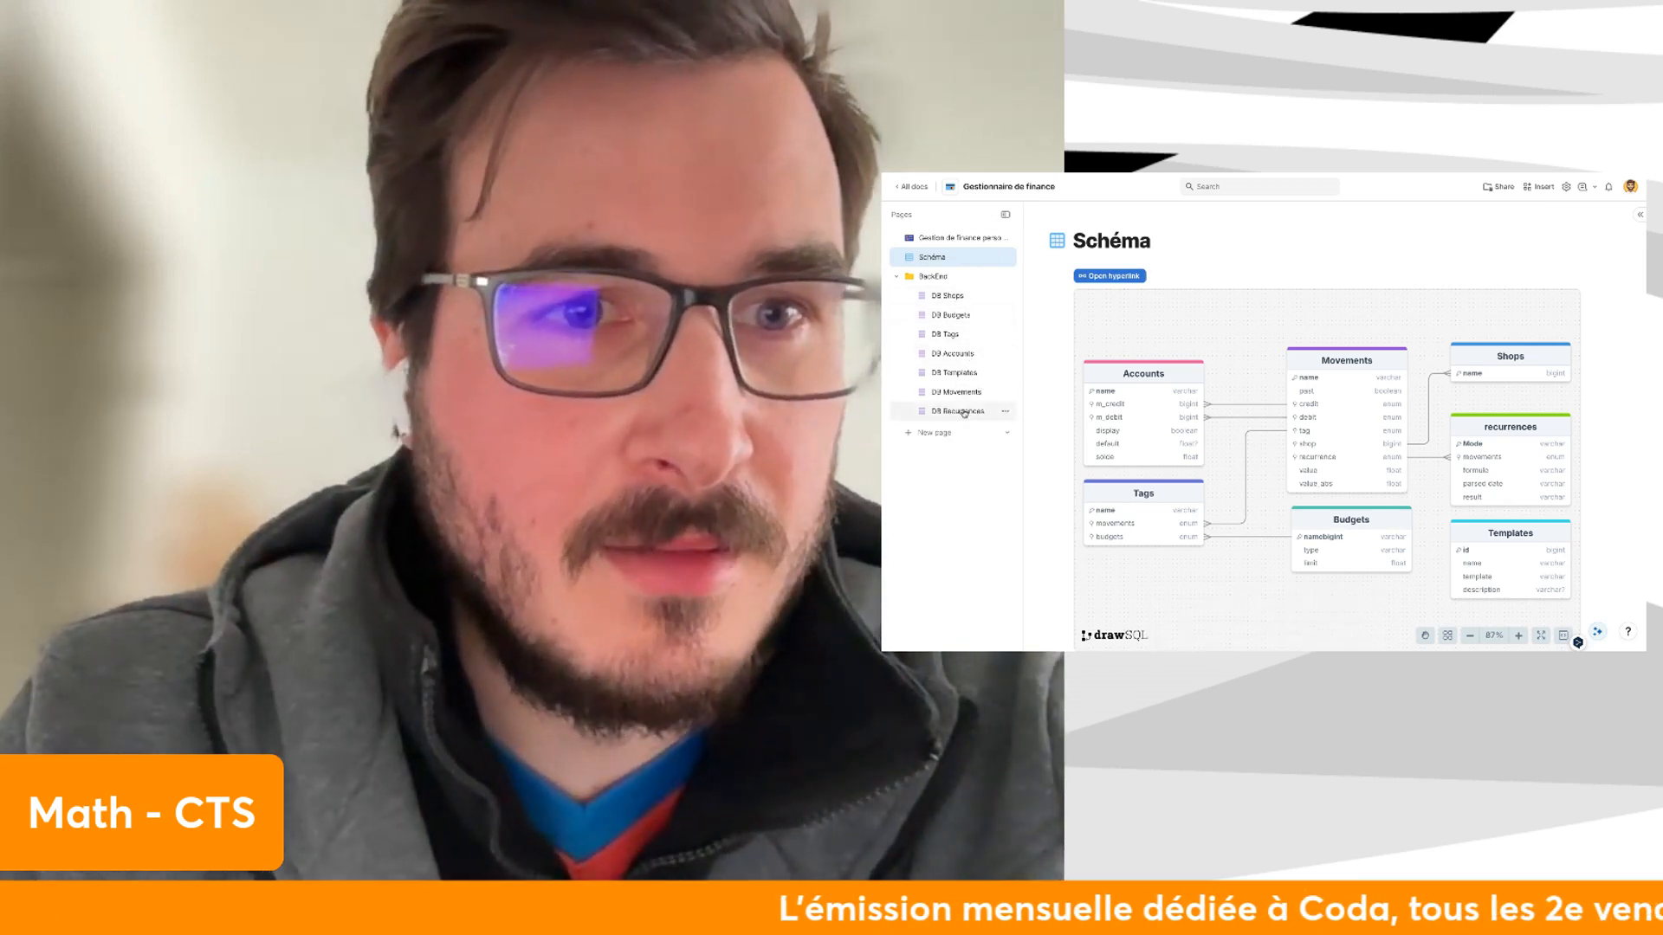
left_click(979, 355)
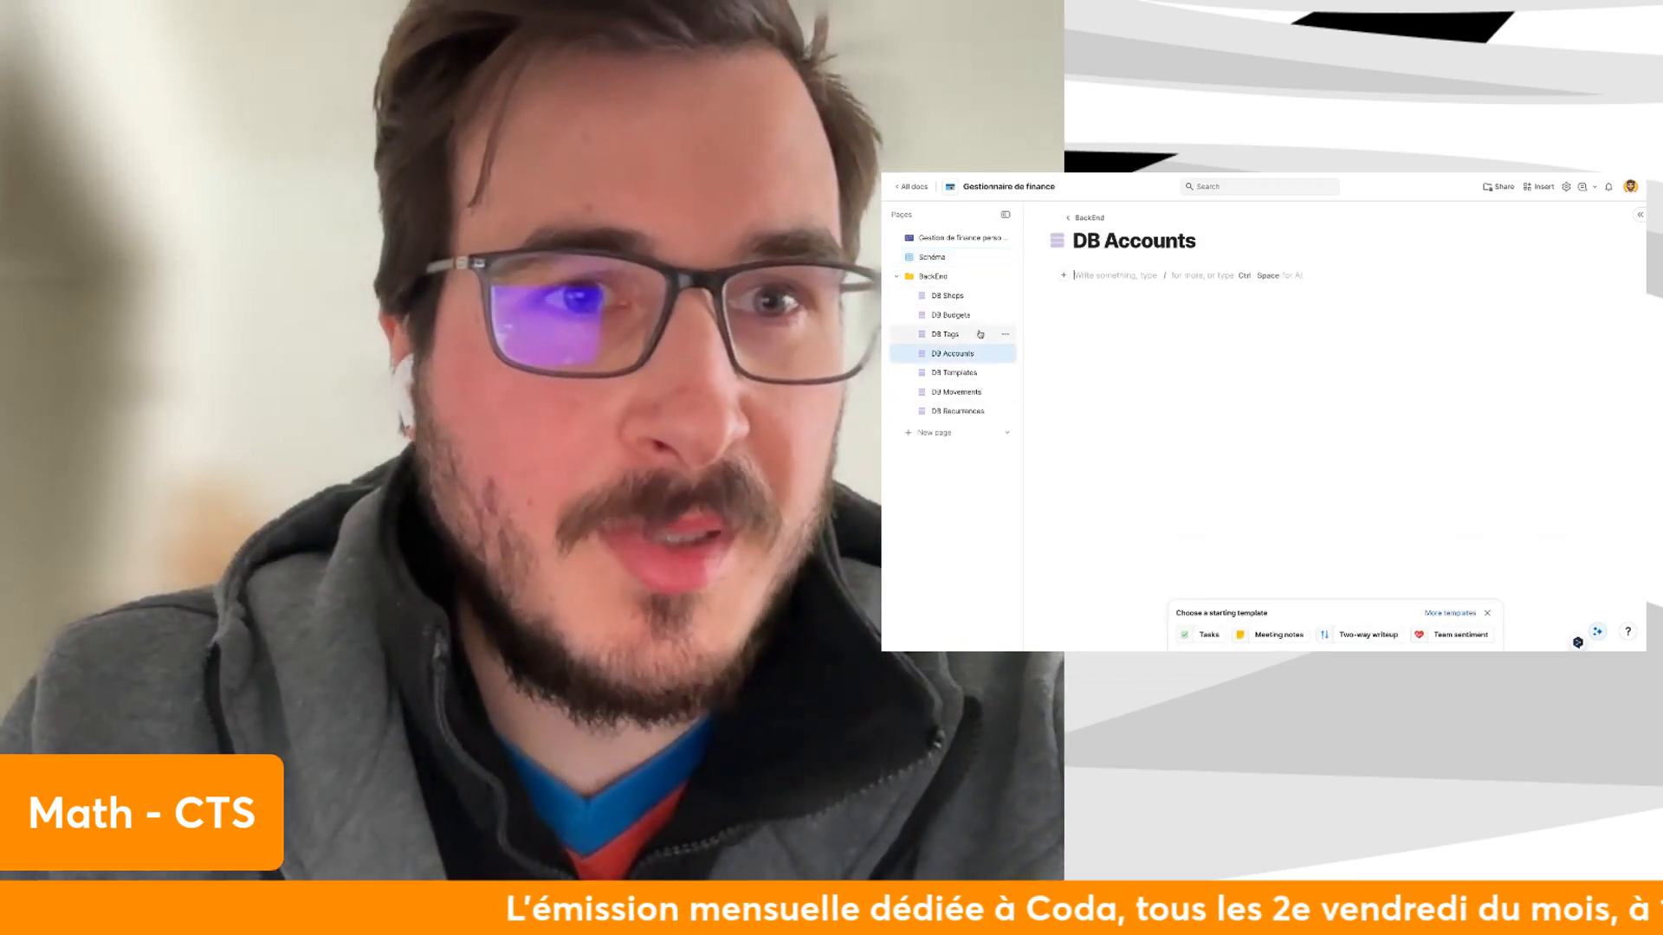
left_click(980, 334)
left_click(970, 318)
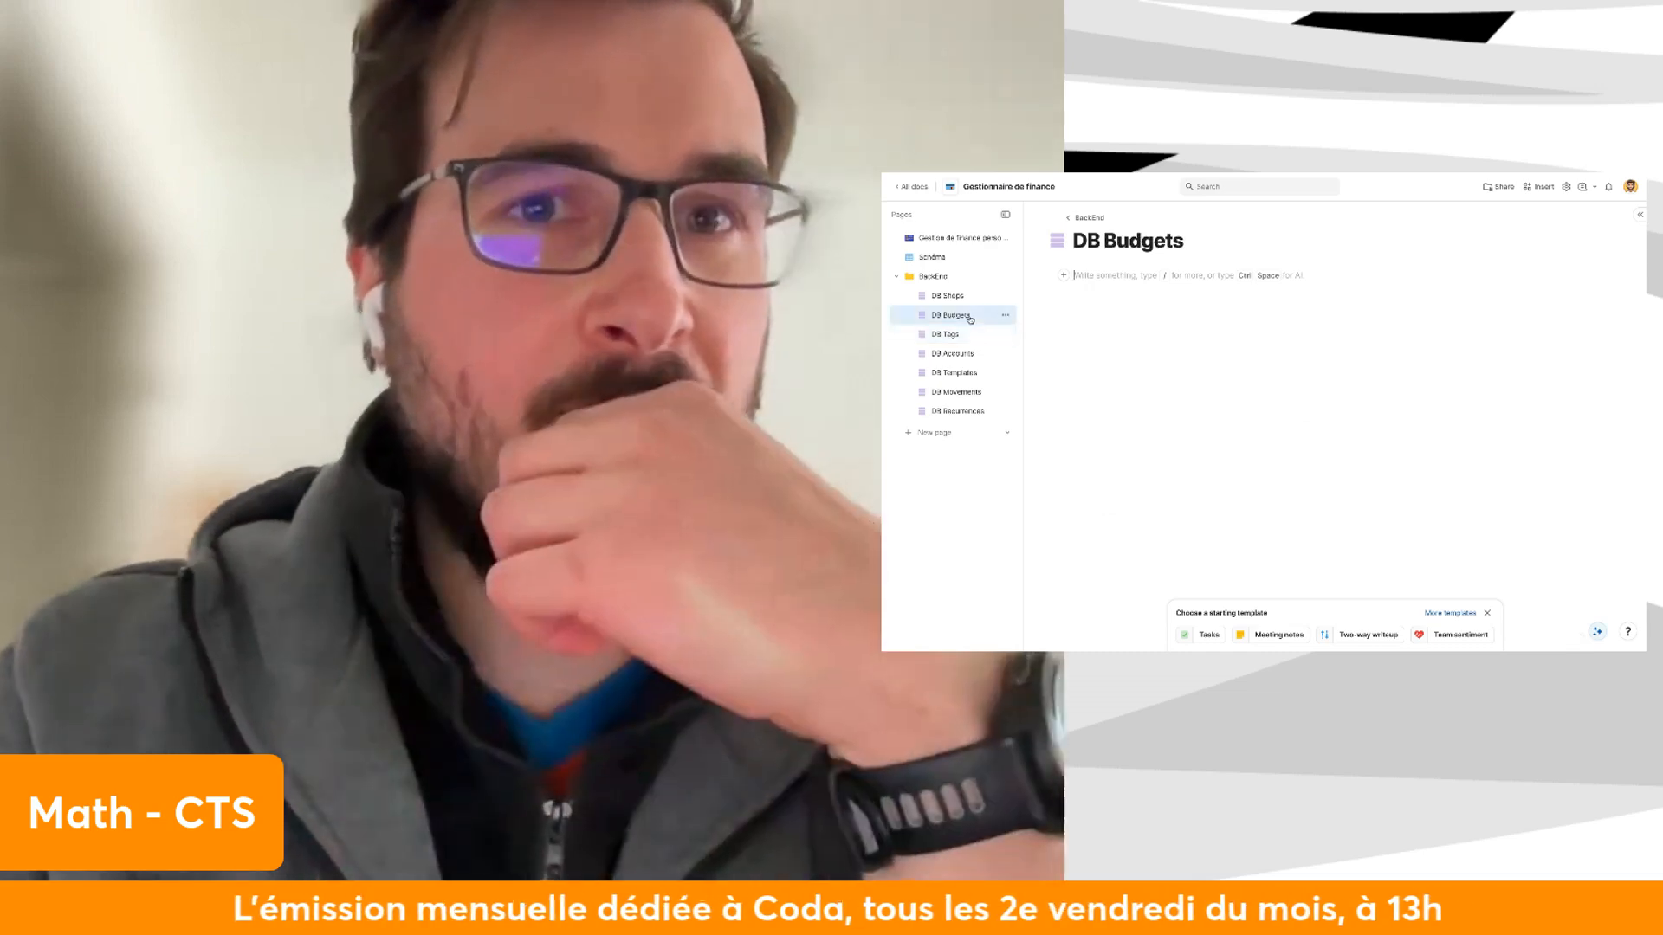
Insert a blank table on the DB Accounts page and name it DB Accounts.
left_click(958, 355)
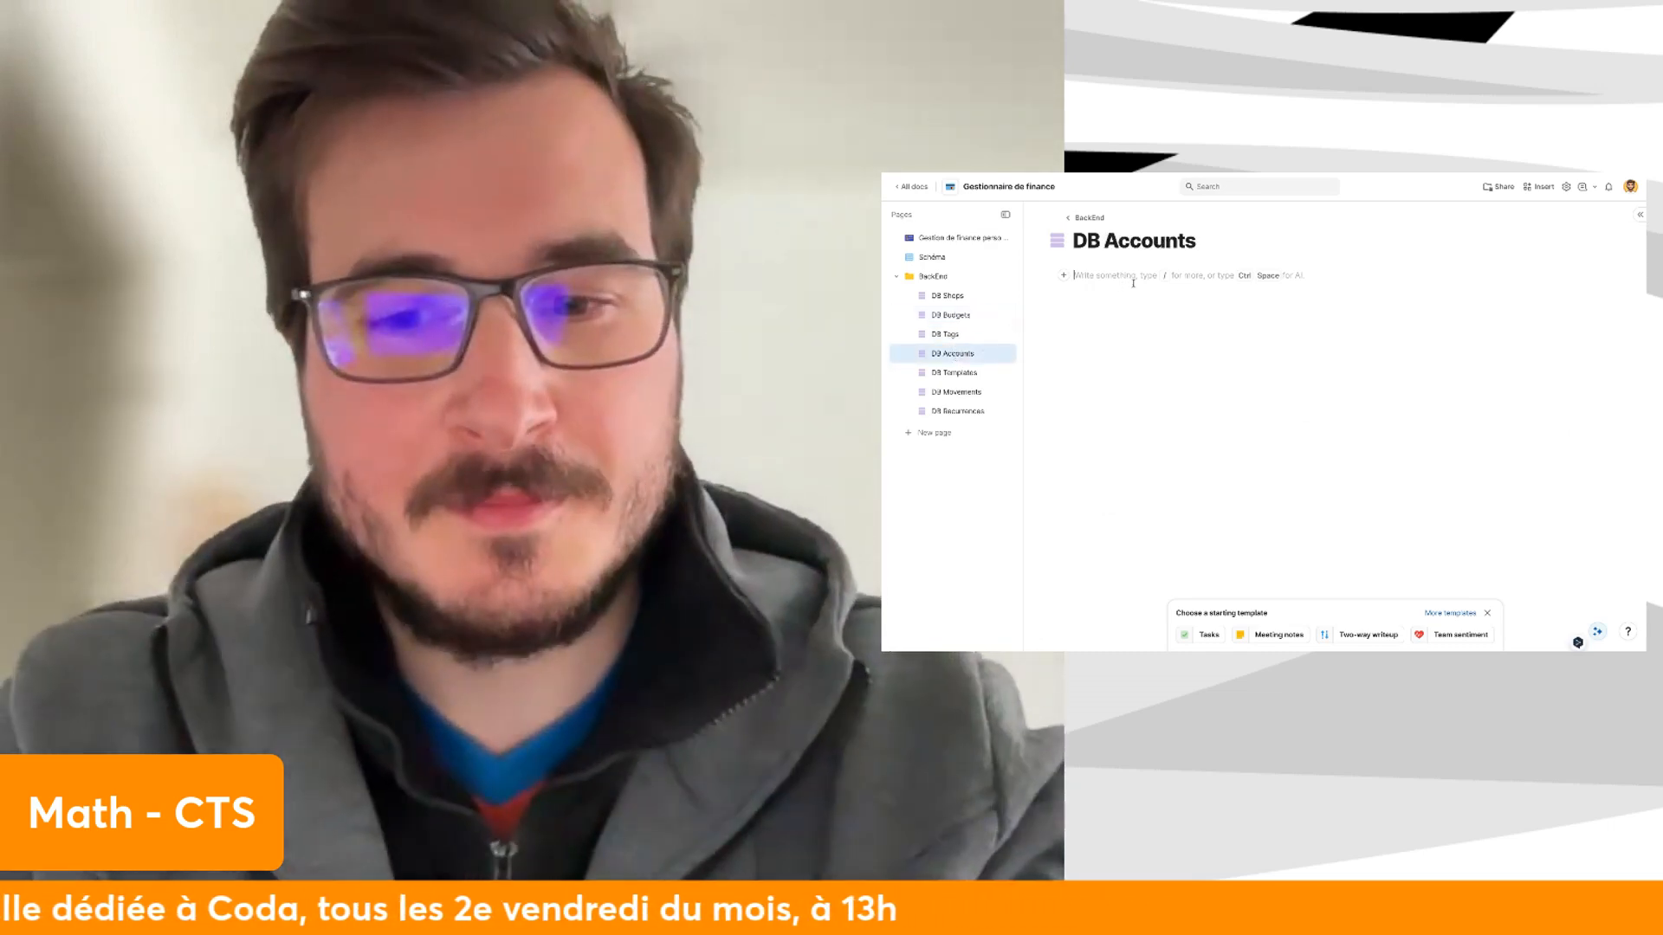
type("/table")
key("Return")
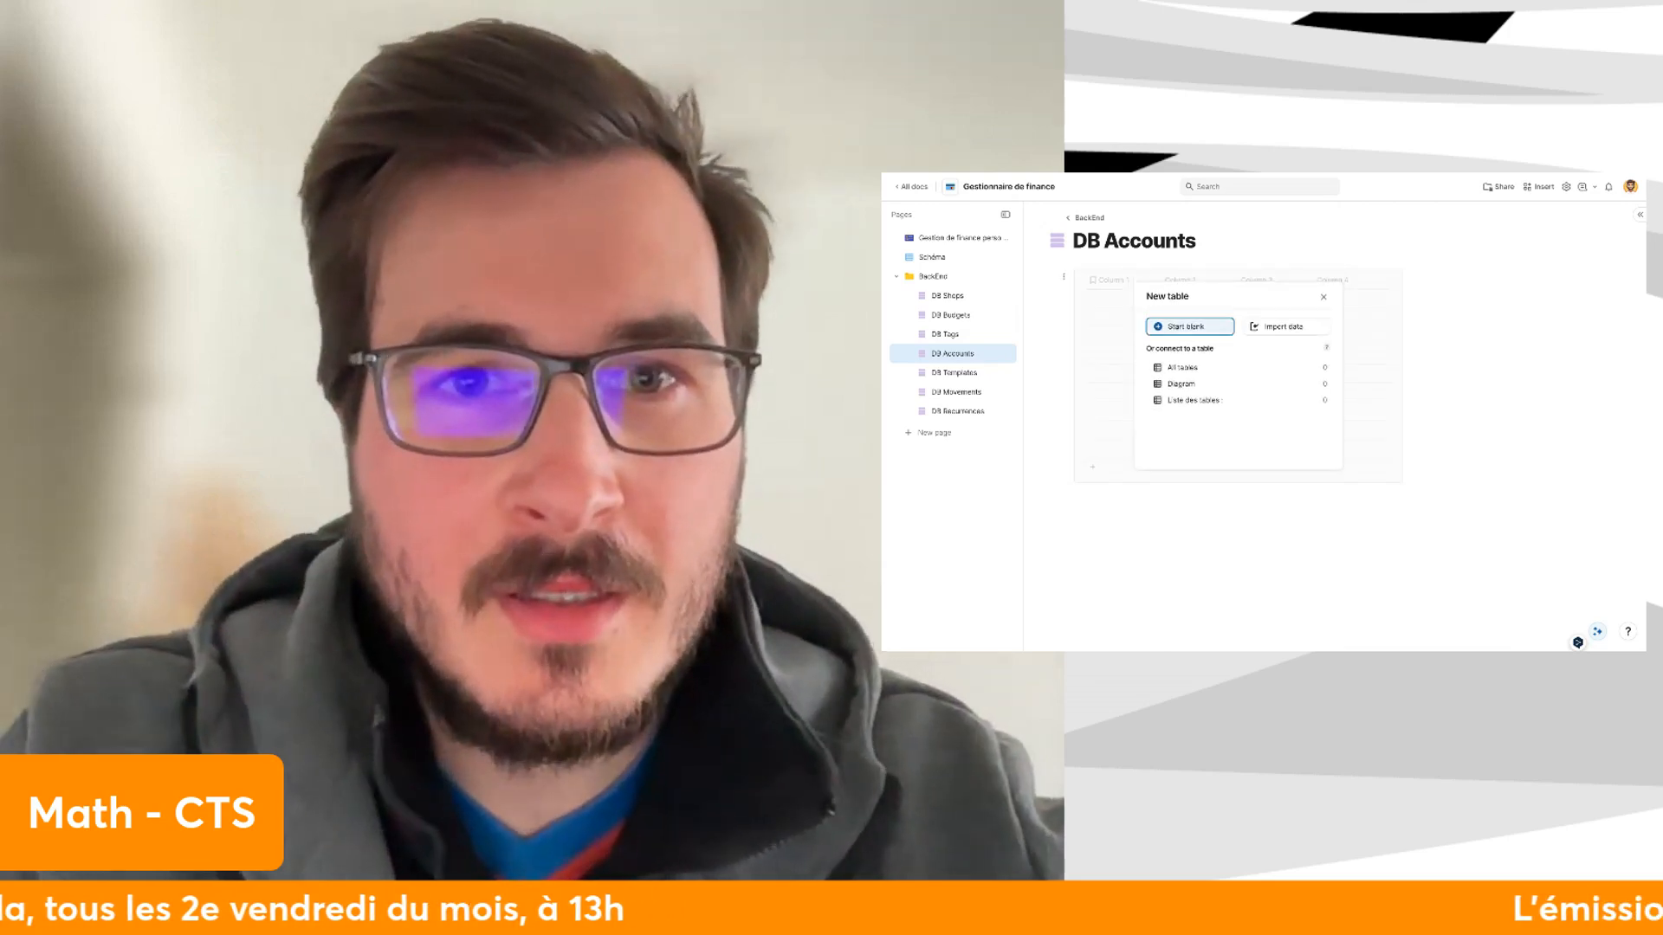
left_click(1171, 326)
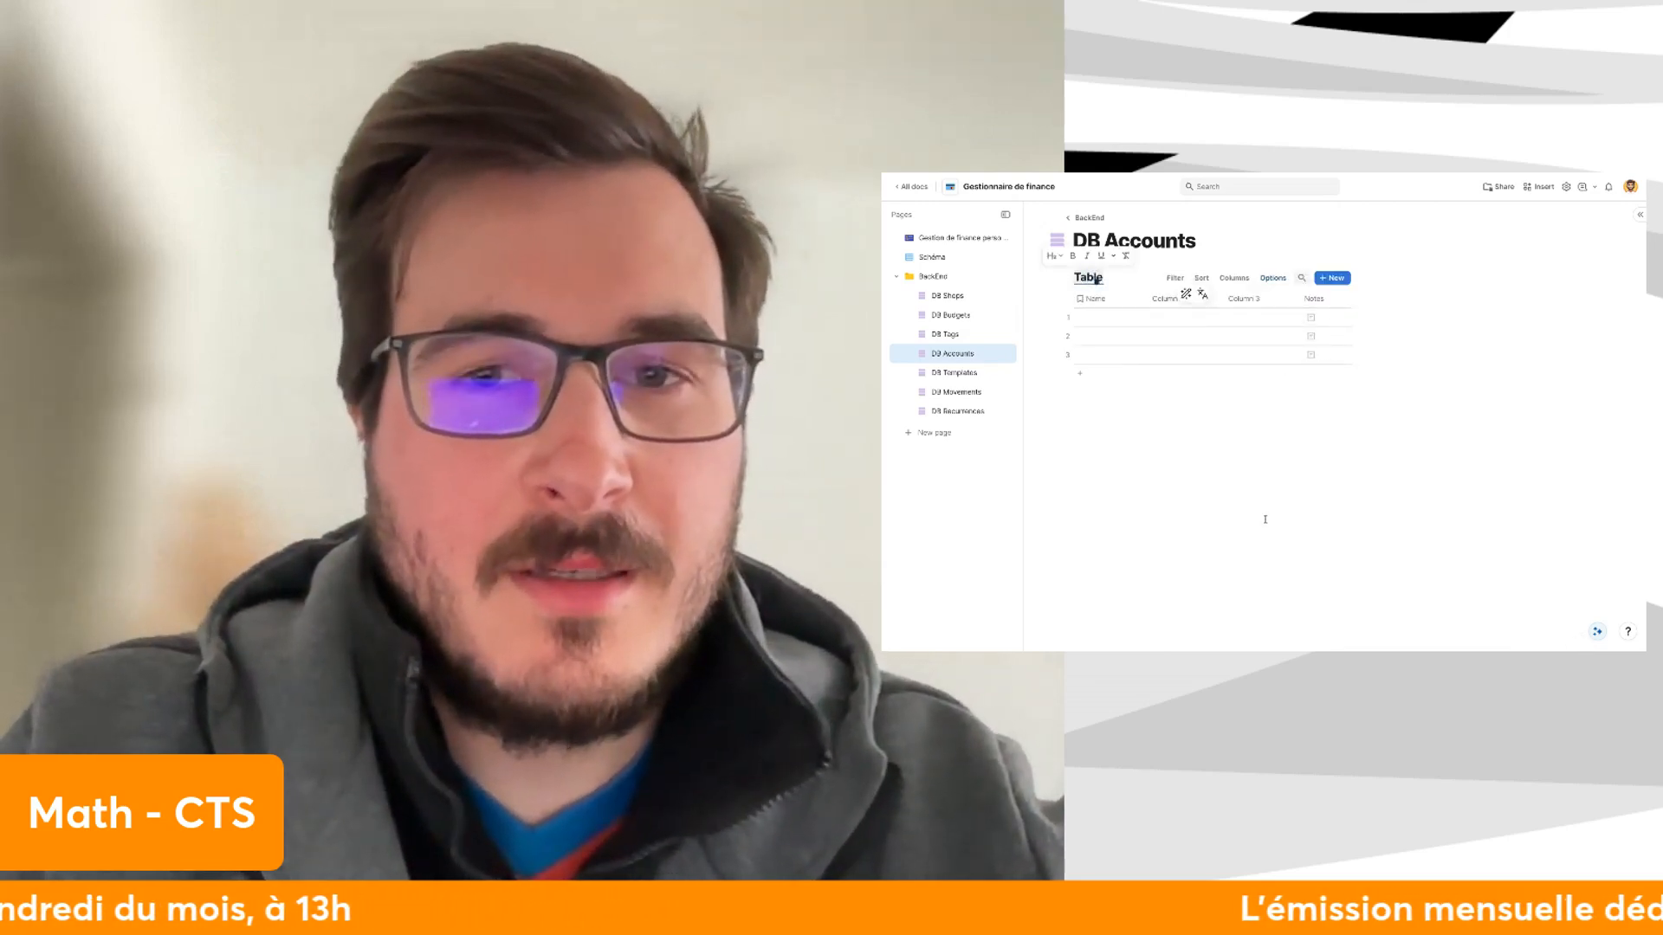
type("DB")
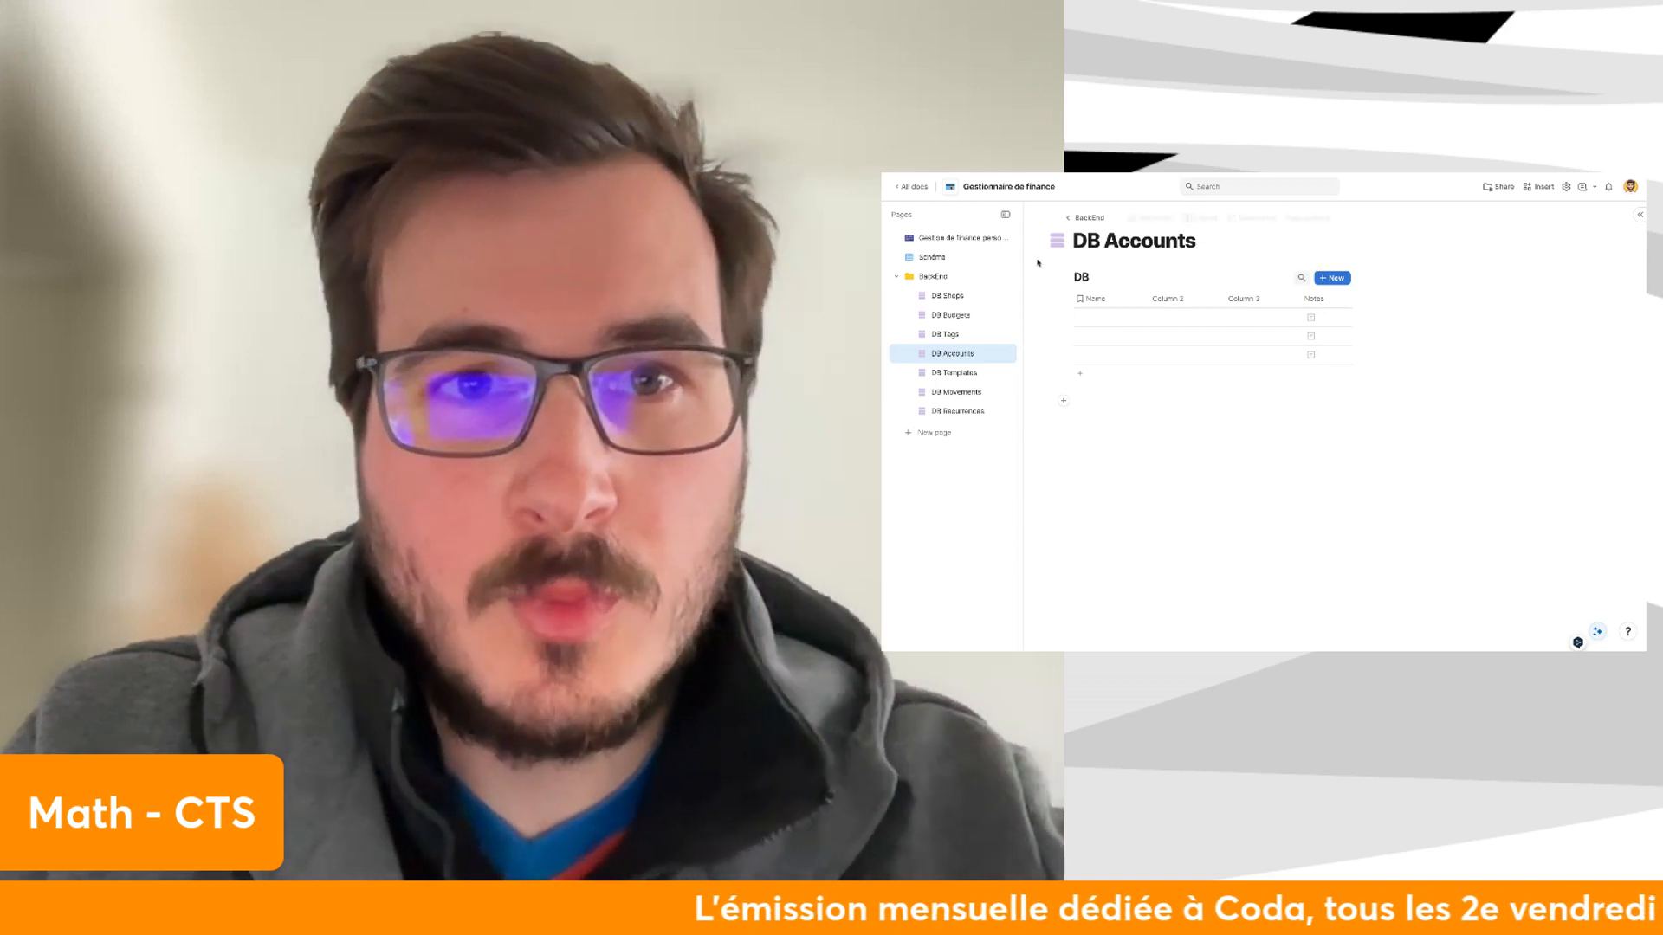
left_click(1087, 277)
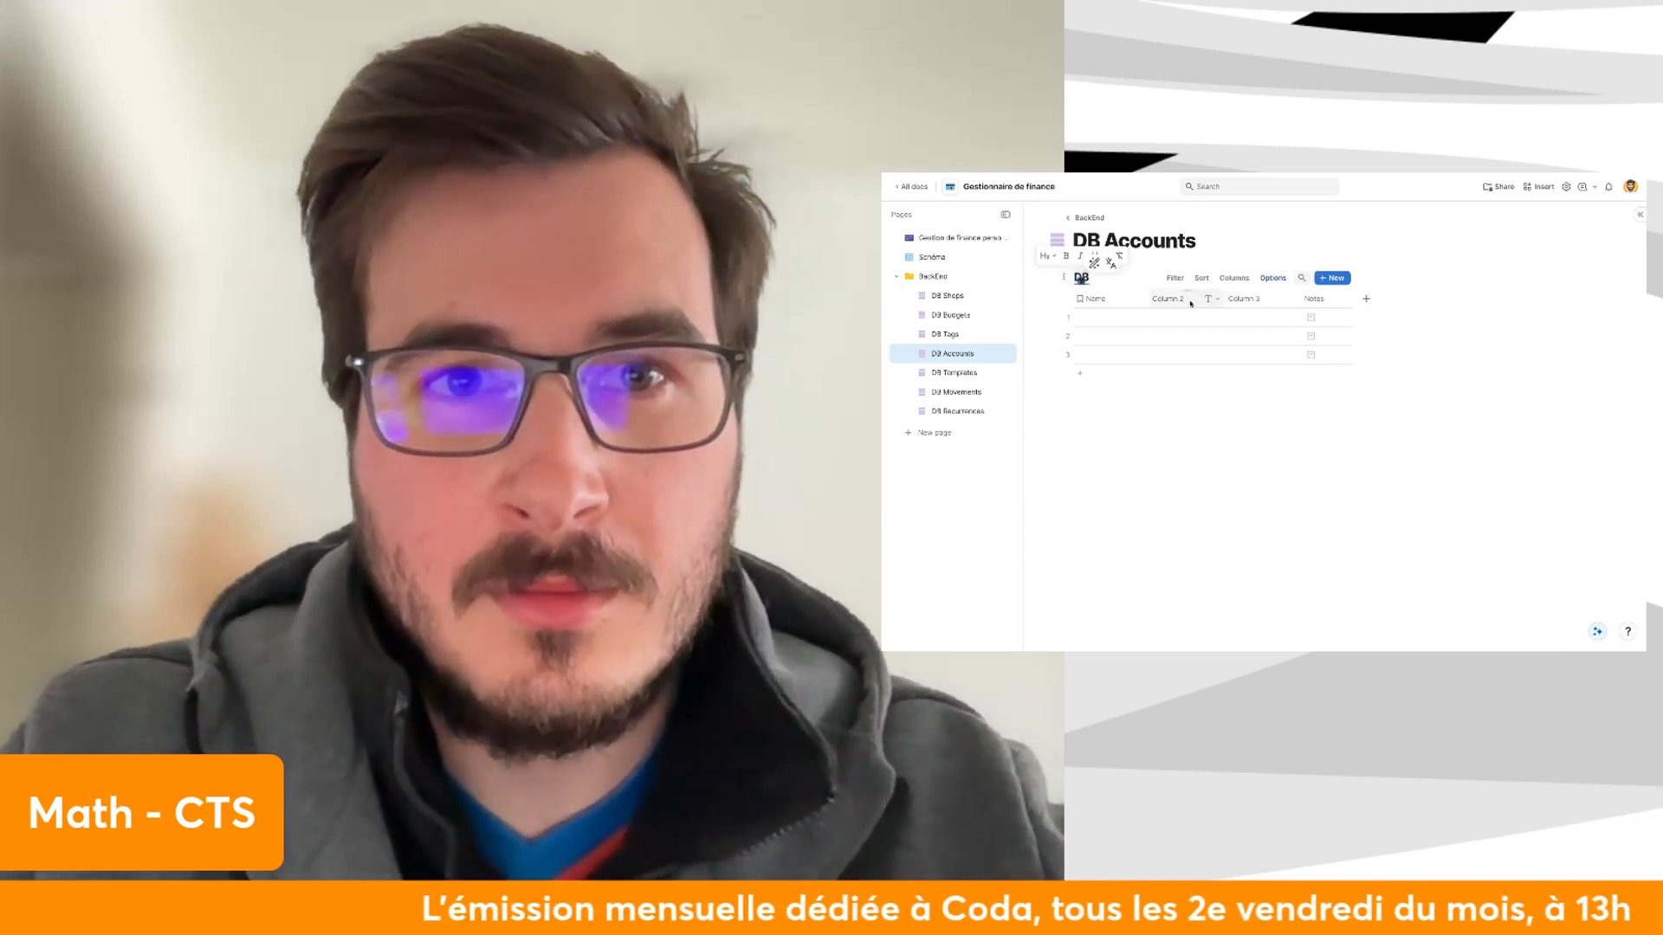
left_click(1084, 279)
type("Accou")
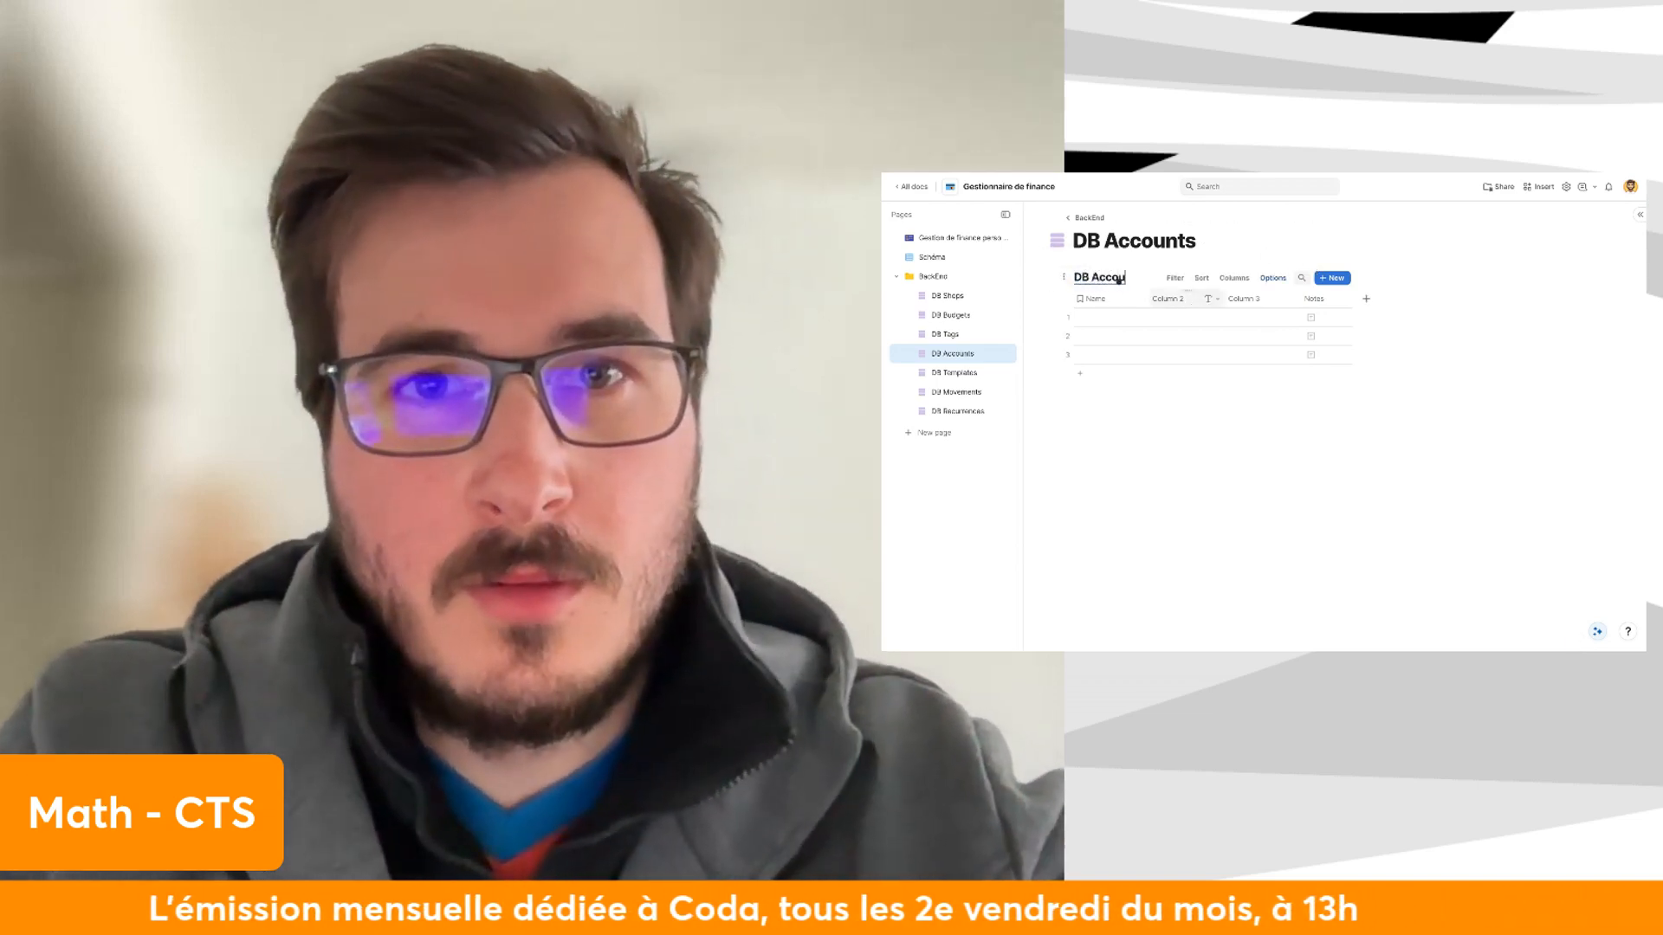
Delete Column 2, Column 3 and Notes from the DB Accounts table, keeping only the Name column.
left_click(1262, 300)
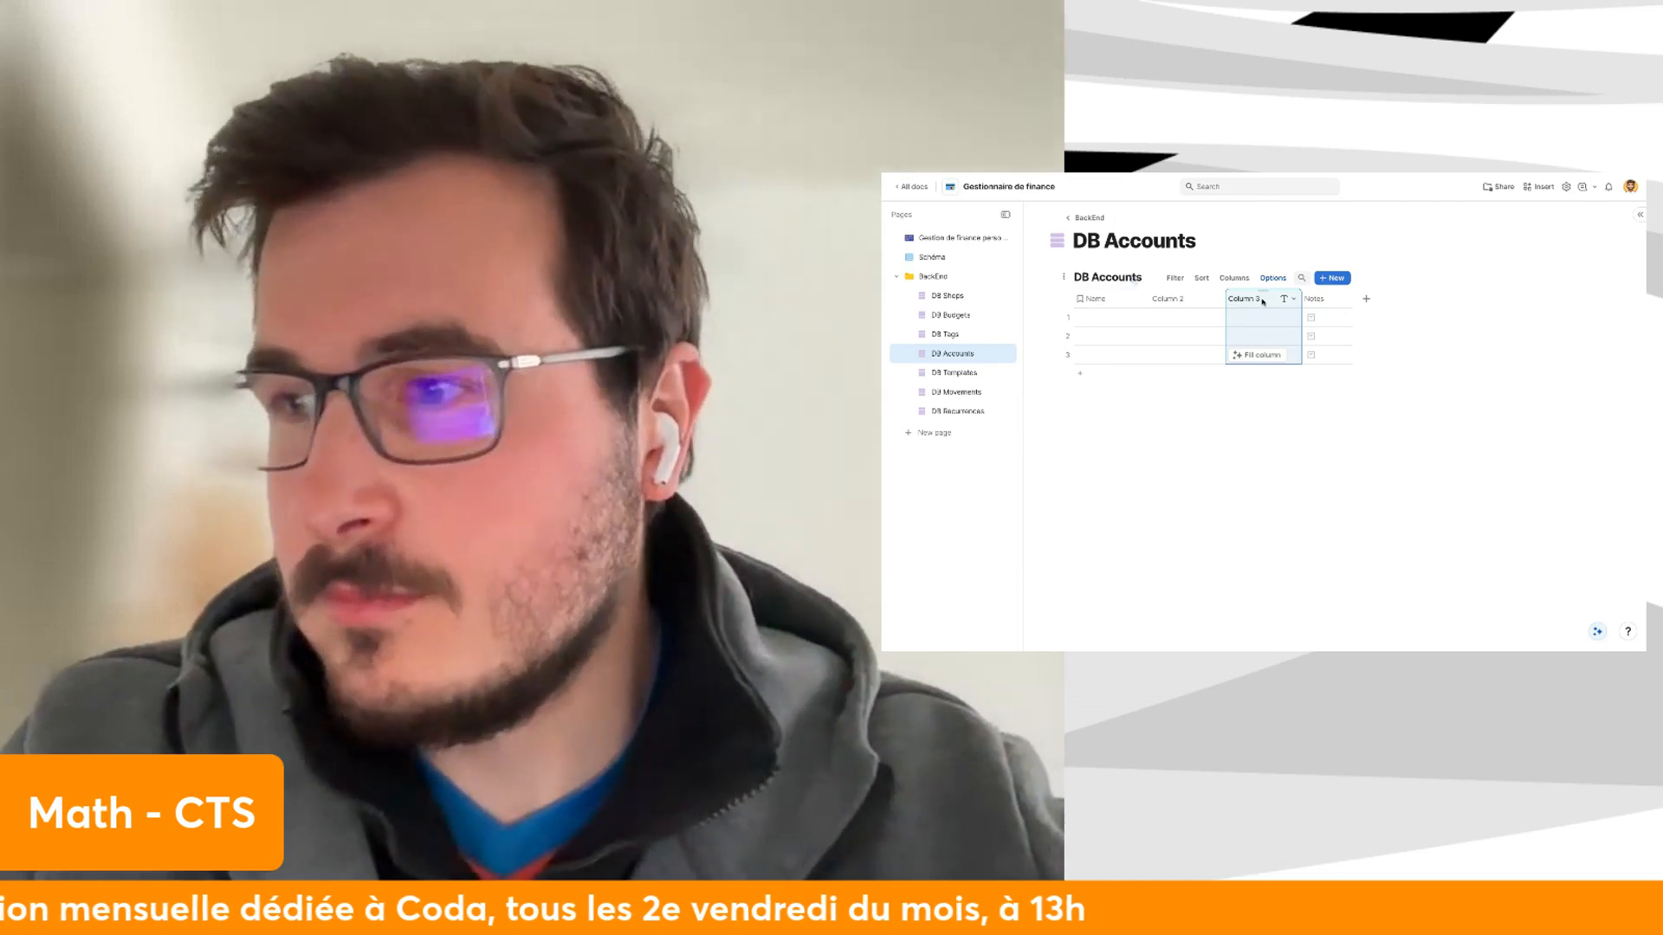
key("Delete")
left_click(1254, 301)
key("Delete")
key("Delete")
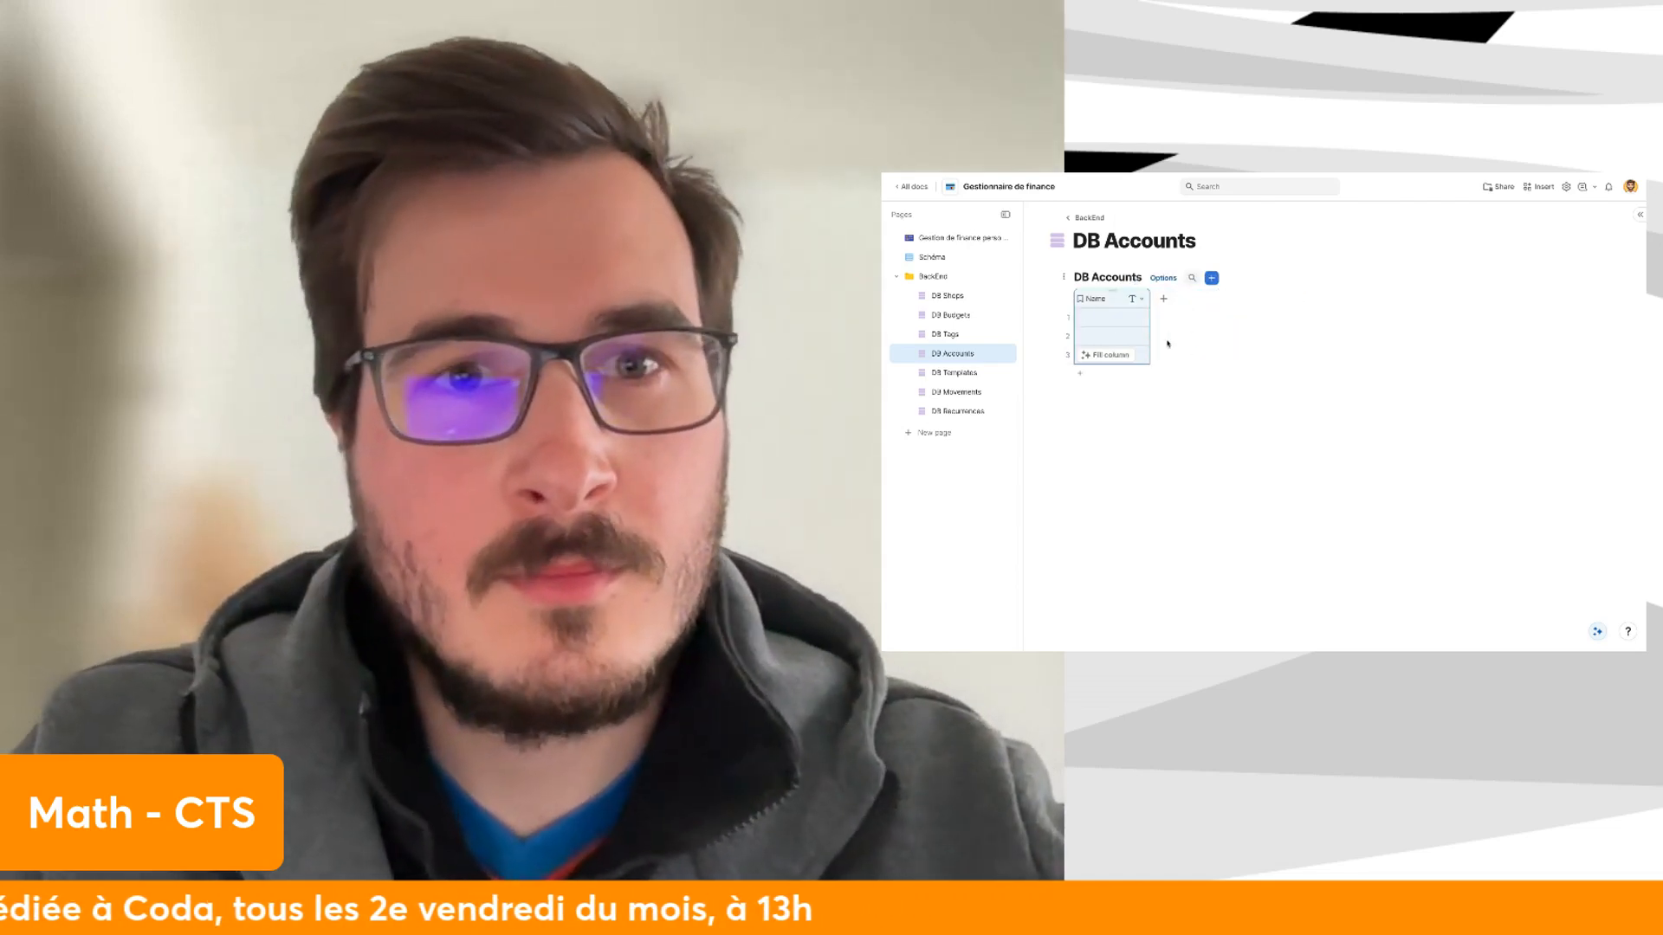
left_click(1103, 302)
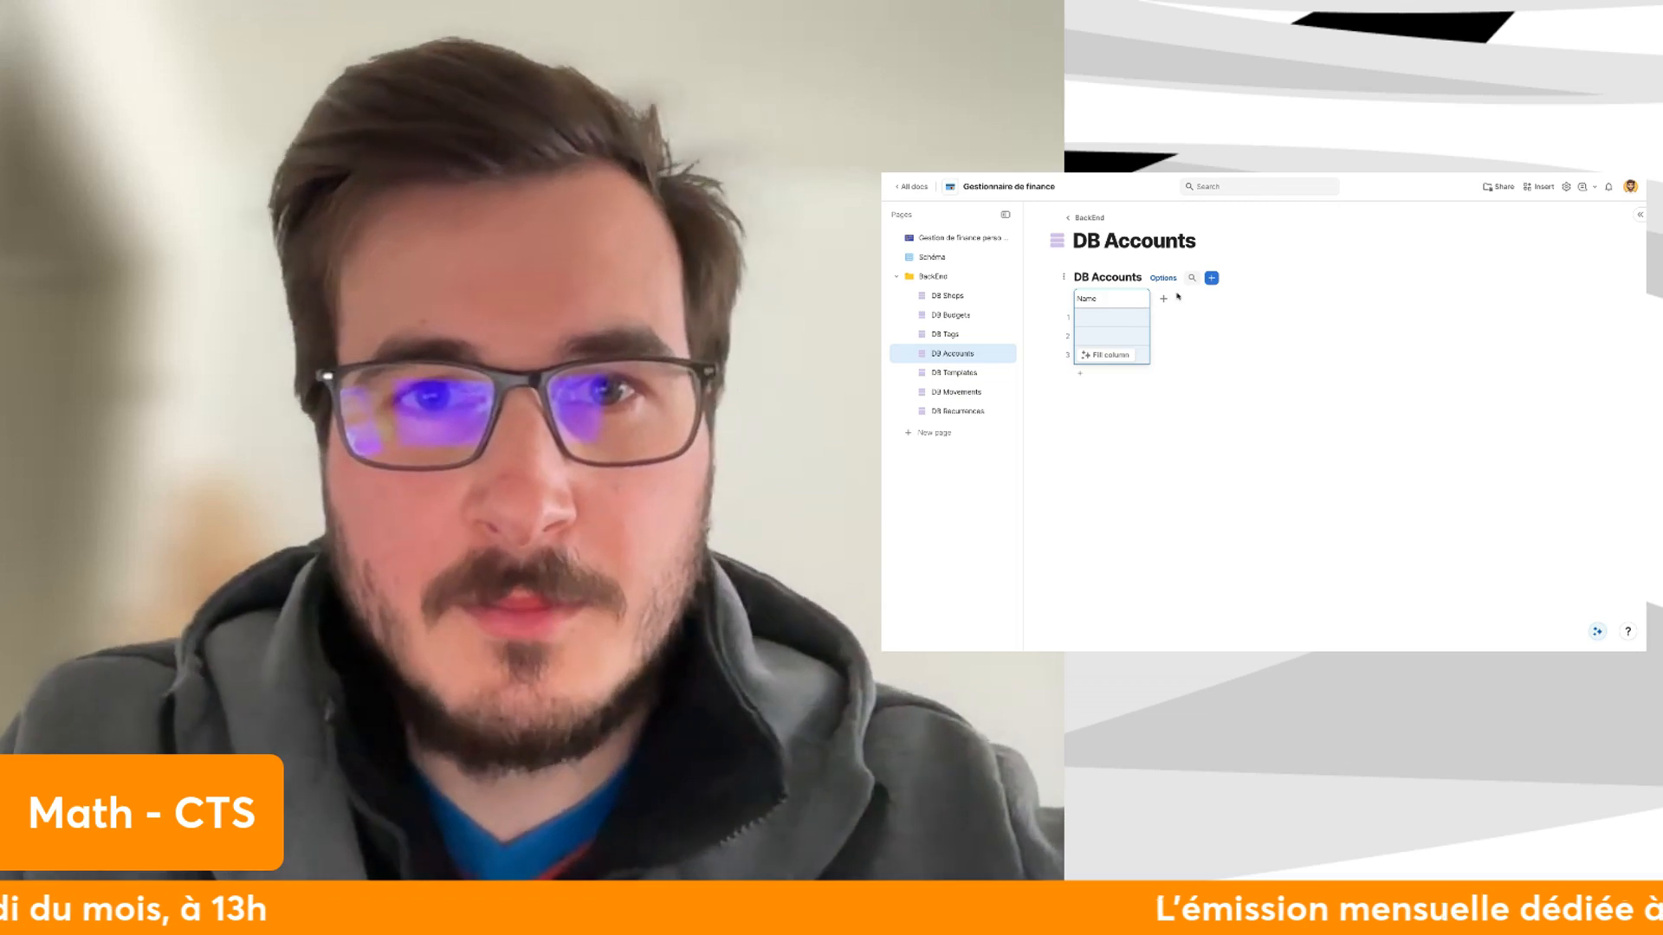
Check the fields of the Accounts table in the Schéma diagram and return to the DB Accounts page.
left_click(1166, 299)
left_click(932, 257)
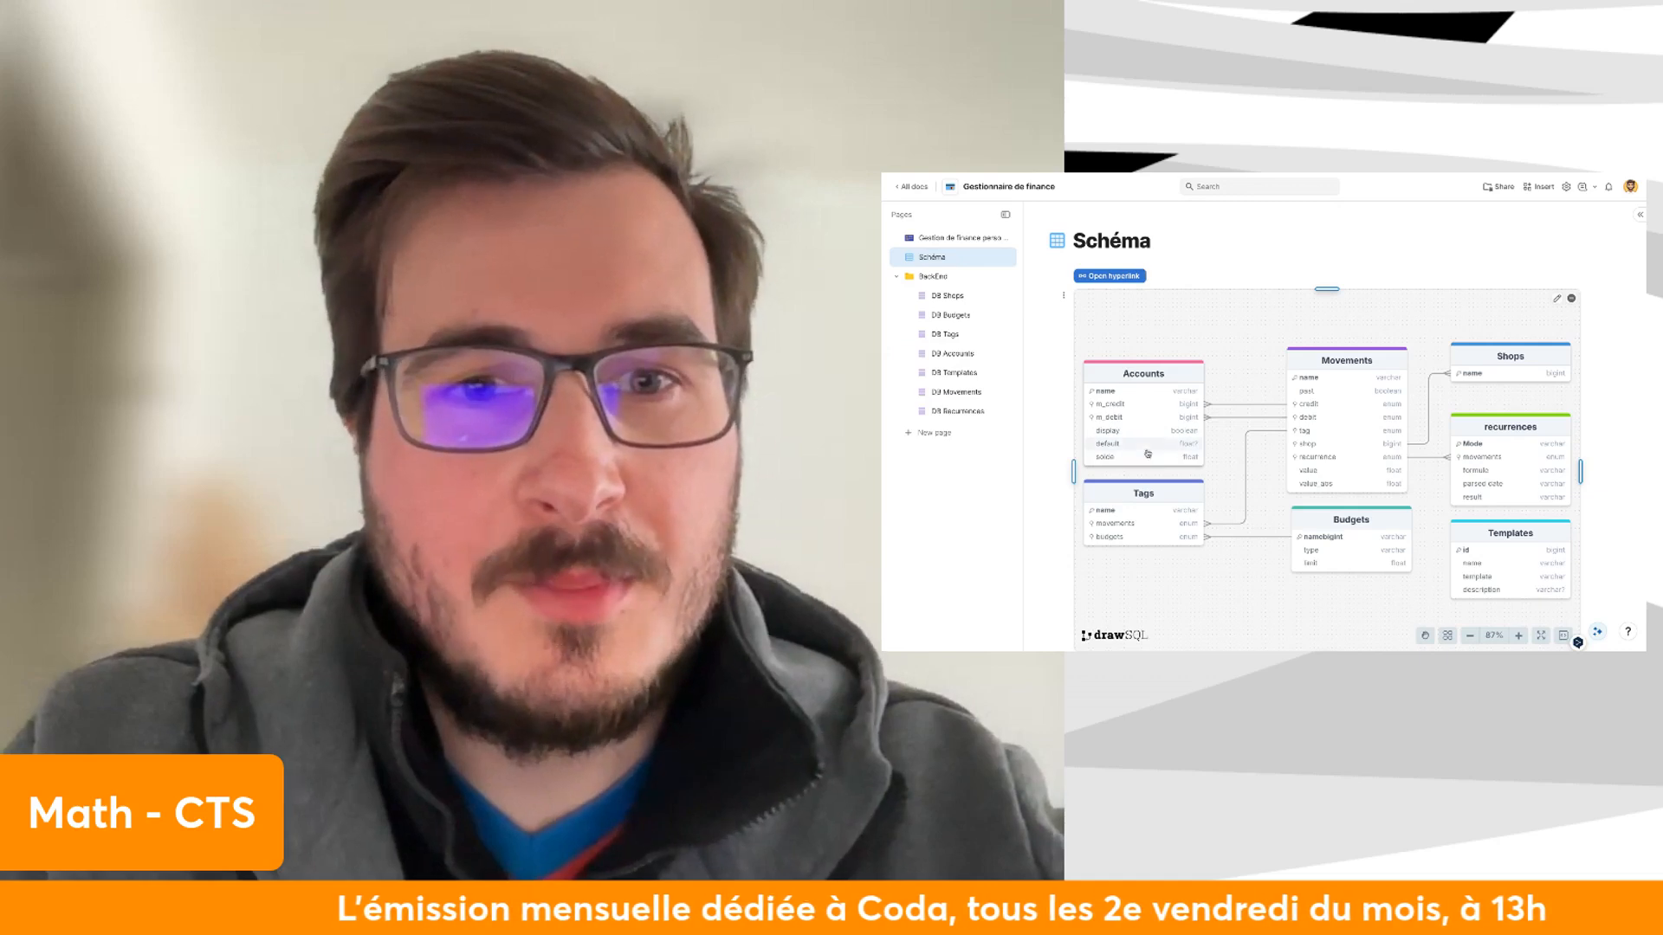
left_click(953, 315)
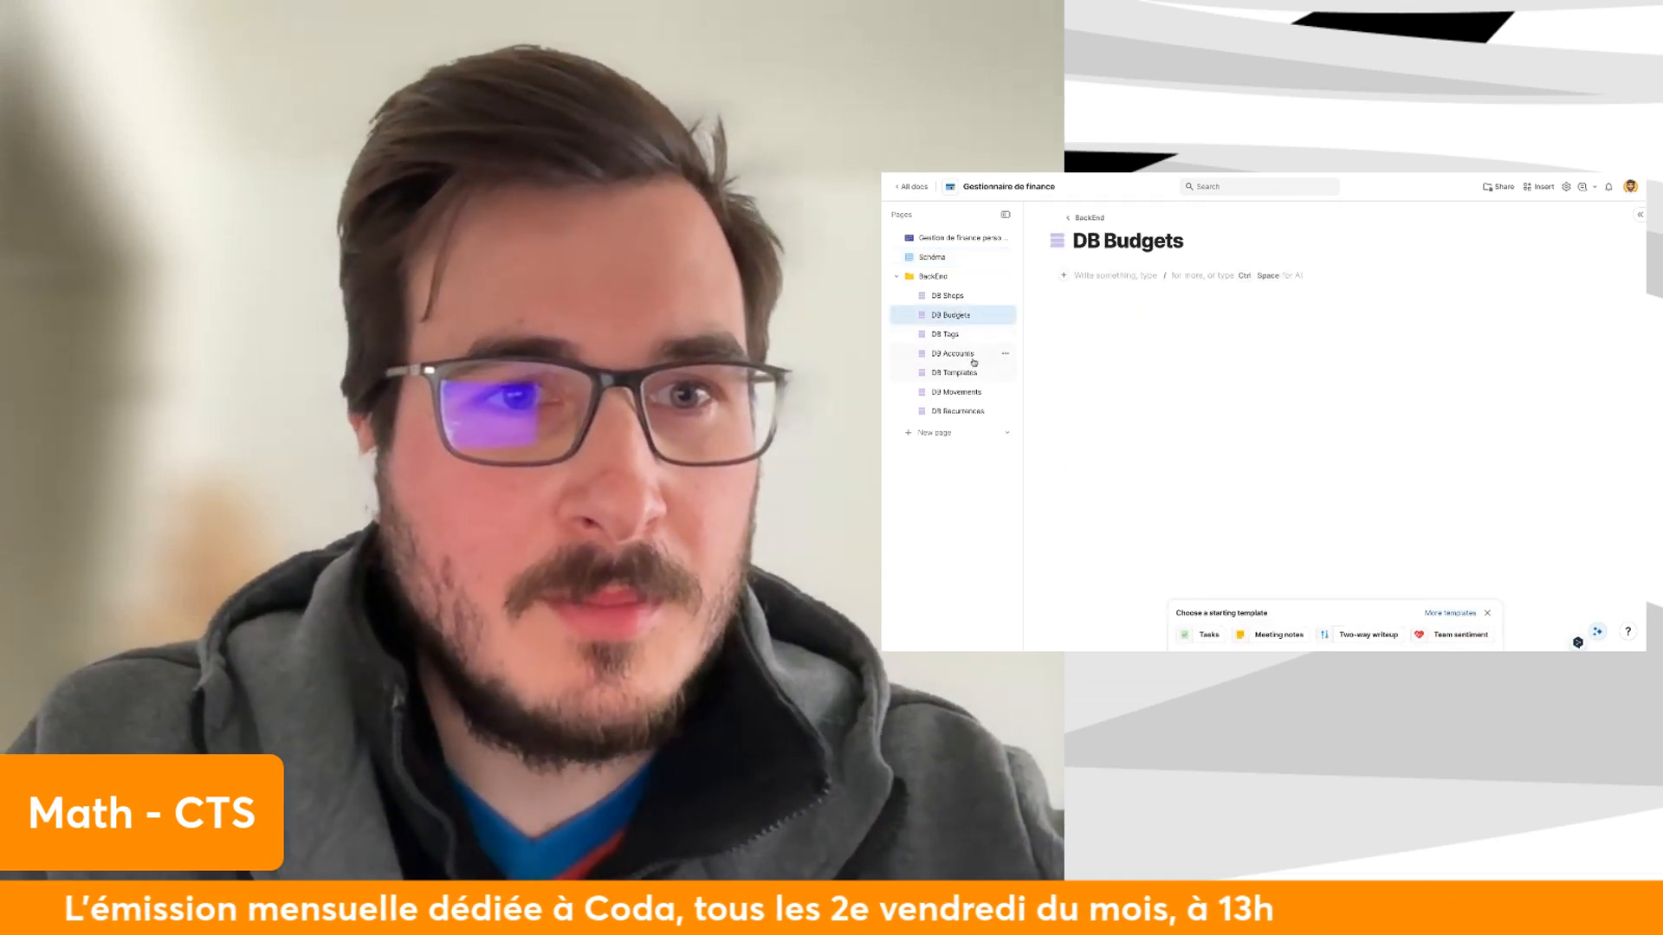
left_click(953, 353)
Add a Toggle column to the DB Accounts table and name it Display.
left_click(1165, 296)
type("ch")
left_click(1225, 383)
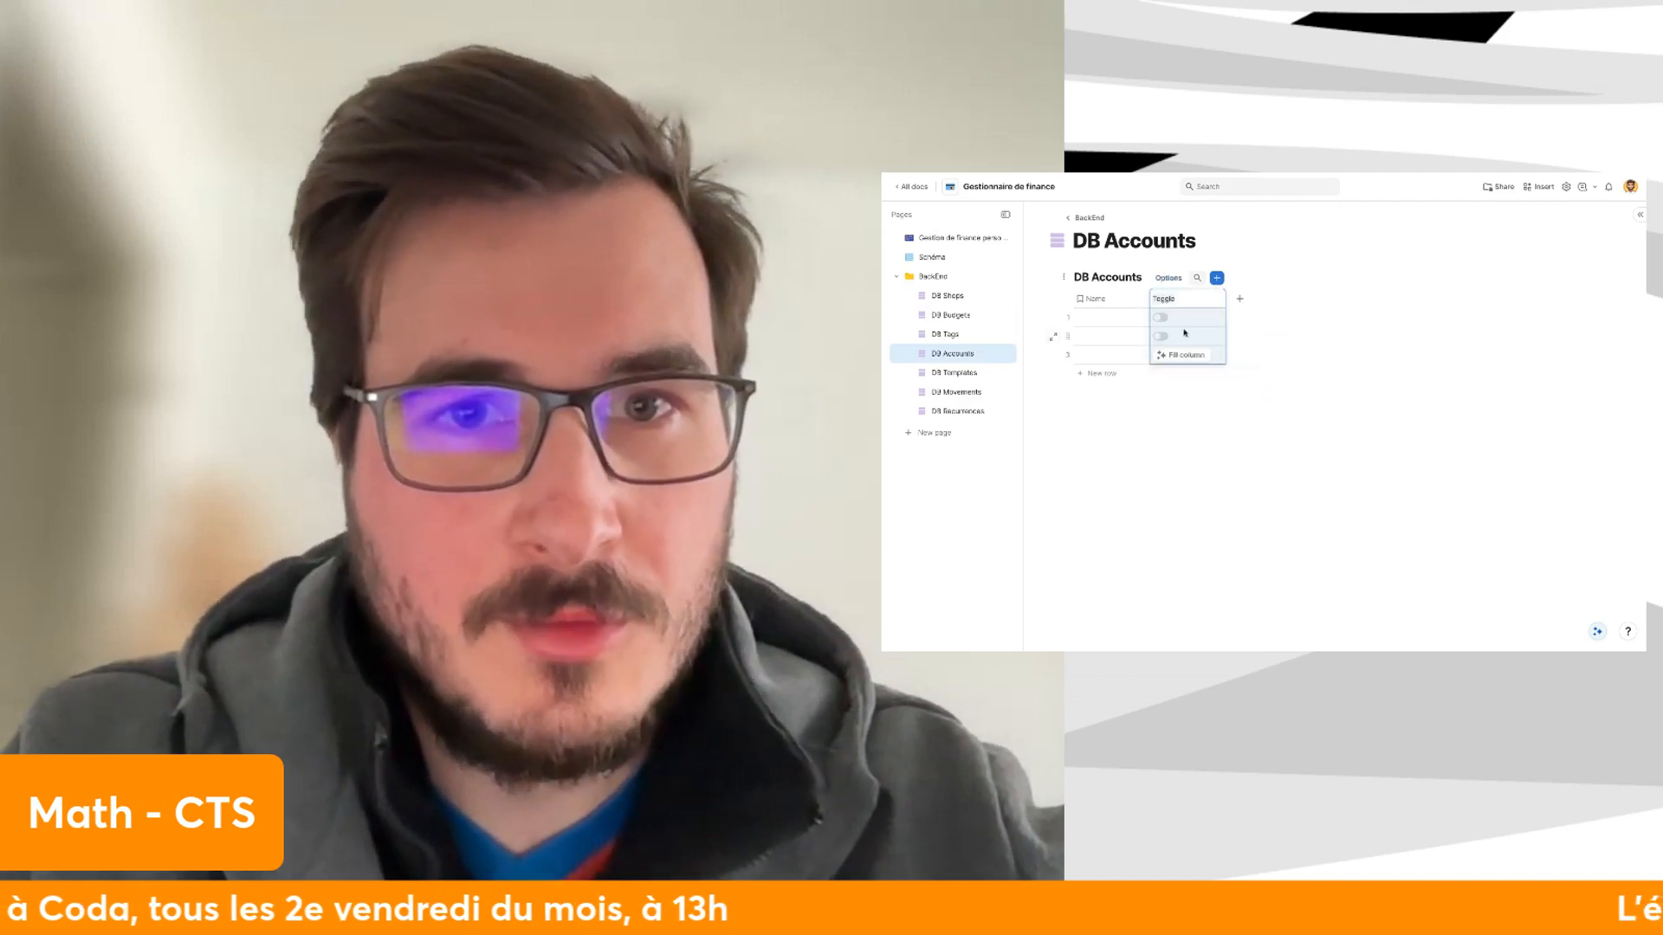
left_click(1187, 304)
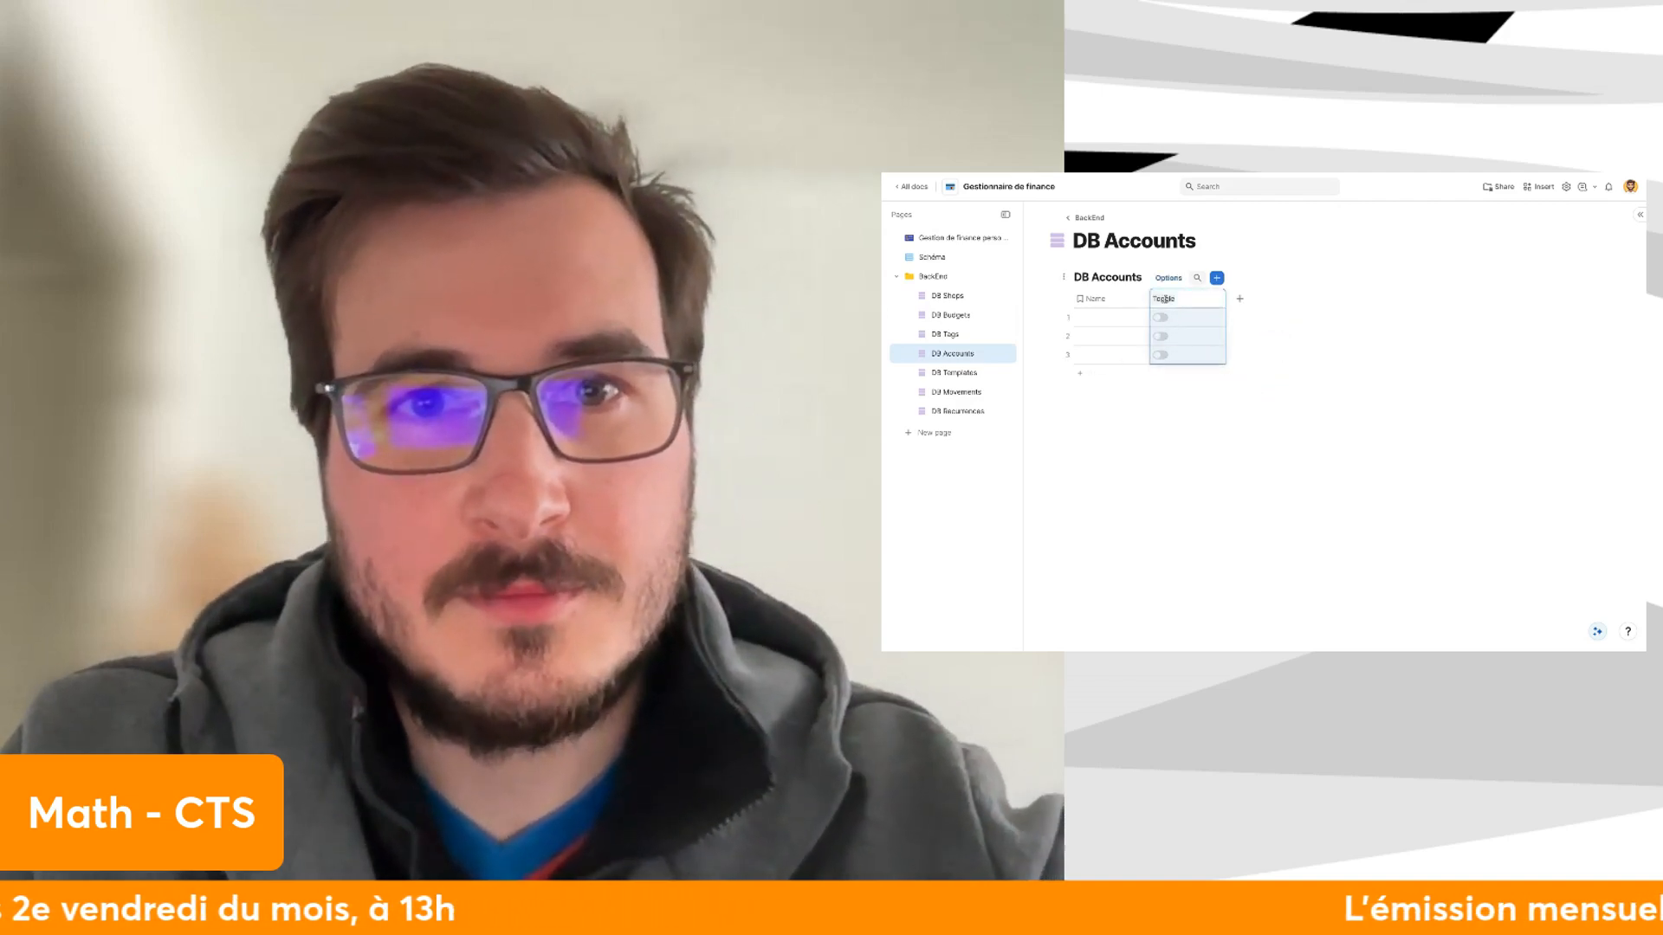
type("Disa")
type("lay")
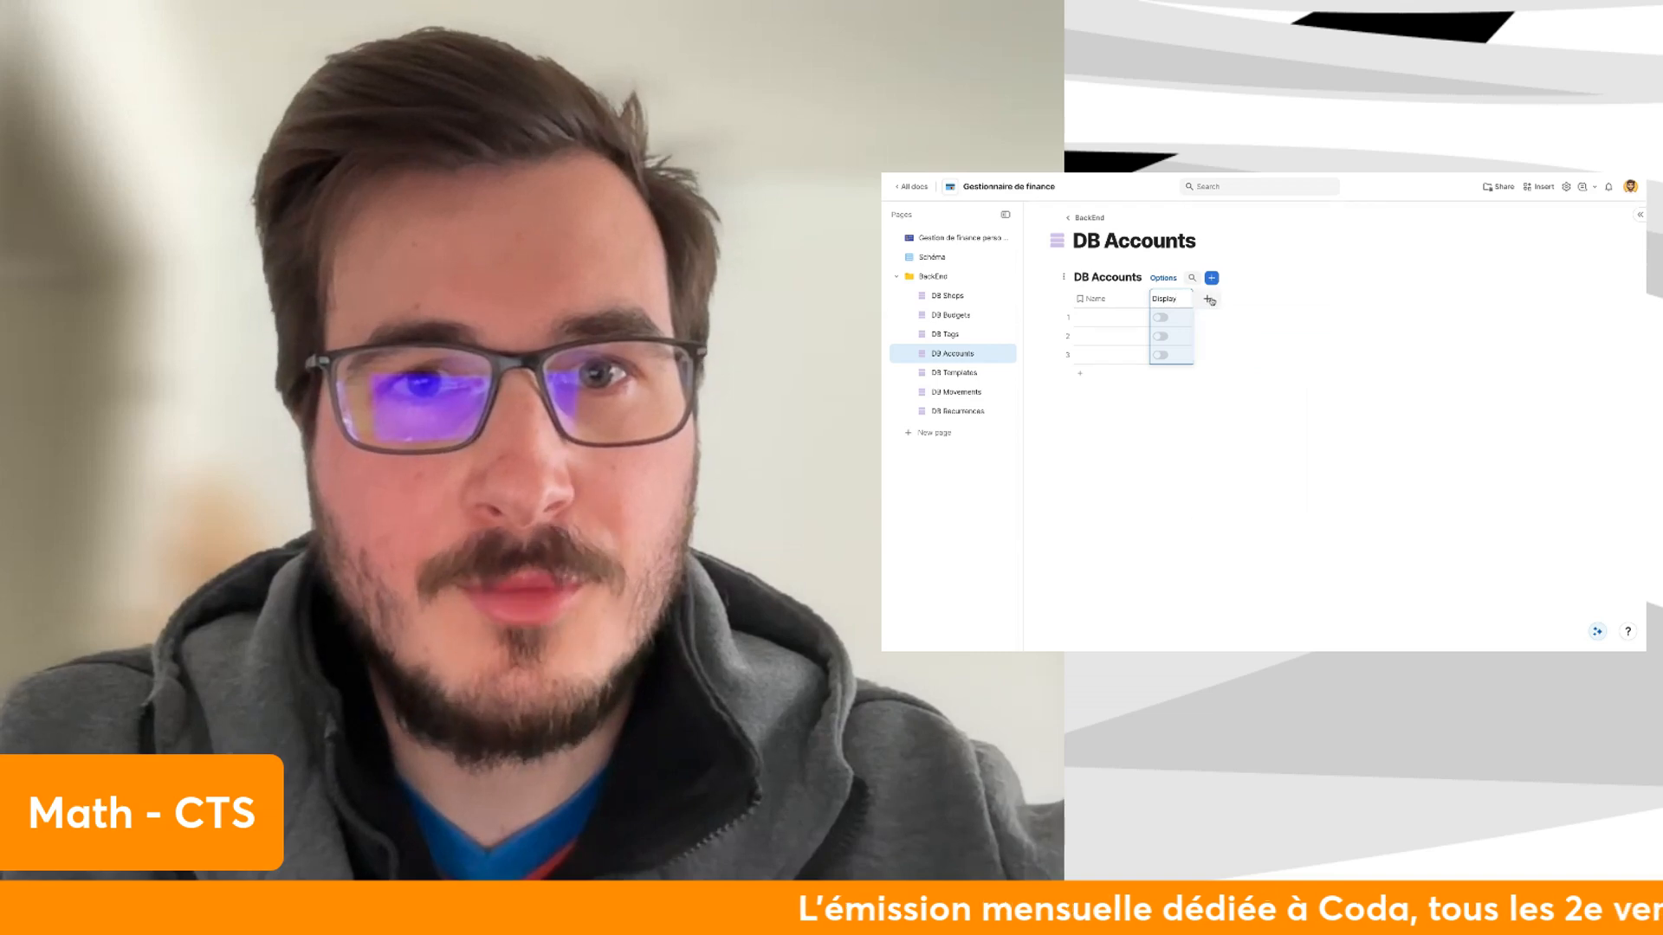
Add a number column with the Currency format after the Display column in the DB Accounts table.
left_click(1210, 300)
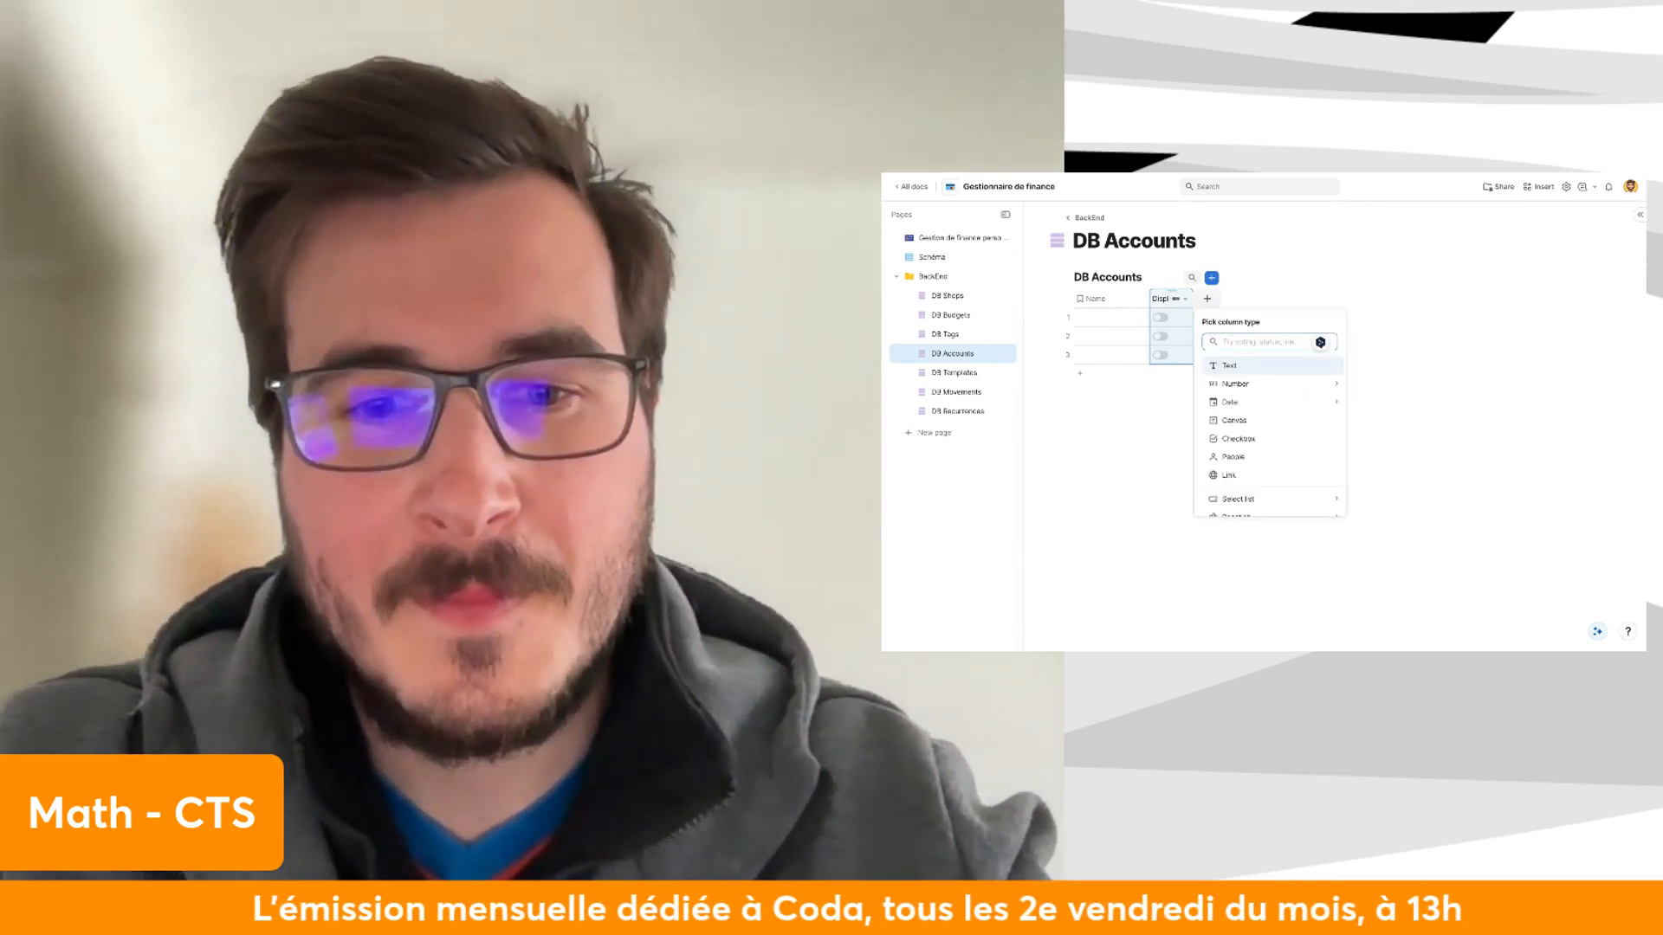
type("numb")
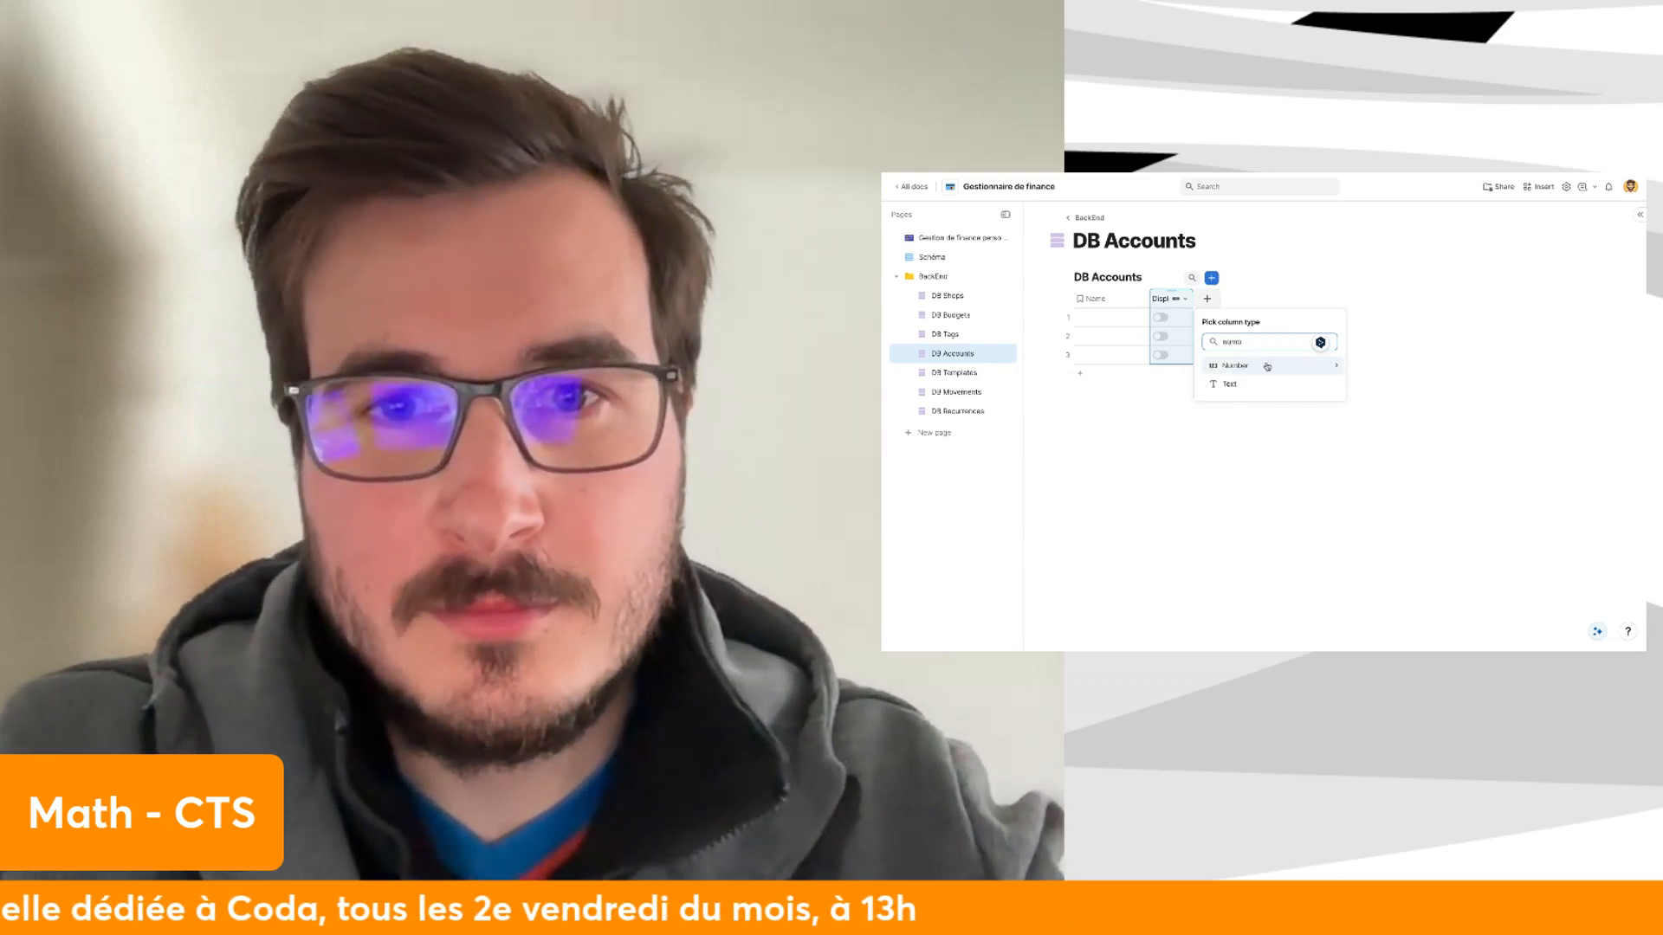
mouse_move(1316, 364)
left_click(1381, 396)
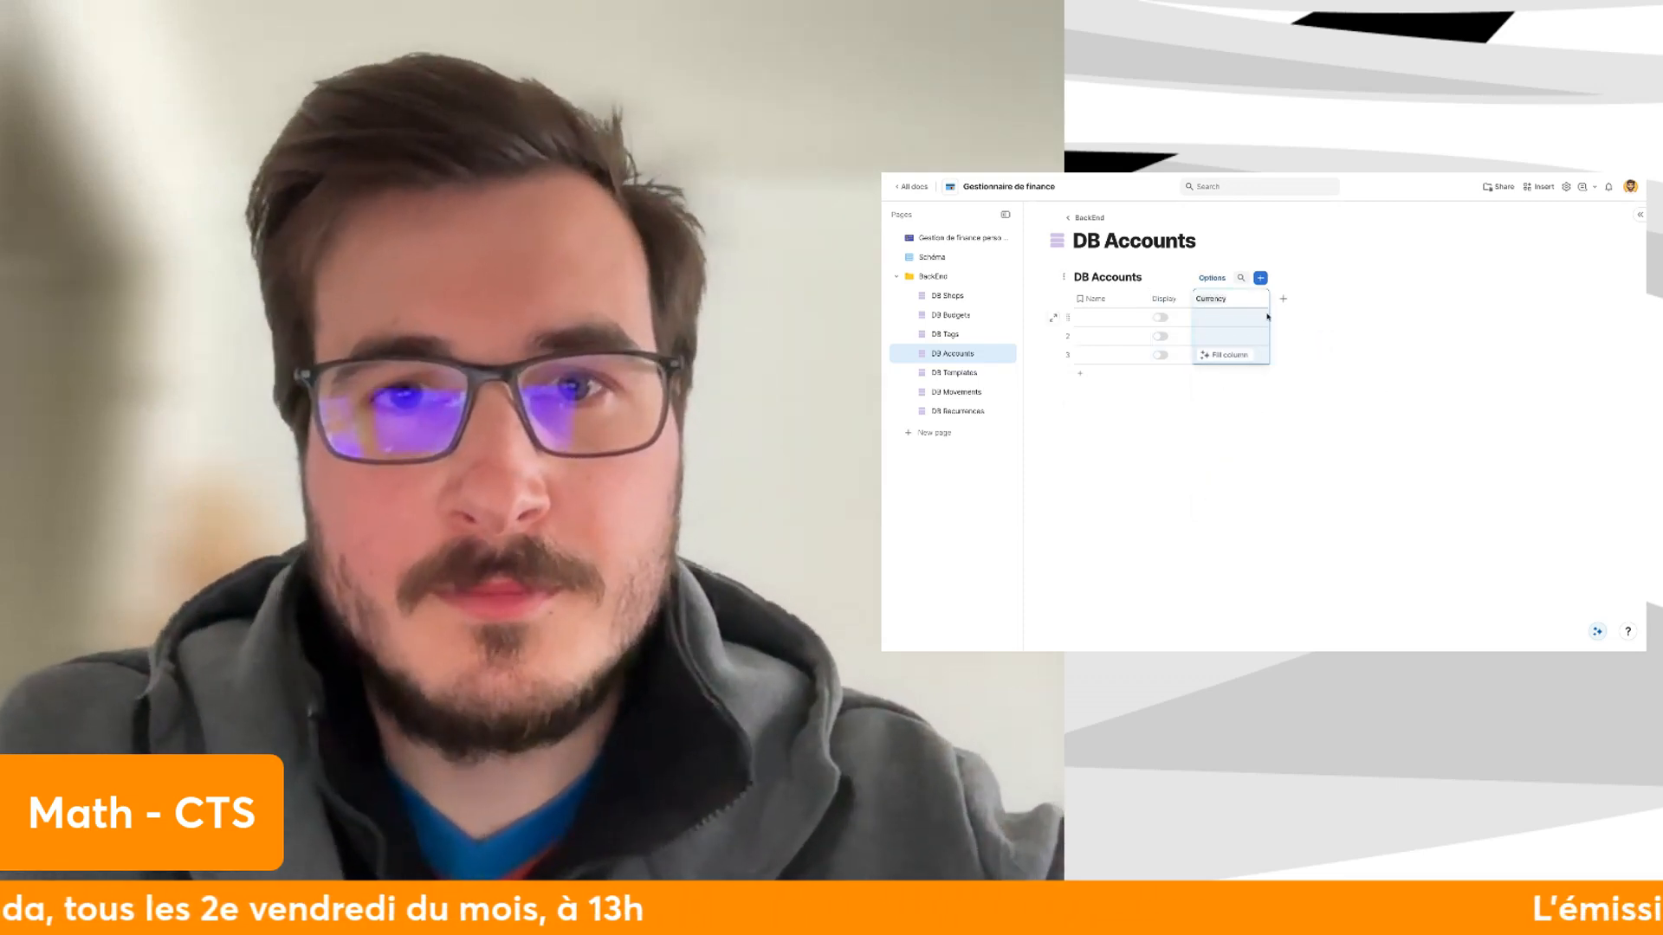
Change the currency symbol of the new Currency column in the DB Accounts table and name the column default_solde.
left_click(1207, 306)
left_click(1230, 318)
left_click(1263, 547)
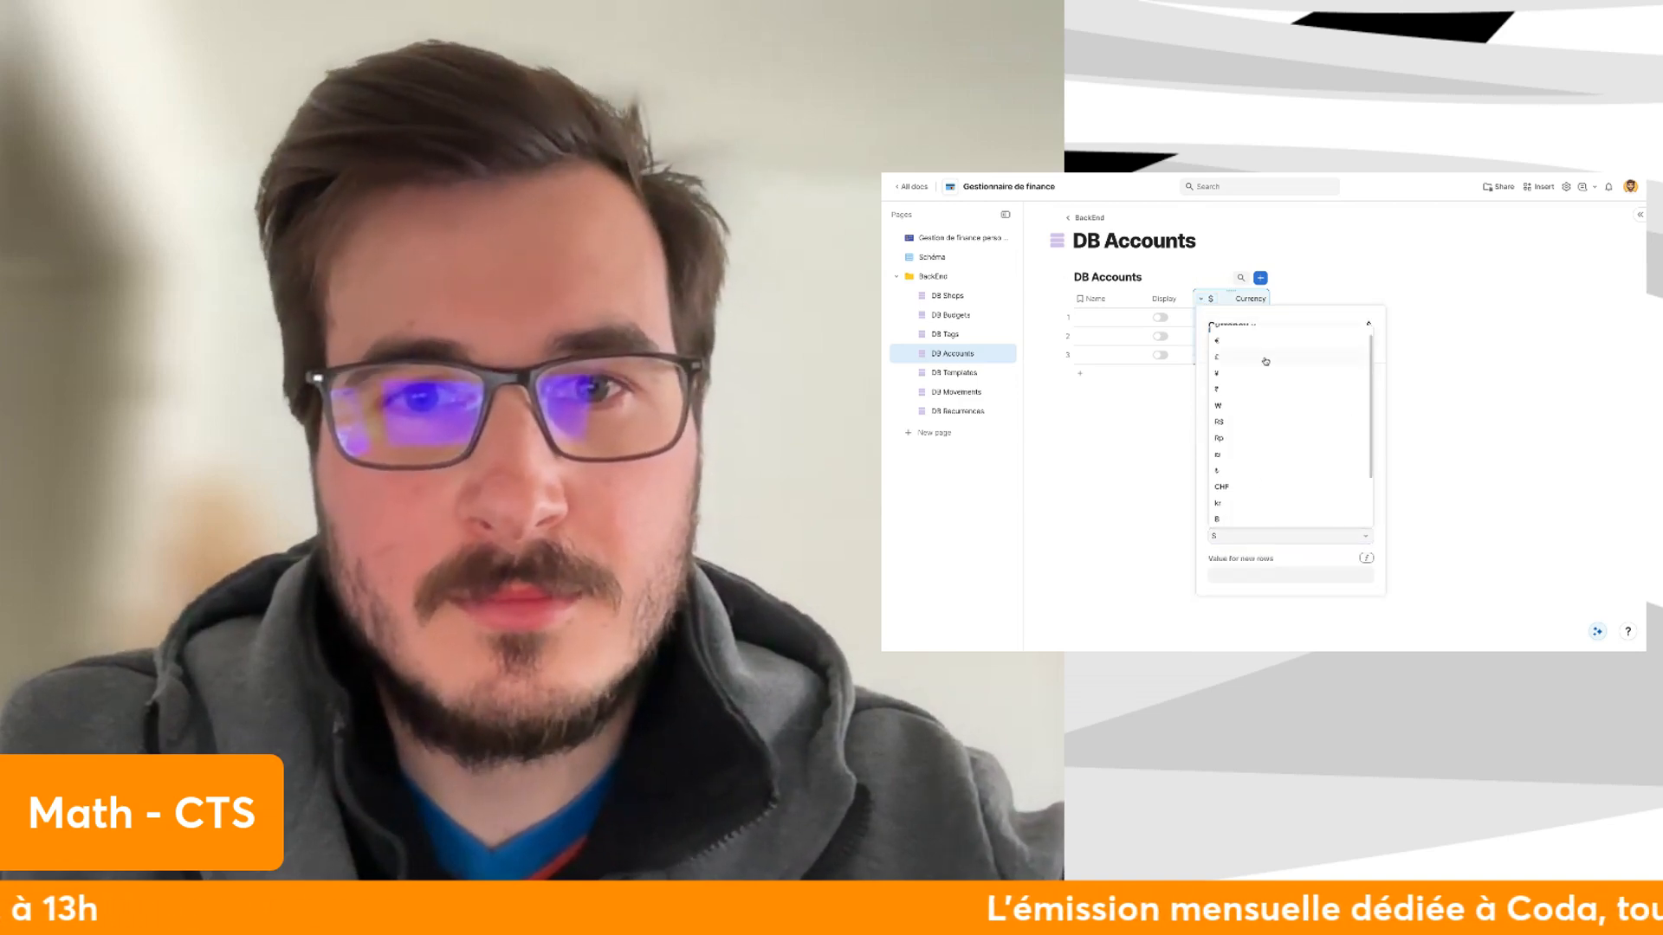
left_click(1265, 353)
double_click(1249, 297)
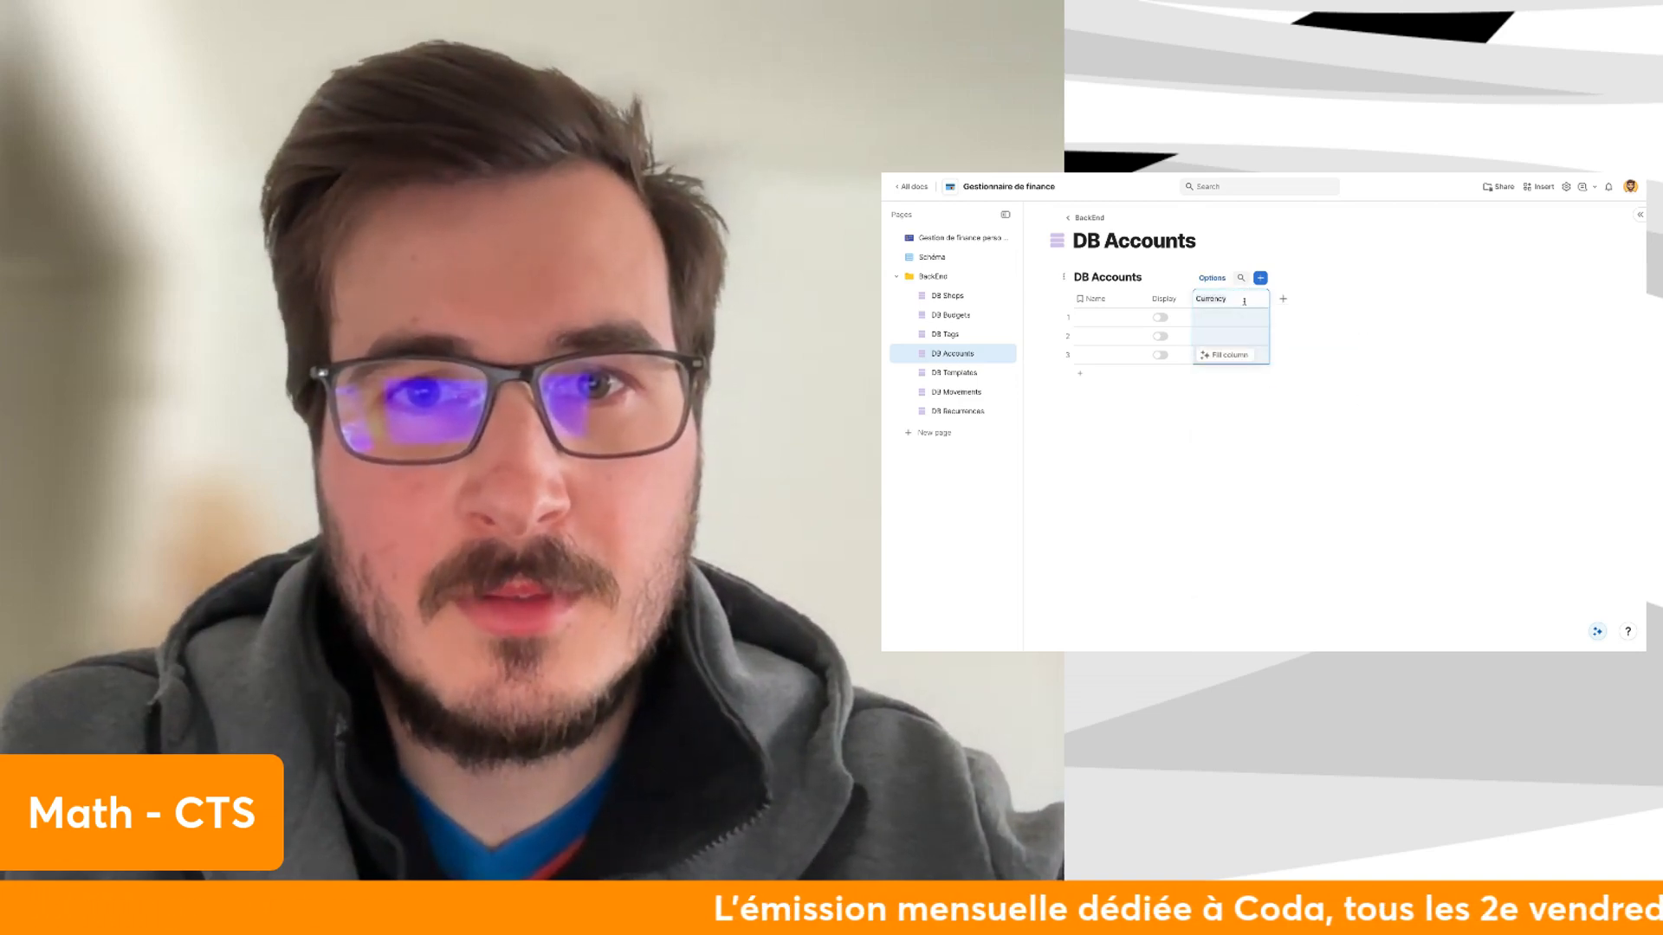
type("default")
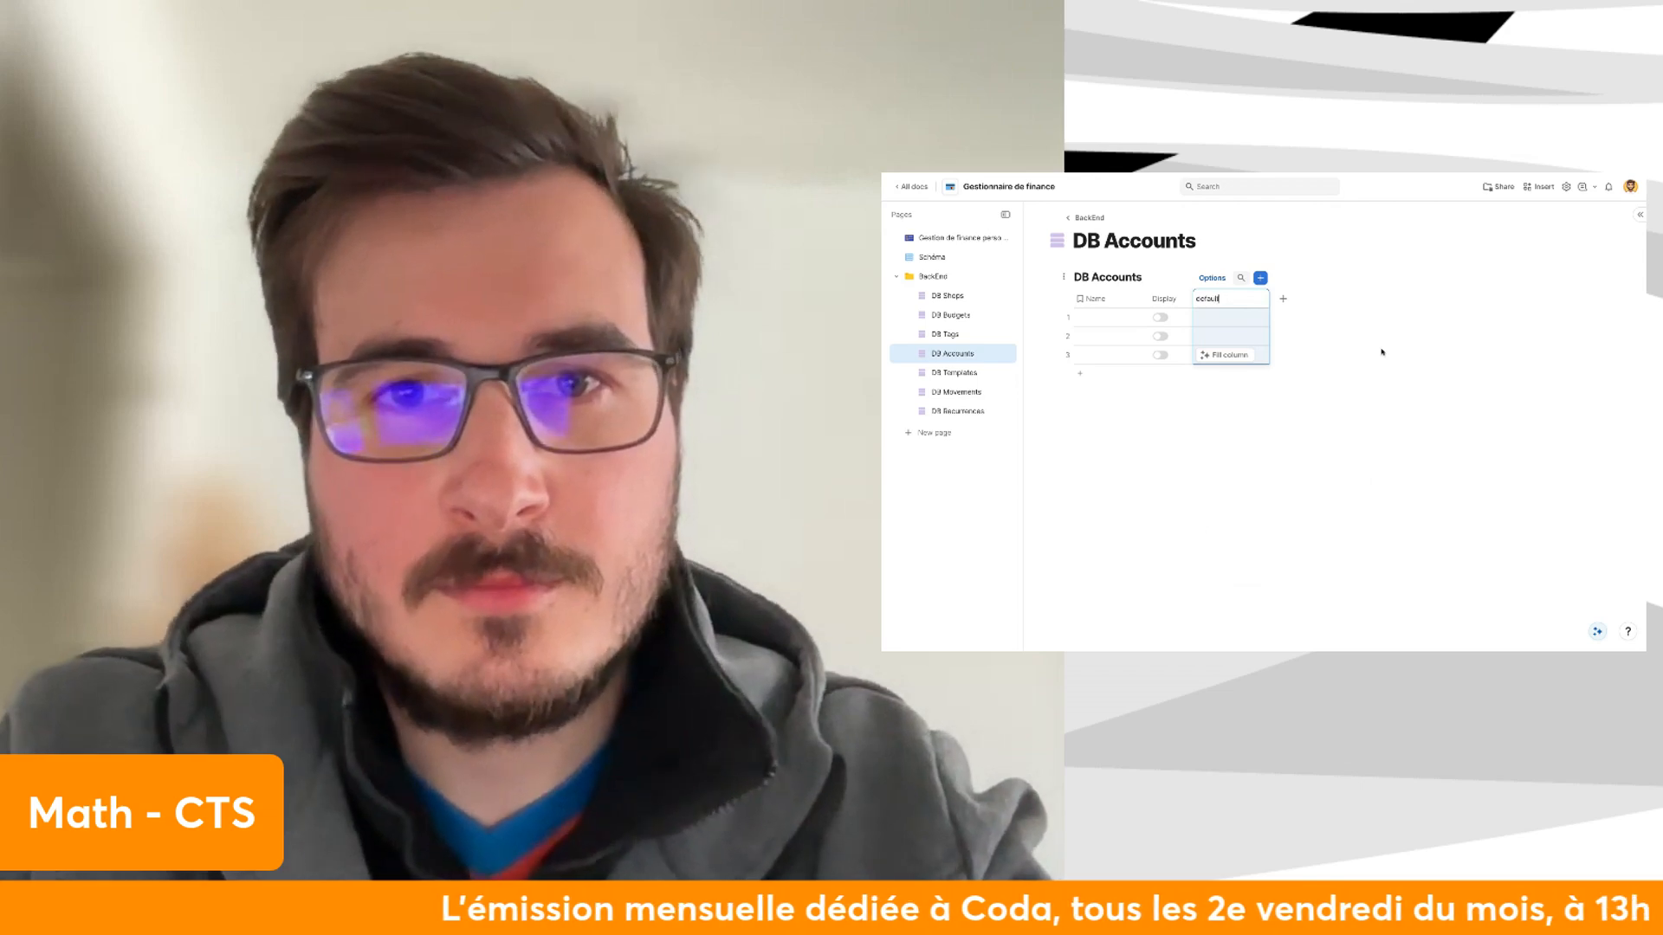
type("_solde")
Add another Currency column after default_solde in the DB Accounts table and name it solde.
left_click(1284, 298)
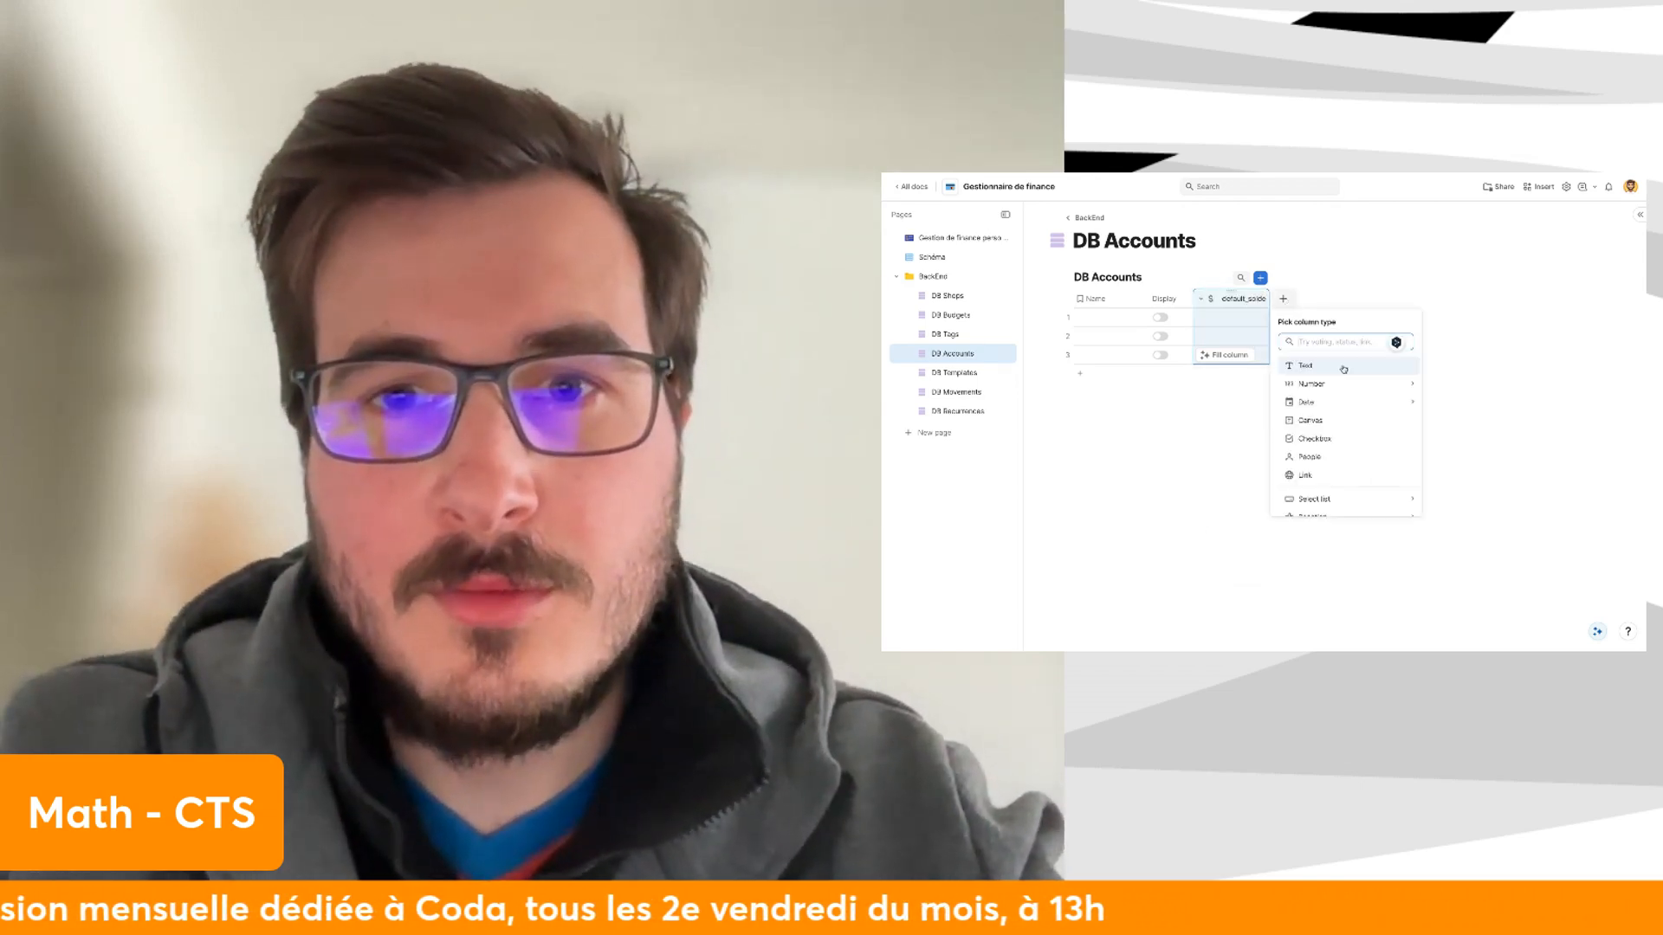
mouse_move(1378, 382)
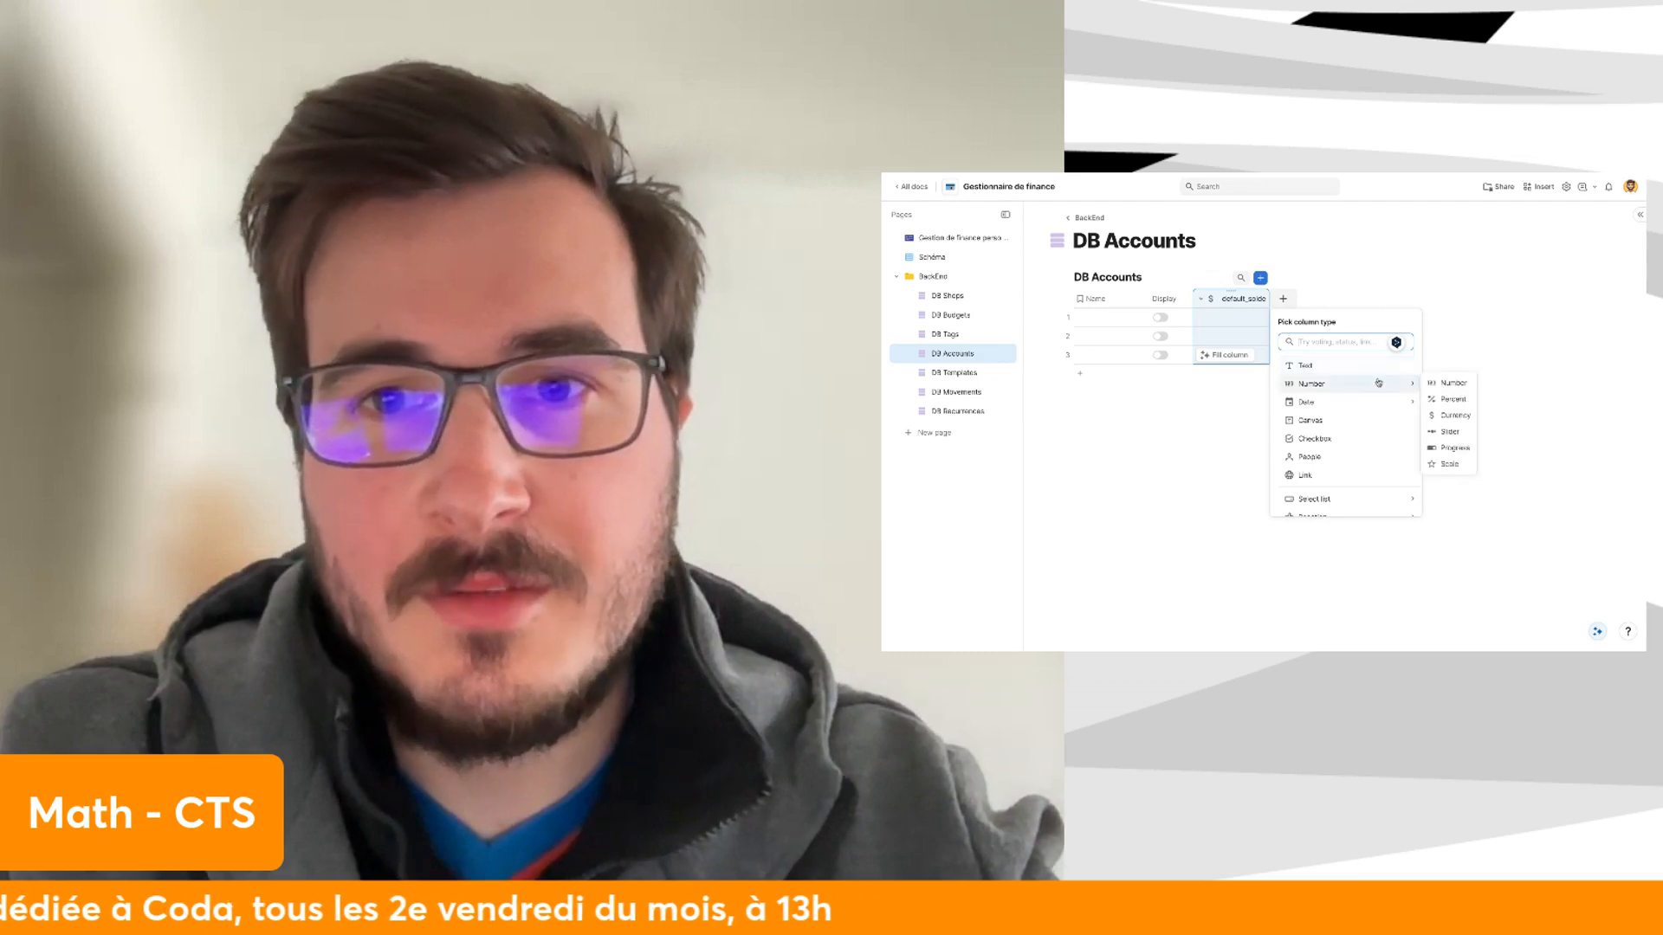
left_click(1454, 416)
double_click(1325, 299)
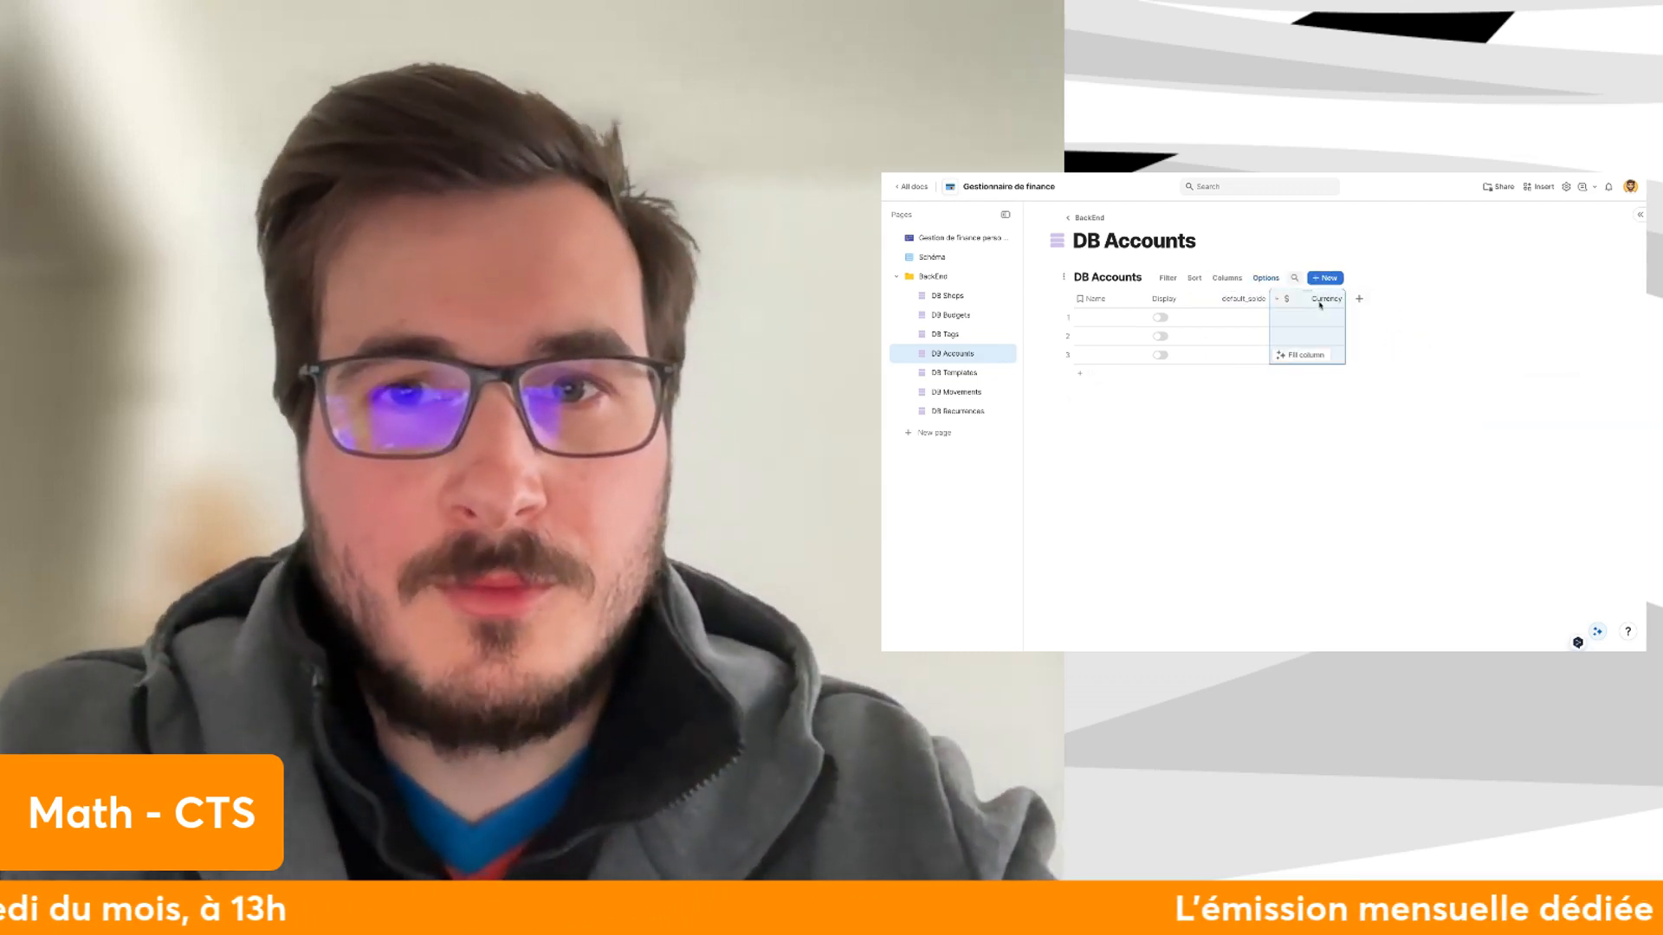
type("solde")
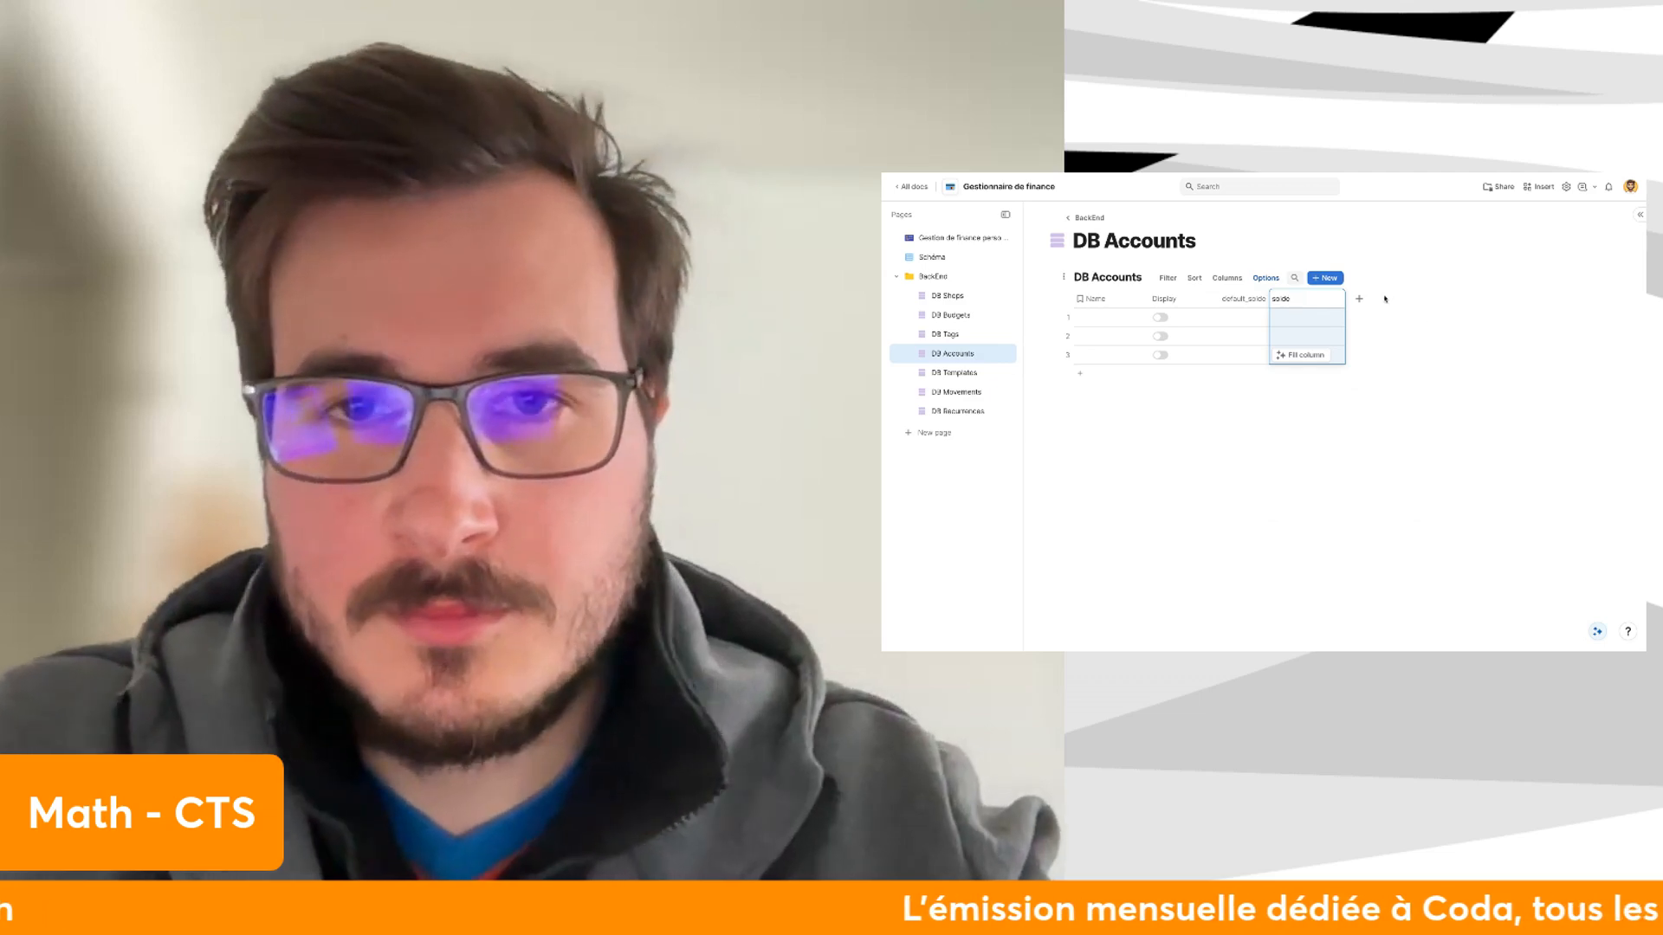
key("Return")
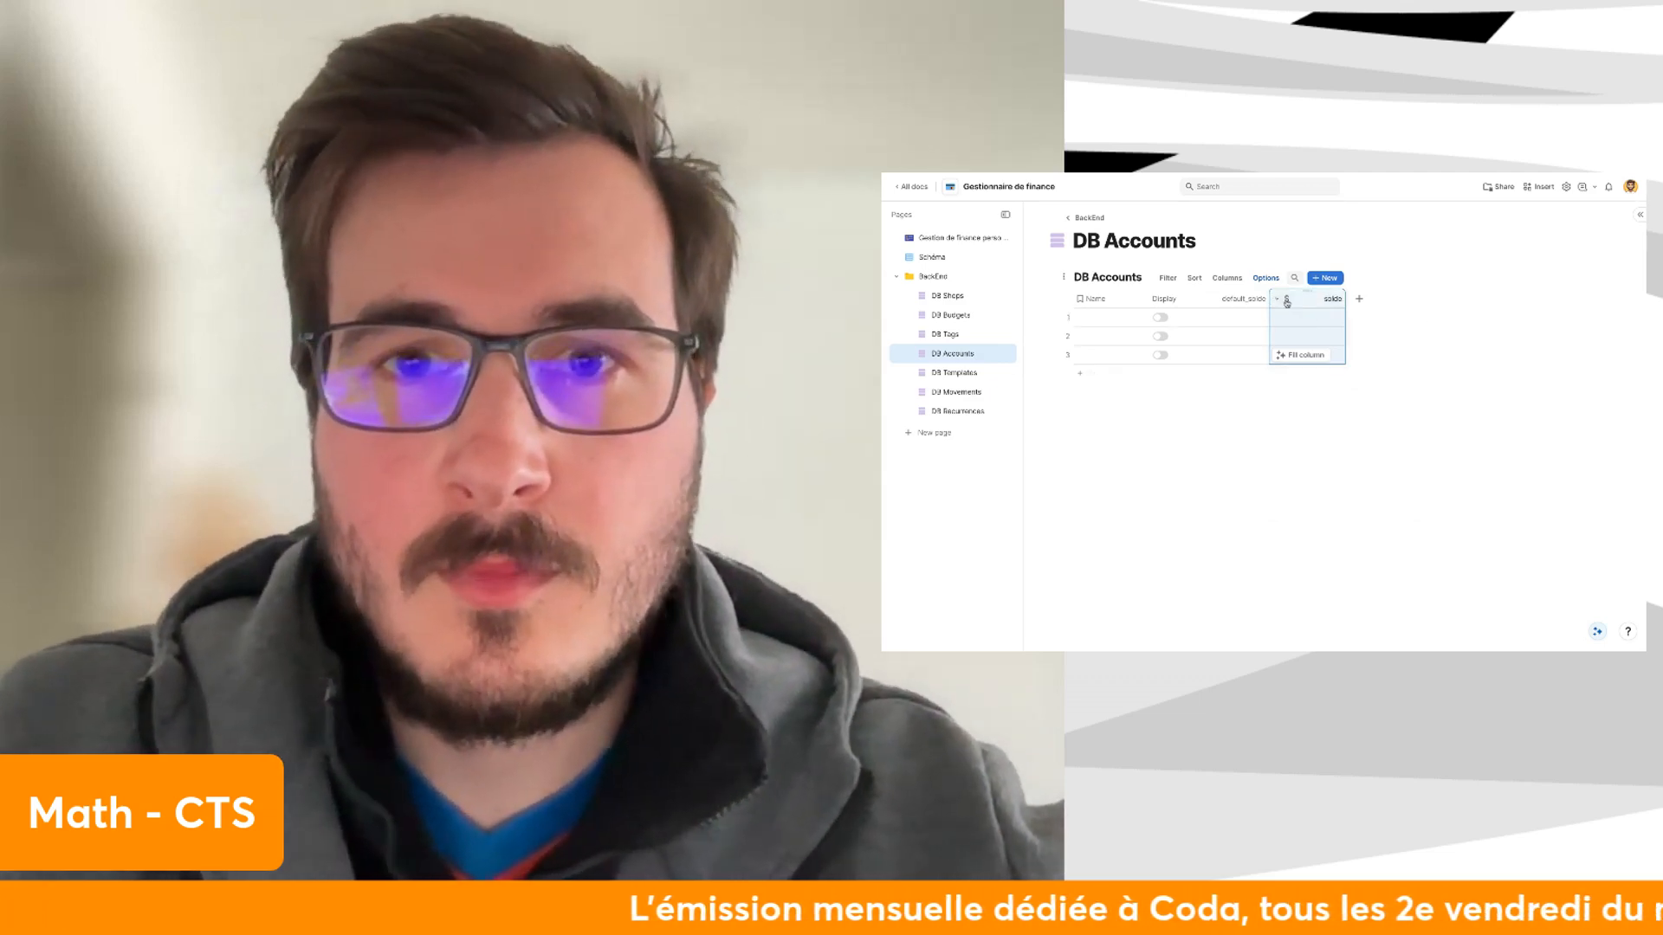
Set the currency symbol of the solde column to €.
left_click(1278, 299)
left_click(1317, 334)
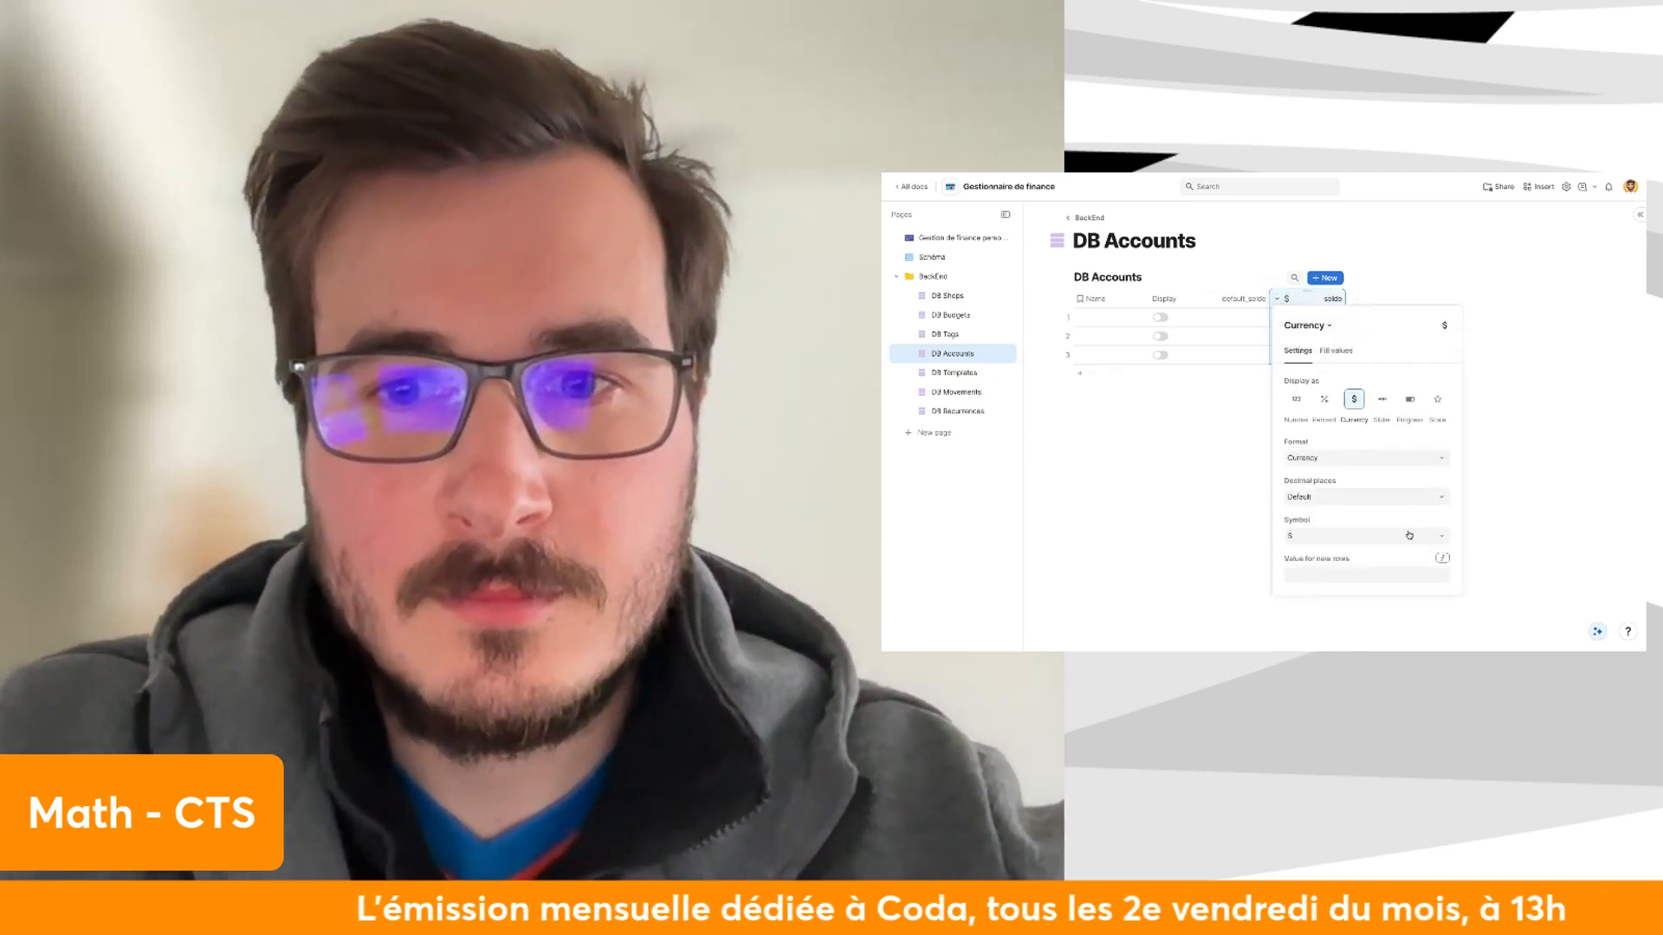
left_click(1365, 536)
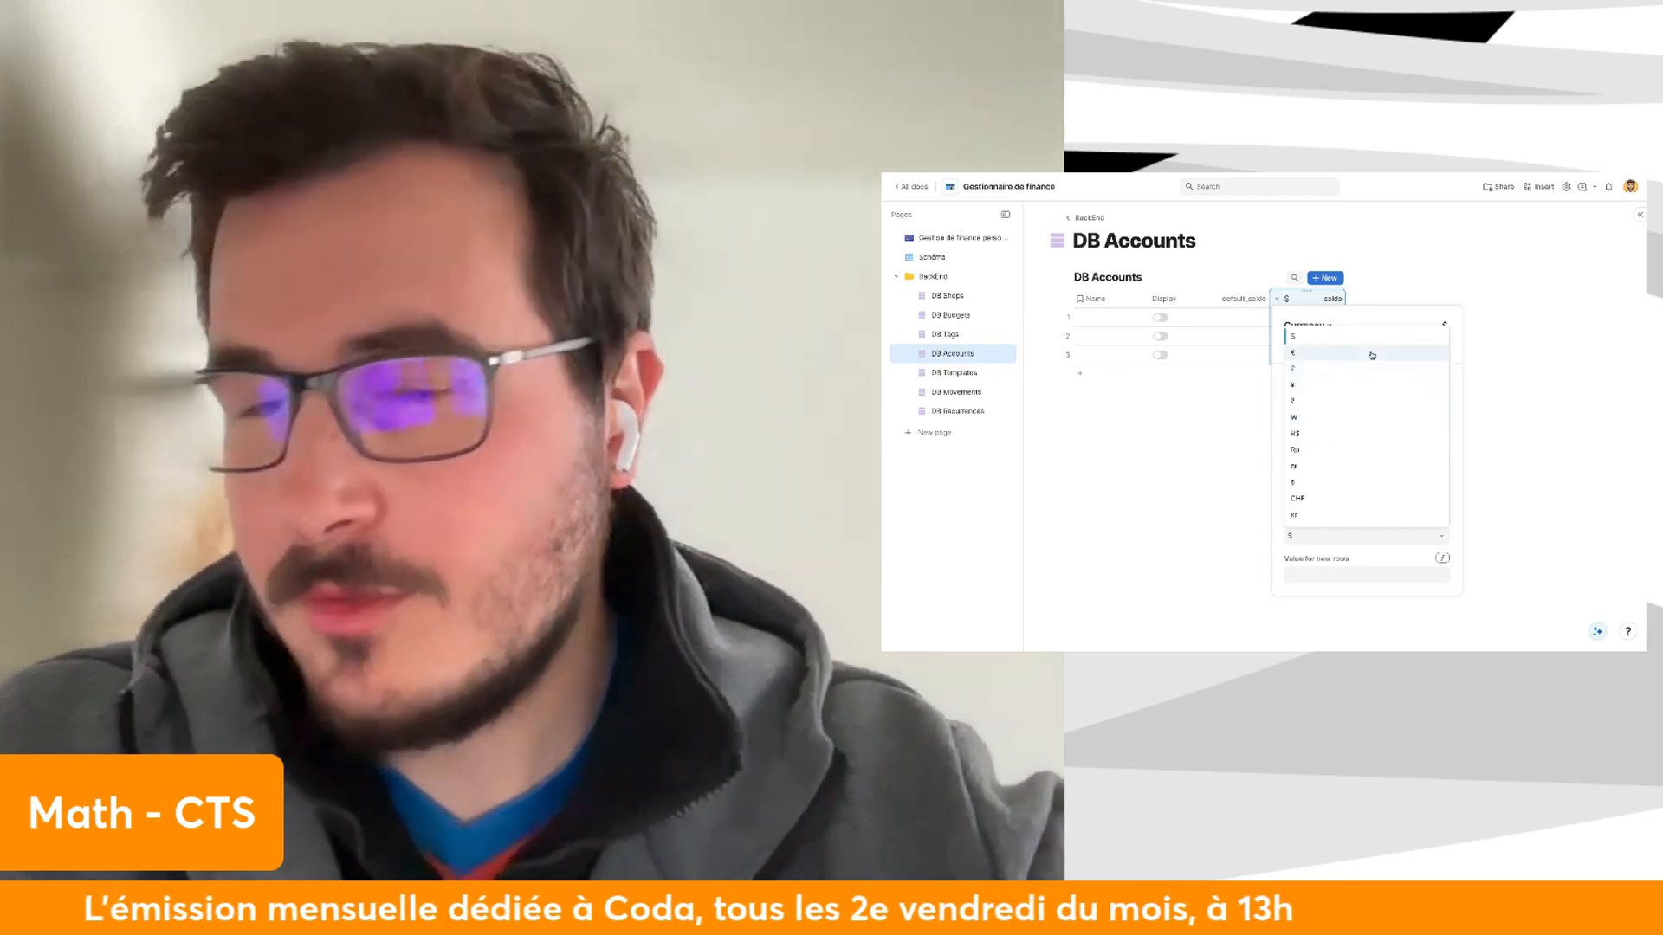
left_click(1328, 357)
left_click(1171, 488)
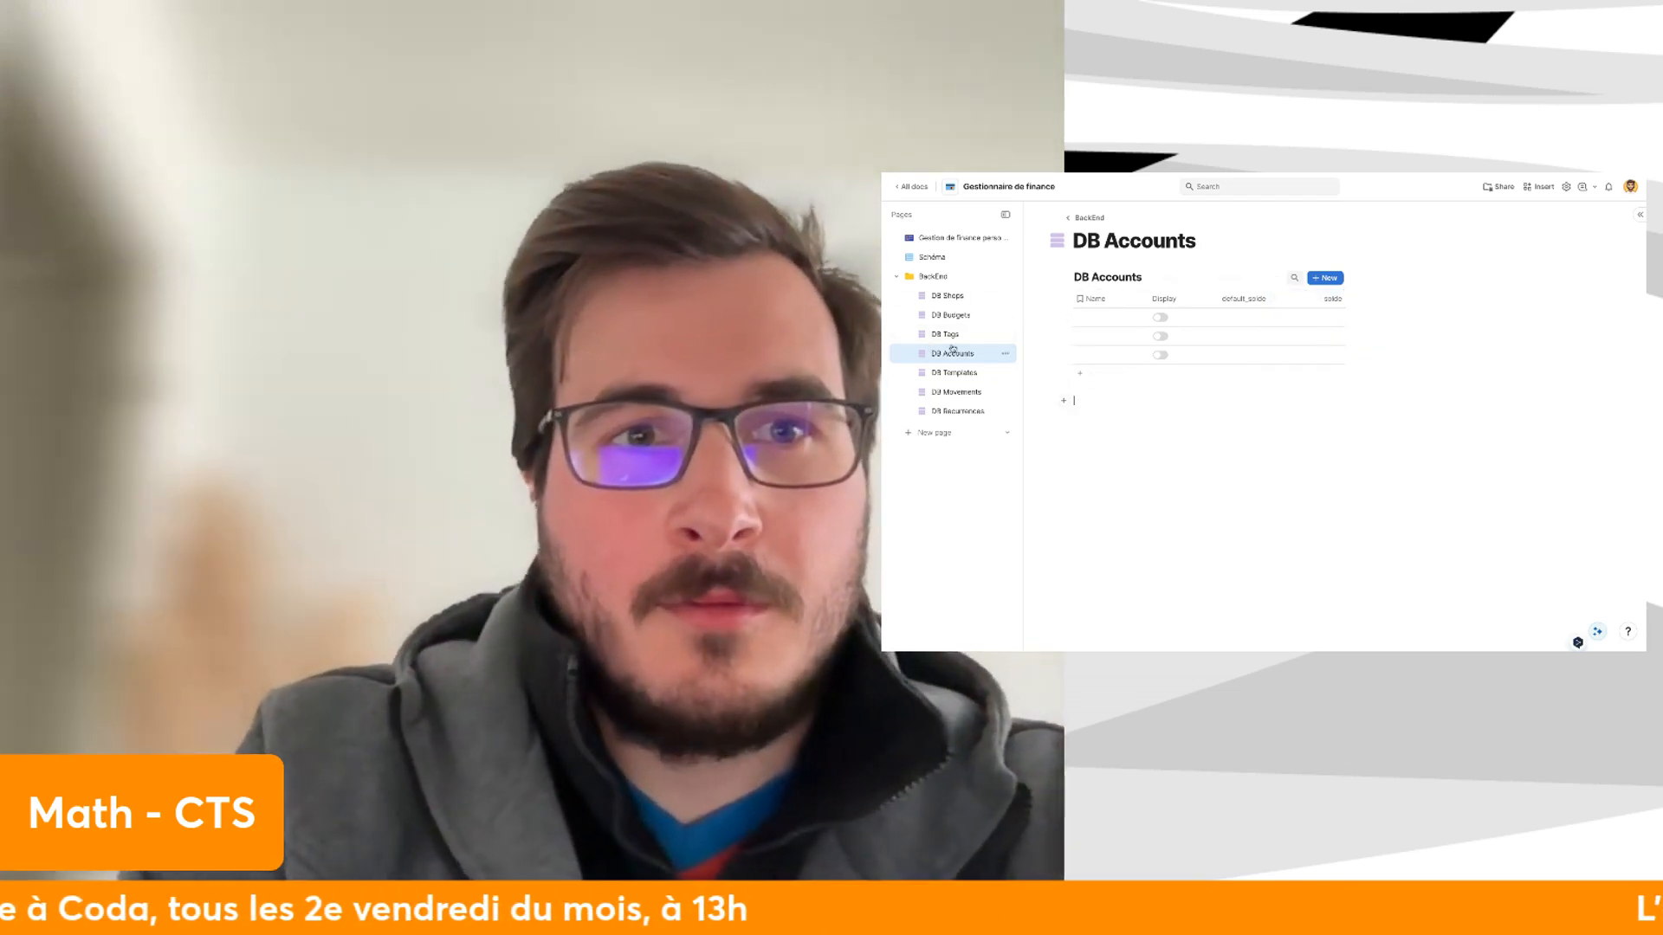
Insert a blank table on the DB Movements page and name it DB Movements.
left_click(967, 389)
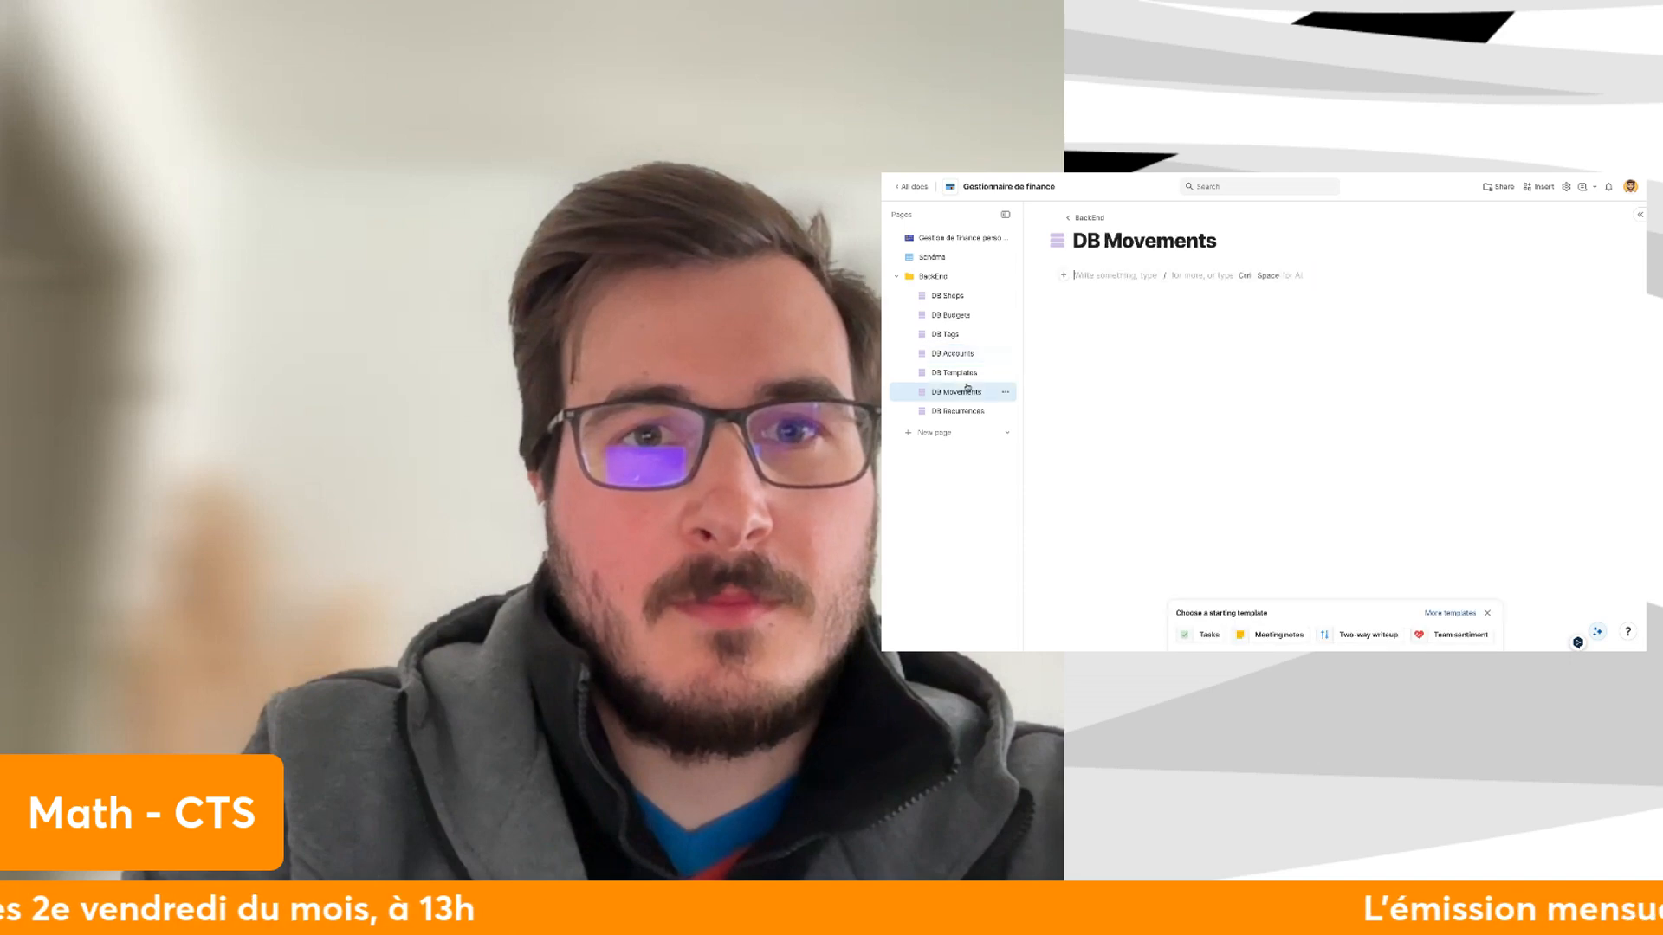
type("/tabl")
key("Return")
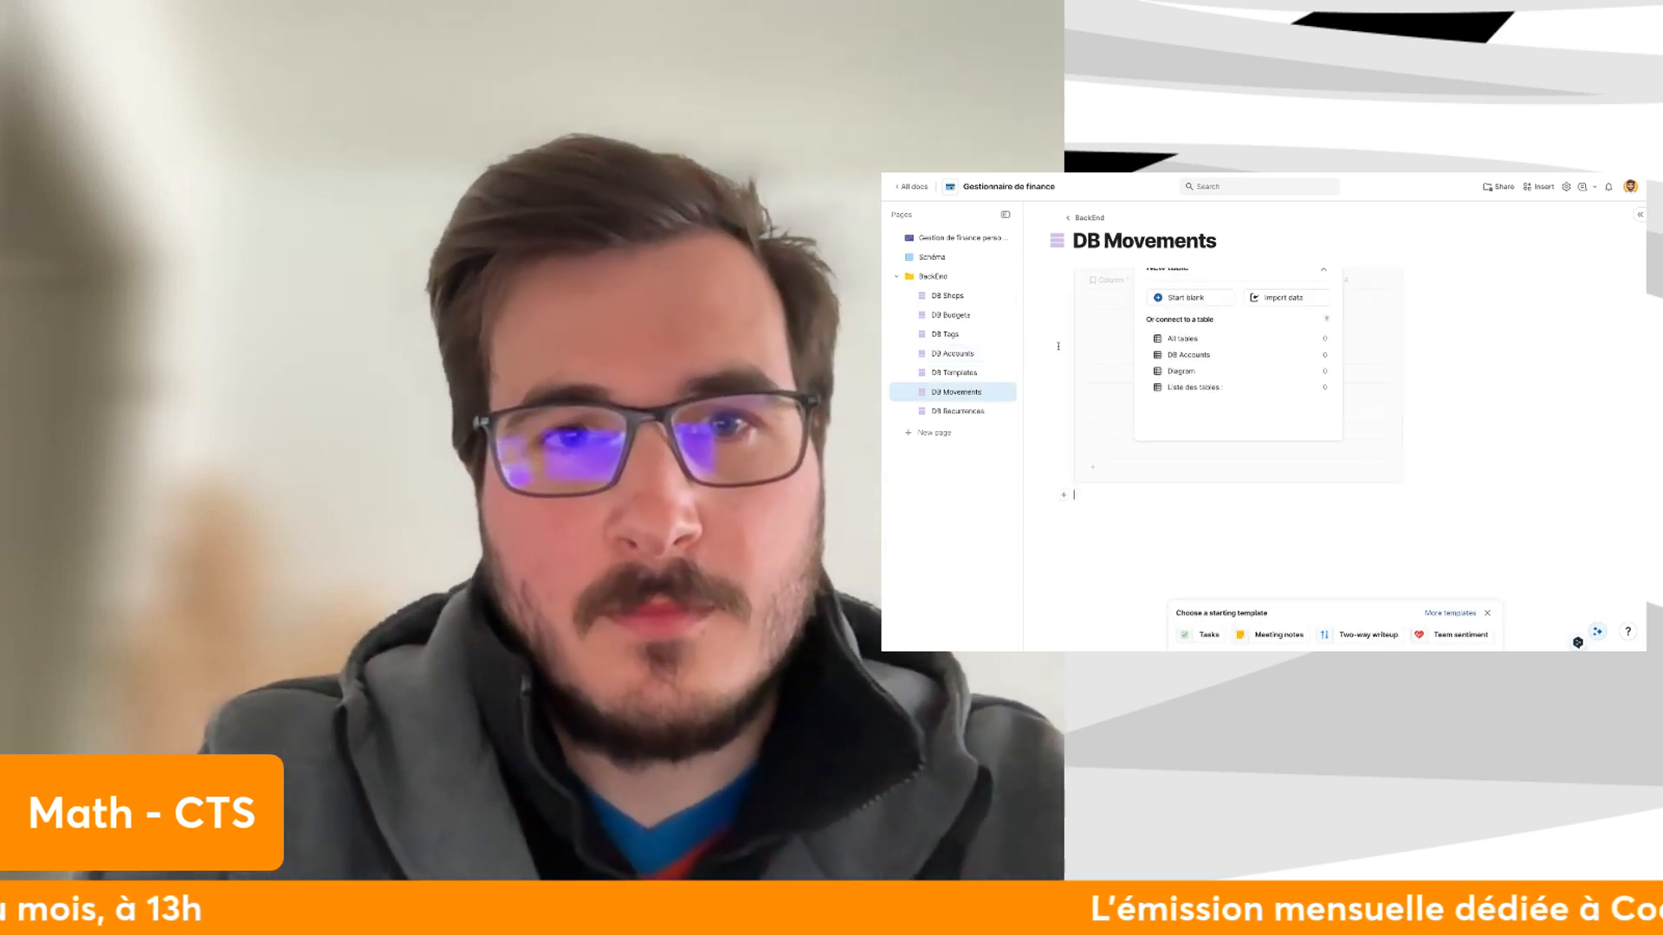
left_click(1177, 328)
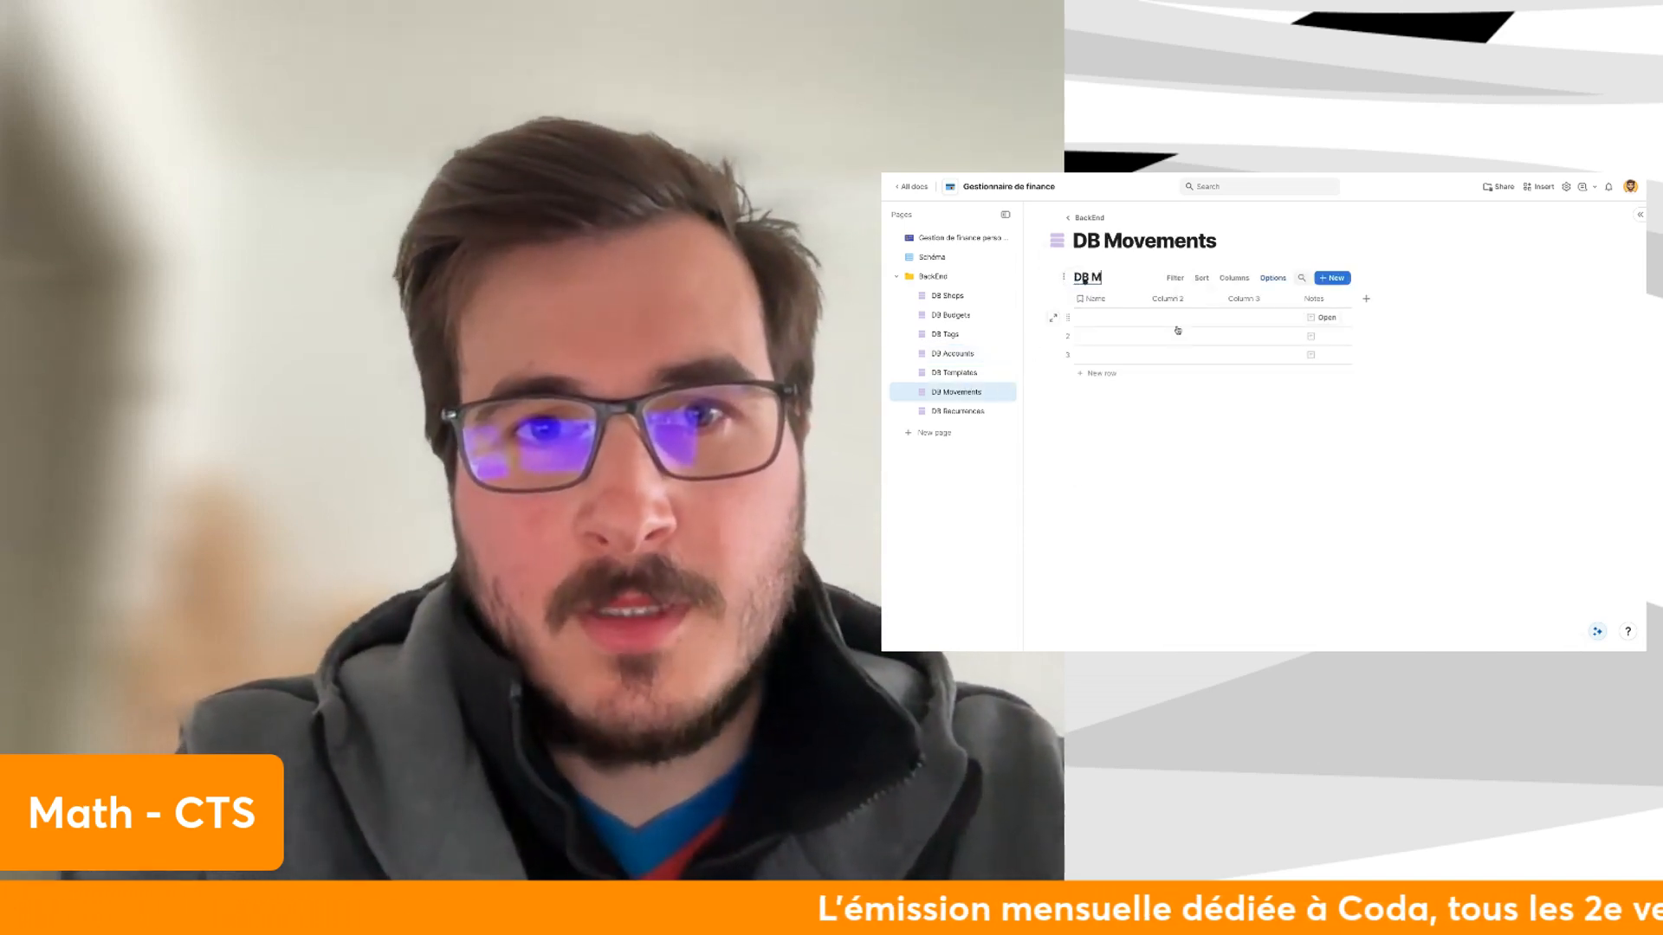
Delete Column 2, Column 3 and Notes from the DB Movements table, keeping only the Name column.
left_click(1234, 302)
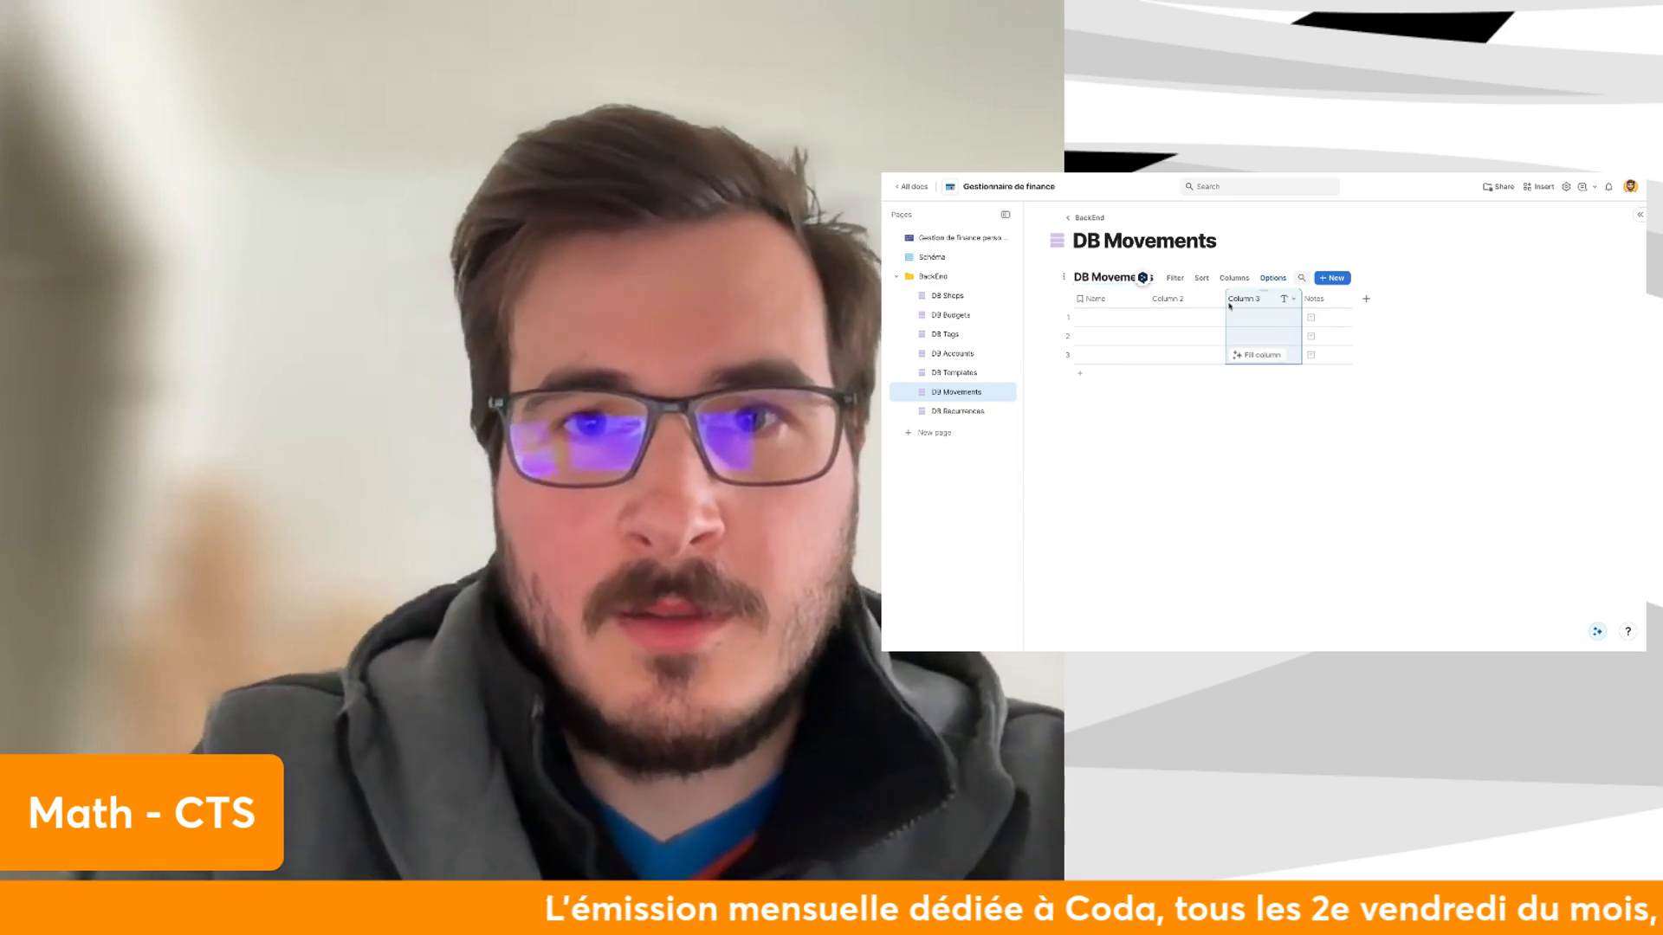
key("BackSpace")
key("BackSpace")
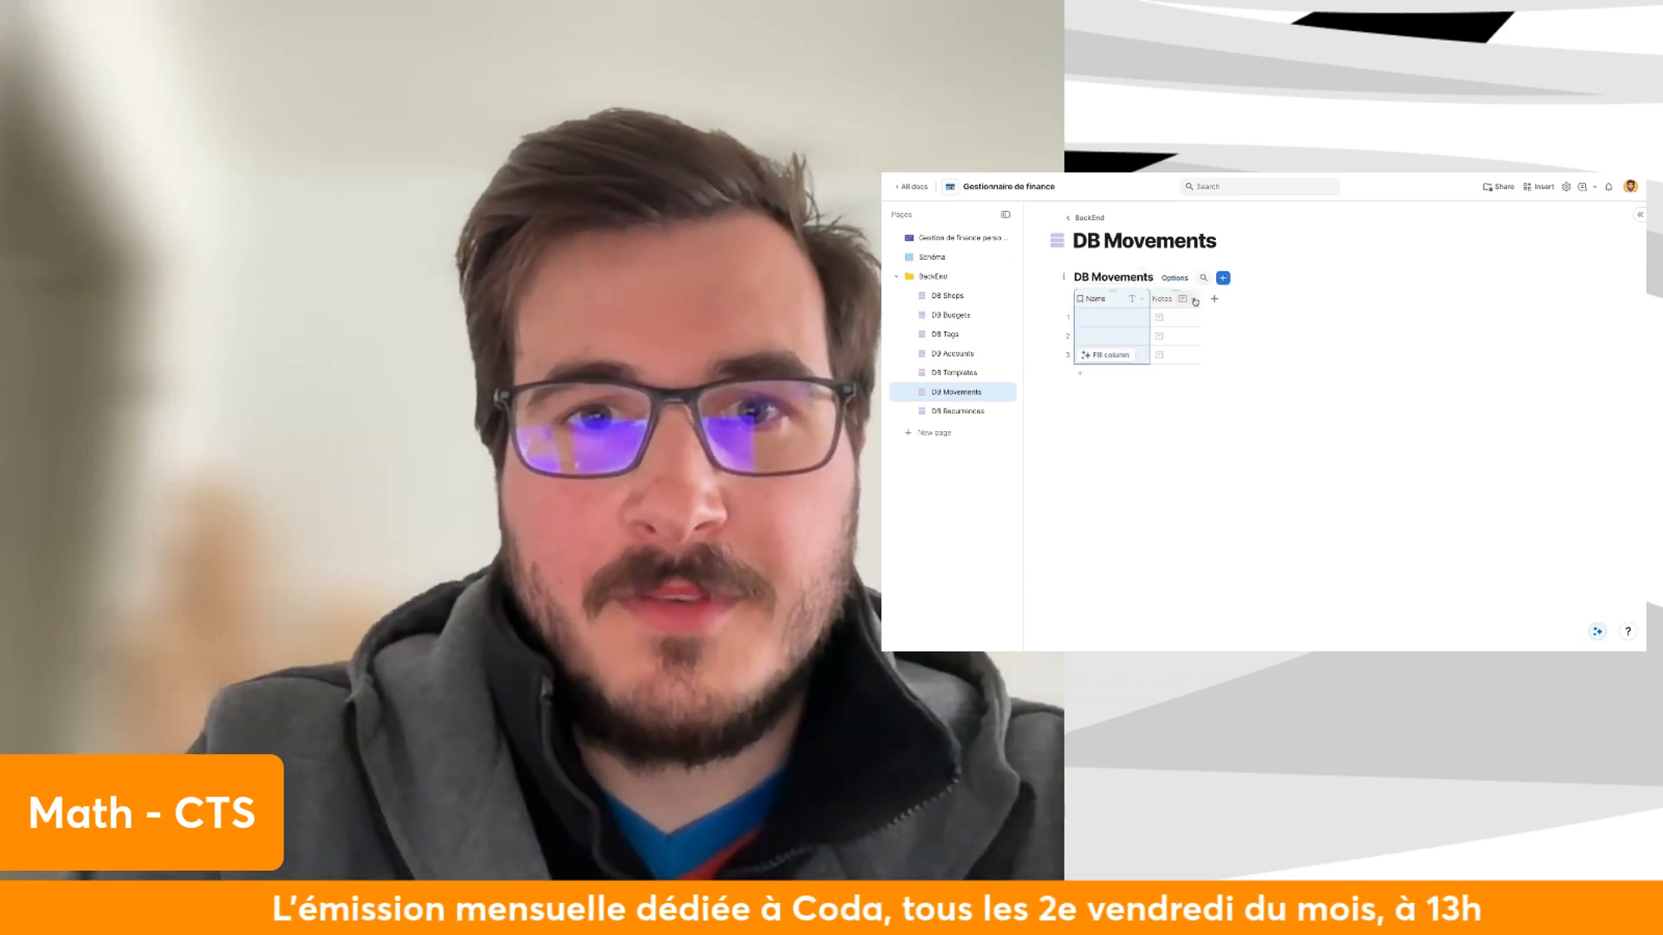
right_click(1177, 301)
left_click(1206, 636)
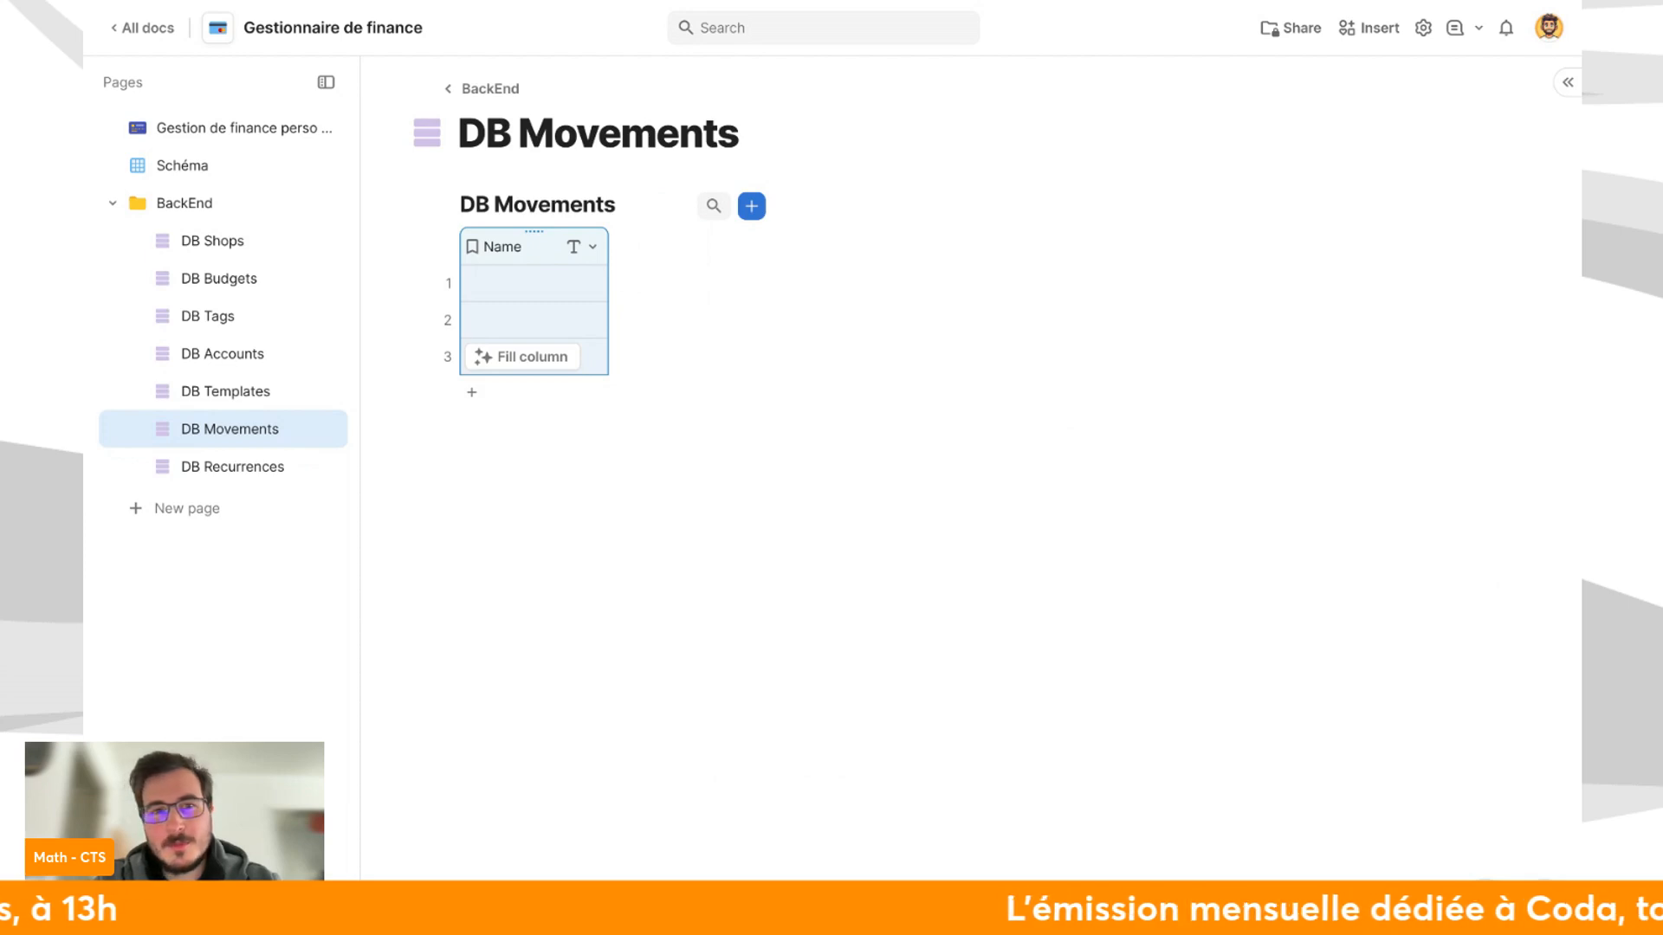
double_click(512, 250)
left_click(636, 247)
scroll(736, 375, "down", 3)
scroll(732, 379, "up", 3)
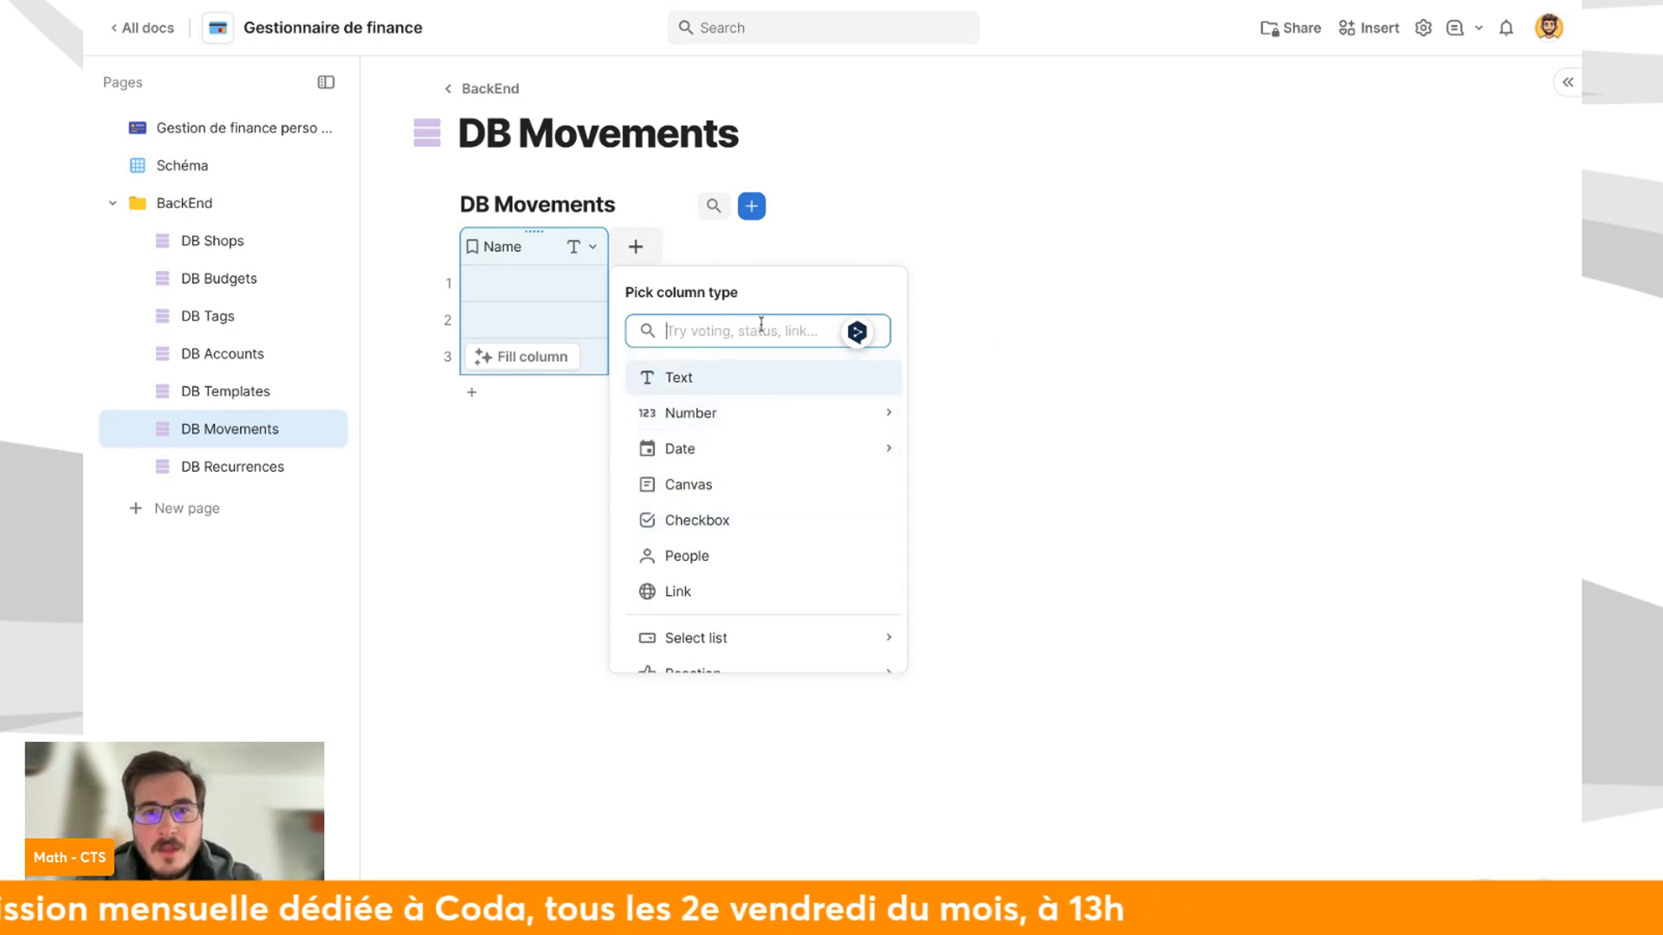
key("Escape")
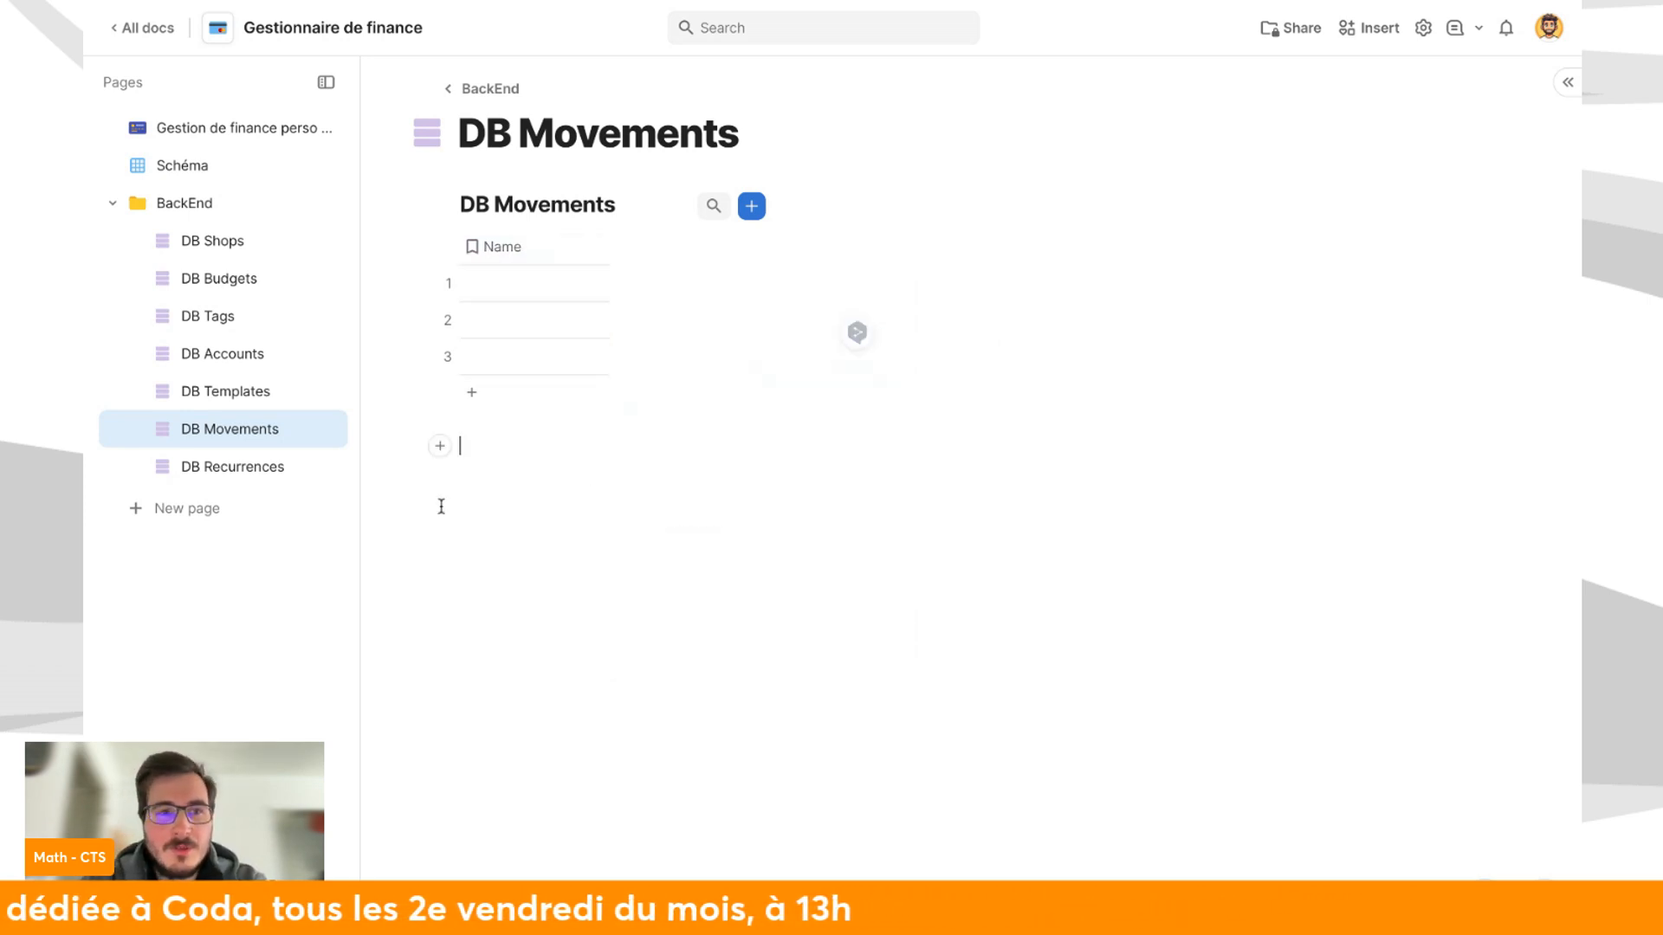
Look at the DB Accounts and DB Recurrences pages and return to the DB Movements page.
left_click(268, 358)
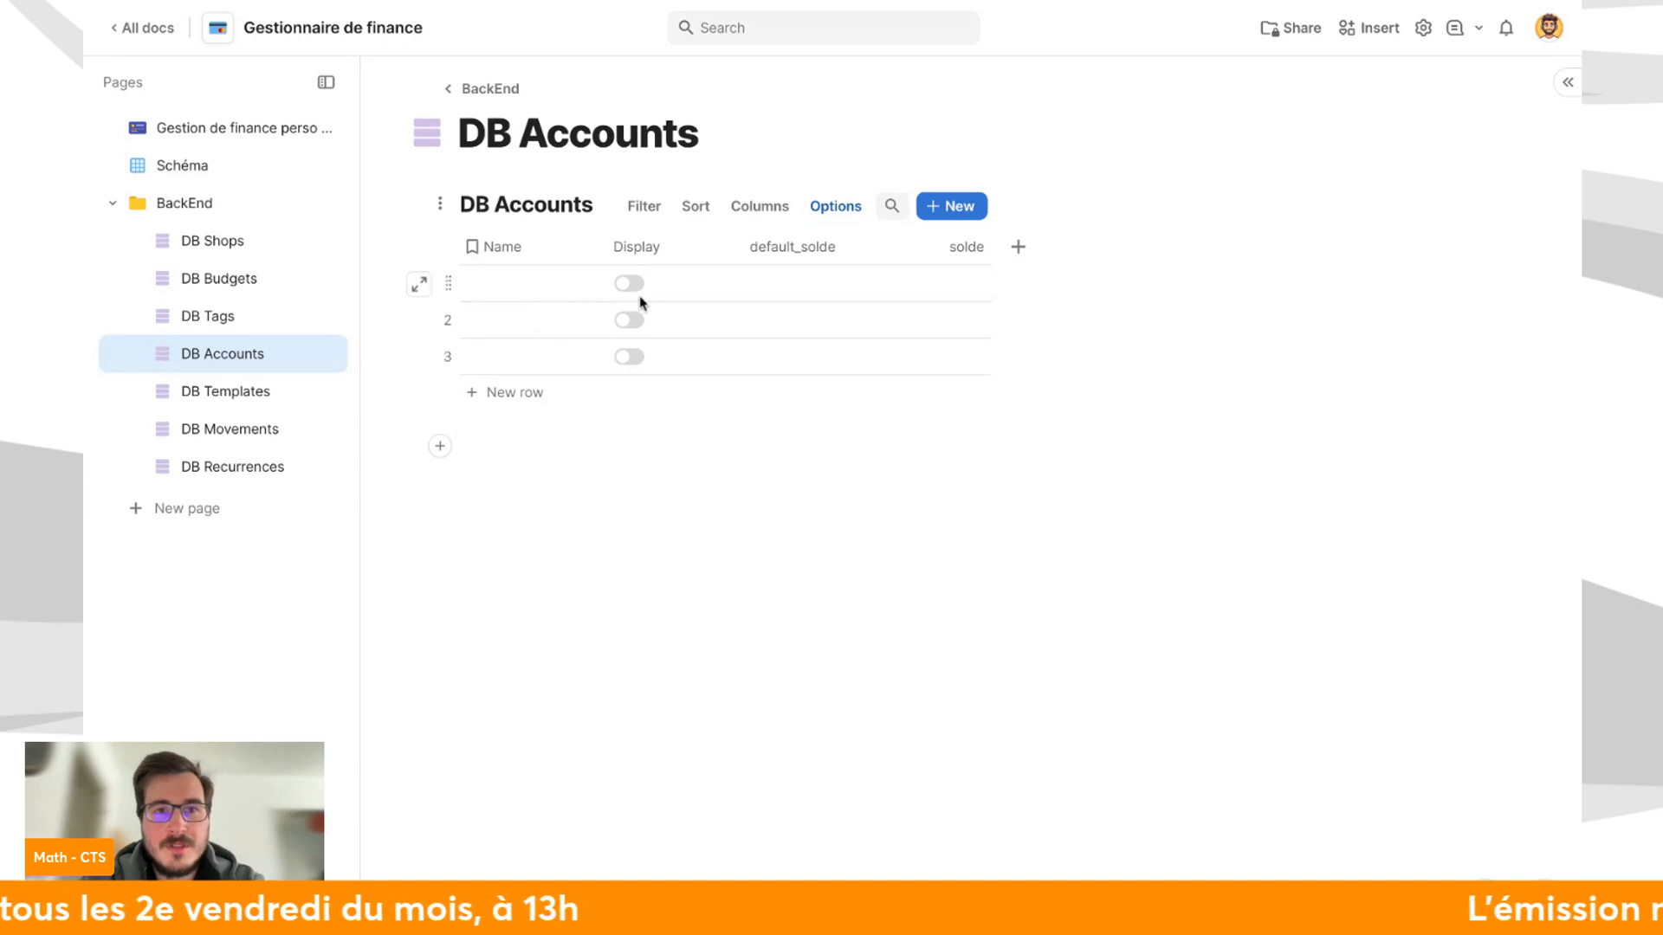
left_click(277, 470)
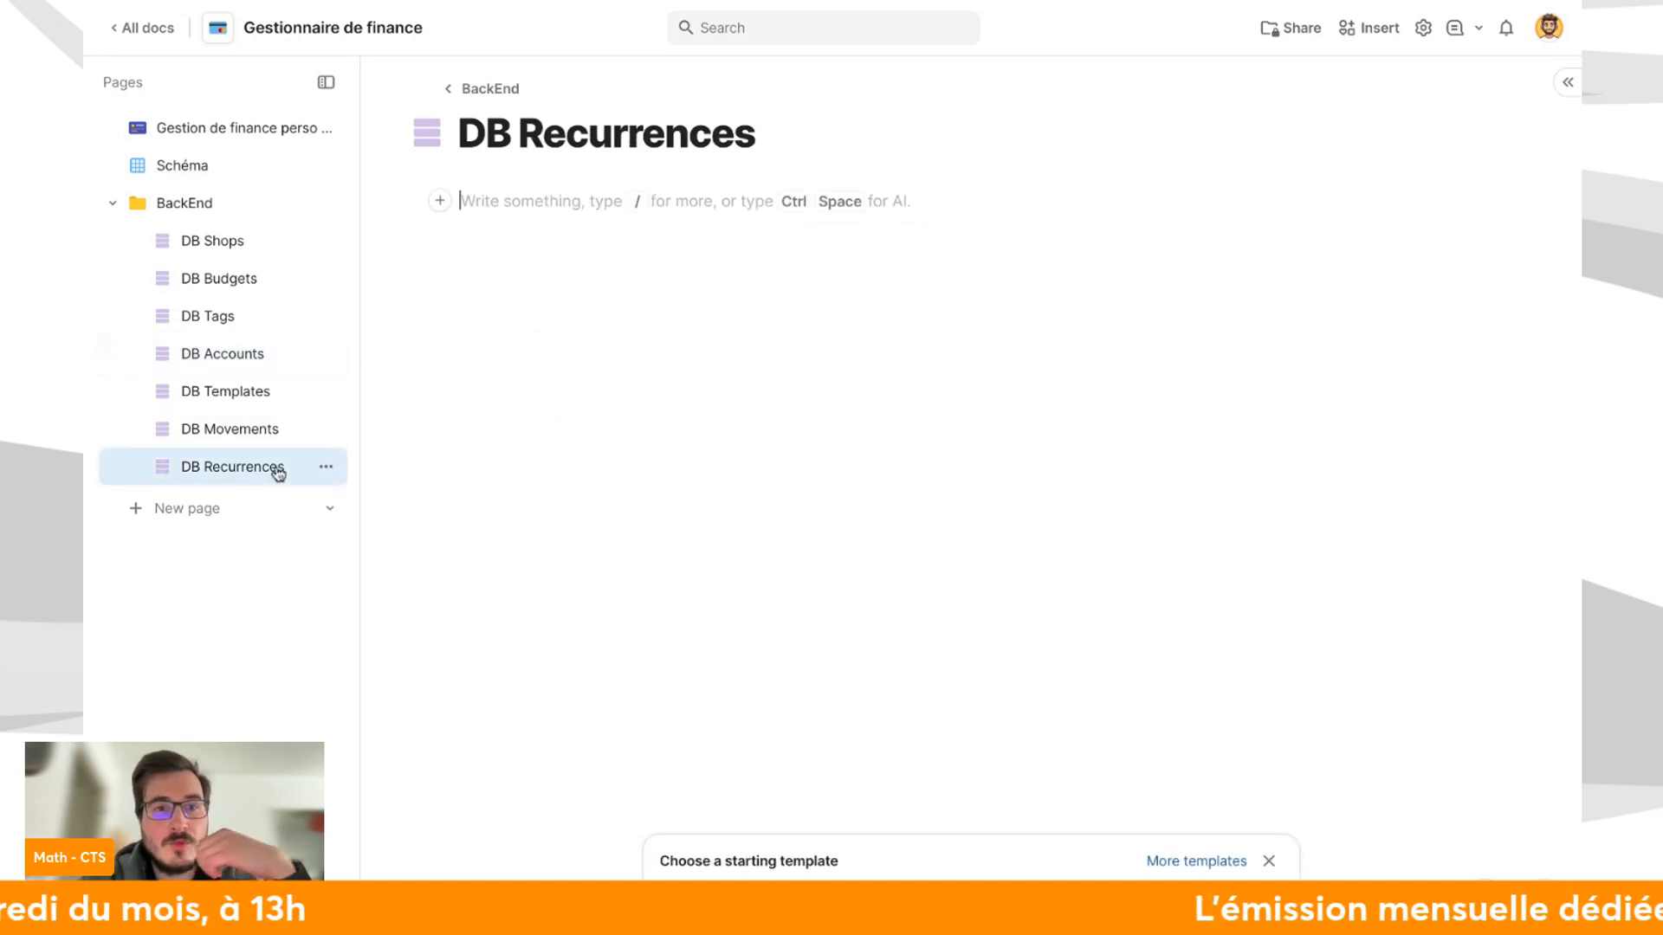
left_click(265, 448)
Add a Relation column linked to DB Accounts in the DB Movements table and name it Débit.
left_click(635, 247)
type("rela")
mouse_move(758, 379)
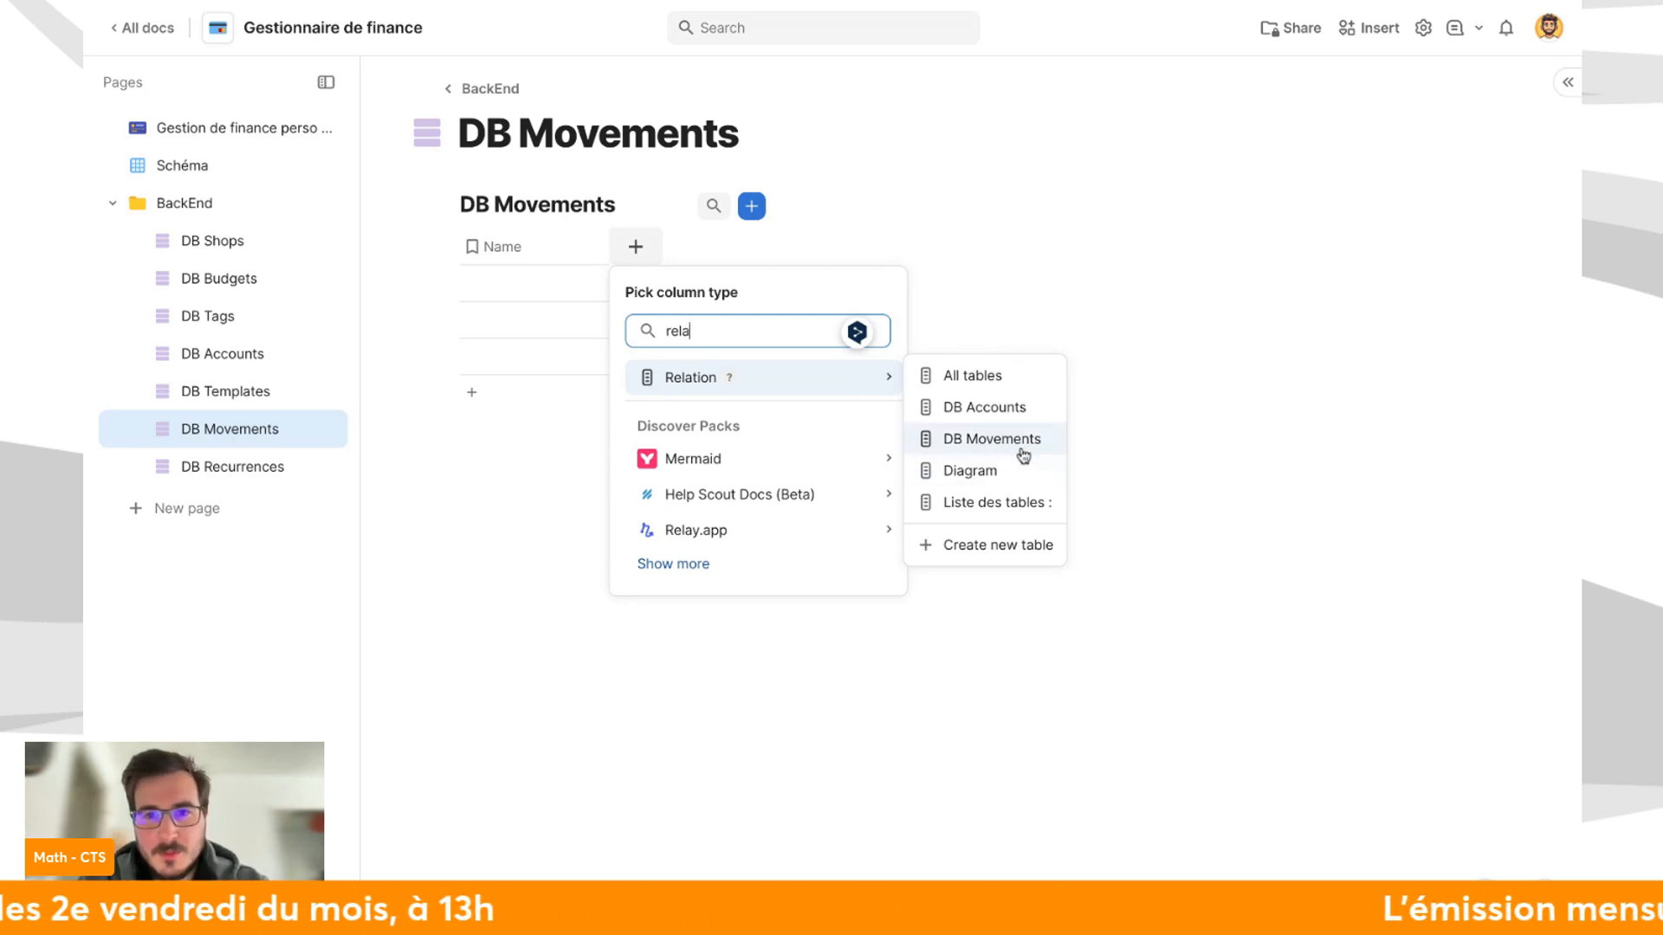
left_click(993, 409)
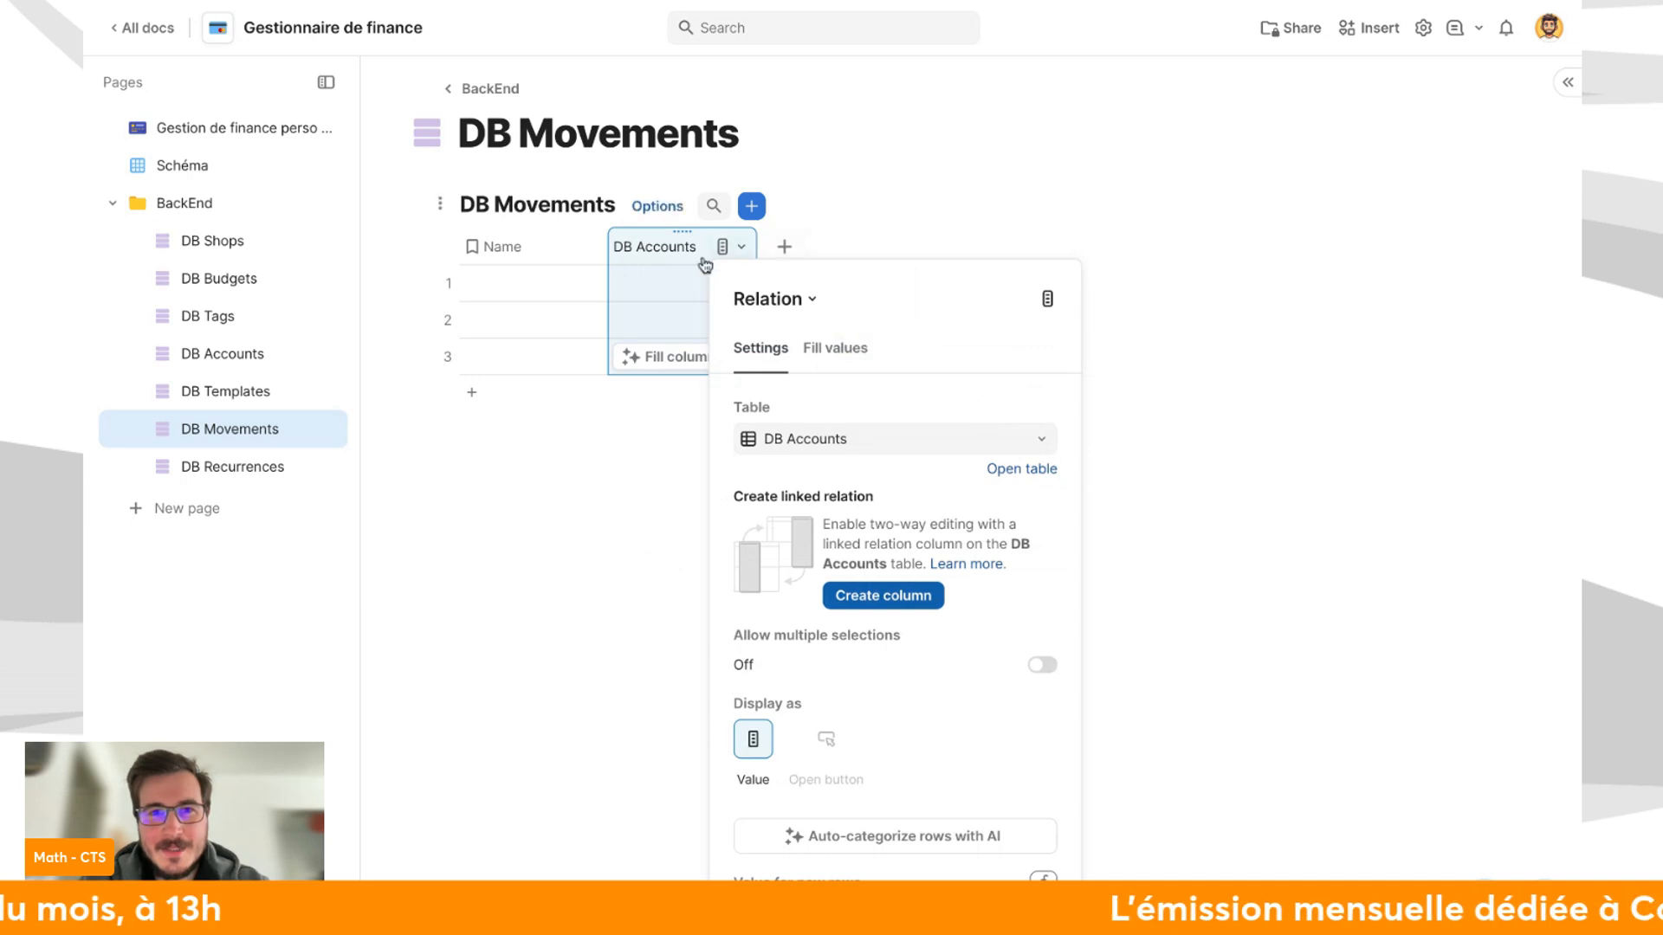
left_click(670, 243)
type("c")
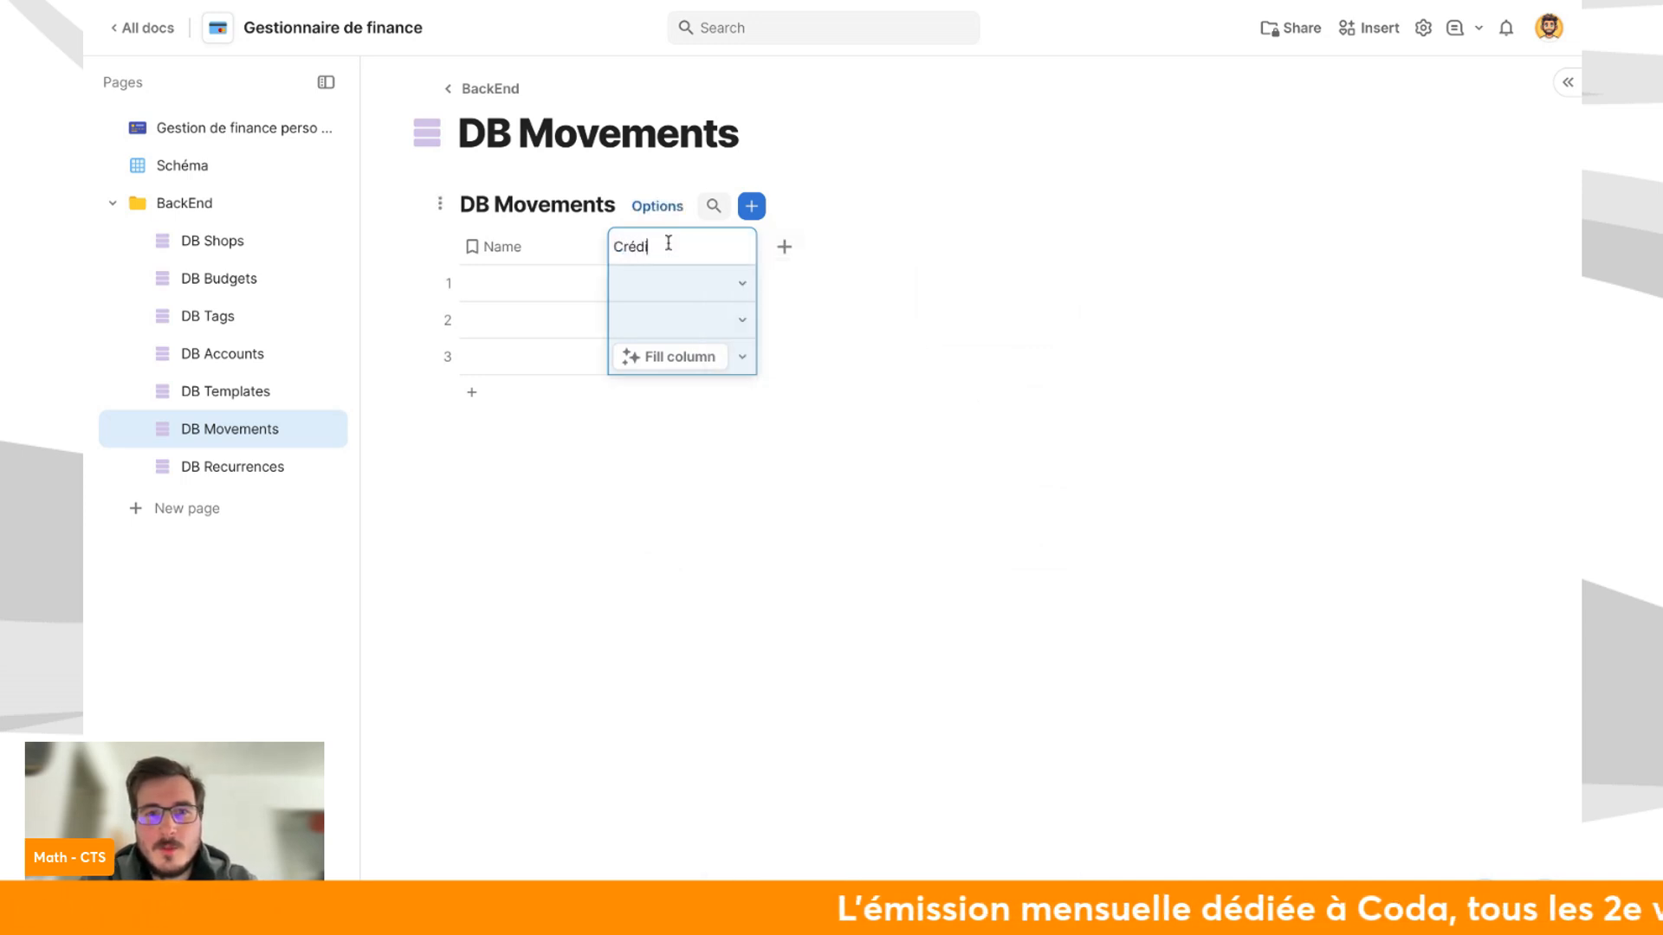
type("r")
key("BackSpace")
key("BackSpace")
type("Débit")
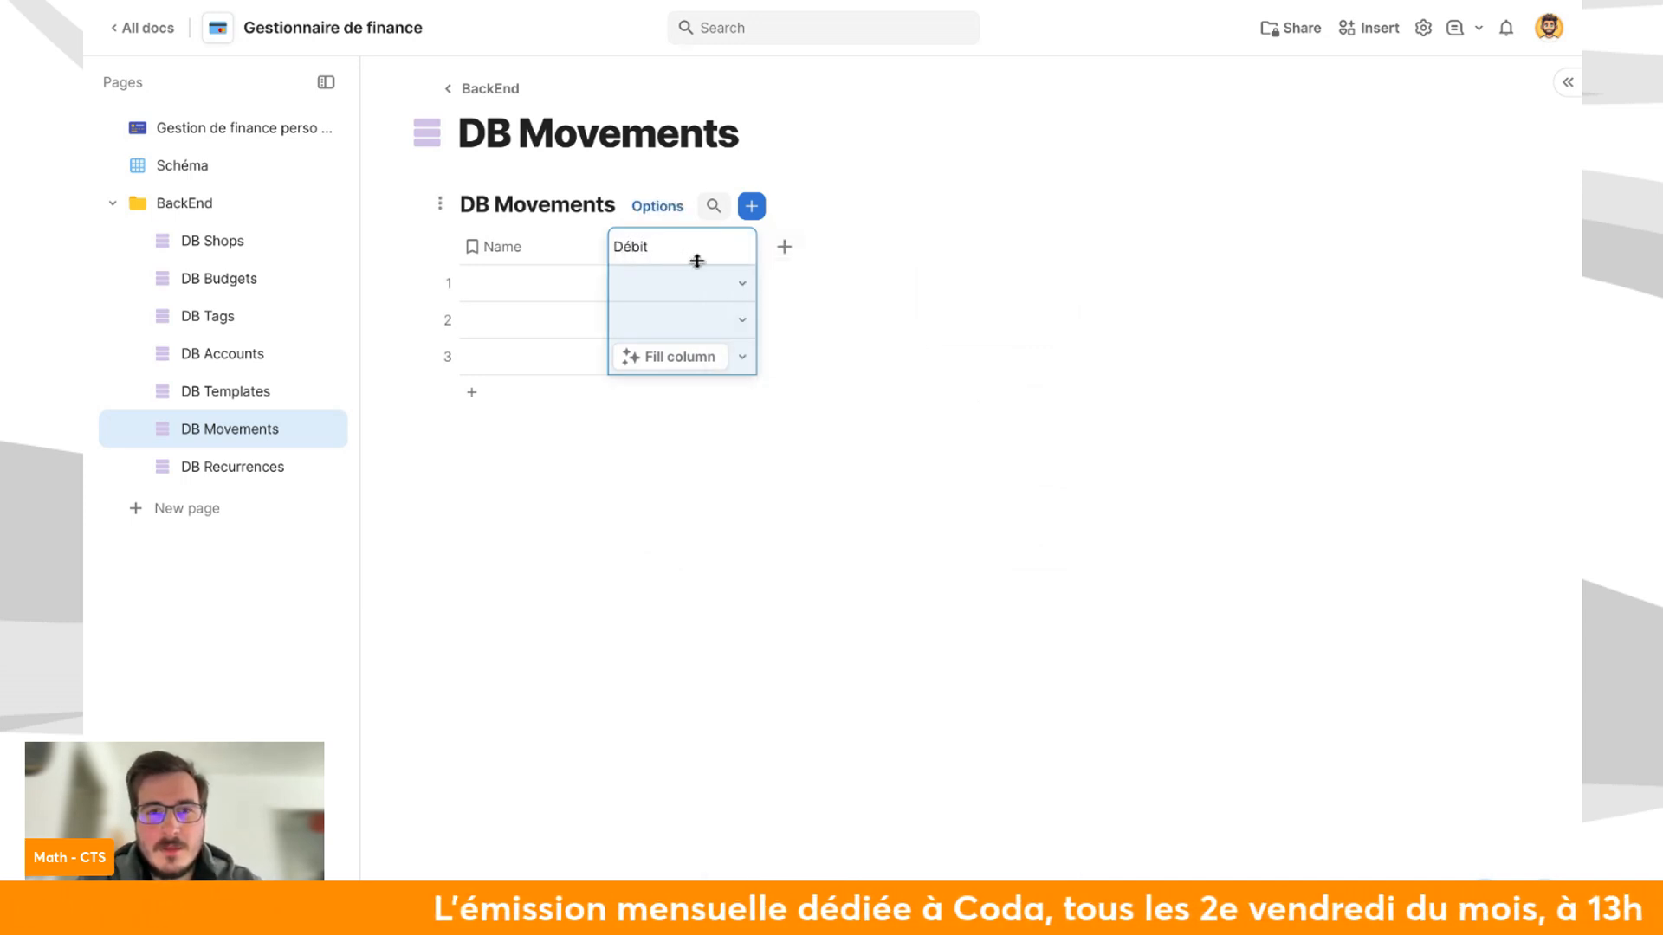
Add a second Relation column linked to DB Accounts after the Débit column and name it Crédit.
left_click(804, 264)
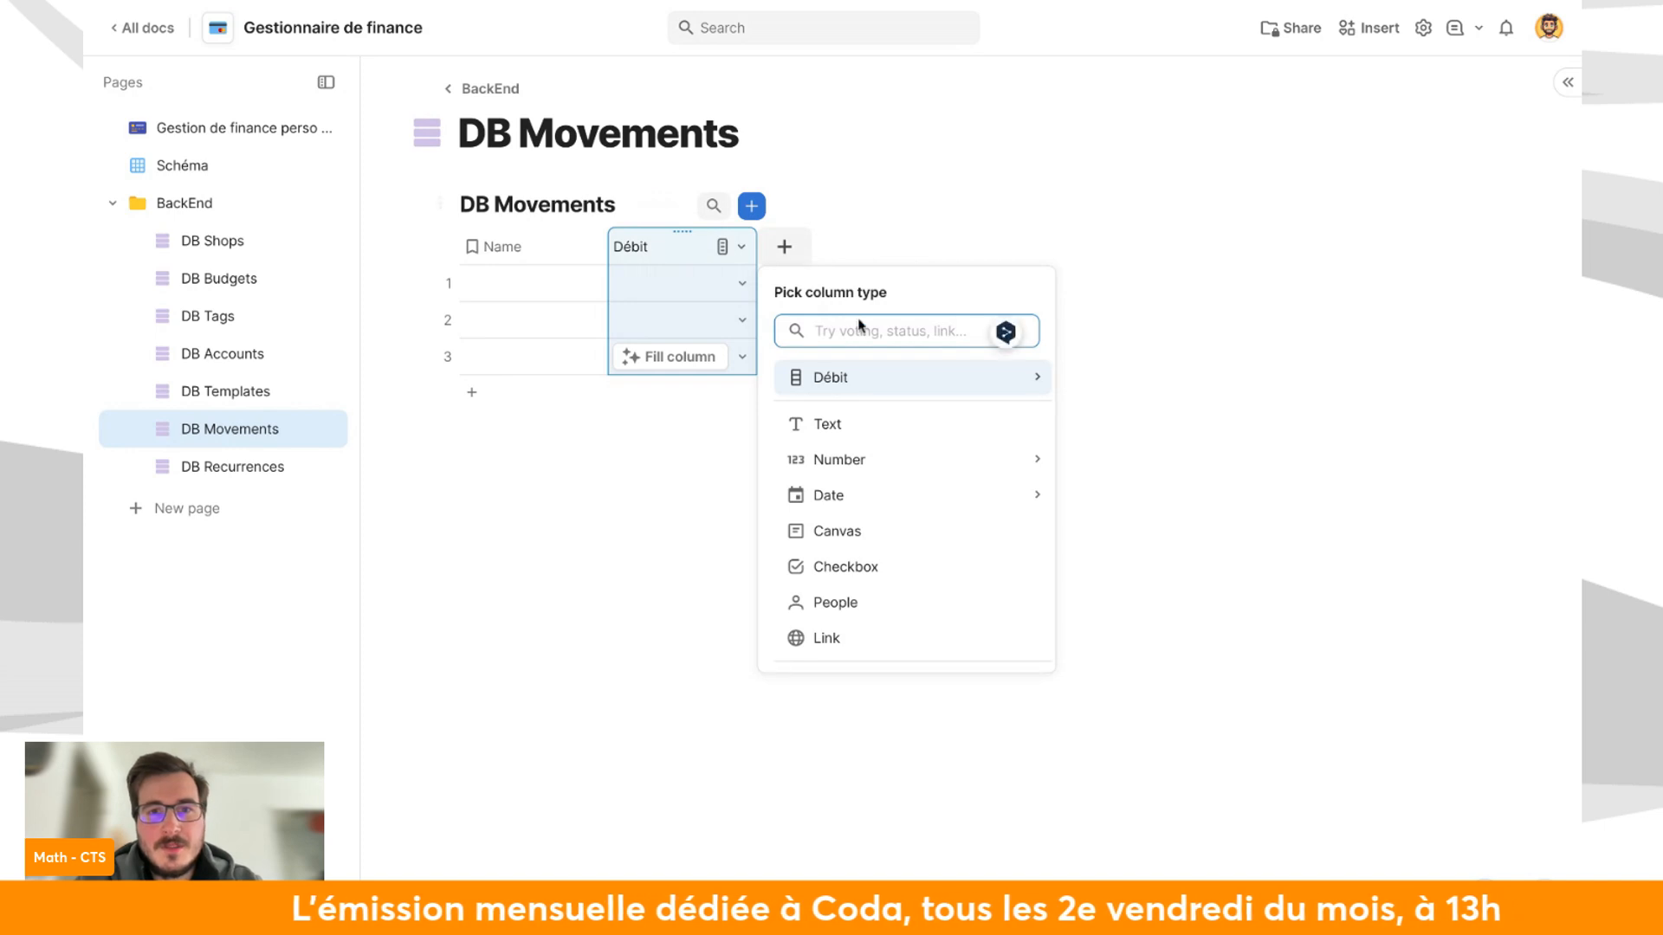
type("r")
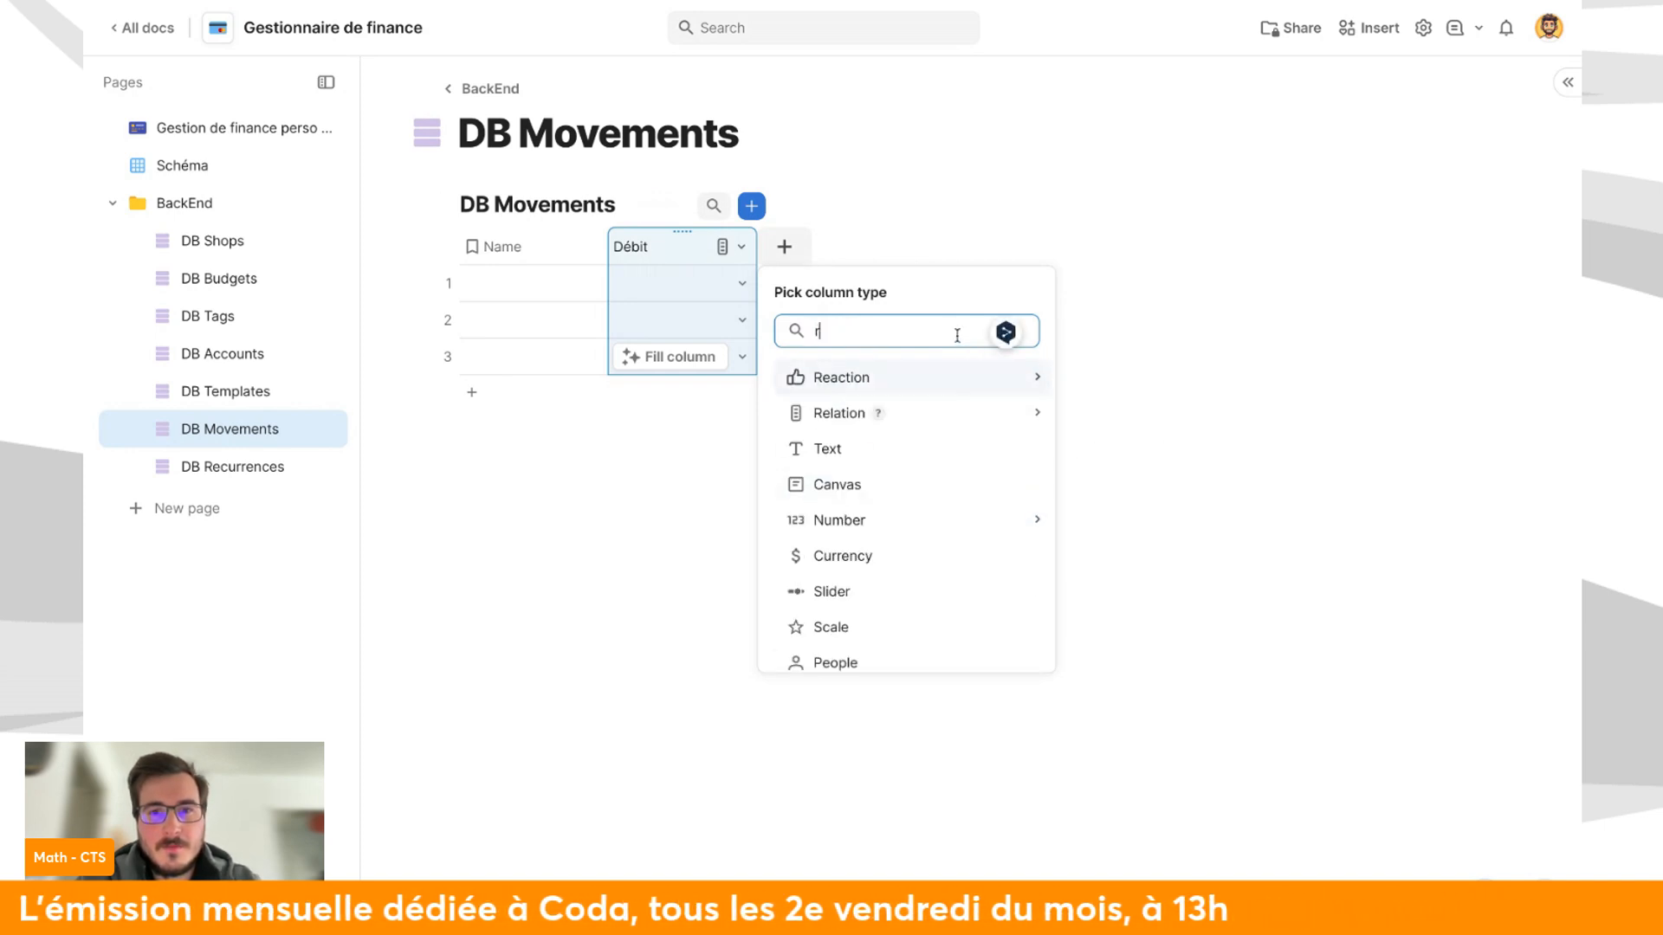
type("ela")
mouse_move(995, 379)
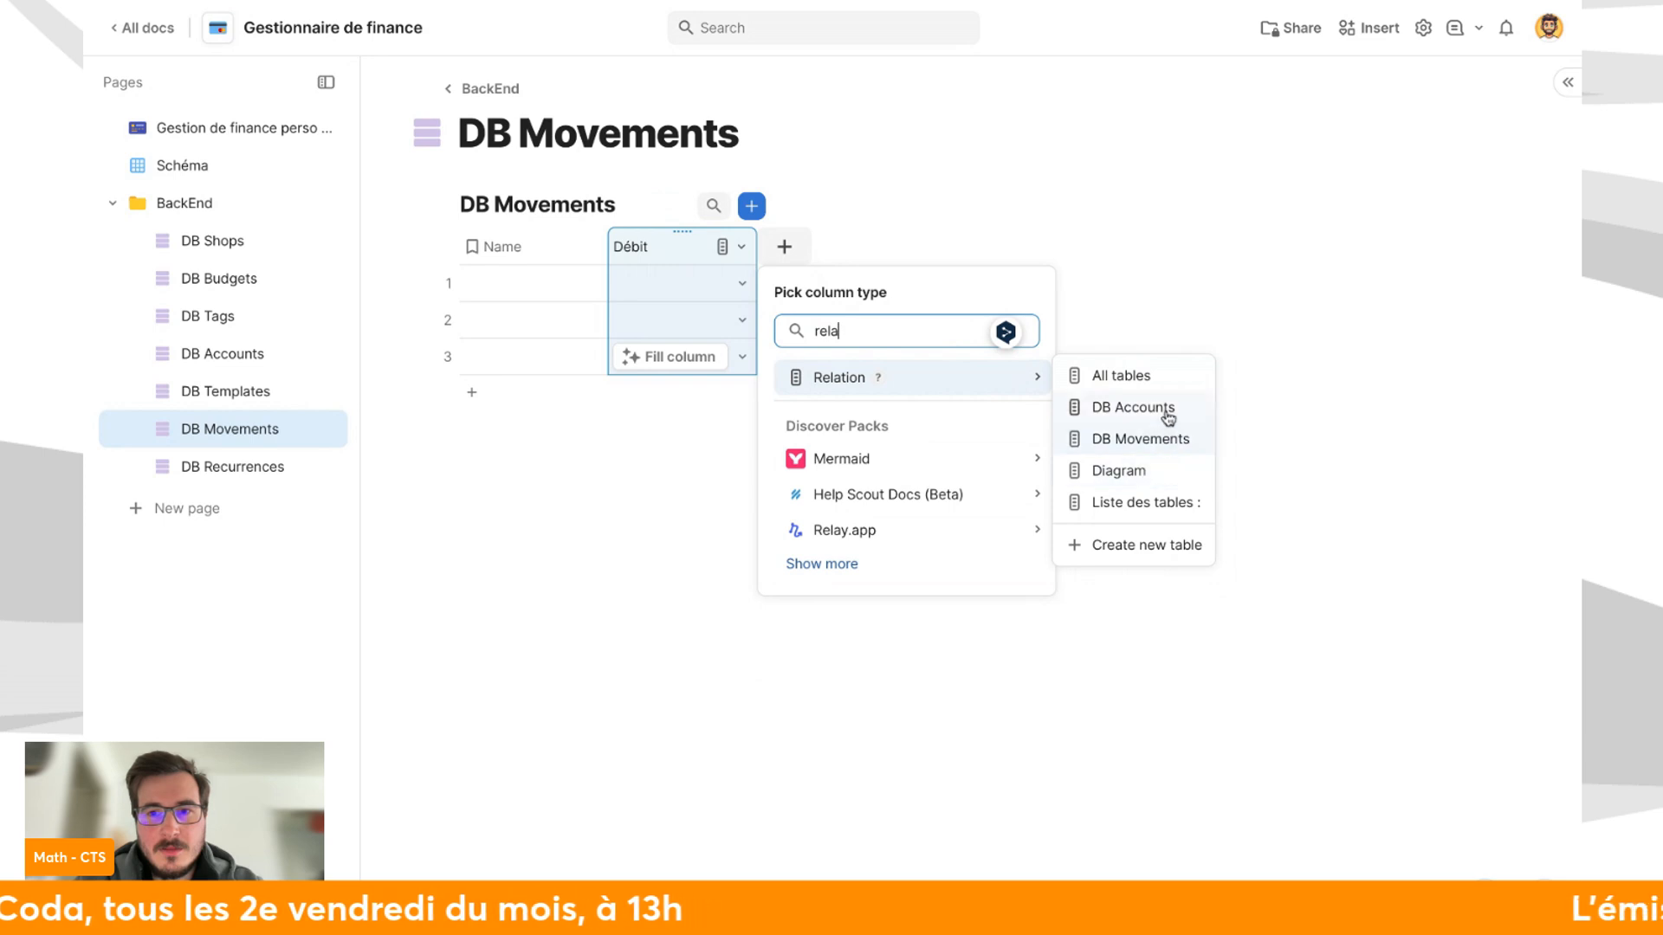
left_click(1162, 409)
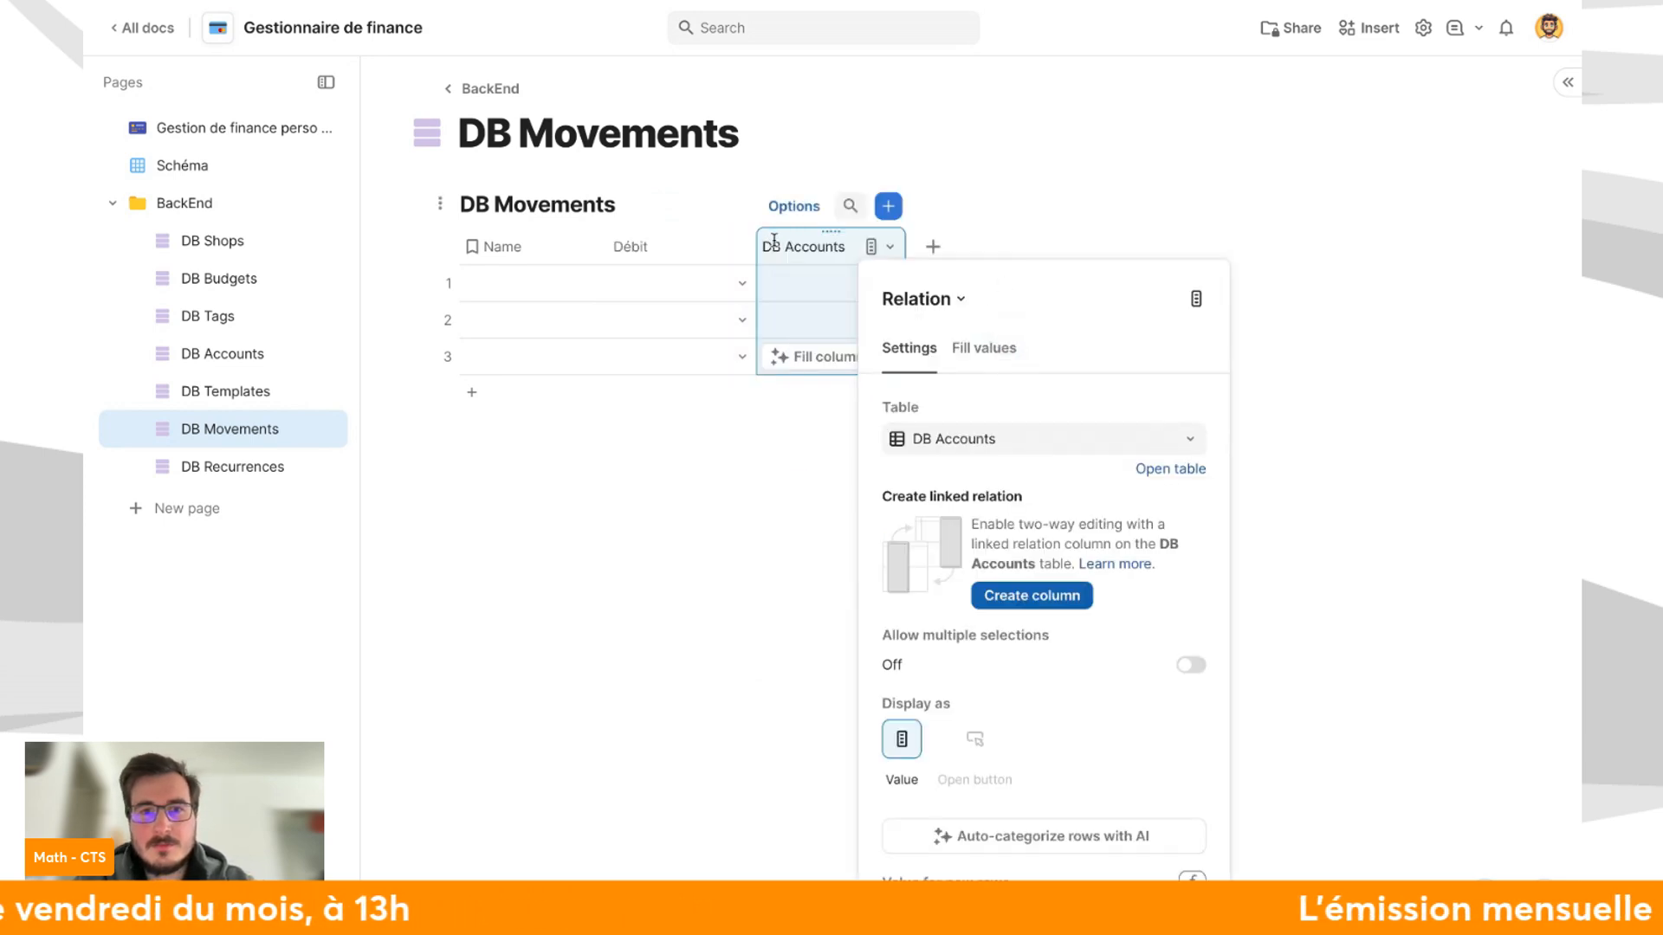
left_click(881, 246)
type("Crédit")
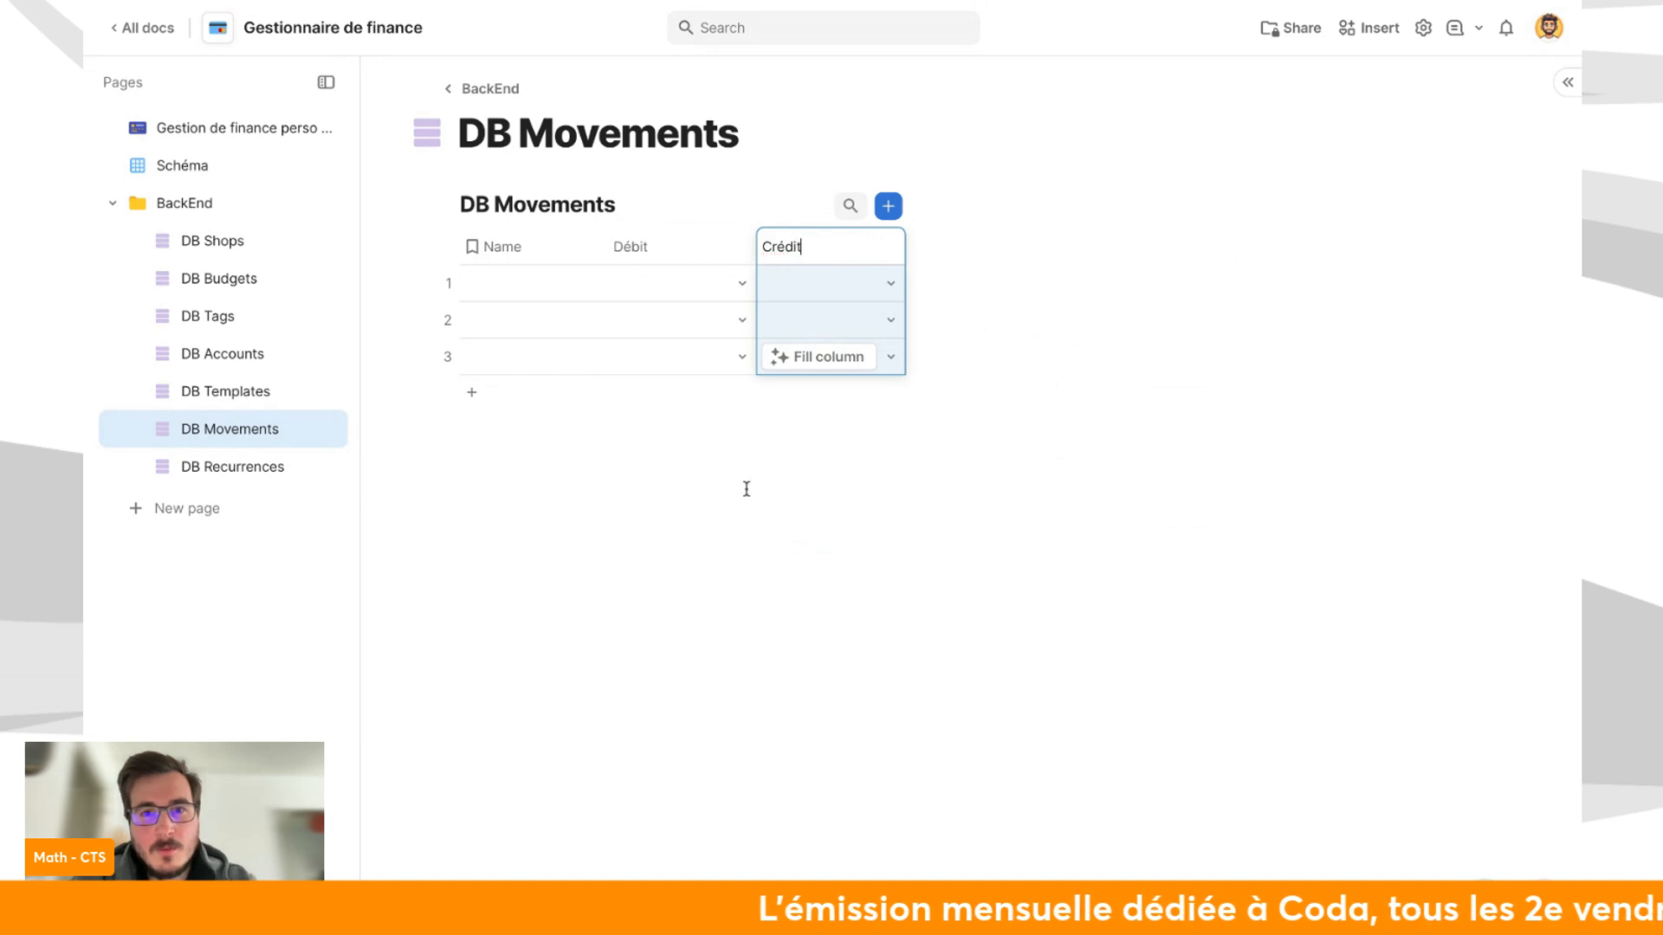
left_click(747, 490)
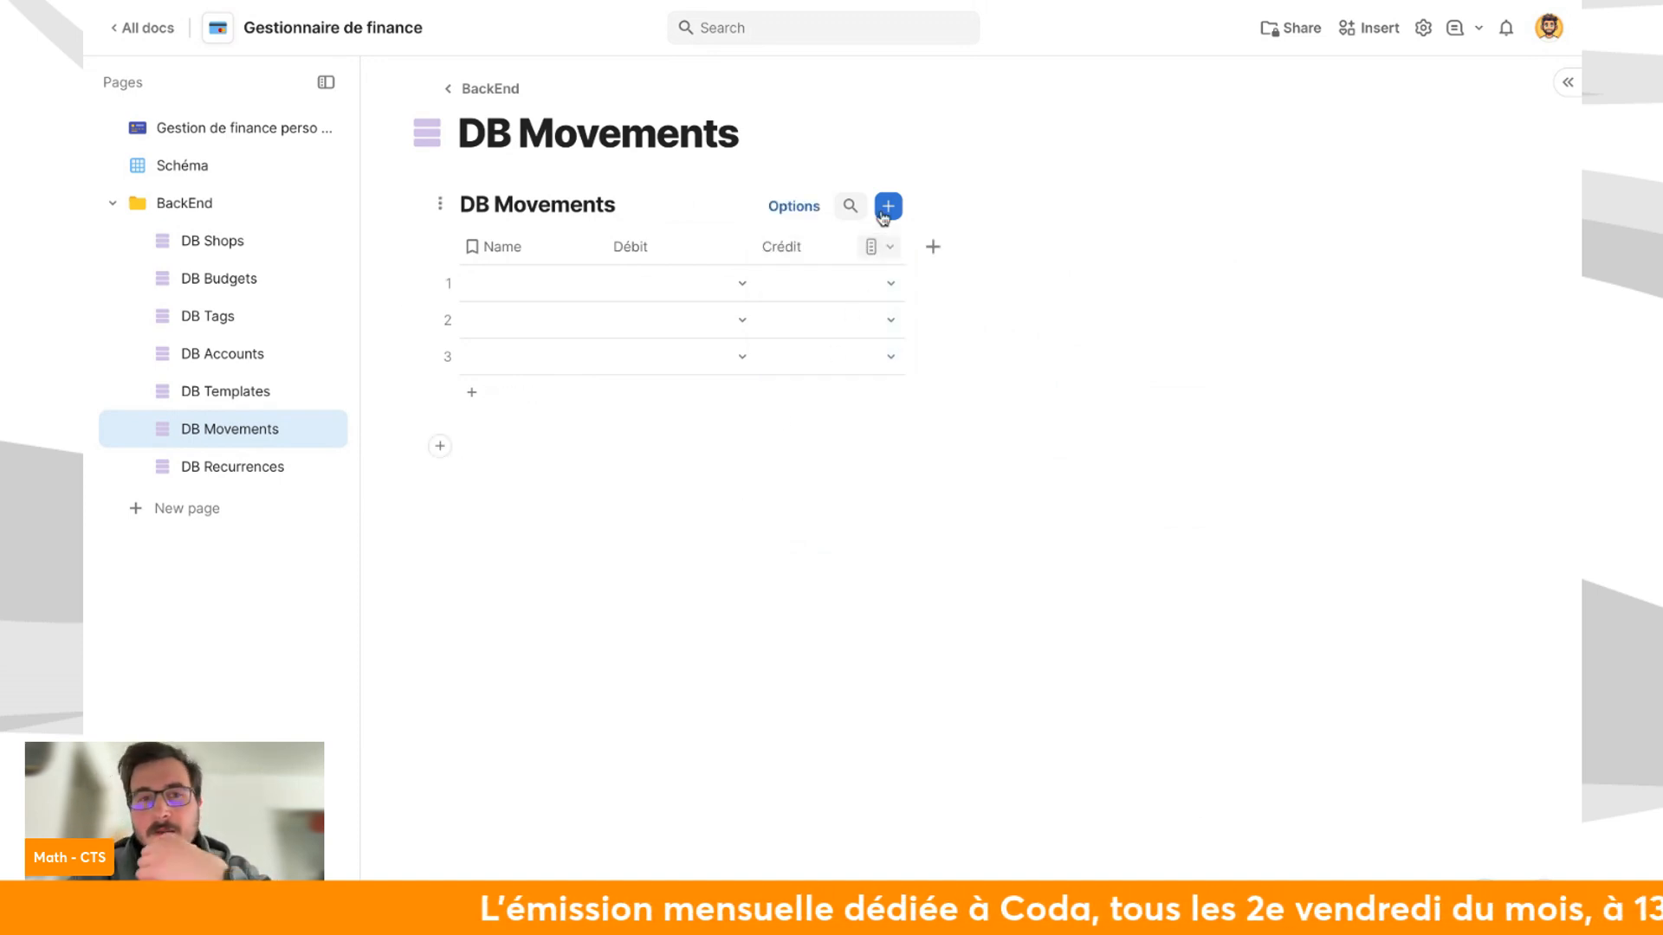
left_click(491, 201)
key("Left")
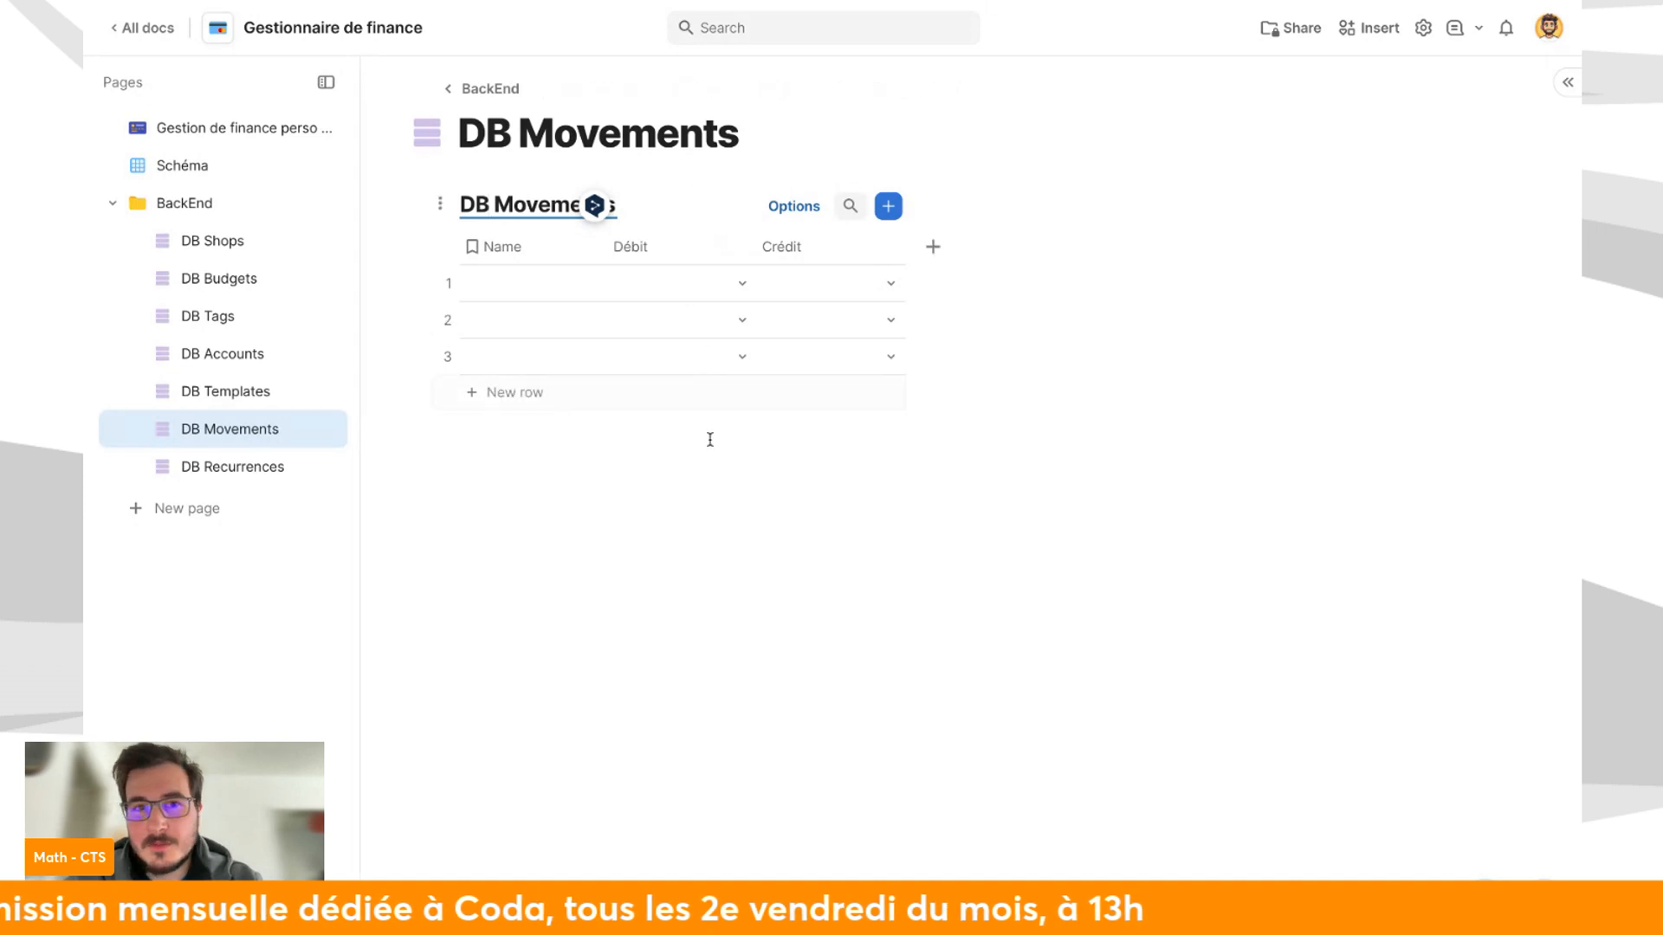
left_click(720, 476)
Add a Currency column after Crédit in the DB Movements table and name it value.
left_click(944, 262)
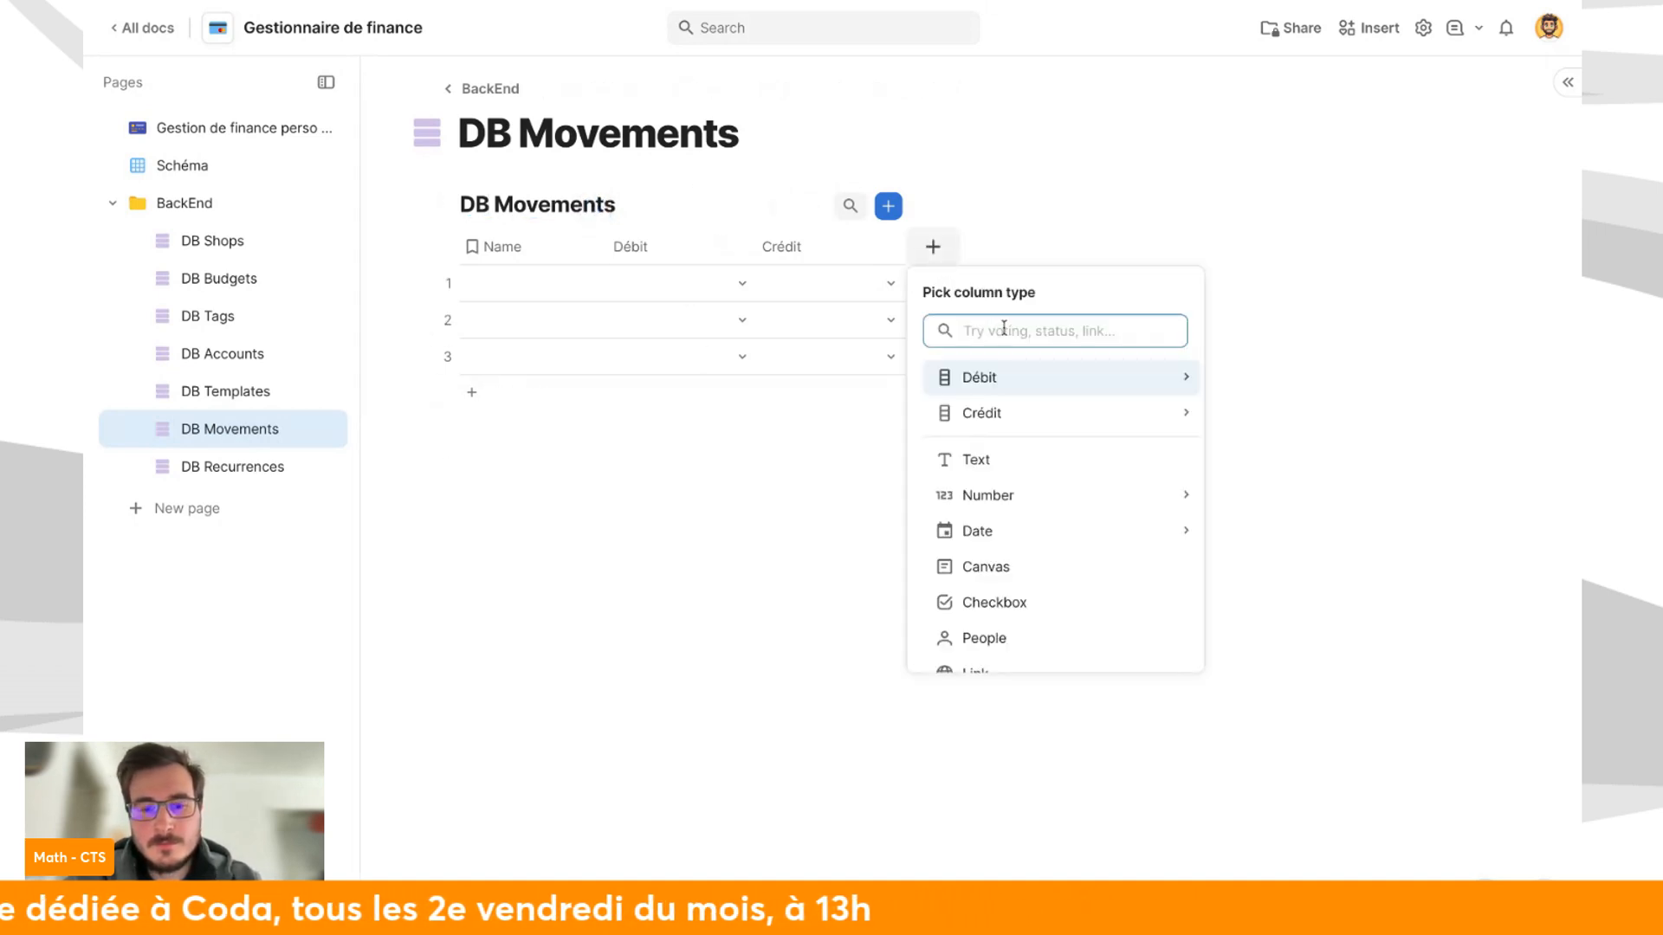
type("tex")
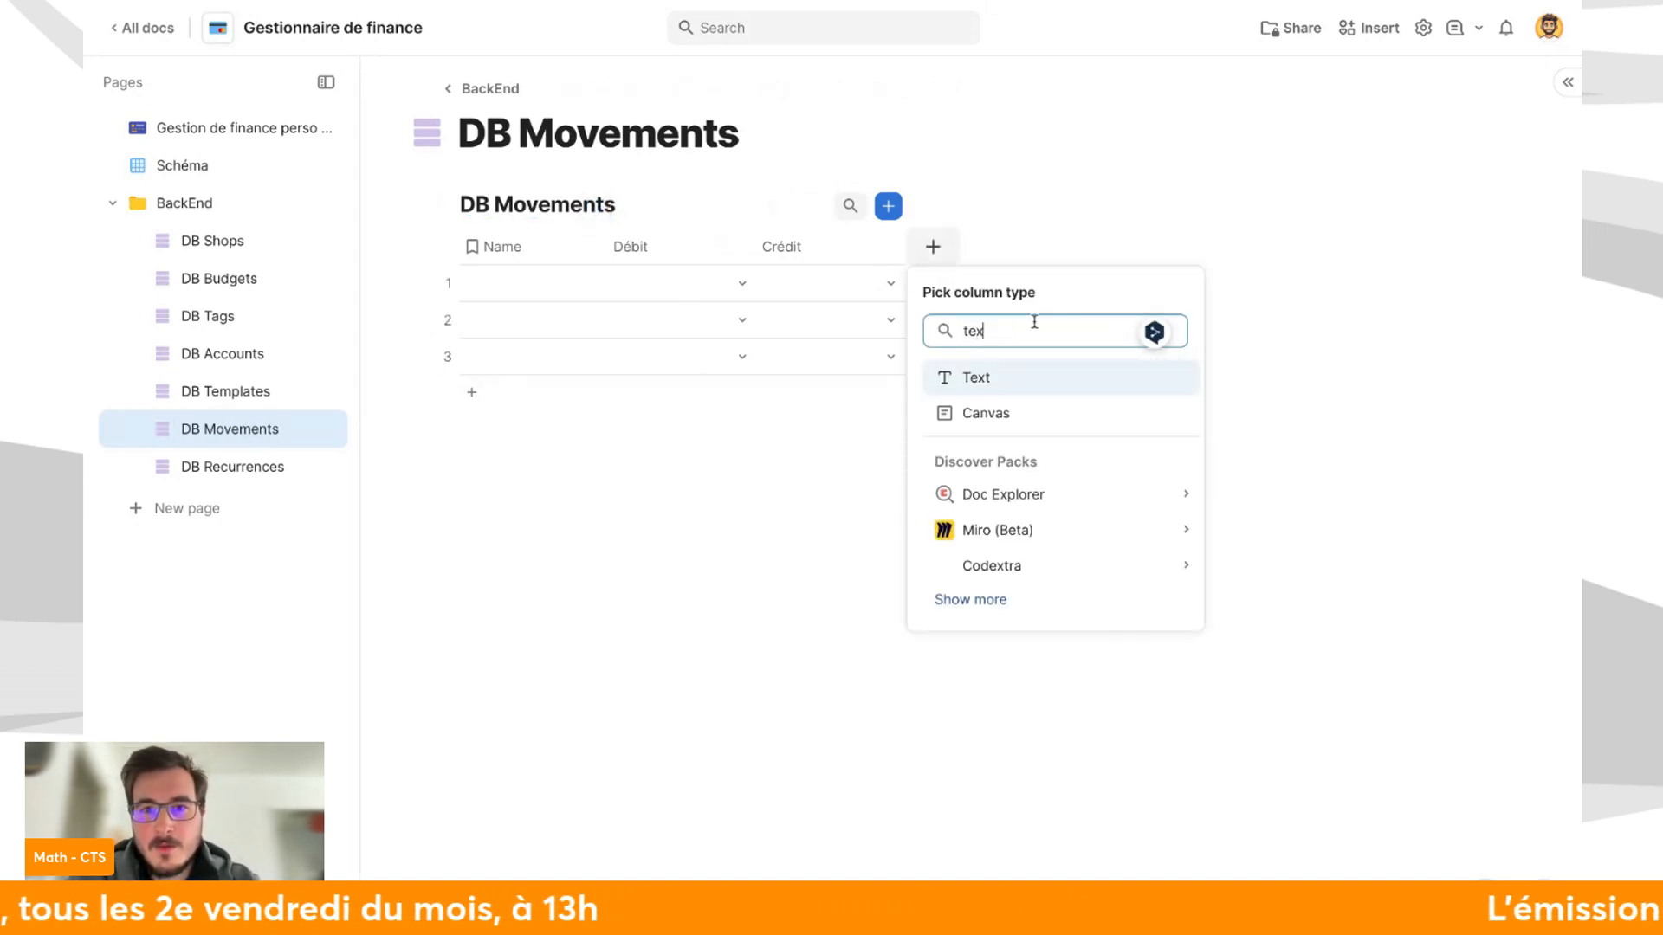
key("BackSpace")
key("BackSpace")
key("BackSpace")
type("curr")
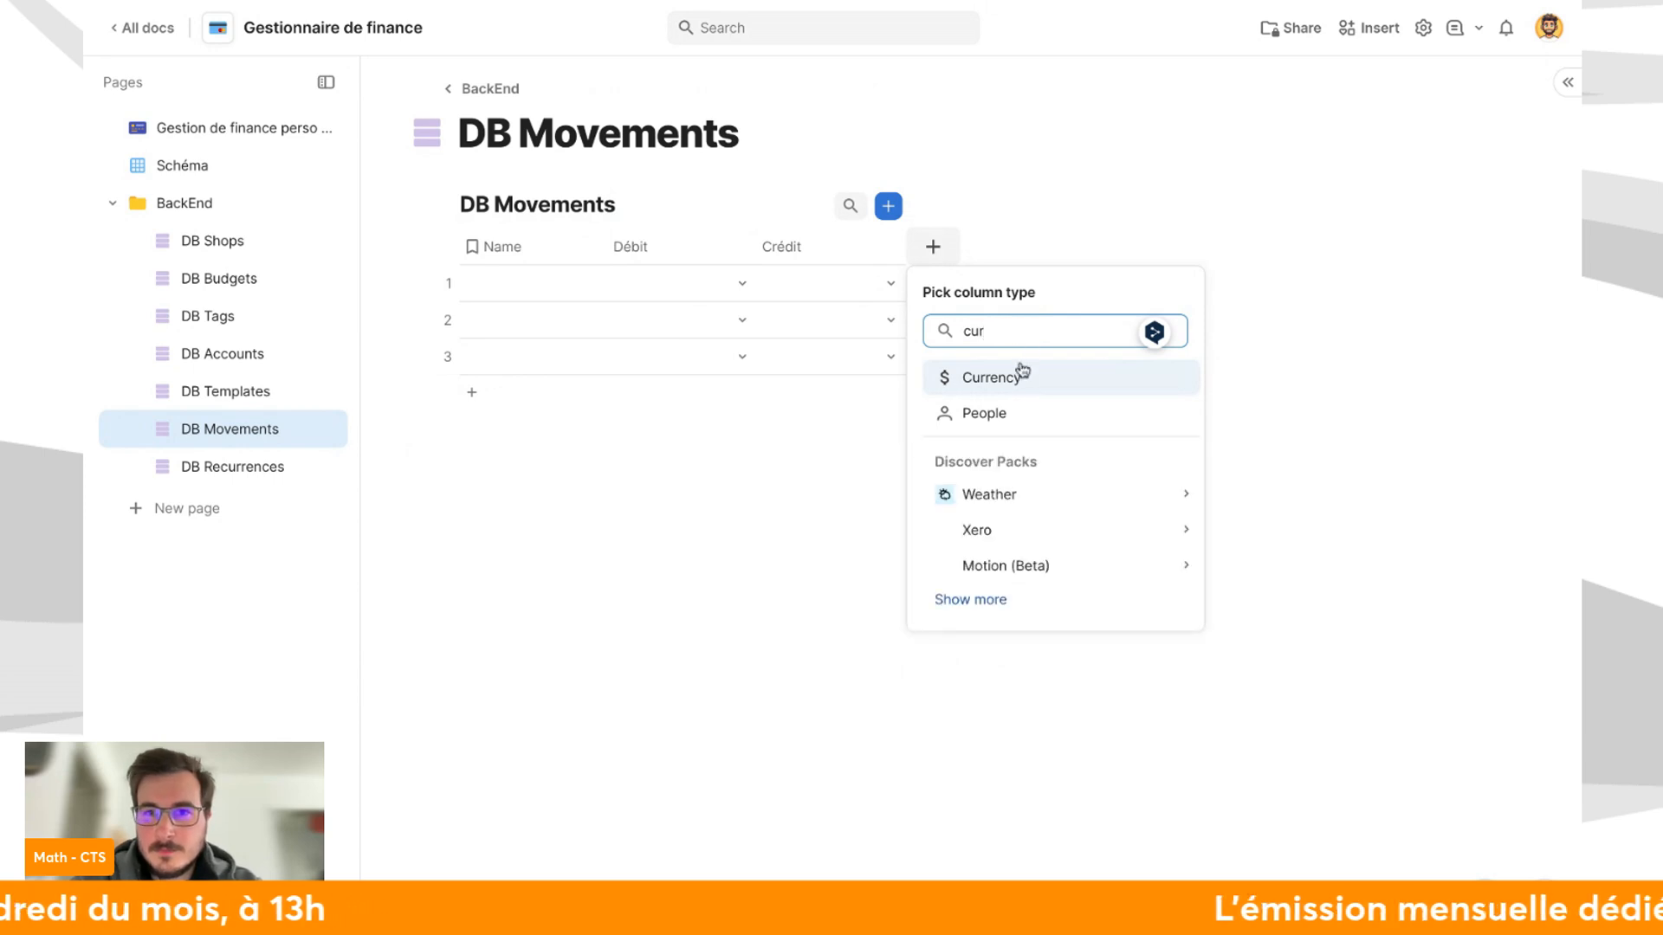
left_click(1021, 374)
type("V")
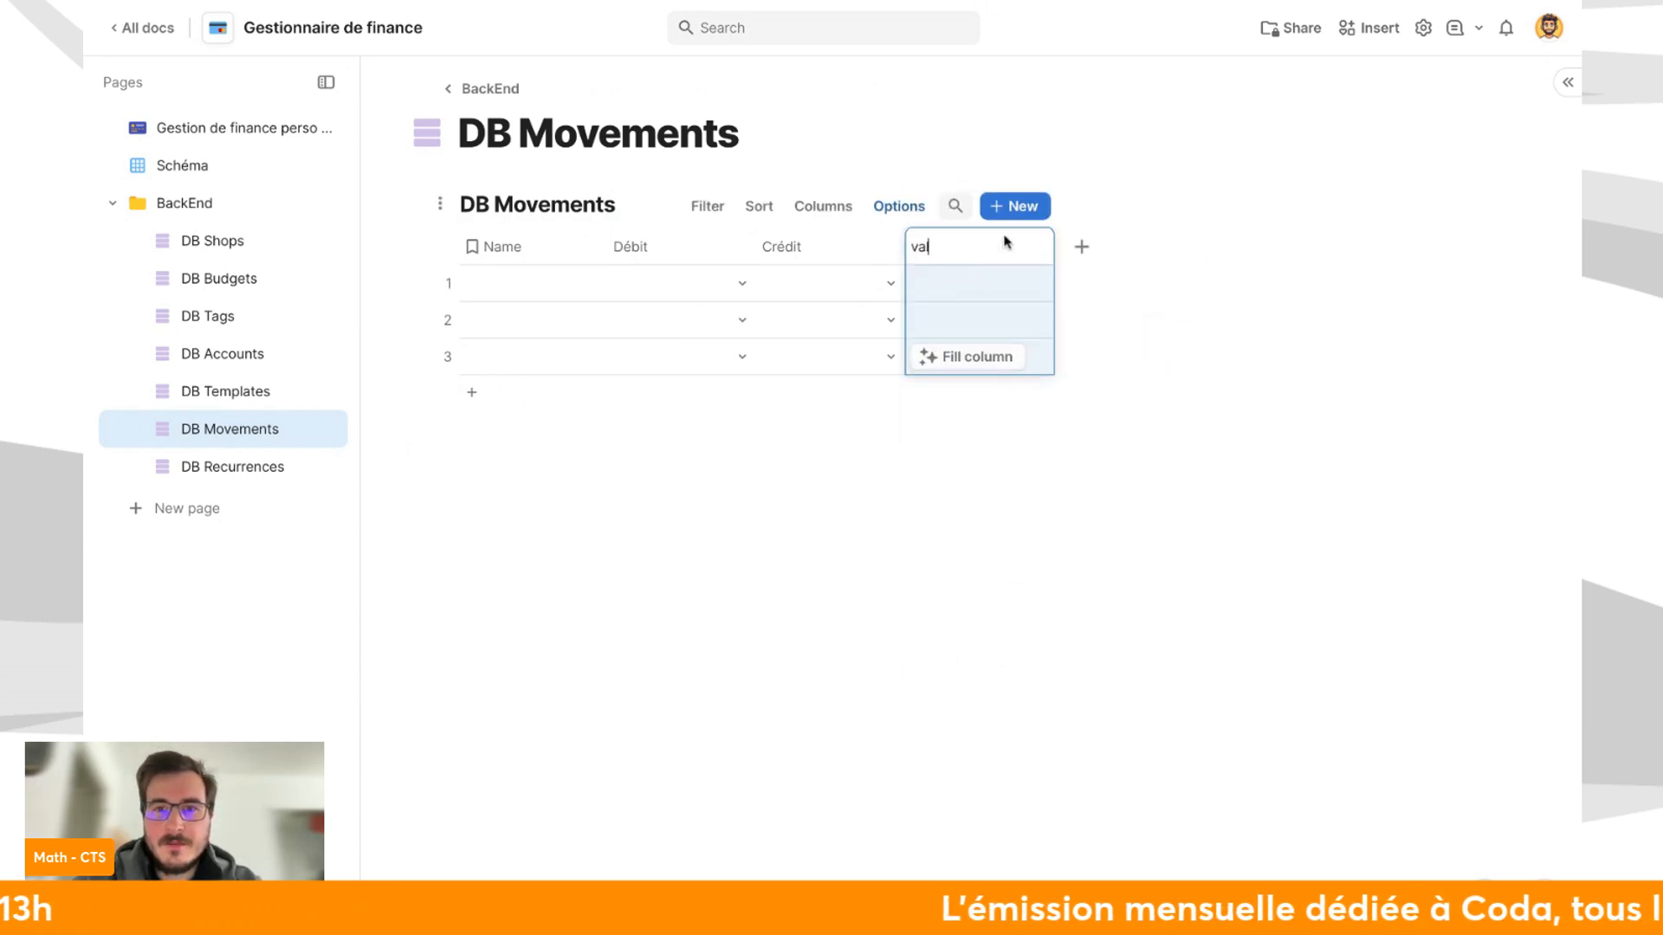
key("Return")
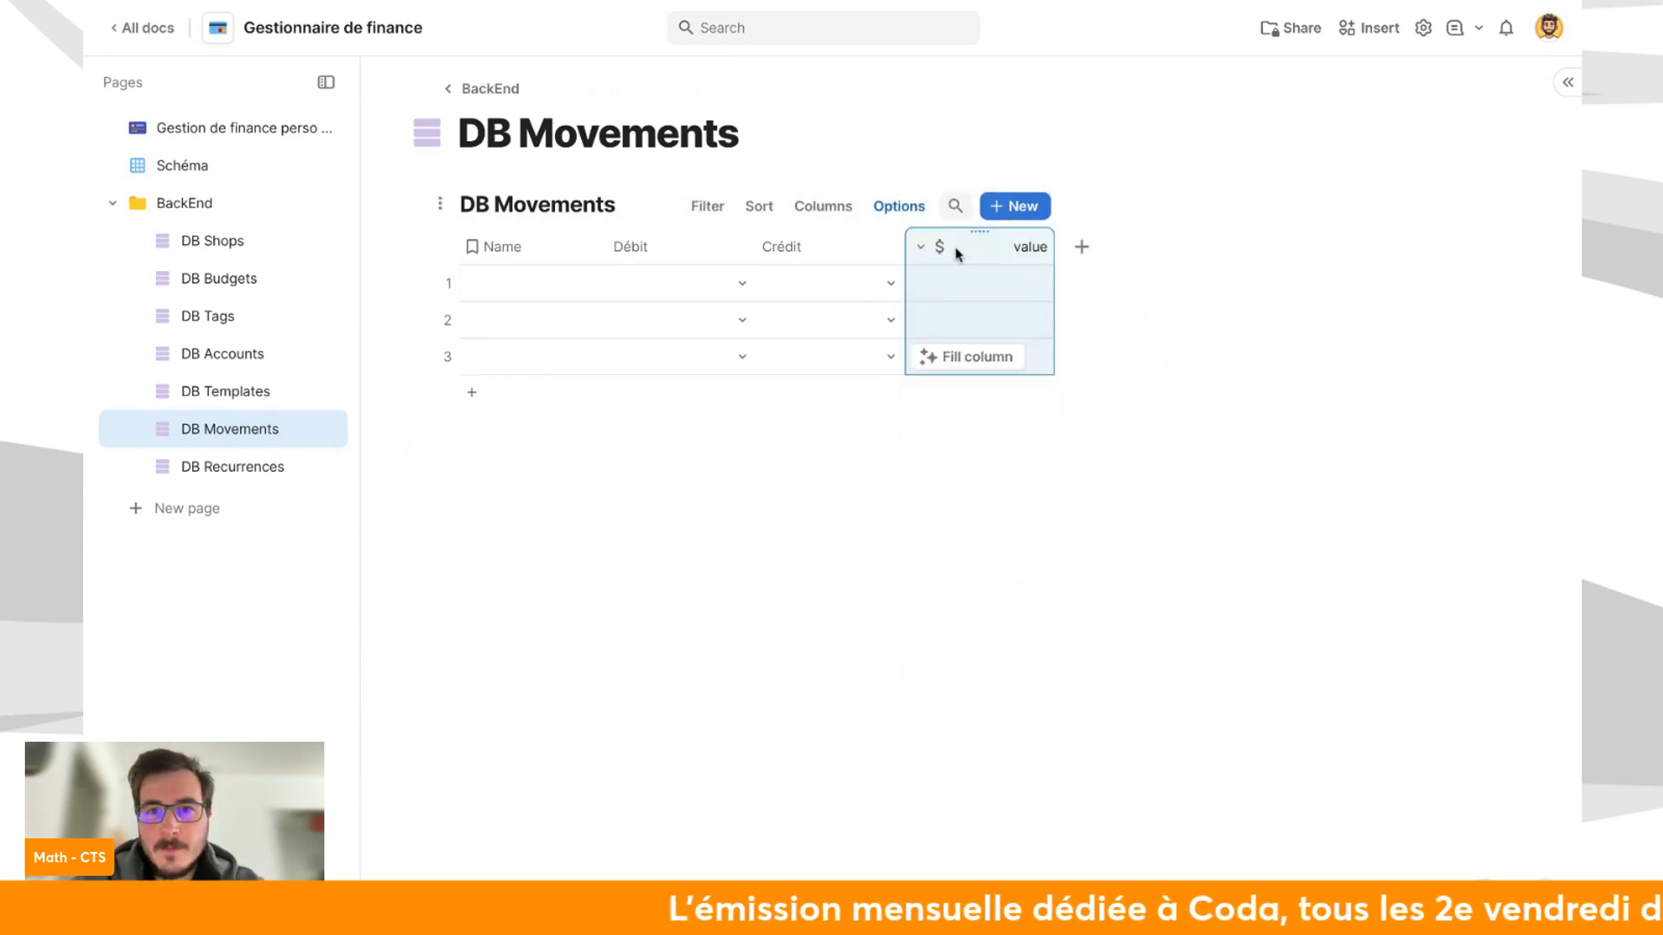
Set the currency symbol of the value column to €.
left_click(932, 252)
left_click(968, 279)
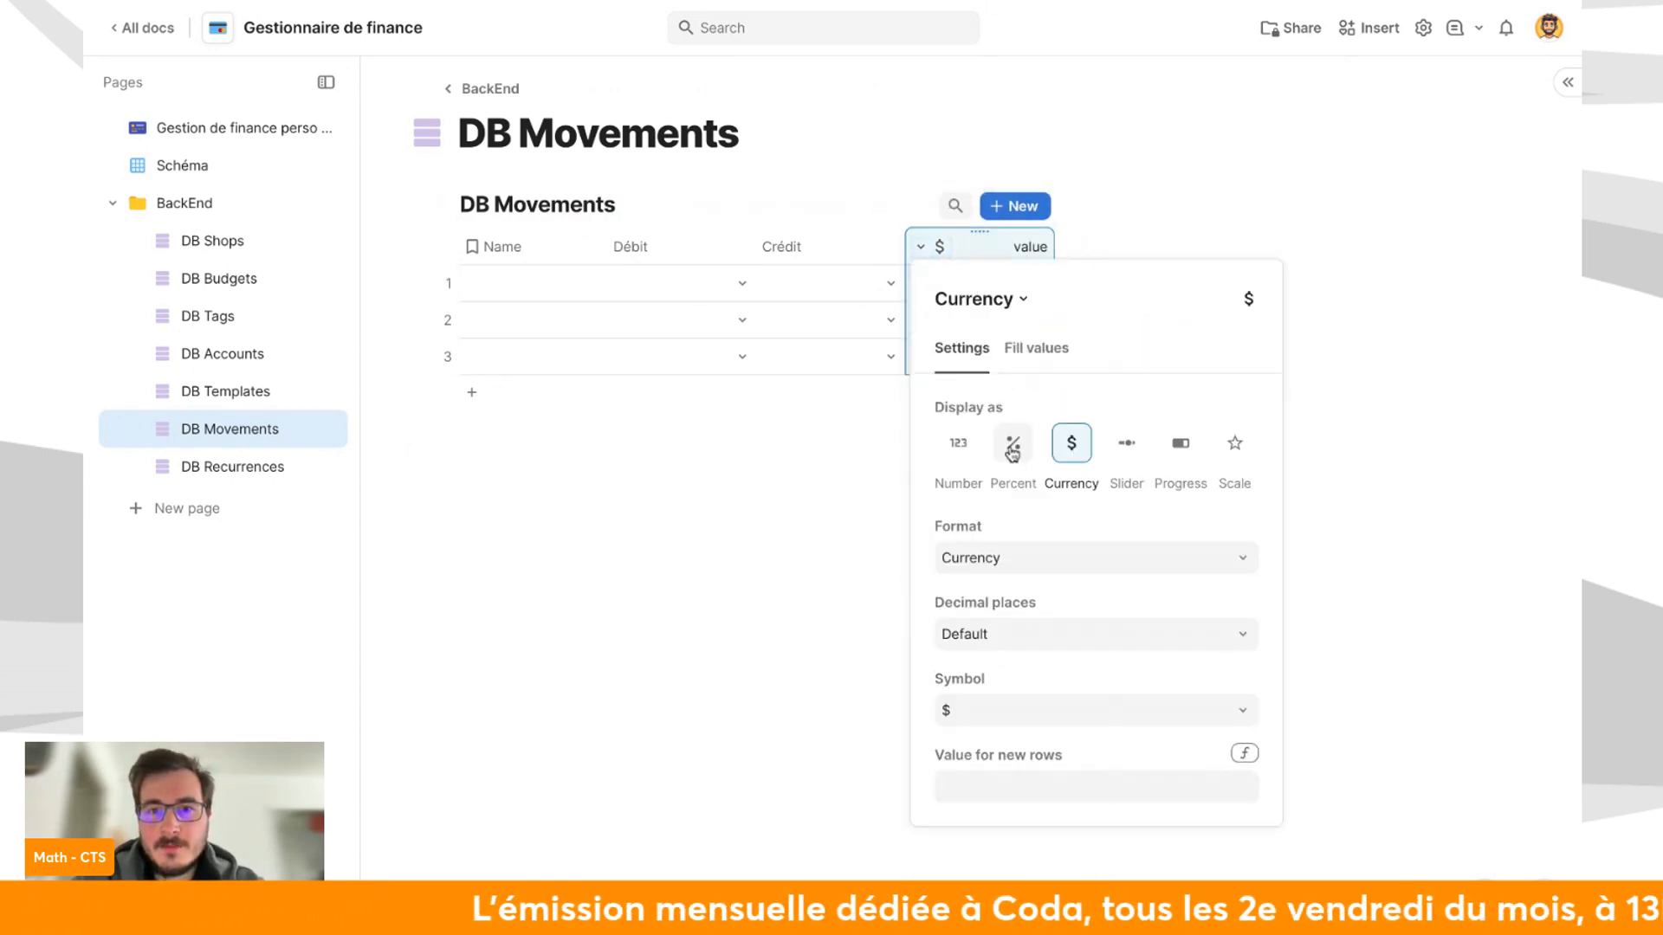
left_click(1039, 719)
scroll(1026, 364, "down", 1)
left_click(1043, 342)
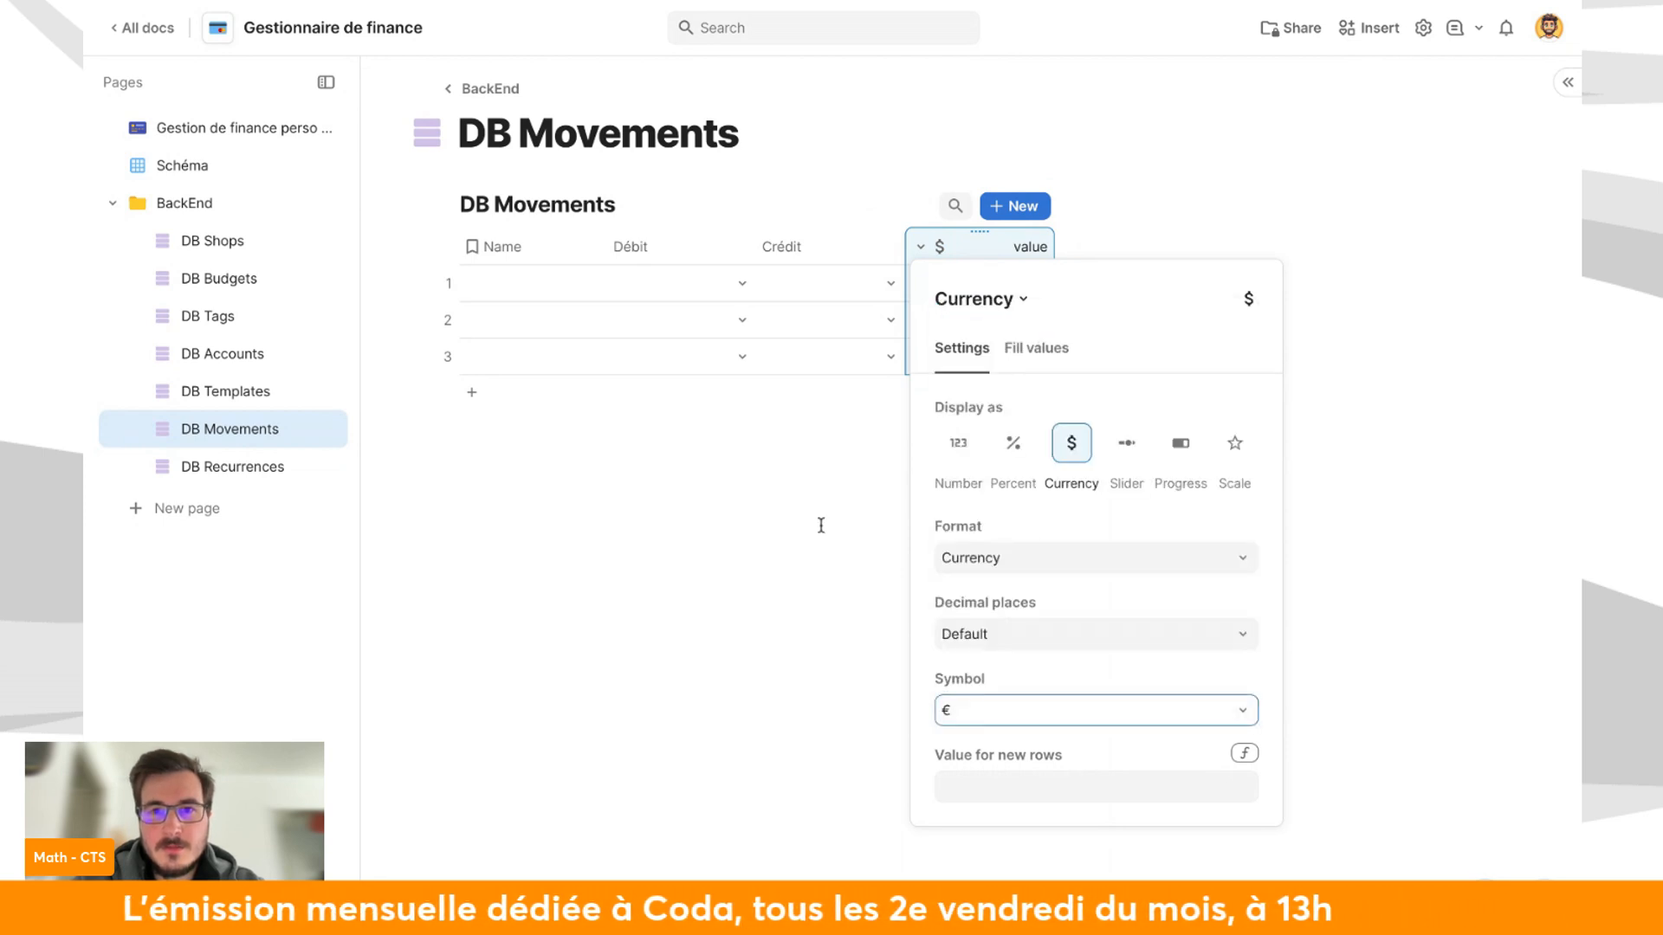
left_click(821, 523)
Add a Date column after the value column, keep the name Date, and check its date format settings.
left_click(1081, 247)
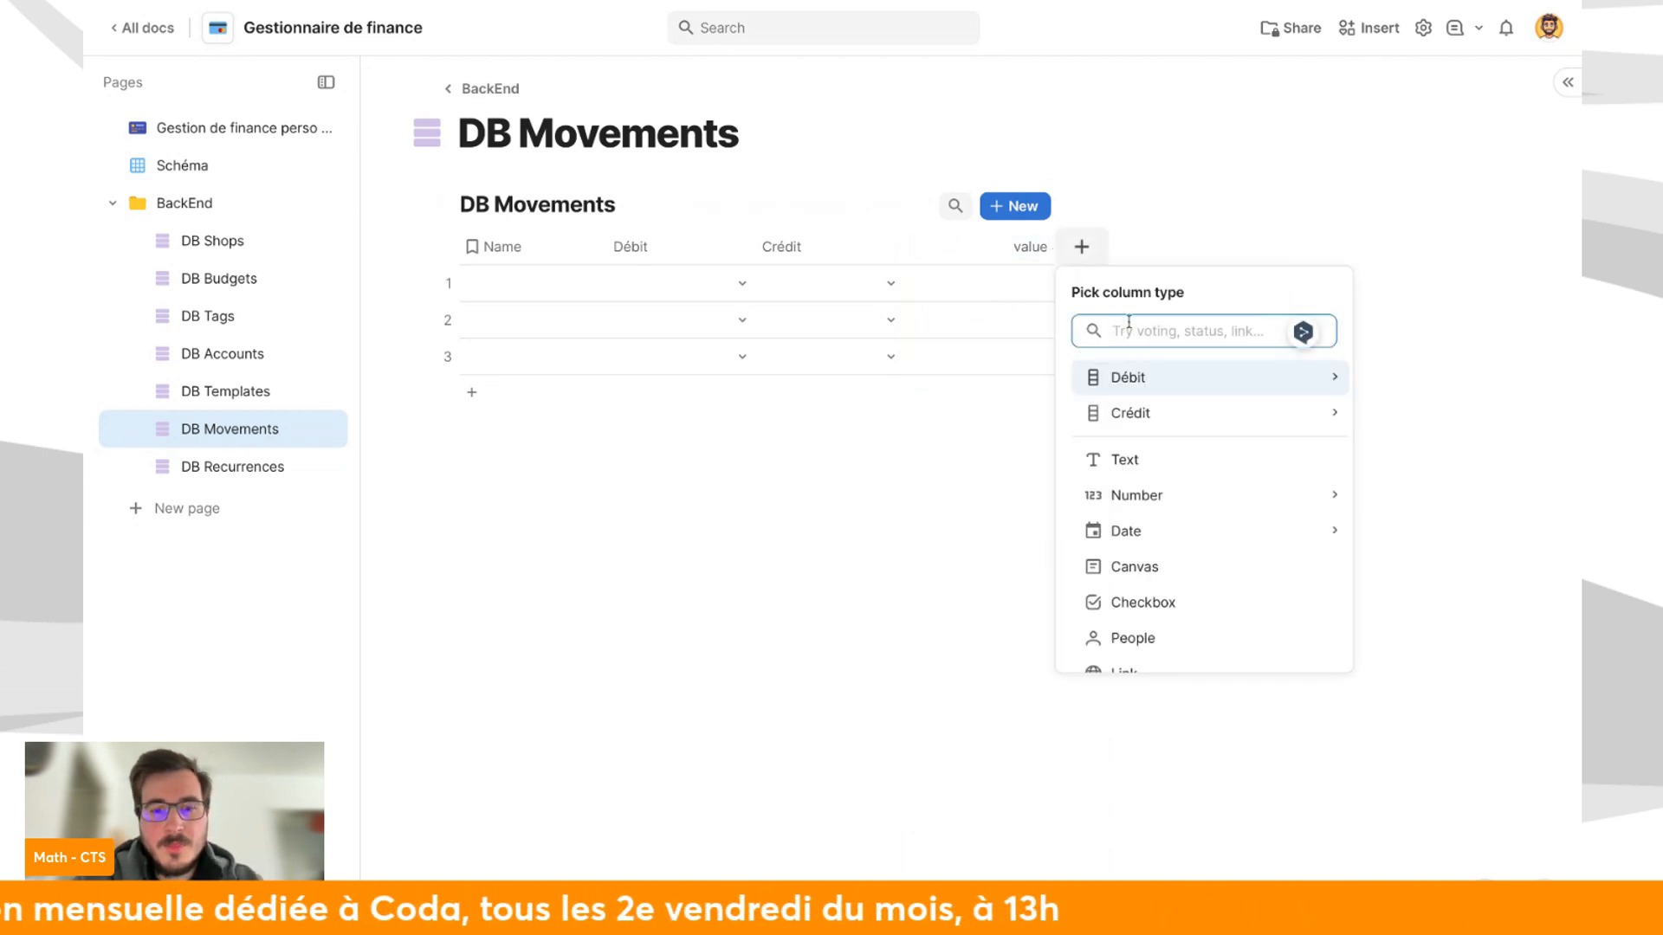
type("date")
mouse_move(1158, 381)
left_click(1390, 377)
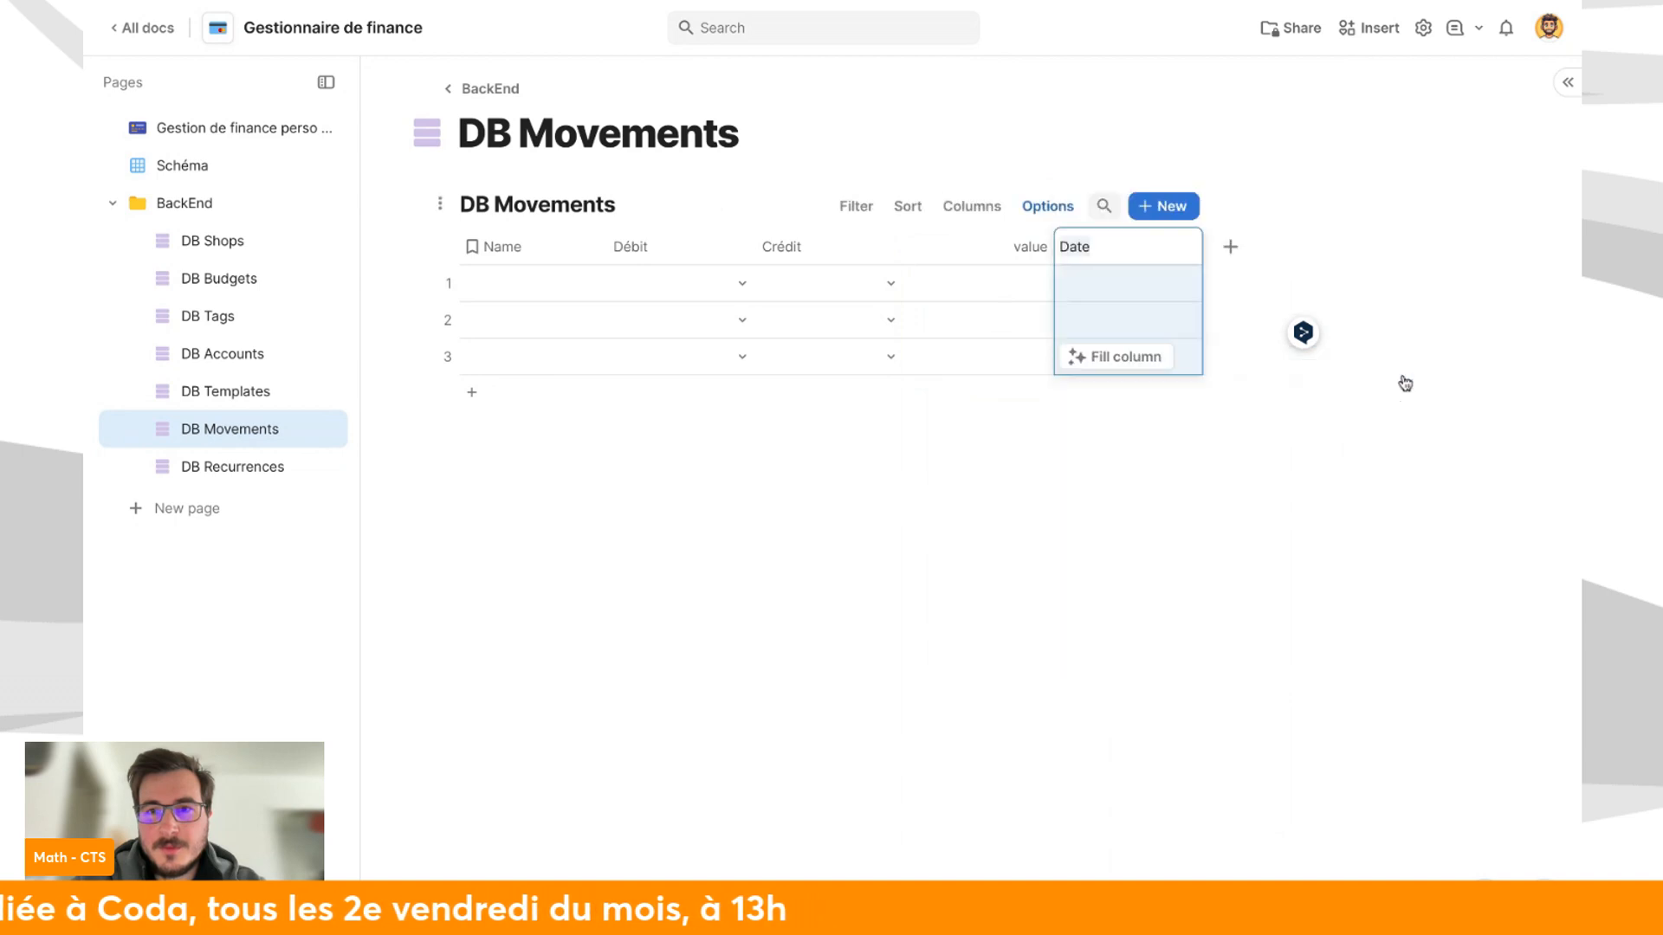
left_click(1175, 248)
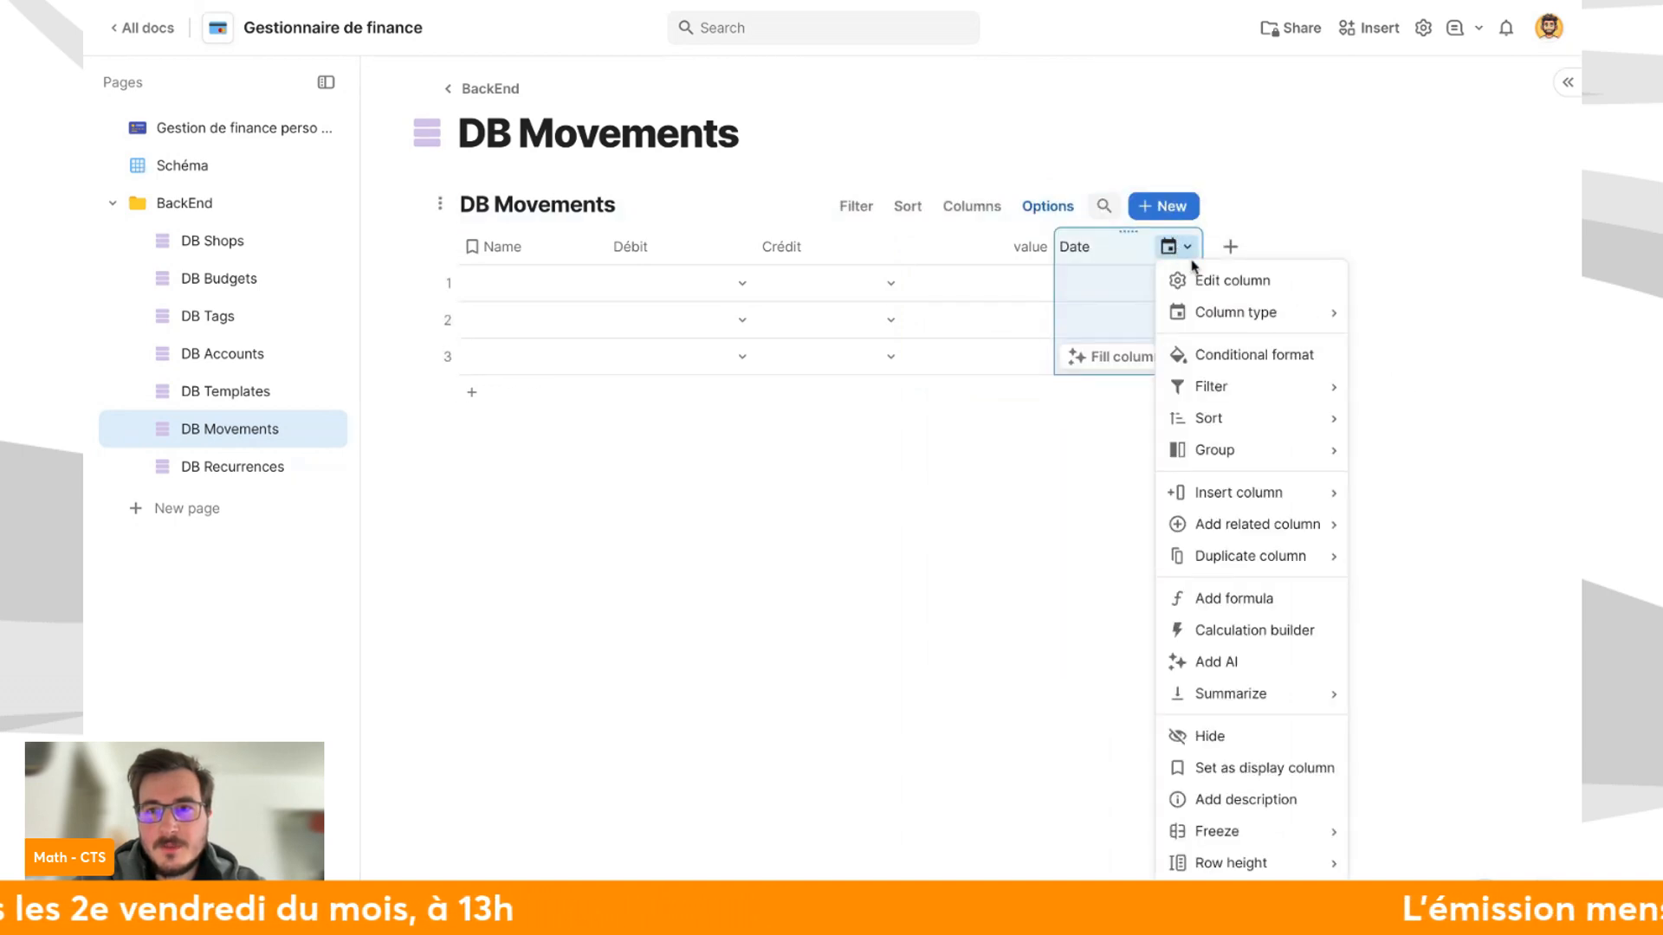
left_click(1216, 277)
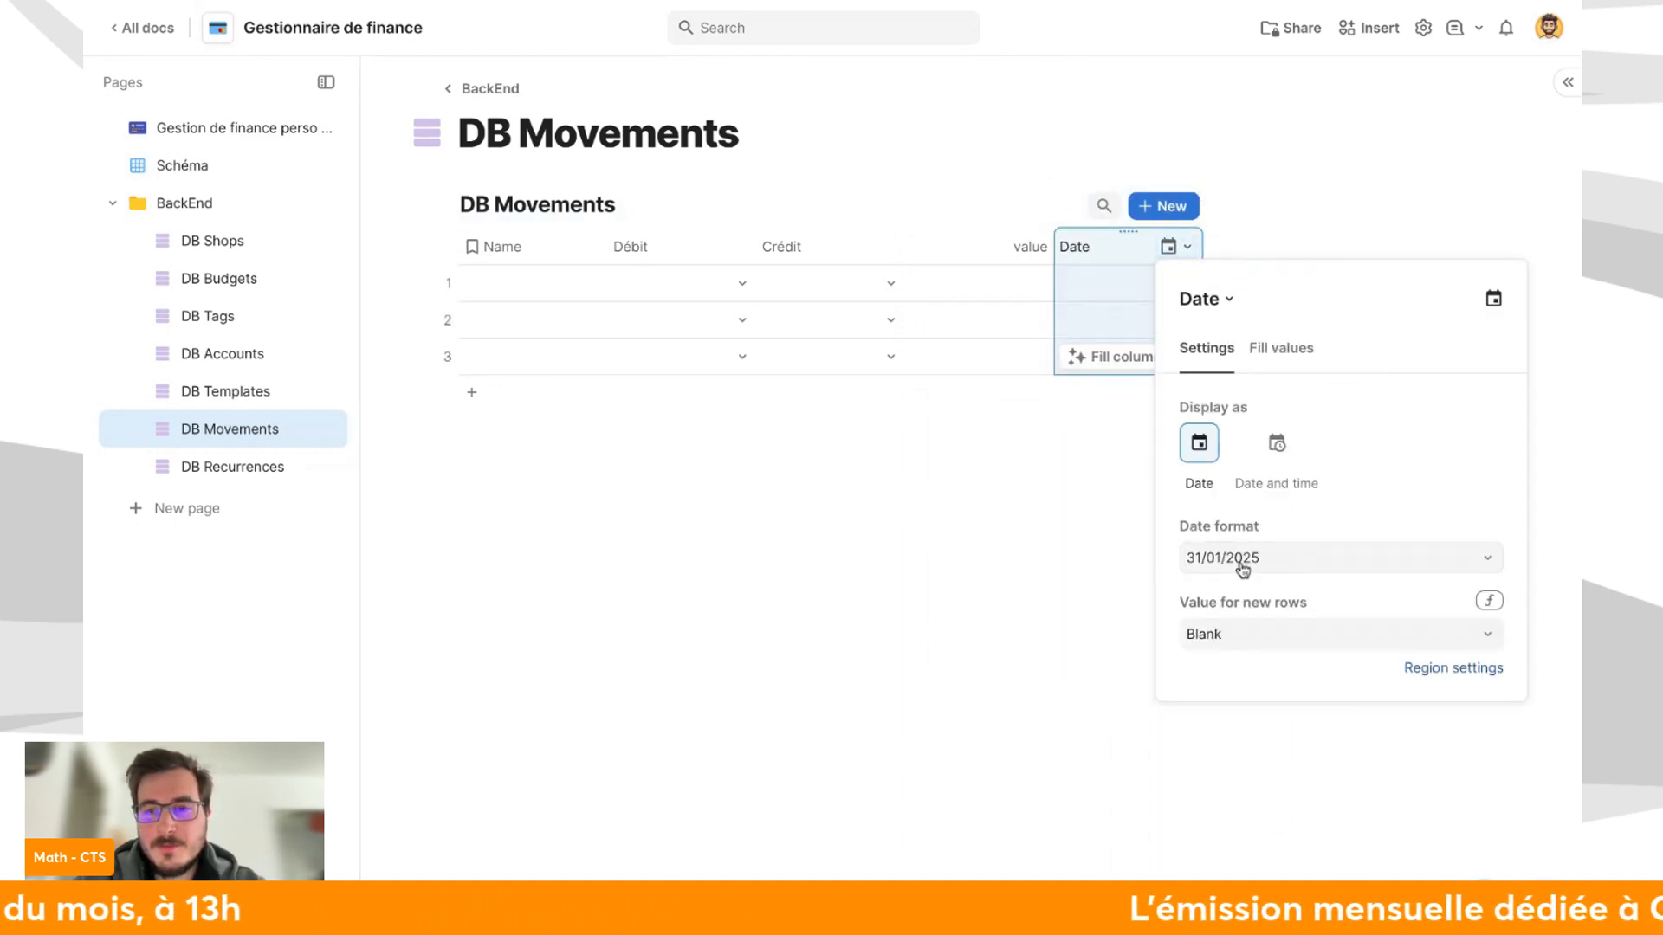
left_click(1051, 575)
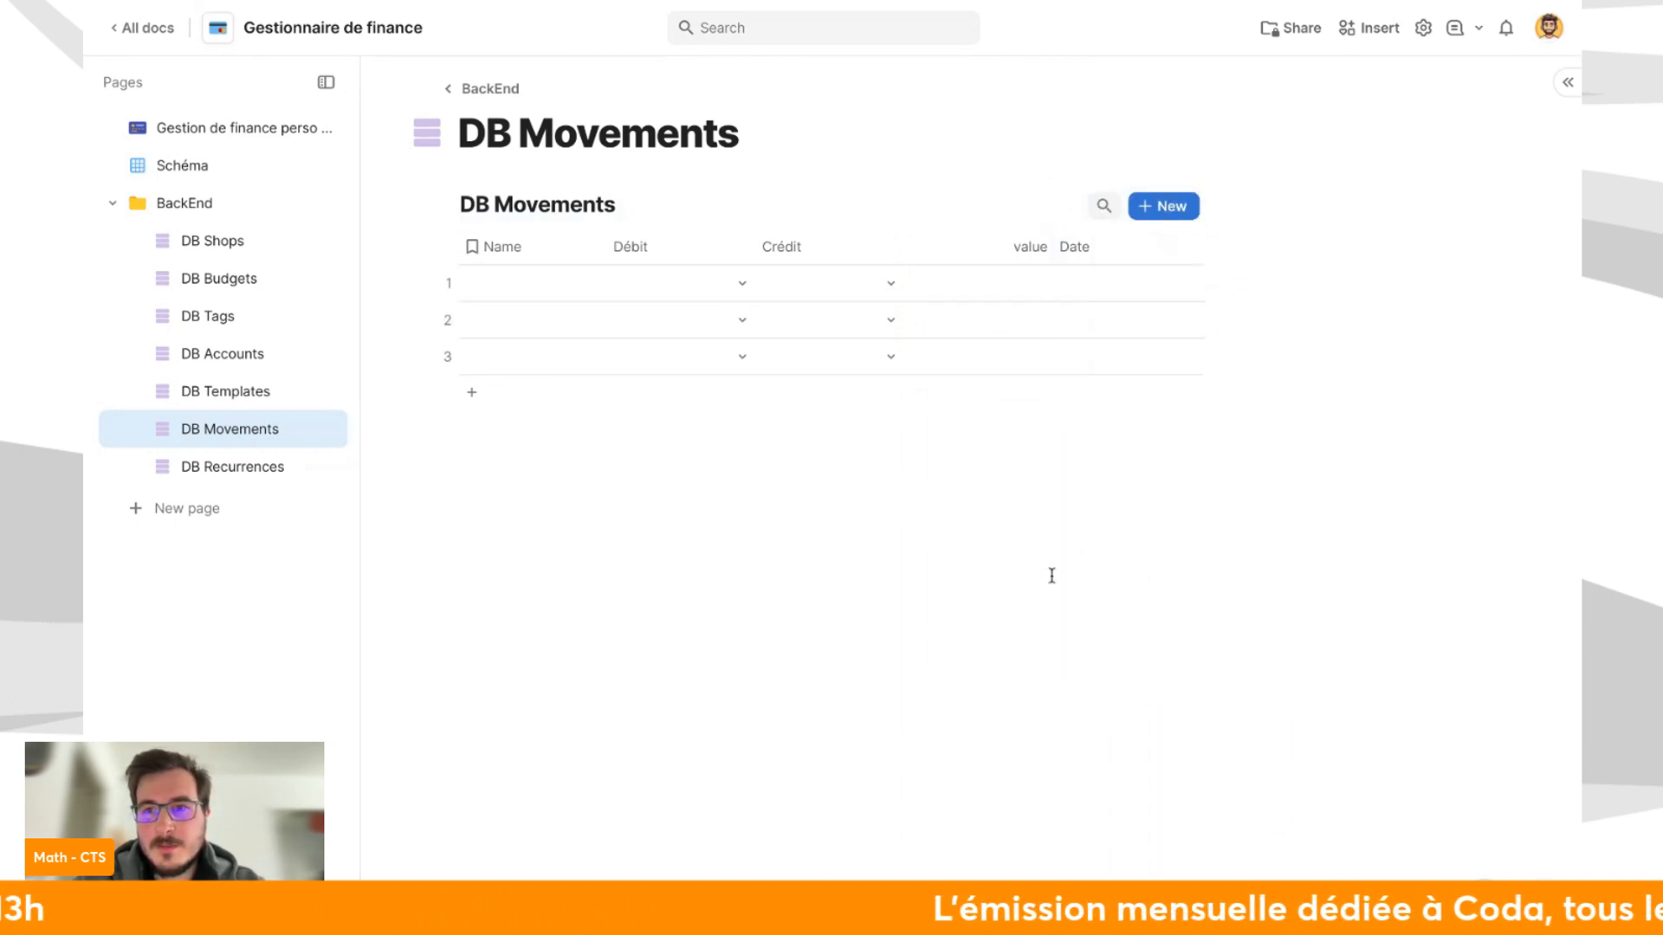
Open the doc's Region and dates settings and set the date order to DD/MM.
left_click(1422, 33)
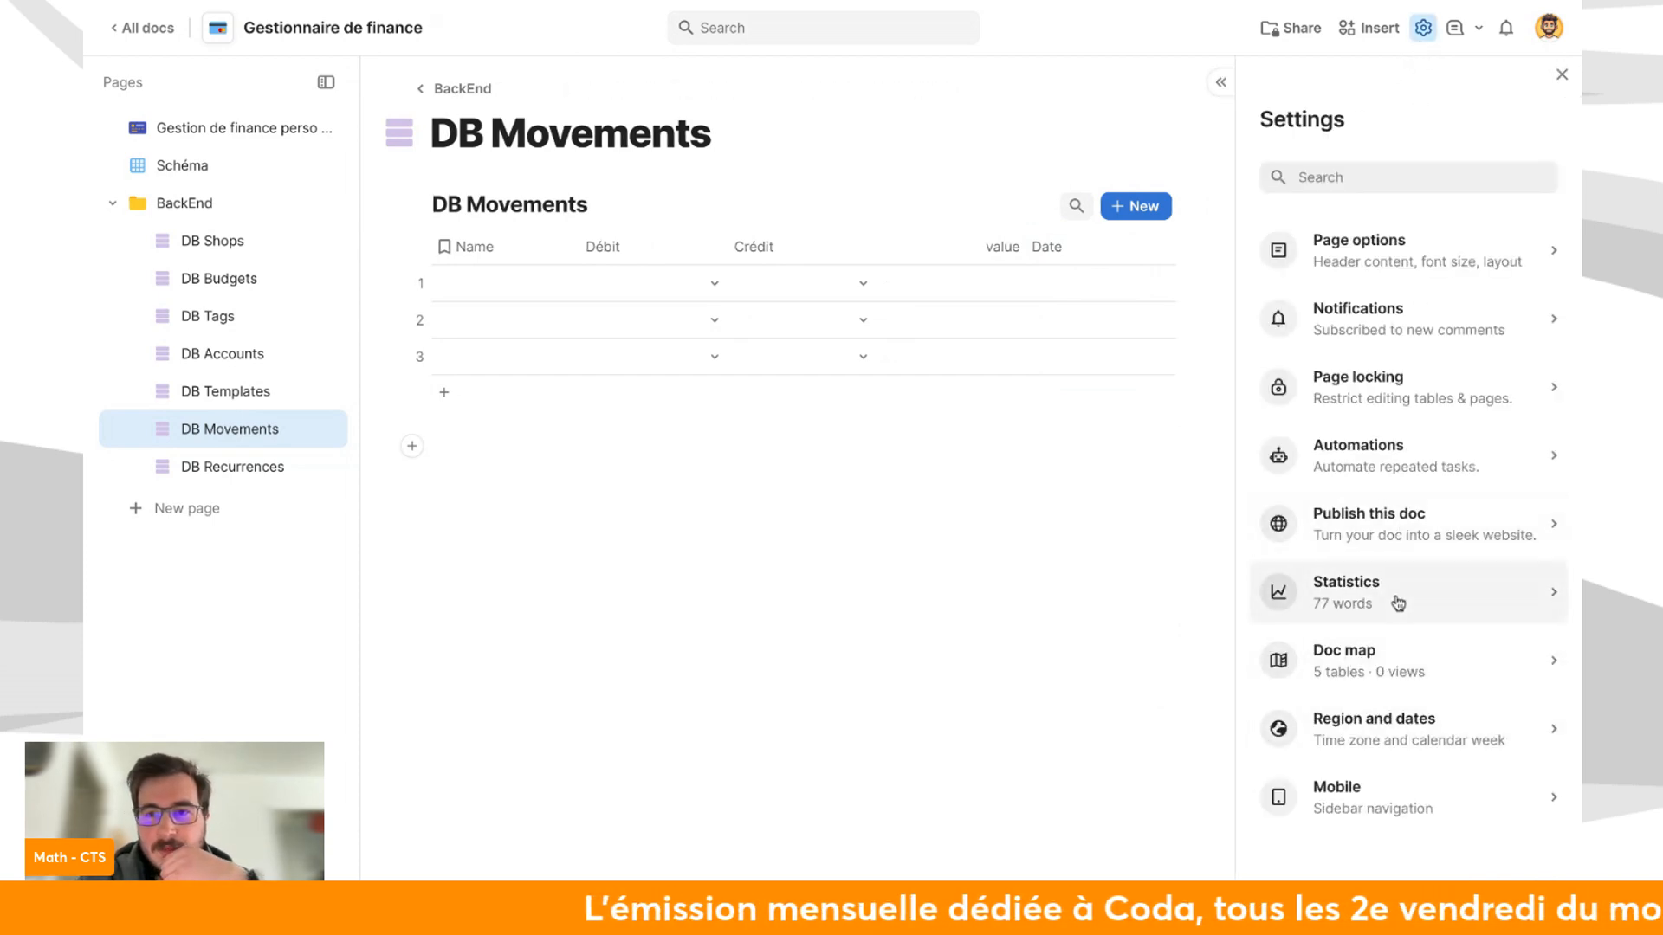
left_click(1398, 724)
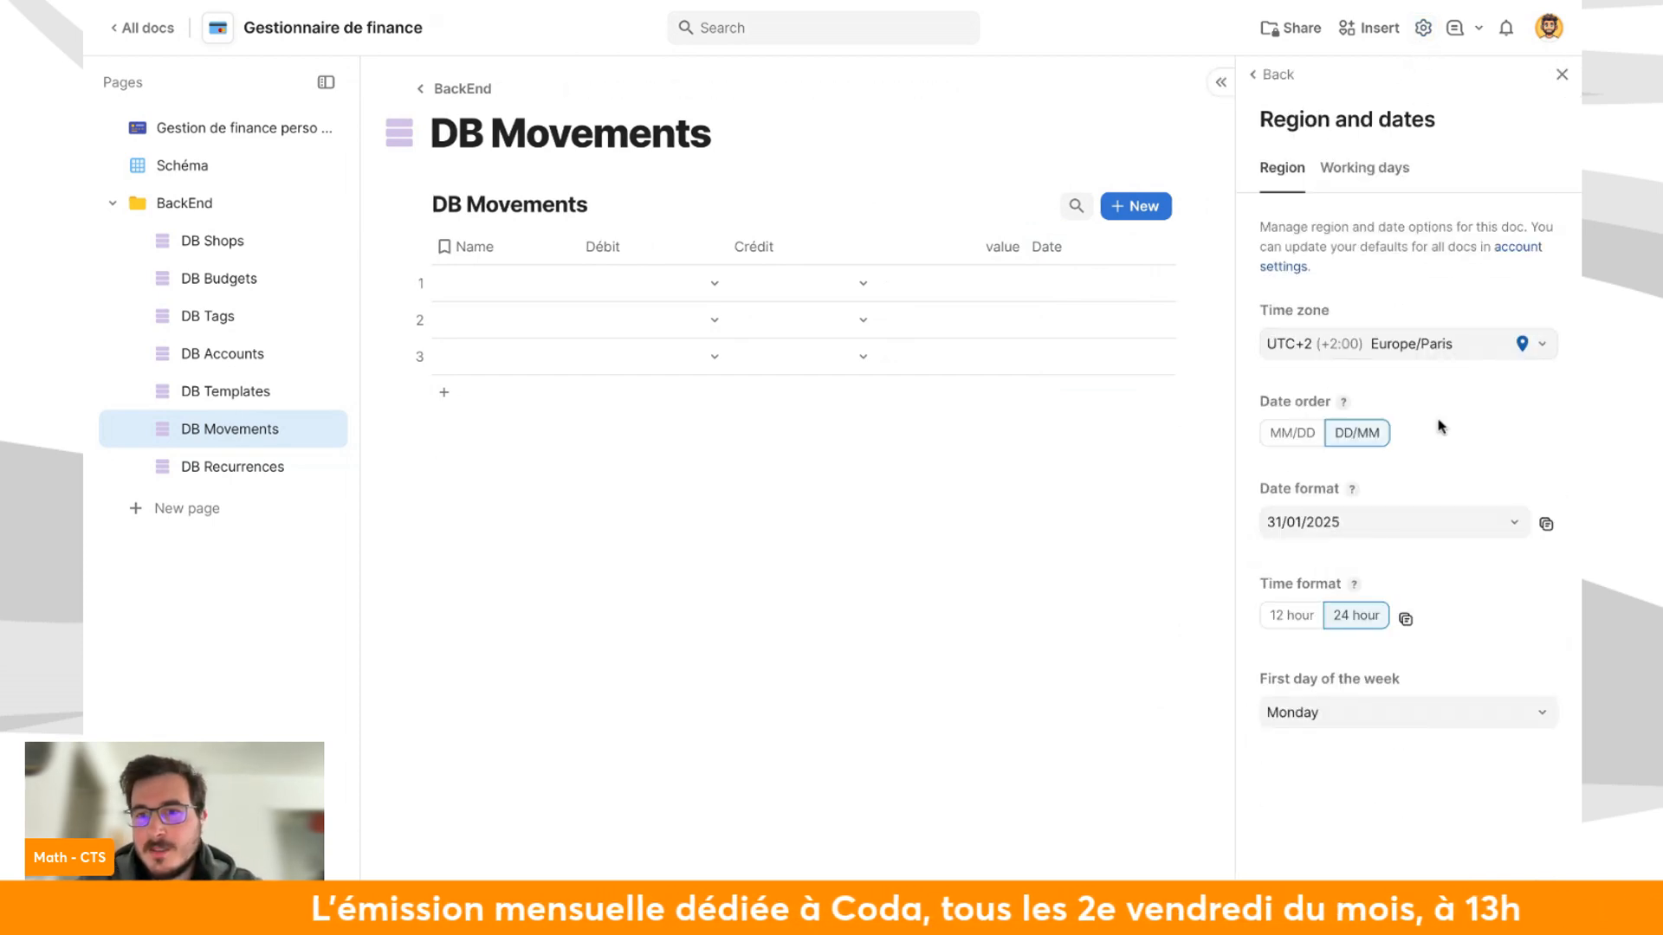
left_click(1292, 433)
left_click(1351, 436)
left_click(1293, 434)
left_click(1350, 438)
Review the date format and first day of the week options, and apply the 24-hour time format to existing content.
left_click(1447, 523)
left_click(1482, 486)
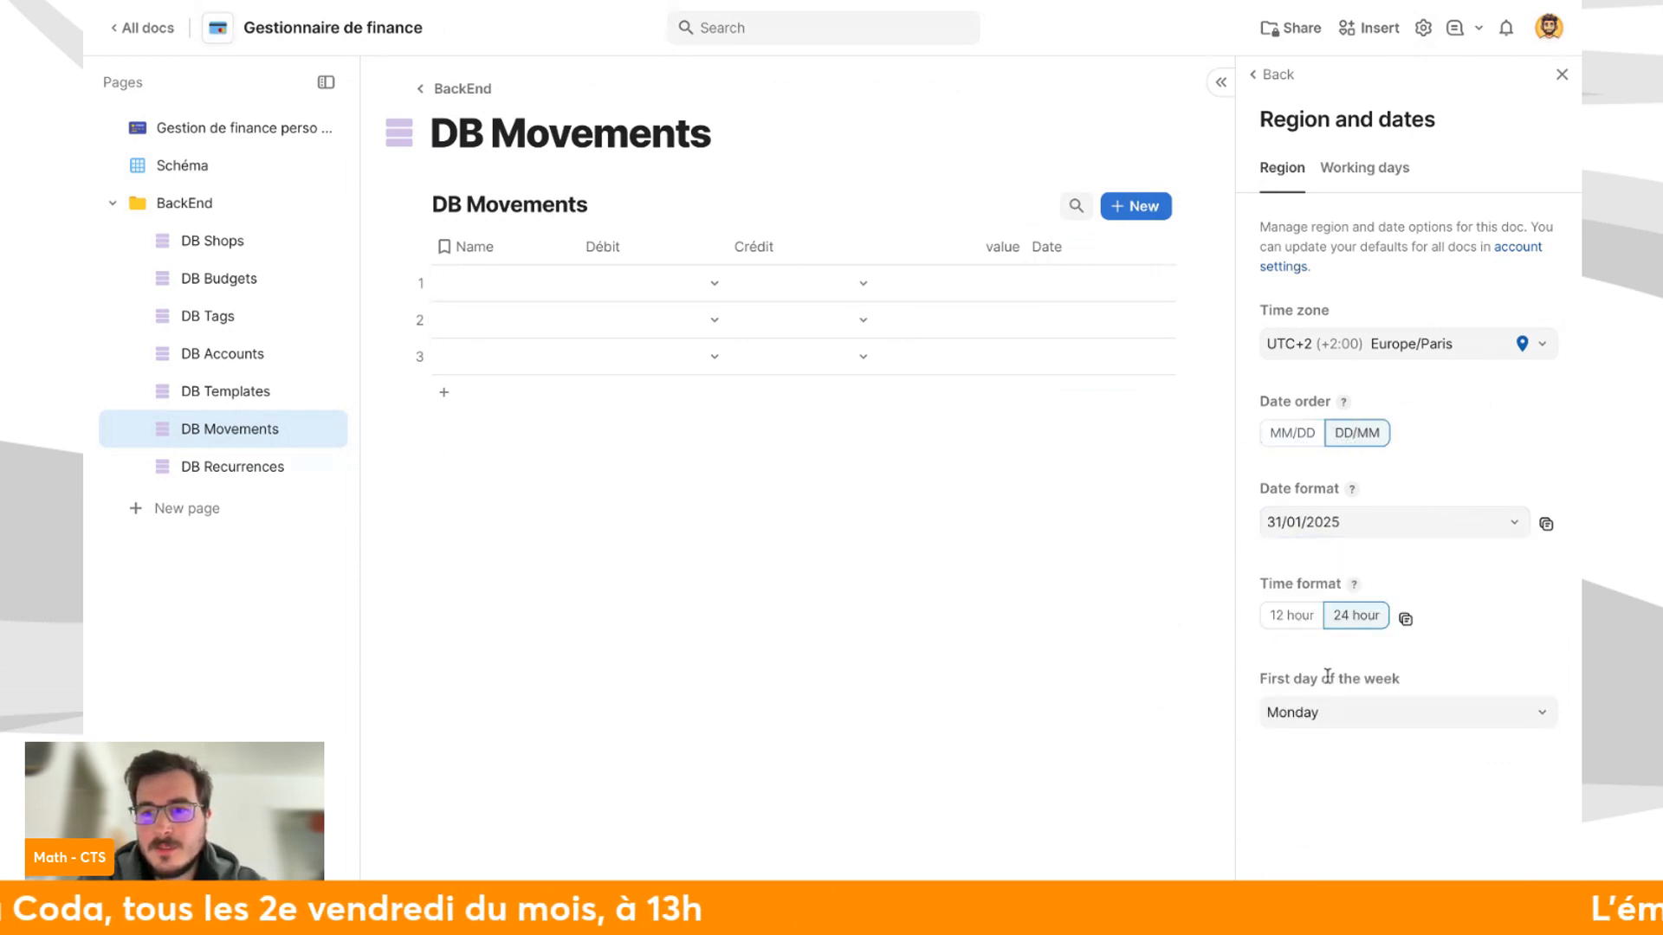
left_click(1364, 726)
left_click(1436, 656)
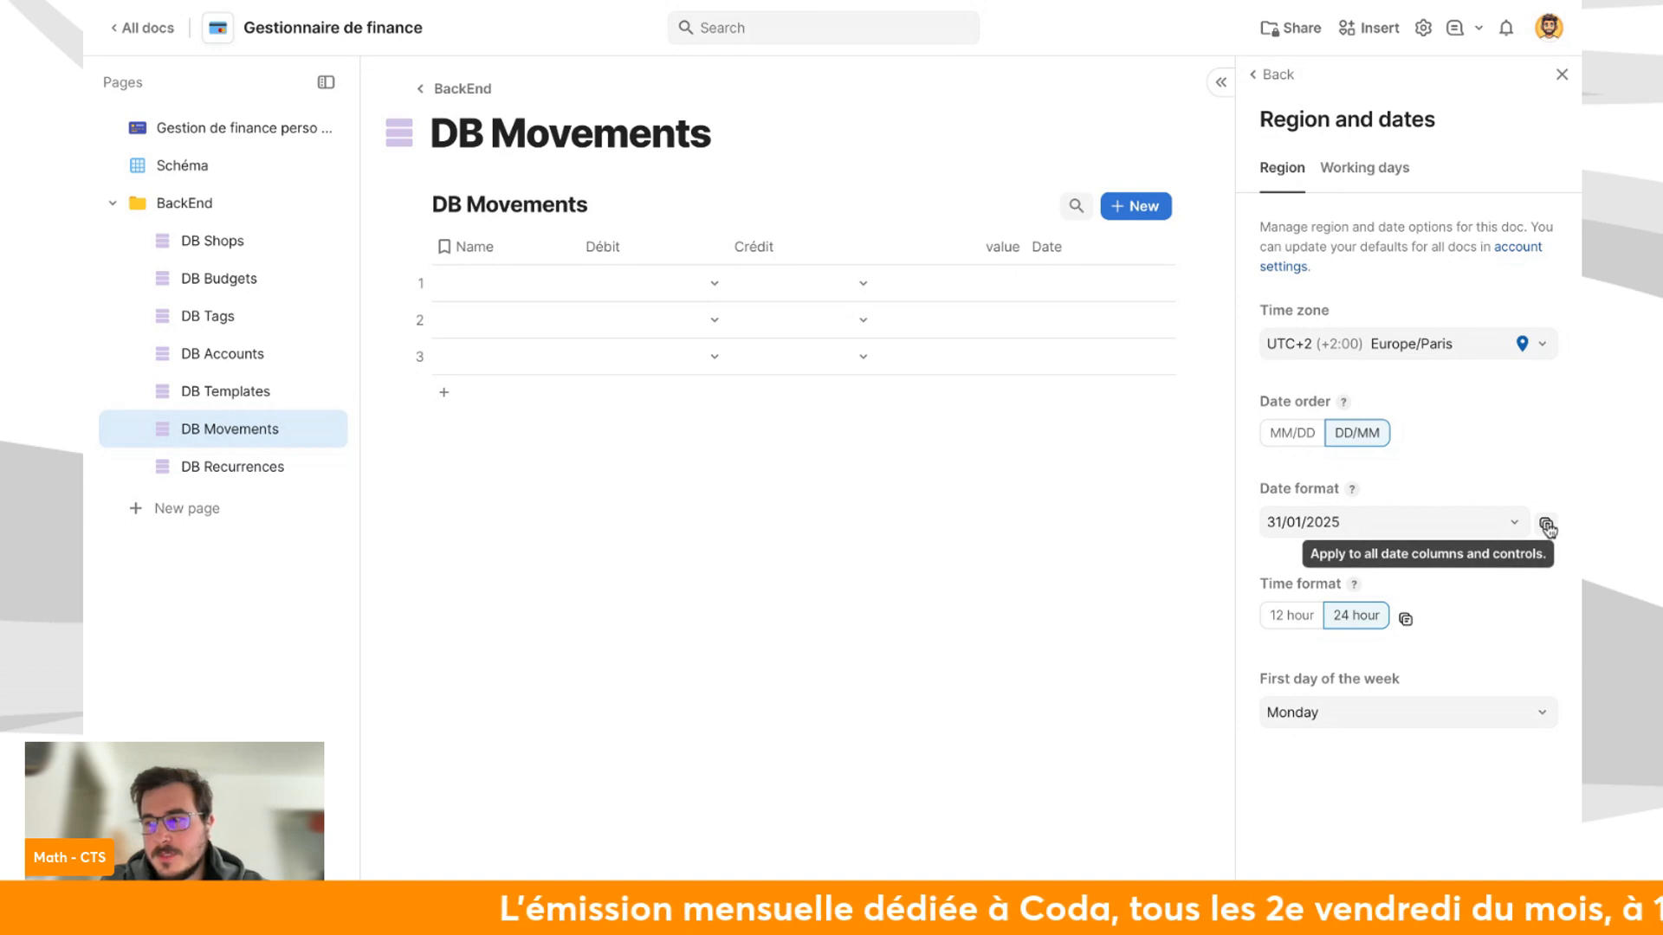
left_click(1405, 622)
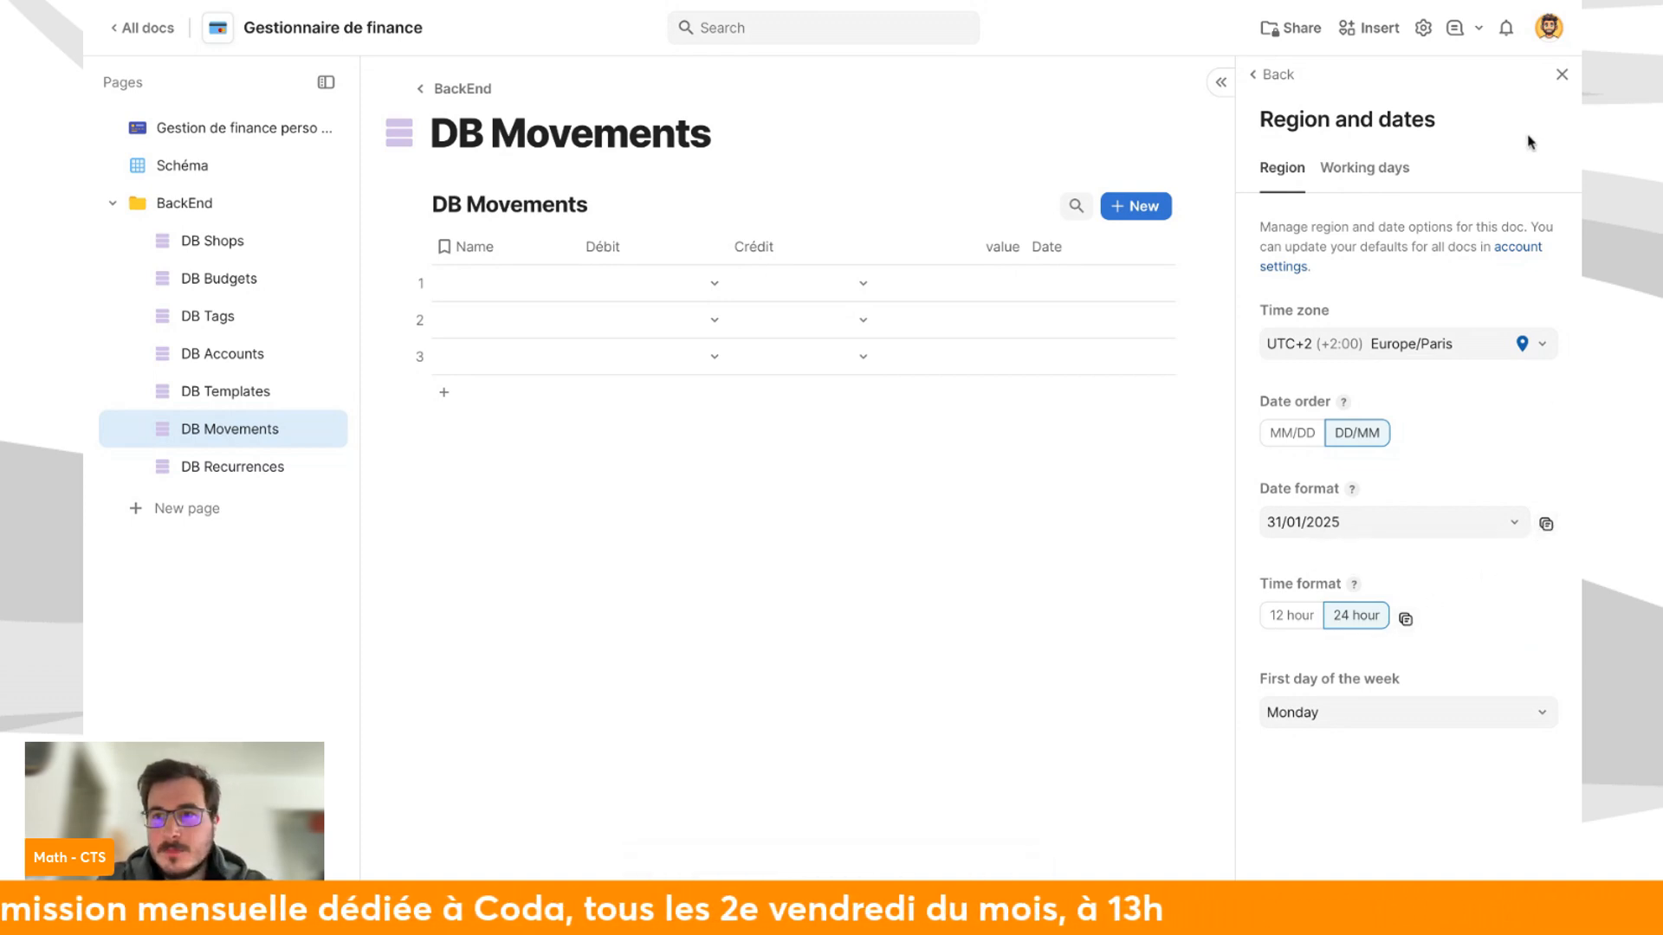
left_click(1383, 170)
left_click(1280, 77)
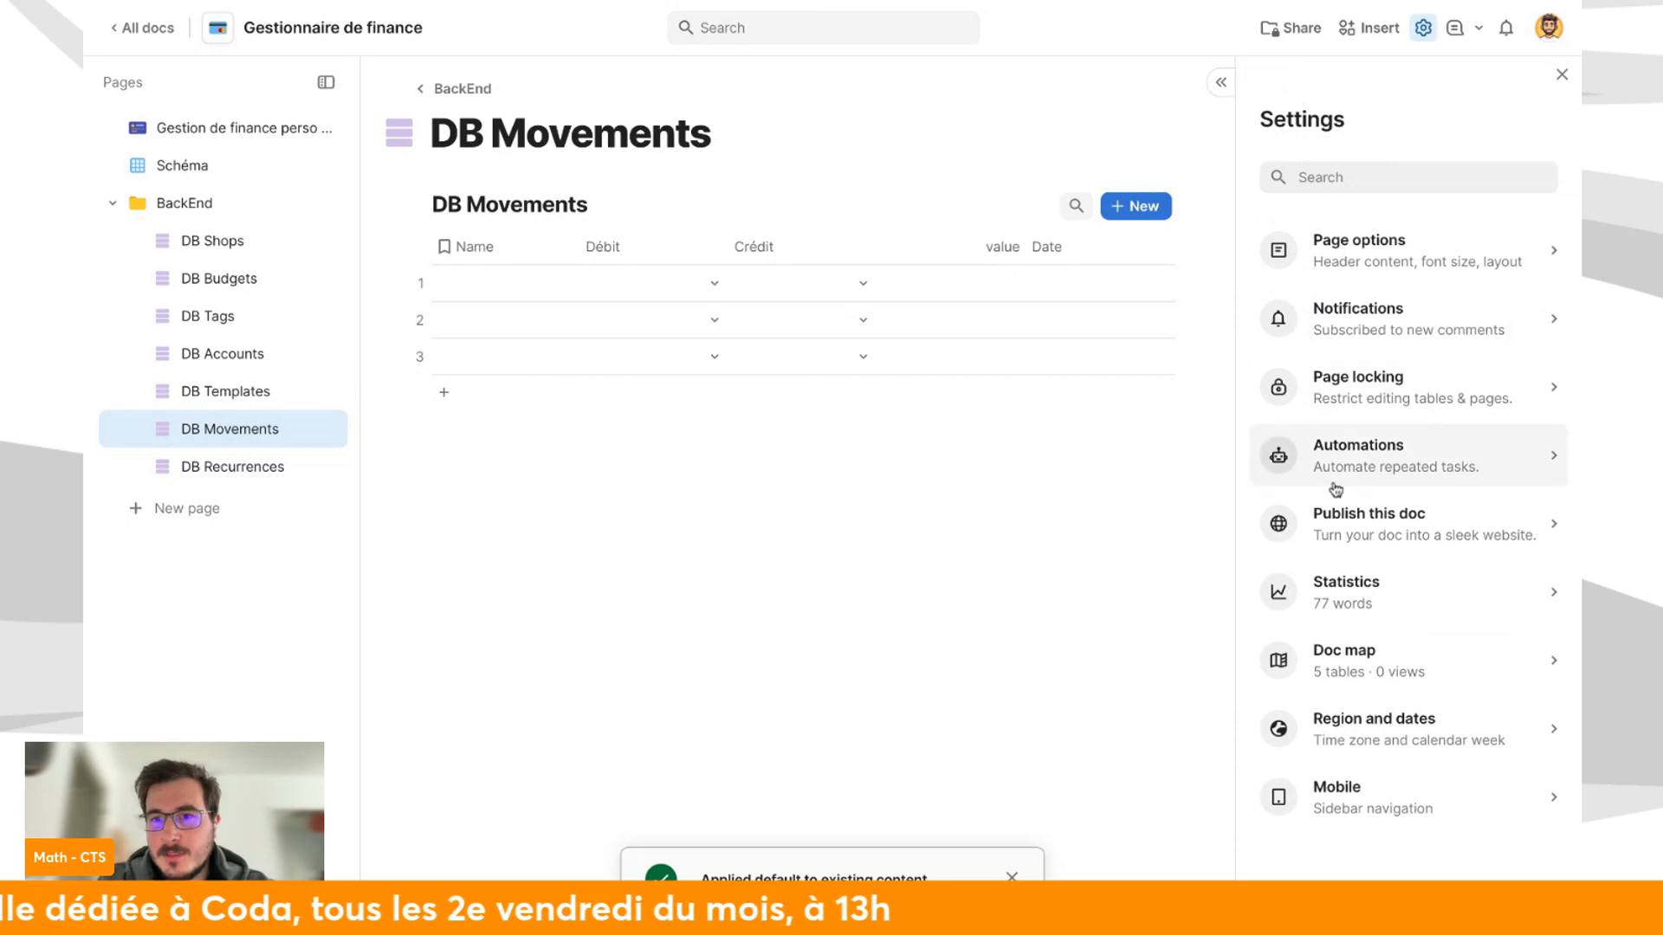
Set the default subpage size for new pages to Medium, apply it to existing pages, and close the doc settings.
left_click(1431, 267)
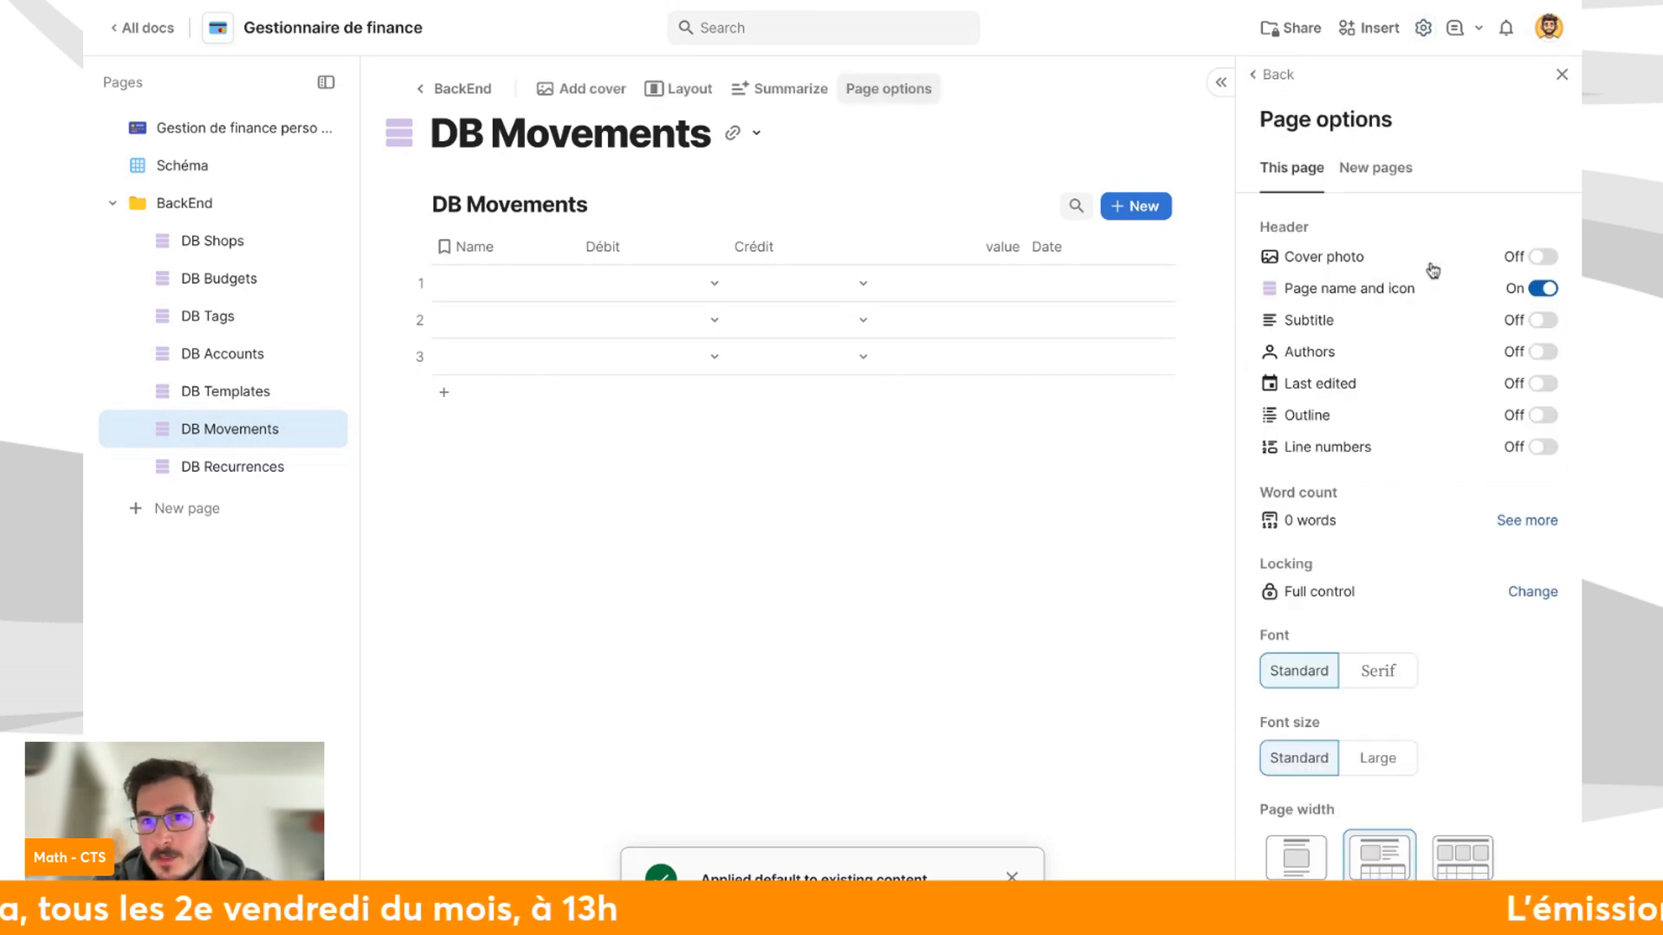
left_click(1391, 171)
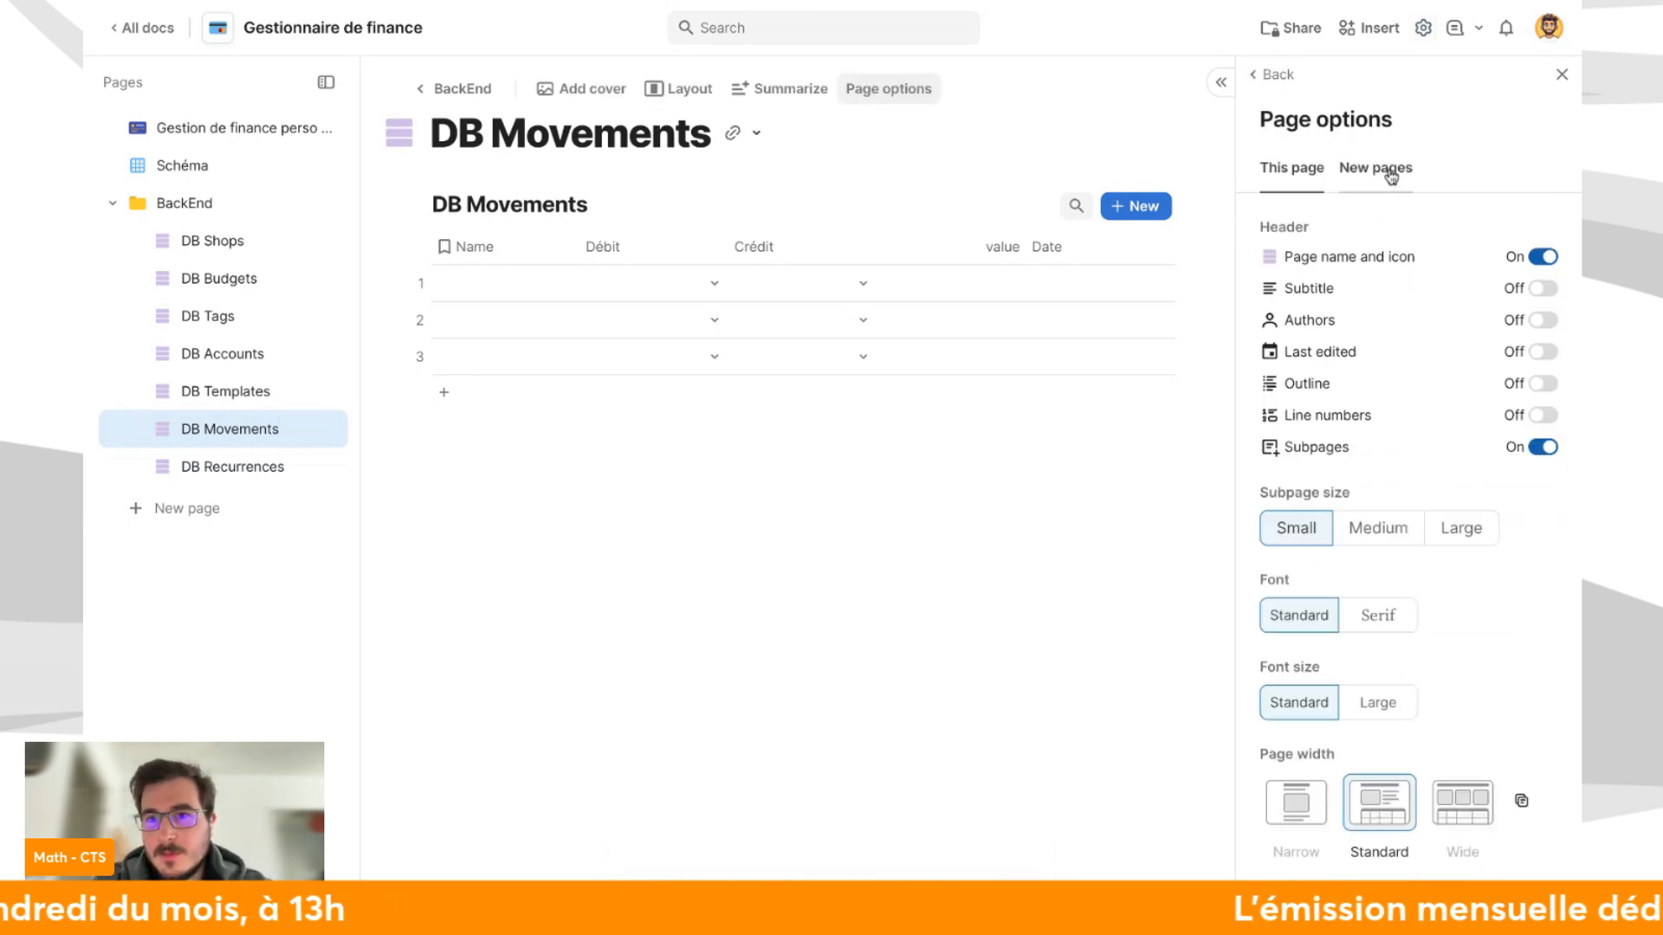
scroll(1437, 638, "down", 1)
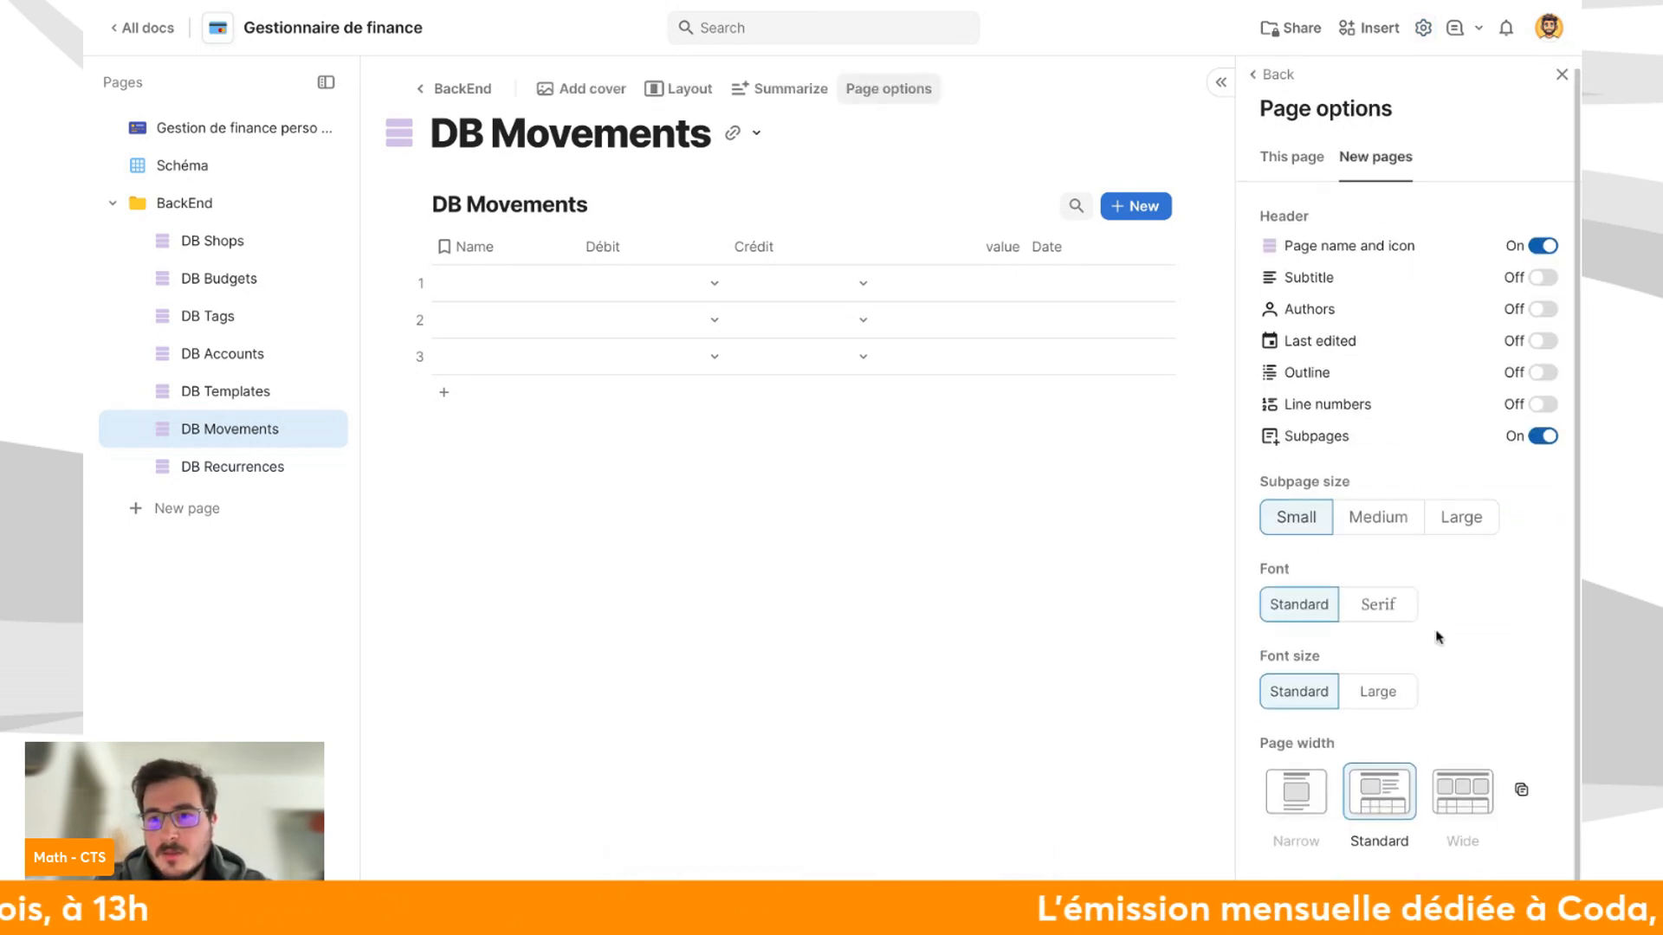
left_click(1388, 495)
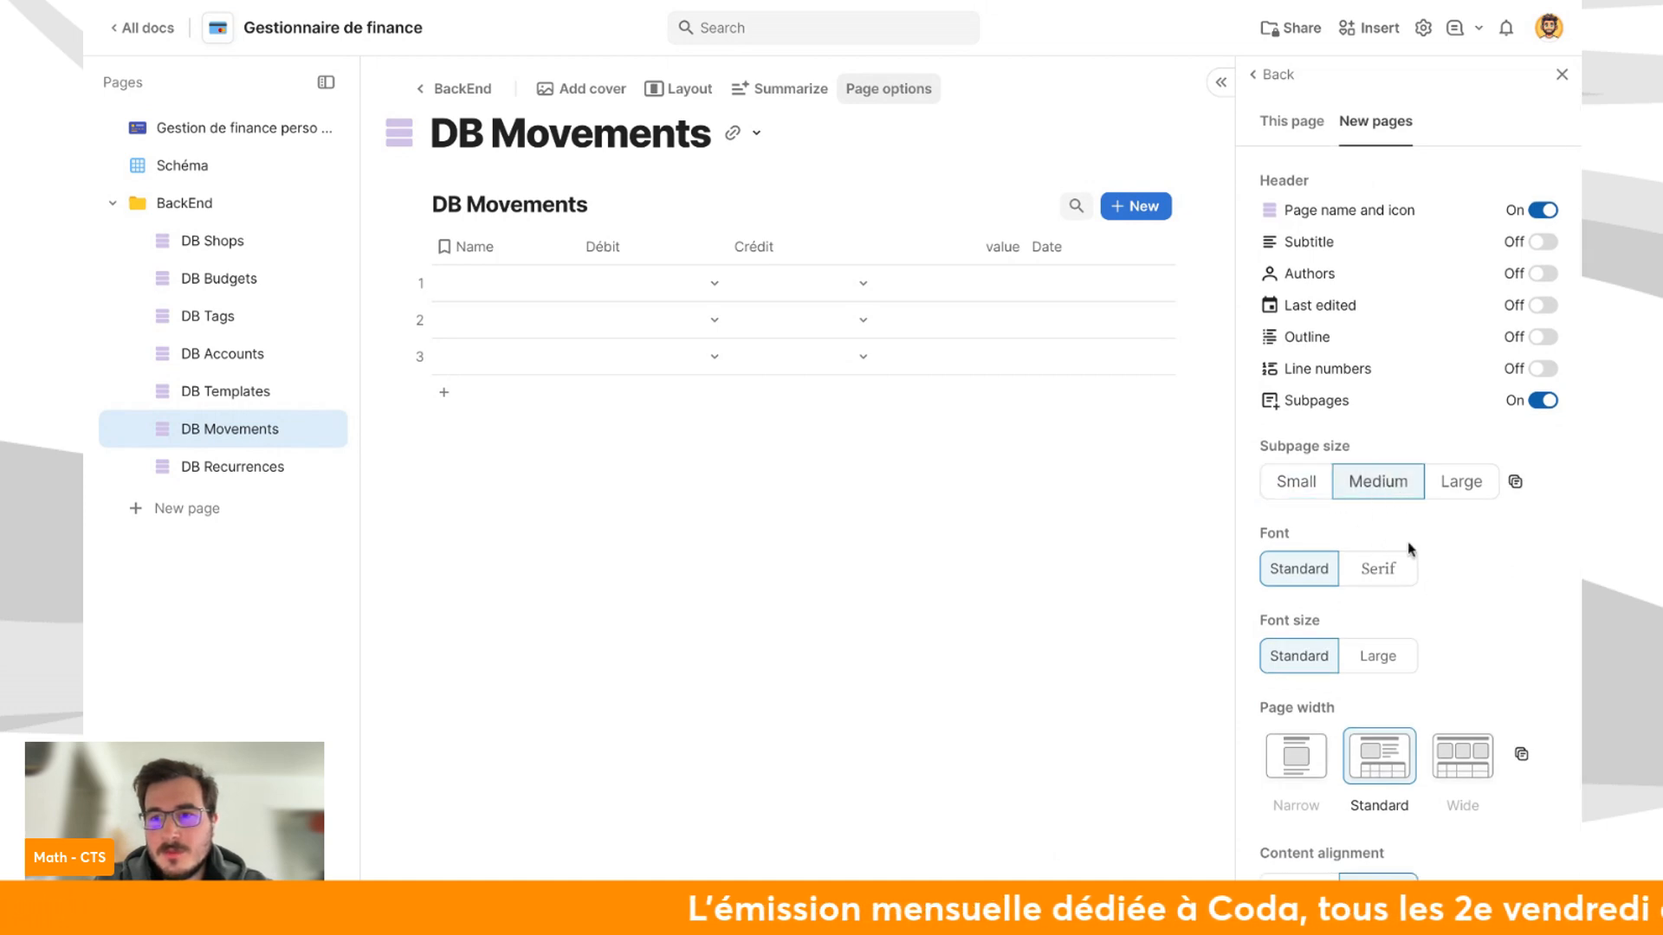
left_click(1515, 483)
left_click(979, 675)
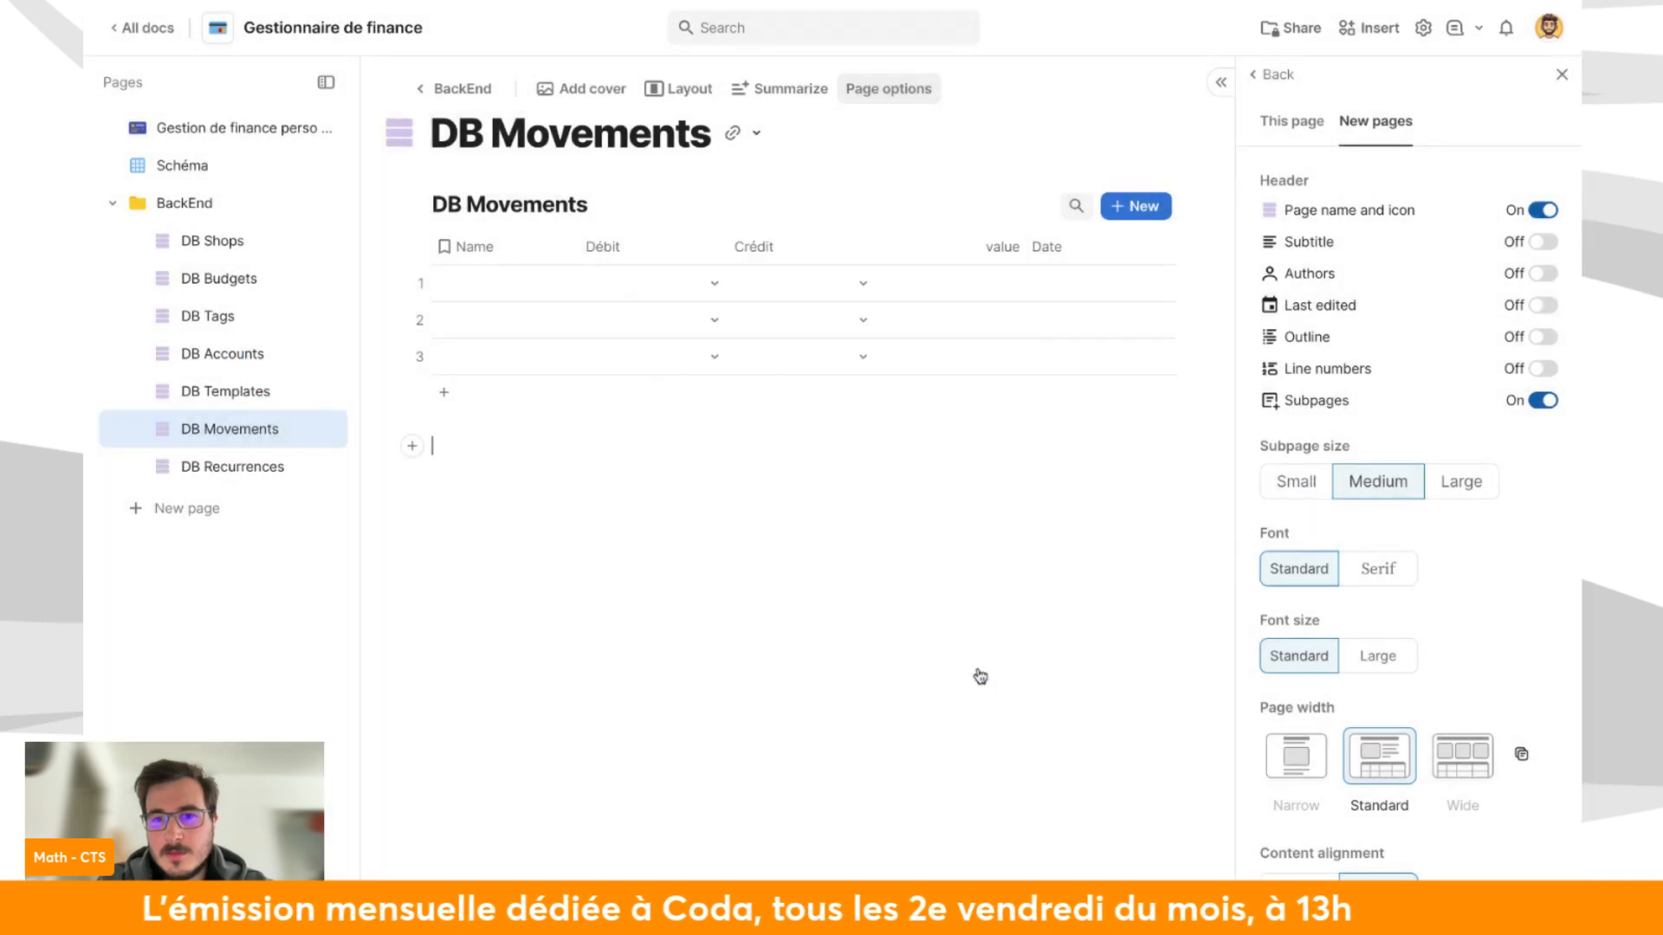
left_click(1559, 74)
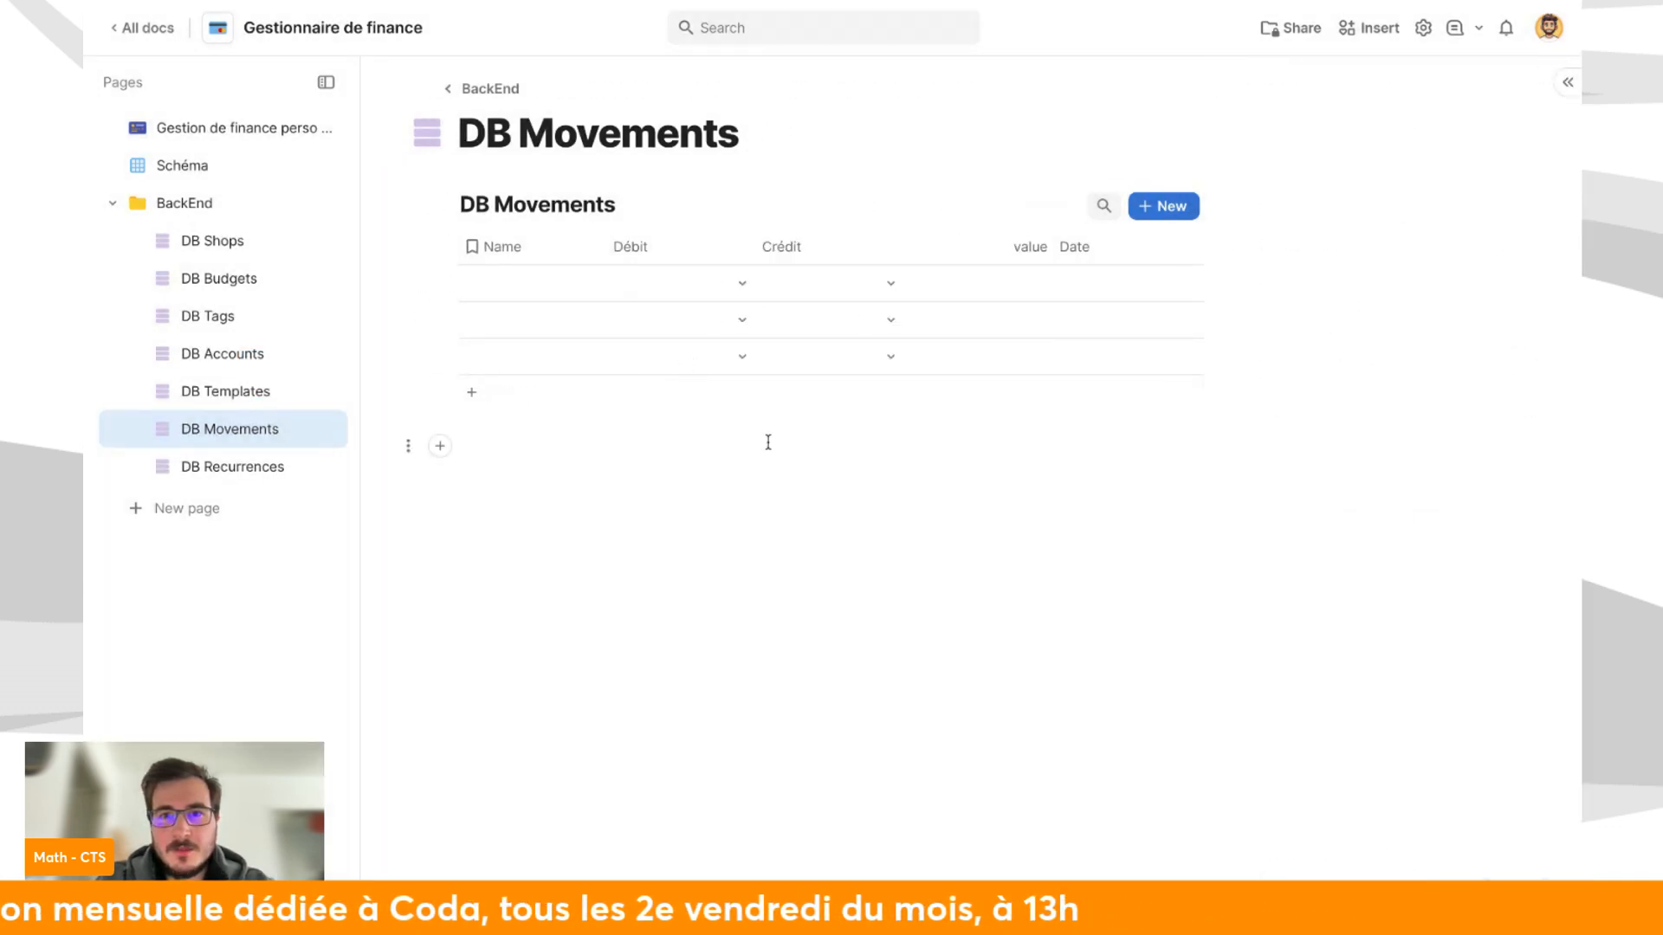
Move the Date column between Name and Débit in the DB Movements table.
left_click_drag(1131, 259, 620, 251)
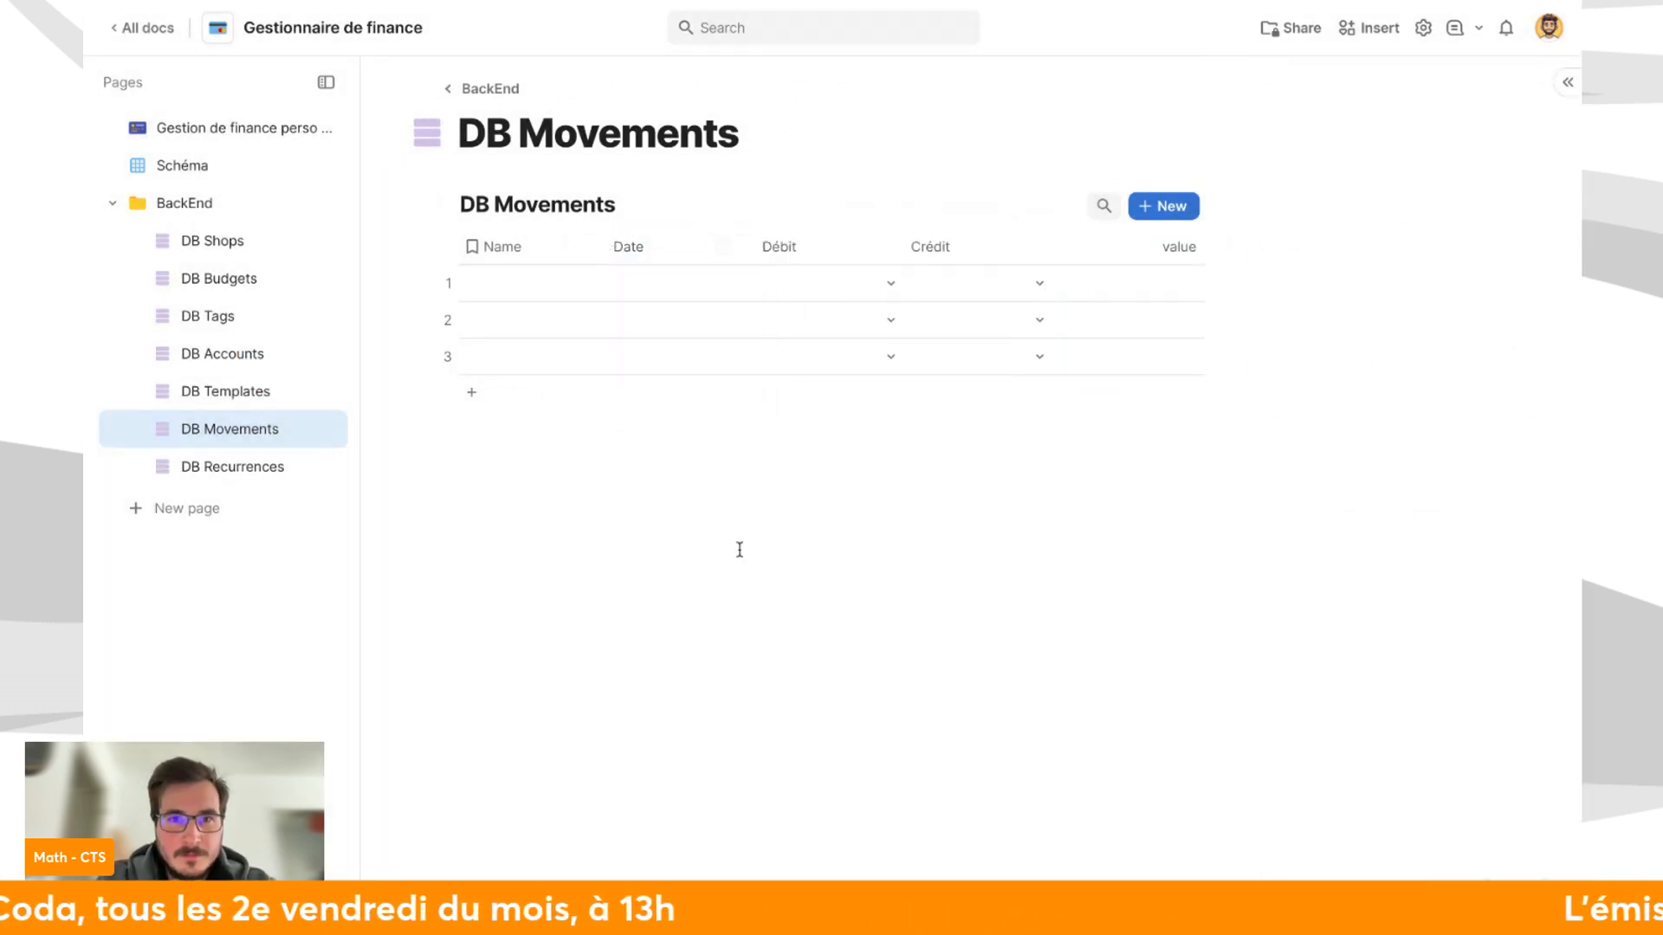
left_click(871, 288)
Add a formula column after the value column that calculates AbsoluteValue(value).
left_click(1230, 249)
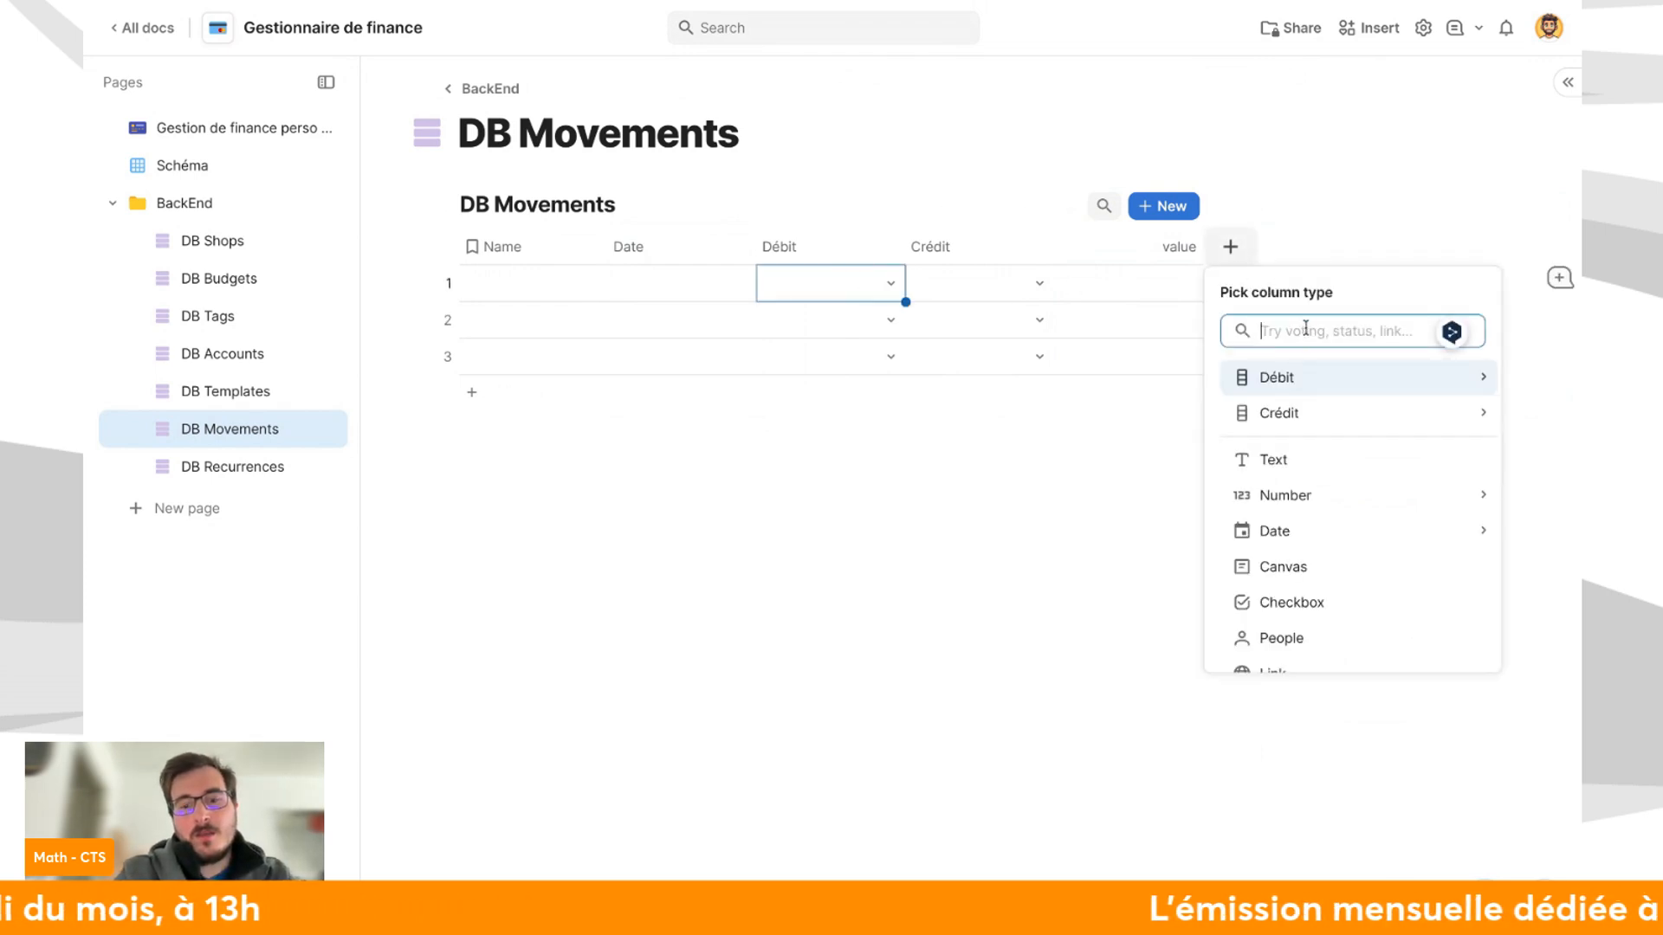
type("form")
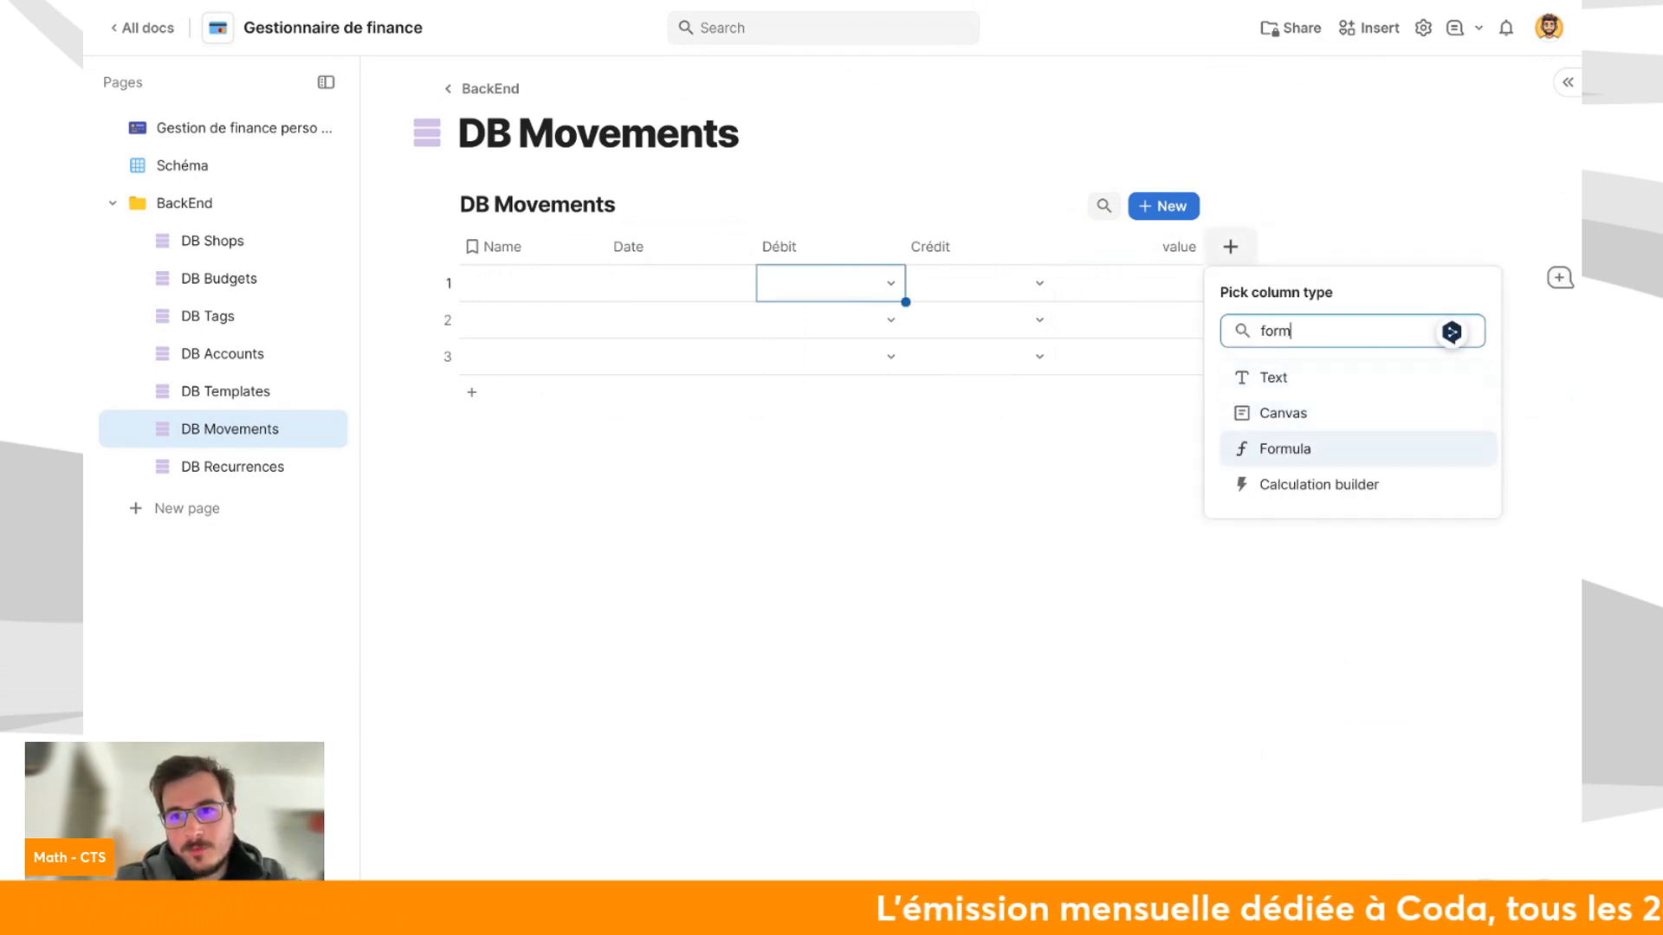
left_click(1285, 449)
type("ab")
key("Tab")
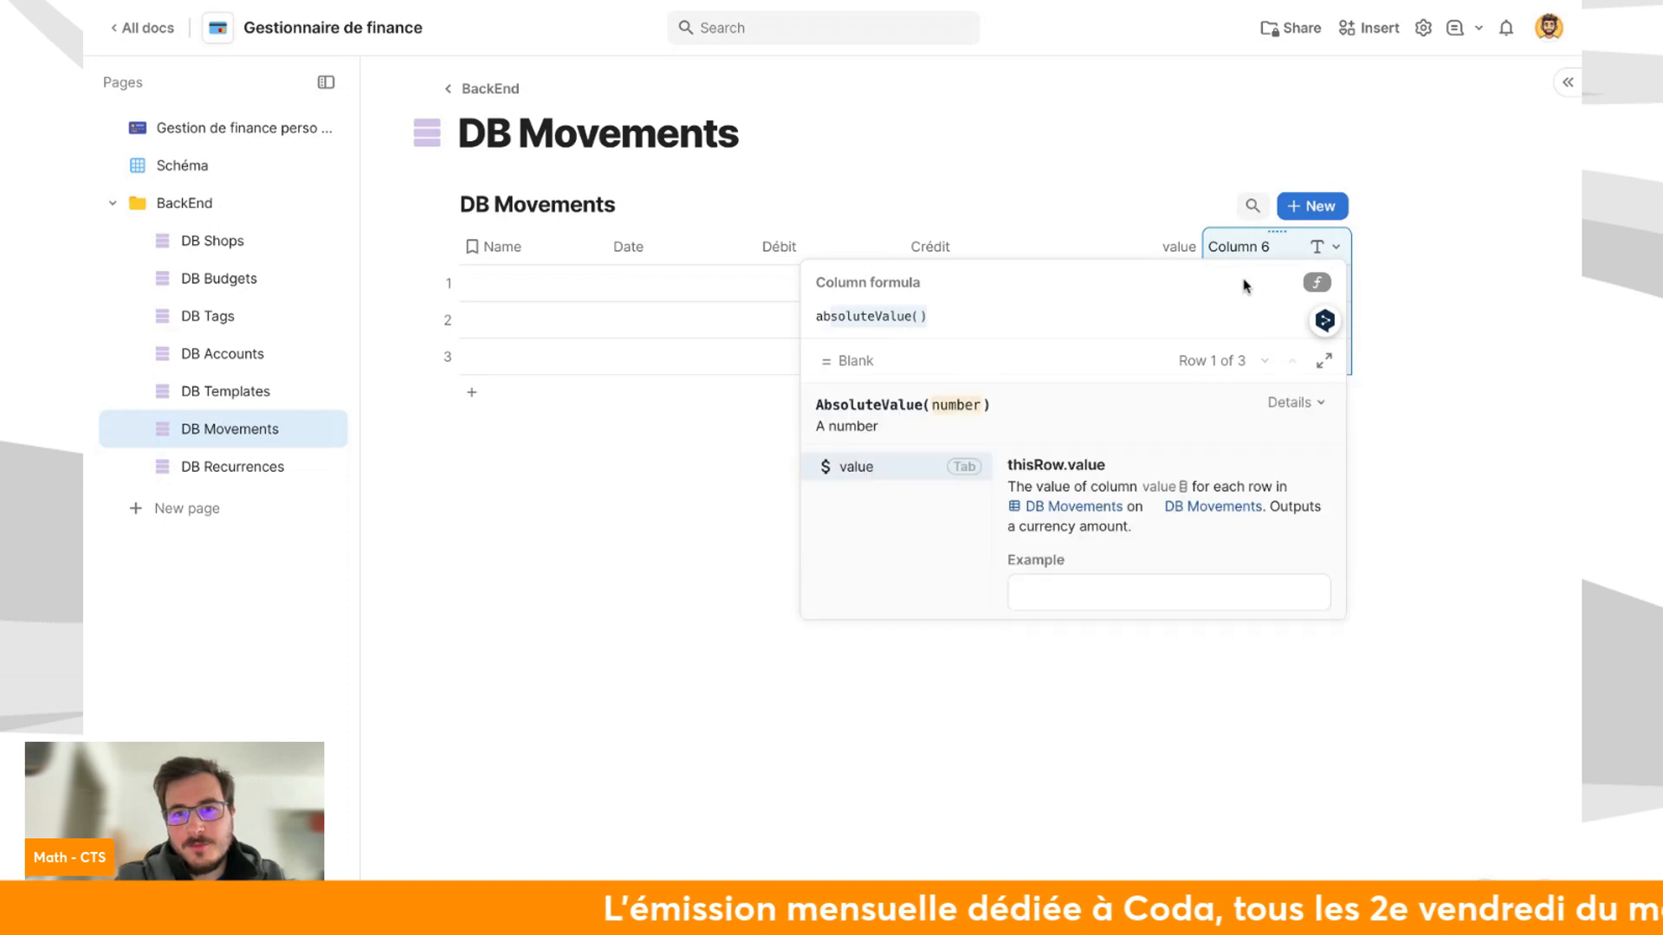
key("Tab")
left_click(1083, 538)
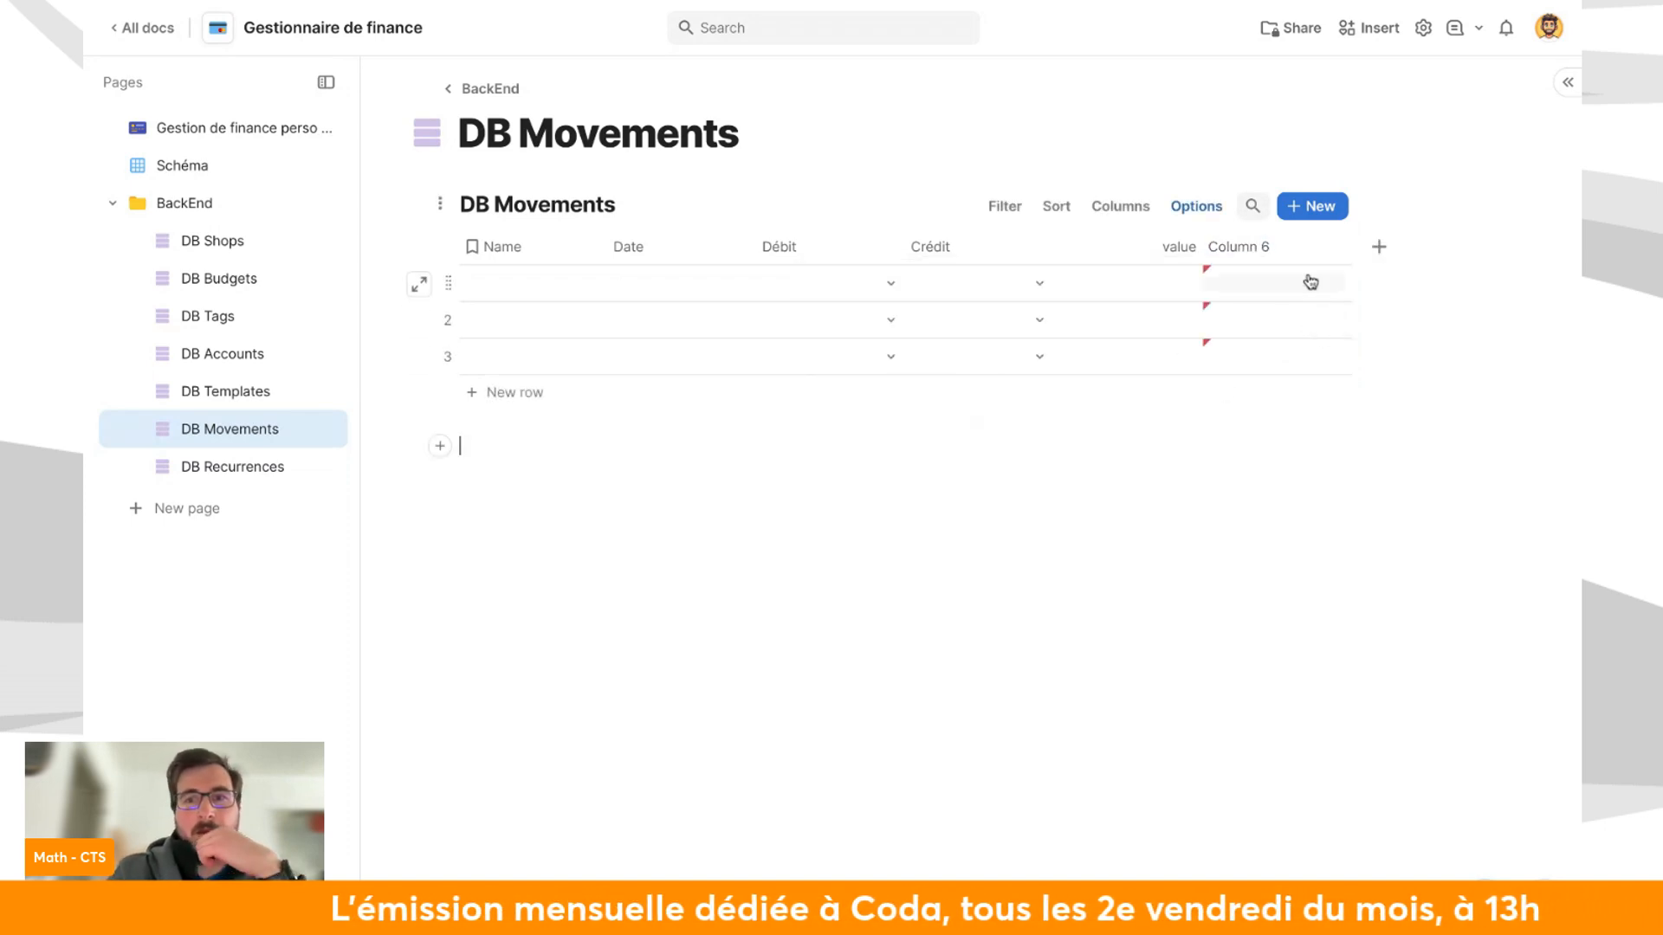
Change the column type of the absolute value formula column to Currency.
left_click(1337, 246)
mouse_move(1362, 312)
type("cur")
type("r")
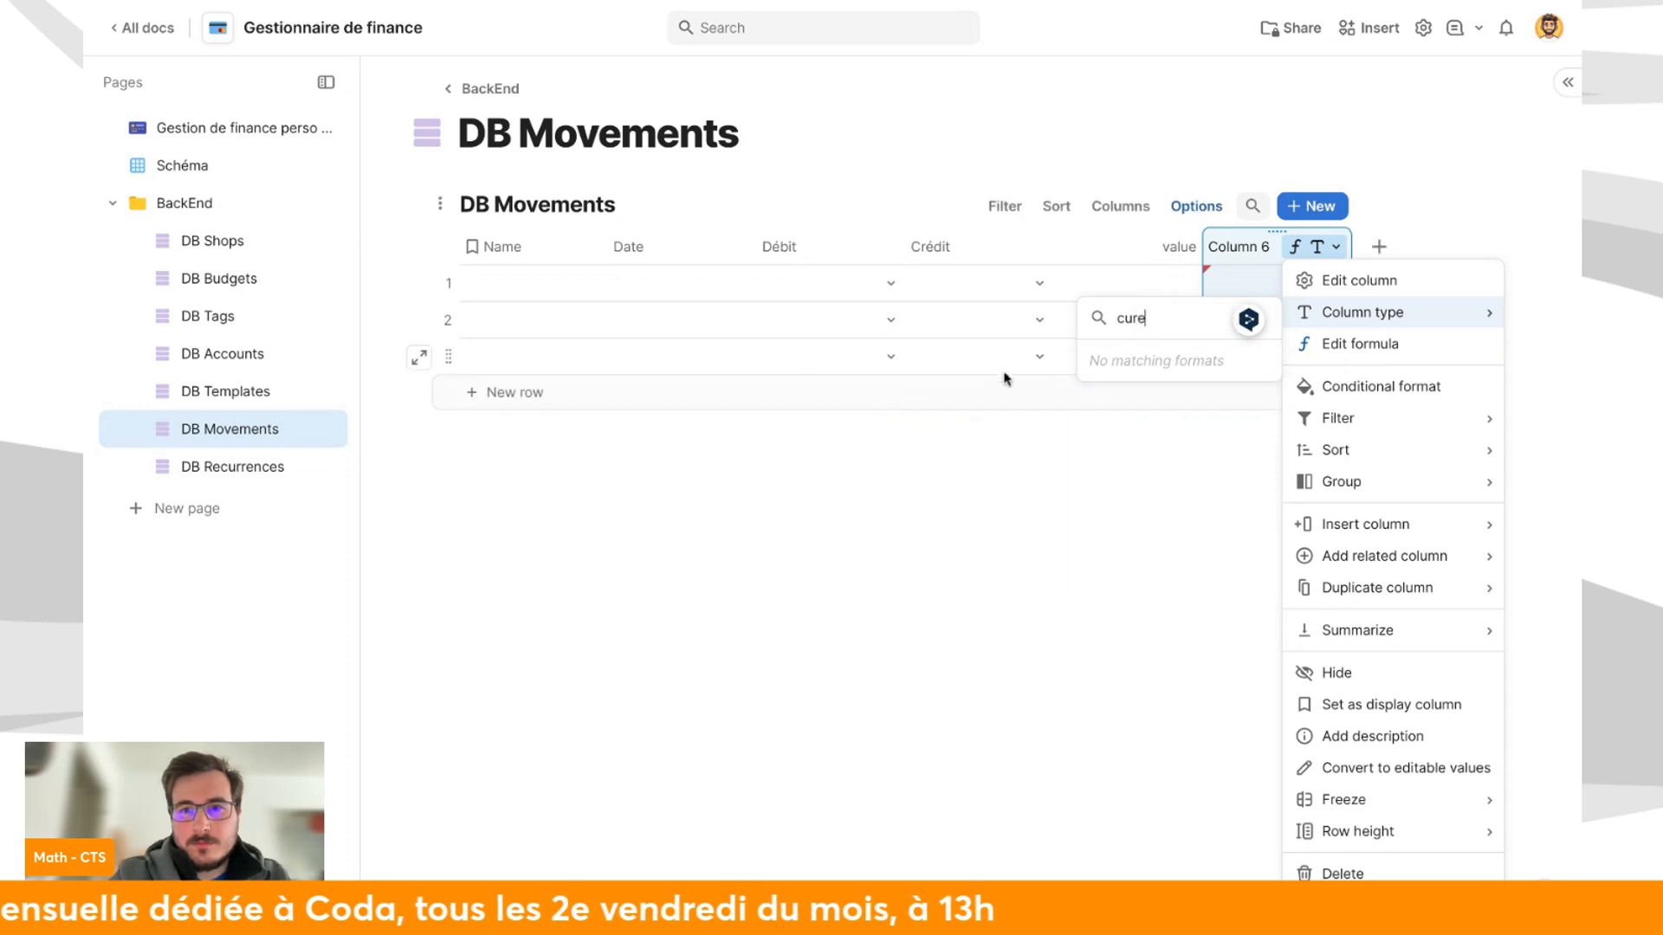
left_click(1132, 367)
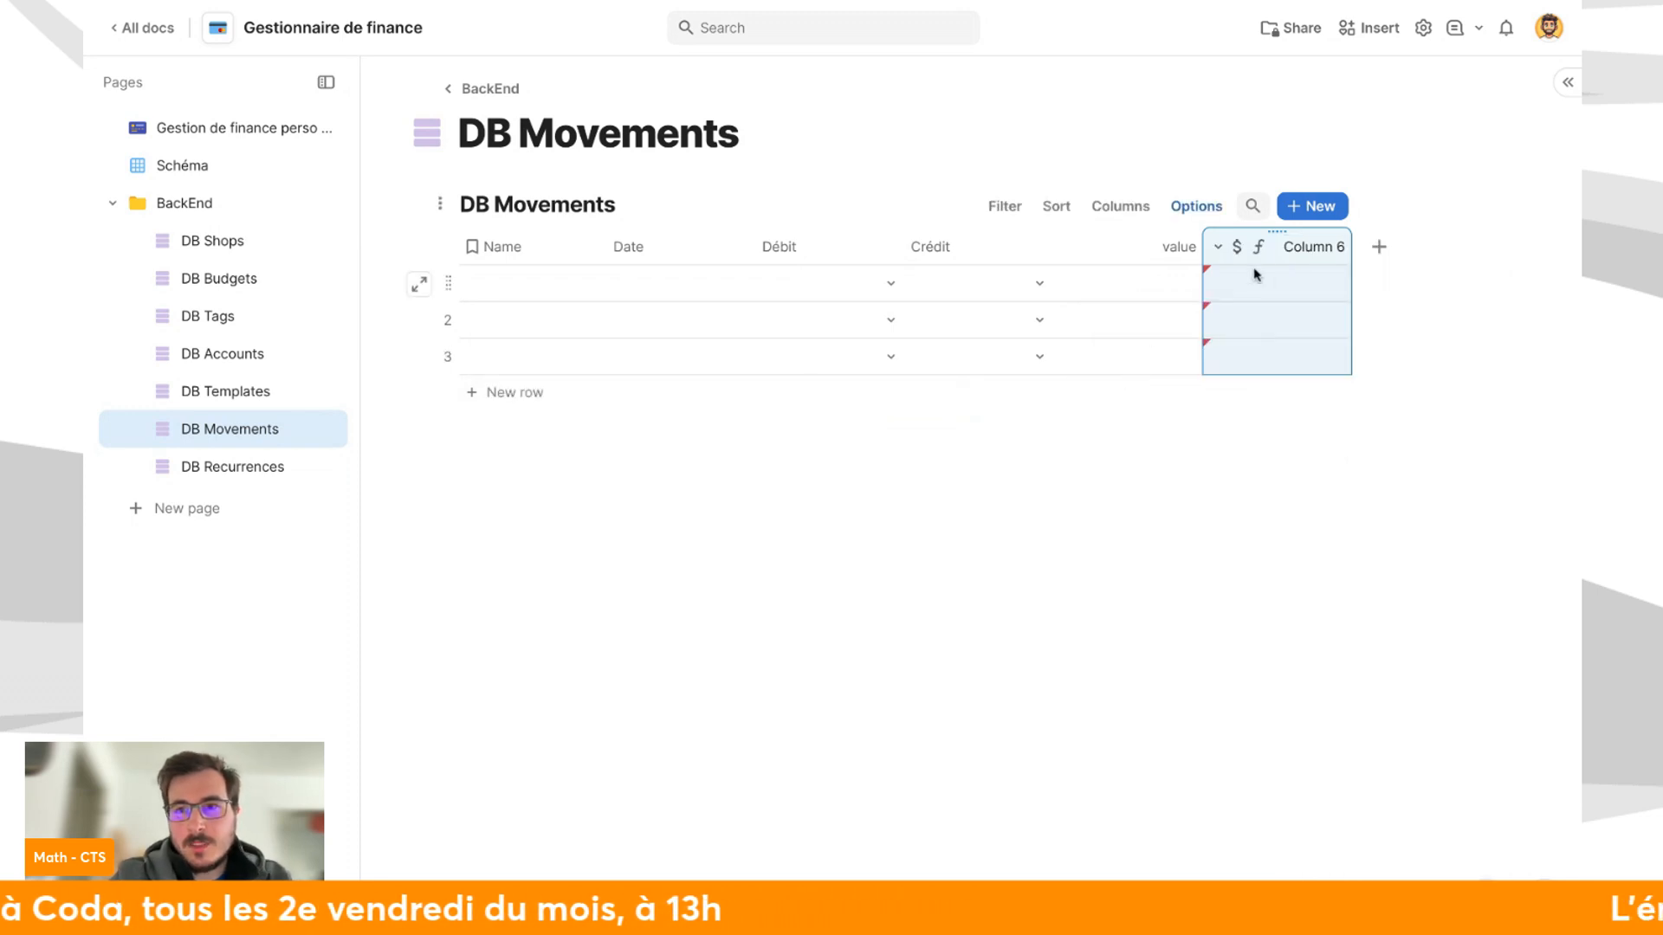
Set the currency symbol of the absolute value formula column to €.
left_click(1218, 247)
left_click(1291, 281)
left_click(1339, 348)
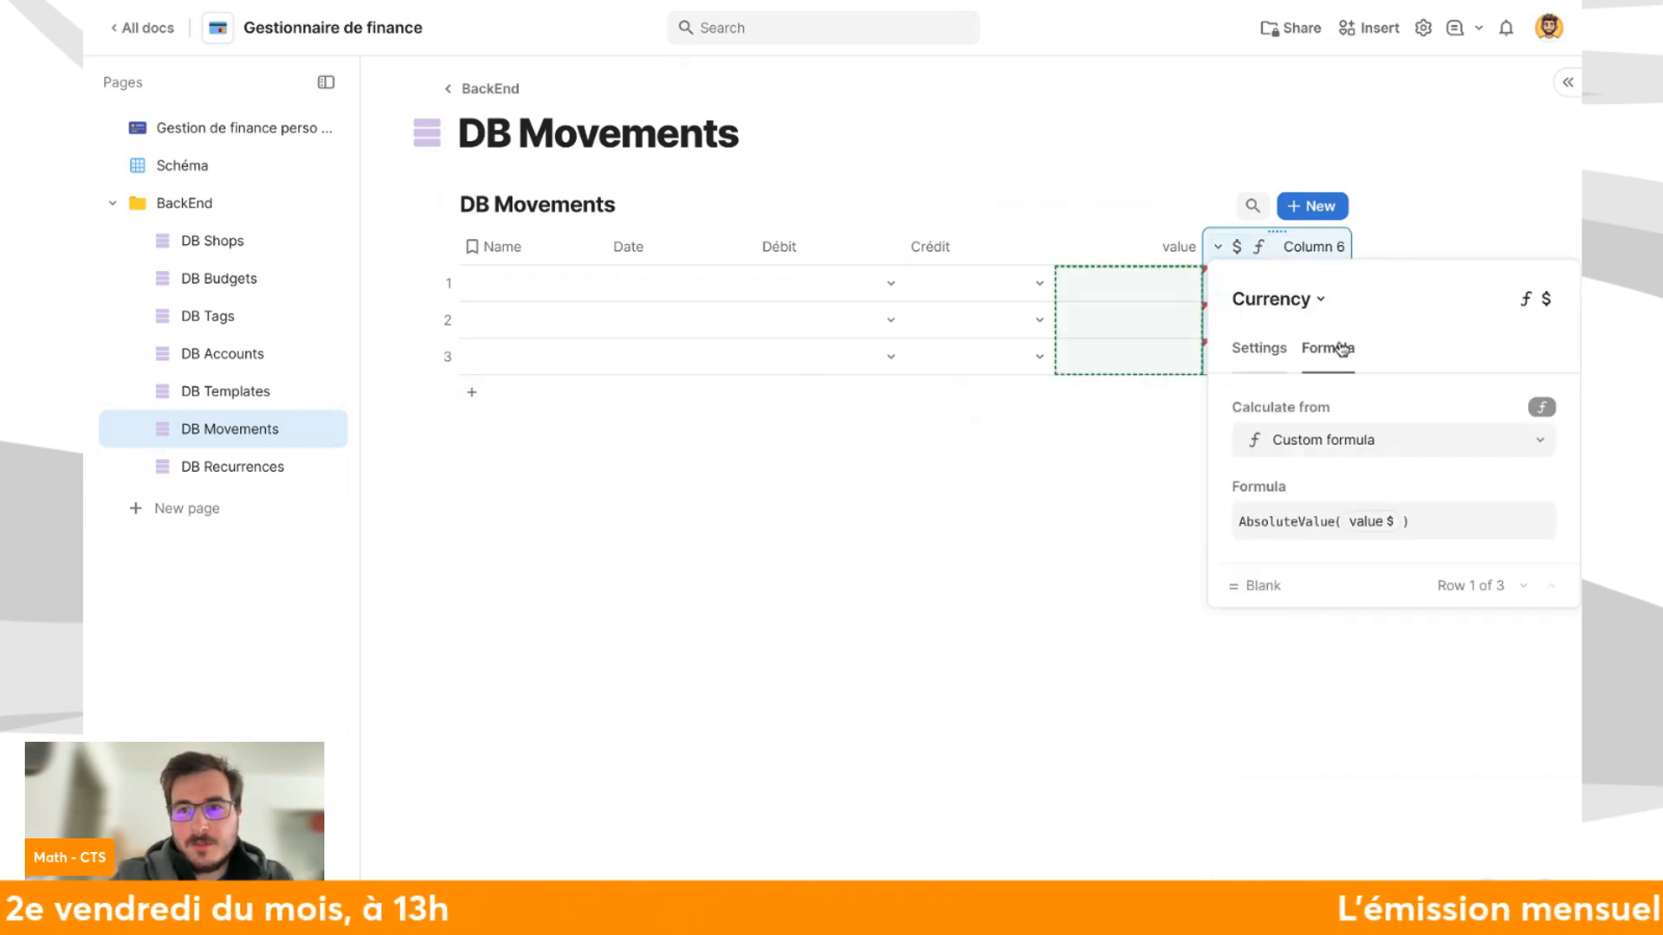
left_click(1284, 350)
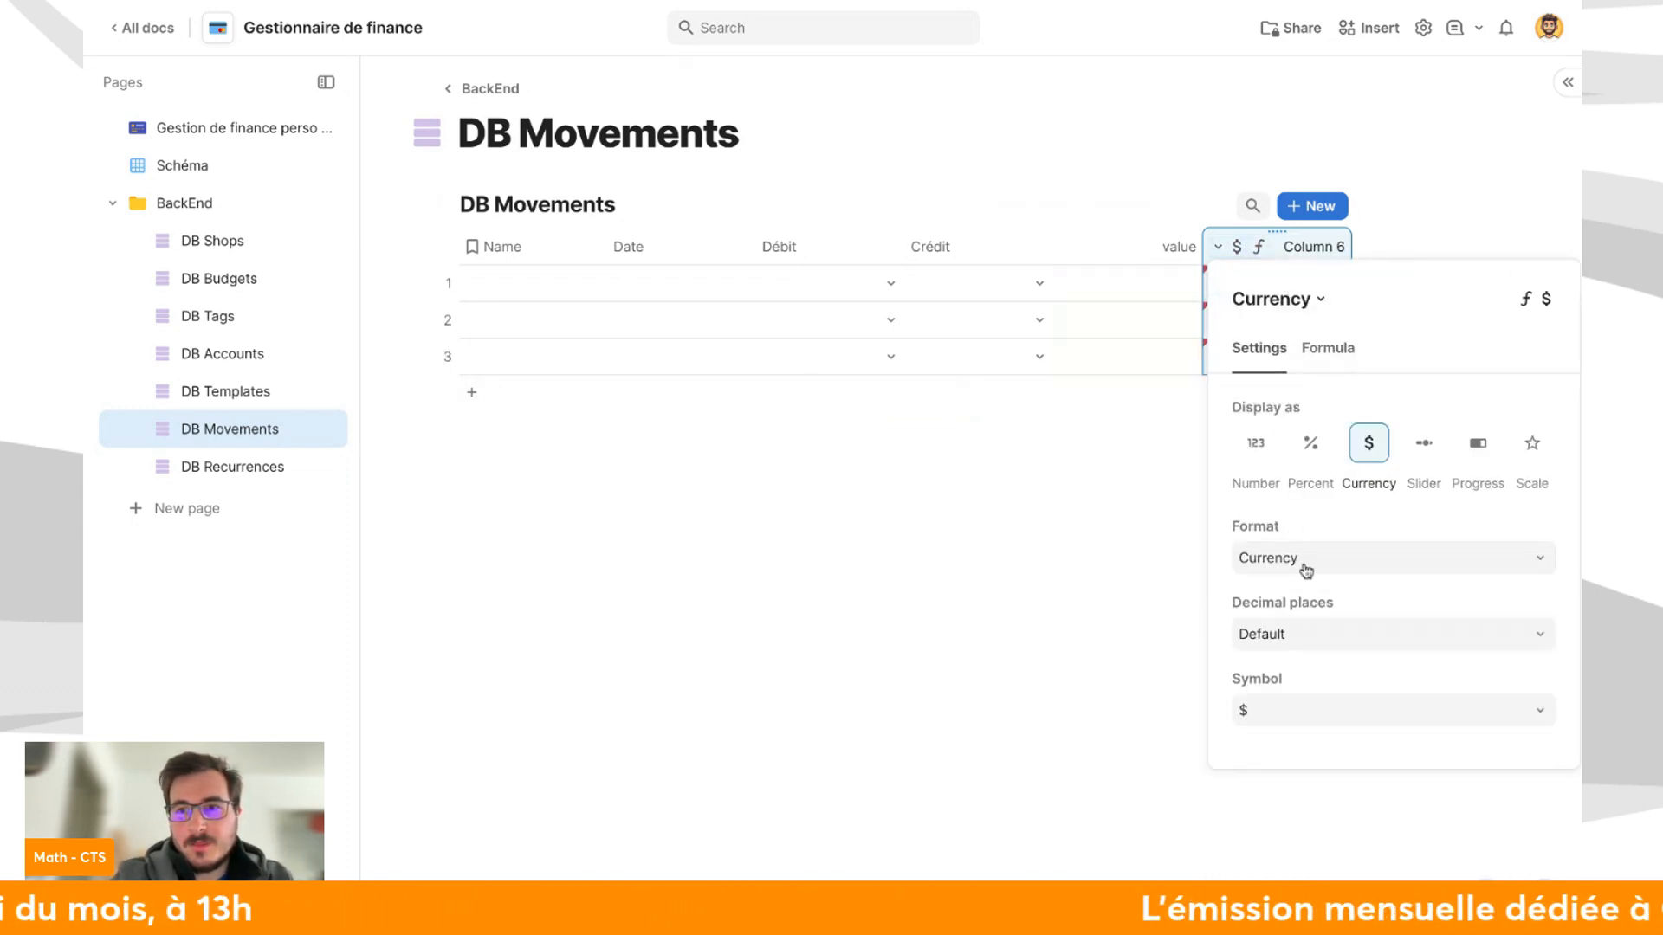
left_click(1320, 720)
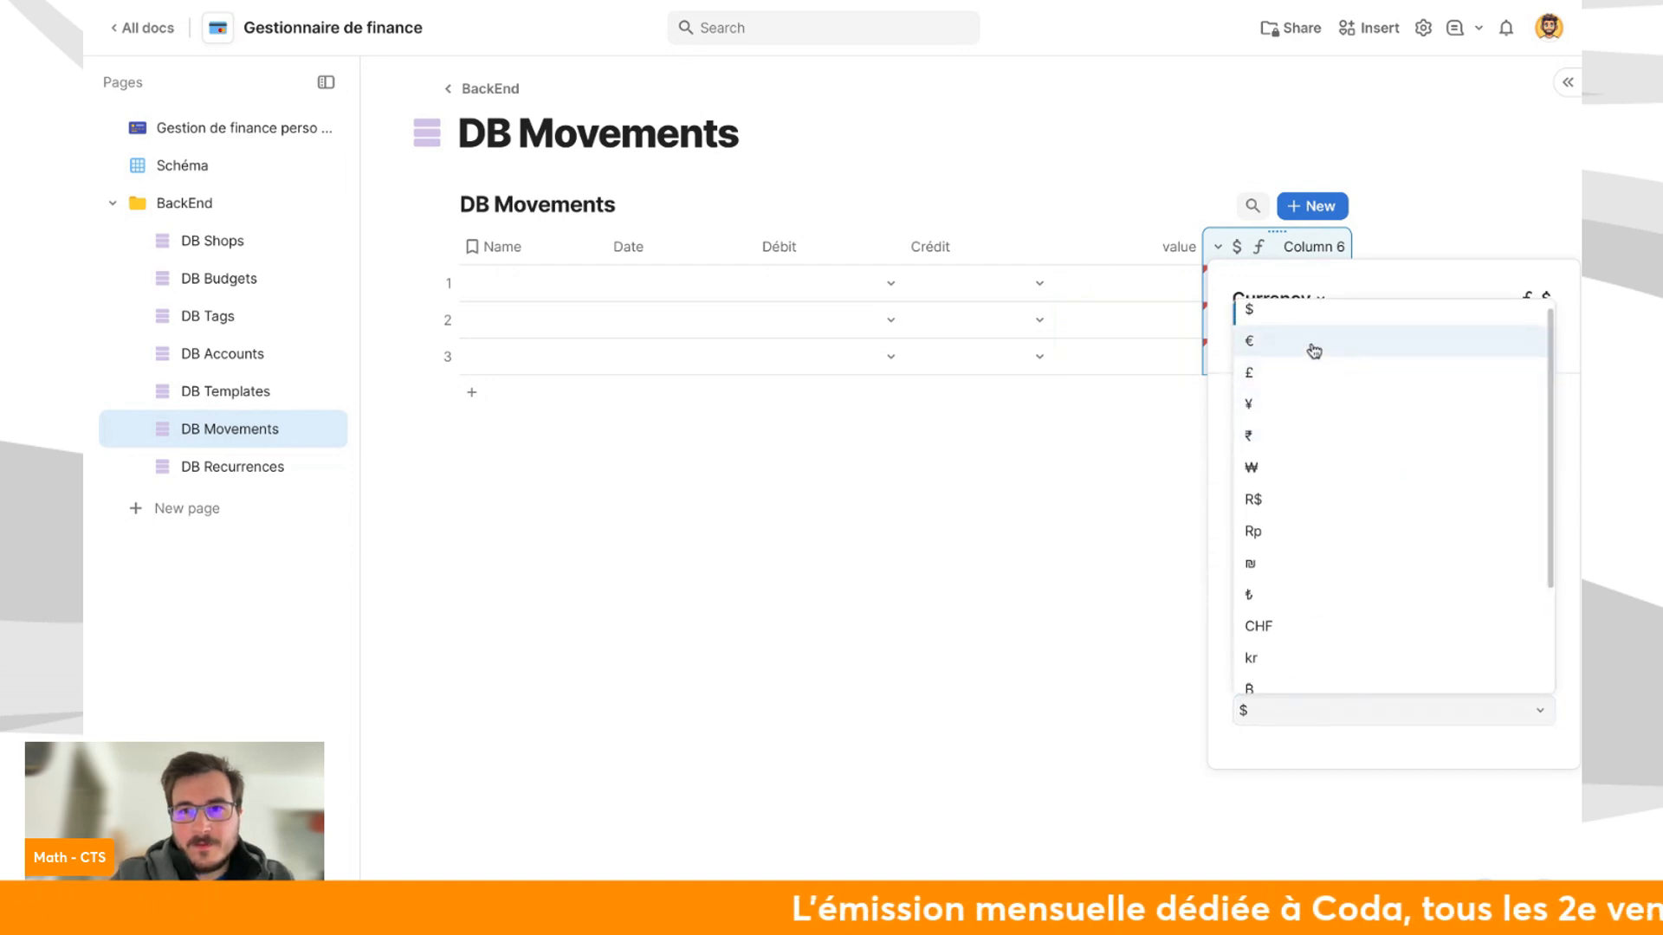
left_click(1314, 348)
Give the Name column of DB Movements the formula "Text " + thisTable.Find(thisRow).
left_click(549, 282)
left_click(584, 251)
left_click(653, 288)
left_click(682, 372)
left_click(681, 478)
left_click(901, 417)
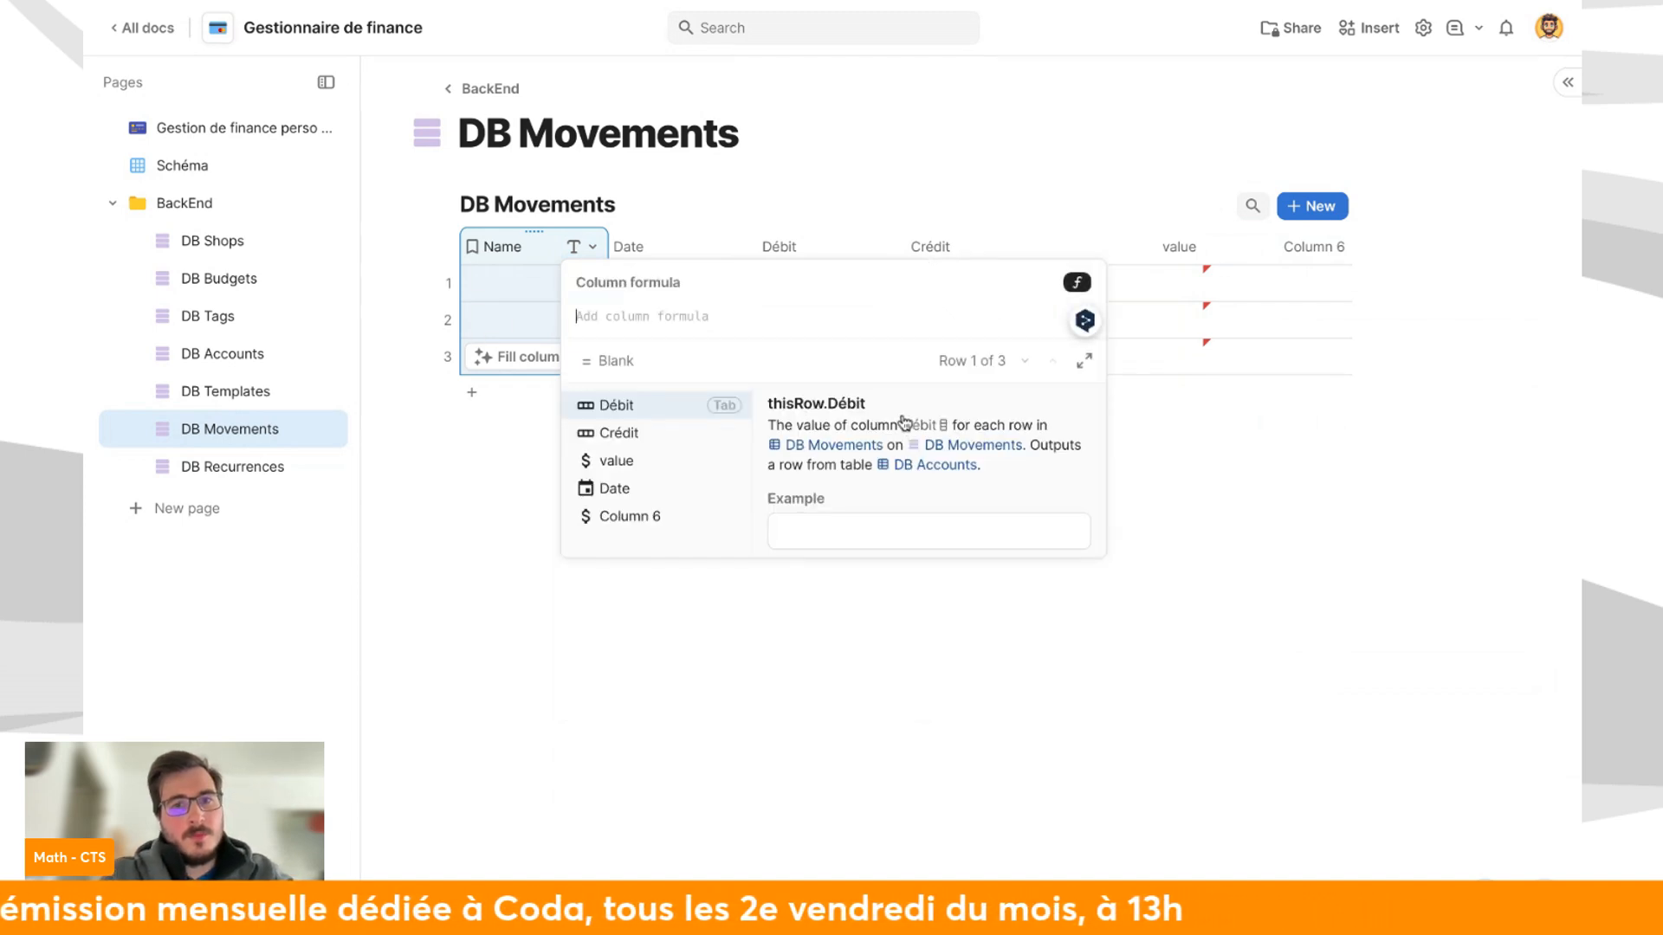
type("\"Text \" + thisRow")
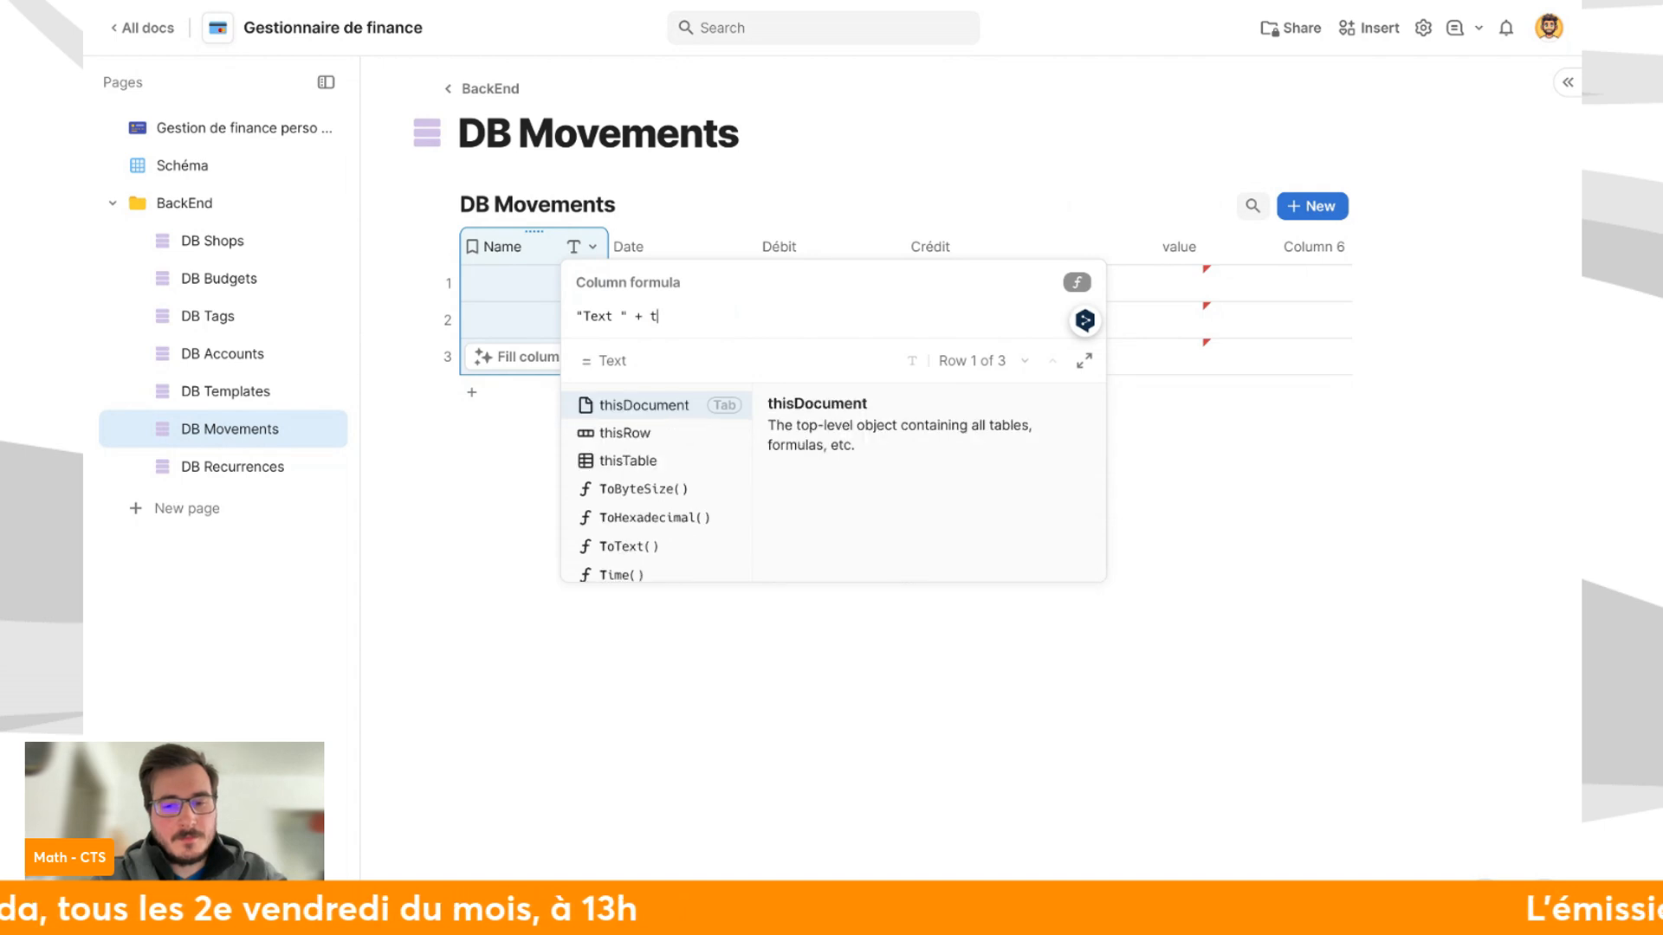
key("Tab")
type(".Find(")
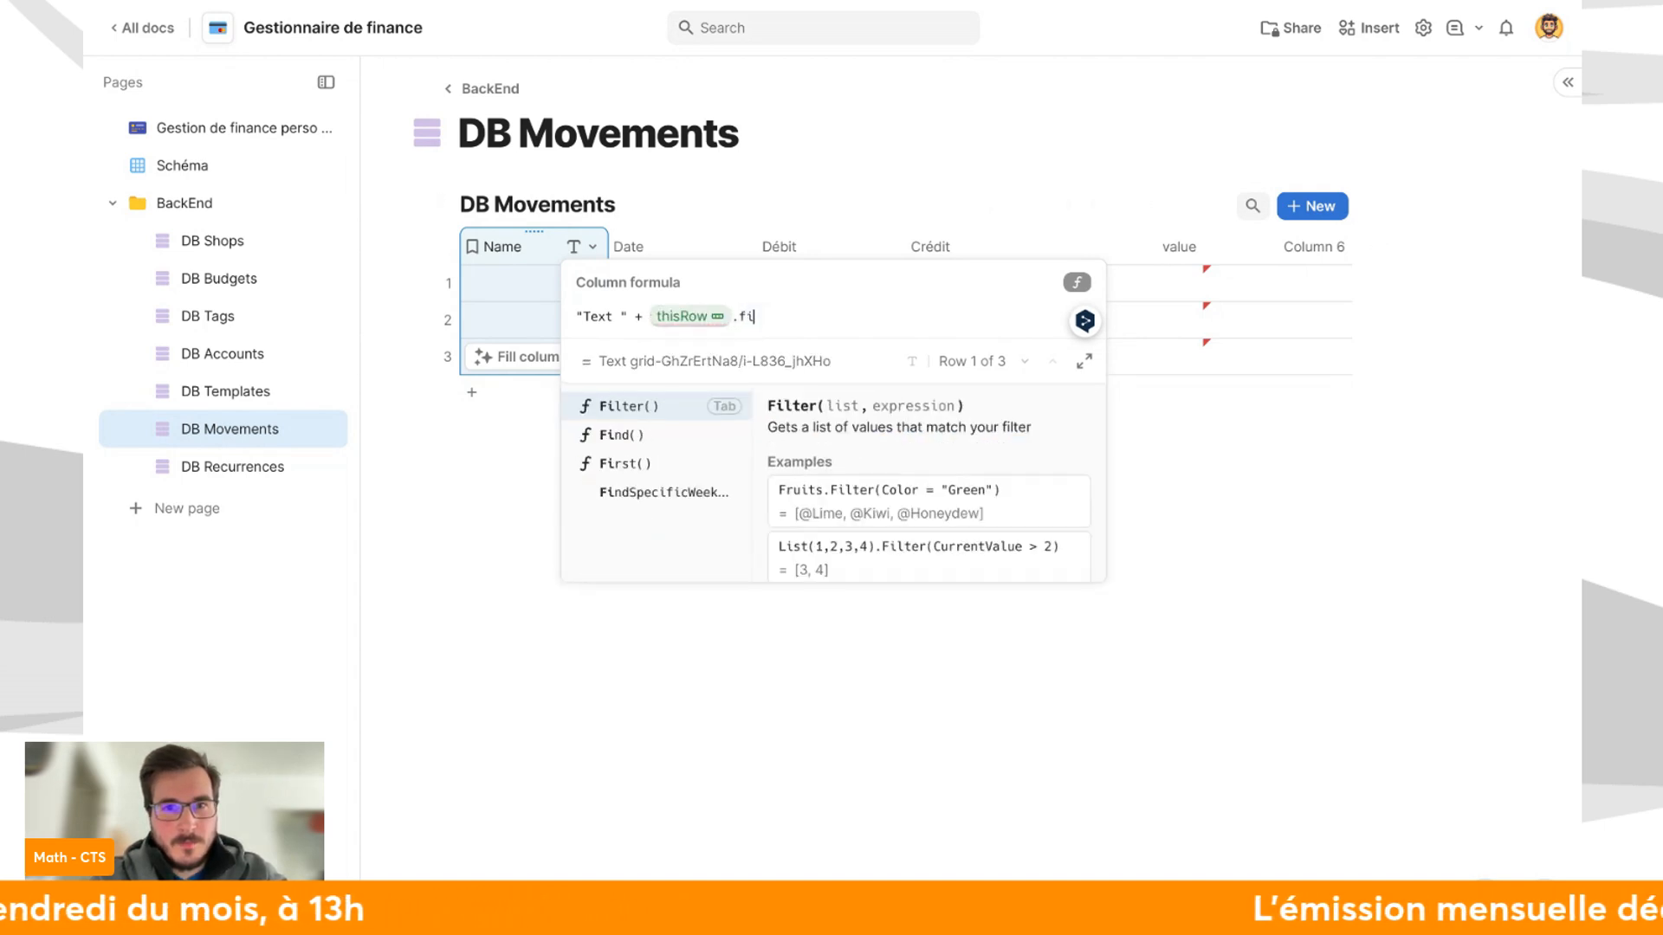
left_click(717, 321)
type("thisTable")
key("Tab")
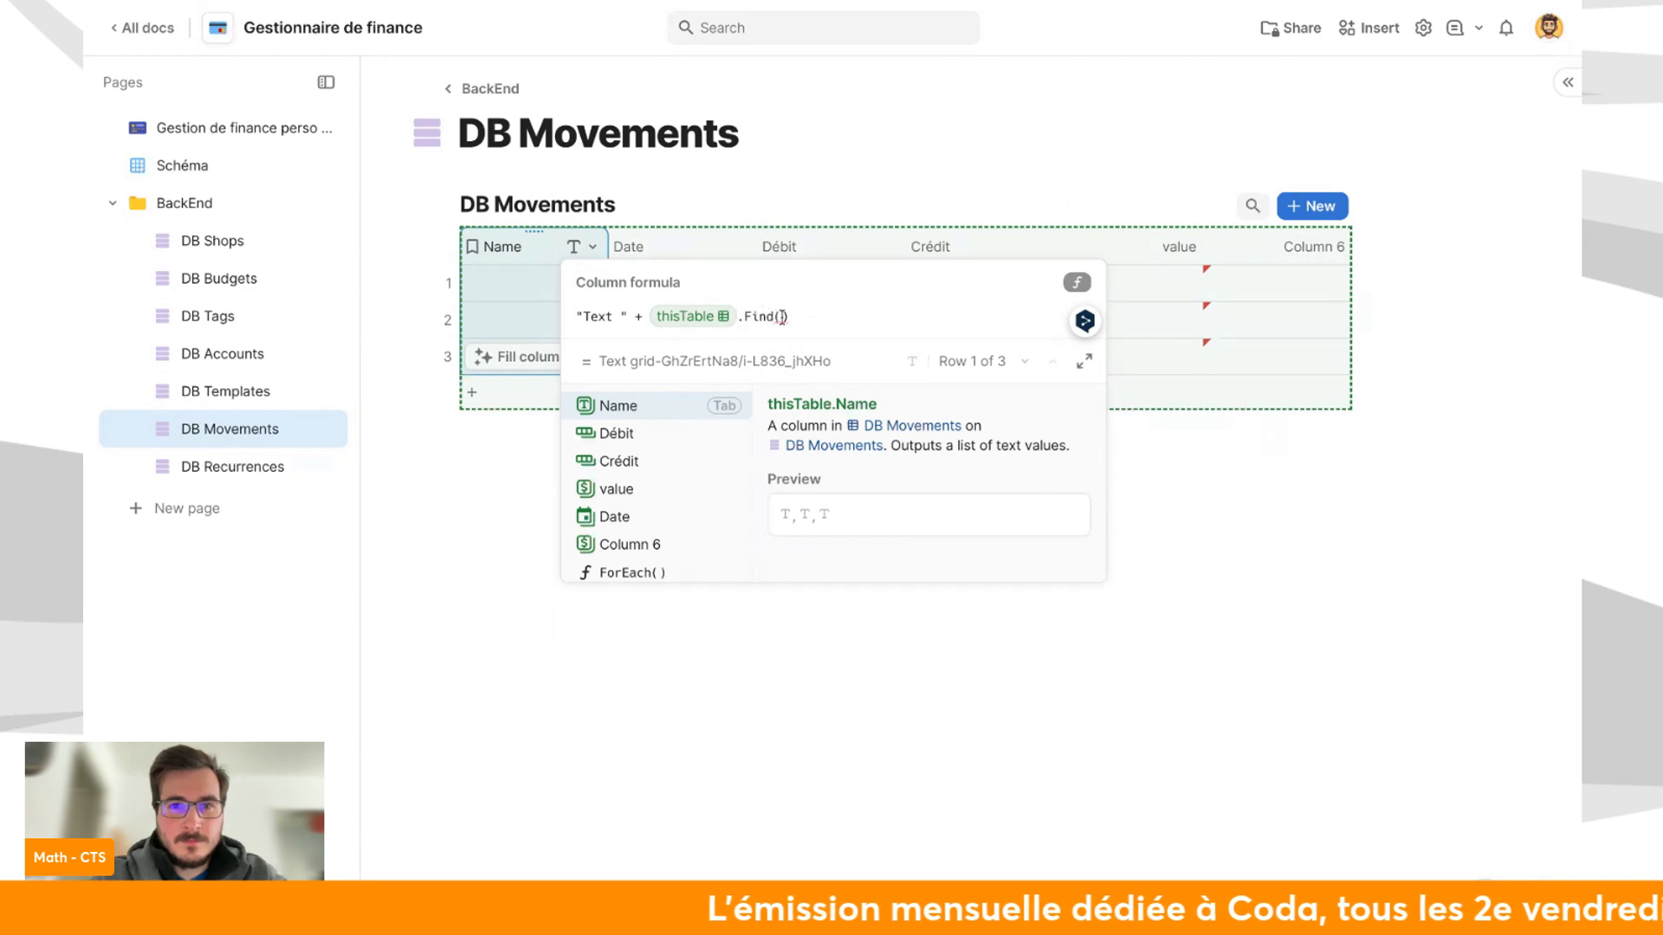
left_click(781, 317)
type("thisRow")
key("Tab")
left_click(651, 538)
Fill the first movement with the date 11/04/2025, the first account as Débit and a value of -€13.00.
left_click(567, 393)
double_click(684, 283)
left_click(802, 287)
left_click(824, 284)
left_click(869, 345)
left_click(1090, 297)
left_click(1090, 297)
key("Return")
left_click(1313, 284)
left_click(780, 285)
In the DB Accounts table, start a formula for the Name column with "Card " +.
left_click(261, 367)
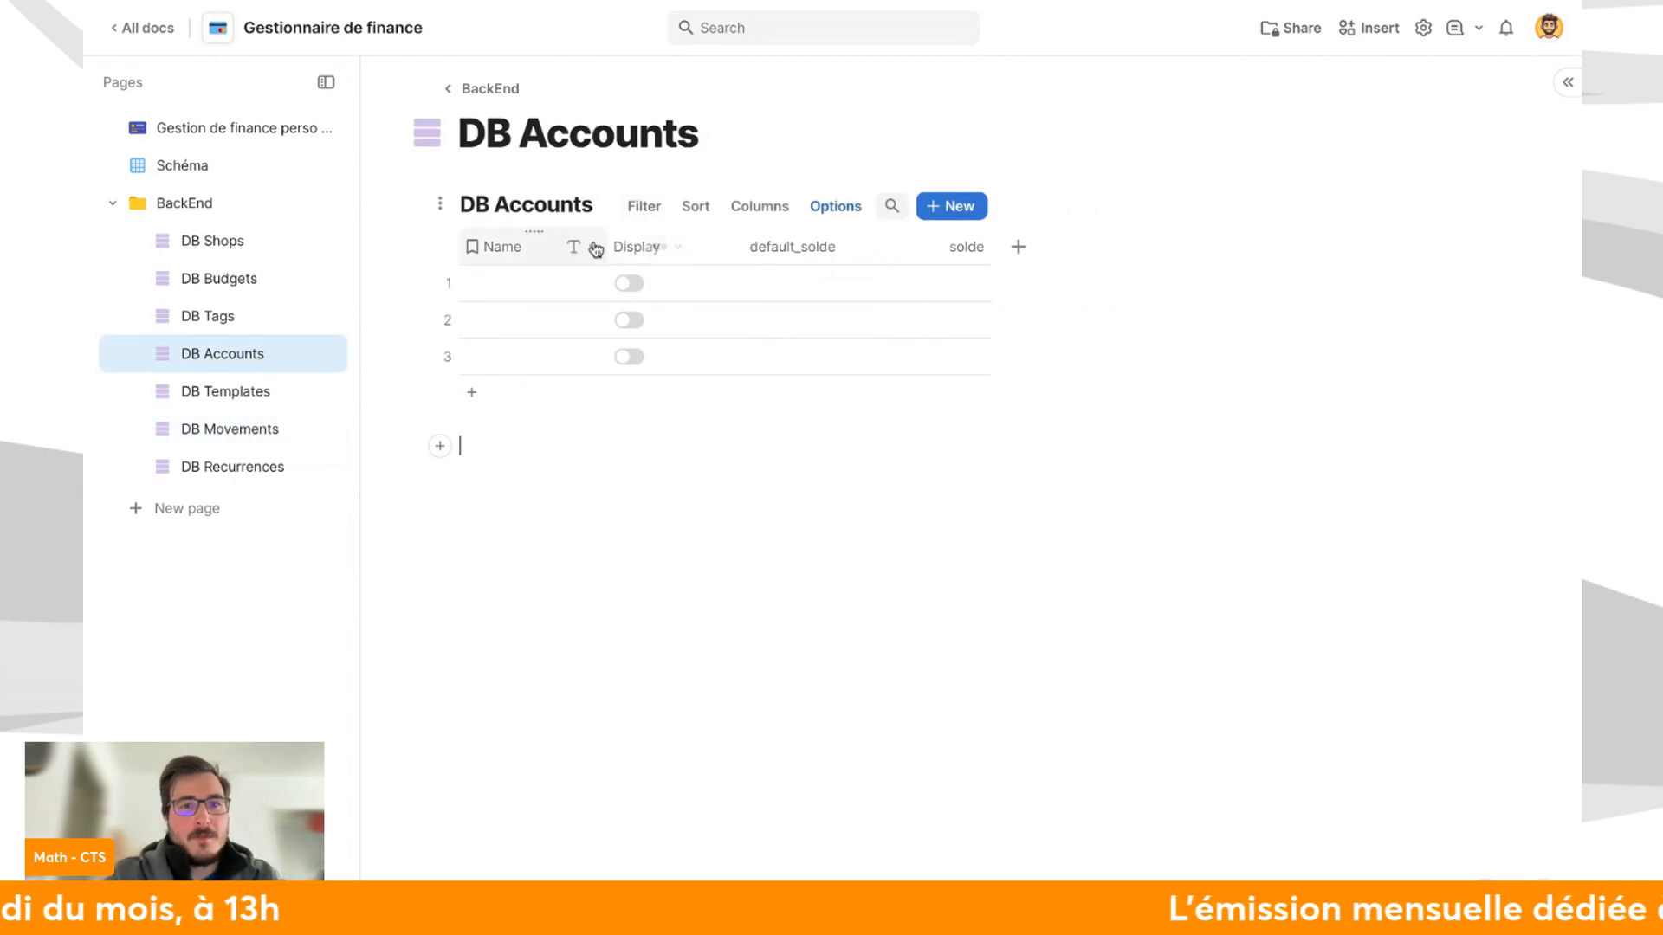
left_click(527, 284)
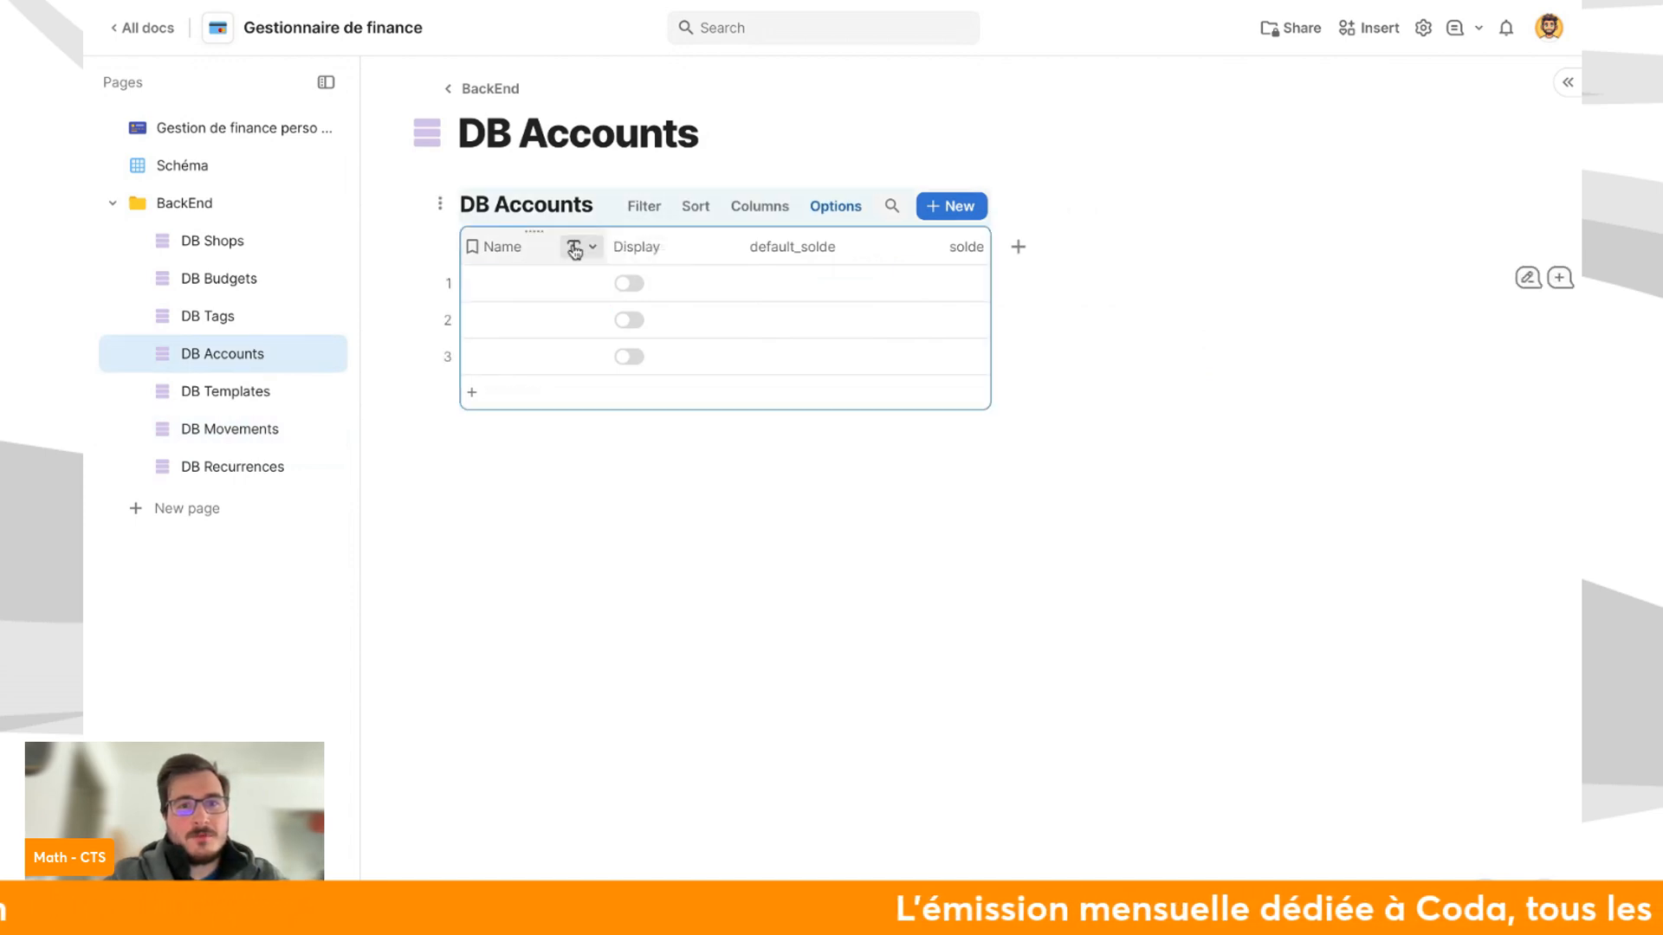
left_click(578, 247)
left_click(640, 278)
left_click(688, 350)
left_click(745, 492)
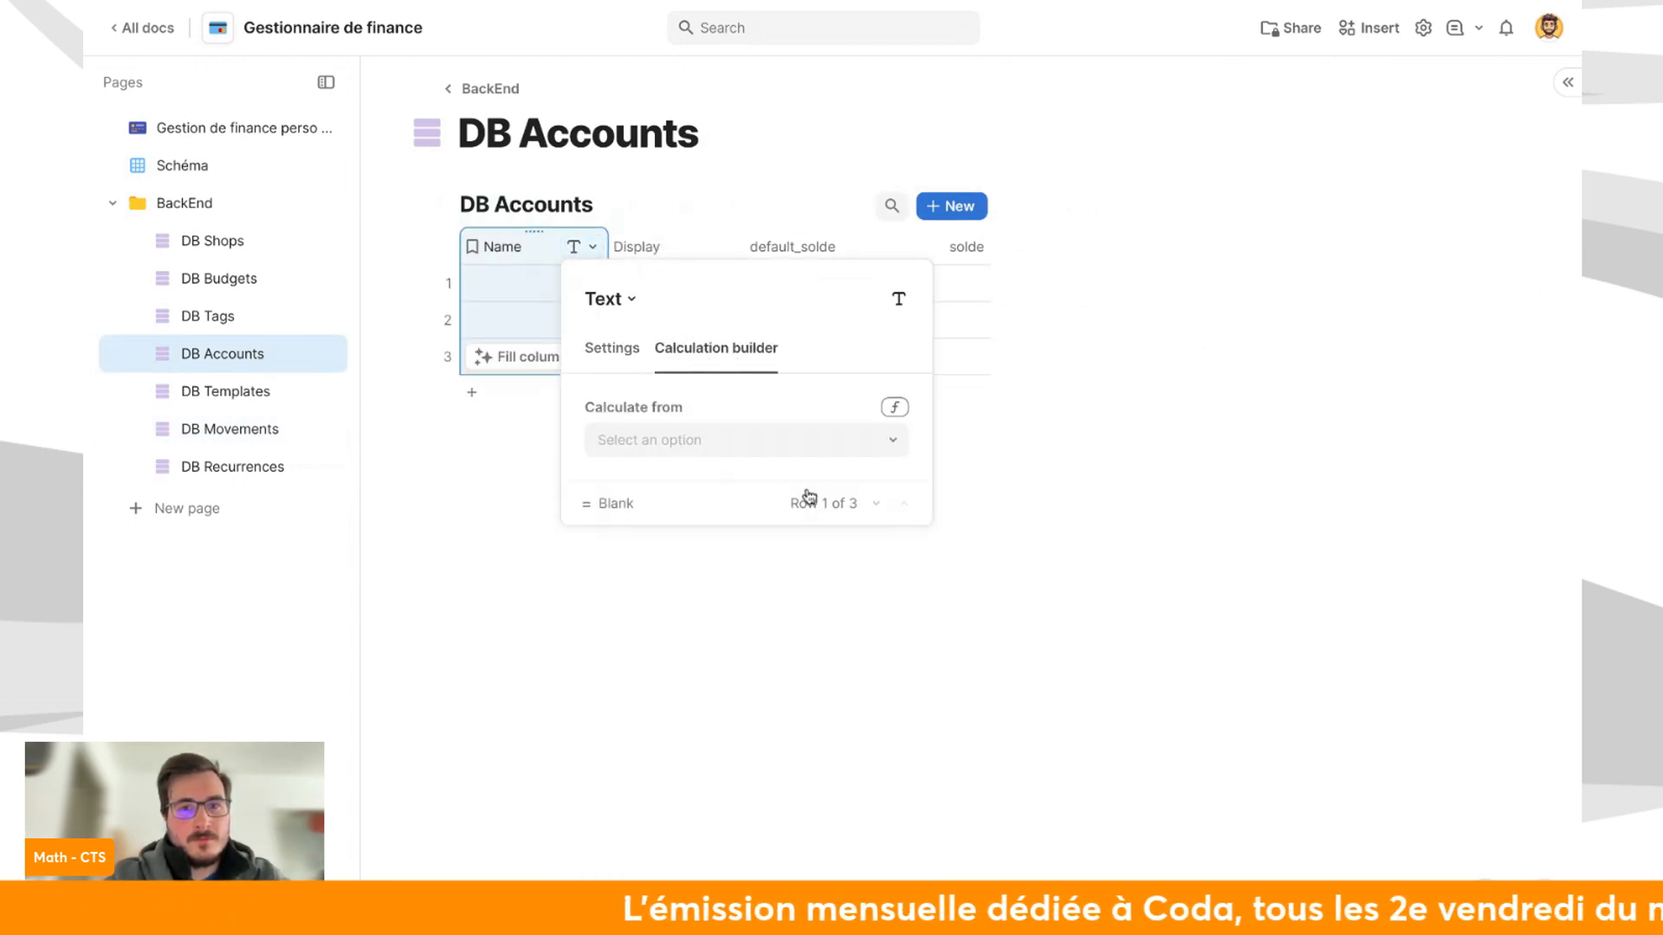
left_click(895, 442)
type("\"")
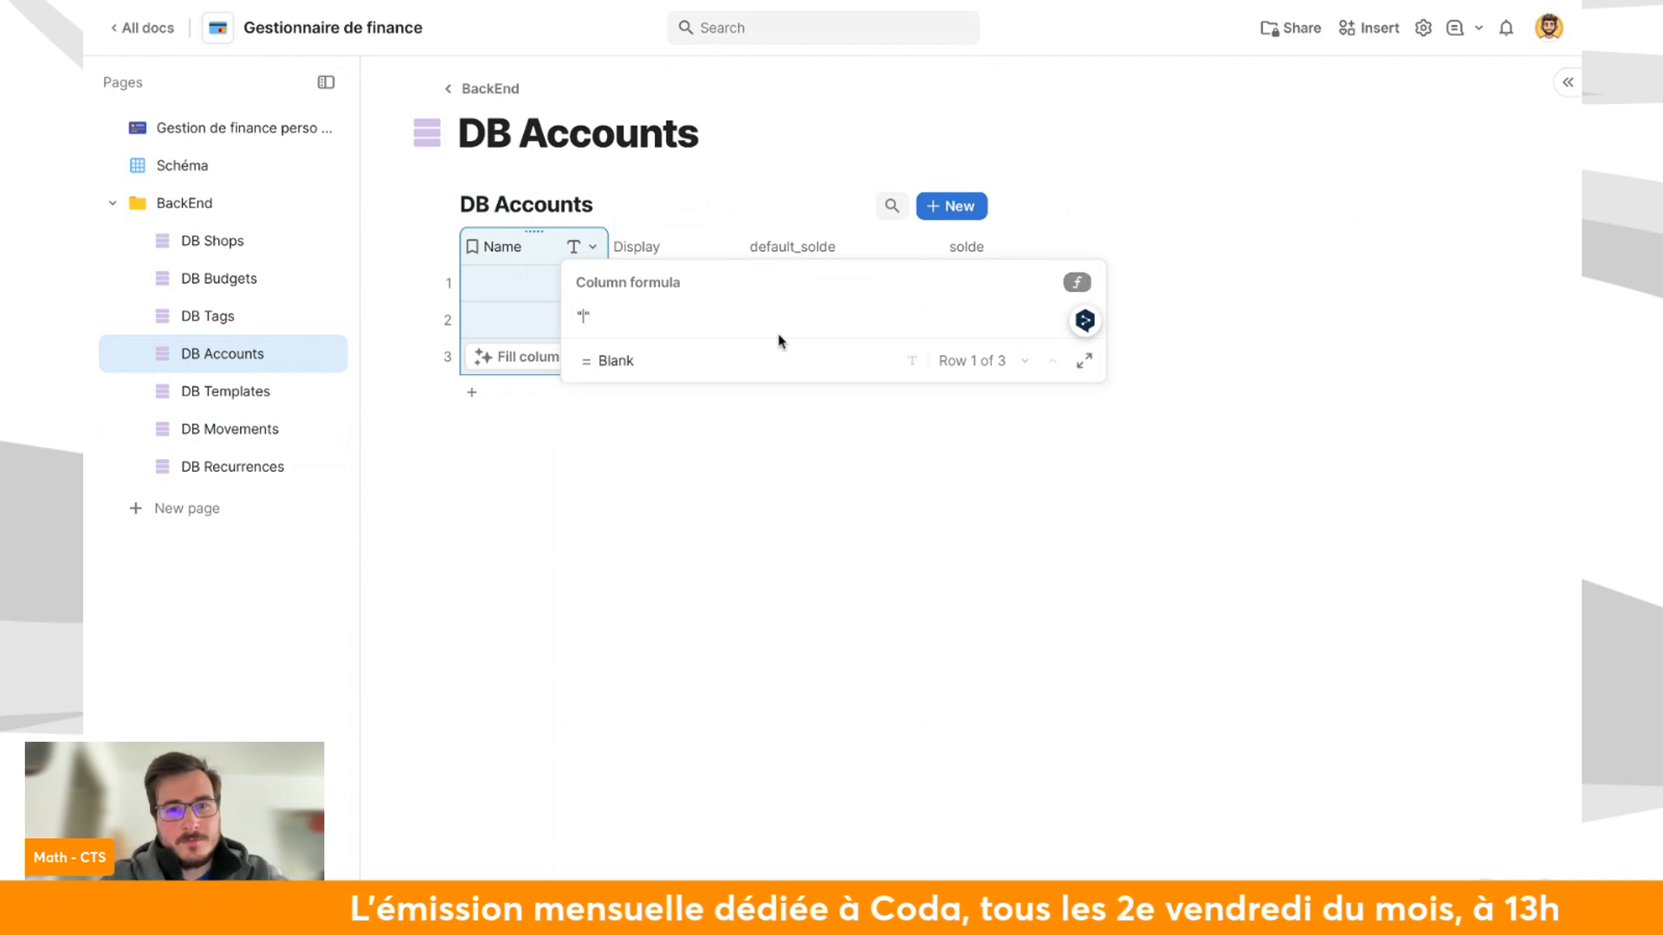
type("Card 1")
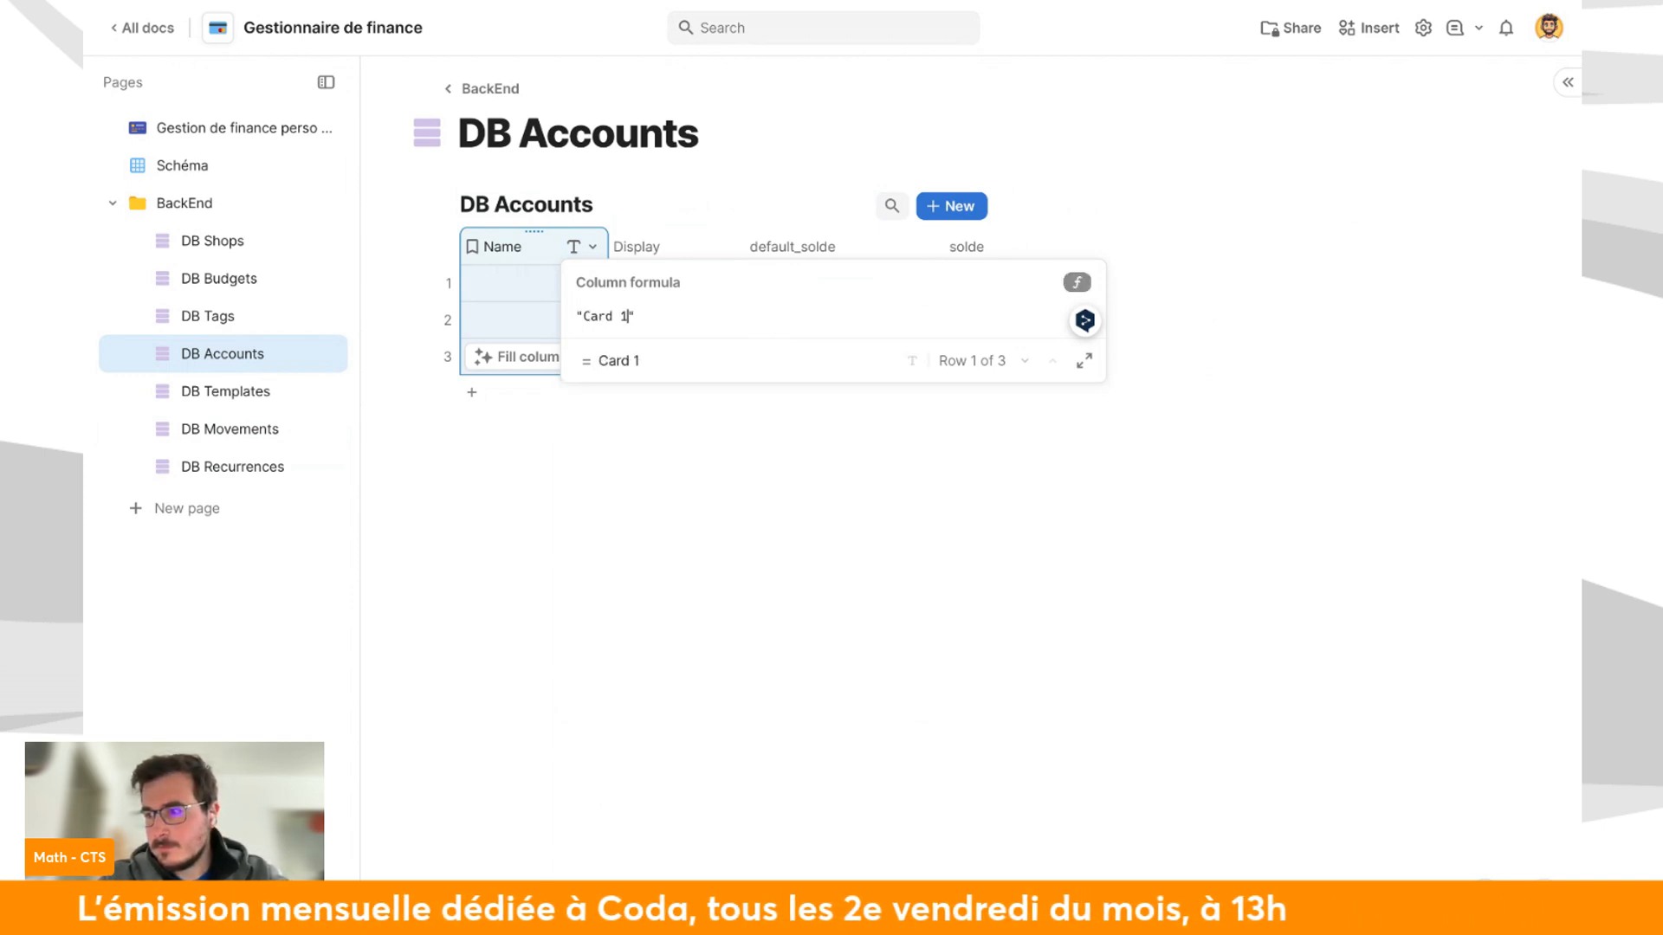
key("BackSpace")
type("+")
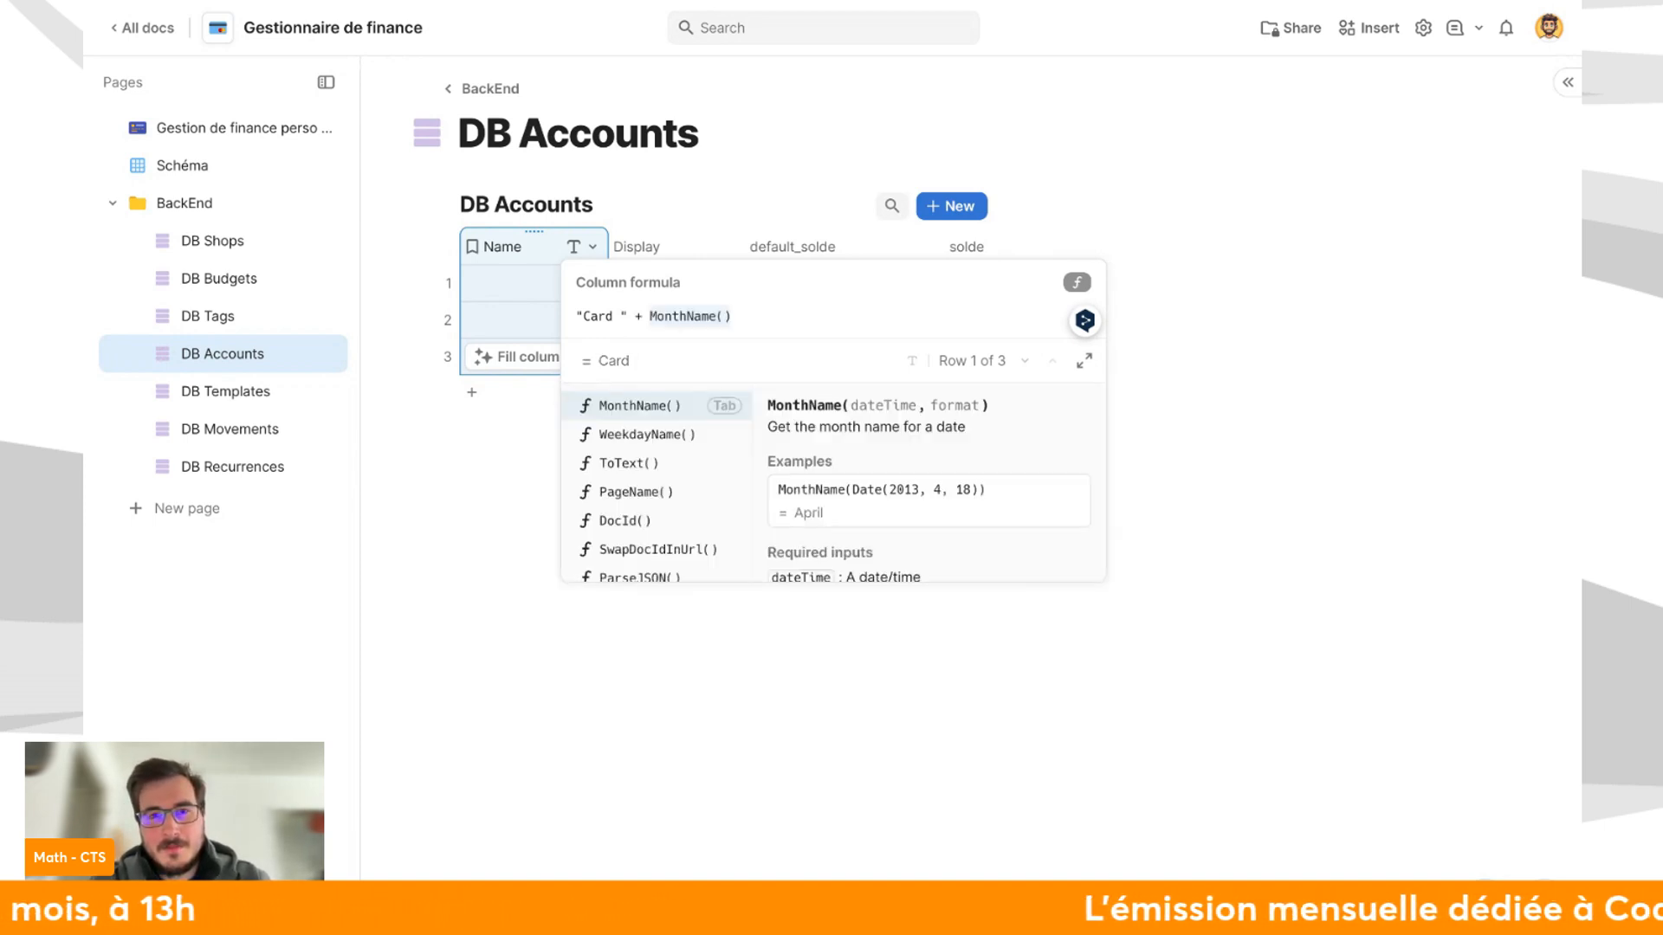
Complete the Name formula of DB Accounts with thisTable.Find(thisRow) and narrow the Name column.
type("tih")
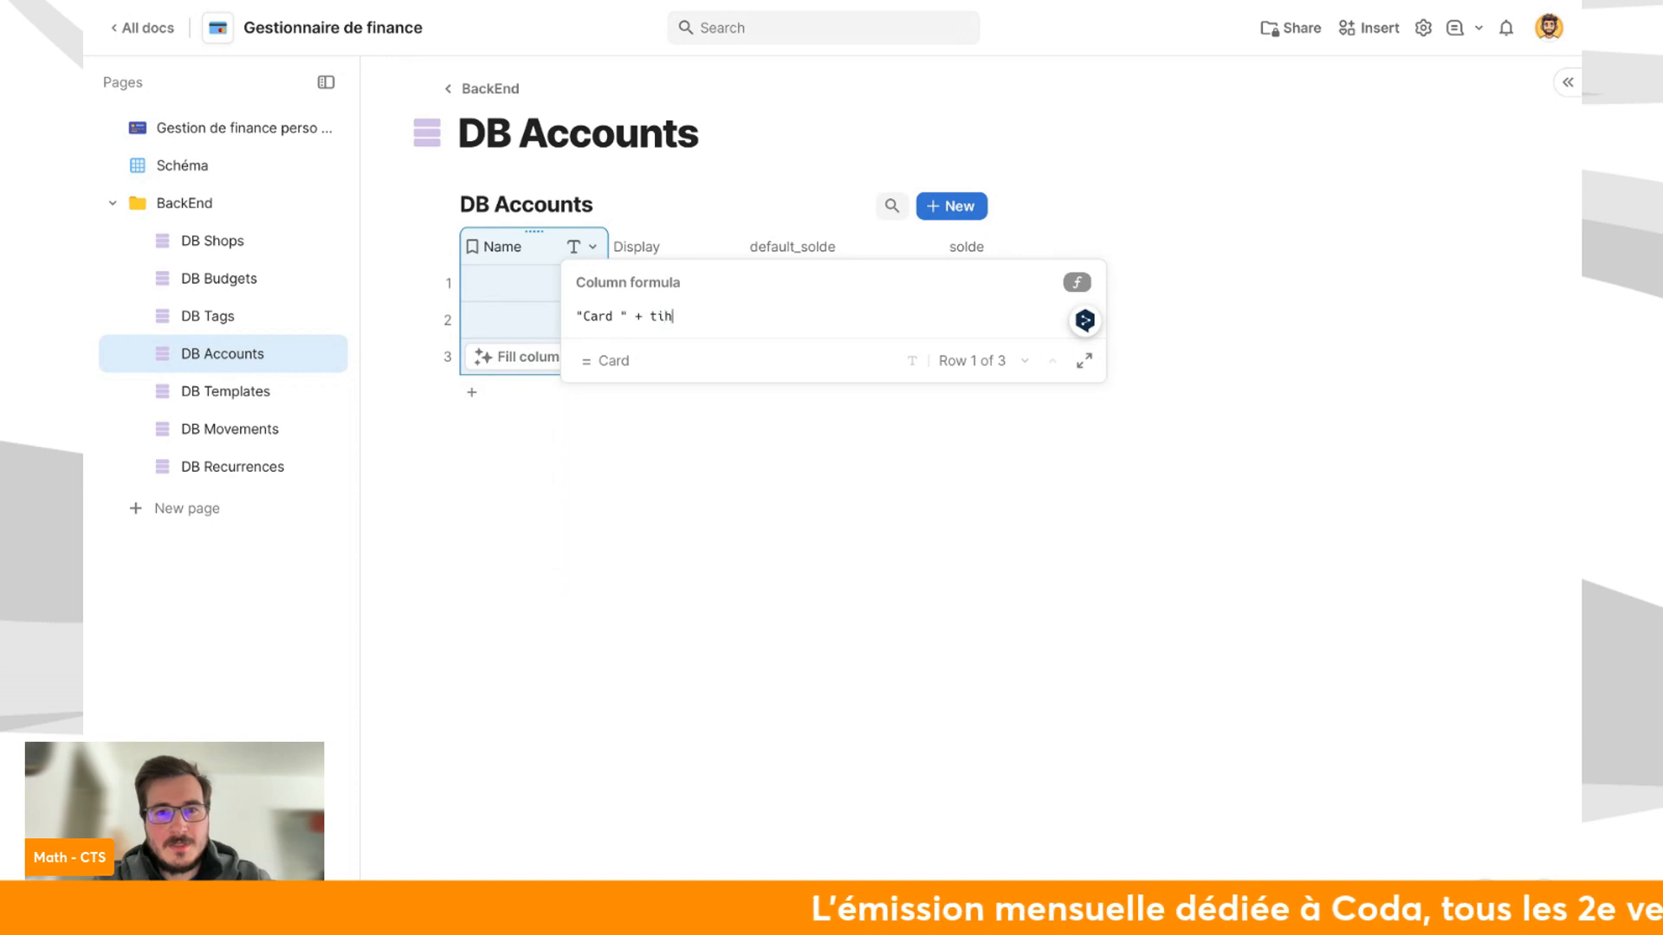
key("BackSpace")
key("BackSpace")
key("BackSpace")
type("hisTable")
key("Tab")
type(".find")
key("Tab")
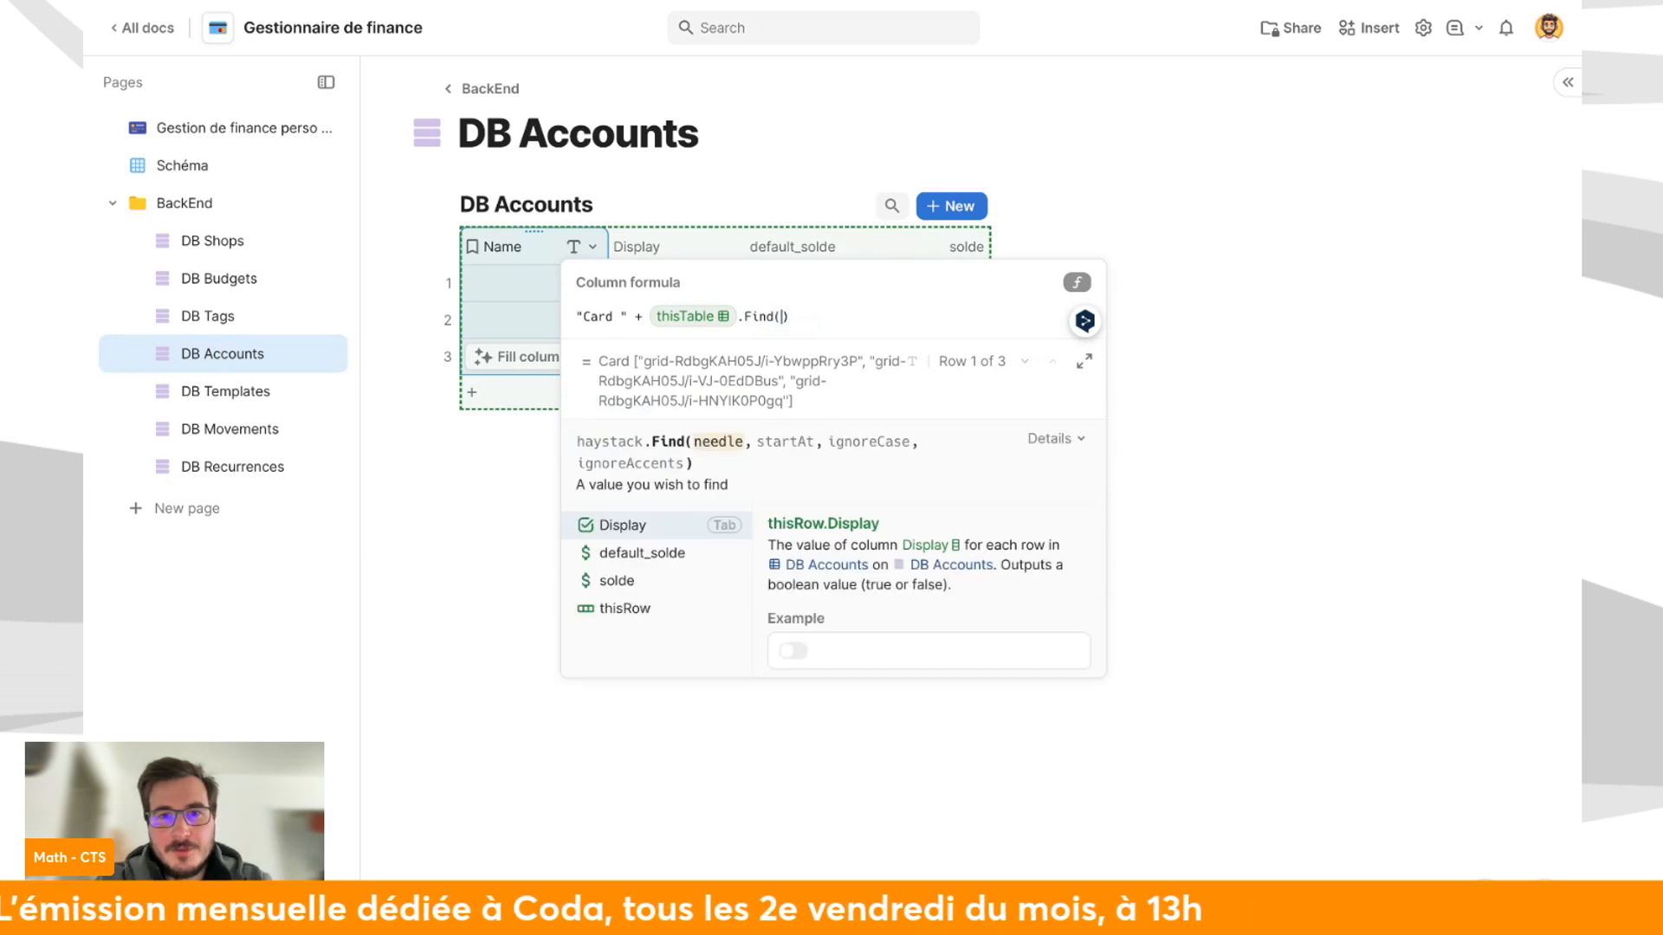
type("thisRow")
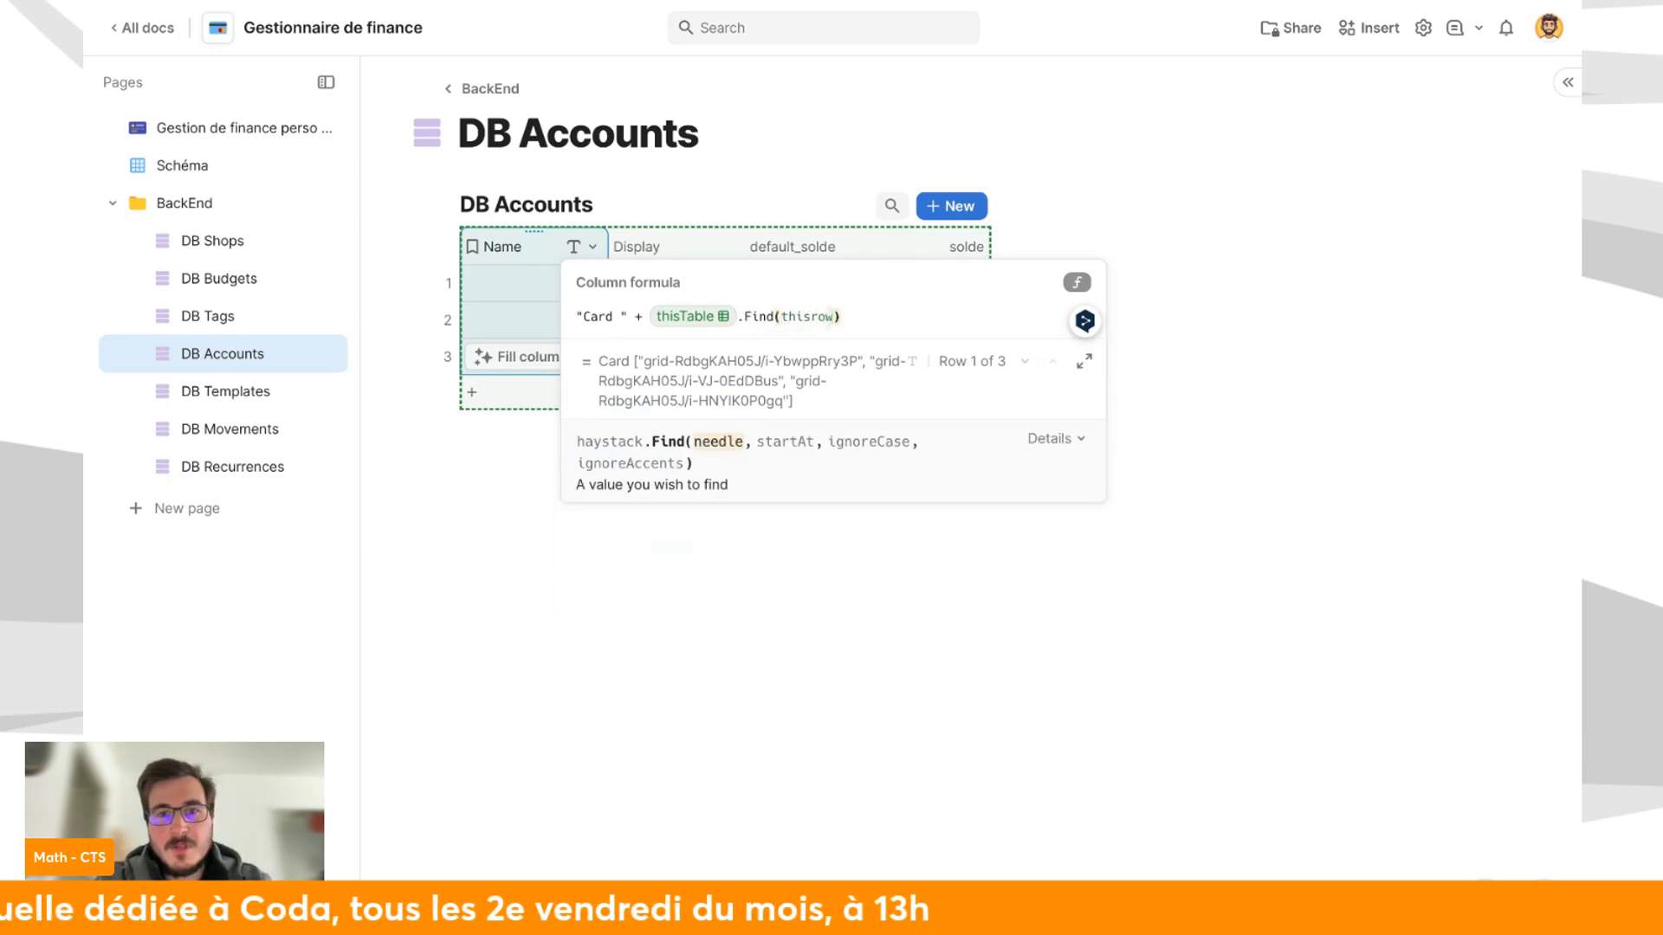
left_click(822, 317)
left_click(546, 564)
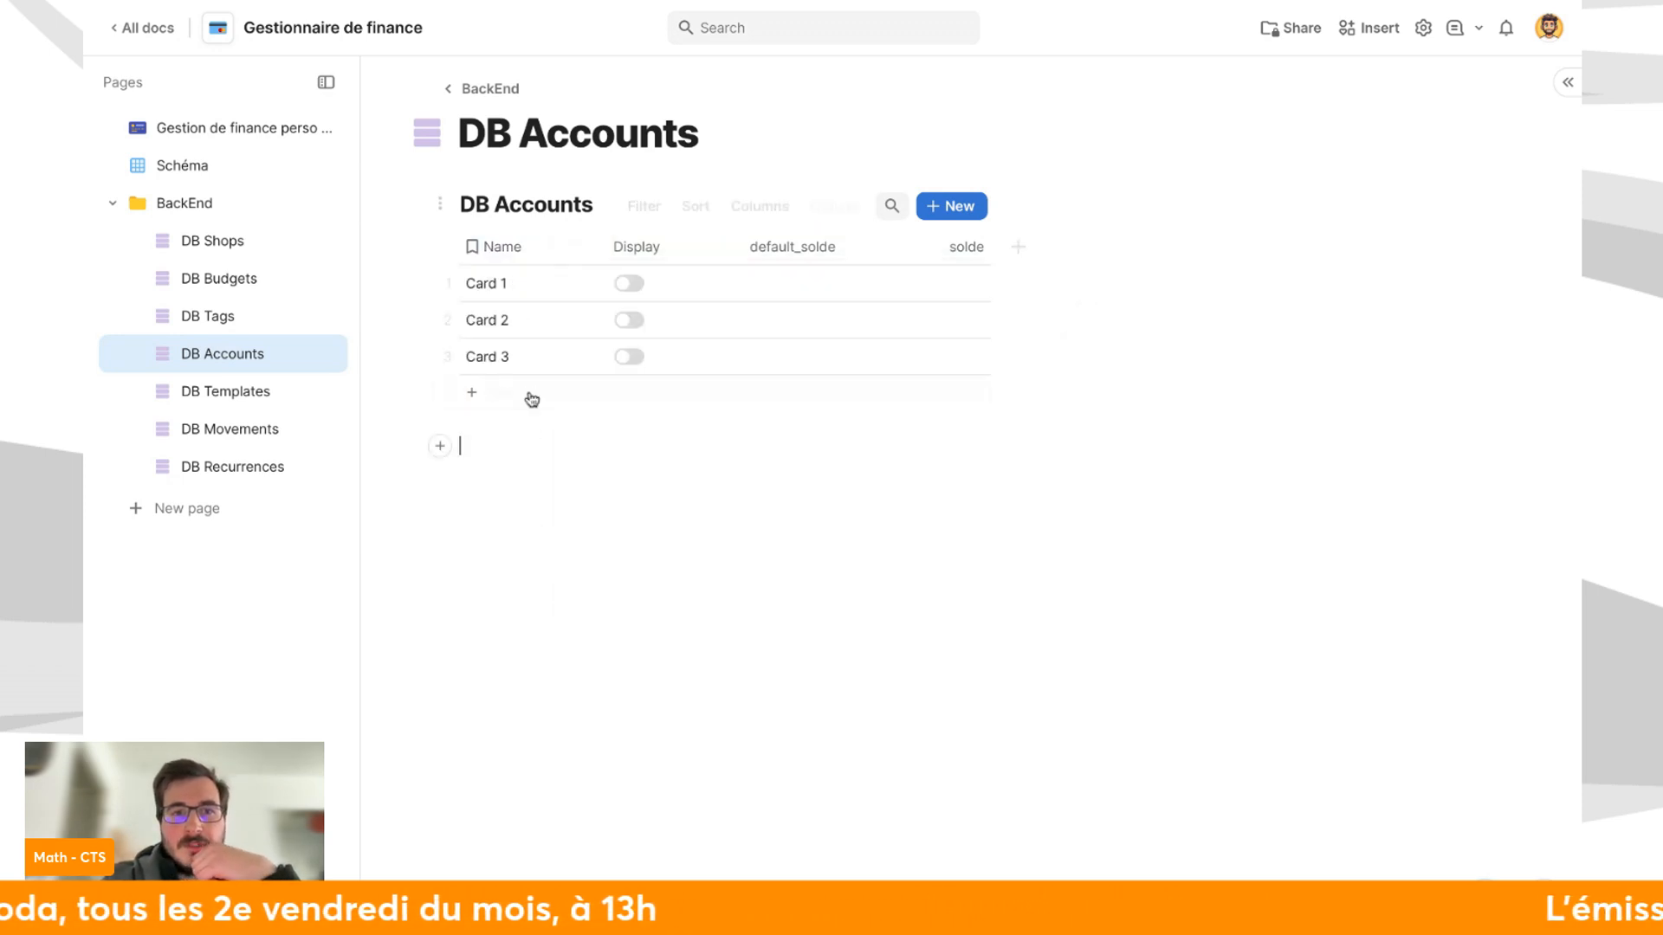
left_click_drag(596, 247, 557, 253)
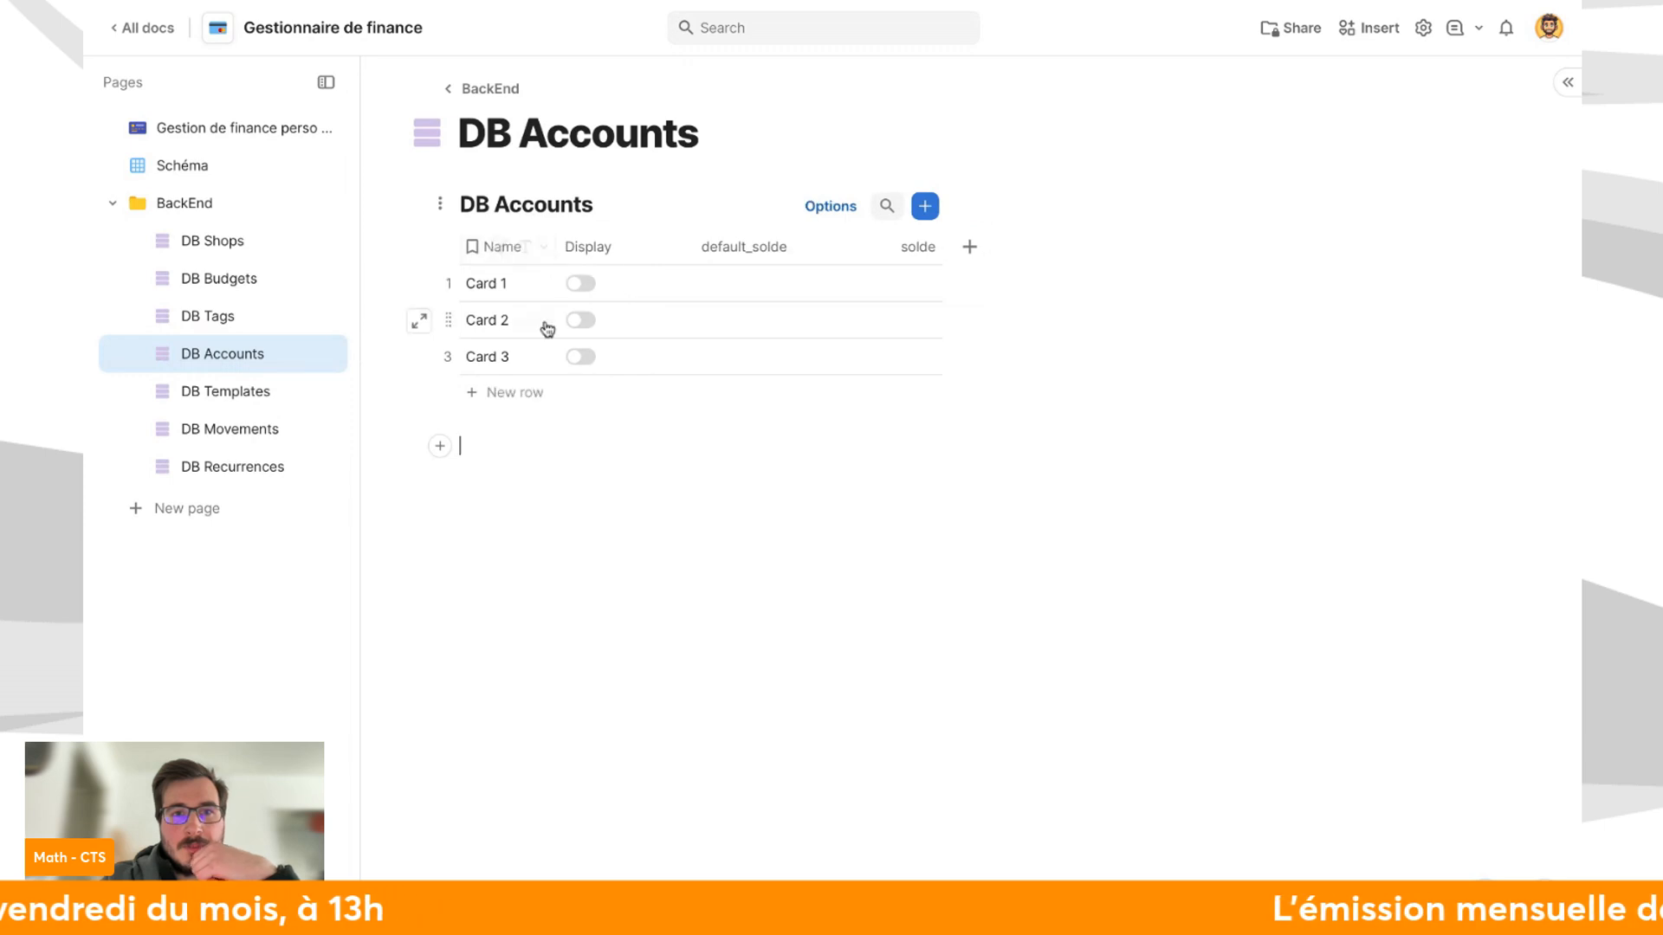
Add a linked relation column to DB Accounts based on the Débit column of DB Movements.
left_click(788, 285)
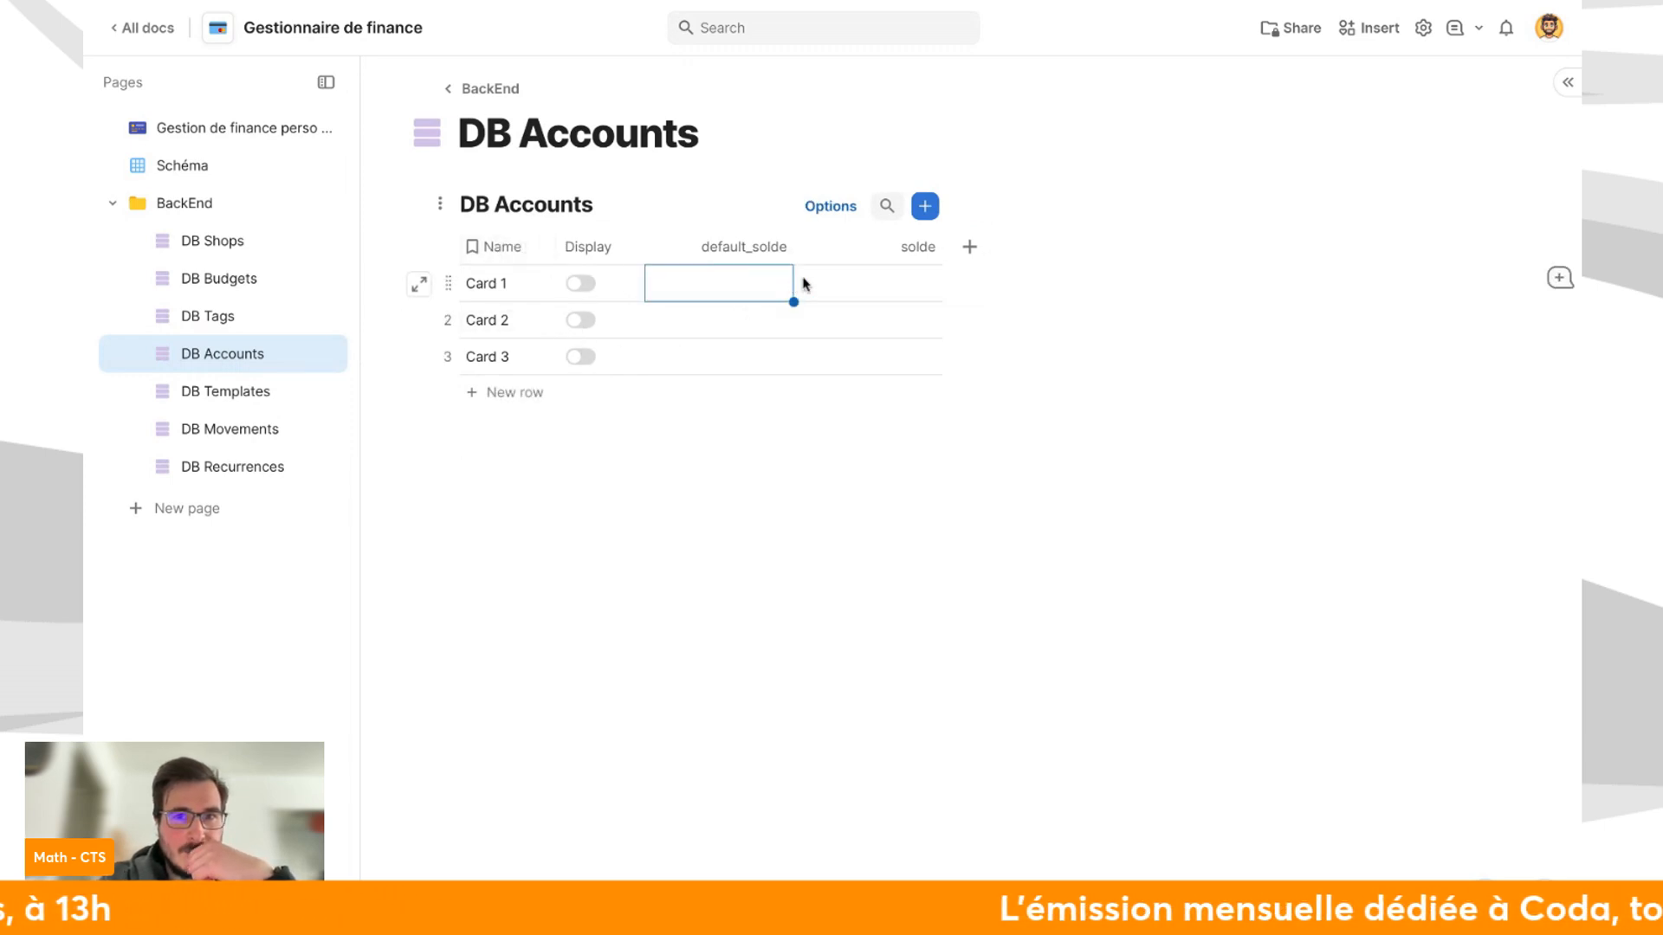
left_click(830, 207)
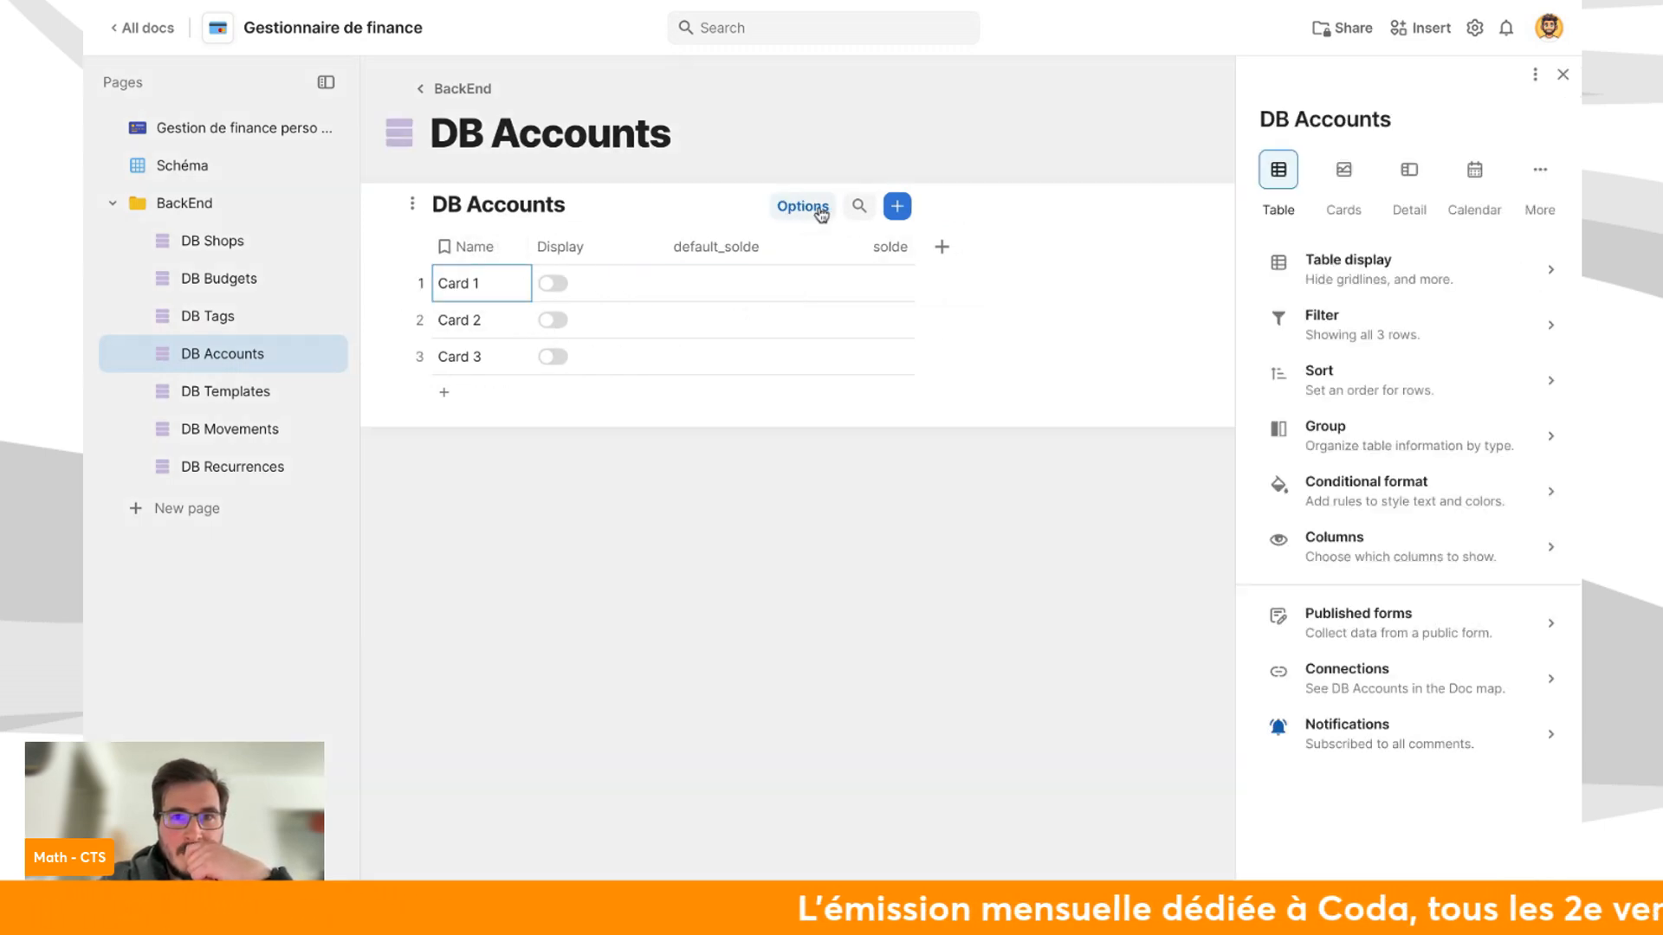
left_click(942, 247)
mouse_move(1053, 379)
left_click(1282, 376)
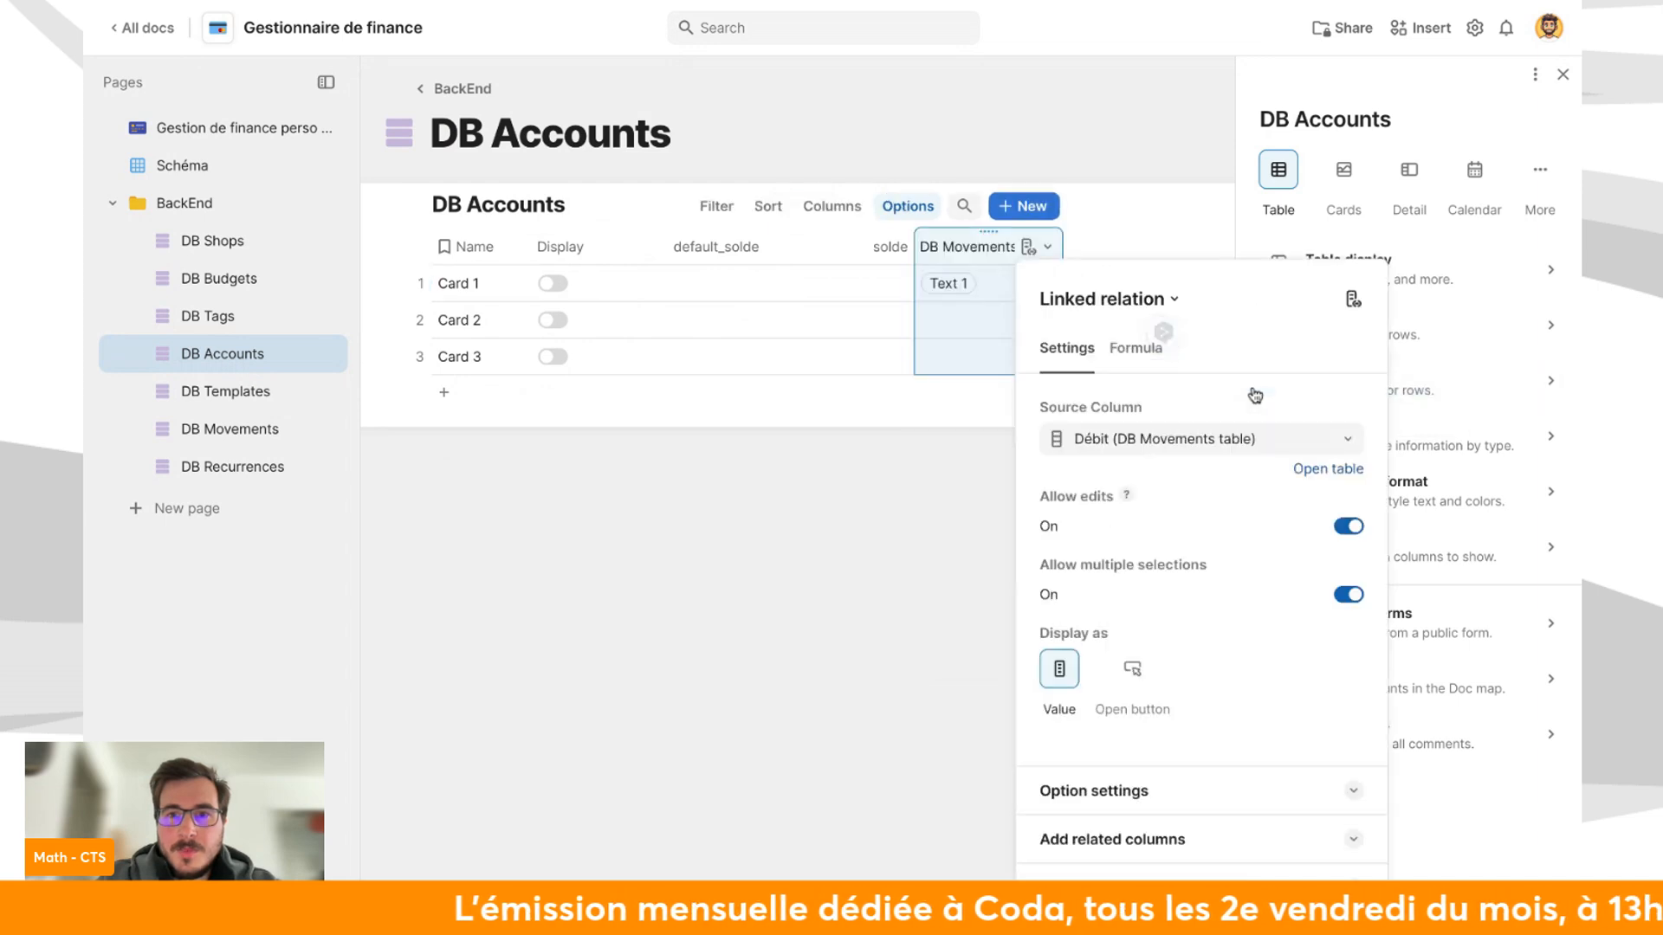
left_click(1093, 246)
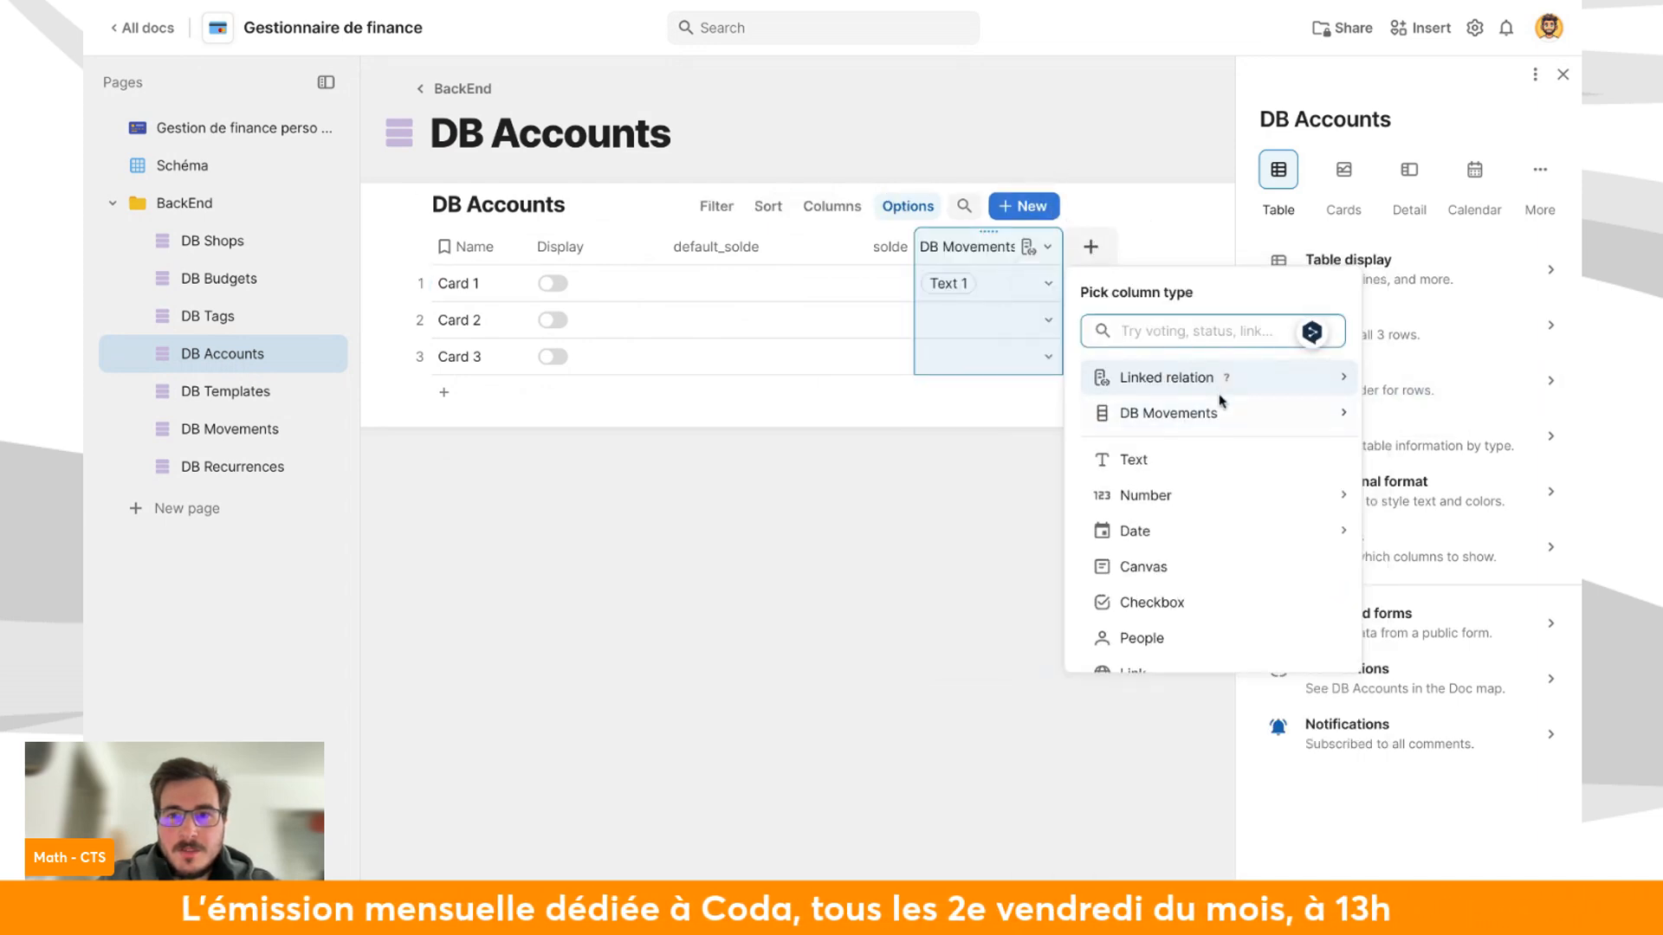
mouse_move(1224, 399)
left_click(1555, 111)
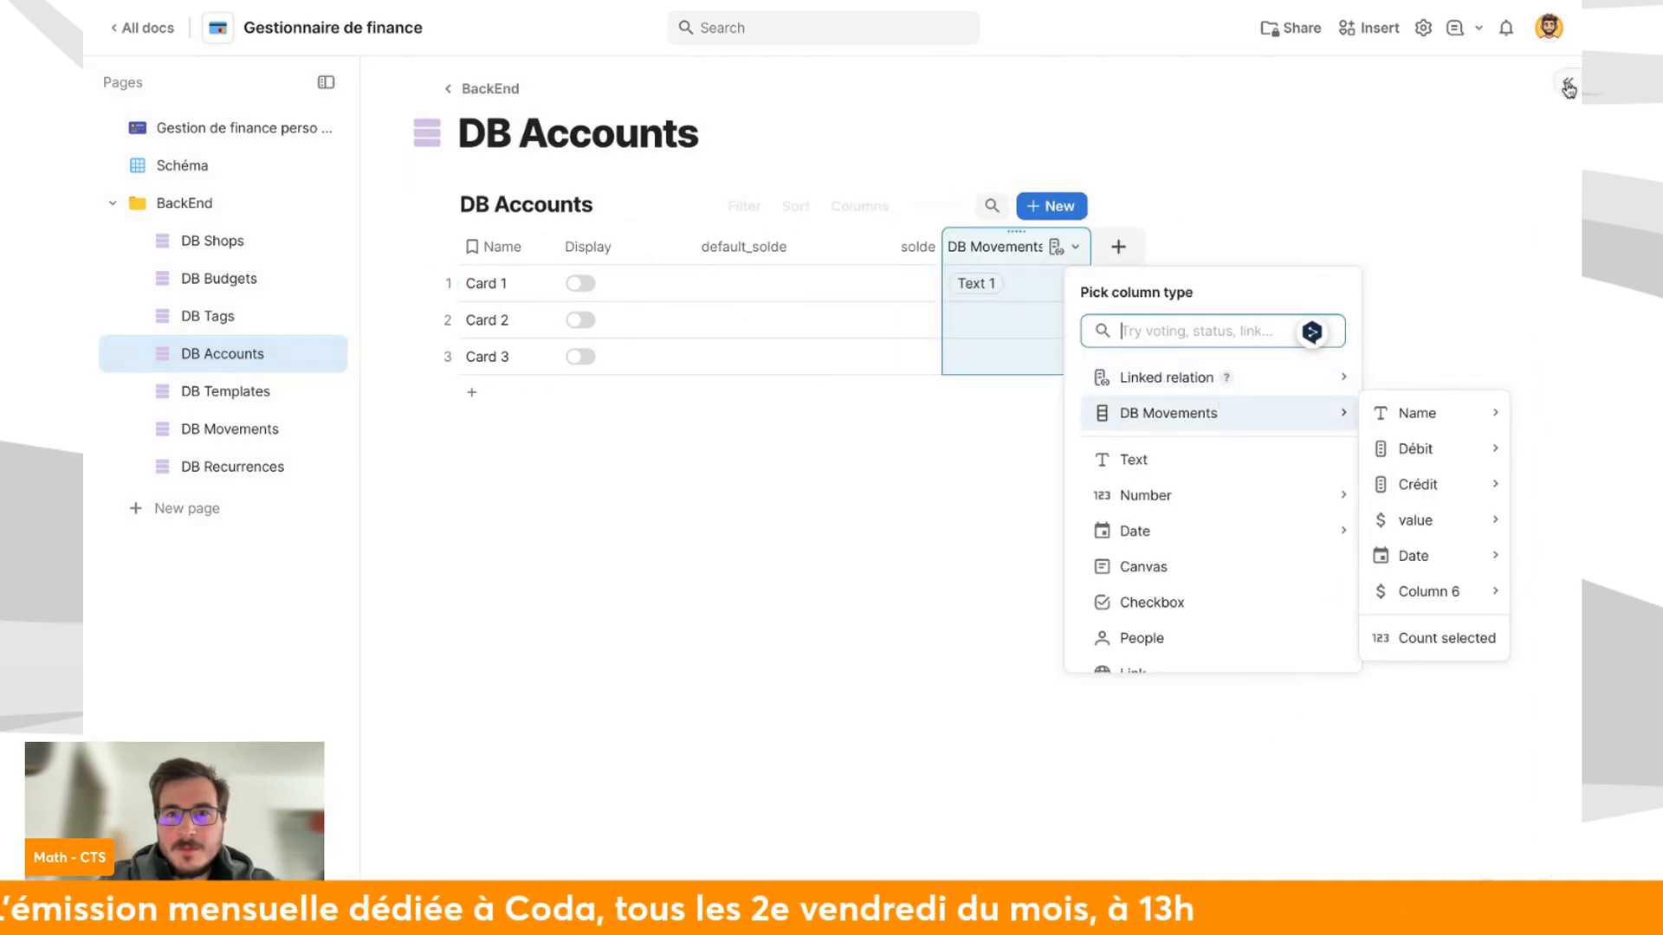
left_click(761, 537)
Check the first movement in DB Movements and delete the DB Movements linked relation column from DB Accounts.
left_click(270, 426)
left_click(1083, 286)
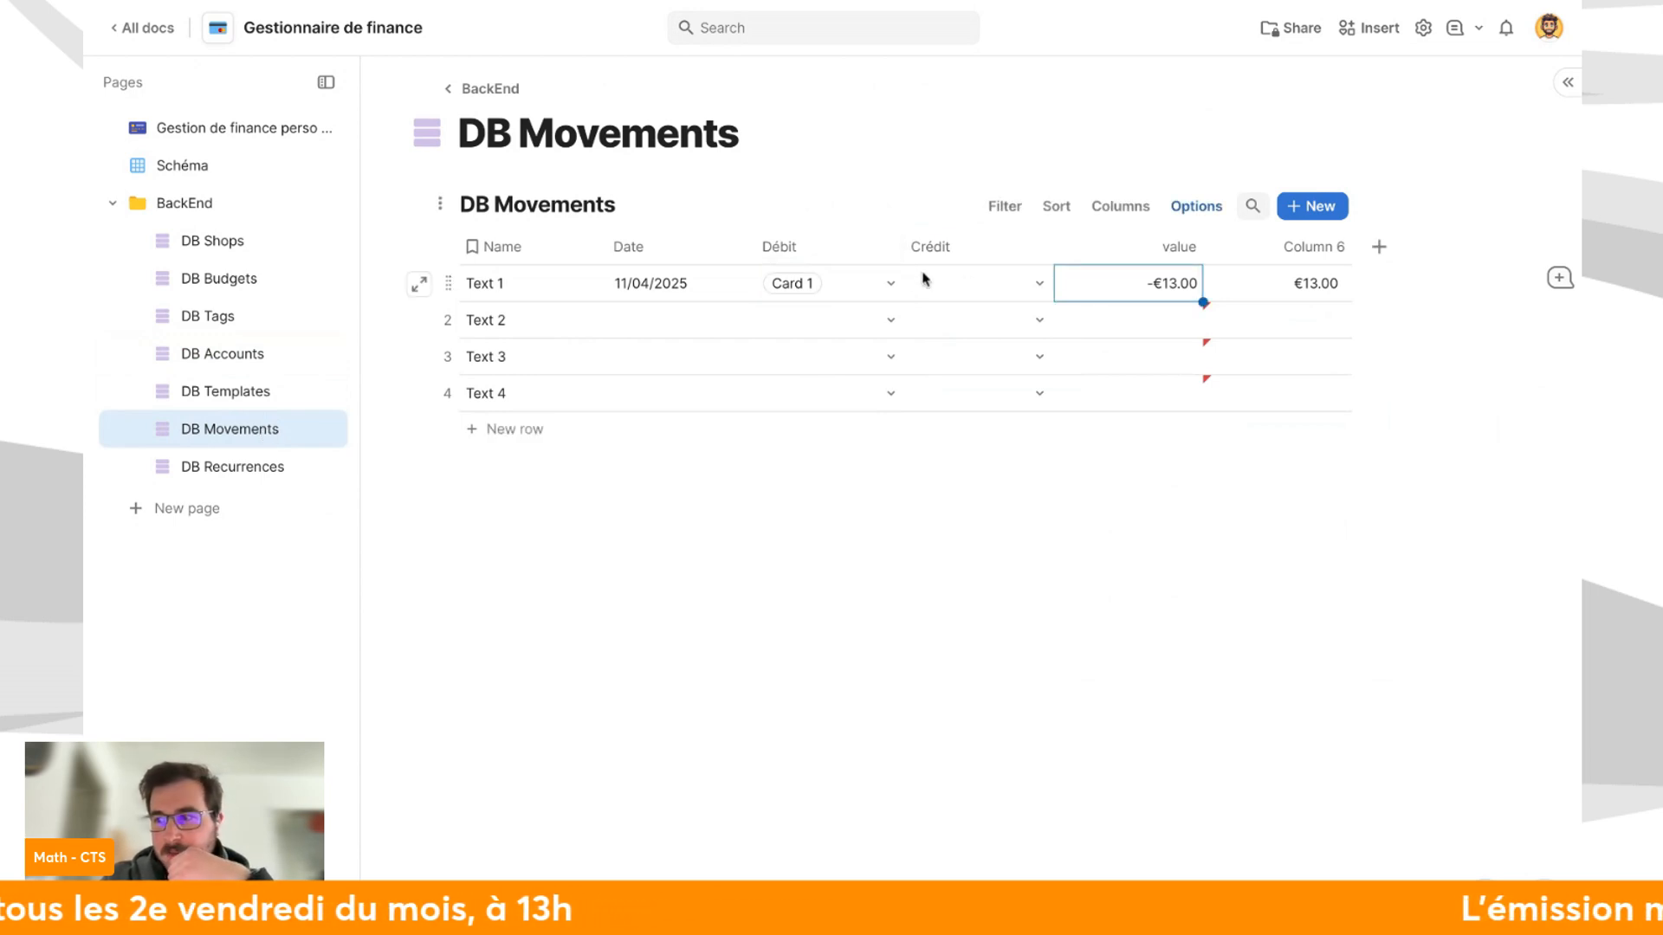
left_click(276, 364)
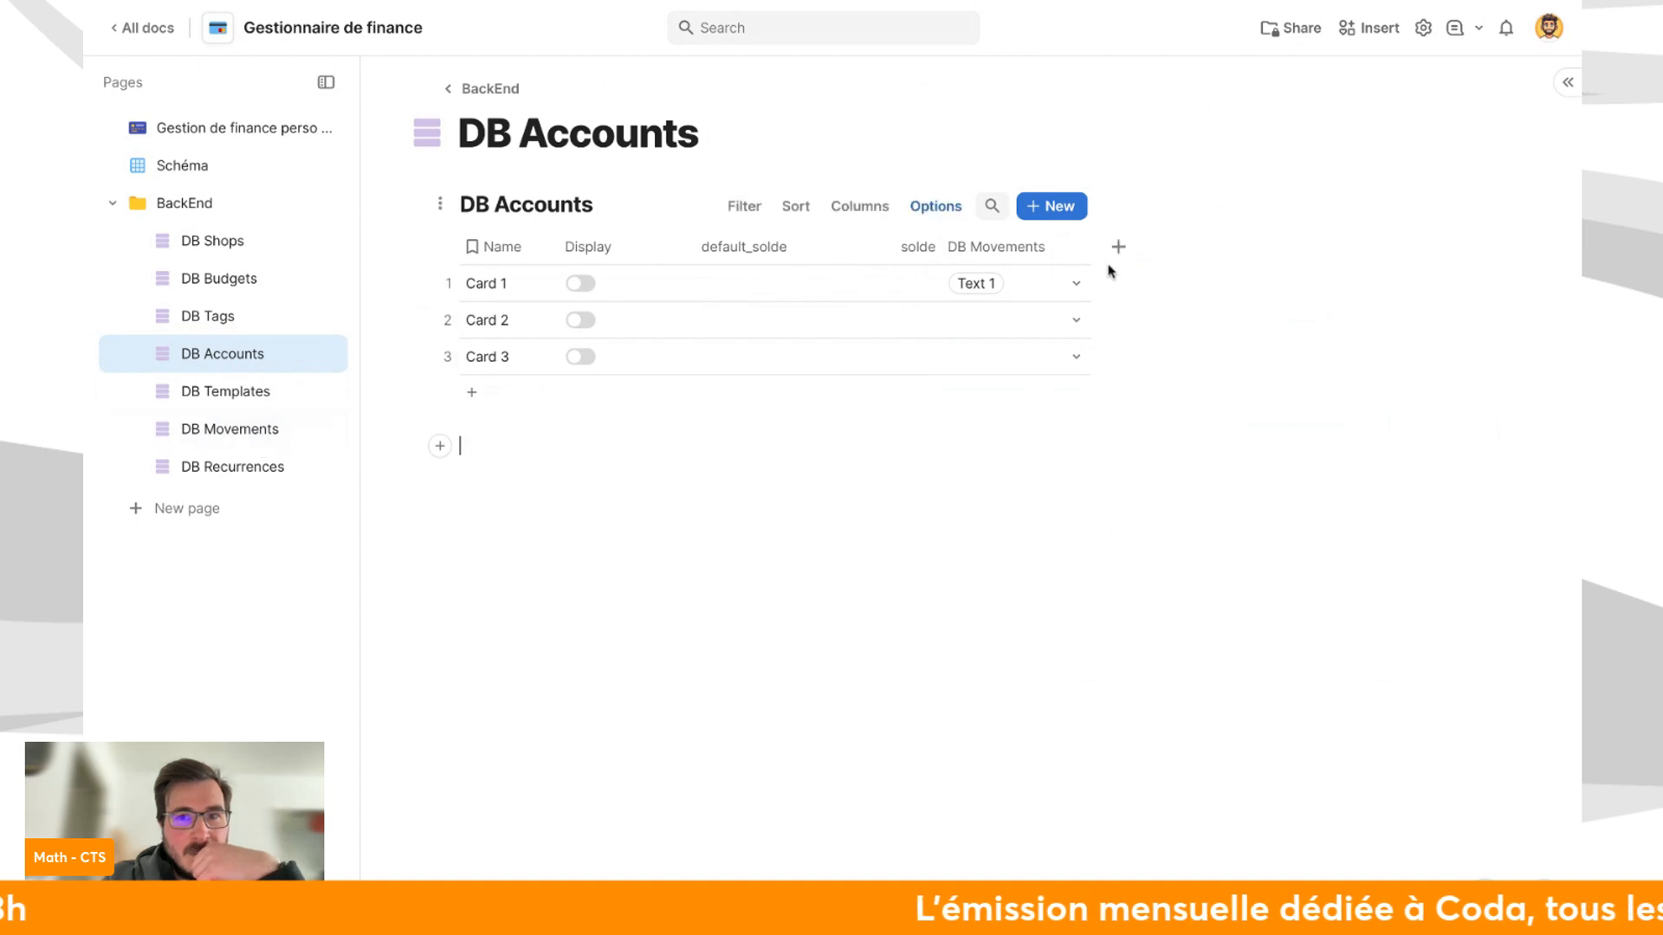
left_click(974, 258)
key("Delete")
Add a linked relation column for DB Movements (Débit column) to DB Accounts and rename it débits.
left_click(971, 249)
mouse_move(1030, 379)
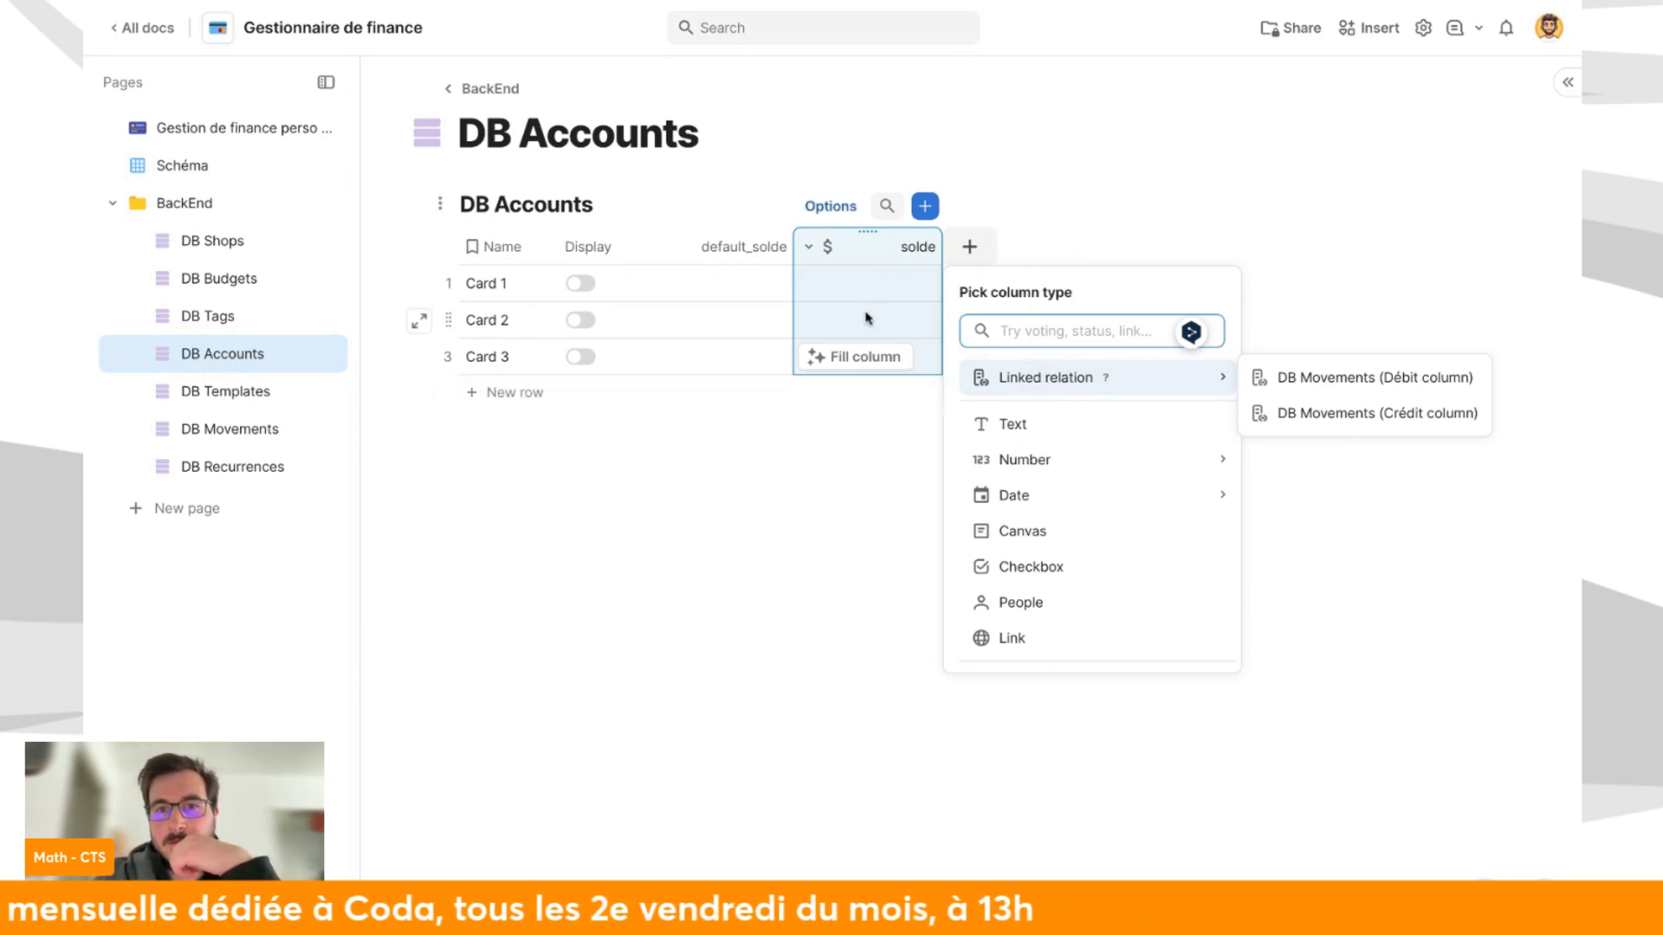
left_click(1360, 383)
left_click(858, 484)
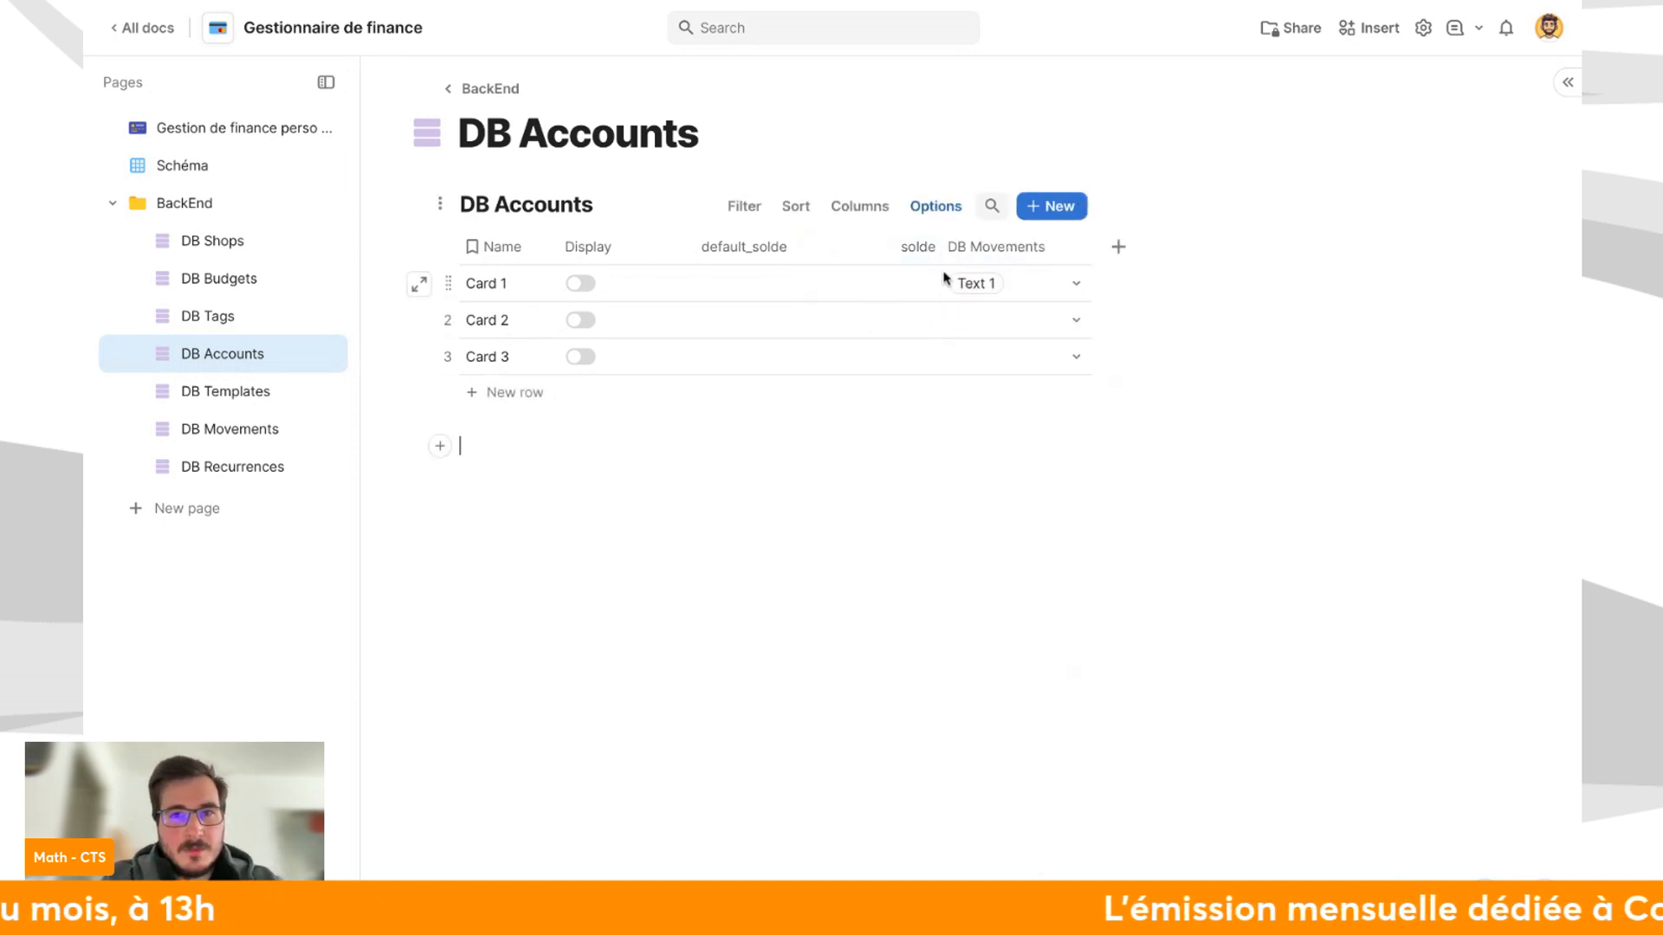
double_click(1002, 245)
type("de")
key("Return")
Create the linked relation column in DB Accounts from the settings of the Crédit column in DB Movements.
left_click(240, 428)
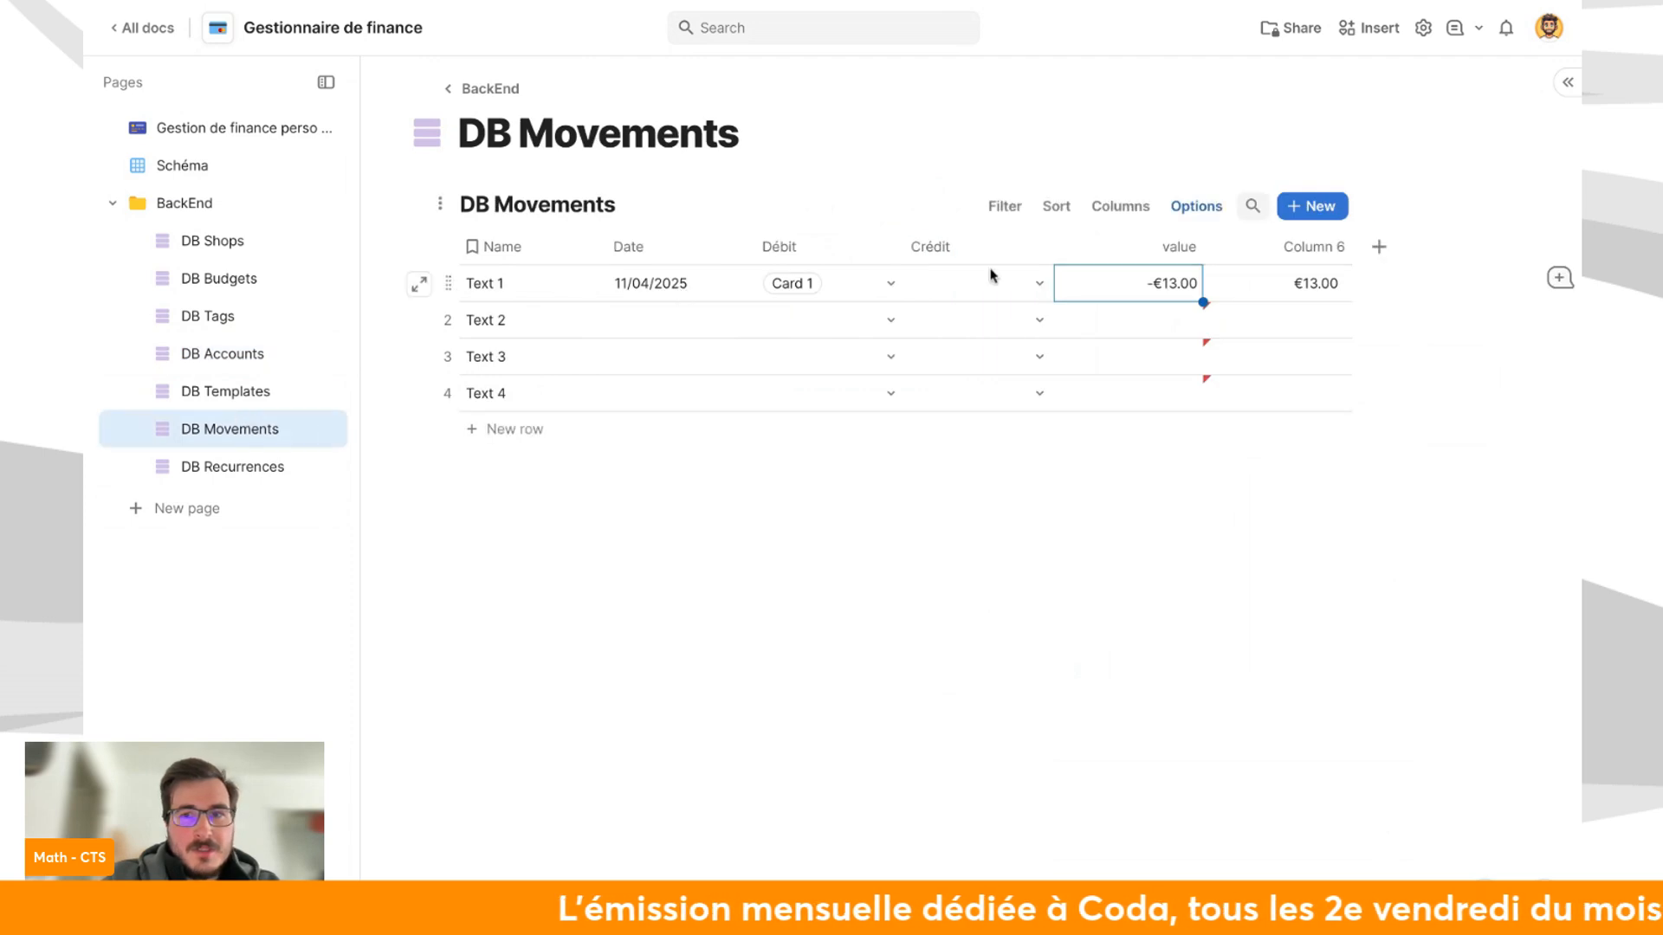
left_click(998, 252)
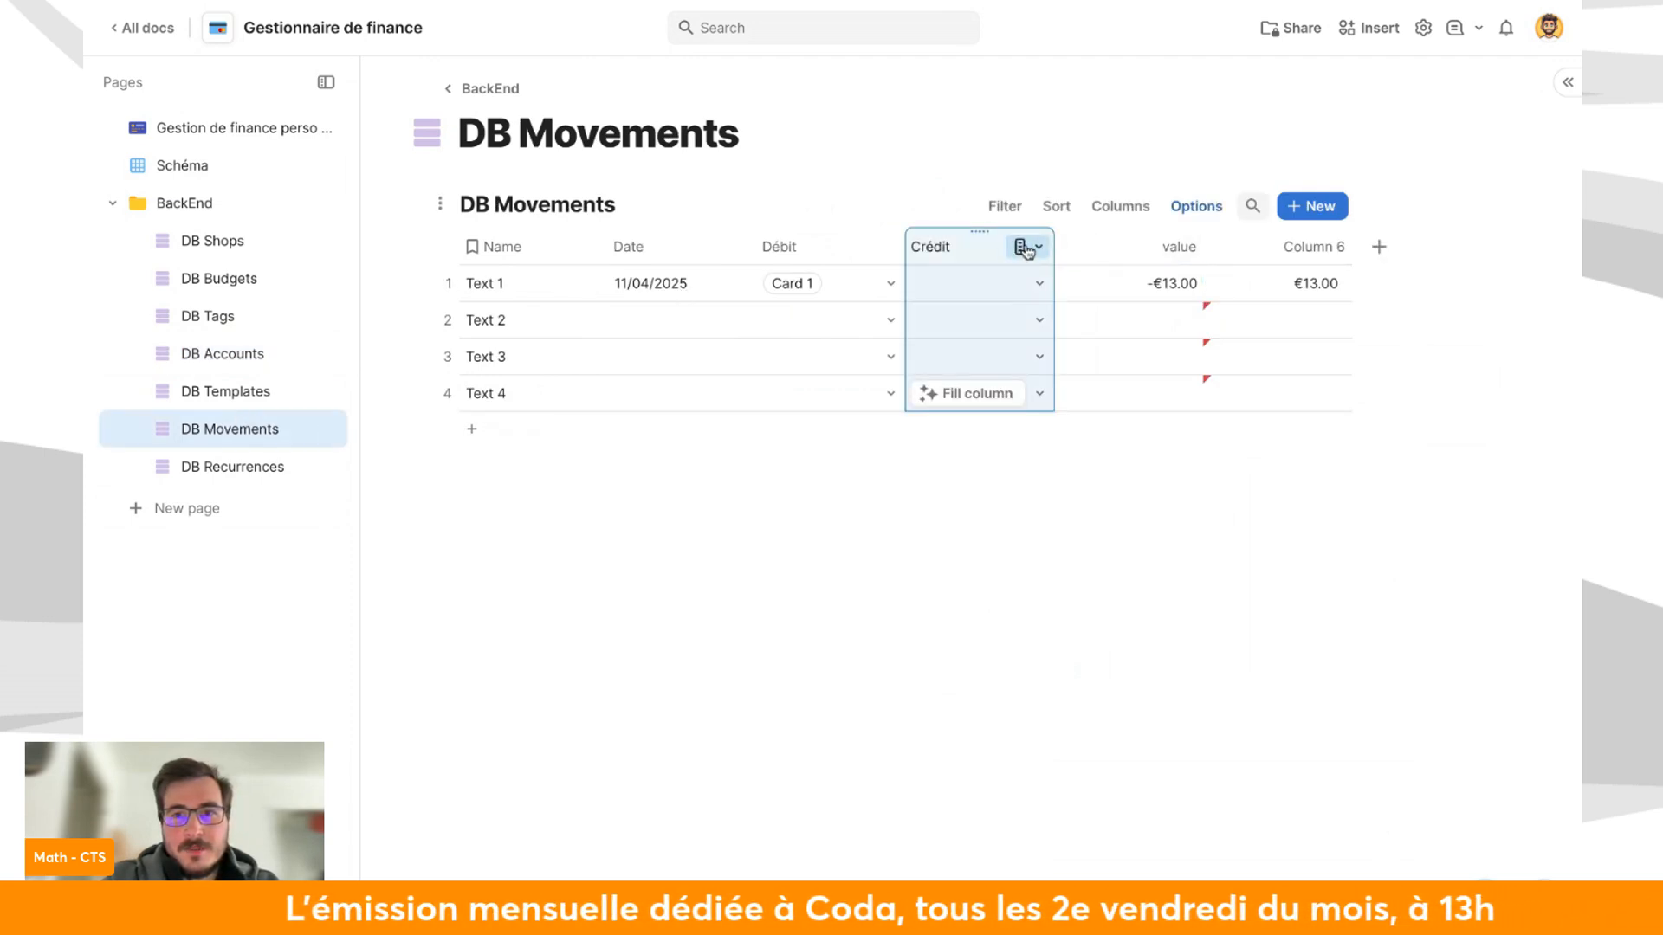
left_click(1019, 246)
left_click(1059, 280)
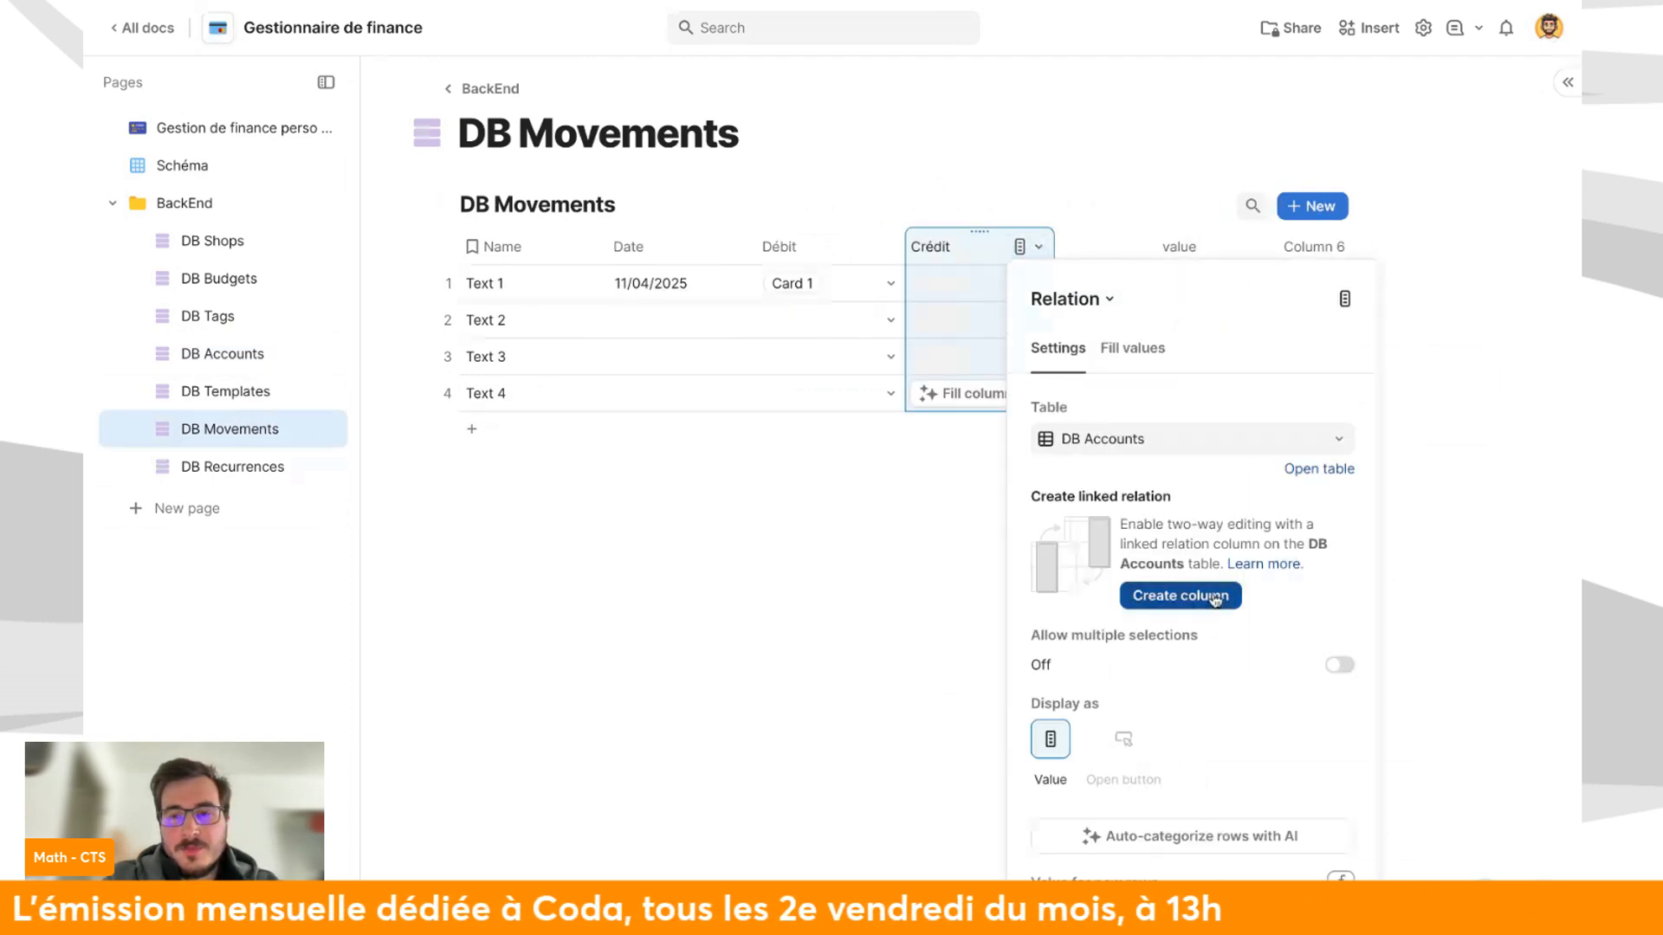
left_click(1172, 604)
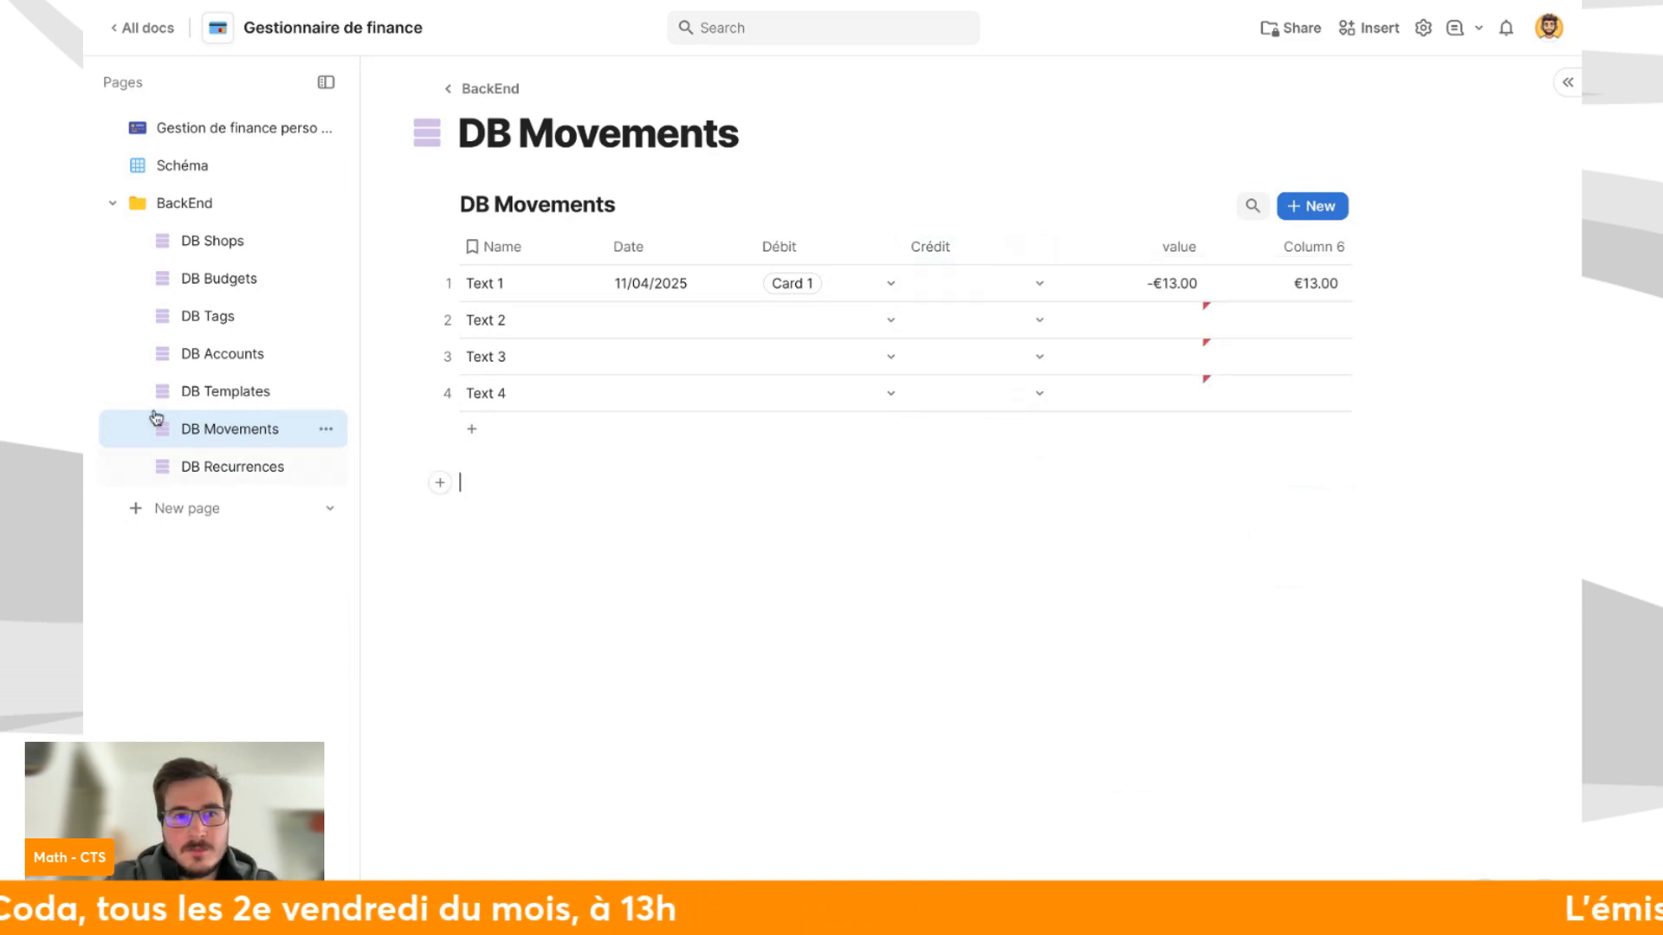
Rename the new DB Movements linked relation column in DB Accounts to crédit.
left_click(223, 357)
left_click(1148, 246)
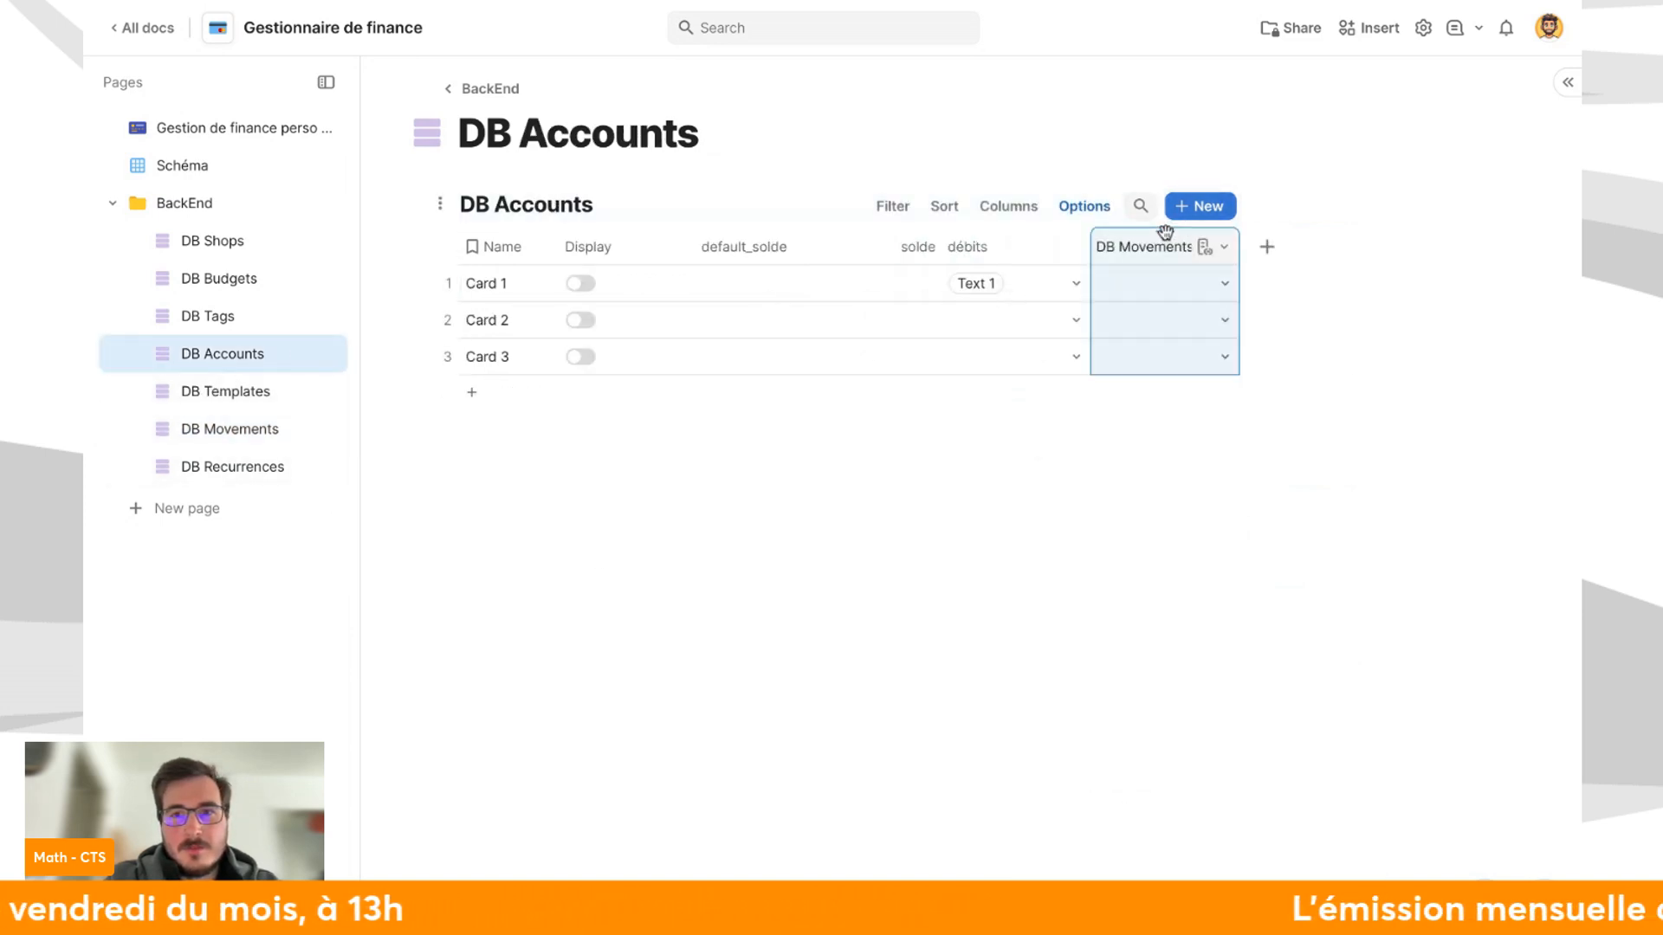
type("crédit")
key("Return")
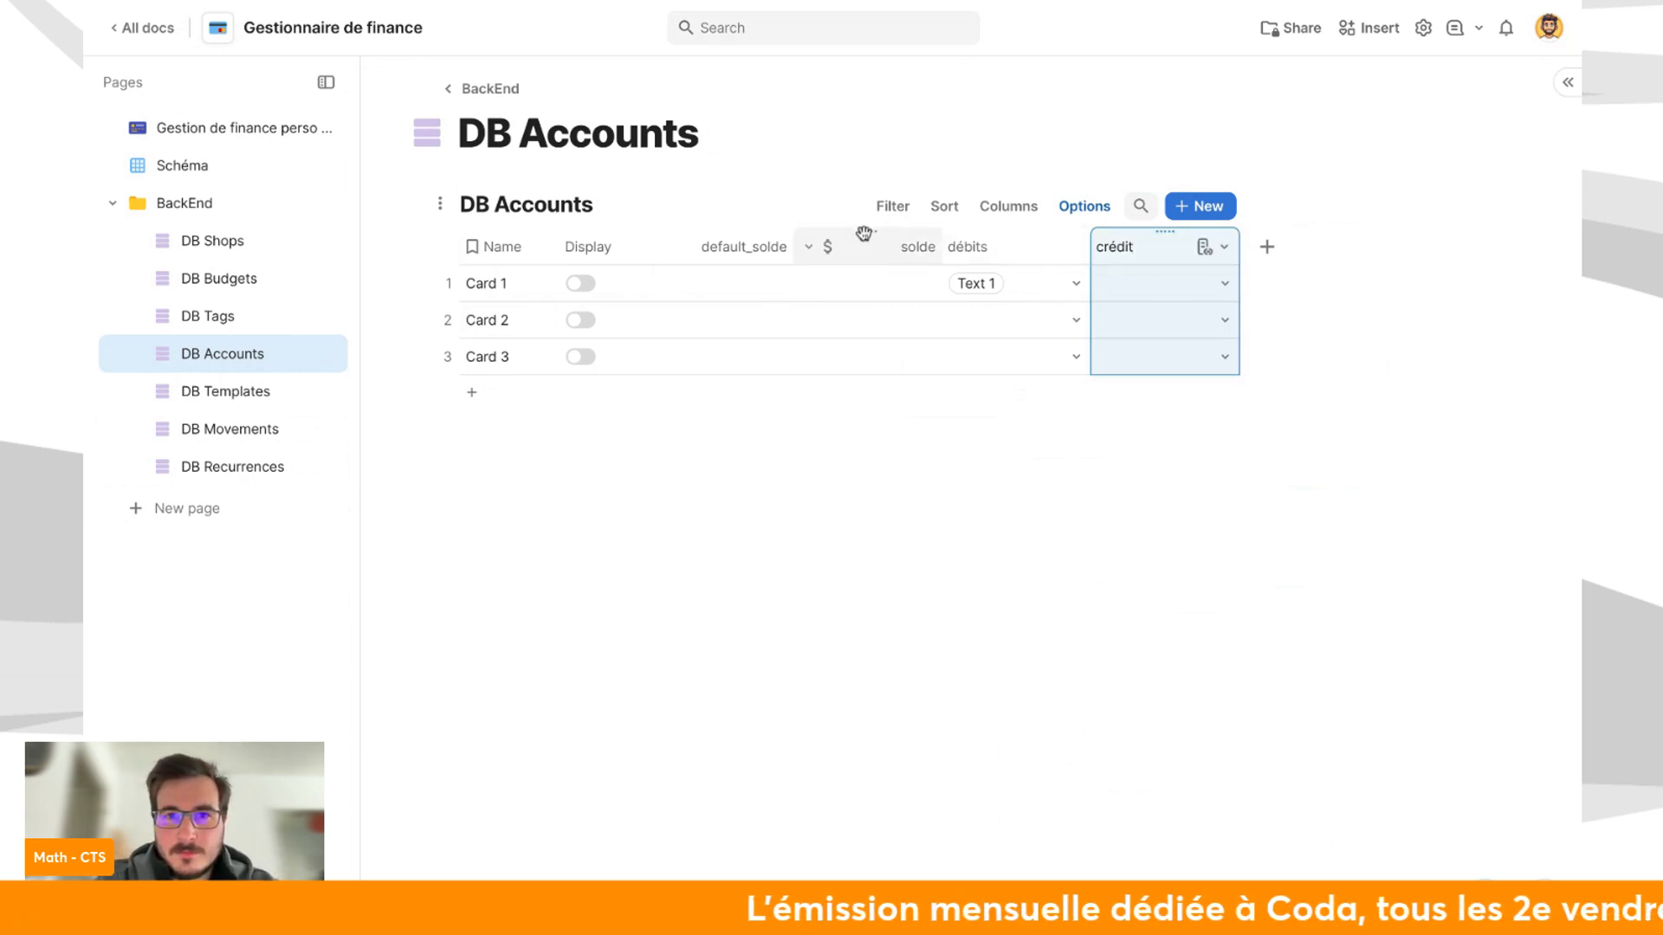
Enter 0 as the default_solde of Card 1, Card 2 and Card 3 in DB Accounts.
left_click(809, 247)
left_click(757, 284)
type("0")
key("Return")
type("00")
key("Return")
type("0")
key("Return")
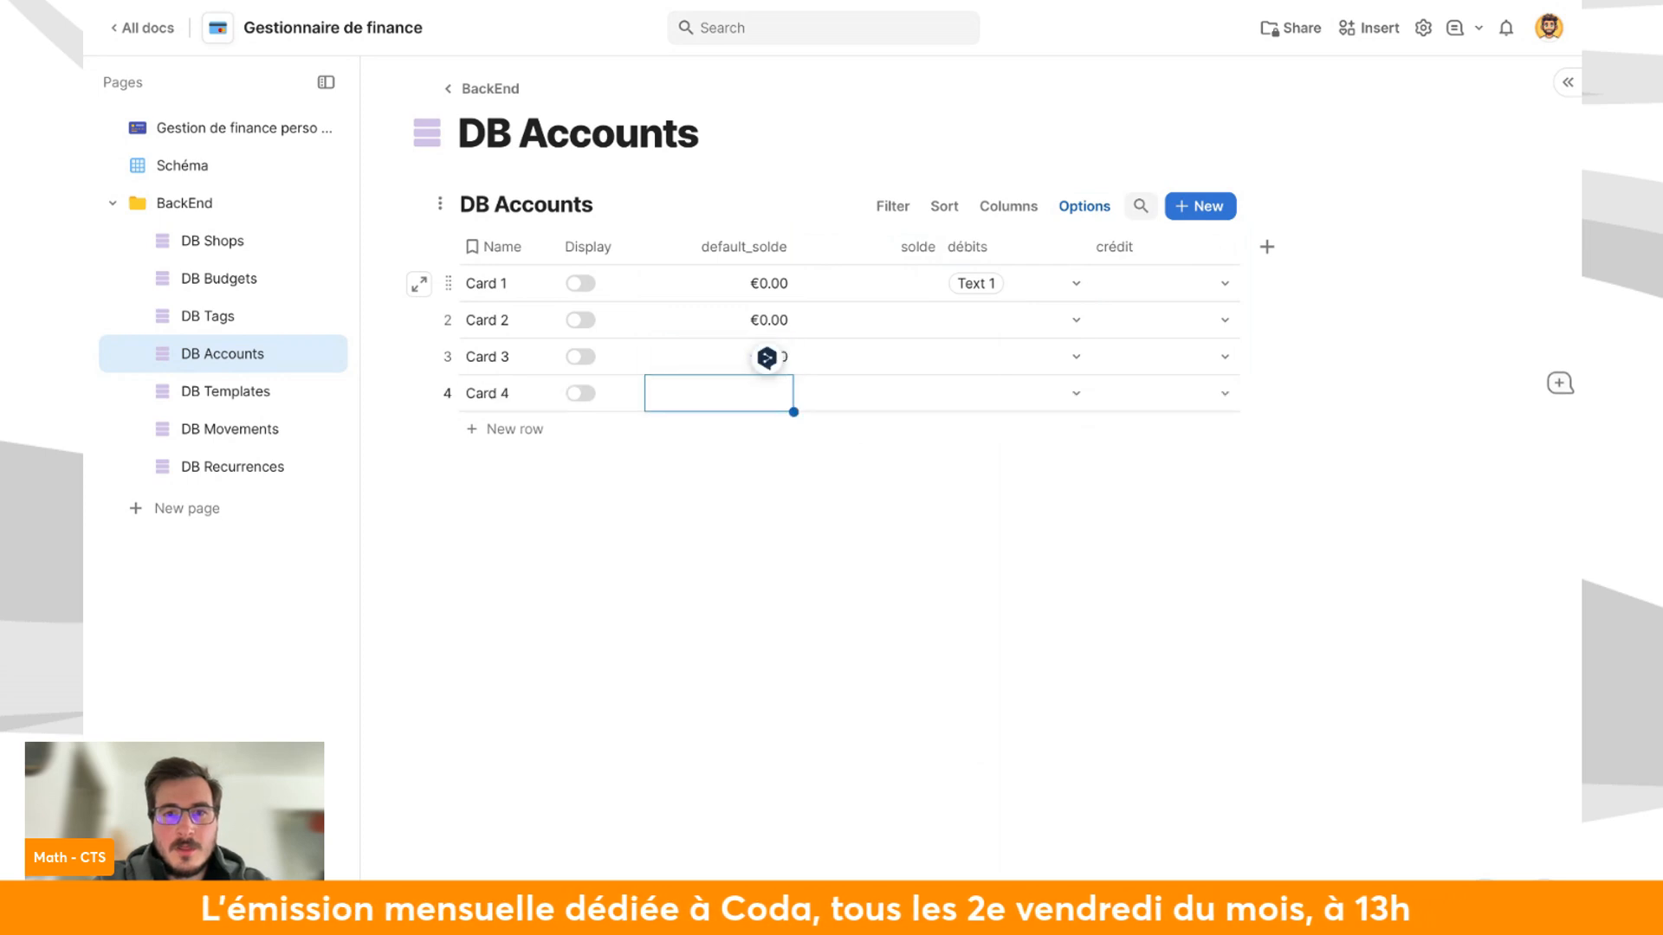
Set the default_solde column's value for new rows to 0 and apply it to the blank cells.
left_click(703, 245)
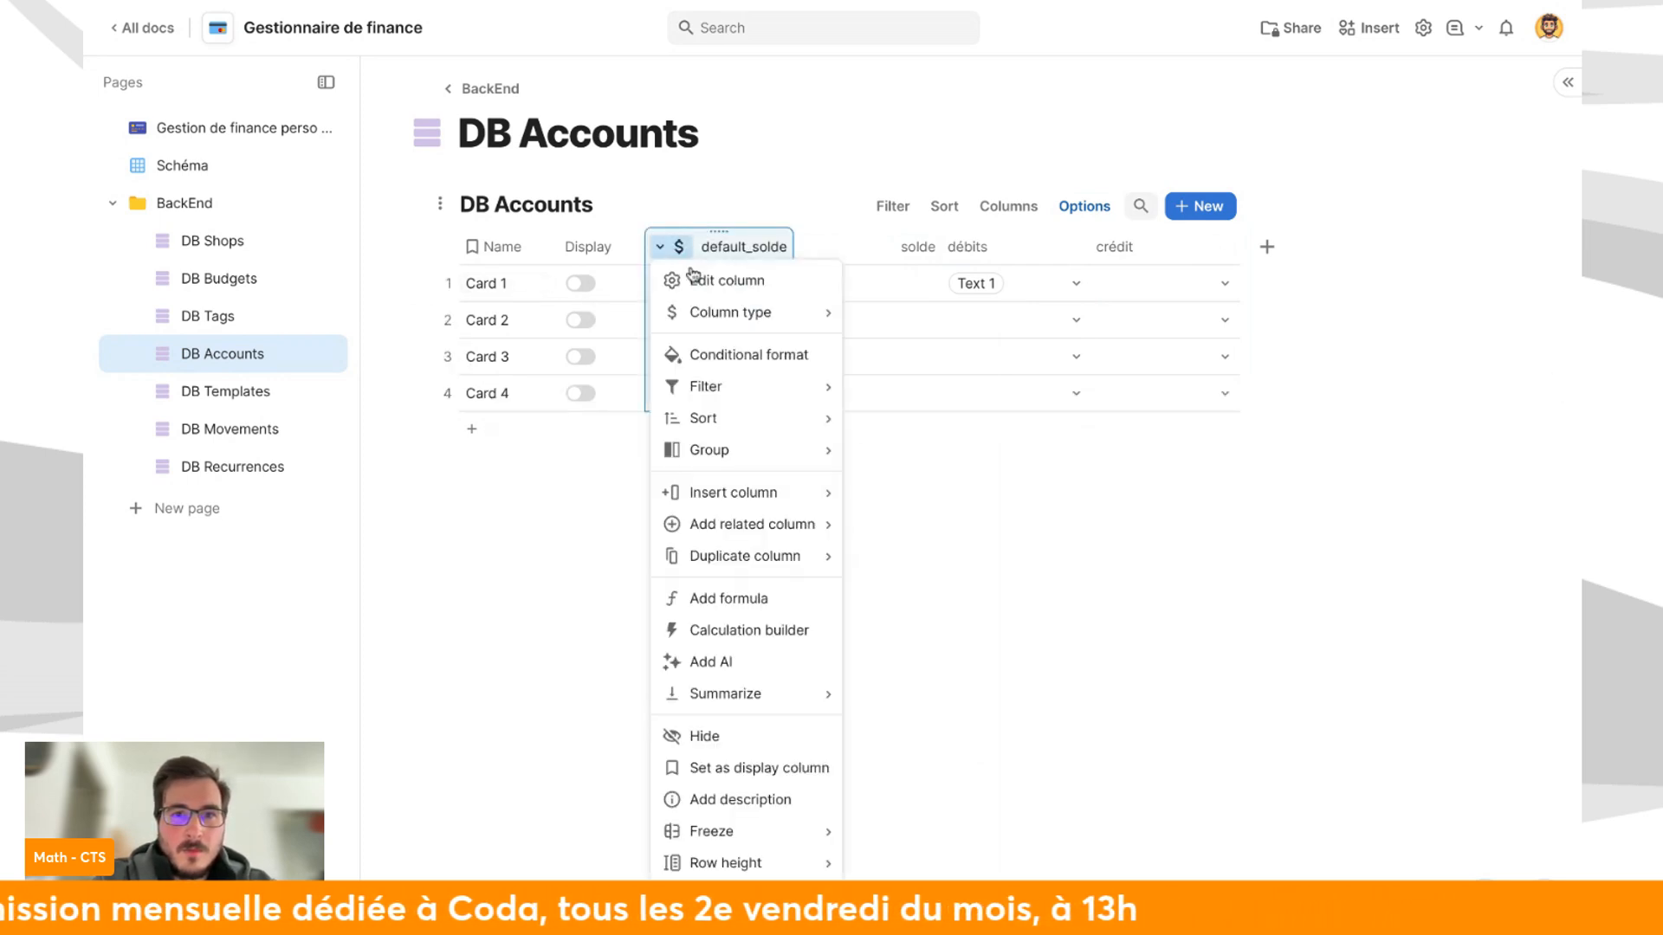
left_click(706, 279)
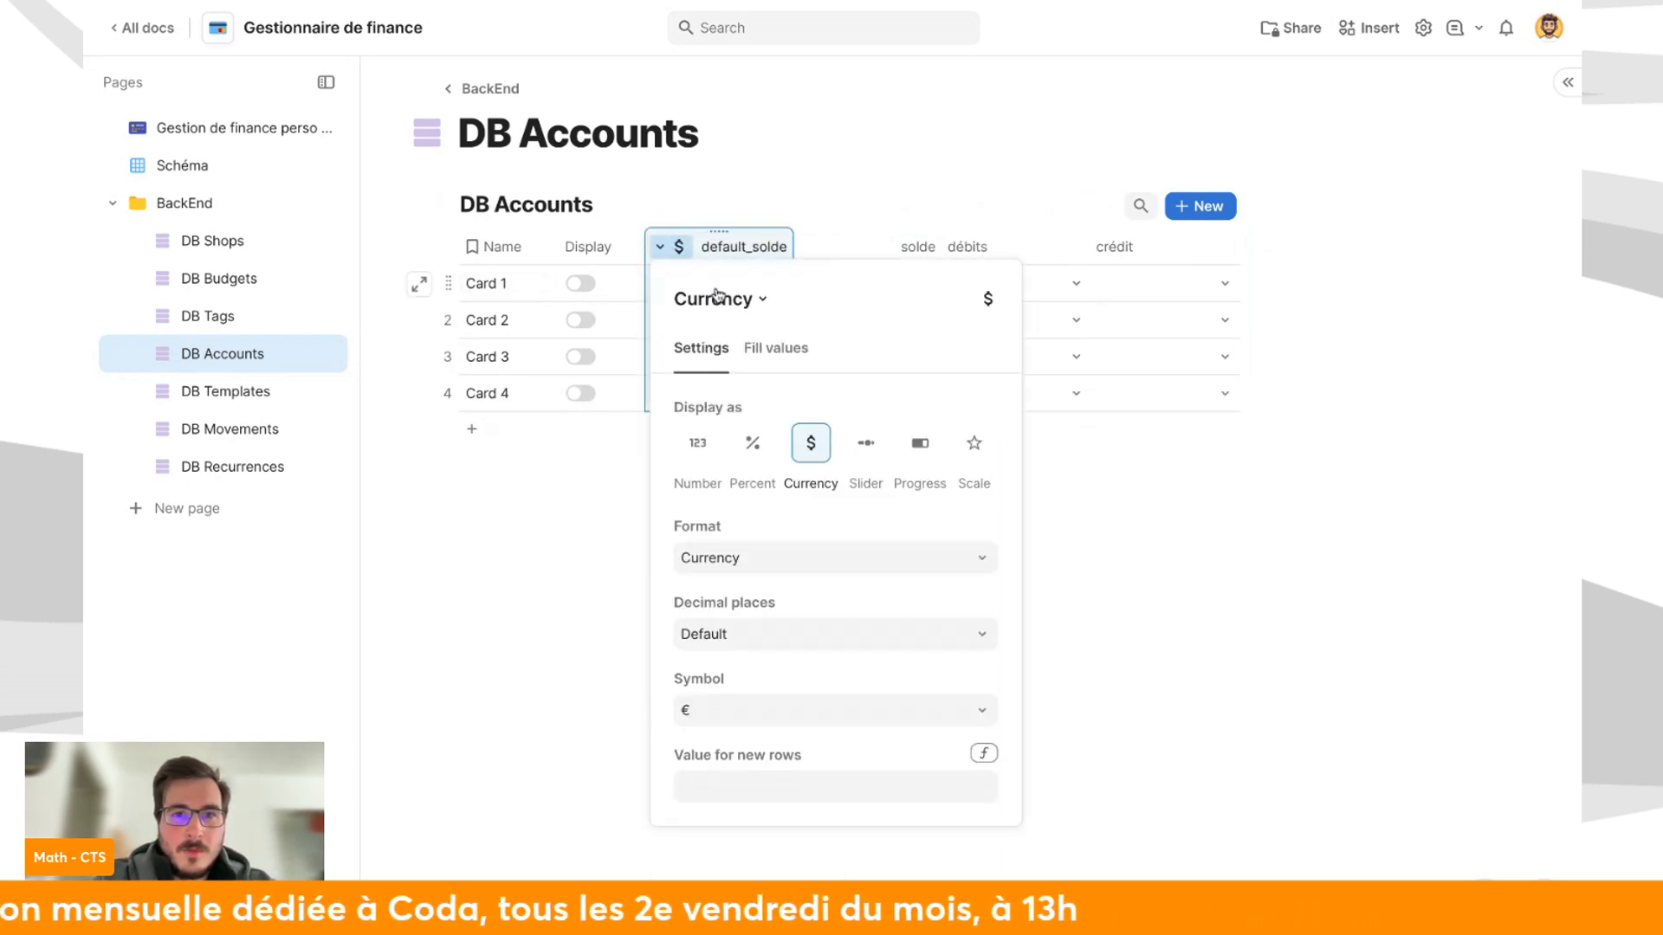
left_click(775, 790)
type("0")
left_click(753, 825)
left_click(1149, 712)
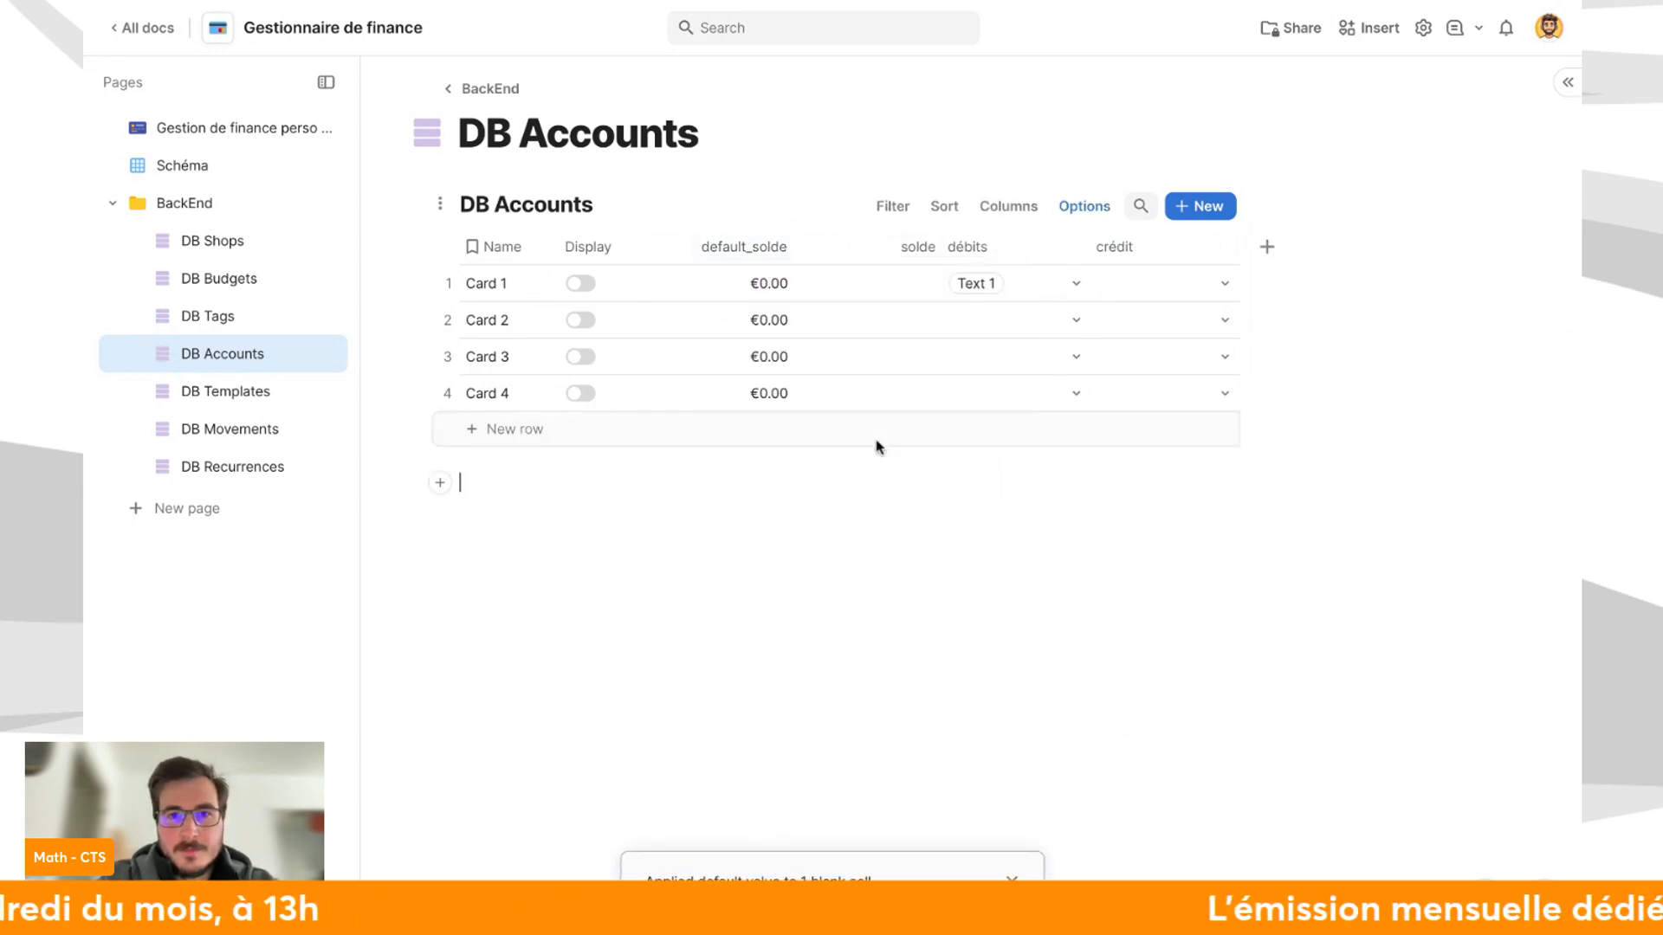
Start a column formula for solde in DB Accounts that adds crédit to default_solde.
left_click(919, 281)
left_click(808, 247)
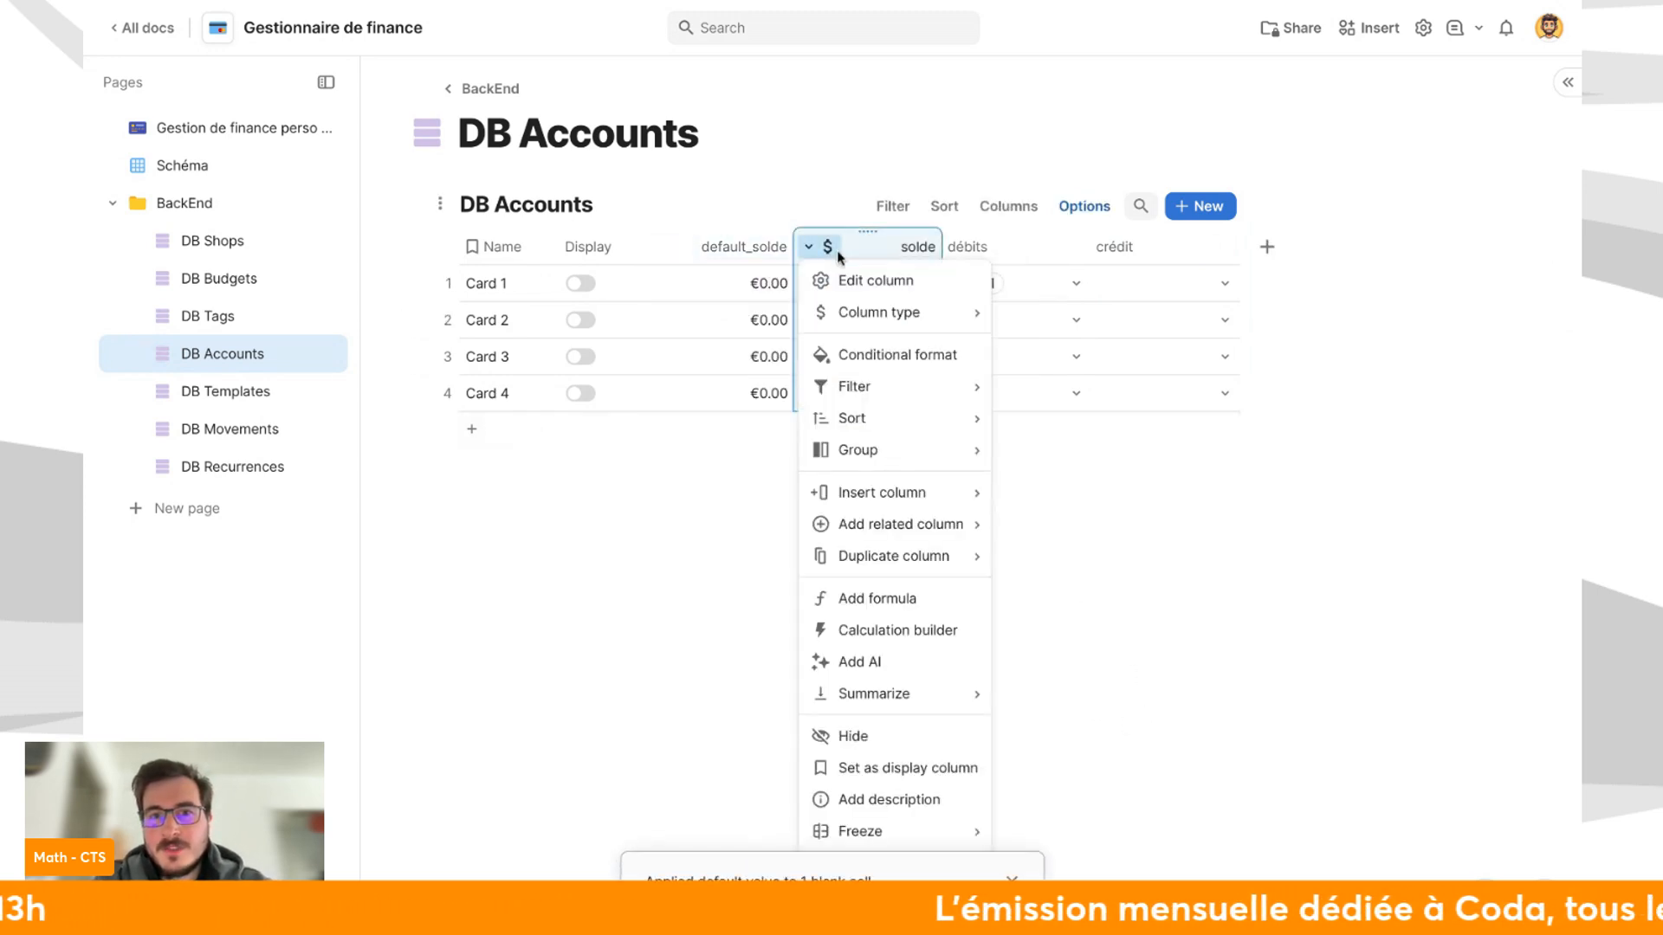
left_click(901, 312)
left_click(922, 350)
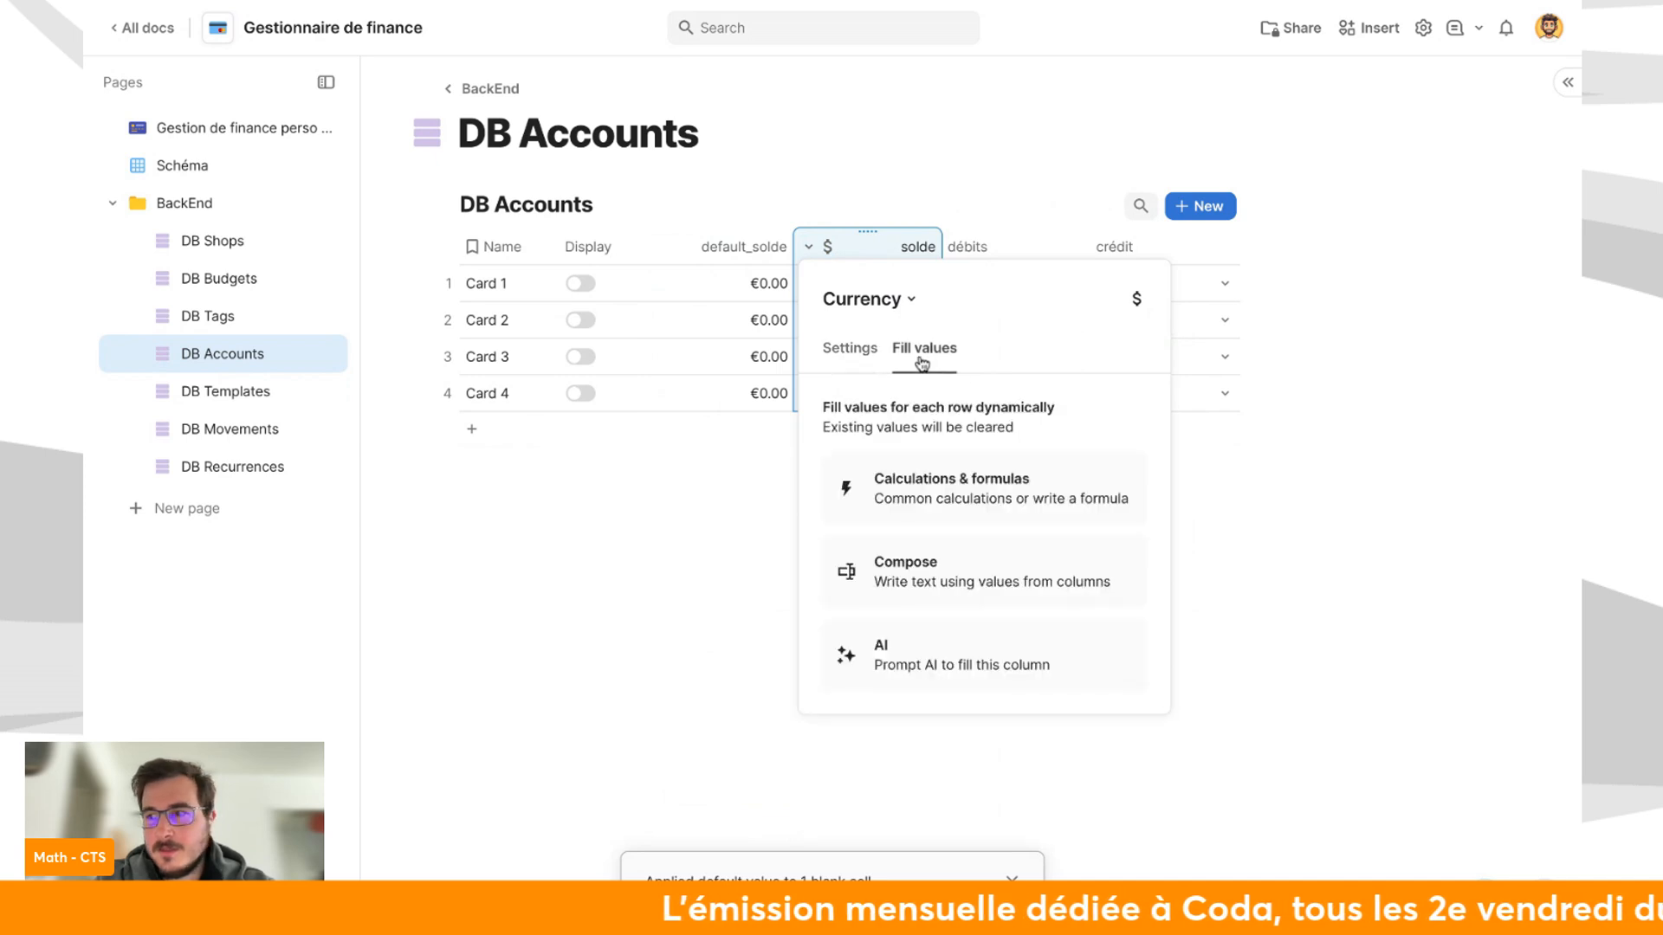
left_click(980, 469)
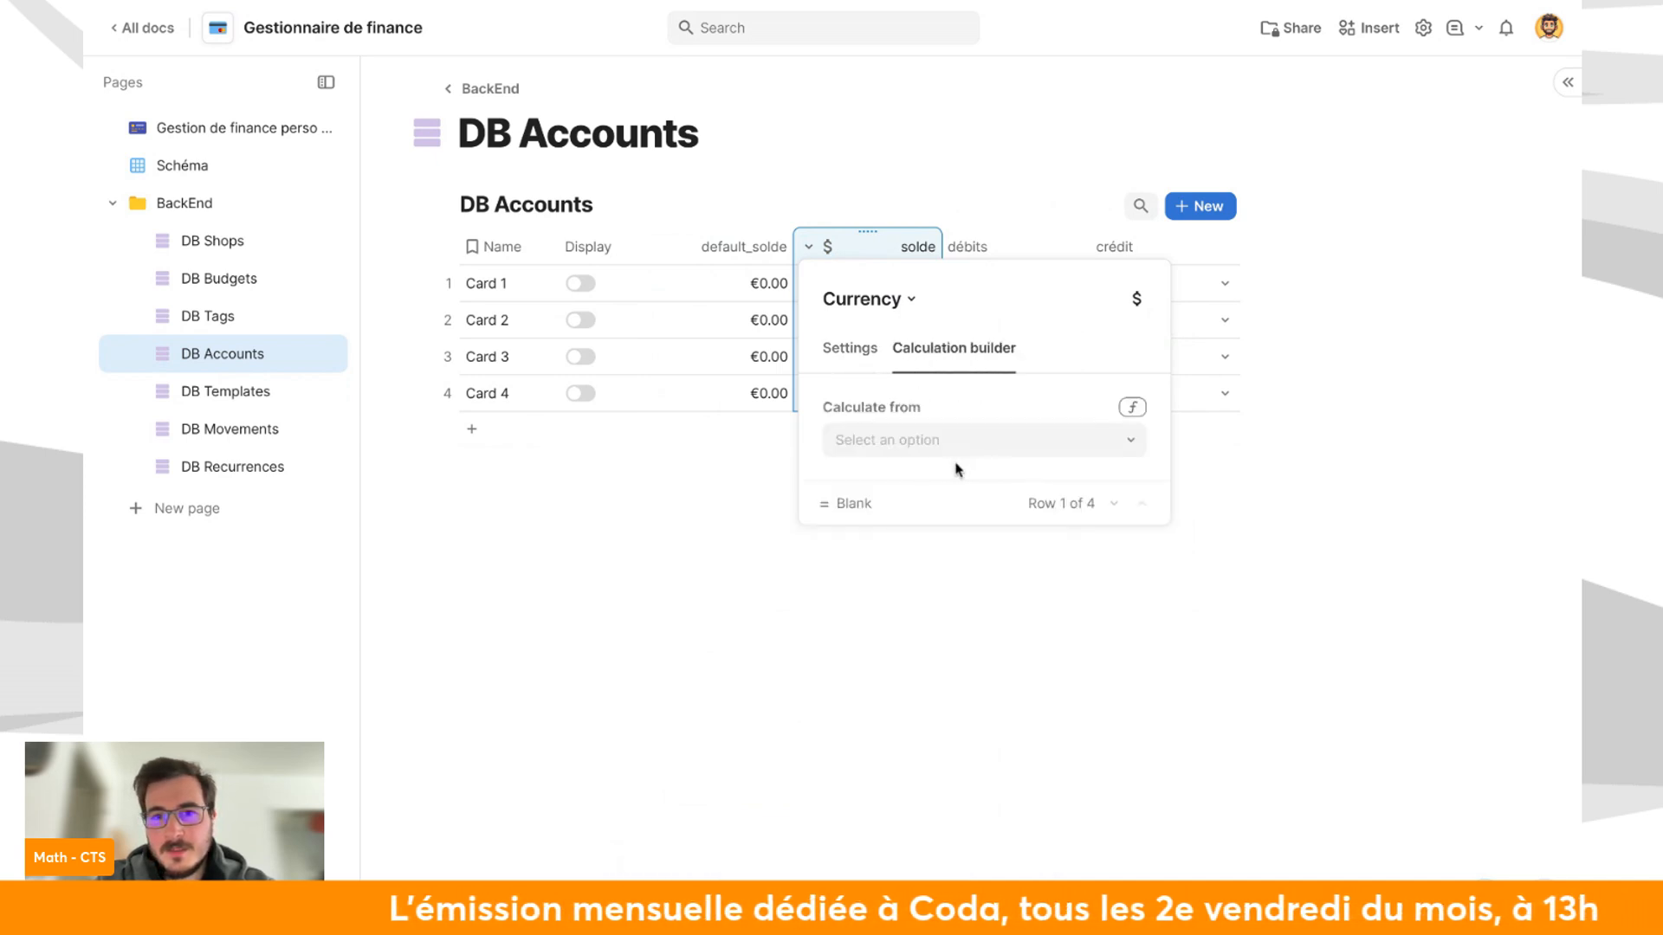
left_click(1130, 412)
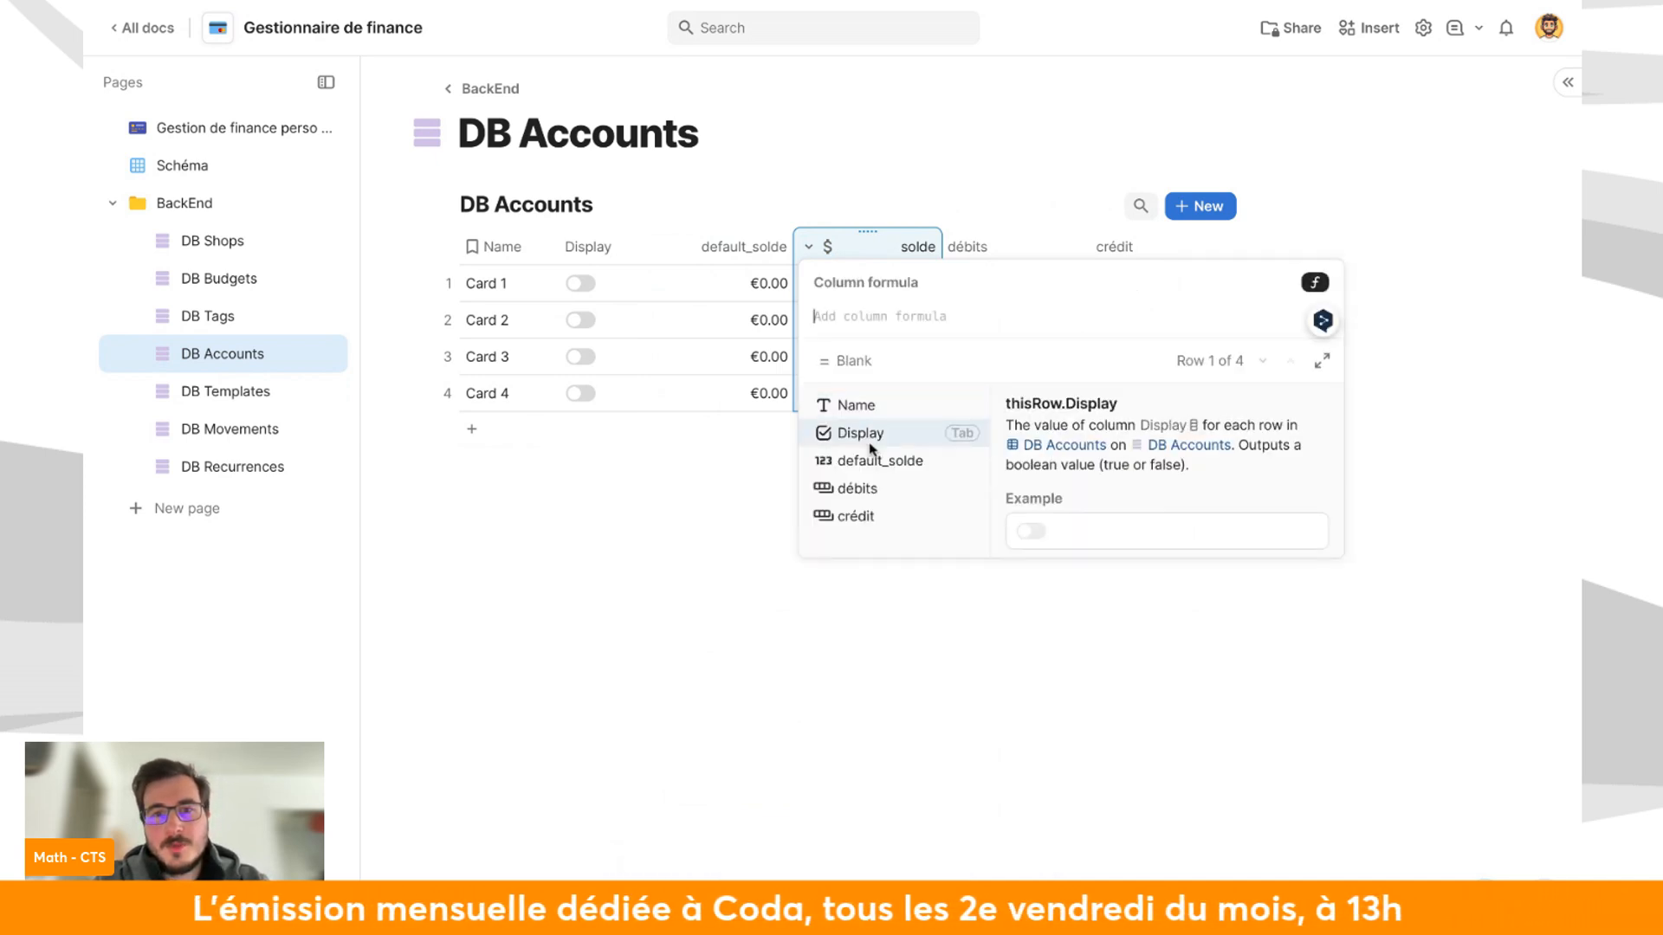
left_click(755, 298)
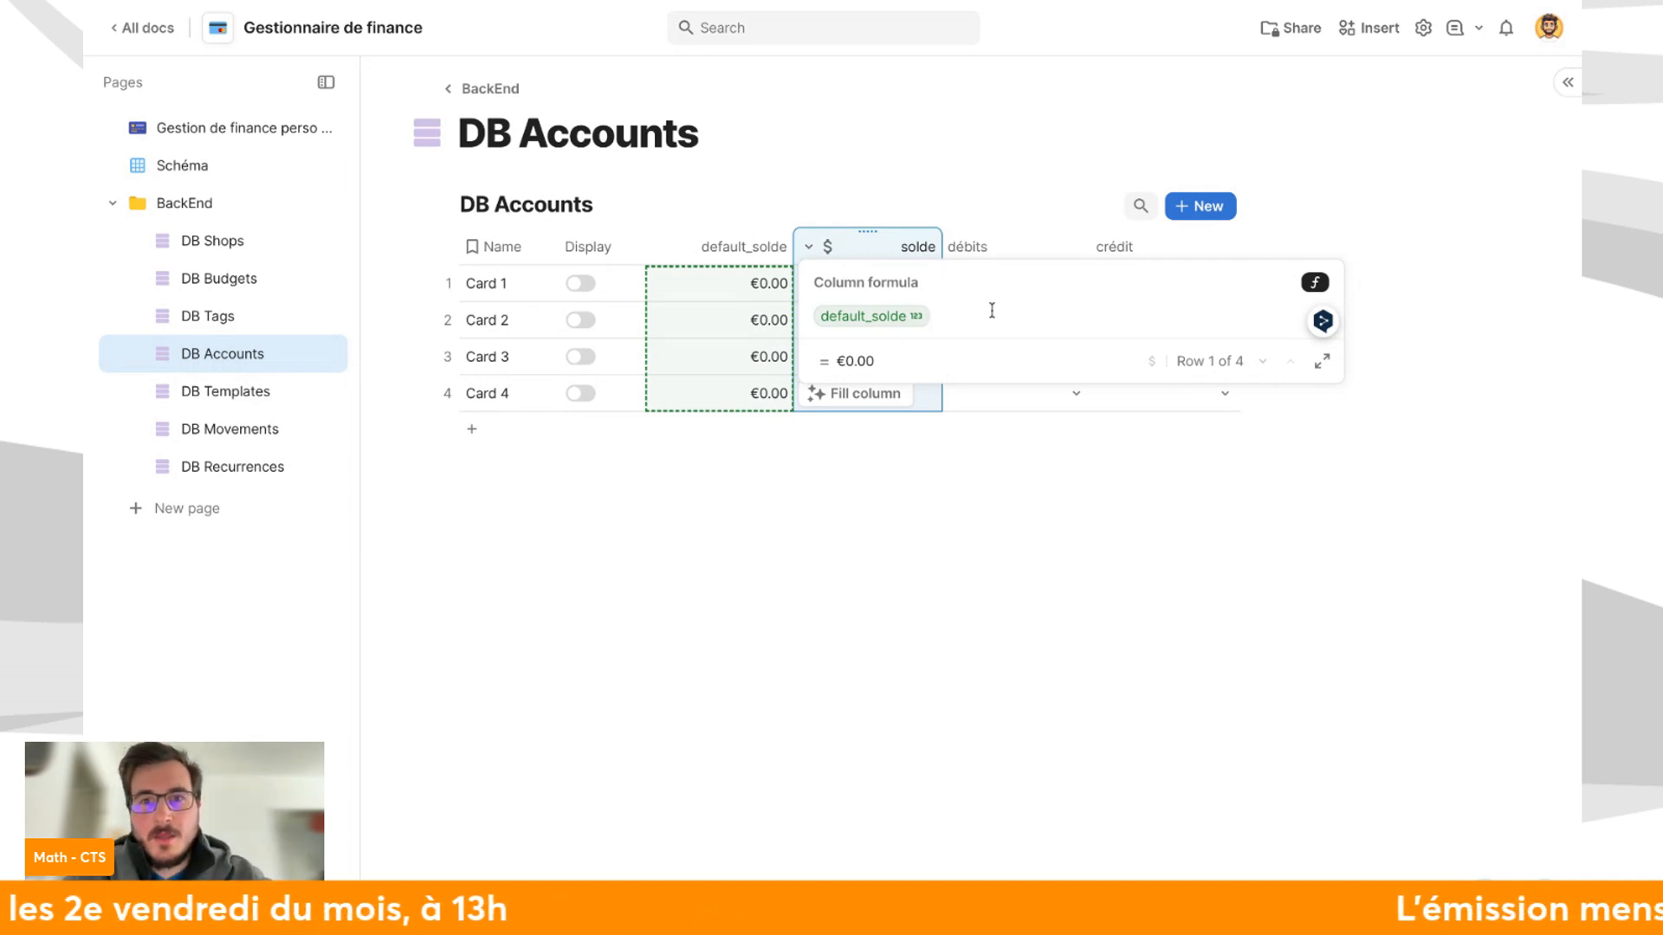
type("+default_solde")
type(" crédit")
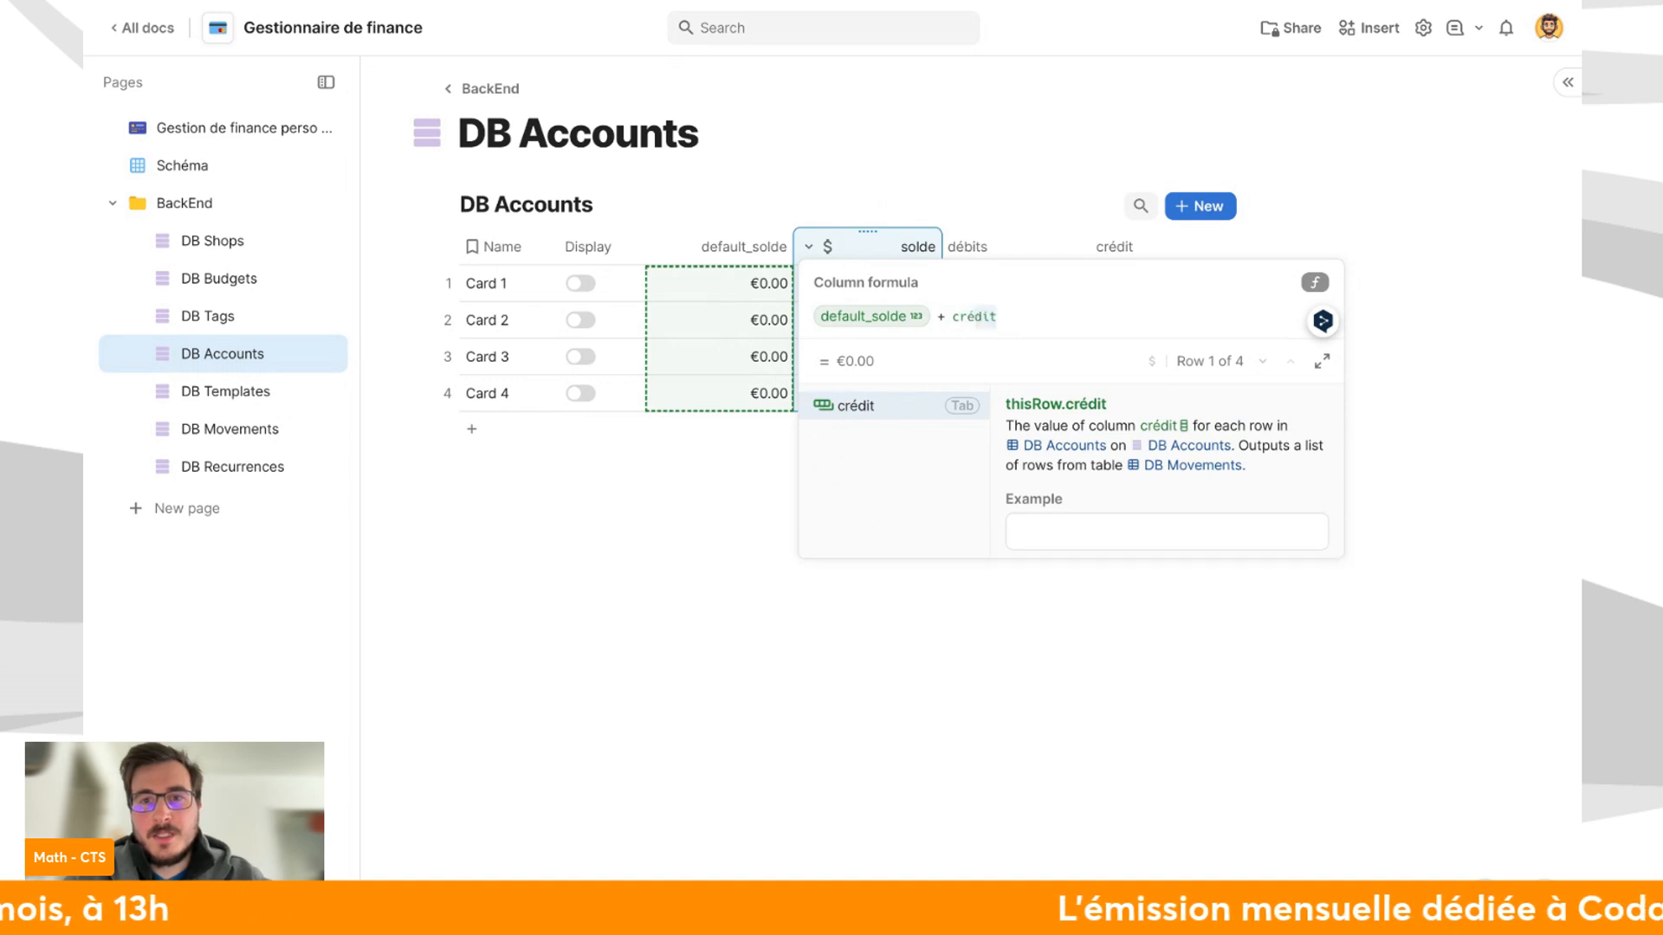
key("Tab")
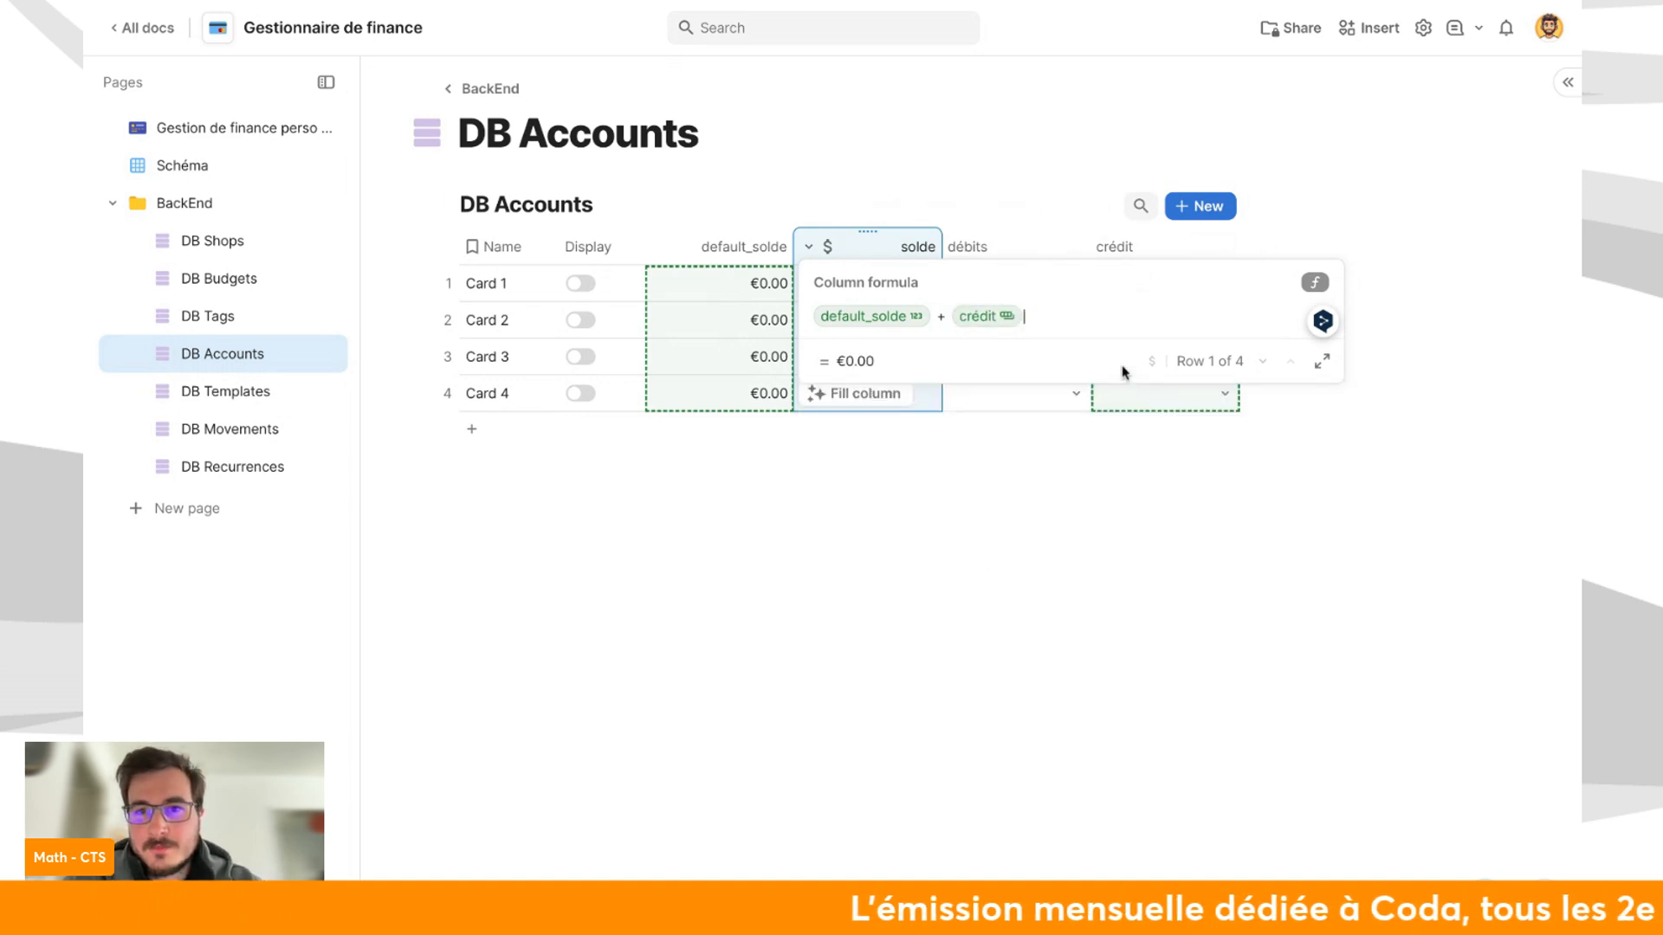
type(".va")
key("BackSpace")
type("al")
key("BackSpace")
key("BackSpace")
key("BackSpace")
type("ab")
key("BackSpace")
key("BackSpace")
left_click(593, 632)
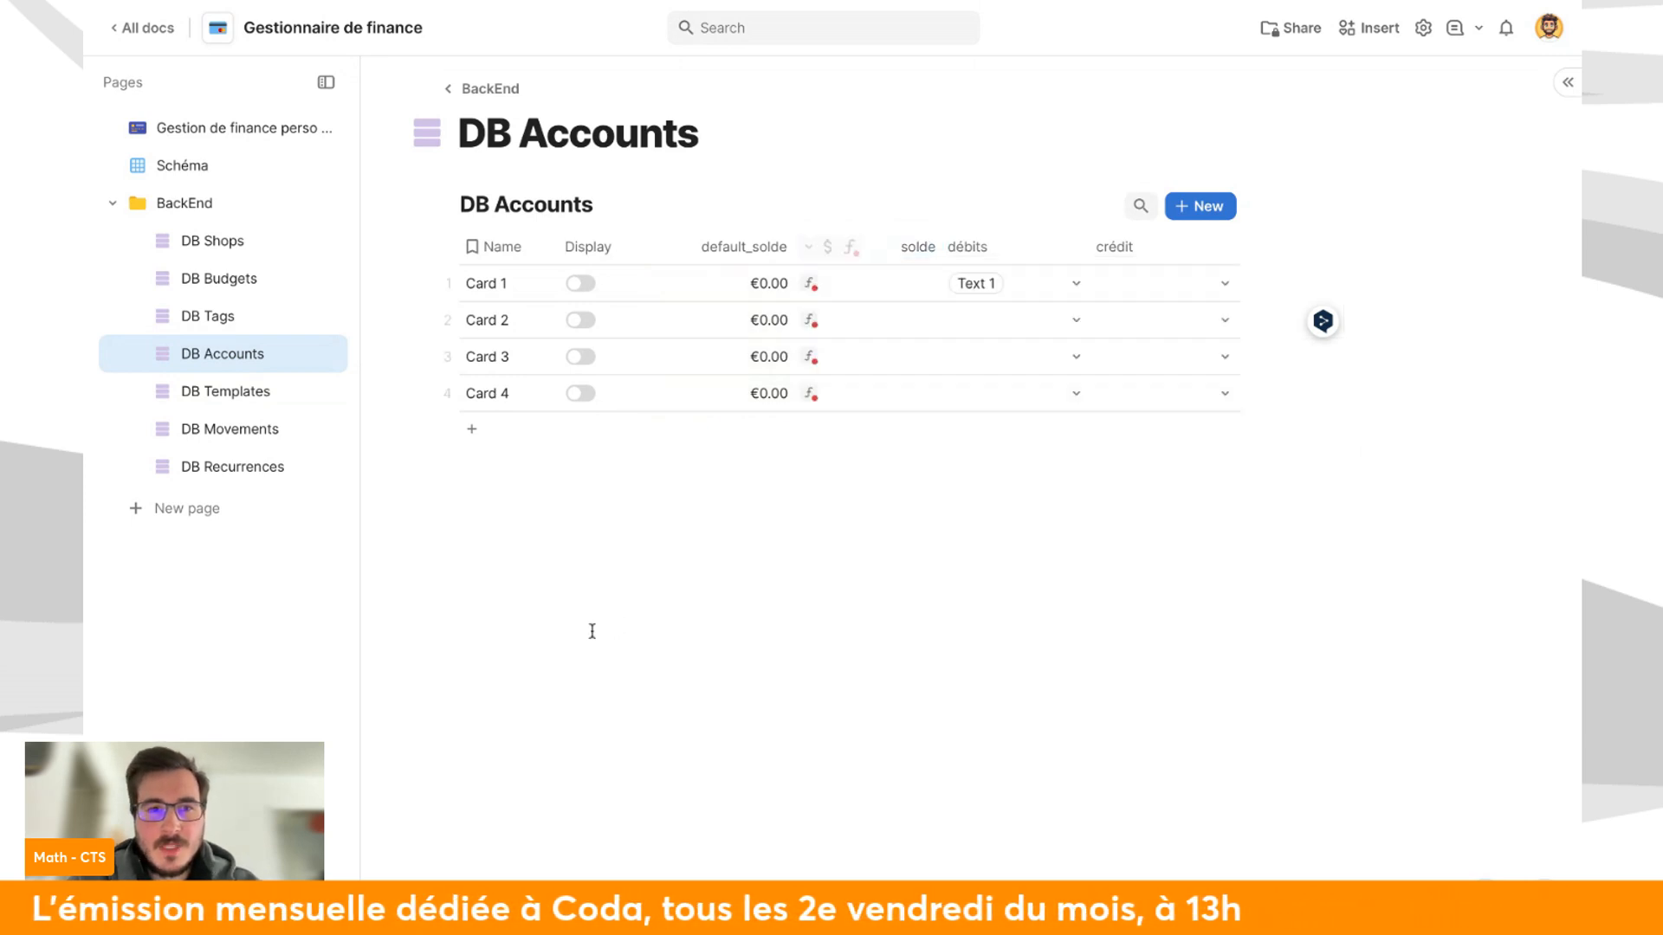
Rename Column 6 in DB Movements to value_abs.
left_click(329, 430)
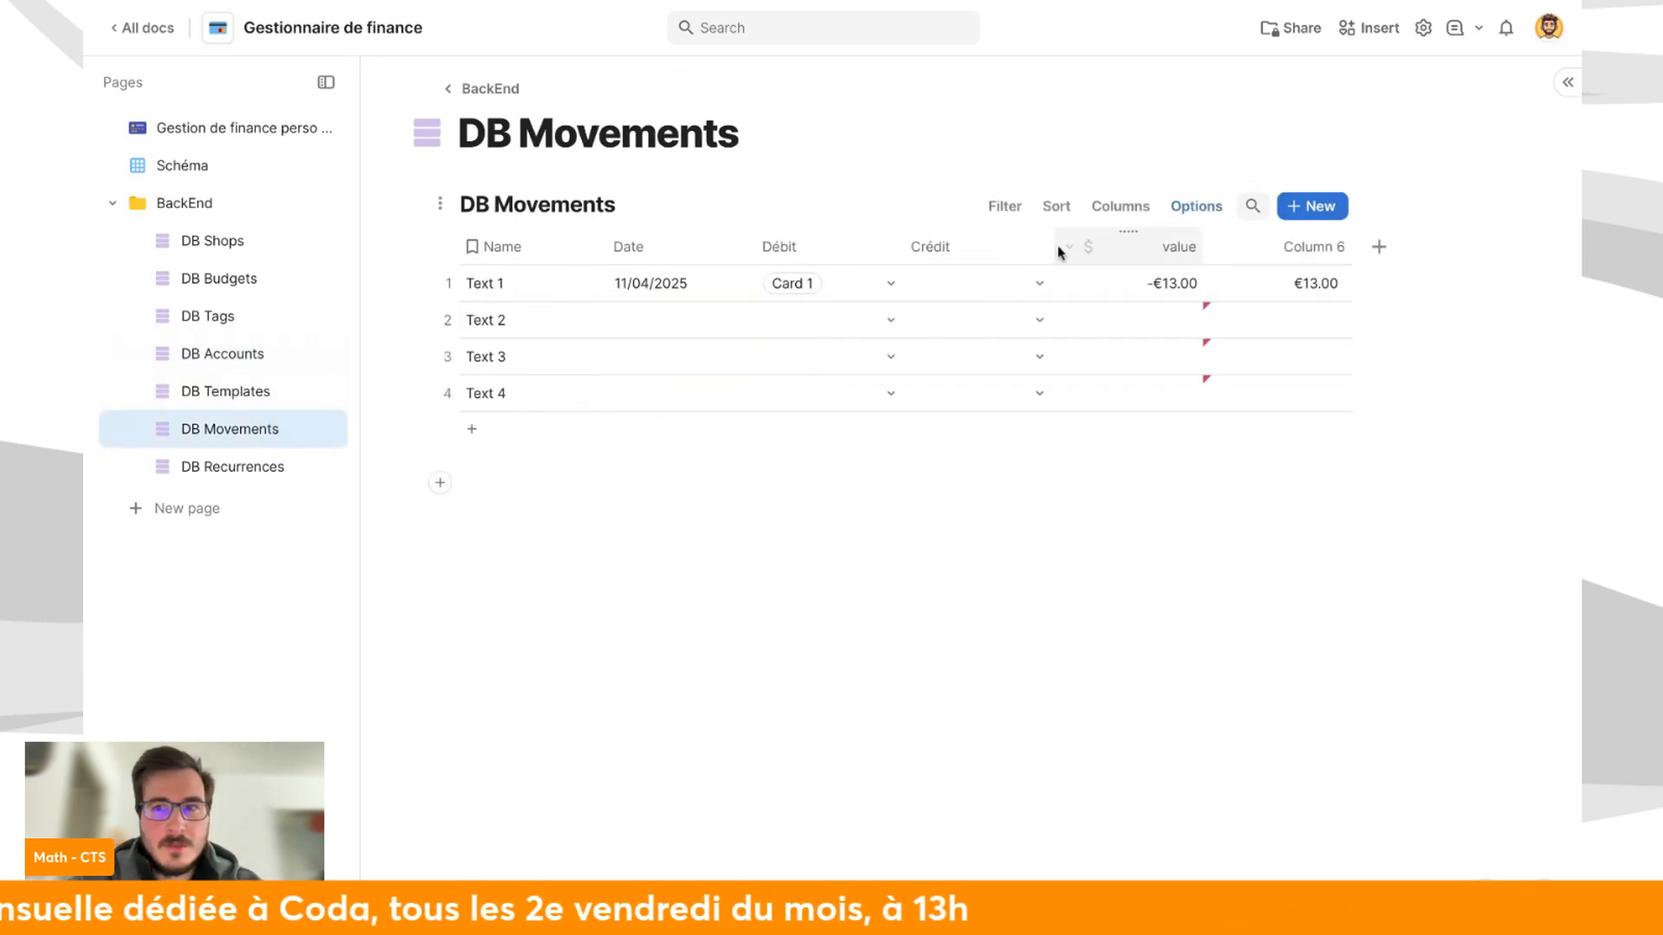
left_click(1308, 247)
left_click(1308, 247)
type("va")
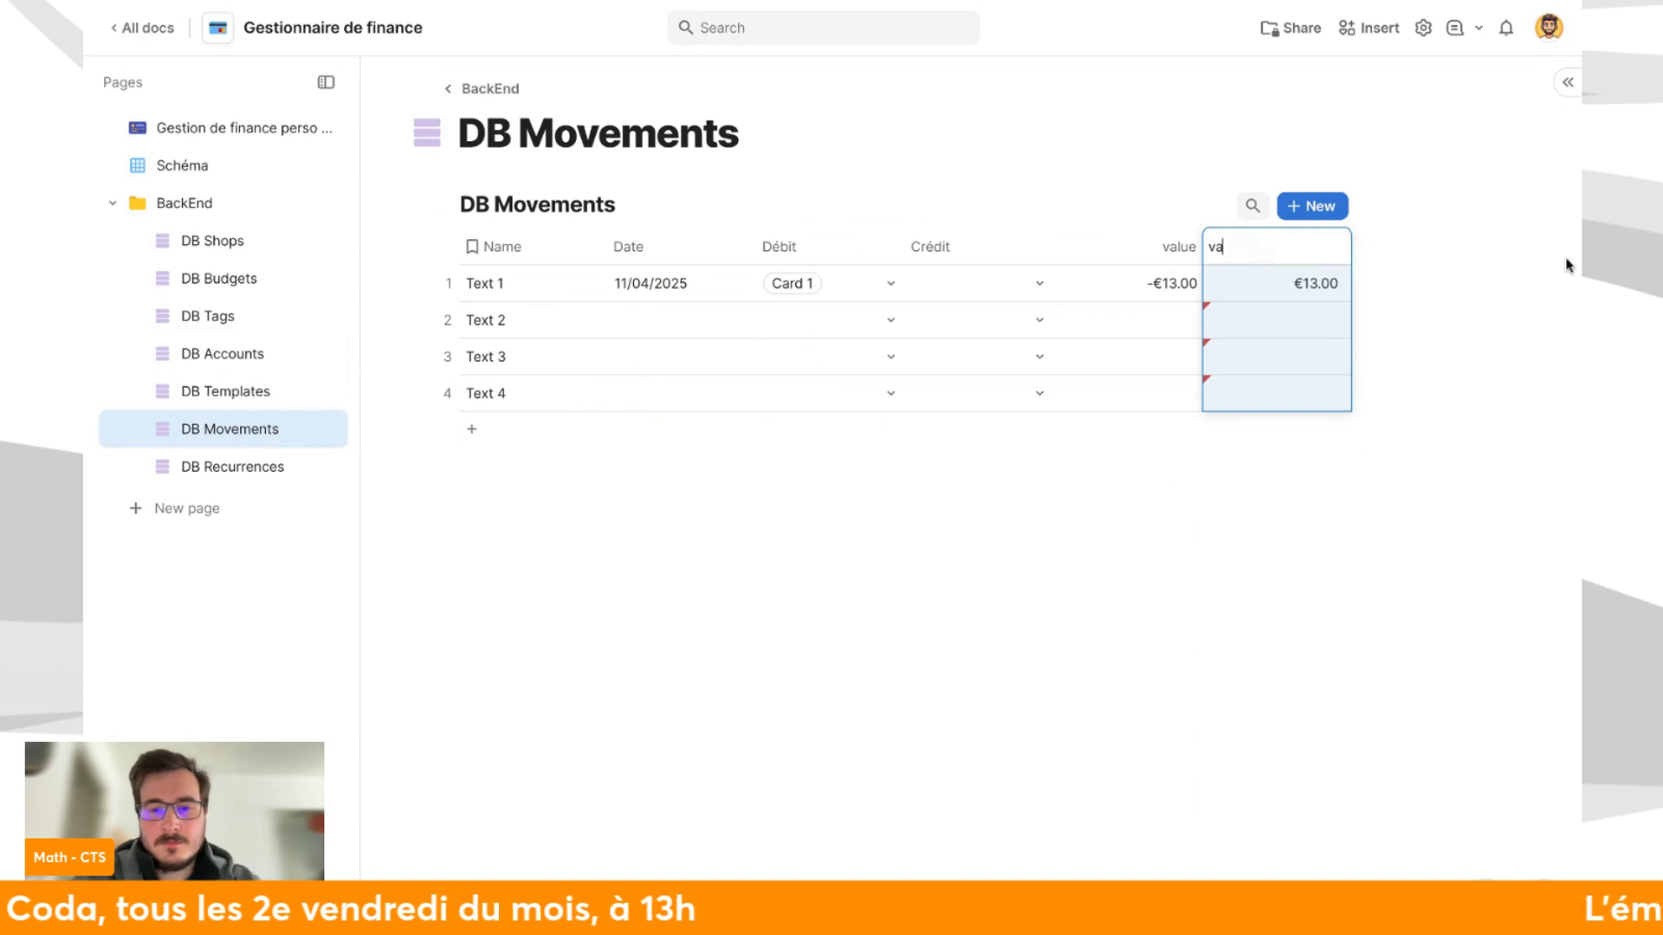
type("lue-abs")
key("Return")
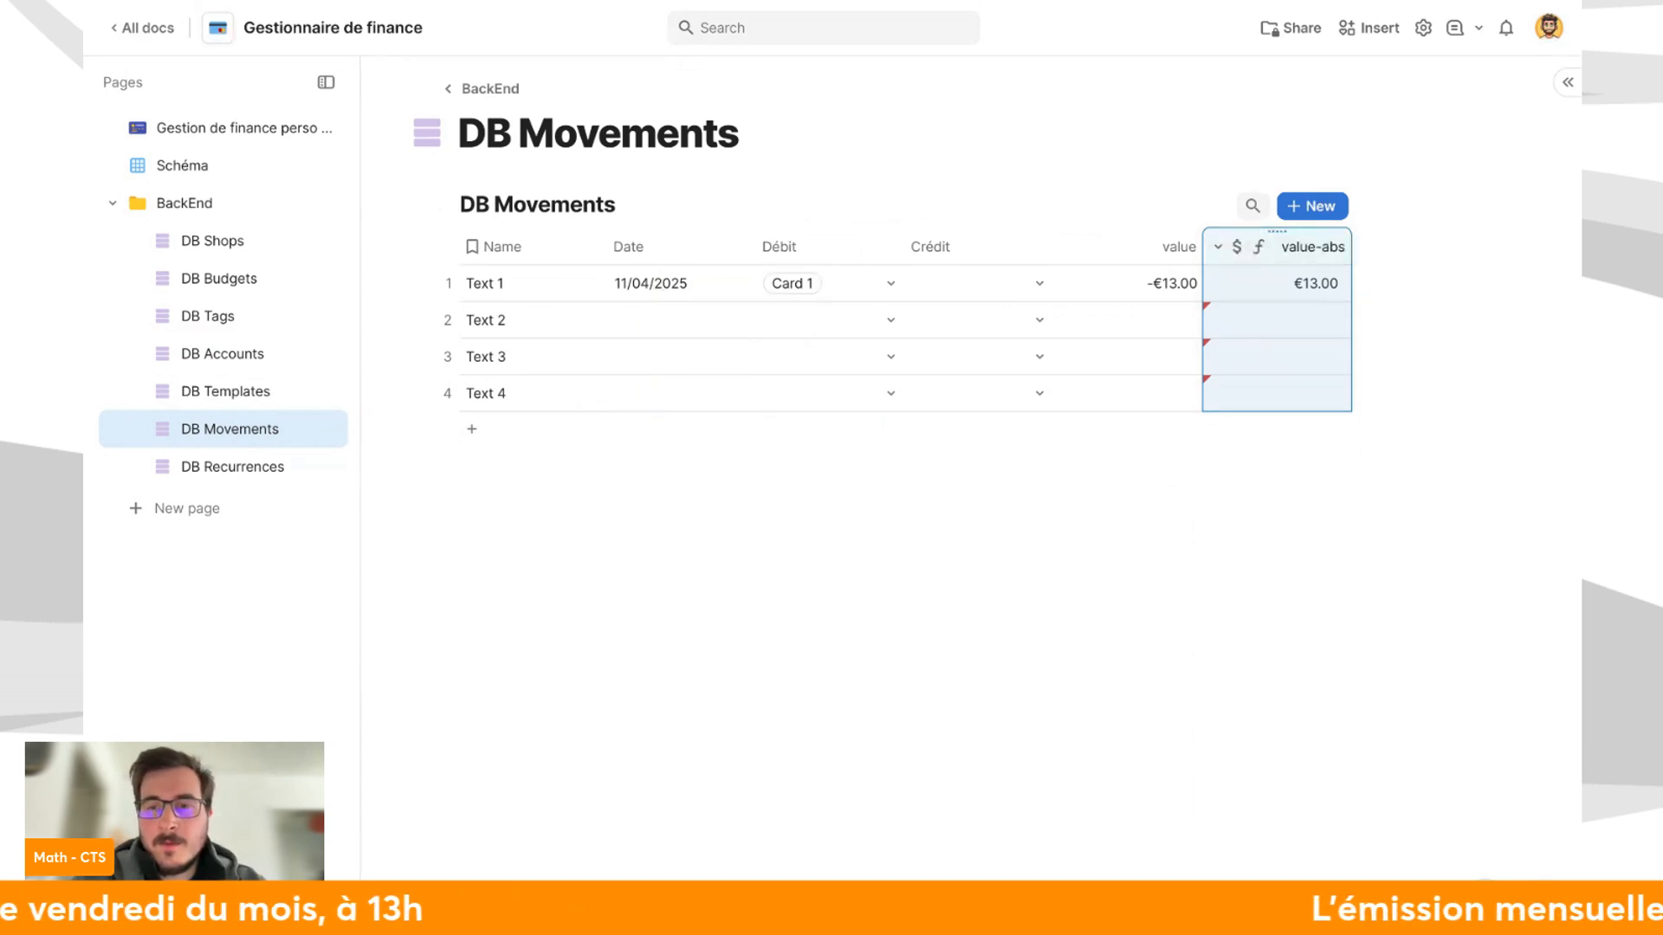
left_click(1314, 252)
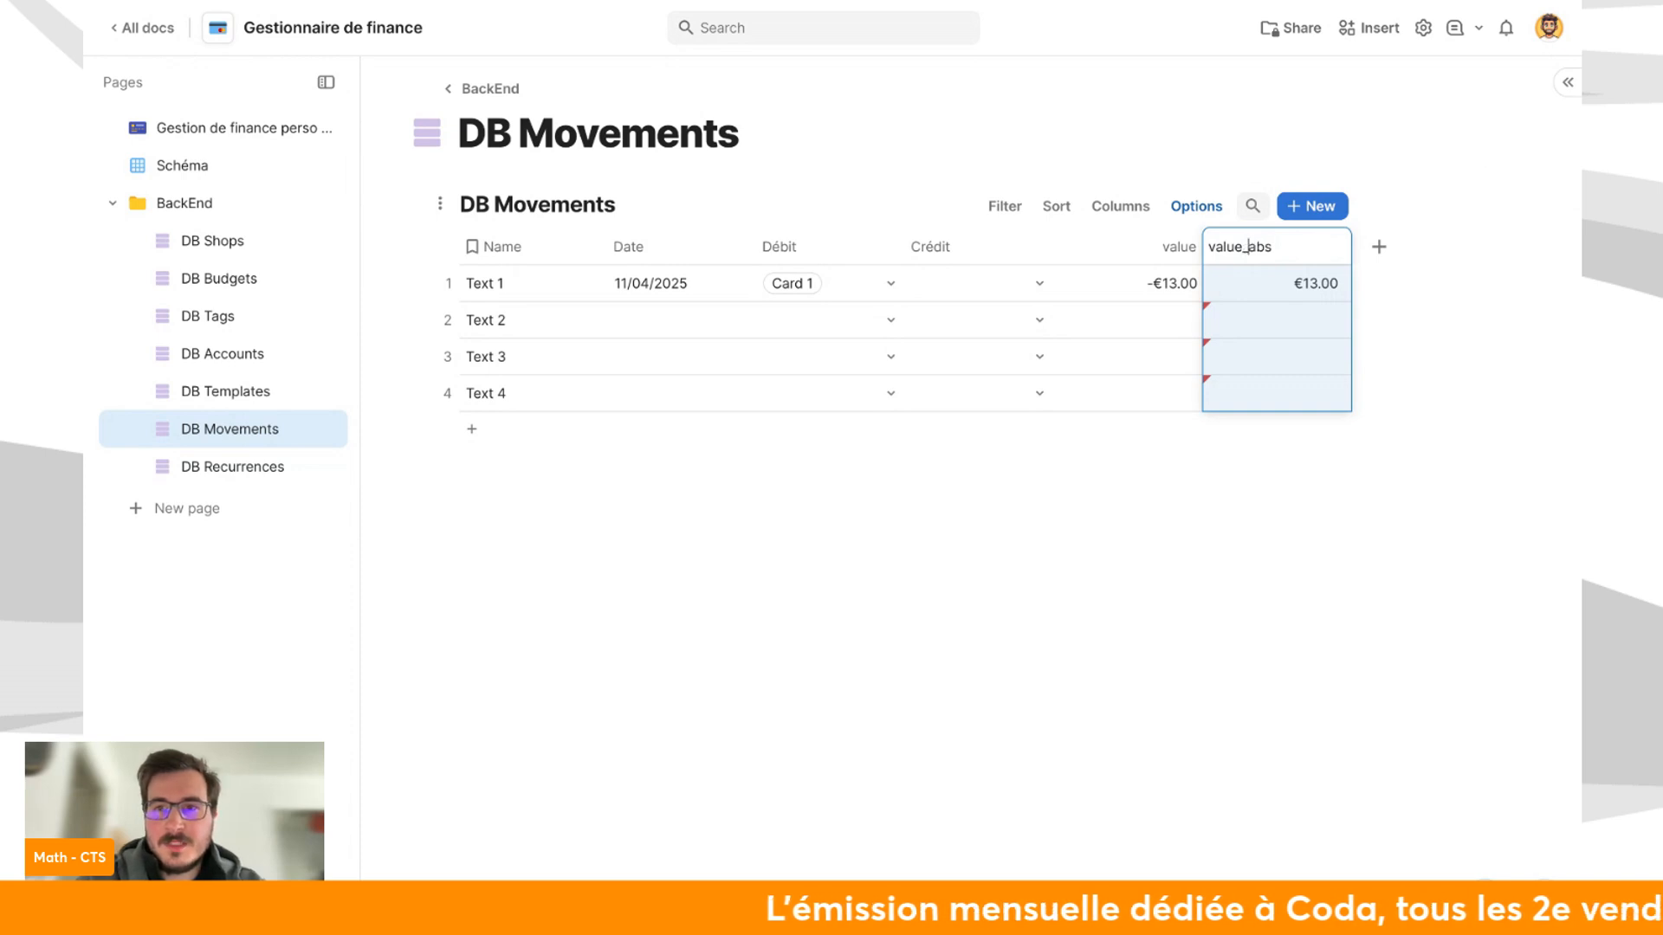
key("Return")
left_click(1069, 648)
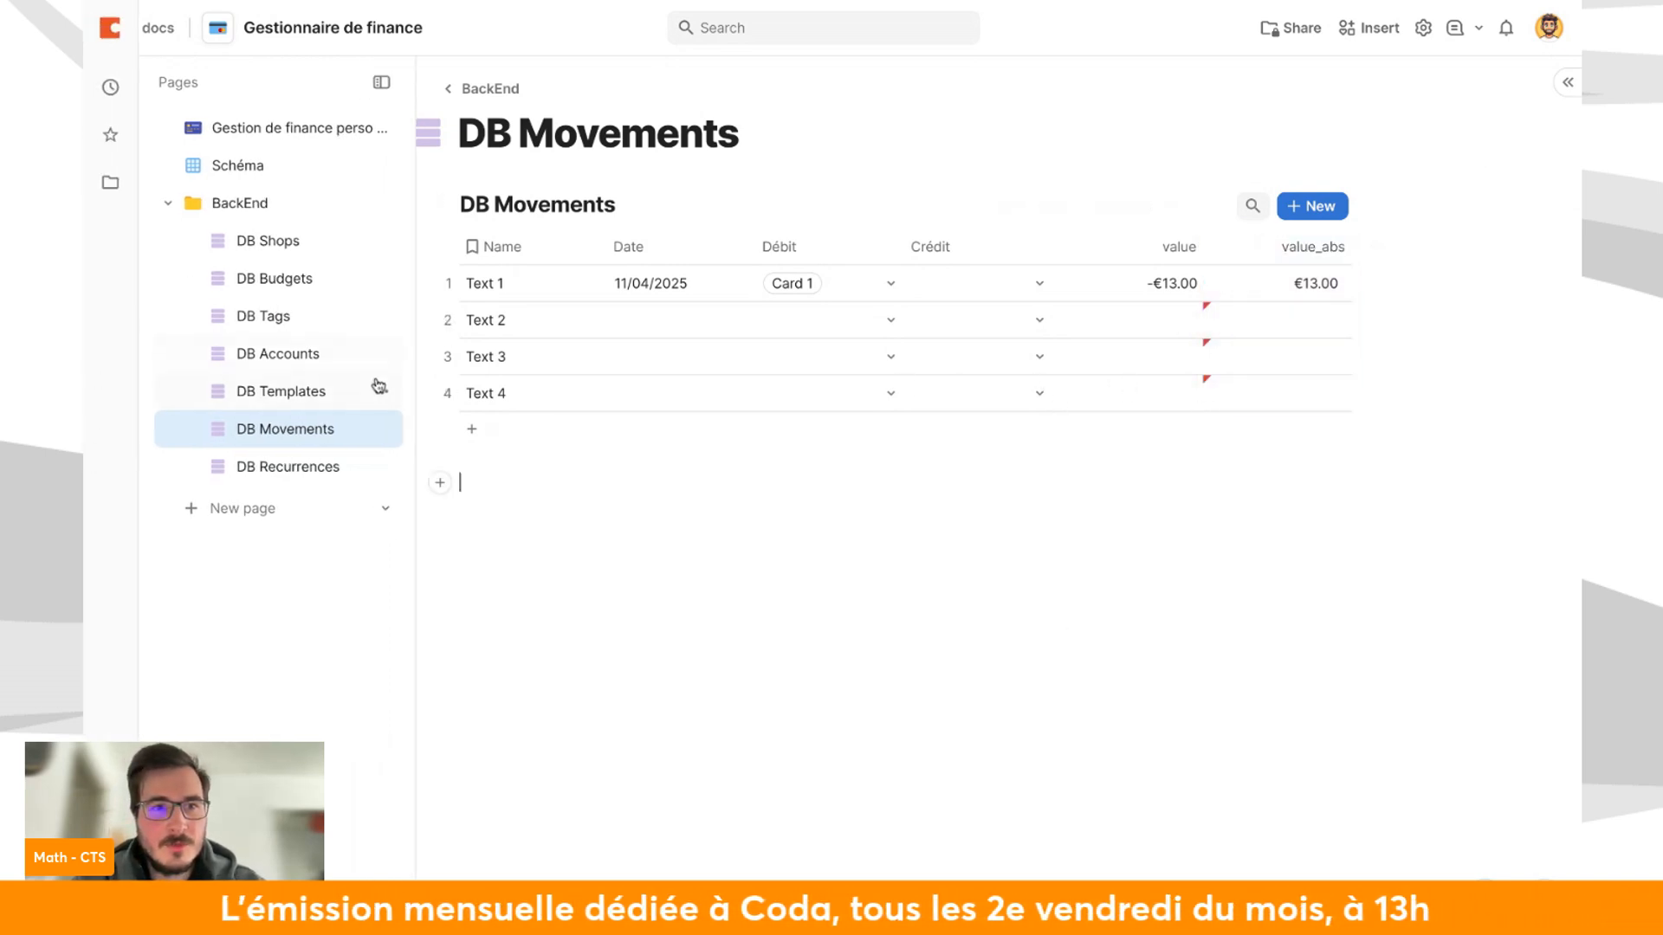
Complete the credit part of the solde formula in DB Accounts so it adds crédit.value_abs.Sum() to default_solde.
left_click(191, 317)
left_click(232, 357)
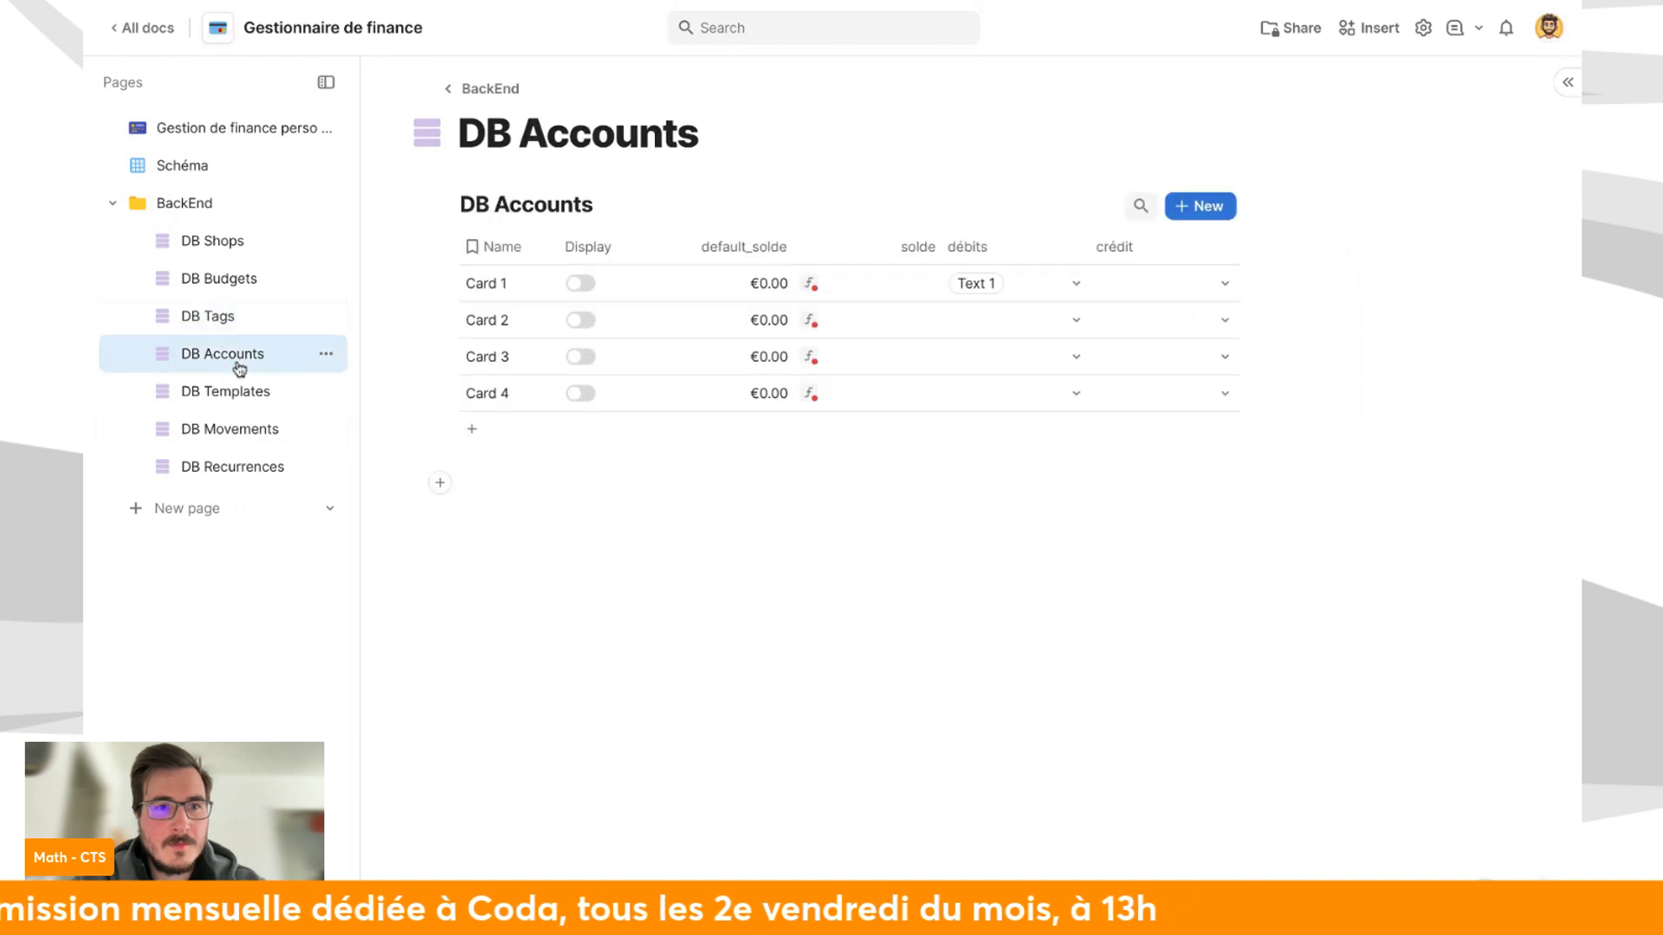
left_click(808, 247)
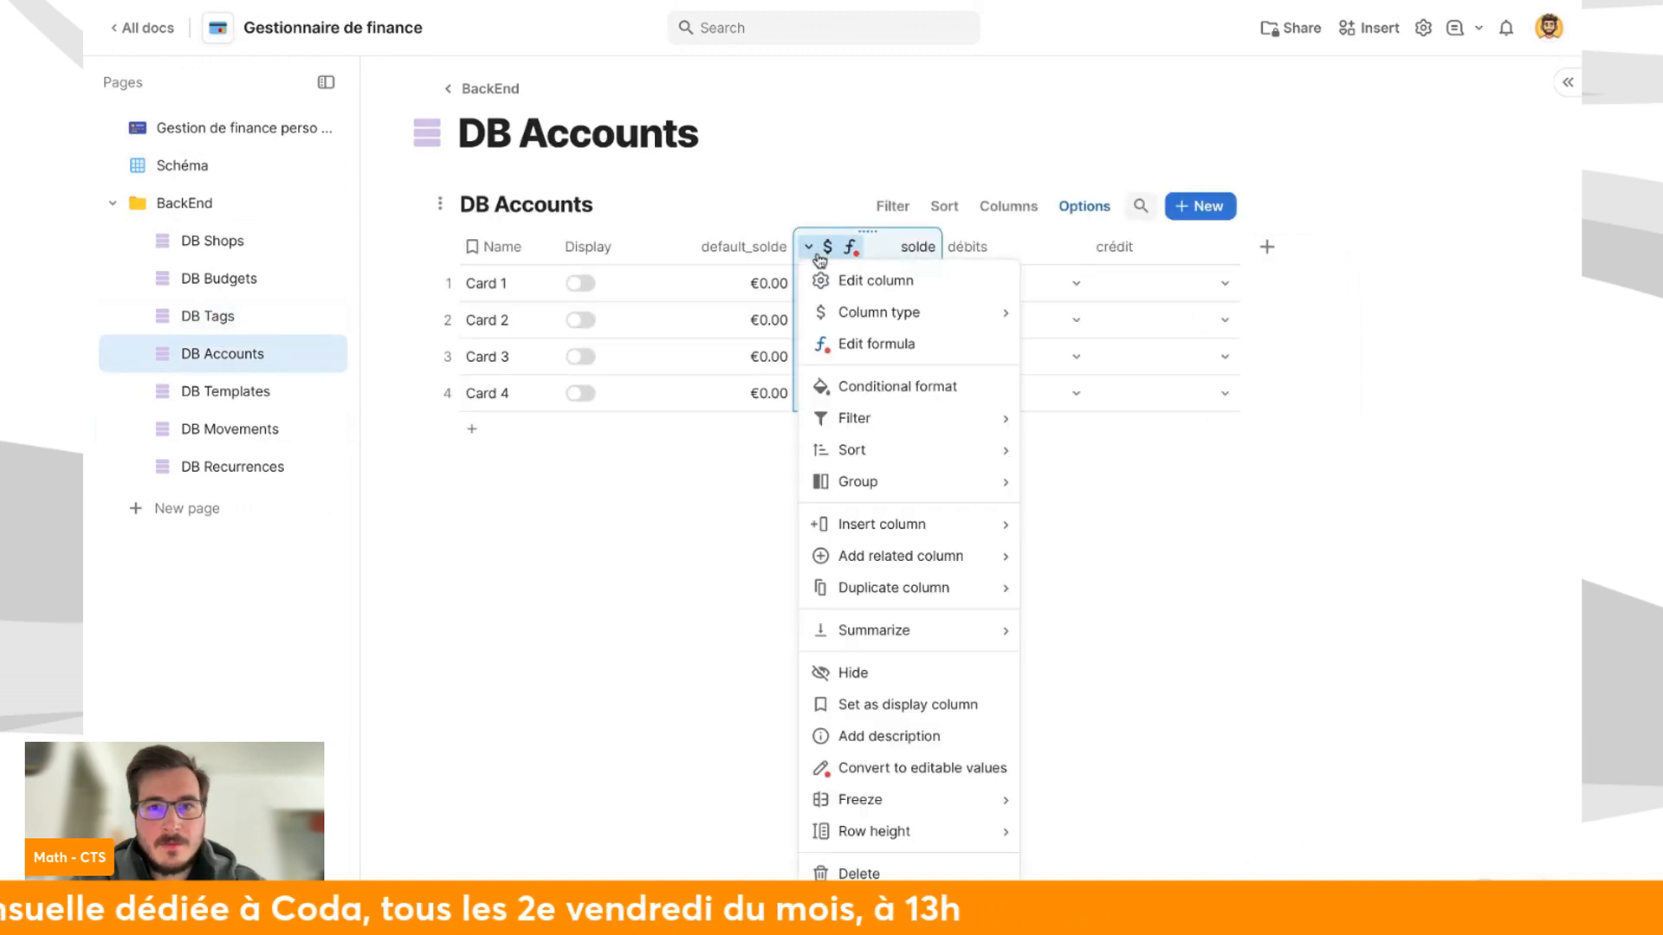
left_click(876, 343)
key("BackSpace")
type(".")
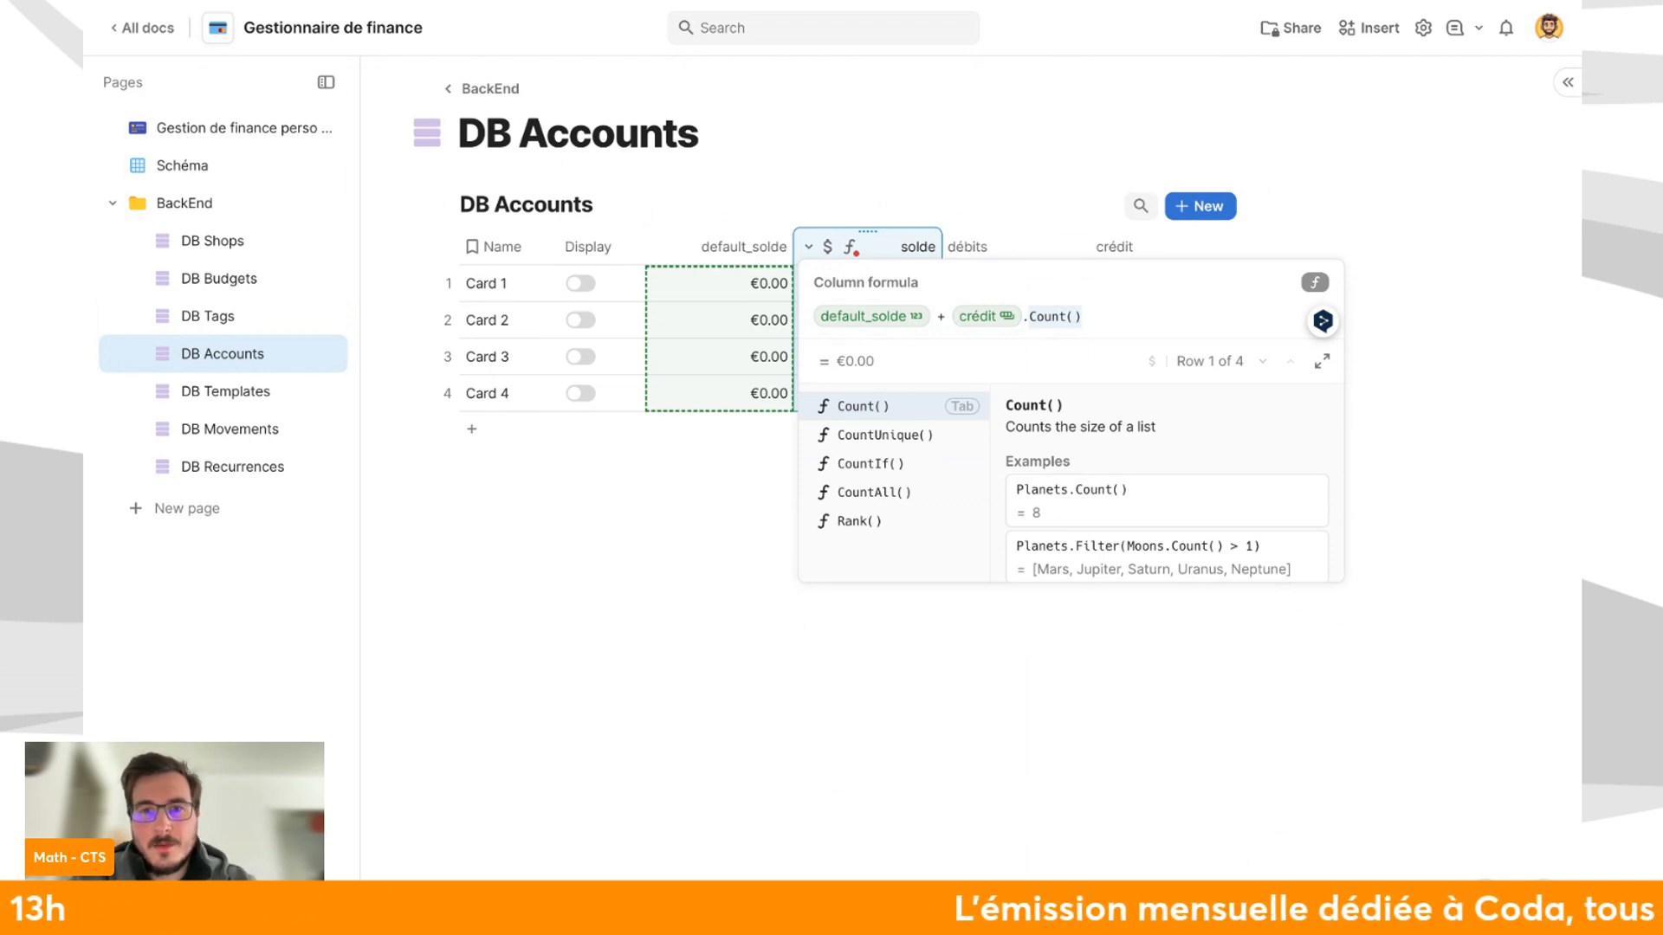
type("value")
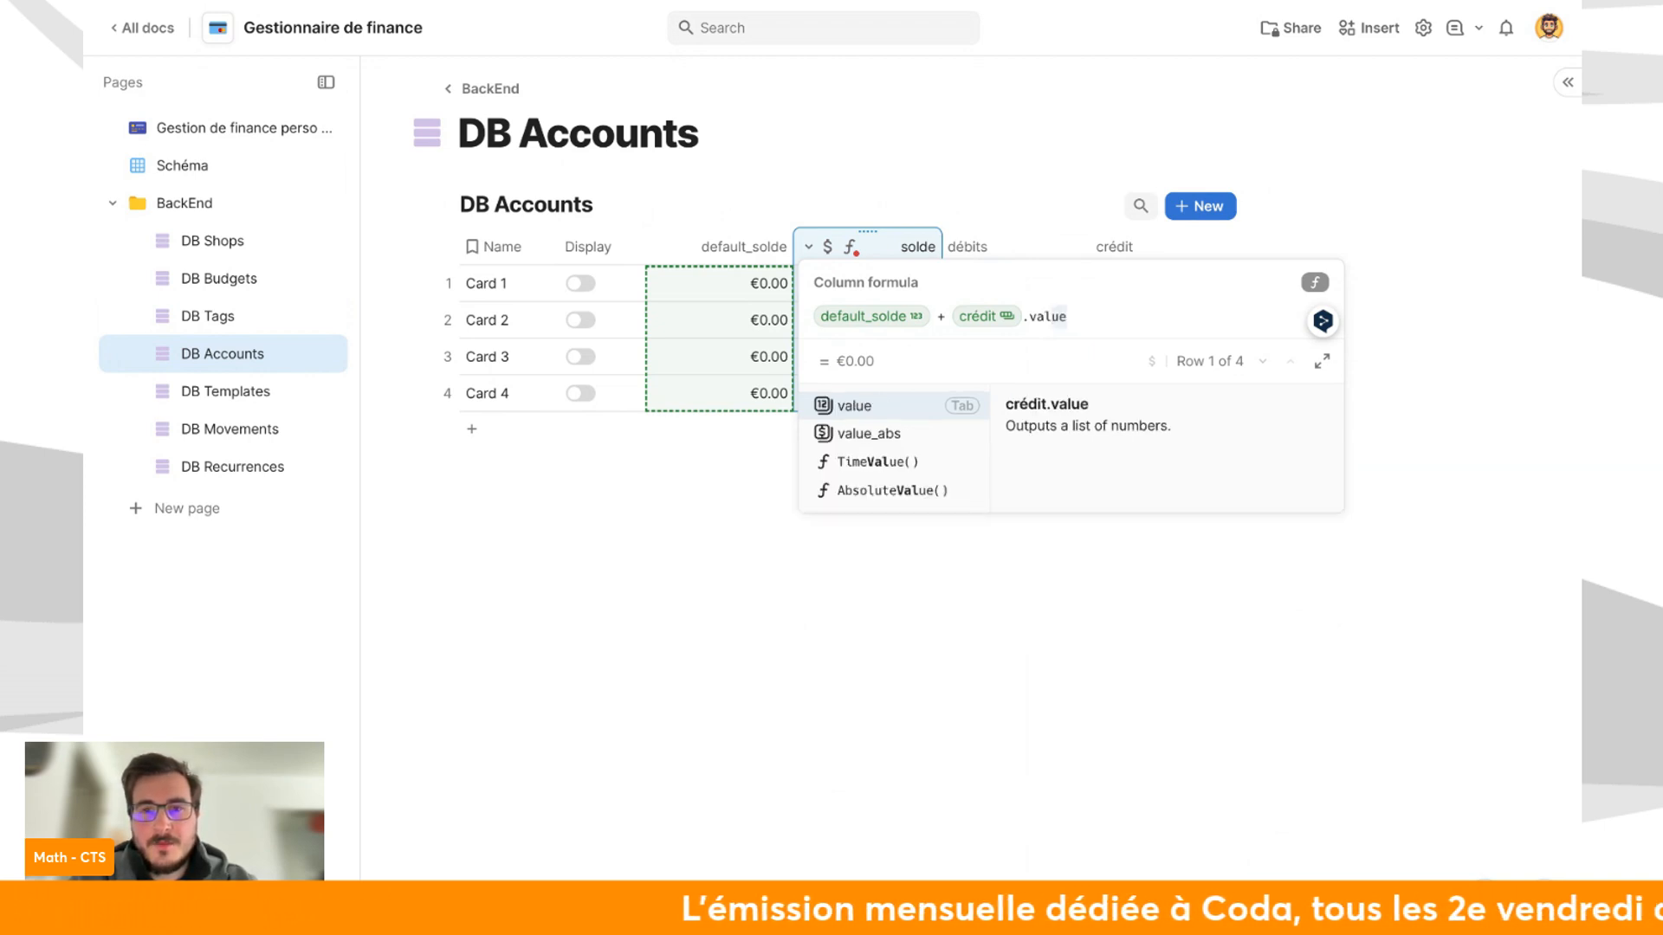
left_click(931, 435)
type(".sum(")
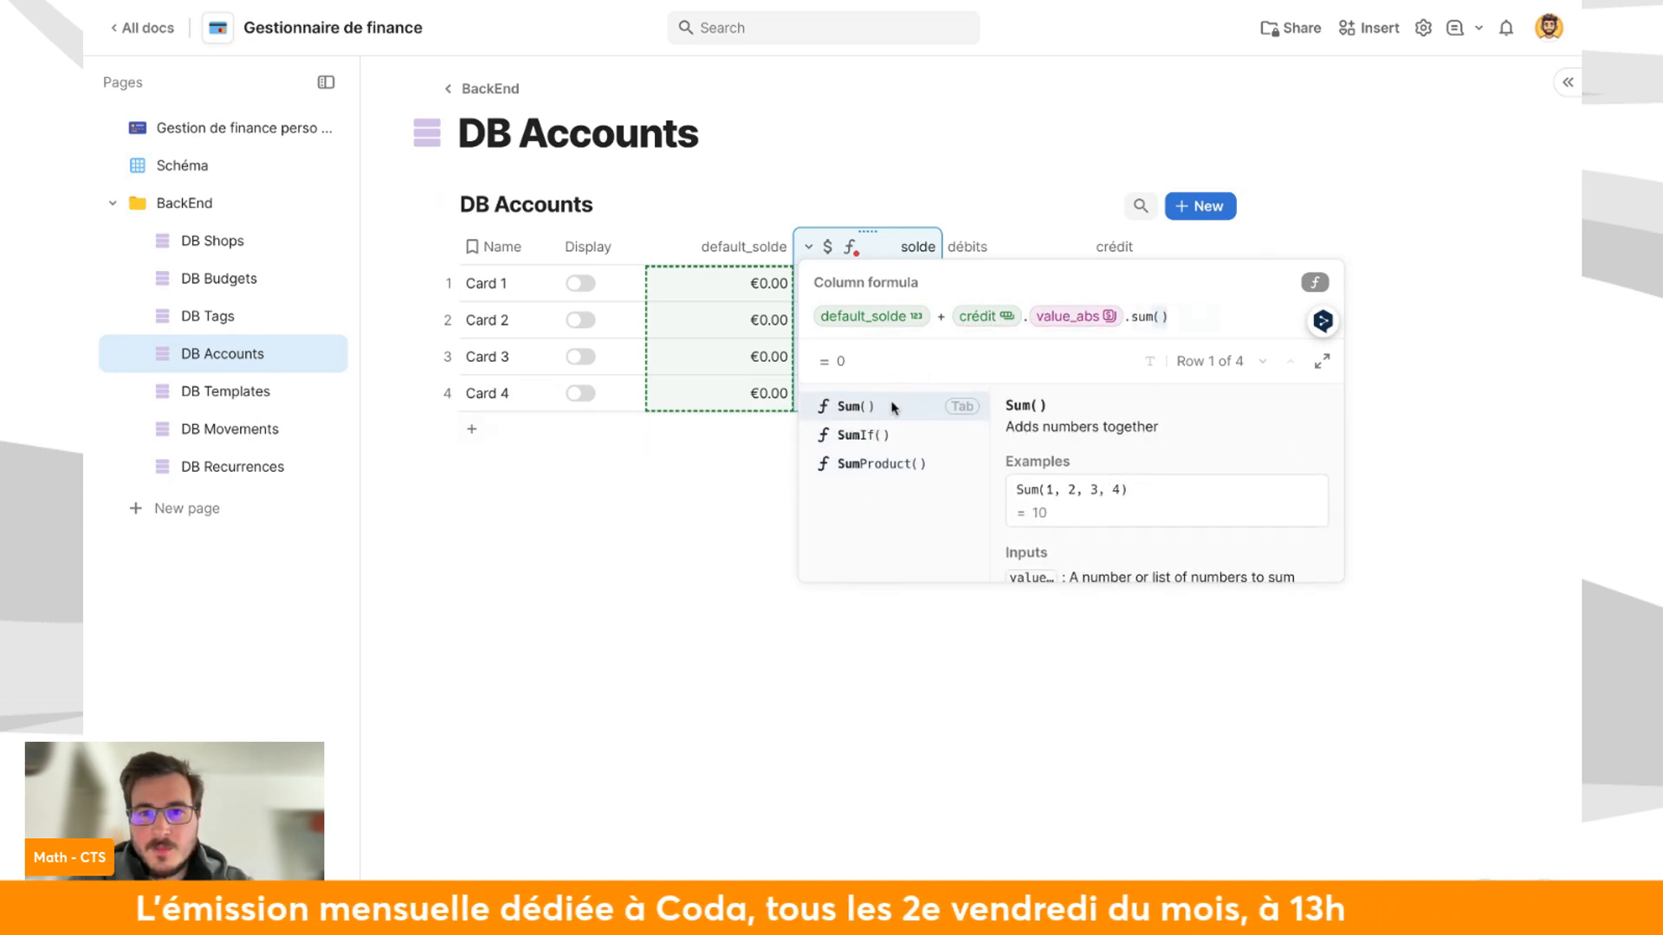
left_click(893, 408)
left_click(1223, 315)
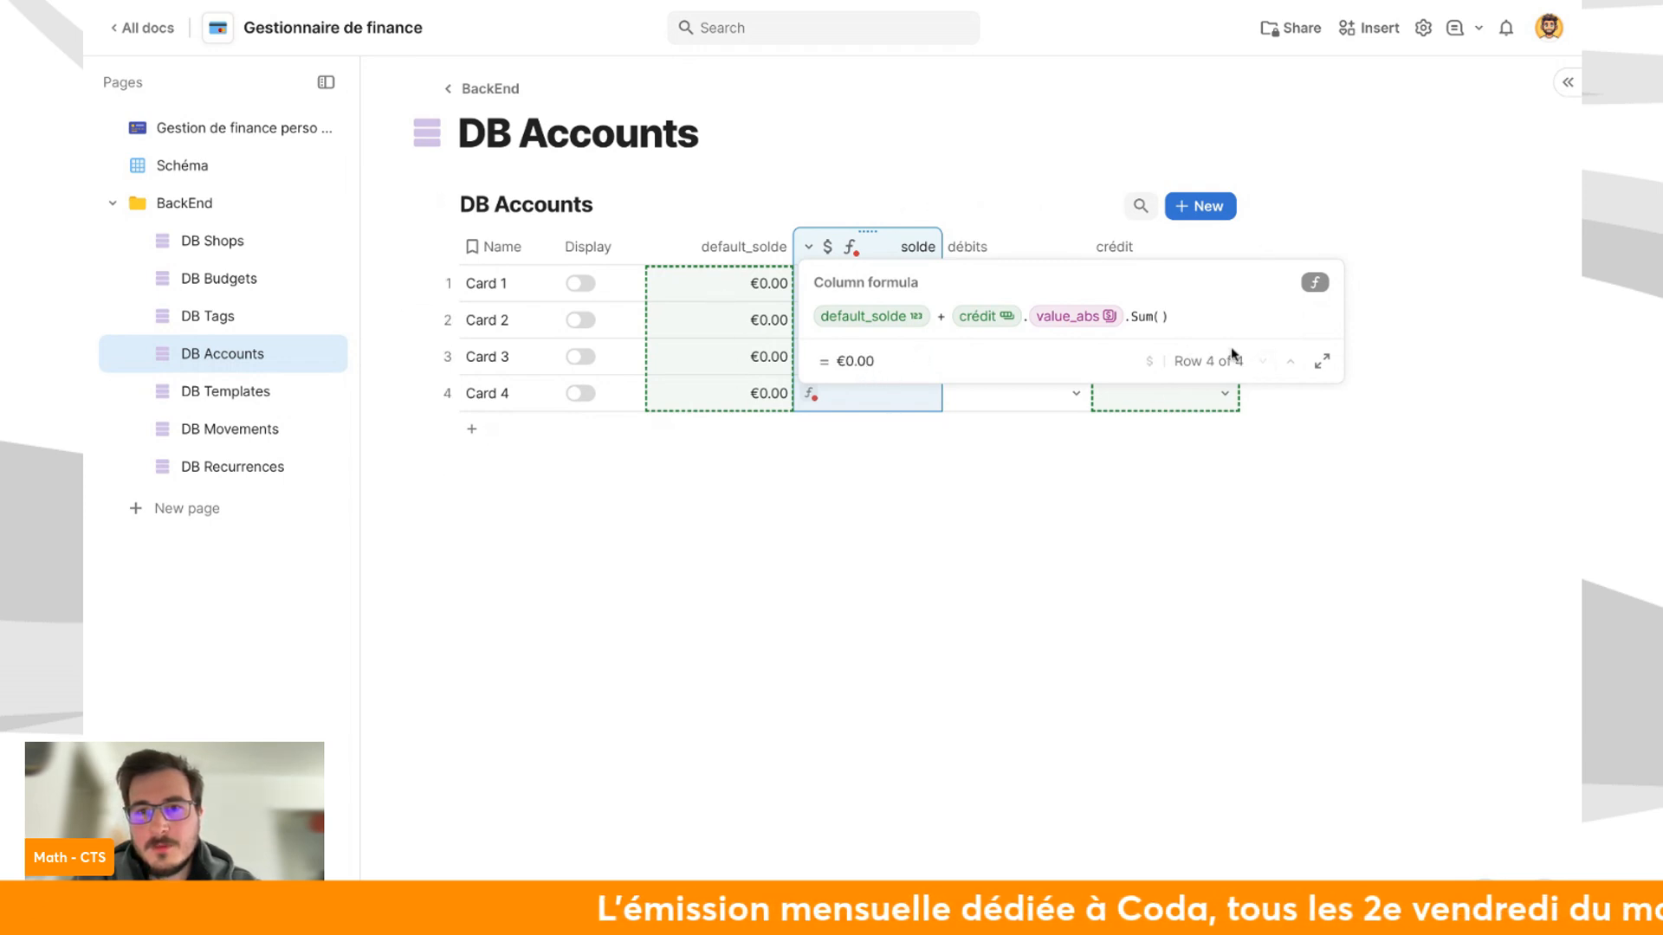
Subtract débits.value_abs.Sum() at the end of the solde formula and apply the formula.
left_click(1226, 323)
type("- déb")
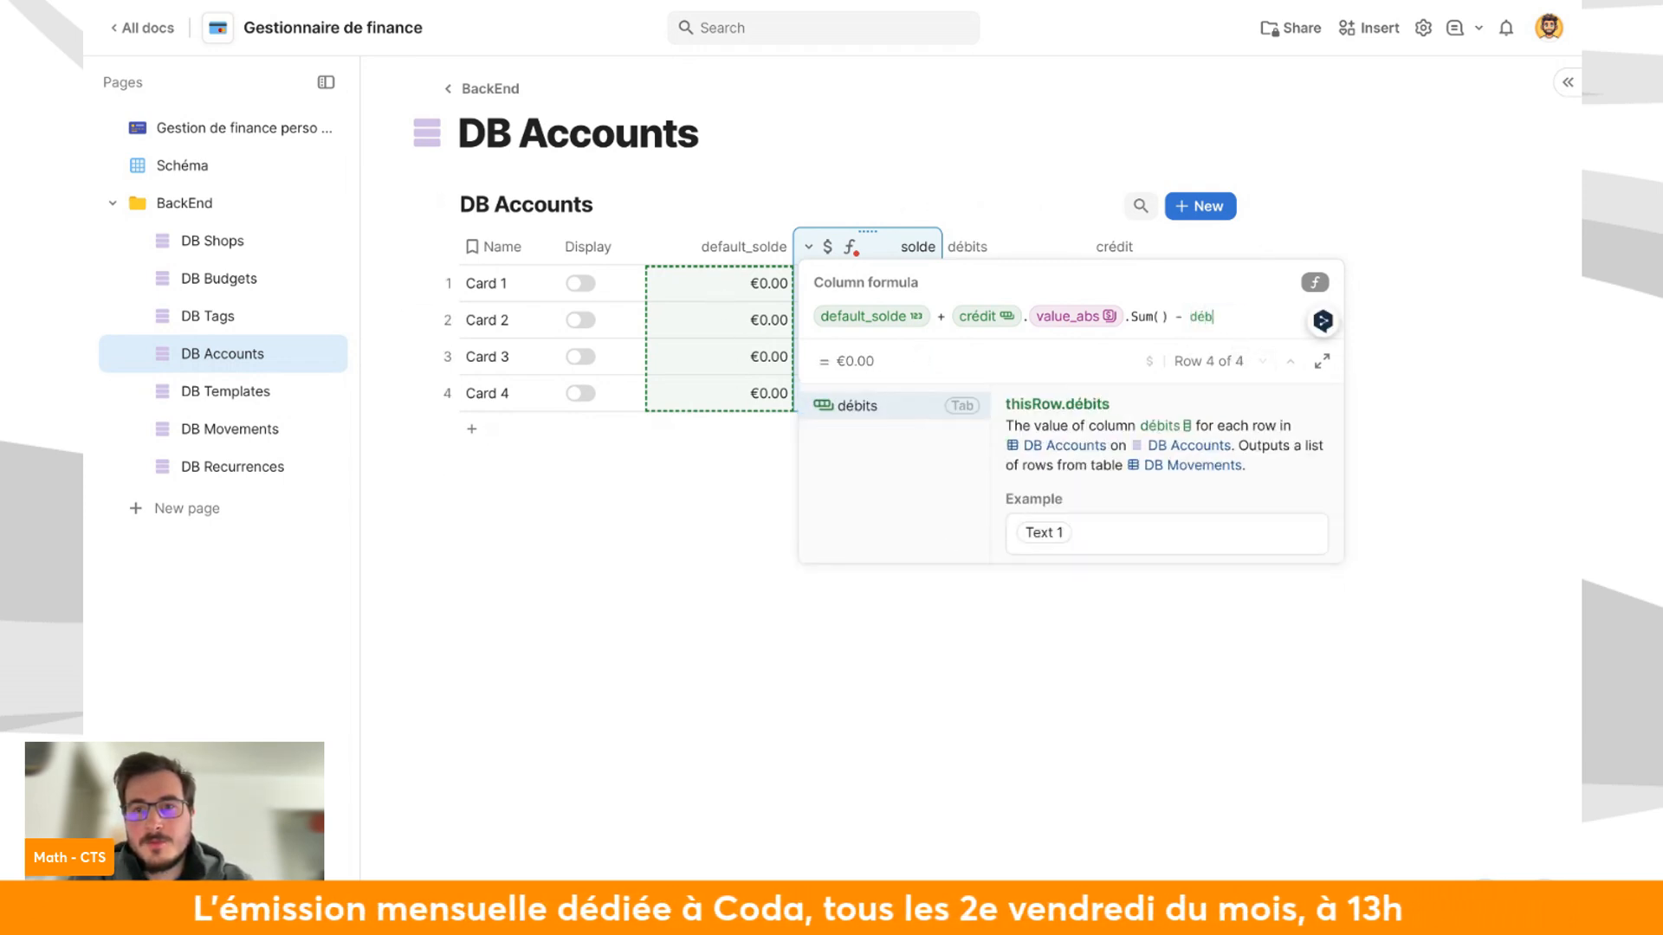
key("Tab")
type(".")
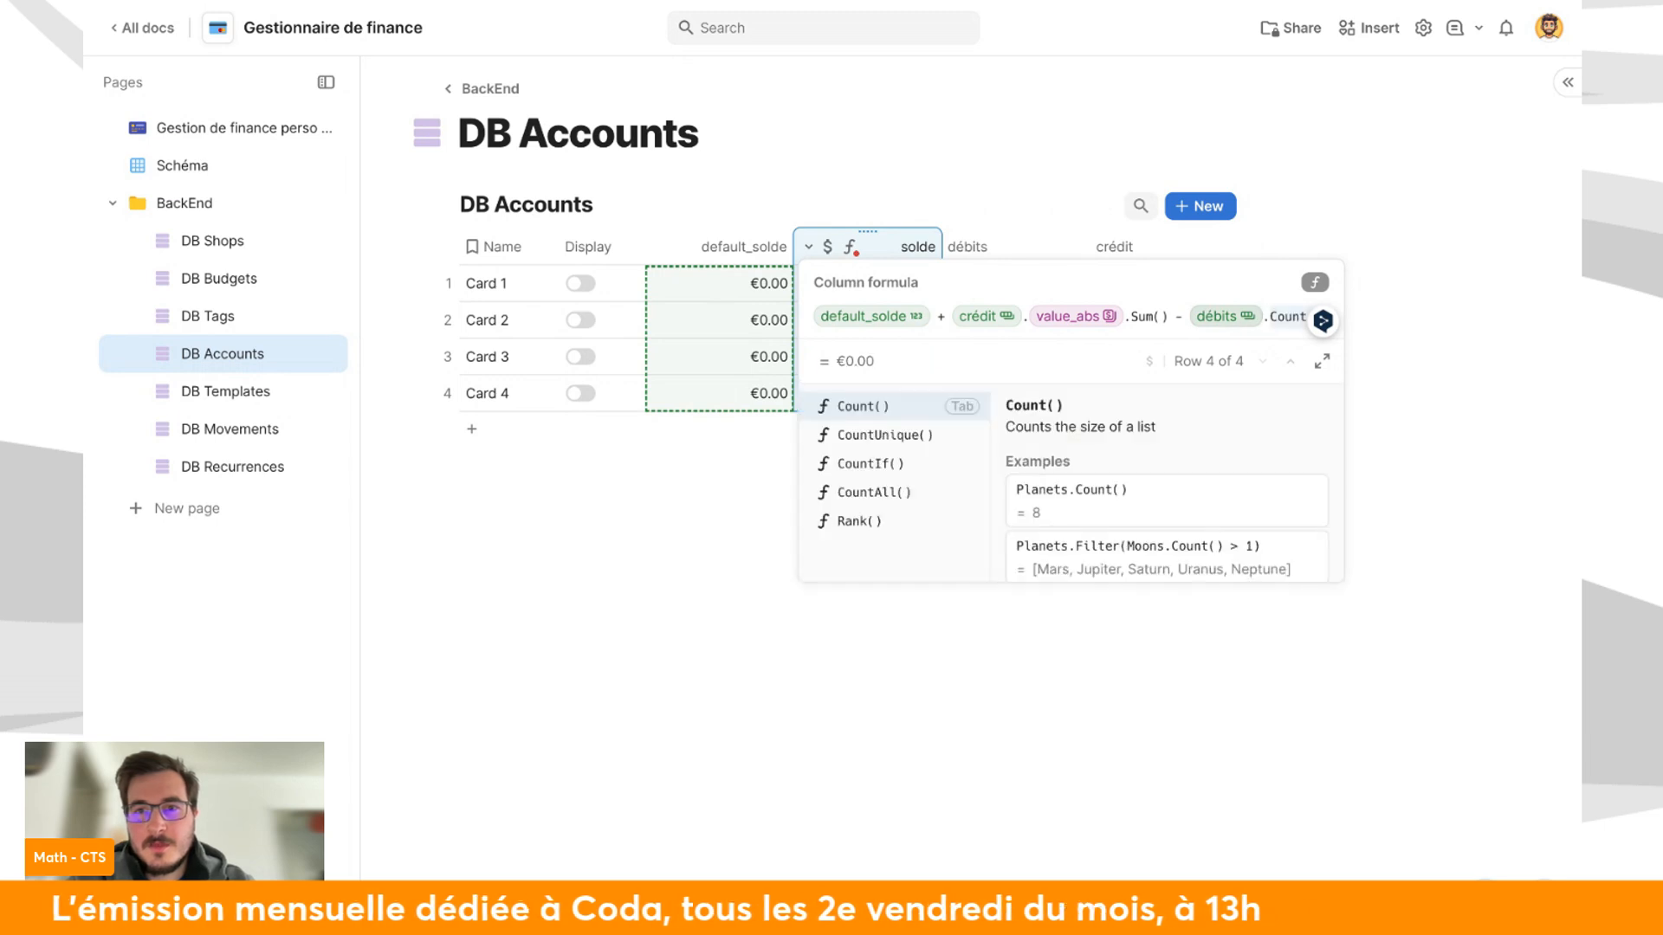
type("value_abs")
key("Down")
key("Tab")
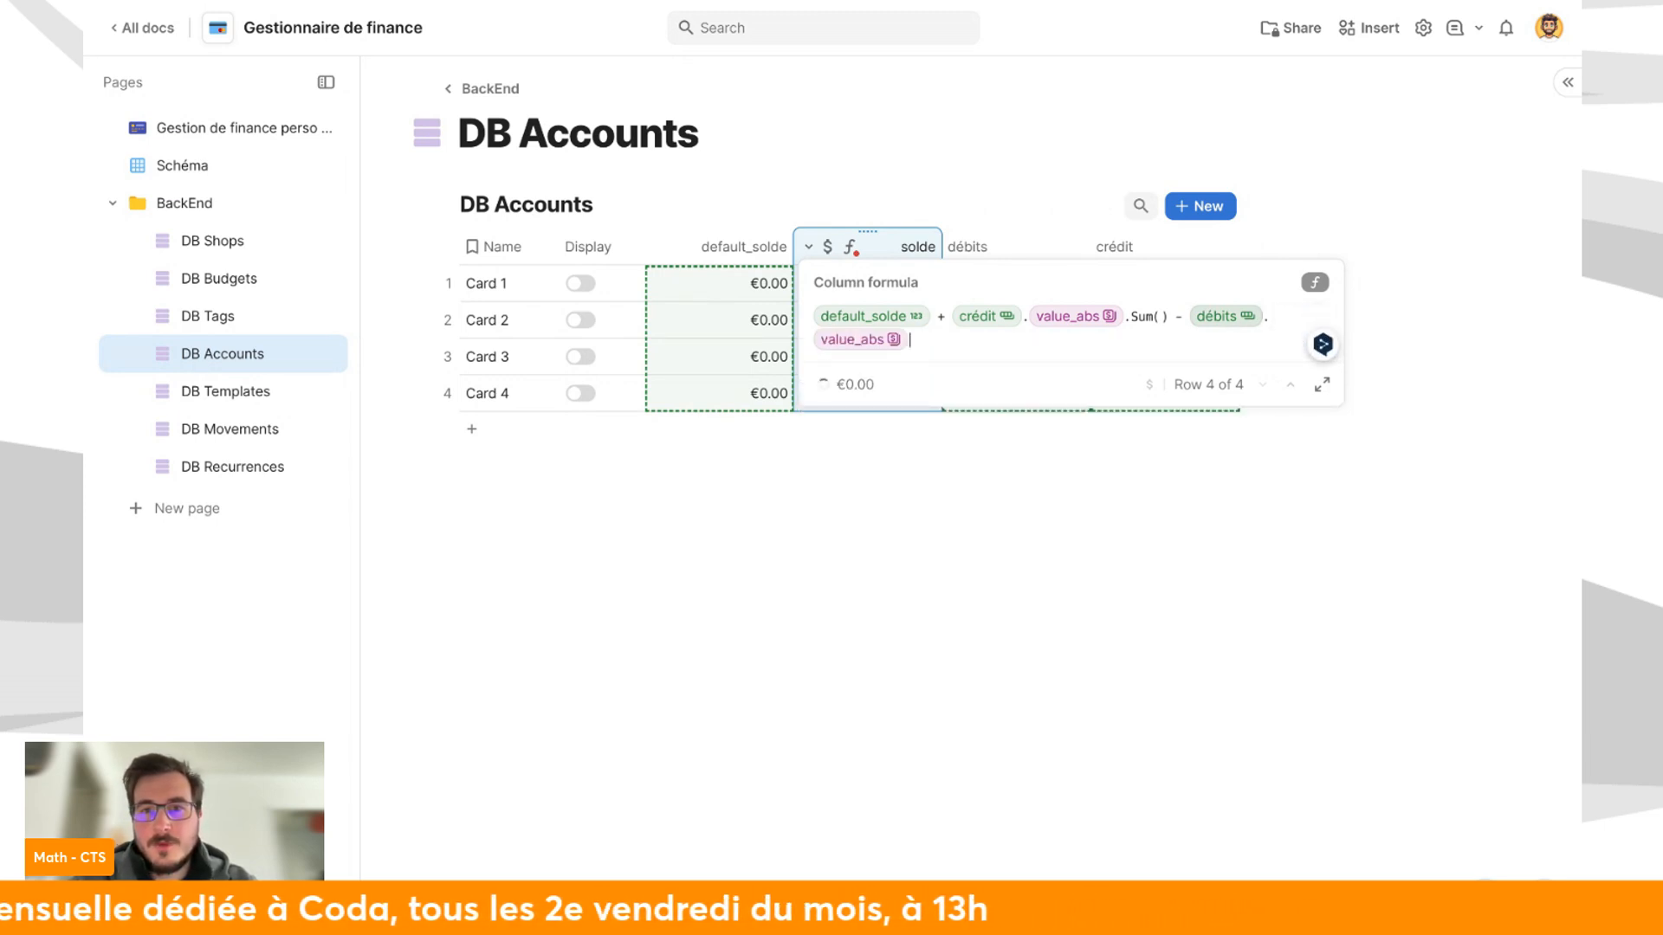
type(".Su")
key("Tab")
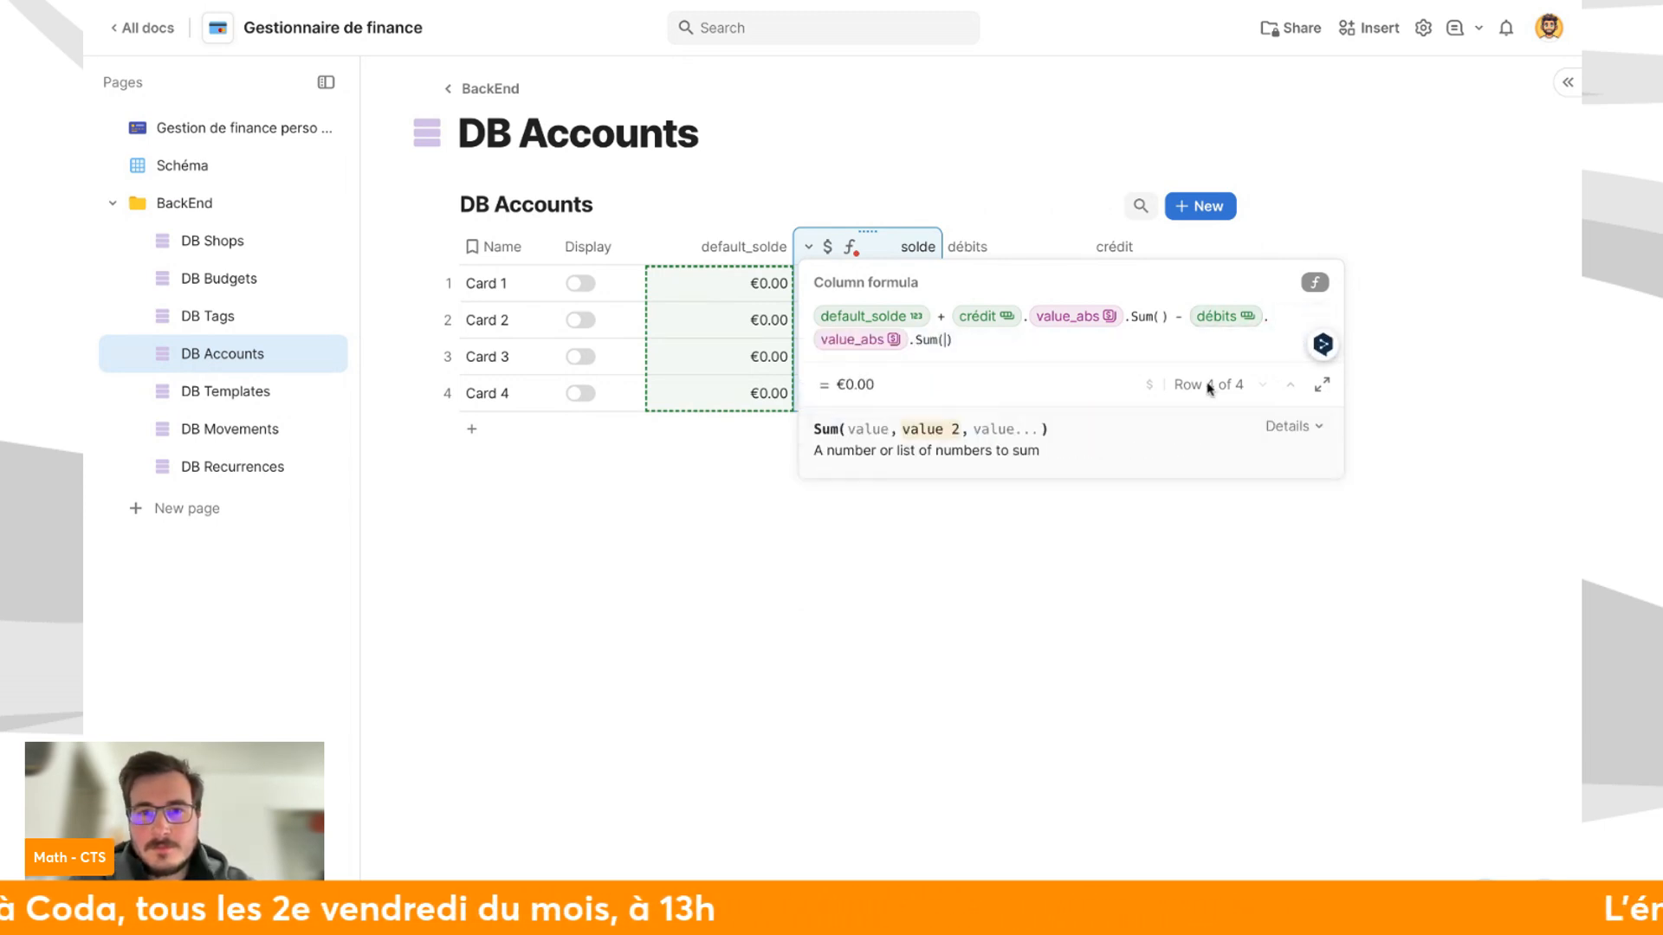
left_click(1429, 330)
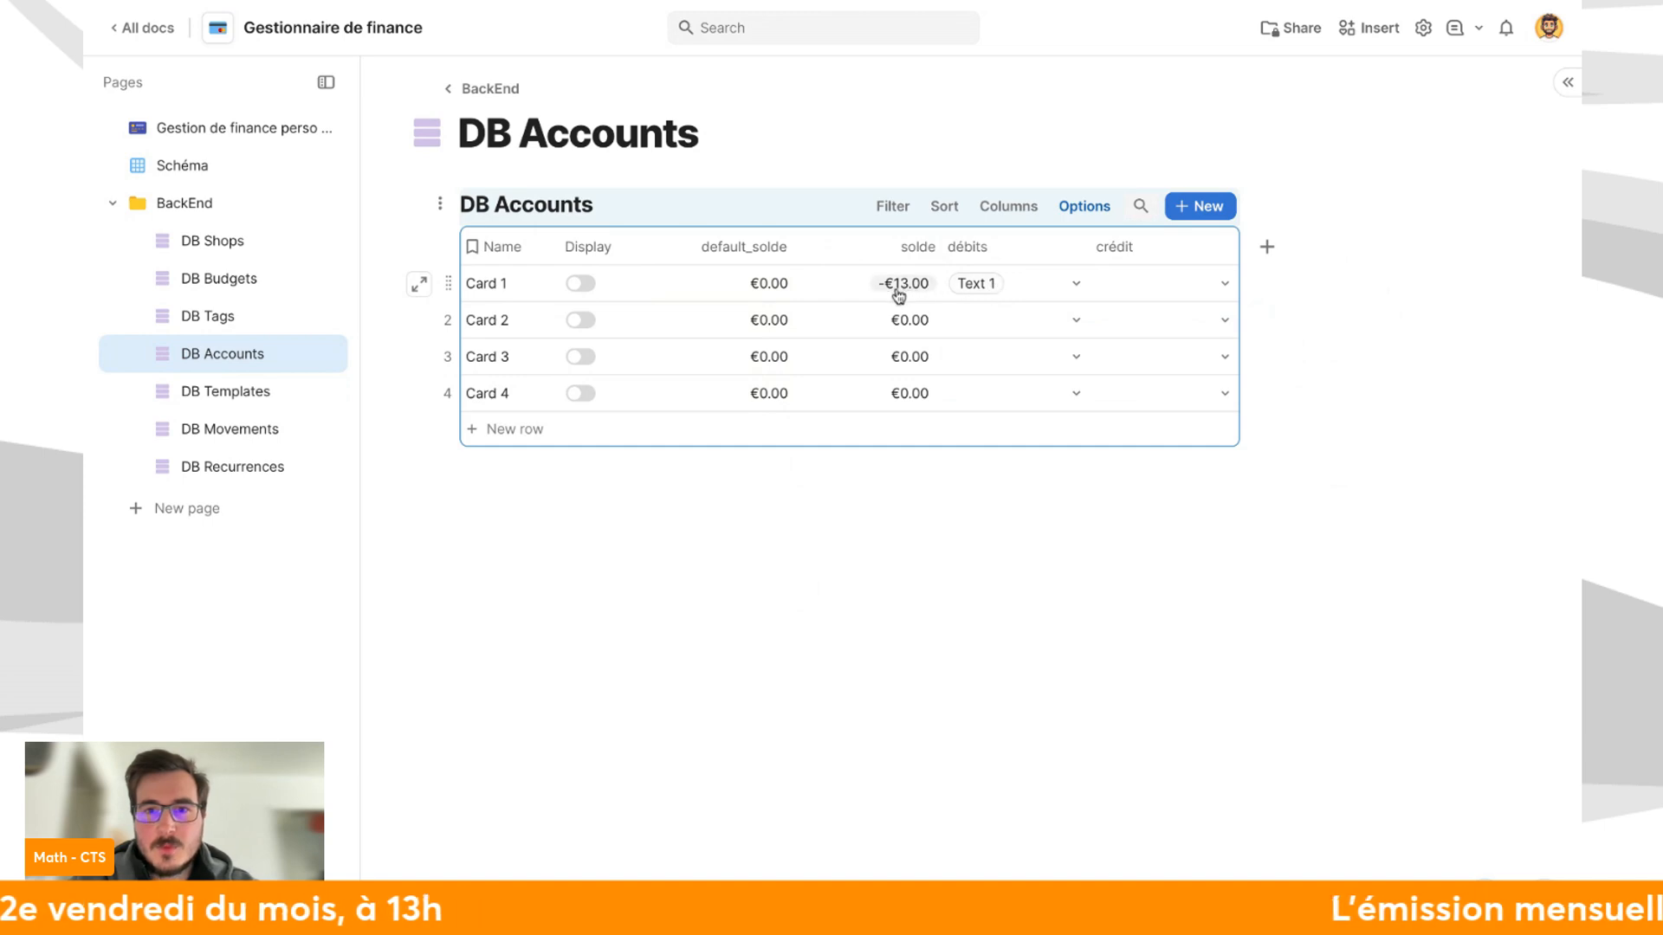
Set the default_solde of Card 1 in DB Accounts to 100.
mouse_move(973, 291)
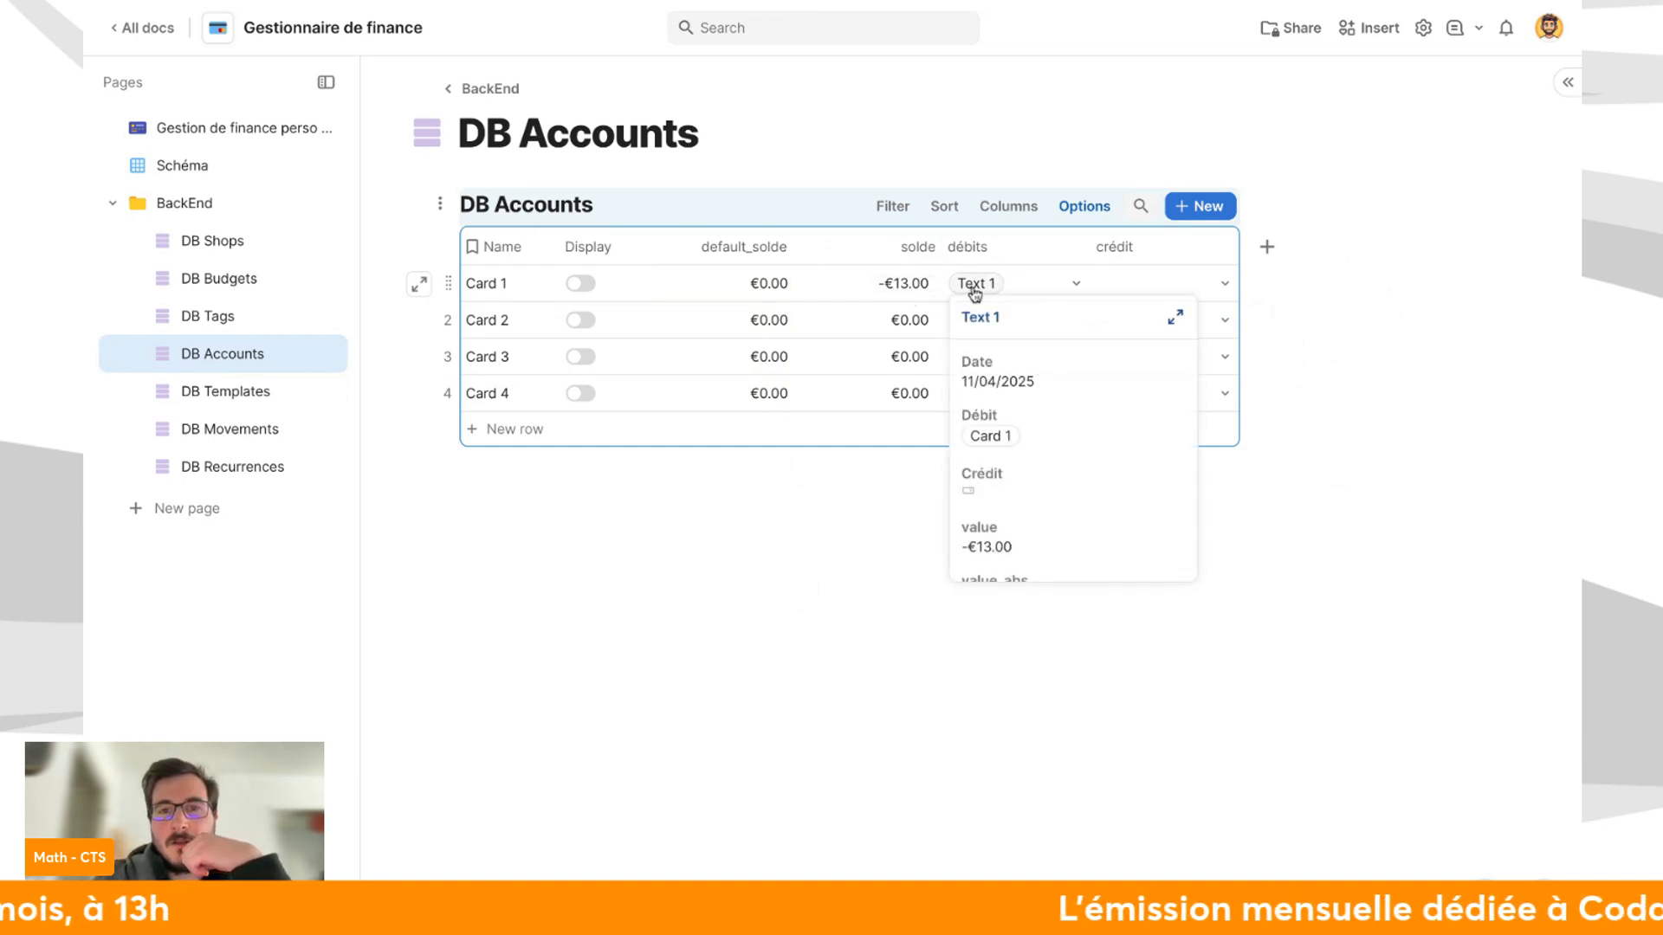
scroll(1028, 453, "down", 1)
left_click(723, 559)
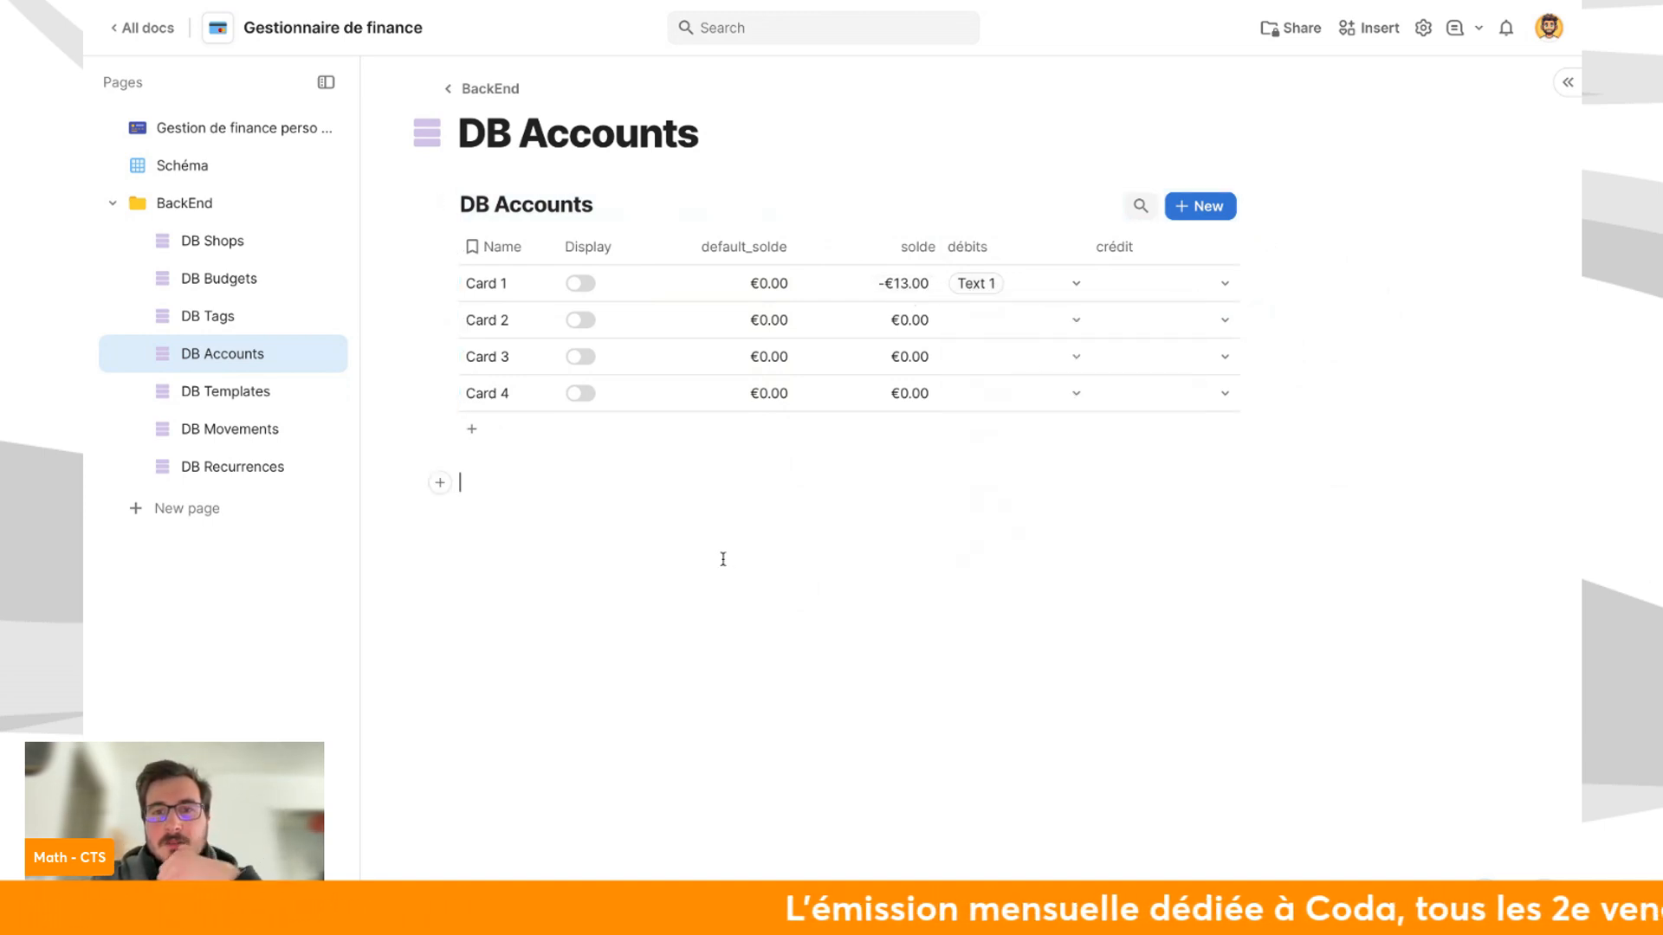
left_click(725, 299)
type("10")
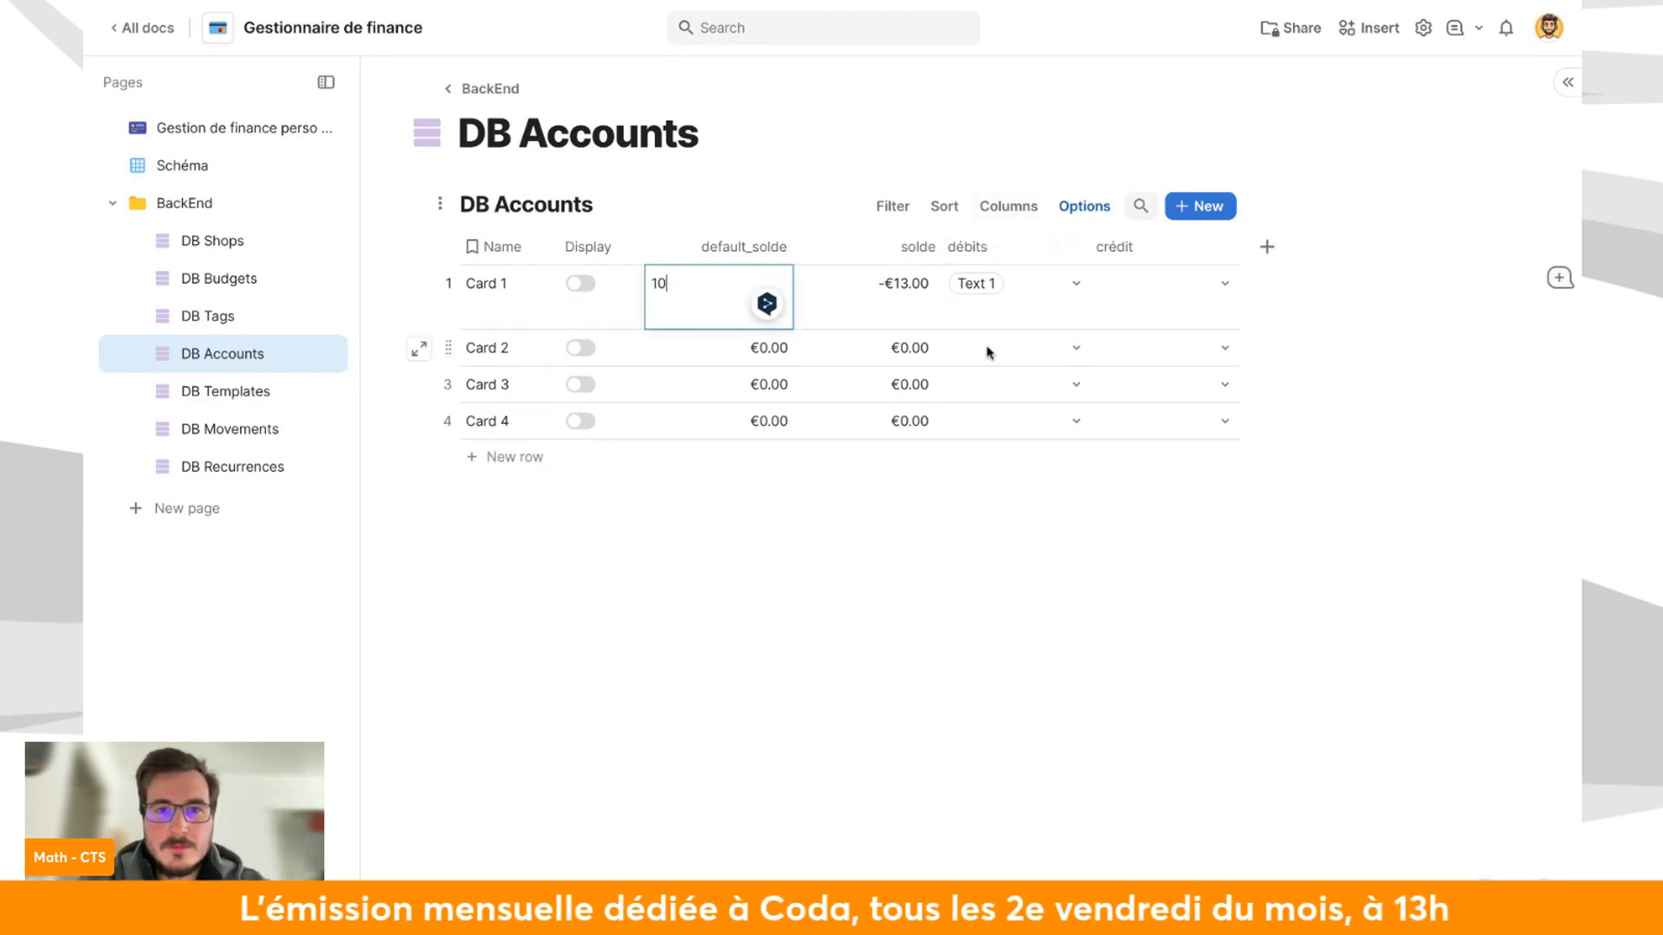
type("0")
key("Return")
left_click(941, 634)
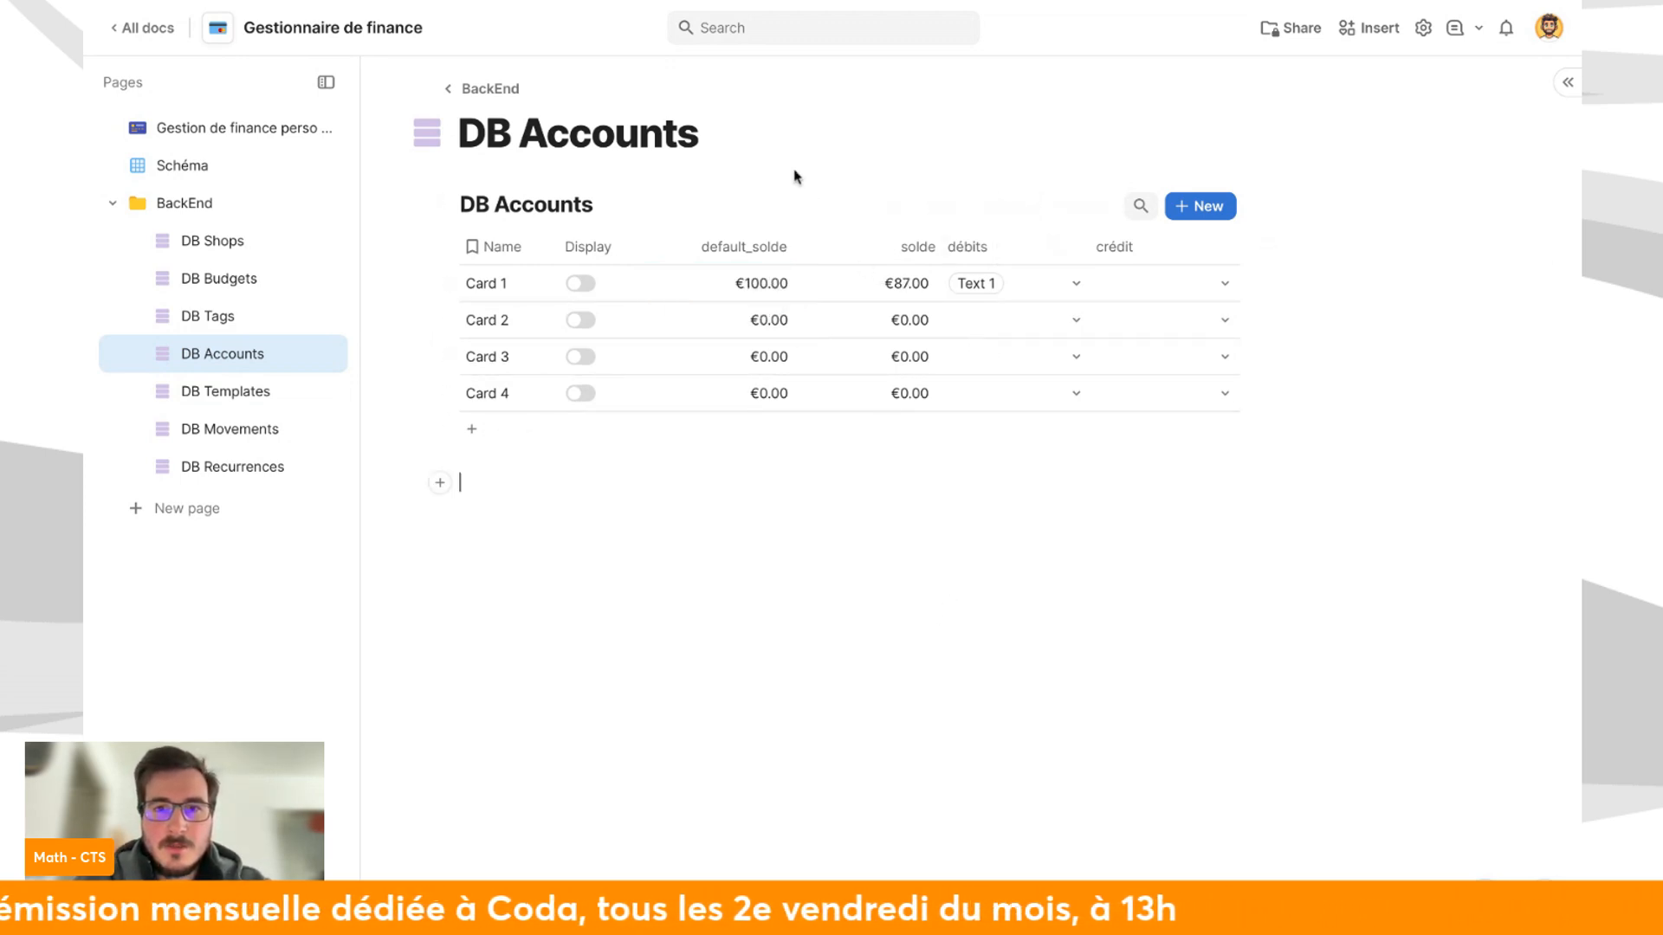
Fill the Text 2 row in DB Movements with Card 1 as Débit, Card 2 as Crédit and a value of 10.
left_click(247, 432)
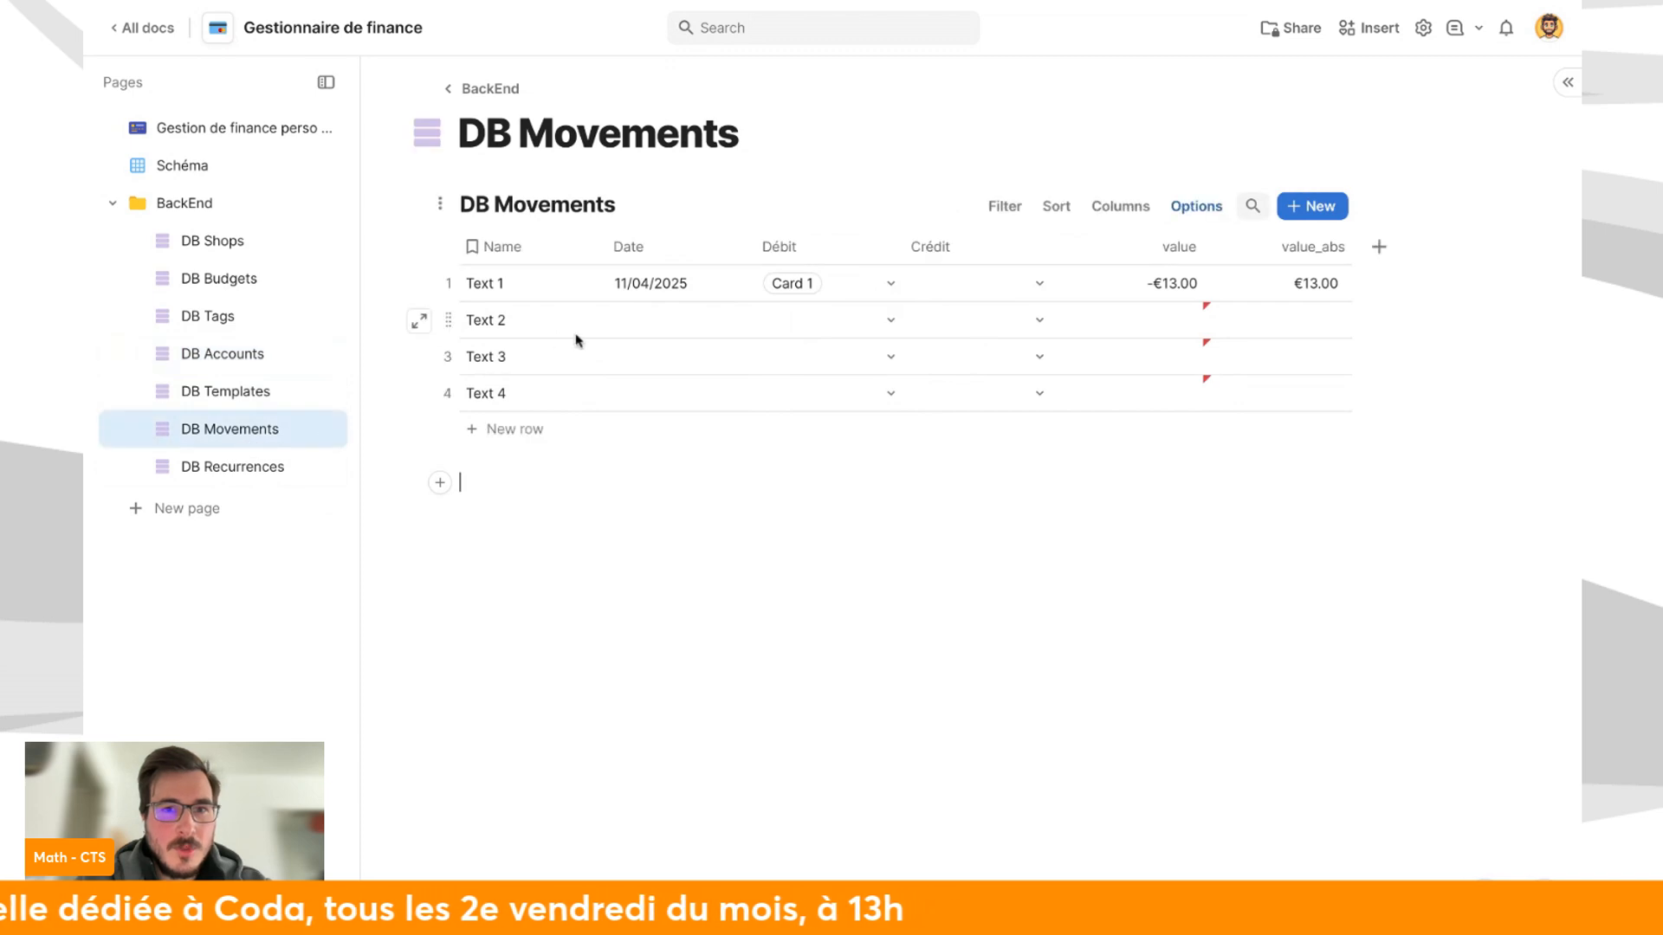
left_click(785, 331)
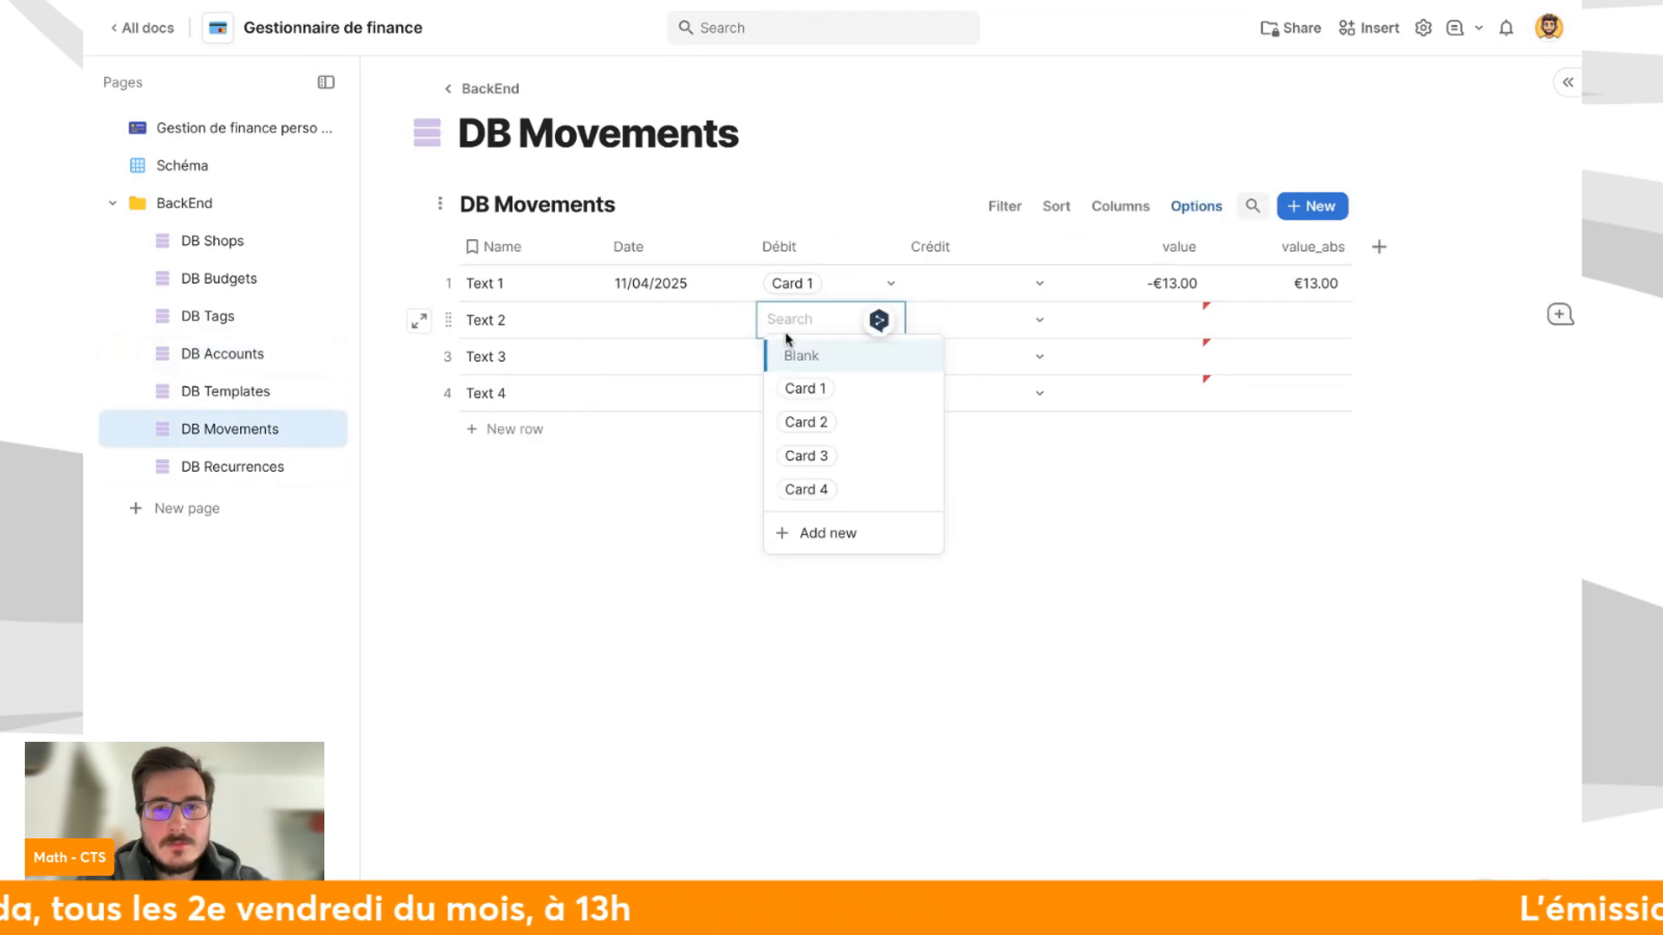
left_click(854, 389)
left_click(984, 324)
left_click(1002, 423)
left_click(1126, 326)
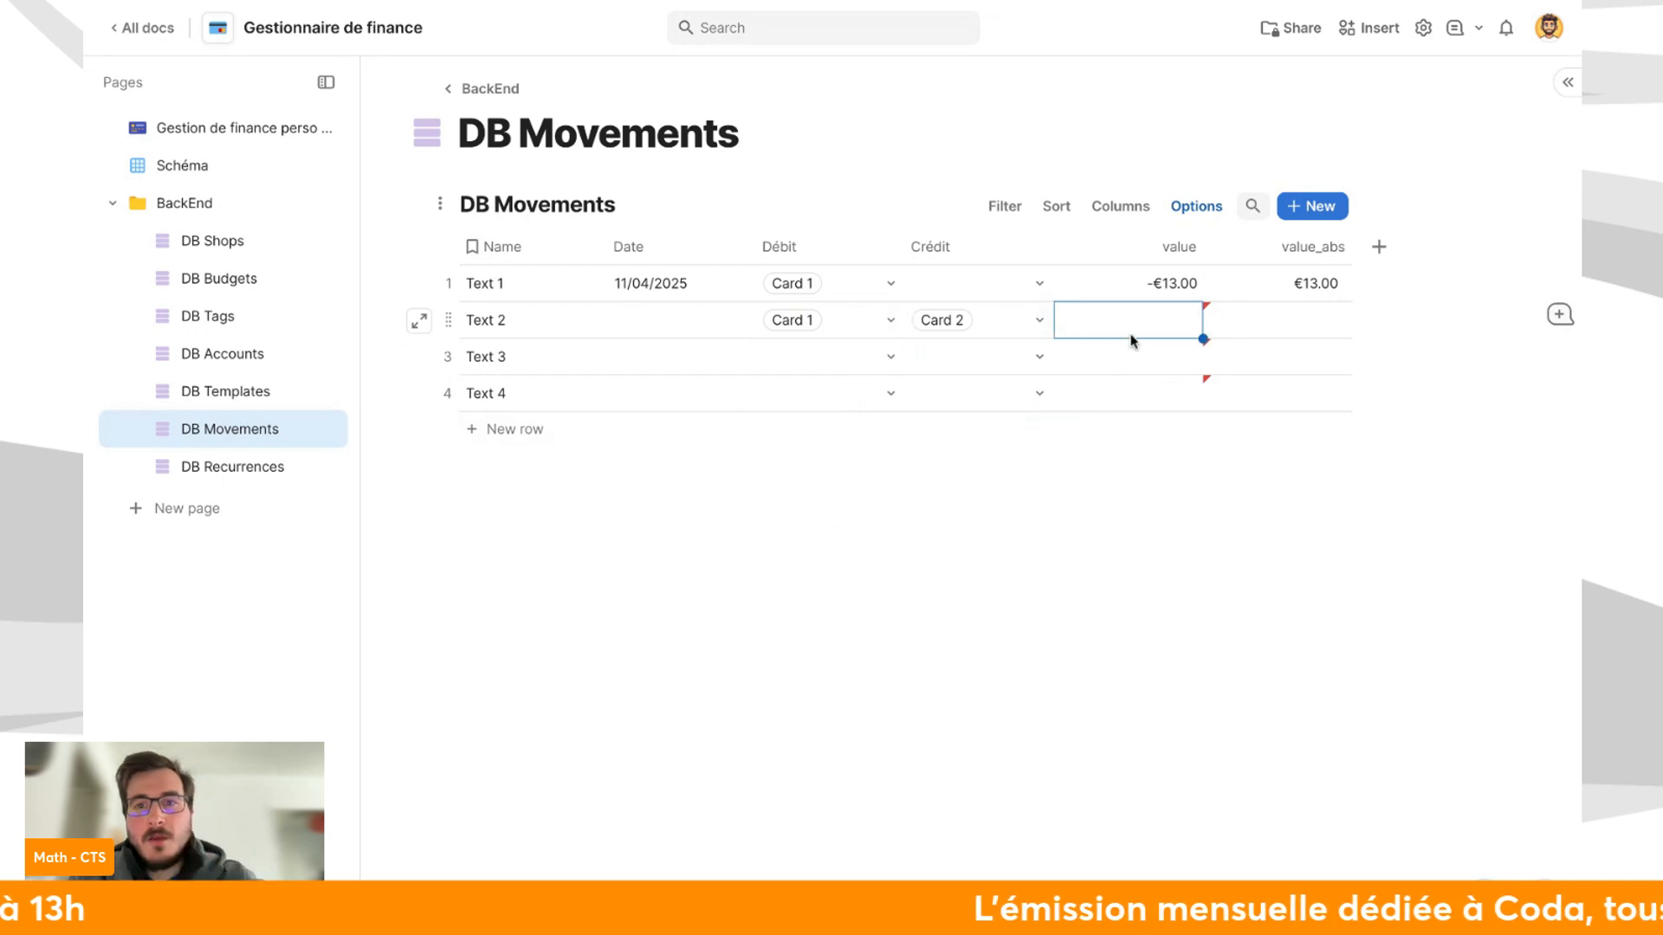
type("10")
key("Return")
Change the value of the Text 1 movement to 10.
left_click(1168, 286)
type("10")
key("Return")
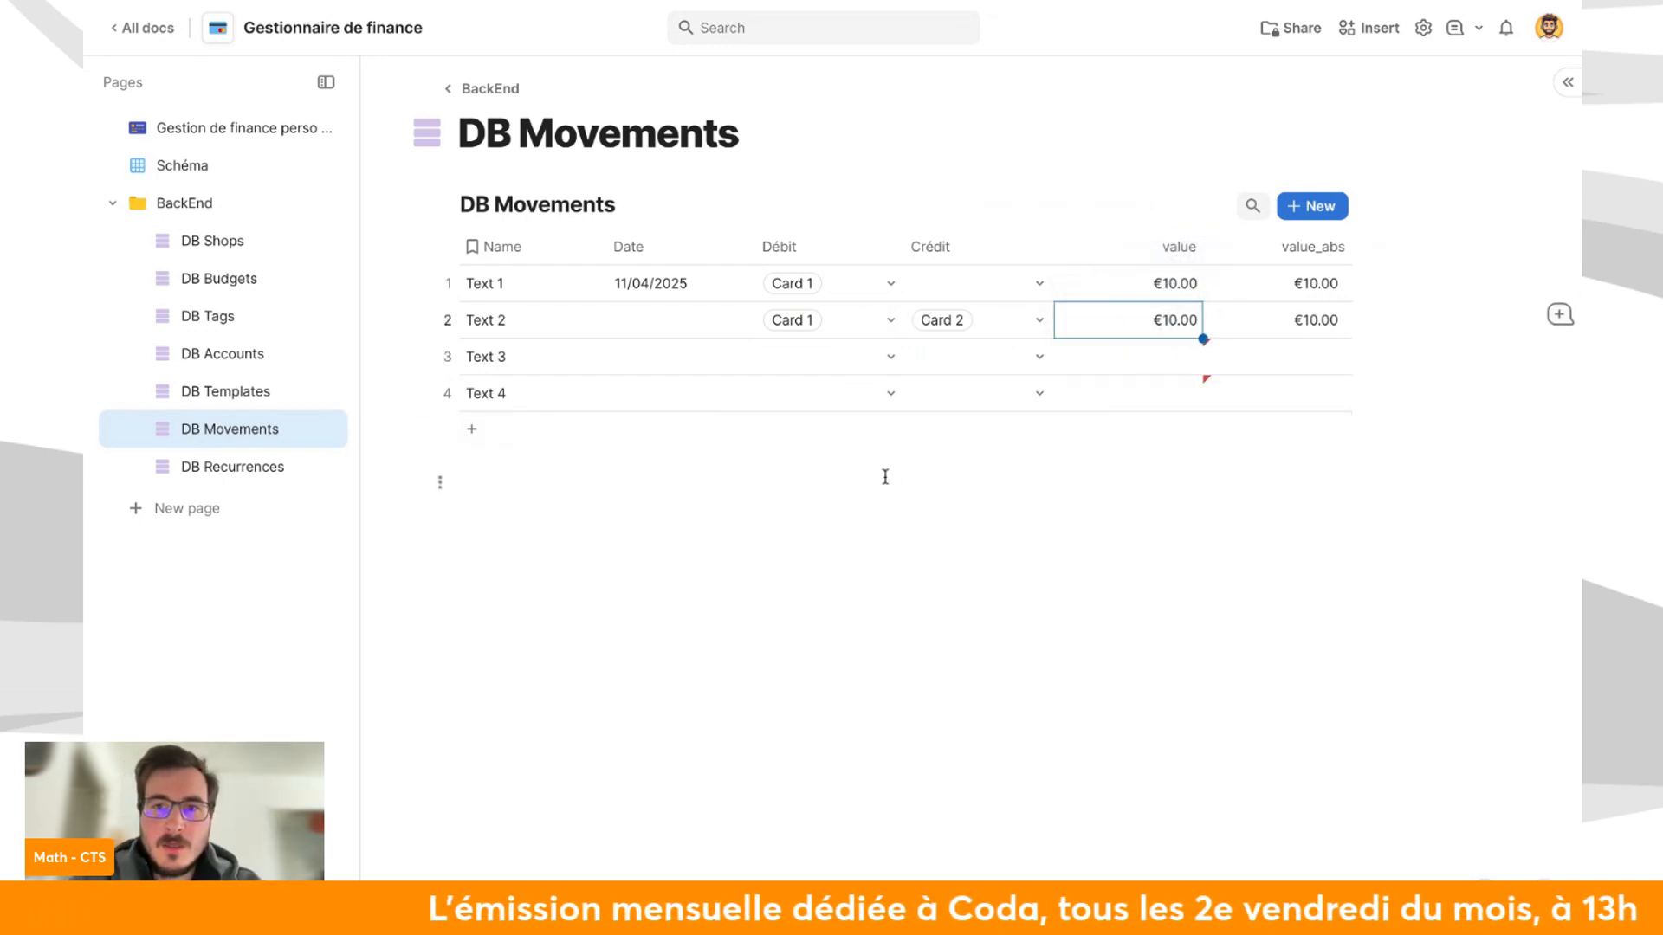
Check the solde of each card in DB Accounts and open the DB Templates page.
left_click(323, 389)
left_click(260, 391)
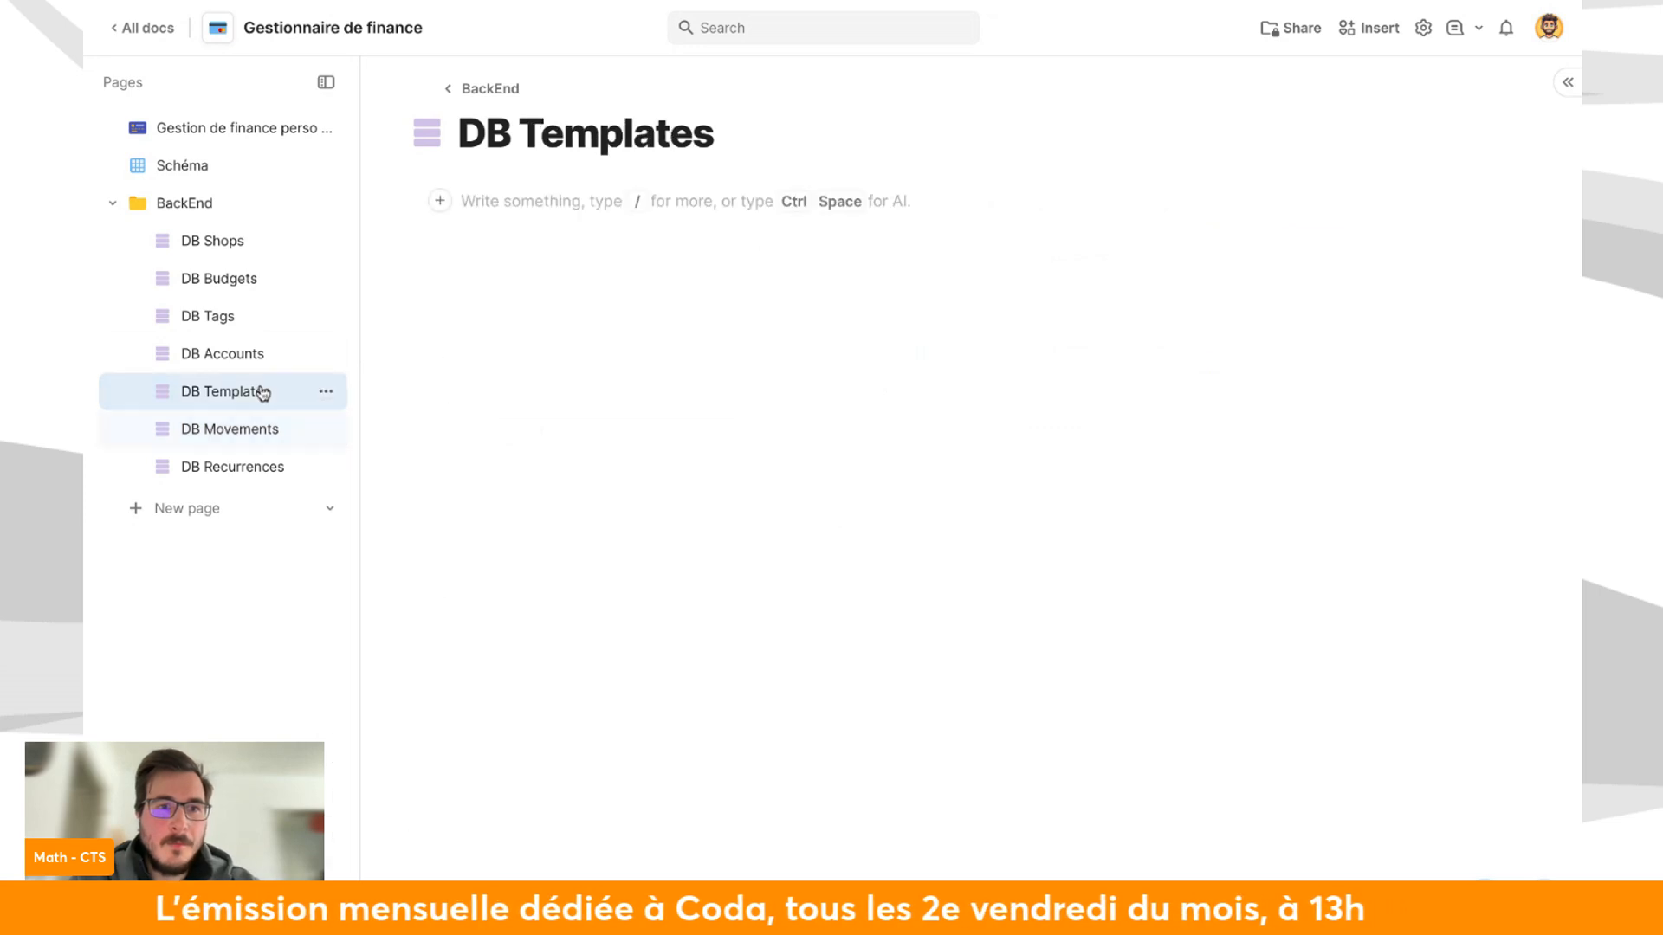
left_click(248, 354)
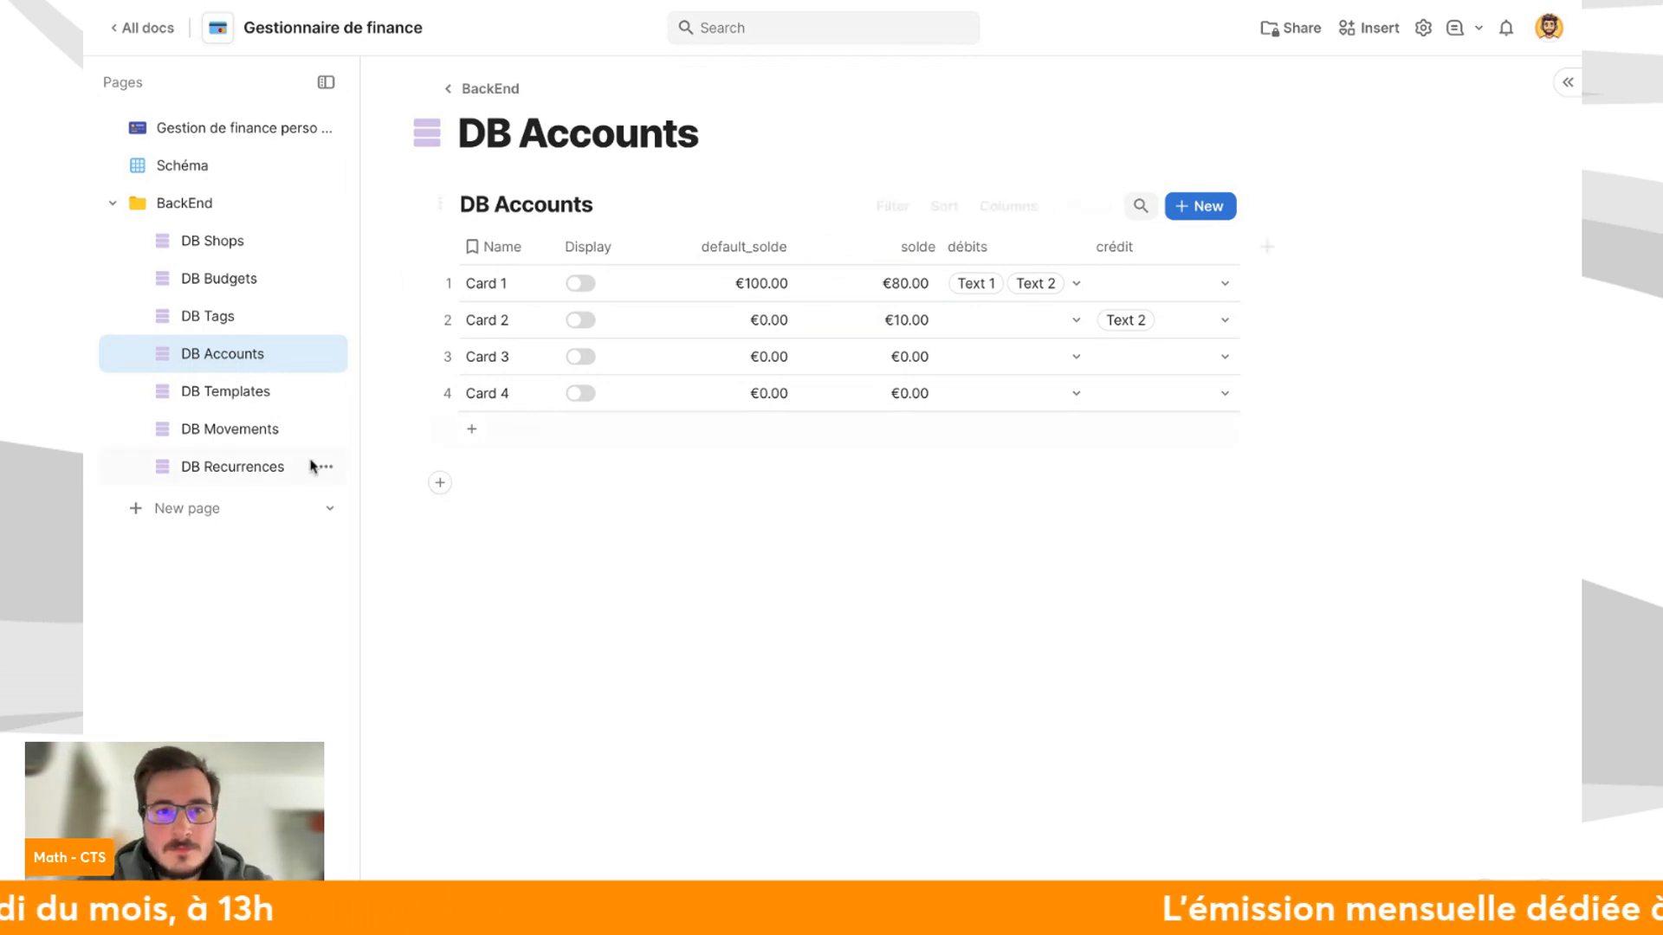
left_click(262, 384)
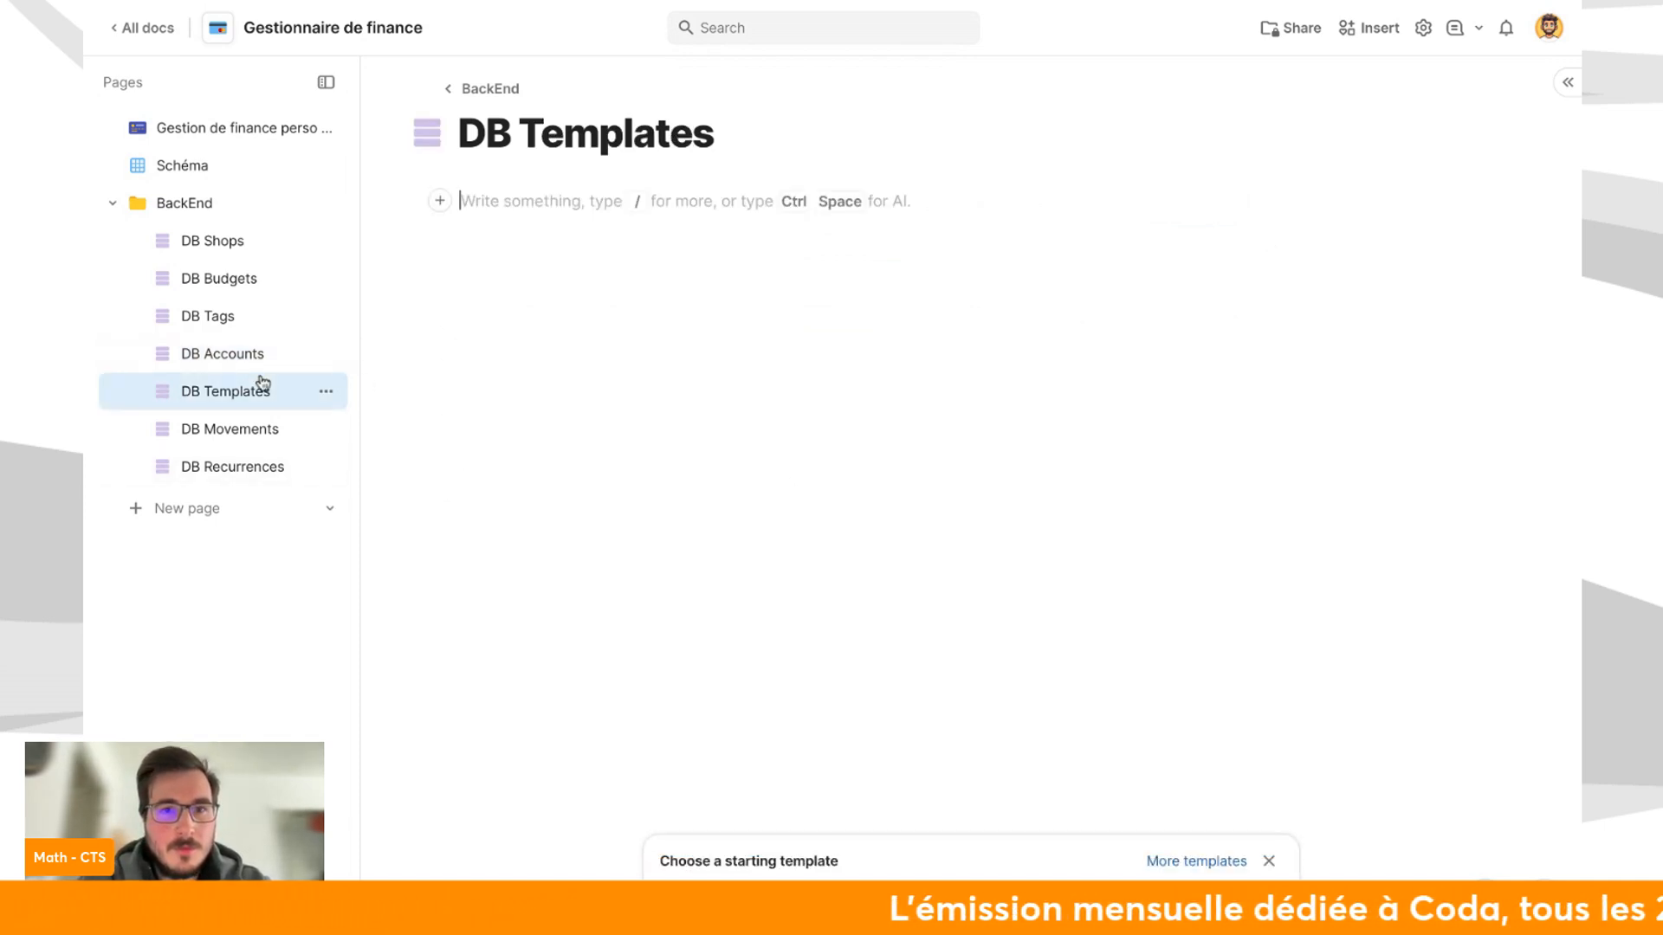
Delete the Text 3 and Text 4 rows from the DB Movements table.
left_click(232, 430)
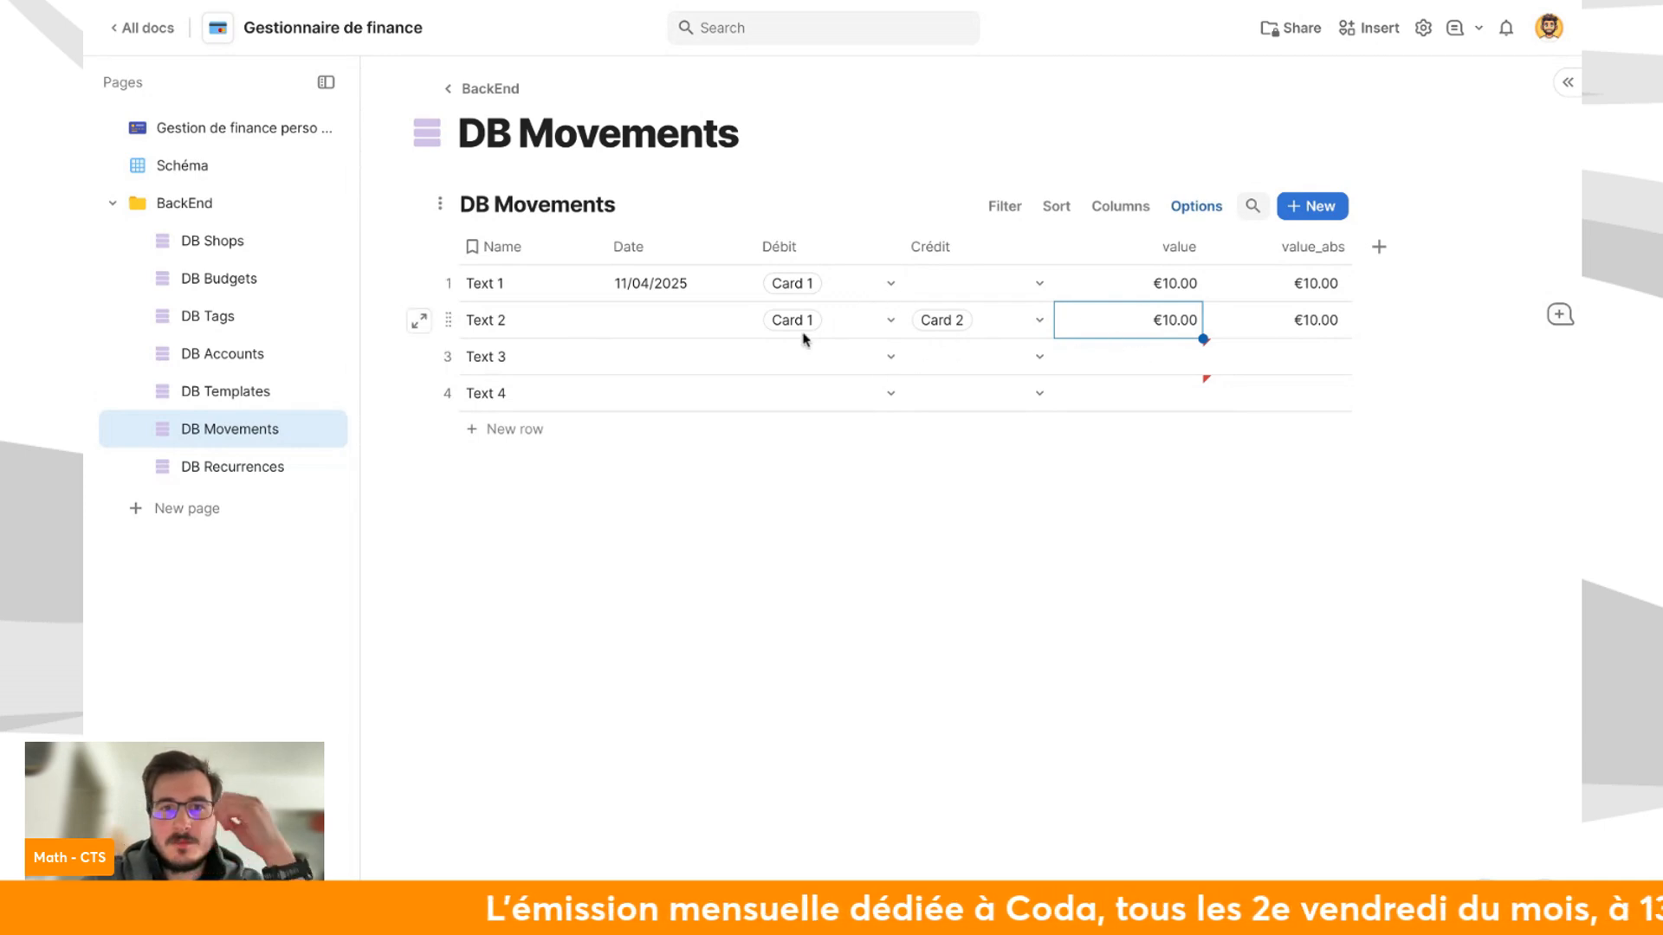
left_click(445, 351)
key("Delete")
key("Delete")
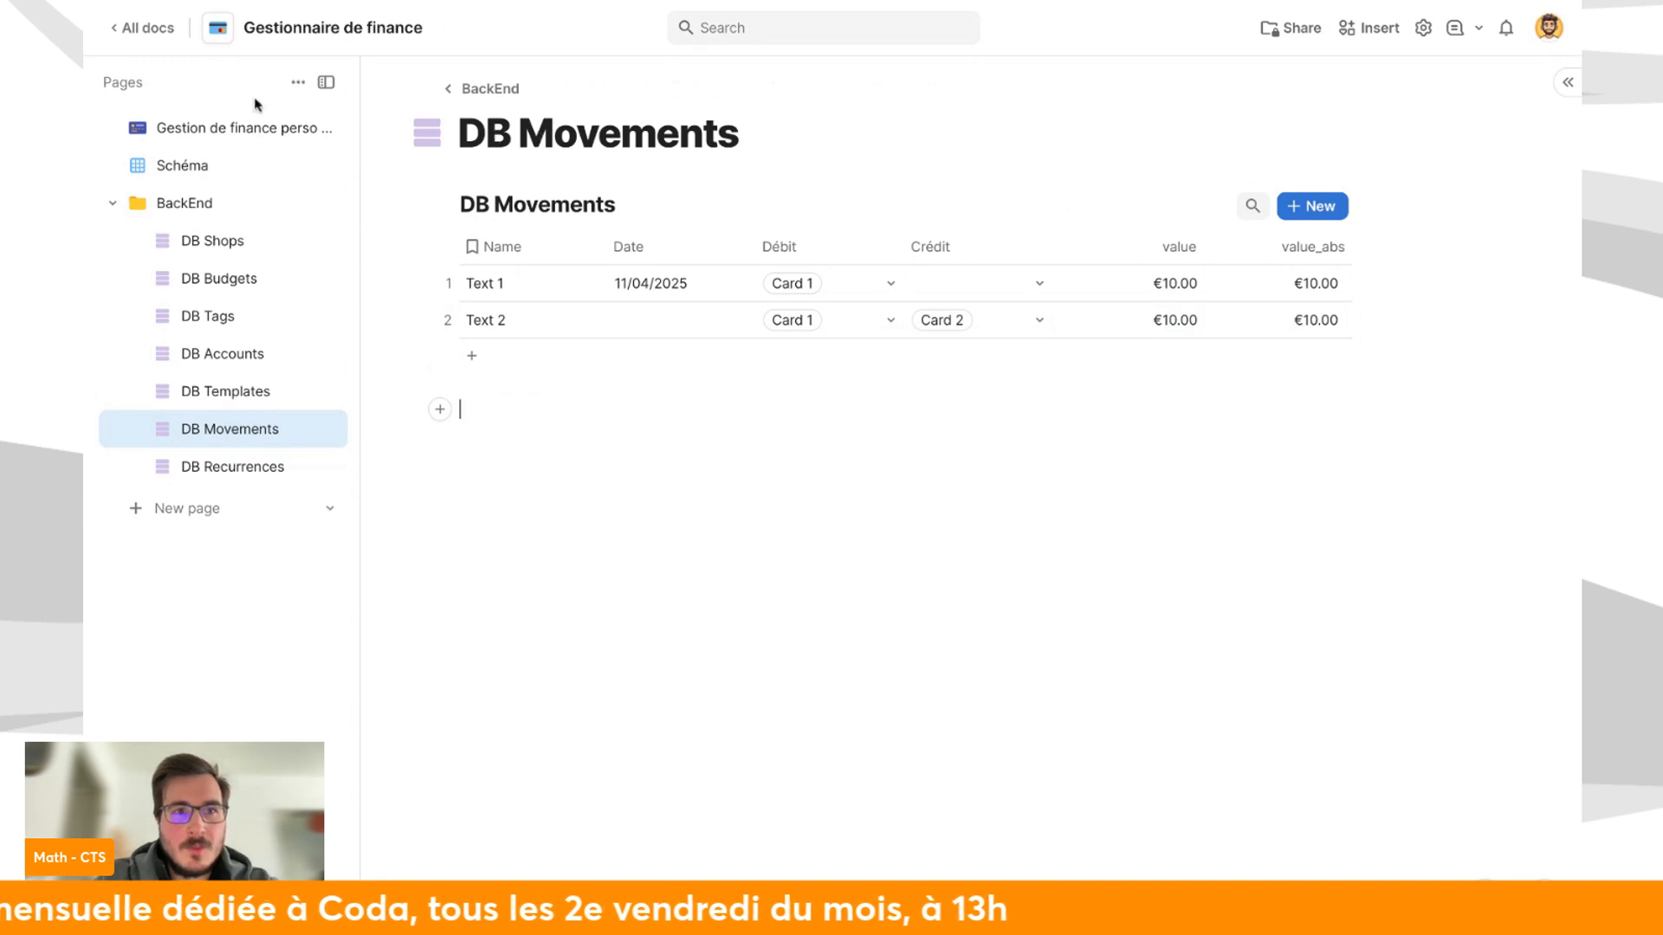
Consult the Schéma page and insert a table titled DB Tag on the DB Tags page.
left_click(233, 168)
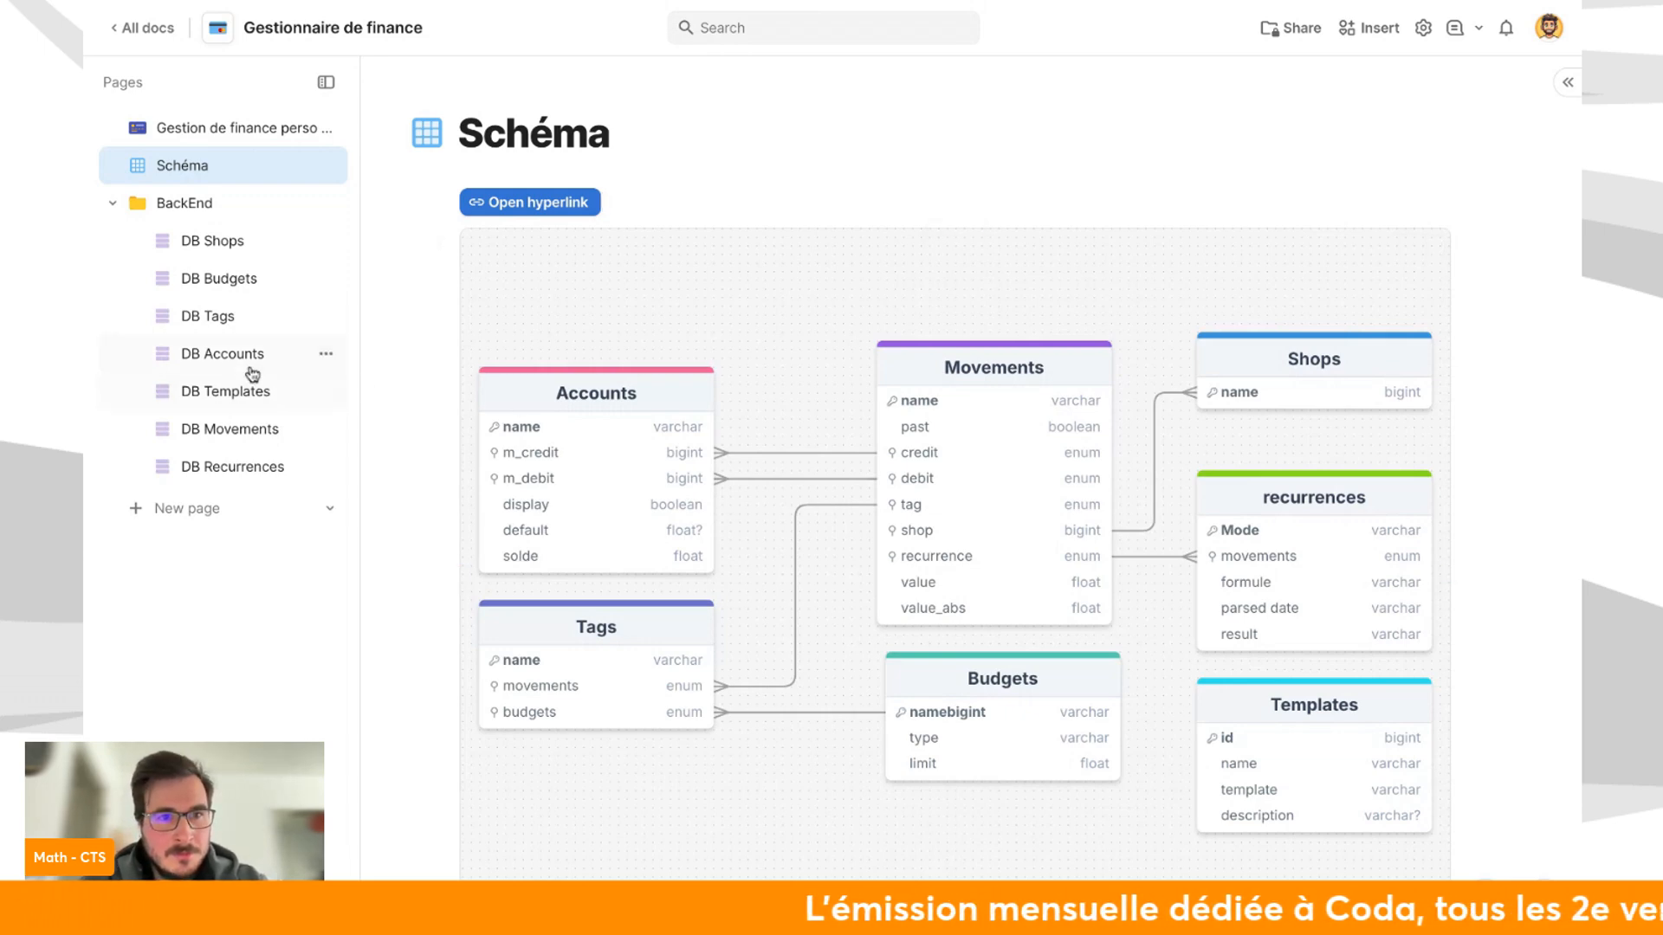
left_click(250, 355)
left_click(250, 328)
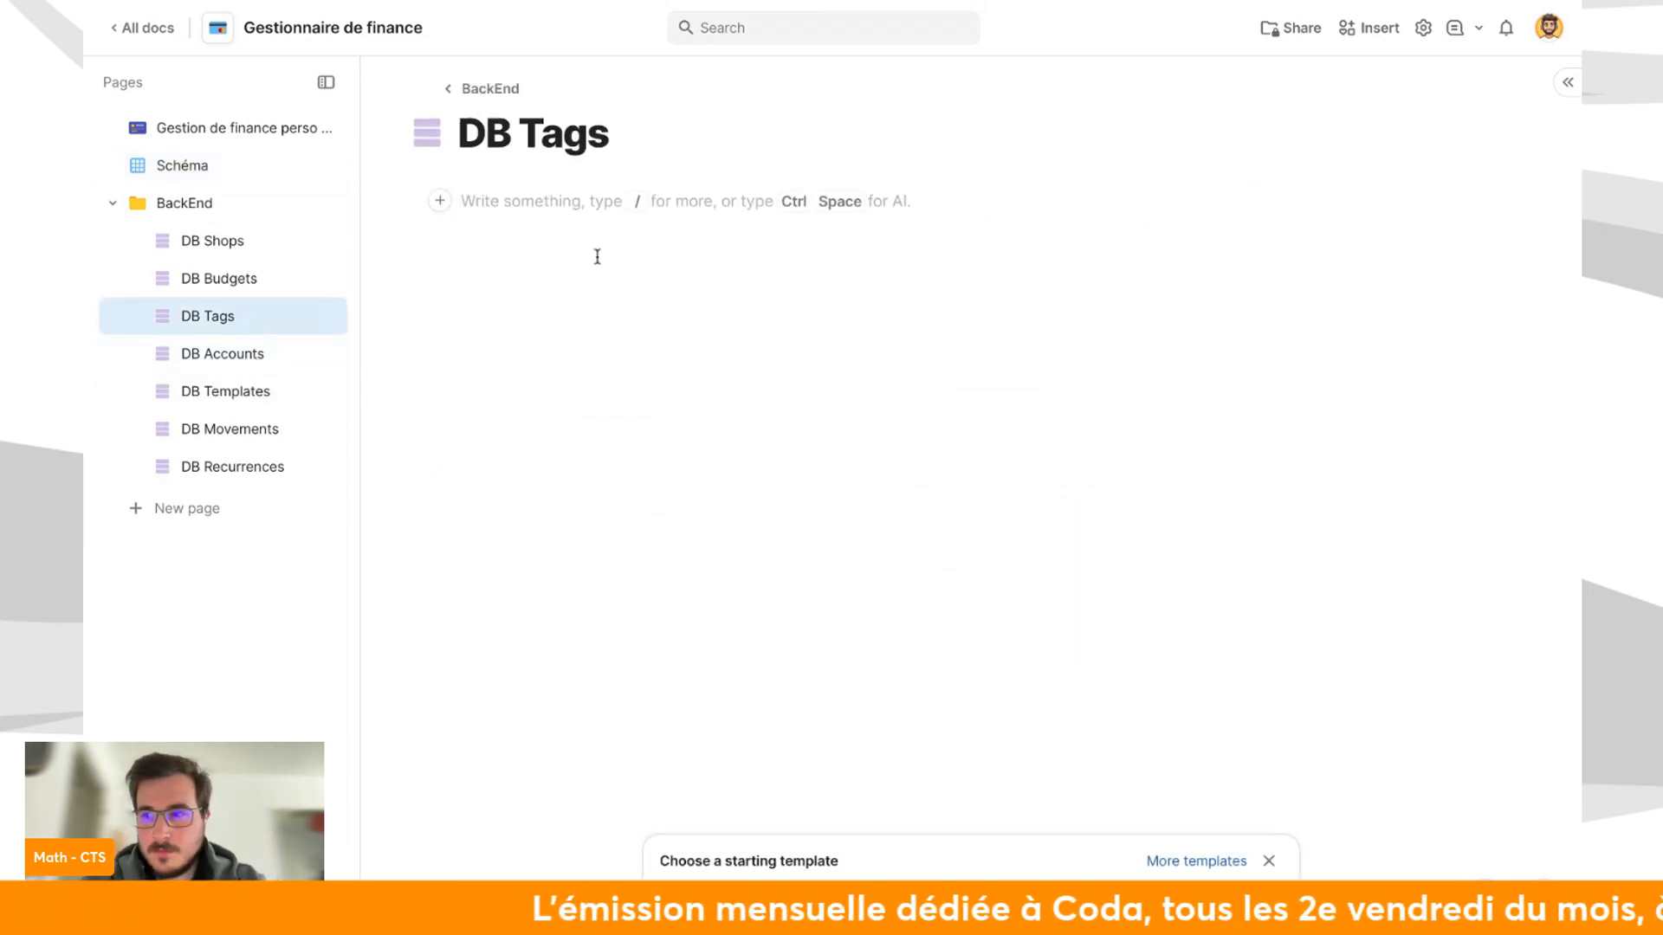
type("/table")
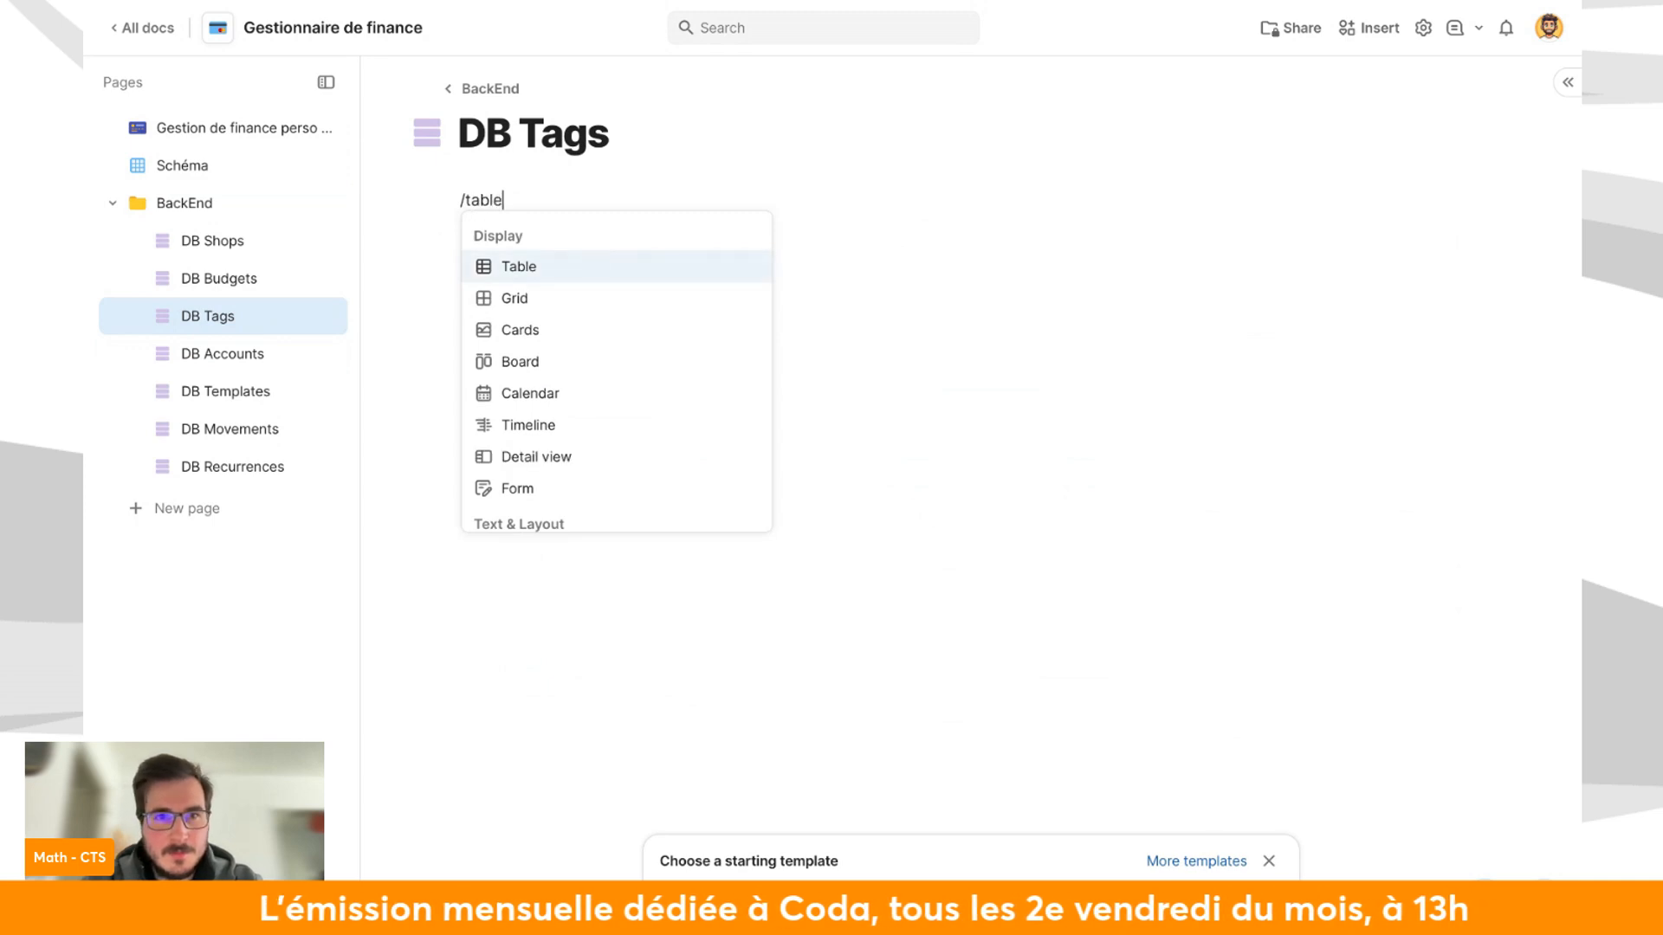
key("Return")
key("Return")
type("DB Tag")
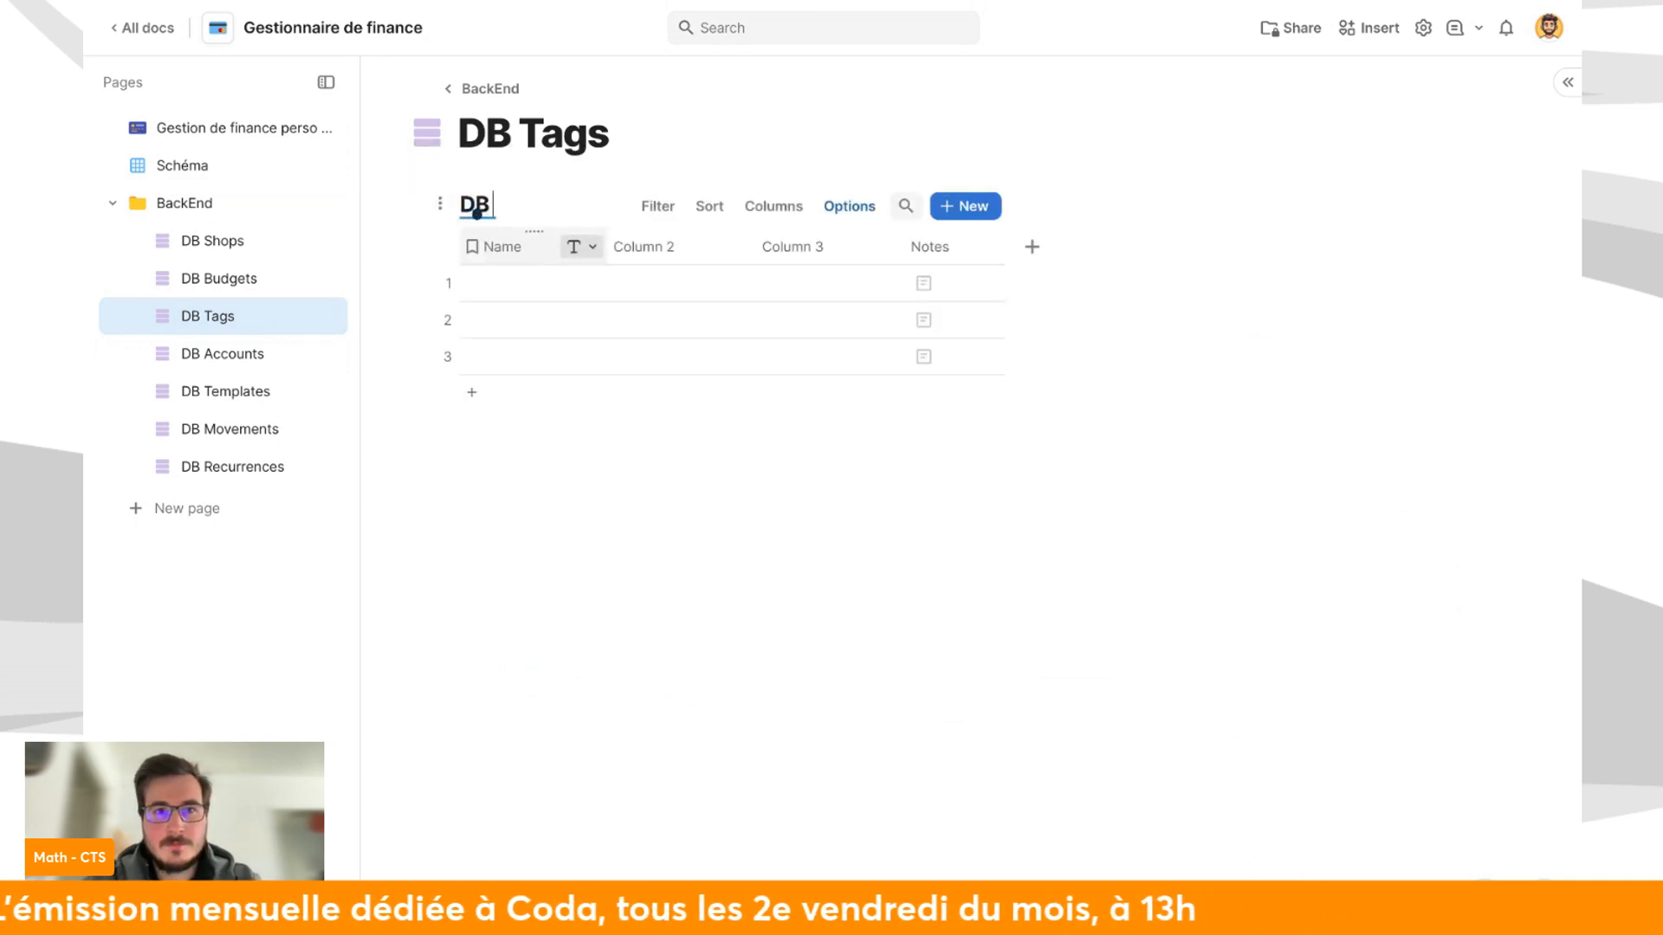
Delete Column 2, Column 3 and Notes so only Name remains, and retitle the table DB Tags.
left_click(707, 249)
key("Delete")
key("Delete")
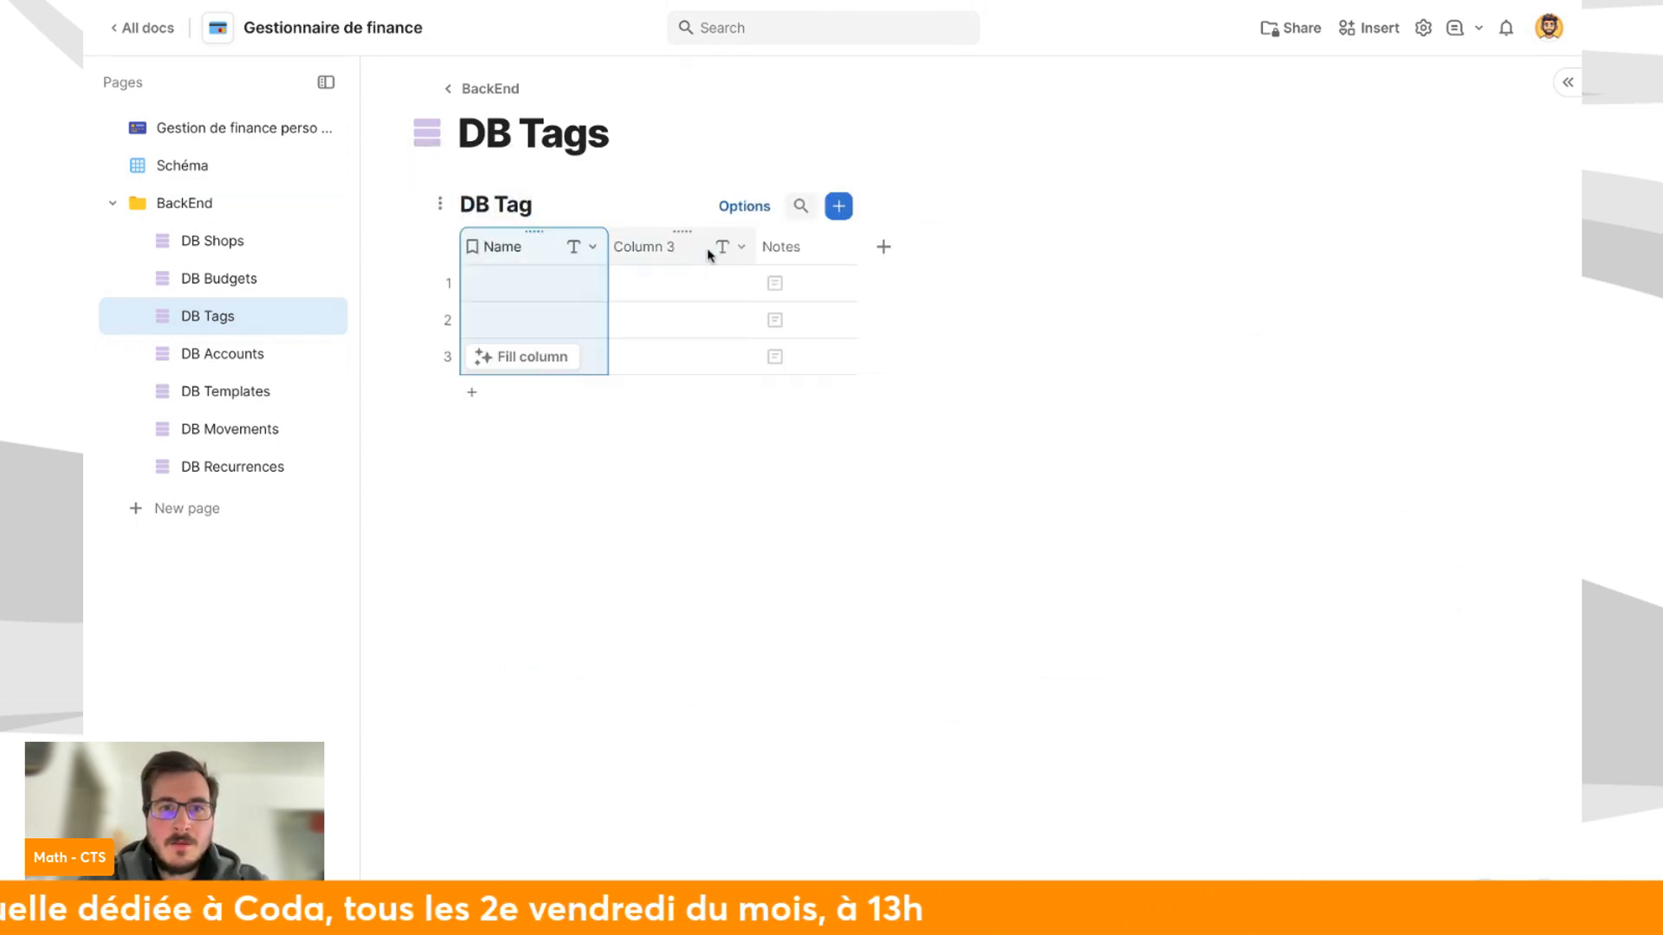
left_click(627, 250)
key("Delete")
double_click(525, 247)
type("Name")
left_click(531, 205)
type("s")
left_click(726, 421)
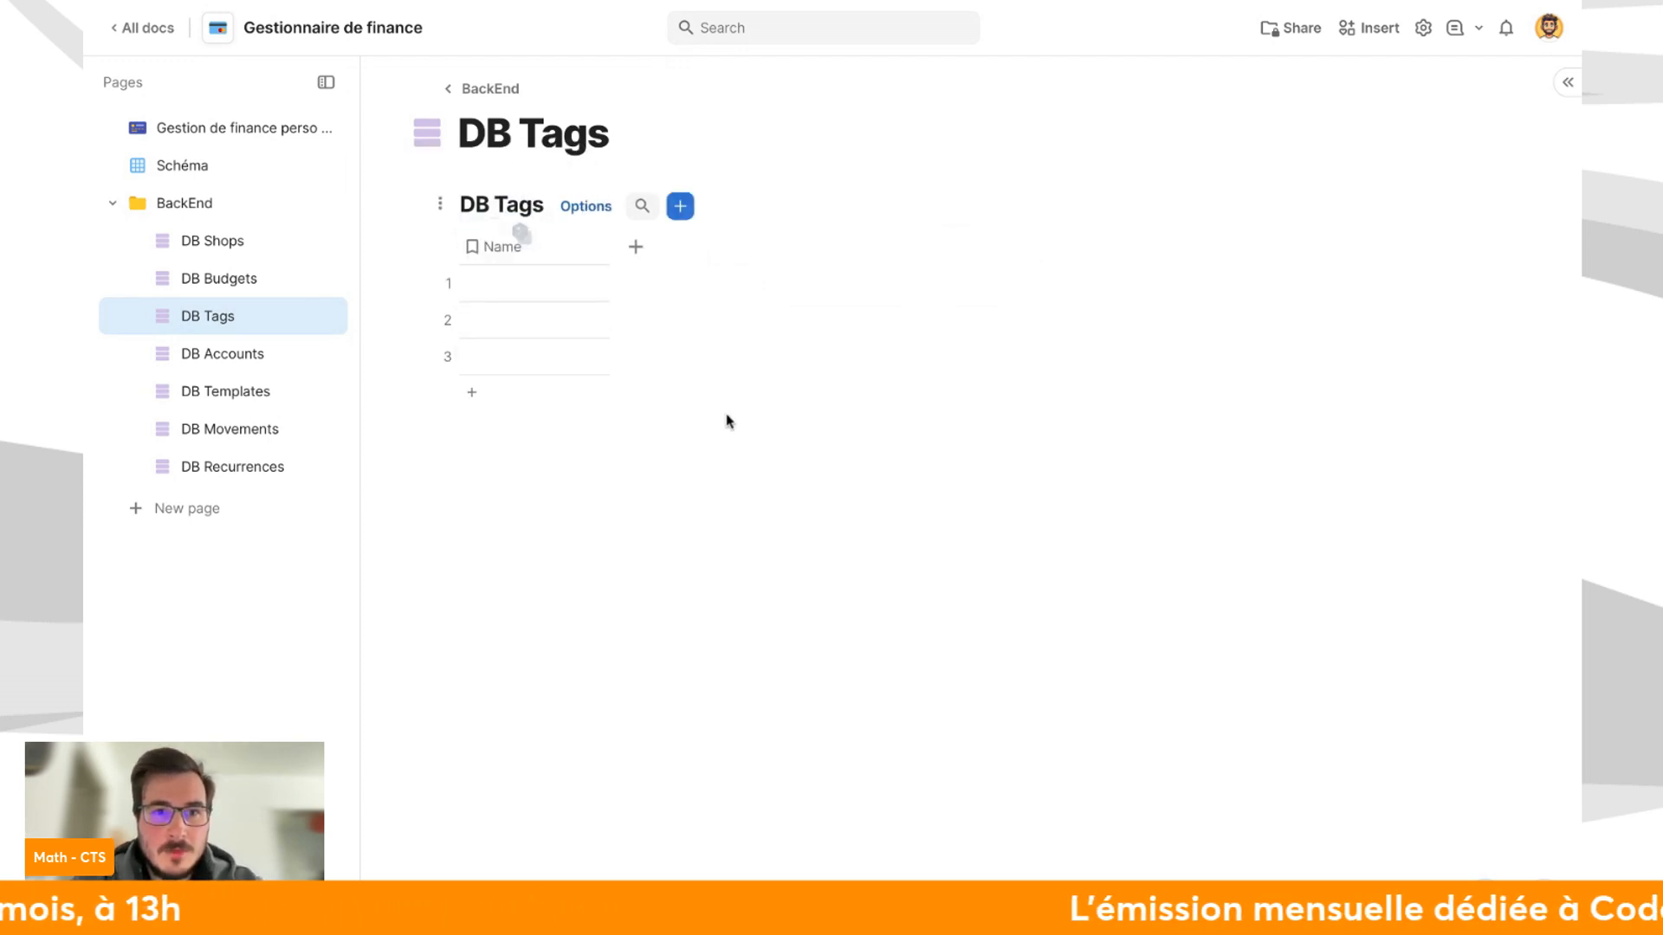
Enter the tags Alimentaire and Sport in DB Tags and delete the unused third row.
left_click(636, 248)
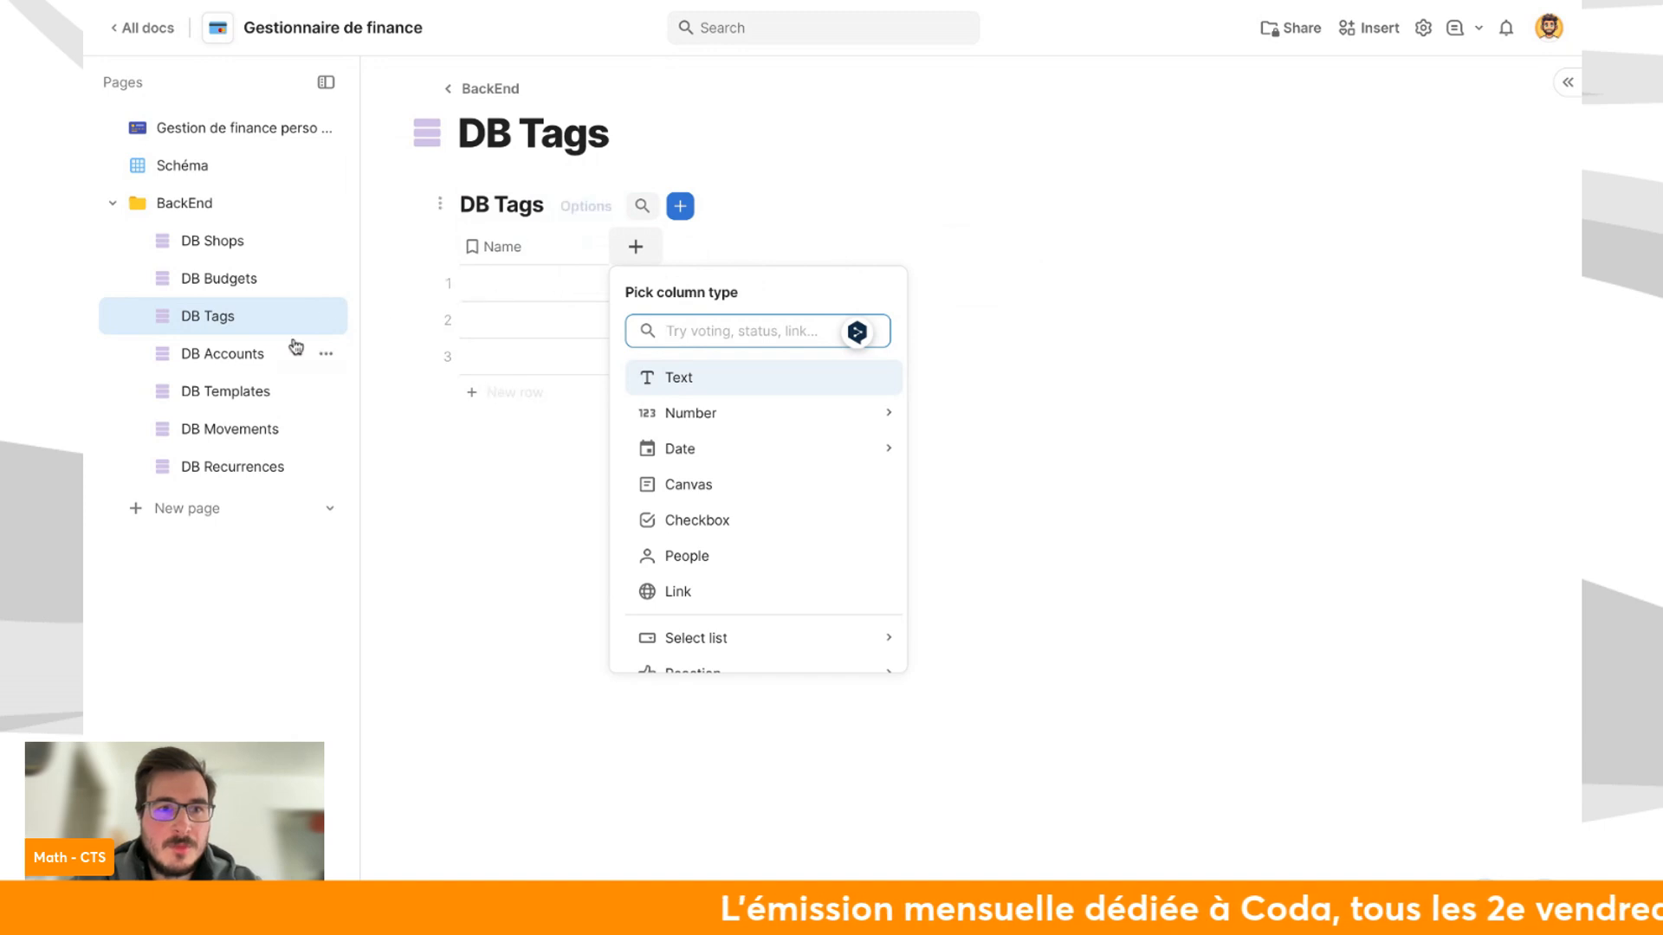
left_click(499, 295)
type("Alim")
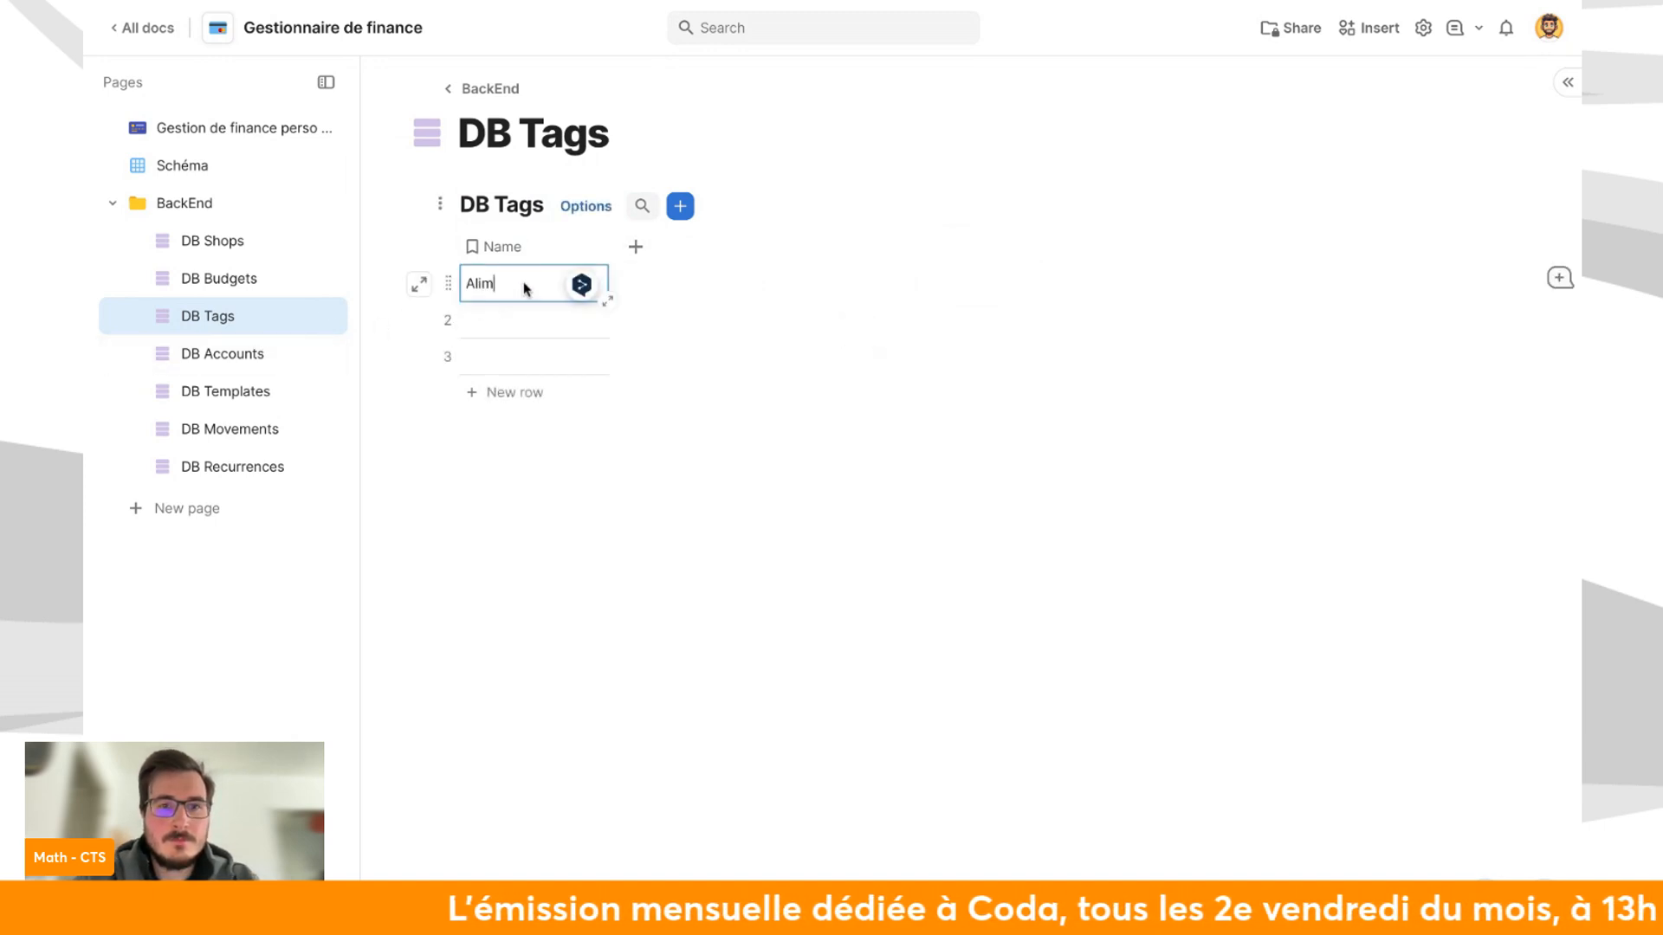
type("entaire")
key("Return")
type("Sport")
key("Return")
type("V")
key("BackSpace")
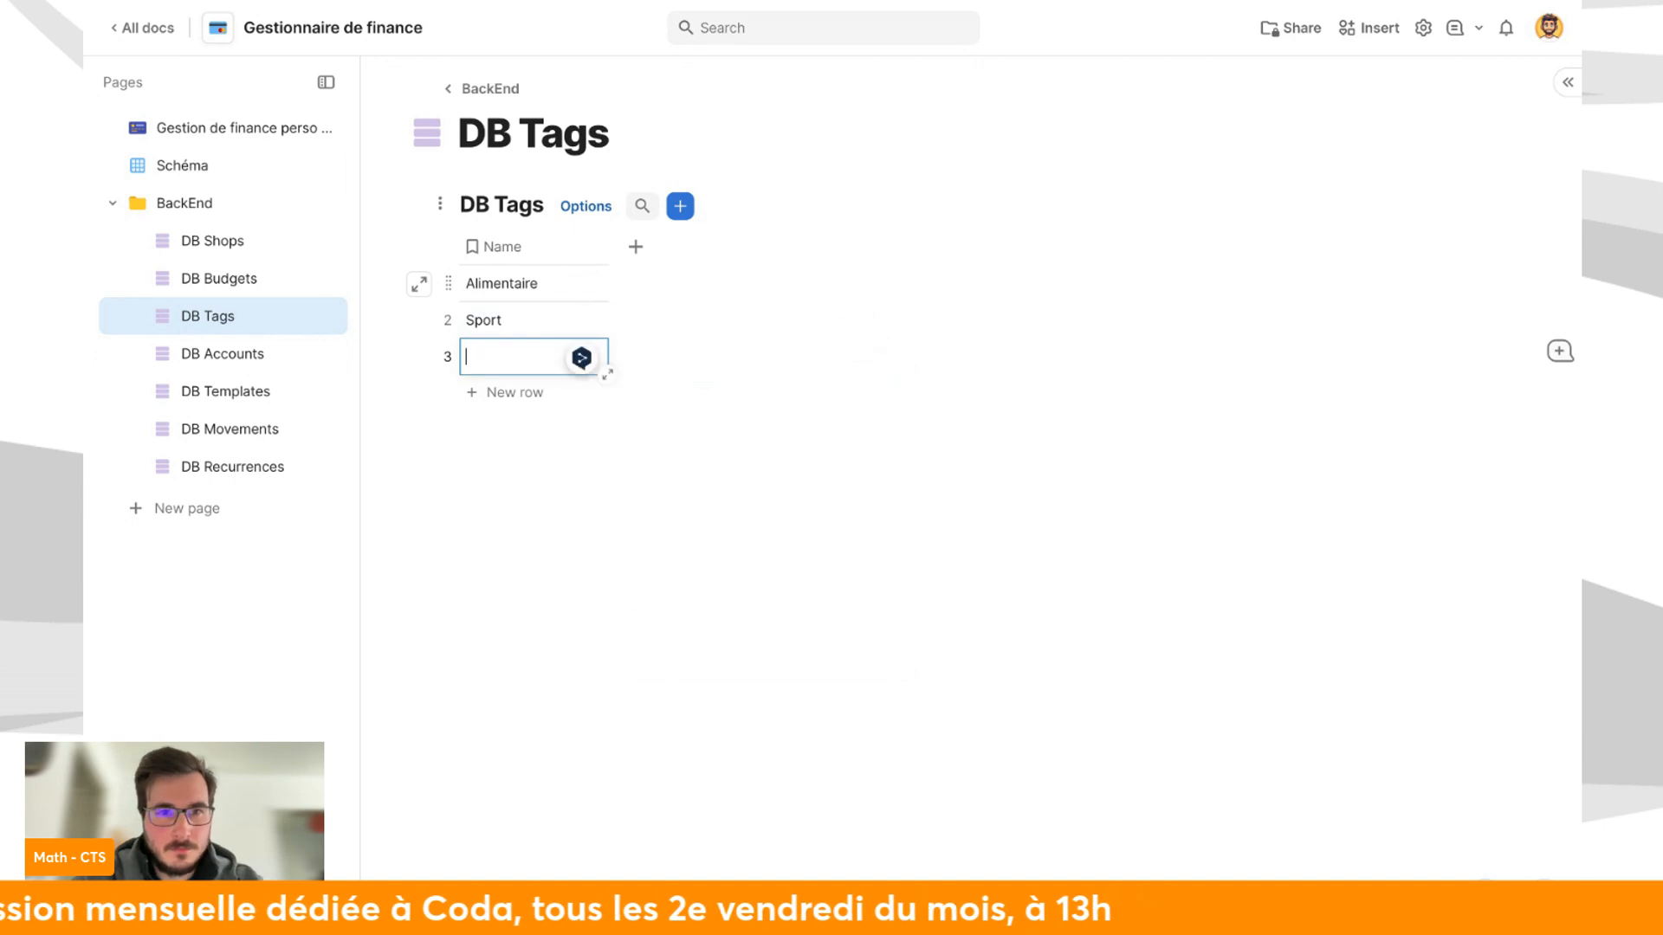
left_click(450, 358)
key("BackSpace")
left_click(513, 603)
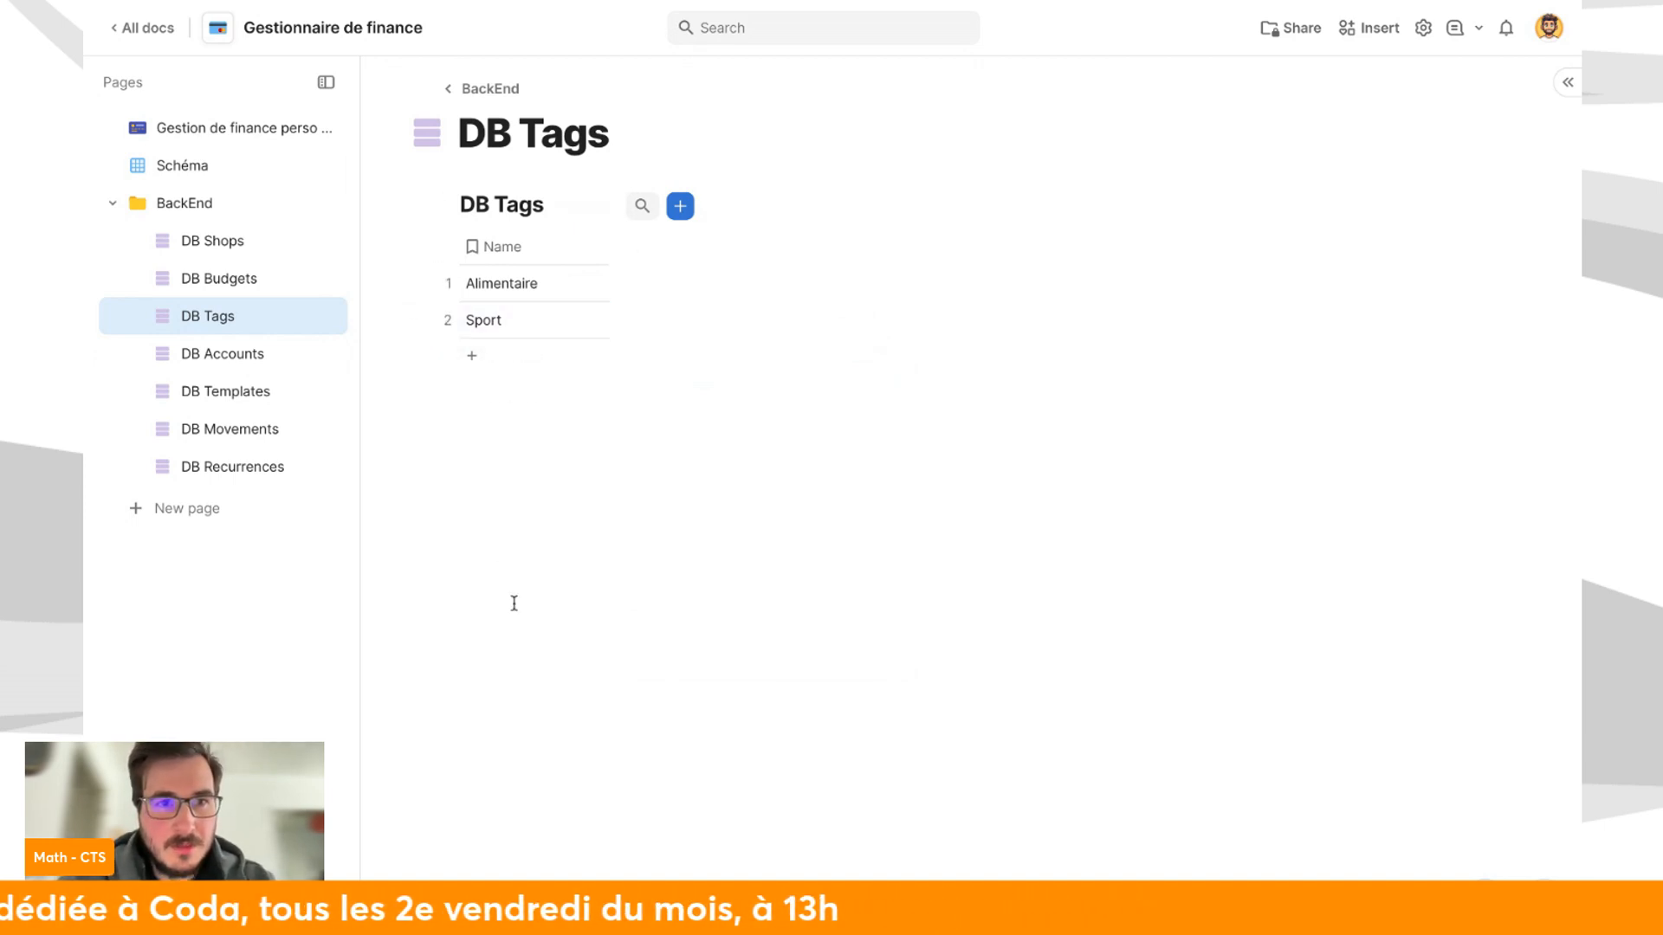
Add a relation column to DB Tags in DB Movements and create its linked column in the DB Tags table.
left_click(234, 429)
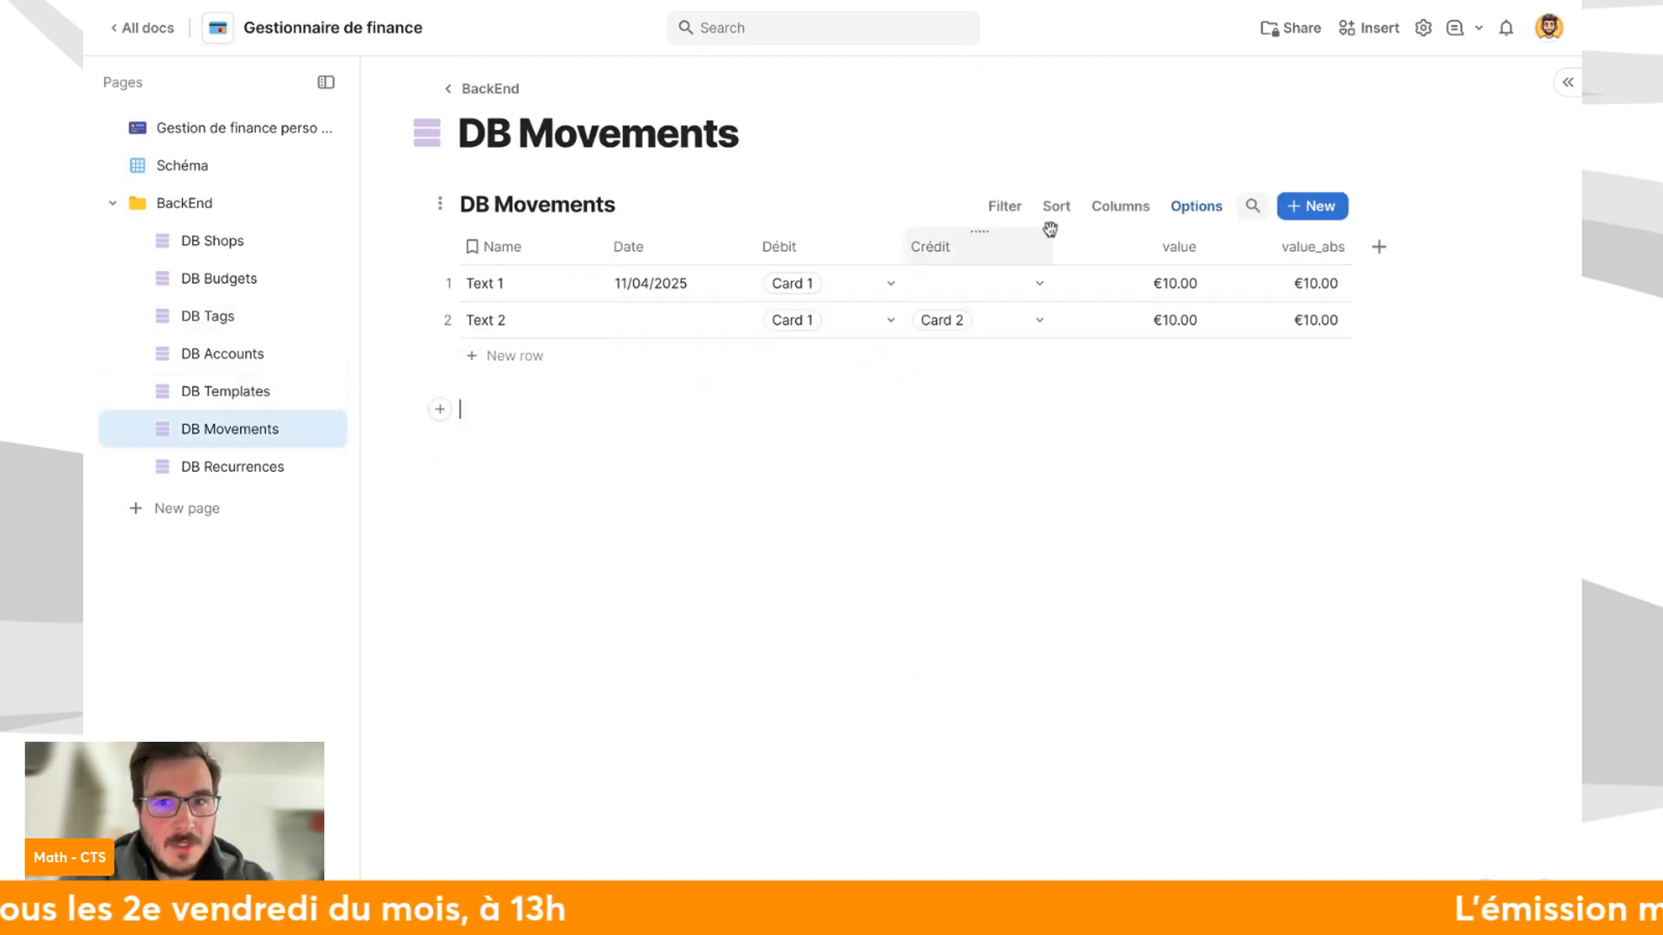
left_click(1379, 249)
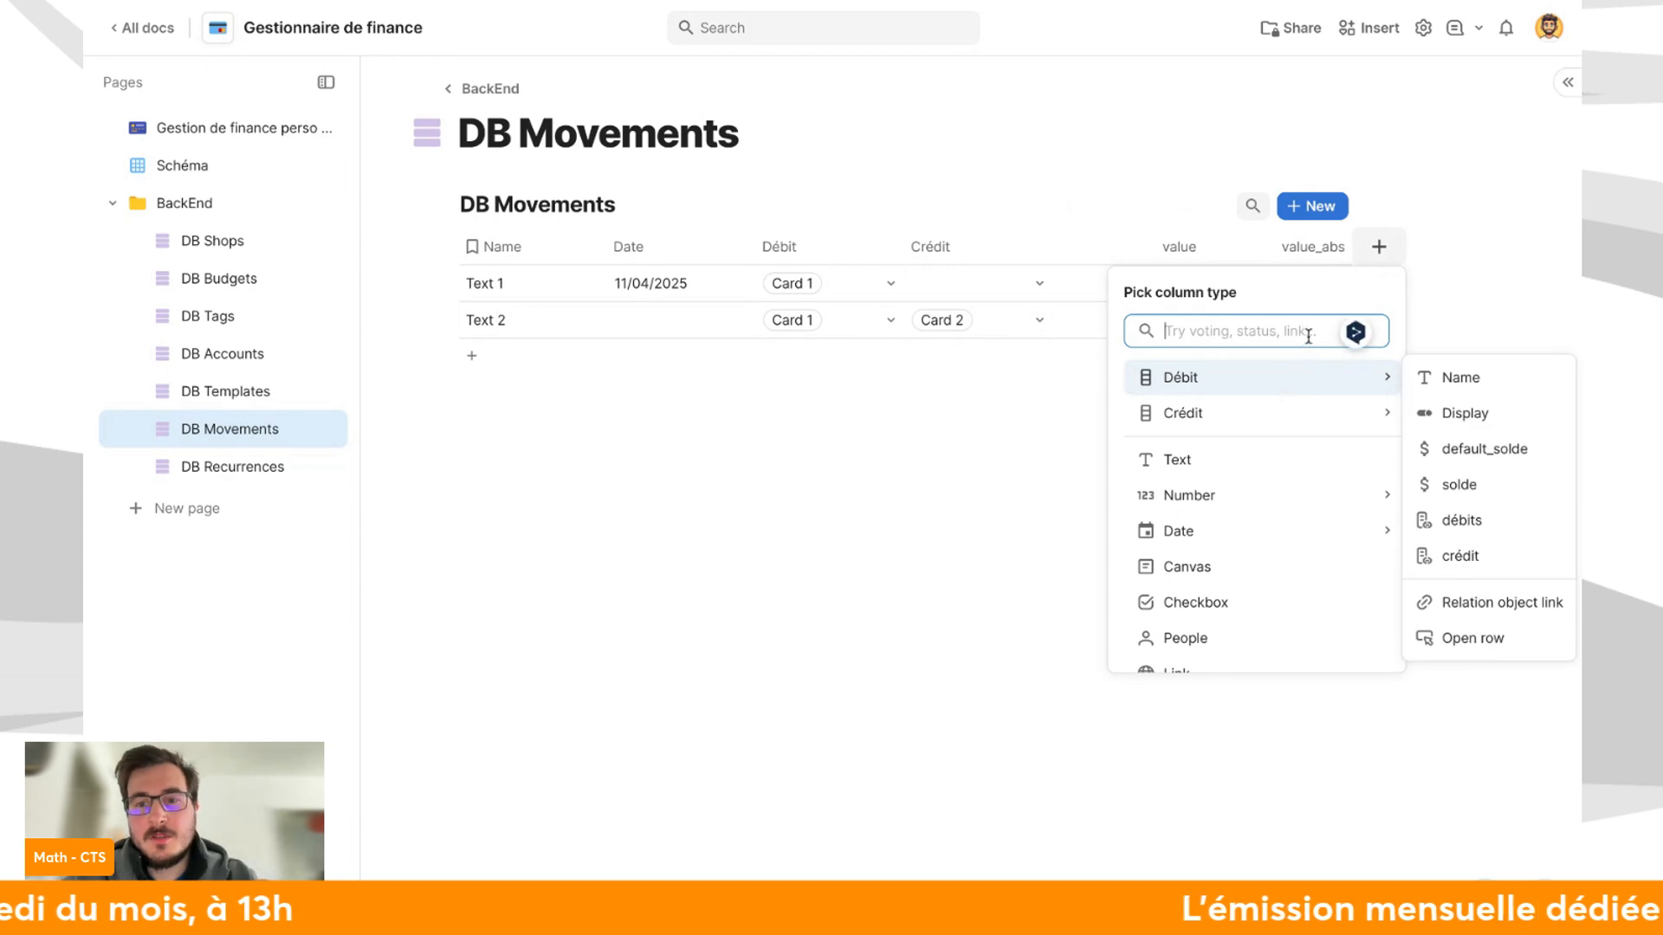
type("relat")
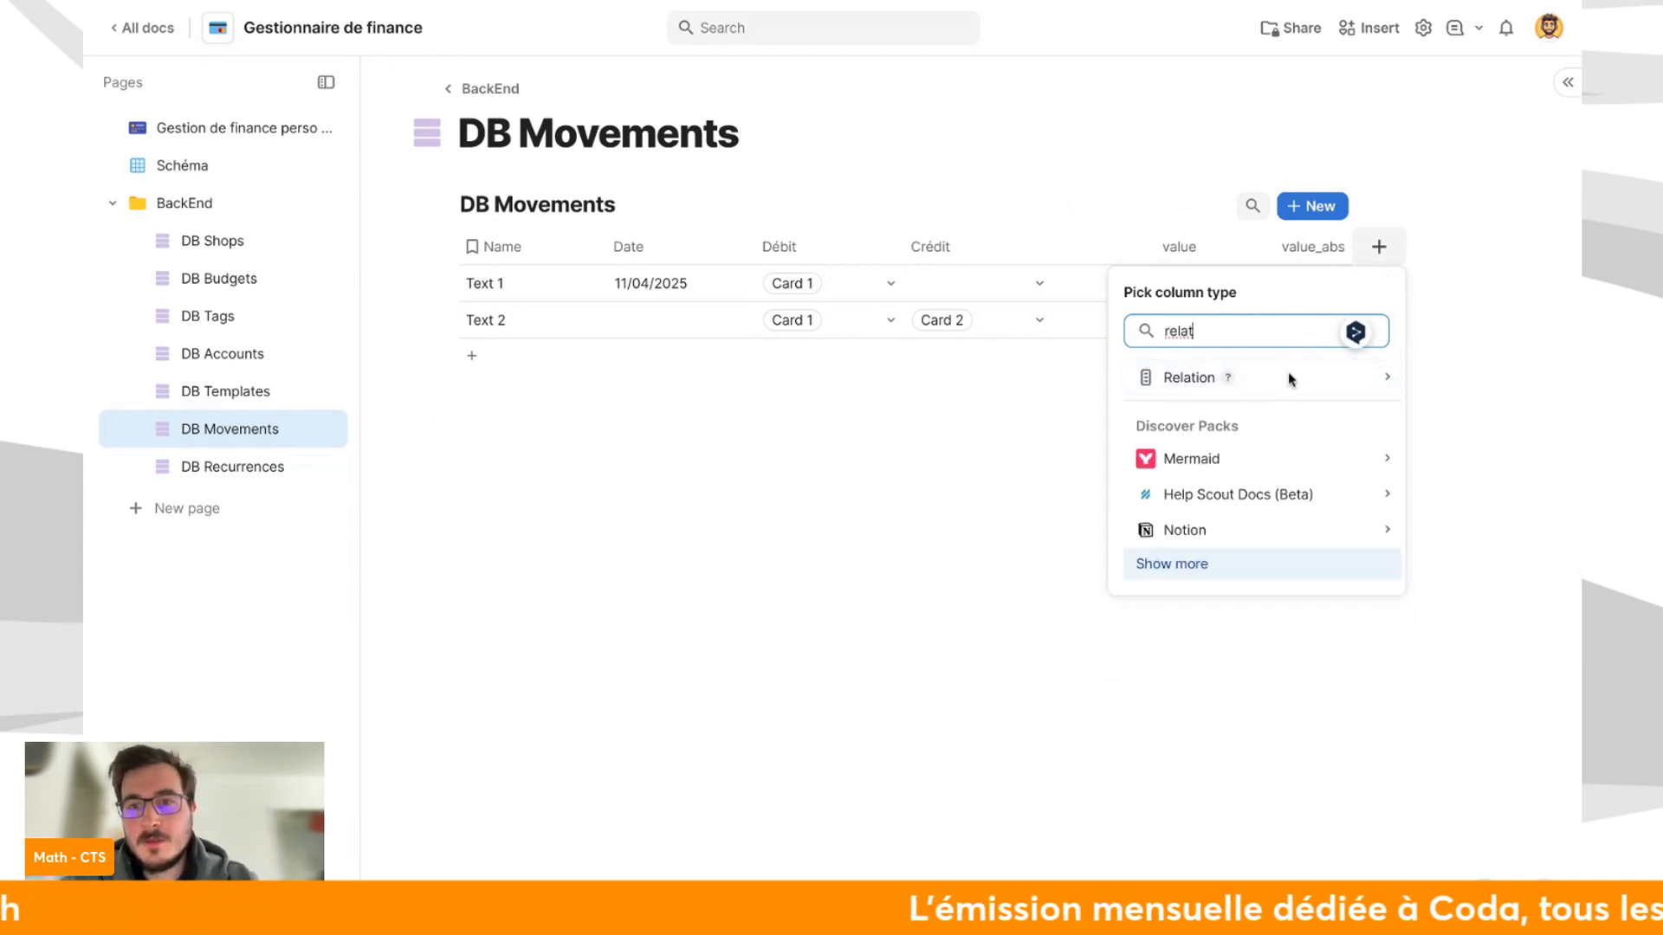
mouse_move(1331, 365)
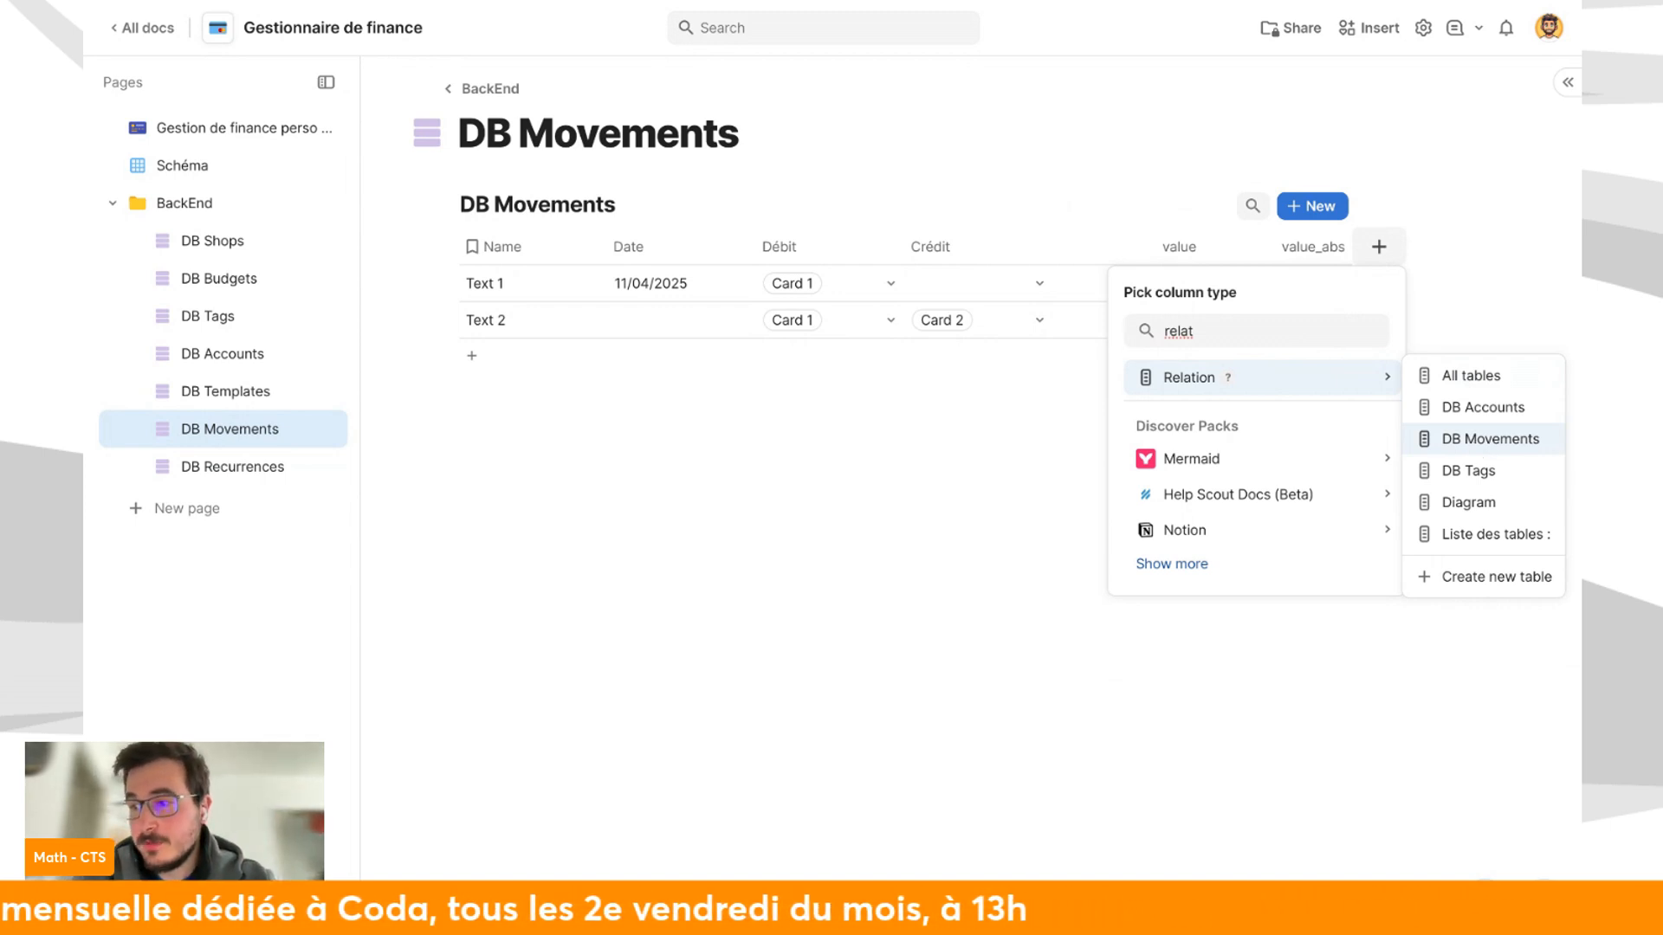
left_click(1483, 479)
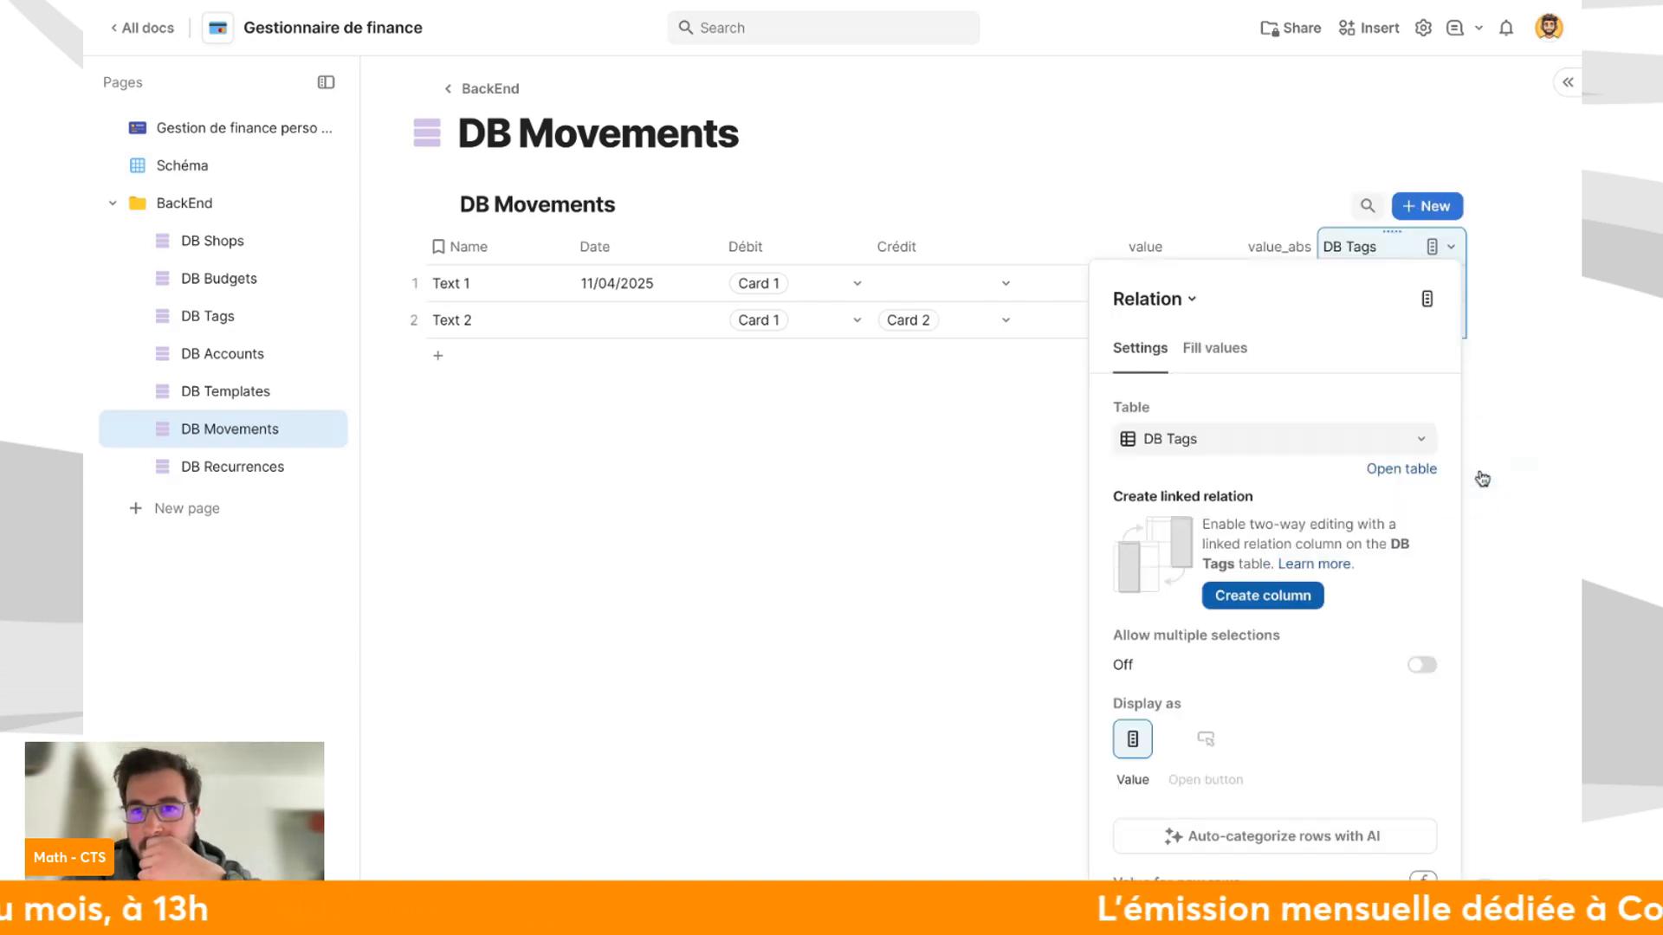
left_click(1280, 597)
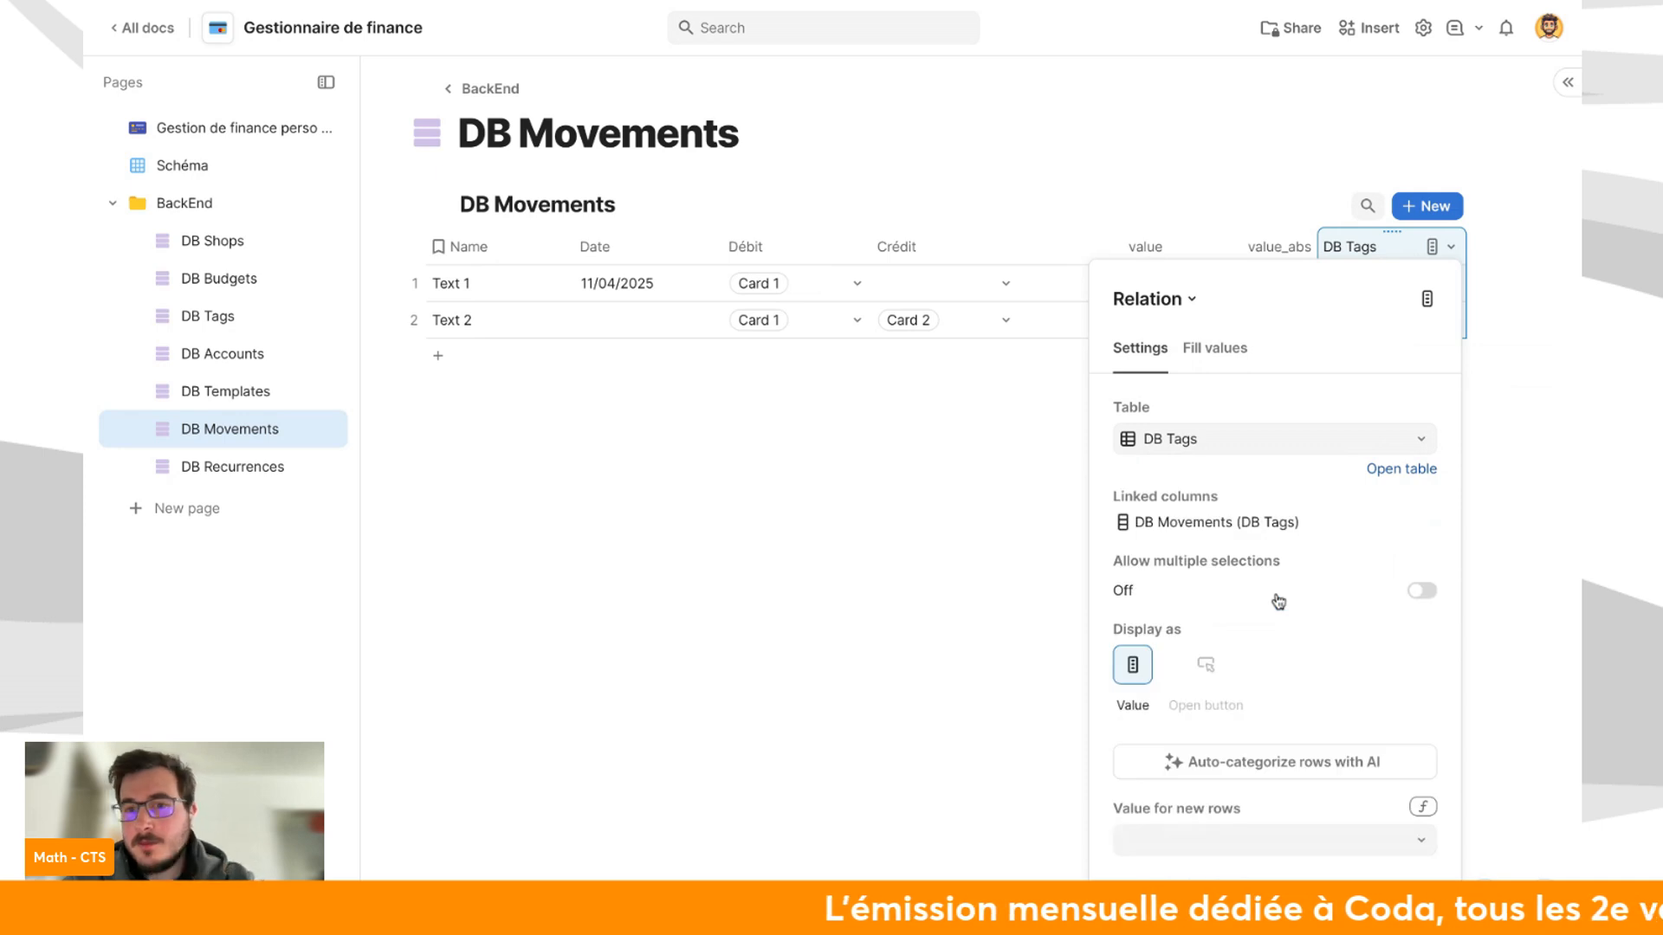
scroll(1278, 443, "down", 1)
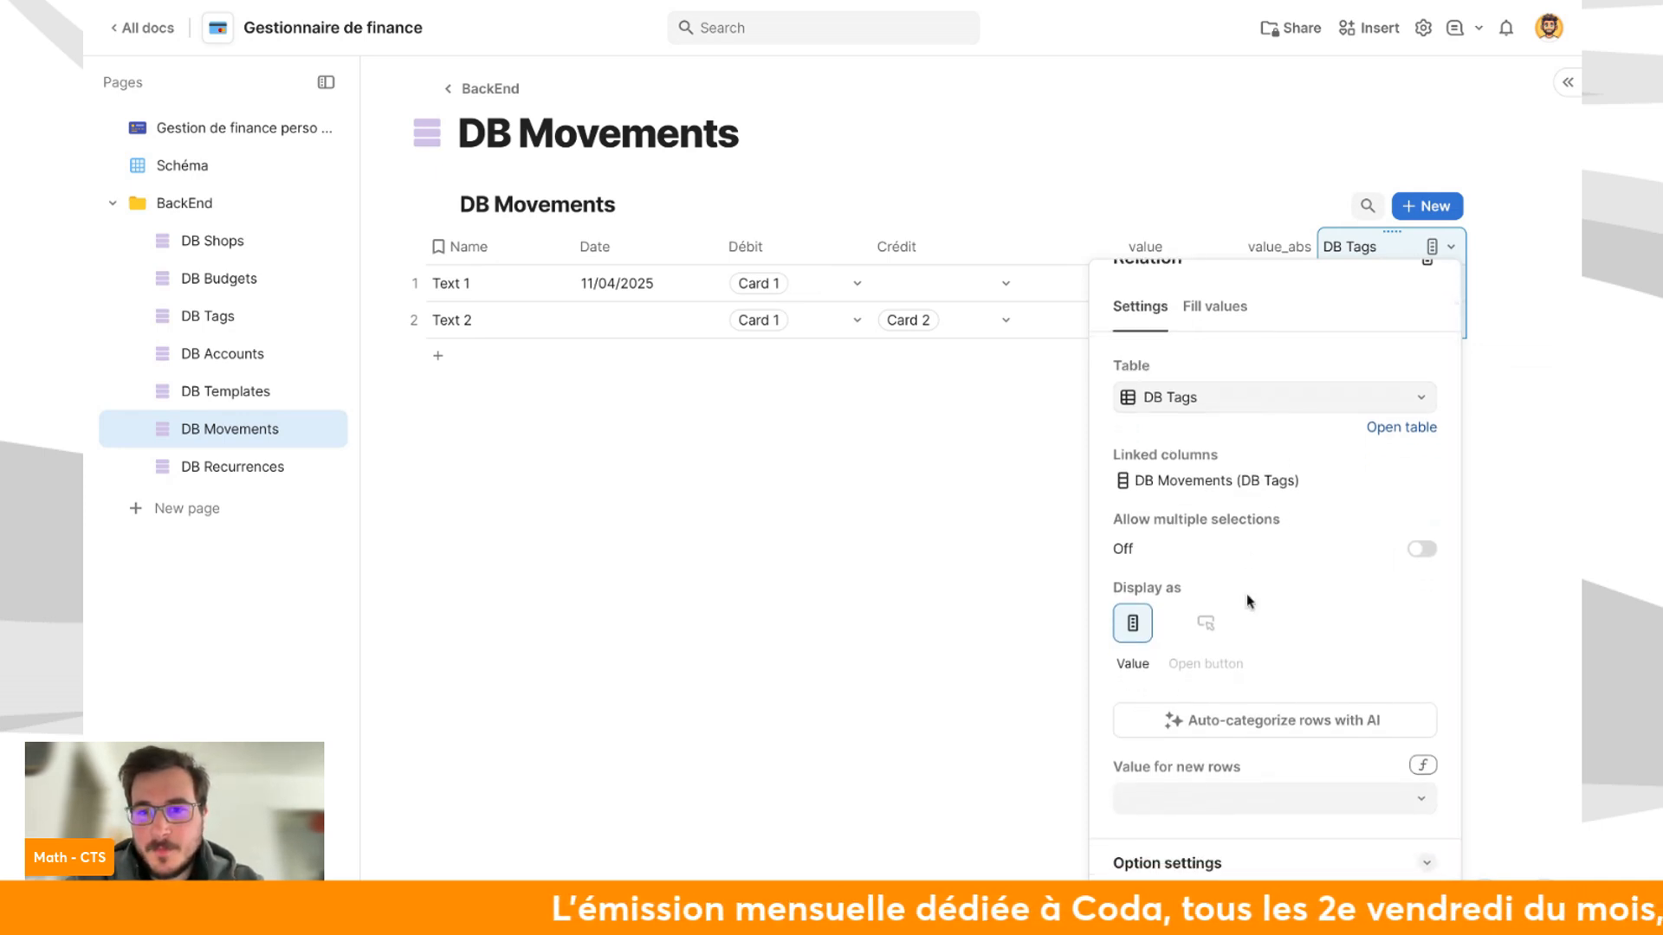
left_click(853, 632)
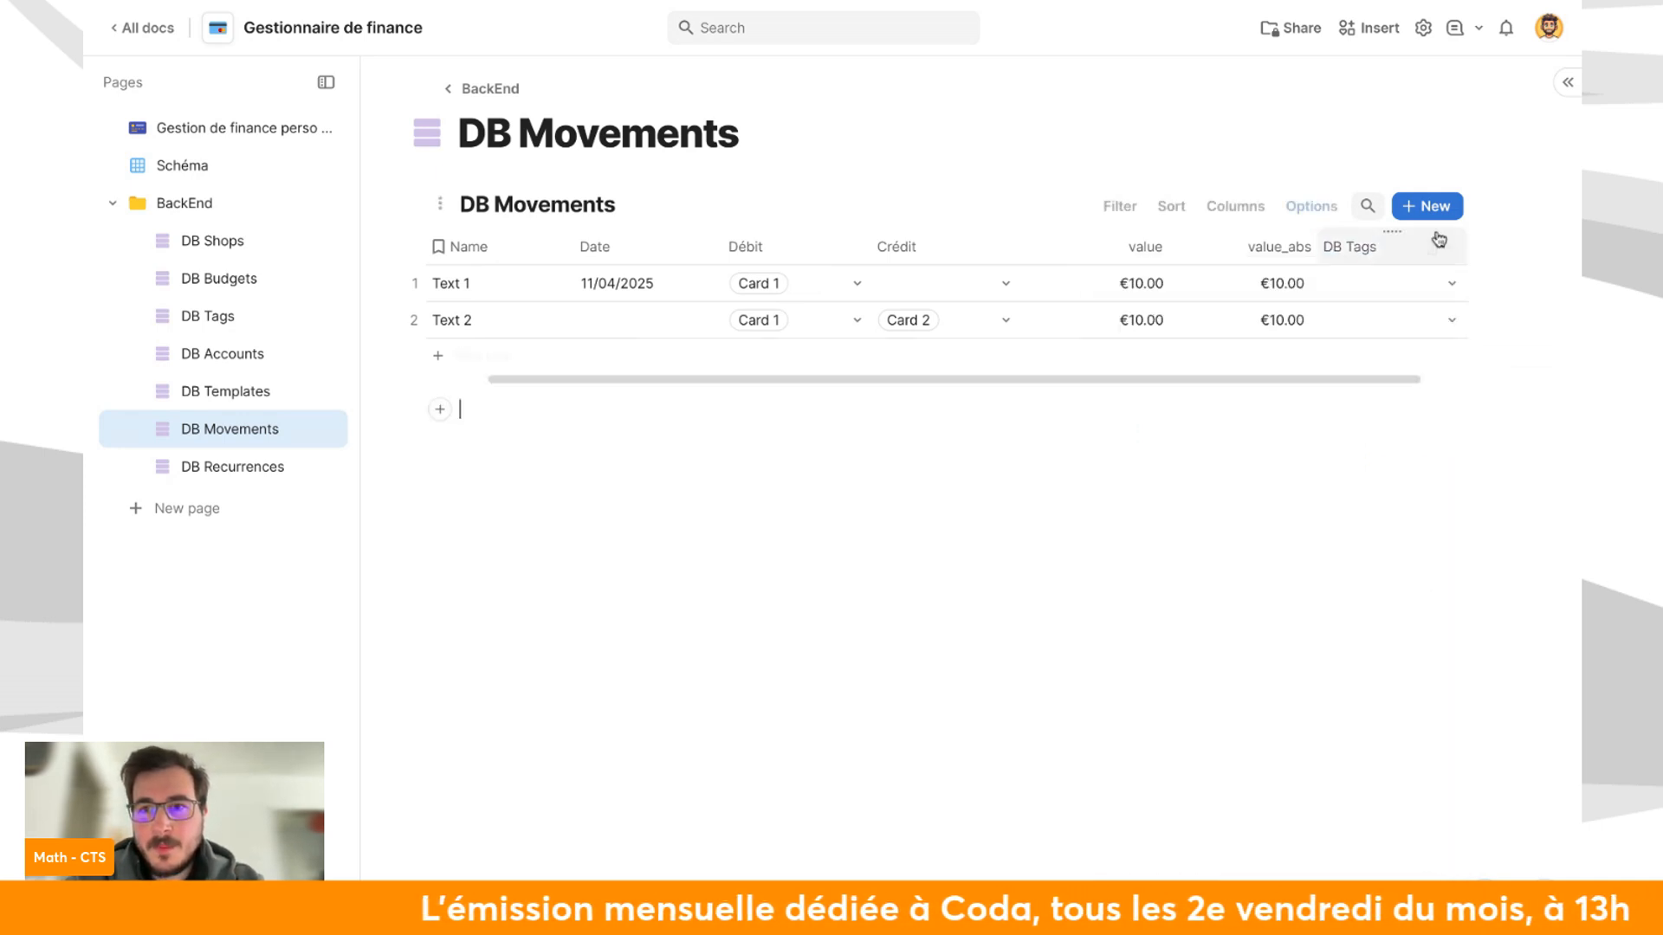
Rename the new relation column Tag and assign Alimentaire to the Text 1 movement.
left_click(1378, 247)
type("Tag")
key("Return")
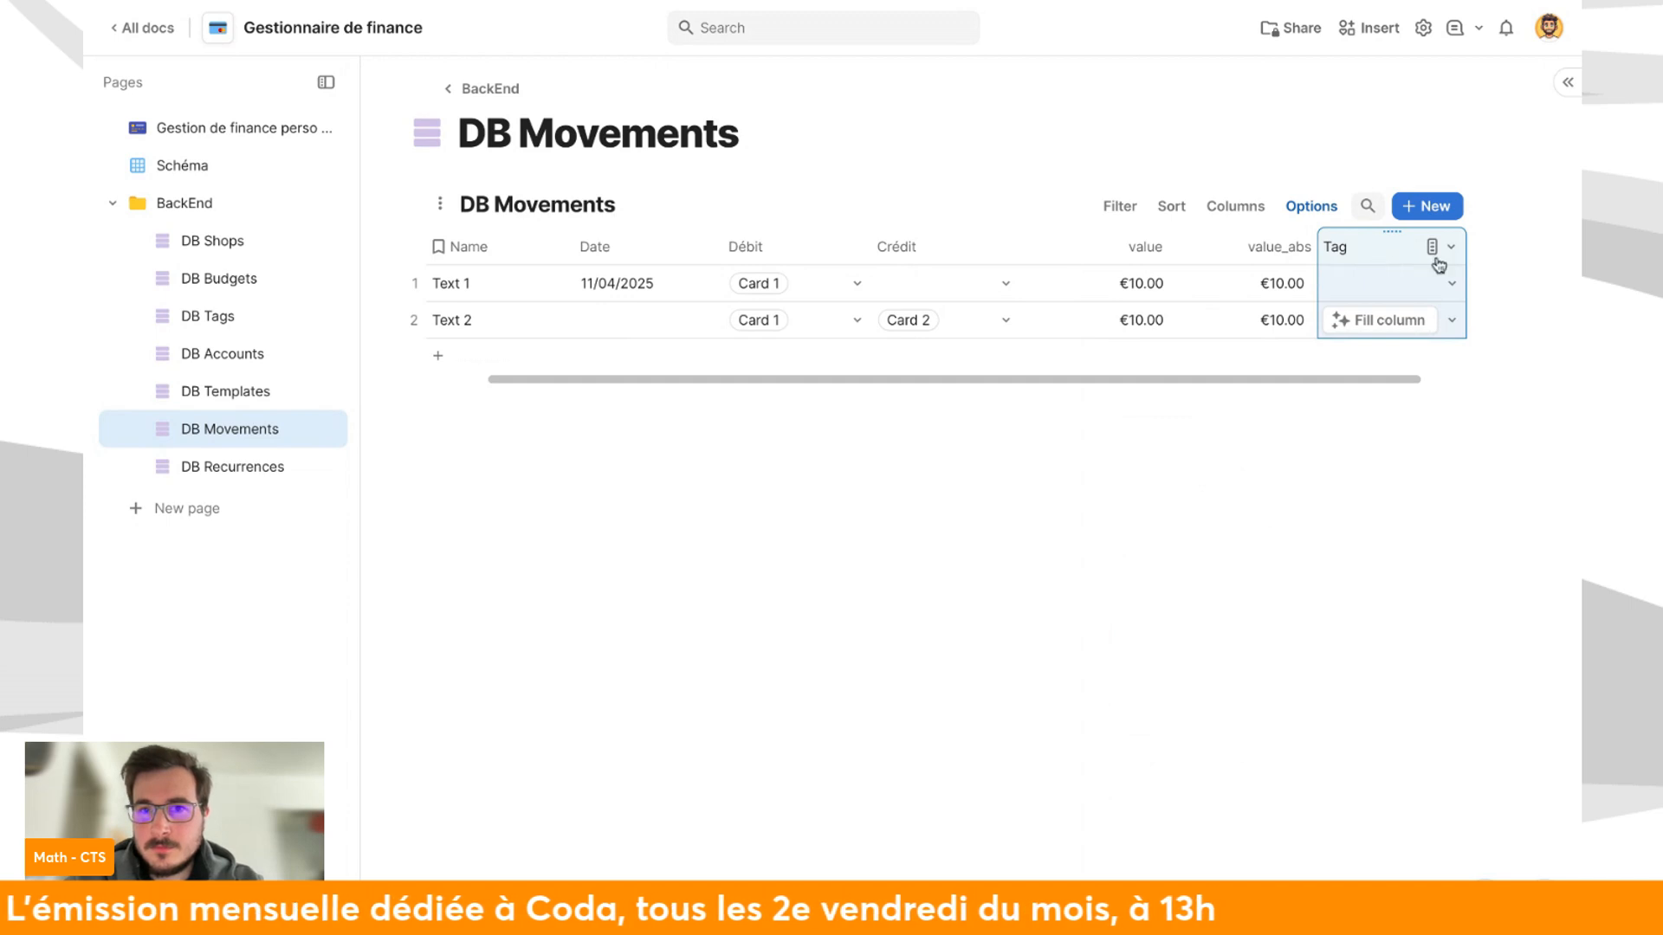
left_click(1408, 284)
left_click(1393, 351)
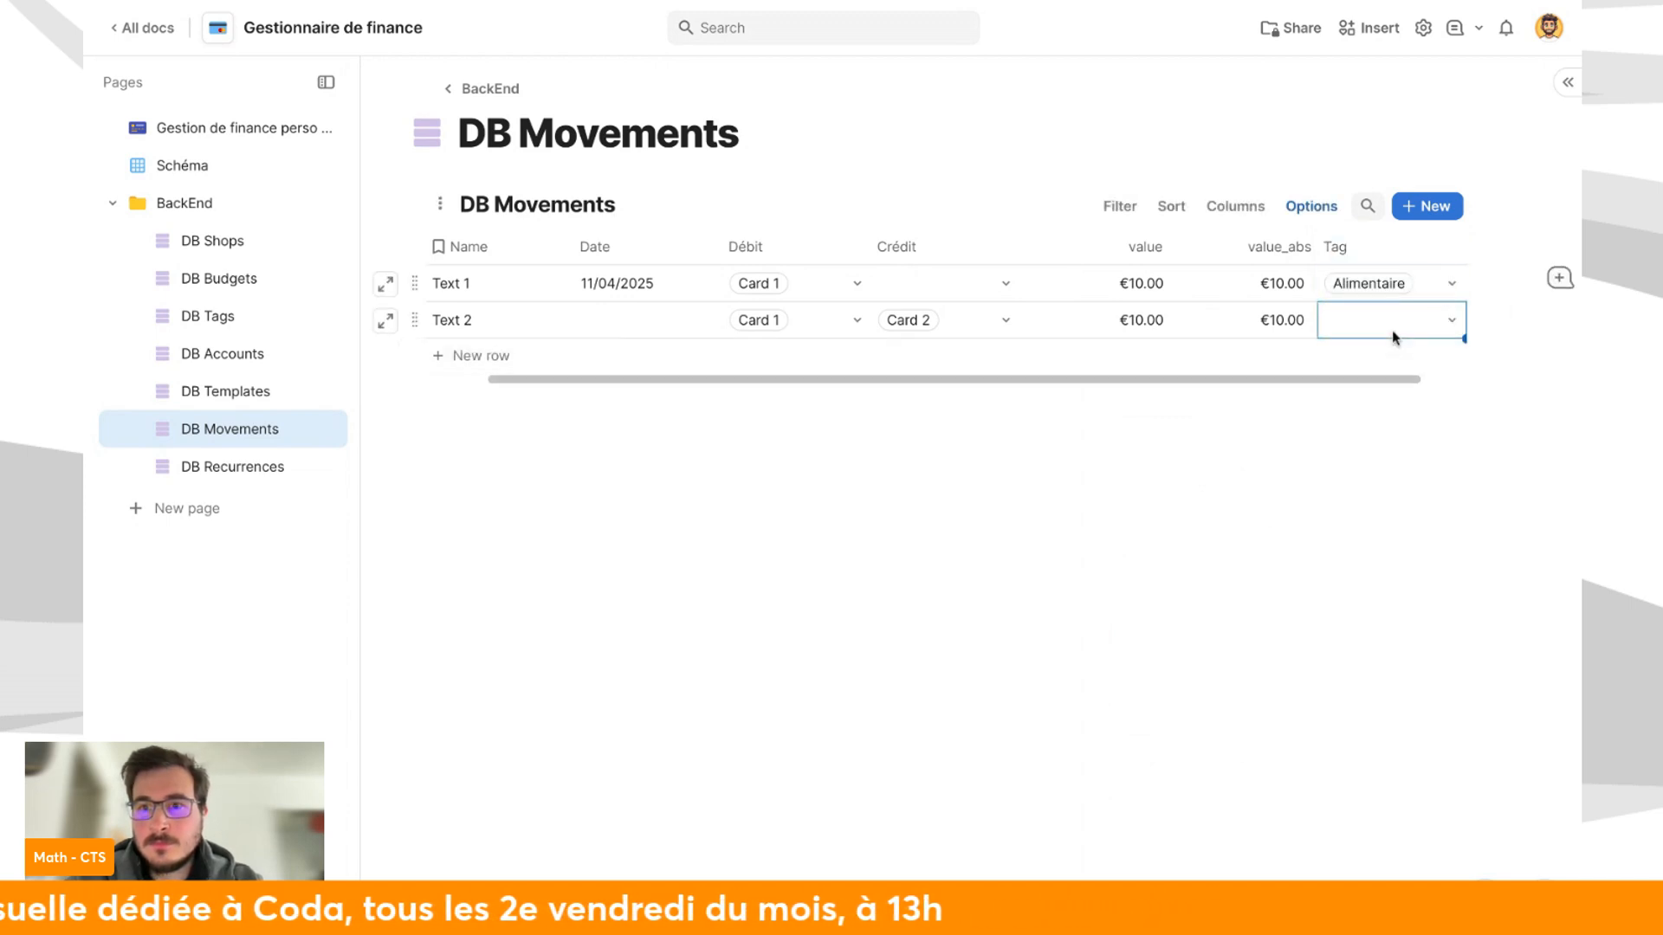
Add a third row to DB Movements and set its Tag to Alimentaire.
left_click(1391, 330)
left_click(1228, 449)
left_click(1303, 370)
left_click(1370, 361)
left_click(1384, 422)
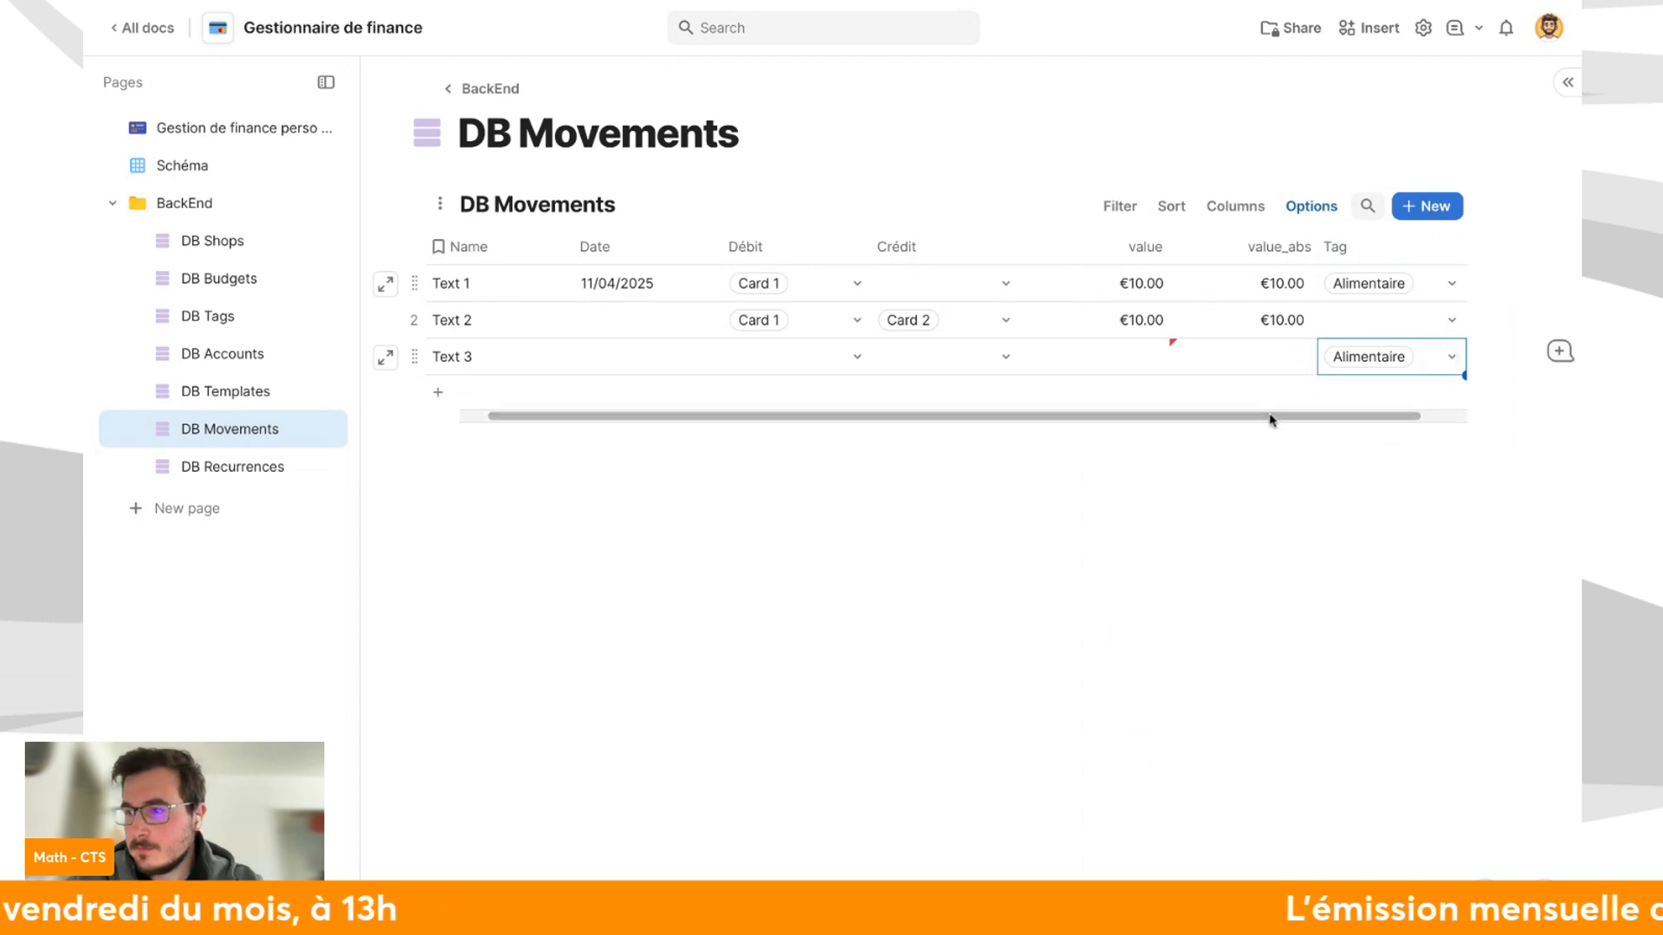
Set the Text 3 movement's date to 16/04/2025 and its Débit to Card 1.
left_click(641, 360)
left_click(654, 364)
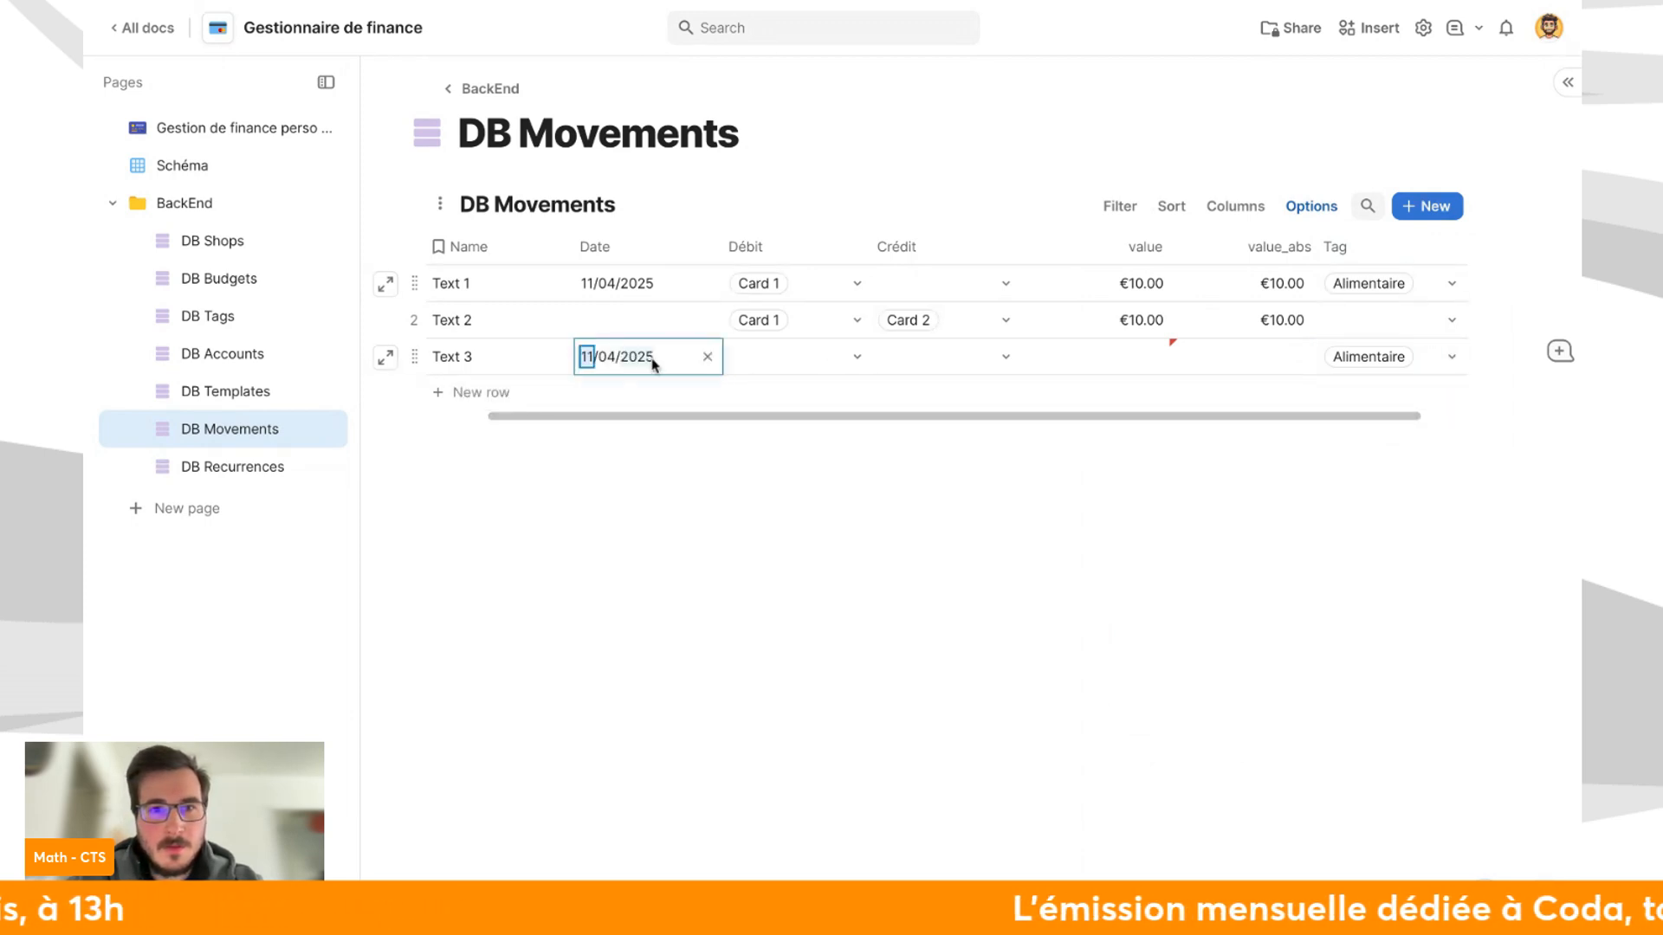
left_click(656, 510)
left_click(792, 375)
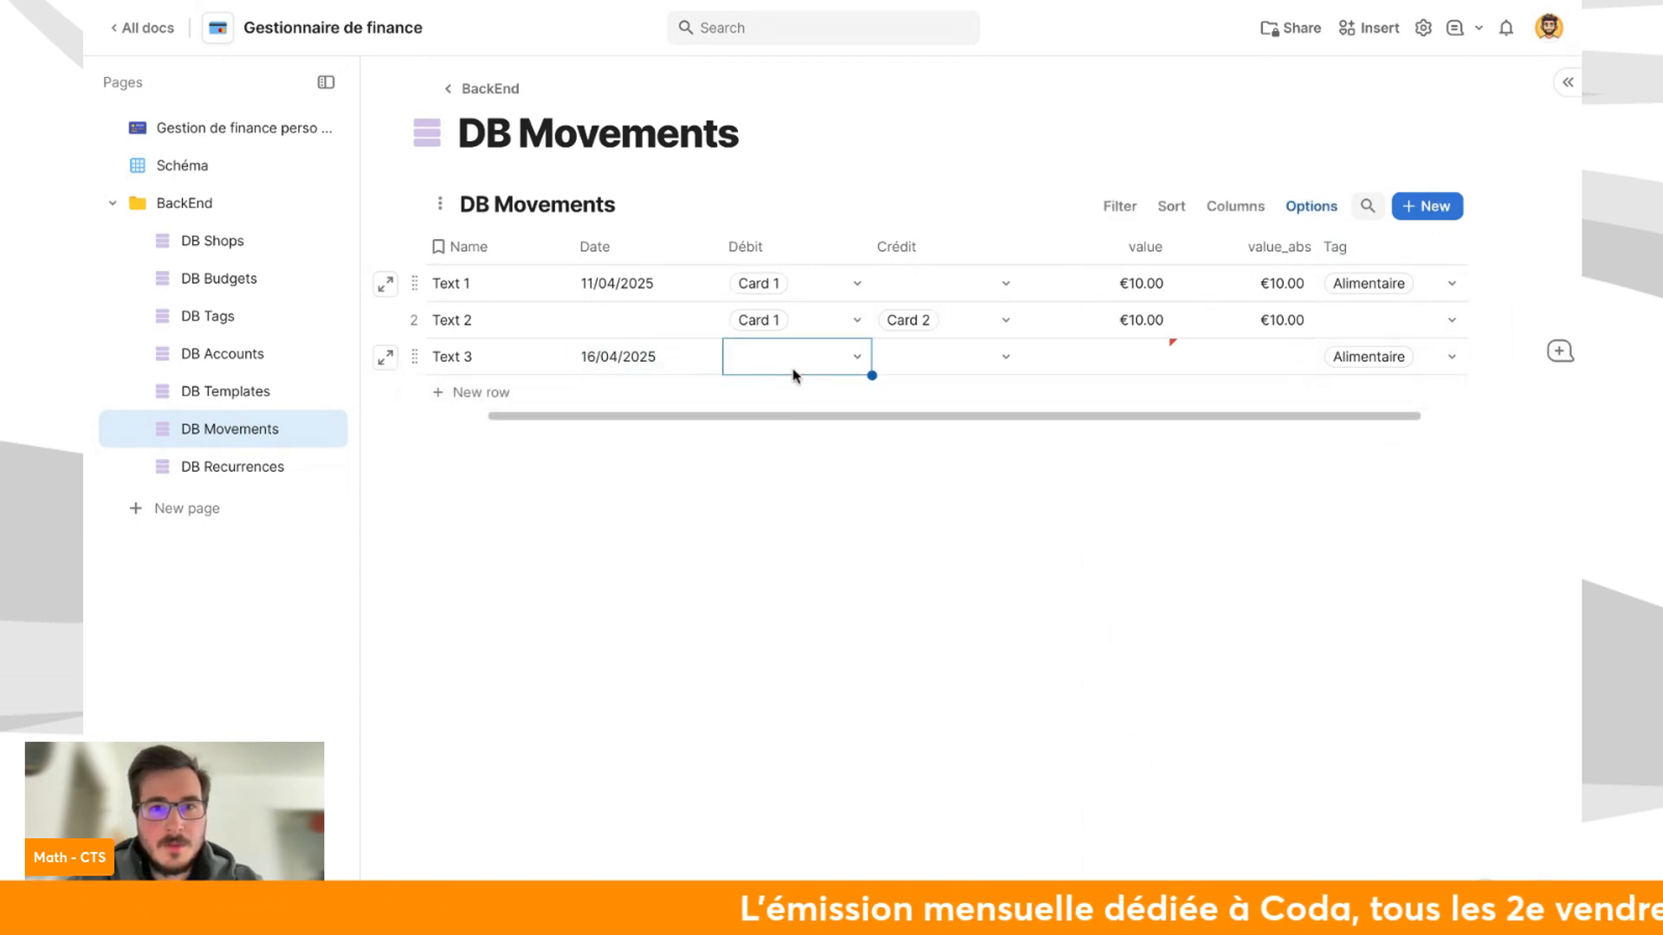
left_click(793, 374)
left_click(839, 429)
Try Card 3 as the Crédit of the Text 3 movement and clear it again.
double_click(966, 363)
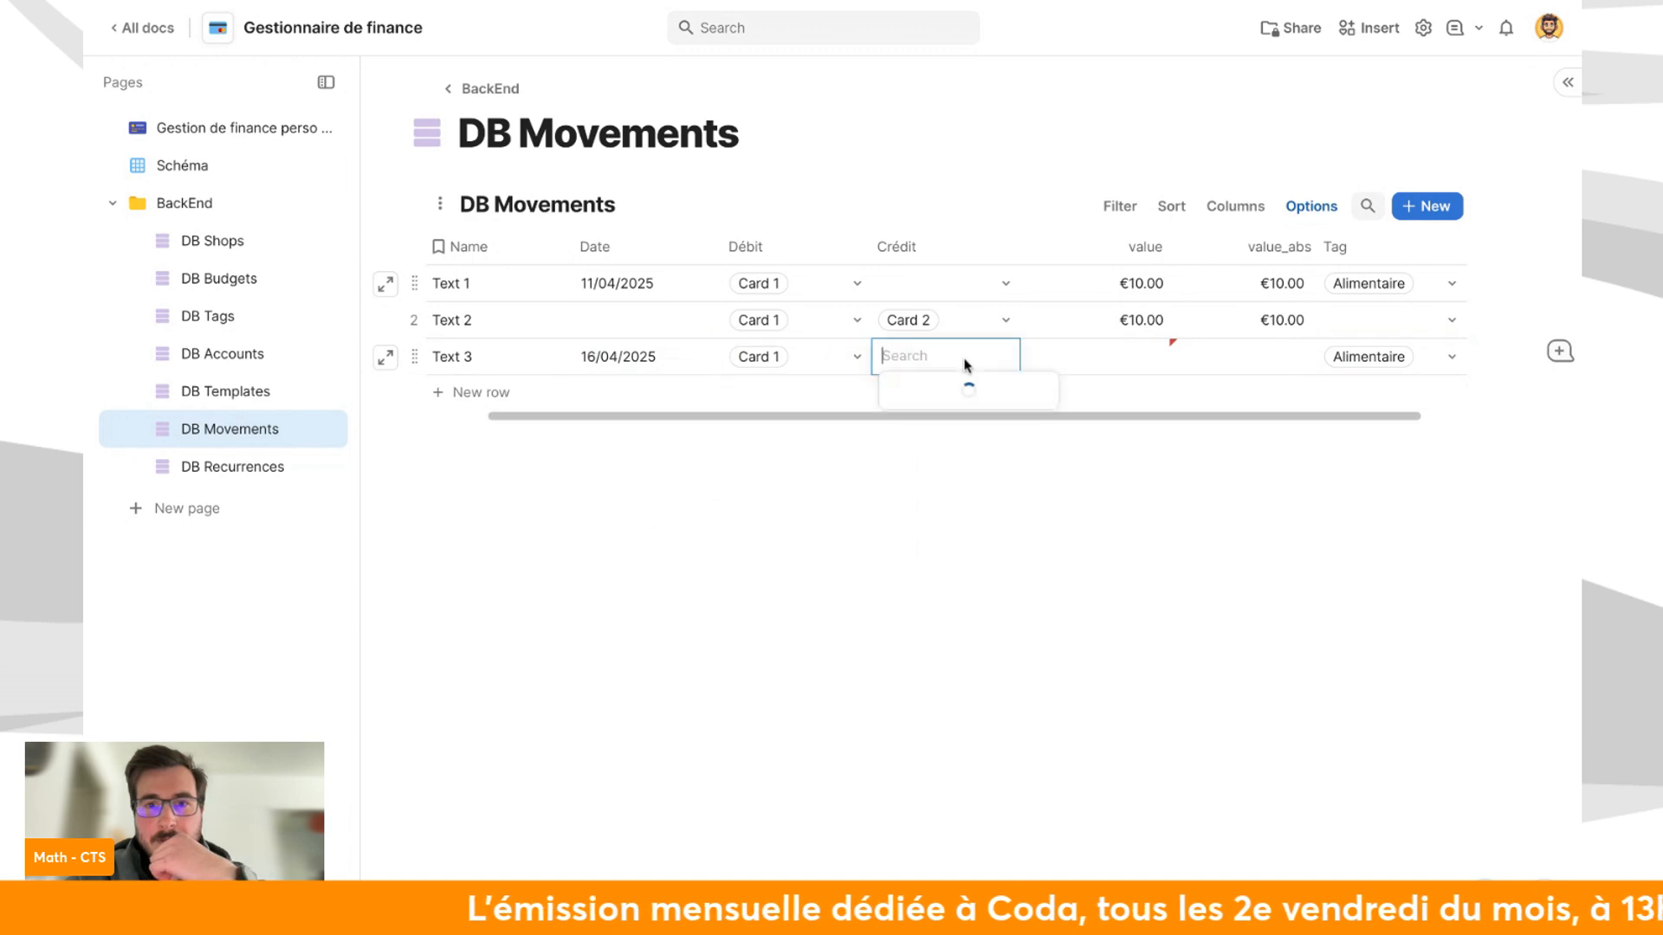
left_click(975, 491)
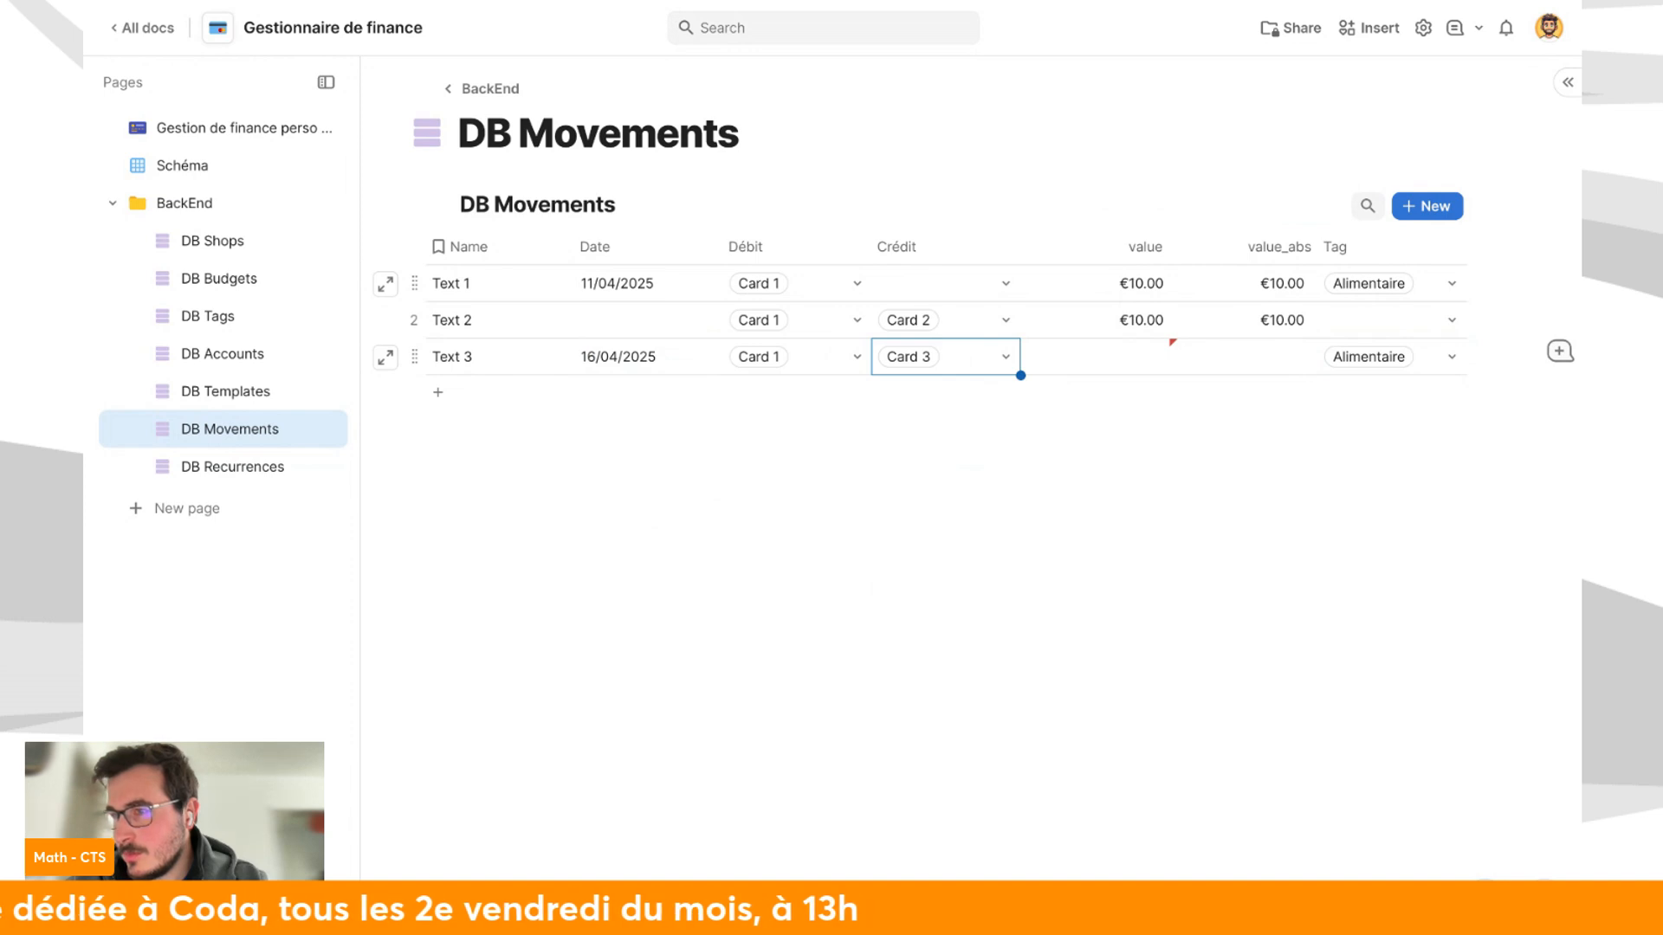
left_click(1111, 360)
left_click(1000, 368)
left_click(965, 394)
Set the value of the Text 3 movement to -€20 and check the columns of DB Movements.
type("-")
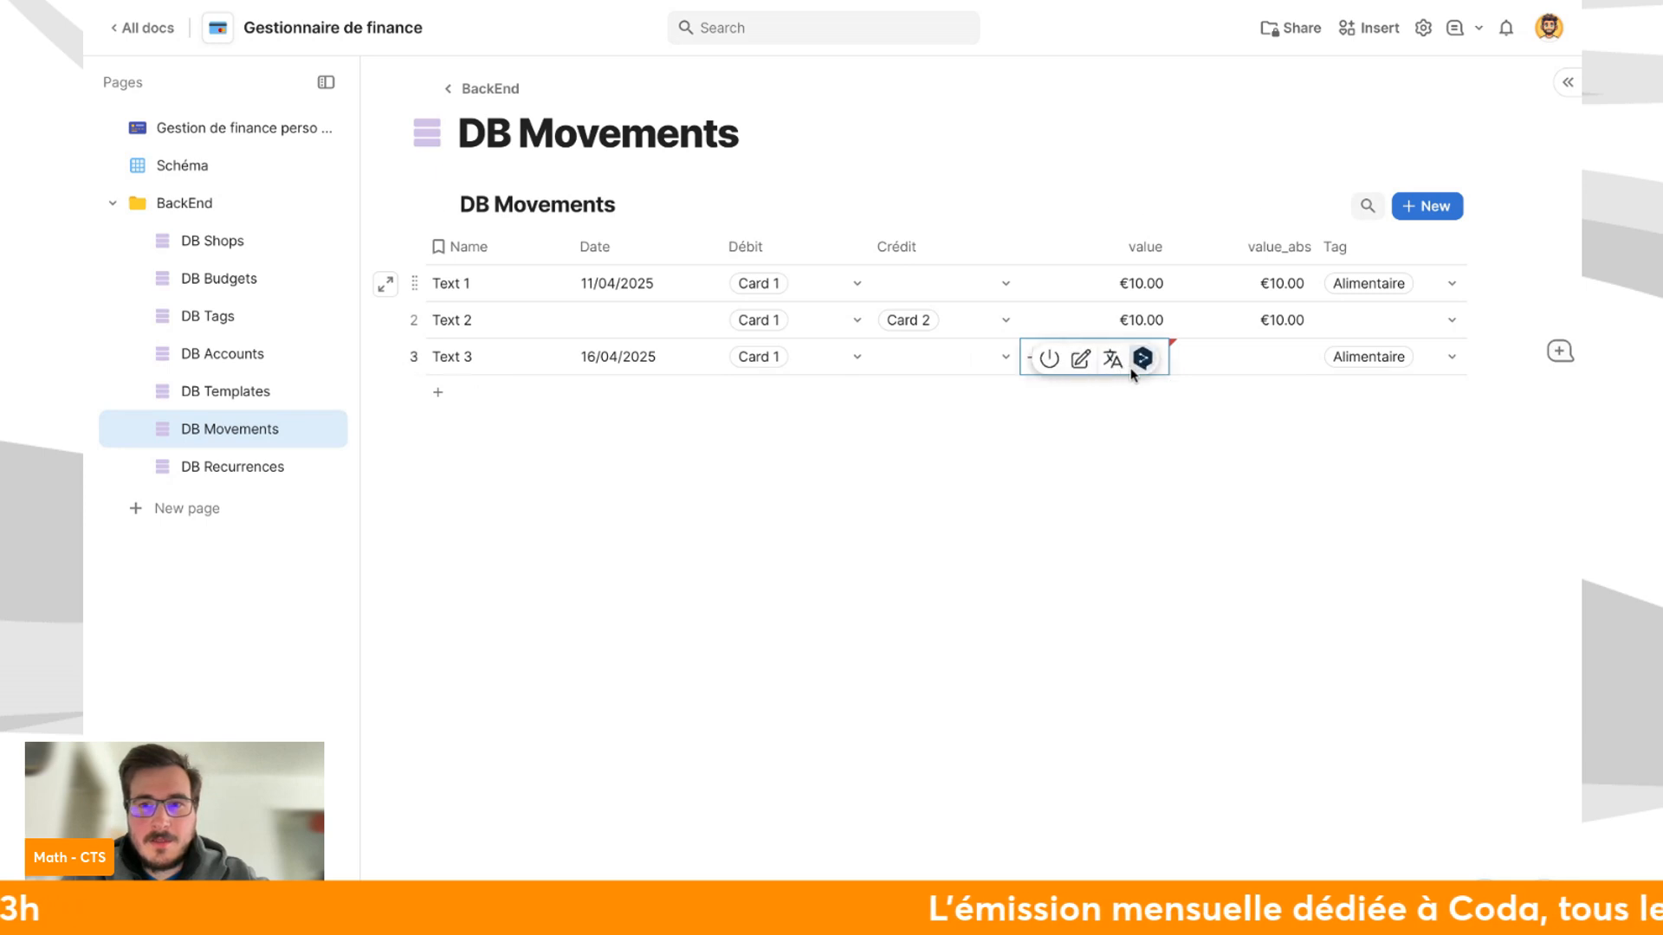
type("€20")
key("Return")
left_click(1162, 528)
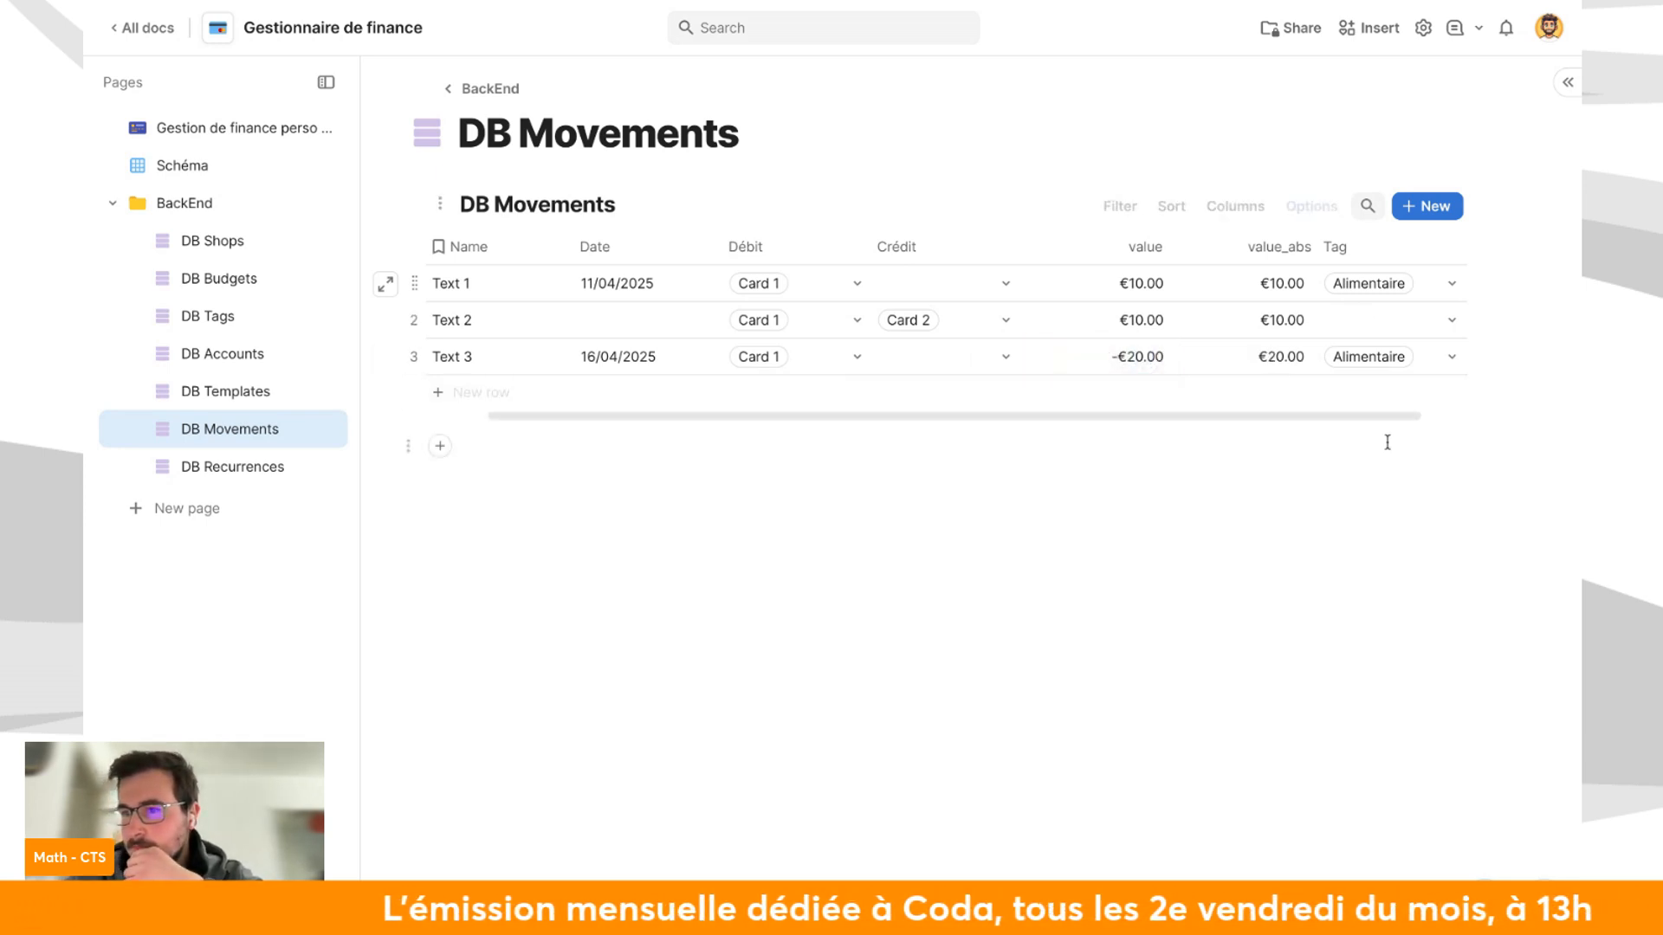
left_click_drag(1381, 416, 1425, 422)
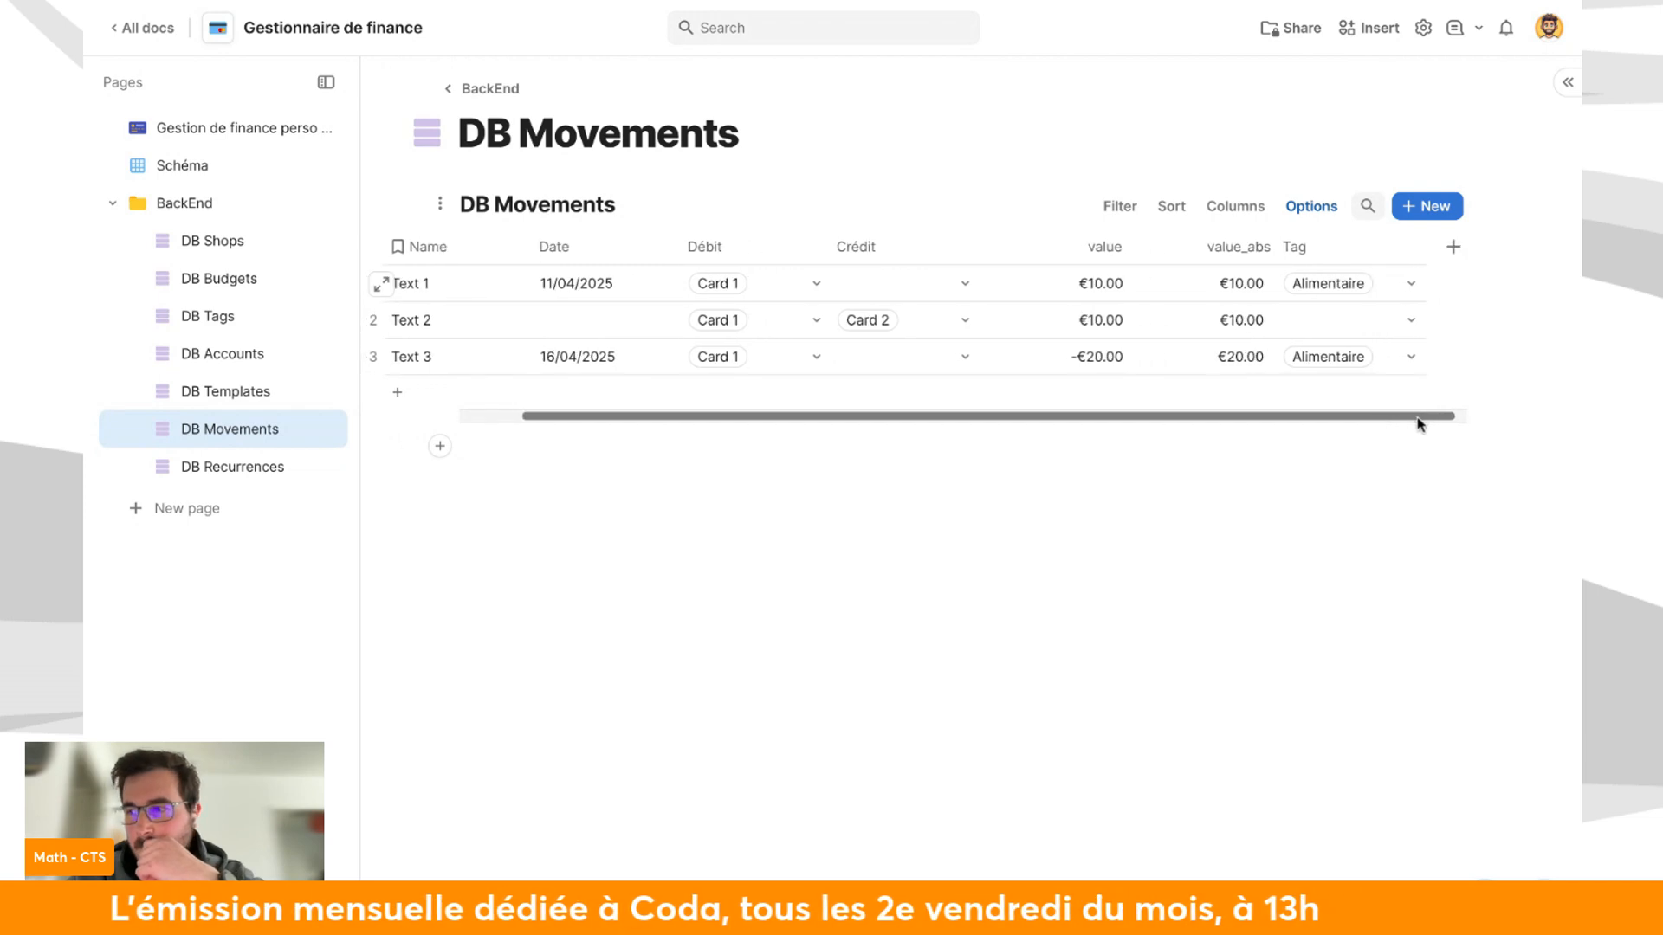
left_click(1226, 442)
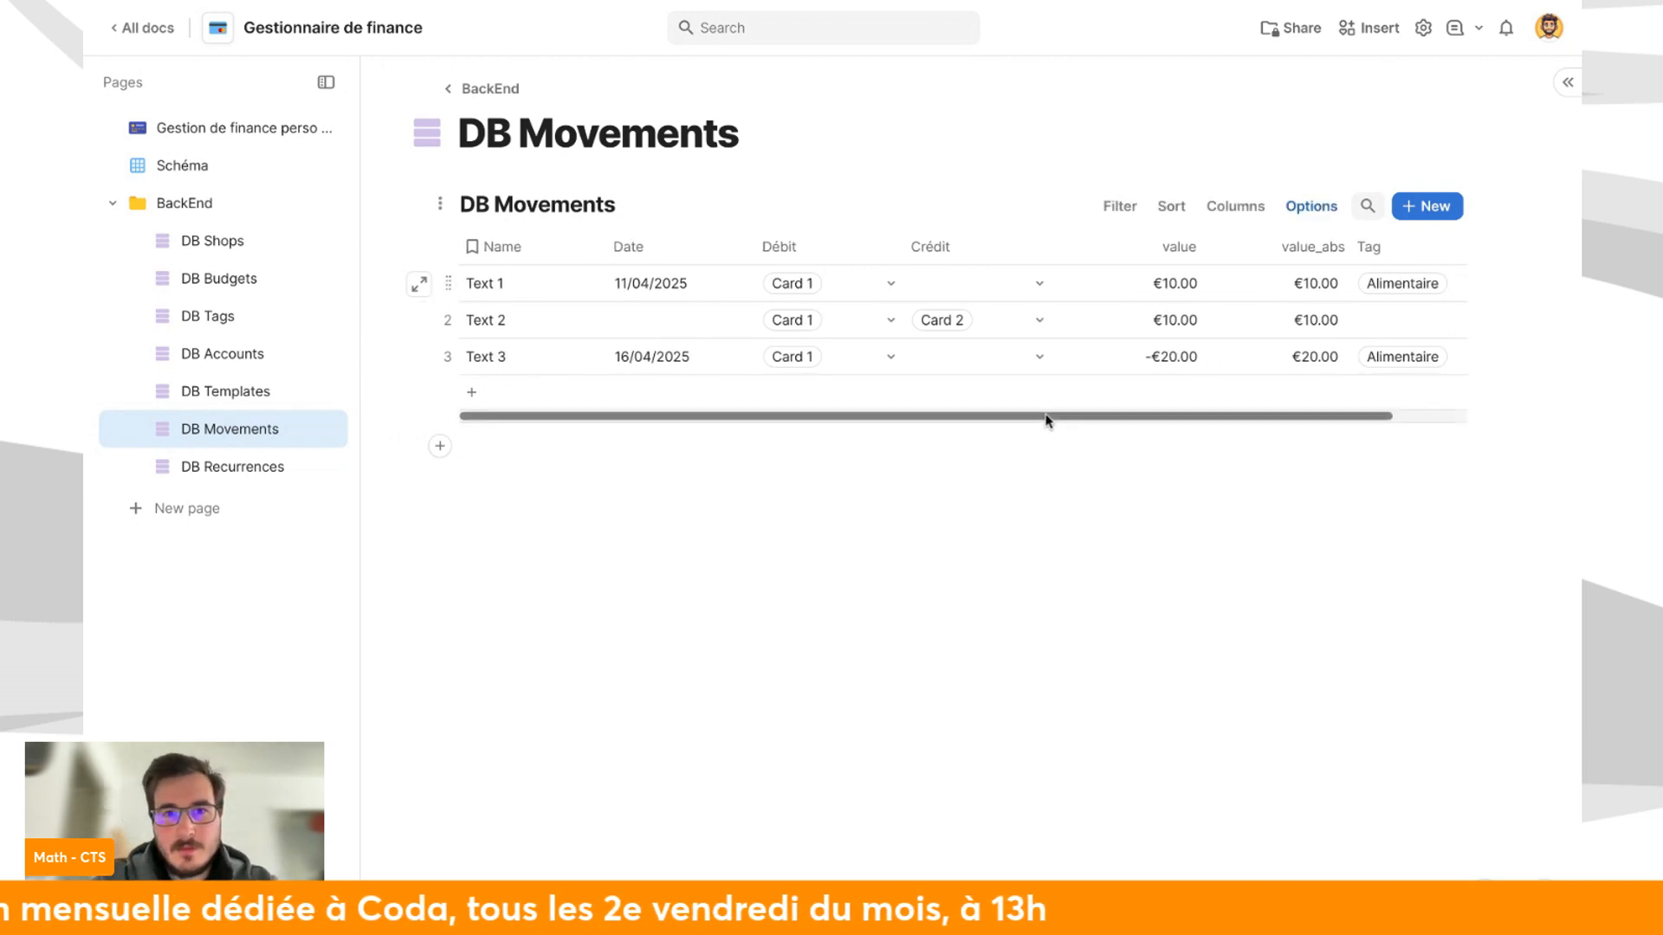
Open the DB Tags page.
left_click(224, 388)
left_click(221, 318)
left_click(784, 247)
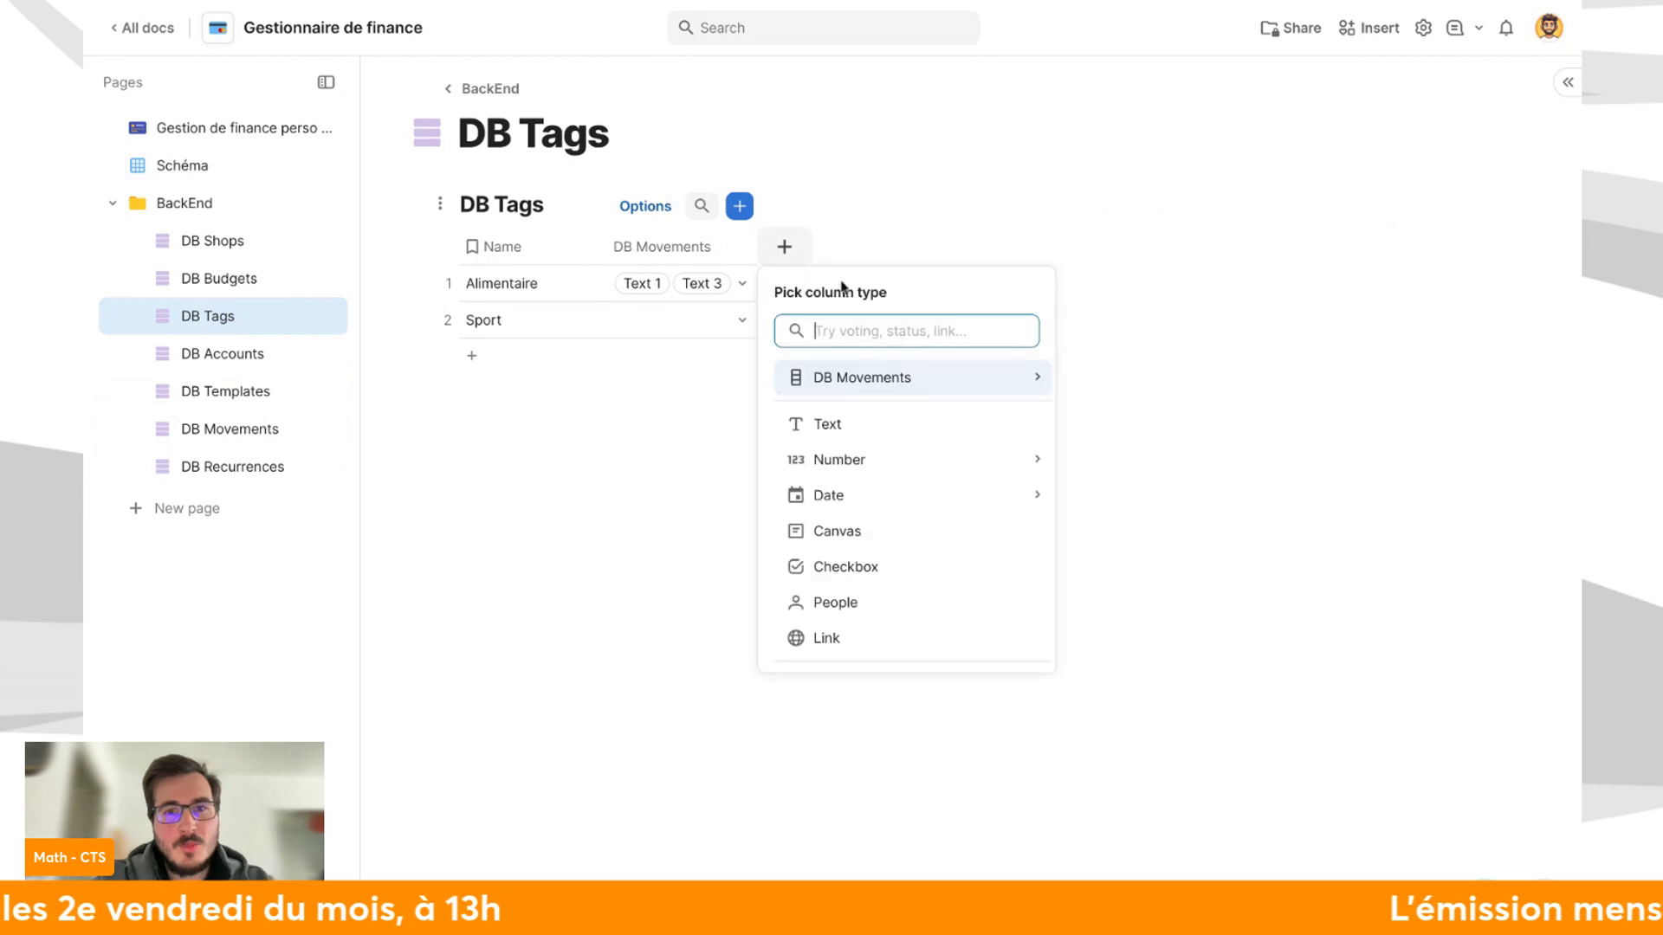
type("c")
key("BackSpace")
type("fo")
key("BackSpace")
key("BackSpace")
left_click(741, 247)
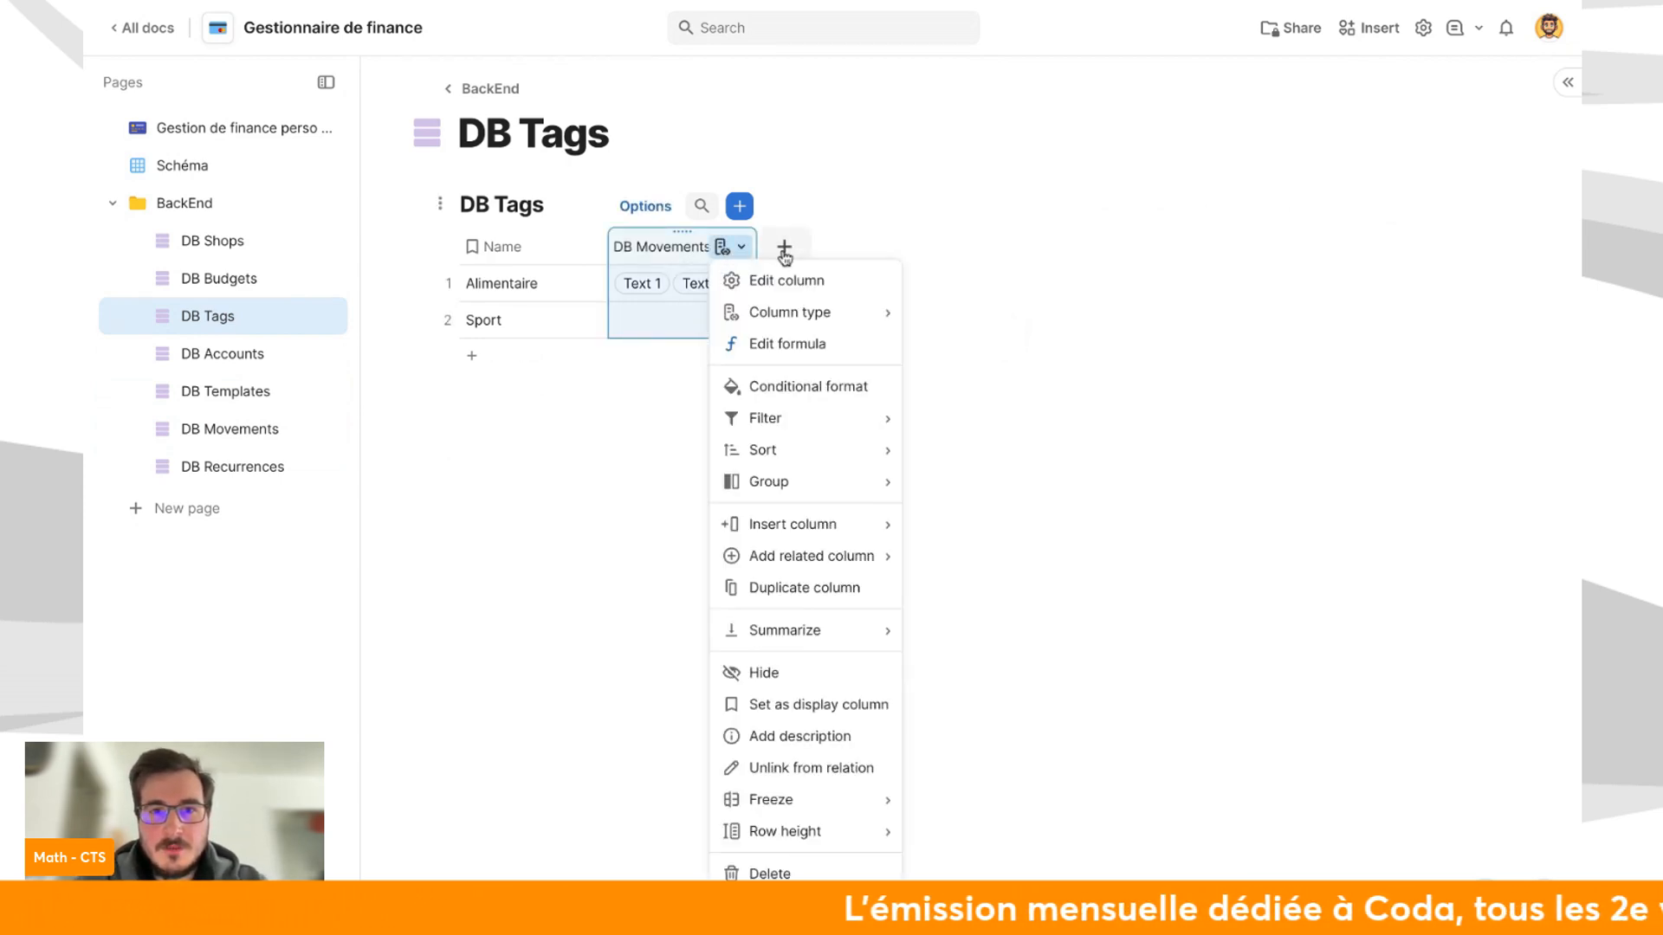
left_click(784, 247)
type("for")
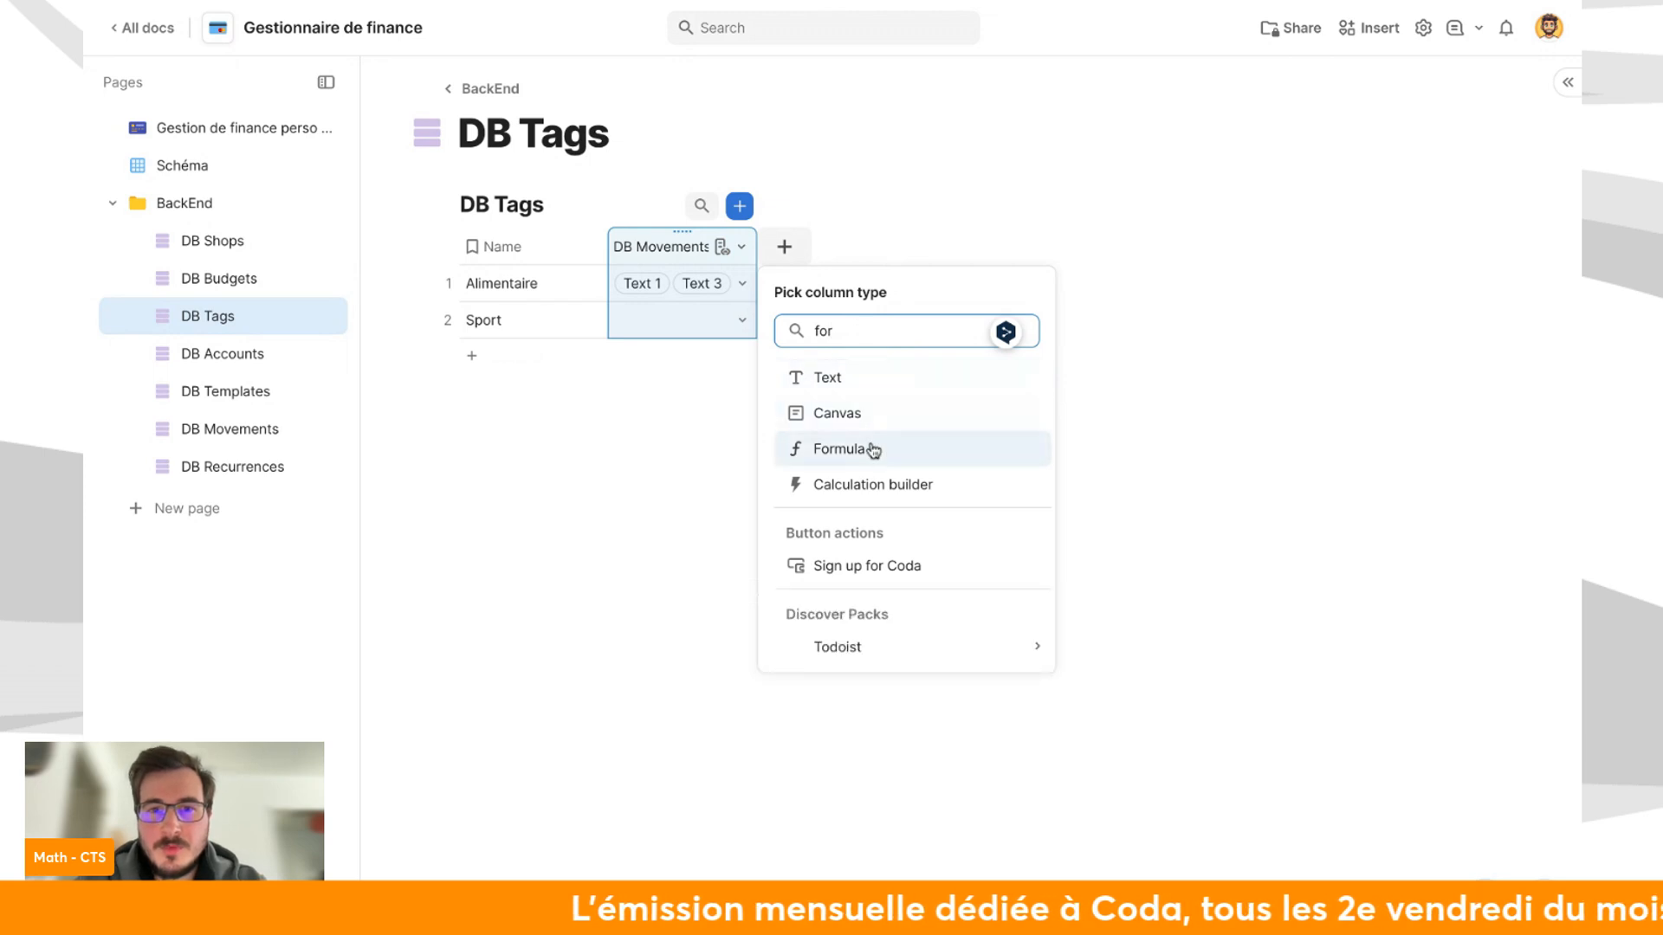
Add a related column to DB Tags that sums value_abs from the linked DB Movements.
left_click(732, 248)
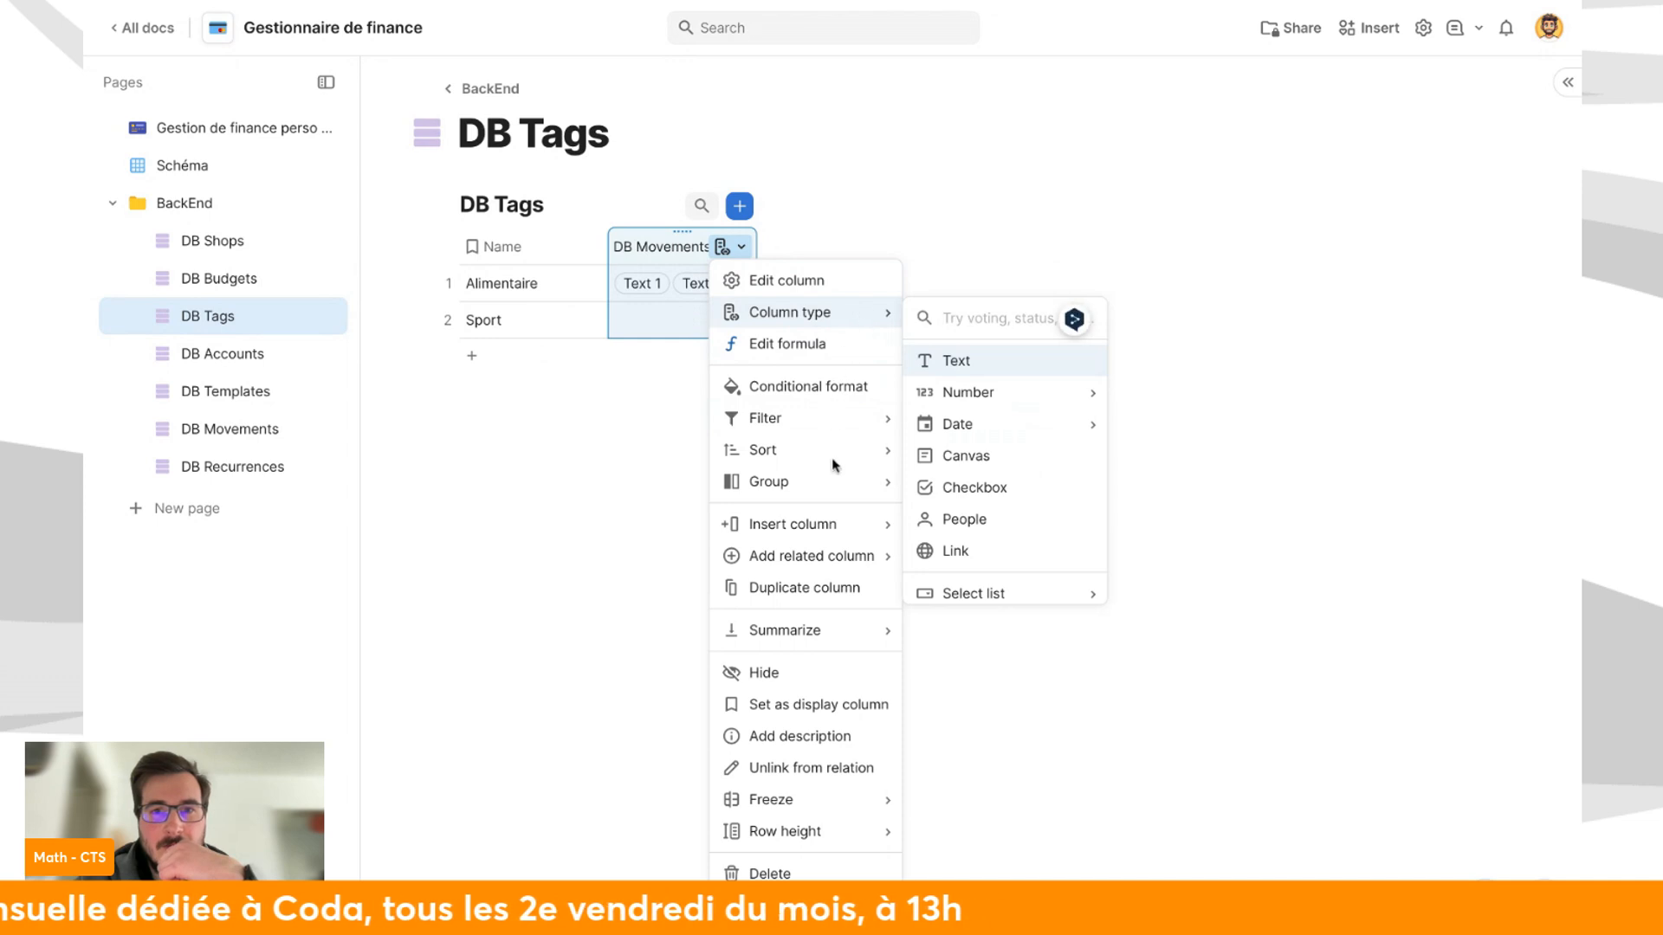
mouse_move(834, 476)
mouse_move(840, 537)
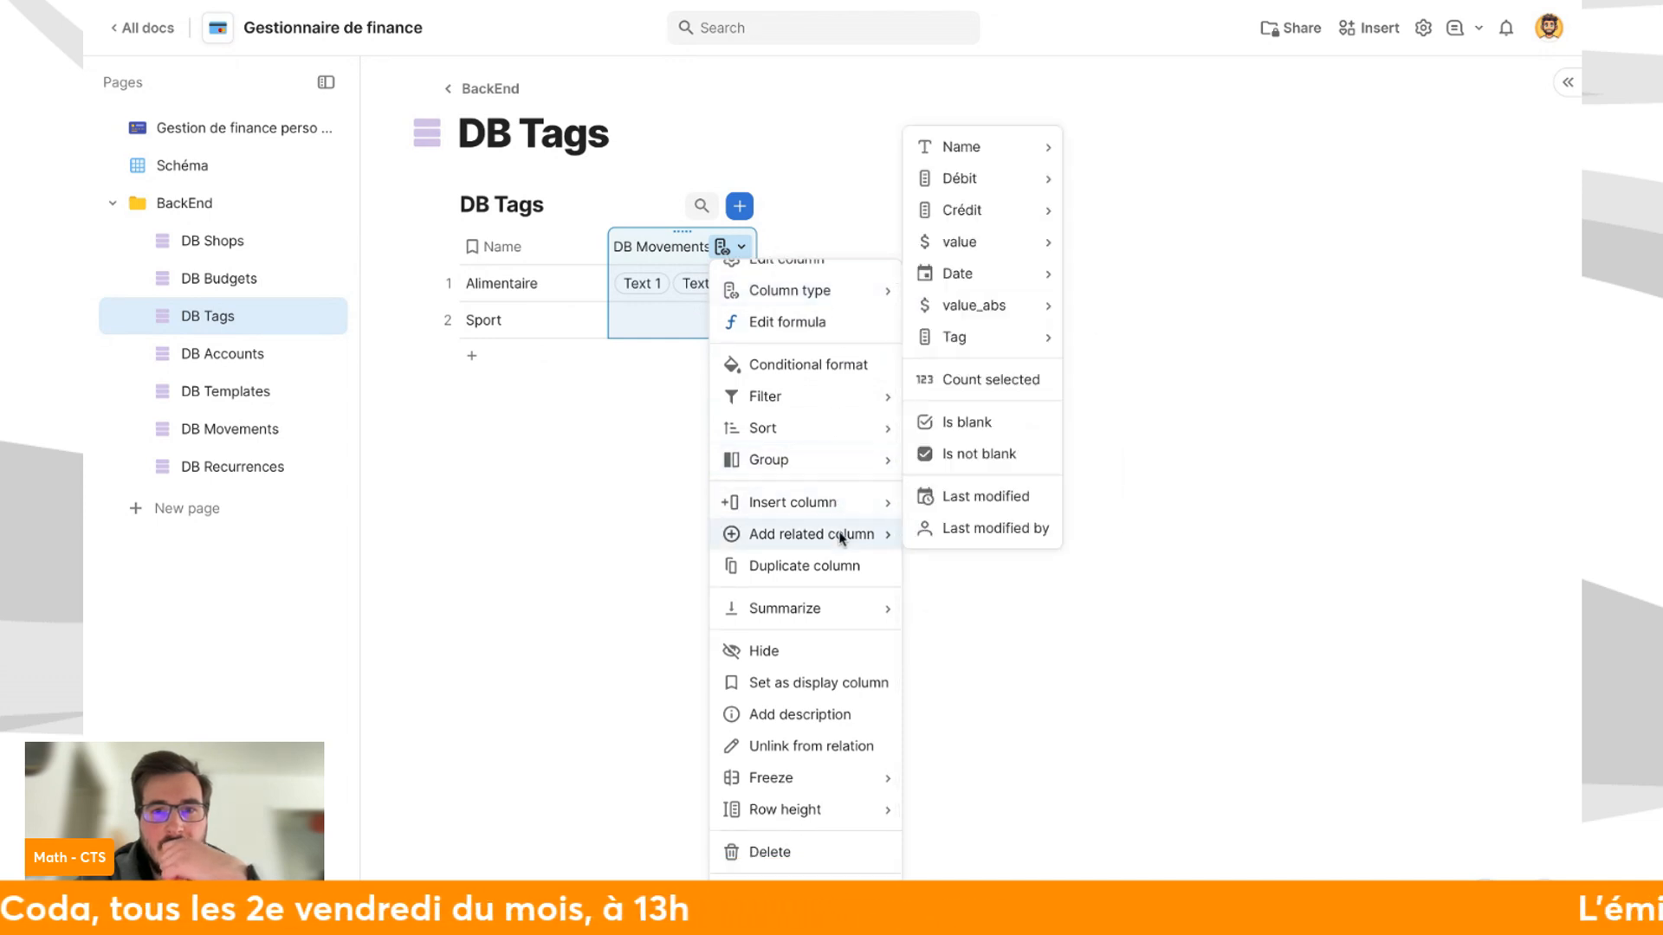
mouse_move(996, 305)
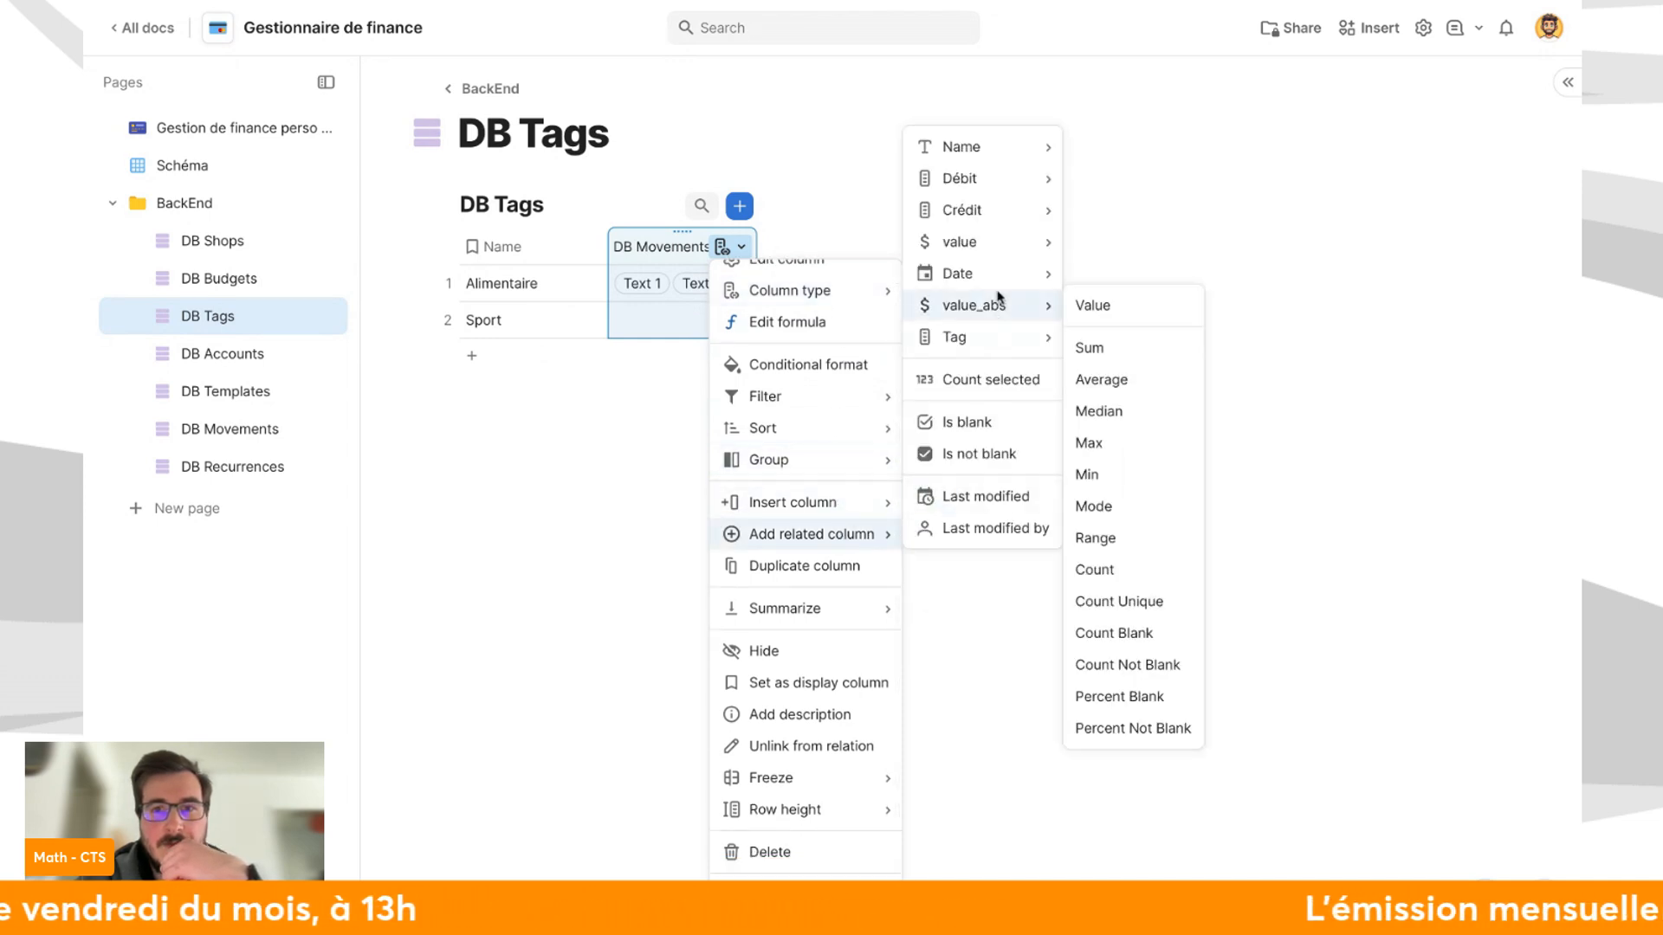
left_click(1090, 347)
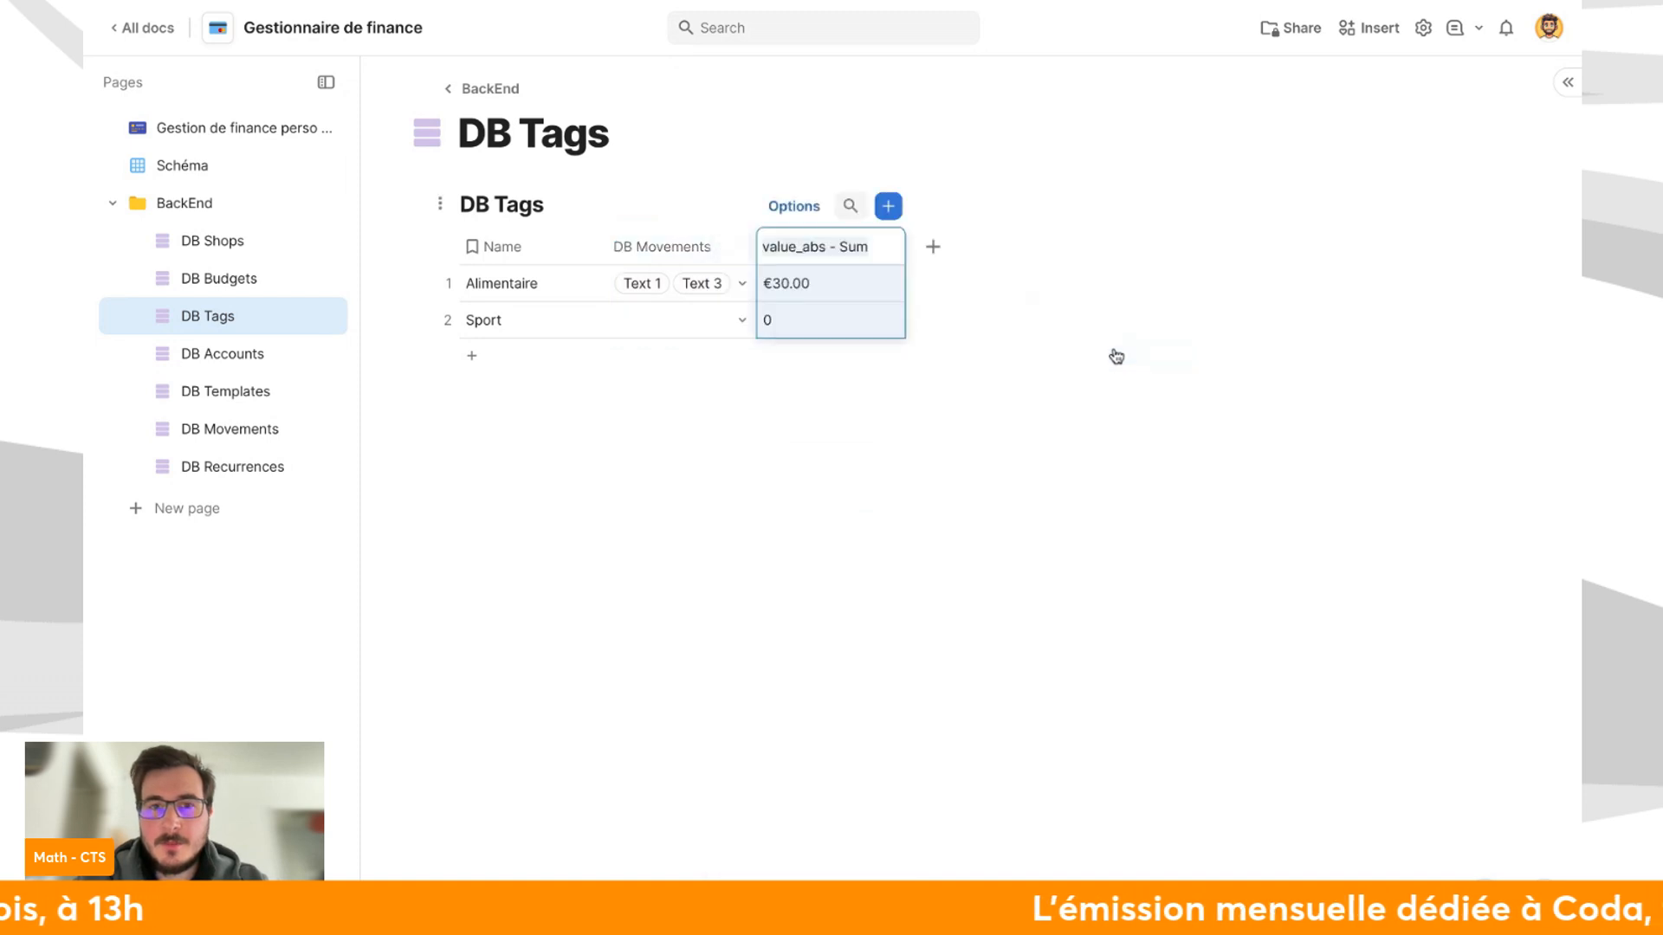
Change the column type of the value_abs sum column in DB Tags to Currency.
left_click(875, 251)
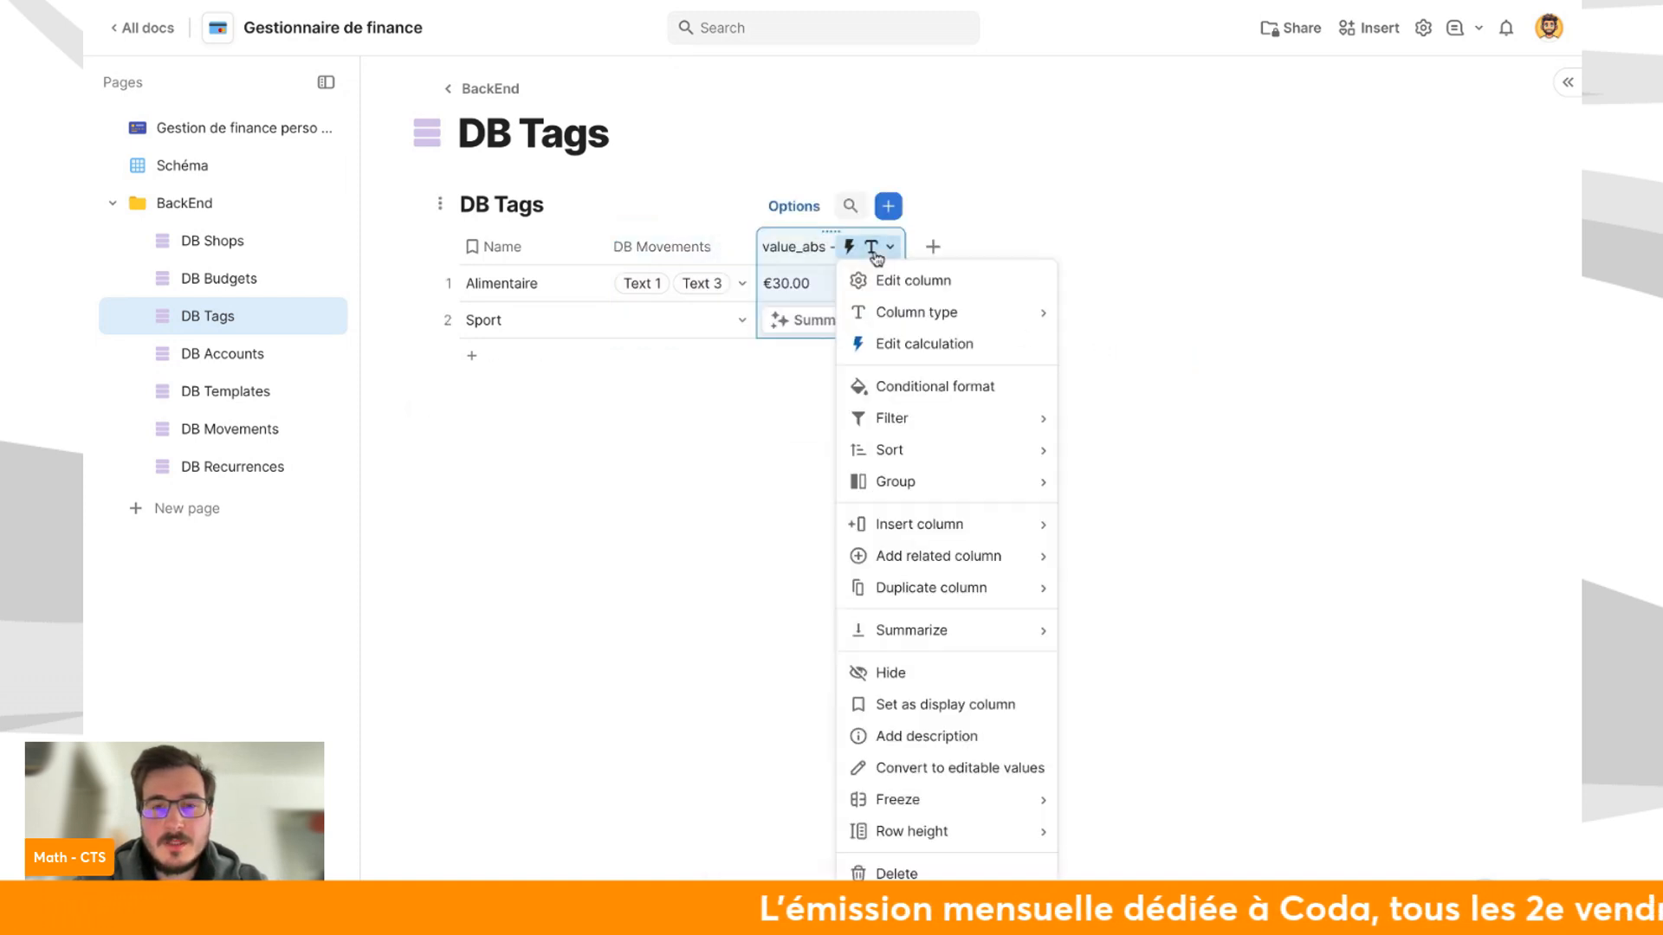
mouse_move(905, 312)
type("cure")
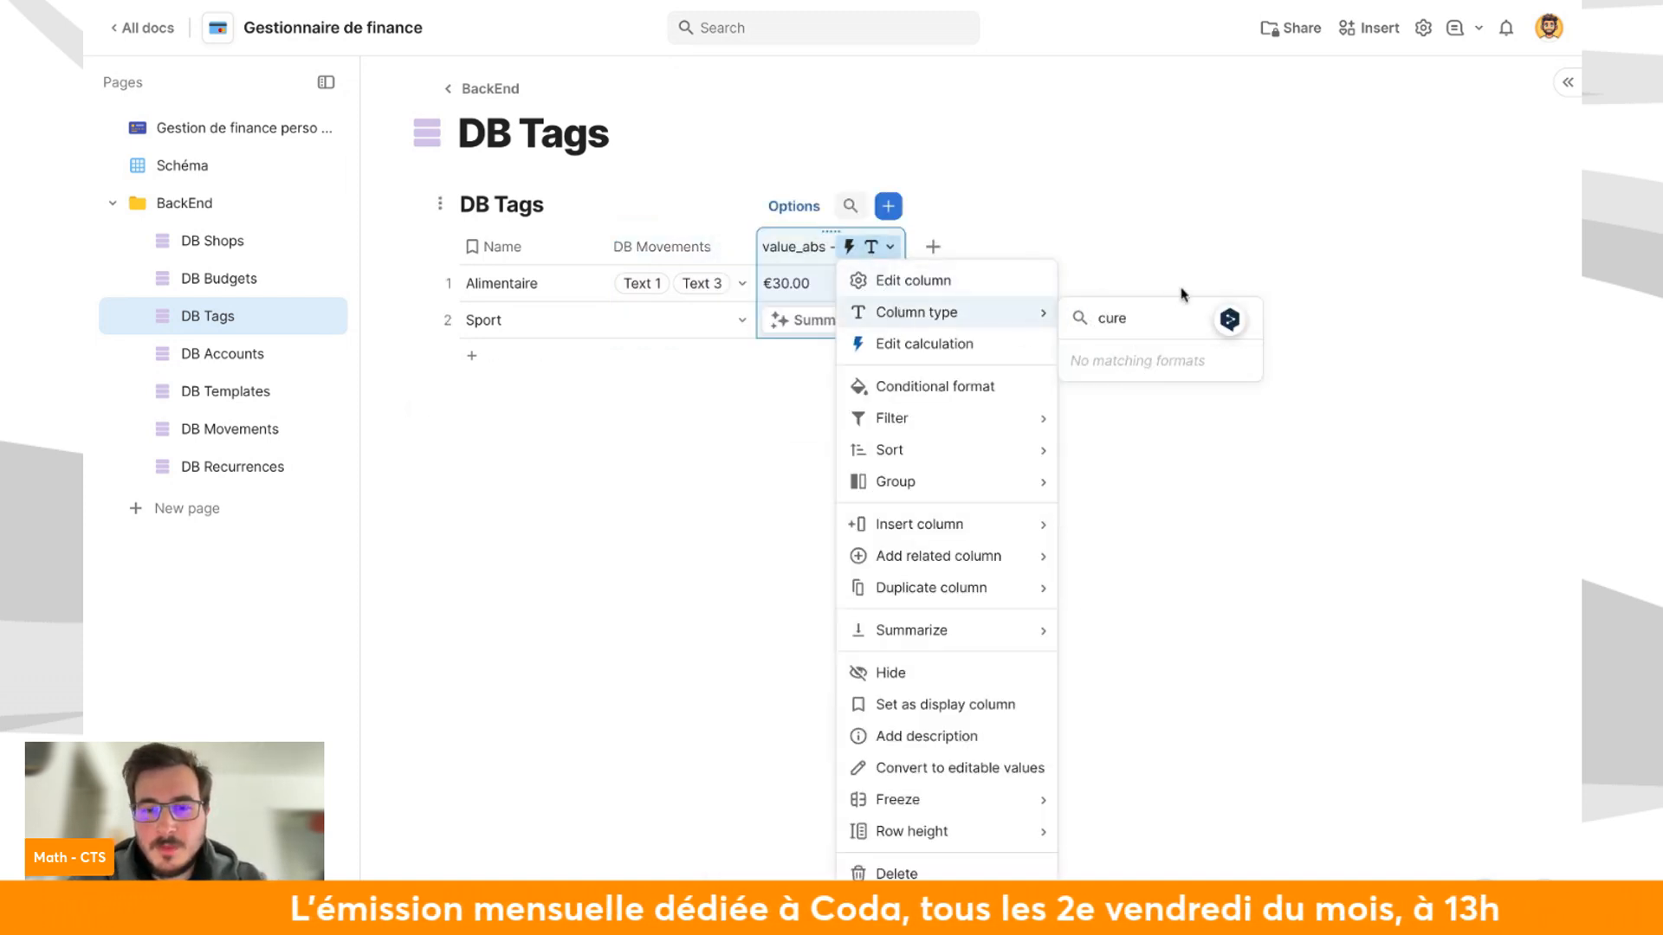
key("BackSpace")
type("rr")
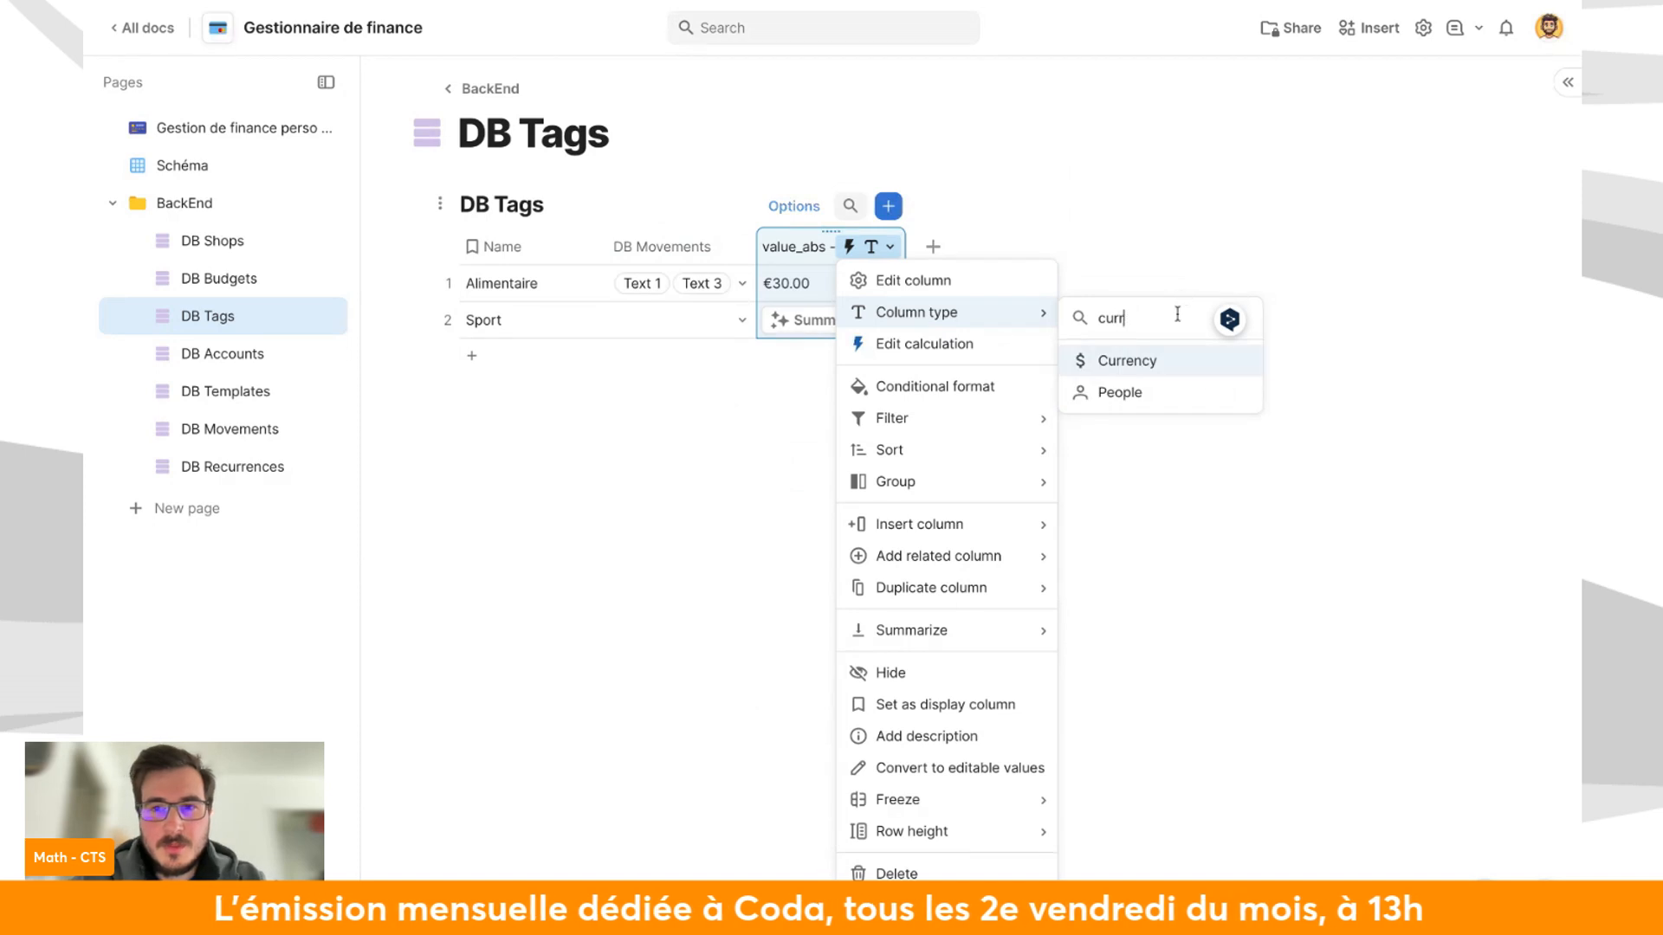
left_click(1170, 363)
Set the currency symbol of the value_abs sum column to €.
left_click(772, 247)
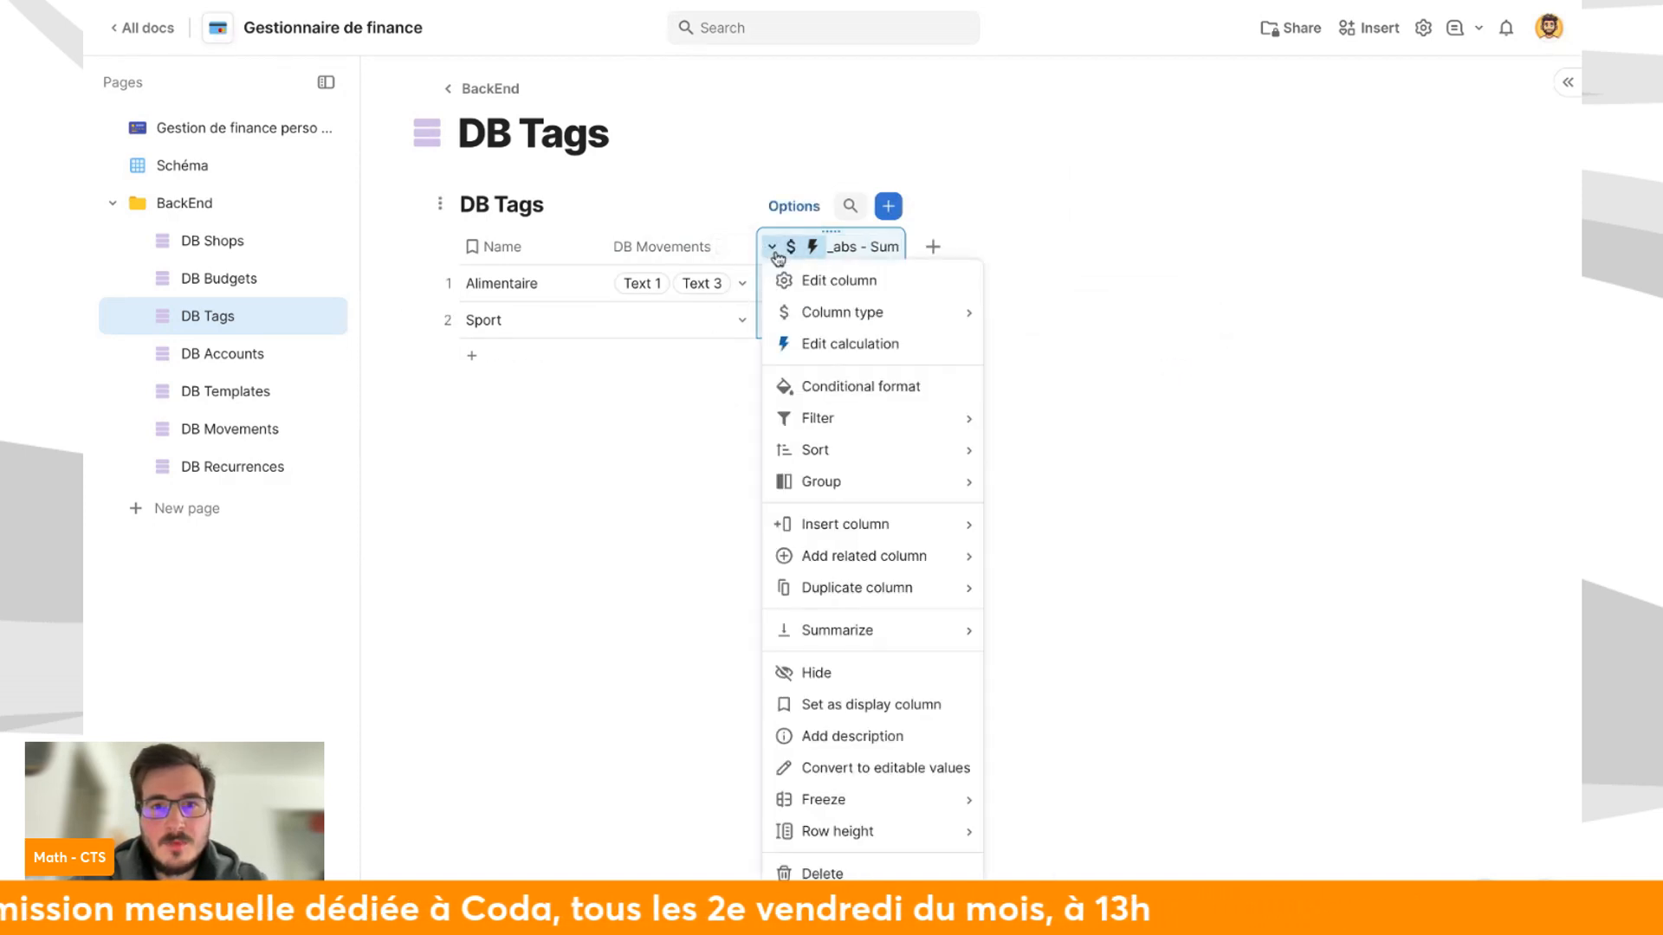
left_click(869, 276)
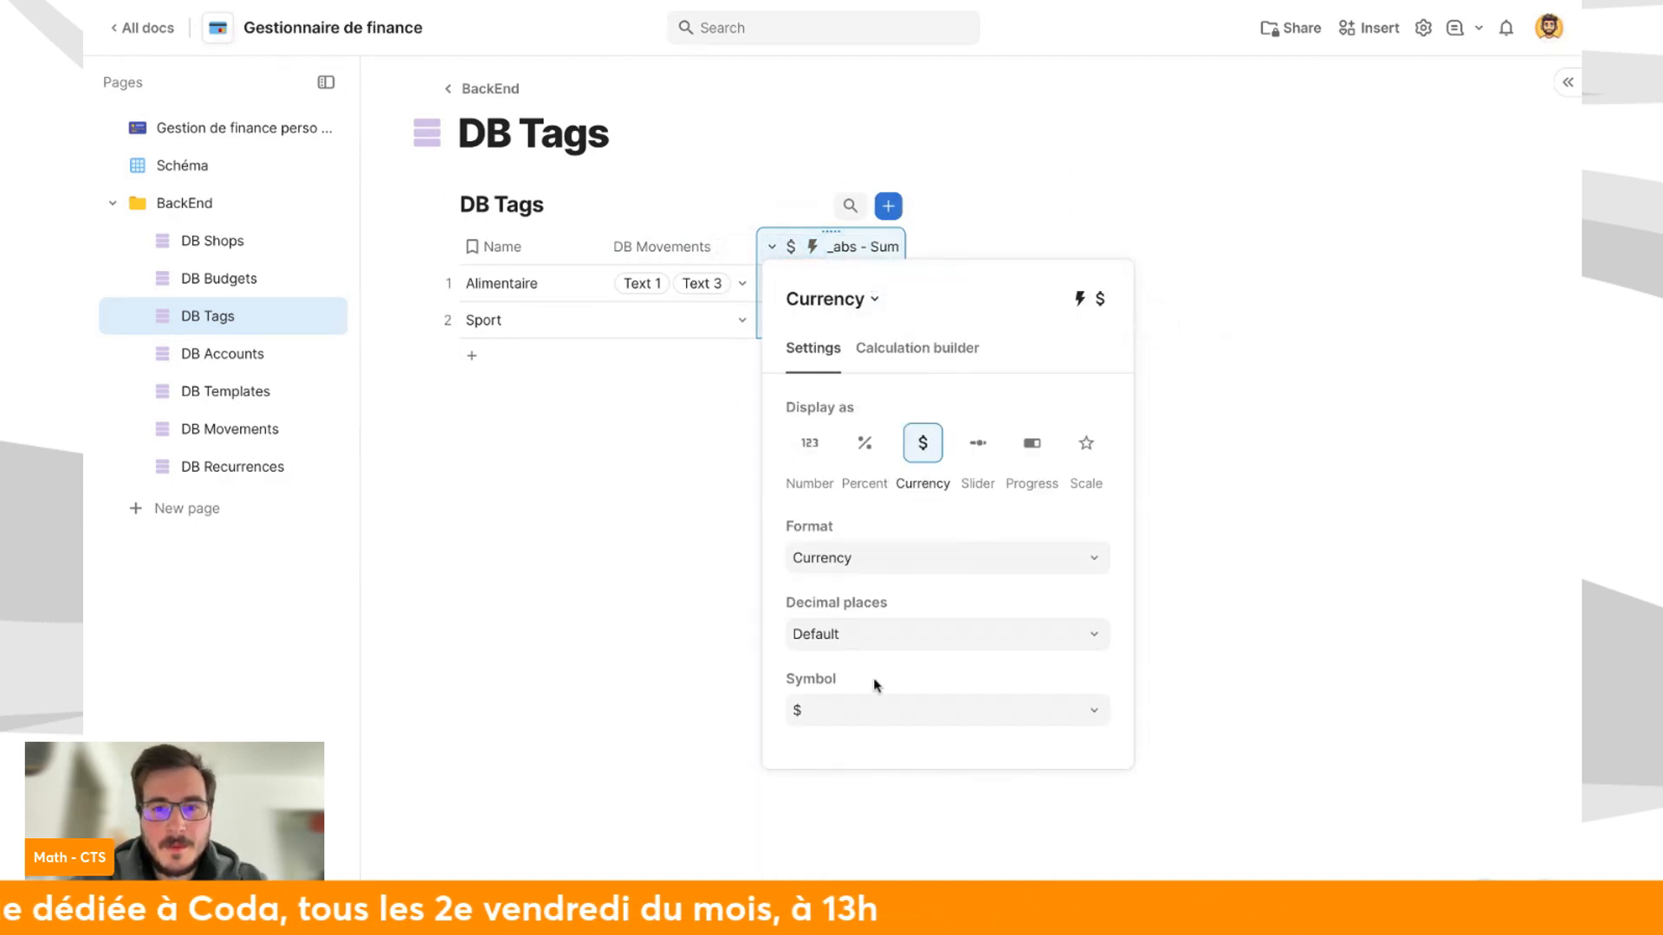
left_click(878, 707)
scroll(875, 379, "down", 2)
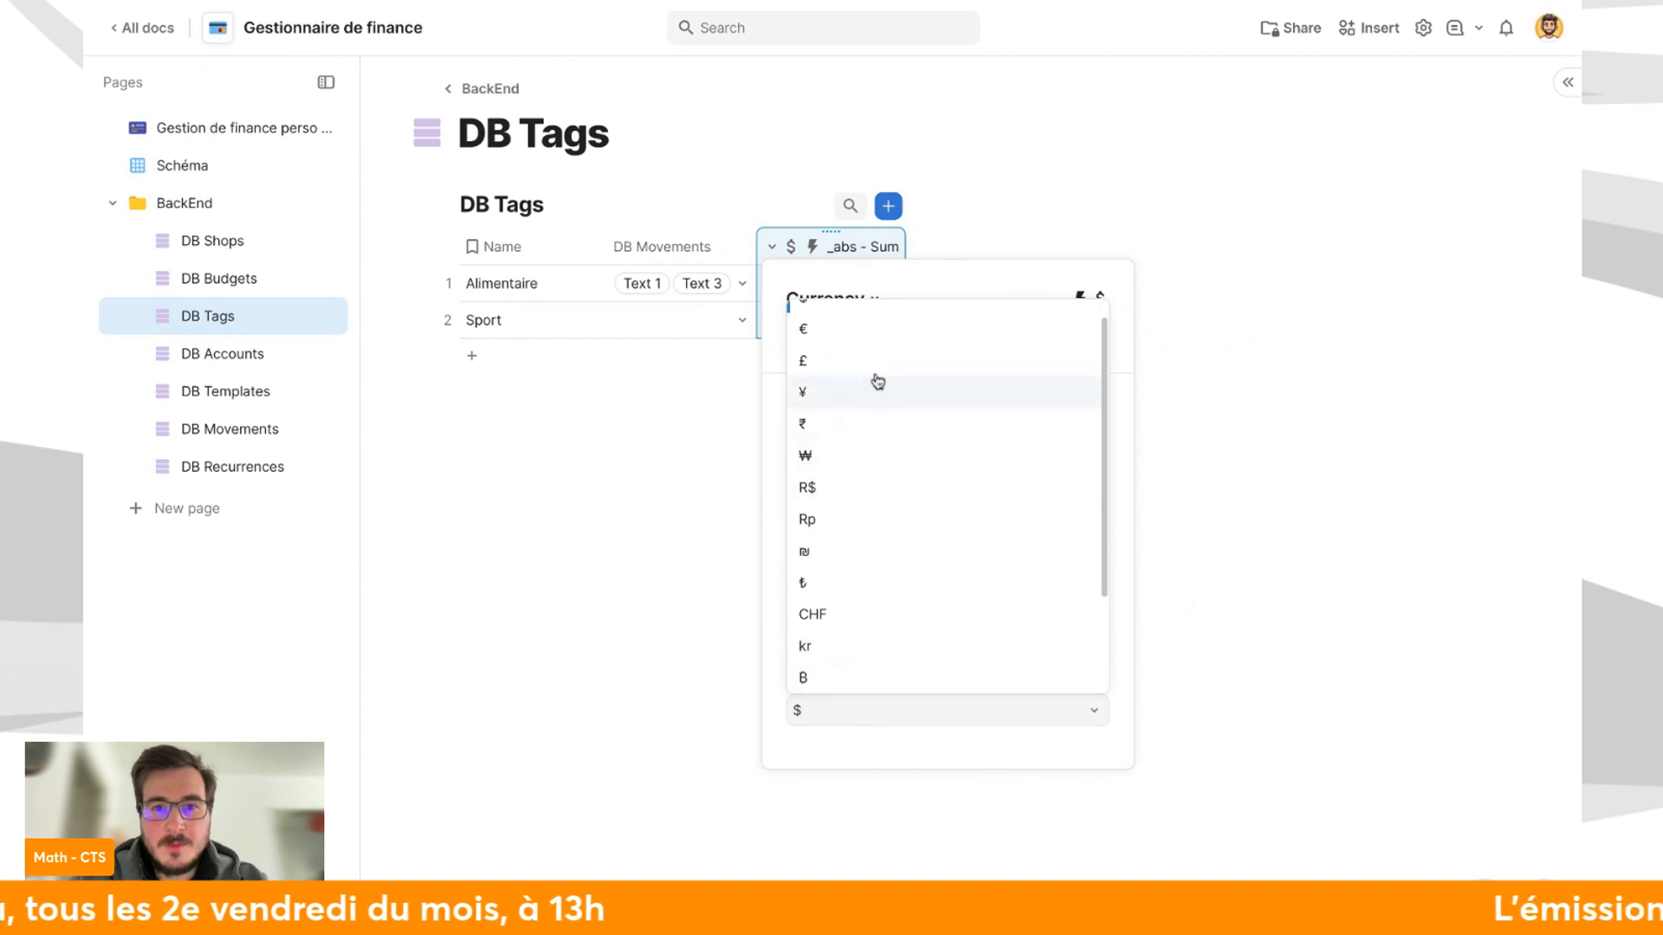
left_click(870, 346)
left_click(823, 431)
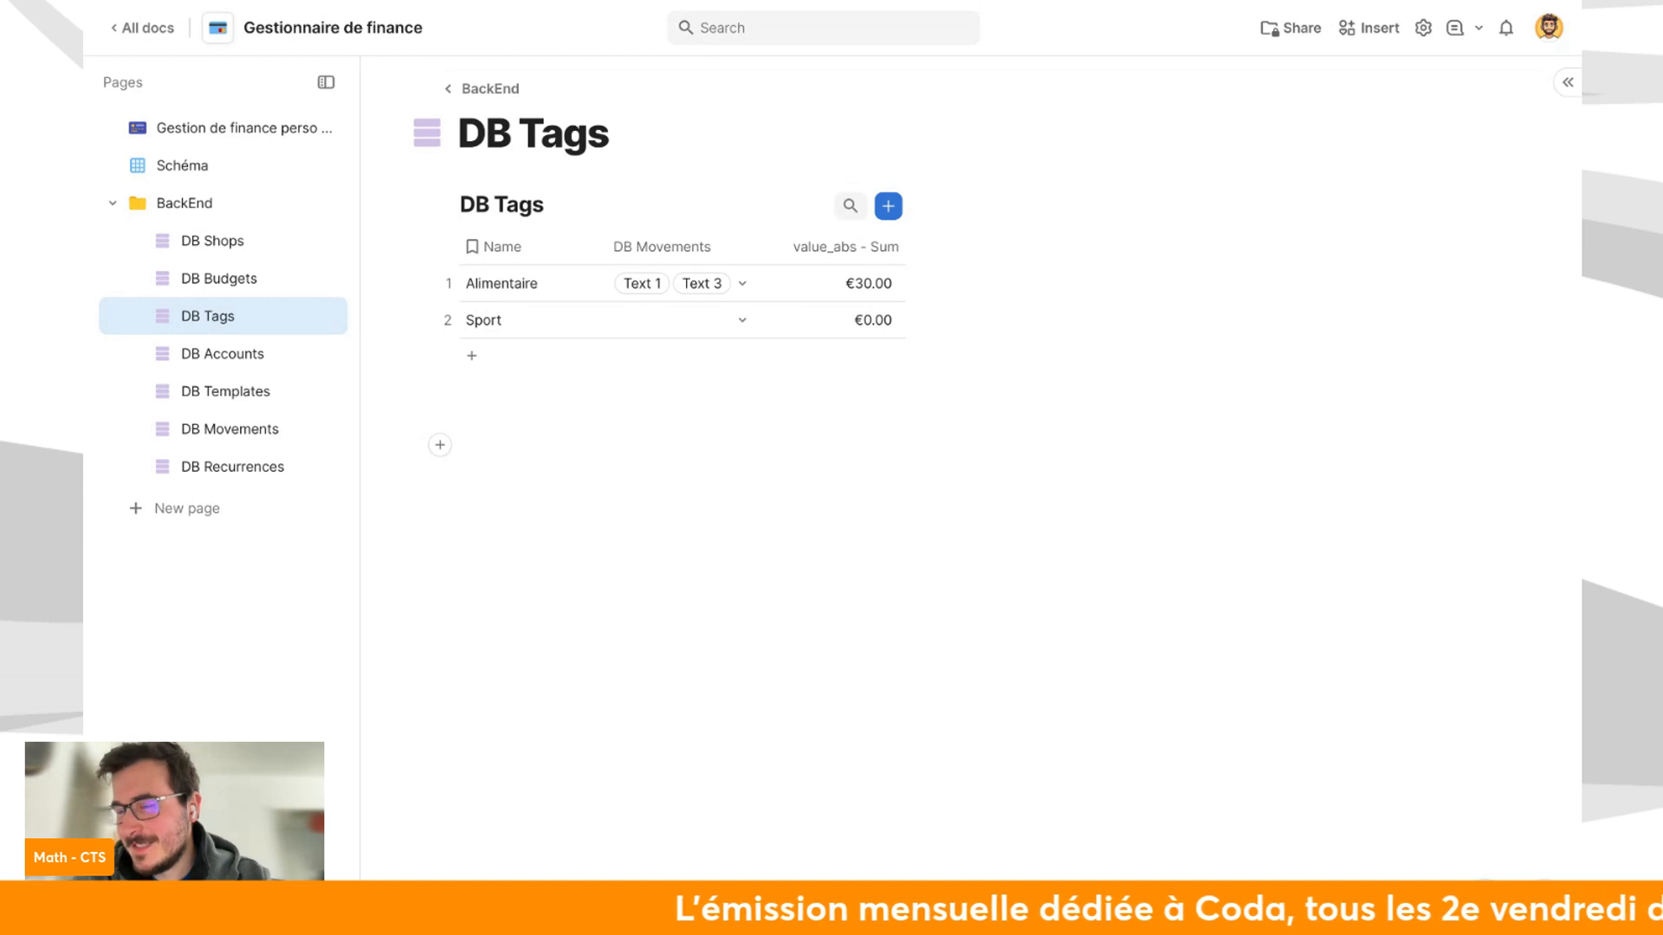
Rename the value_abs sum column in DB Tags as Total.
left_click(875, 241)
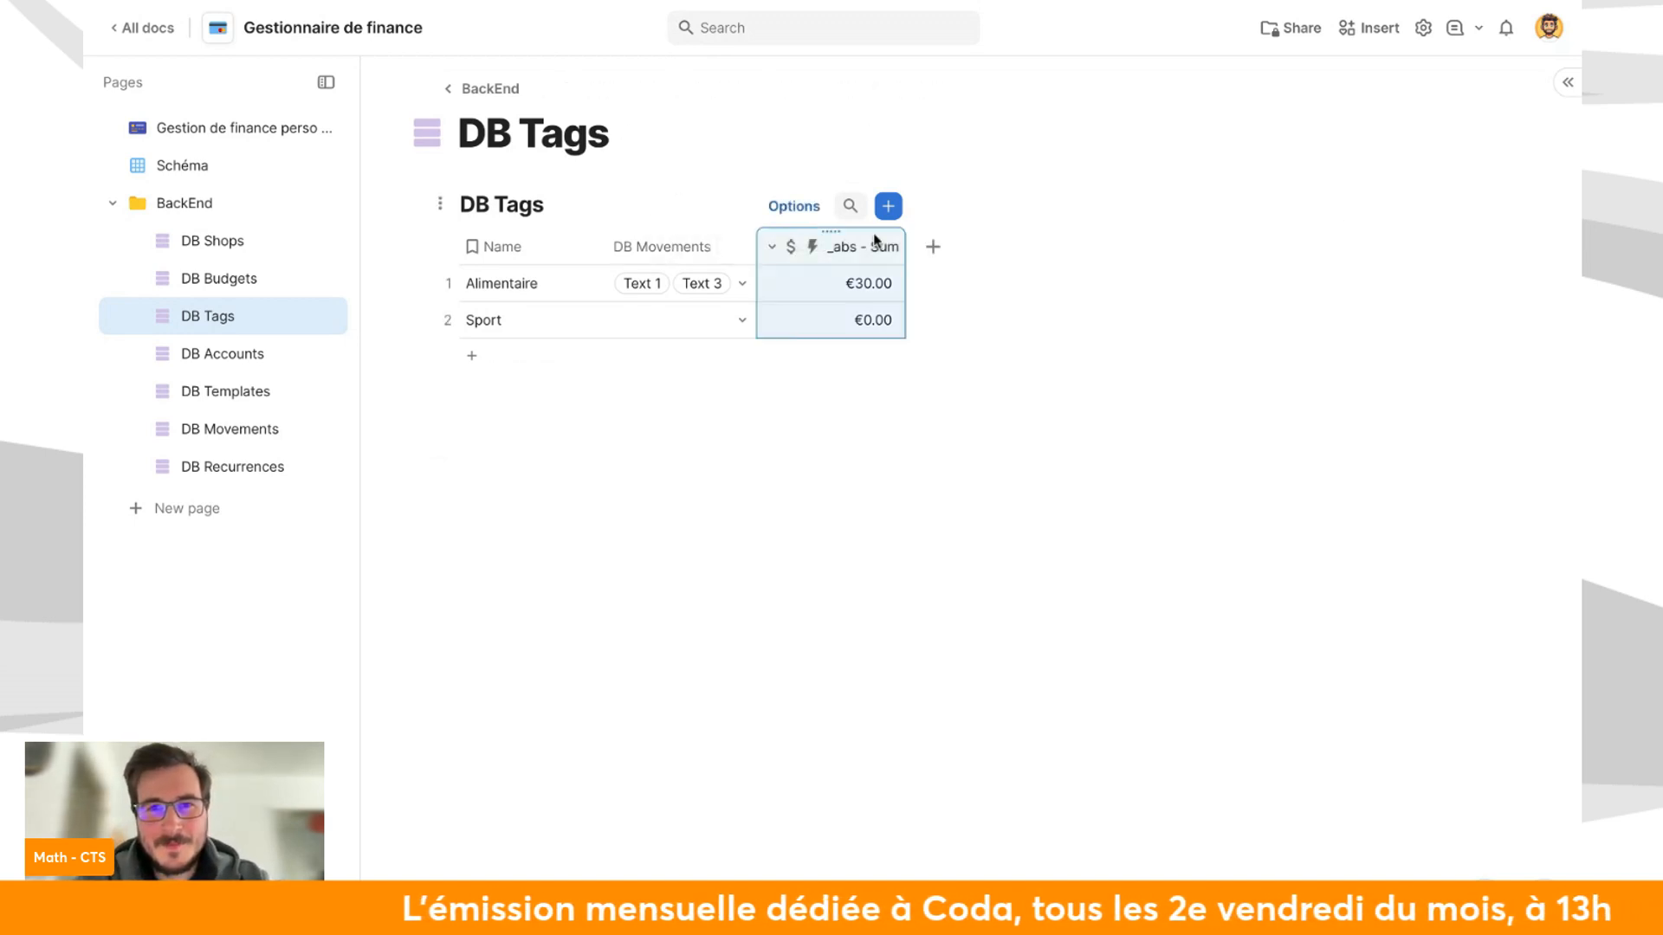
double_click(856, 240)
type("Total")
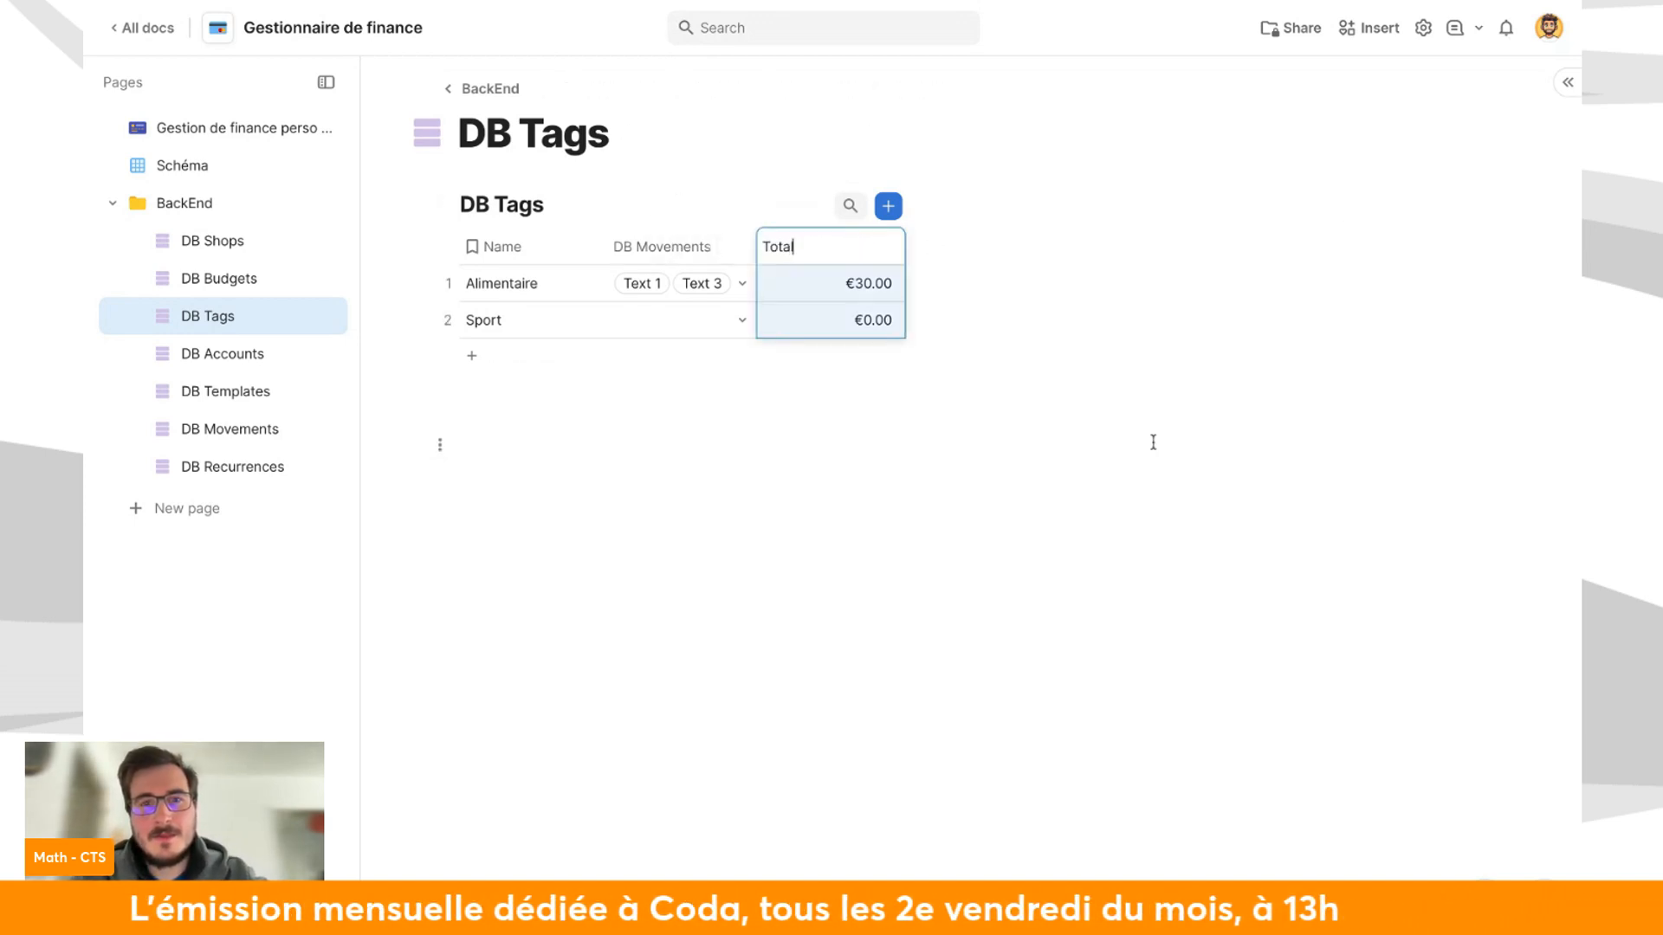
key("Return")
left_click(920, 428)
Duplicate the Total column with its calculation and name the copy Month.
left_click(771, 247)
scroll(890, 423, "down", 1)
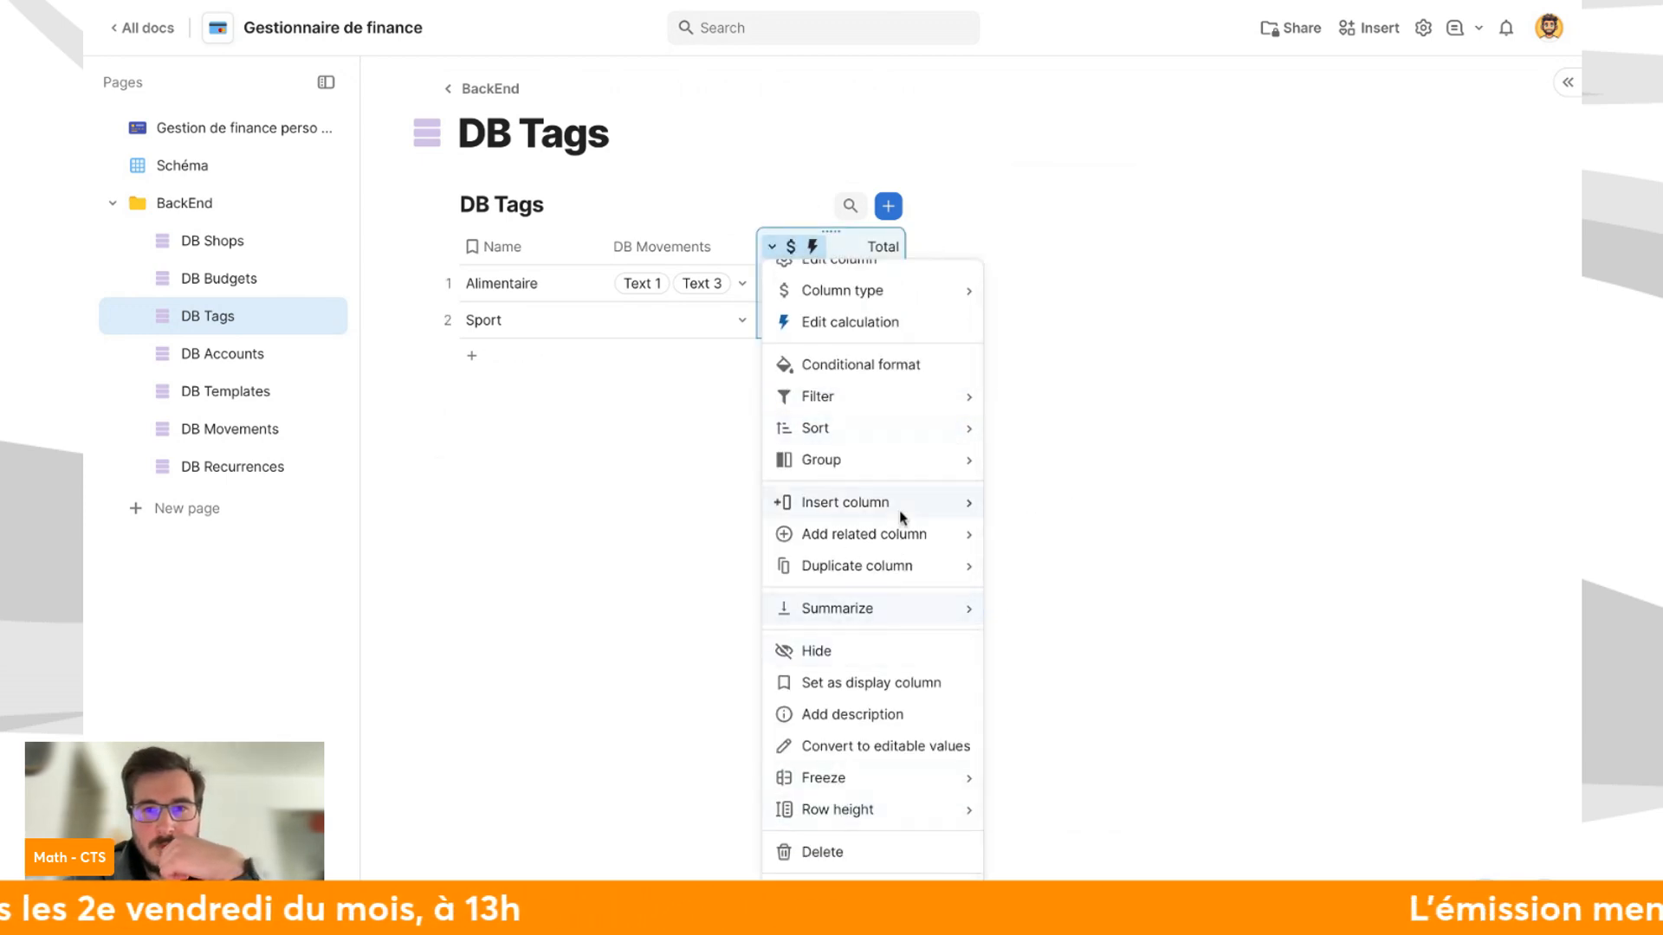
mouse_move(900, 536)
mouse_move(958, 568)
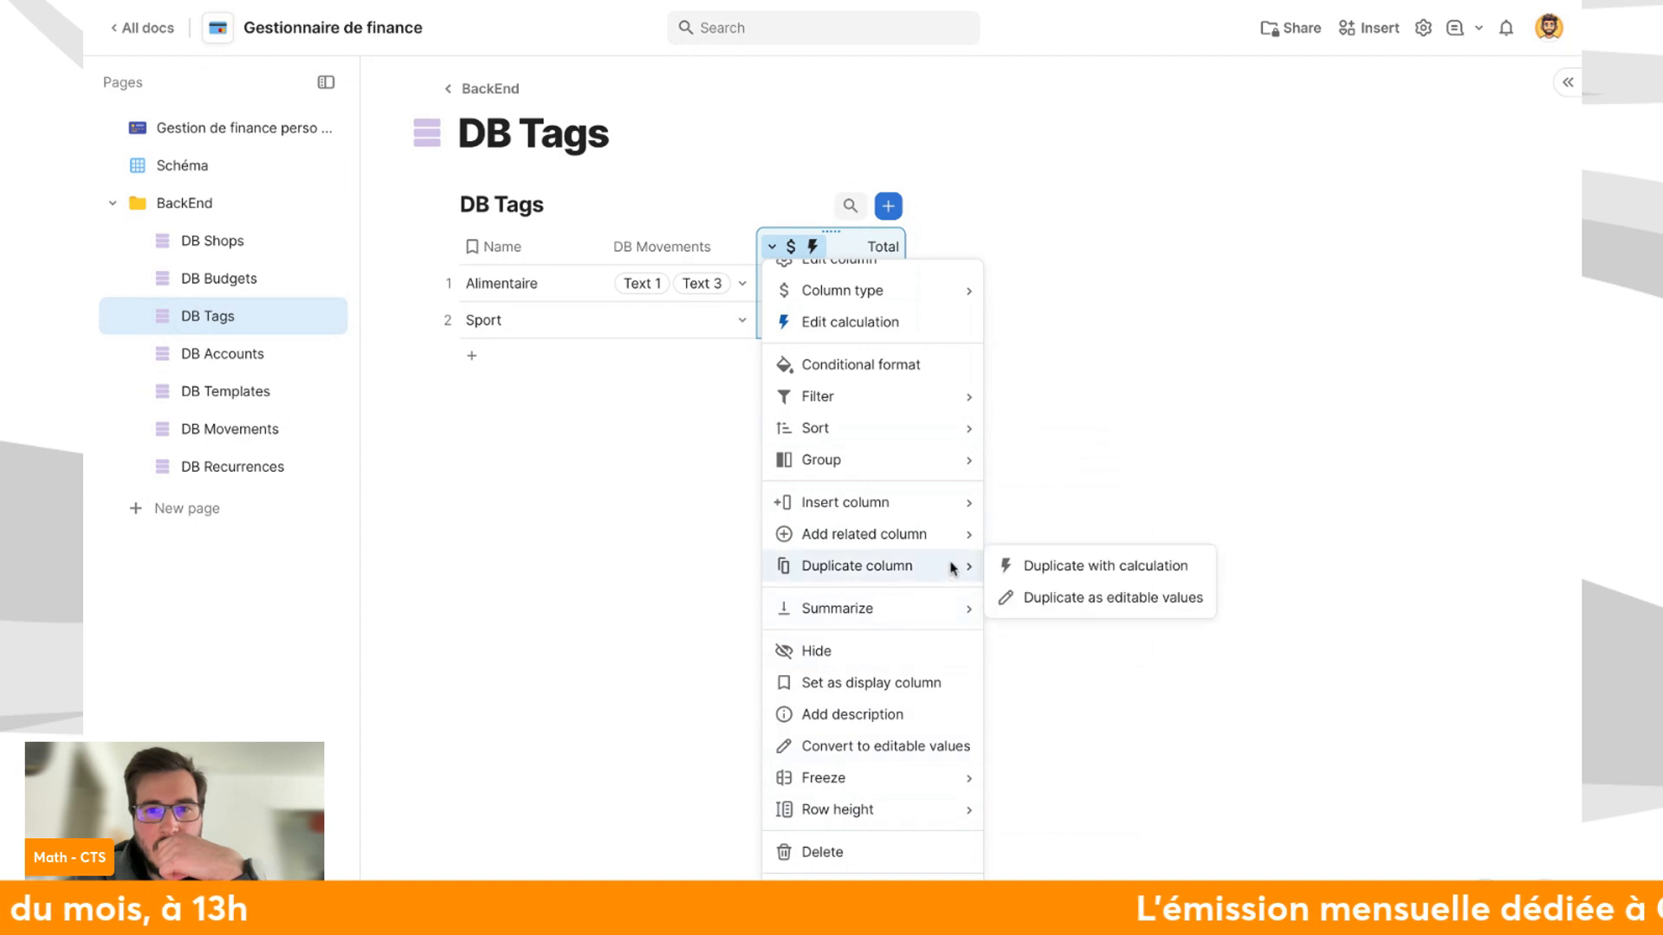
left_click(1051, 567)
double_click(1000, 248)
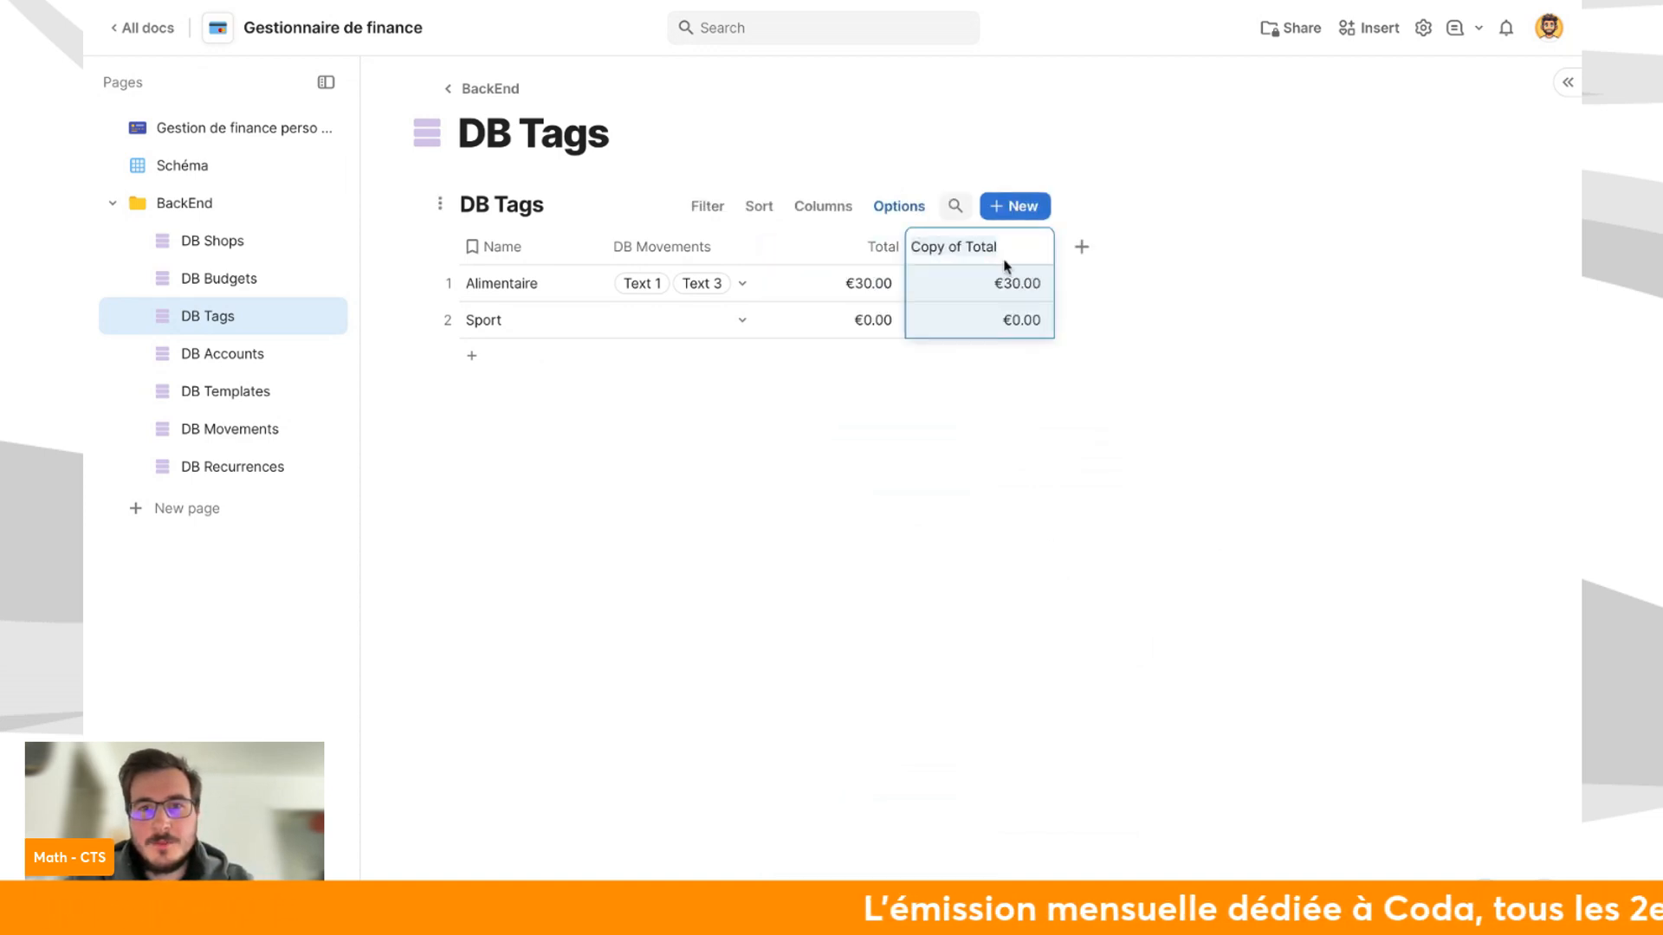
type("Mo")
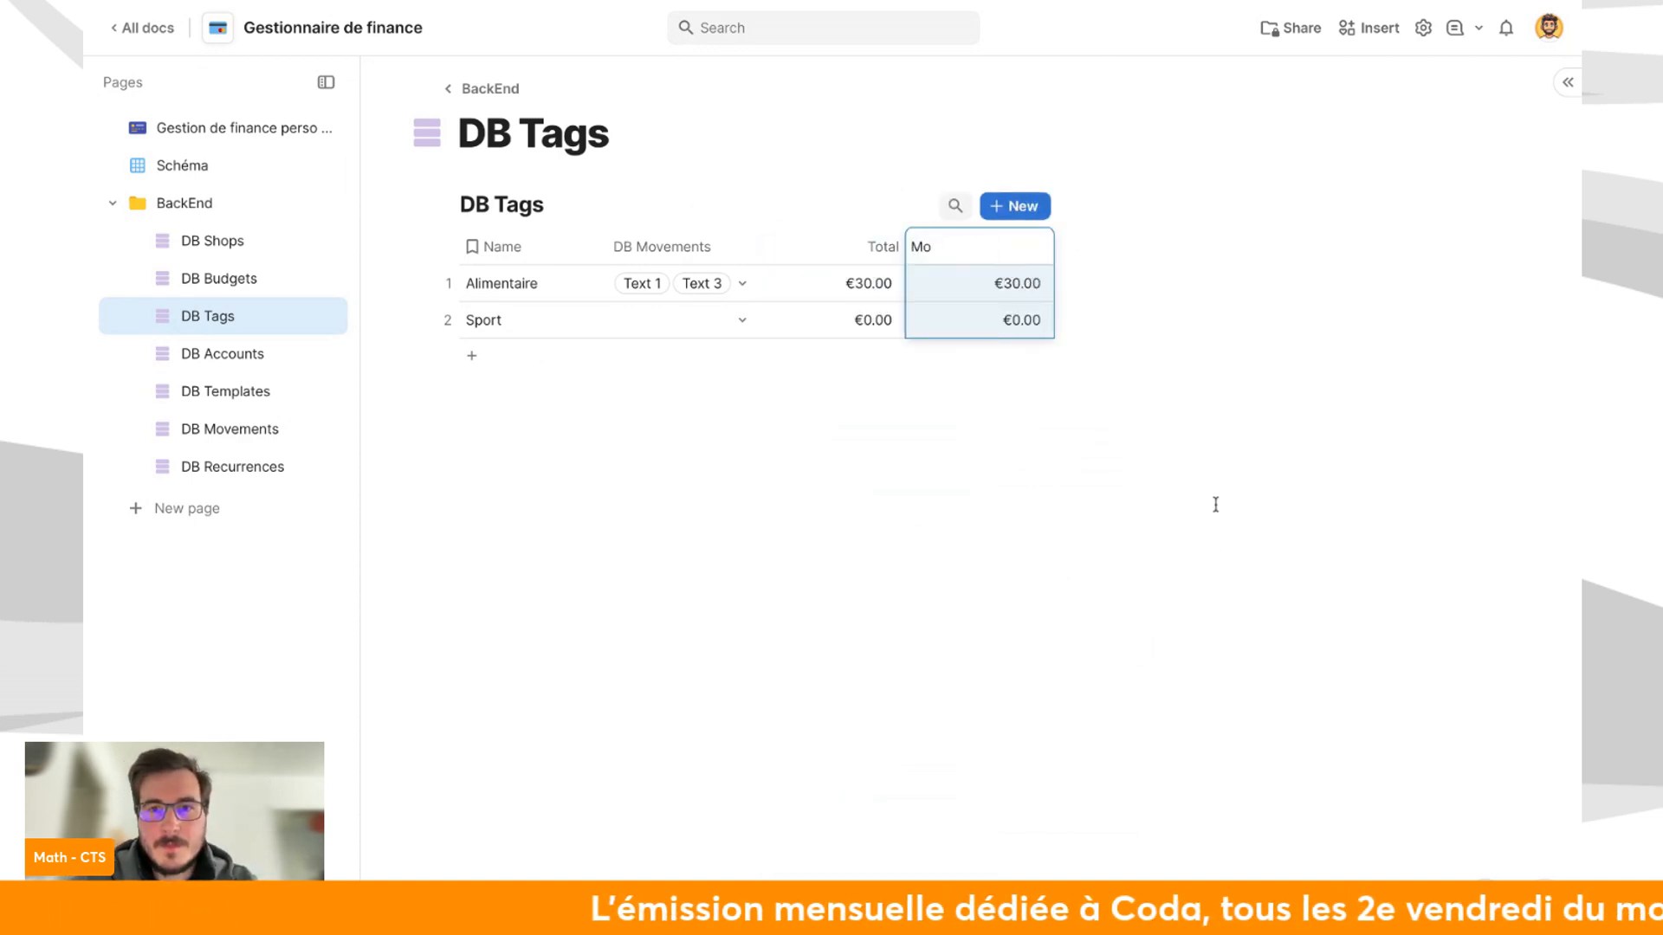
type("nth")
key("Return")
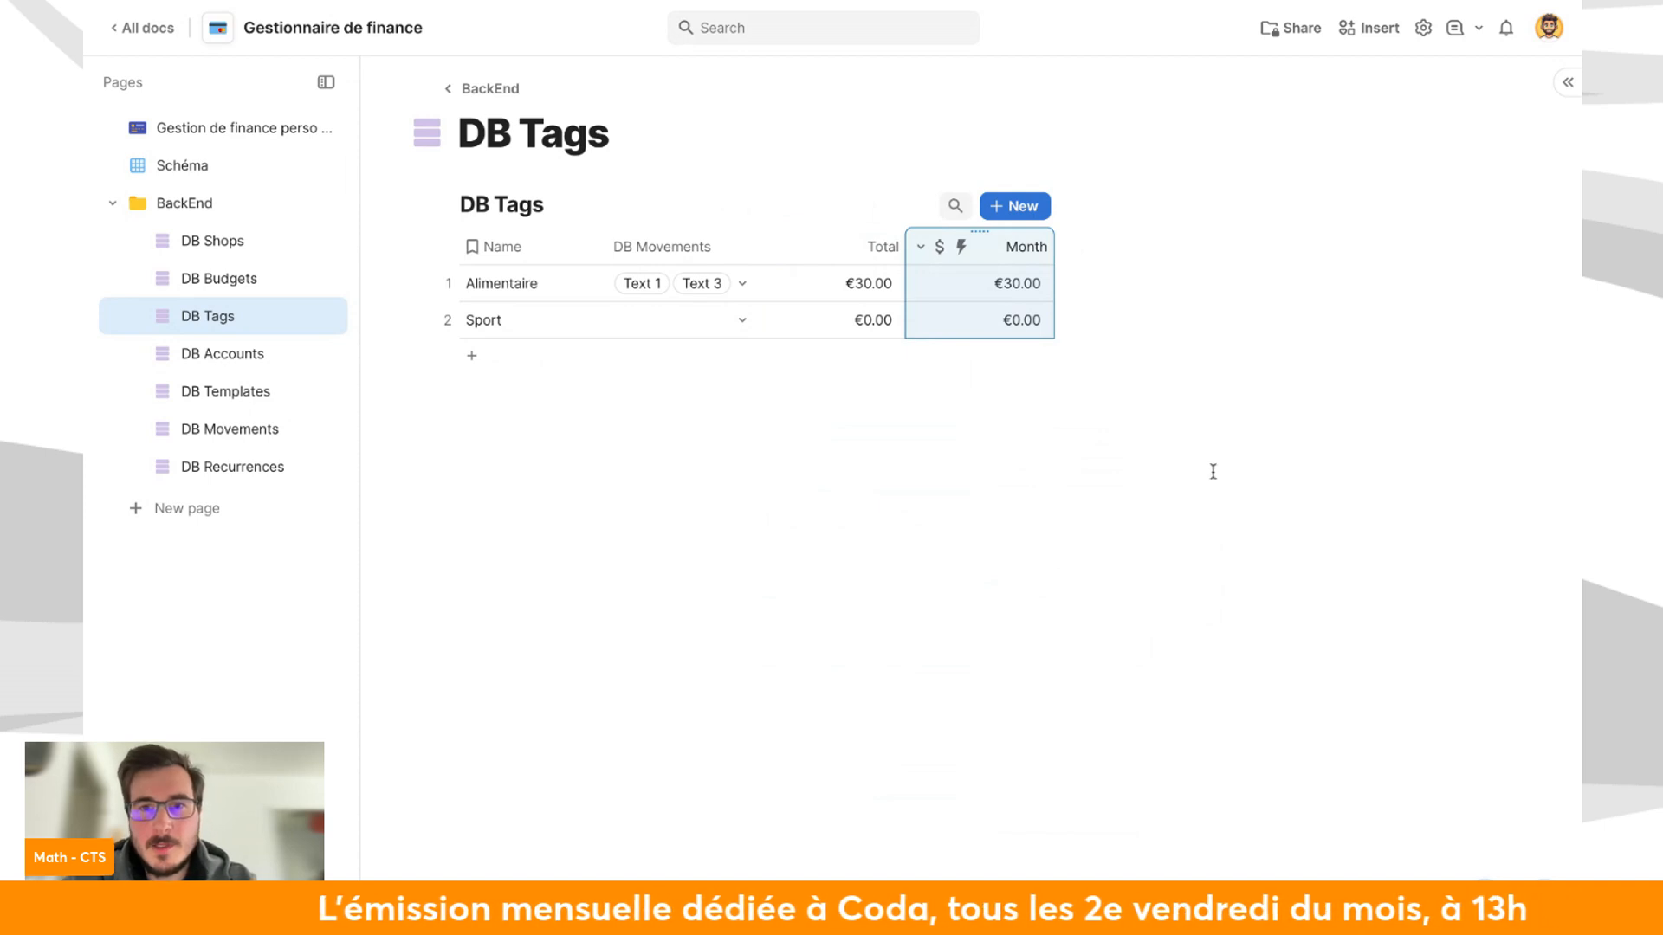
Add a filter on Date to the calculation of the Month column.
left_click(923, 247)
left_click(999, 345)
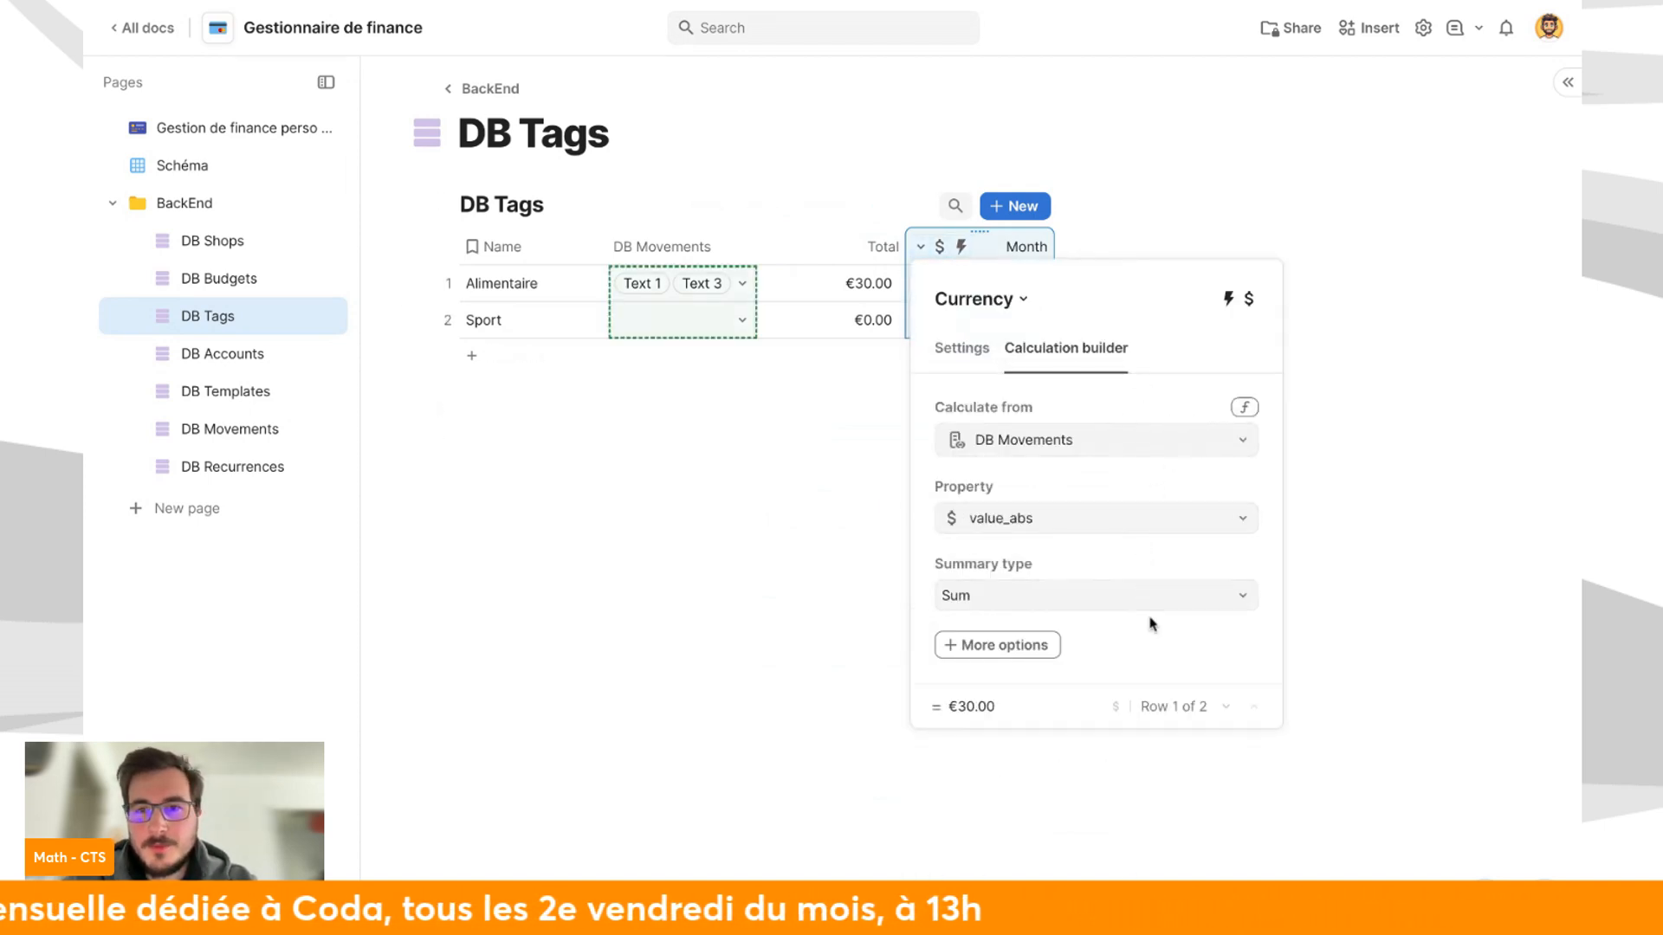
left_click(1036, 654)
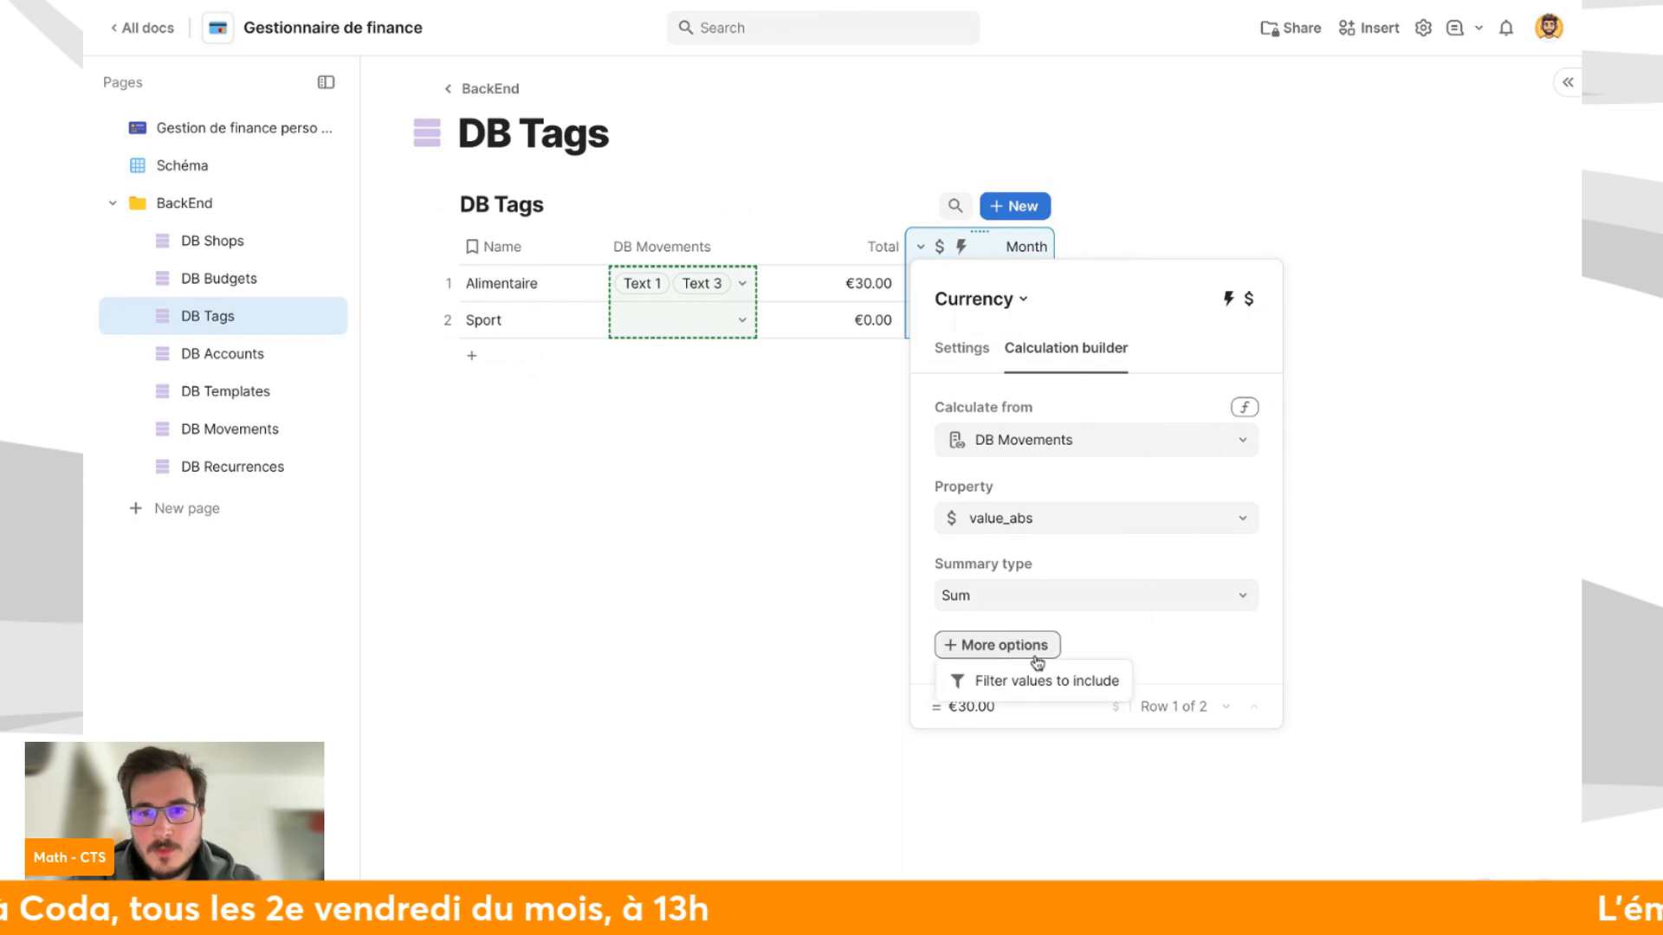
left_click(1042, 679)
left_click(1014, 680)
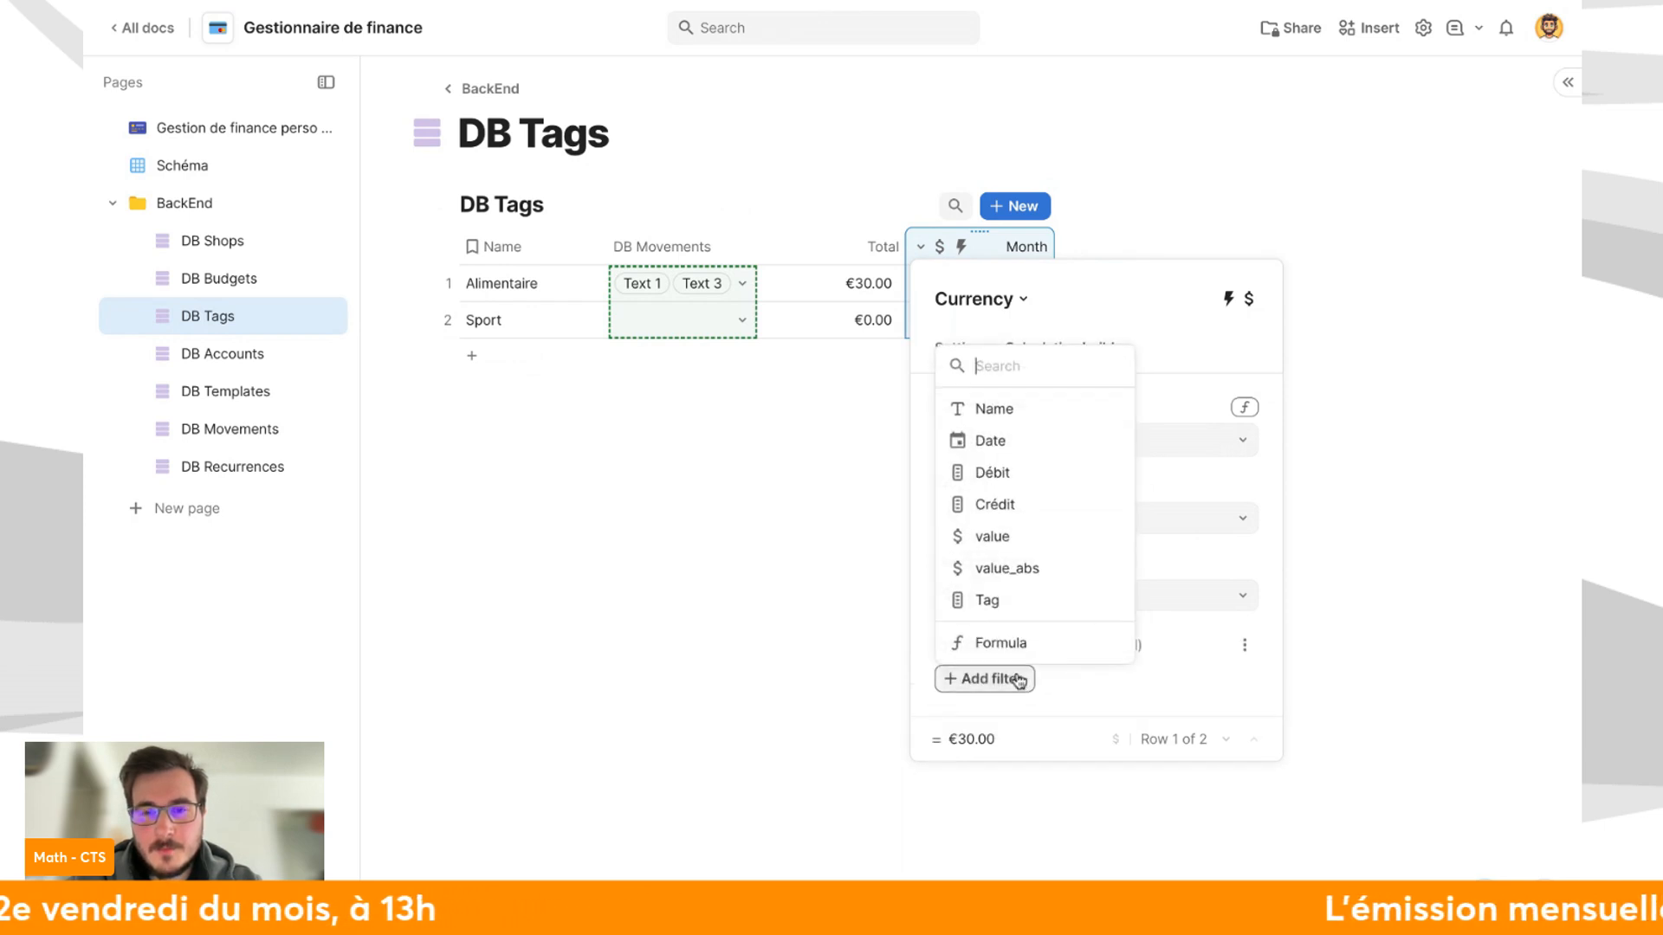
left_click(1059, 450)
Limit the Month calculation's Date filter to values equal to This month.
left_click(1266, 696)
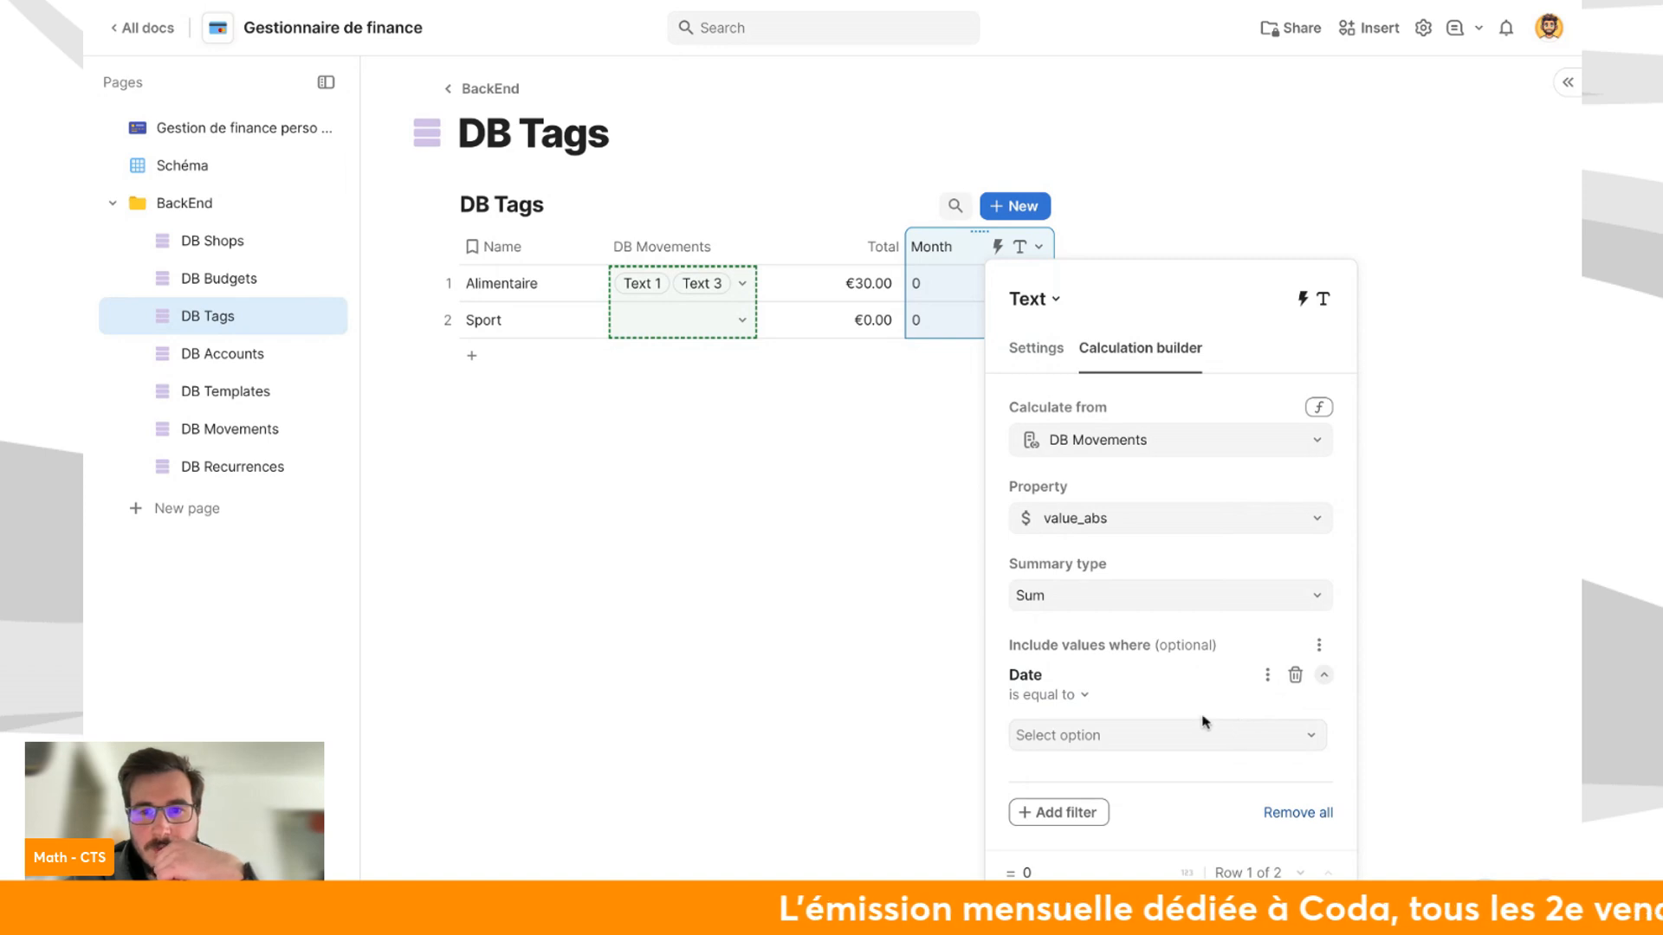
left_click(1073, 703)
left_click(1245, 747)
left_click(1245, 745)
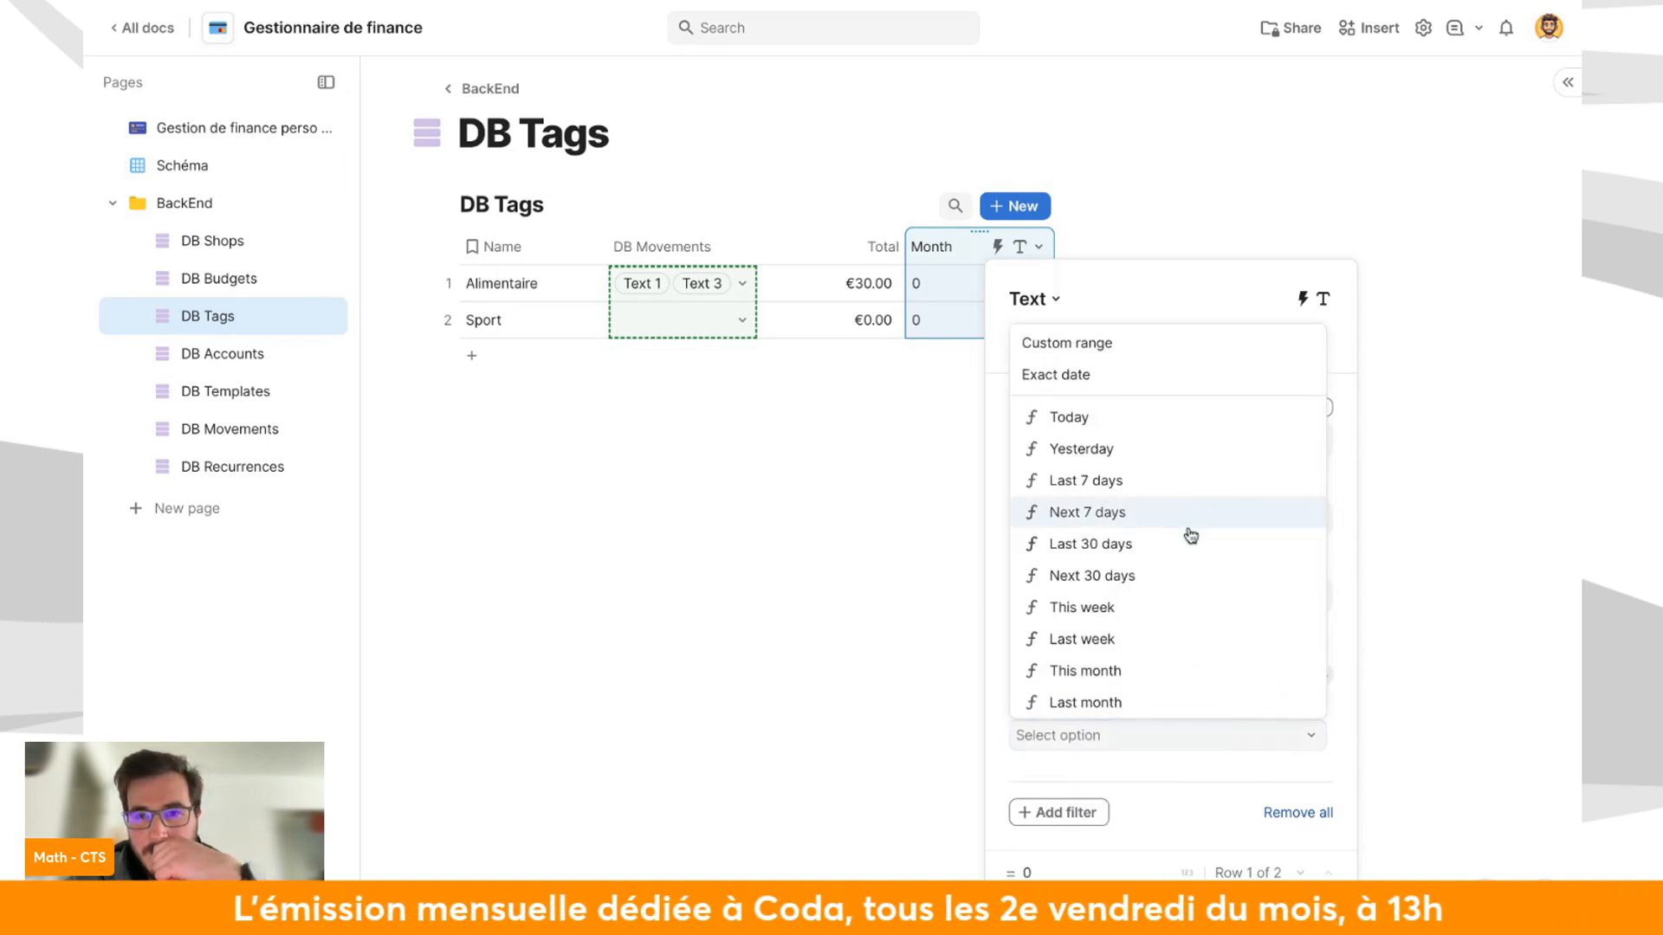
left_click(1149, 682)
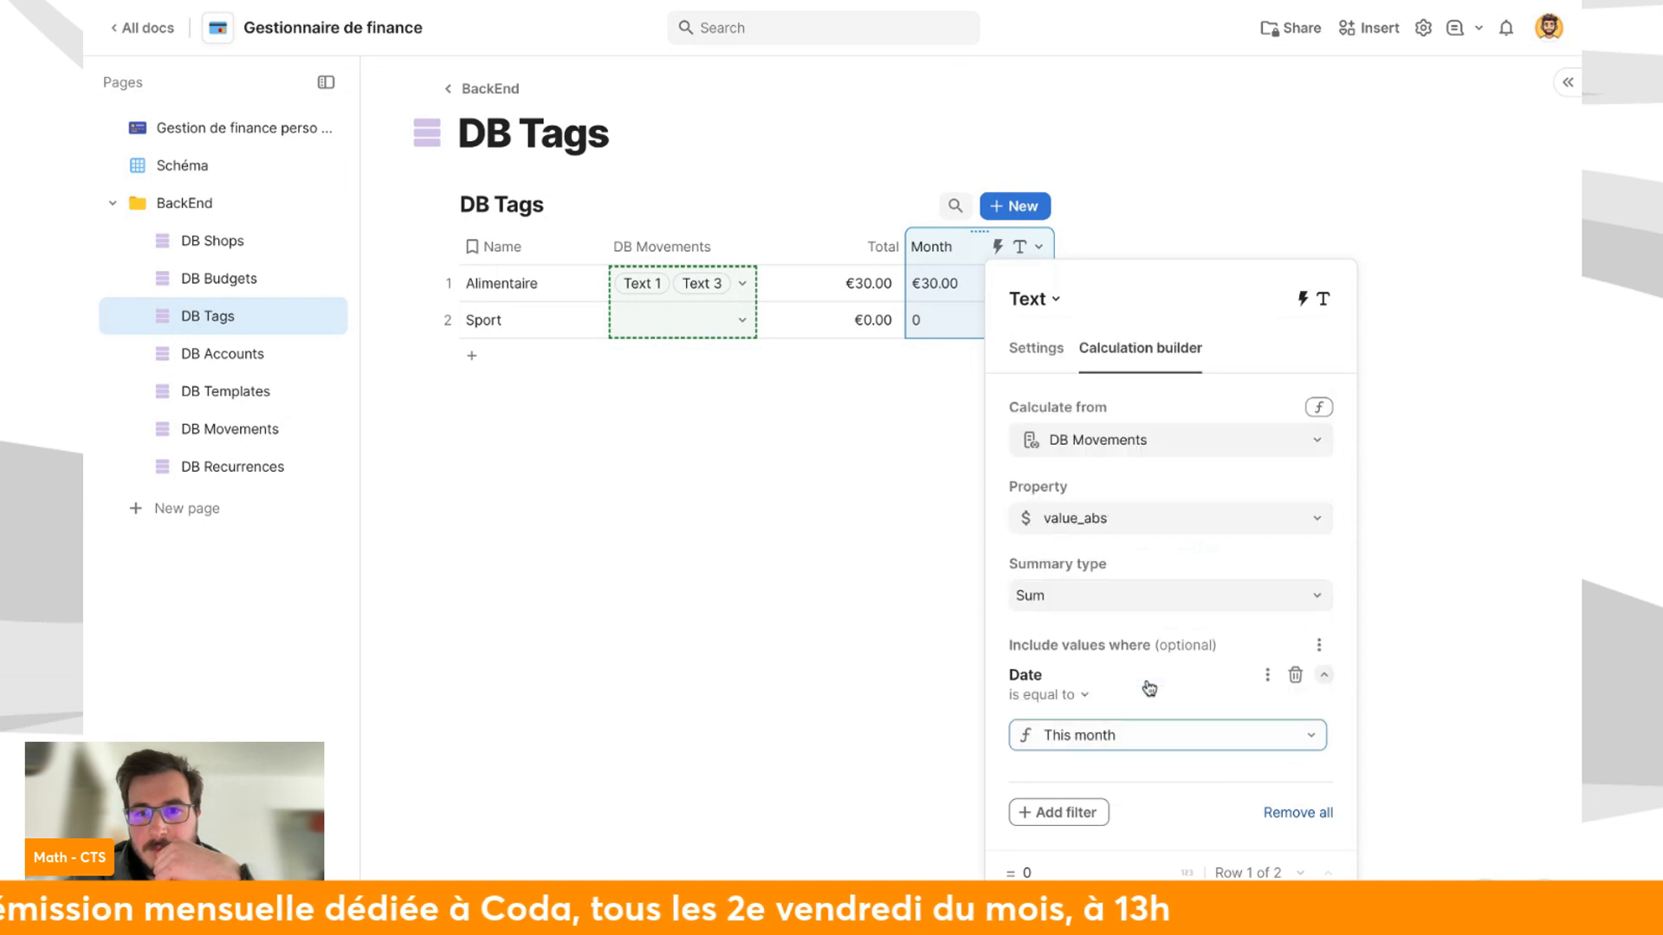
left_click(839, 588)
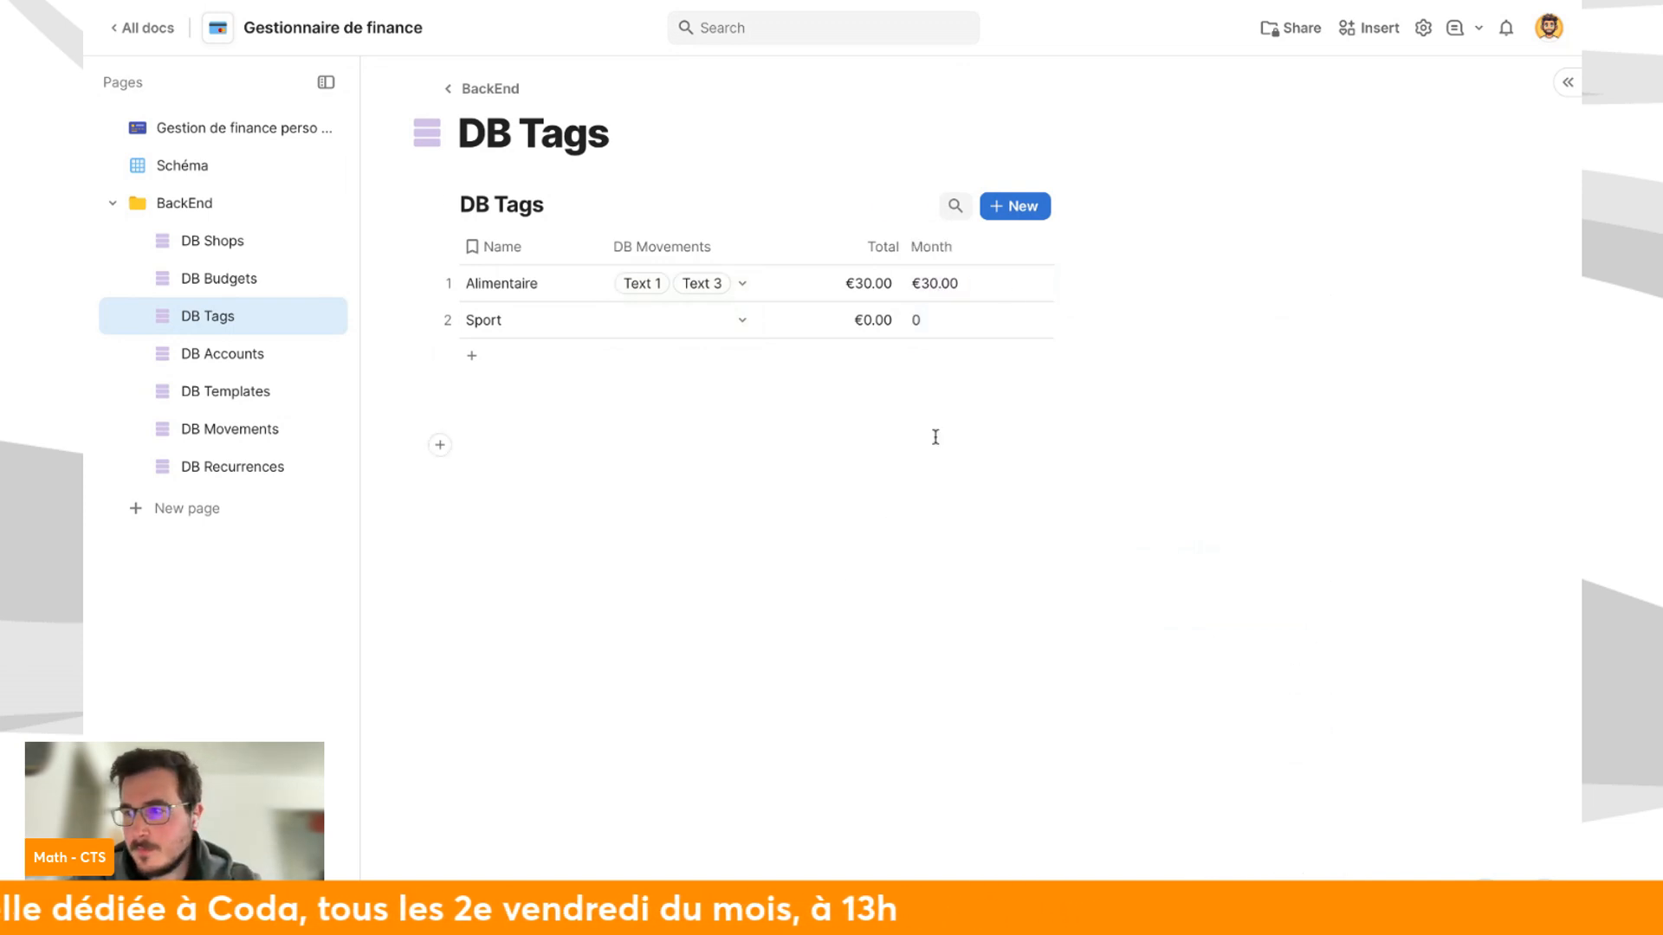
Set the Month column's type to Currency with the € symbol.
left_click(1018, 250)
left_click(1064, 280)
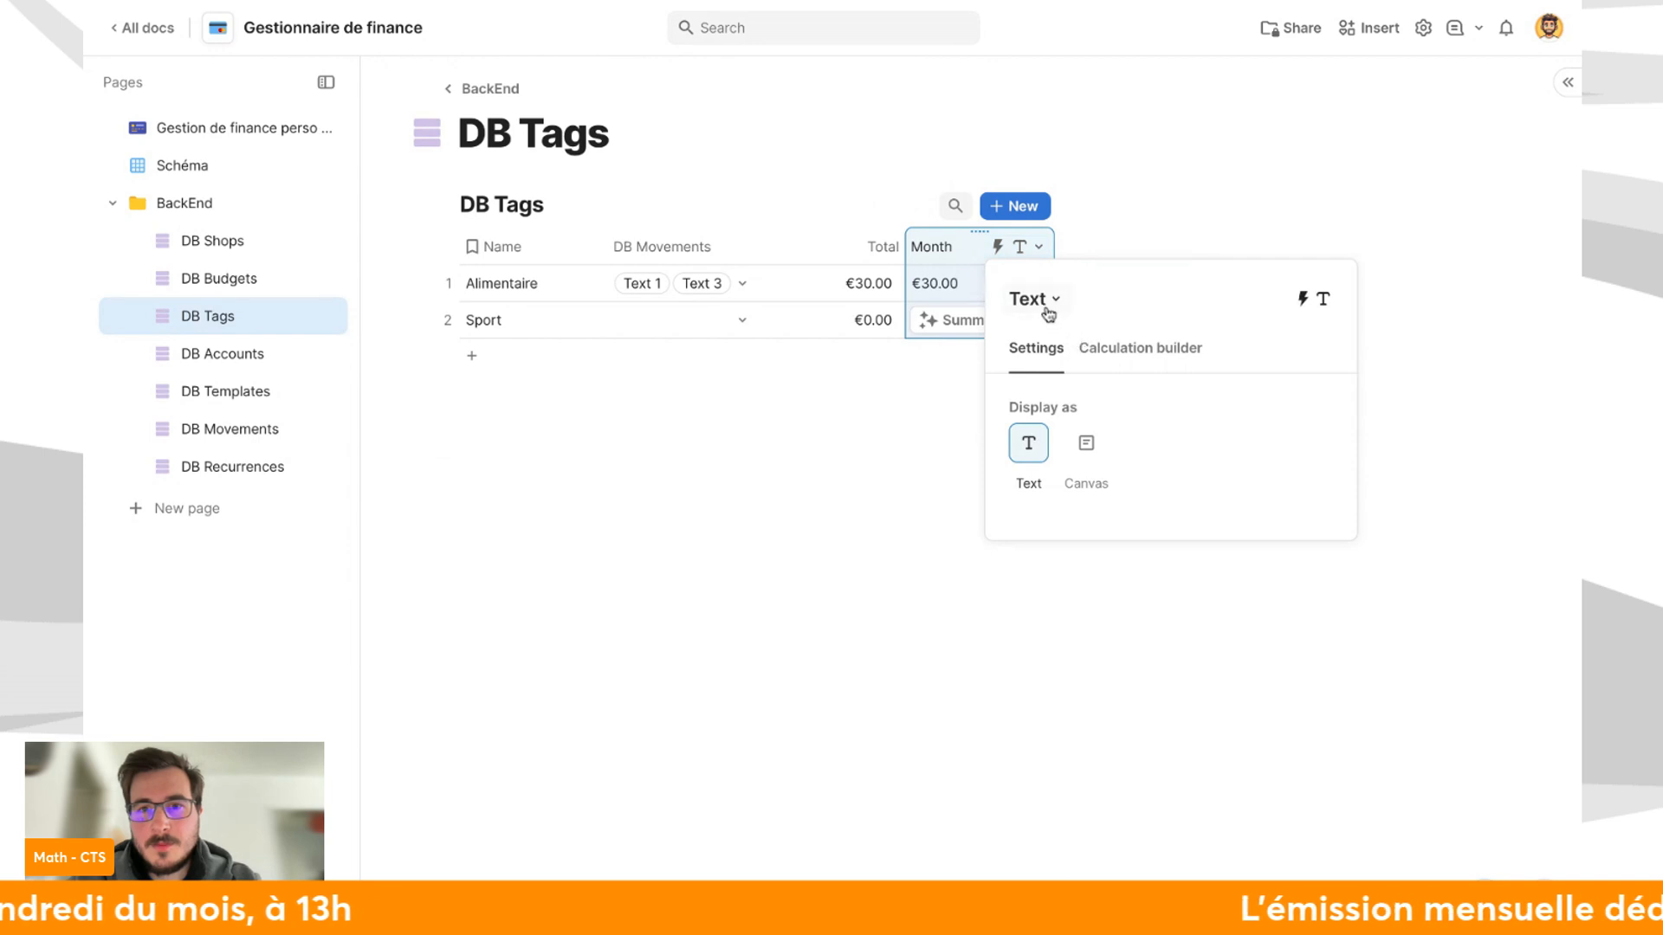
left_click(1046, 312)
type("curre")
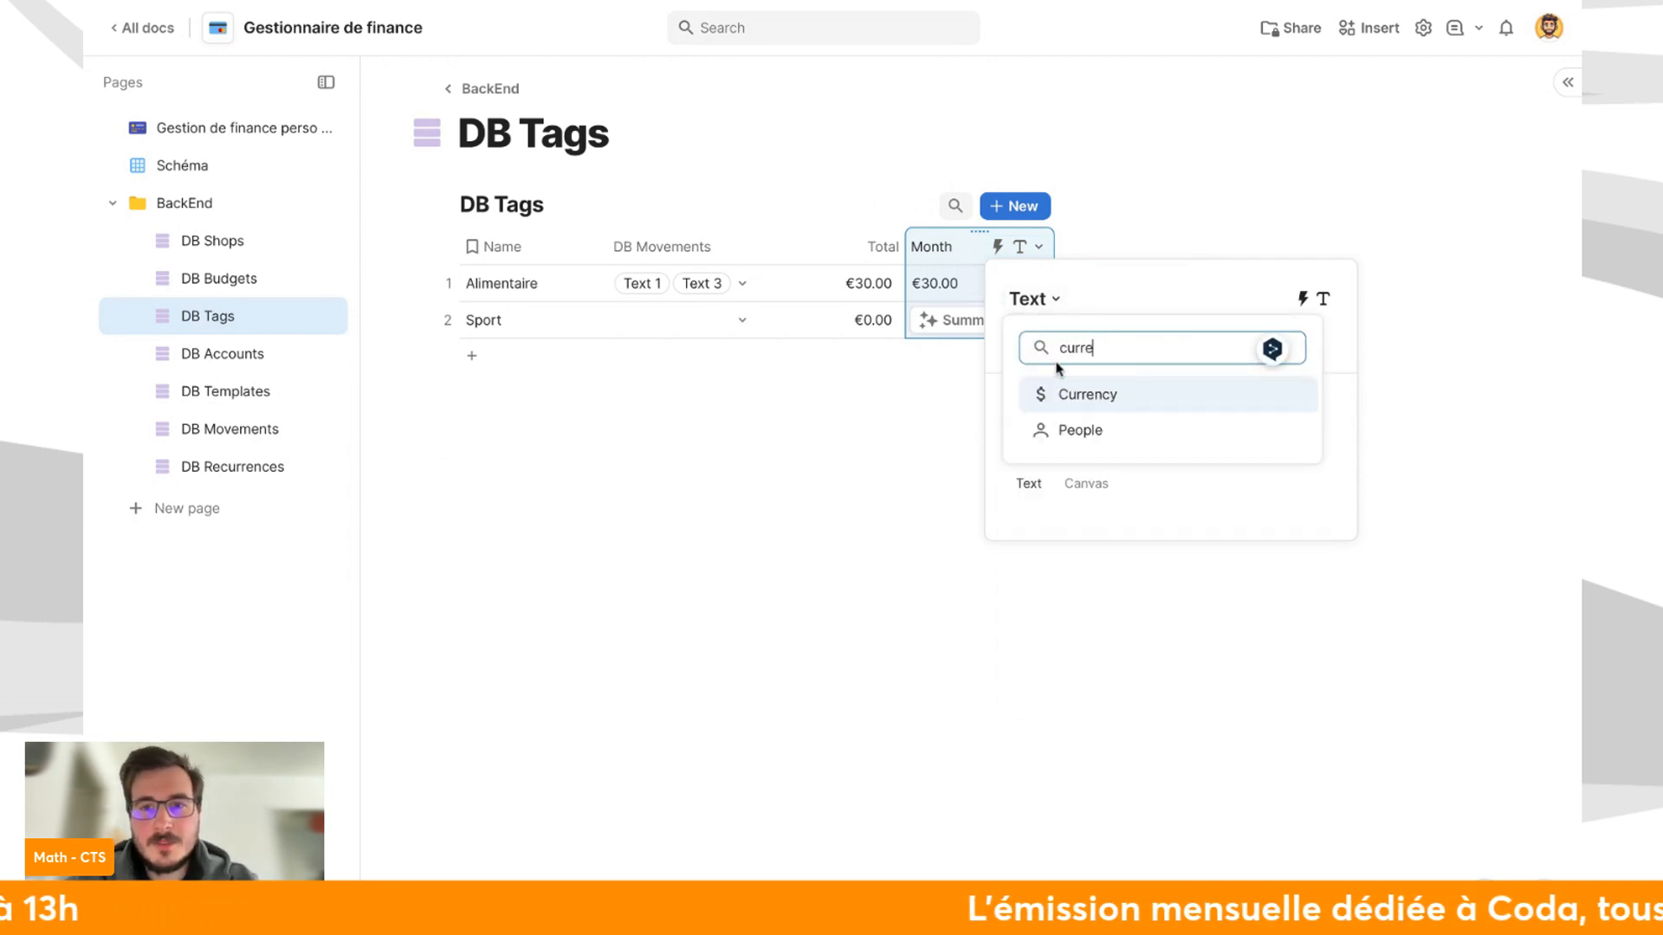
left_click(1086, 394)
left_click(1062, 715)
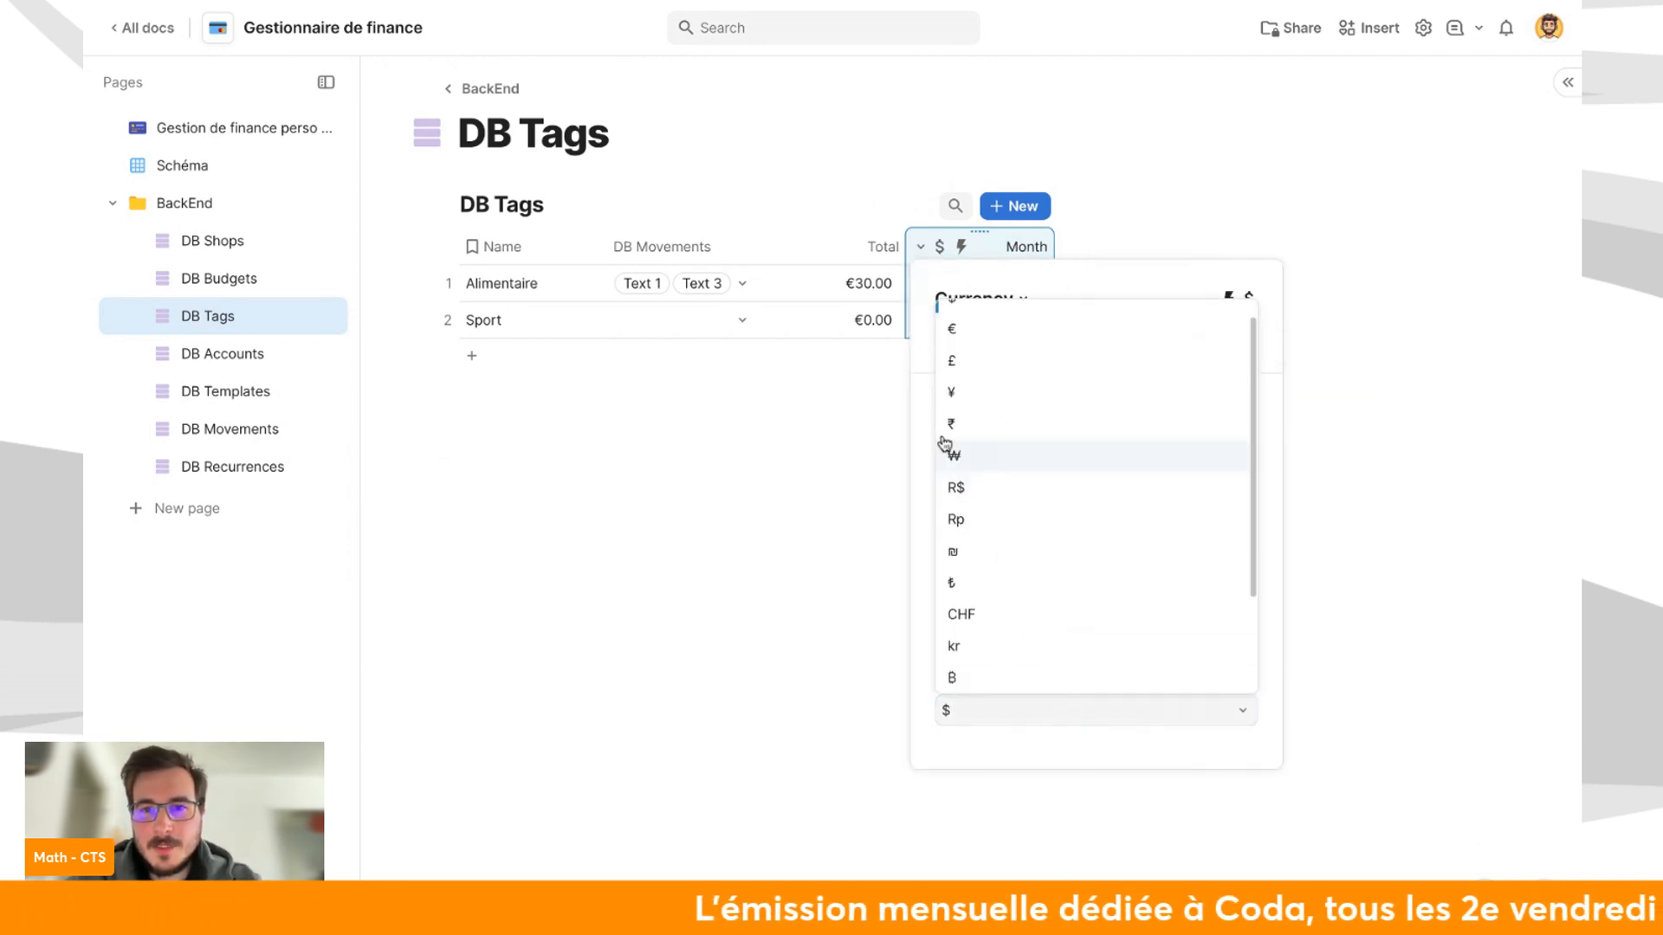
left_click(962, 329)
left_click(728, 608)
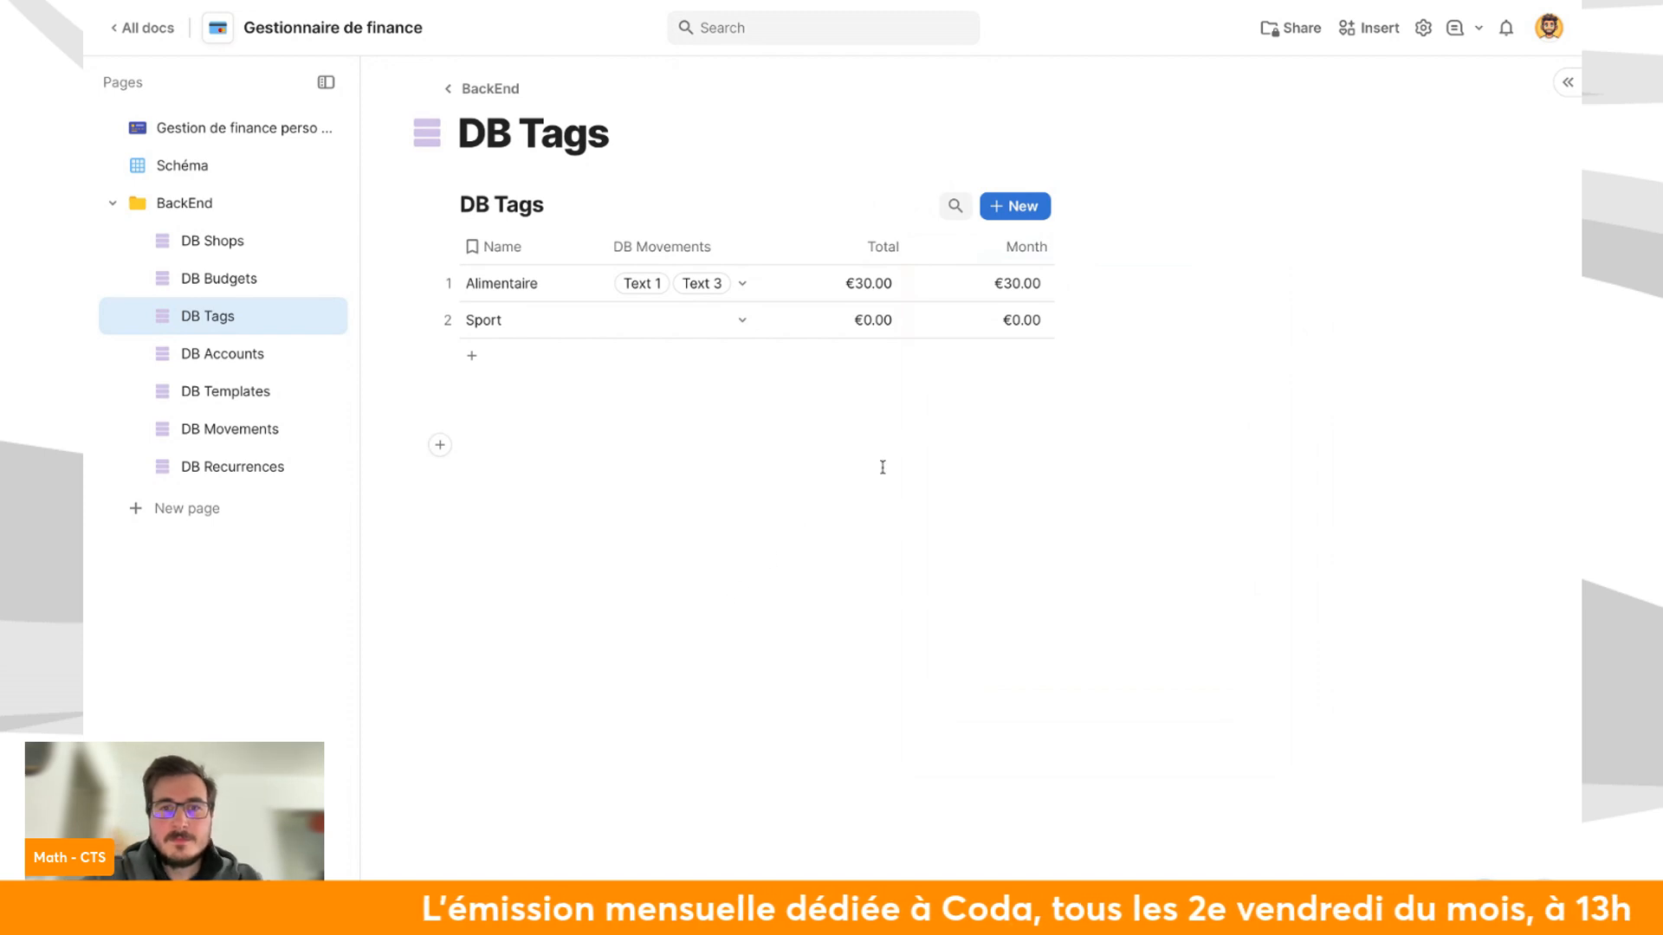
Open the DB Shops page and insert a new table on it.
left_click(218, 298)
left_click(252, 249)
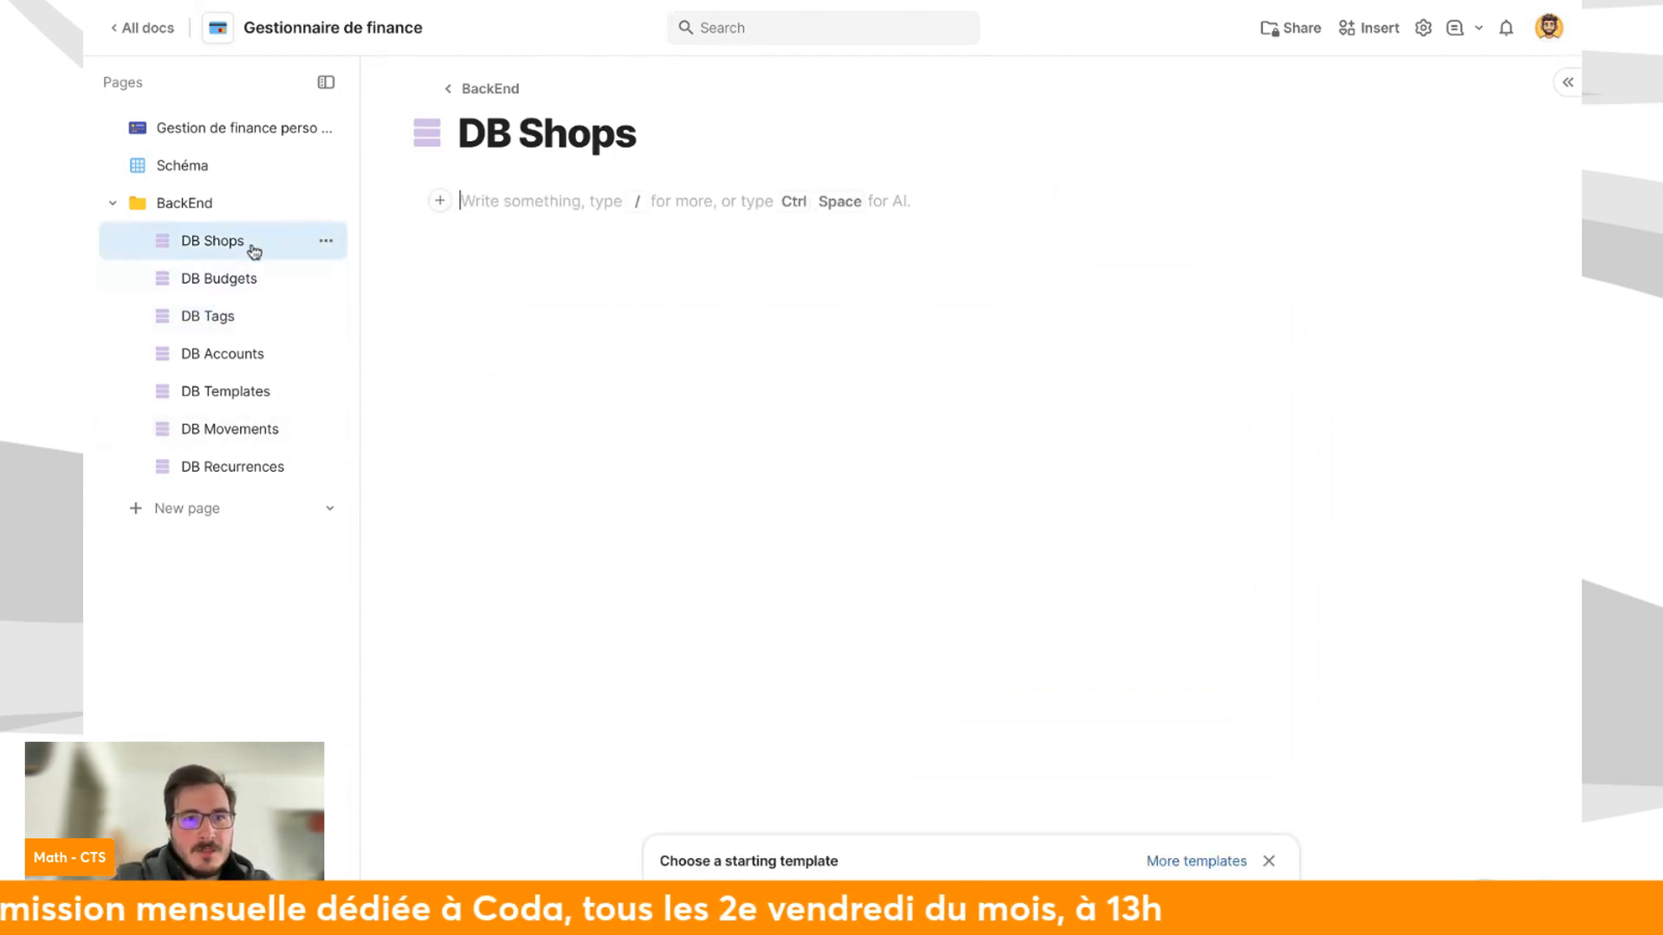
left_click(577, 215)
type("/talb")
key("BackSpace")
key("BackSpace")
type("bme")
key("BackSpace")
key("BackSpace")
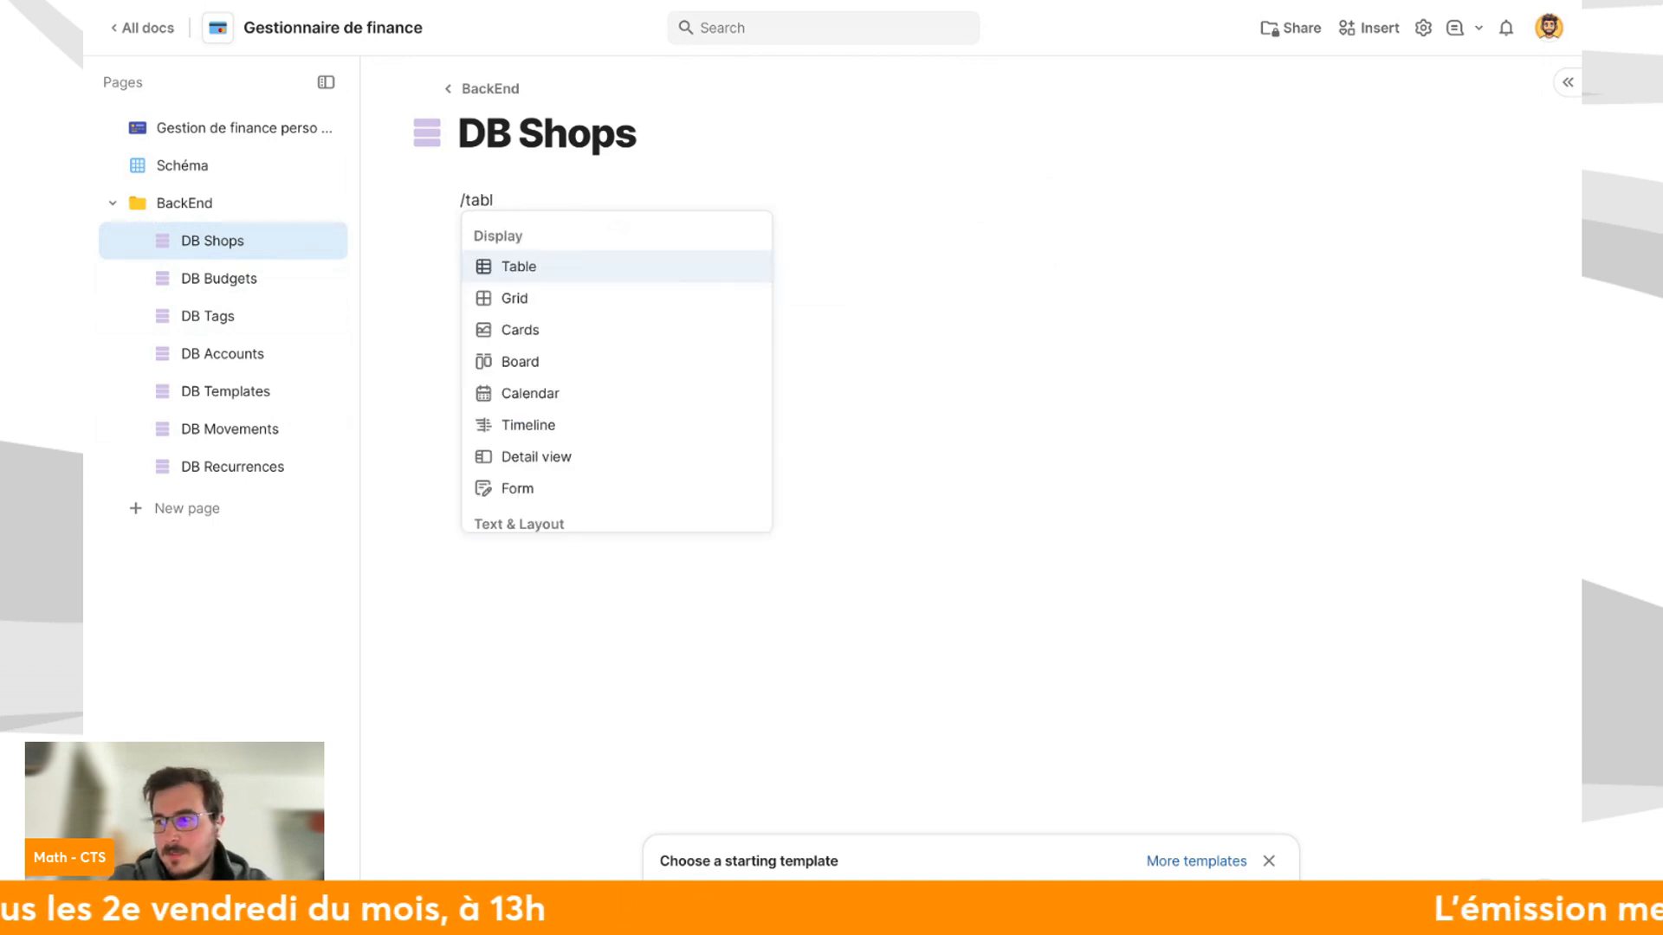
key("Return")
left_click(685, 302)
Name the new table DB Shops.
type("DB Shpo")
key("BackSpace")
key("BackSpace")
type("ops")
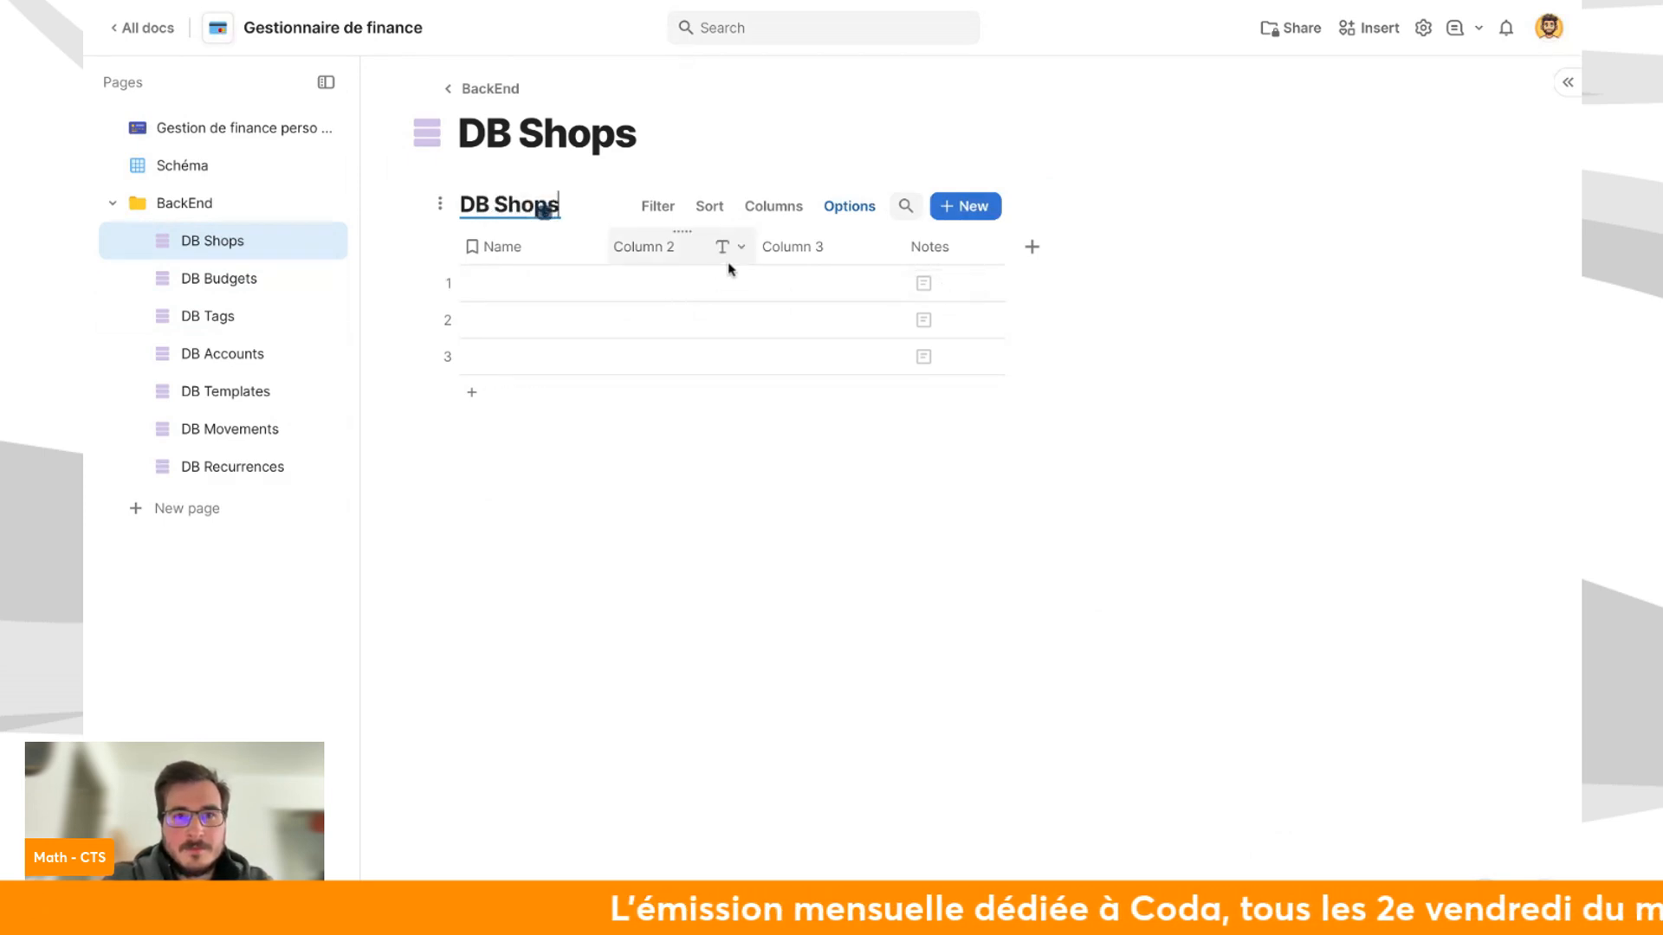
Delete the Notes, Column 3 and Column 2 columns from the DB Shops table.
left_click(939, 252)
key("Delete")
key("Delete")
key("Delete")
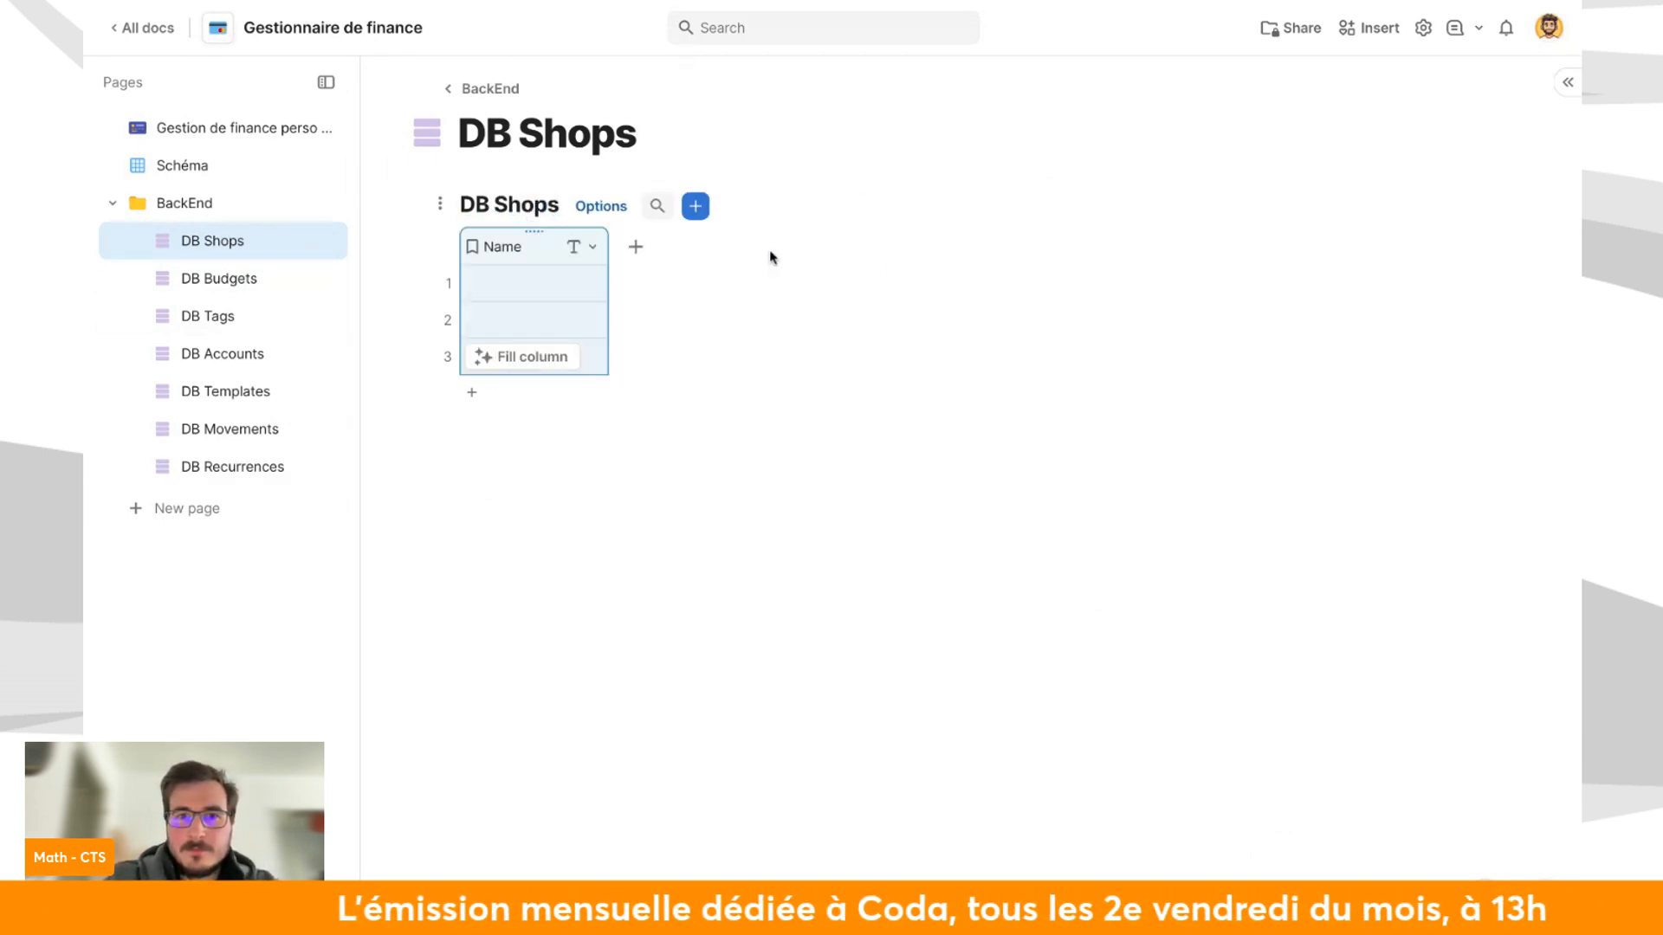
Add a relation column to DB Movements in the DB Shops table and create its linked relation column.
left_click(636, 247)
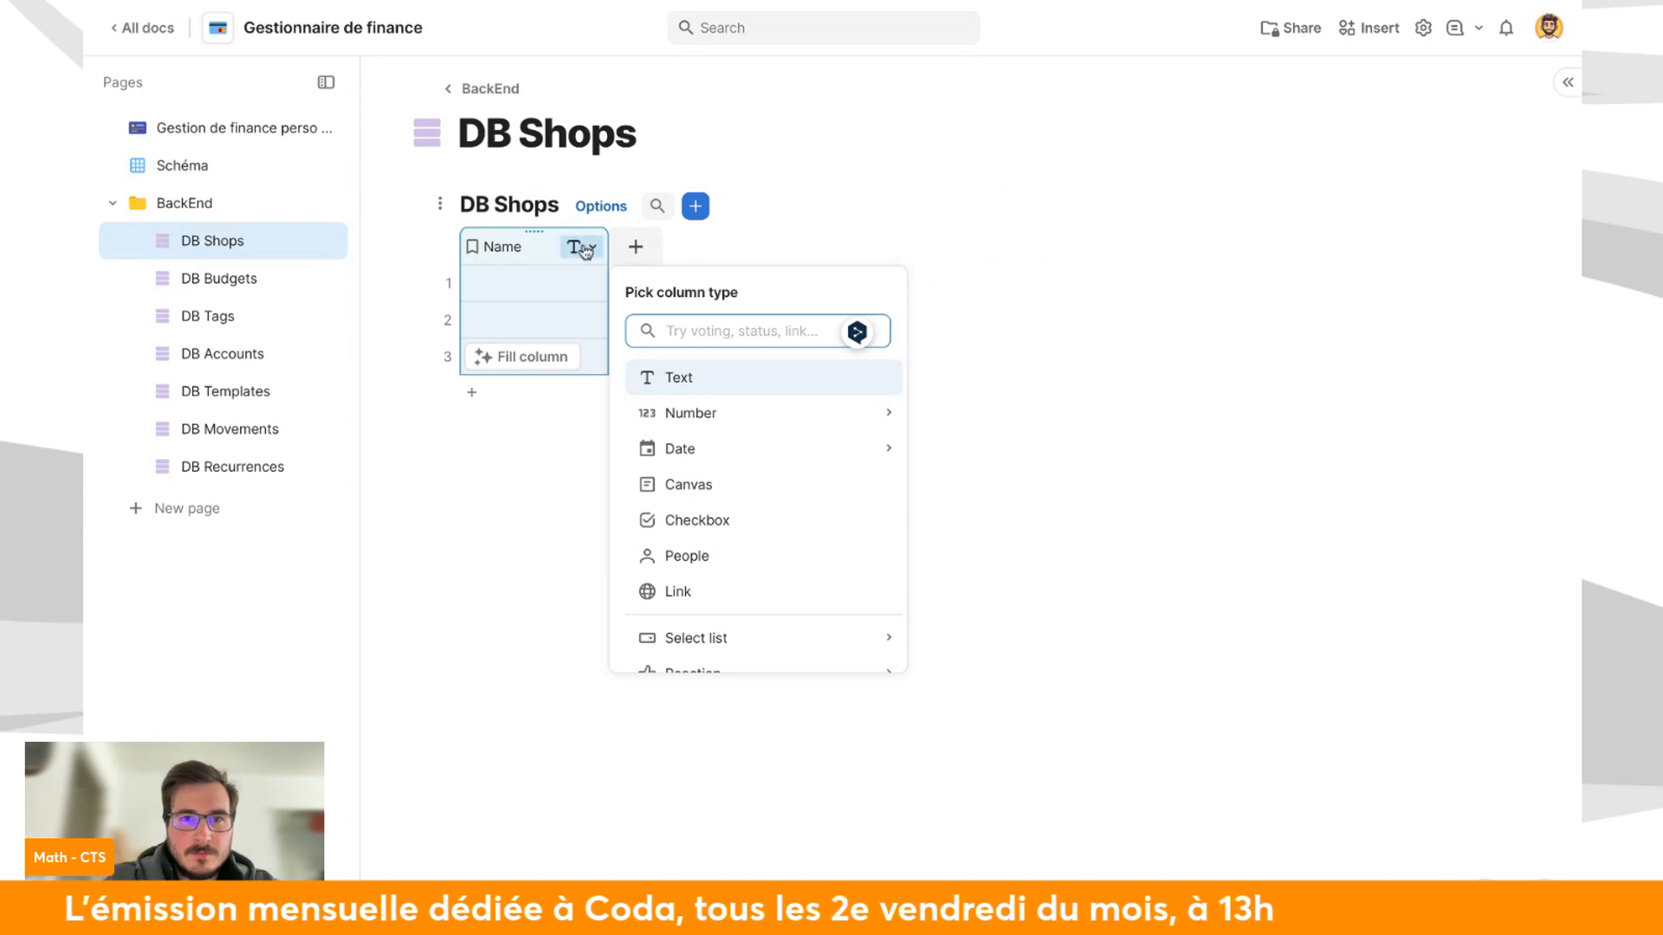
left_click(542, 249)
left_click(636, 247)
type("rela")
mouse_move(876, 376)
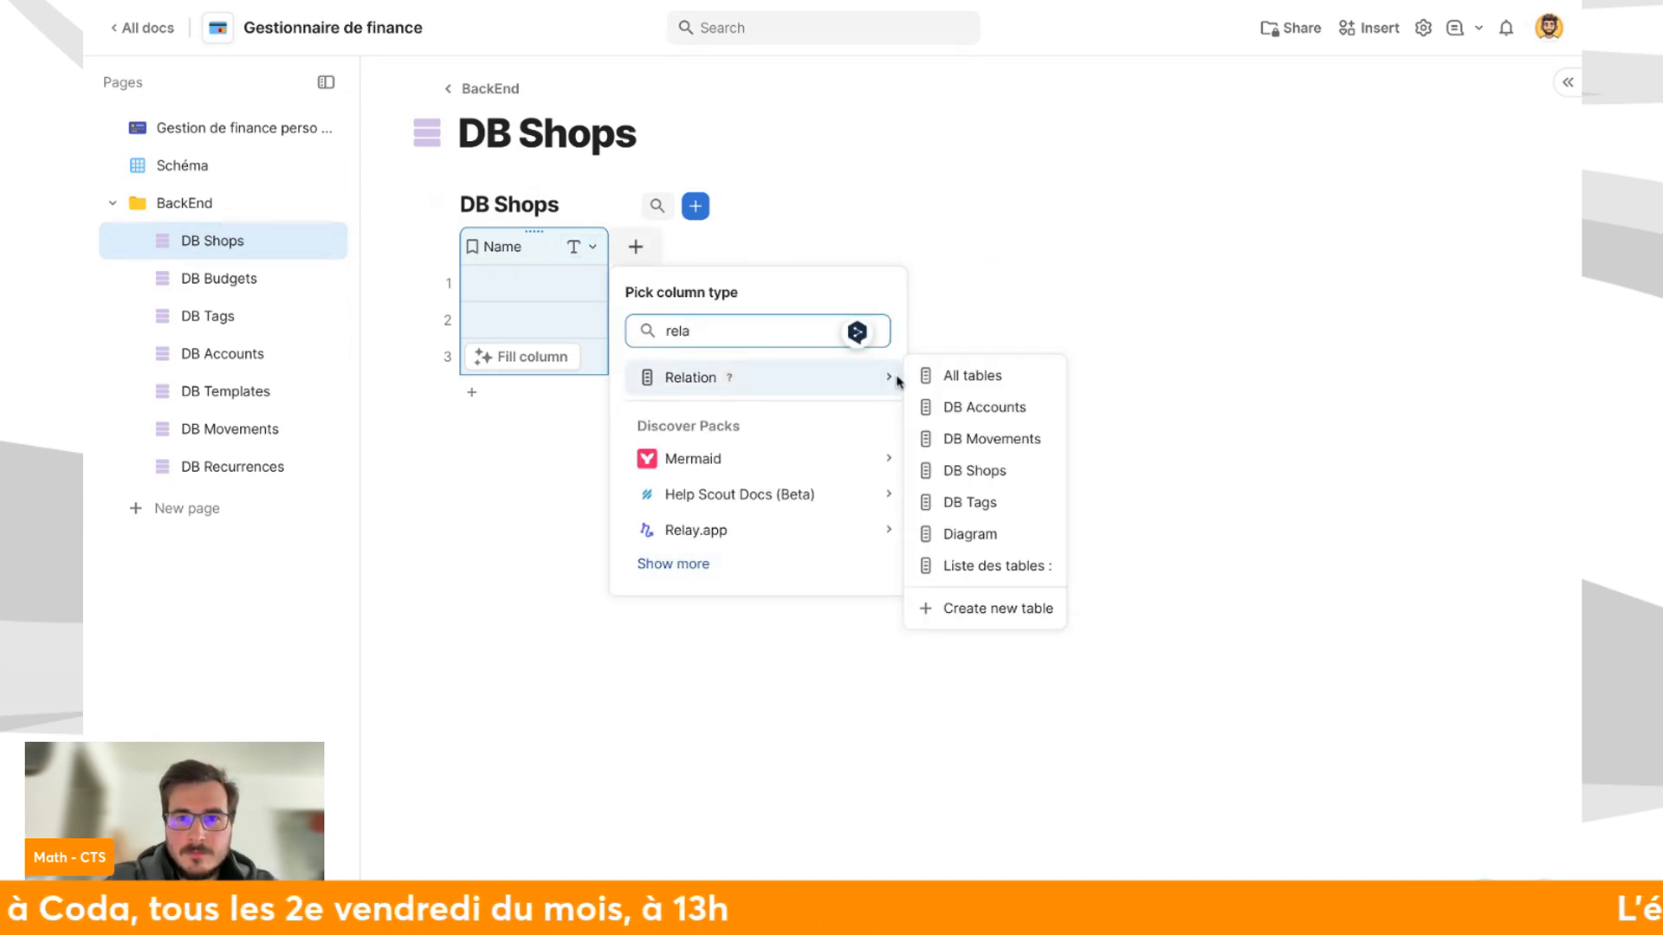
left_click(1003, 449)
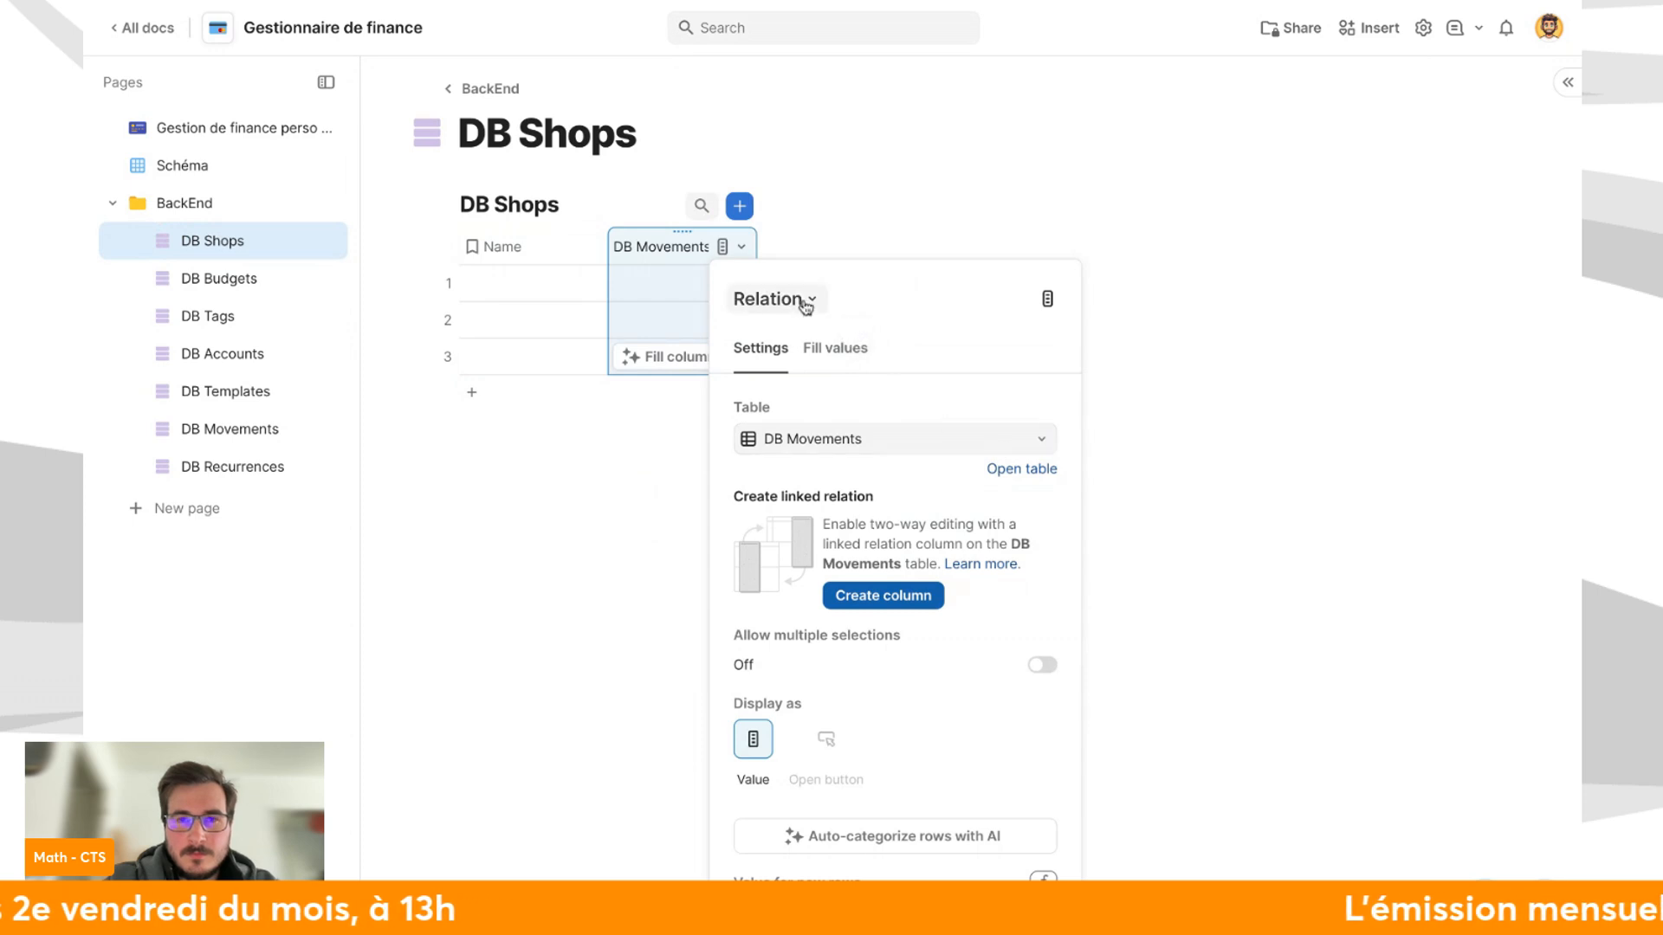
left_click(910, 595)
left_click(622, 554)
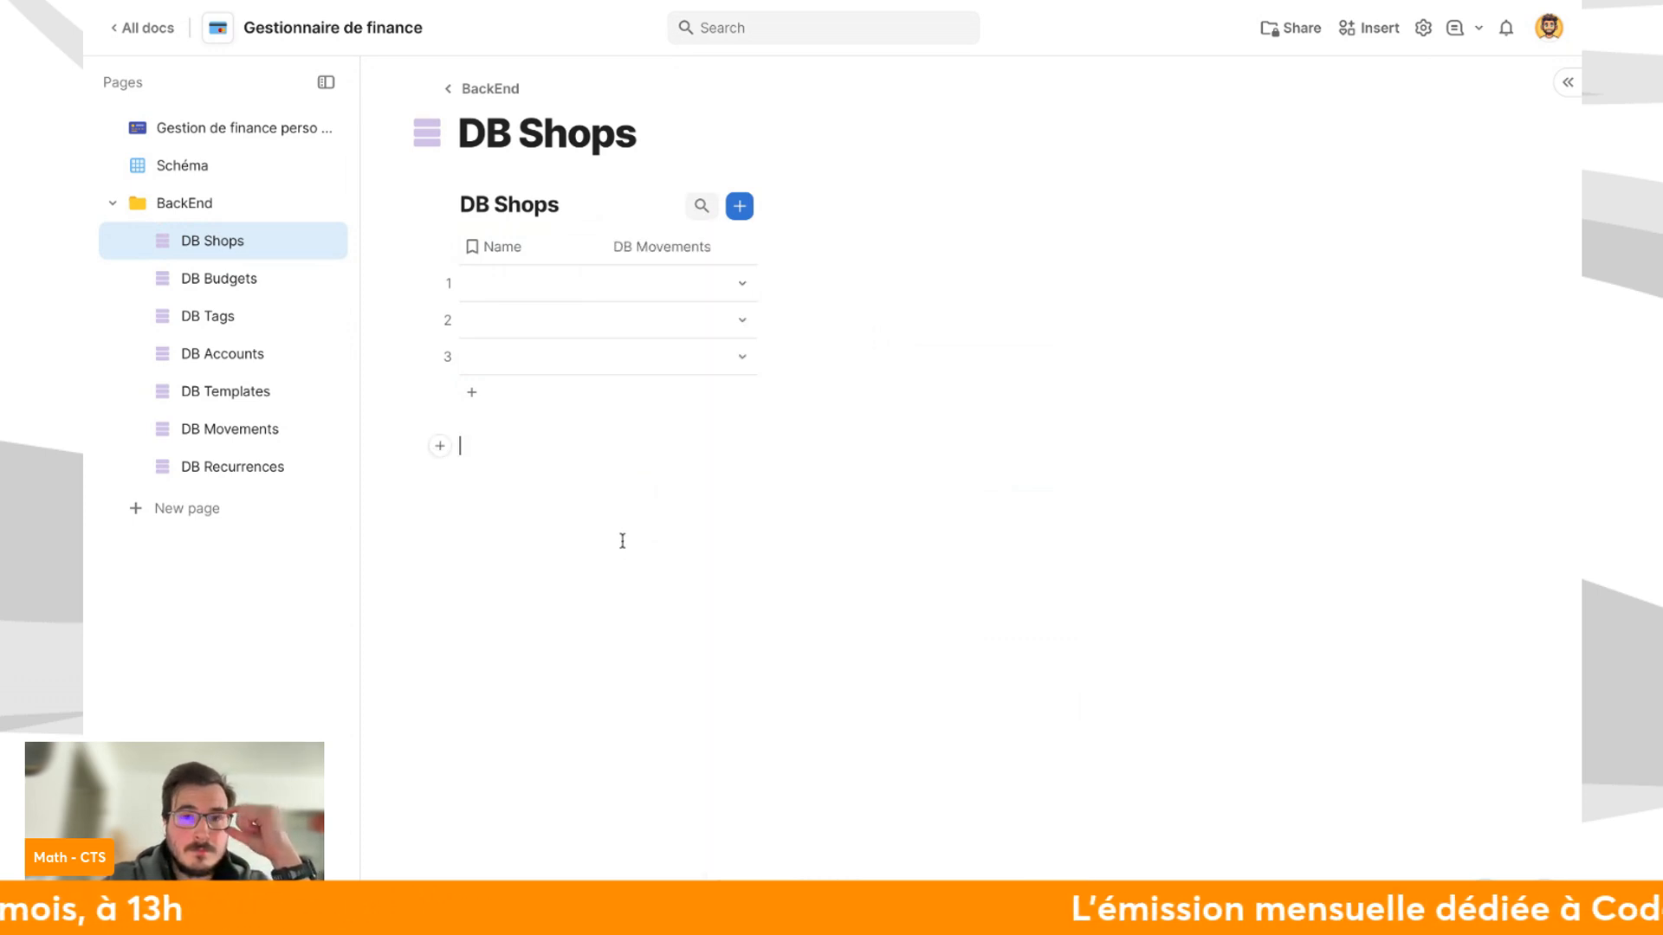
Rename the DB Movements relation column as Movements.
left_click(687, 248)
double_click(684, 250)
type("Movements")
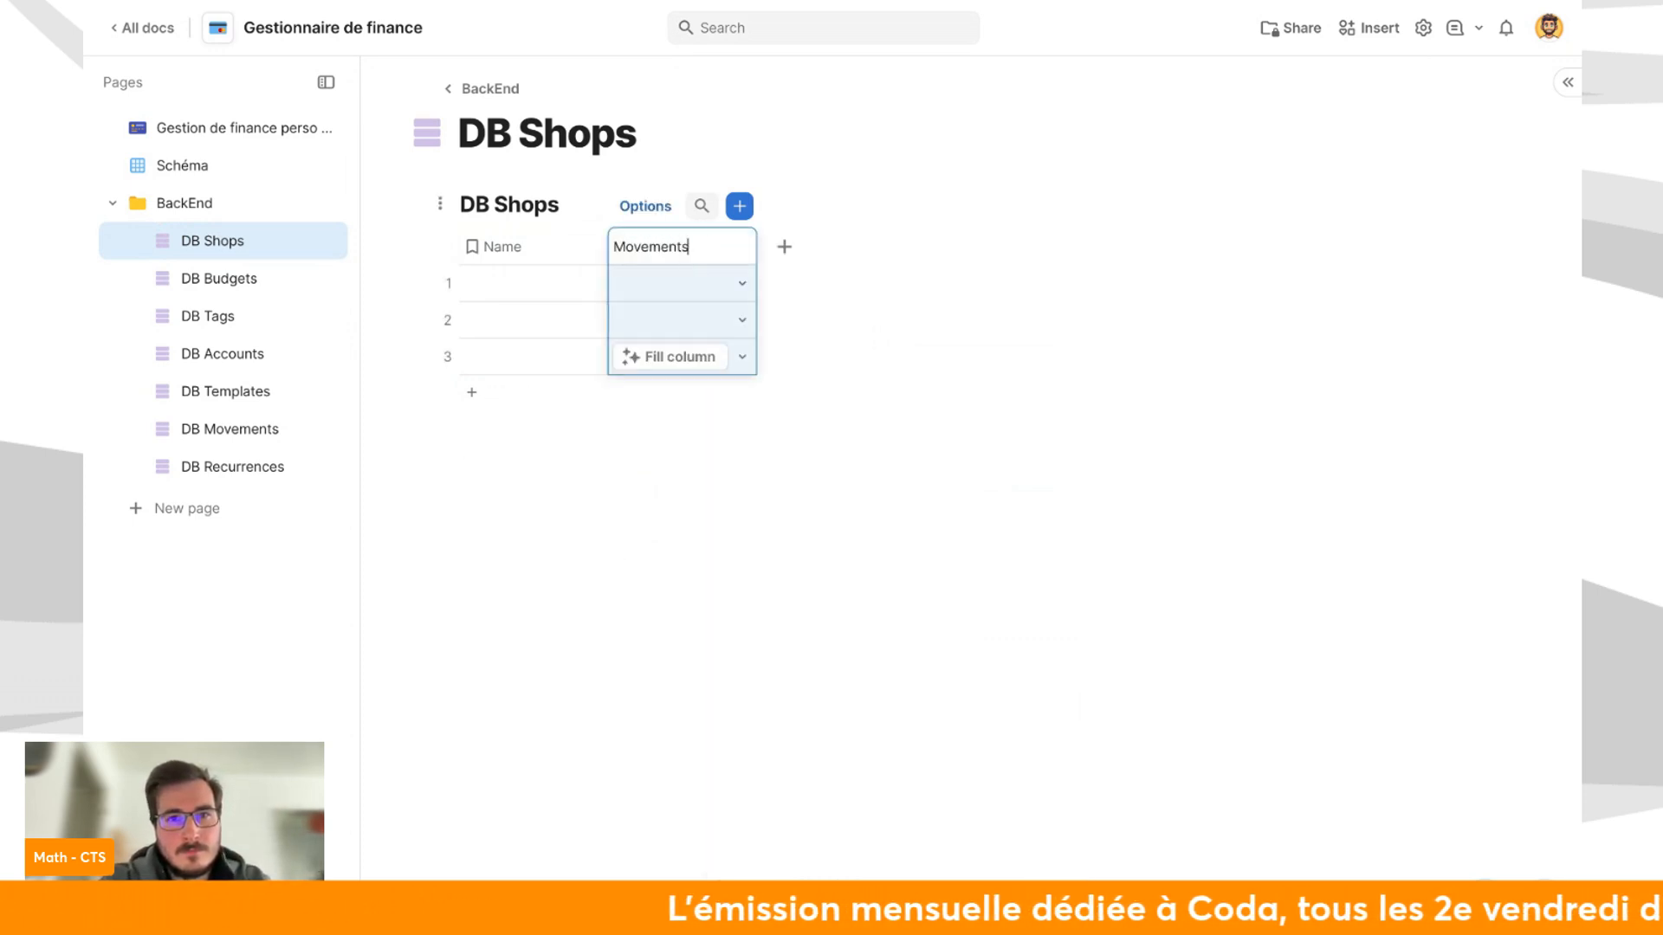
left_click(694, 299)
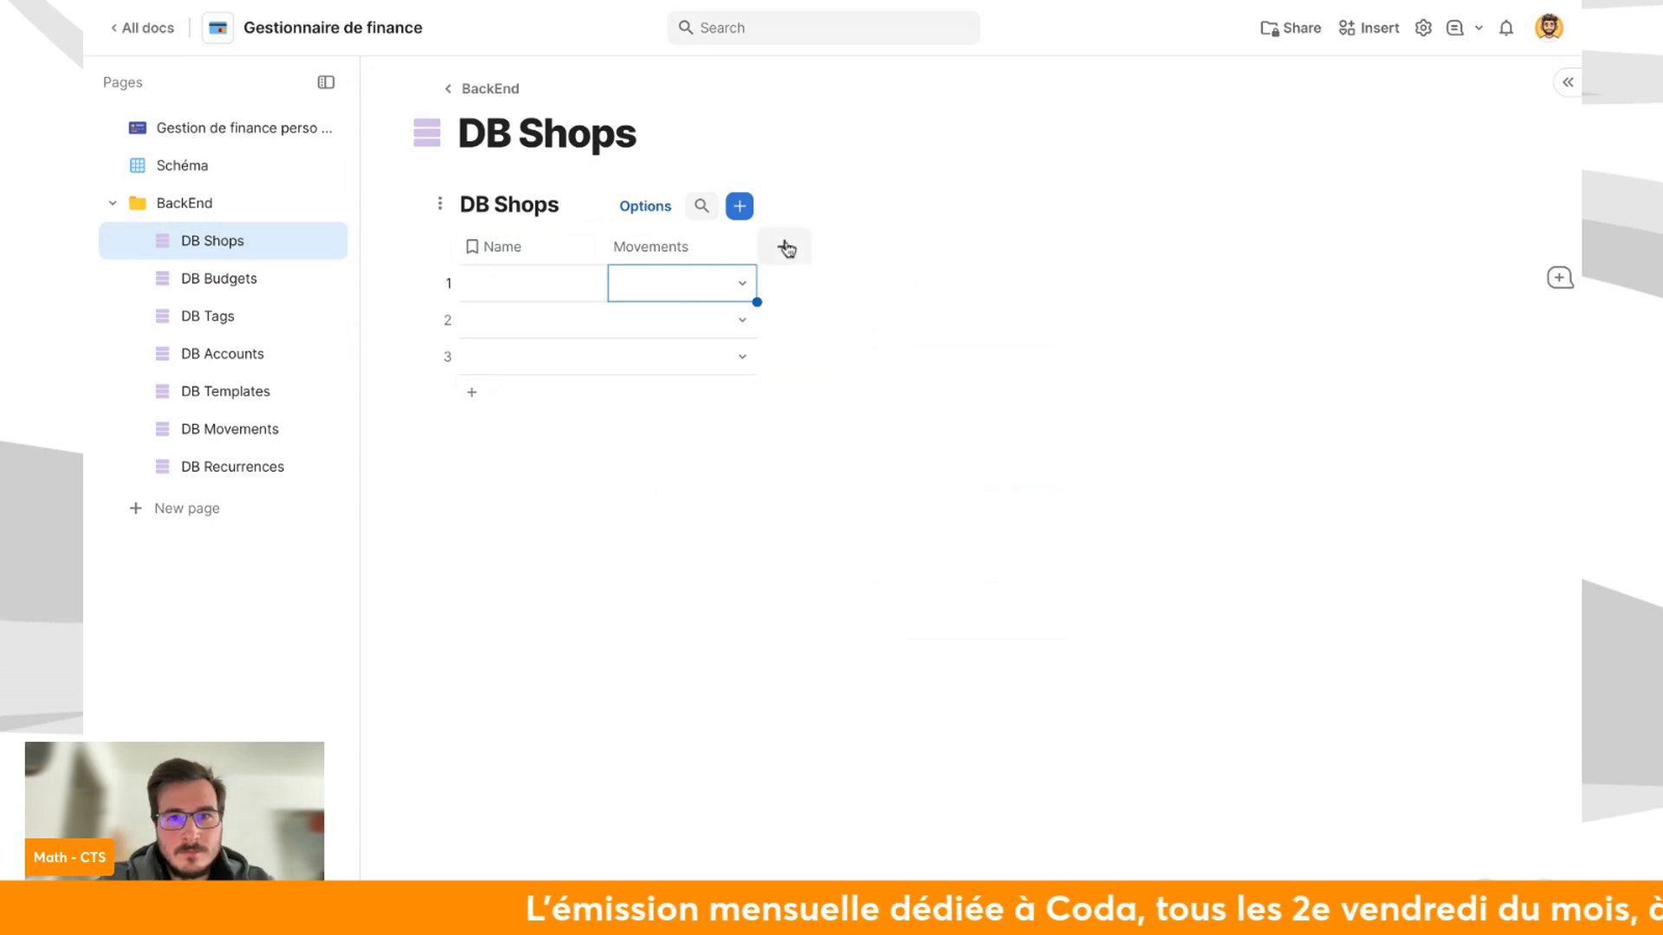
left_click(517, 286)
left_click(517, 286)
left_click(522, 486)
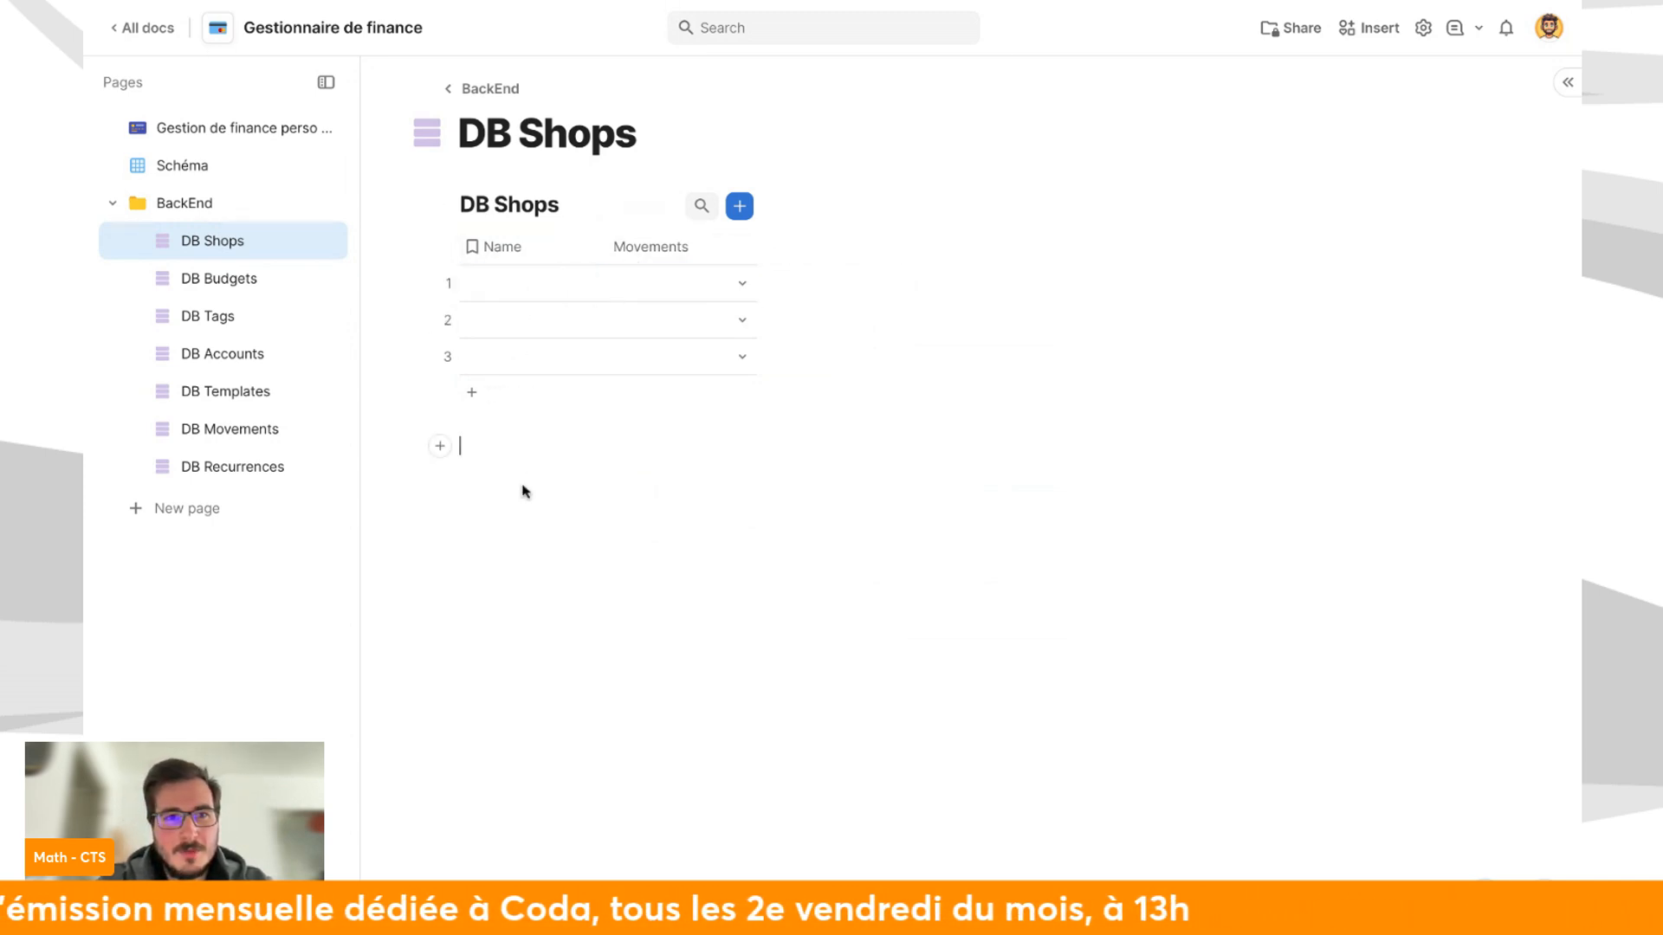
left_click(557, 286)
left_click(559, 288)
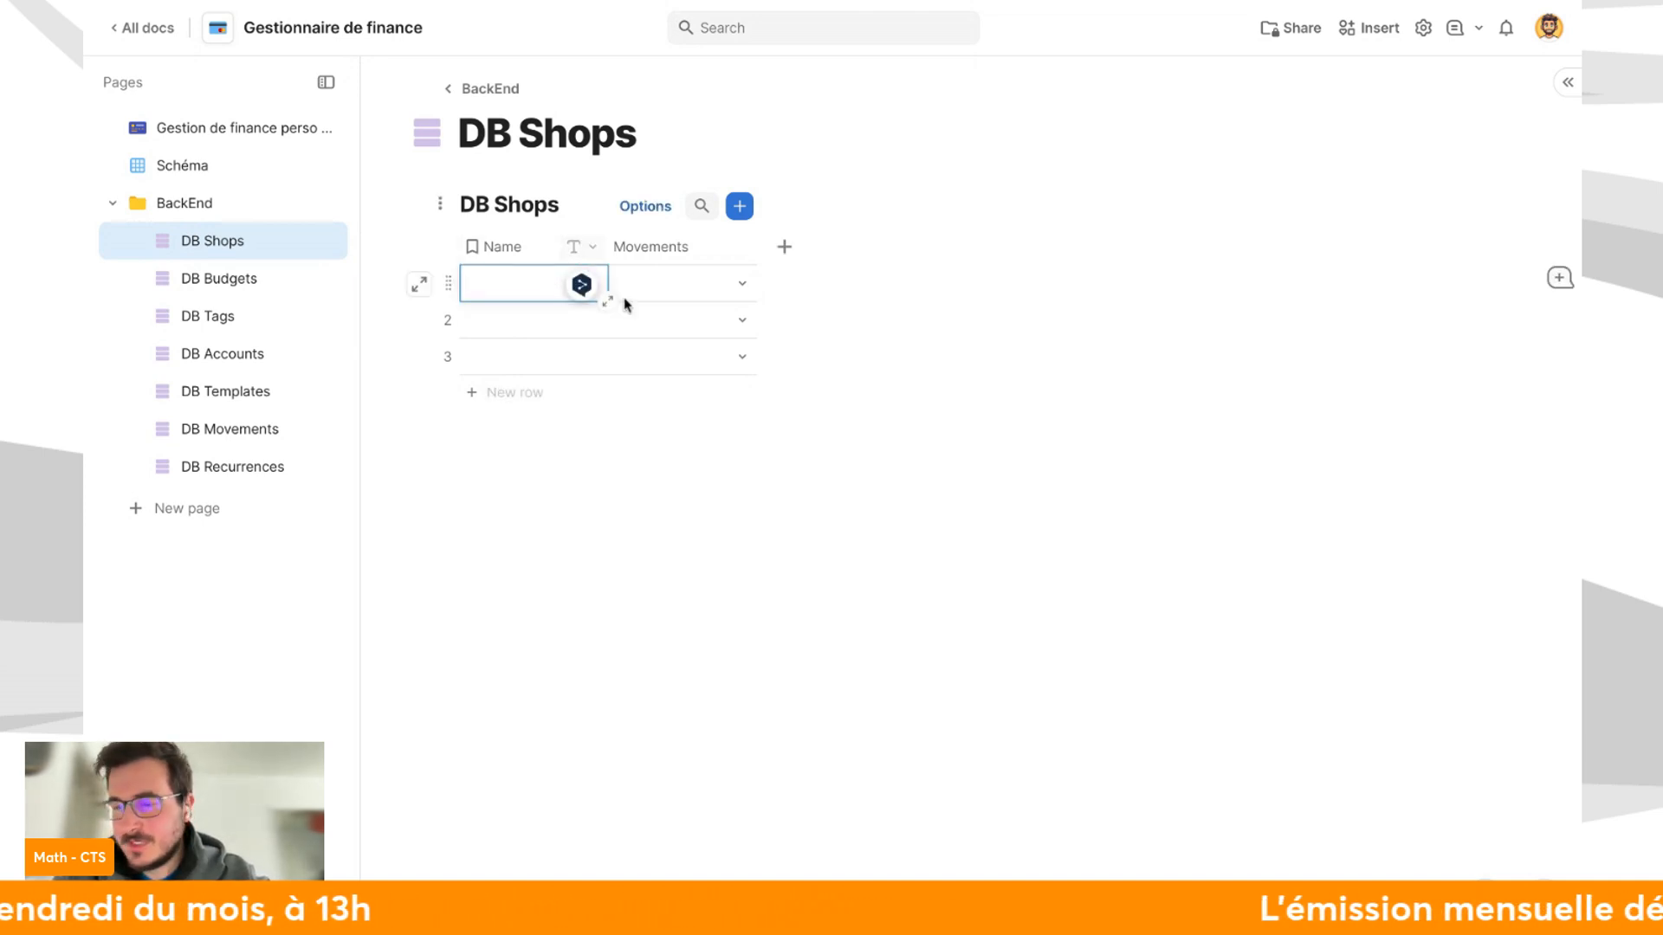
left_click(535, 326)
left_click(549, 282)
Link the first DB Shops row to the movement Text 1.
left_click(644, 289)
left_click(645, 289)
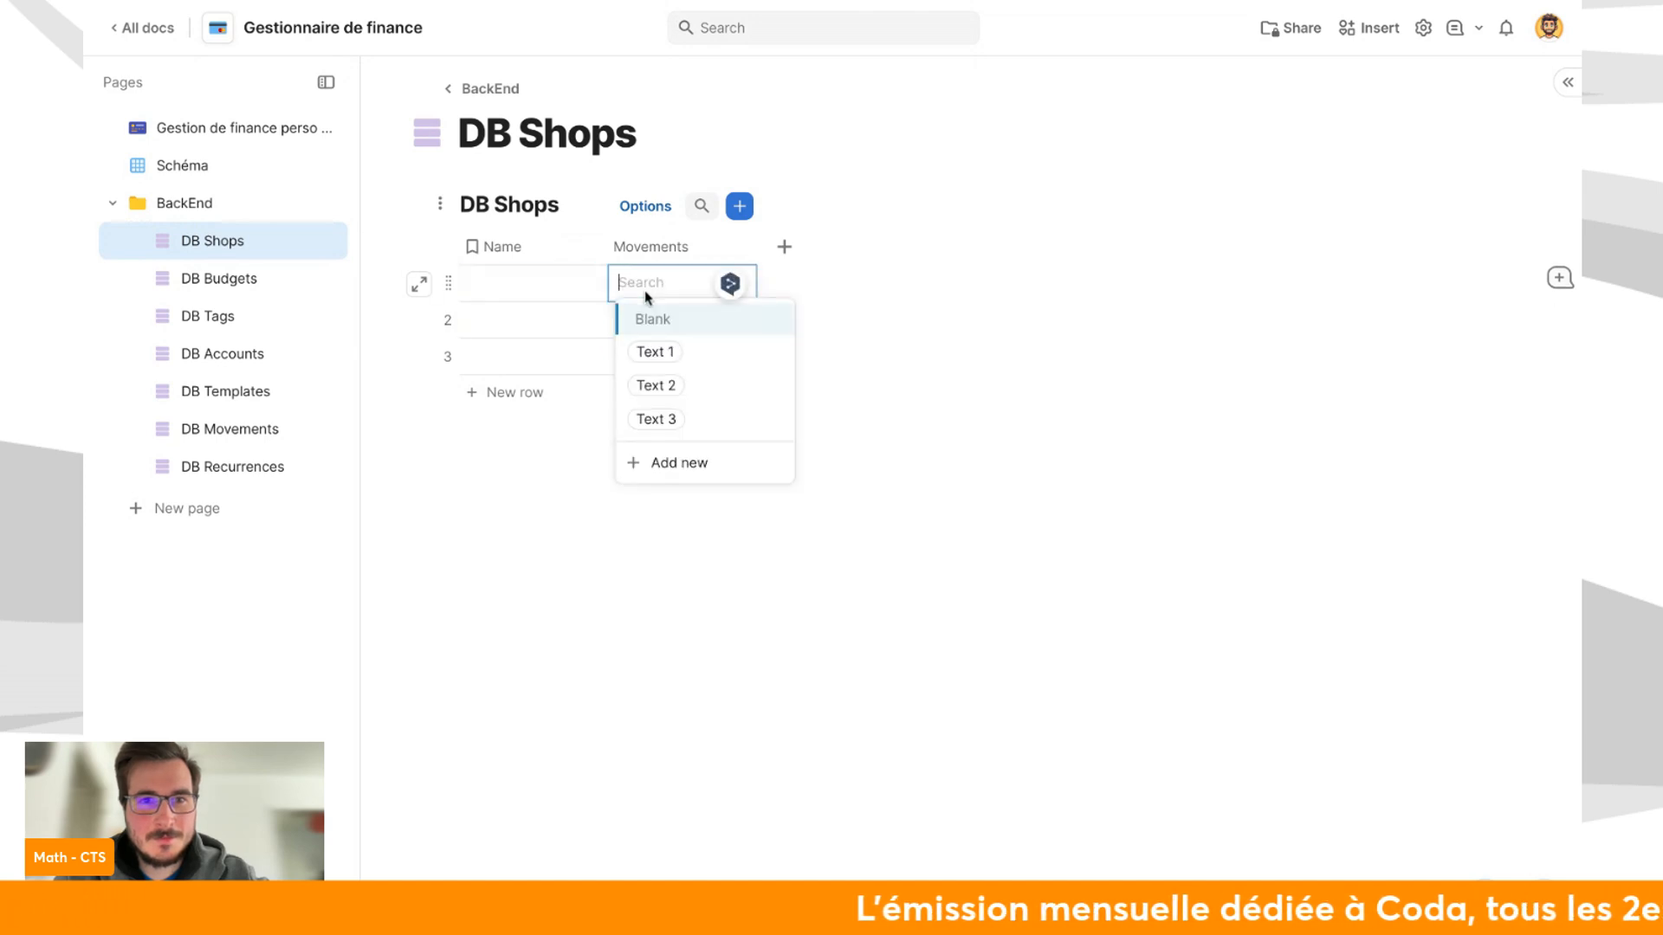
left_click(679, 351)
Name the first two shops Leclerc and Boulangerie.
left_click(520, 293)
left_click(521, 294)
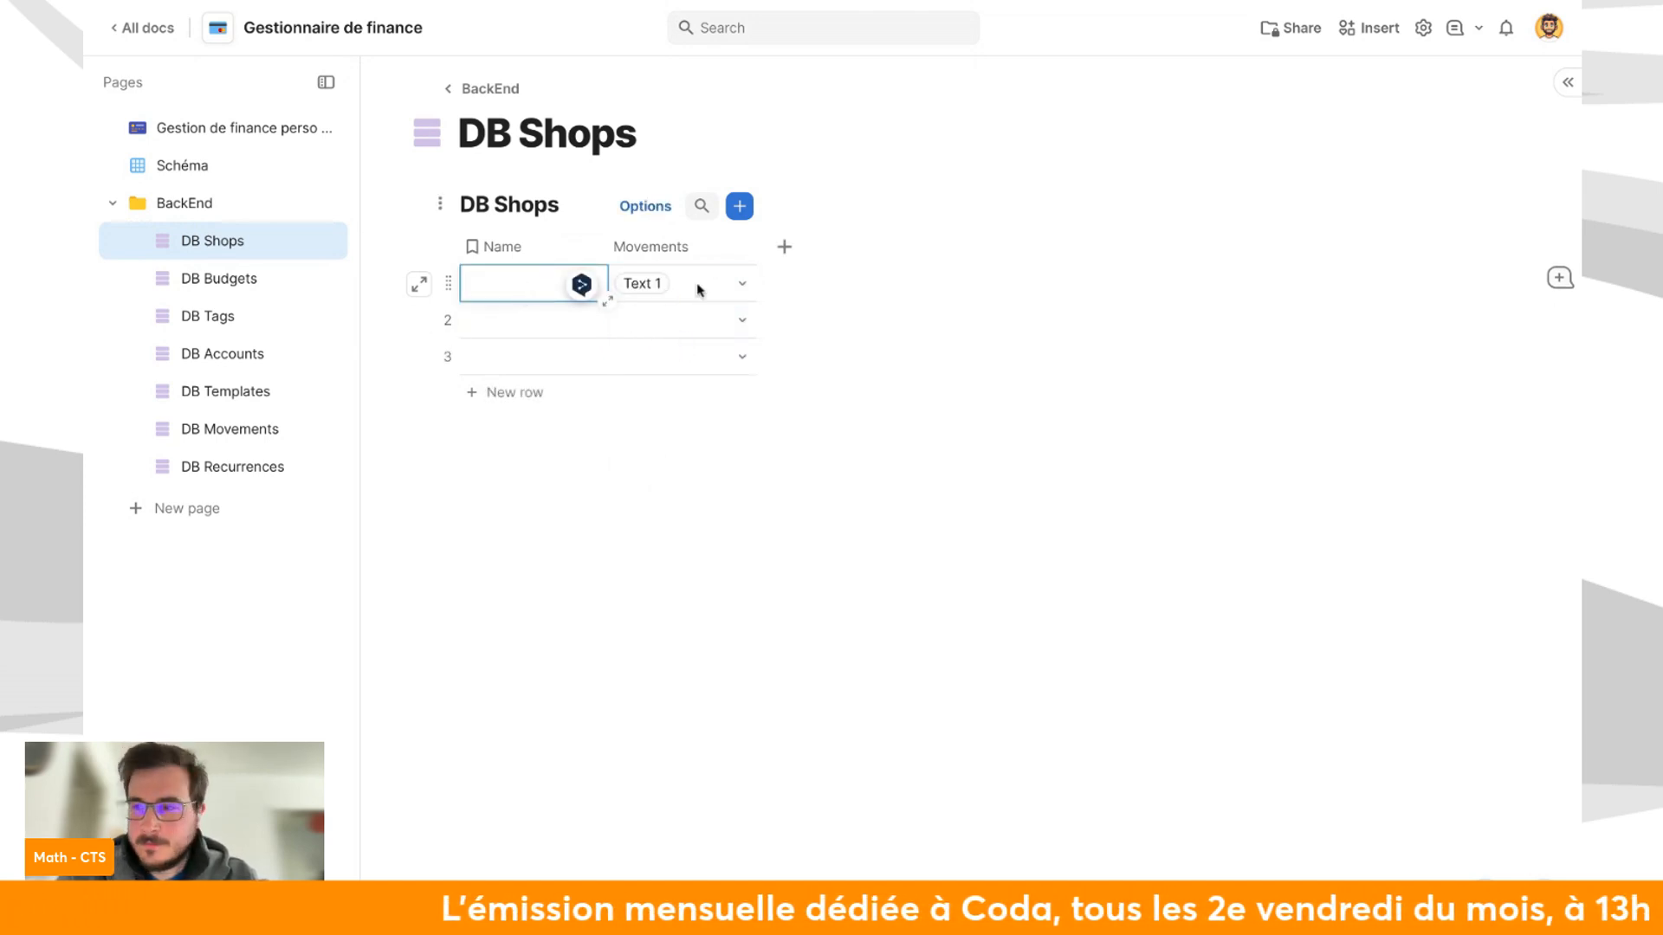
type("Leclerc")
left_click(549, 333)
type("Boulange")
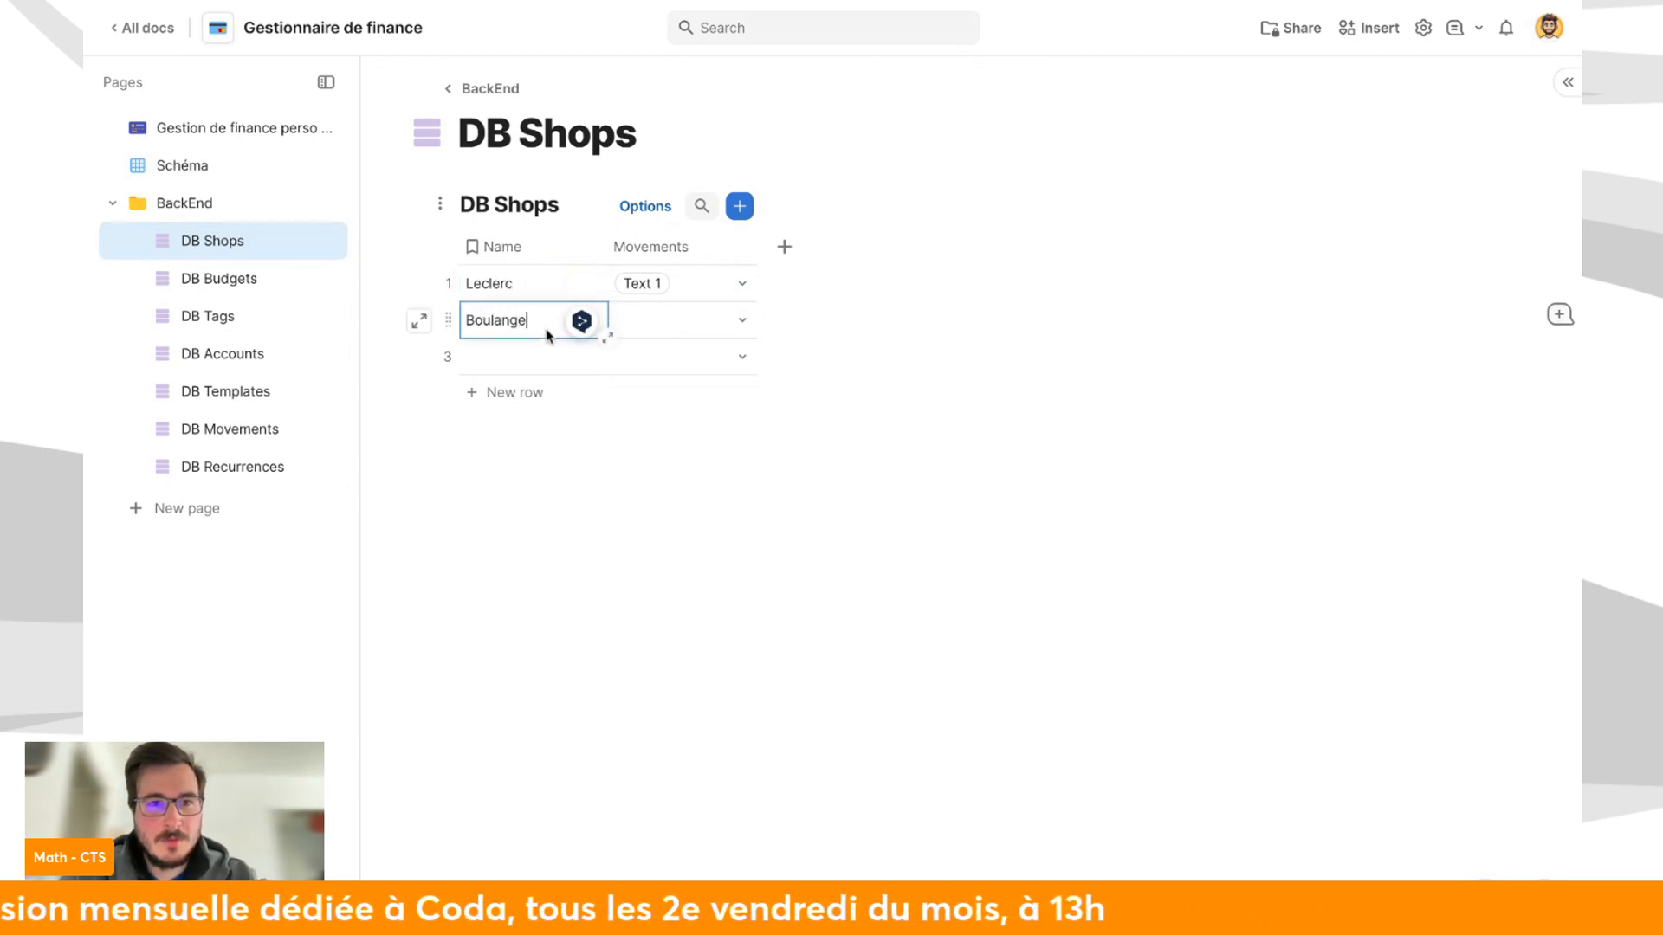
left_click(598, 363)
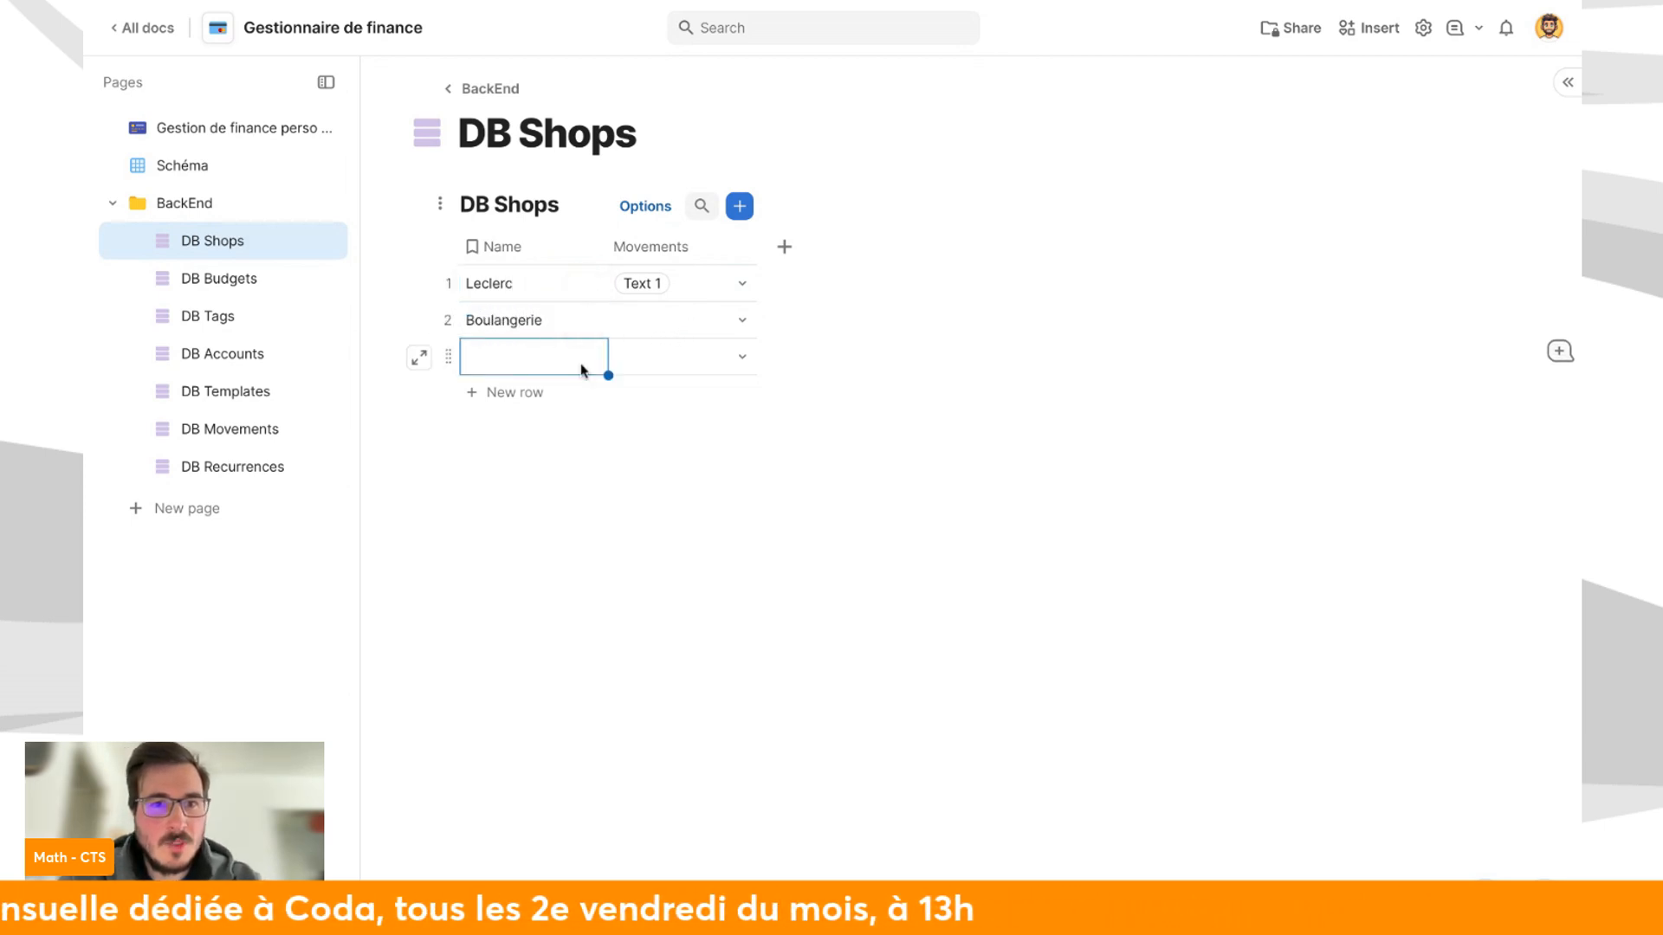
Look over the tables on the DB Tags and DB Accounts pages.
left_click(260, 321)
left_click(267, 246)
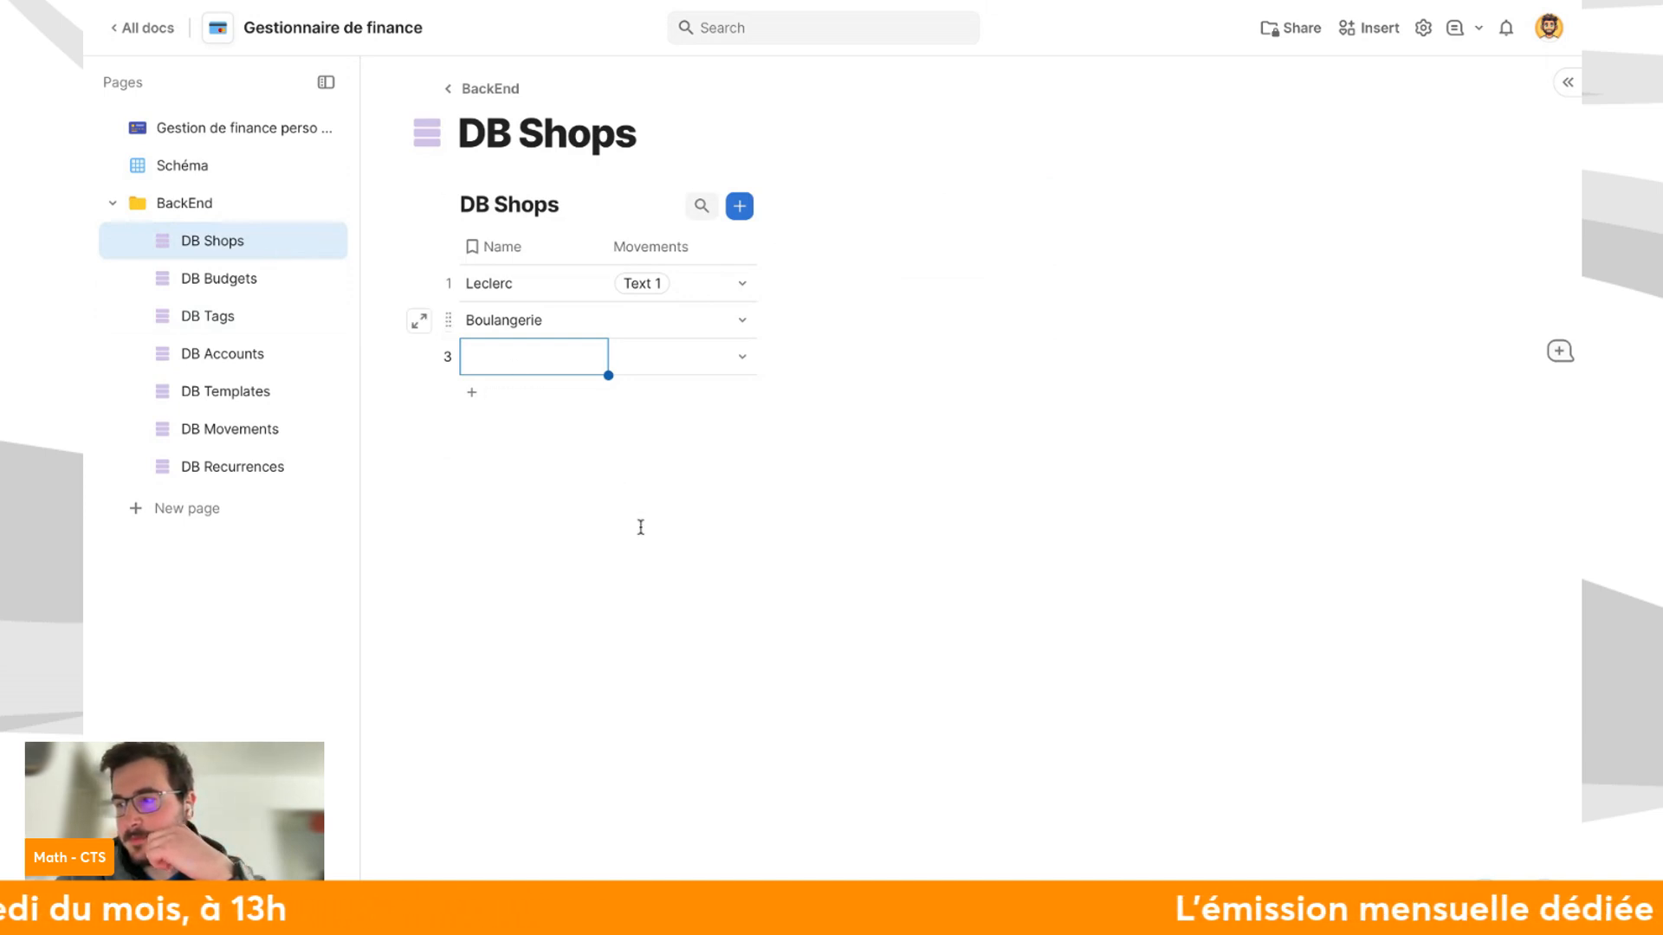
left_click(251, 325)
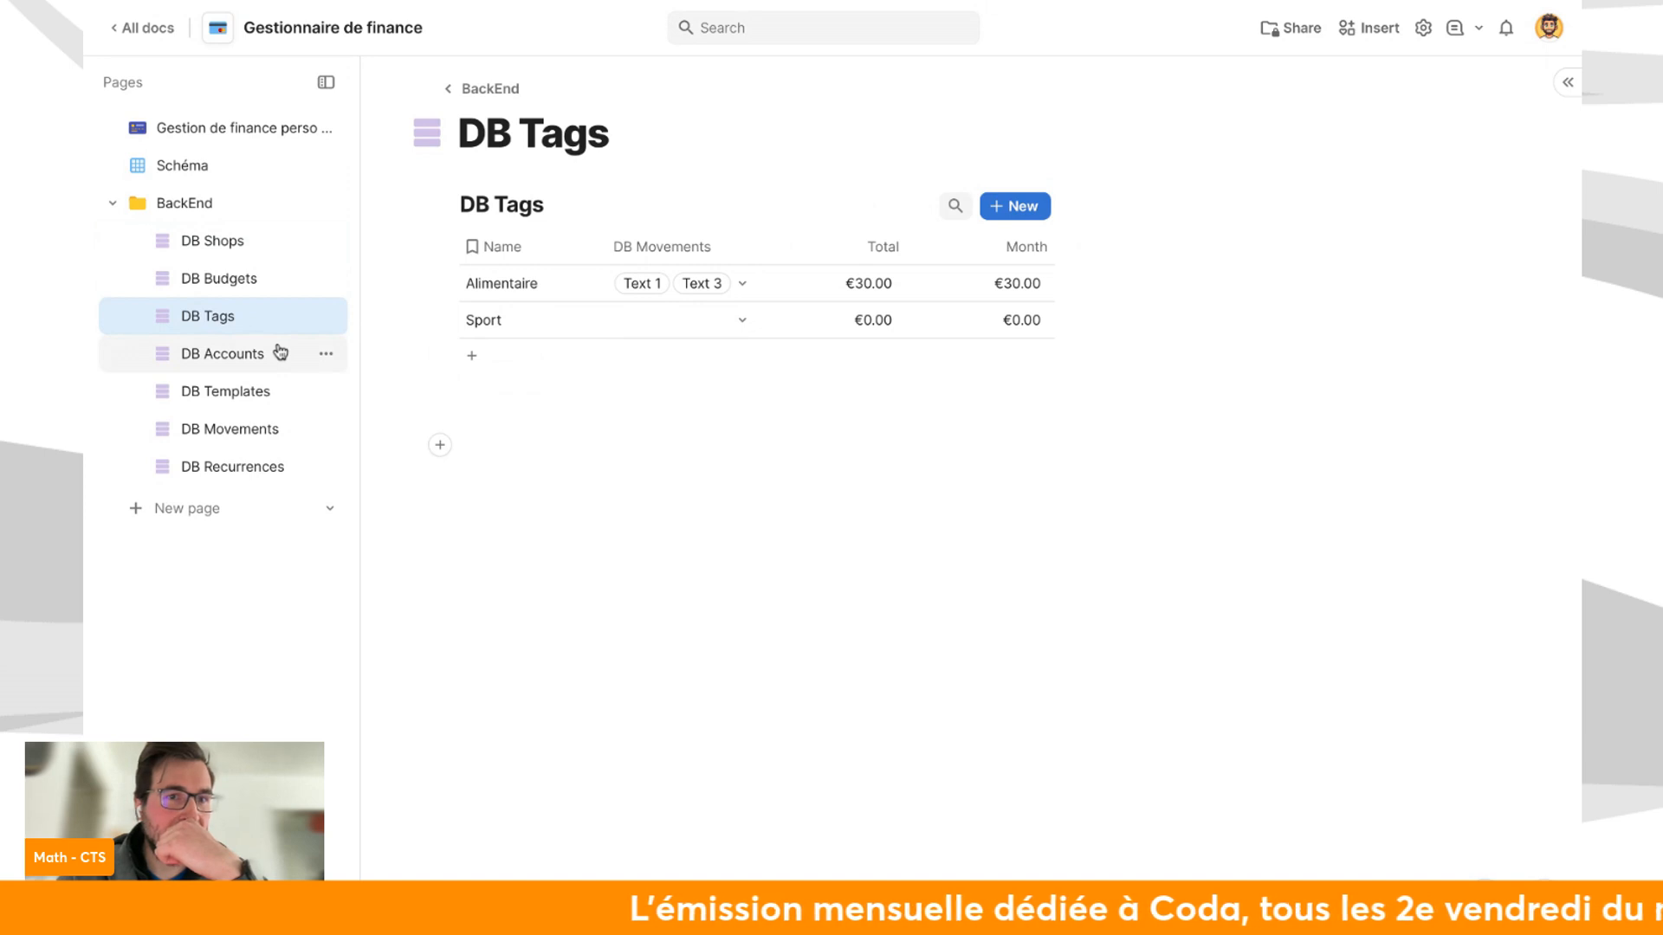
left_click(279, 352)
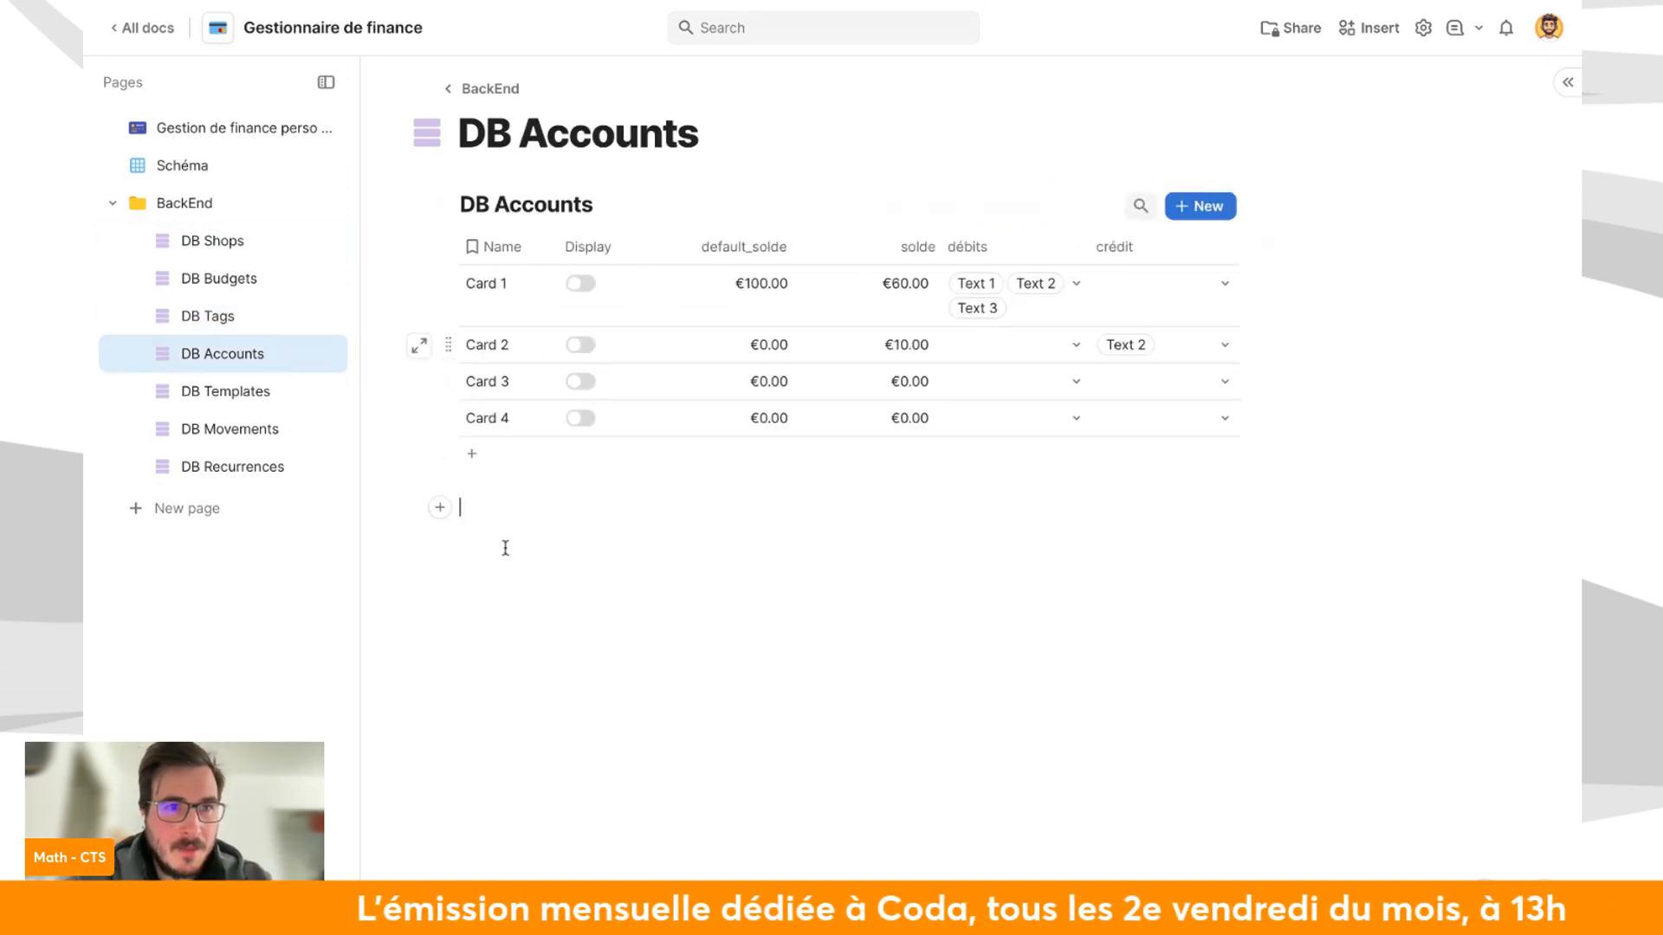
Insert a new table on the DB Templates page and name it DB Template.
left_click(252, 394)
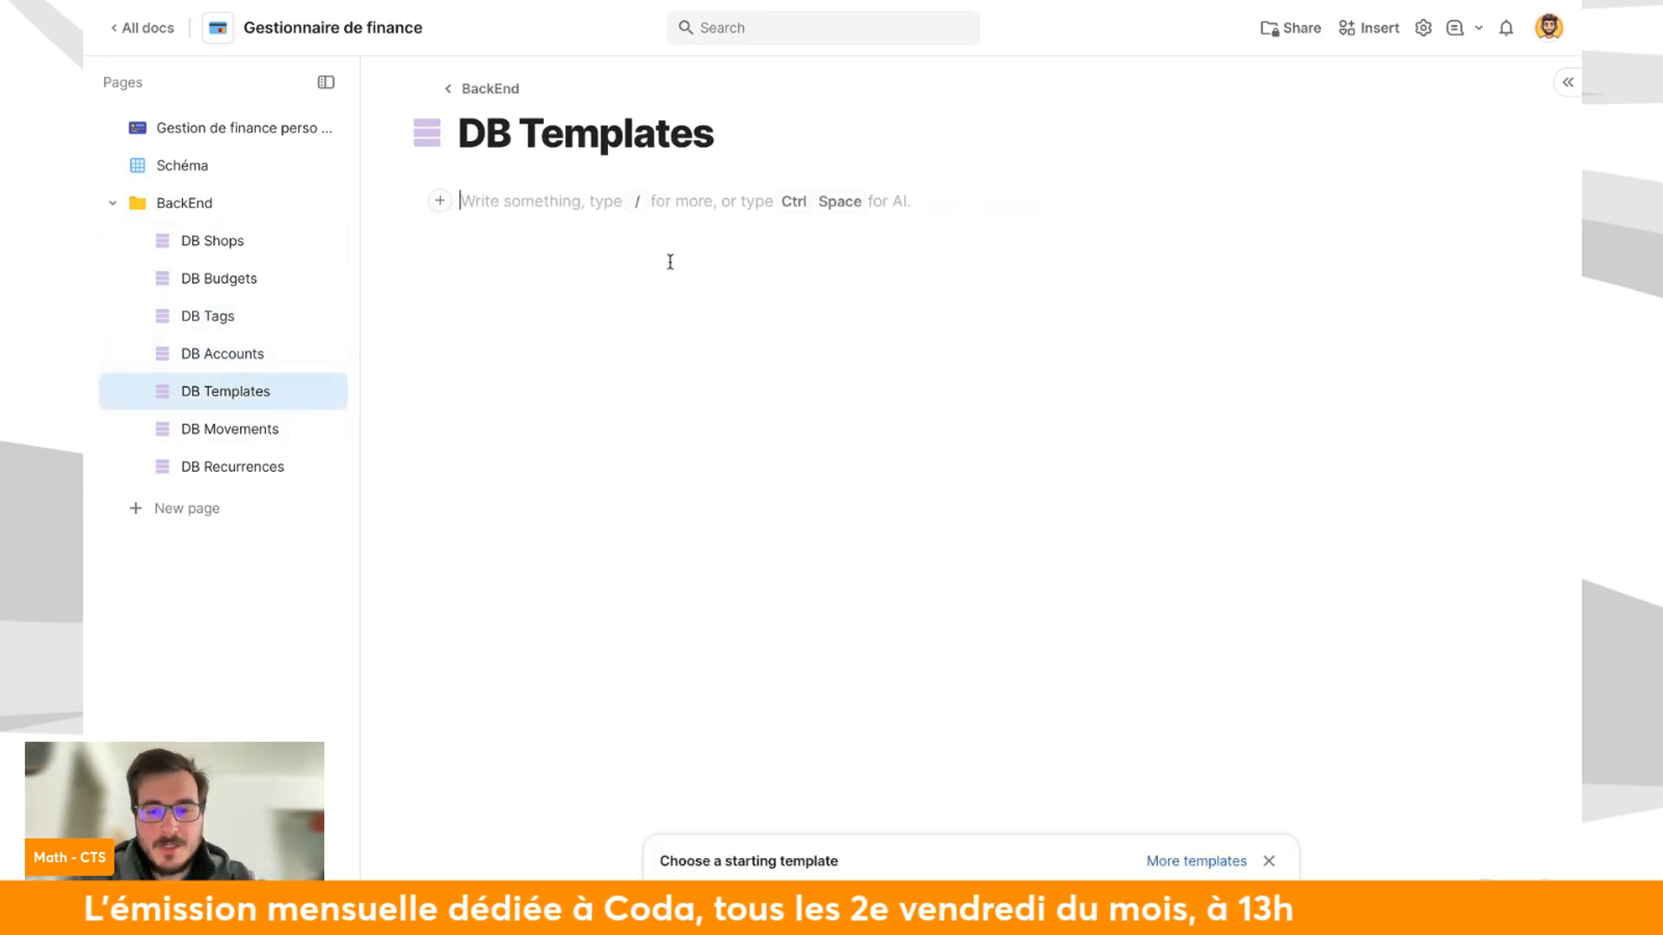
type("/tabl")
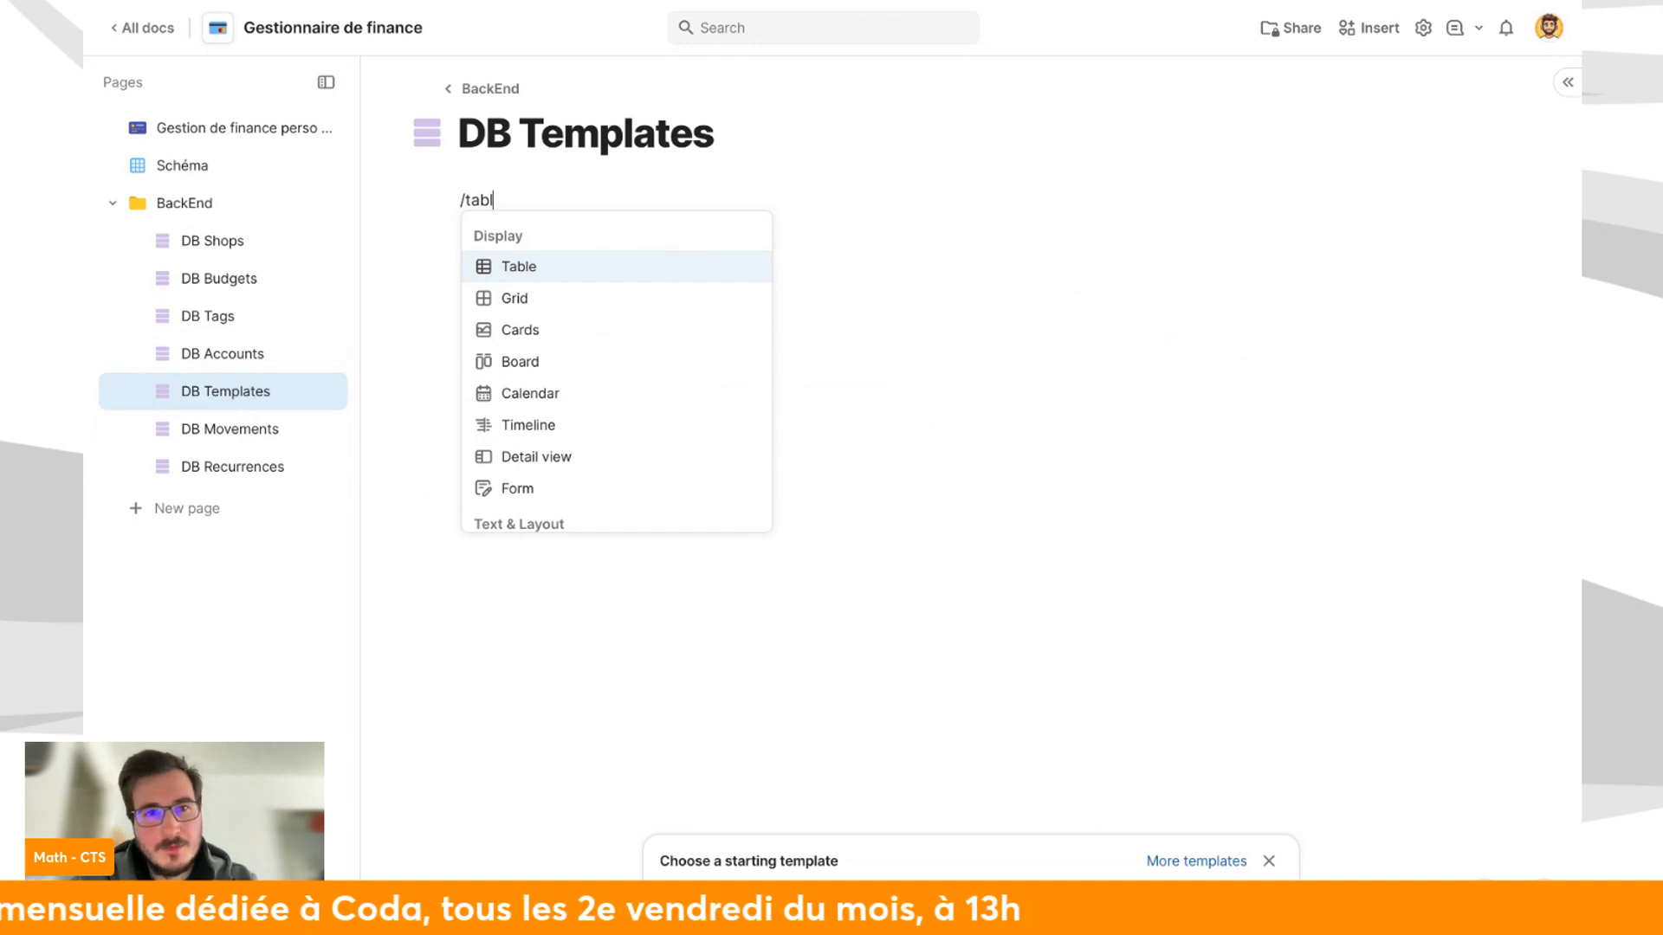
key("Return")
left_click(683, 293)
type("DB Template")
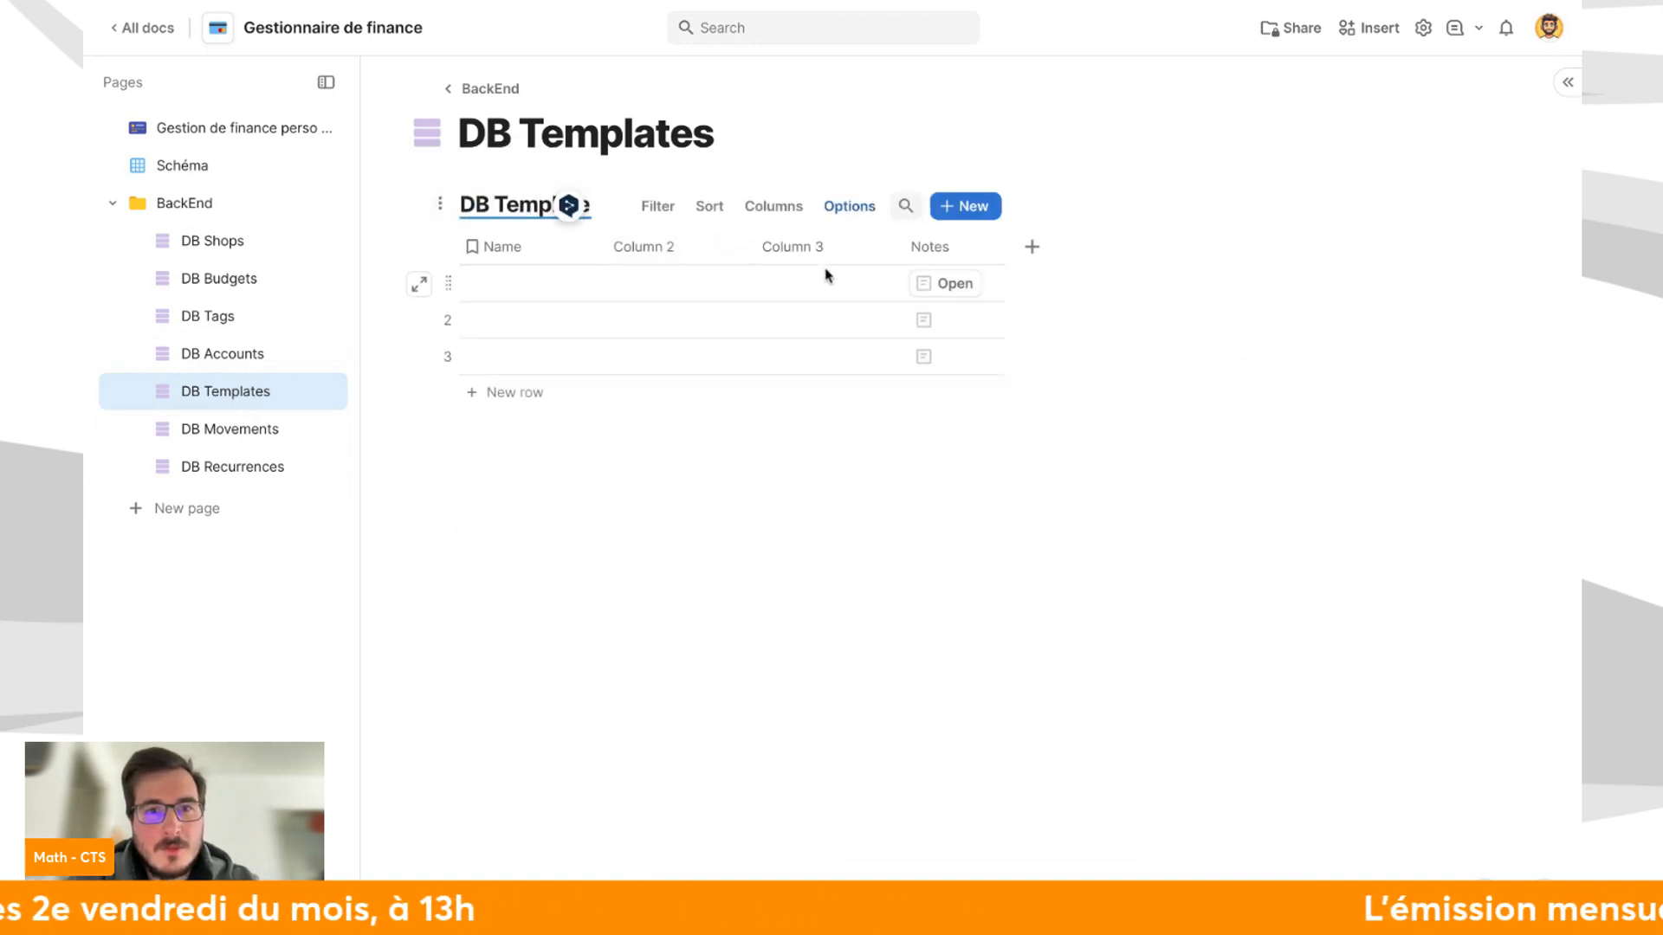
Delete the Notes column from DB Template and rename the Name column as Désignation.
left_click(928, 248)
key("Delete")
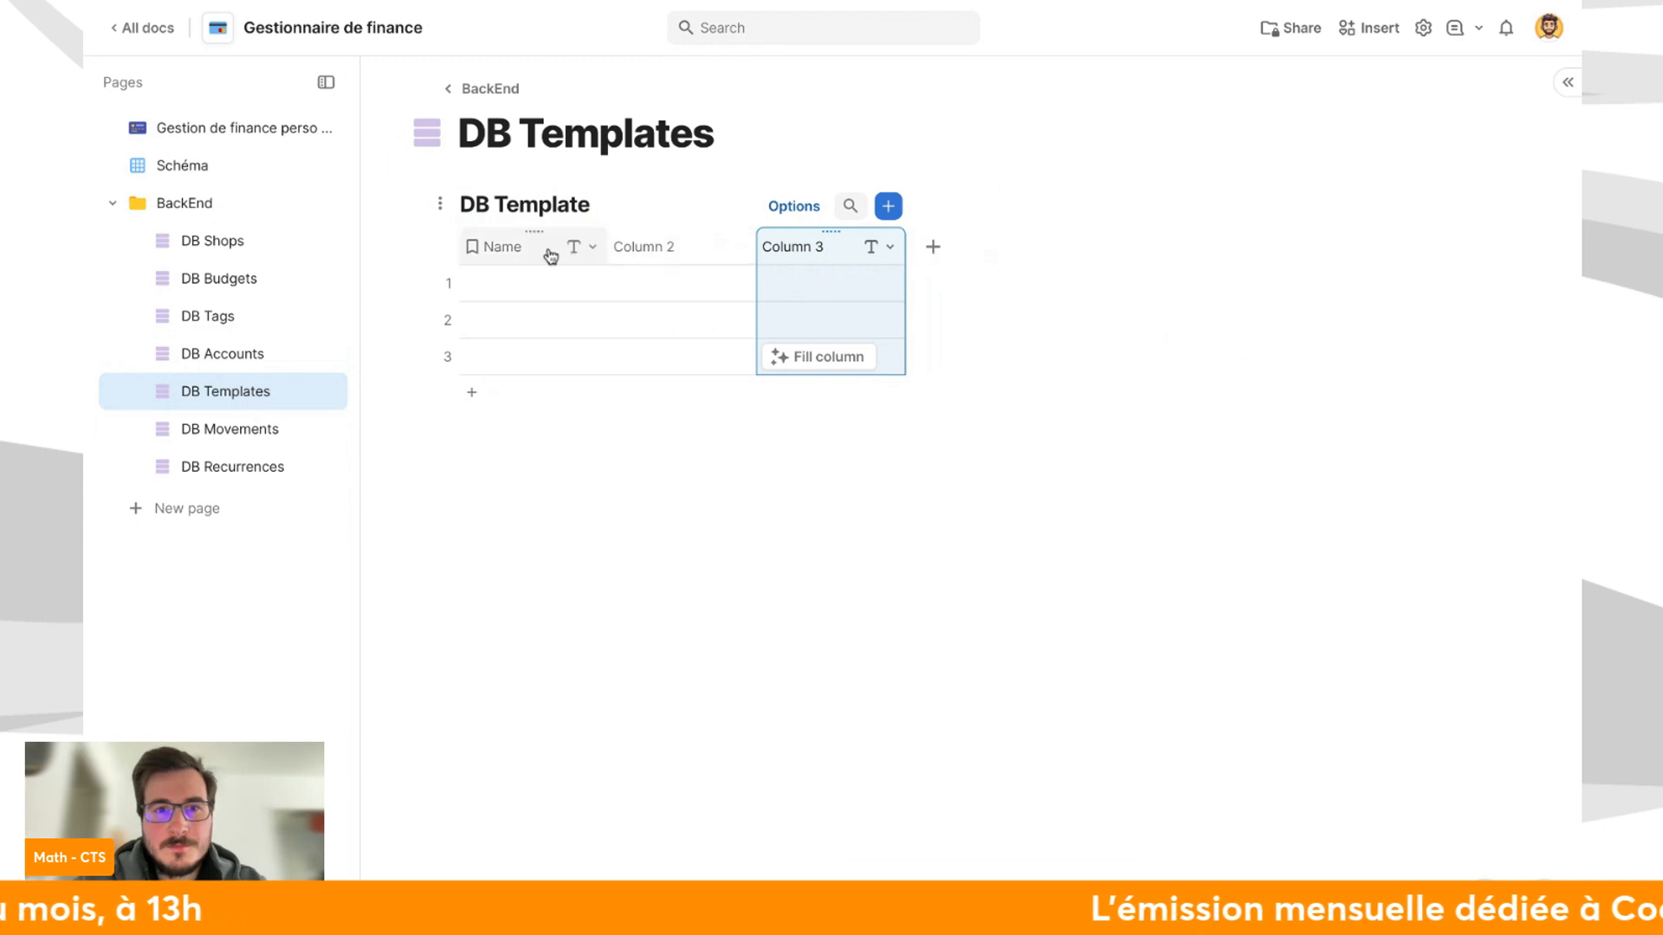
left_click(505, 251)
type("Désignati")
key("Return")
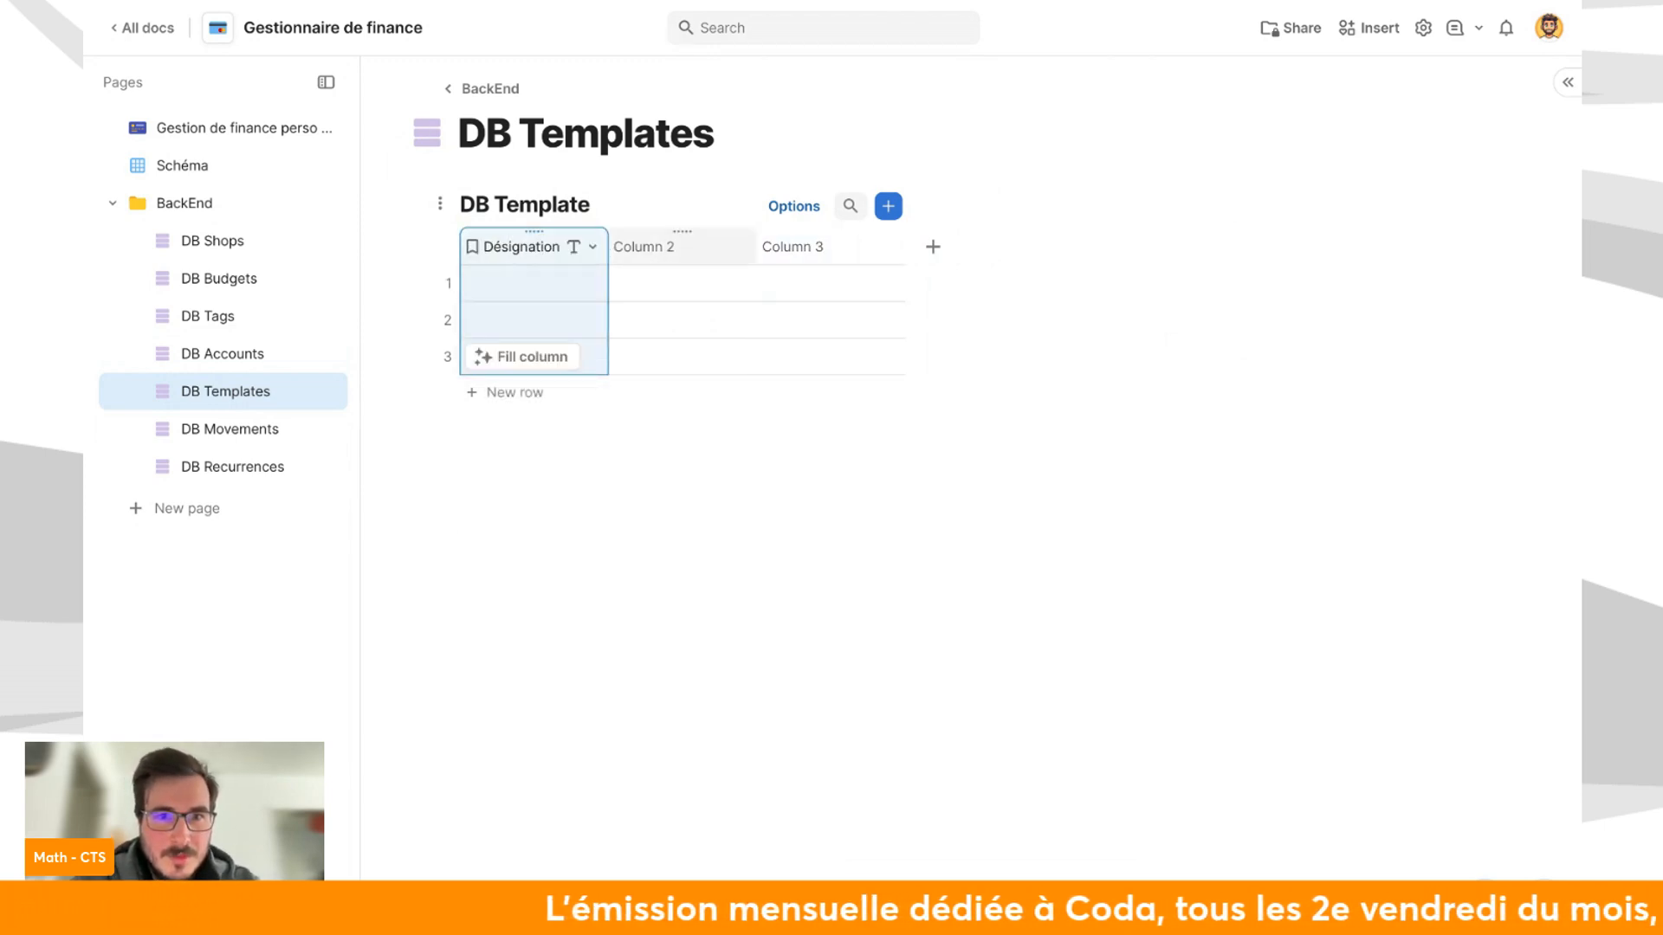
Rename Column 2 of DB Template as template.
left_click(669, 247)
type("T")
key("BackSpace")
type("template")
key("Return")
Rename Column 3 as Documentations and widen both the Documentations and template columns.
left_click(779, 245)
type("Dé")
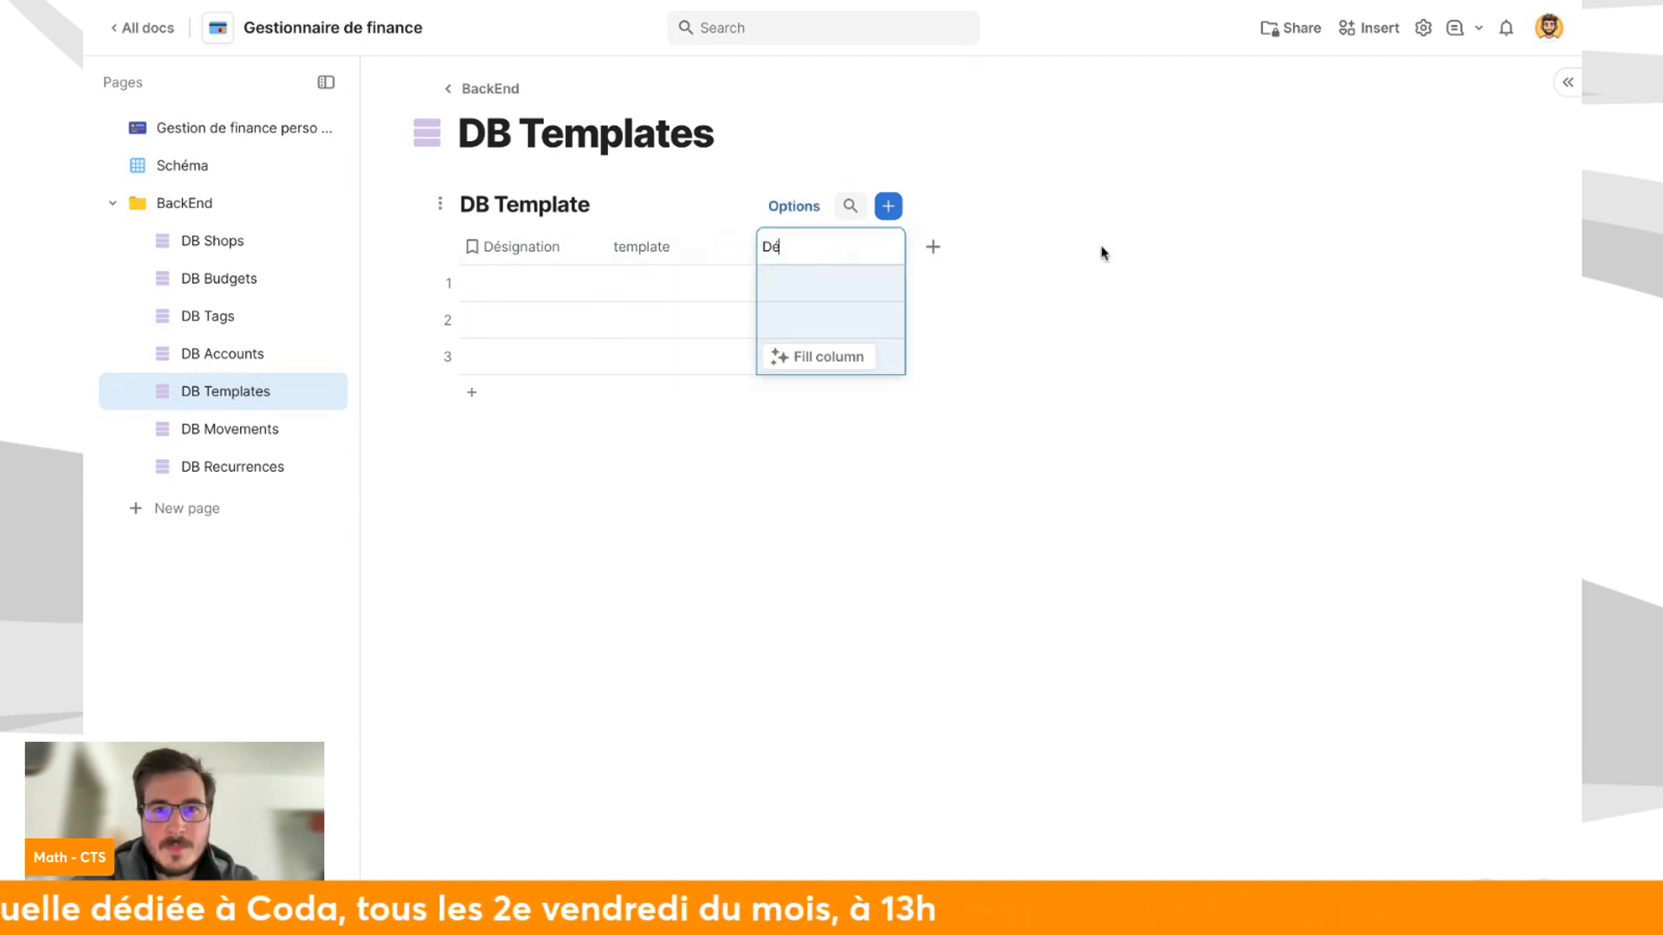
key("BackSpace")
type("Documentations")
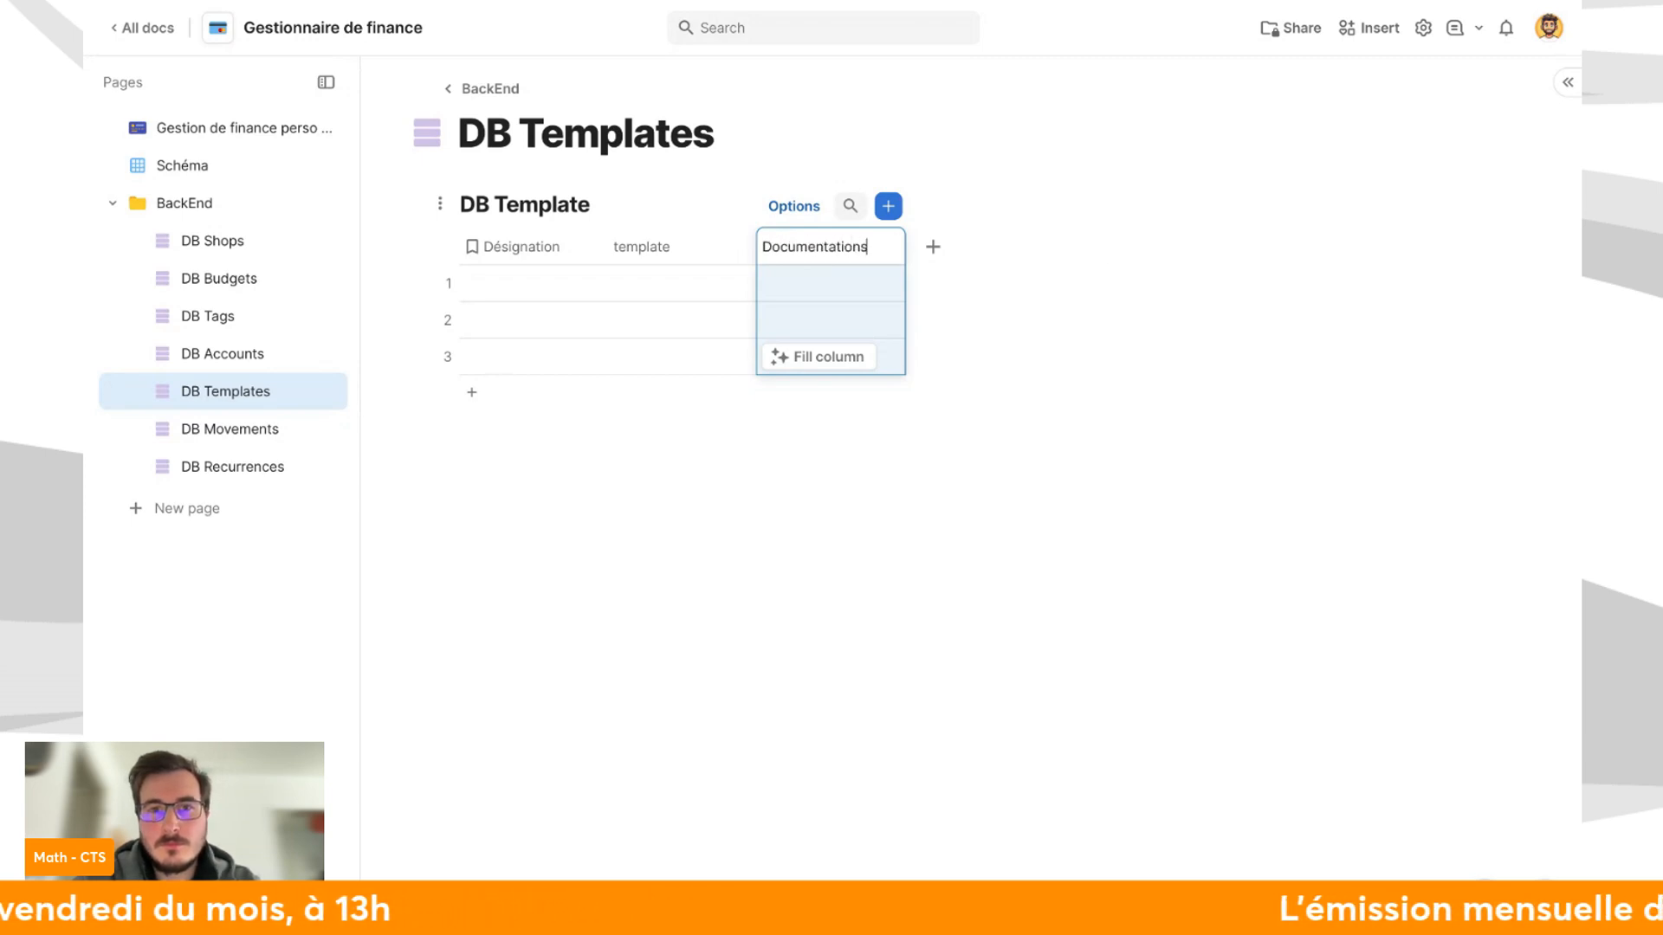
left_click(1128, 332)
left_click_drag(905, 246, 1060, 248)
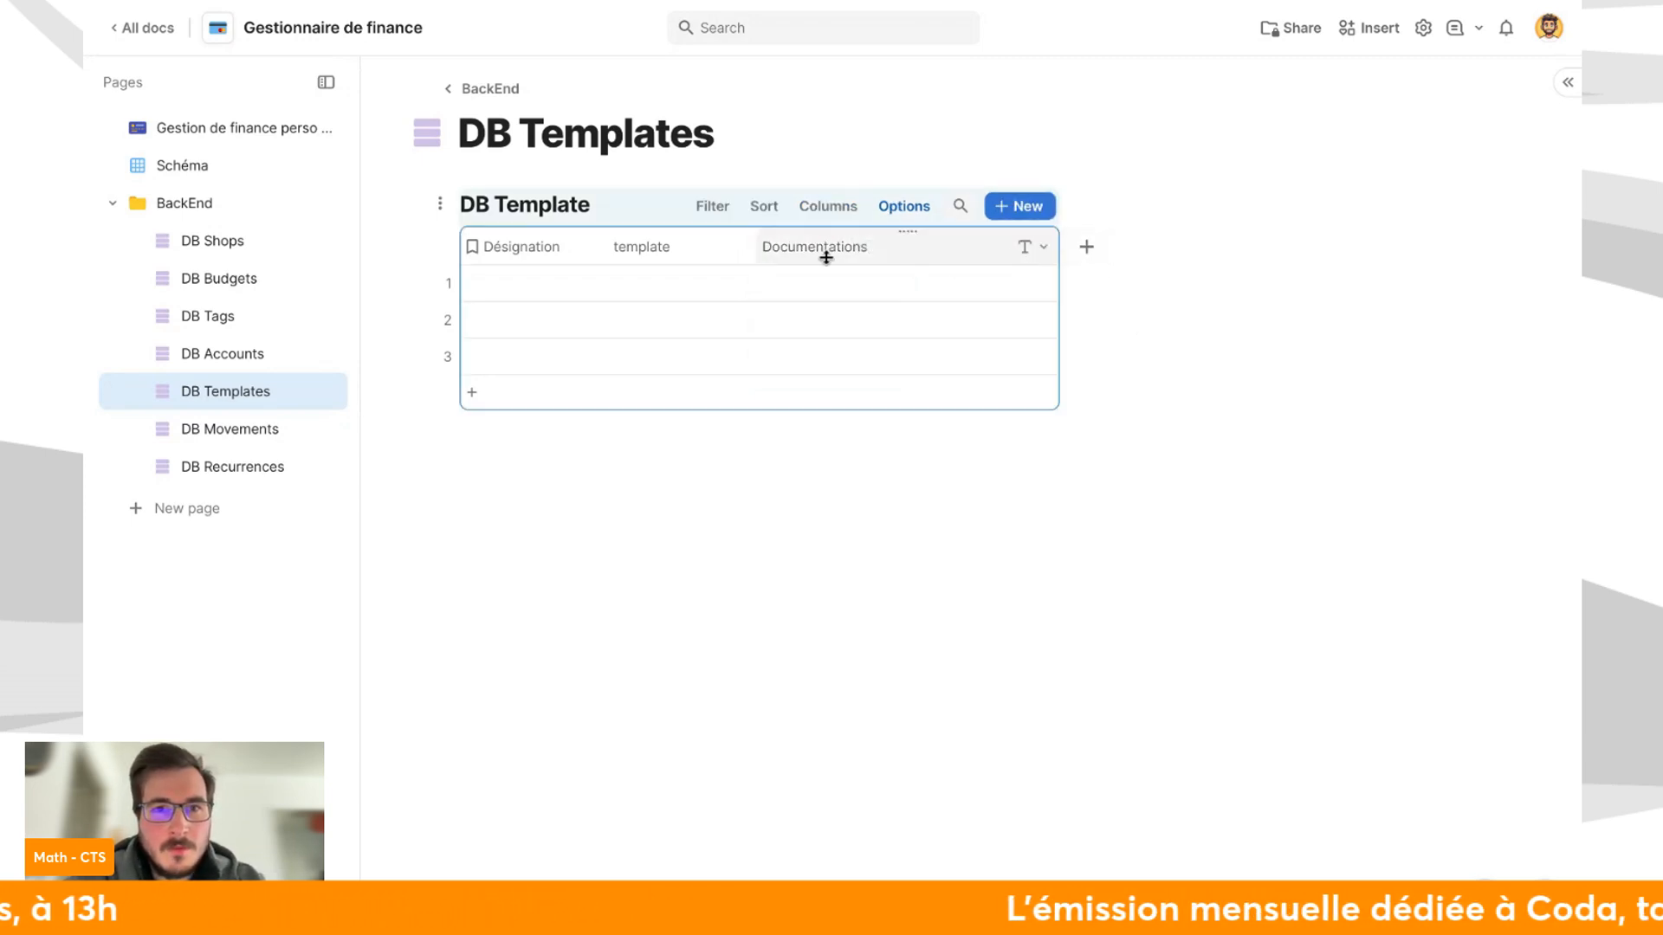
left_click_drag(745, 248, 906, 247)
Fill the first row with the Désignation "Validation movement" and the template "Ajouter nouveau mouvement {1}".
double_click(597, 285)
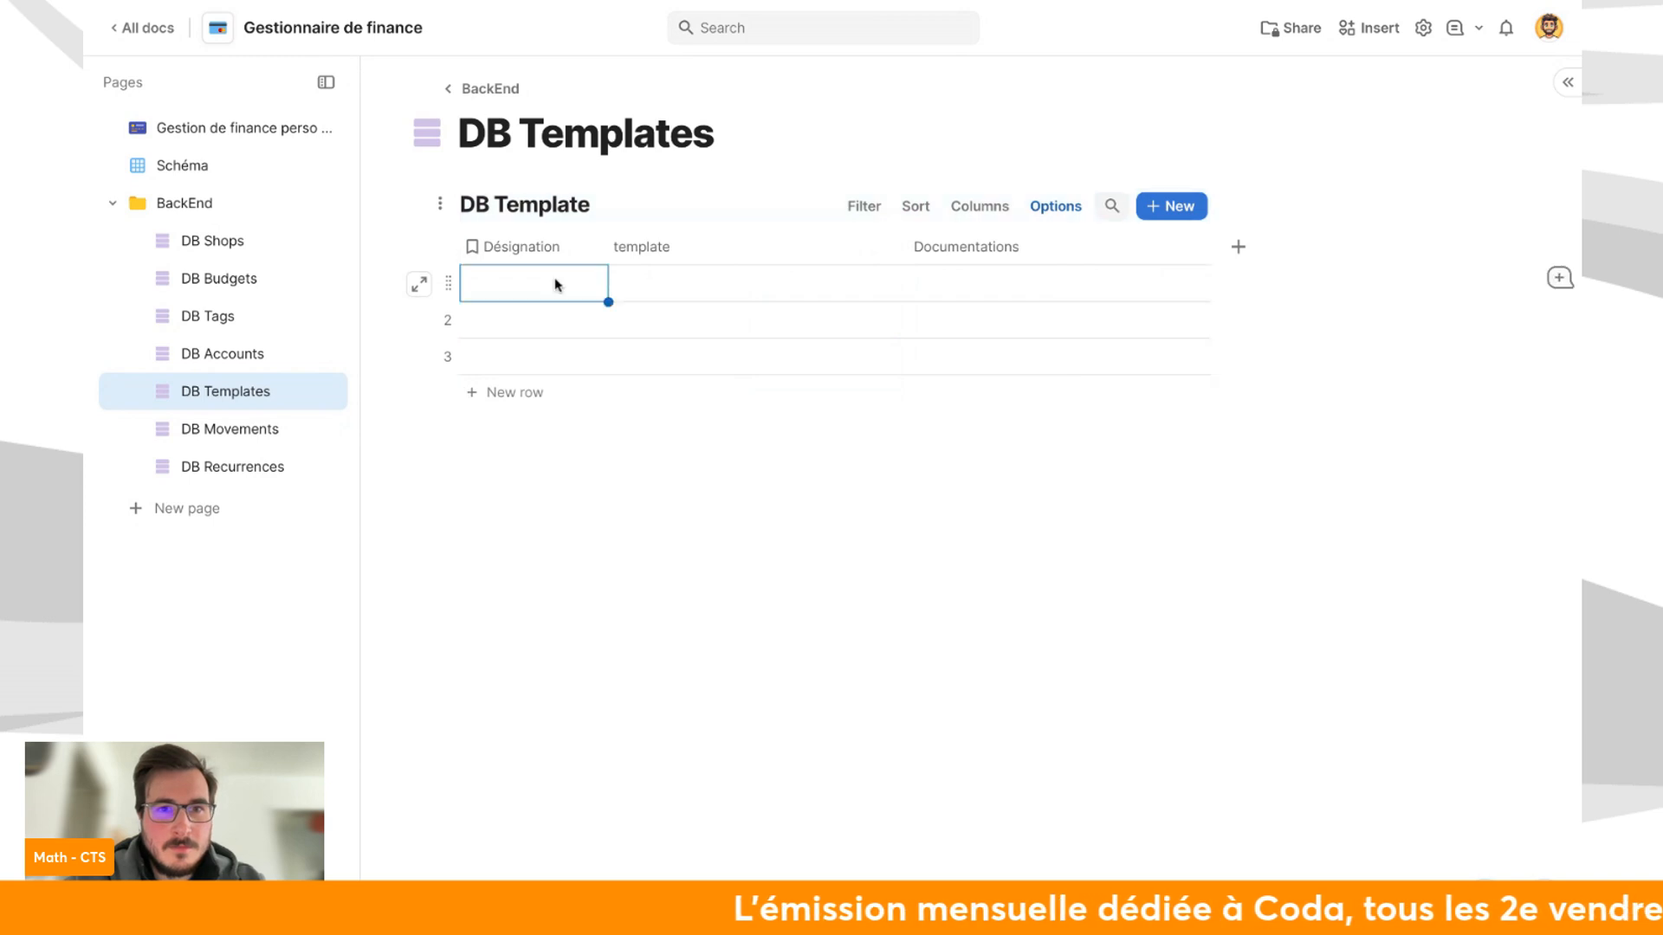
type("Validation movement")
left_click(705, 286)
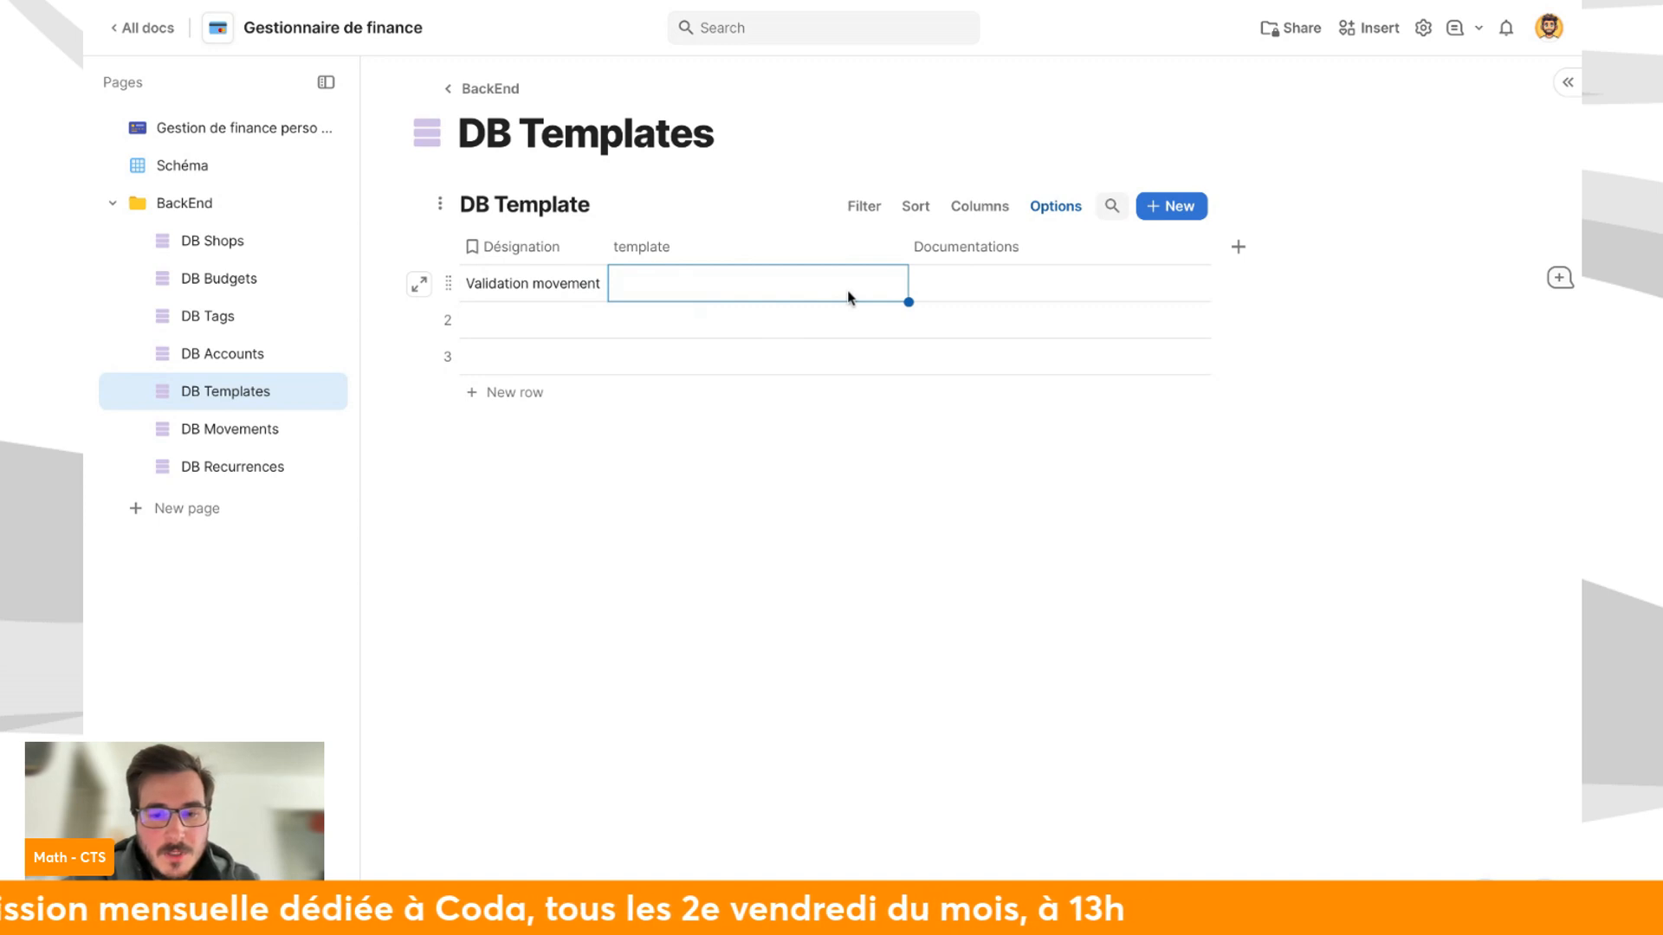
type("V")
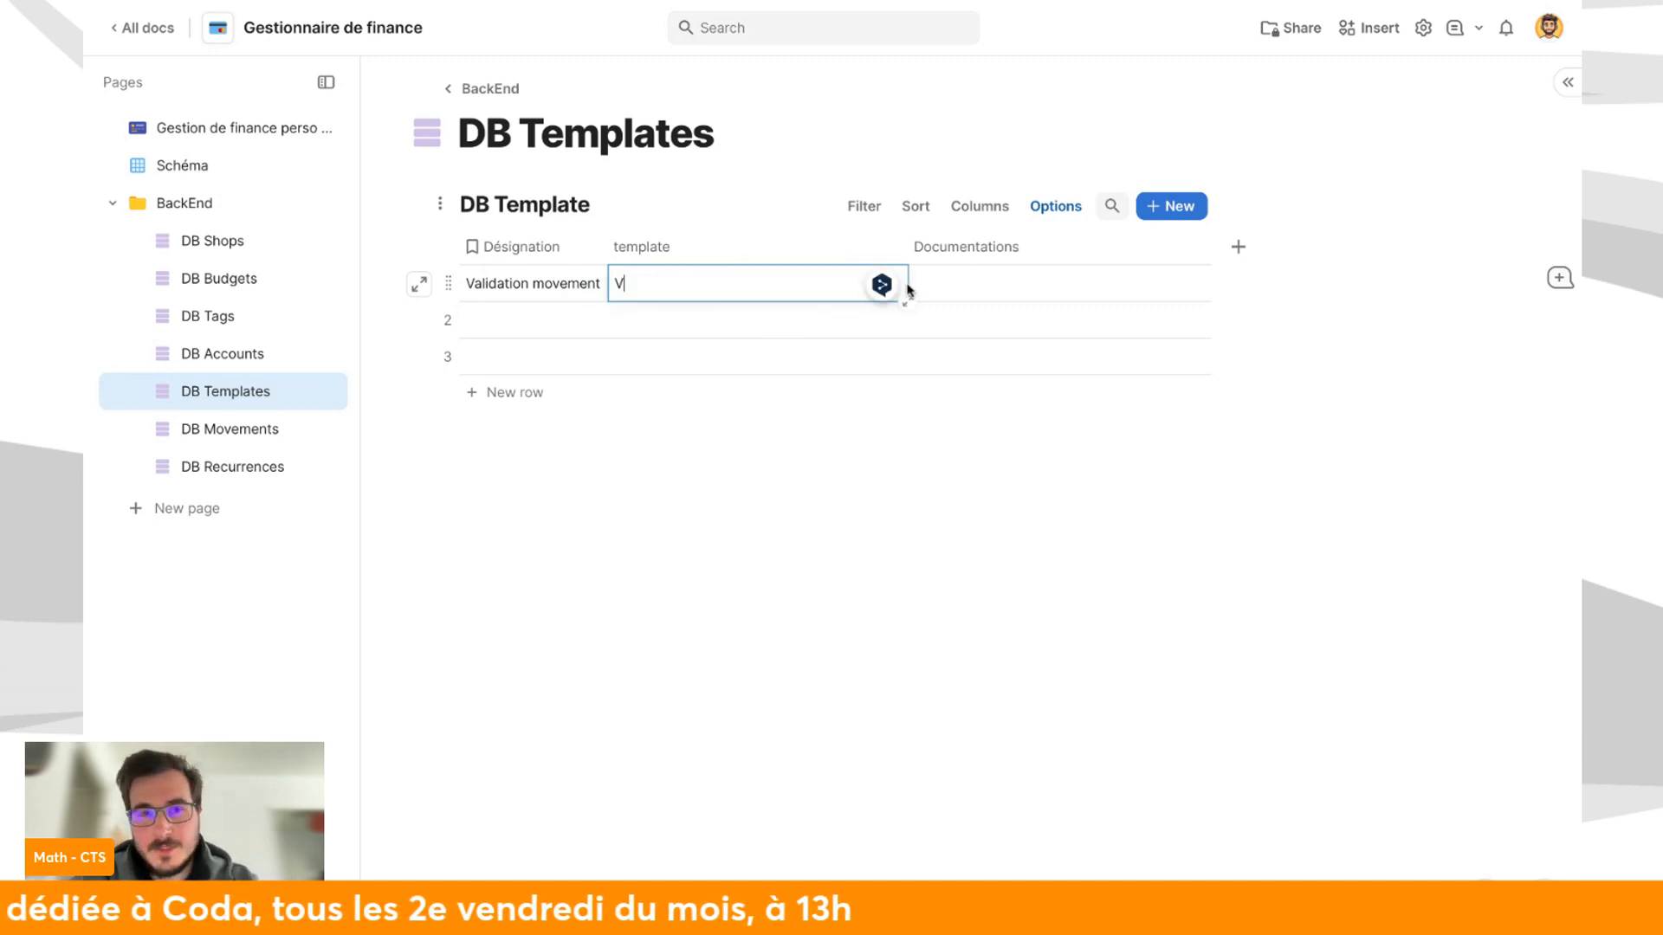
key("BackSpace")
key("BackSpace")
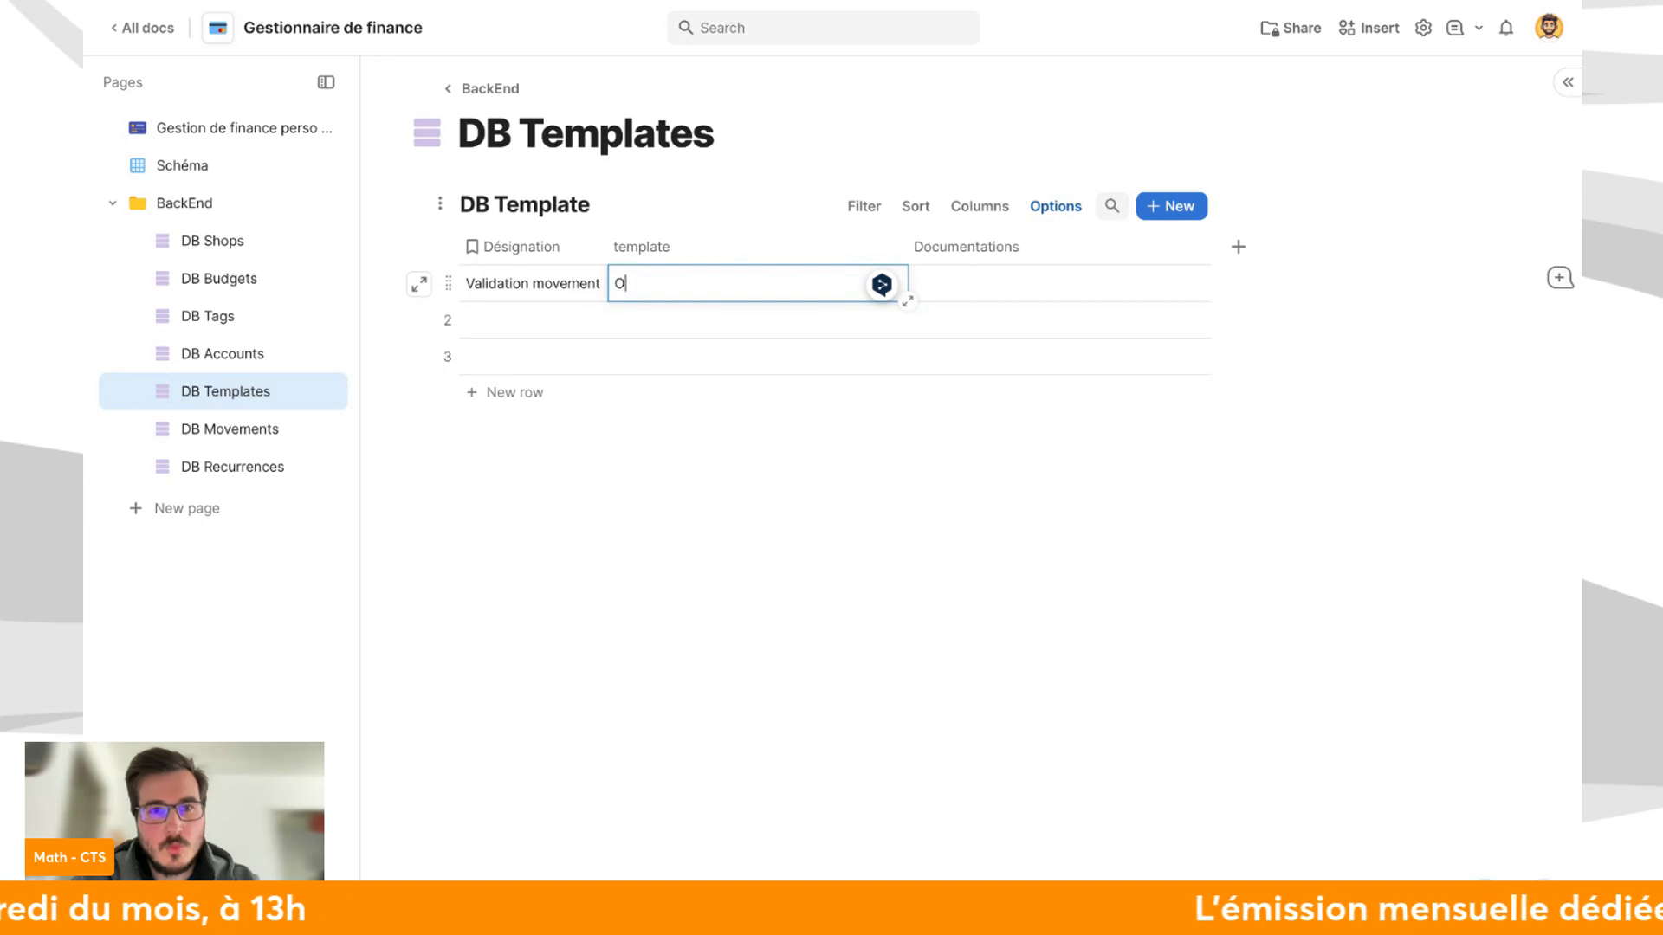
type("Ajoute")
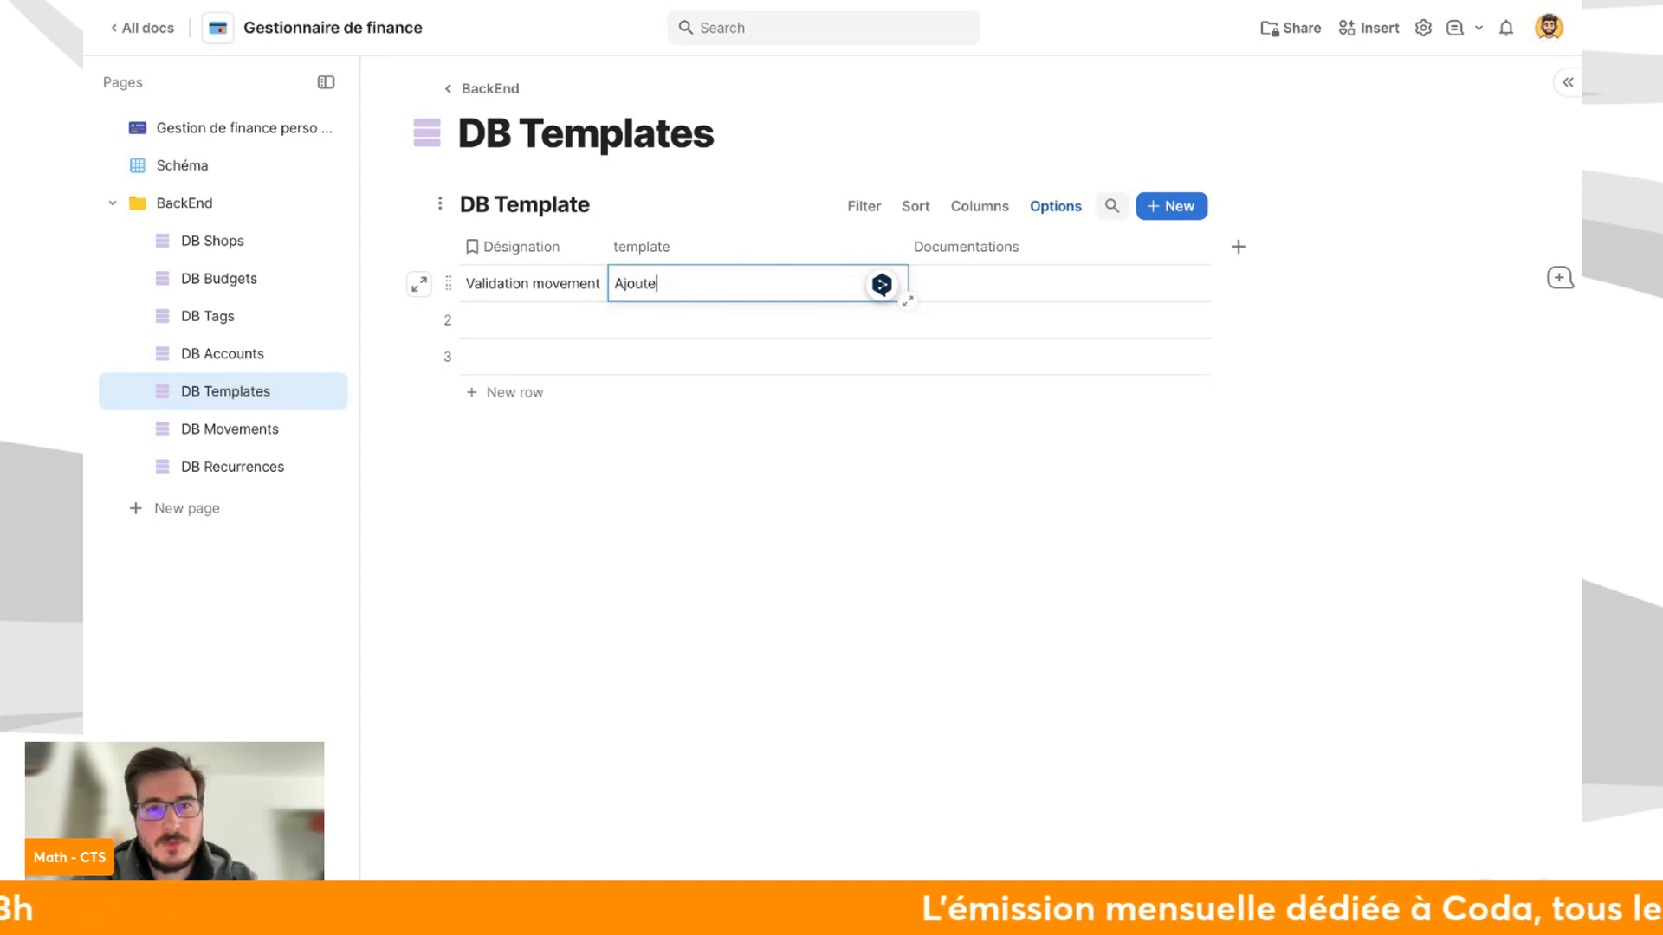
type("r nouveau mouvement ")
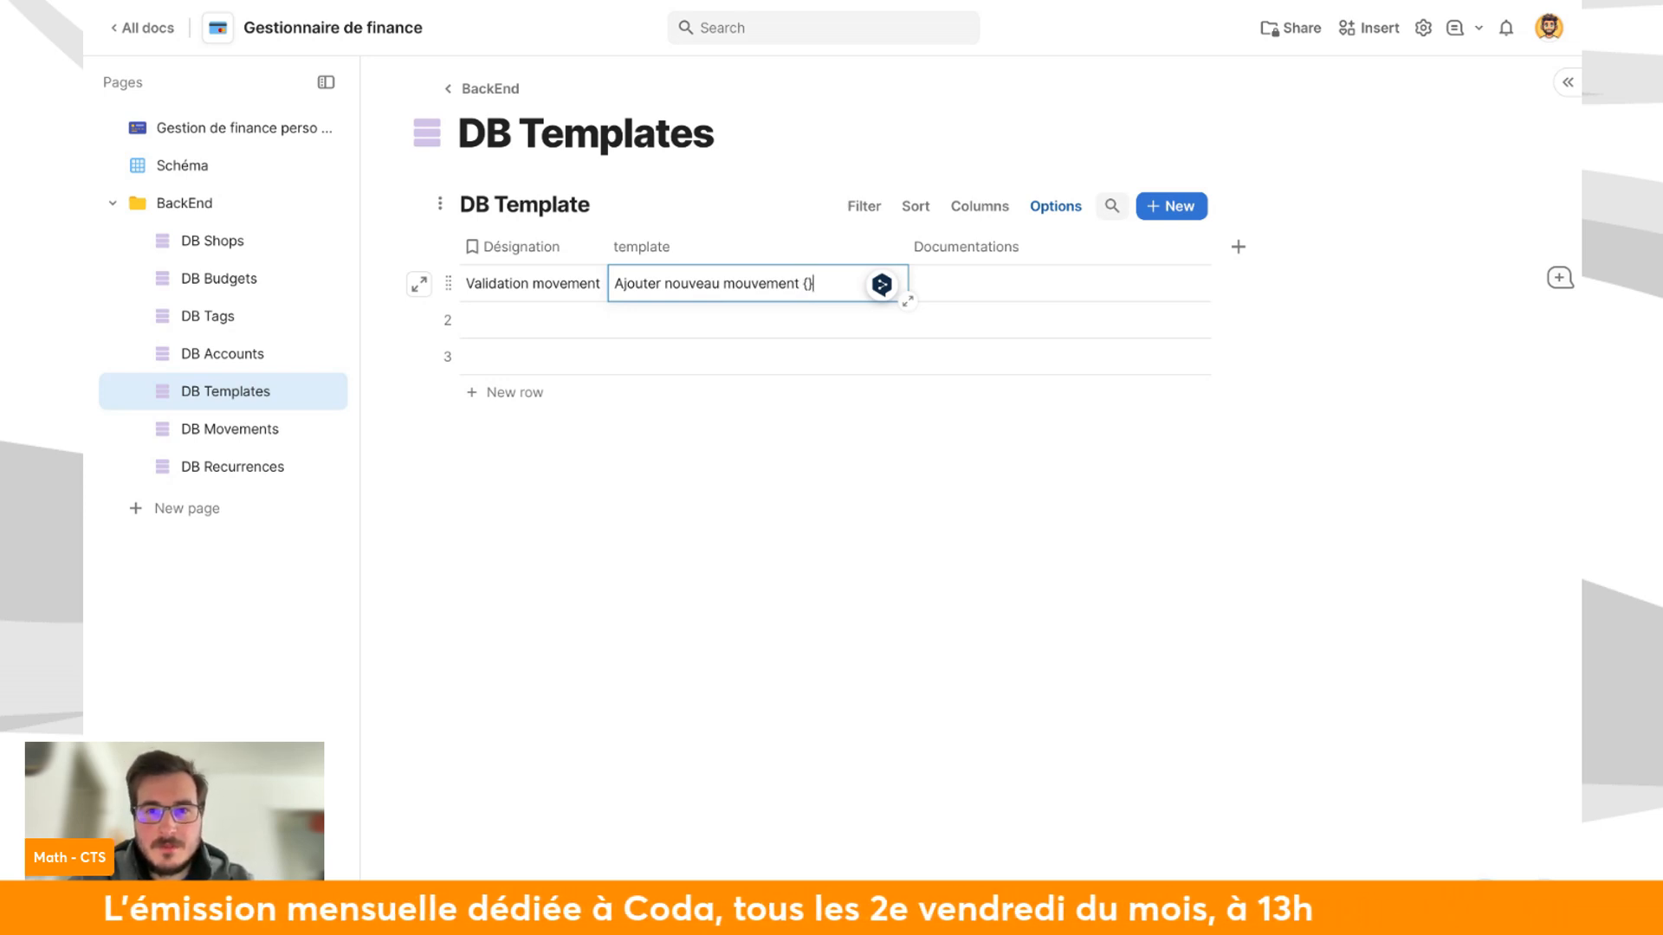
type("{1")
Document the Validation movement template's placeholder by adding a bullet reading "Valeur" in its Documentations cell.
left_click(1018, 292)
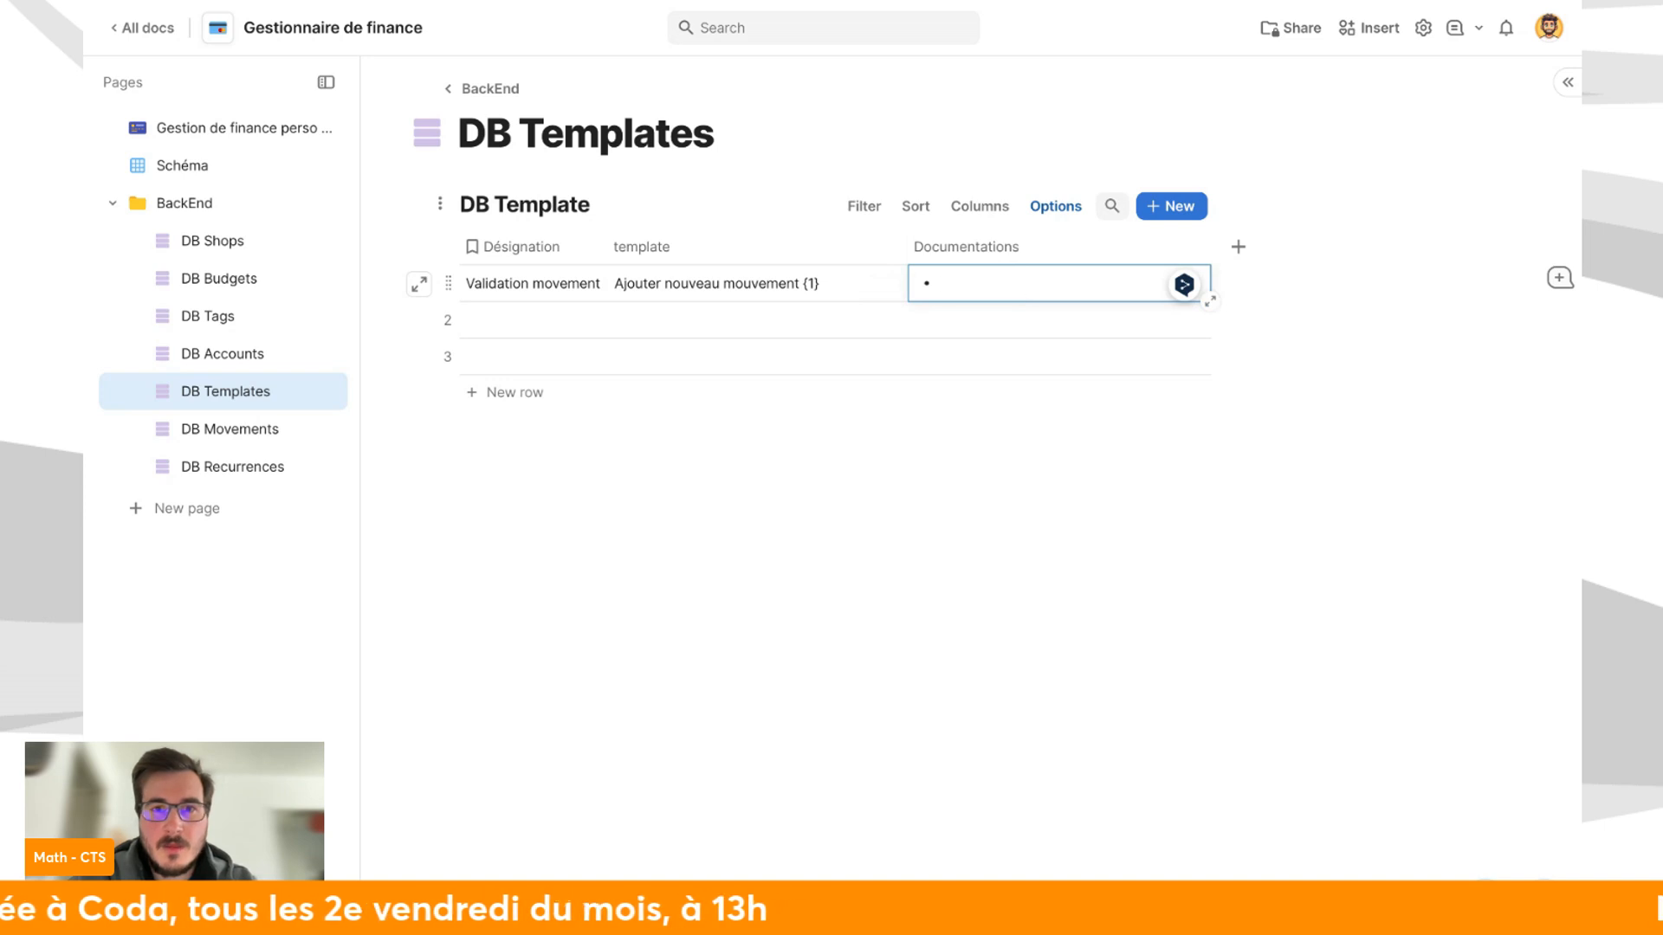
left_click(826, 292)
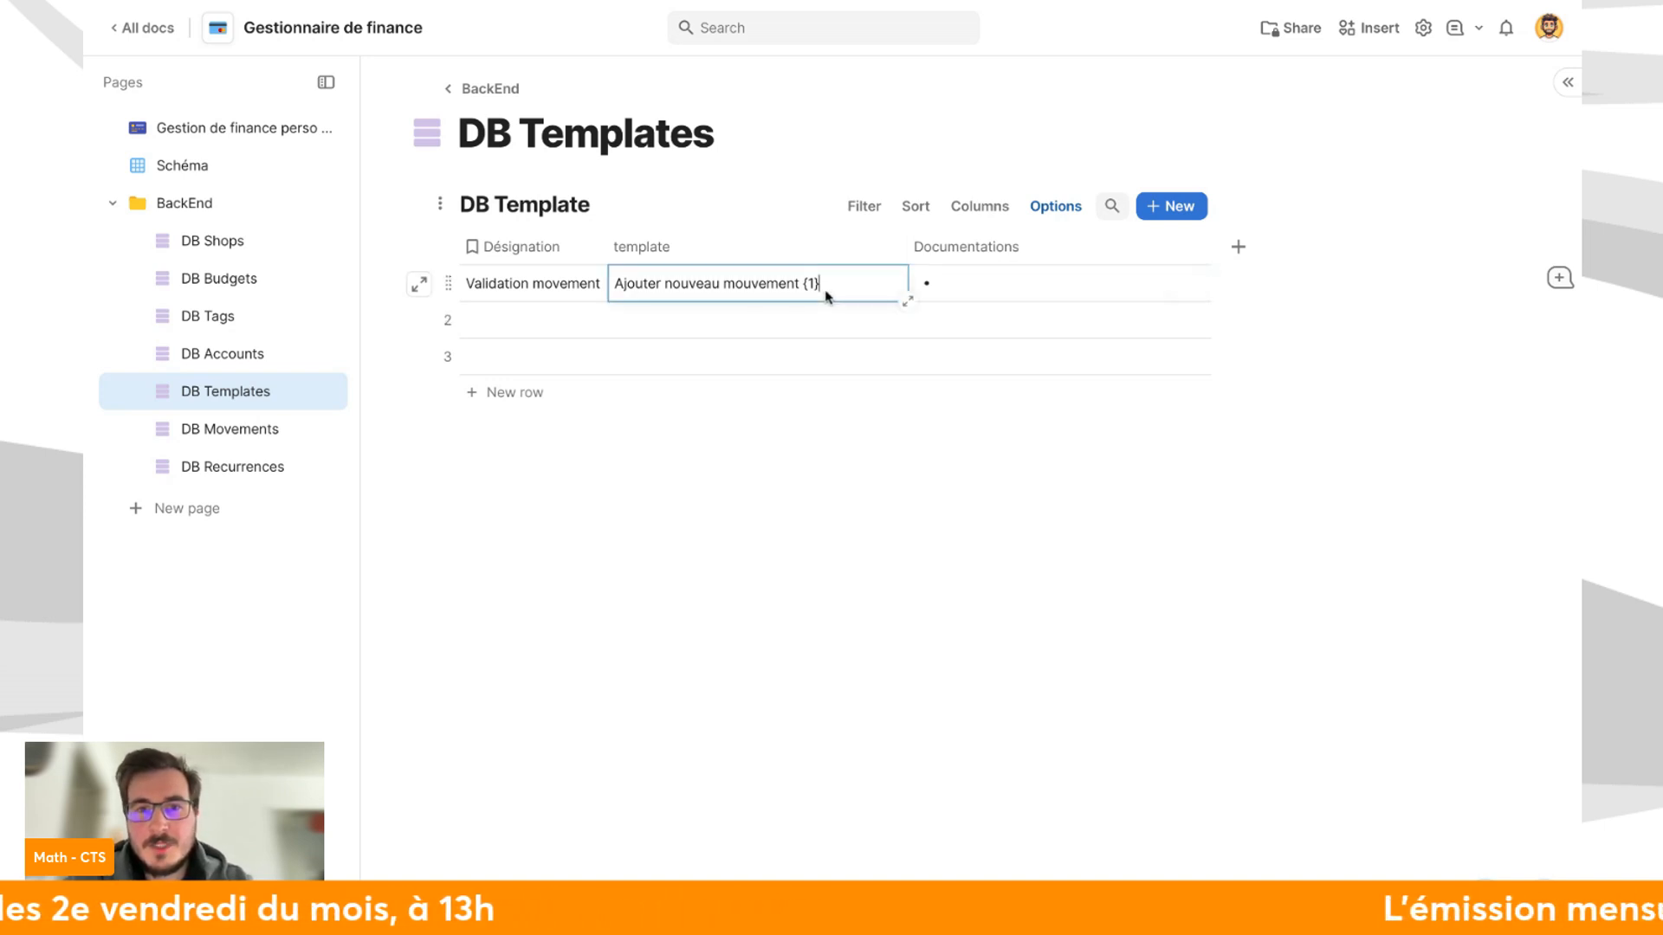
double_click(816, 288)
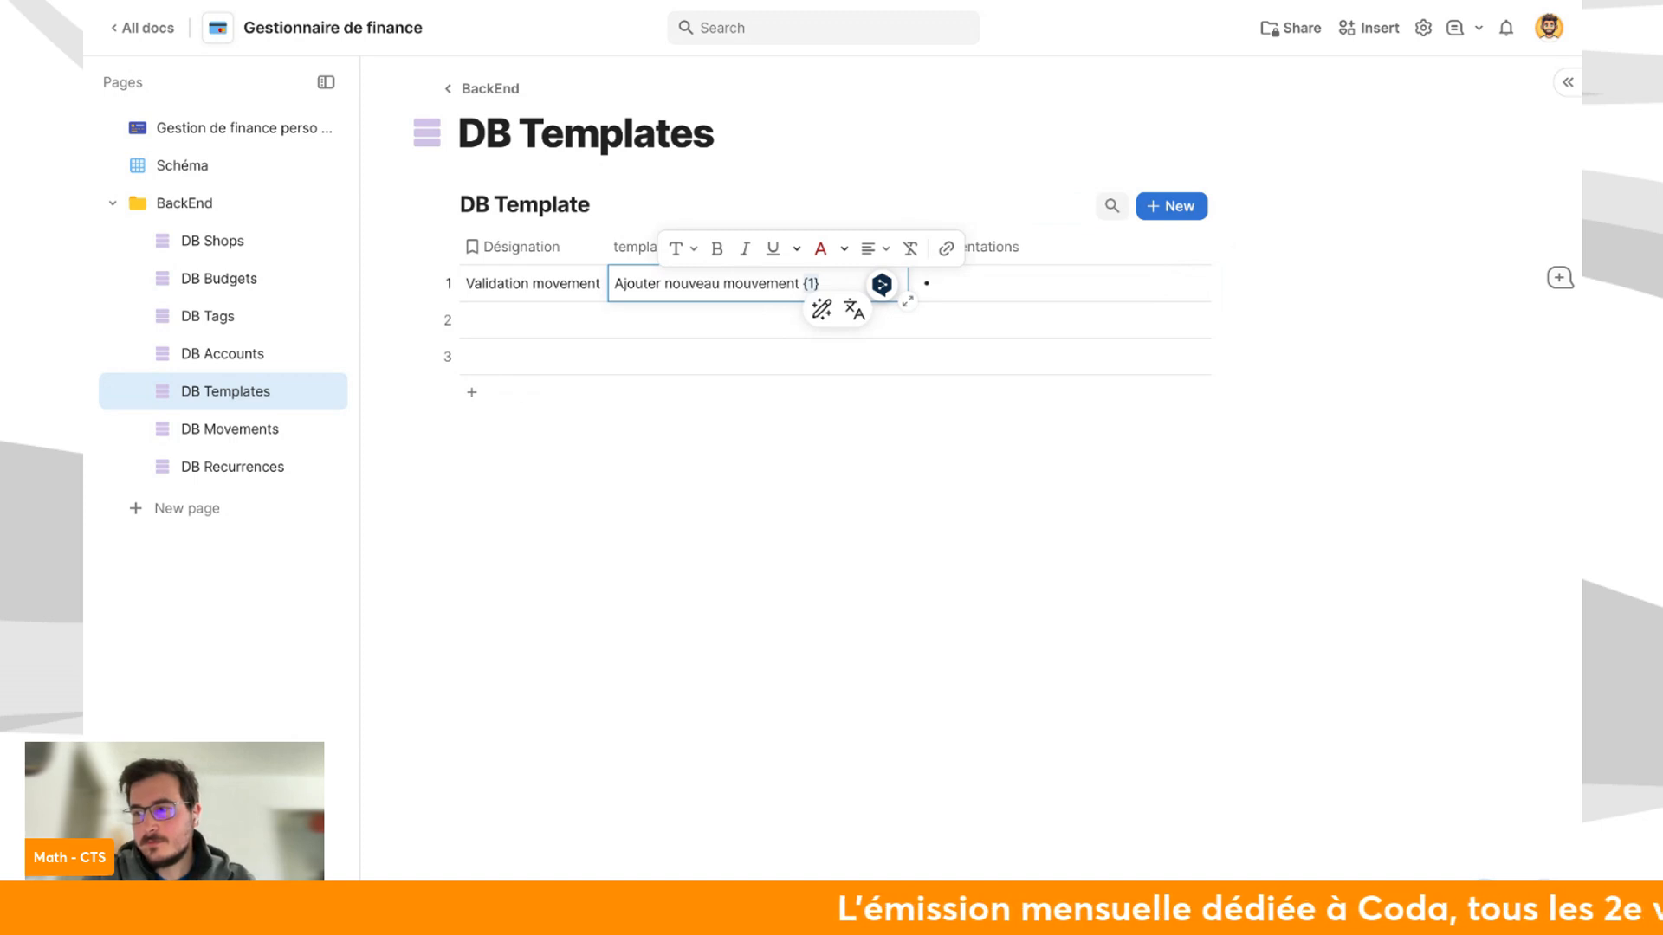
left_click(826, 281)
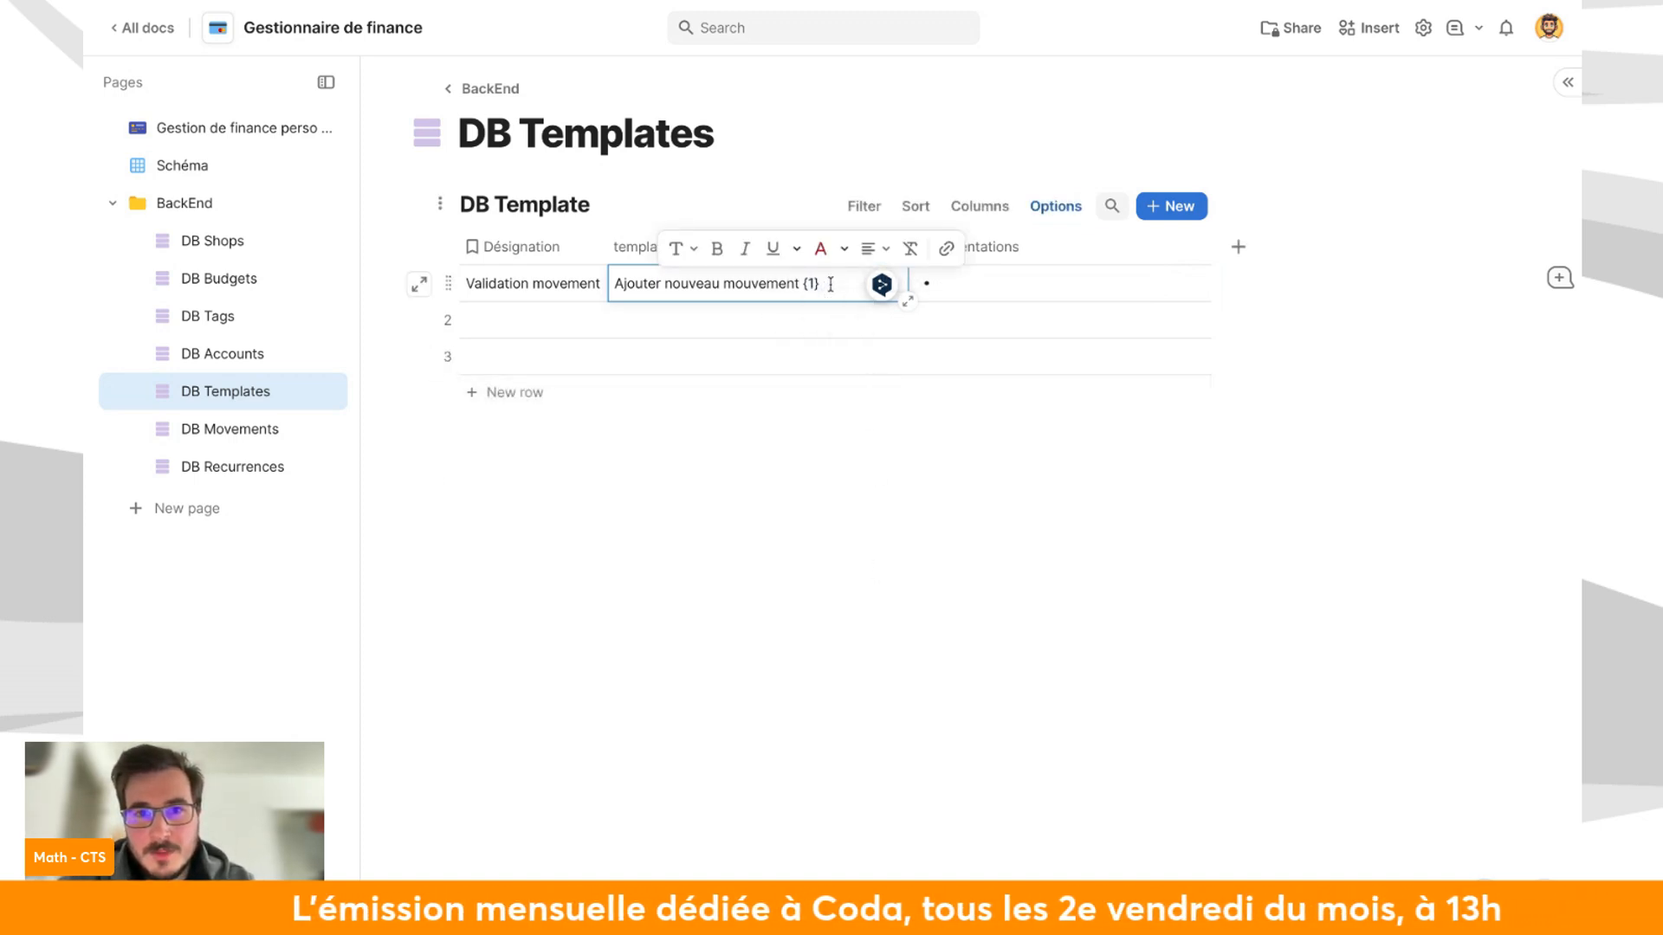
left_click(971, 287)
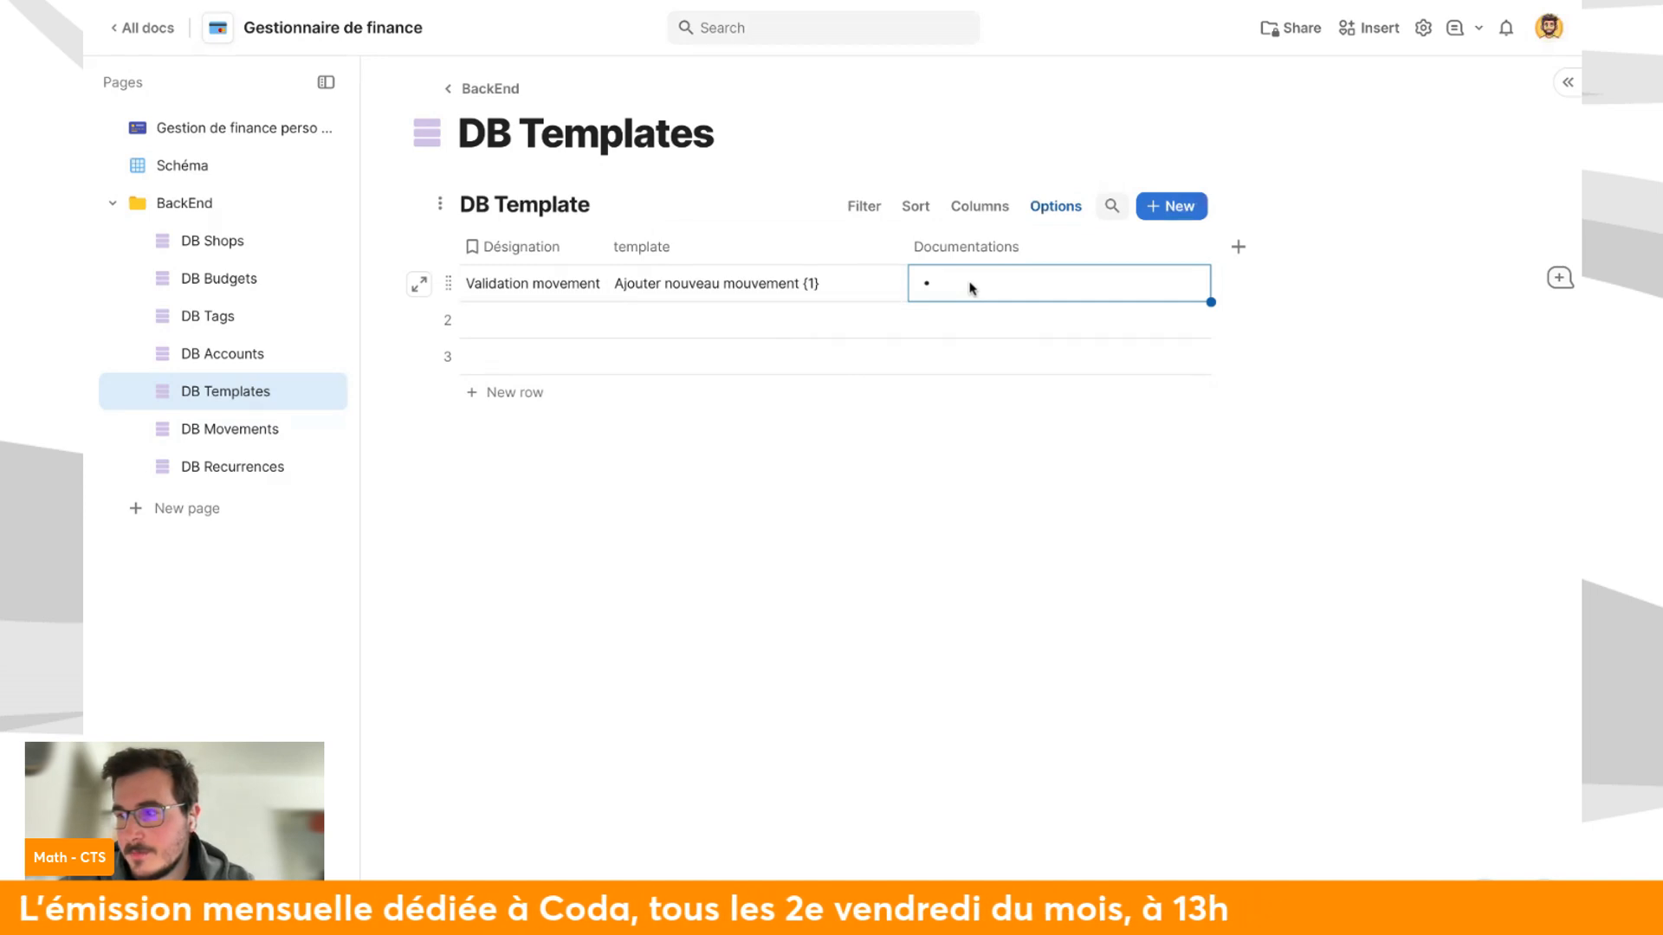
left_click(829, 283)
left_click(806, 285)
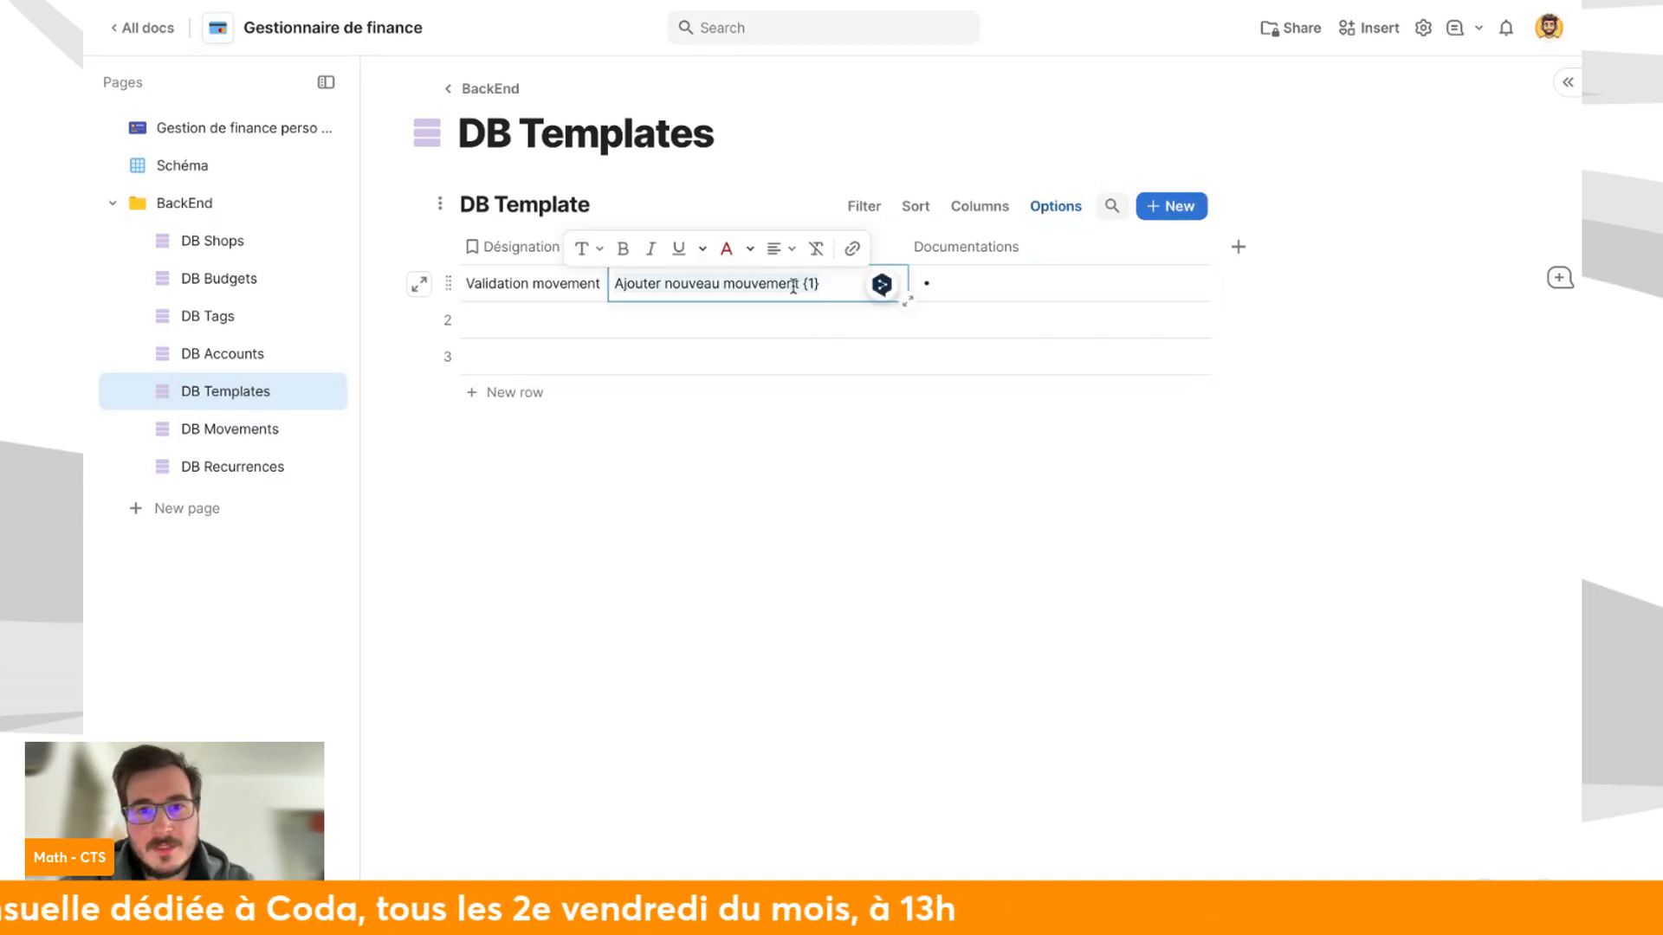
left_click(965, 285)
left_click(971, 289)
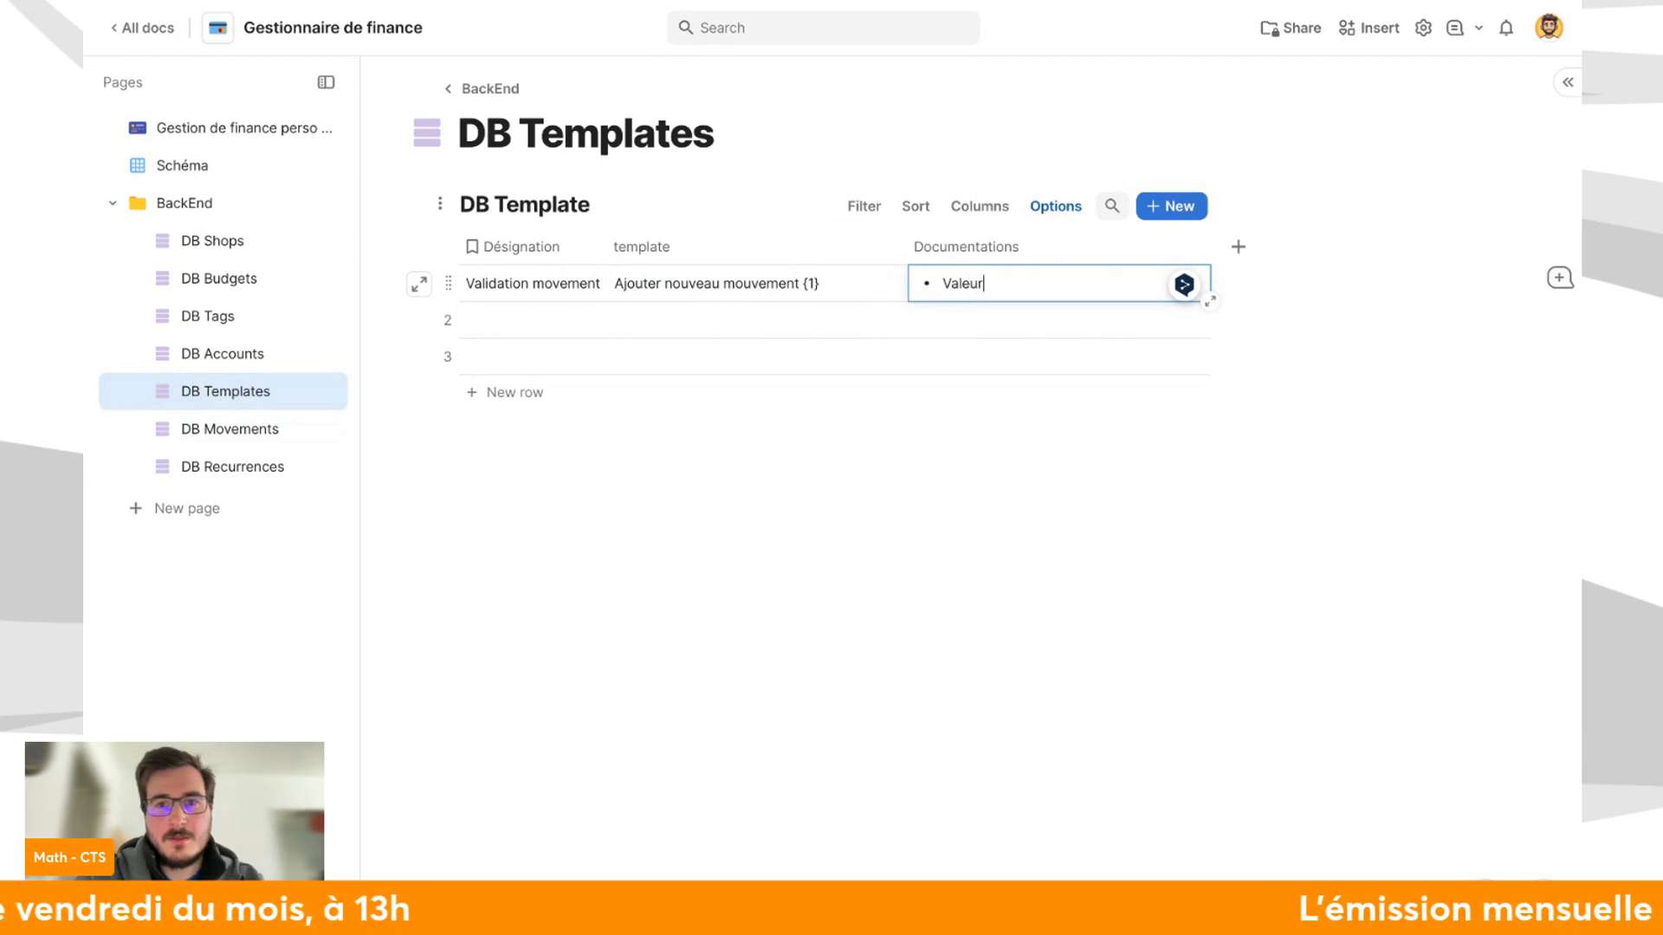
Start a formula below the DB Template table that references its Validation movement row.
left_click(818, 487)
type("=")
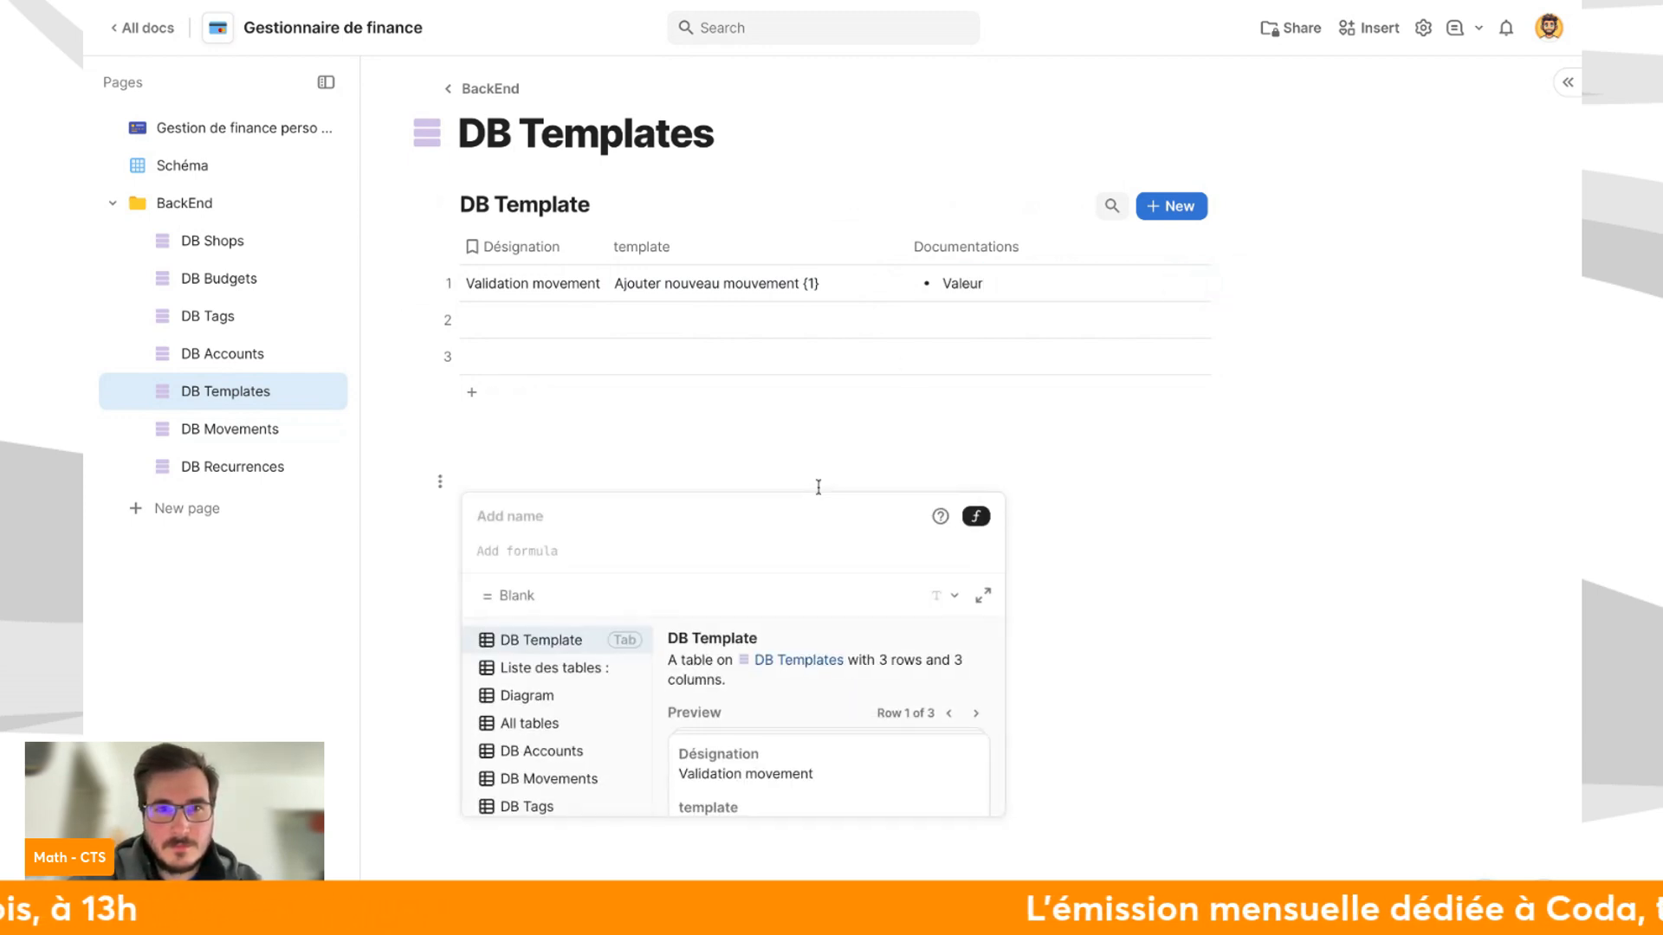
type("@va")
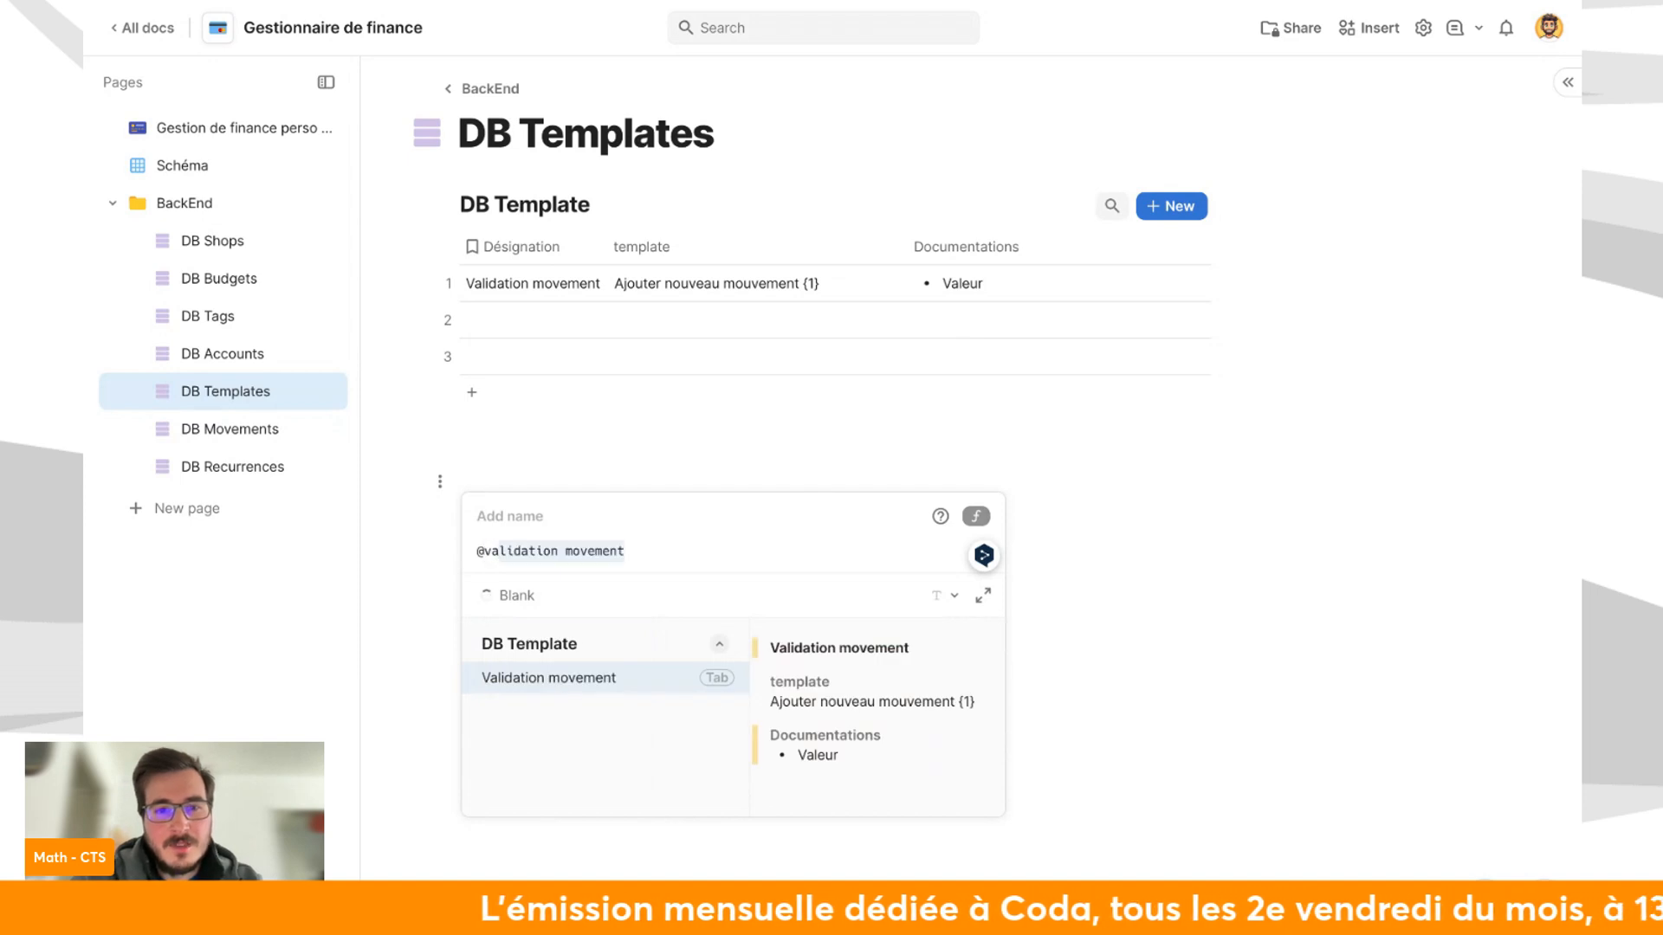
left_click(594, 680)
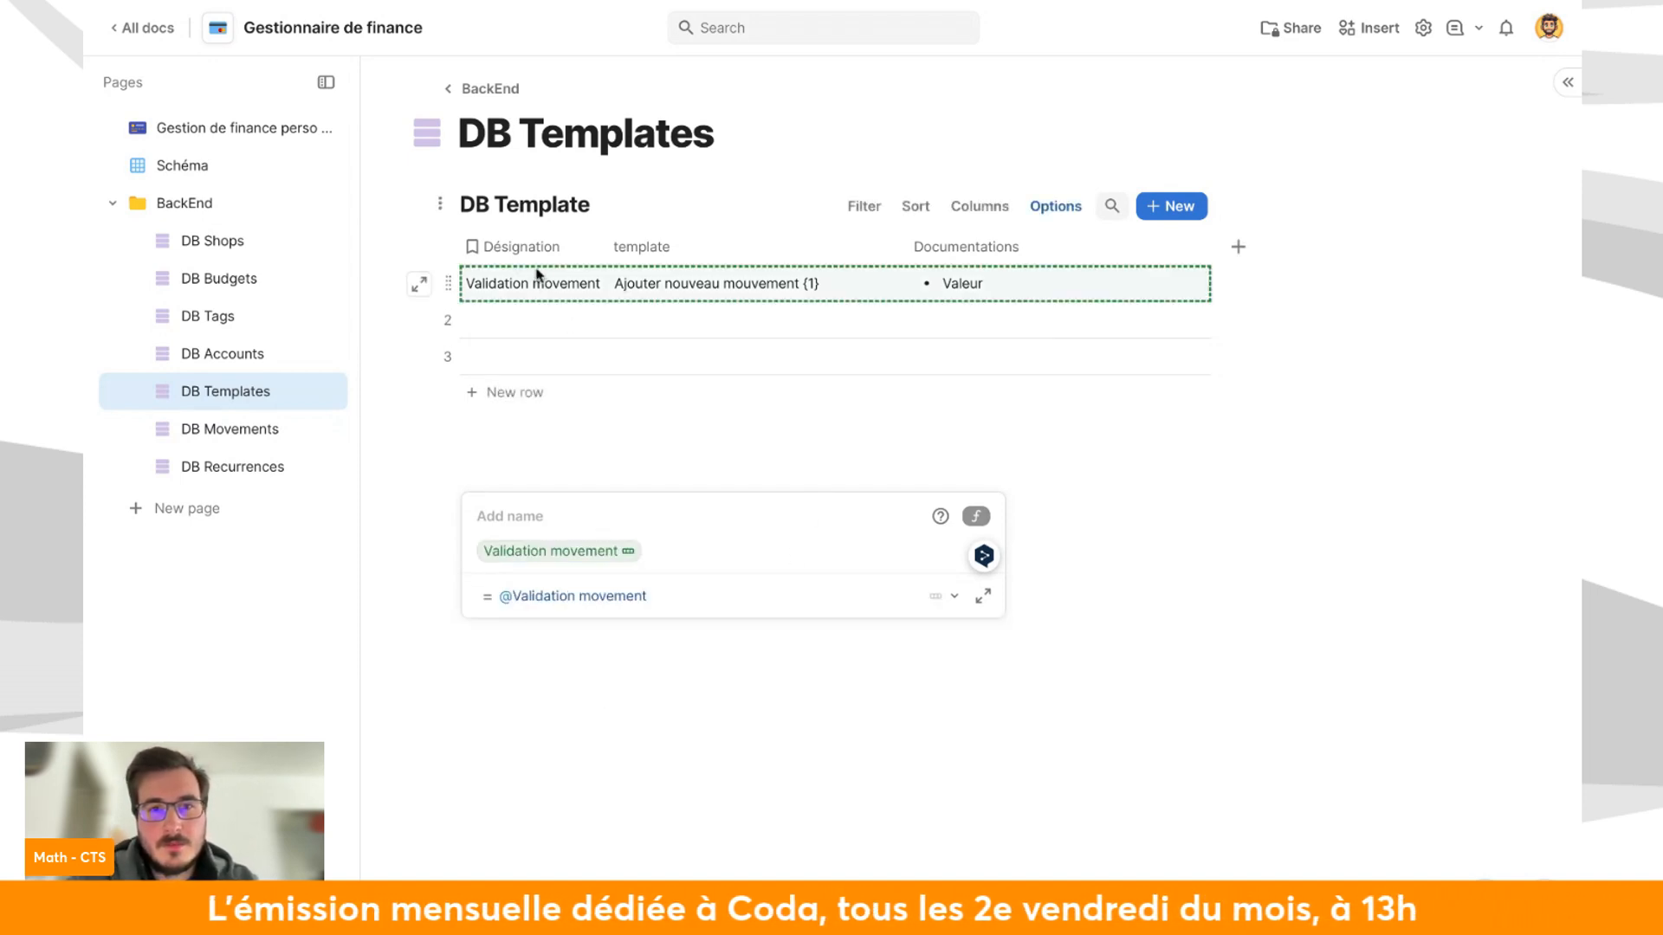
type(".Désignation")
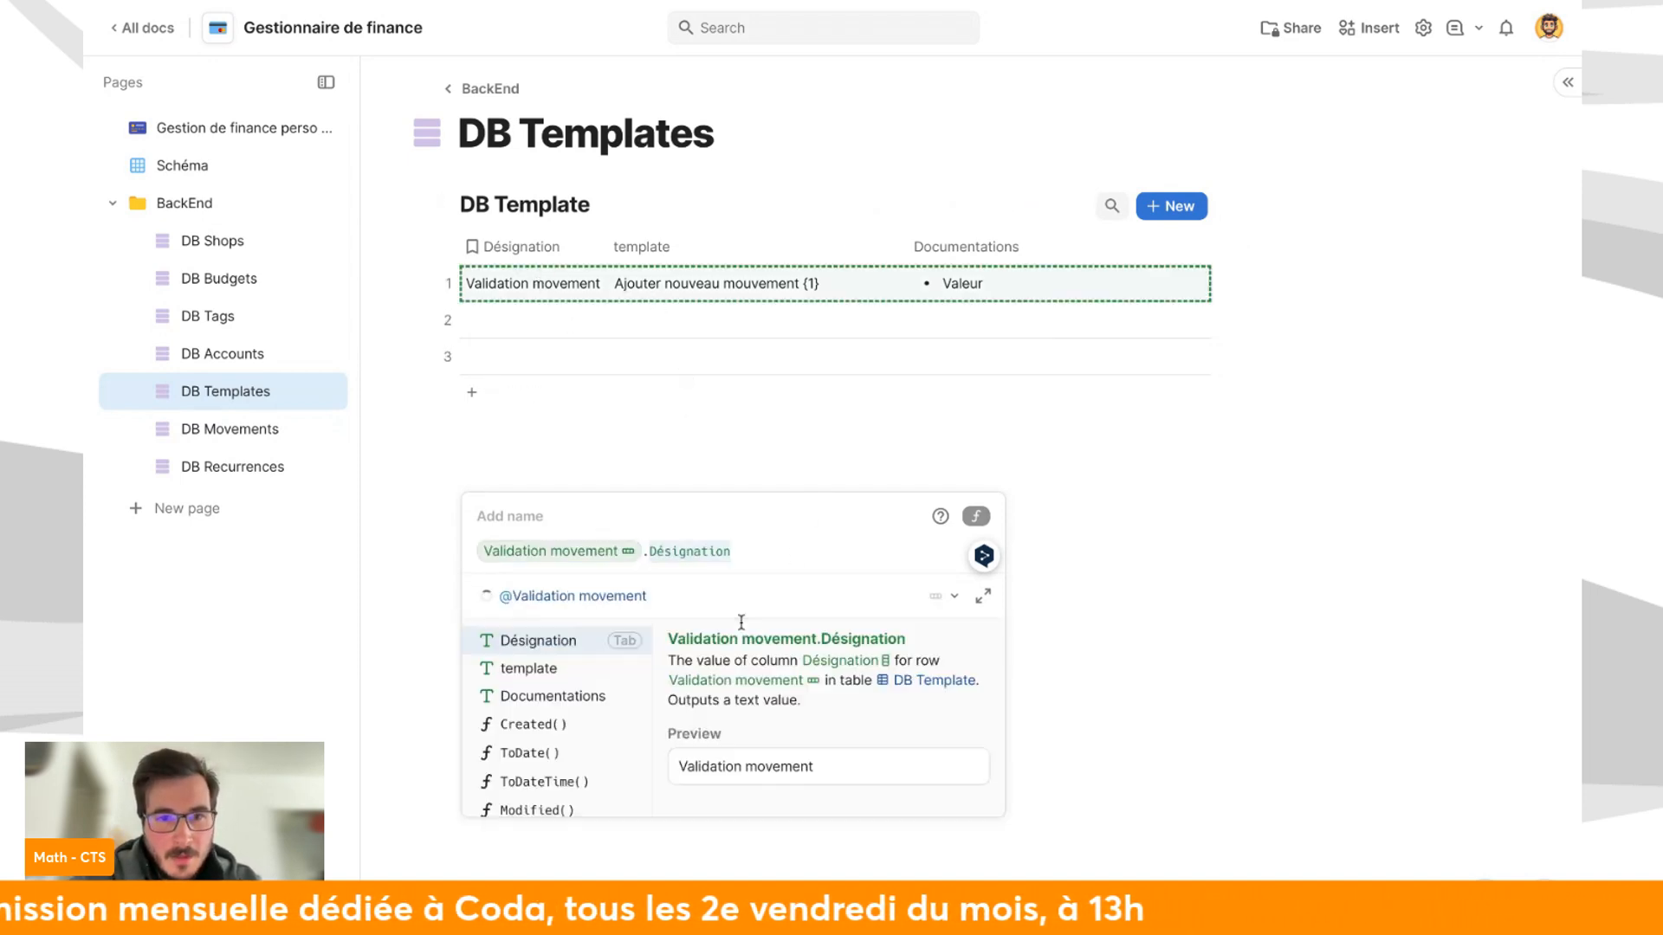
type("fo")
key("BackSpace")
key("BackSpace")
key("BackSpace")
key("BackSpace")
Test a Format formula combining the Validation movement row's template with the value 120, and remove it from the page.
type("fr")
key("BackSpace")
type("orm")
key("Tab")
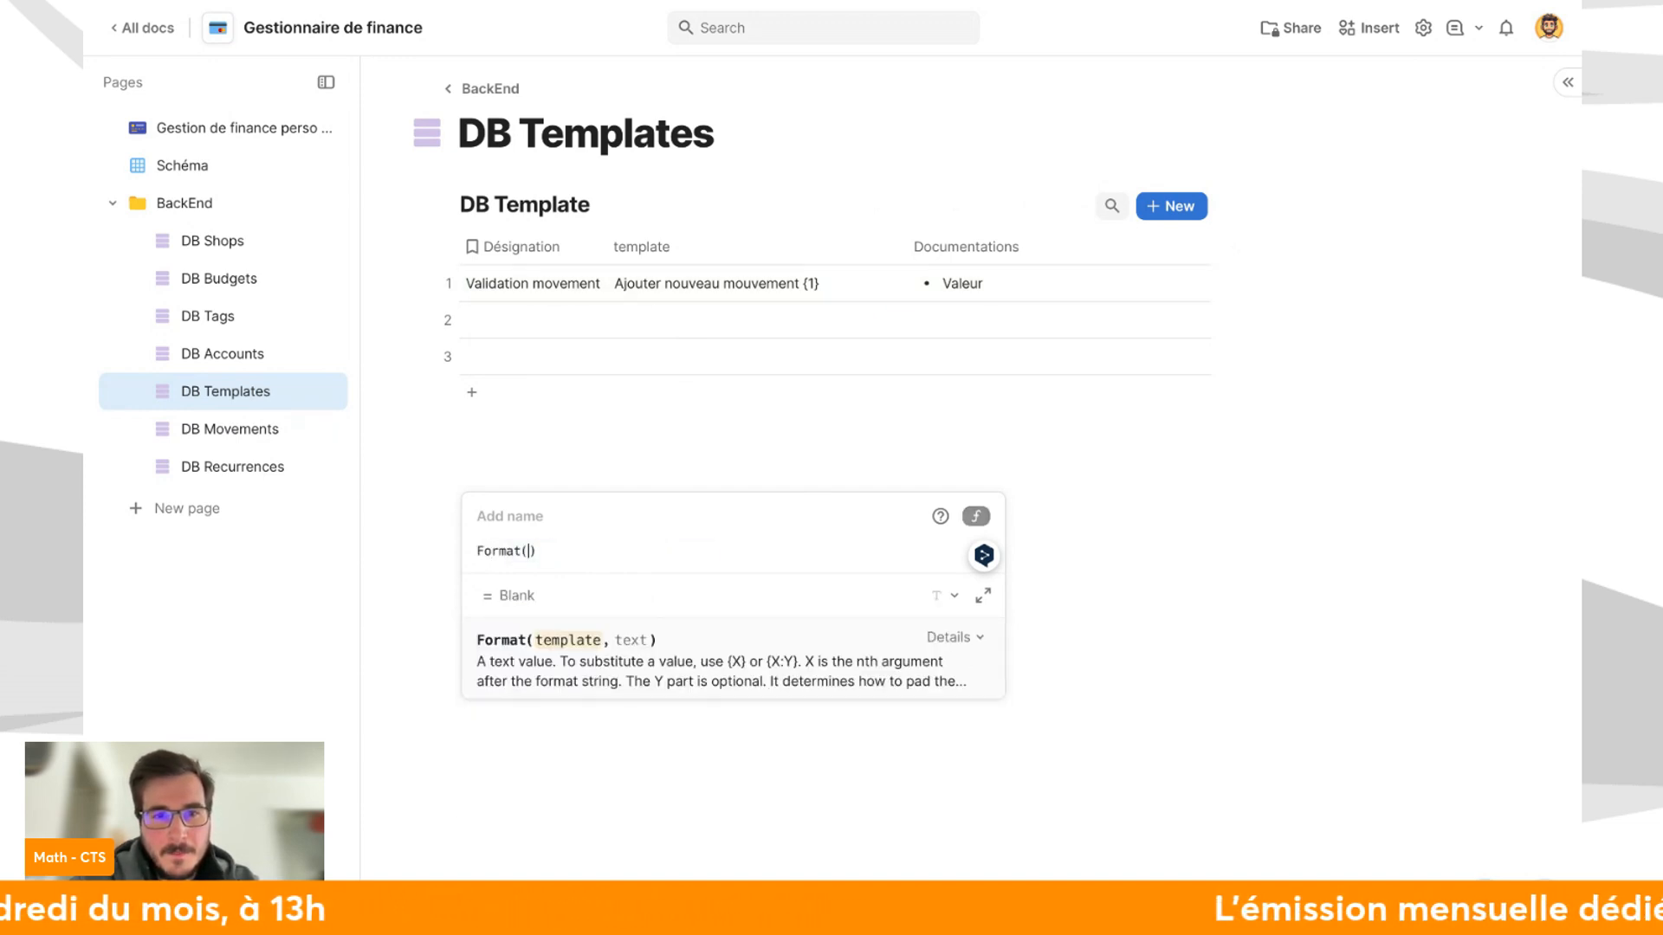
left_click(738, 679)
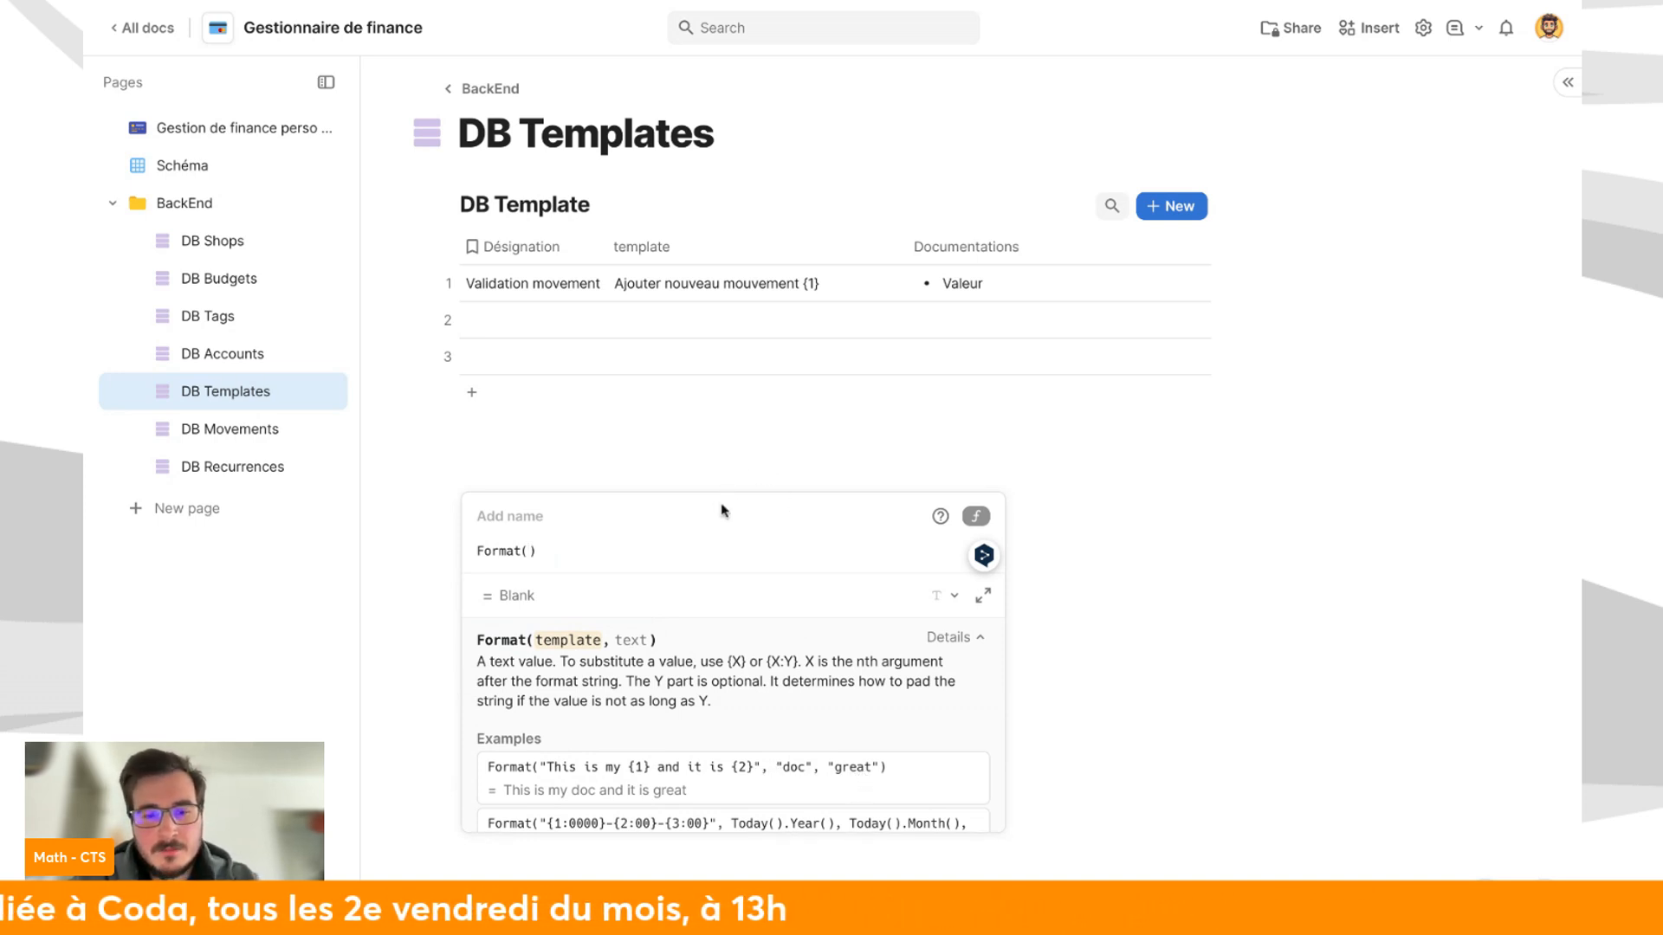
type("Validation movement")
type(".templ")
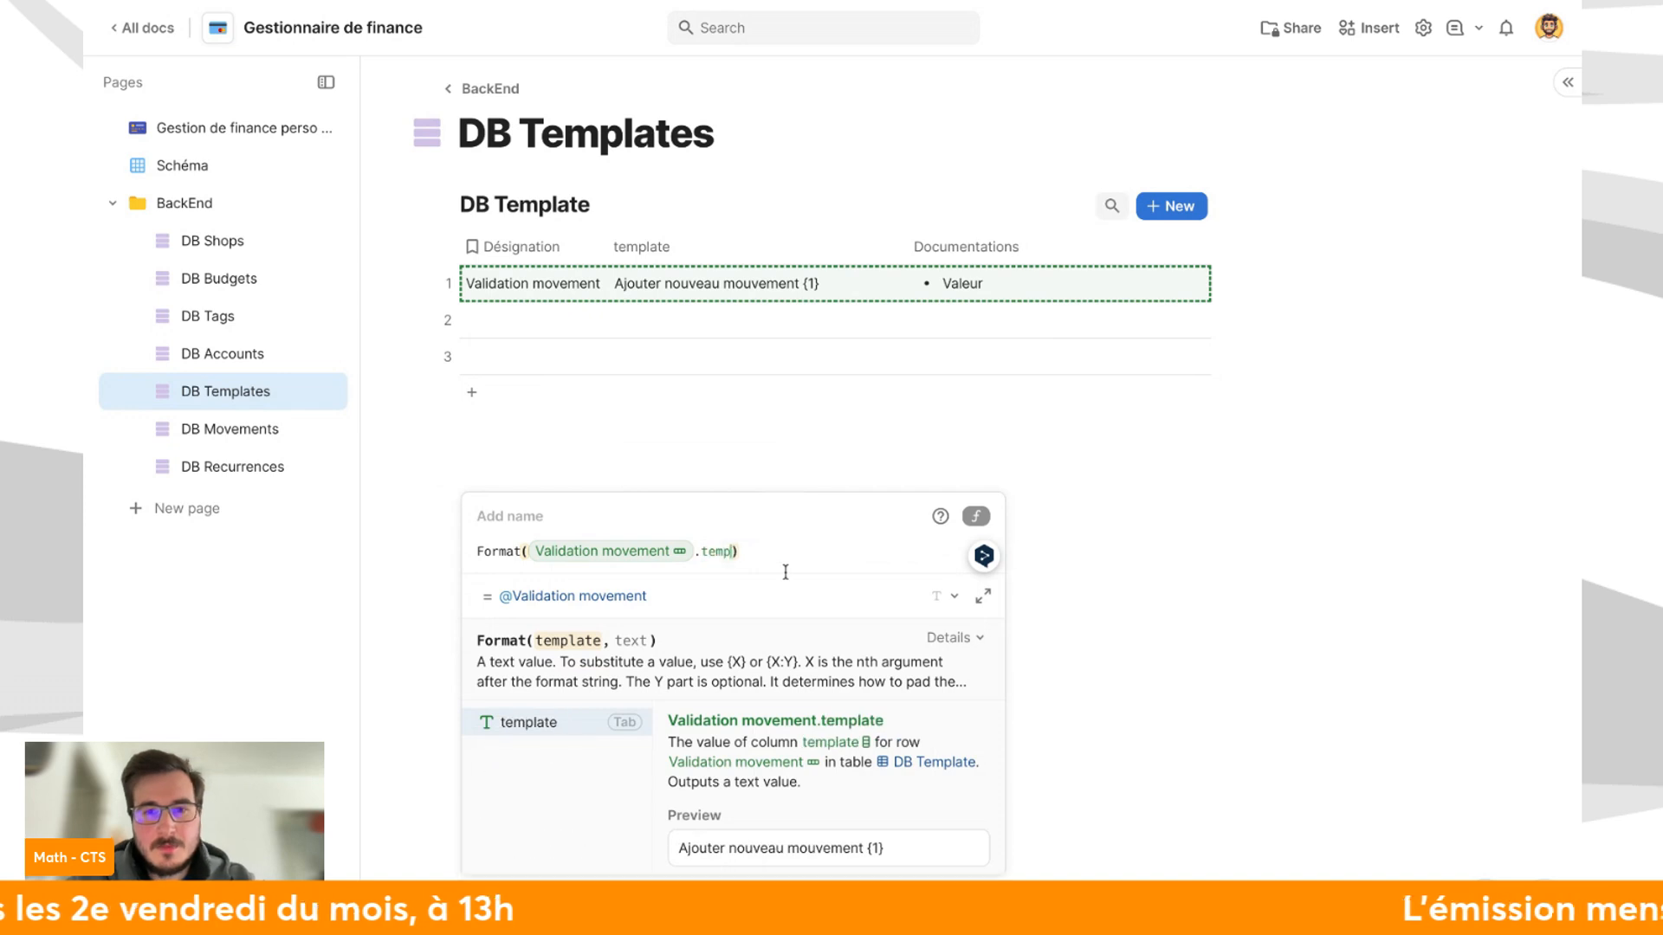
key("Return")
type(", 120")
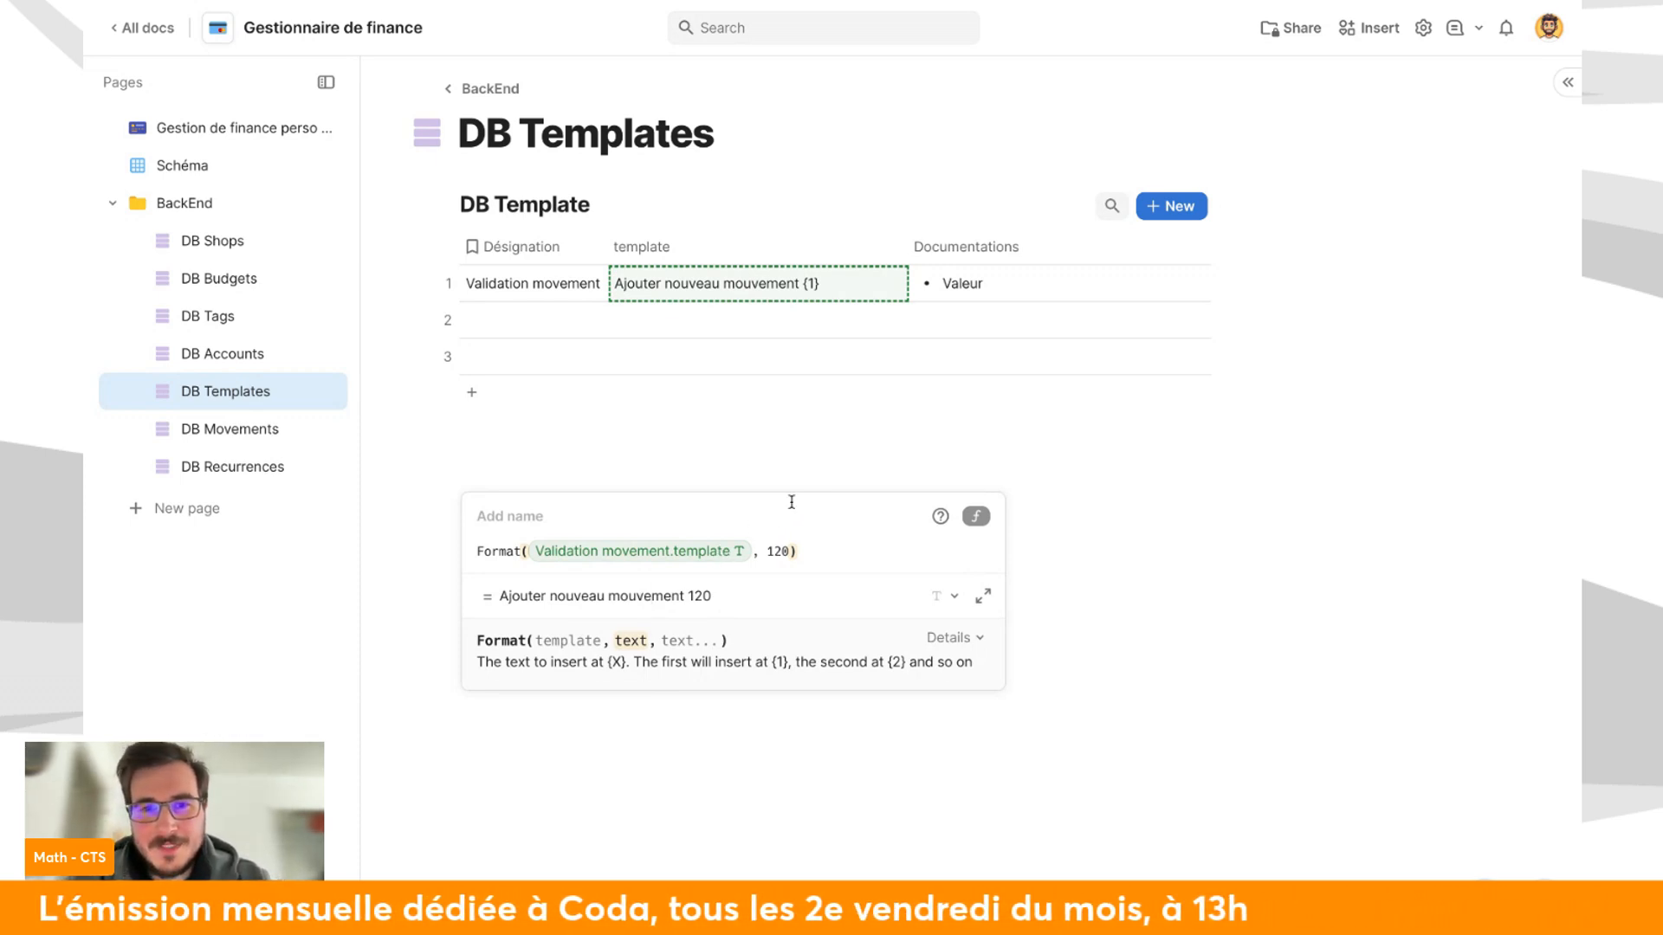
left_click(825, 481)
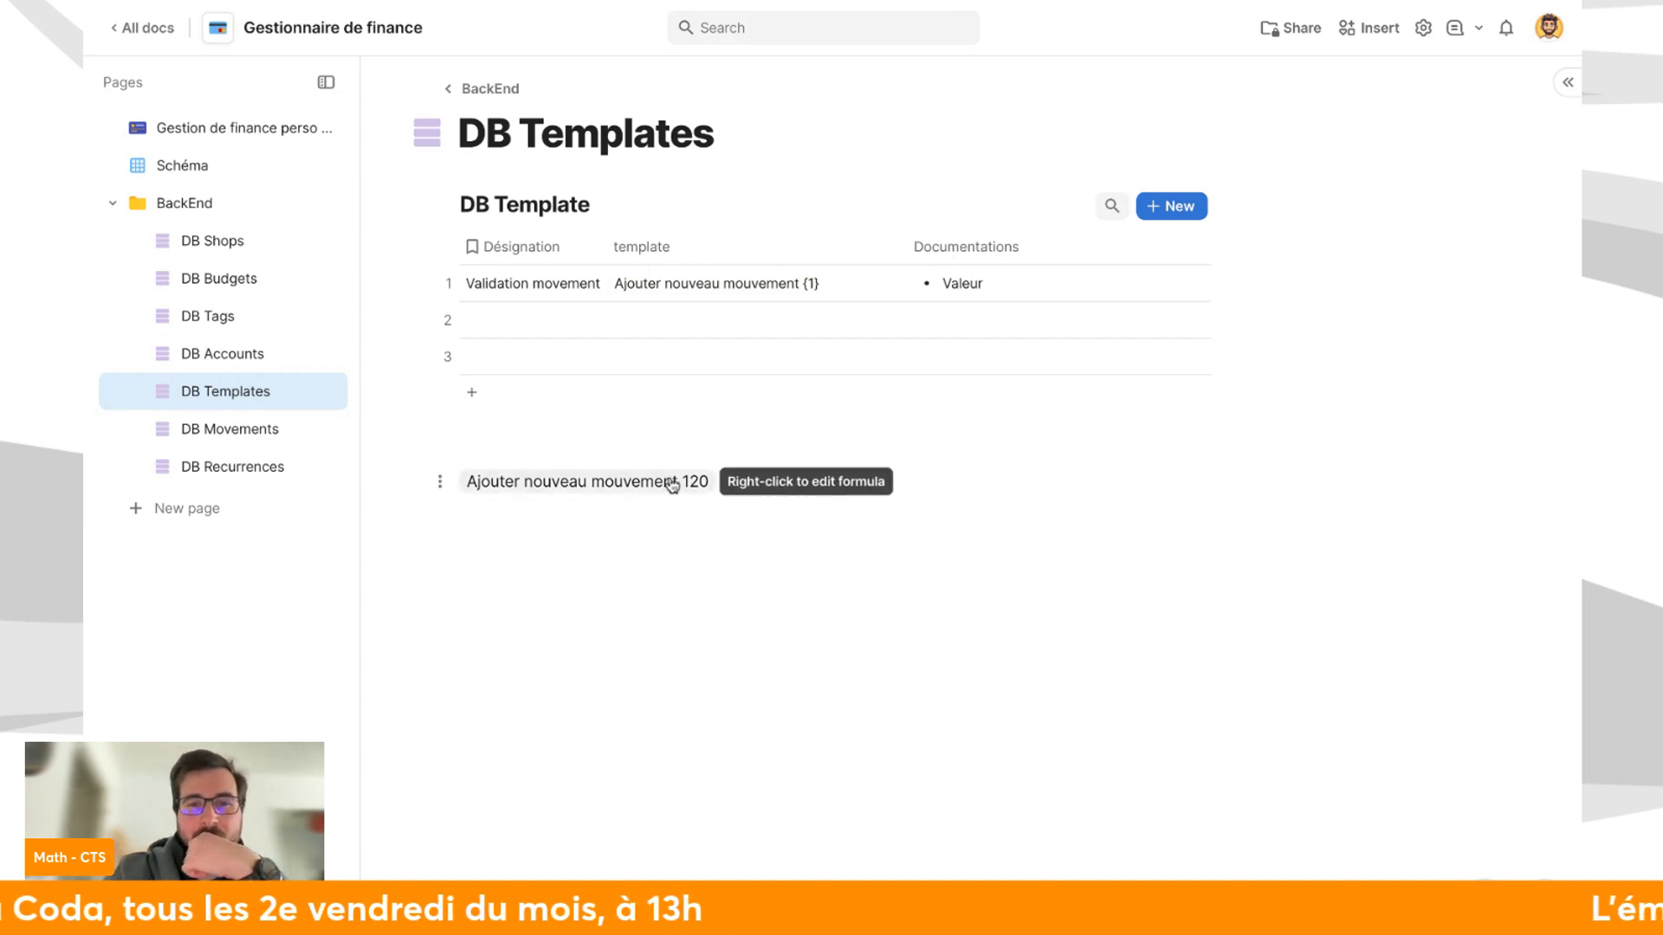
key("BackSpace")
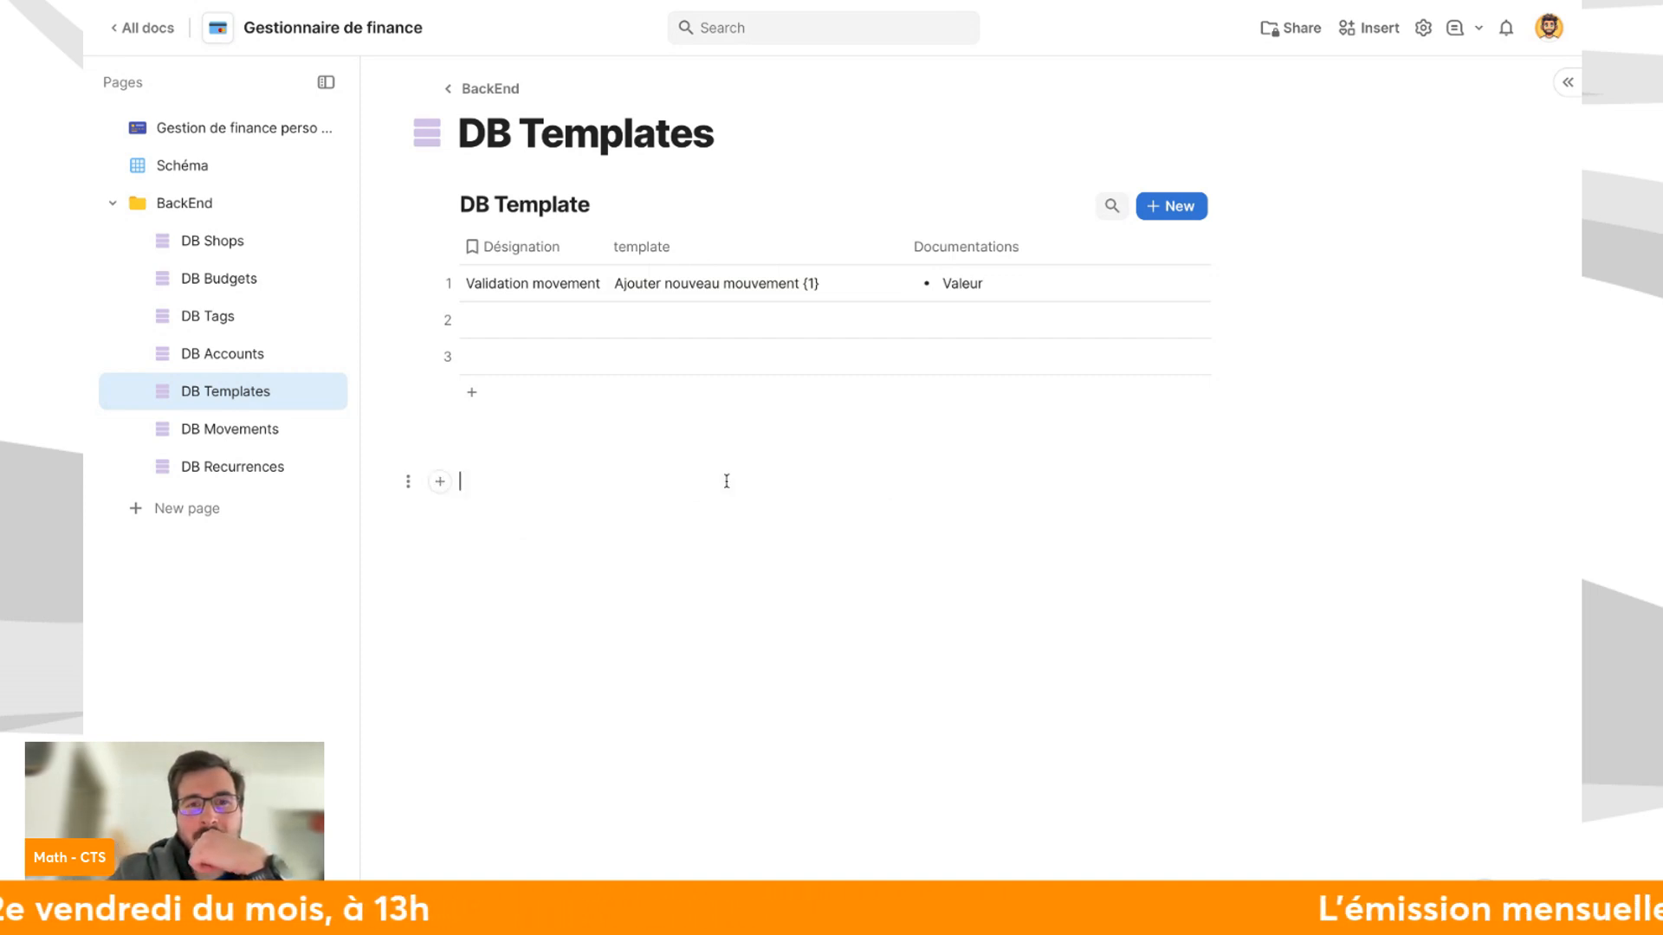
Paste the prepared designations and message templates into DB Template from its second row and widen the Désignation column.
left_click(243, 429)
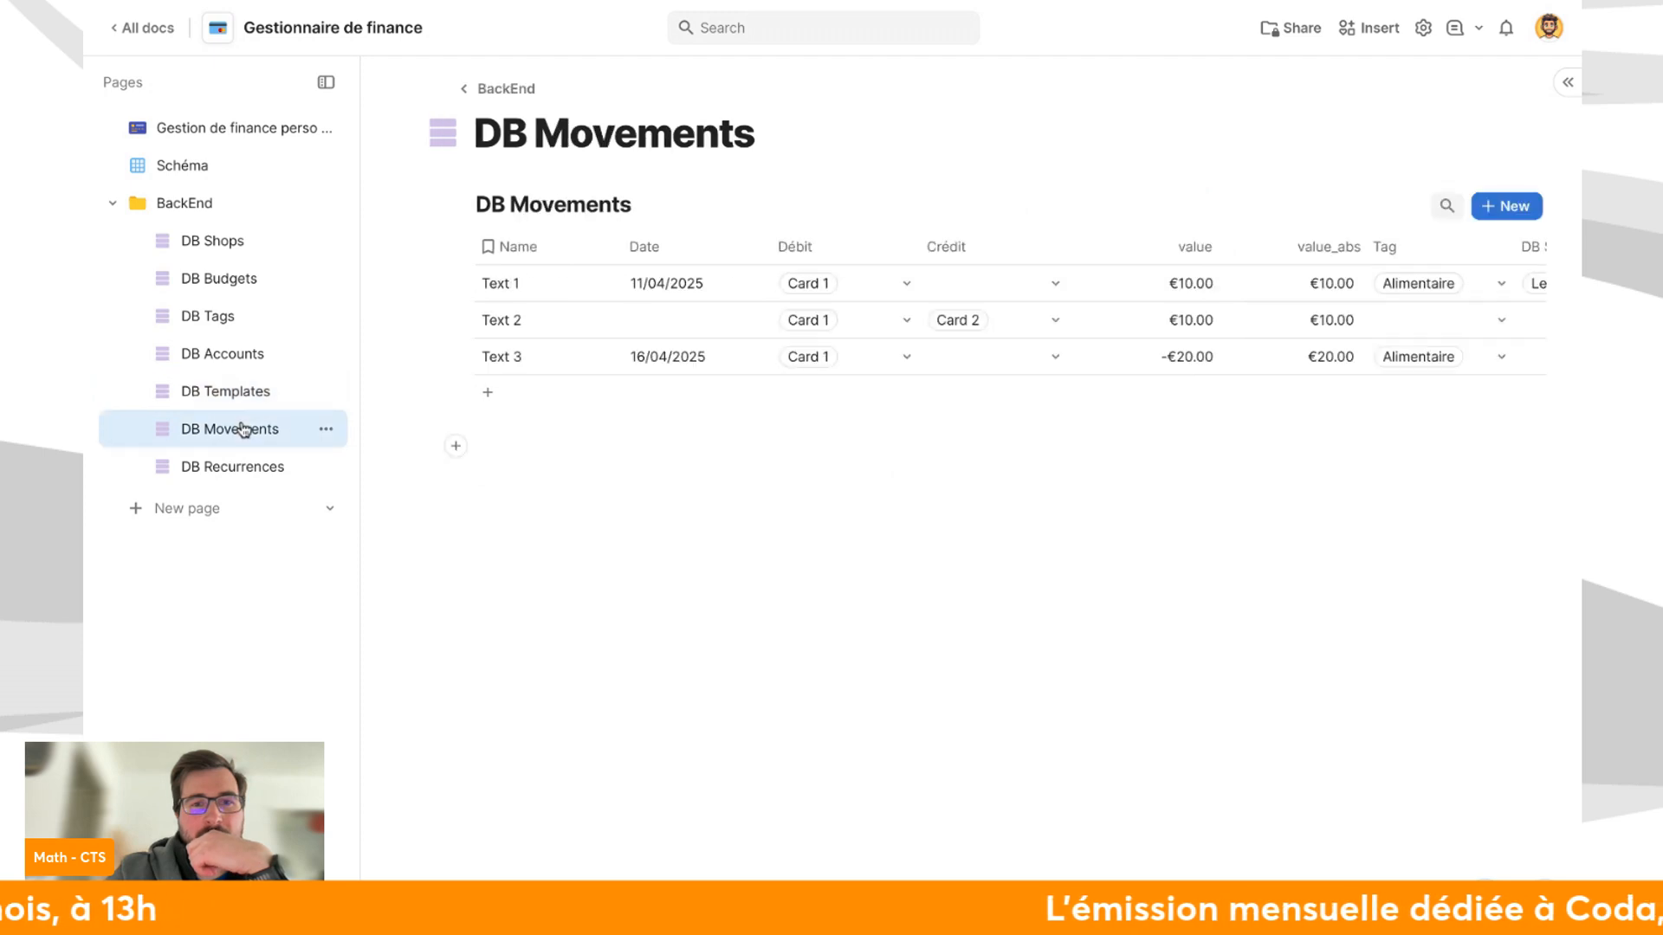
left_click(227, 391)
left_click(595, 323)
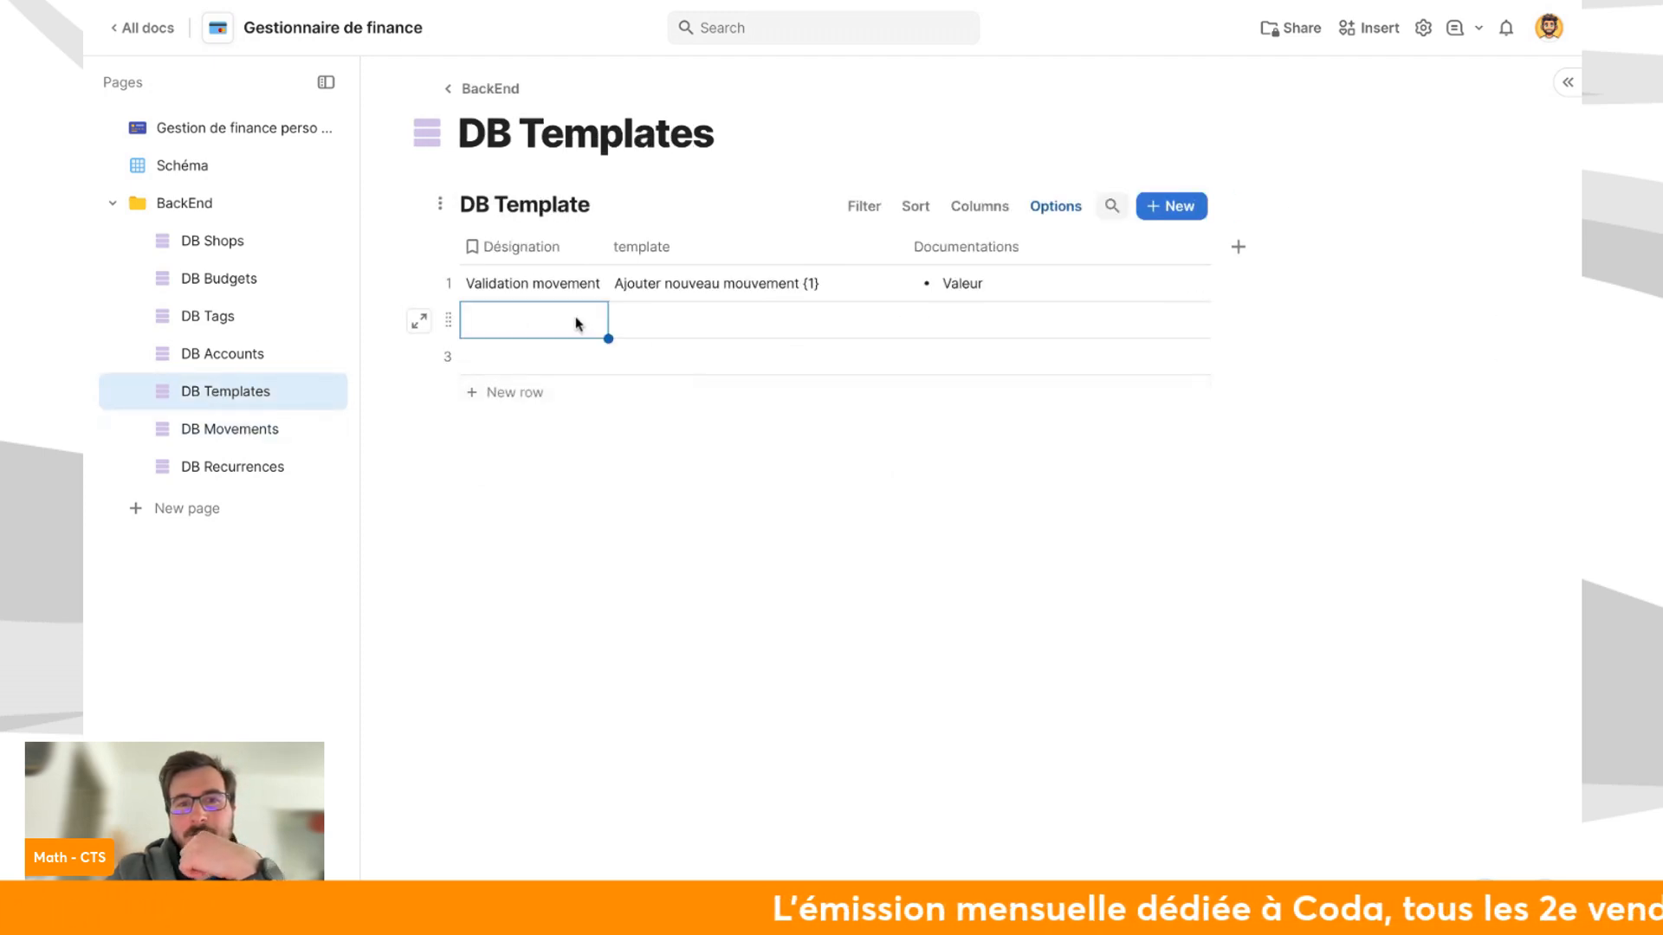
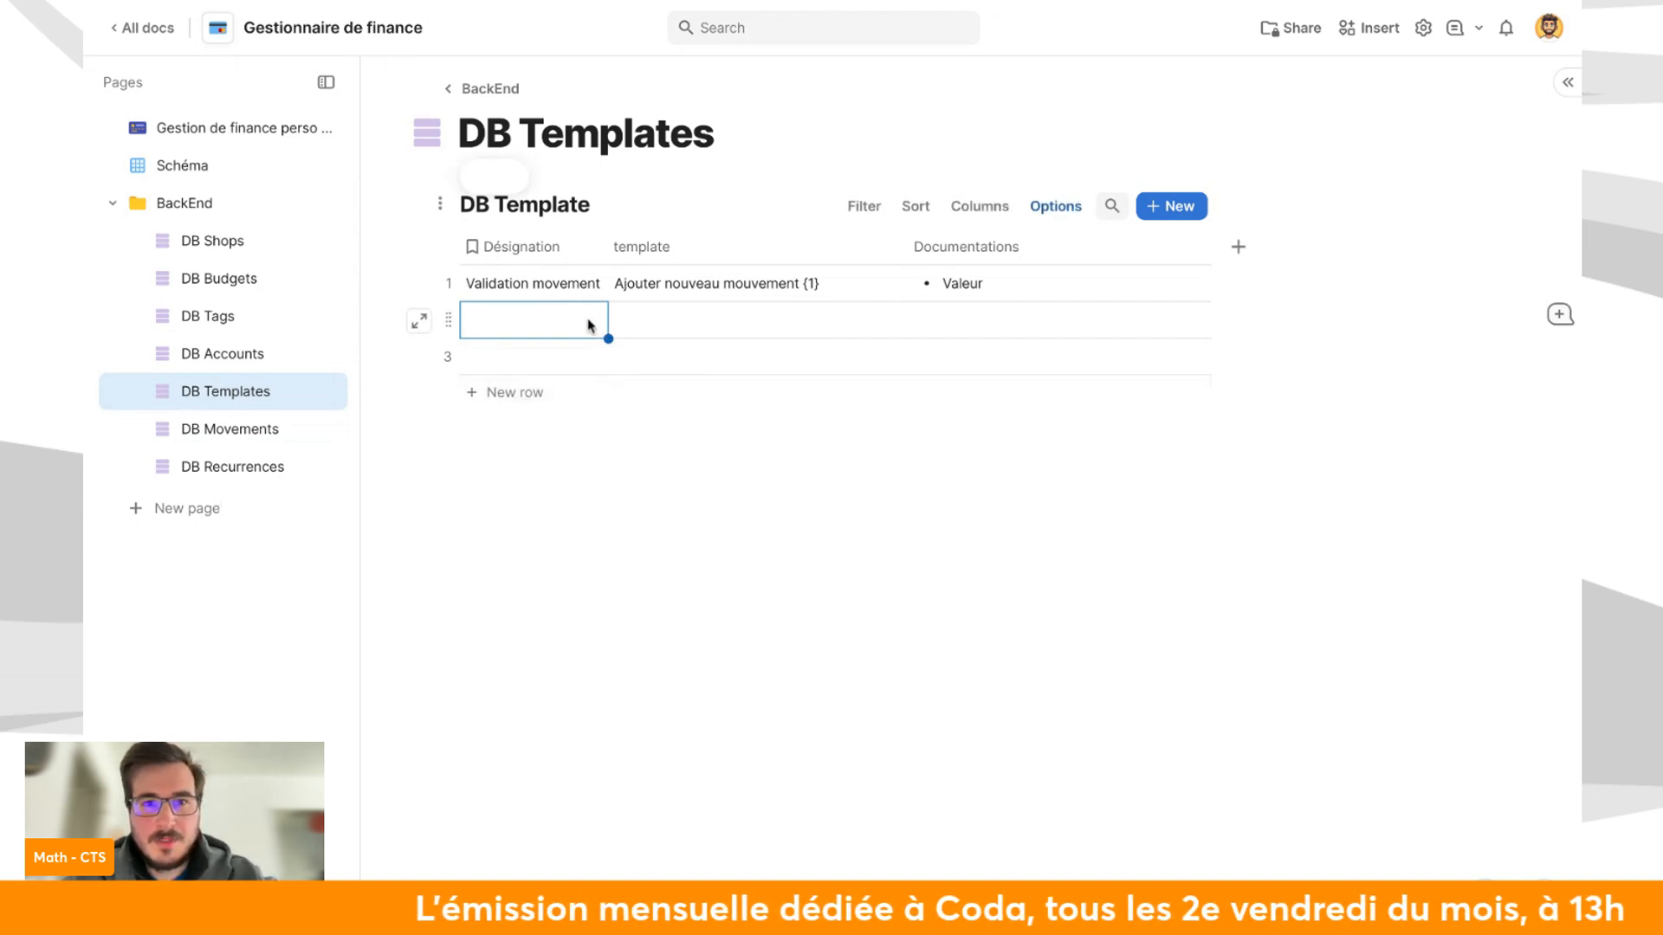
key("ctrl+v")
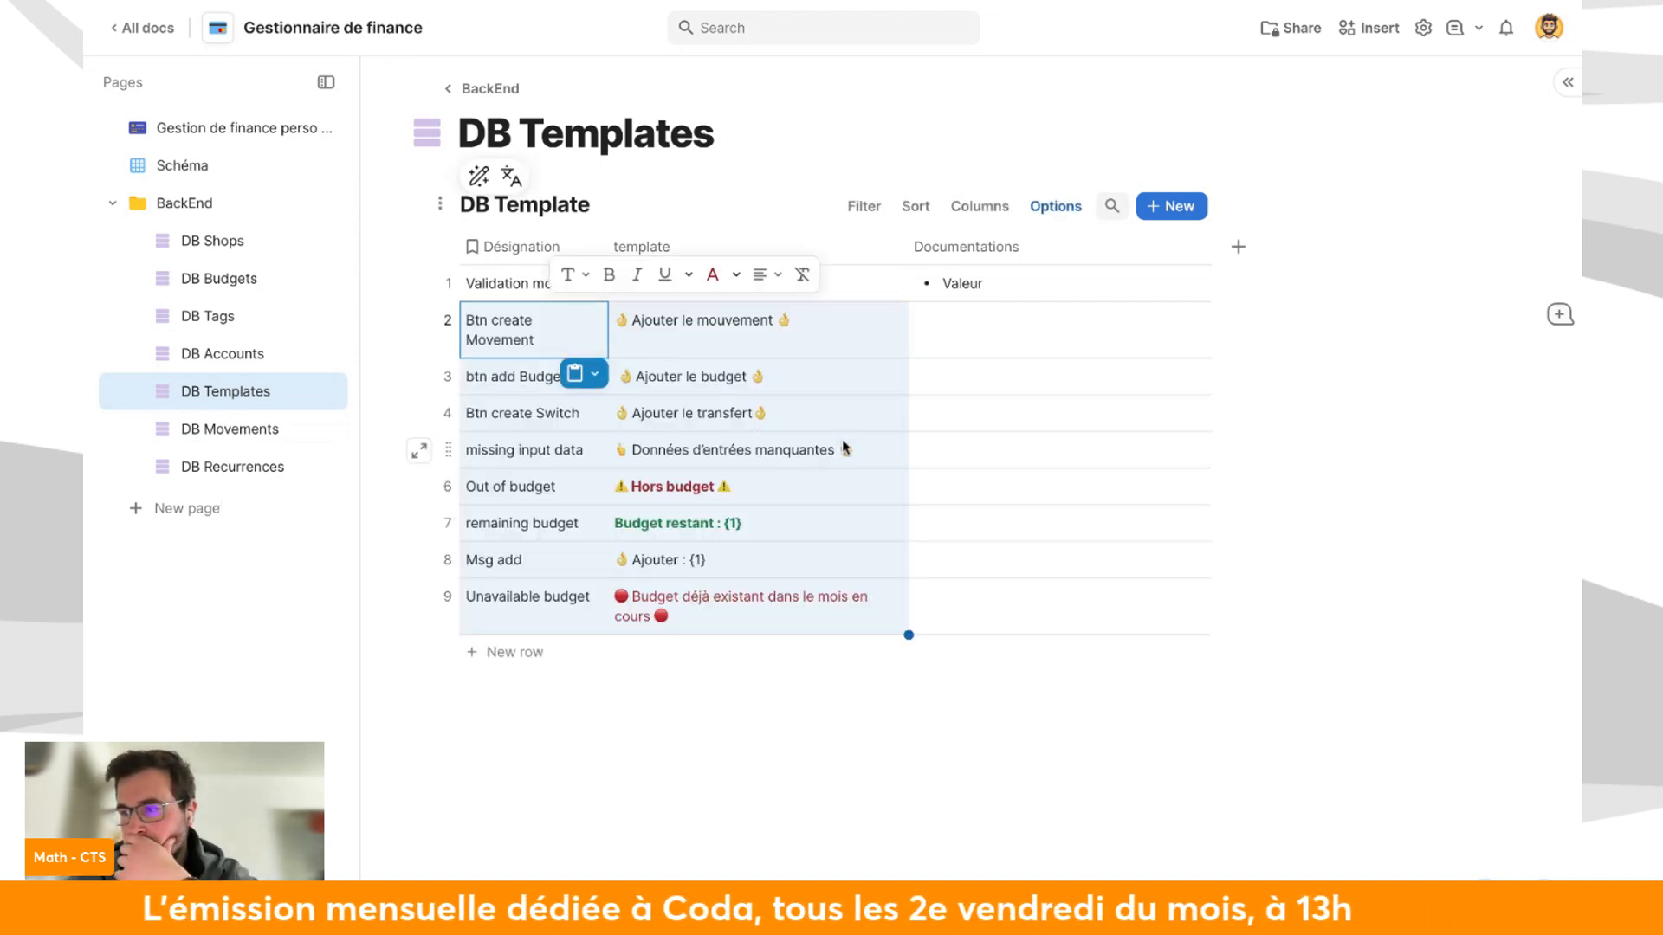
left_click(851, 354)
left_click_drag(609, 243, 665, 244)
Examine the pasted templates, from the button labels and missing input message to the budget messages and their {1} placeholder.
double_click(620, 331)
left_click(650, 403)
double_click(824, 326)
left_click(821, 371)
left_click(836, 400)
left_click(859, 436)
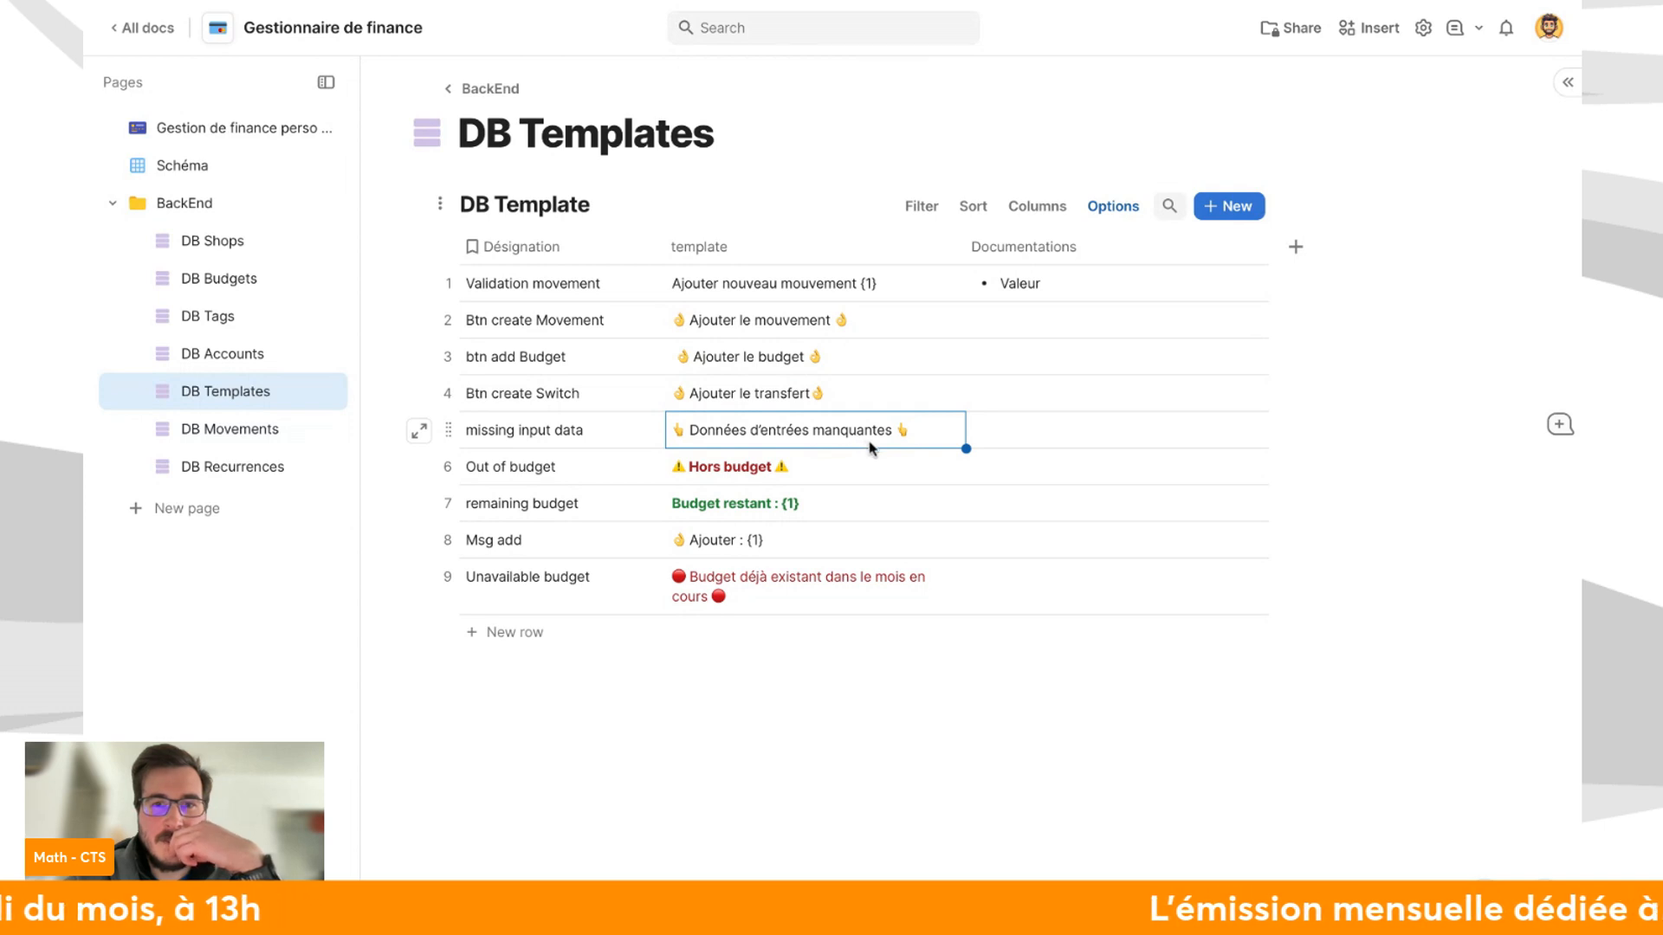
left_click(886, 364)
left_click_drag(888, 327, 877, 430)
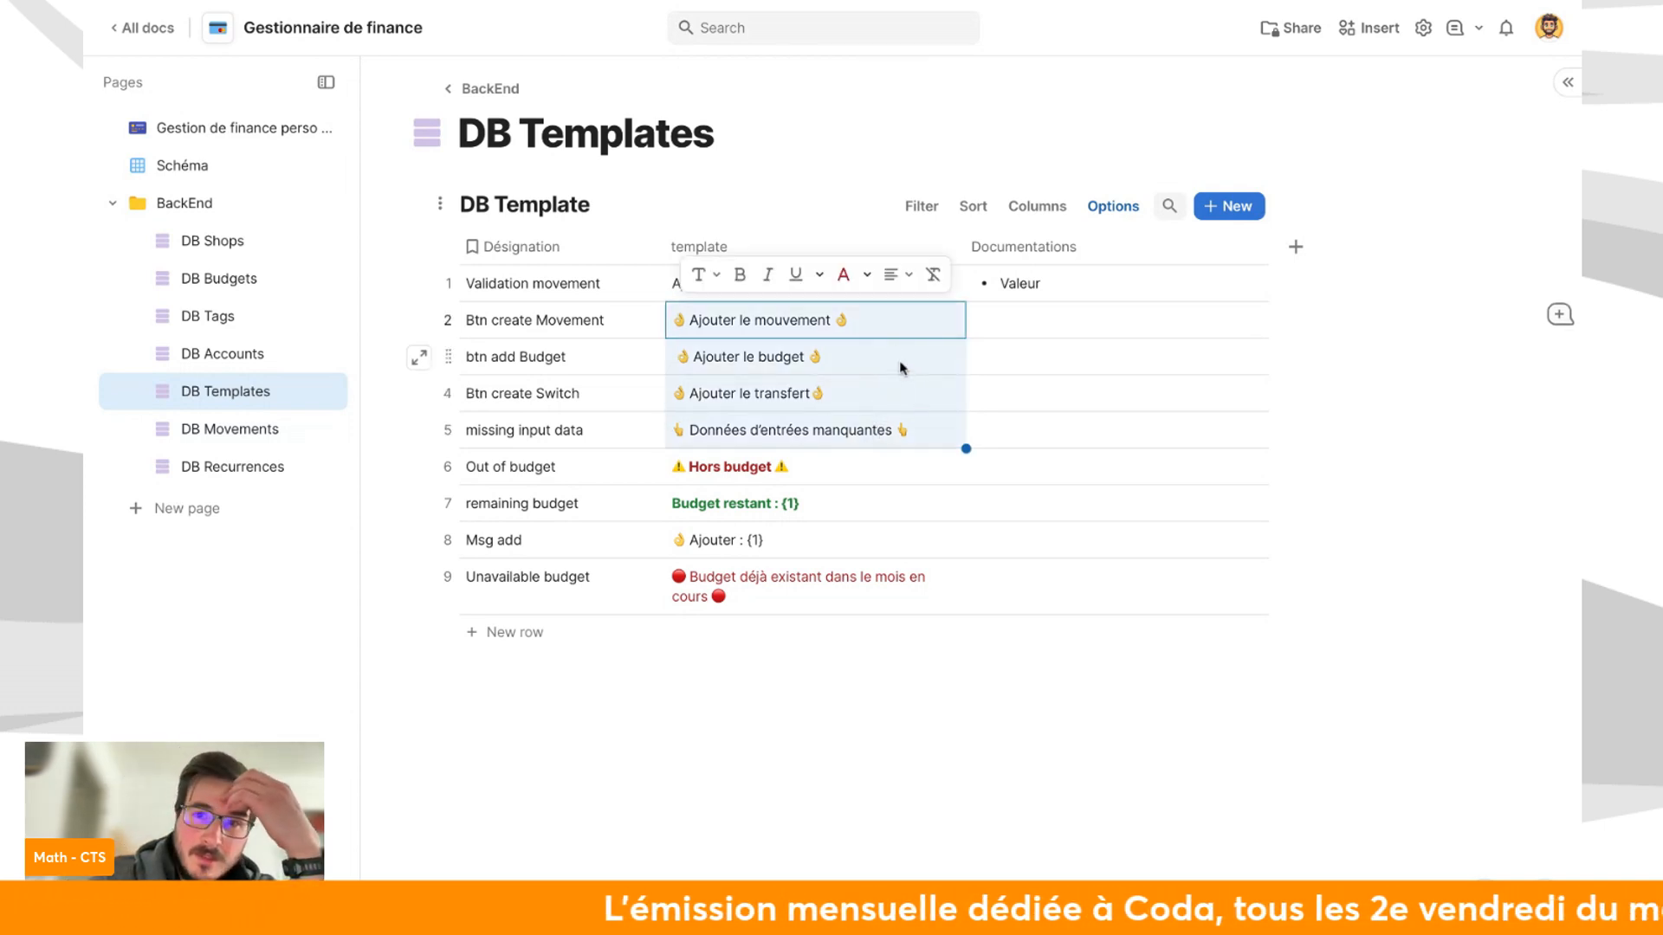
left_click(922, 440)
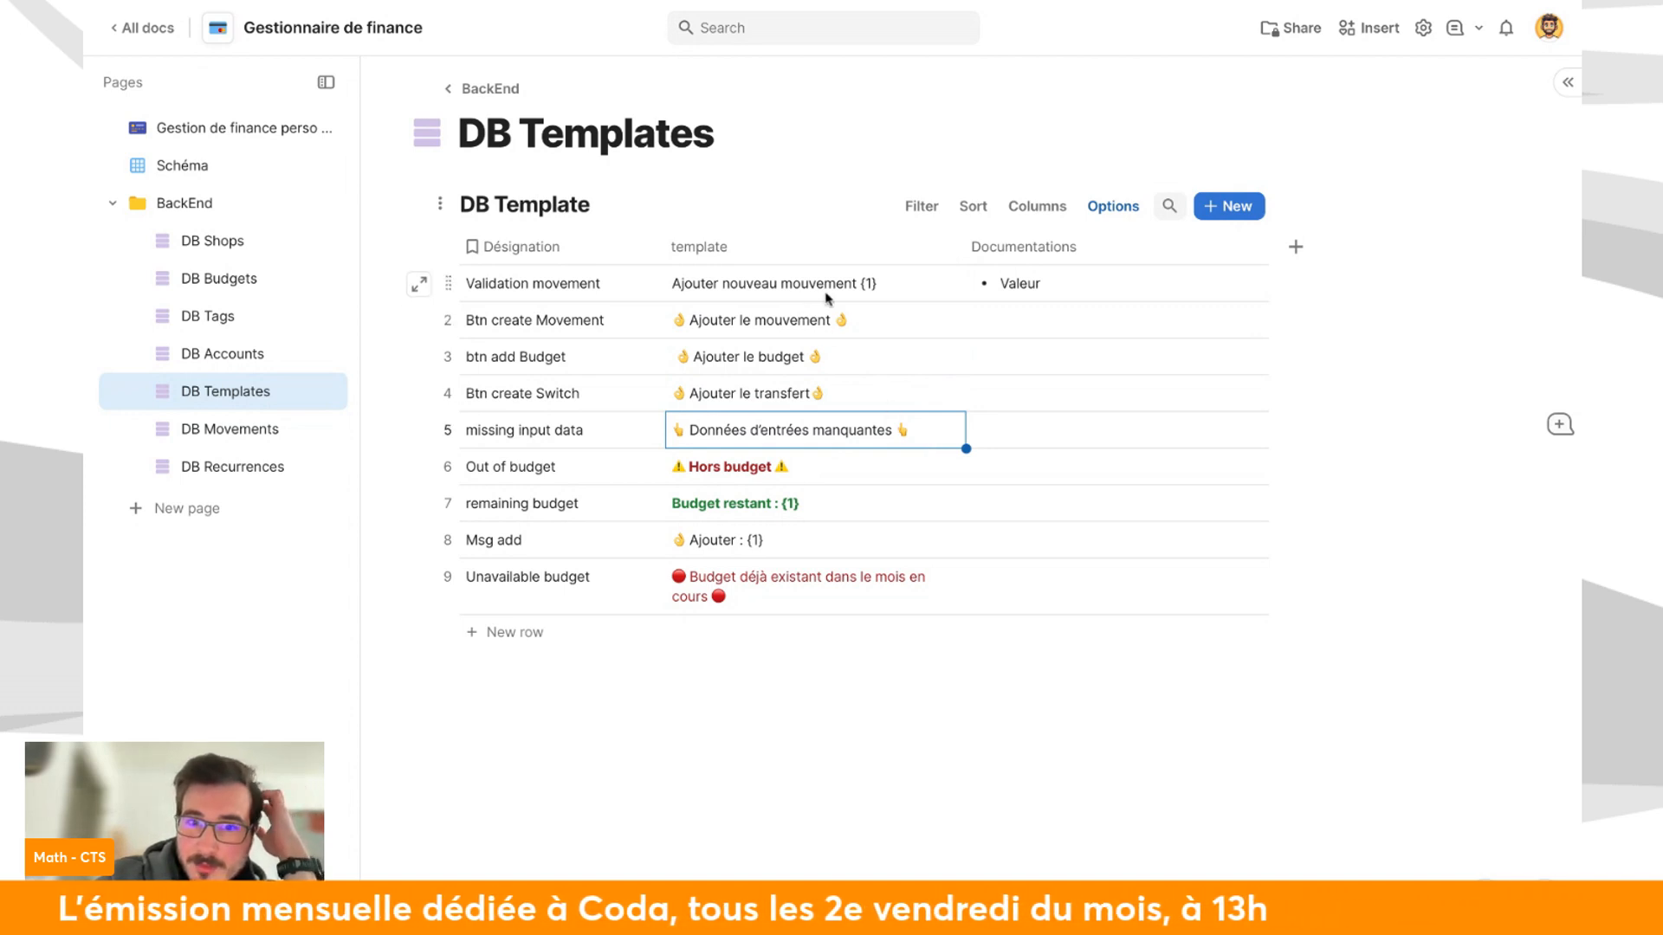
left_click(823, 468)
left_click(823, 506)
double_click(770, 498)
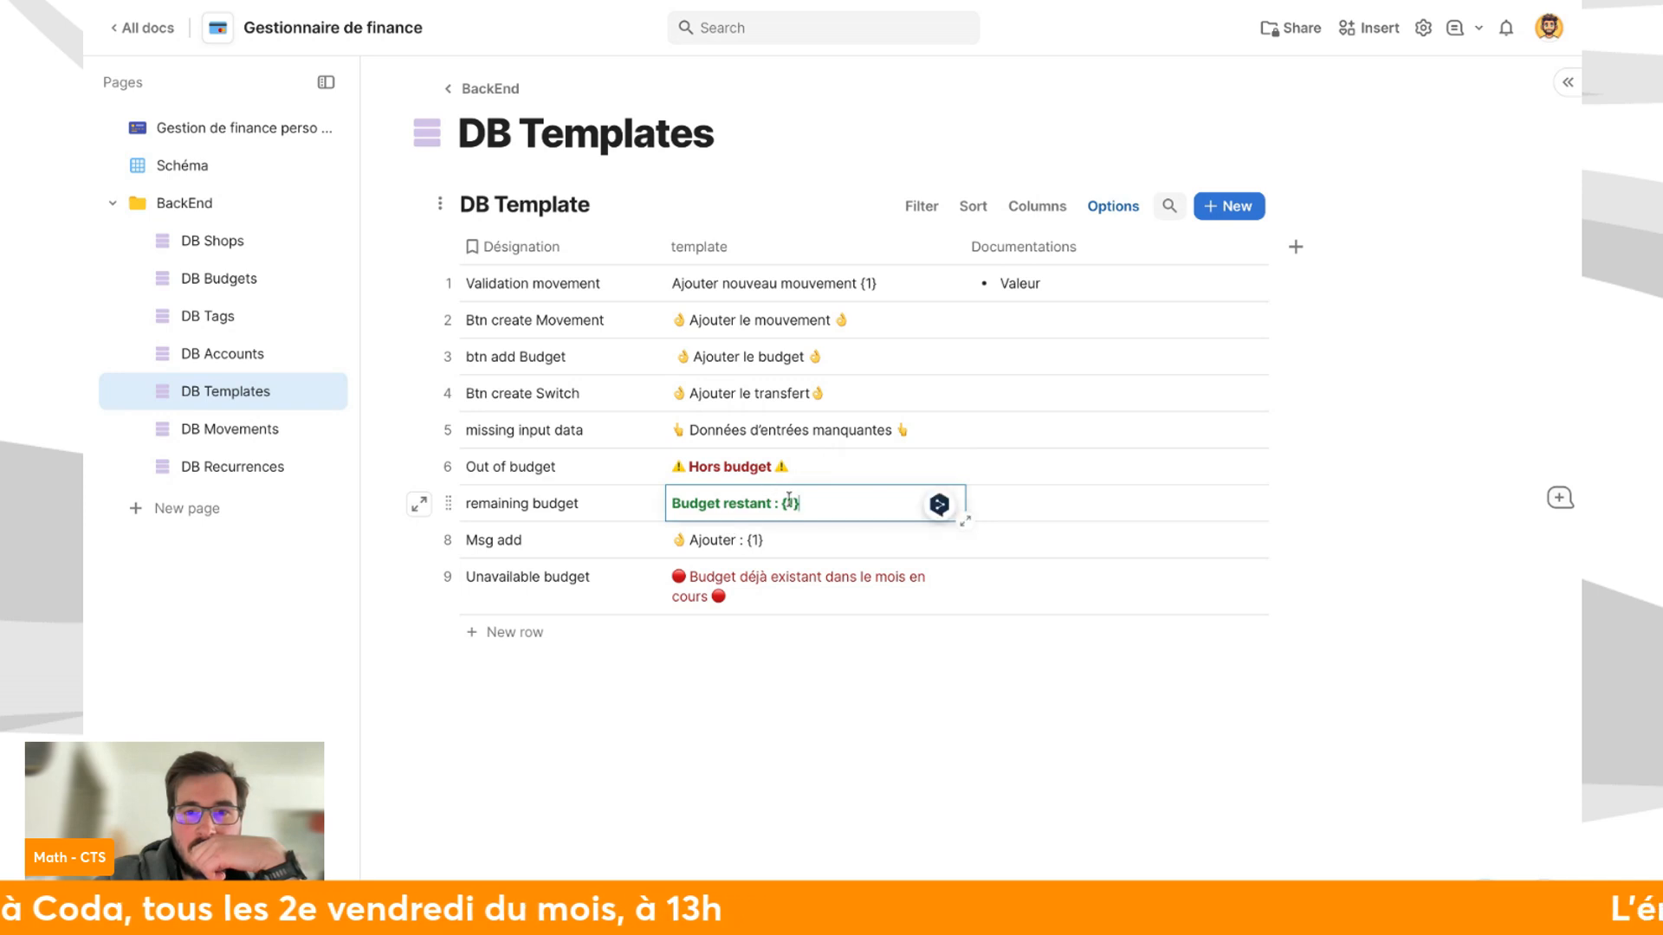
left_click_drag(799, 503, 670, 504)
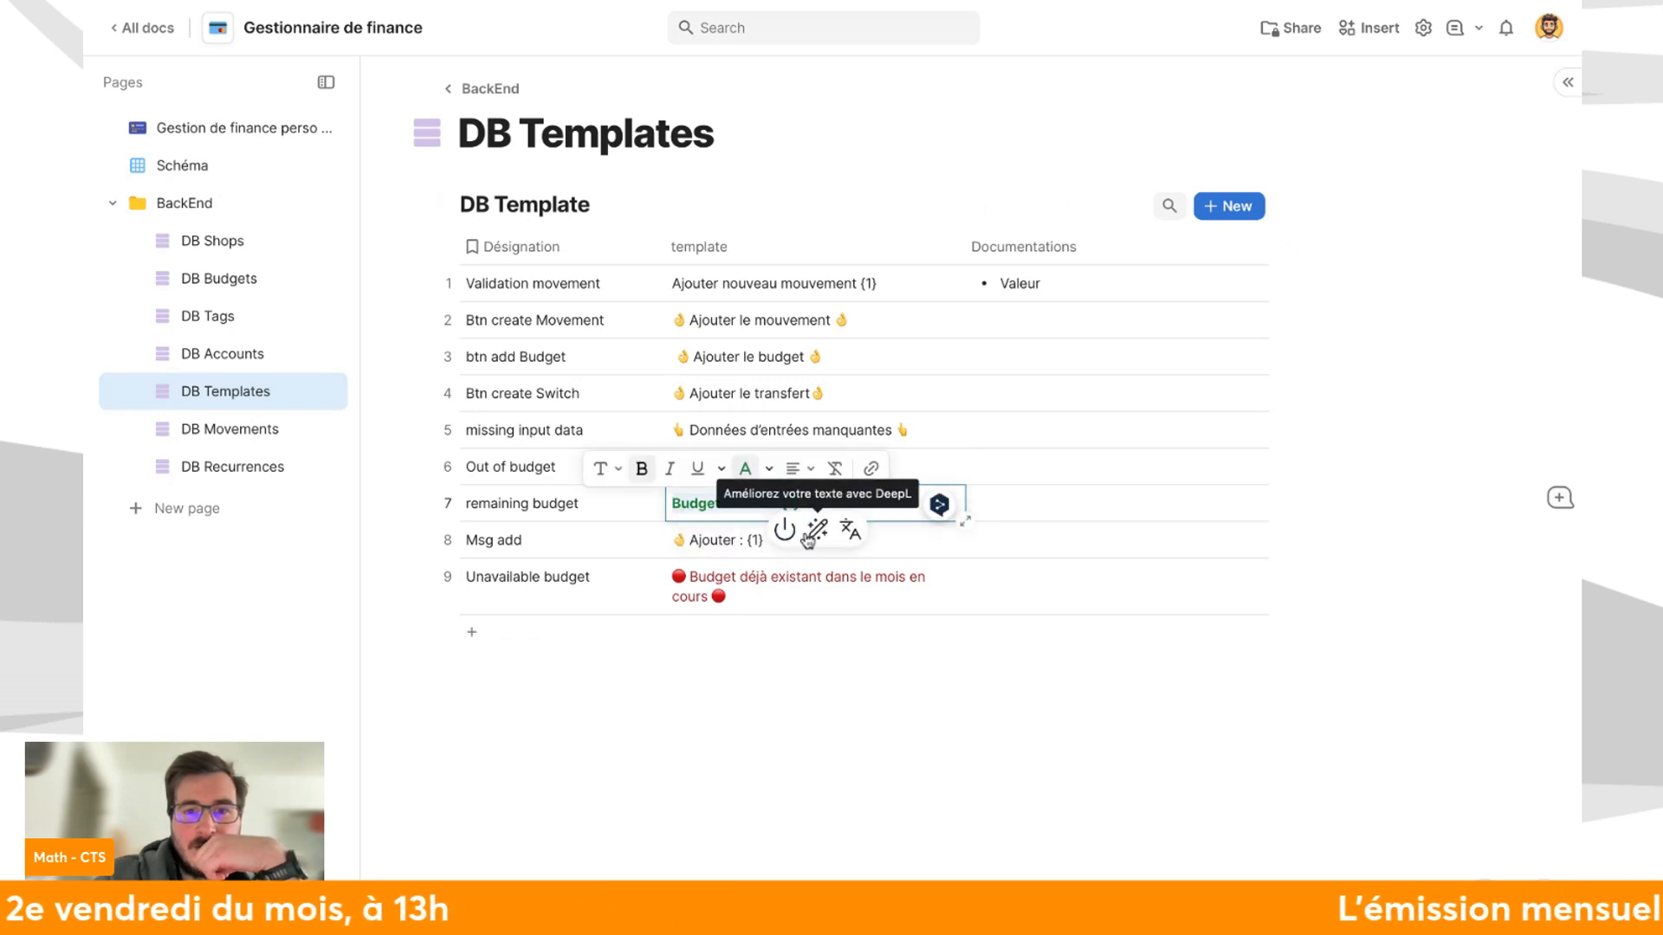
left_click(786, 594)
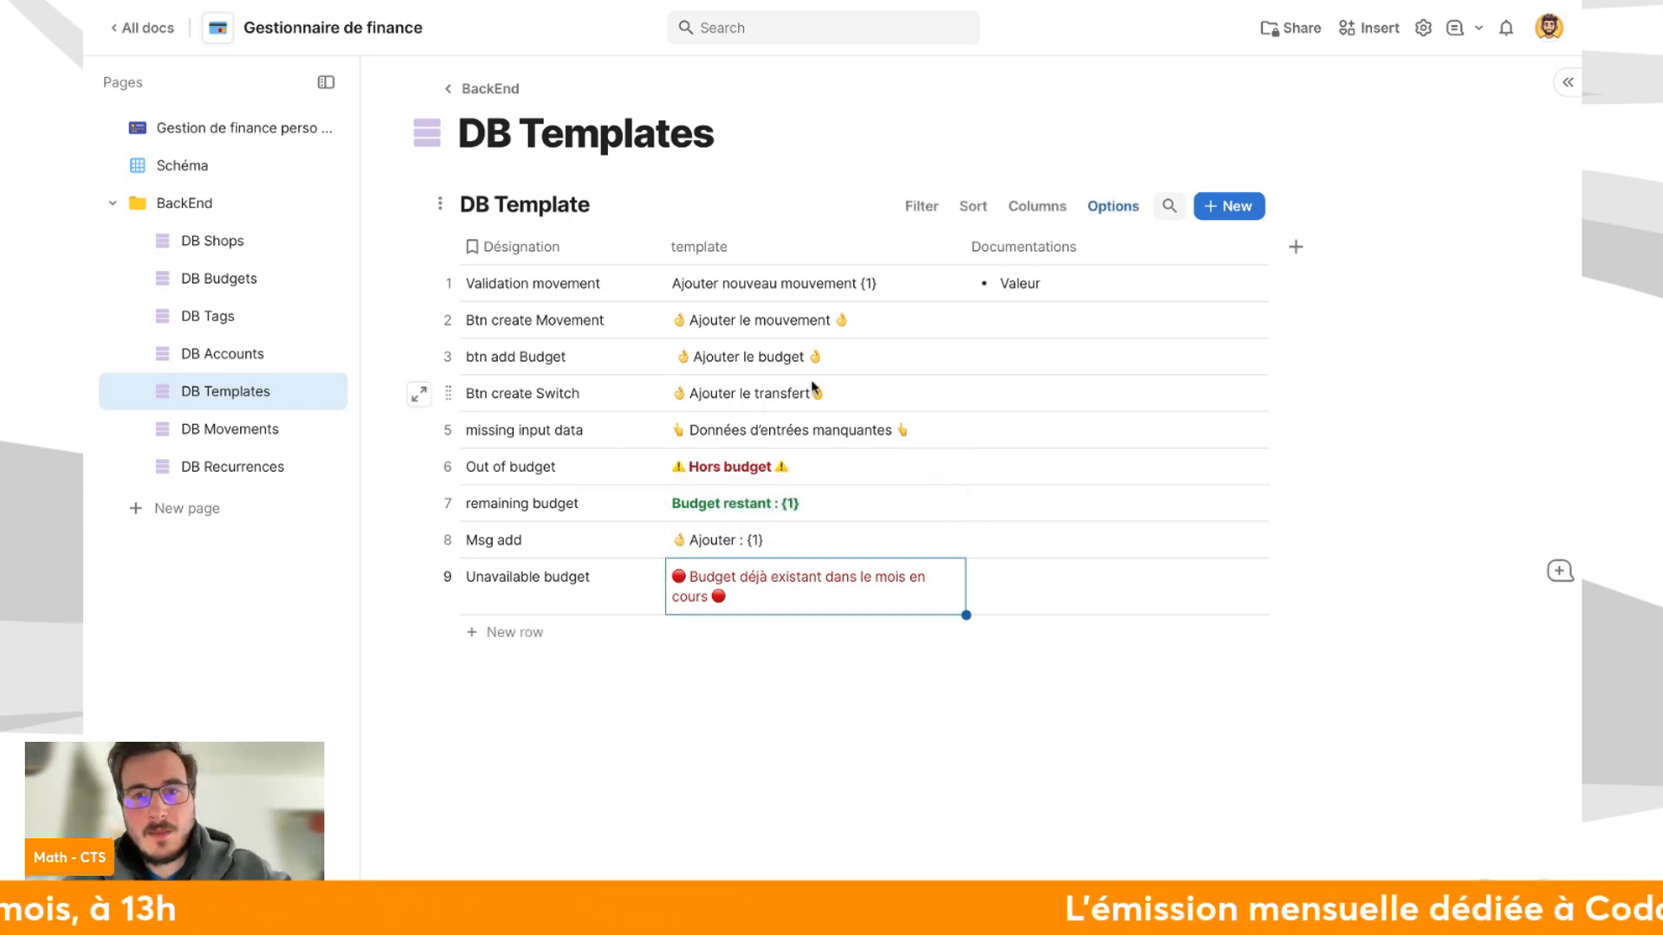
Widen the template column of DB Template so that the Unavailable budget message fits on one line.
left_click(621, 671)
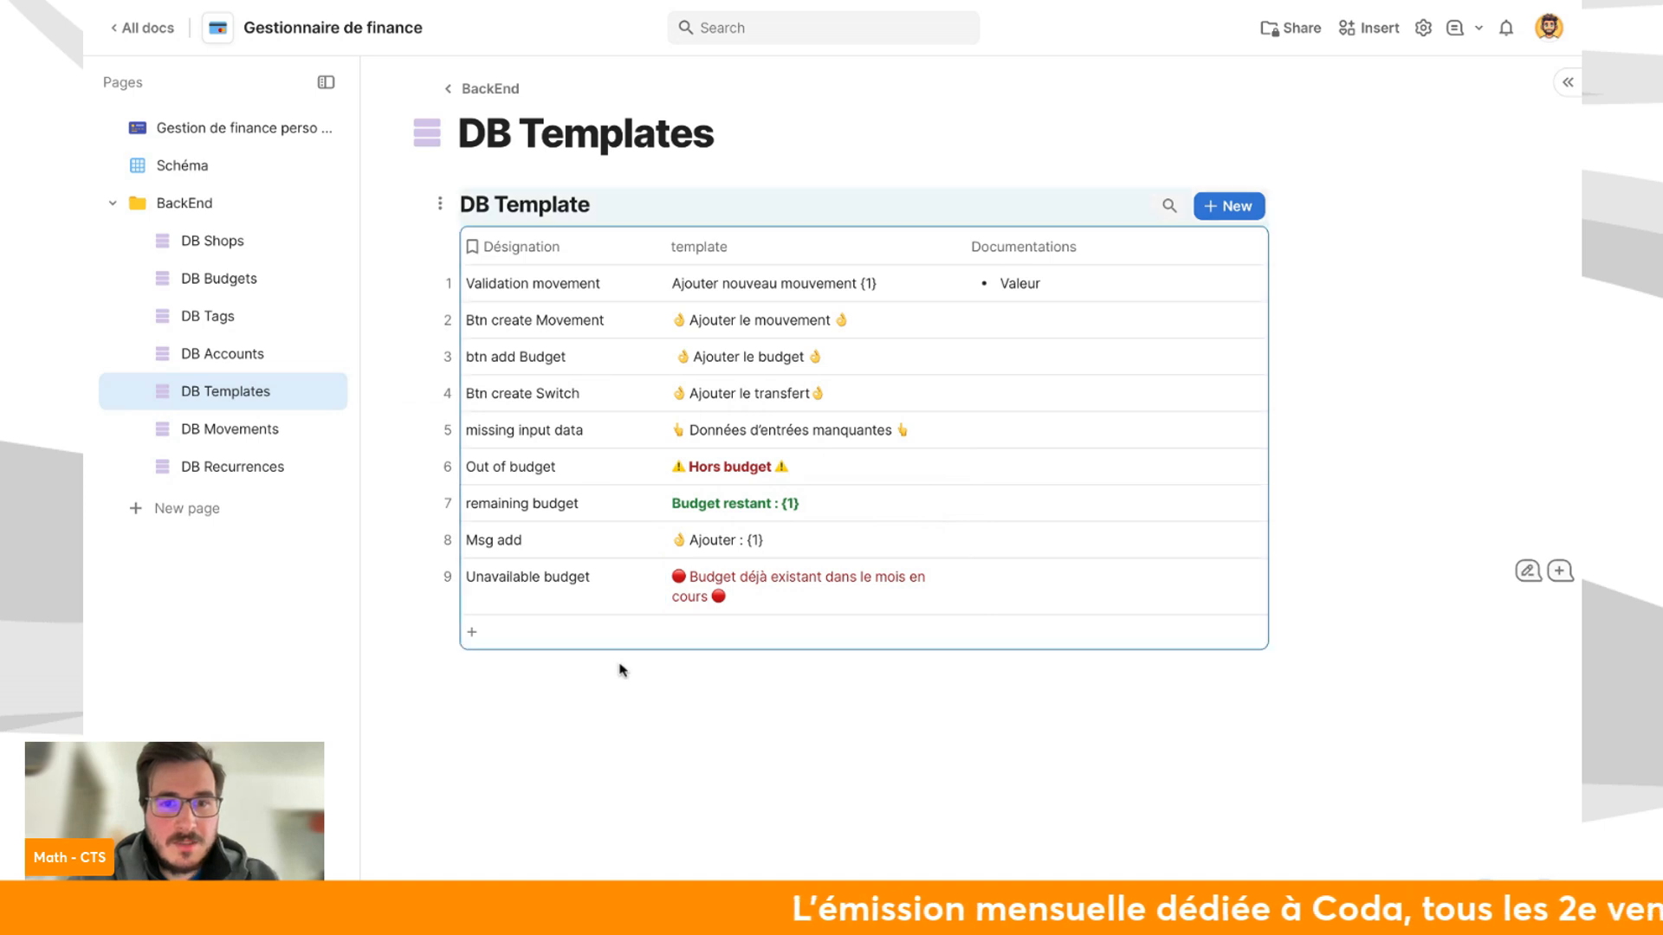
left_click_drag(964, 245, 1019, 244)
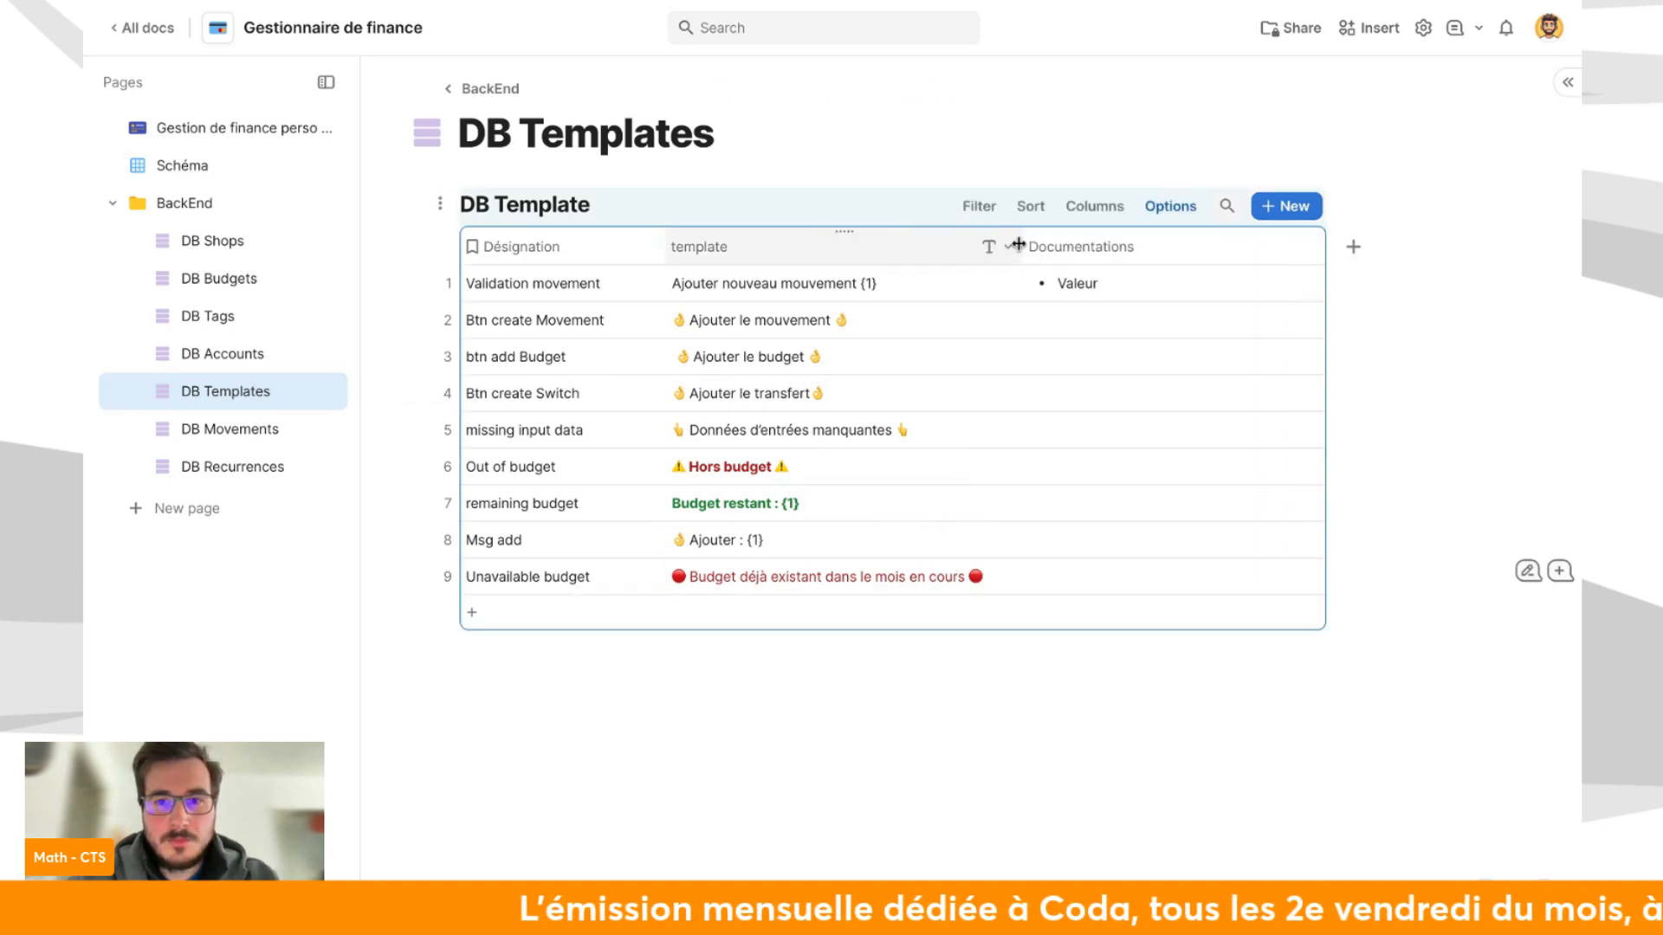
left_click(727, 706)
Create a new page in the doc and title it "Helper - Movements".
left_click(244, 511)
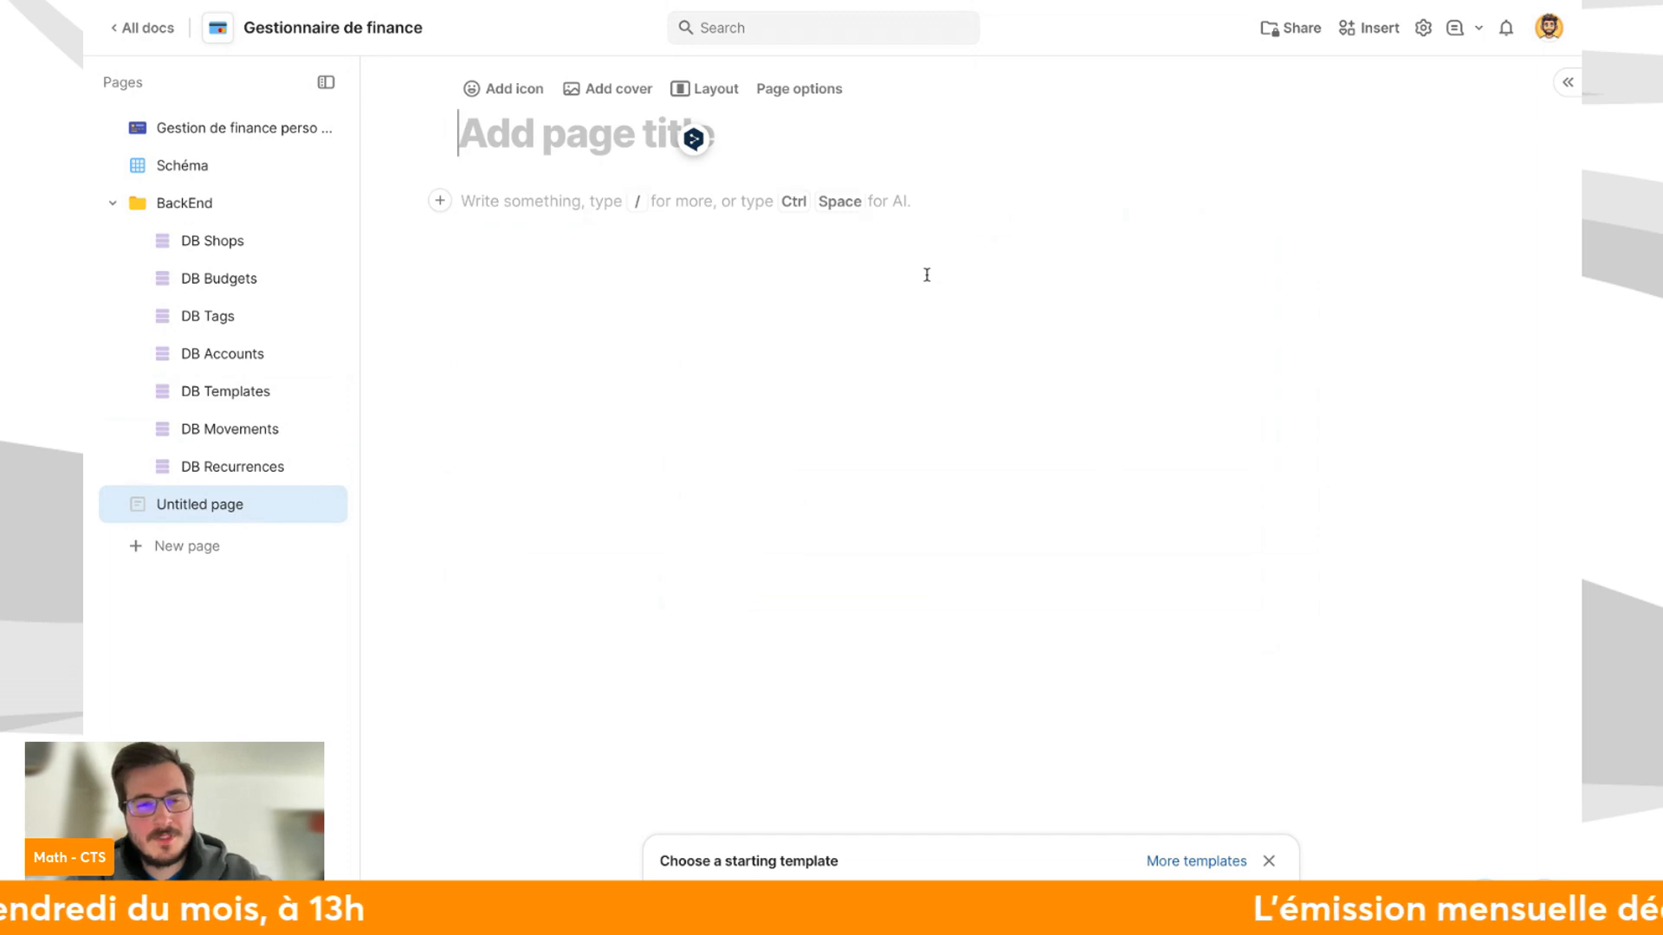
type("Help")
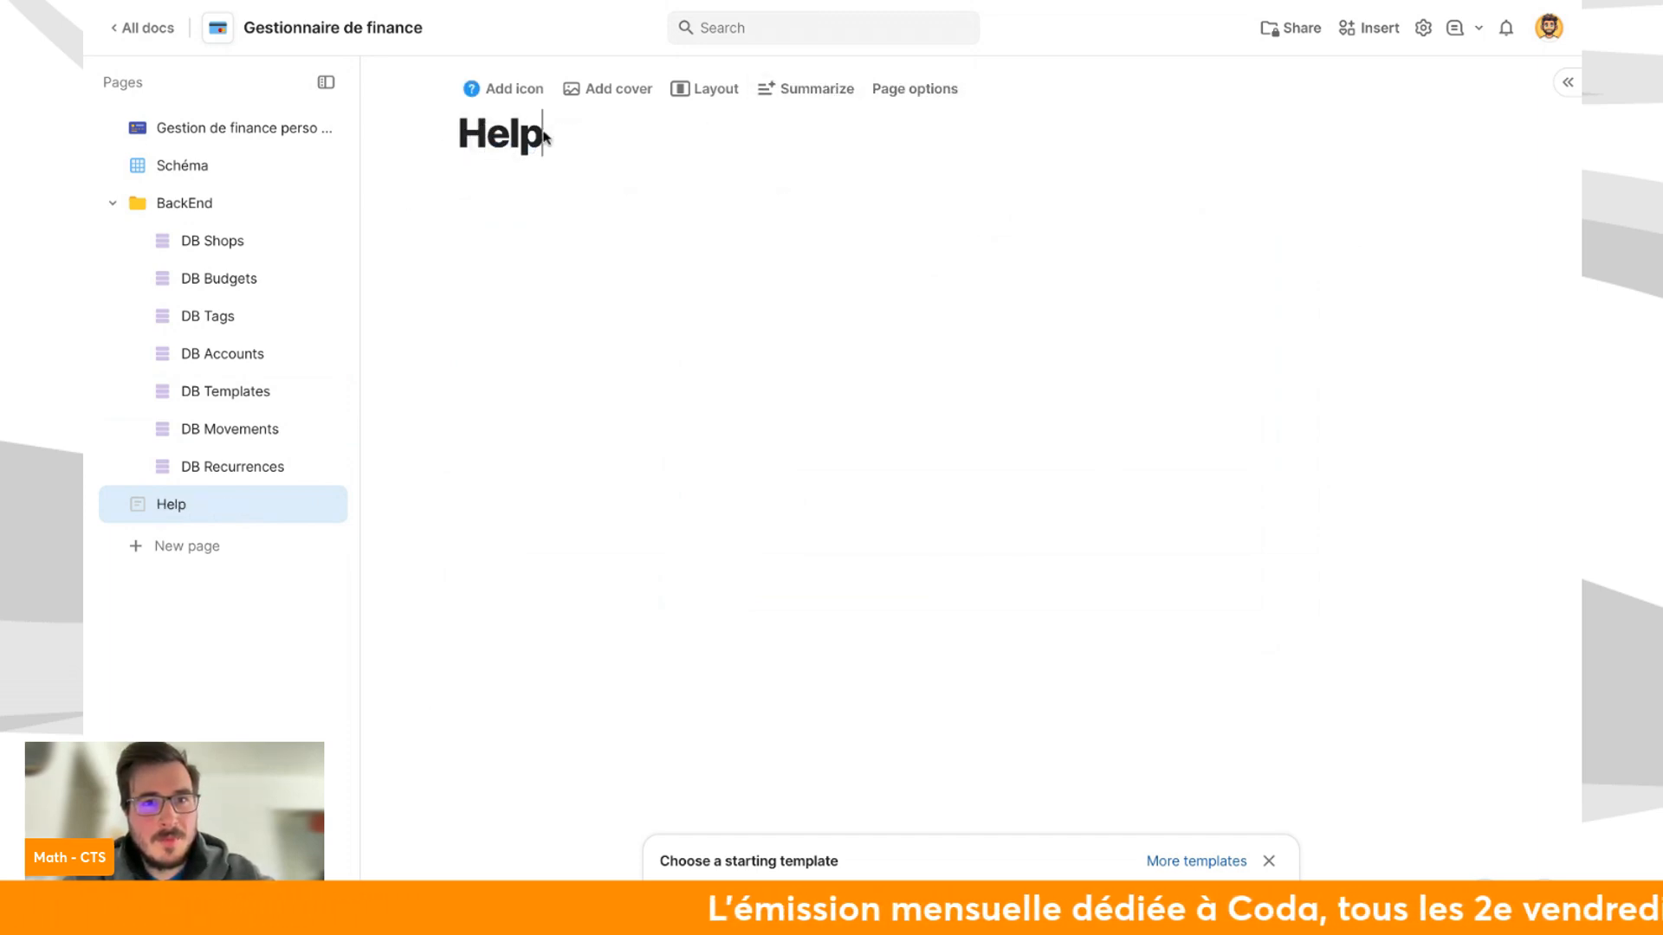
key("BackSpace")
type("per")
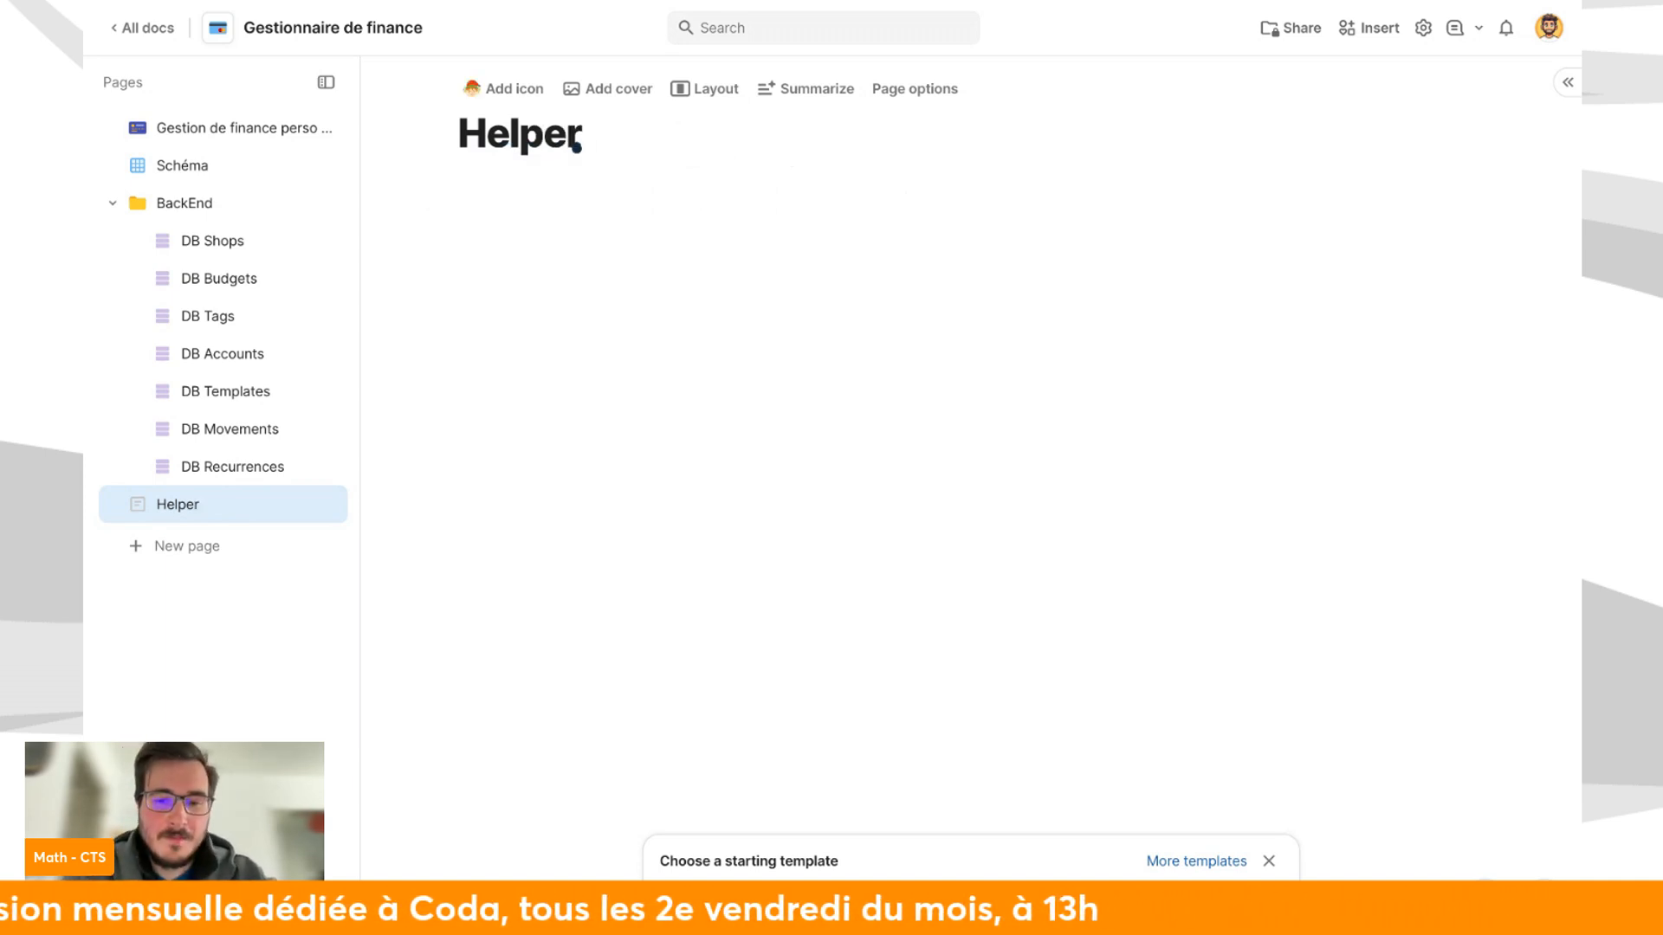
type(" - Movement")
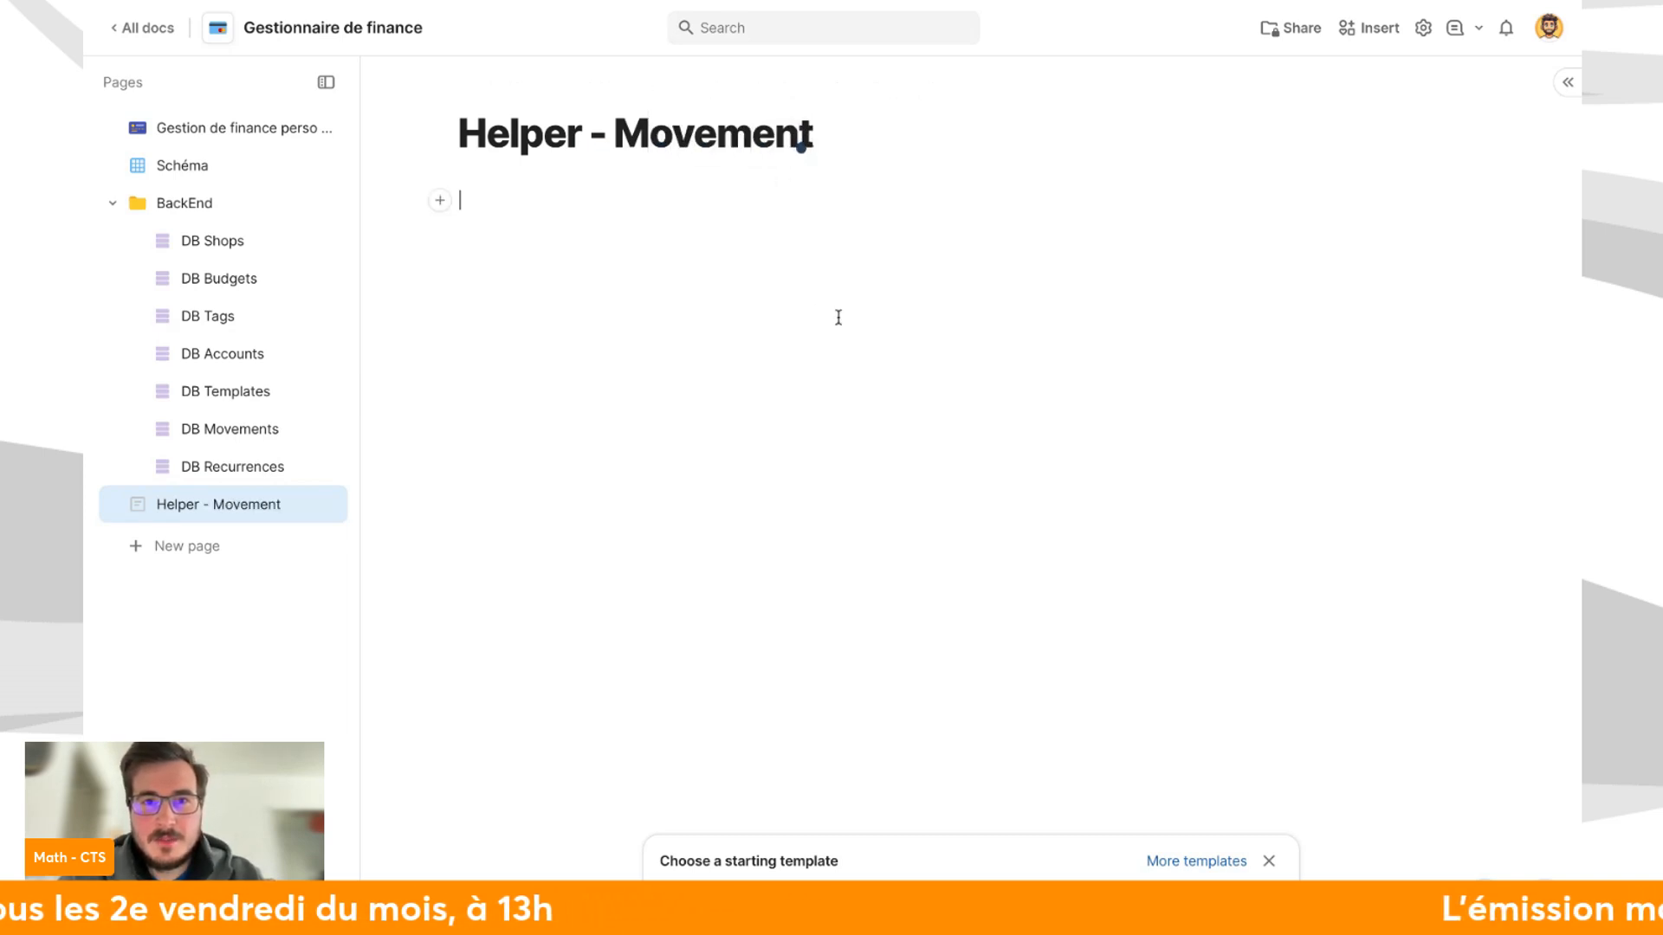
left_click(810, 143)
type("s")
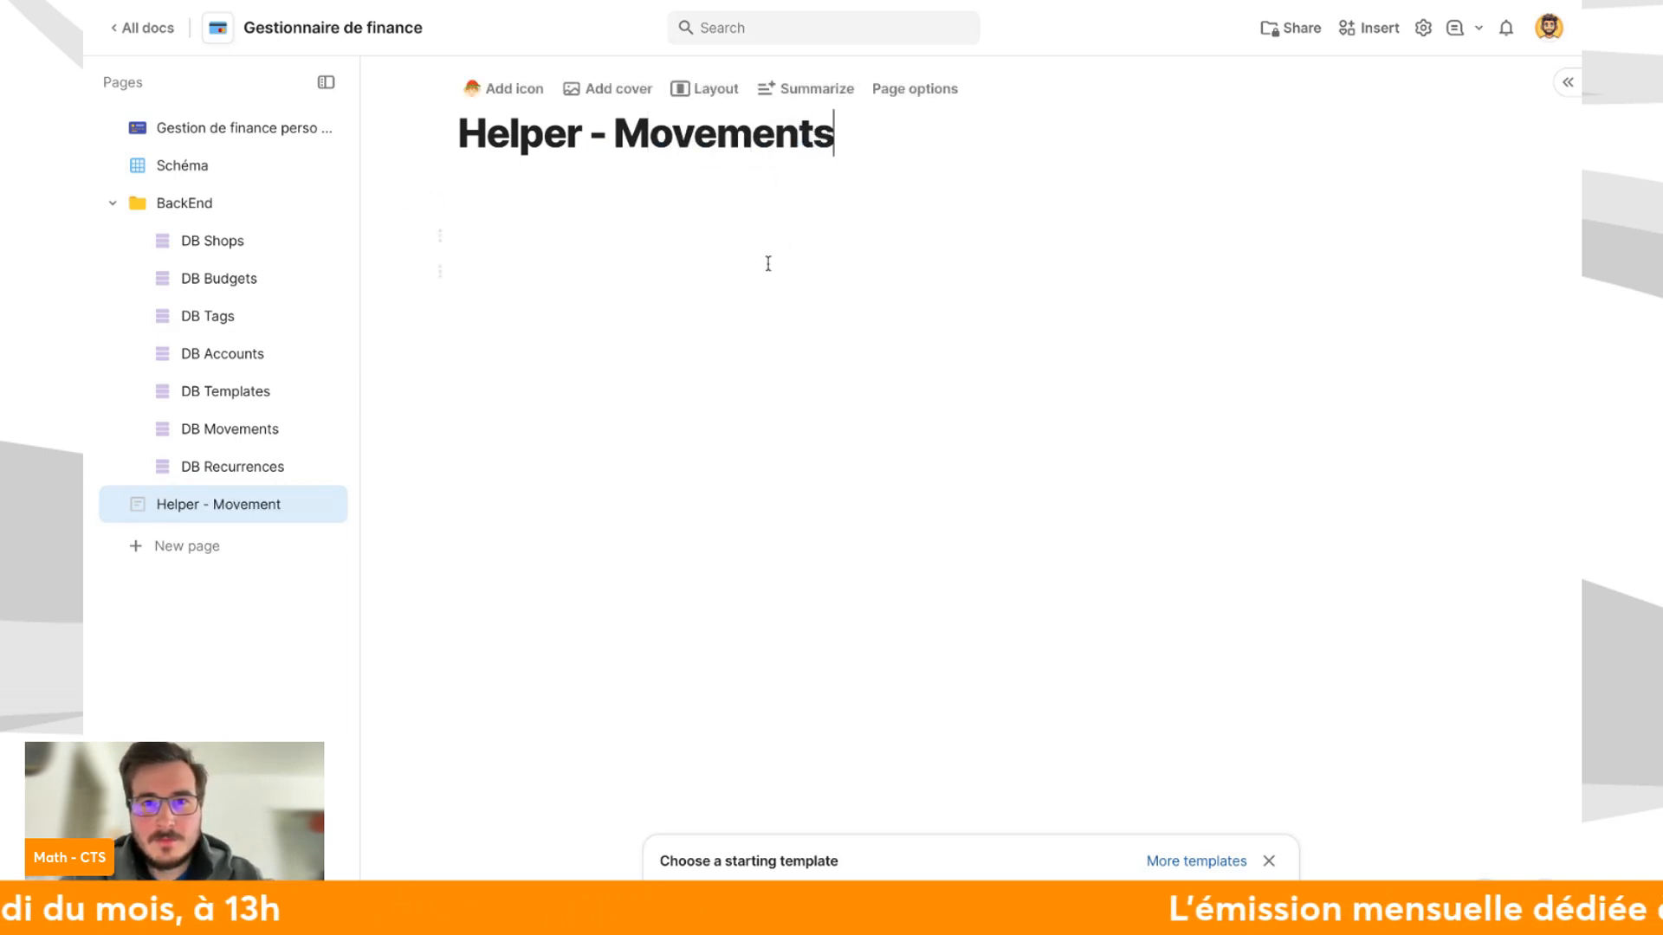
Insert a blank table on the Helper - Movements page.
key("Return")
type("/table")
key("Return")
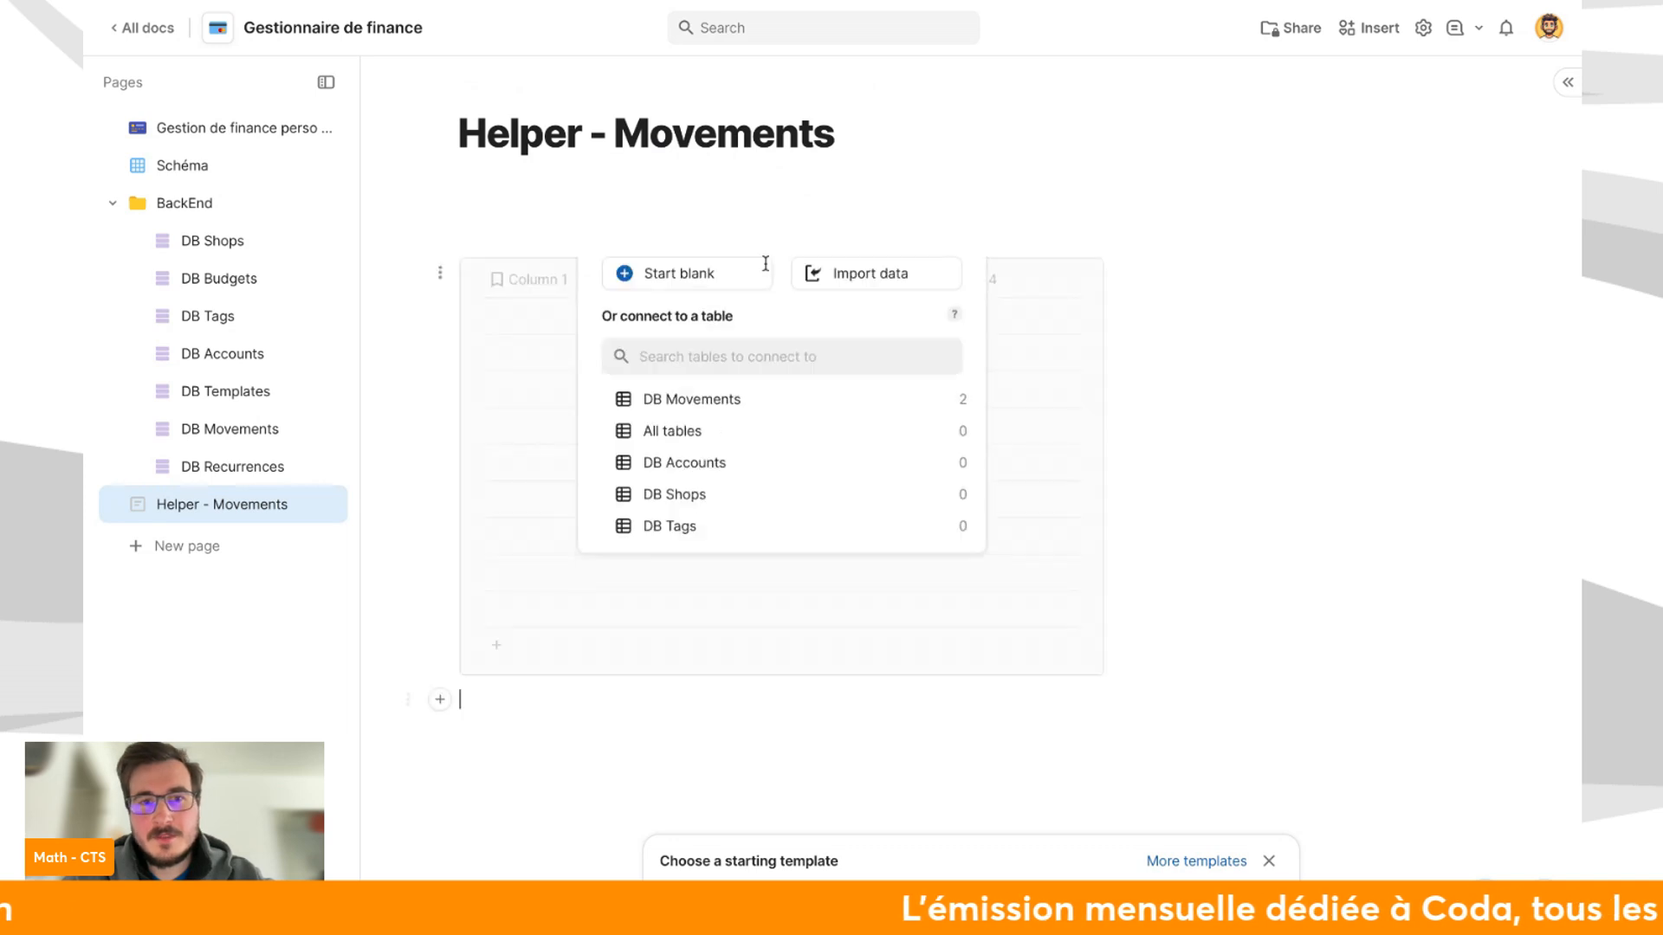
left_click(689, 372)
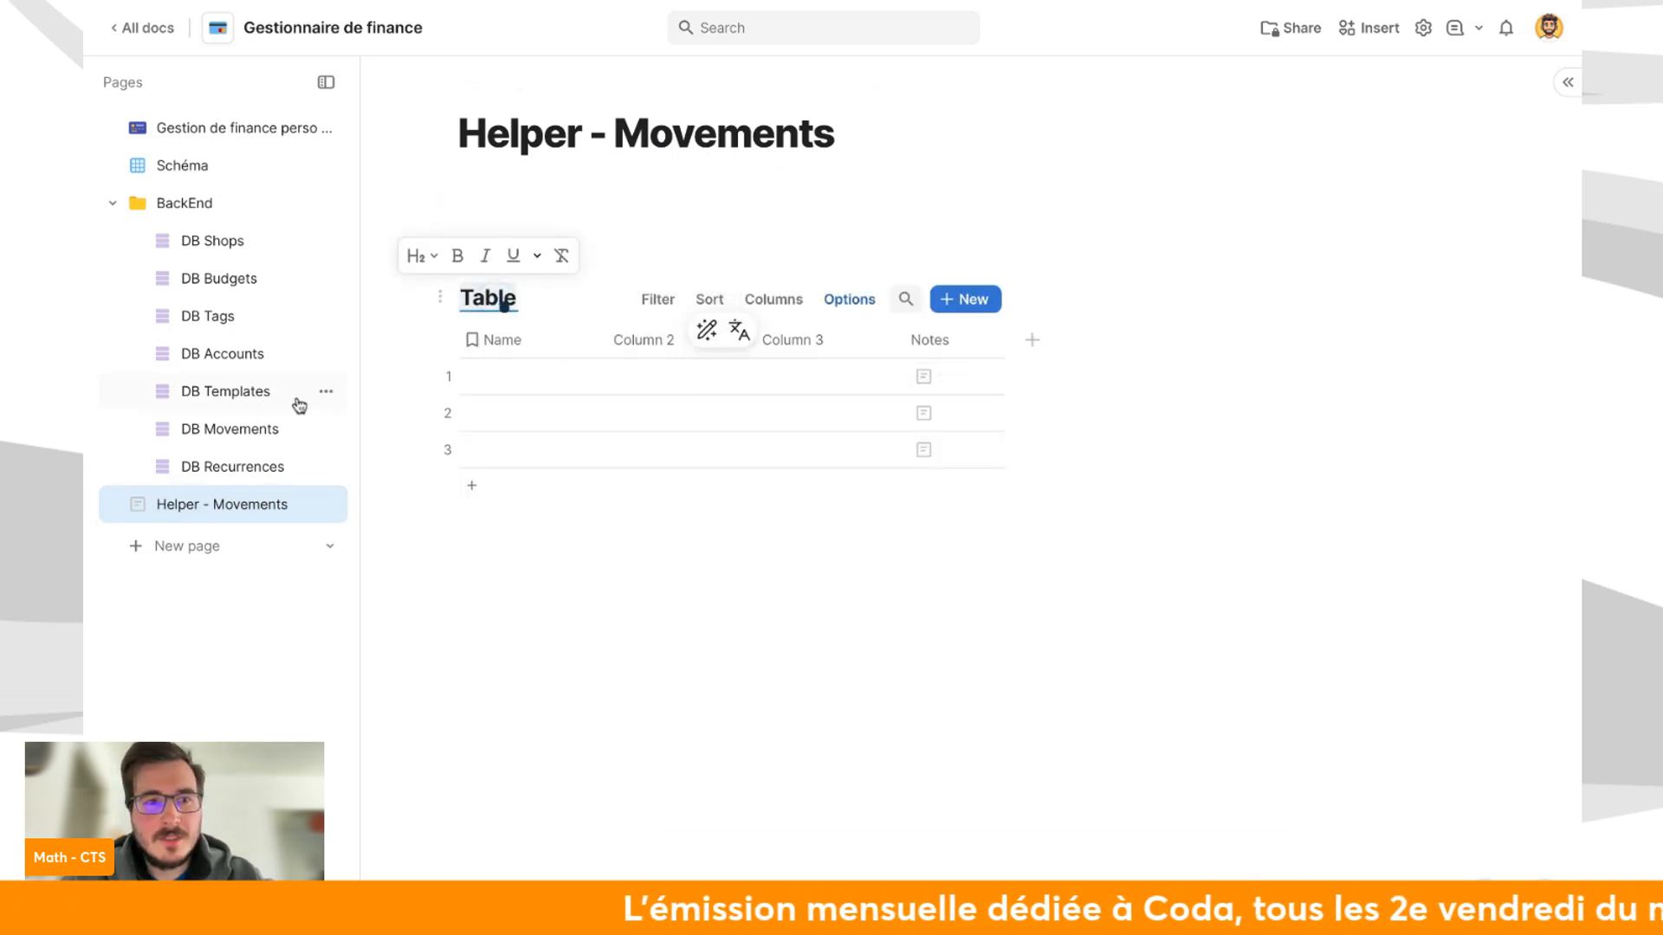
Check the DB Movements table and delete Column 2, Column 3 and Notes from the new helper table.
left_click(263, 430)
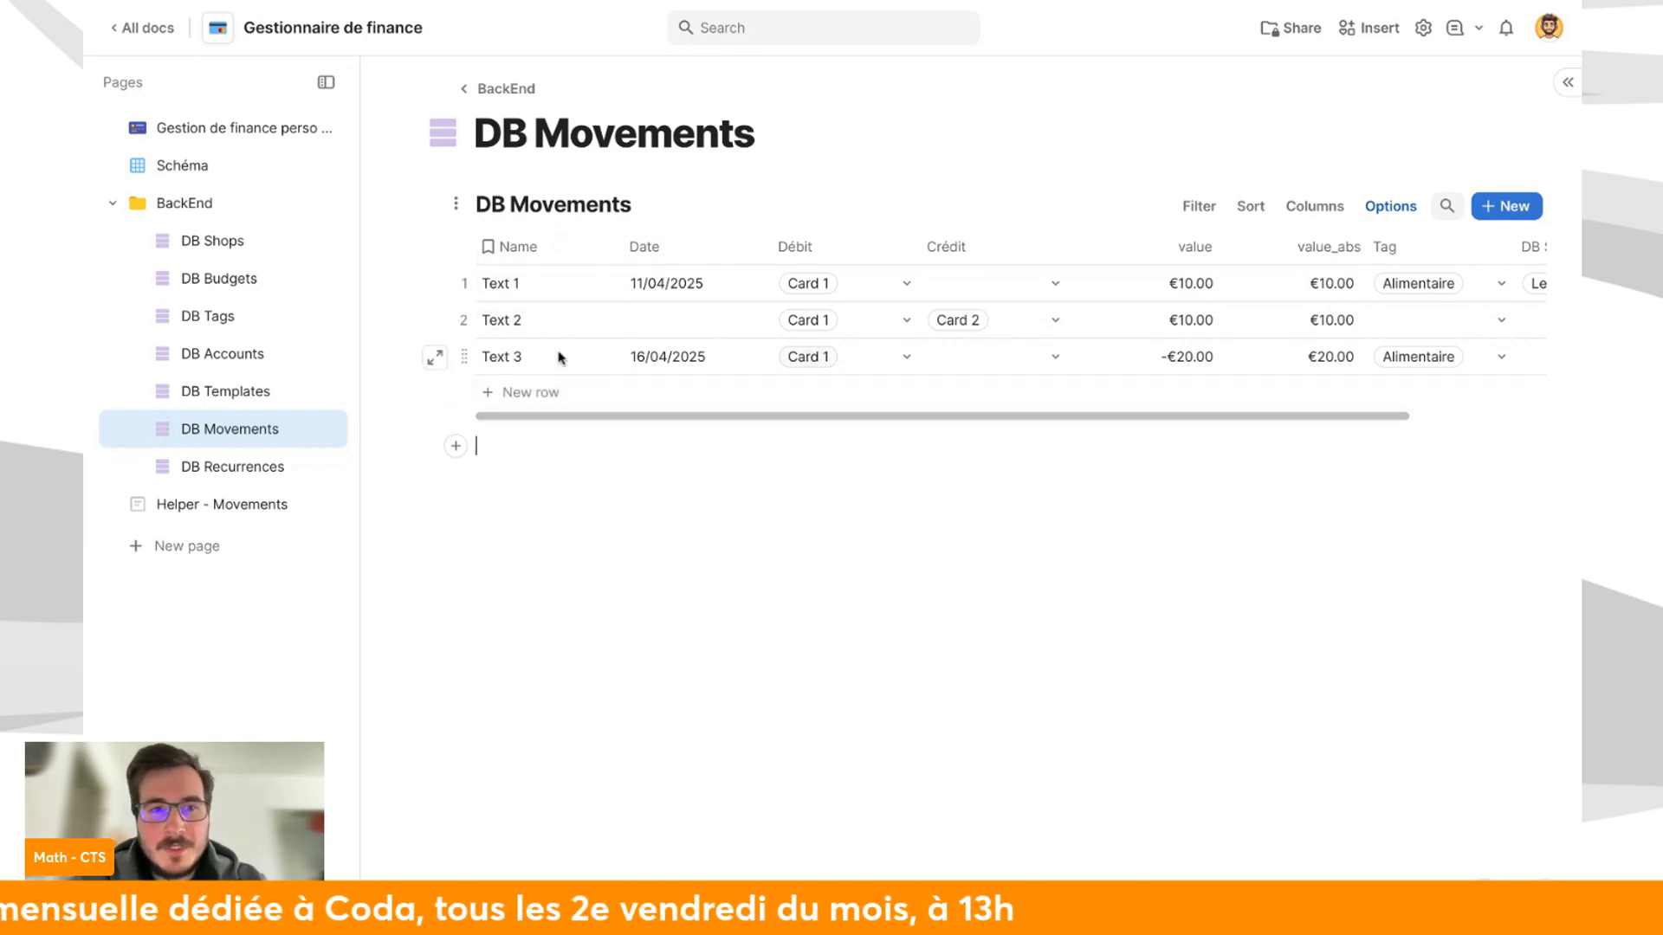
left_click(187, 511)
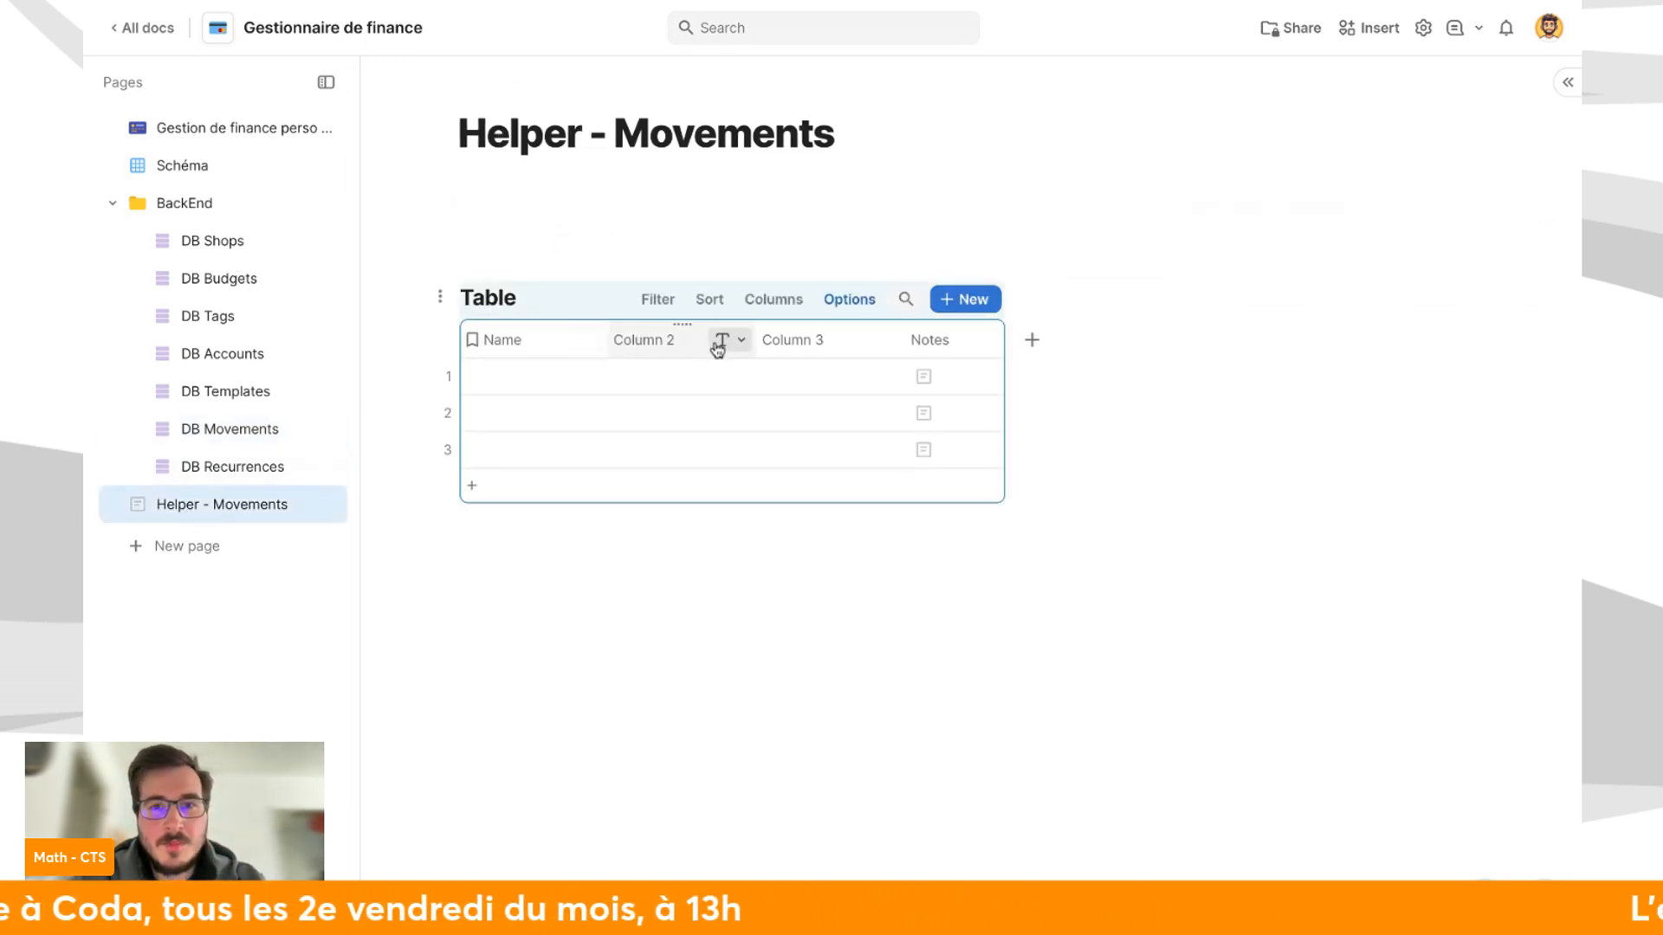
left_click(845, 344)
key("BackSpace")
key("BackSpace")
left_click(780, 347)
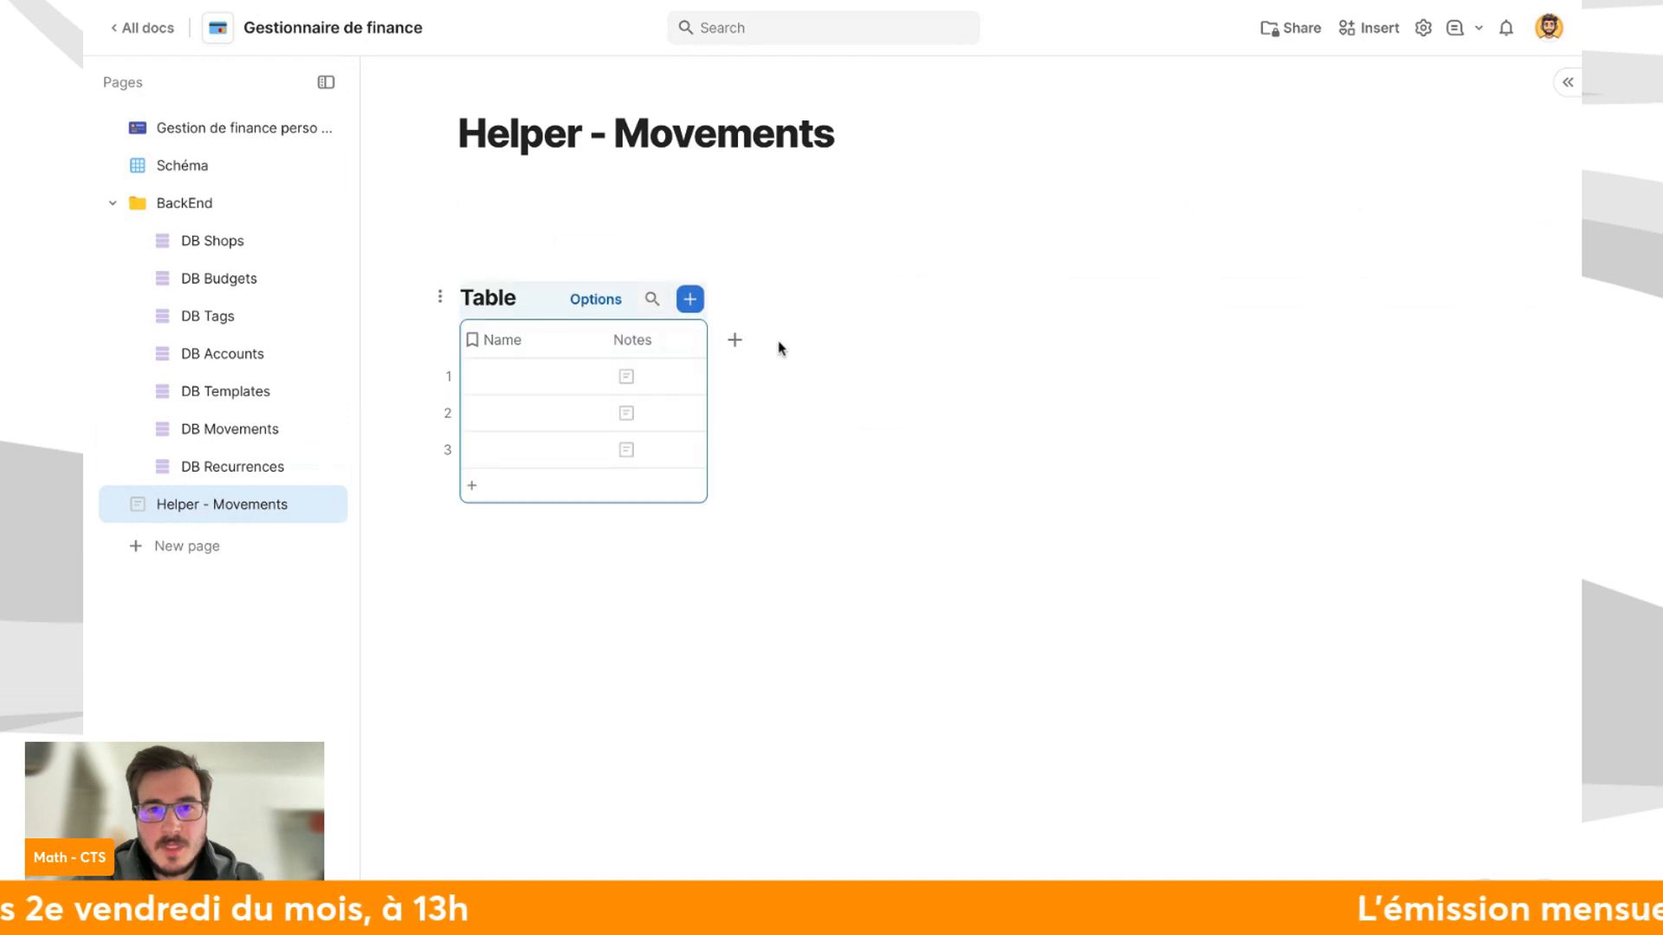
left_click(623, 343)
key("BackSpace")
left_click(418, 374)
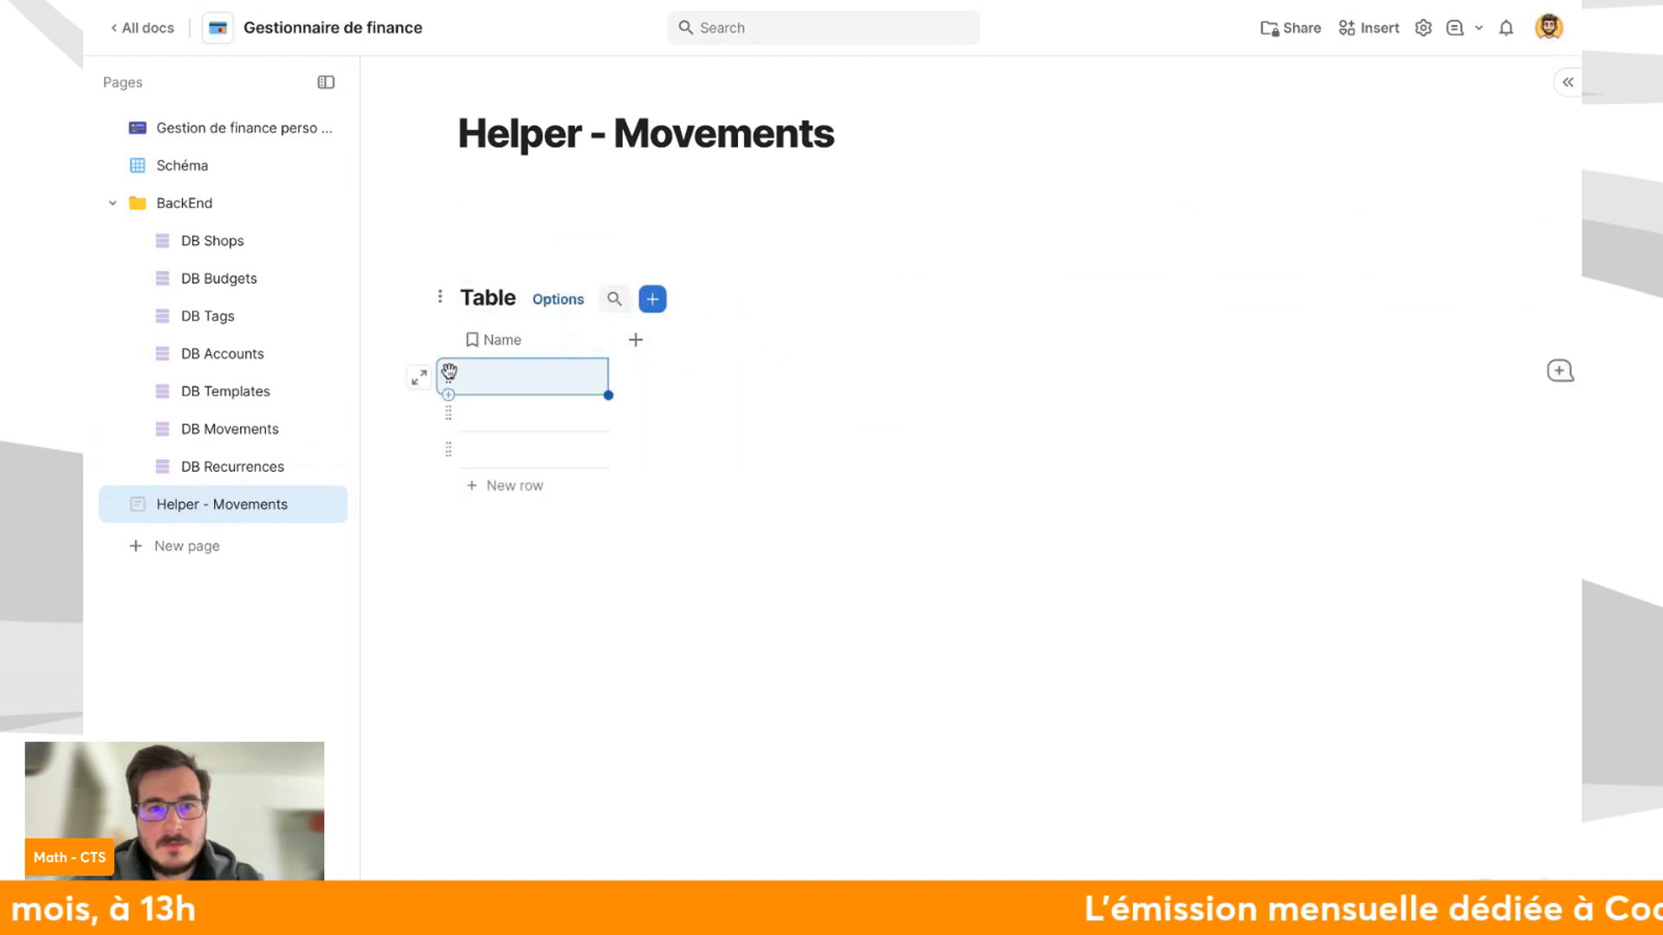
left_click(425, 381)
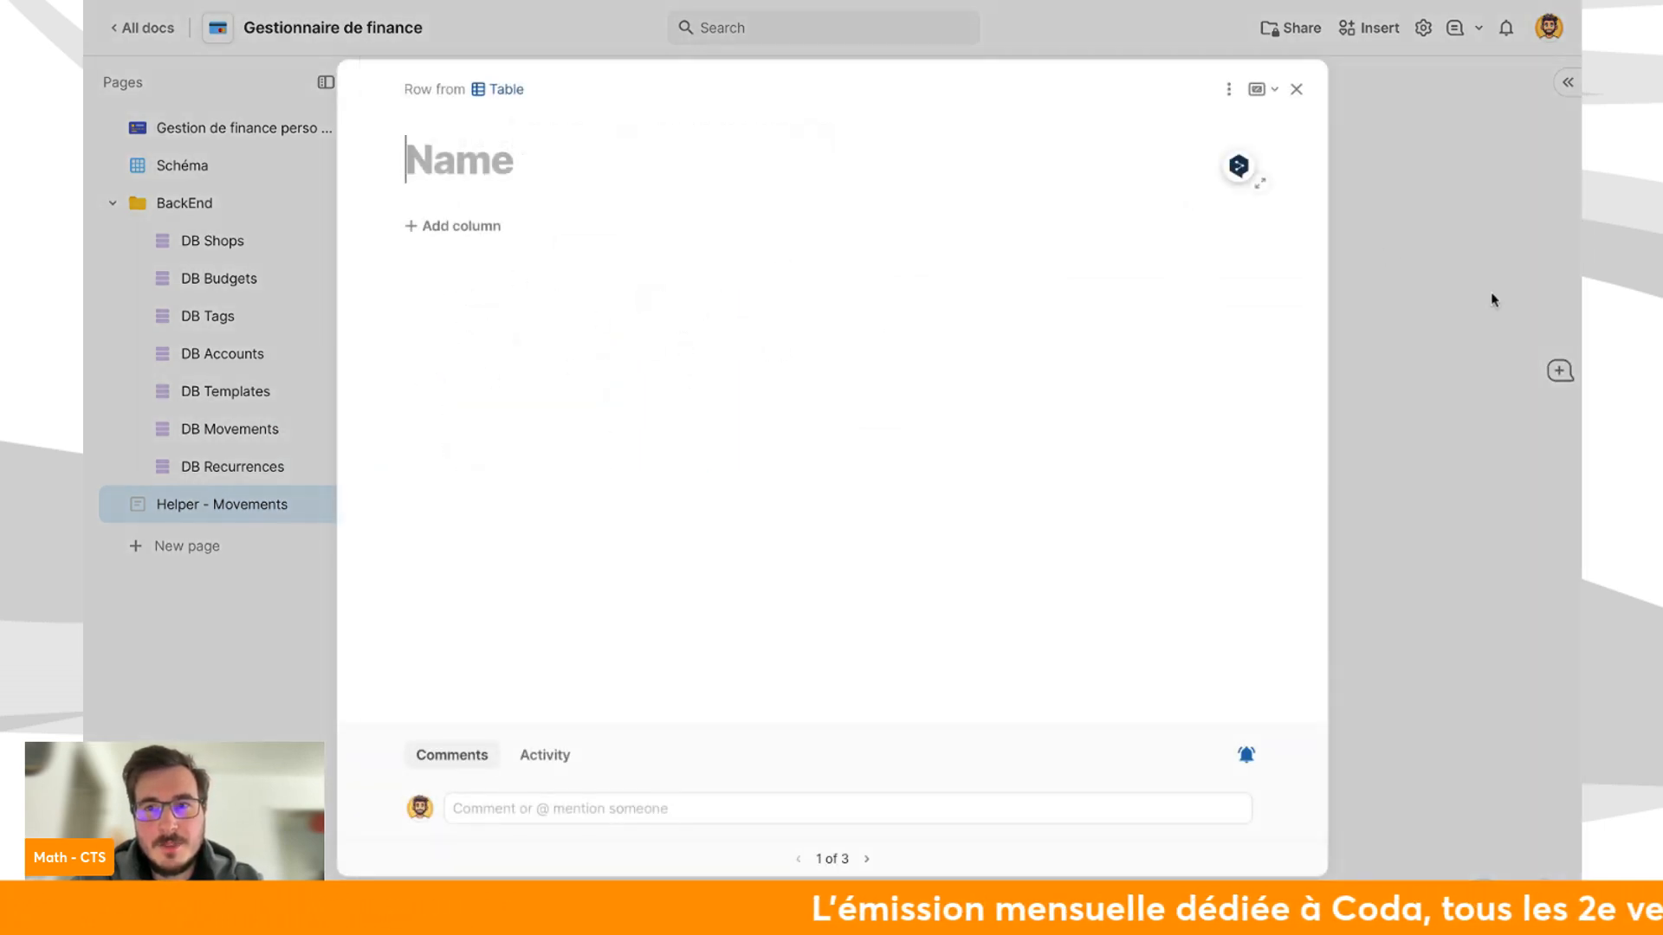
left_click(1455, 277)
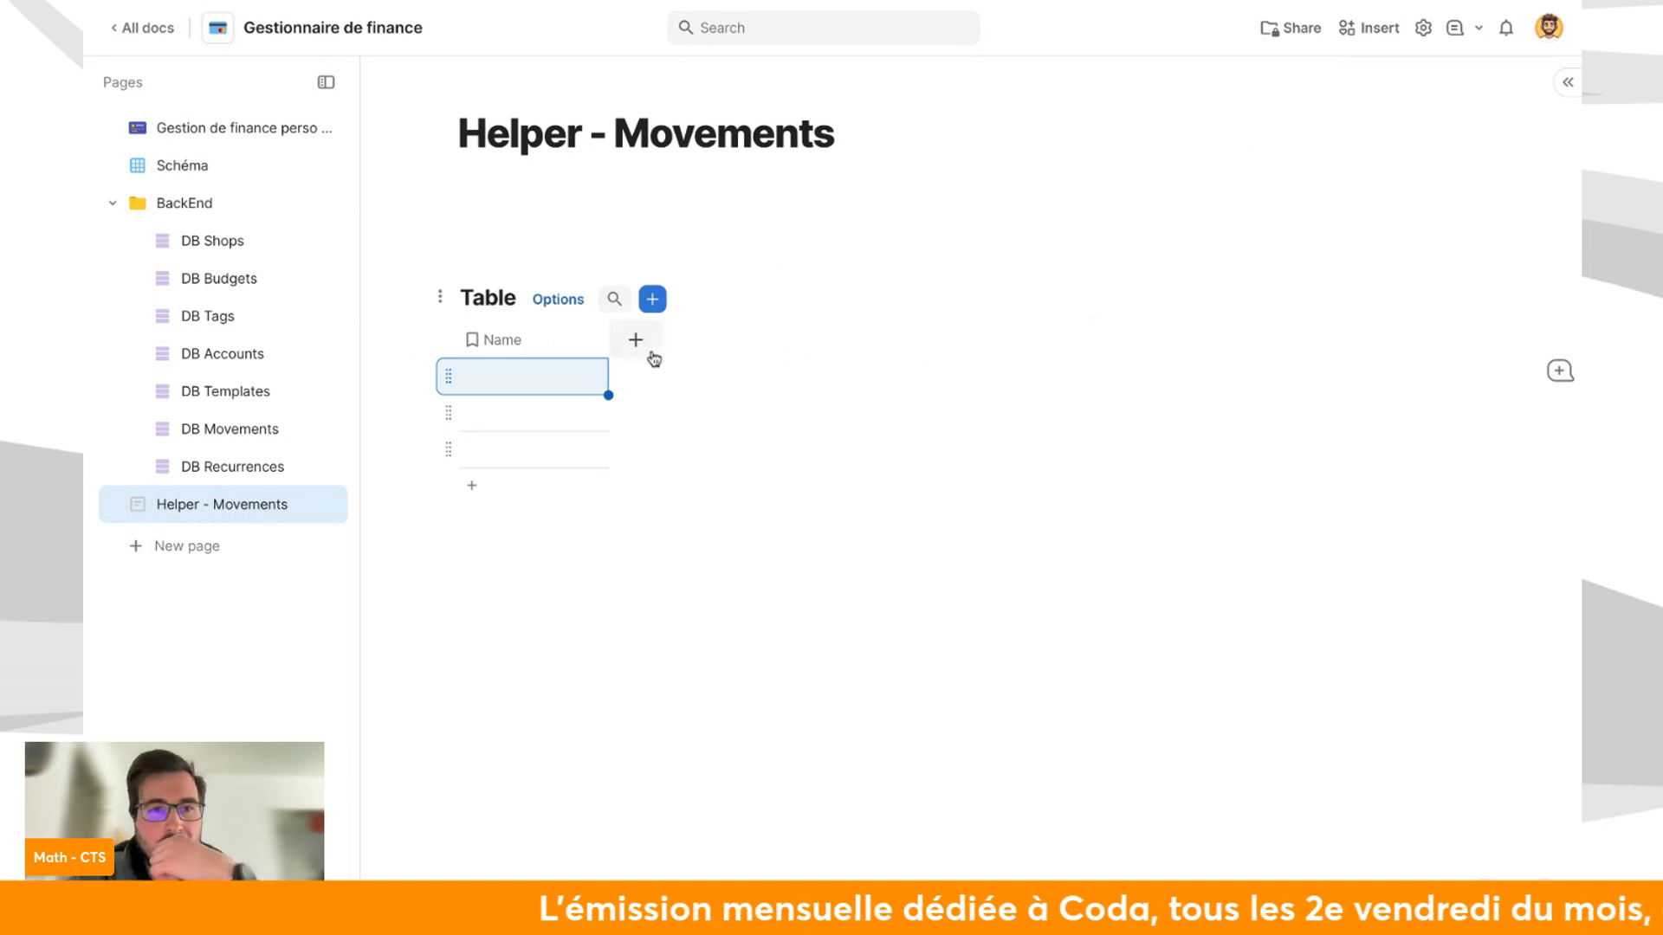
Rename the new table as "Helper - Movement".
double_click(490, 298)
key("BackSpace")
type("Helper - m")
key("BackSpace")
type("Movements")
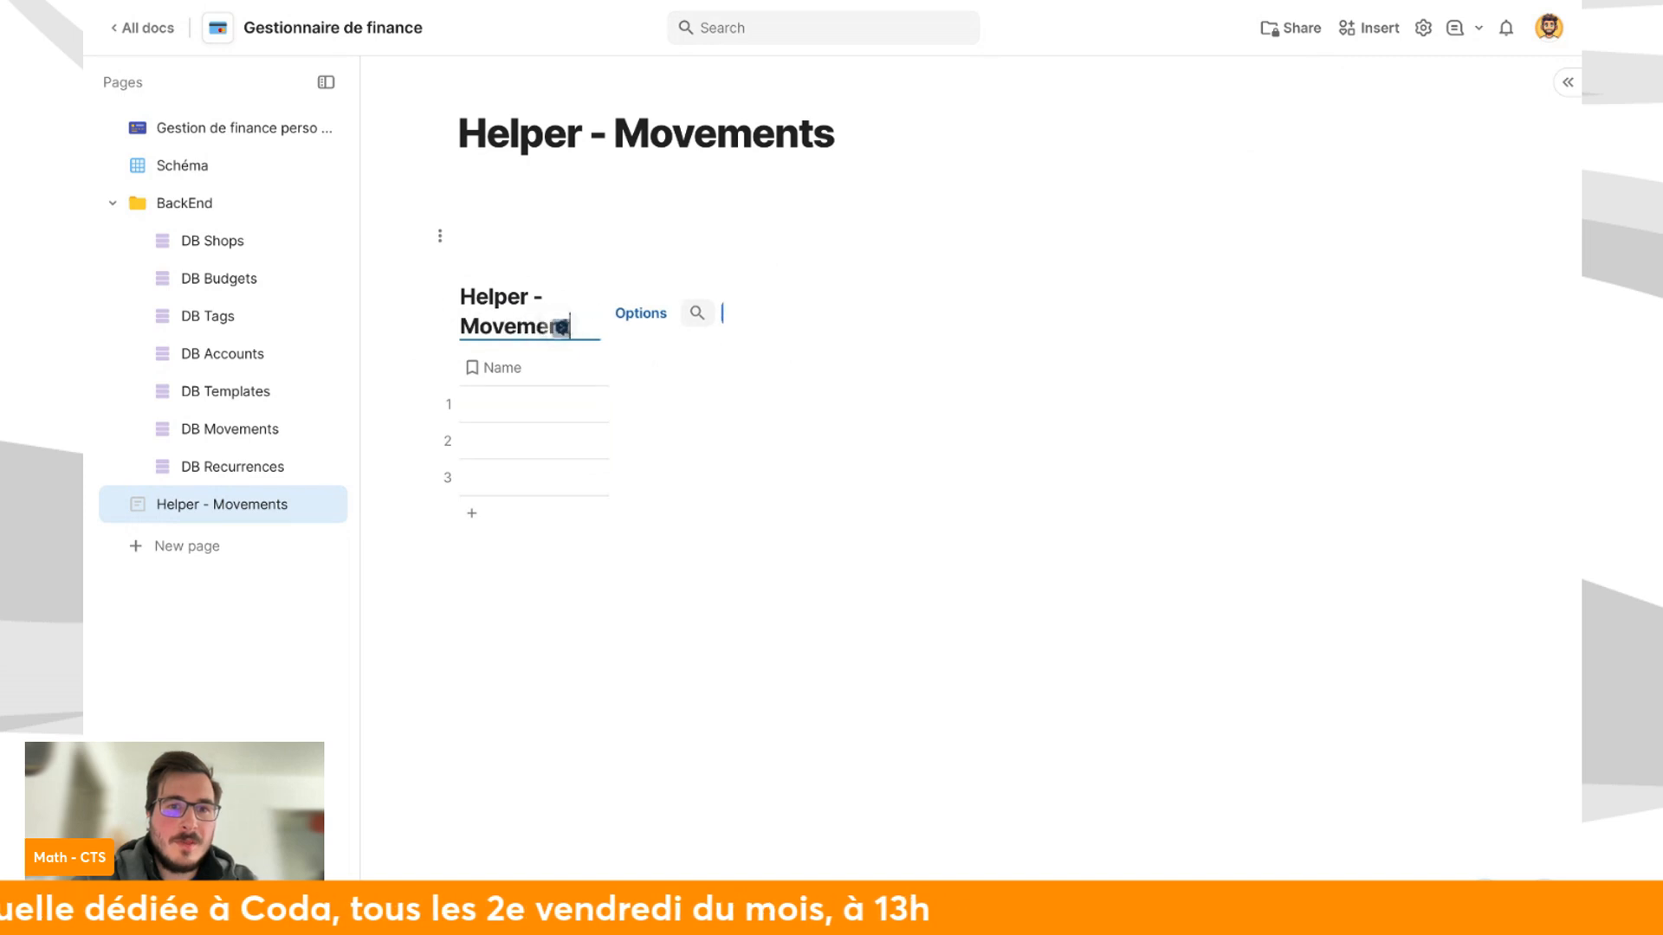
key("Return")
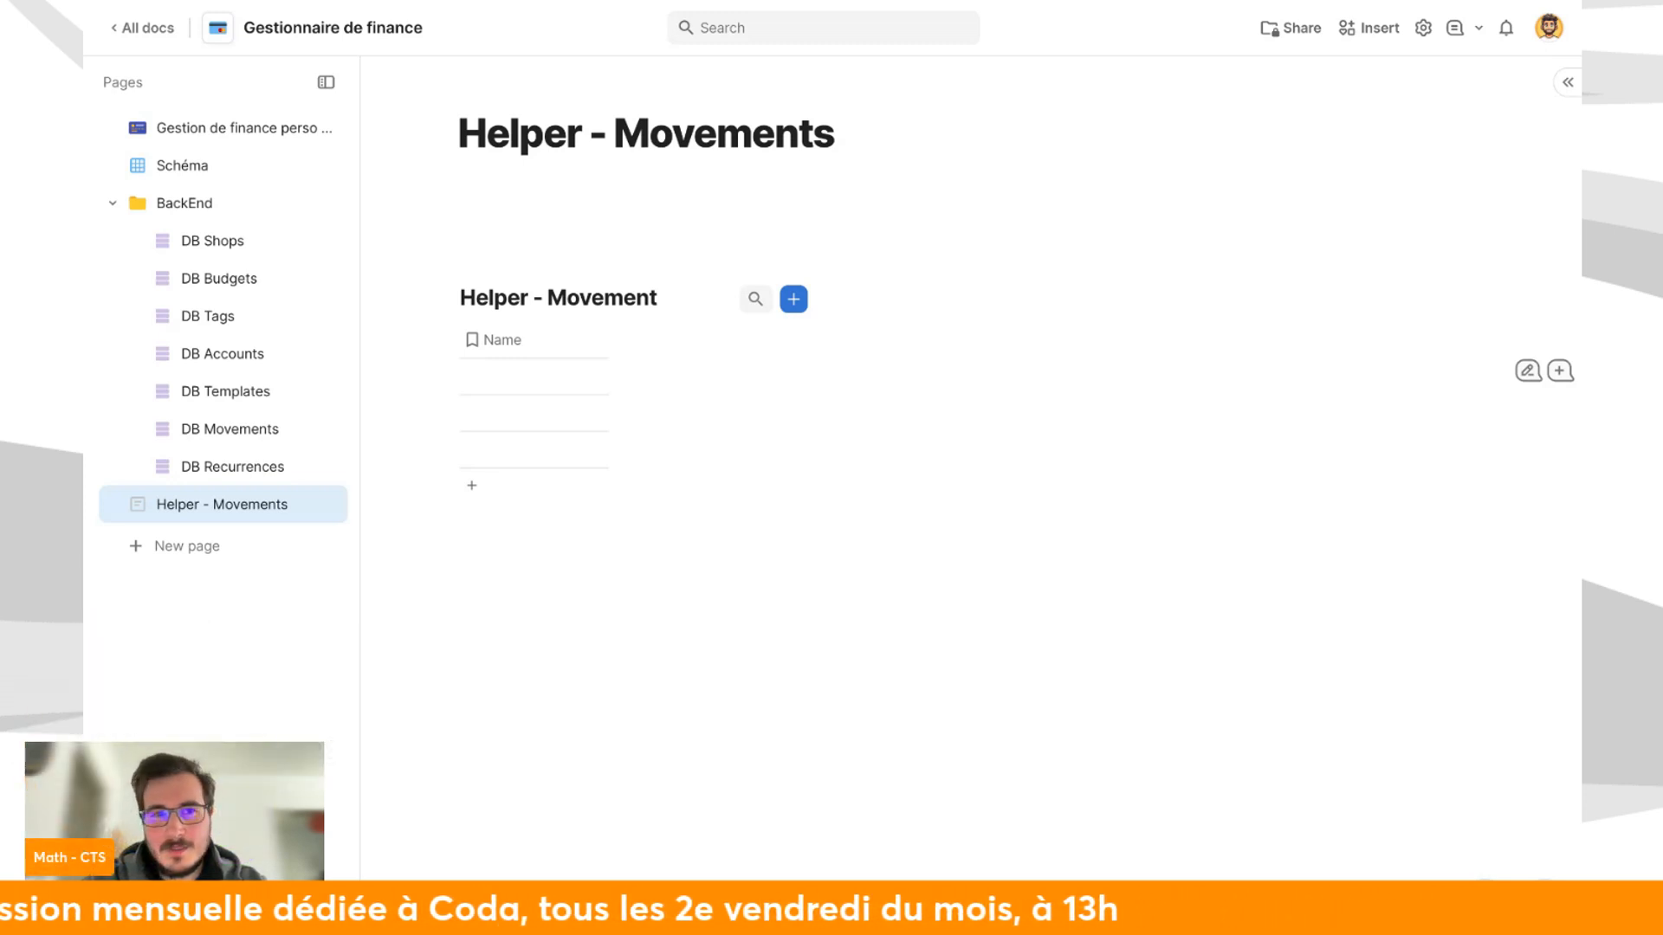
Look up the Relation column type for the Helper - Movement table, and delete the whole table from the page.
left_click(614, 343)
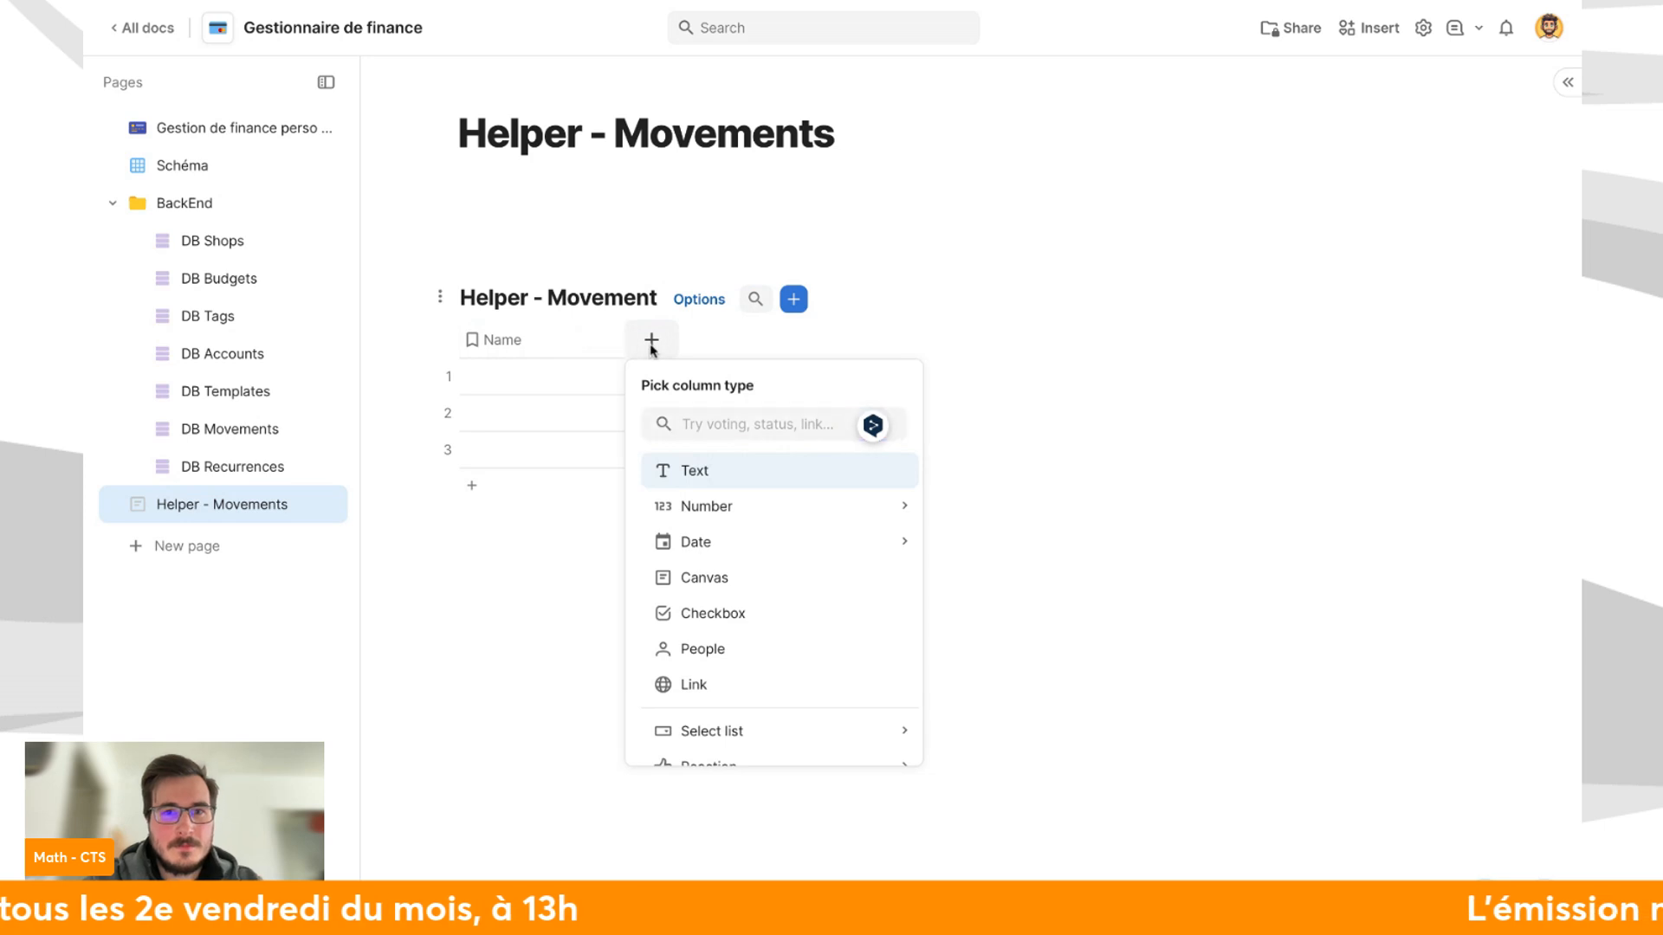
left_click(708, 426)
type("rela")
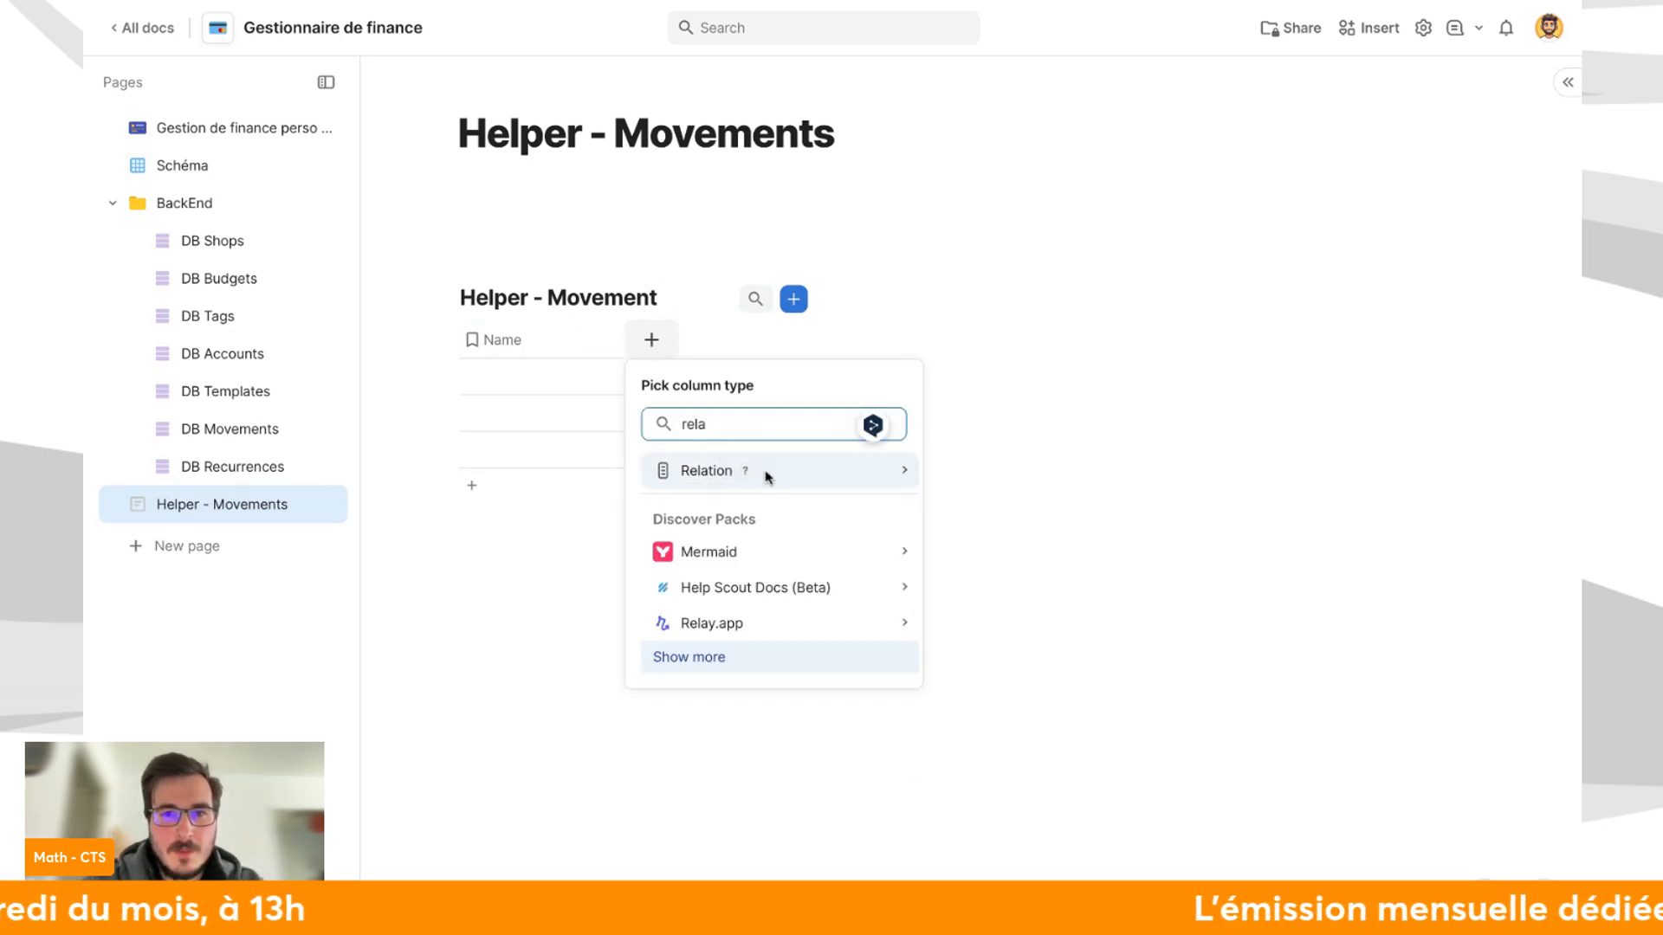
left_click(439, 294)
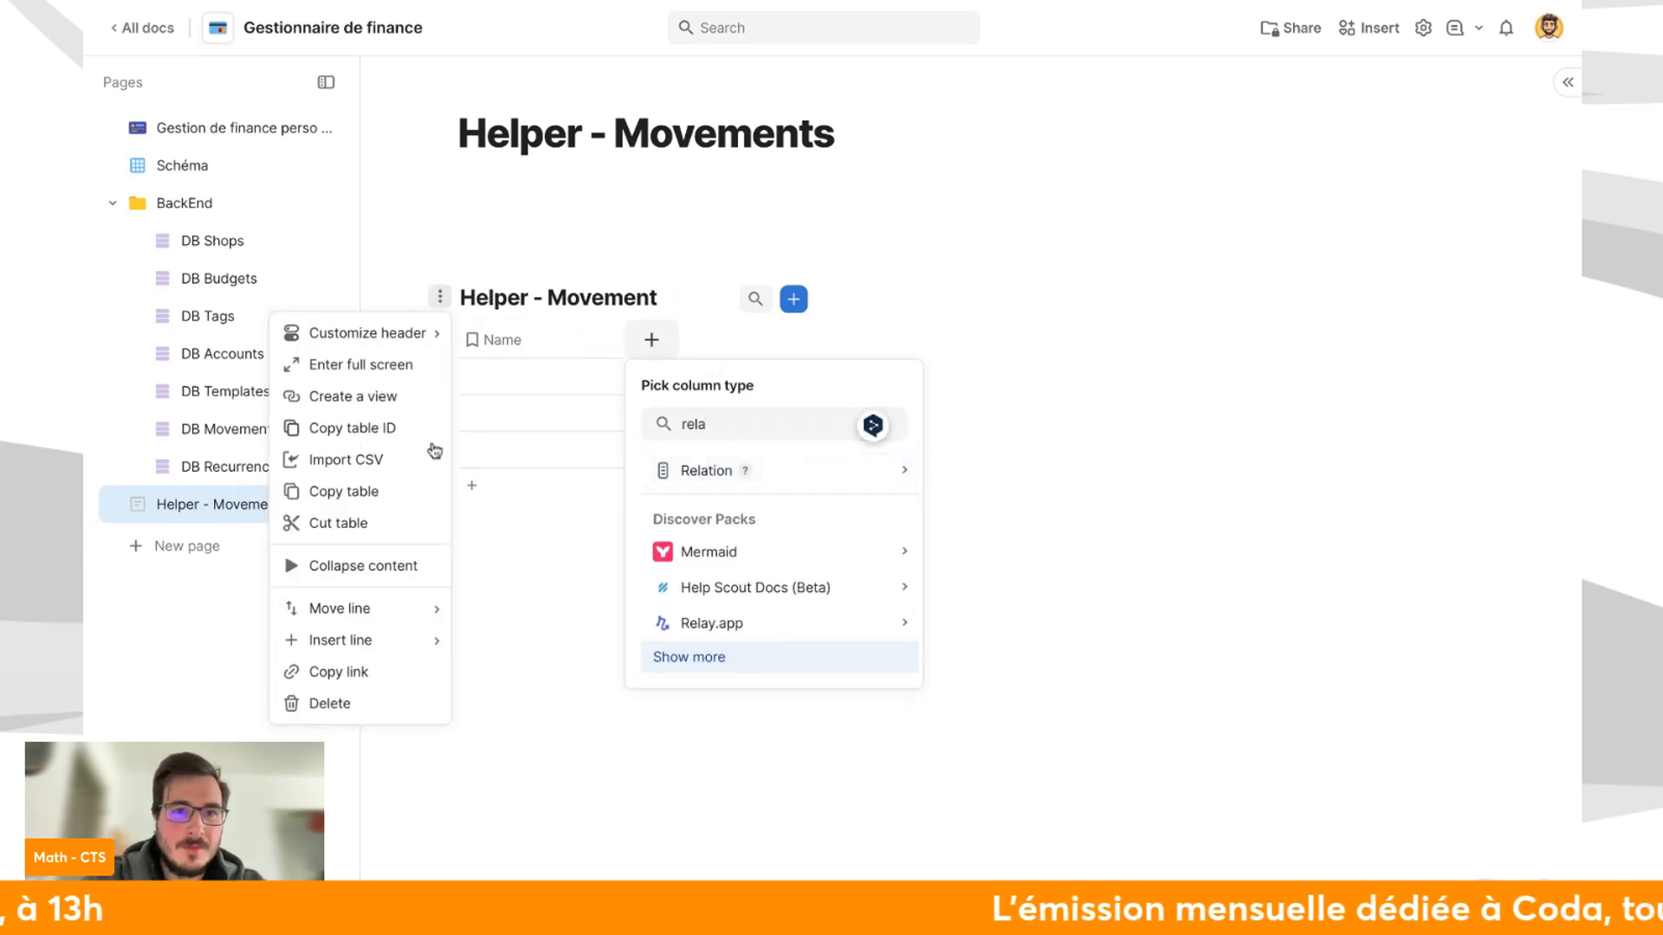
left_click(395, 700)
Copy the DB Movements table and paste it into the Helper - Movements page as an independent duplicate.
left_click(260, 430)
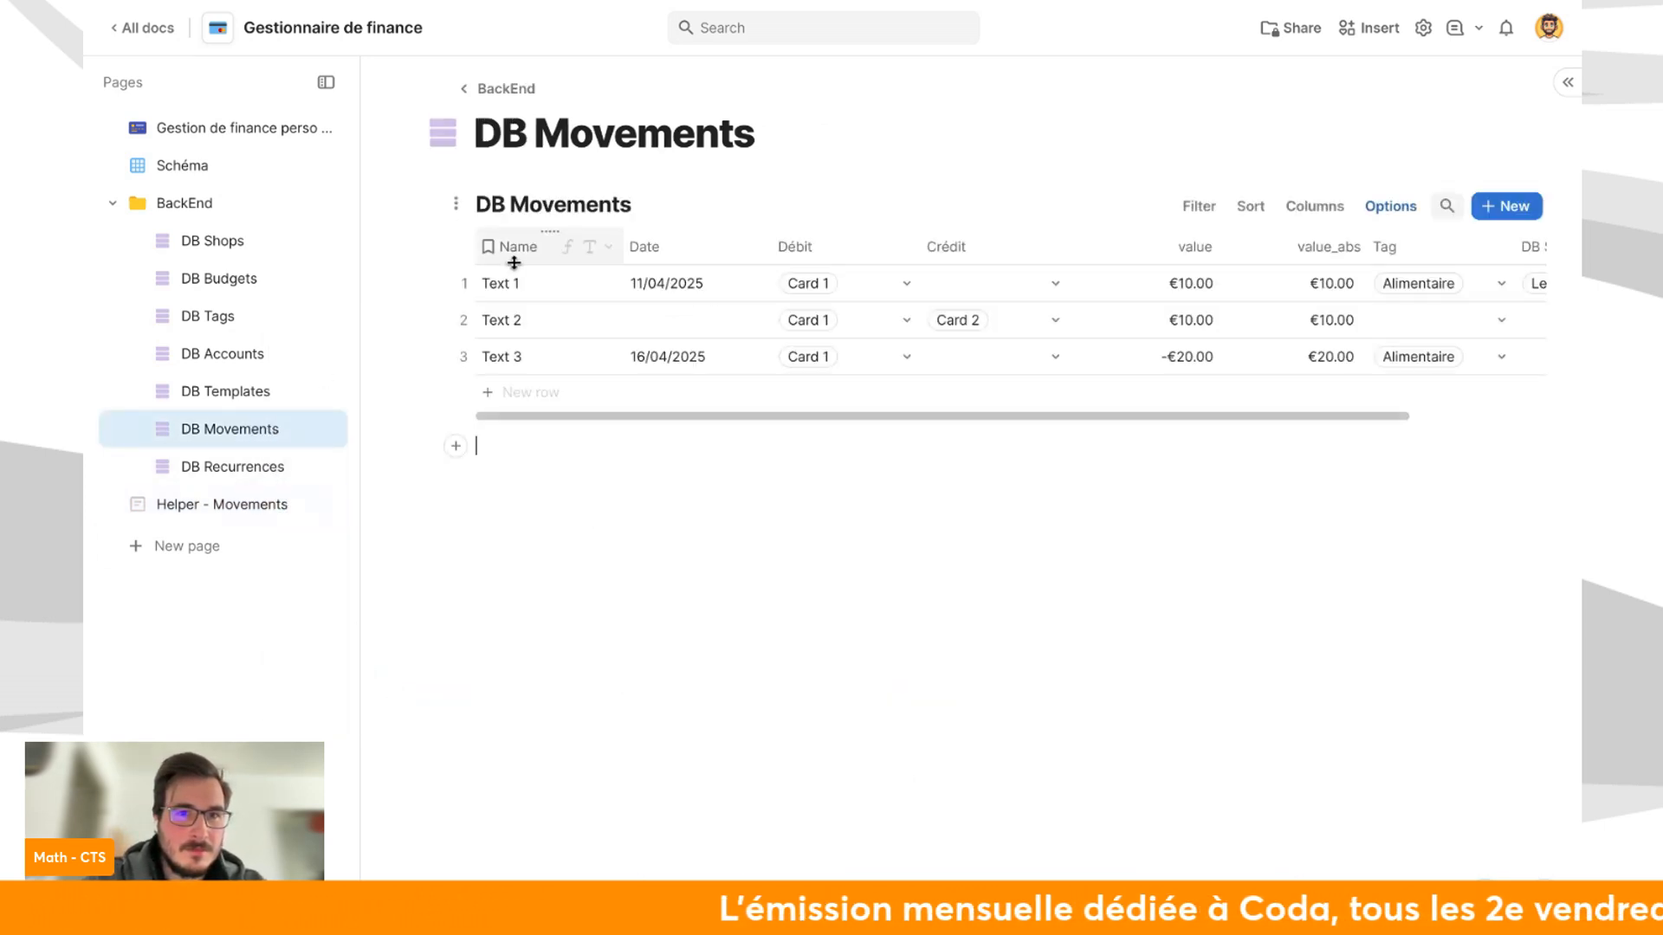
left_click(455, 205)
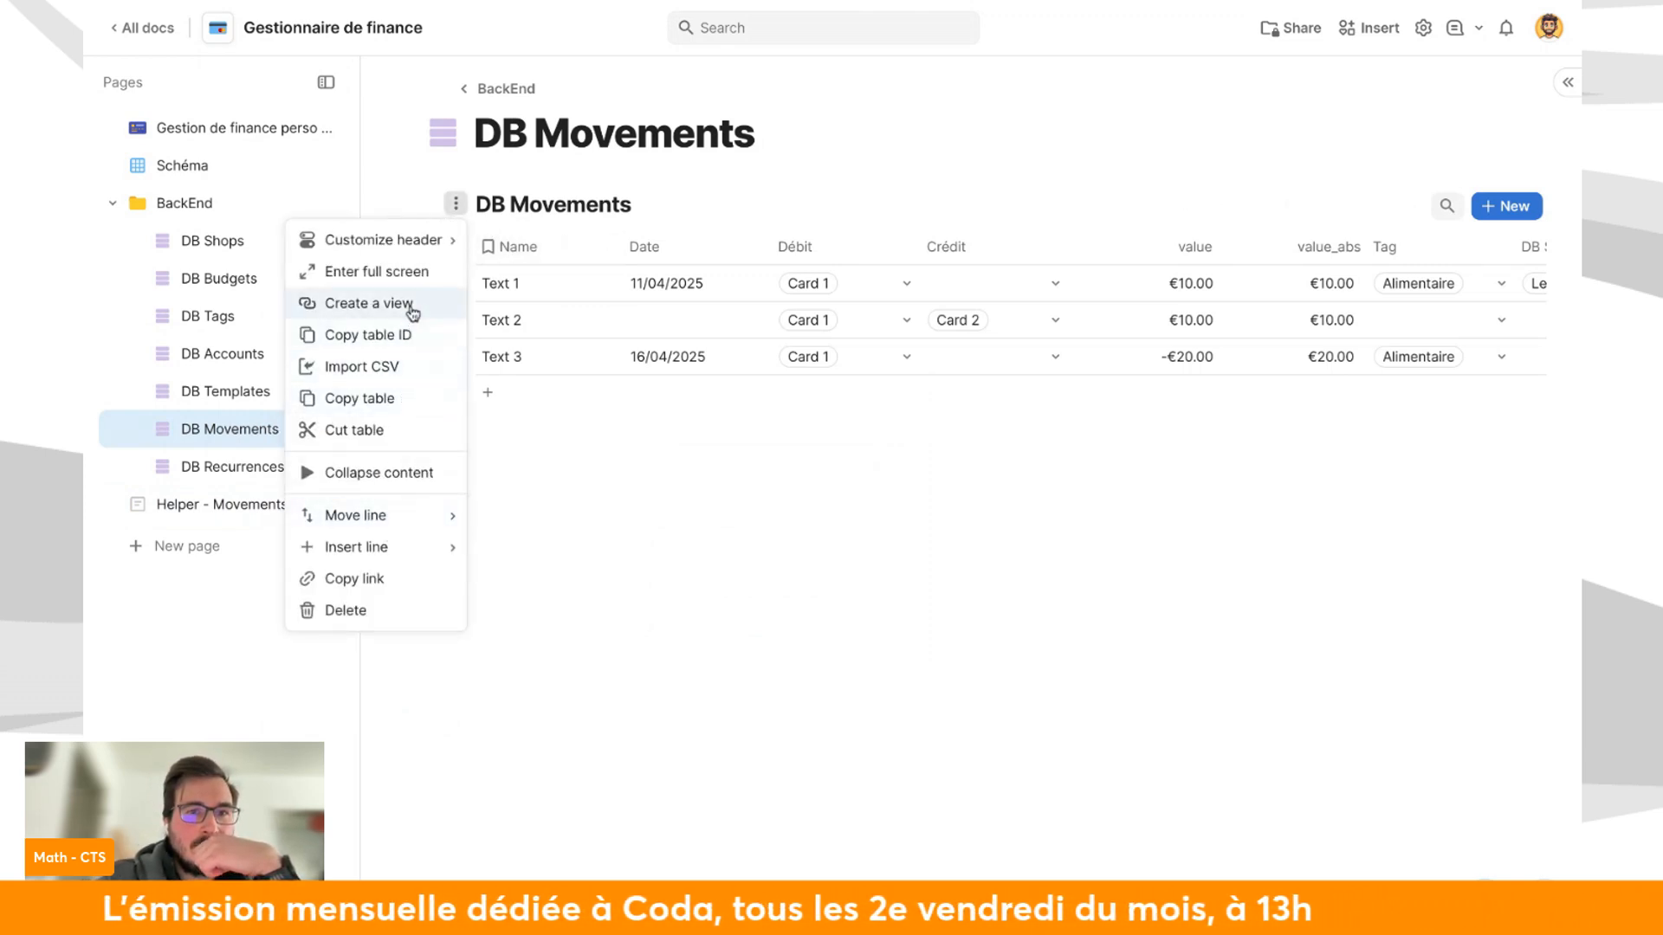
left_click(401, 399)
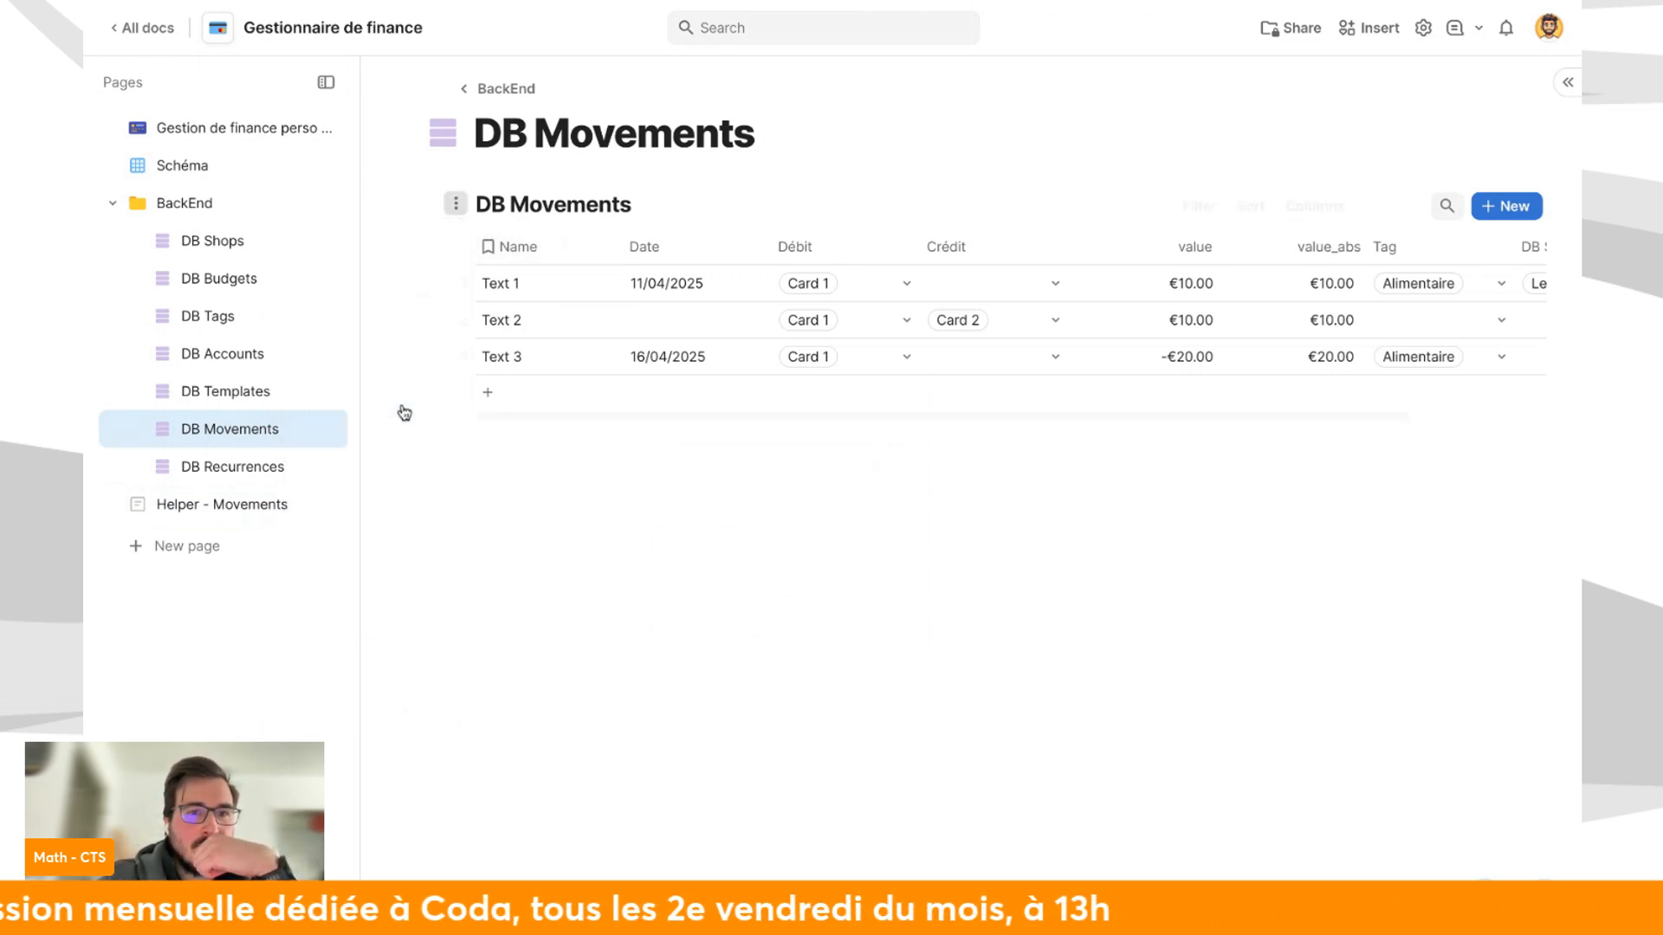
left_click(277, 507)
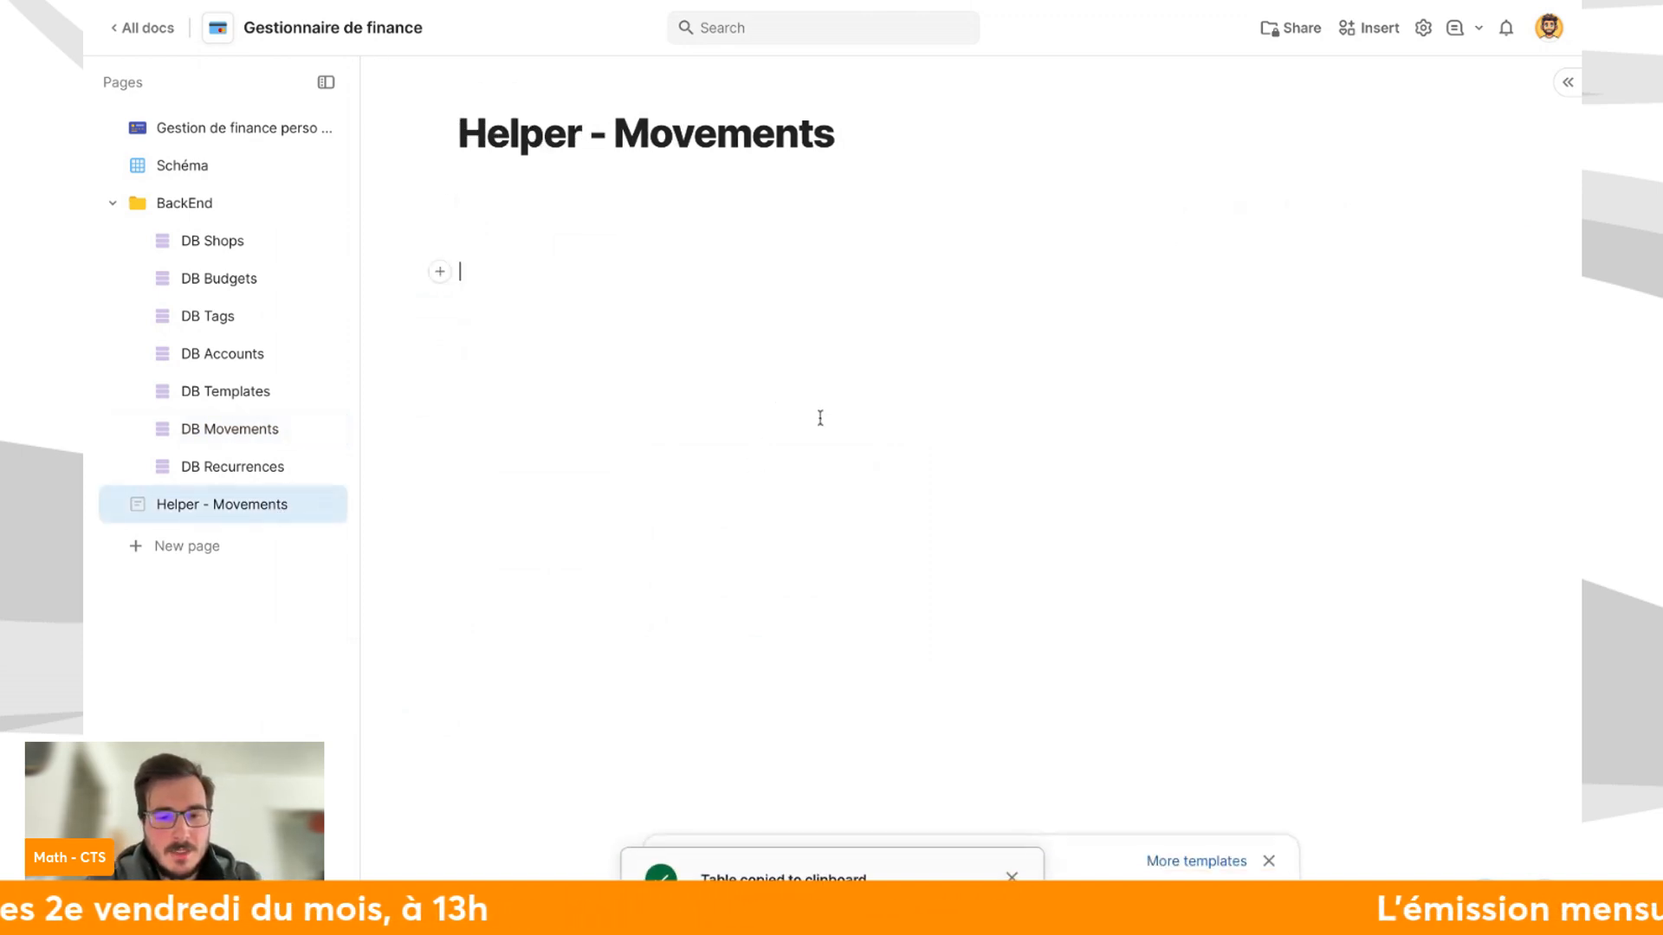
key("ctrl+v")
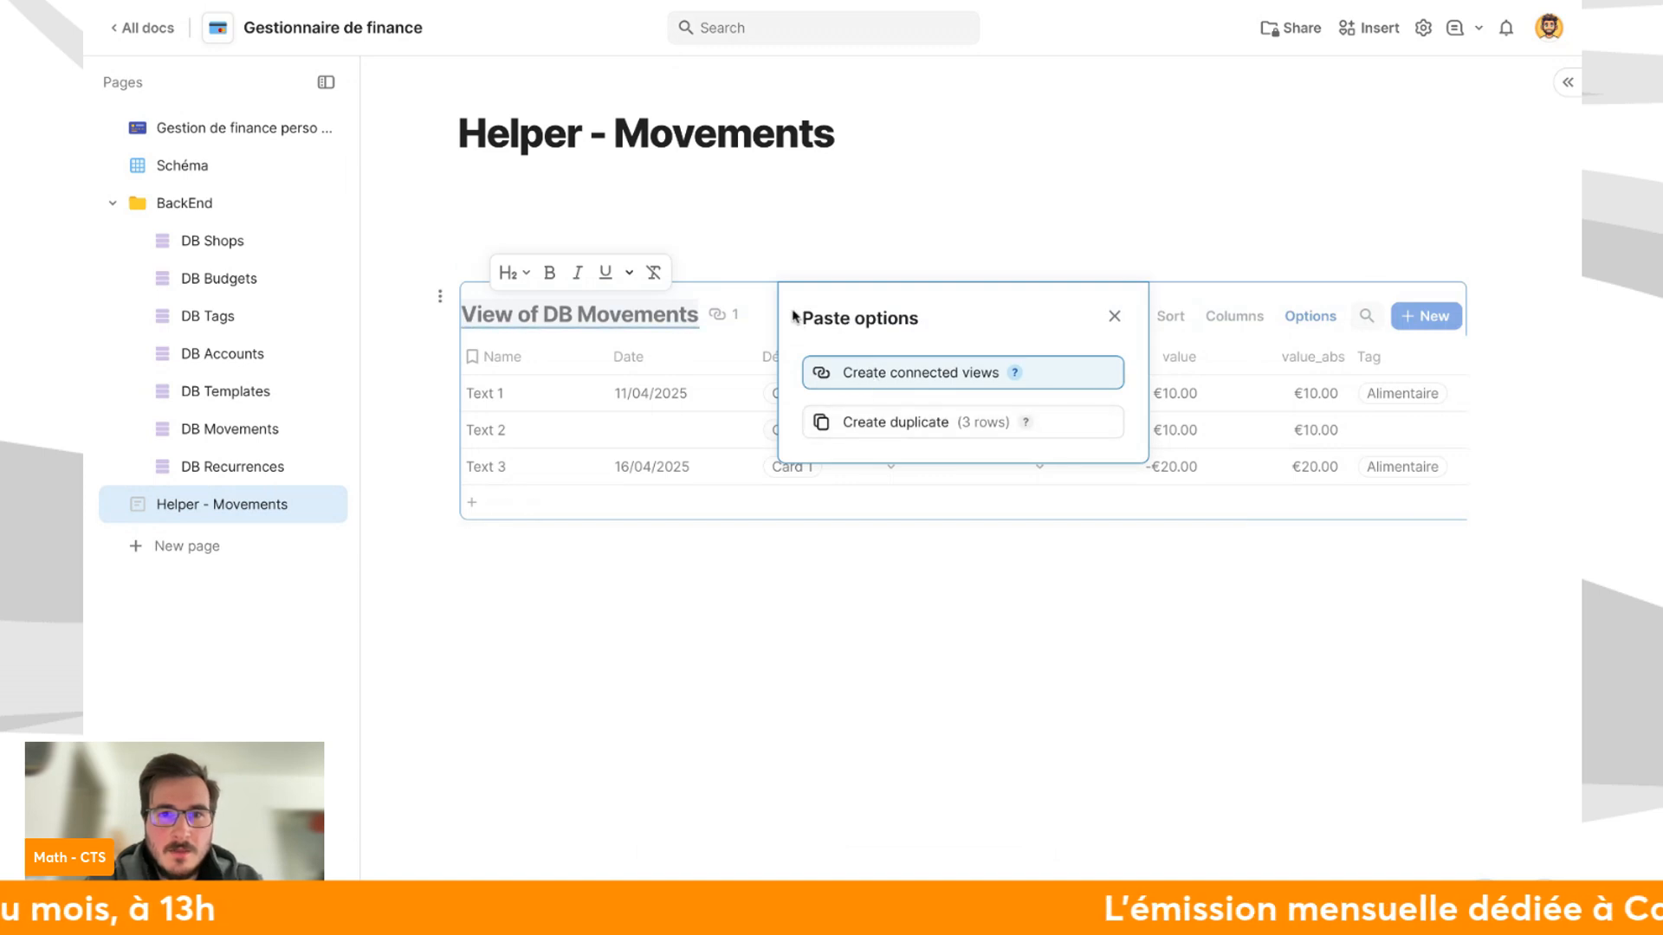
left_click(913, 423)
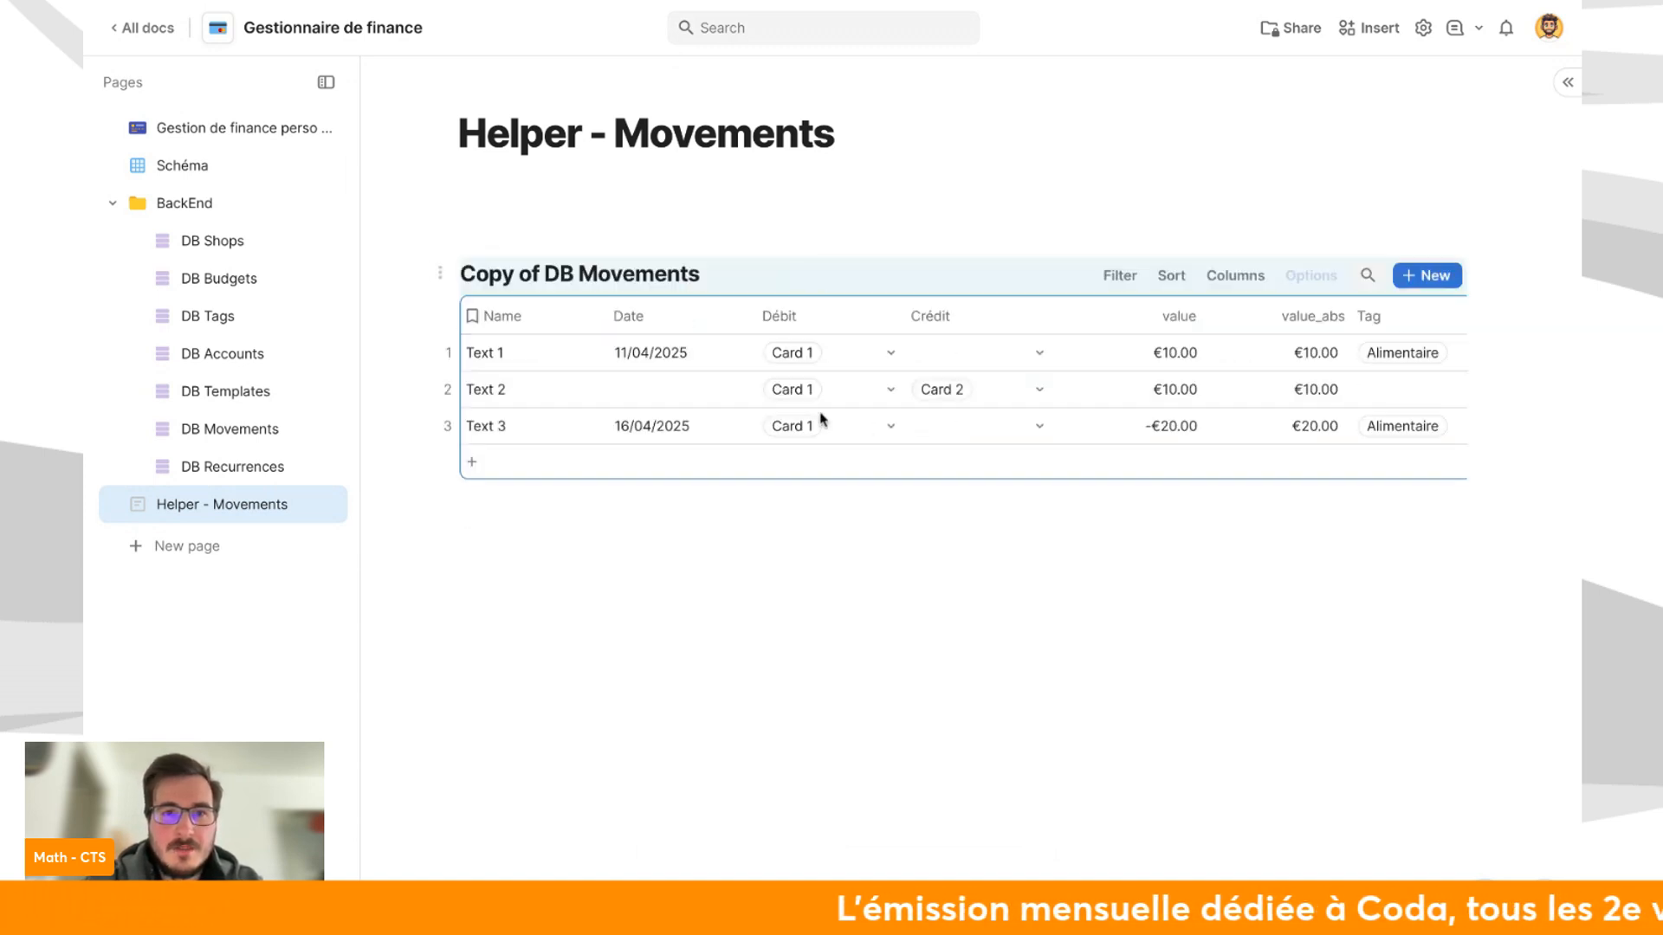
Rename the duplicated table as "Helper" and delete its three rows.
triple_click(790, 309)
type("Helper")
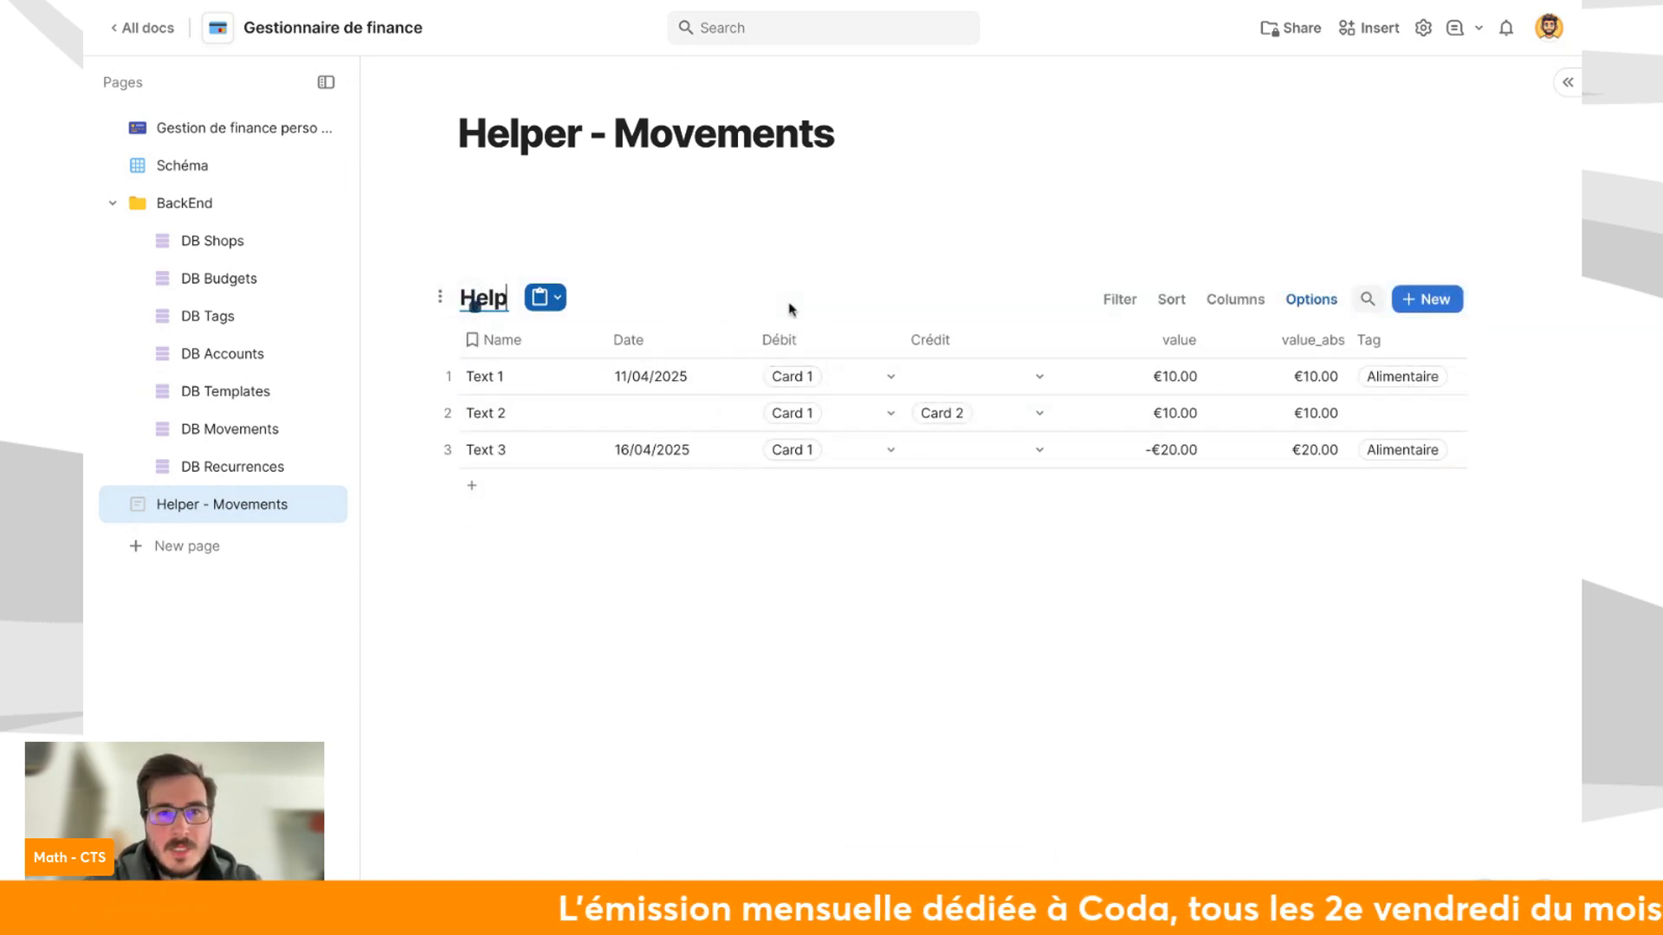
left_click(449, 375)
key("Delete")
key("Delete")
key("Delete")
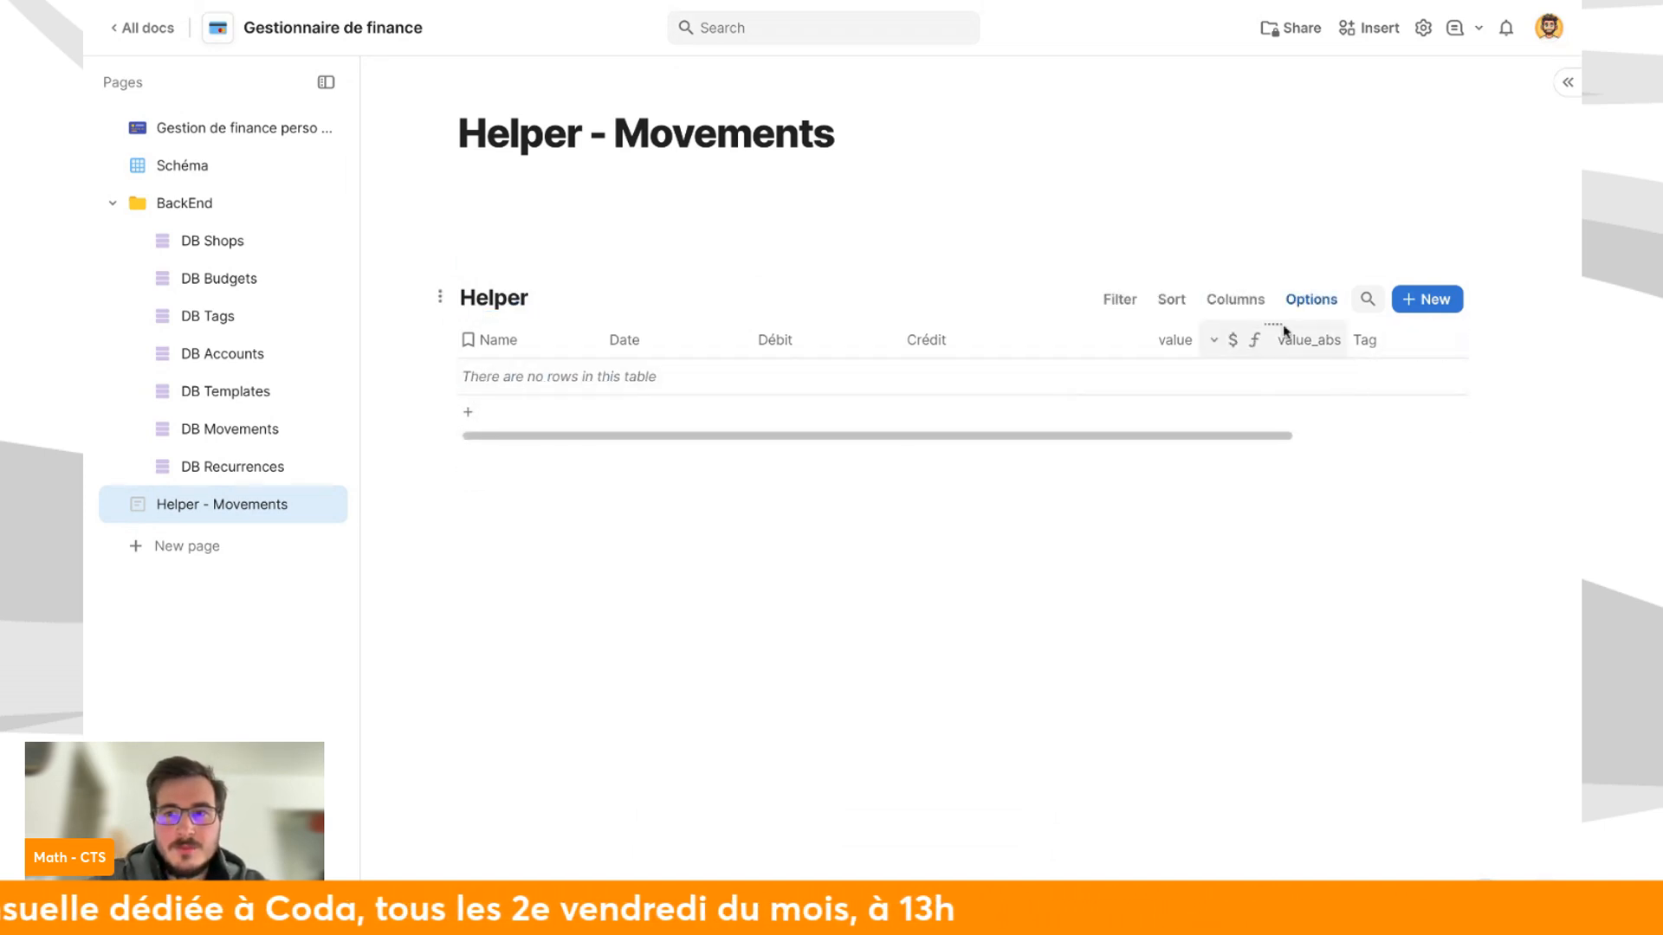
Change the Helper table's text column named Column to a new Button type and clear the button's label.
left_click(1235, 299)
left_click(1338, 521)
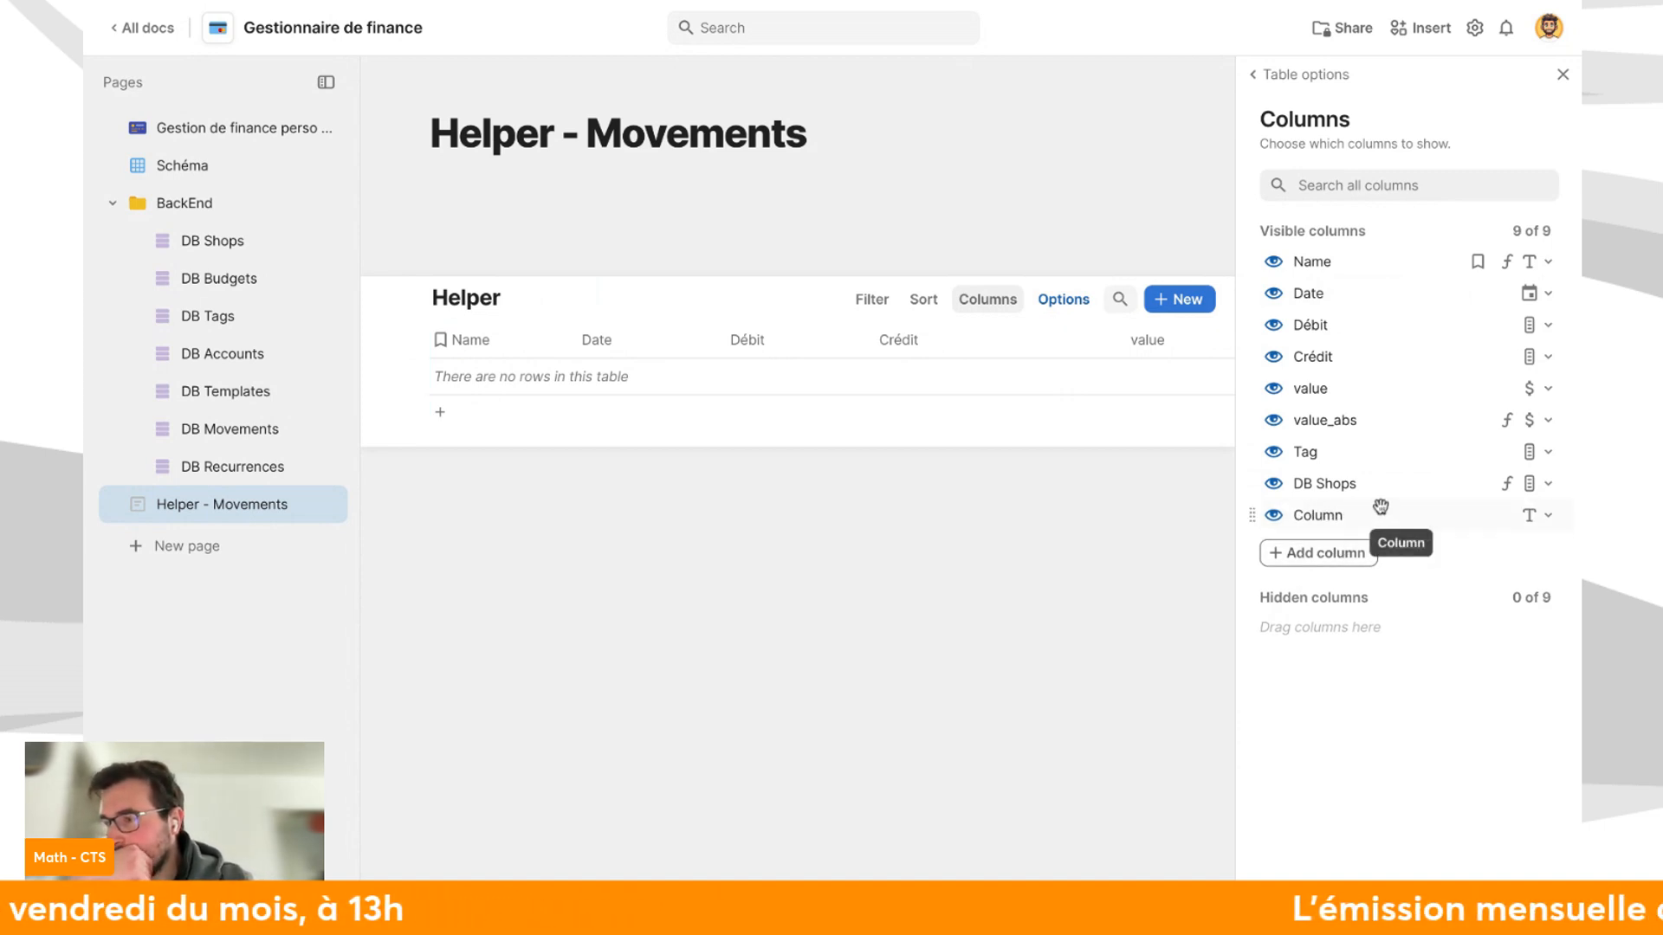
left_click(1514, 517)
mouse_move(1386, 580)
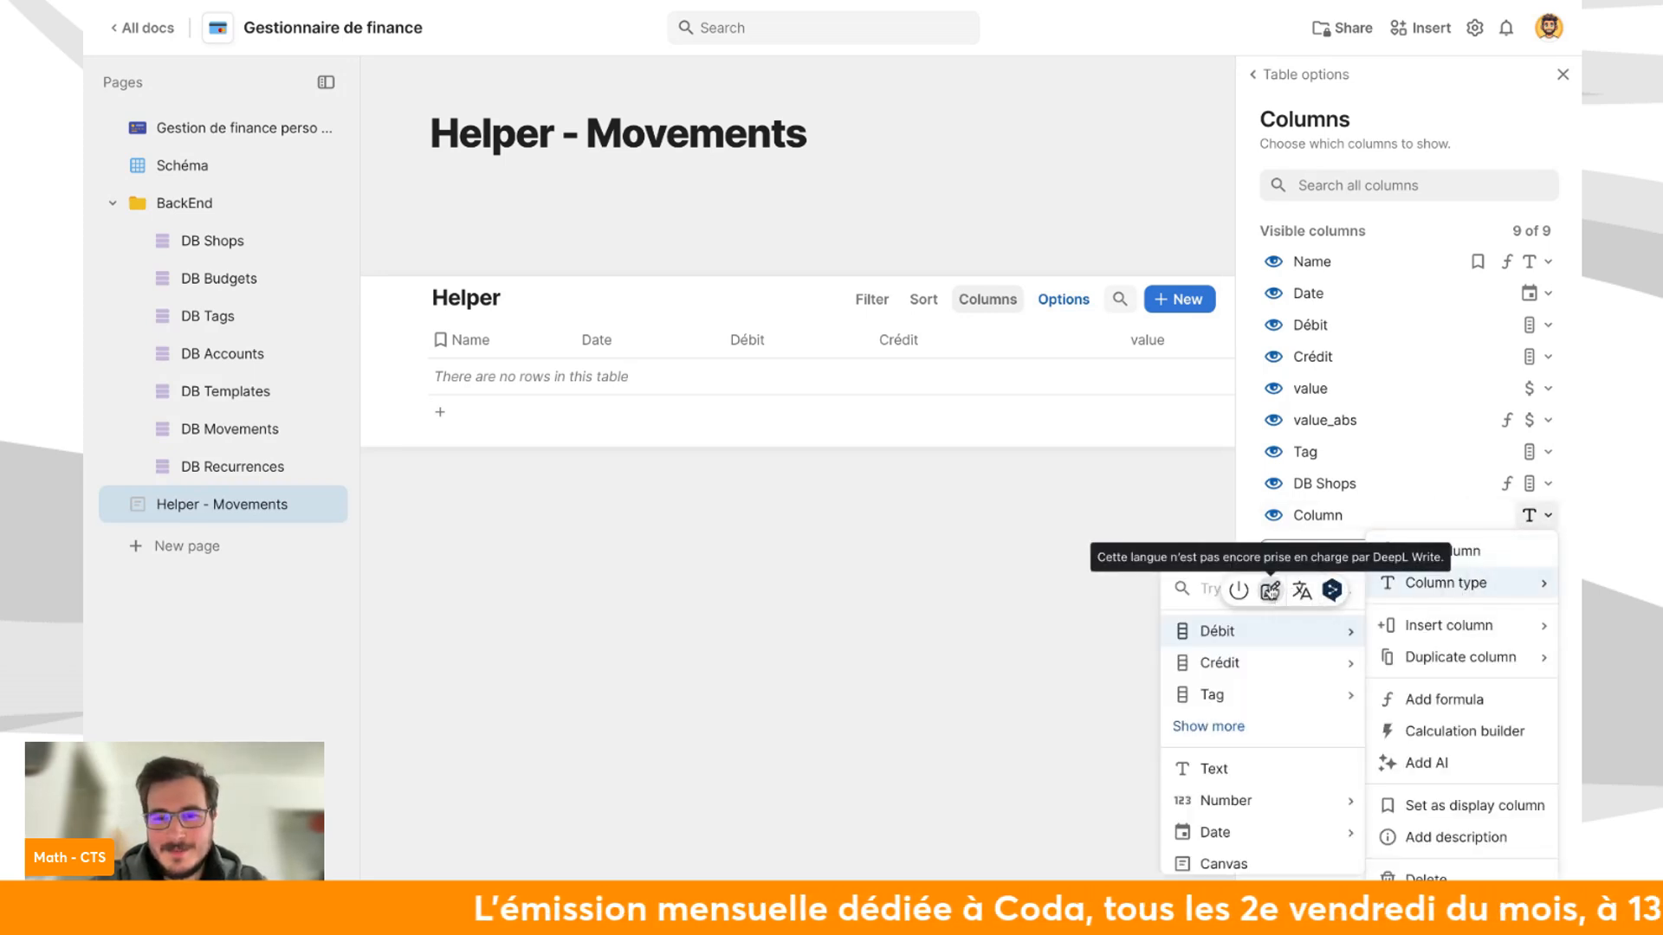
type("but")
mouse_move(1239, 634)
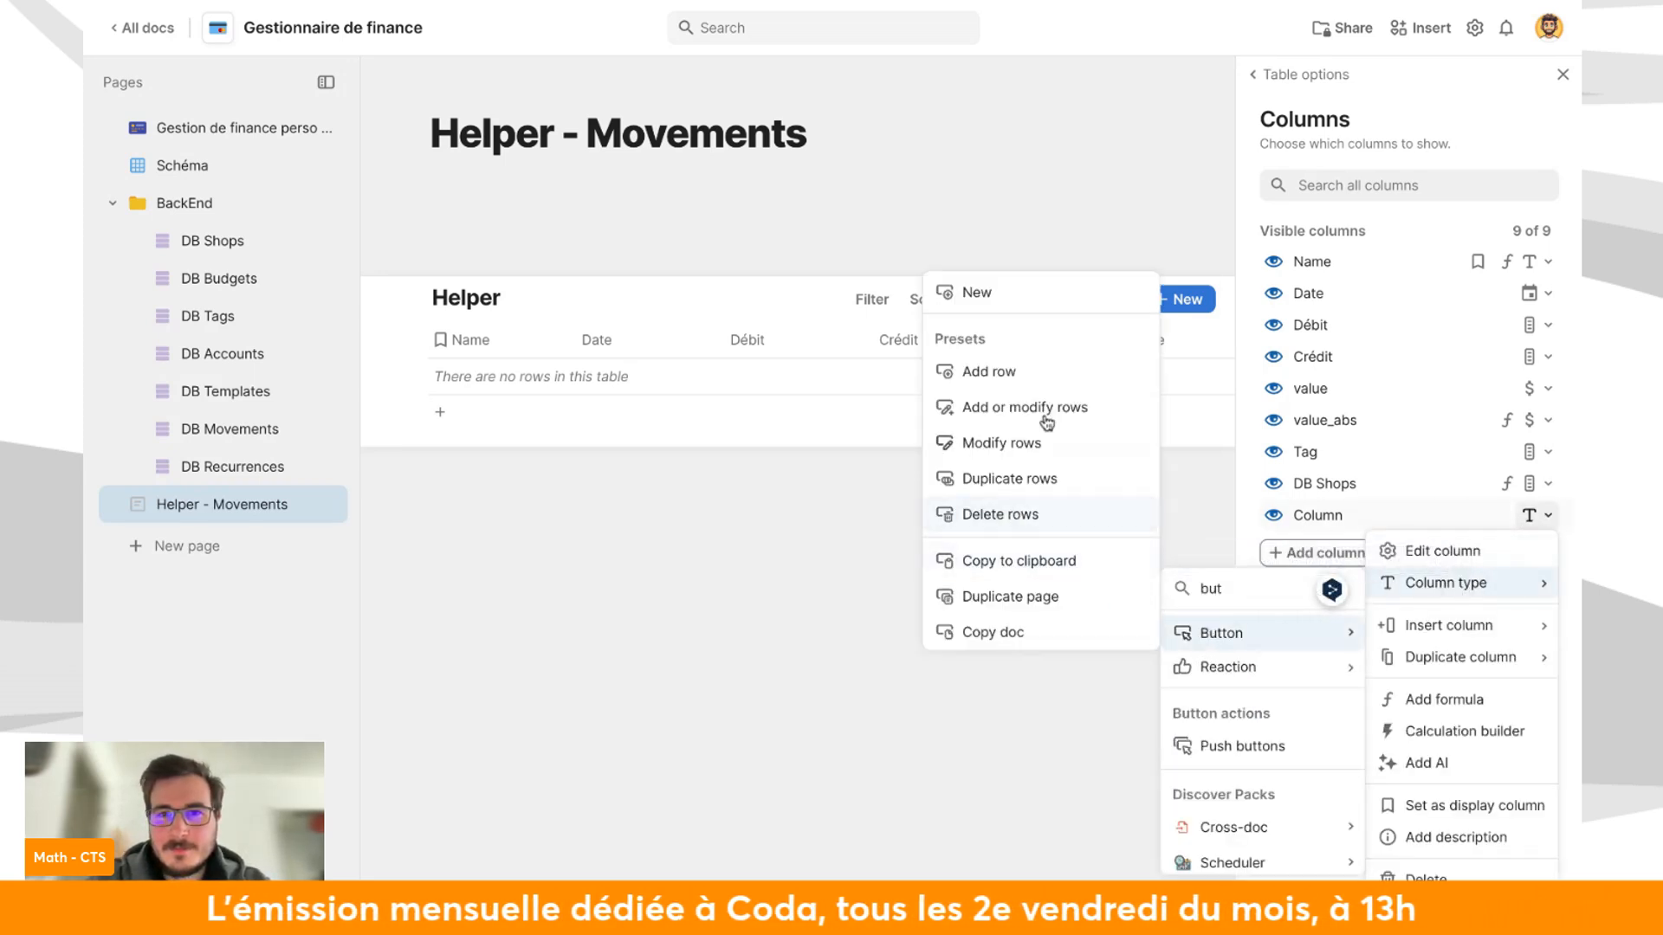
left_click(1051, 292)
scroll(1368, 831, "down", 1)
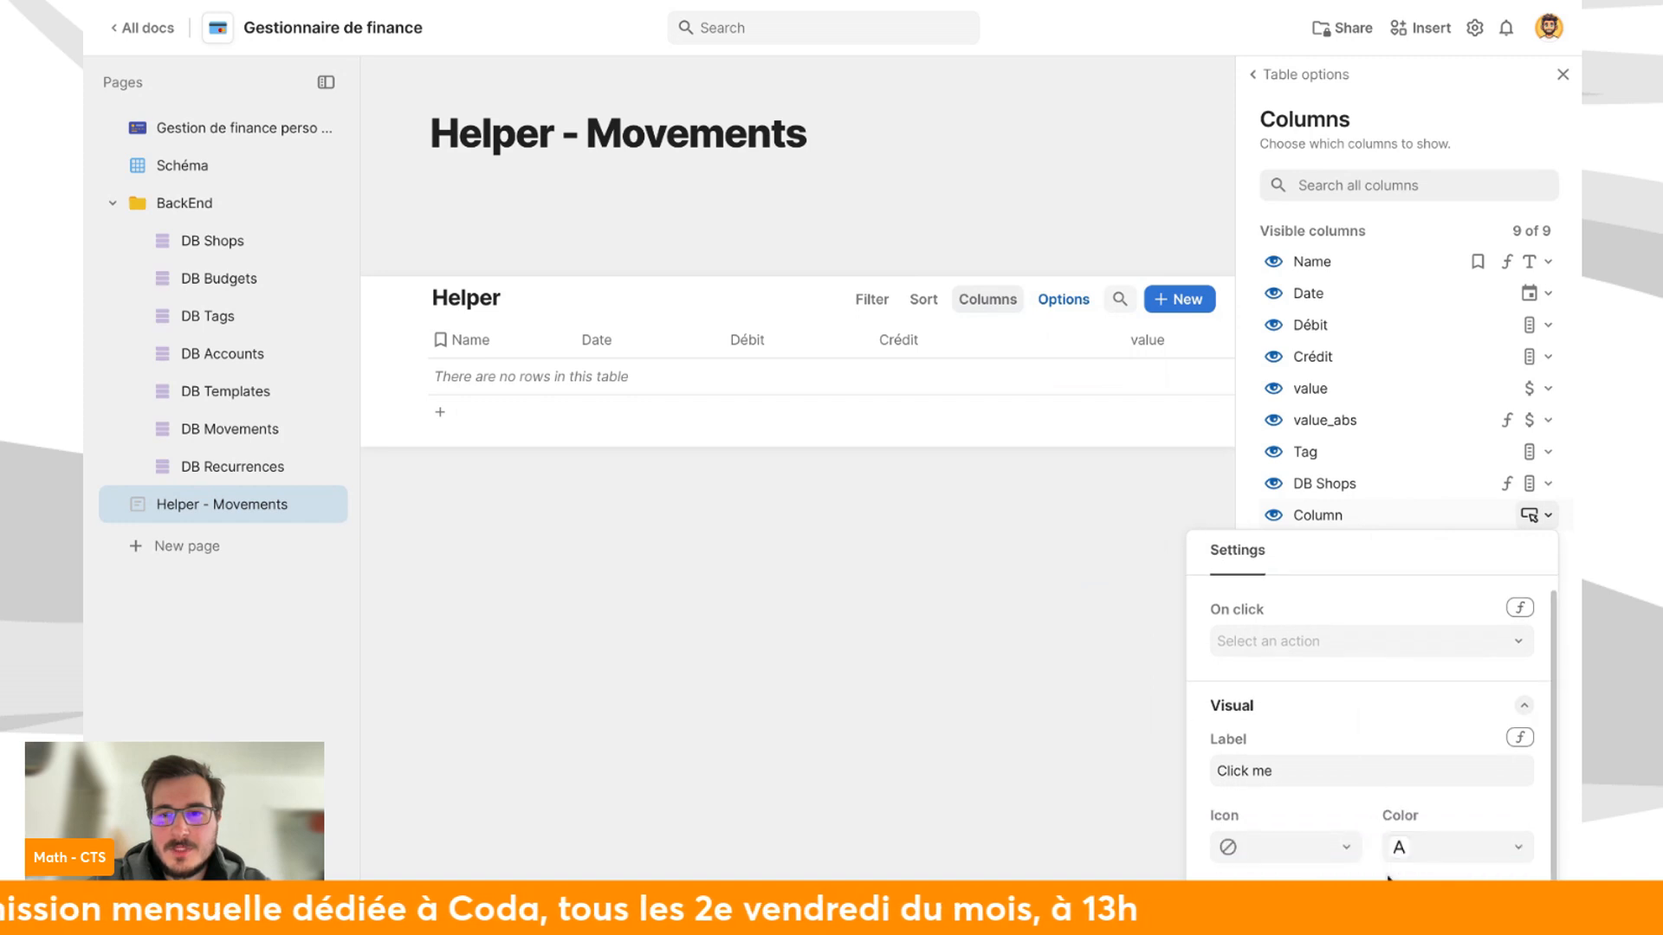
left_click(1396, 764)
key("ctrl+a")
key("BackSpace")
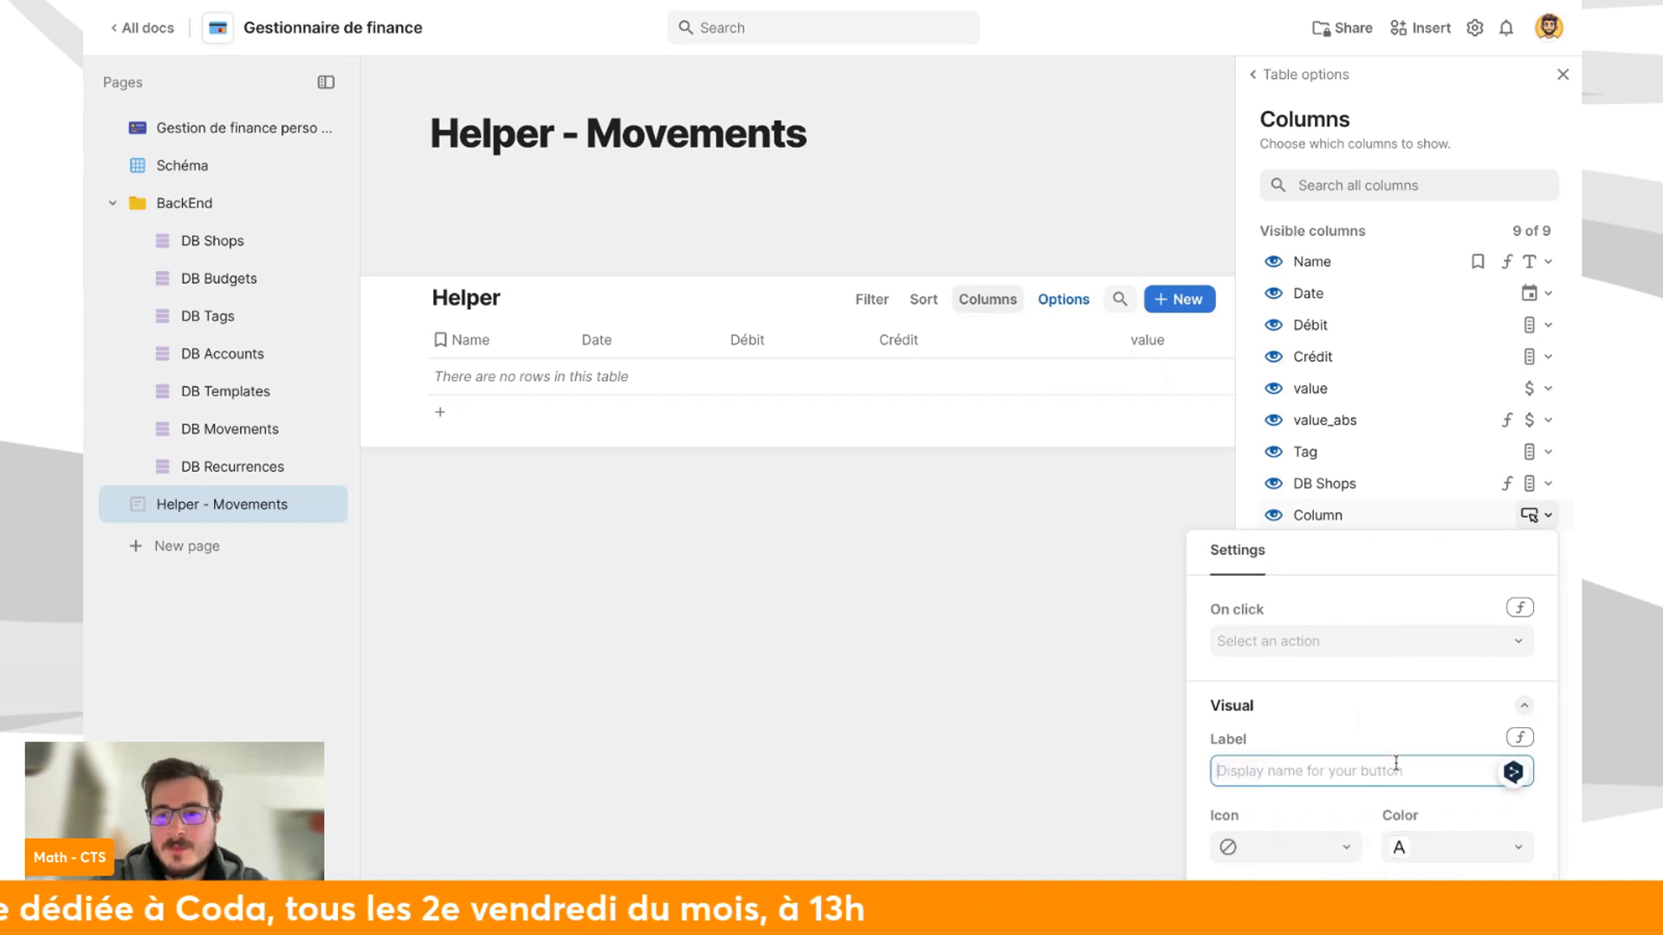
Add another column to the Helper table and name it "is_valid".
left_click(1338, 515)
left_click(1339, 553)
left_click(1349, 551)
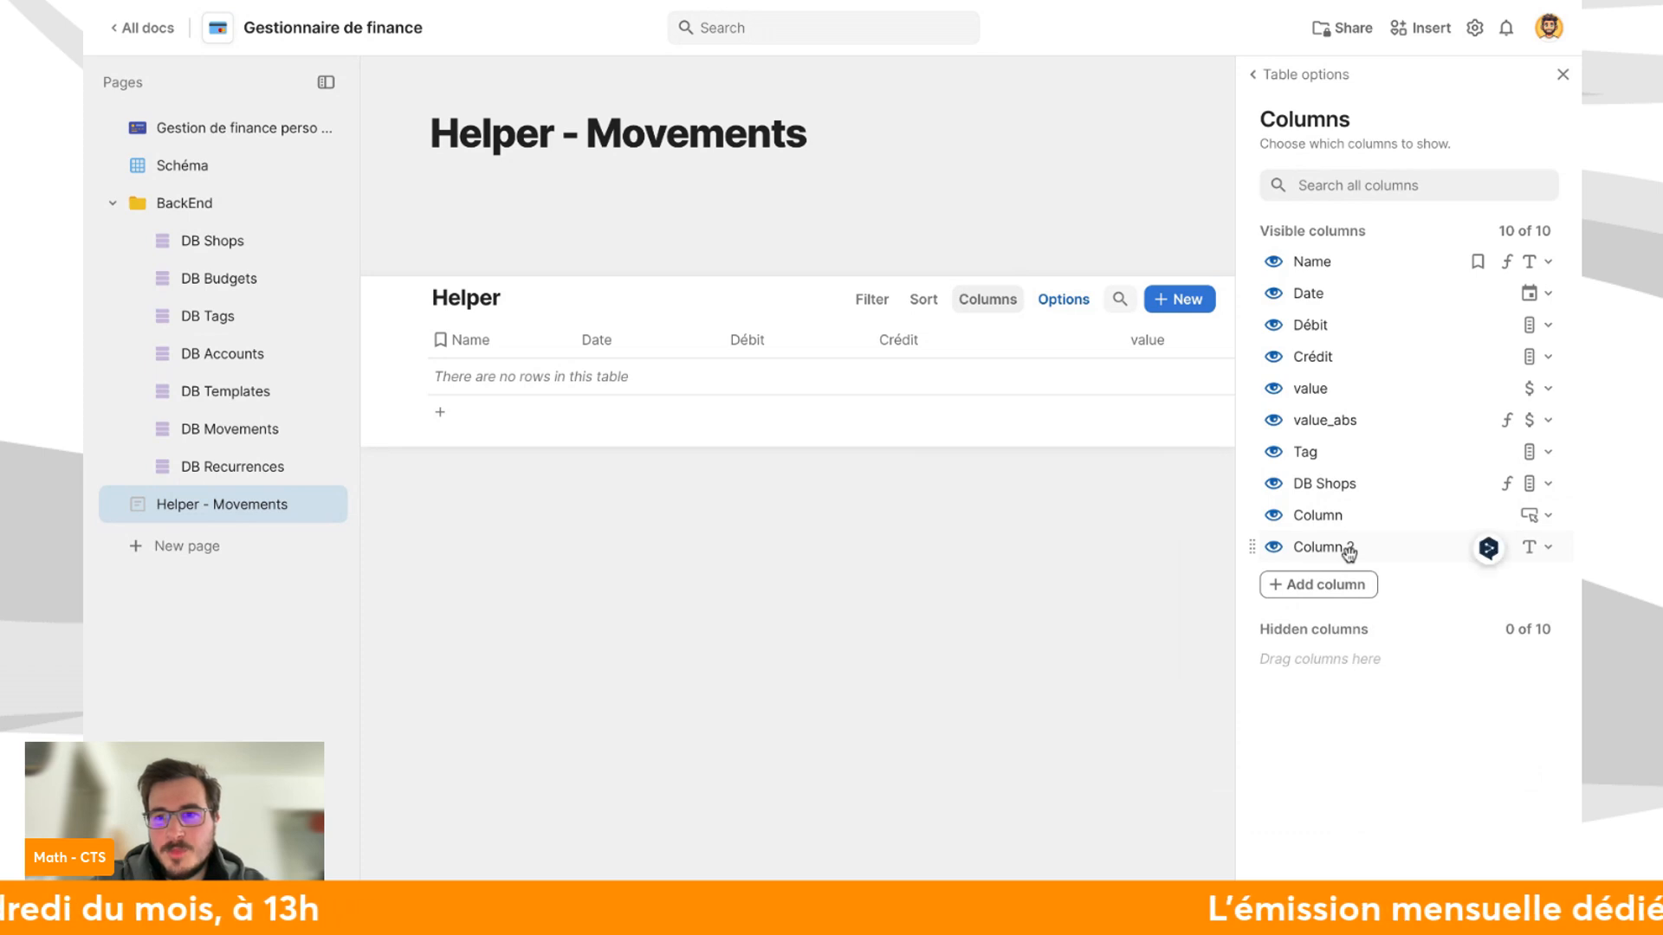
mouse_move(1499, 549)
key("ctrl+a")
key("BackSpace")
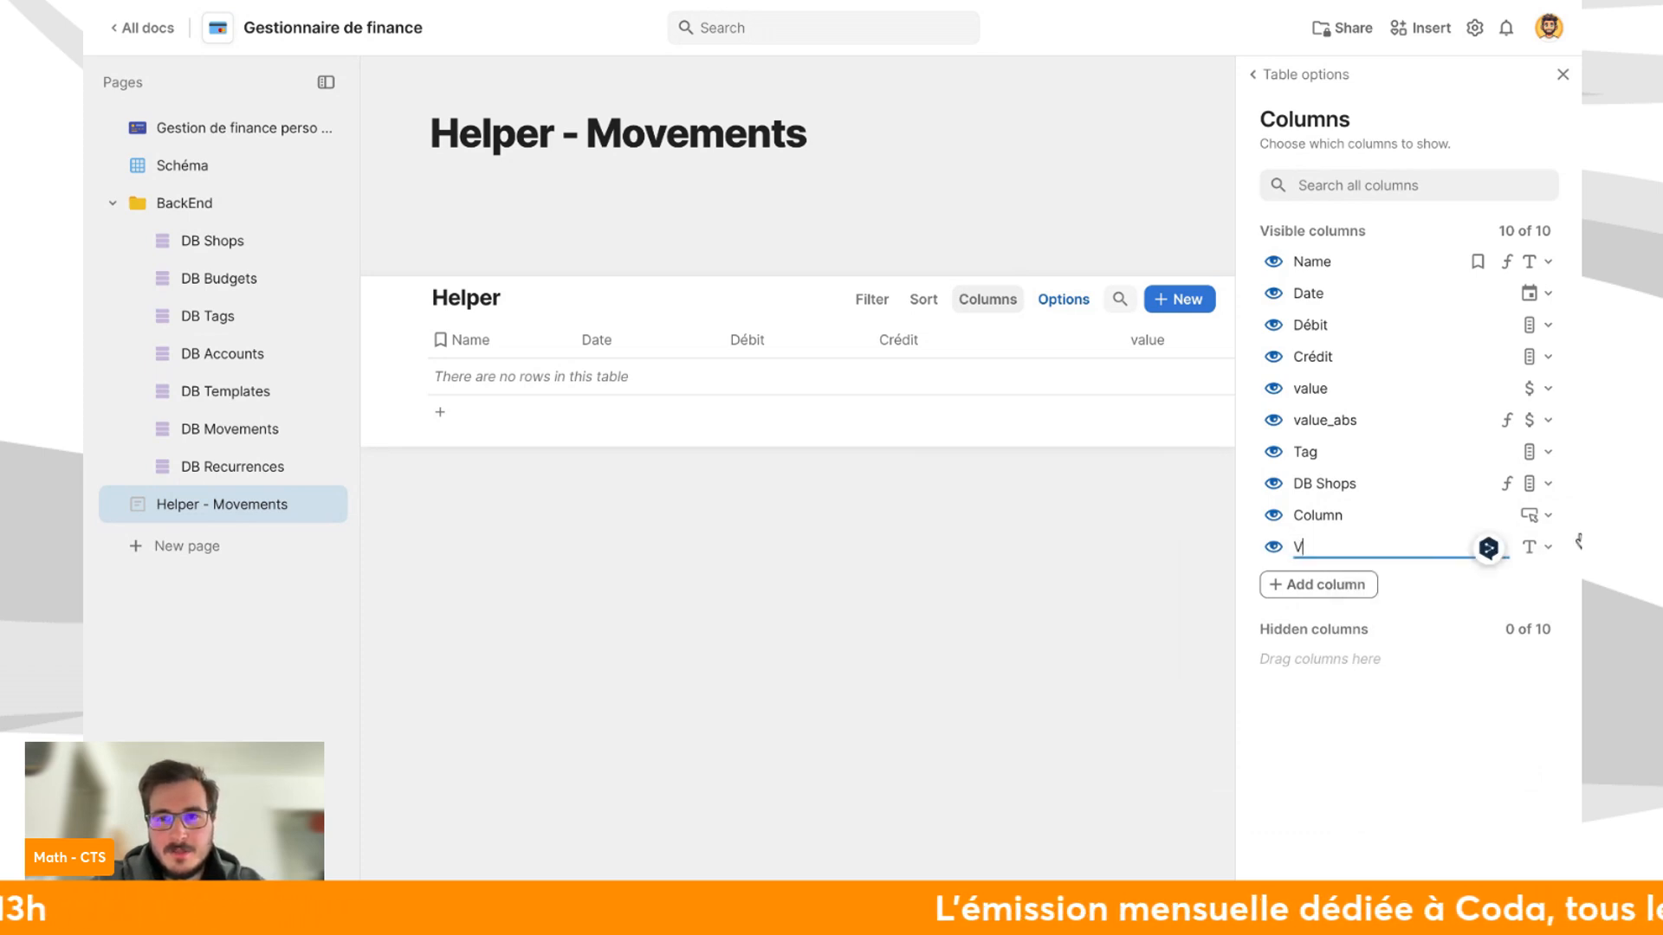
type("is_valid")
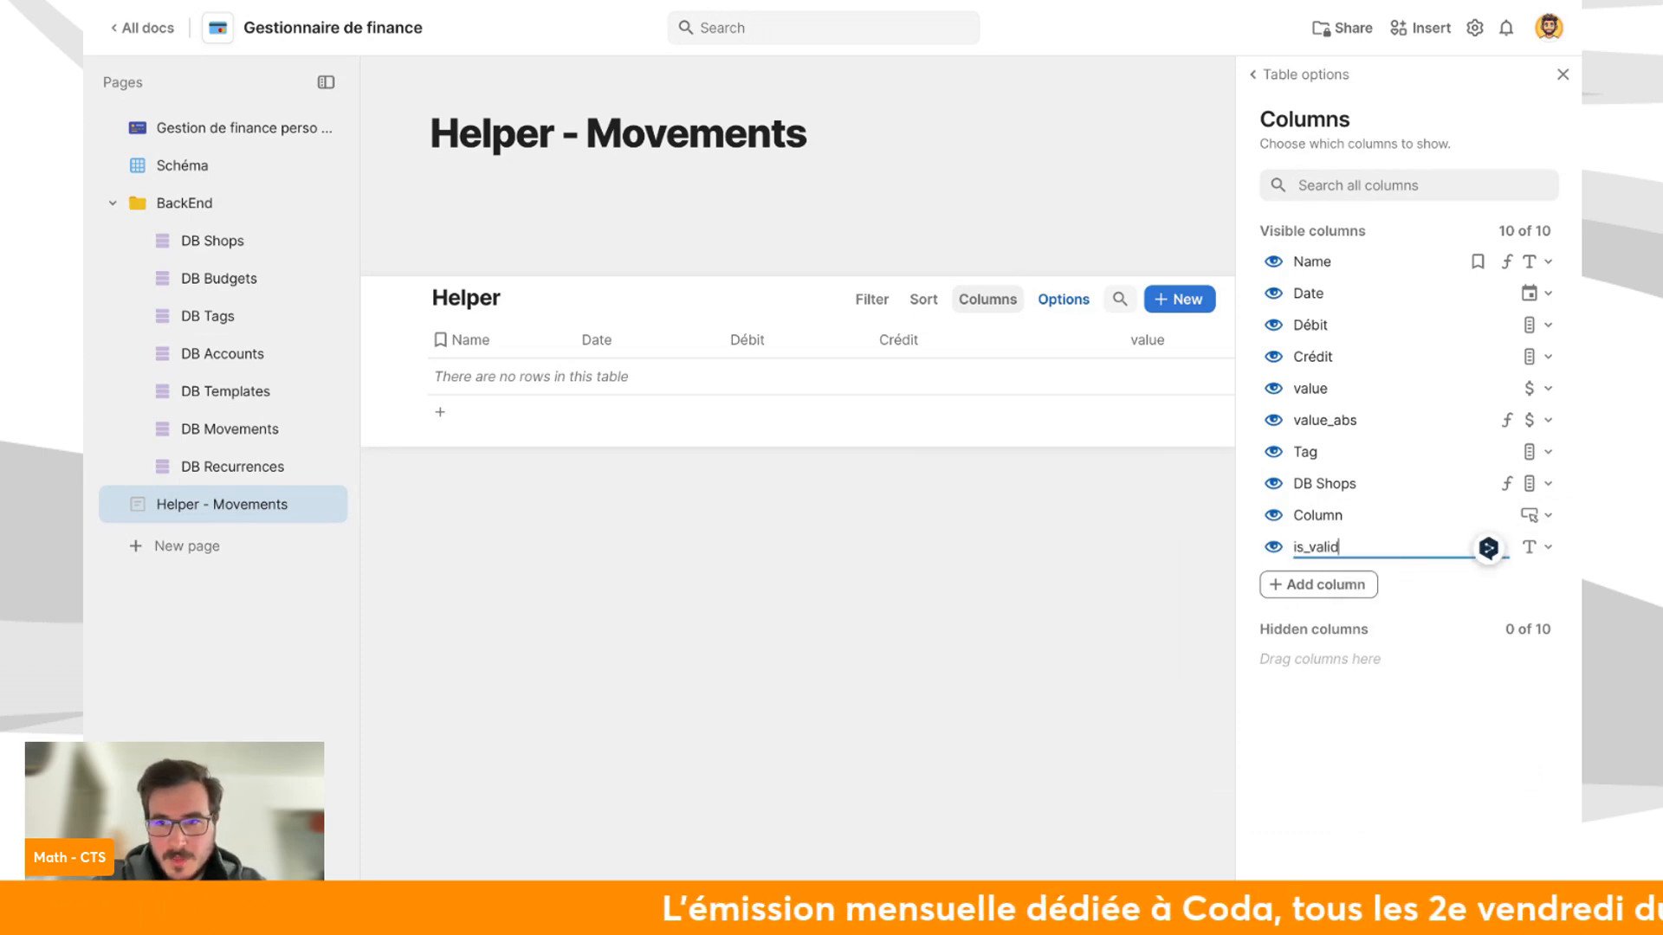
Set the is_valid column's type to Checkbox.
left_click(1548, 547)
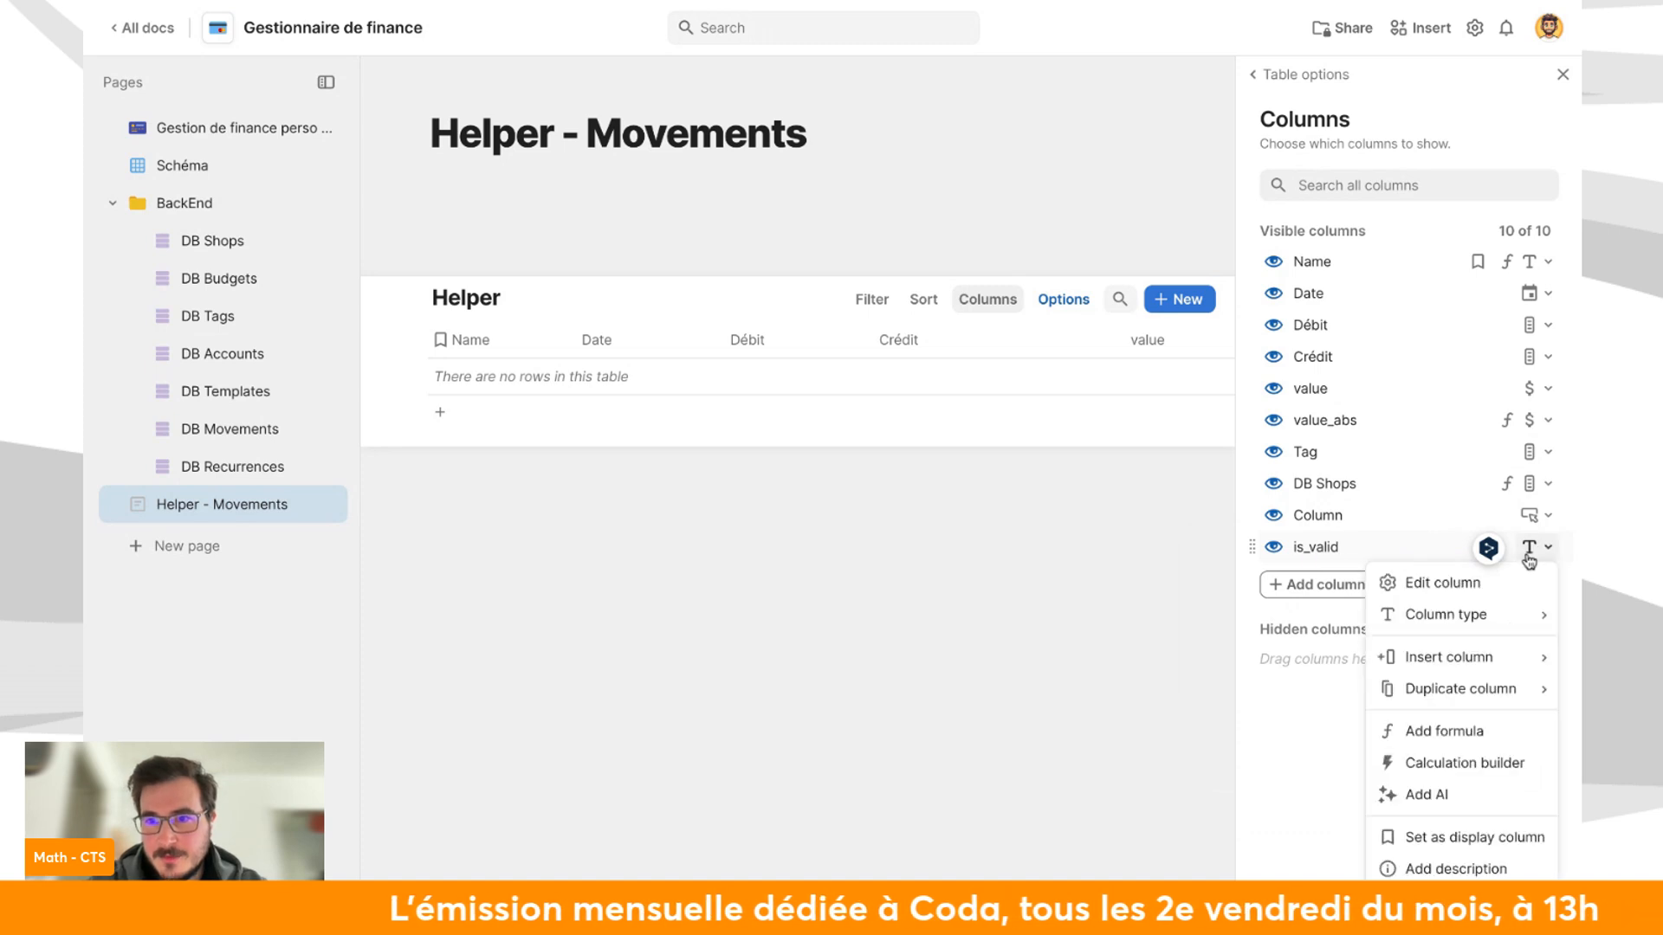
mouse_move(1403, 613)
type("f")
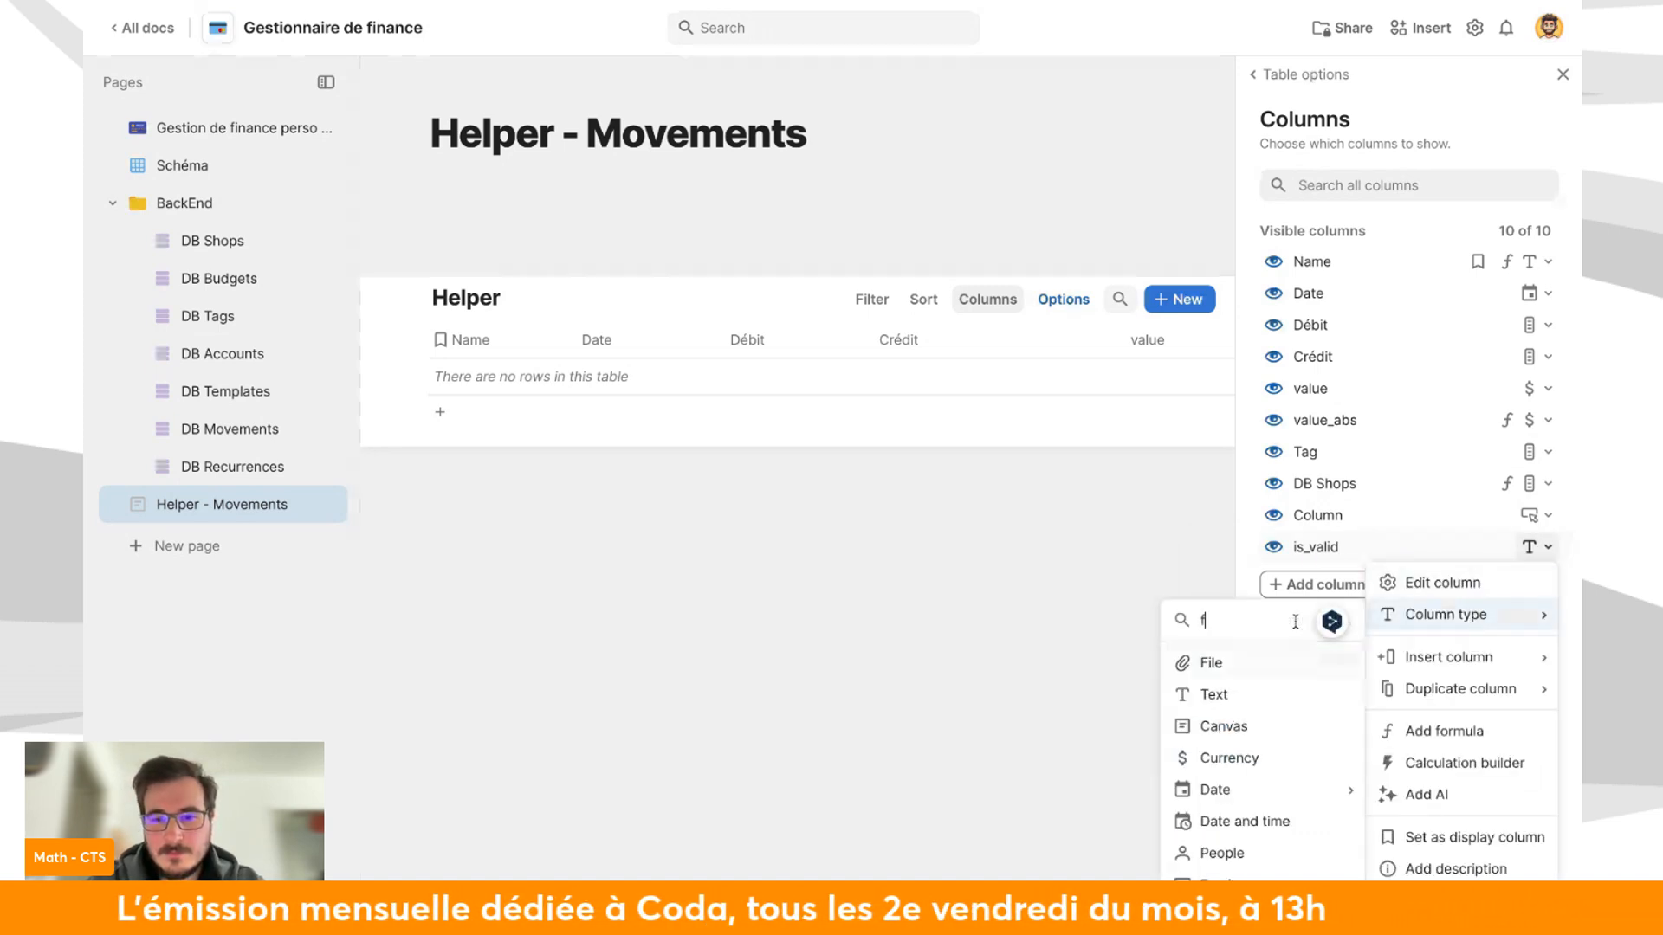
key("BackSpace")
type("che")
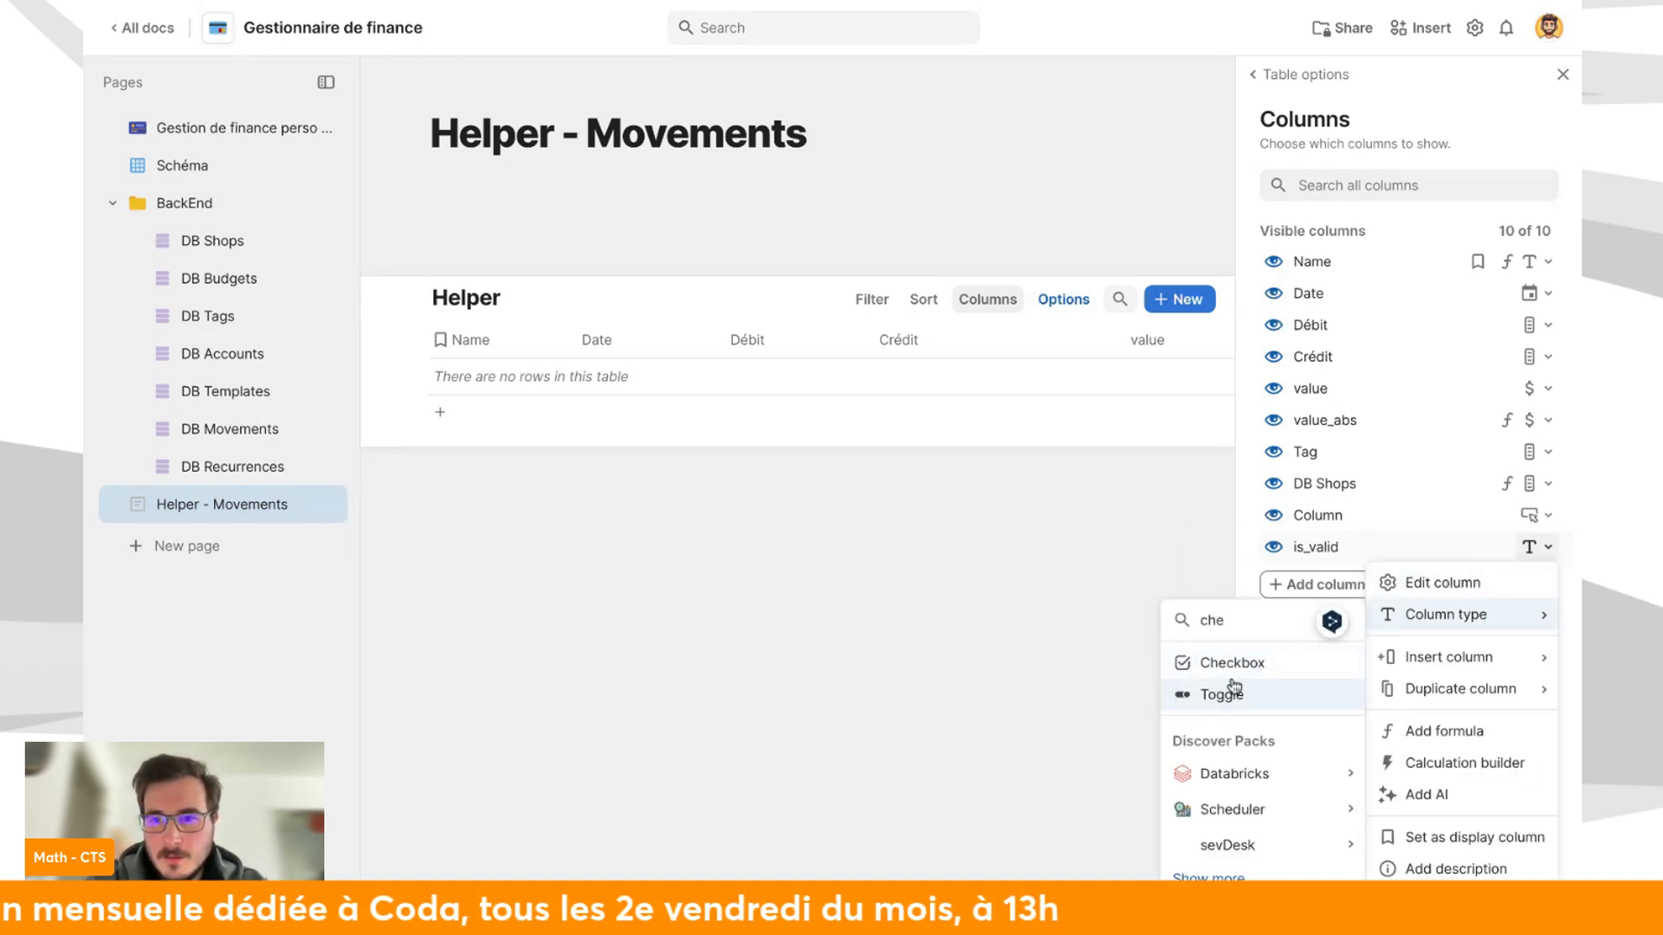
left_click(1217, 663)
Give the is_valid column a formula that tests the value column with value.IsNotBlank().
left_click(1530, 546)
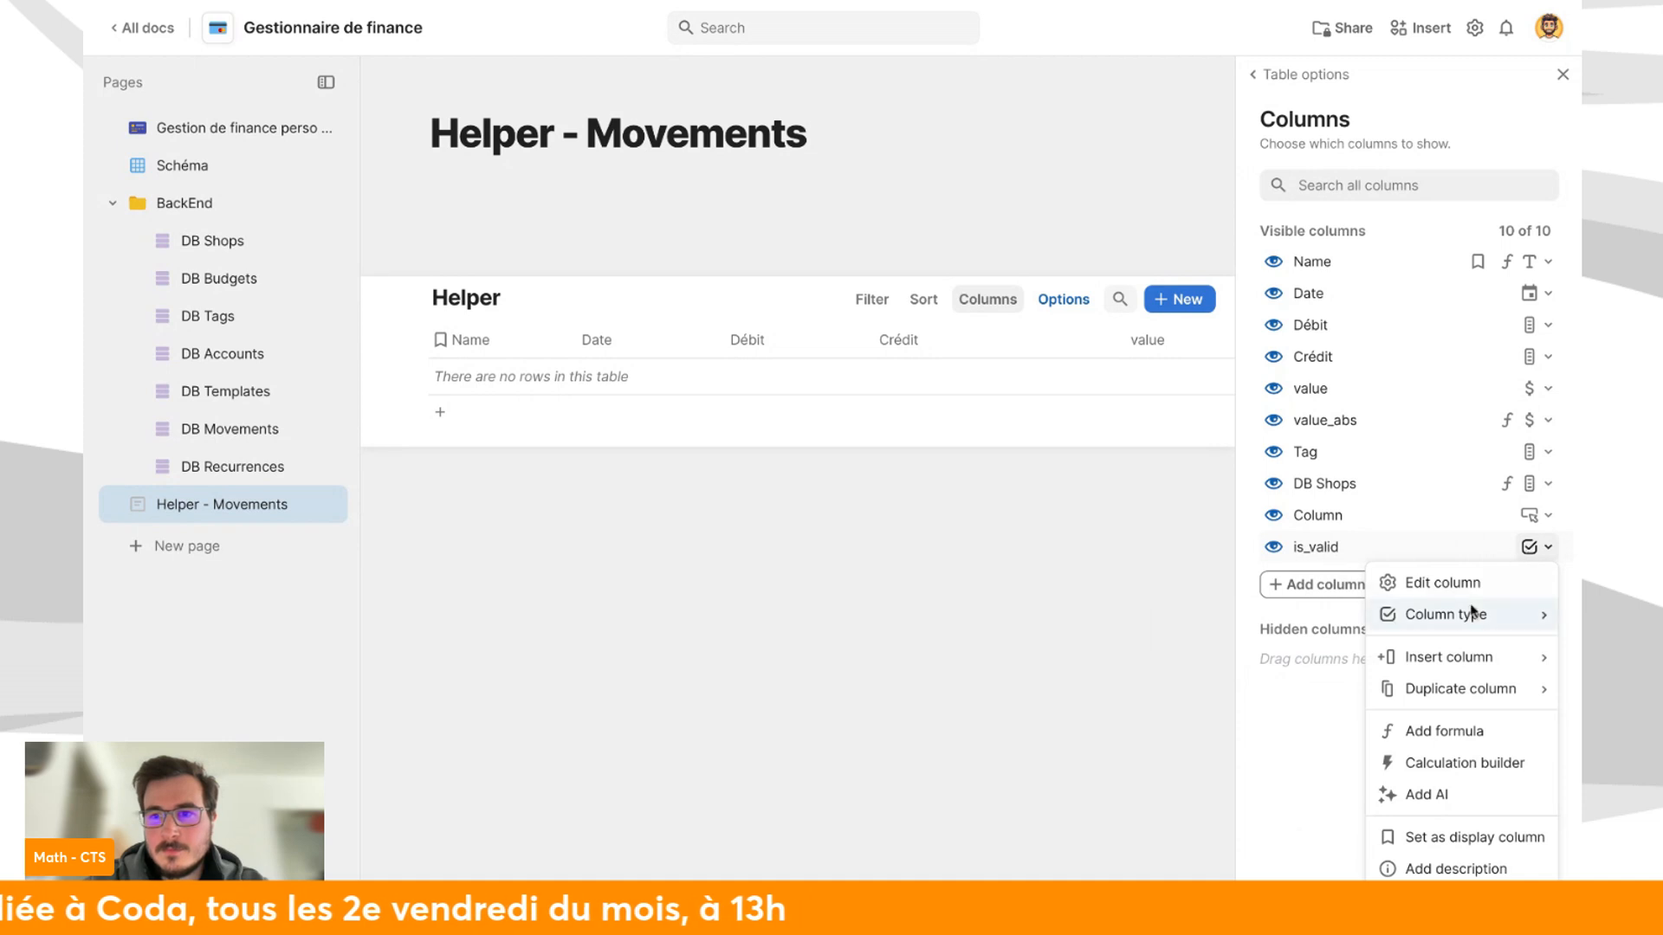
left_click(1437, 579)
left_click(1325, 650)
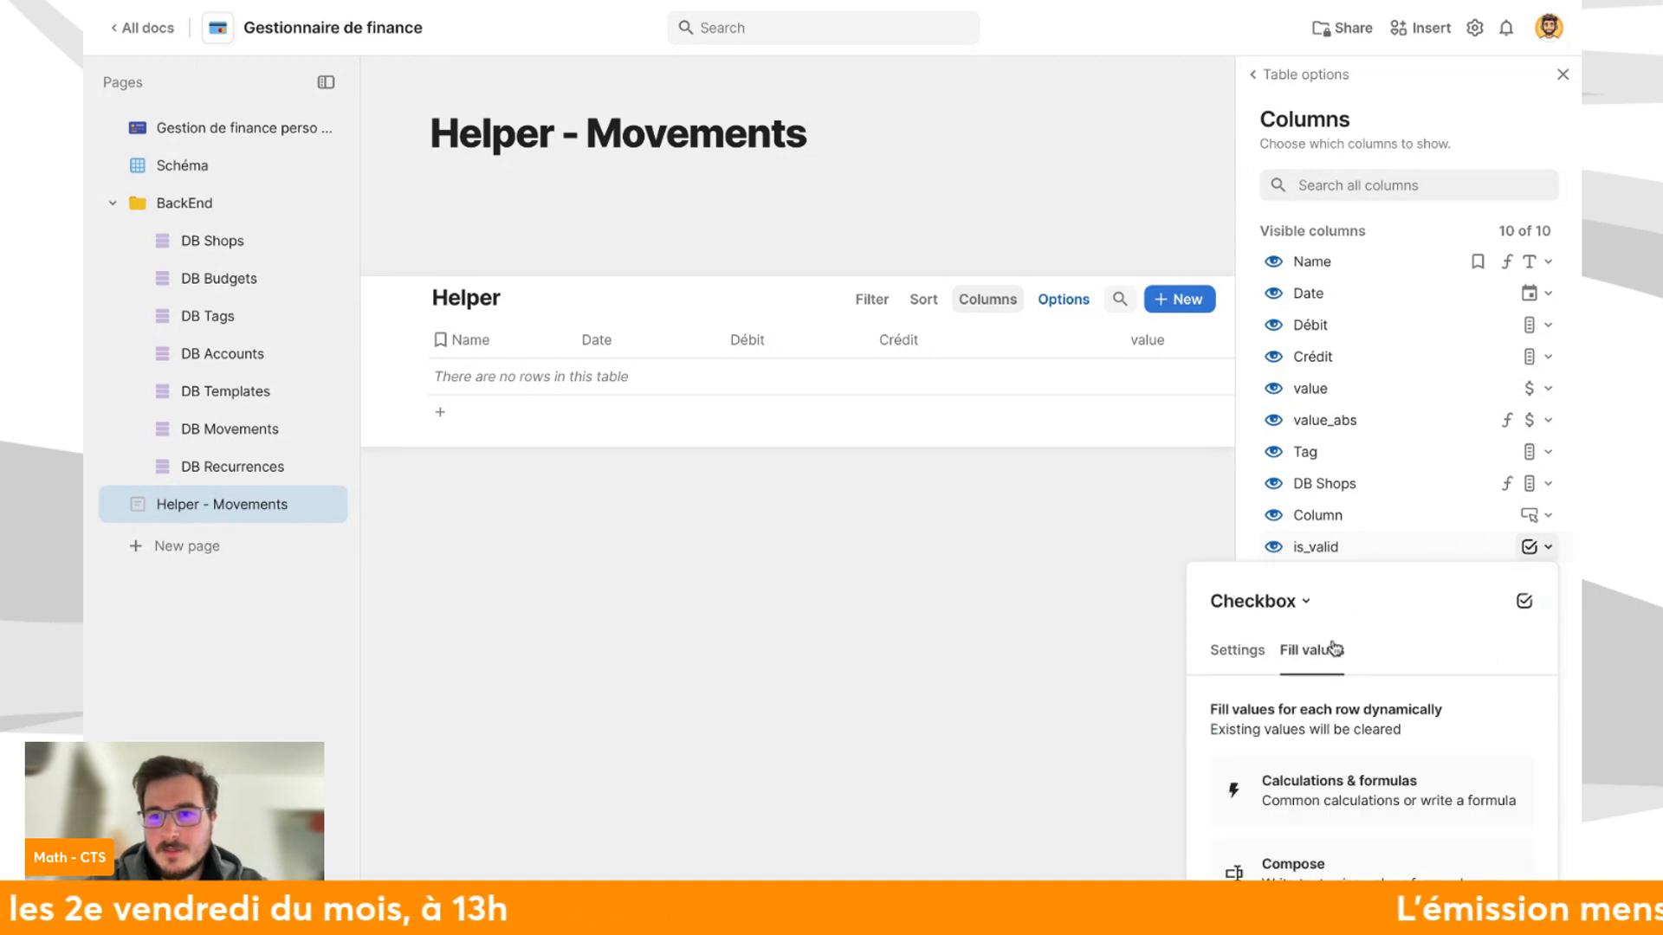
left_click(1248, 780)
left_click(1519, 709)
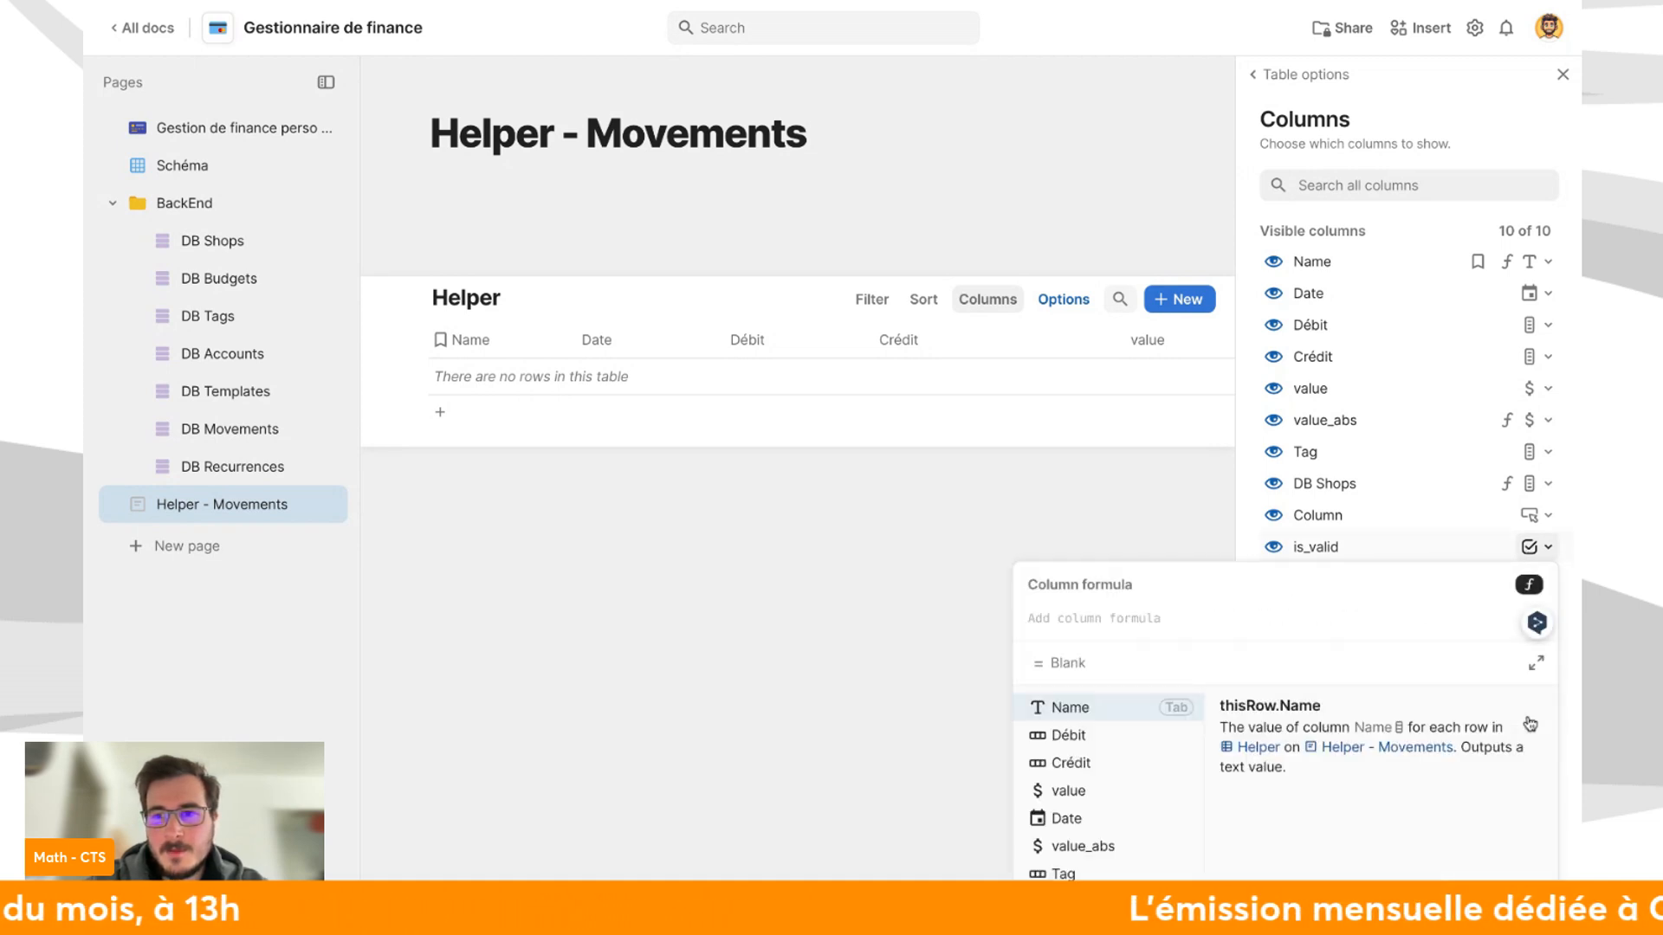
type("valie")
key("BackSpace")
key("BackSpace")
type("ue")
key("Tab")
type(".IsNotBlank()")
key("Tab")
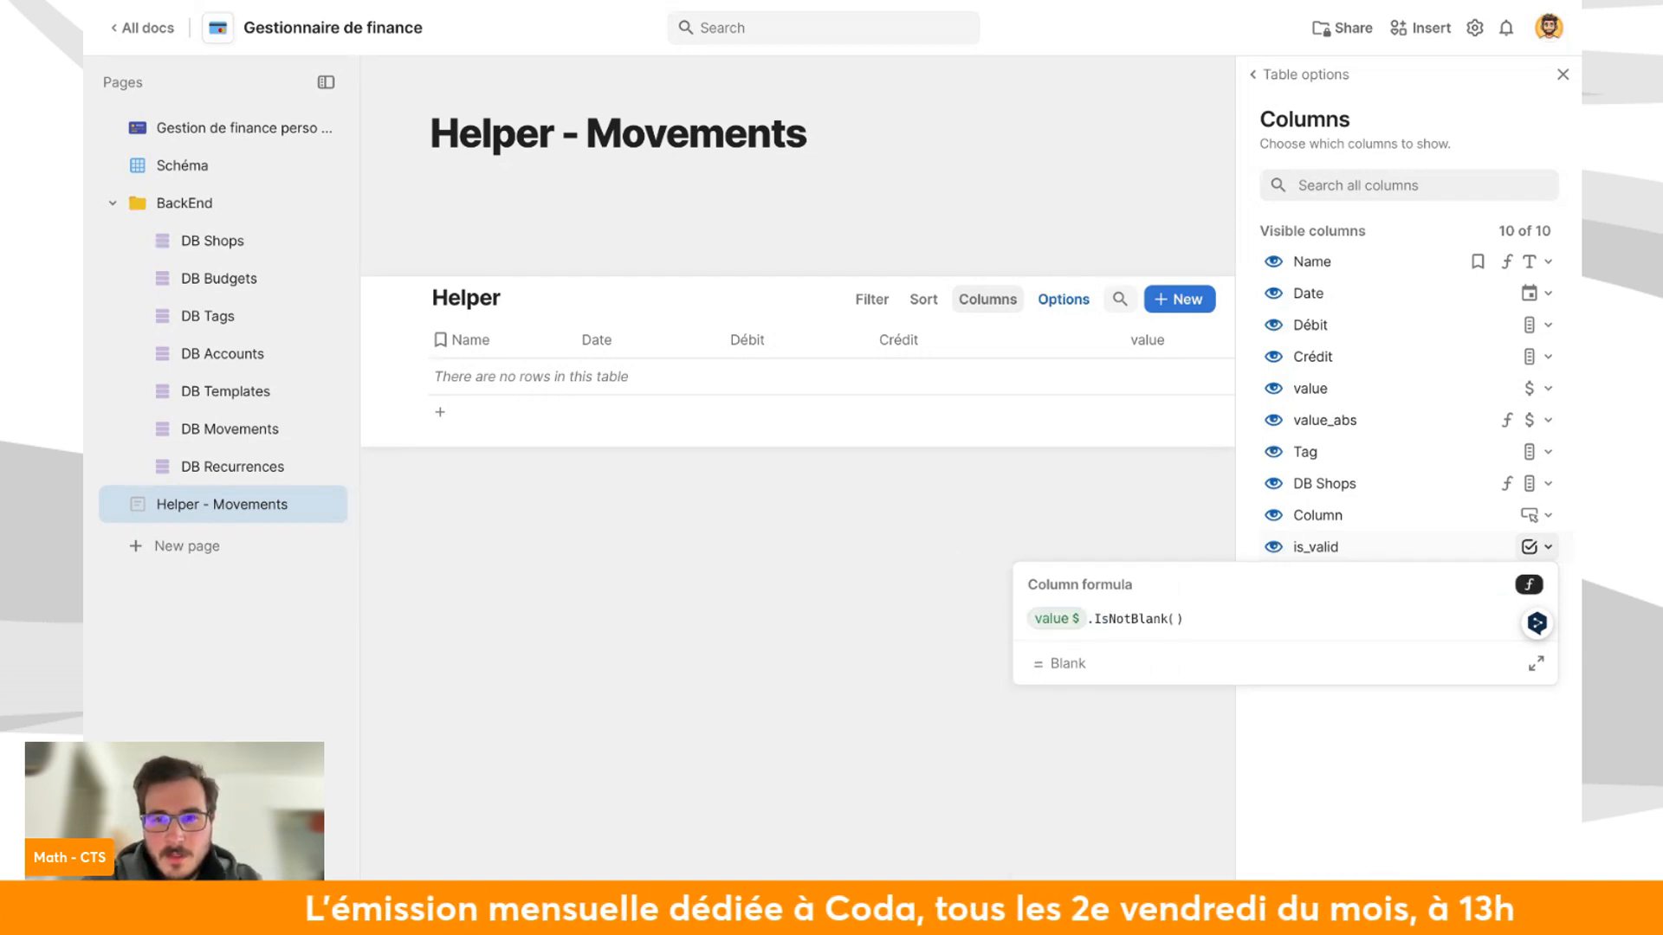
Try joining a second condition to the is_valid formula with && and AND, and wrapping it in an AND() function.
type("@")
key("BackSpace")
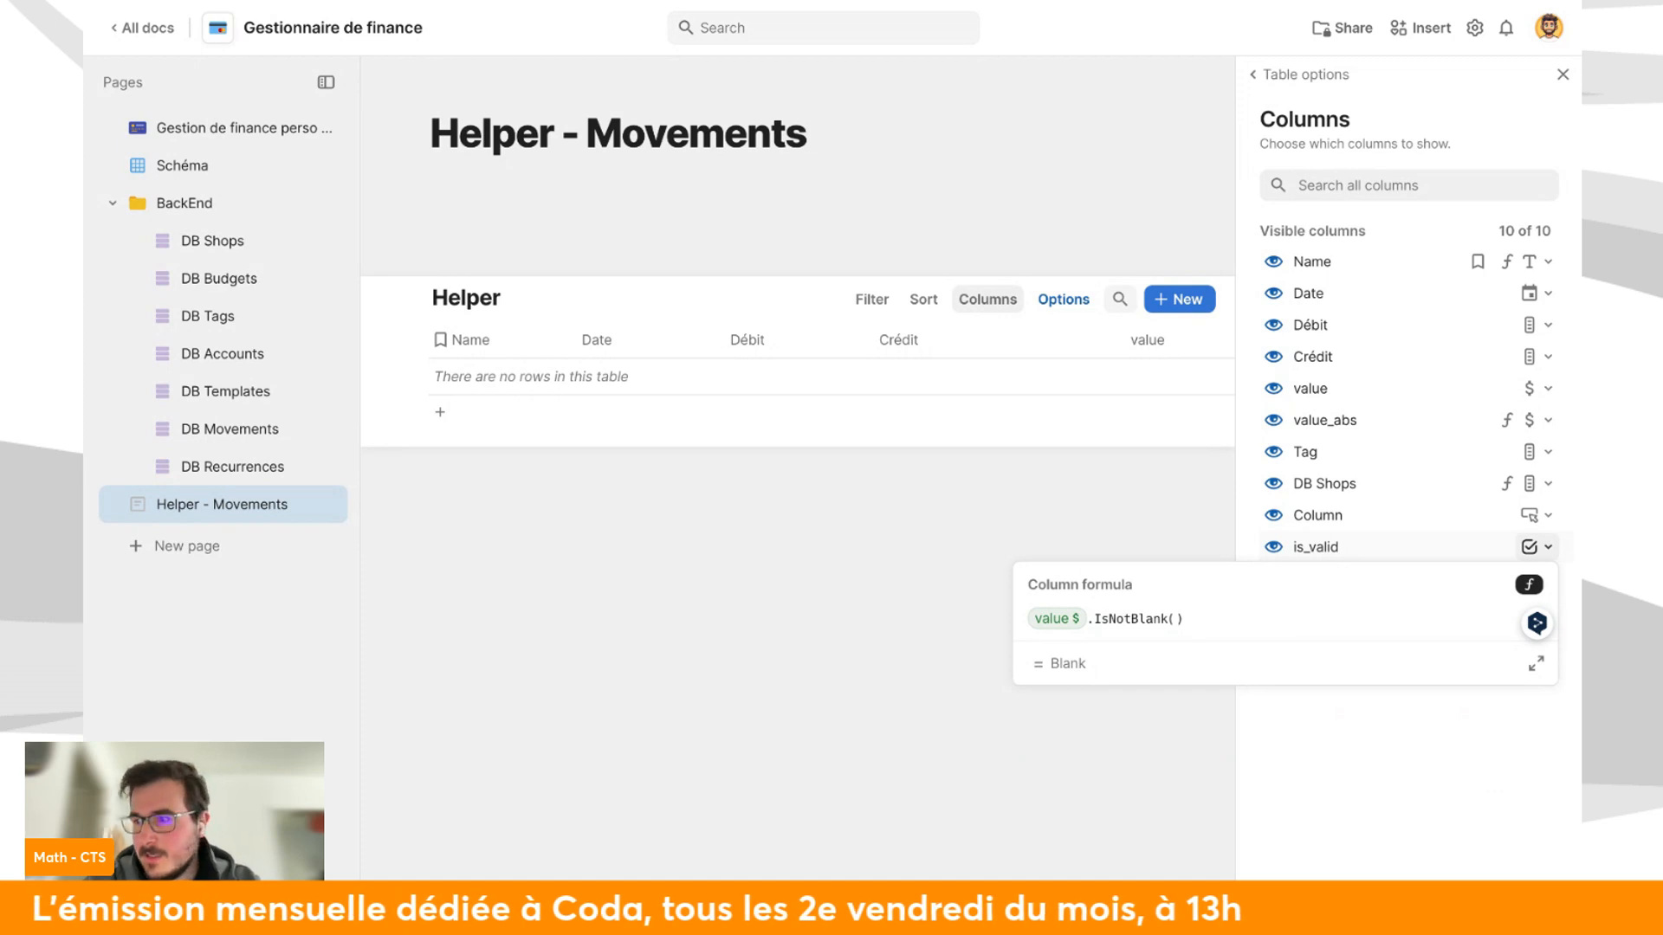
type("&&")
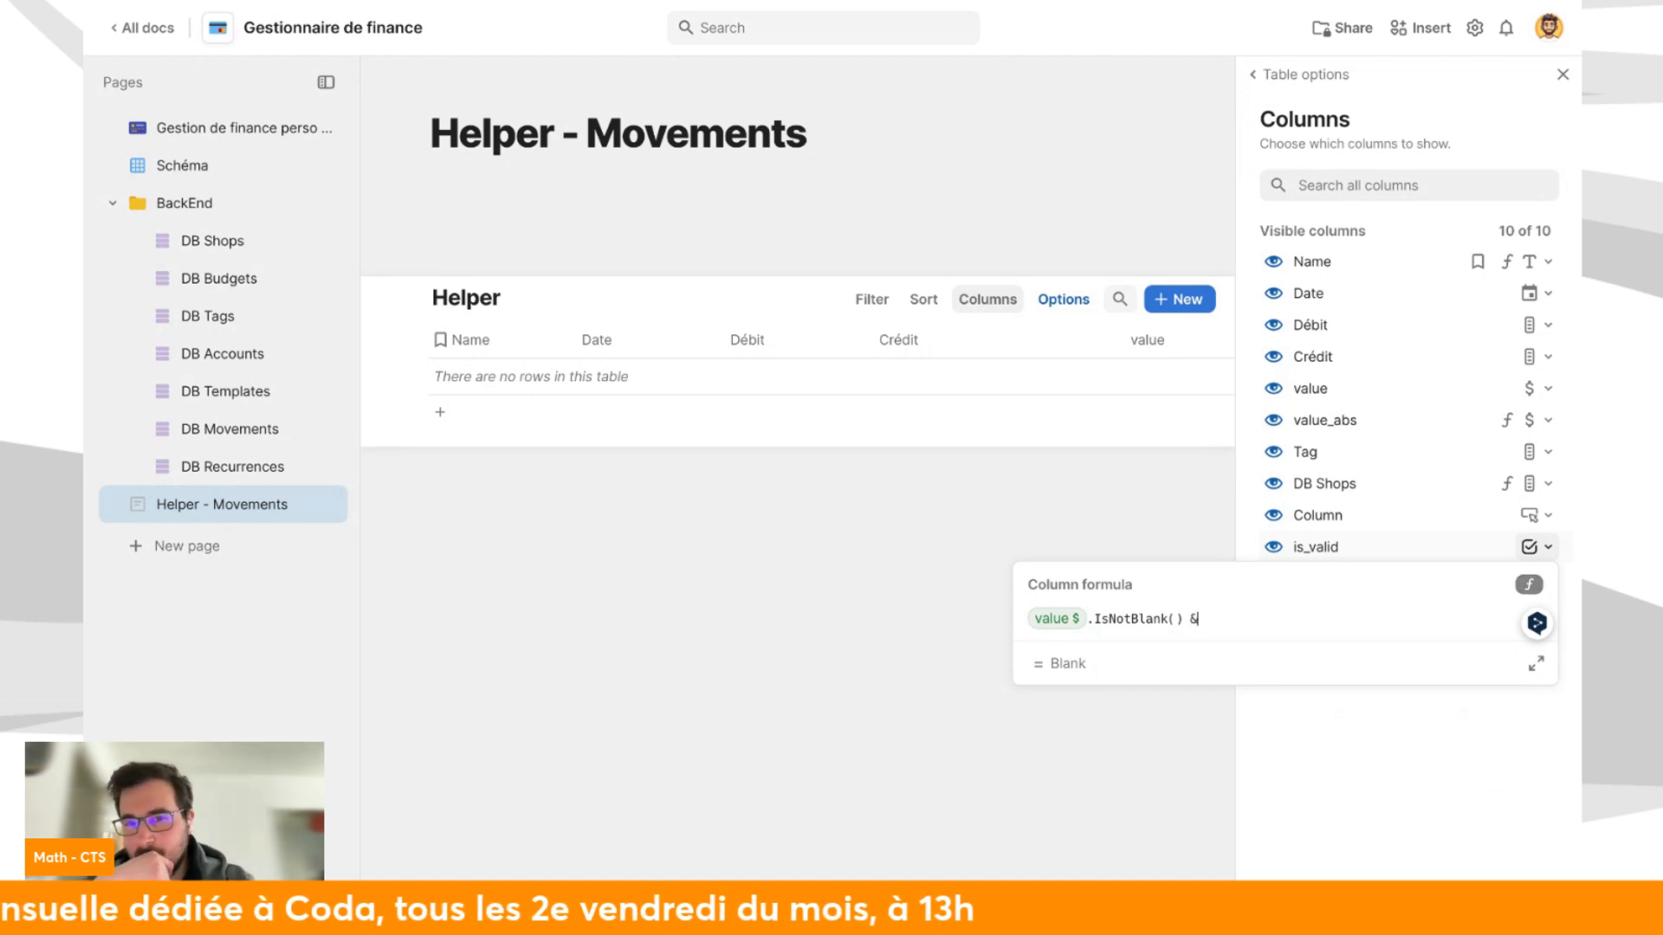
key("BackSpace")
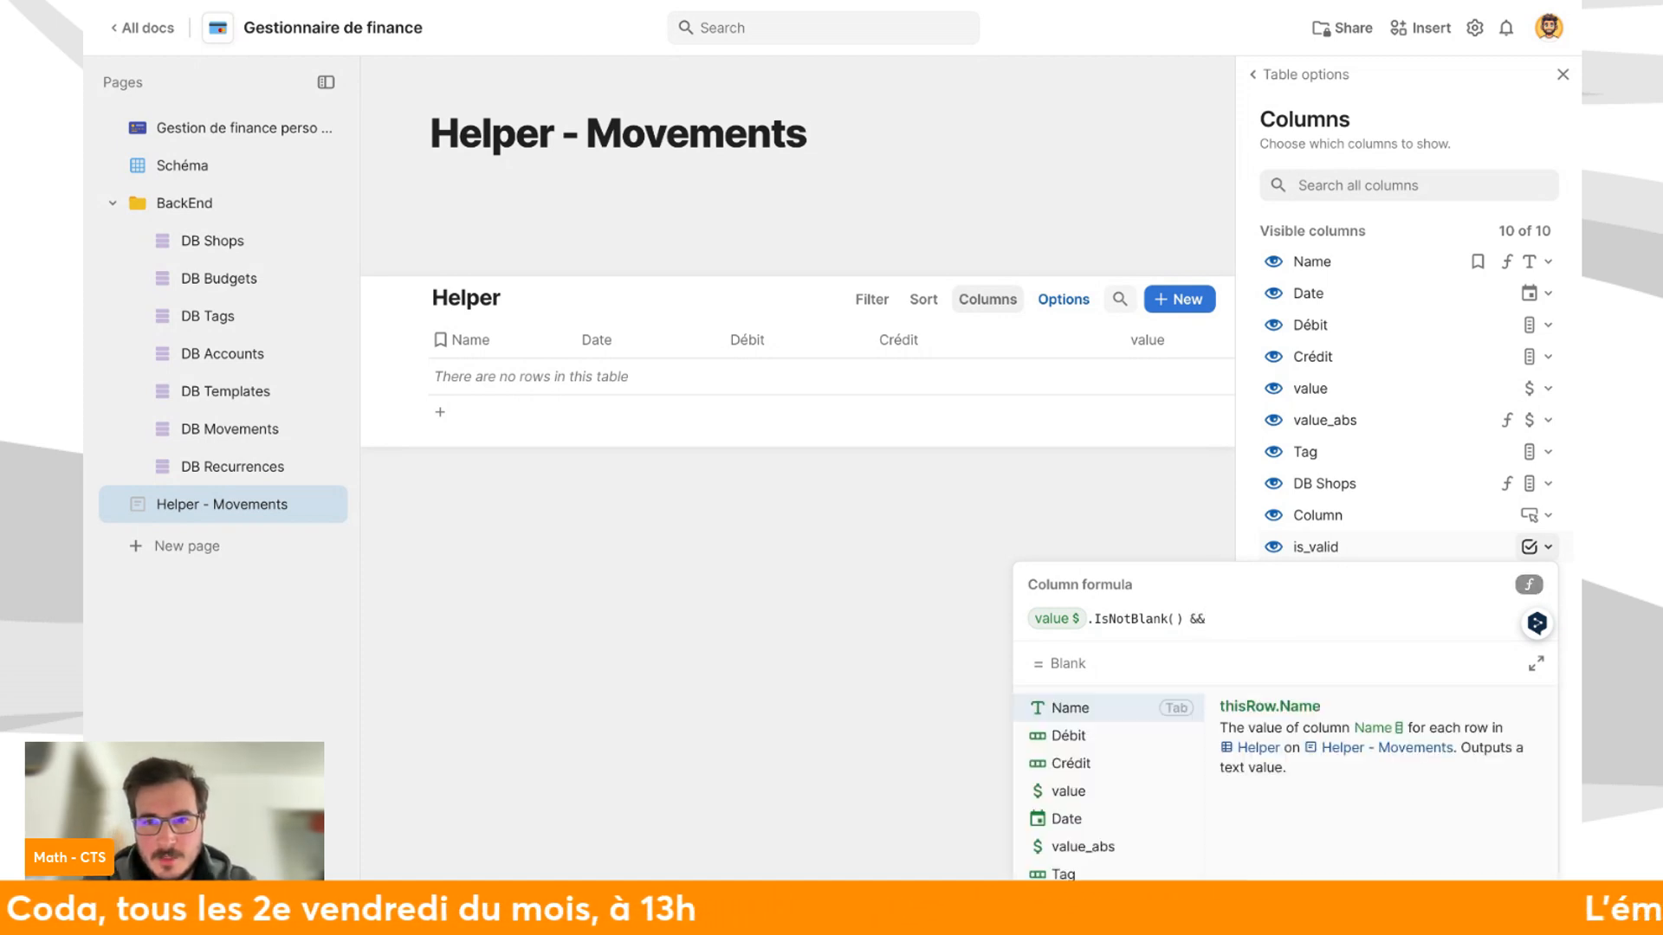
key("BackSpace")
key("BackSpace")
type("AND")
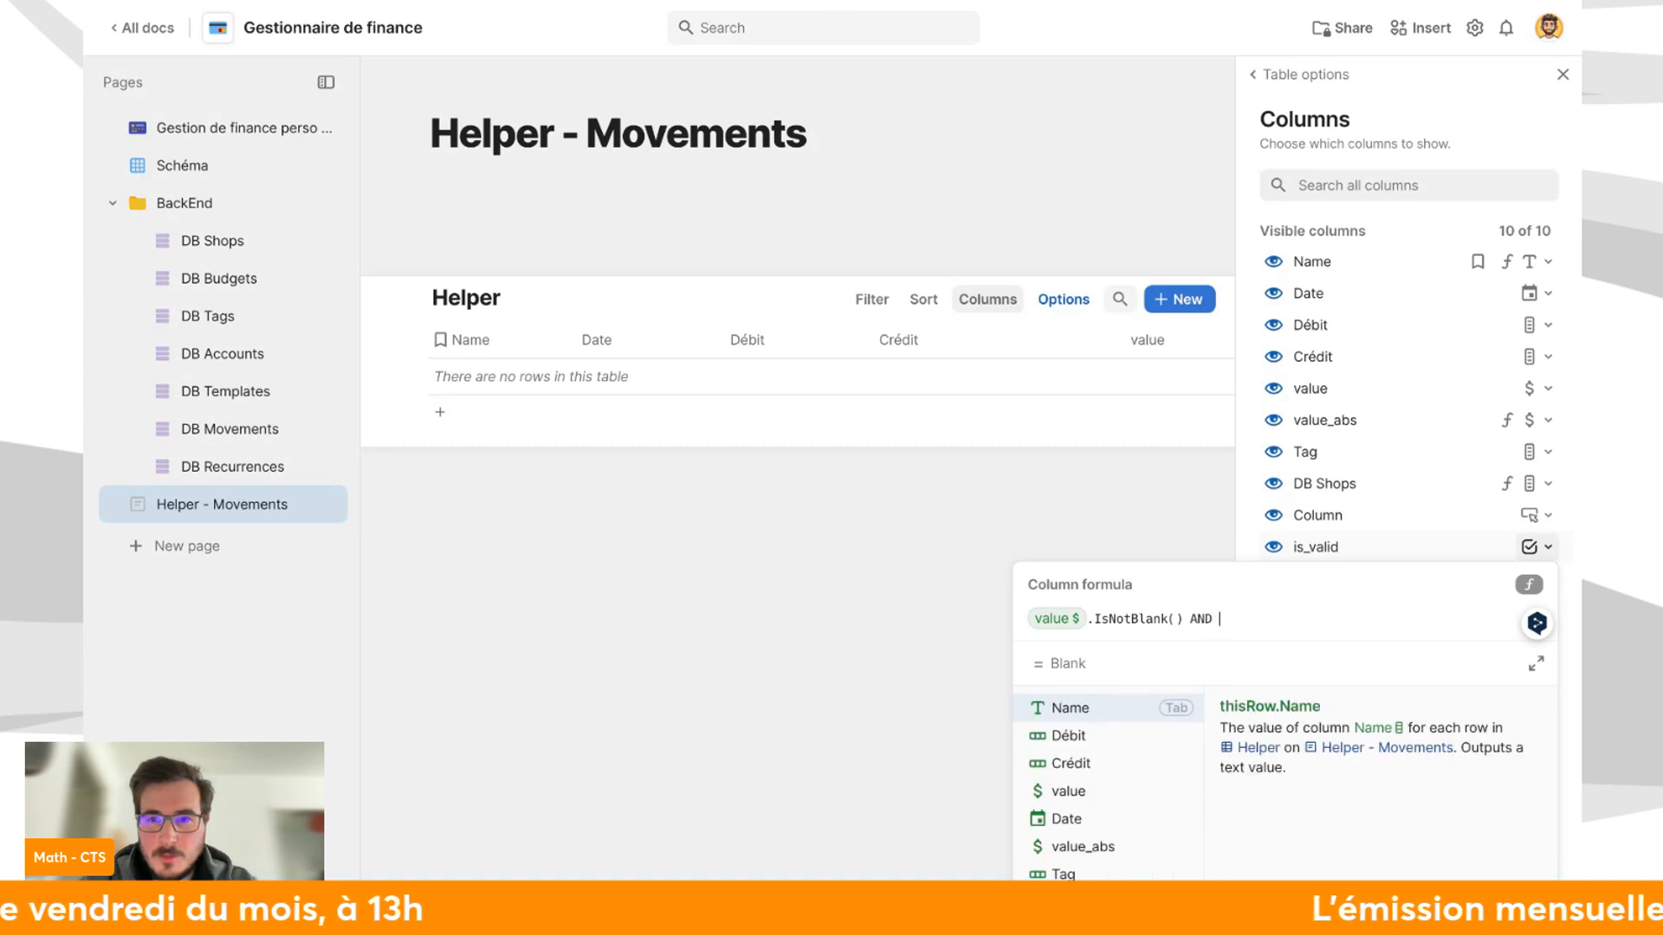
key("BackSpace")
key("BackSpace")
key("BackSpace")
key("BackSpace")
left_click(1042, 627)
type("AND(")
left_click(1230, 609)
type(")")
key("BackSpace")
left_click_drag(1056, 618, 1013, 617)
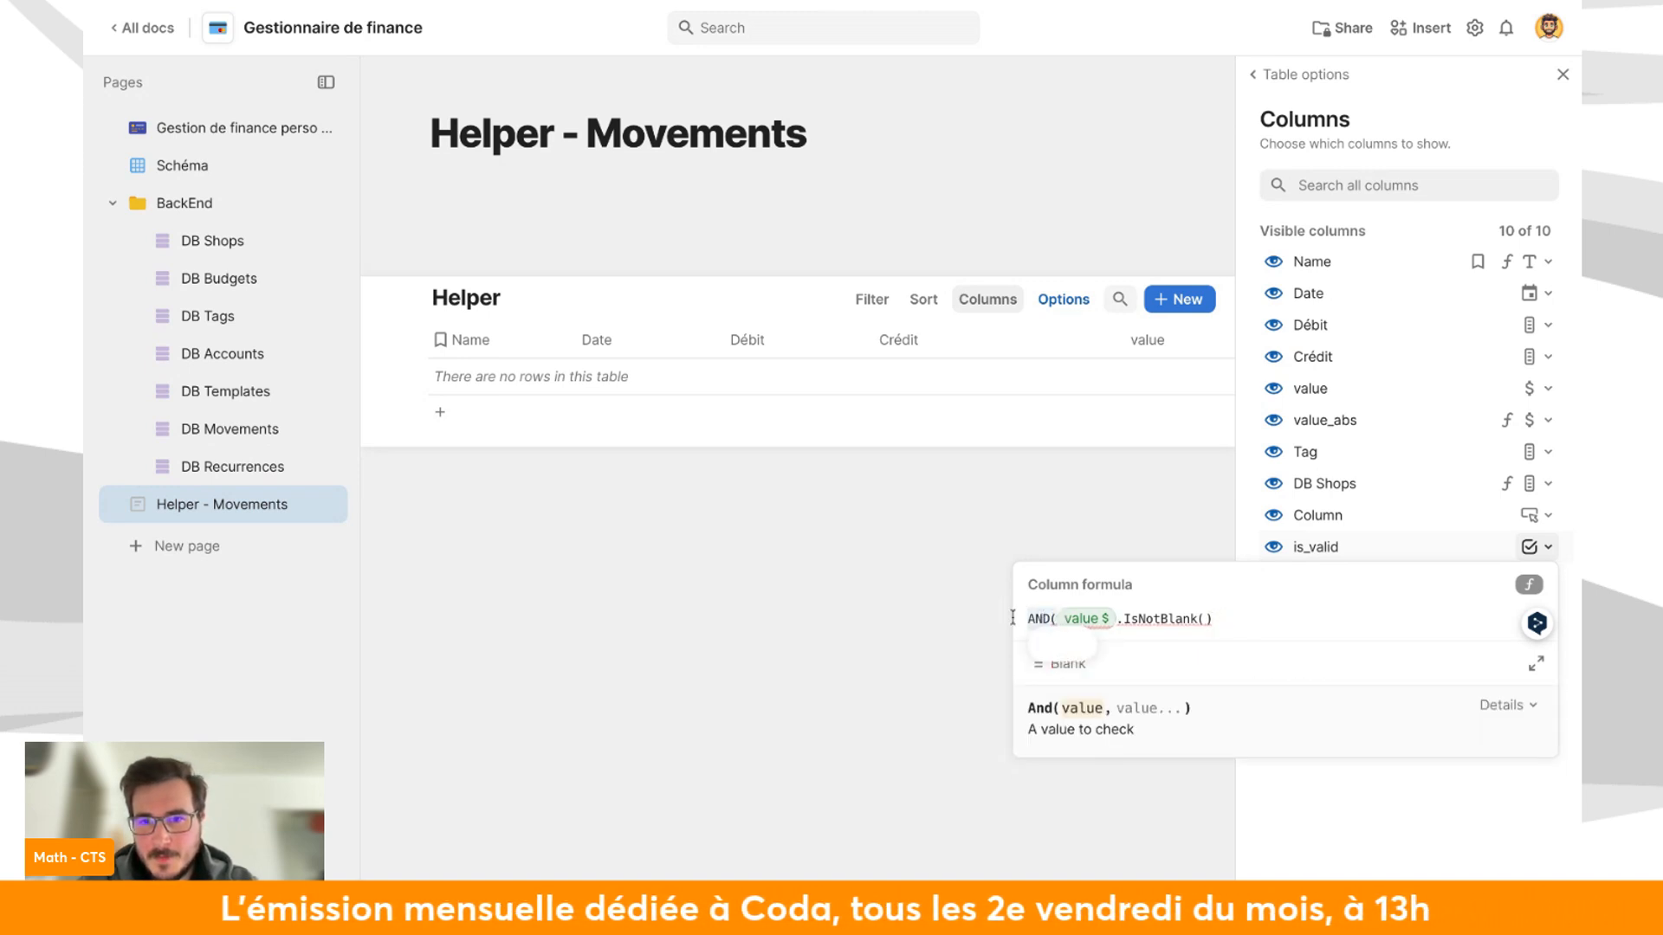
key("BackSpace")
Extend the is_valid formula with && Débit.IsNotBlank() and save it.
type("&&")
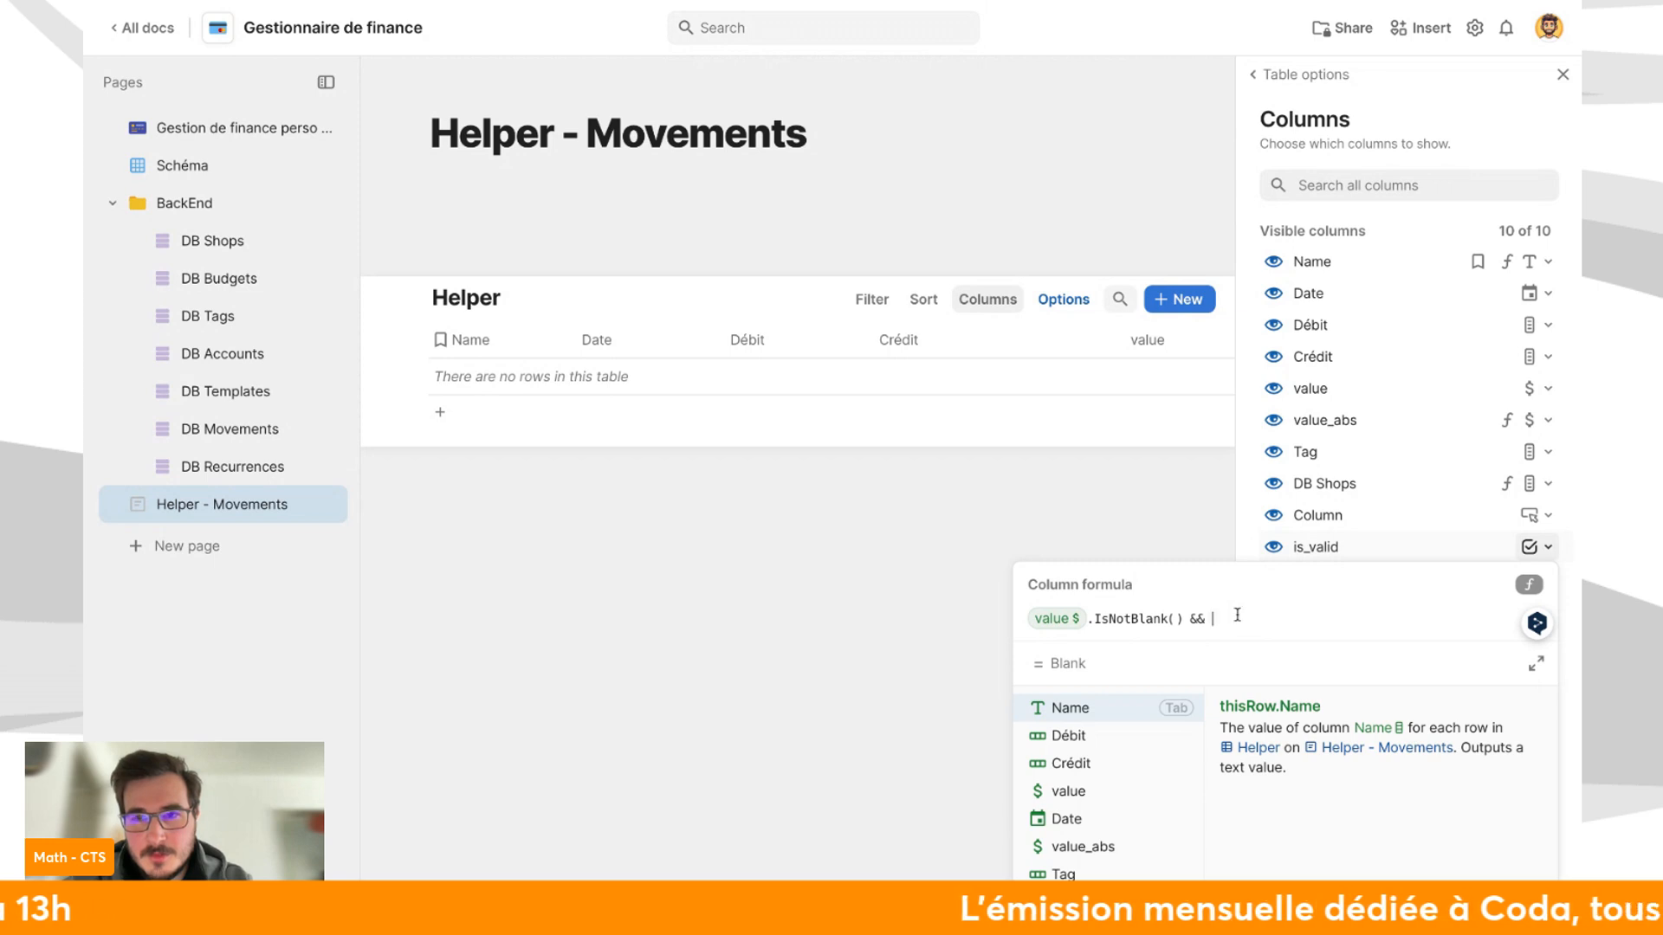
type("débit")
key("Tab")
type(".isn")
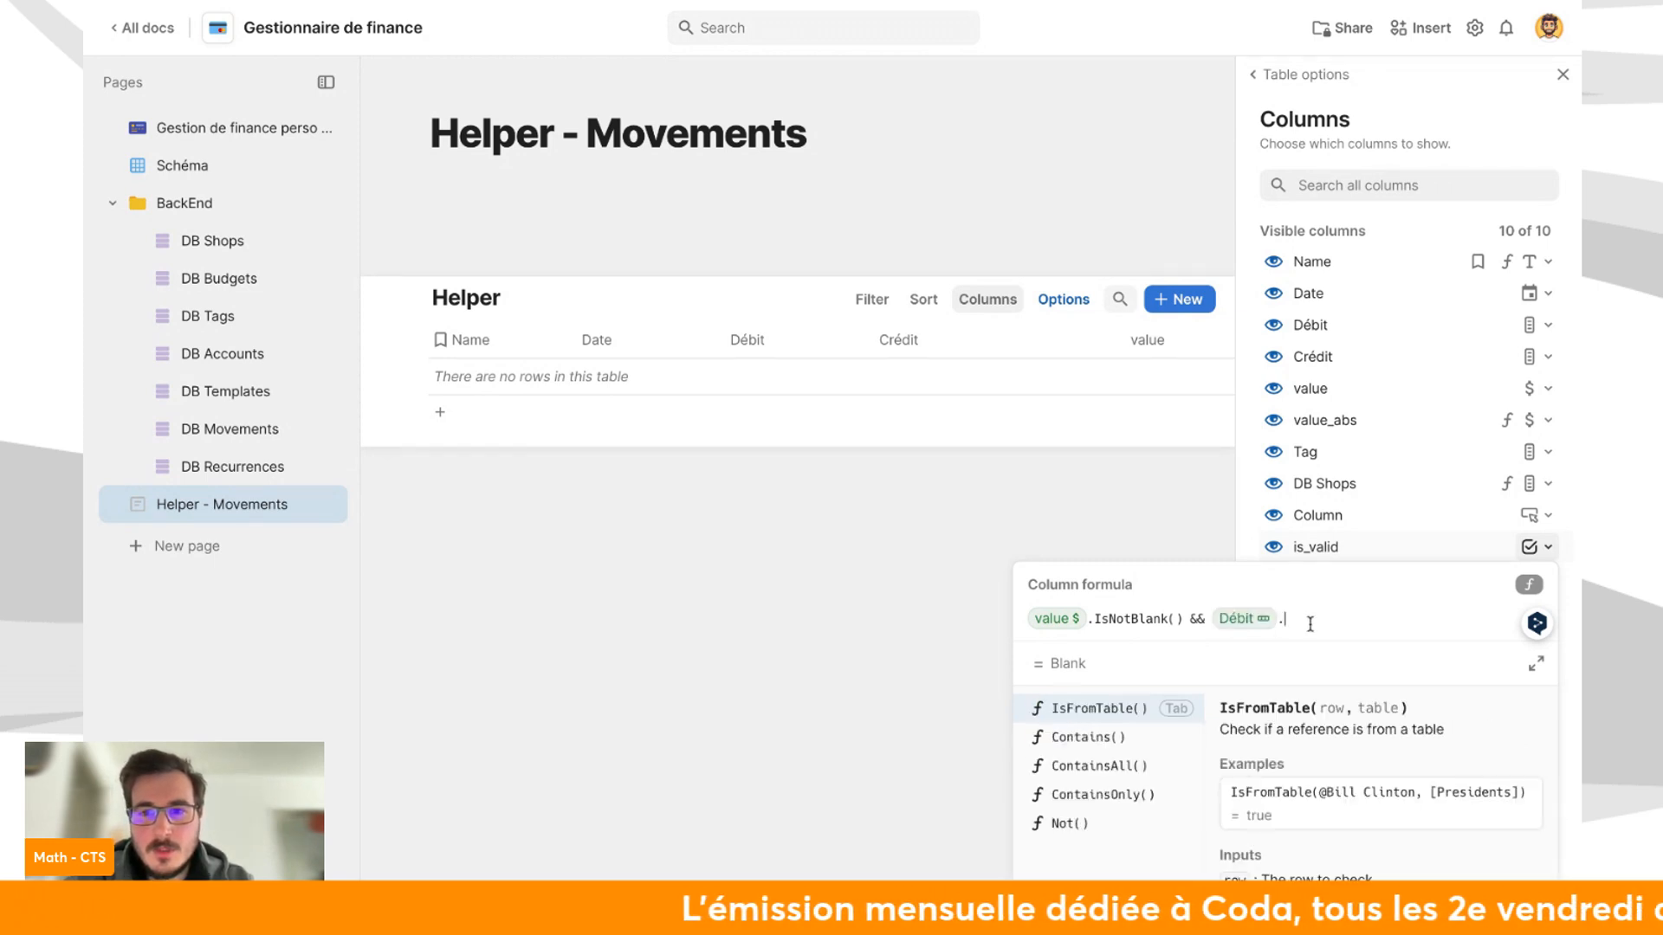
key("Tab")
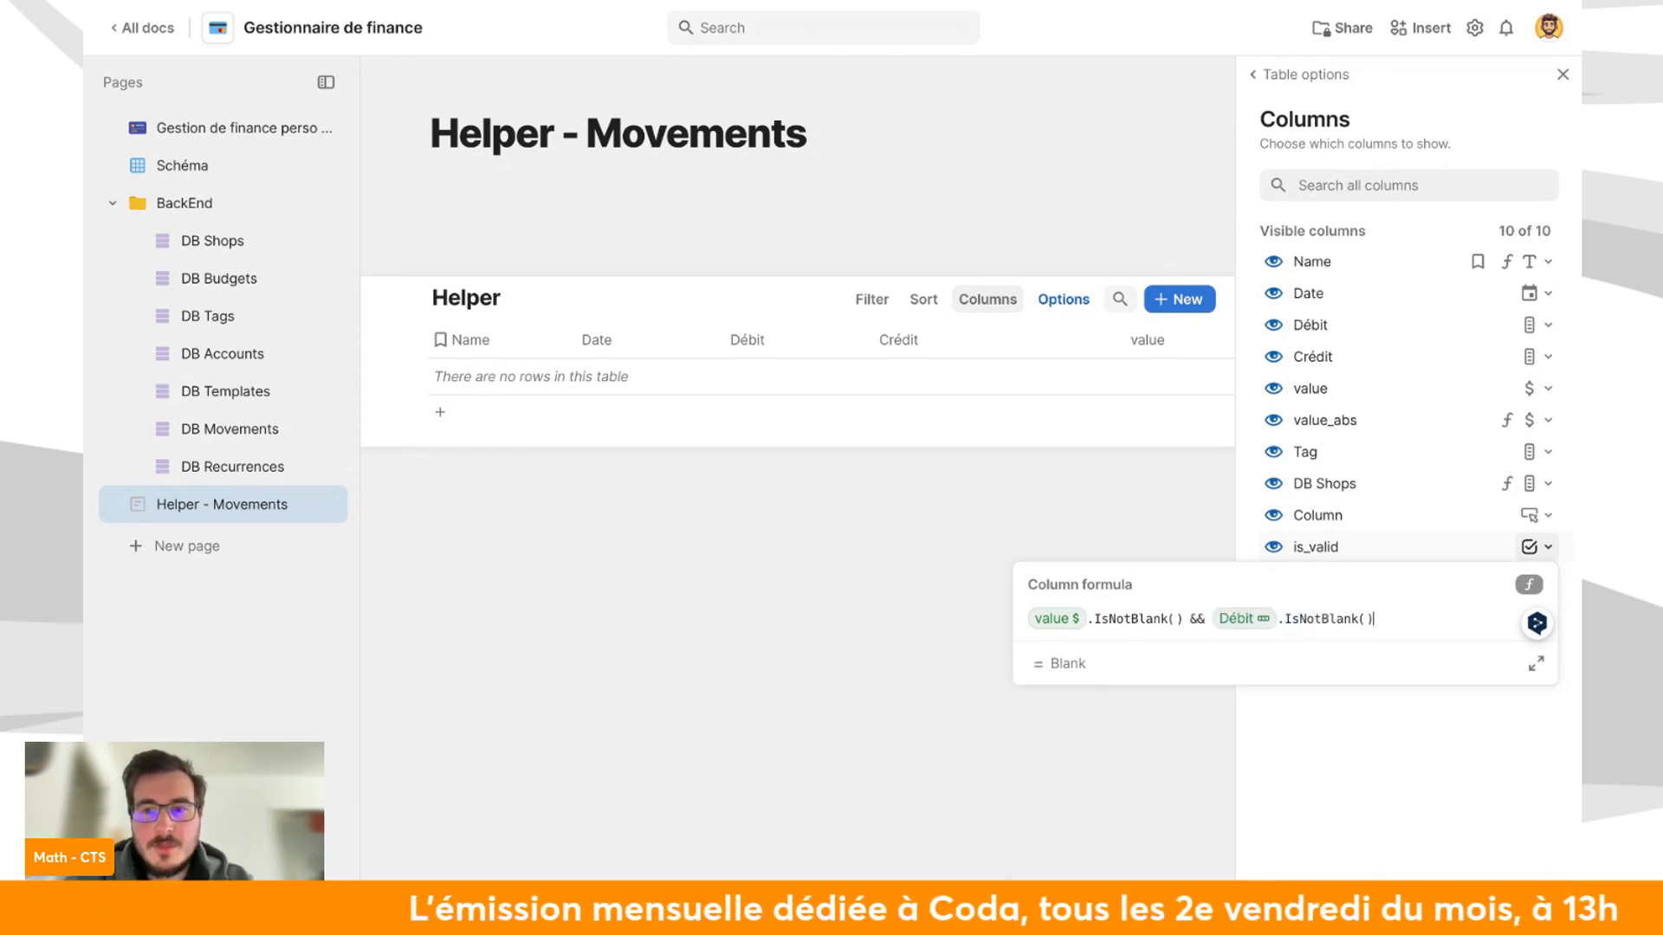
left_click(1339, 744)
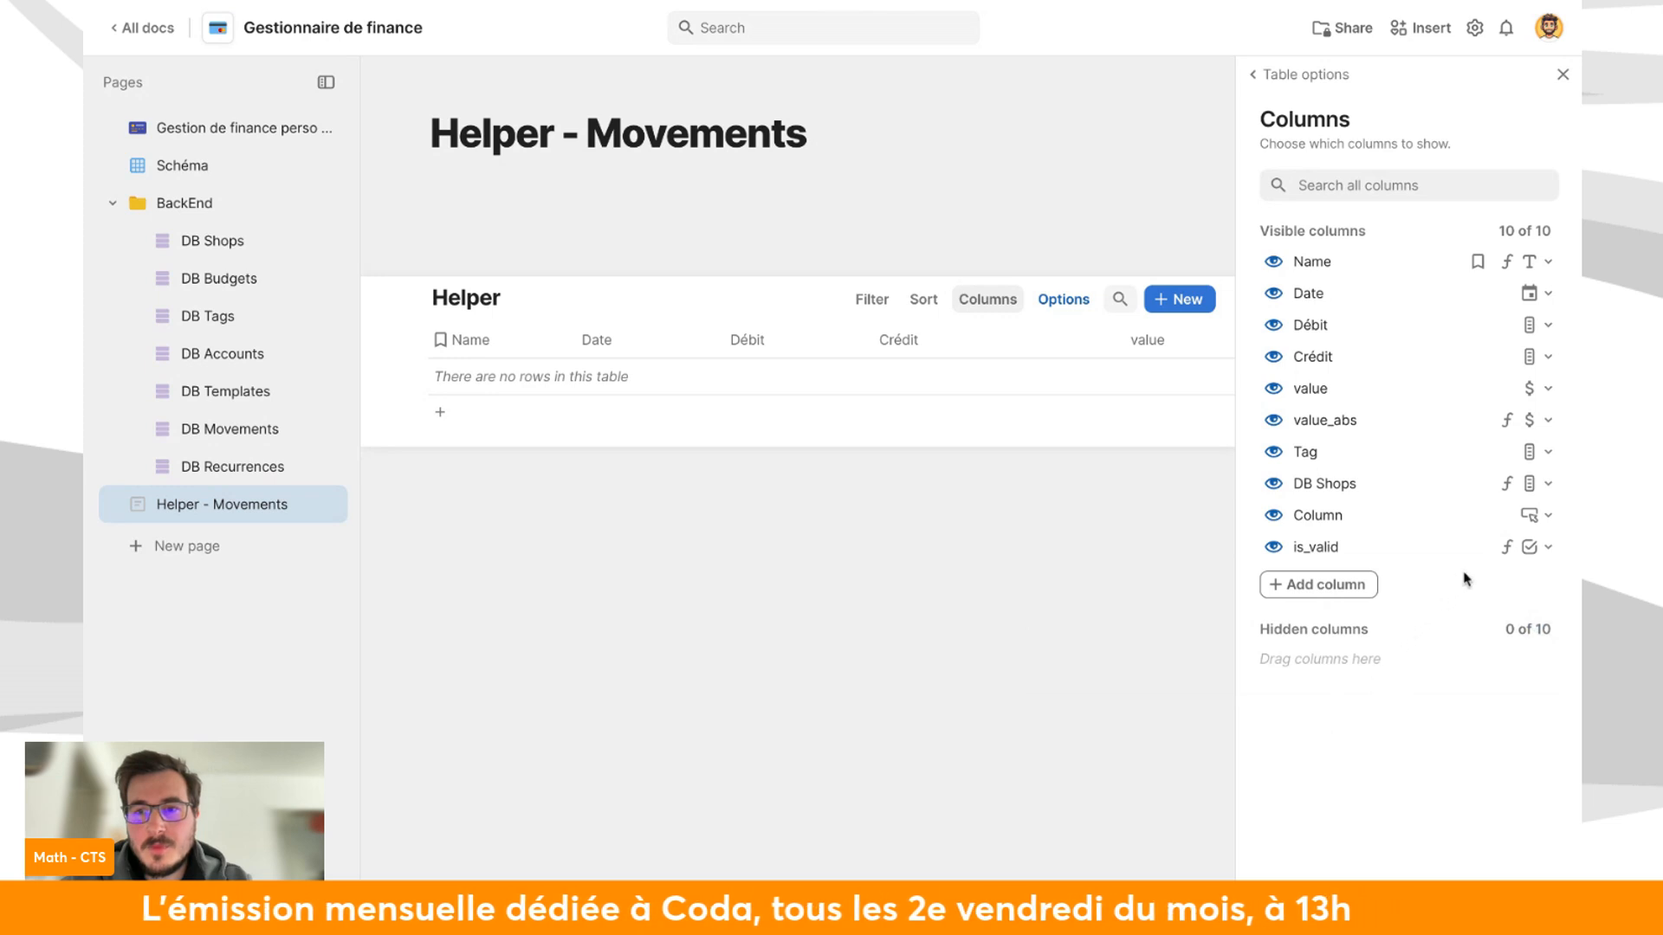
Start a label formula for the button column named Column, using If with is_valid as the condition.
left_click(1531, 515)
left_click(1491, 551)
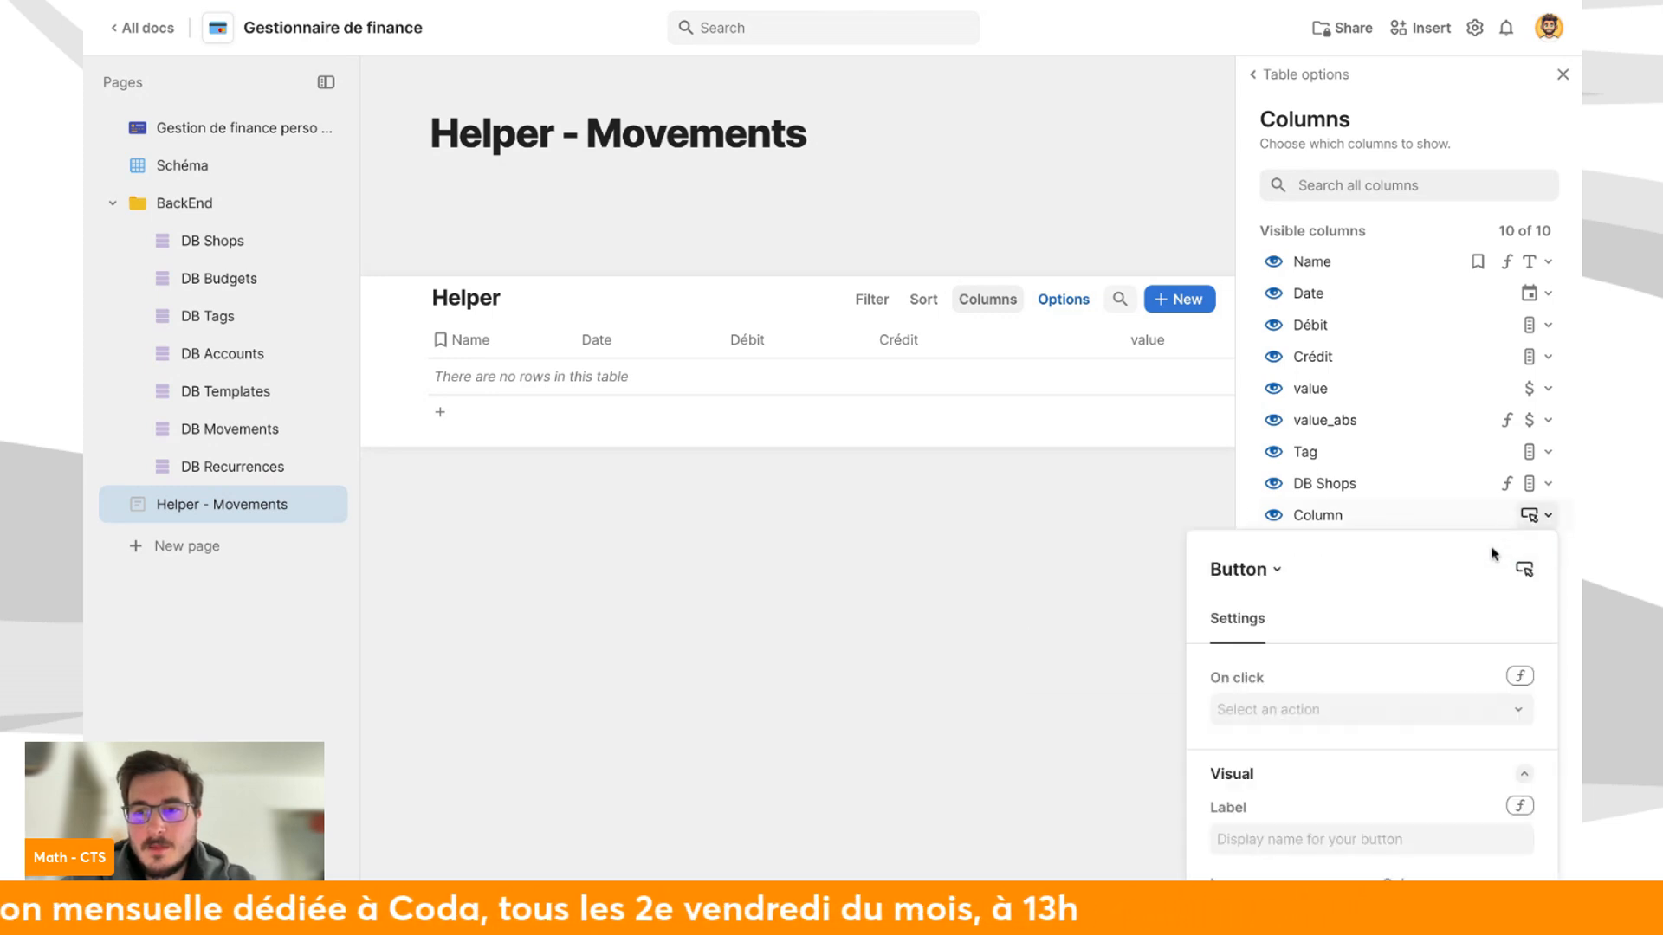
left_click(1491, 769)
type("-")
key("BackSpace")
type("=if(")
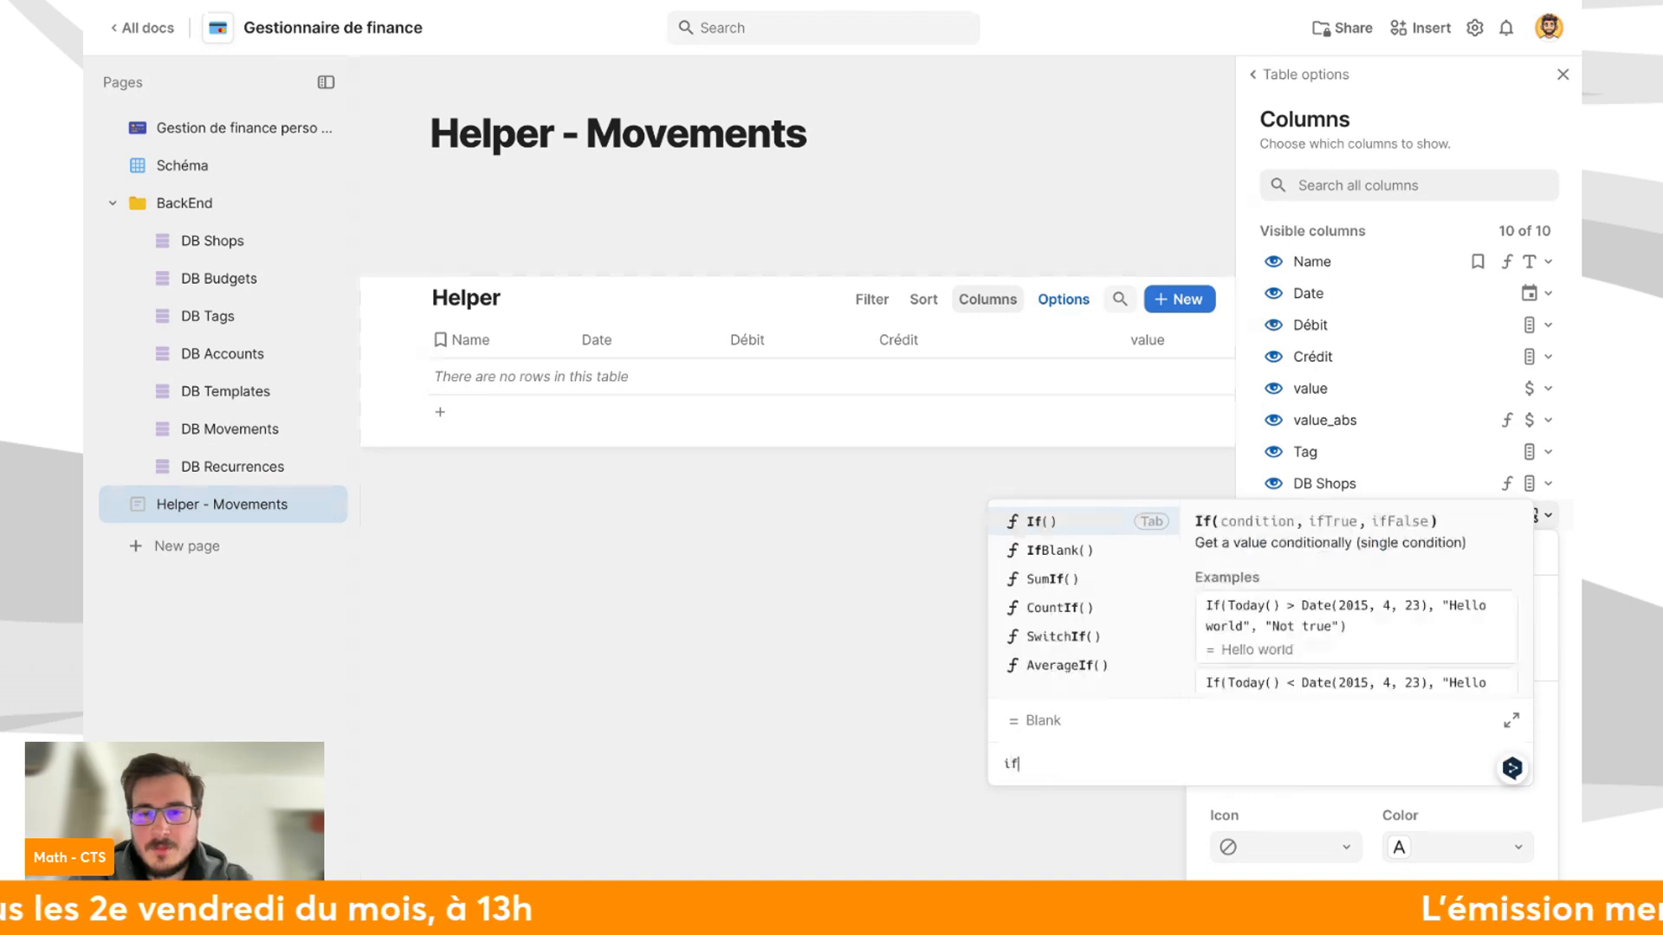
key("Tab")
key("BackSpace")
type("is")
key("Tab")
type(".n")
key("BackSpace")
key("BackSpace")
type(", ")
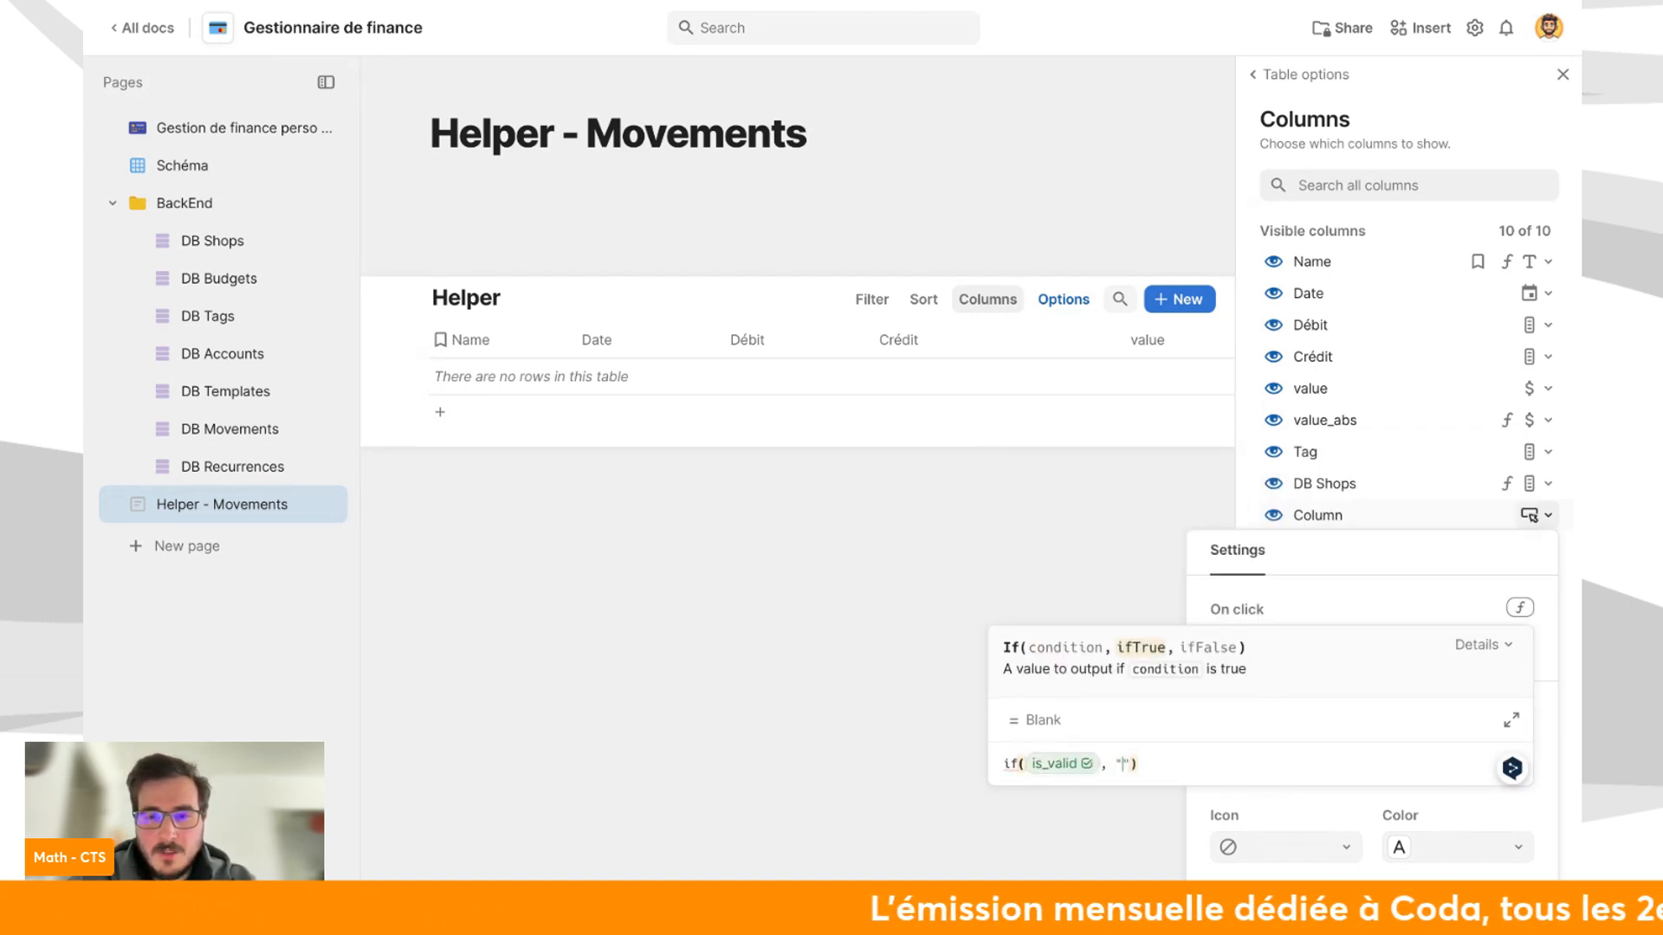
Use Btn create Movement.template as the If formula's true value.
type("@btn create Movement")
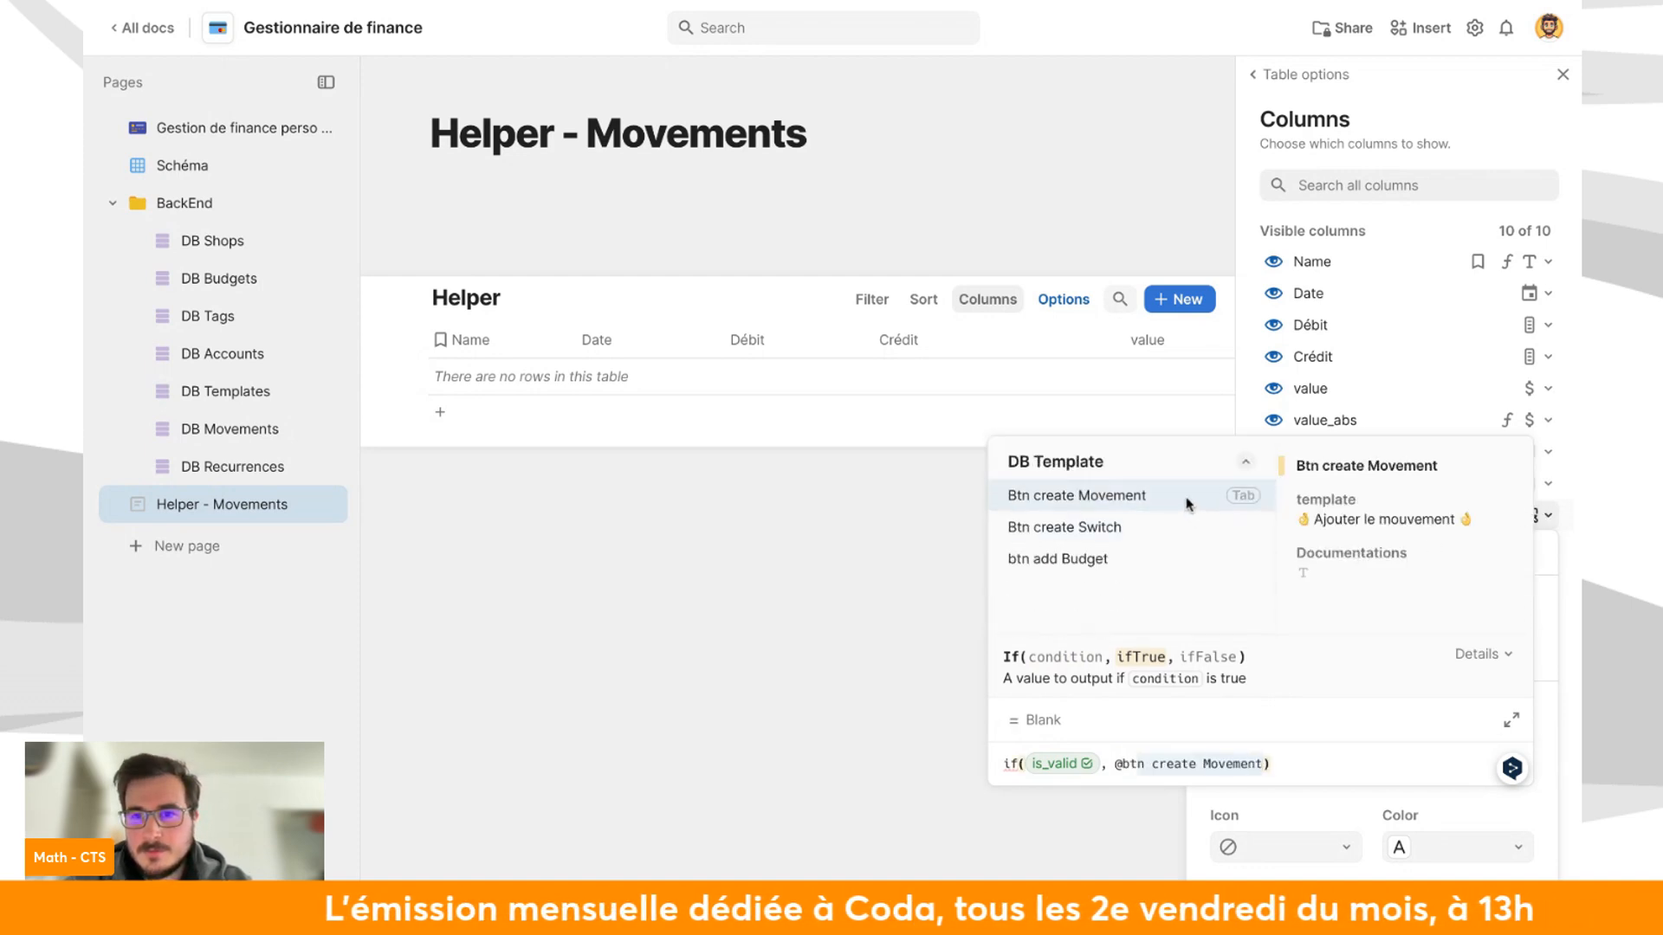
left_click(1188, 500)
type(".te")
key("Return")
type(", ")
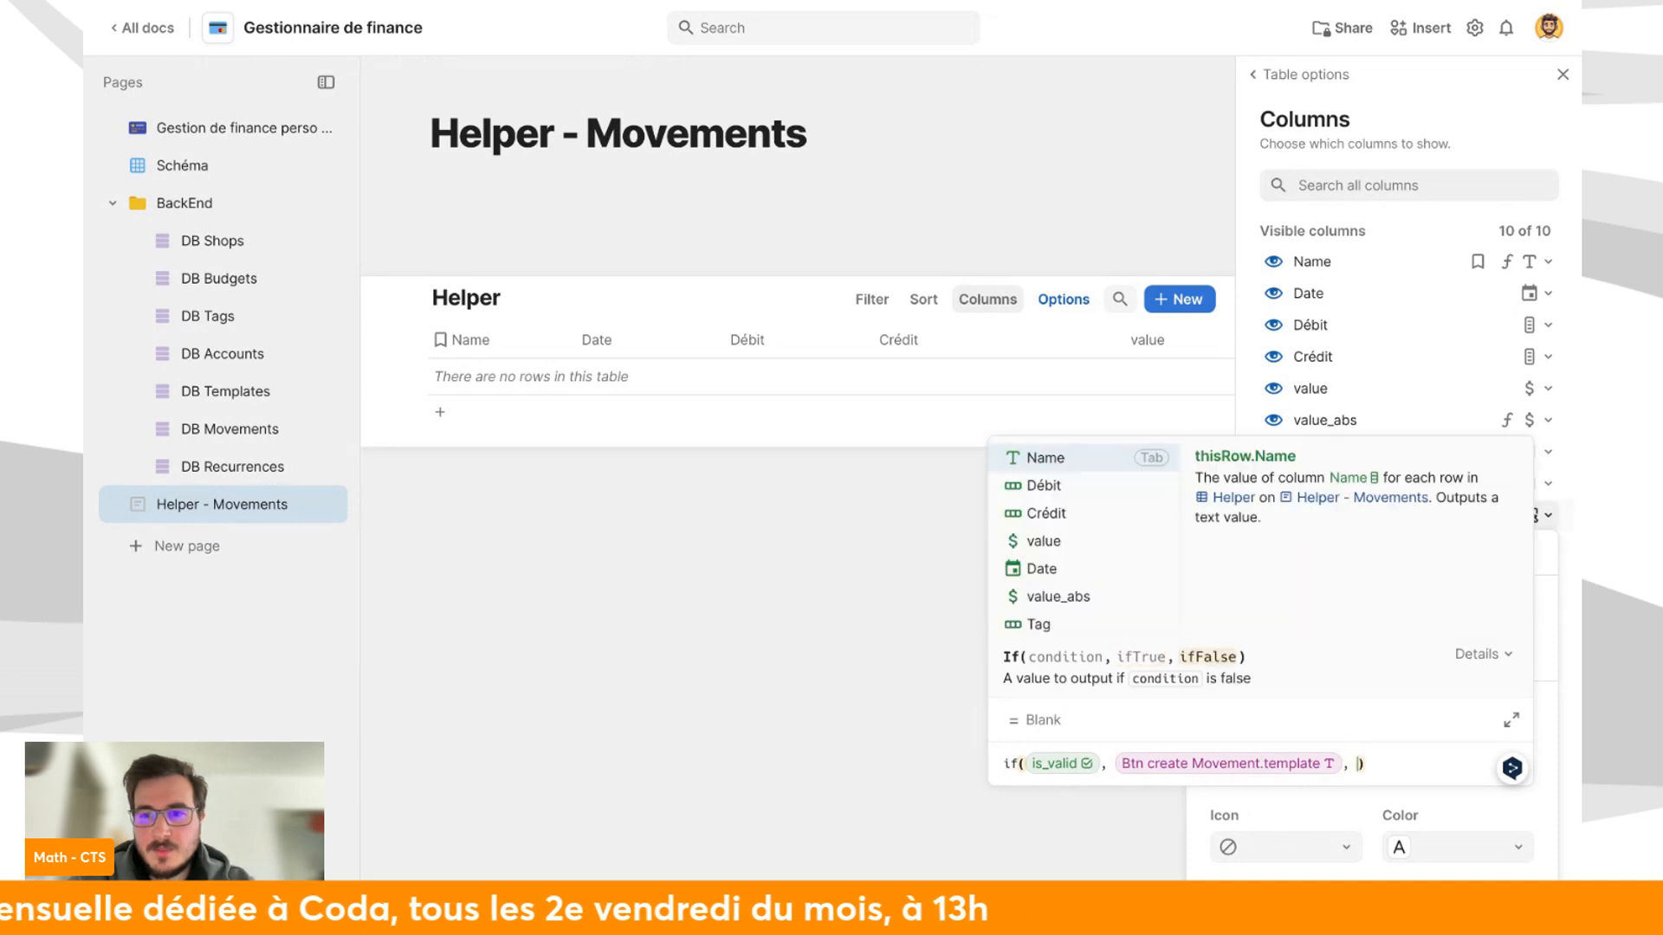
Try to find a DB Template row for the If formula's false value, and leave the unfinished label formula.
type("@btn create Movement")
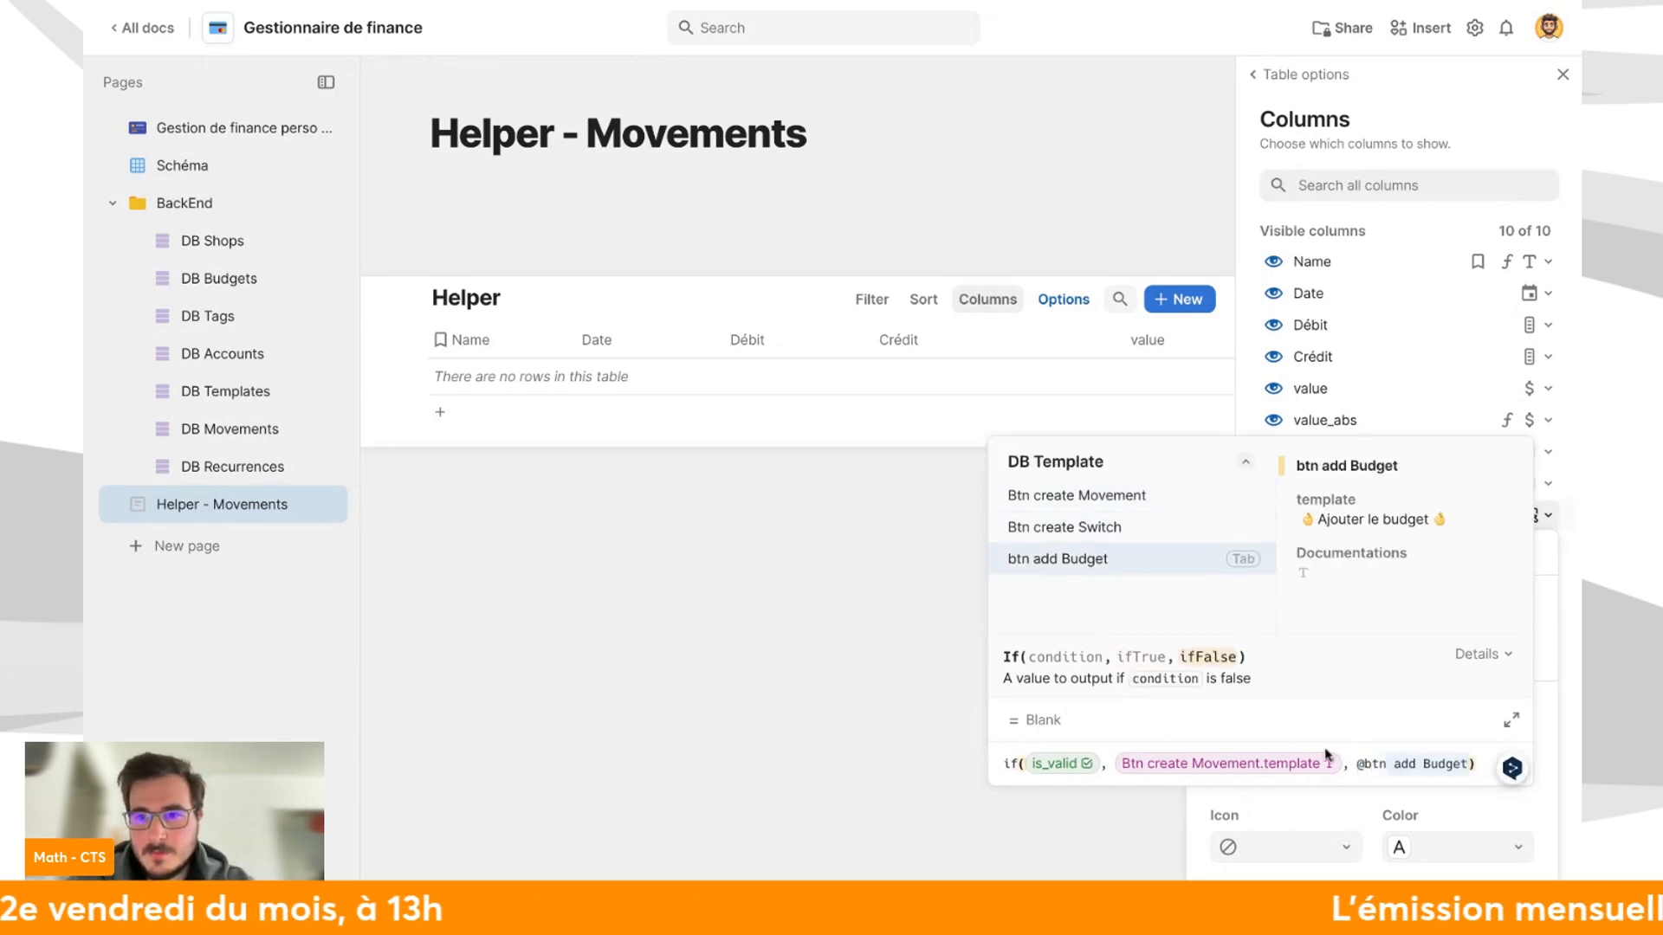
key("BackSpace")
key("BackSpace")
type("e")
key("BackSpace")
key("BackSpace")
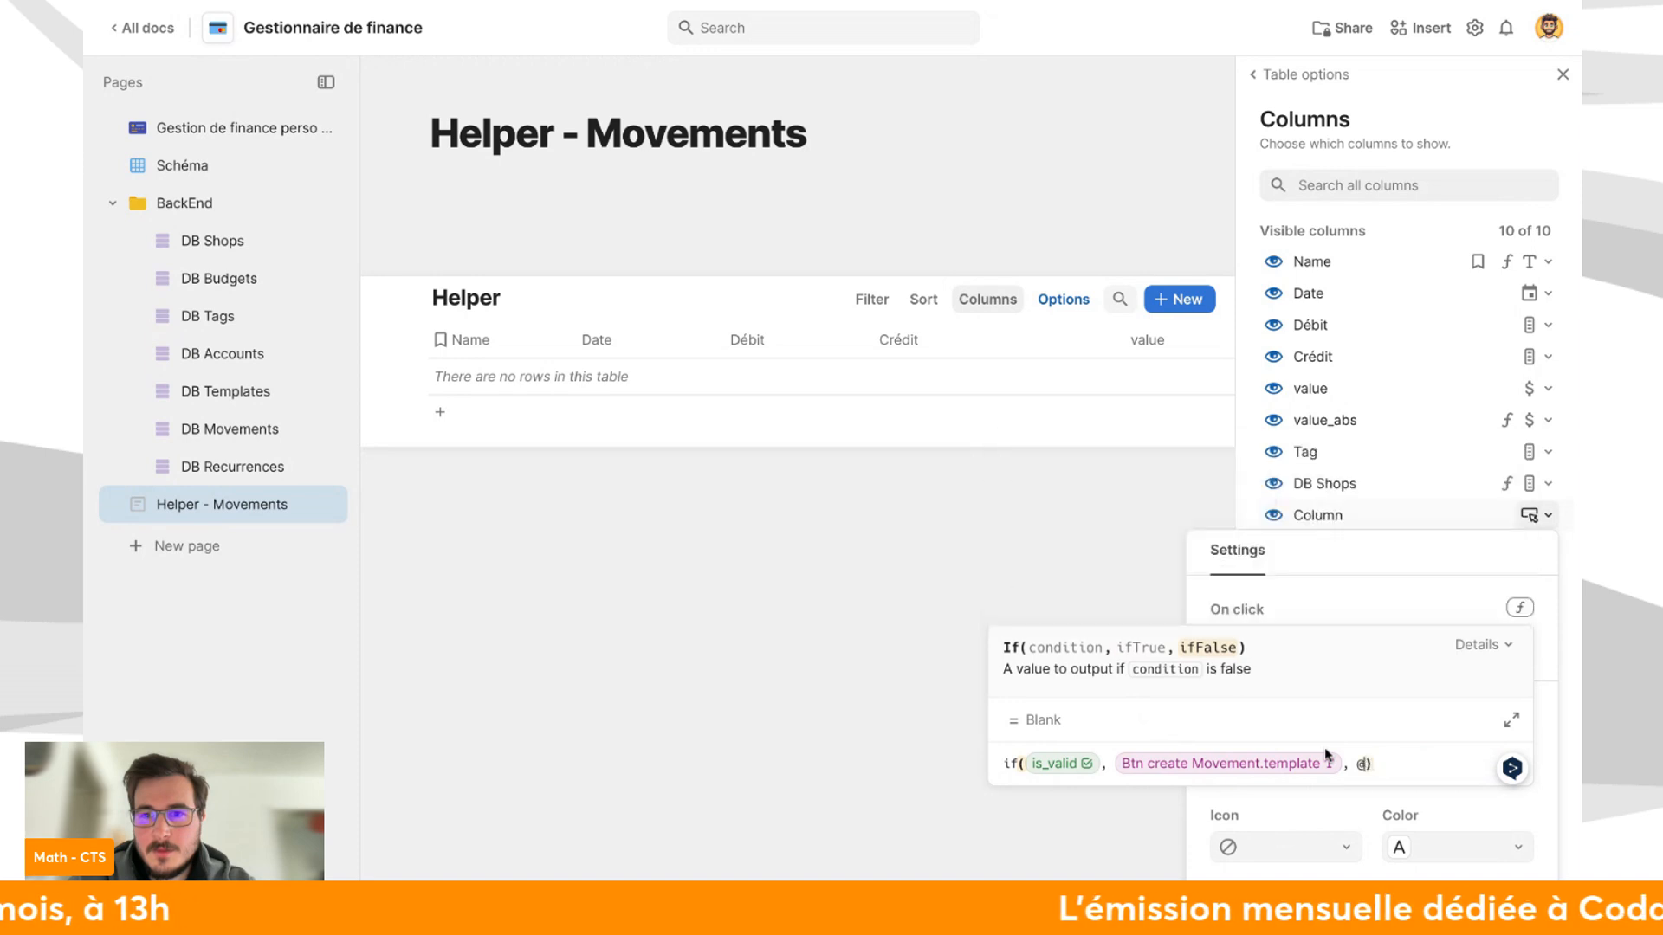
left_click(629, 534)
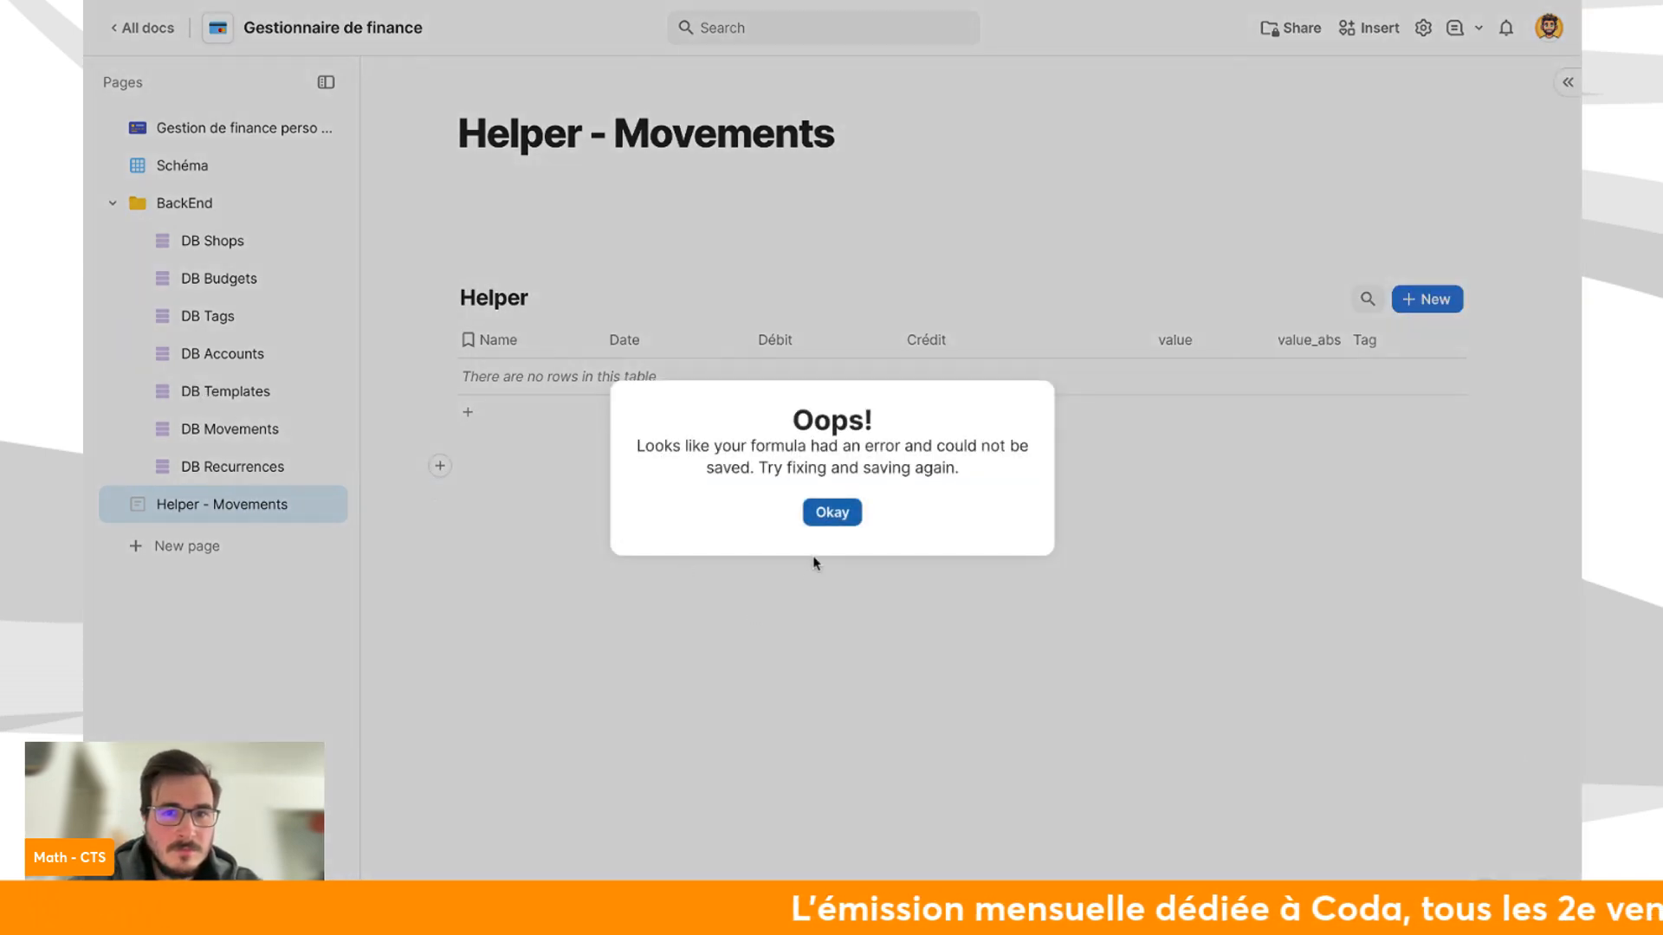
left_click(831, 512)
Check the designations in the DB Templates page for a suitable label text, and return to Helper - Movements.
left_click(260, 433)
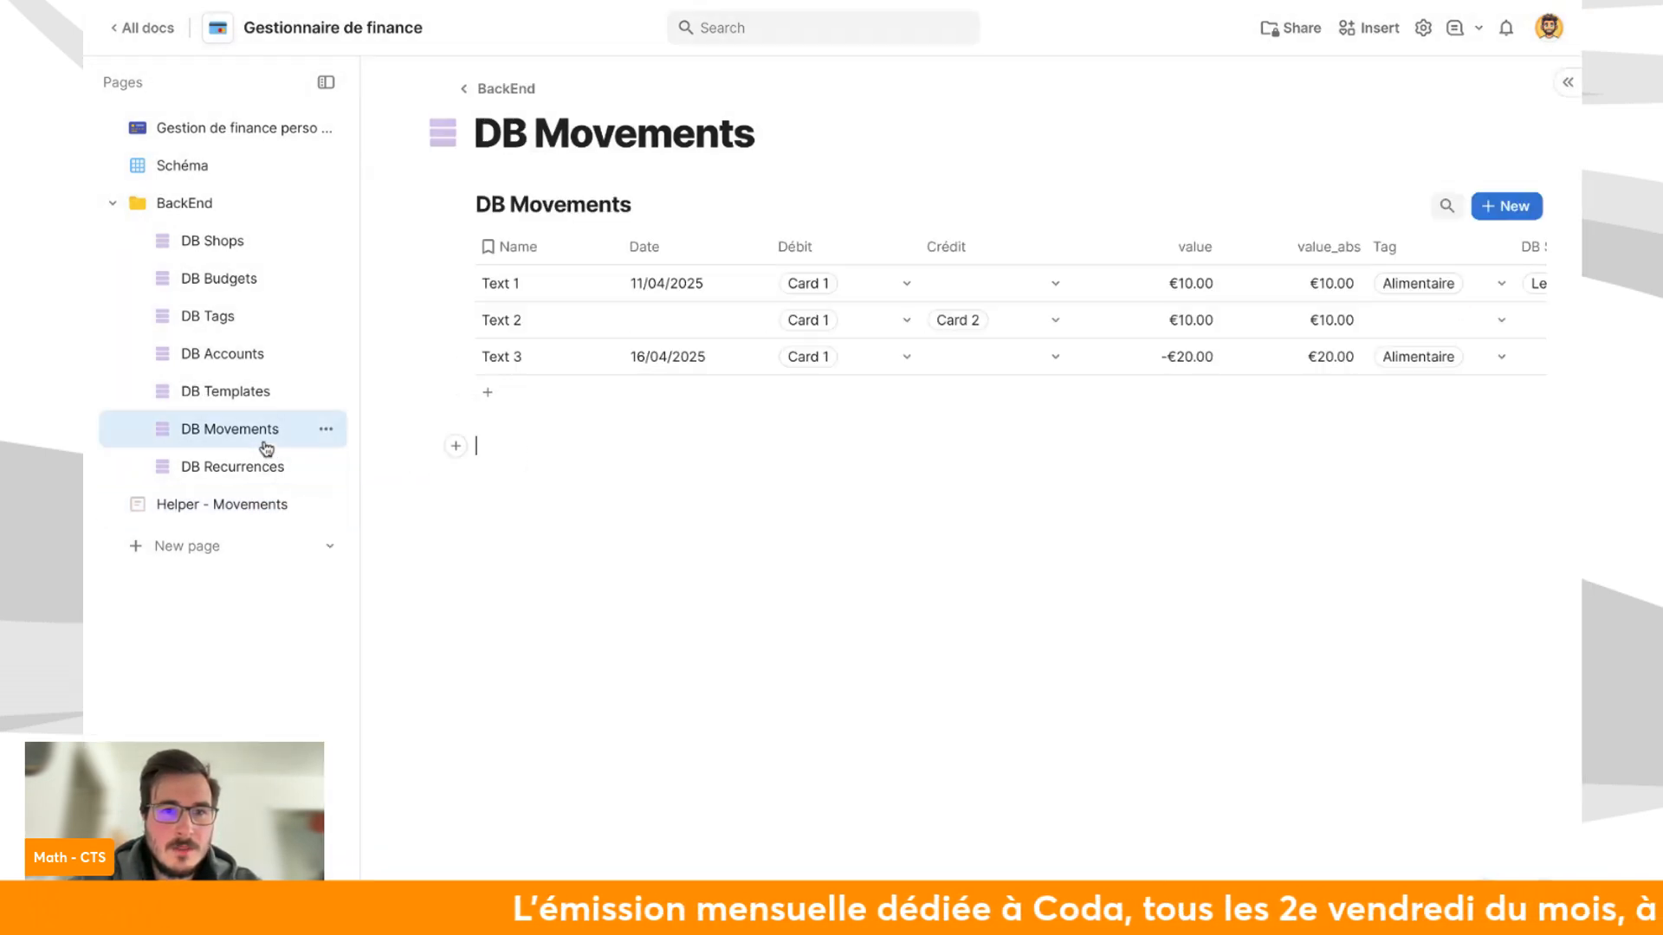
left_click(267, 467)
left_click(260, 390)
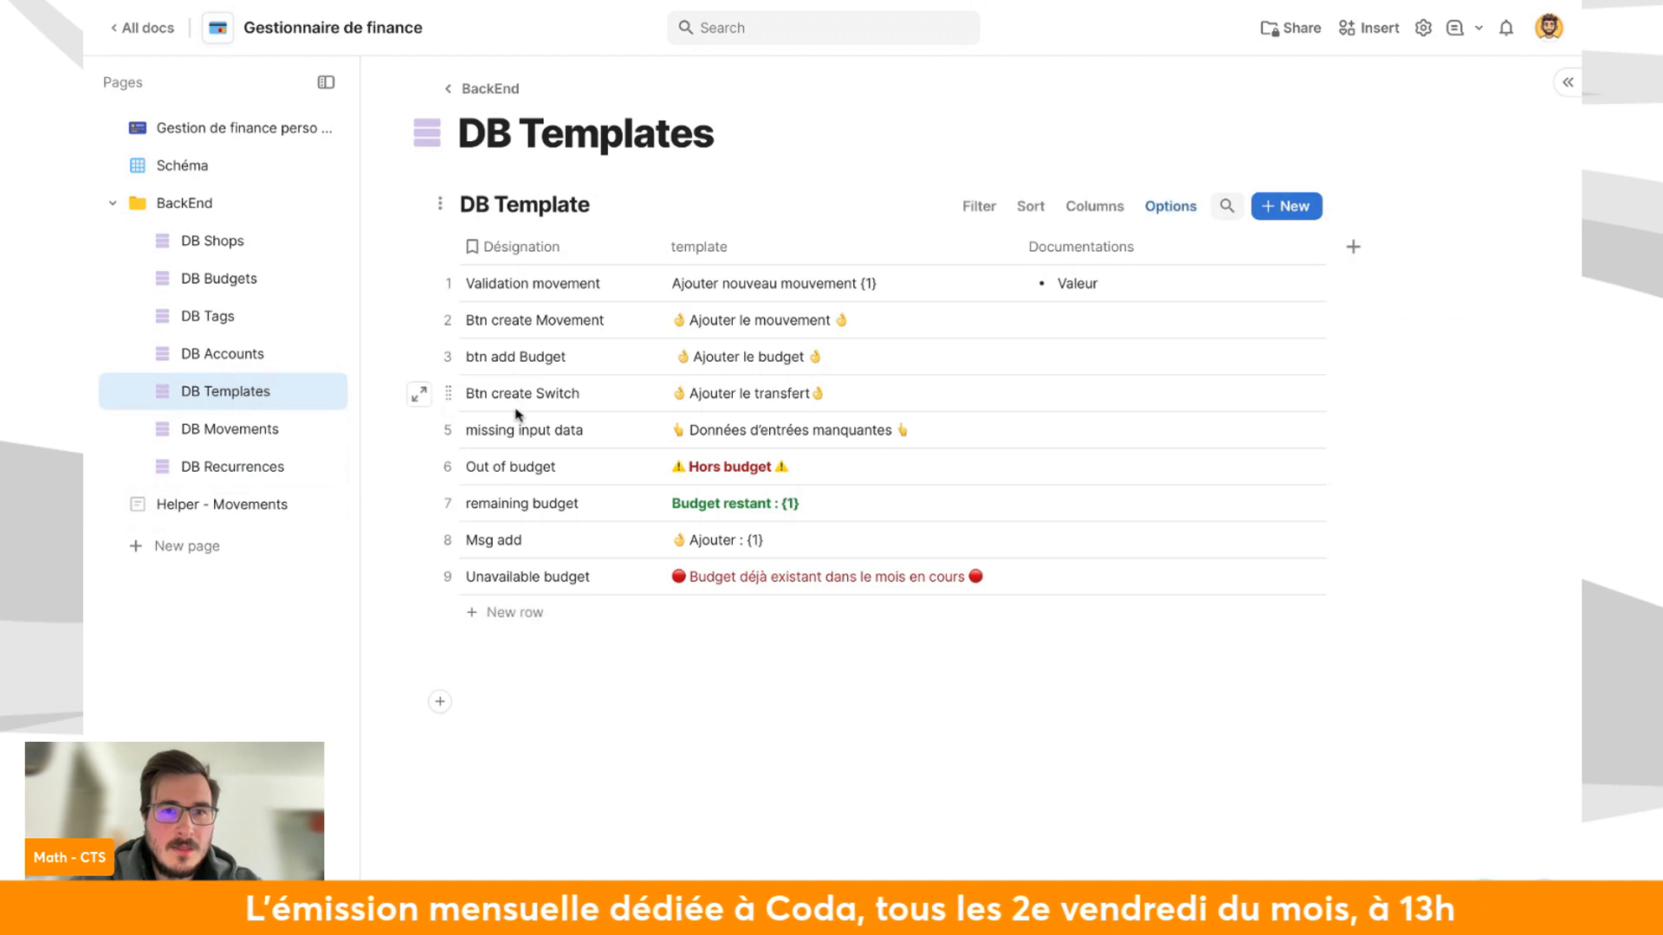
left_click(249, 506)
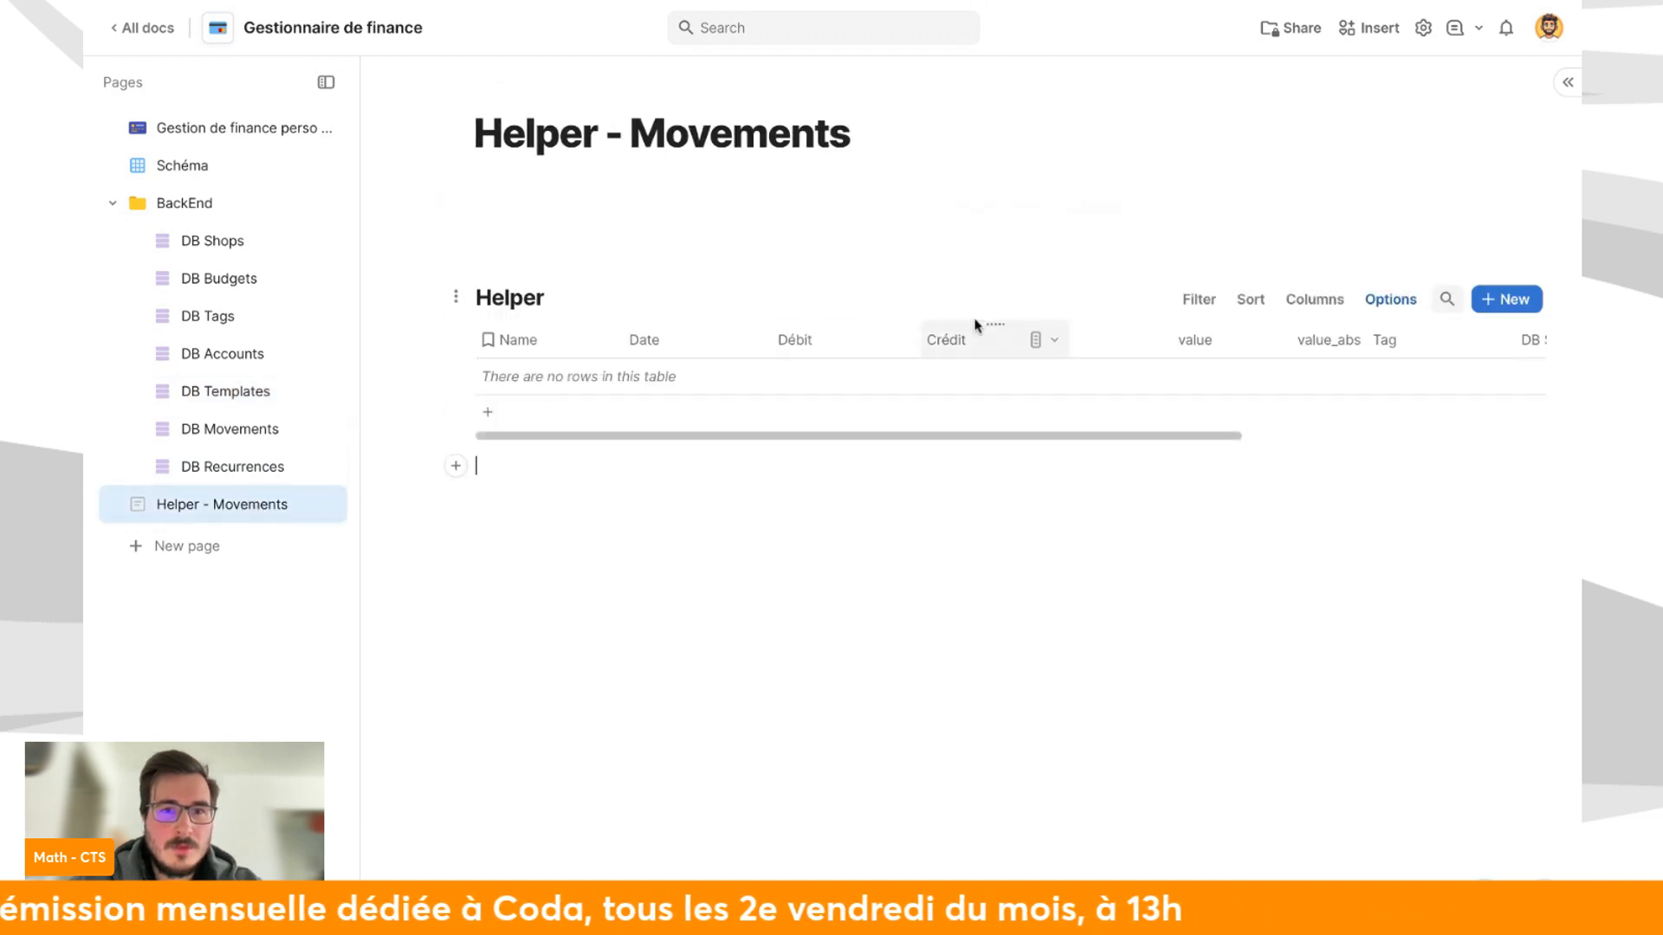
Reopen the settings of the button column named Column and start its label formula as If with is_valid as the condition.
left_click(1316, 299)
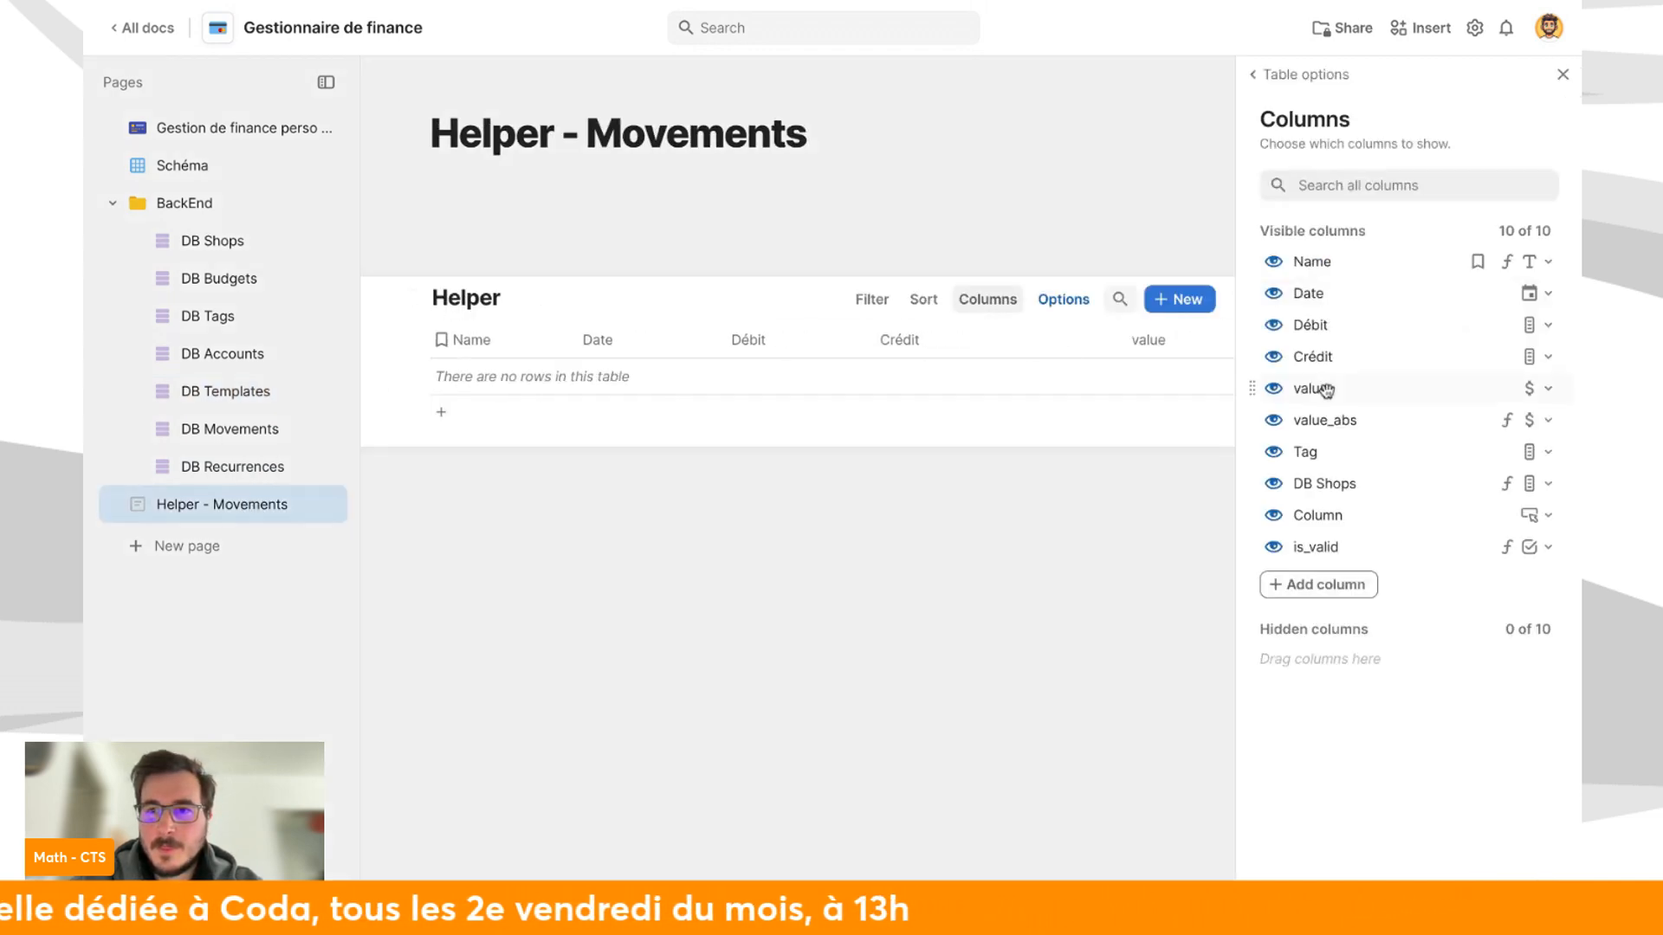
left_click(1530, 515)
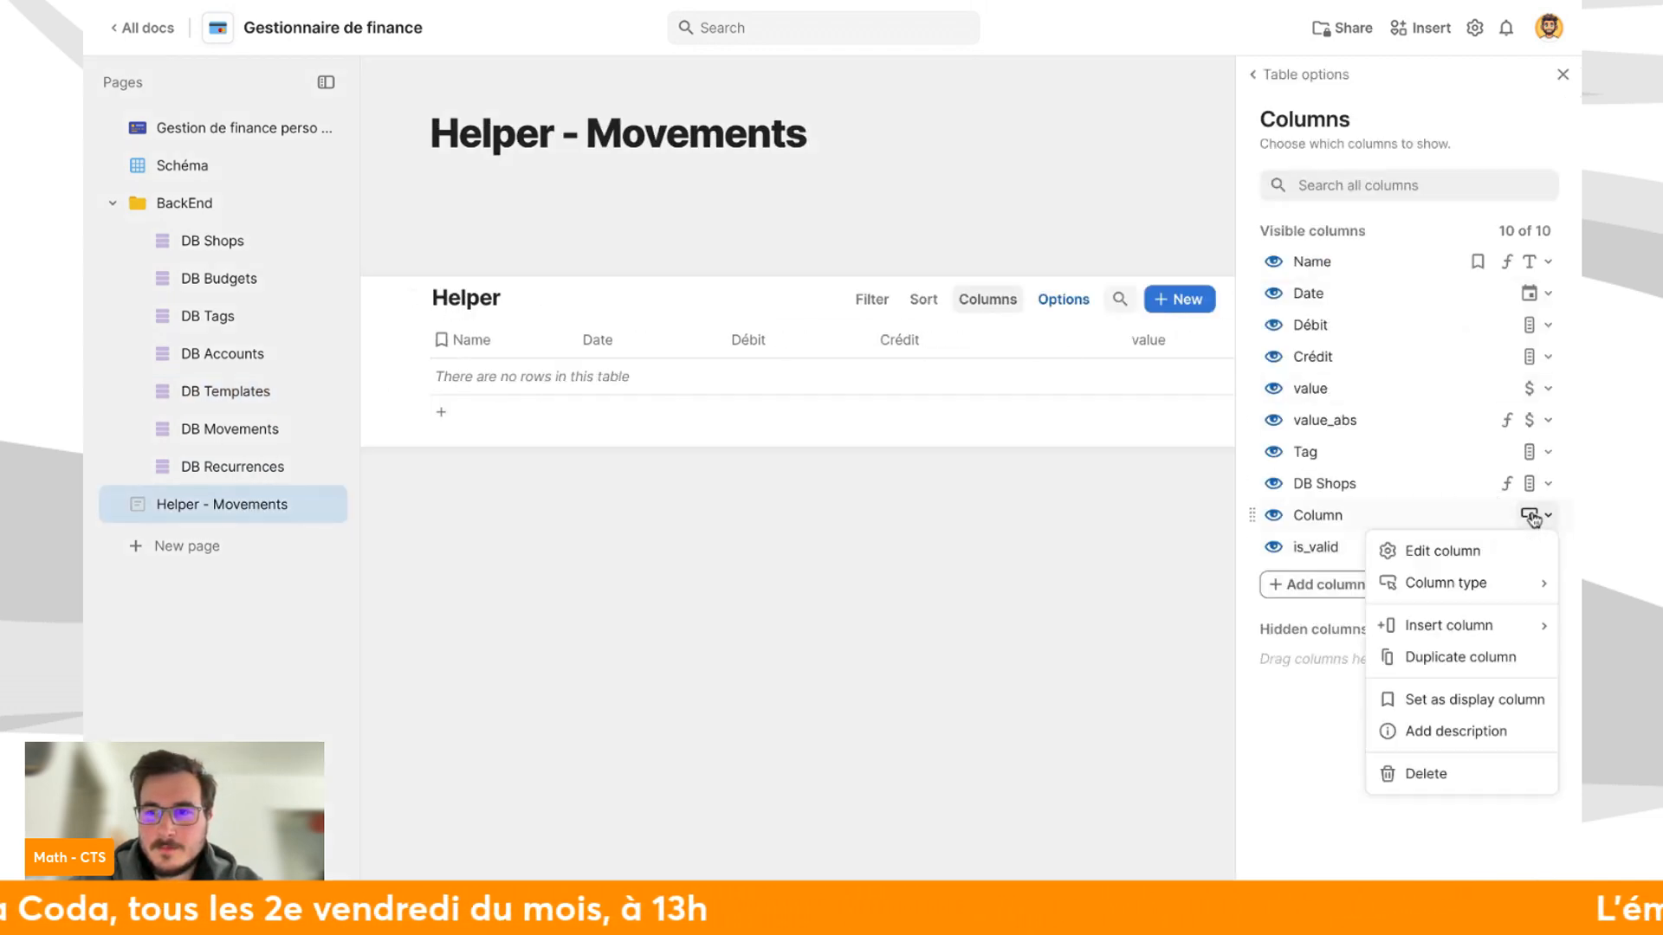
left_click(1499, 564)
scroll(1354, 777, "down", 1)
left_click(1354, 771)
type("-")
key("BackSpace")
type("=if")
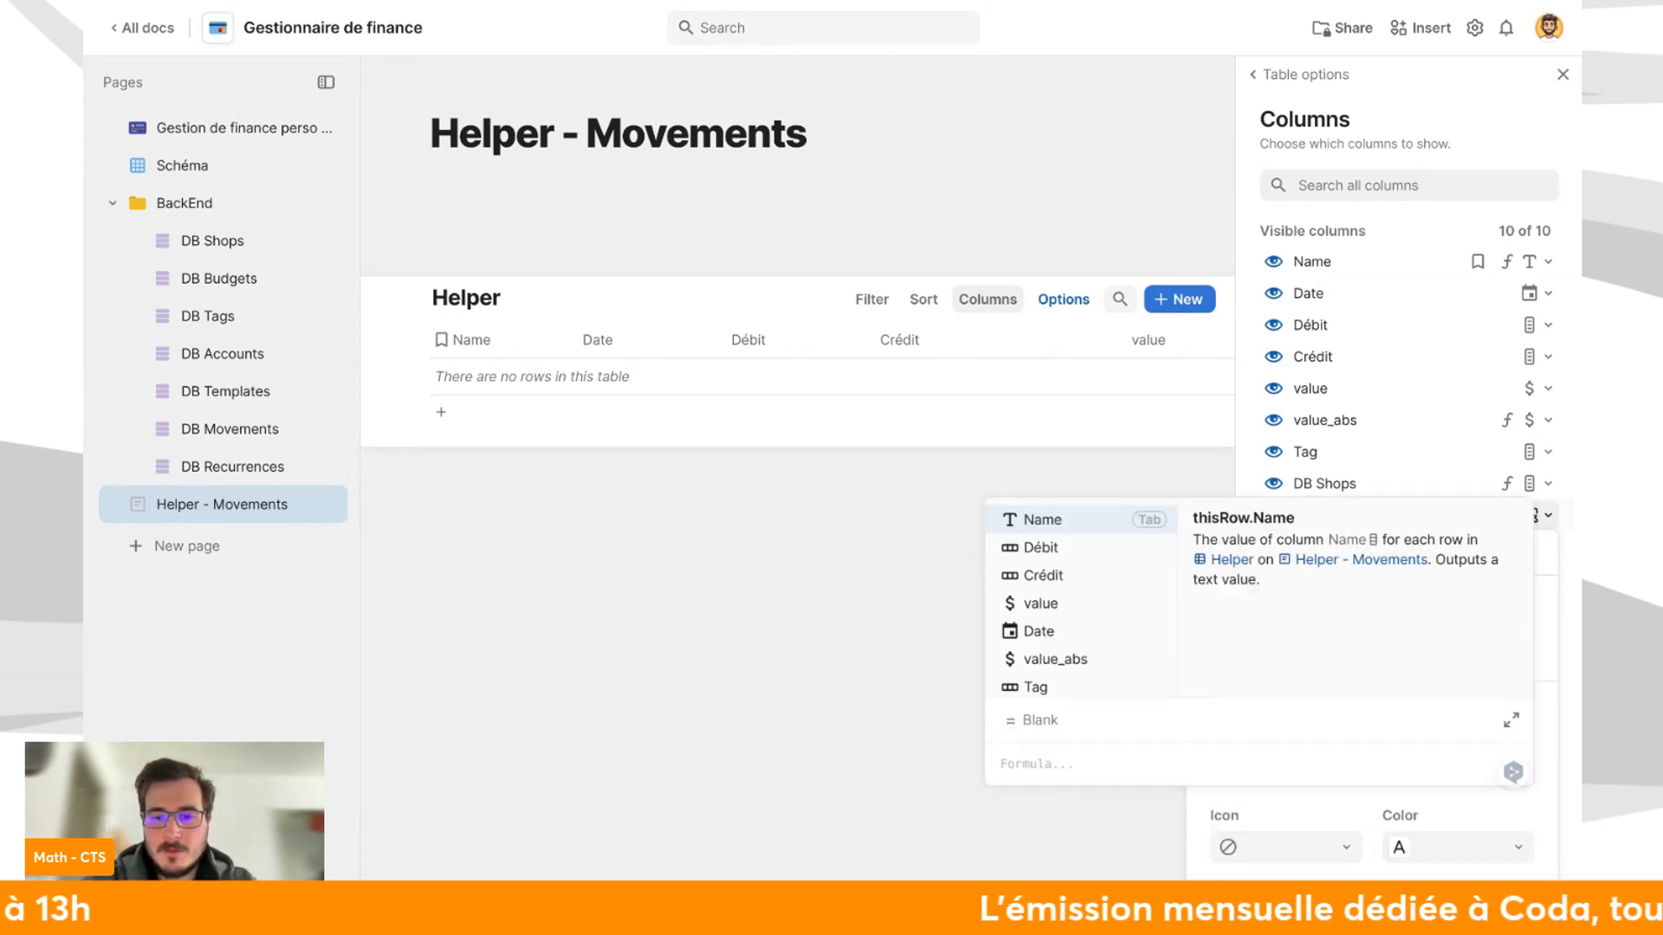
key("Tab")
type("i")
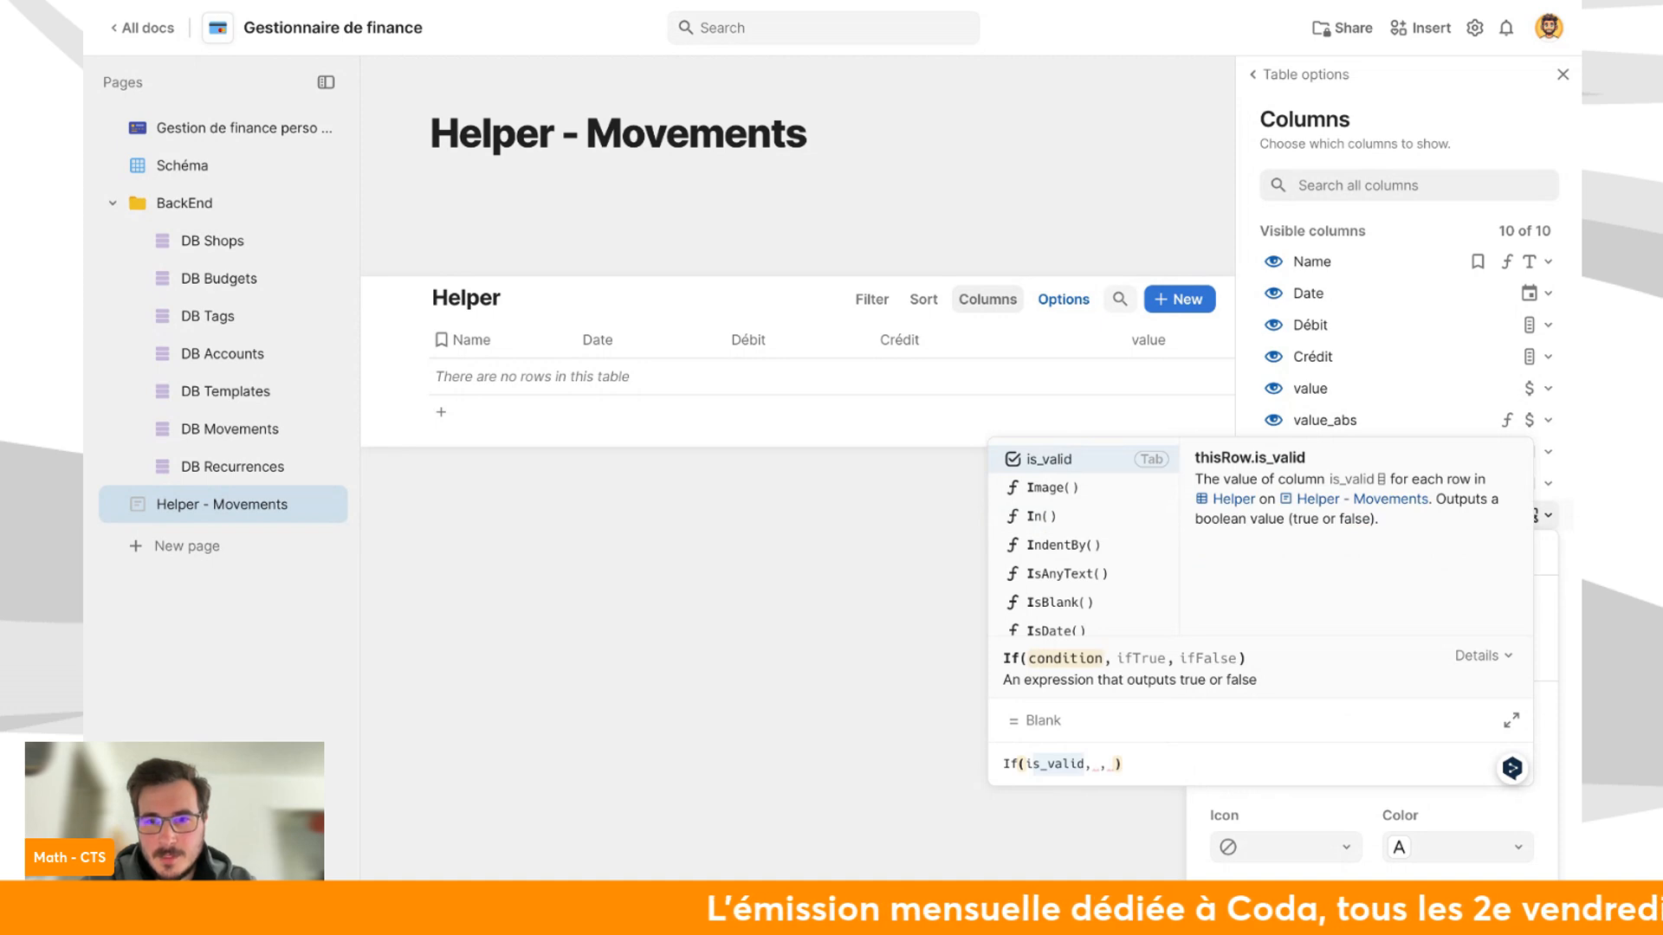
key("Tab")
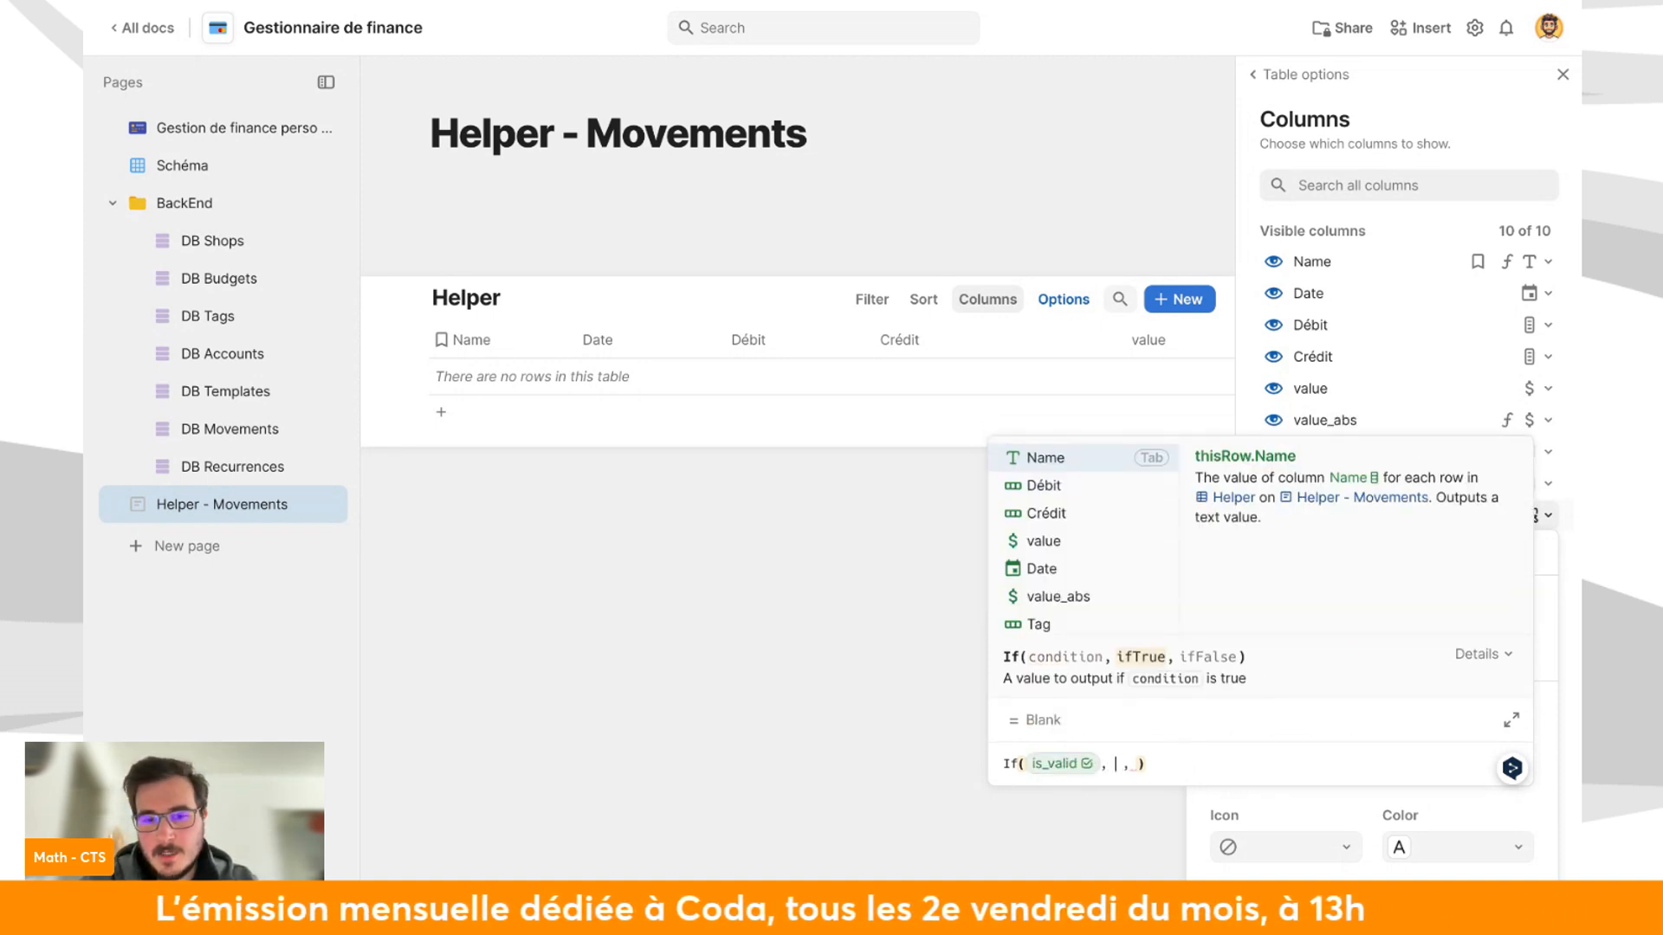
Insert Btn create Movement.template as the true result of the label's If formula.
type("@bt")
key("Tab")
type(".")
key("Tab")
mouse_move(1316, 764)
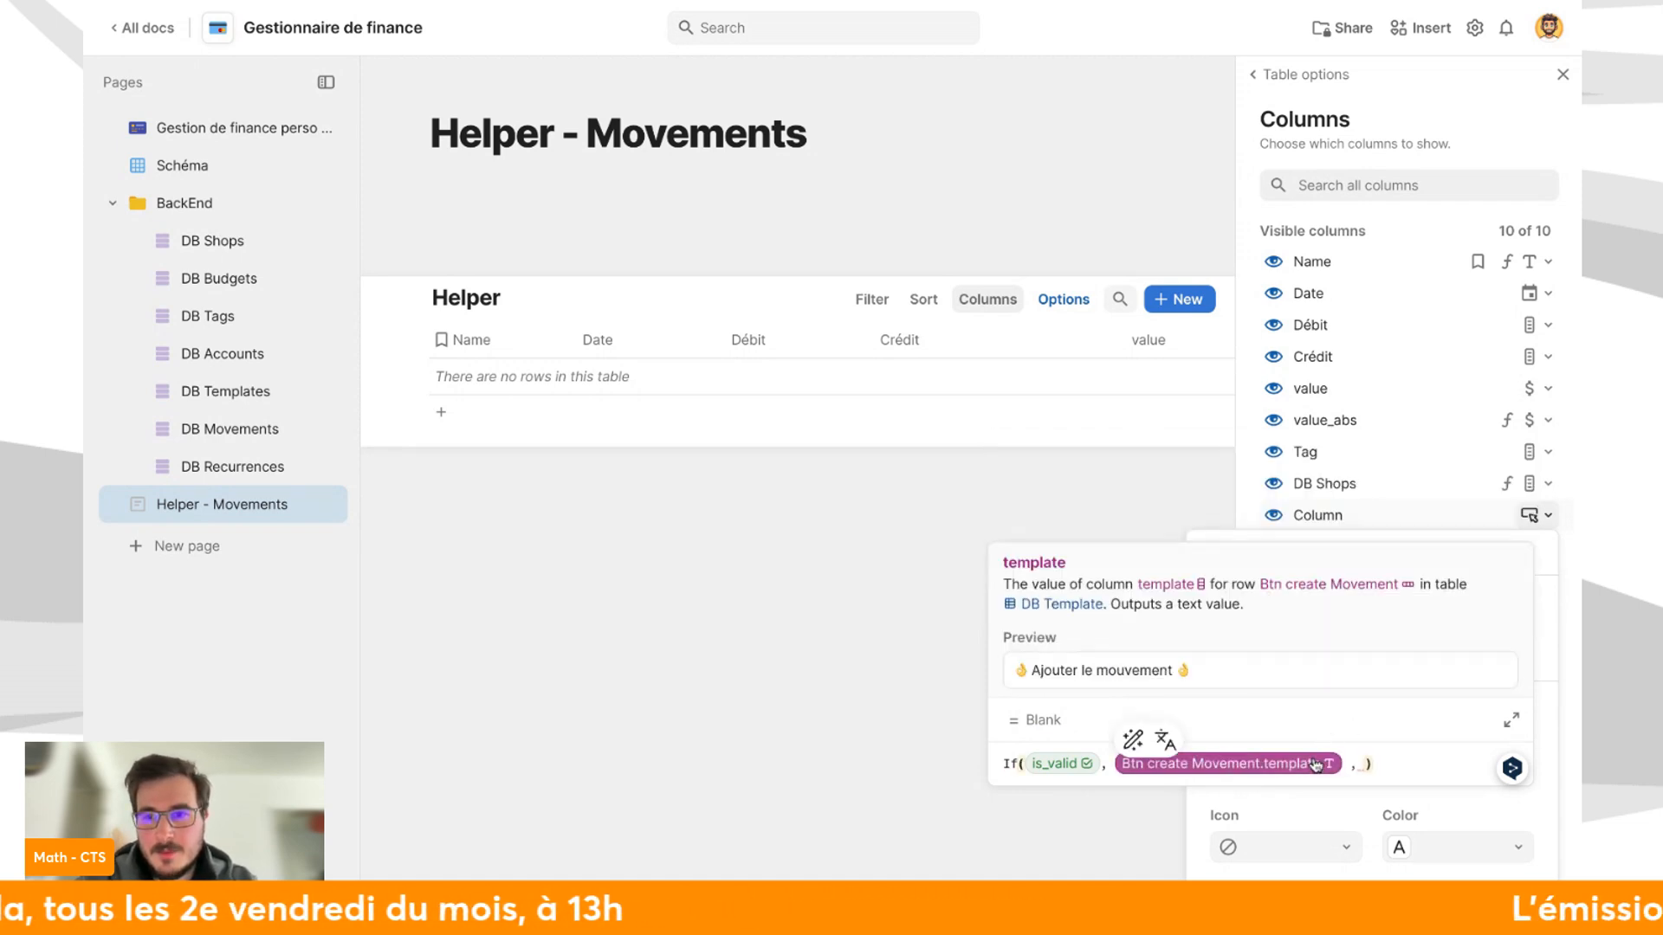
Insert the template of the missing input data row as the label formula's false result, and save the button settings.
left_click(1362, 765)
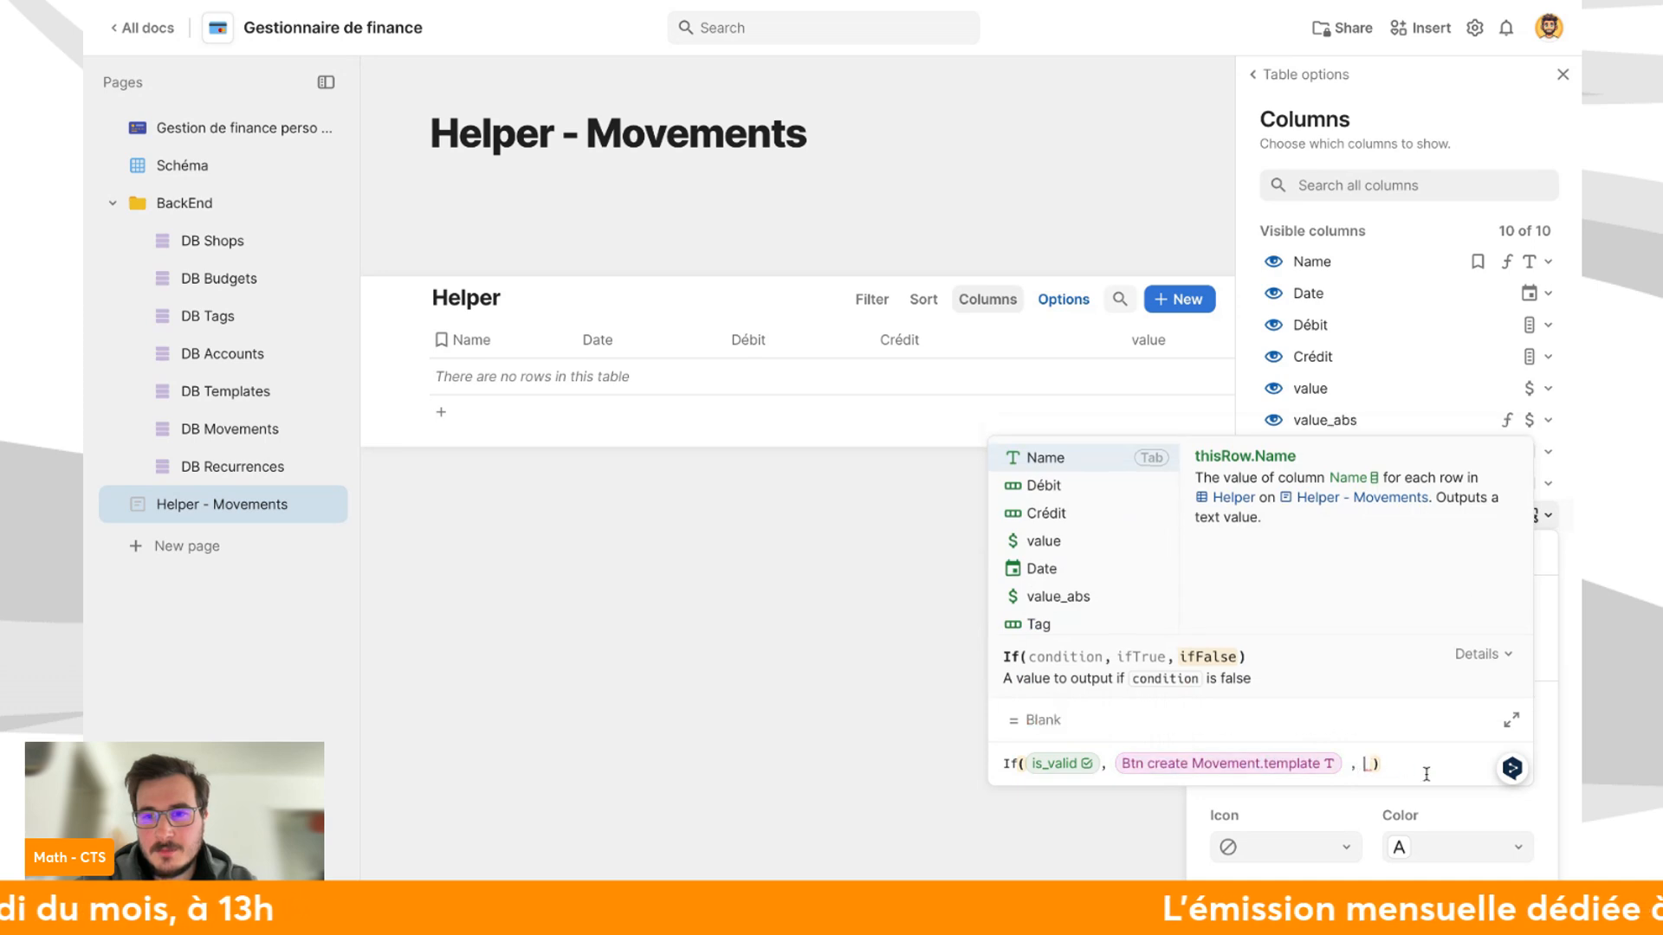
type("@mis")
key("Tab")
type(".")
key("Tab")
left_click(992, 661)
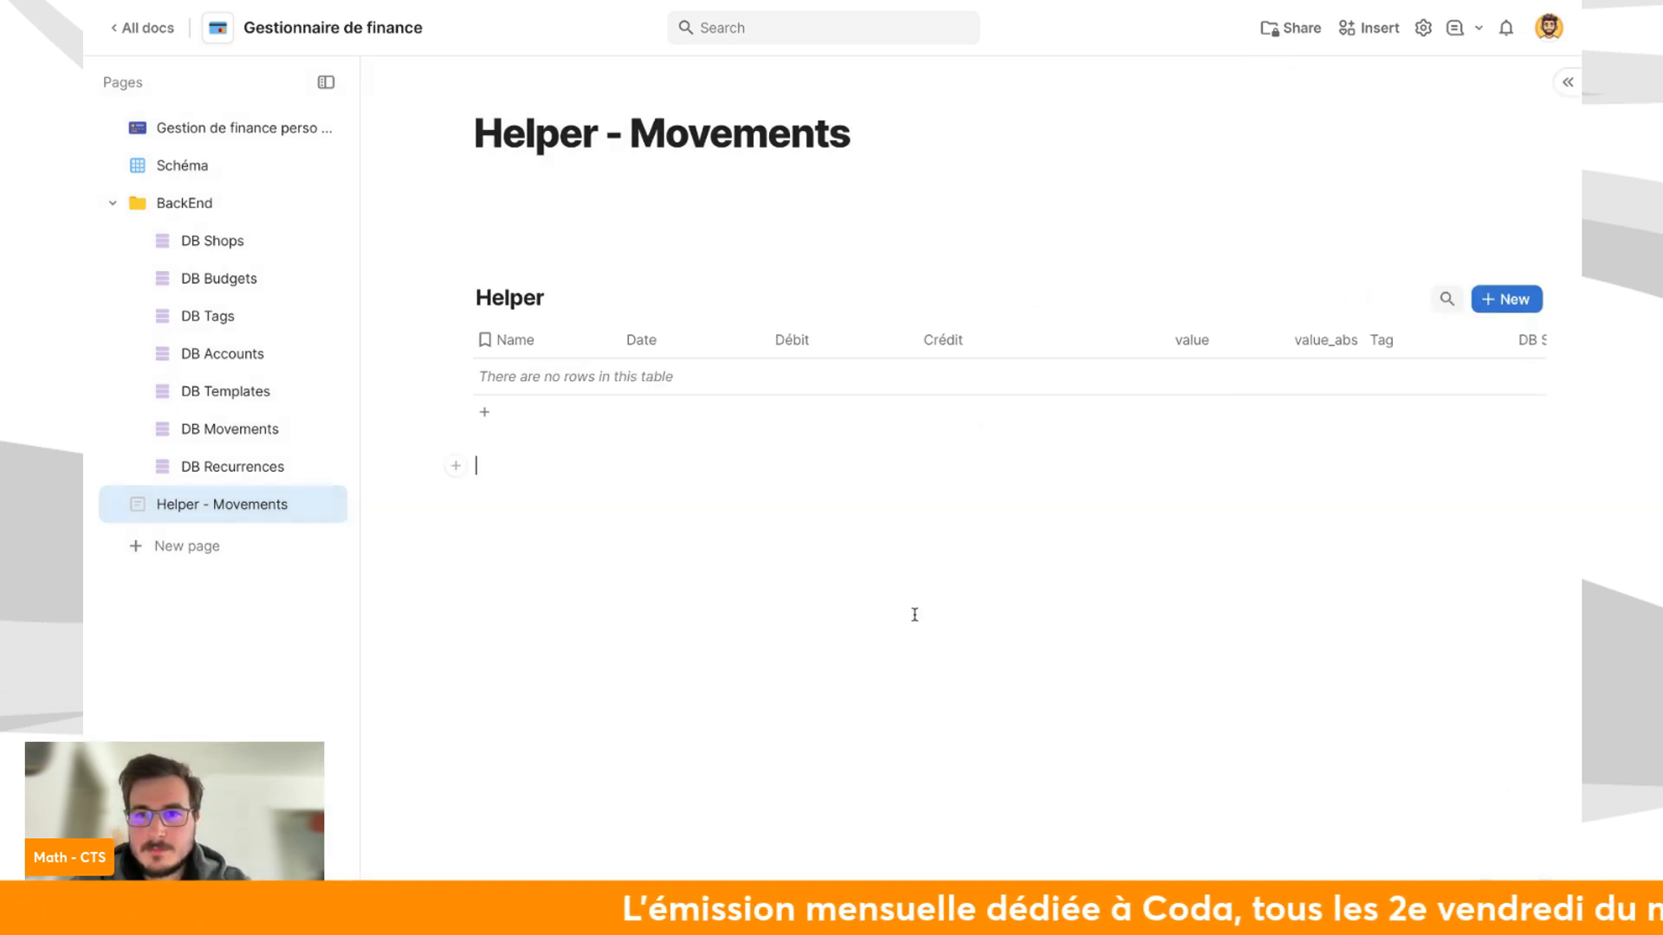
Add a row with the value 10 to the Helper table, and widen its button column slightly.
scroll(1403, 372, "right", 5)
left_click(1341, 412)
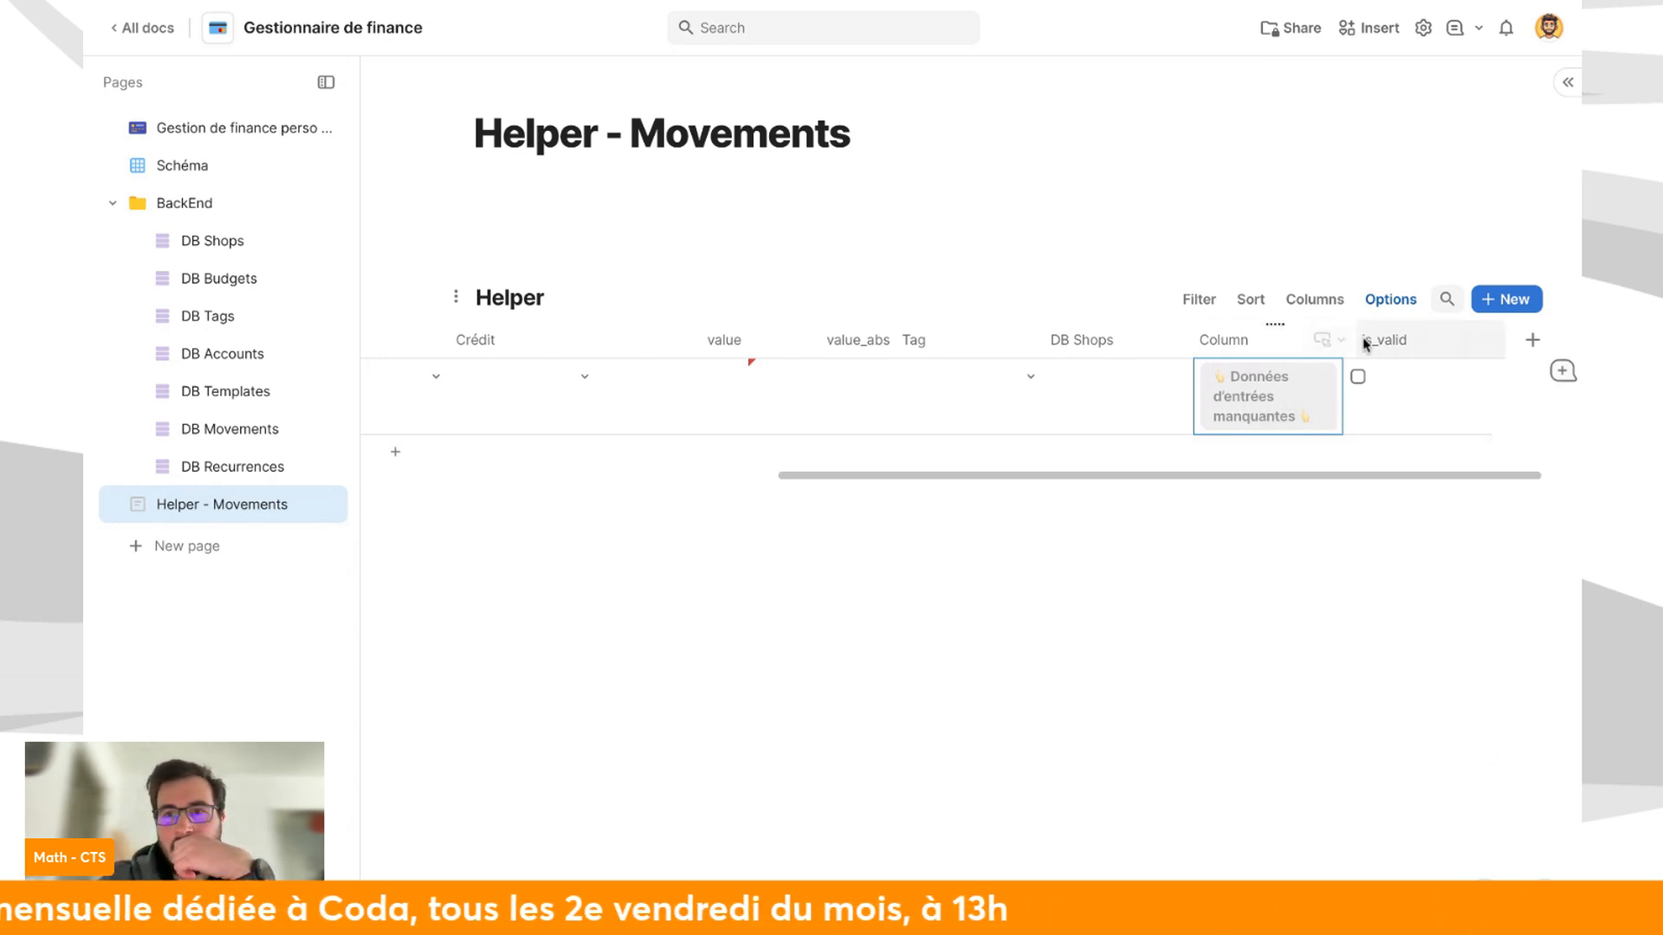
left_click_drag(1342, 339, 1396, 340)
left_click(731, 378)
type("10")
key("Return")
Delete the value_abs column from the Helper table.
left_click(810, 339)
left_click(868, 351)
left_click(861, 496)
left_click(865, 350)
key("BackSpace")
scroll(858, 385, "left", 2)
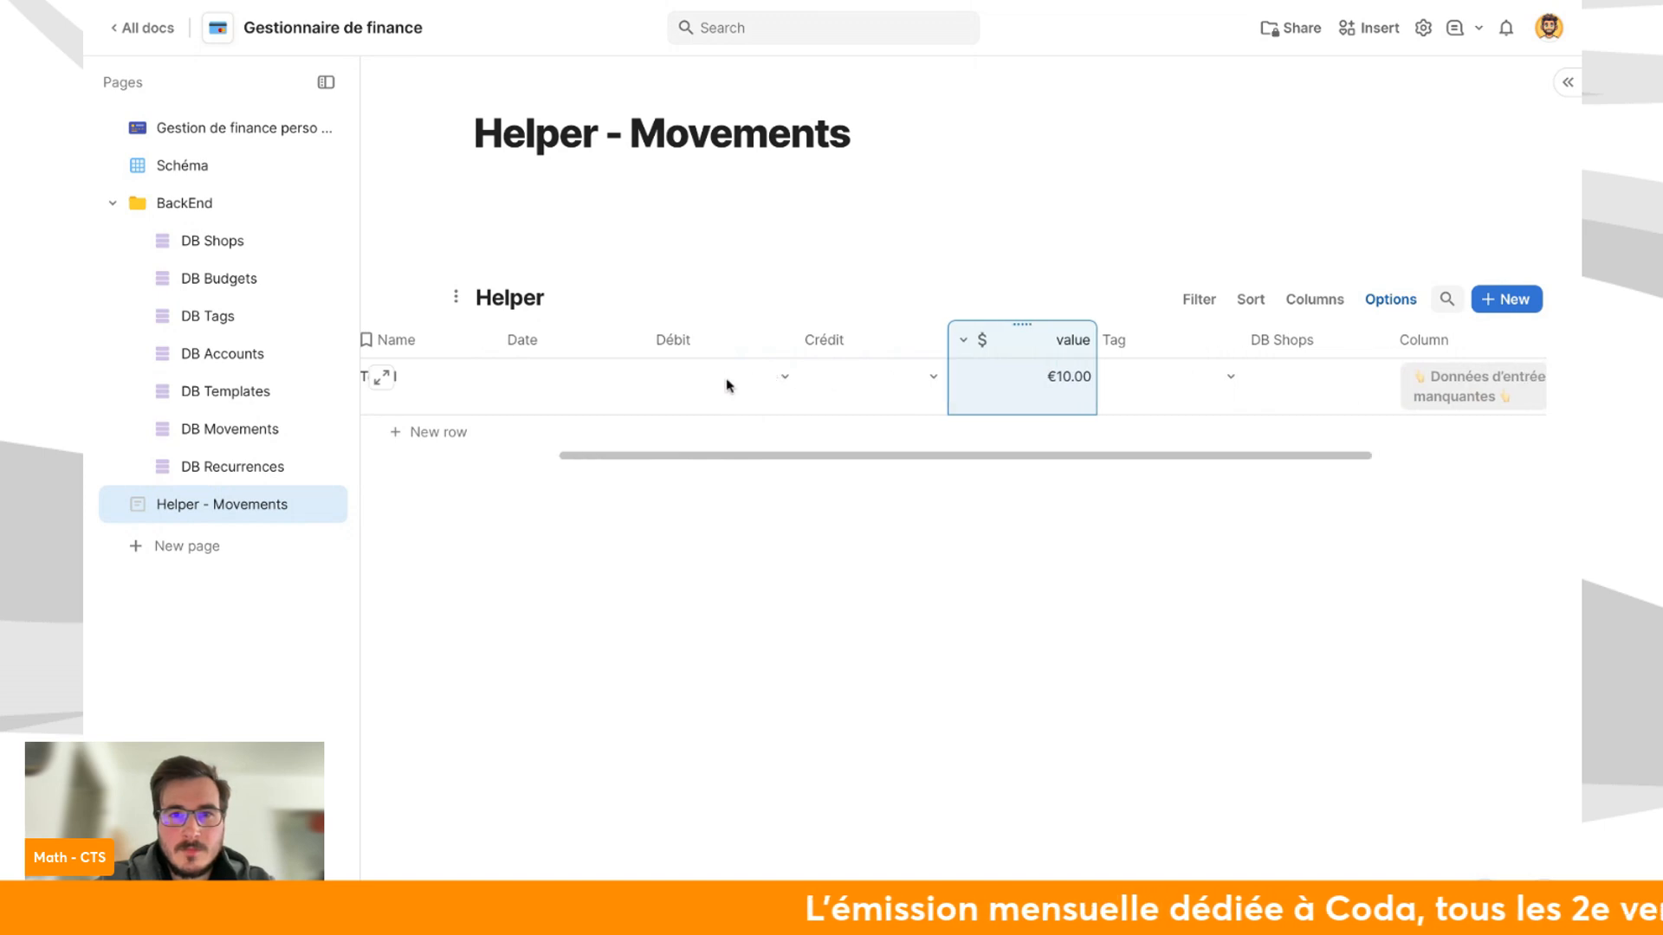
Set the Helper row's Débit to Card 2 and widen the button column further.
left_click(728, 382)
left_click(742, 473)
left_click(1457, 403)
left_click_drag(1346, 341, 1382, 334)
Open the button column's settings and start its on-click formula as AddRow targeting the DB Movements table.
left_click(1374, 340)
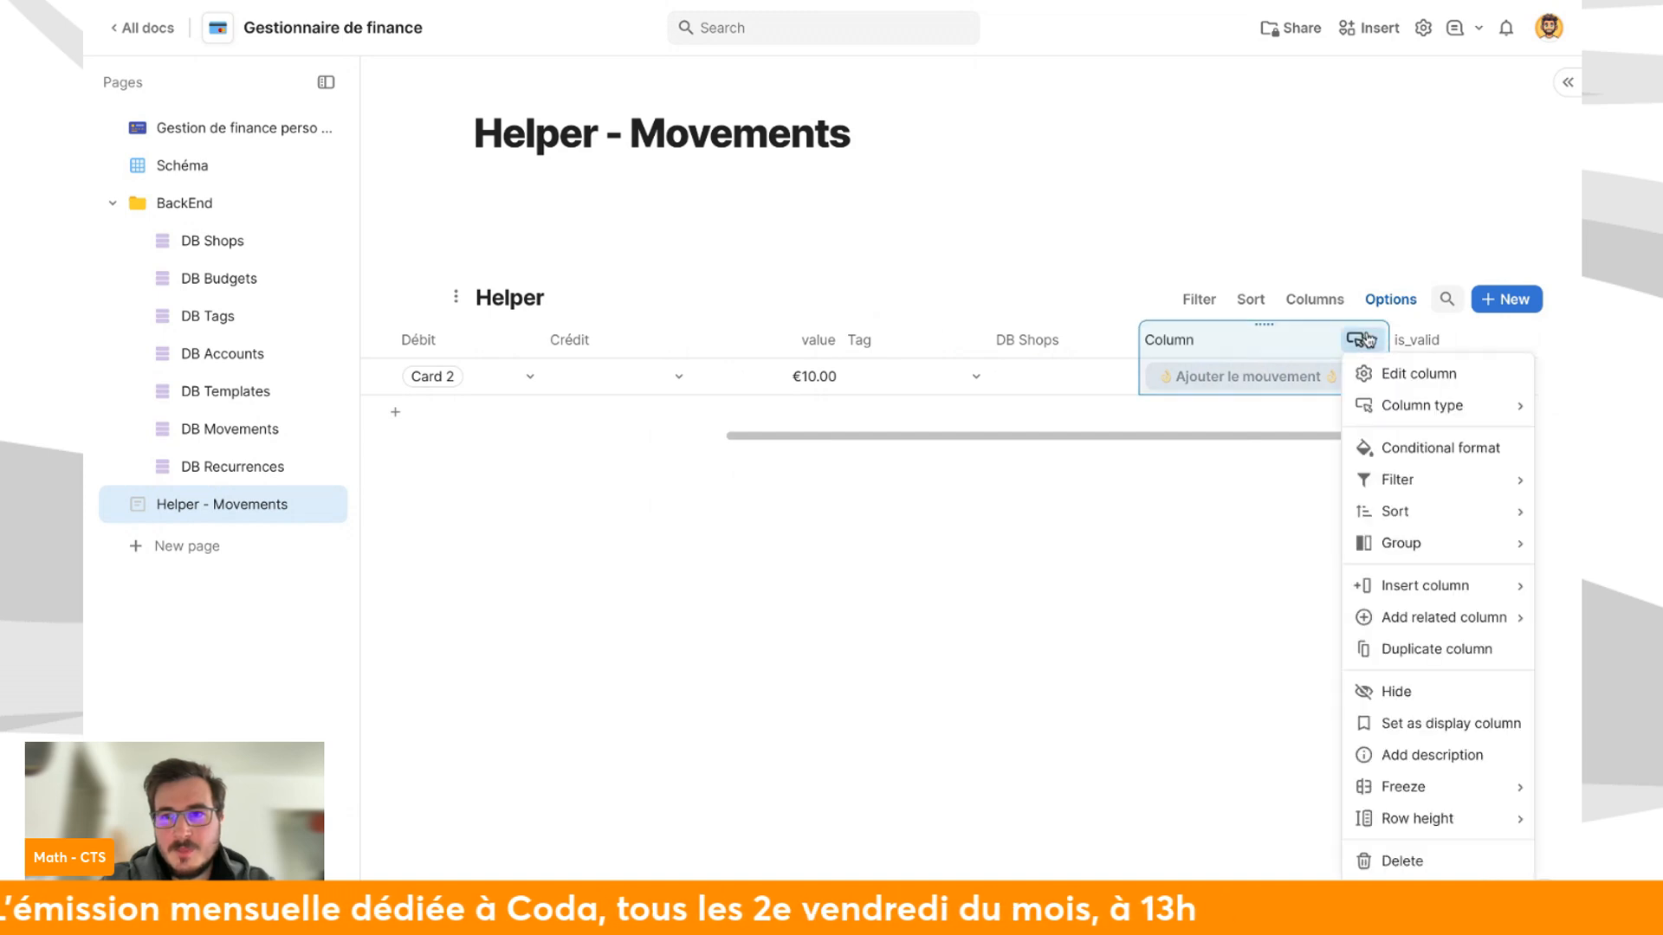
left_click(1403, 475)
left_click(1343, 498)
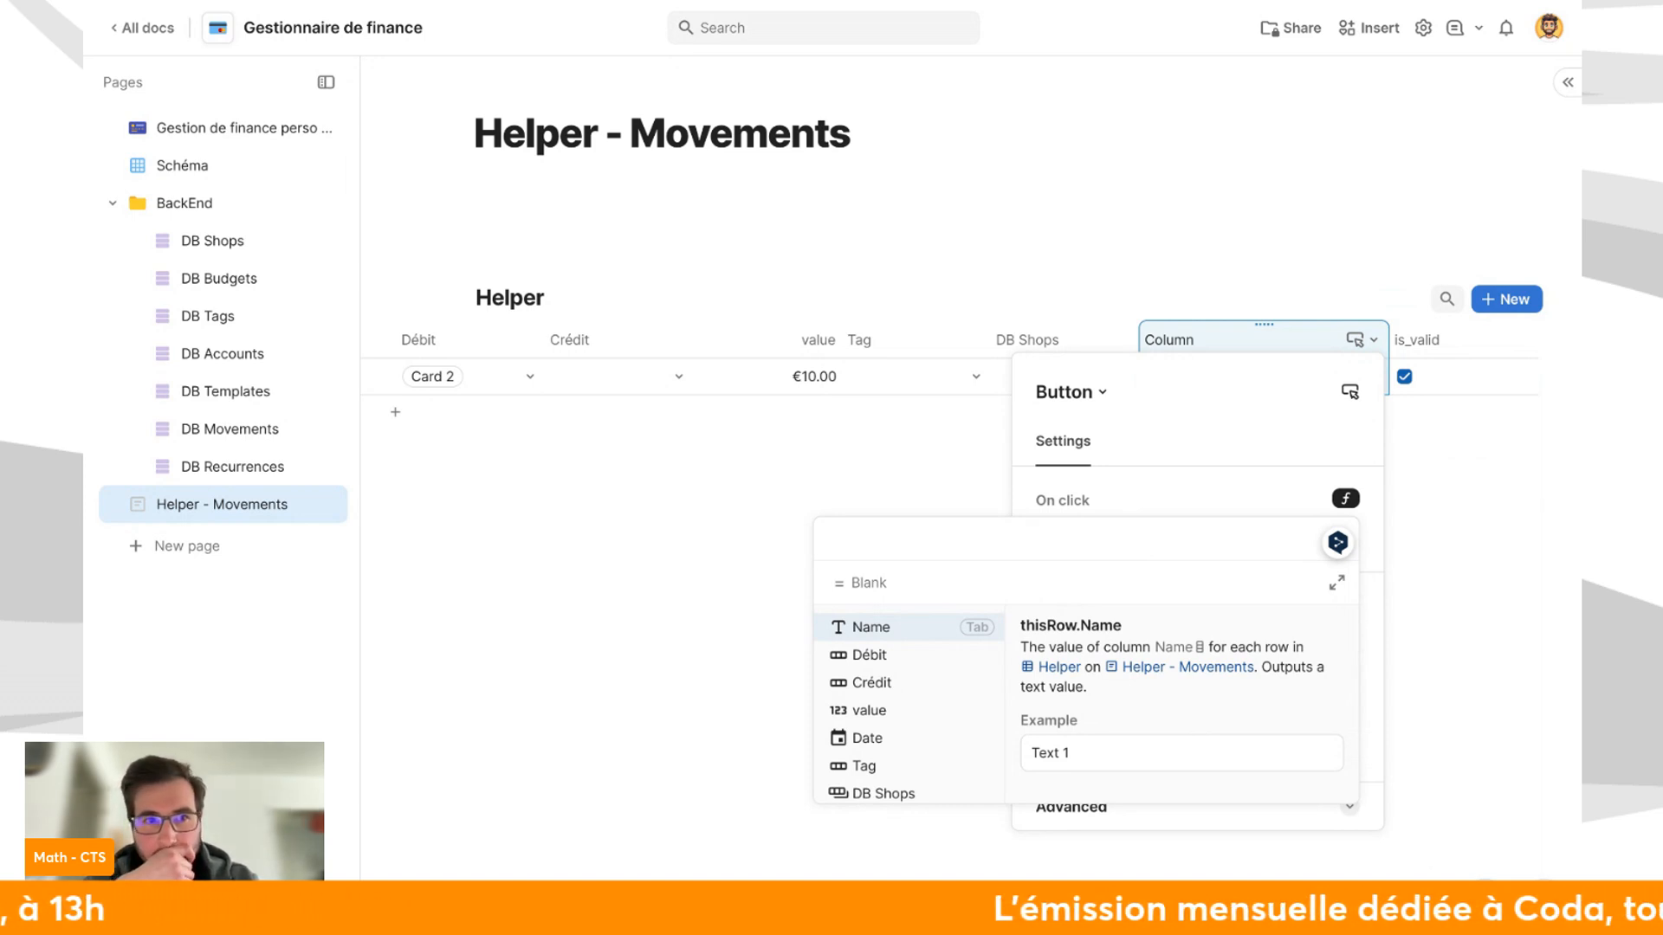
type("addrow(")
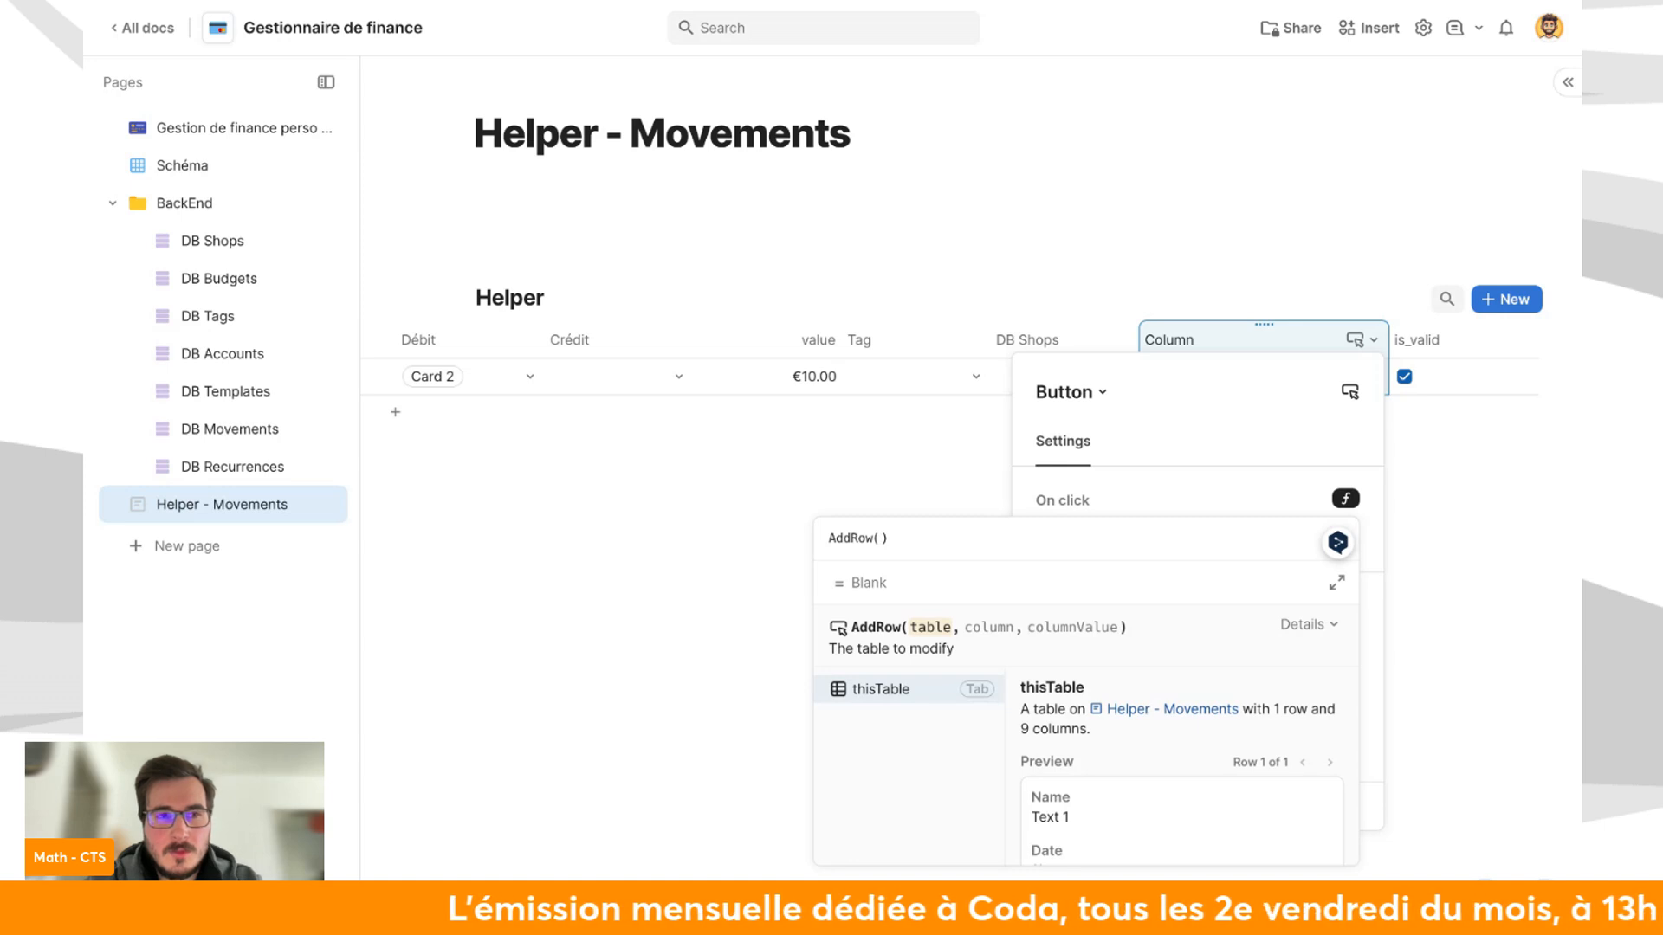
type("db mo")
key("Tab")
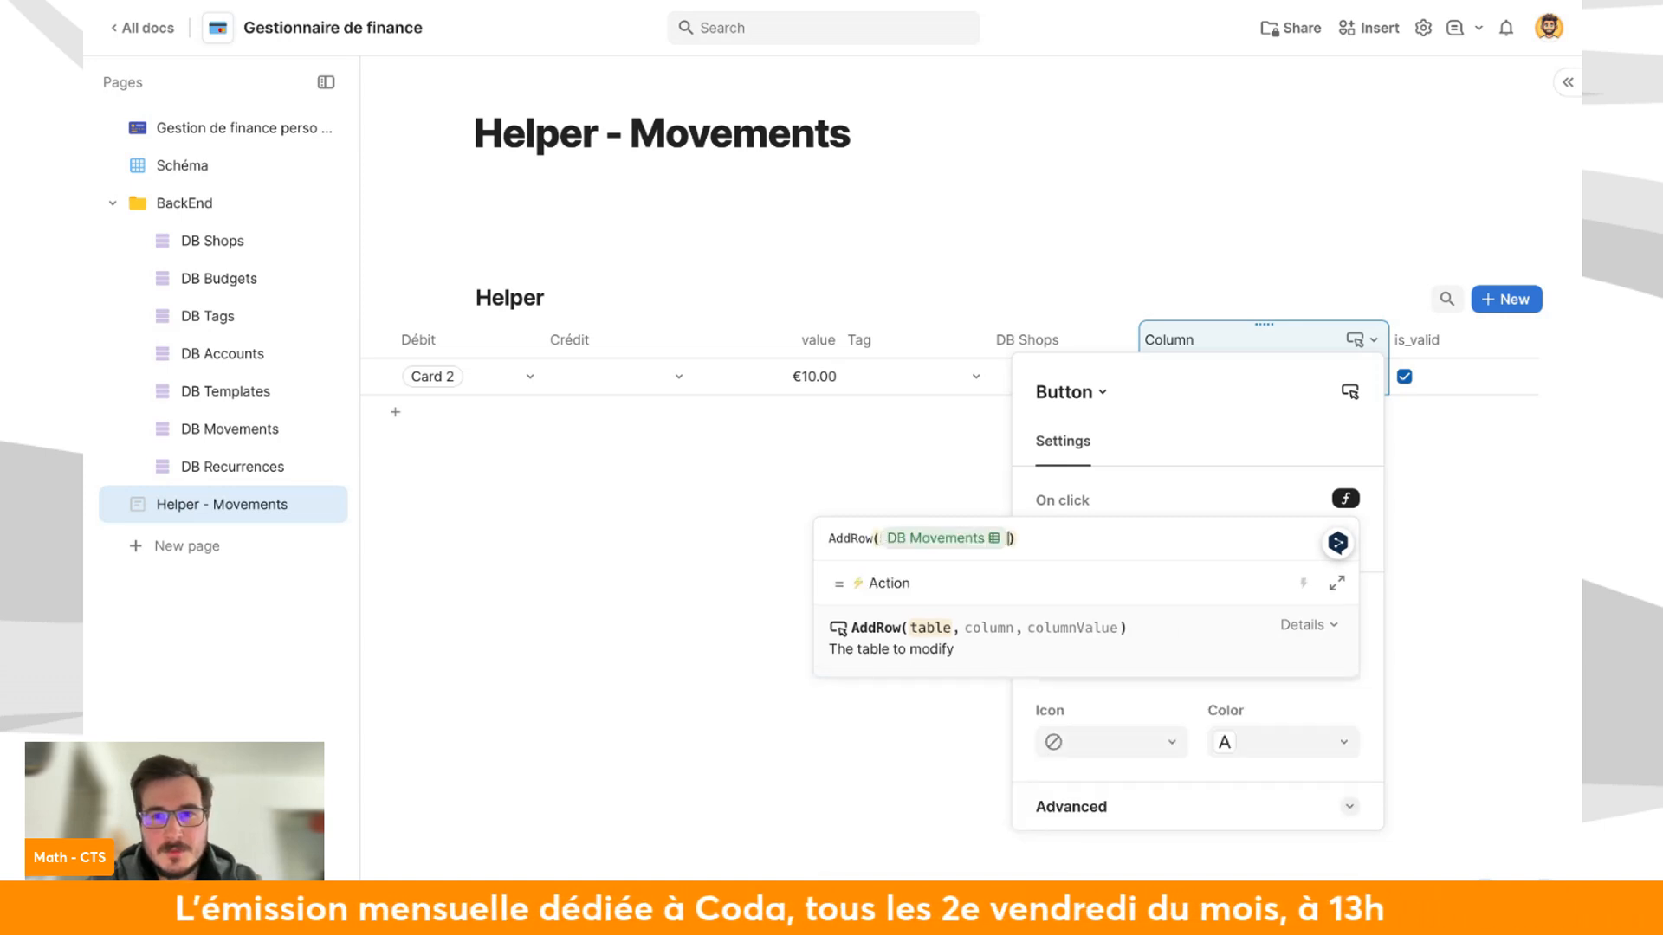
Add DB Movements.Name to the AddRow formula with thisRow.Name as its value.
type(",na")
key("Tab")
type(", ")
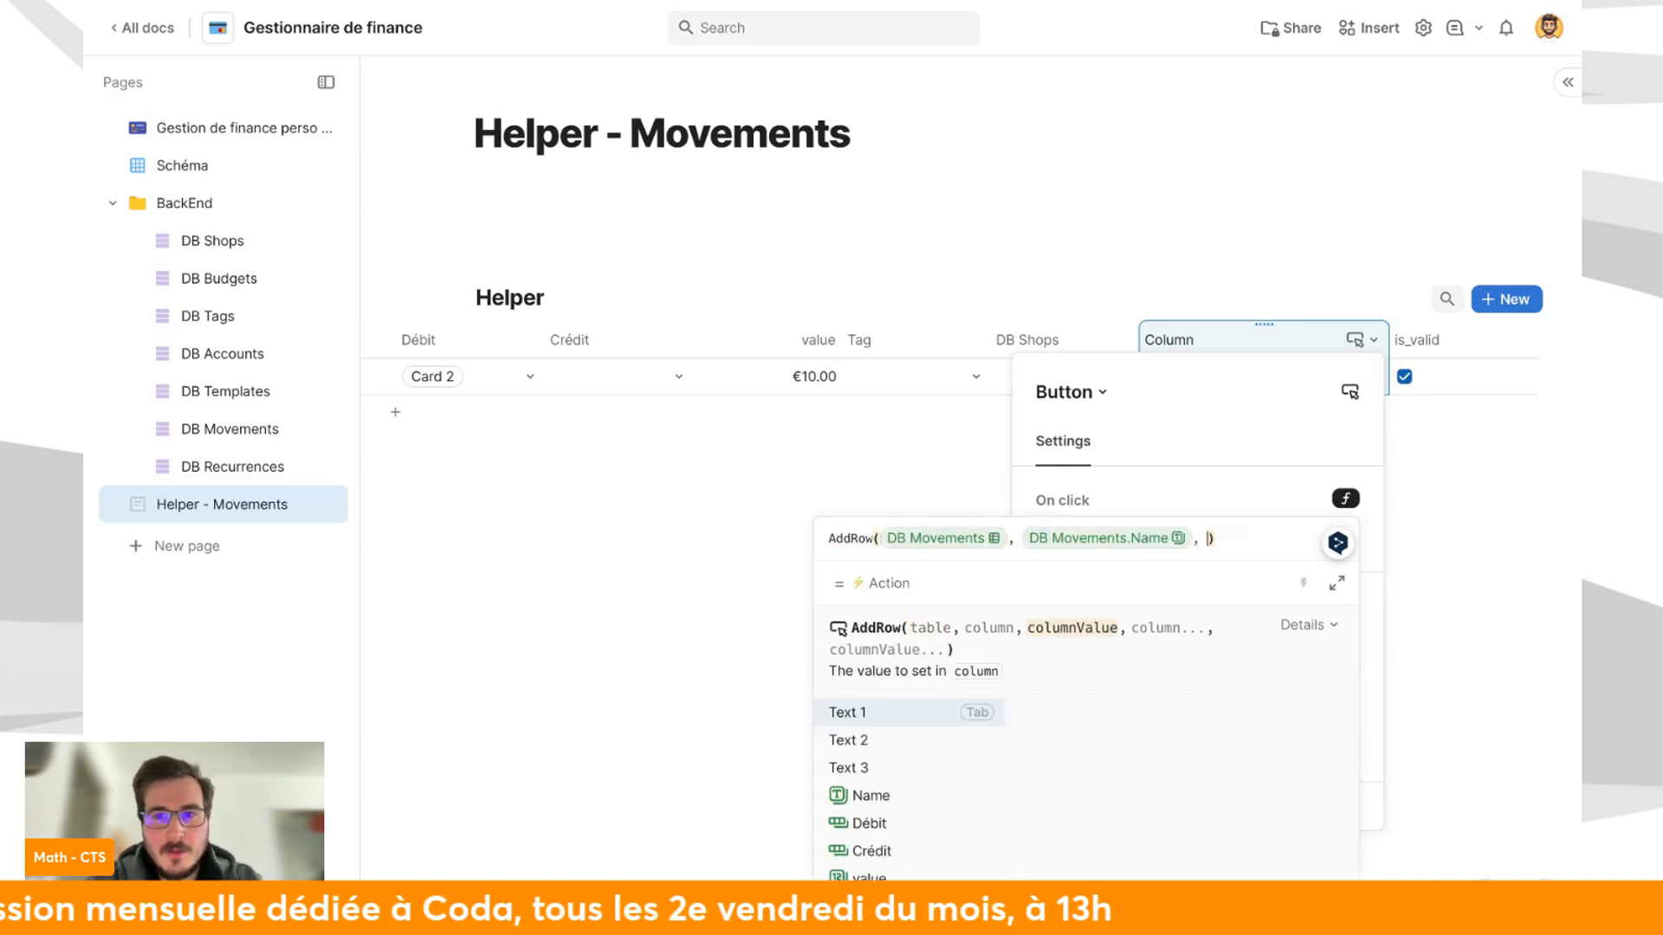
type("thisRow")
key("Tab")
type(".name")
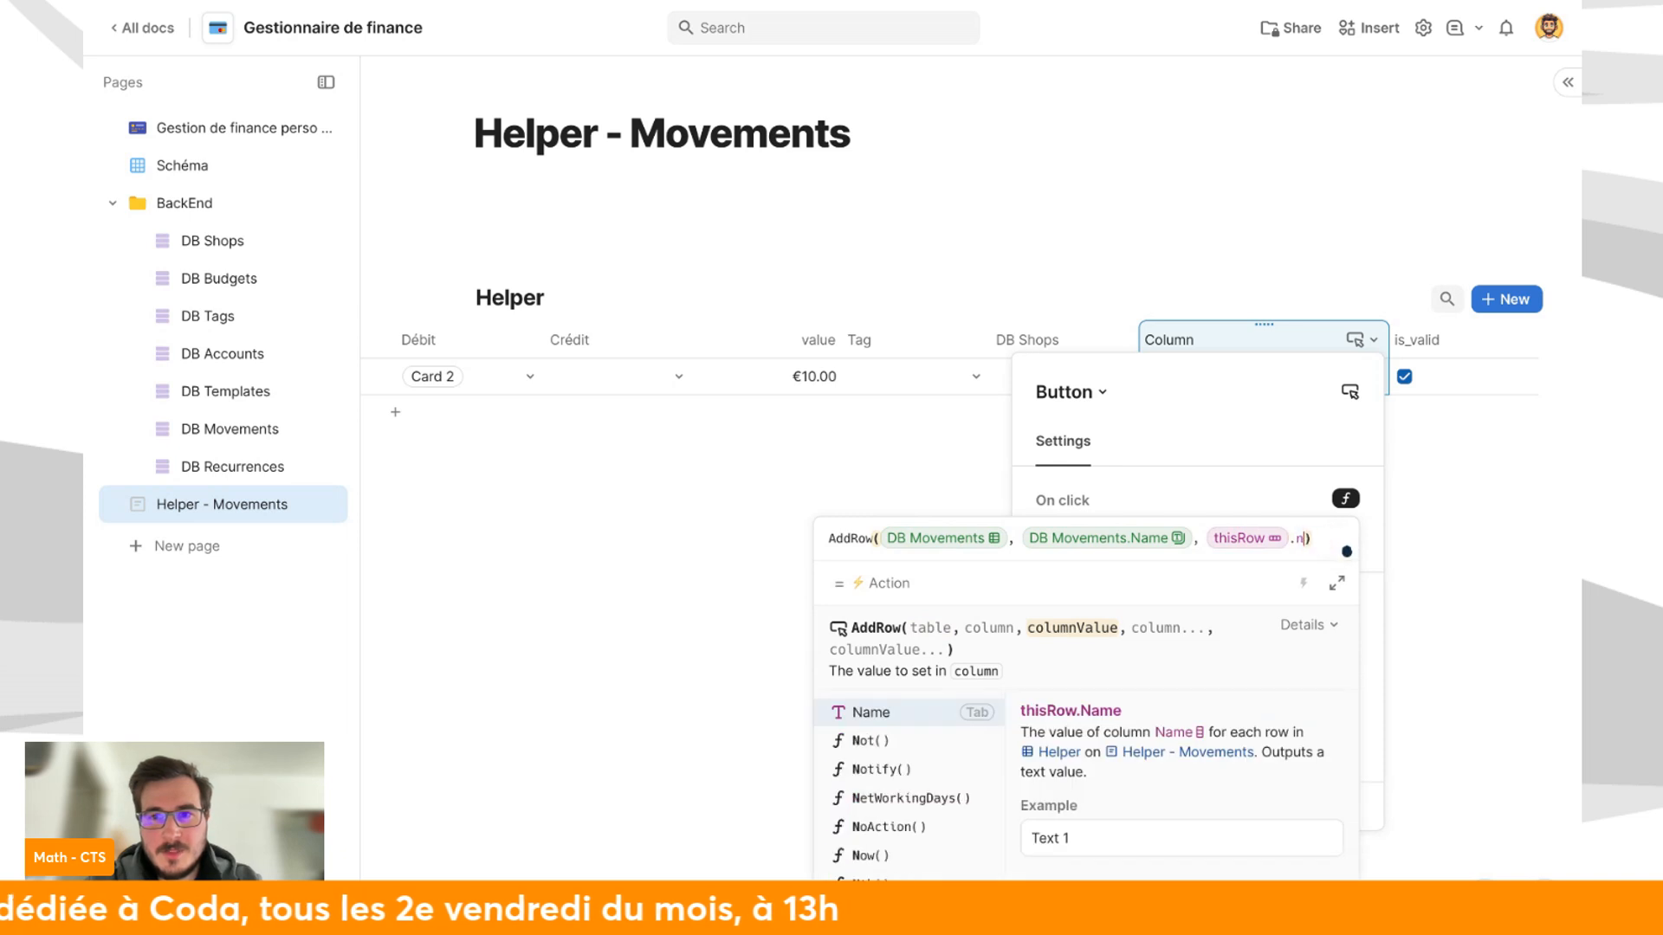
Add DB Movements.Débit to the AddRow formula with thisRow.Débit as its value.
type(",Name")
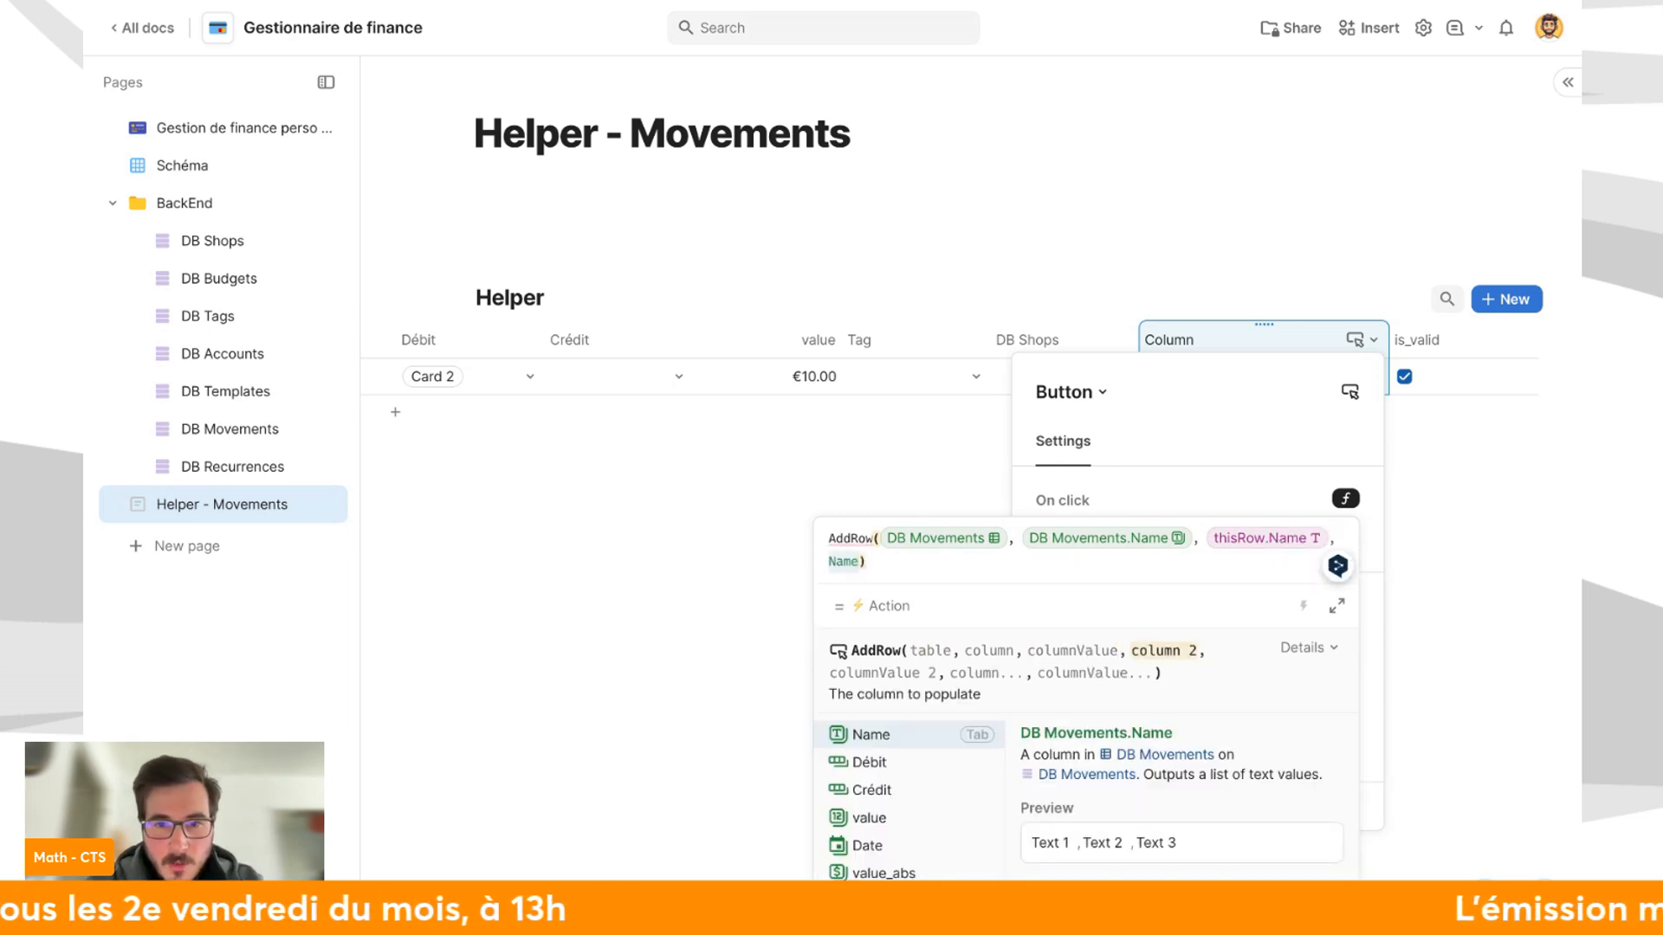
key("Down")
key("Tab")
type(",thisrow")
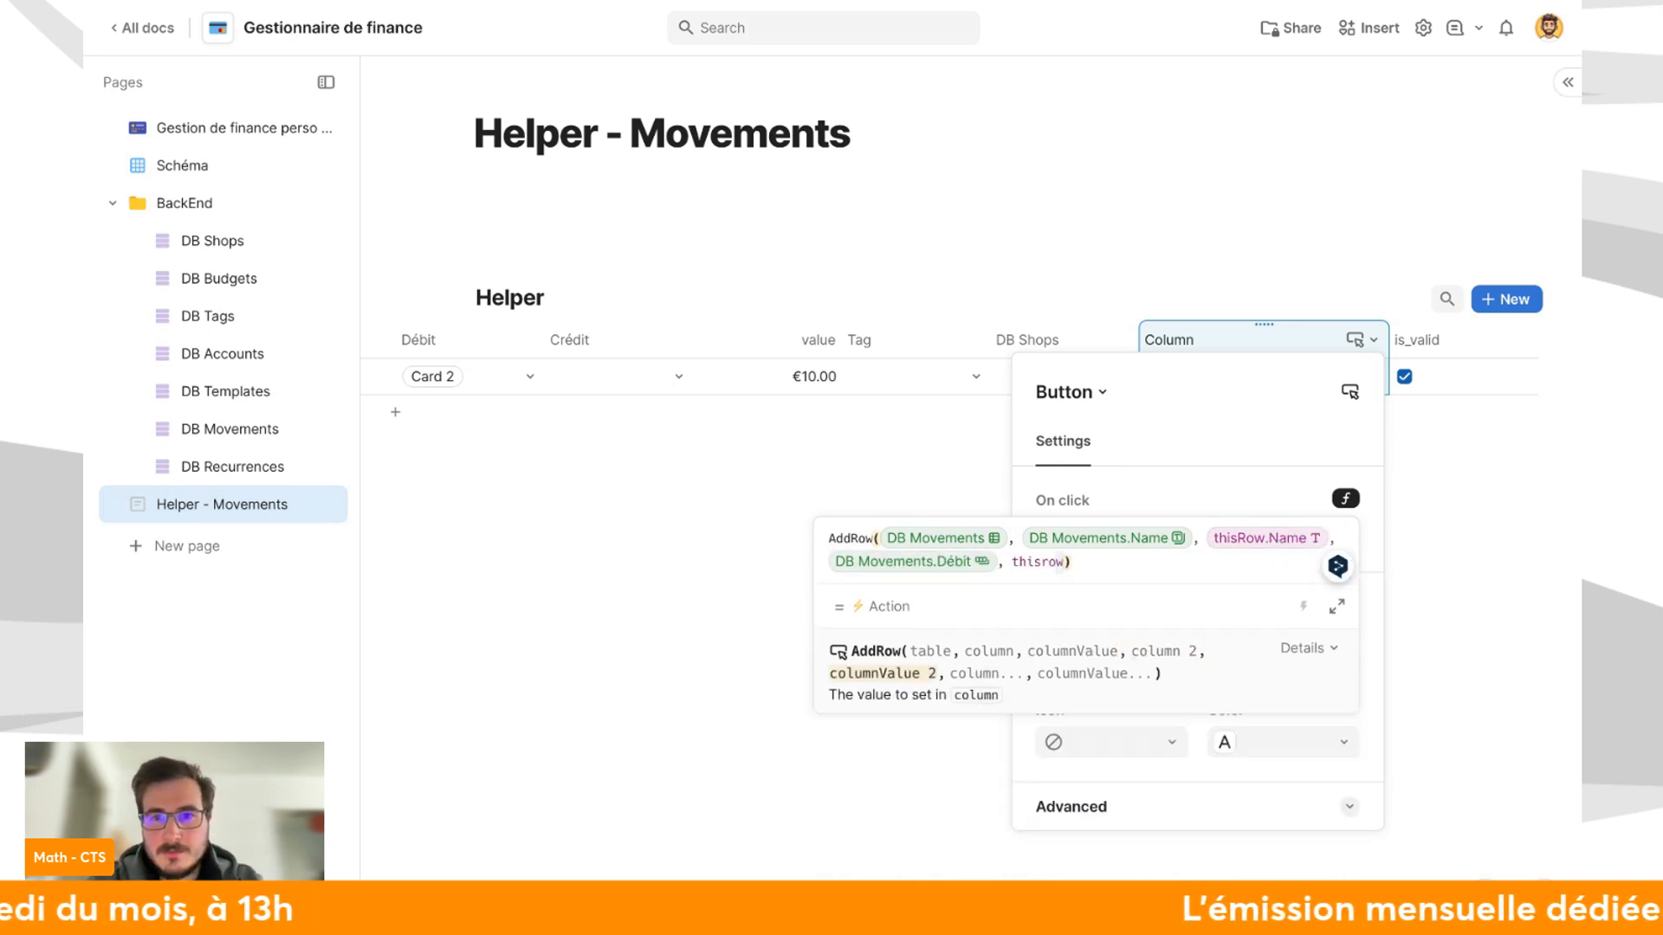
type(".débit, Name")
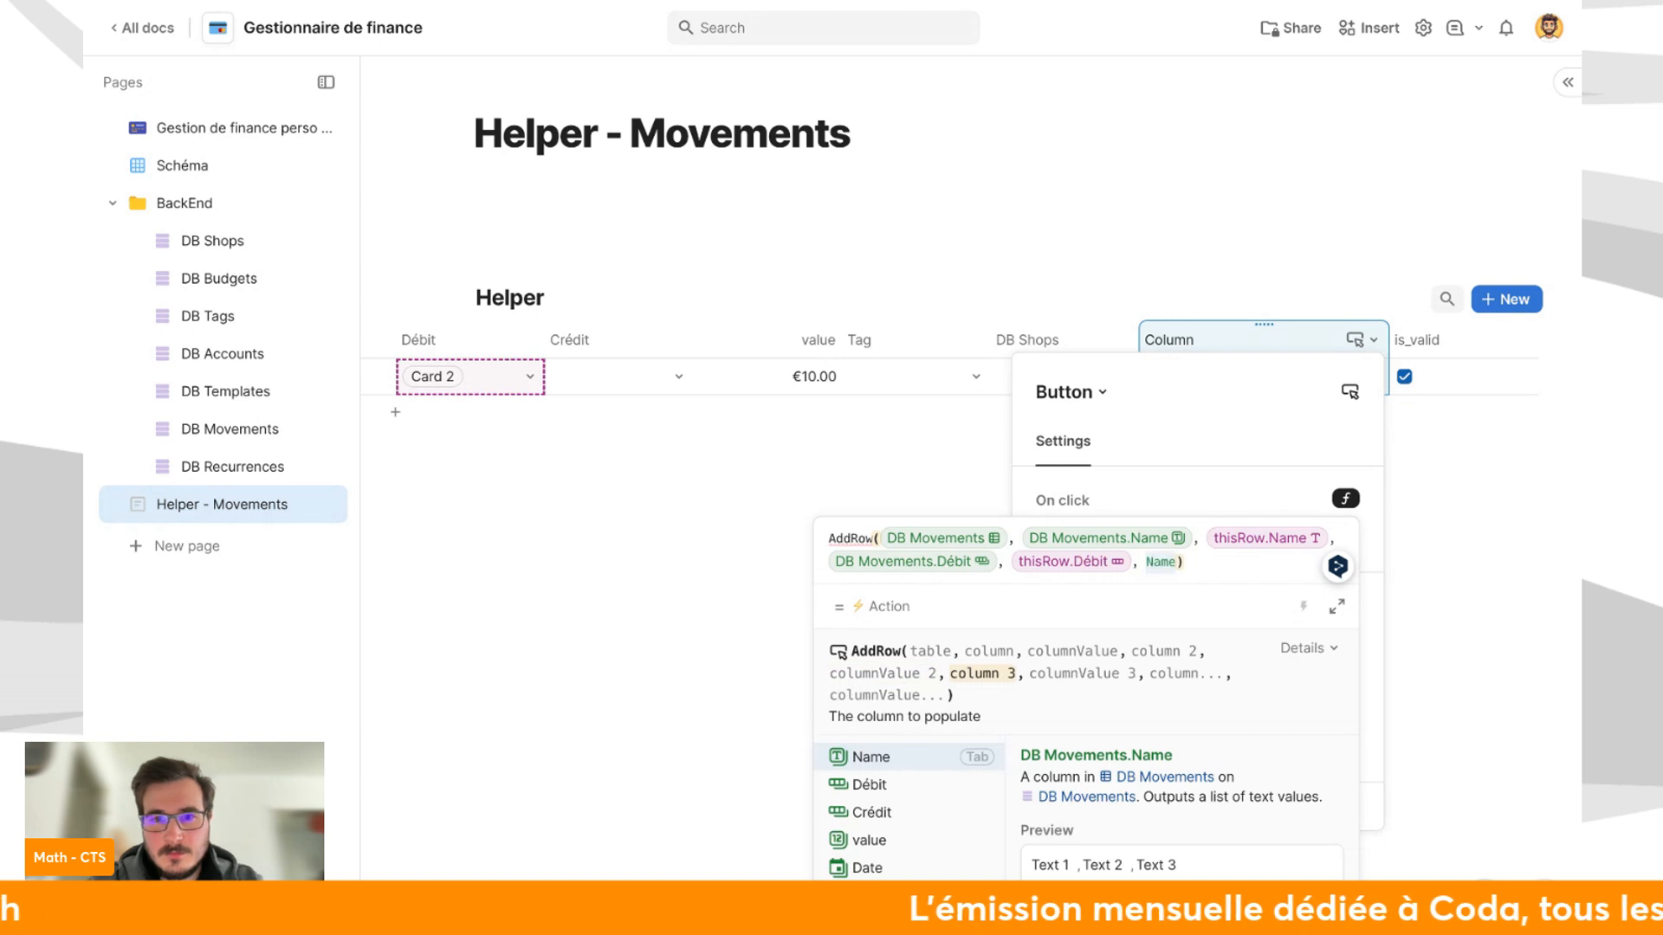
Add DB Movements.Crédit to the AddRow formula with thisRow.Crédit as its value.
key("Down")
key("Down")
key("Tab")
type(",thisrow.")
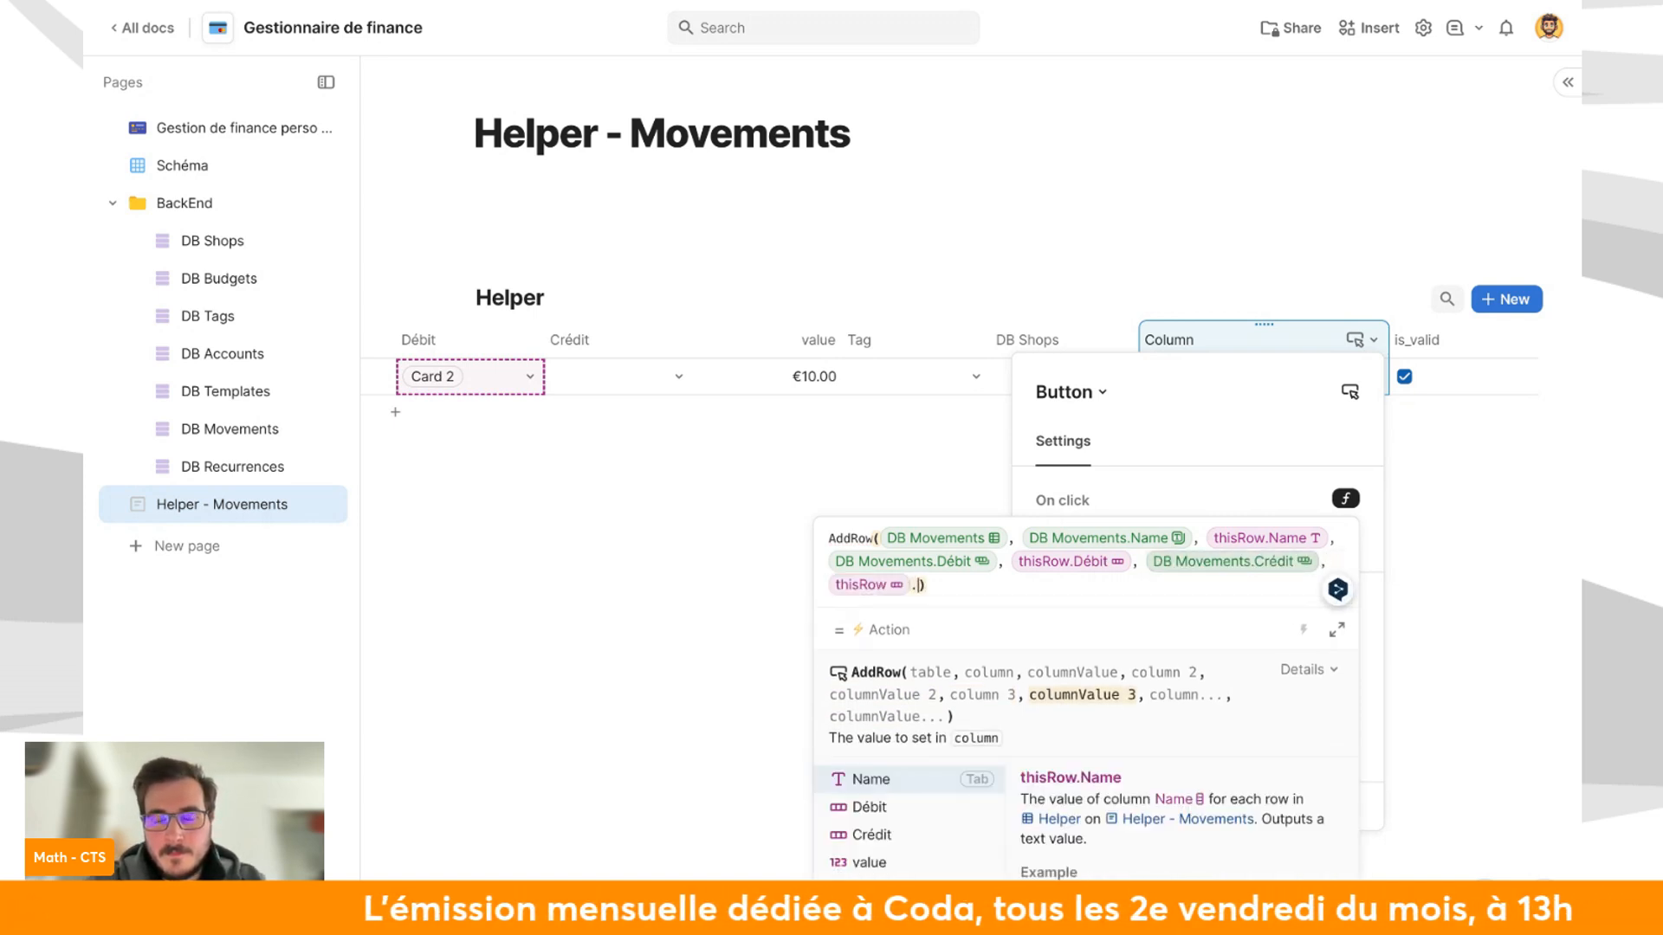
type("crédit")
key("Tab")
type(",")
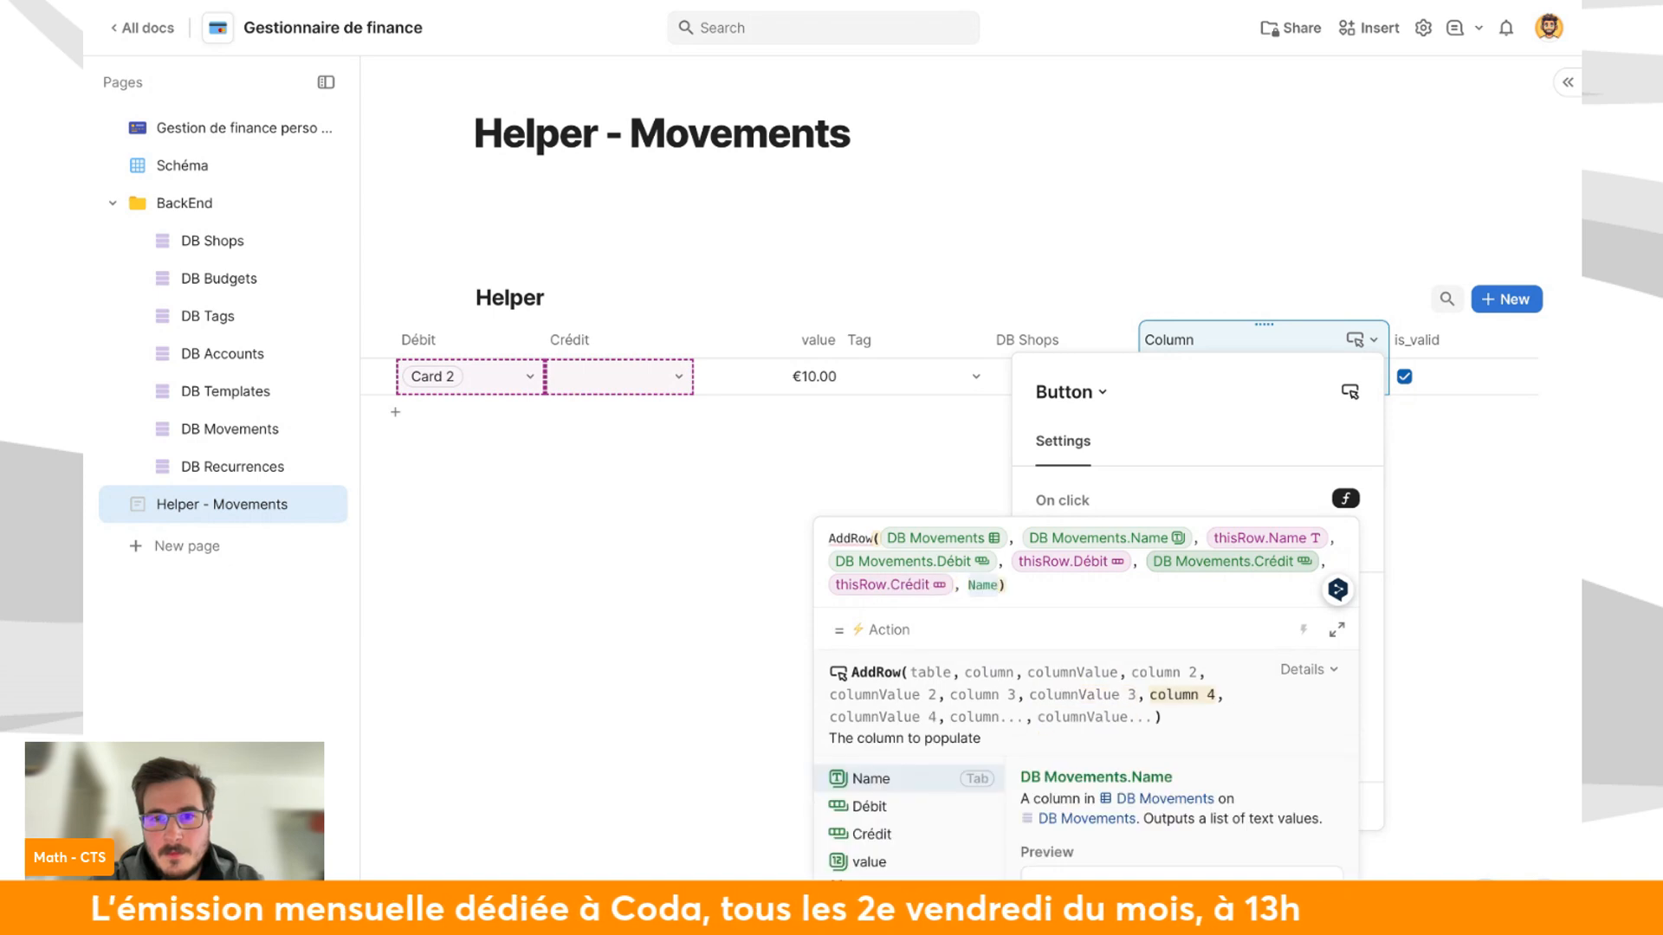
Add DB Movements.value to the AddRow formula with thisRow.value as its value.
key("Down")
key("Down")
key("Down")
key("Tab")
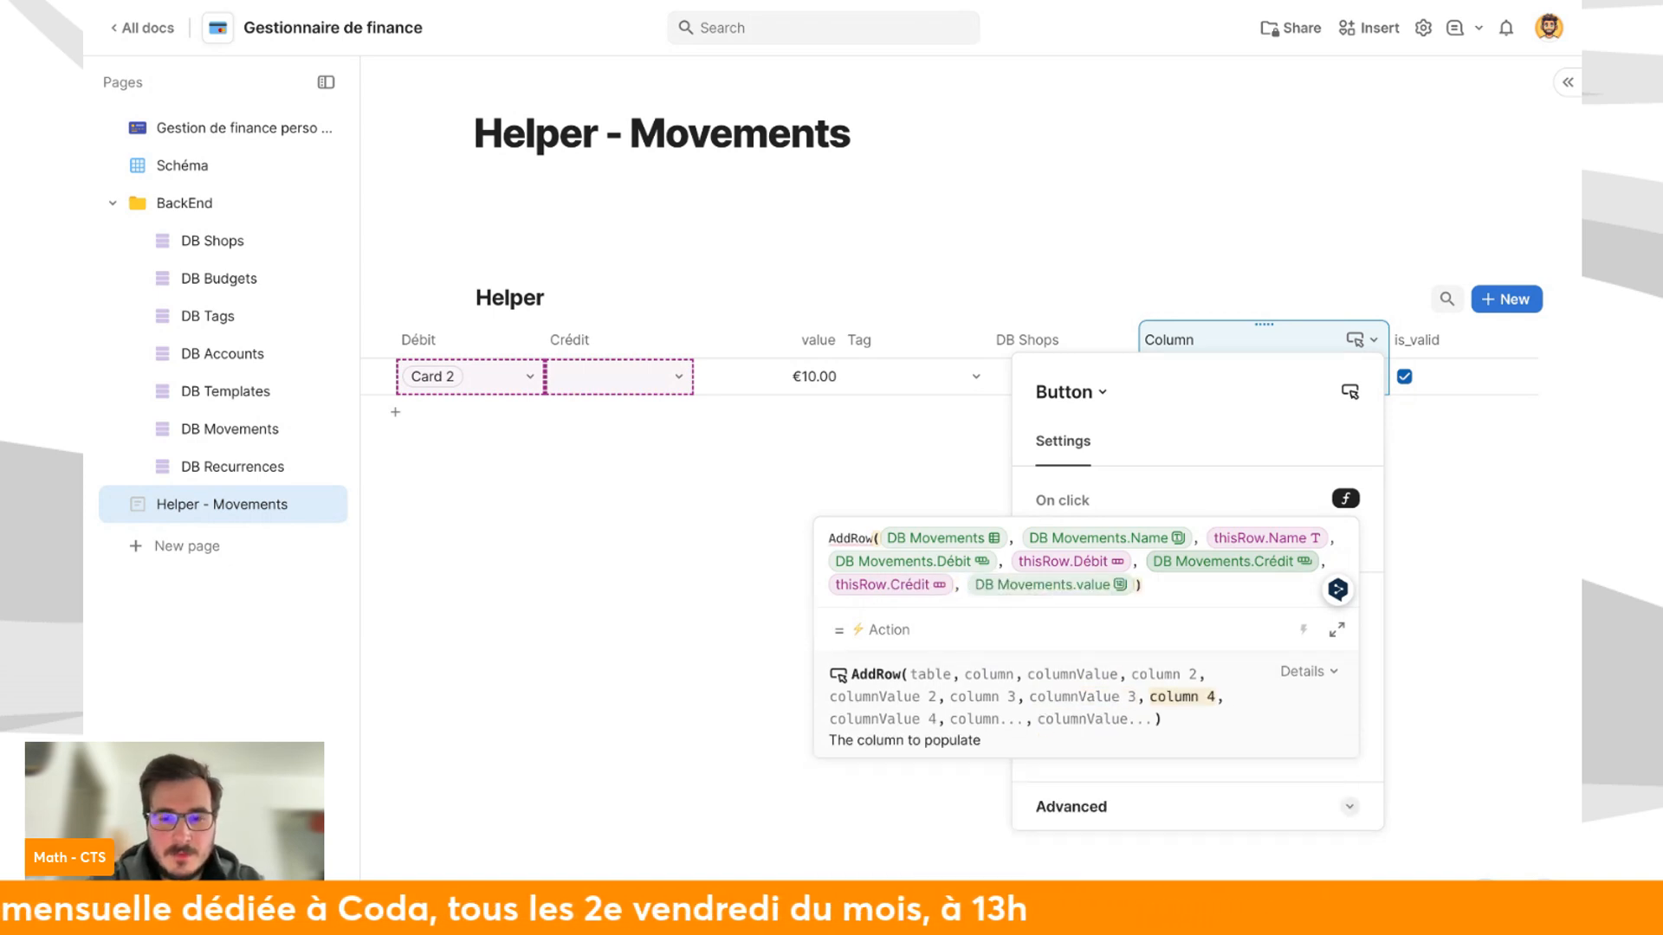
type(",thisrow.value")
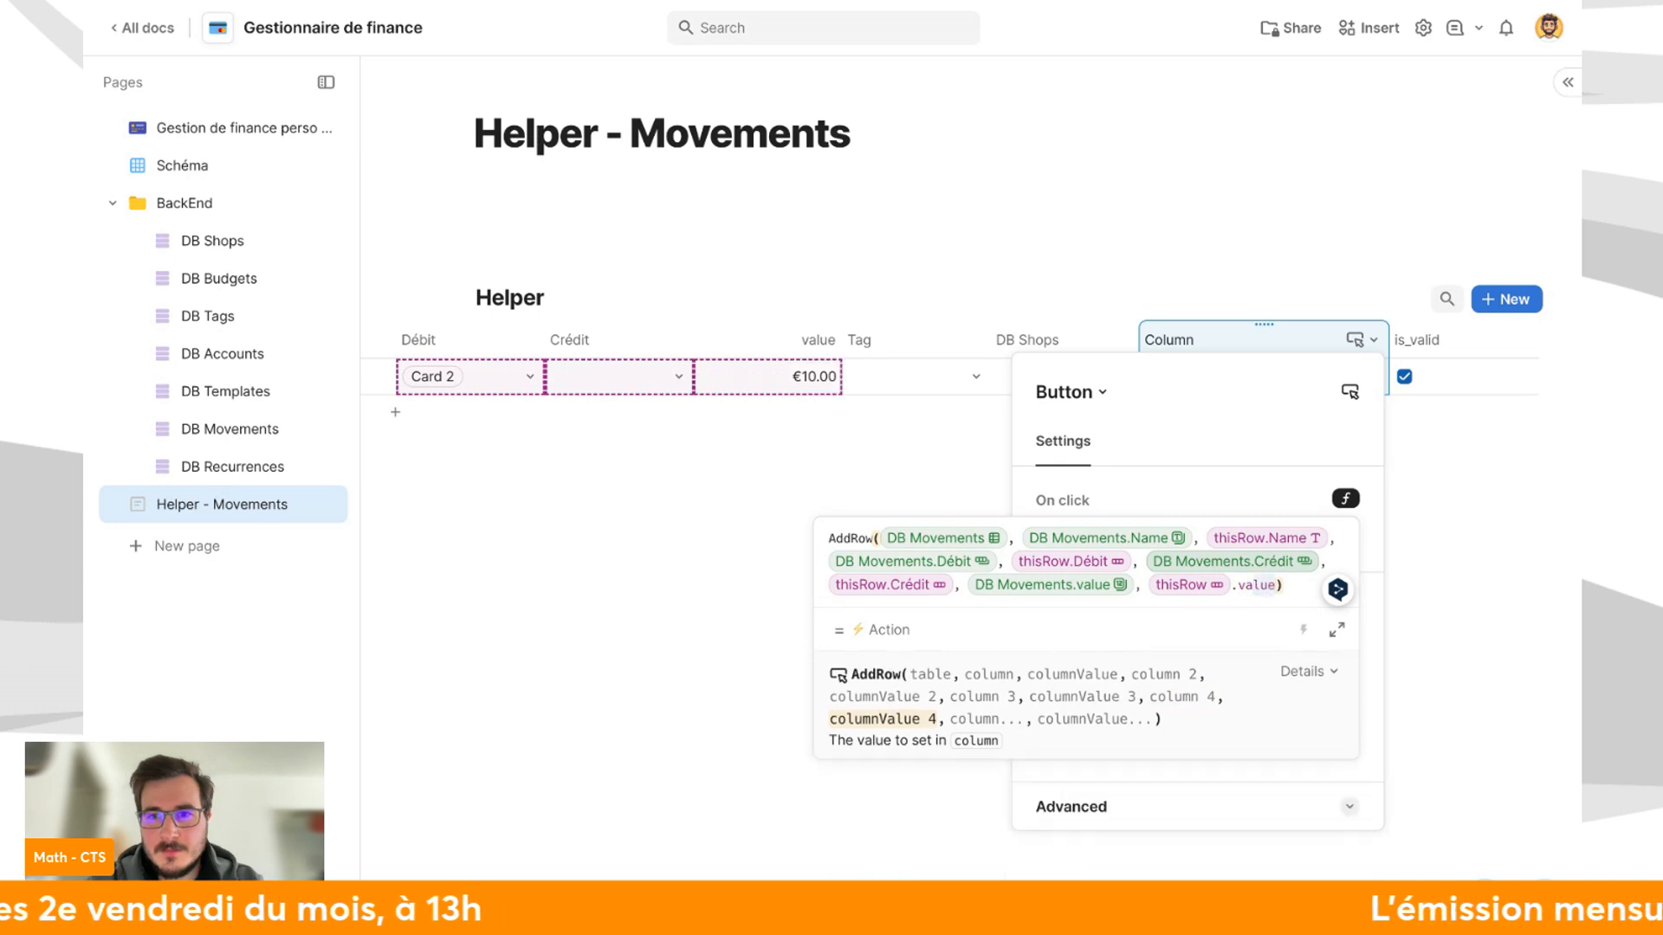
Add DB Movements.Date to the AddRow formula with thisRow.Date as its value.
type(",")
key("Down")
key("Down")
key("Down")
key("Down")
key("Tab")
type(",thisrow.name")
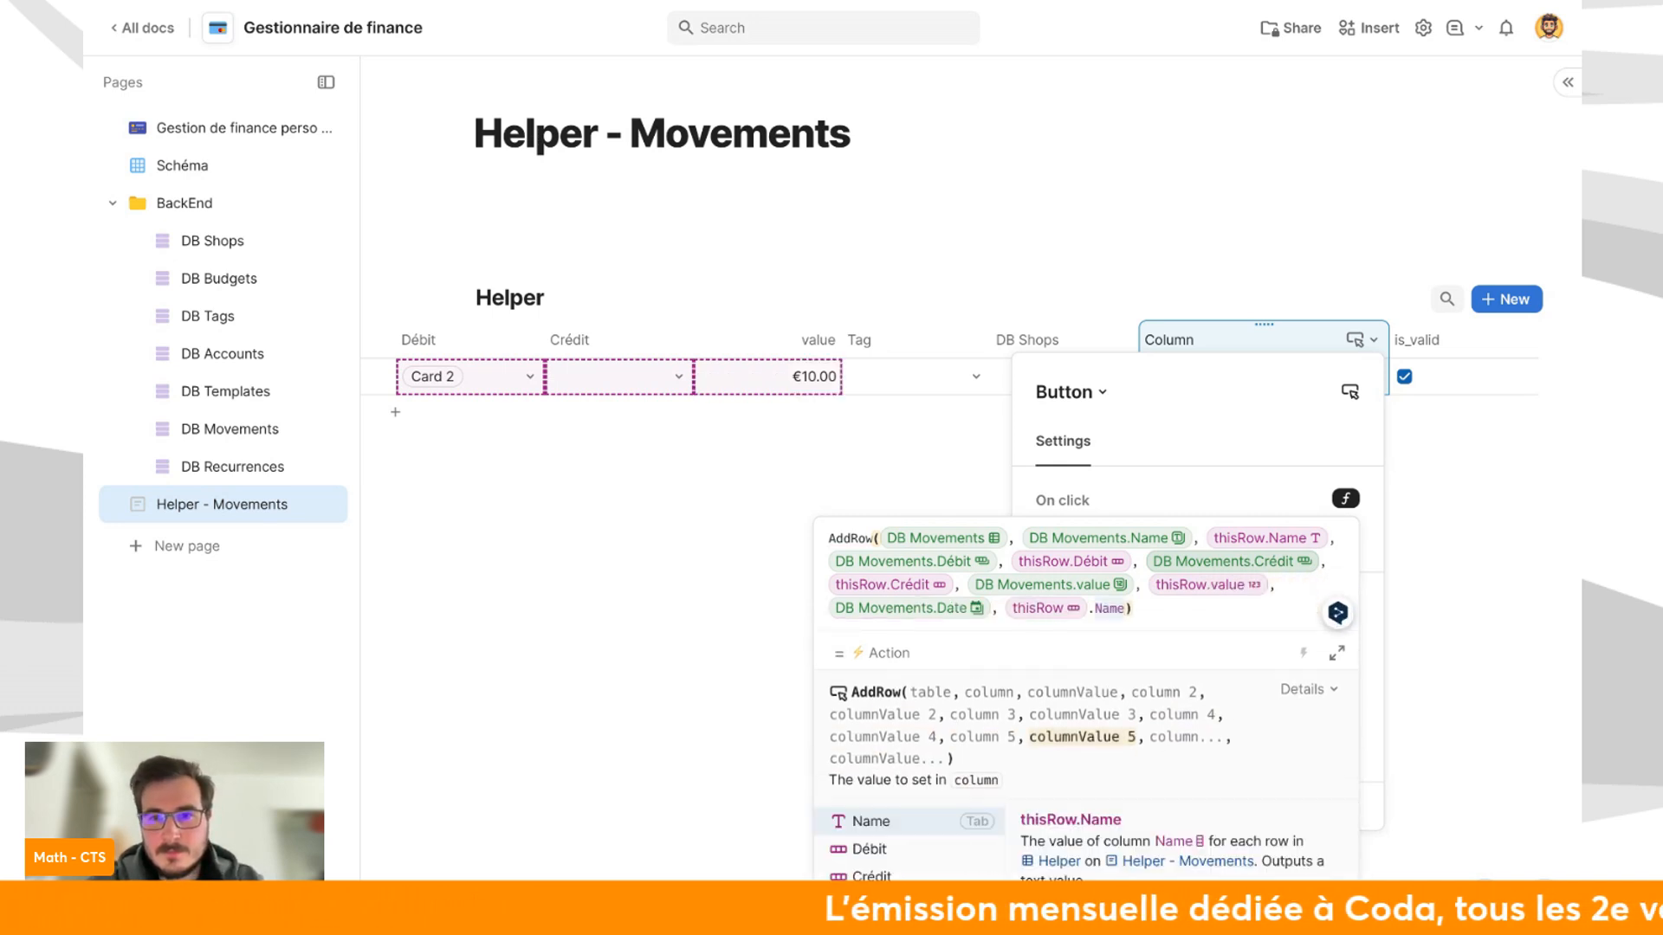
type("date")
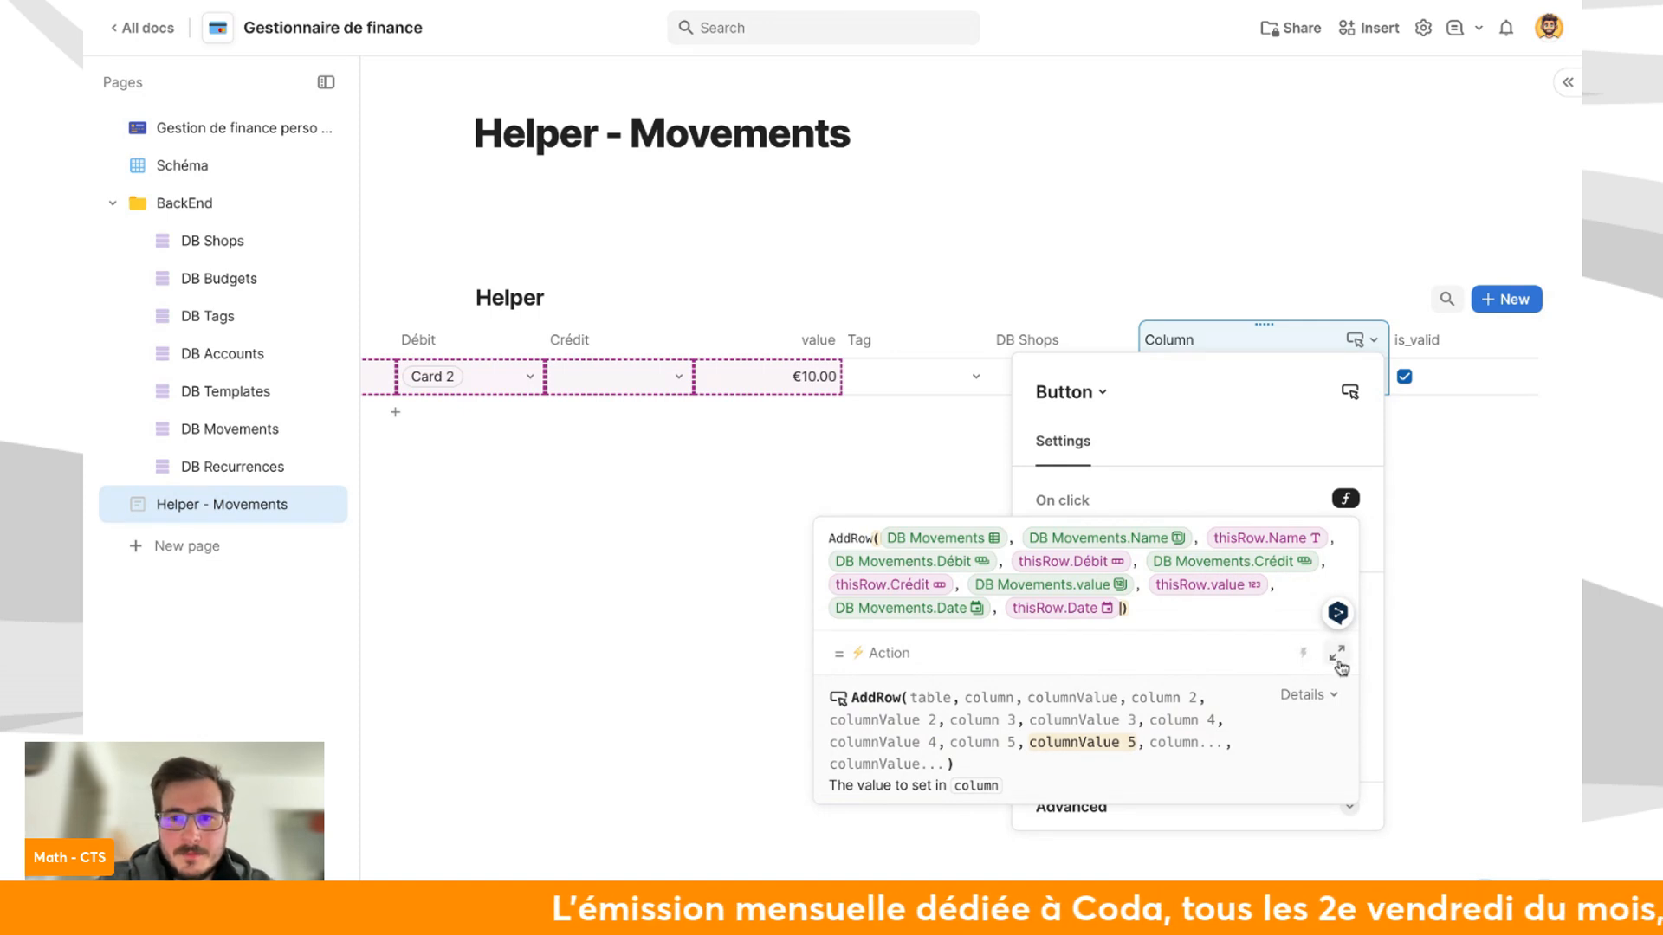
Auto-format the AddRow formula in the expanded formula editor and review its table and column arguments.
left_click(1336, 654)
left_click(1118, 76)
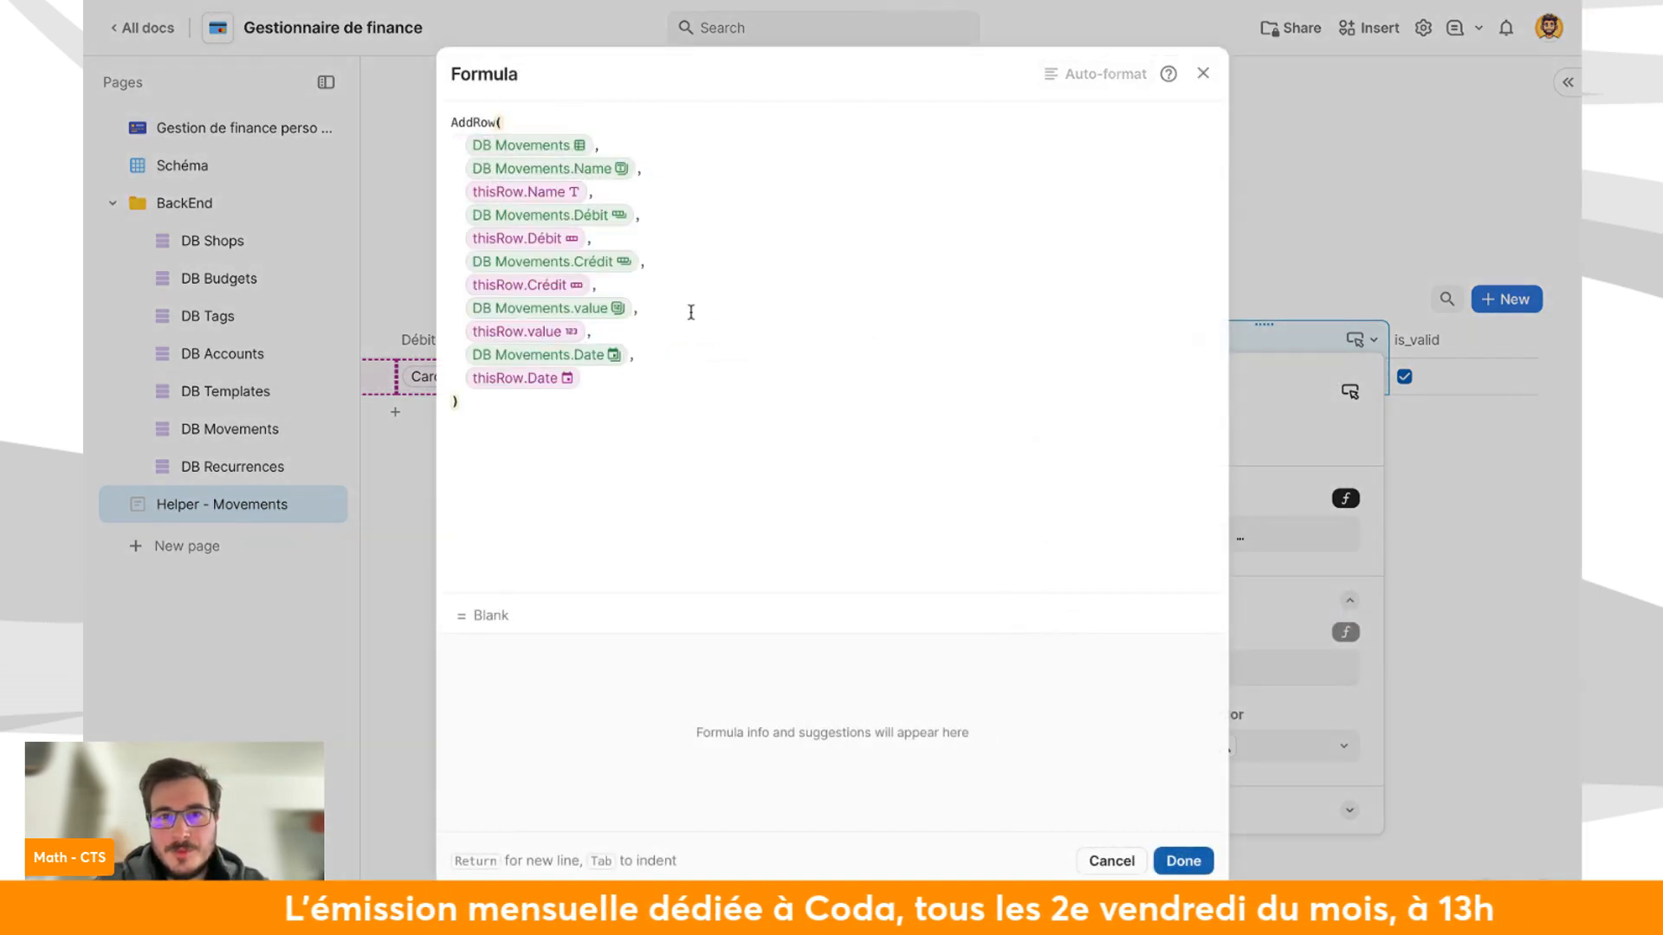
left_click(516, 148)
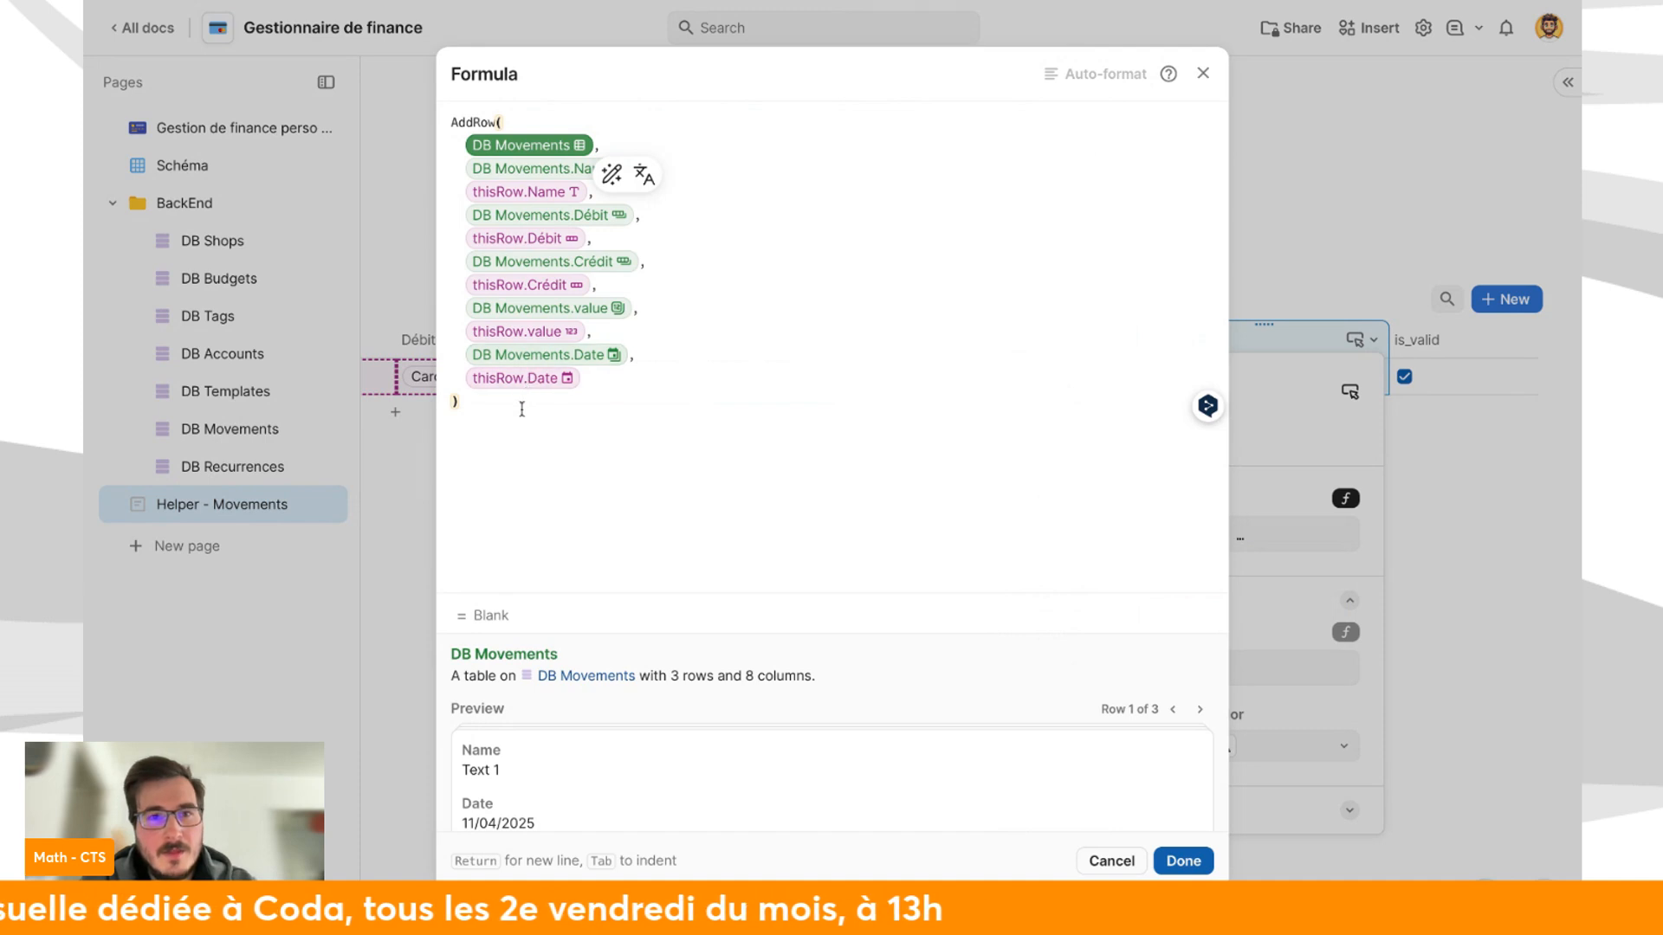
left_click(522, 407)
left_click(579, 177)
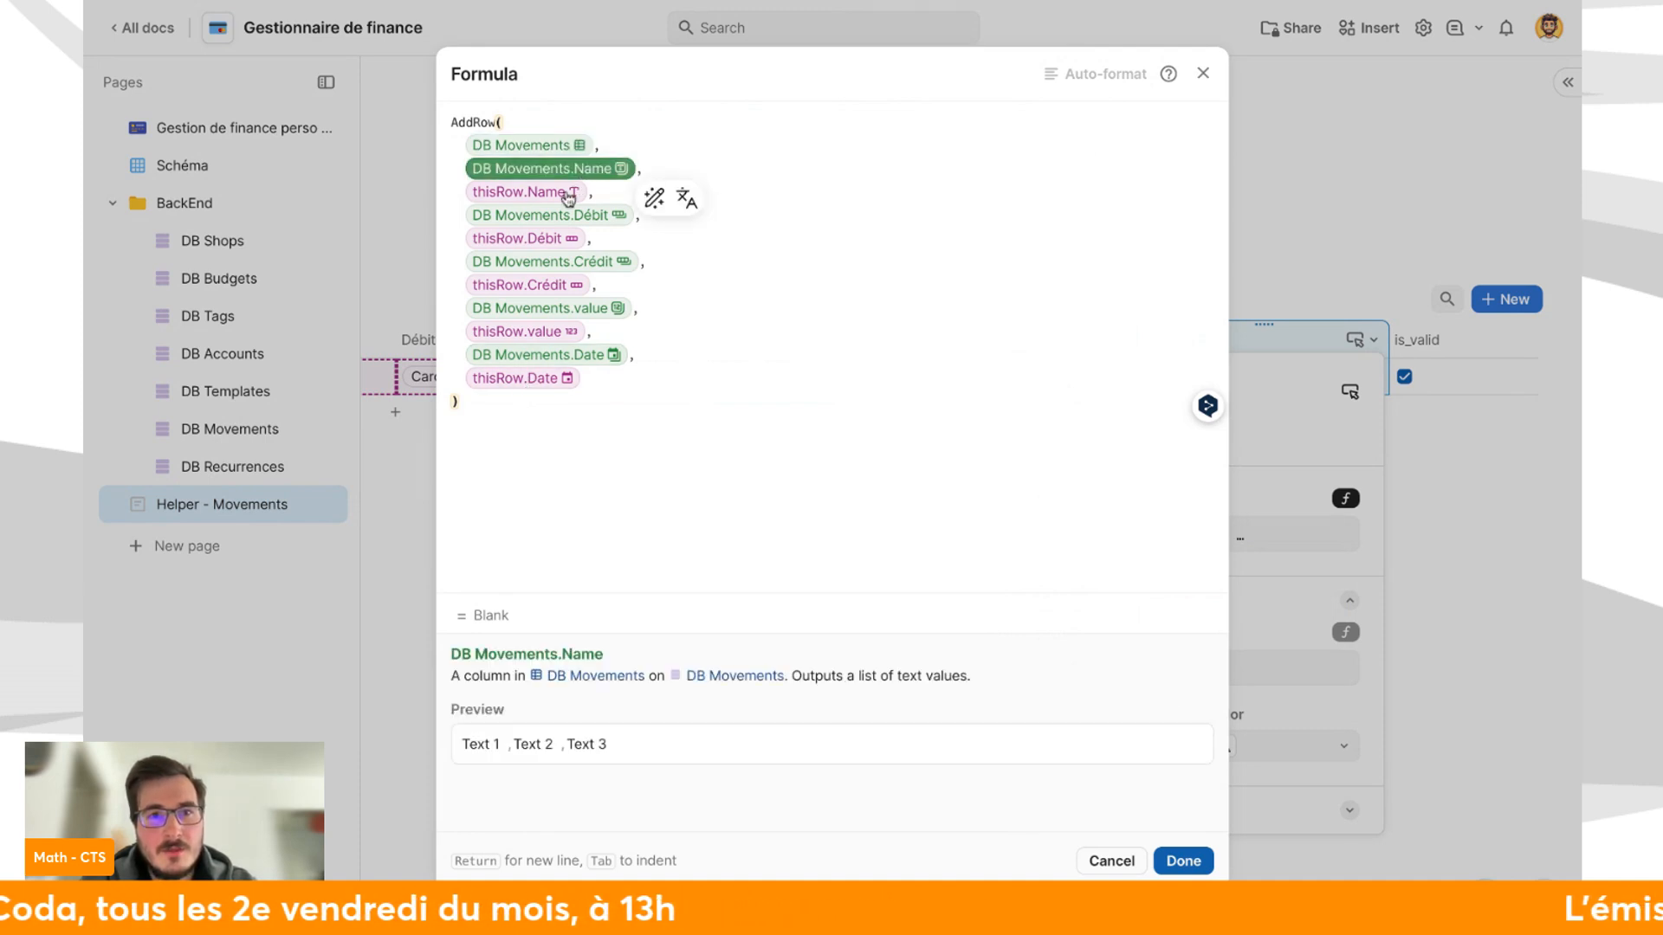
left_click(551, 194)
left_click(538, 217)
left_click(502, 401)
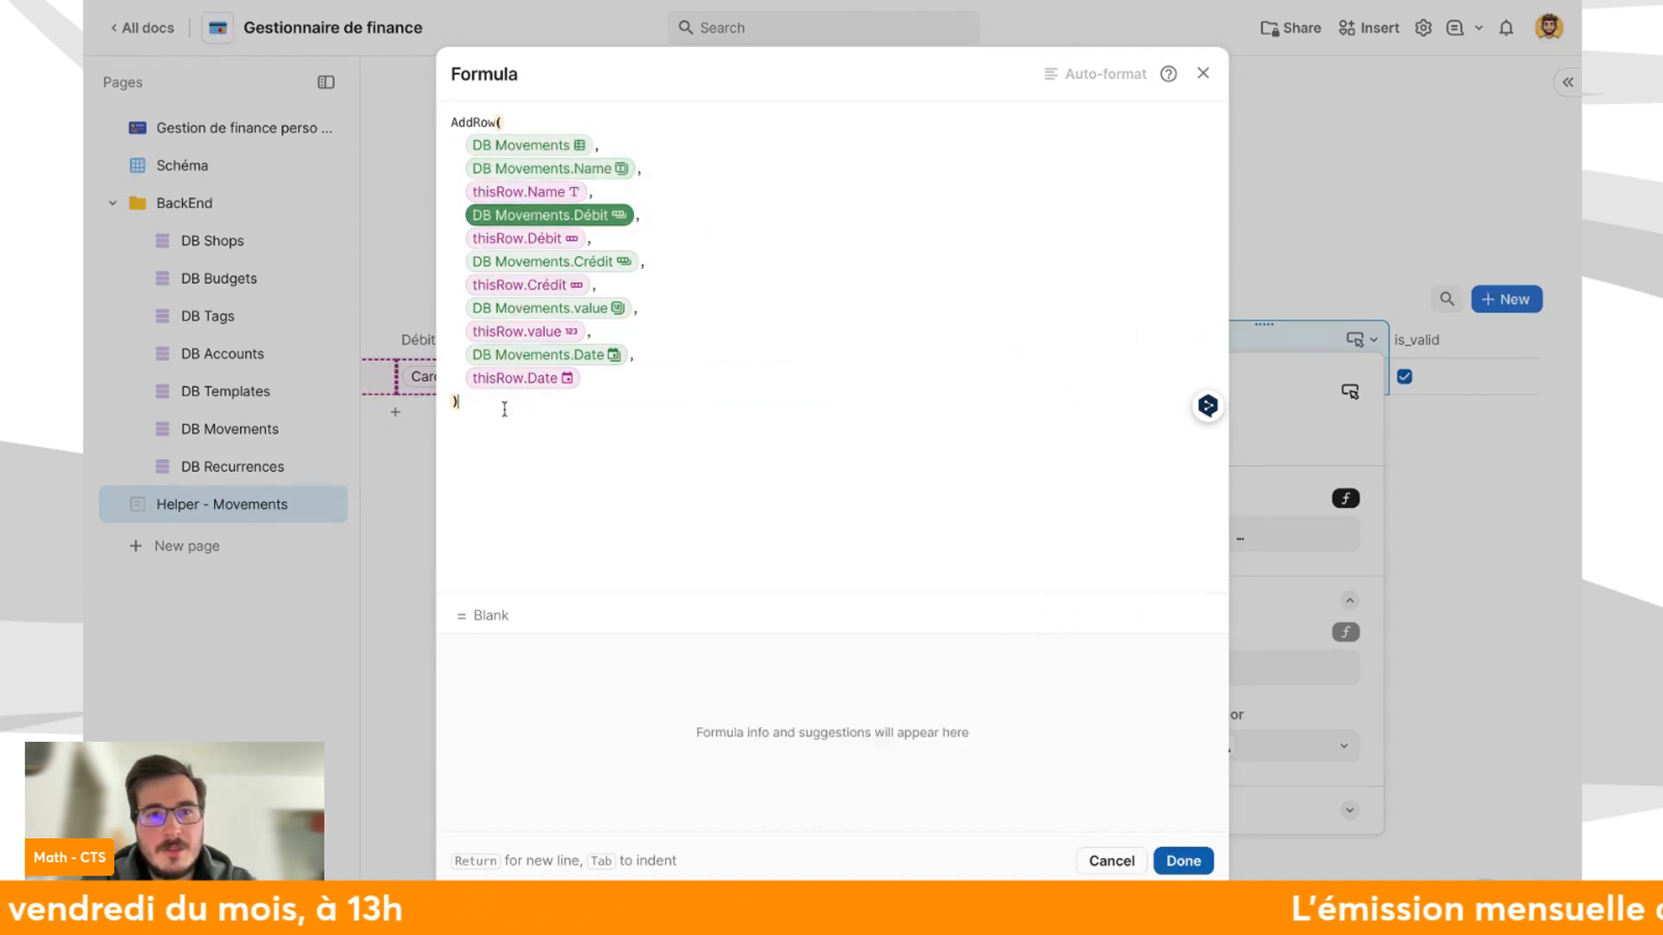
Cut the whole AddRow formula and paste it back as the first action inside RunActions.
left_click(556, 393)
key("BackSpace")
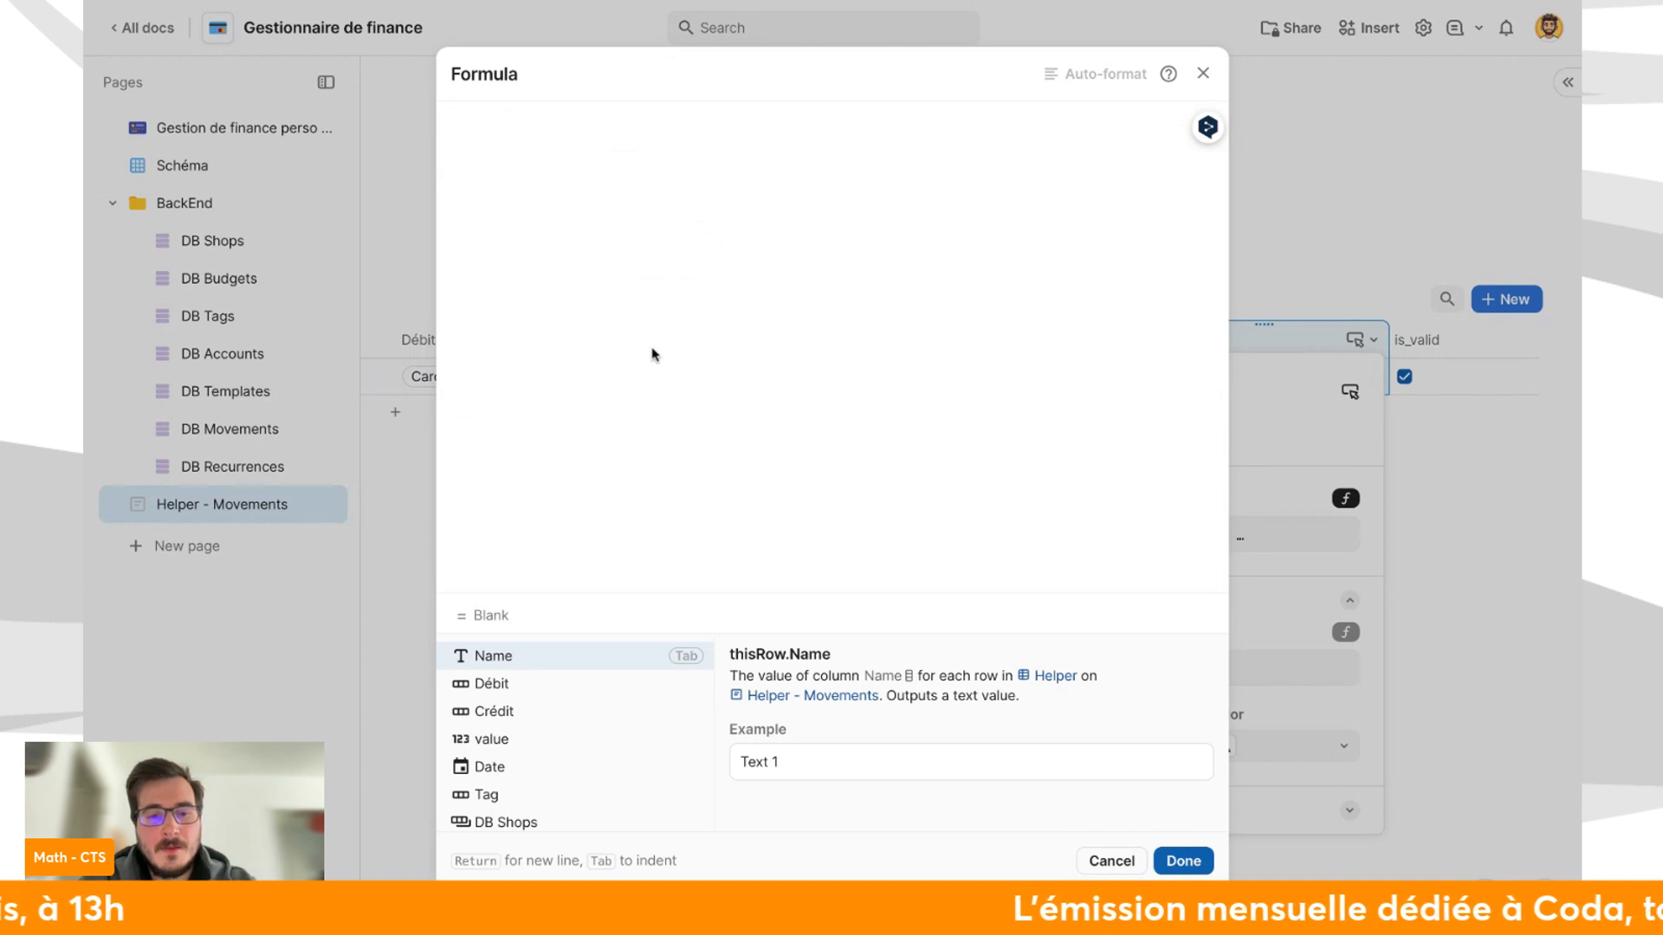
type("Run")
key("Tab")
key("ctrl+v")
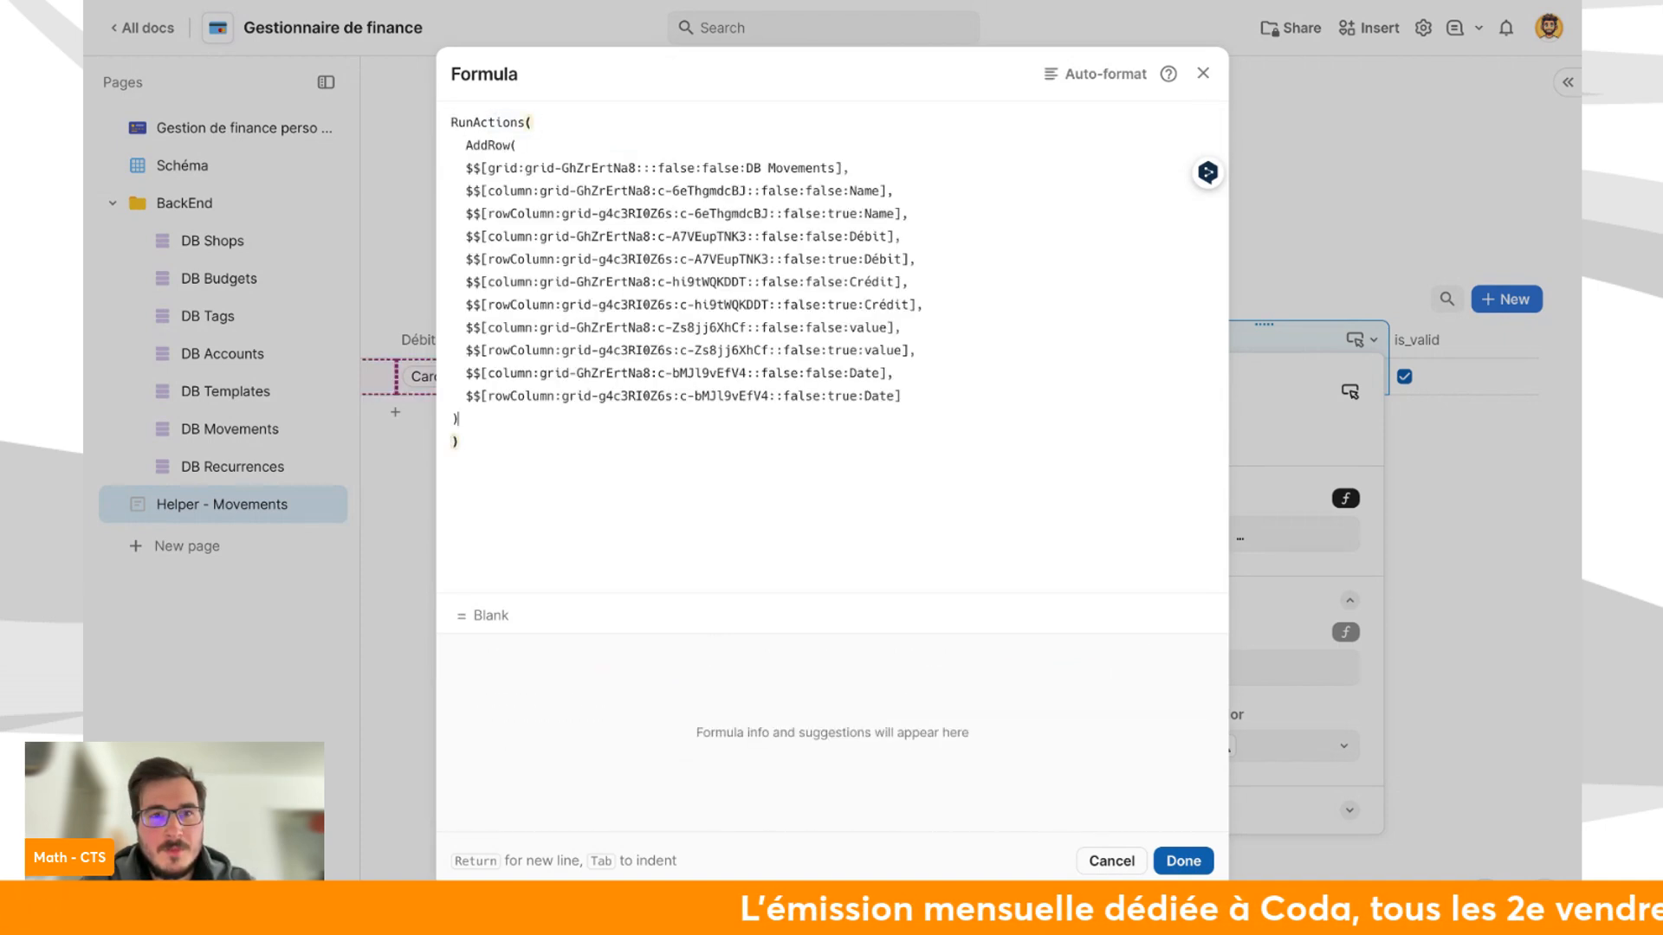
Add DeleteRows(thisRow) as the second action of RunActions and save the button's formula.
type(",")
key("Return")
type("deleteRows(thisRow")
key("Tab")
left_click(680, 425)
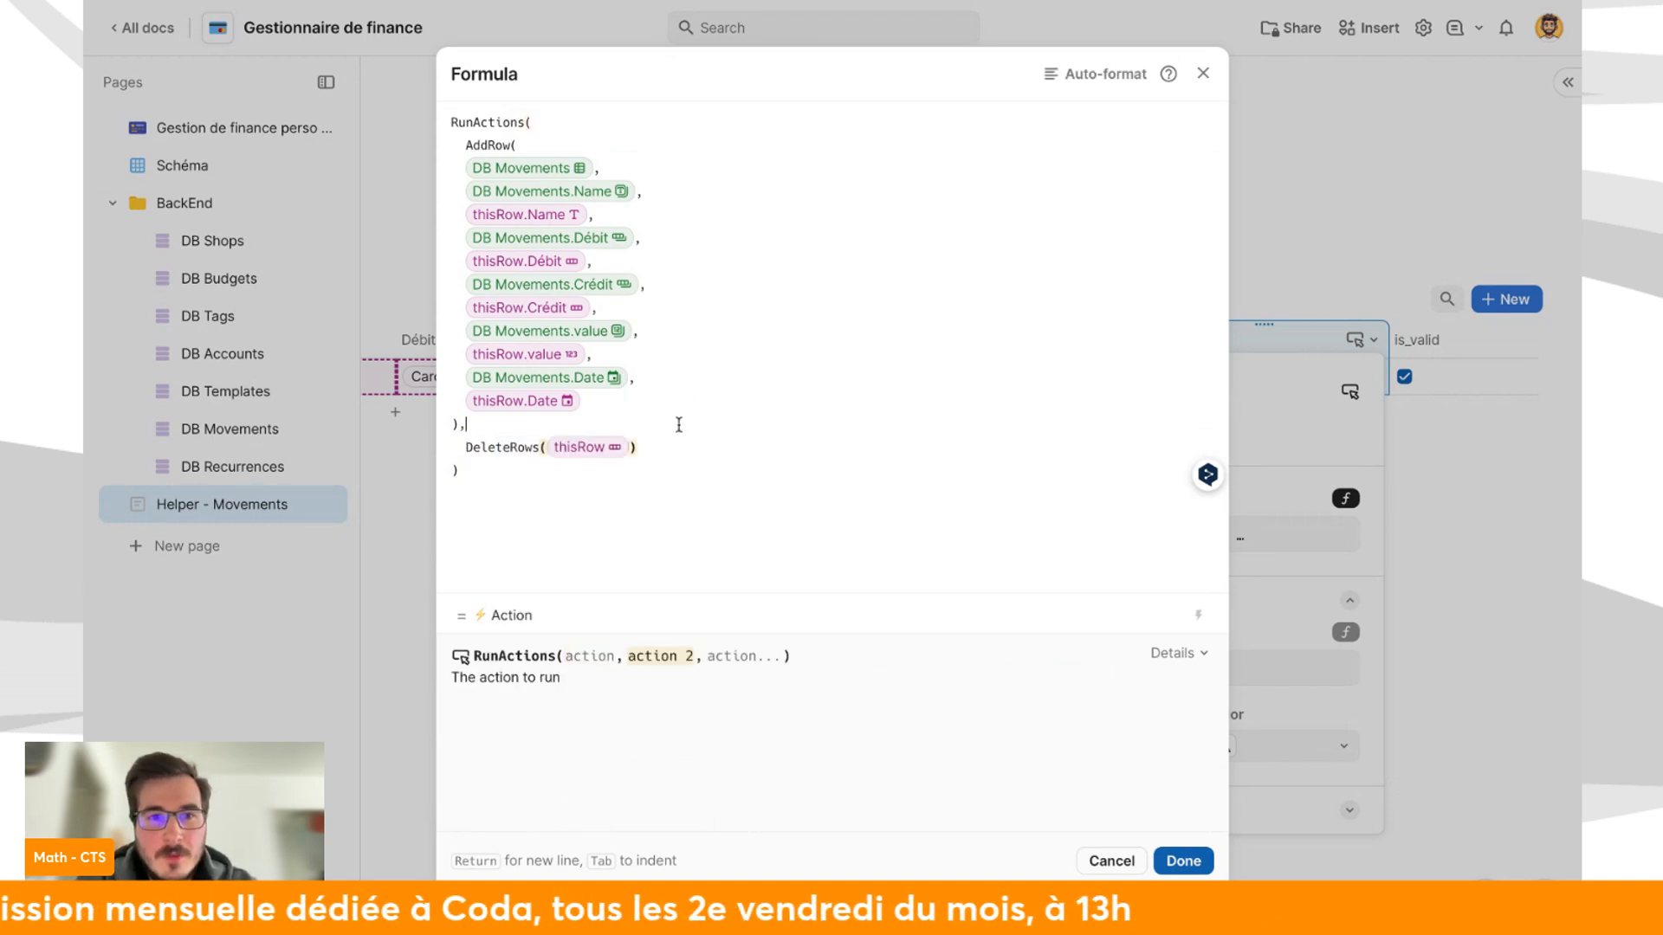
key("Return")
left_click(1180, 862)
left_click(772, 690)
Create a new page inside the BackEnd folder and name it DB Log.
left_click(212, 546)
left_click_drag(212, 546, 260, 489)
left_click(556, 153)
type("D")
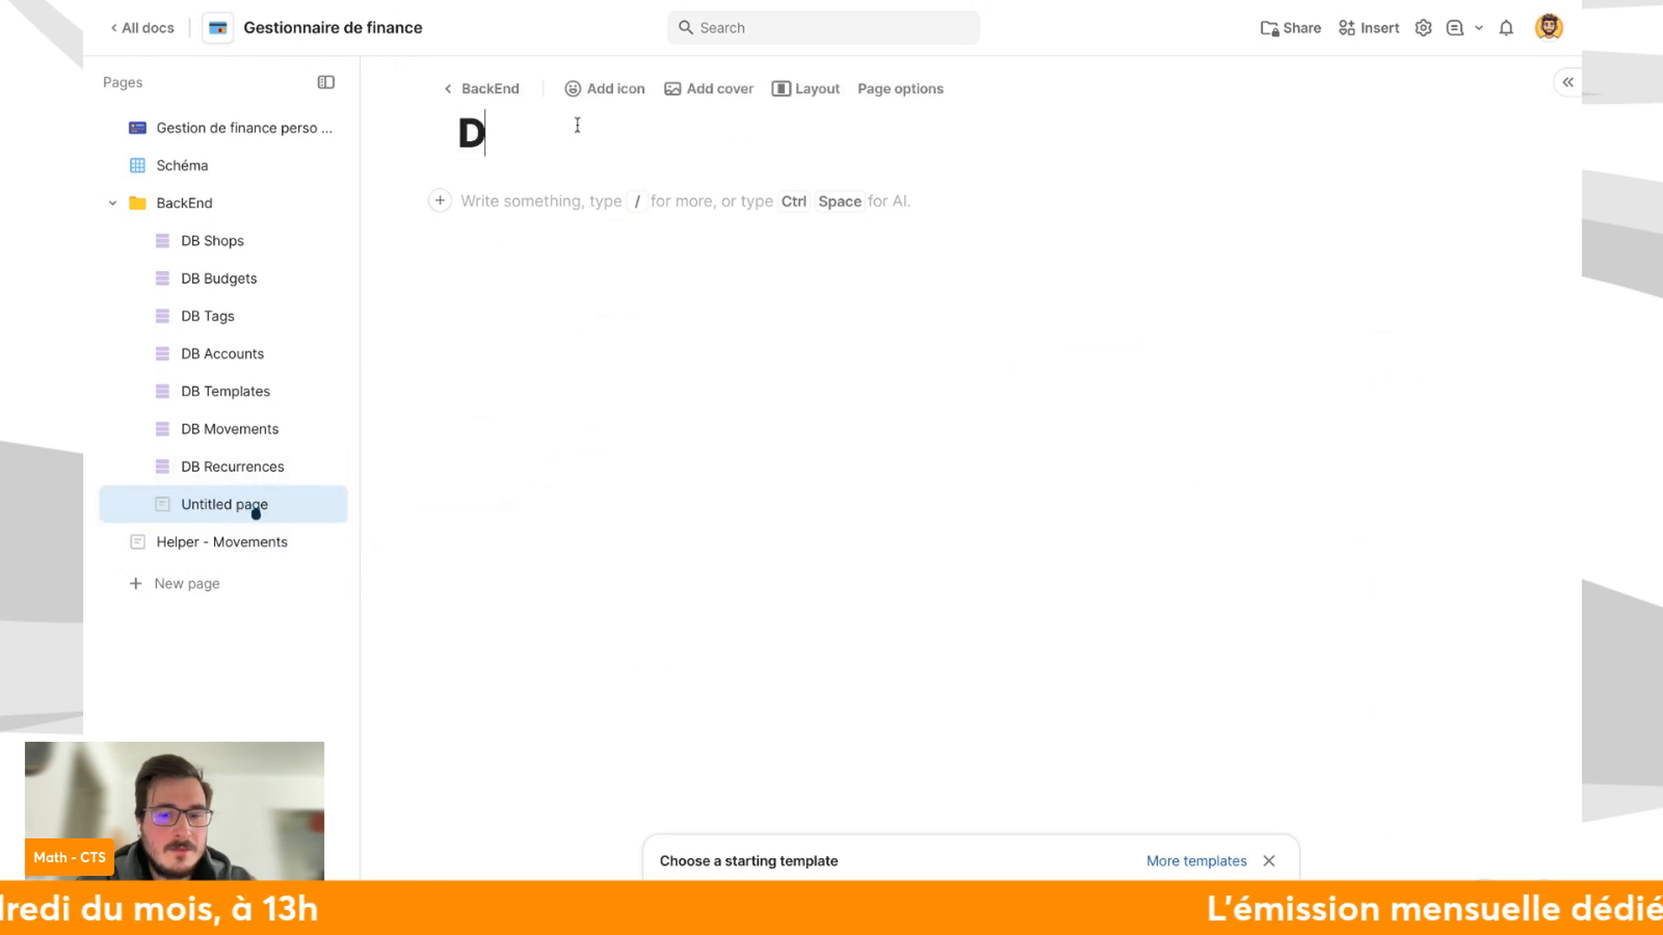
type("B Log/table")
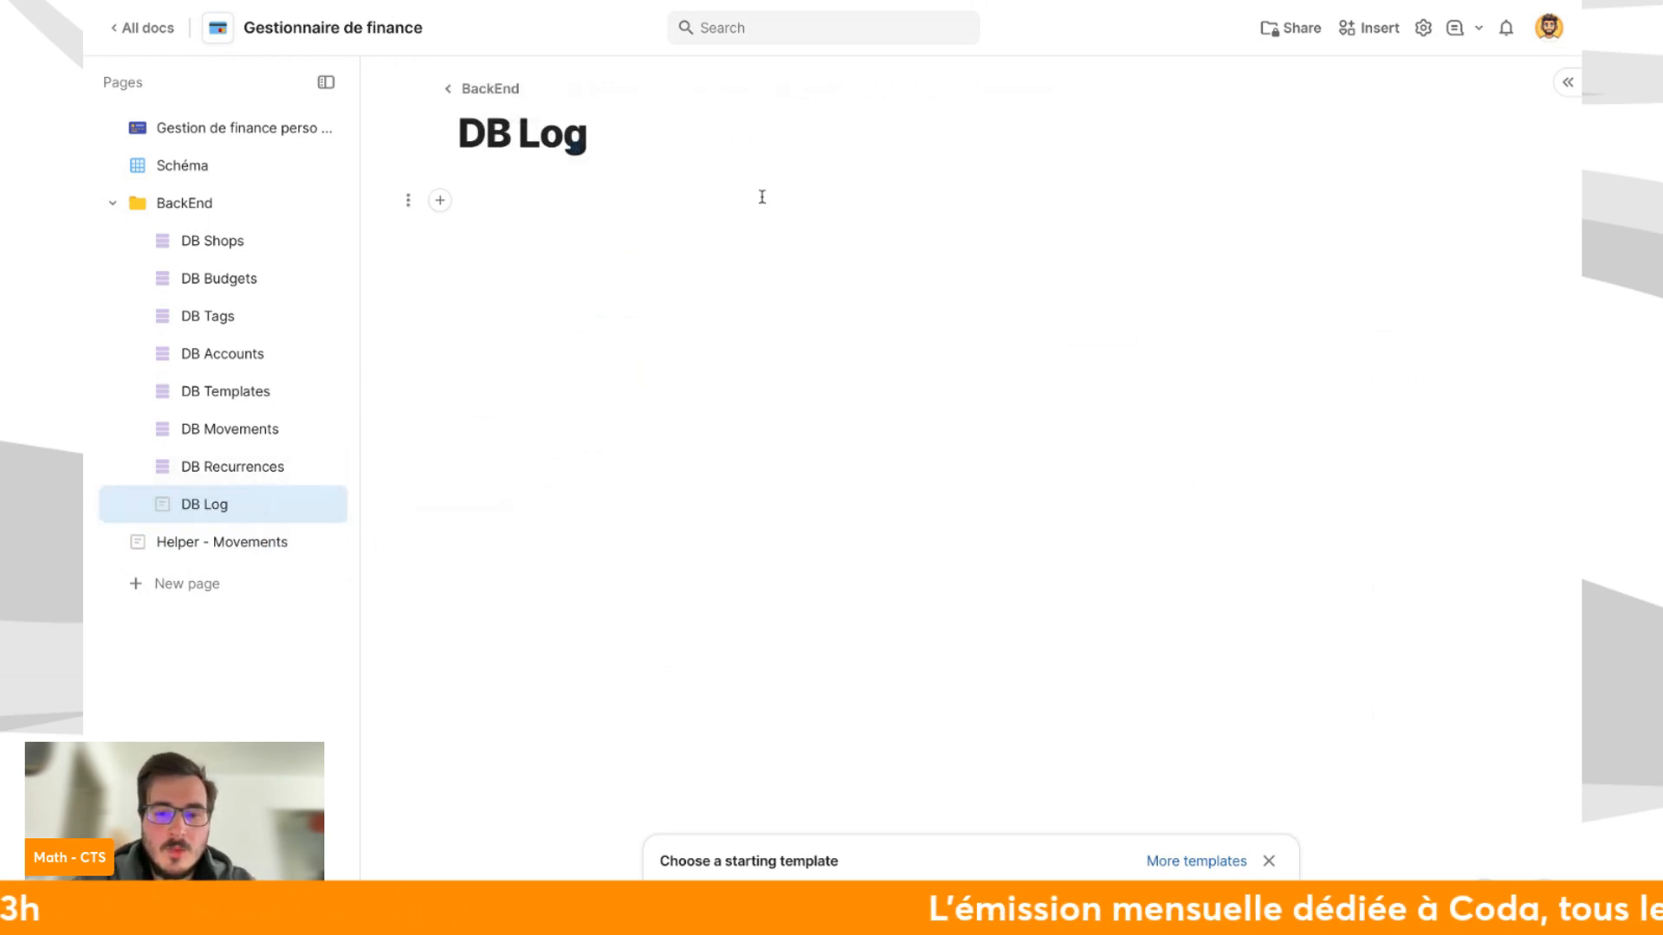
Insert a blank table on the DB Log page and title it Db log.
key("Return")
key("Return")
type("Db")
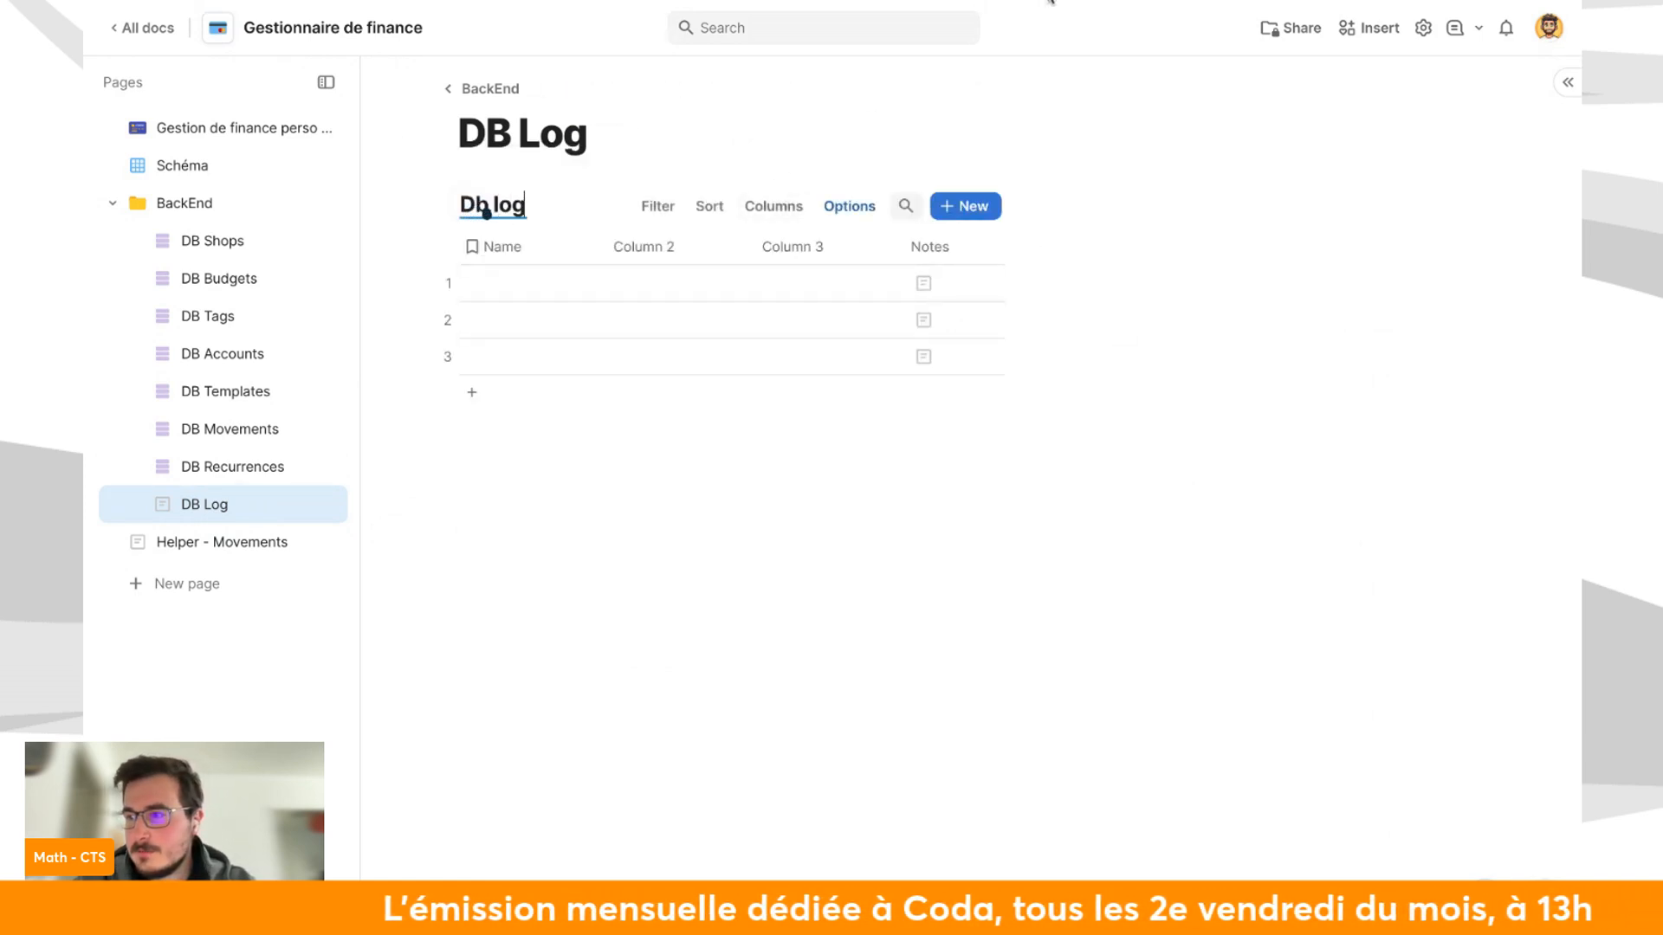
type(" log")
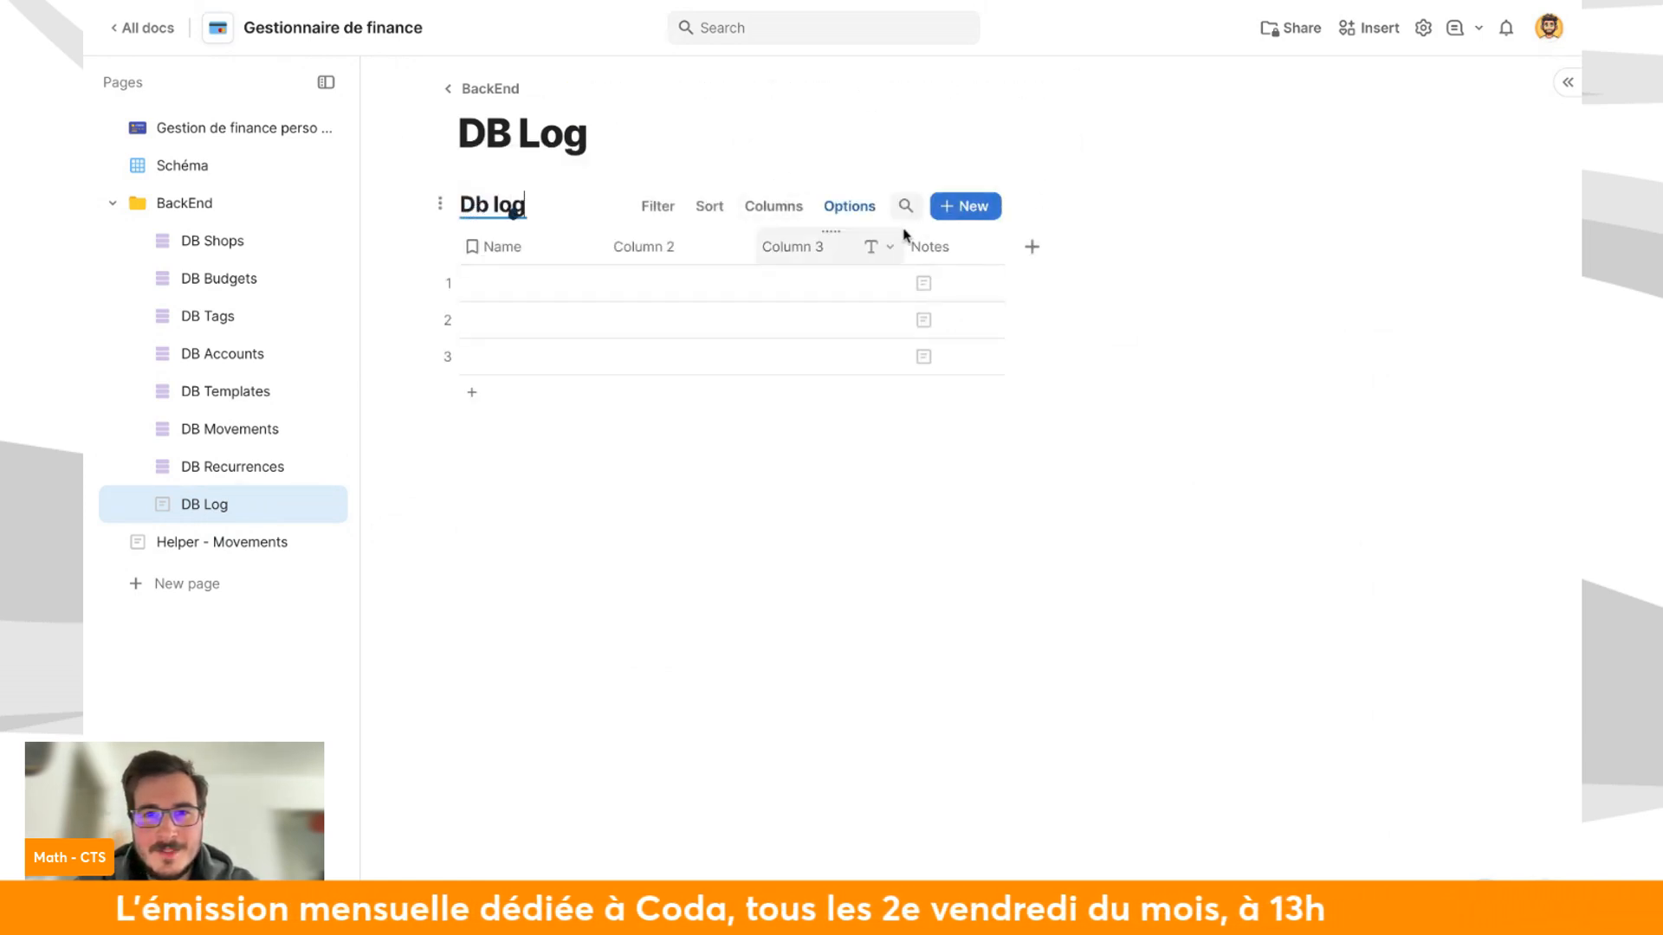
Delete the Notes, Column 3 and Column 2 columns from the log table.
key("BackSpace")
key("BackSpace")
left_click(922, 246)
key("BackSpace")
key("BackSpace")
key("BackSpace")
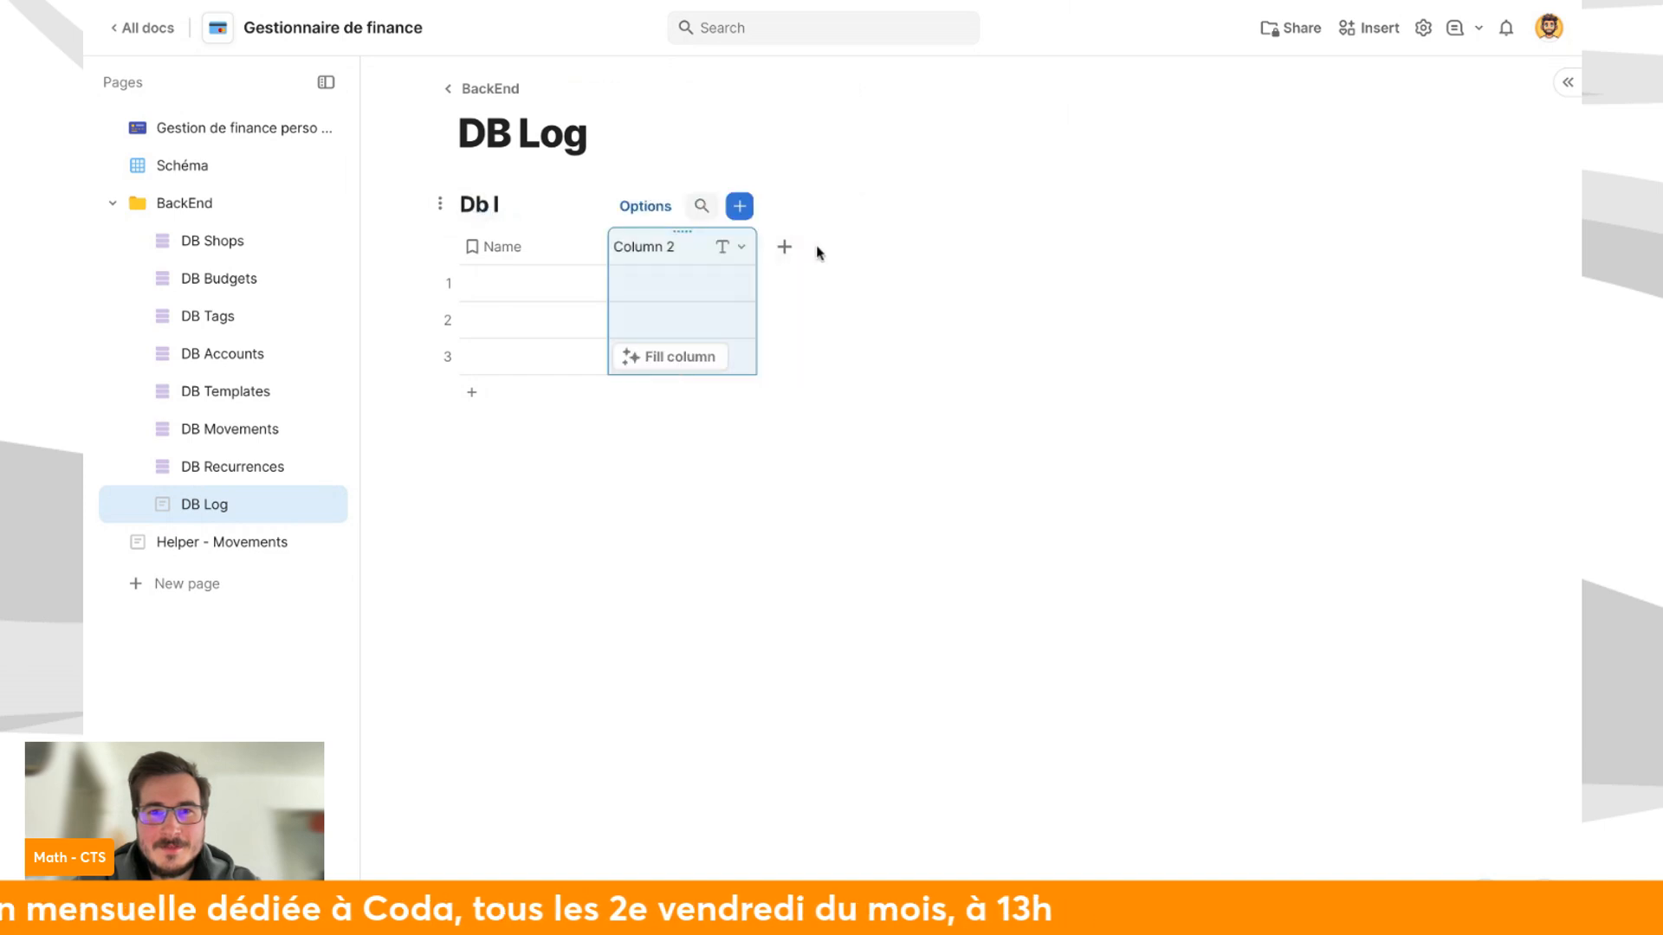
Rename the log table's Name column to Log and add a Created on column.
left_click(635, 247)
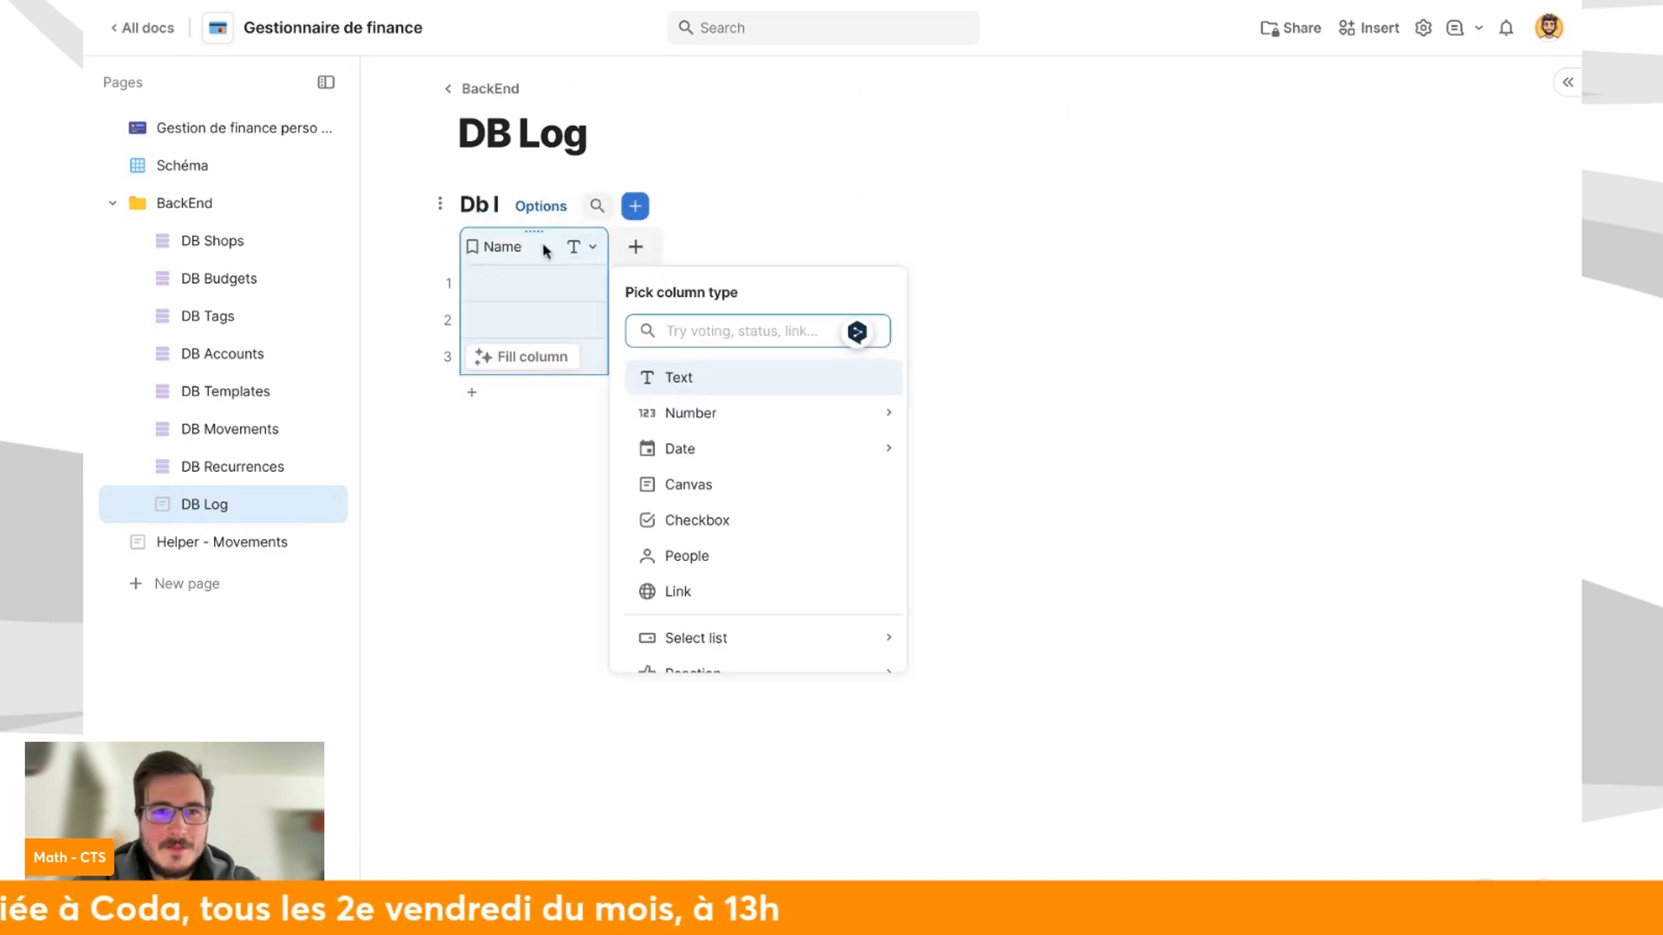
double_click(494, 246)
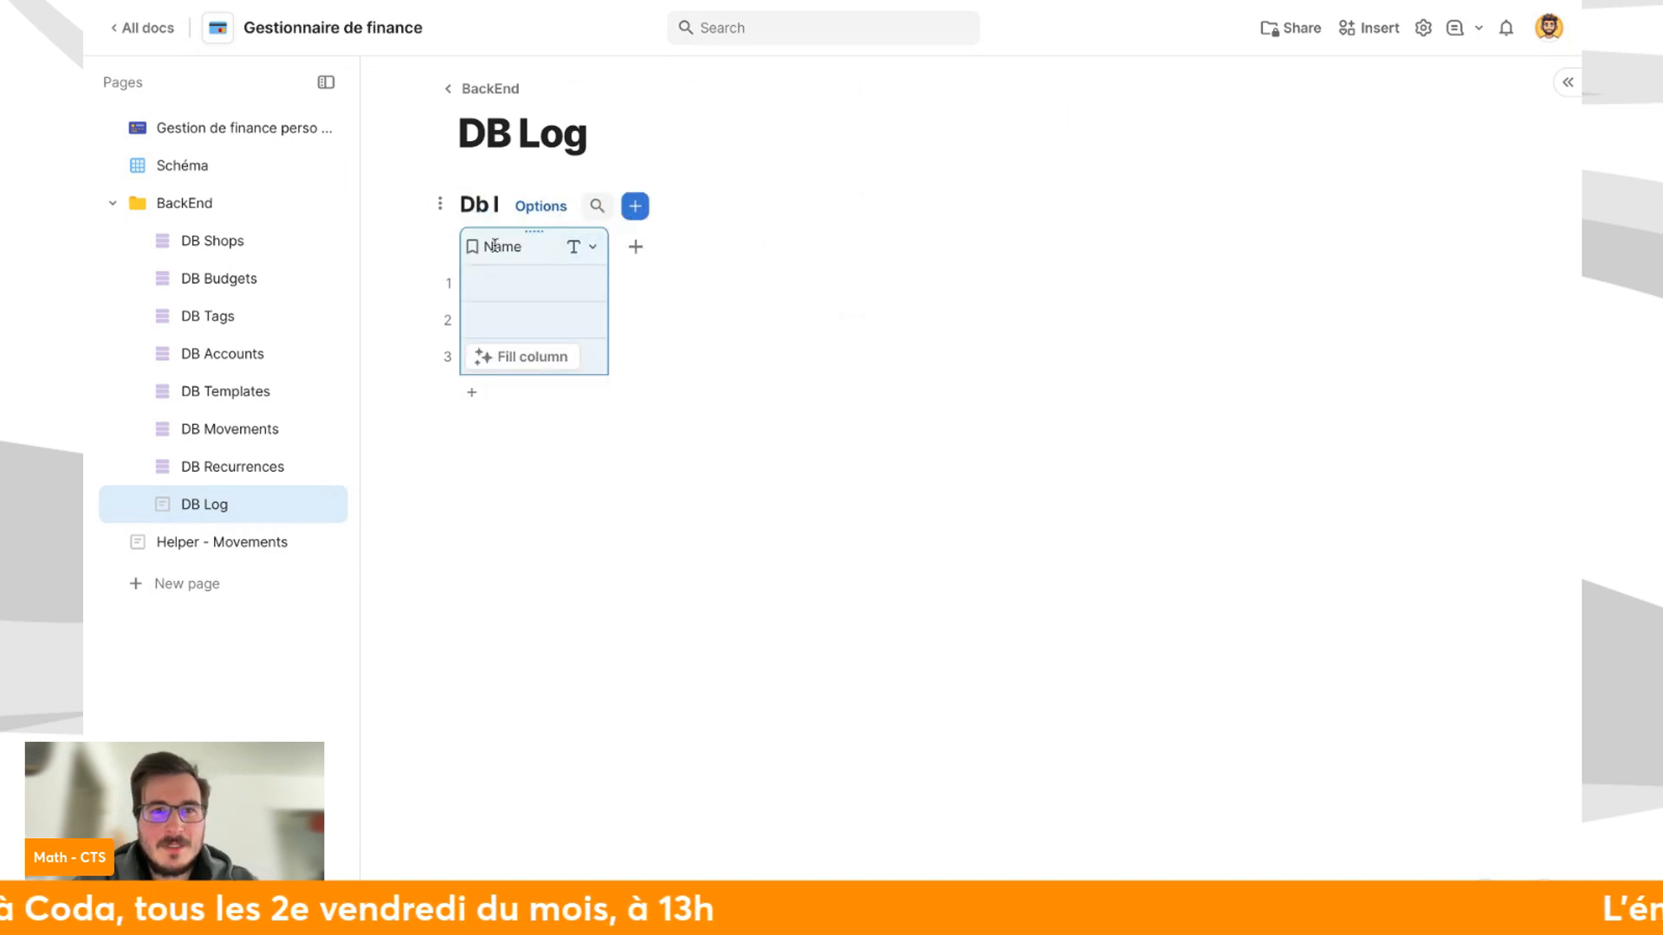
left_click(634, 248)
type("crea")
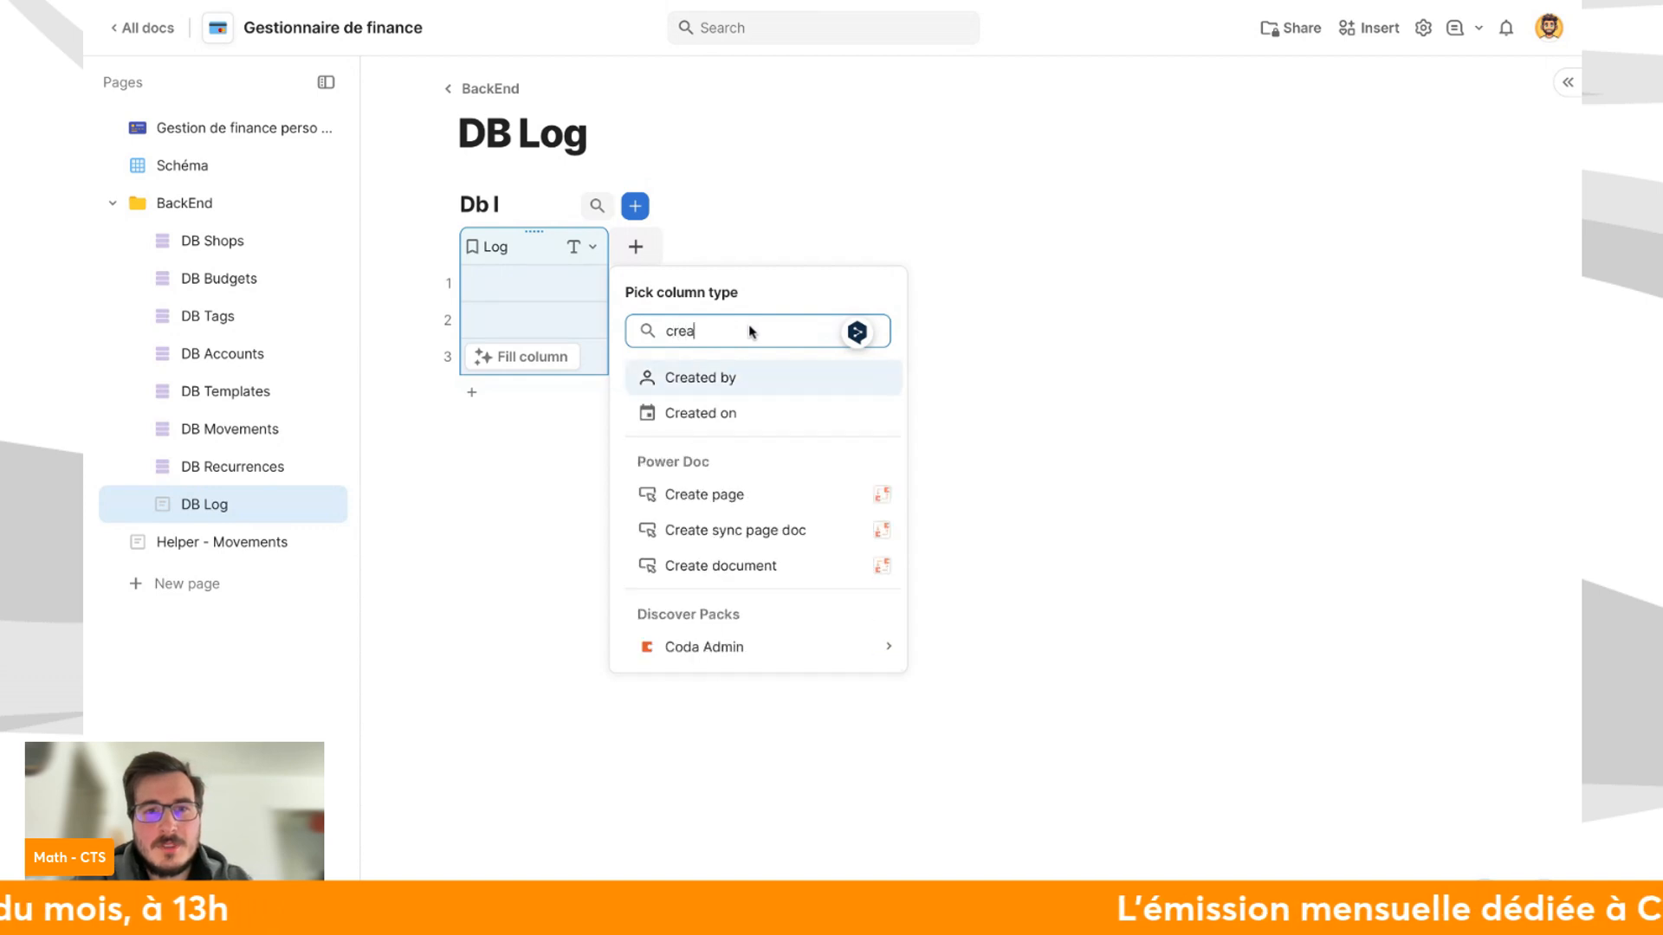
left_click(753, 411)
left_click(855, 286)
Delete all the empty rows of the log table.
left_click(449, 284)
key("Delete")
key("Delete")
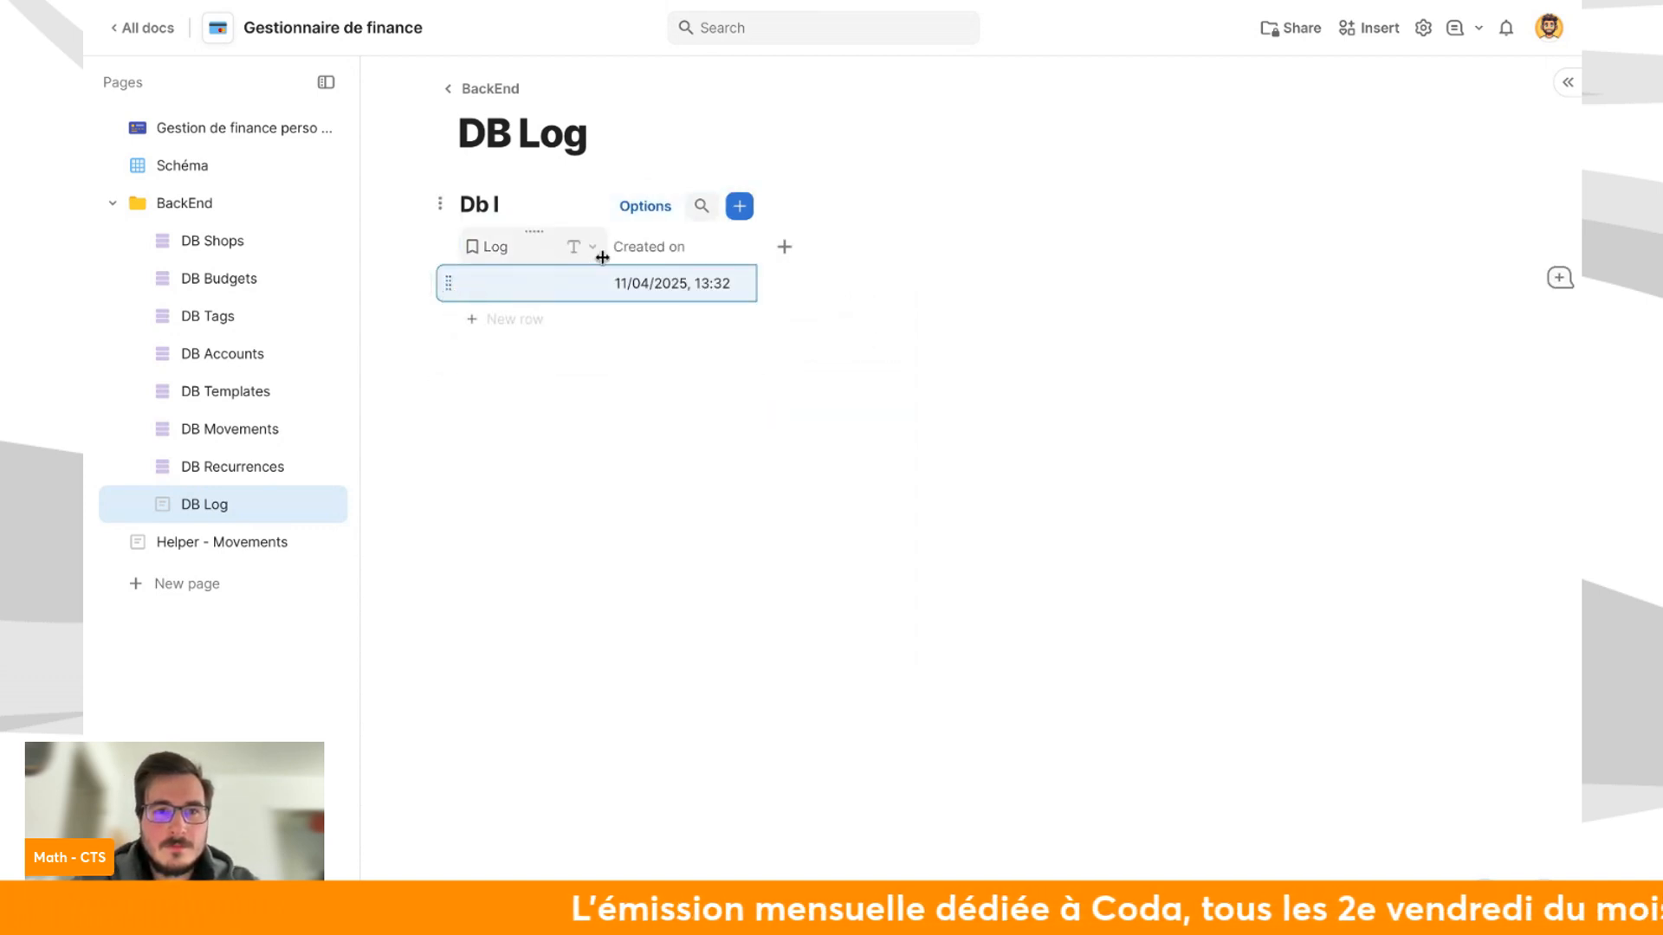
key("Delete")
Widen the Log column to about three times its width and return to the Helper - Movements page.
left_click_drag(604, 246, 920, 261)
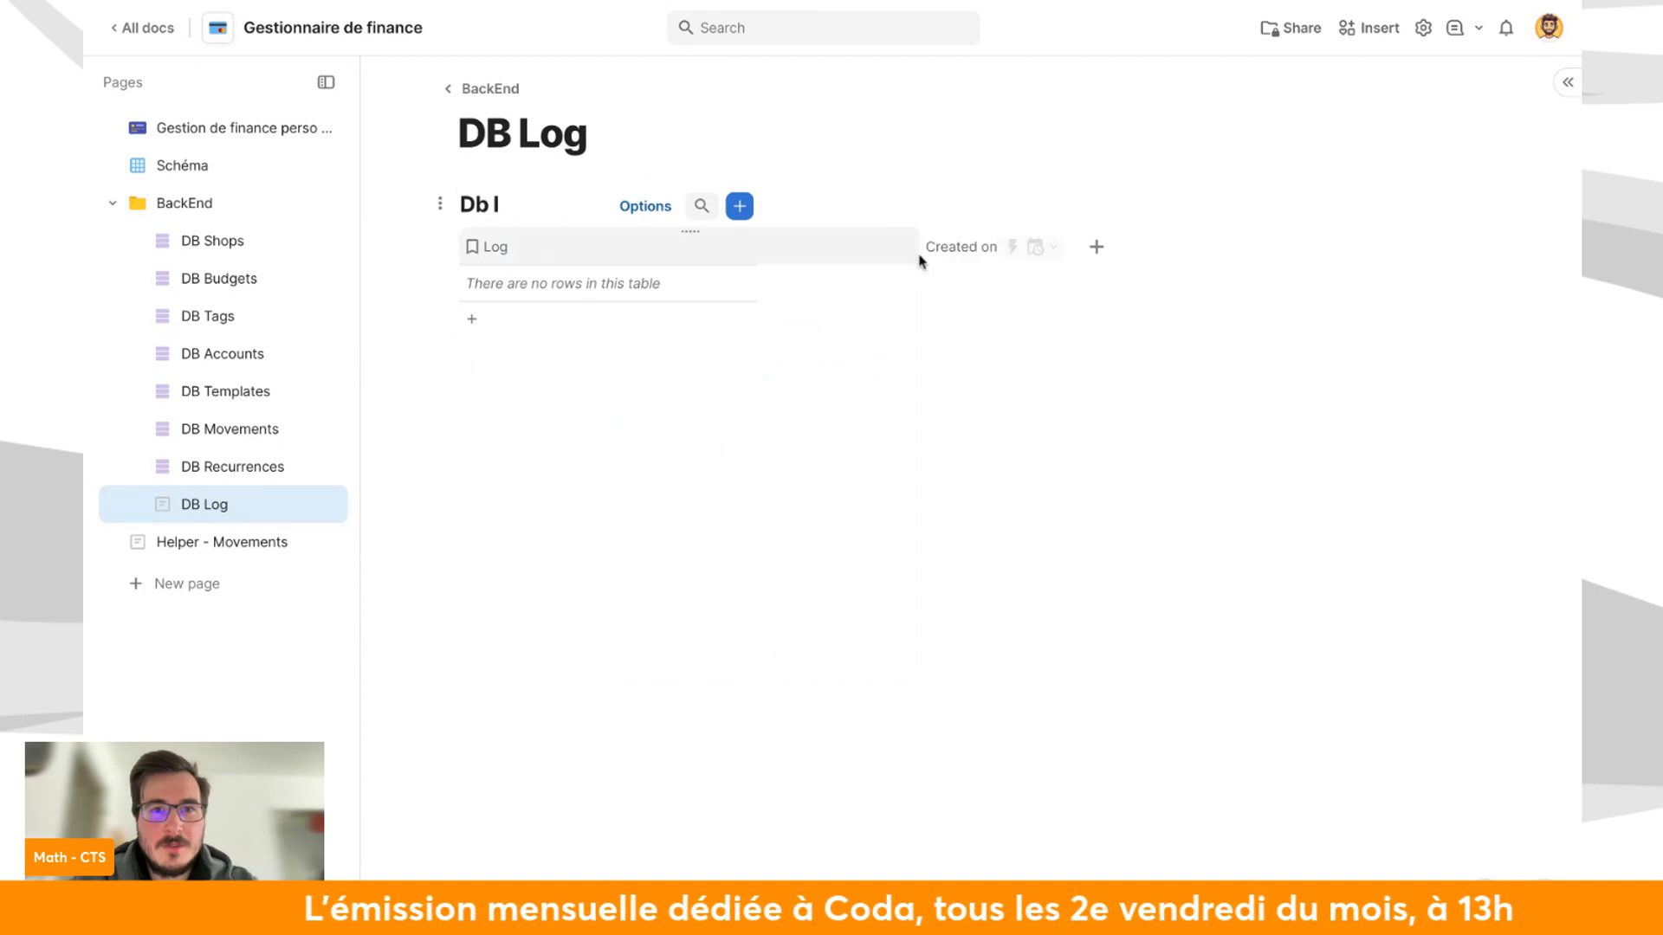
left_click(255, 558)
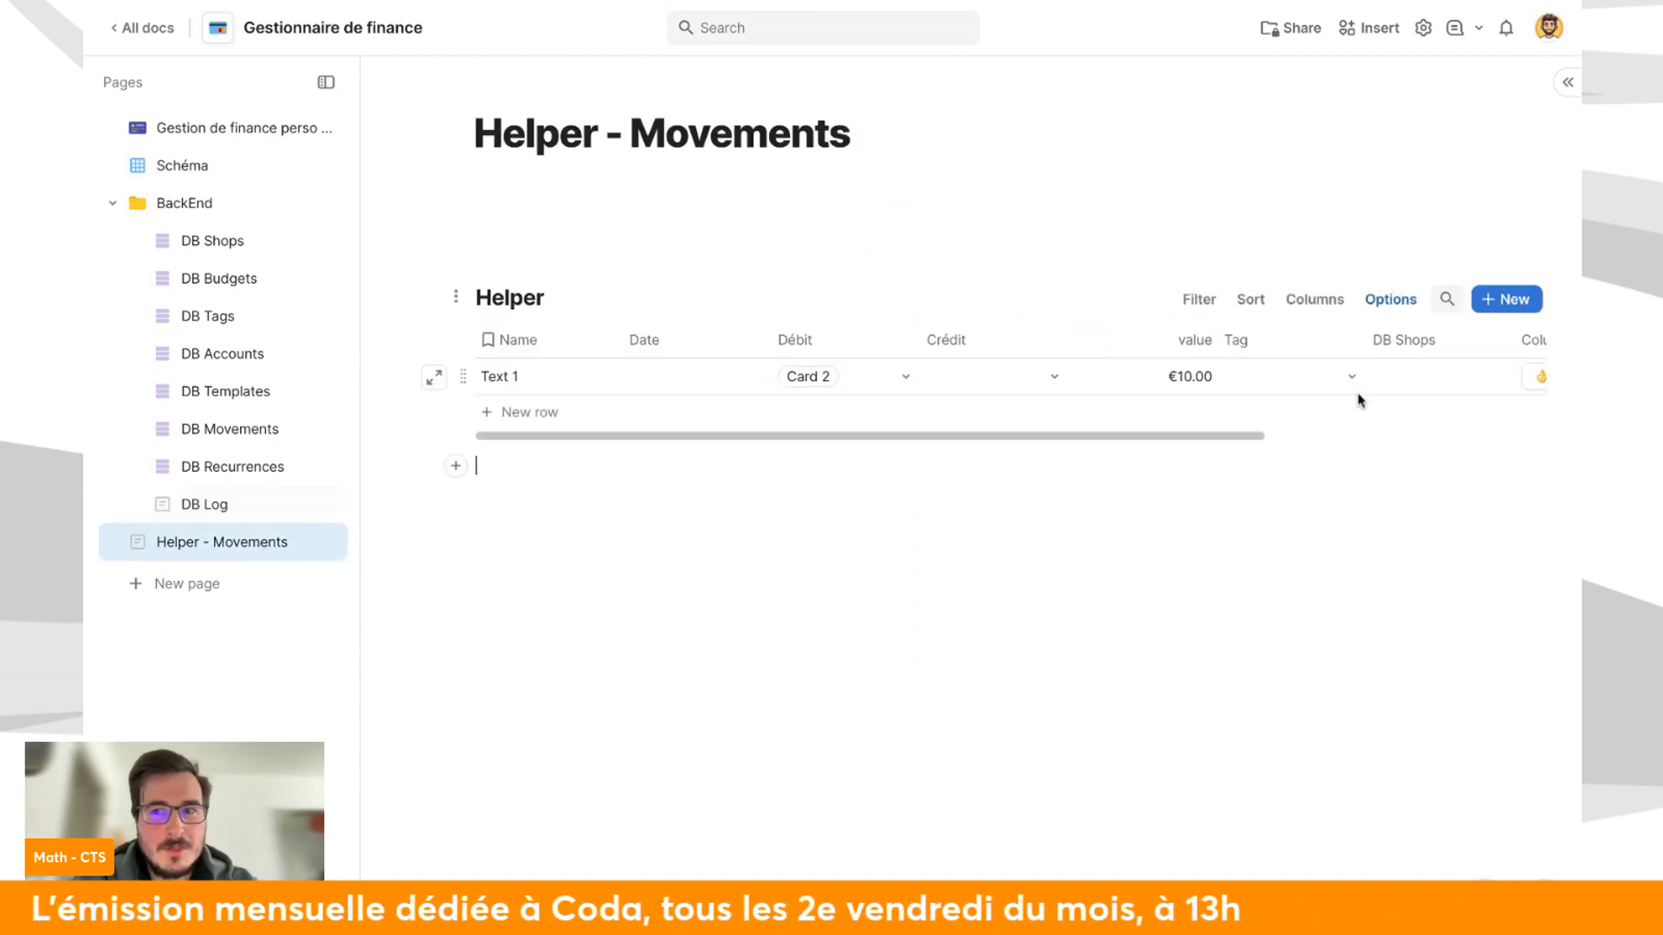
Insert an AddRow action for the Db l table's Log column after the DB Movements AddRow in the Helper button's On click formula.
scroll(1354, 397, "right", 5)
left_click(1309, 340)
left_click(1352, 373)
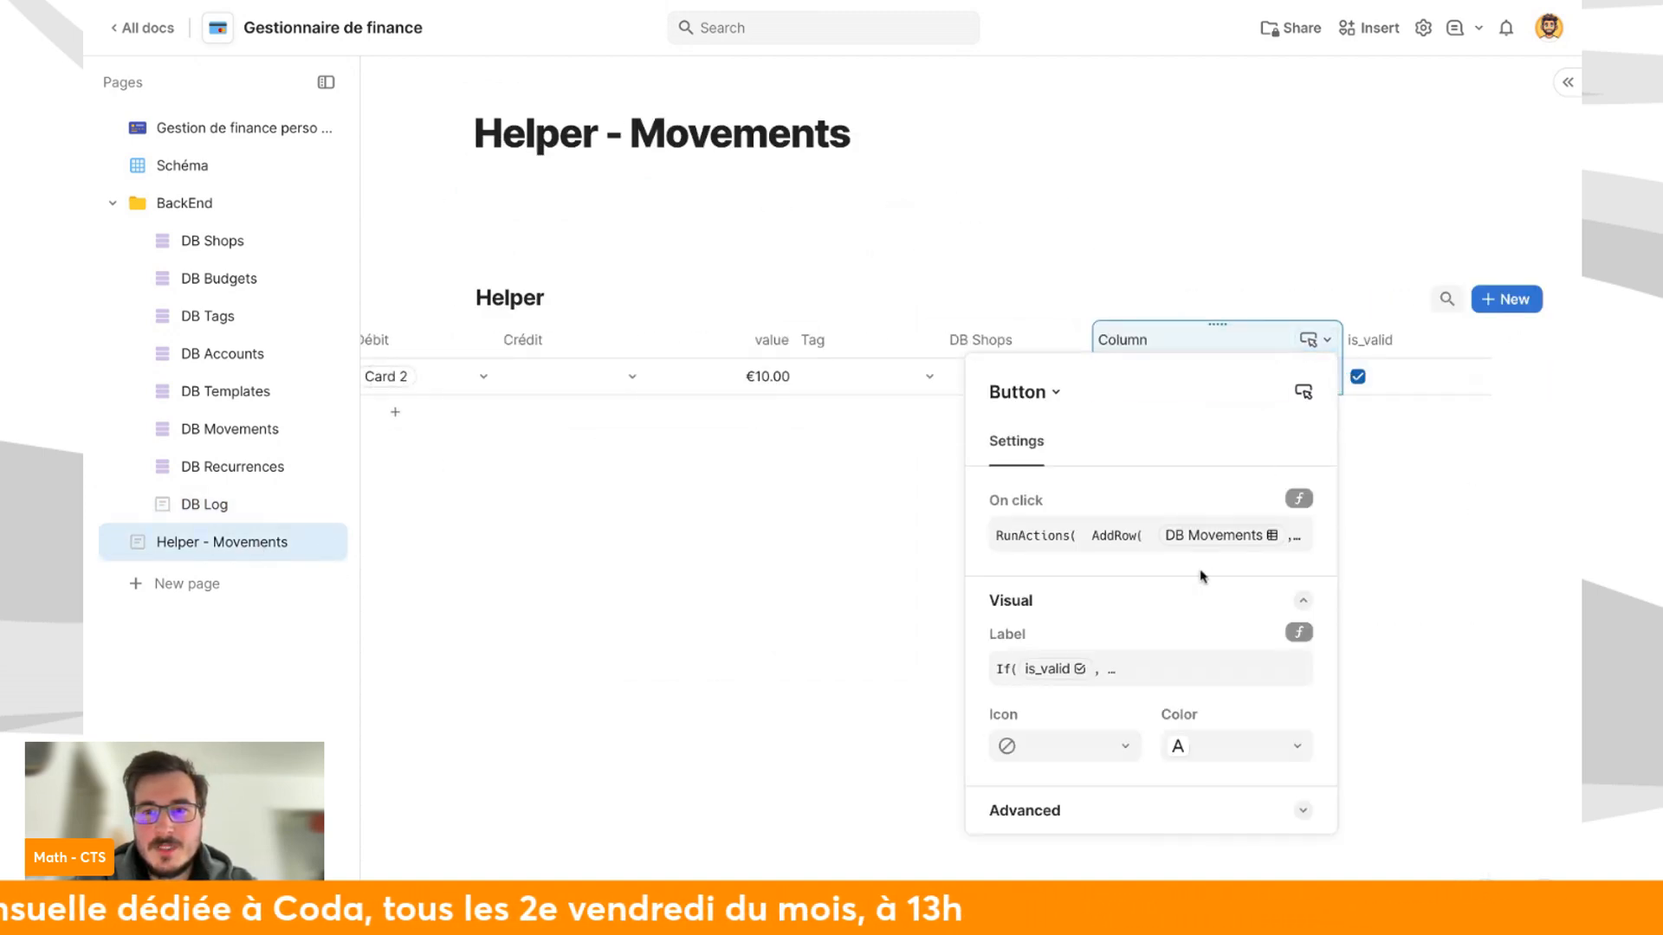
left_click(1234, 530)
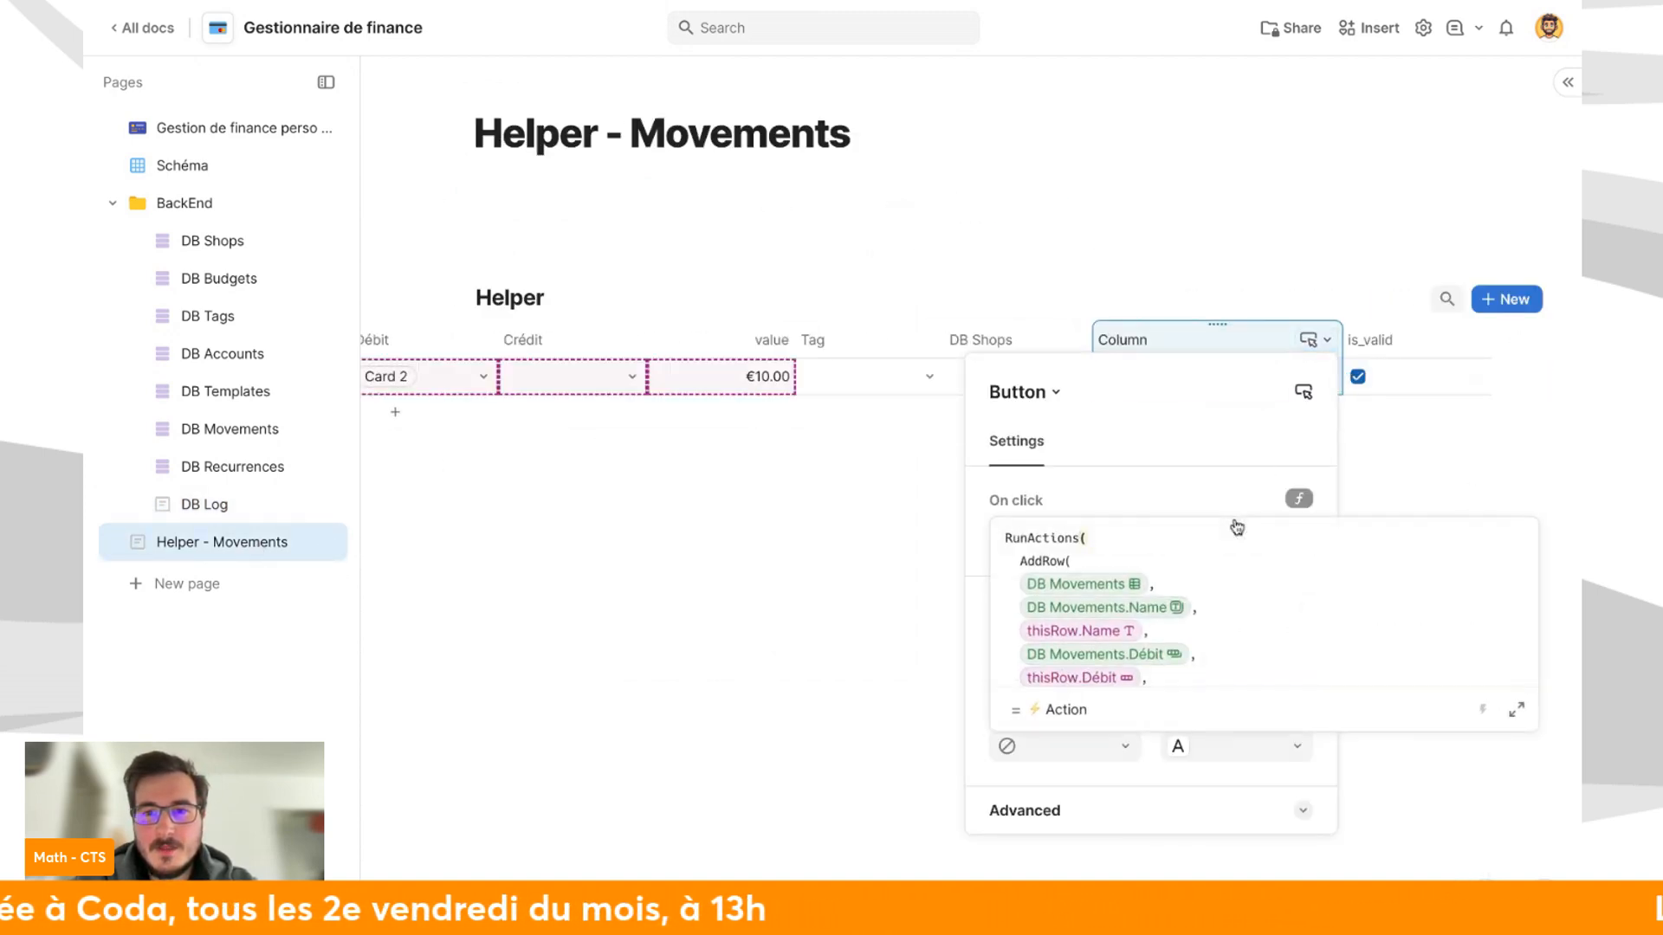
left_click(1512, 703)
left_click(696, 434)
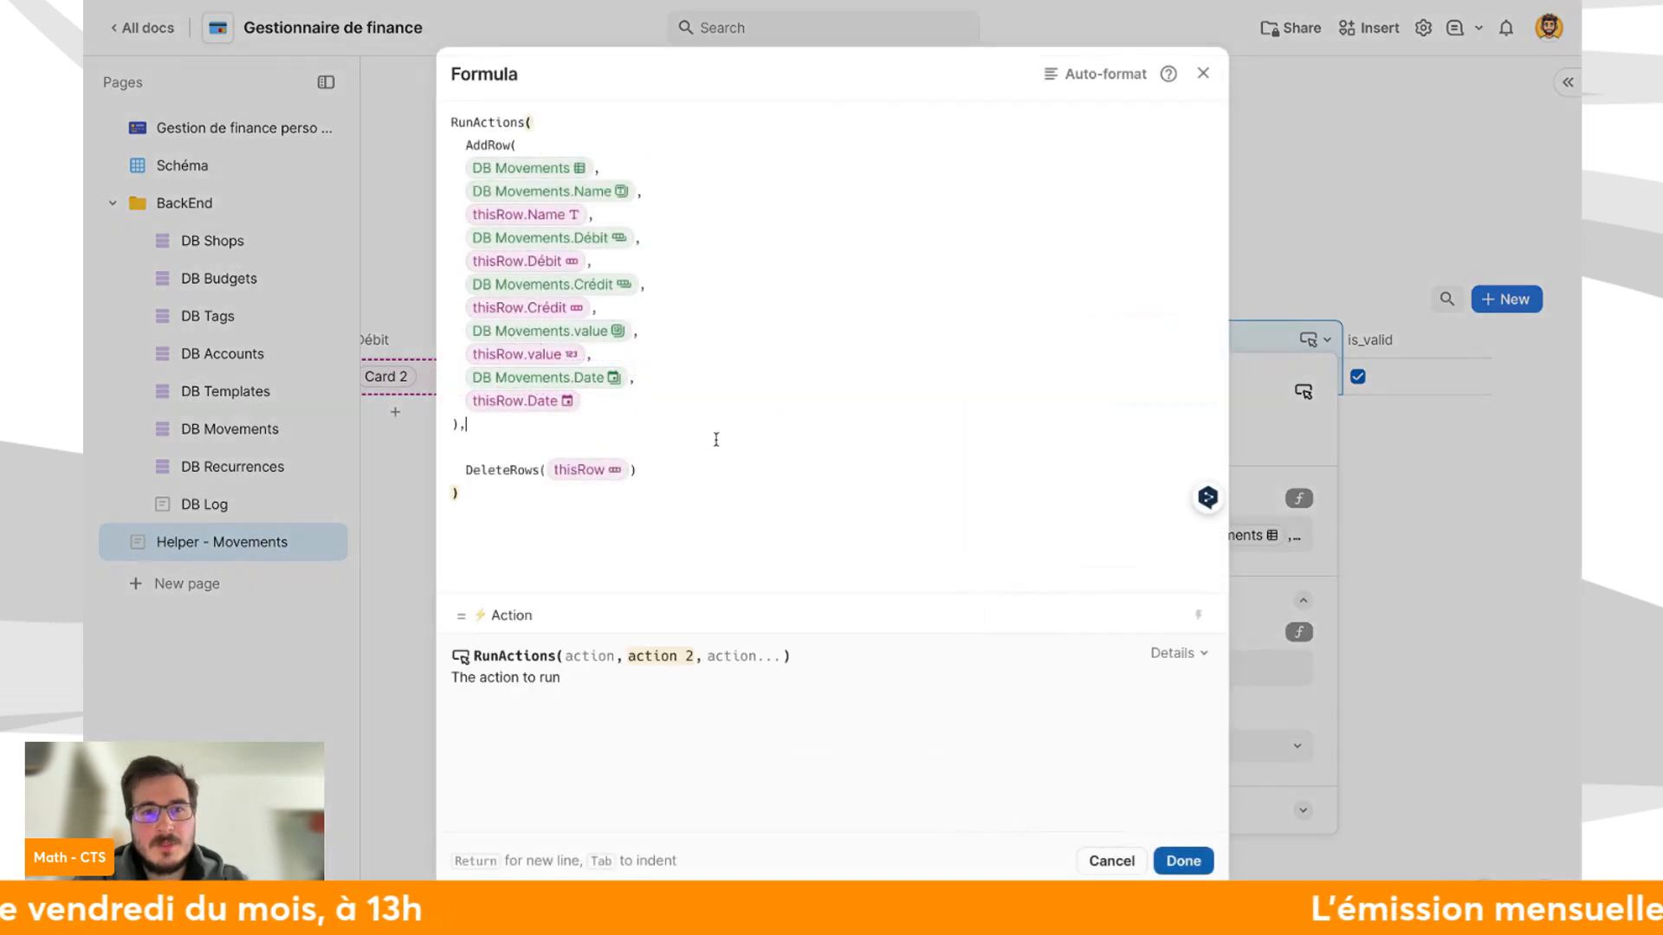
key("Return")
type("addrow(")
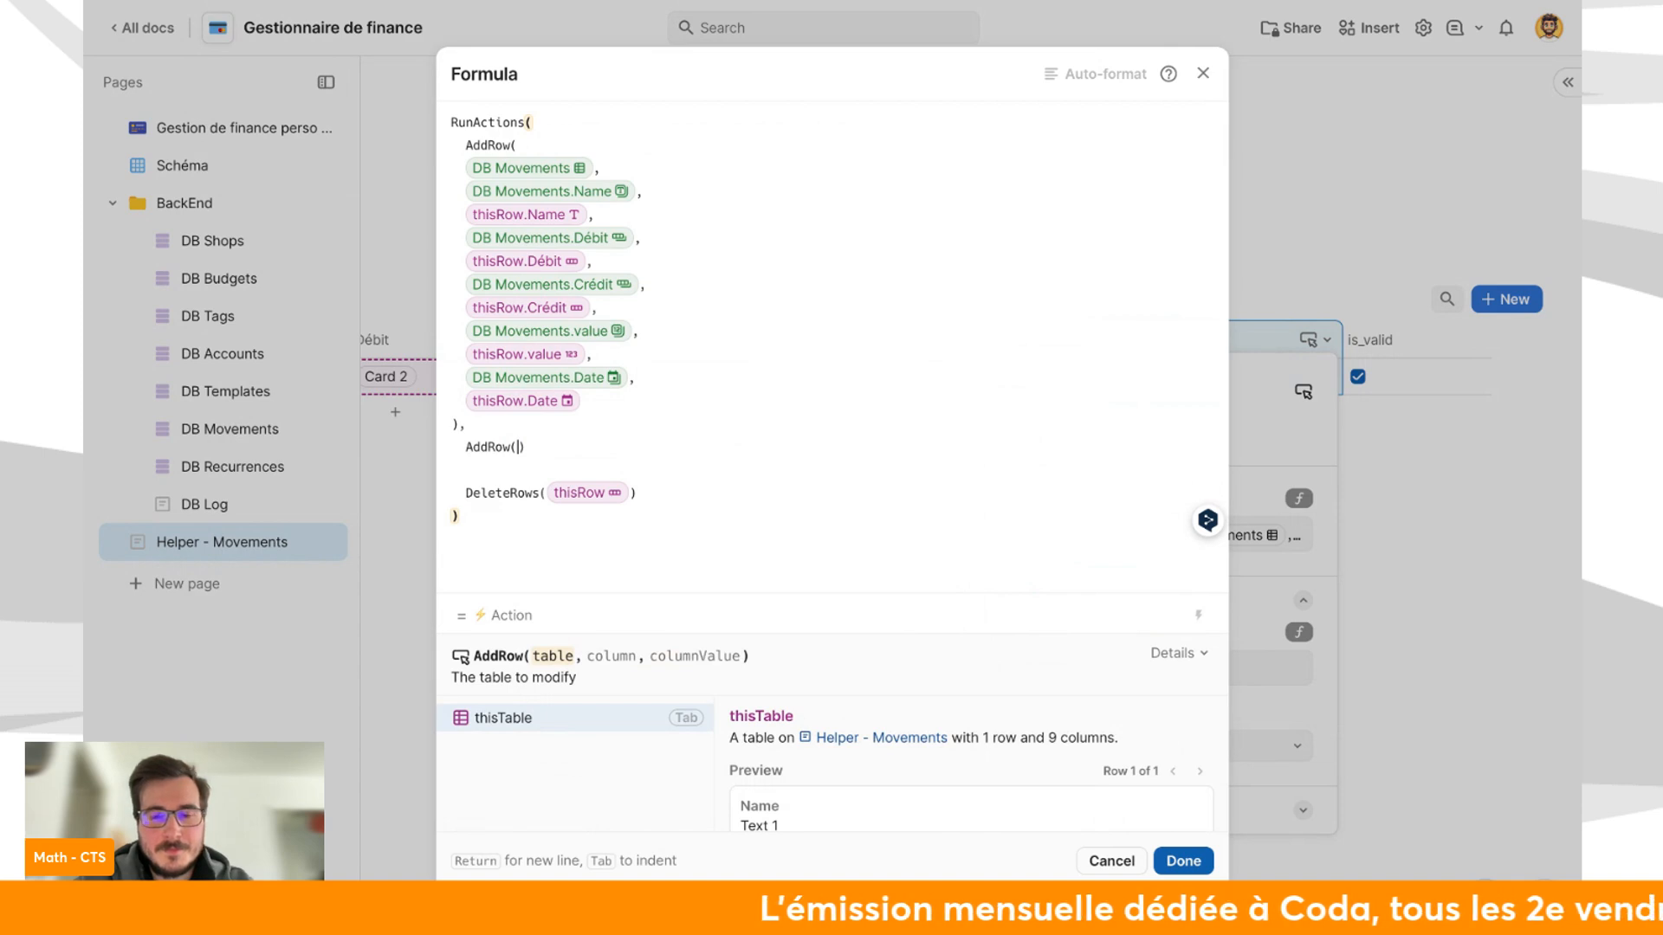
type("db l")
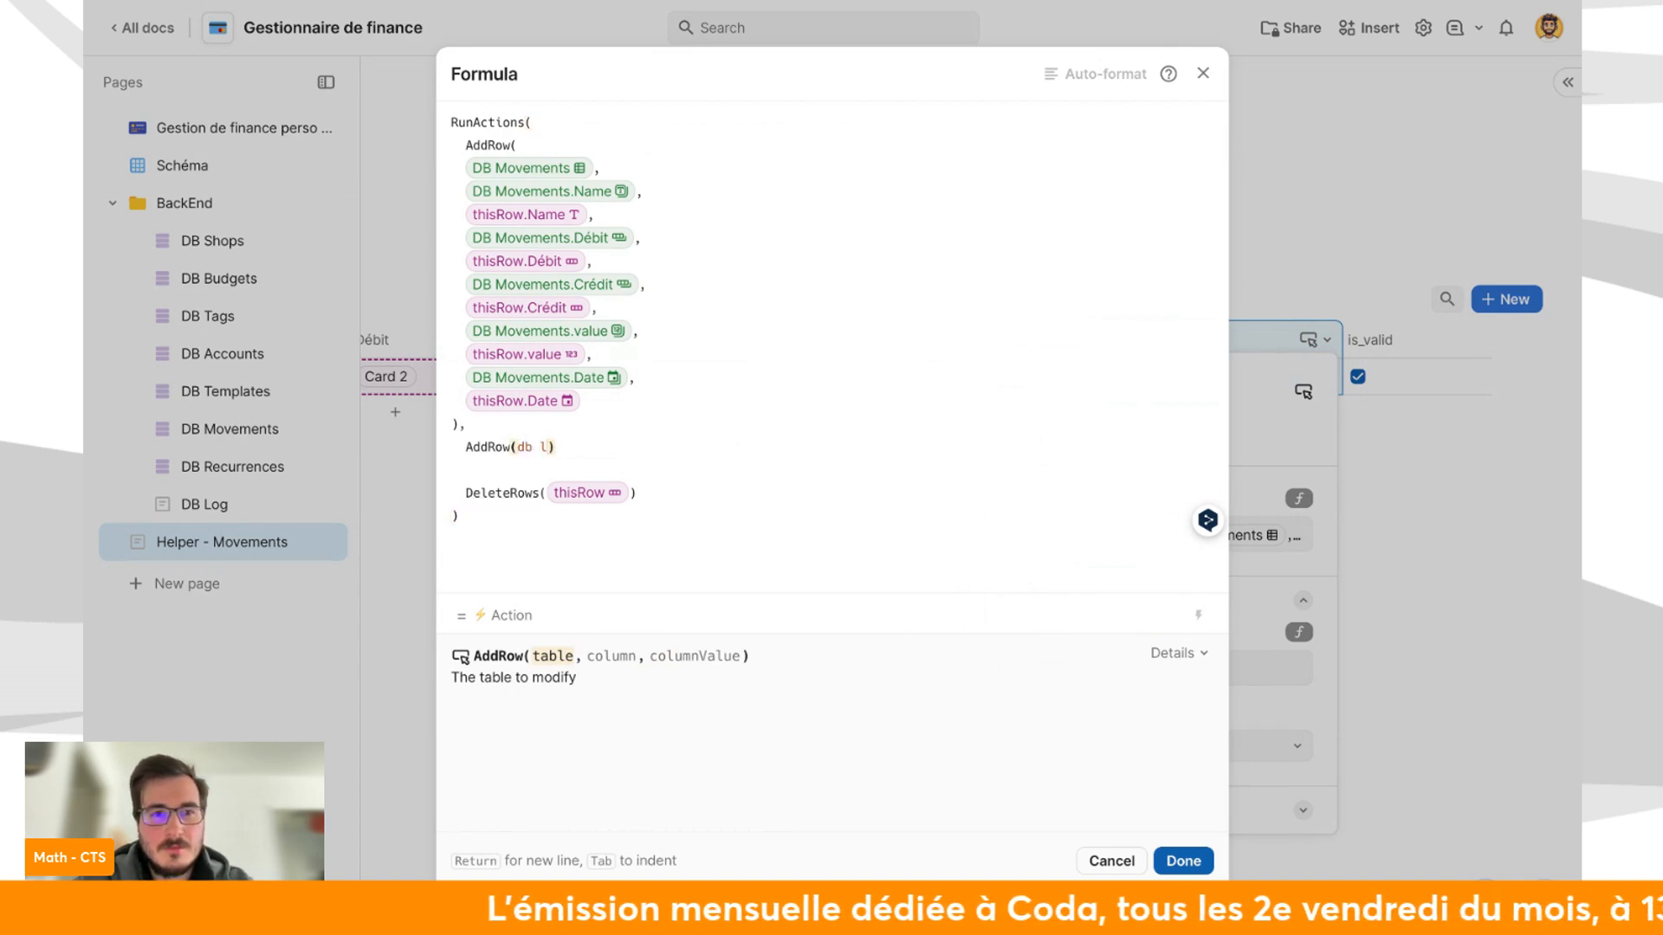
type(", Log")
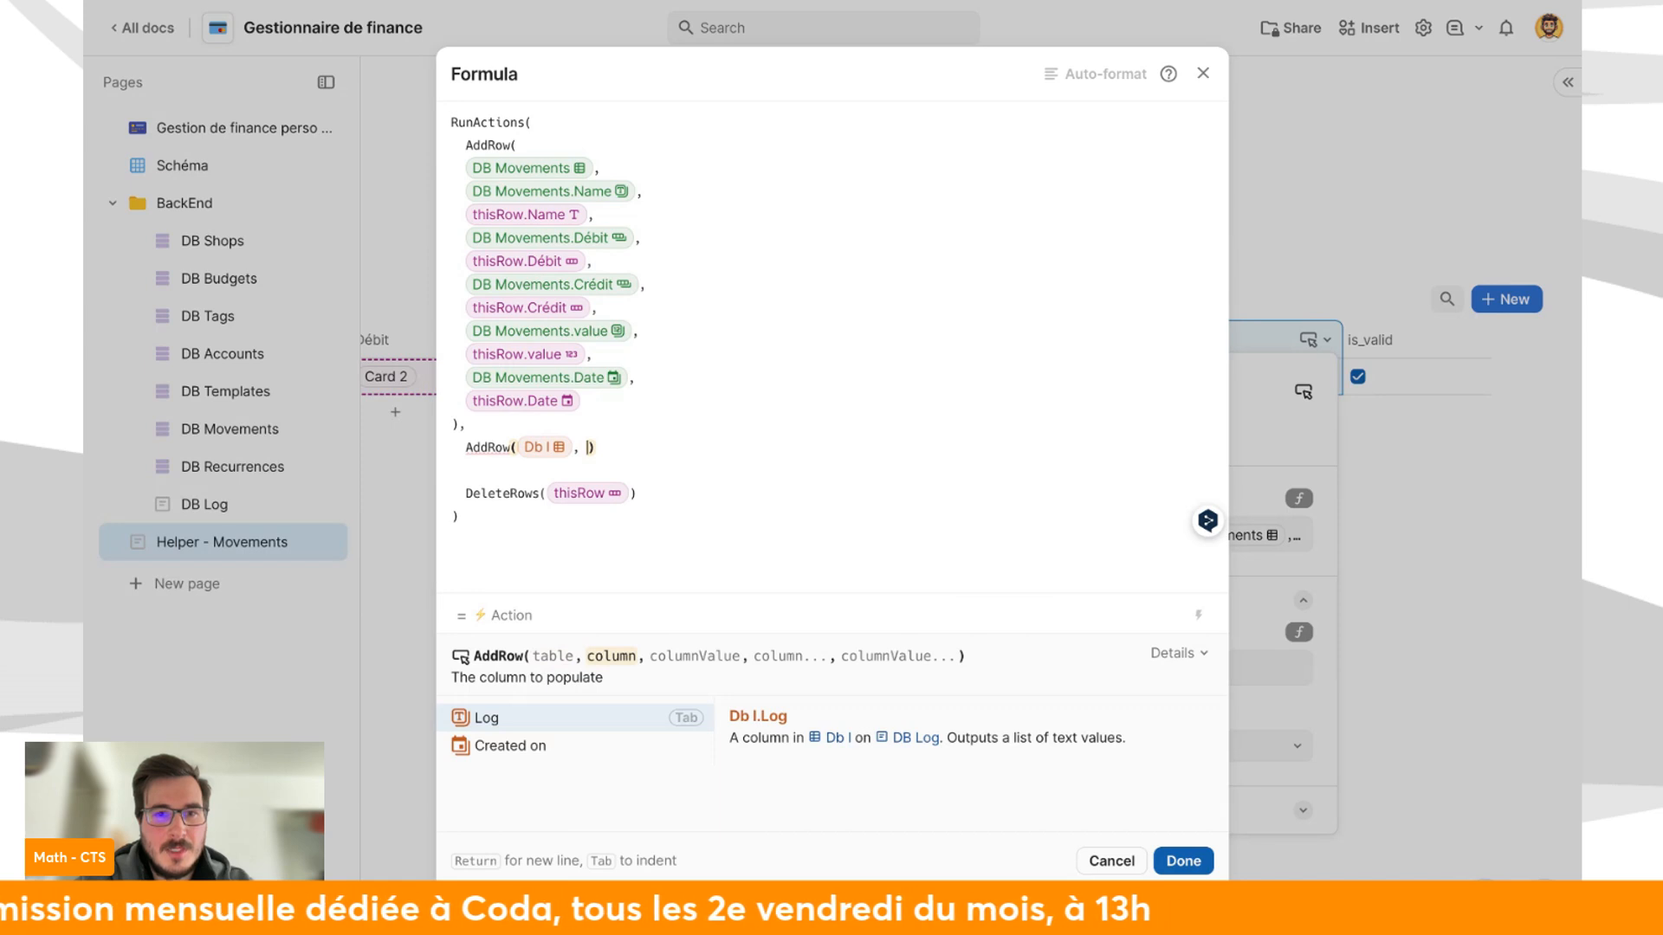
key("Tab")
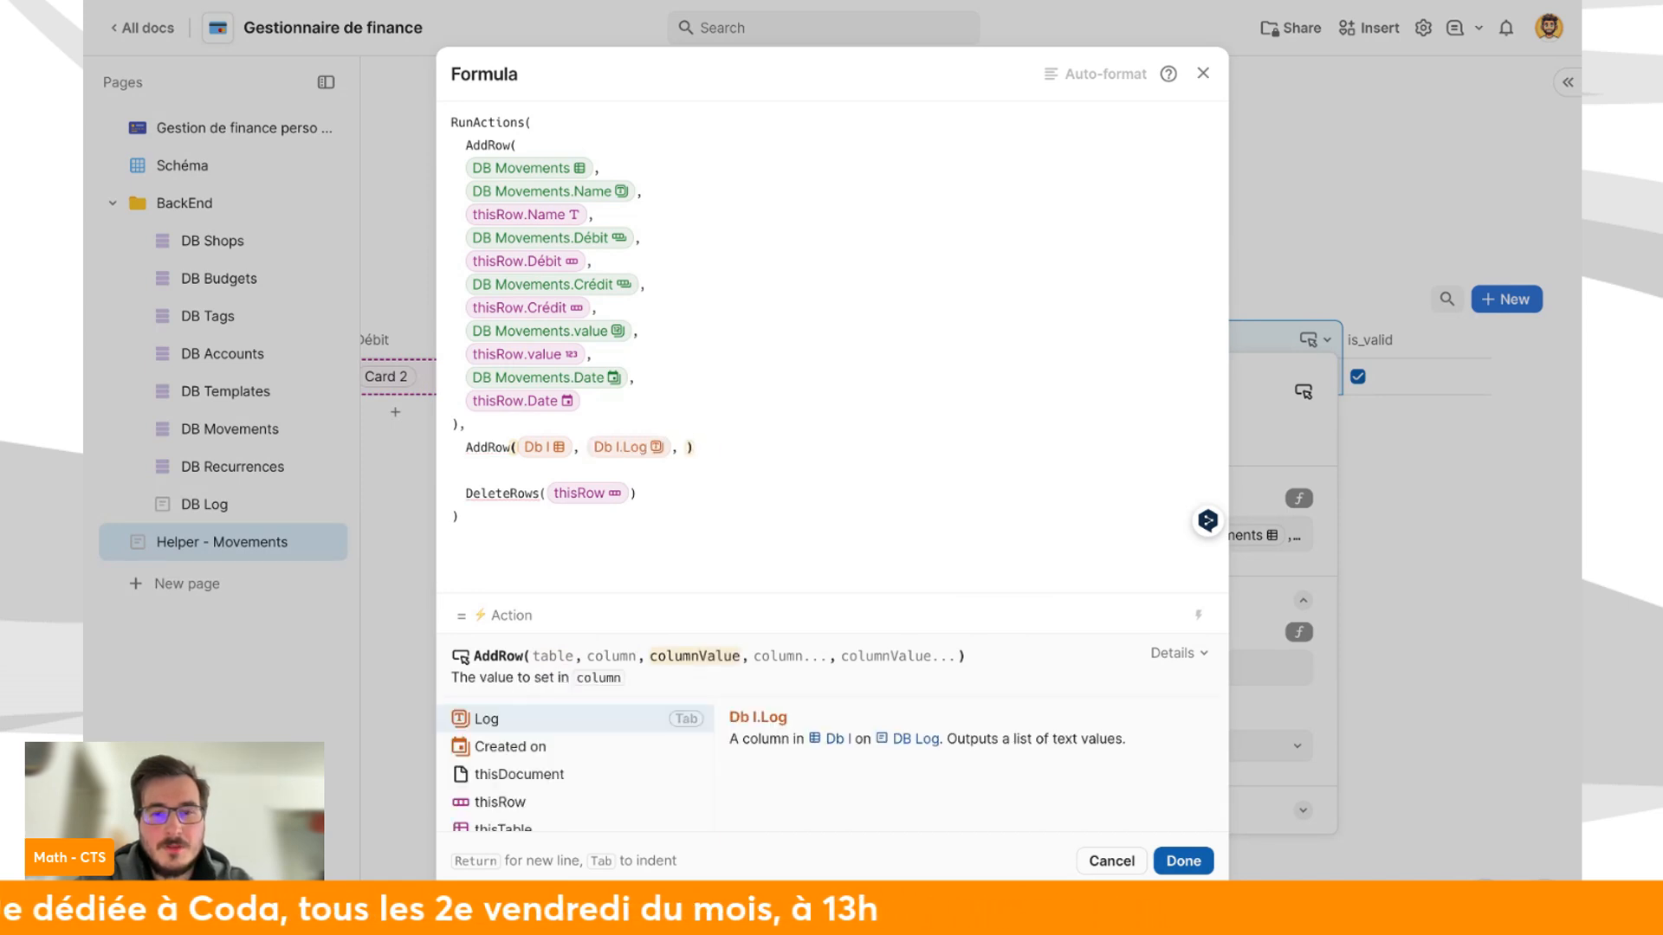
Remove the unfinished Db l AddRow action from the button formula and save the formula.
type("@")
key("BackSpace")
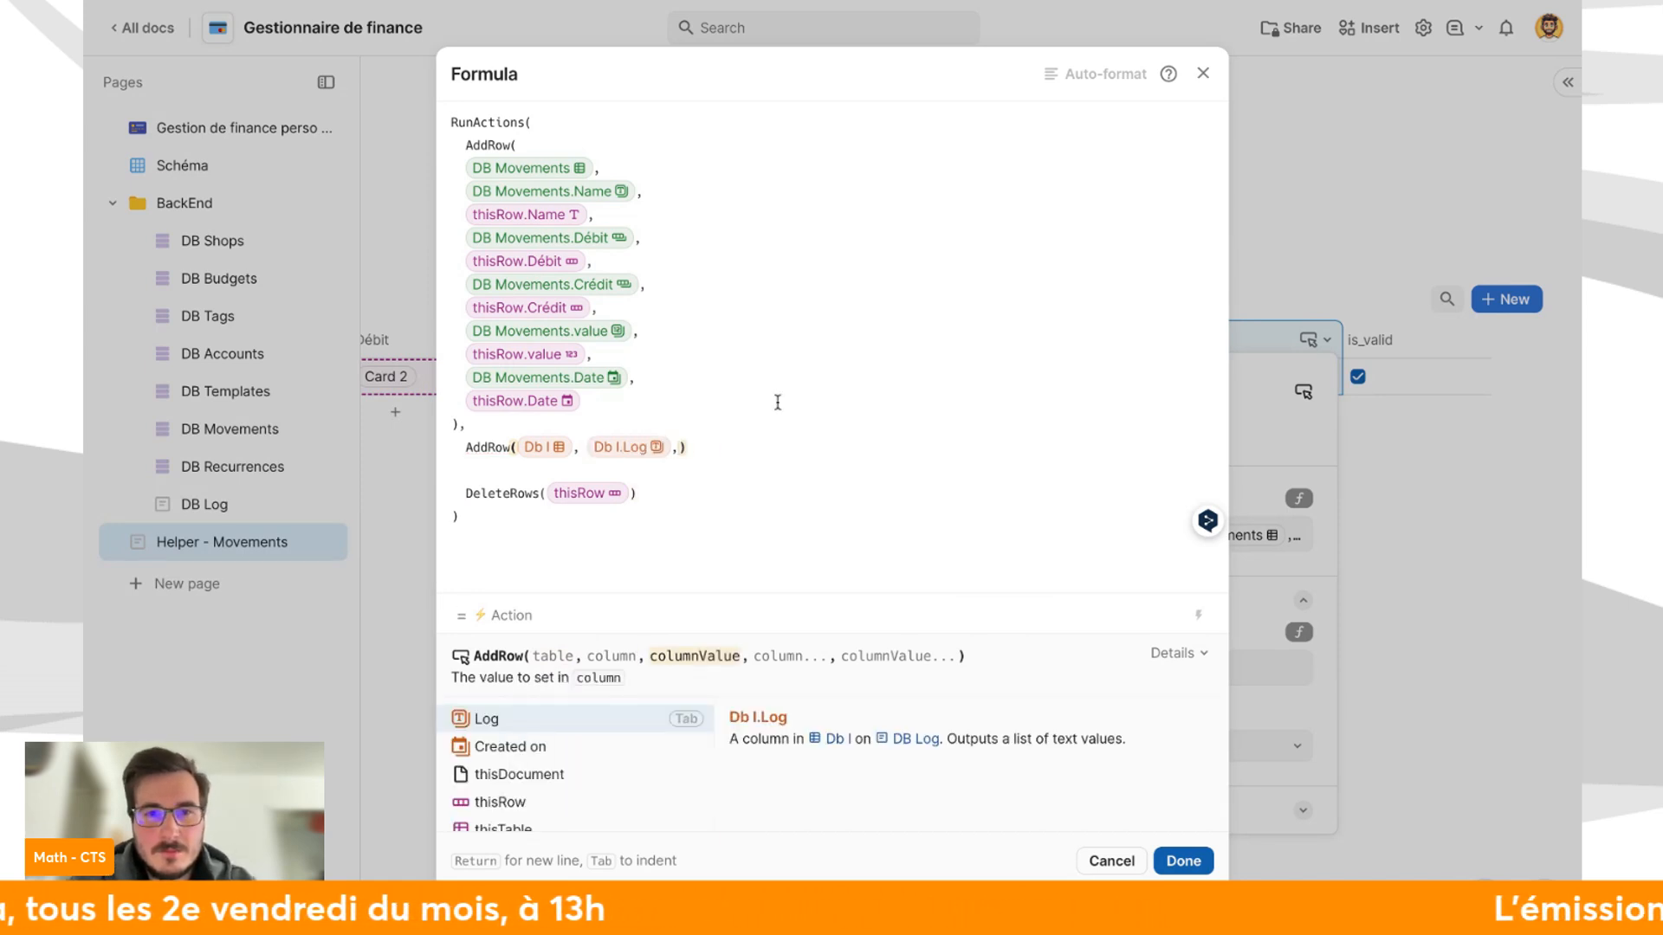
left_click_drag(768, 449, 765, 424)
key("BackSpace")
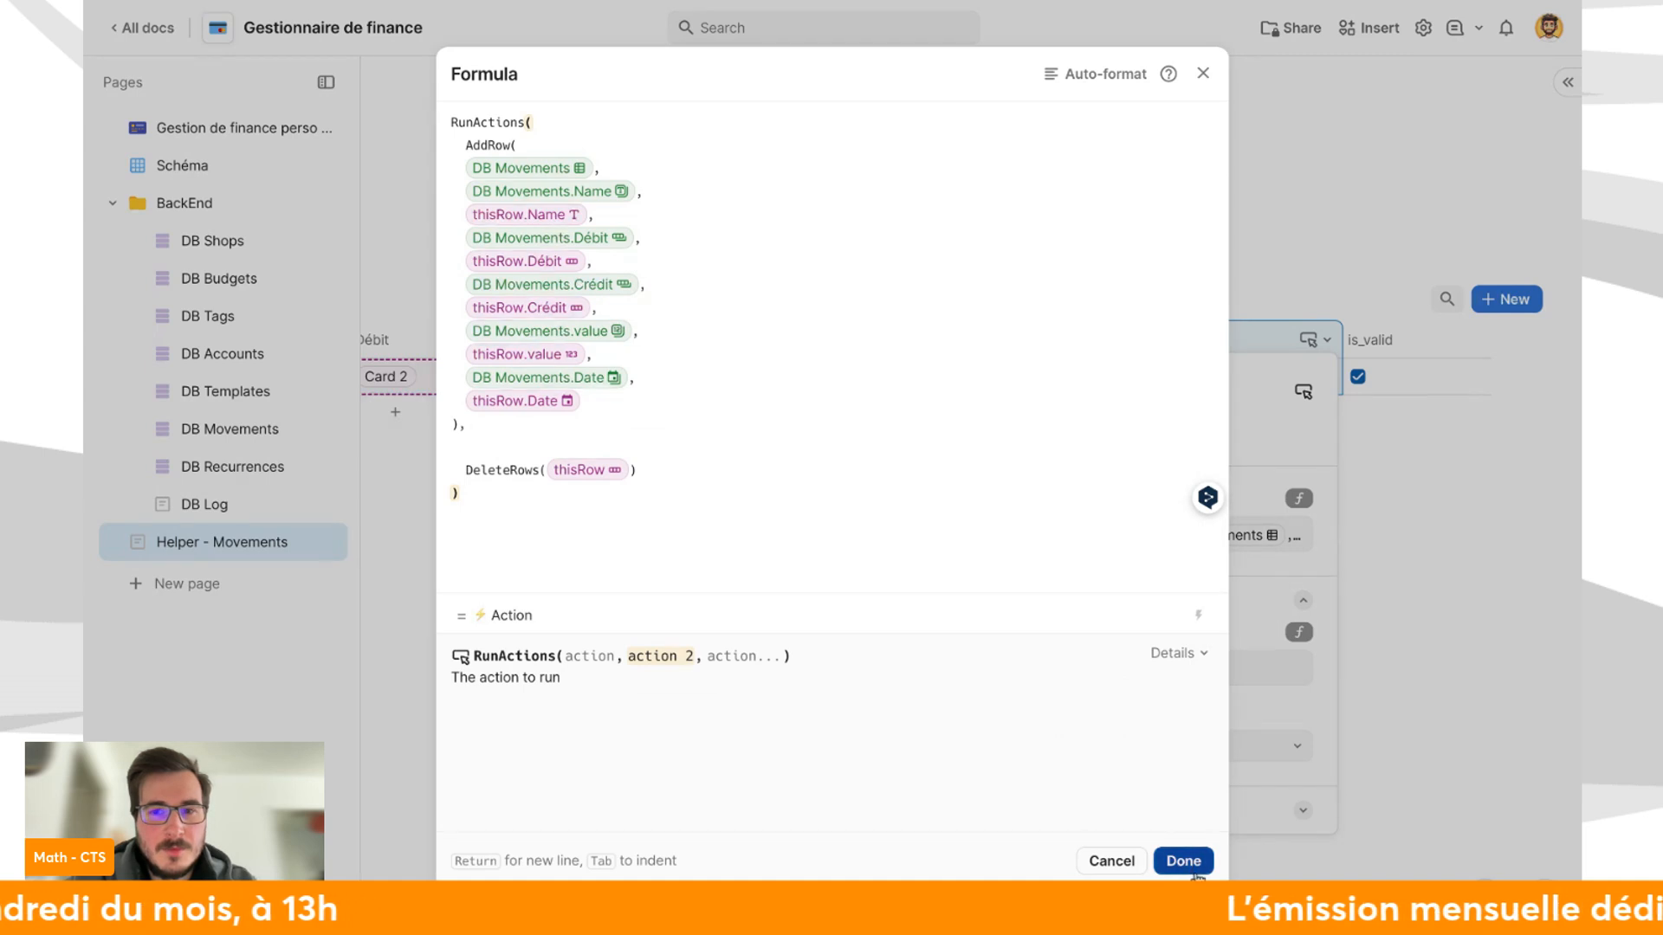
left_click(1183, 861)
key("Escape")
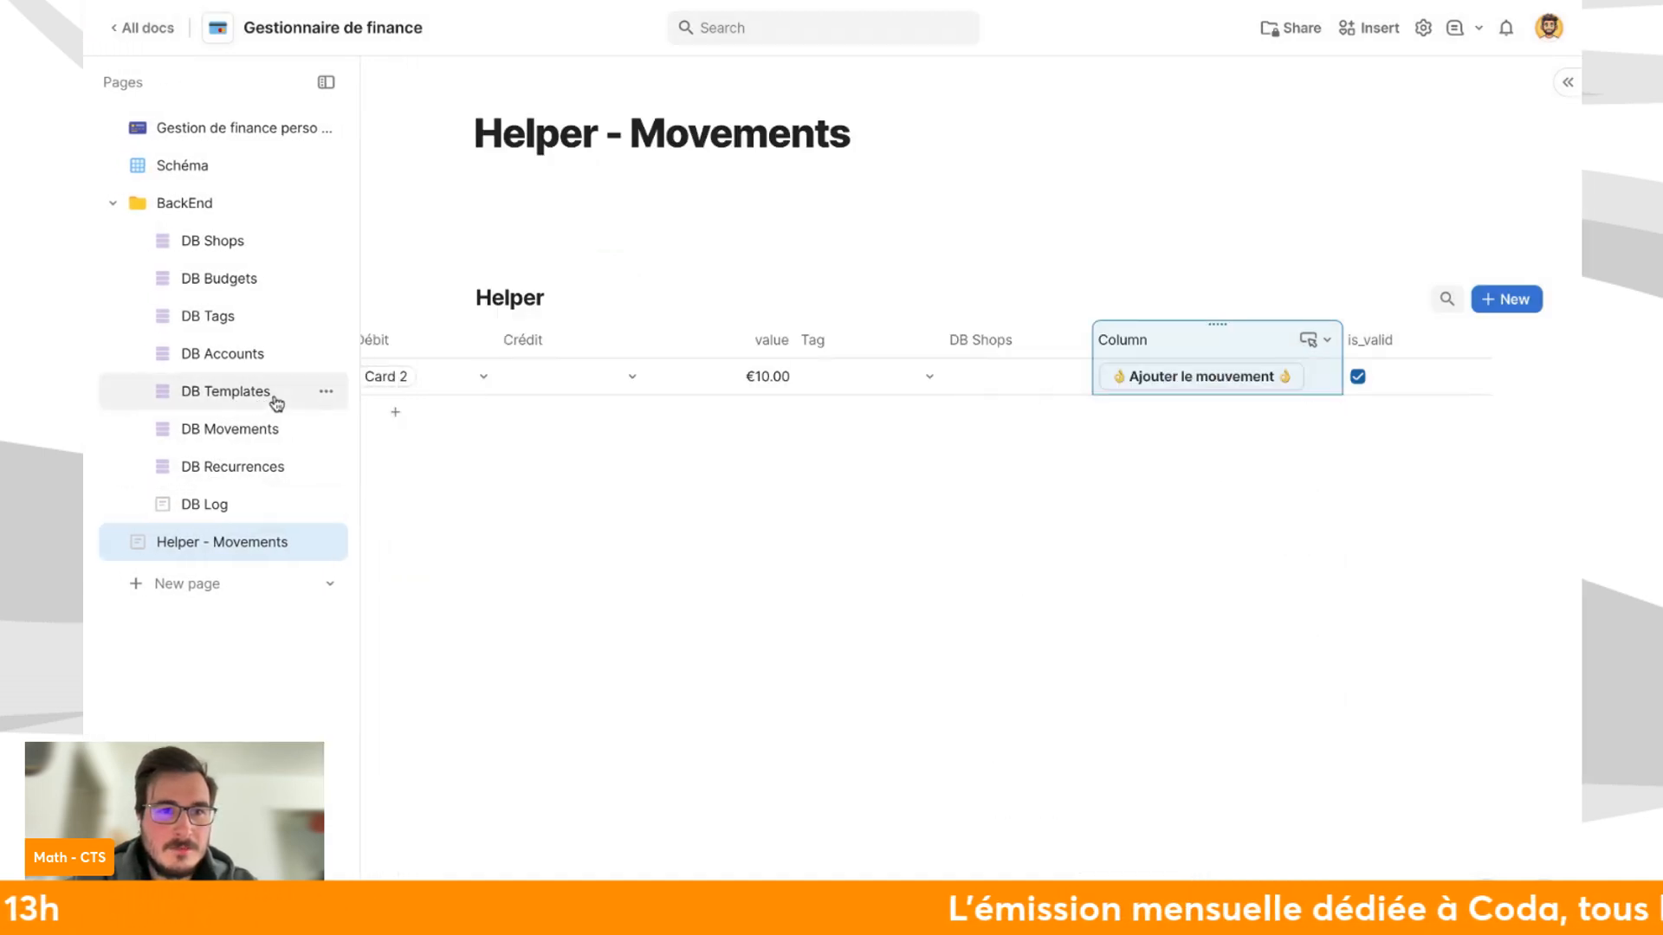
Add a row to DB Template named log new movement with the template "Nouveau movement {1} par {2}".
left_click(277, 402)
left_click(648, 615)
left_click(574, 629)
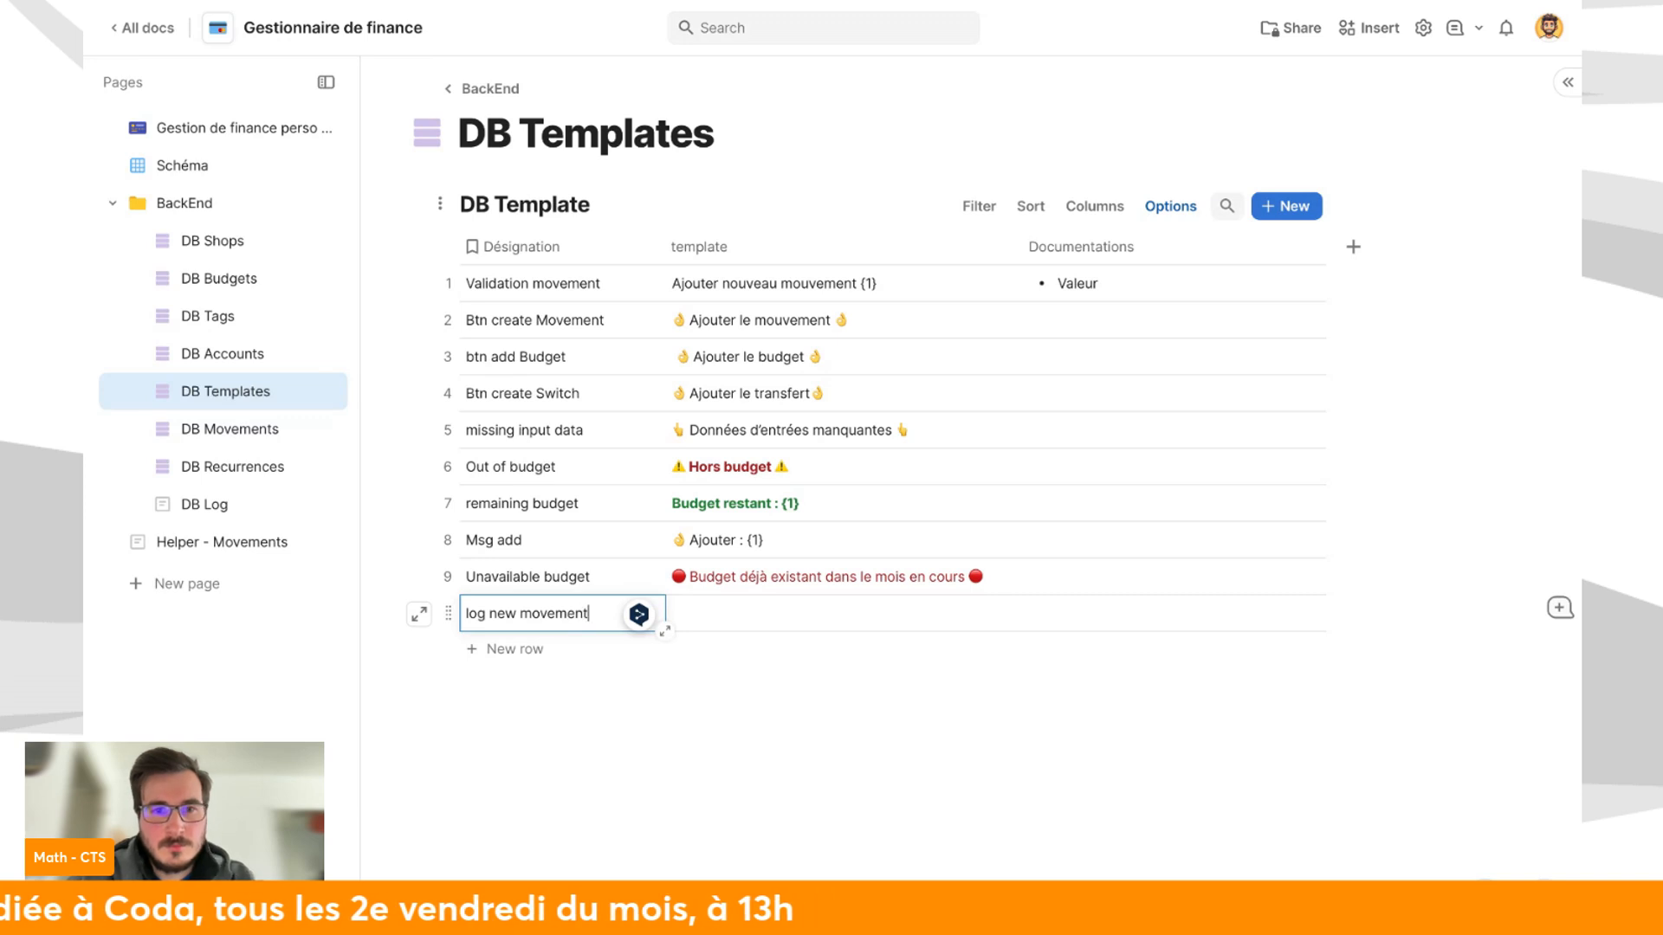
left_click(752, 614)
type("Nouveau movement {1")
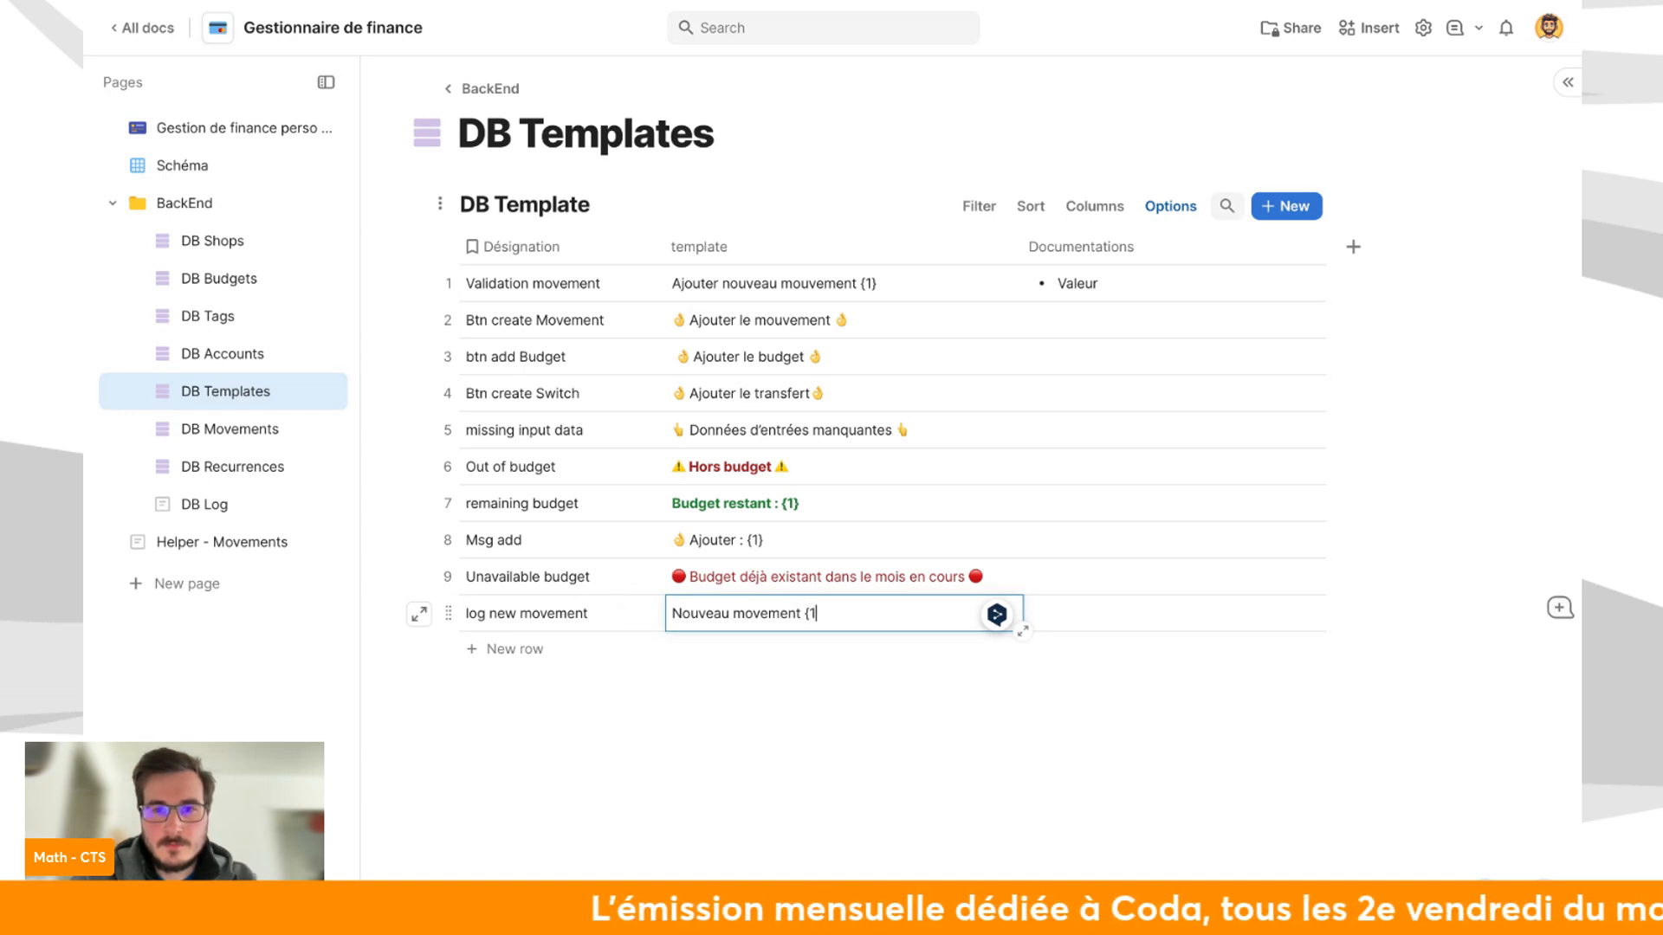
type("par")
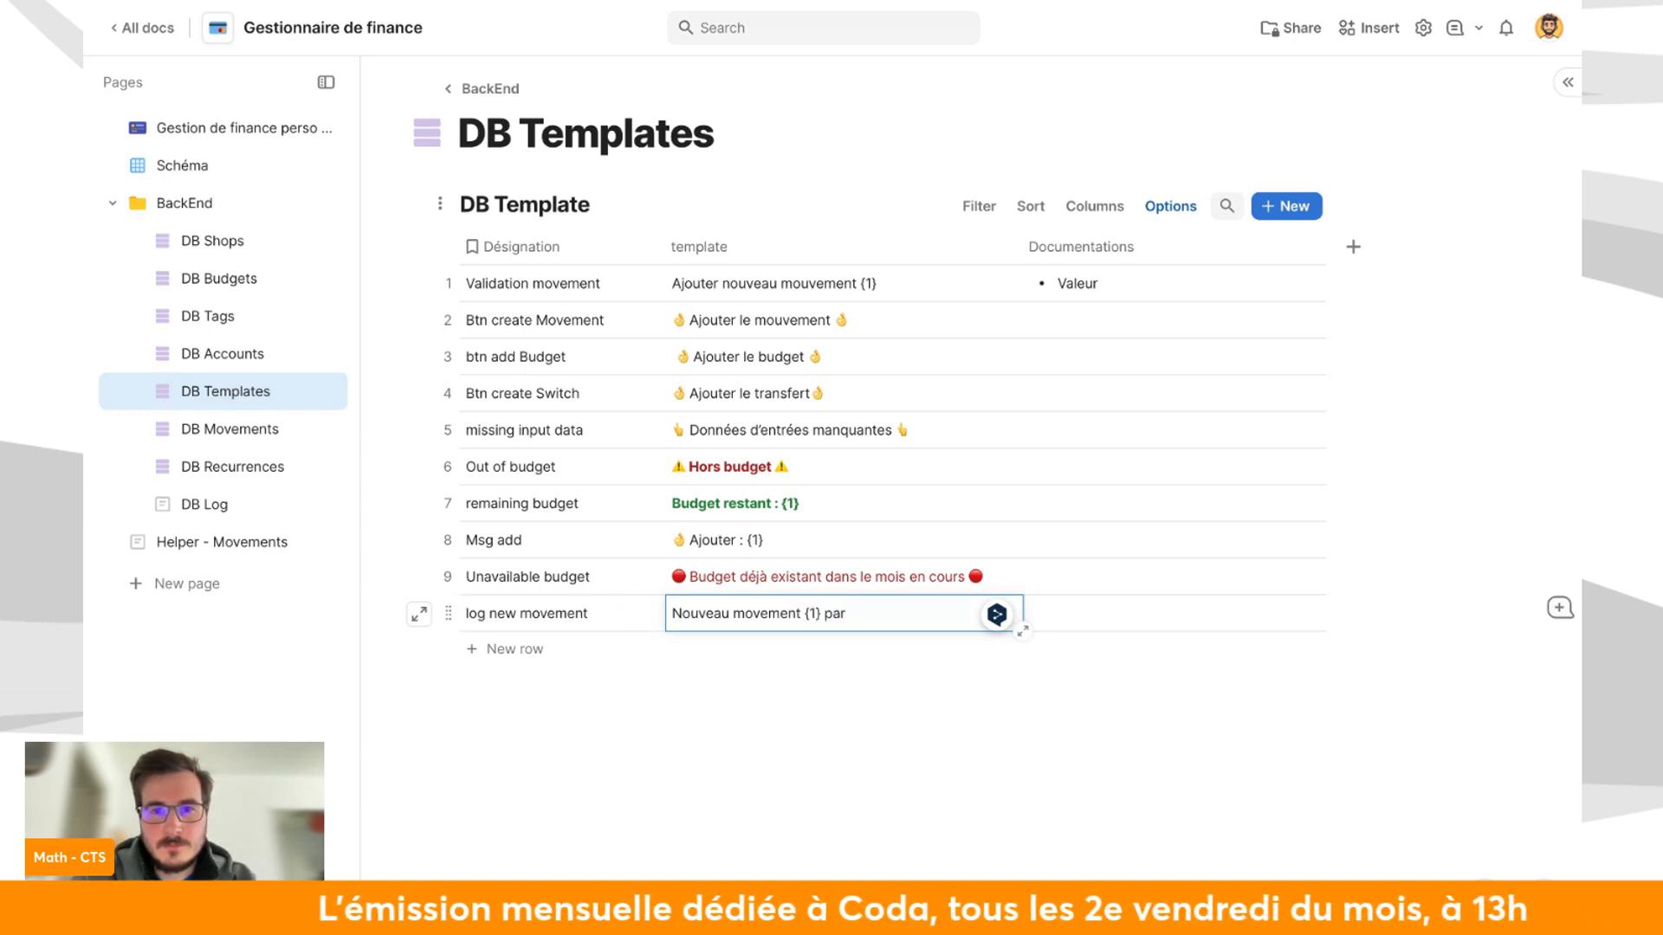
type(" {2}")
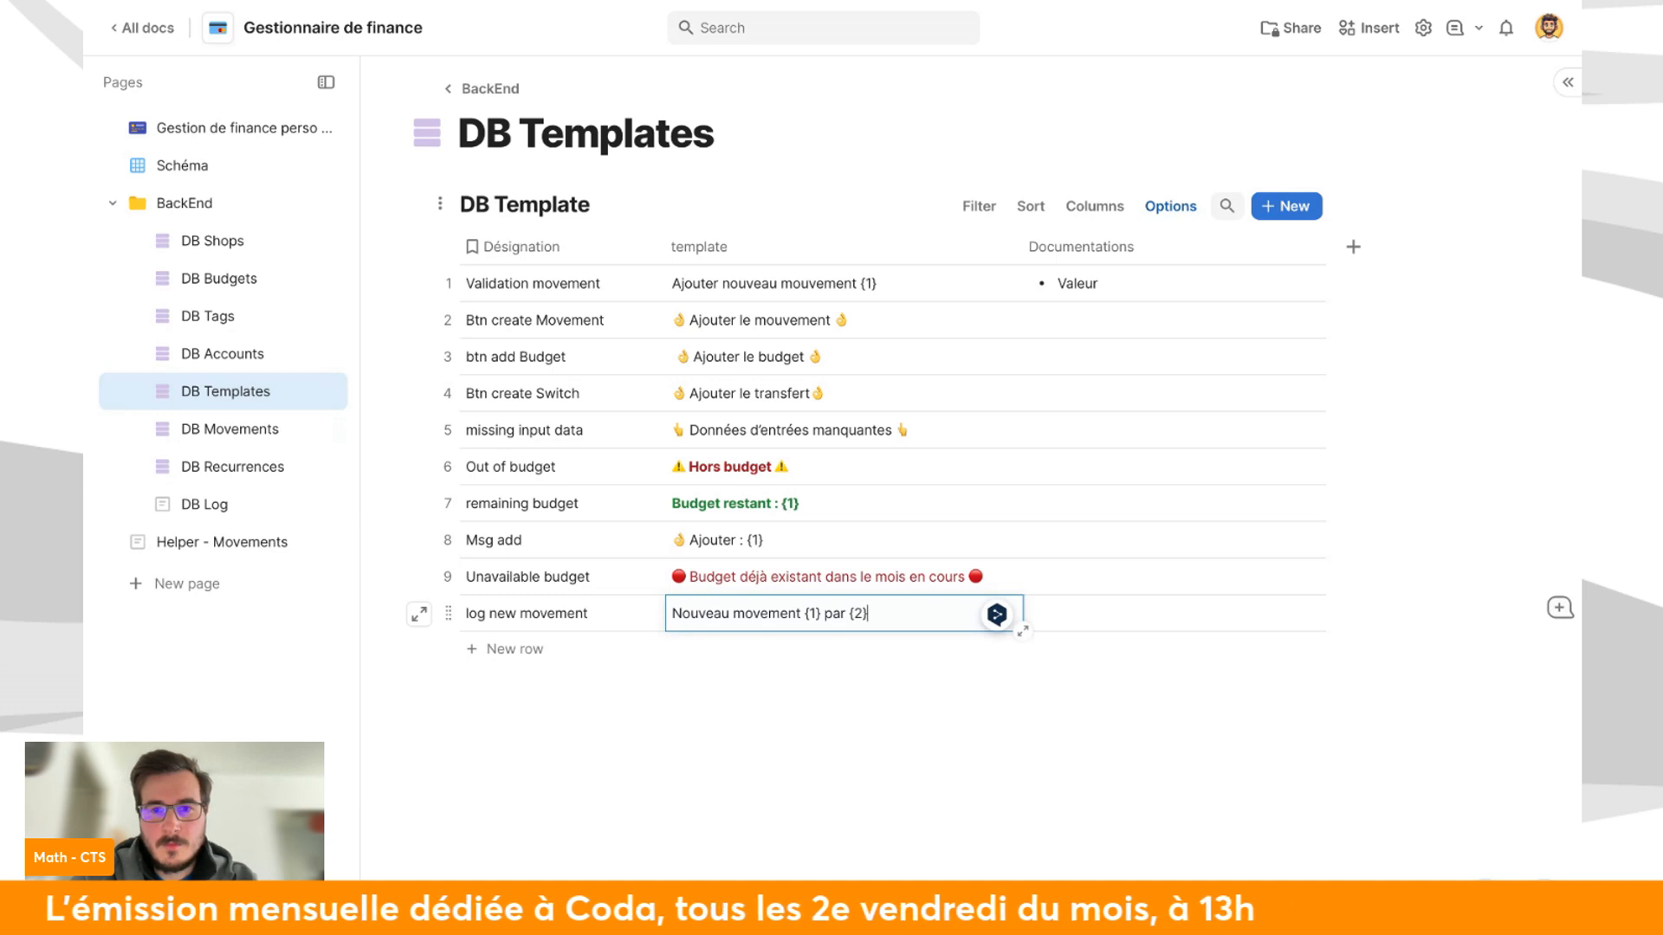
Document the log new movement template's placeholders with the bullets Movement and user.
left_click(1072, 615)
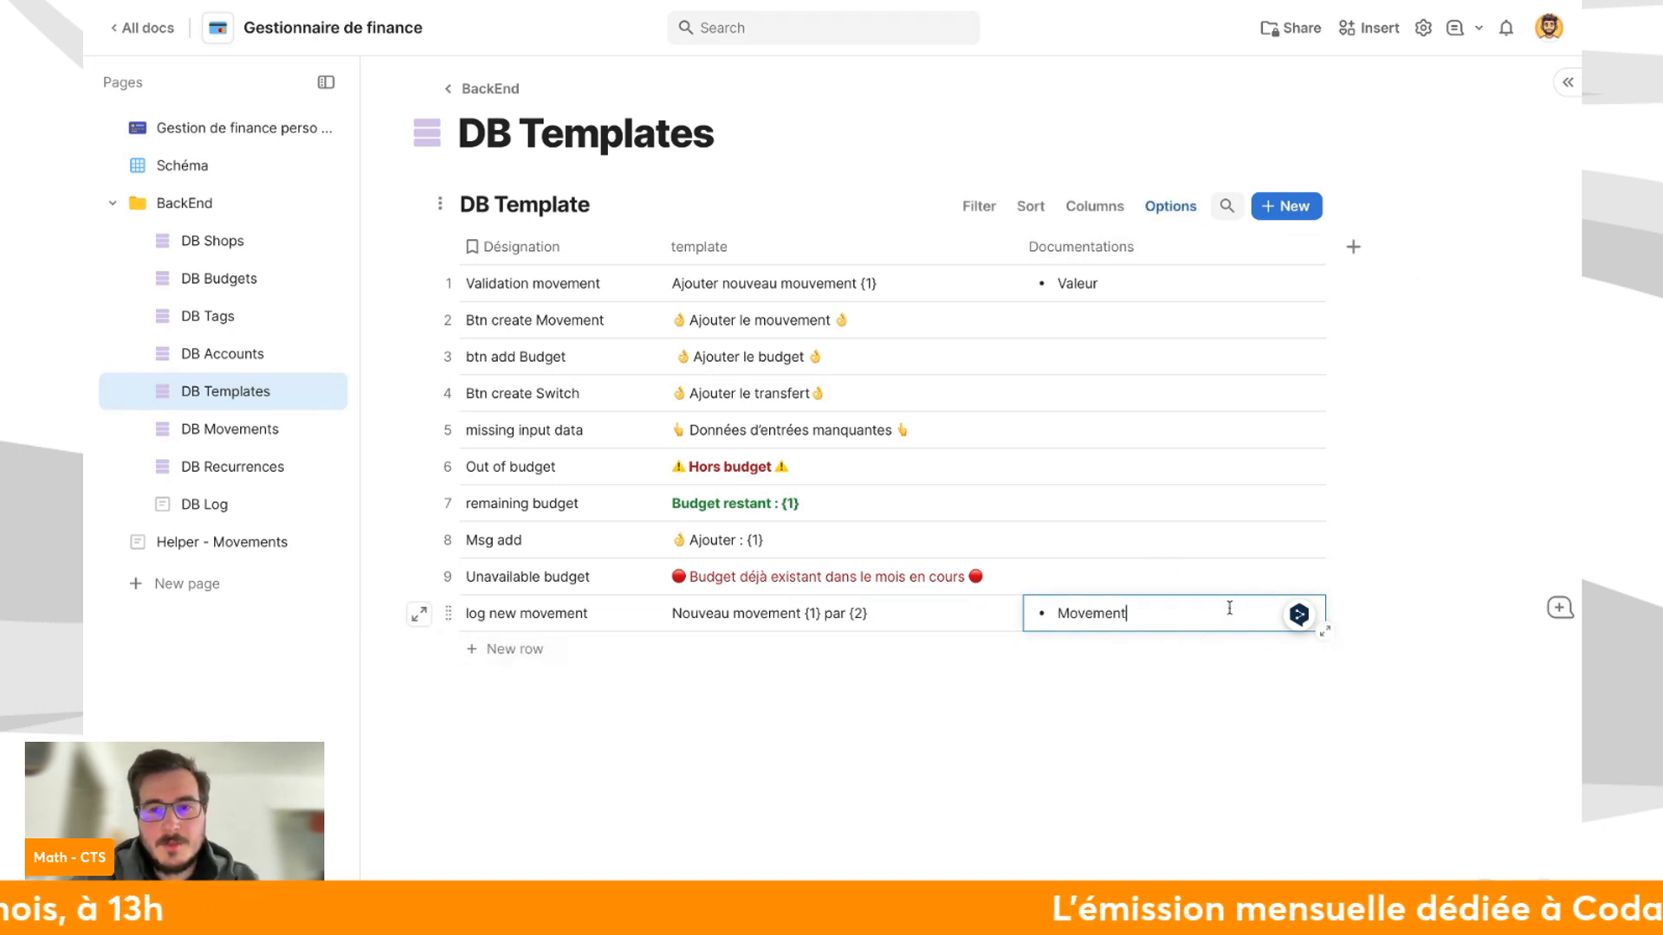
key("Return")
left_click(1058, 762)
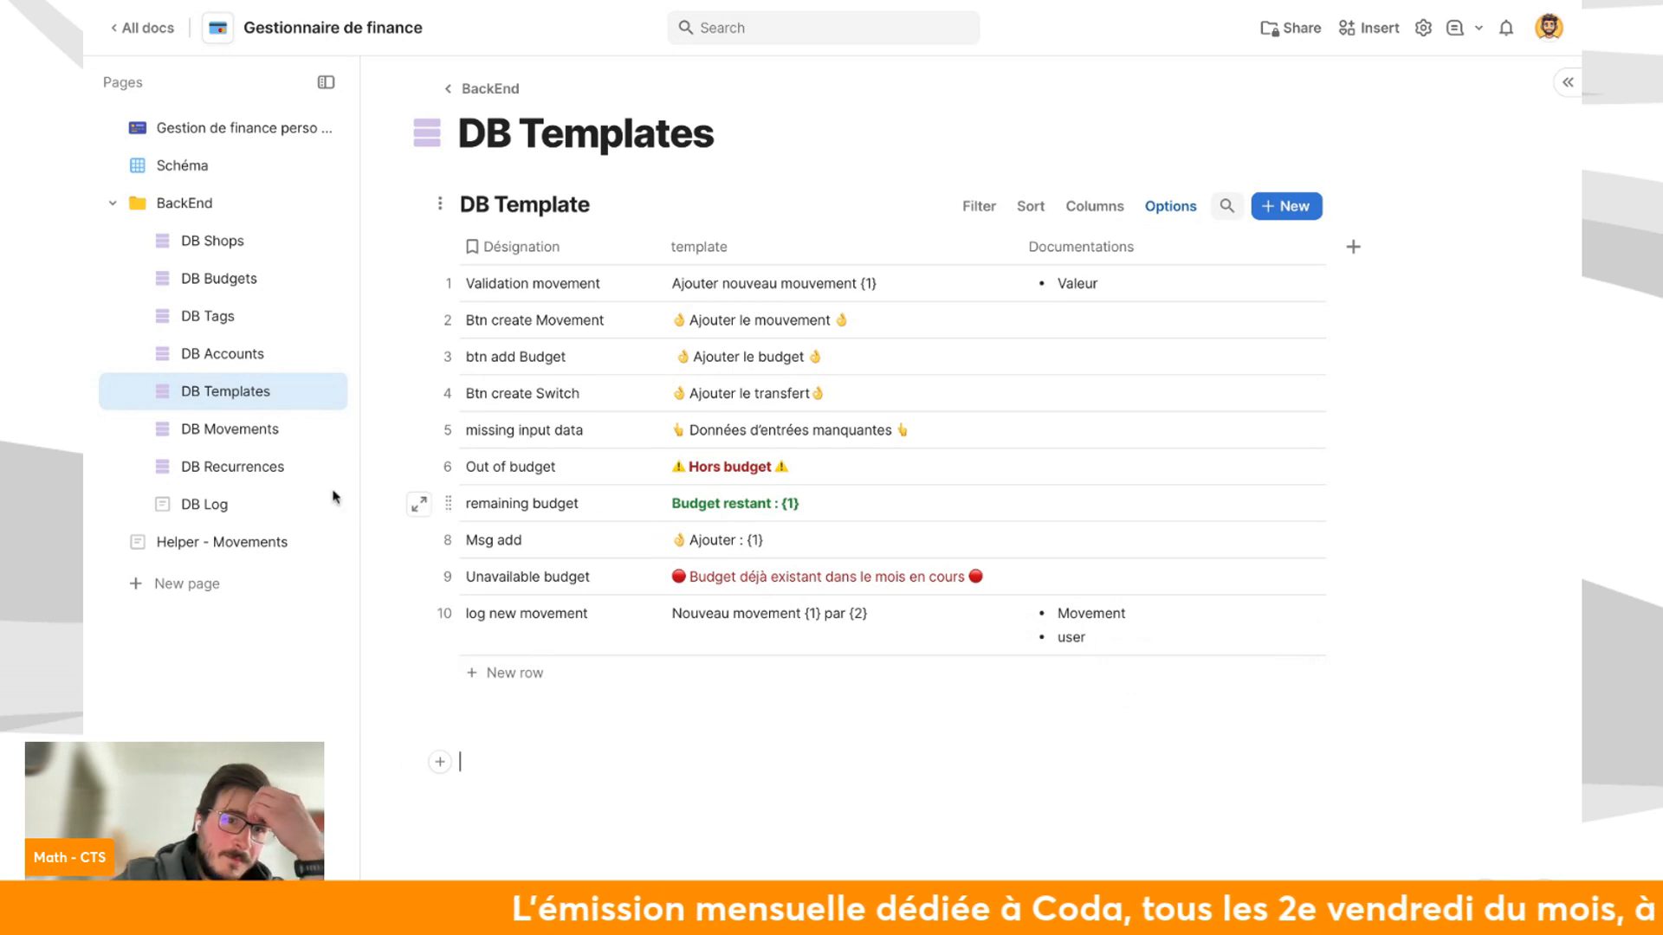
On Helper - Movements, insert AddRow(Db l, Db l.Log,) before DeleteRows in the button column's On click formula.
left_click(260, 544)
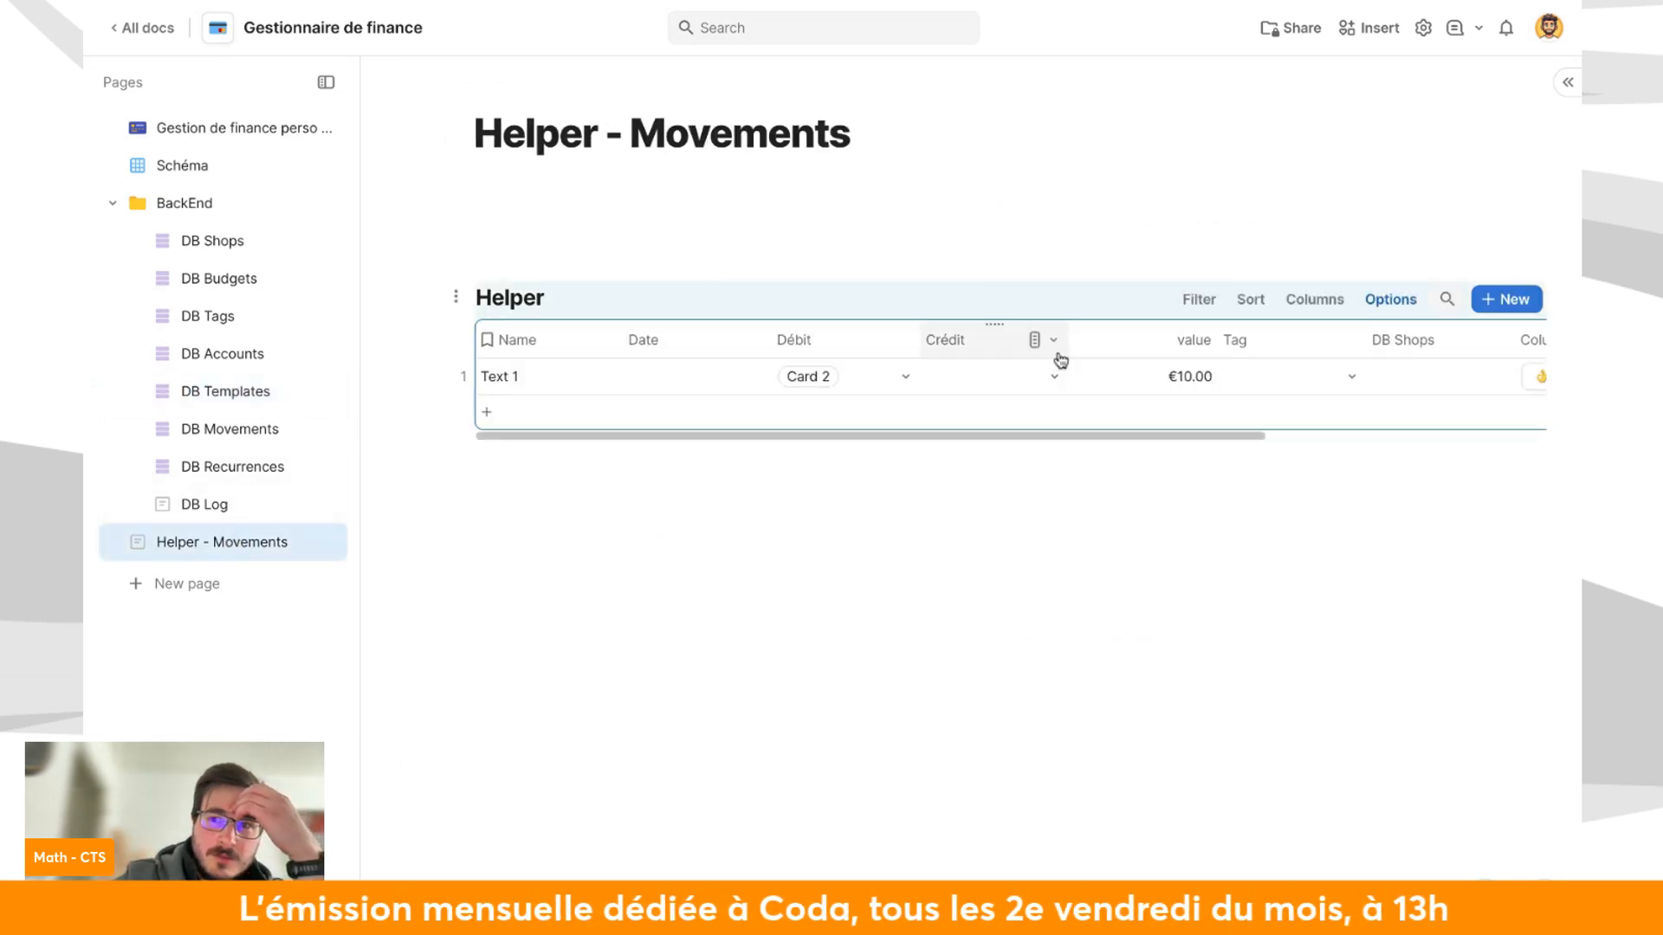
scroll(1061, 360, "right", 5)
left_click(1321, 343)
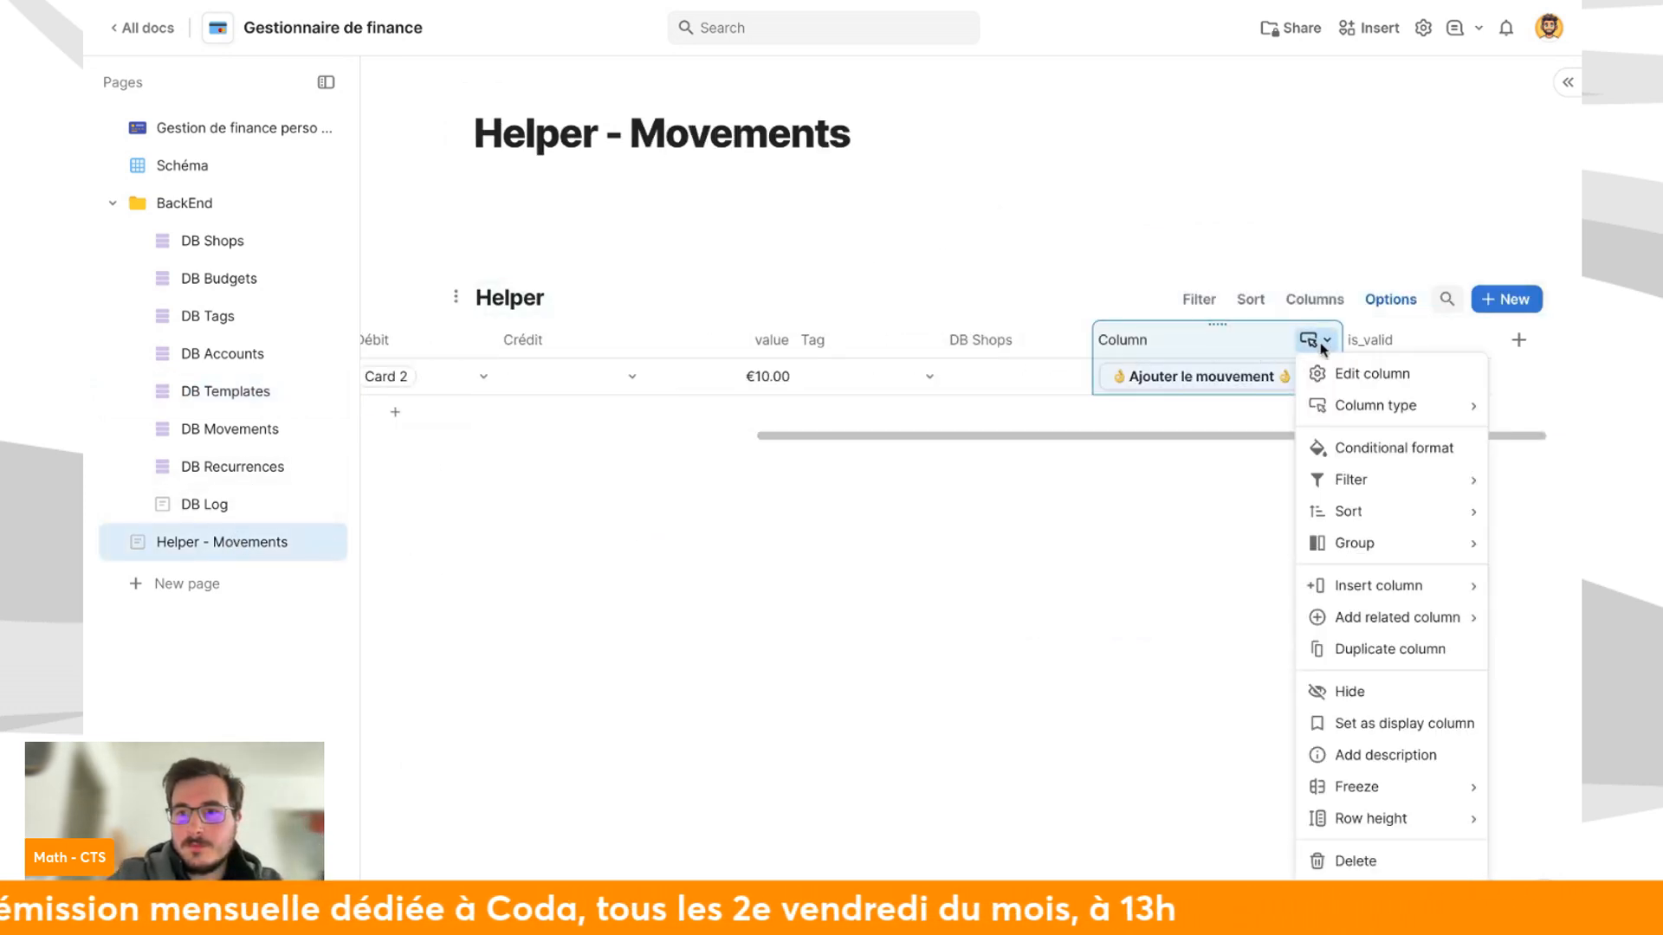
left_click(1372, 373)
left_click(1256, 537)
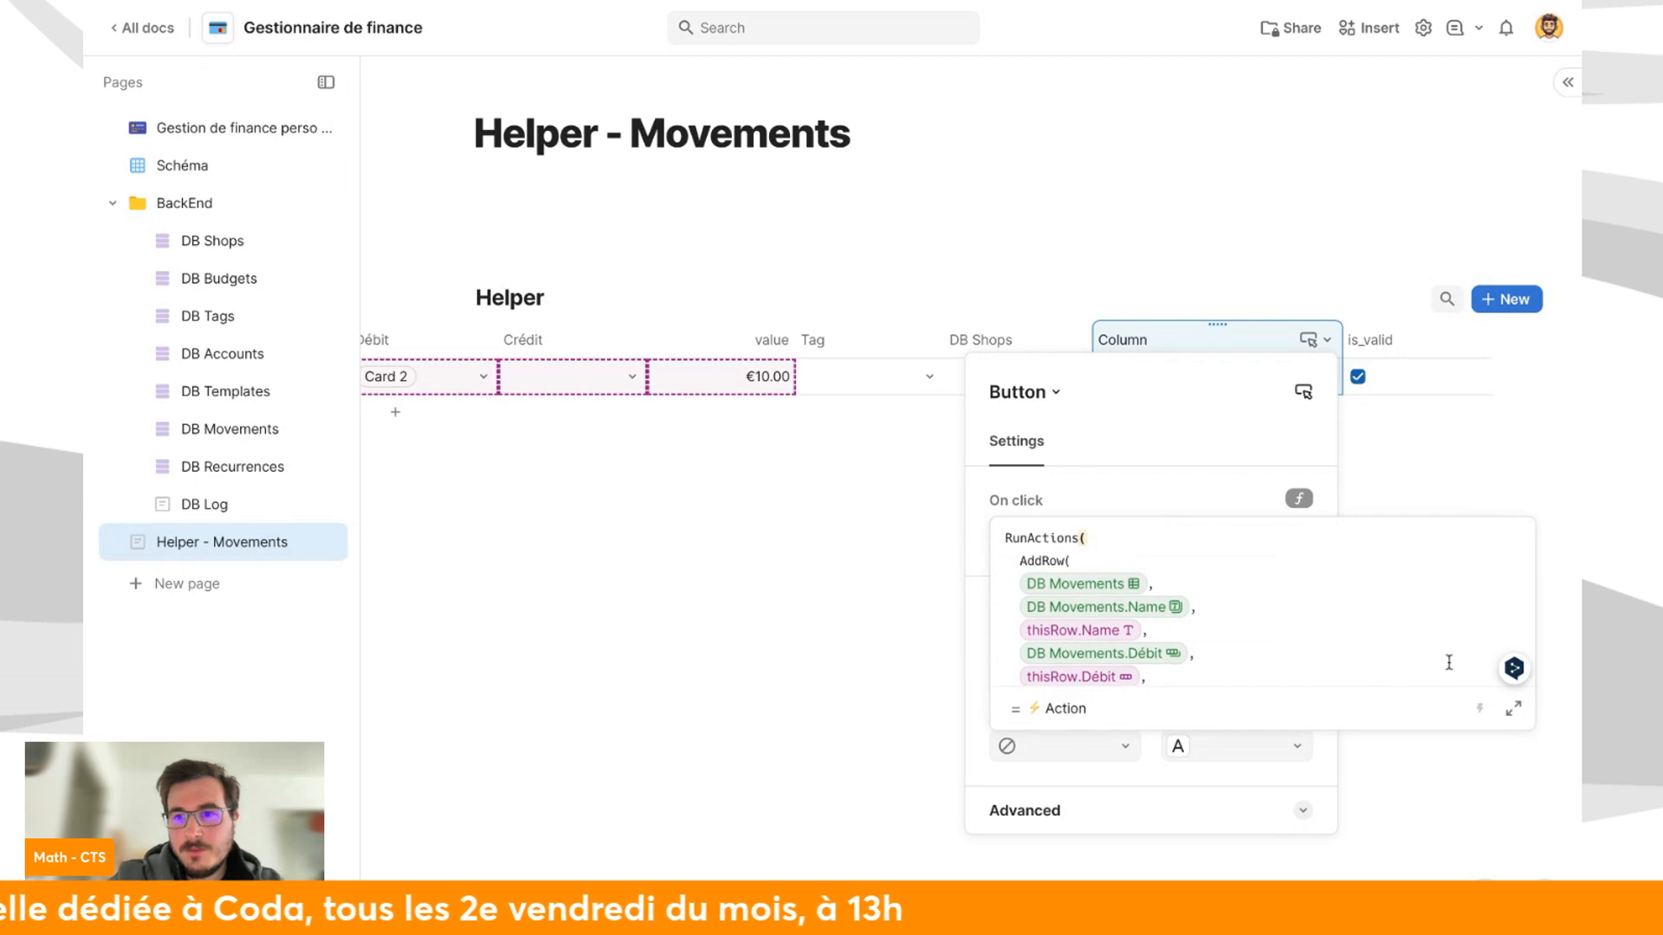
left_click(1513, 709)
left_click(609, 449)
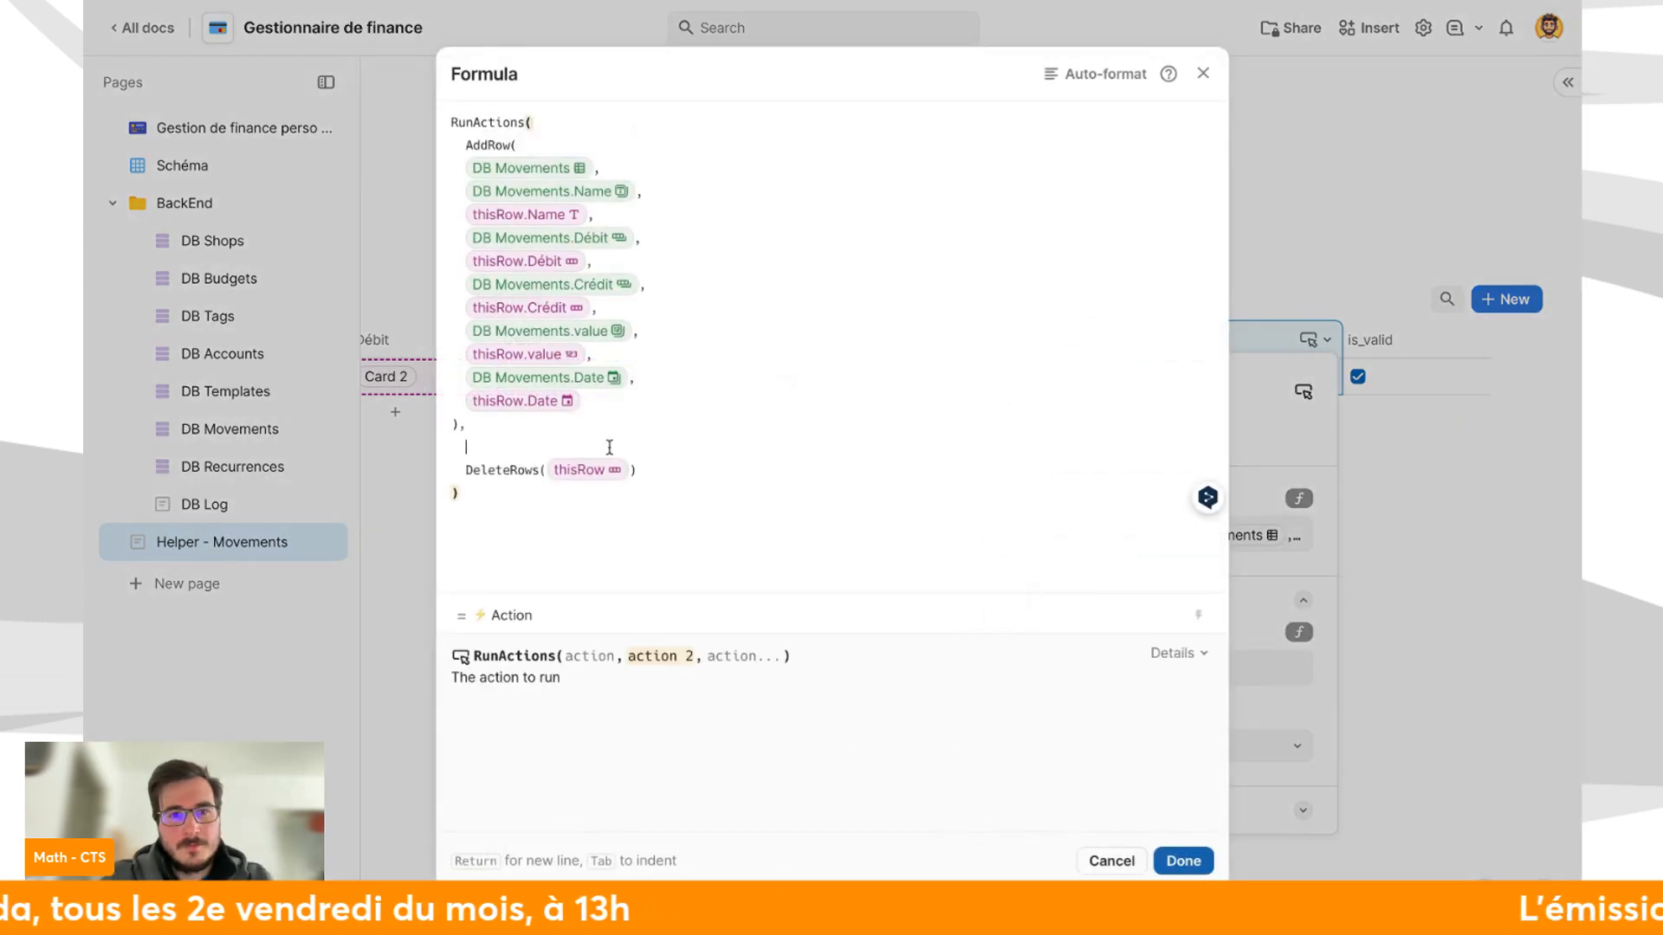
type("AddRow(Db l, Db l.Log,)")
Set the logged value in the new AddRow to log new movement.template.Format().
left_click(680, 470)
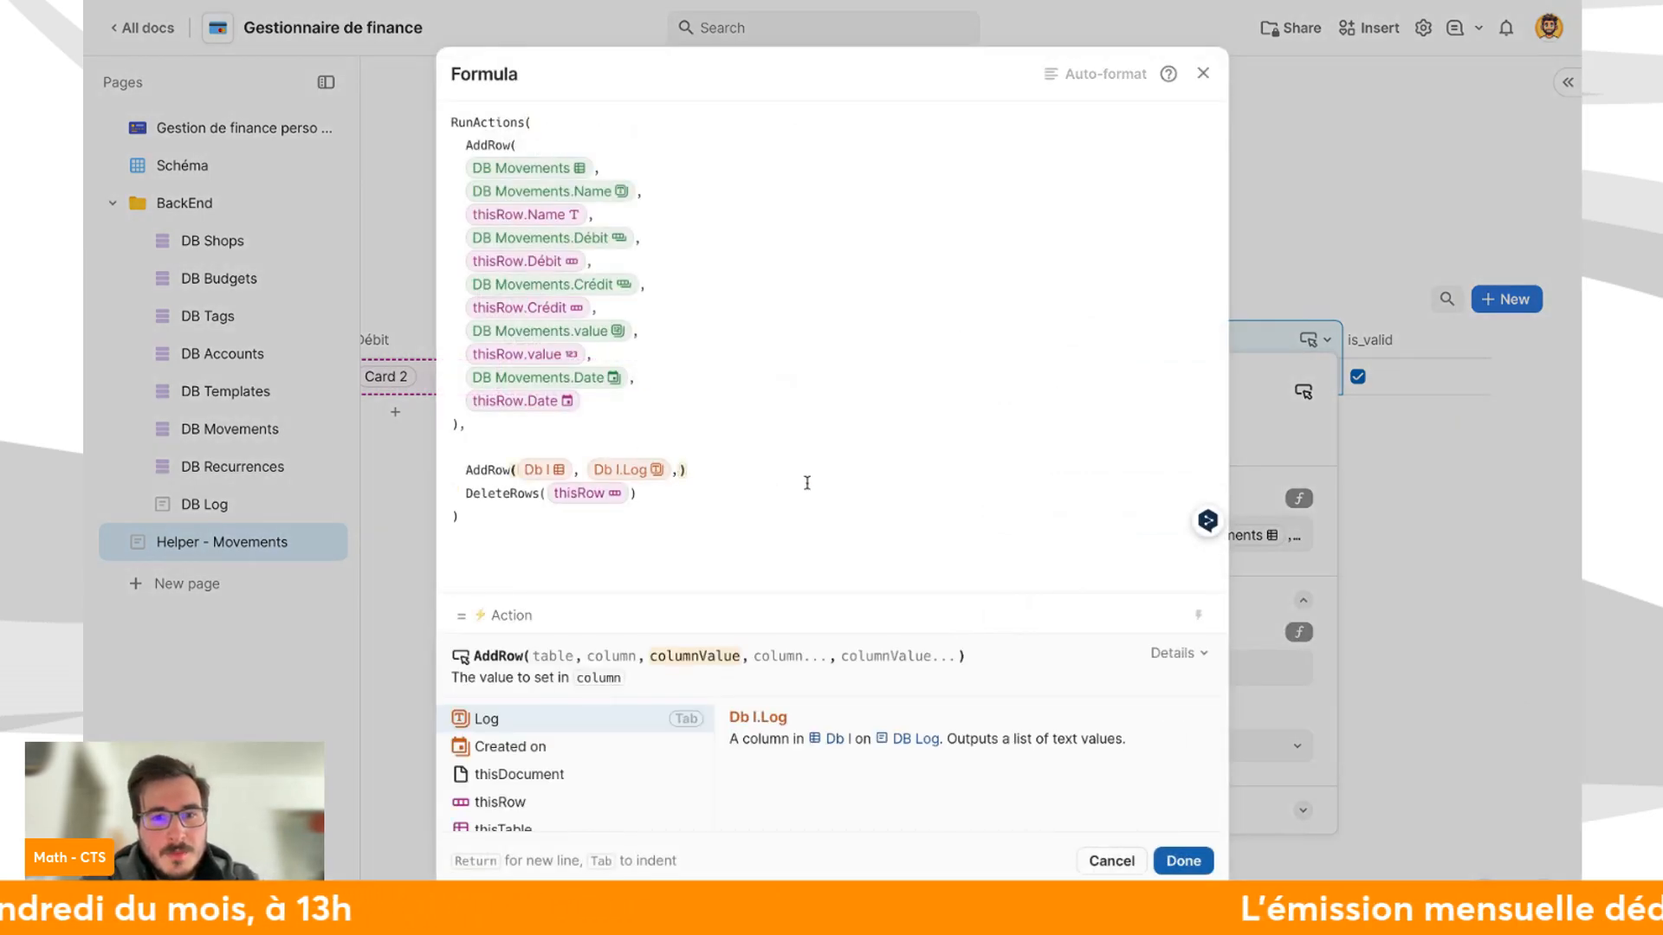
type("@log")
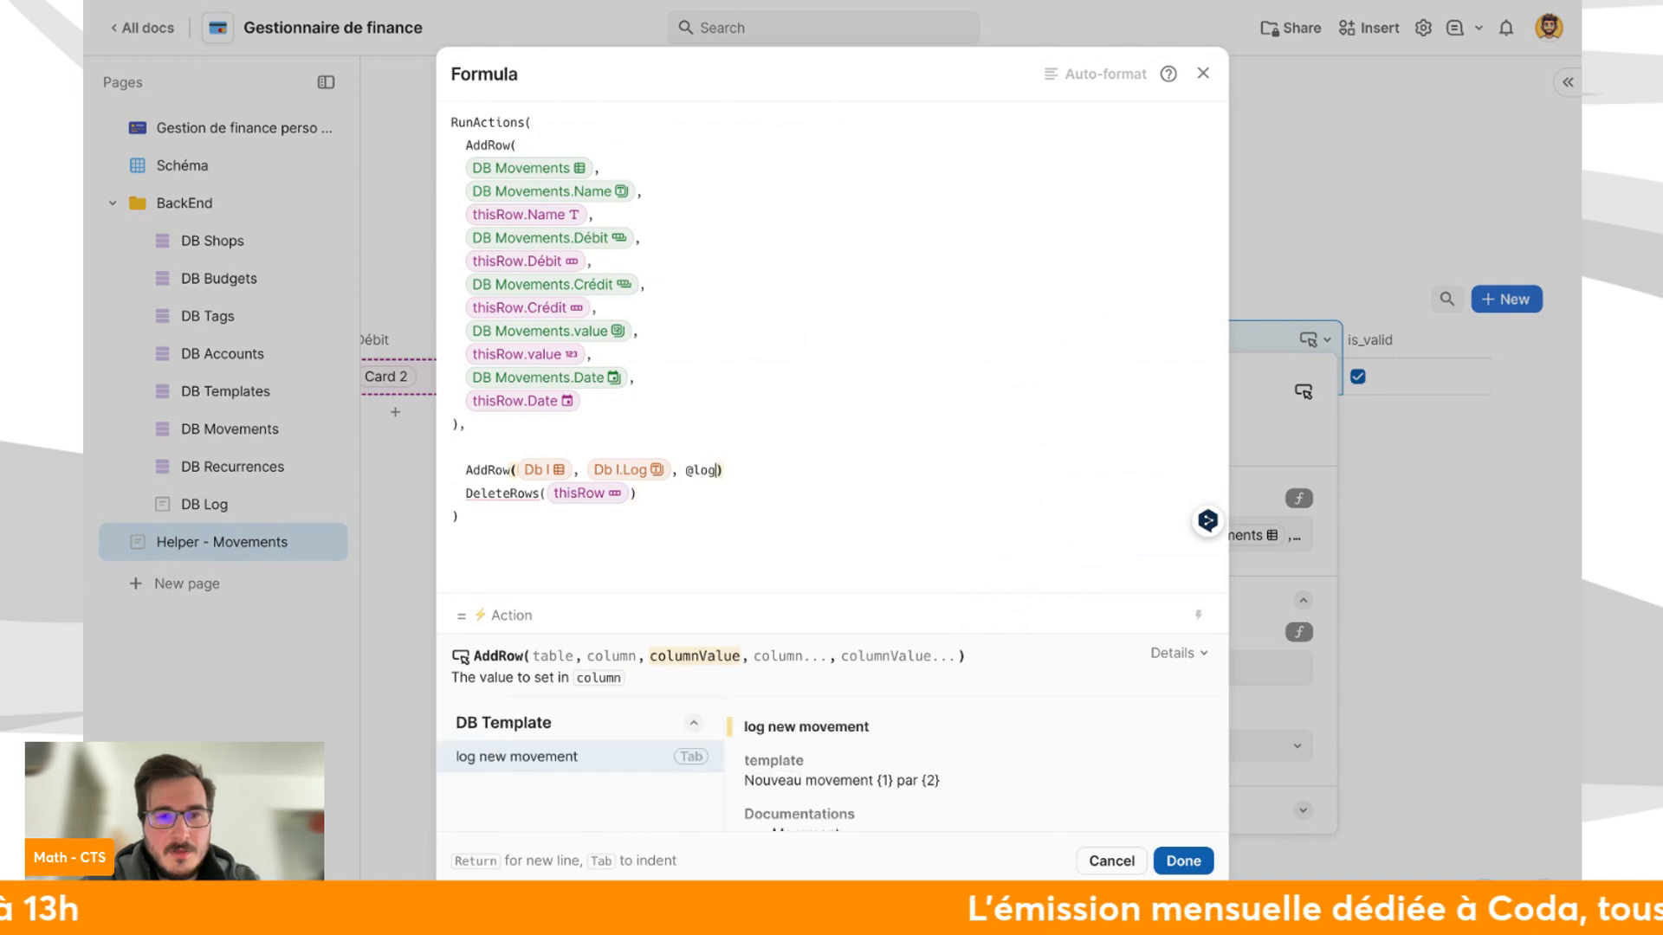
key("Tab")
type(".template.EncodeForUrl(")
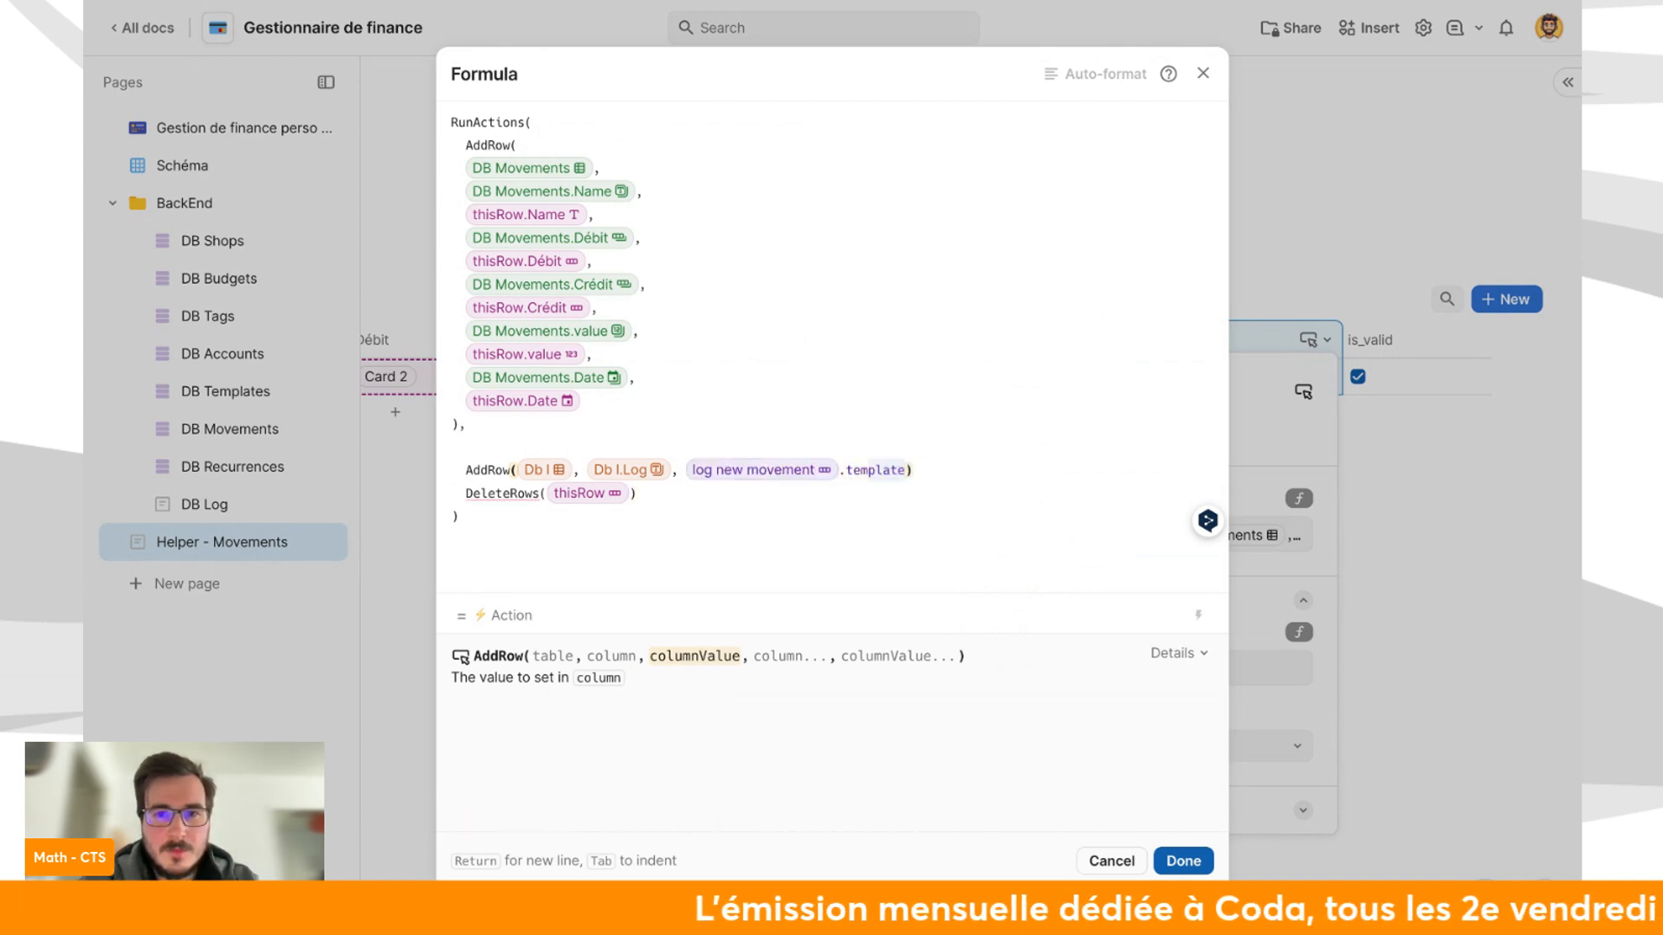
key("ctrl+z")
type("mat()")
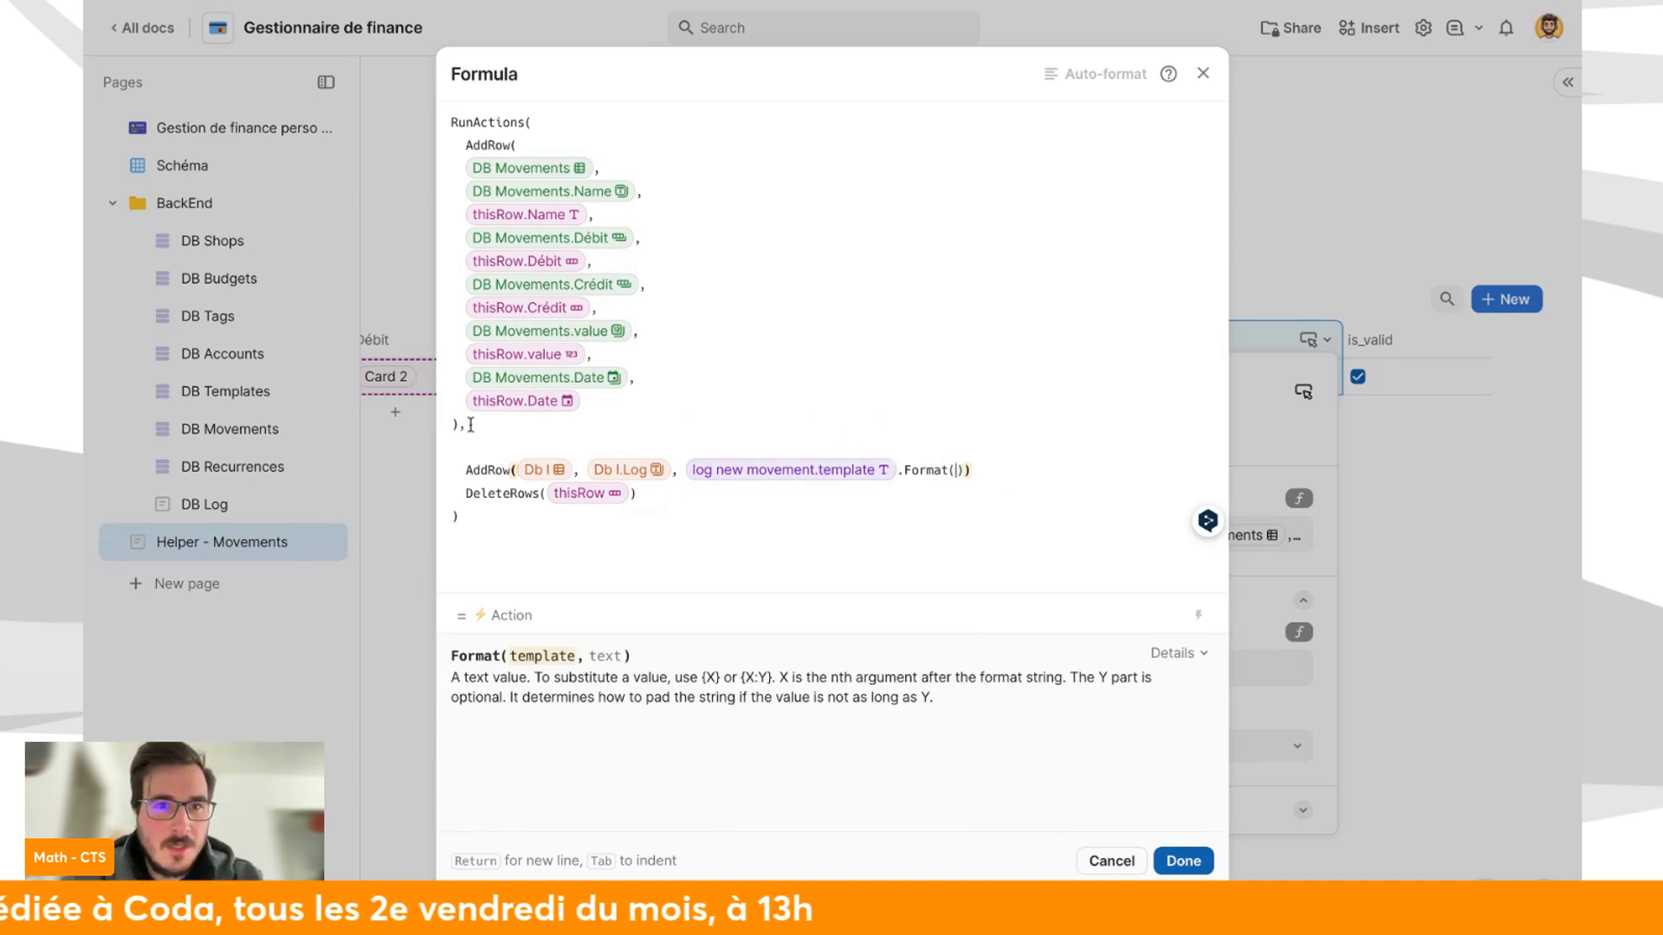
Move the whole DB Movements AddRow action inside the Format call and add user() as the following argument.
left_click_drag(457, 422, 460, 216)
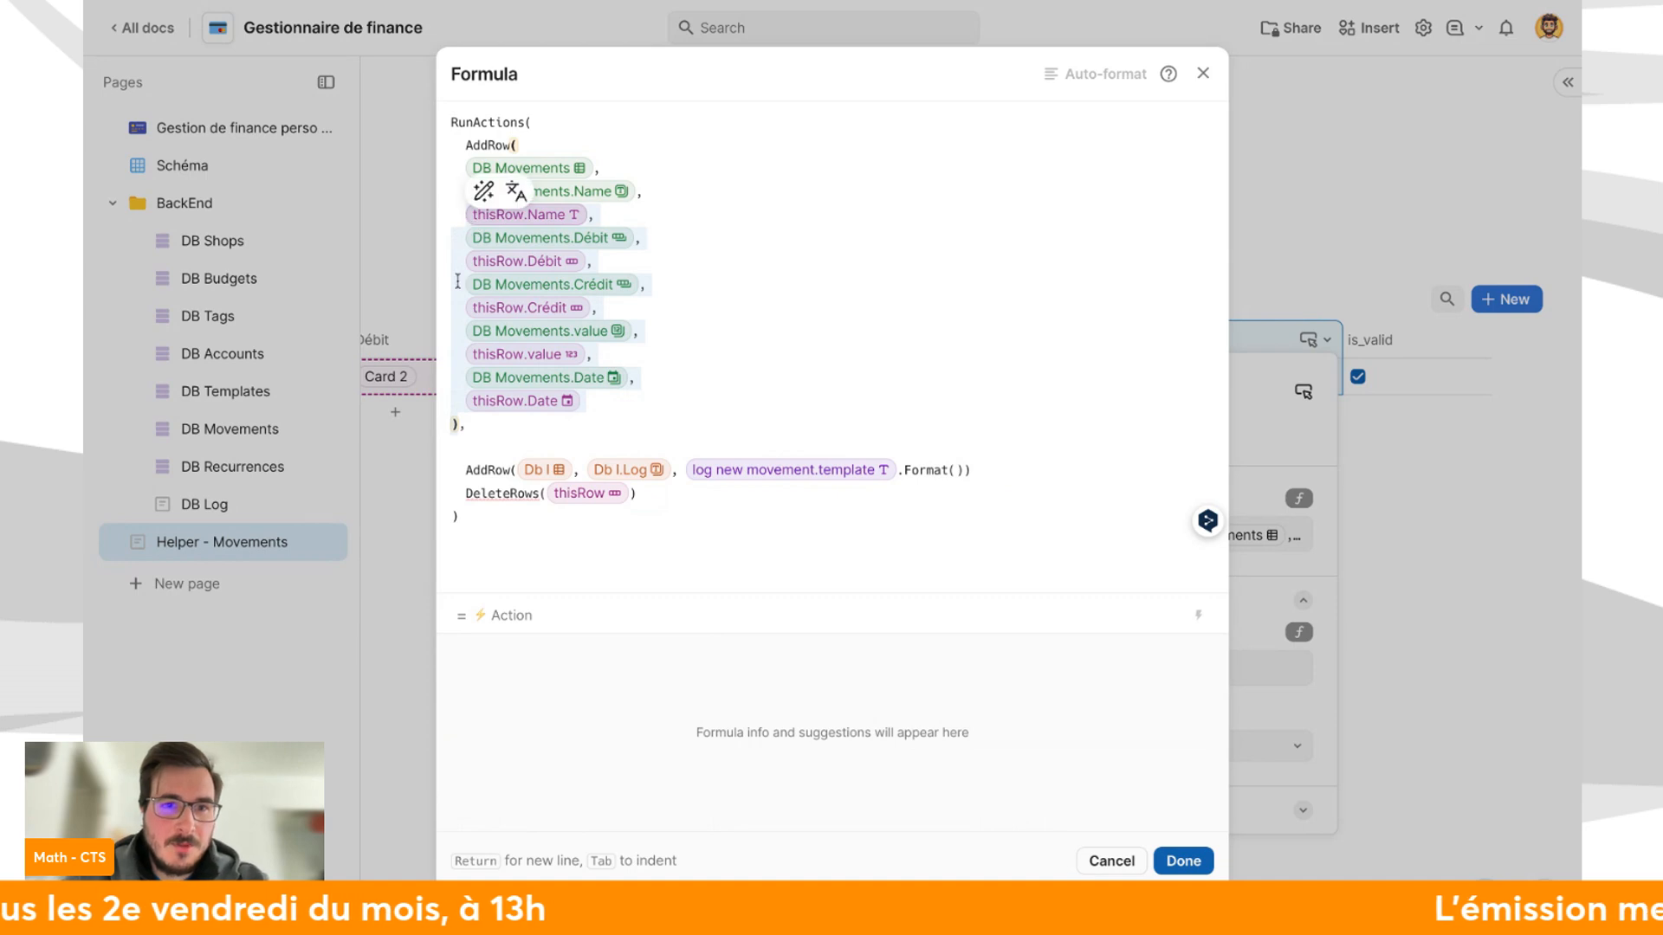
left_click(452, 424)
left_click_drag(452, 425, 440, 147)
key("ctrl+c")
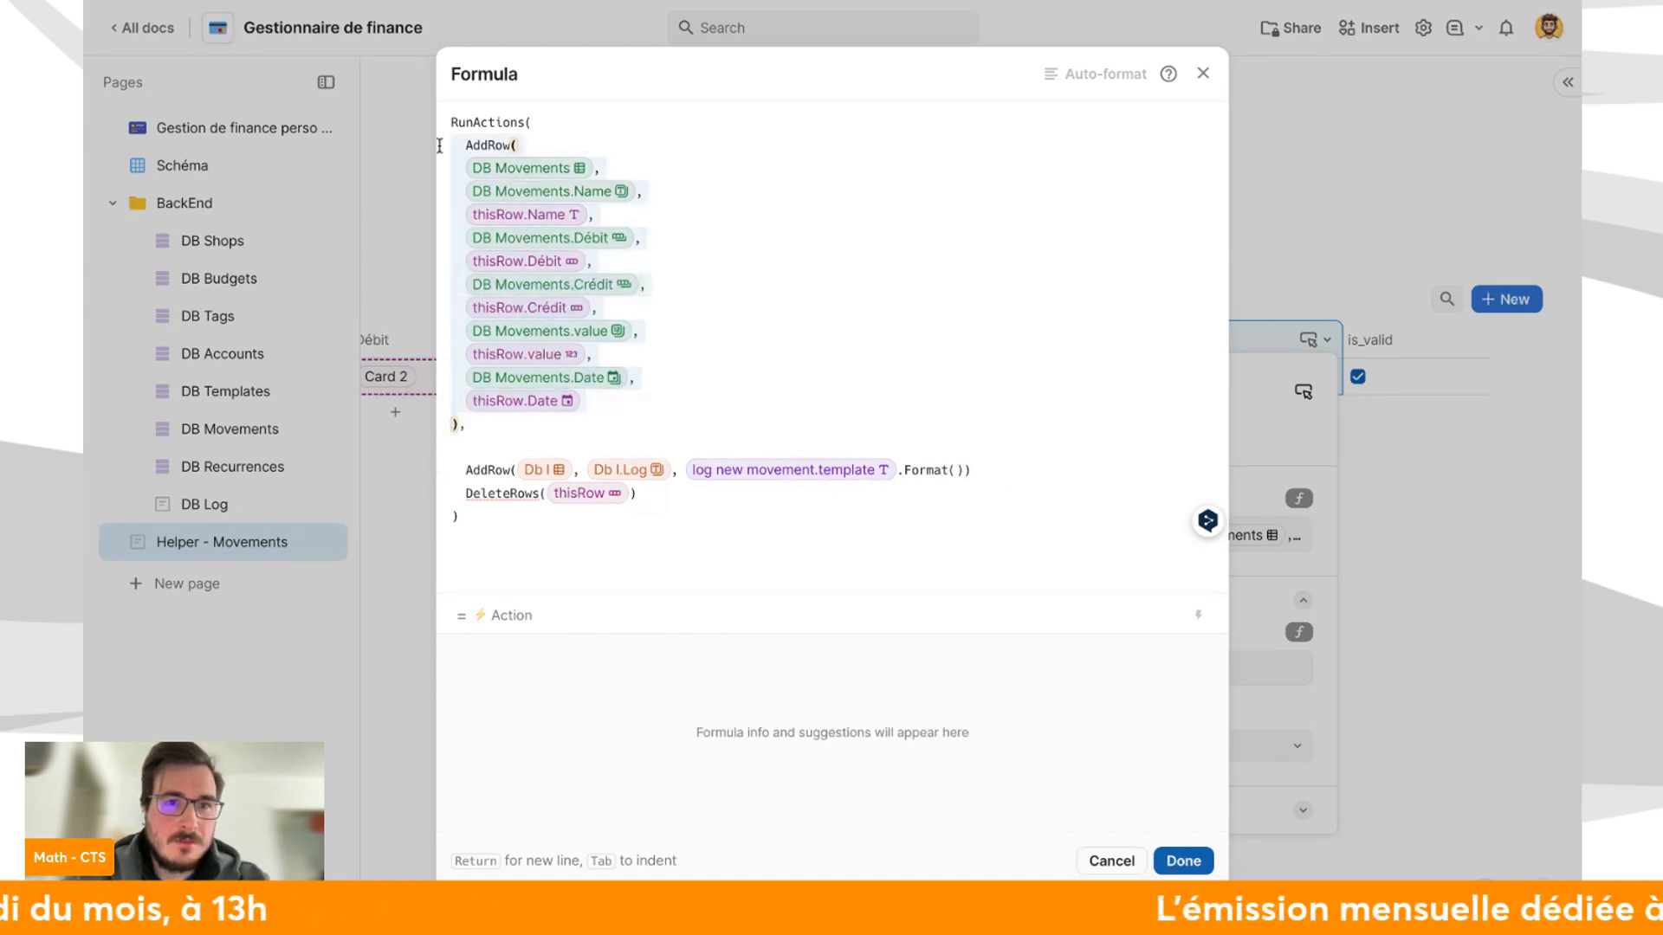
key("BackSpace")
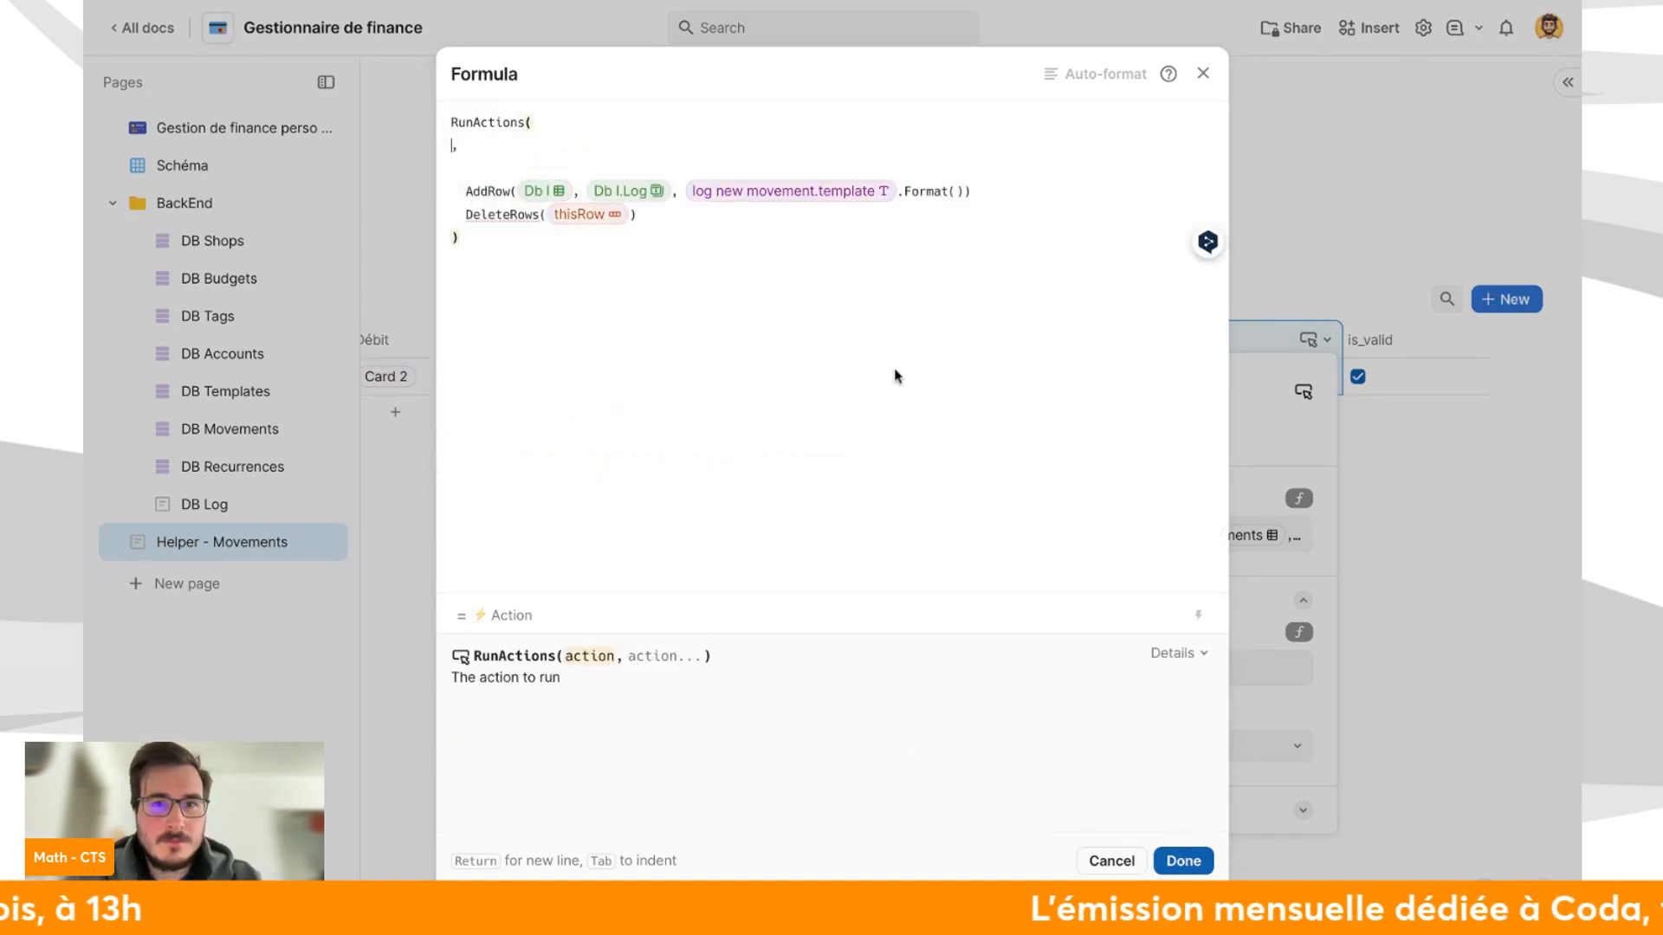
left_click(956, 192)
key("ctrl+v")
type(", user(")
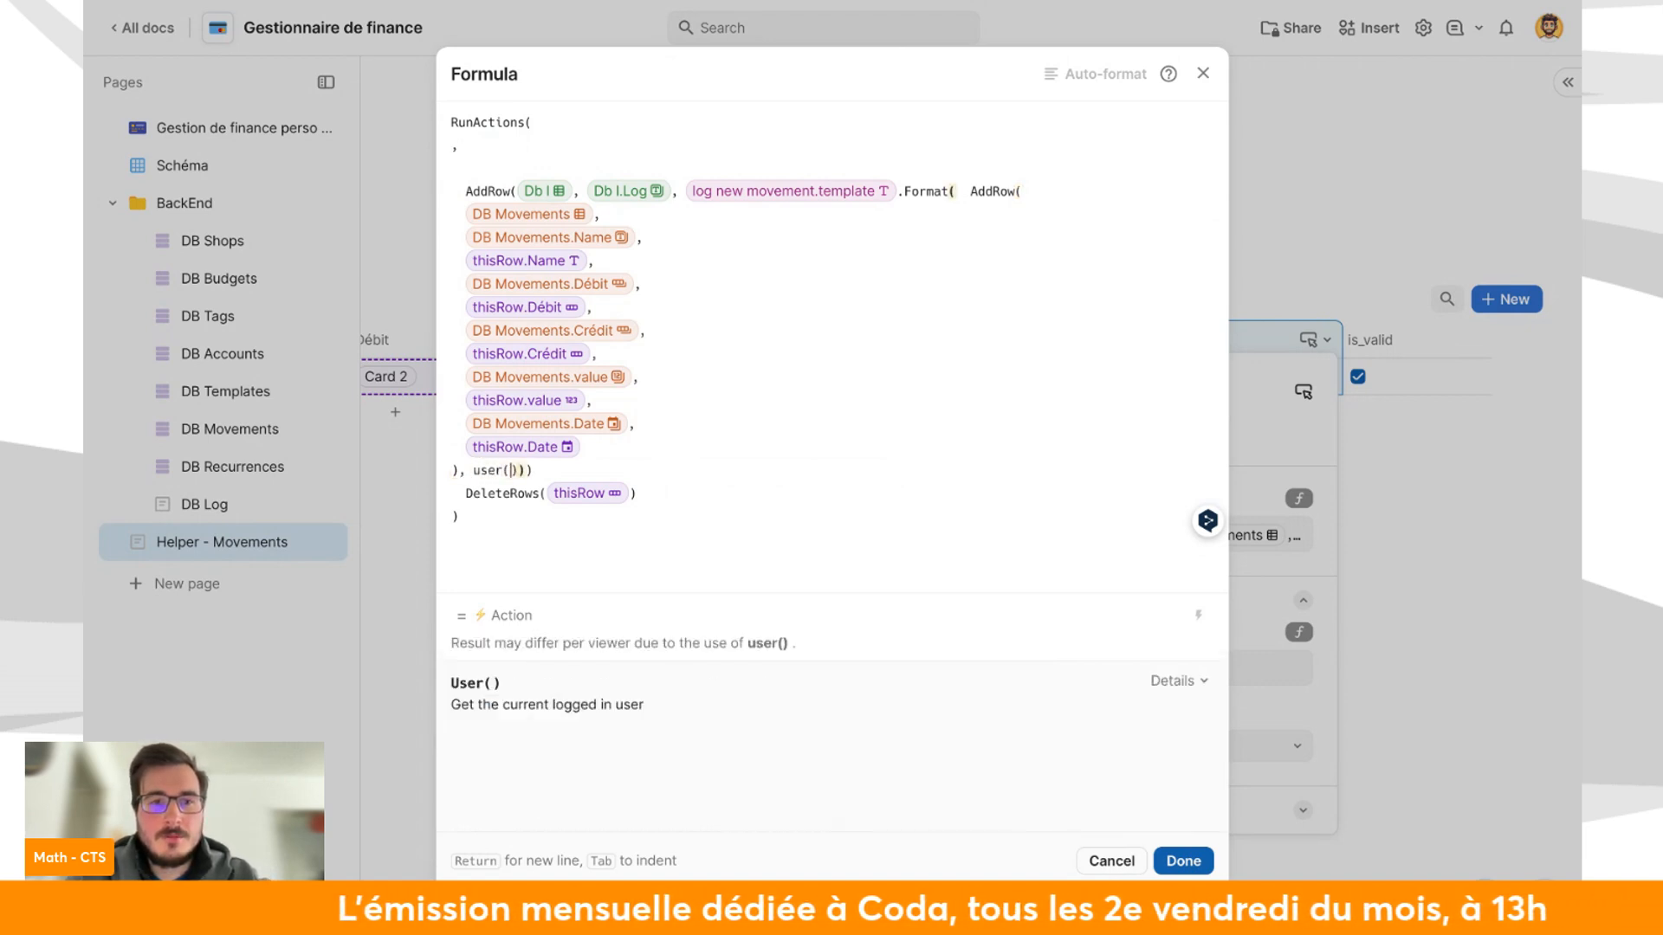
Remove the leftover comma and blank lines at the start of RunActions and save the formula.
left_click(1107, 141)
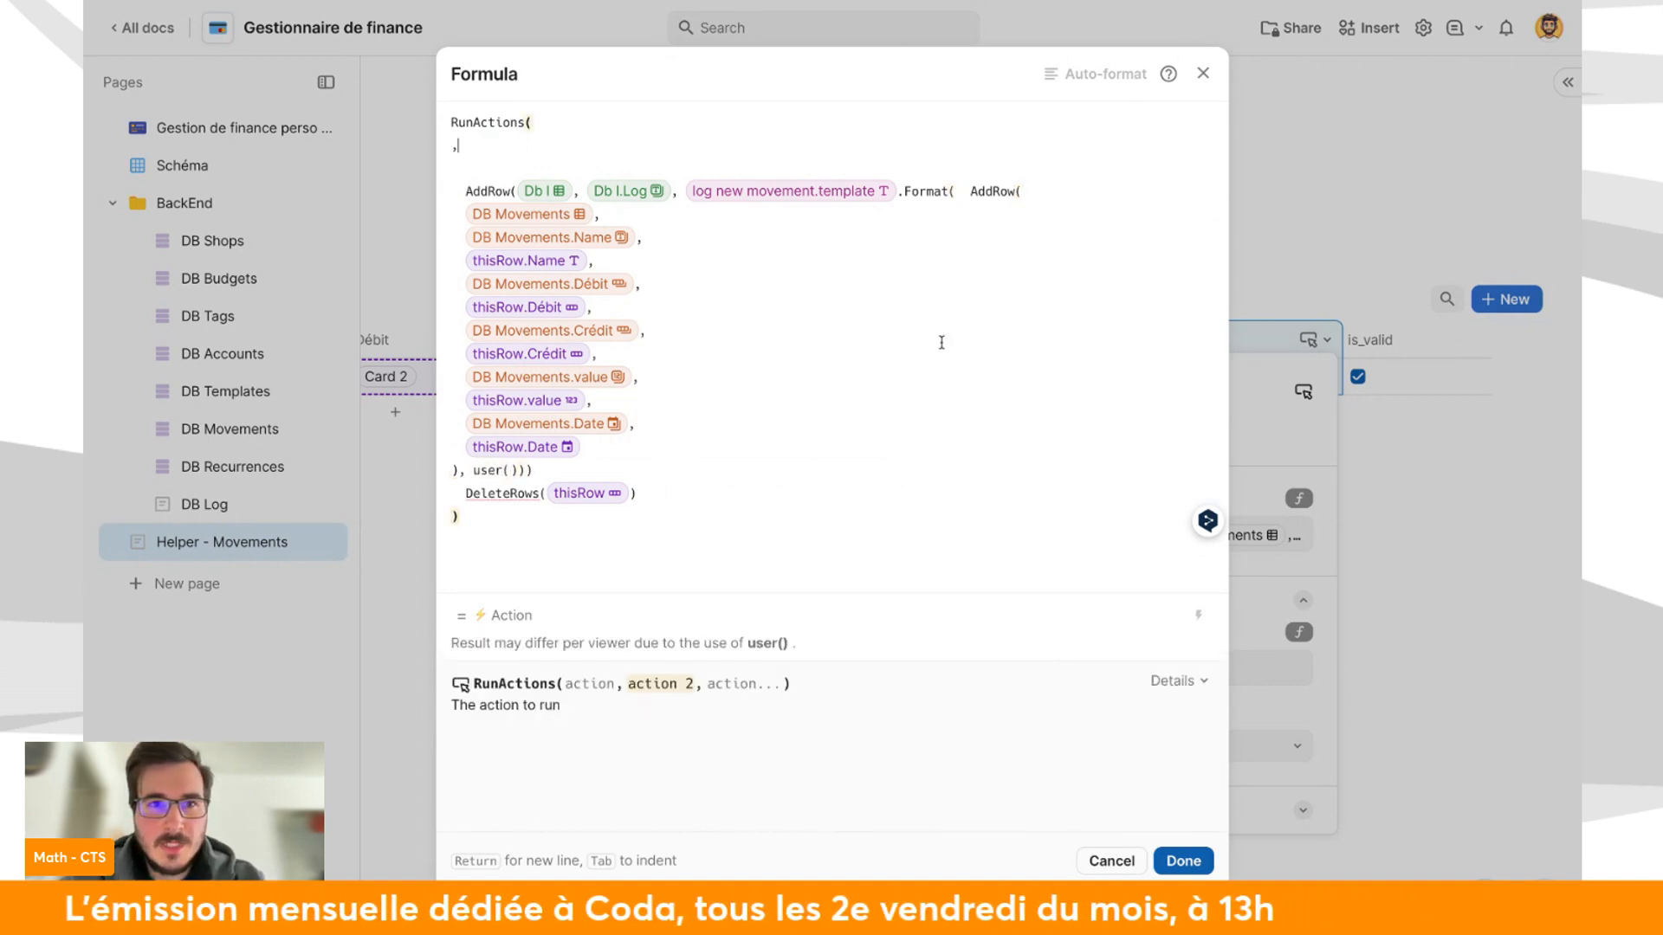
key("BackSpace")
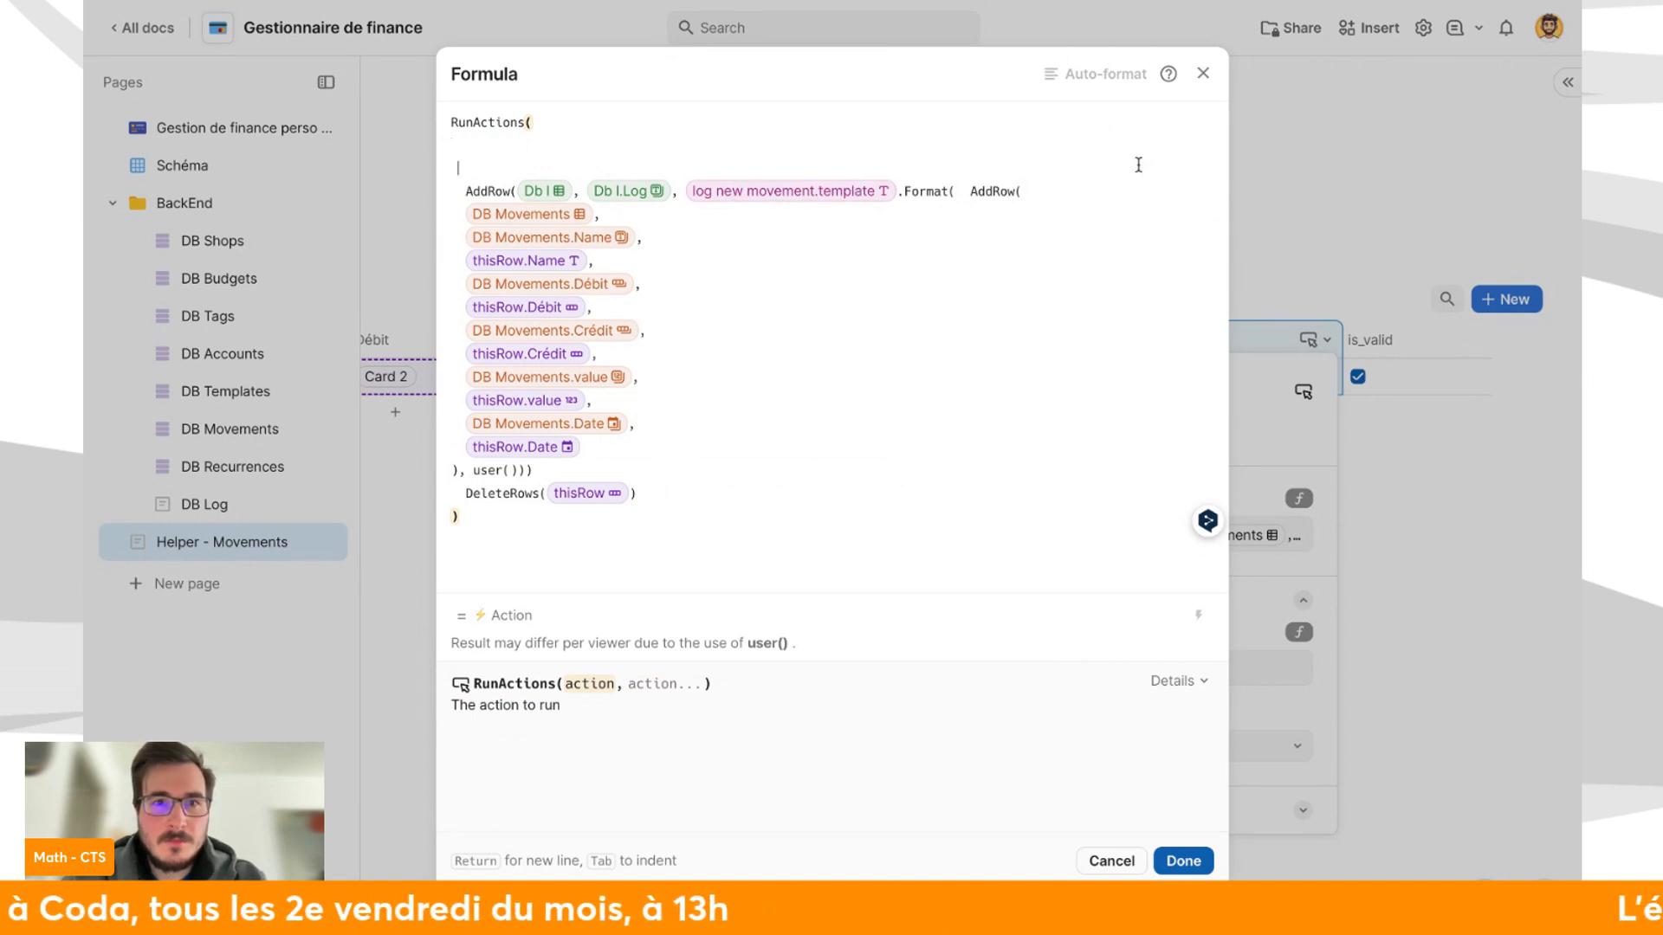
key("BackSpace")
key("BackSpace")
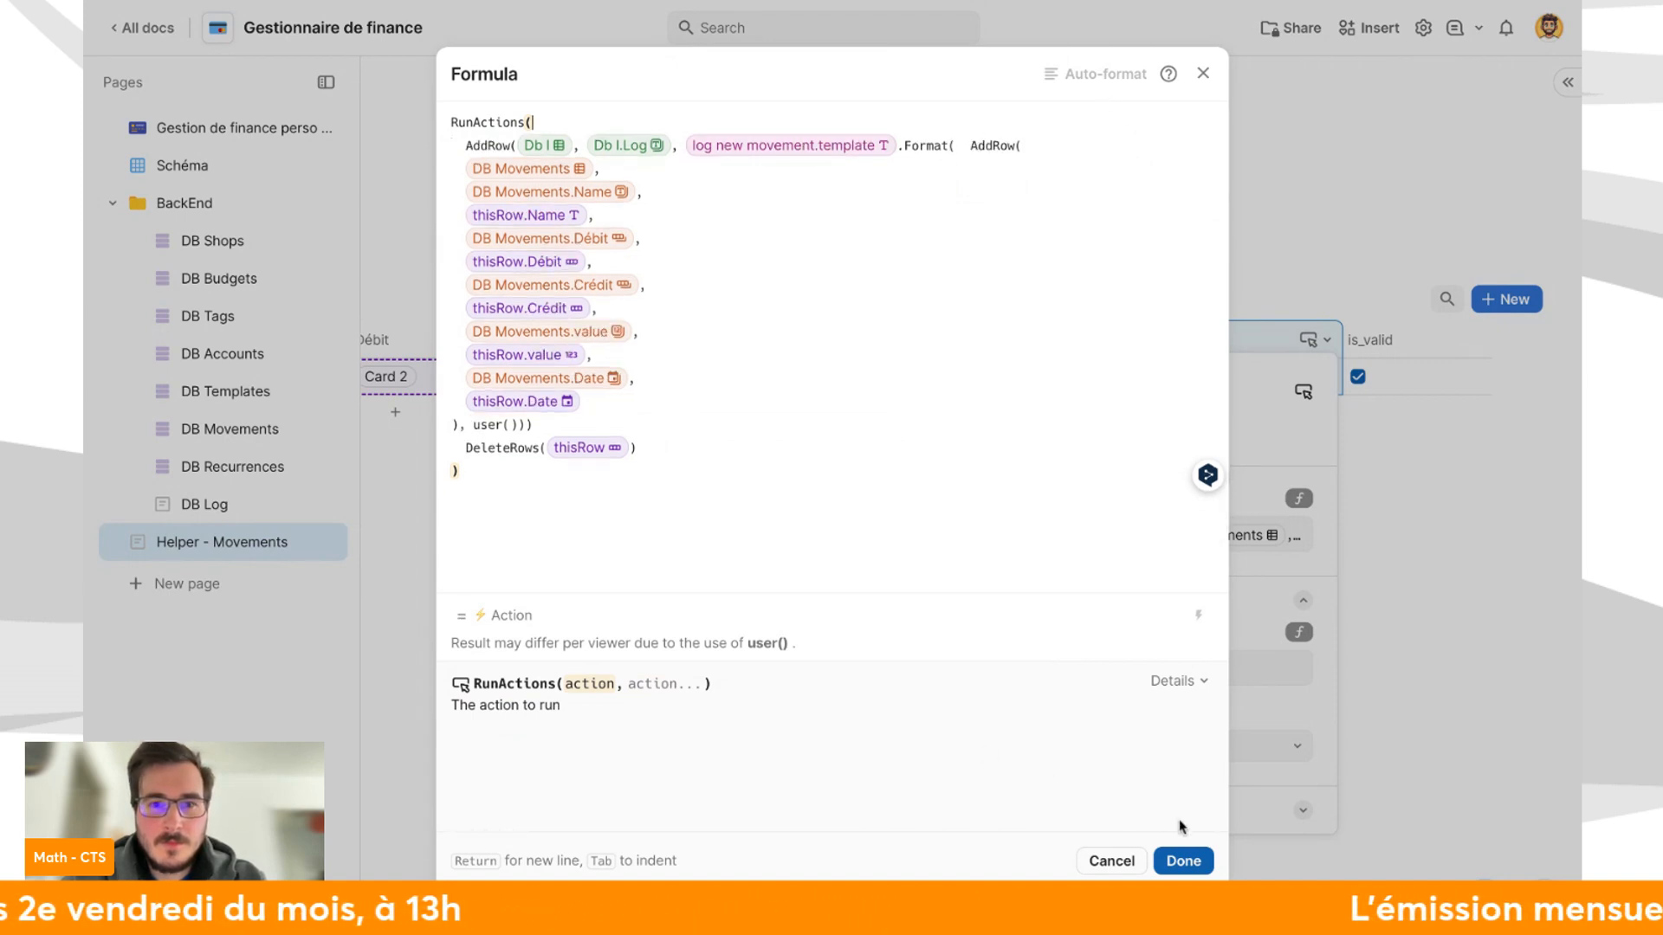
left_click(1183, 861)
left_click(876, 673)
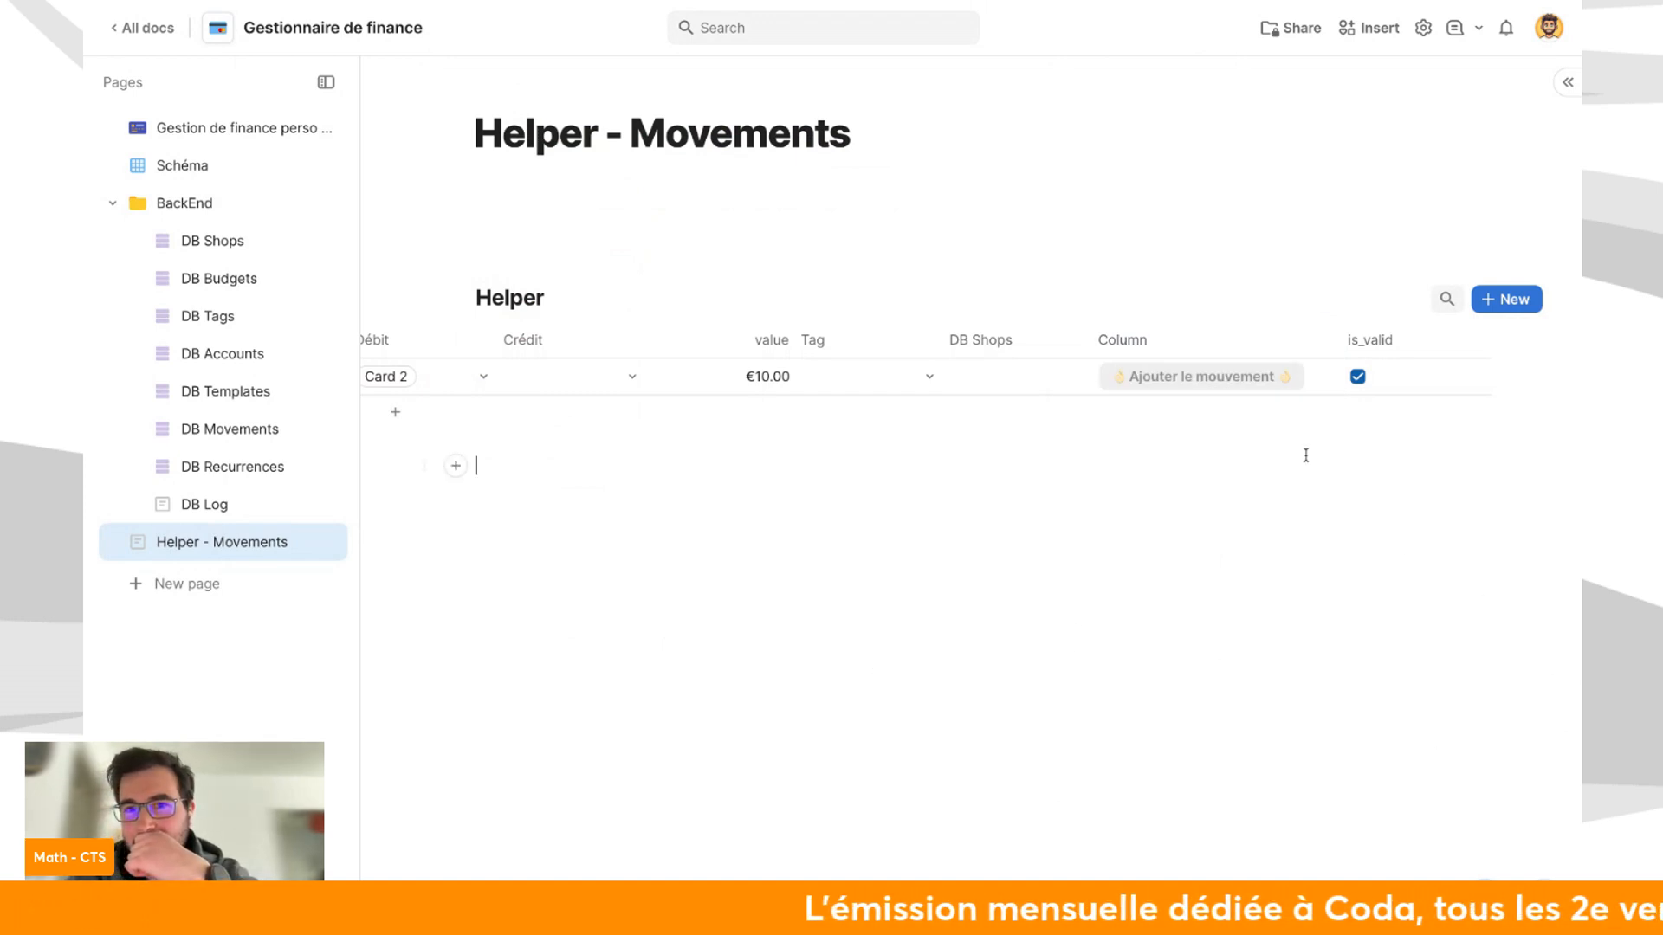
Open the Helper button column's On click formula in the expanded formula editor.
left_click(1312, 339)
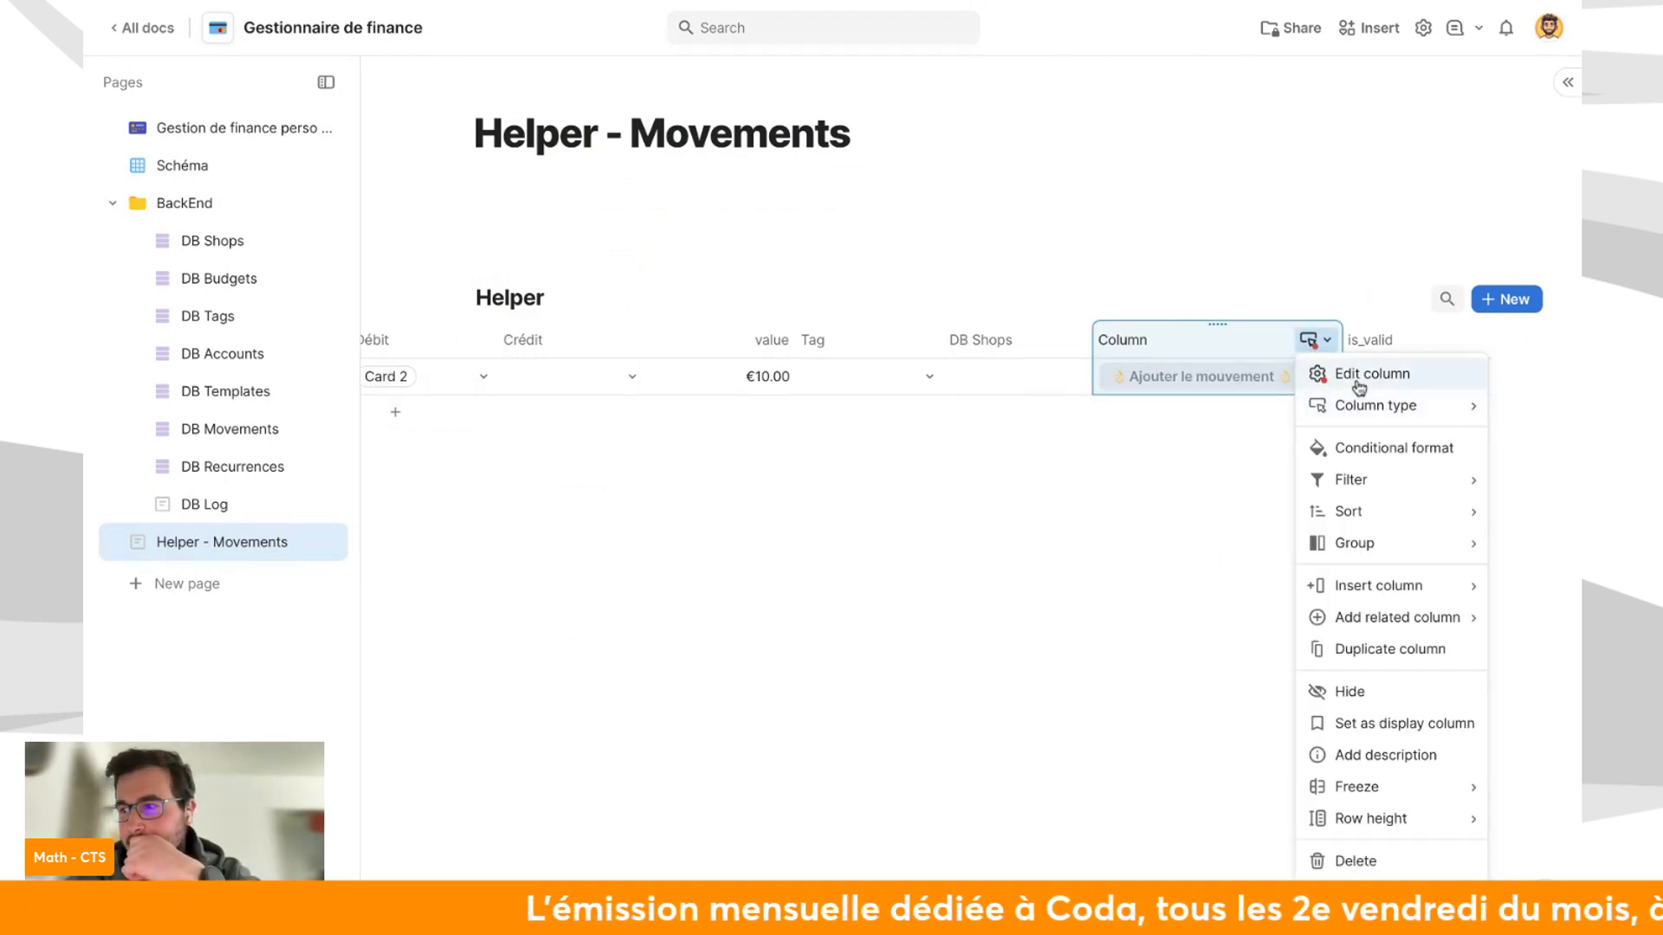
left_click(1359, 387)
left_click(1259, 531)
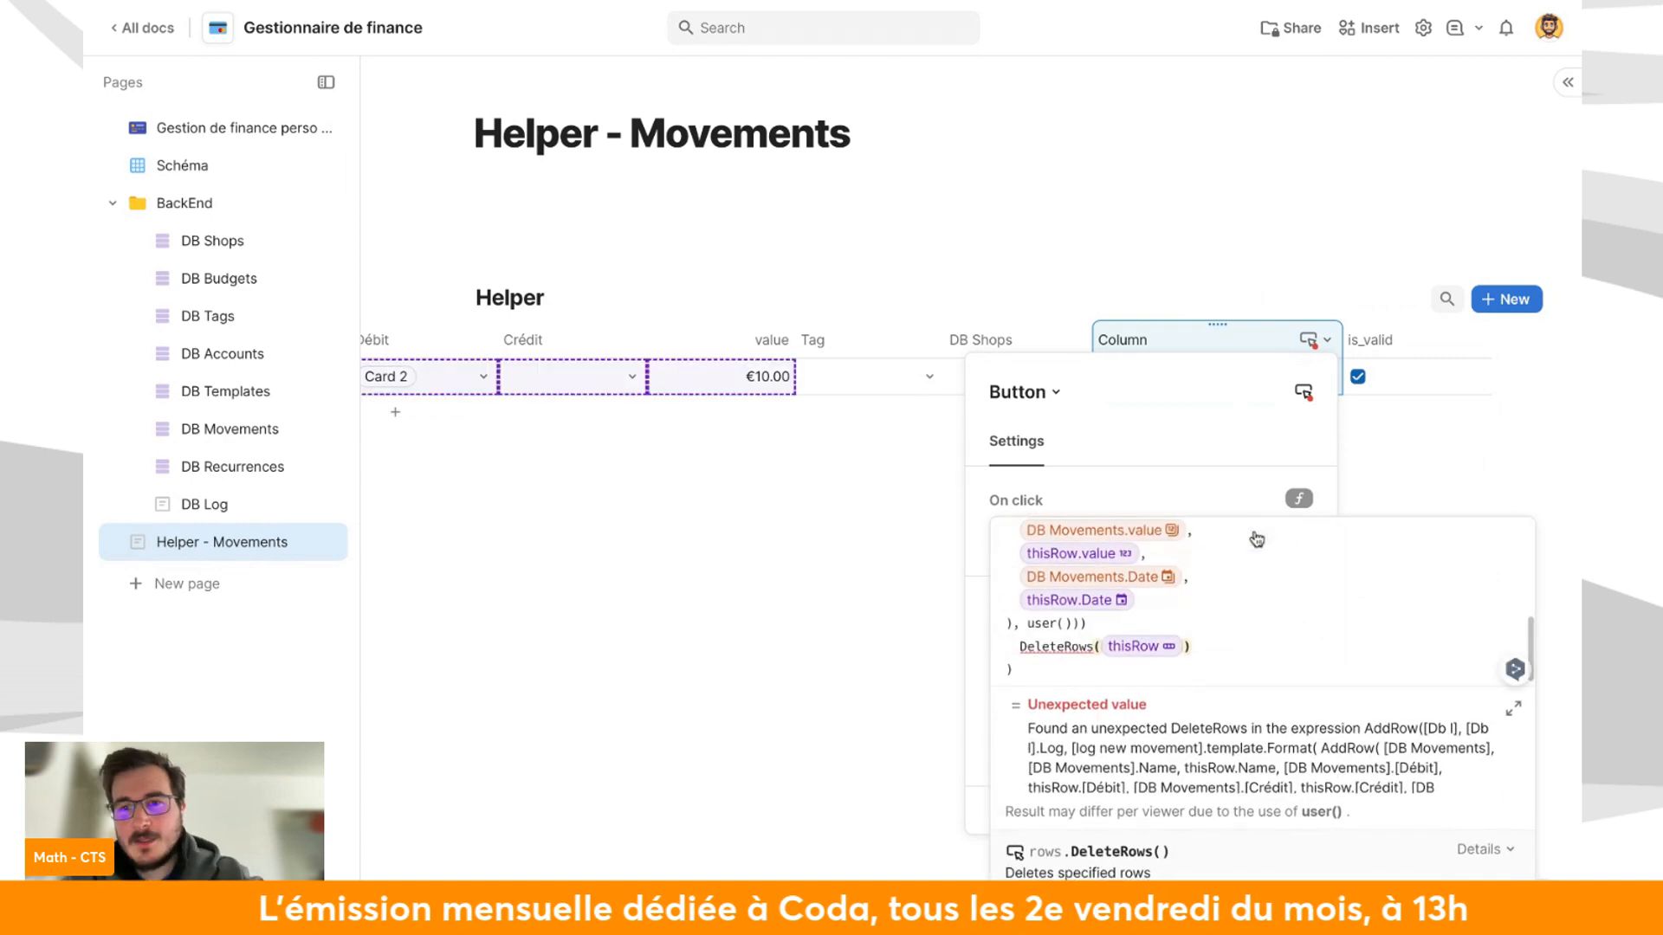
left_click(1514, 707)
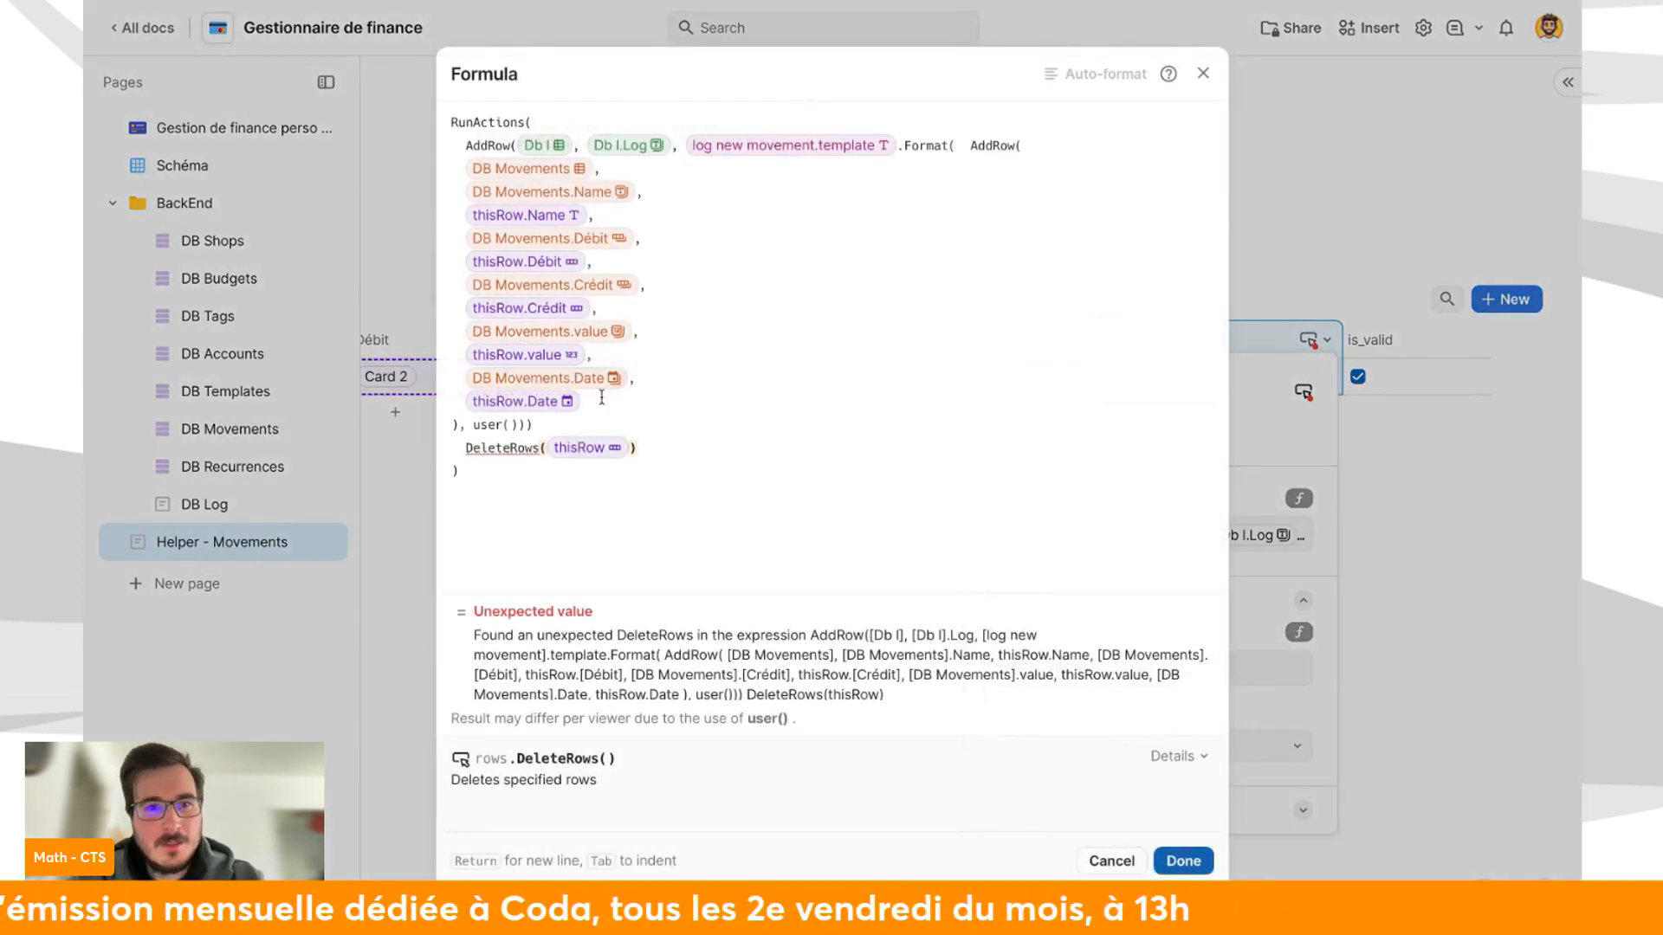
left_click_drag(456, 423, 962, 143)
key("BackSpace")
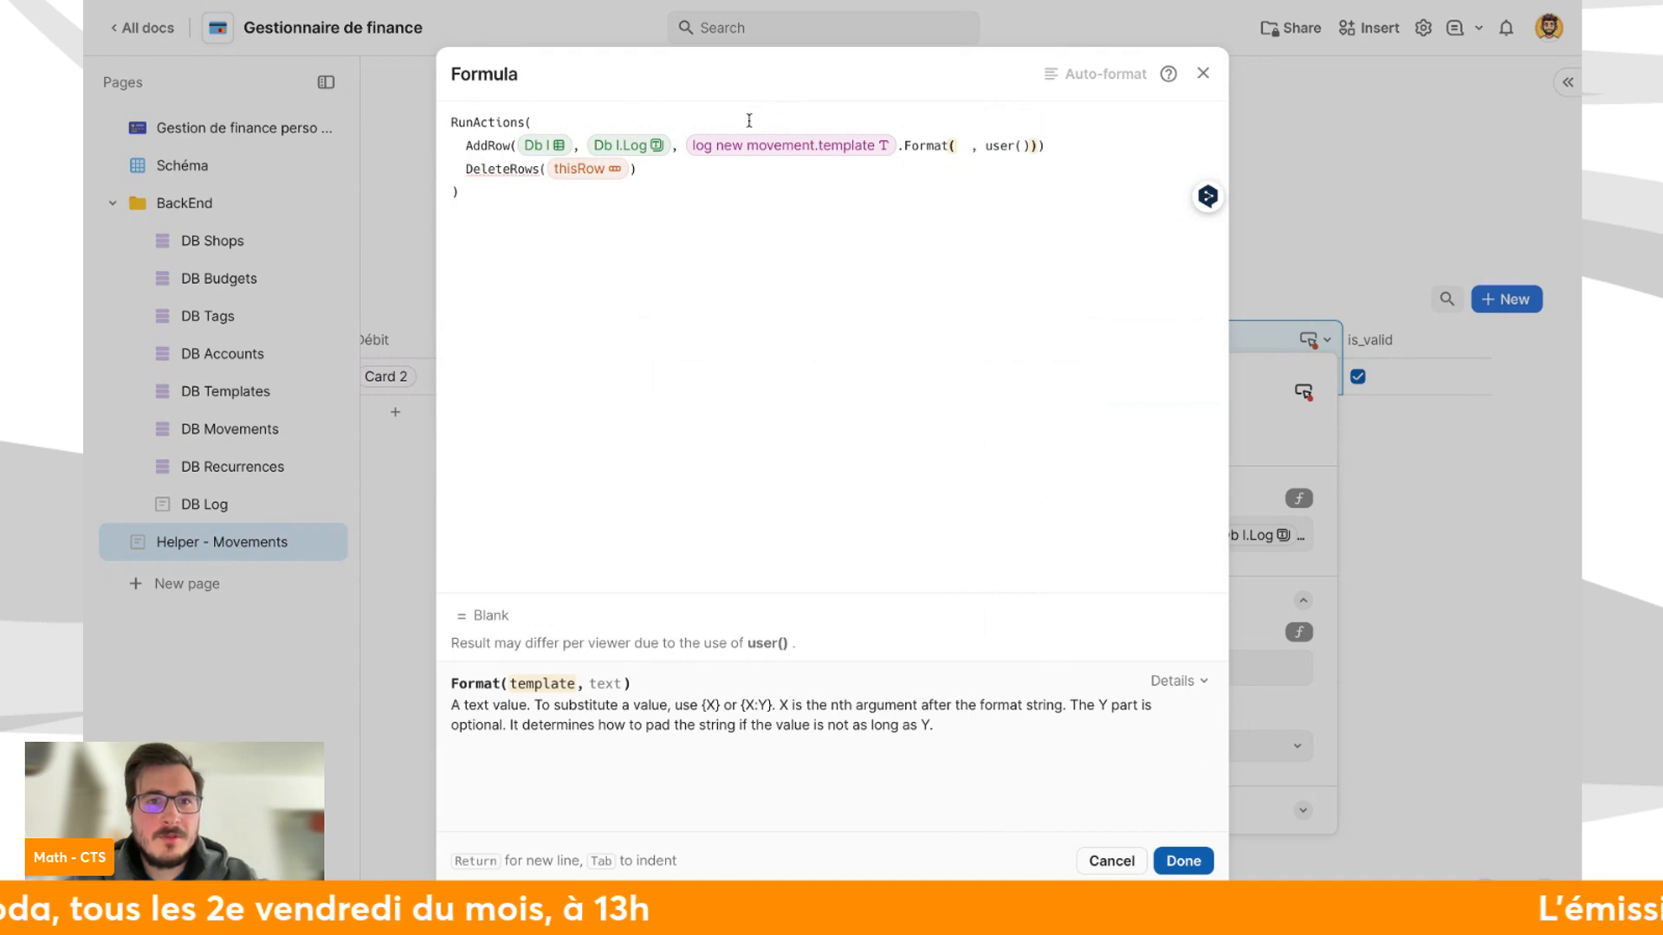
left_click(749, 121)
key("ctrl+z")
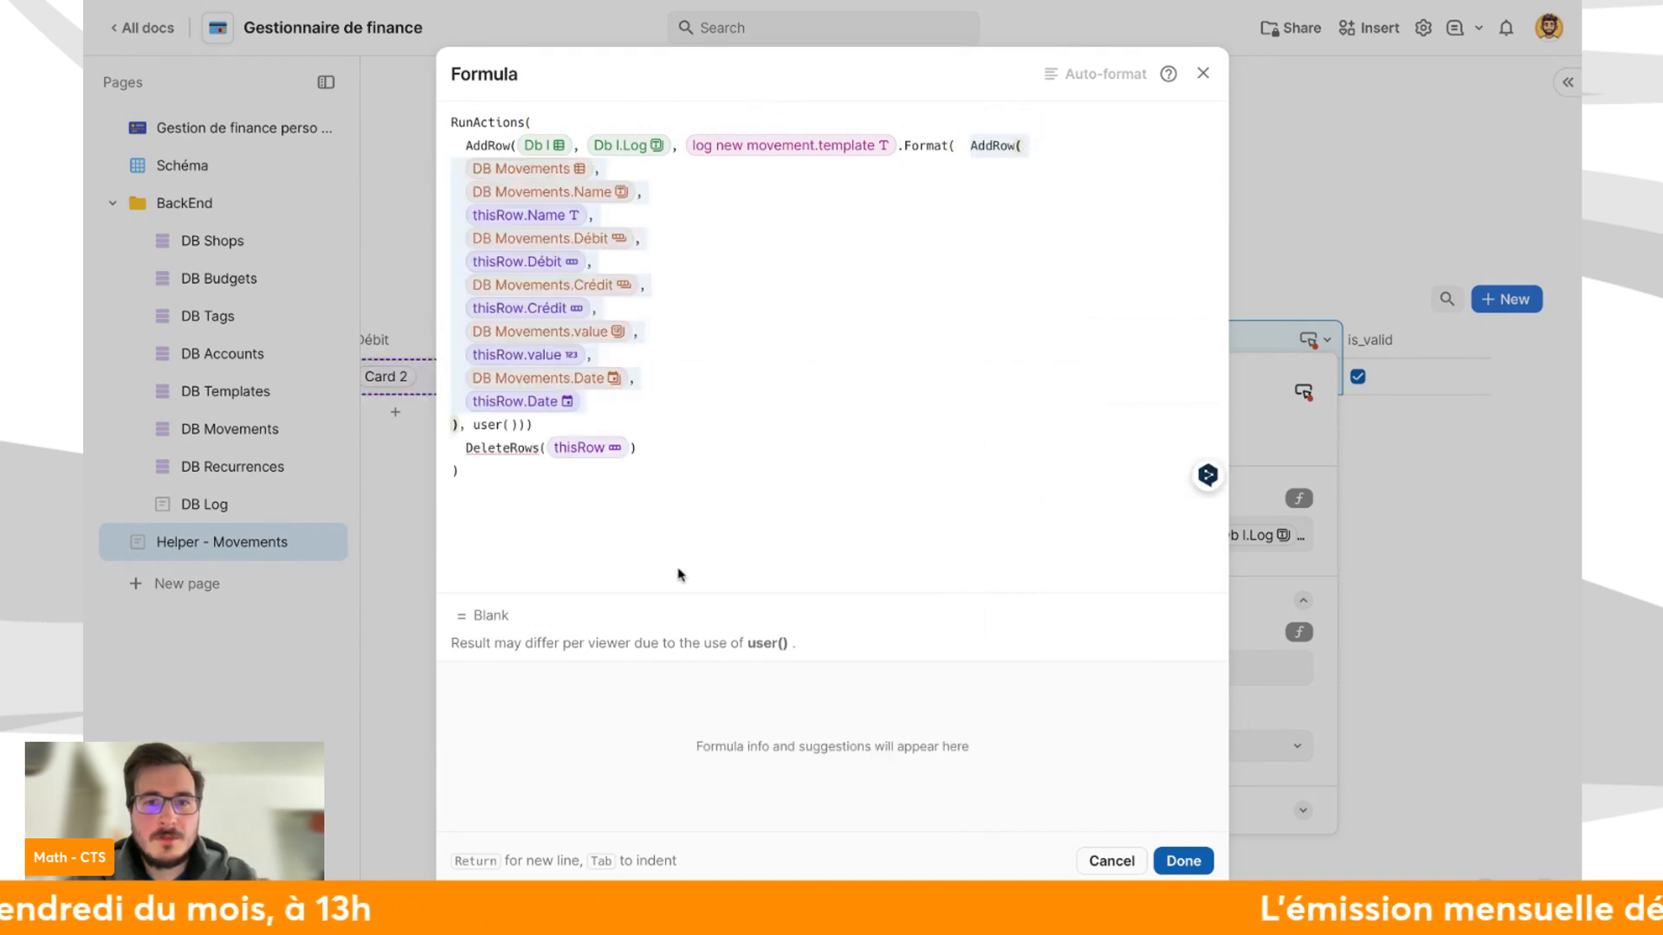
Add the missing comma between the Db l AddRow action and DeleteRows, auto-format the formula and save it.
left_click(586, 427)
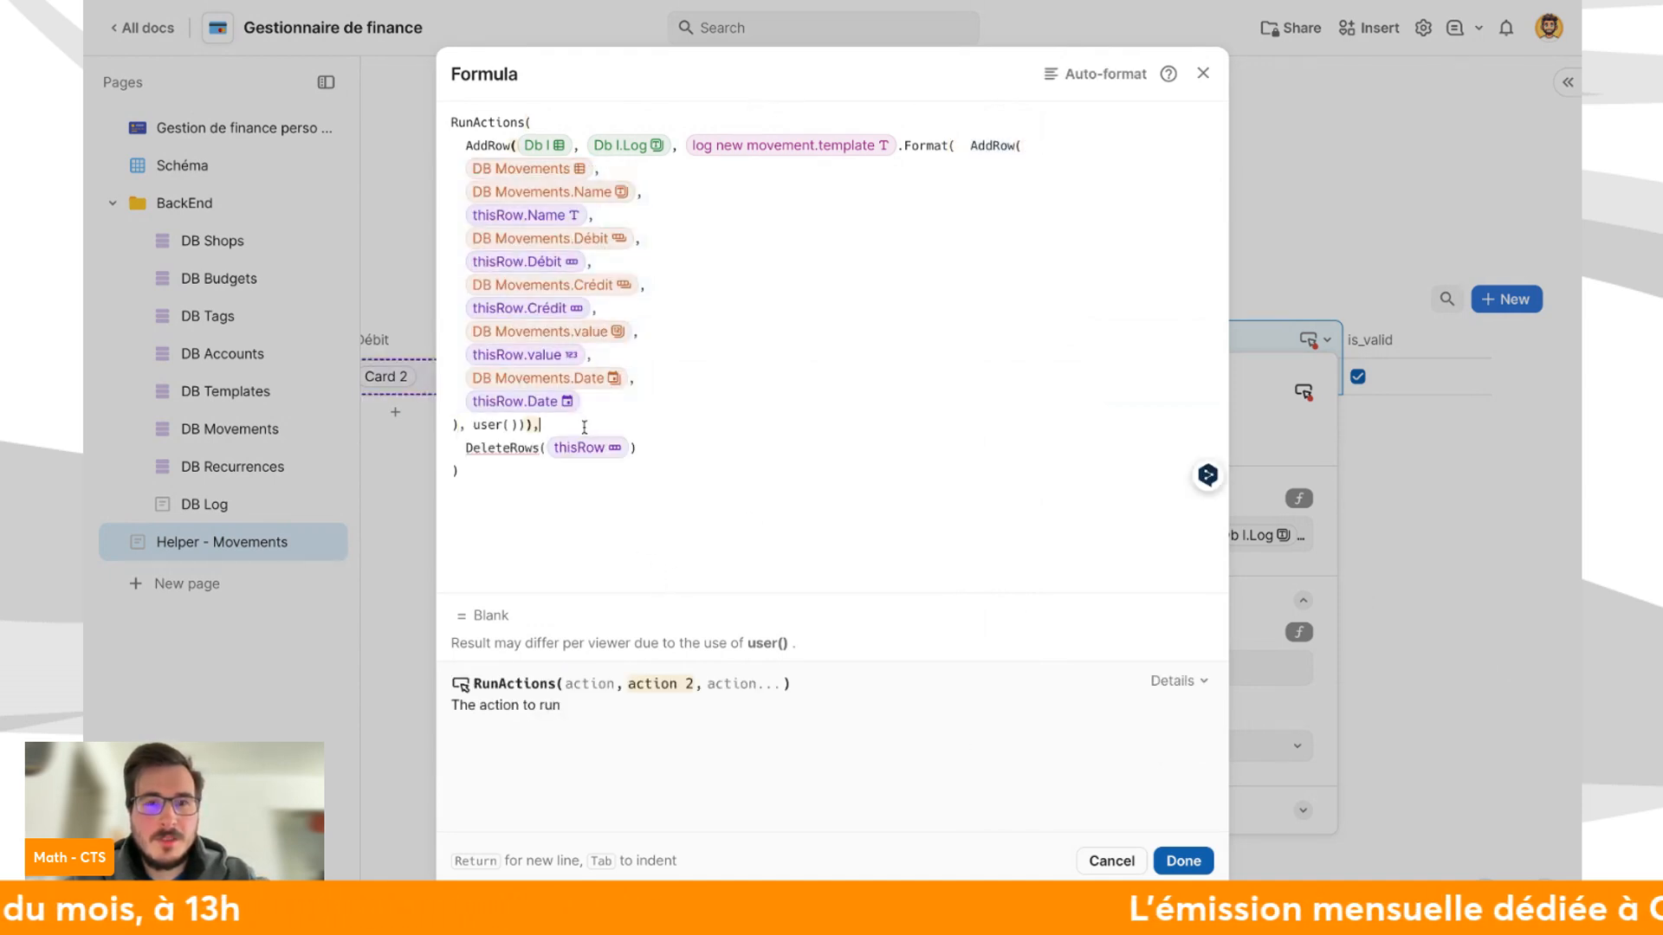
left_click(1098, 74)
left_click(497, 147)
scroll(498, 150, "down", 1)
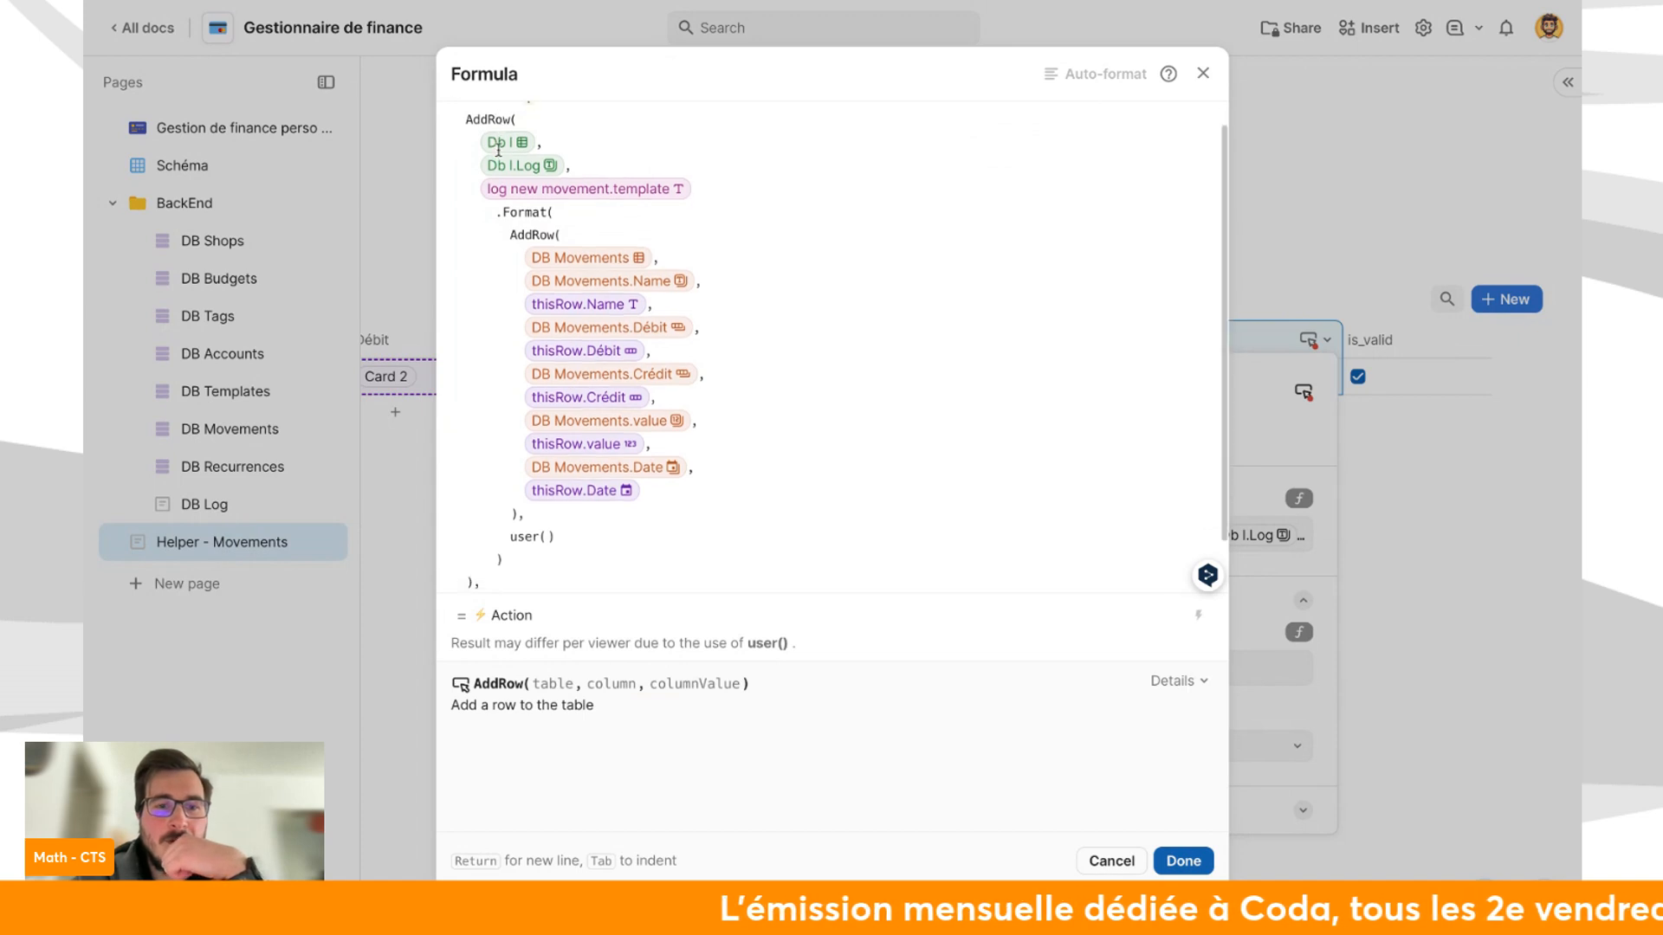
scroll(491, 255, "up", 1)
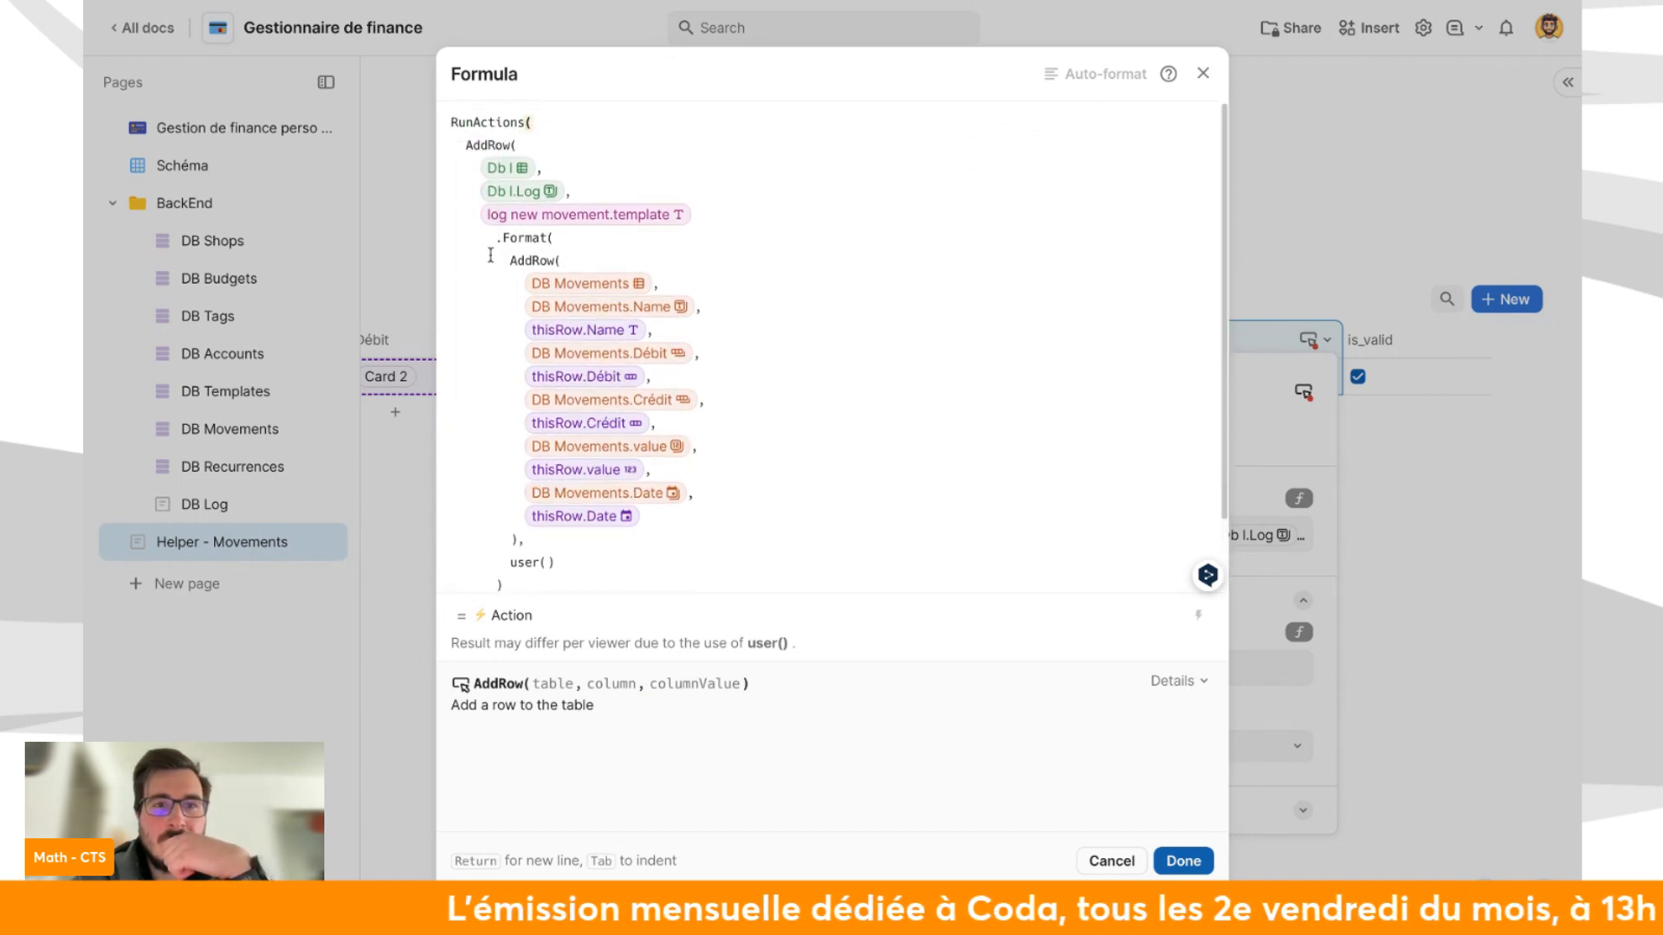
left_click(1183, 863)
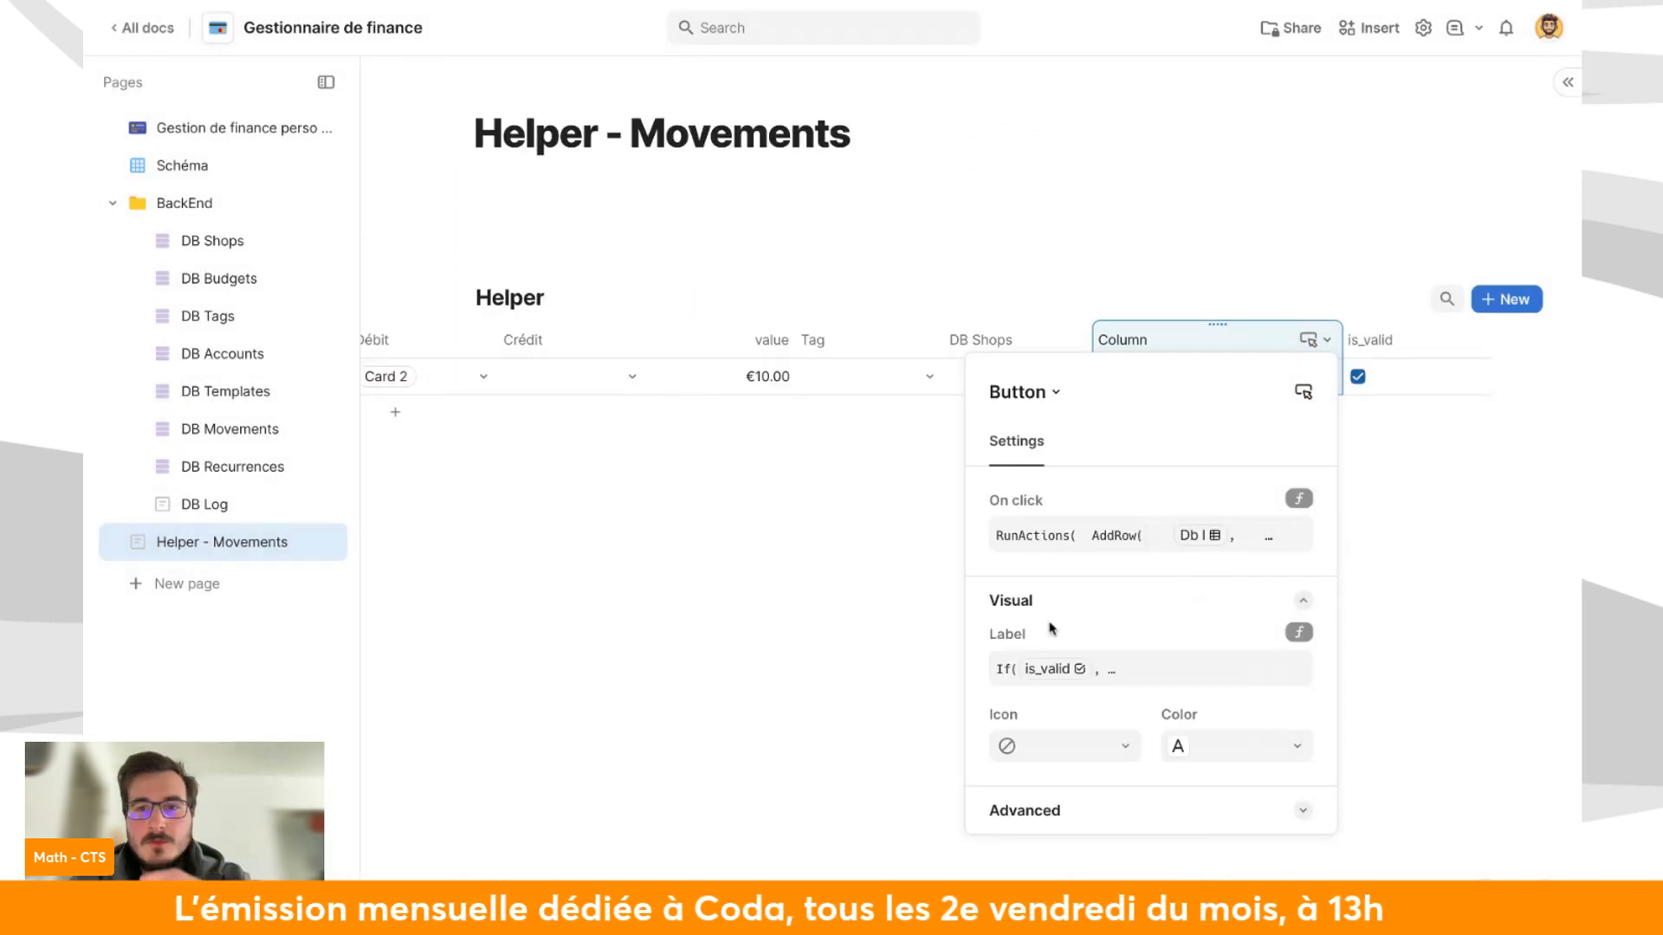
Run the Helper row's "Ajouter le mouvement" button and check the resulting entry on the DB Log page.
left_click(902, 601)
left_click(1237, 375)
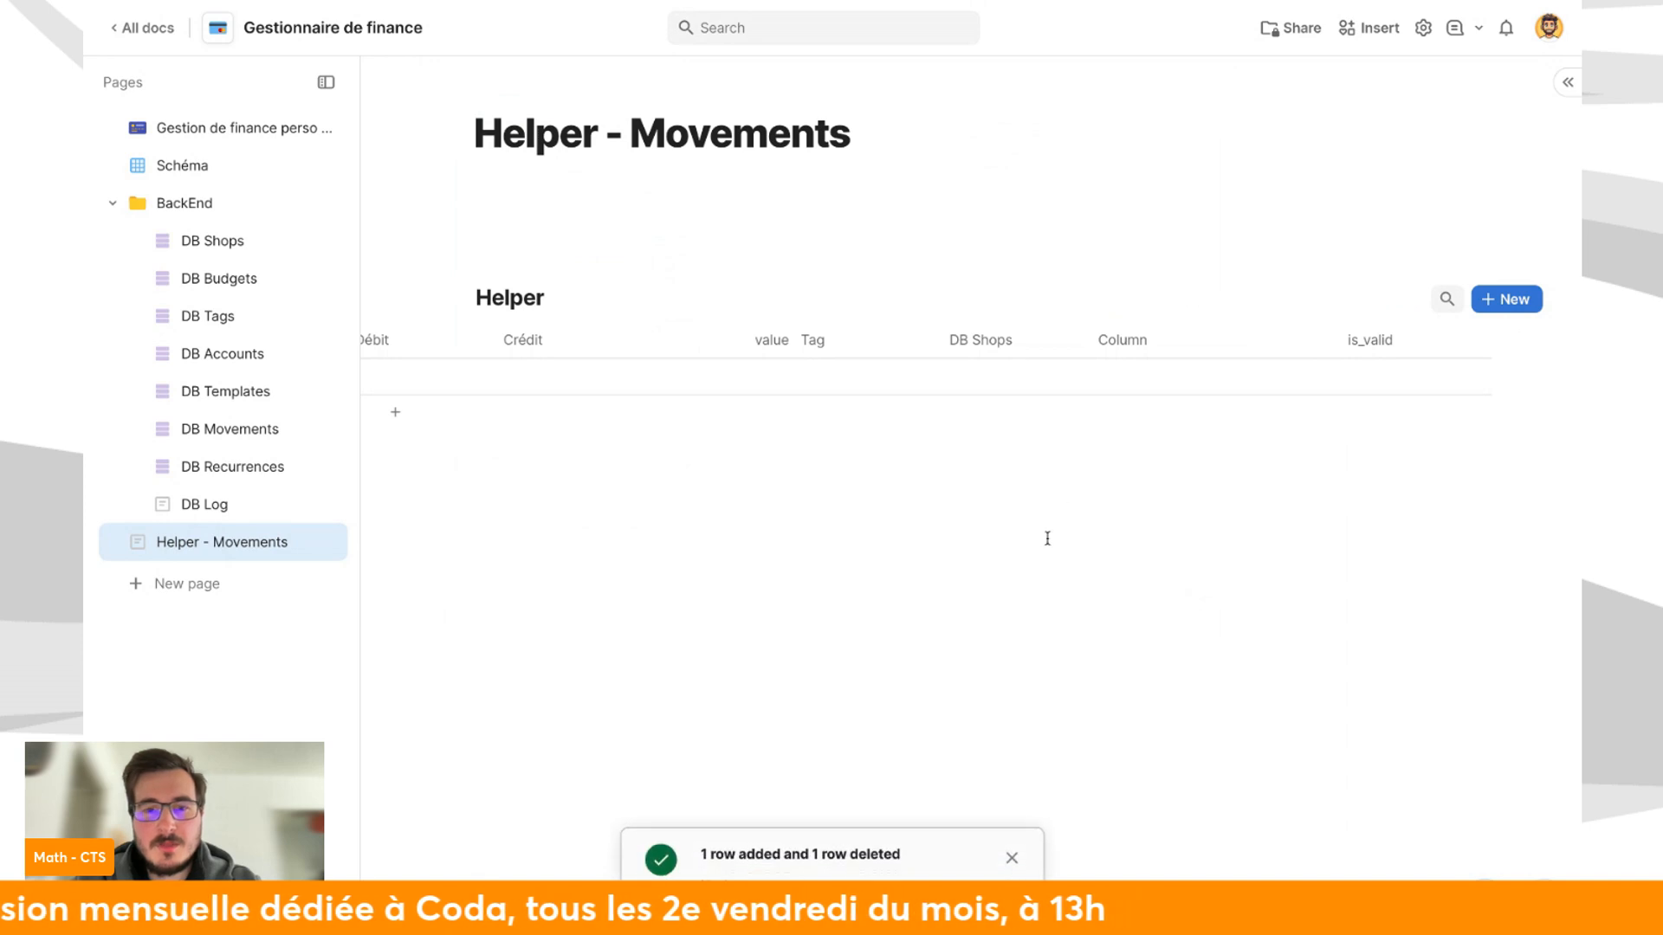
left_click(221, 513)
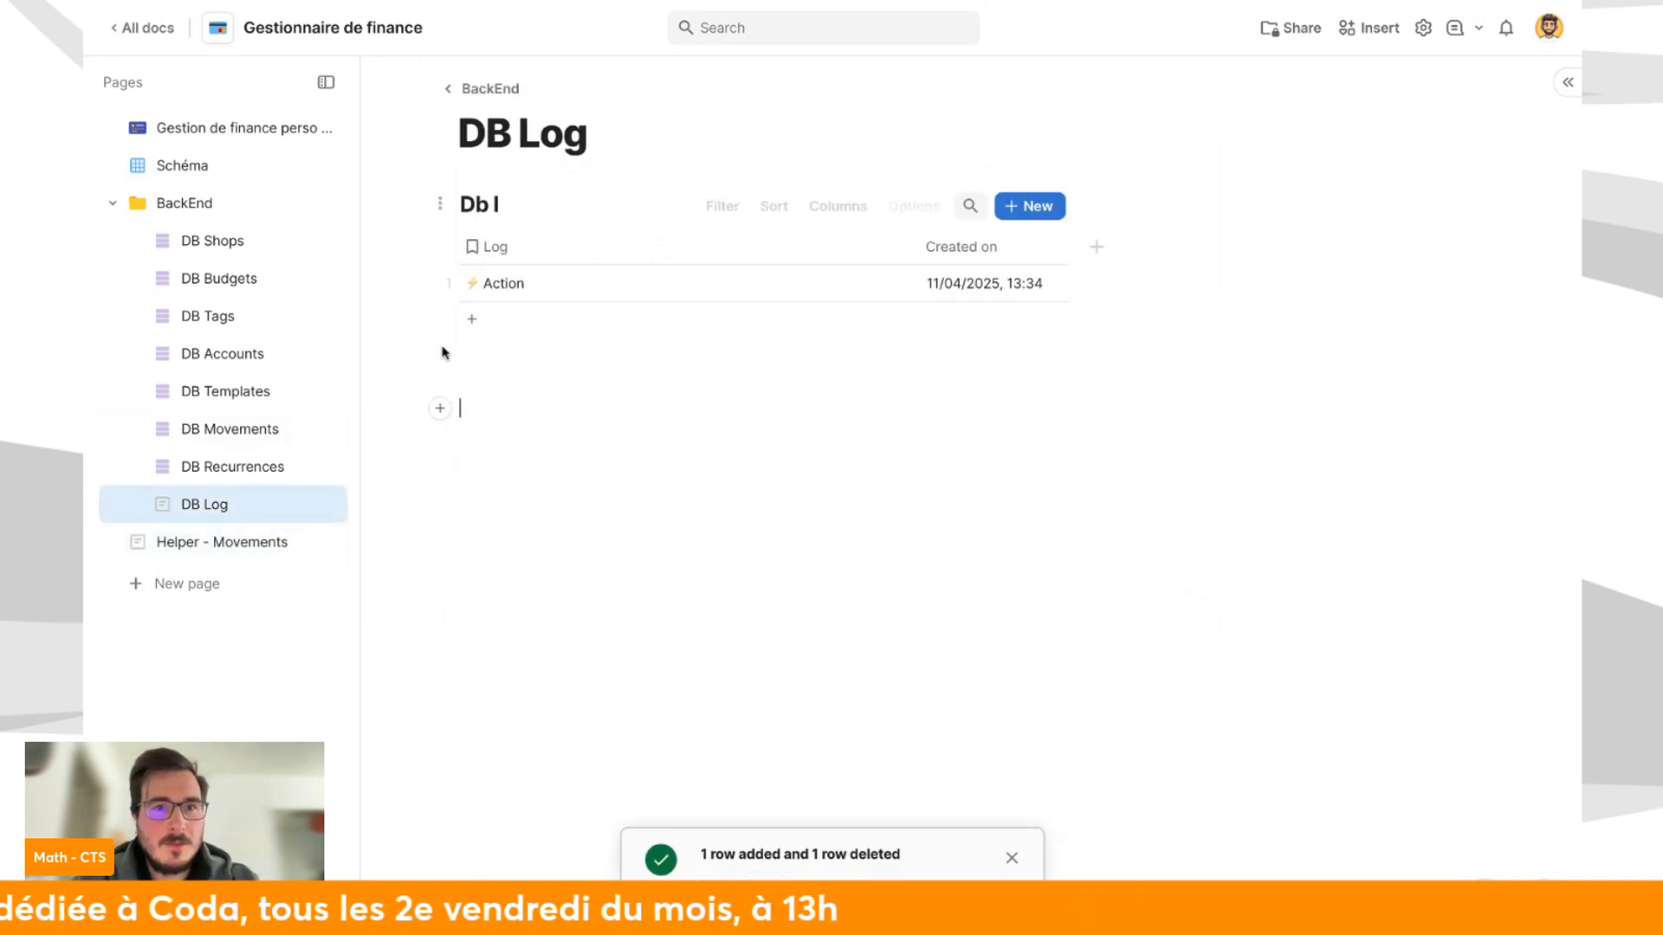
left_click(544, 299)
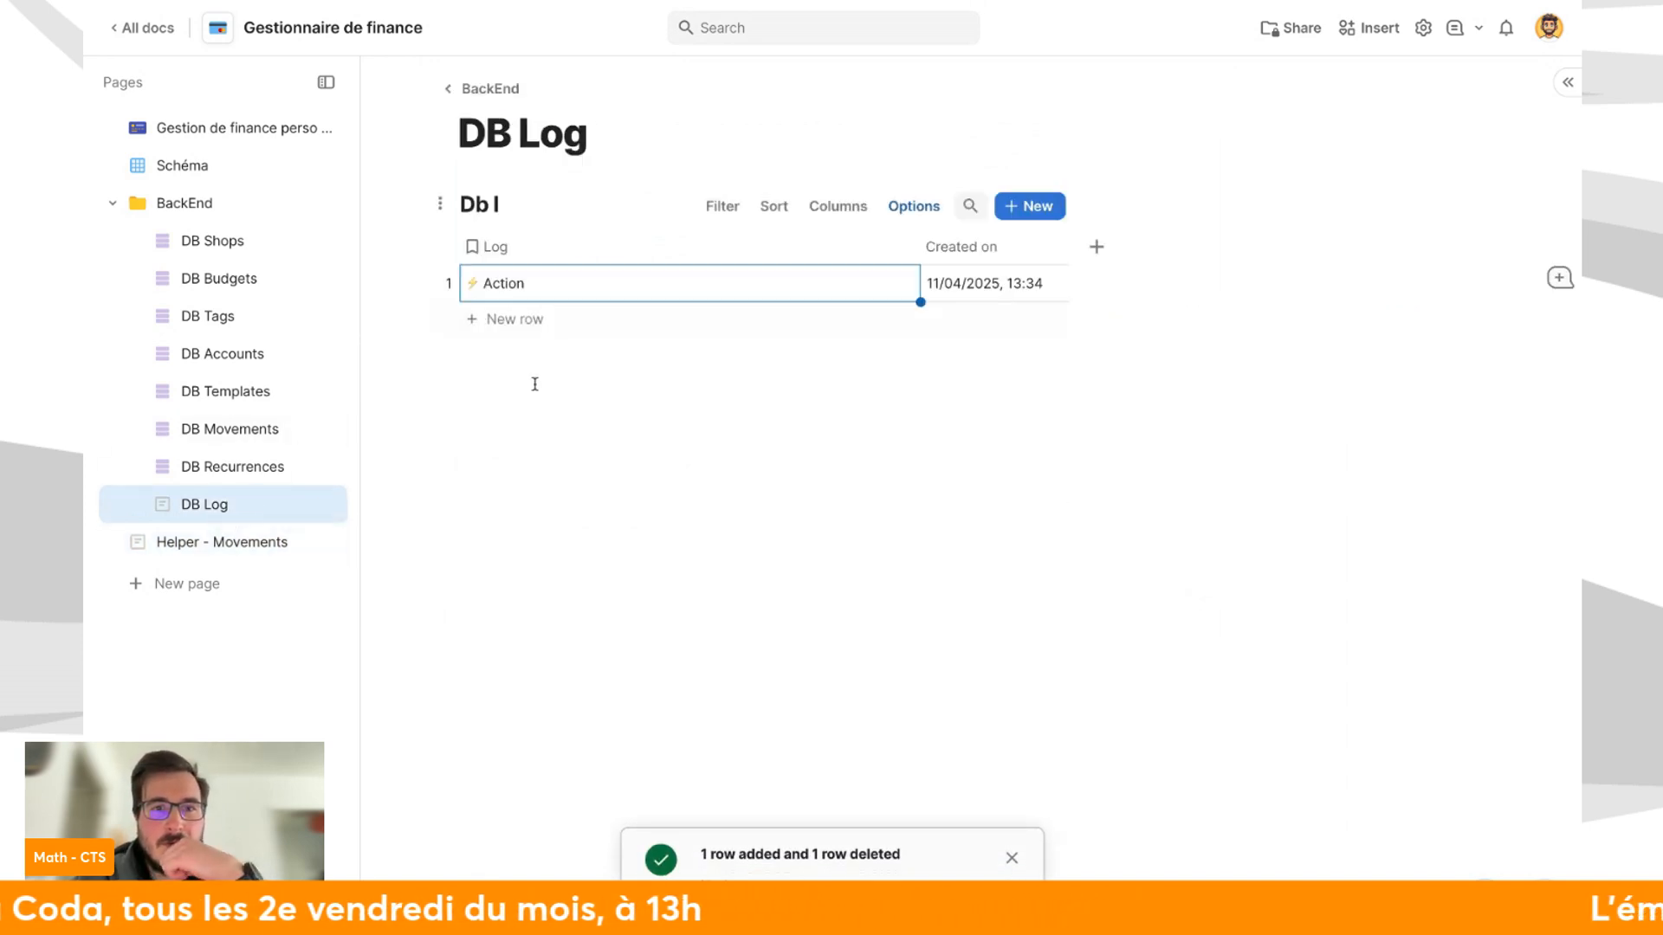
Add a blank row to the Helper table on the Helper - Movements page.
left_click(230, 546)
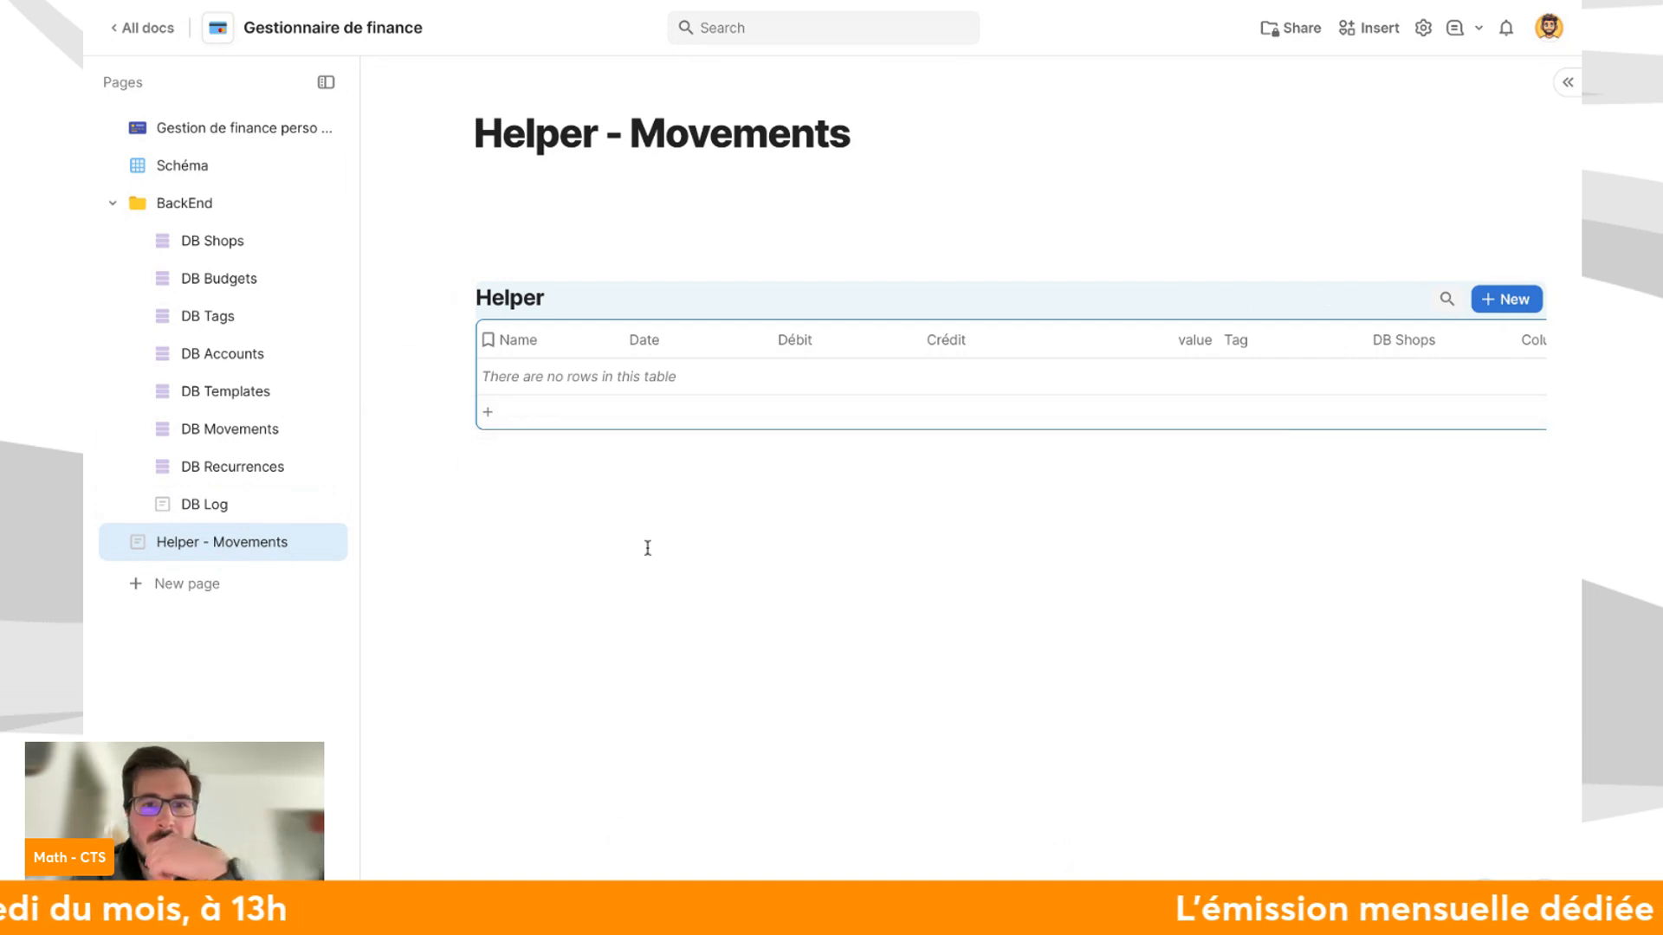
left_click(724, 418)
scroll(1496, 385, "right", 3)
scroll(1496, 385, "right", 2)
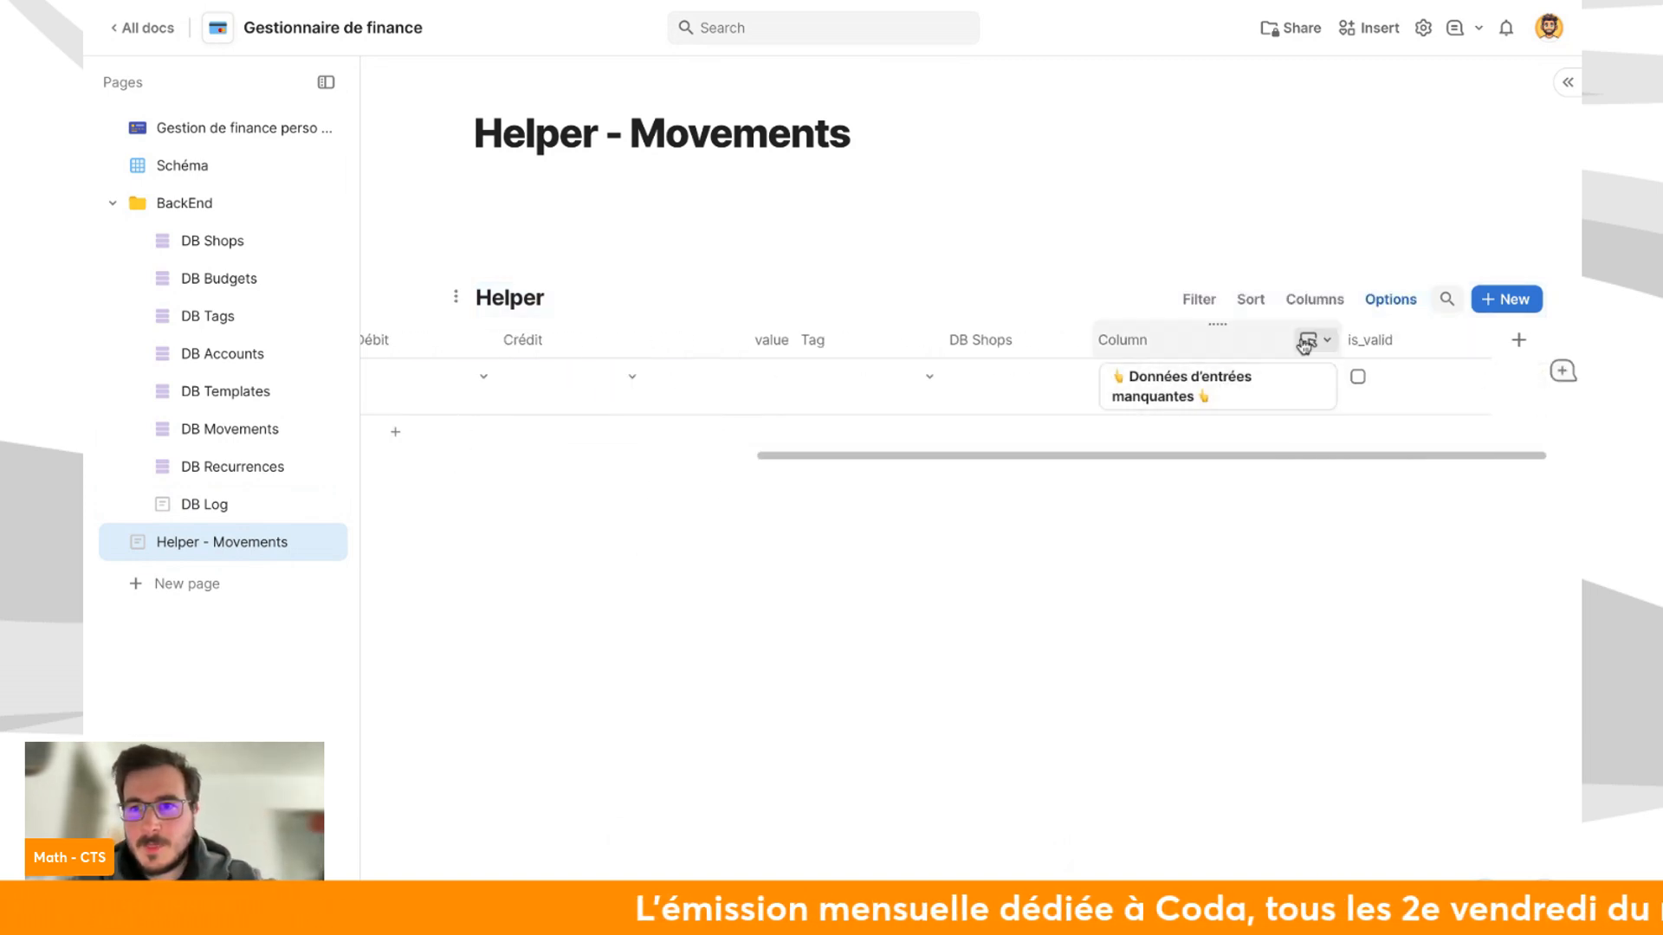
In the button's On click formula, move the DB Movements AddRow out of Format to become the first RunActions action, followed by a comma.
left_click(1325, 339)
left_click(1341, 372)
left_click(1187, 535)
left_click(1513, 709)
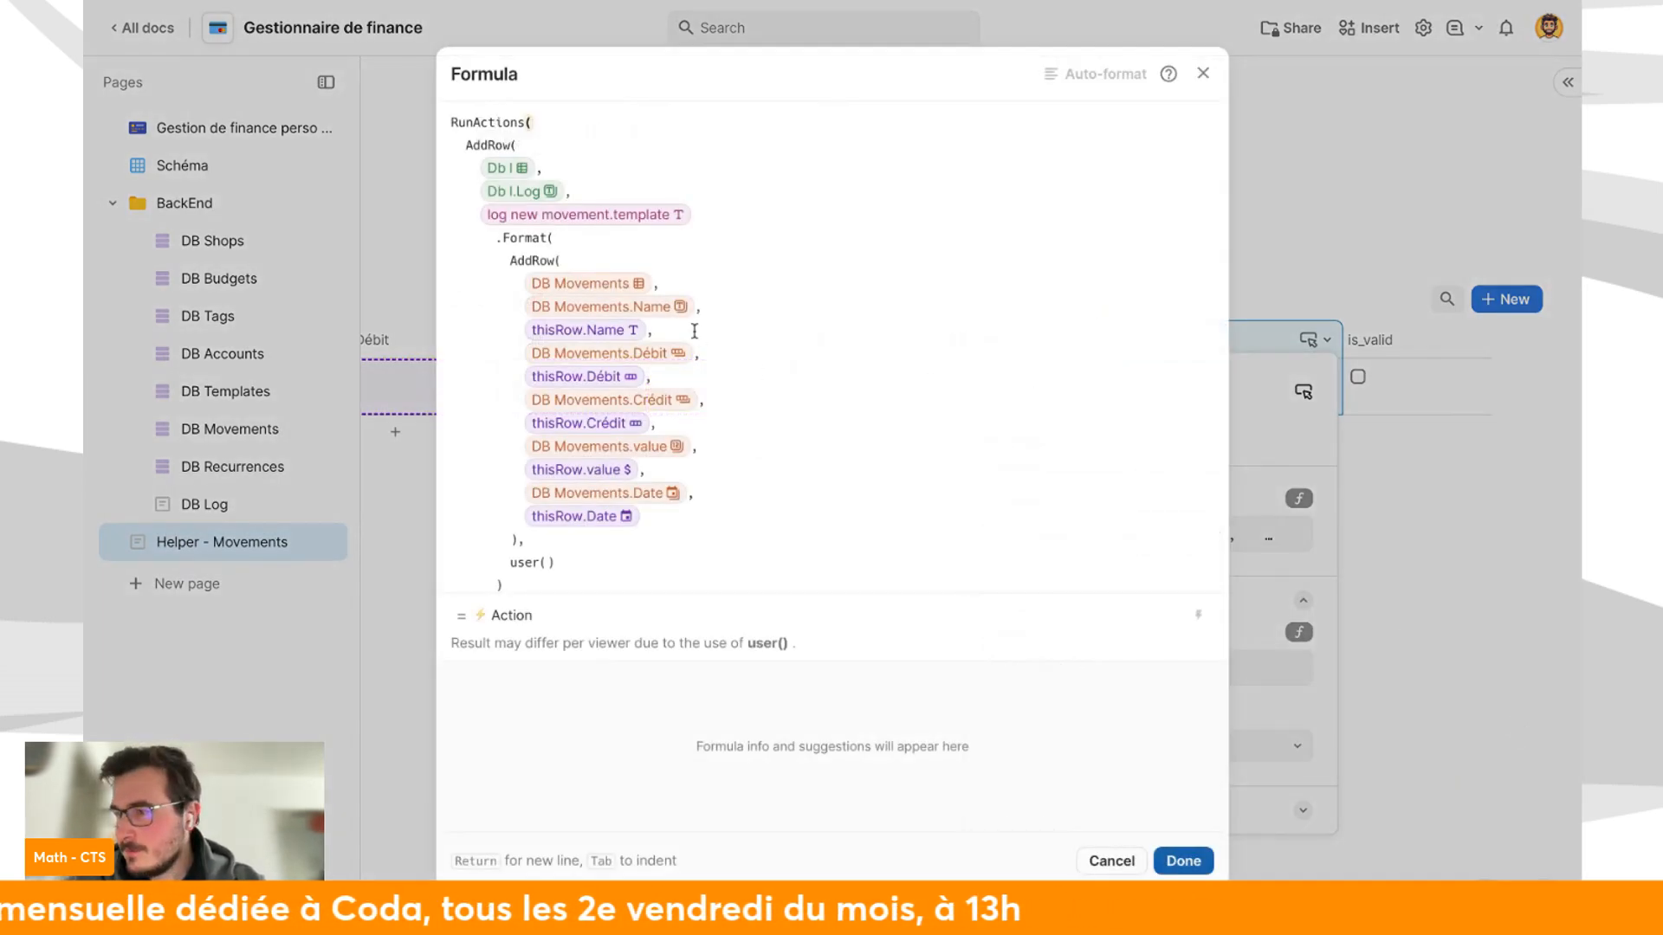
scroll(555, 363, "down", 1)
left_click_drag(509, 234, 532, 514)
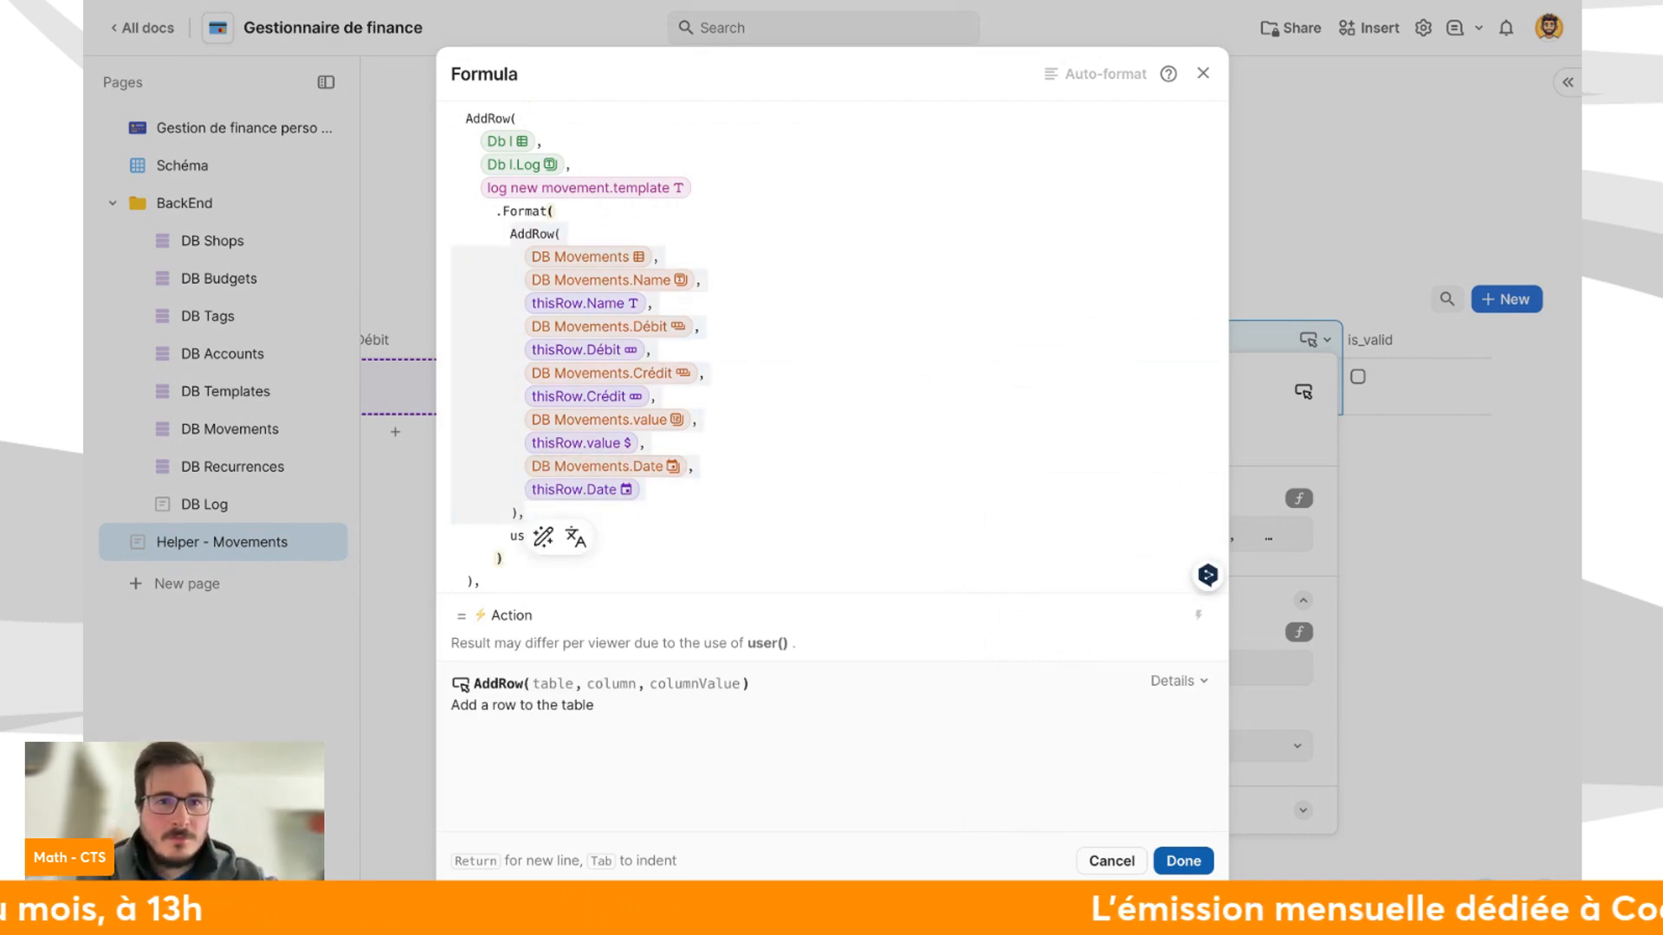
left_click(578, 350)
left_click_drag(523, 511, 517, 230)
key("ctrl+x")
left_click(604, 123)
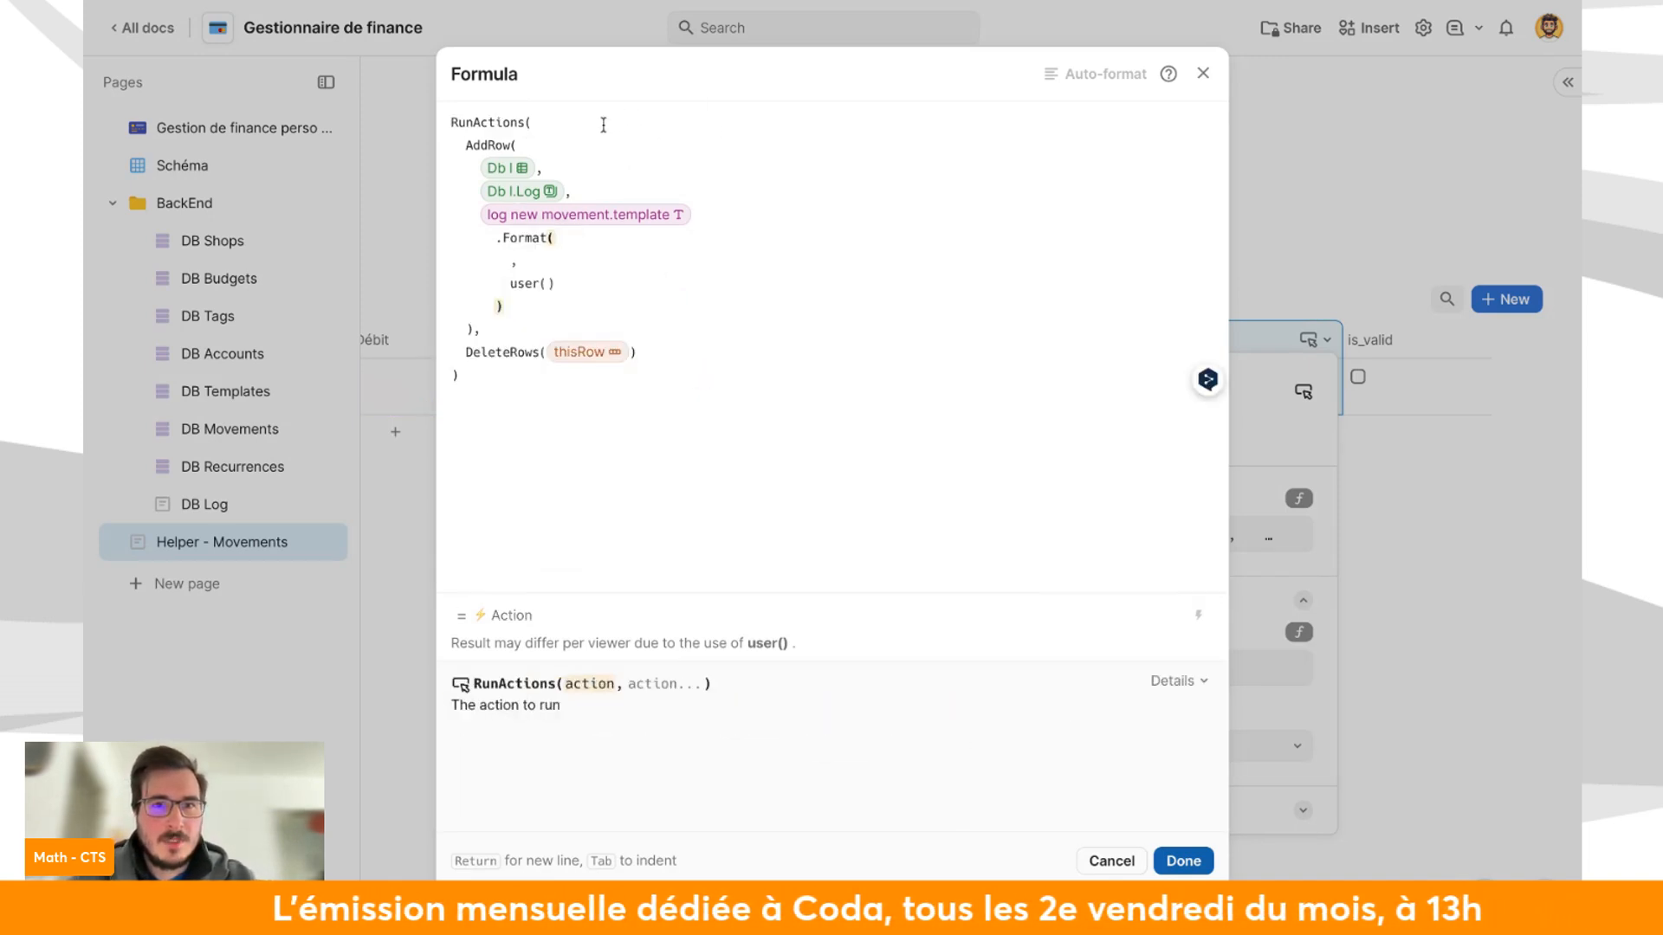
key("Return")
key("ctrl+v")
type(",")
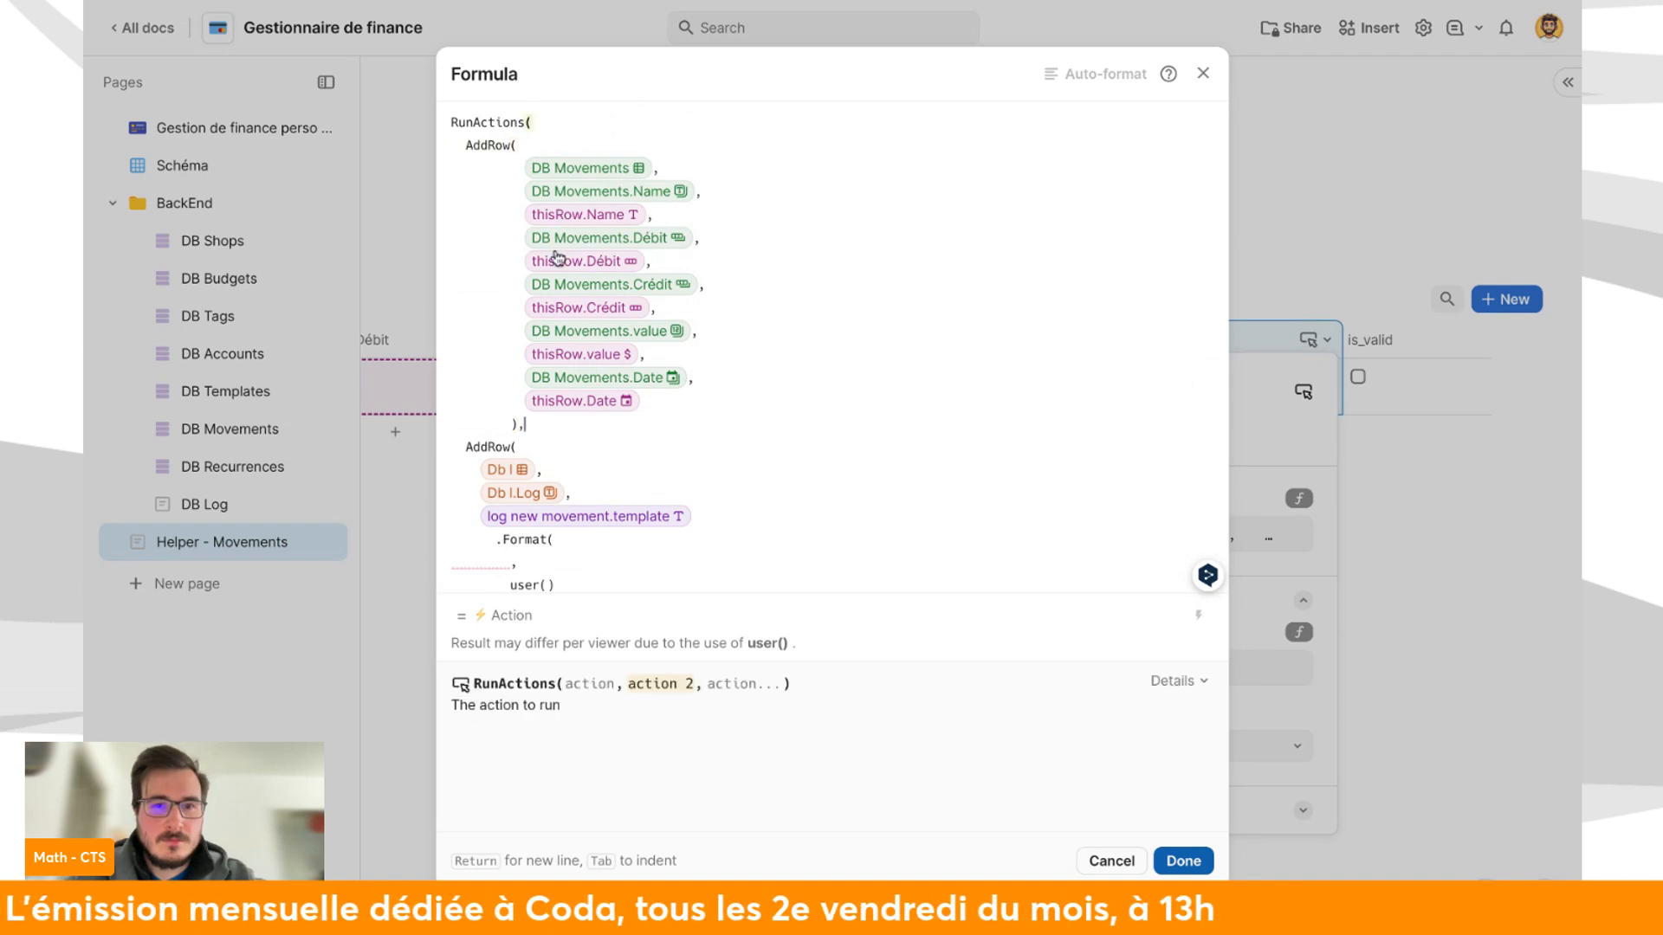
Set Format's first argument to DB Movements.Last() before user(), auto-format the formula and save it.
scroll(548, 457, "down", 1)
left_click(548, 456)
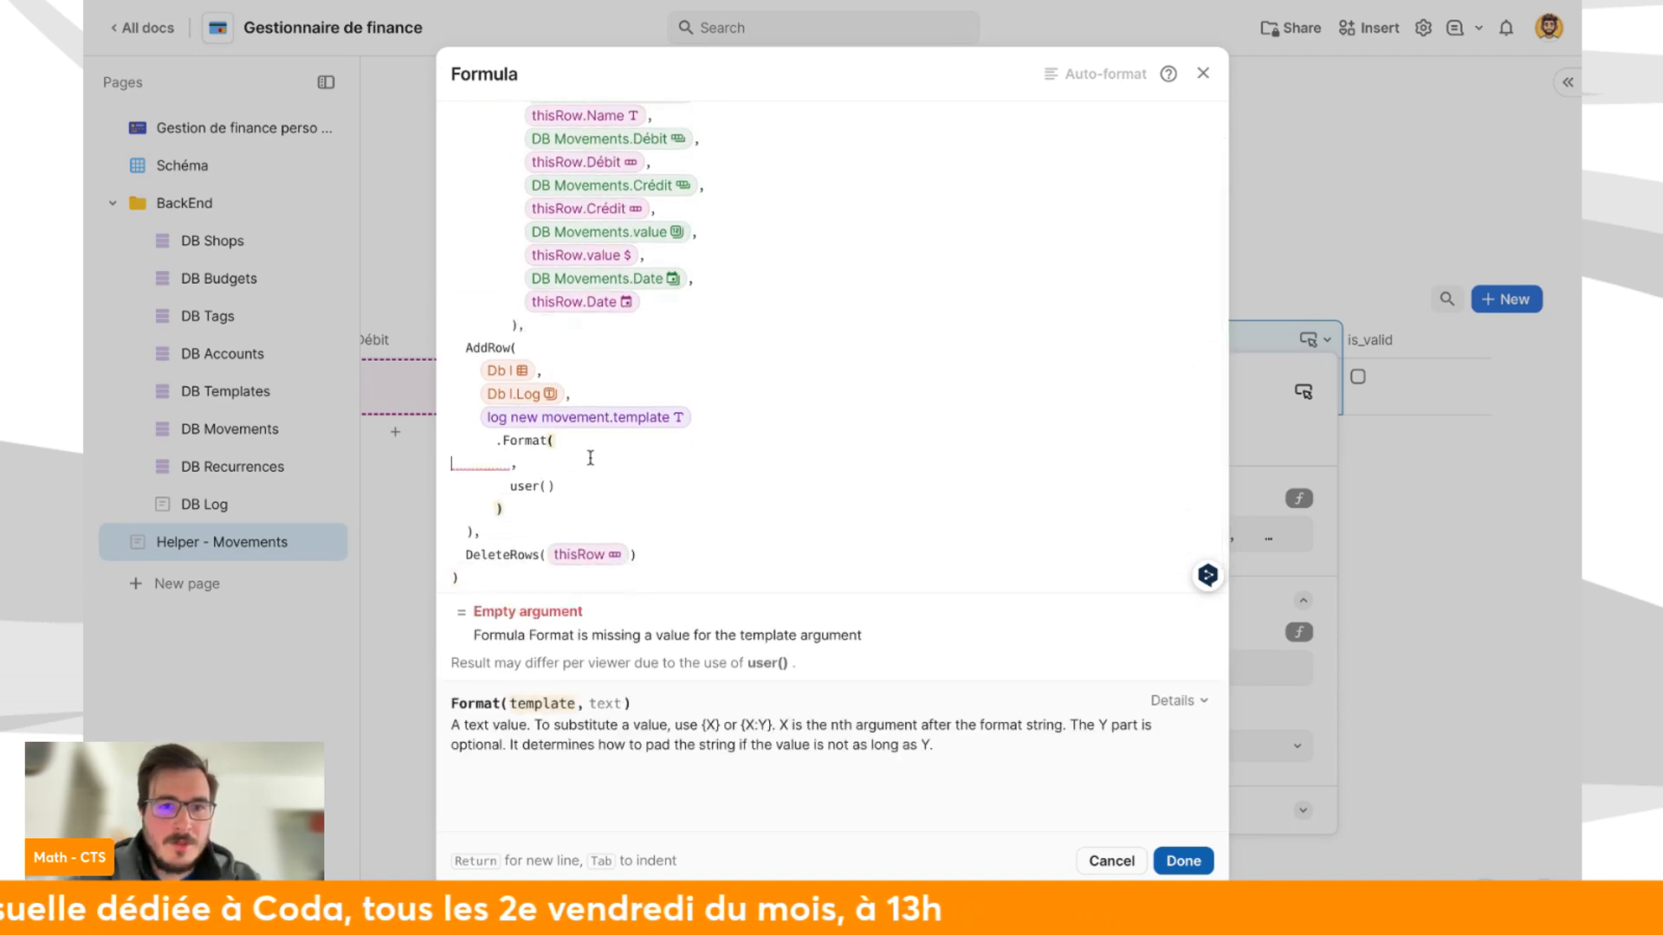
key("Tab")
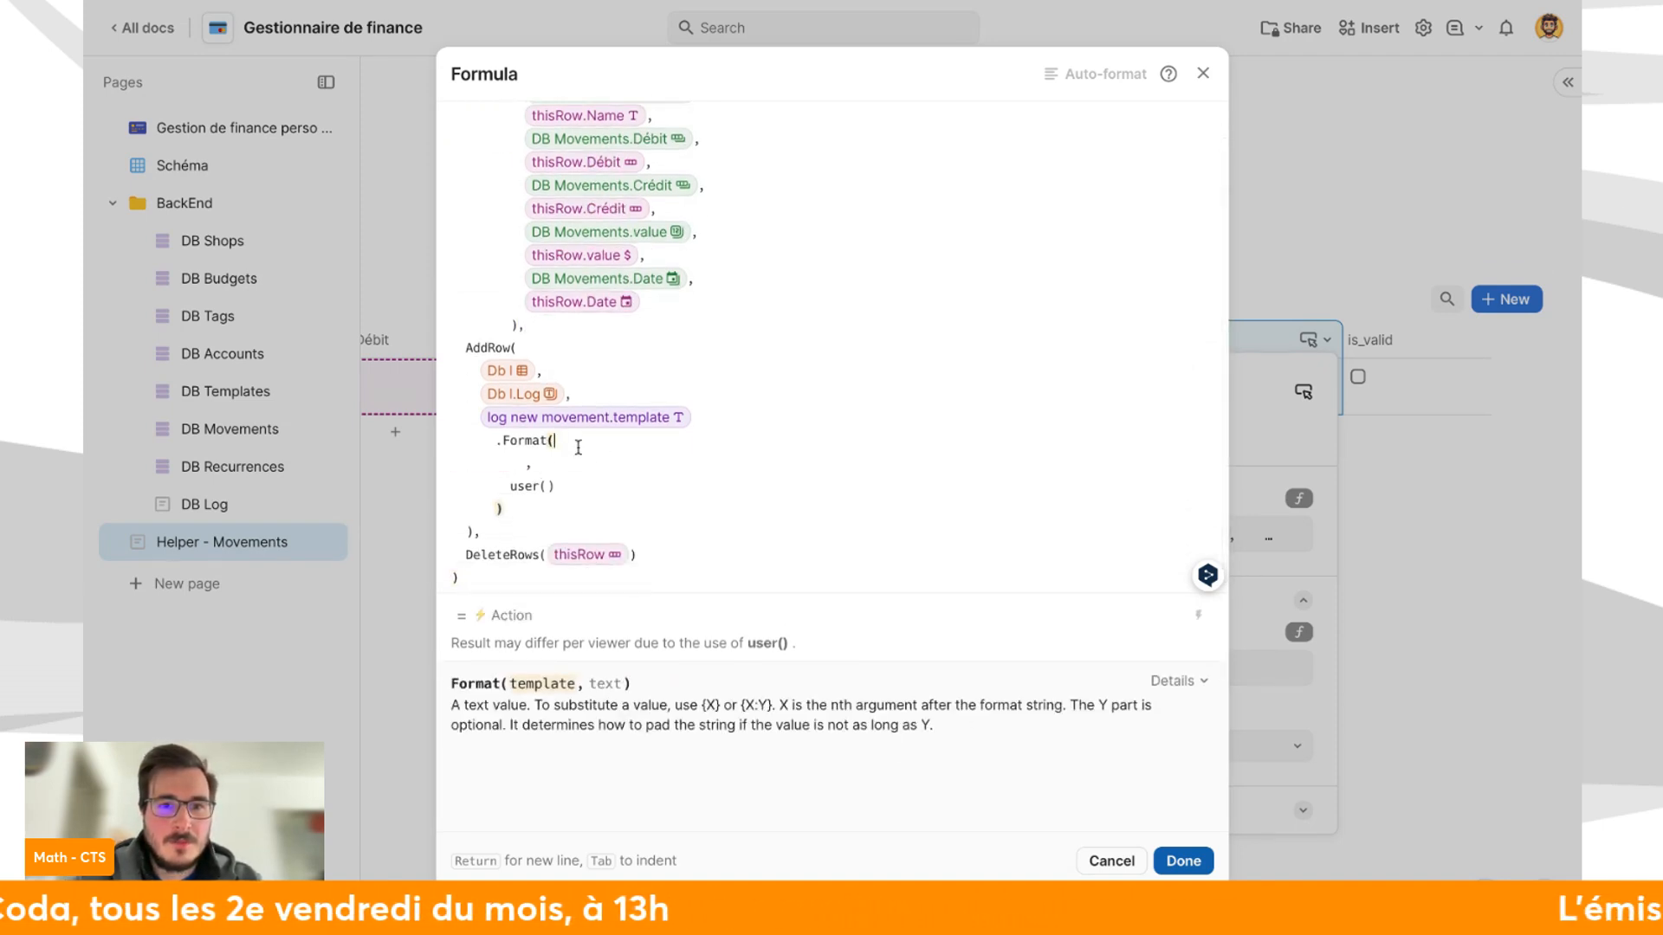
key("Return")
type("db mo")
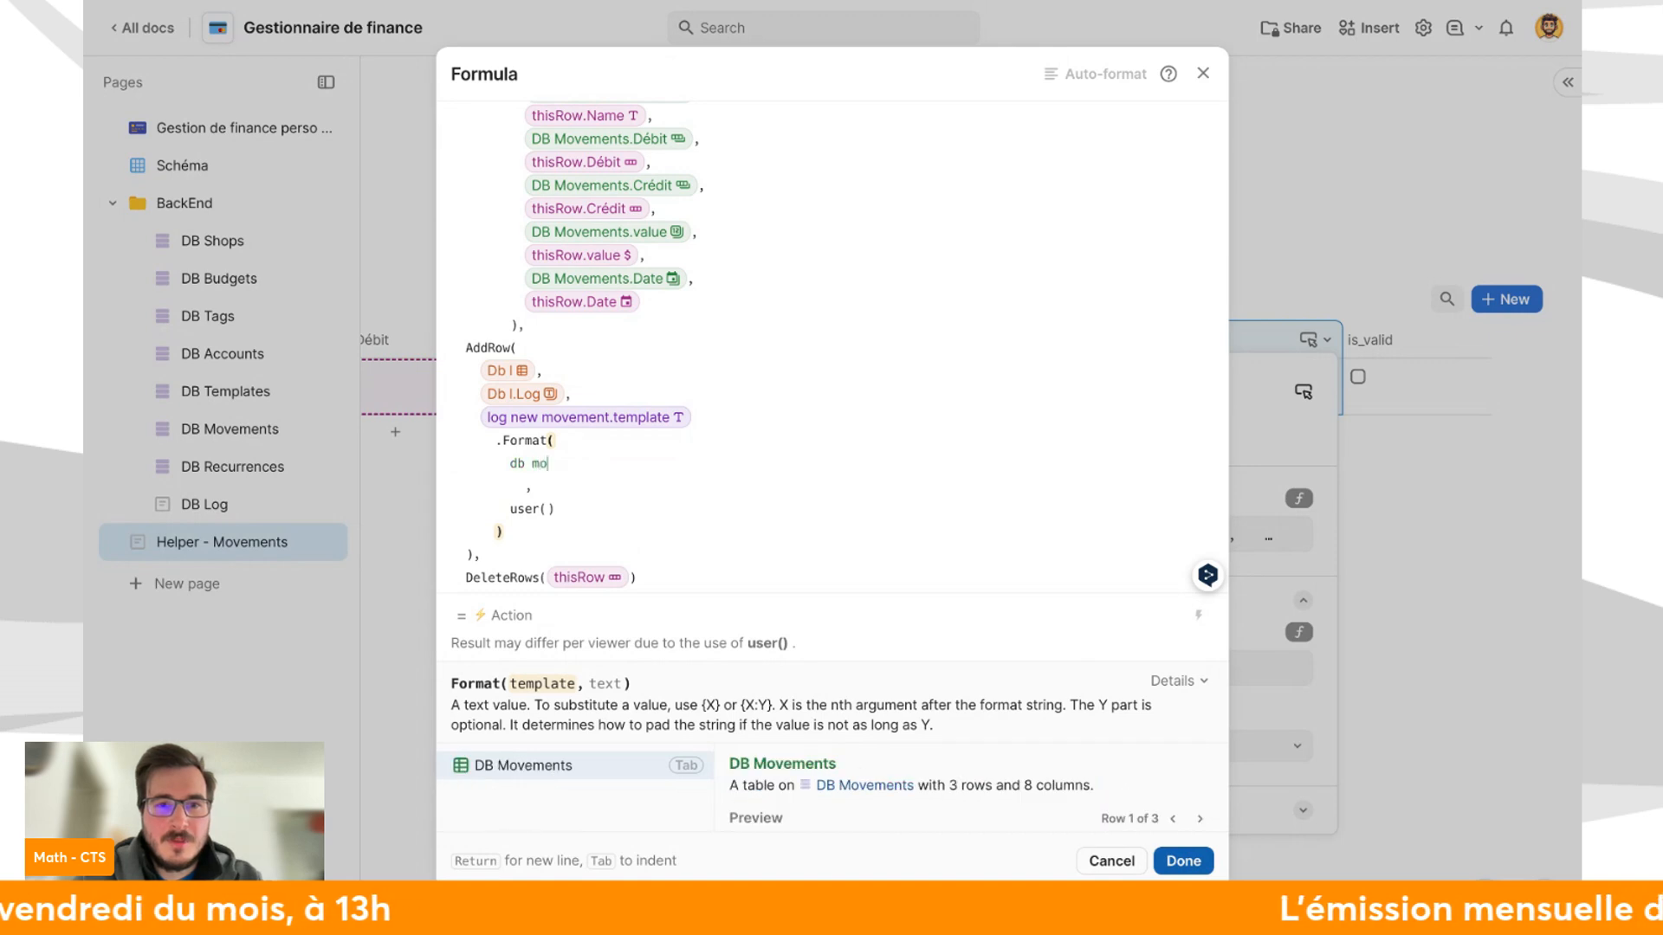
type("vements.last(")
key("Tab")
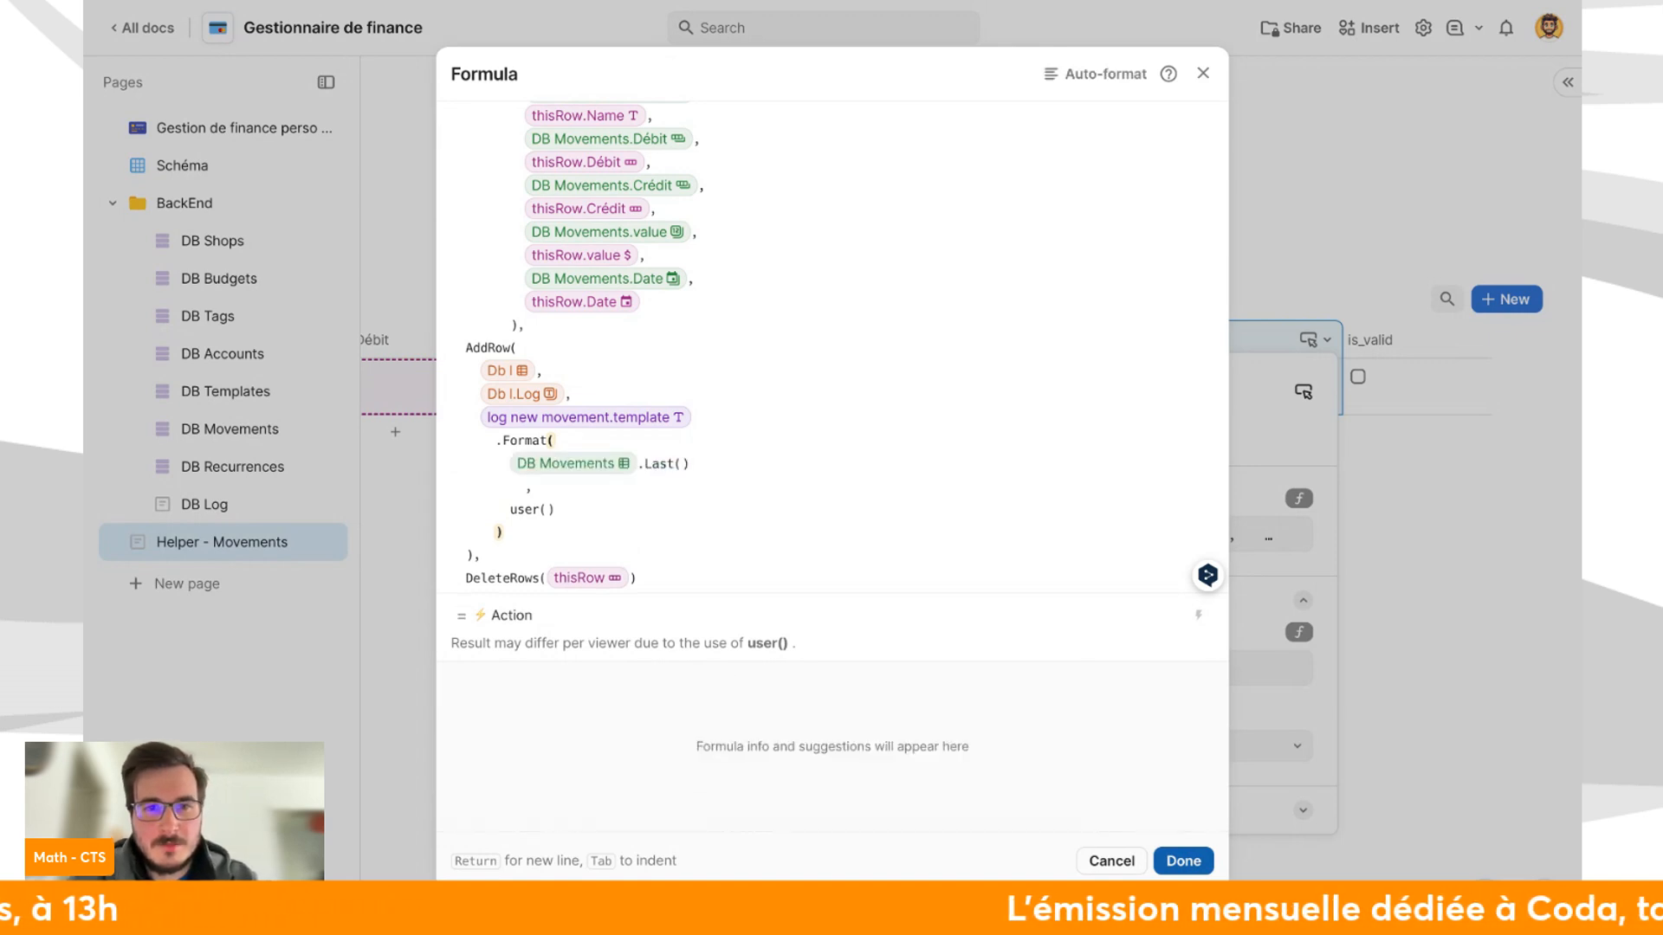
left_click(1104, 72)
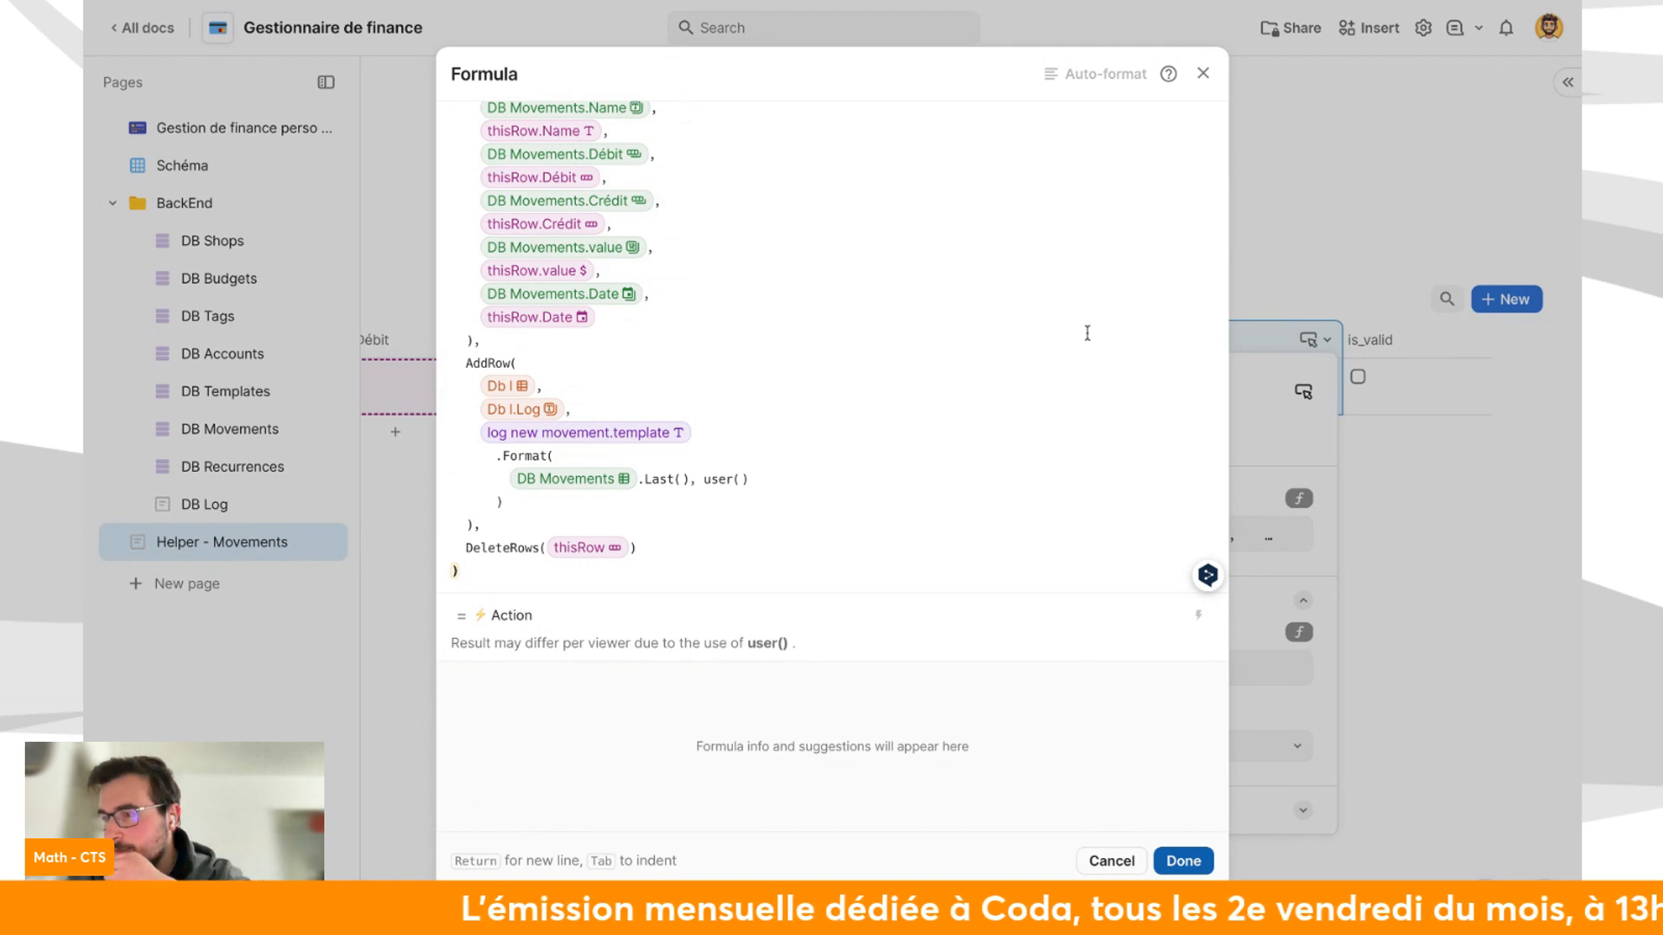
left_click(1182, 861)
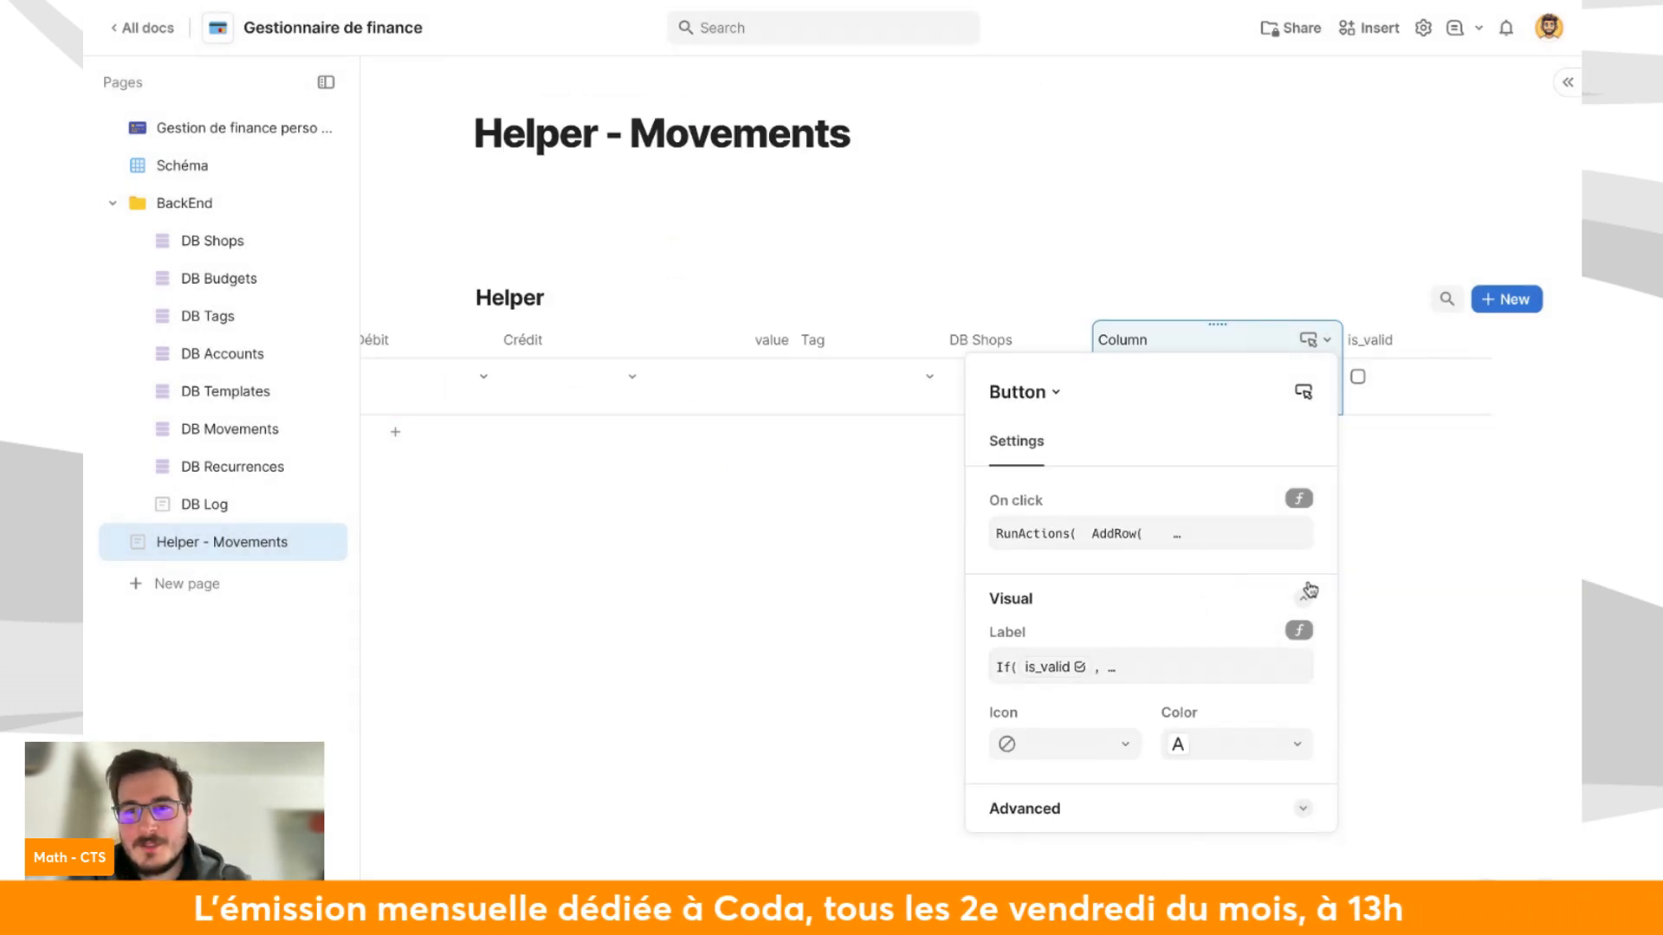
left_click(1414, 576)
Set the button column's Disable If condition to is_valid.Not().
left_click(1327, 339)
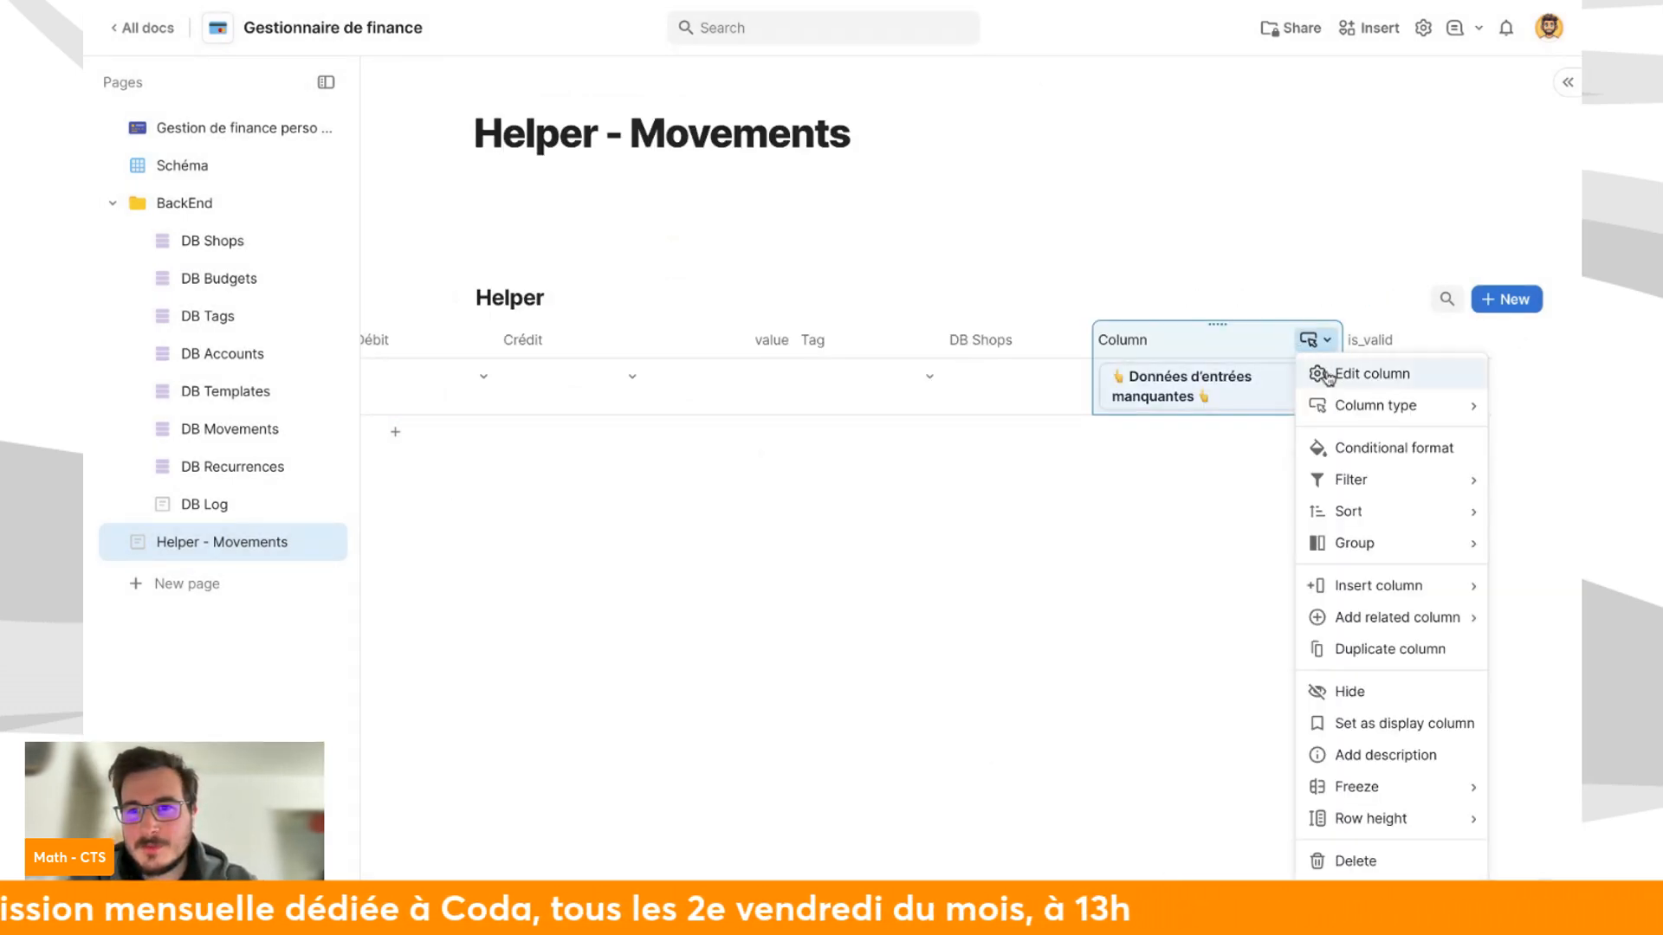
left_click(1351, 371)
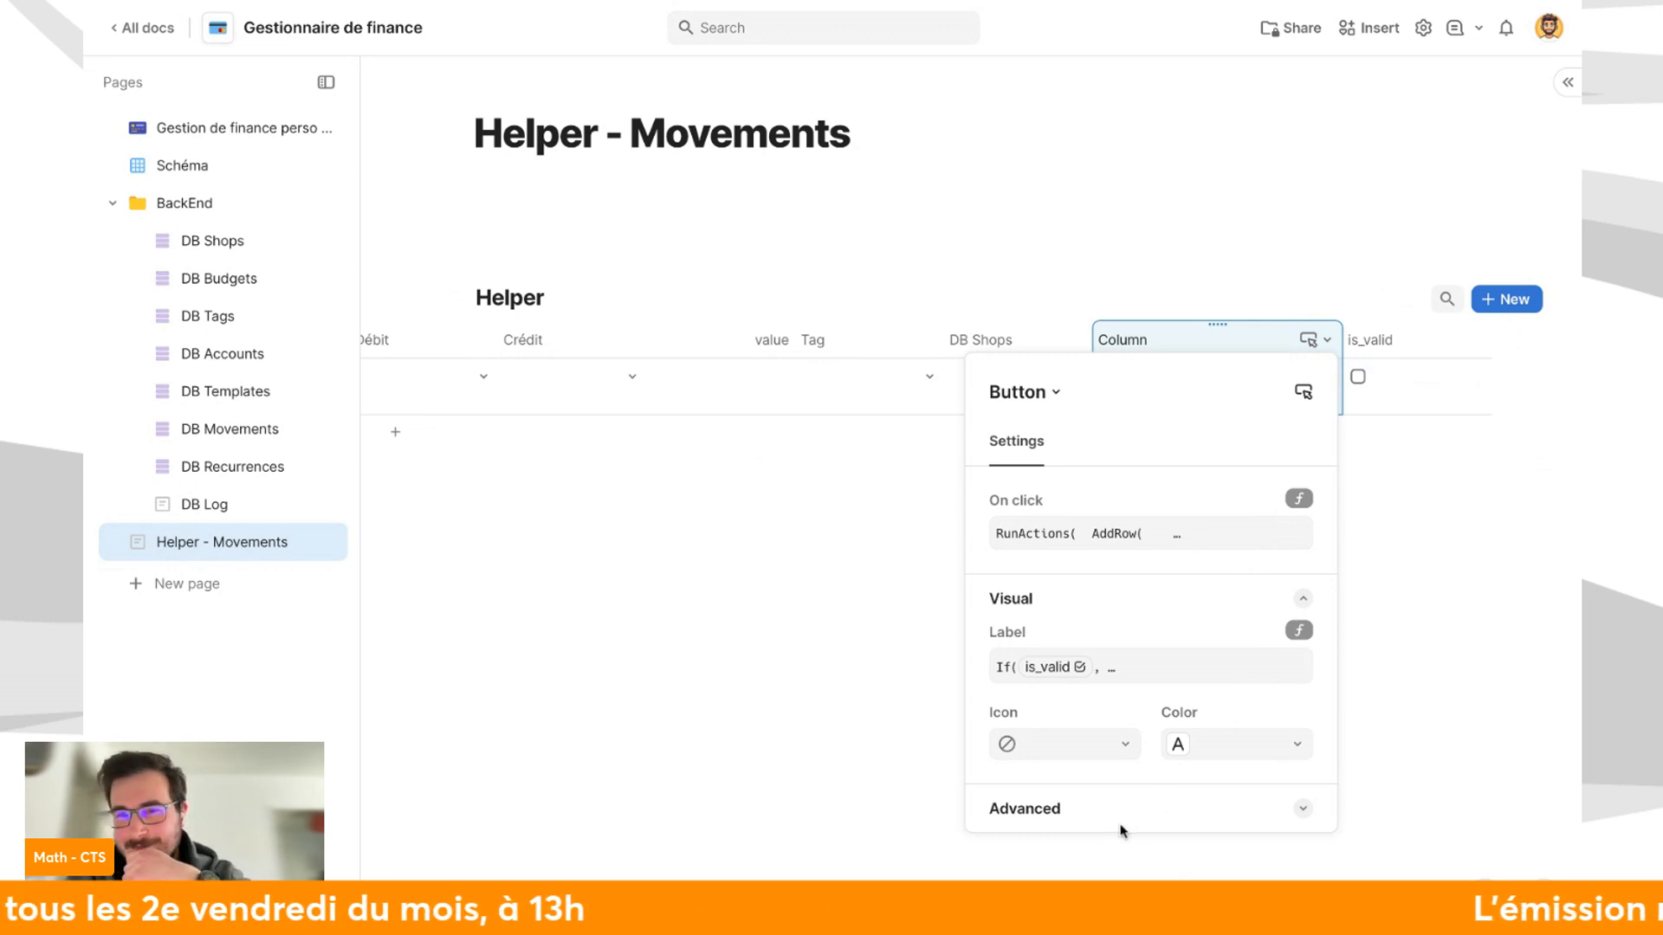
scroll(1127, 823, "down", 3)
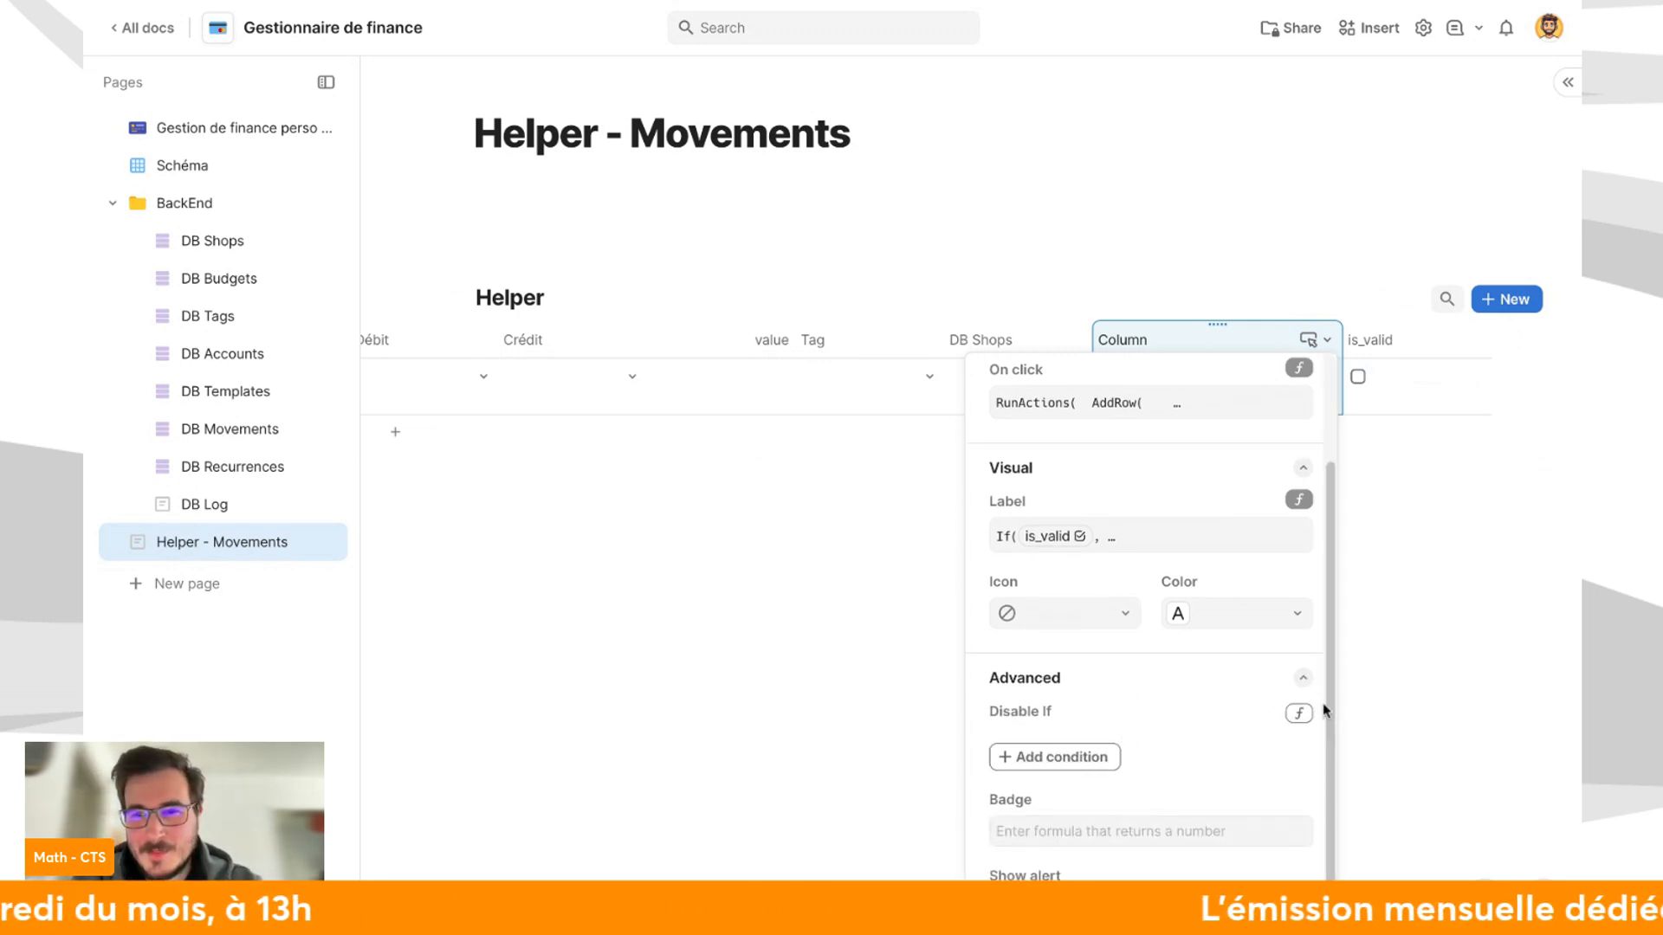
left_click(1298, 724)
left_click(1240, 763)
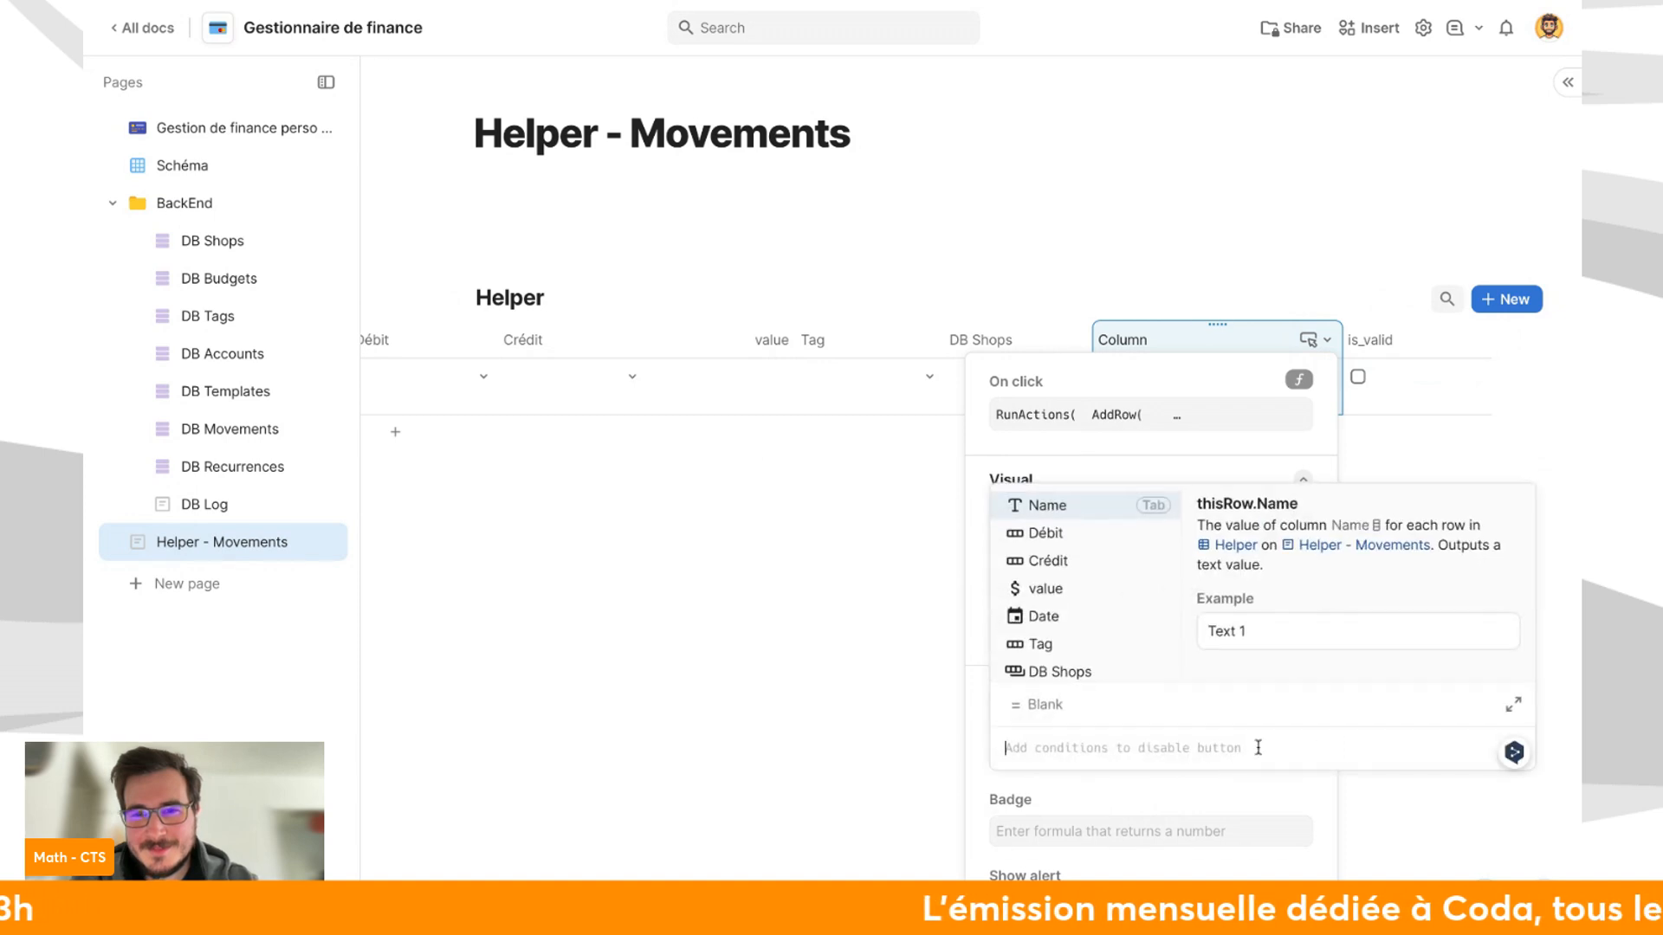
type("is_valid")
key("Tab")
type(".n")
key("Tab")
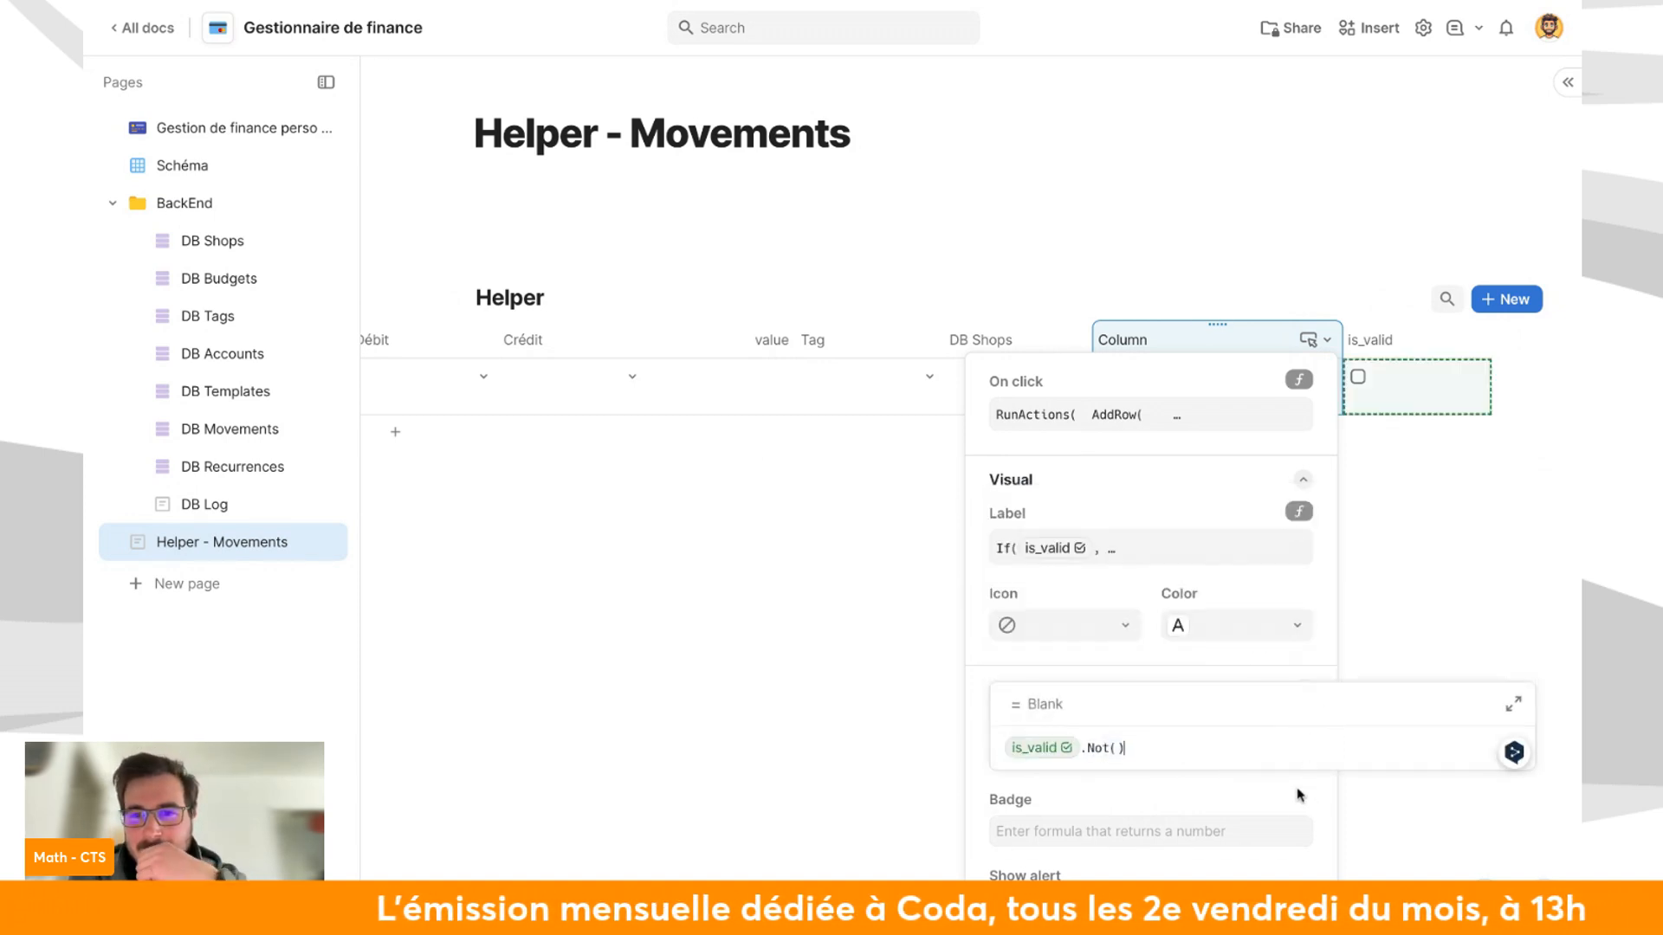
left_click(1434, 530)
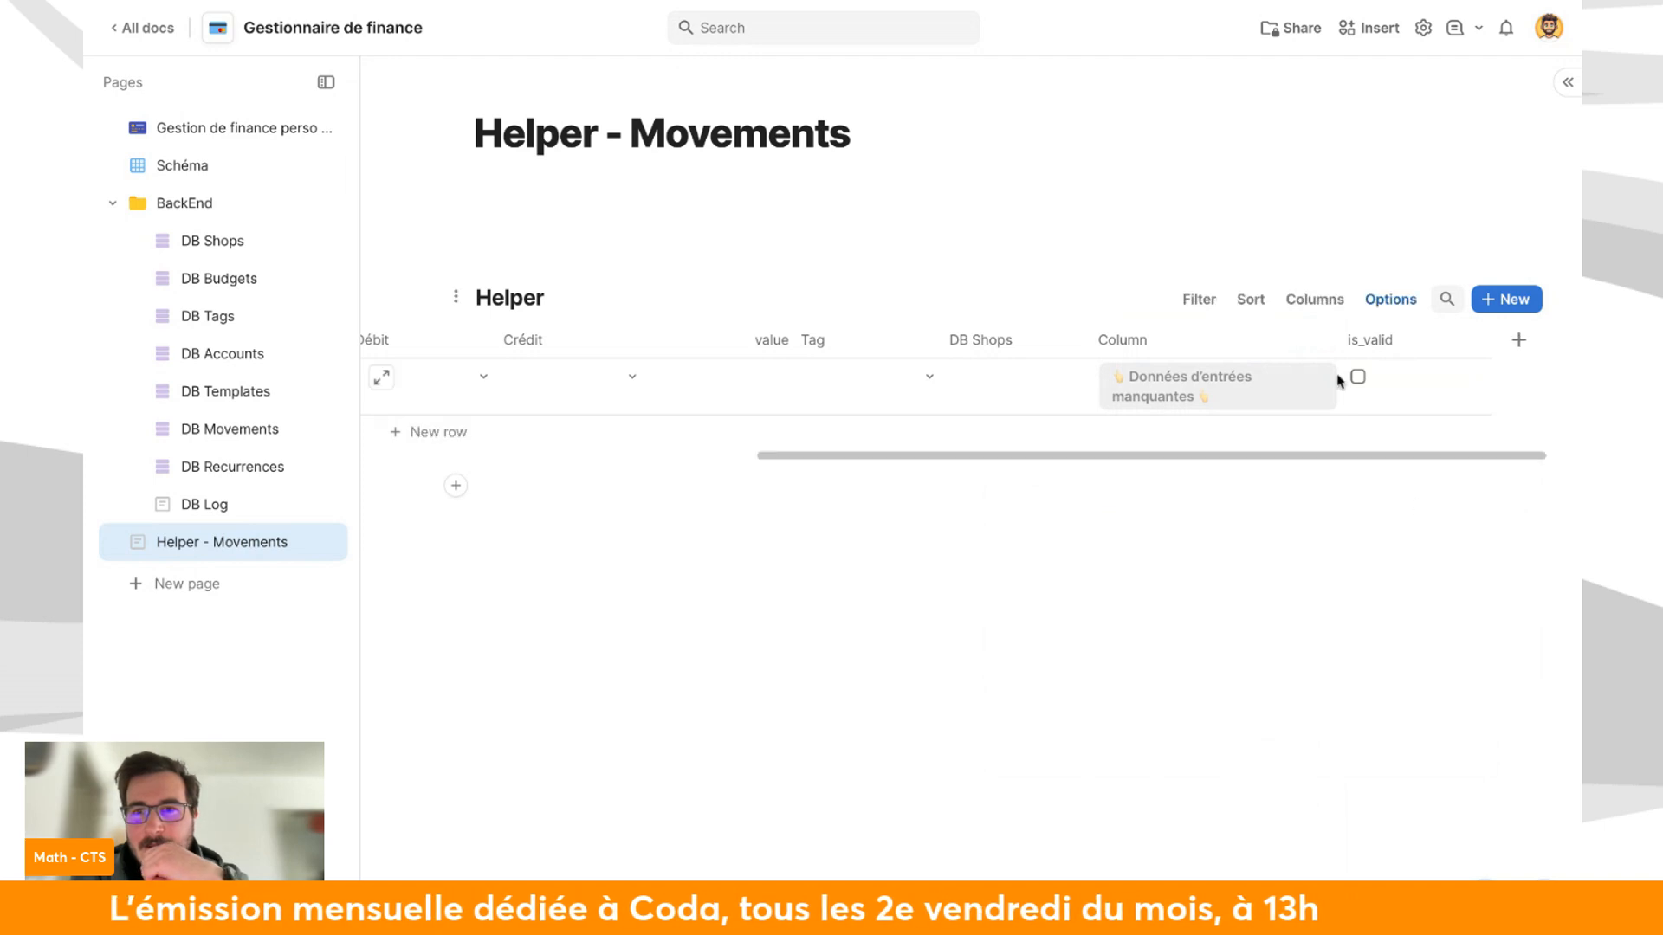
Review the Disable If condition in the button column's advanced settings.
left_click(1314, 343)
left_click(1333, 368)
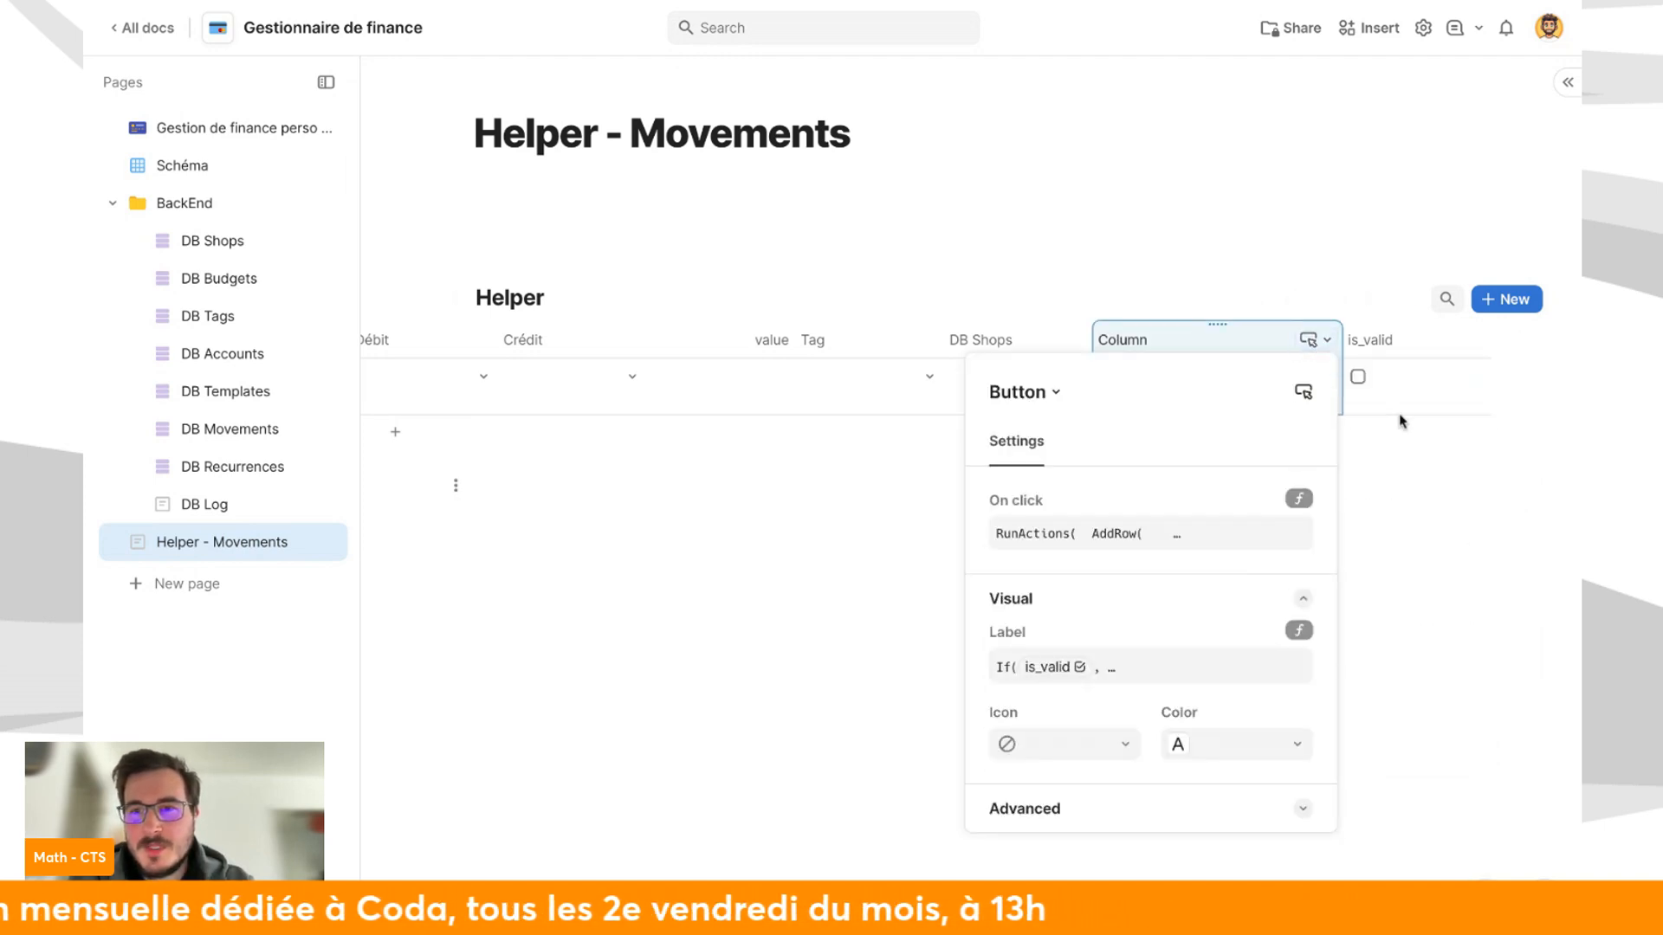
scroll(1128, 828, "down", 2)
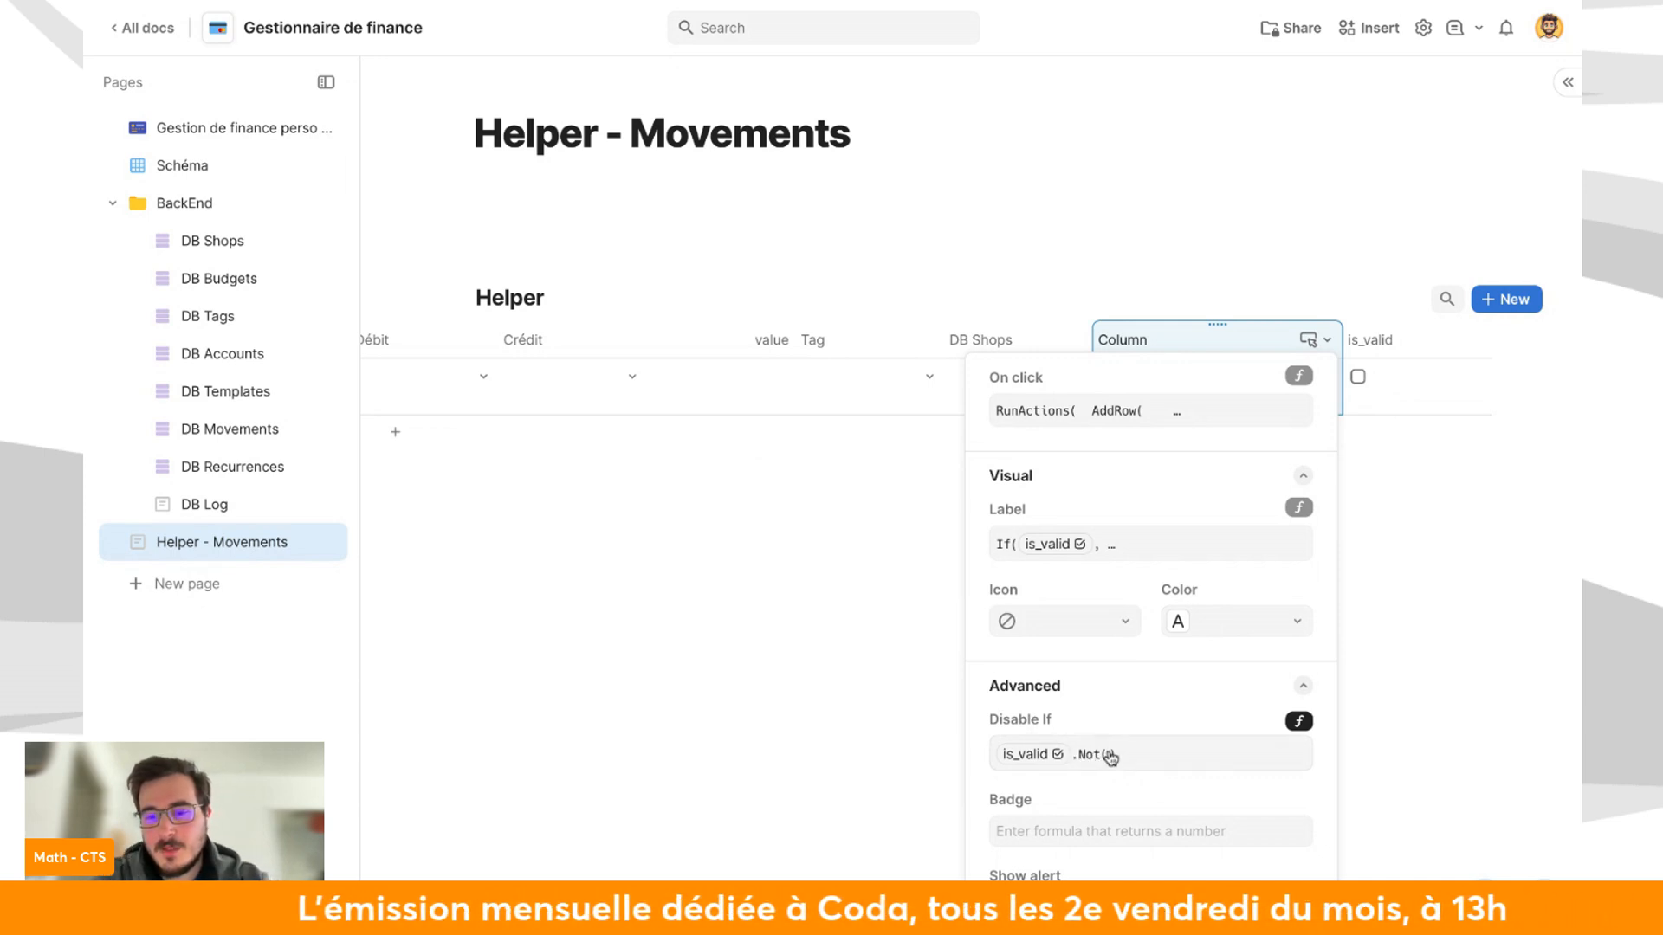
left_click(693, 770)
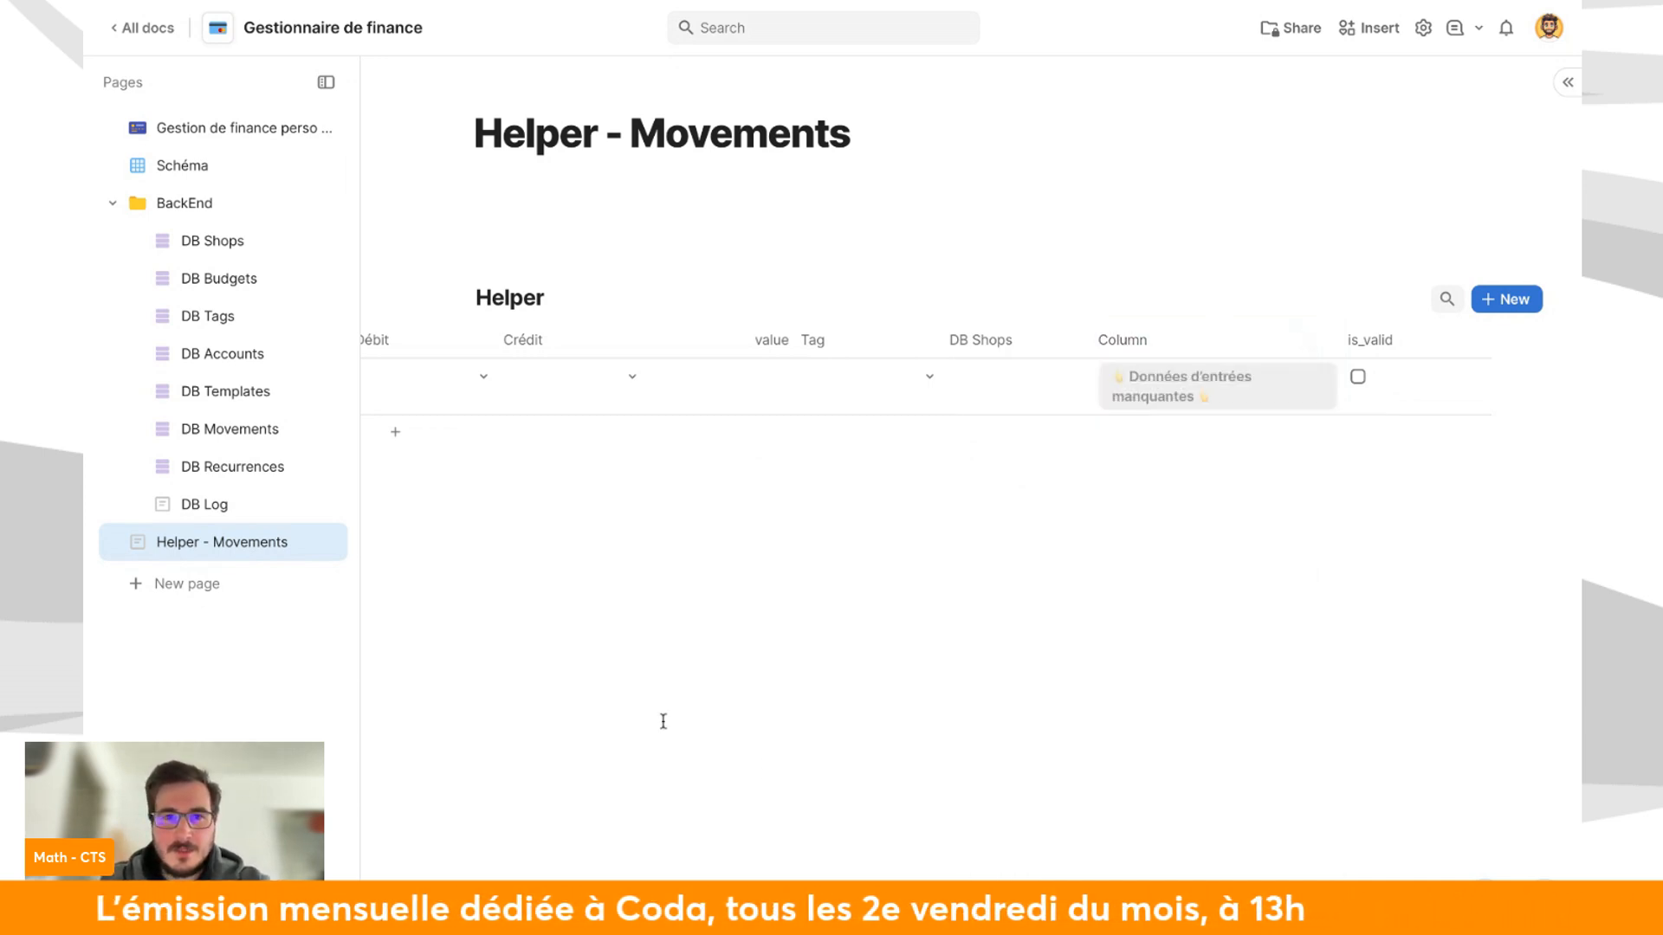
Check the Text 3 row in DB Movements and the logged entry in DB Log.
left_click(286, 432)
left_click(464, 356)
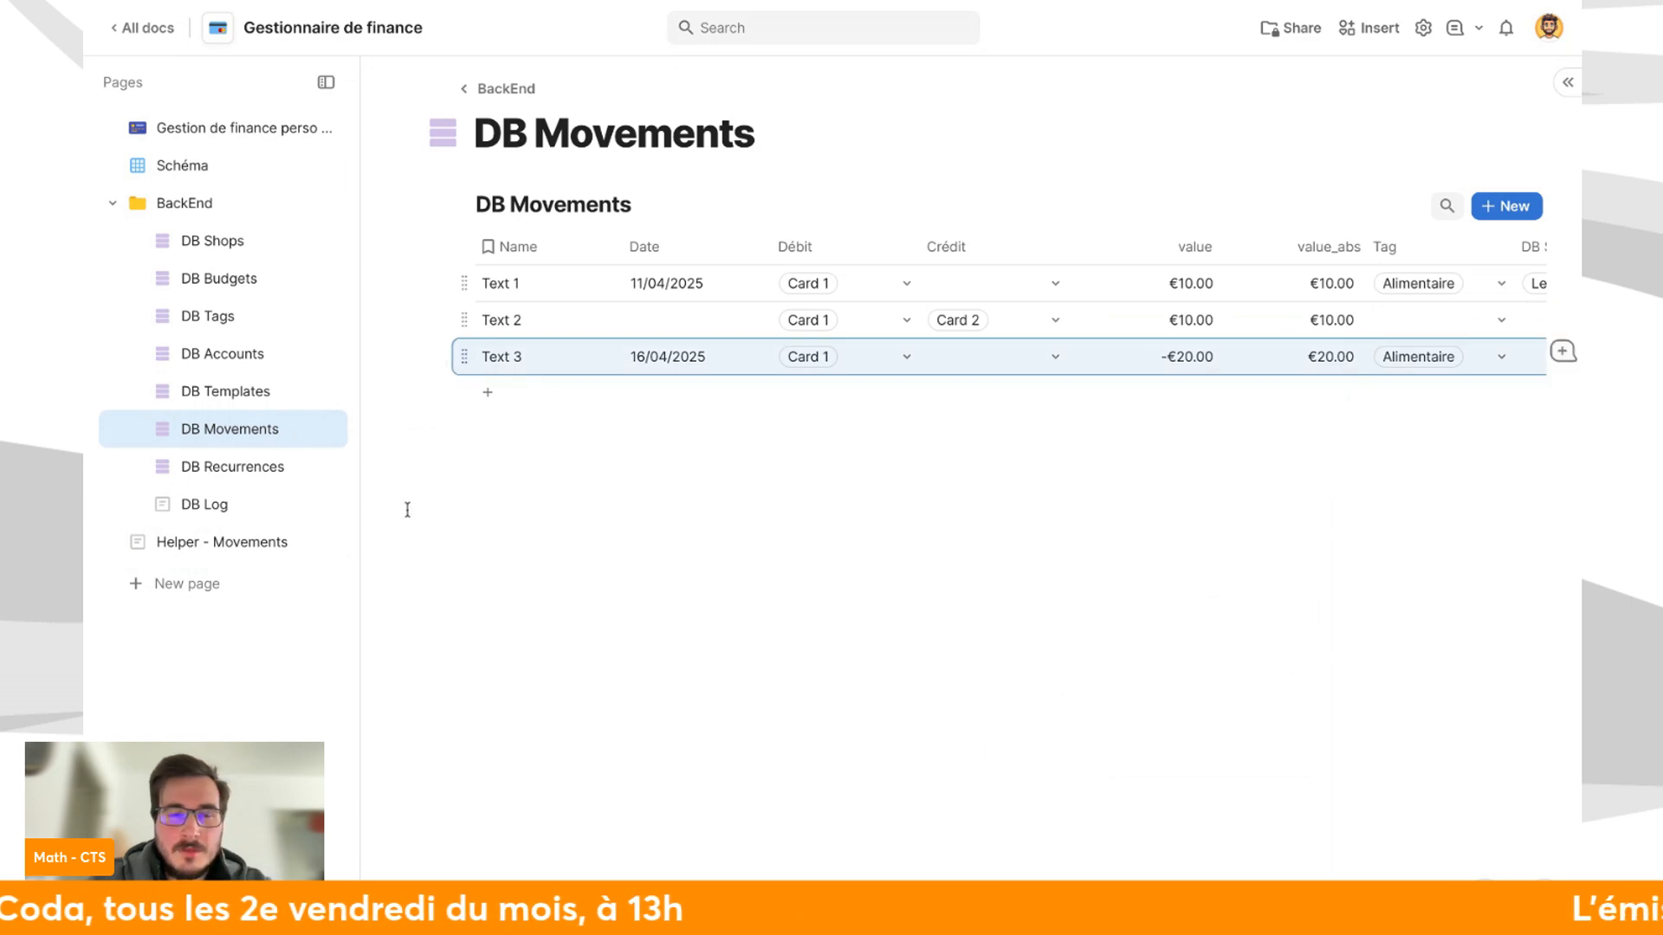
left_click(247, 504)
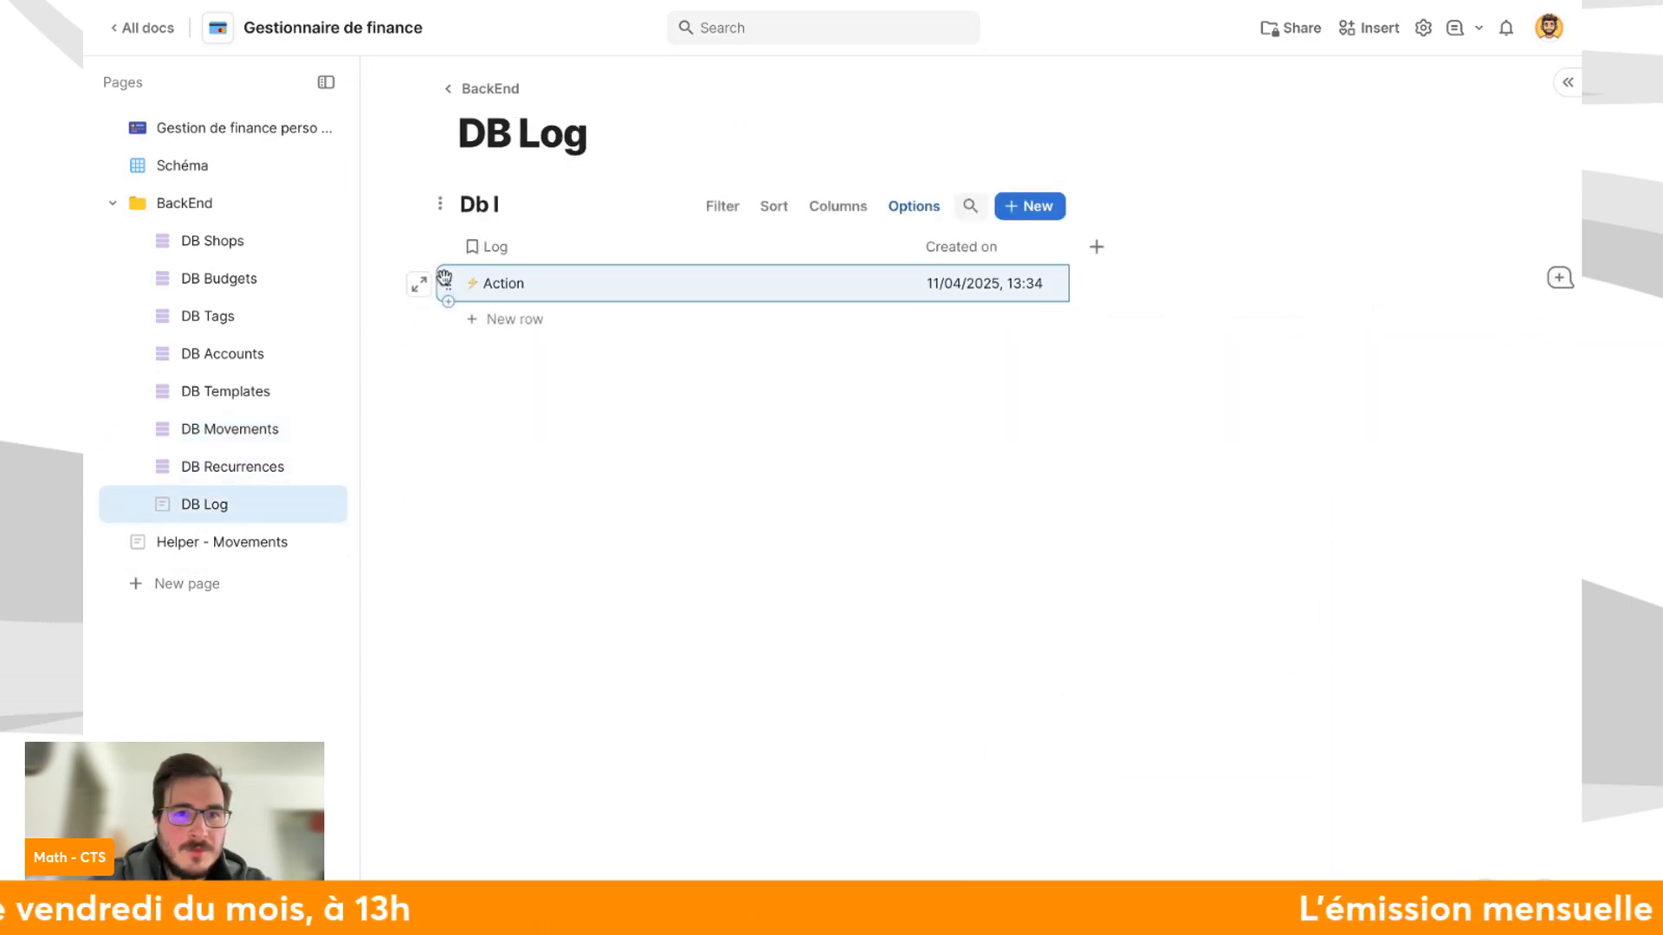
Remove the column formula from the Name column of DB Movements.
left_click(260, 391)
left_click(276, 429)
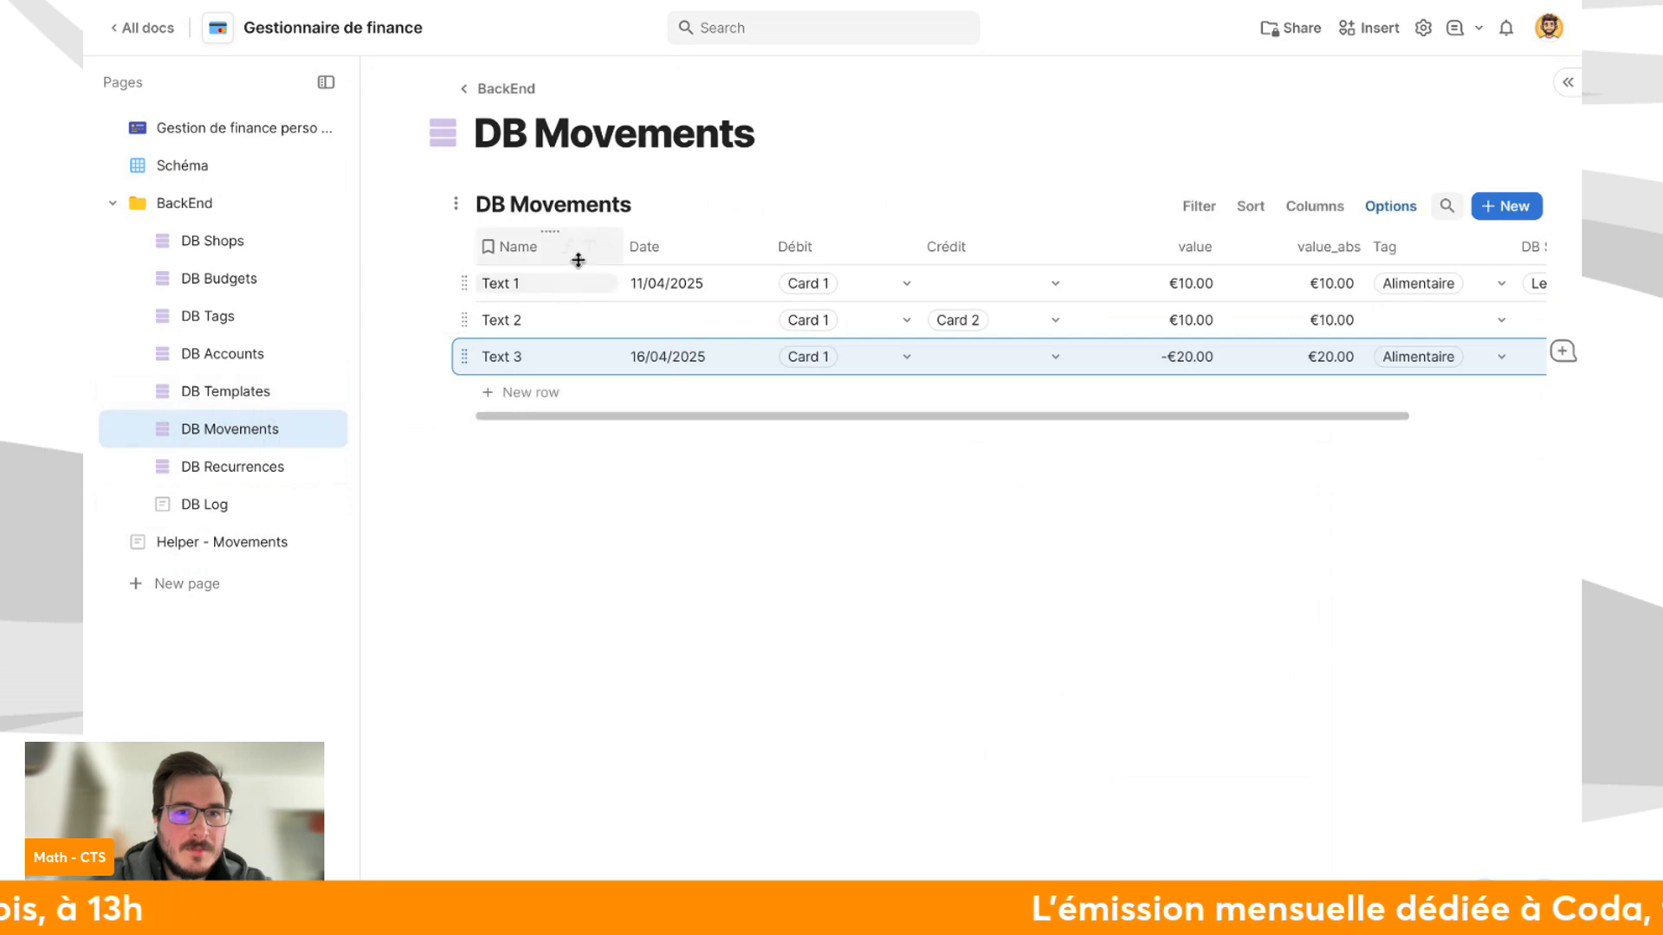
left_click(609, 247)
left_click(659, 343)
key("ctrl+a")
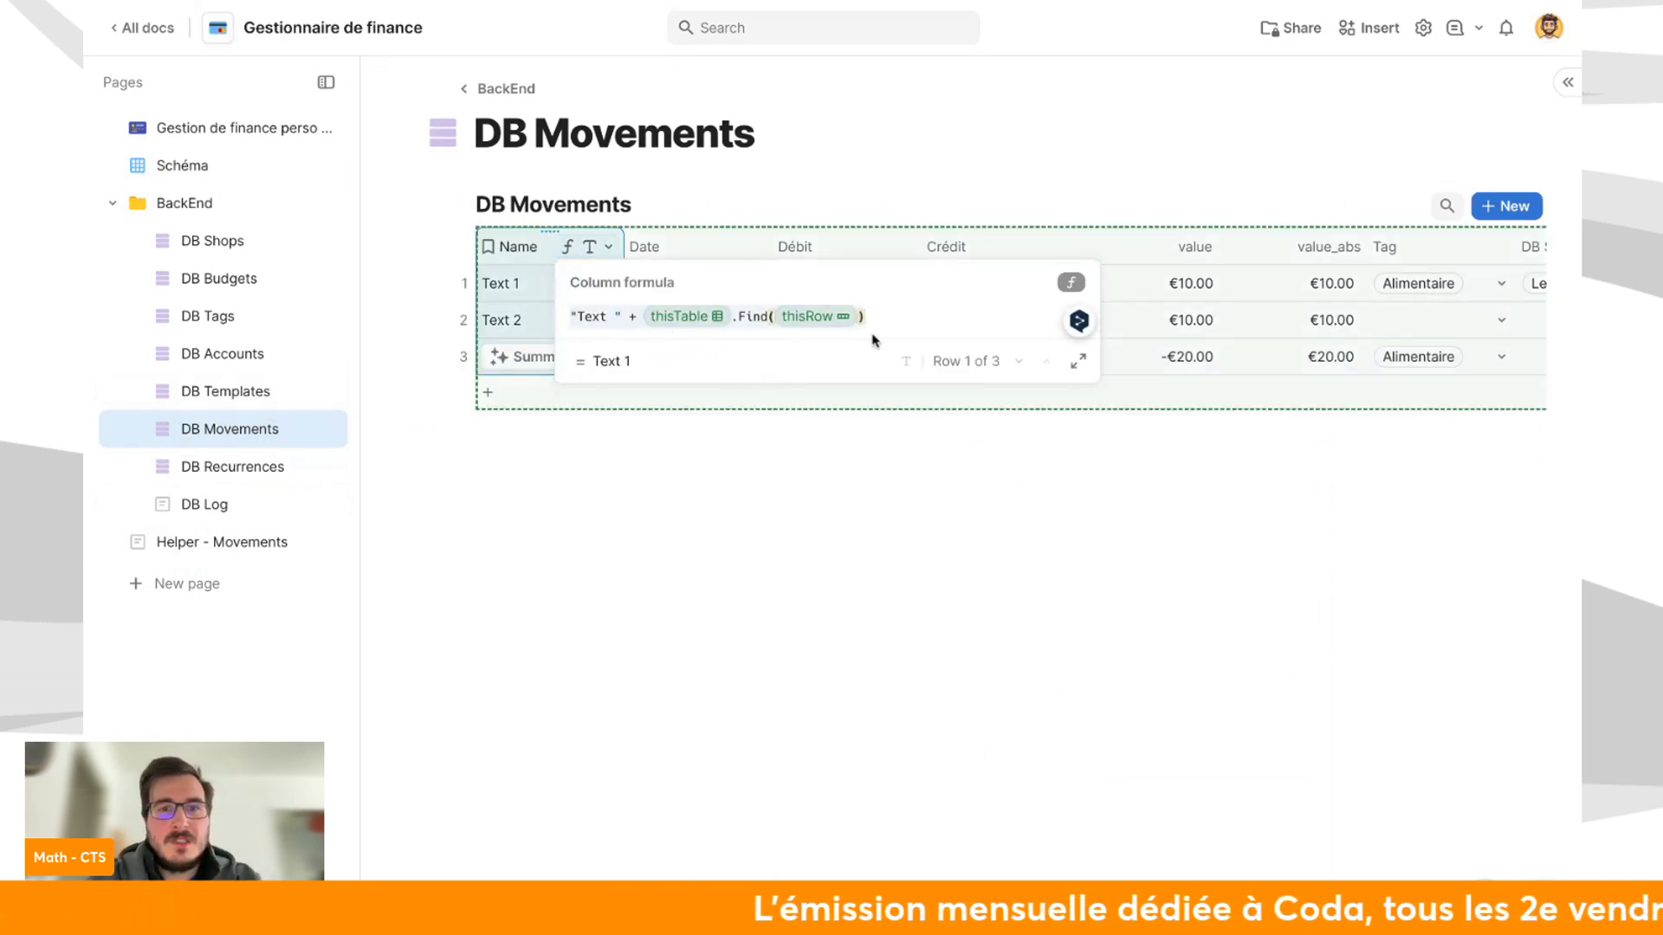
key("BackSpace")
left_click(473, 525)
Name the first two DB Movements rows m1 and m2.
left_click(541, 290)
type("m1")
key("Return")
type("M2")
key("Return")
type("m3")
key("Return")
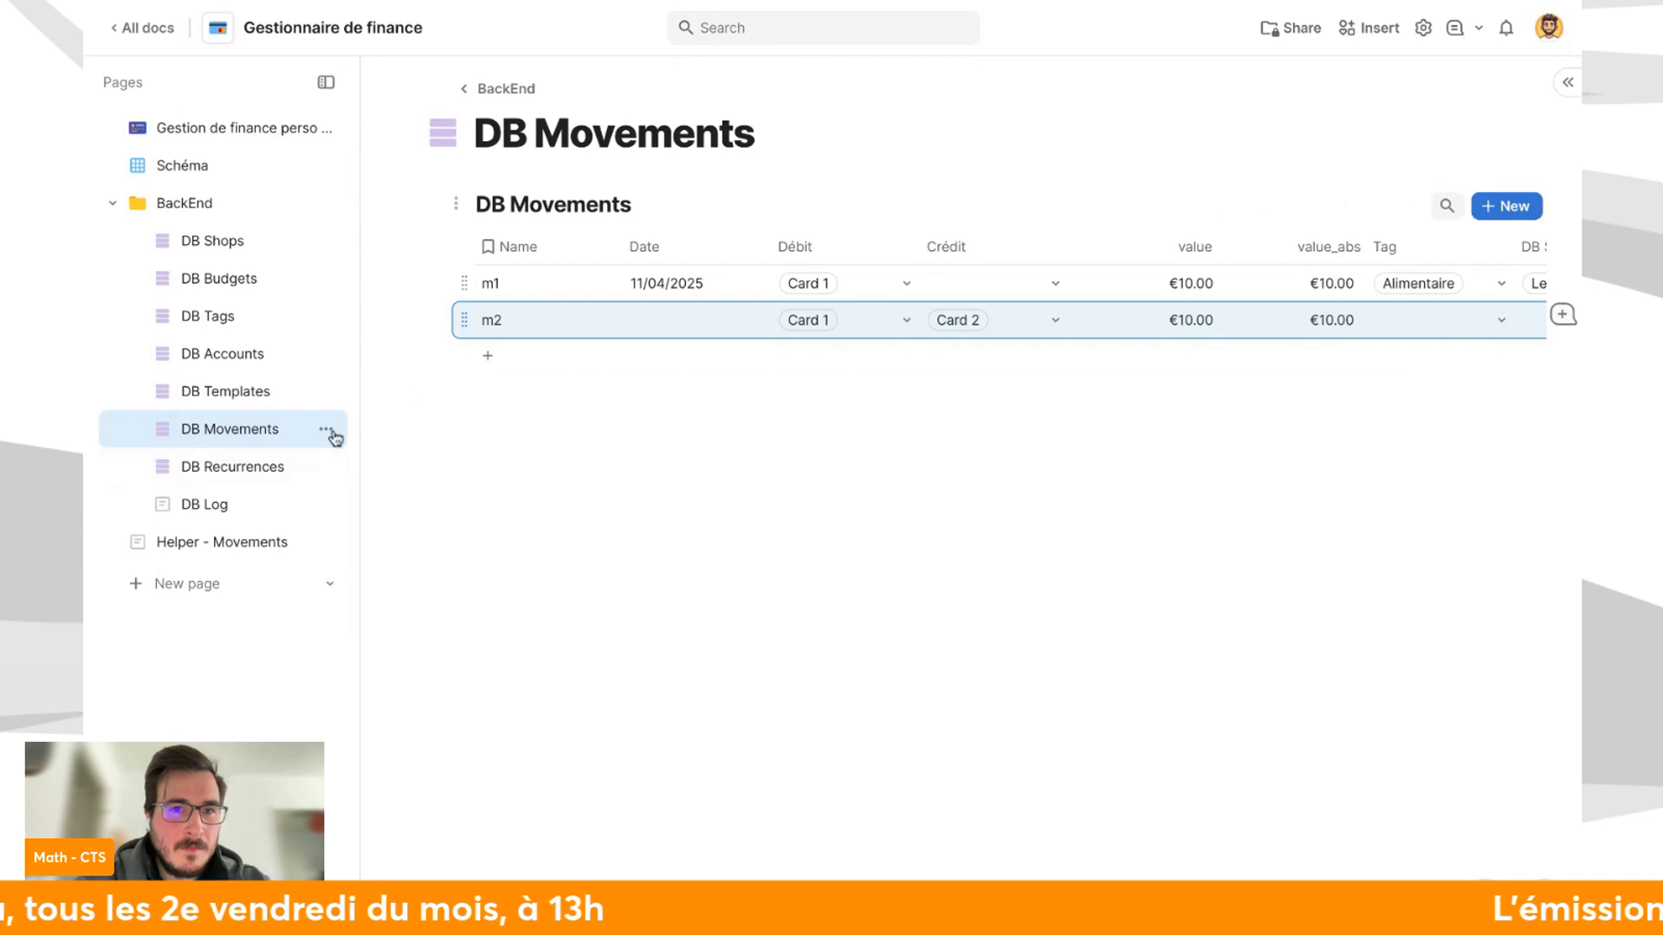
In the row on the Helper - Movements page, set Débit to Card 3 and value to 10.
left_click(216, 518)
left_click(218, 542)
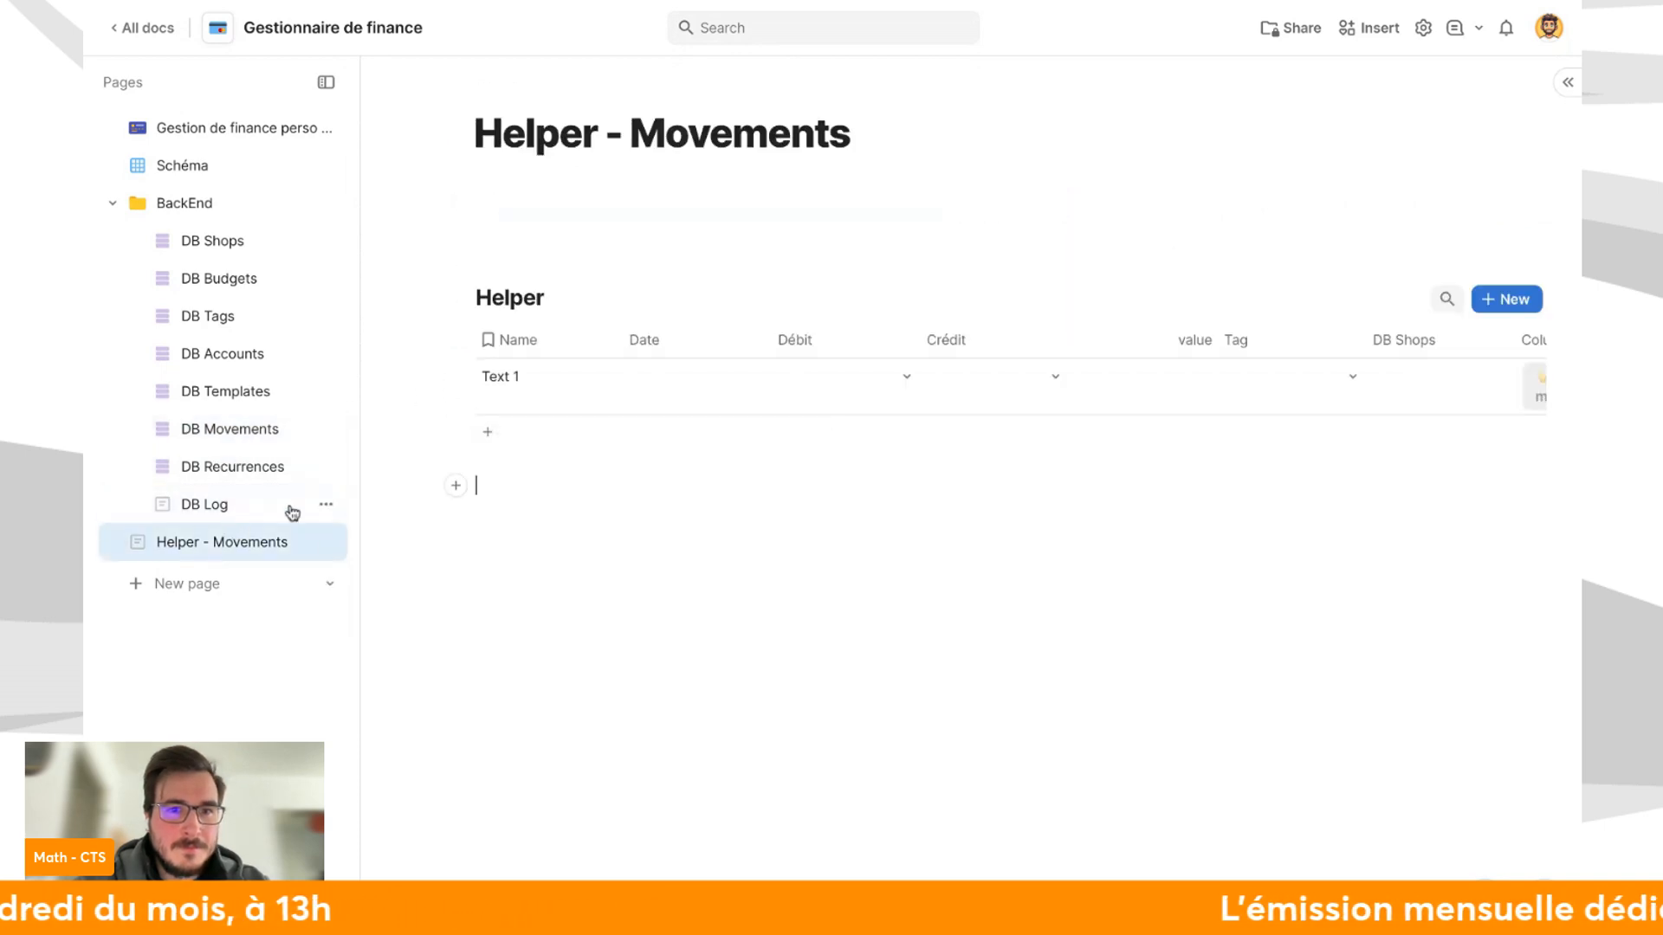
left_click(802, 377)
left_click(871, 511)
left_click(1128, 390)
type("10")
key("Return")
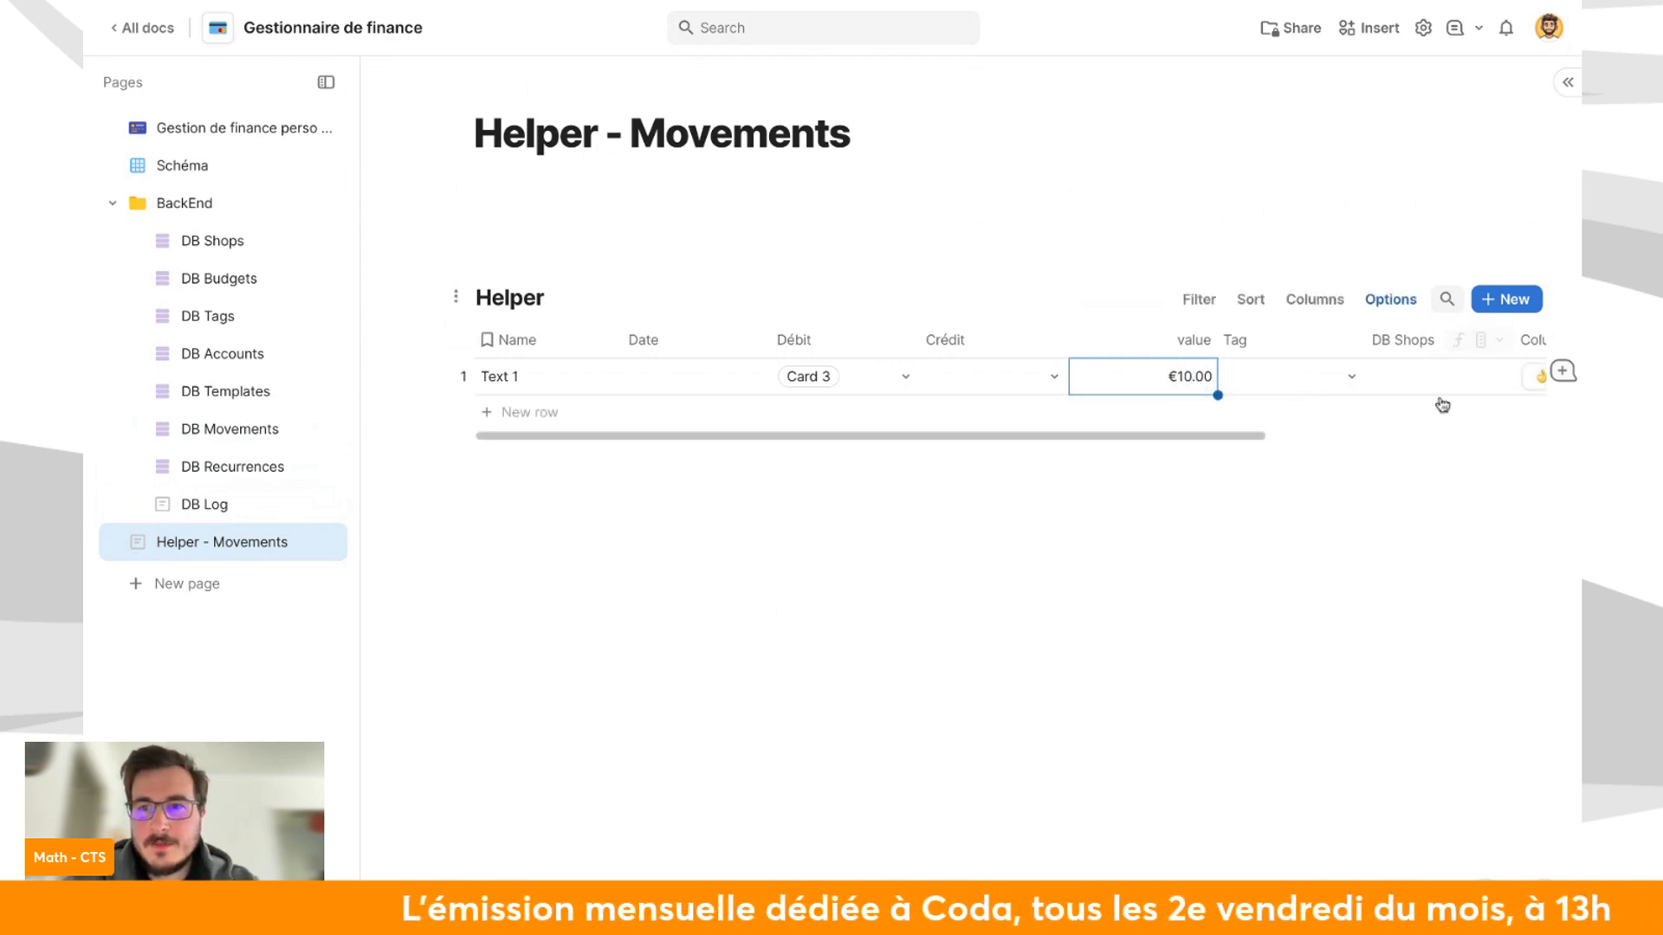
Run the Helper row's add-movement button and inspect the new entry in DB Log.
scroll(1430, 394, "right", 5)
left_click(1316, 387)
left_click(1315, 382)
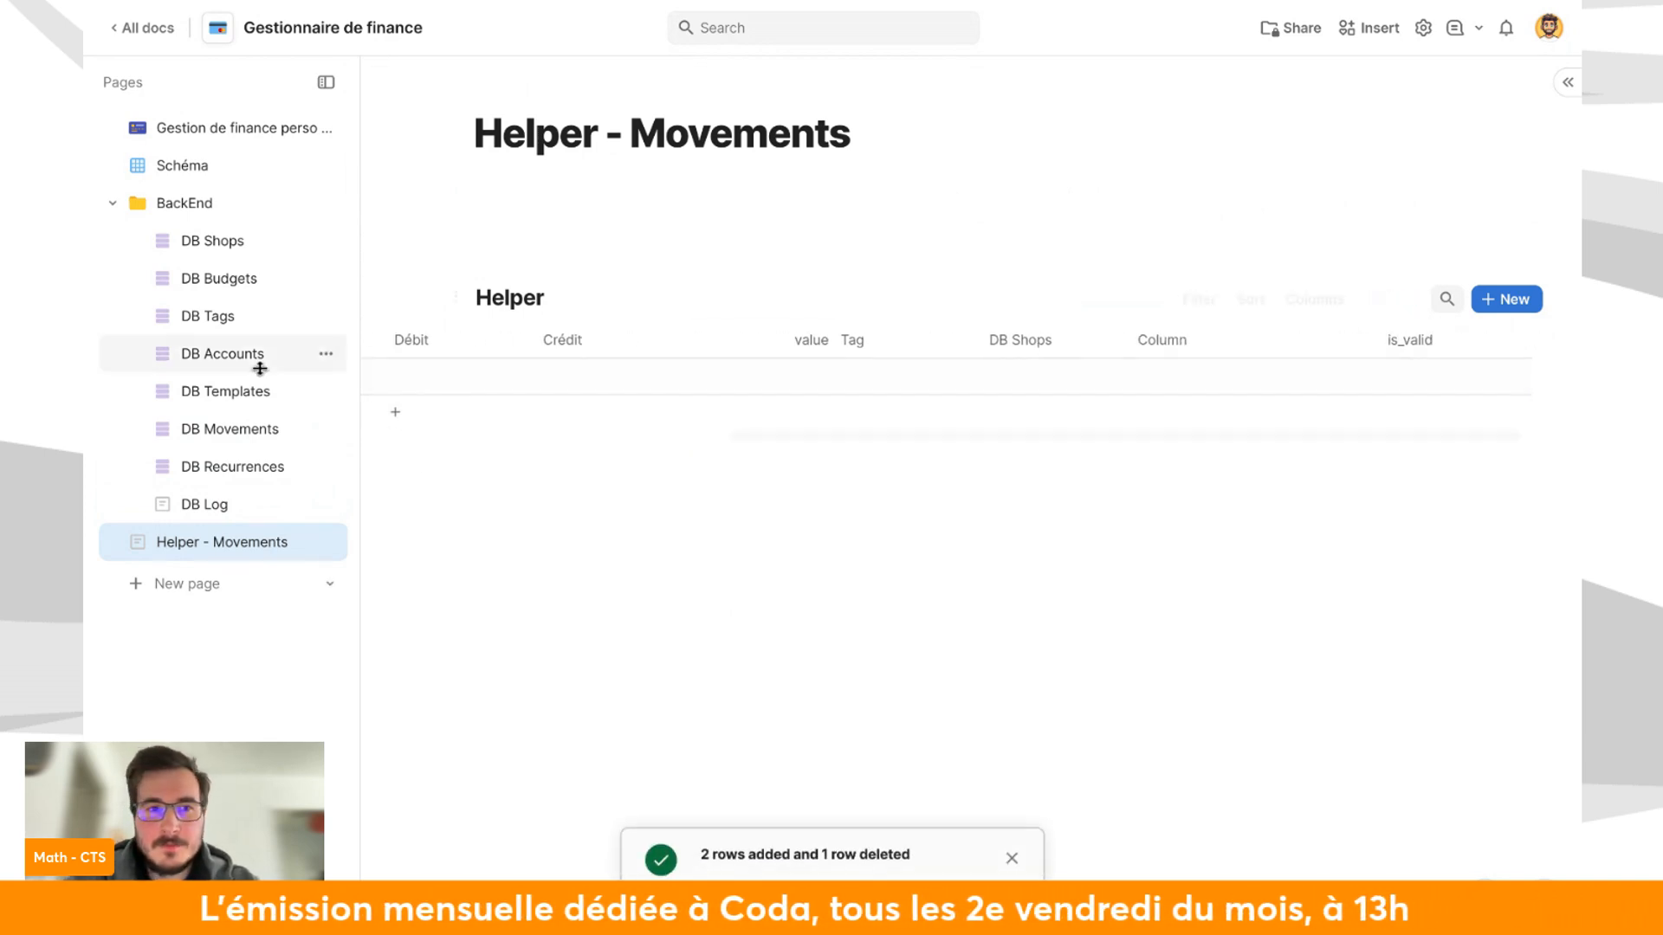
left_click(208, 505)
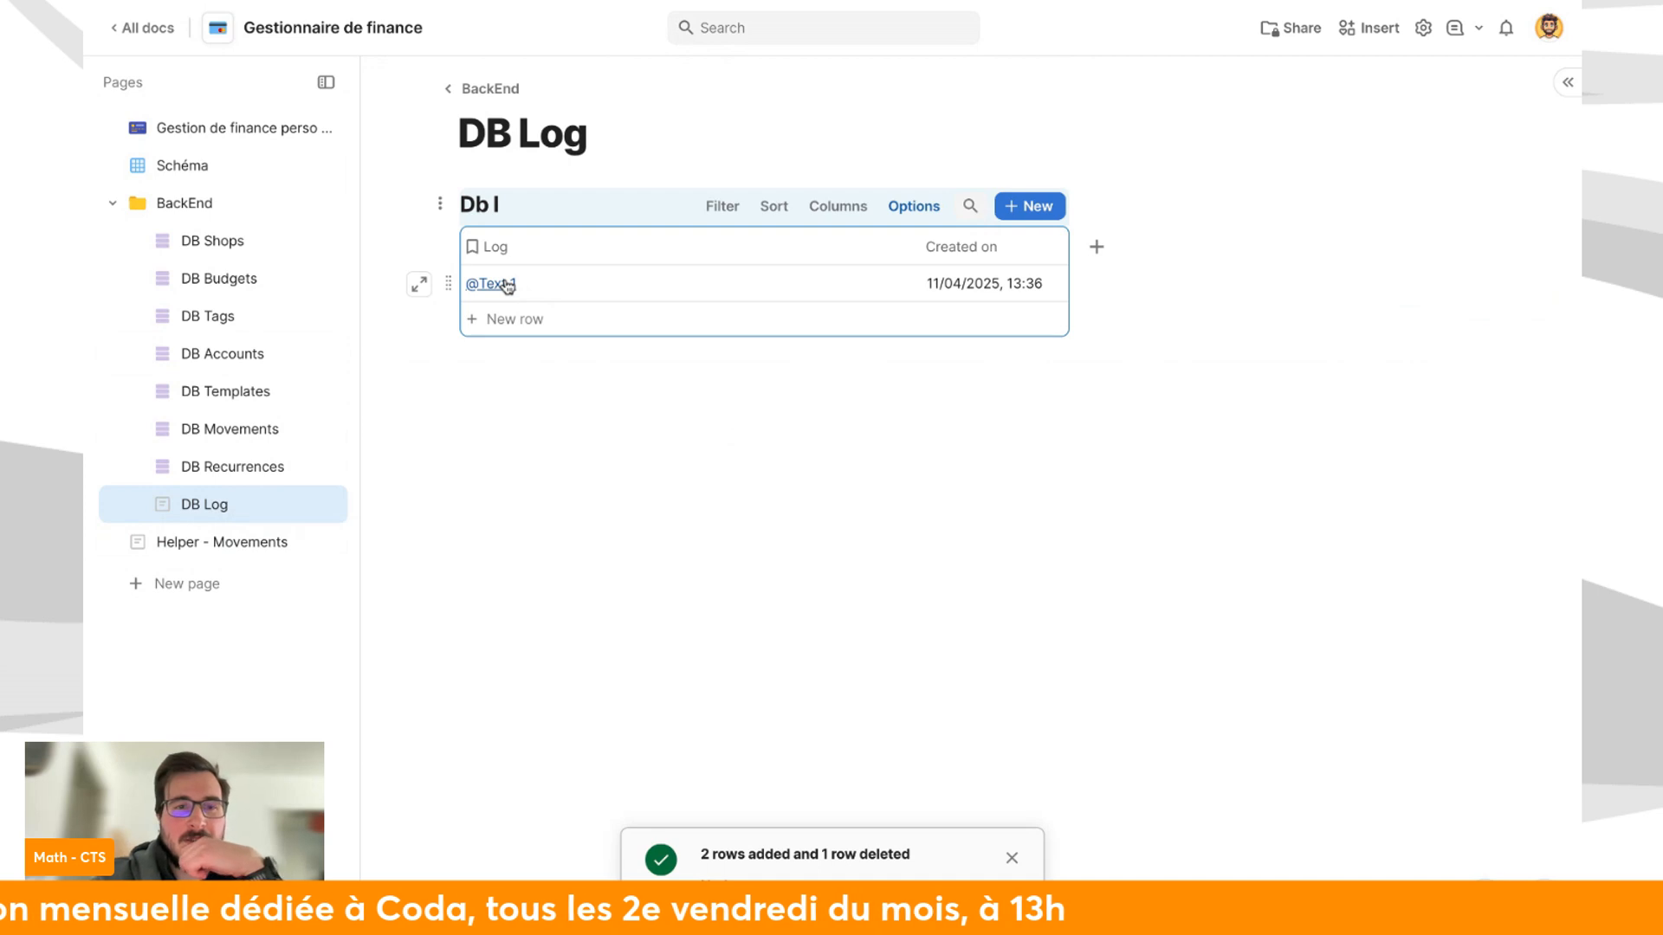
mouse_move(507, 286)
scroll(531, 430, "down", 3)
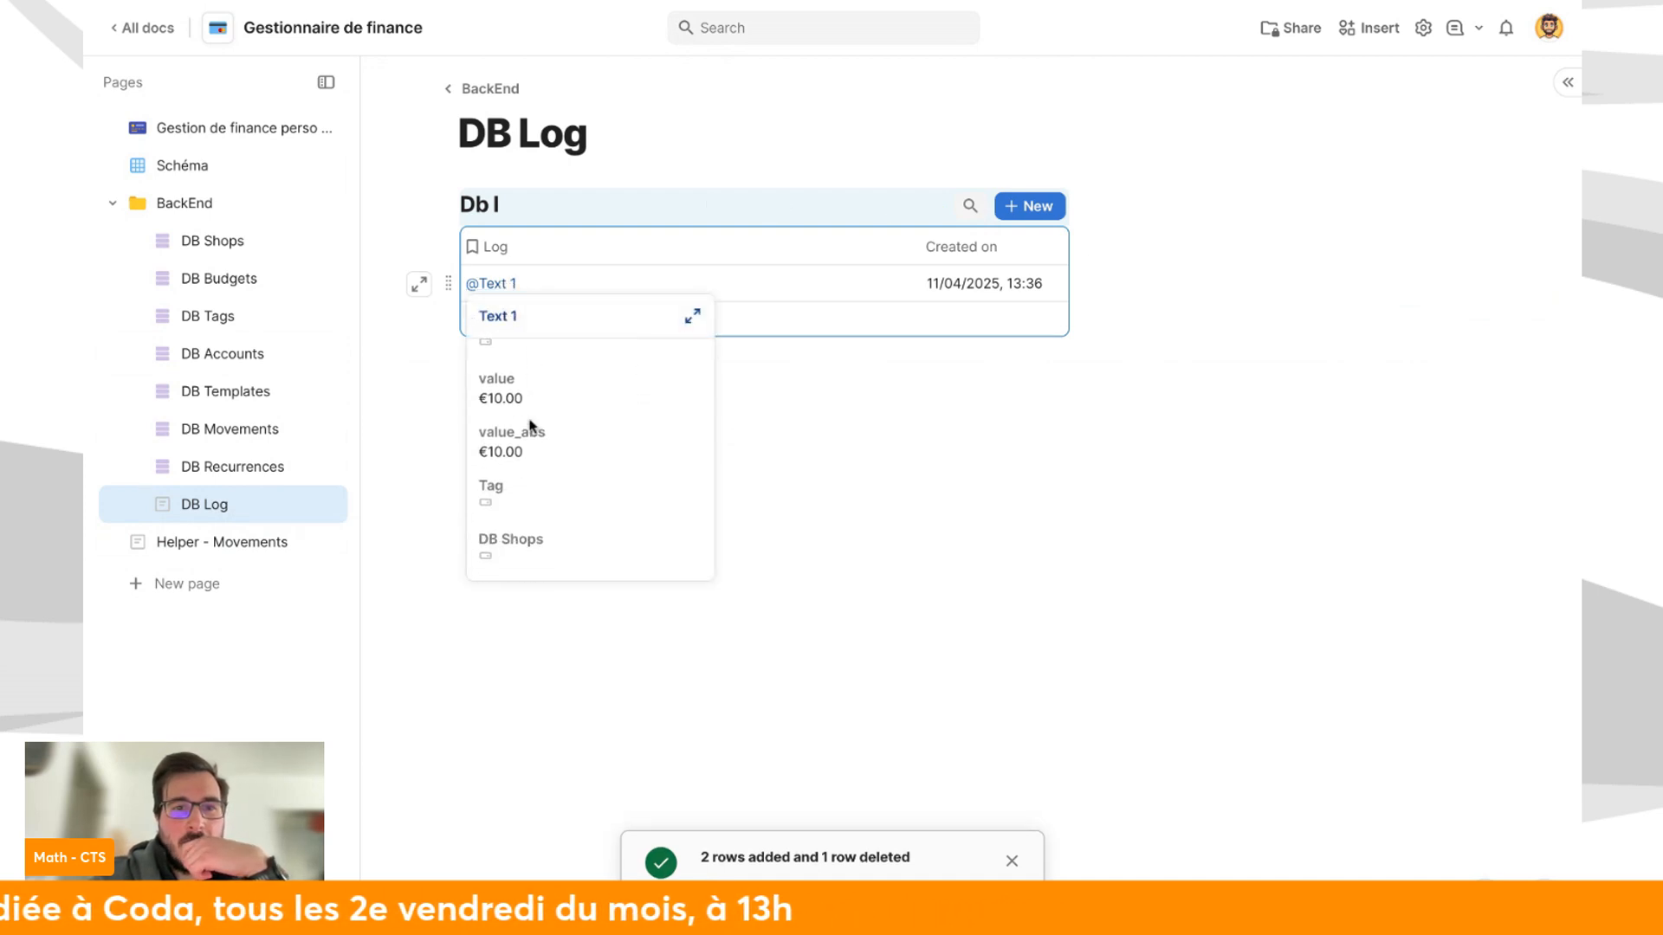
Compare the log new movement template in DB Templates with the entry in DB Log, returning to Helper - Movements.
left_click(252, 391)
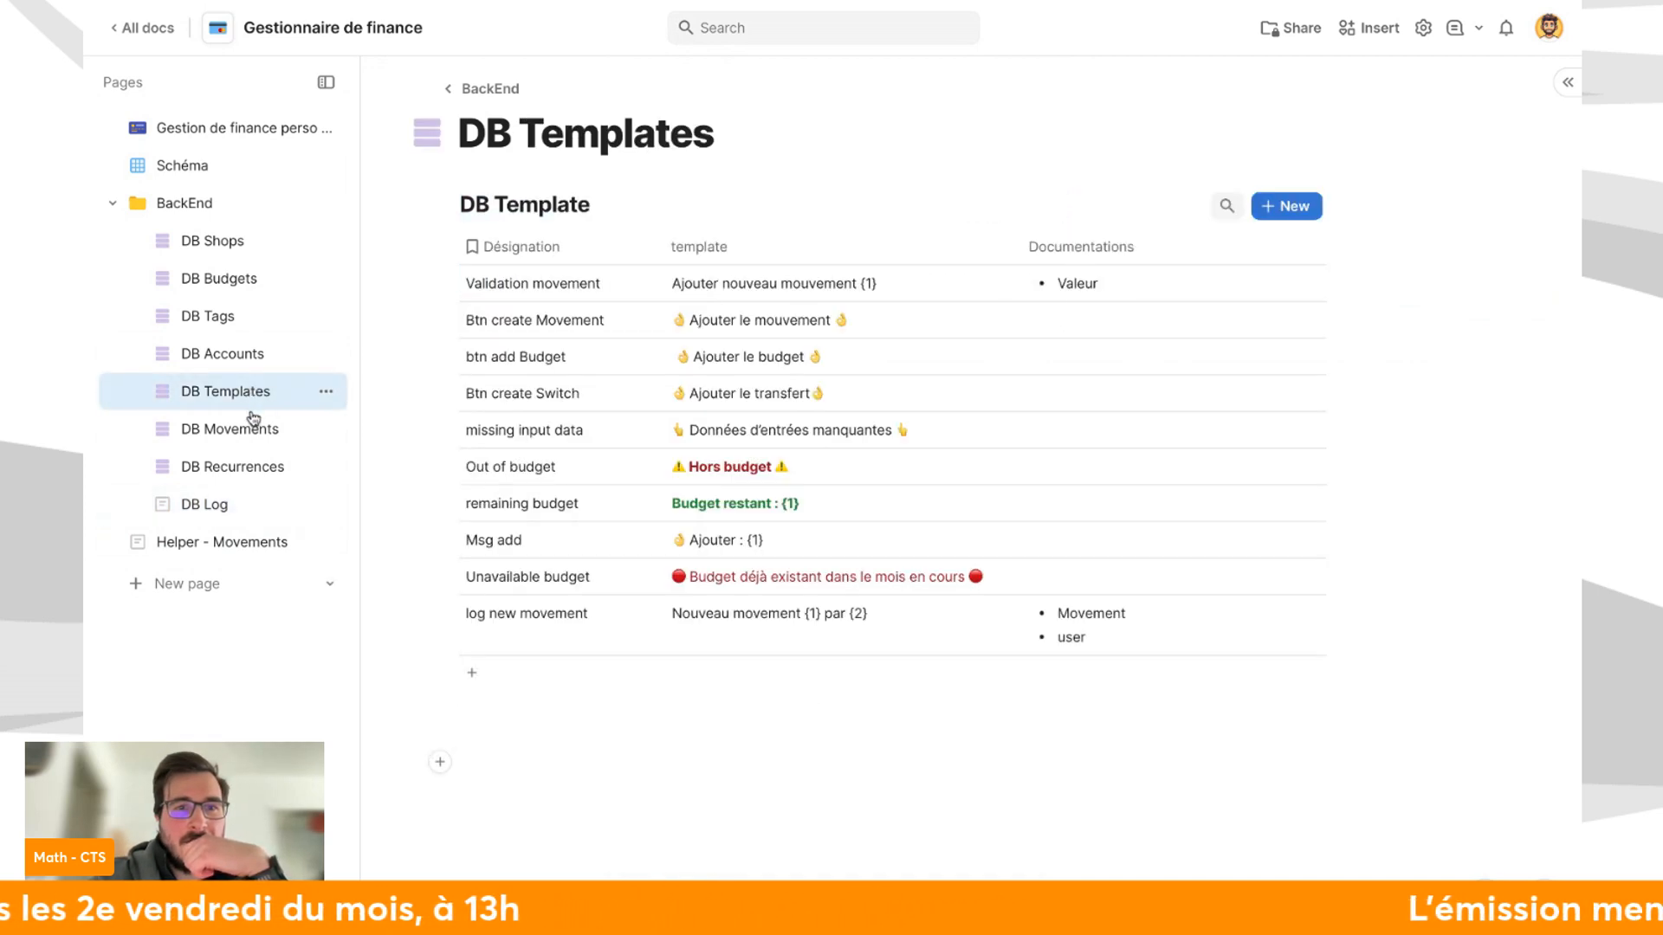
left_click(247, 542)
left_click(247, 512)
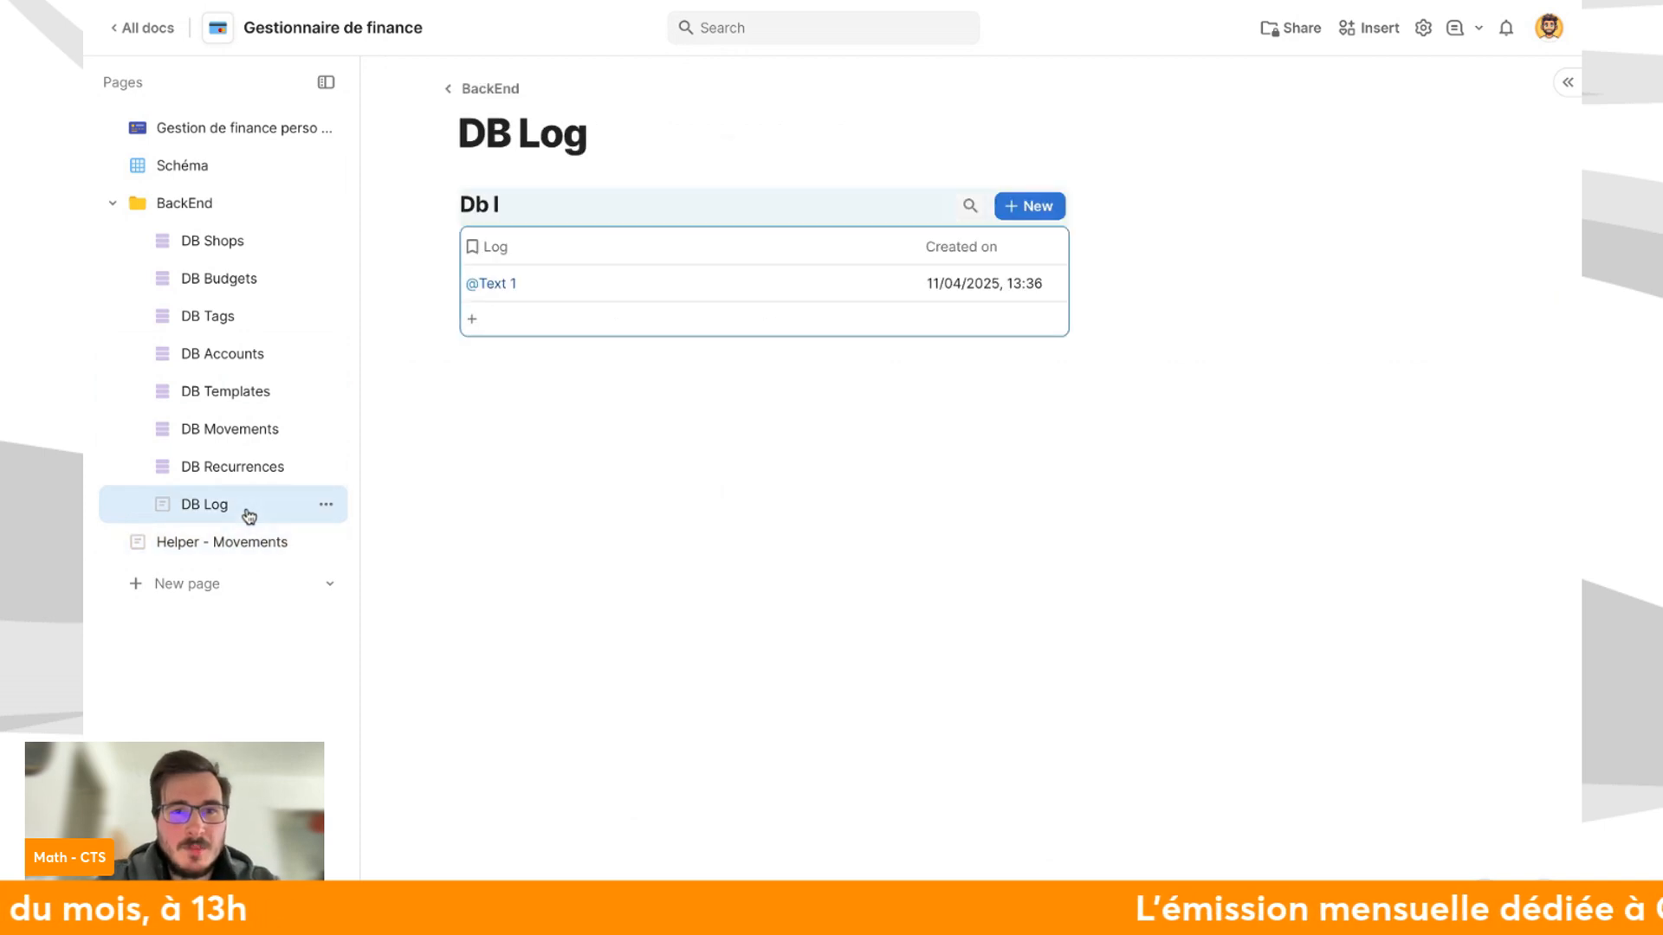
left_click(249, 542)
left_click(248, 468)
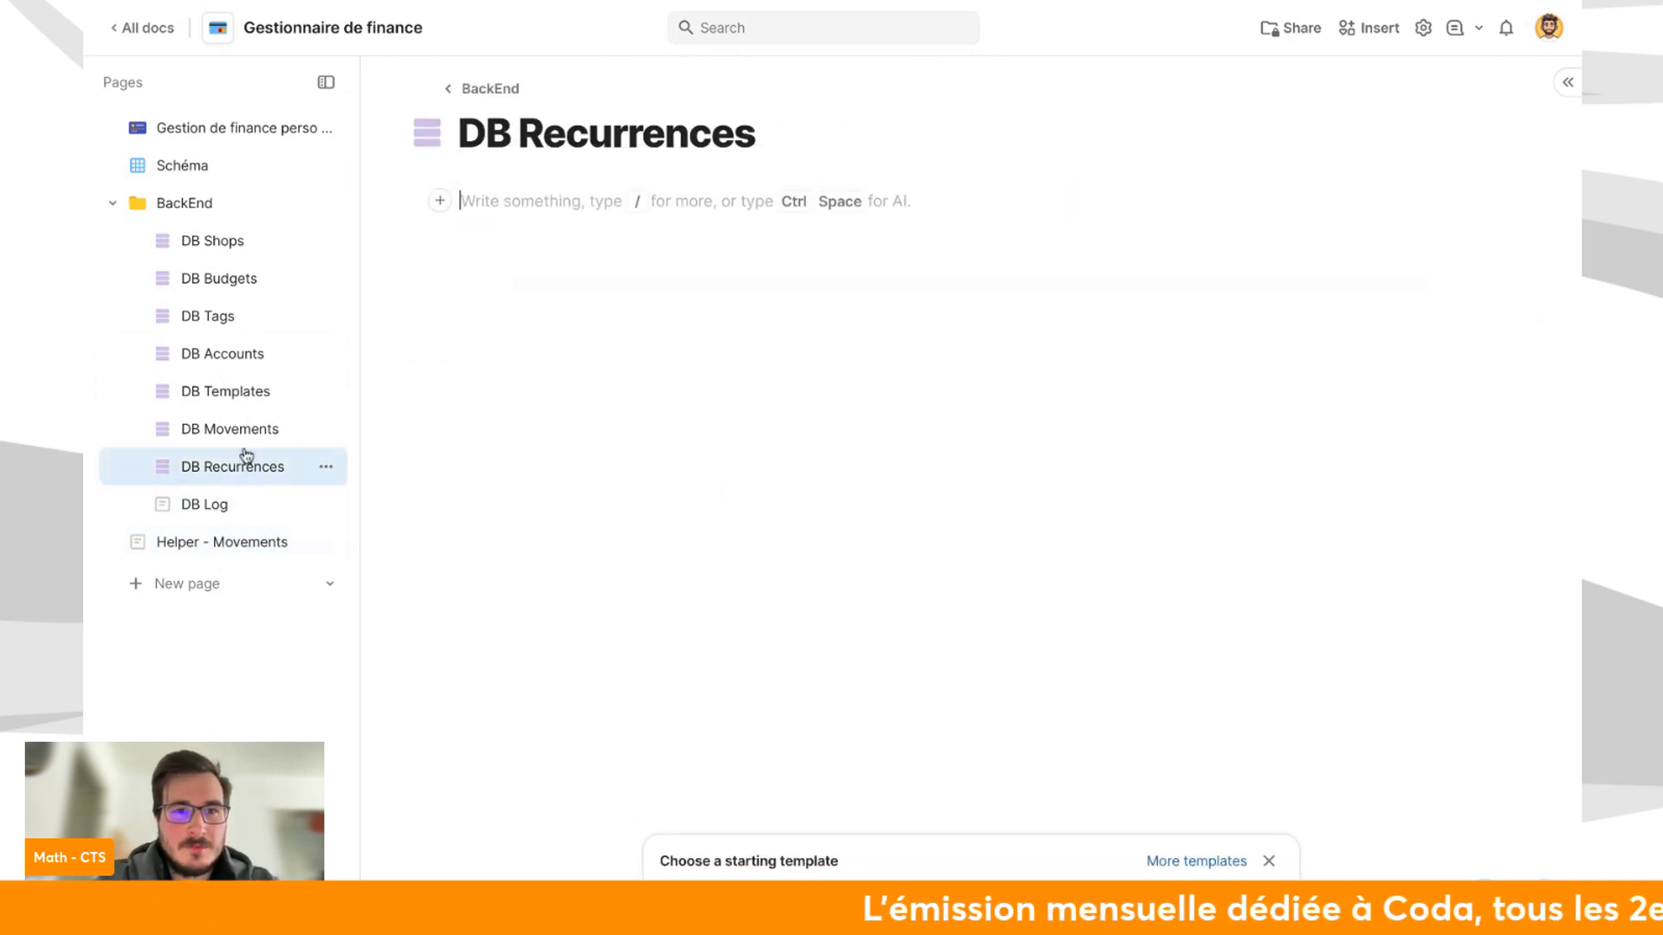
left_click(251, 391)
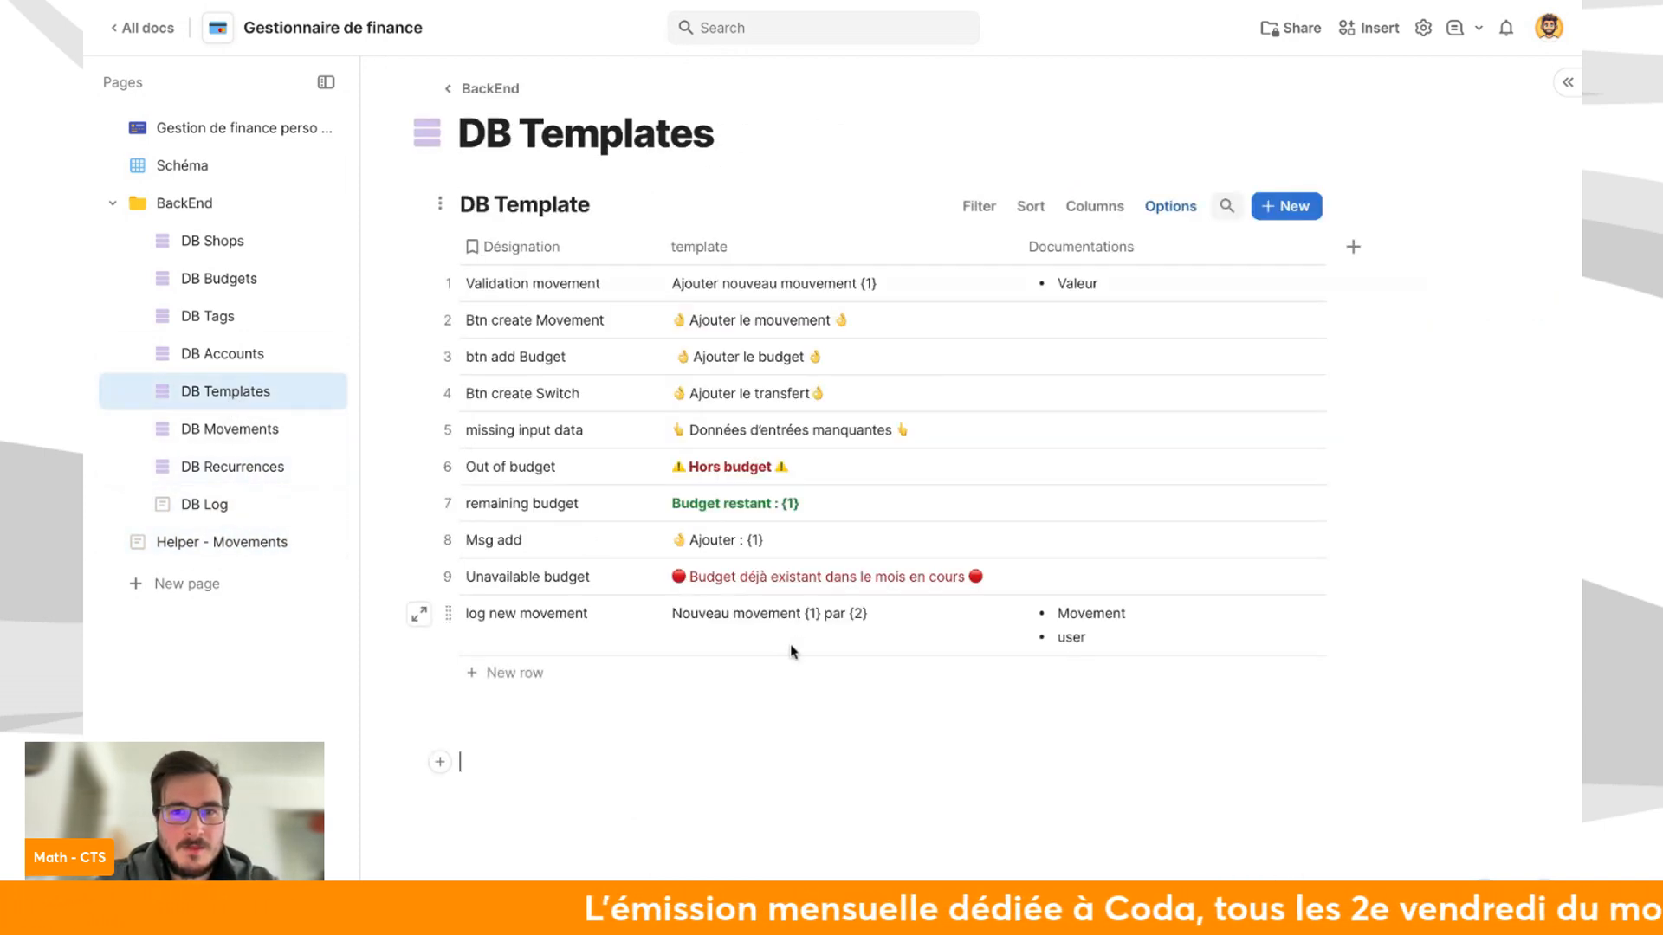
left_click(538, 624)
left_click(251, 544)
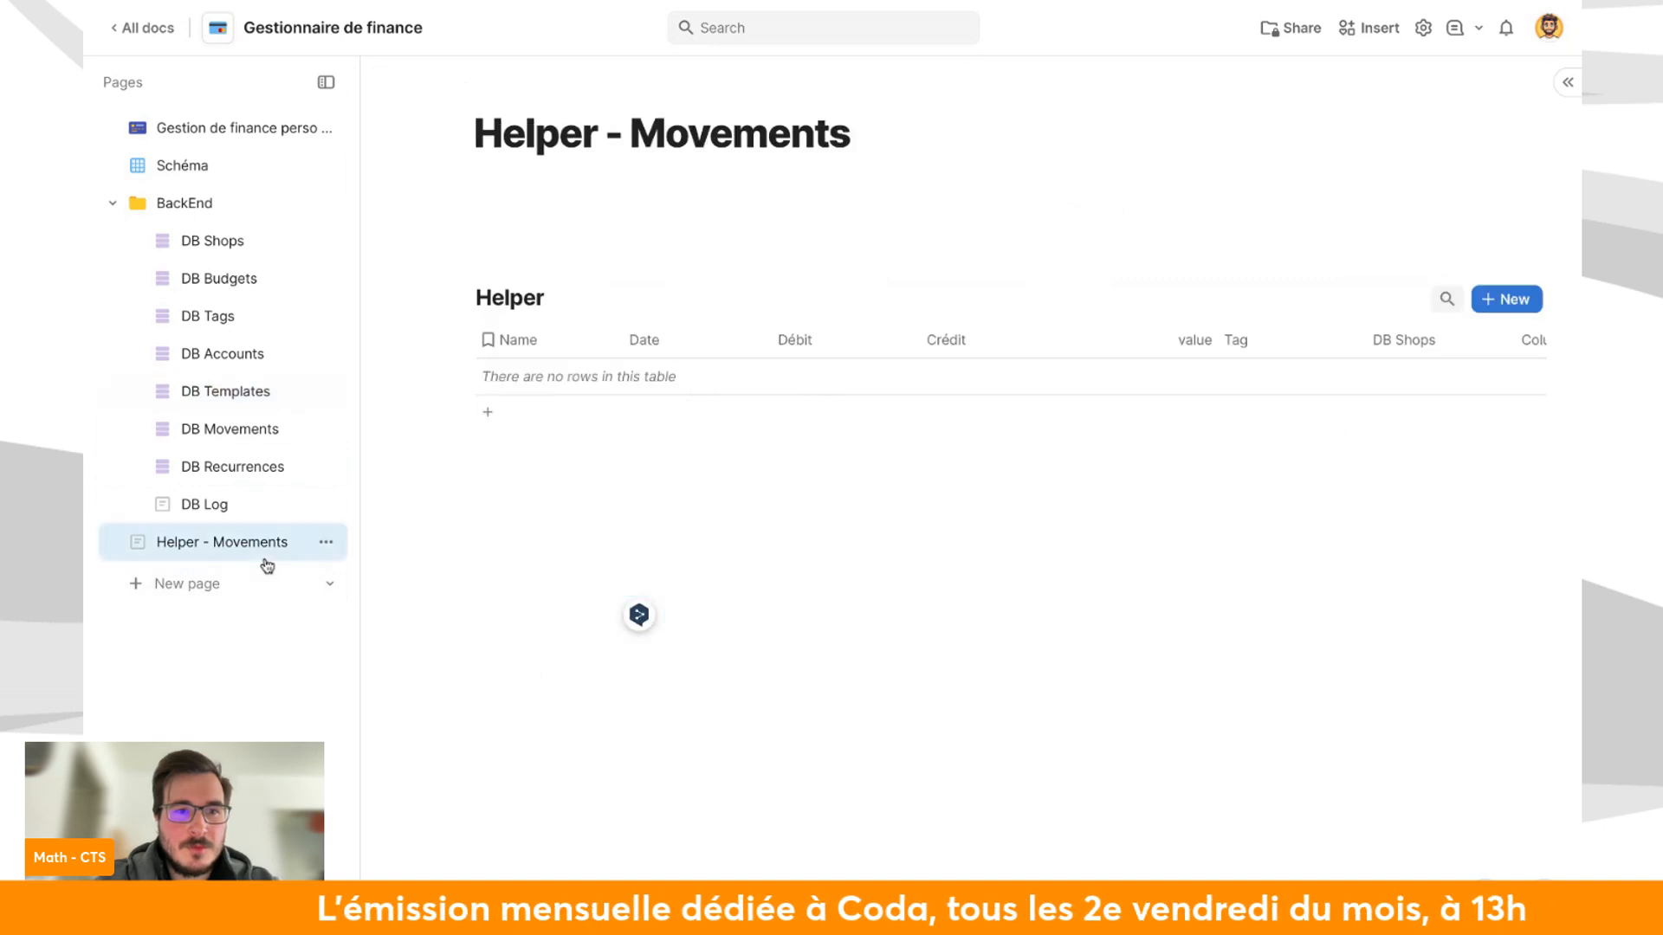
left_click(174, 508)
left_click(217, 541)
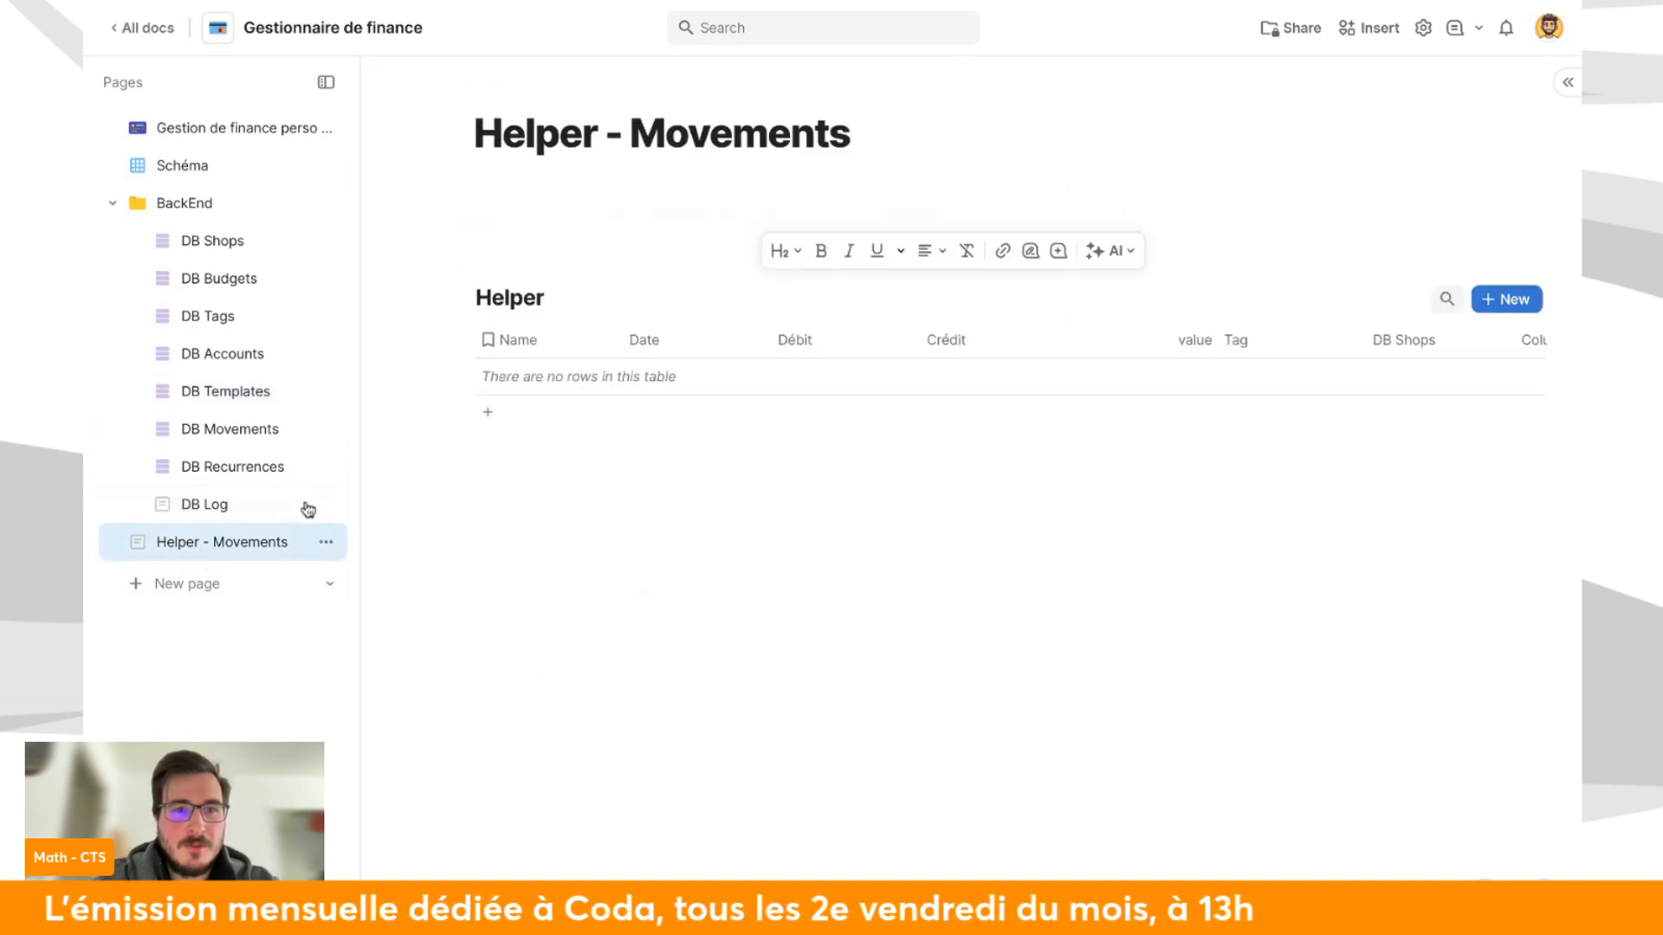
Open the Helper button column's On click formula in the full formula editor at the DB Log AddRow section.
scroll(1169, 374, "right", 5)
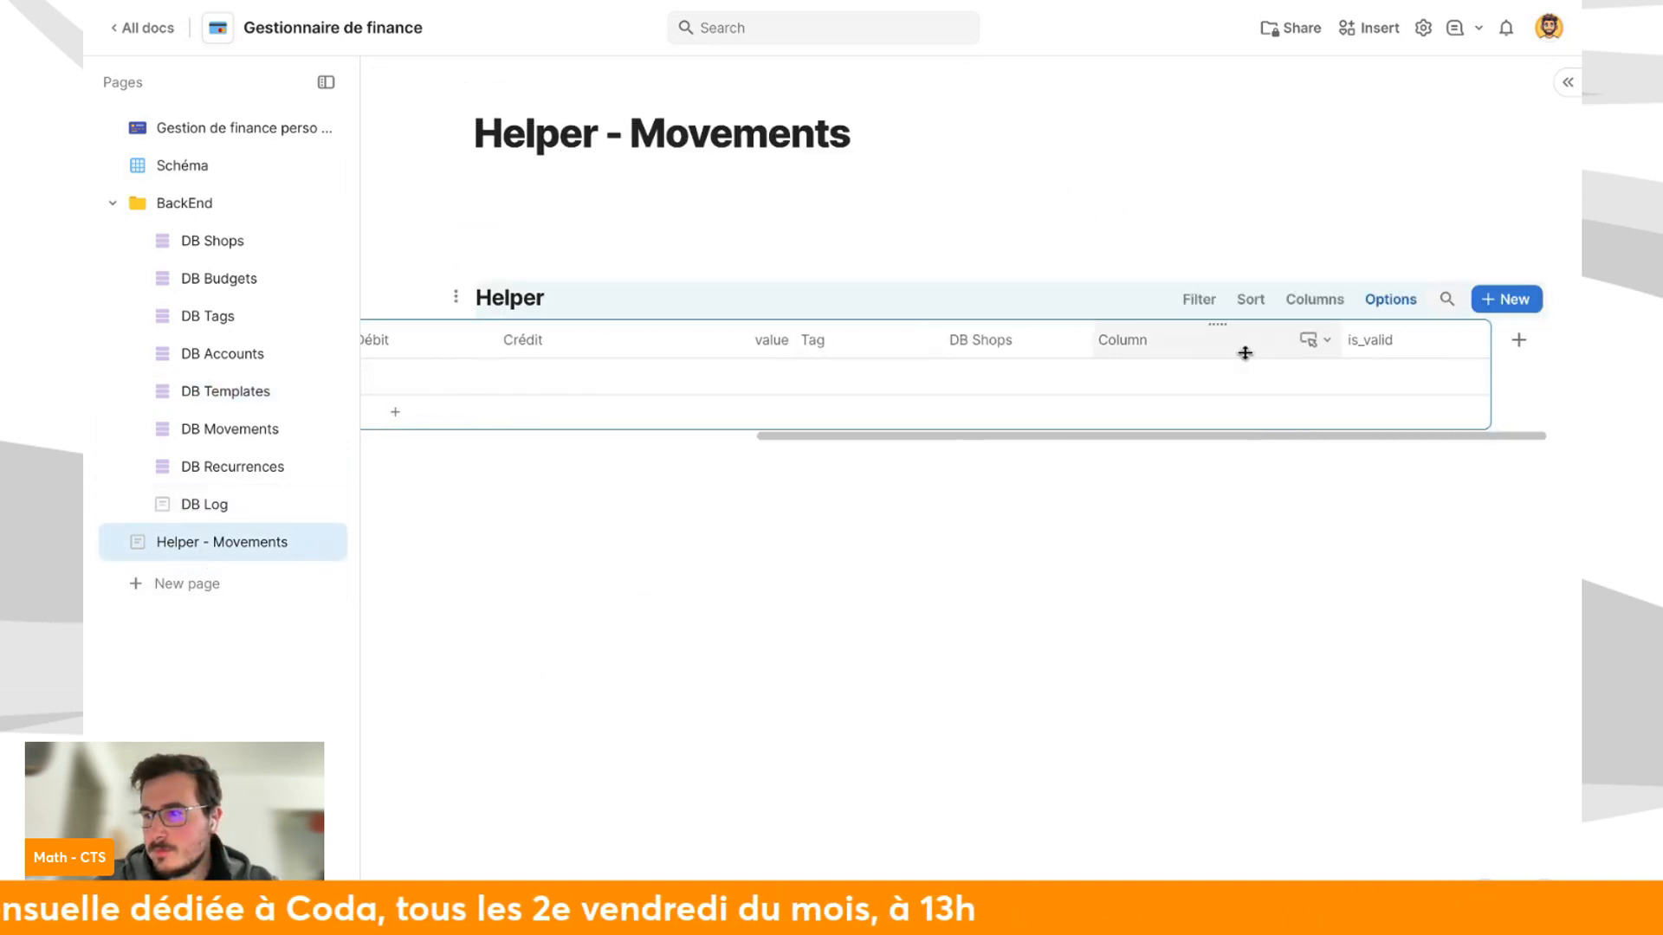
left_click(1318, 341)
left_click(1334, 374)
left_click(1248, 538)
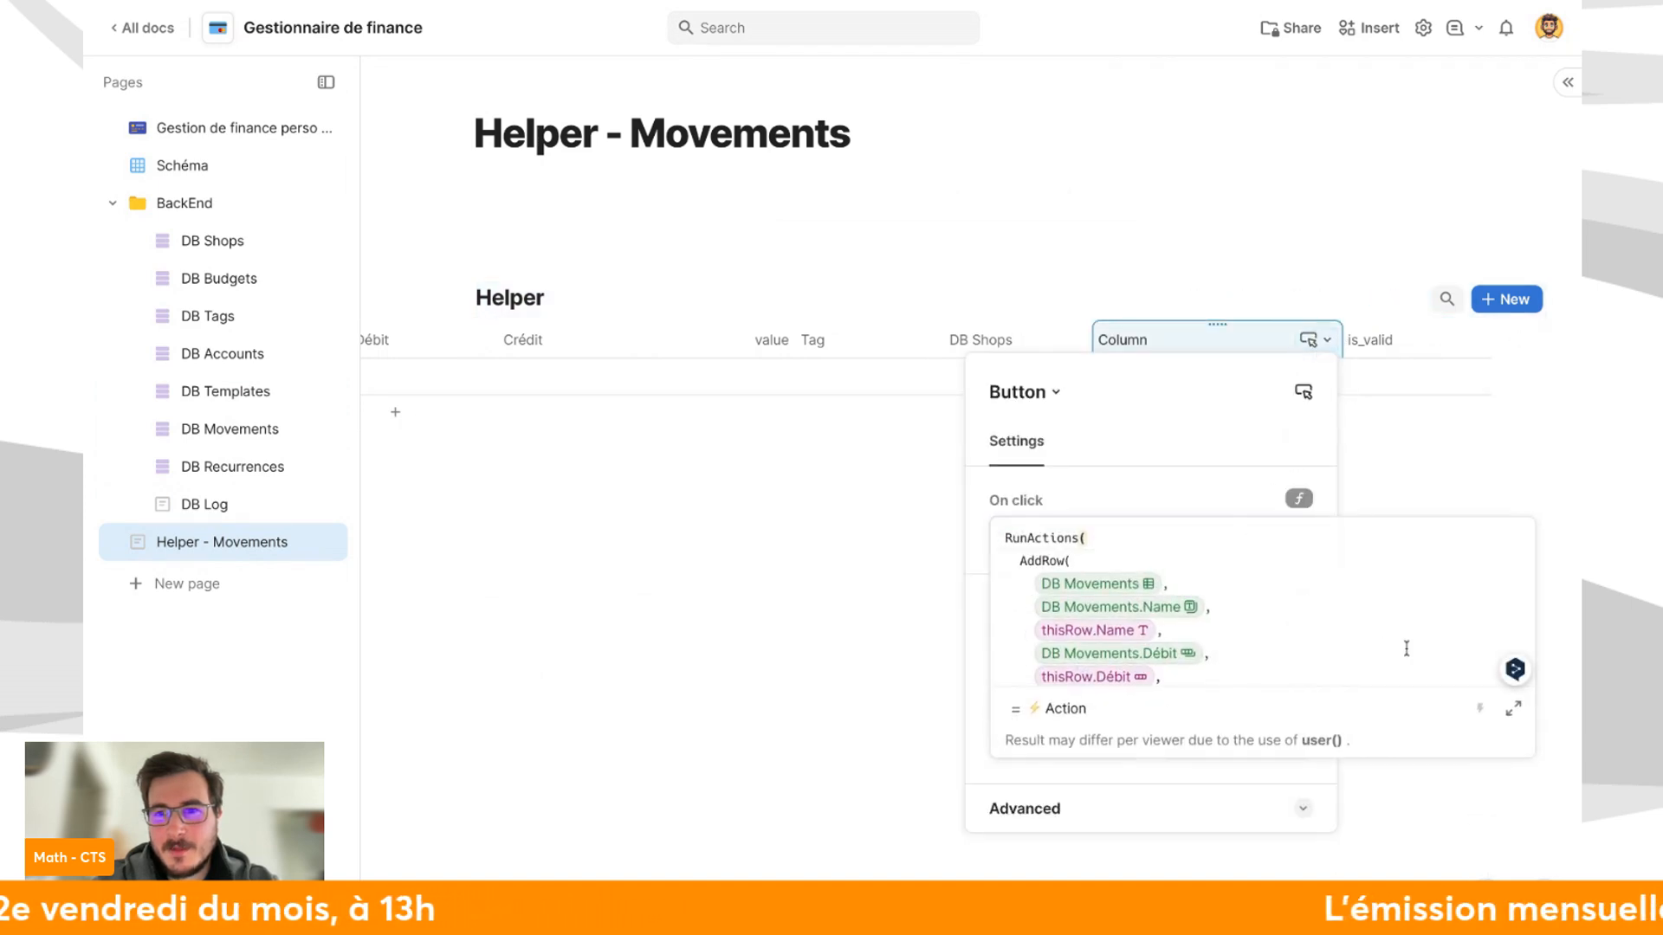
left_click(1511, 712)
scroll(835, 379, "down", 2)
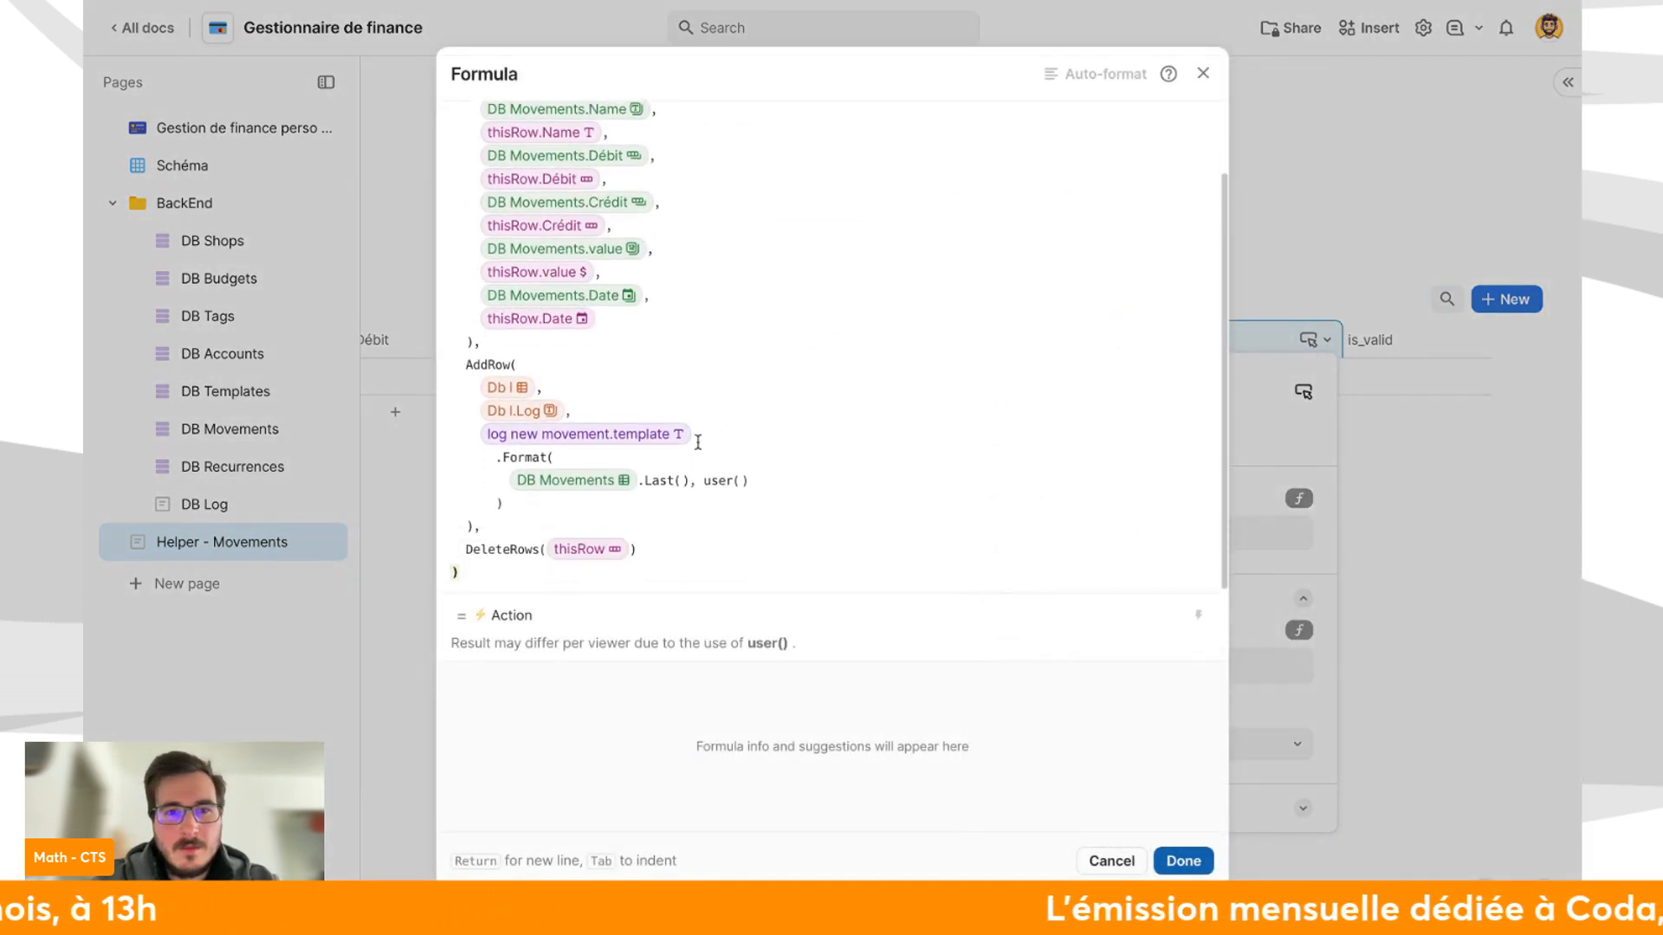
Try to move log new movement.template inside the Format call as its first argument and remove the leading dot.
left_click(618, 432)
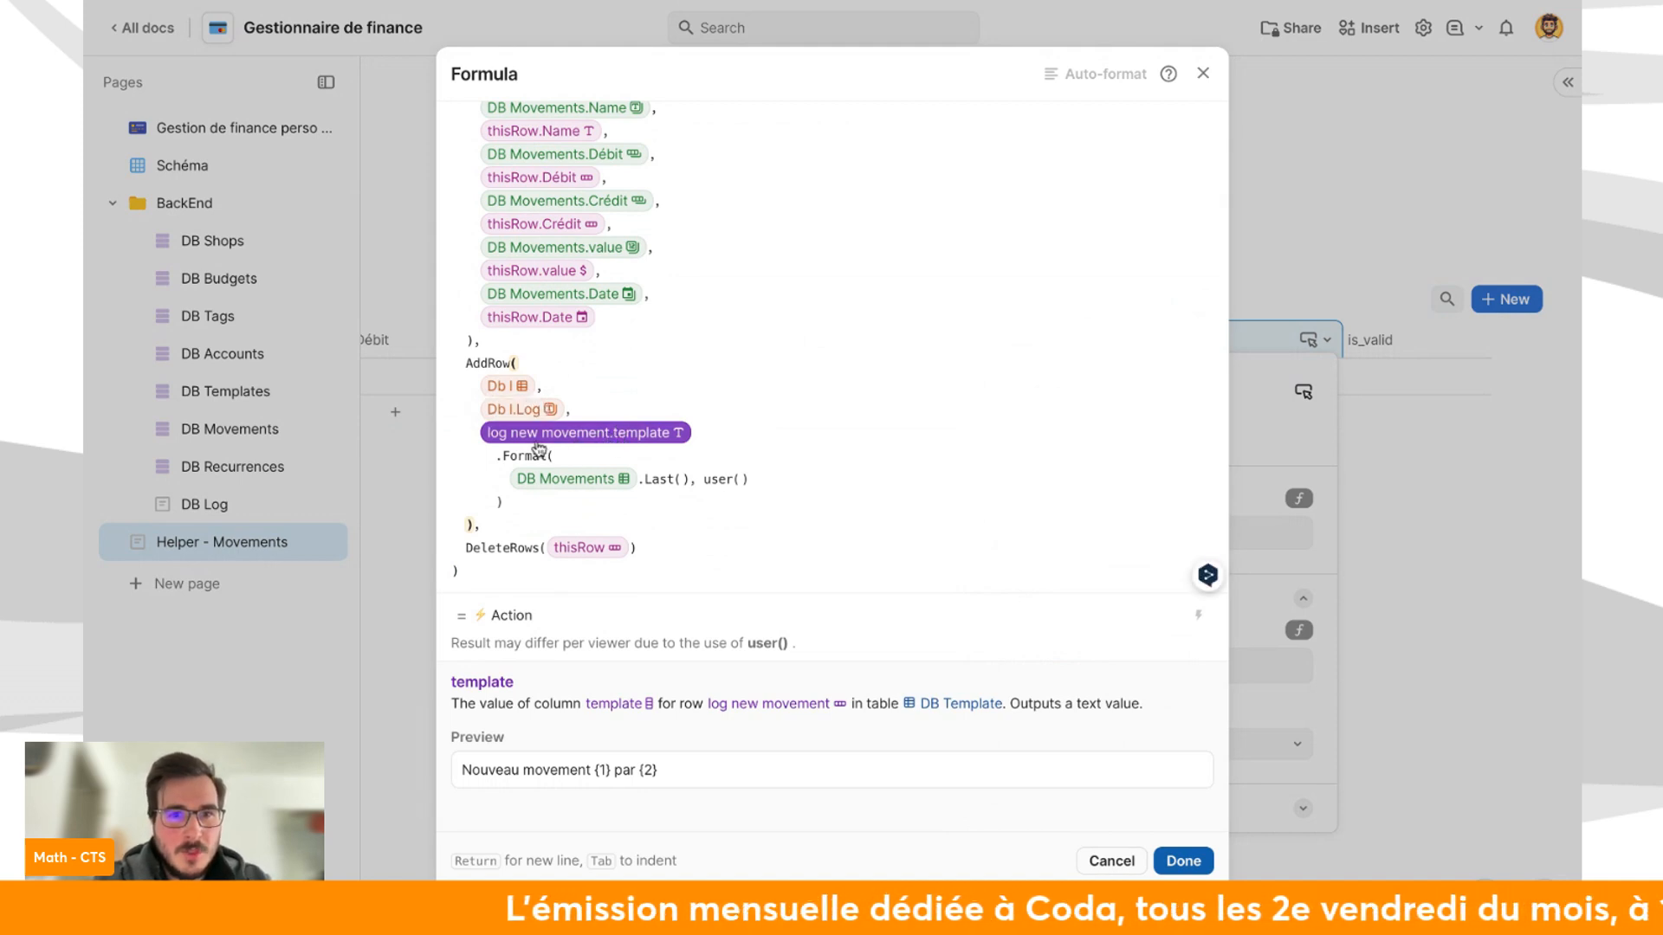
key("BackSpace")
key("Escape")
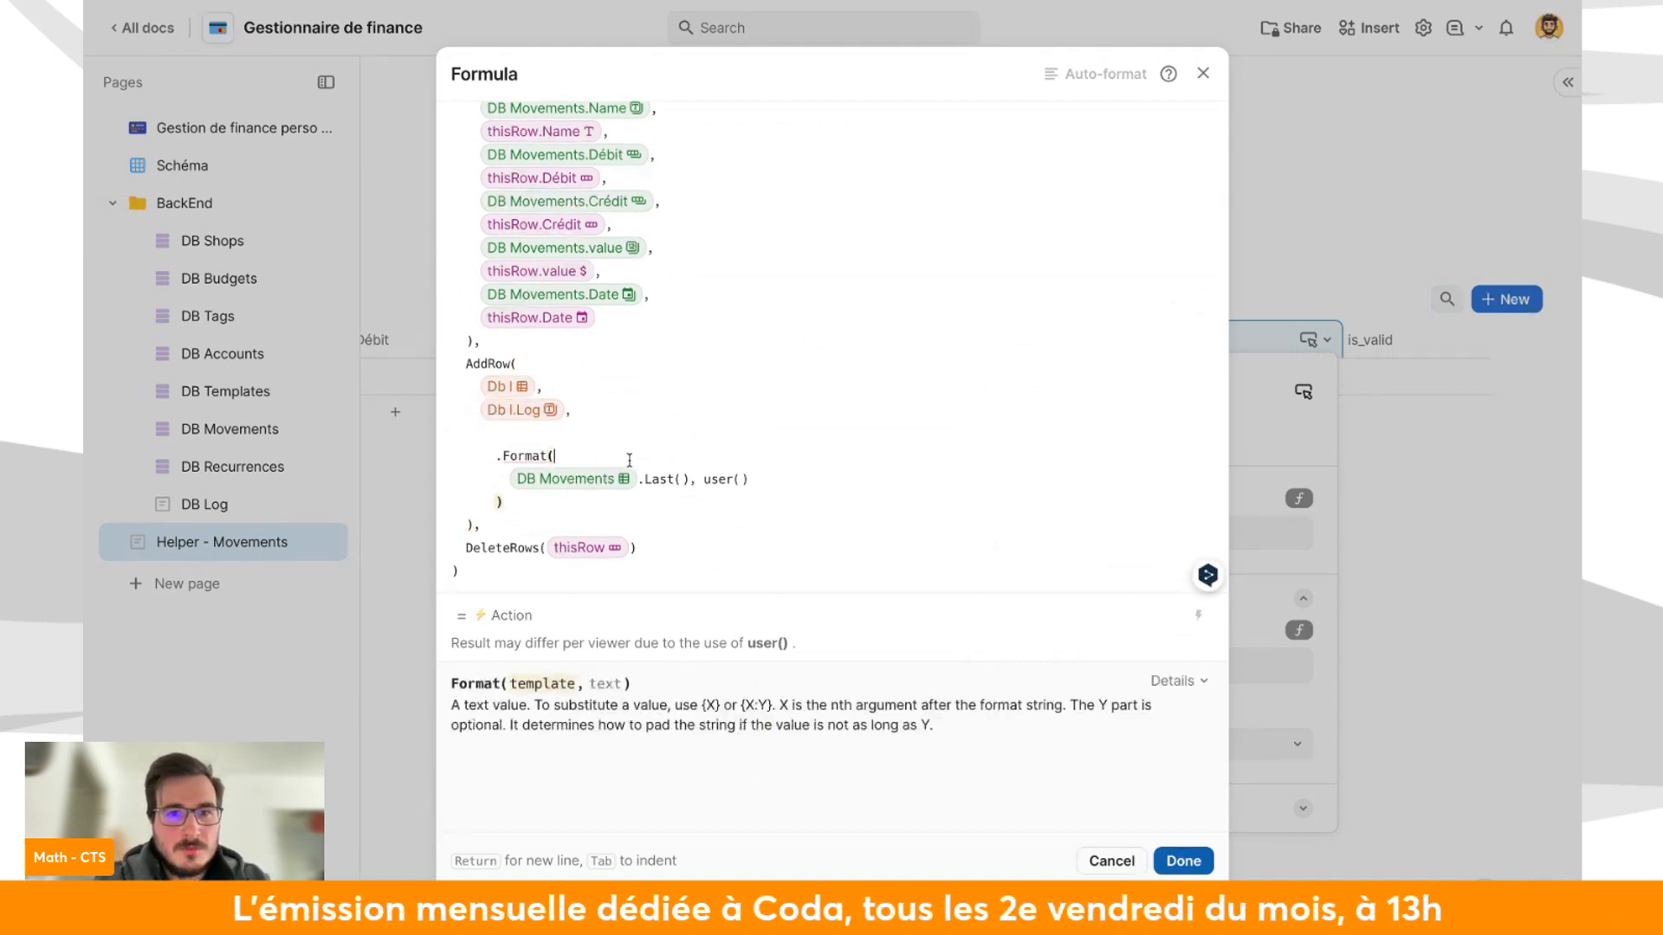
type("log new movement.template")
left_click(505, 457)
key("BackSpace")
key("BackSpace")
key("BackSpace")
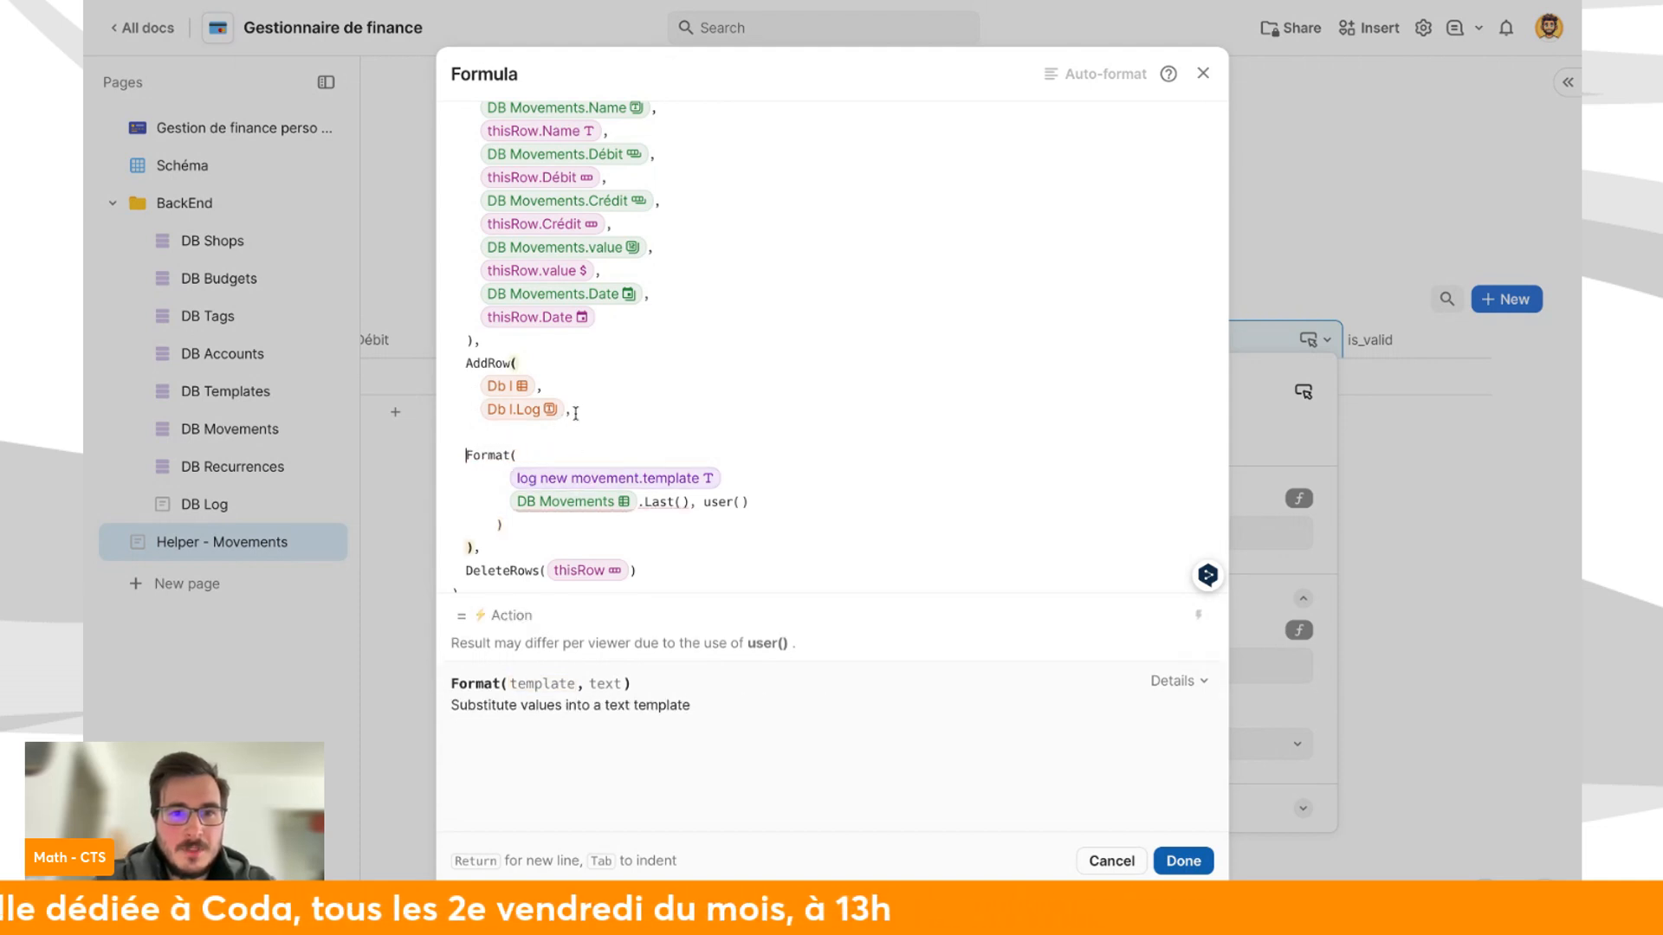
Re-enter the Log column reference in the second AddRow and put user() on its own line within Format.
left_click(693, 504)
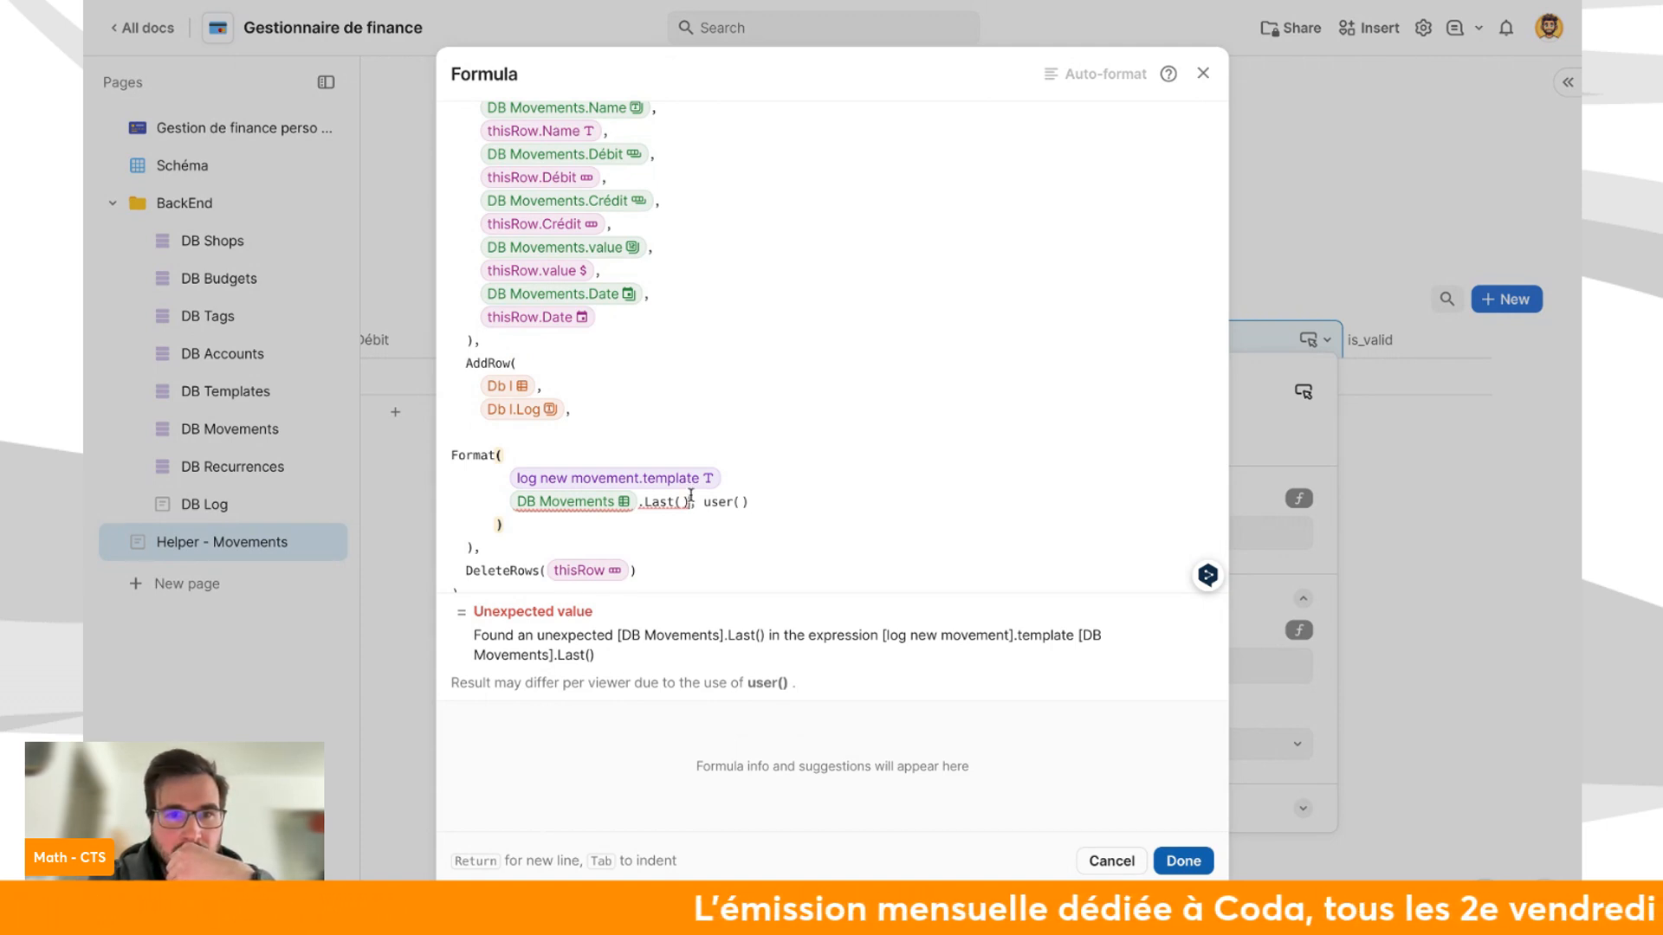
left_click(623, 424)
left_click(559, 417)
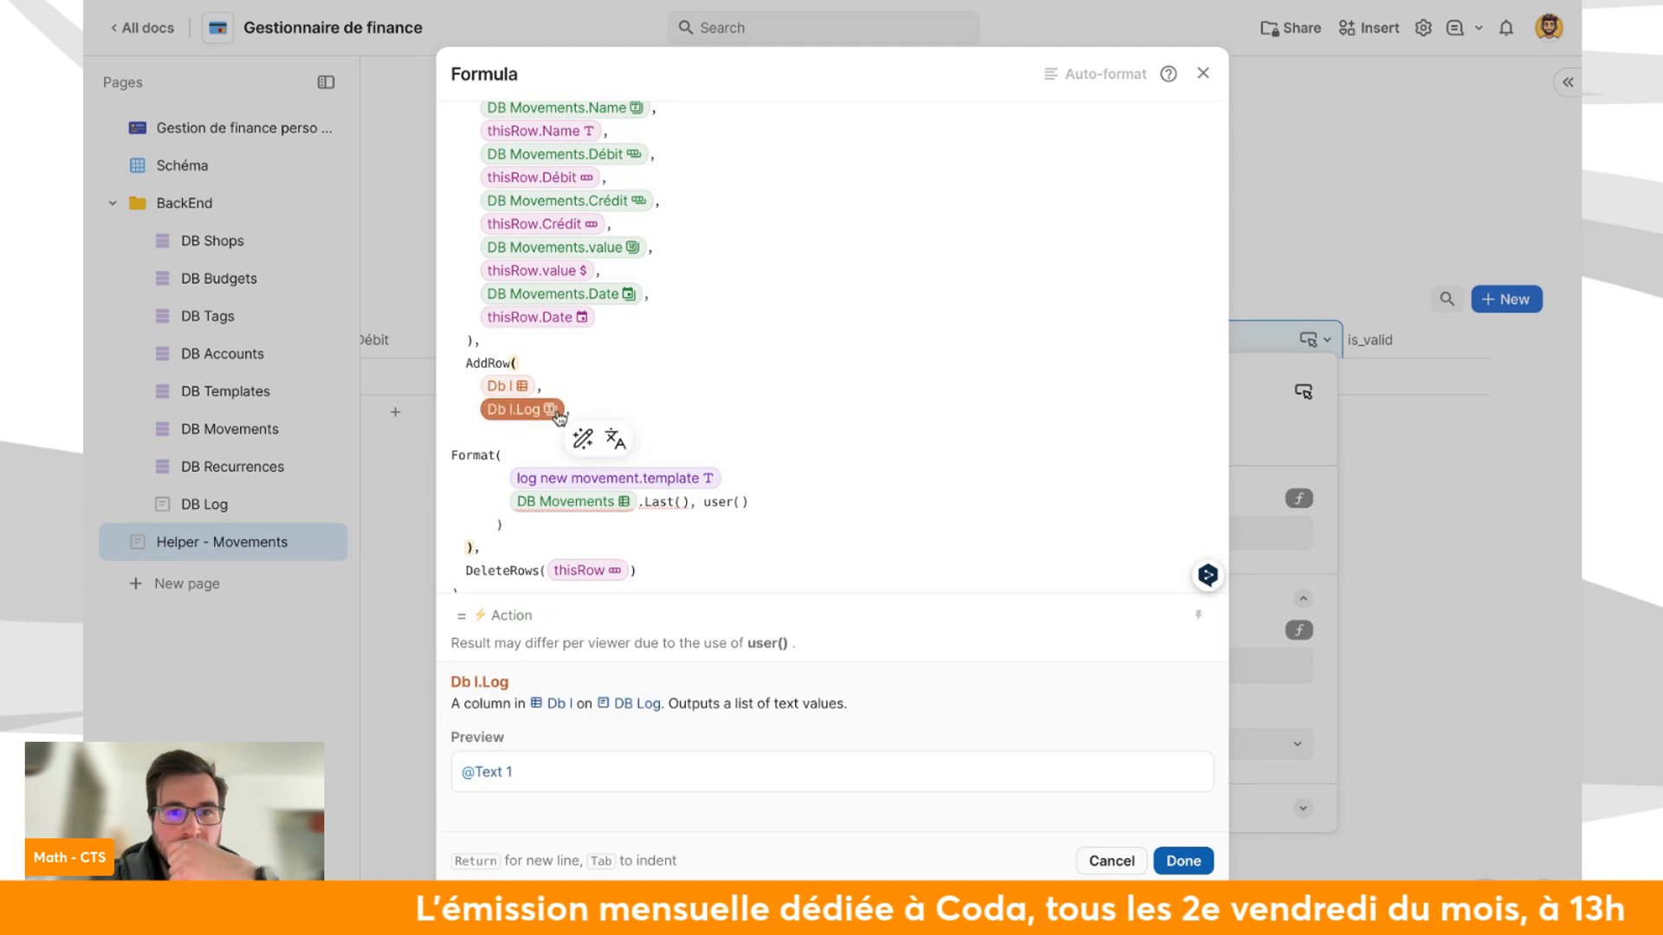
key("BackSpace")
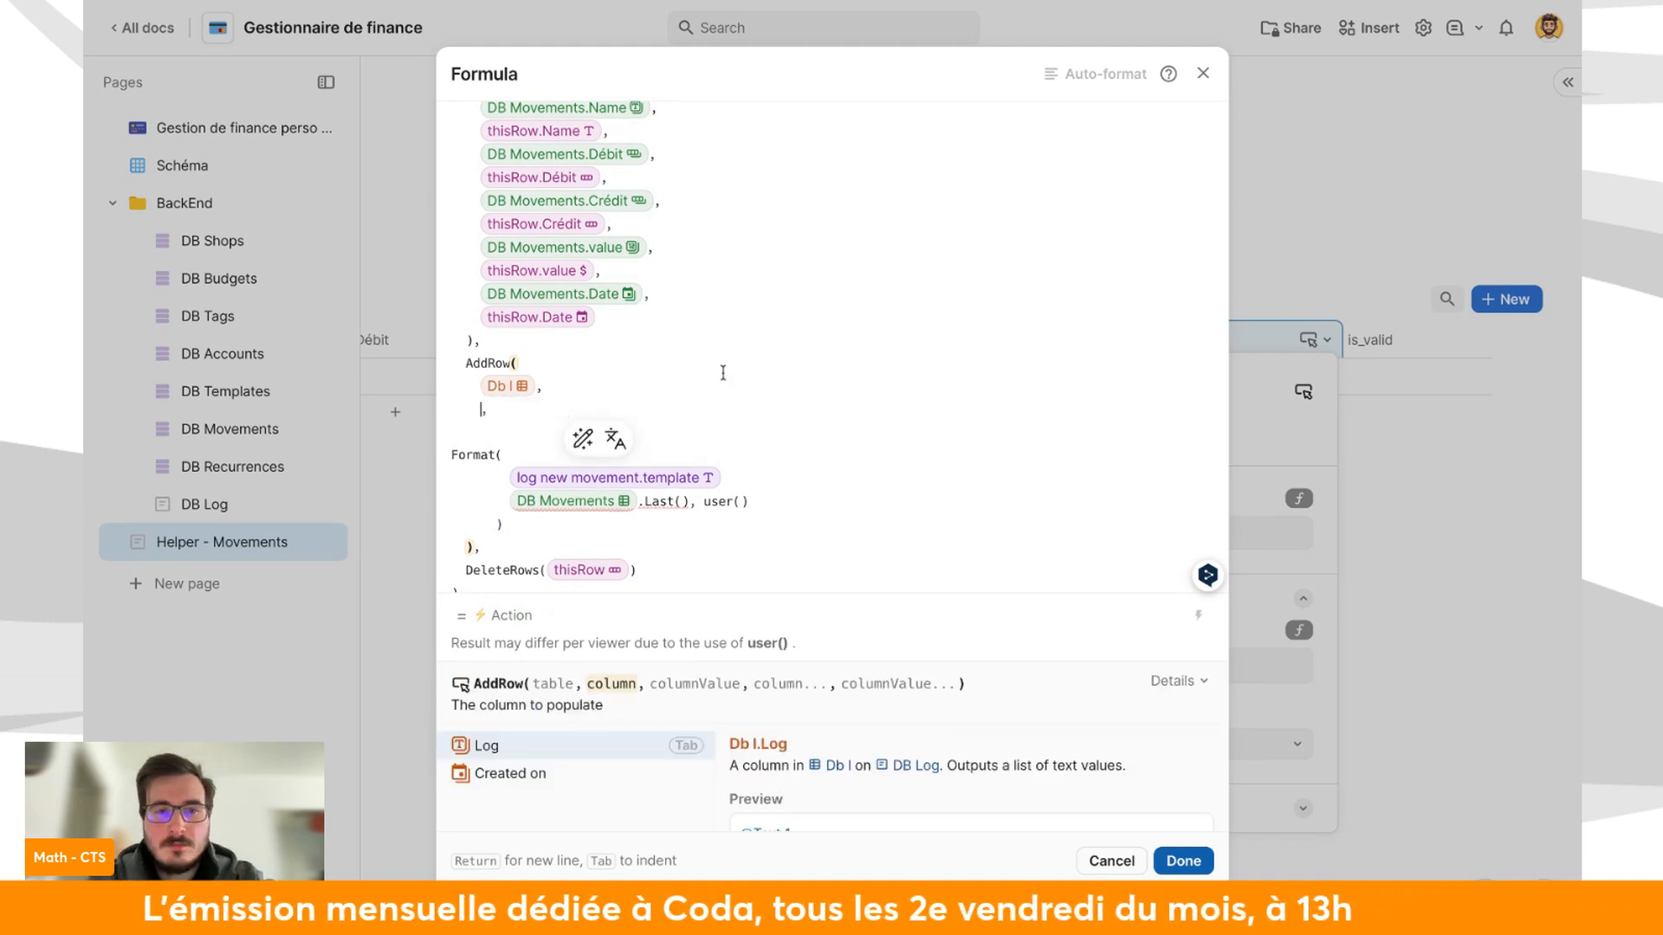
key("Tab")
left_click(696, 421)
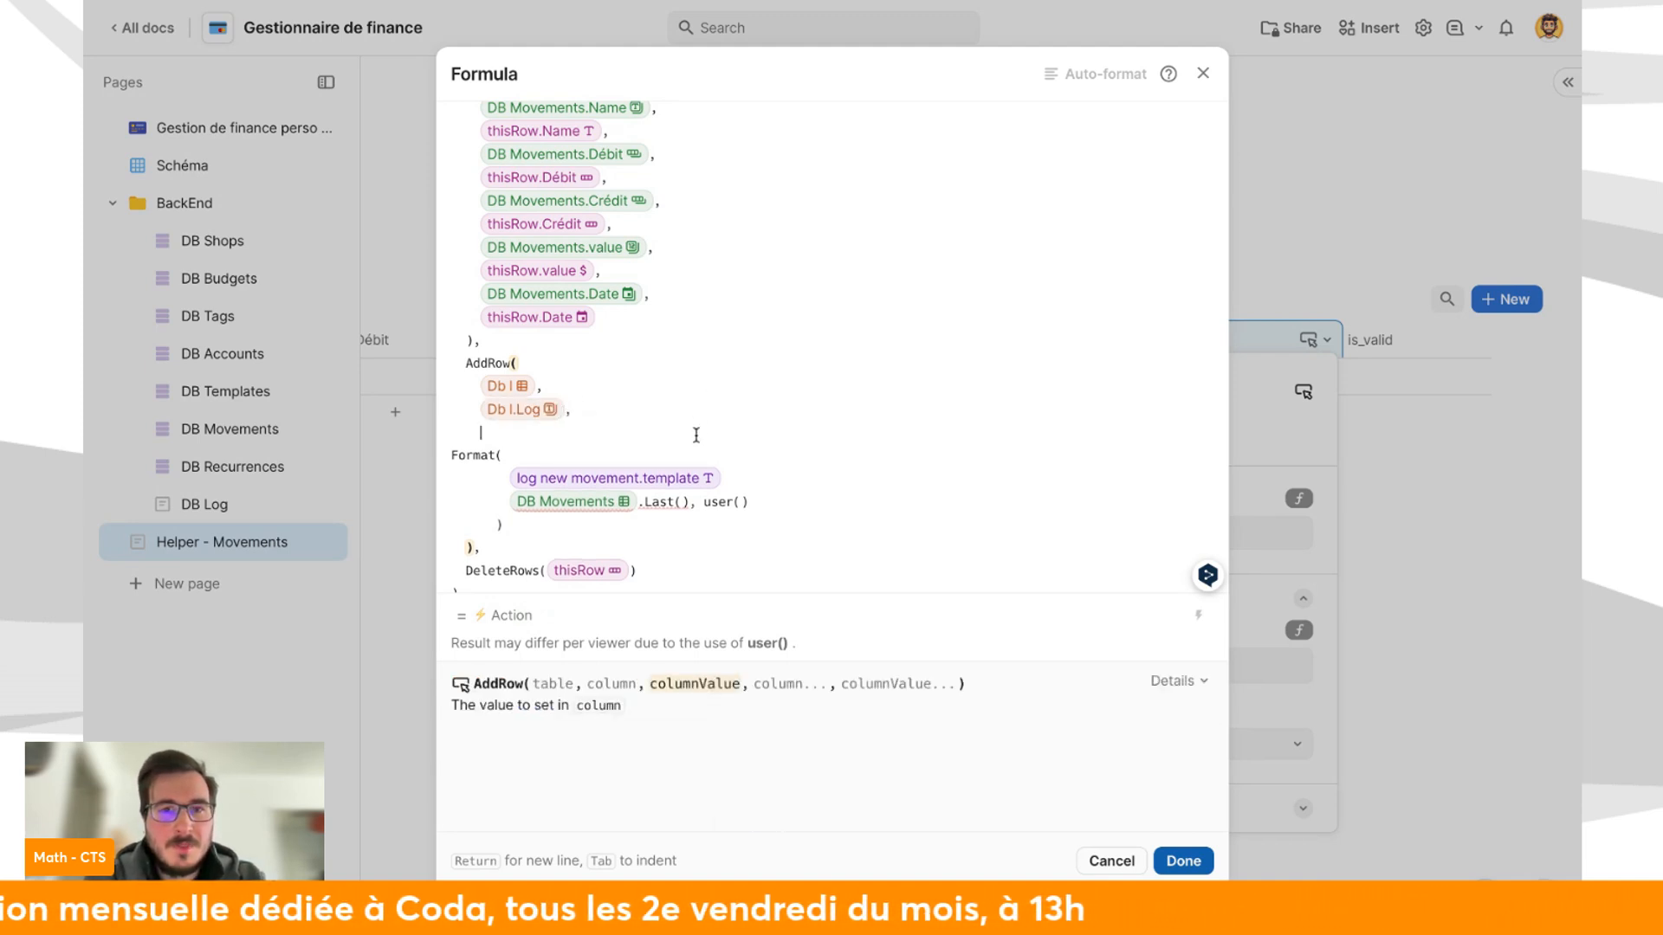
left_click(705, 503)
key("Return")
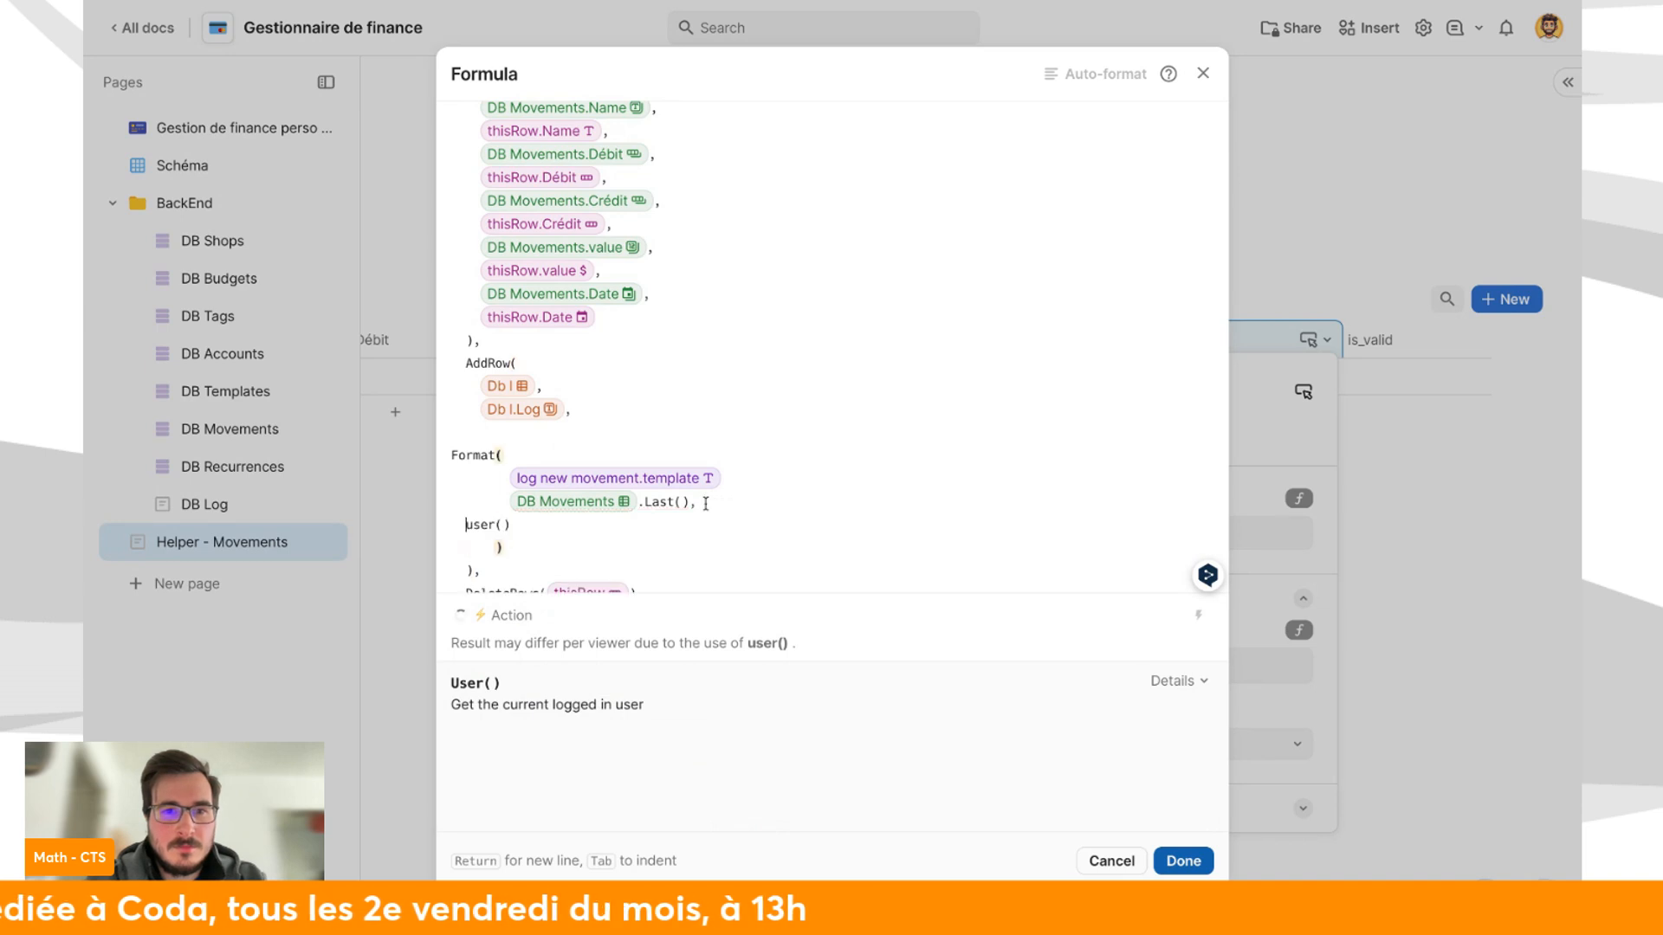
left_click(498, 547)
left_click(477, 571)
scroll(481, 567, "down", 1)
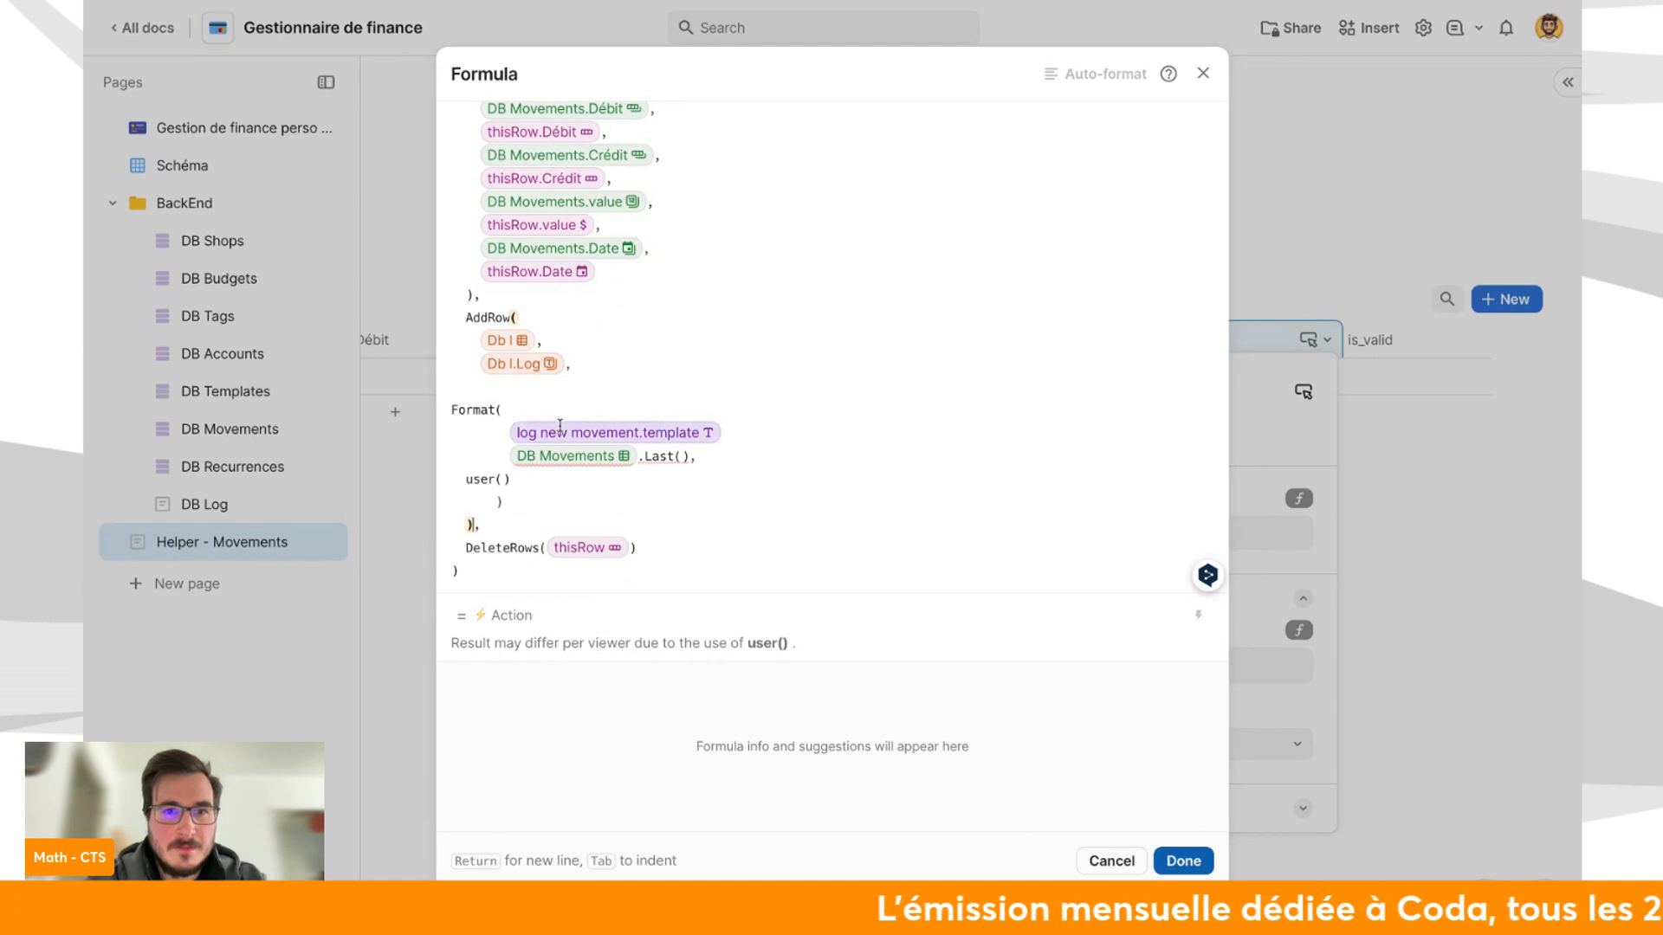
Delete the whole Format expression from the DB Log AddRow, undoing any unwanted autocompleted text.
left_click_drag(510, 506, 594, 386)
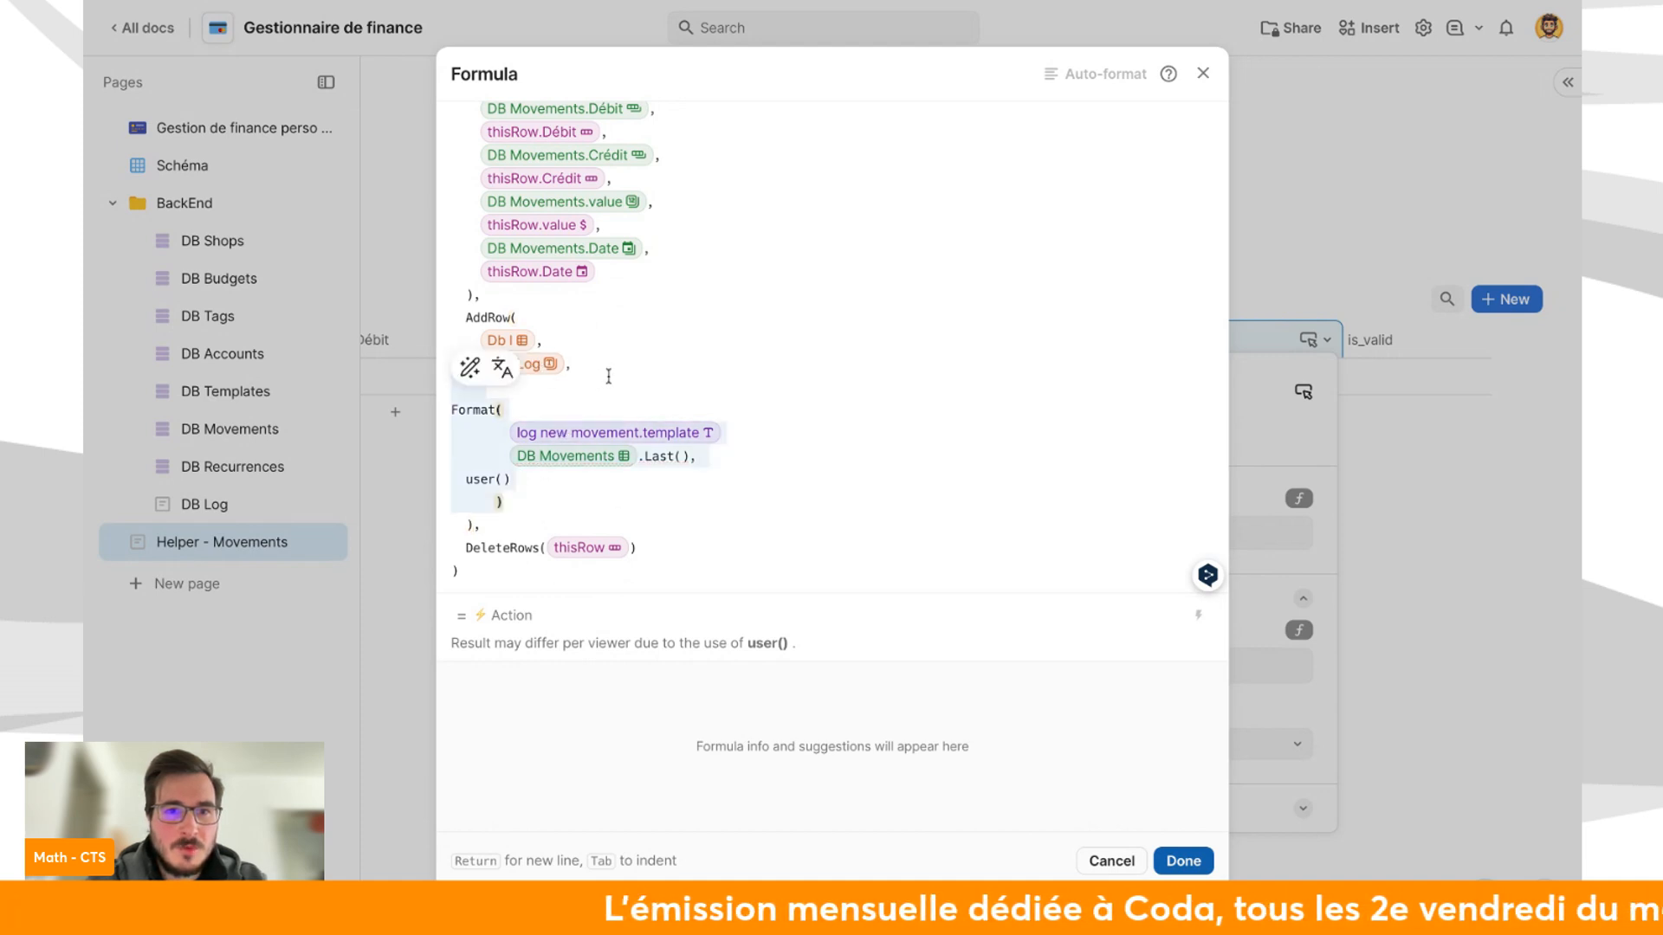
key("BackSpace")
key("Tab")
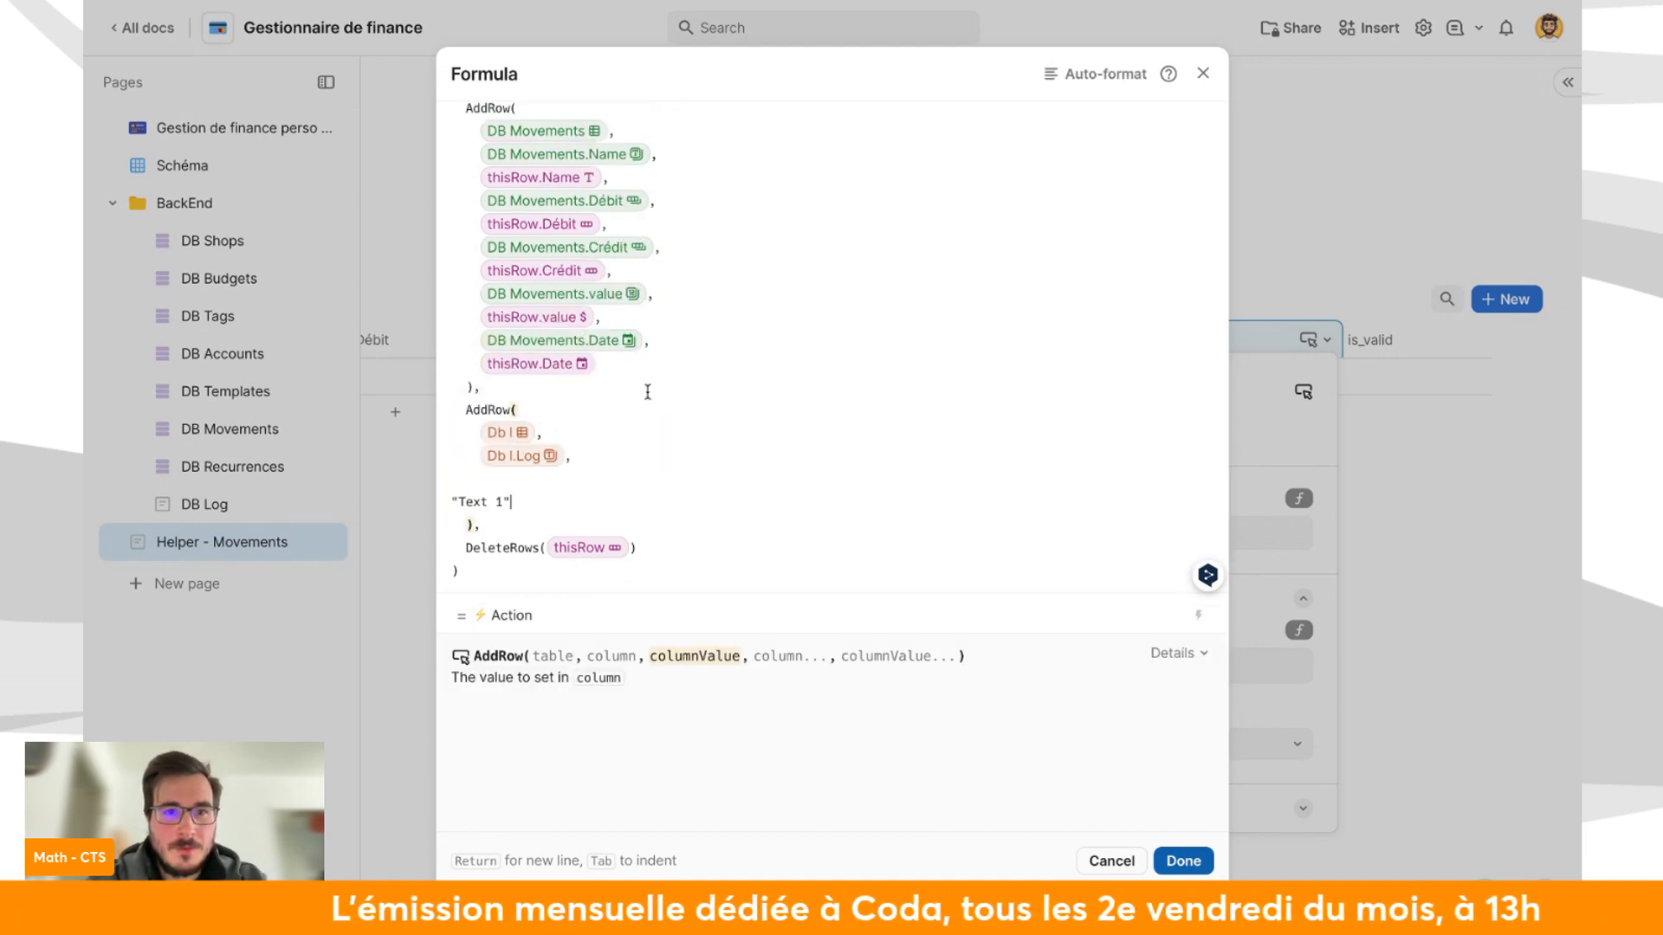
key("ctrl+z")
key("Tab")
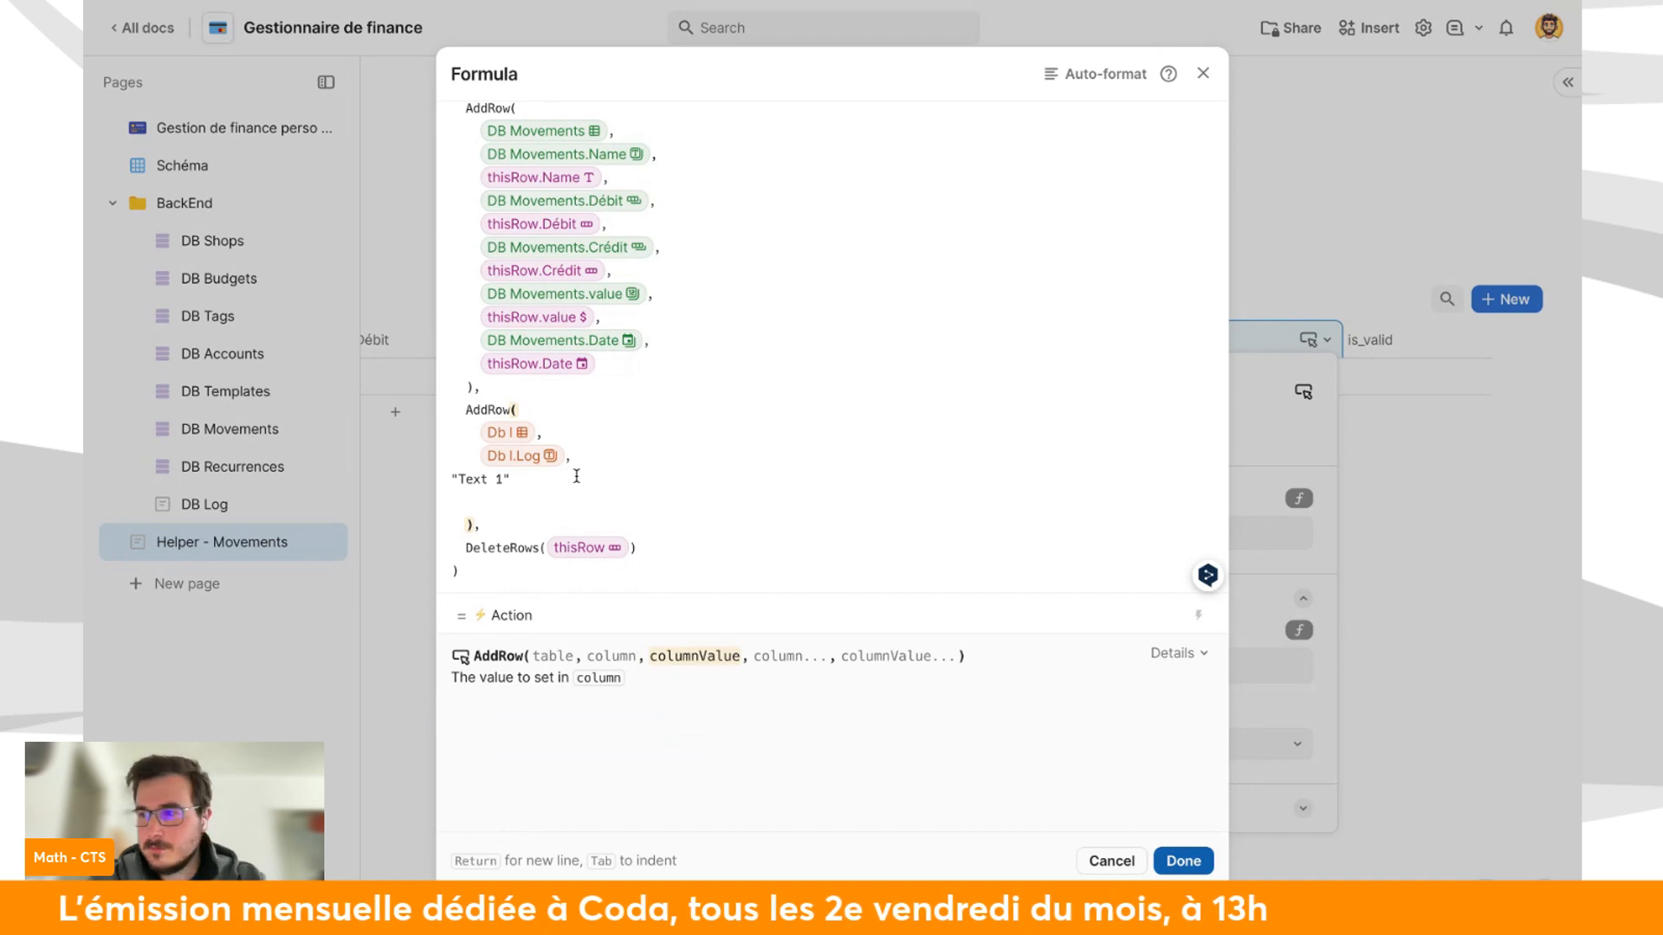
key("ctrl+z")
Enter a Format() call as the Log column's value, with log new movement.template as its template argument.
type("Forma")
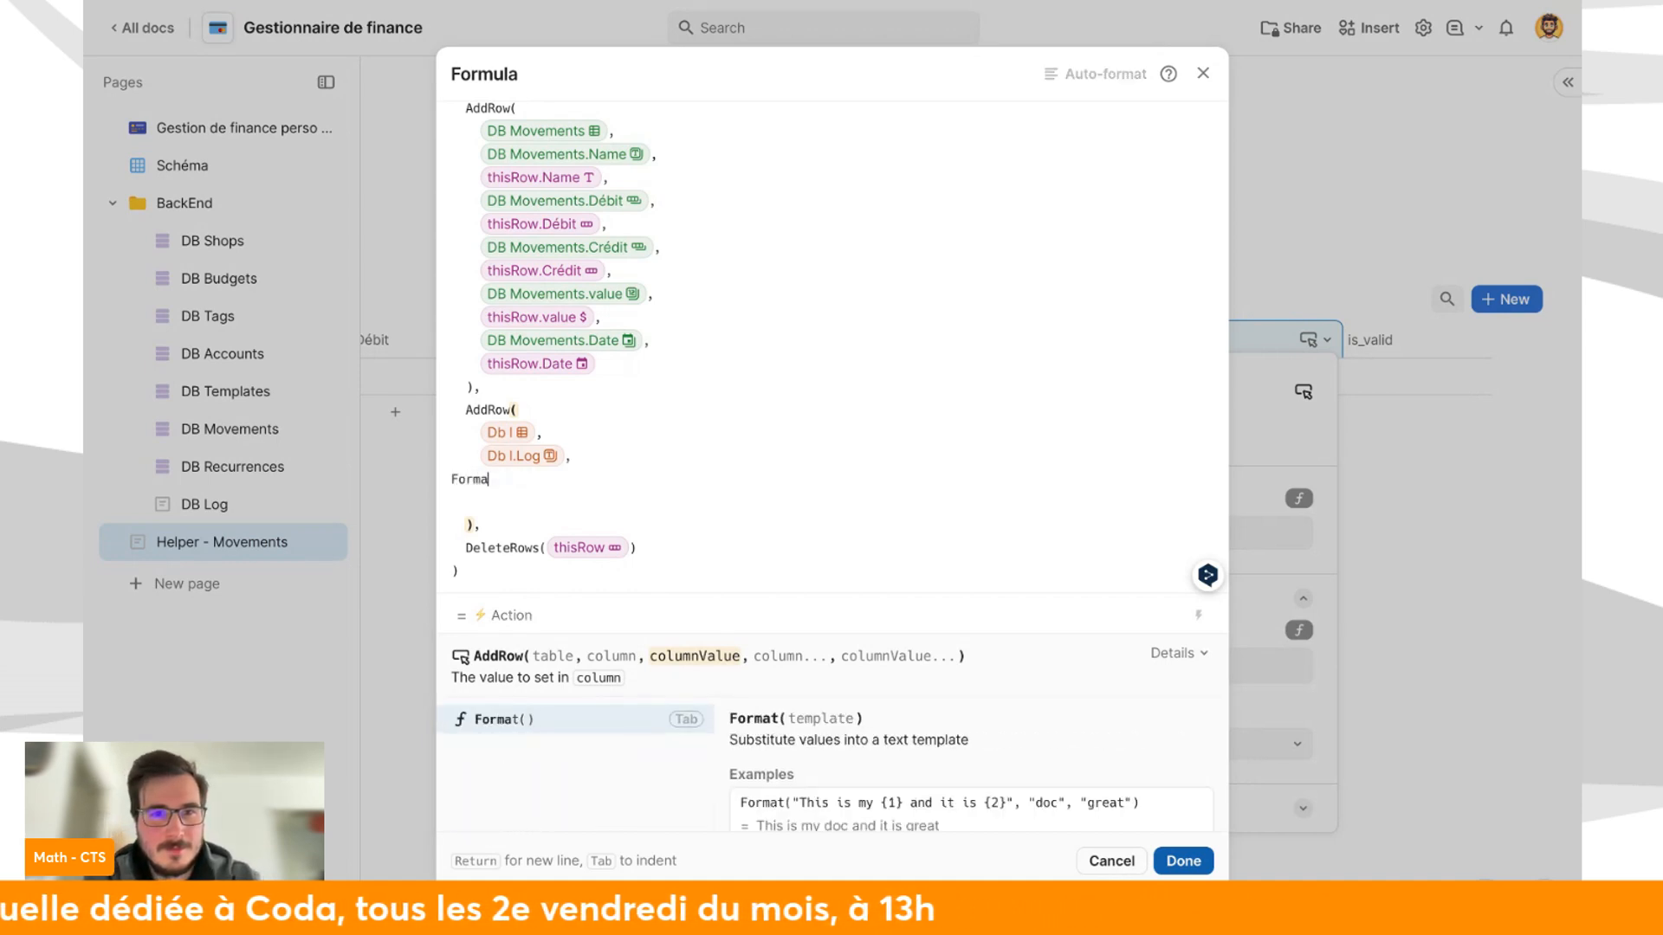
key("Tab")
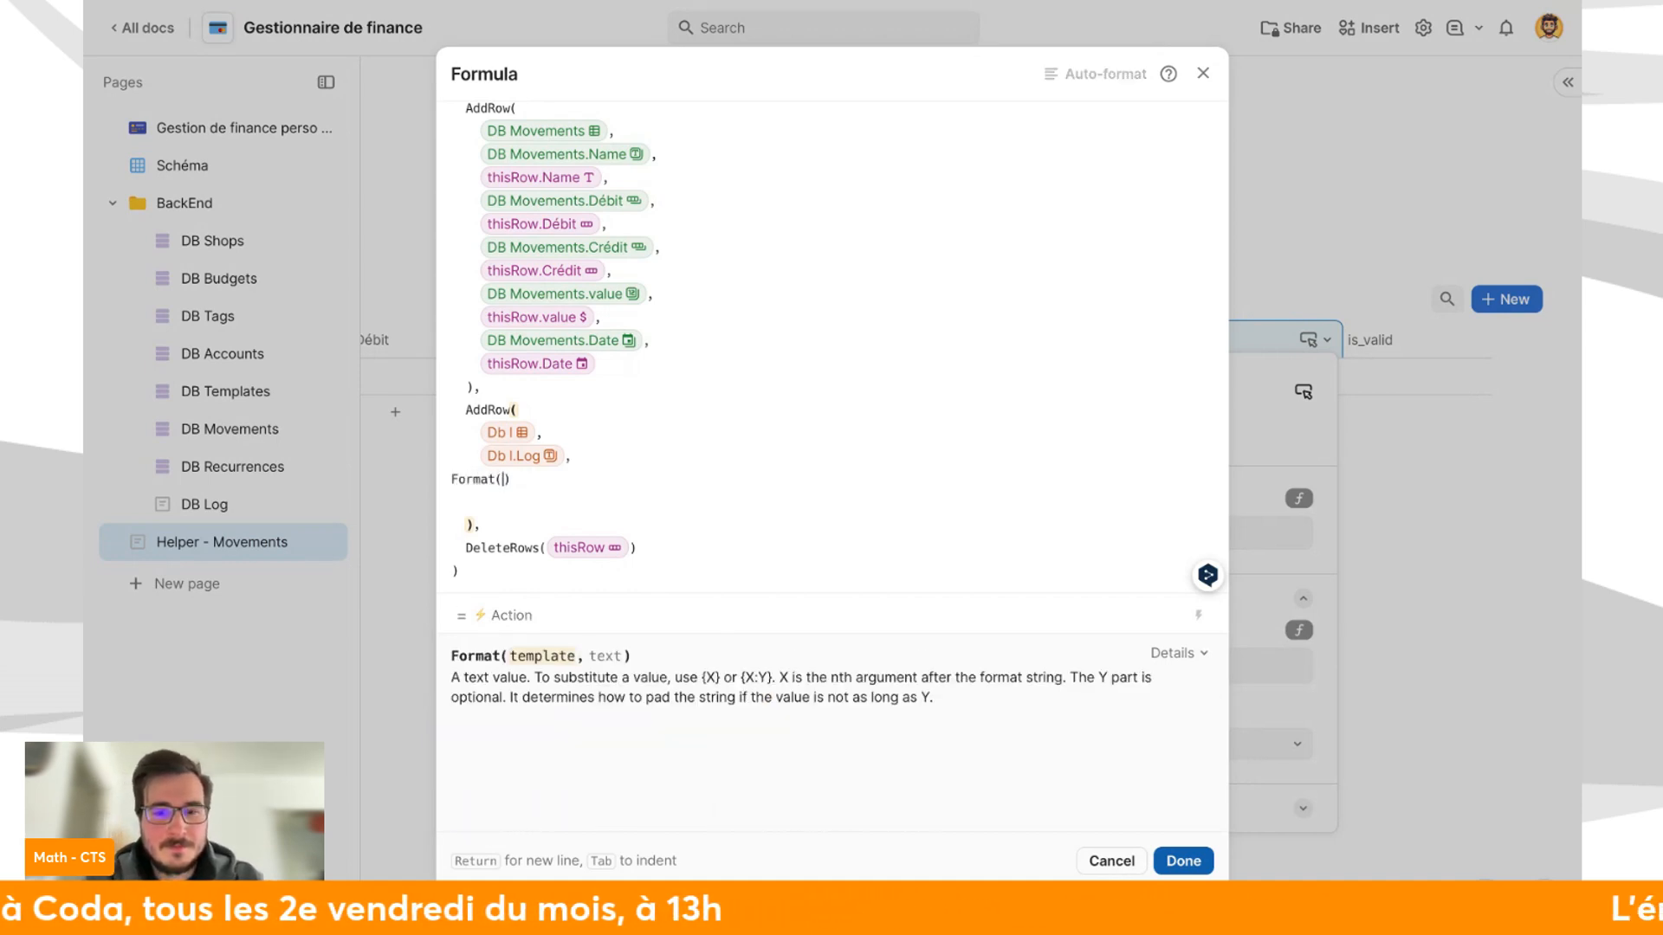
type("@lo")
key("Tab")
type(".tem")
key("Tab")
type(", ")
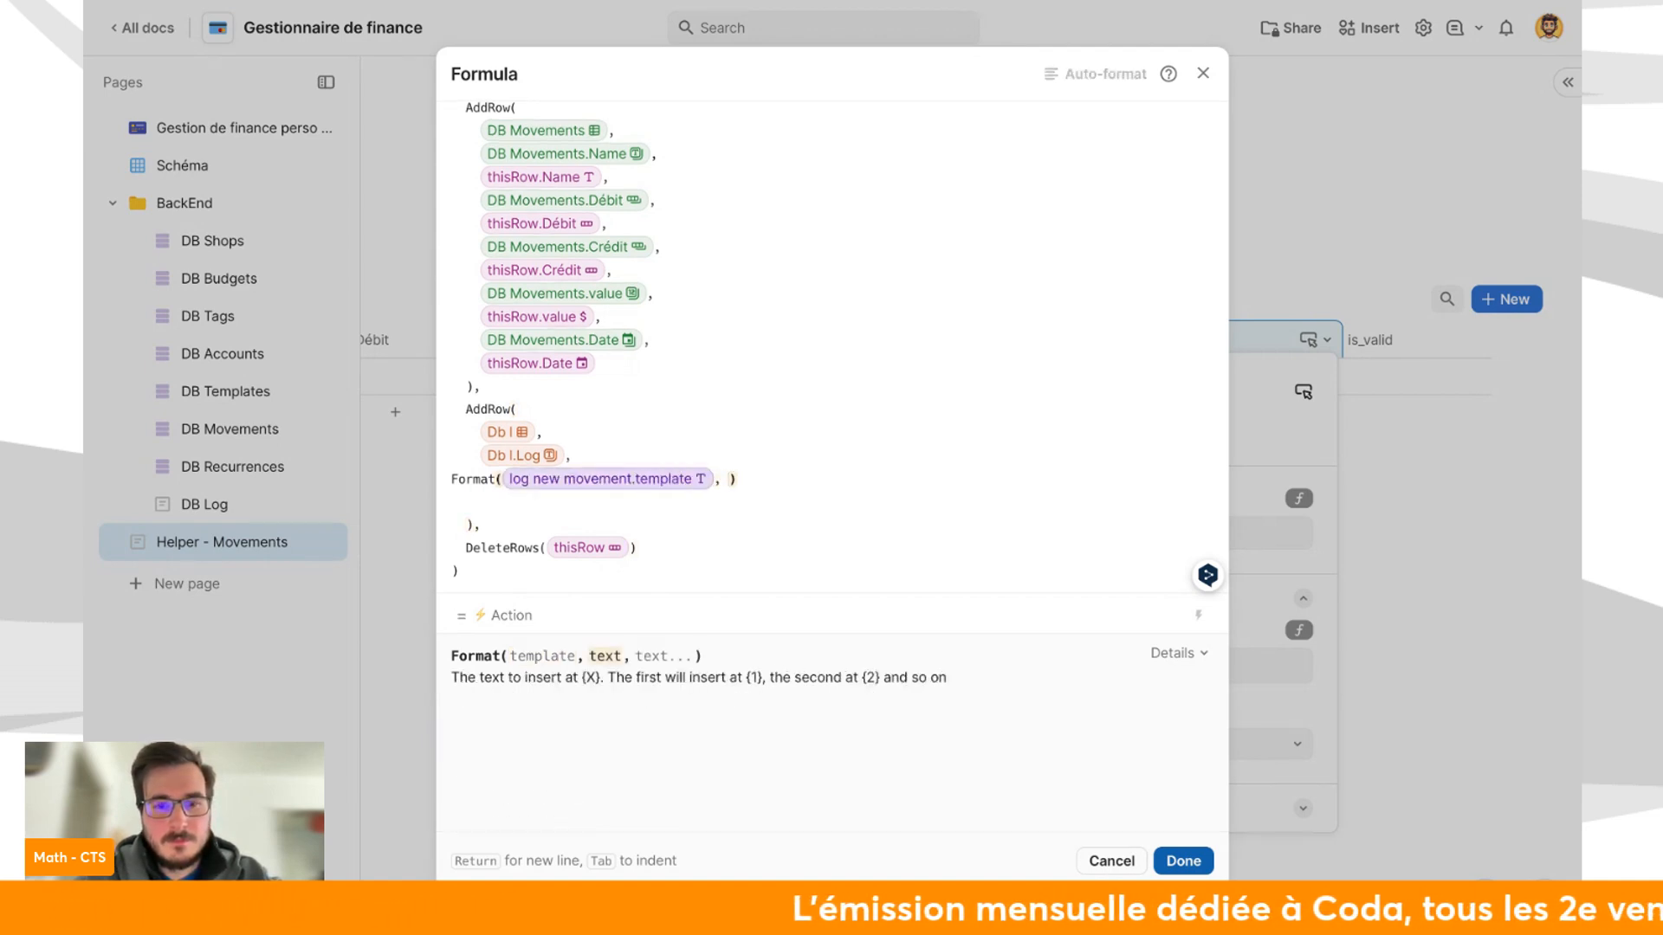
Add DB Movements.Last() and User() as the Format call's text arguments.
type("DB M")
key("Tab")
type(".la")
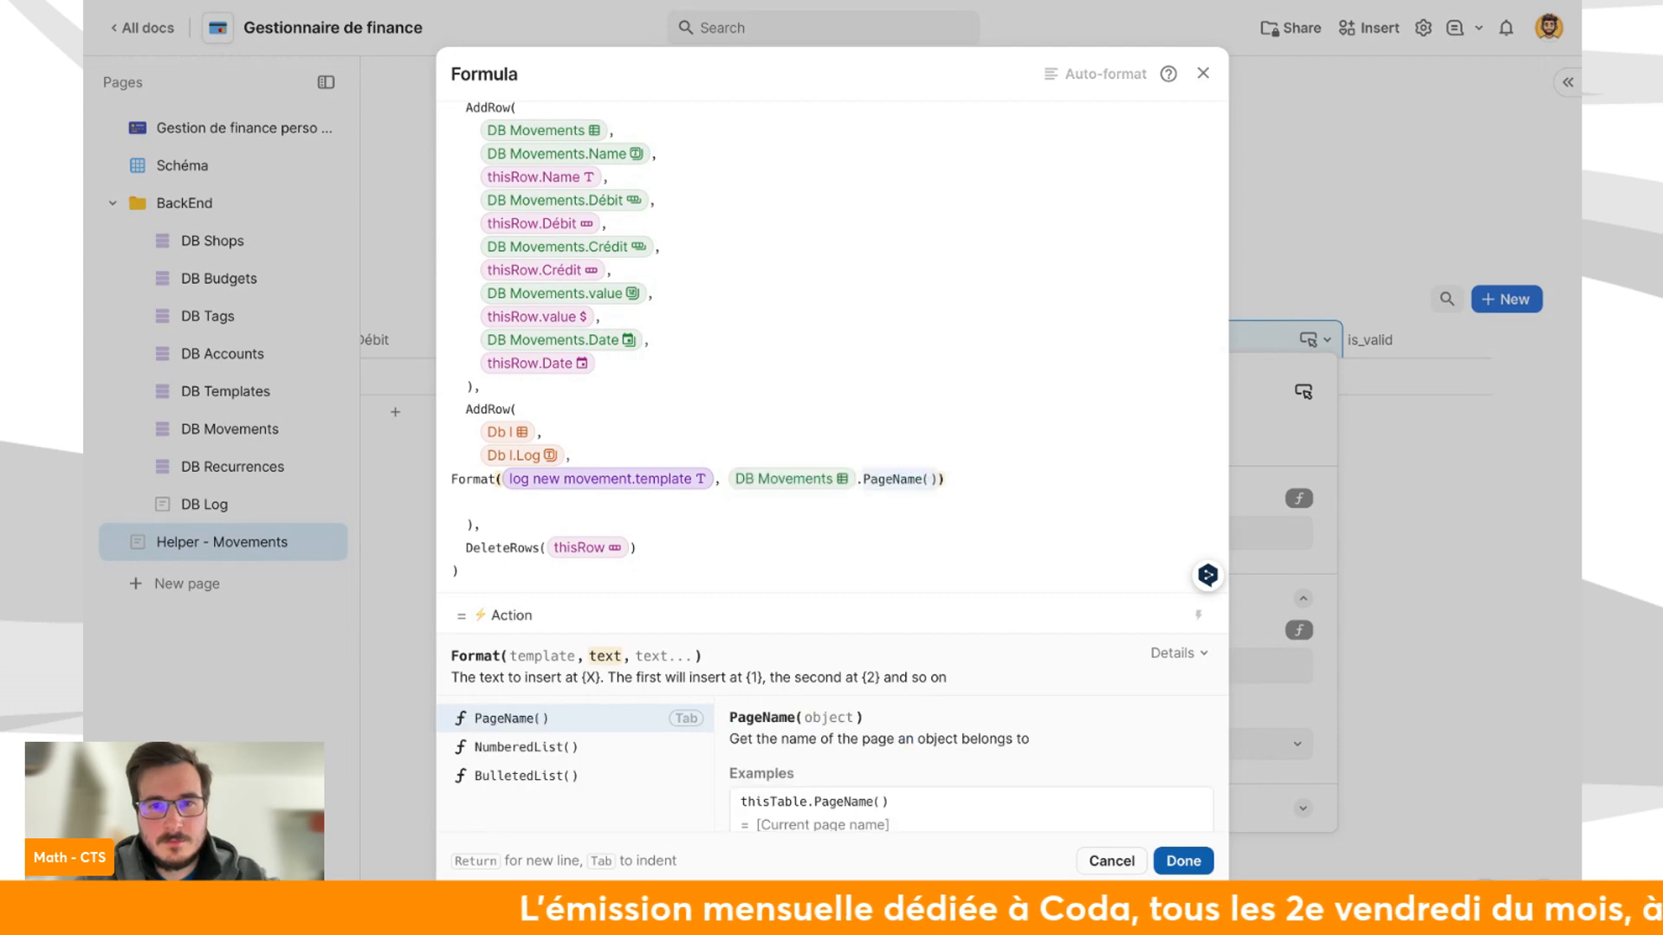
key("Tab")
type(", u")
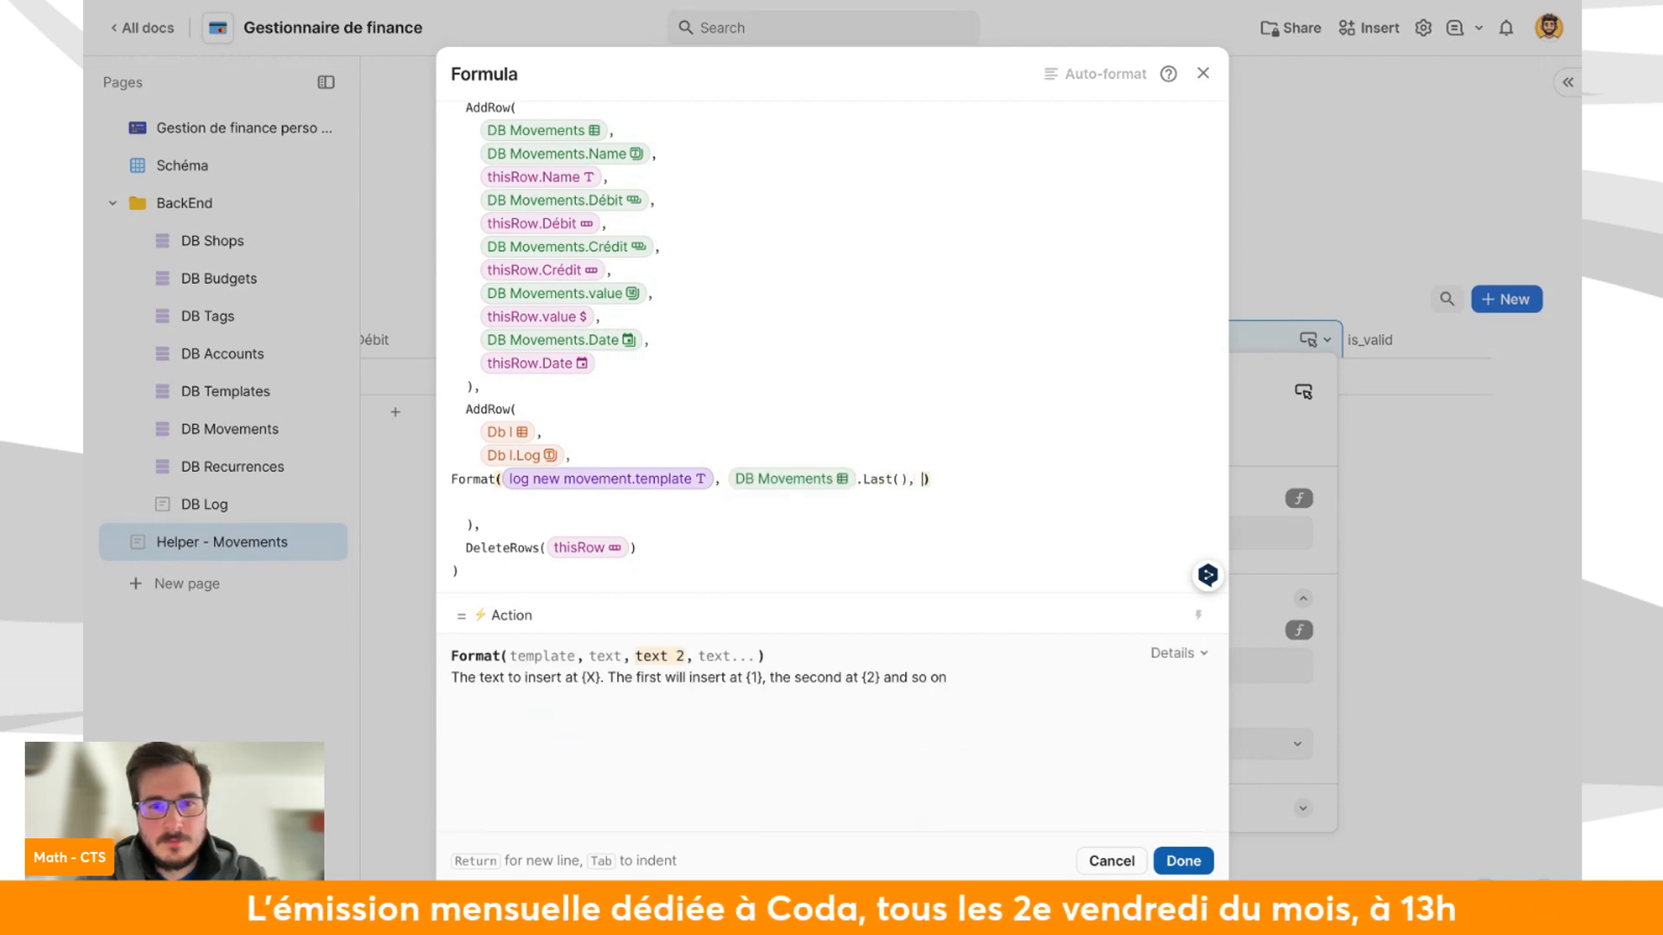
type("ser(")
key("Tab")
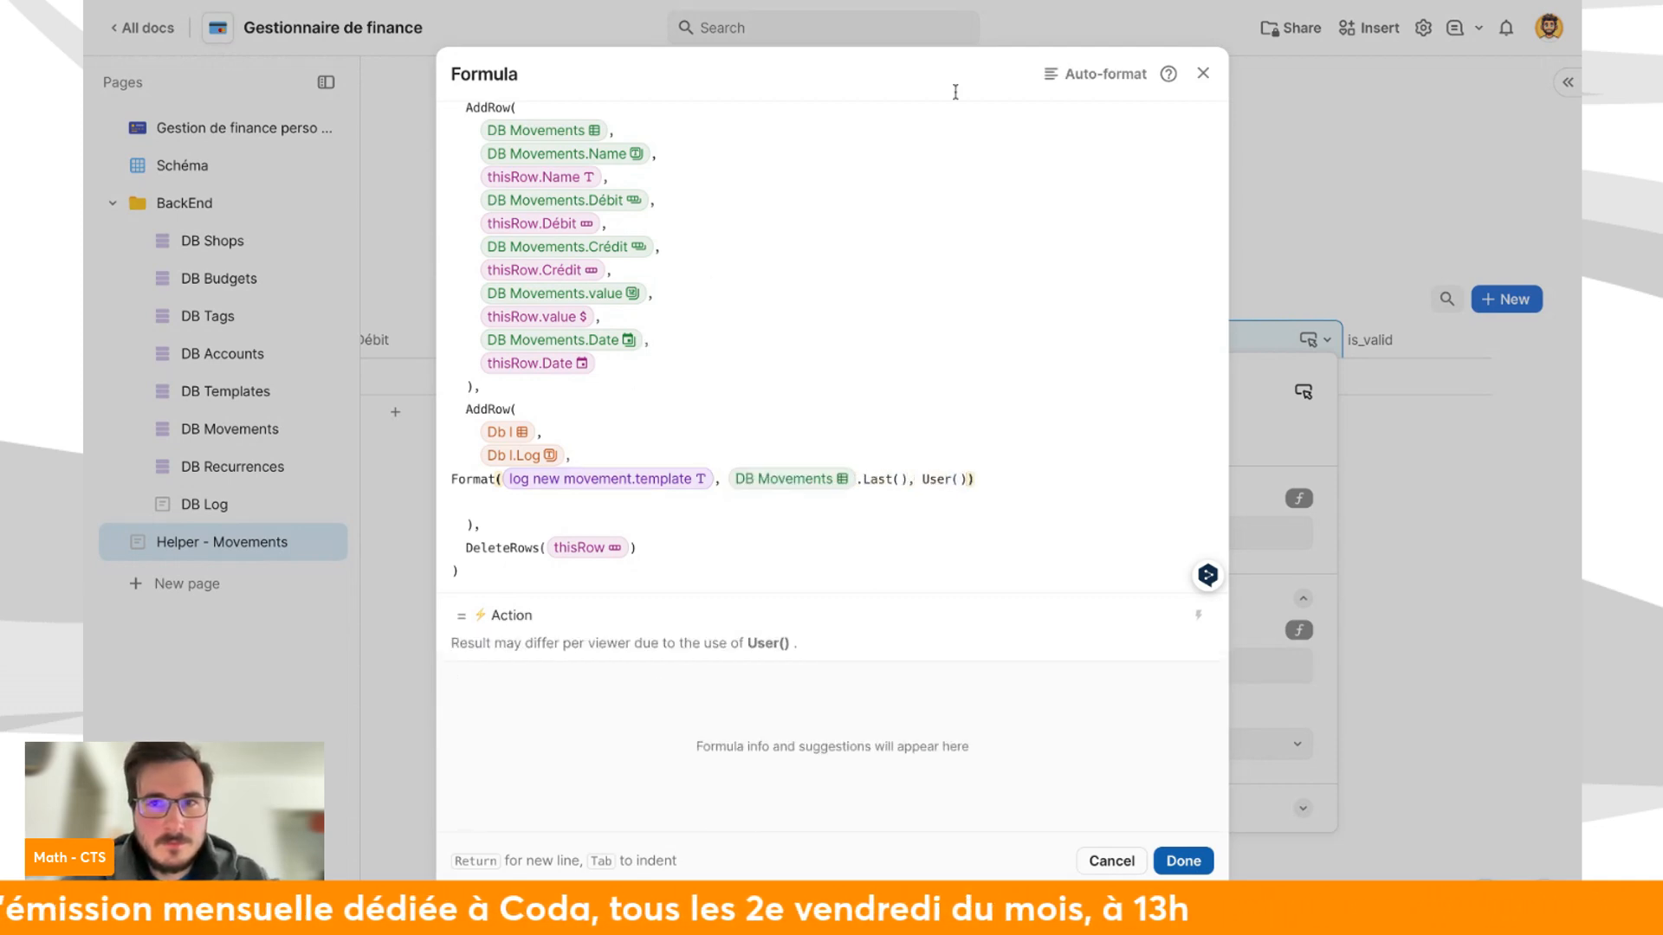
Auto-format the button column's action formula and save it.
left_click(1074, 75)
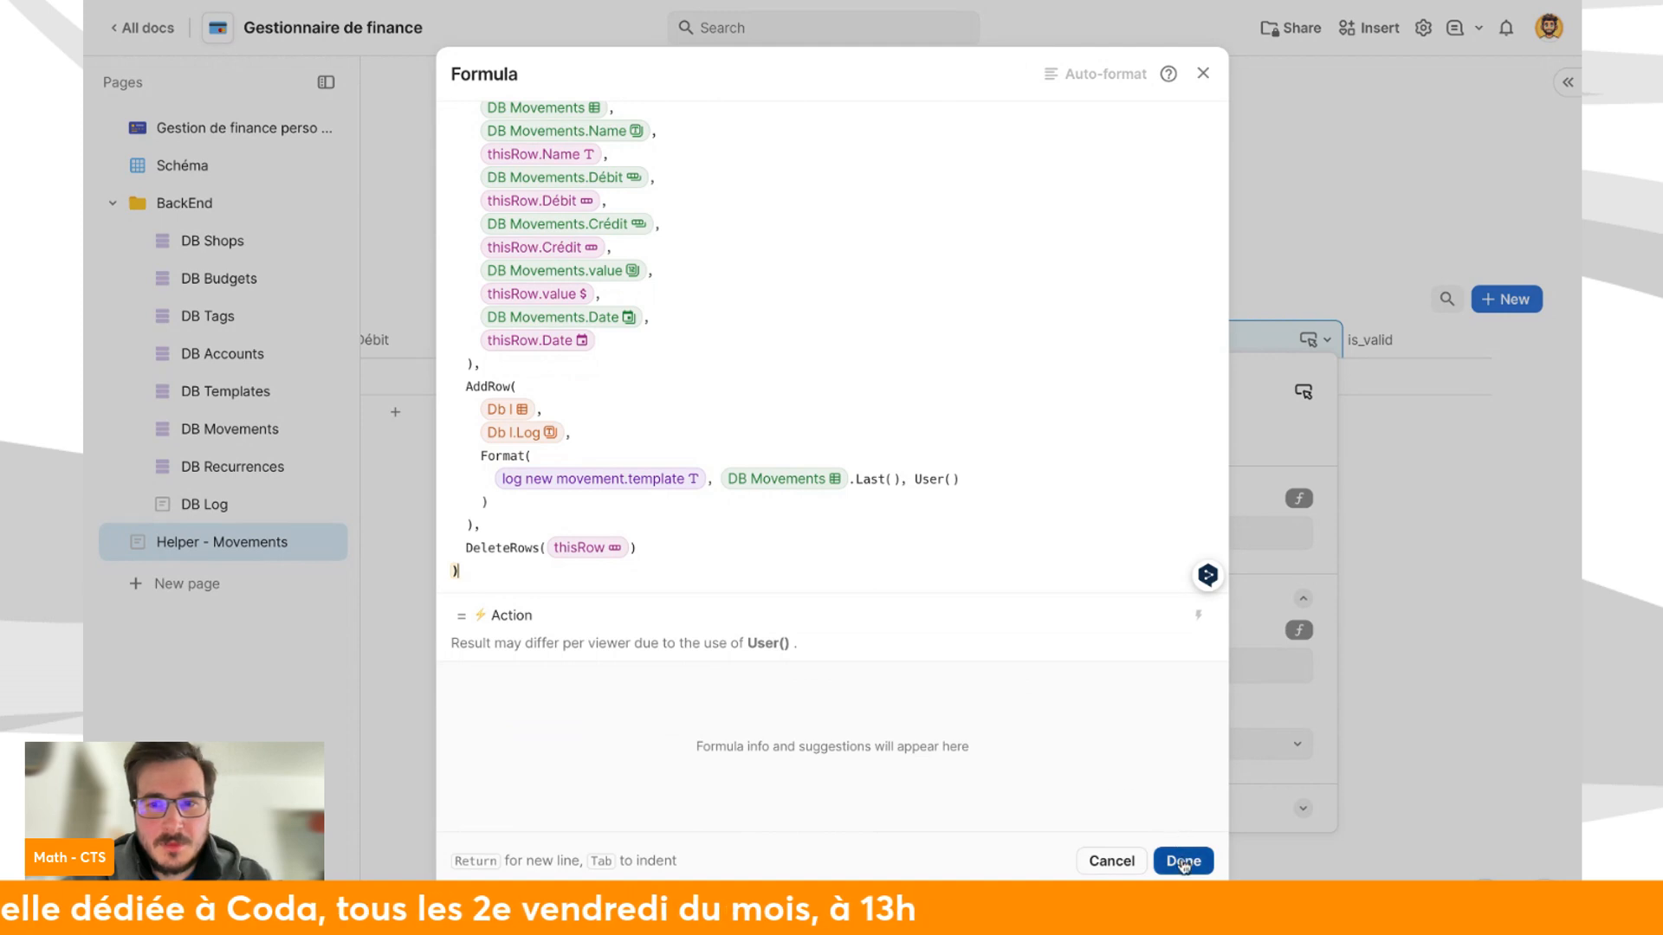
left_click(1183, 861)
left_click(798, 554)
left_click(813, 416)
Add a test row to the Helper table with Card 3 as Crédit and a value of 20.
left_click(602, 364)
left_click(485, 377)
left_click(478, 524)
left_click(1025, 382)
left_click(1025, 382)
left_click(1058, 509)
scroll(1225, 410, "right", 3)
left_click(1050, 378)
left_click(1050, 378)
left_click(950, 394)
type("20")
left_click(1005, 537)
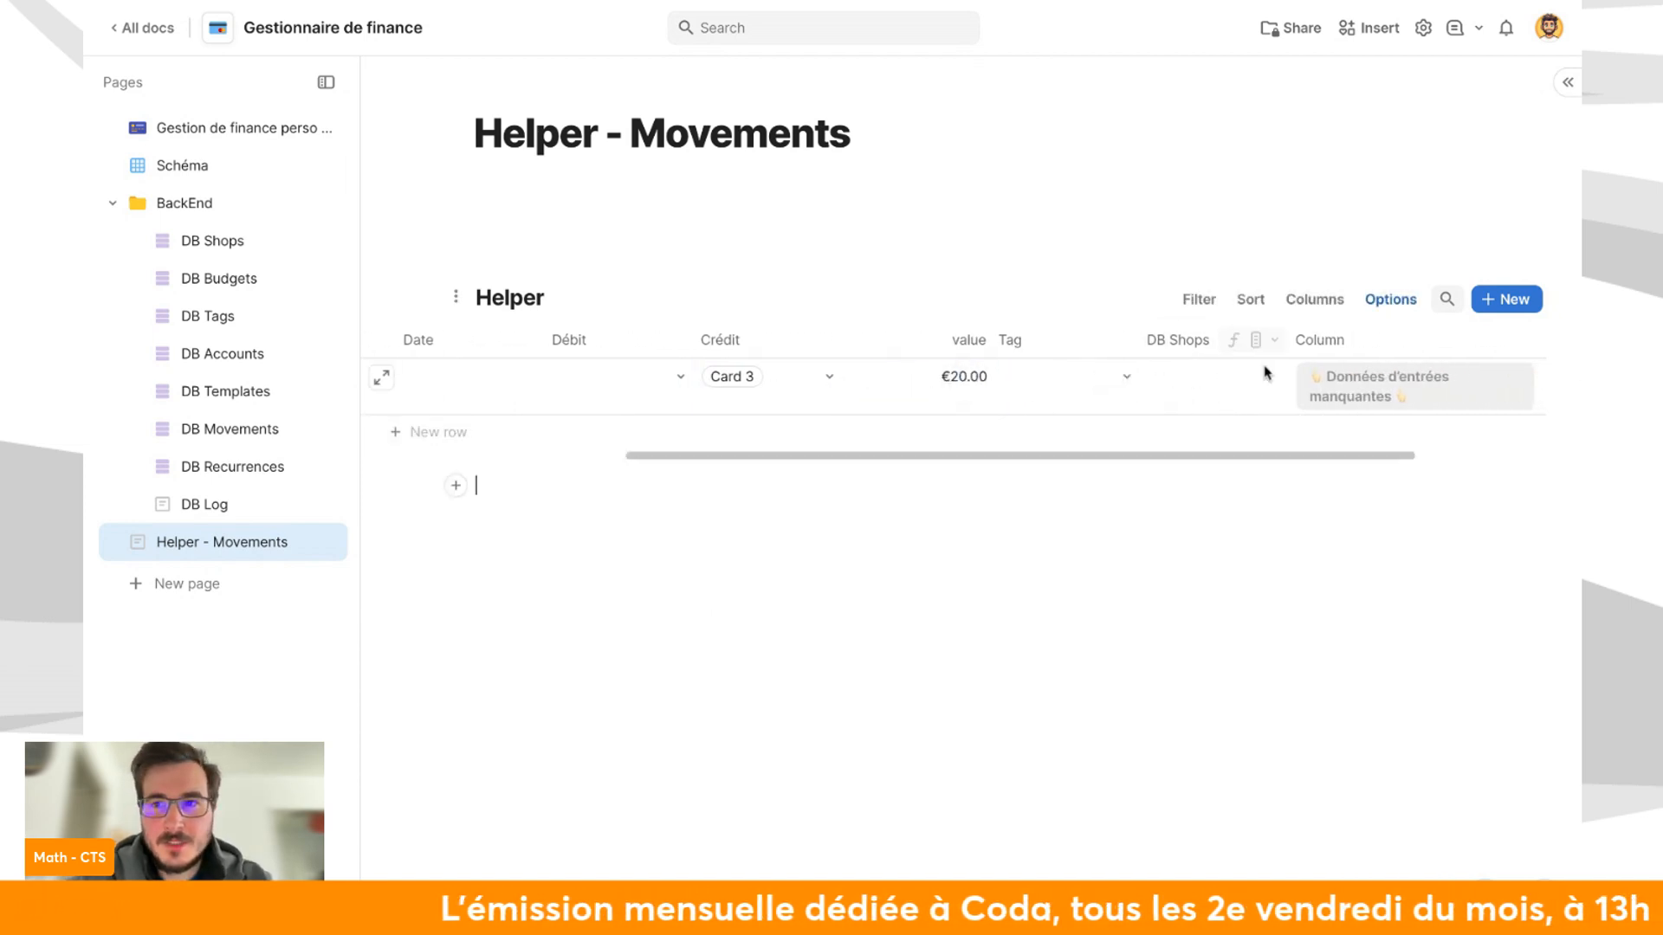
Set the Helper row's Débit to Card 3 and clear its Crédit.
scroll(1264, 373, "right", 1)
scroll(979, 392, "left", 3)
left_click(642, 387)
left_click(642, 387)
left_click(659, 508)
left_click(852, 387)
key("BackSpace")
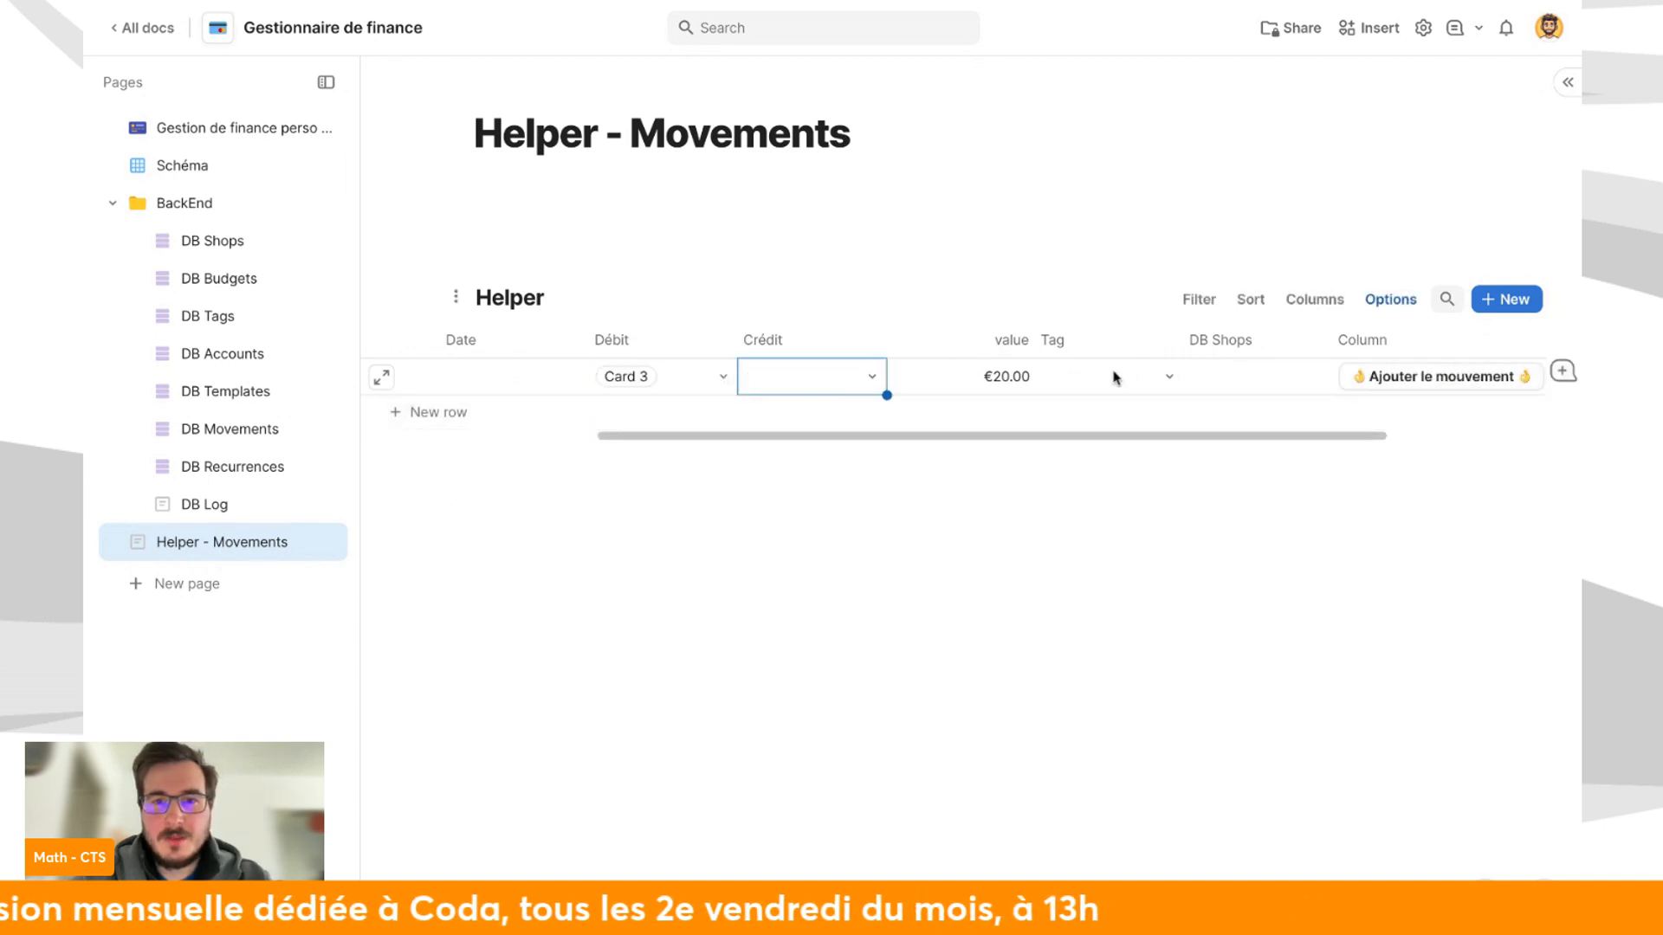
Run the Helper row's Ajouter le mouvement action and check the new entries in DB Movements and DB Log.
scroll(1117, 378, "right", 3)
left_click(1174, 385)
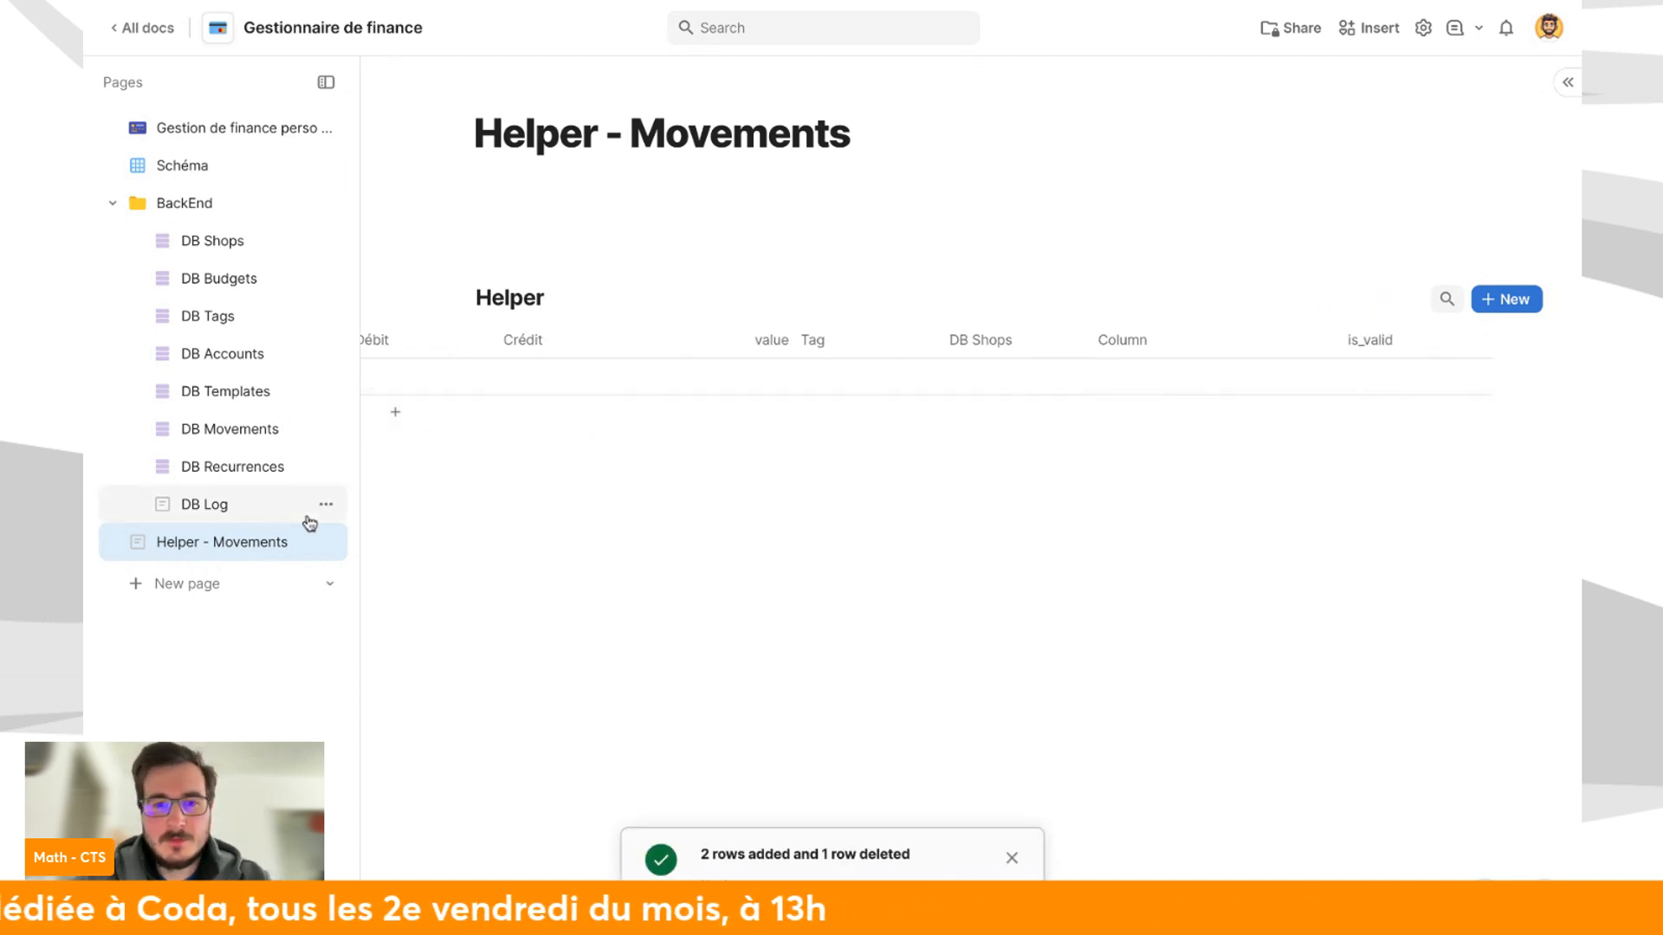
left_click(260, 429)
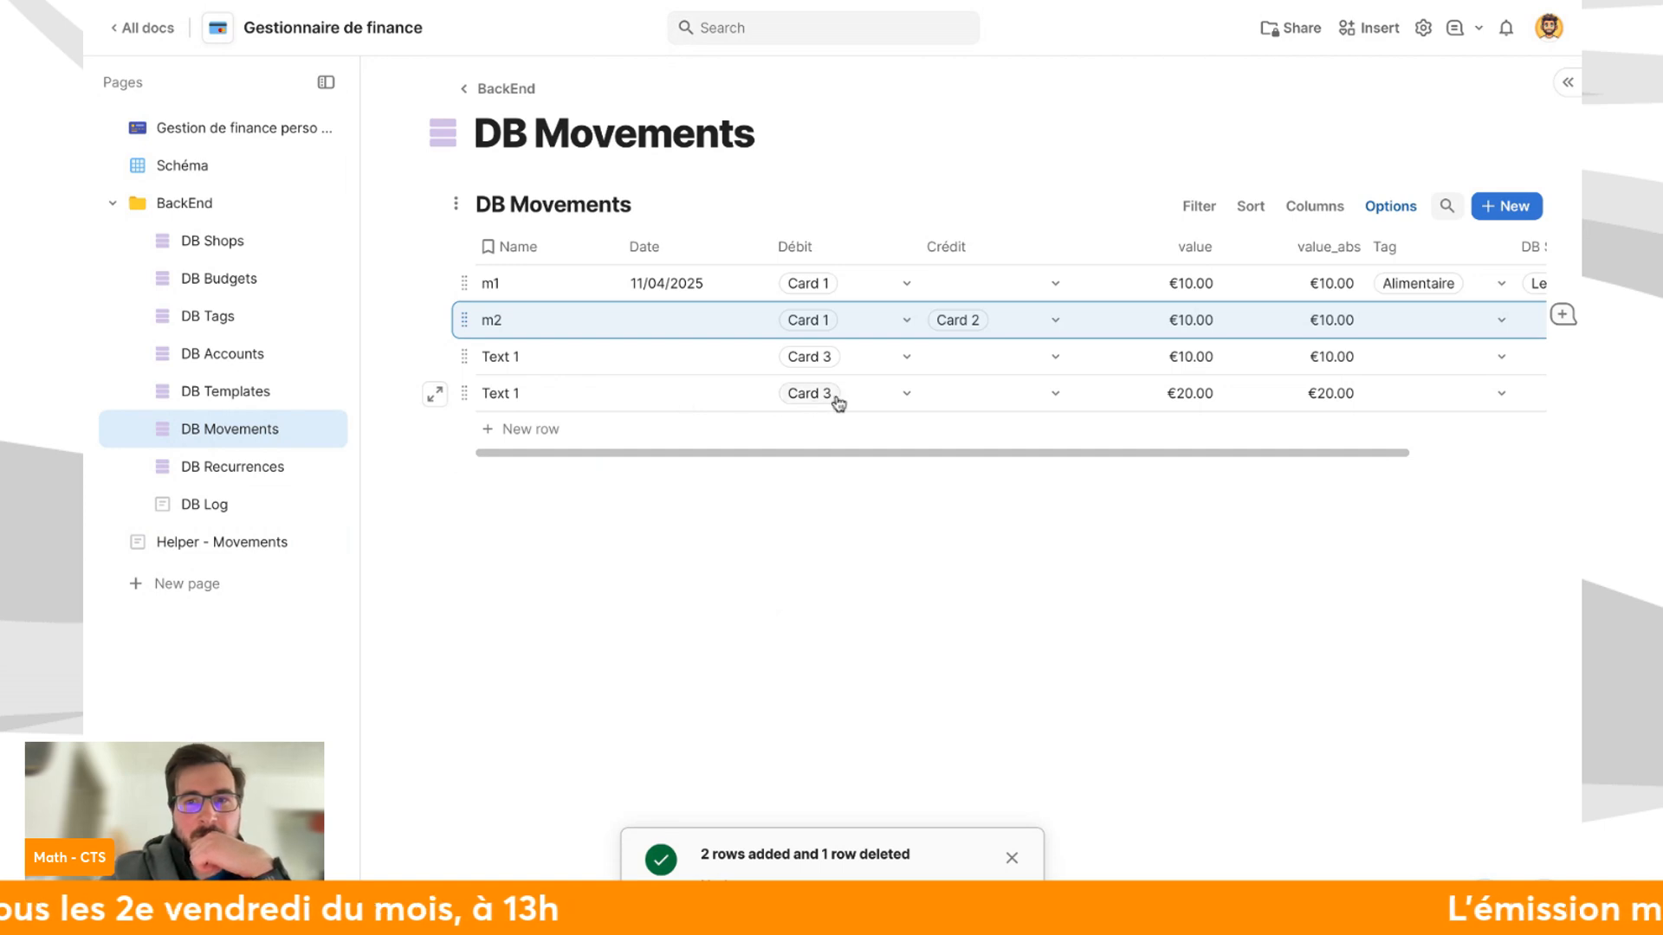
left_click(205, 465)
left_click(212, 506)
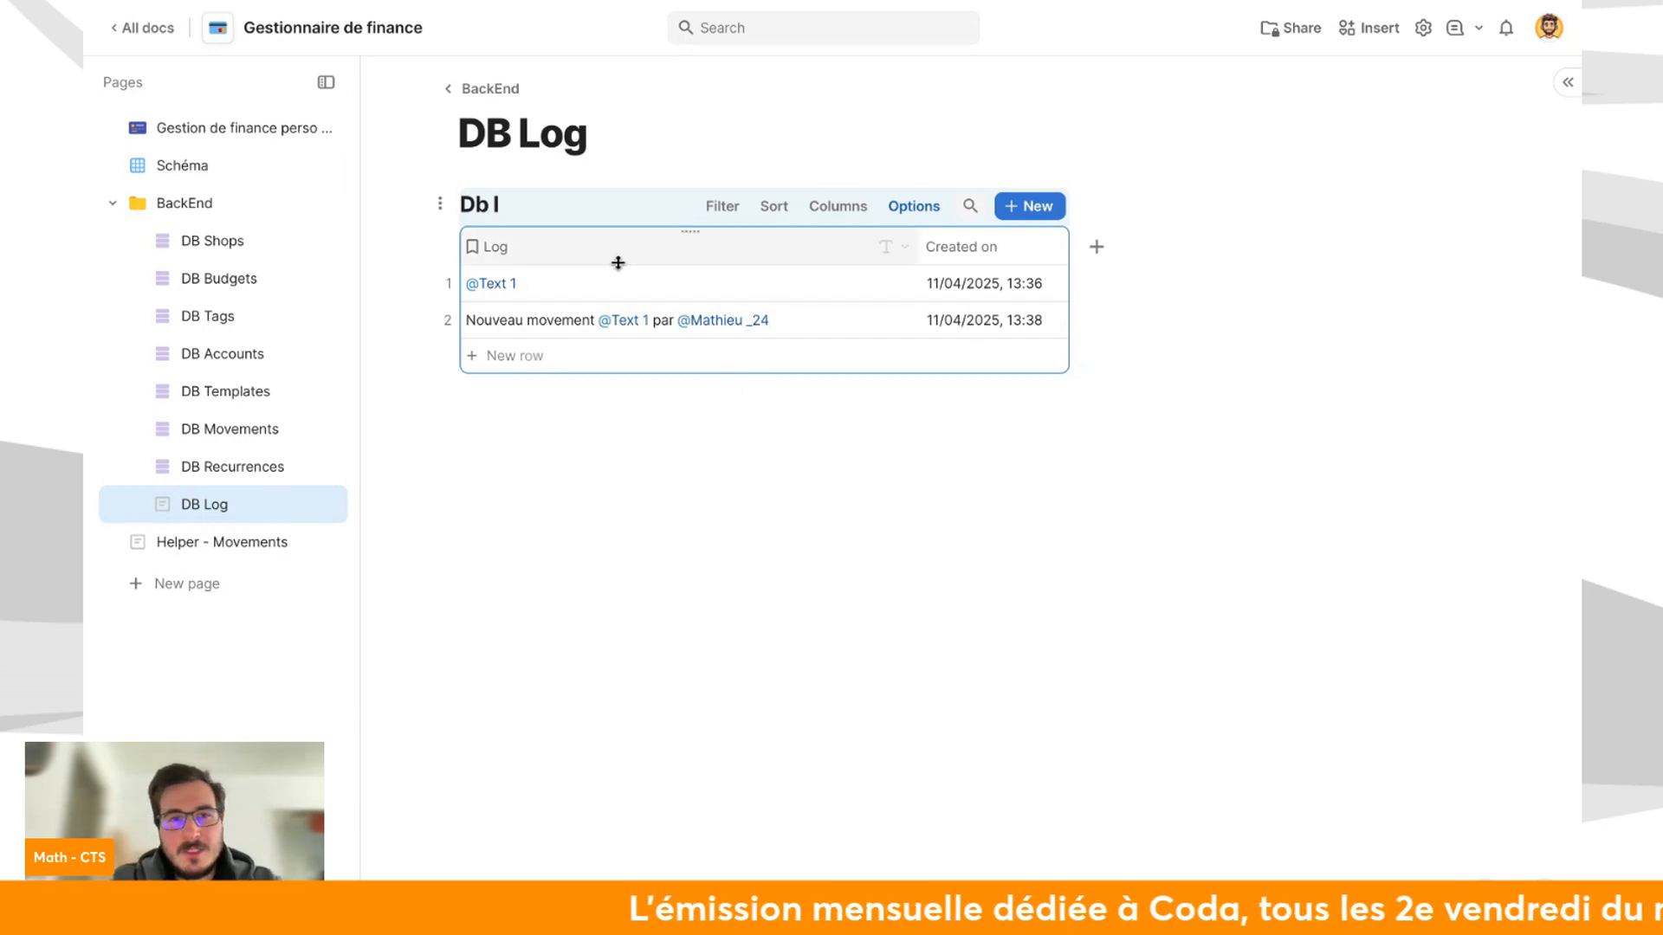
Delete the first row of the DB Log table, which holds only the movement reference.
left_click(453, 282)
key("BackSpace")
left_click(459, 431)
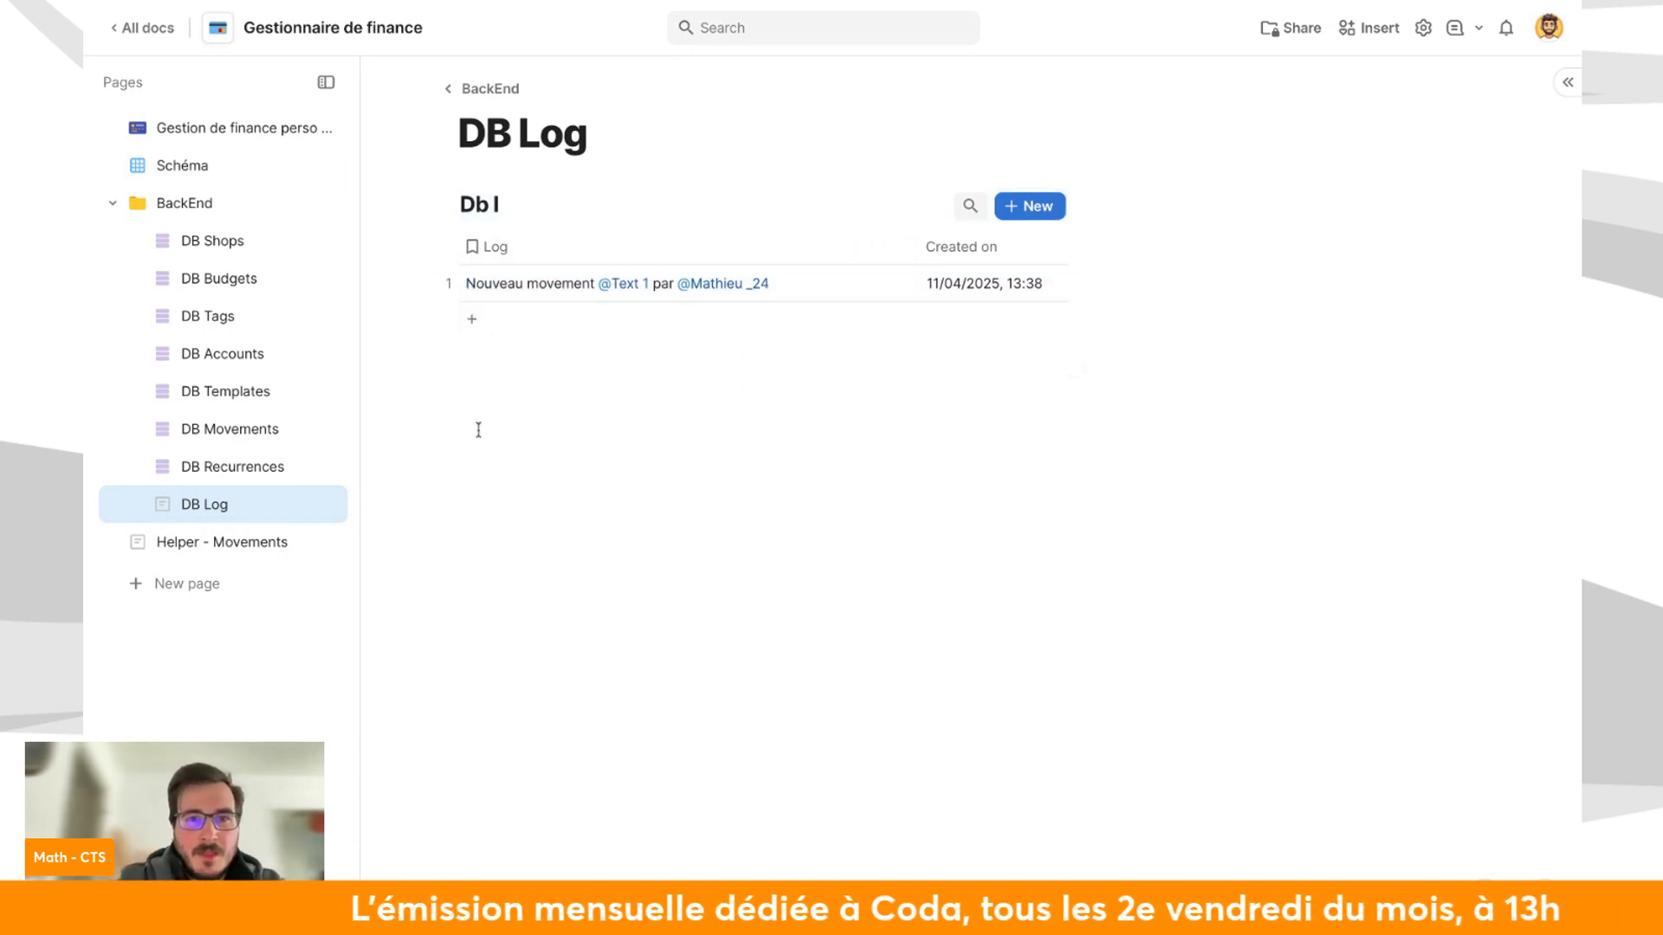
Insert a form connected to the Helper table below it on the Helper - Movements page and open its layout for editing.
left_click(257, 532)
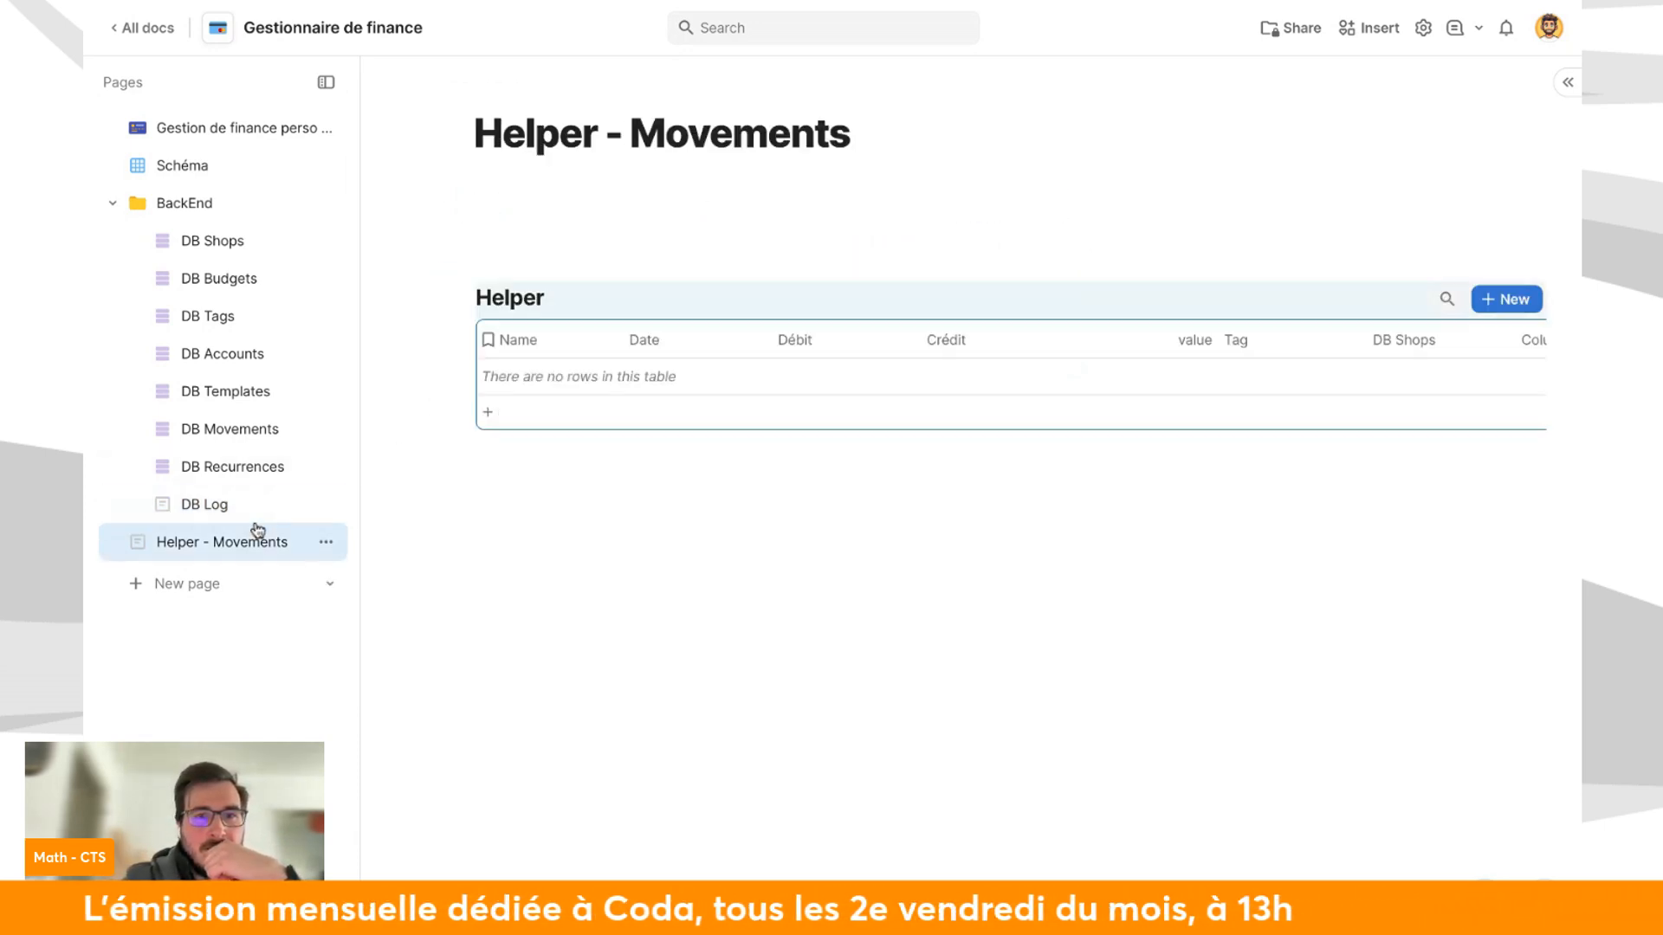
left_click(650, 543)
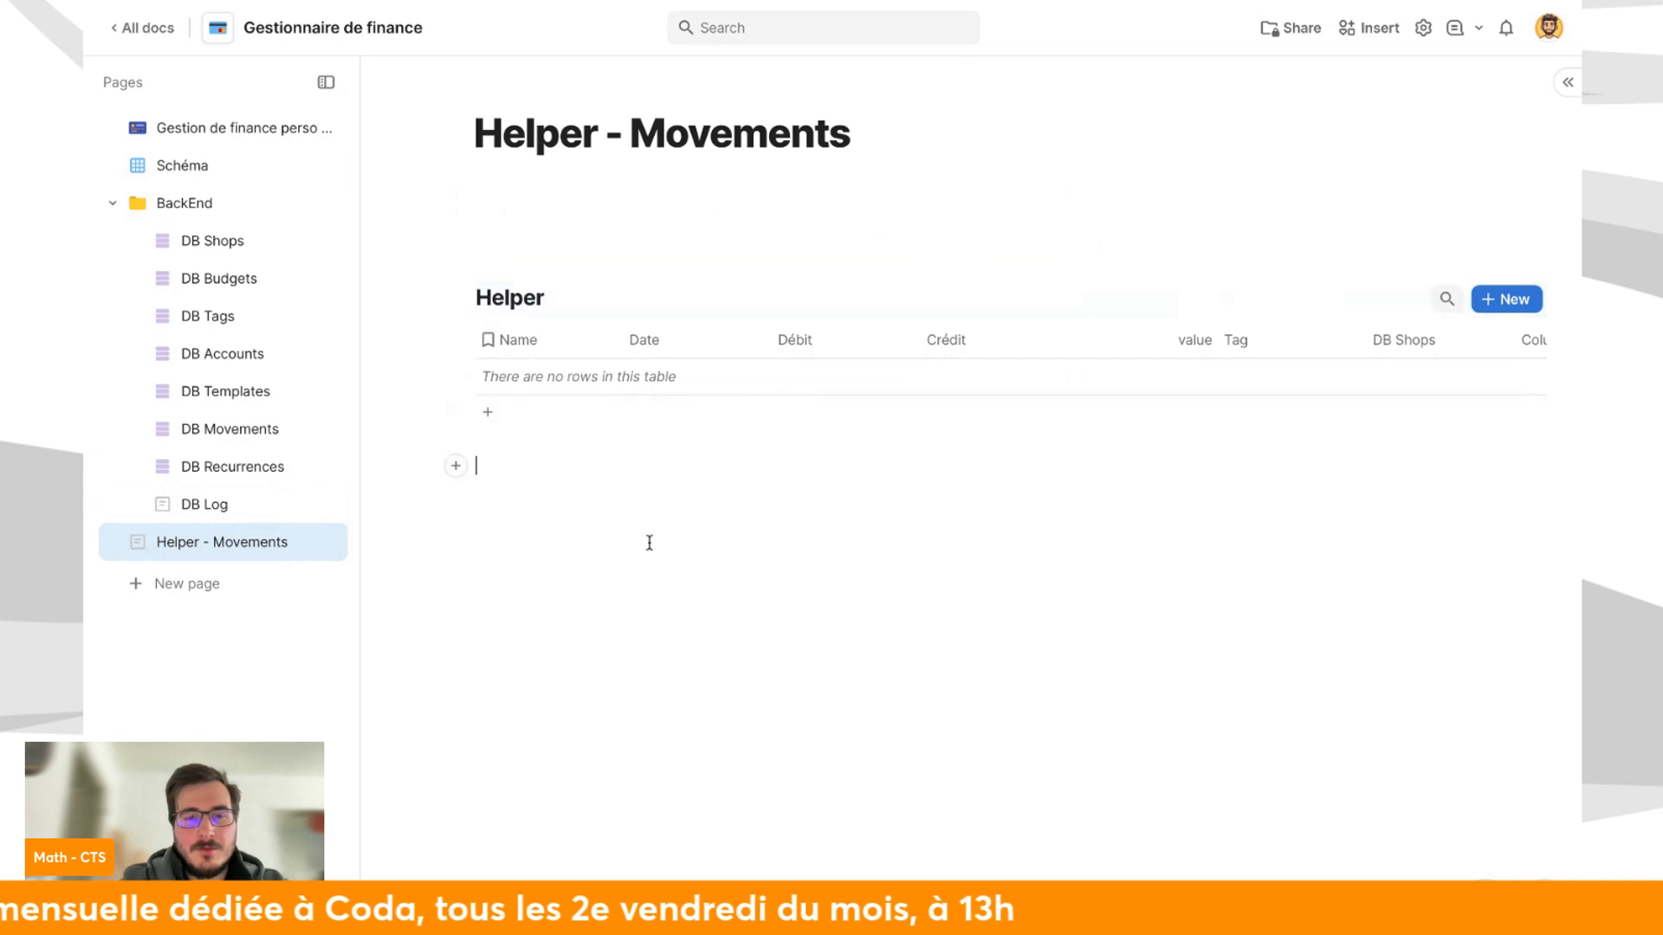
type("/")
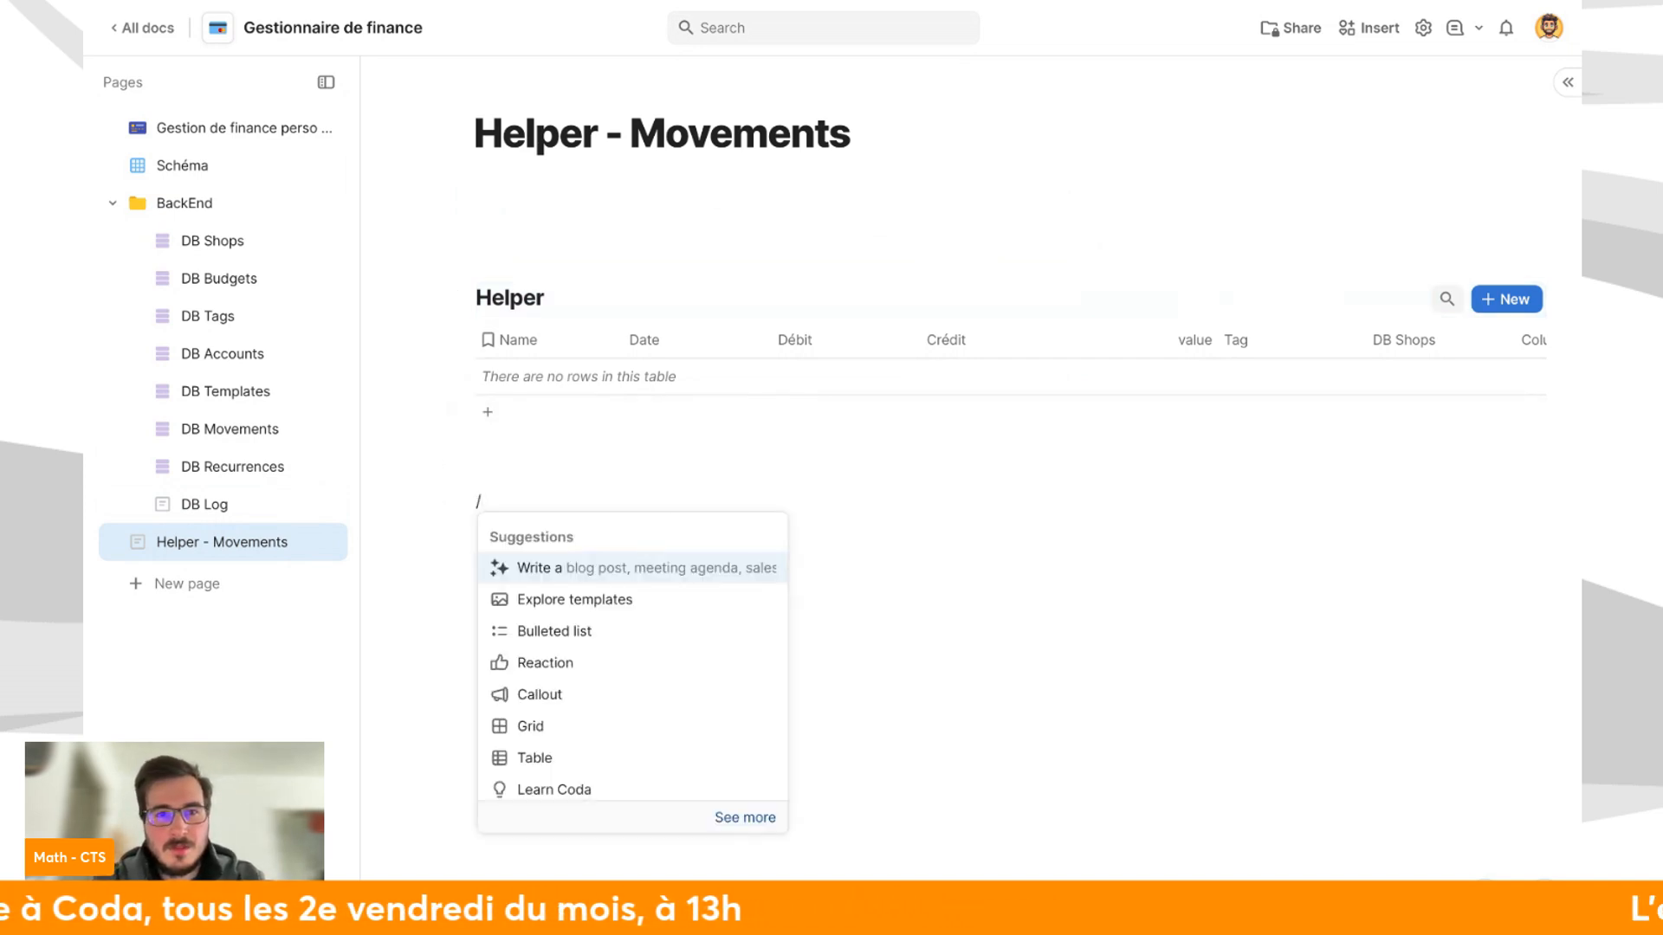
type("form")
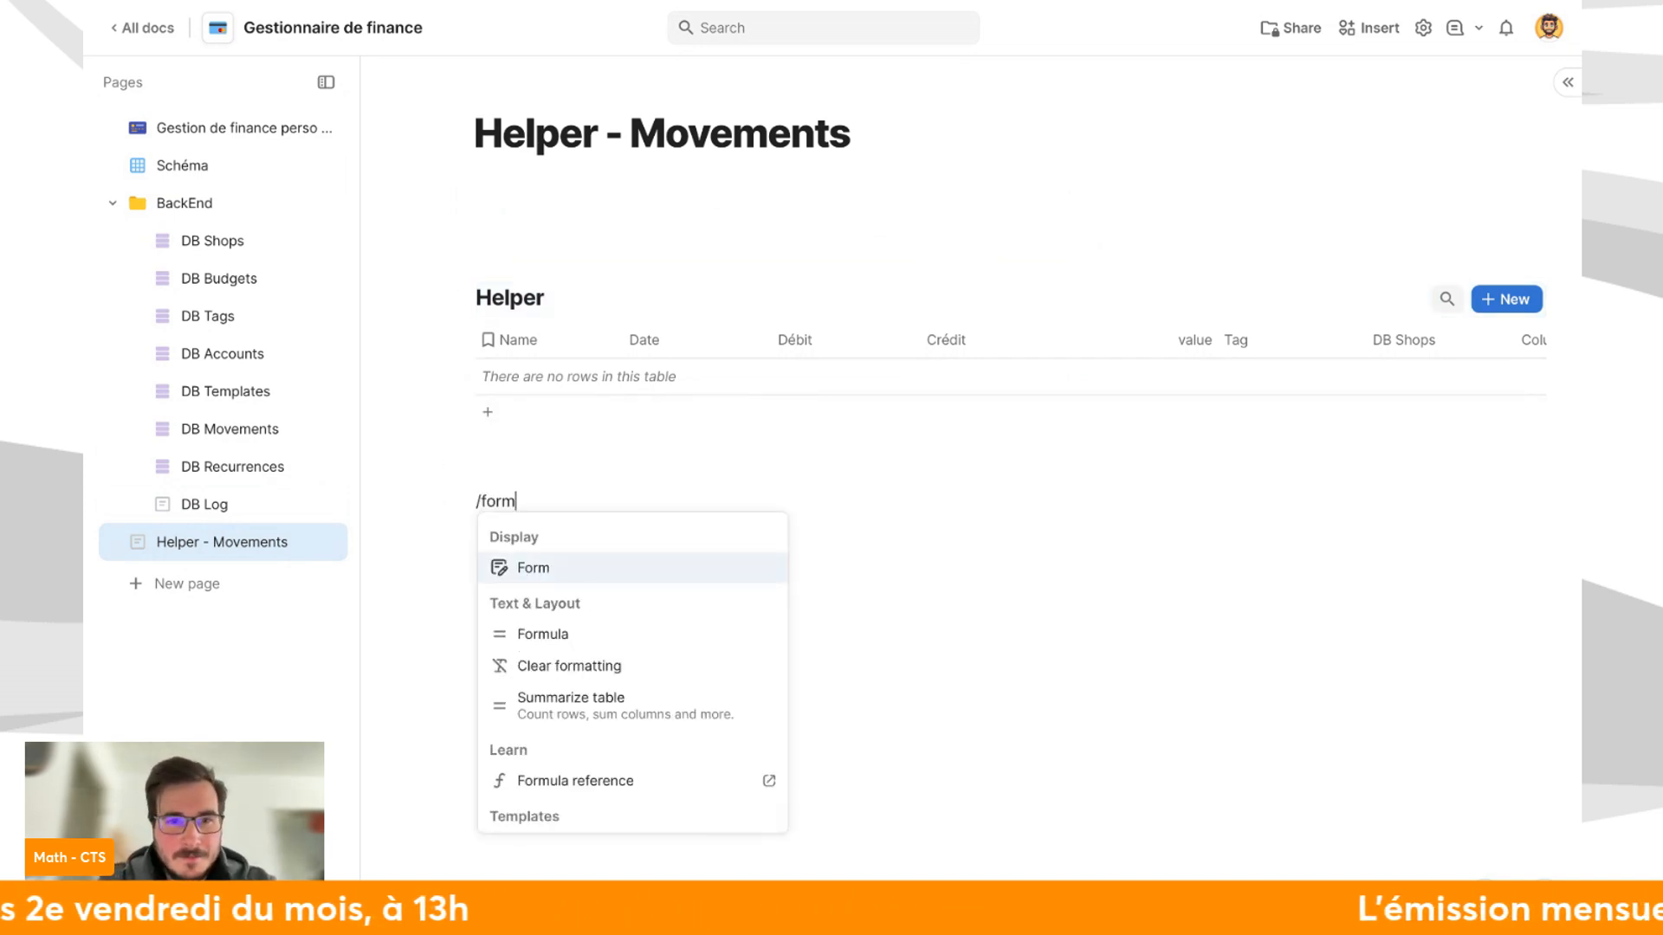
left_click(647, 578)
scroll(960, 800, "down", 3)
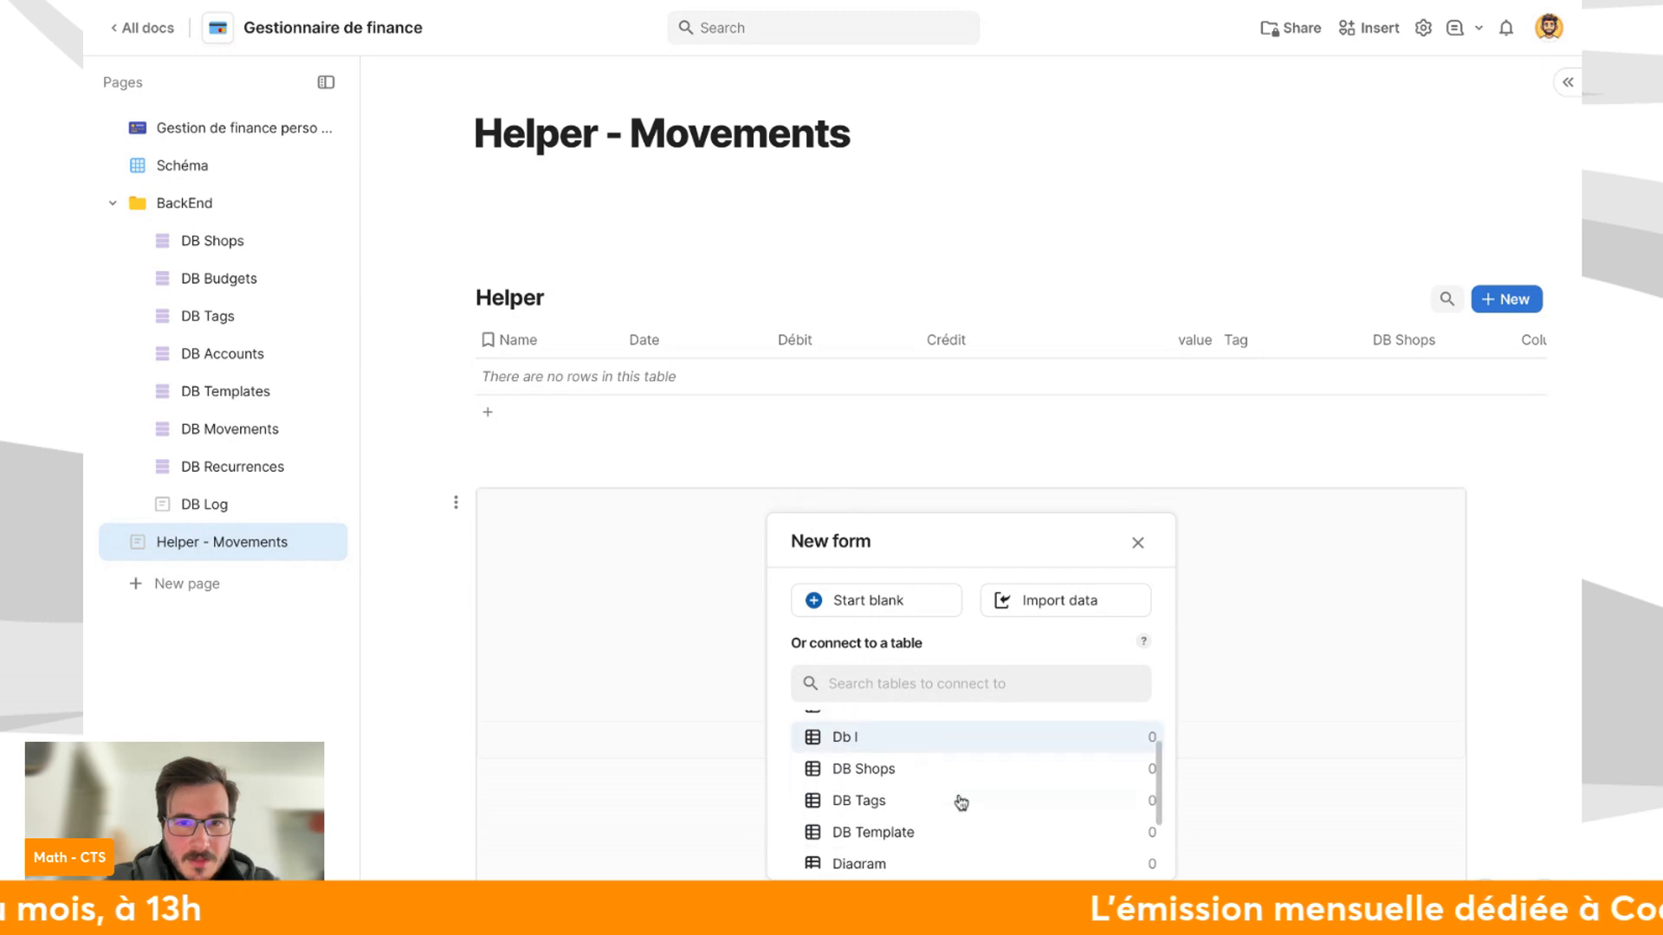
scroll(960, 800, "down", 1)
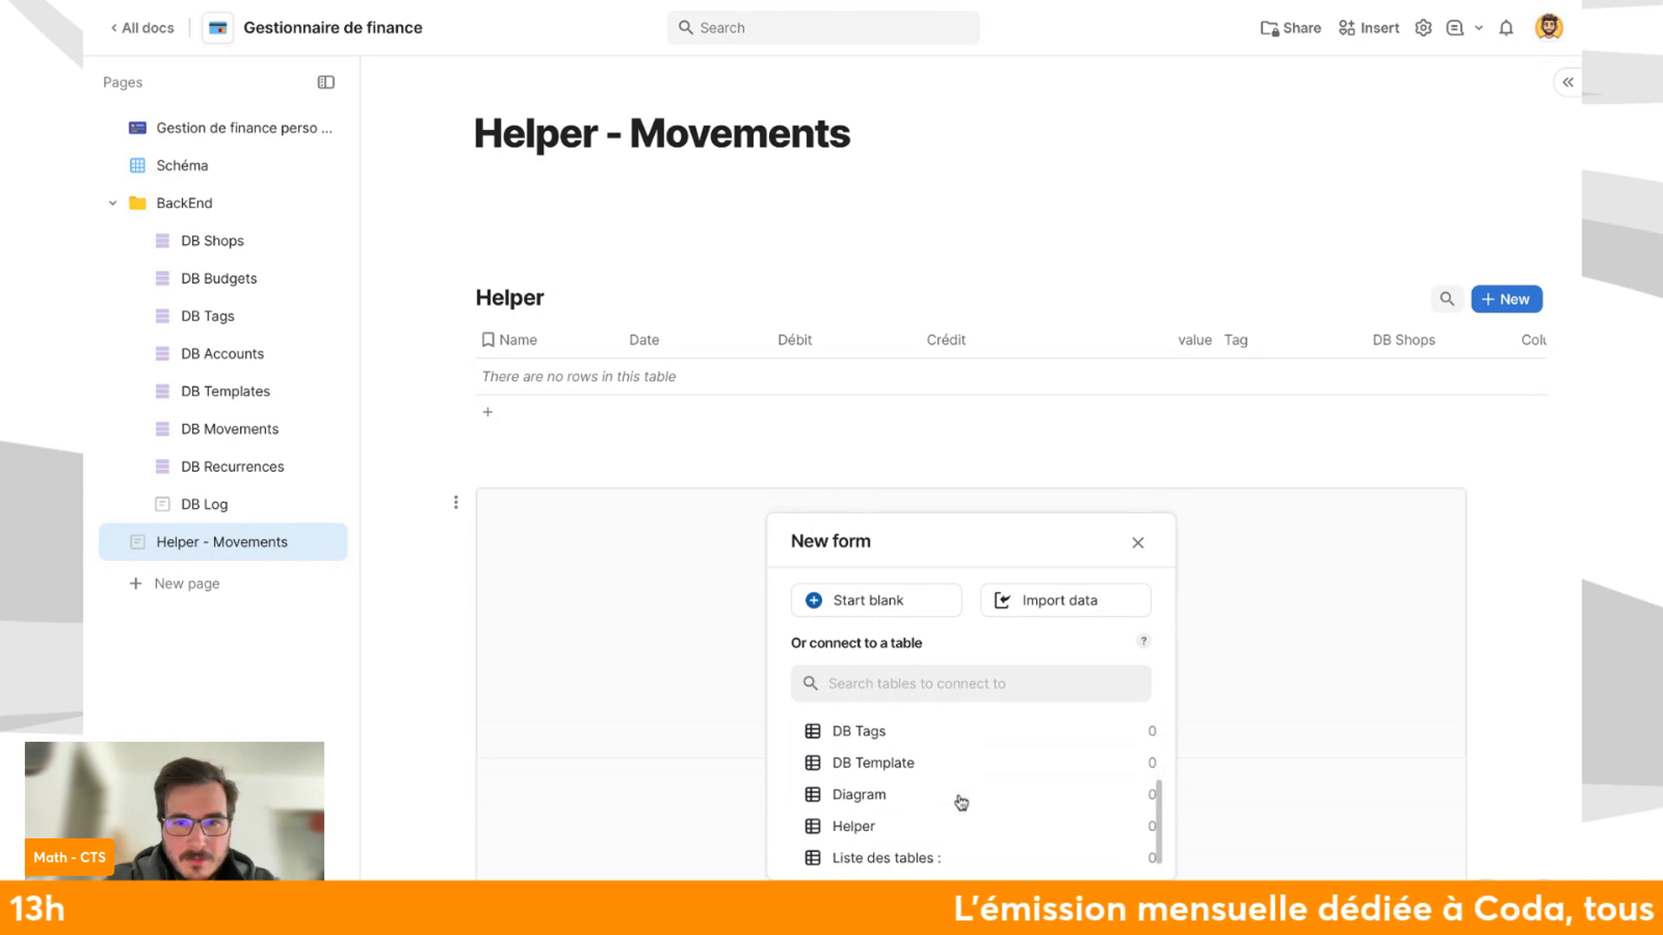
left_click(925, 830)
left_click(1318, 530)
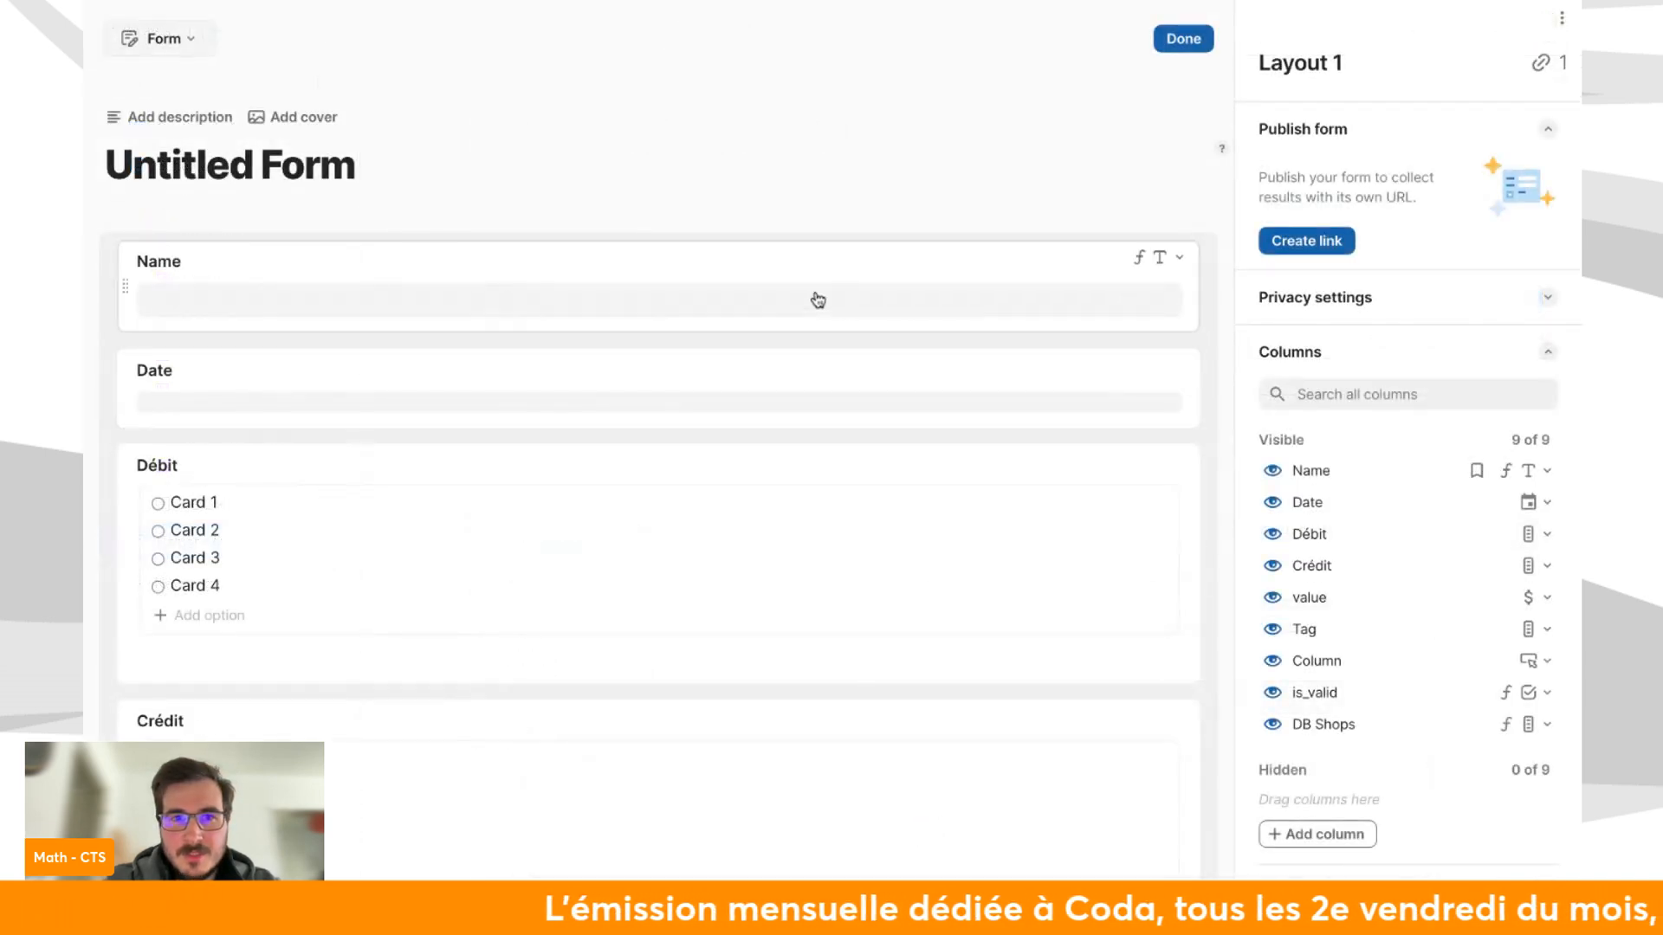
Display the form's Débit and Crédit fields as dropdowns, keeping the Standard label style.
scroll(866, 390, "down", 1)
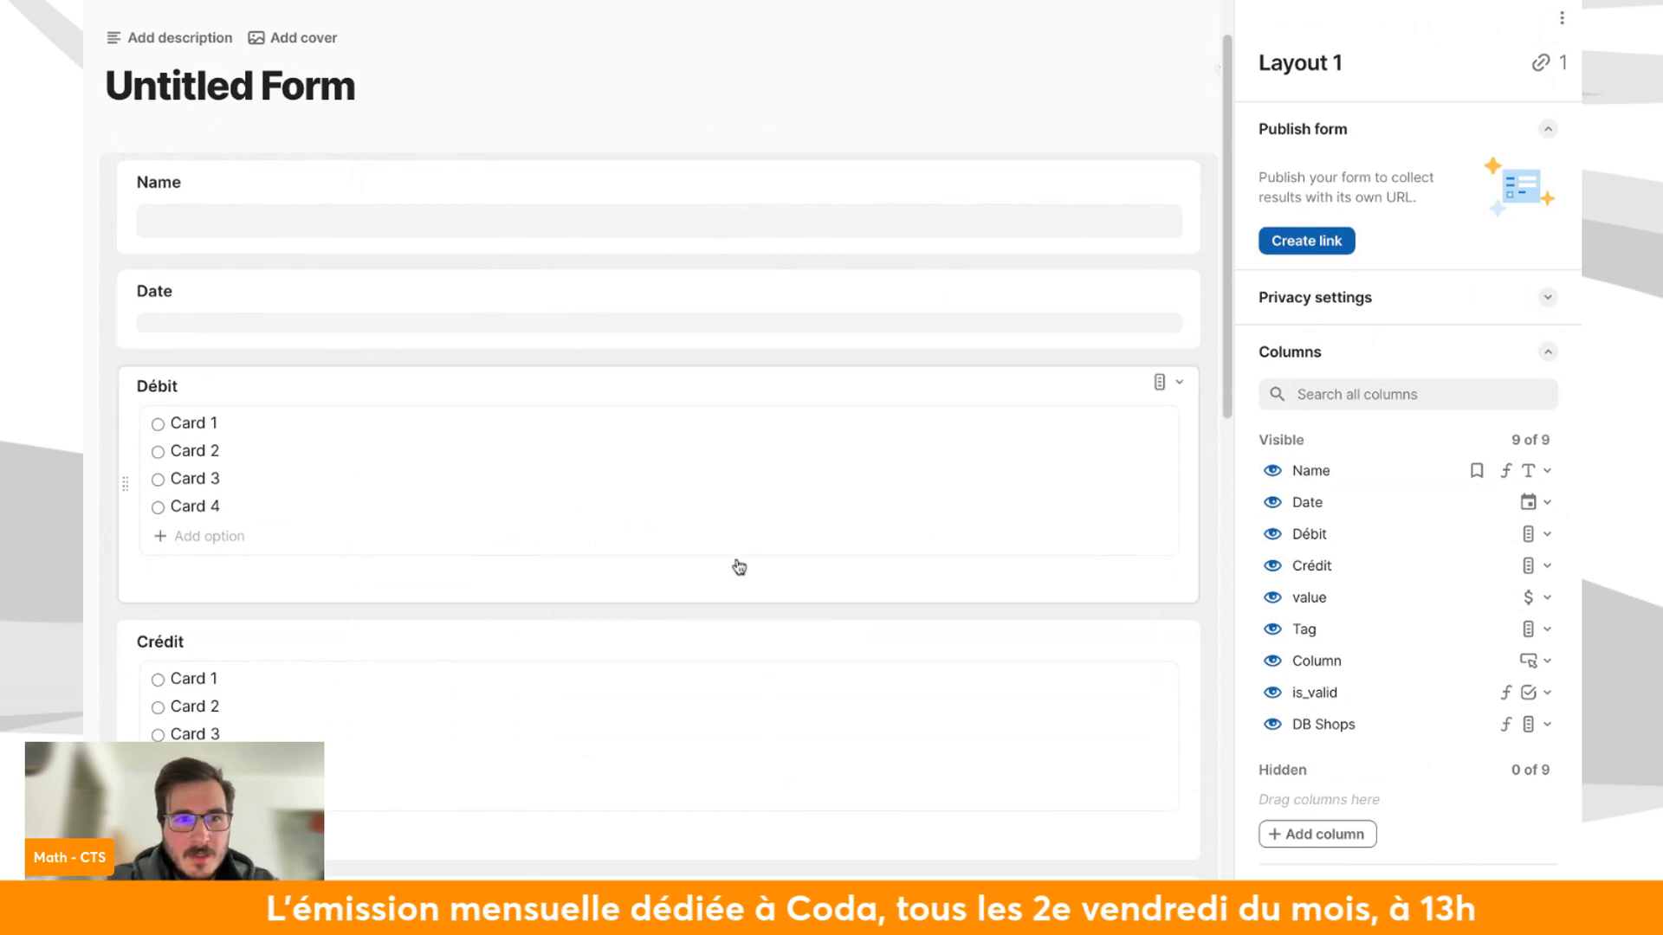
left_click(968, 551)
scroll(1348, 657, "down", 1)
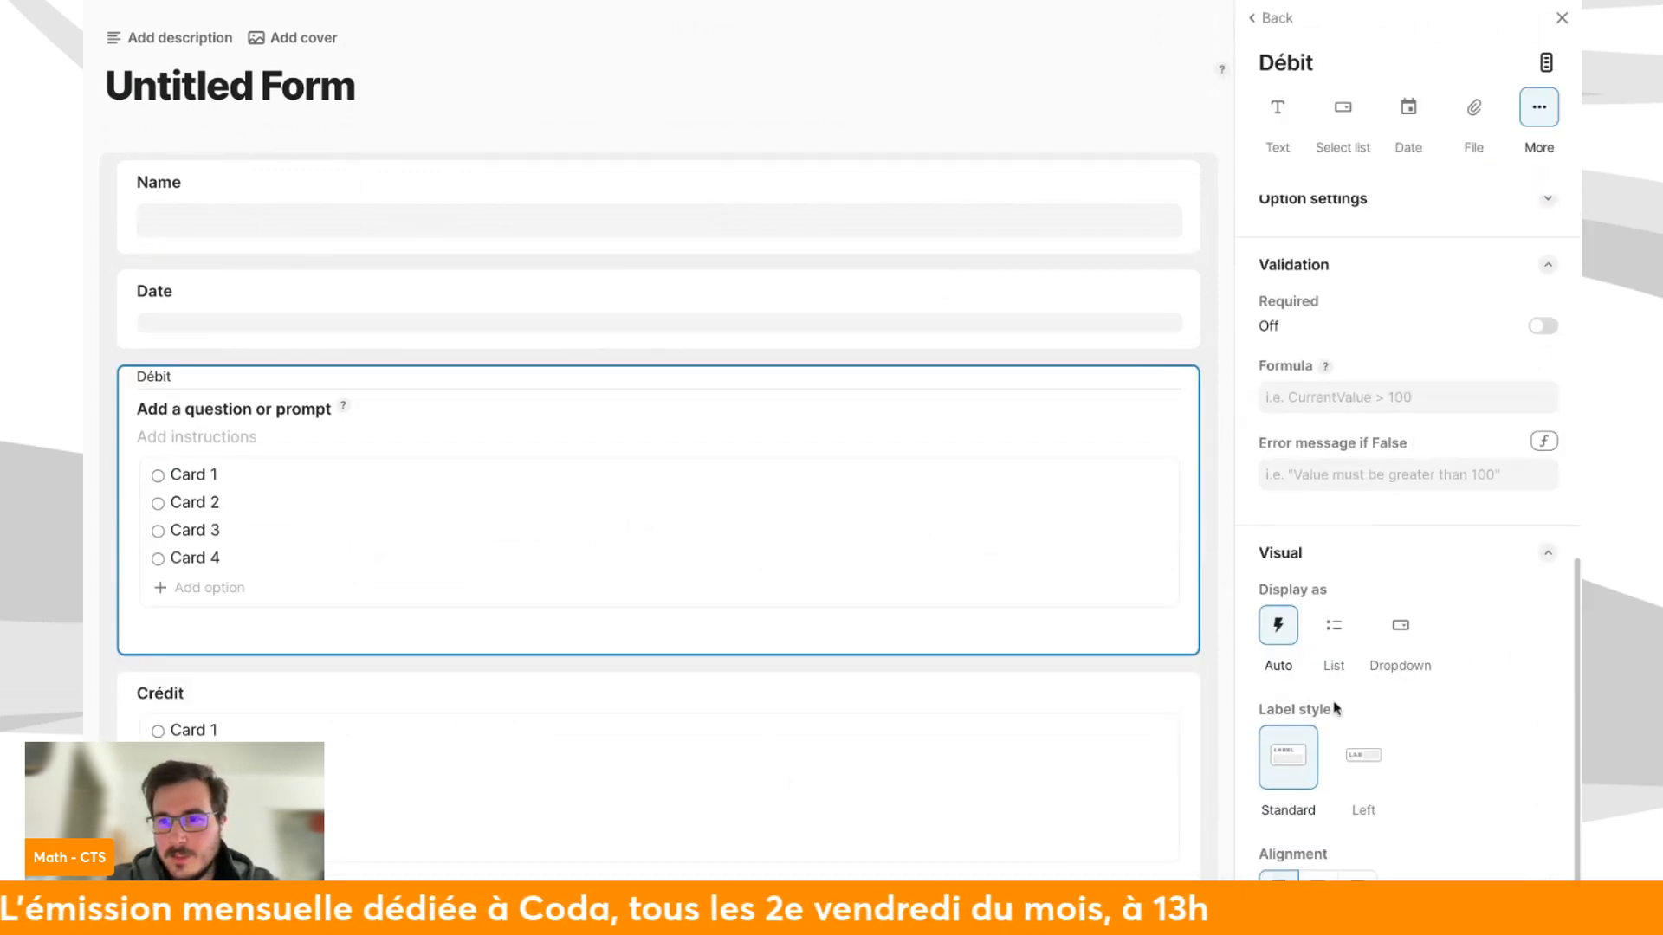
left_click(1380, 772)
left_click(1291, 759)
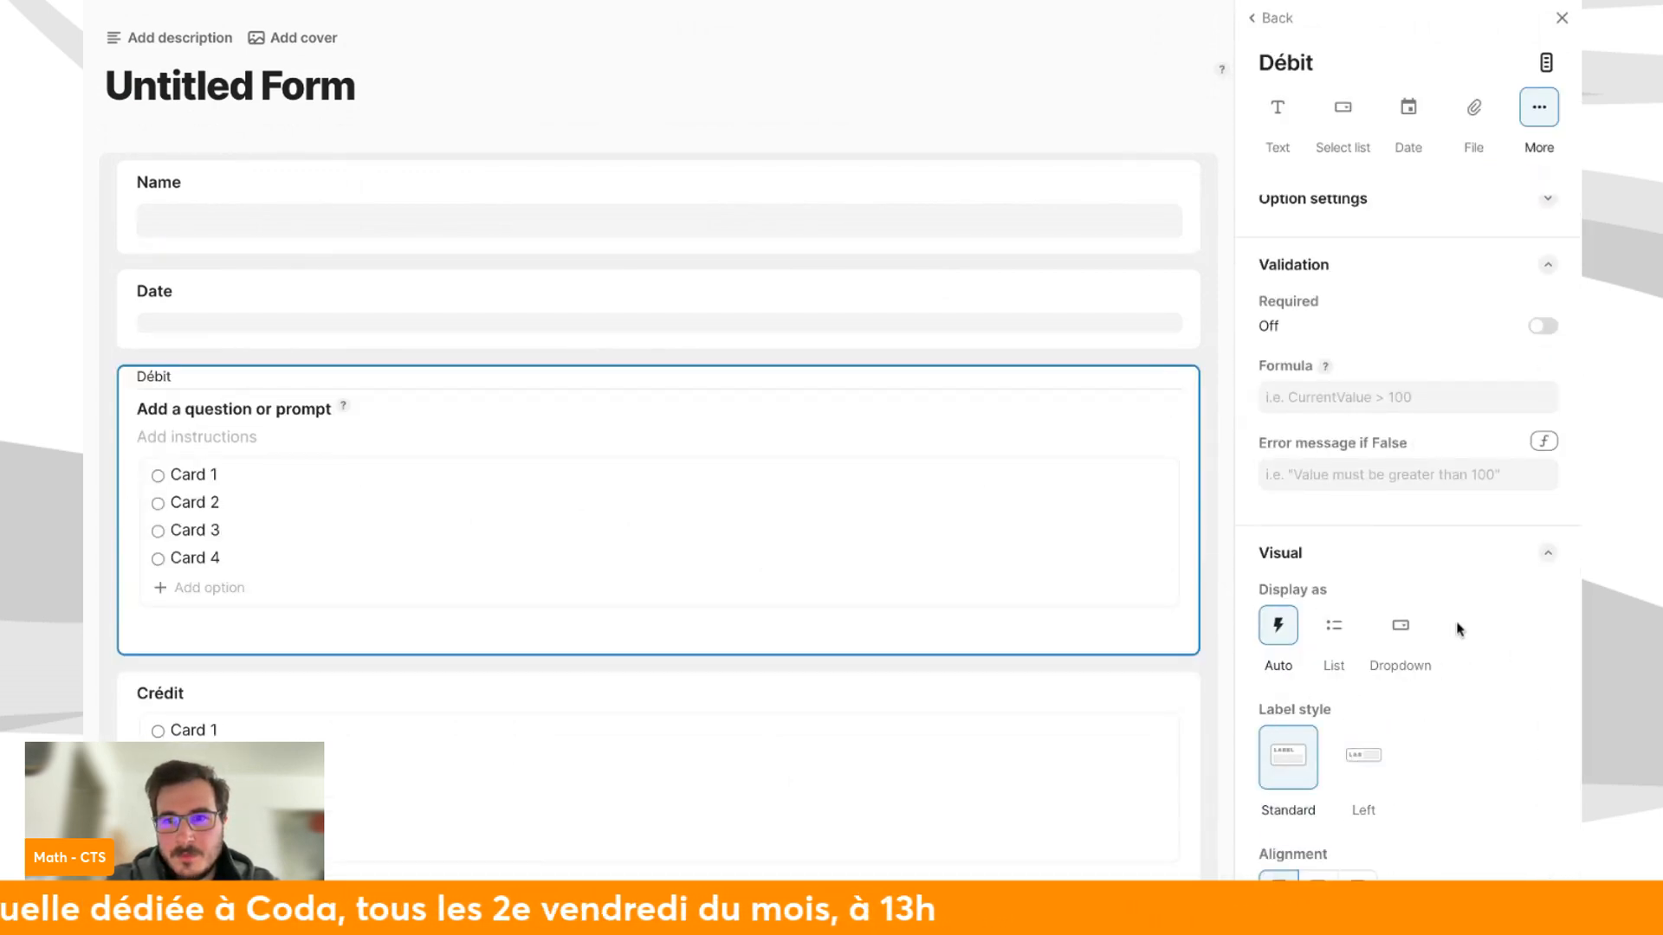
left_click(1382, 625)
left_click(1072, 587)
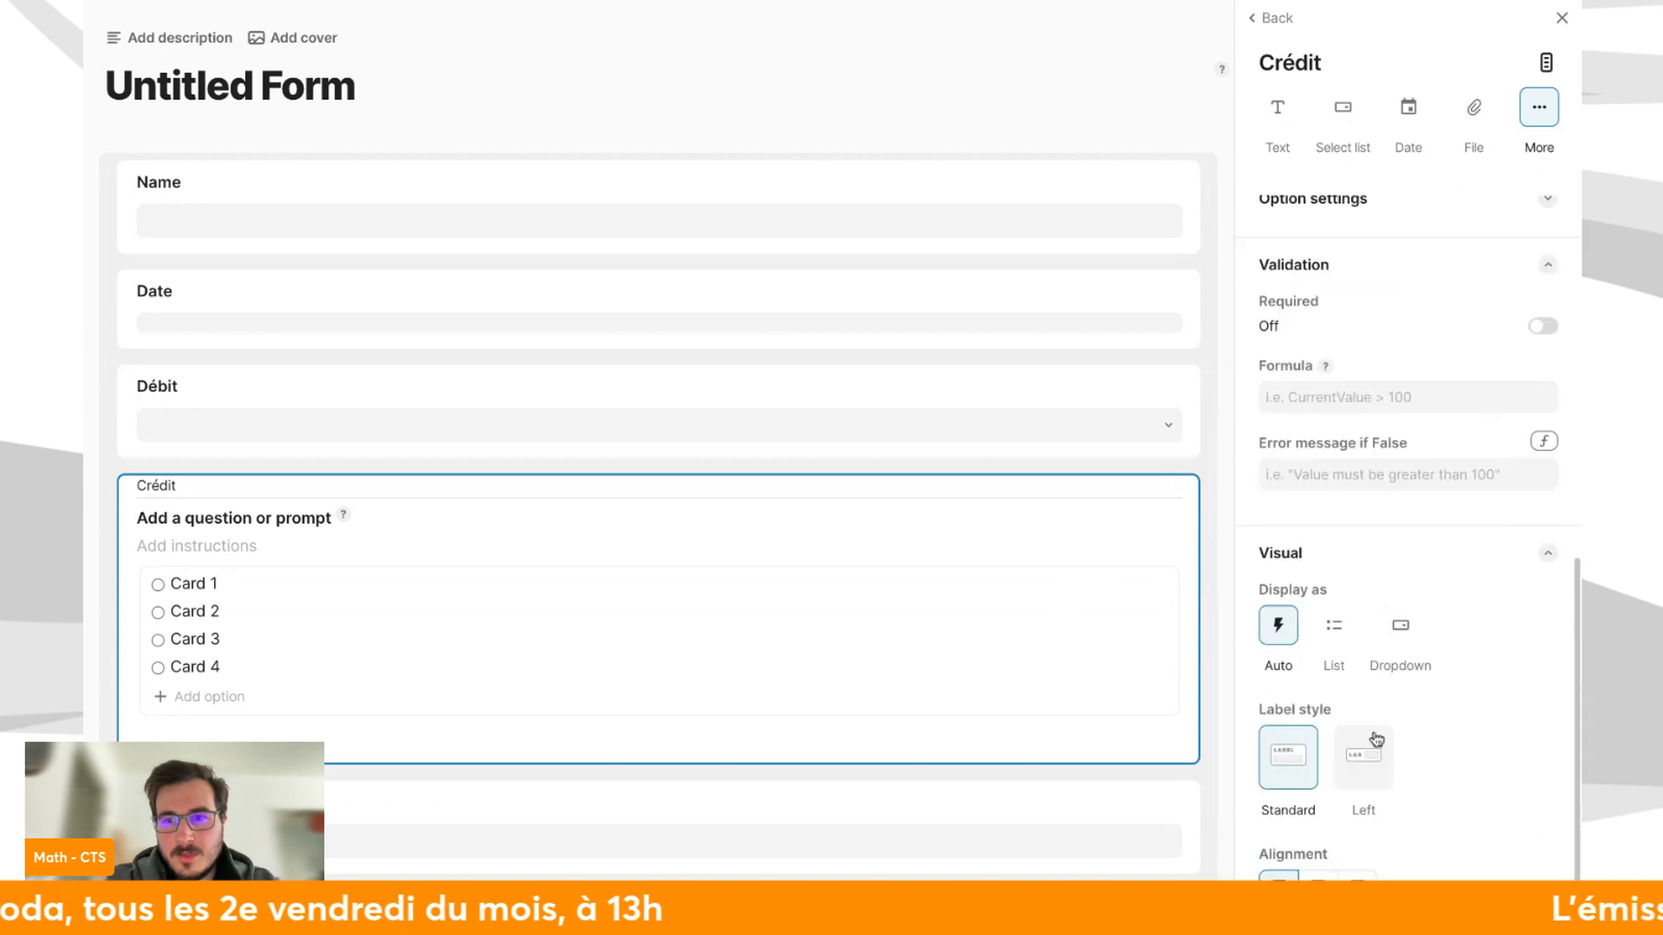
left_click(1399, 639)
scroll(601, 620, "down", 1)
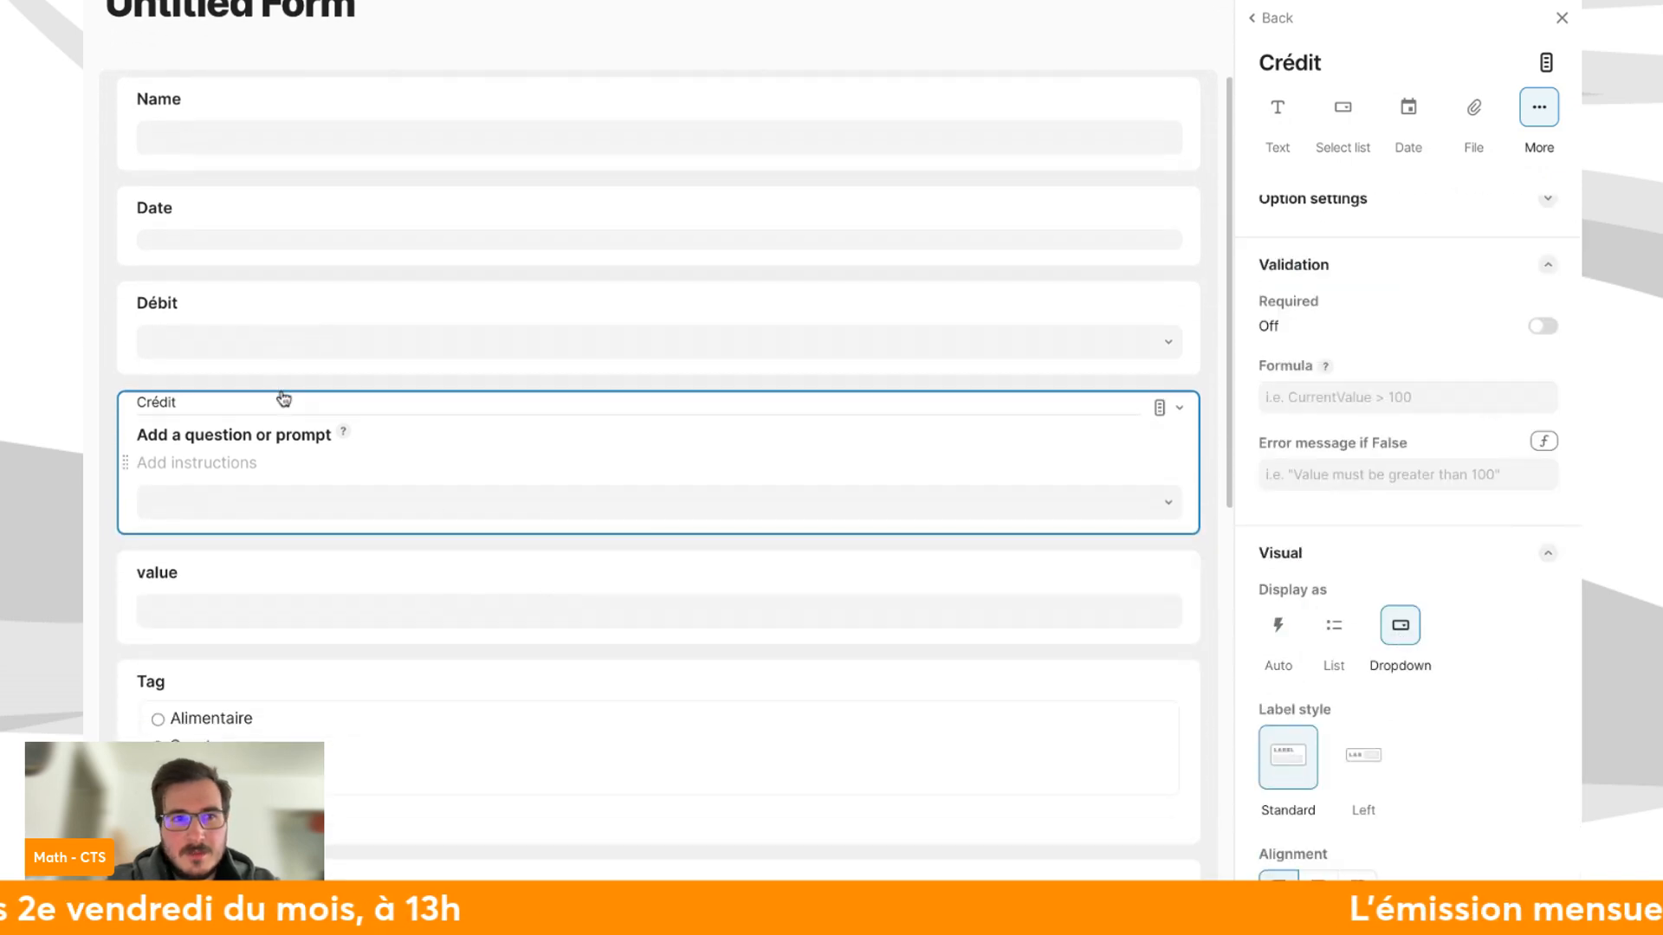
Display the form's Tag field as a dropdown and hide the is_valid column from the form.
left_click(276, 312)
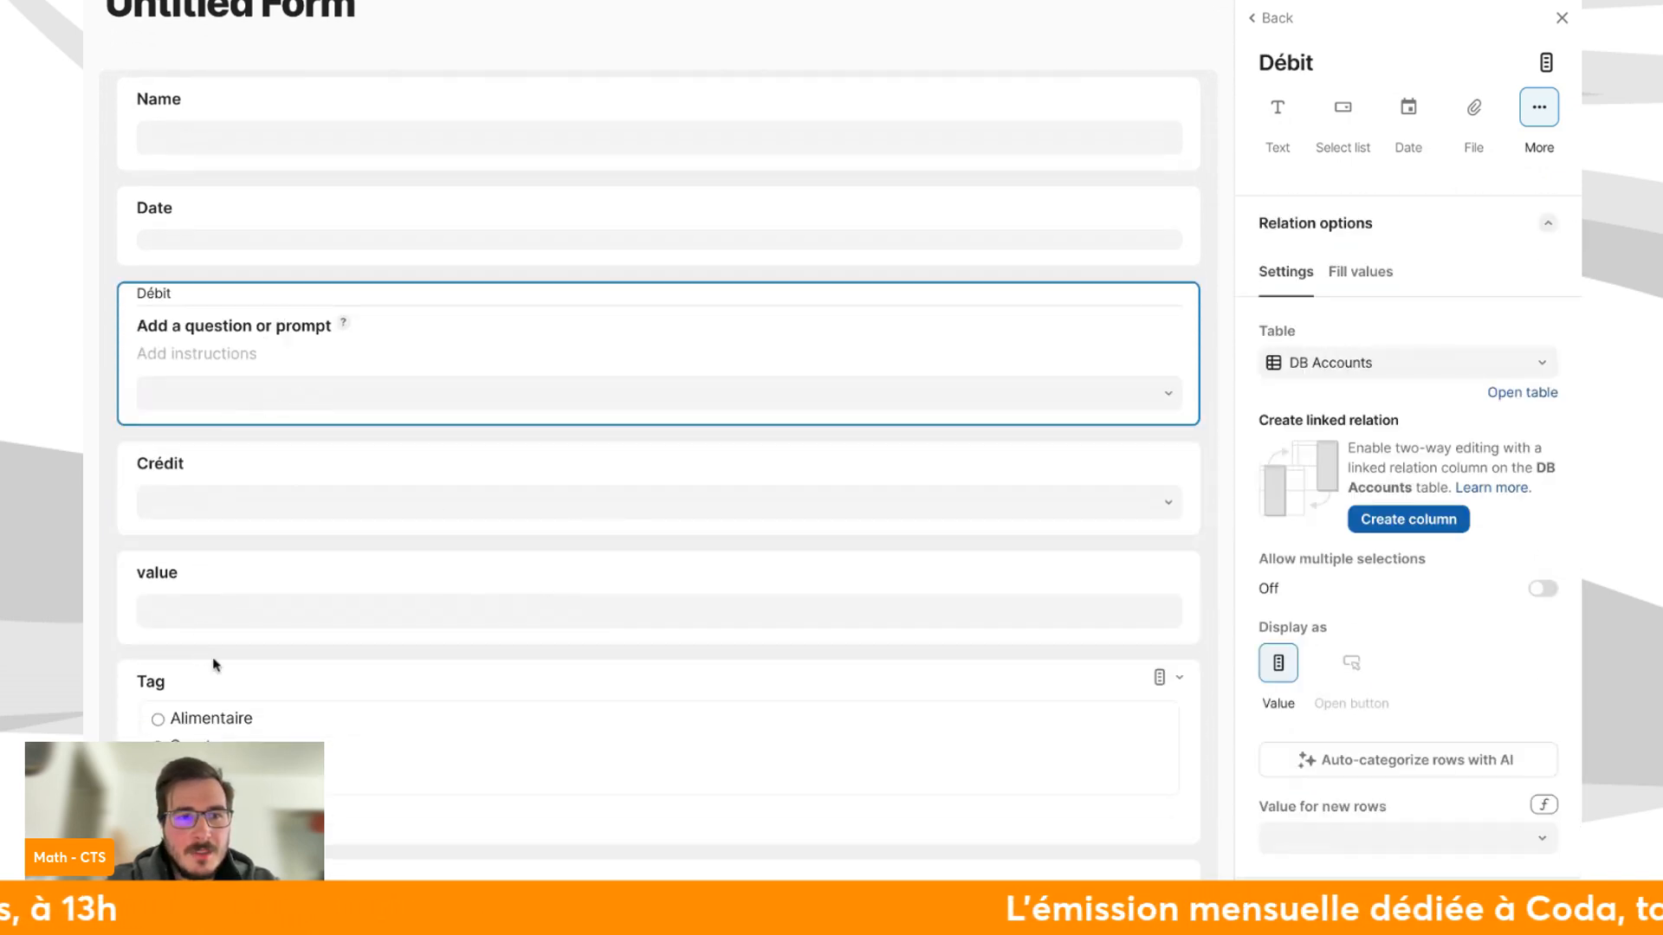
left_click(335, 673)
scroll(1403, 718, "down", 6)
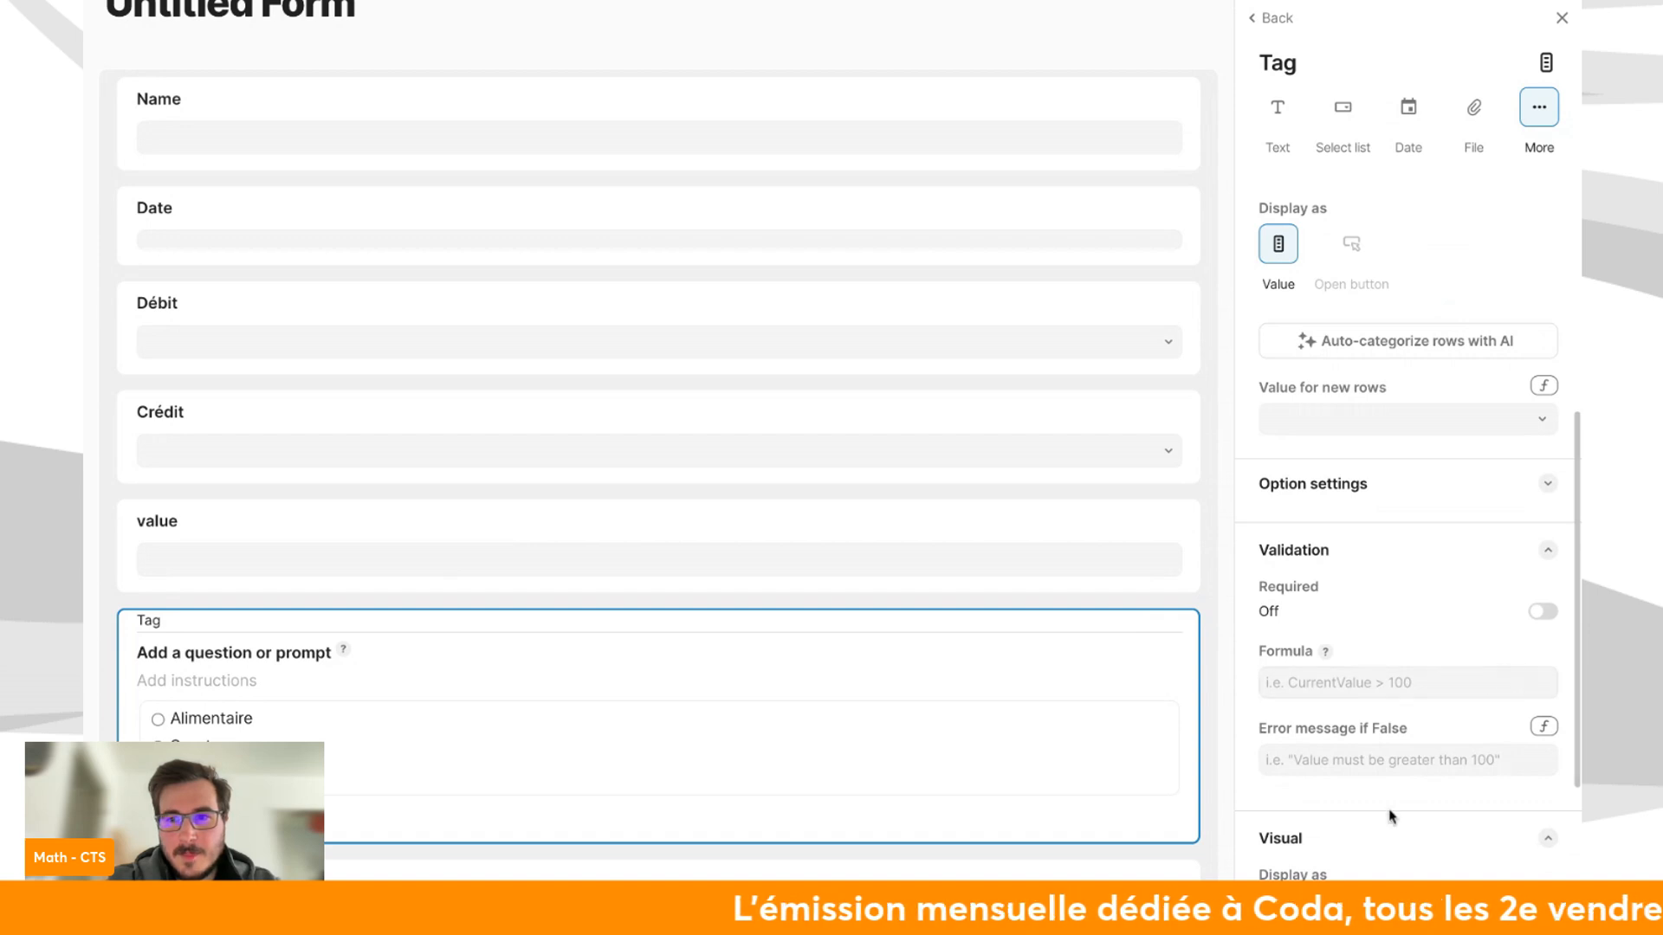
left_click(1401, 769)
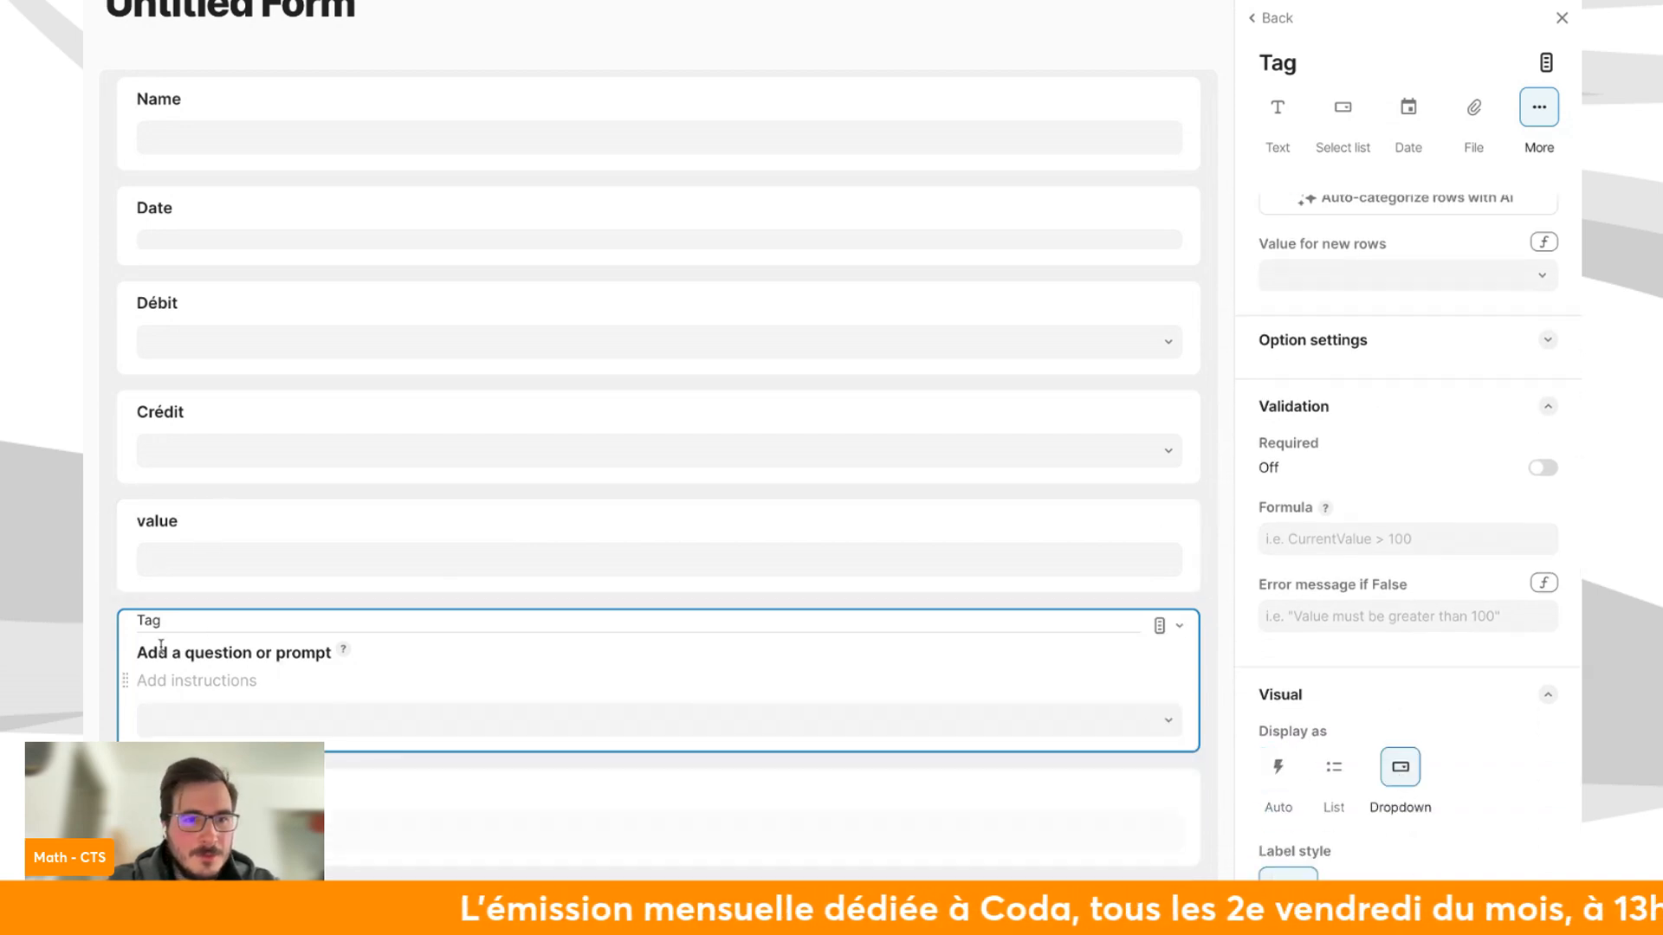
scroll(1162, 780, "down", 1)
scroll(360, 631, "up", 3)
scroll(361, 631, "down", 5)
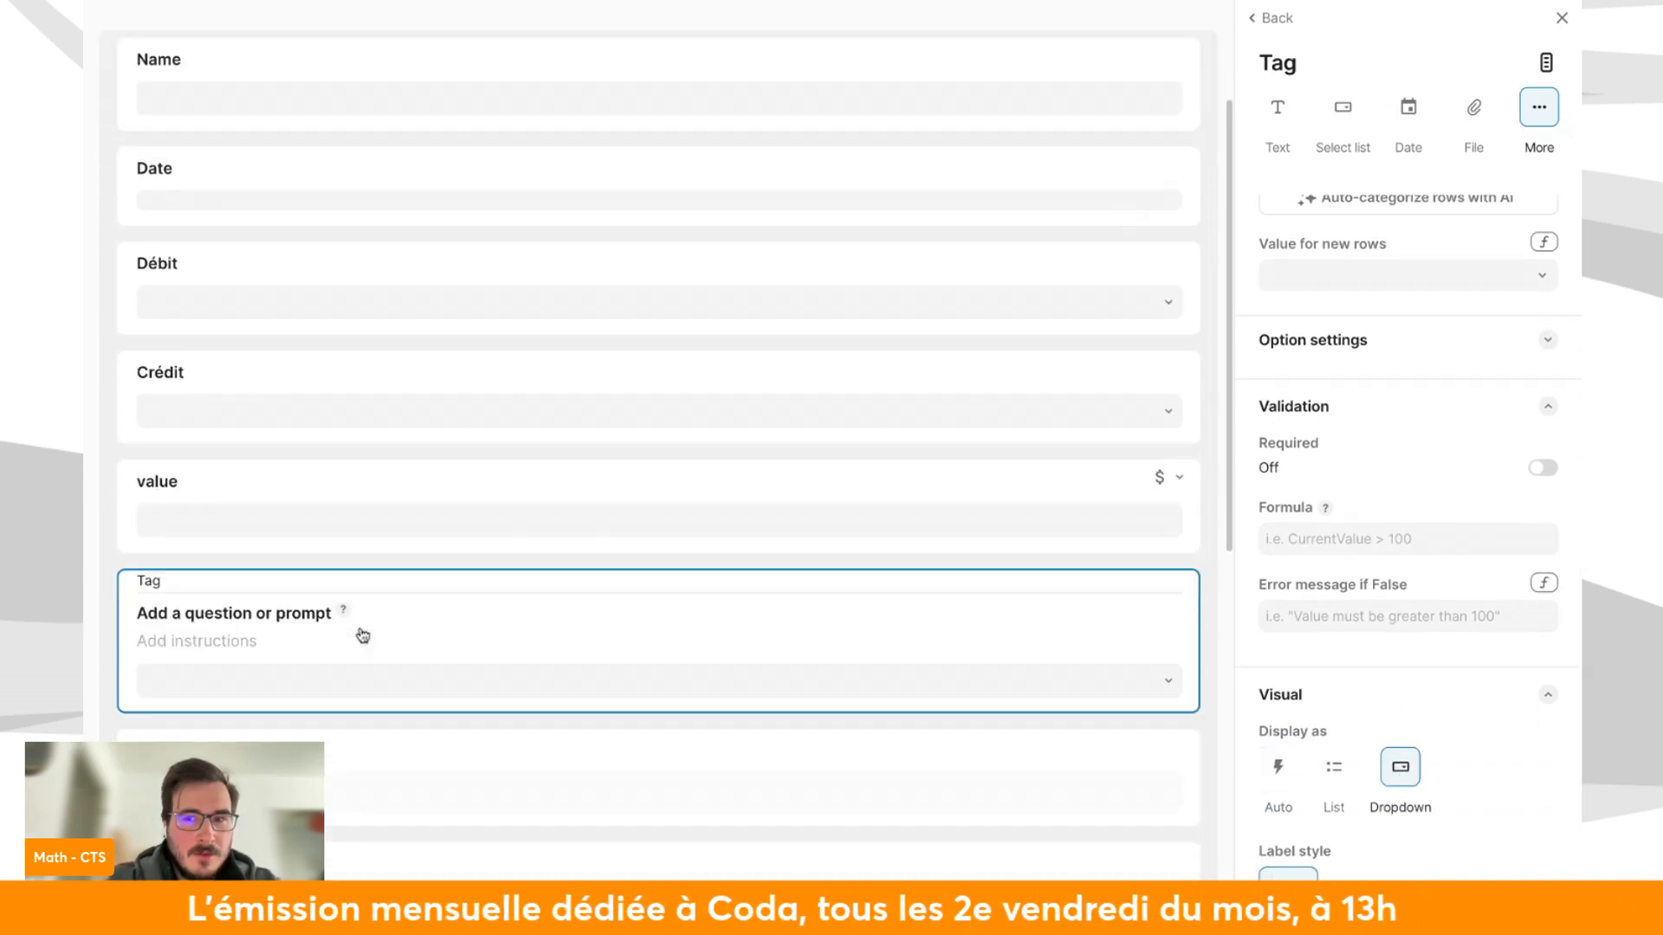
scroll(1400, 546, "up", 7)
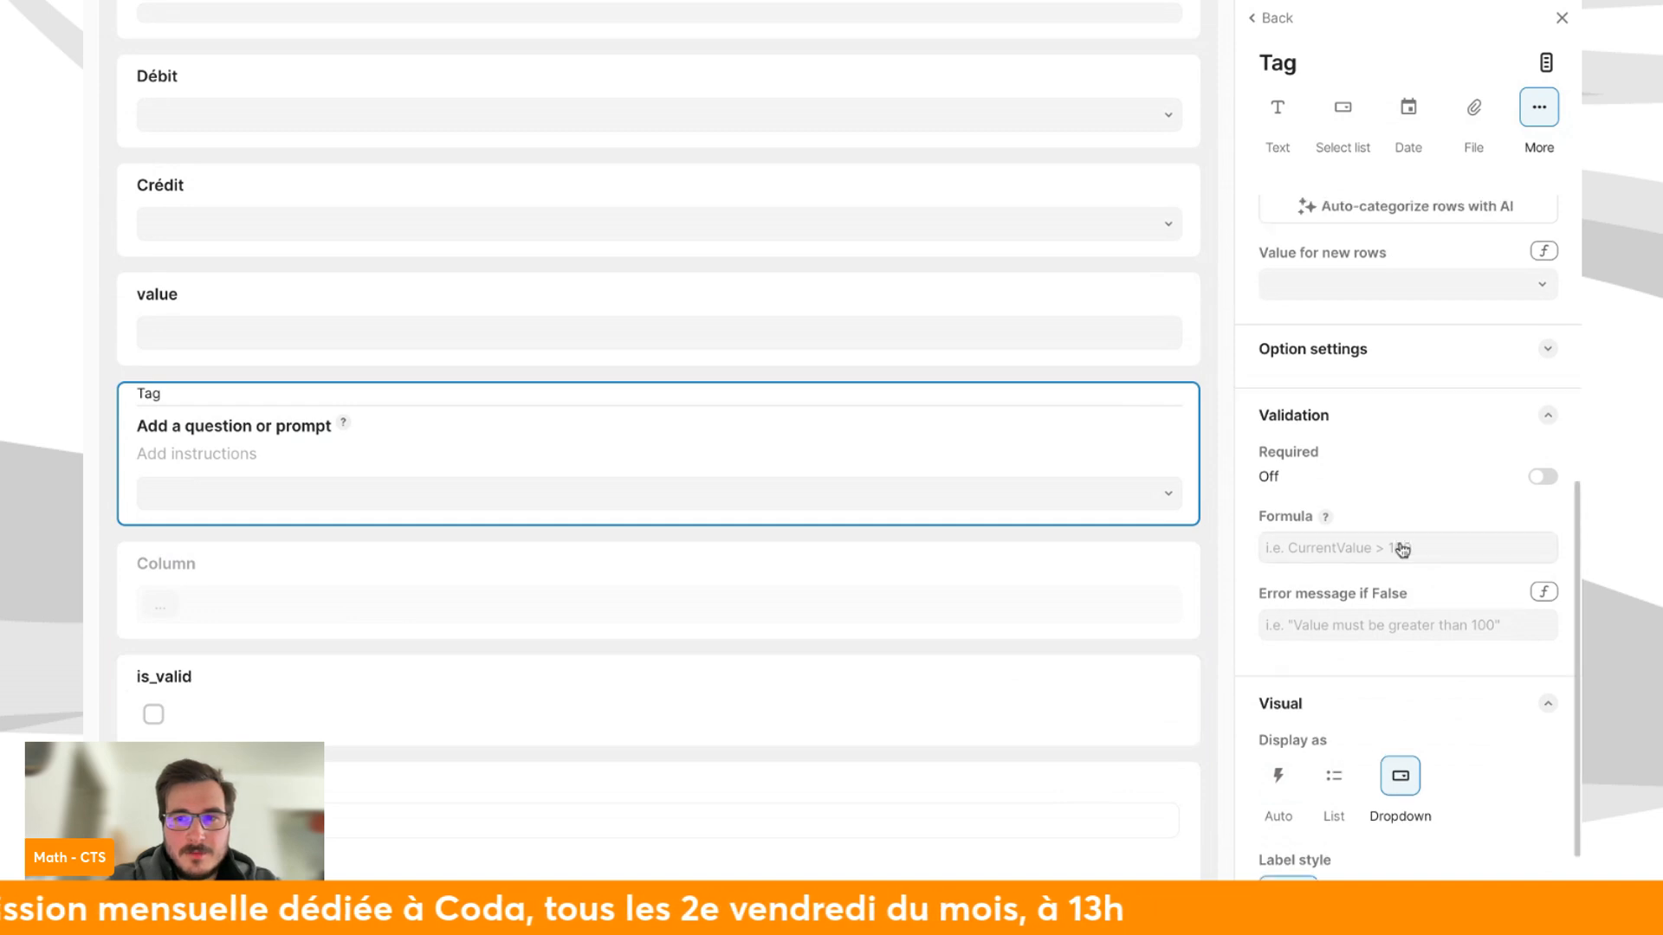
left_click(1220, 195)
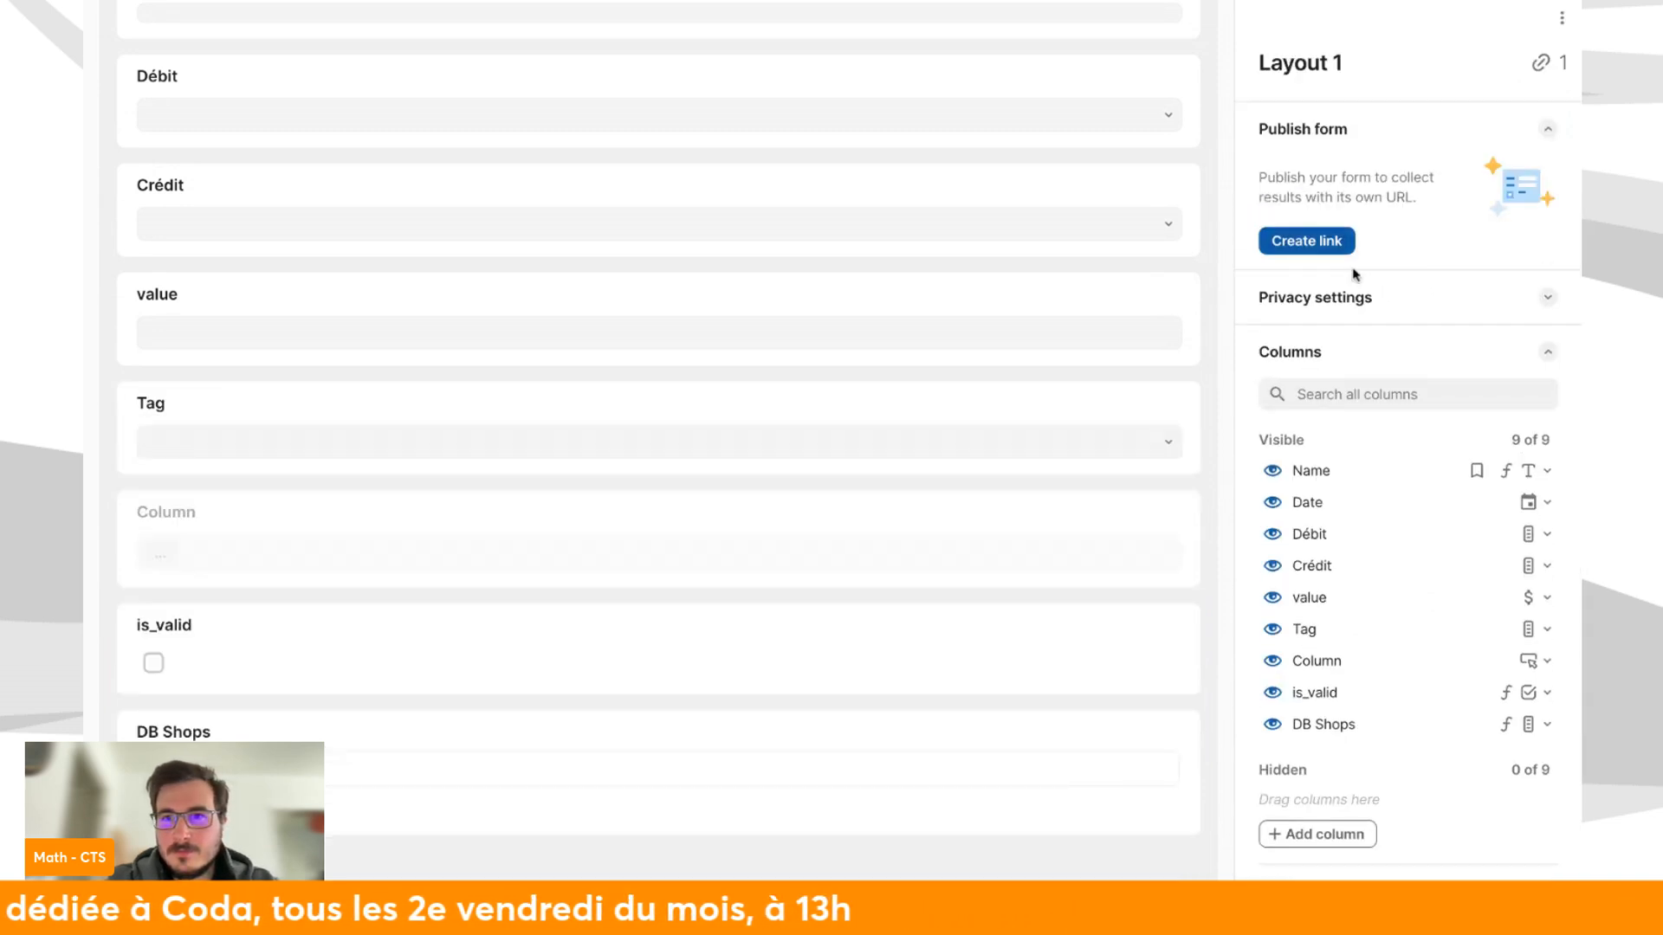
left_click(1271, 693)
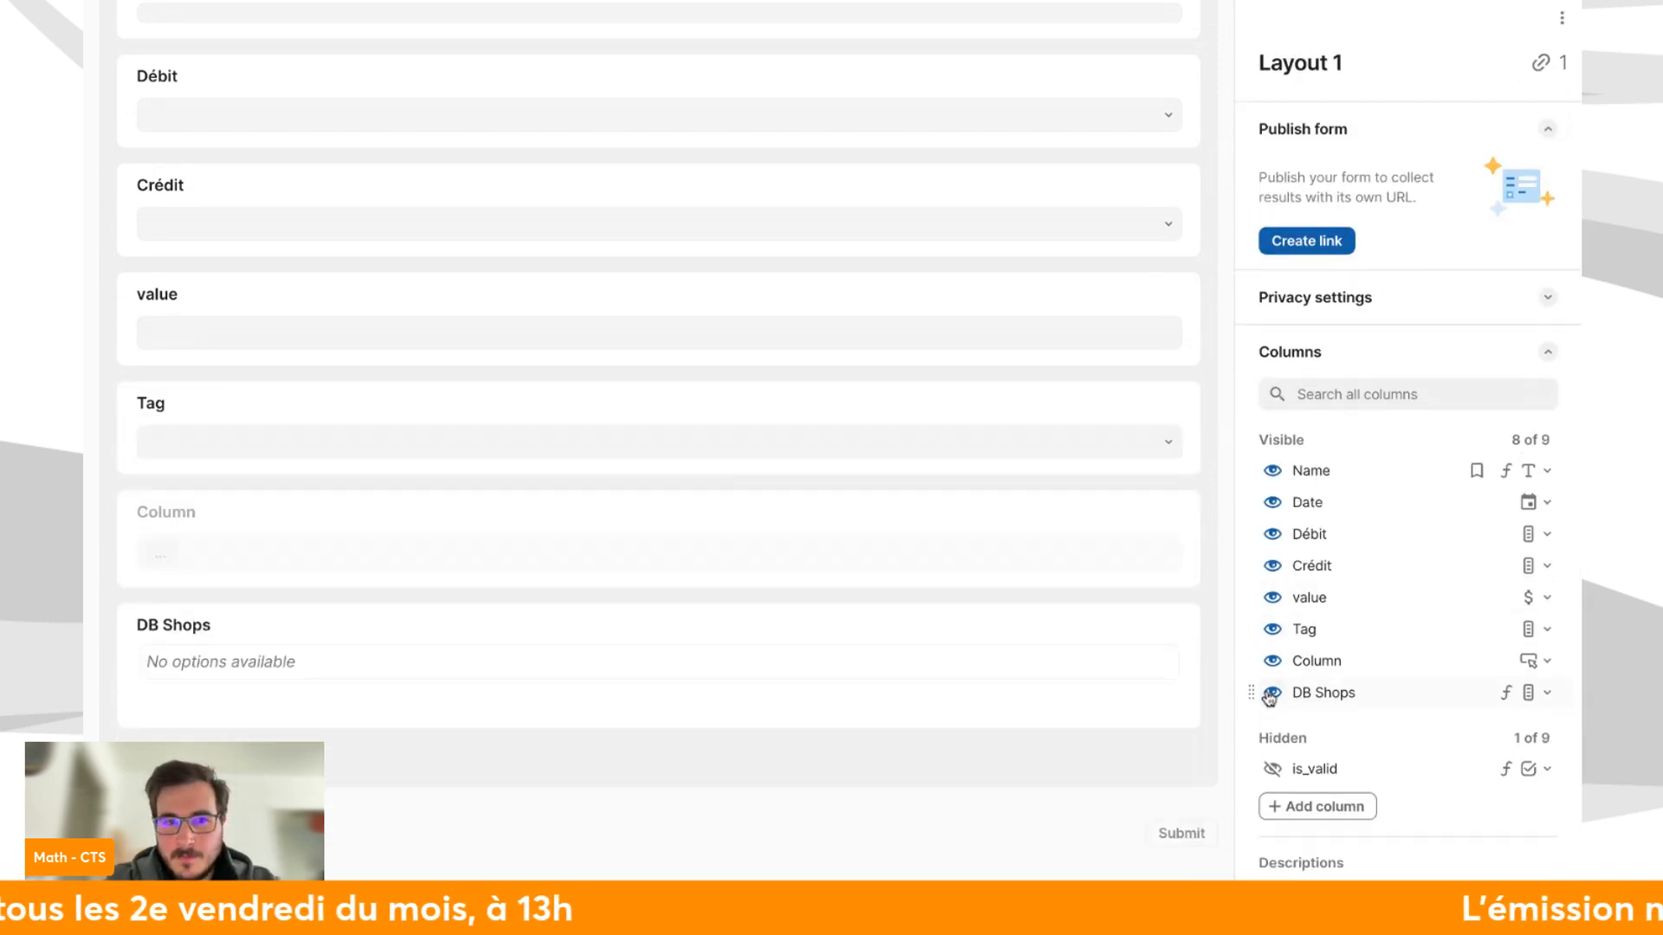
Place the DB Shops field beside Tag in the same row and display it as a dropdown.
left_click_drag(122, 650, 1132, 401)
left_click(1132, 401)
left_click(1397, 810)
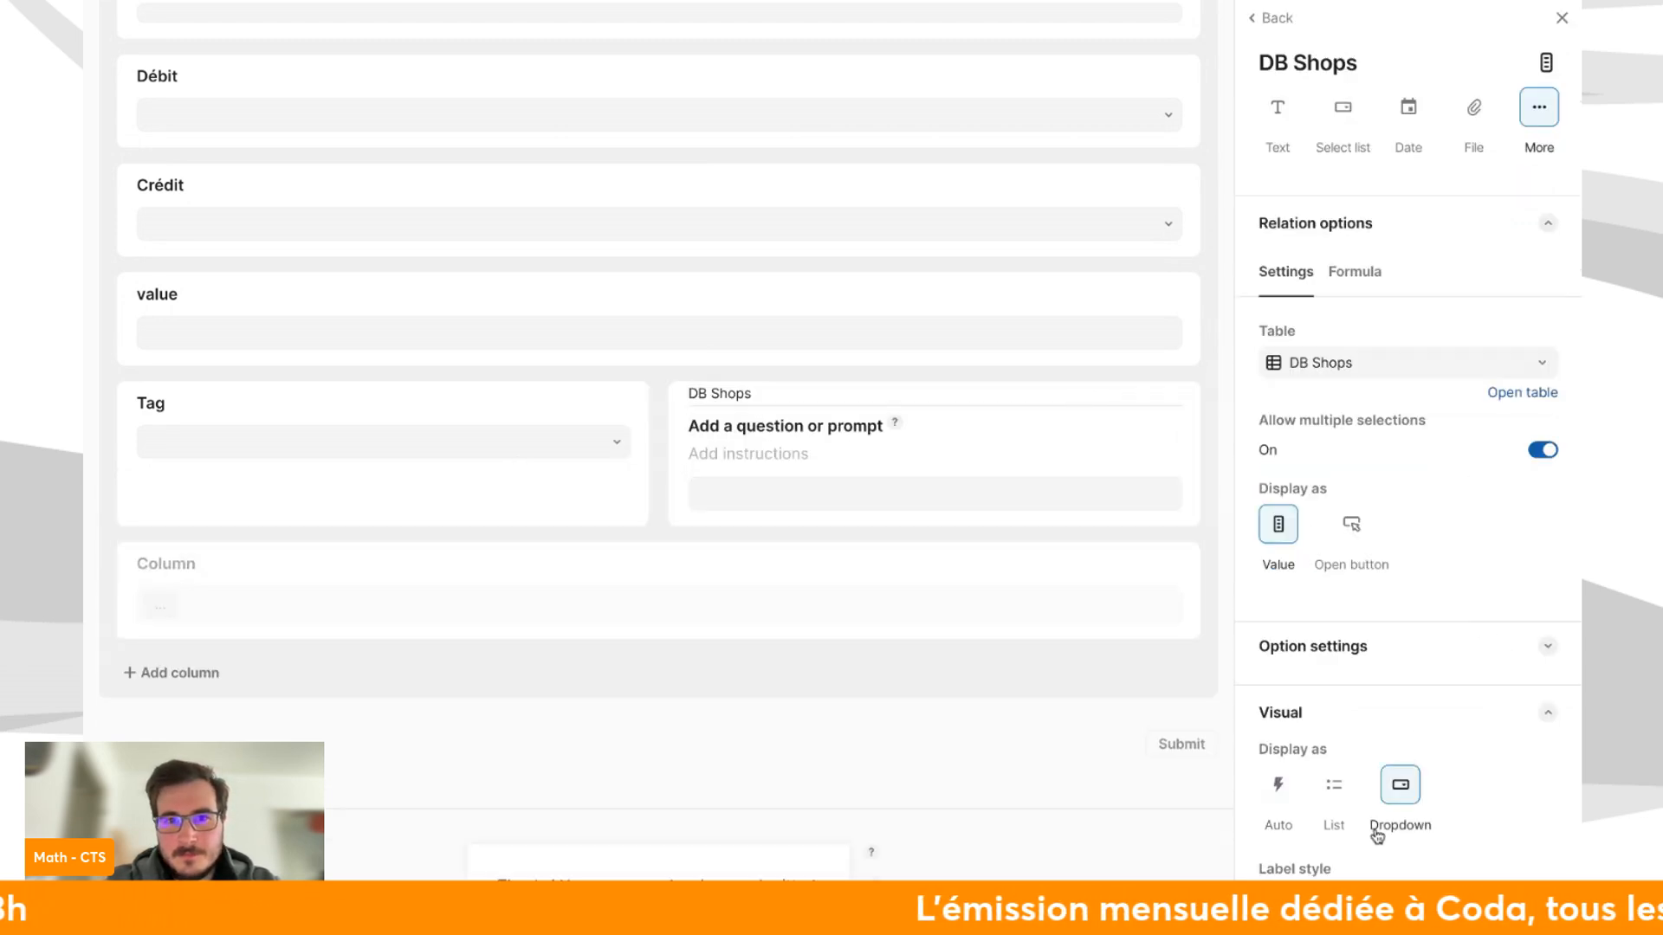
Arrange Débit, value and Crédit side by side in one row of the form, with value in the middle.
scroll(419, 424, "up", 4)
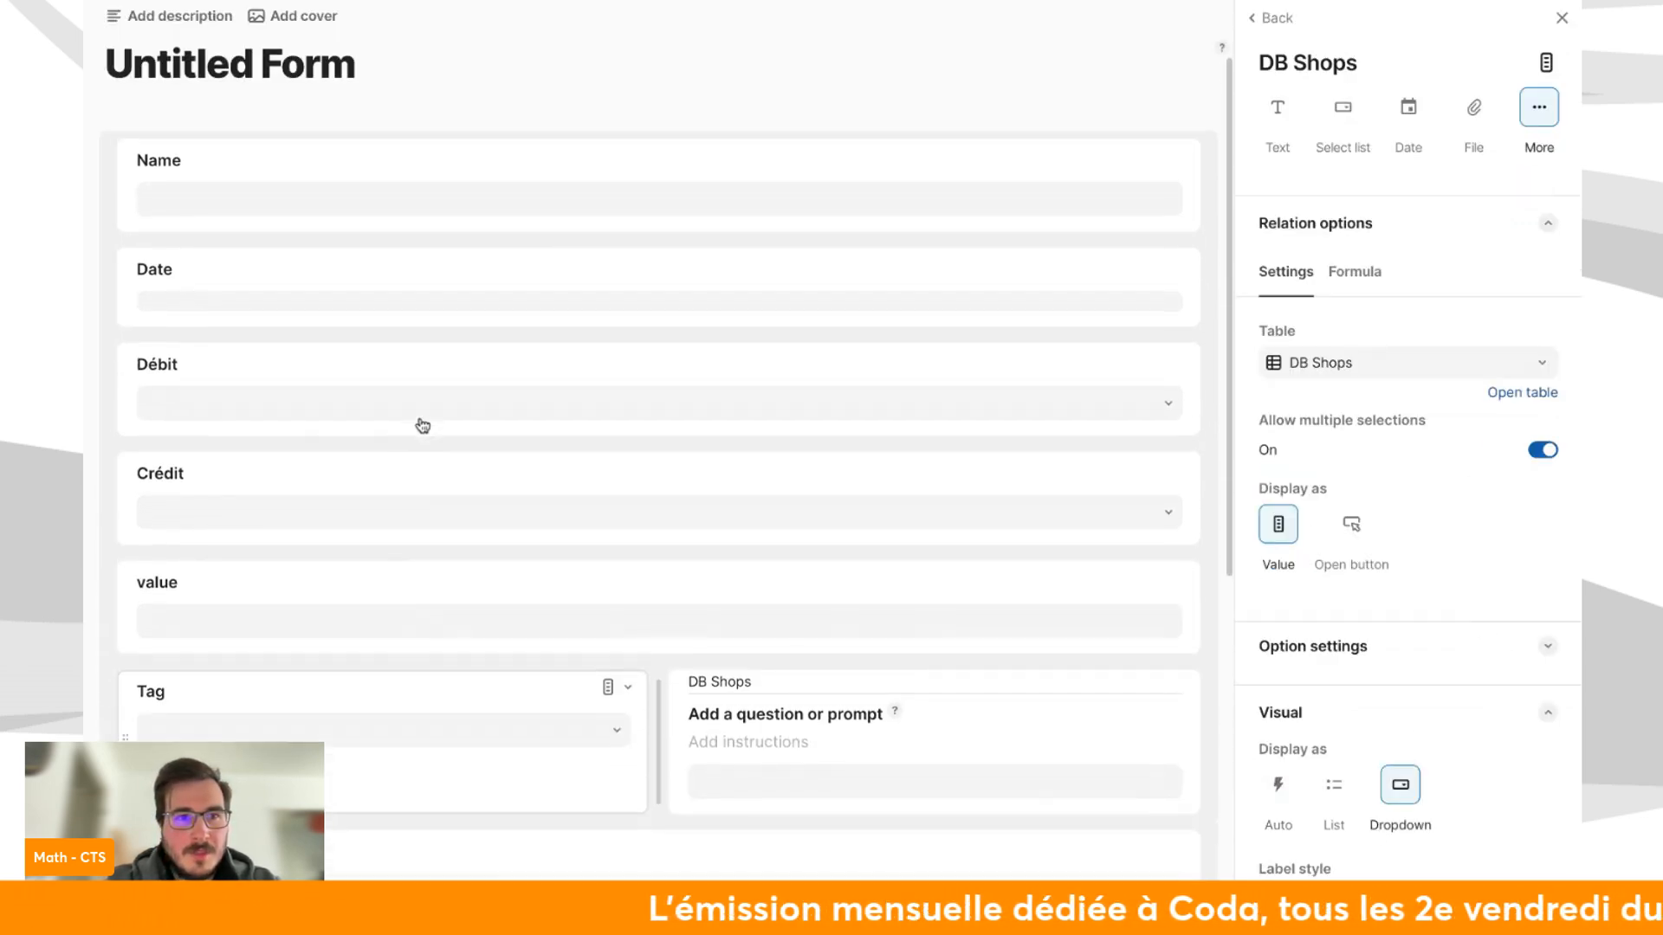
left_click_drag(137, 524, 1094, 421)
left_click_drag(123, 531, 620, 436)
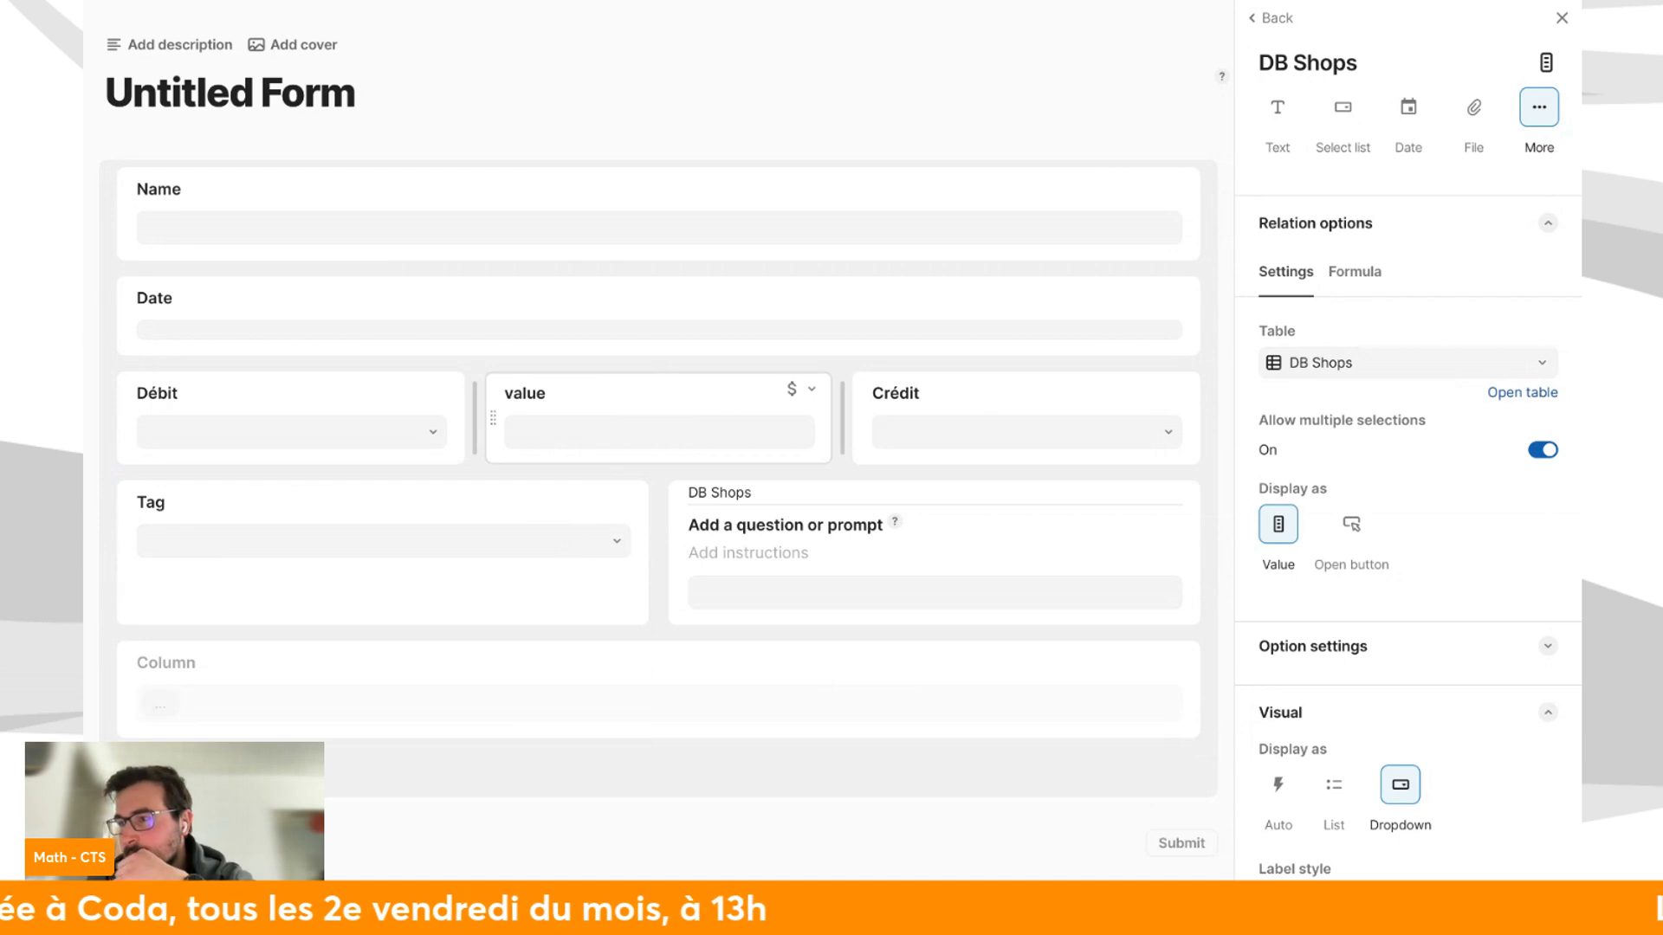
Place the Date field beside Name and widen Name to about two thirds of the row.
scroll(683, 368, "up", 1)
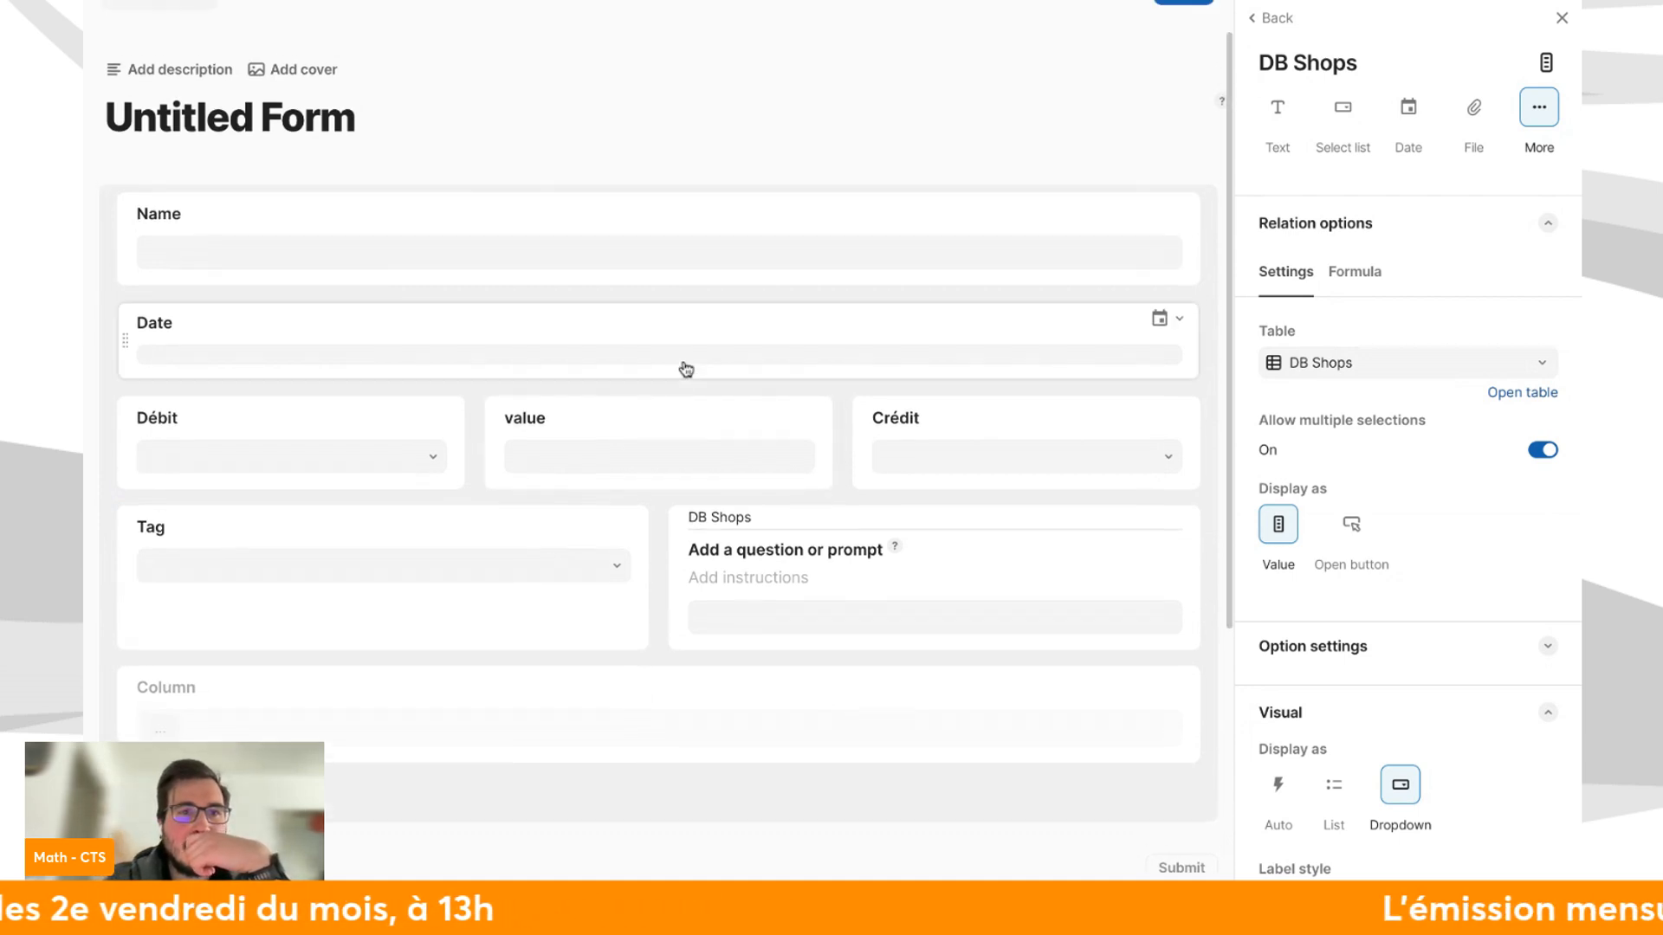
left_click_drag(130, 360, 1156, 215)
left_click_drag(658, 248, 868, 256)
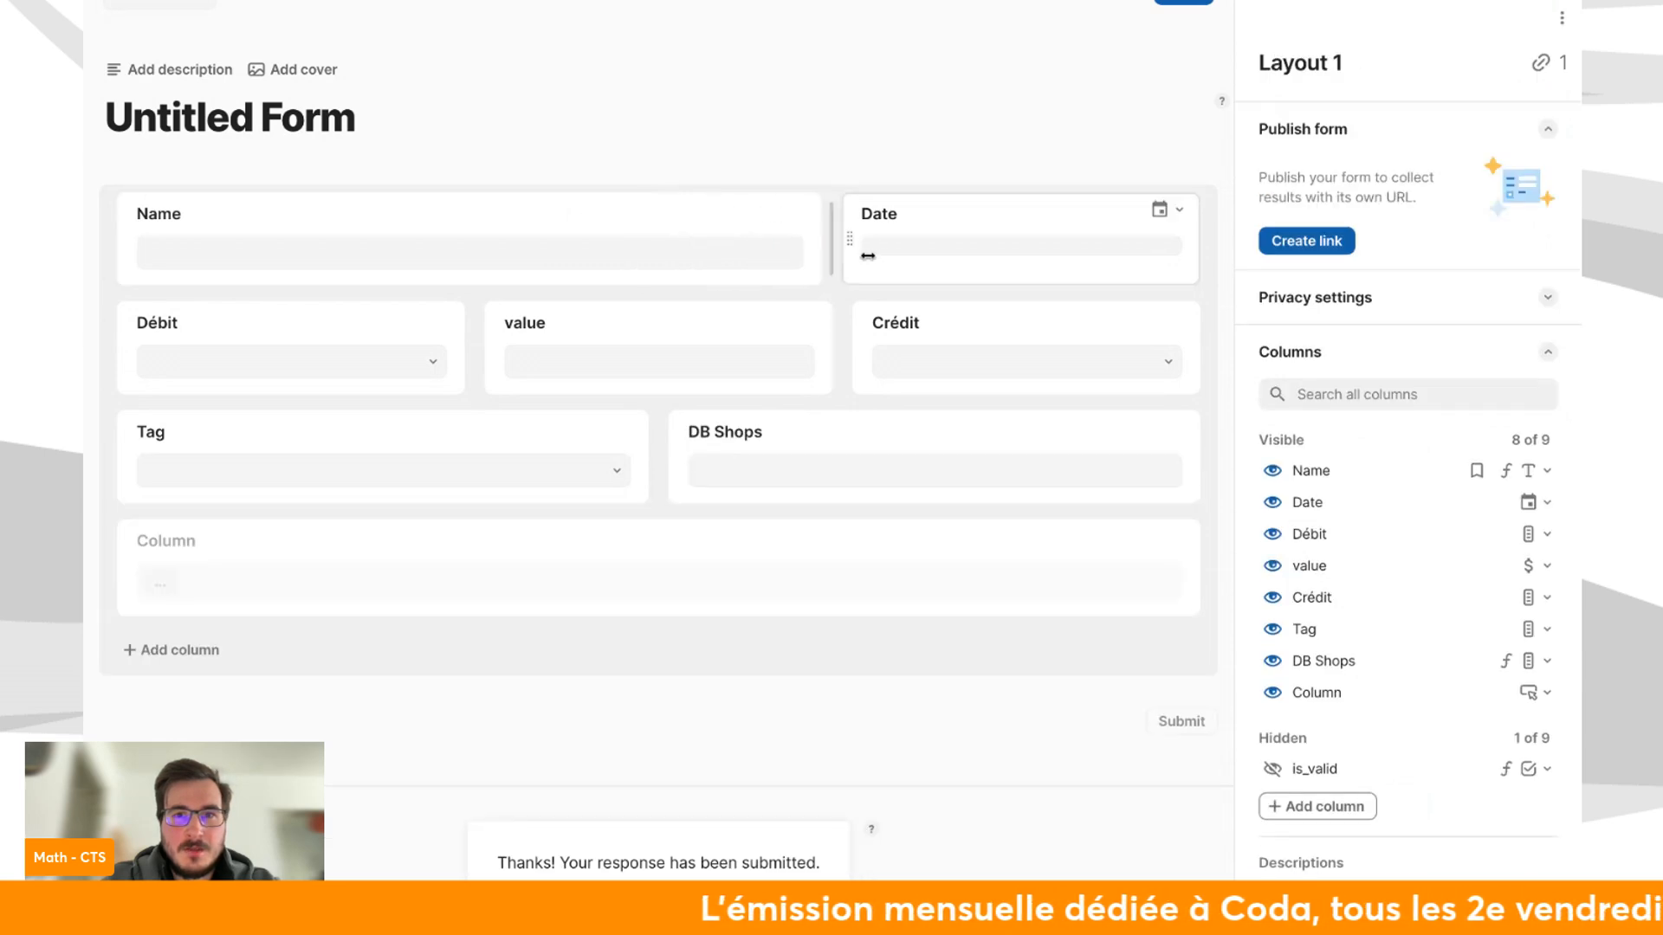
left_click(757, 535)
scroll(1497, 643, "down", 1)
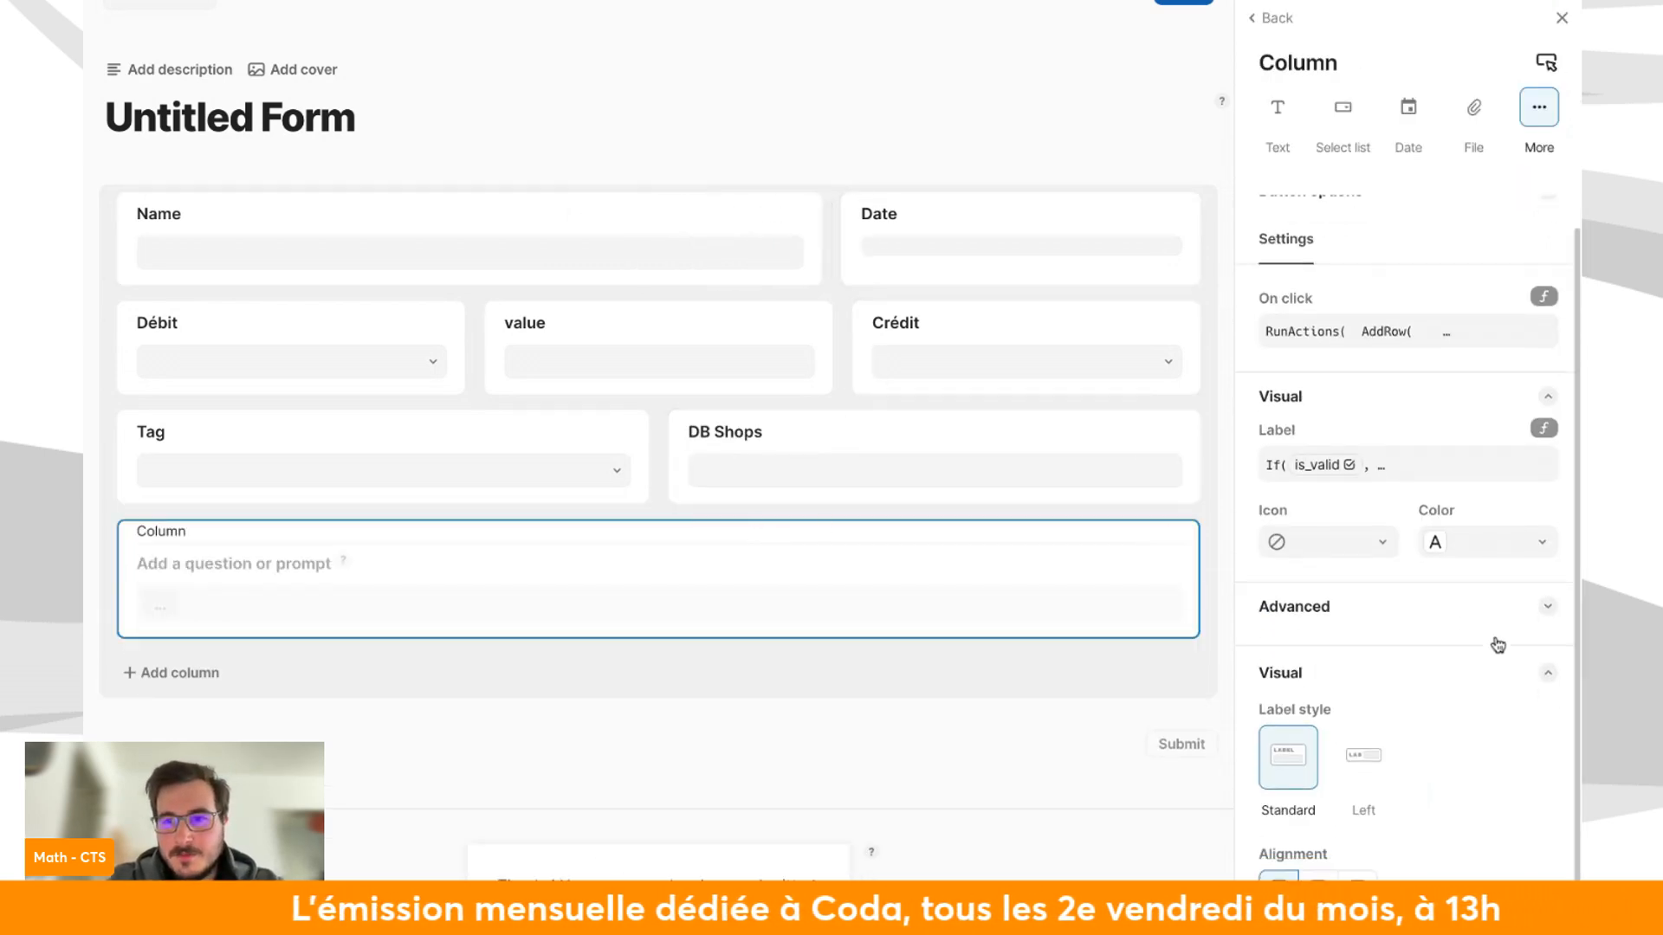
left_click(1158, 684)
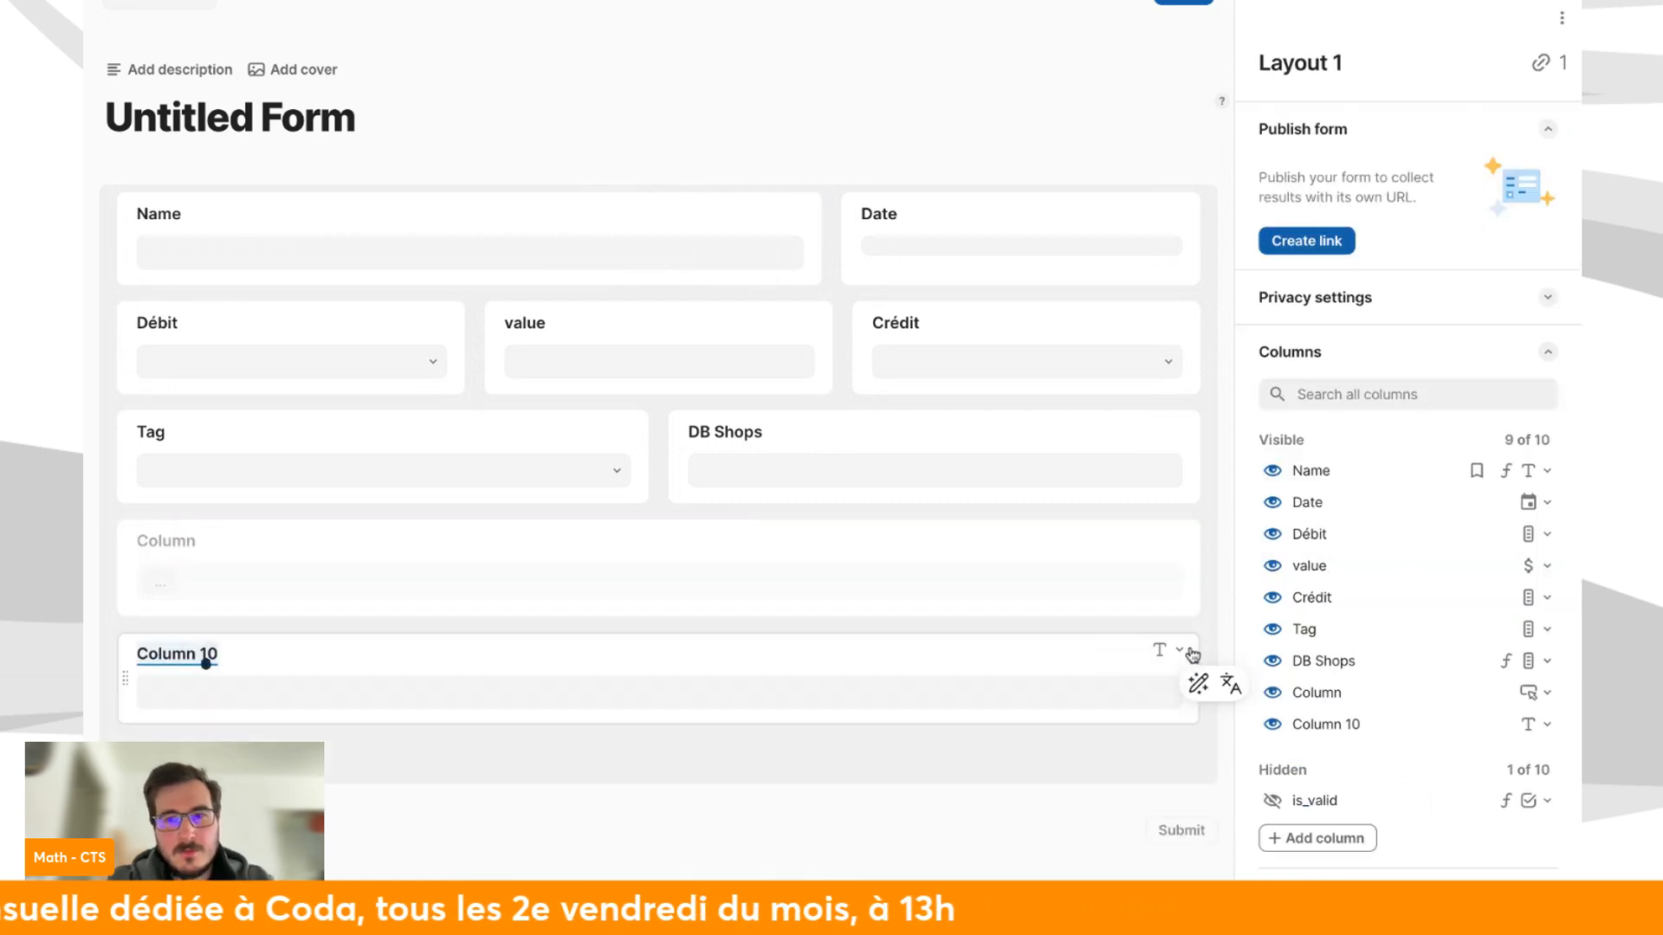
left_click(1178, 651)
left_click(1082, 612)
Review the button column's options in the form layout, then finish editing the layout.
left_click(1013, 552)
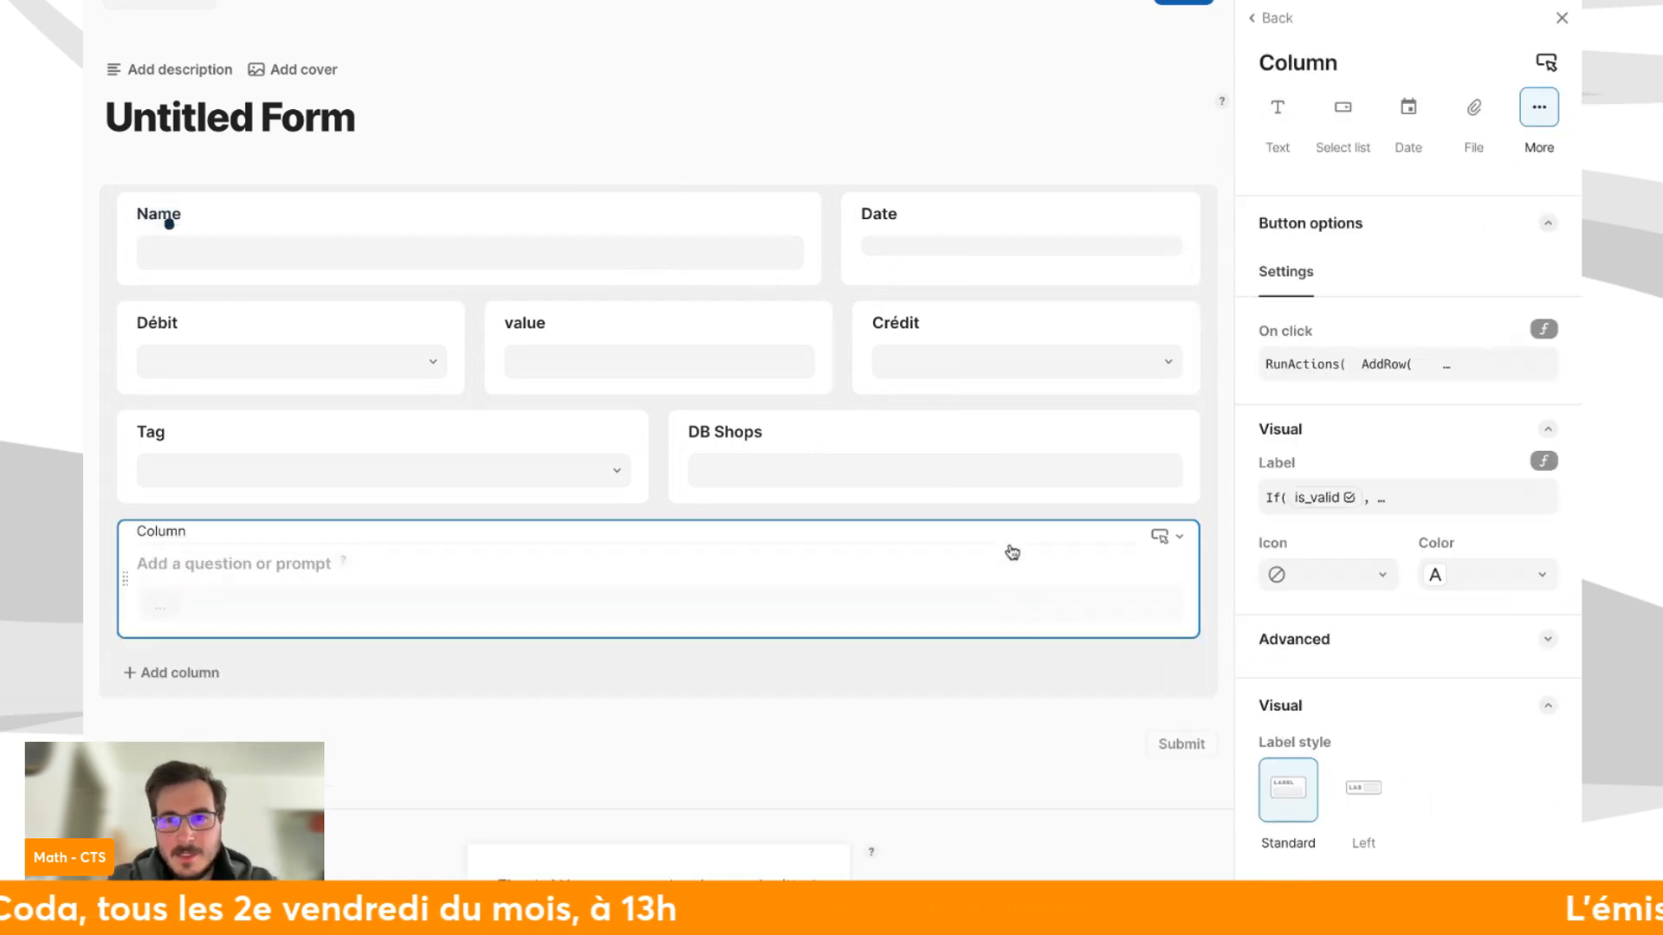
scroll(1378, 632, "down", 1)
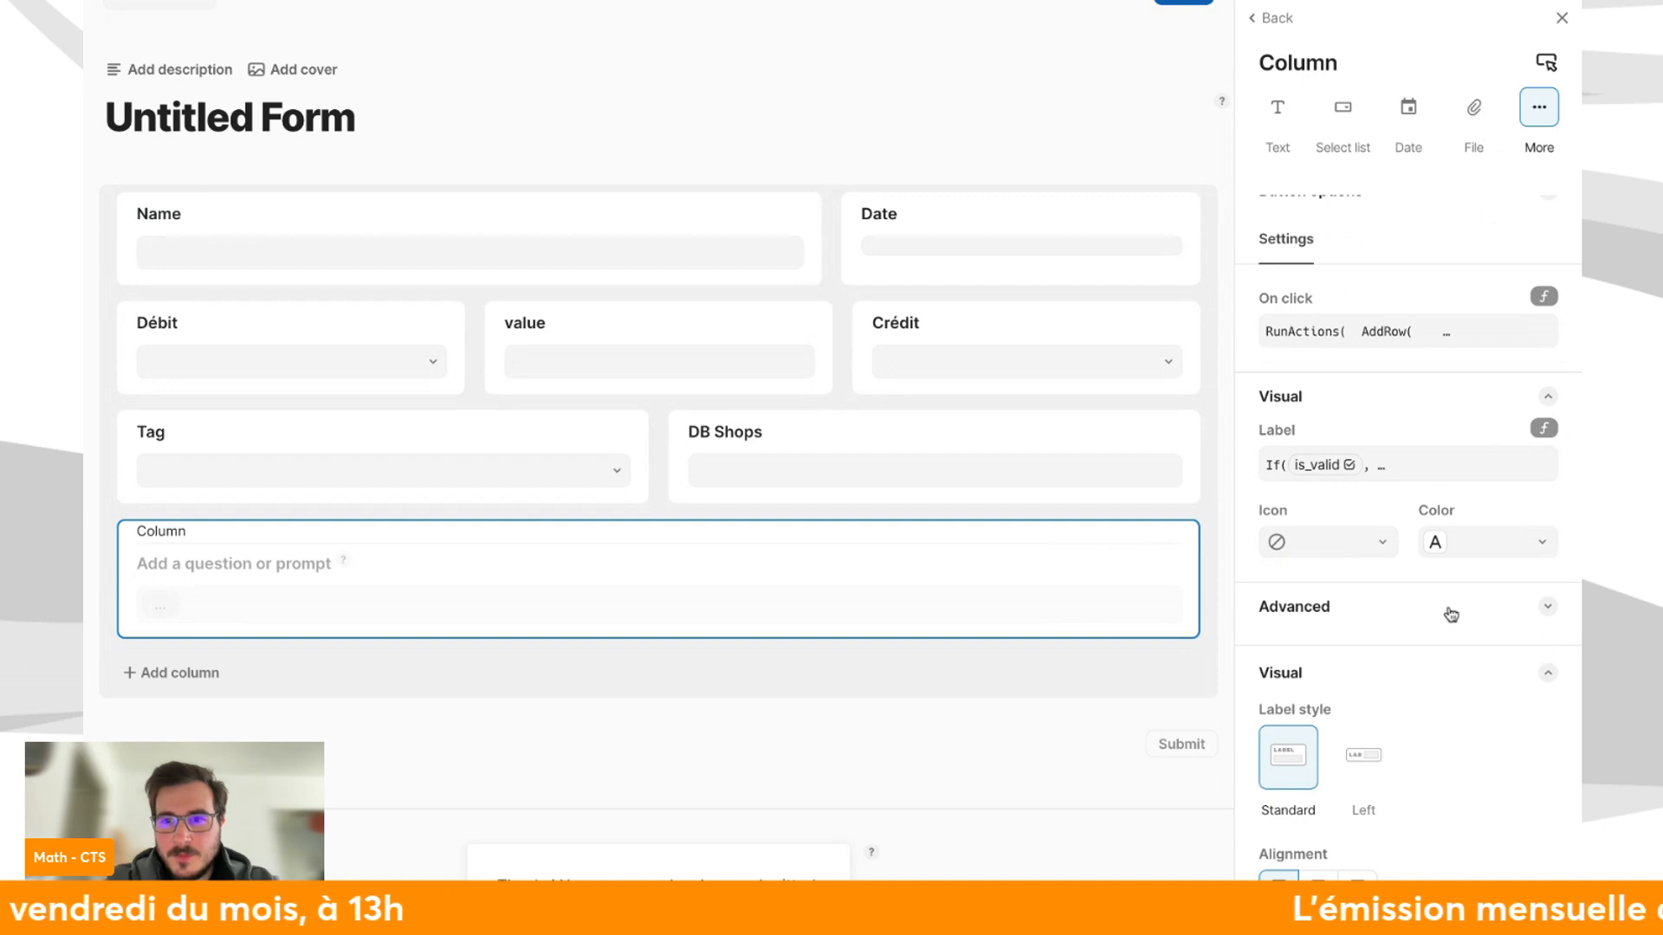
scroll(1451, 630, "up", 1)
left_click(1450, 227)
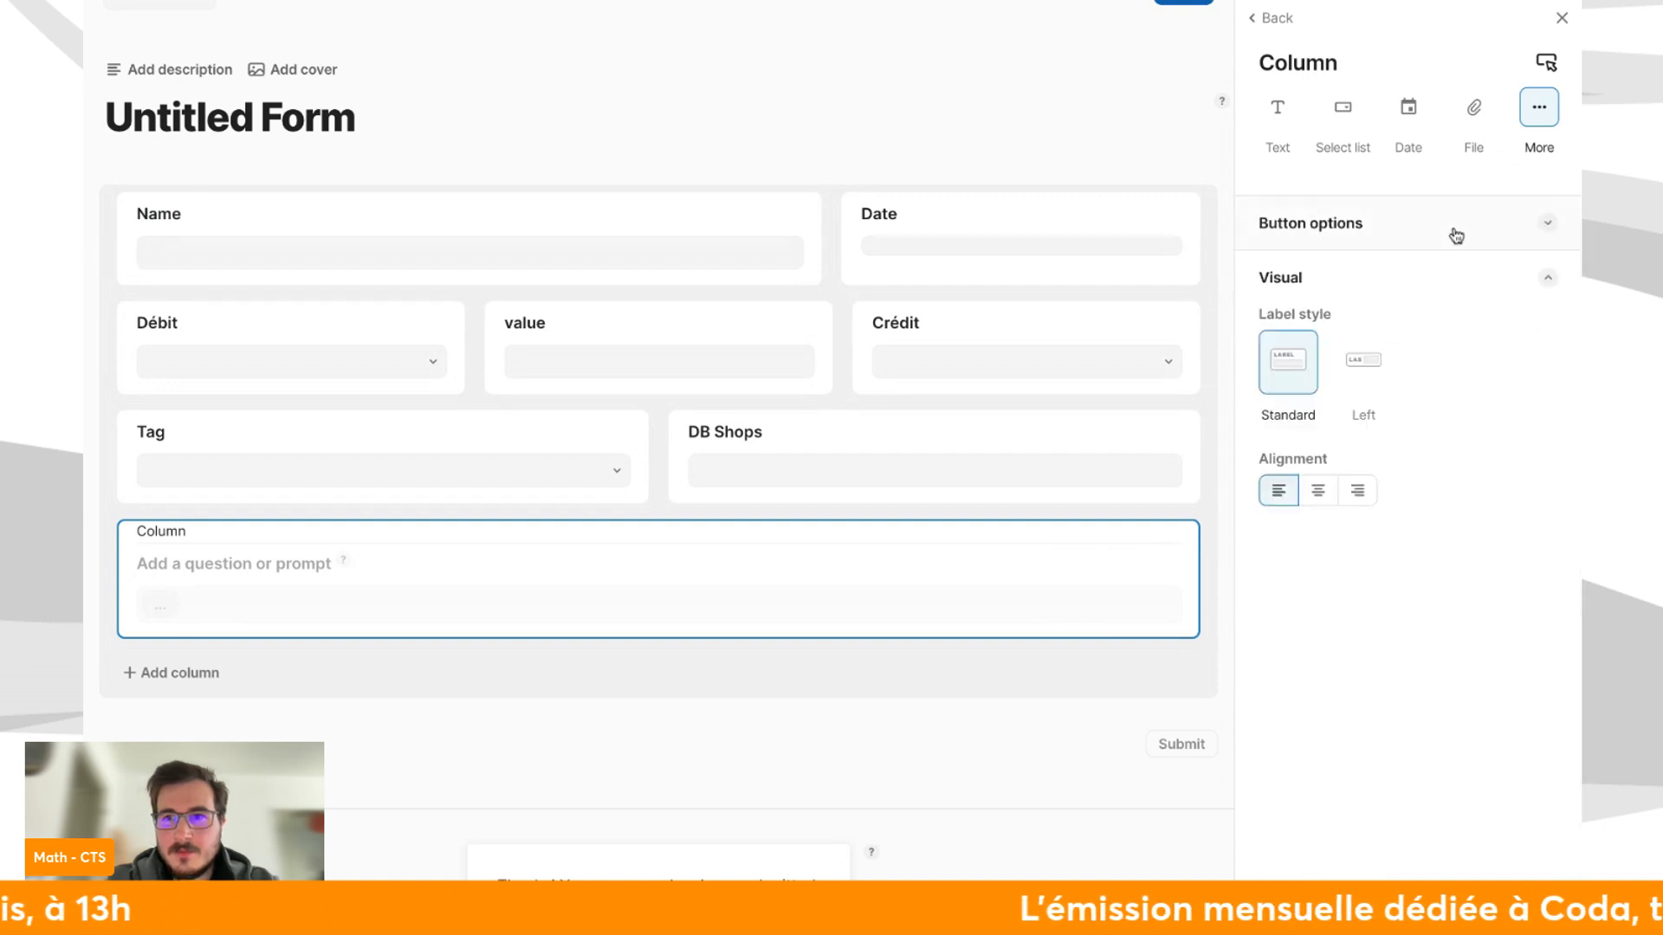
left_click(1180, 135)
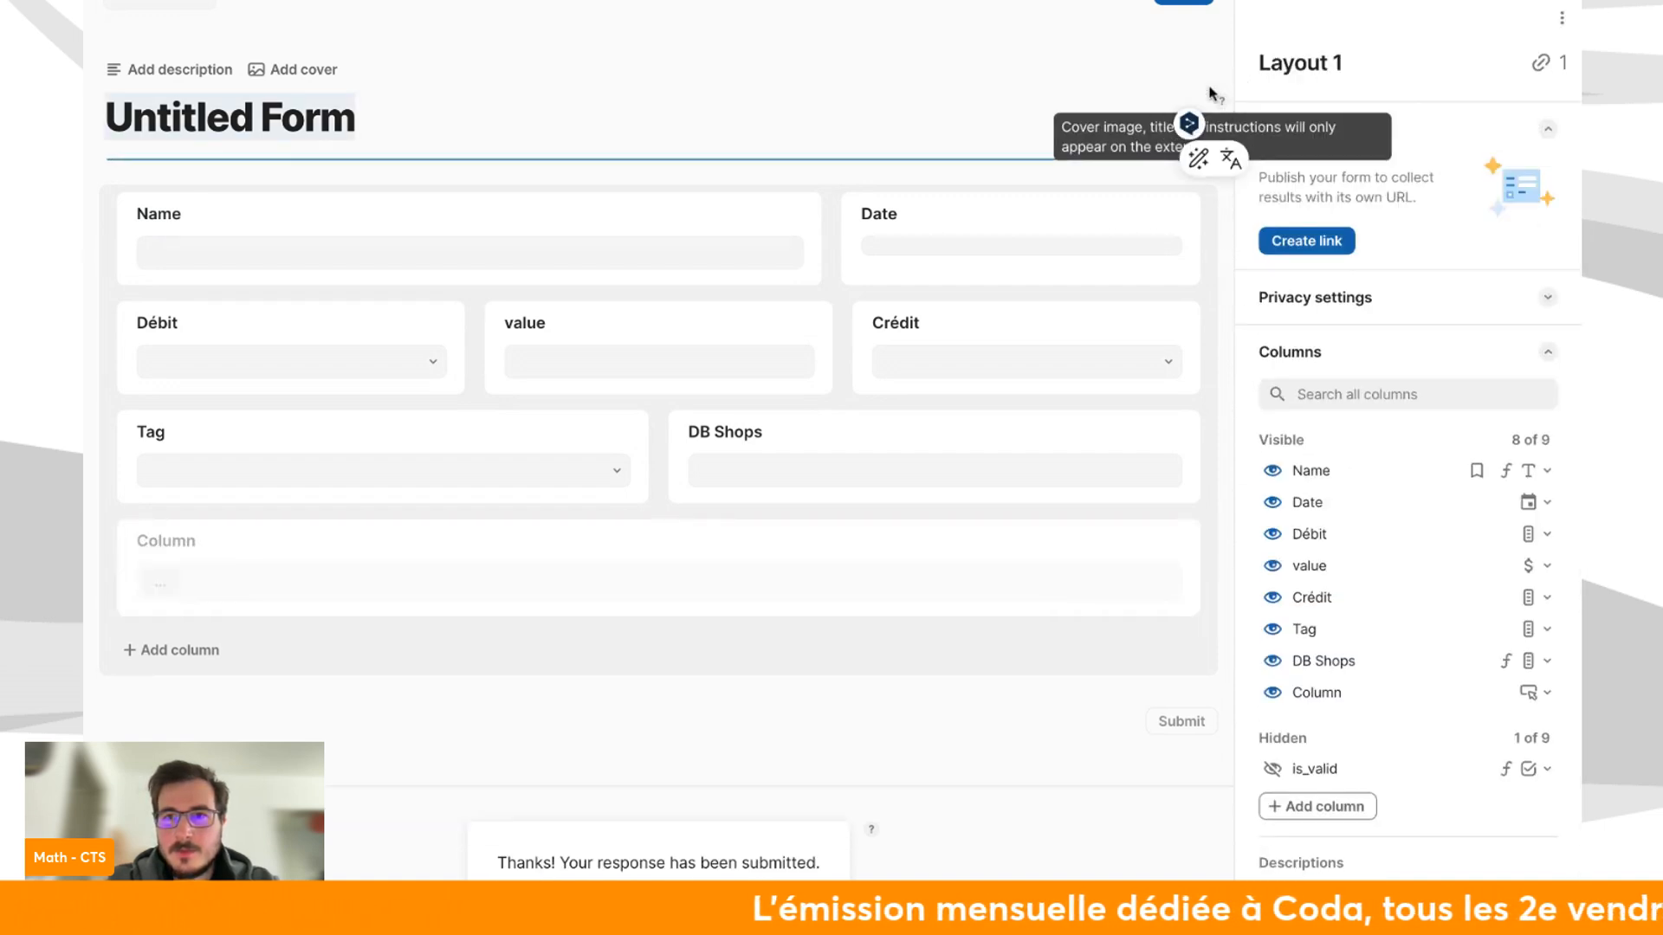
scroll(1071, 50, "up", 1)
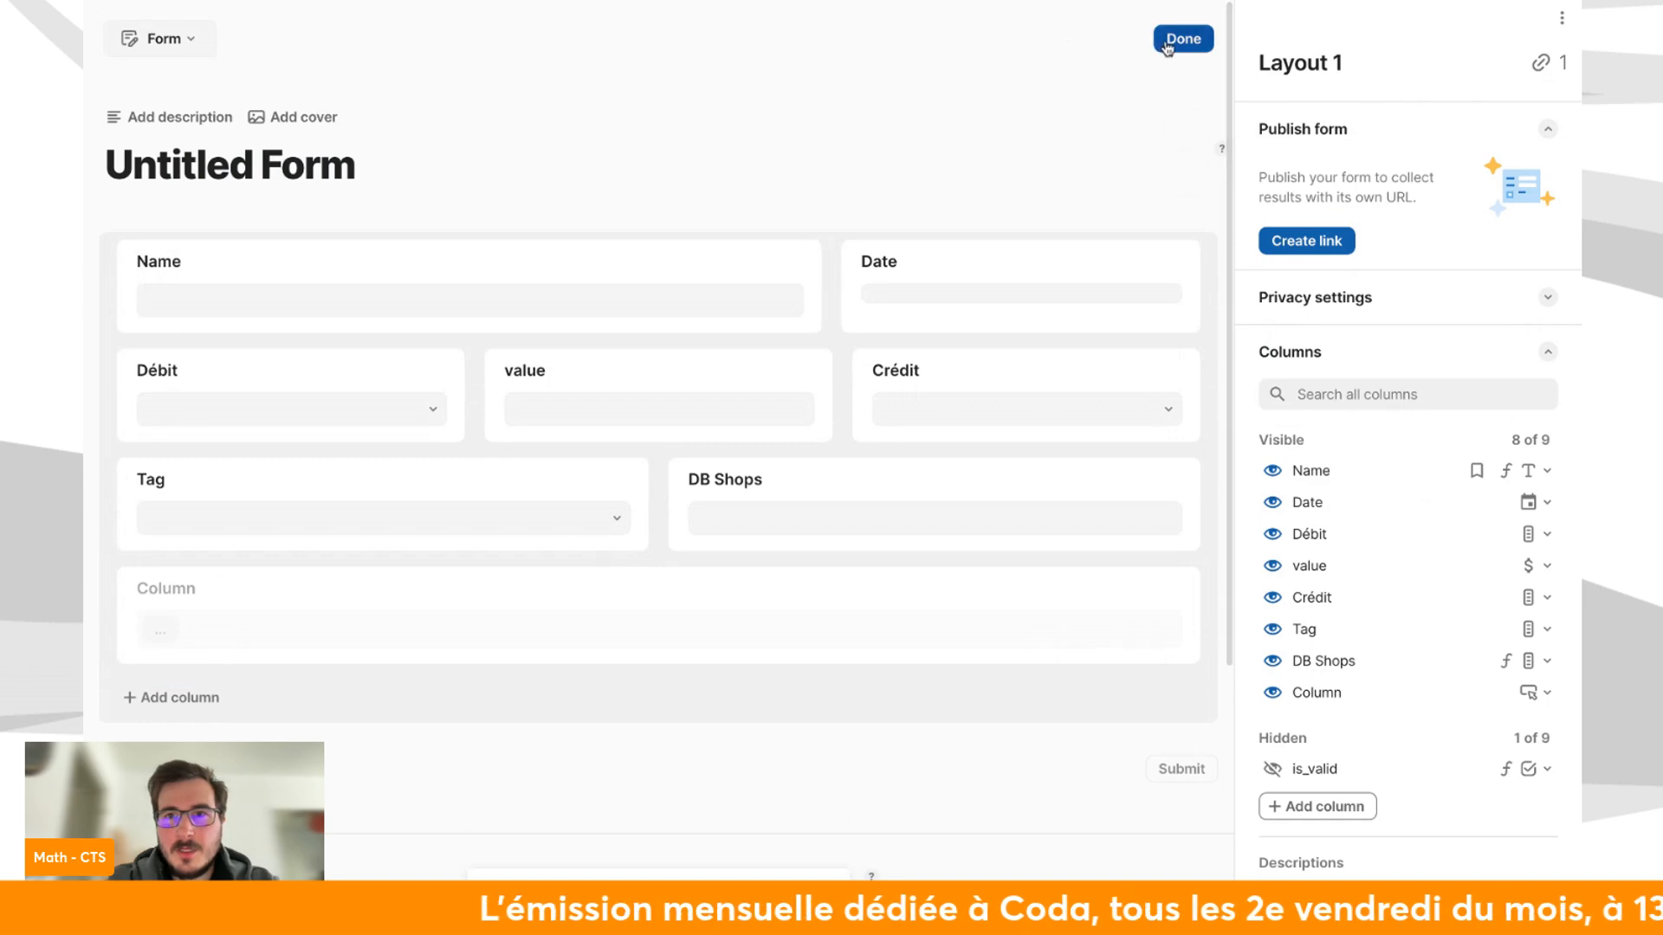
left_click(1178, 37)
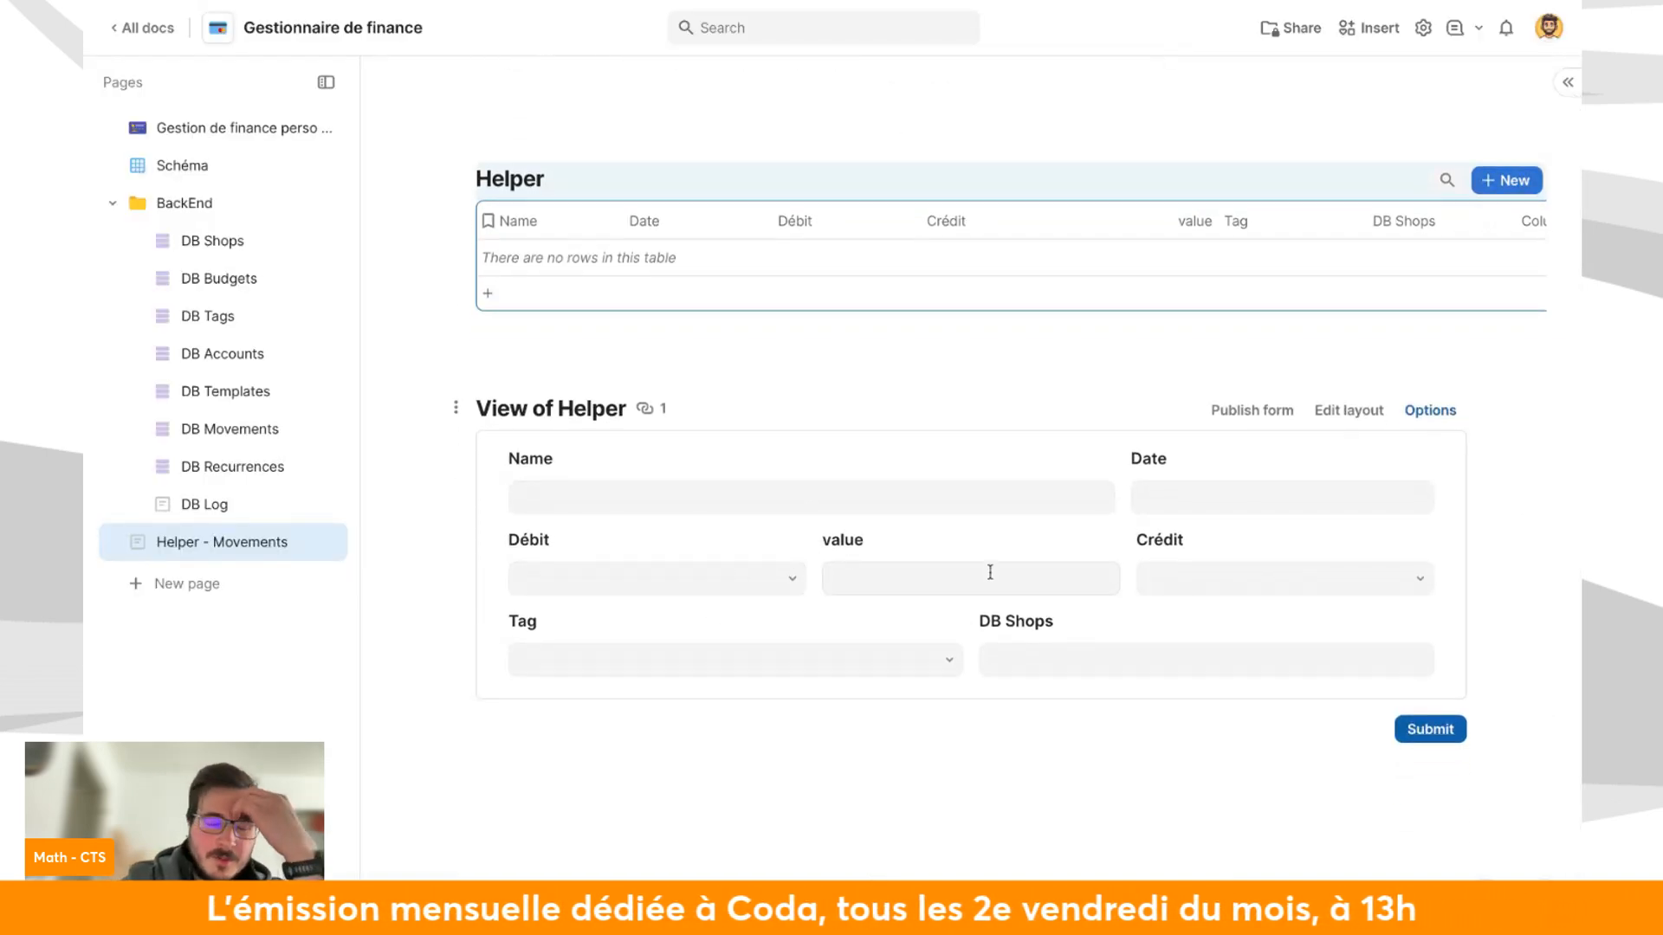
Reopen the form layout and make the Débit and value fields required.
left_click(1364, 408)
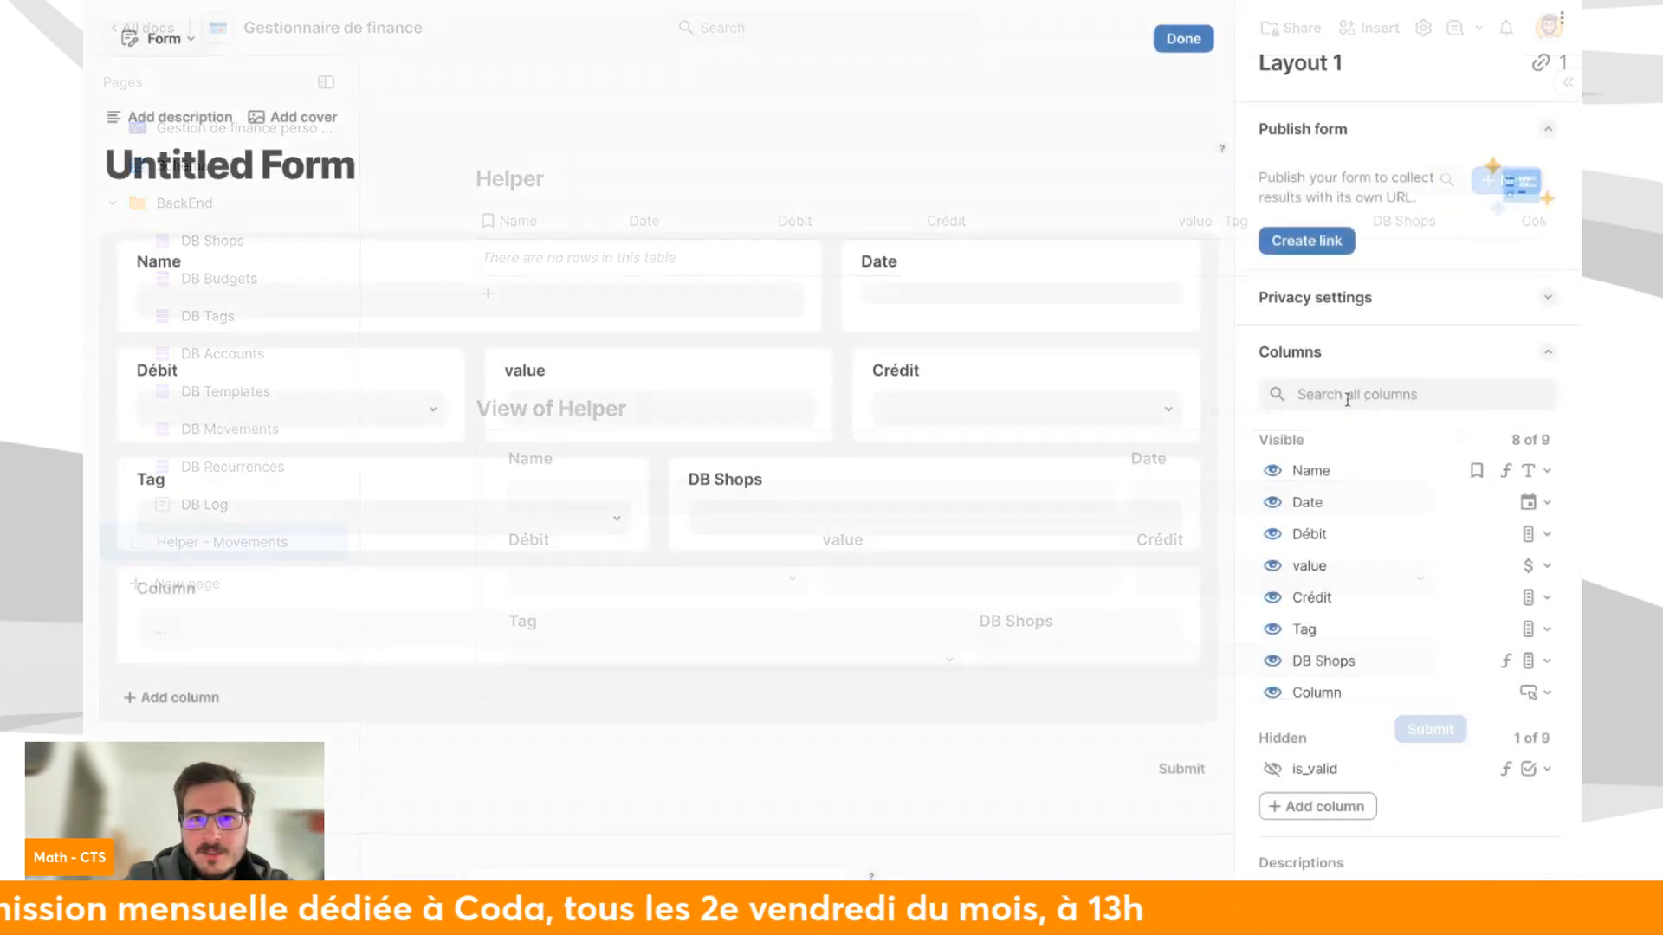
left_click(375, 386)
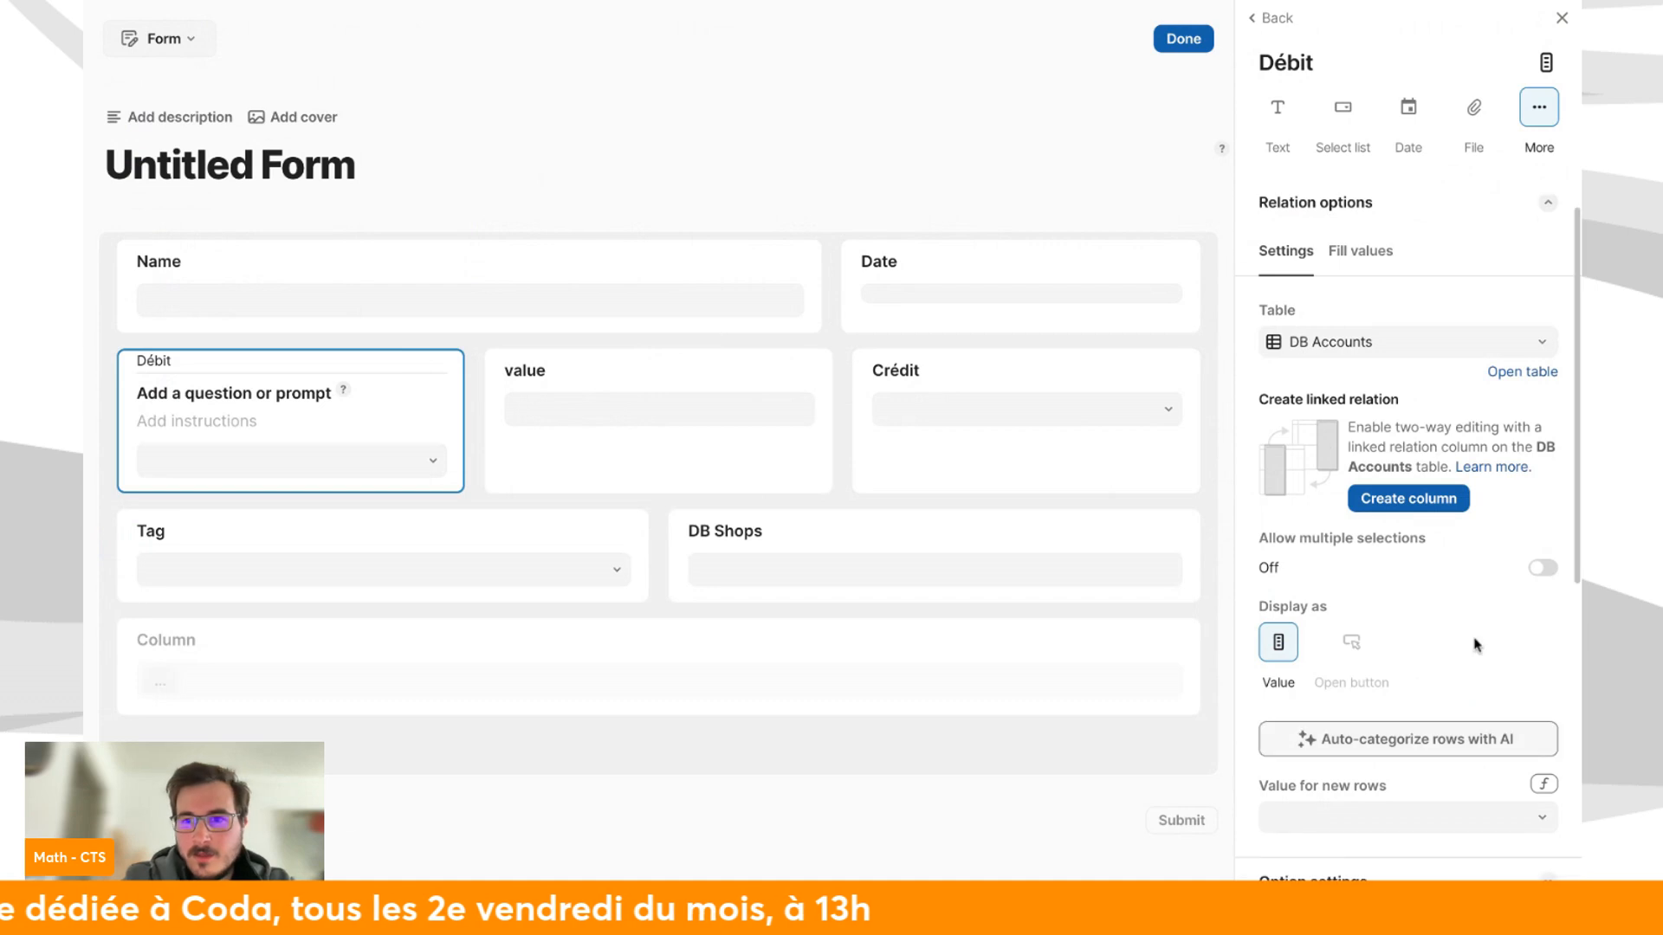
scroll(1524, 457, "down", 5)
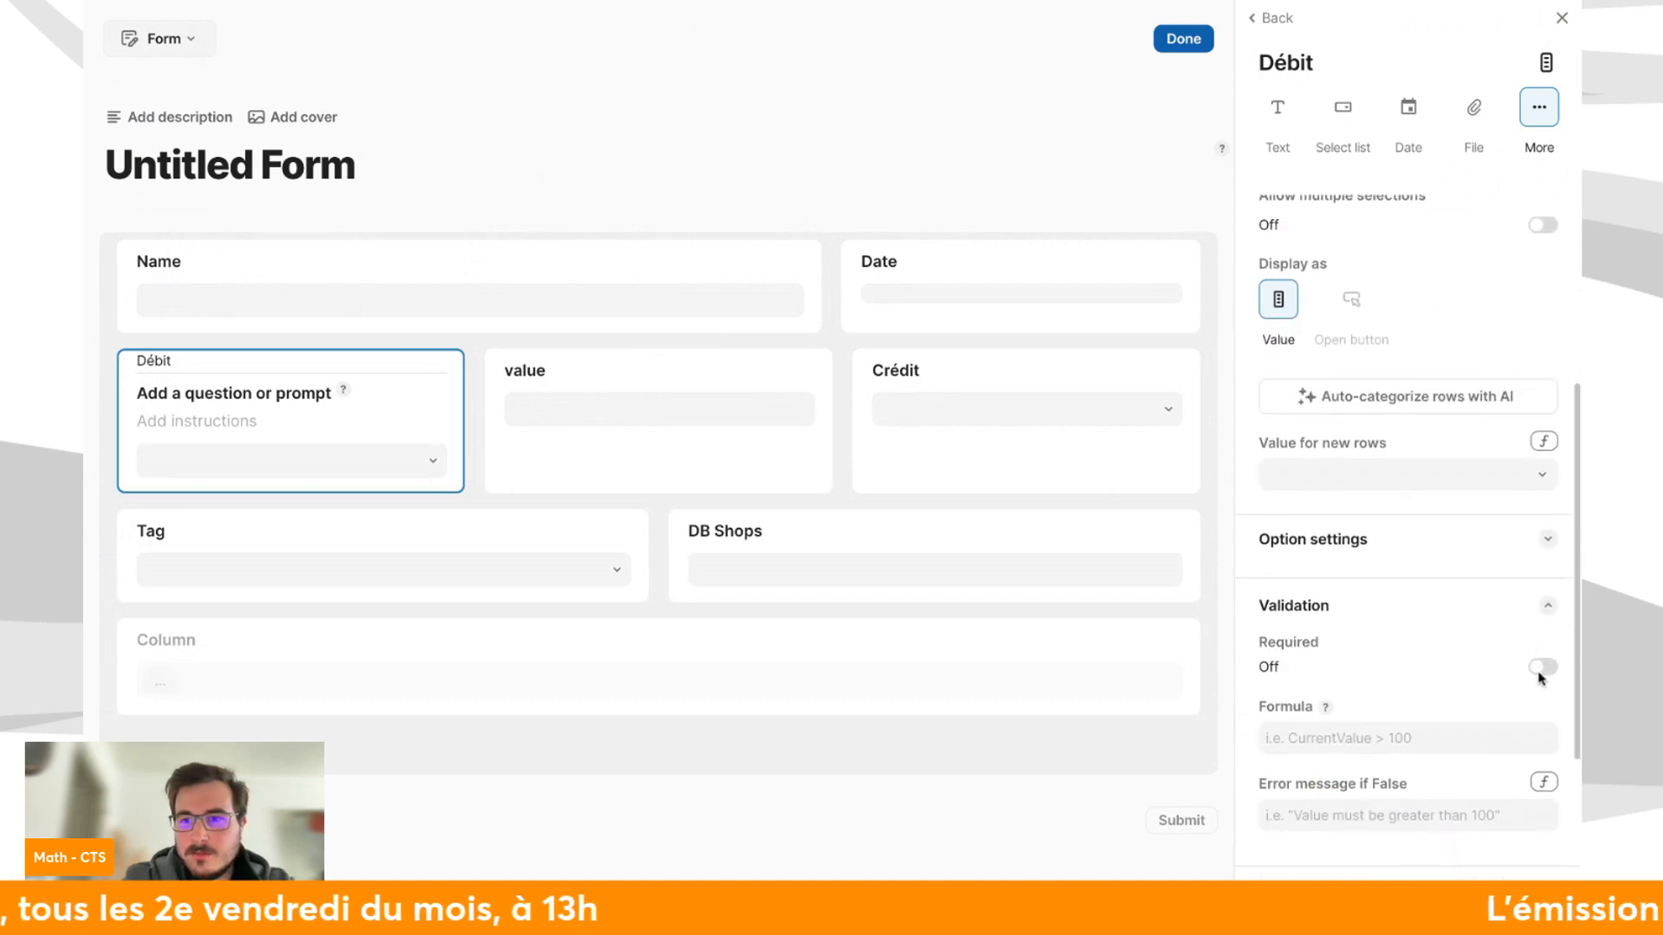
left_click(1543, 660)
left_click(728, 393)
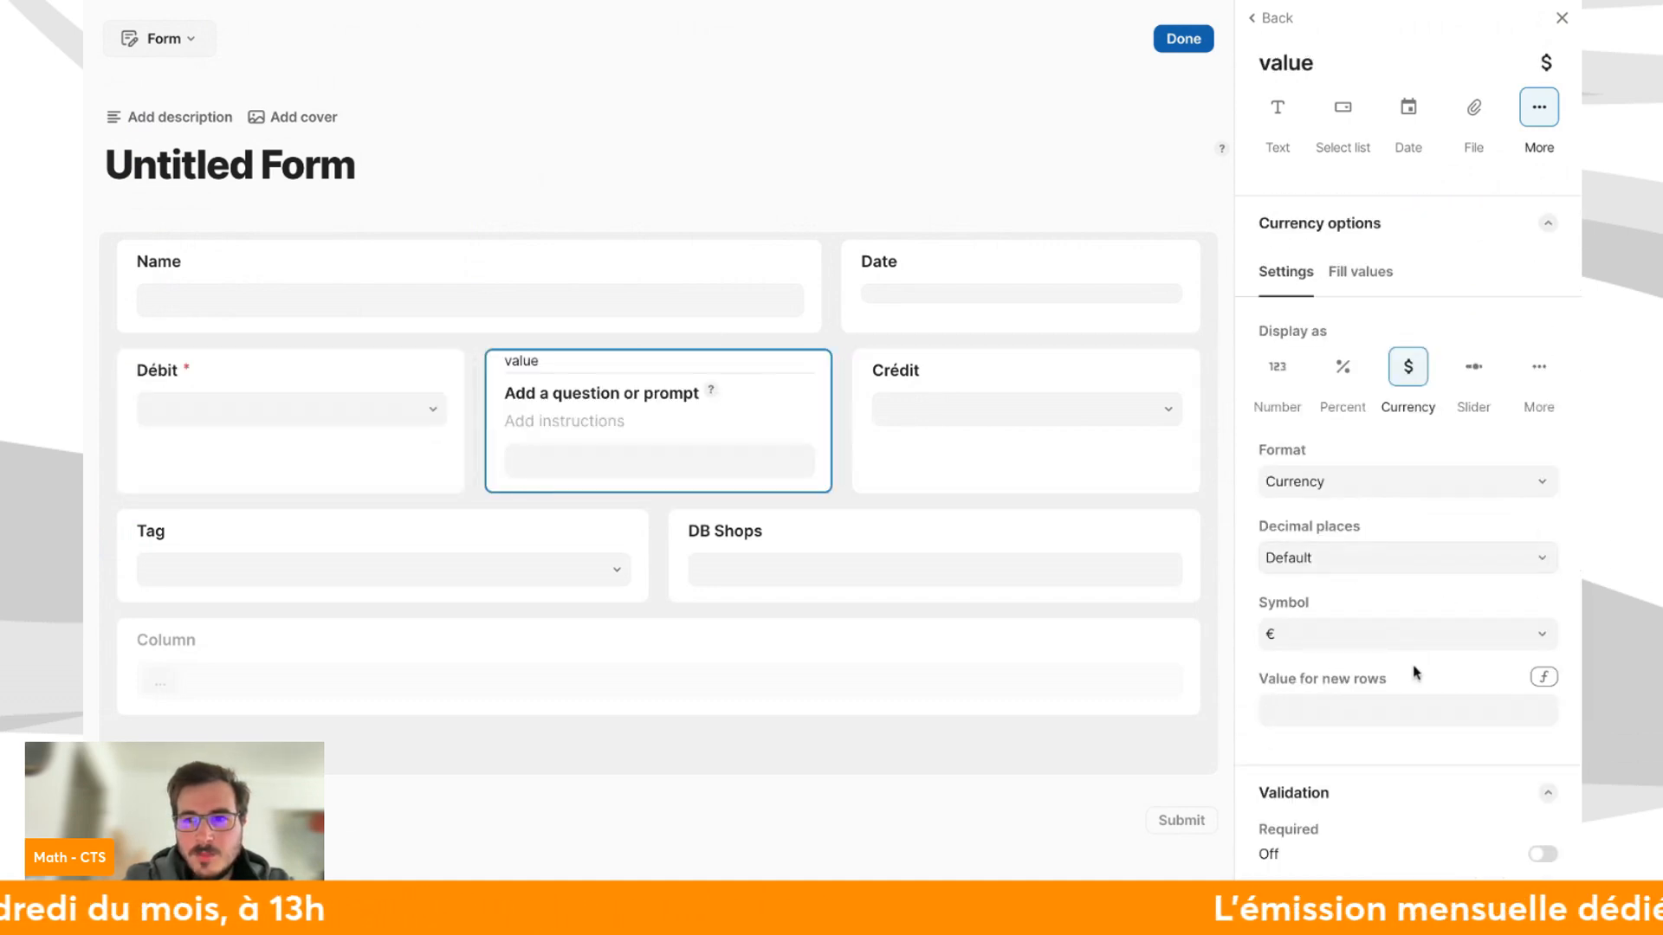
scroll(1473, 661, "down", 3)
left_click(1543, 628)
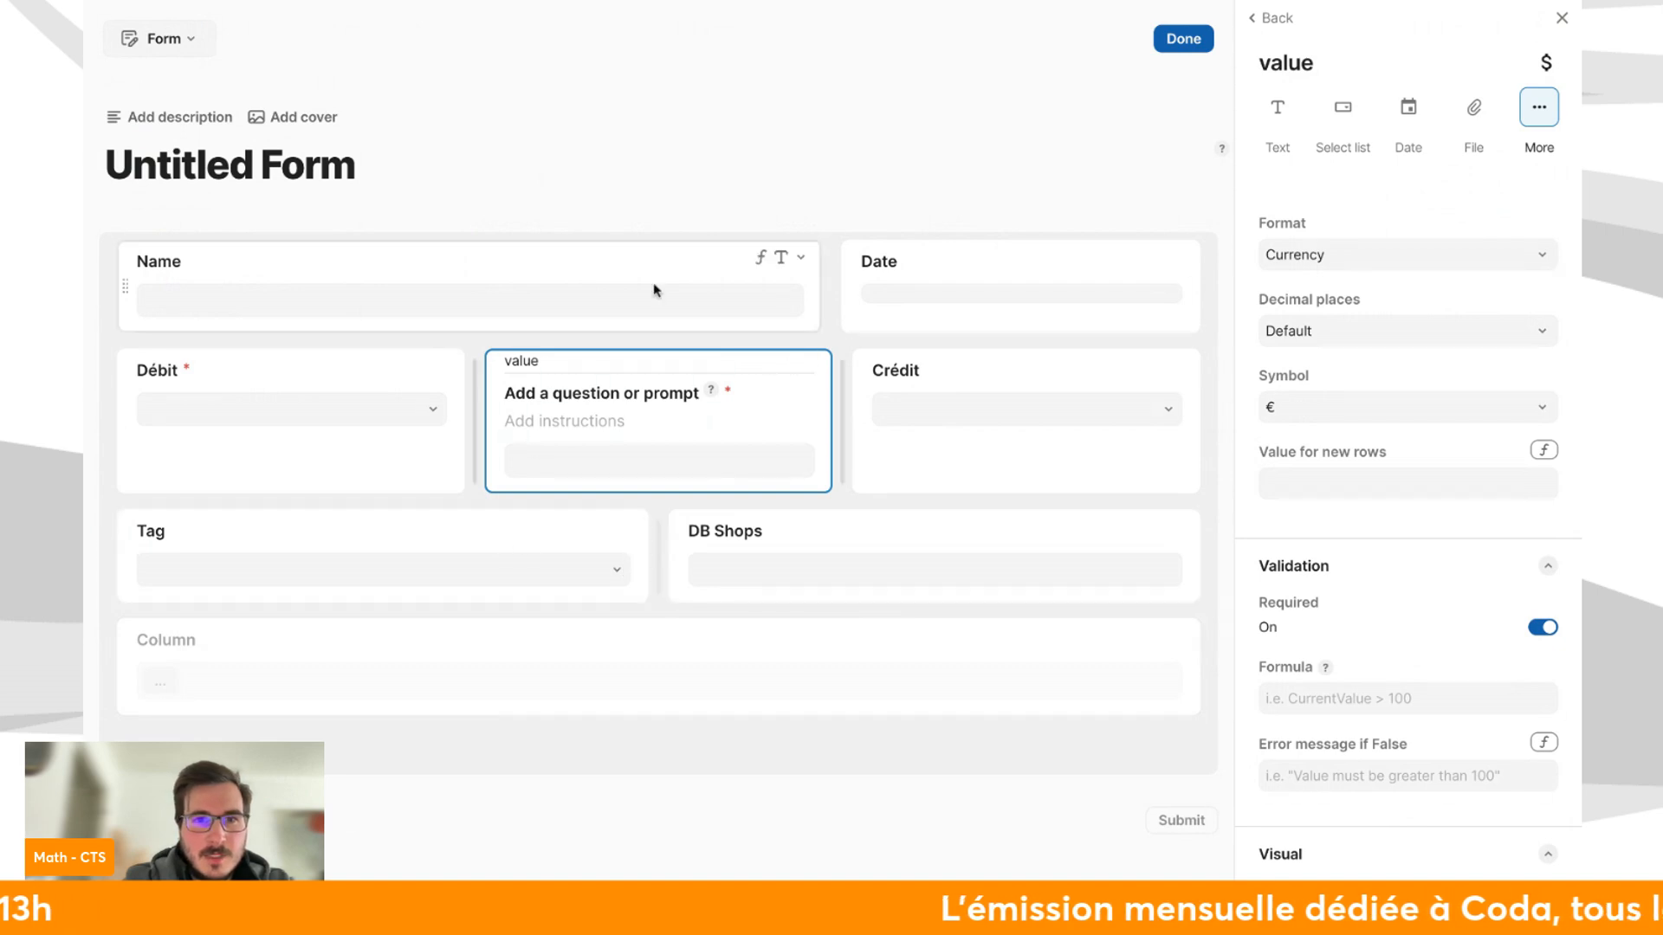
Make the form's Date field required and finish editing the layout.
left_click(653, 285)
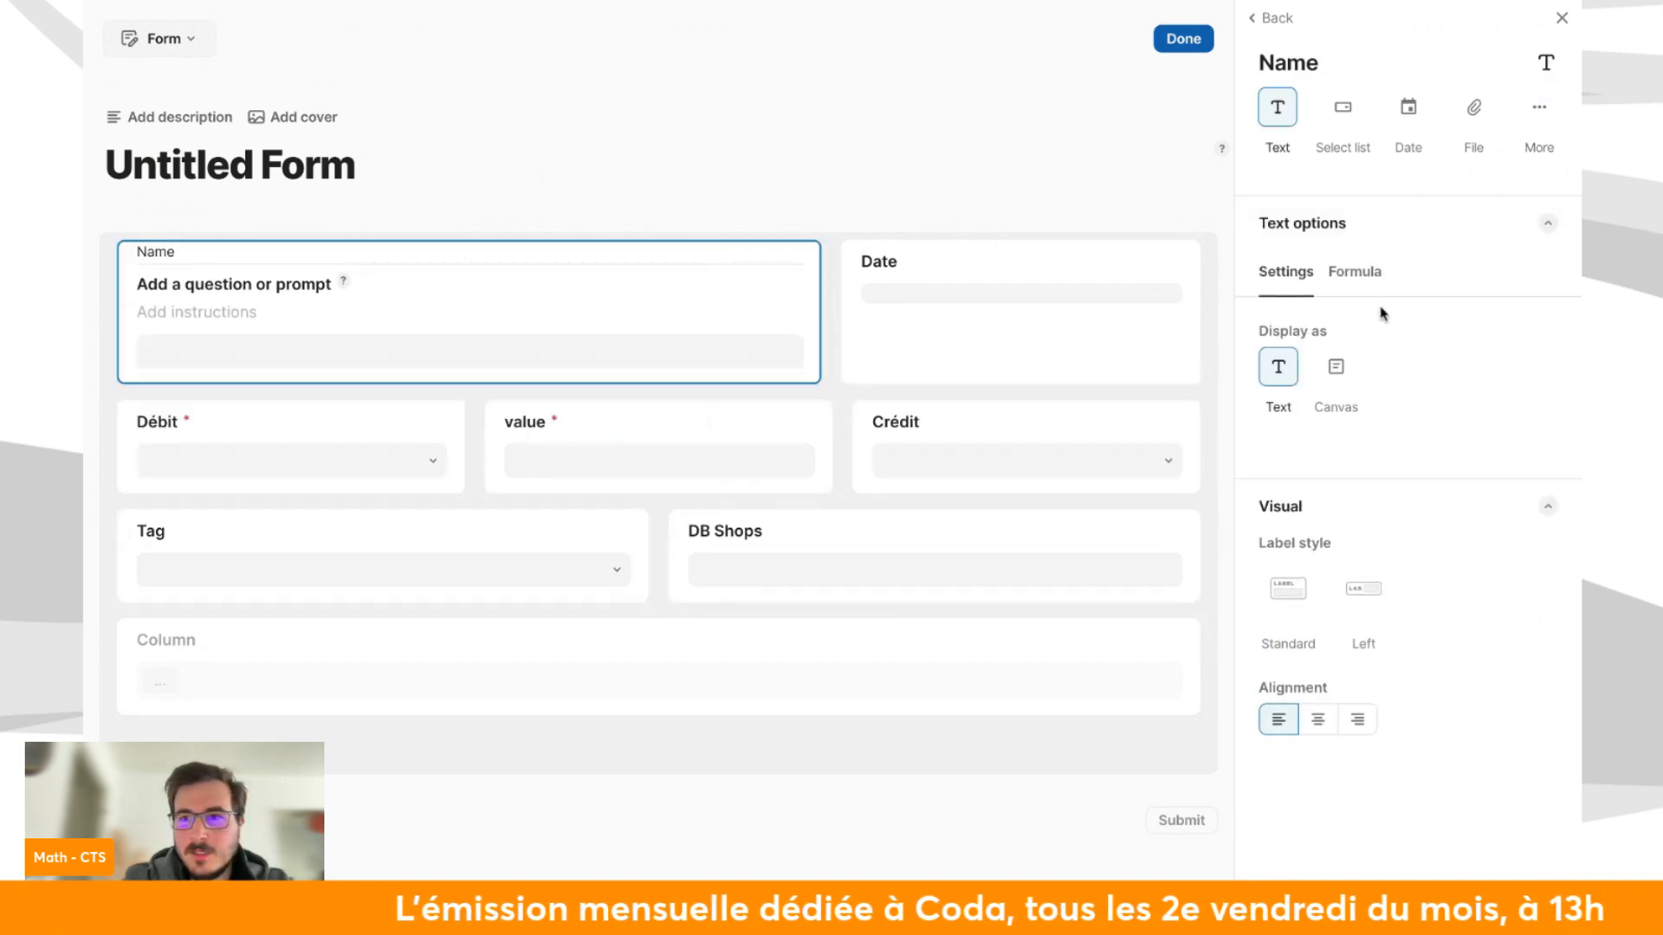
left_click(958, 337)
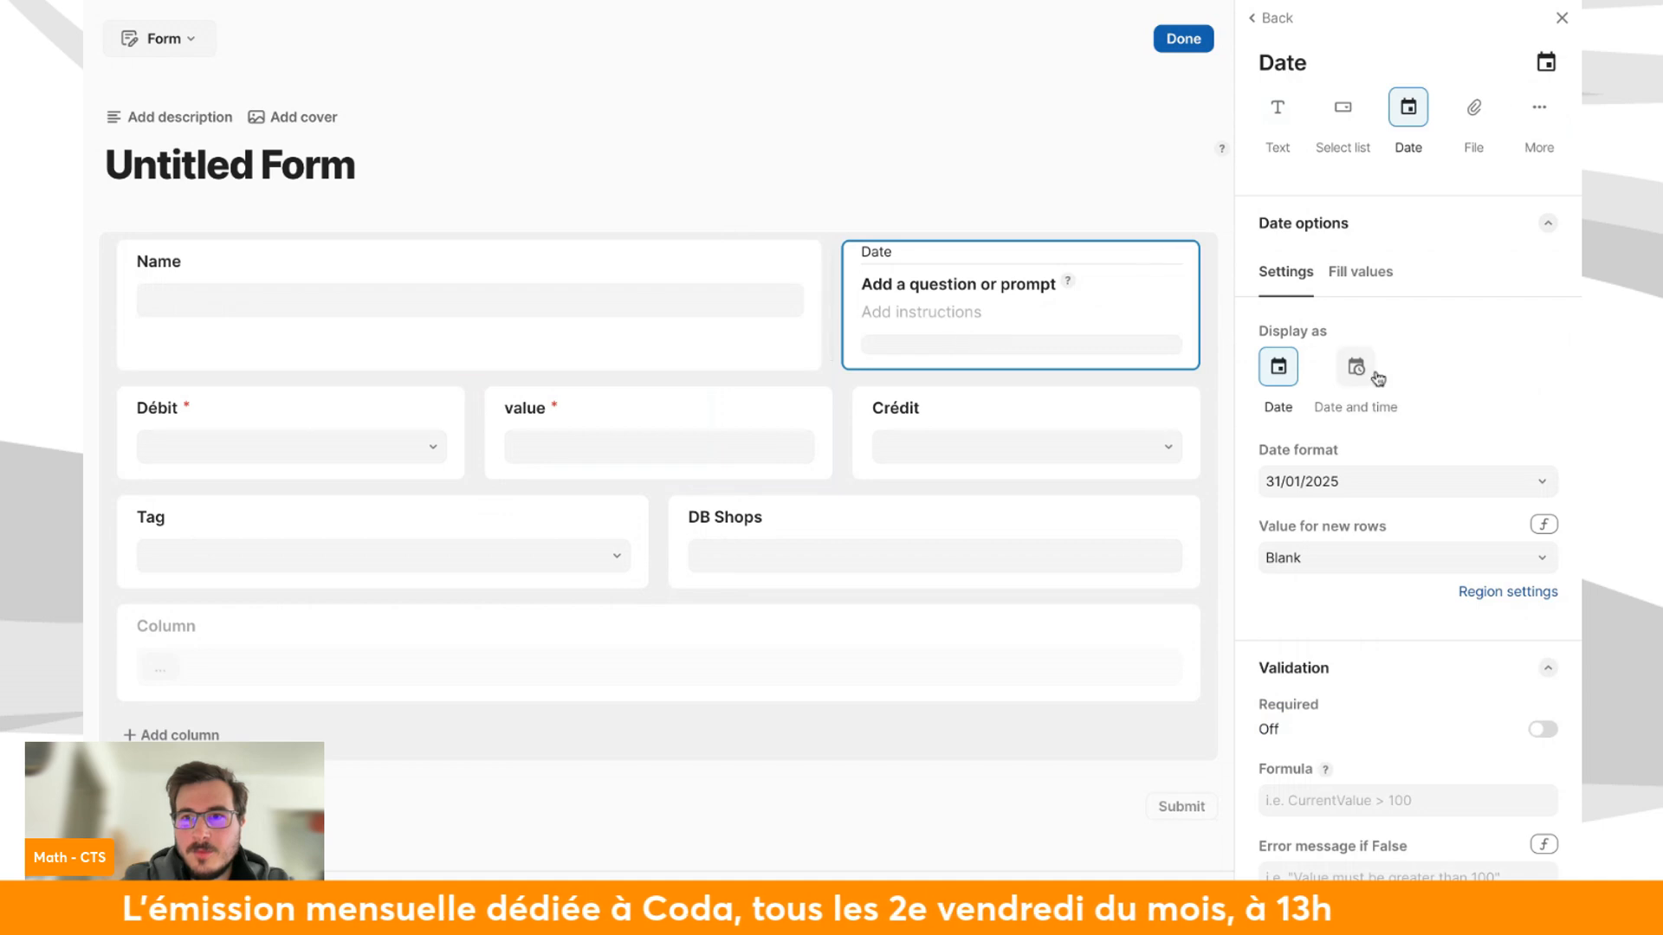
left_click(879, 133)
left_click(1182, 38)
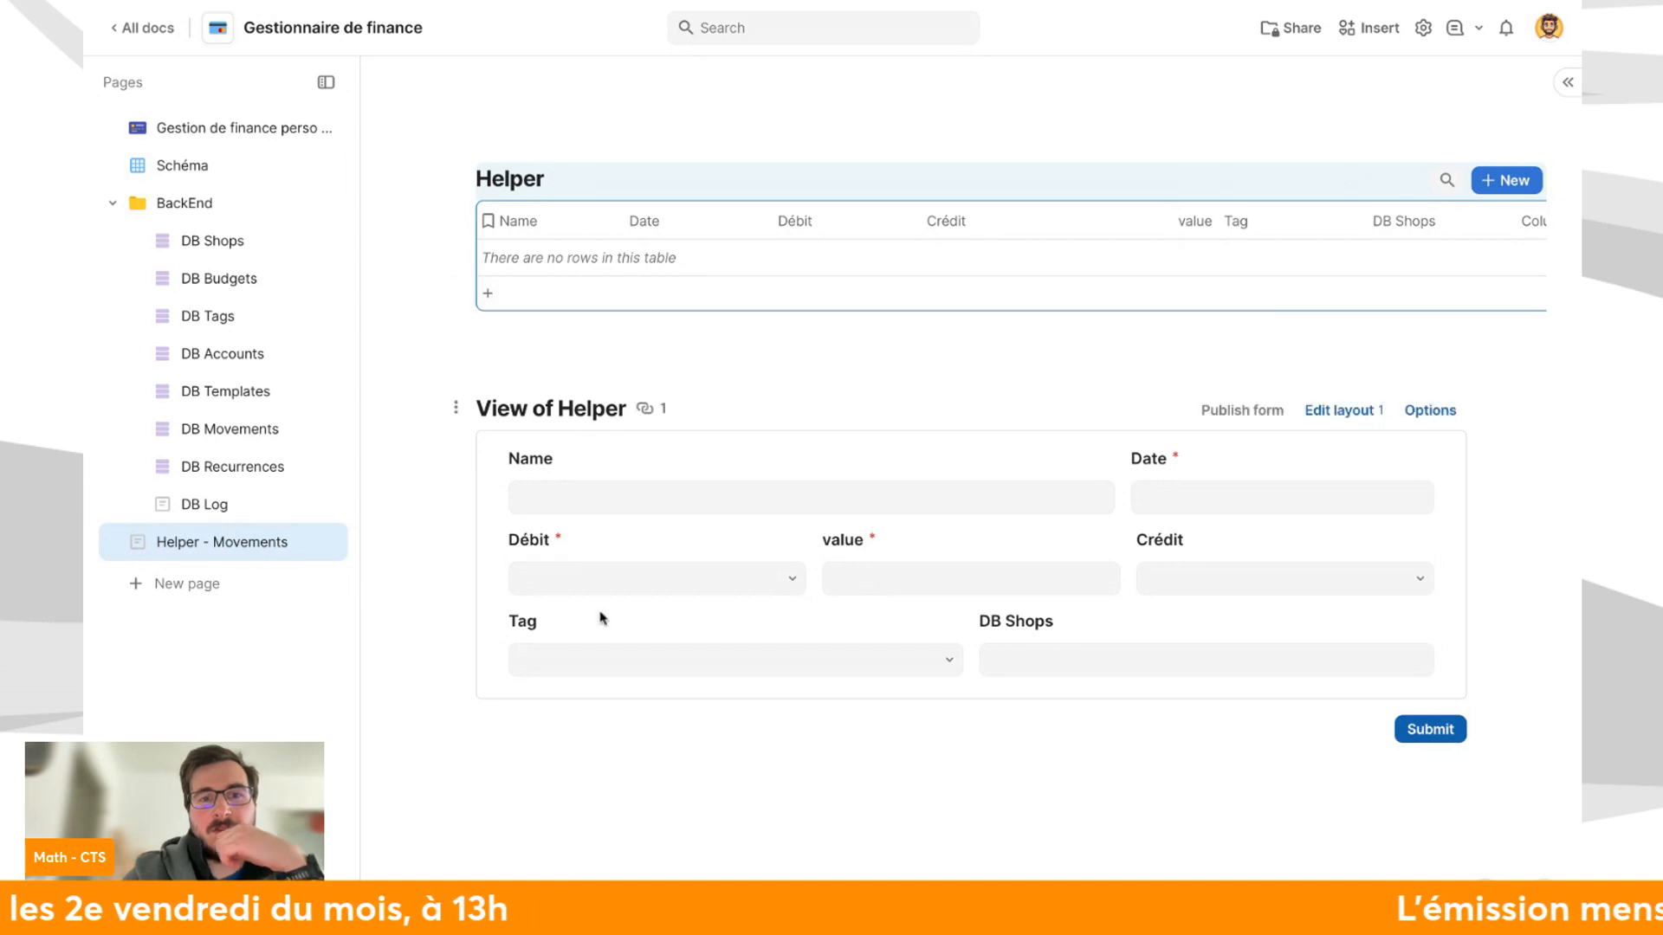
Add a row to the Helper table, open it and display it with Layout 1.
left_click(568, 312)
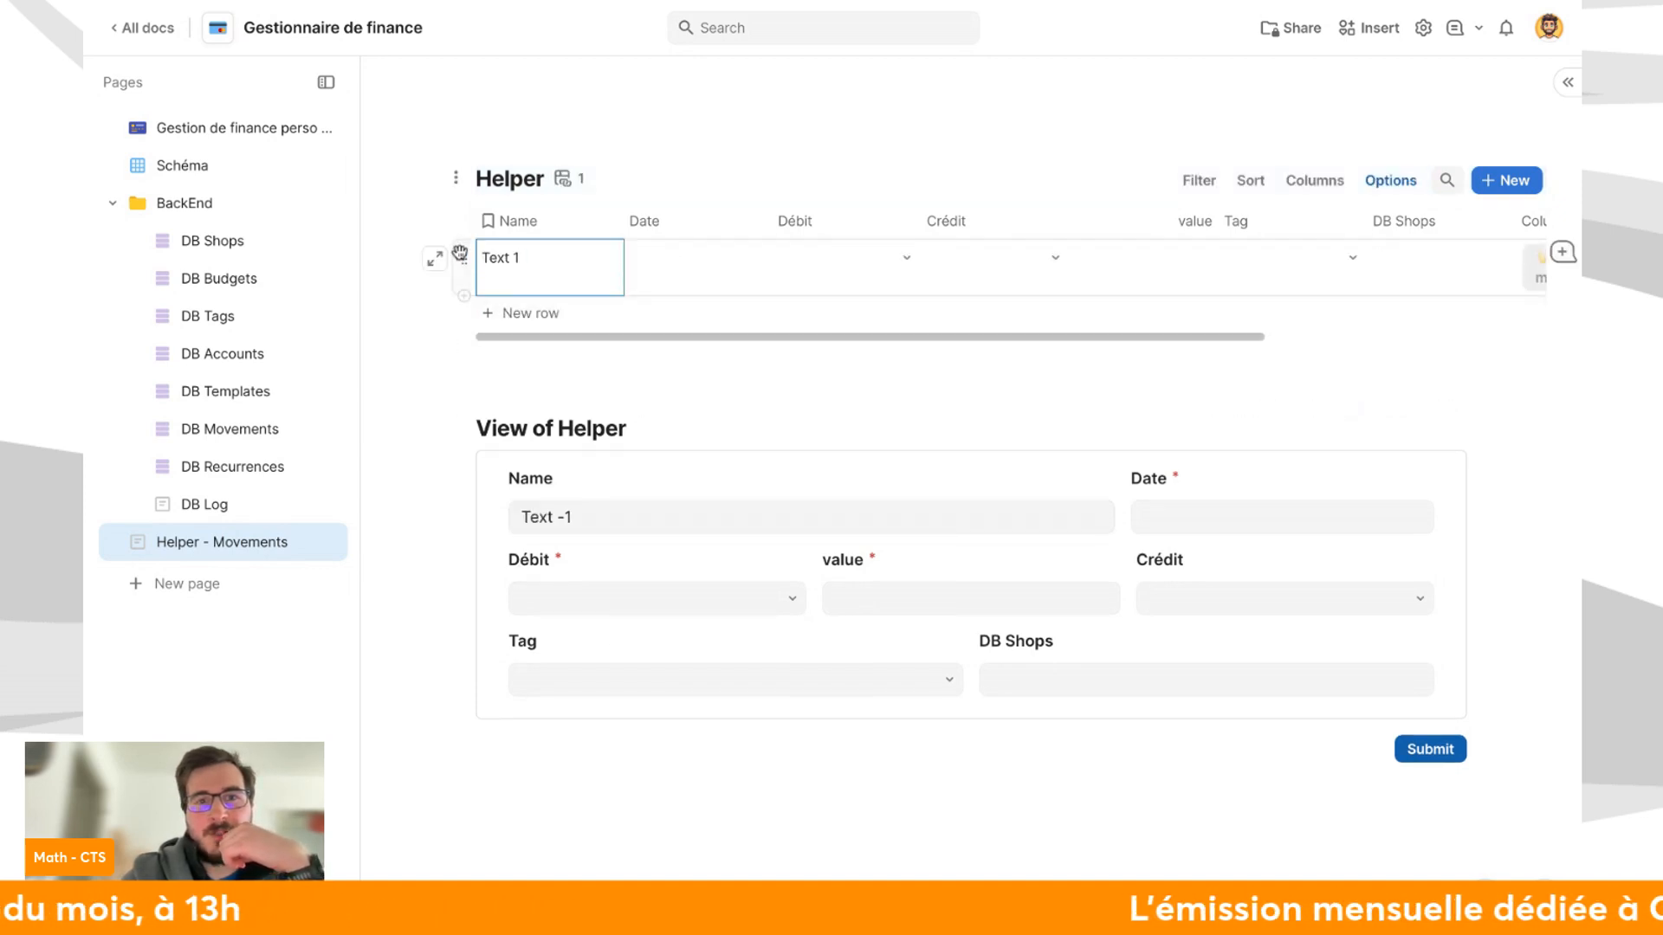
left_click(460, 253)
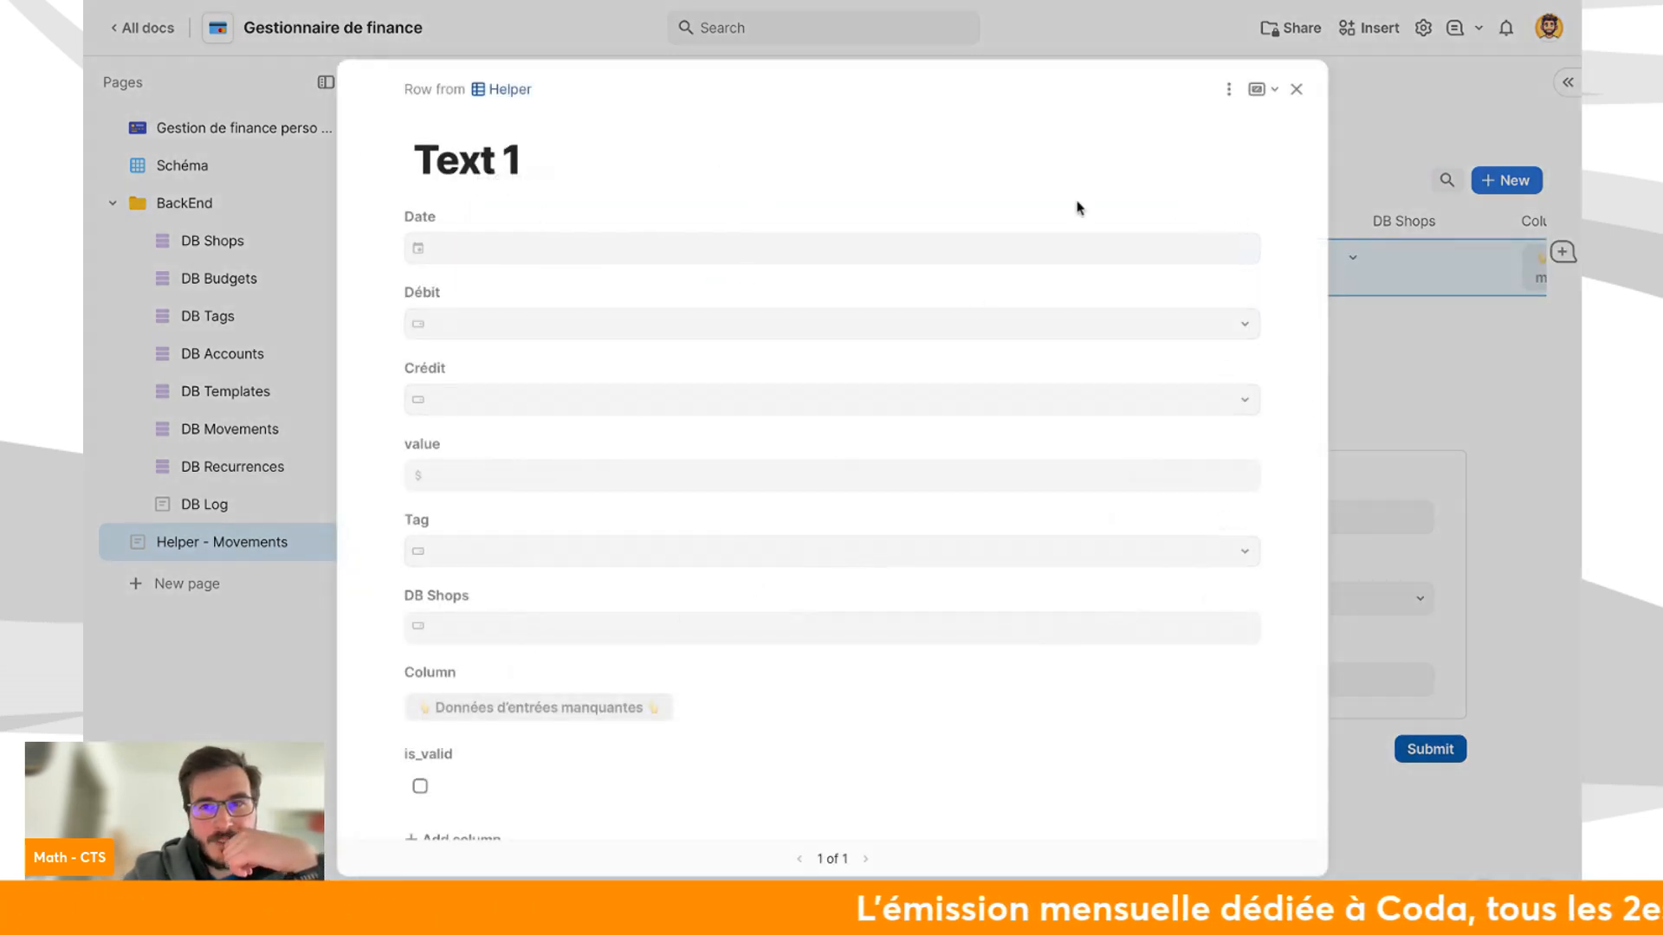
left_click(1228, 89)
mouse_move(1274, 161)
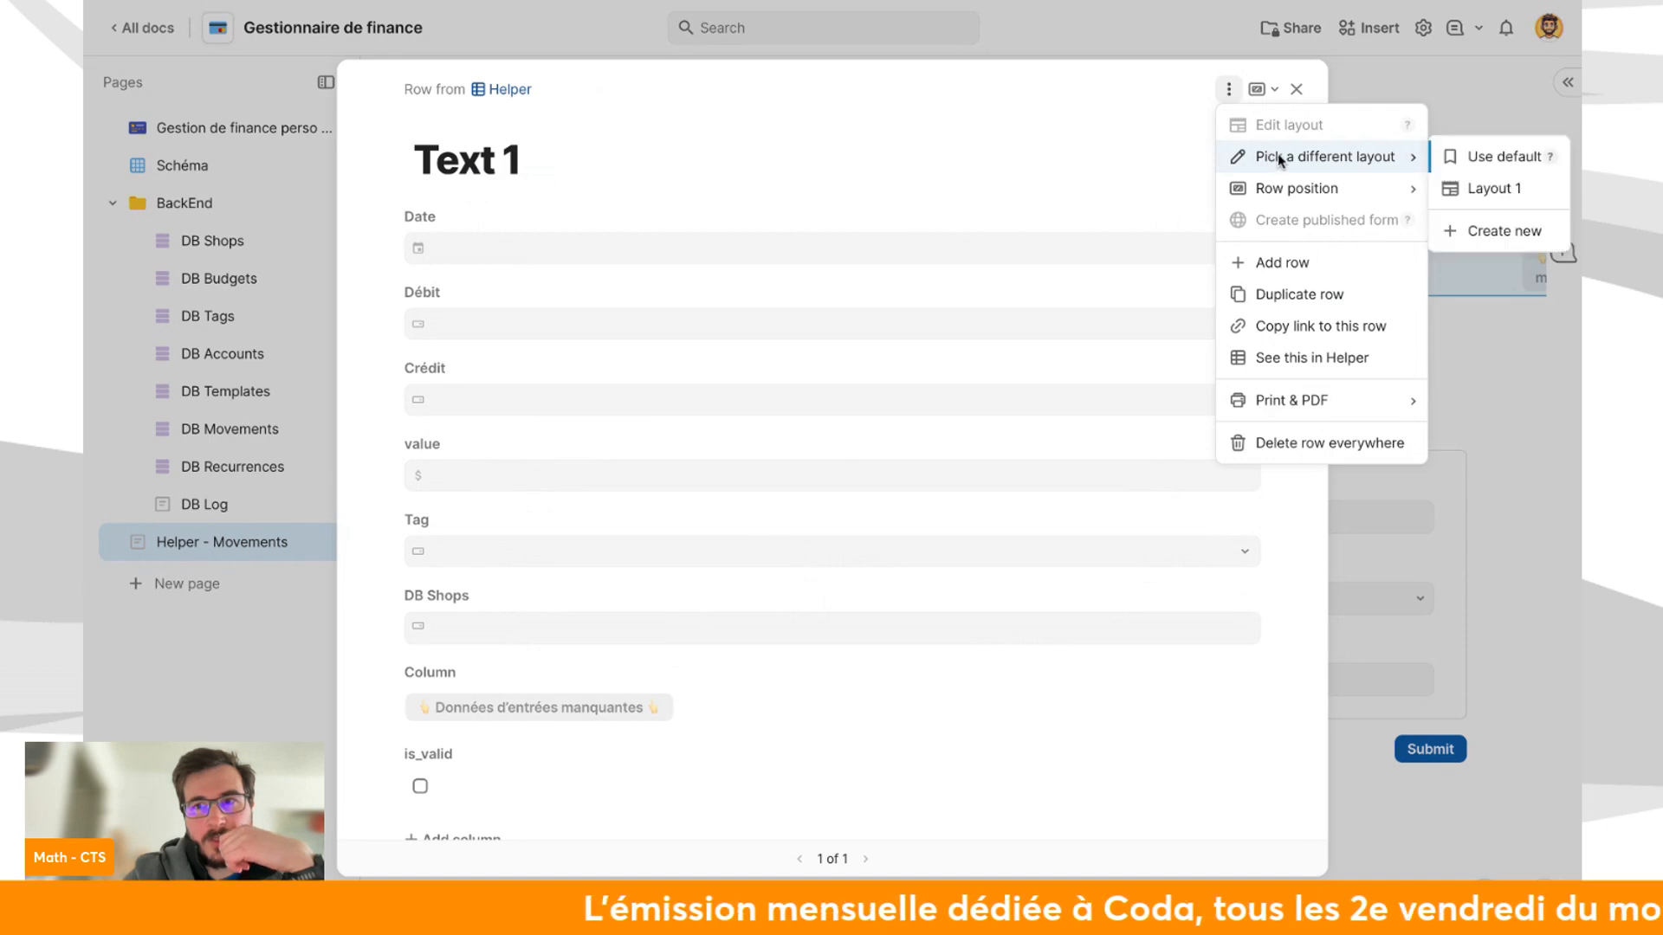
left_click(1457, 191)
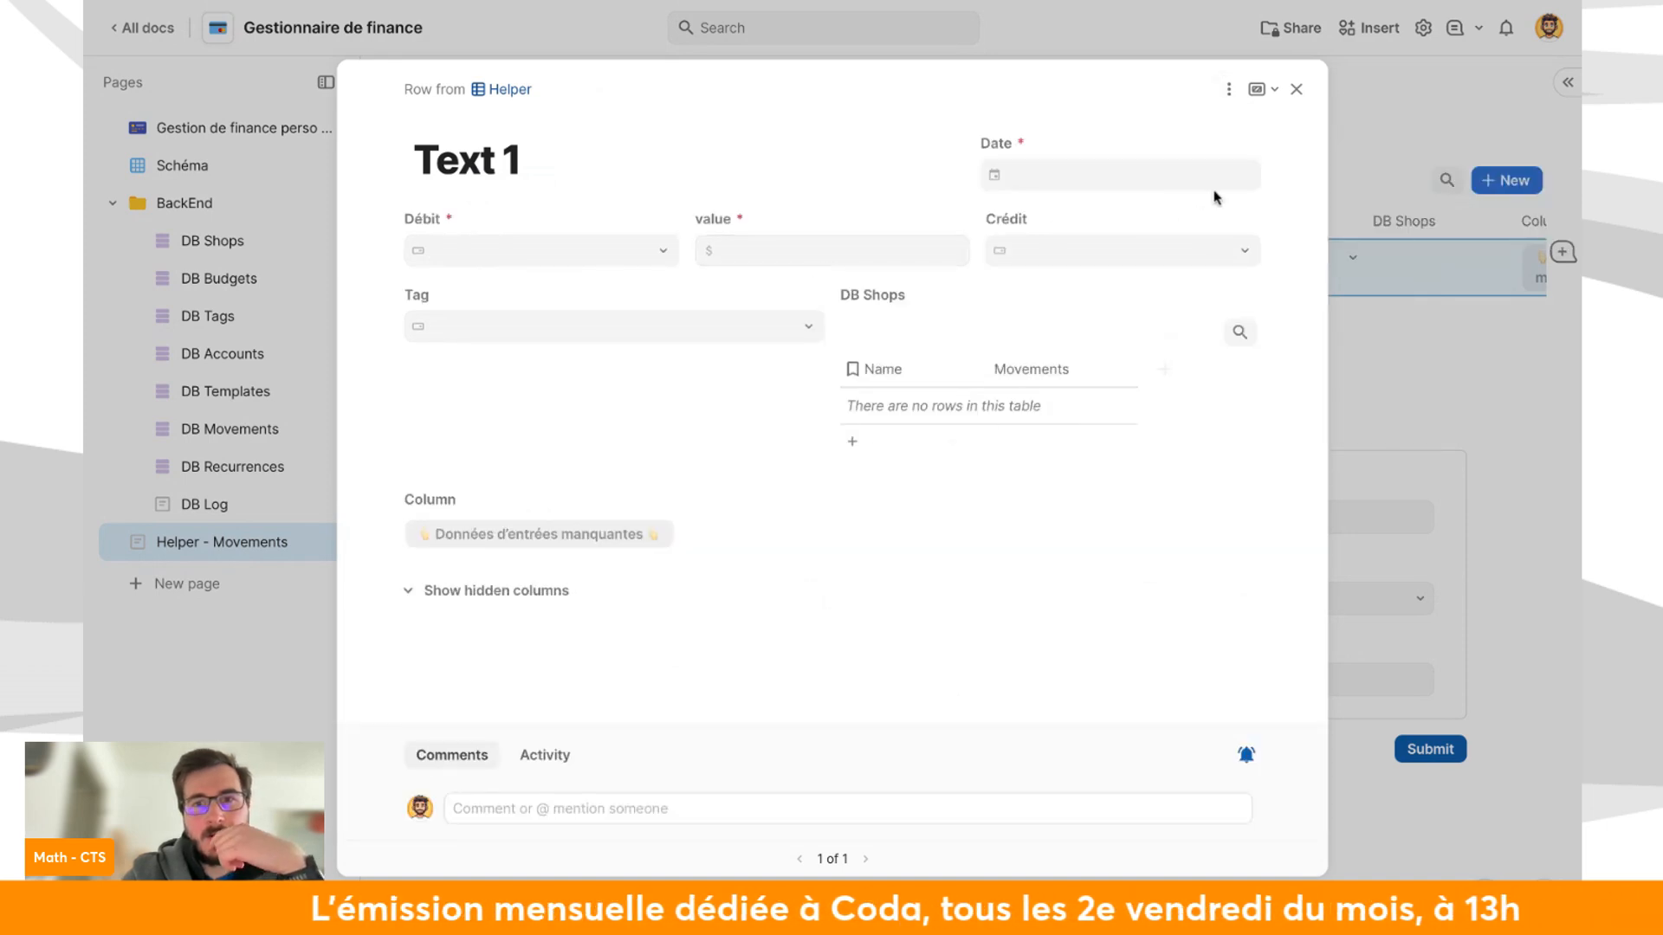
Edit the row's Layout 1 and hide its hidden column link and comments.
left_click(1228, 89)
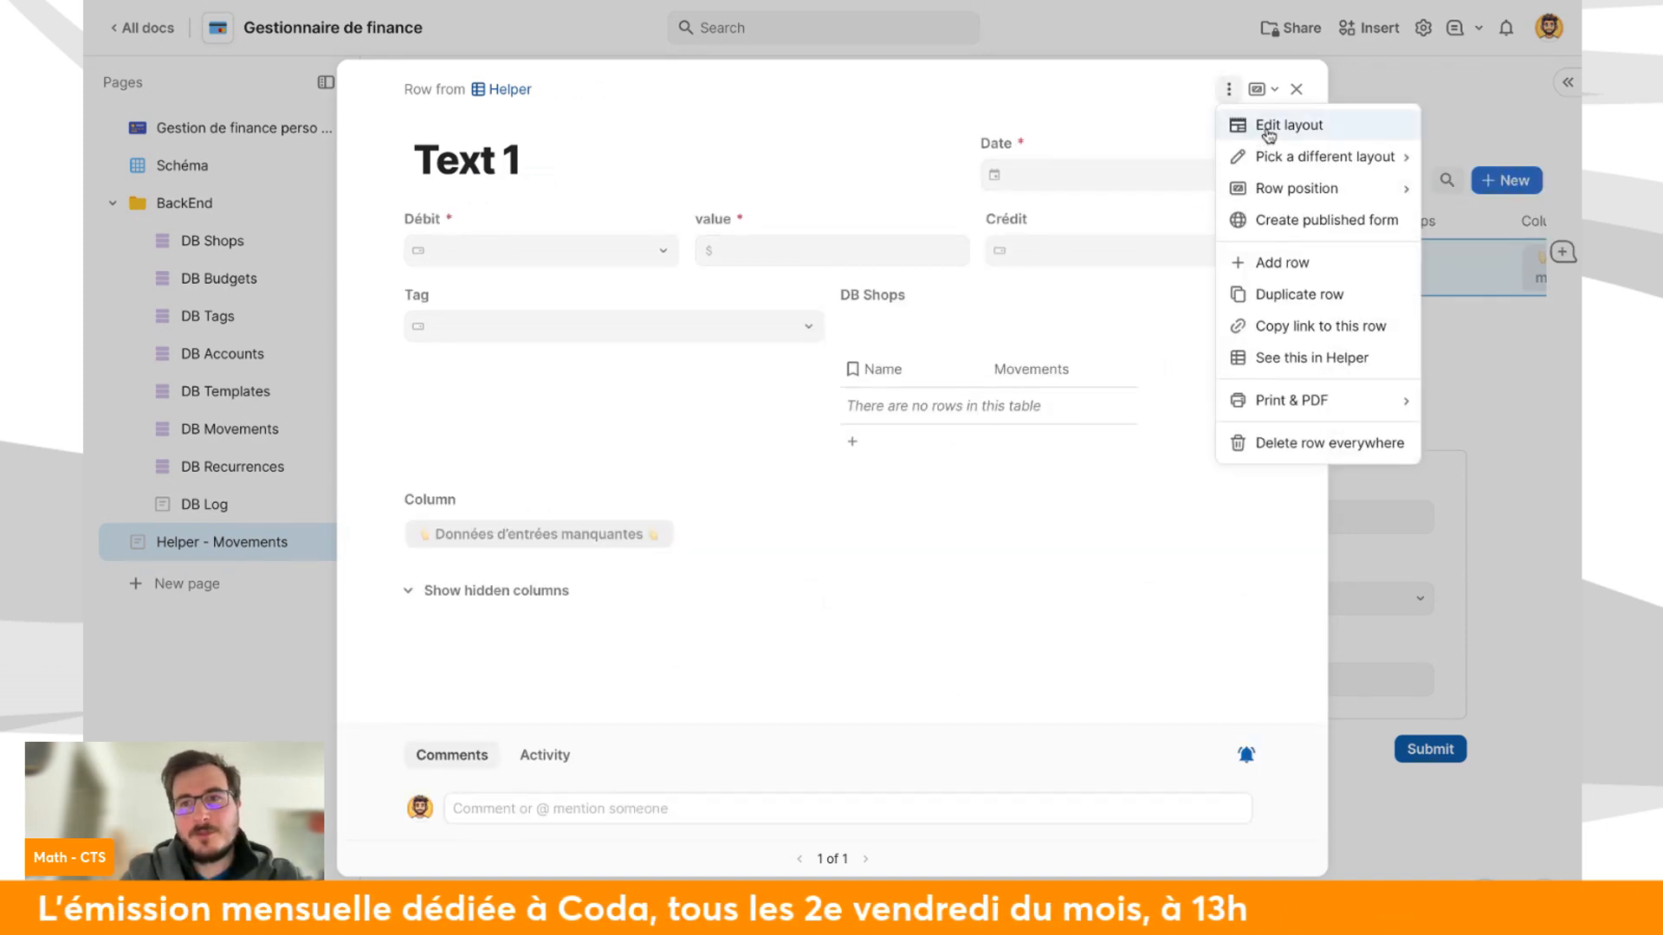
left_click(1269, 126)
left_click(1545, 699)
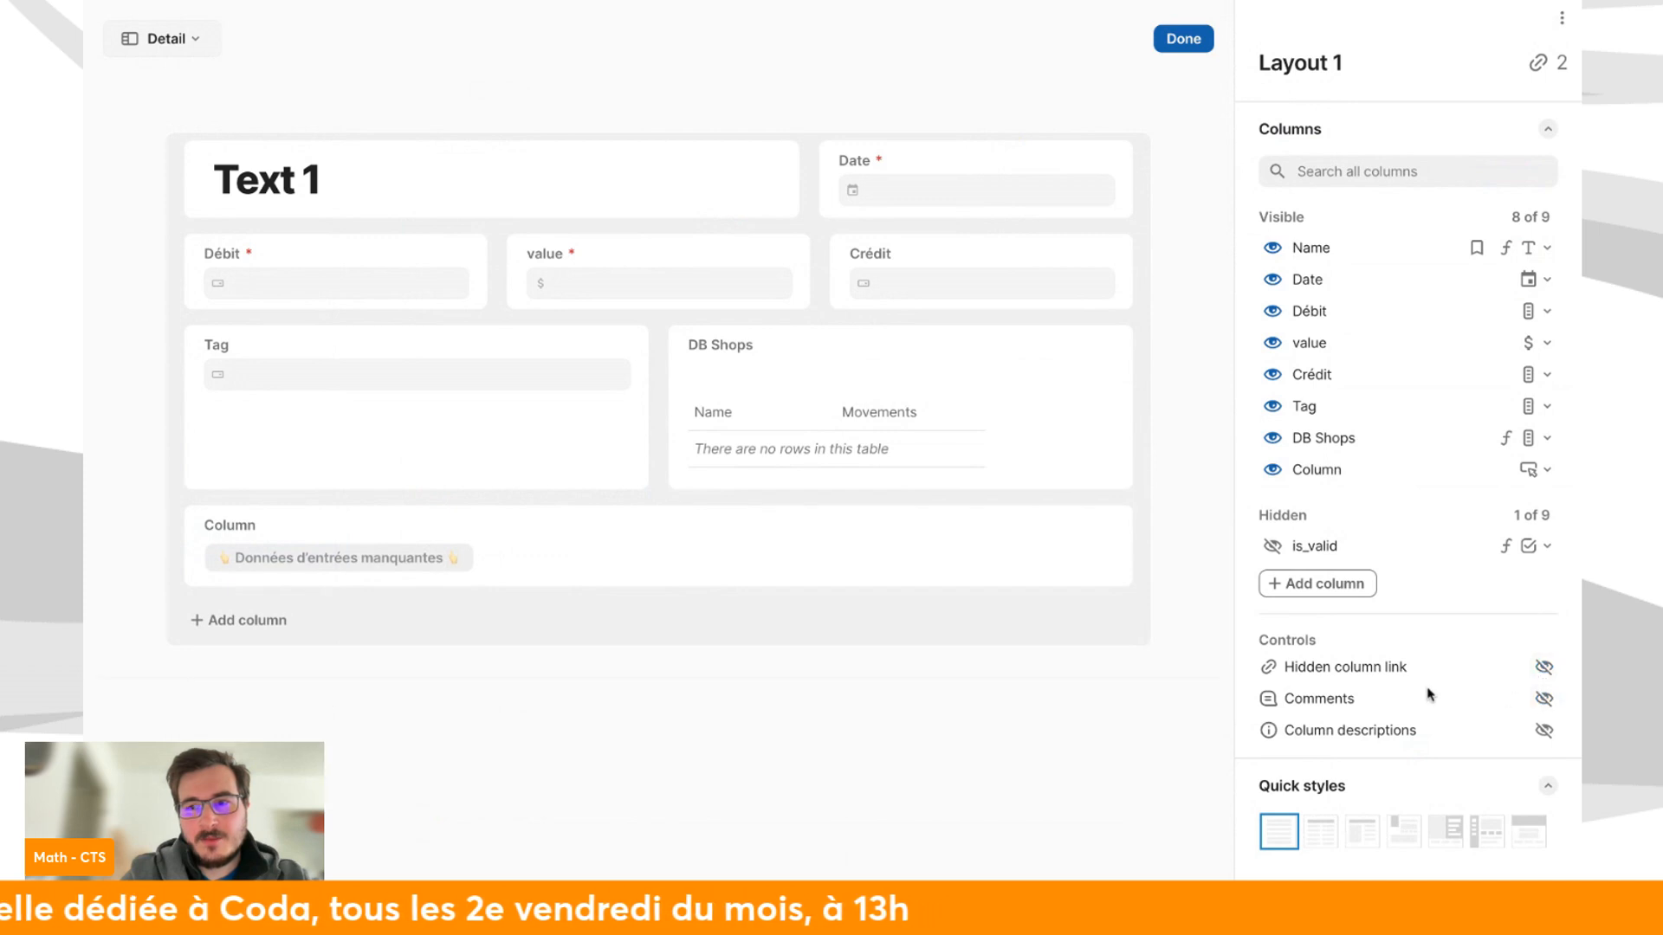
Set the button column's label style to None and centre its alignment in the row layout.
left_click(628, 573)
scroll(1403, 659, "down", 3)
left_click(1513, 679)
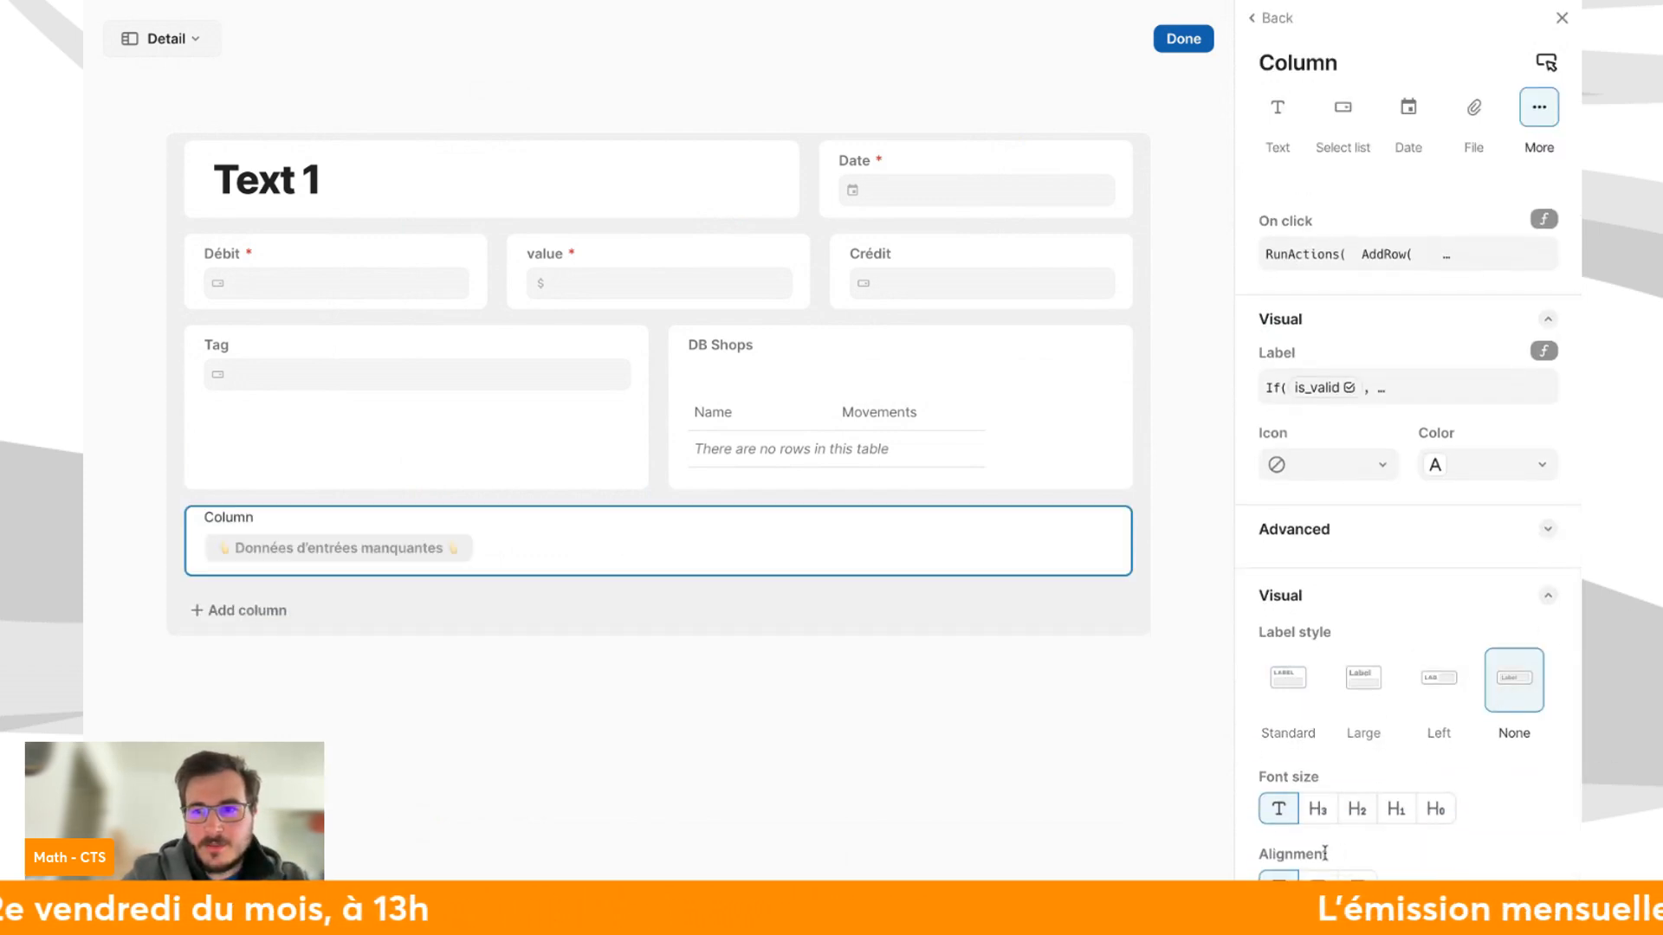
left_click(1317, 877)
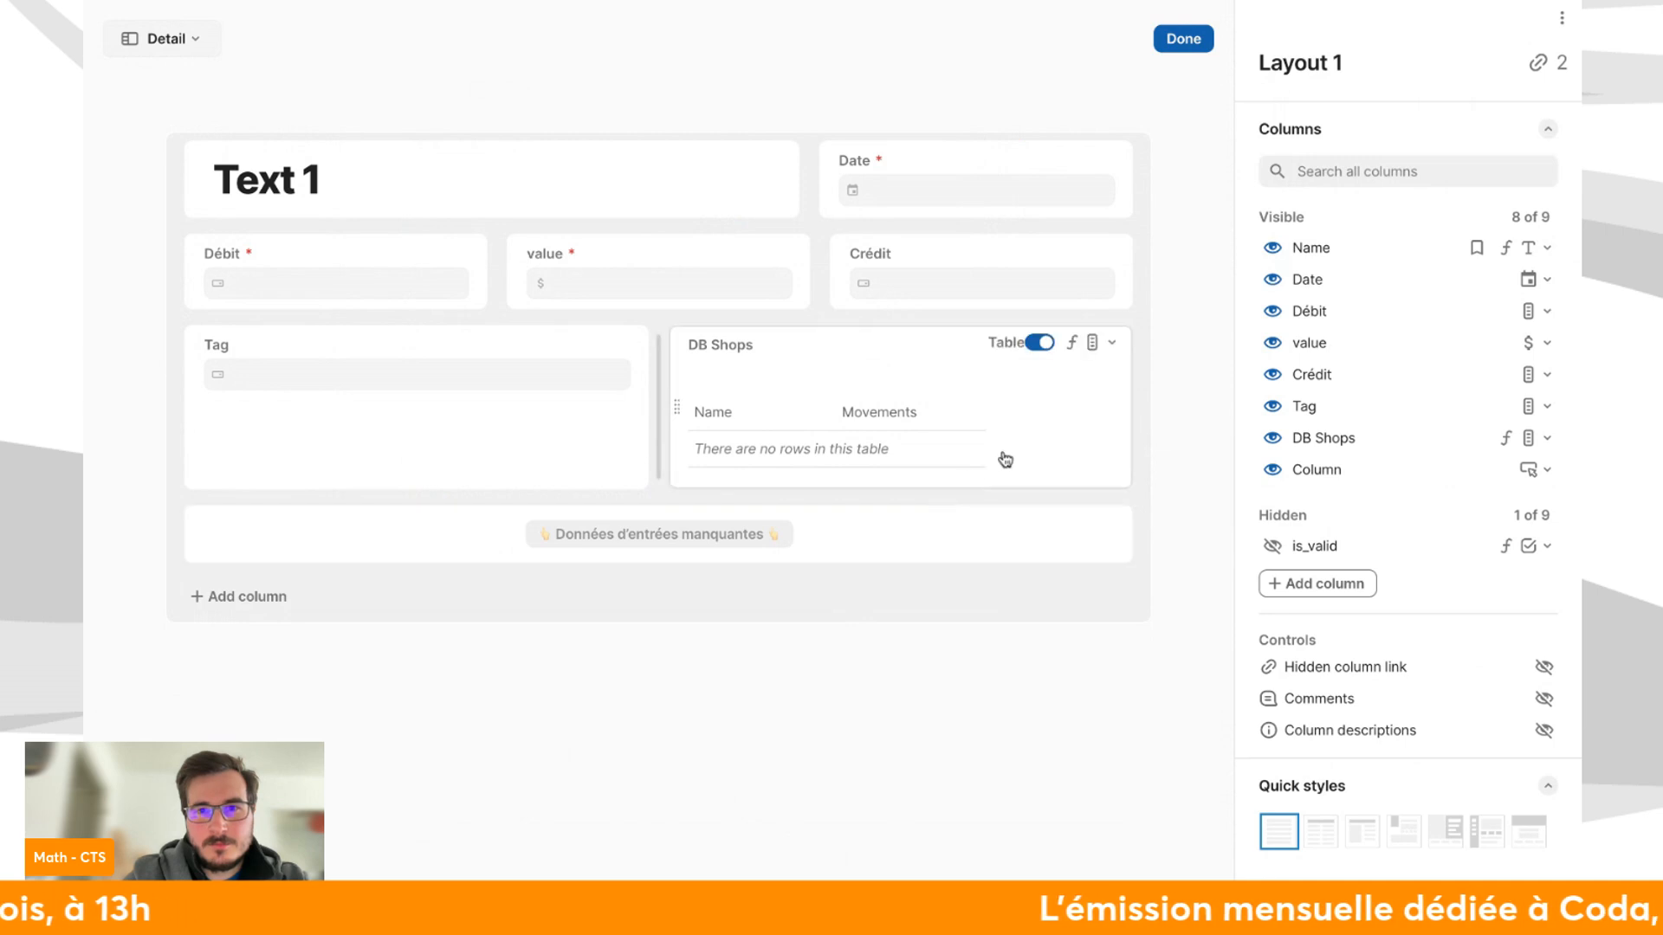
Turn off the table display of the DB Shops field in the row layout.
left_click(1002, 460)
left_click(1039, 345)
left_click(827, 664)
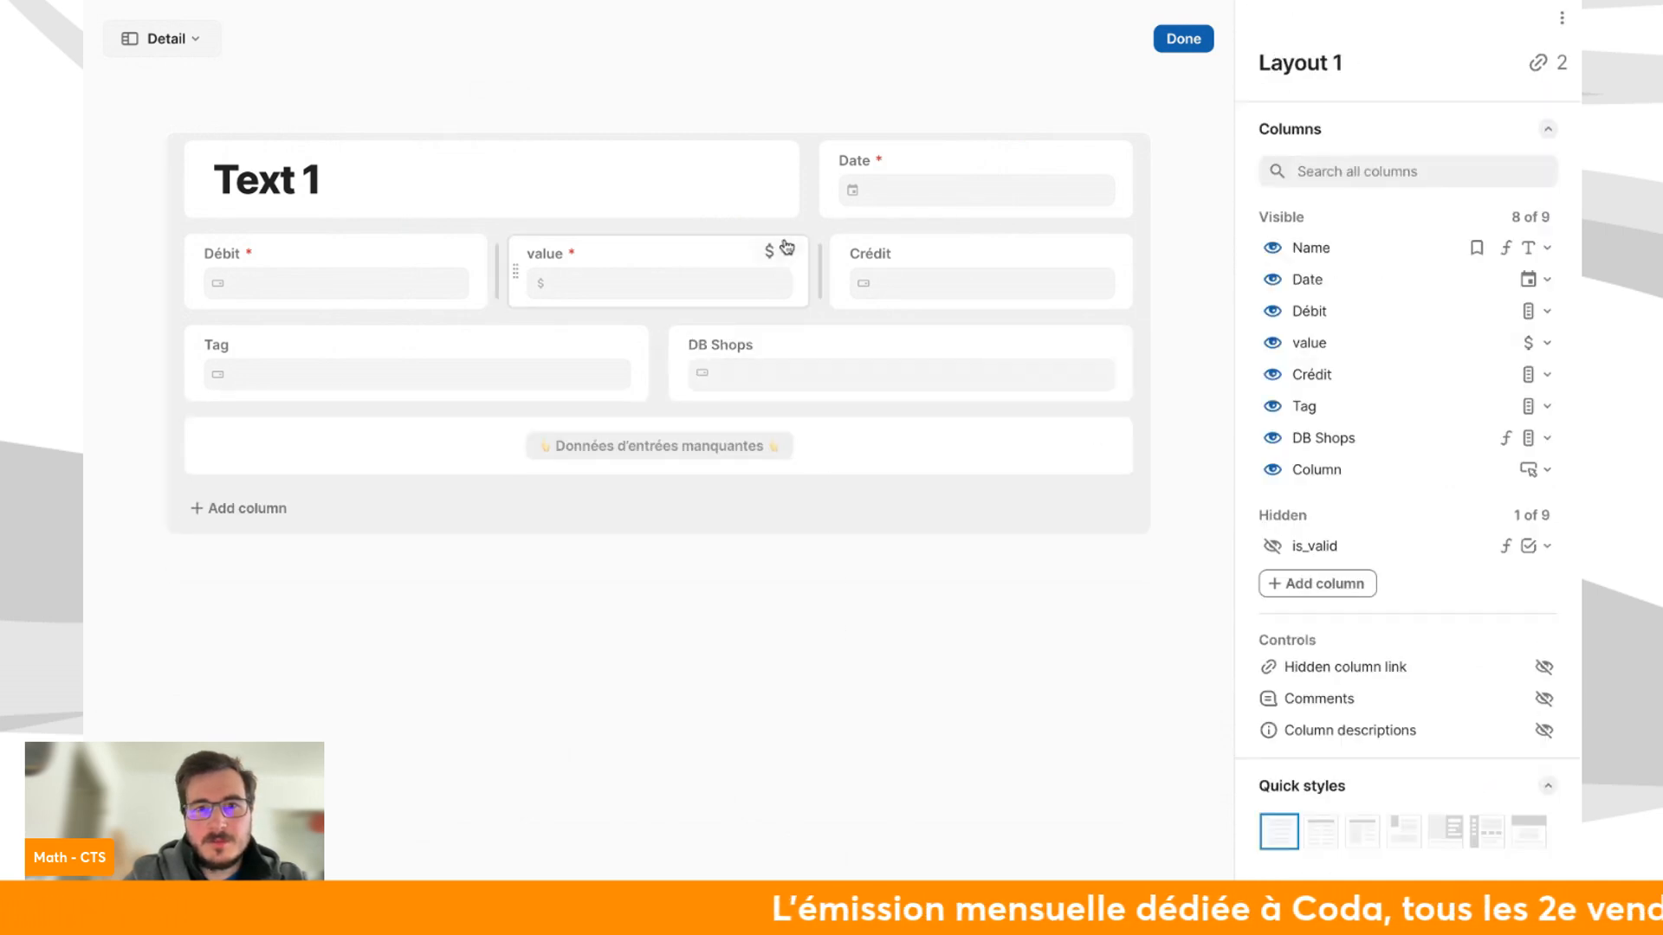
Give the Name field the Standard label style and normal text size, and finish editing the row layout.
left_click(621, 187)
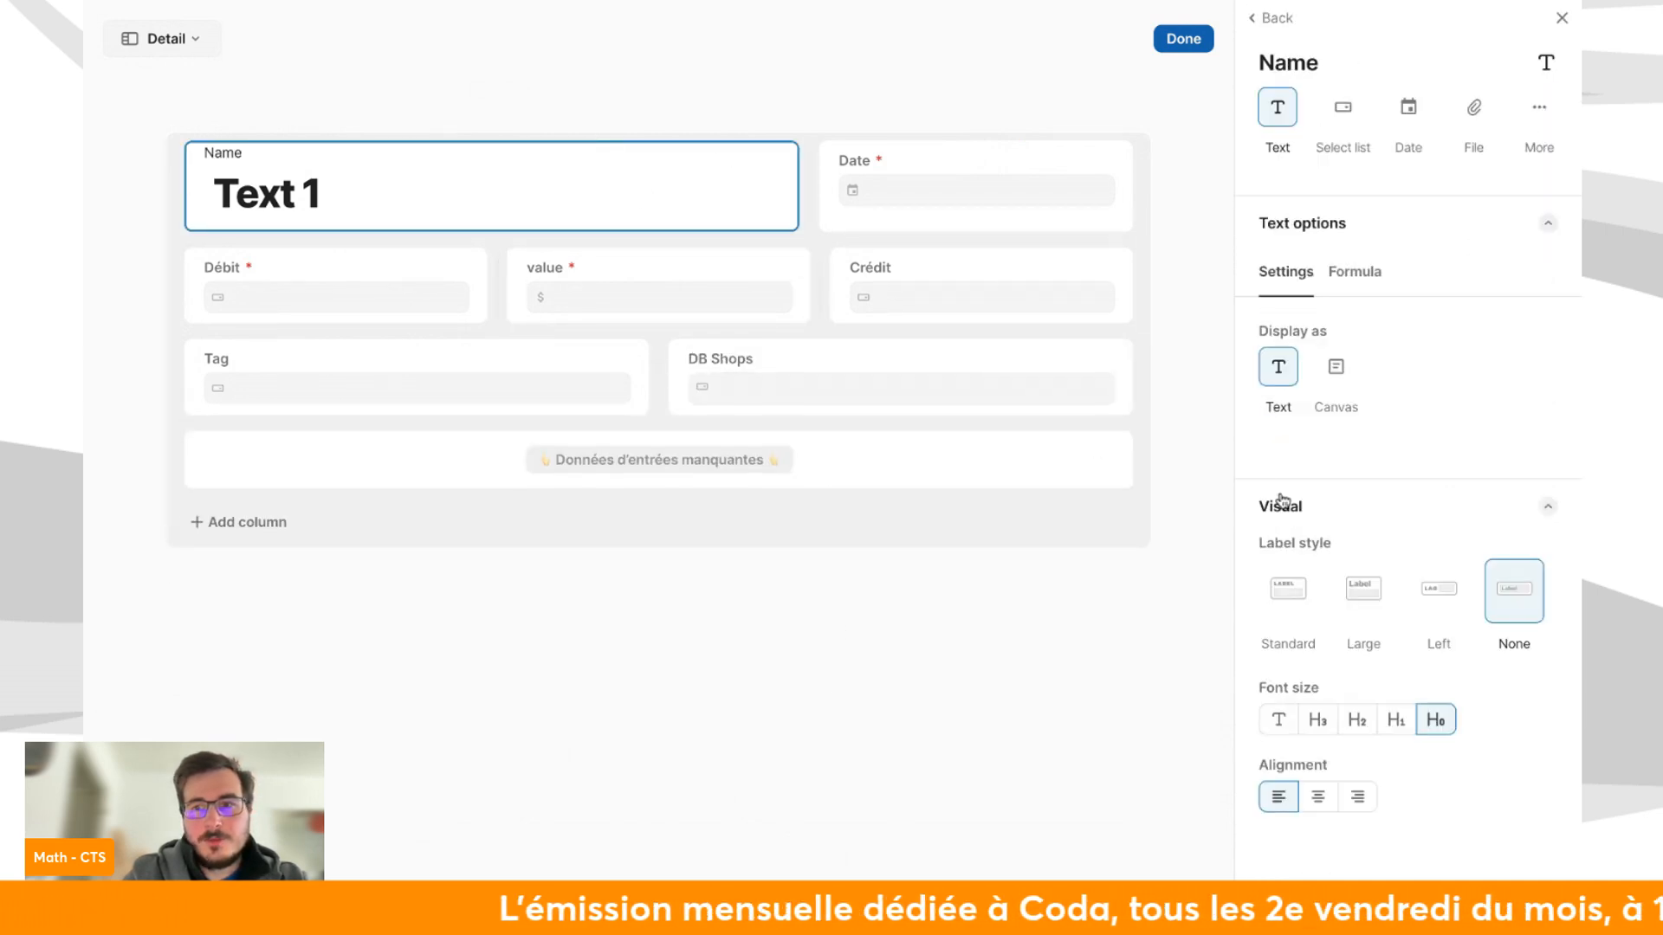
left_click(1287, 592)
left_click(1279, 720)
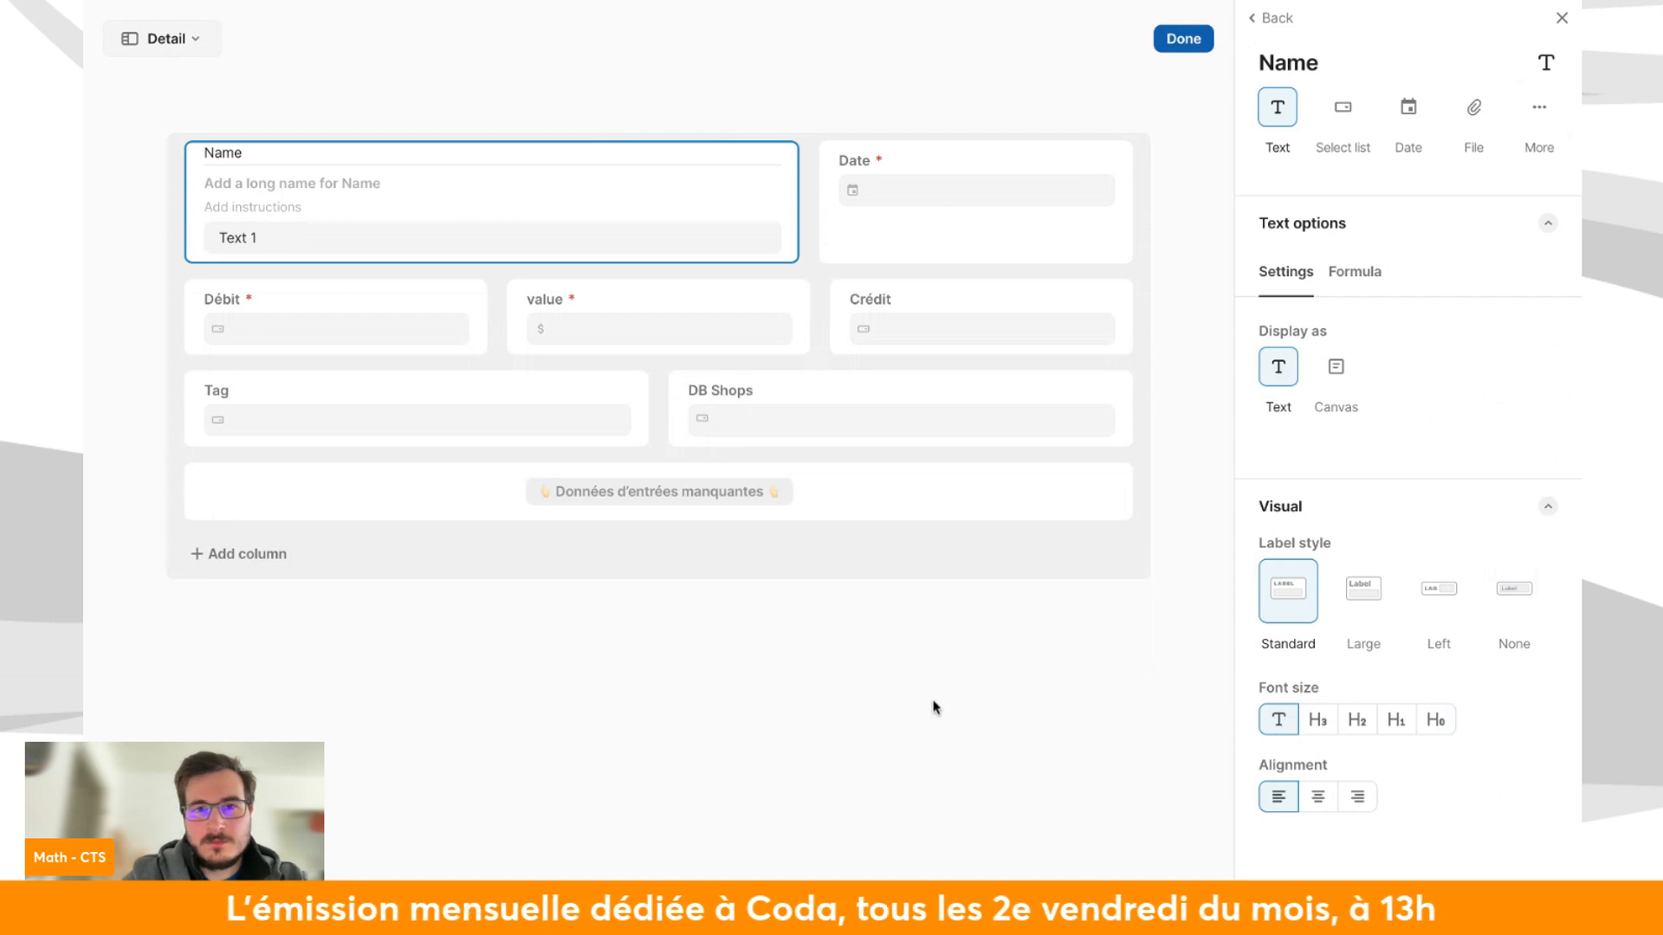
left_click(991, 705)
left_click(1184, 40)
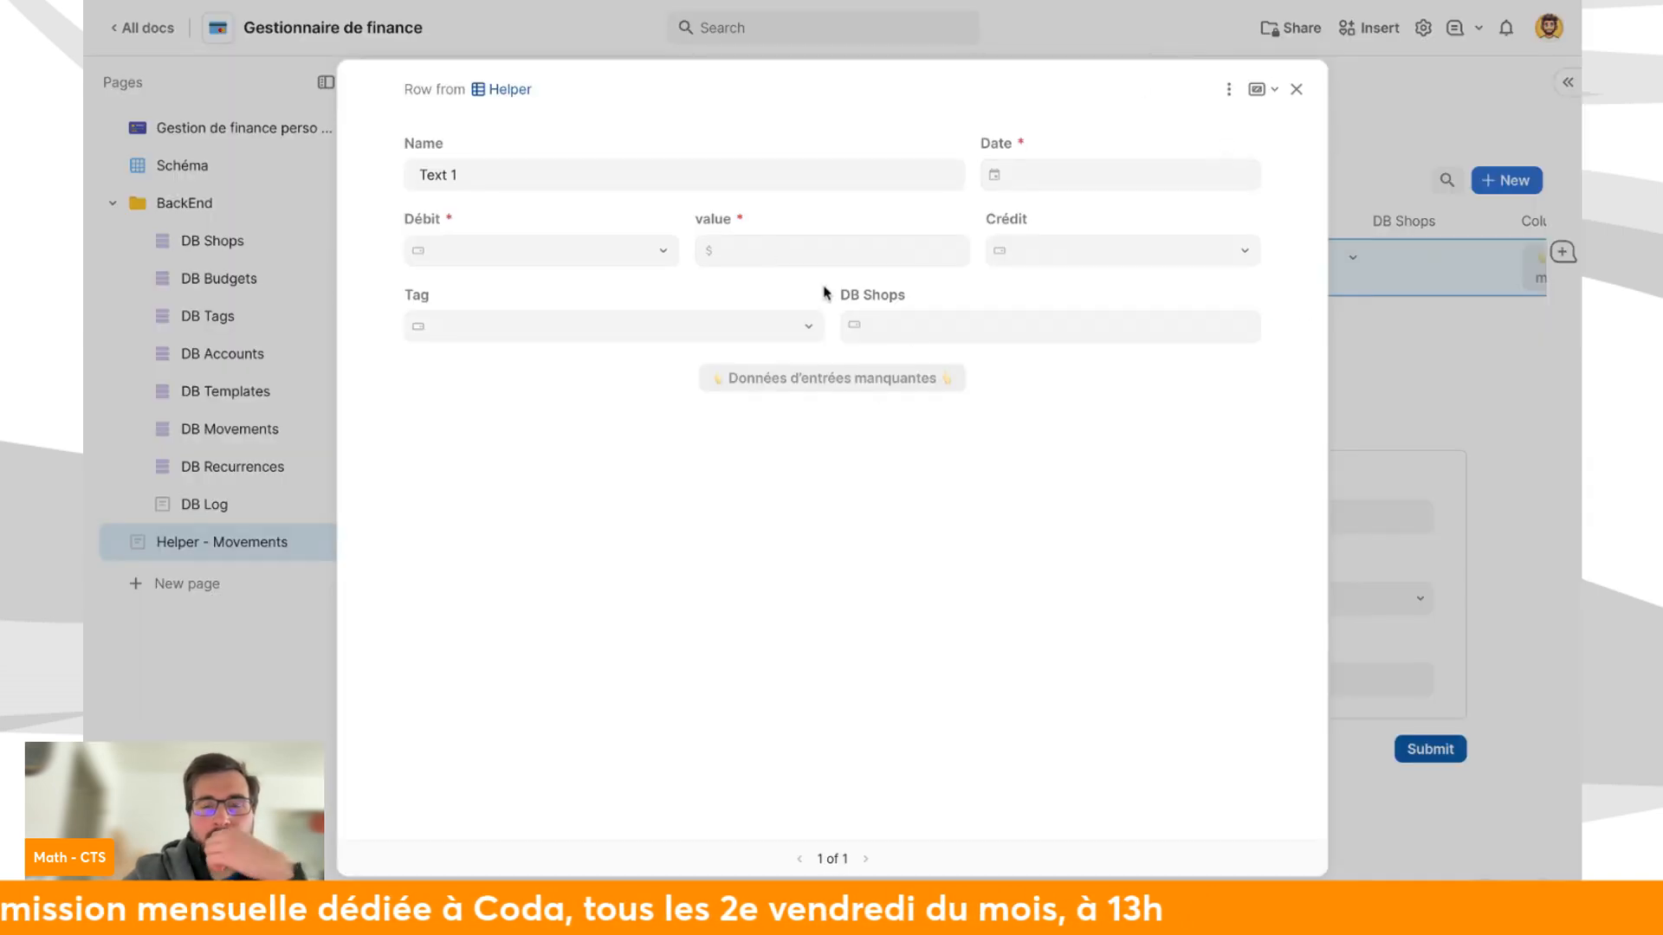
Fill in the open Helper row with Débit Card 2 and value 20, then close it.
left_click(542, 254)
left_click(541, 369)
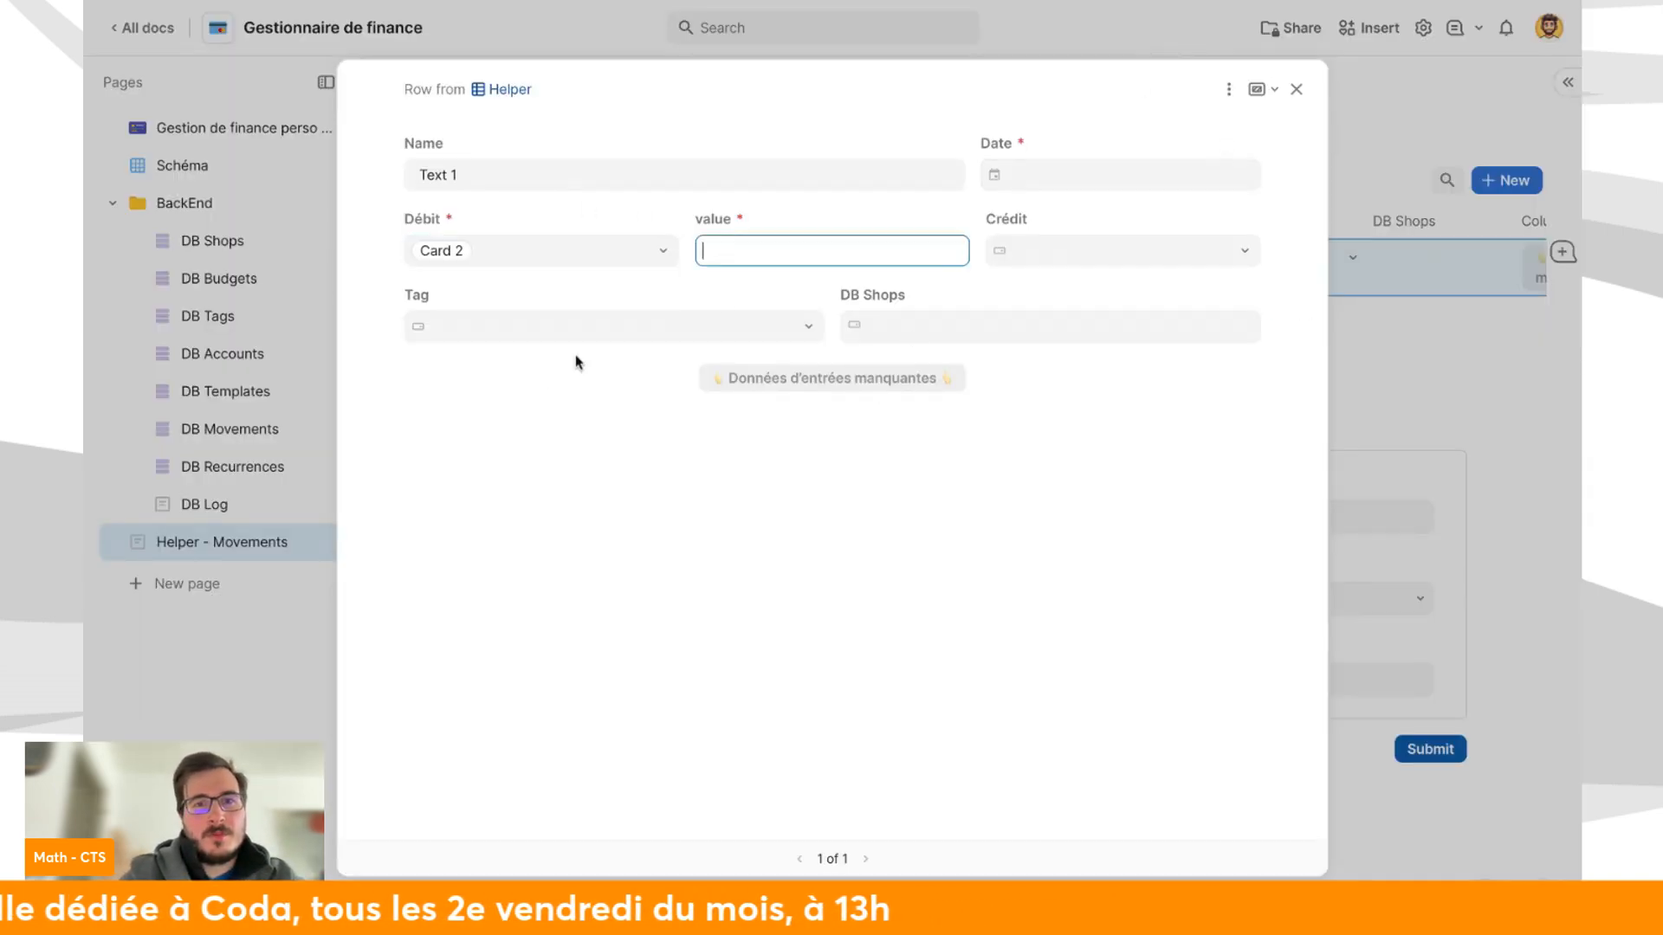
type("20")
left_click(728, 495)
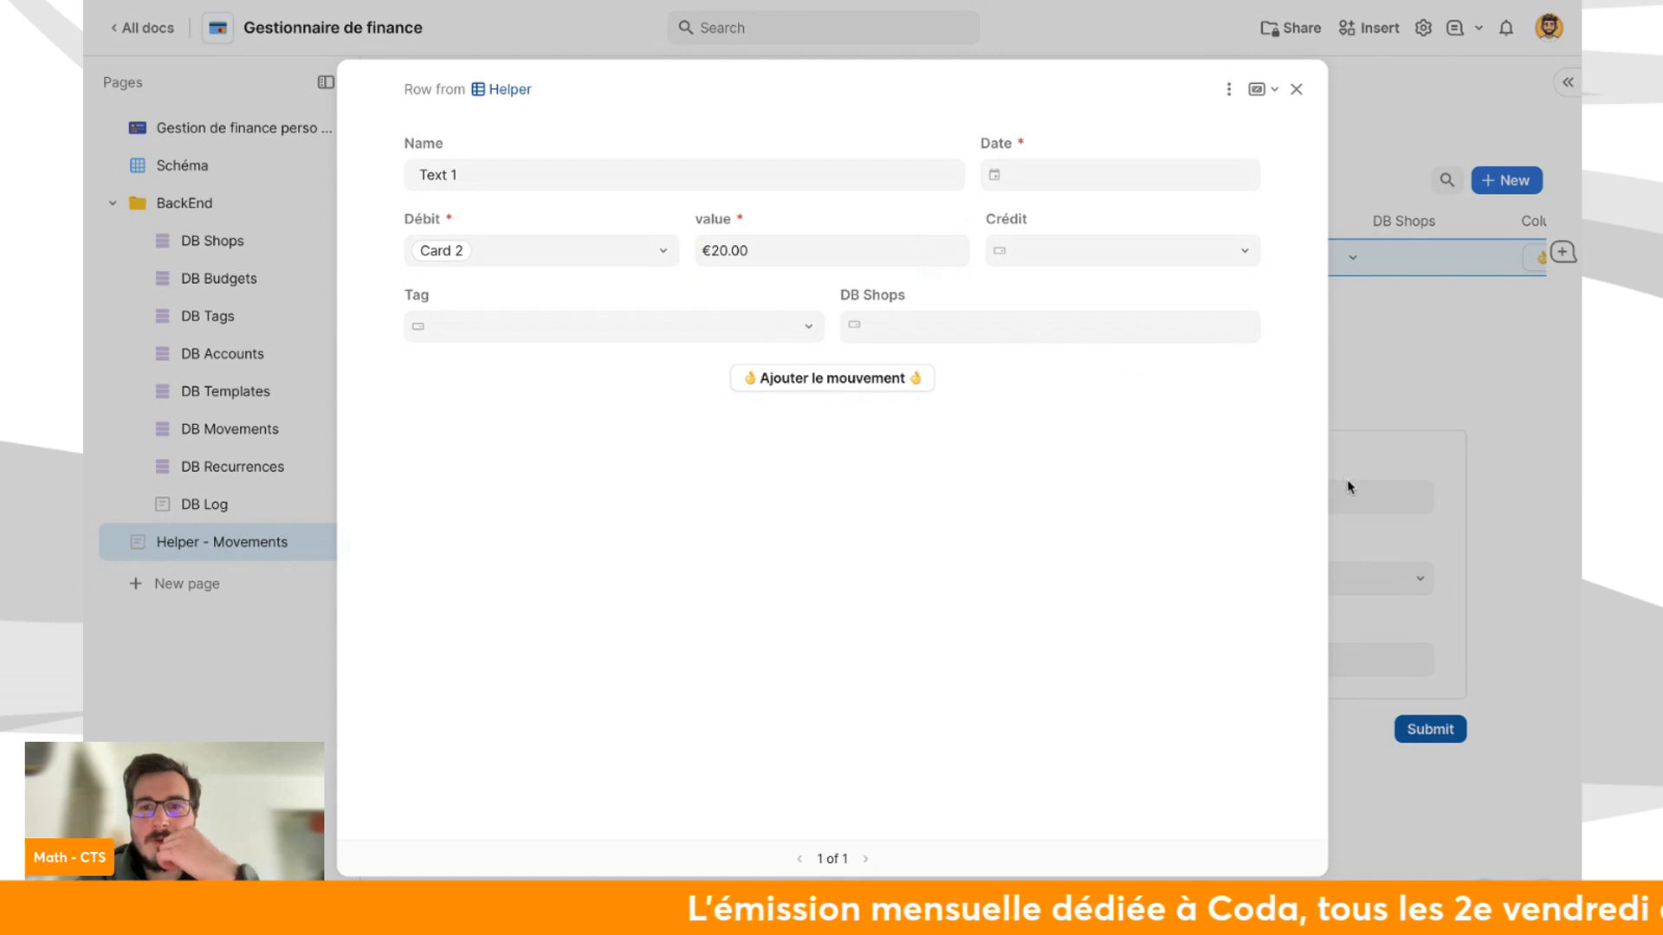
left_click(1366, 495)
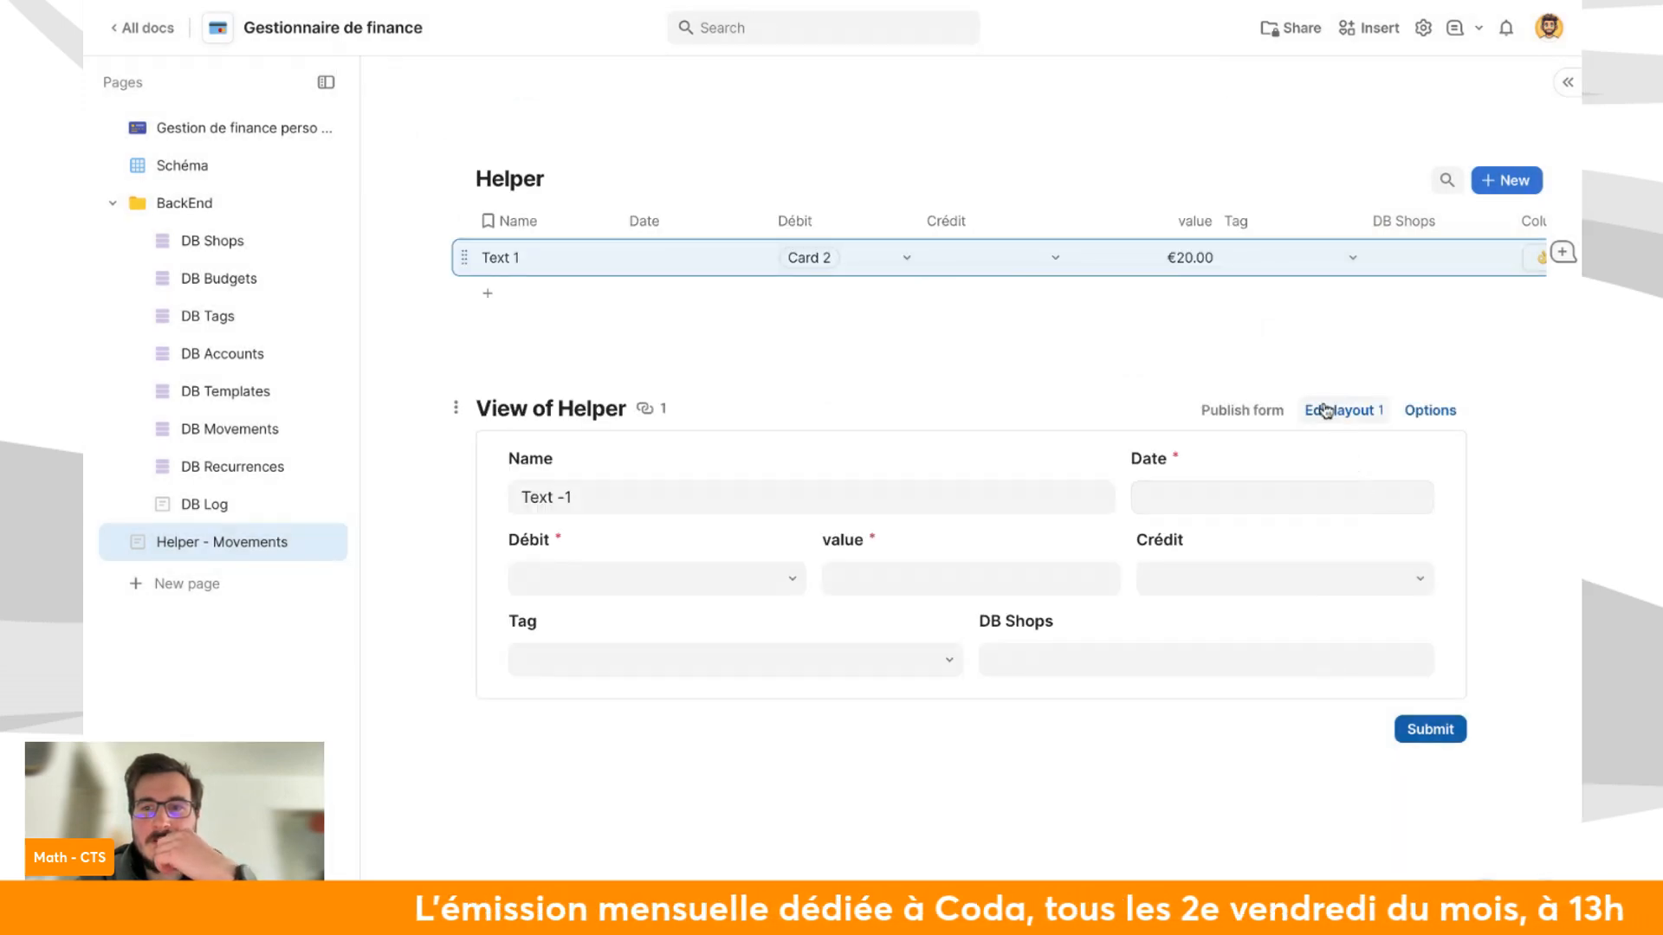
Open the Helper form's layout for editing and show its privacy settings.
left_click(1380, 416)
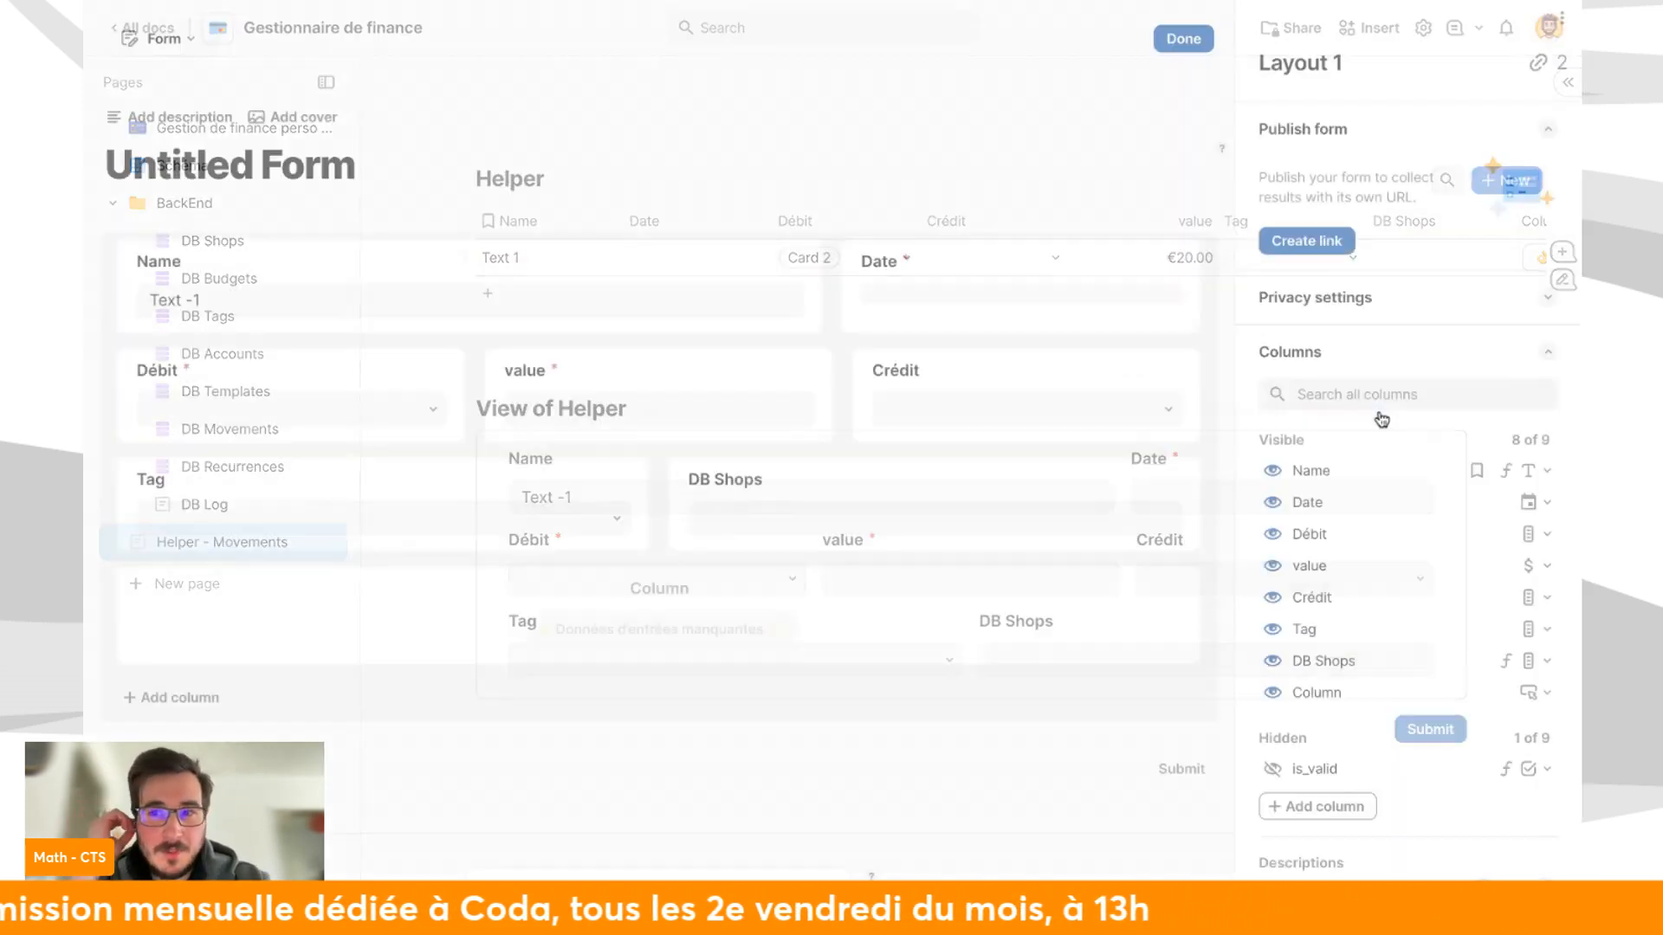
left_click(1367, 297)
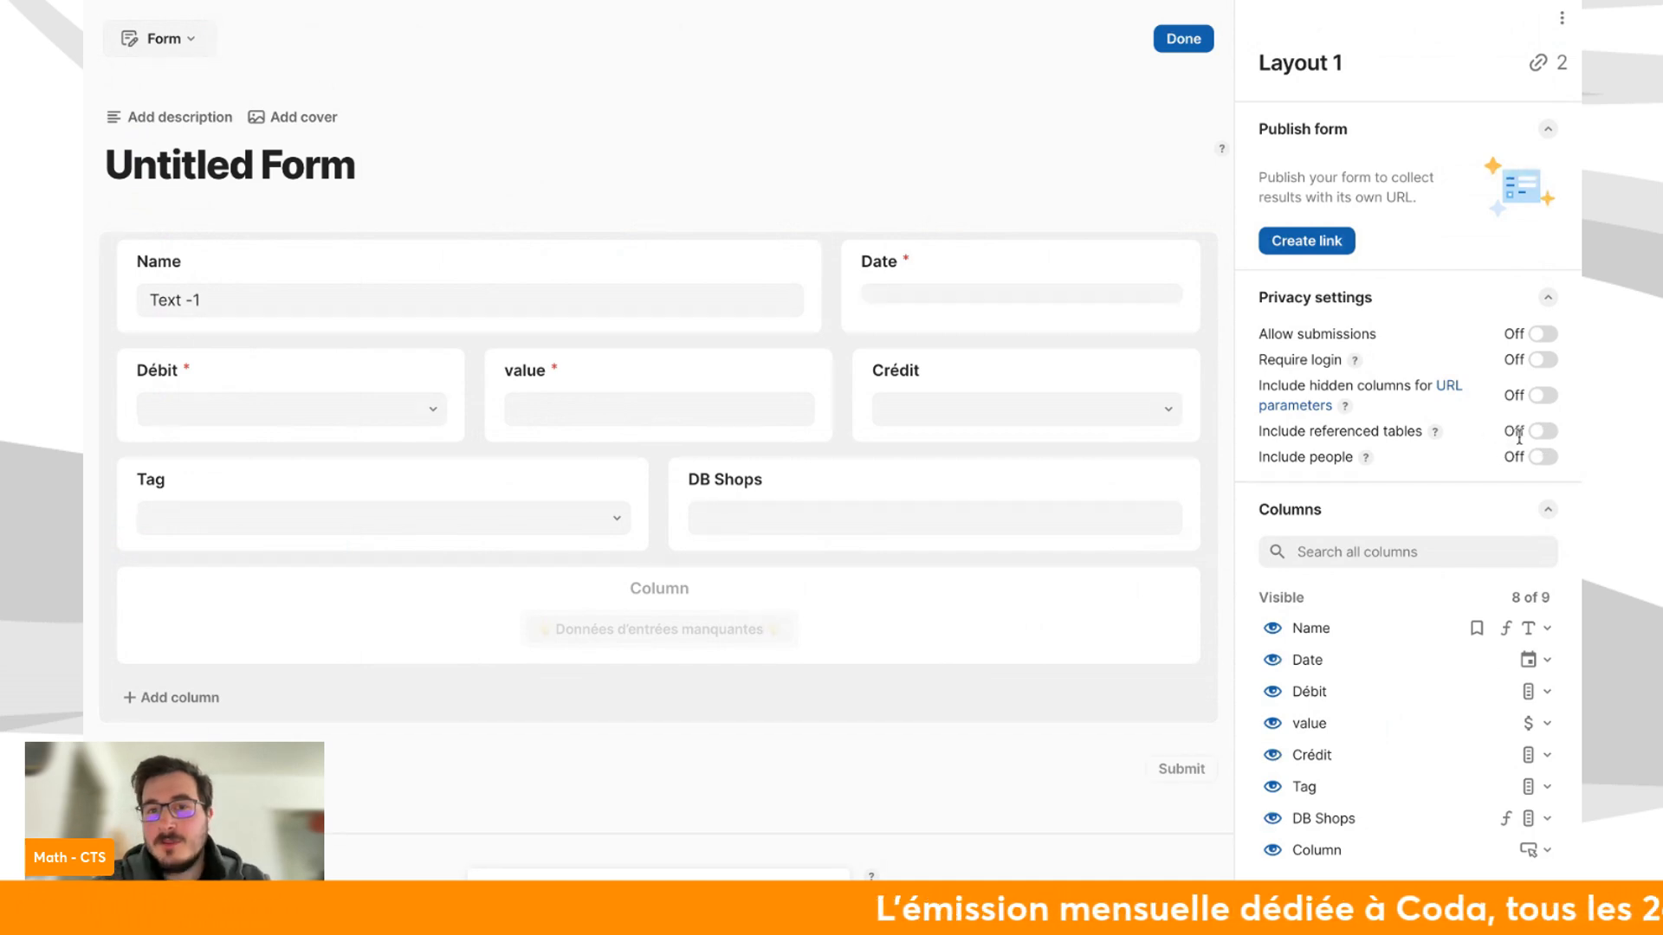
Start a validation formula on the form's value field that filters DB Movements where Name equals CurrentValue.Name.
left_click(679, 392)
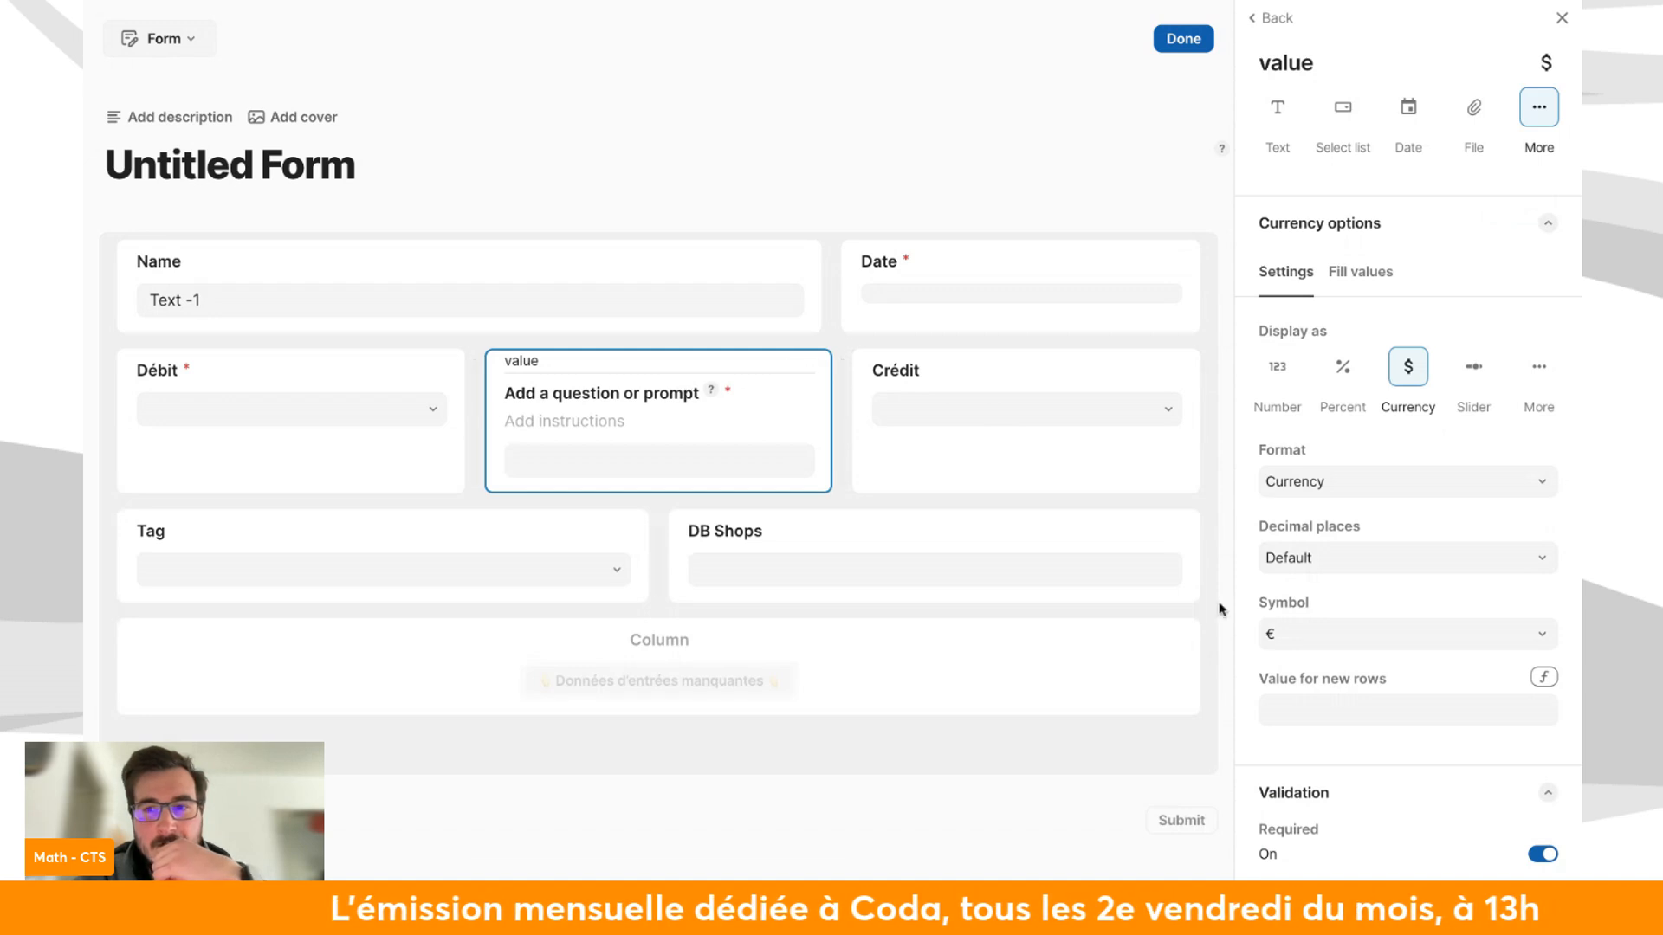
scroll(1377, 736, "down", 5)
left_click(1407, 520)
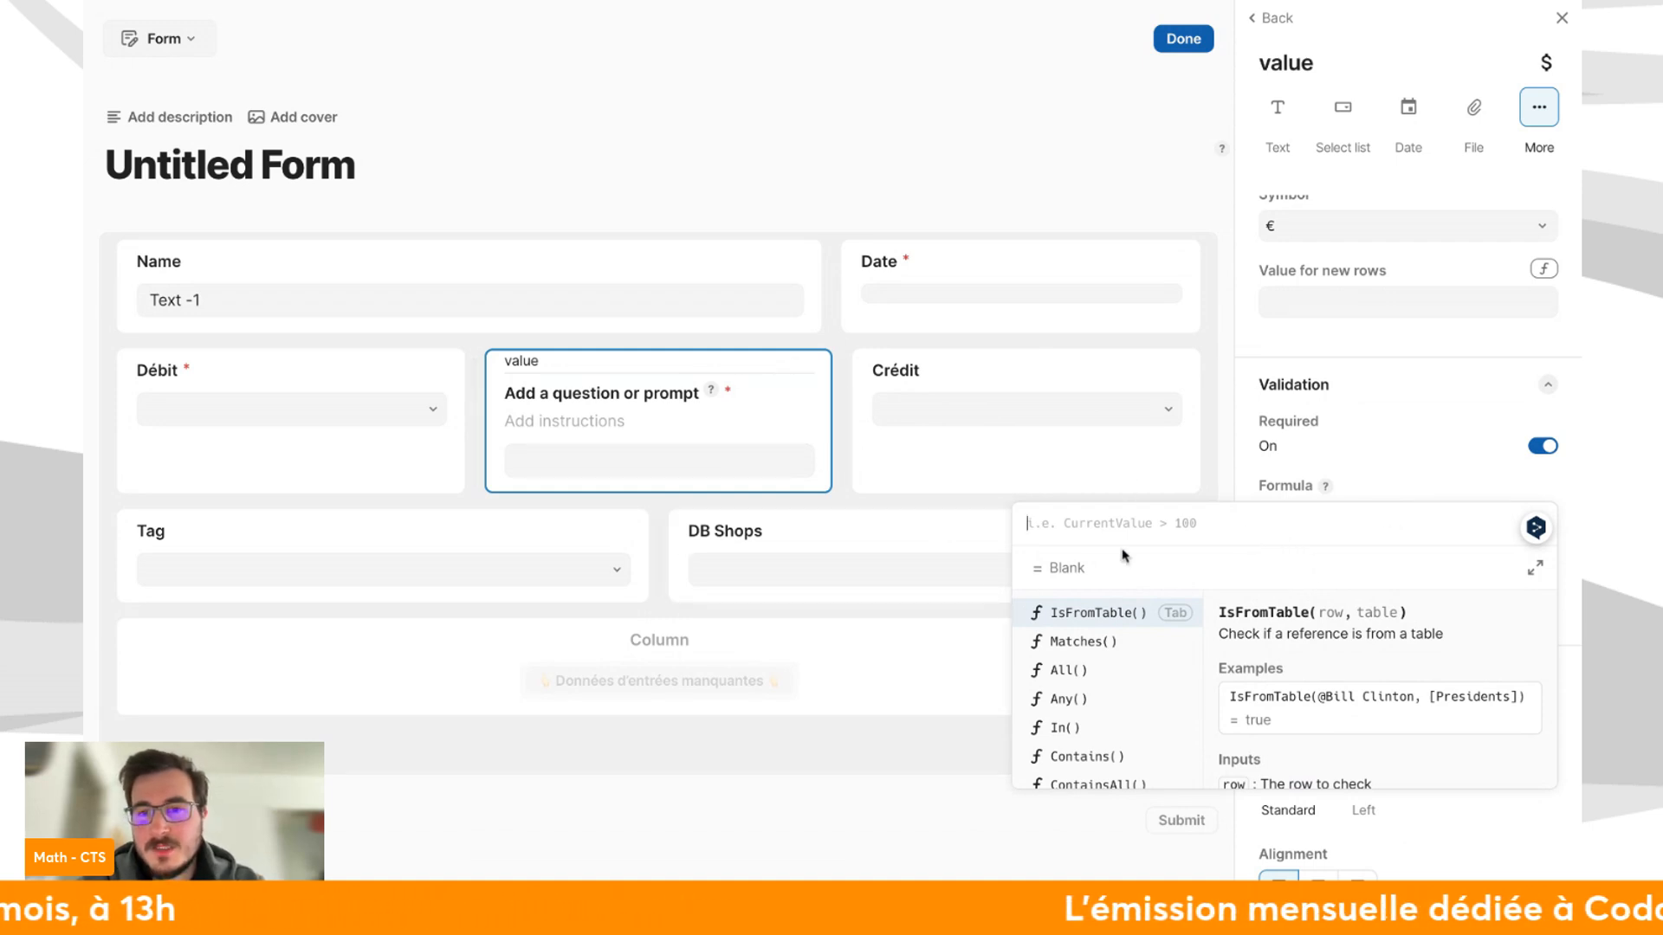
type("t")
key("BackSpace")
type("db mo")
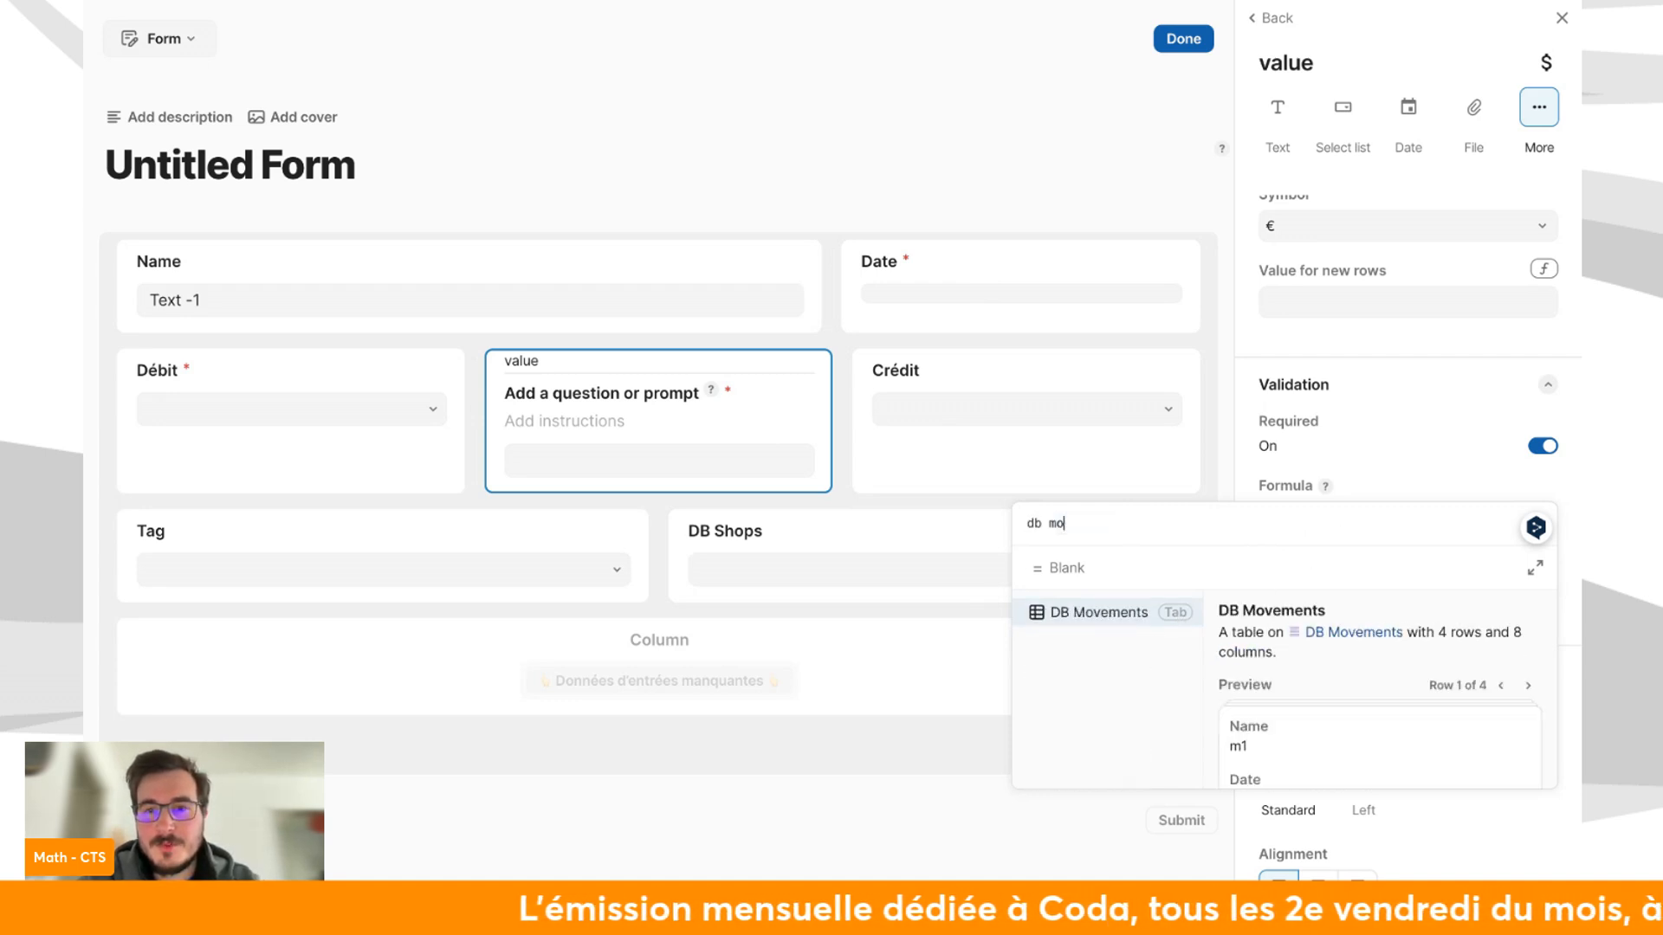
type("v")
key("Tab")
type(".fi")
key("Tab")
type("n")
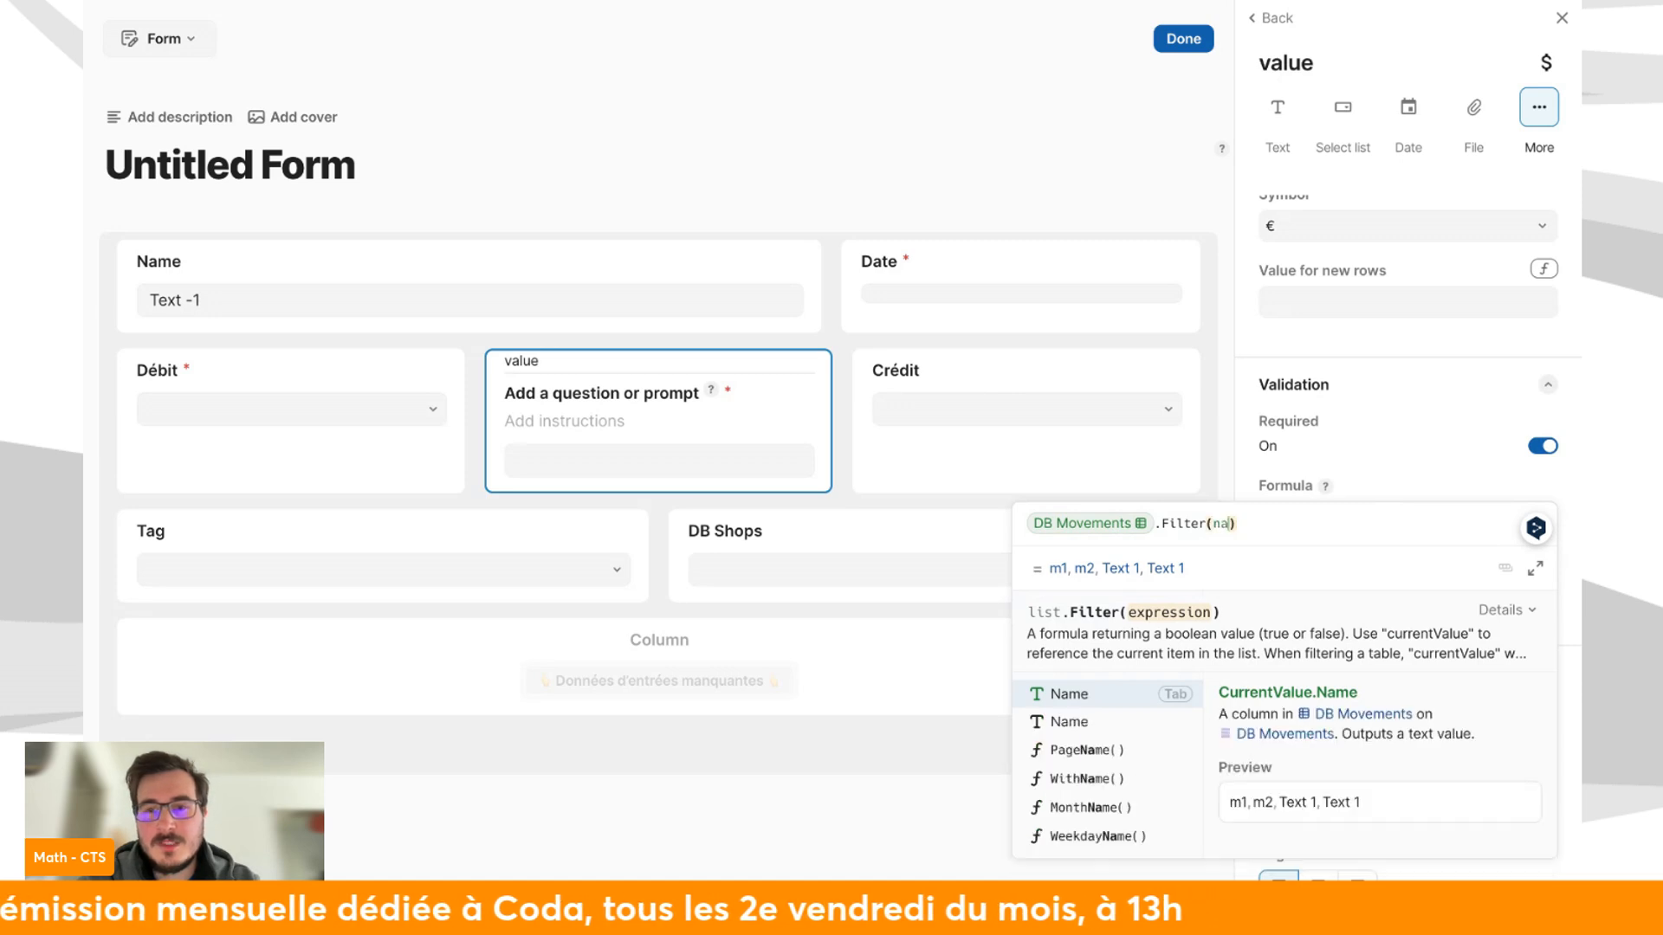
key("Tab")
type("=")
type("t")
key("BackSpace")
type("cur")
key("Tab")
type(".n")
key("Tab")
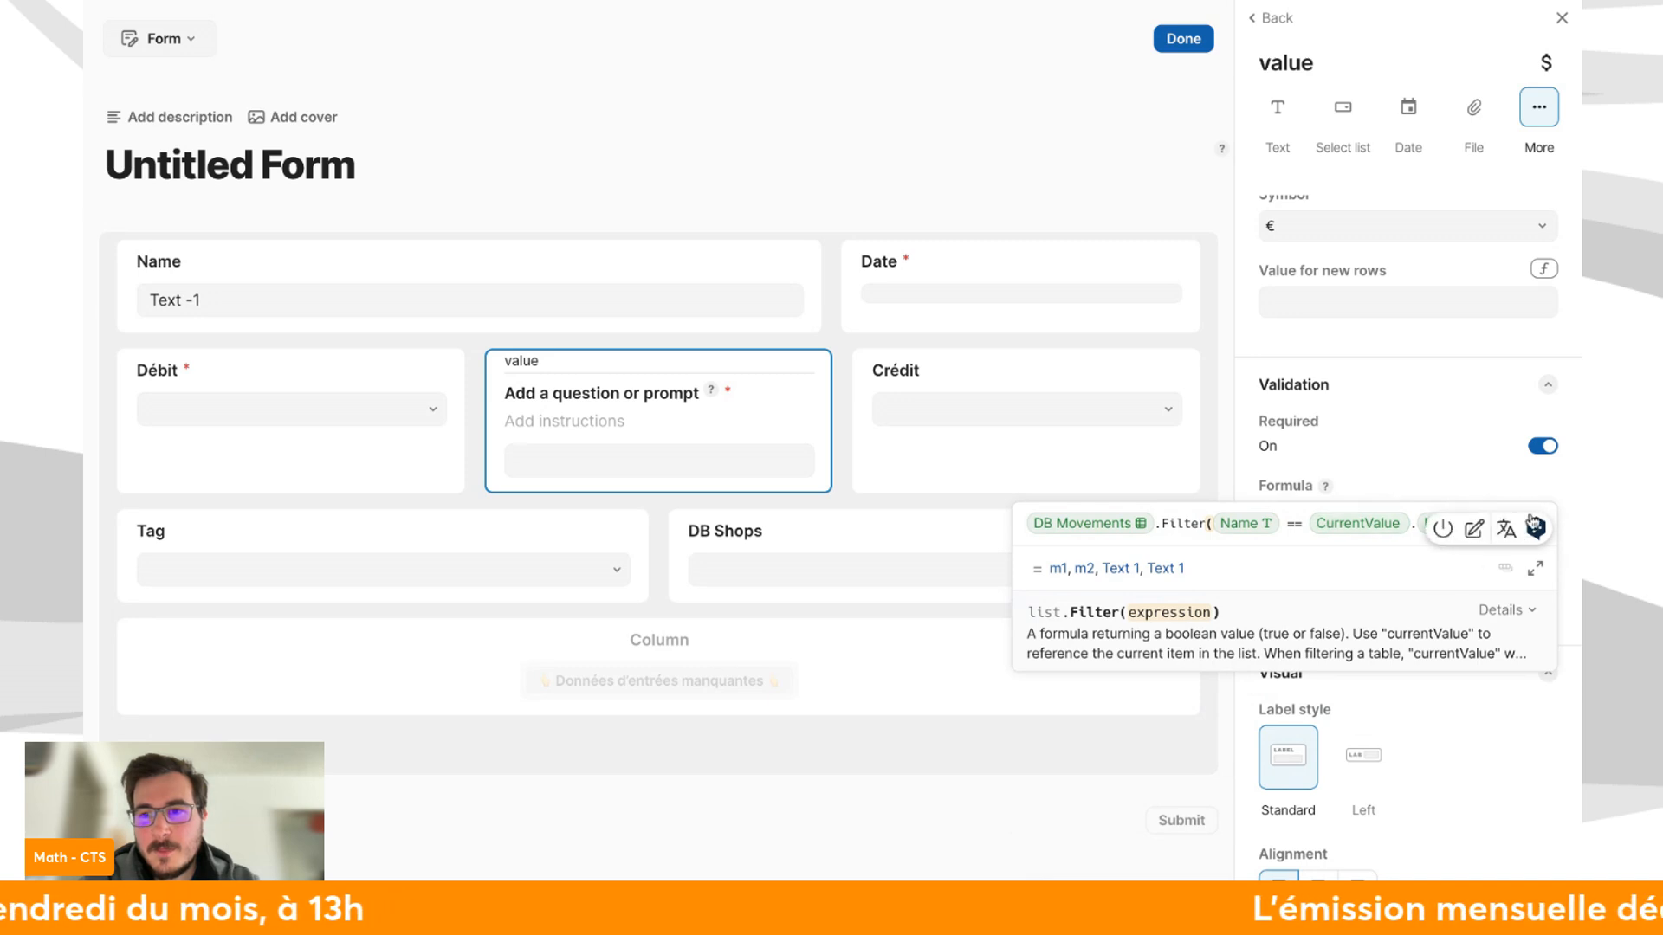
Extend the value field's validation formula with .Count() > 0 after the filter.
left_click(1491, 520)
type(".count(")
key("Tab")
type("> 1")
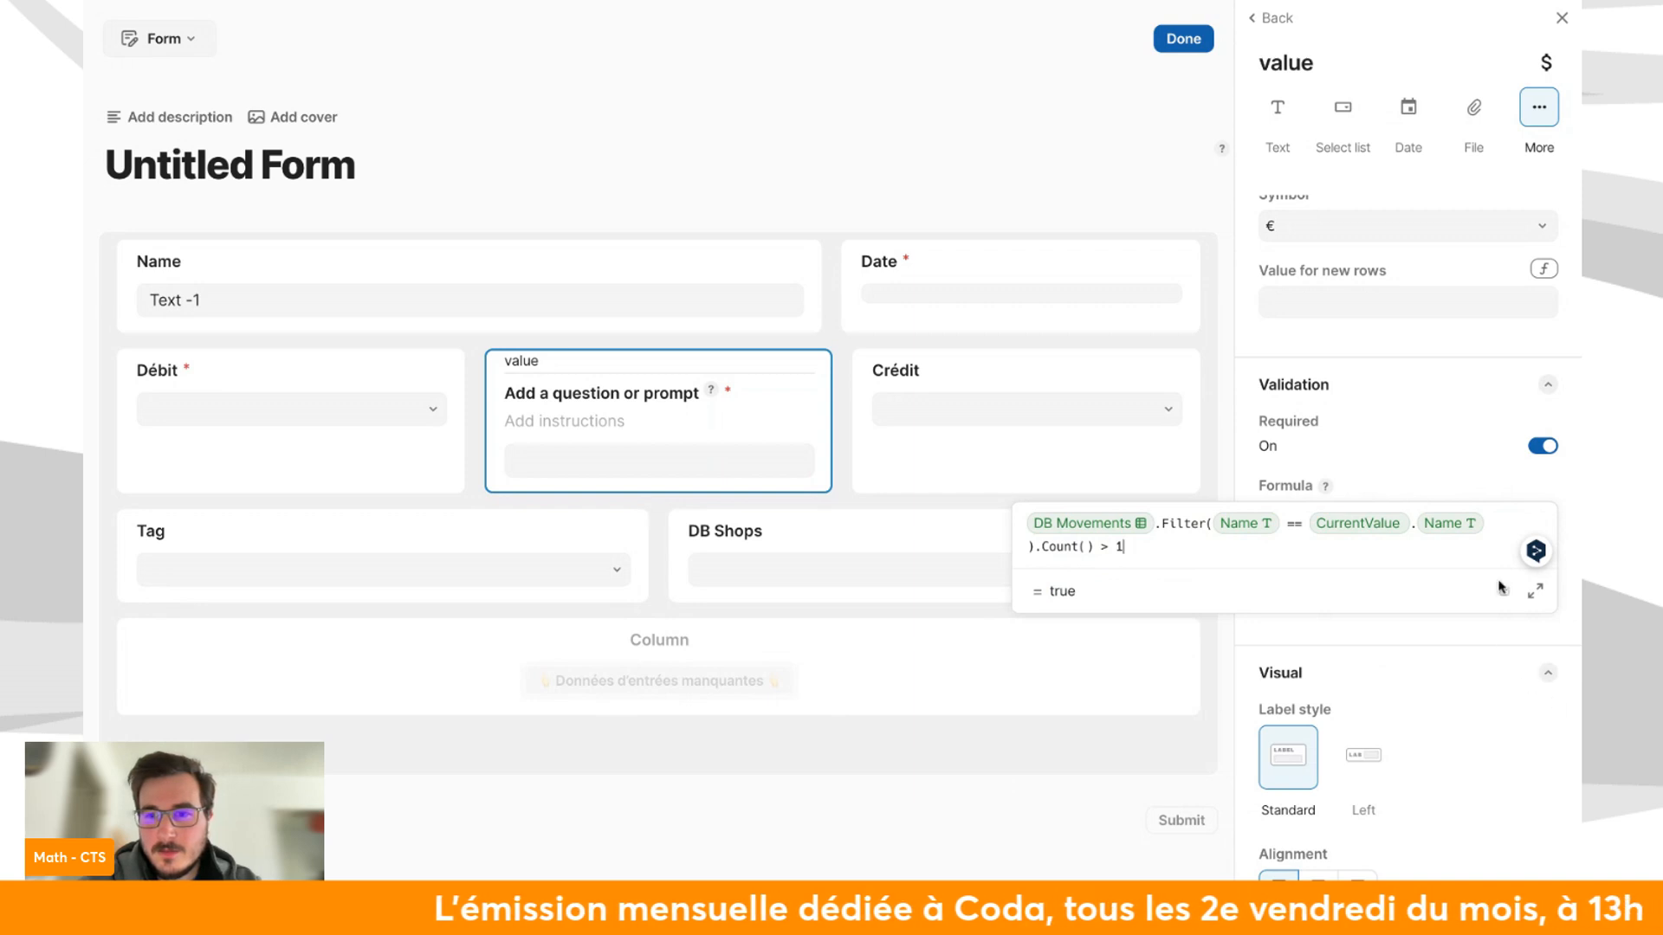
key("BackSpace")
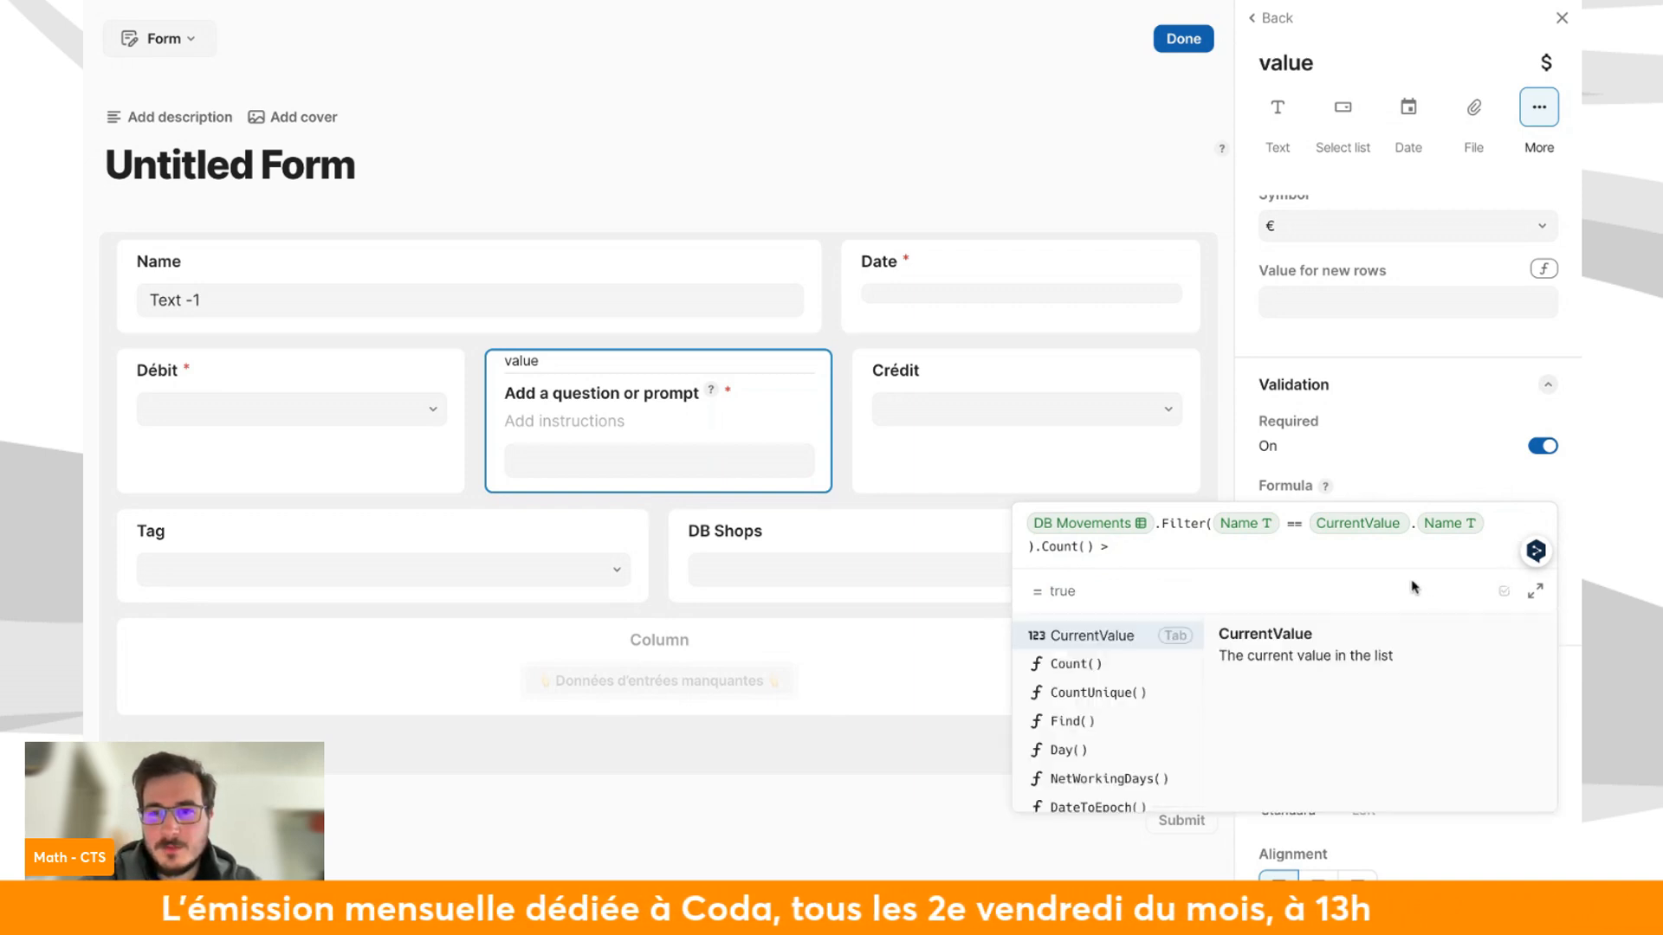
type("0")
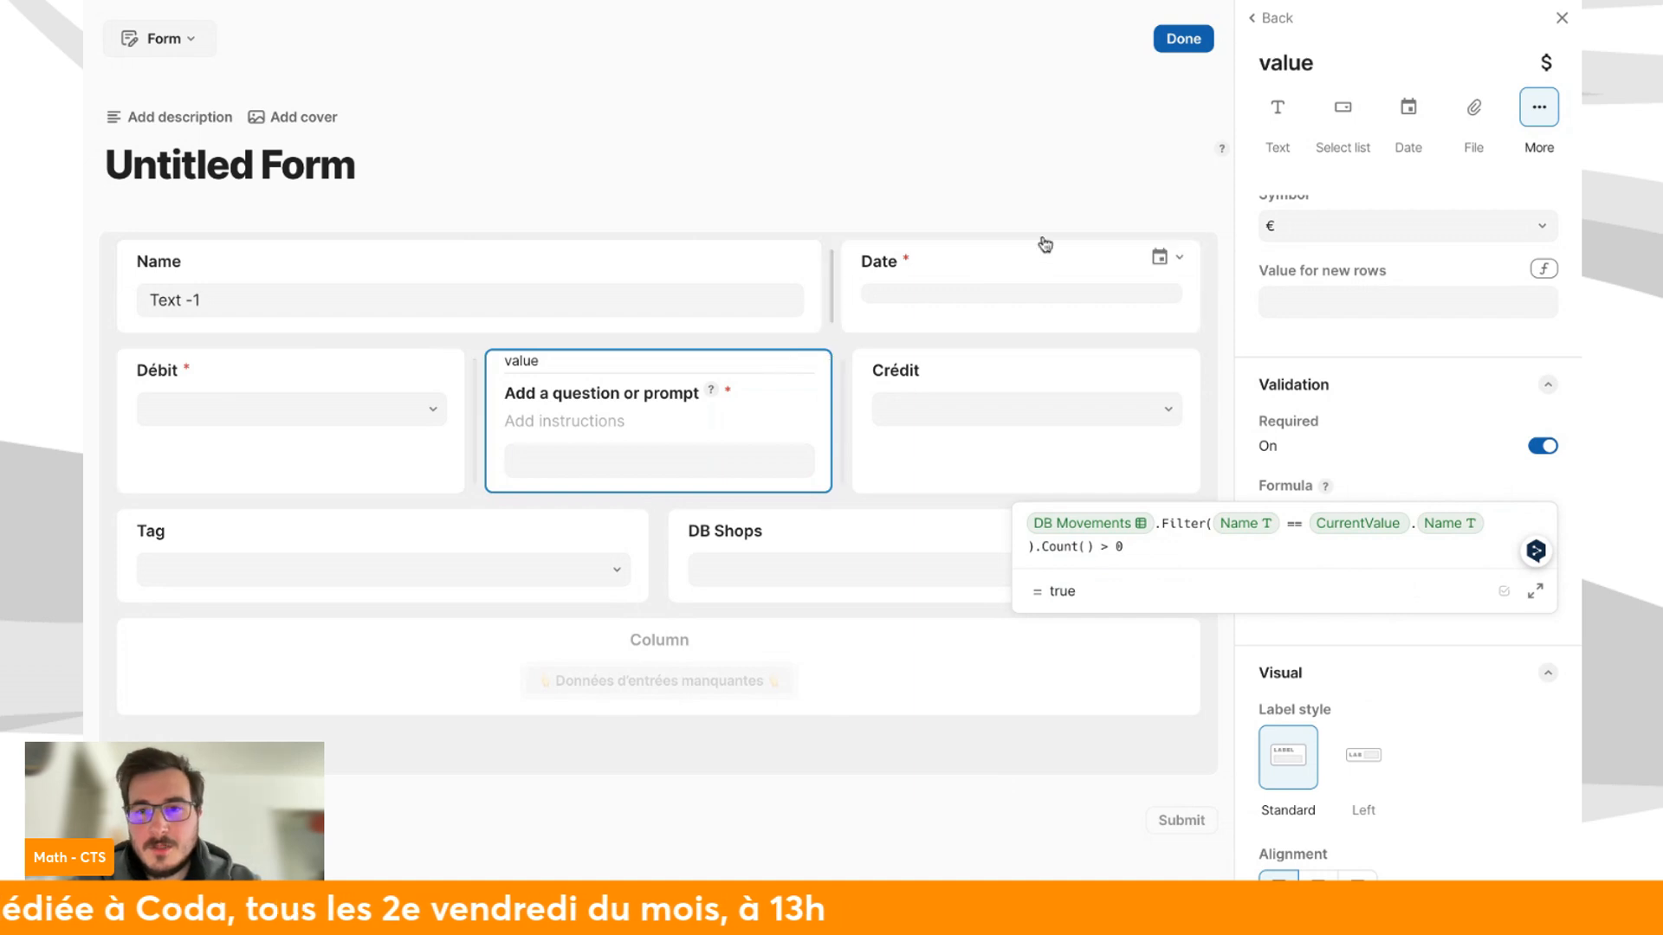
Delete the whole validation formula from the value field and finish editing the form layout.
left_click(1106, 529)
left_click(1146, 547)
key("ctrl+a")
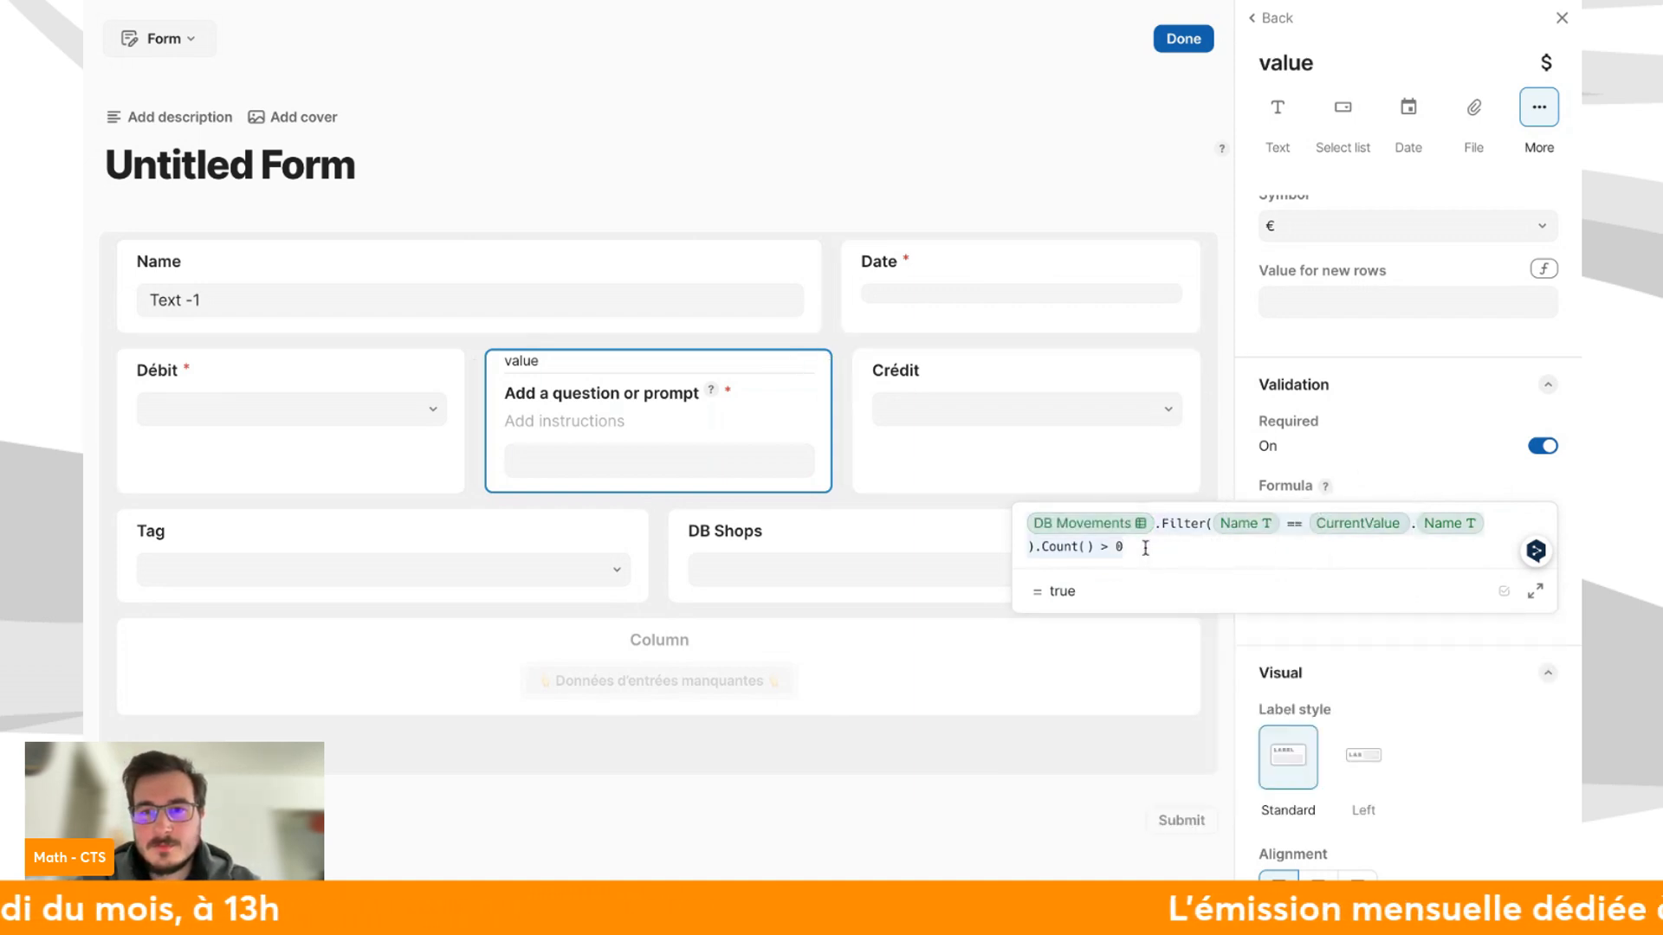
key("BackSpace")
left_click(1166, 47)
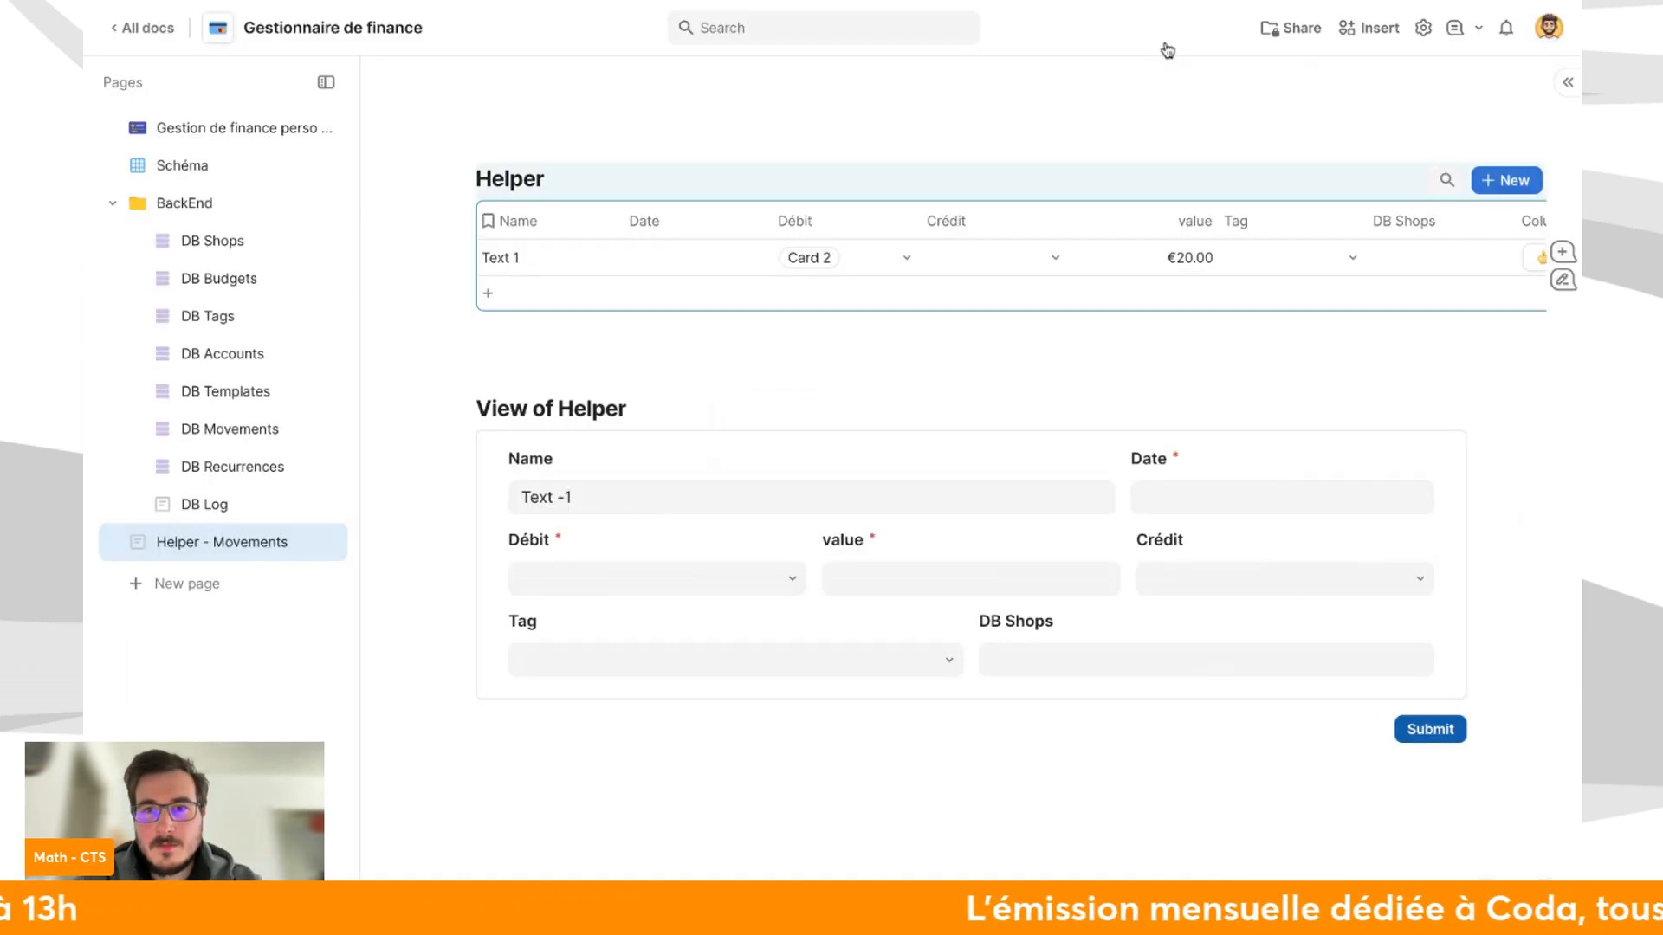
left_click(1089, 372)
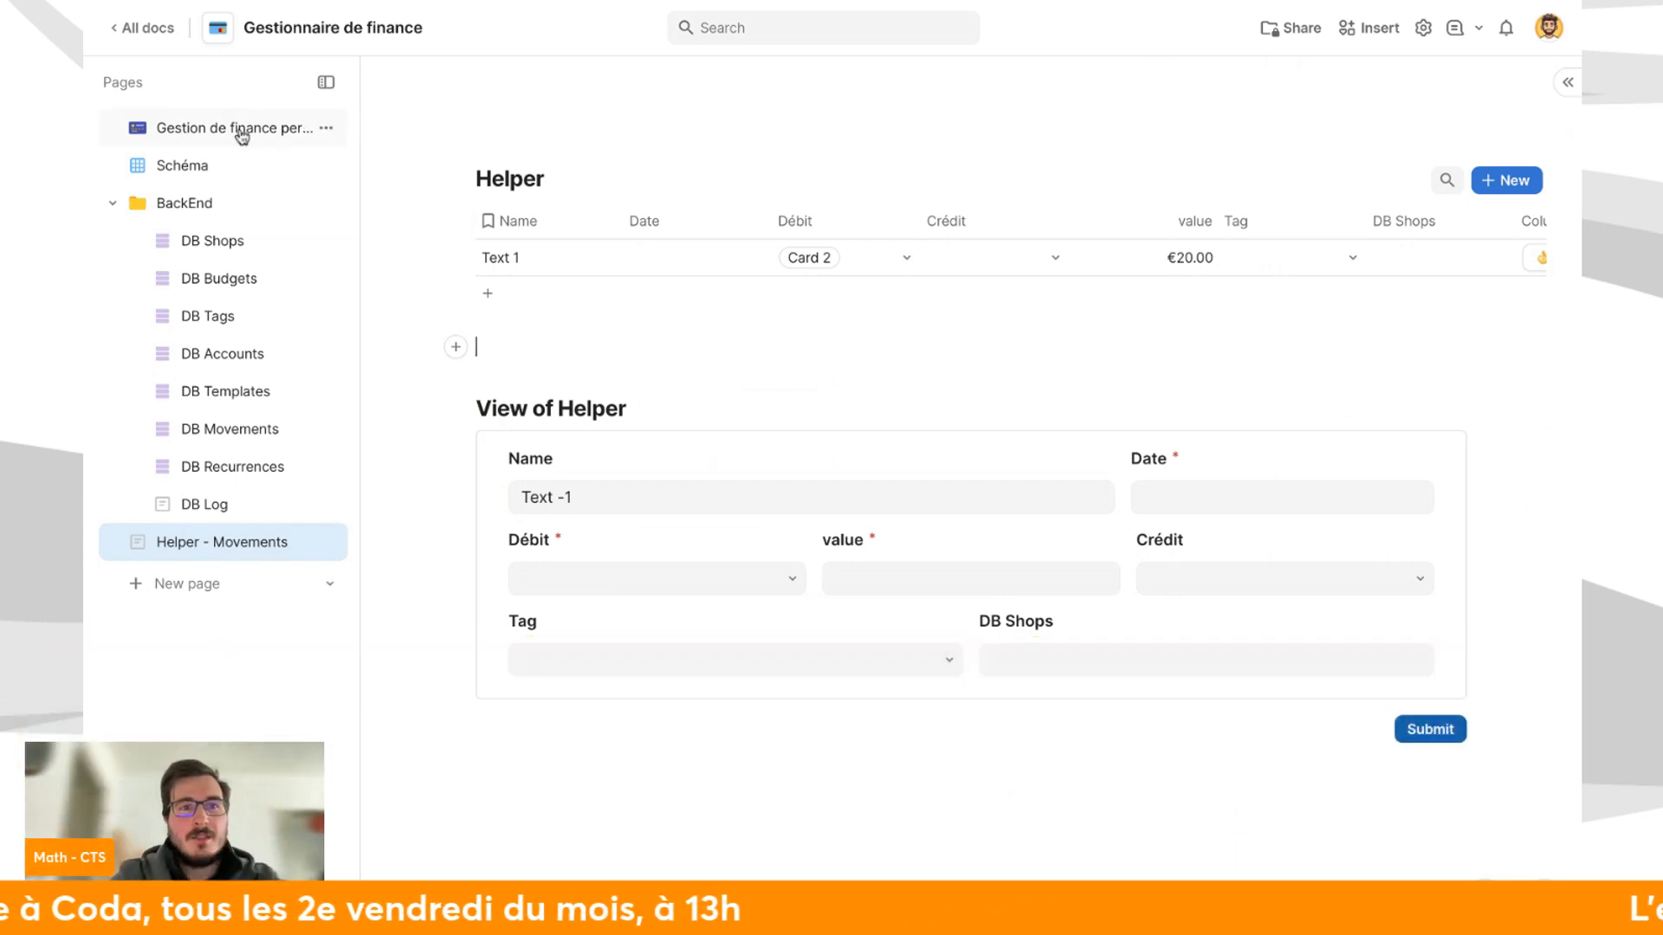
Insert a button directly below the Cadrage heading on the Gestion de finance perso page.
left_click(139, 130)
scroll(835, 307, "up", 5)
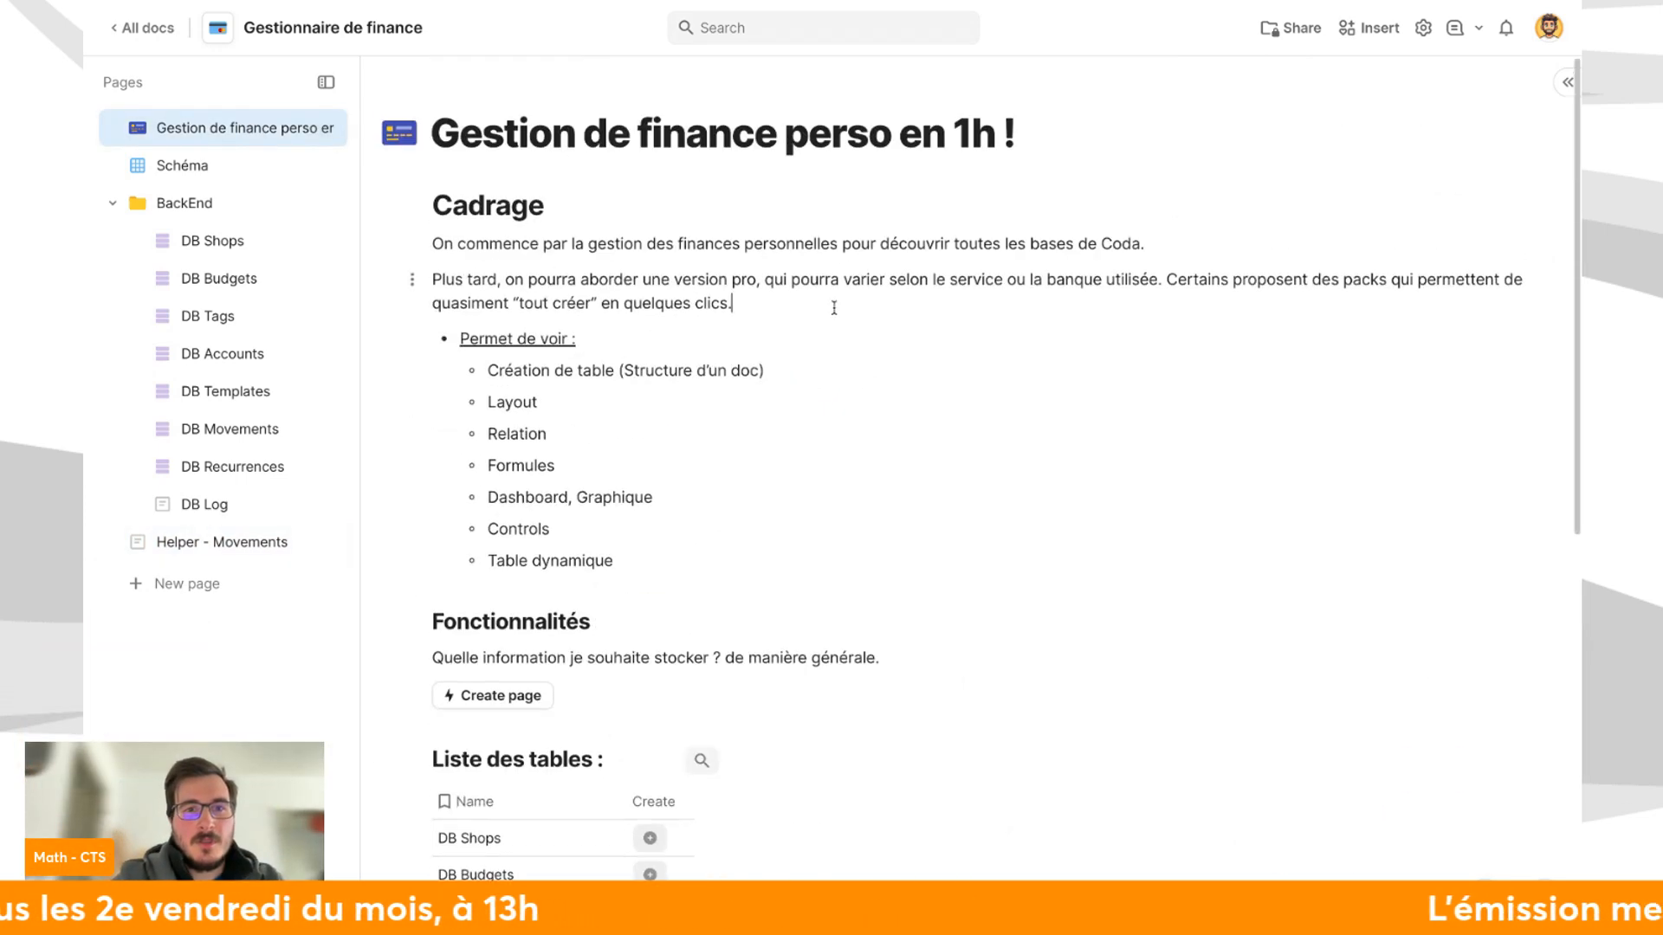
left_click(681, 206)
key("Return")
type("/bu")
key("Return")
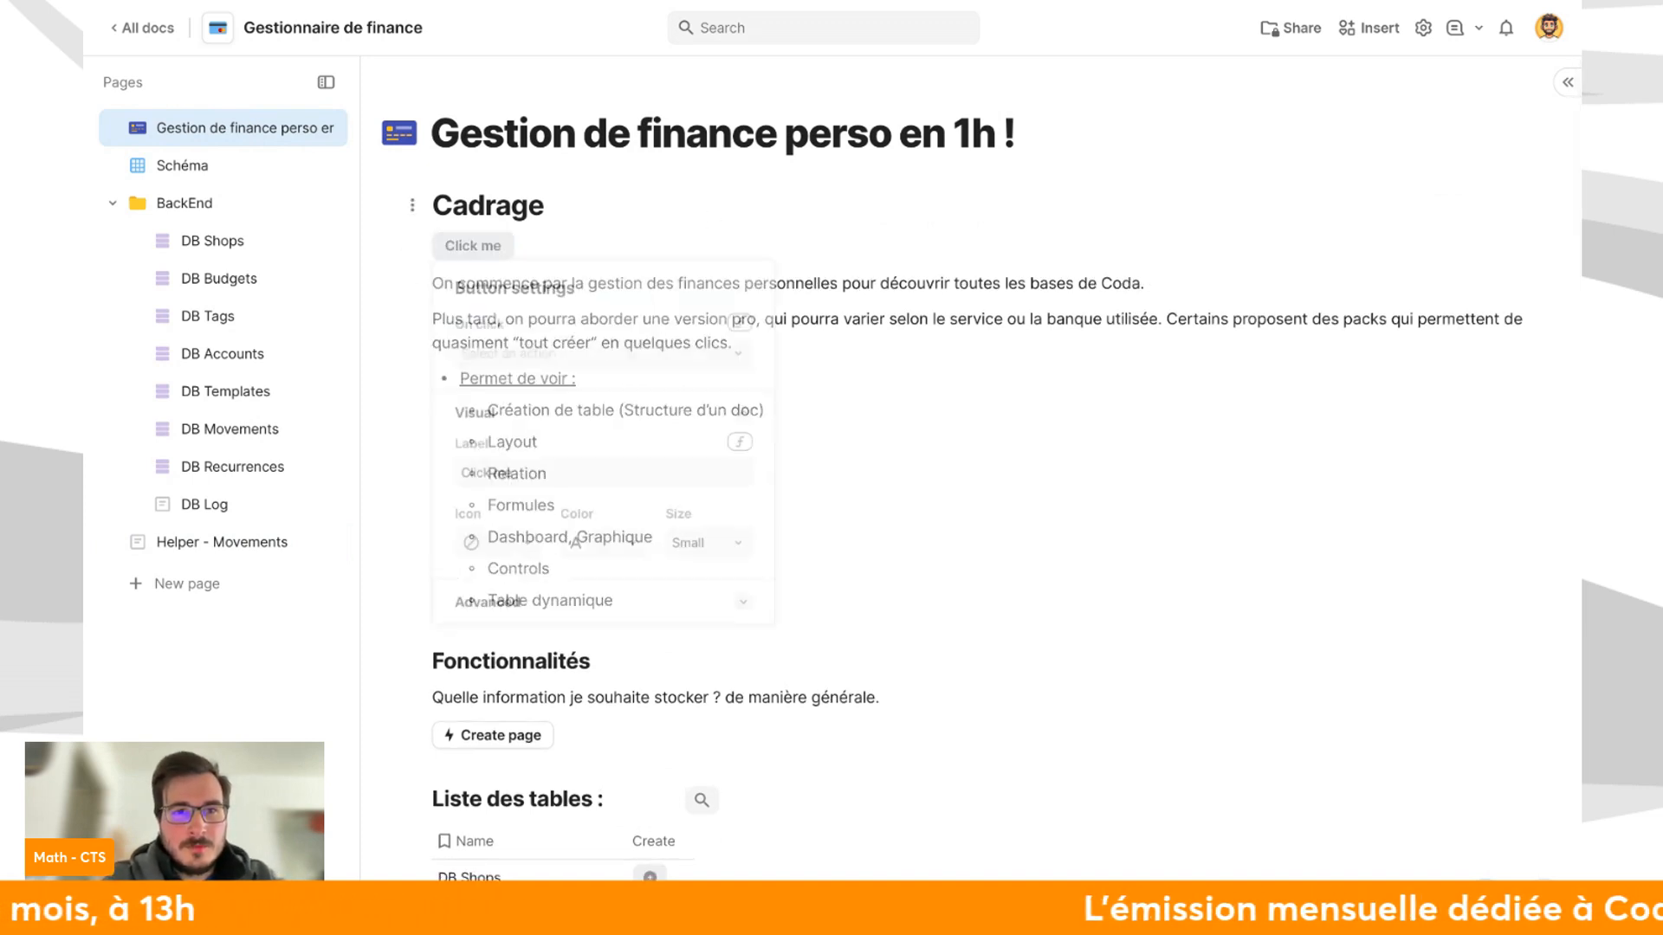
Set the new button's action formula to OpenRow(AddRow(Helper)) and close its settings.
left_click(766, 328)
type("ad")
key("BackSpace")
key("BackSpace")
type("open")
key("Tab")
type("addrow(")
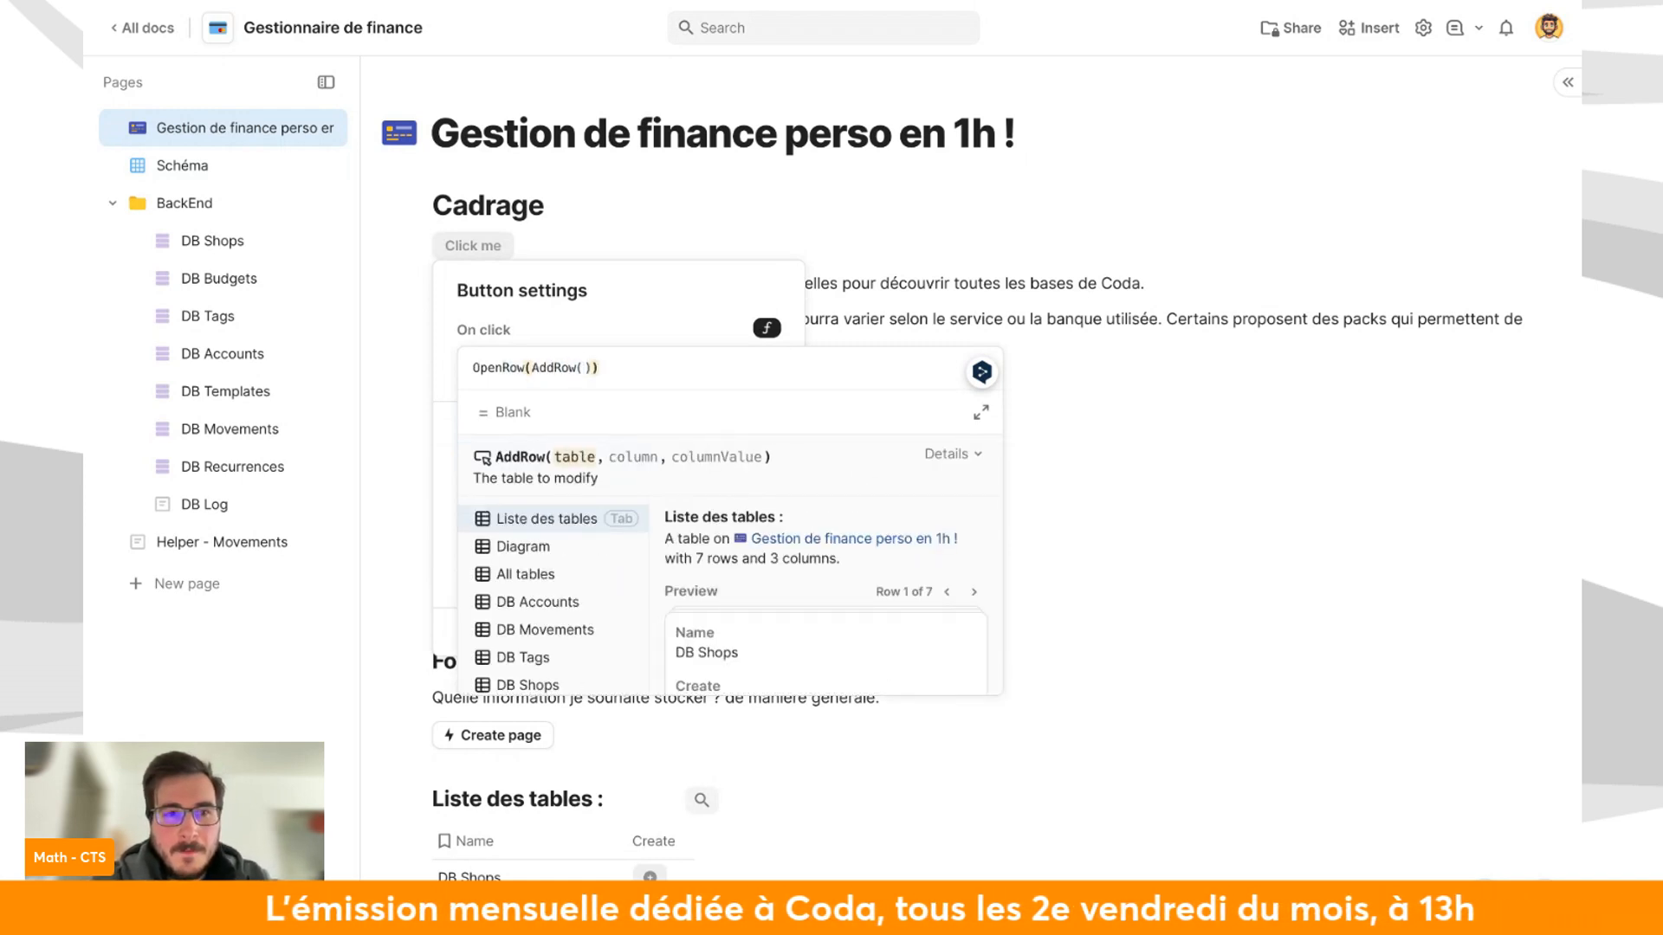
type("hep")
key("BackSpace")
key("Tab")
left_click(796, 223)
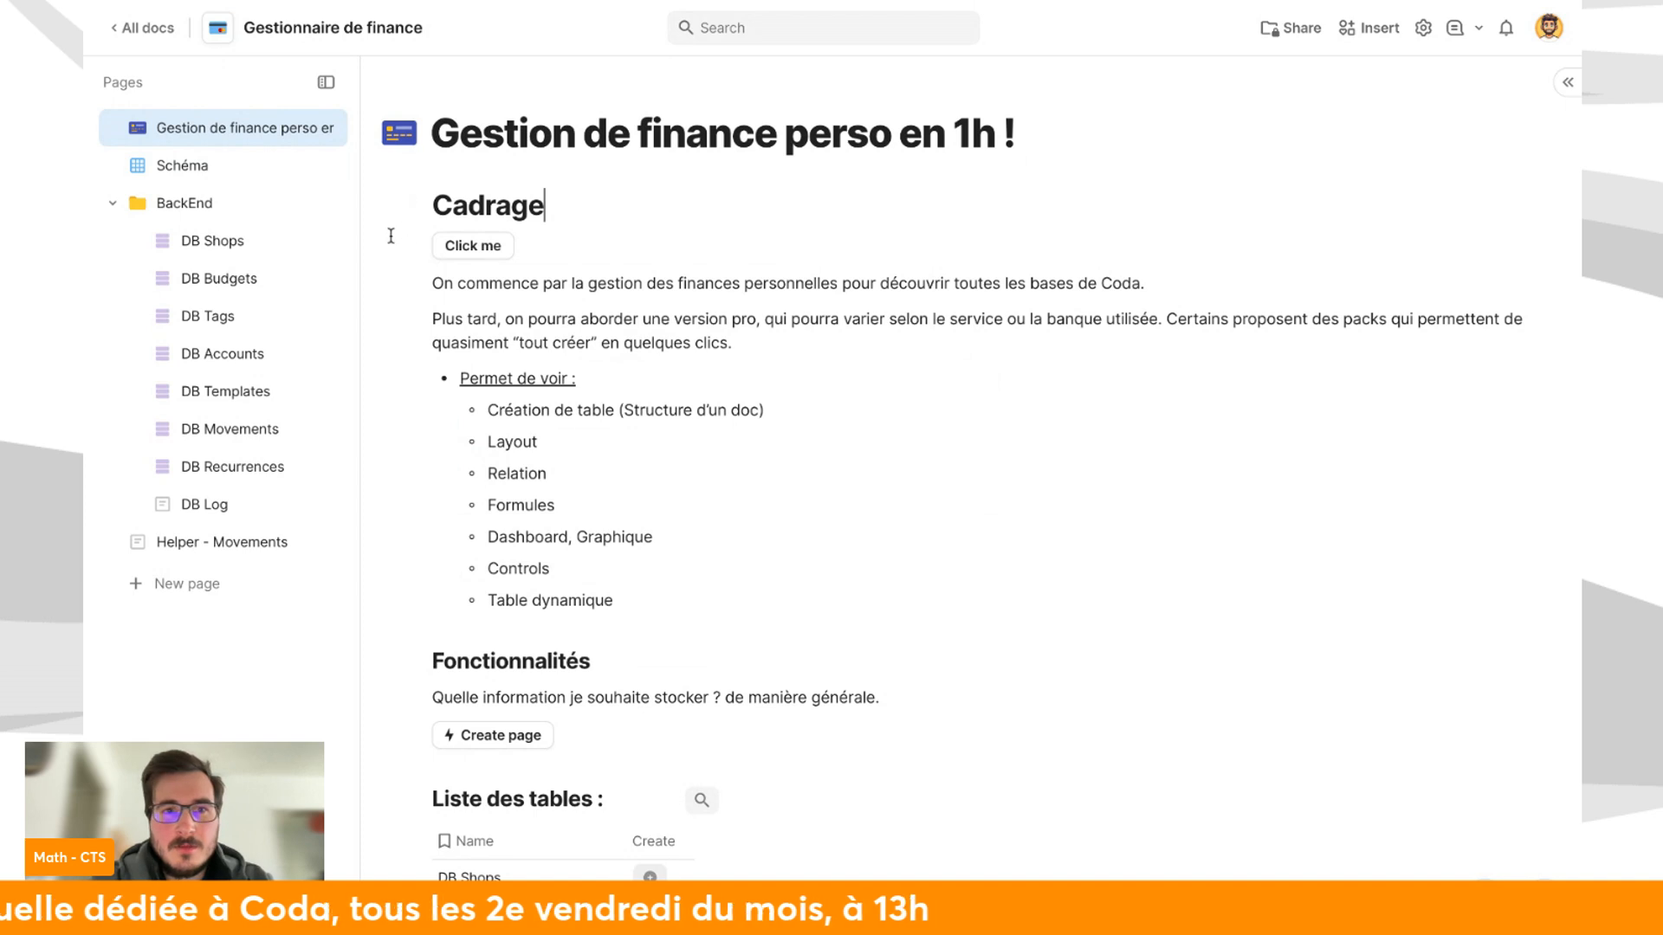
Test the button by opening a new Helper row, and delete that row everywhere.
left_click(453, 246)
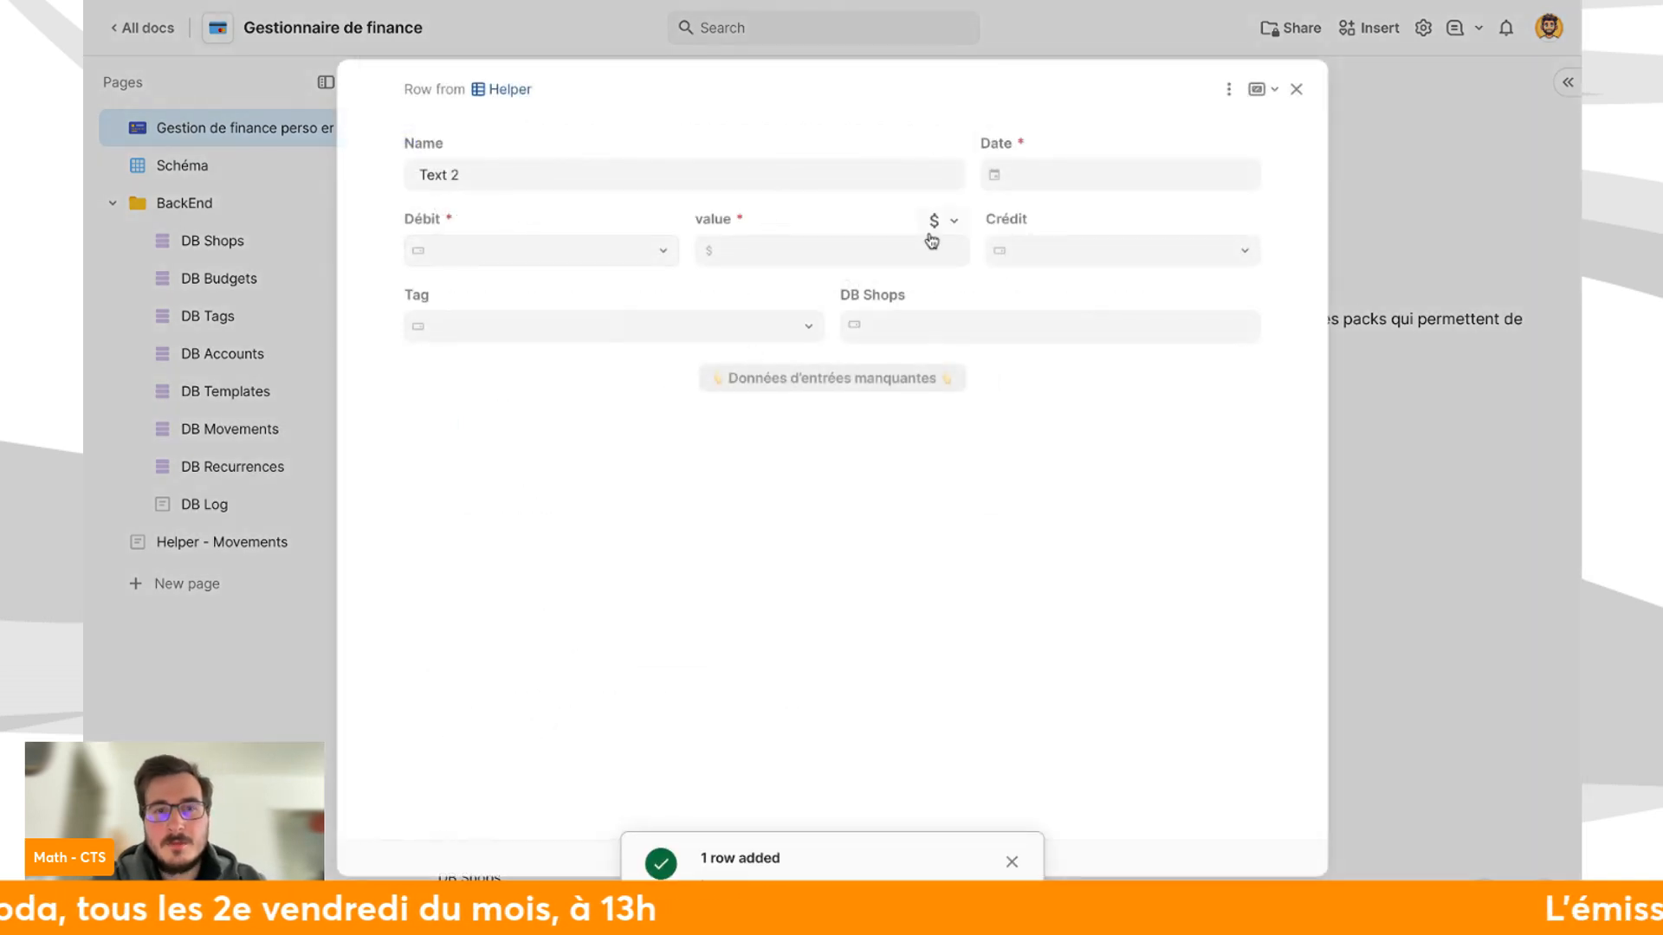
left_click(1228, 89)
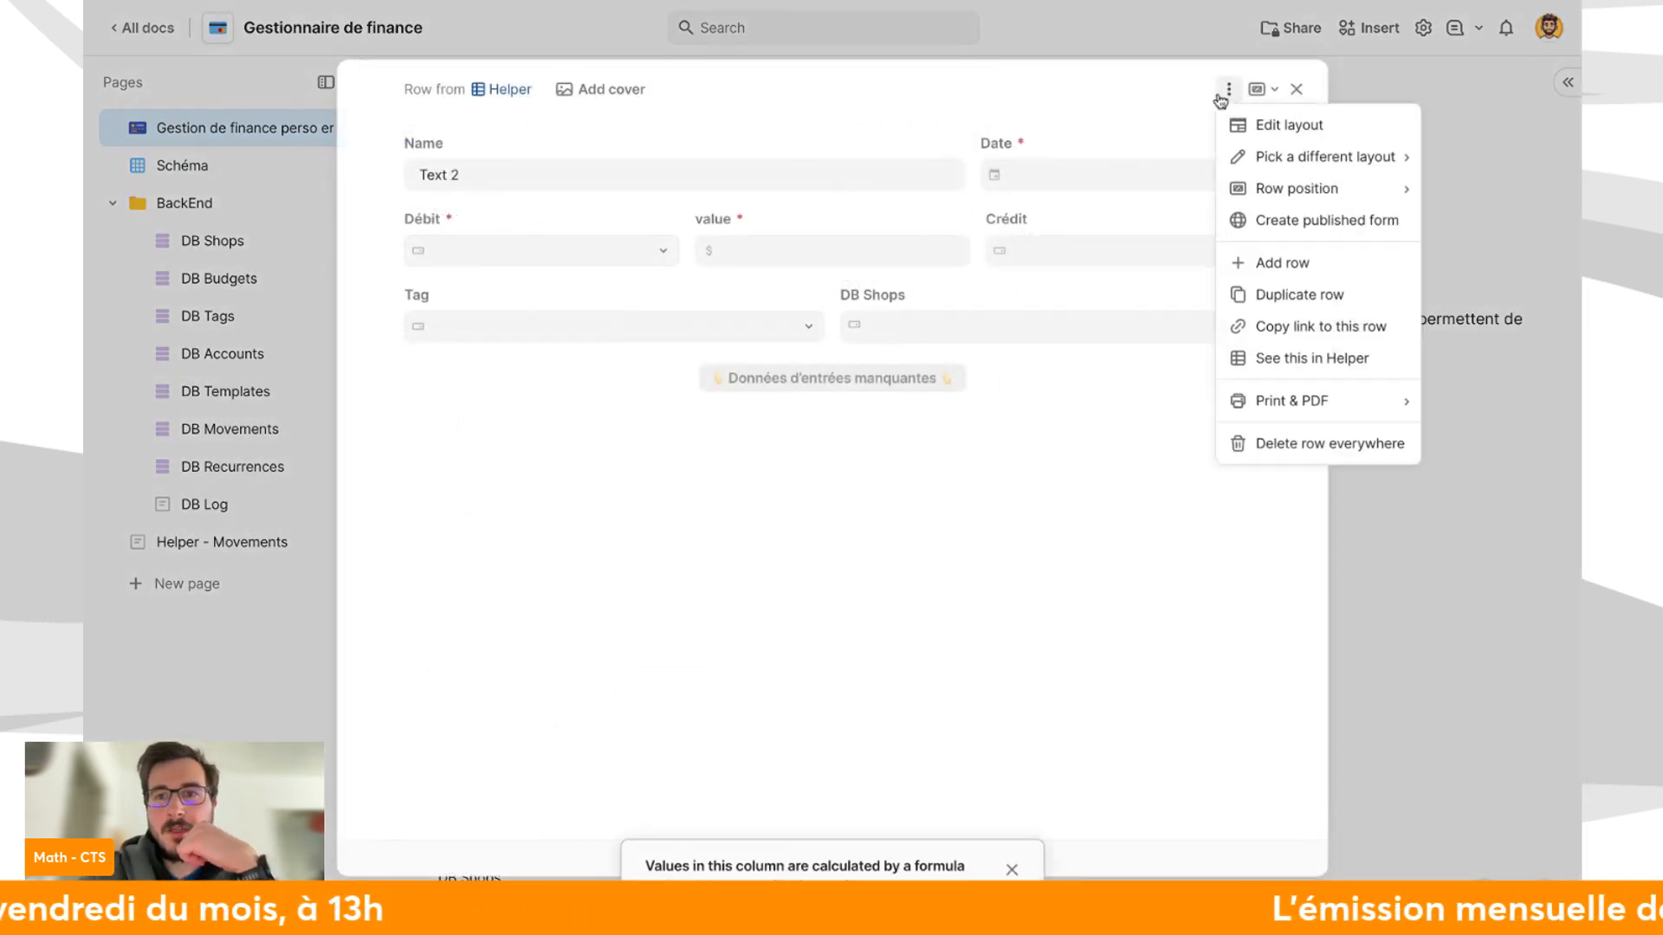
left_click(1283, 444)
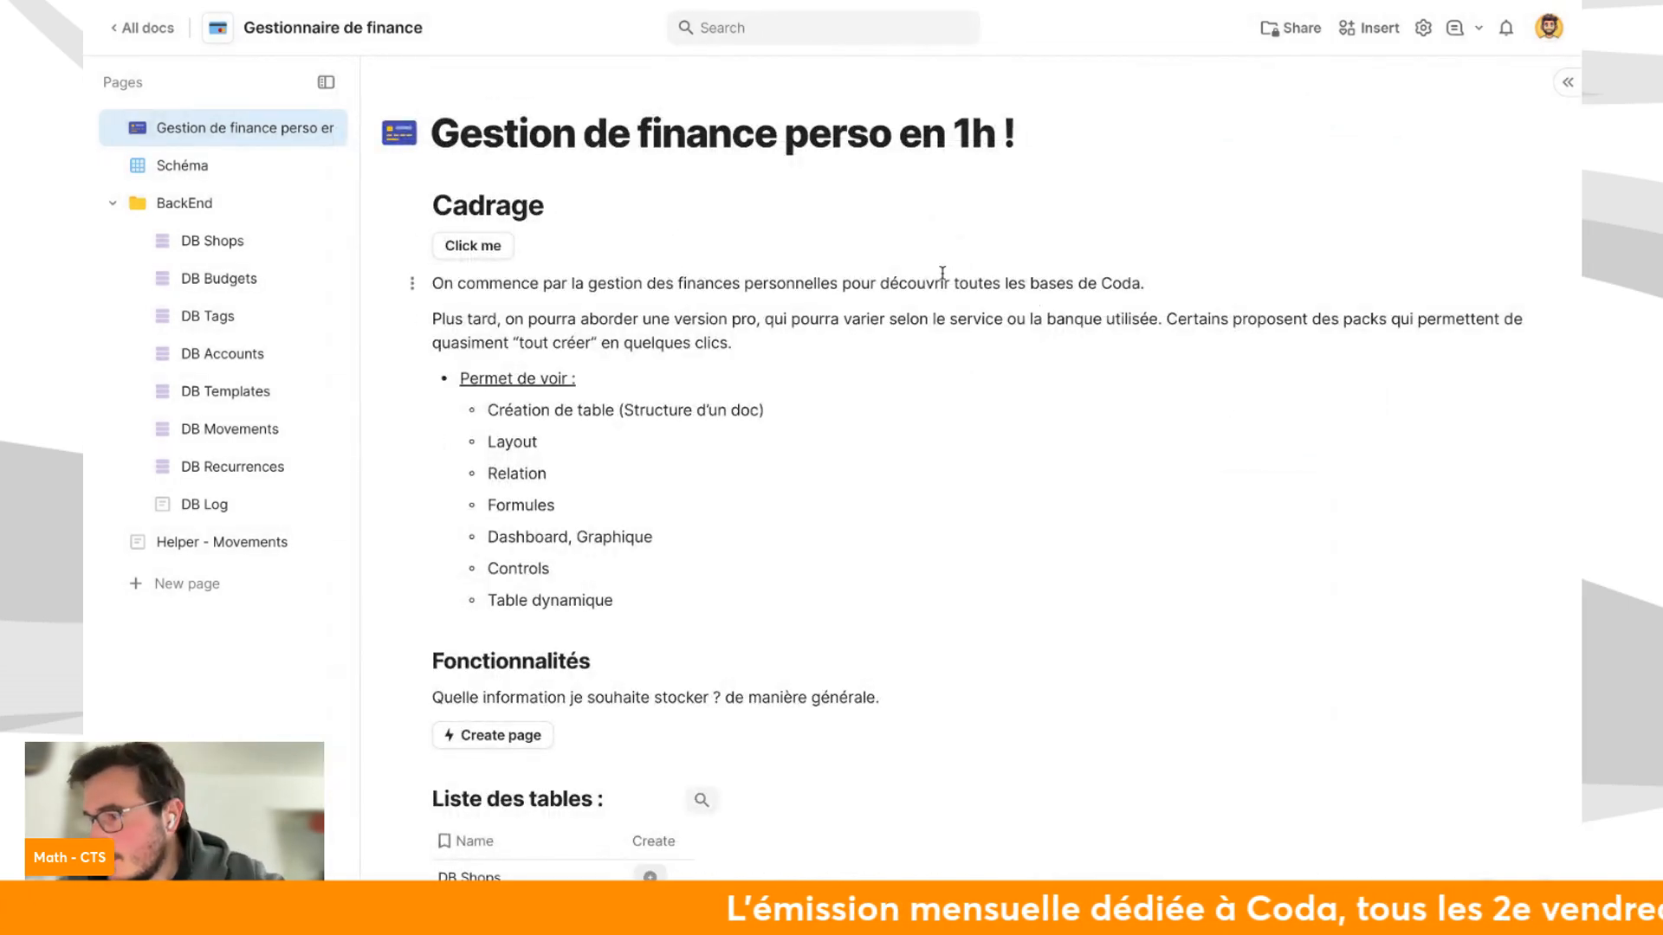
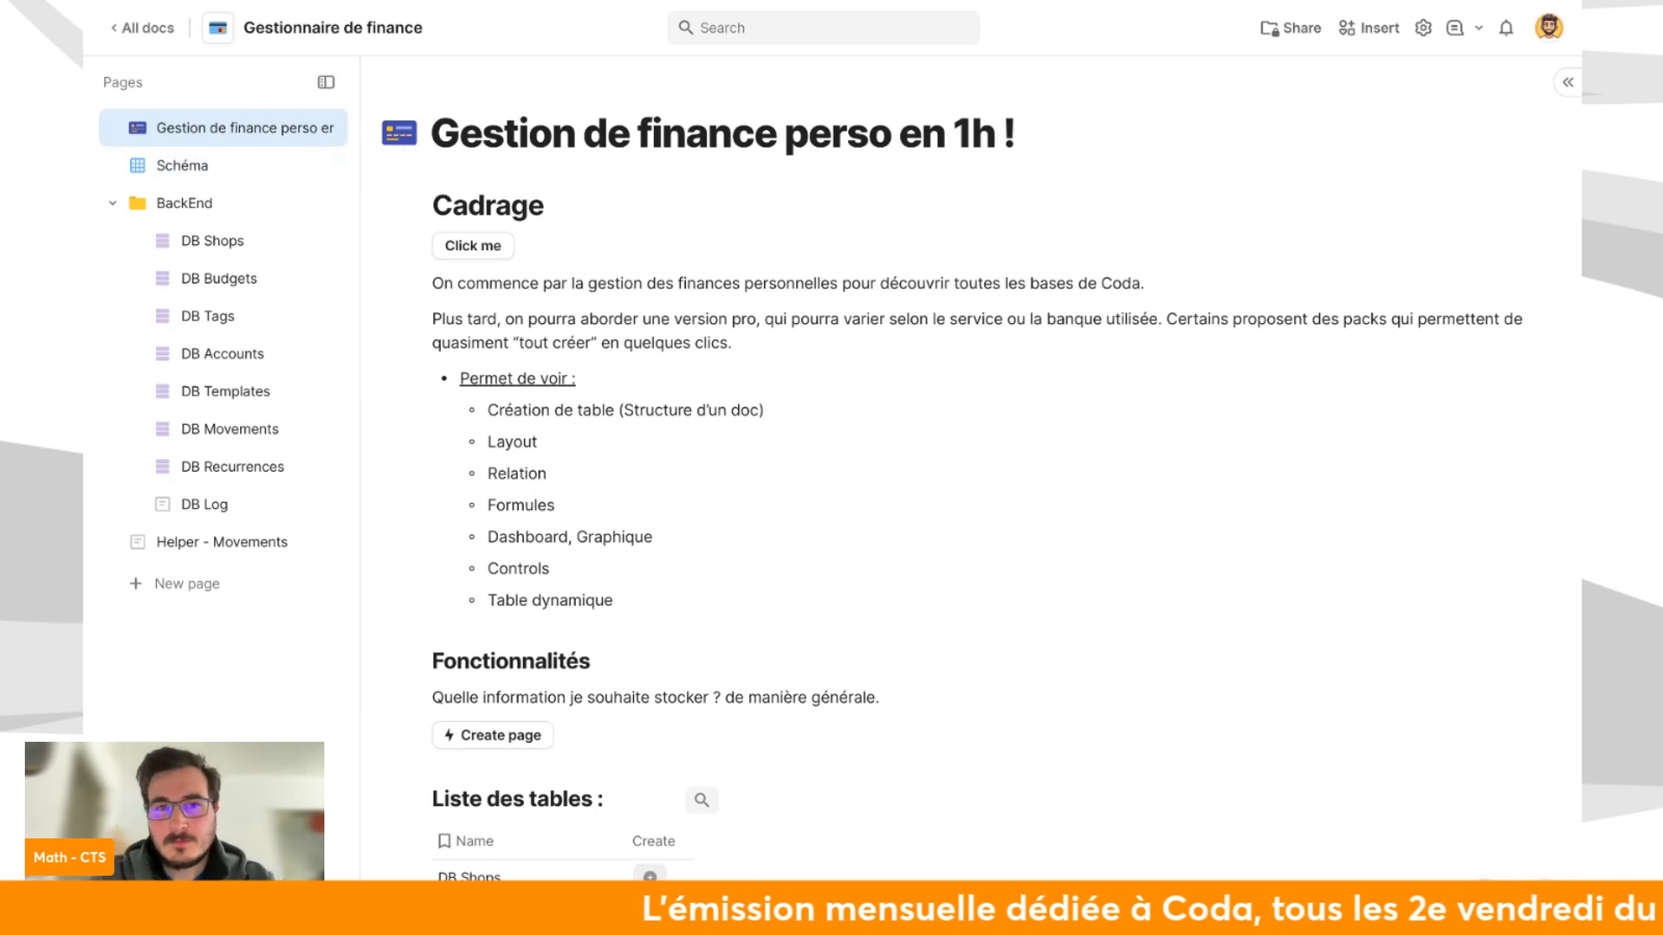
Clear the label text of the Click me button in its settings.
right_click(473, 246)
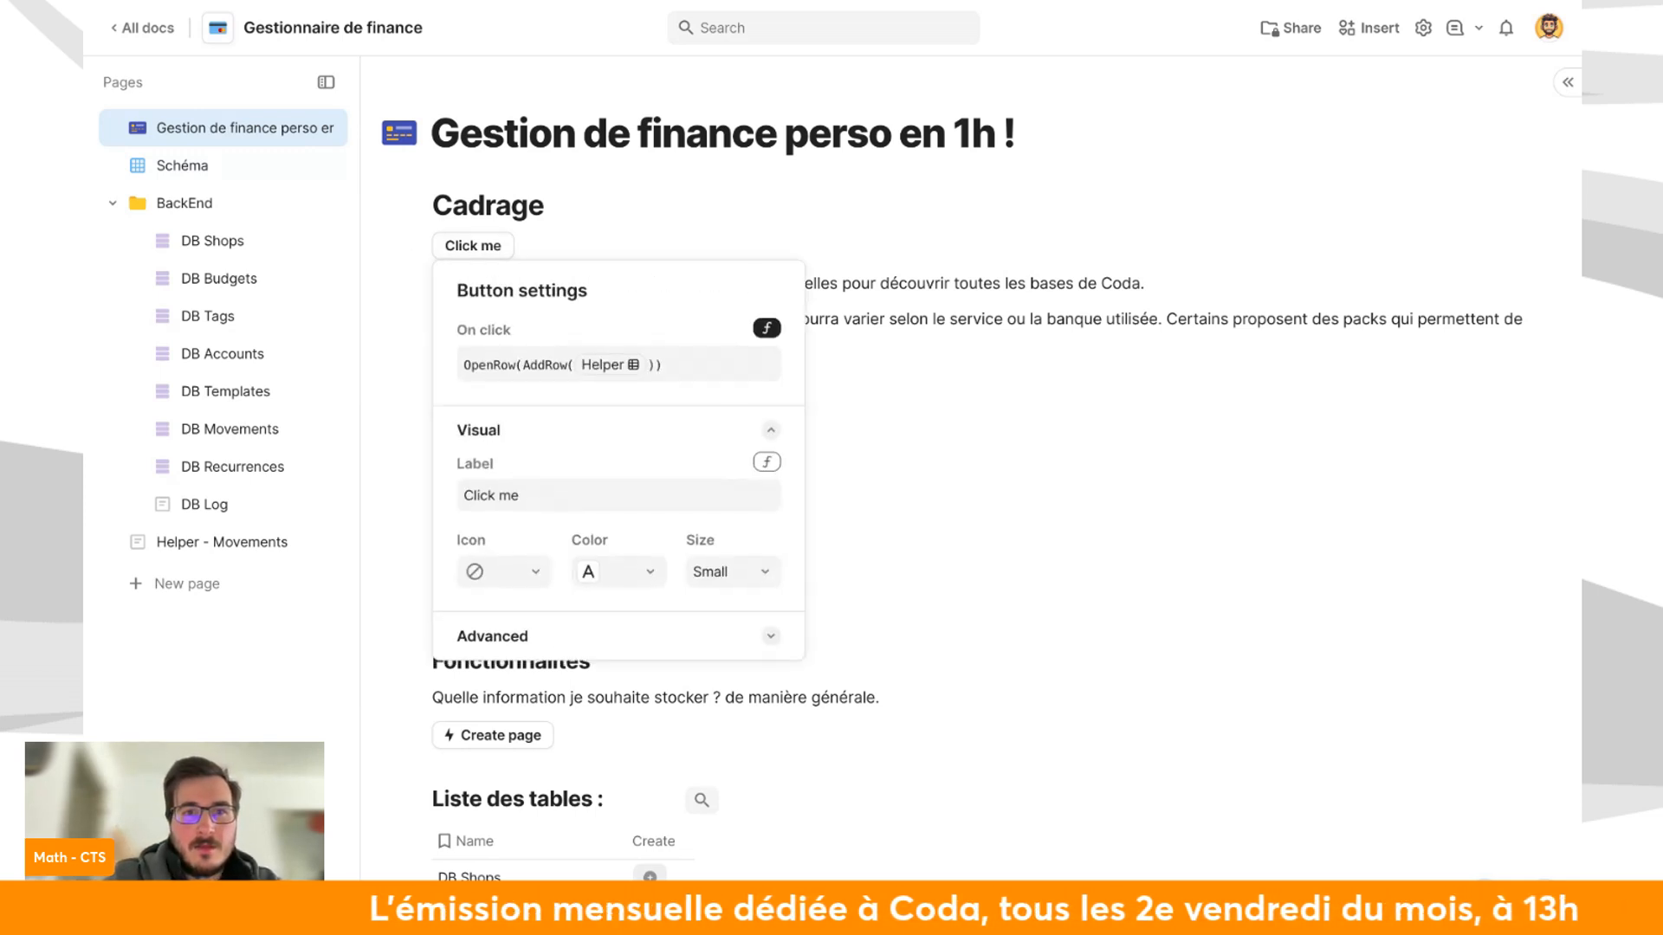
left_click(554, 495)
key("ctrl+a")
key("BackSpace")
Move the Helper - Movements page into the BackEnd folder above DB Log, and return to the Gestion de finance perso page.
left_click_drag(258, 537, 271, 478)
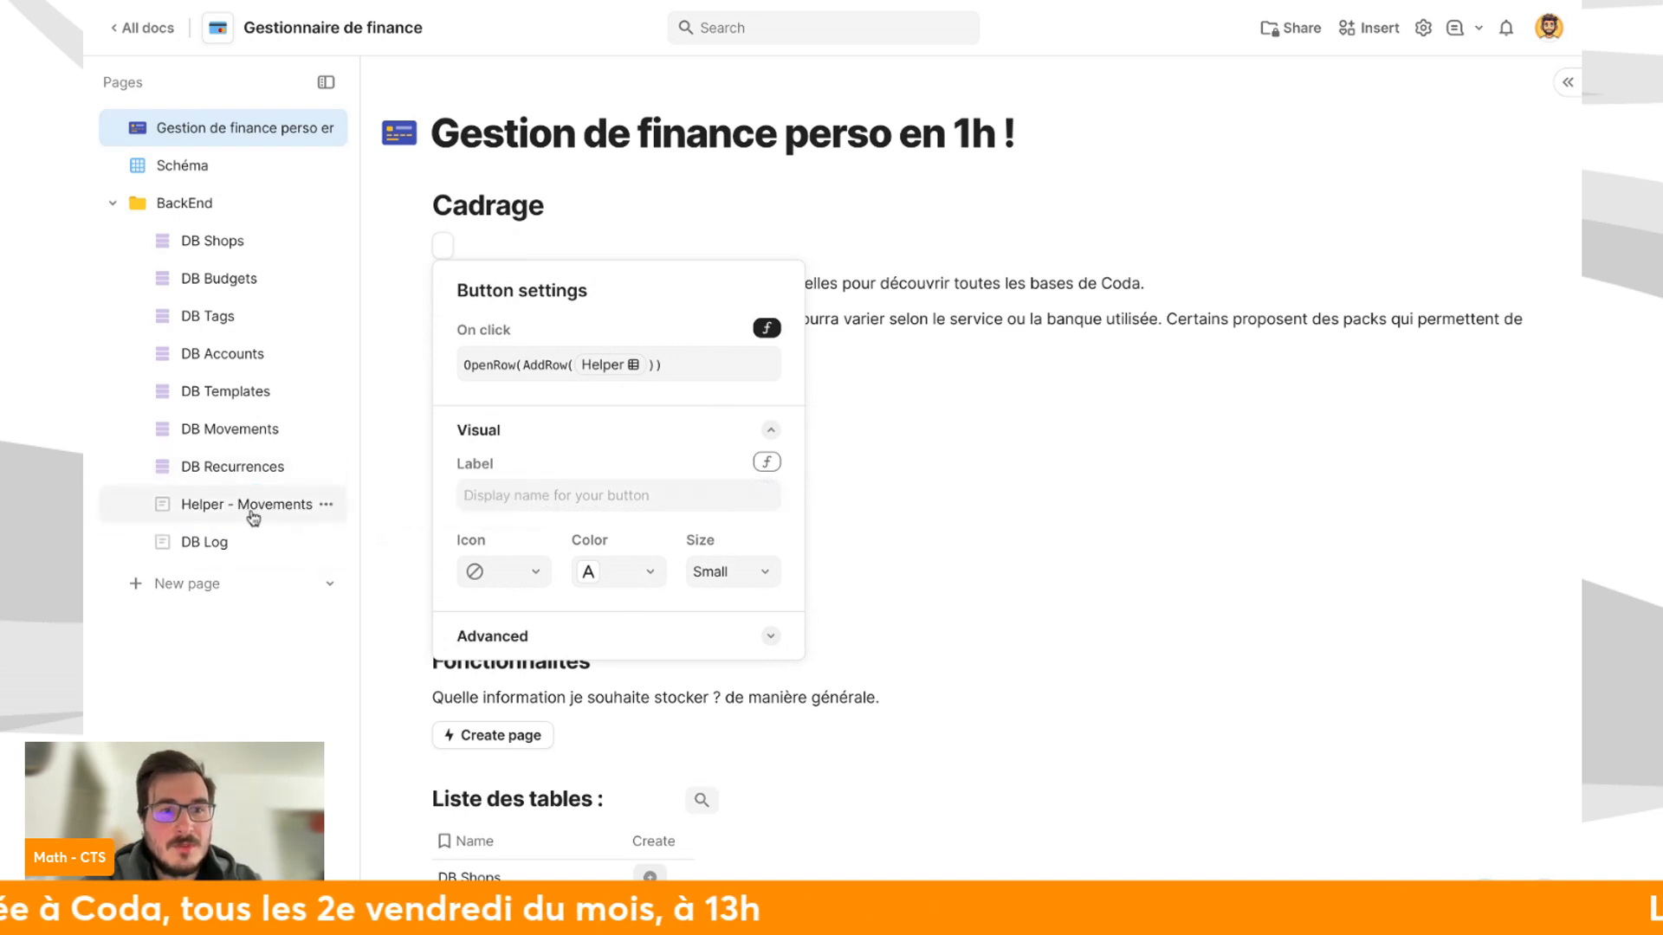
left_click(252, 507)
left_click(257, 354)
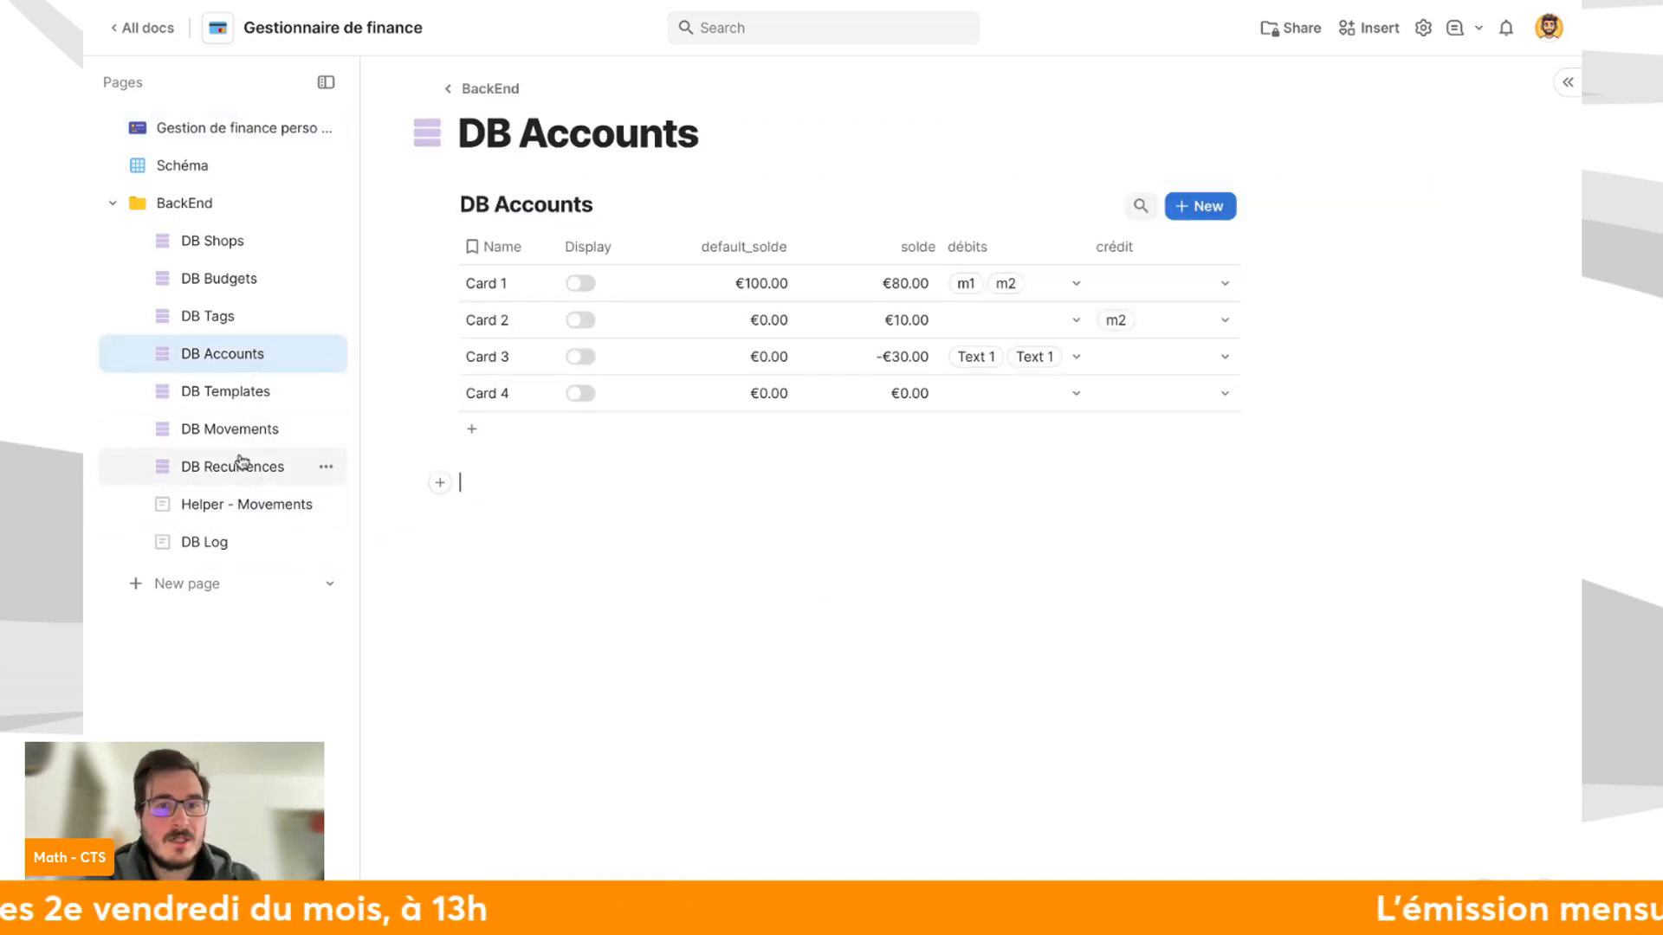
left_click(245, 128)
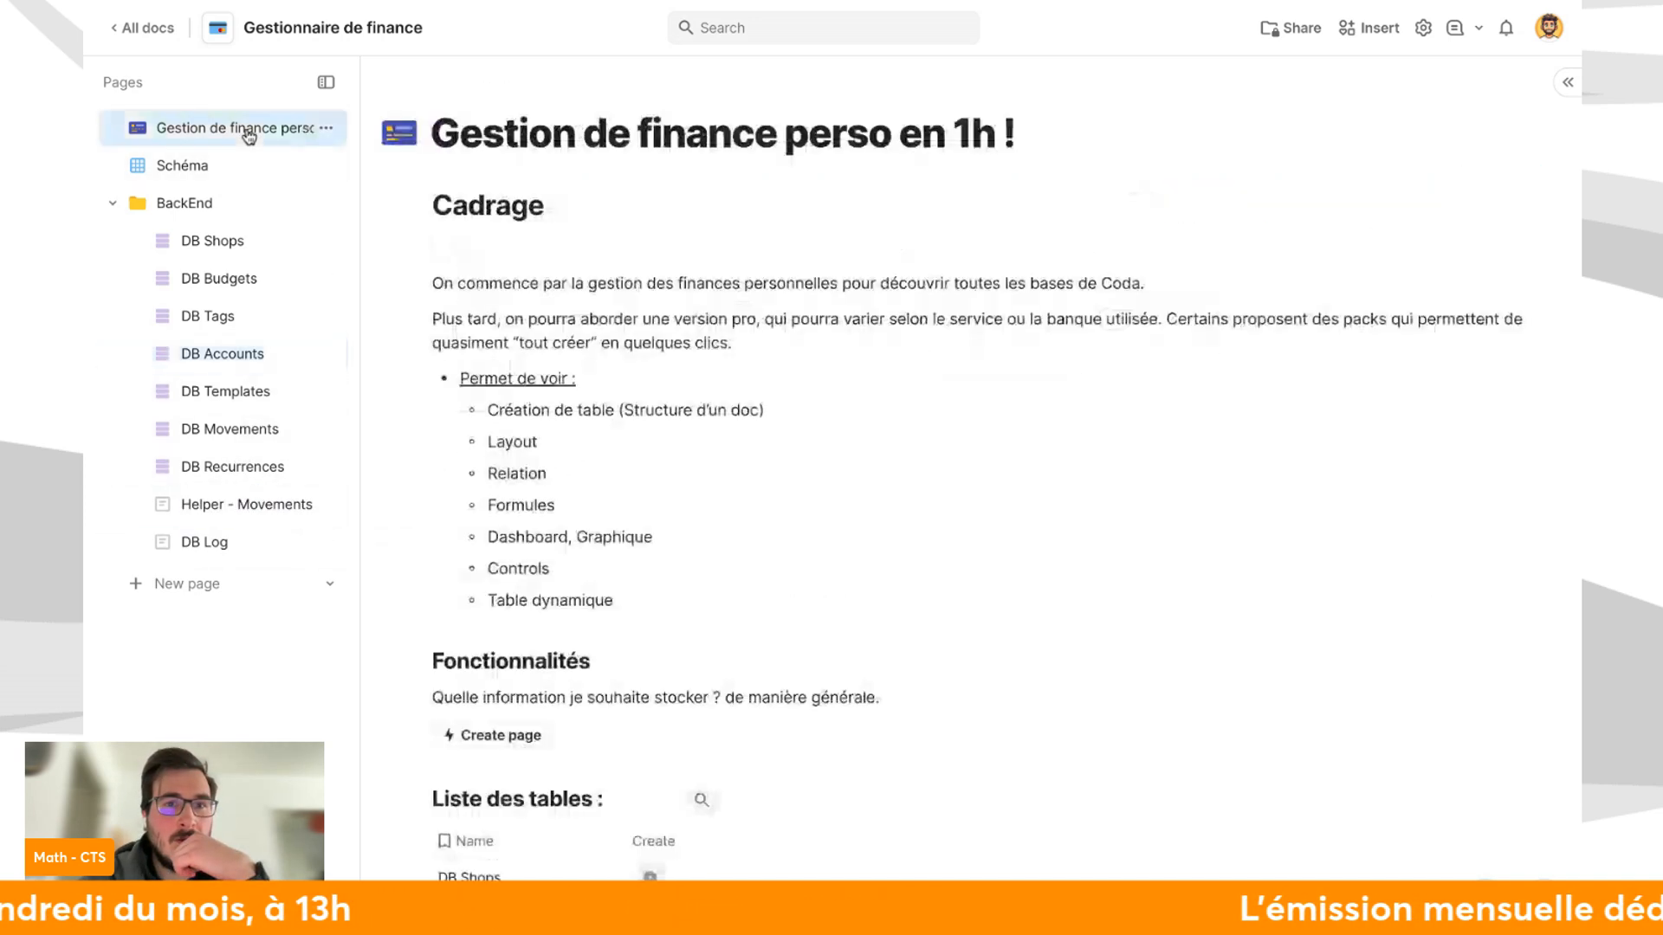
Label the unlabelled button below Cadrage as Ajouter un mouvement.
left_click(444, 246)
left_click(543, 492)
type("Ad")
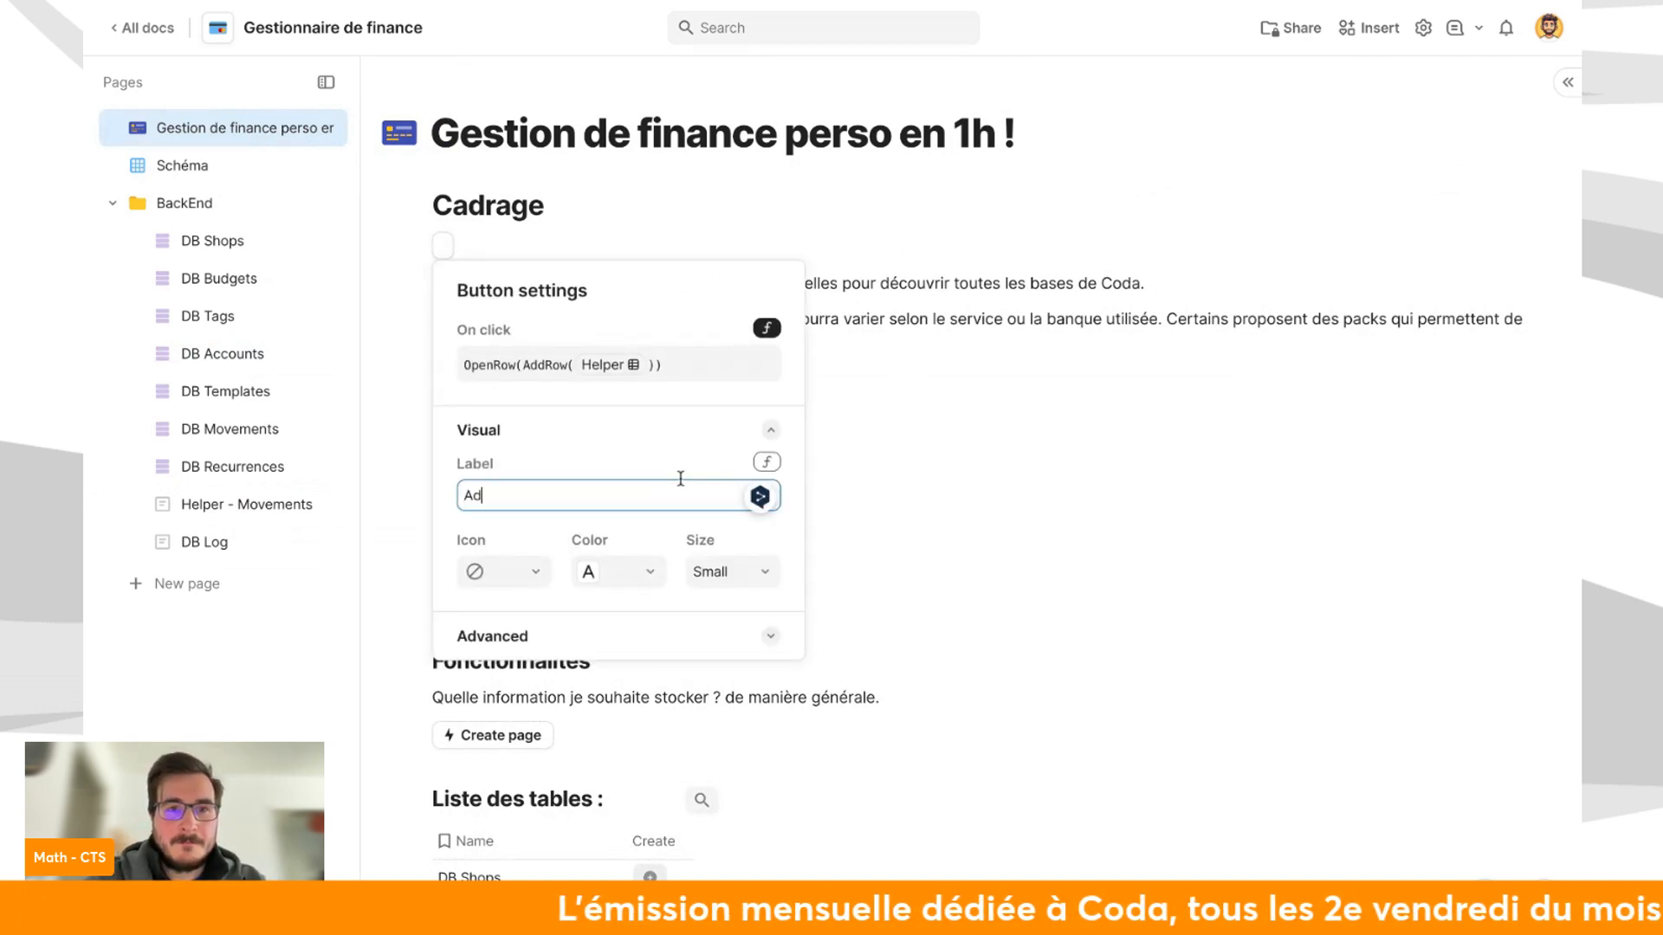
type("jout")
key("BackSpace")
type("ter un mouvement")
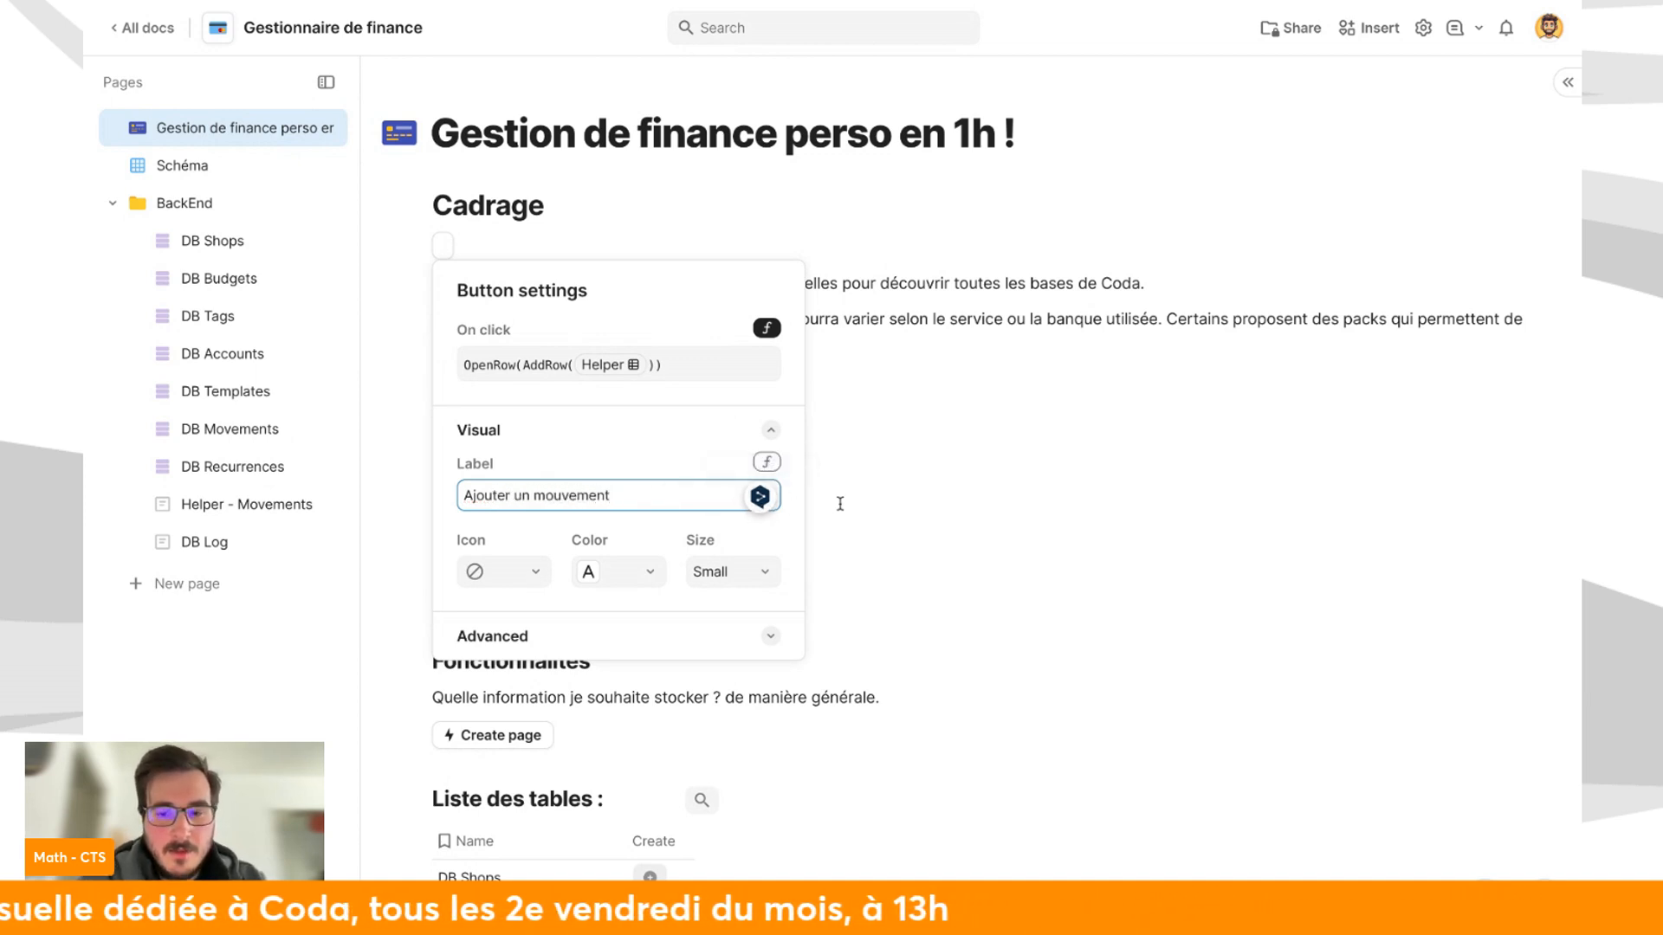
Give the button an orange fill and the Large size, and close its settings.
left_click(645, 572)
left_click(664, 614)
left_click(724, 582)
left_click(737, 674)
left_click(982, 510)
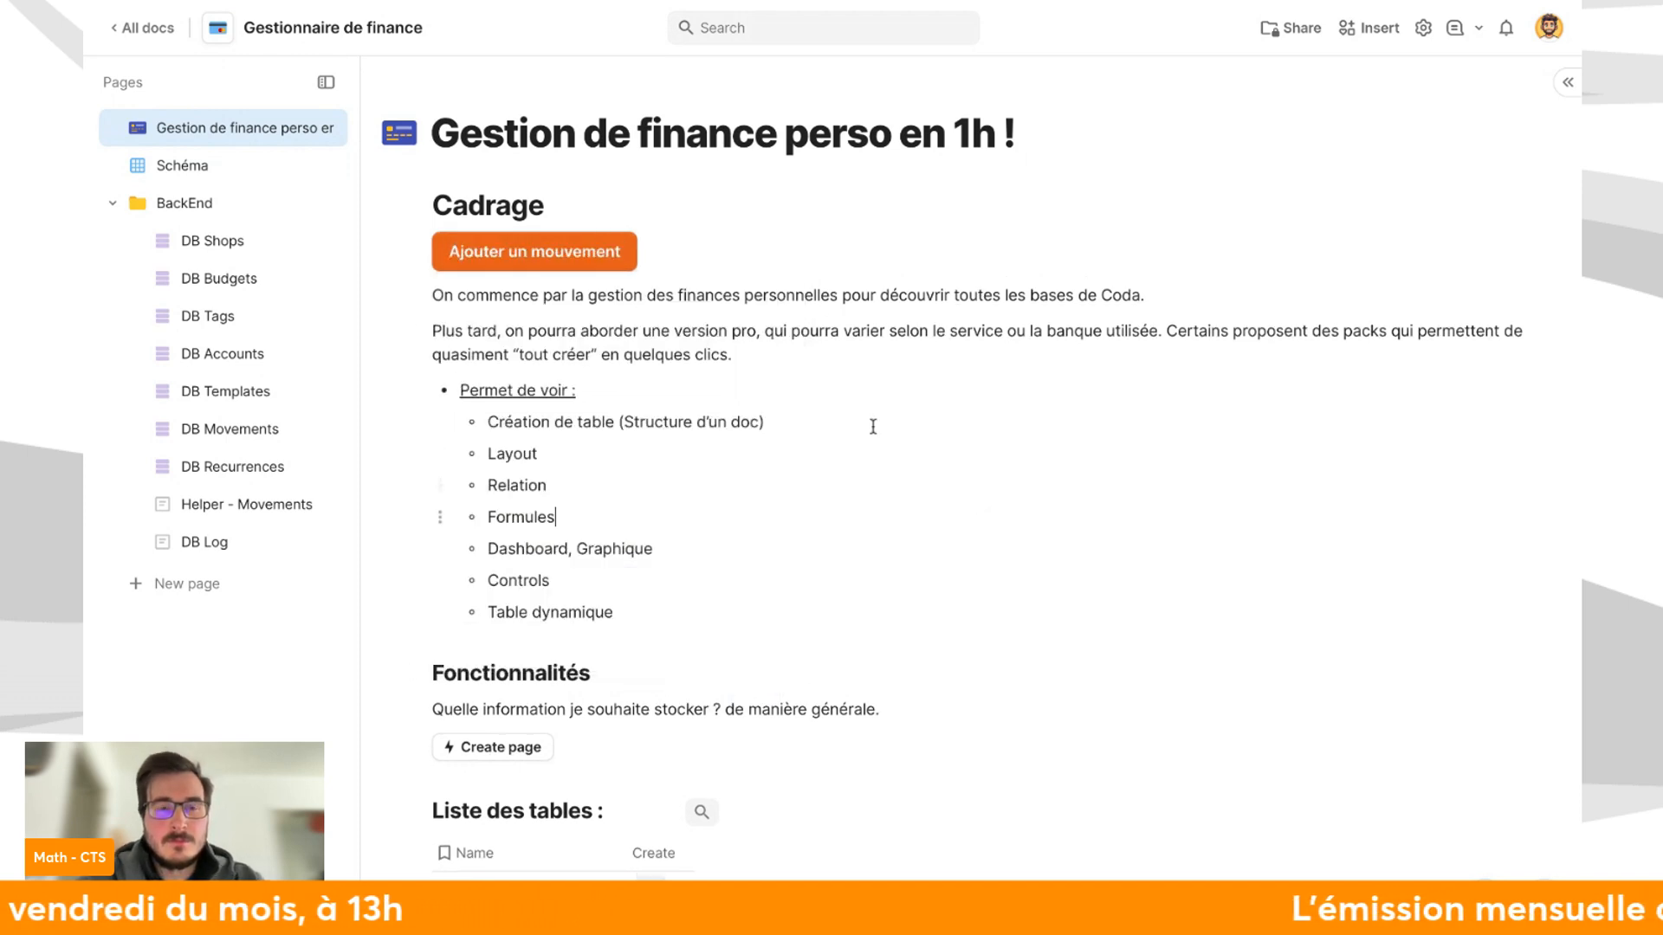
Replace the button's label text with an Image() formula.
left_click(586, 253)
left_click(619, 509)
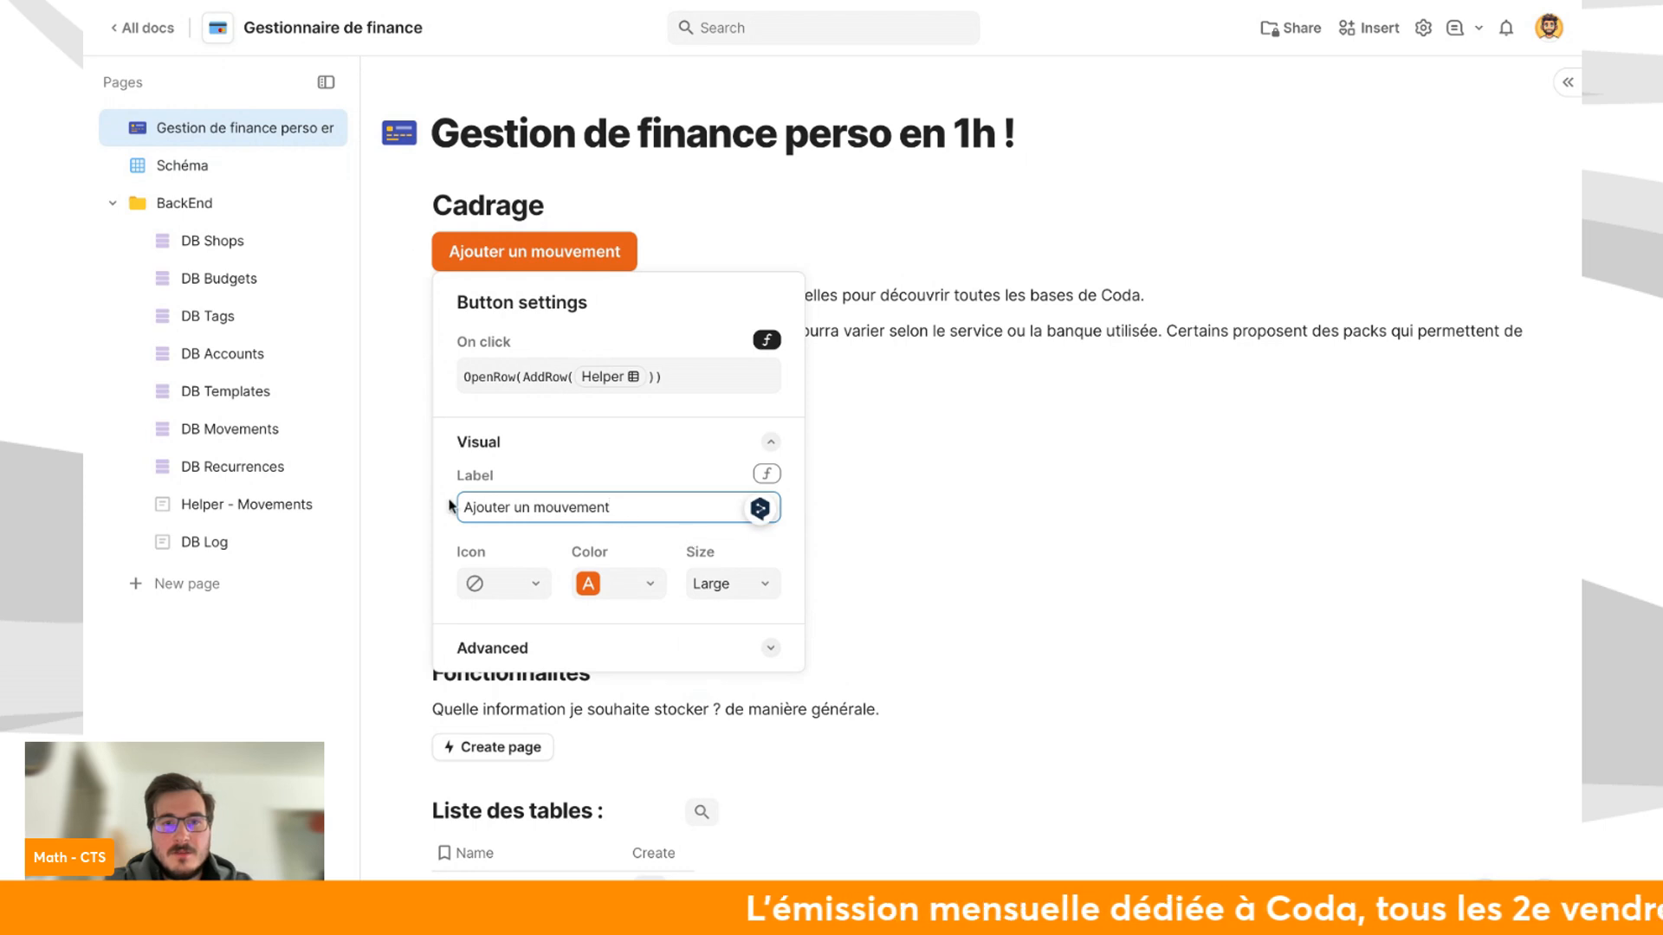
key("super+a")
key("BackSpace")
type("=")
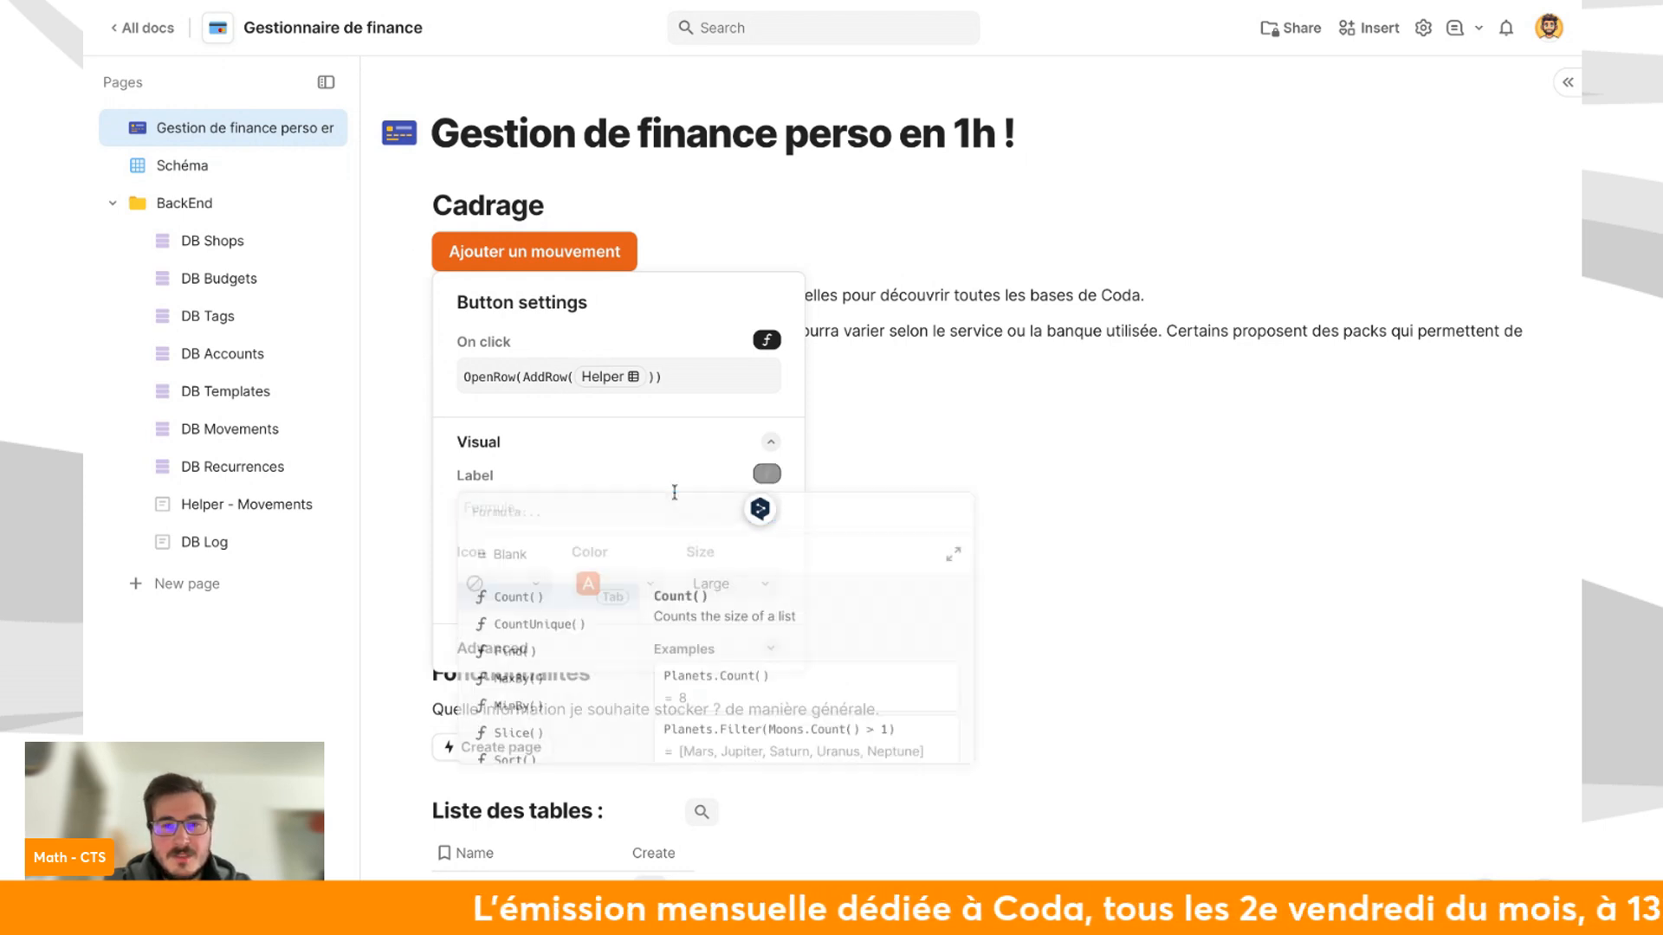
type("m")
key("BackSpace")
type("ima")
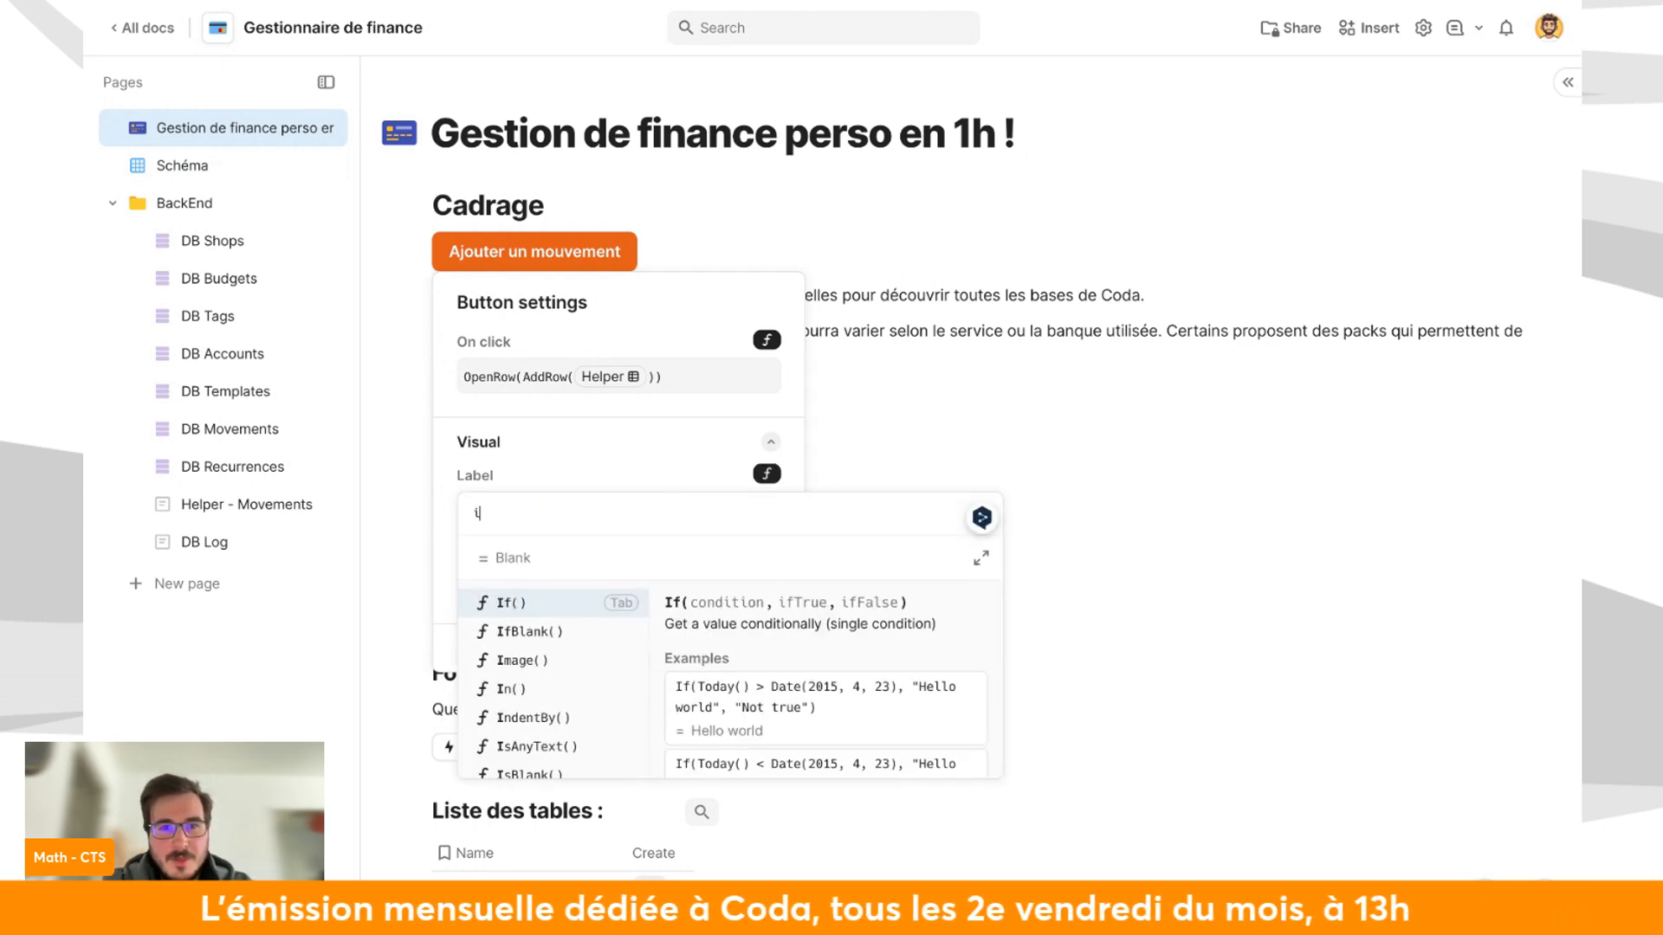
left_click(567, 602)
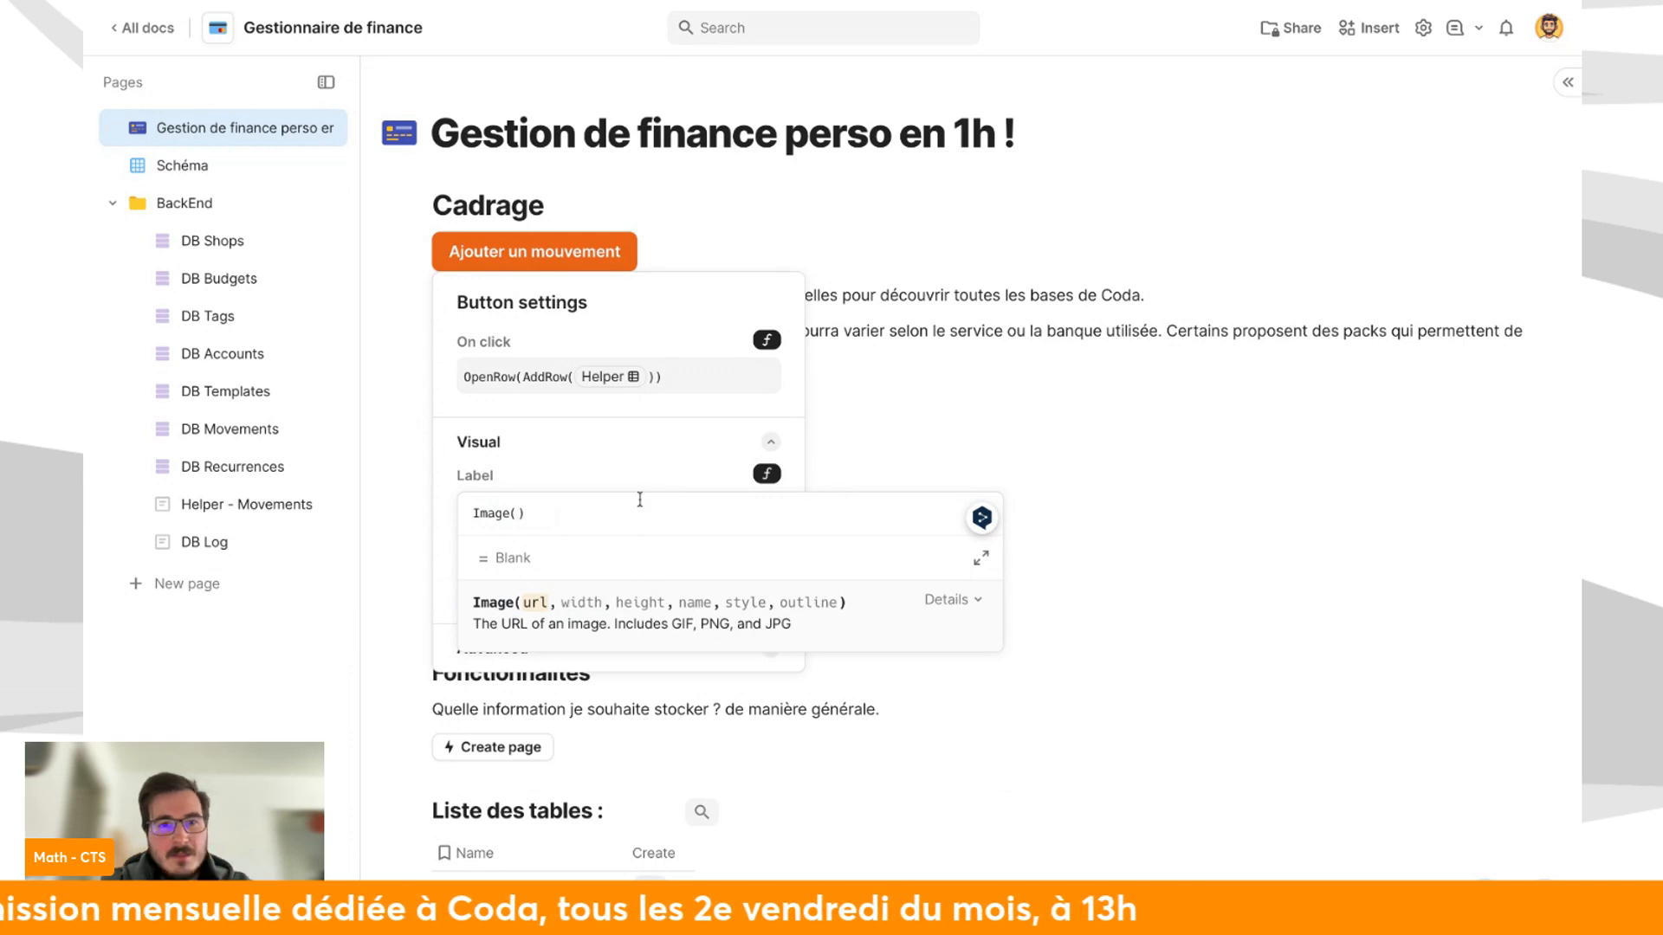
mouse_move(122, 496)
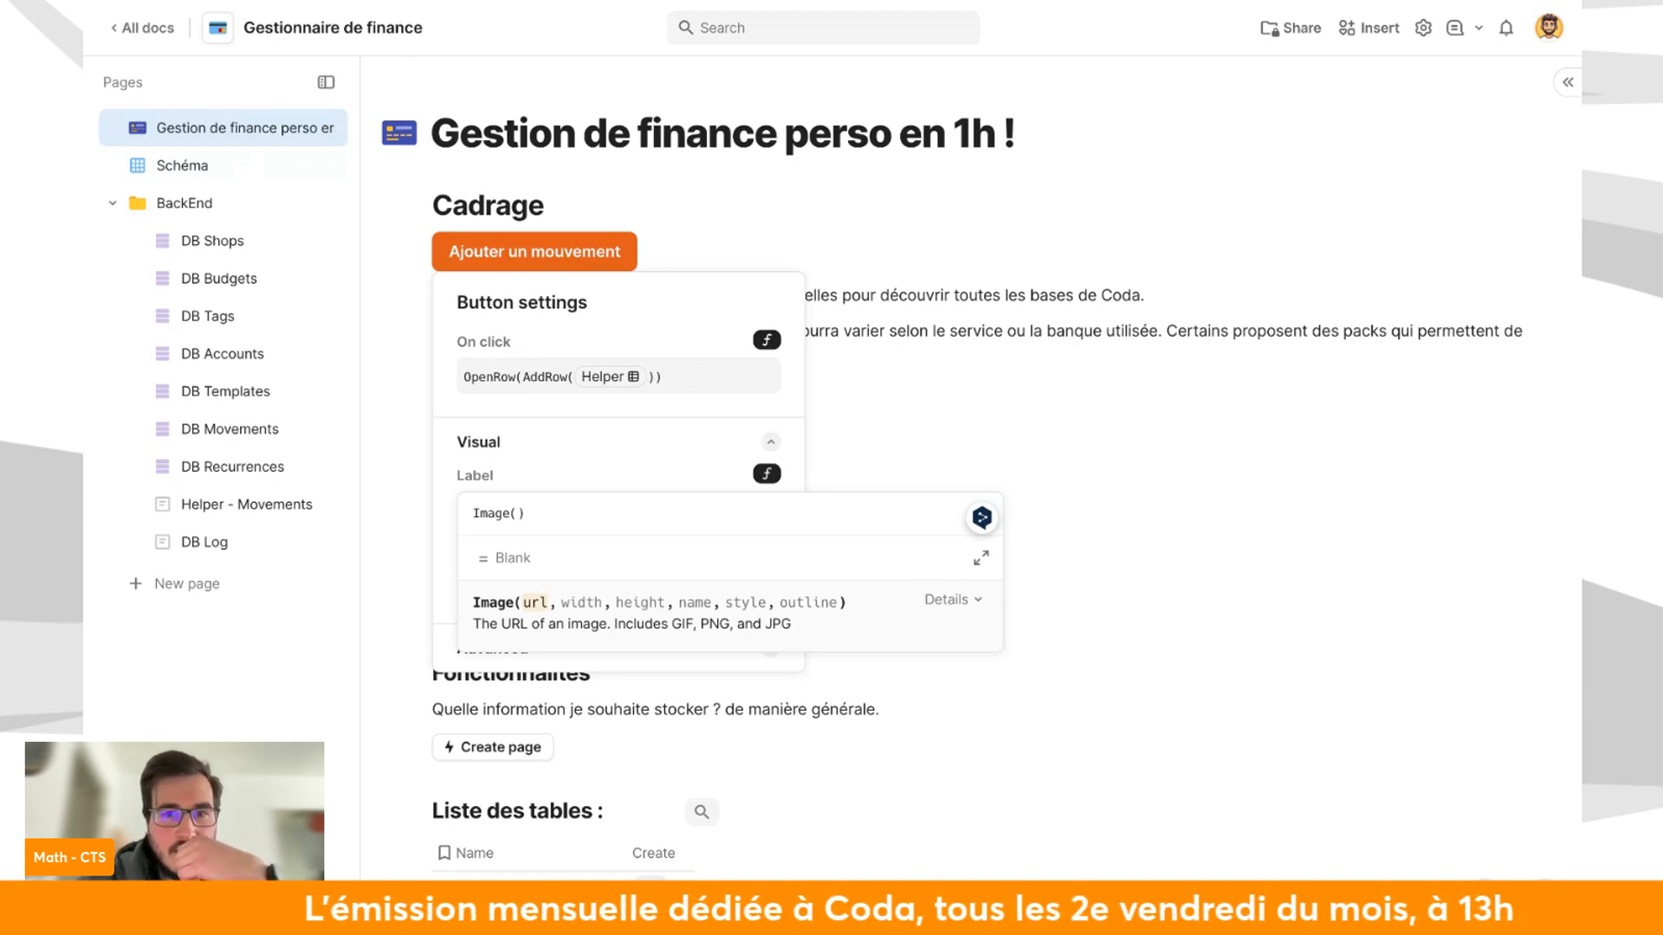
type("\"")
key("ctrl+v")
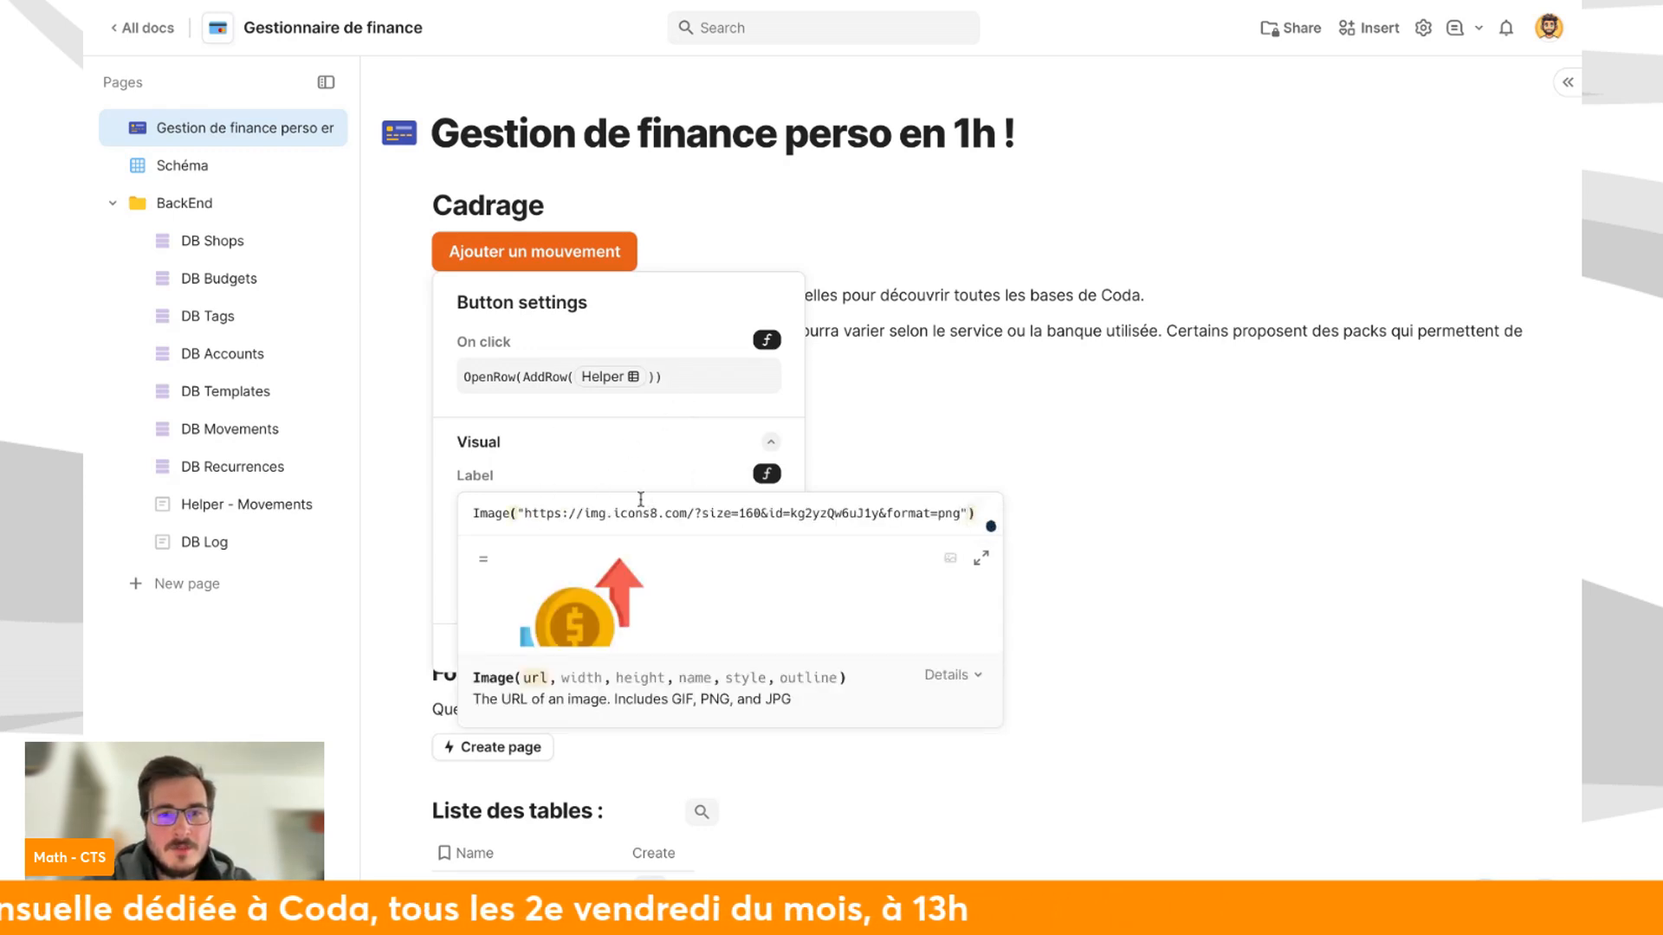
left_click(960, 402)
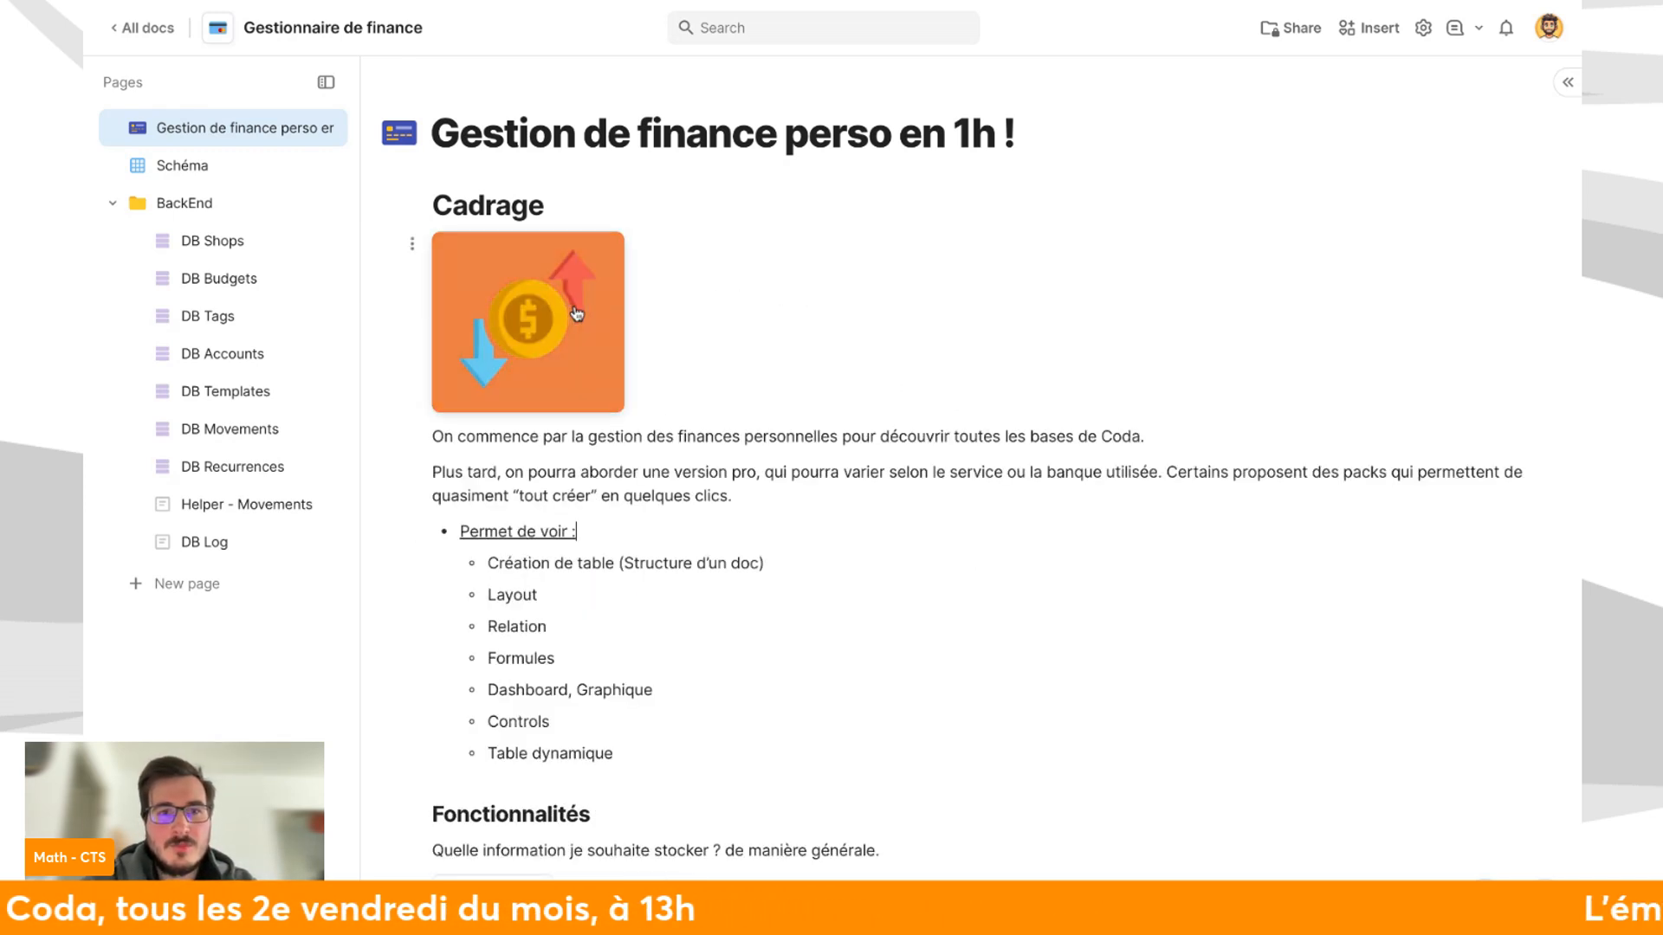
Set the image button's color to the plain white option.
left_click(572, 373)
left_click(636, 714)
left_click(594, 766)
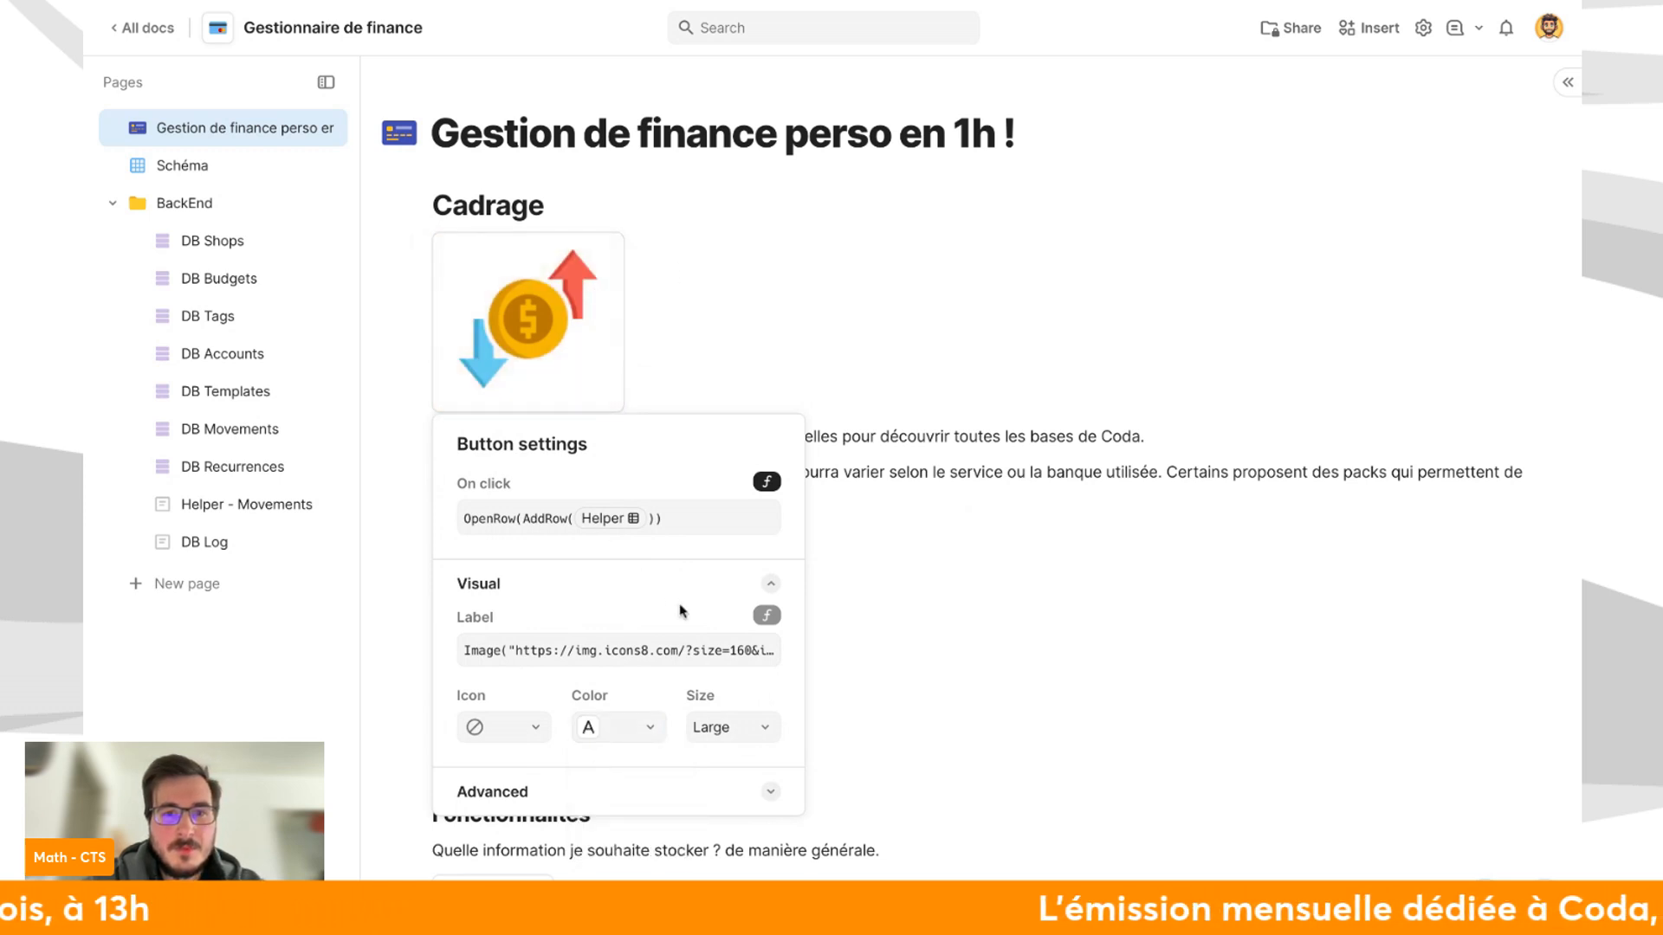
Add a width of 100 to the Image() formula in the button's label and close the settings.
left_click(697, 651)
type(", width")
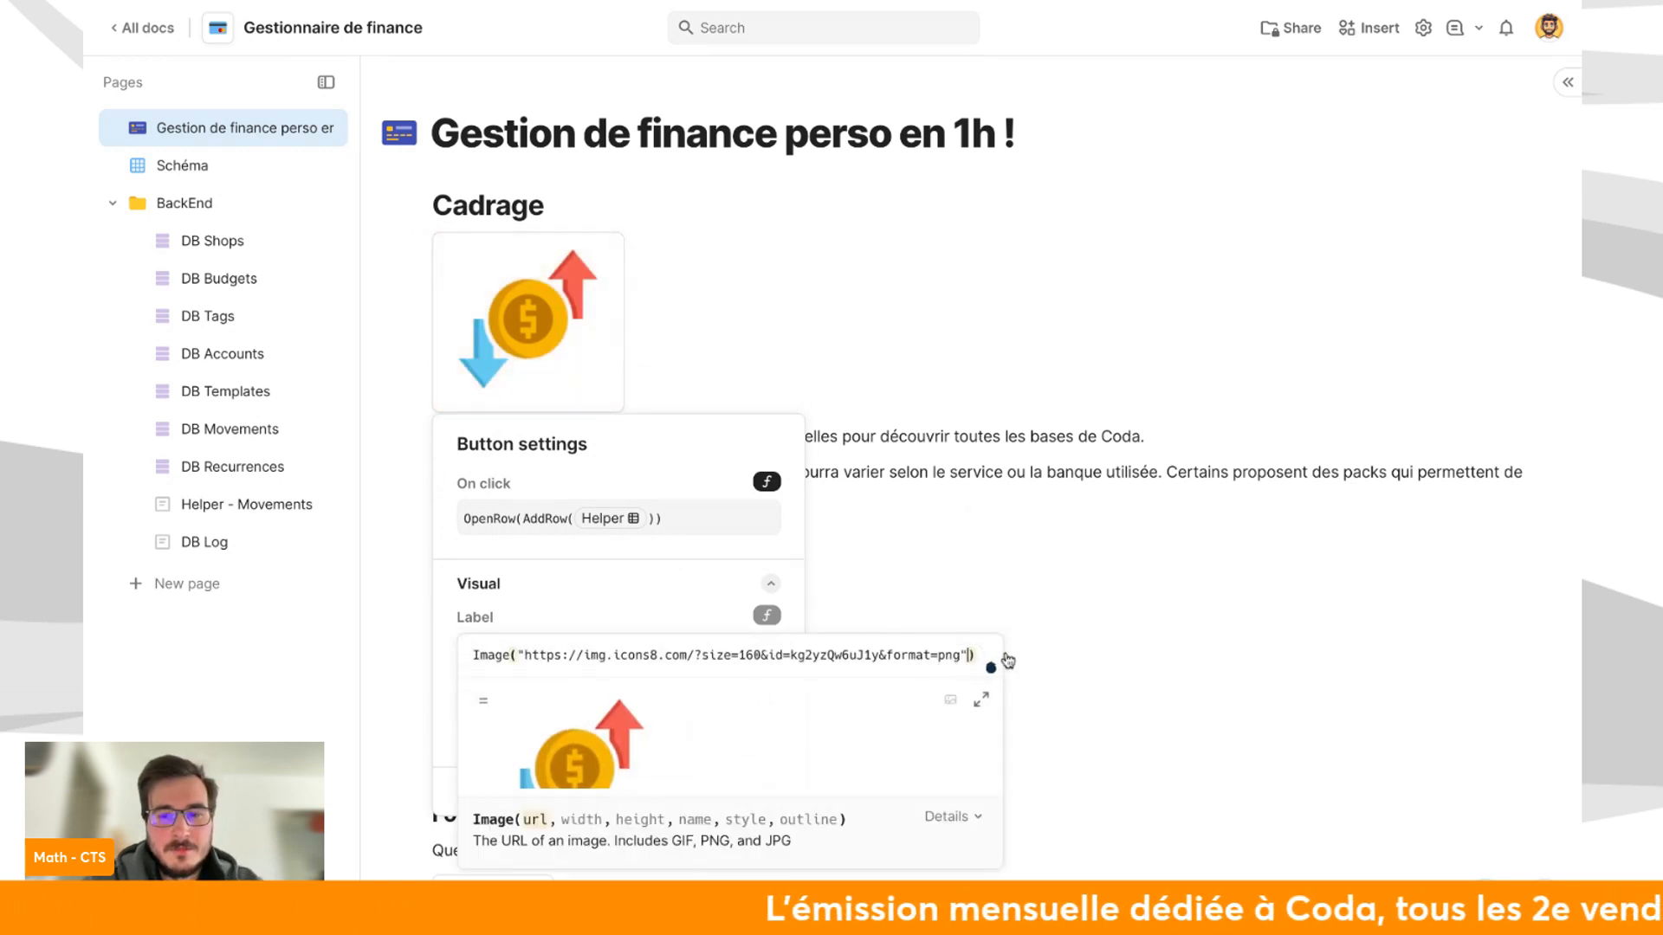
type(": ")
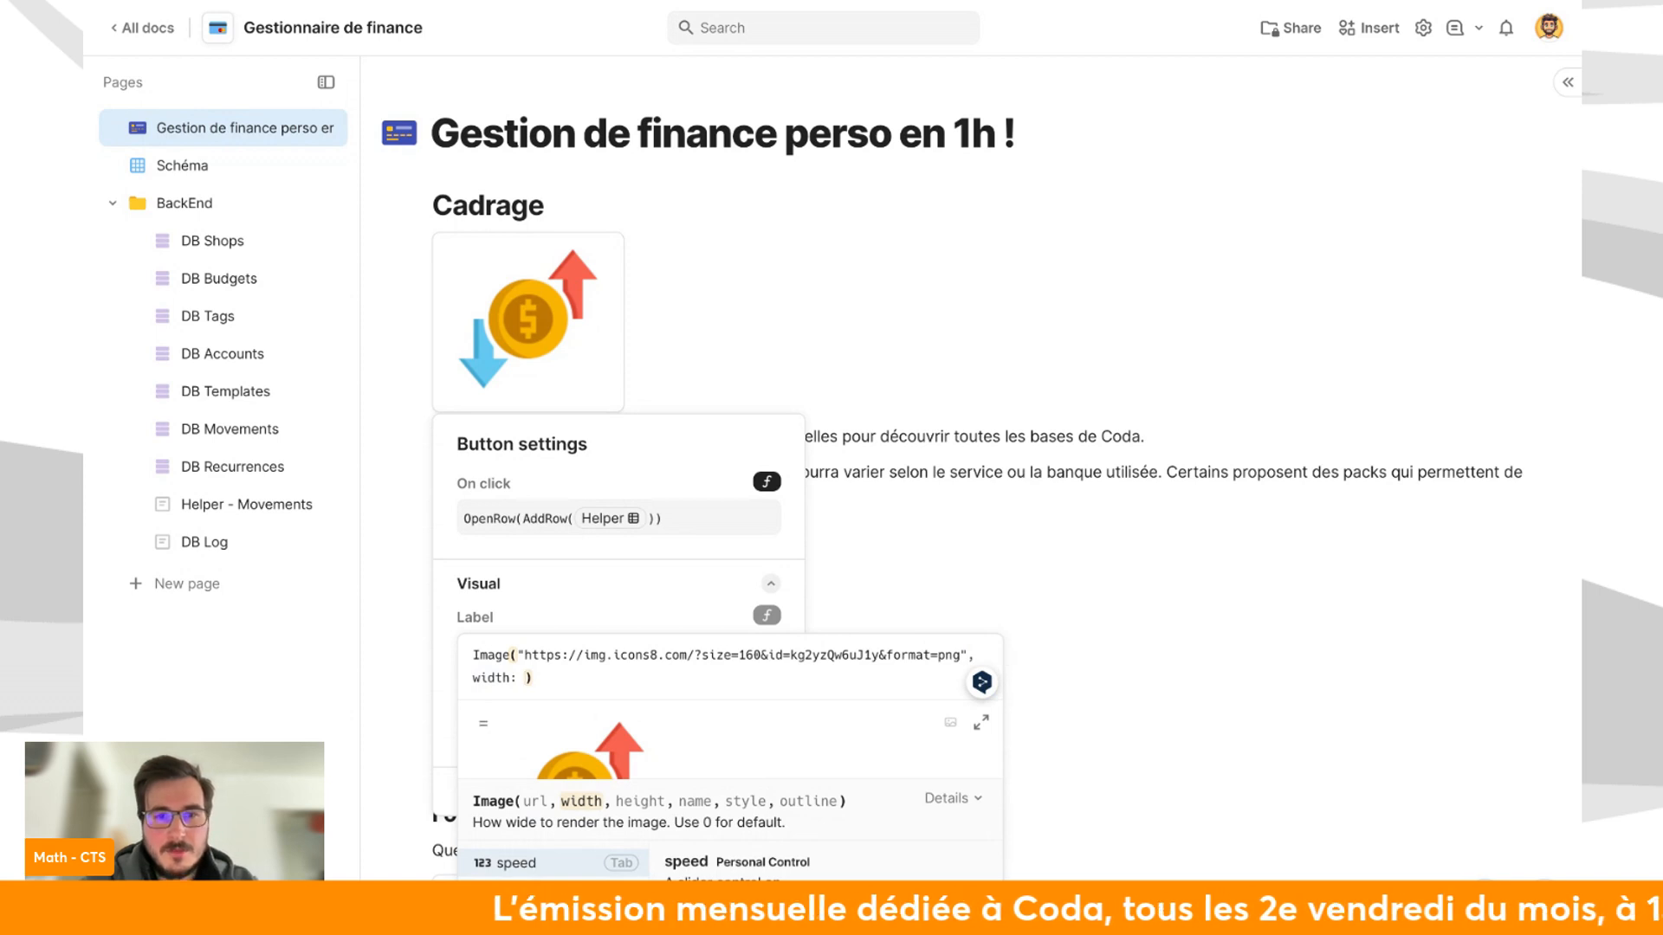
type("100")
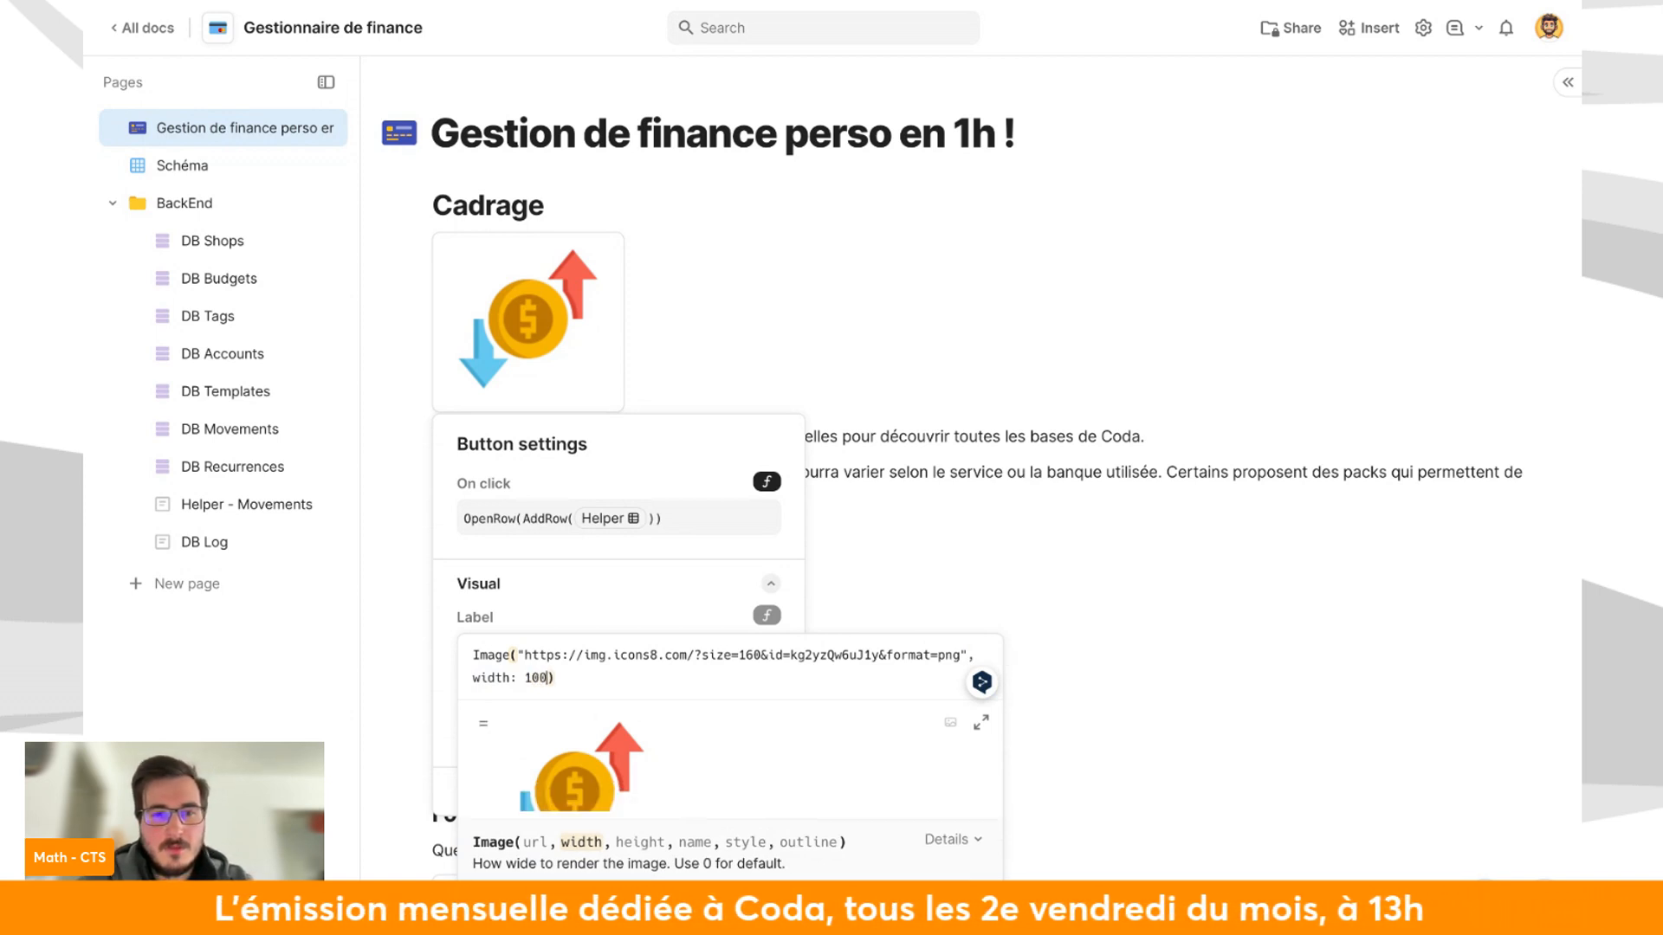
left_click(1088, 352)
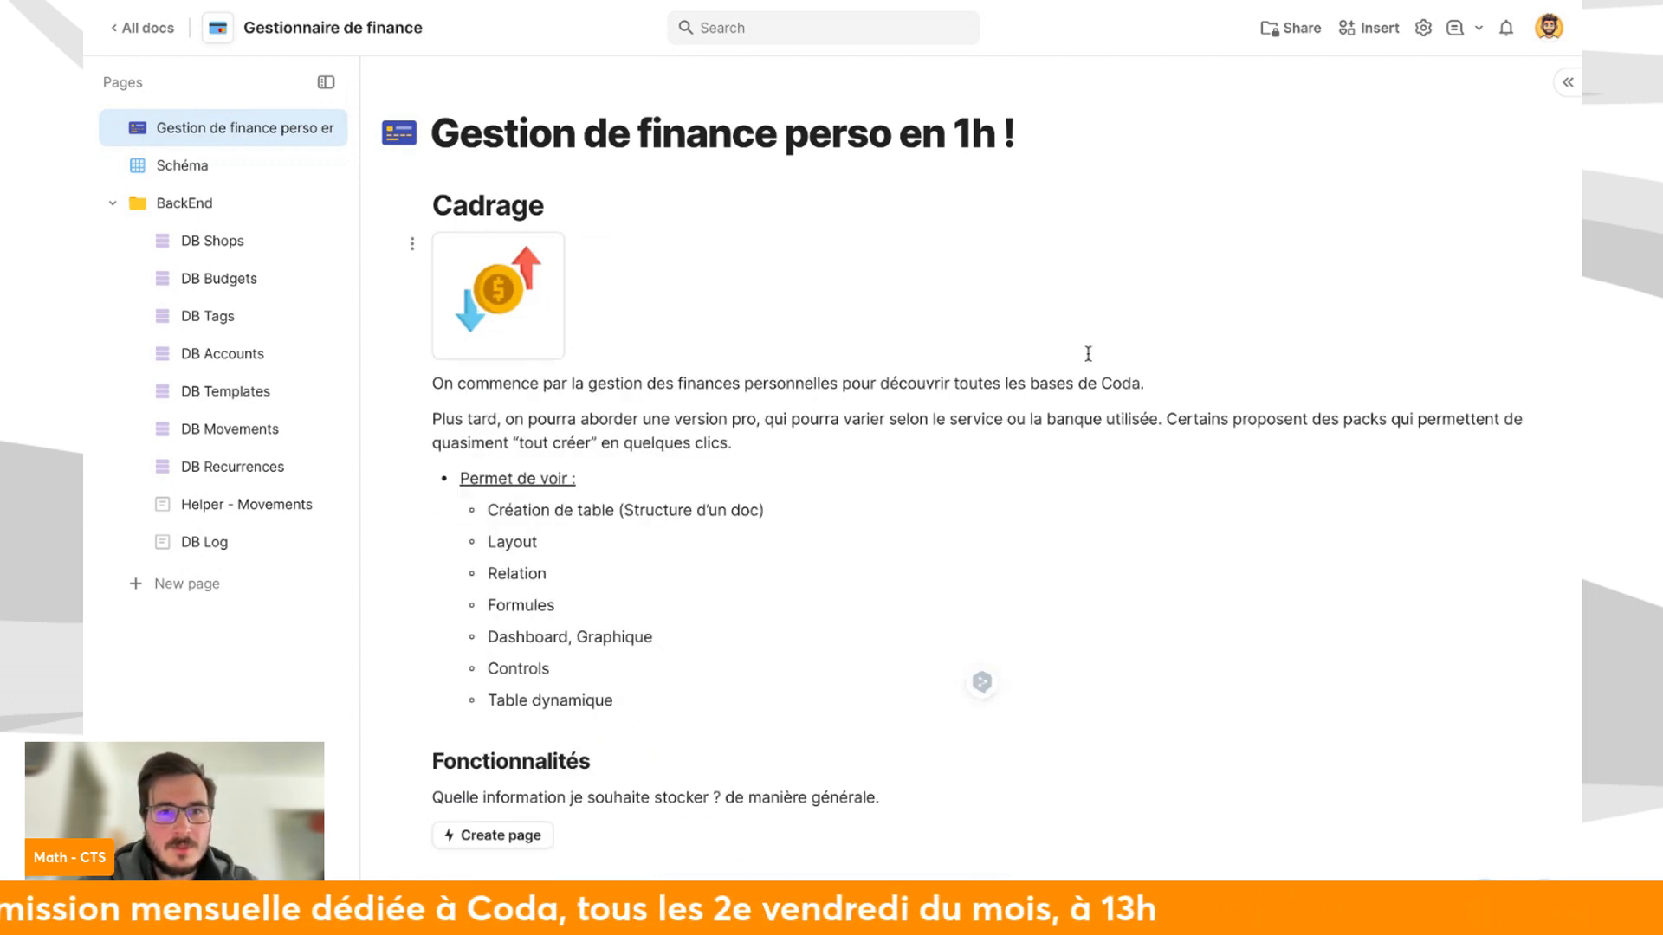
Try a callout block between the Cadrage heading and the image button, and remove it again.
right_click(506, 307)
left_click(666, 295)
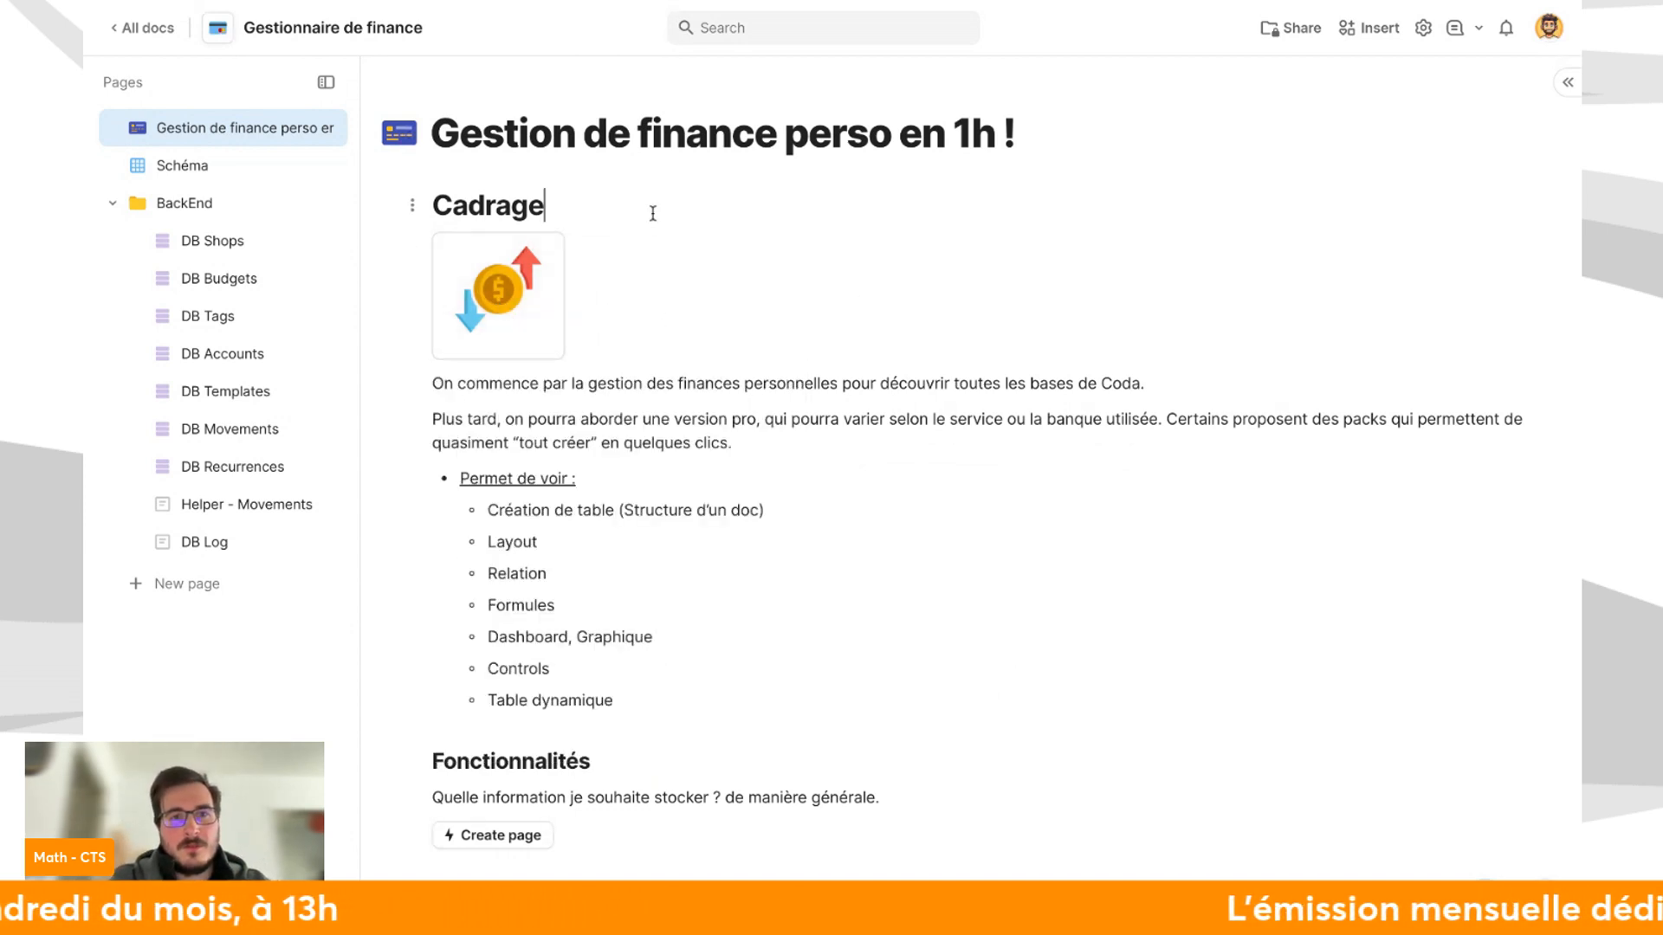
key("Return")
type("/call")
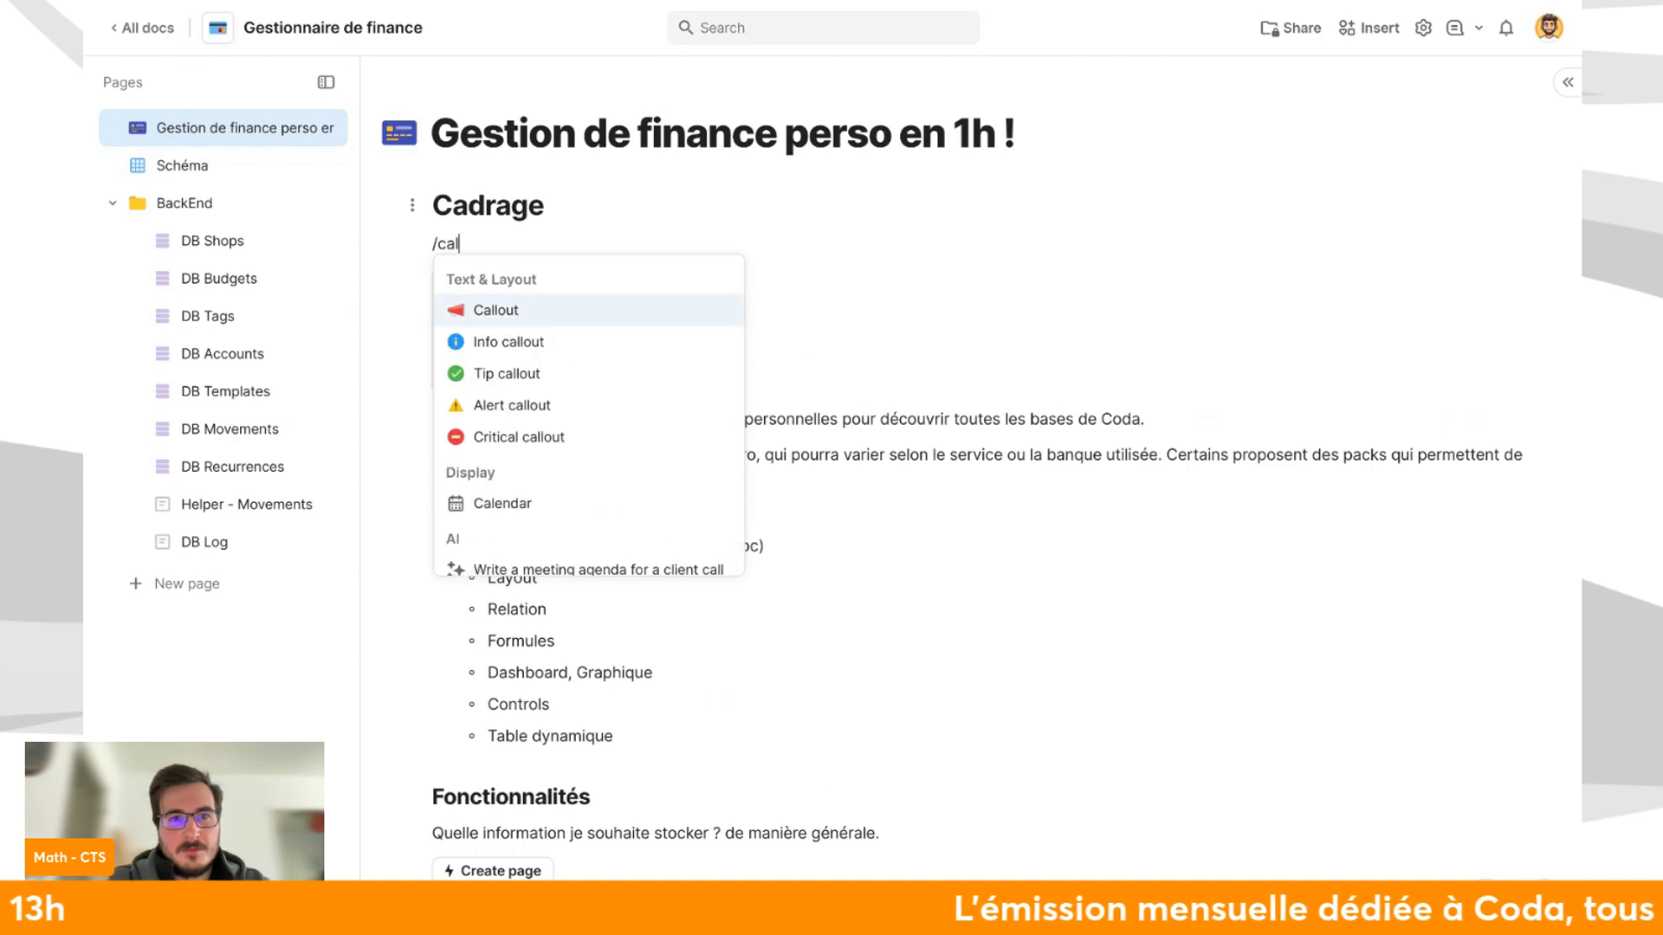
key("Return")
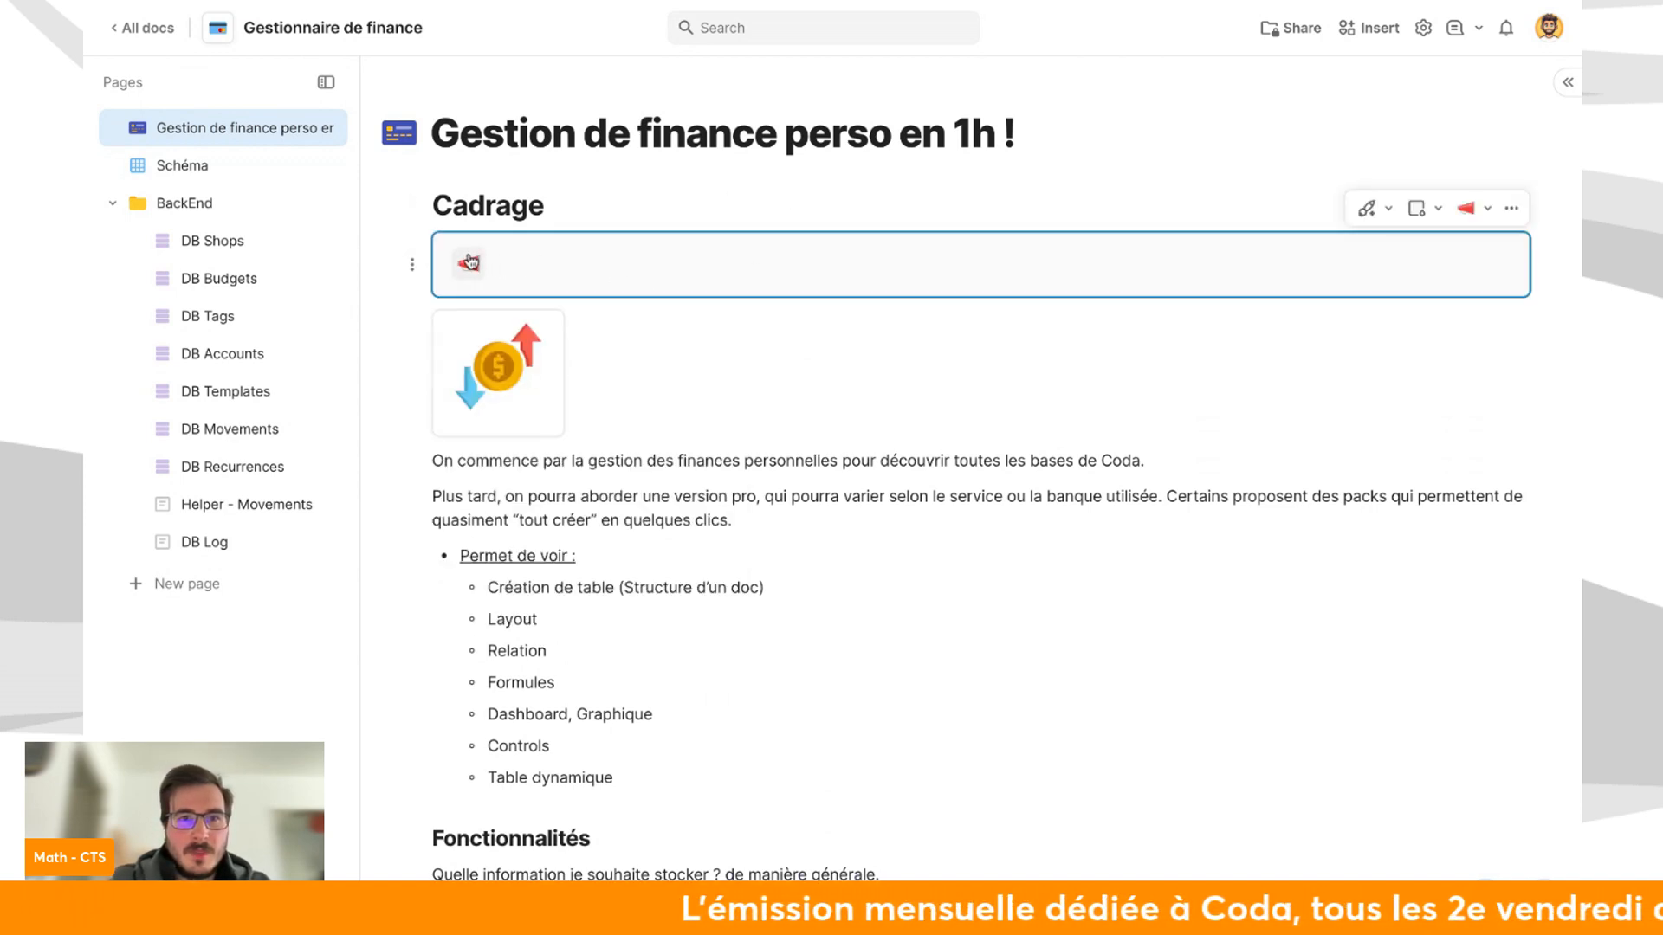
left_click(469, 263)
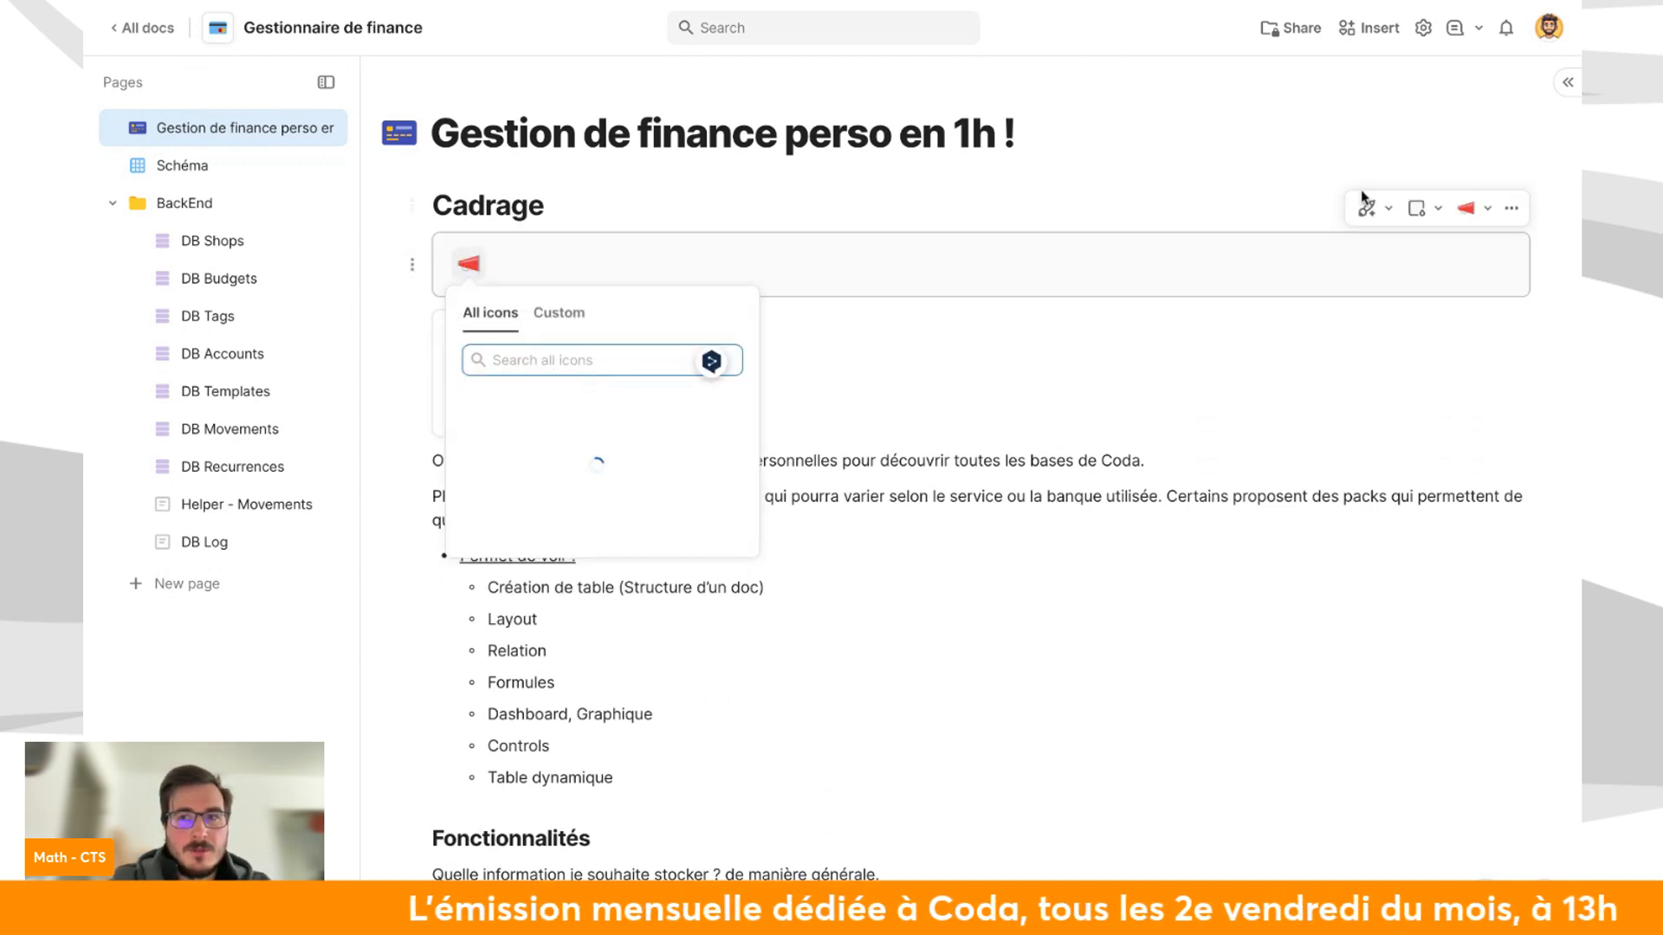
left_click(1350, 252)
key("BackSpace")
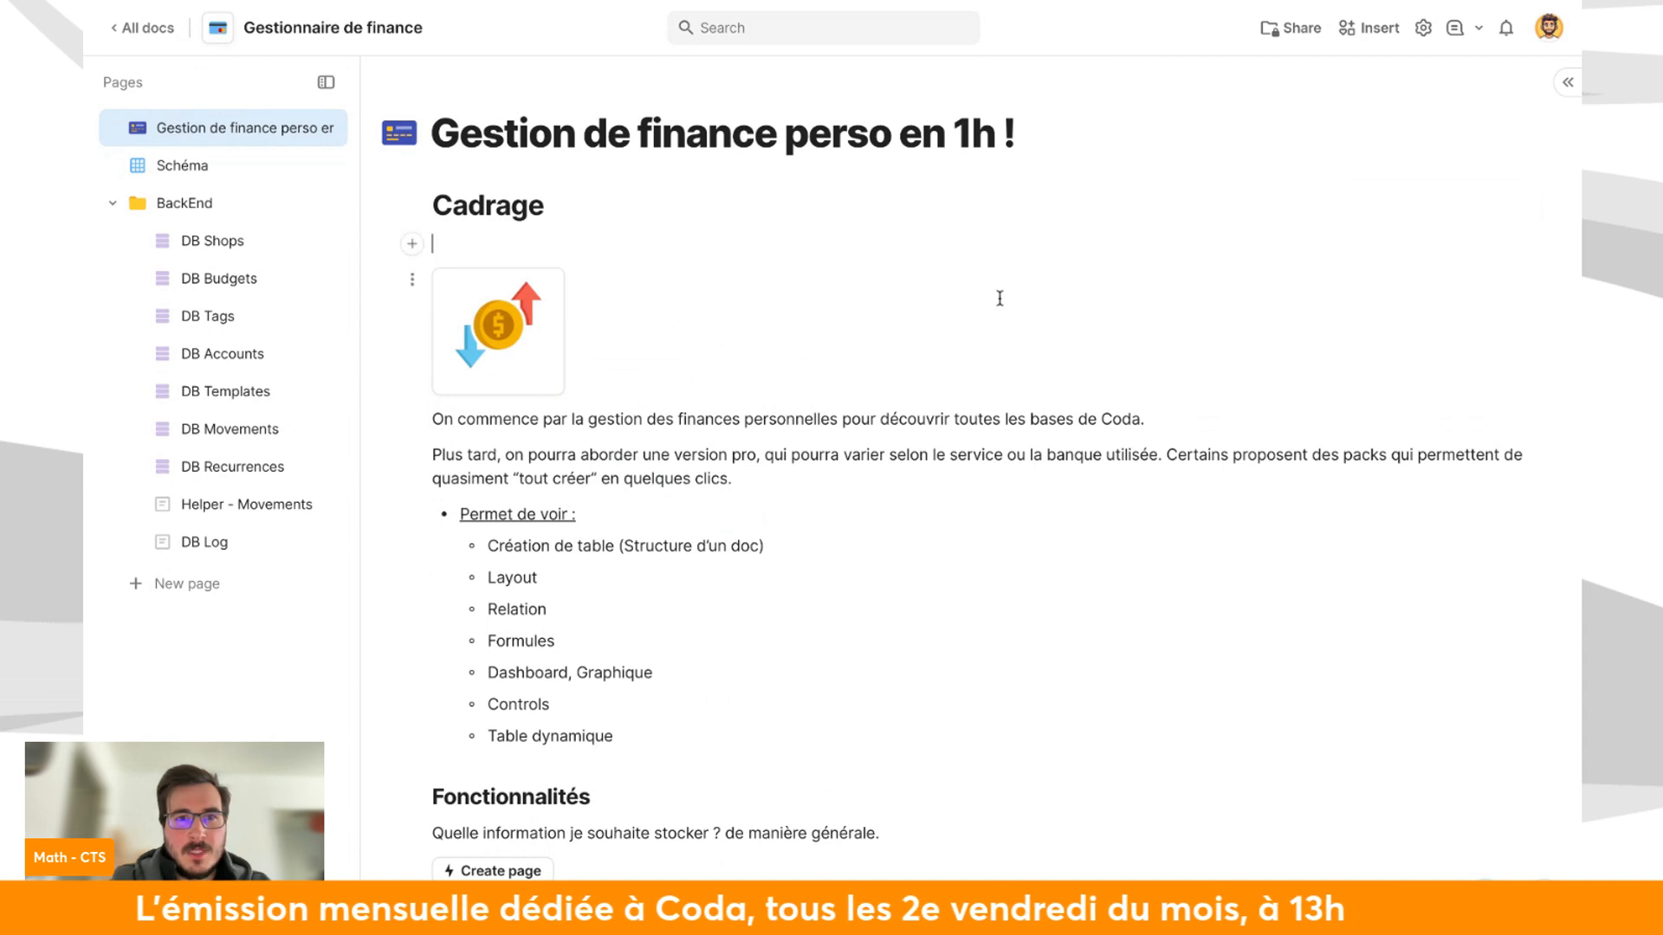
key("BackSpace")
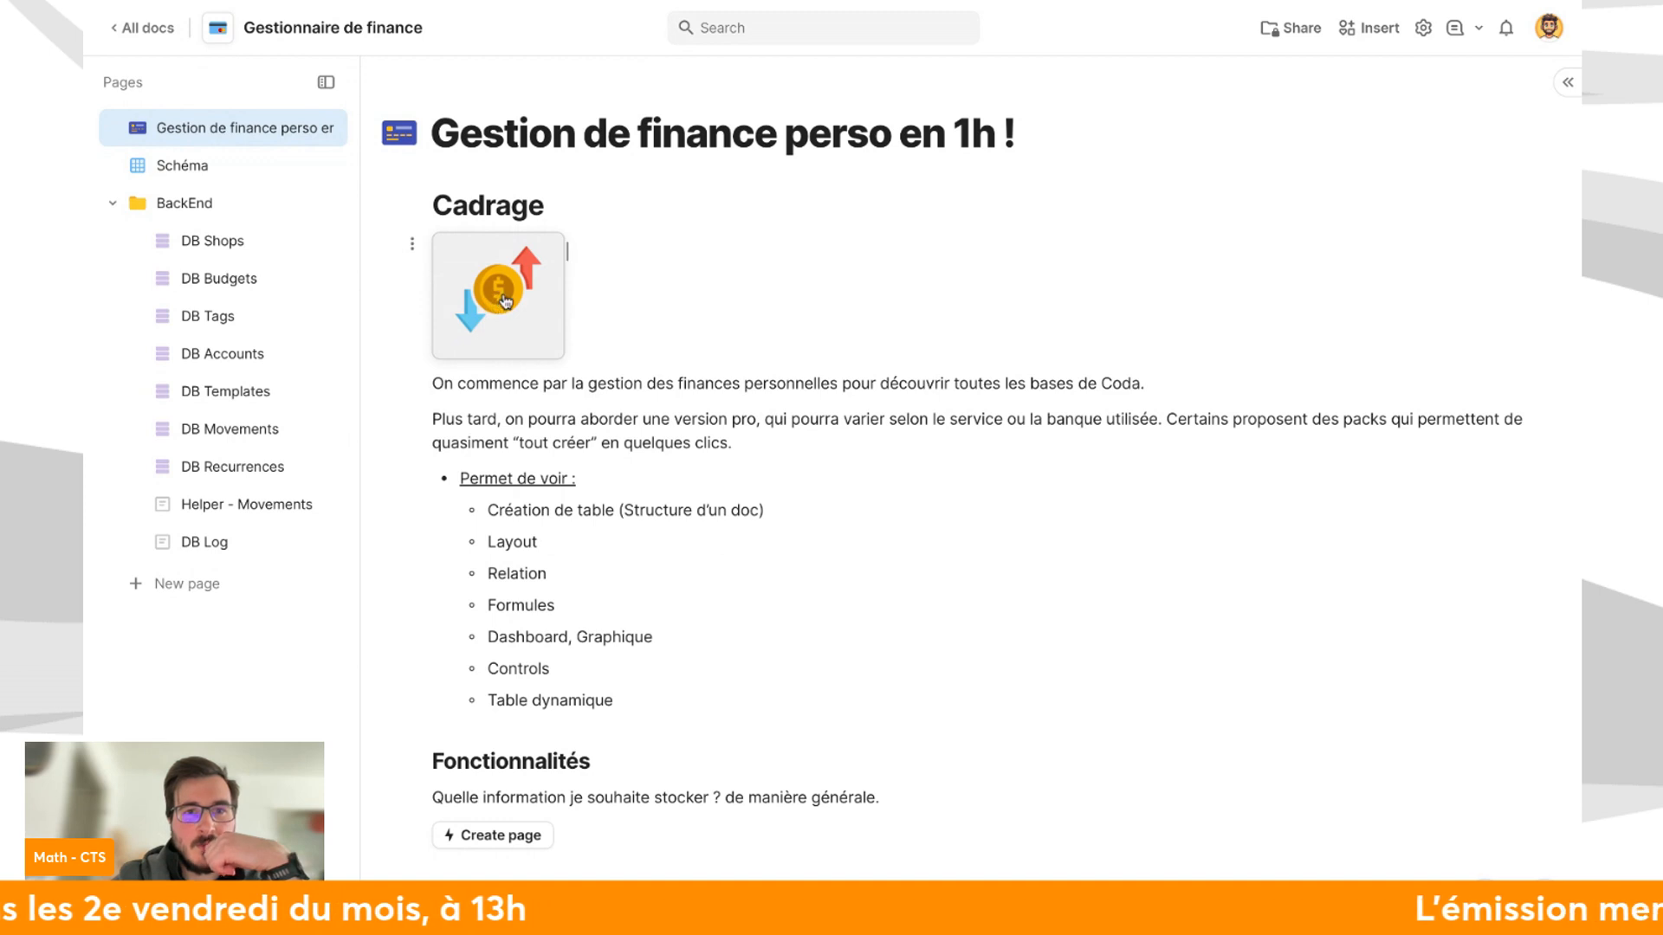
Insert a new table on the DB Recurrences page and name it DB Recurrenes.
left_click(239, 504)
left_click(236, 467)
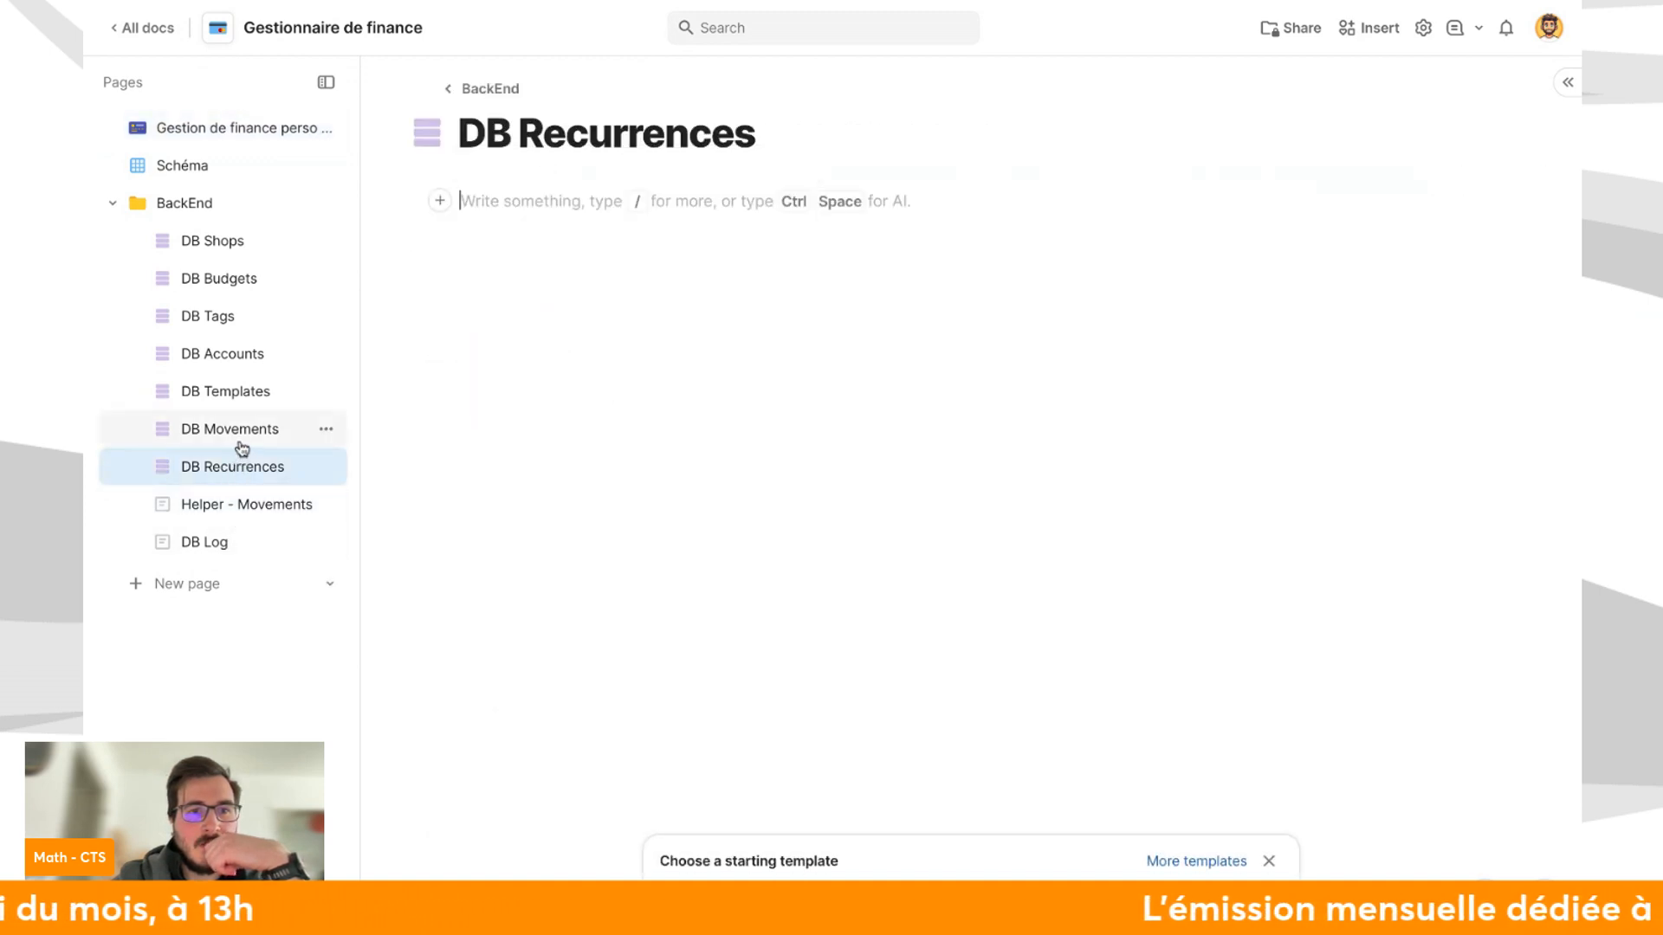
left_click(241, 438)
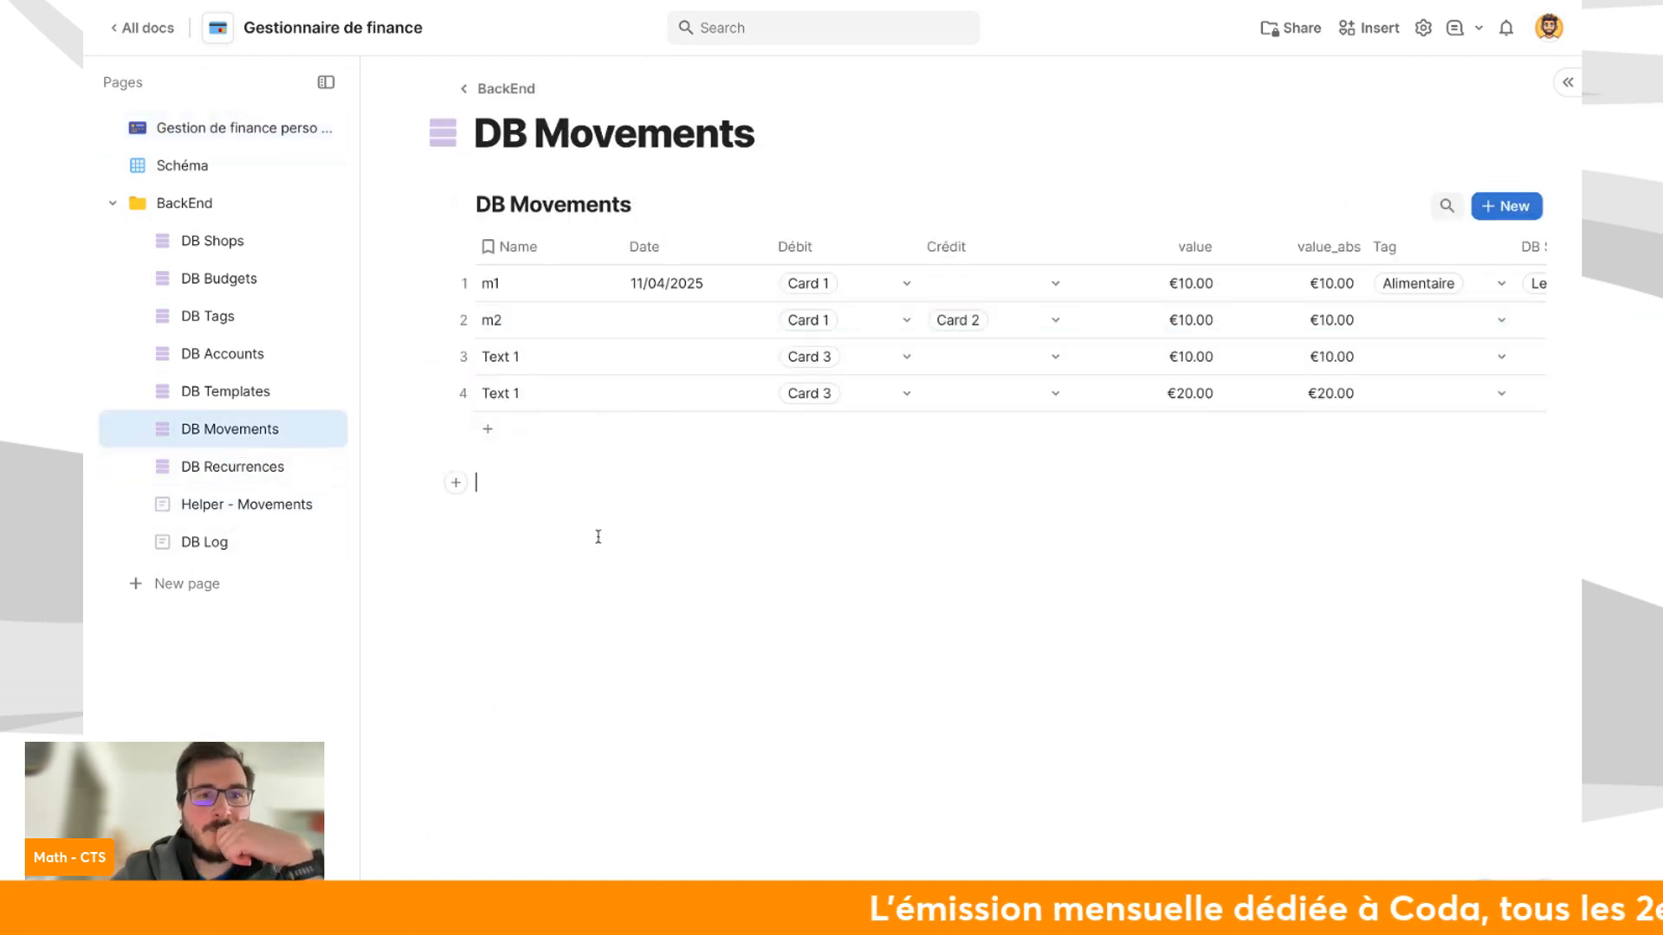
left_click(264, 396)
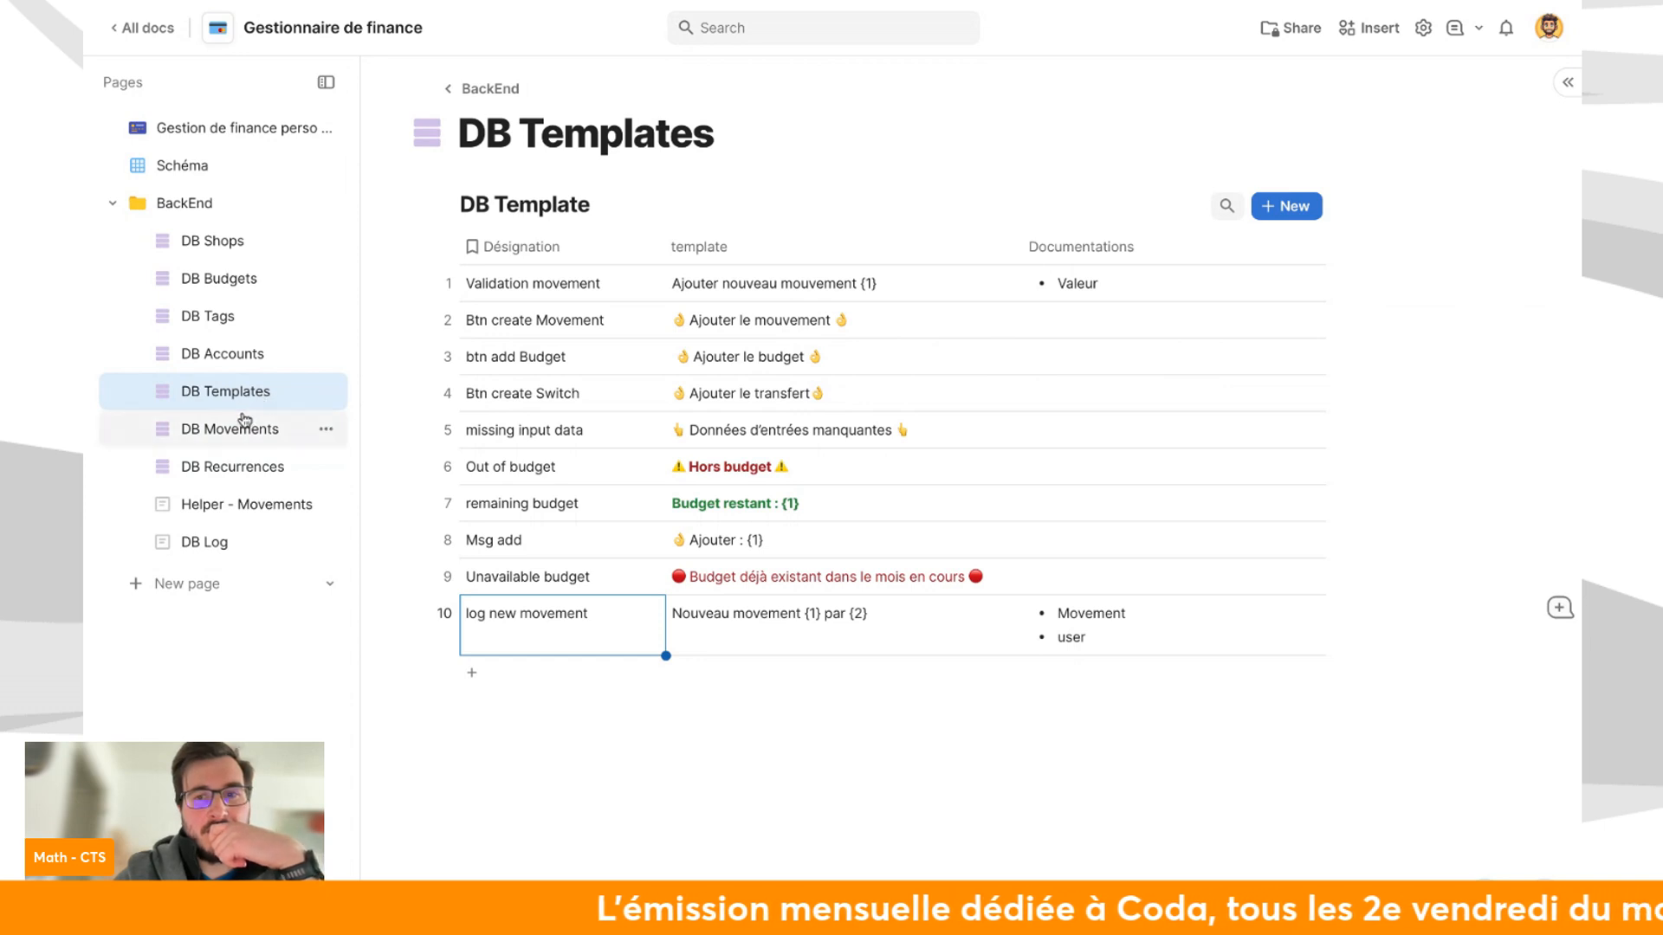
left_click(249, 471)
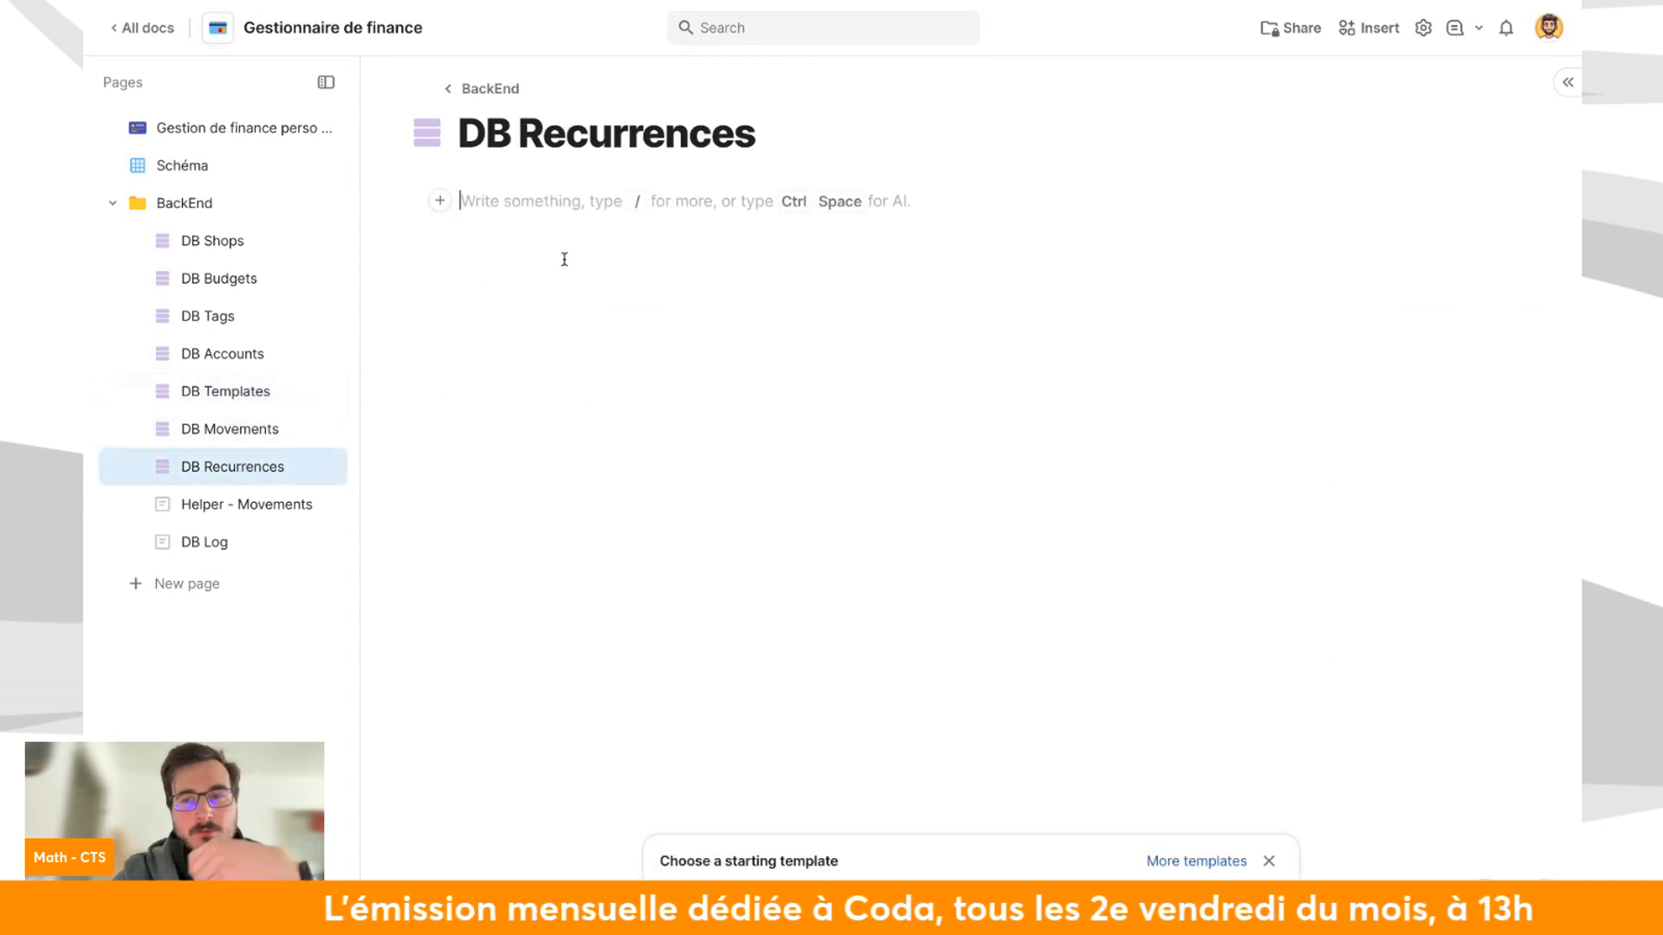
type("/tabl")
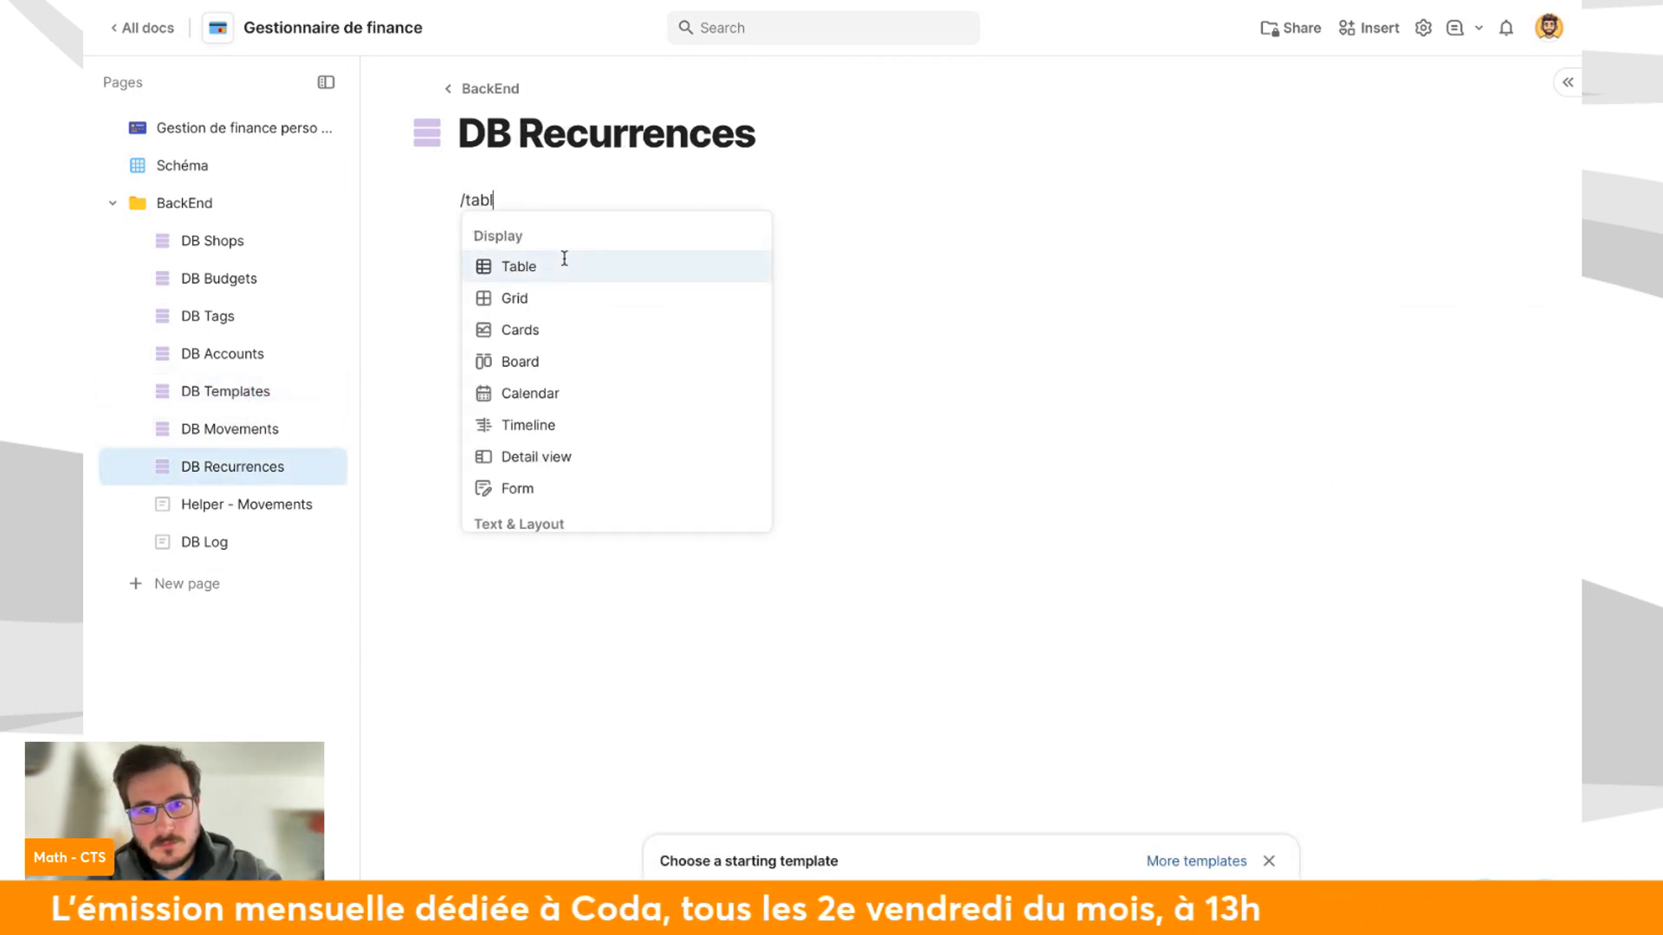
key("Return")
key("Return")
type("DB Ré")
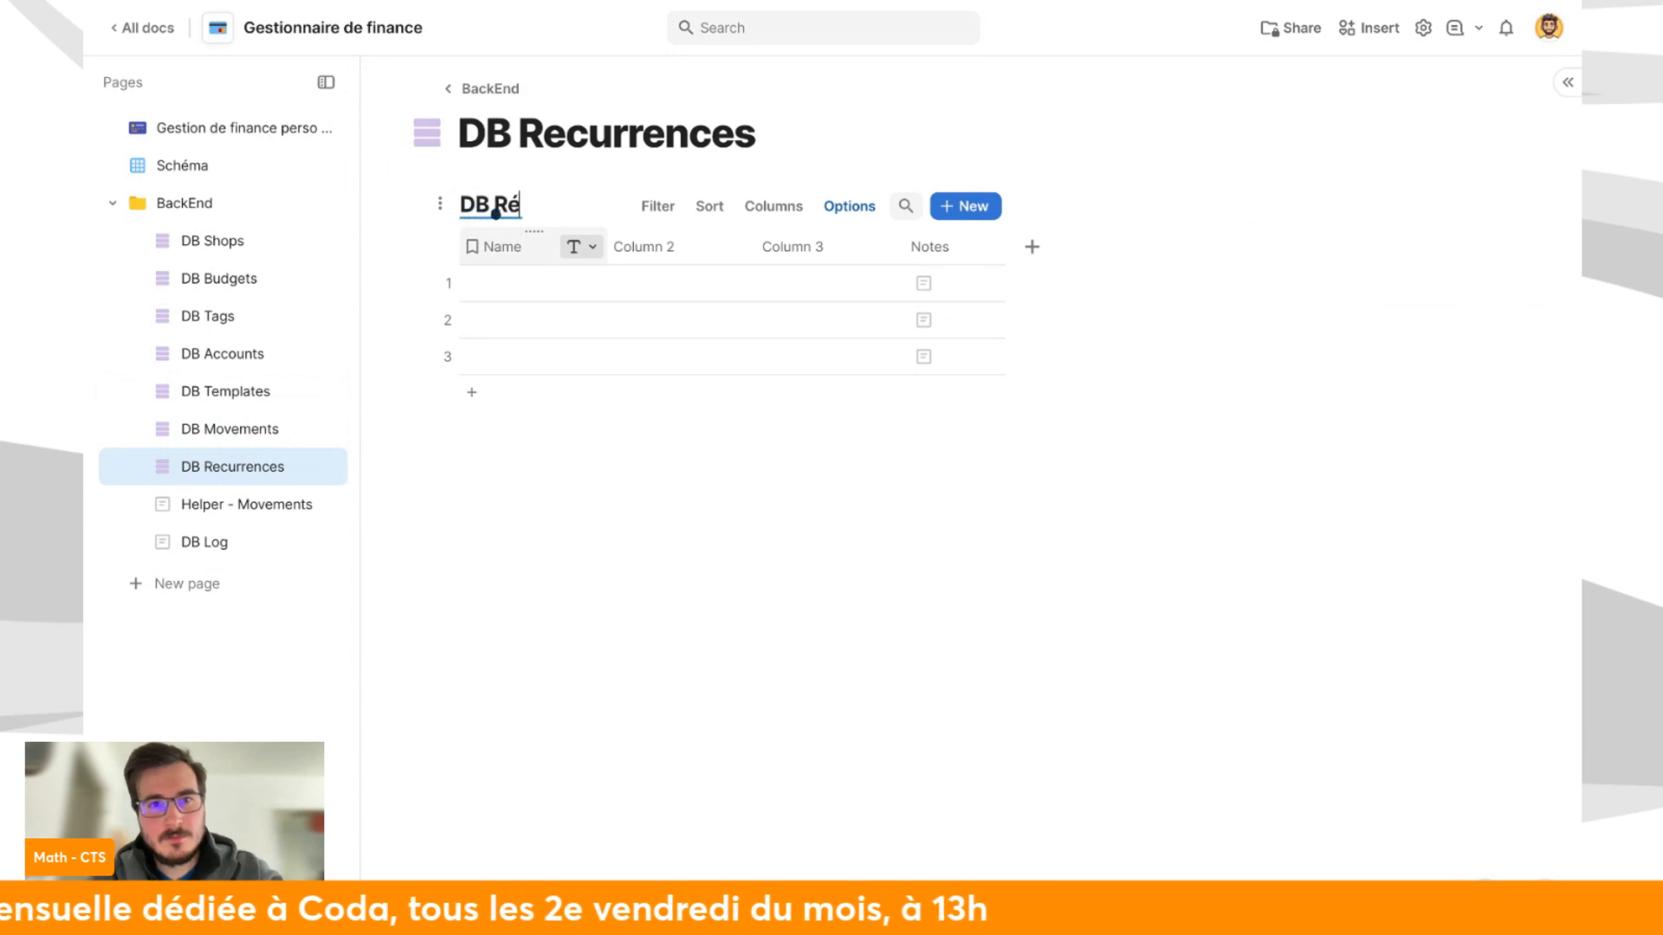
type("ecurrences")
Delete the Notes, Column 3 and Column 2 columns from the new table.
left_click(930, 247)
key("BackSpace")
key("BackSpace")
key("BackSpace")
Fill the Name column with Monthly and Annualy, and delete the empty third row.
left_click(545, 282)
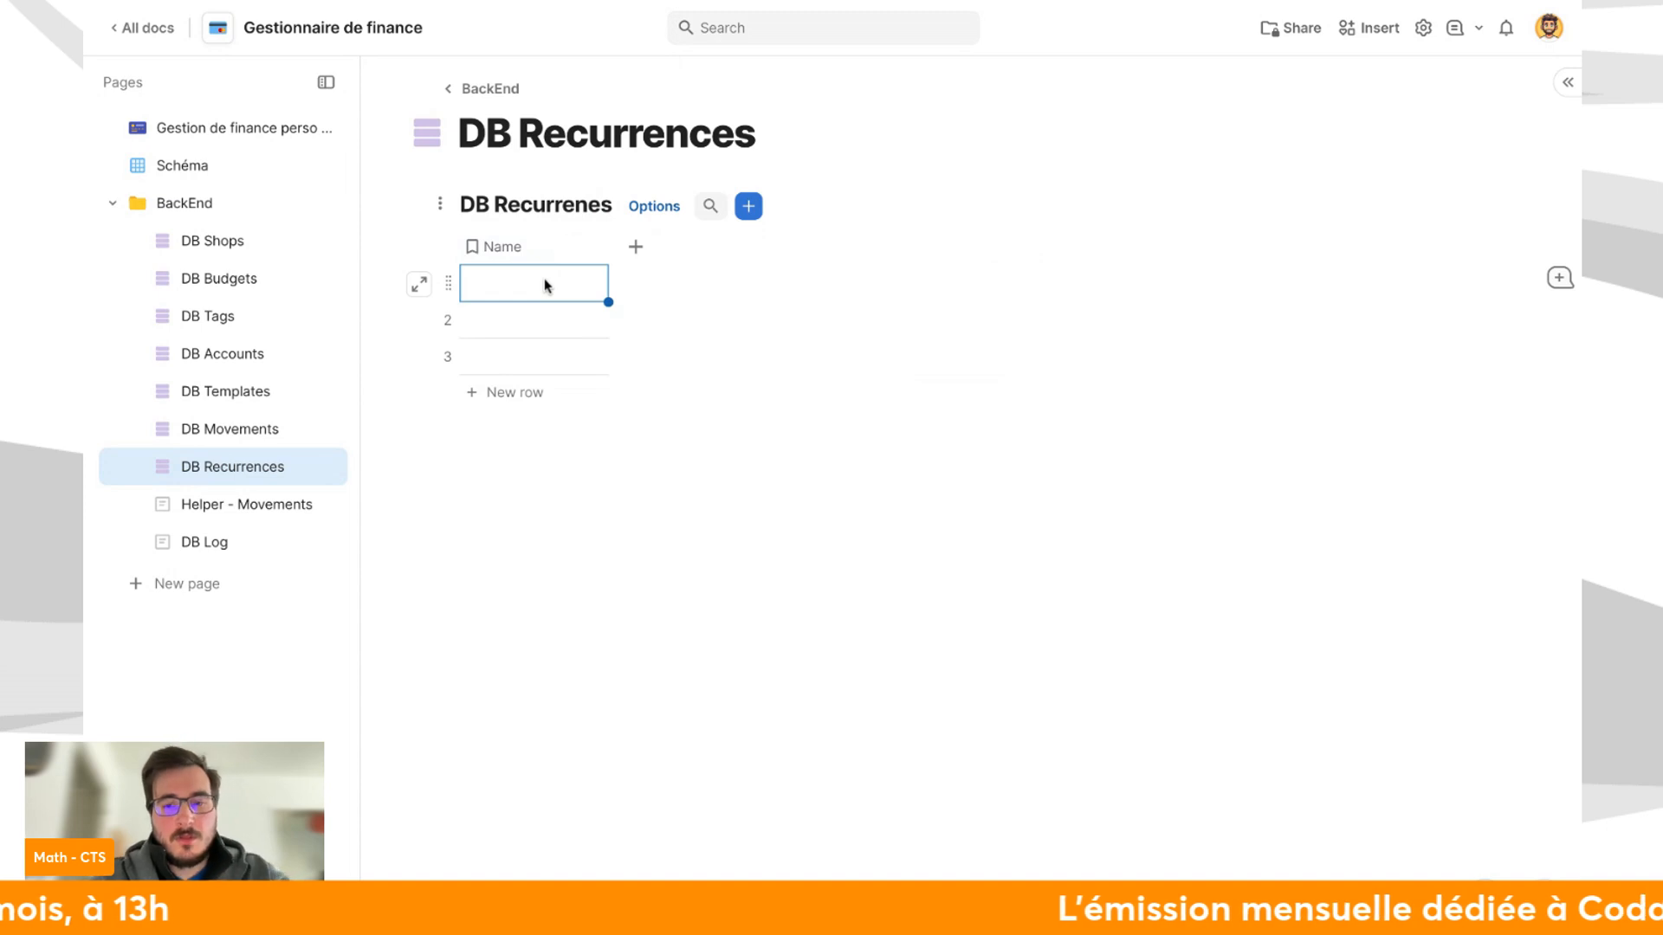
type("Monthly")
key("Return")
type("Annualy")
left_click(449, 358)
key("BackSpace")
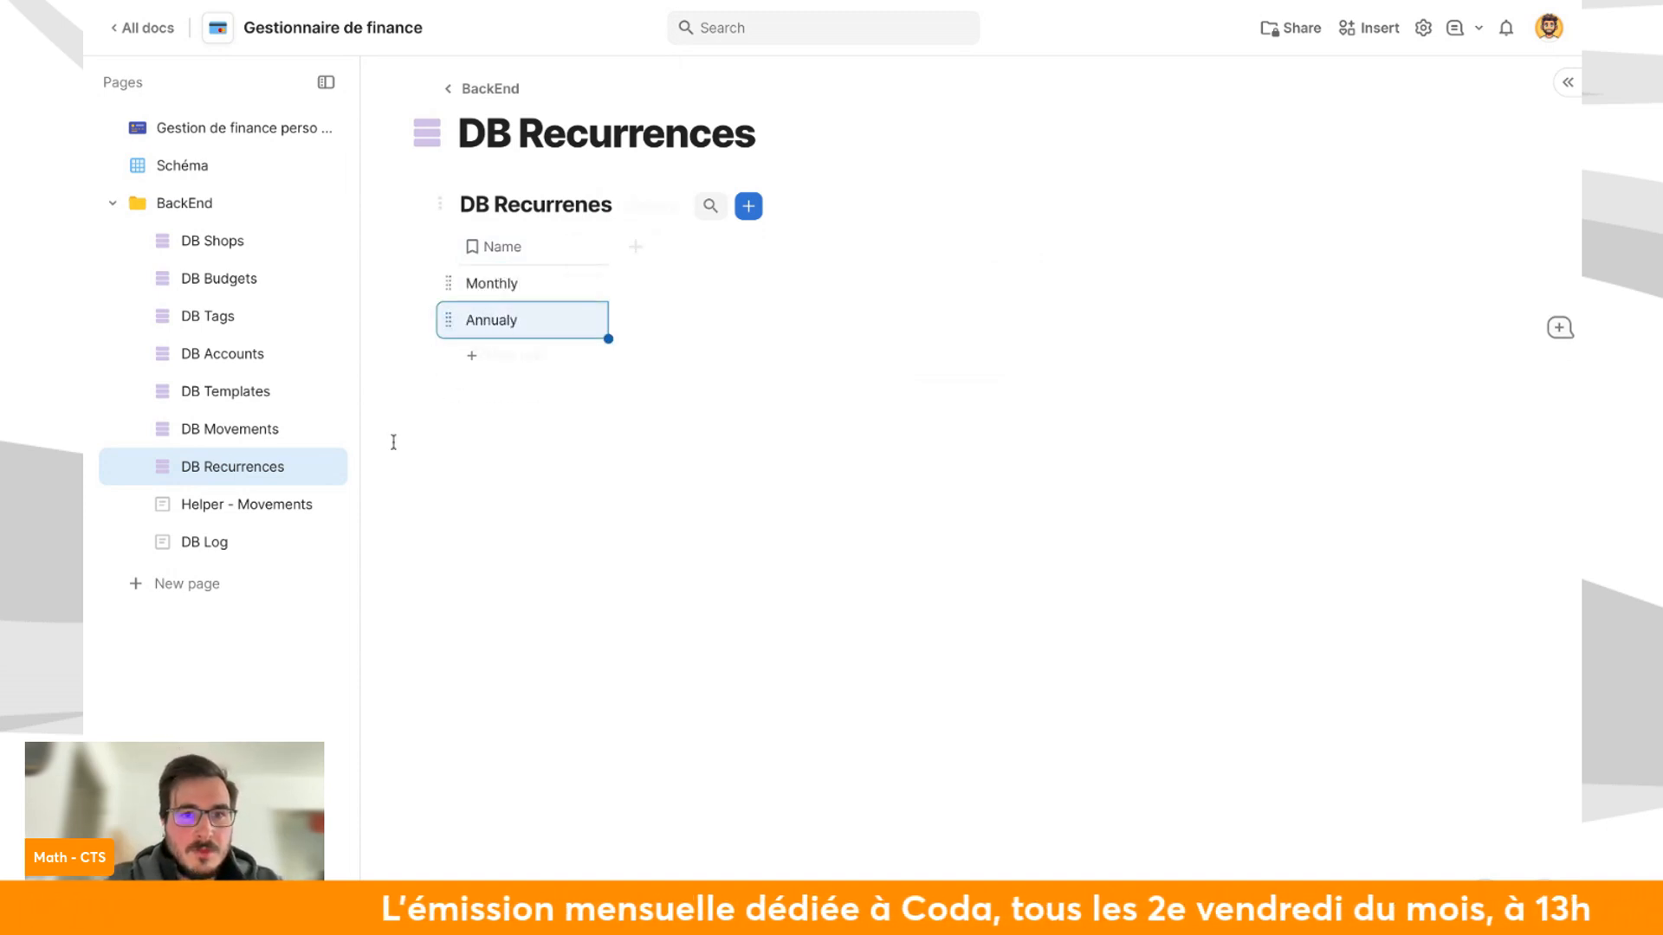
Add a Relation column linked to DB Recurrenes at the end of the DB Movements table.
left_click(247, 433)
scroll(1051, 323, "right", 2)
left_click(1508, 264)
type("rel")
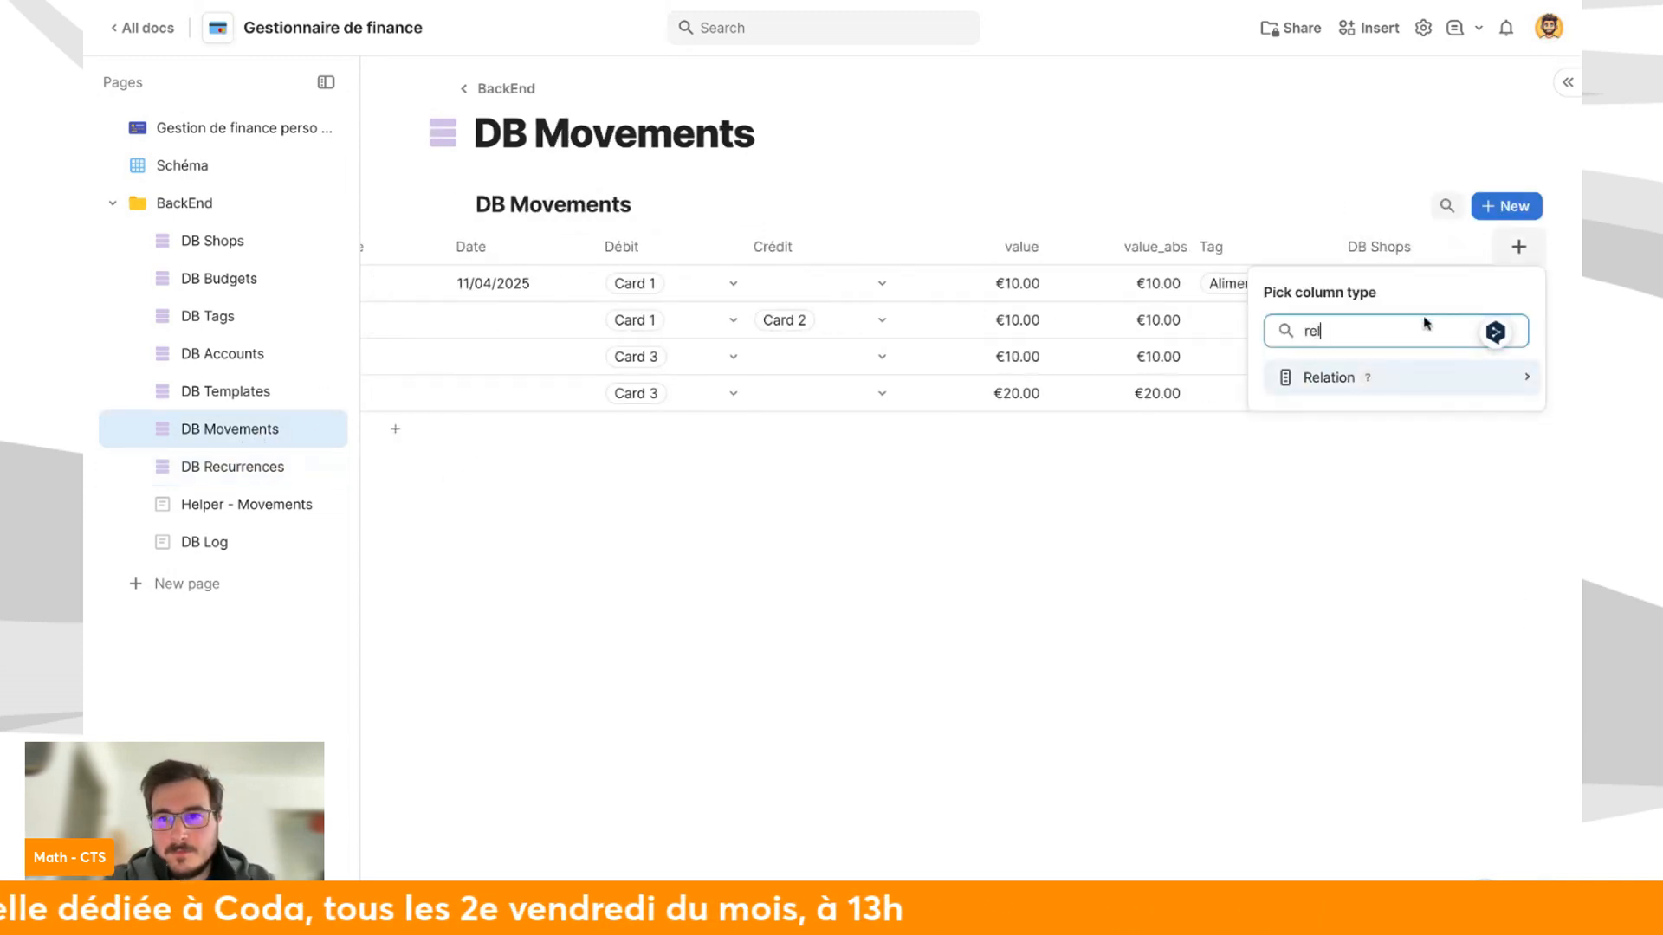
mouse_move(1373, 371)
scroll(1081, 569, "down", 3)
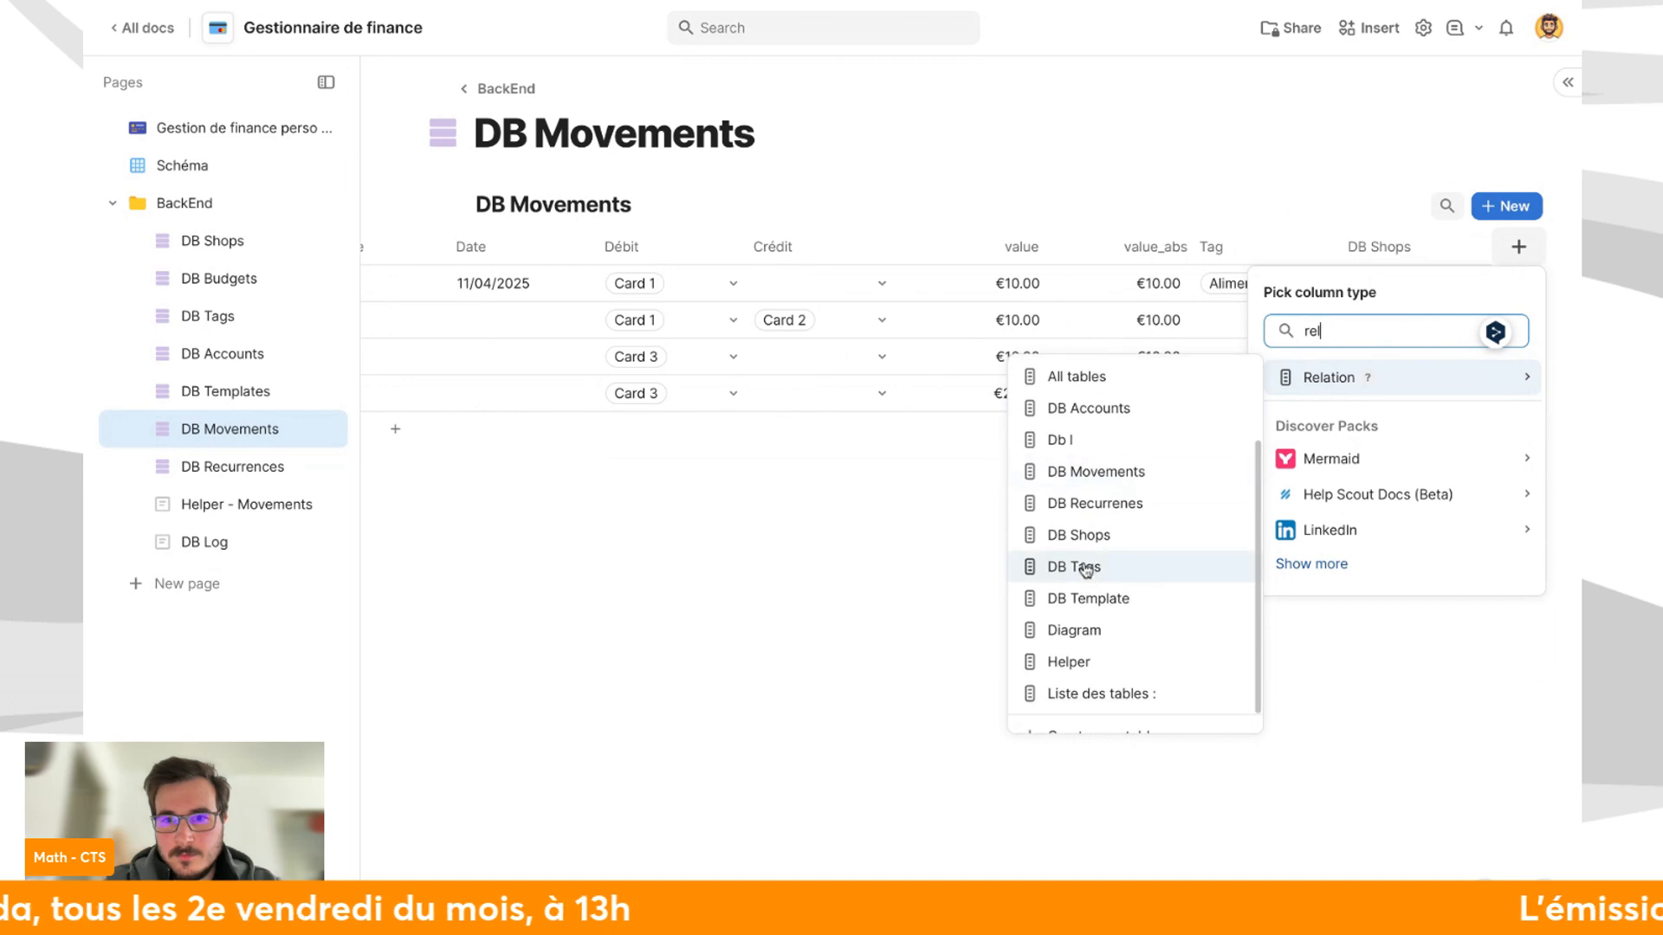
left_click(1158, 504)
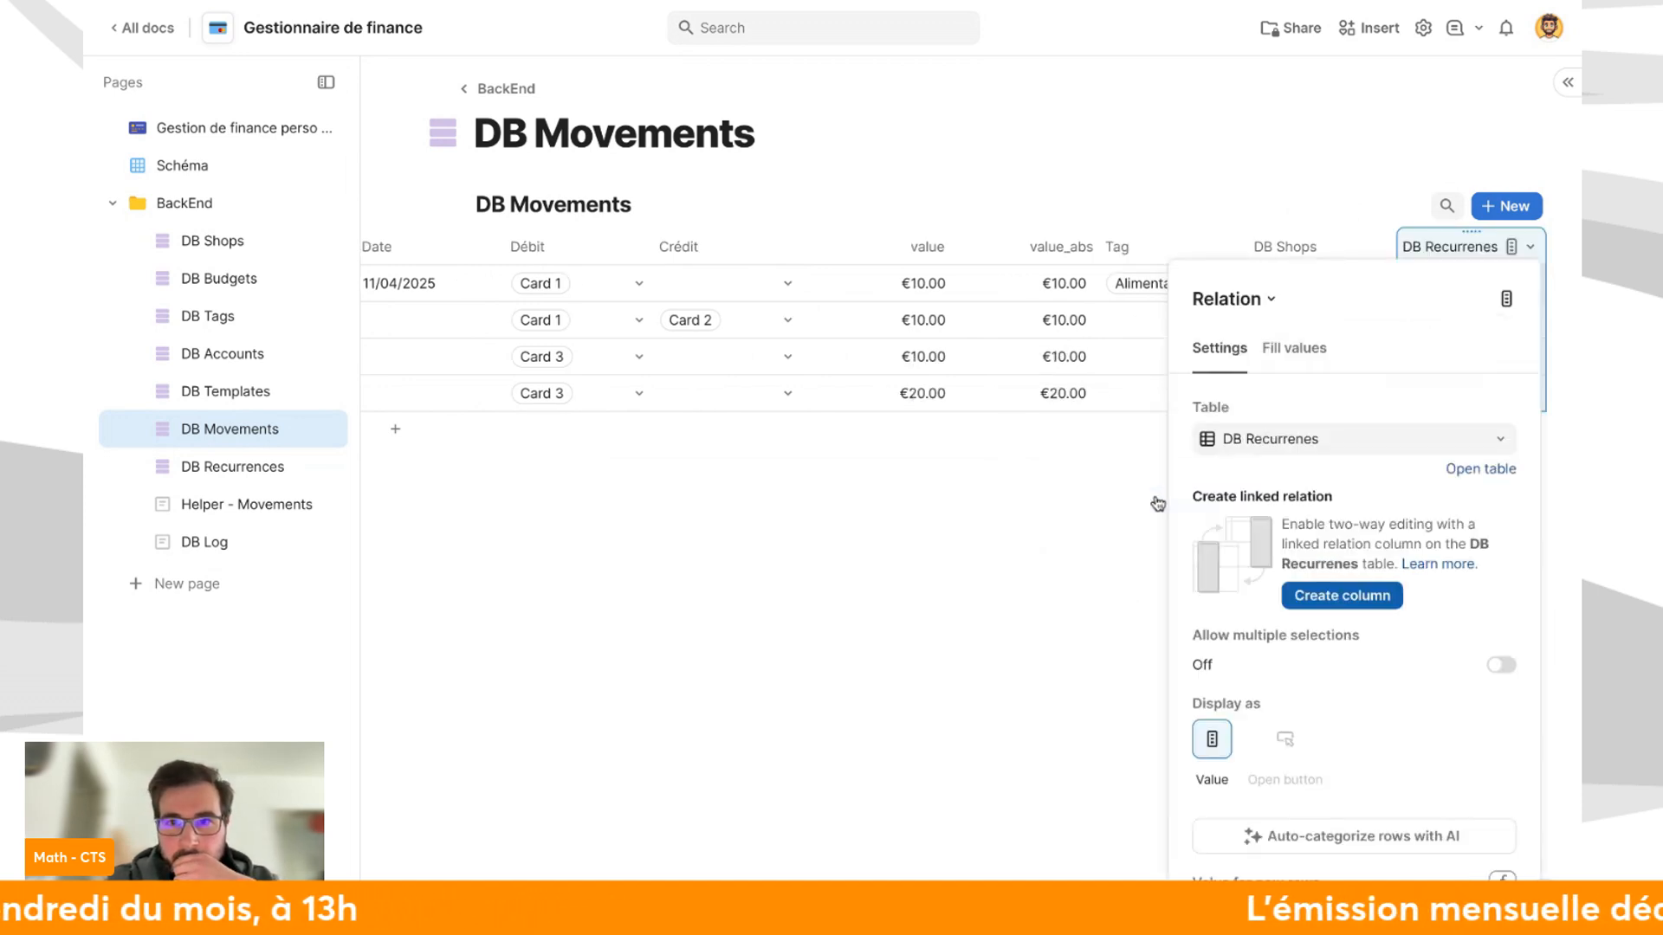
left_click(998, 623)
Rename the new relation column as Recurrences.
left_click(1455, 251)
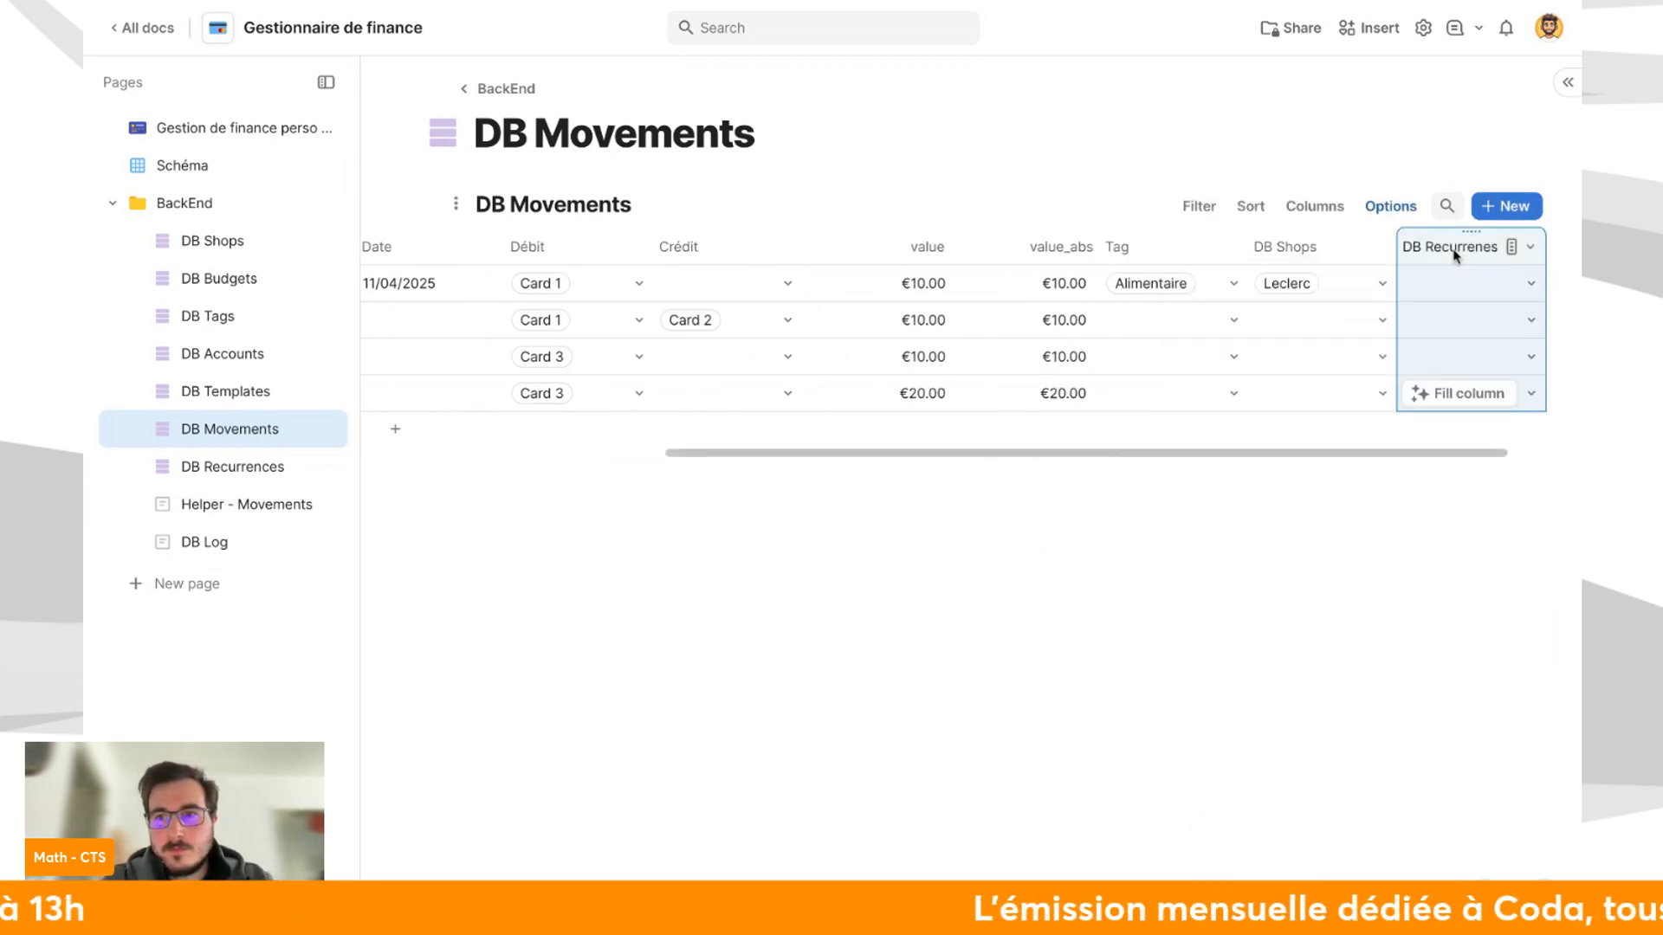
type("R")
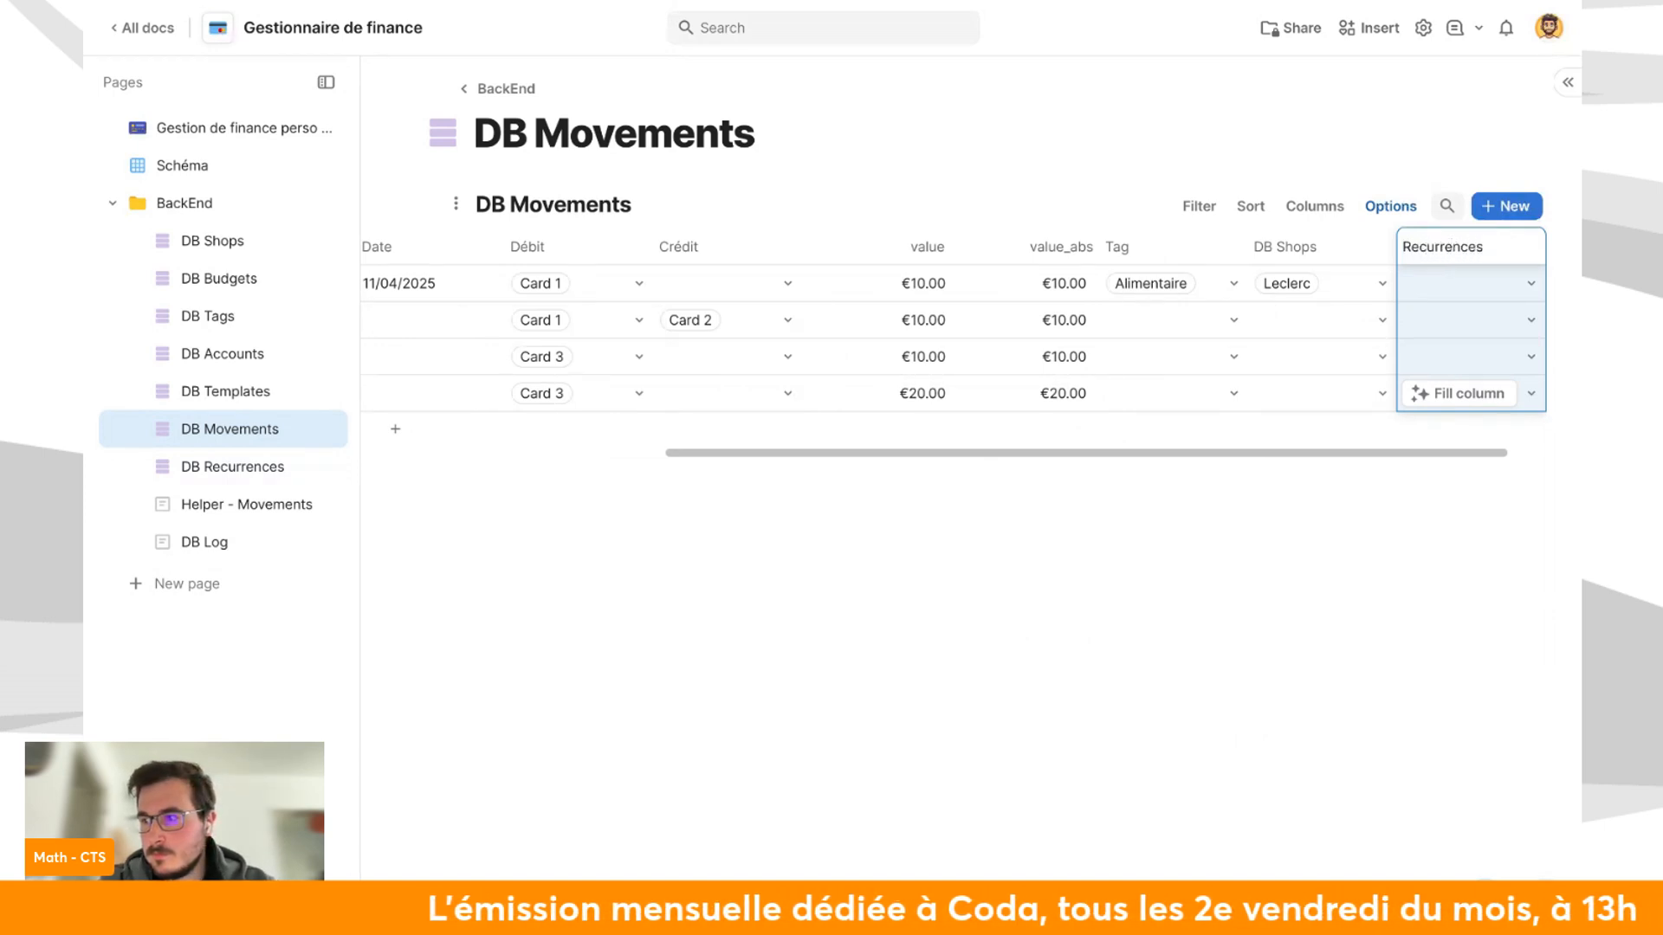
left_click(1509, 325)
left_click(1496, 311)
Choose Monthly as the recurrence of the first movement and narrow the Recurrences column.
double_click(1475, 289)
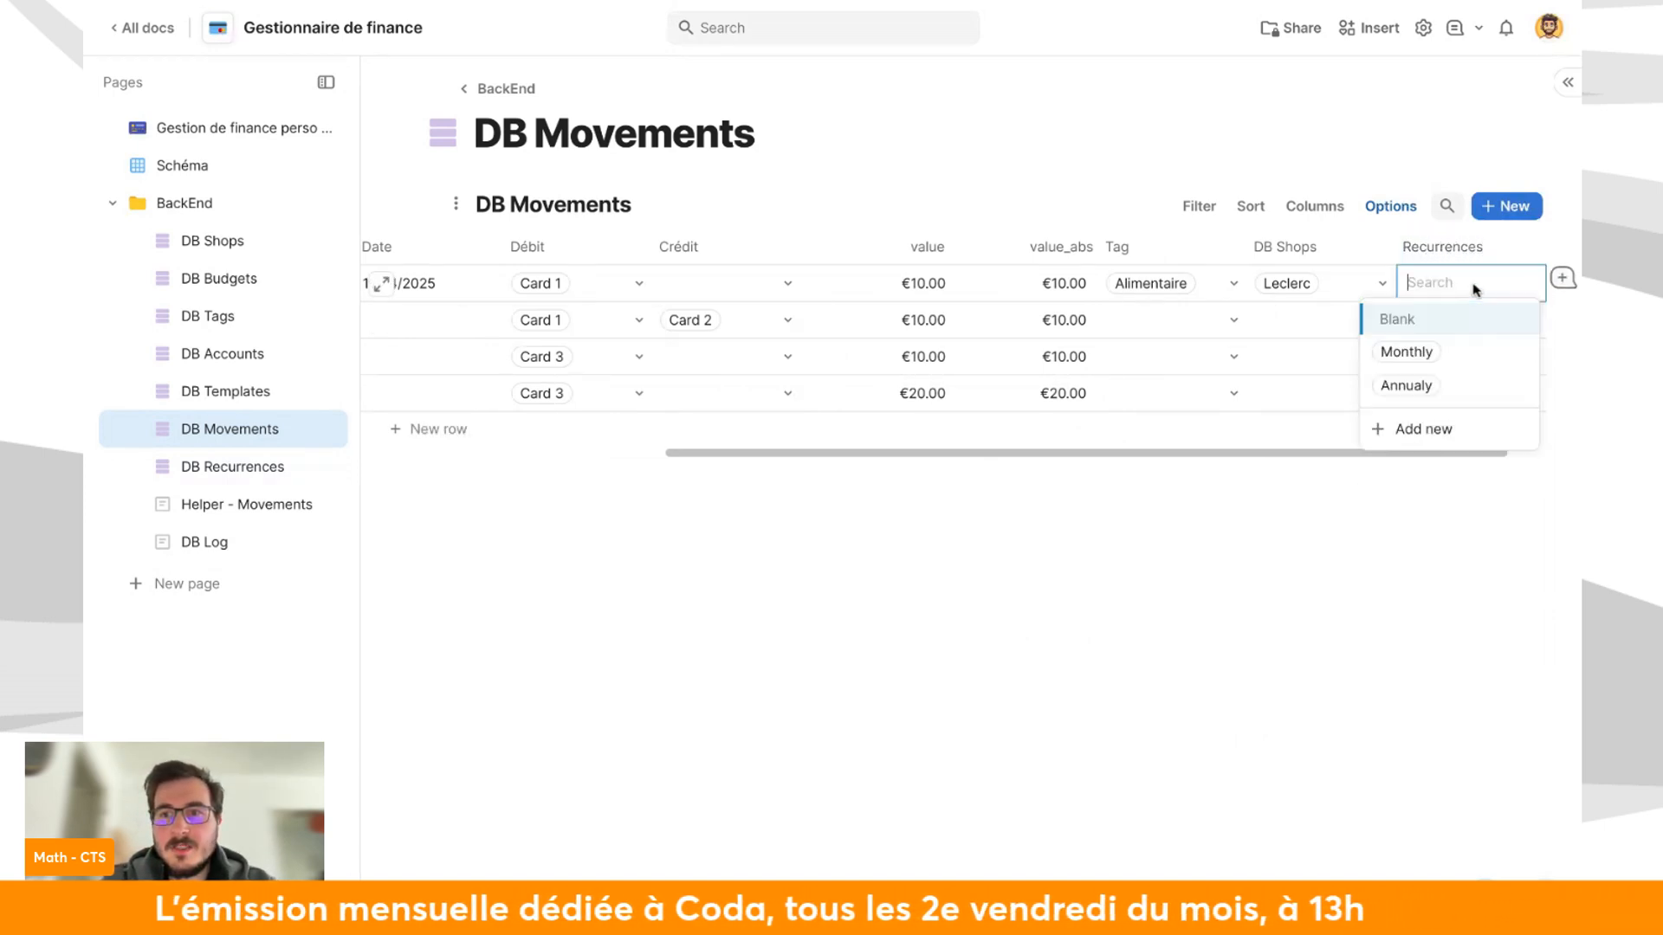
left_click(1468, 356)
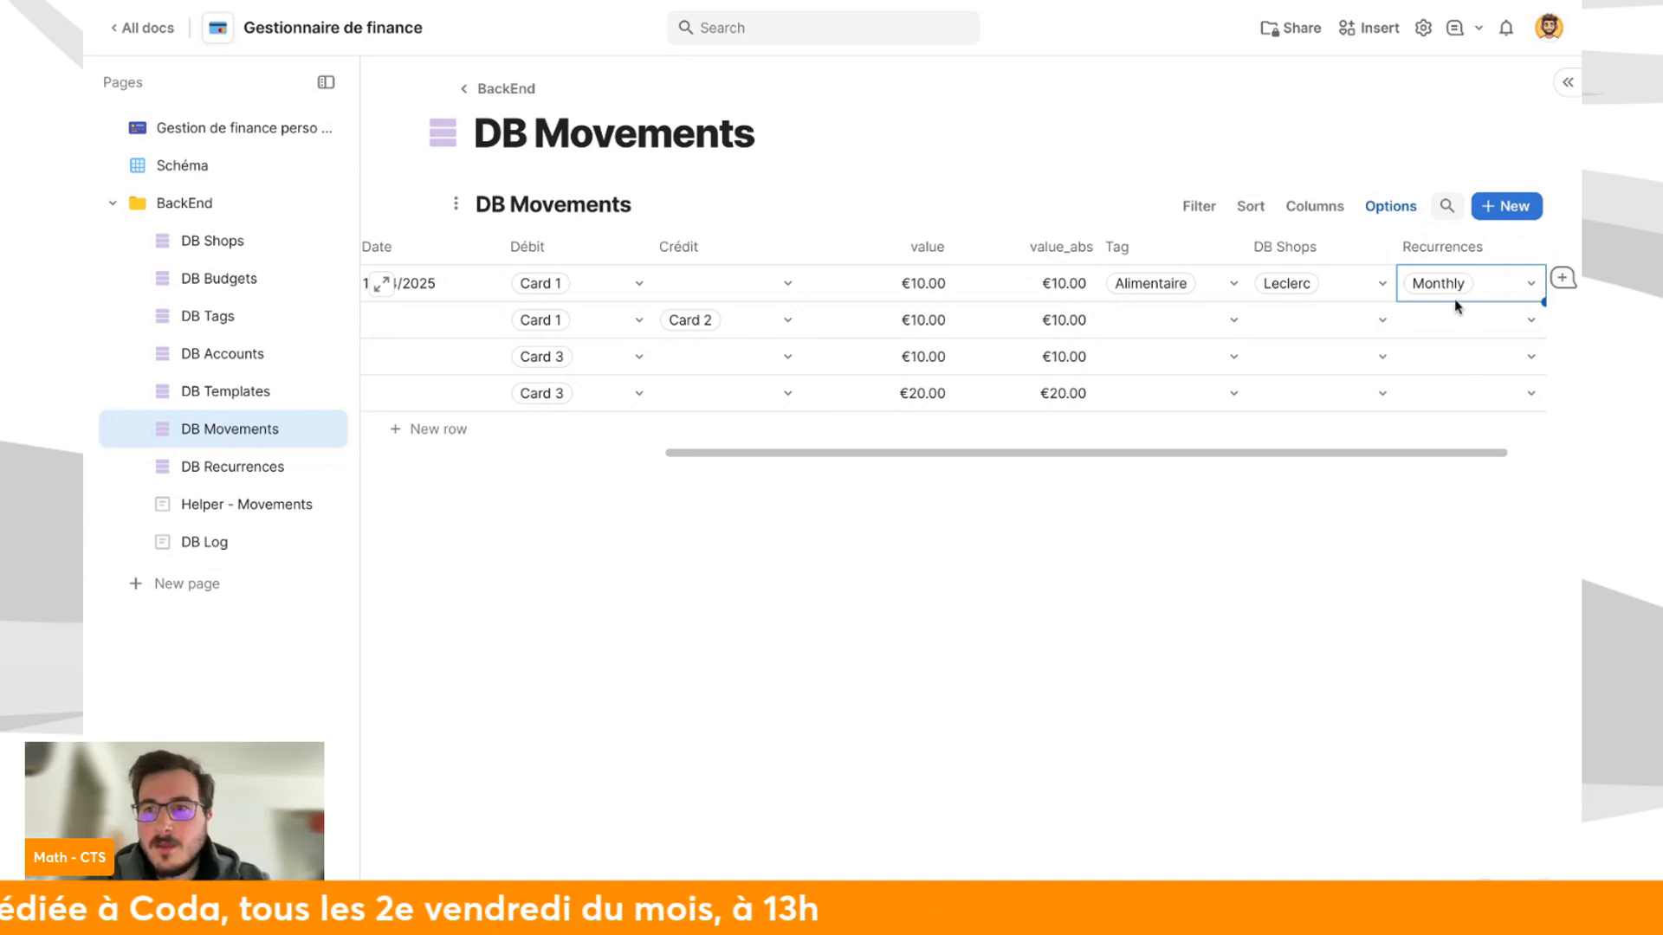
left_click_drag(1544, 247, 1505, 249)
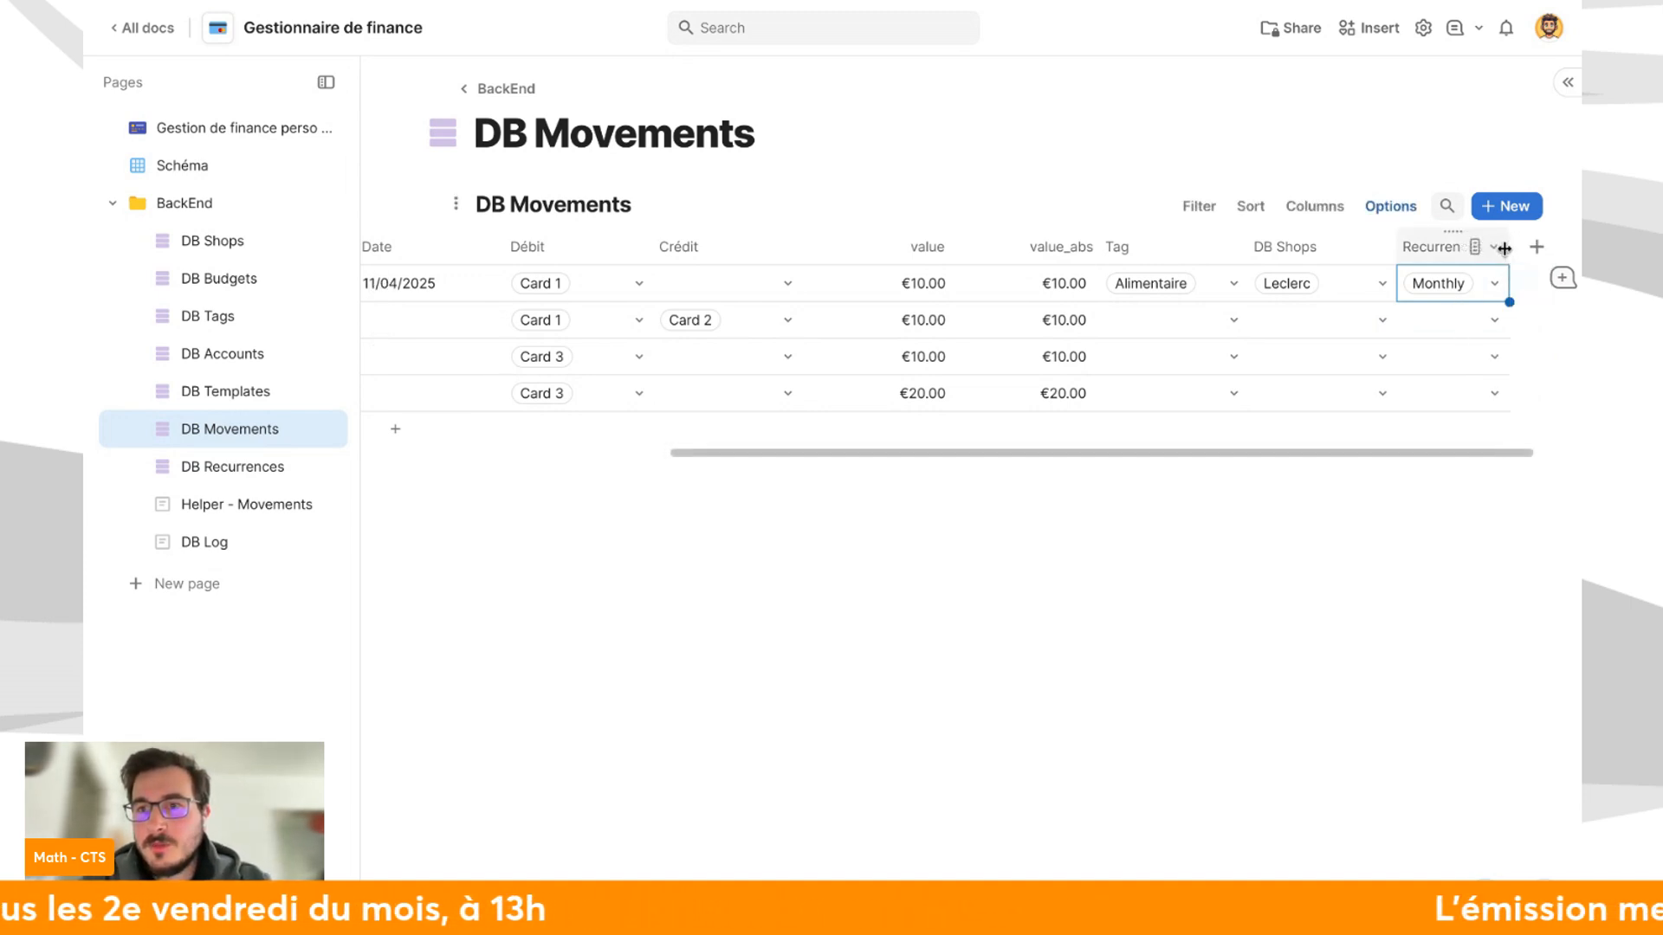
left_click_drag(1393, 454, 1213, 470)
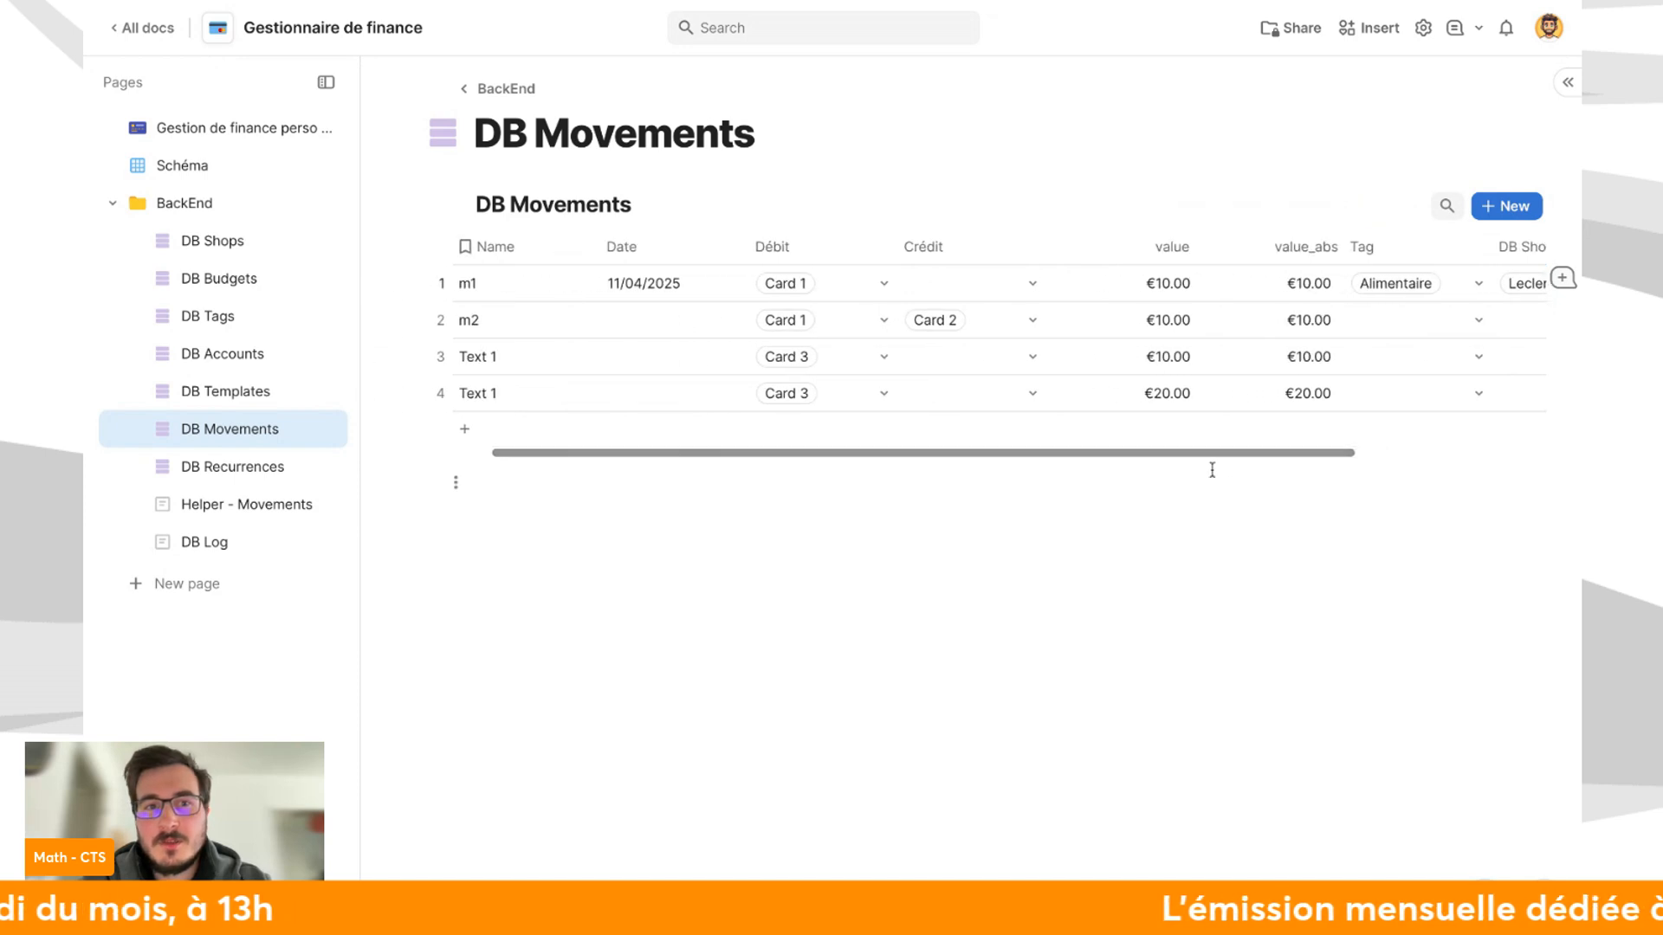
scroll(1135, 230, "right", 5)
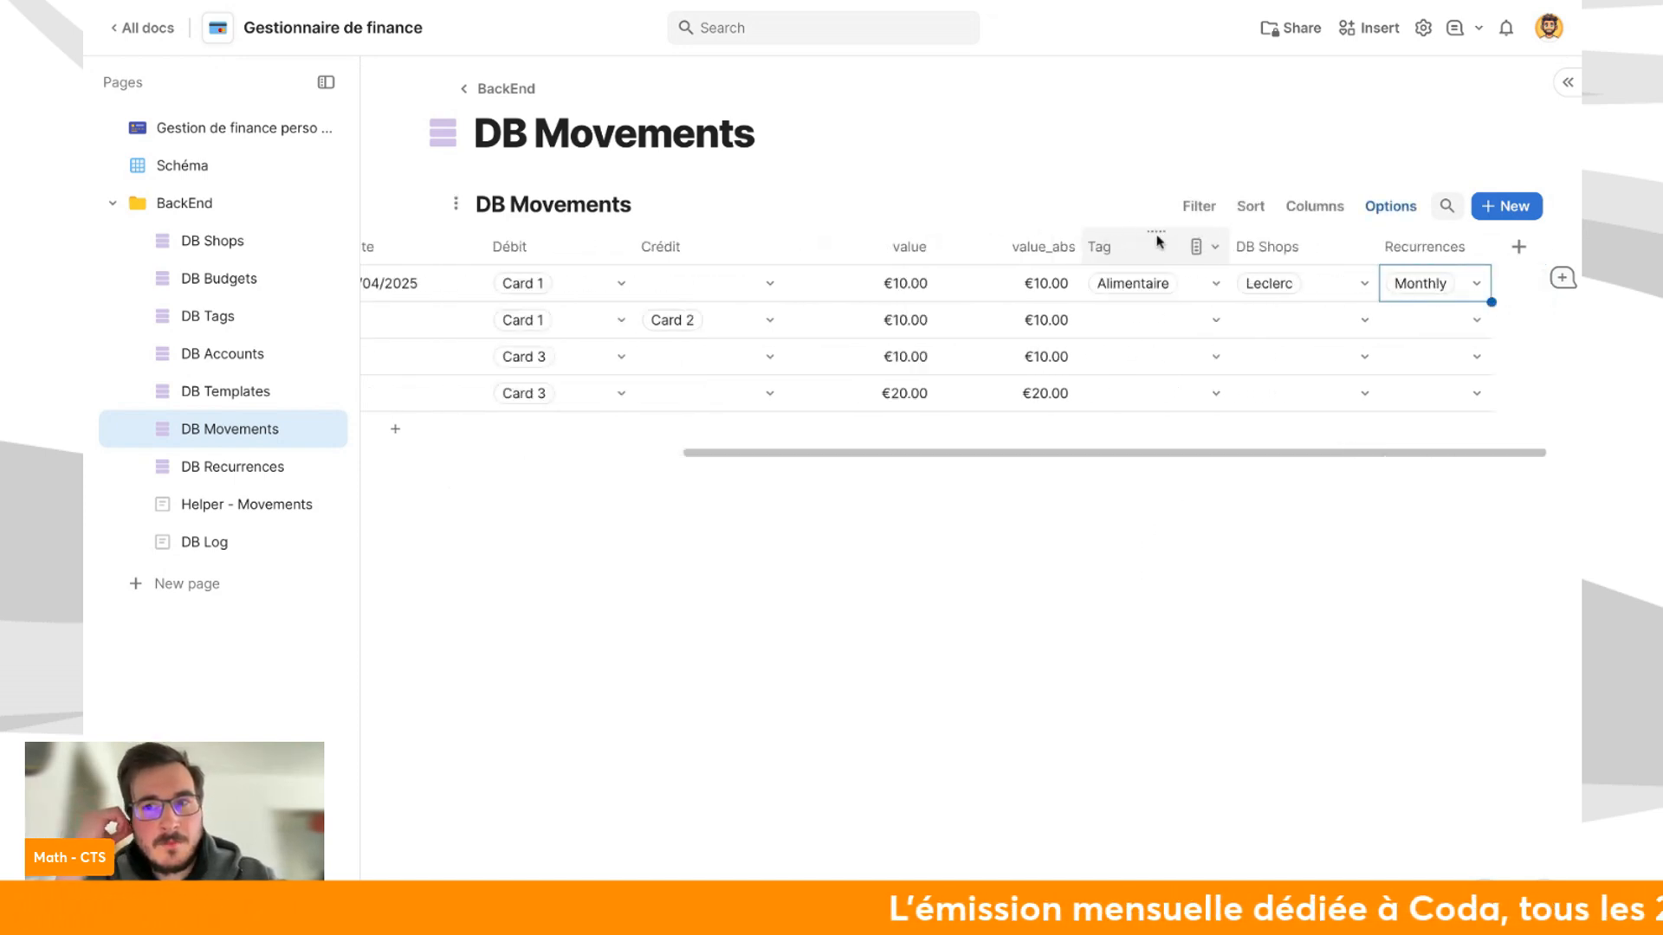
left_click(1433, 289)
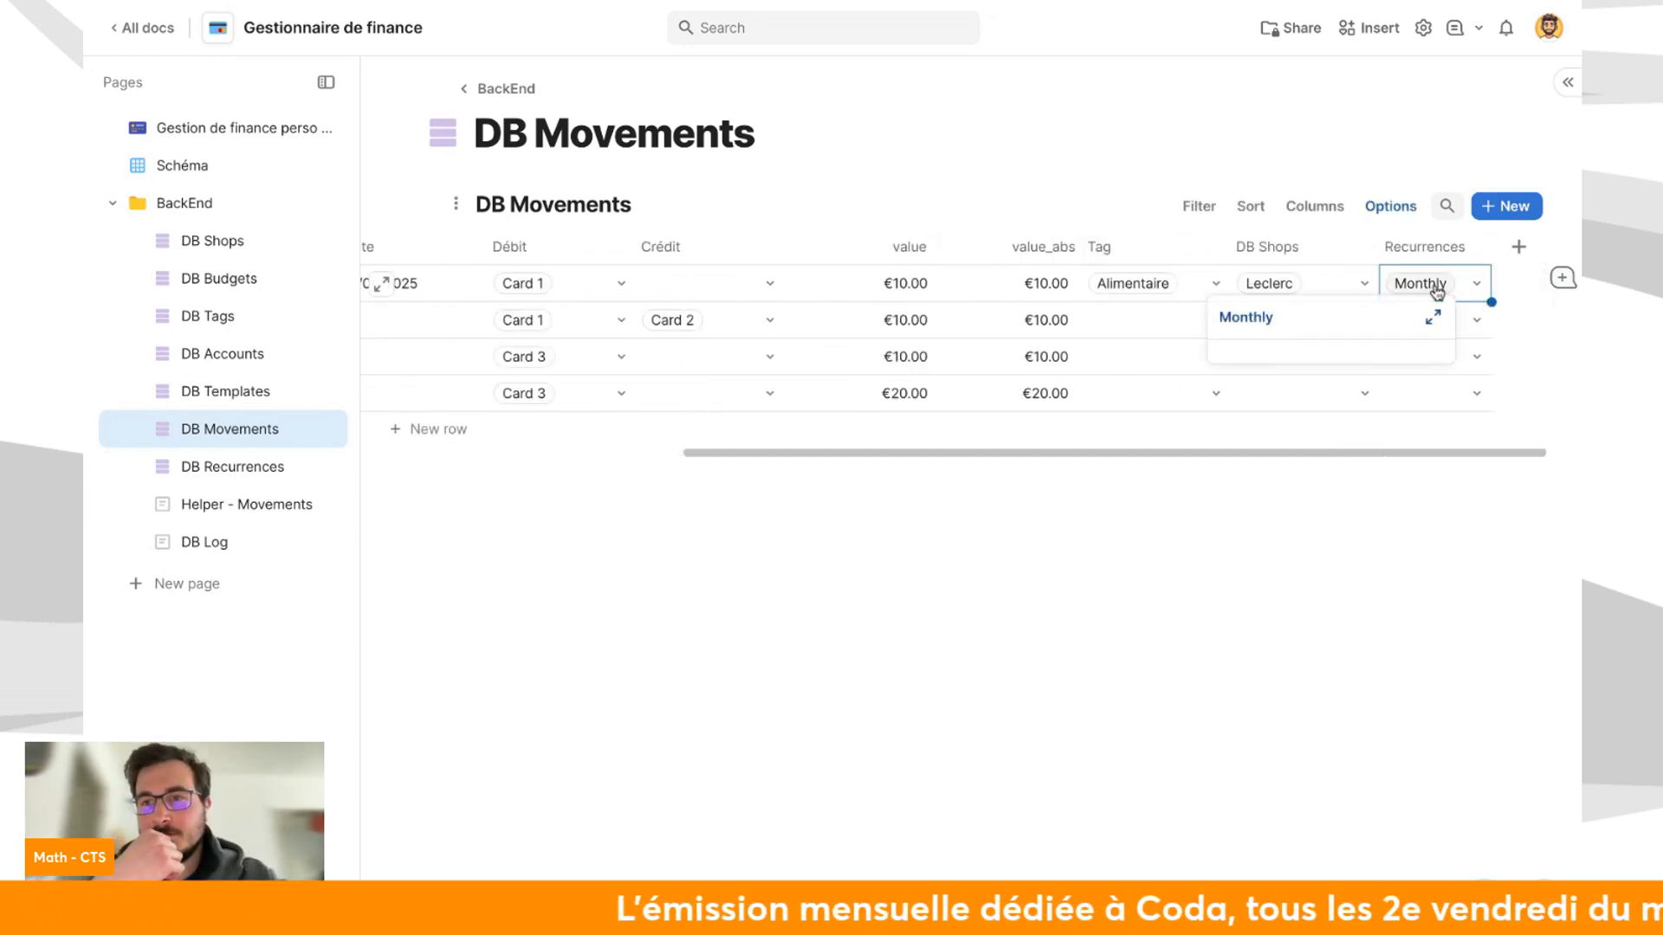
Add a Button column after Recurrences in the DB Movements table.
left_click(1518, 247)
type("but")
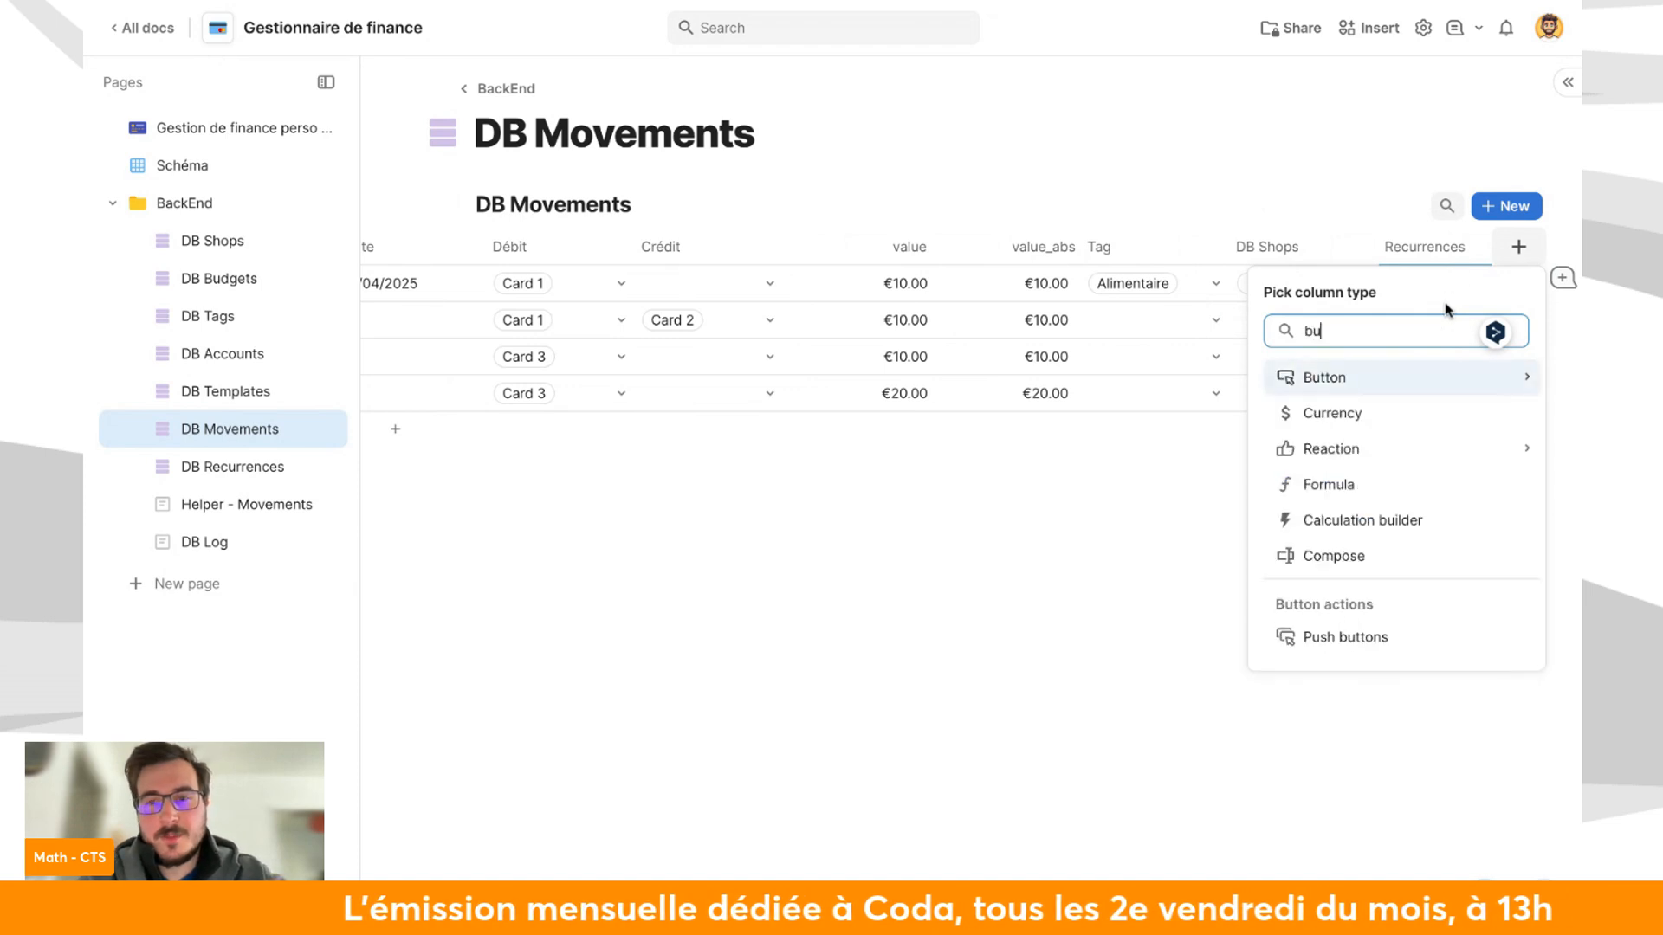
left_click(1436, 377)
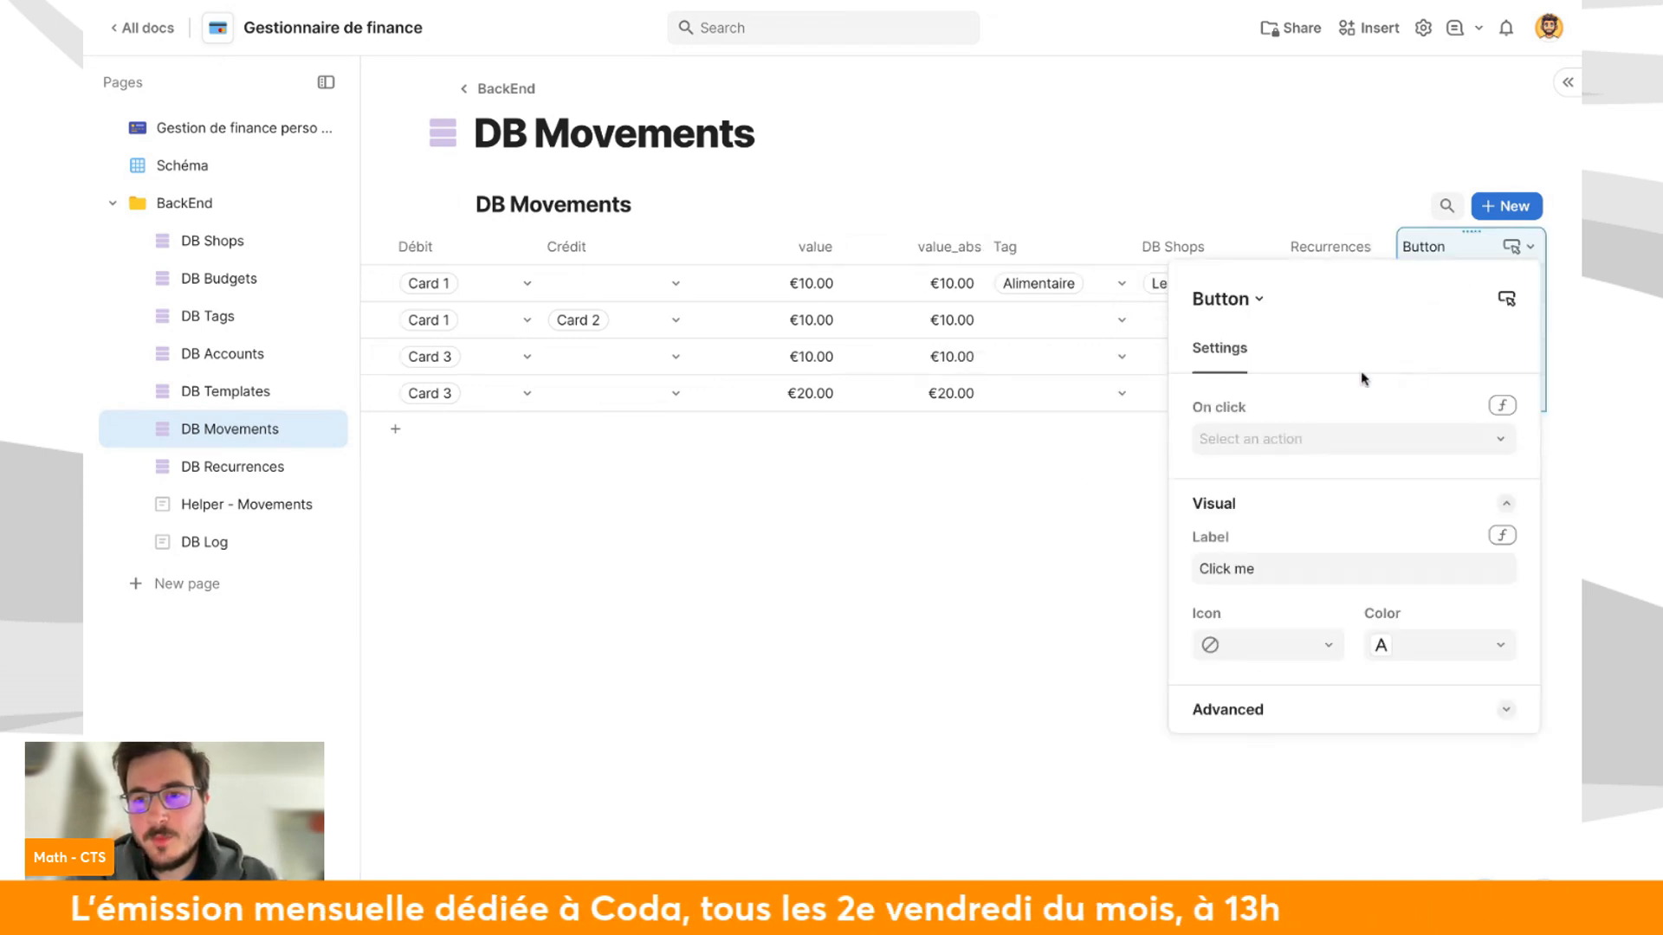
Try an AddRow formula on thisTable with the Name column as the new button's on-click action.
left_click(1504, 407)
type("addor")
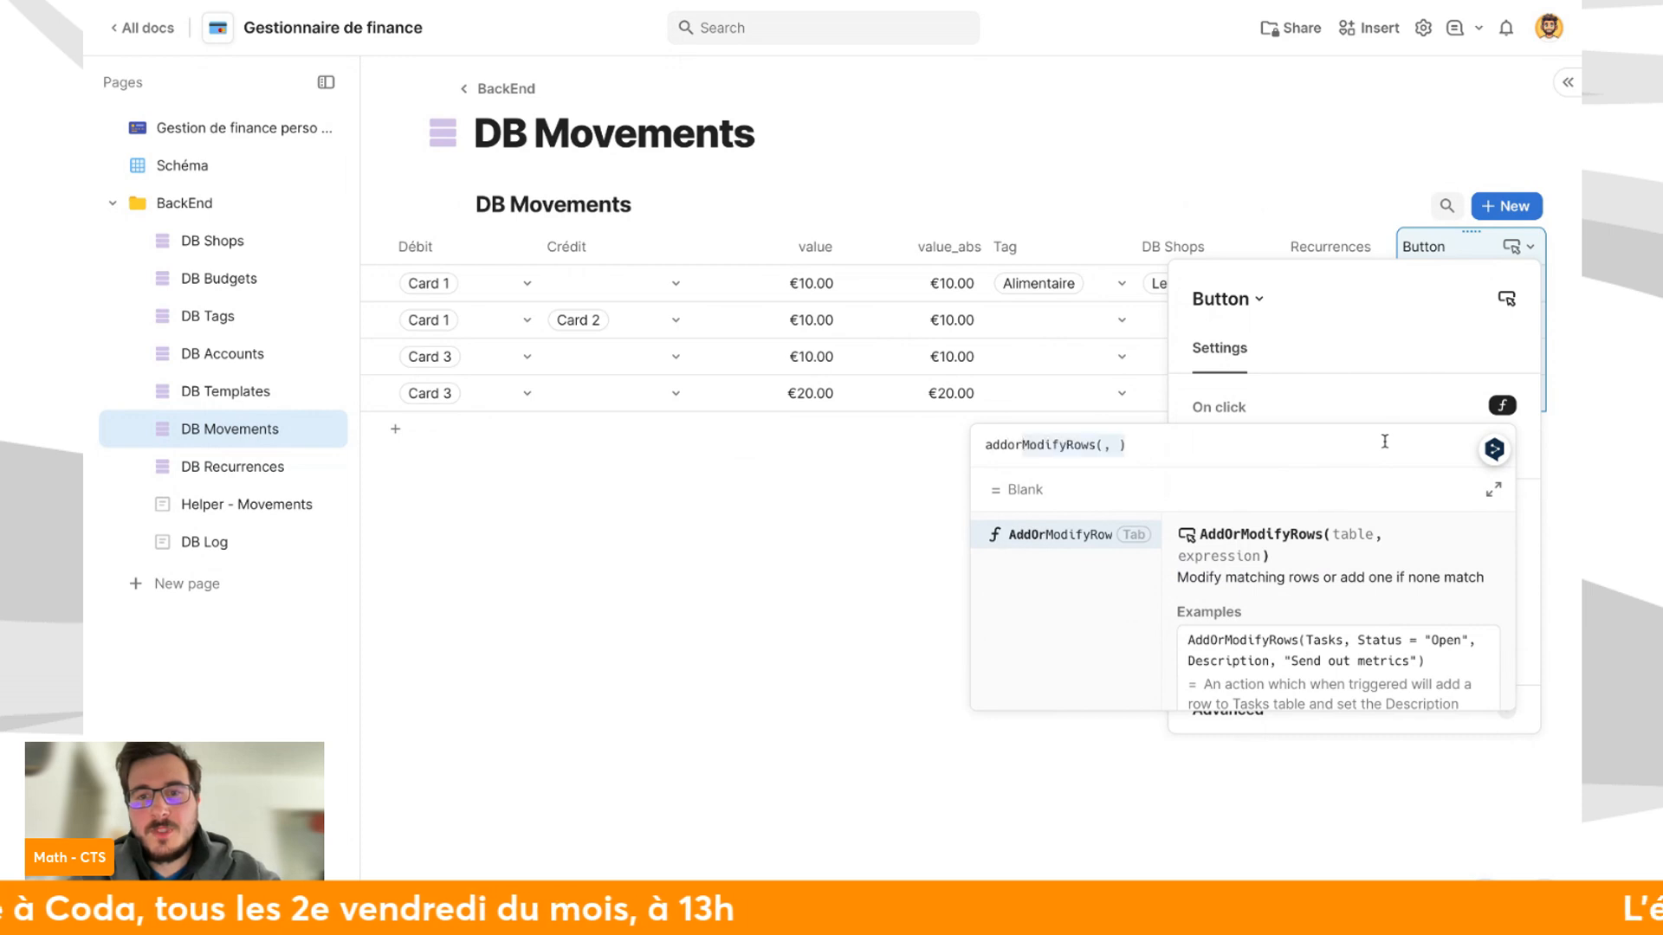
key("BackSpace")
key("BackSpace")
key("BackSpace")
type("r")
key("Tab")
type("thisTab")
key("Tab")
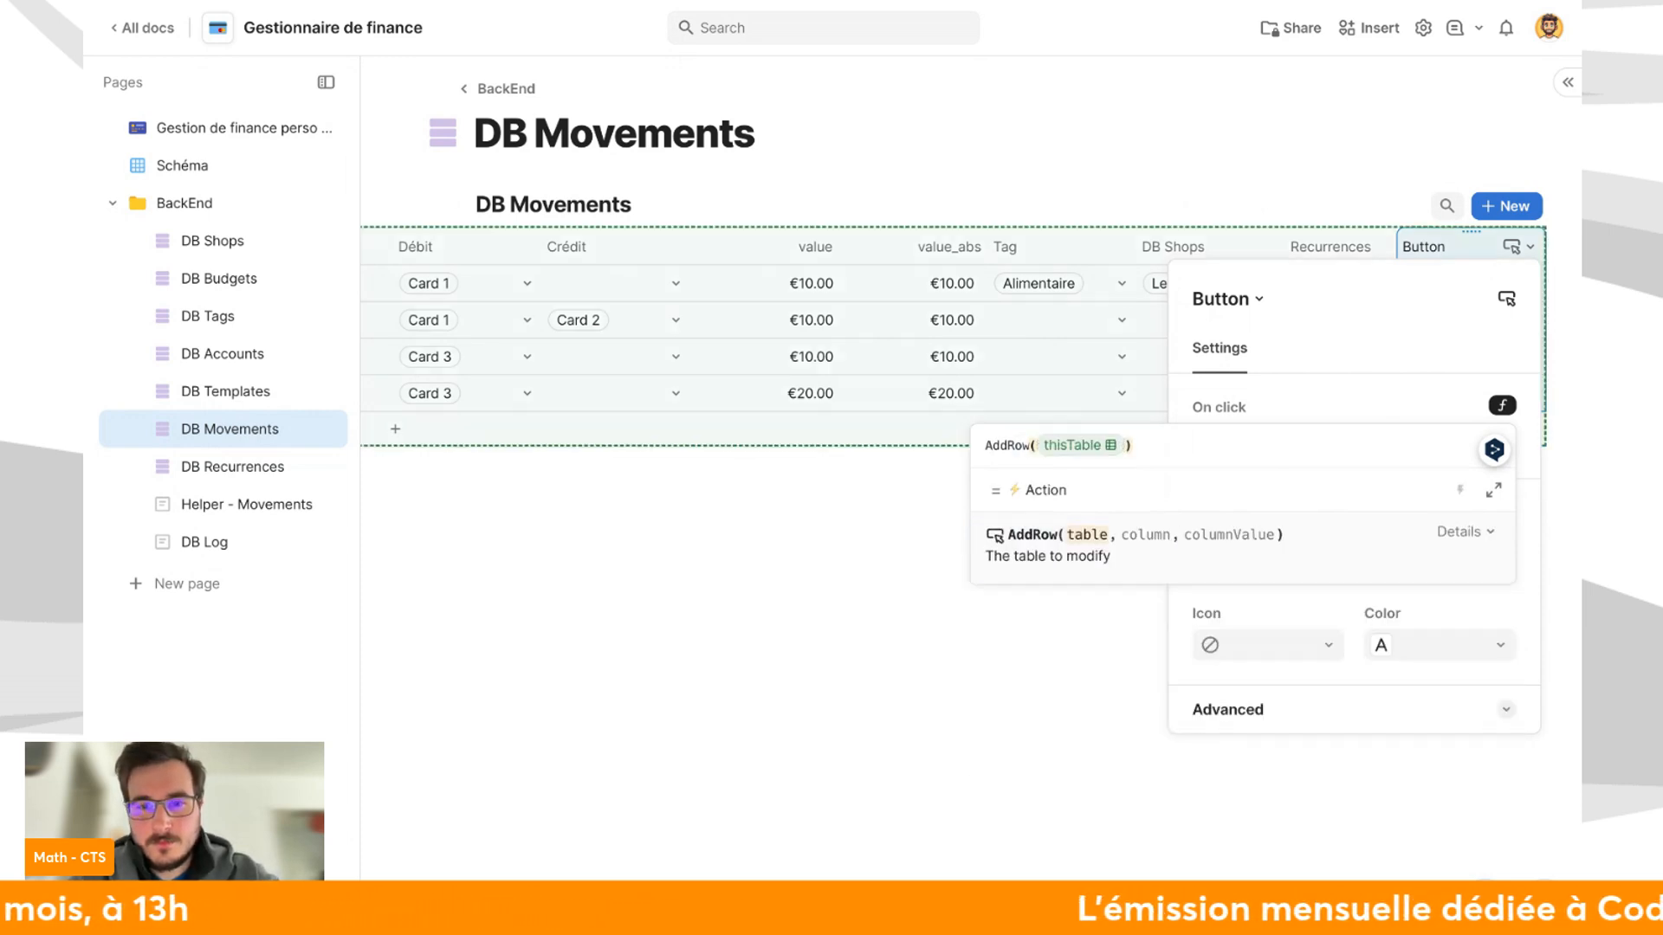
type(",")
key("Tab")
key("ctrl+a")
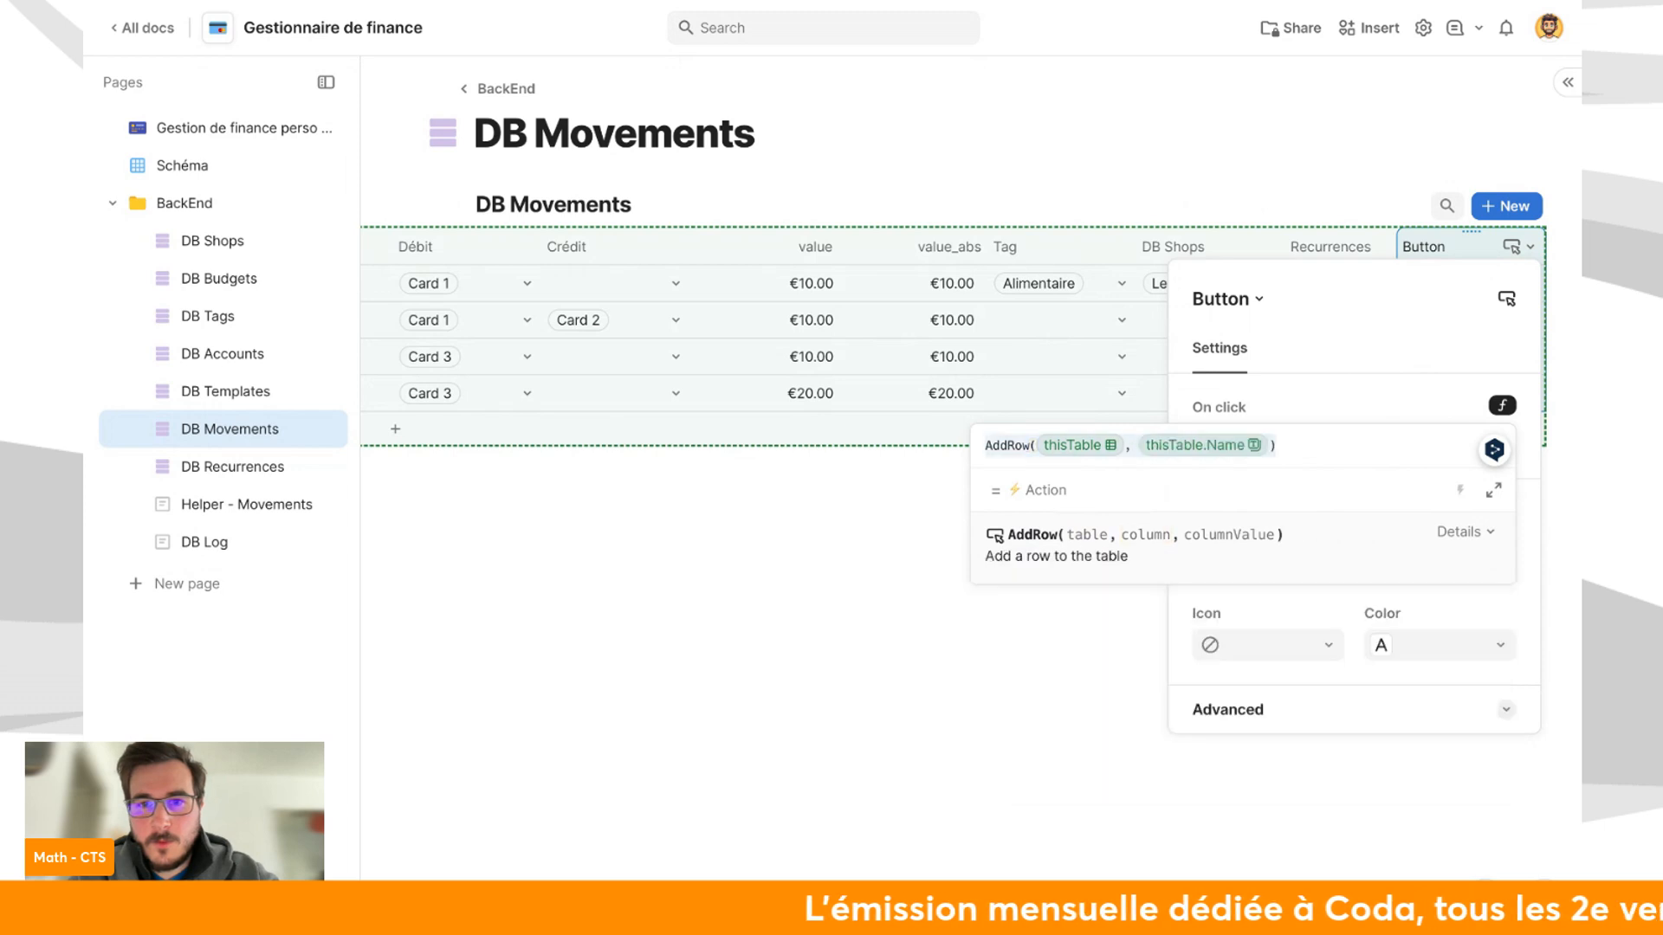
key("BackSpace")
Try a ModifyRows formula wrapped around AddRow on thisTable as the button's on-click action.
type("mod")
key("Down")
key("Down")
key("Down")
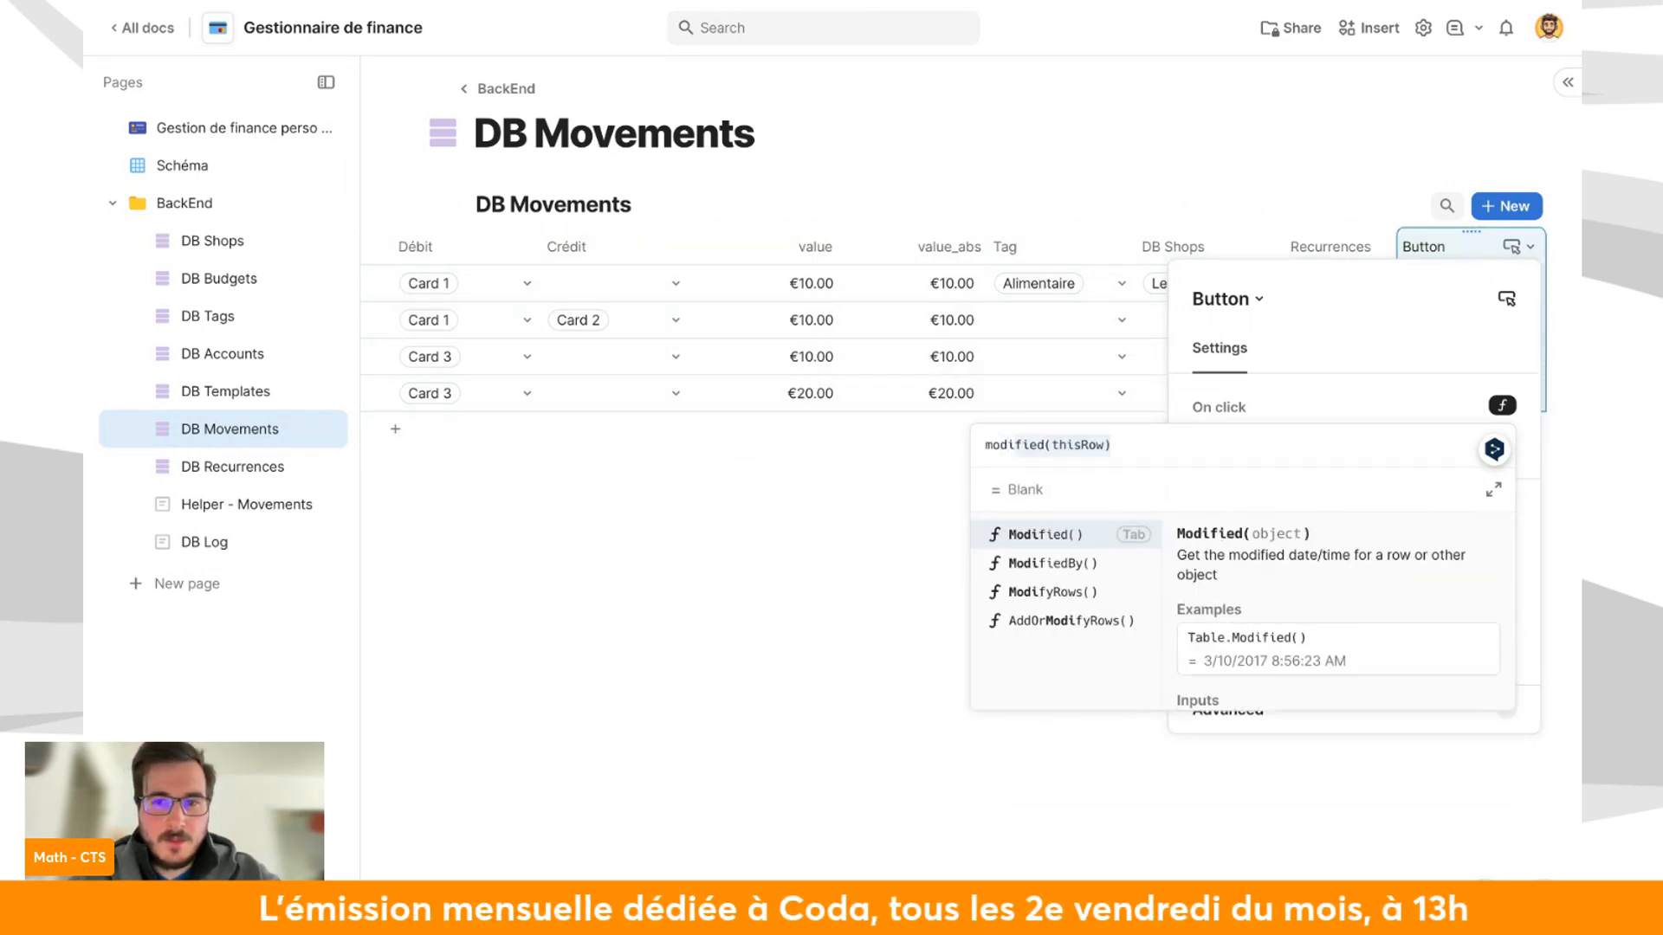
key("Tab")
type("addr")
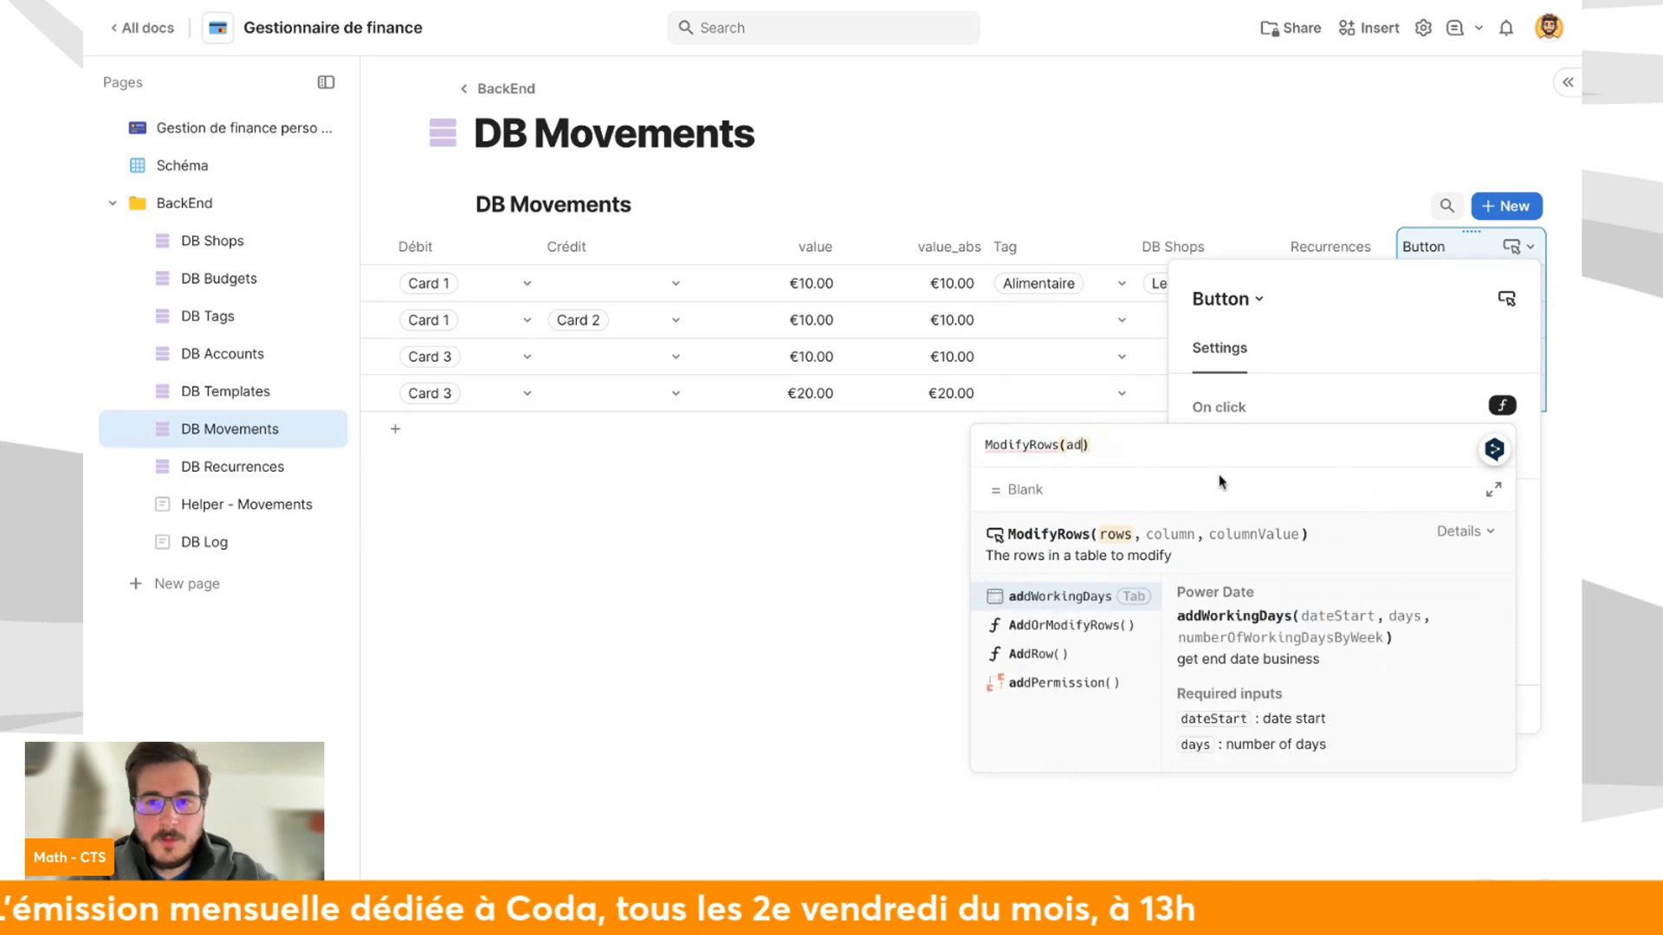
key("Tab")
type("this")
key("Tab")
key("BackSpace")
key("BackSpace")
key("BackSpace")
key("BackSpace")
key("BackSpace")
key("BackSpace")
key("BackSpace")
type("Table")
key("Tab")
type(",")
key("Down")
scroll(1054, 678, "down", 1)
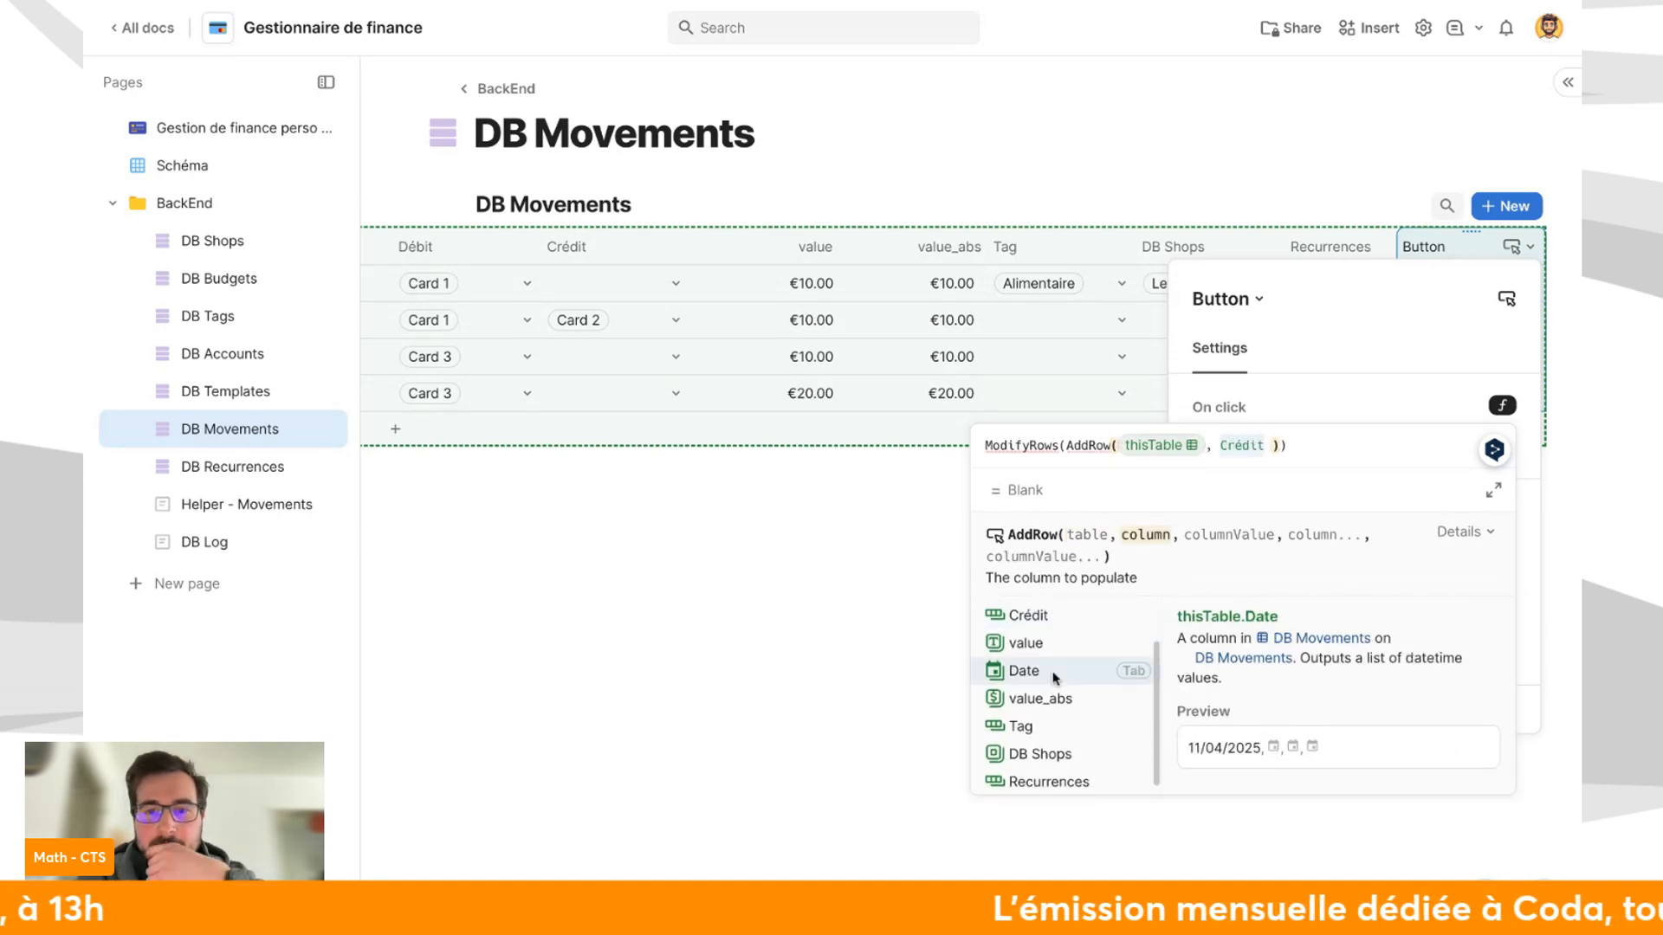
scroll(1054, 678, "up", 1)
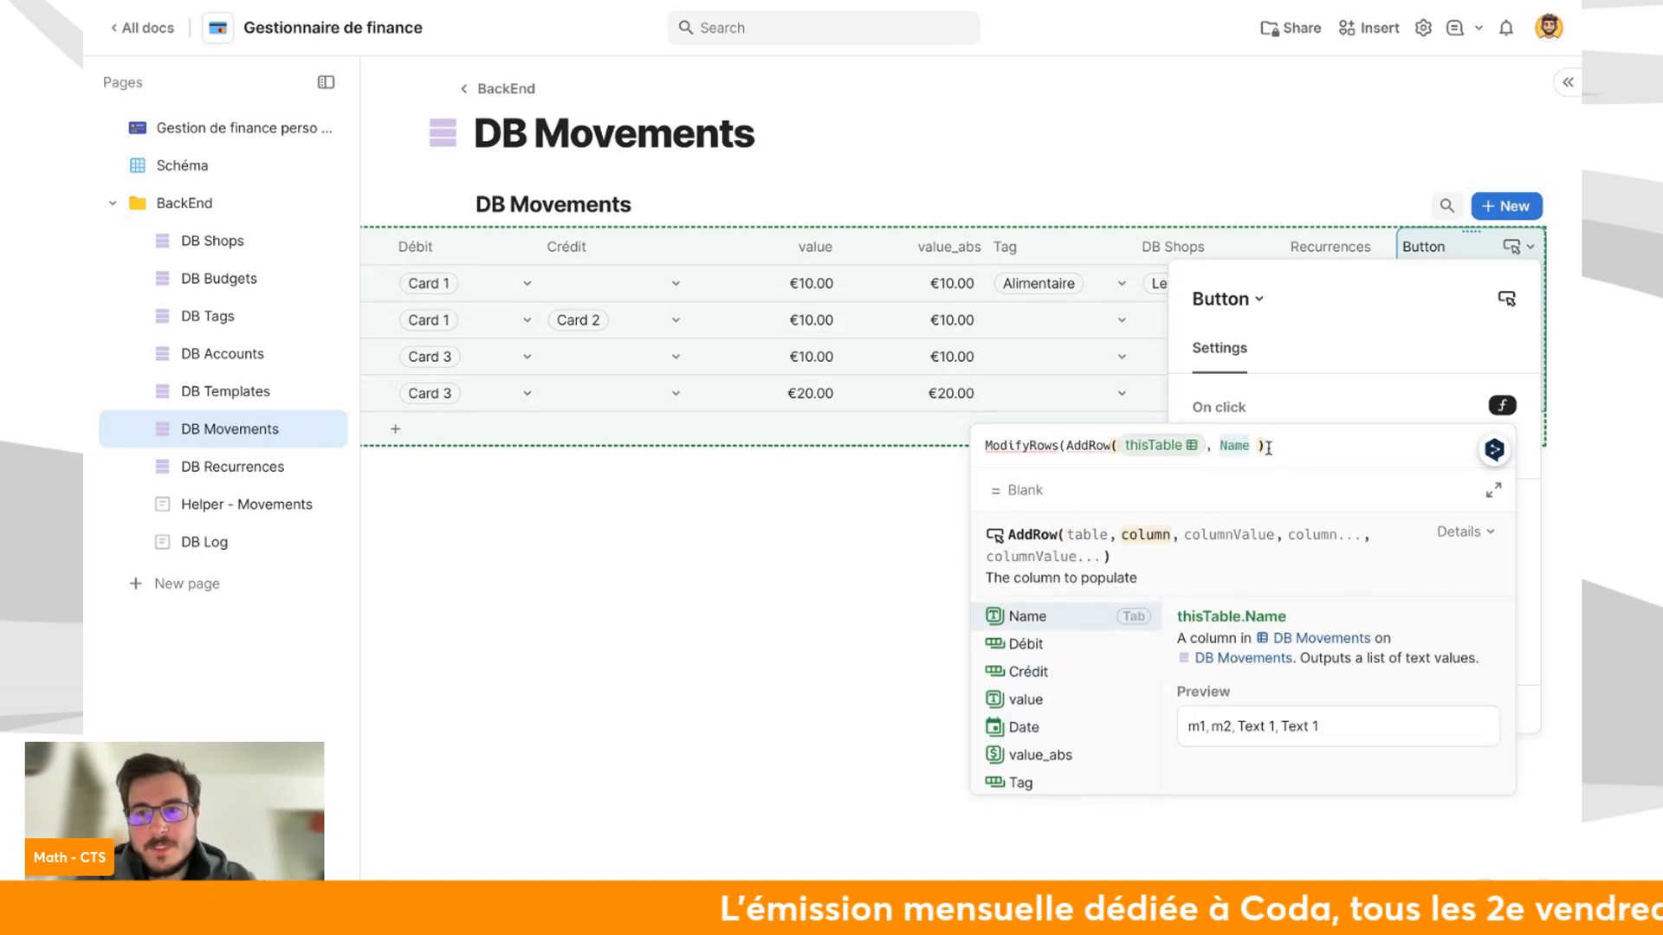
key("Tab")
key("BackSpace")
key("BackSpace")
key("BackSpace")
key("BackSpace")
key("BackSpace")
key("BackSpace")
key("BackSpace")
key("BackSpace")
key("BackSpace")
key("BackSpace")
key("BackSpace")
key("BackSpace")
Enter DuplicateRows with thisRow as its argument in the button's on-click formula.
type("difyRows(Débit")
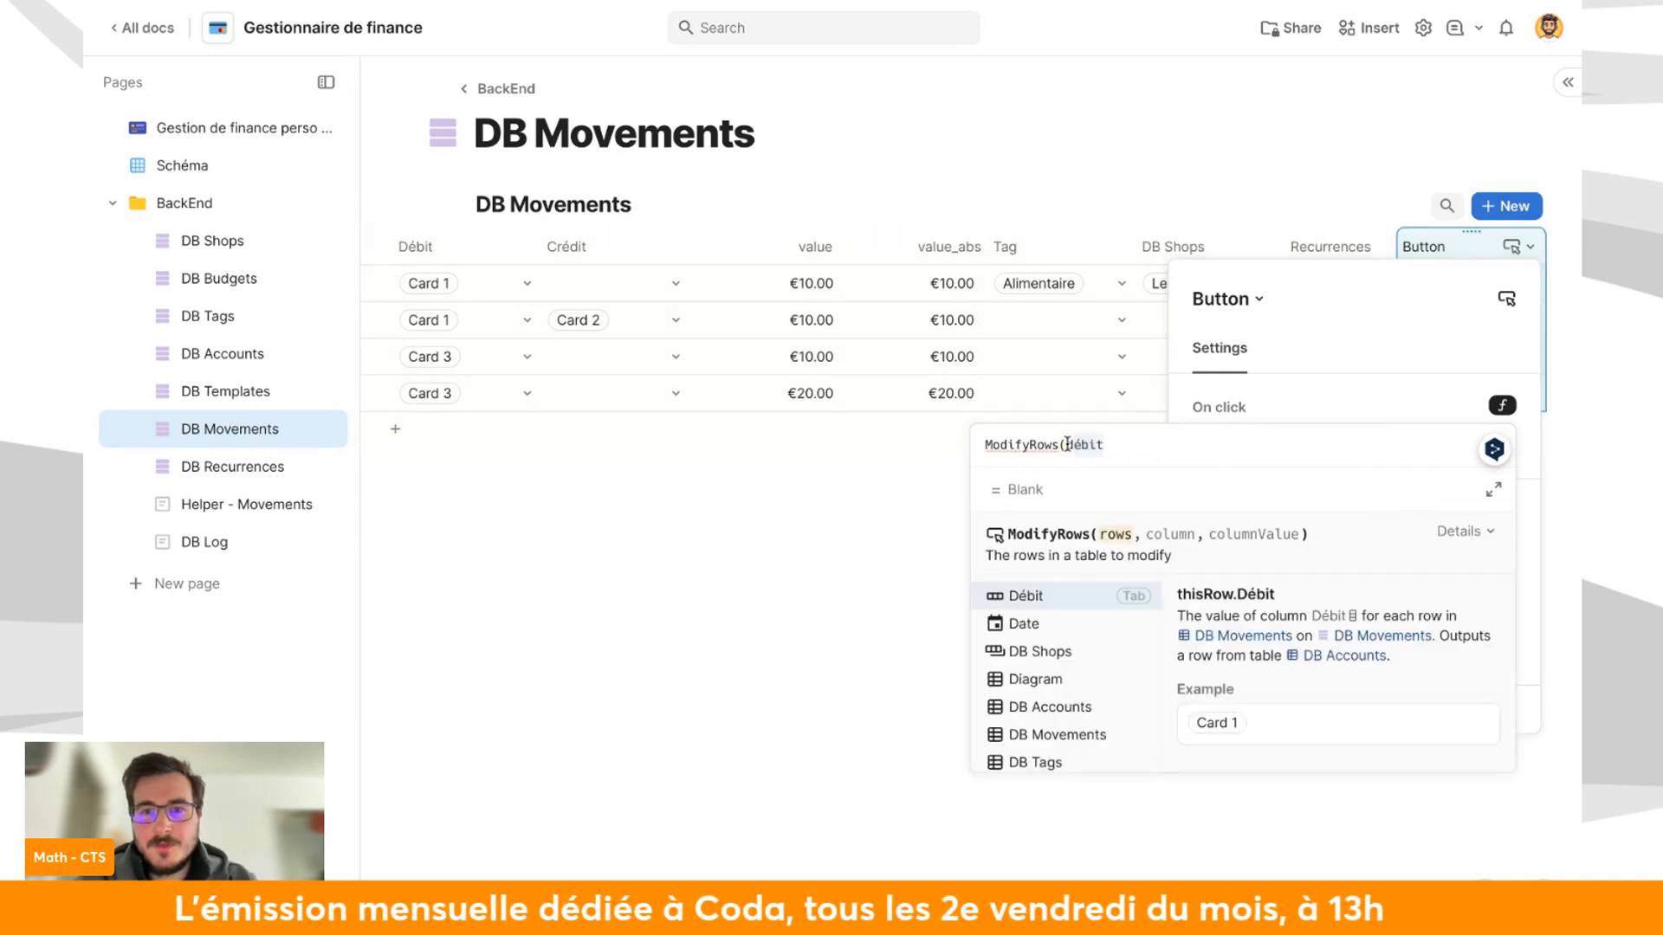
type("upl")
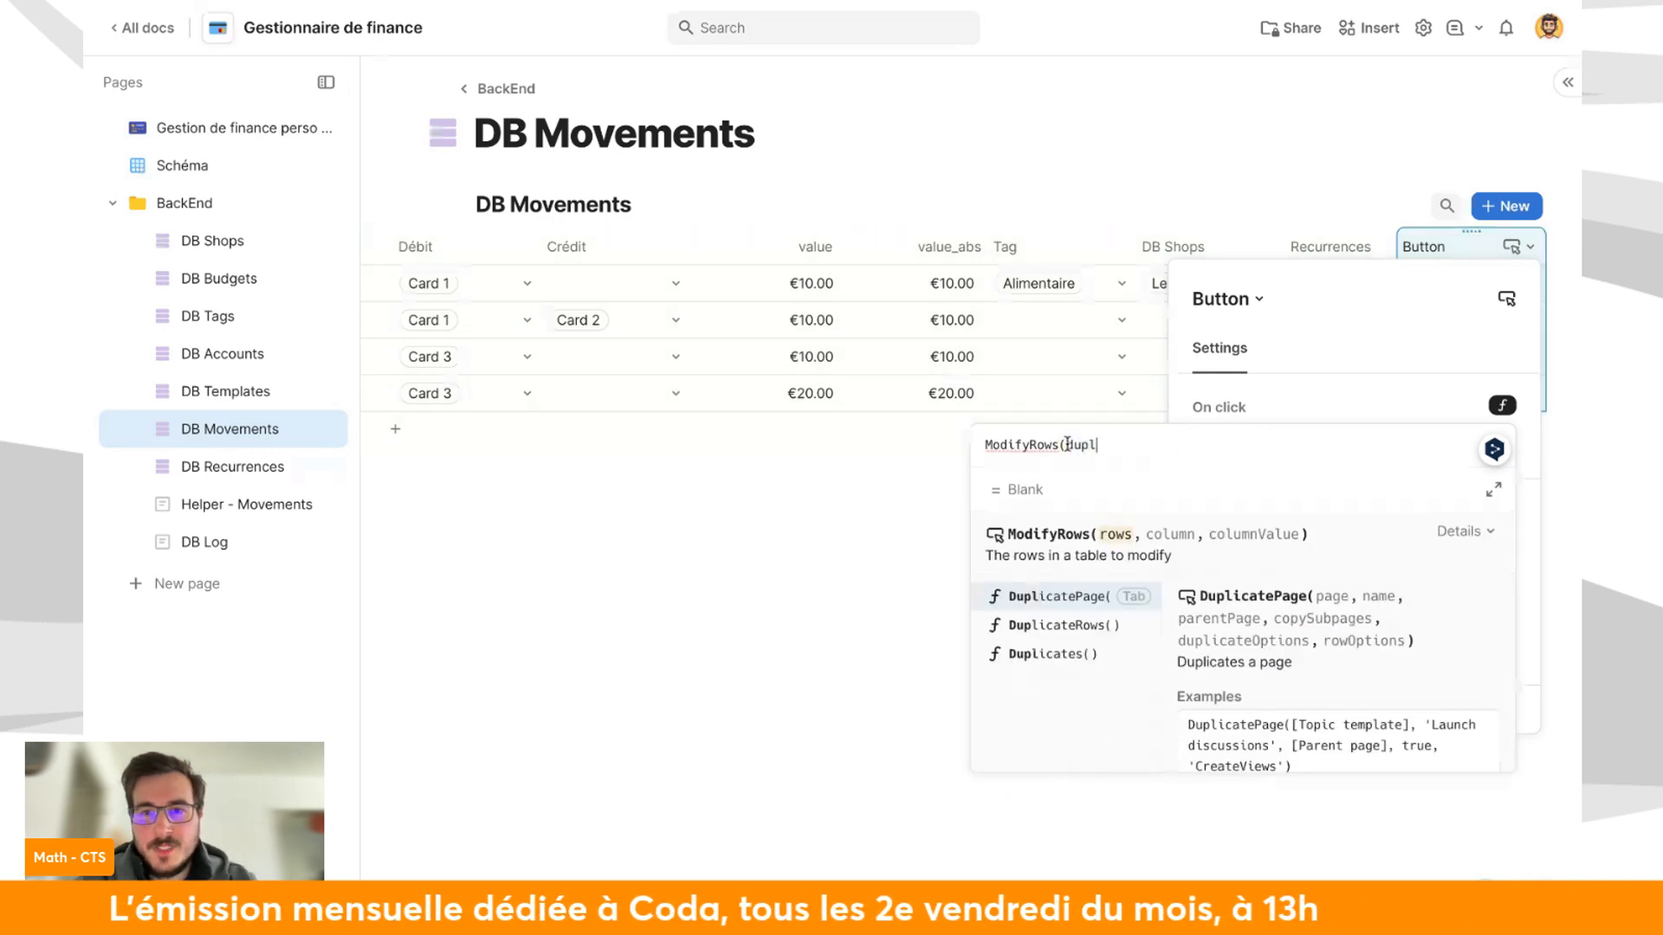
left_click(1067, 625)
type("thisRow")
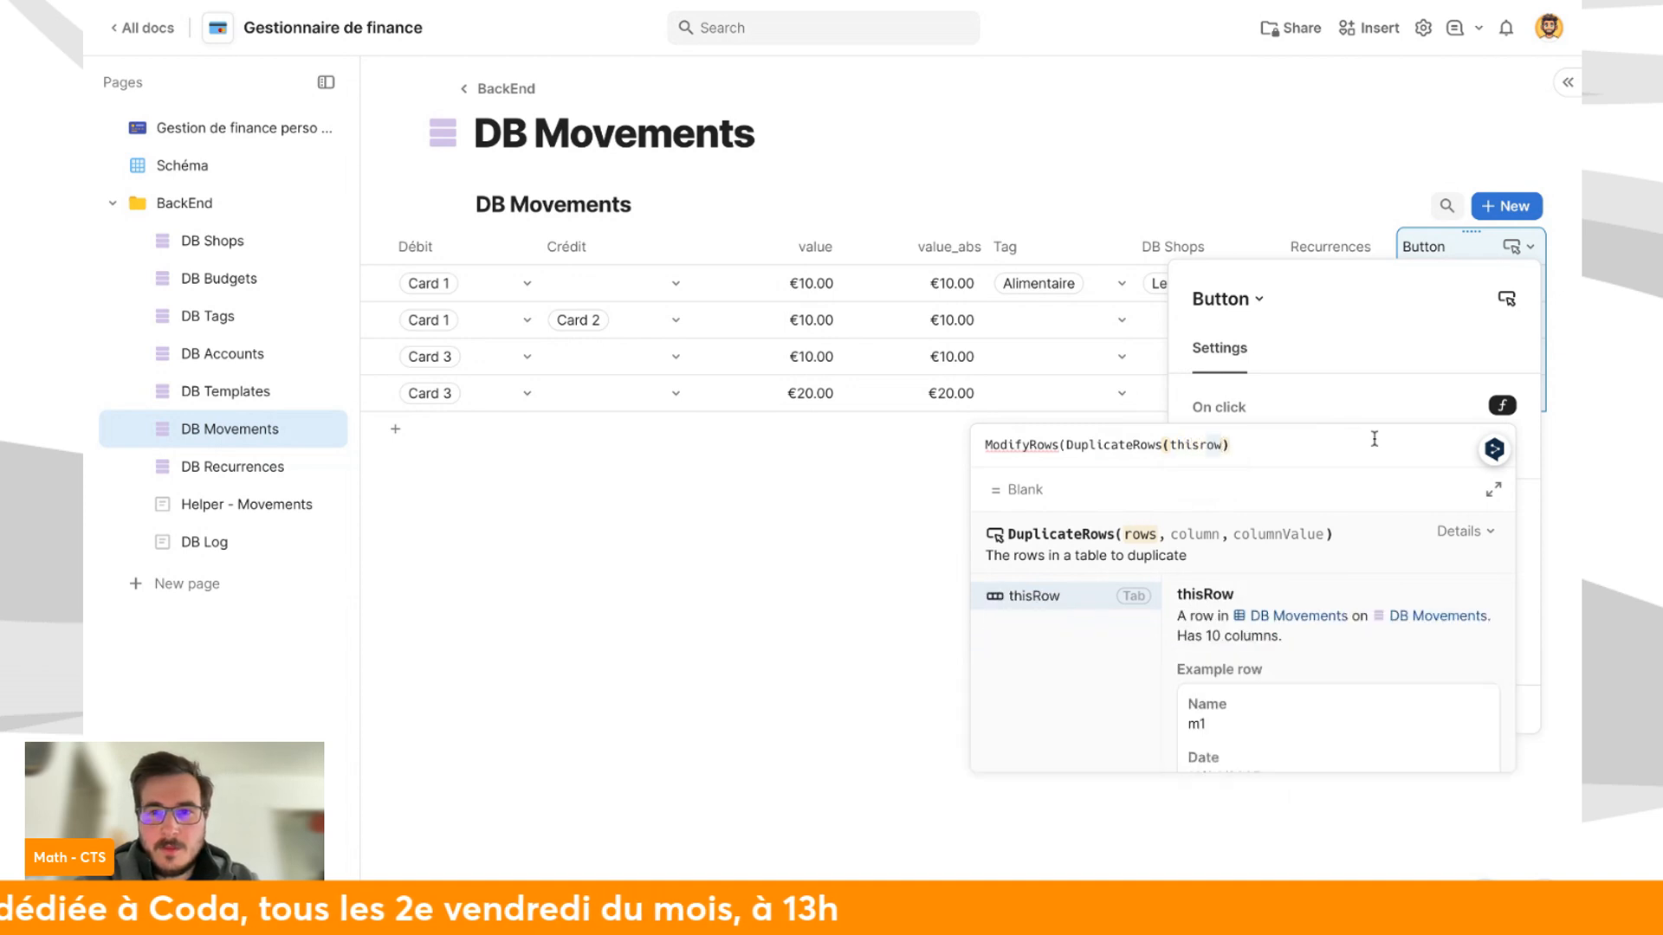
key("Tab")
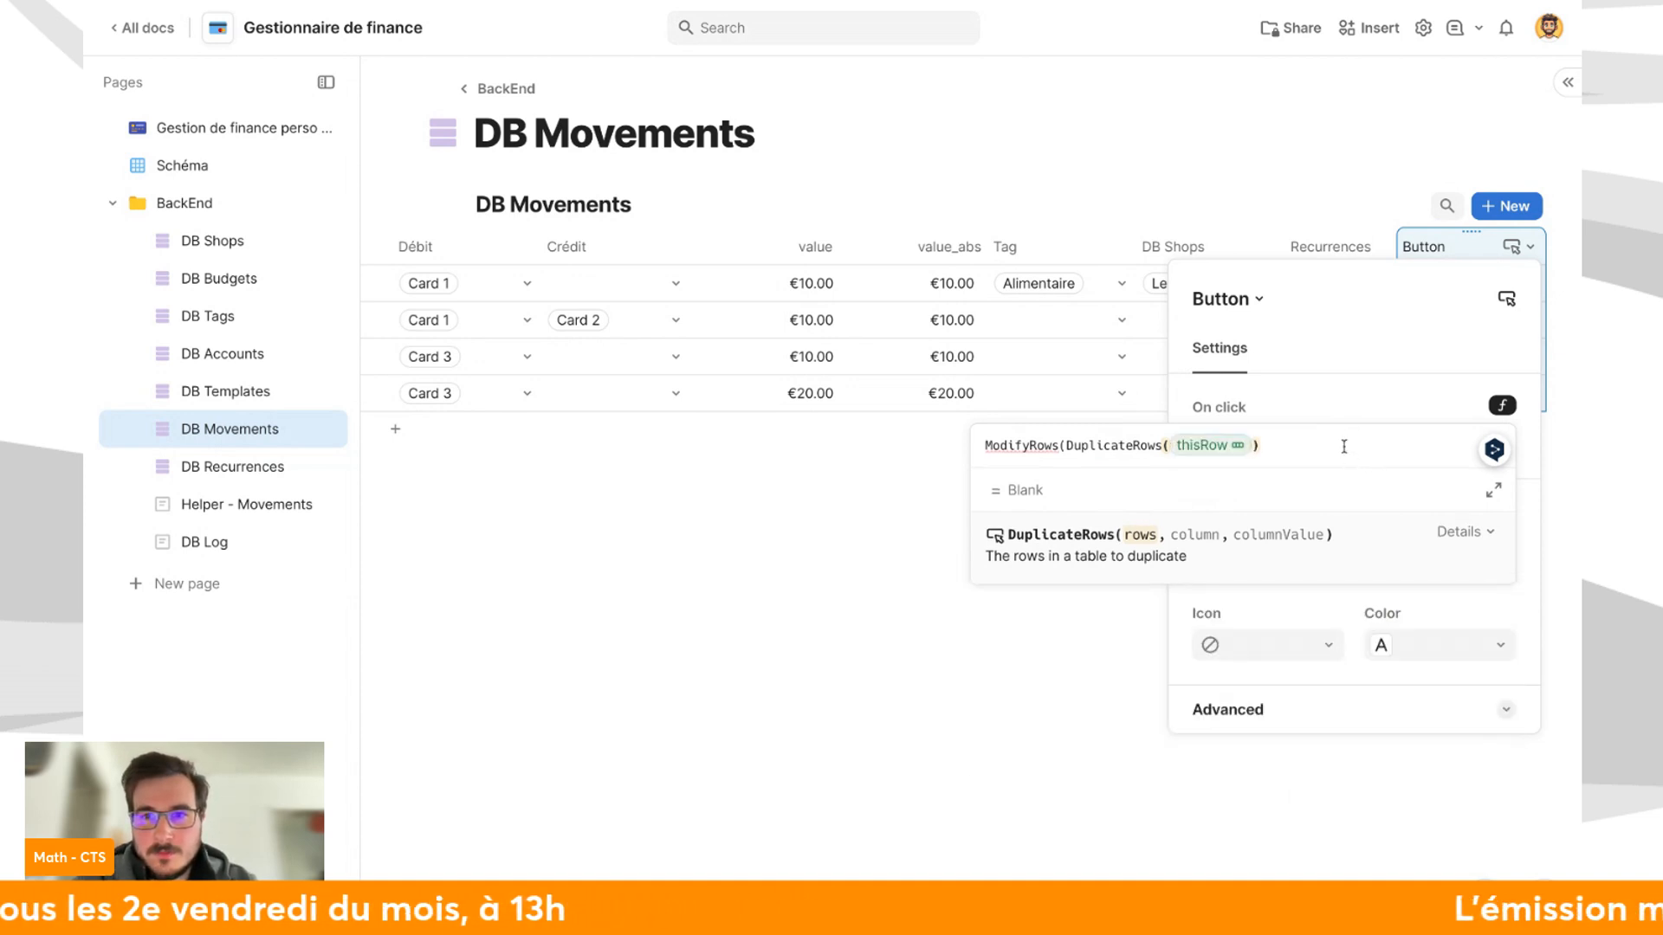
Remove the ModifyRows wrapper so the on-click formula reads only DuplicateRows(thisRow).
left_click(1344, 446)
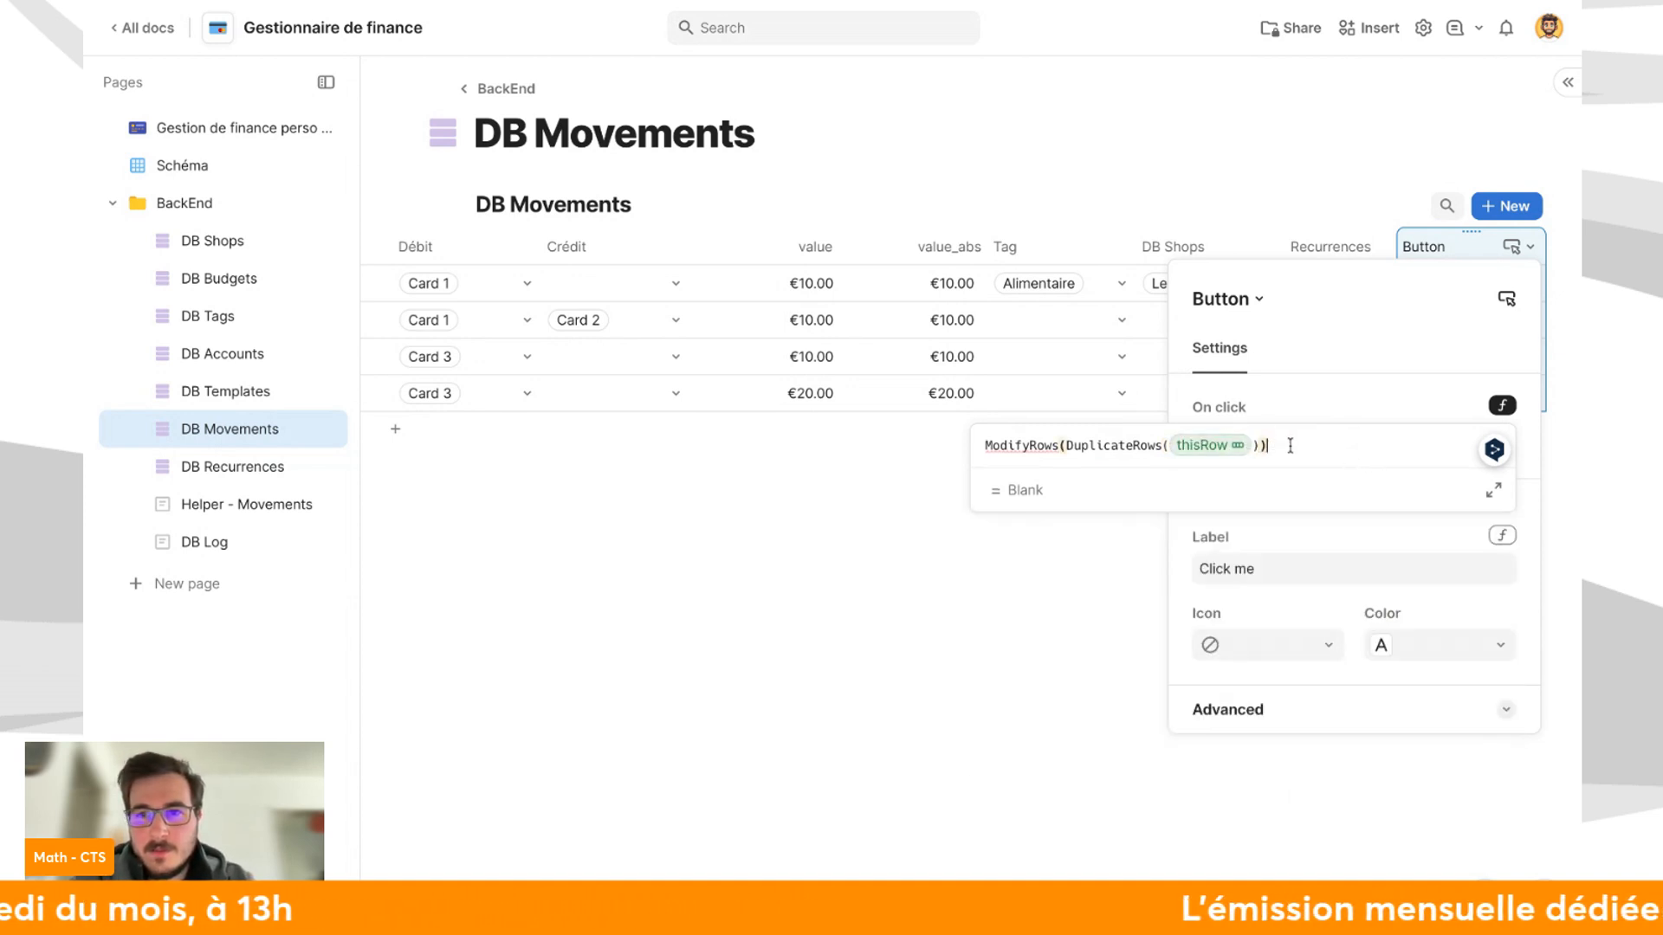
left_click(1065, 447)
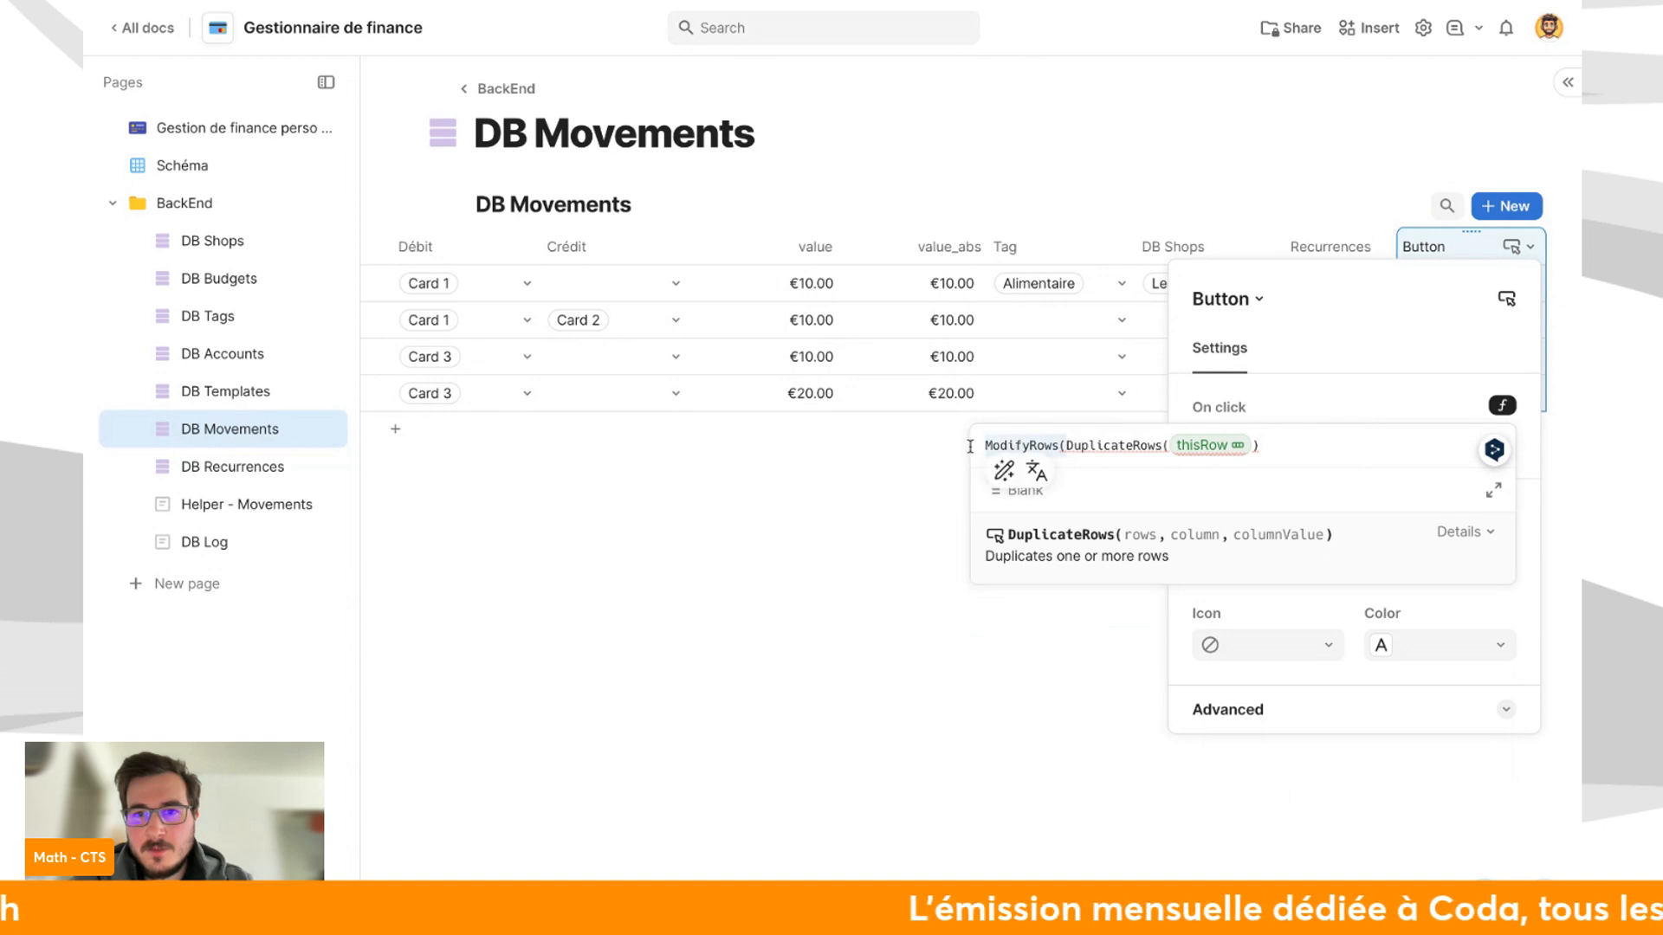
key("BackSpace")
key("BackSpace")
key("BackSpace")
key("BackSpace")
key("BackSpace")
key("BackSpace")
key("BackSpace")
key("BackSpace")
key("BackSpace")
key("BackSpace")
key("BackSpace")
Extend DuplicateRows to set the copy's Date column to dateAction(thisRow.Date, 1, "months").
type(", Date")
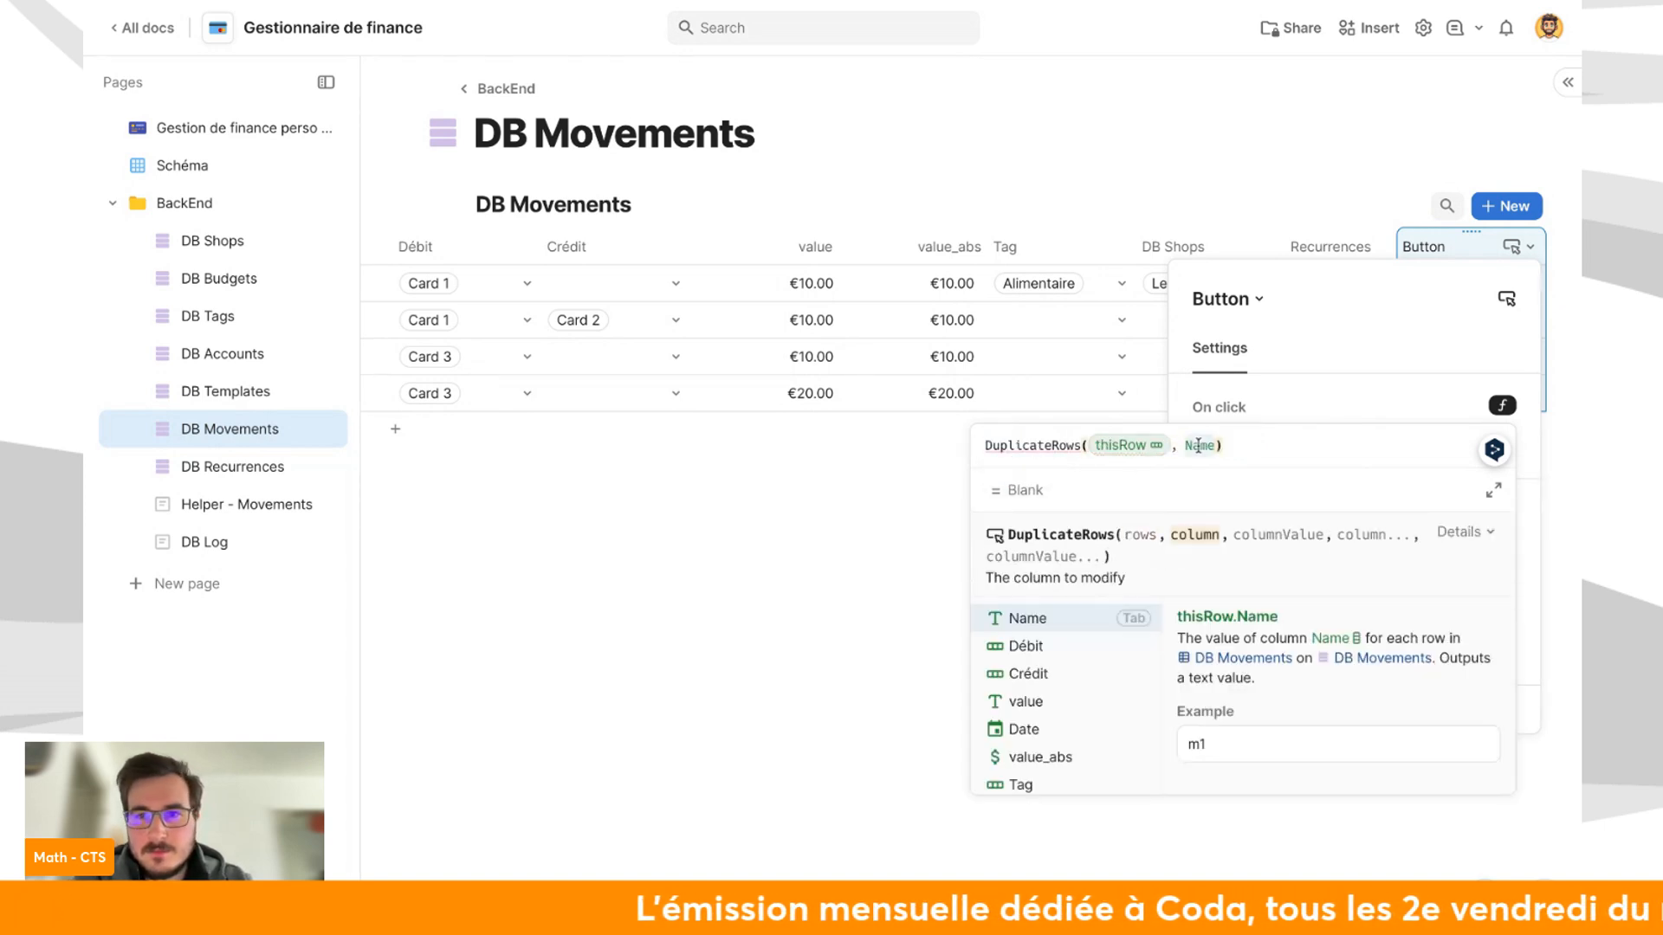
left_click(1069, 730)
type(", datea")
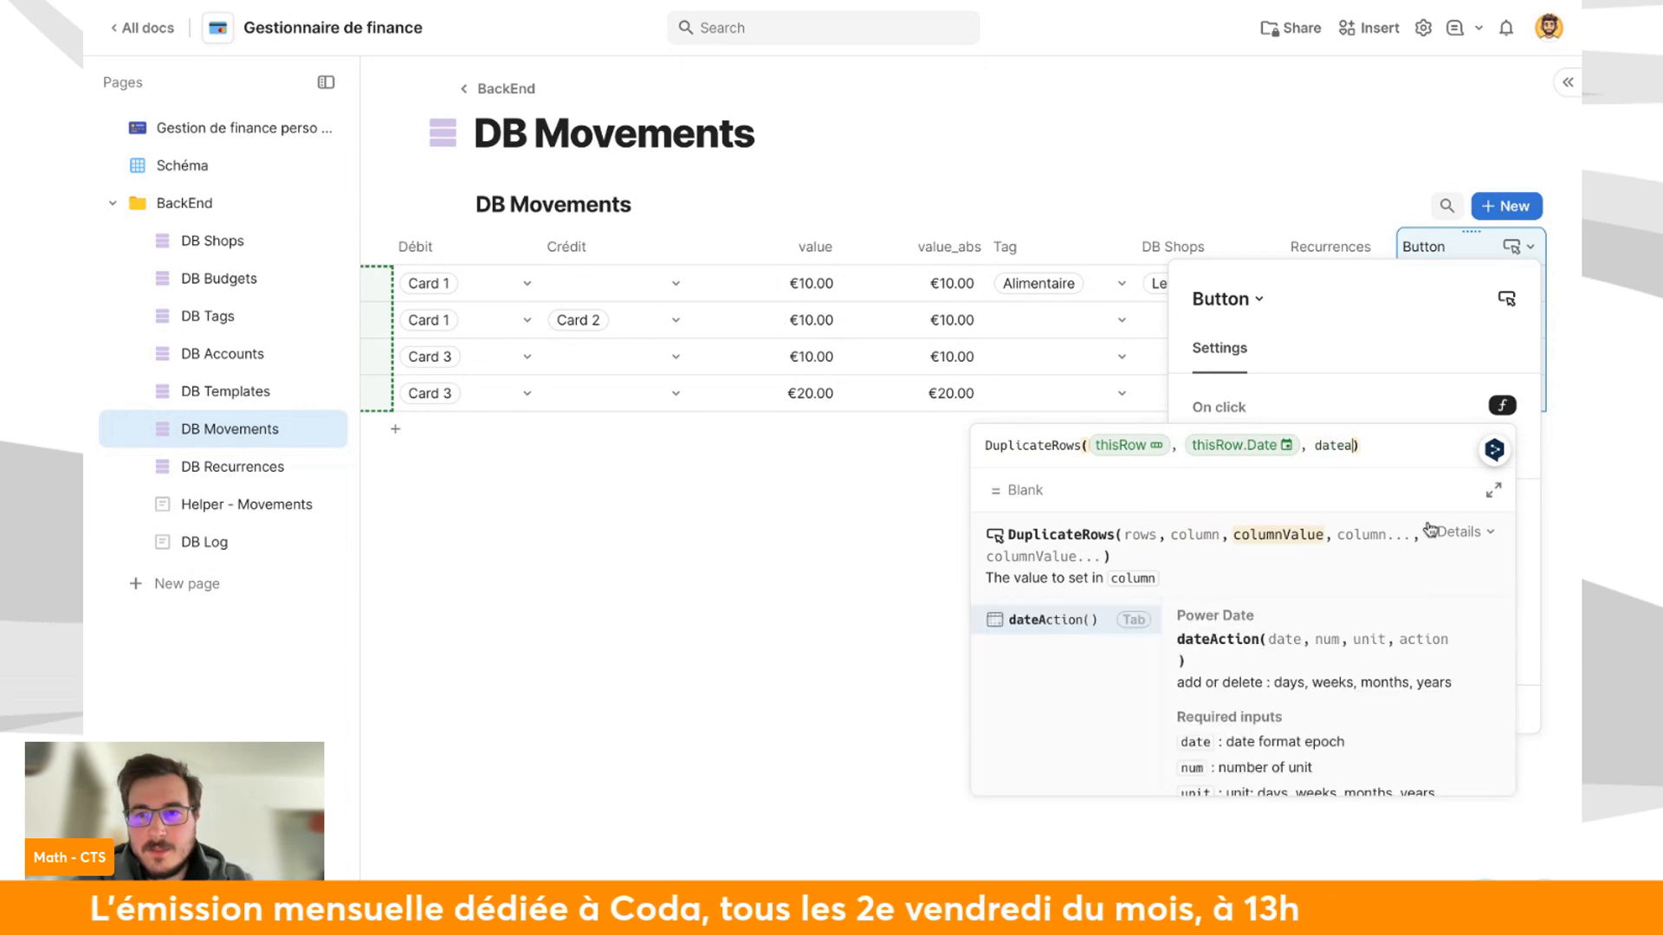
key("Tab")
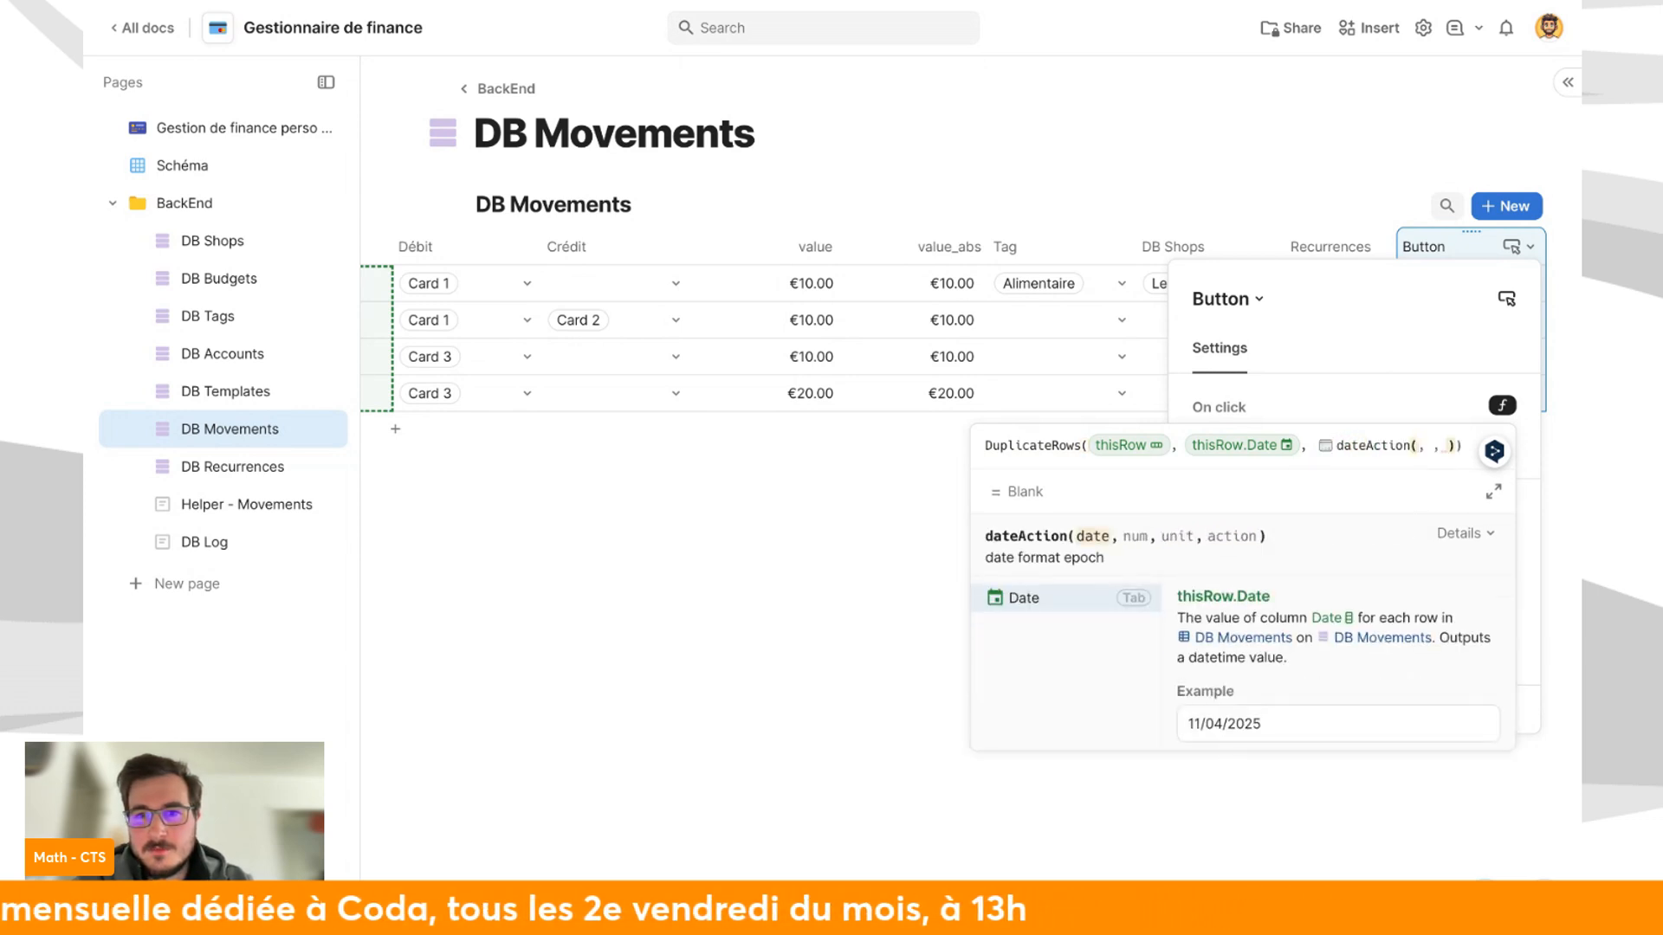
key("Tab")
type(",1 ,\"m")
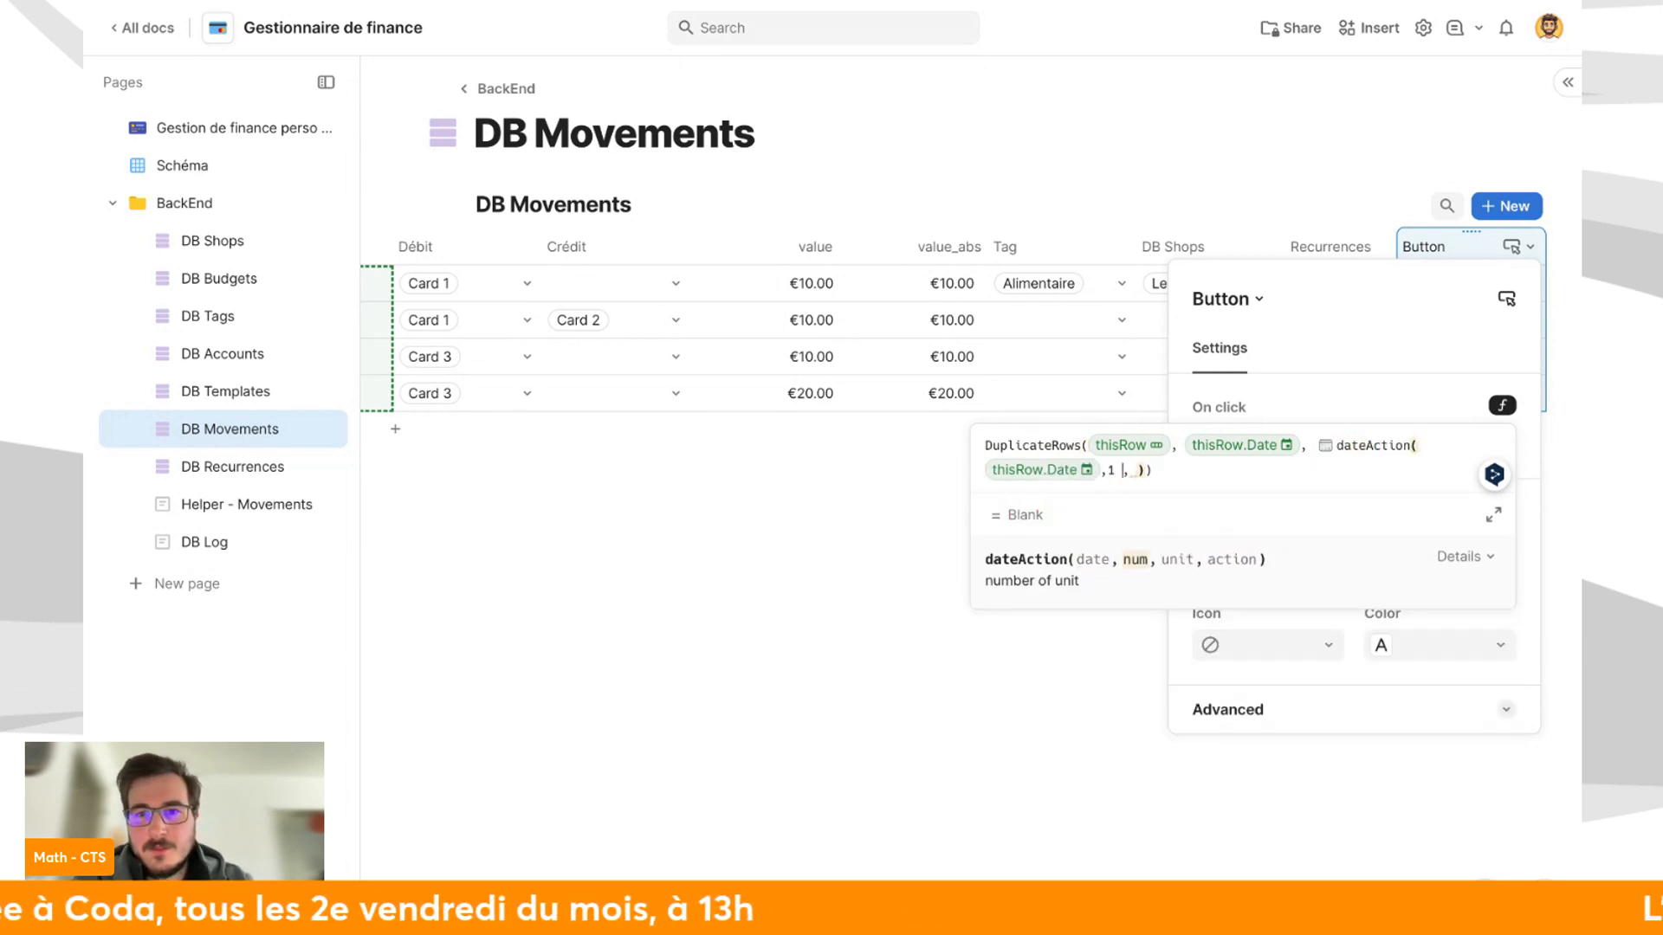
type("onths")
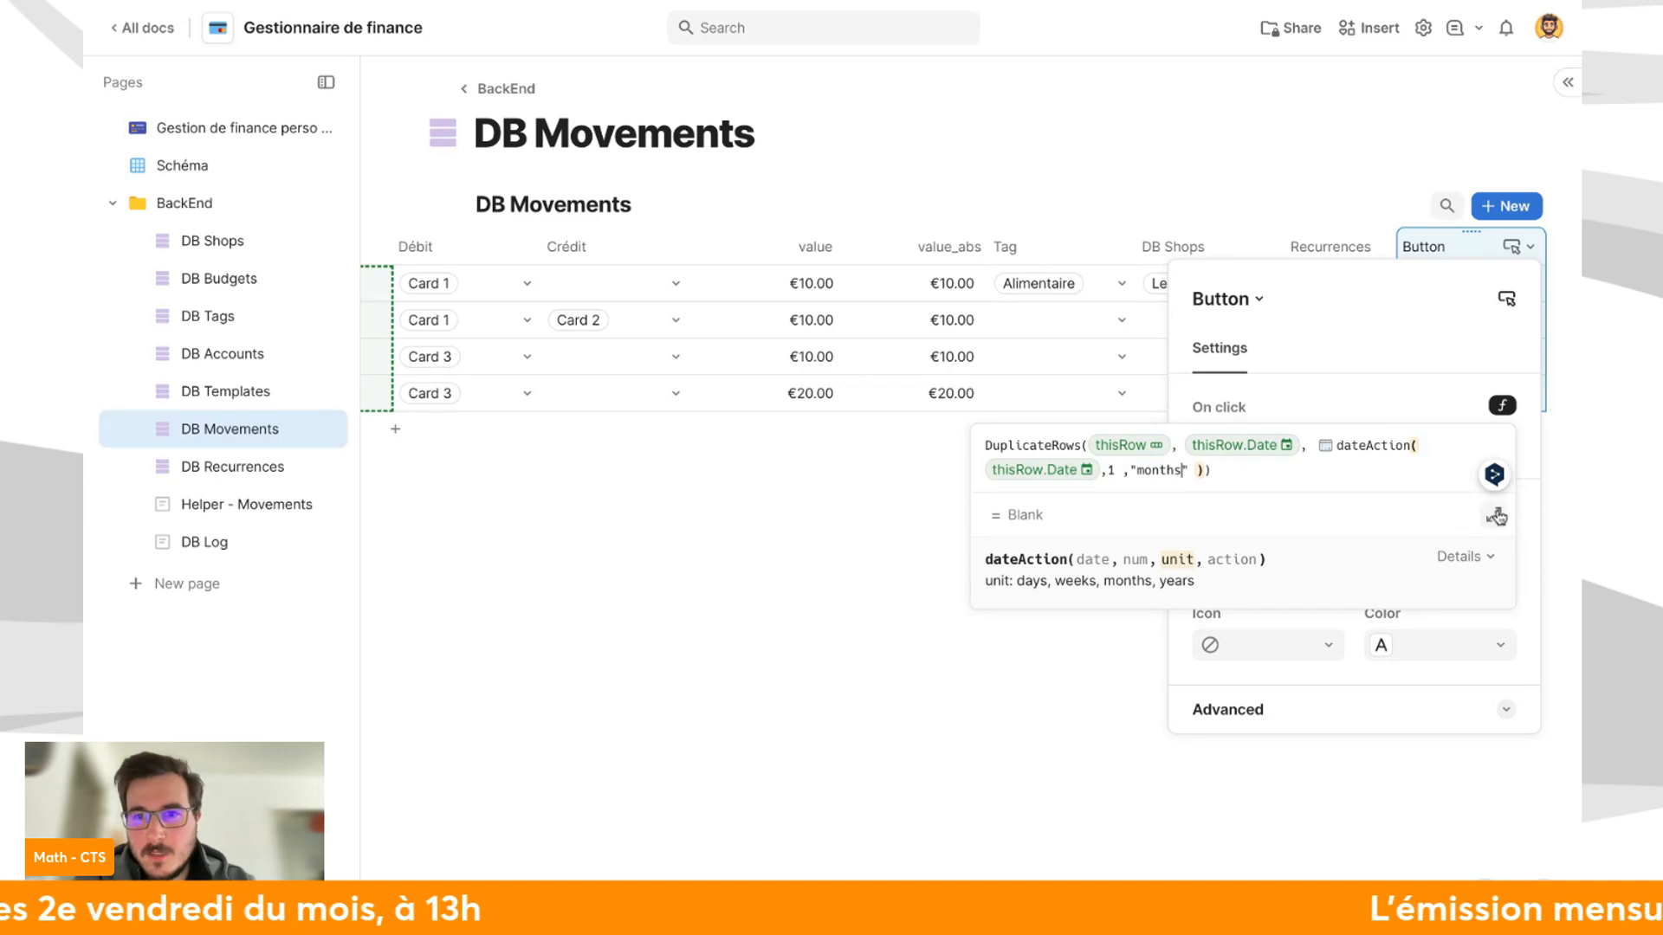
Auto-format the on-click formula in the expanded editor, review the DuplicateRows reference and save the formula.
left_click(1496, 518)
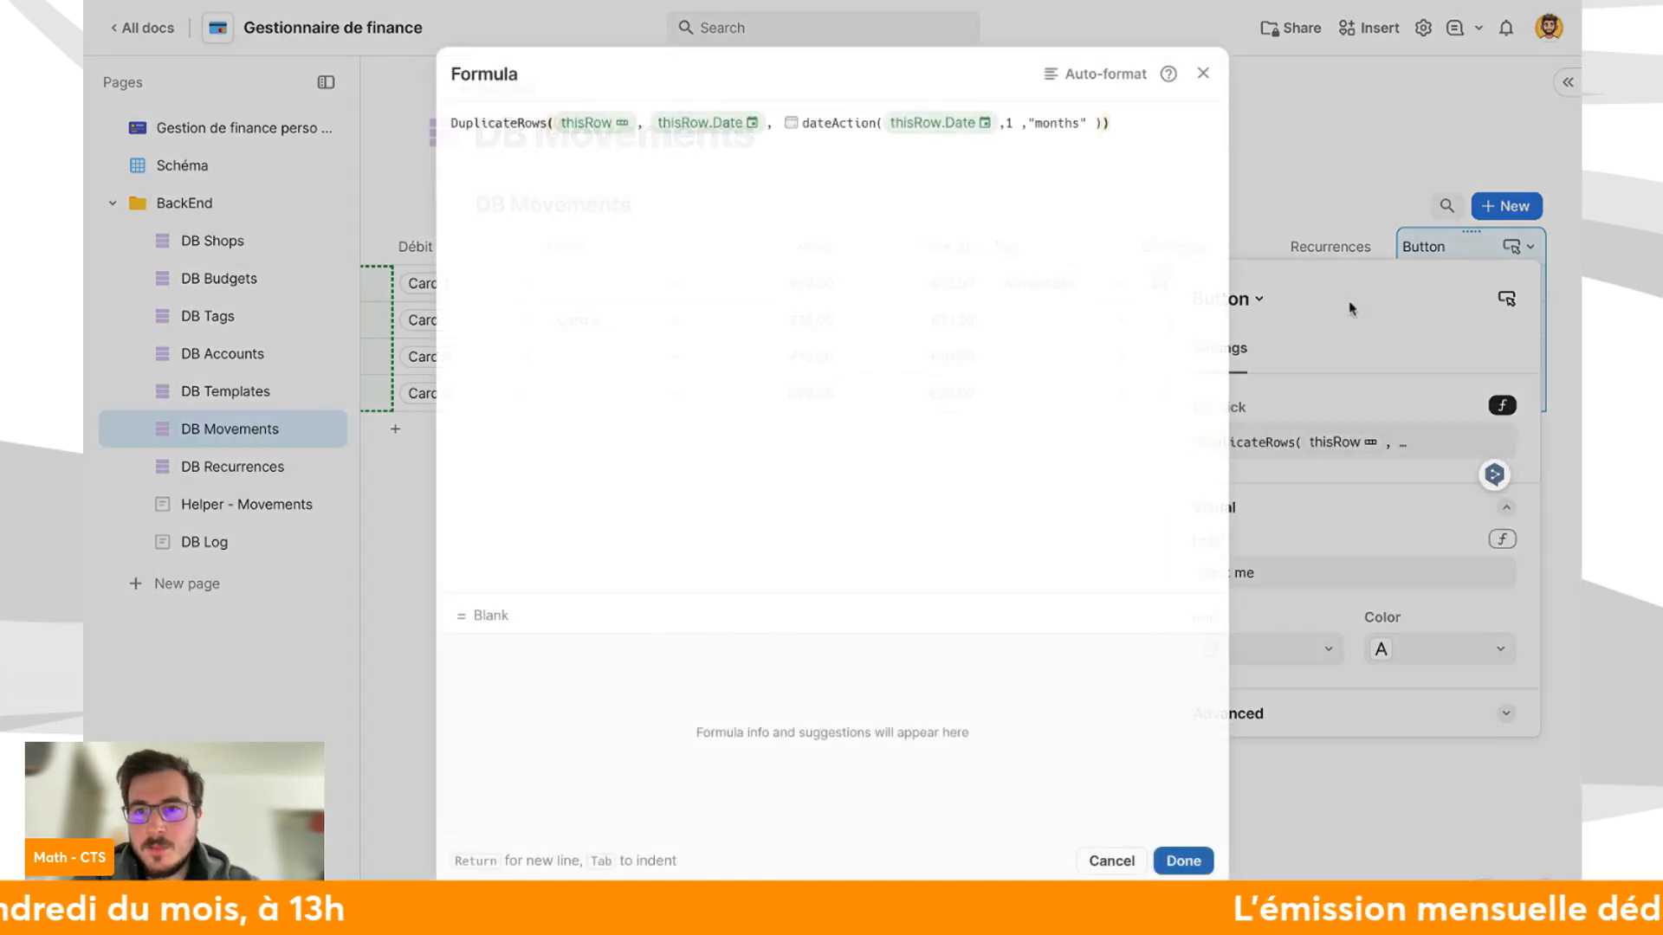
left_click(1134, 86)
left_click(529, 195)
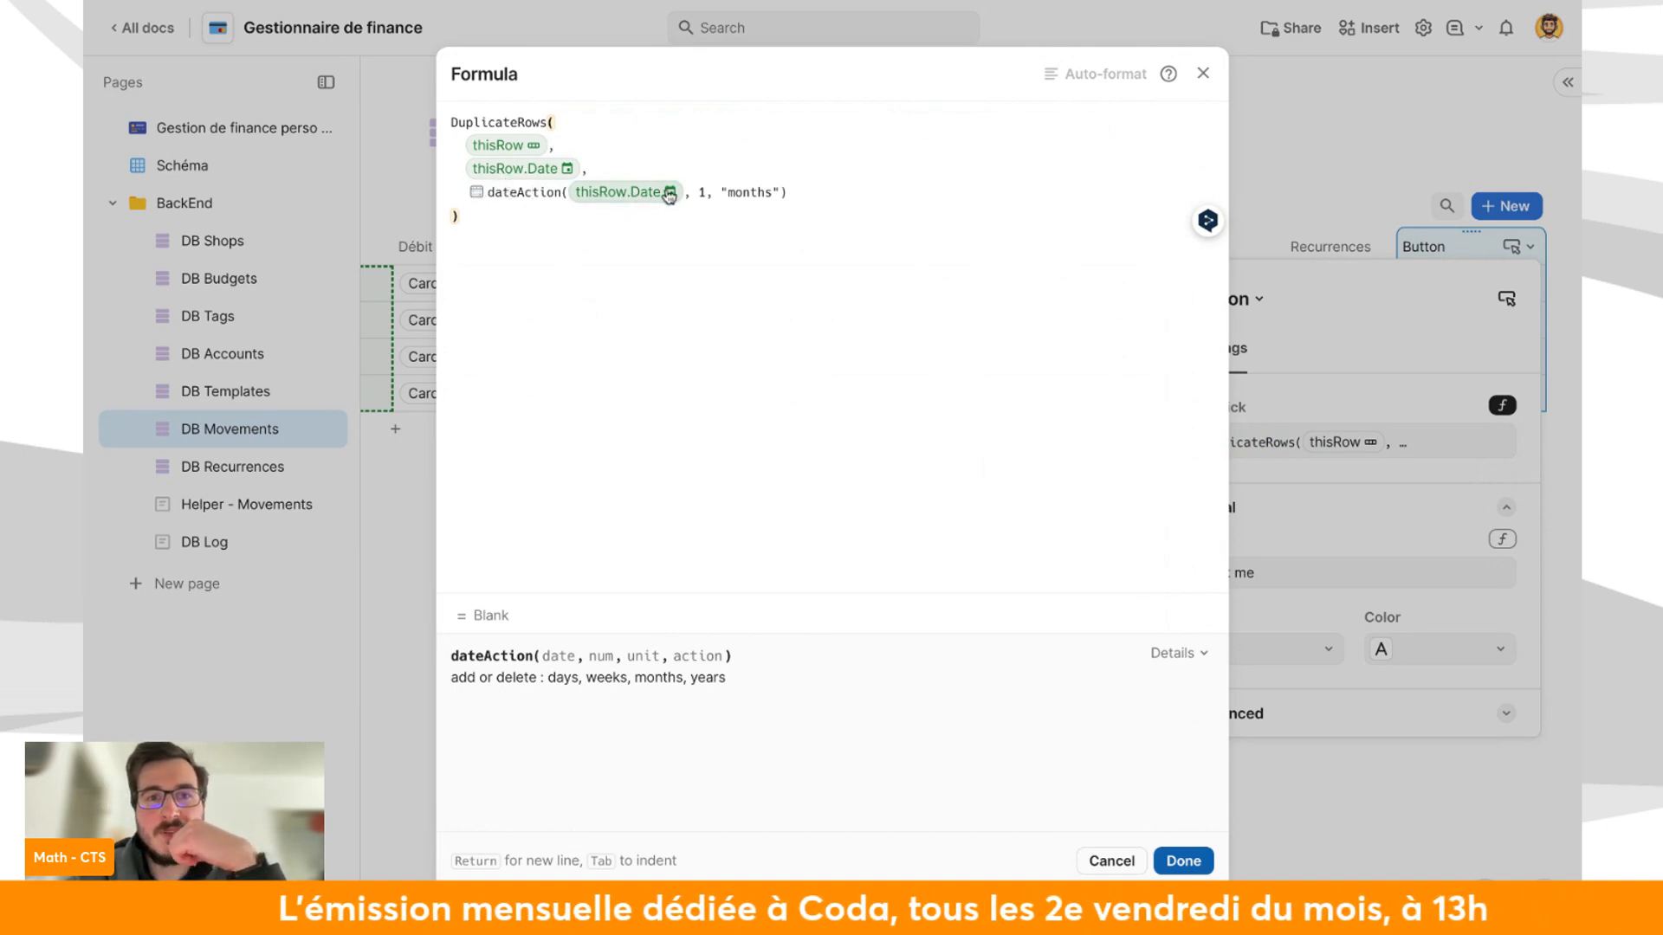
left_click(642, 194)
left_click(748, 247)
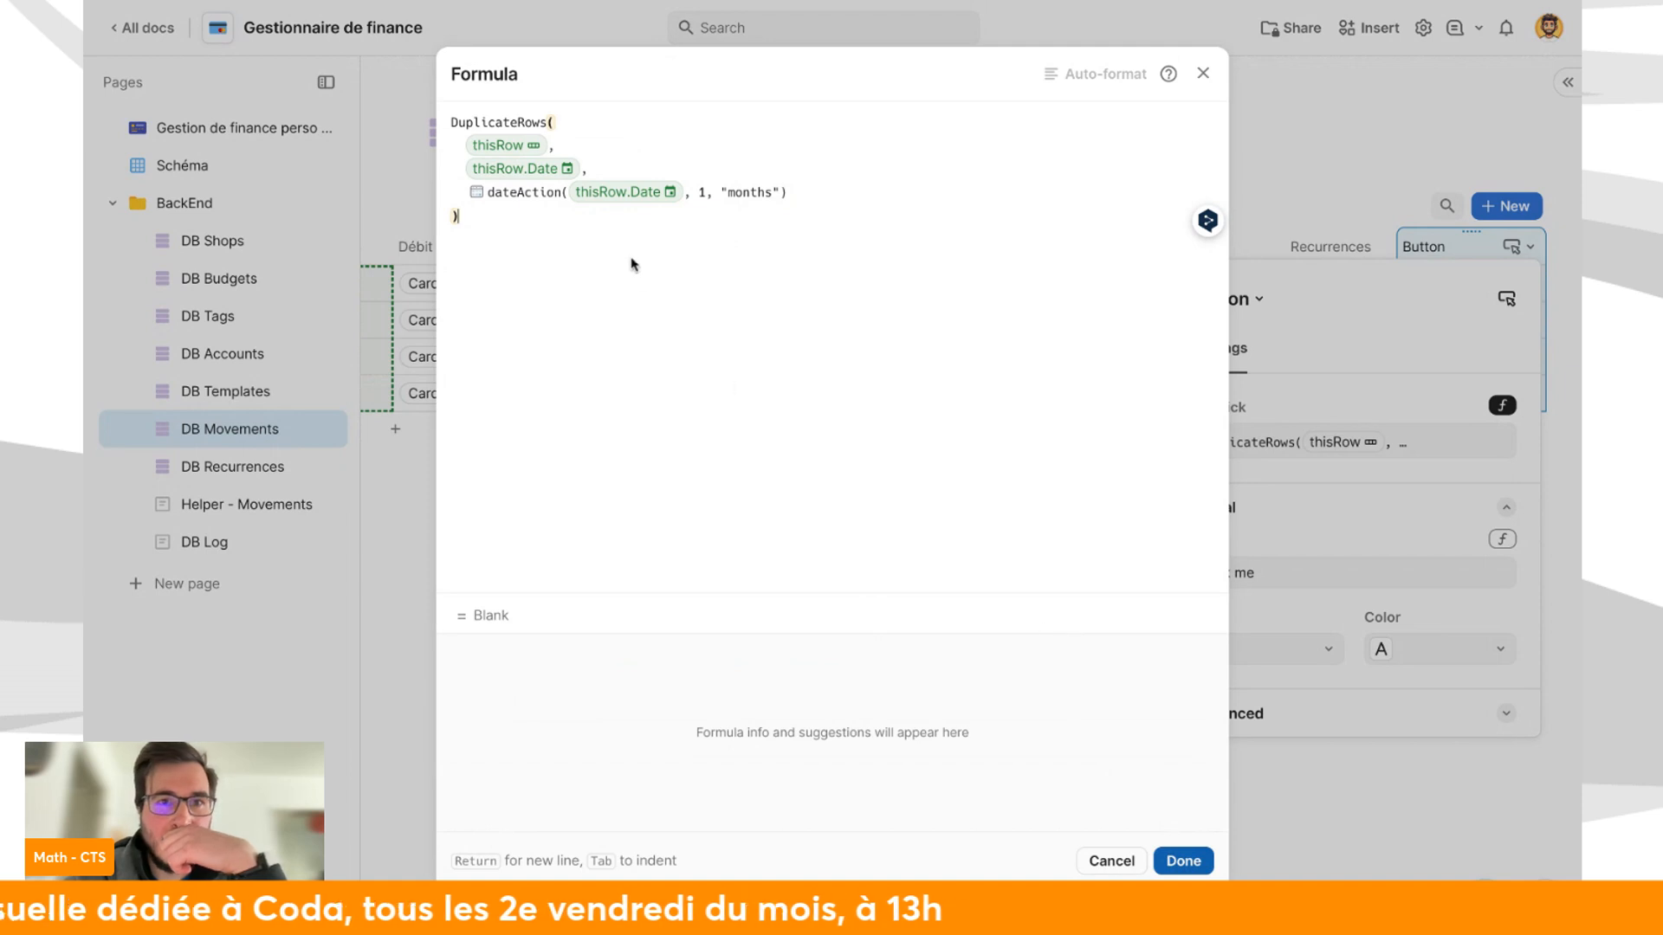
left_click(546, 117)
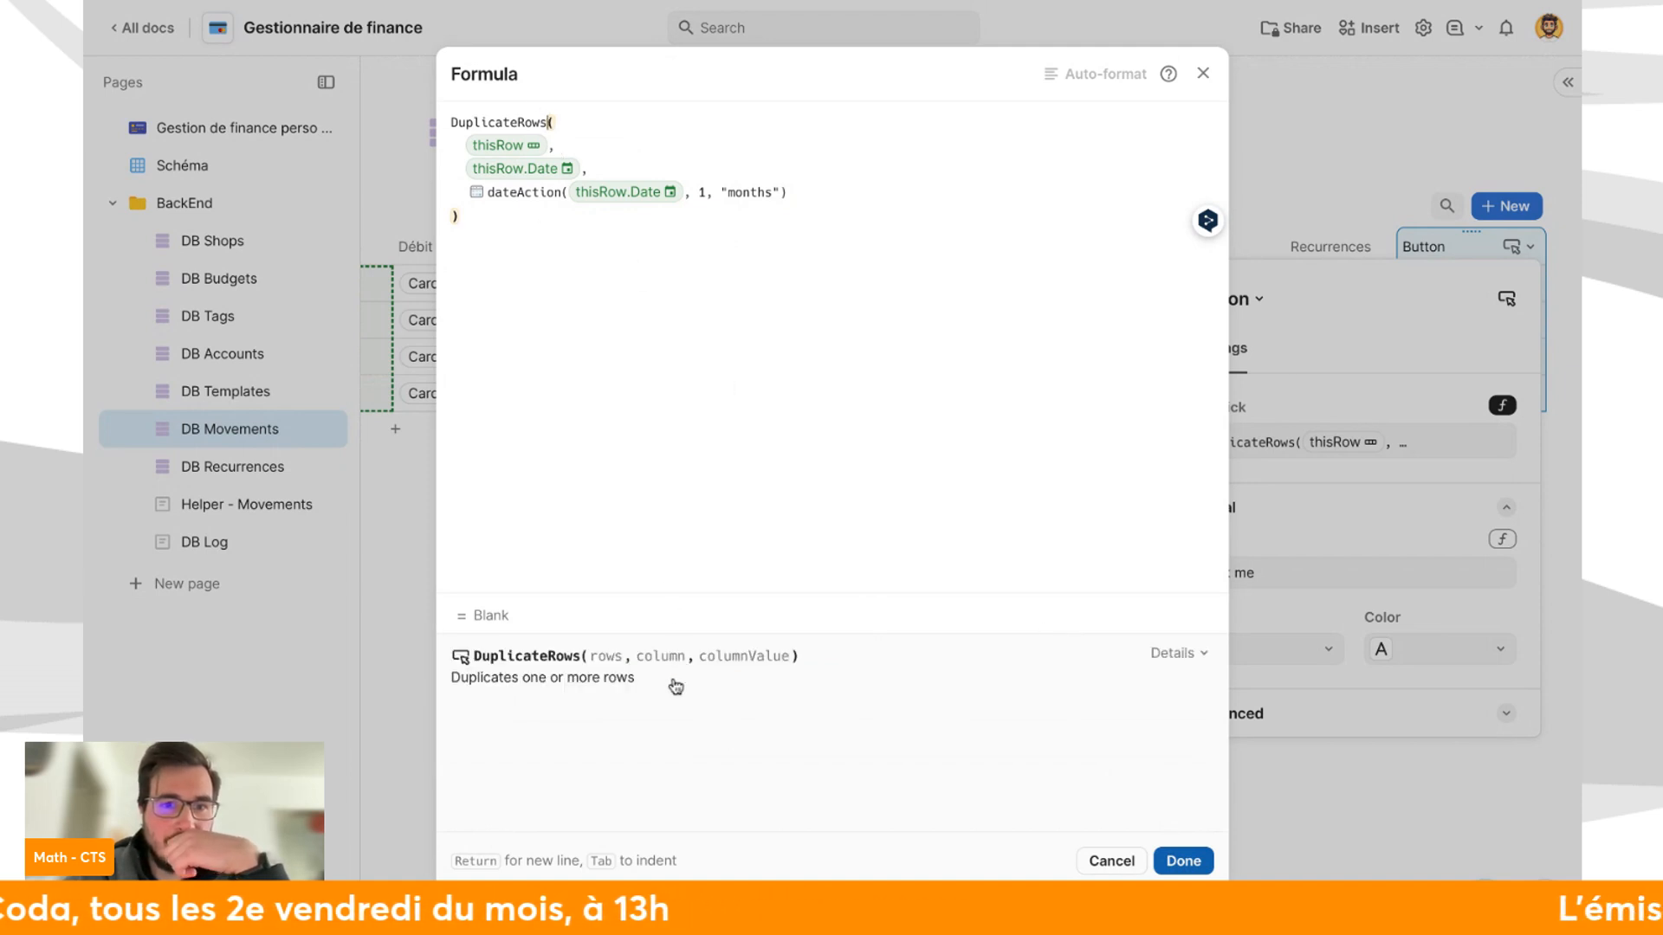
scroll(689, 713, "down", 3)
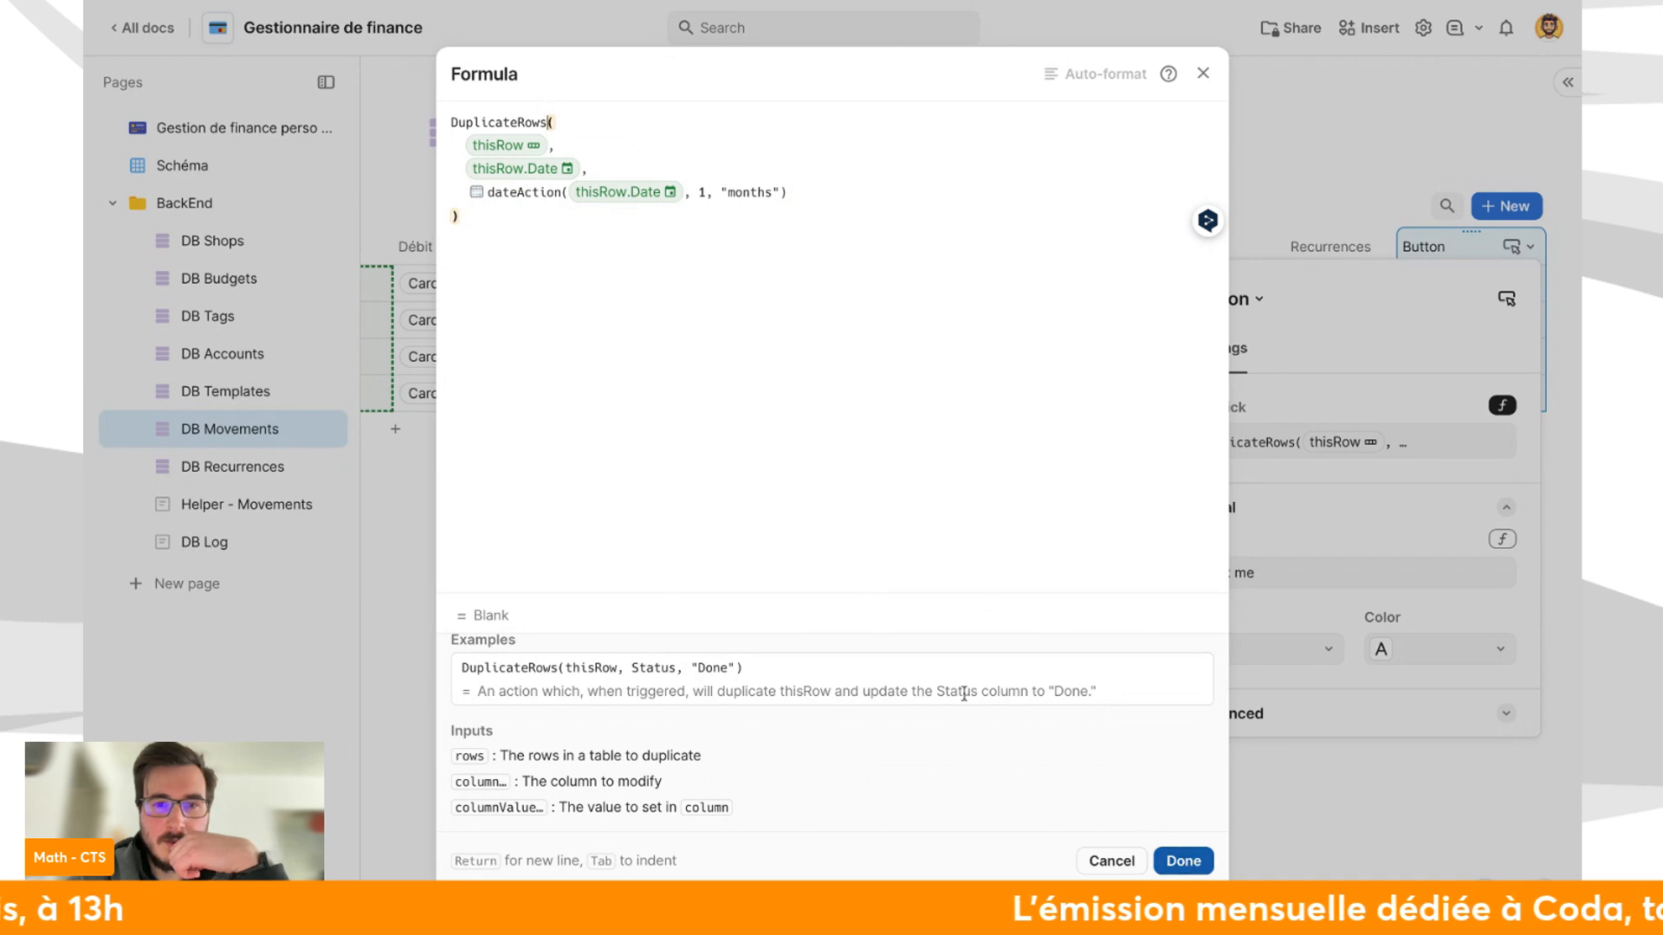
scroll(962, 691, "up", 2)
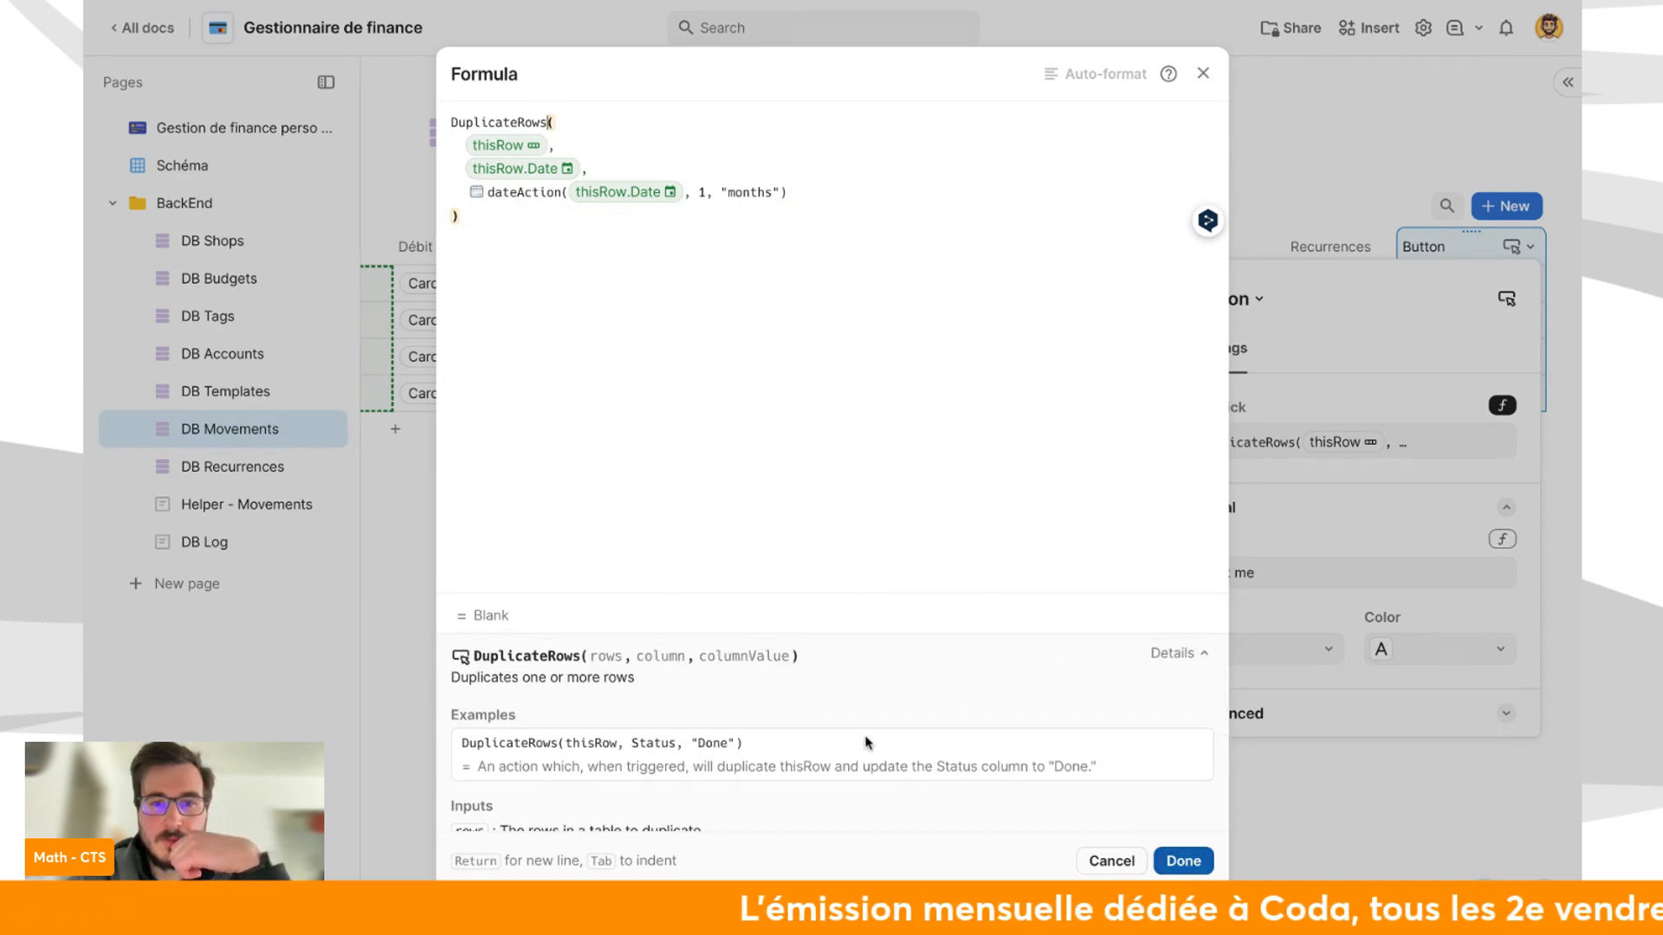
scroll(867, 742, "down", 5)
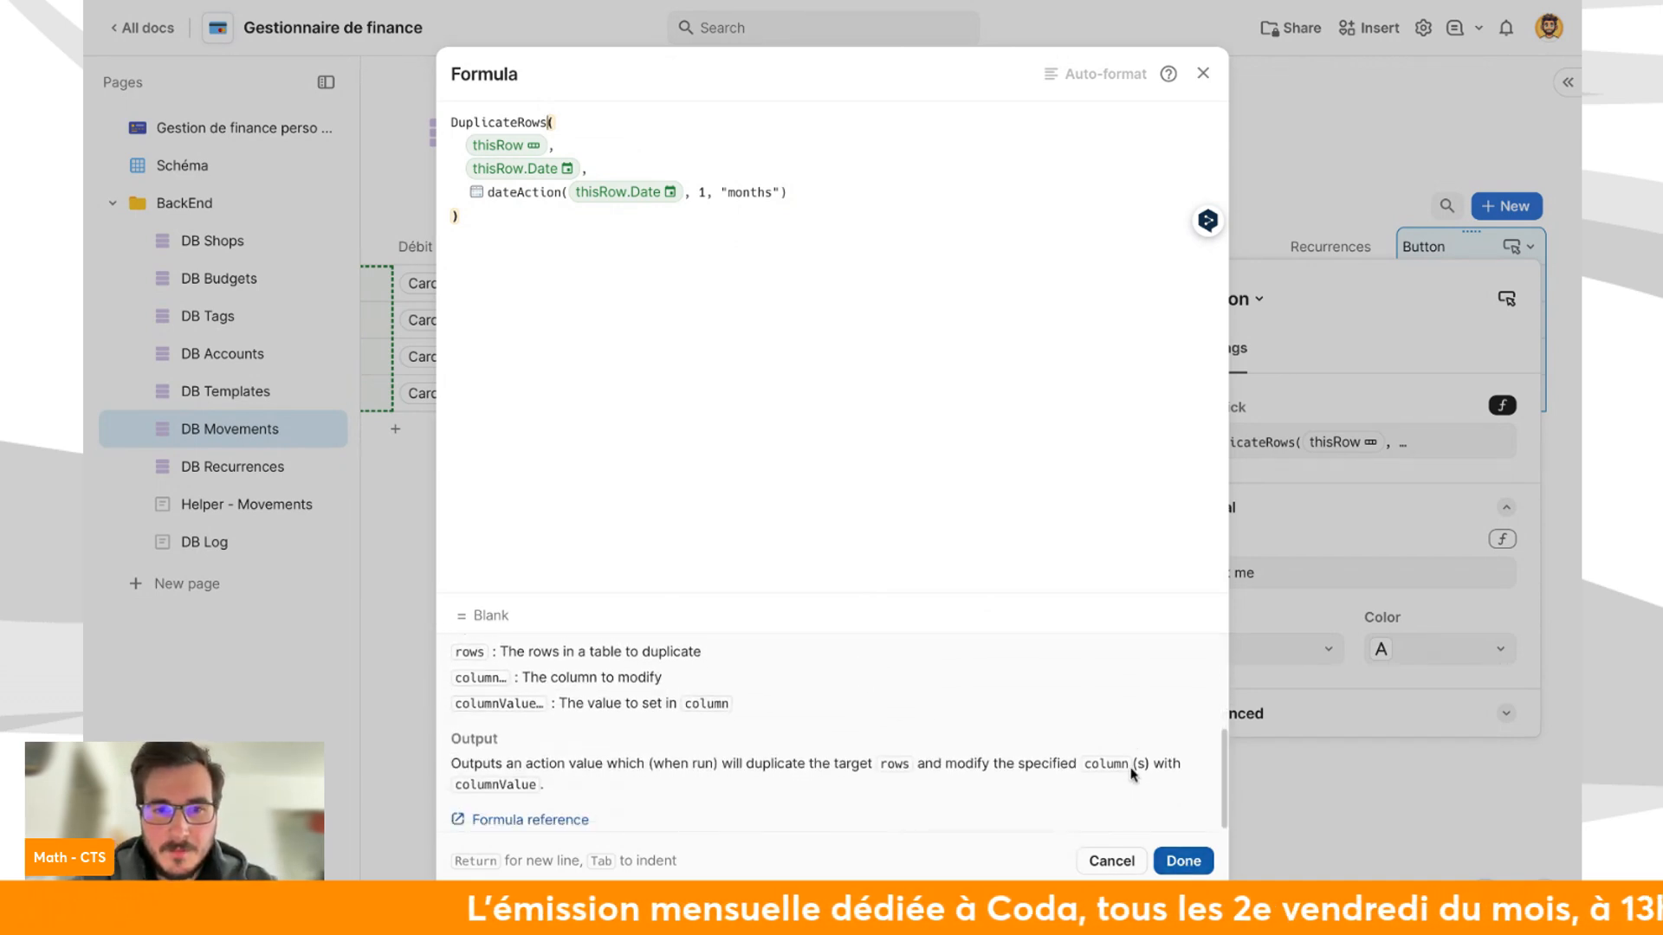
left_click(1184, 860)
Run the button on the first movement and check the duplicated row's date and other values.
left_click(1121, 624)
left_click(1429, 290)
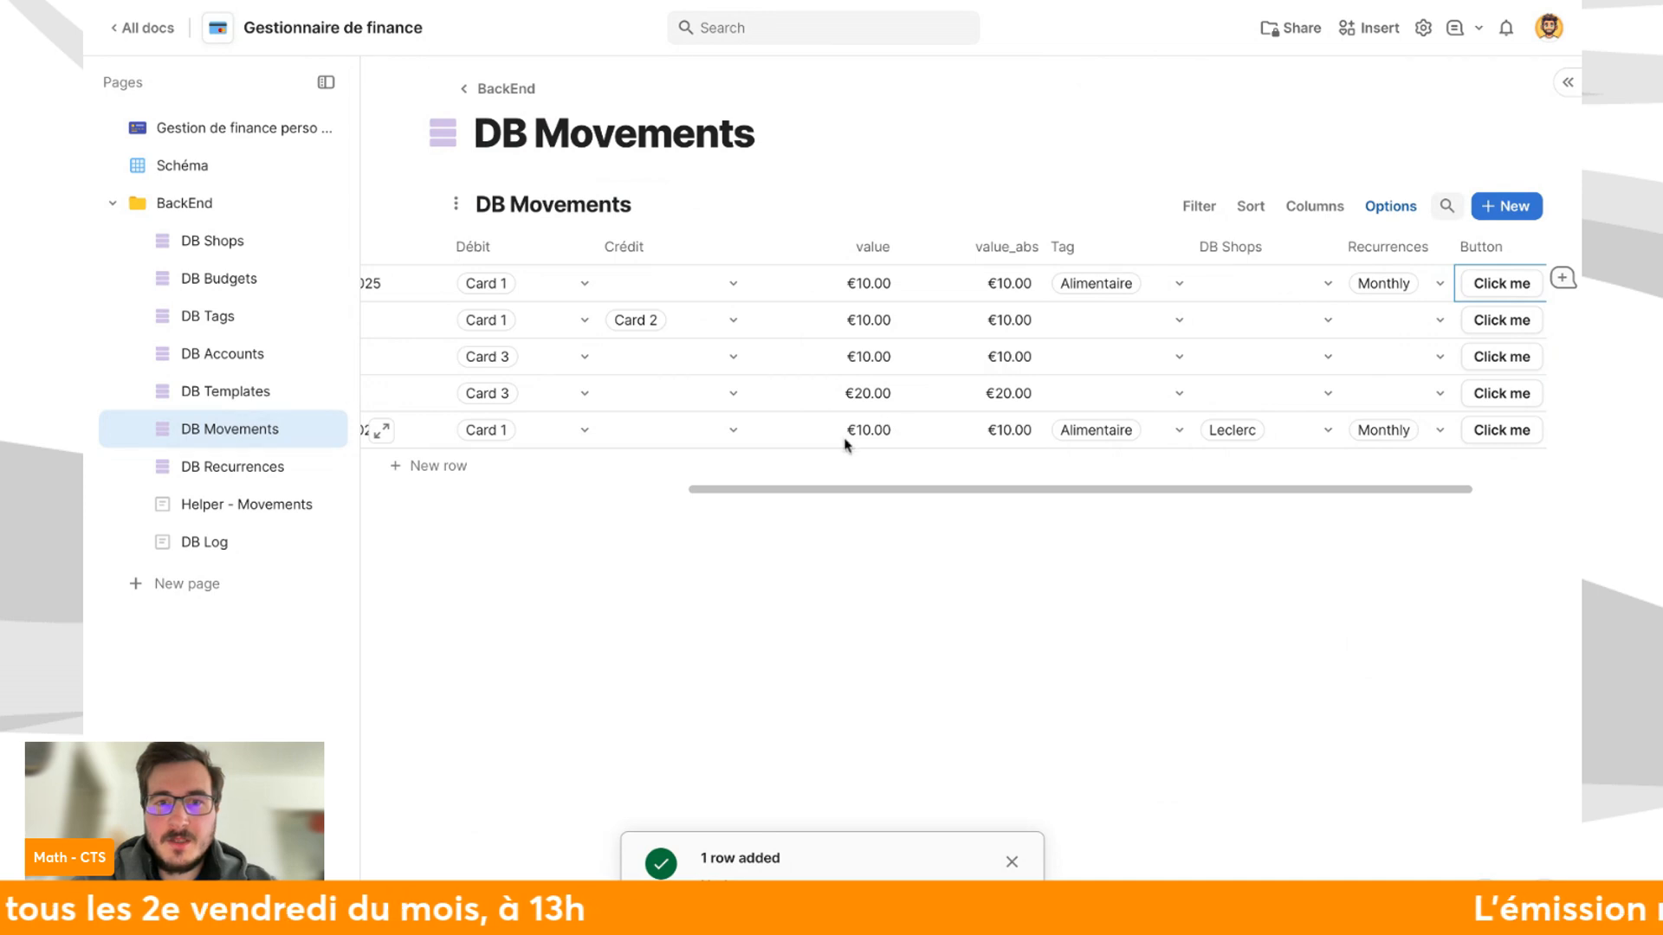
scroll(845, 445, "left", 5)
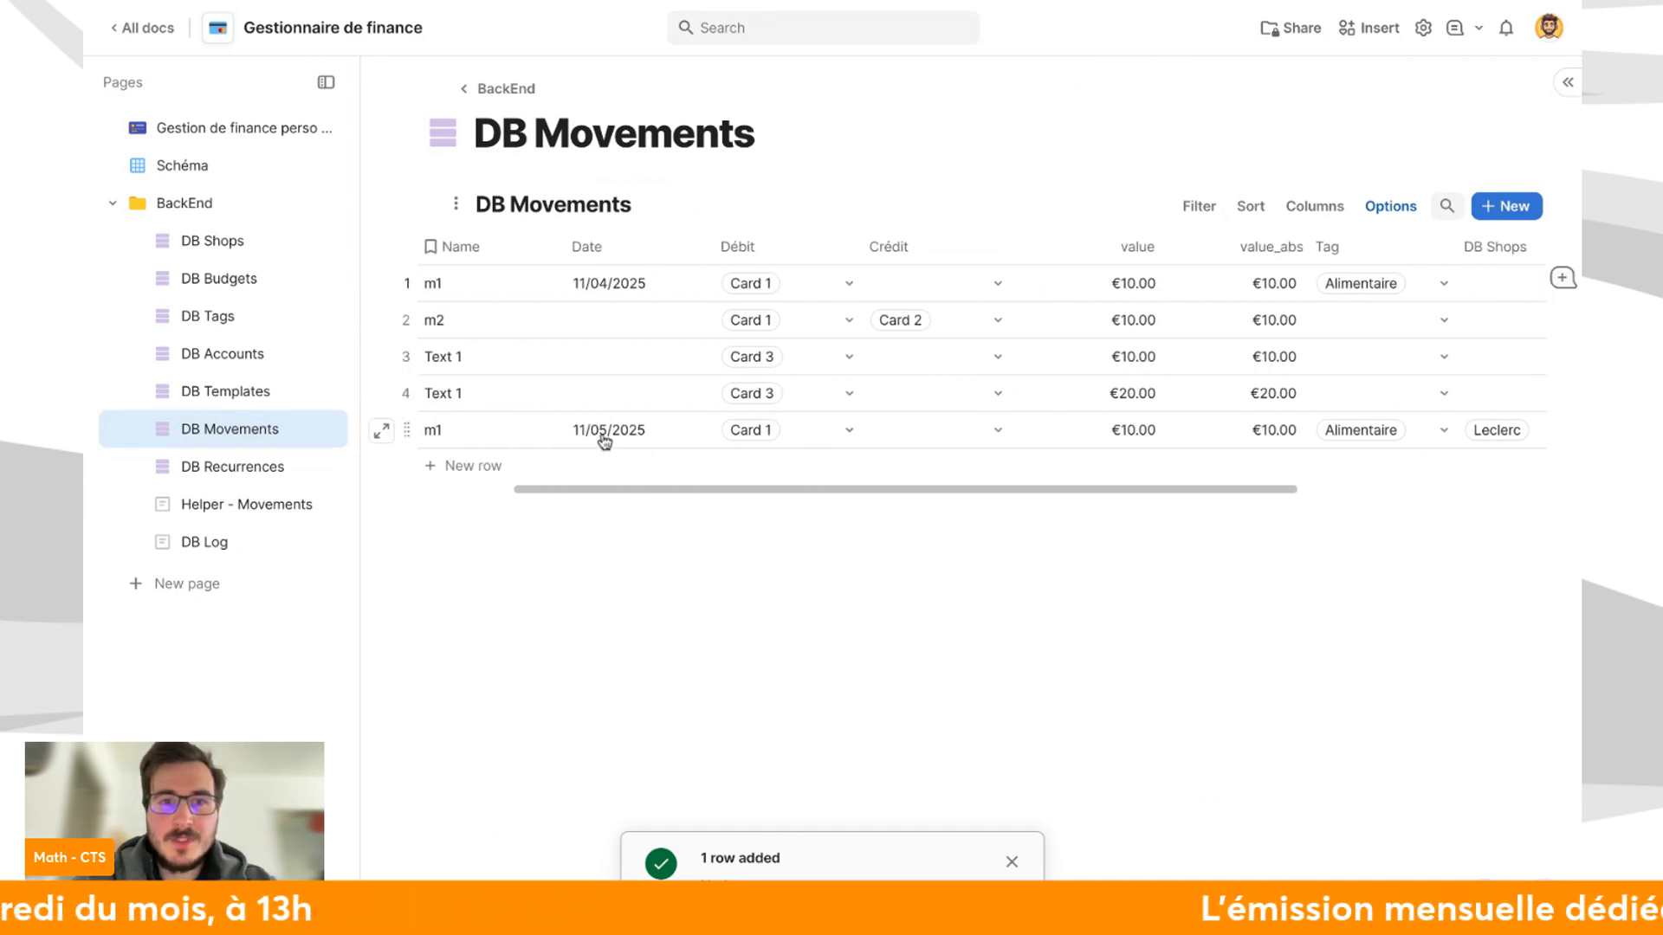
scroll(997, 427, "right", 4)
scroll(1009, 427, "left", 5)
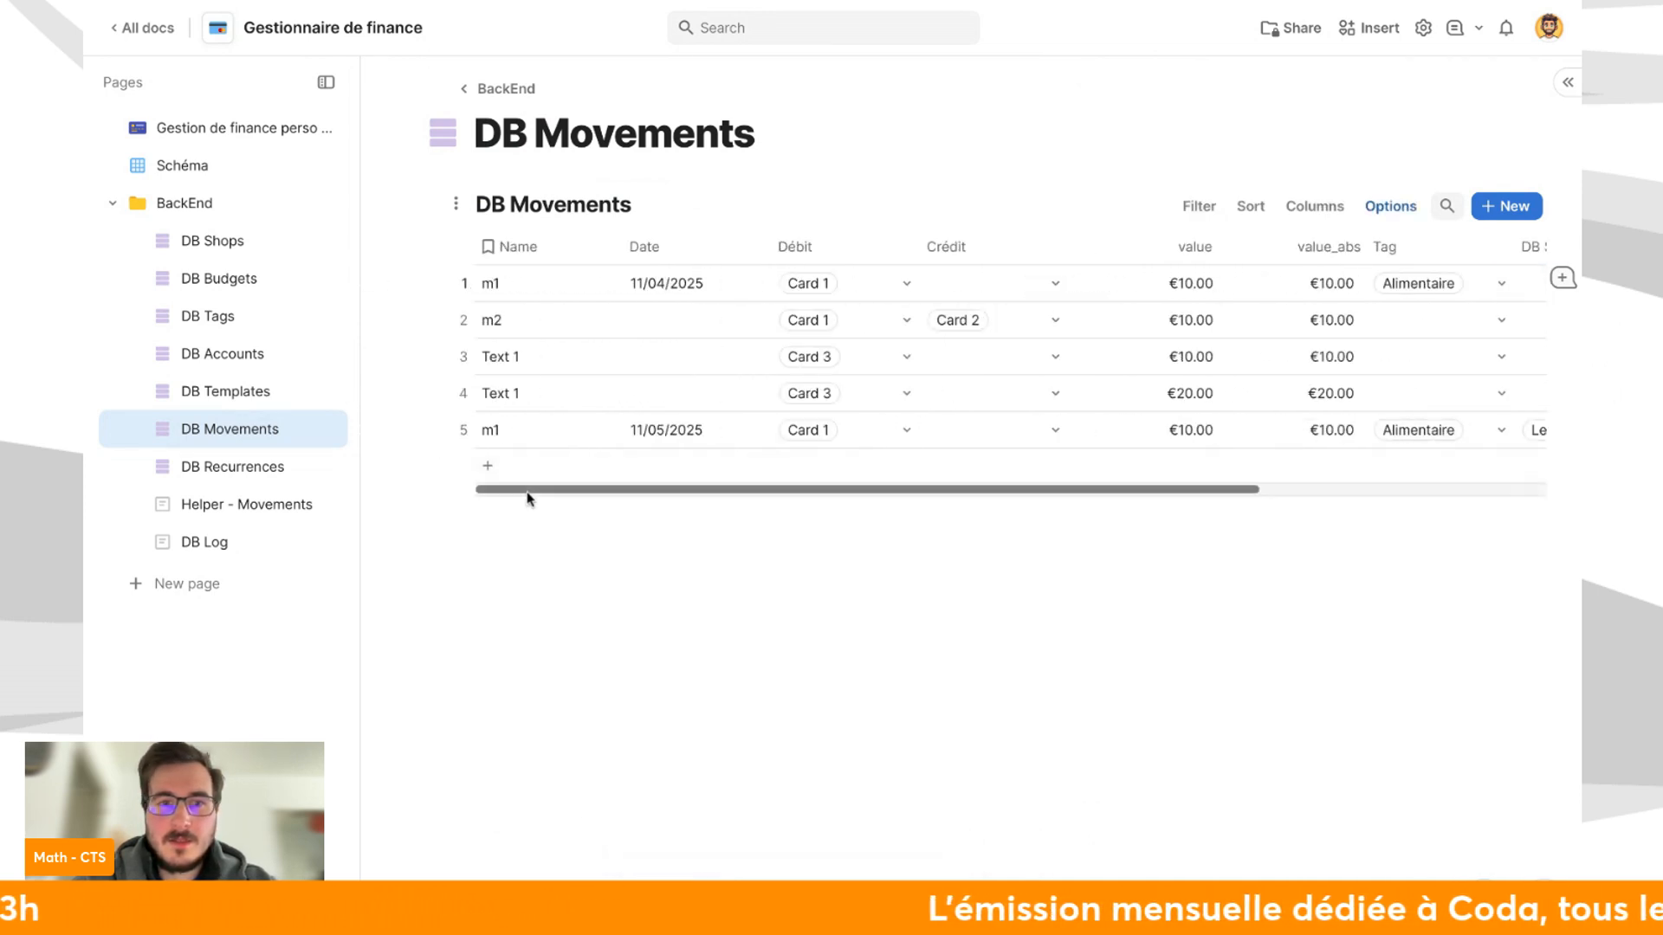
Delete the m1 row dated 11/05/2025 from DB Movements and rename the Button column as monthly.
left_click(466, 431)
key("Delete")
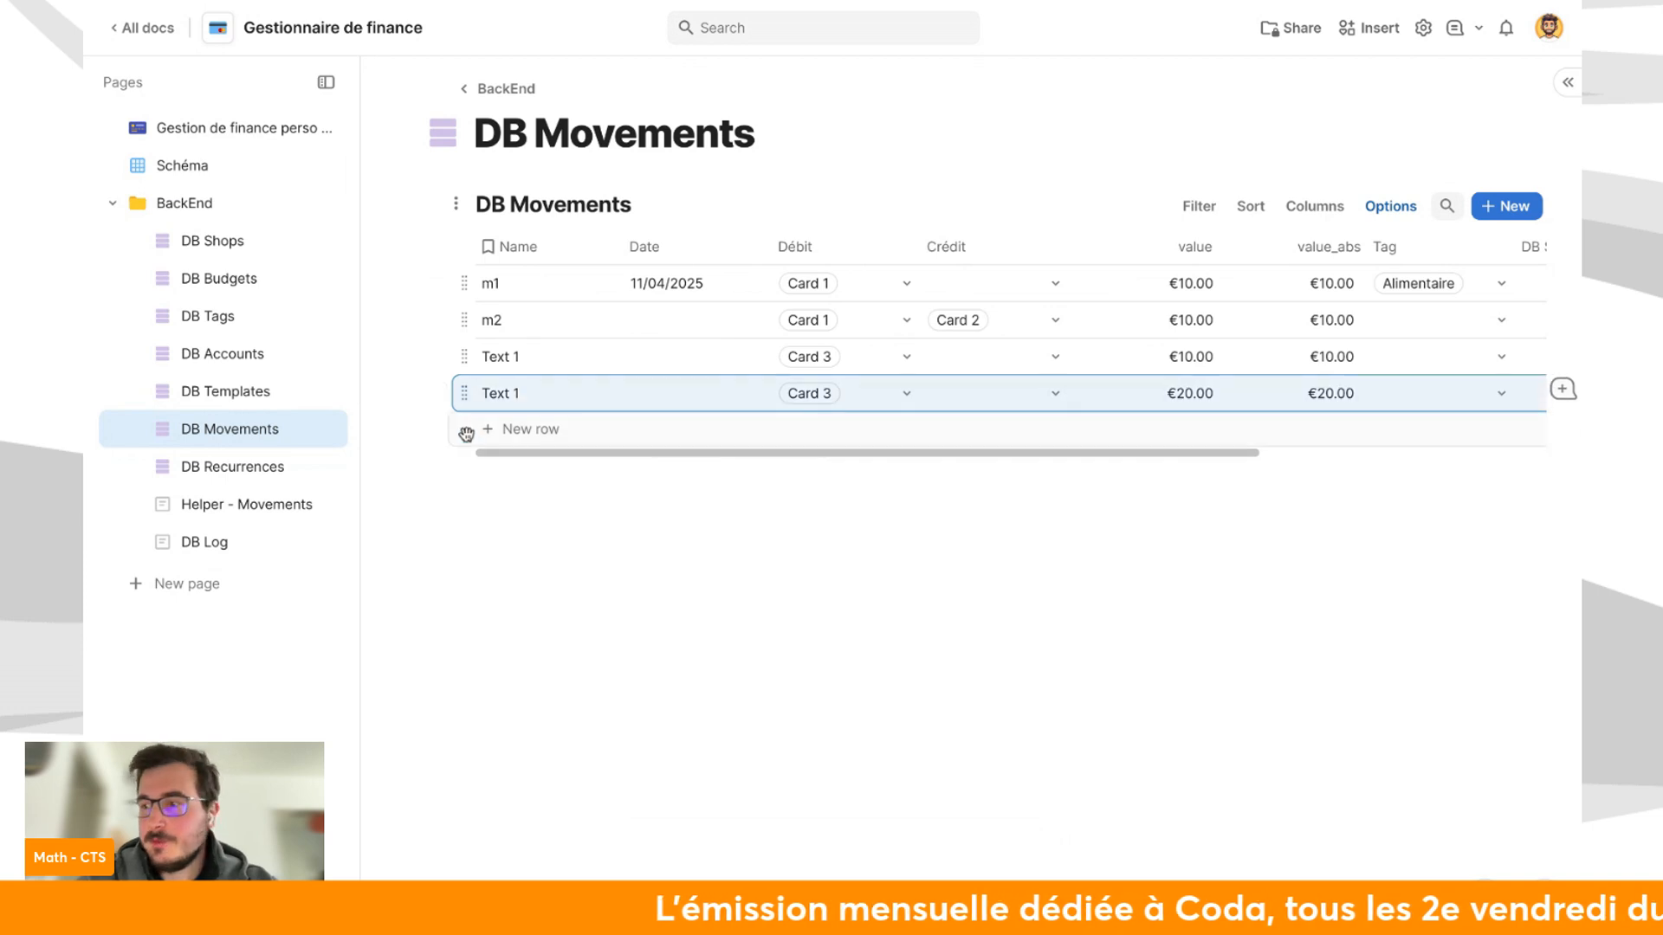
scroll(464, 433, "right", 5)
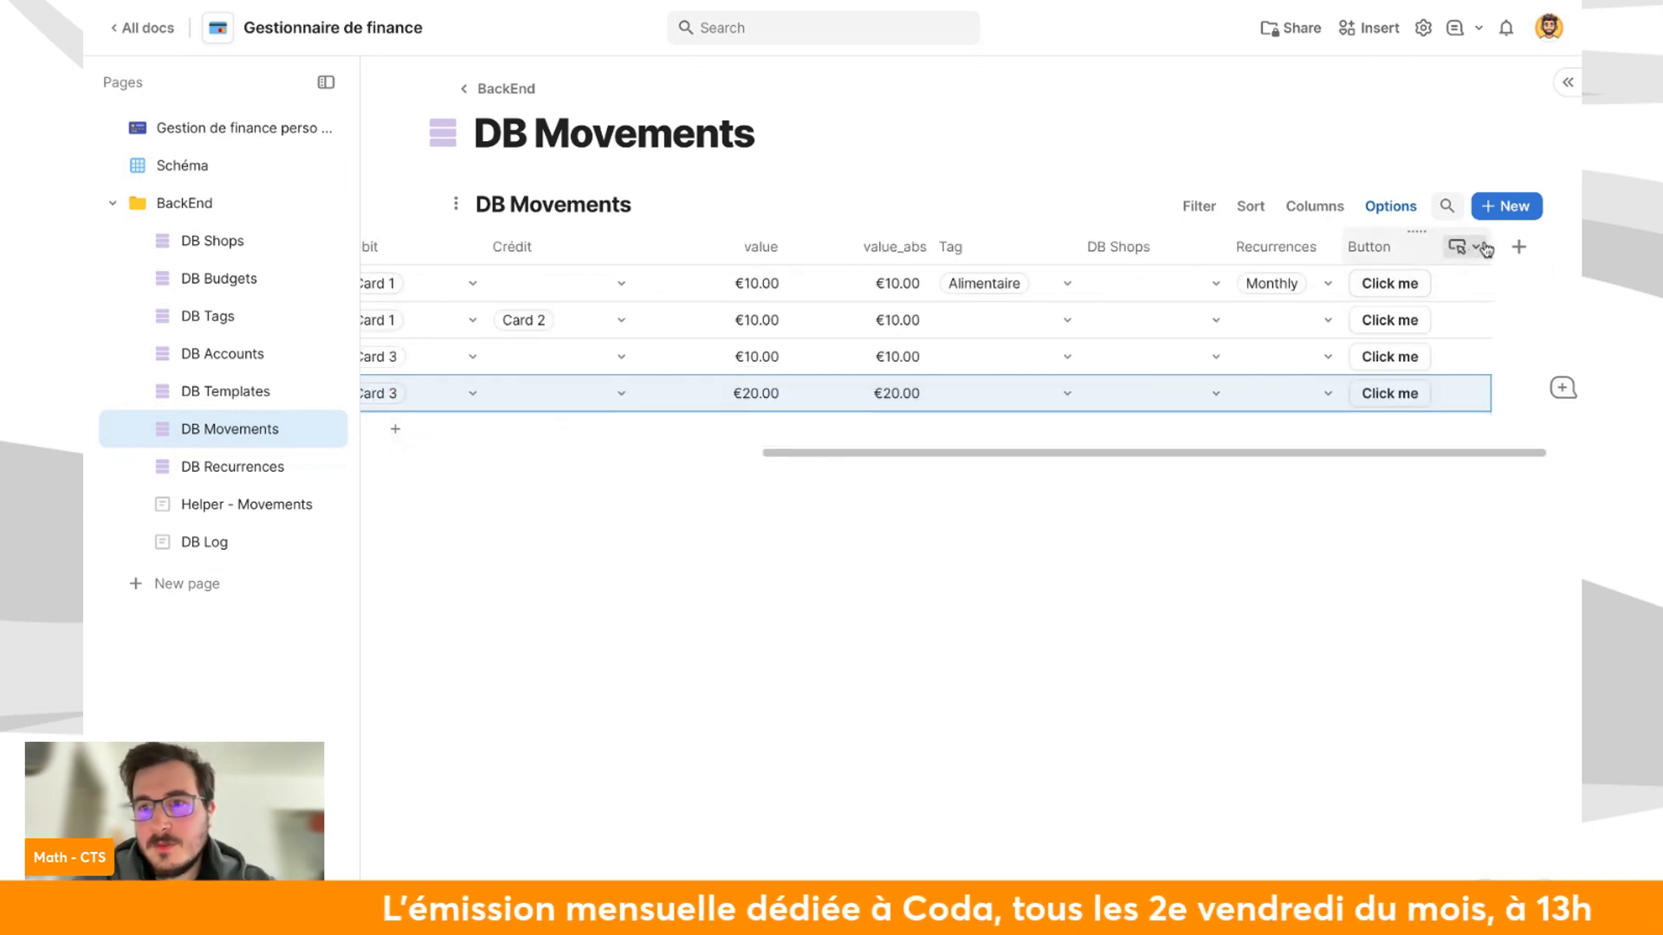
left_click(1487, 249)
left_click_drag(1490, 247, 1462, 247)
left_click(1434, 250)
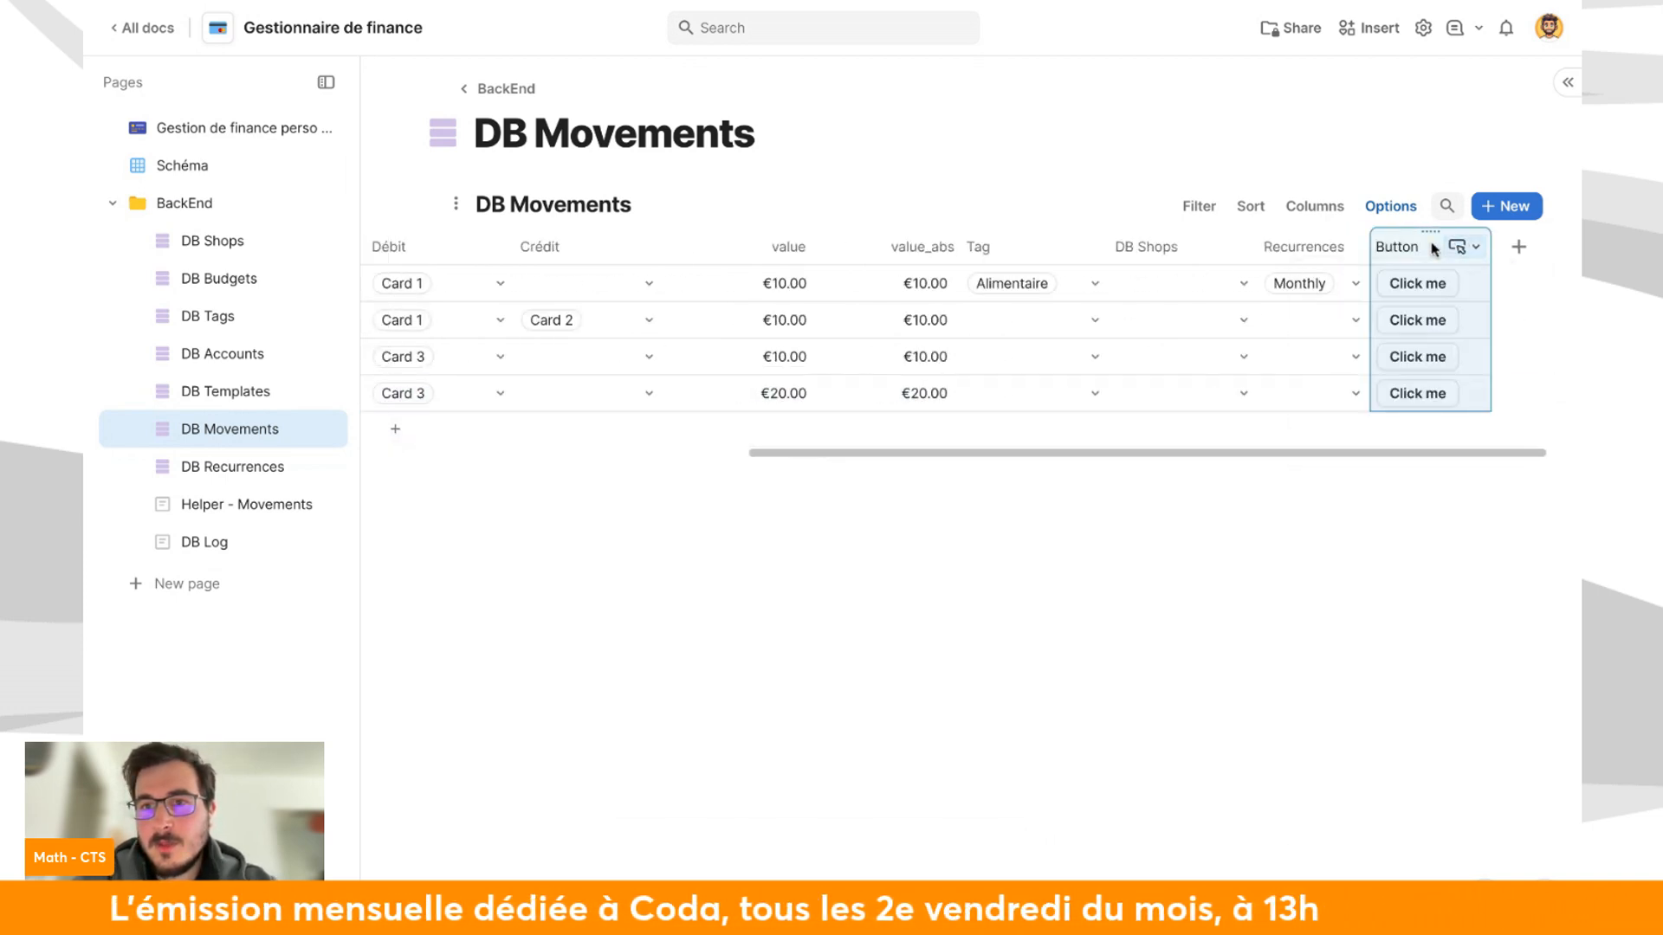
left_click(1310, 247)
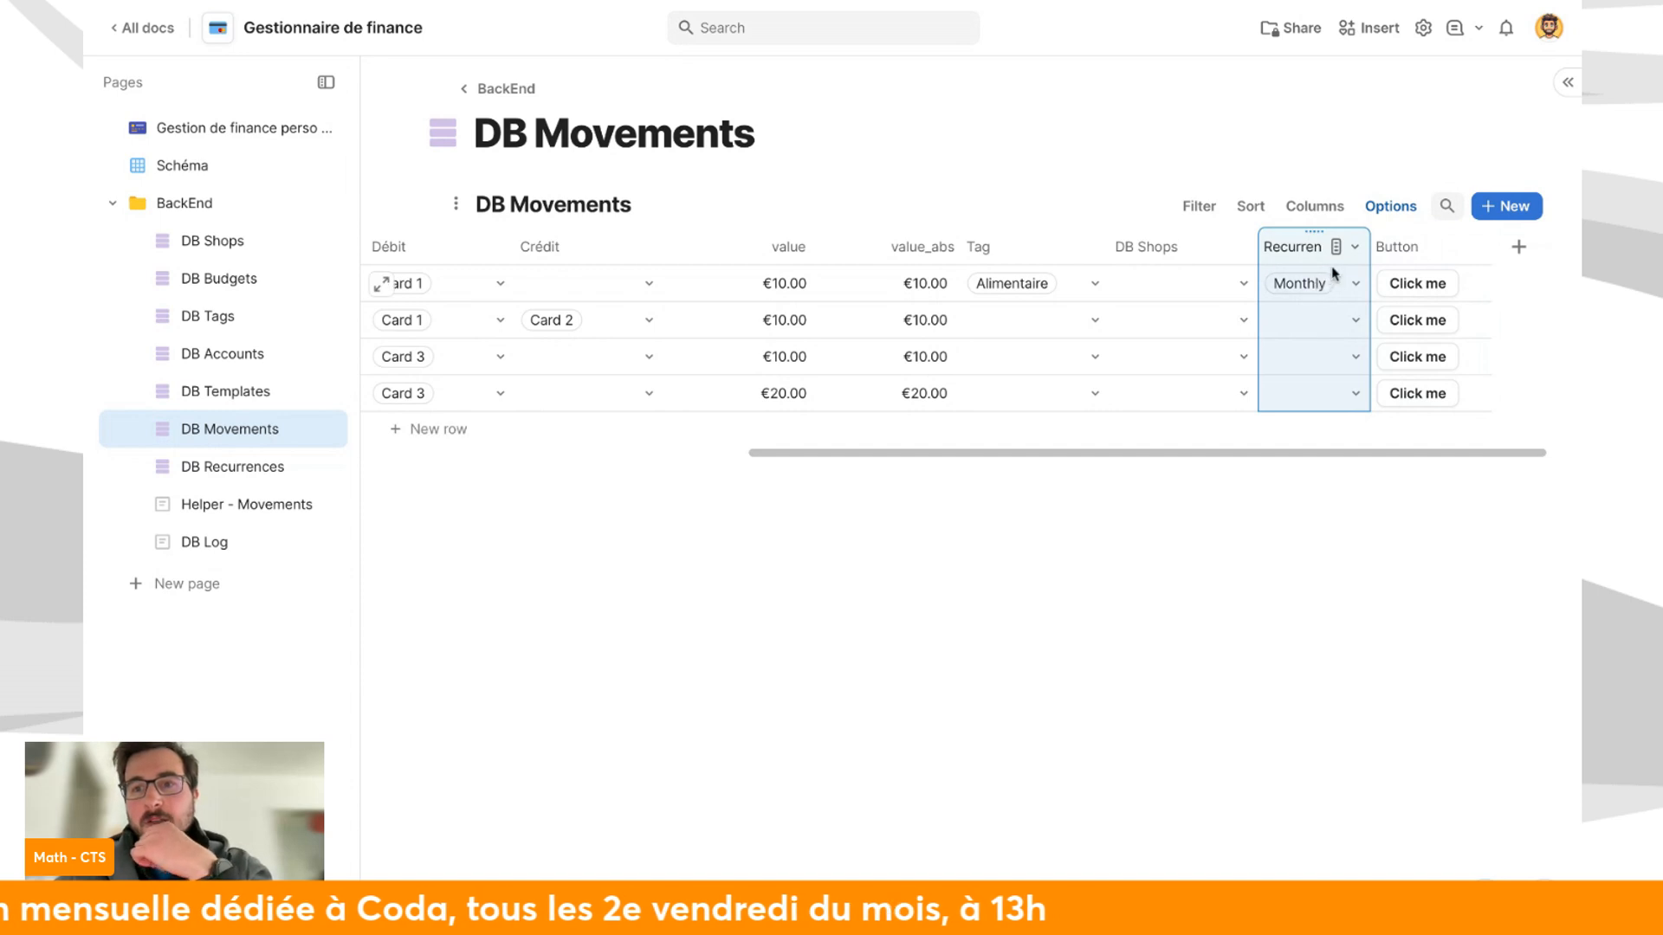
double_click(1412, 246)
type("m")
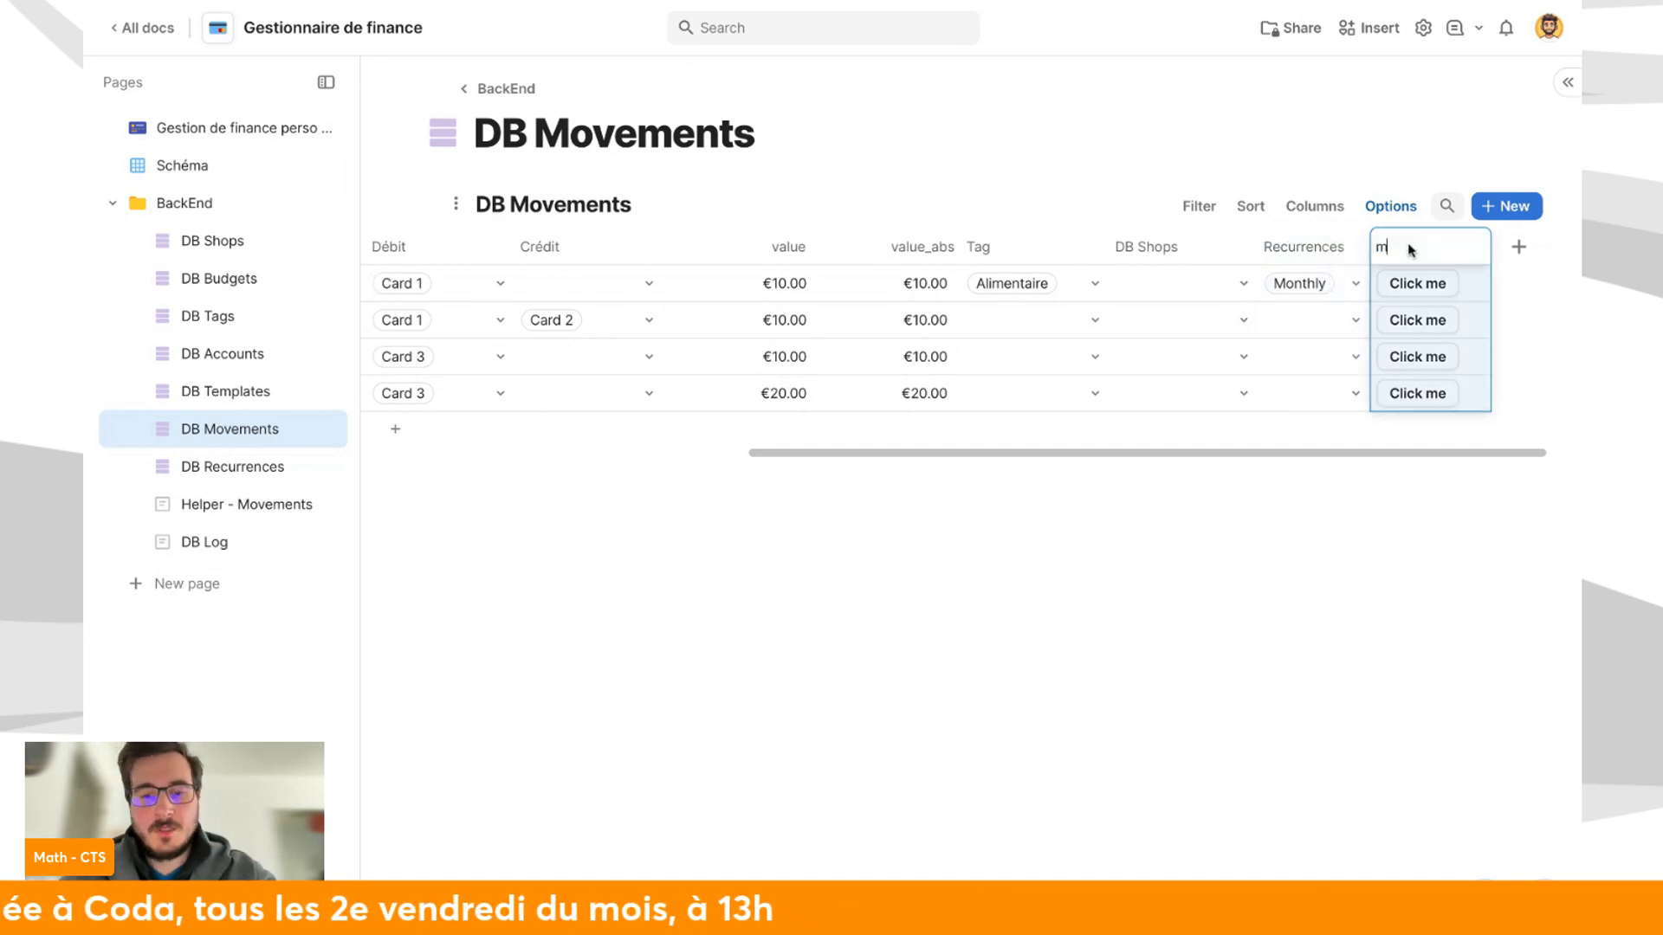
key("Return")
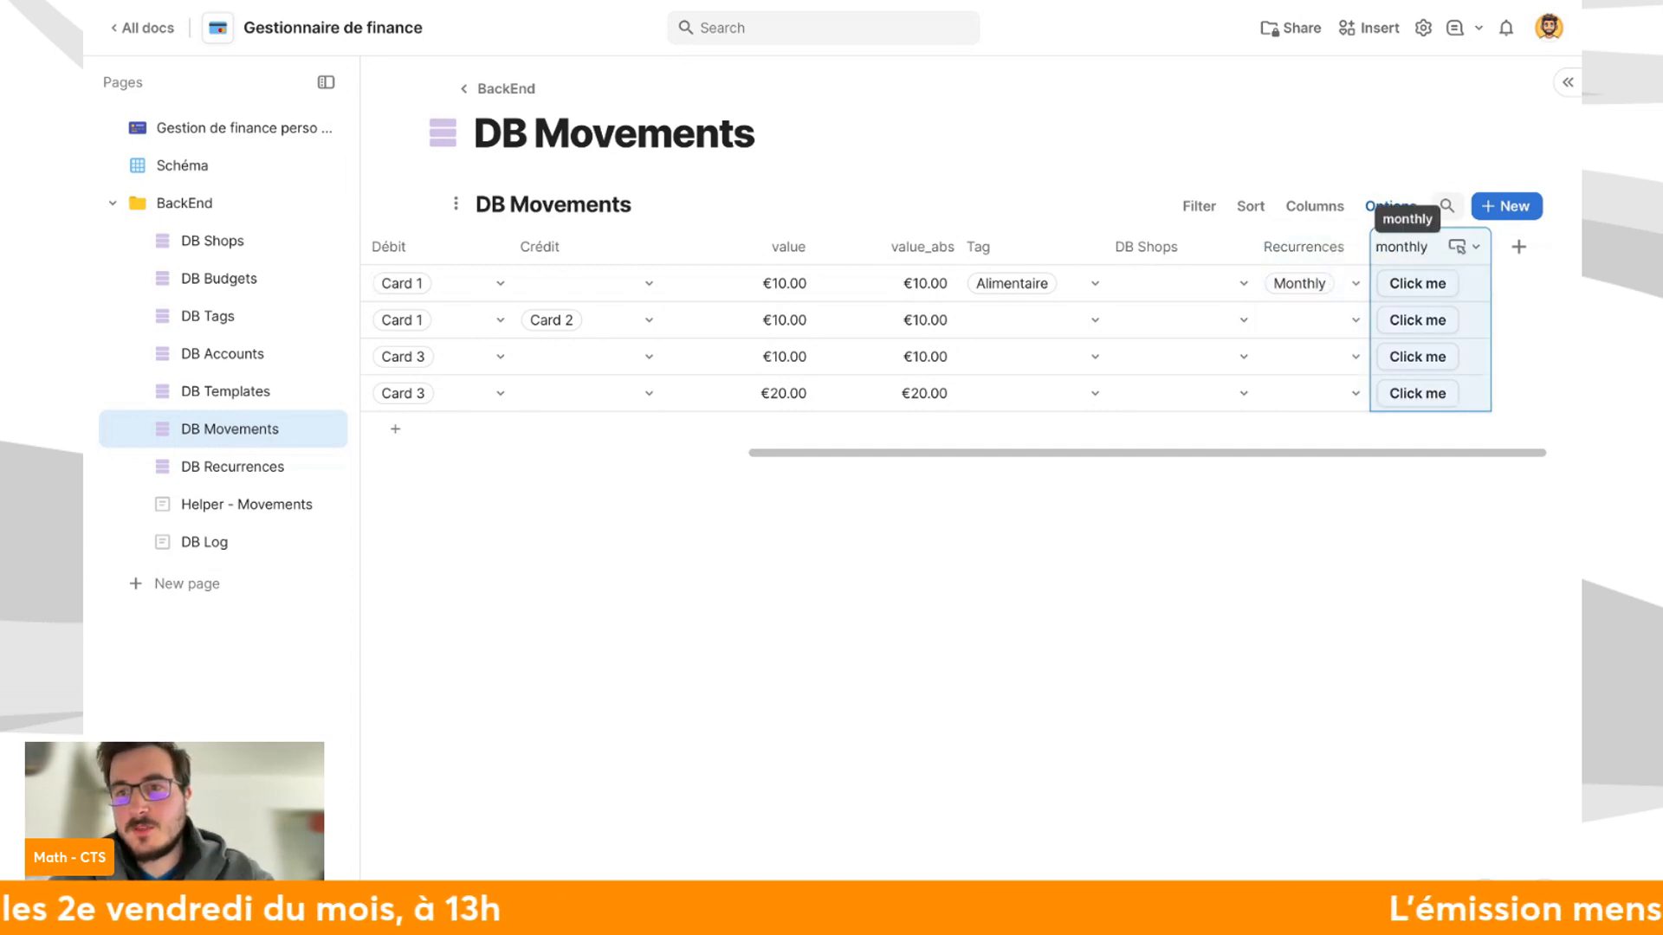
Set the label of the monthly column's button to "+1 months".
left_click(1464, 247)
left_click(1440, 280)
left_click(1256, 571)
key("BackSpace")
type("+")
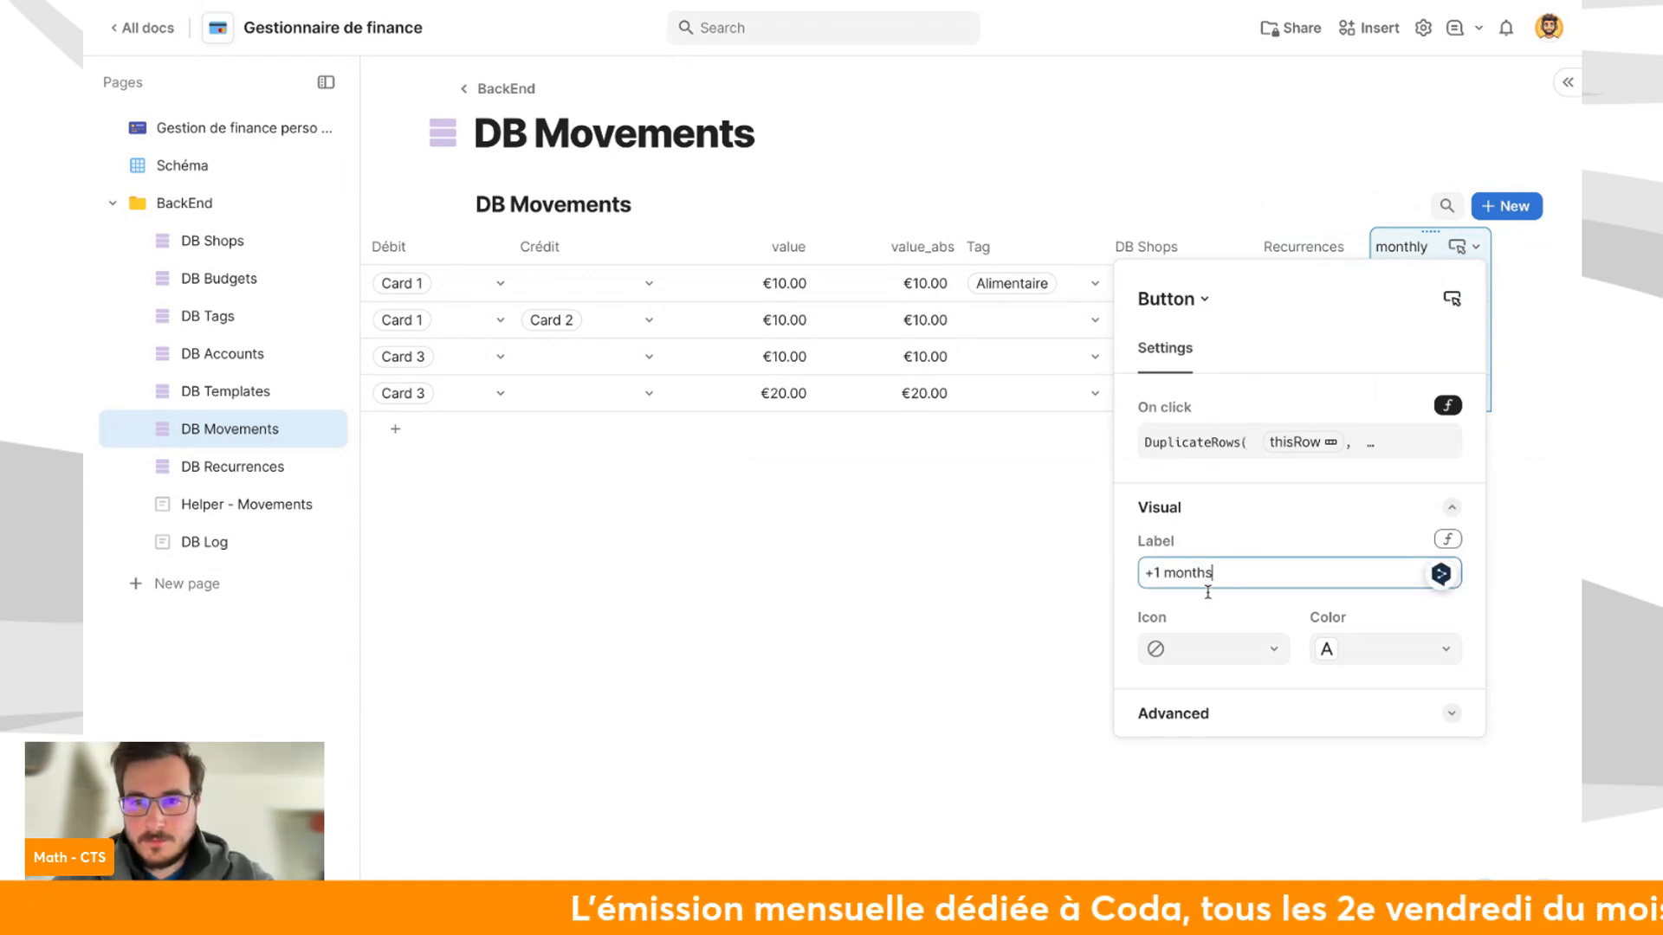
type("1 months")
left_click(832, 618)
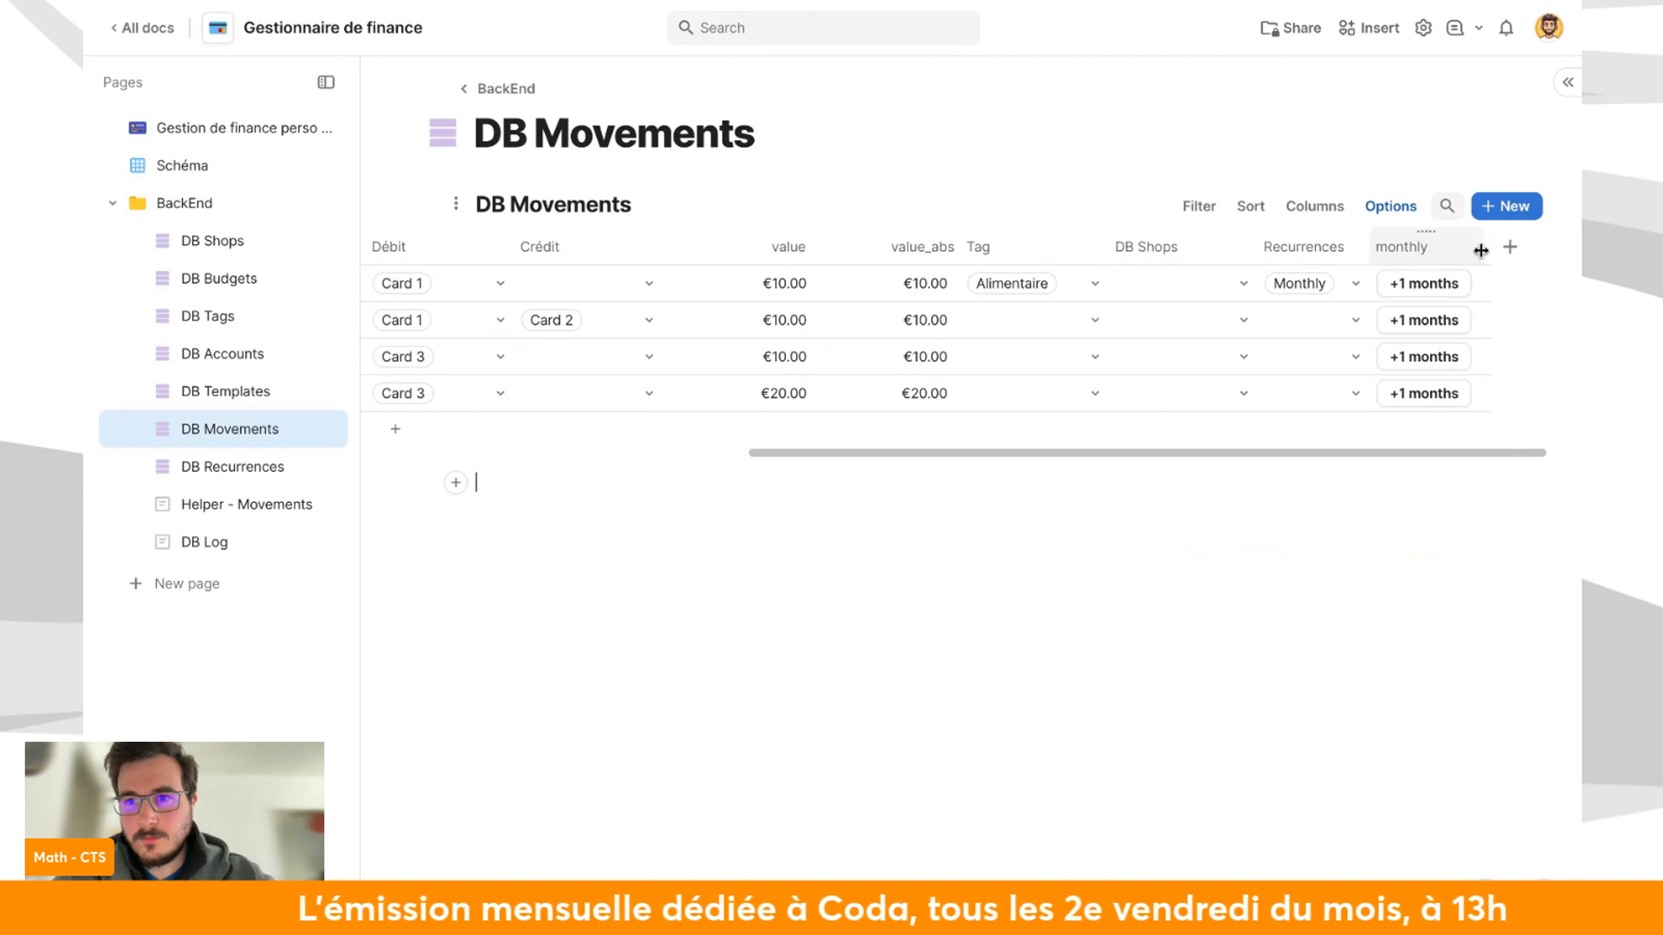
Collapse the BackEnd page group and open the "Gestion de finance perso en 1h !" page.
left_click_drag(1331, 455, 1111, 486)
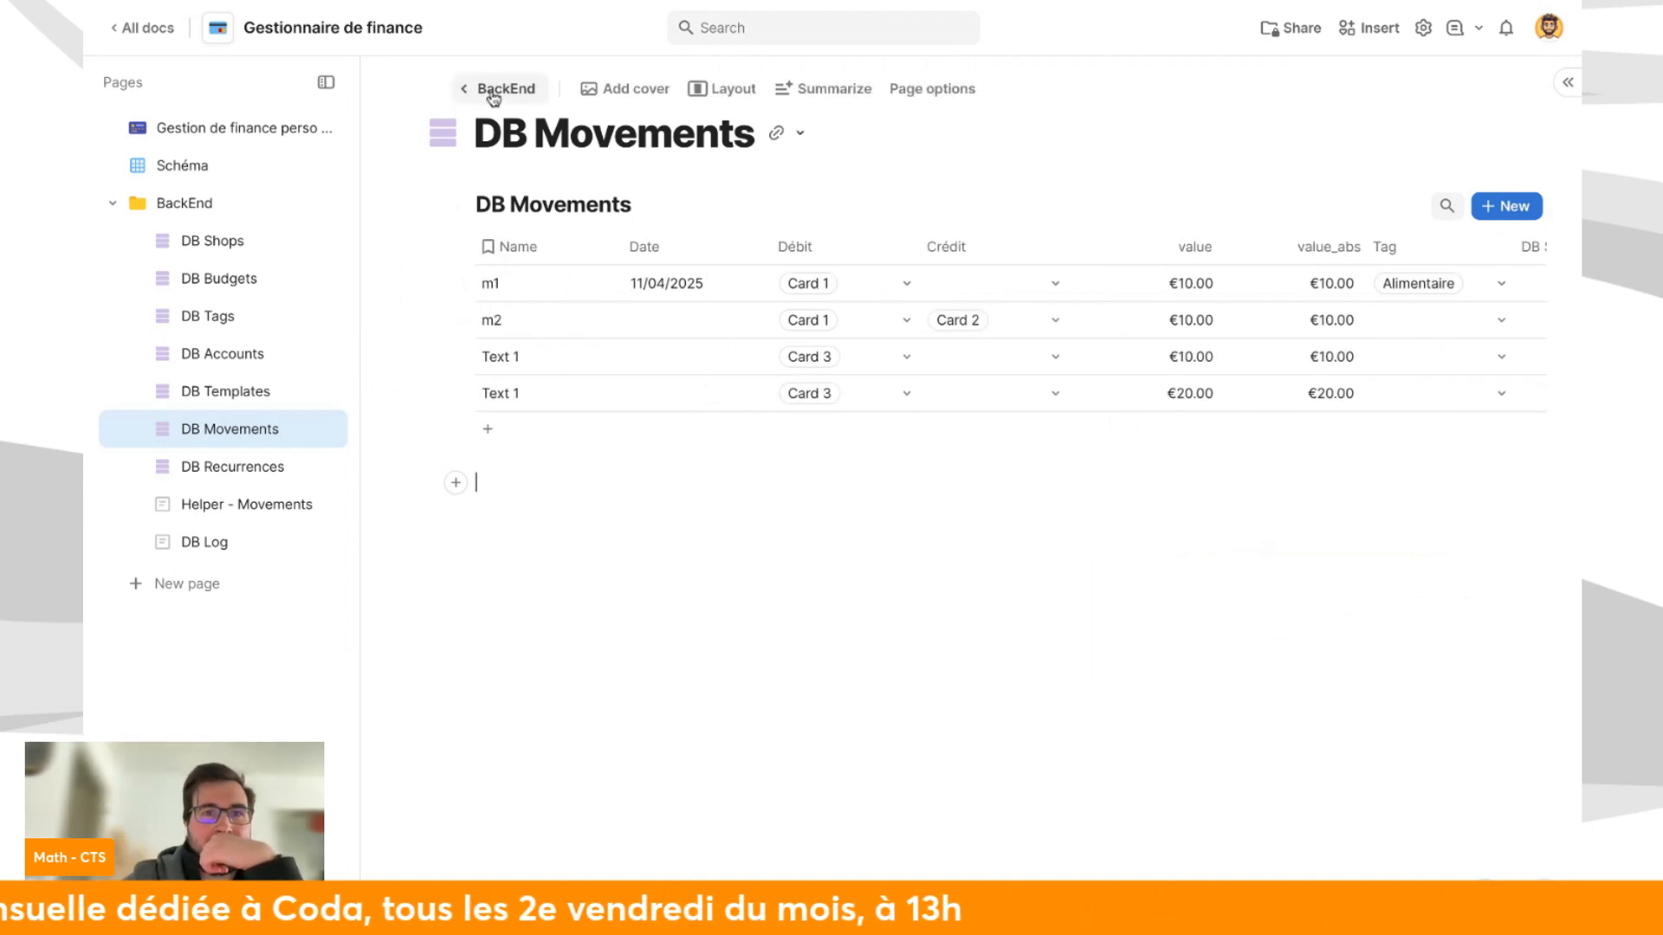
left_click(326, 83)
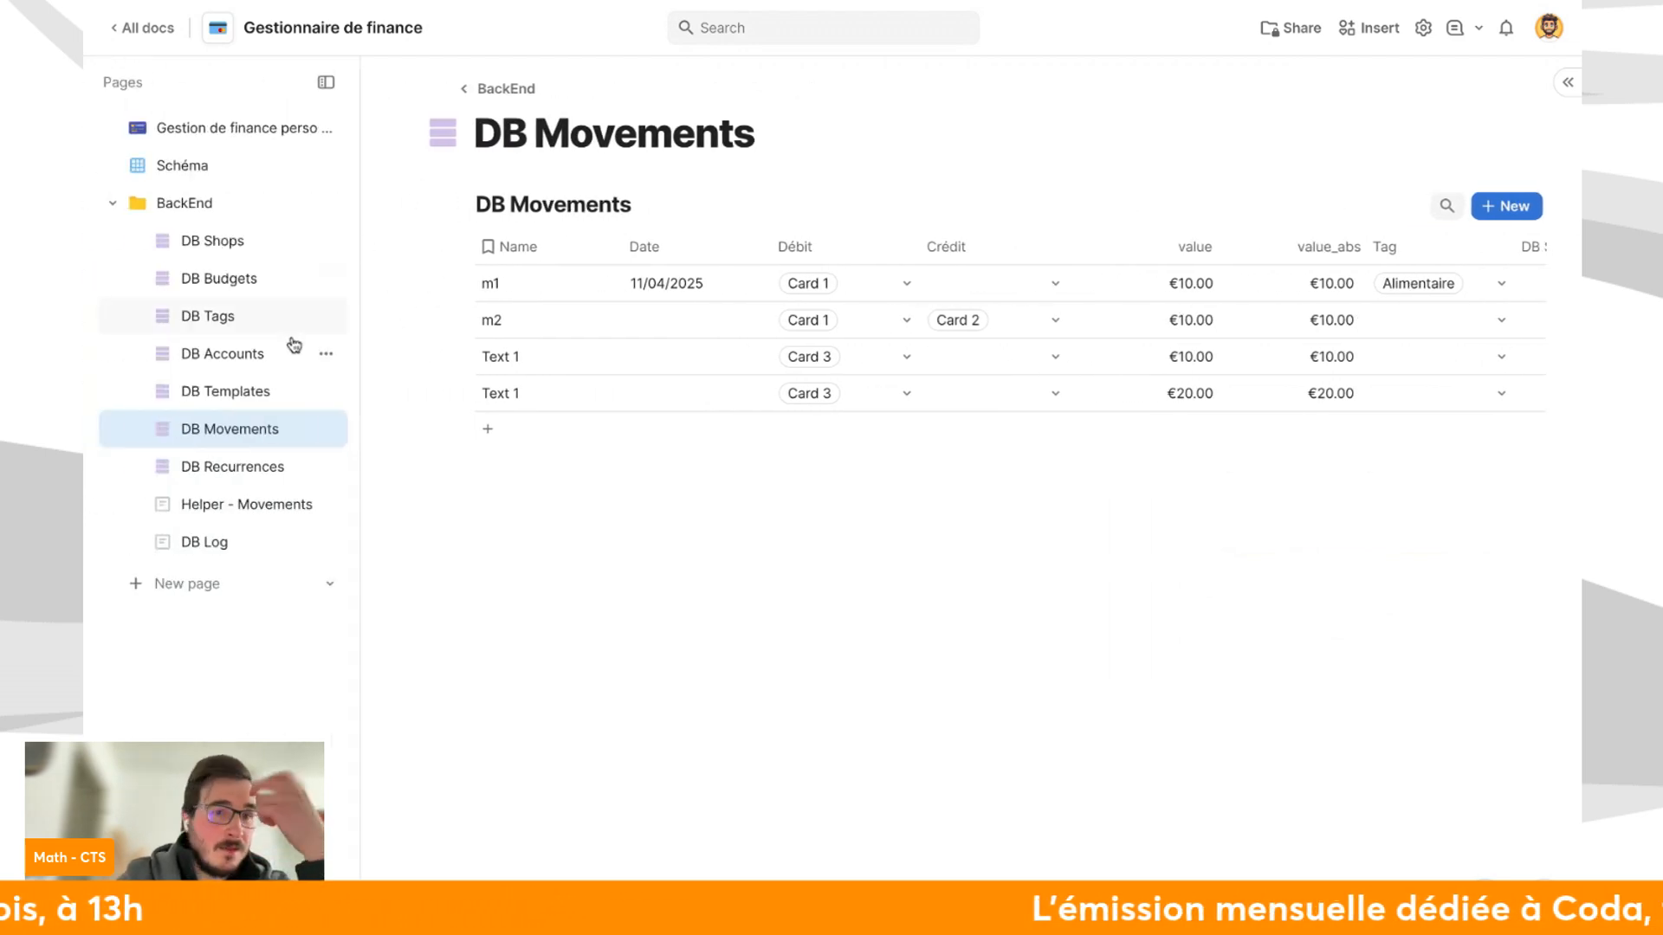
left_click(230, 323)
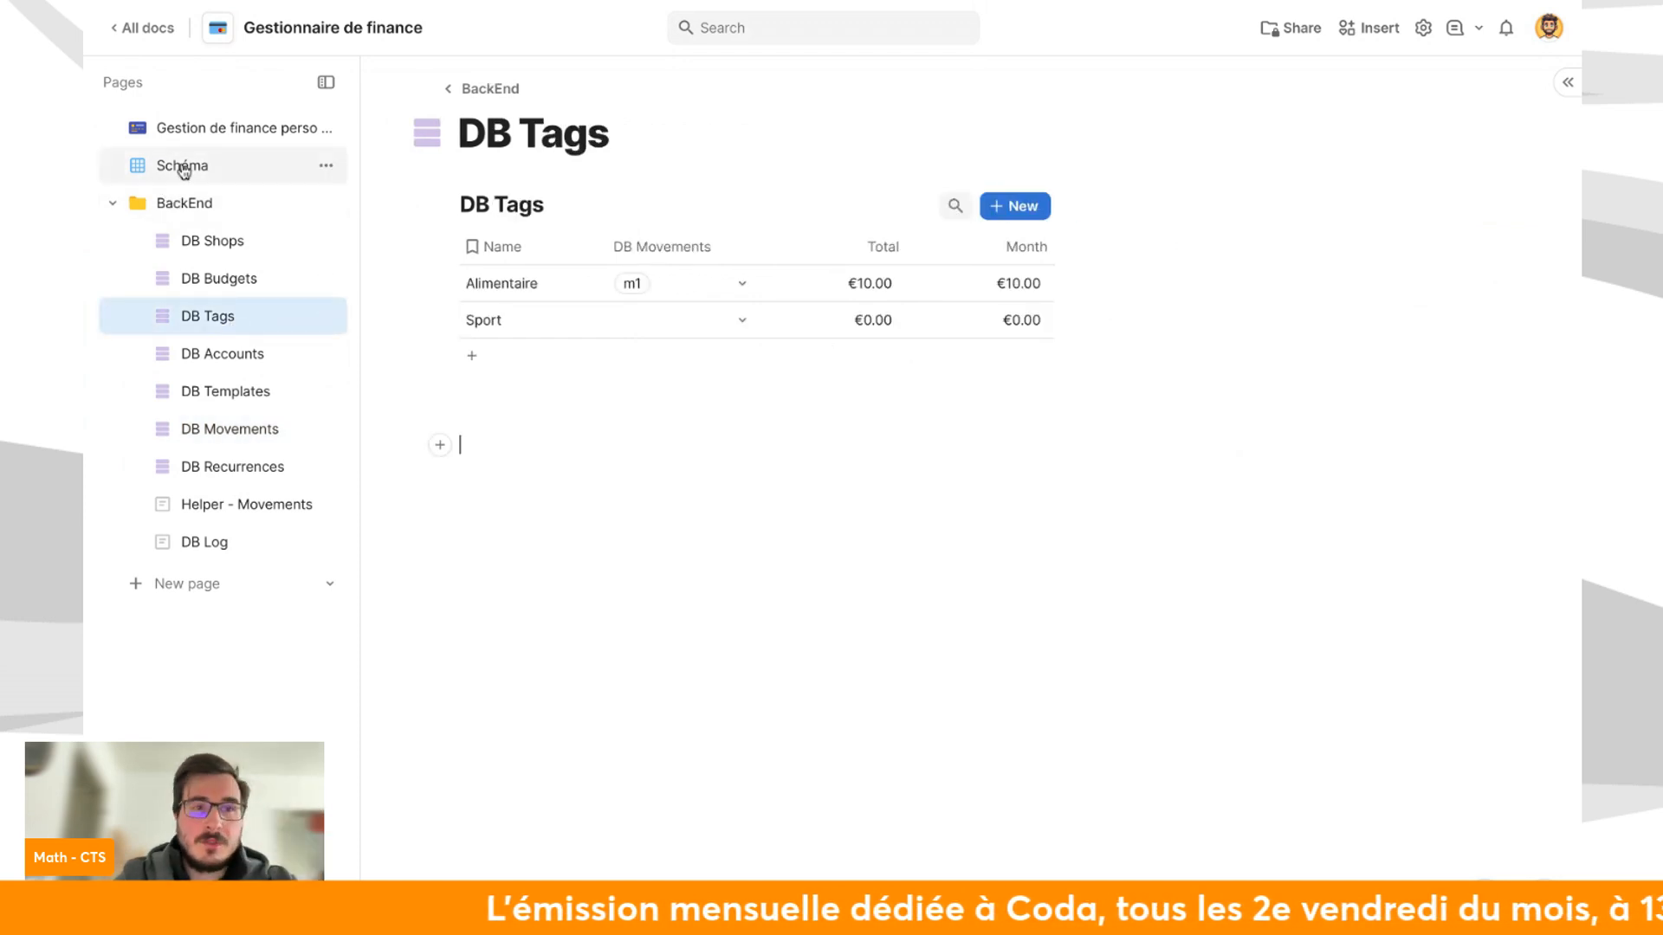
left_click(112, 203)
left_click(149, 134)
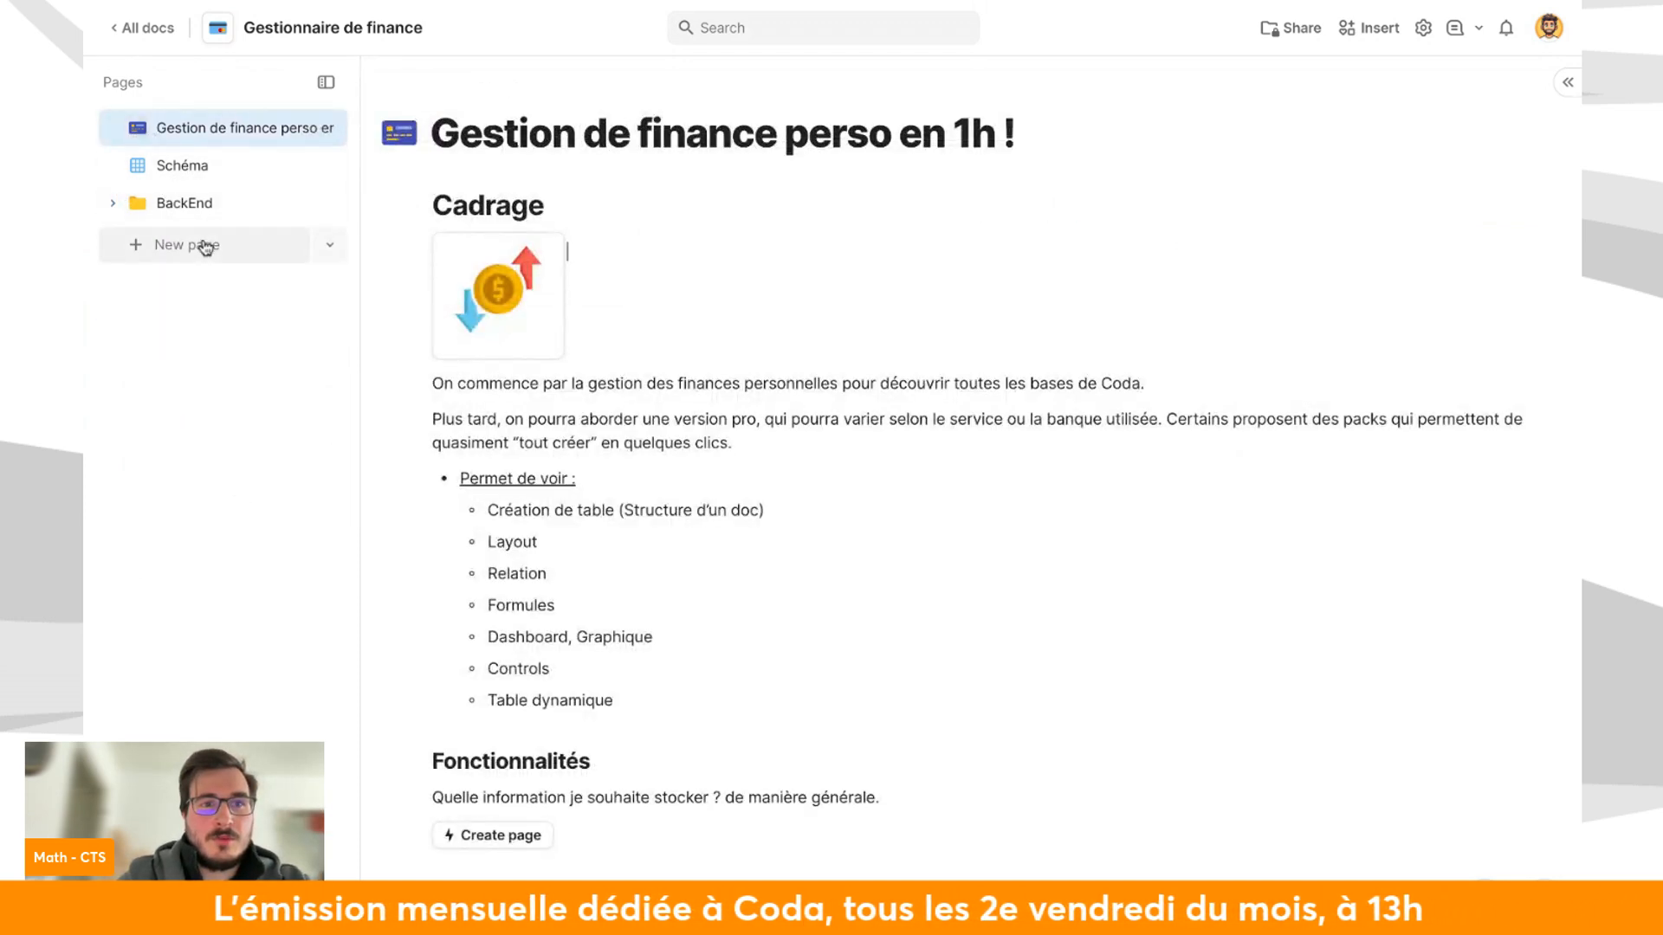
Add an untitled page directly below the finance home page and move the coin-and-arrows image button from the Cadrage section onto it.
left_click(204, 246)
left_click_drag(204, 256, 234, 128)
left_click(233, 128)
left_click(500, 292)
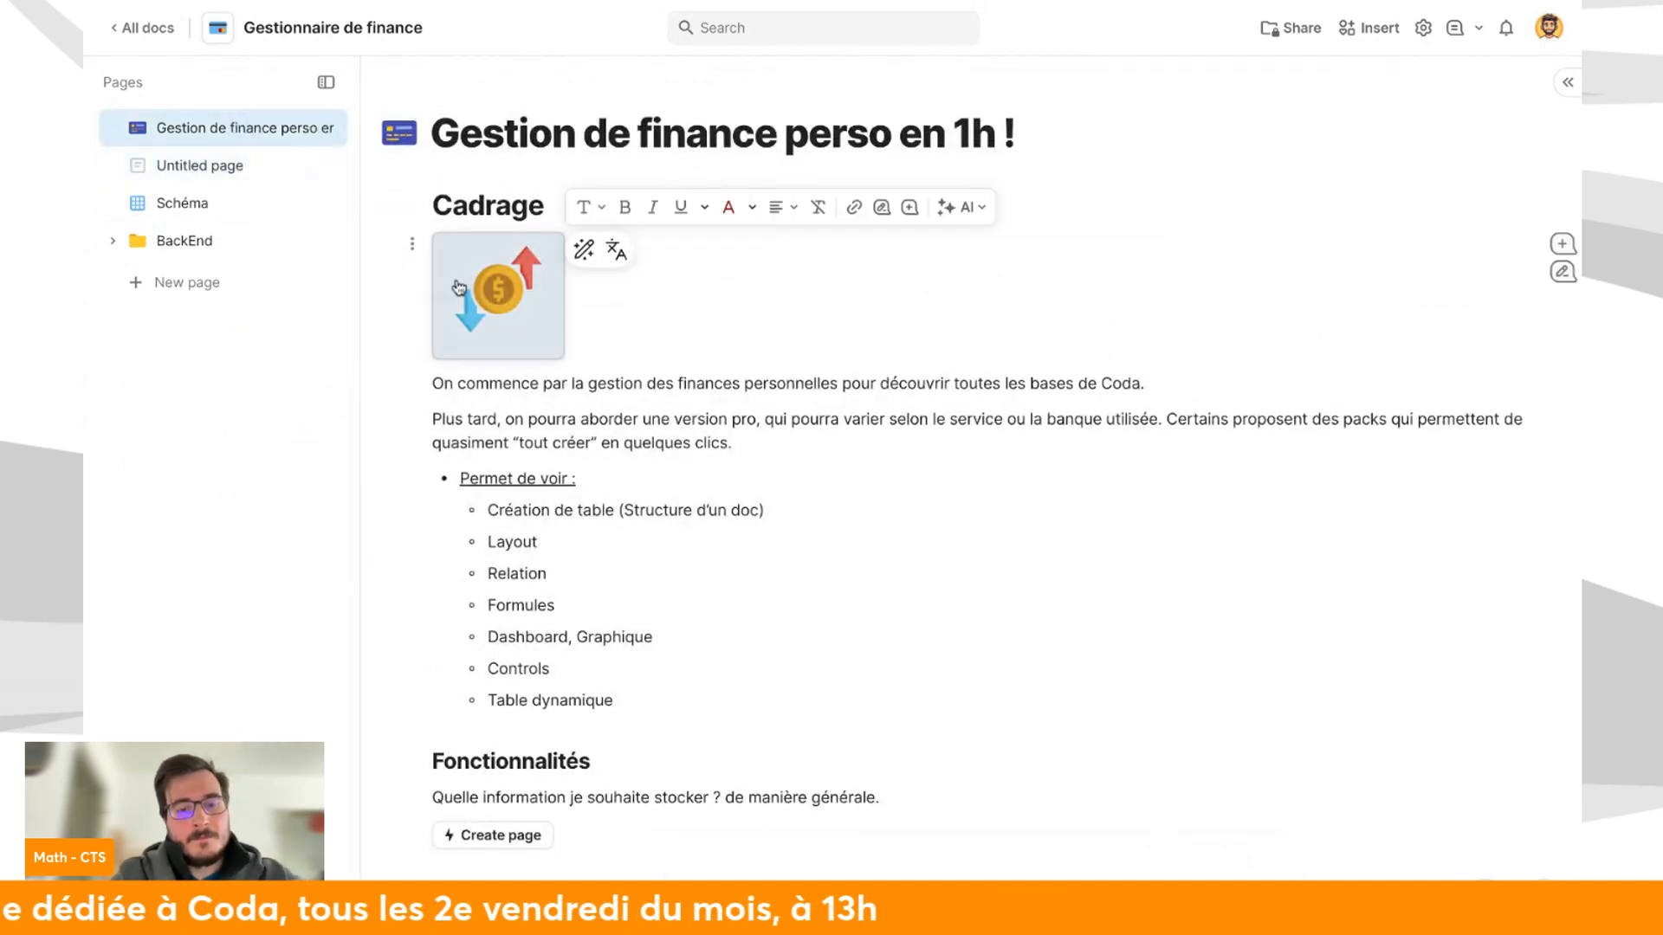
key("Delete")
left_click(250, 172)
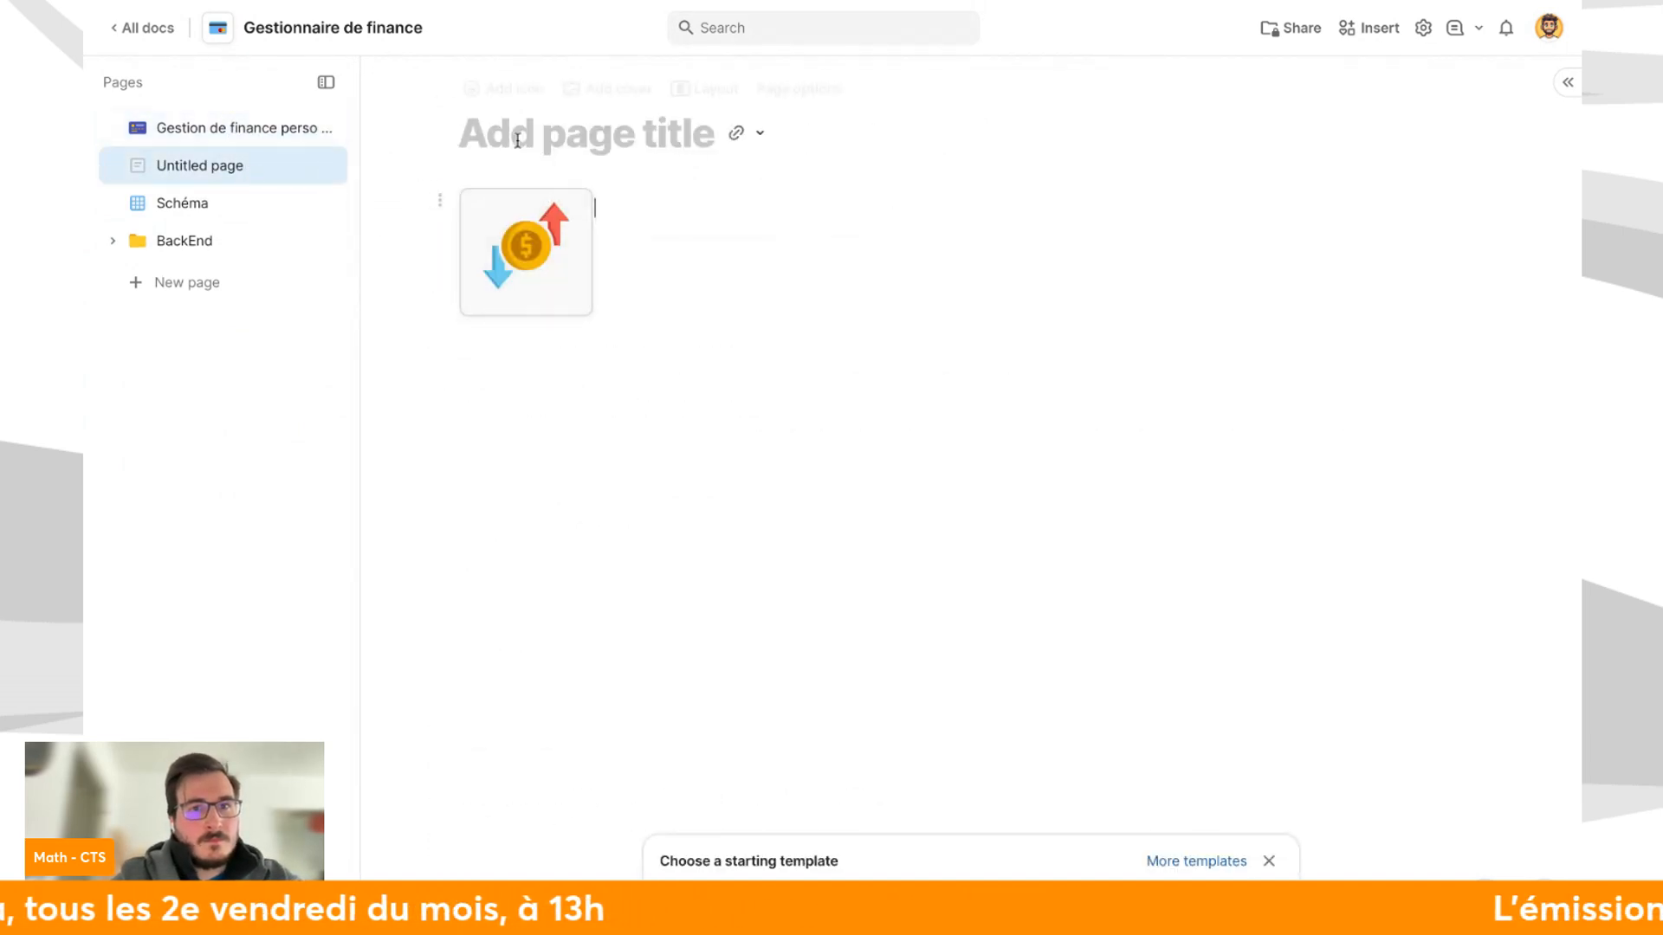
Add another page between the untitled page and Schéma, and title it "Accounts".
left_click(207, 283)
left_click_drag(211, 281, 213, 185)
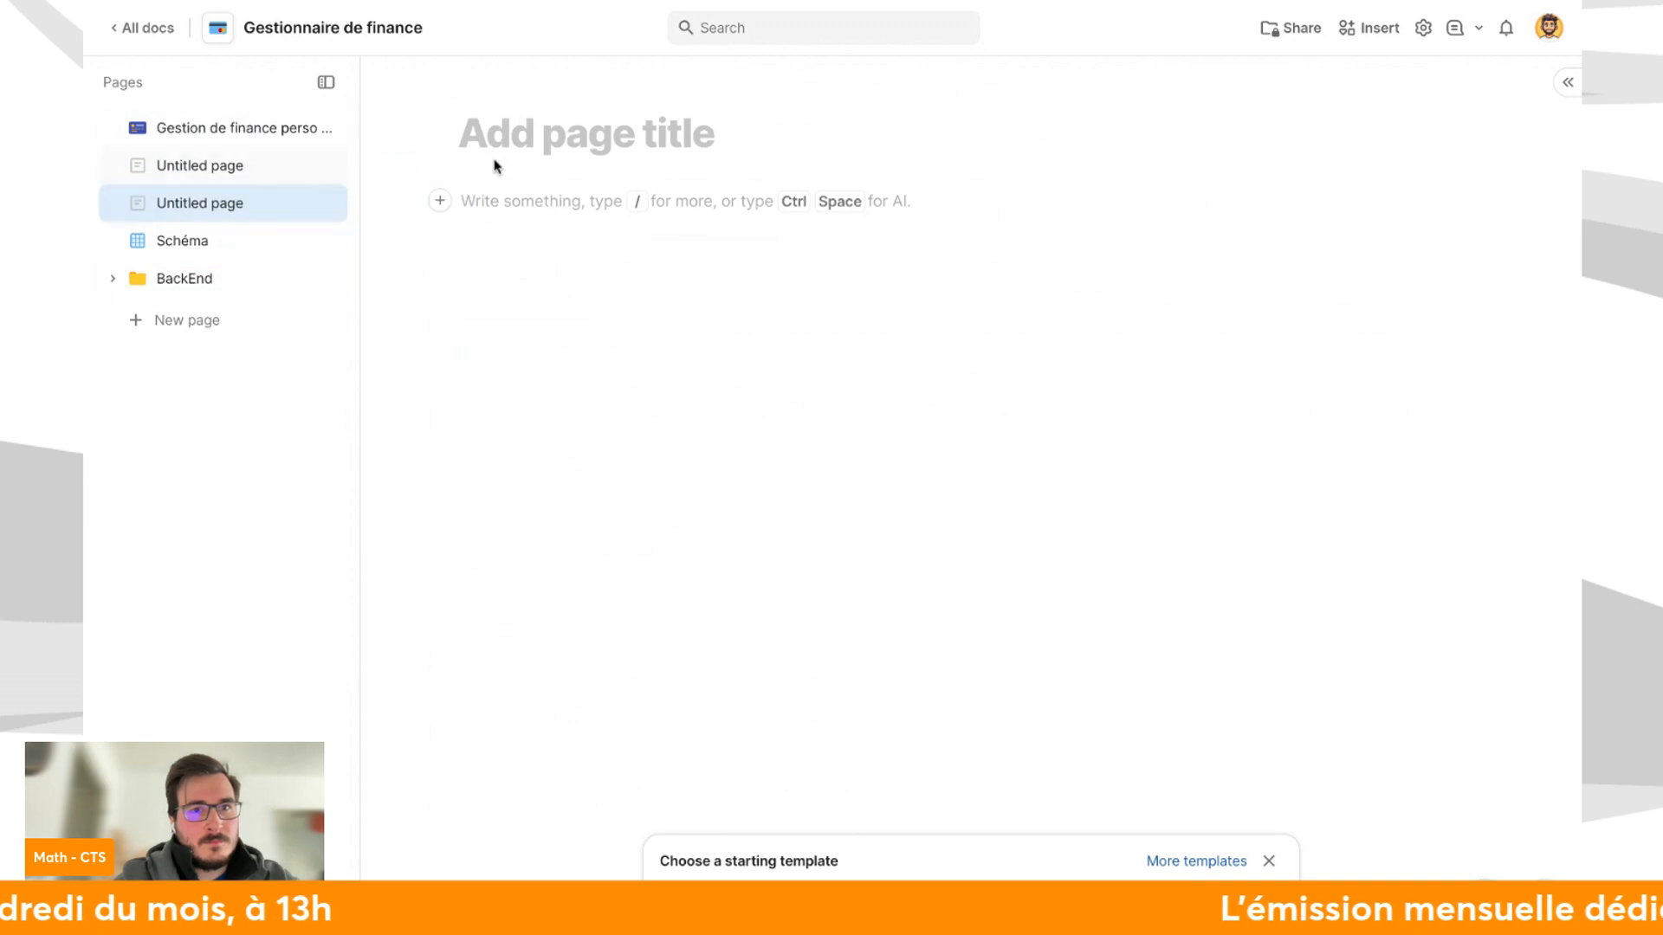
left_click(690, 137)
type("Accounts")
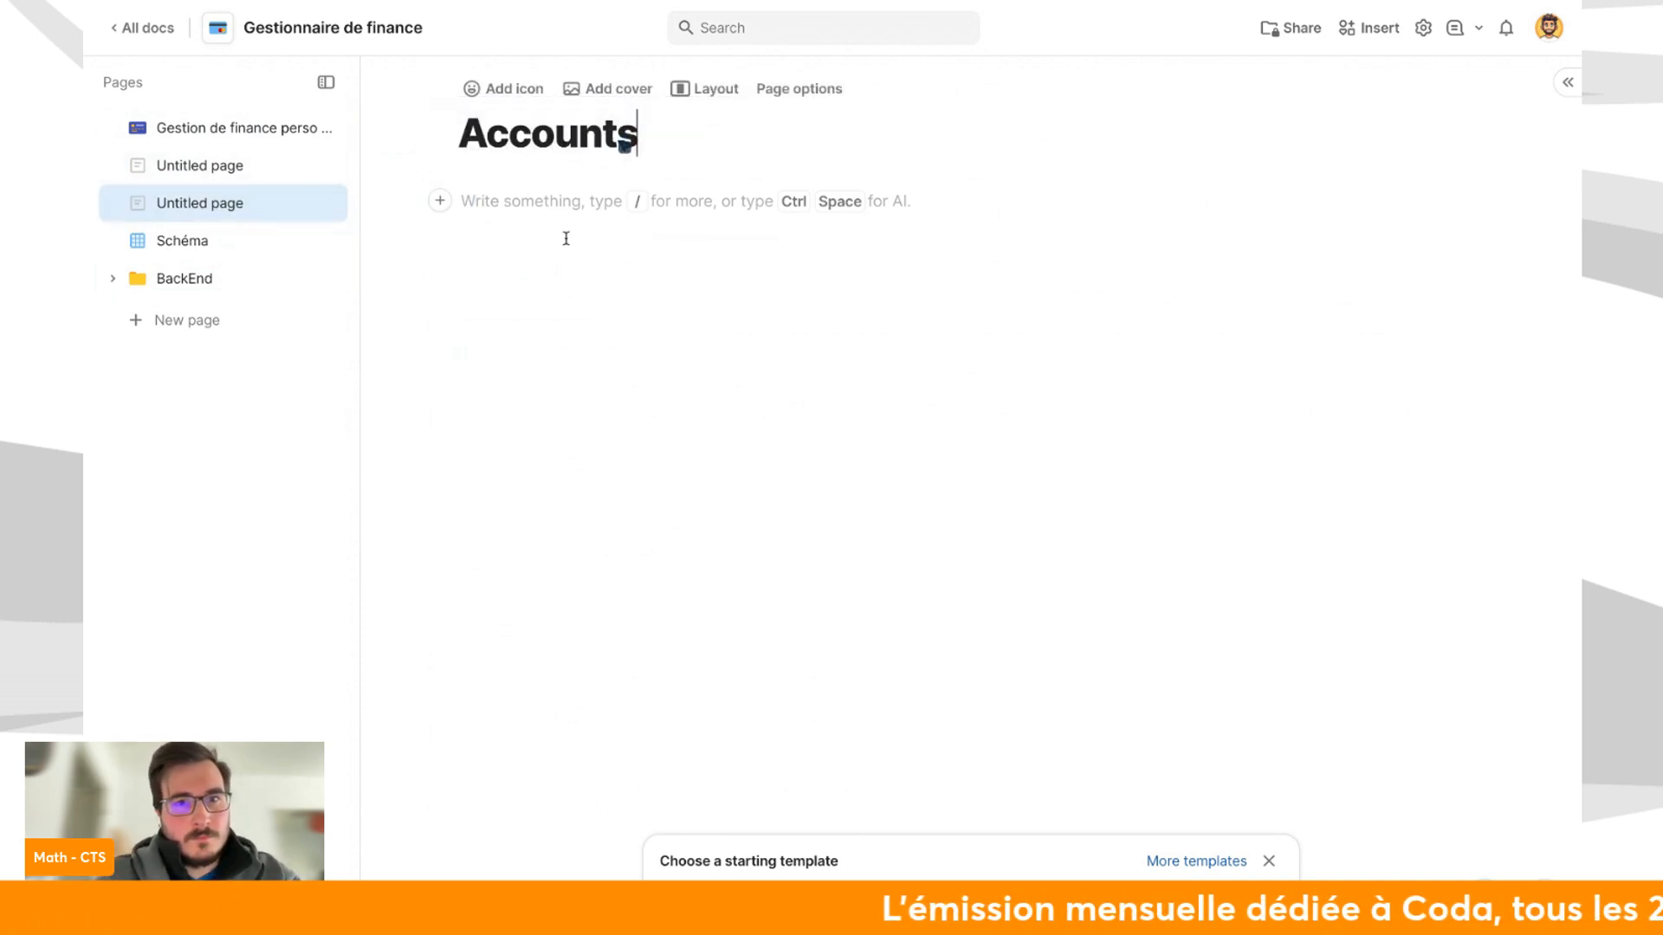
key("Return")
Insert a table on the Accounts page connected to DB Accounts.
type("/table")
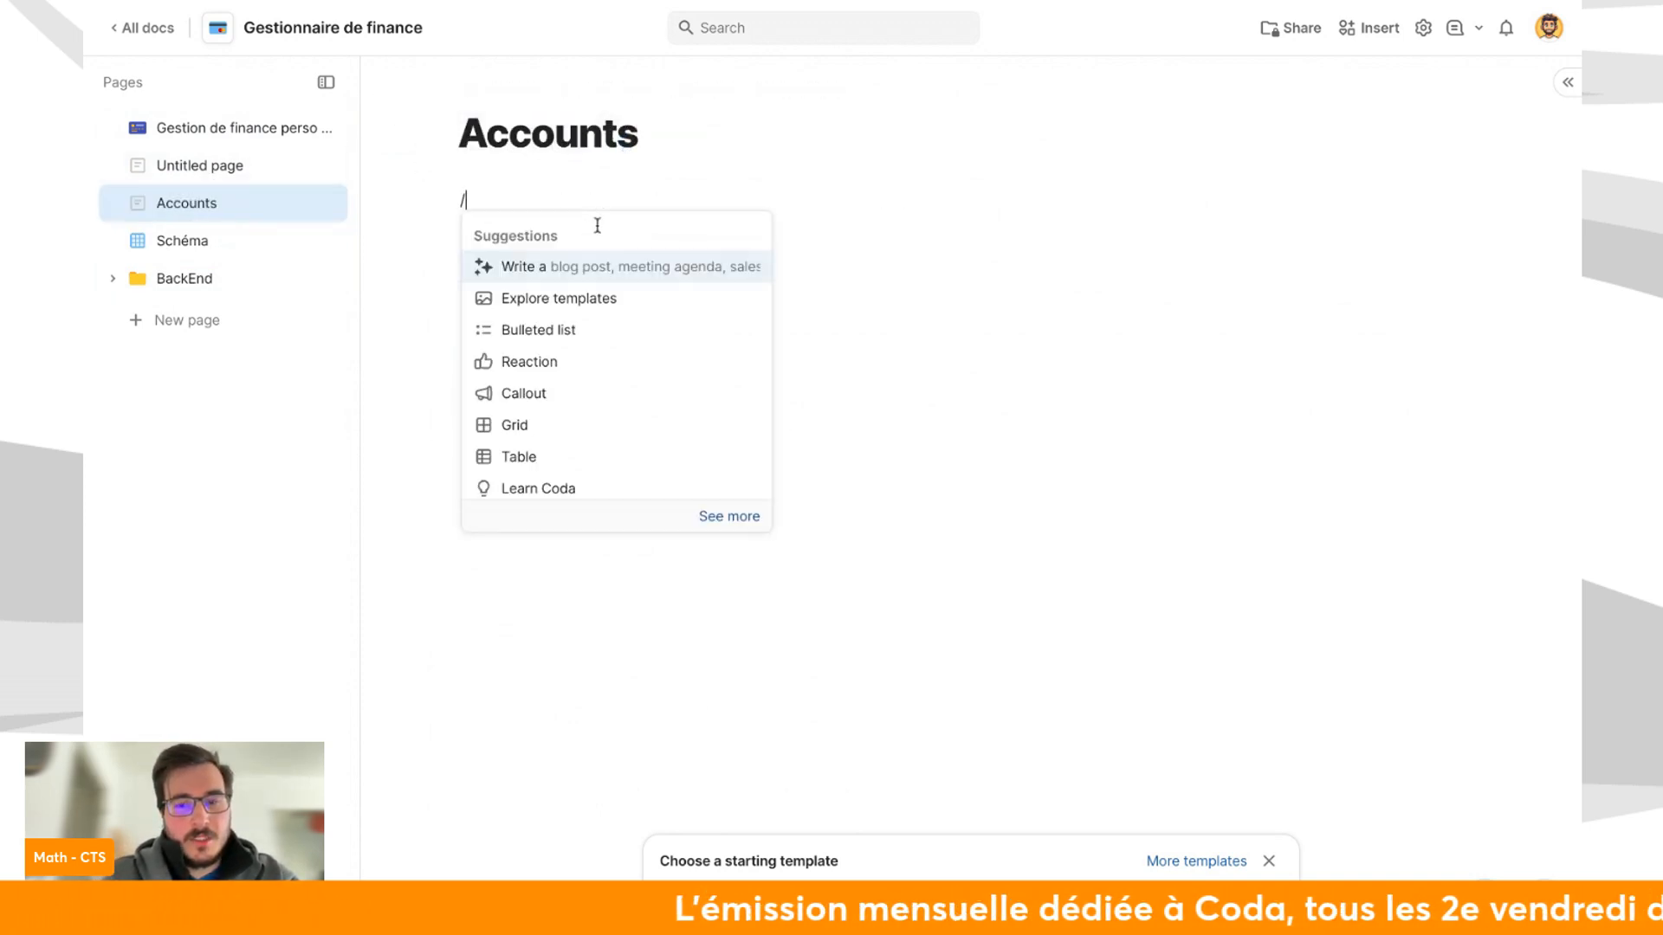
key("Return")
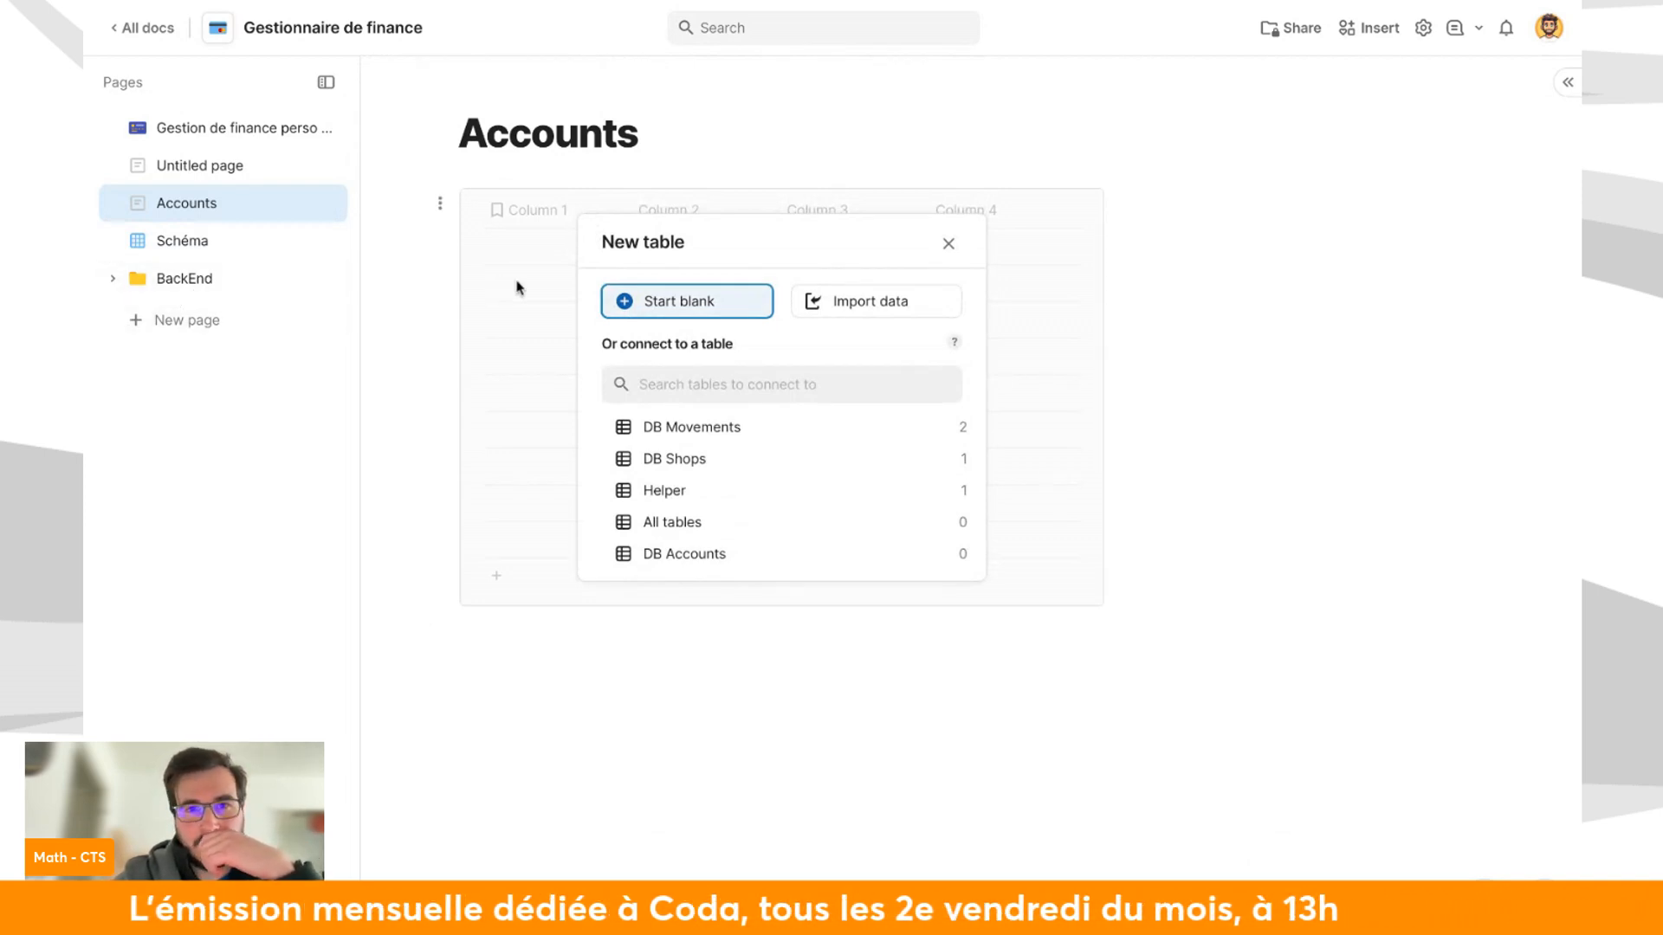
left_click(708, 385)
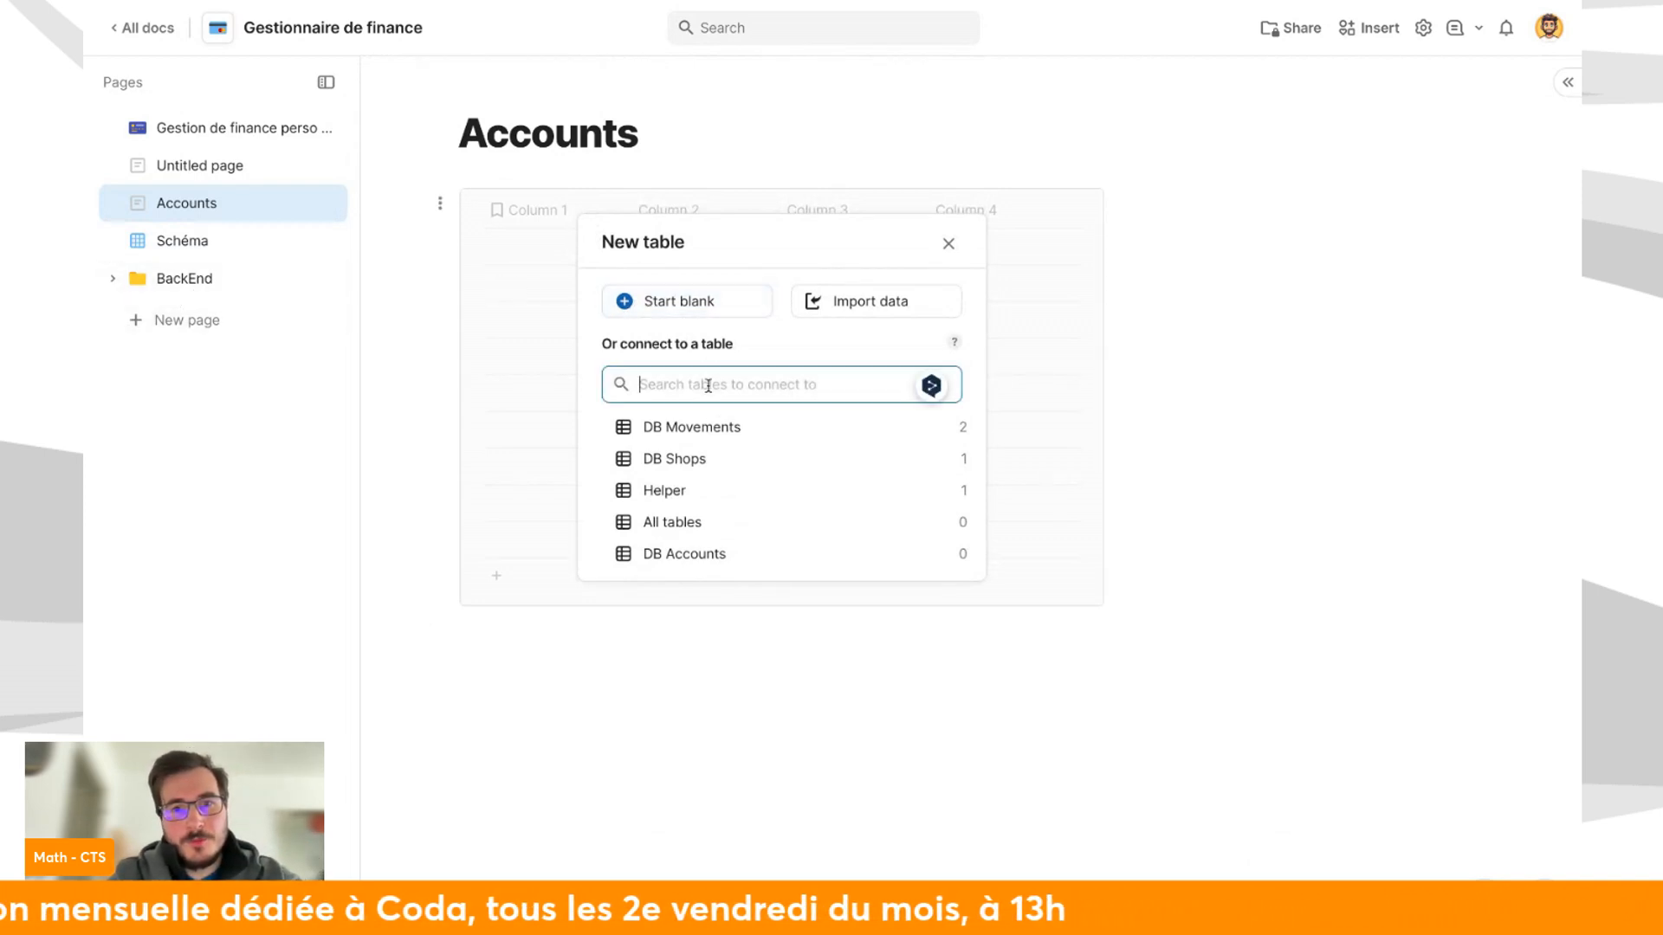
type("db")
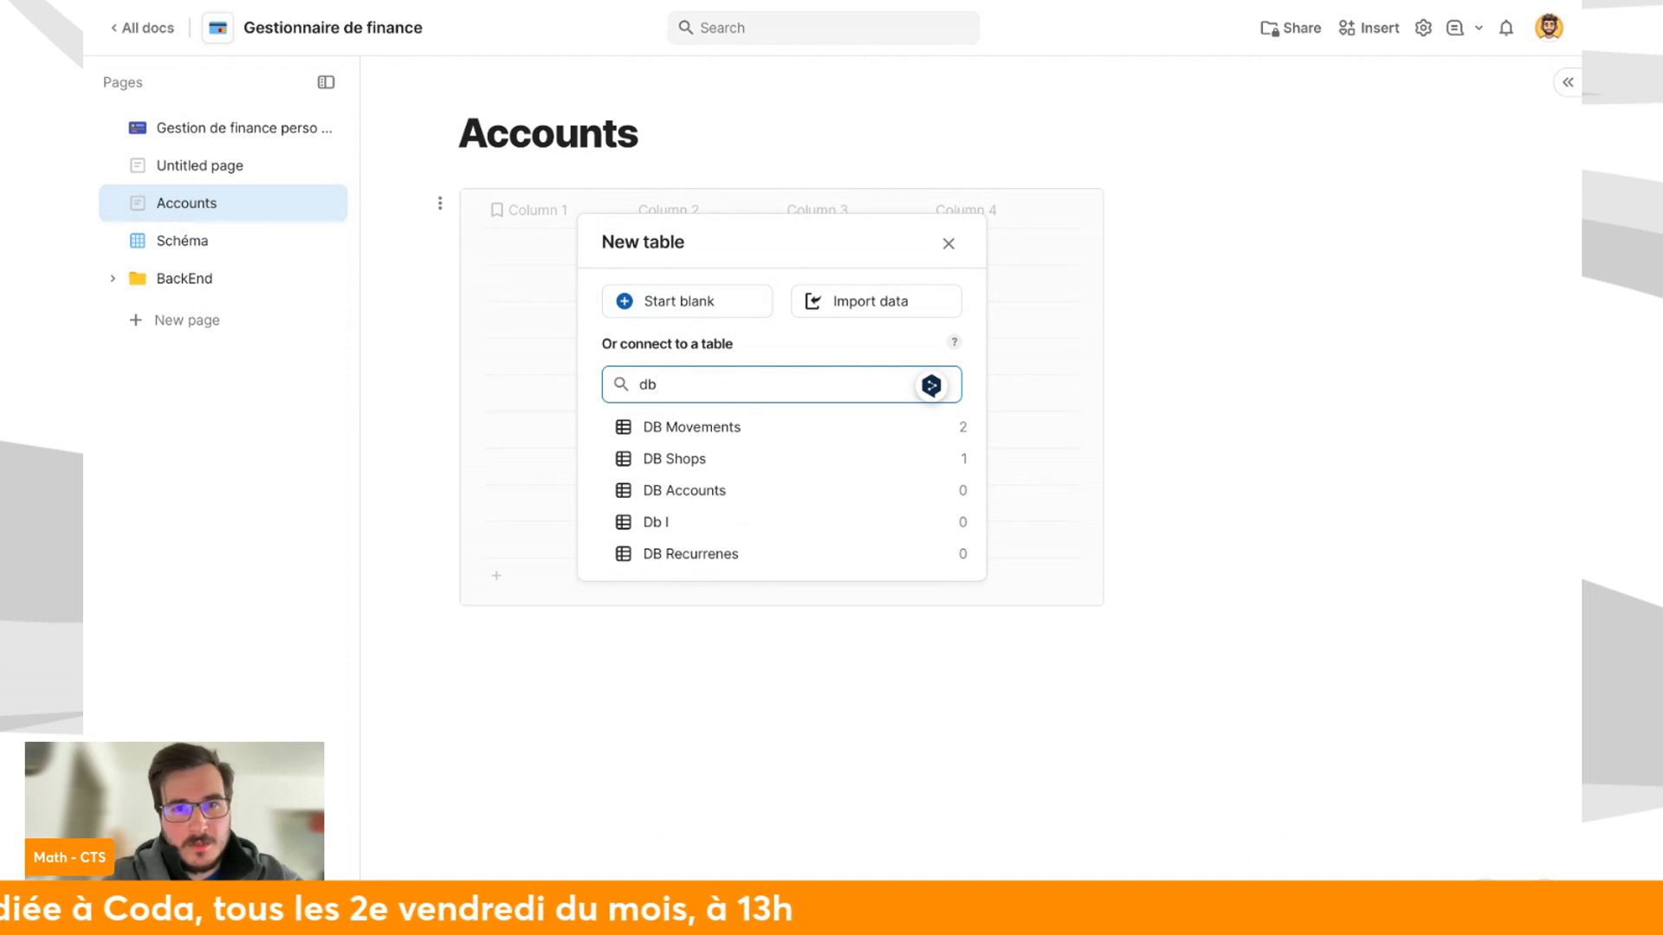
type(" ac")
left_click(728, 424)
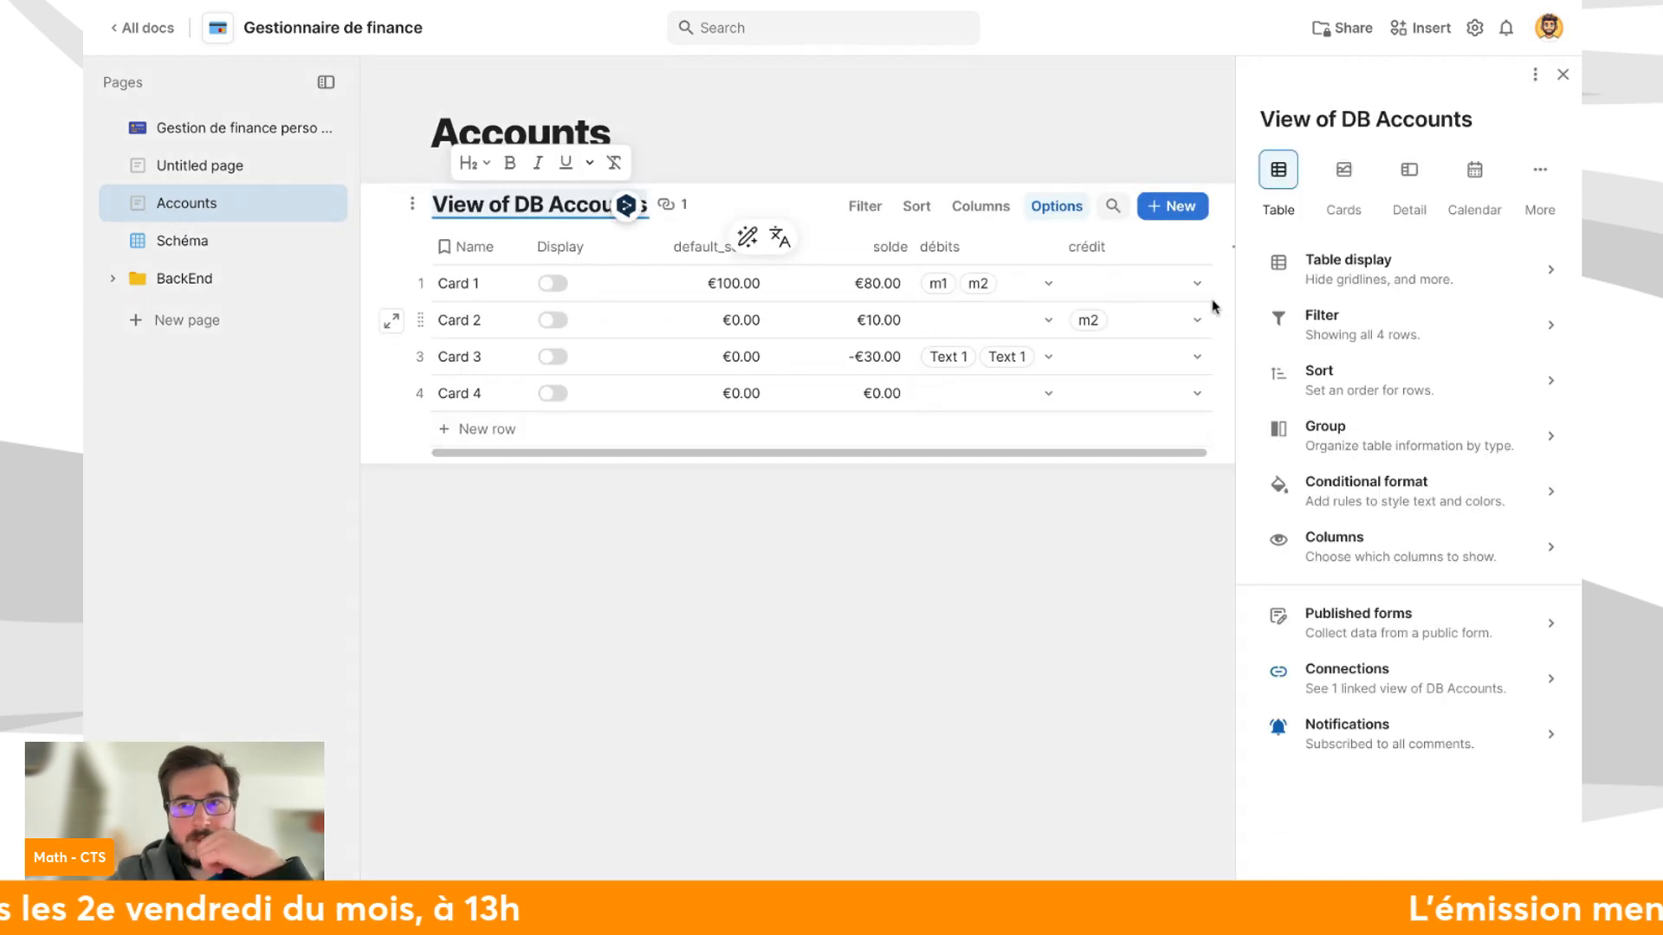
Switch the DB Accounts view to the Cards layout and show only the Name and solde columns.
left_click(1343, 189)
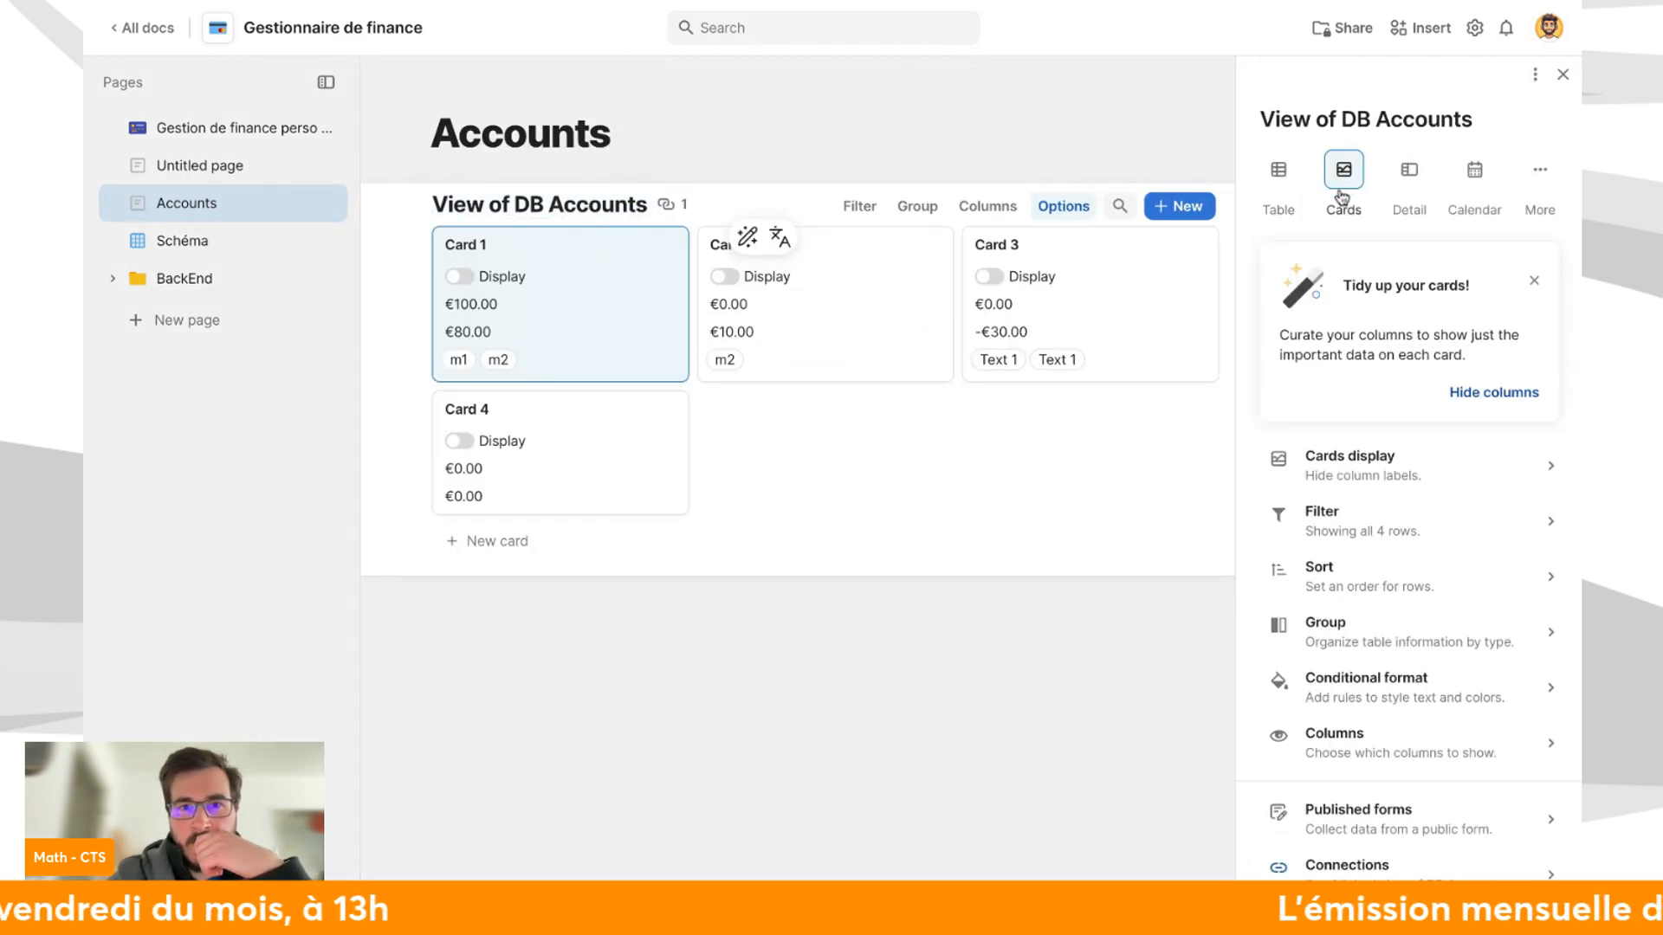
left_click(1505, 395)
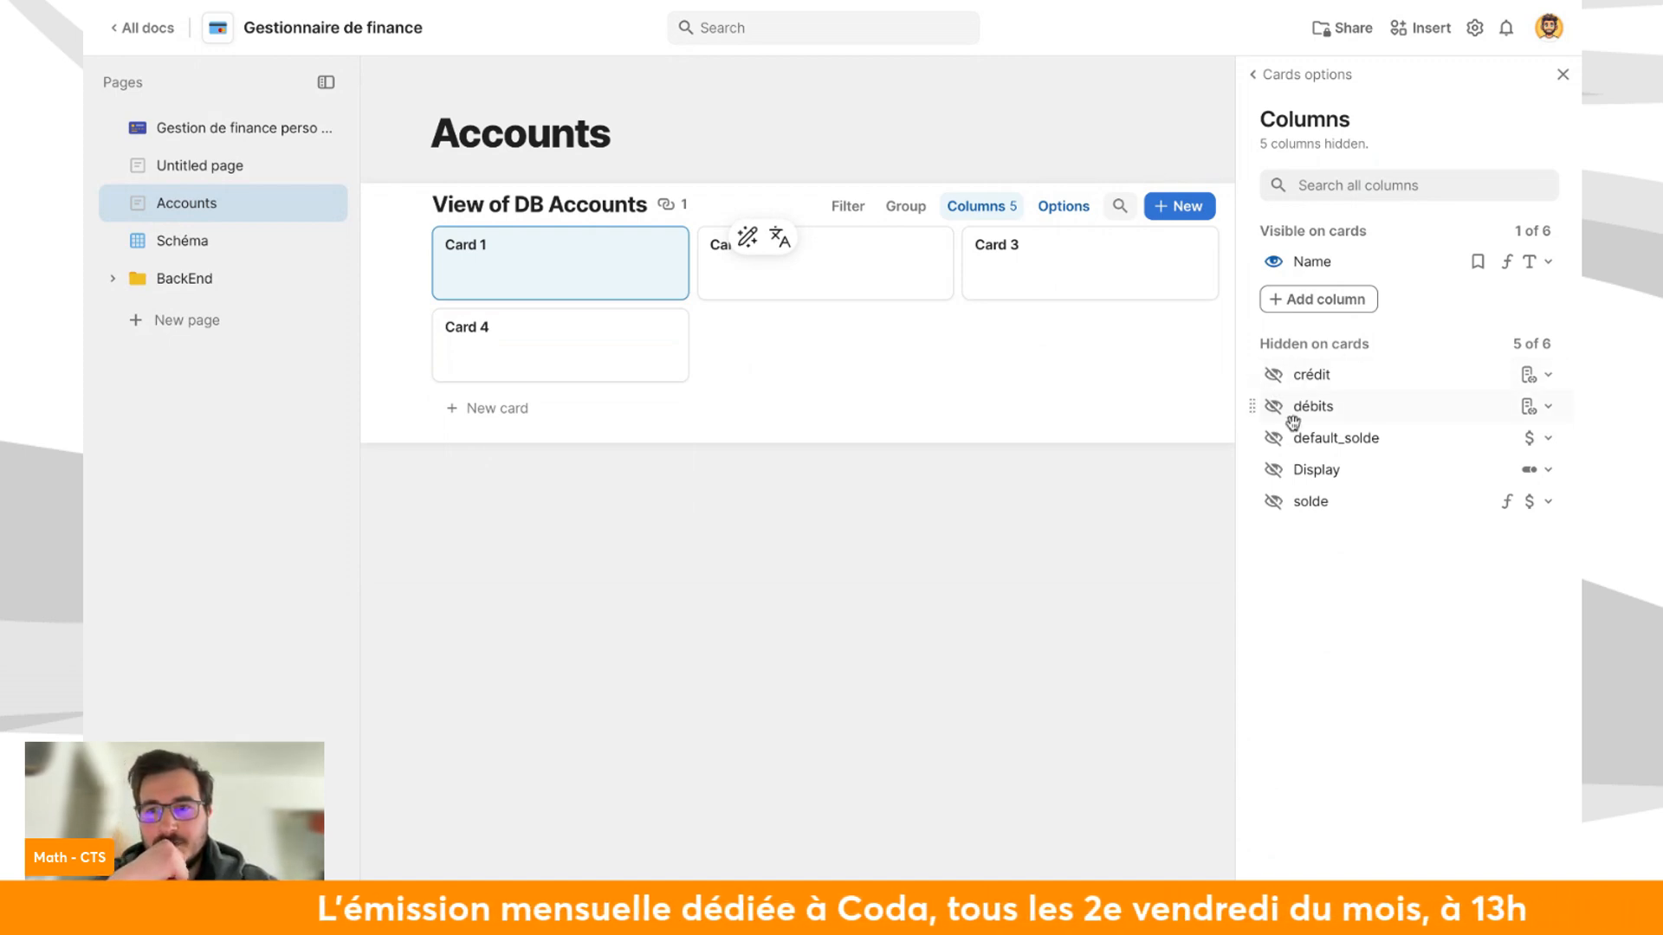
left_click(1274, 502)
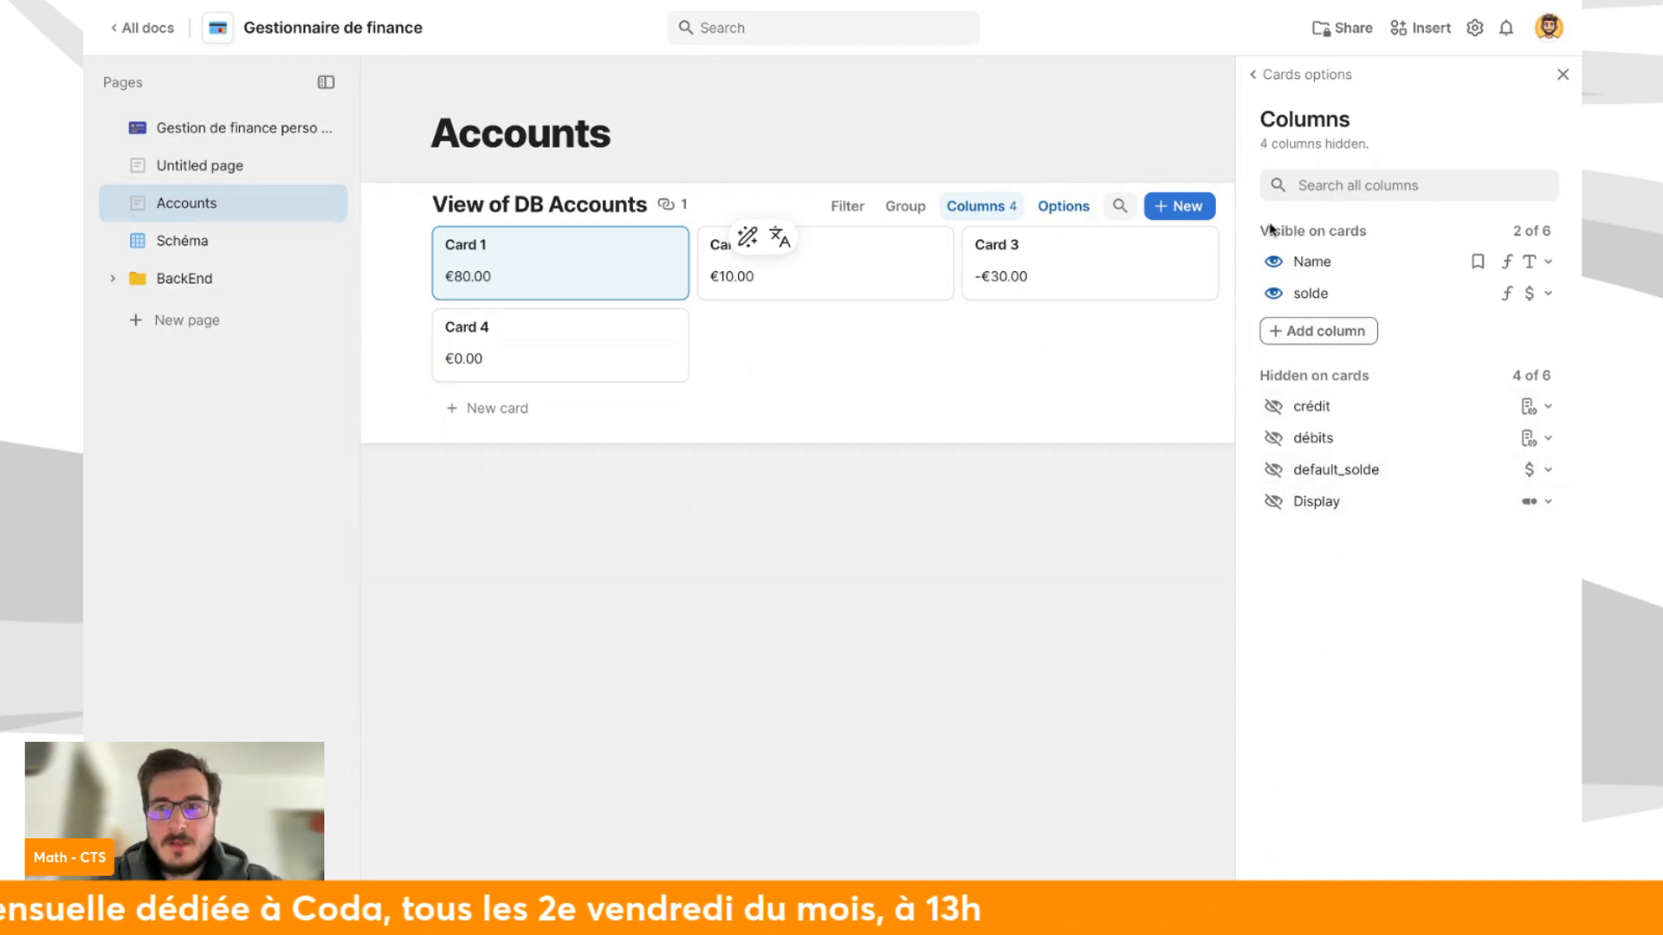
Turn off the table title and both new card buttons in the cards display, keeping column labels off.
left_click(1263, 75)
left_click(1376, 253)
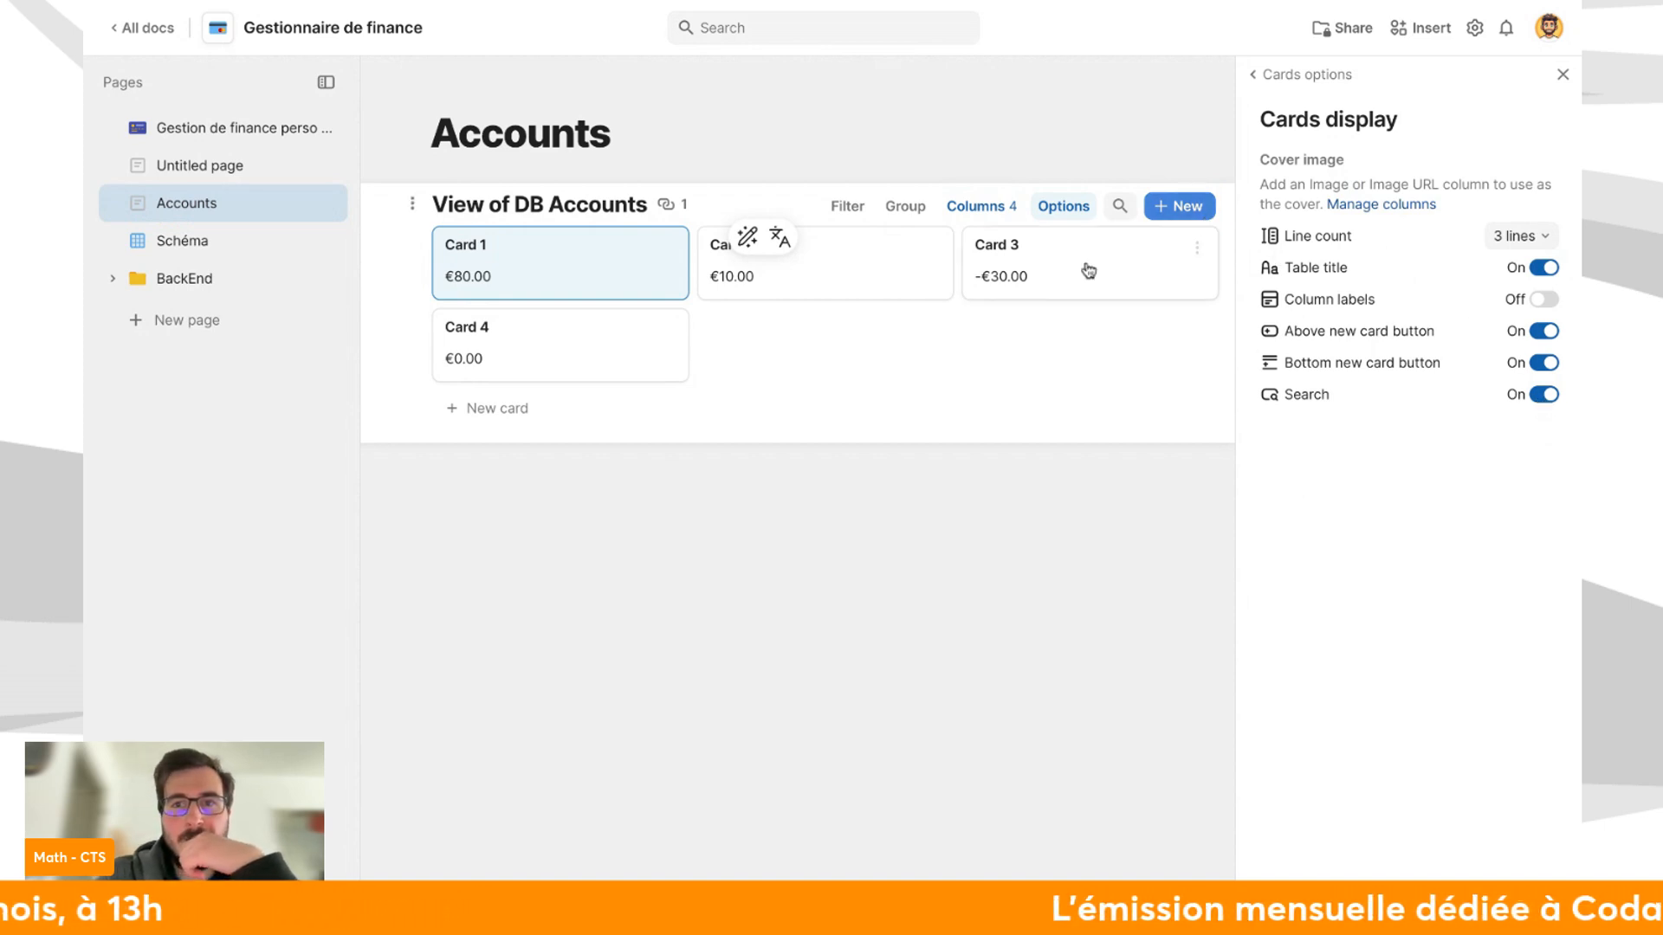
left_click(1544, 268)
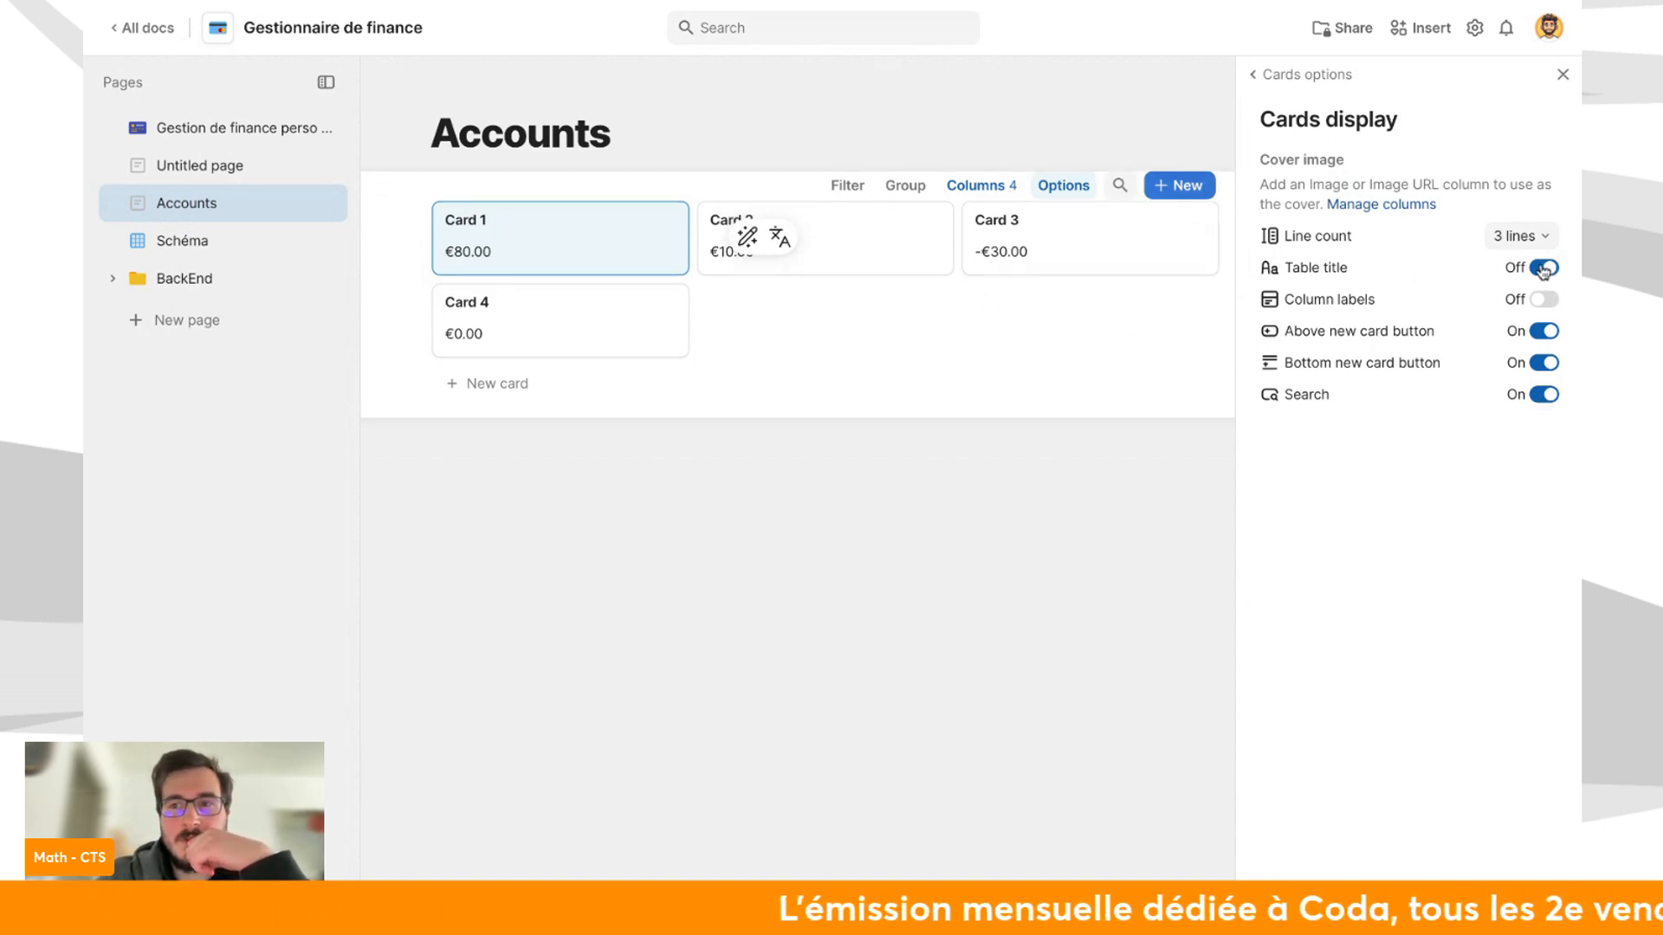
left_click(1545, 300)
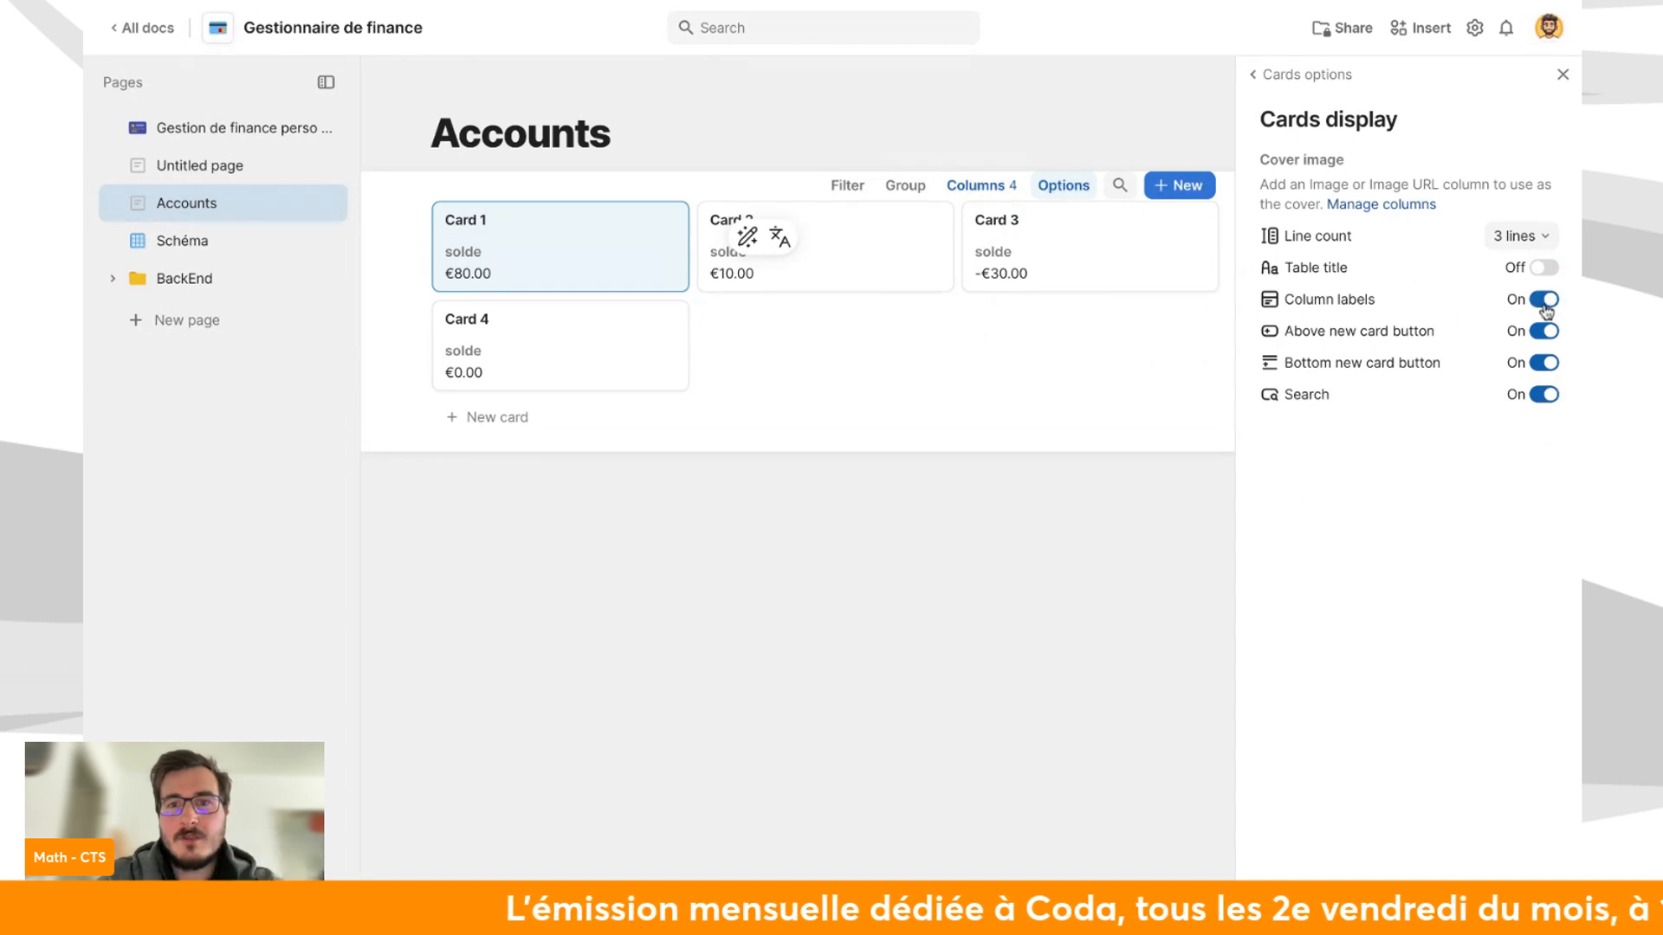
left_click(1545, 300)
left_click(1547, 330)
left_click(1547, 331)
left_click(1547, 331)
left_click(1547, 331)
left_click(1545, 363)
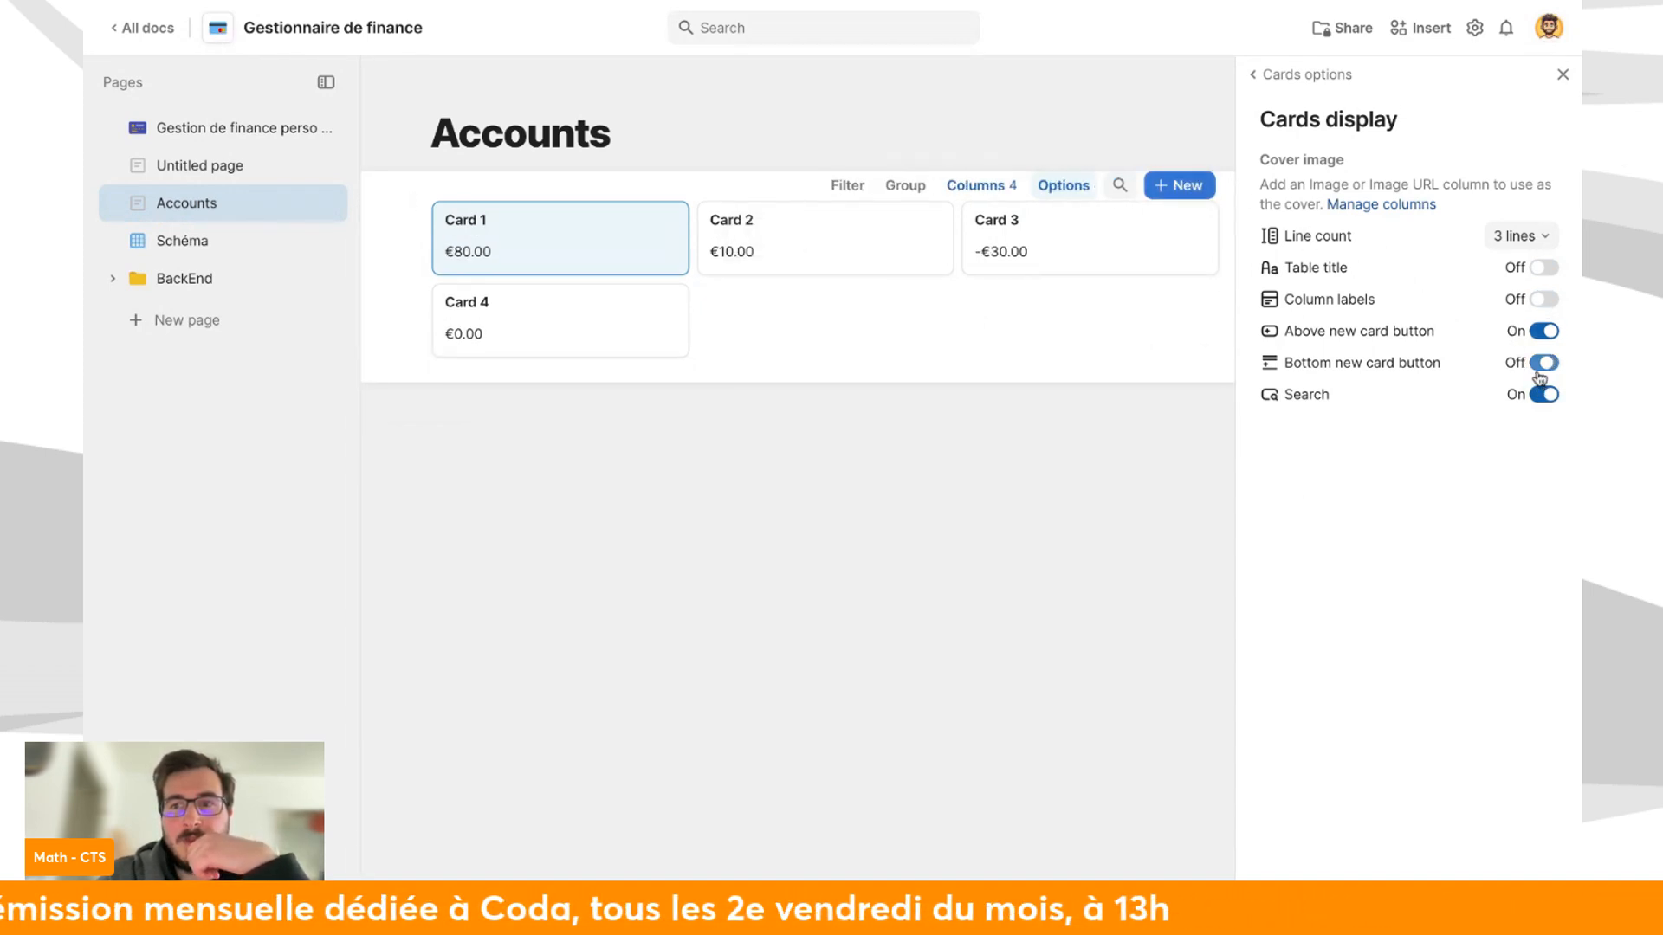
left_click(1546, 331)
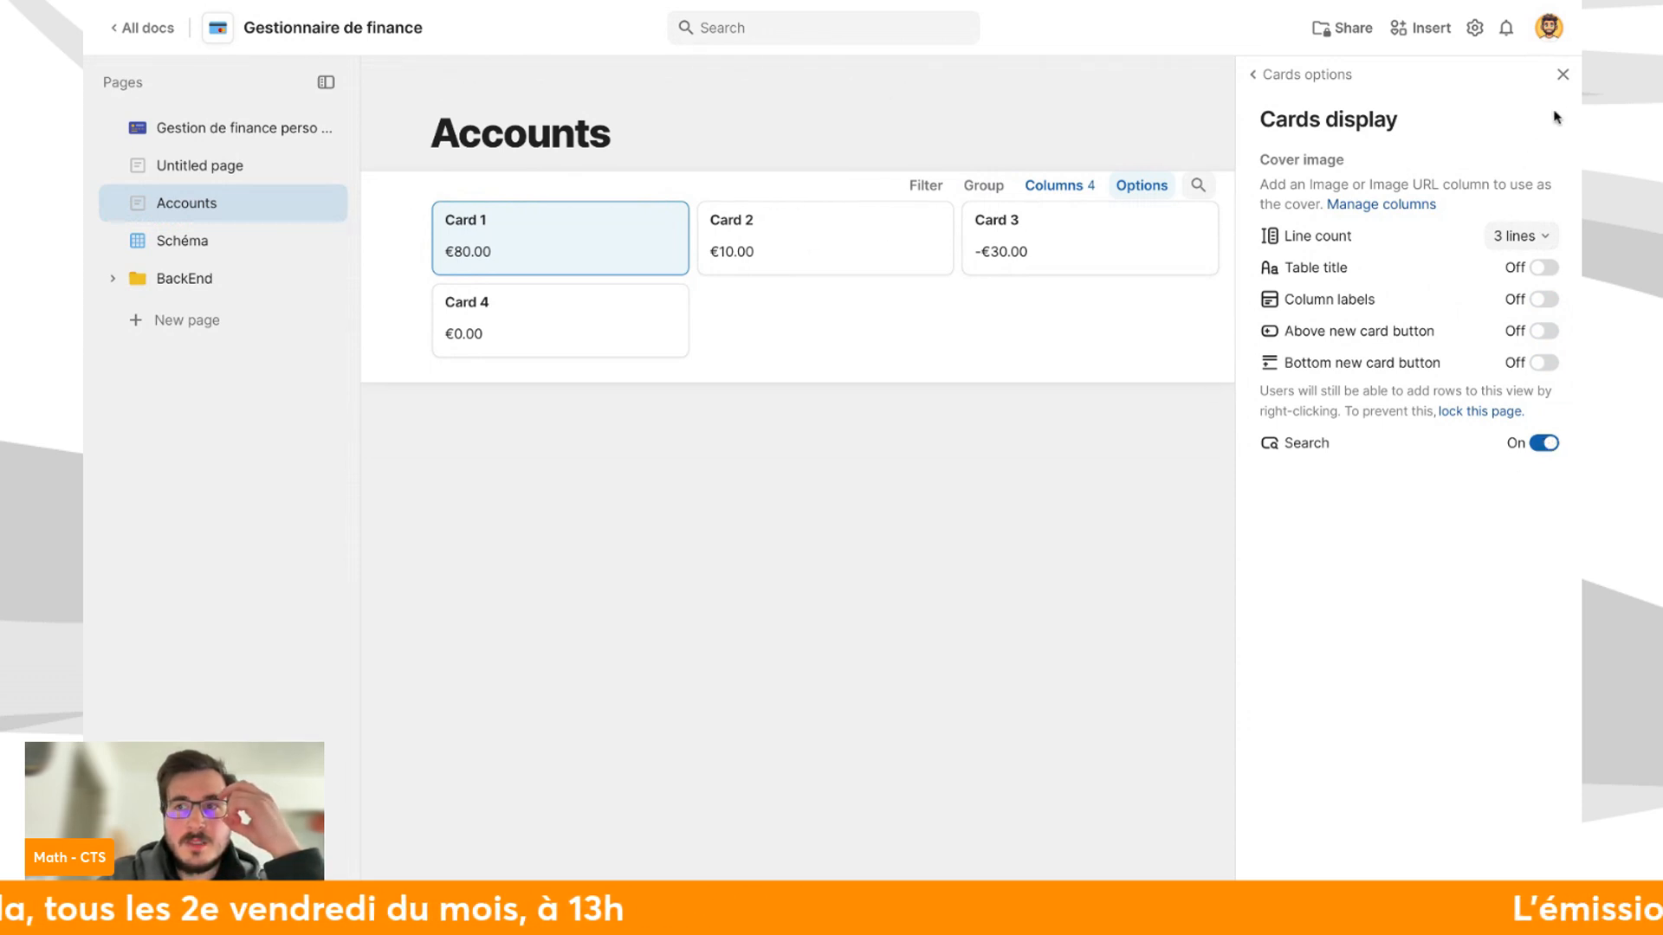
left_click(1563, 74)
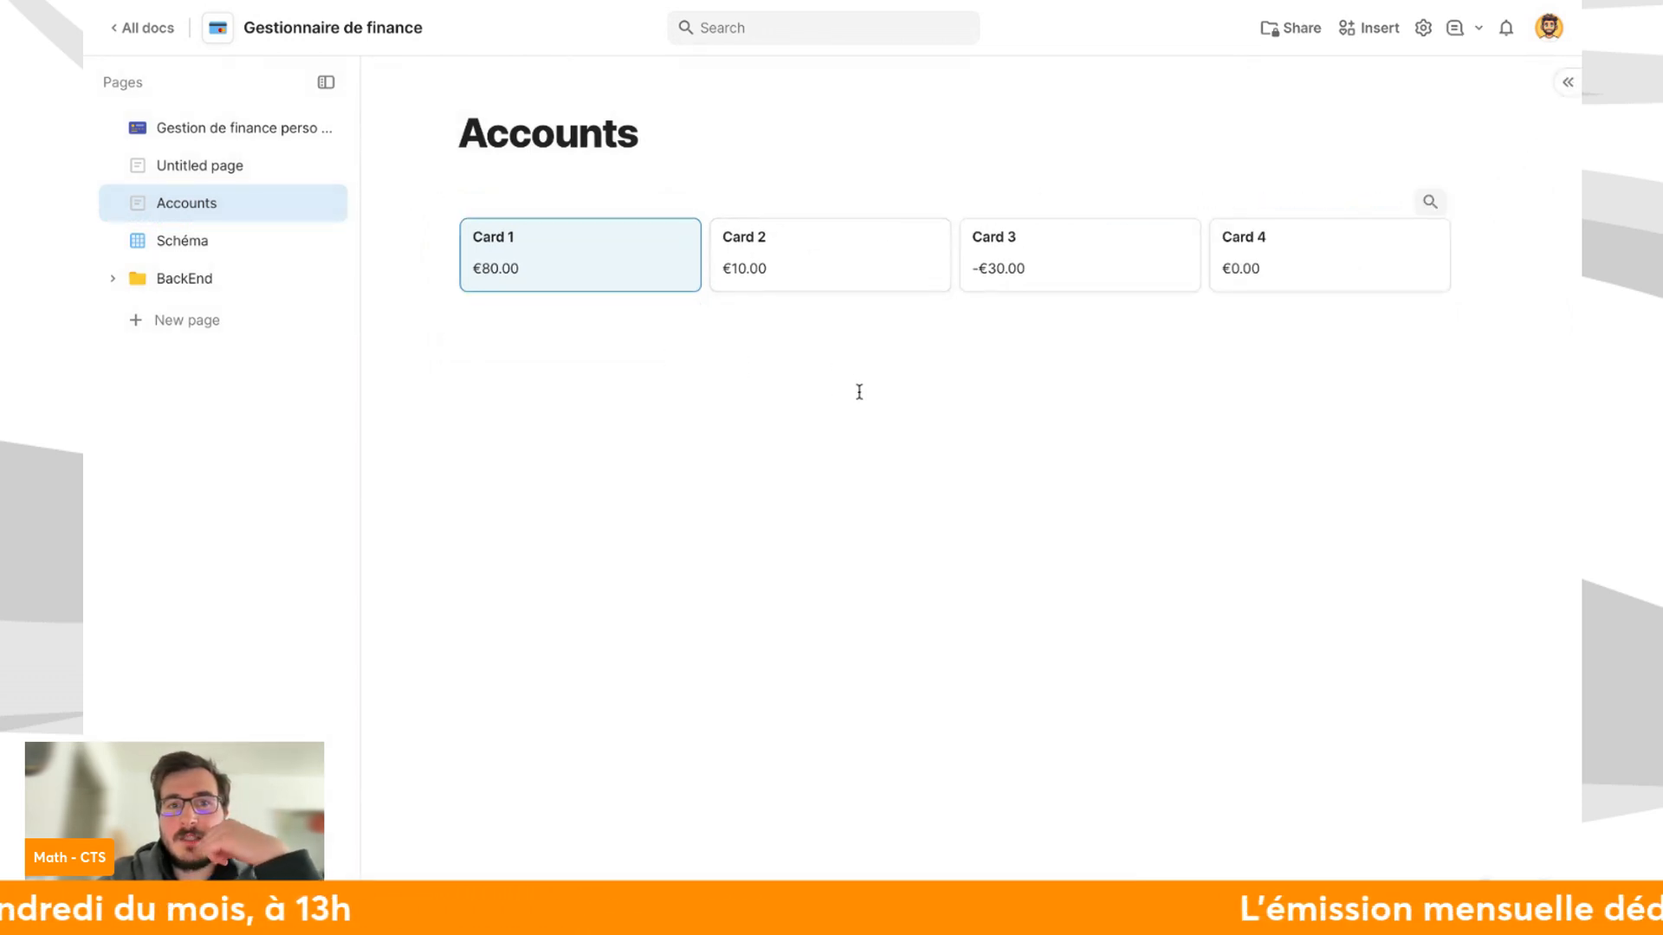
Test the coin-and-arrows button on the untitled page and delete the Helper row it adds.
left_click(283, 130)
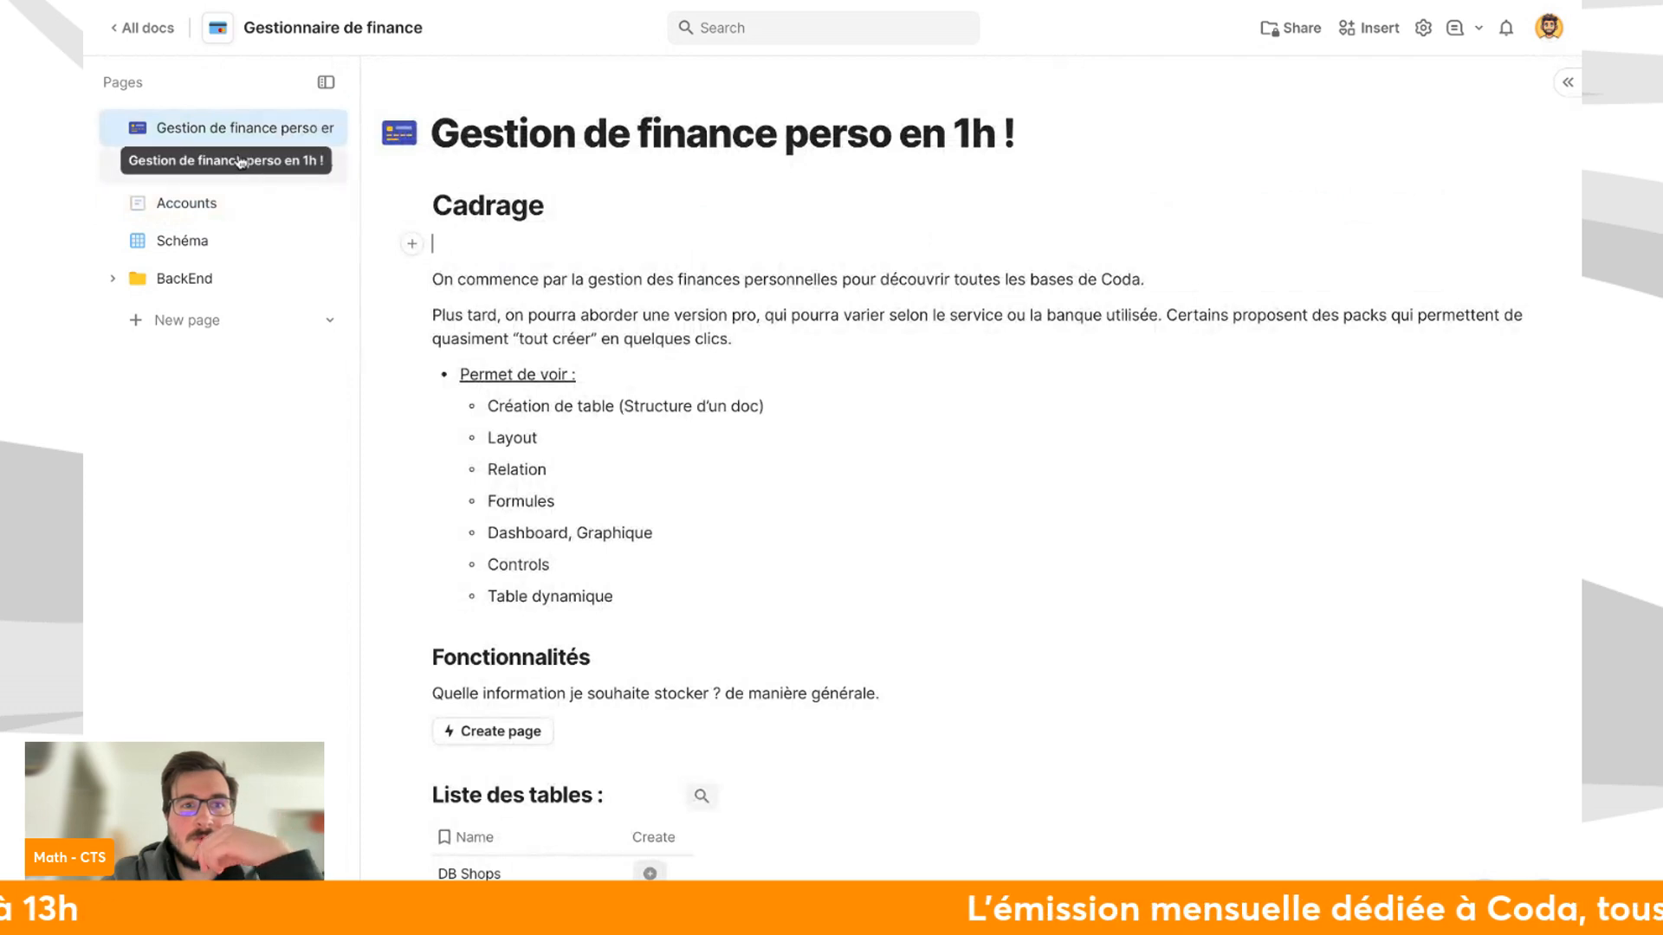
left_click(277, 166)
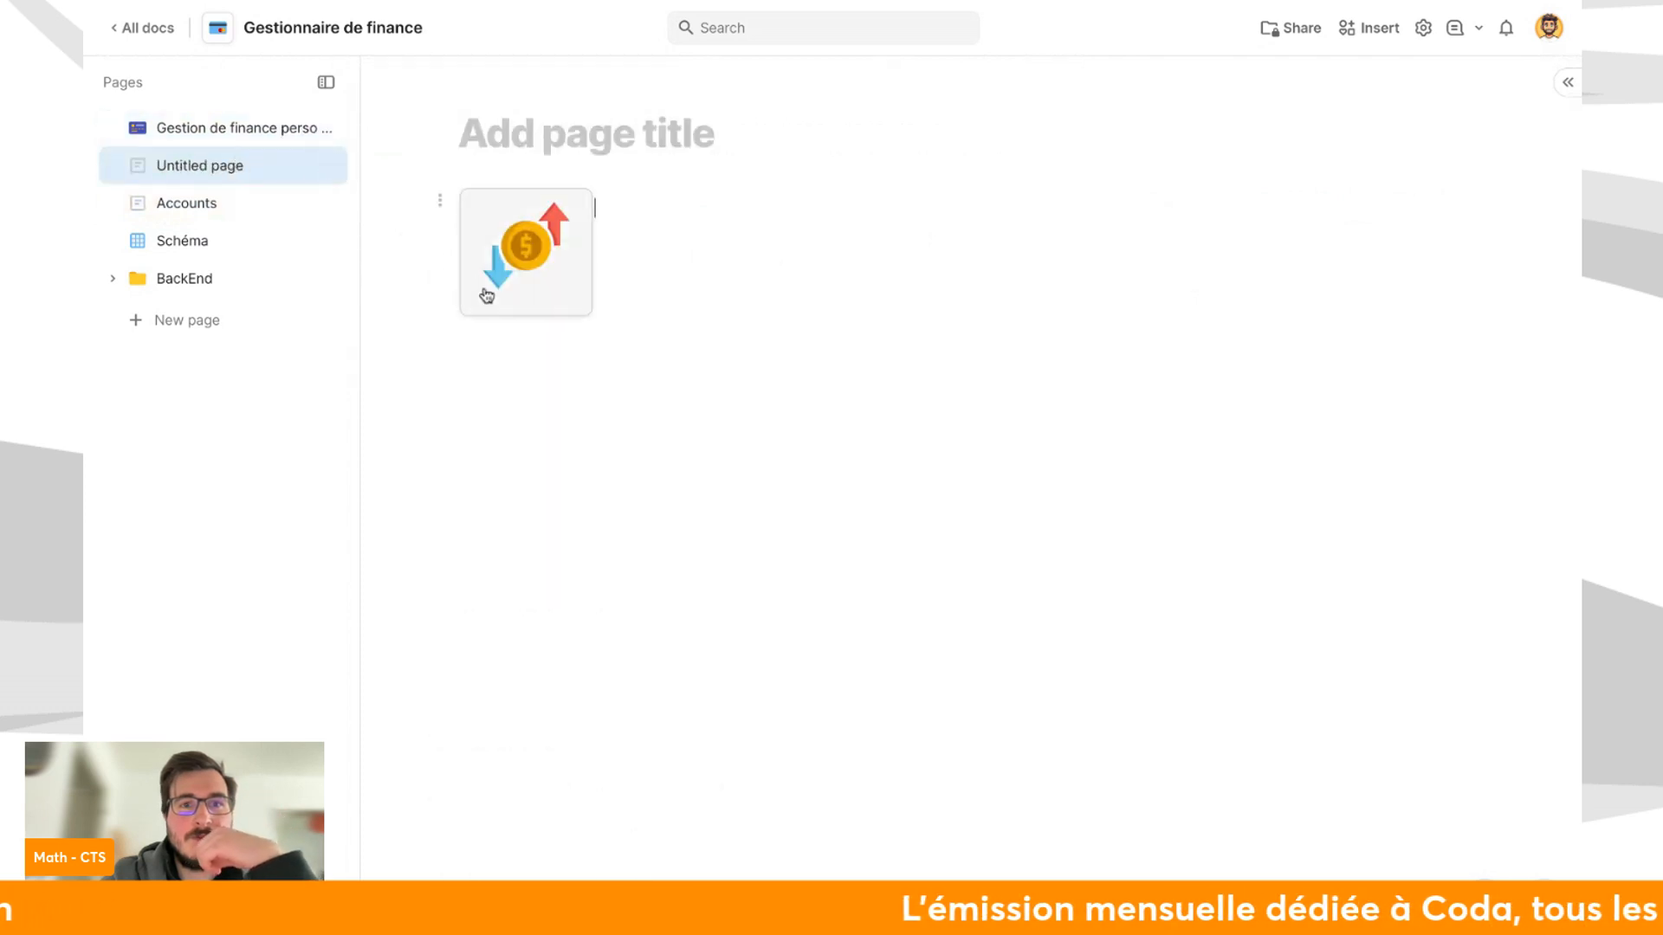
left_click(571, 274)
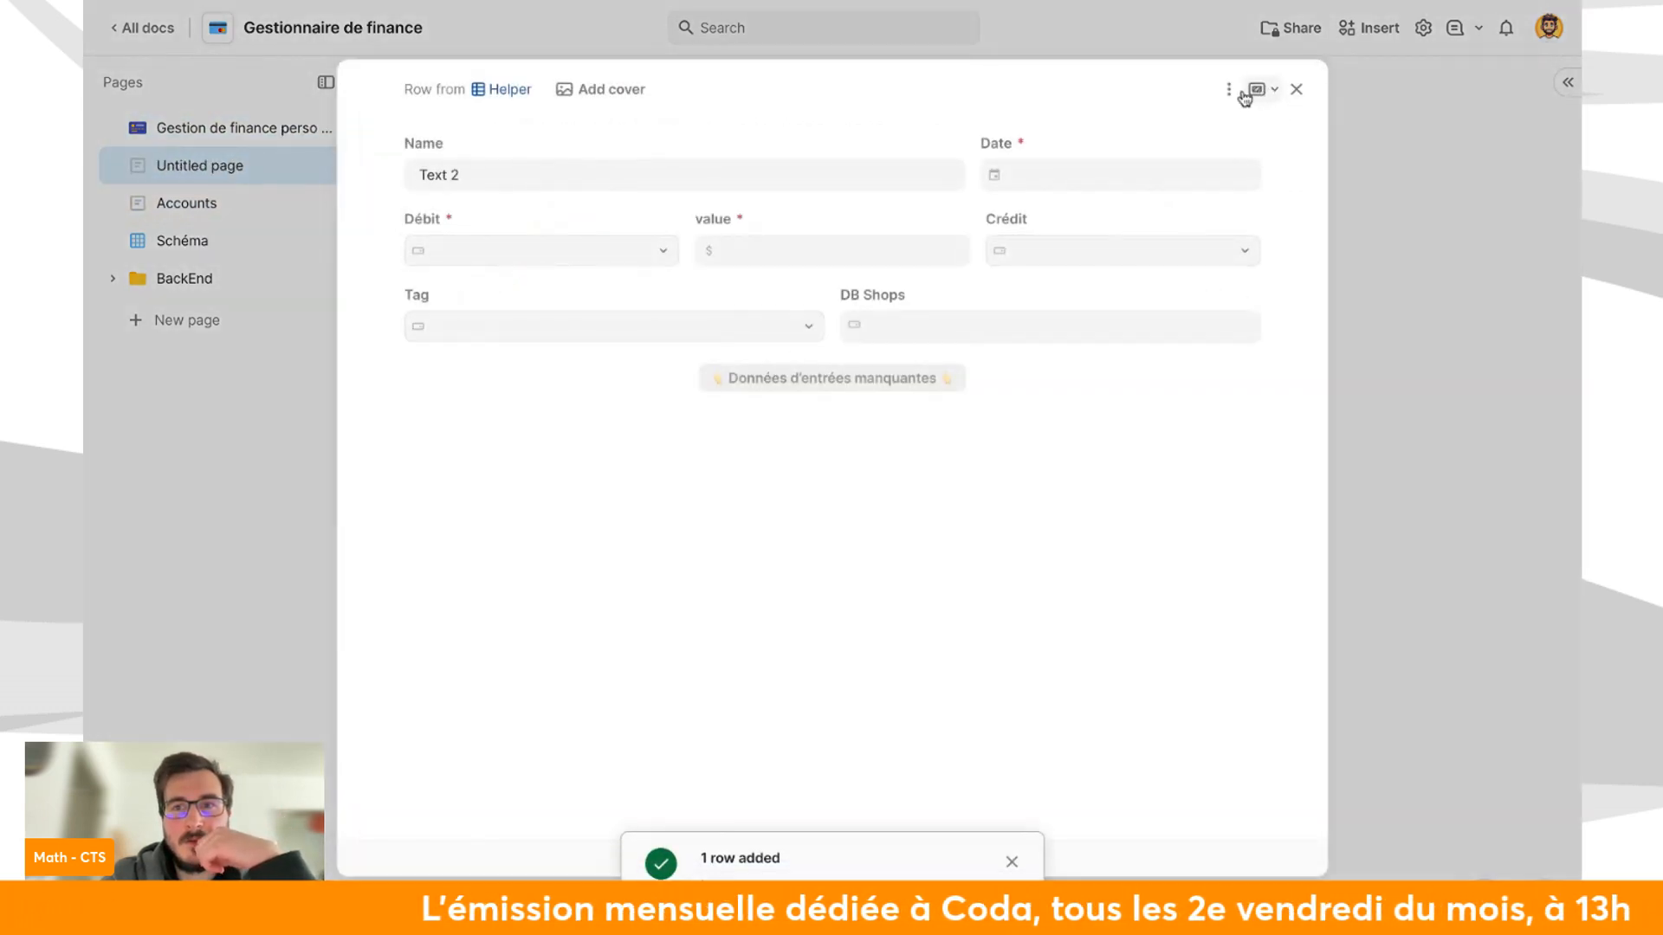
left_click(1228, 90)
left_click(1285, 443)
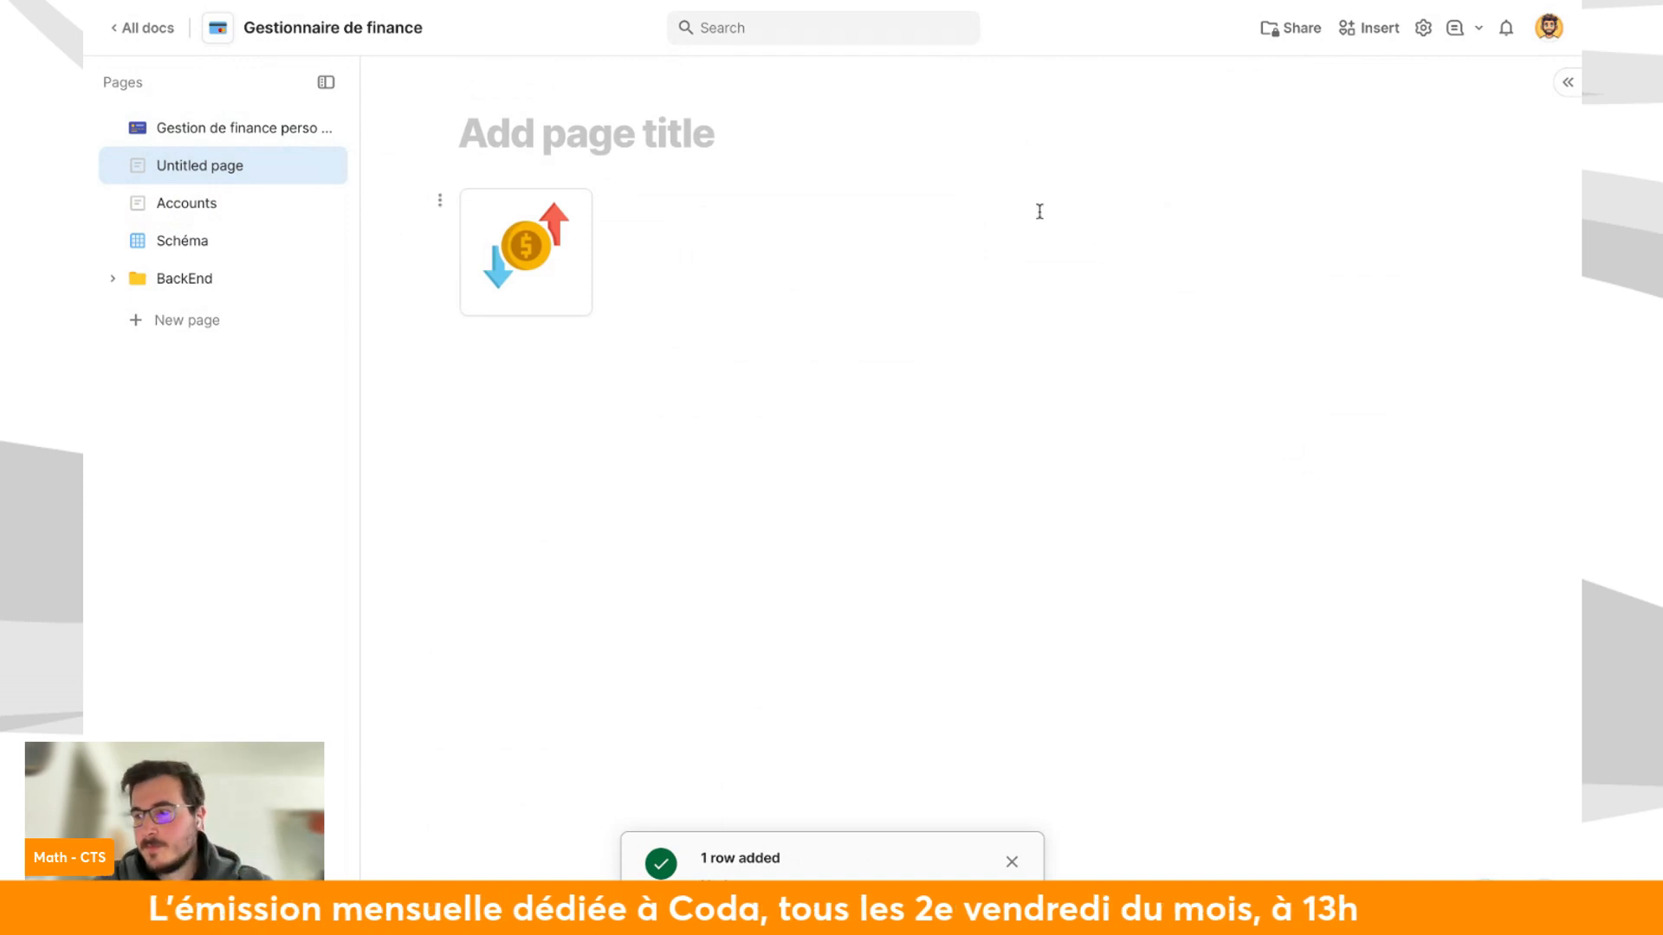
Title the untitled page Dashboard and give it the blue dashboard tiles icon.
left_click(553, 142)
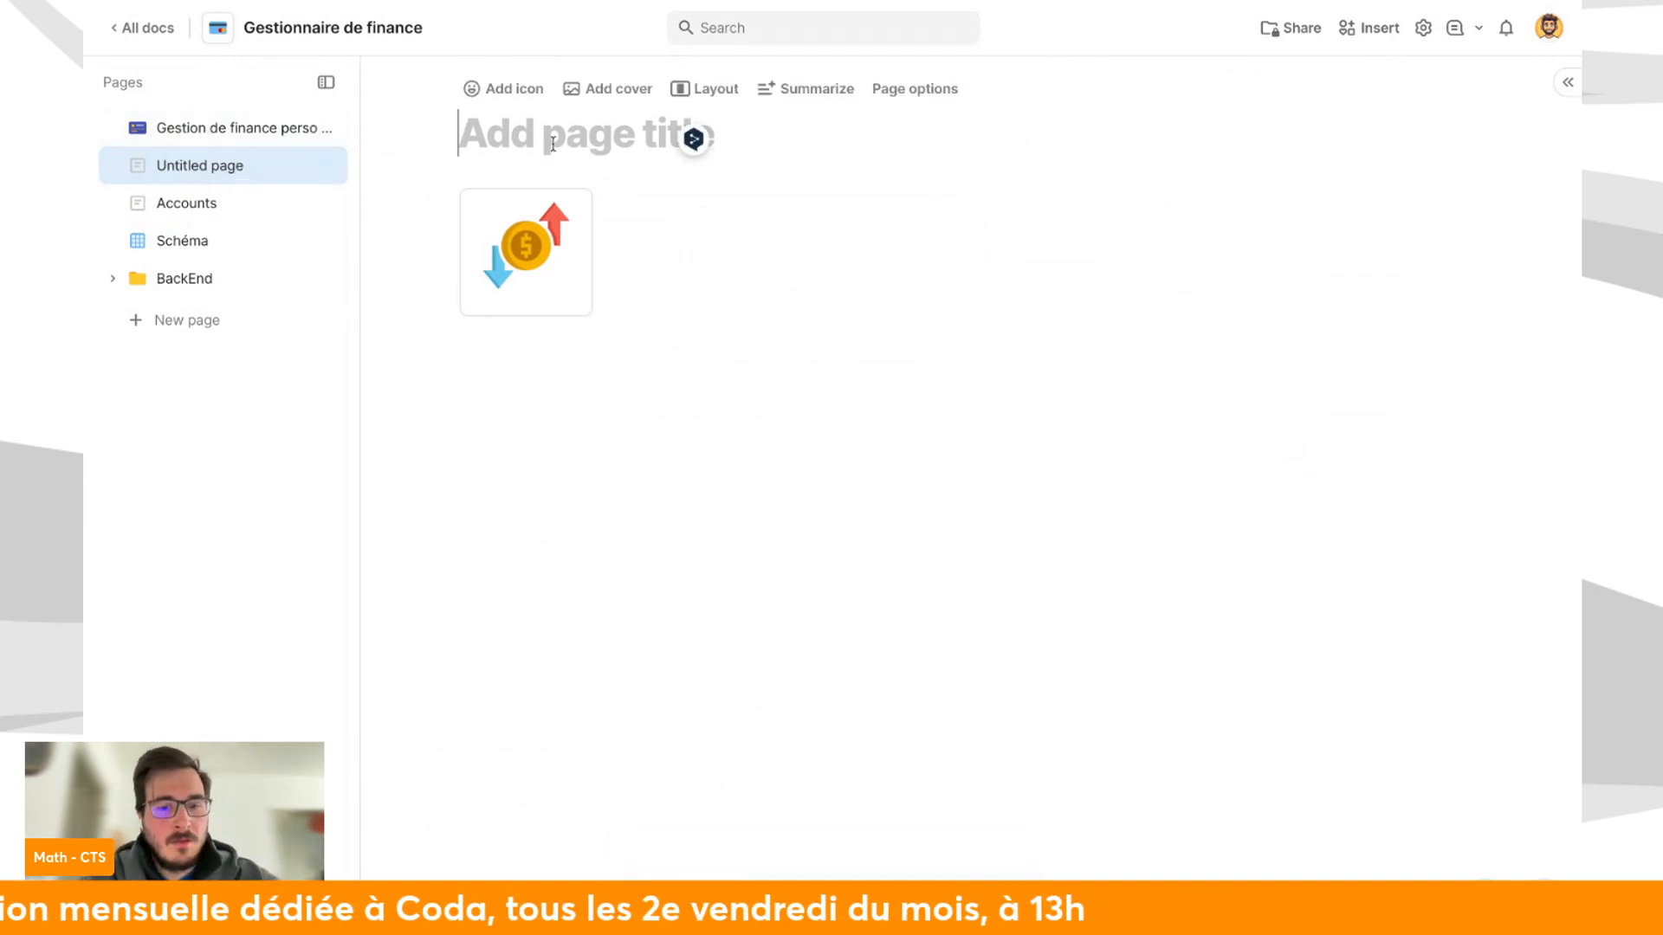
type("Dash")
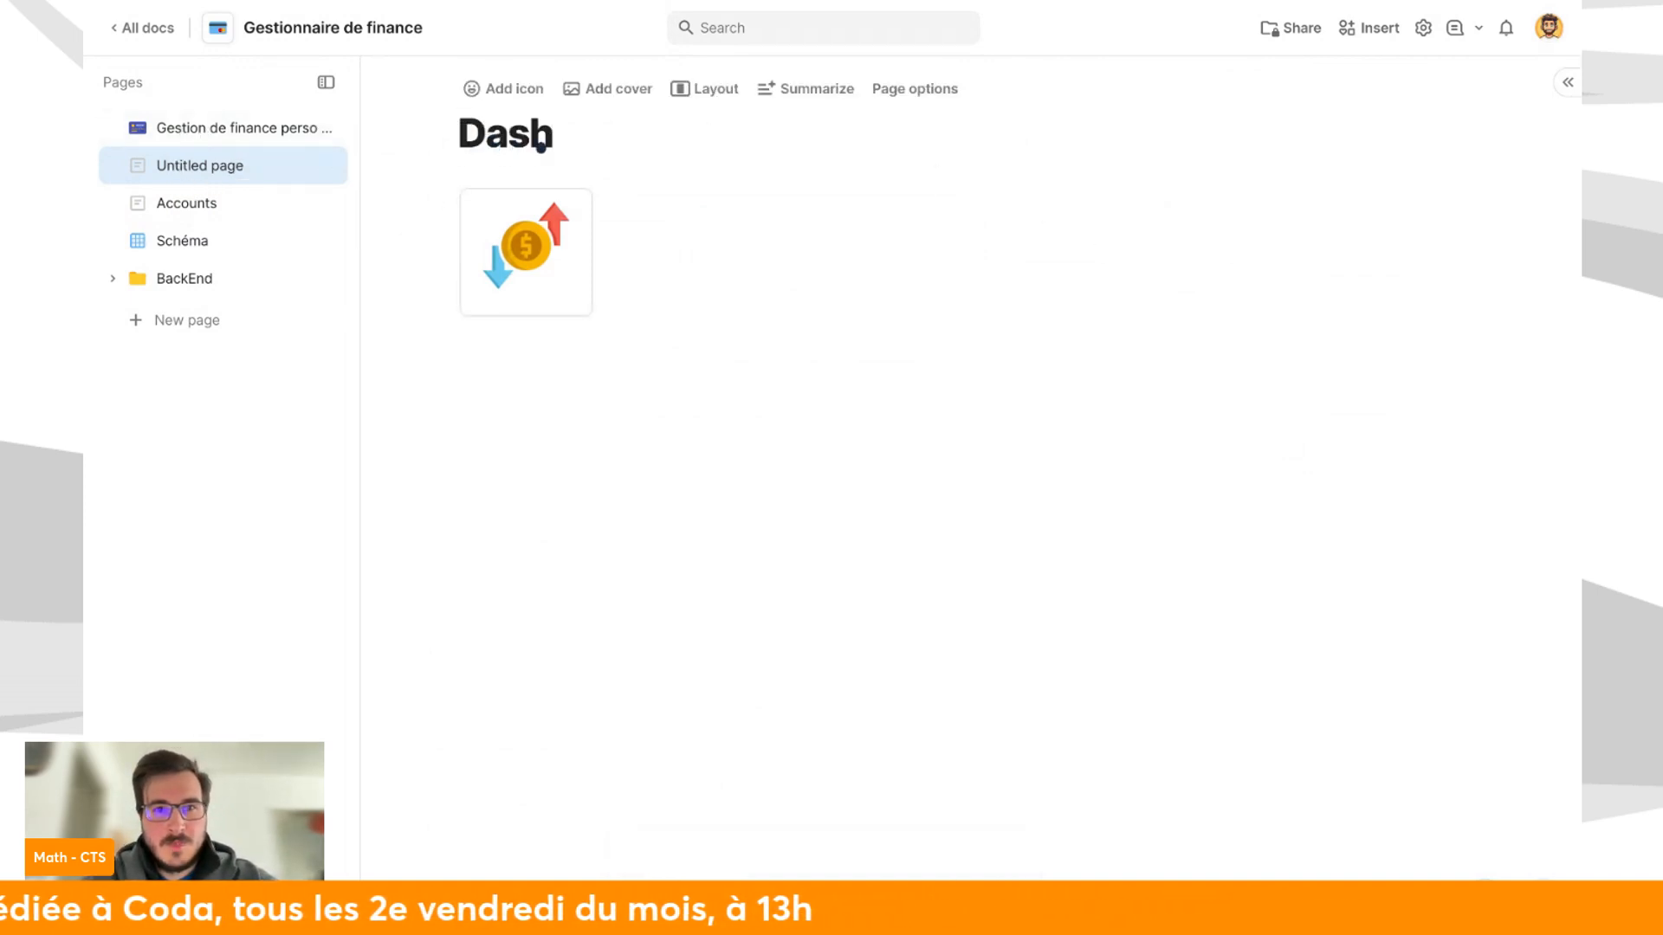
type("board")
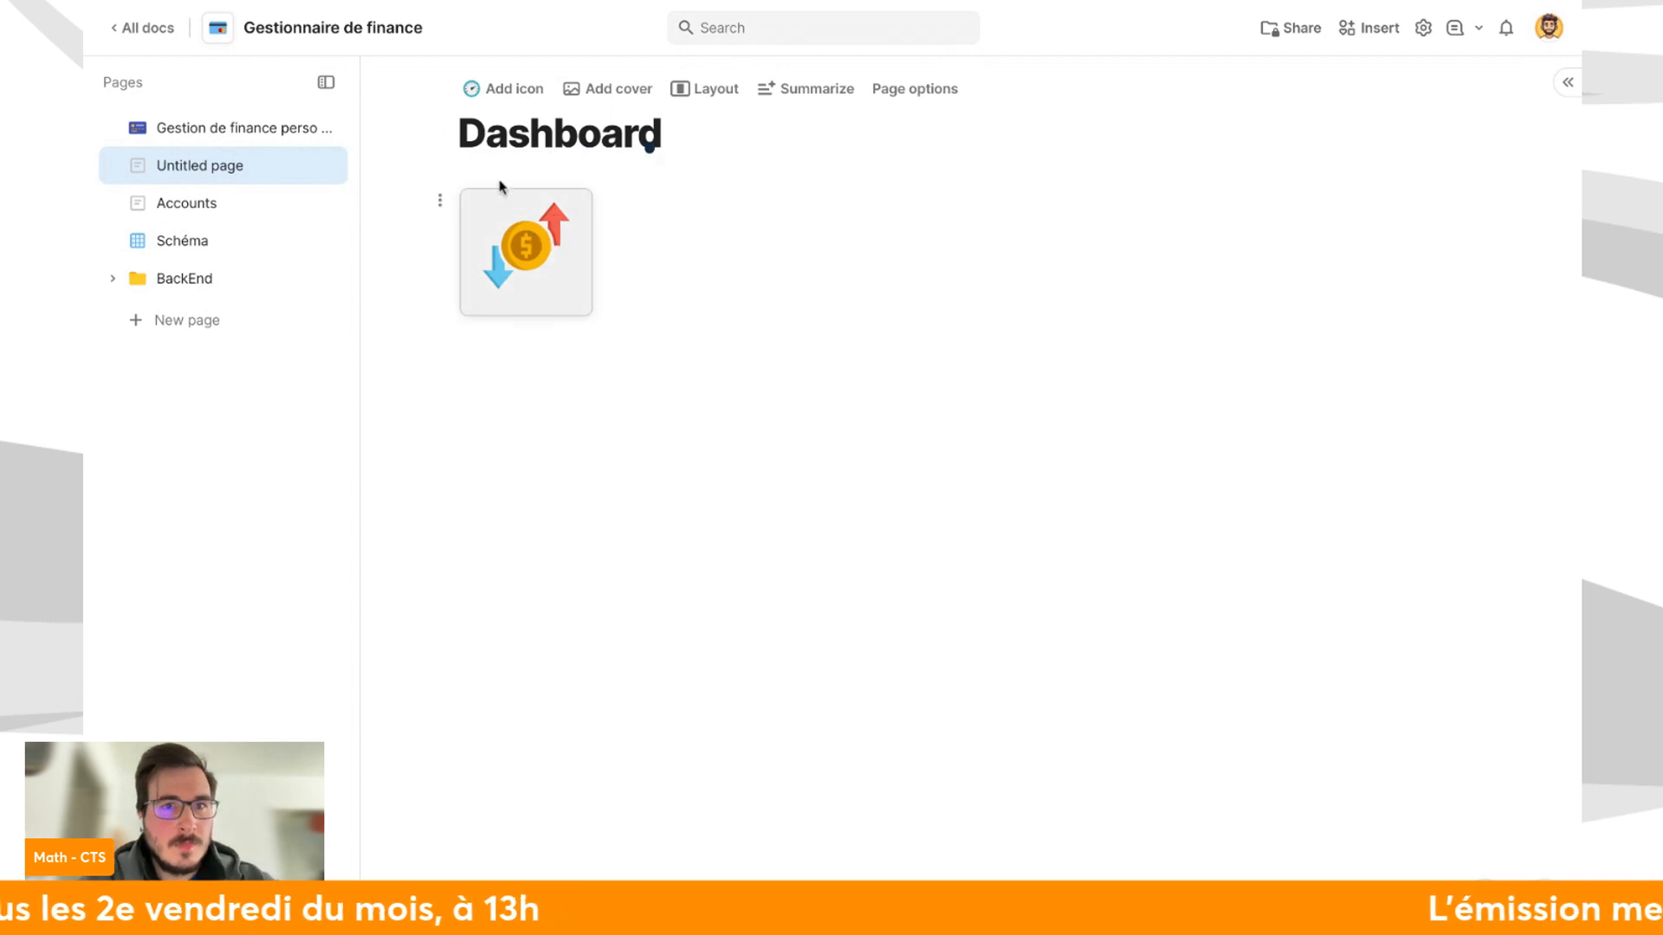
left_click(513, 89)
type("da")
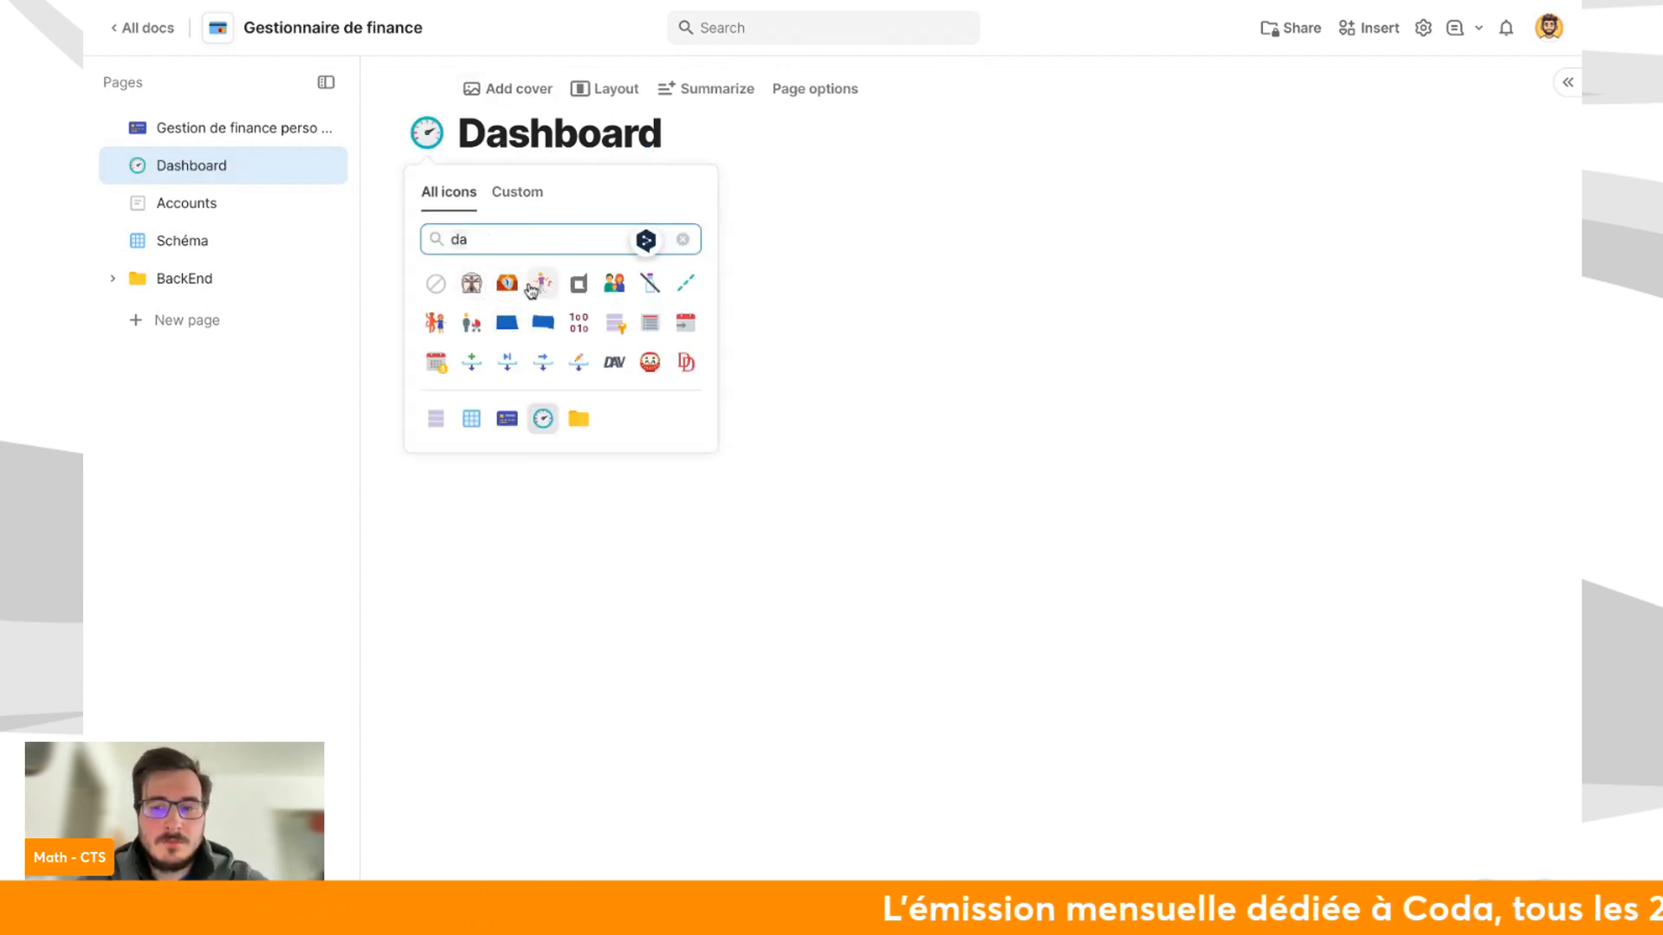
key("BackSpace")
key("BackSpace")
left_click(507, 283)
left_click(276, 217)
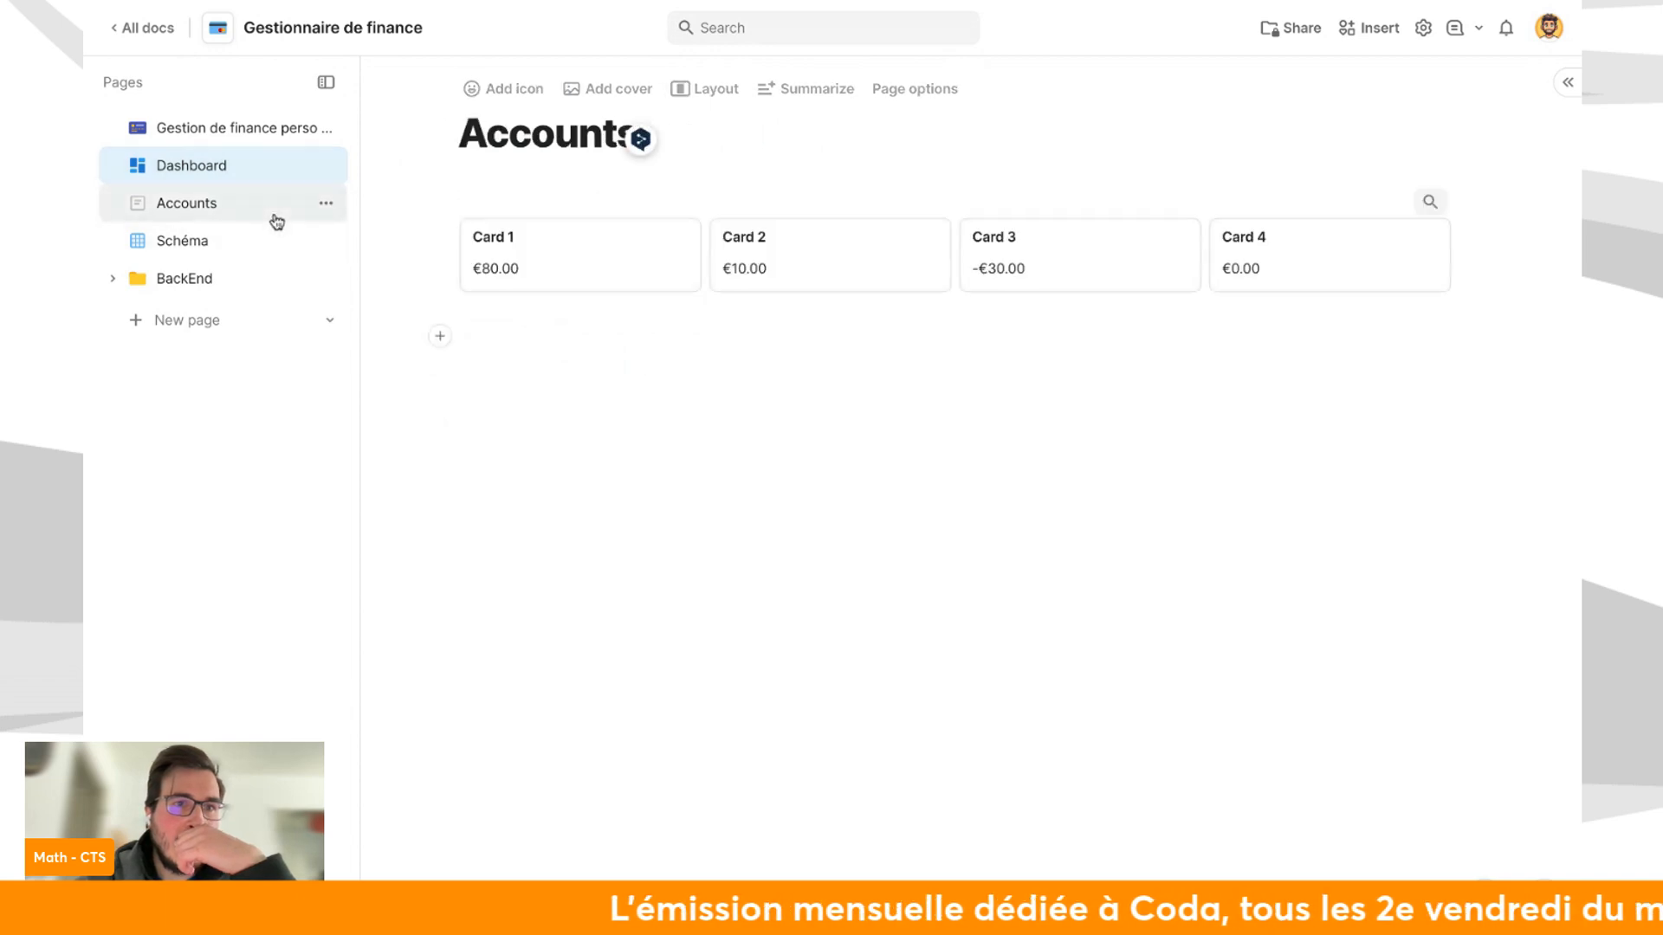
left_click(208, 276)
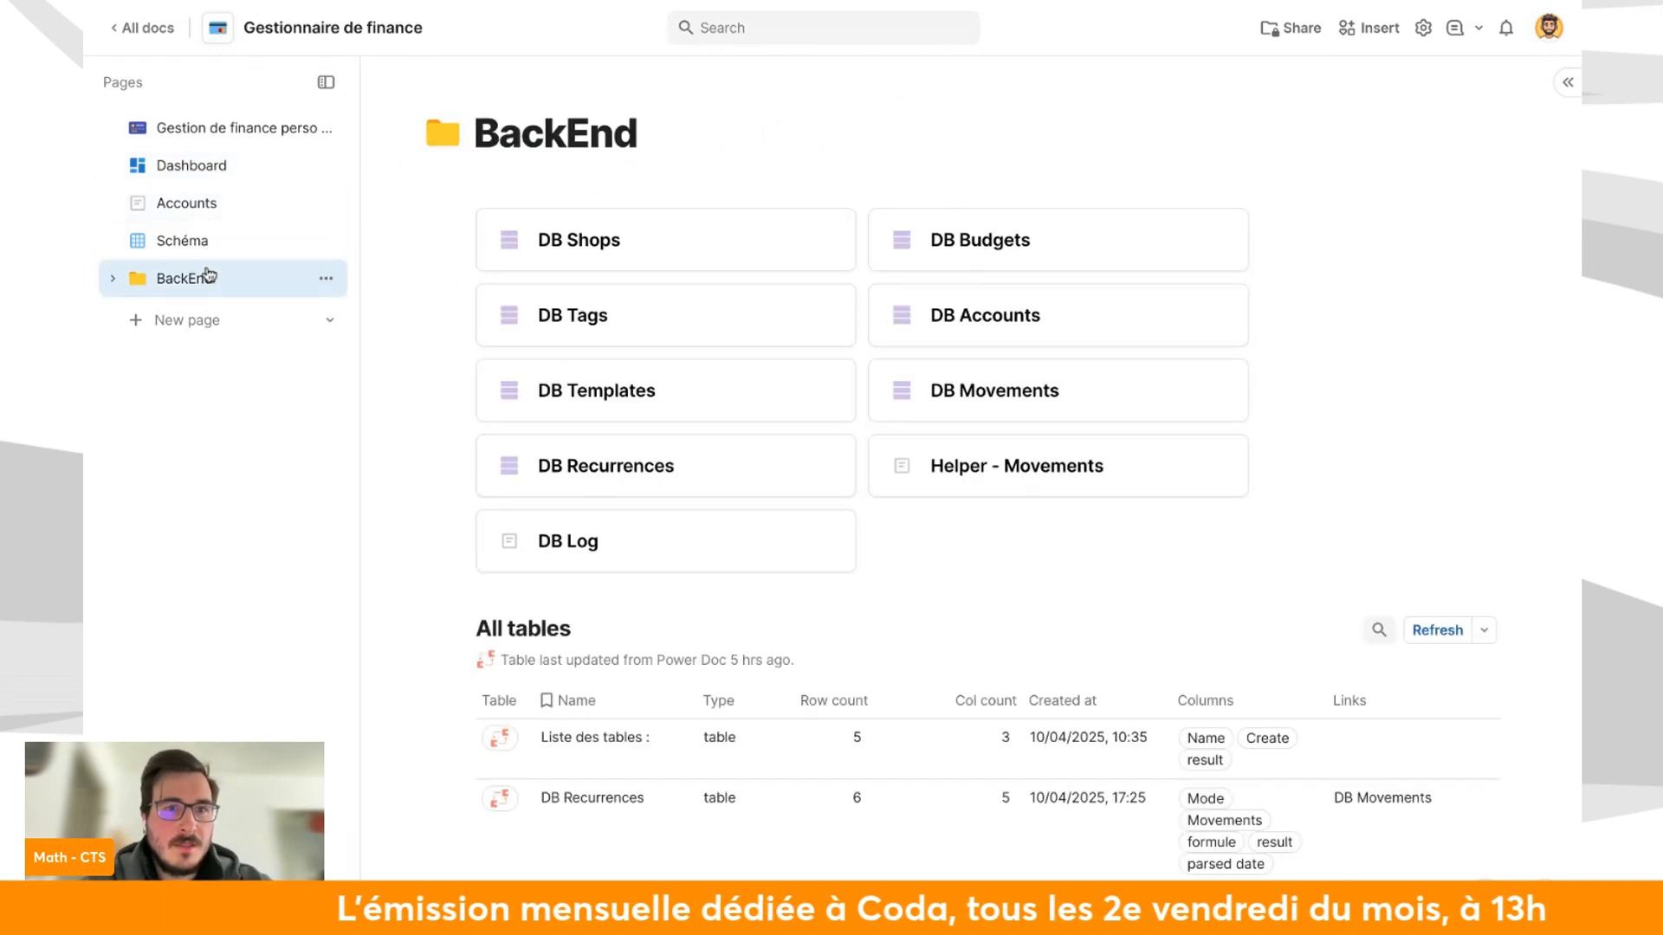
left_click(263, 201)
left_click(271, 173)
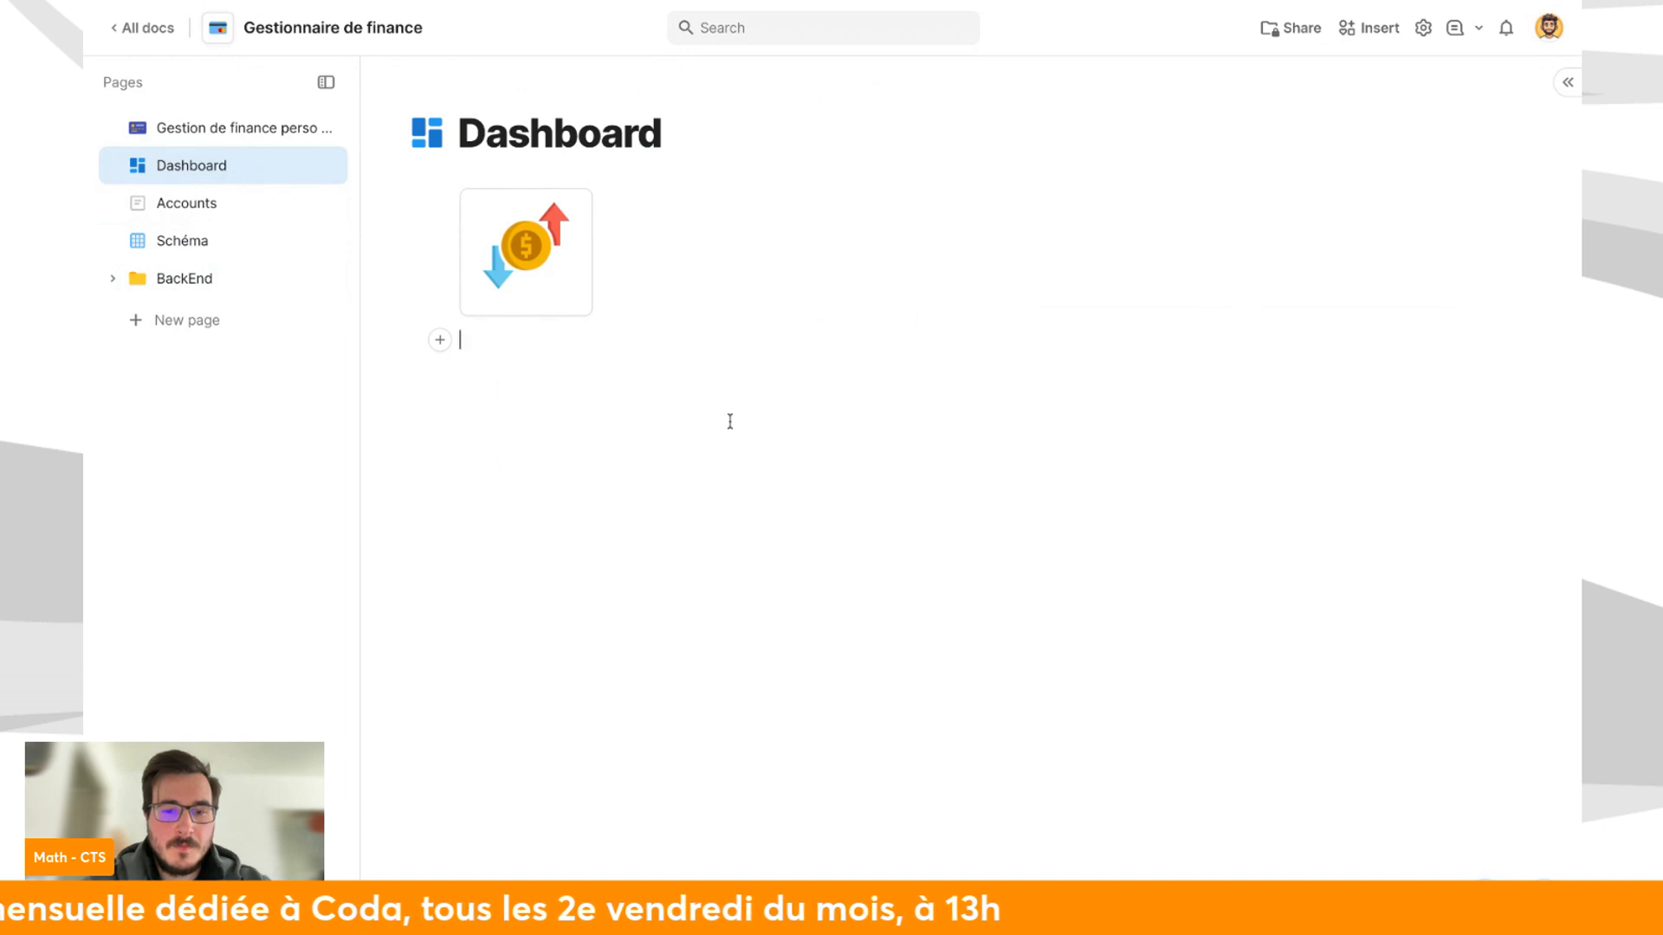
type("/")
key("BackSpace")
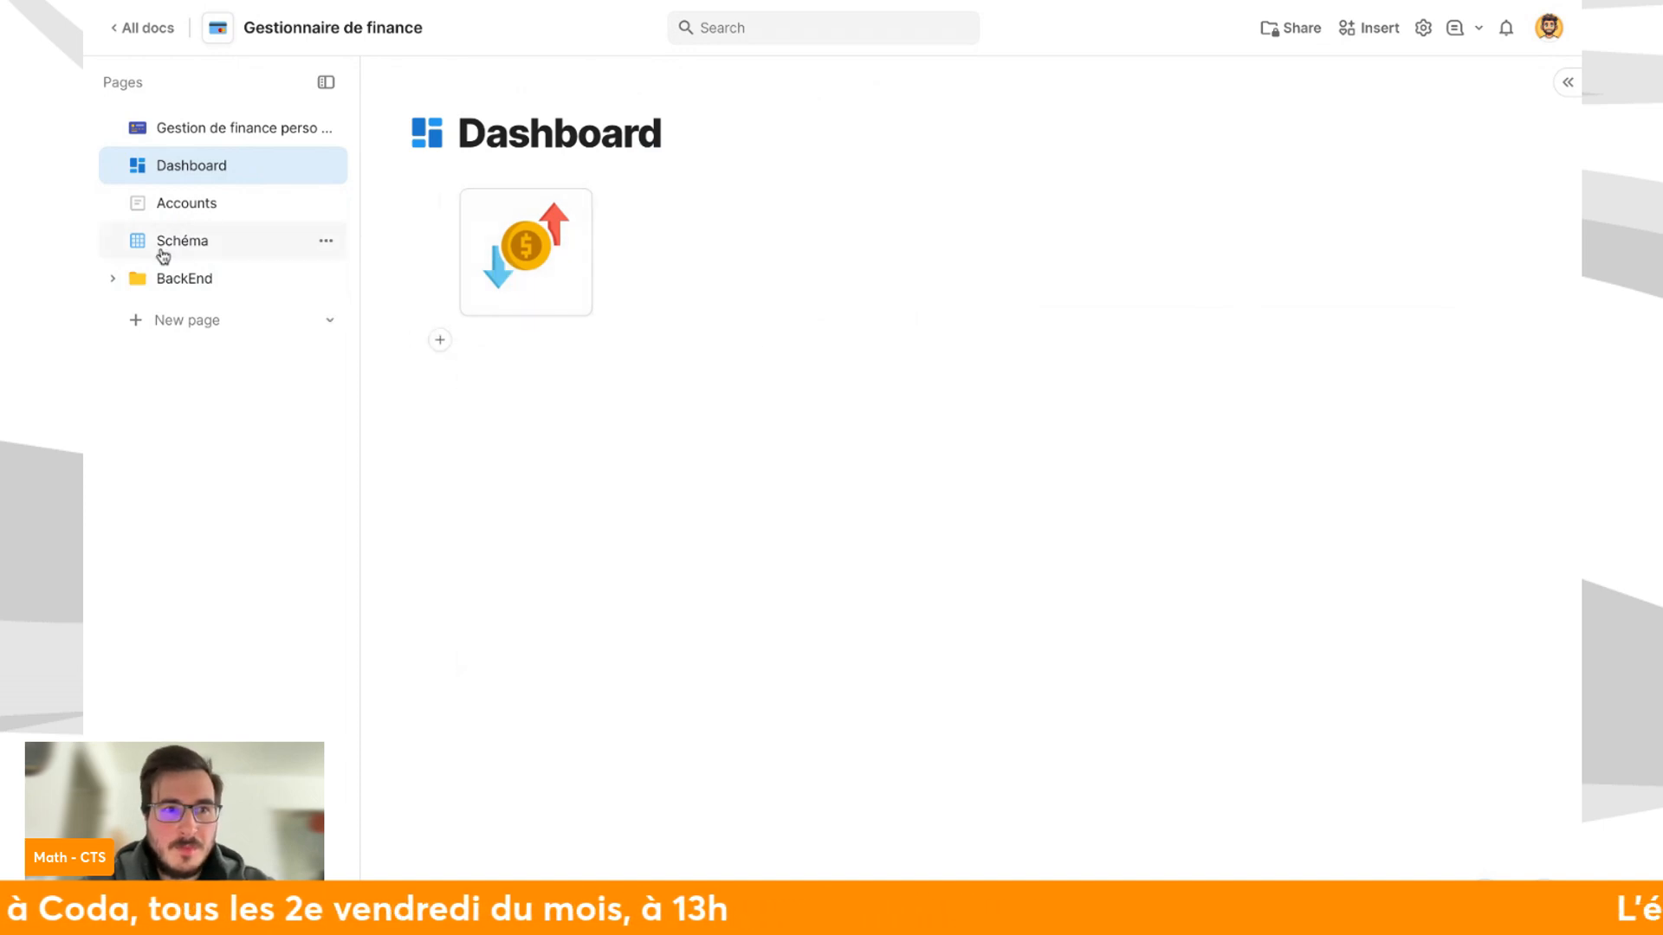
Insert a blank table named DB Budget on the DB Budgets page under BackEnd.
left_click(114, 279)
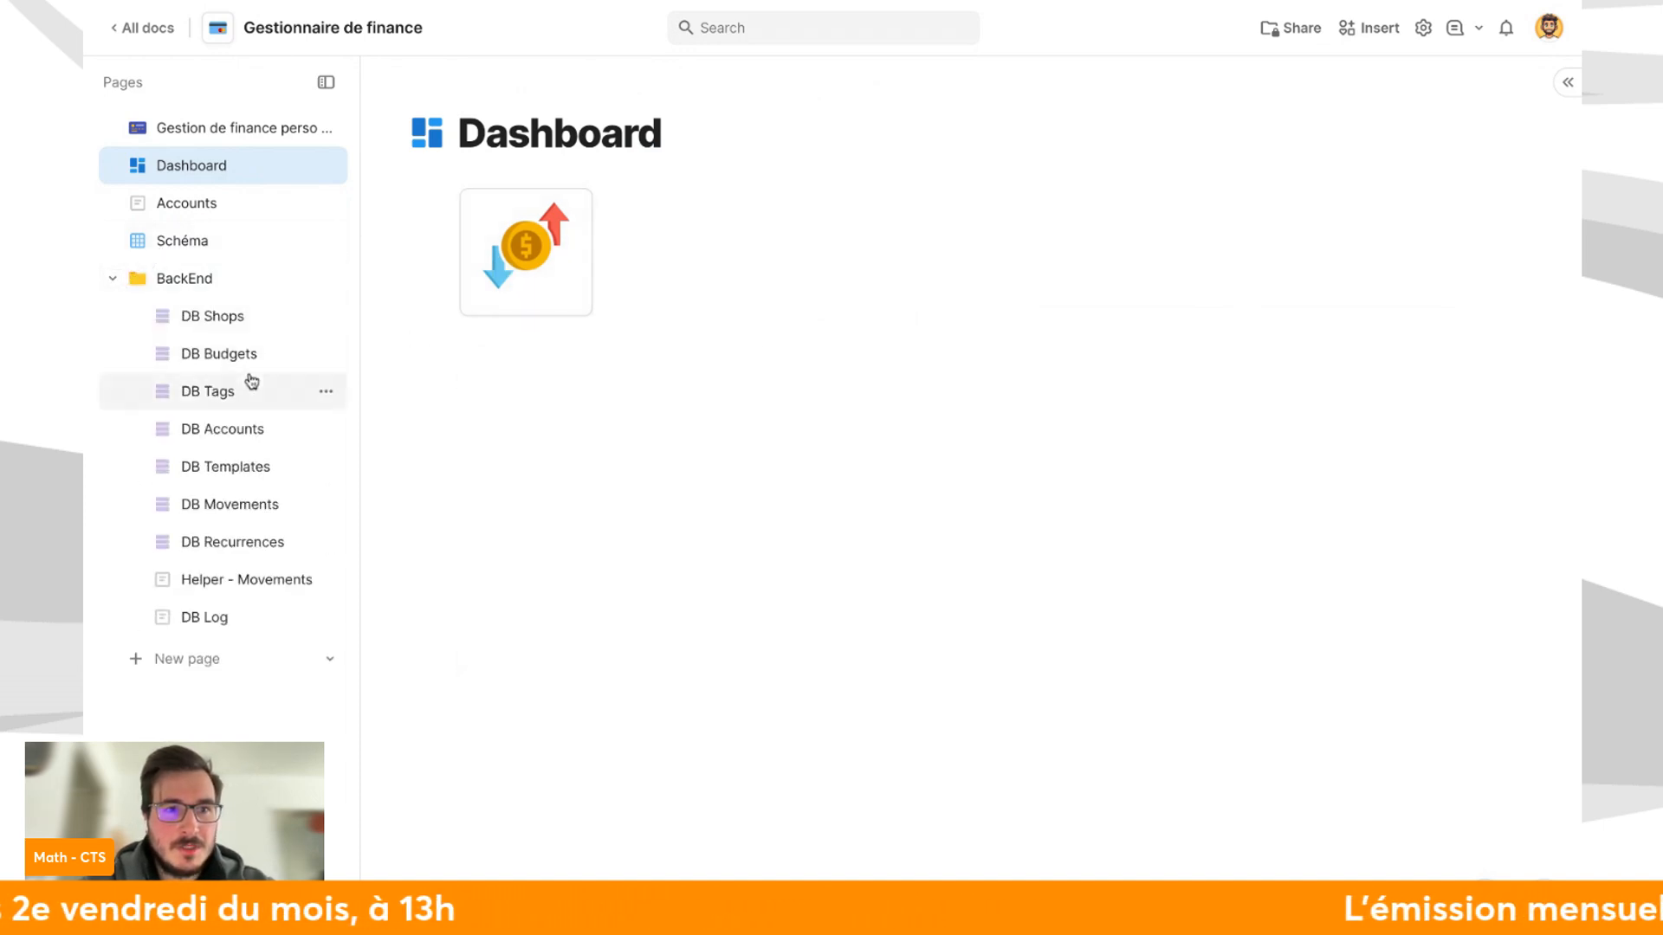
left_click(268, 351)
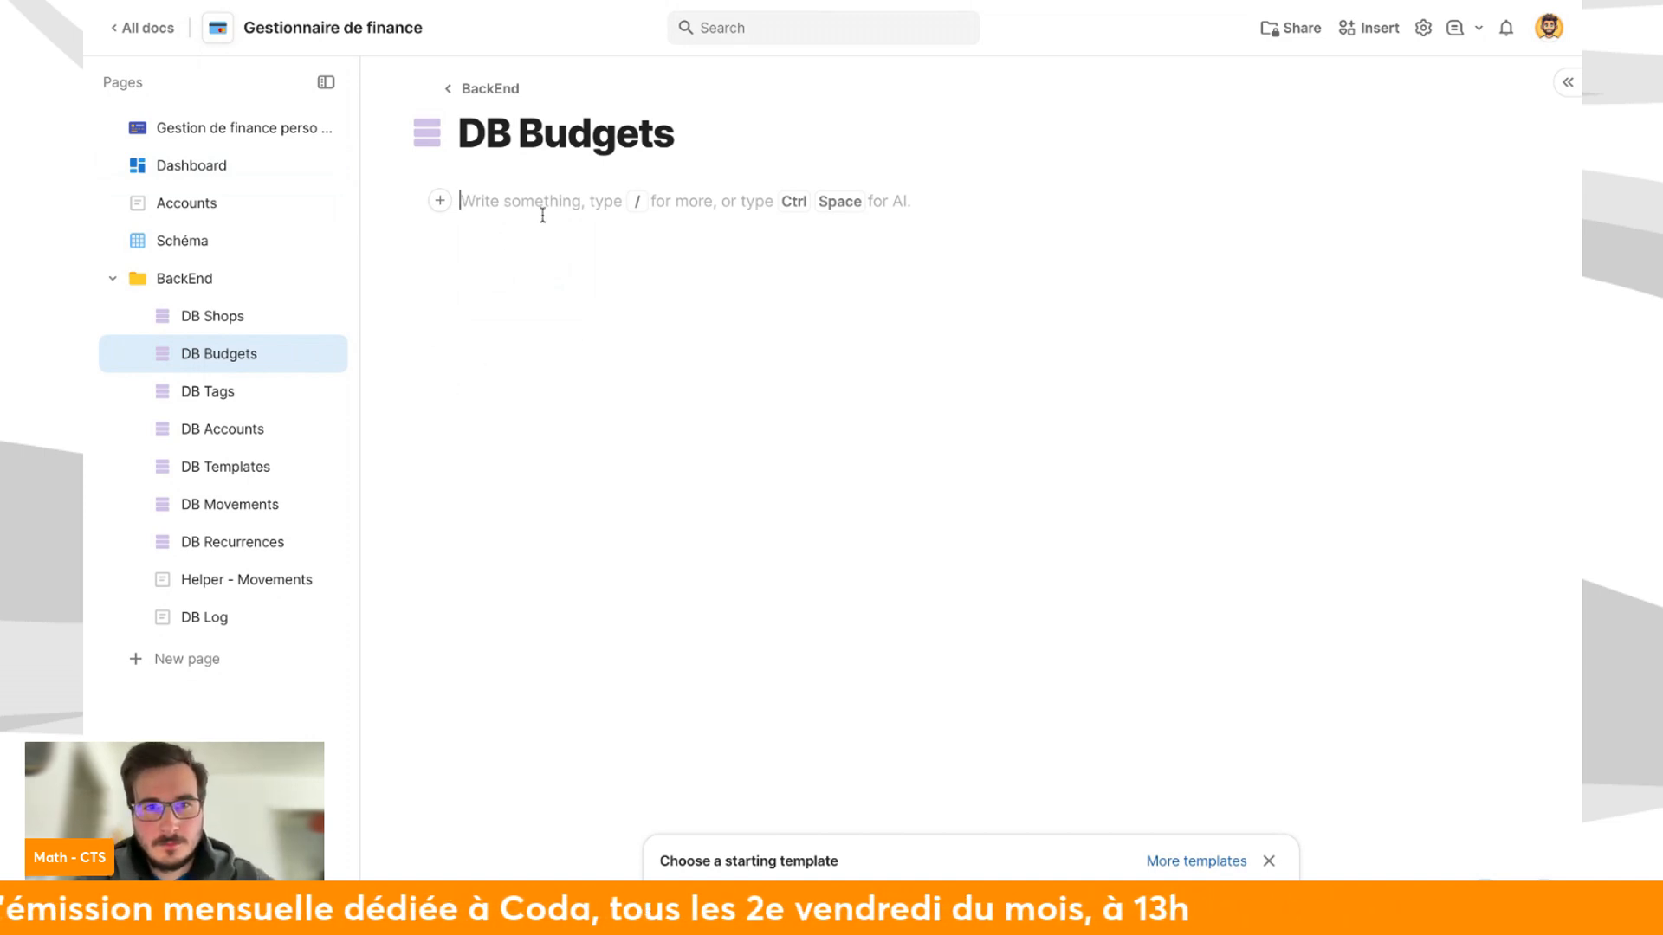
type("/table")
key("Return")
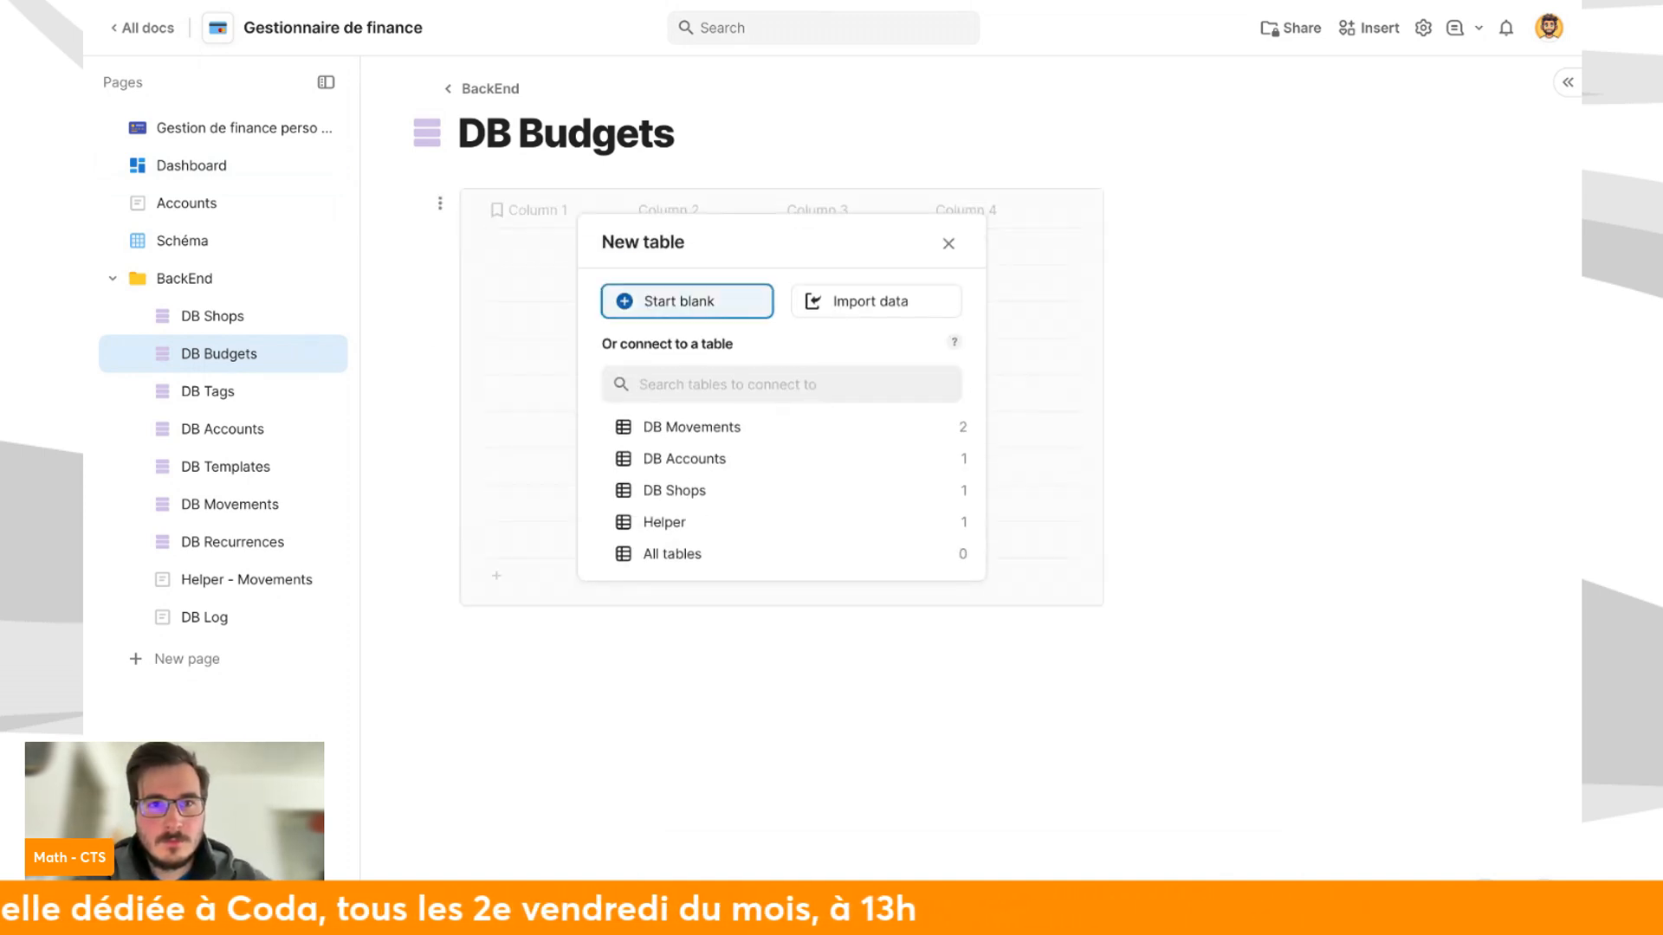
key("Return")
type("DB")
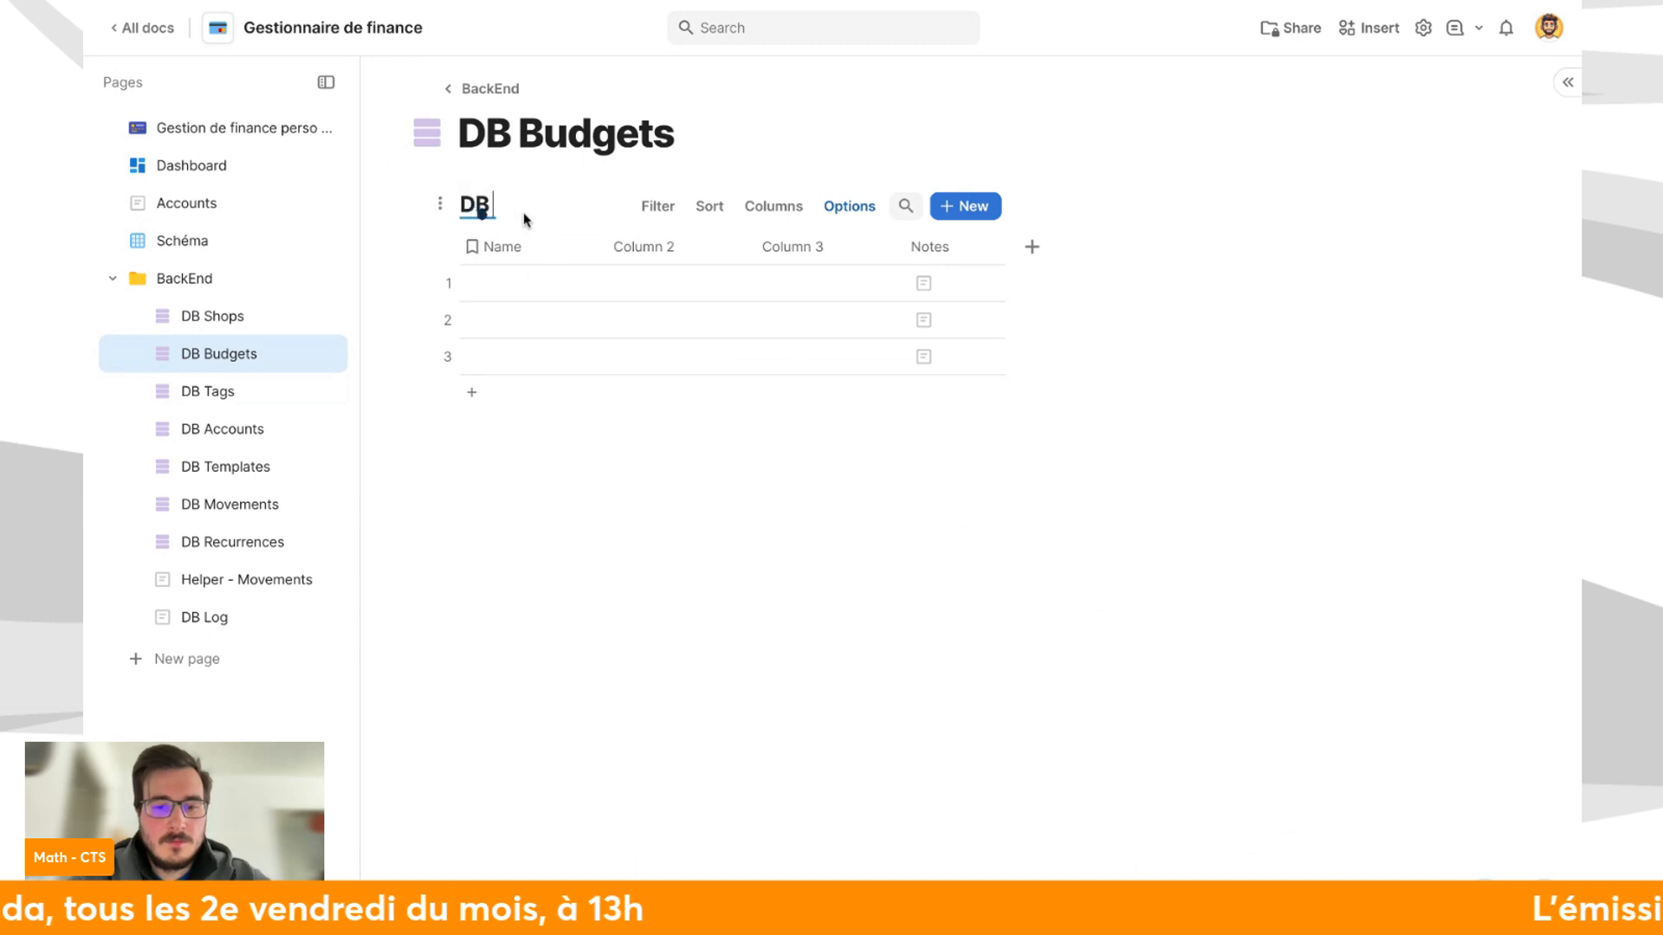
type(" Budget")
Delete the Notes, Column 3 and Column 2 columns from the DB Budget table.
left_click(928, 251)
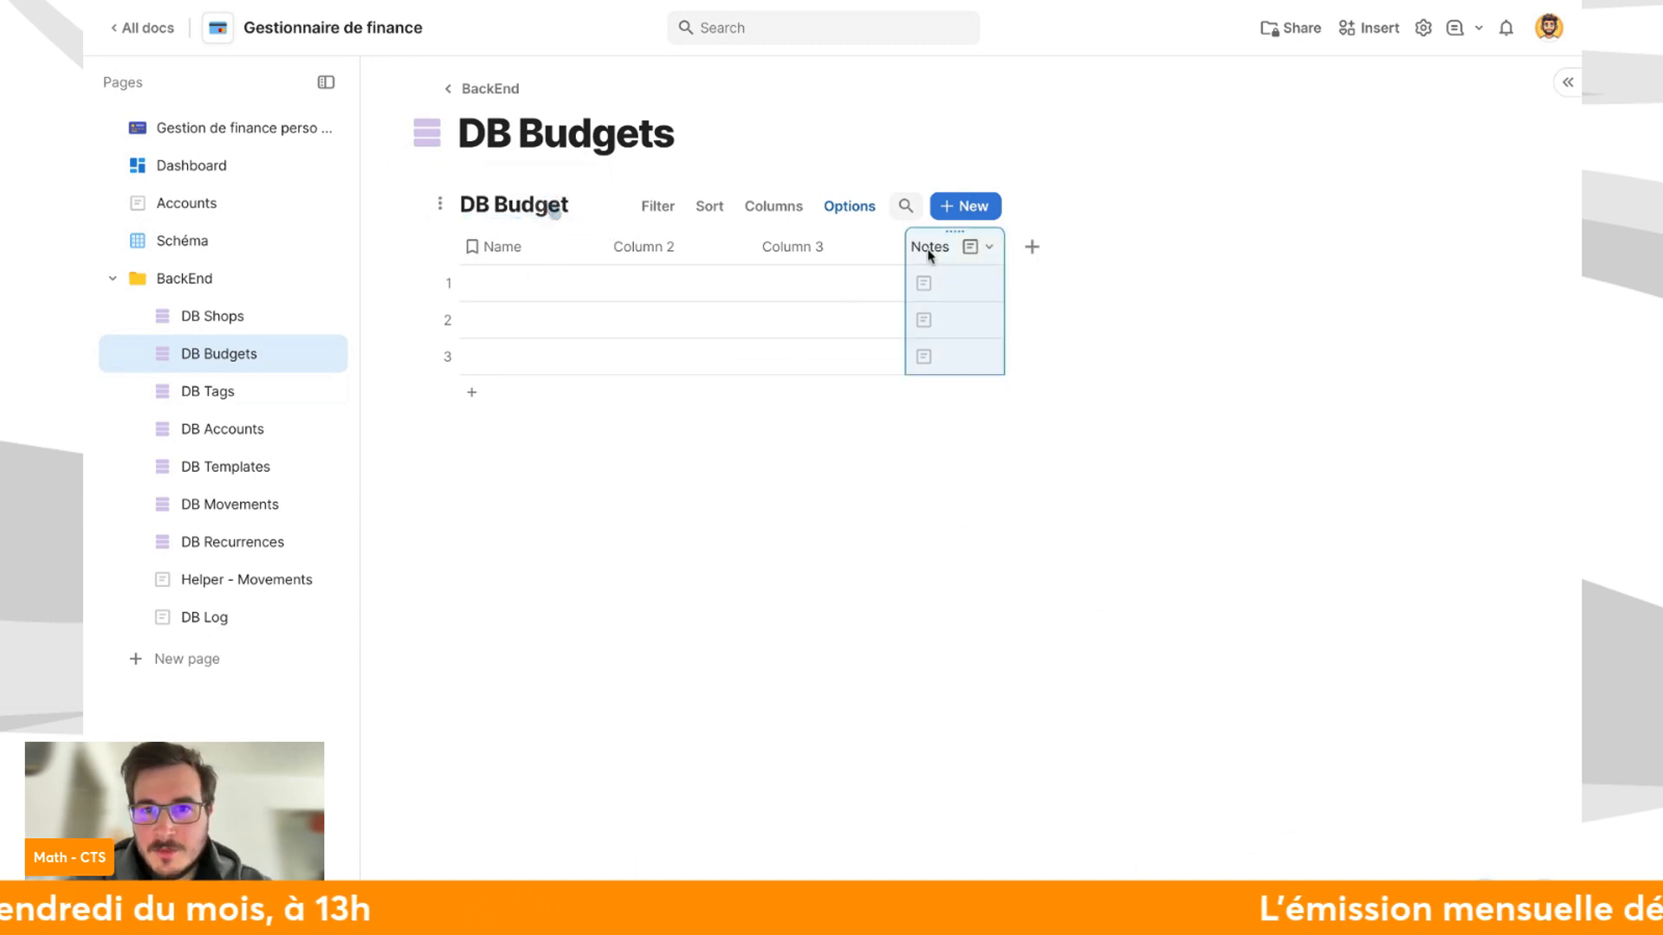
key("Delete")
key("Delete")
key("Delete")
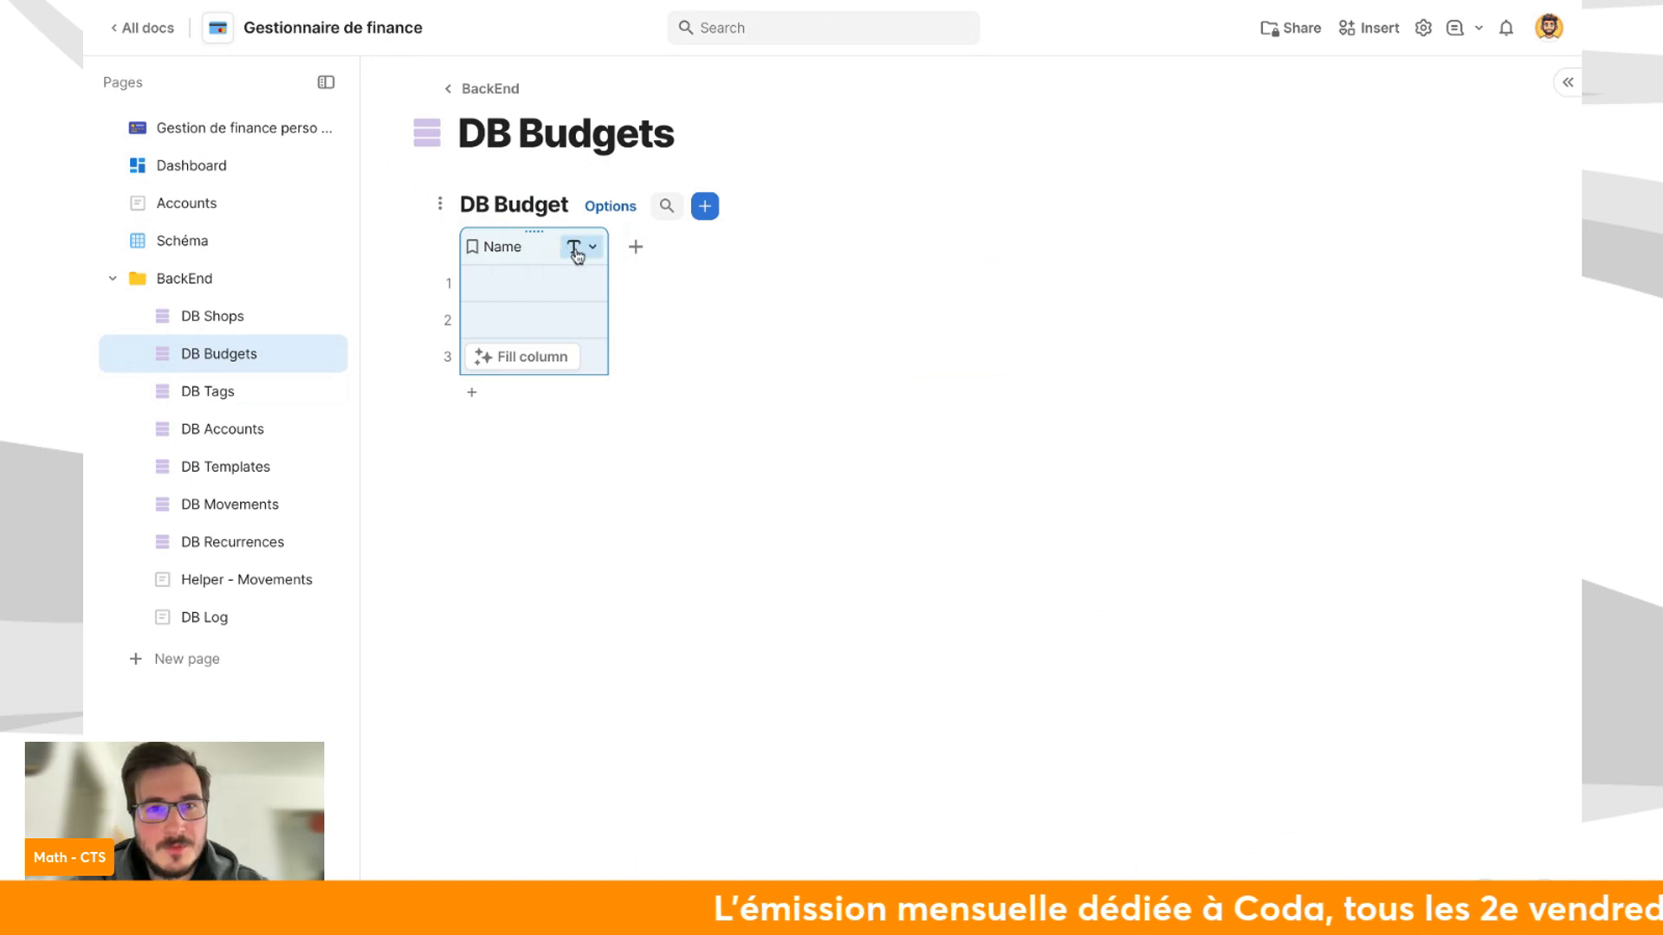
Turn the Name column into a relation to DB Tags and create the linked relation column in that table.
left_click(572, 251)
mouse_move(652, 317)
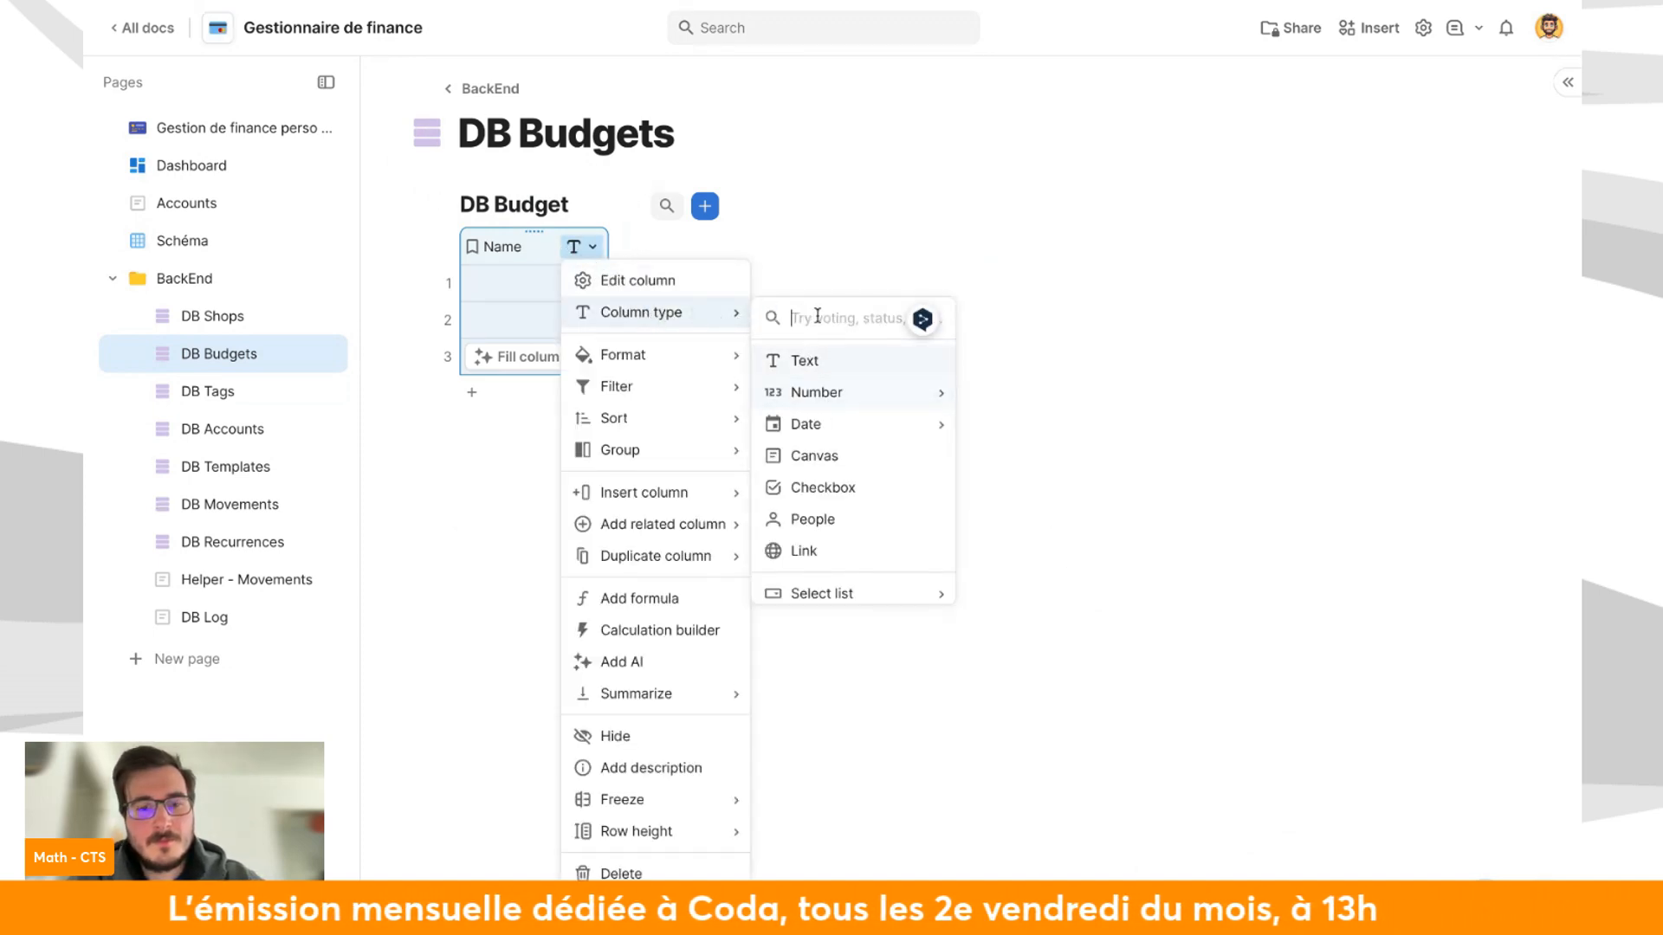
type("relat")
mouse_move(825, 355)
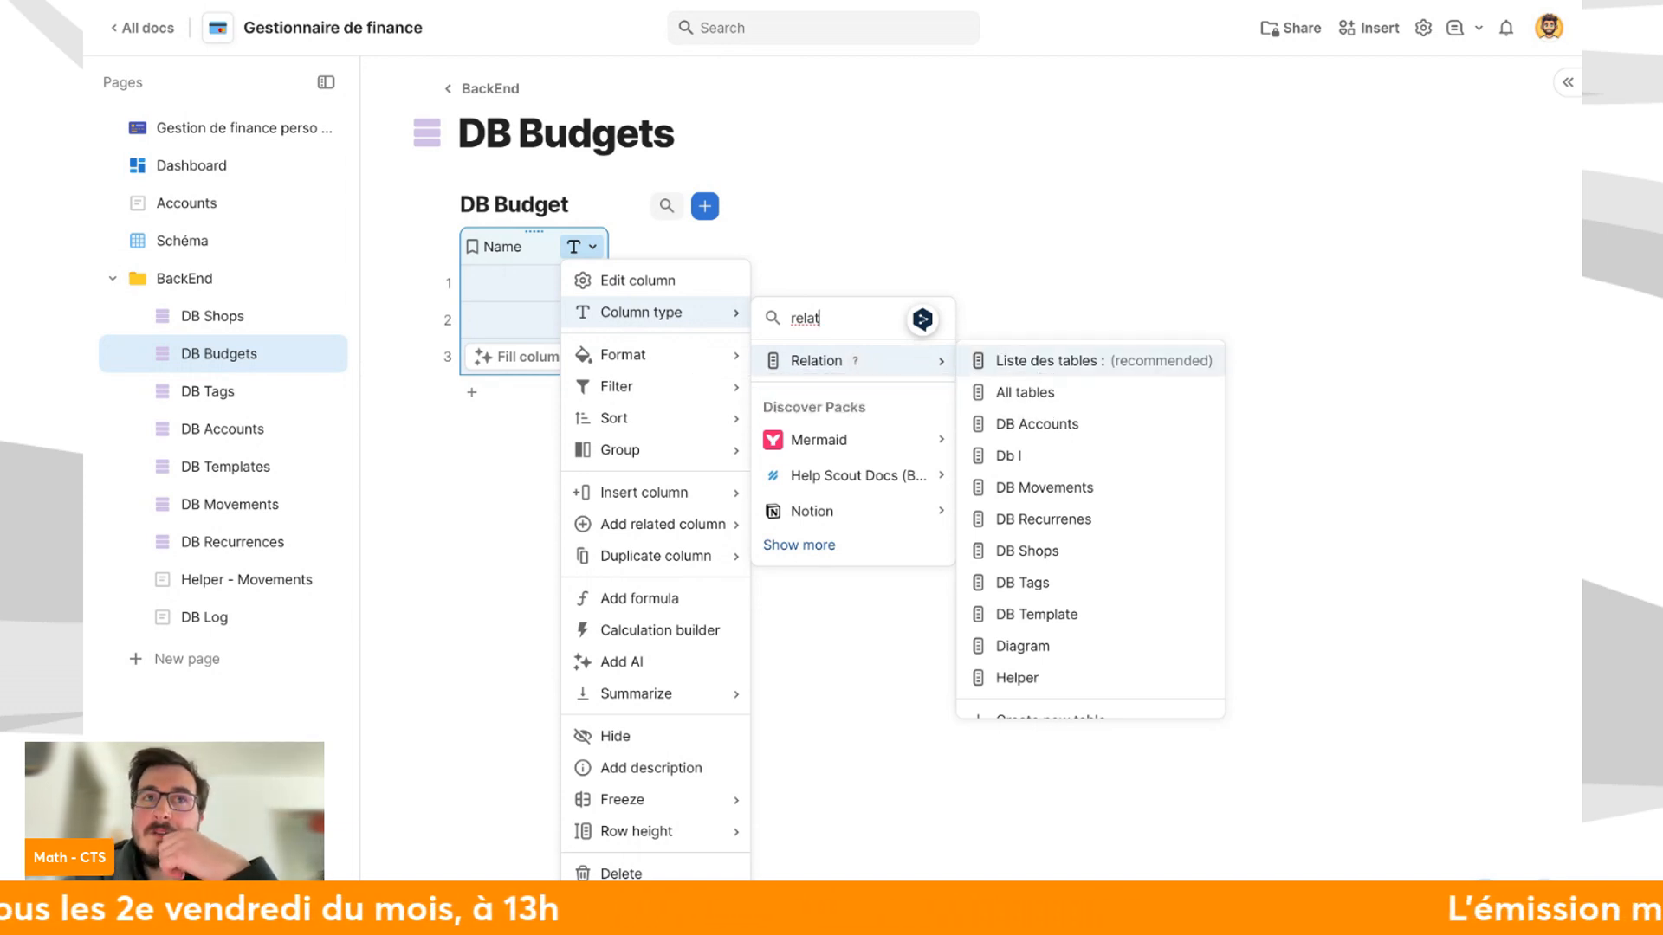
scroll(1037, 555, "down", 1)
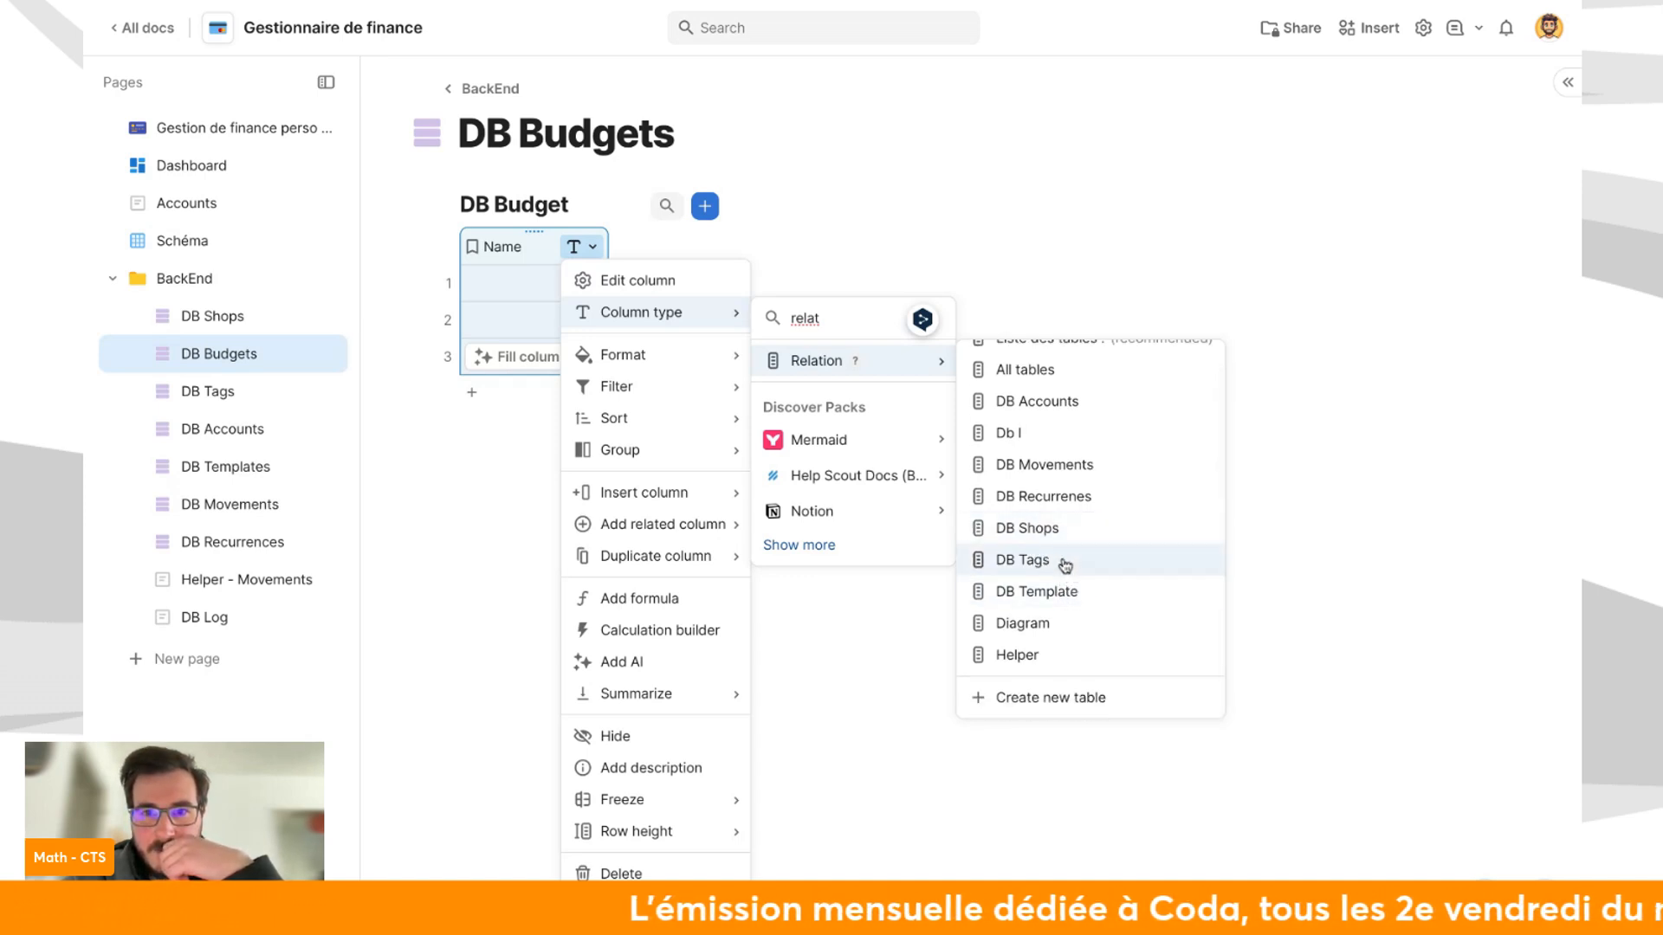
left_click(1070, 561)
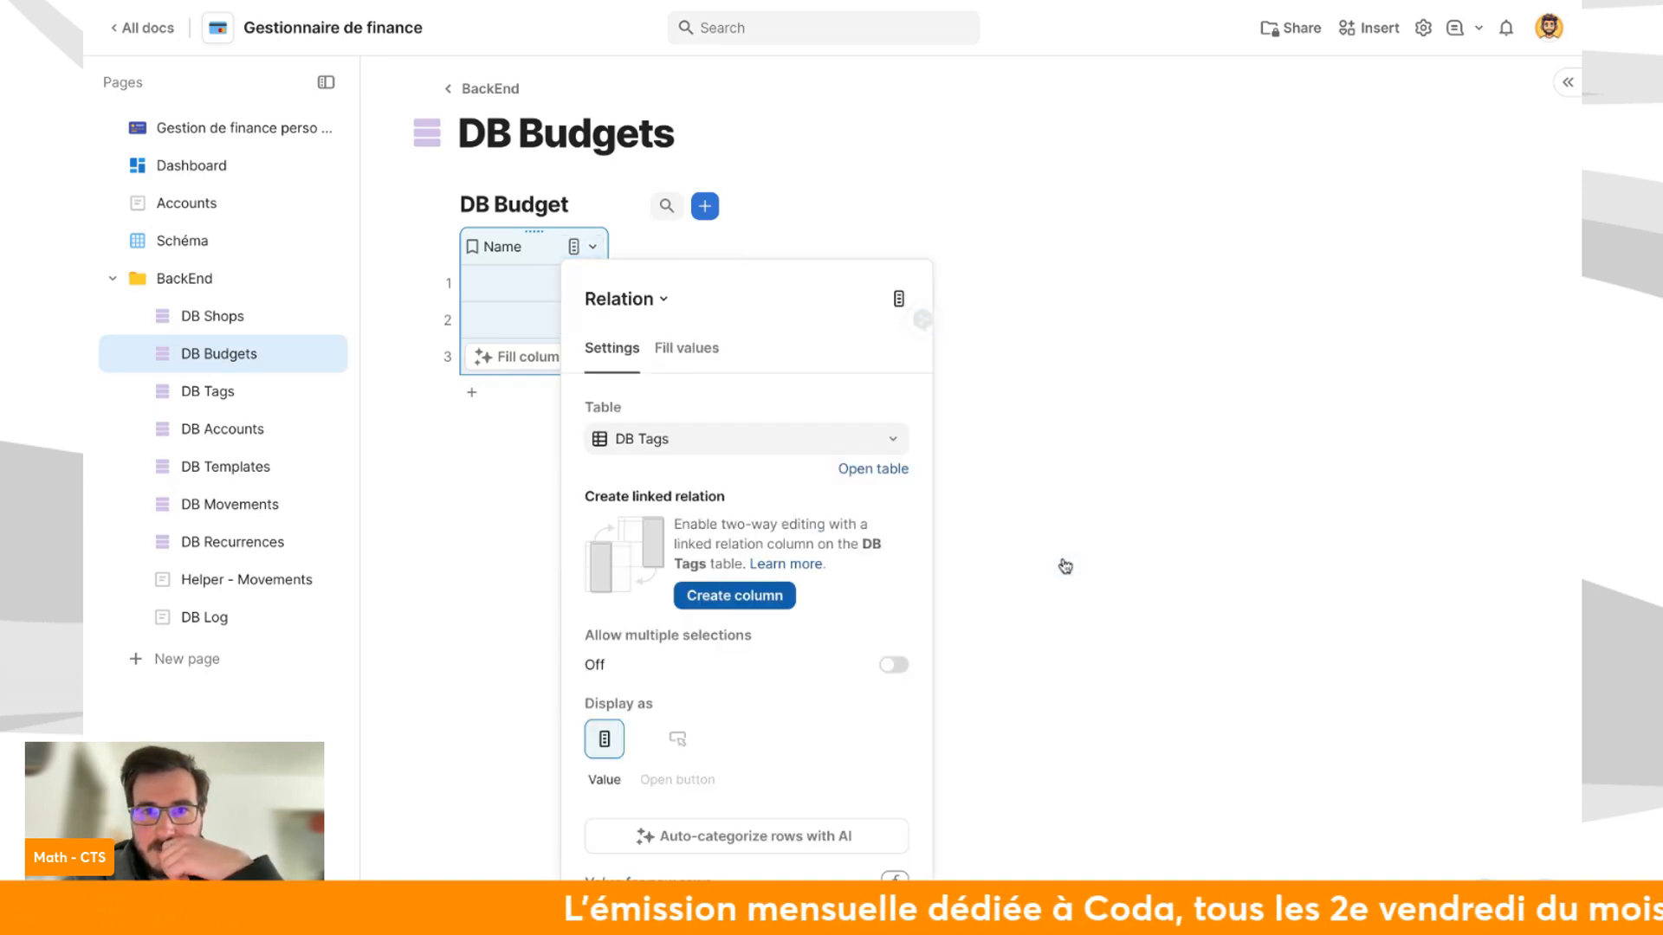
left_click(762, 596)
left_click(936, 389)
Add a select list column named type with the options Mois and Années to DB Budget.
left_click(631, 241)
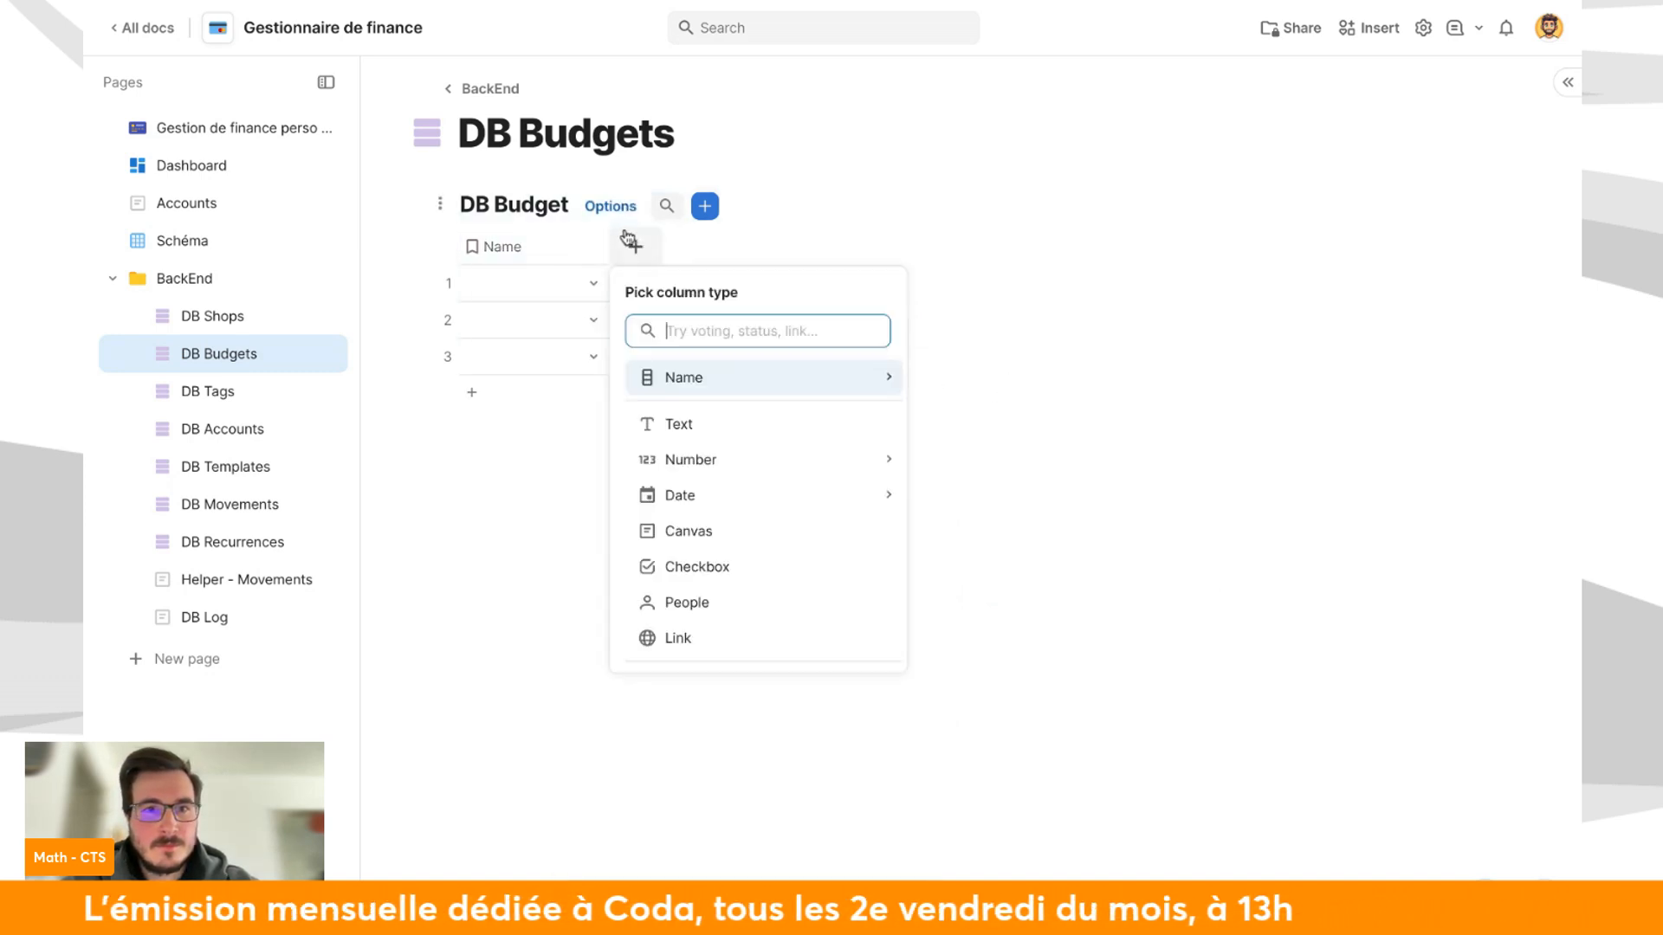
type("sele")
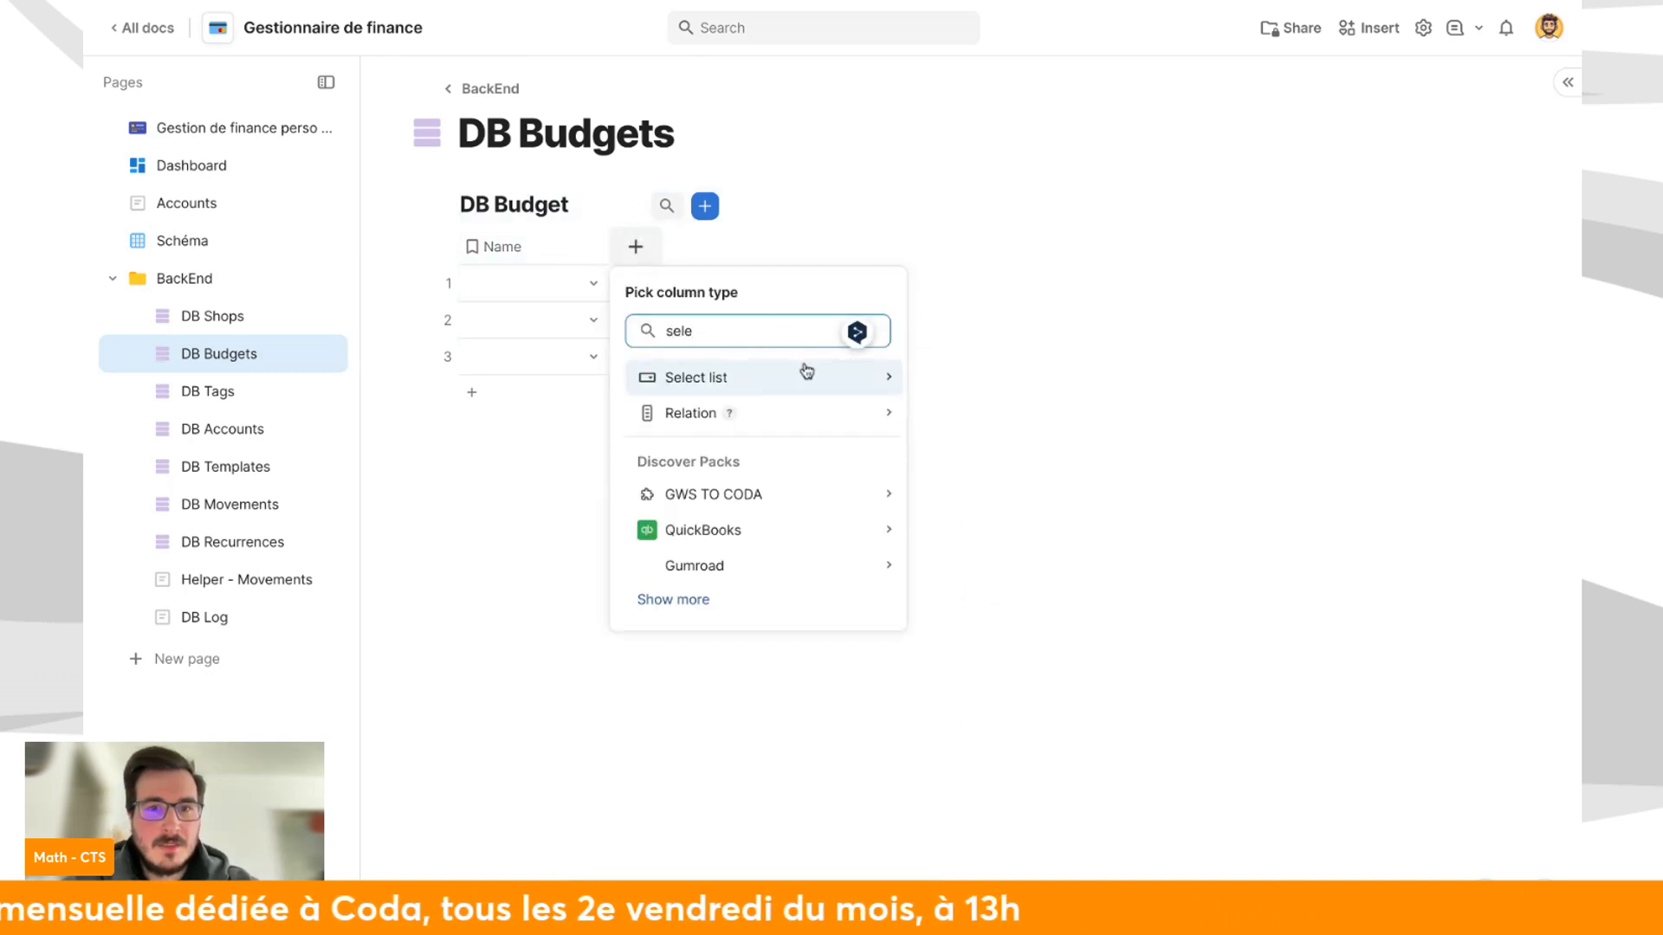
left_click(823, 378)
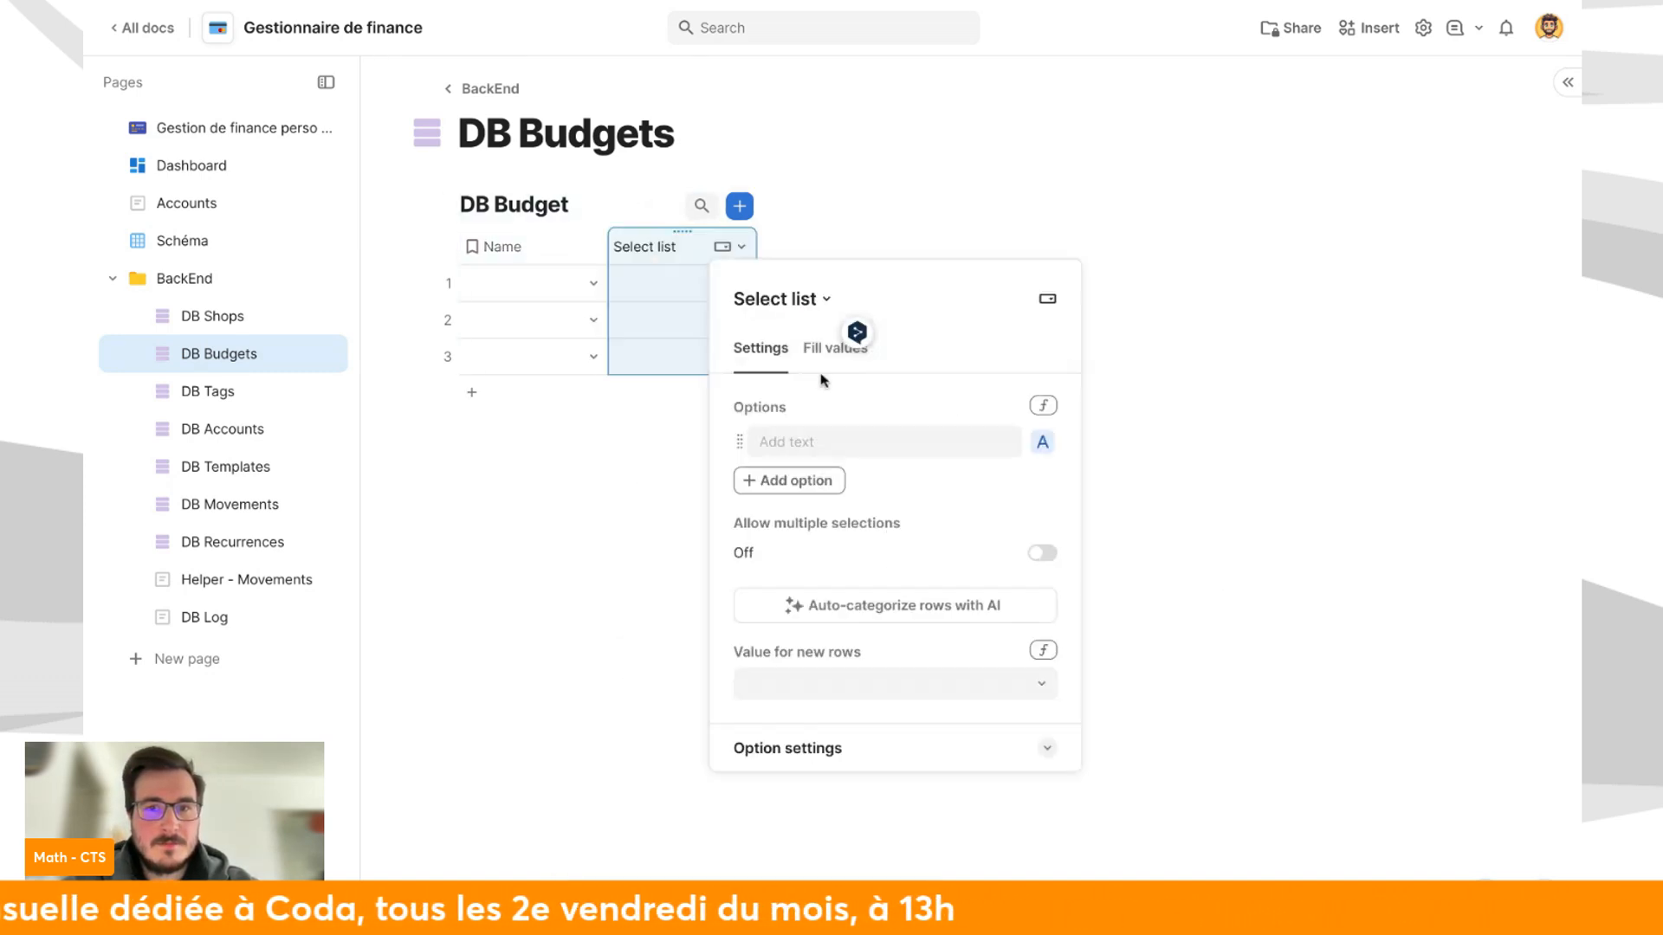
left_click(869, 448)
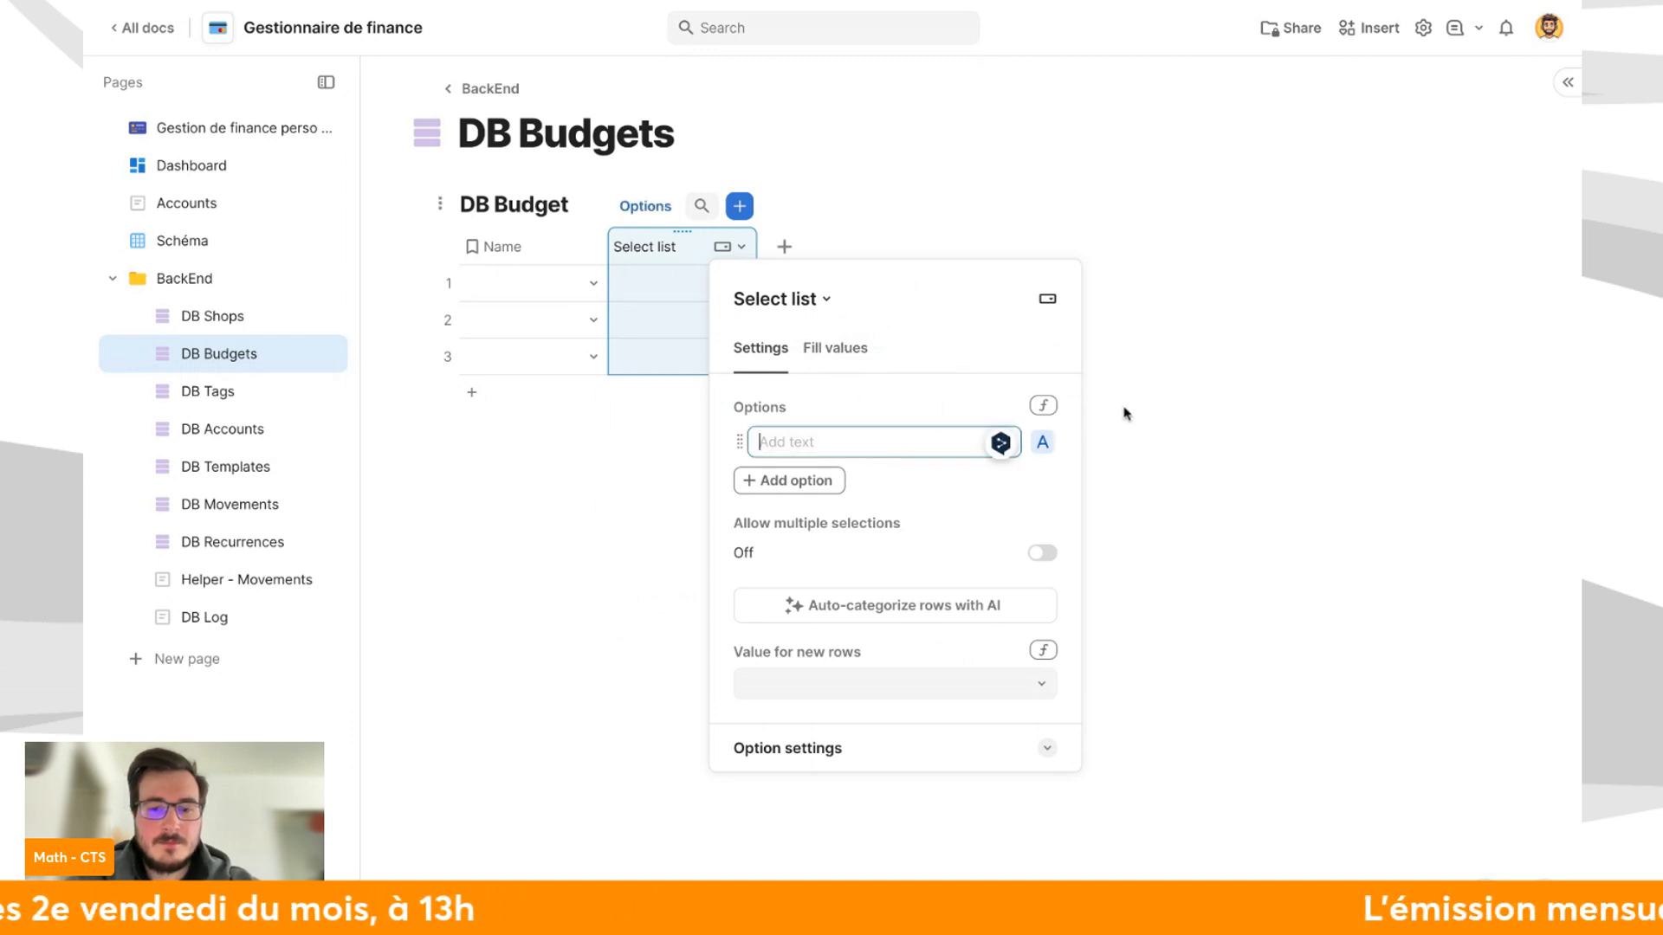
left_click(790, 481)
type("Années")
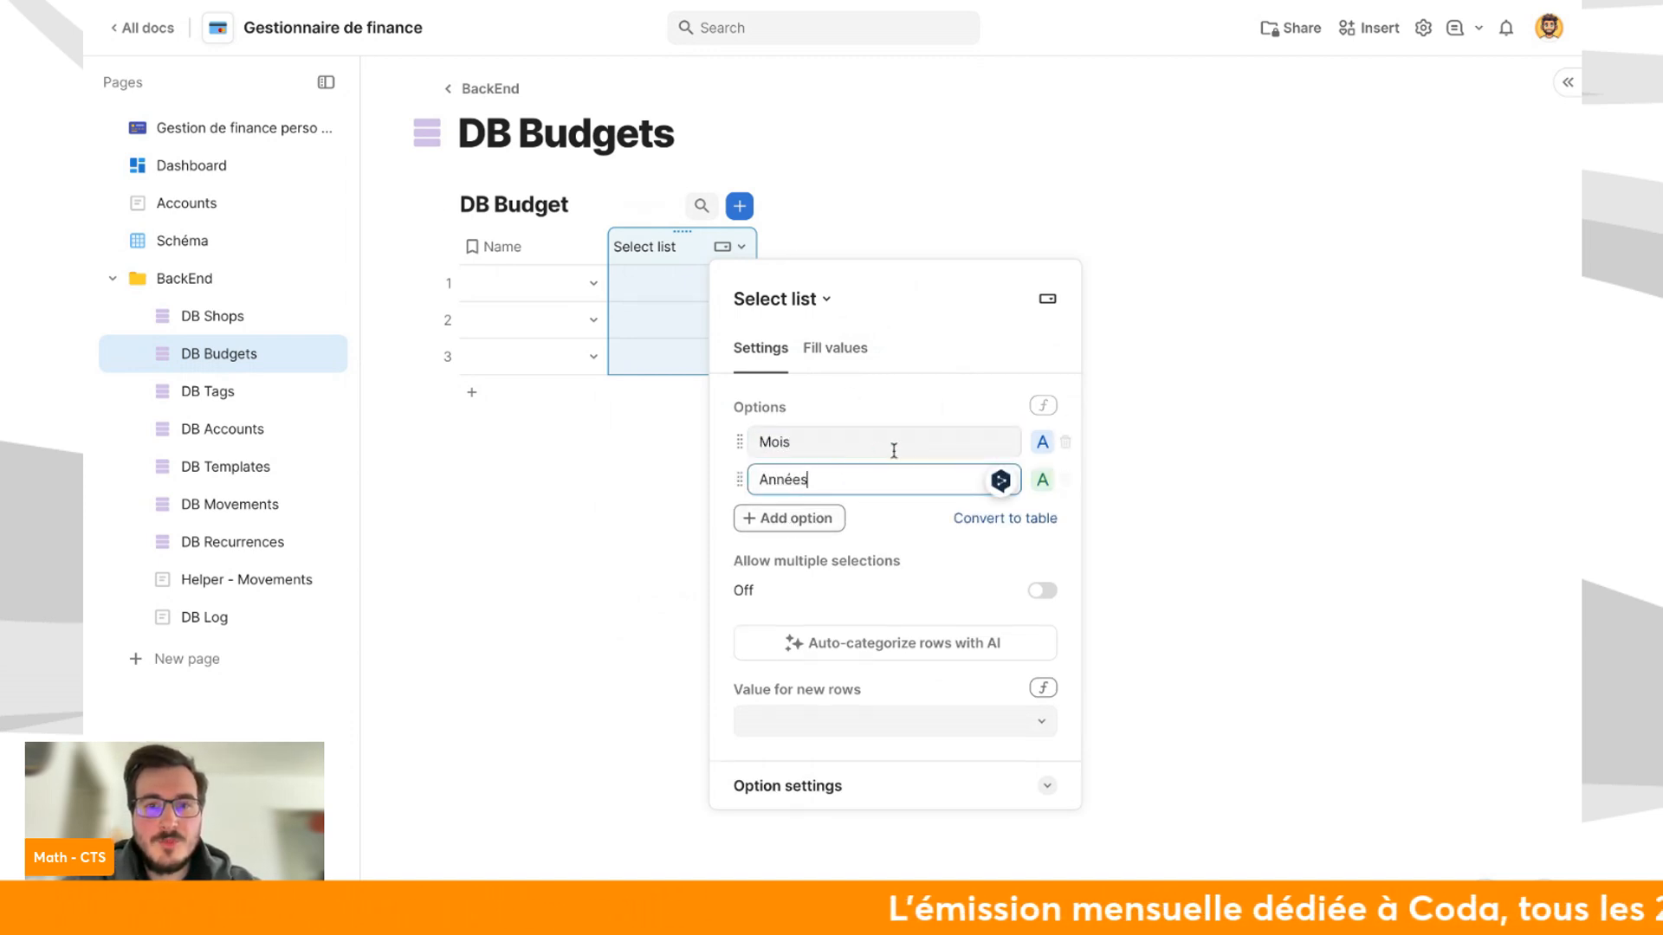
left_click(1120, 433)
double_click(668, 264)
type("ty")
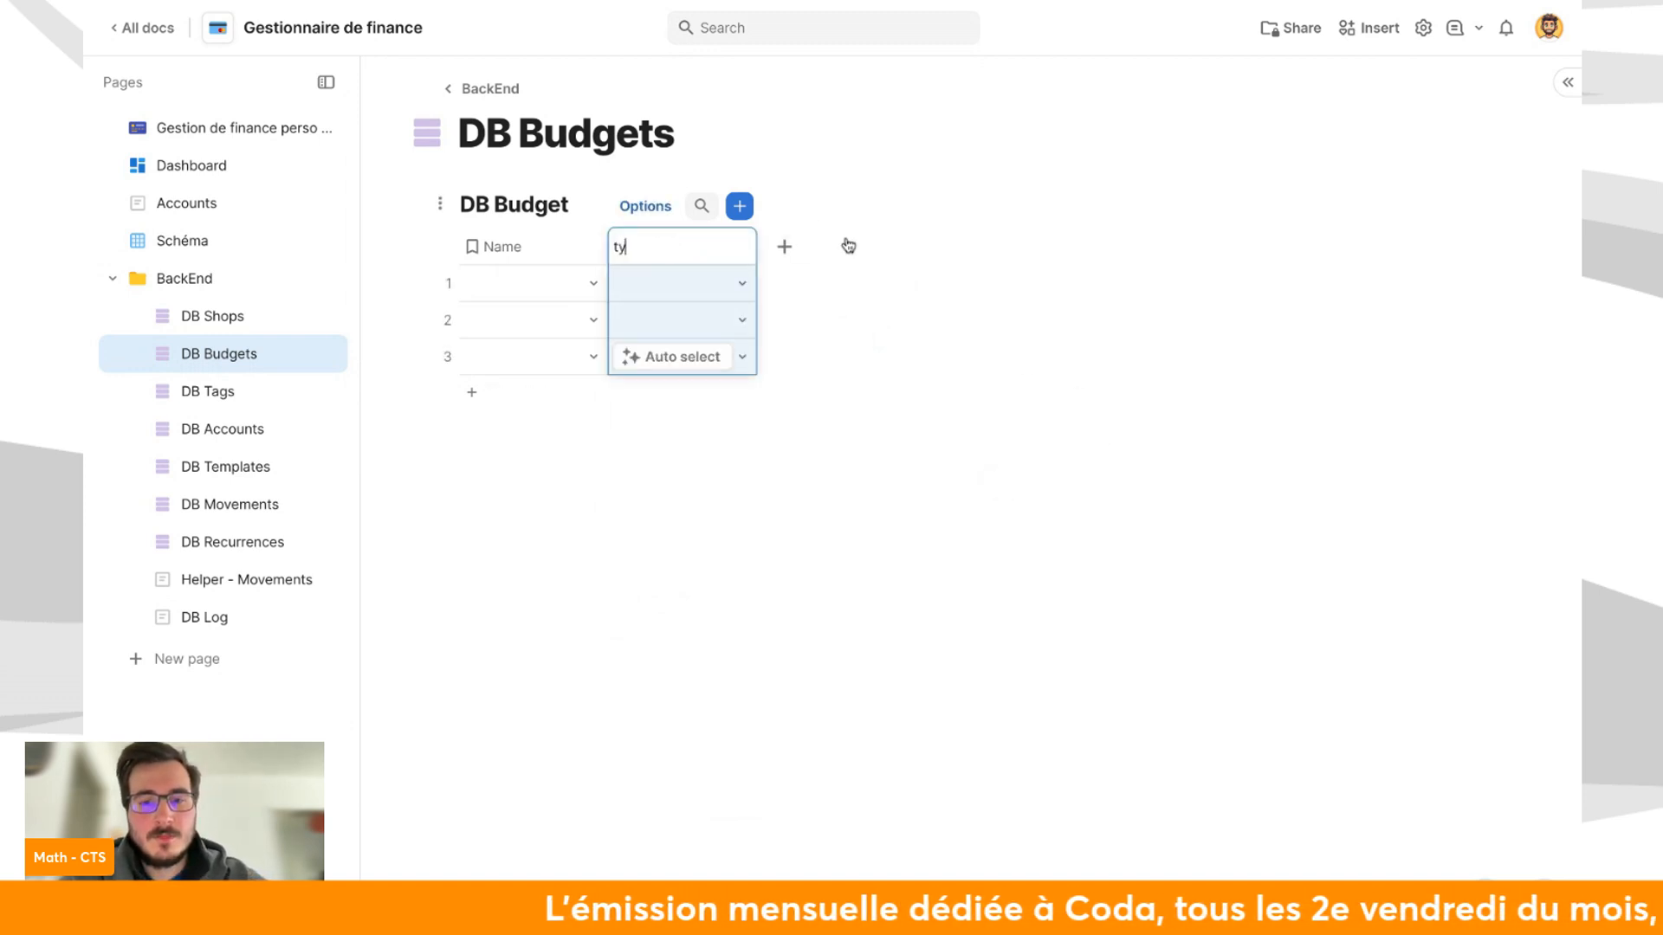
type("pe")
Fill the first DB Budget row with the type Mois and the name Alimentaire.
left_click(738, 283)
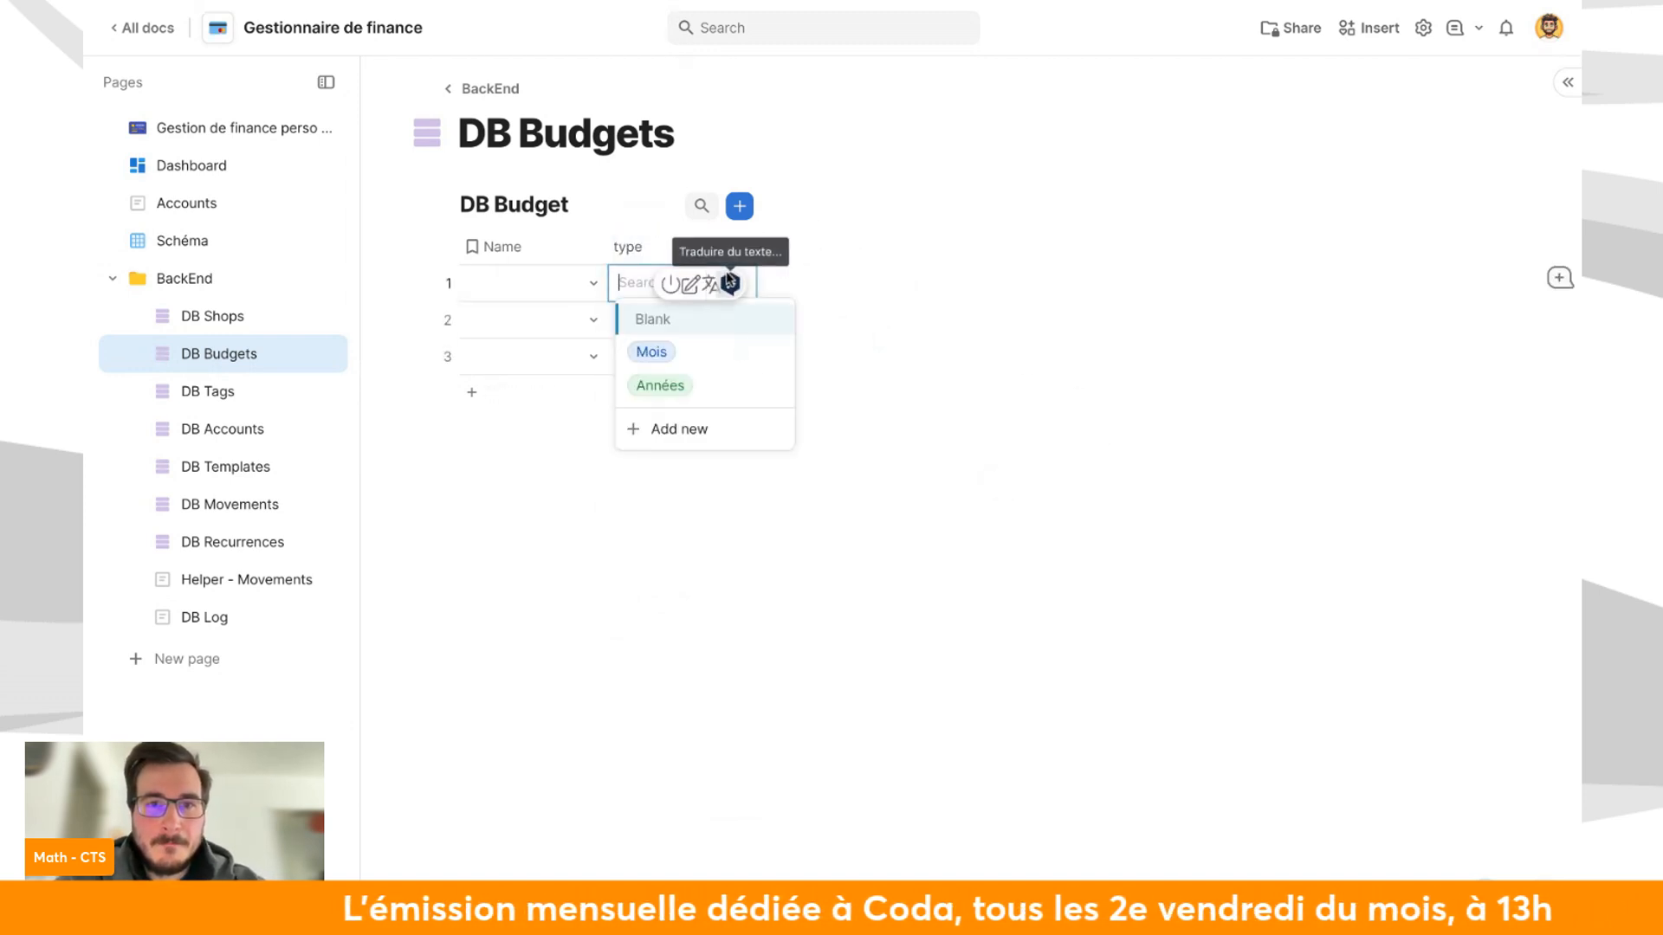
left_click(706, 353)
left_click(575, 281)
left_click(520, 351)
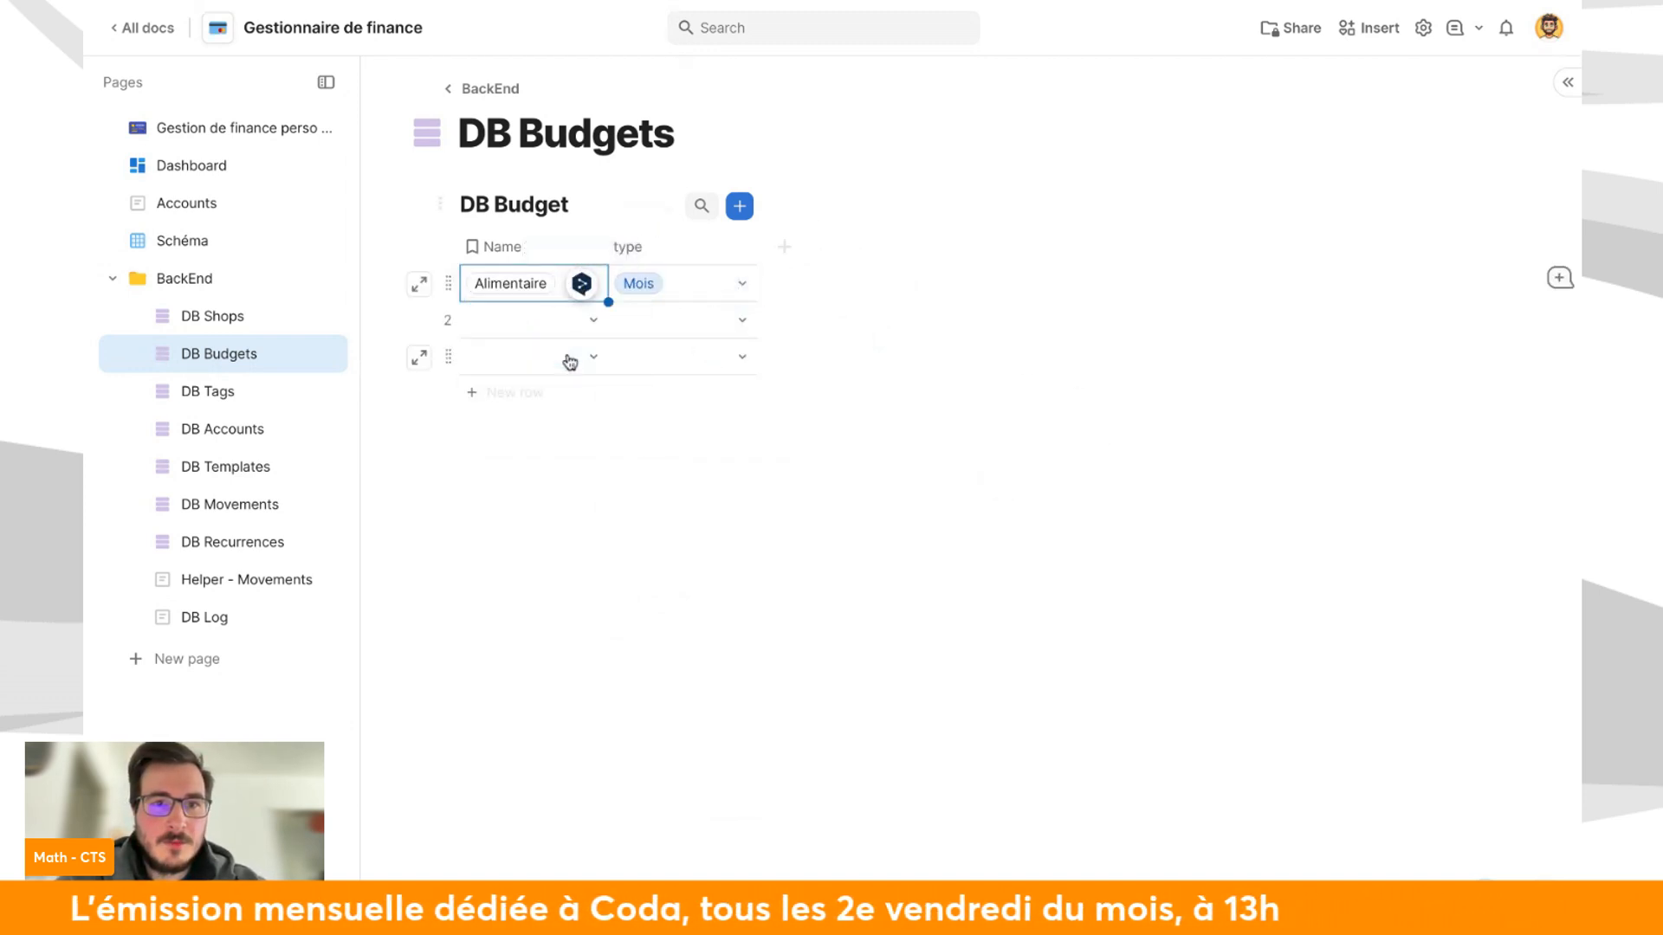
Add a currency column named value after the type column.
left_click(784, 246)
type("va")
key("BackSpace")
key("BackSpace")
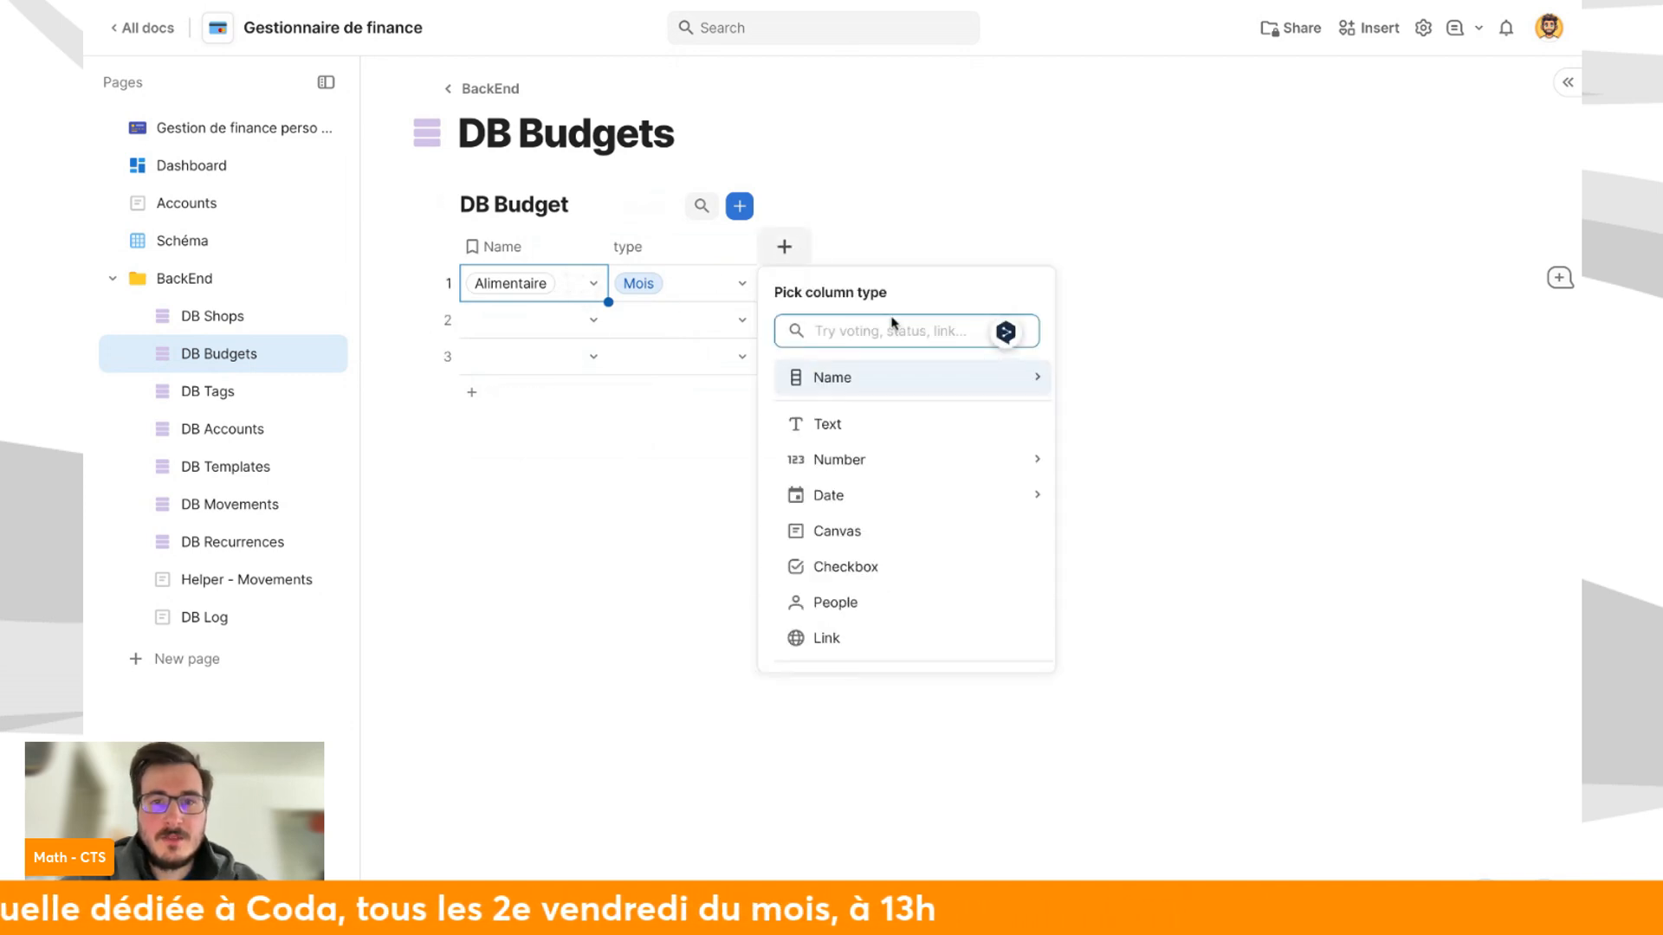
type("num")
mouse_move(888, 375)
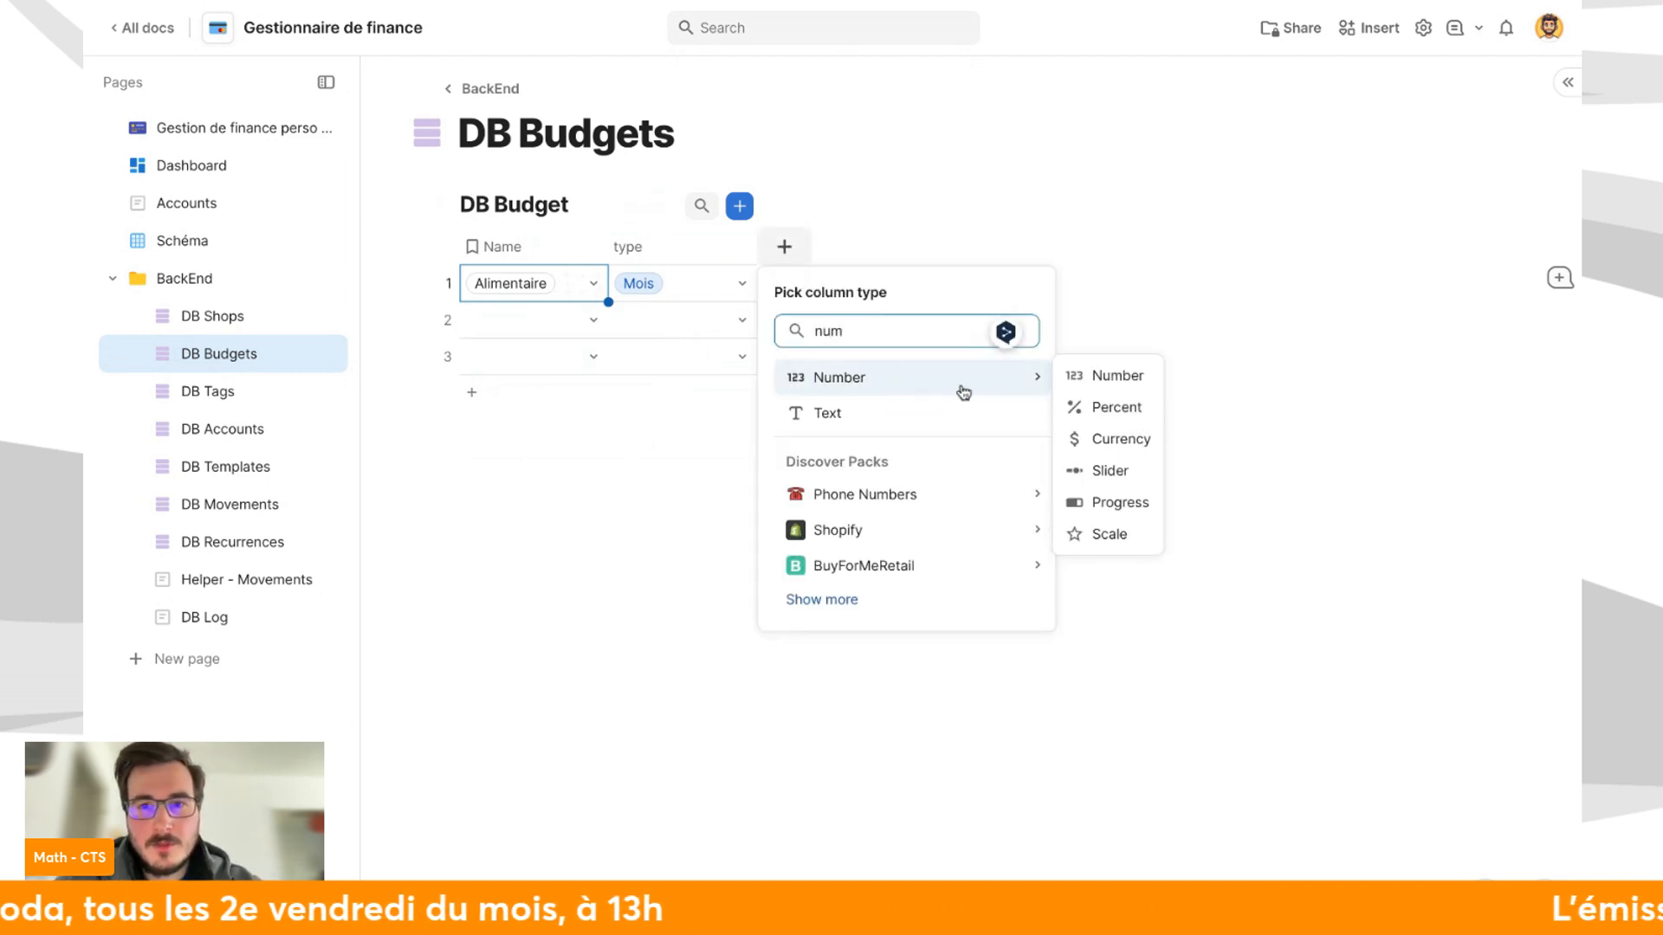
left_click(1076, 435)
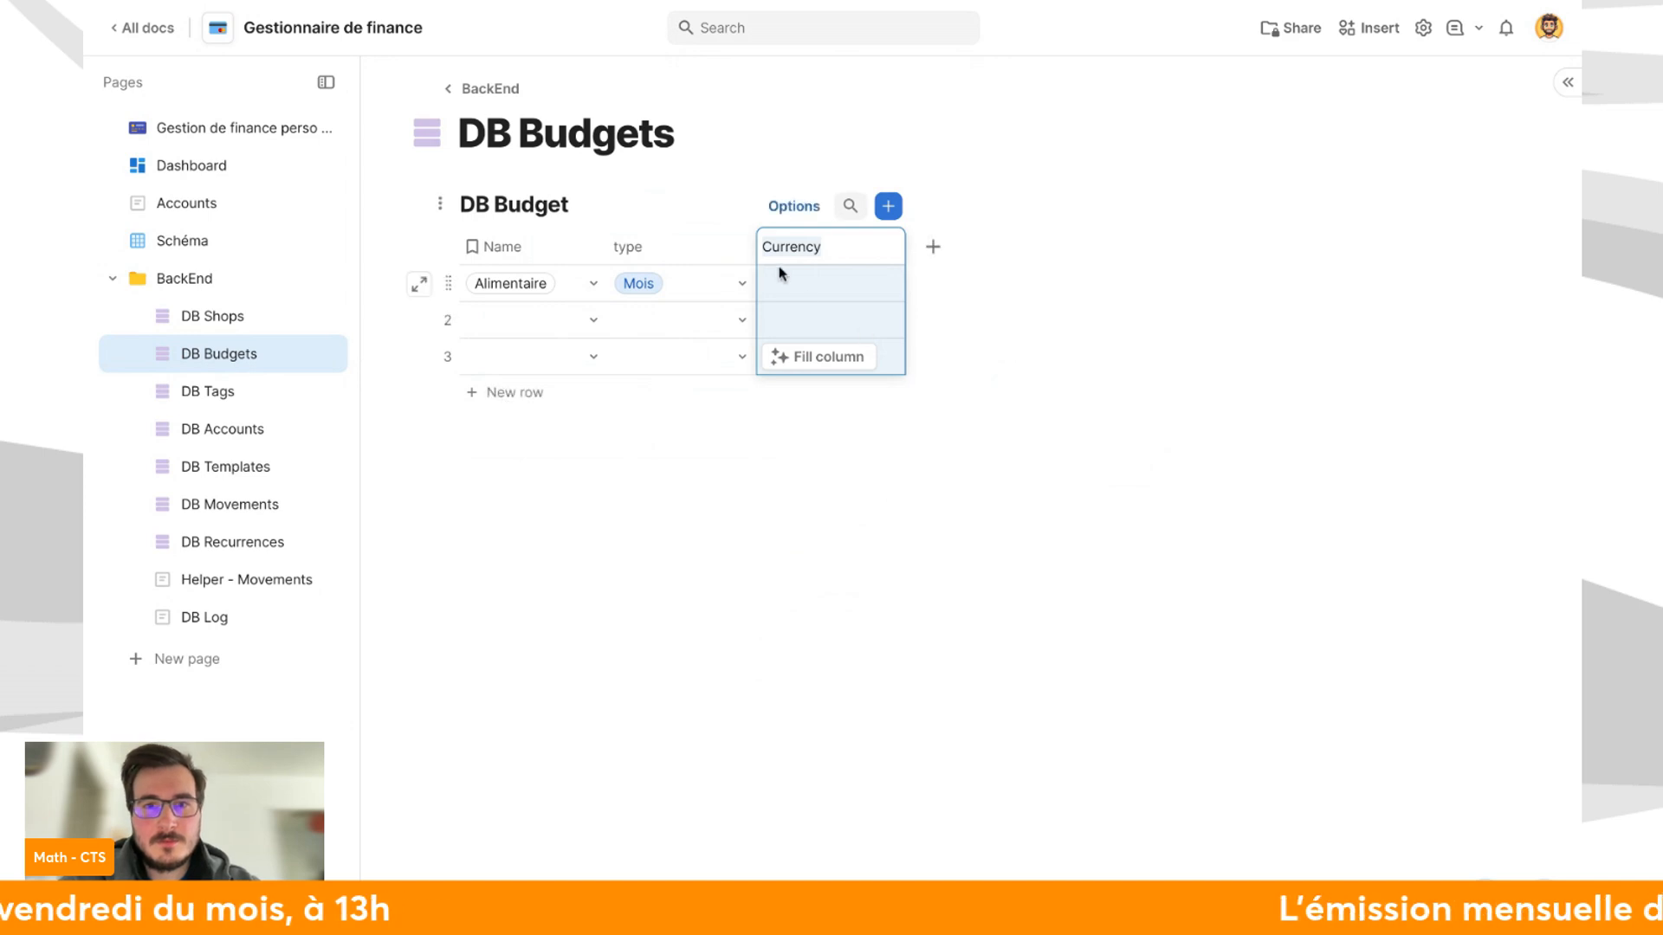
type("value")
key("Return")
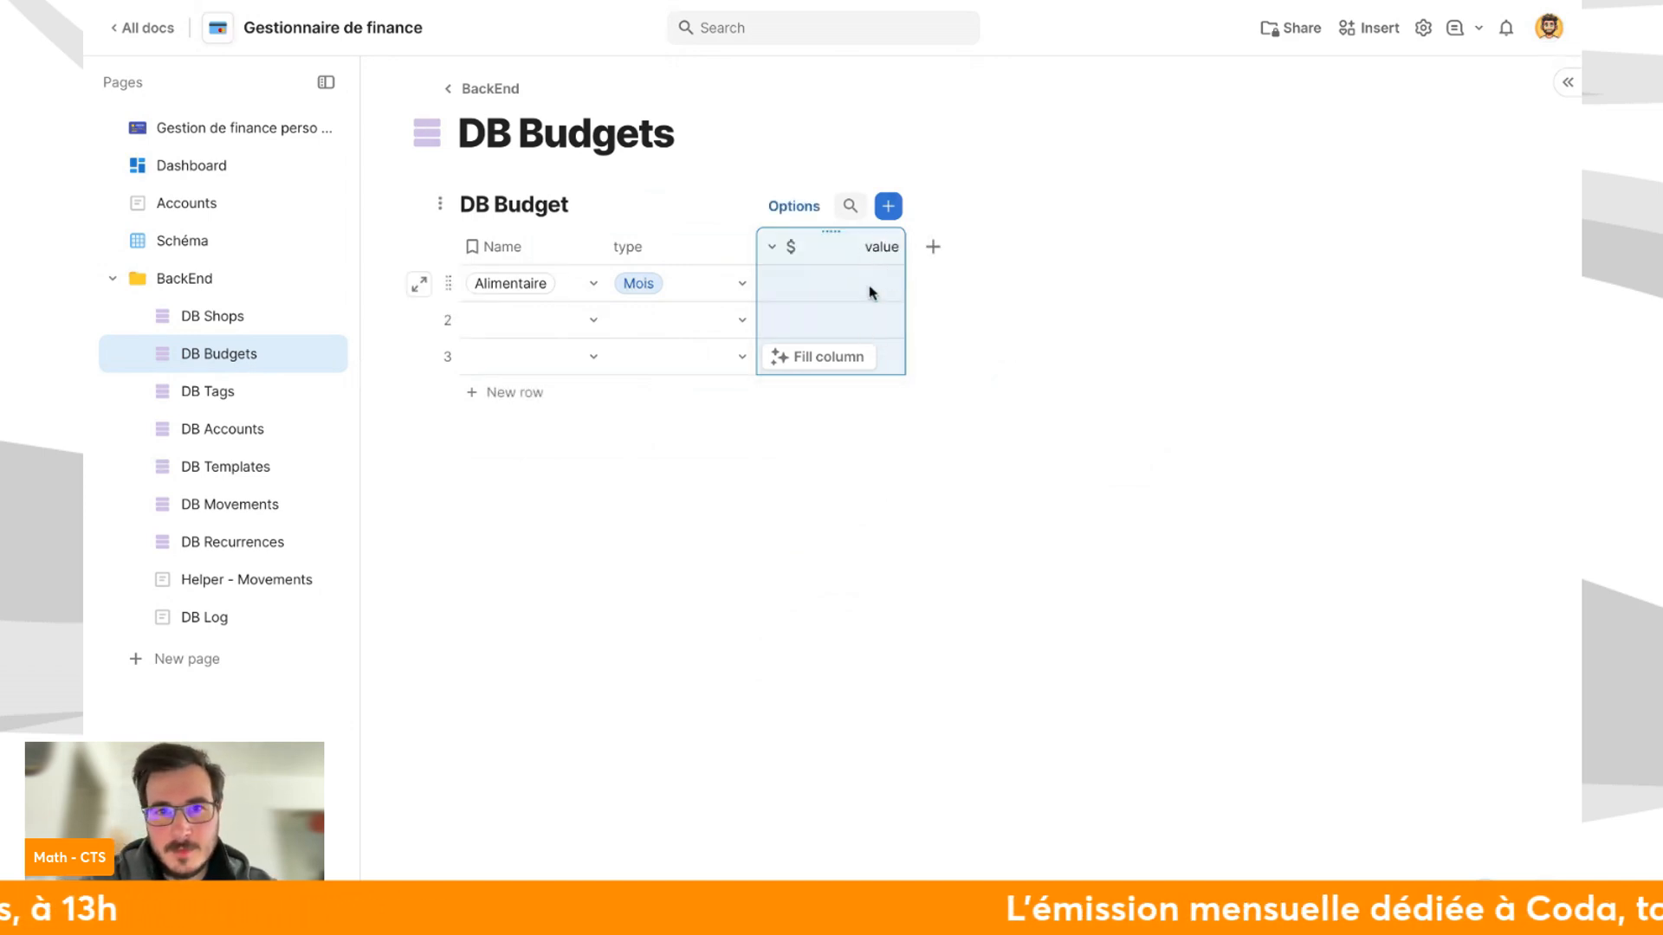
Enter 250 as the value of the Alimentaire row and set the value column's currency to euro.
double_click(857, 288)
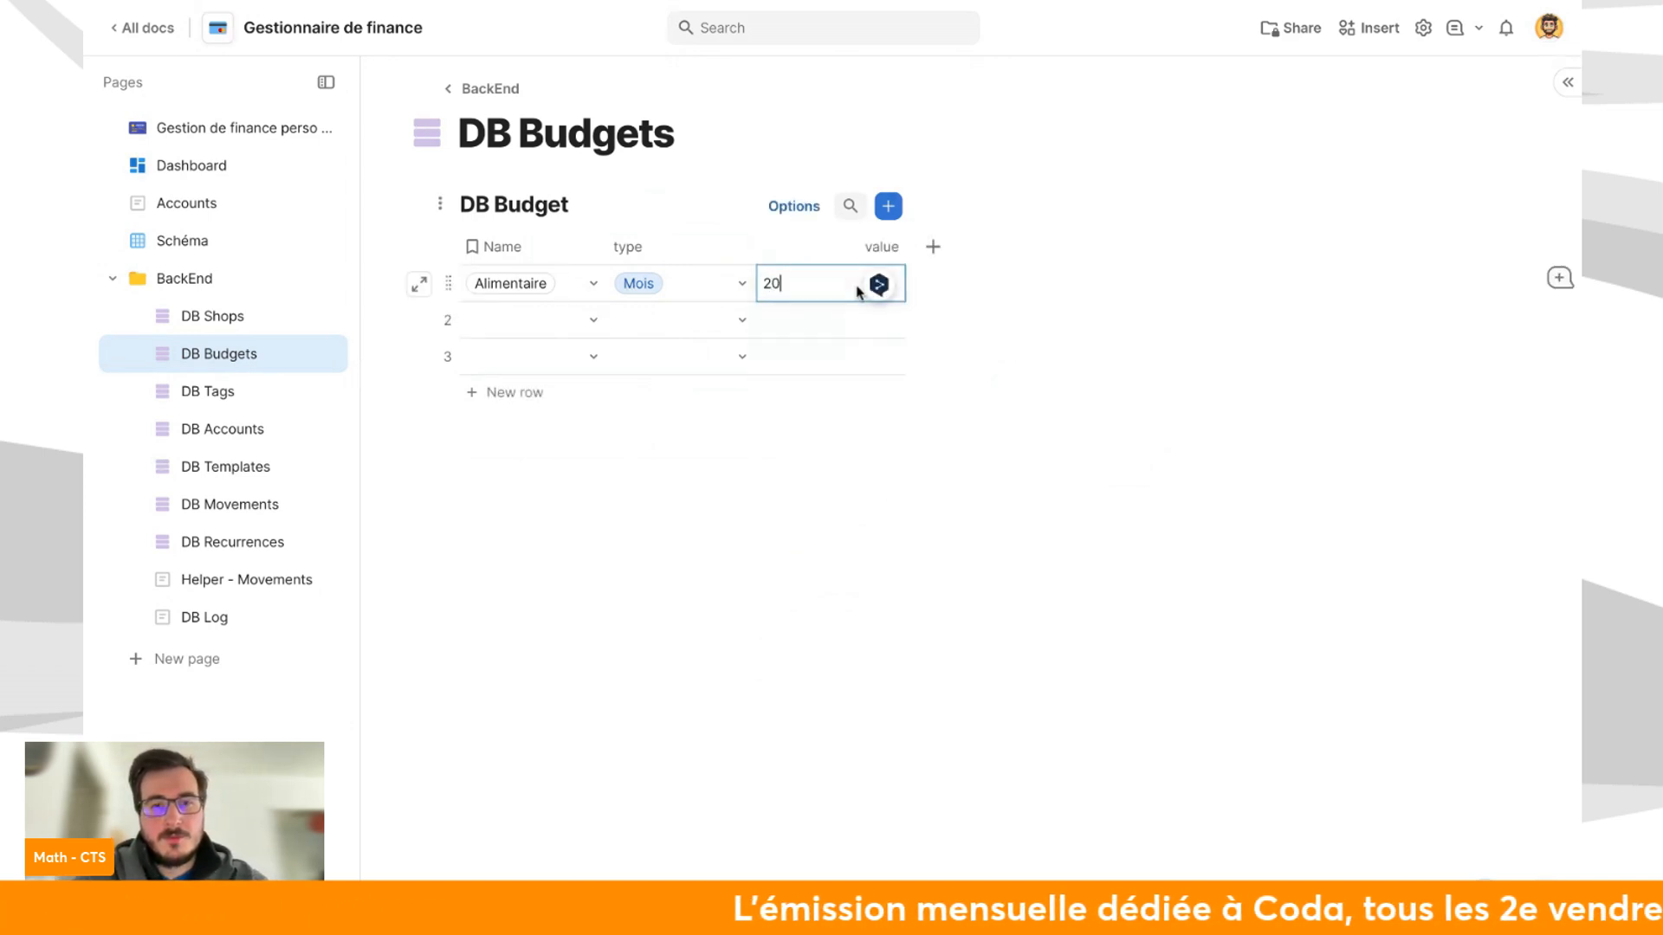
type("250")
key("Return")
left_click(774, 247)
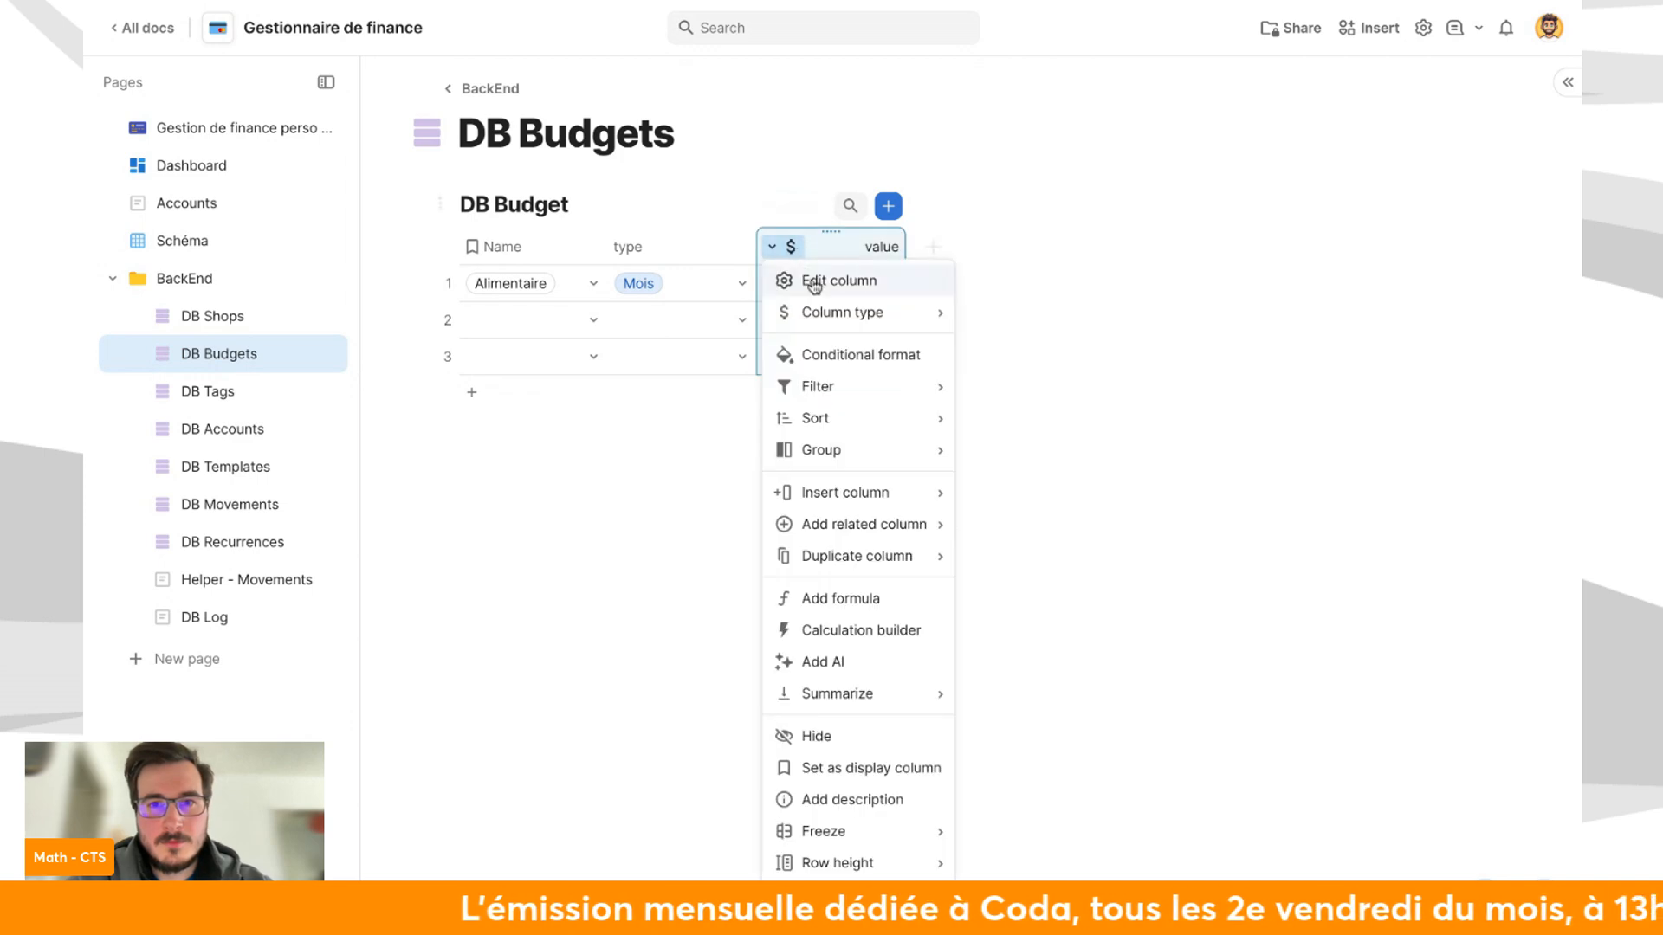
left_click(819, 279)
left_click(880, 723)
scroll(884, 341, "up", 2)
left_click(877, 350)
Add a Date column of the date type after the value column in DB Budget.
left_click(933, 246)
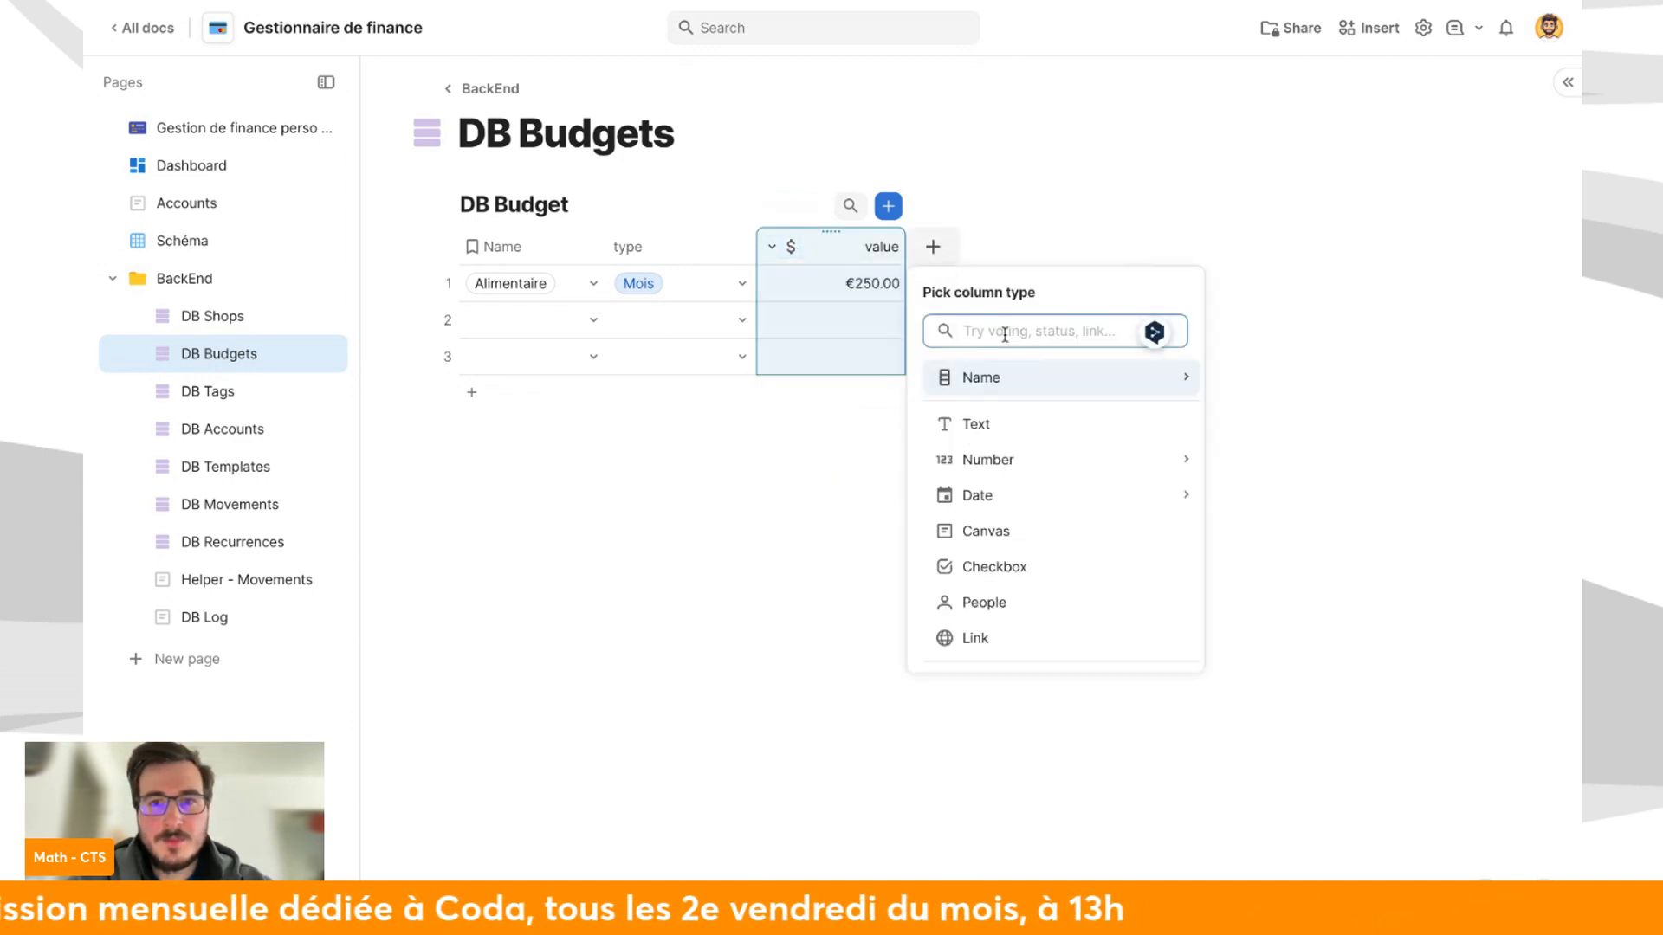
type("date")
mouse_move(1178, 377)
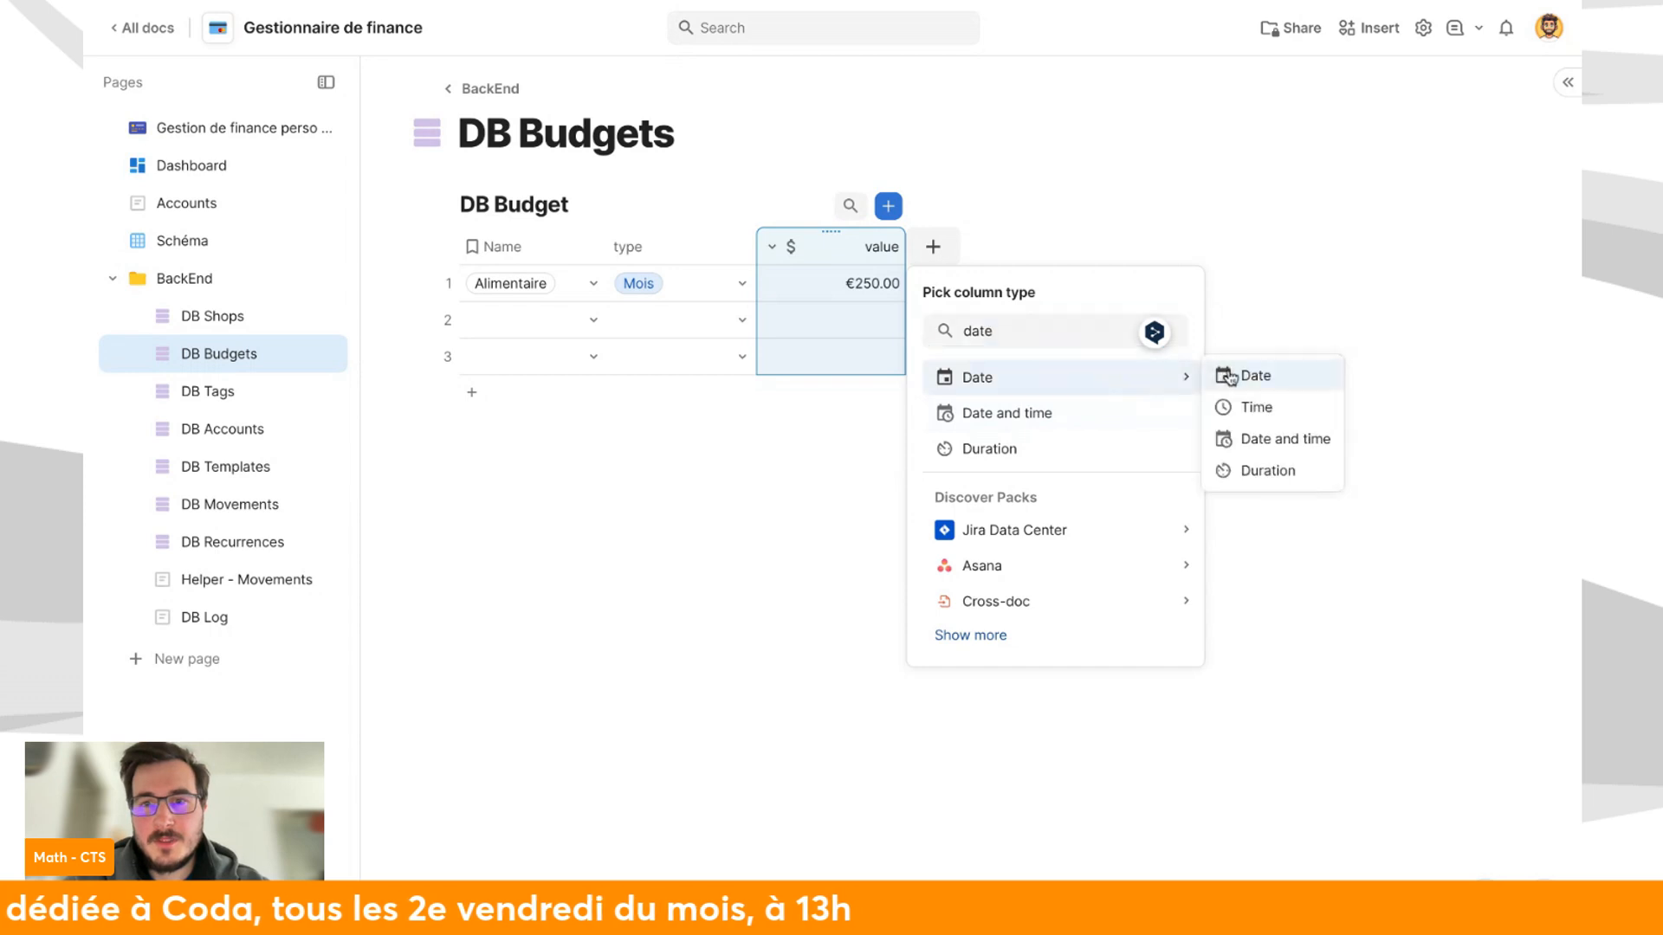
left_click(1228, 376)
left_click(1017, 317)
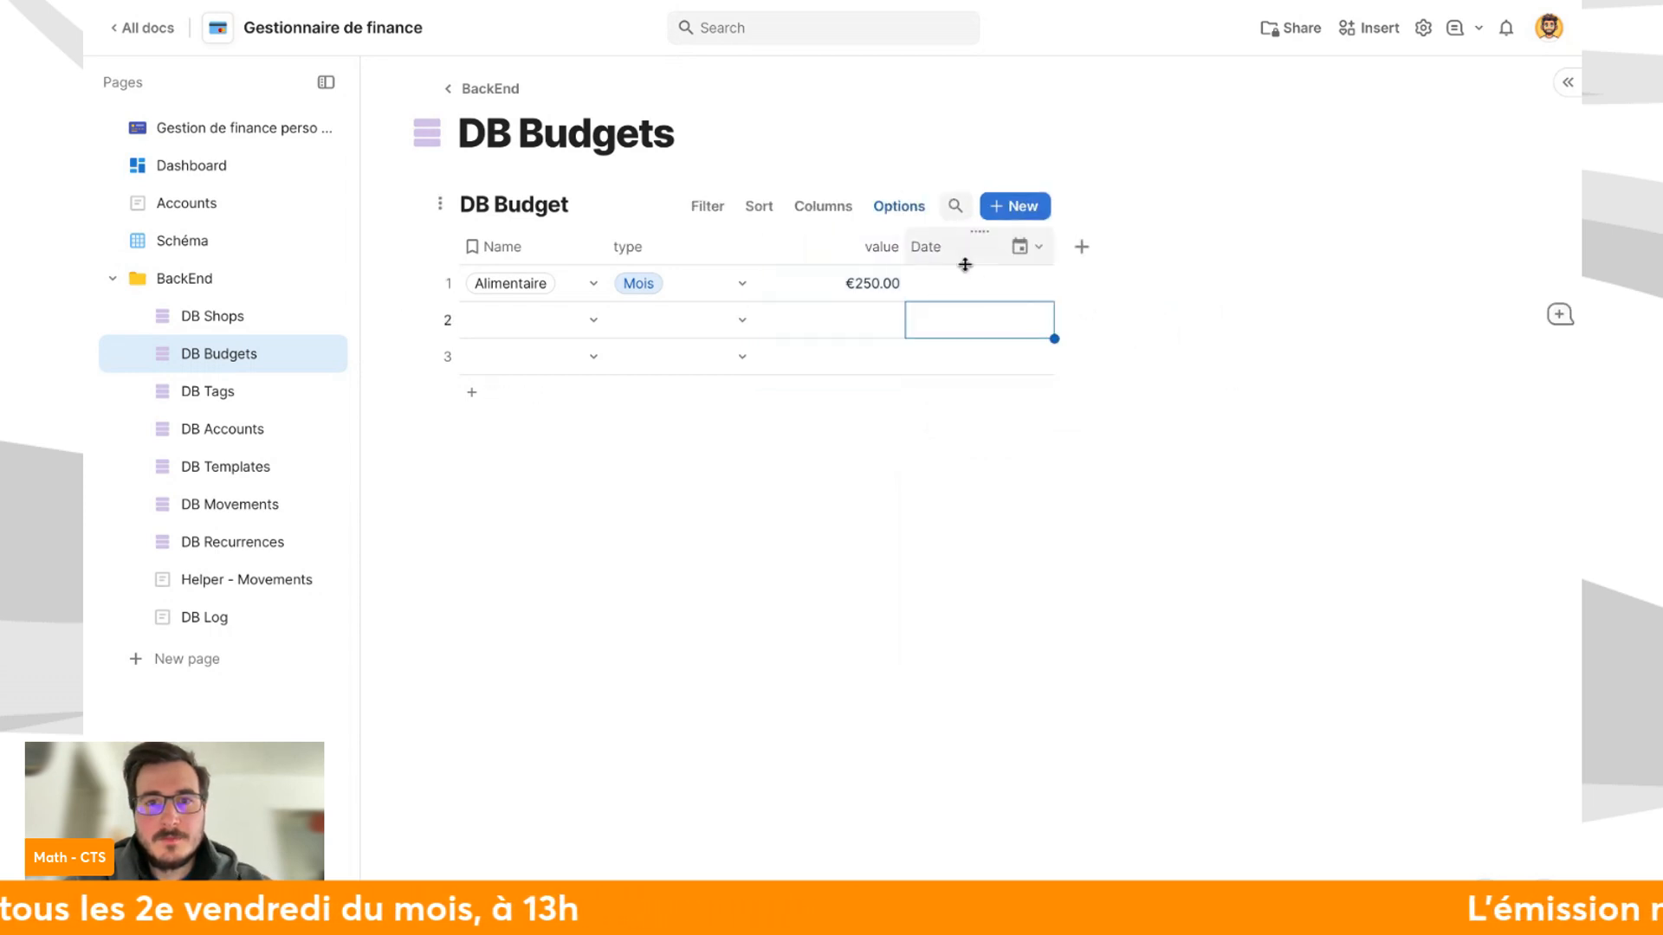
Set the Date of the Alimentaire row to 01/04/2025.
double_click(963, 283)
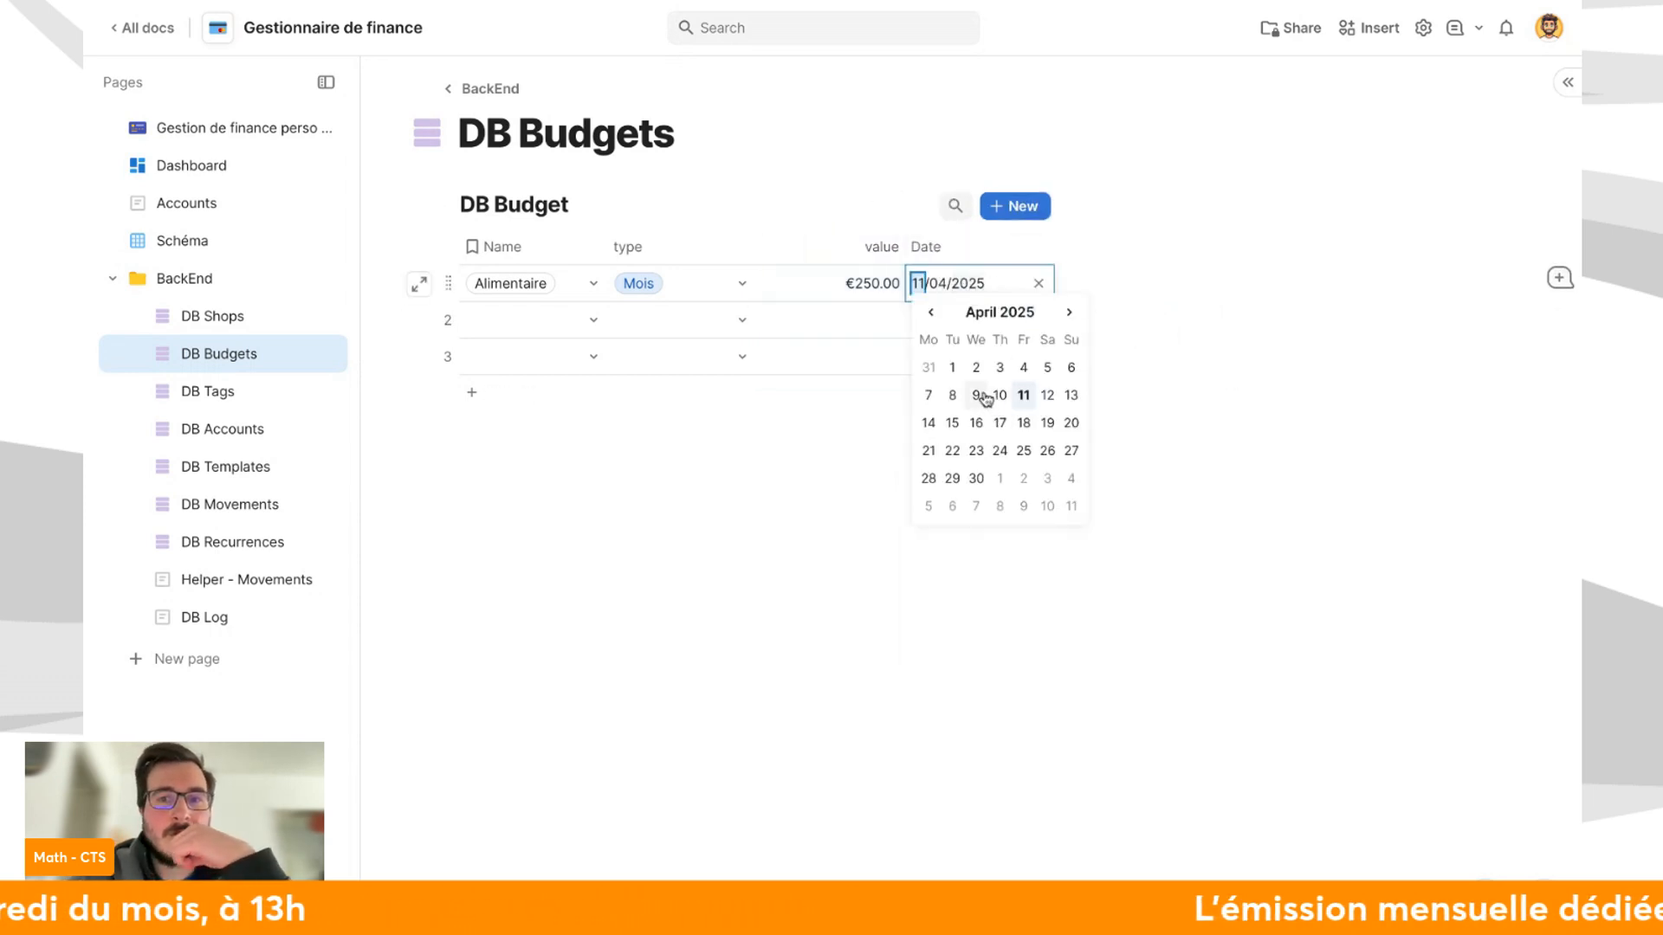
left_click(952, 367)
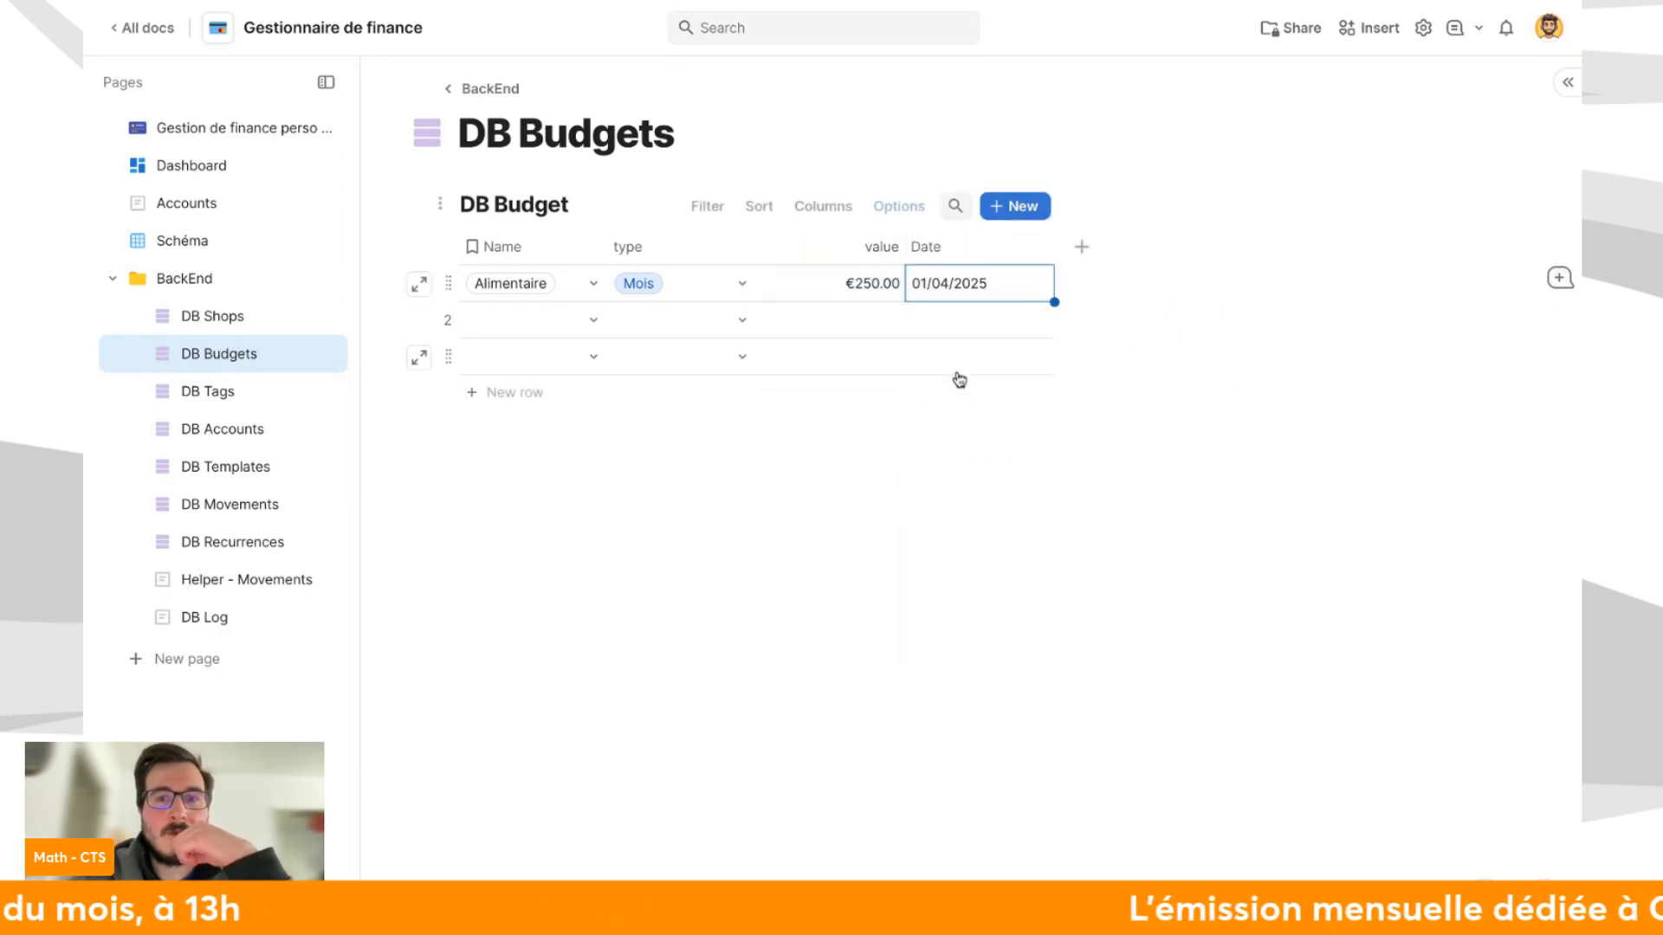
Add a relation column after Date in DB Budget that links to the DB Recurrenes table.
left_click(1082, 247)
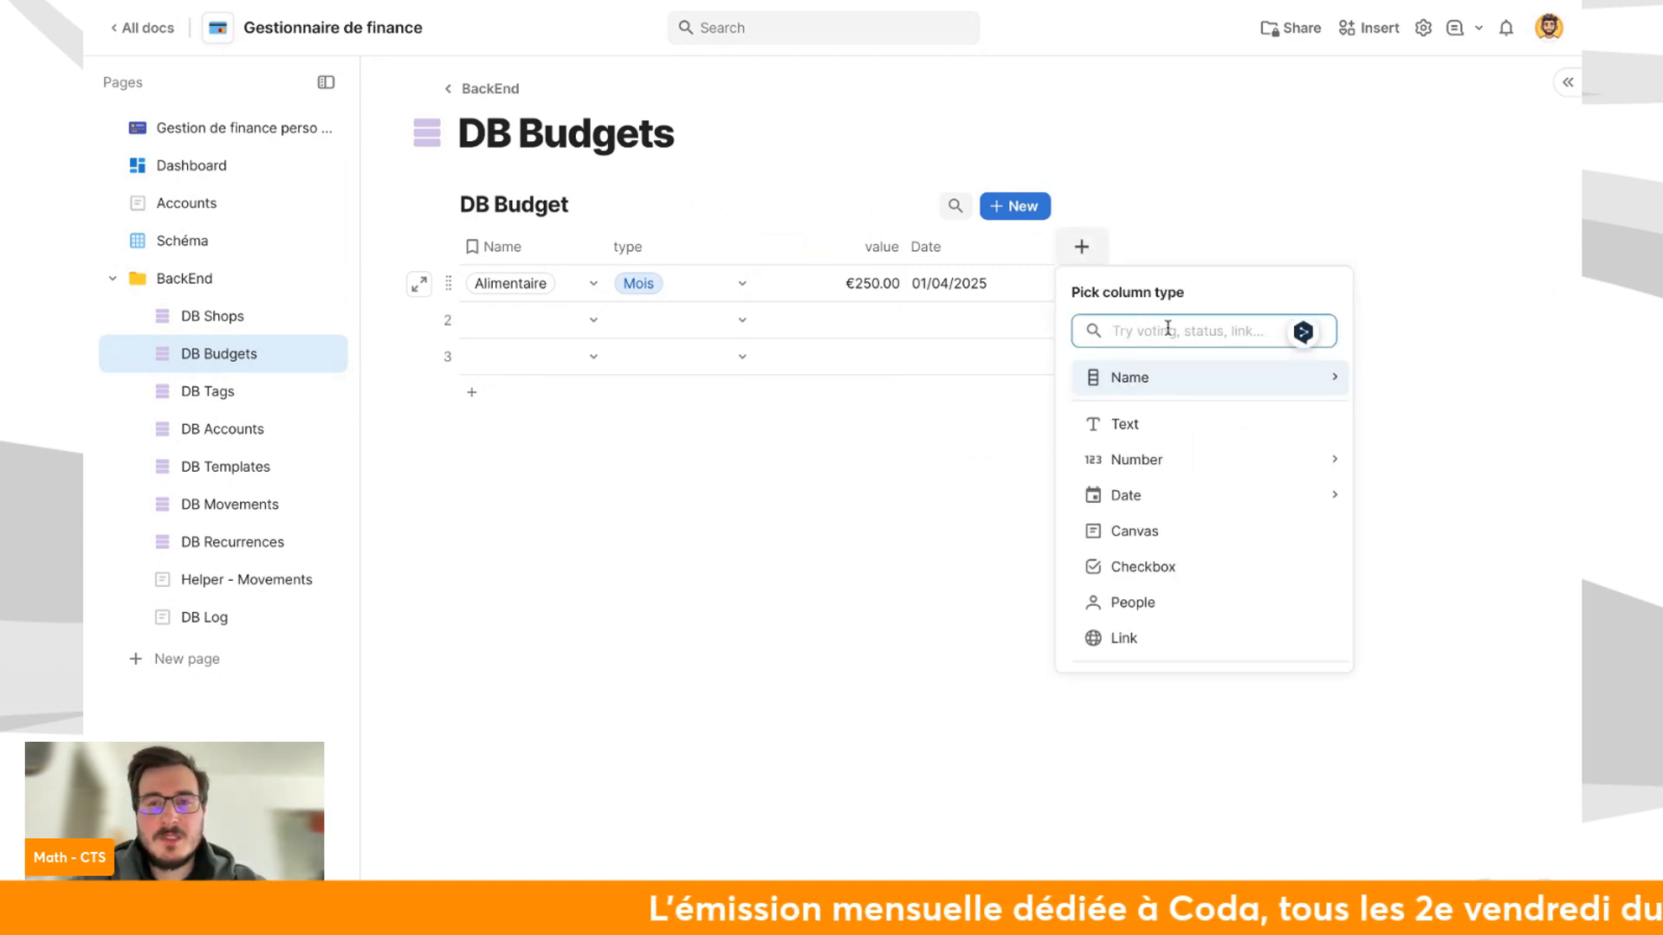
type("rela")
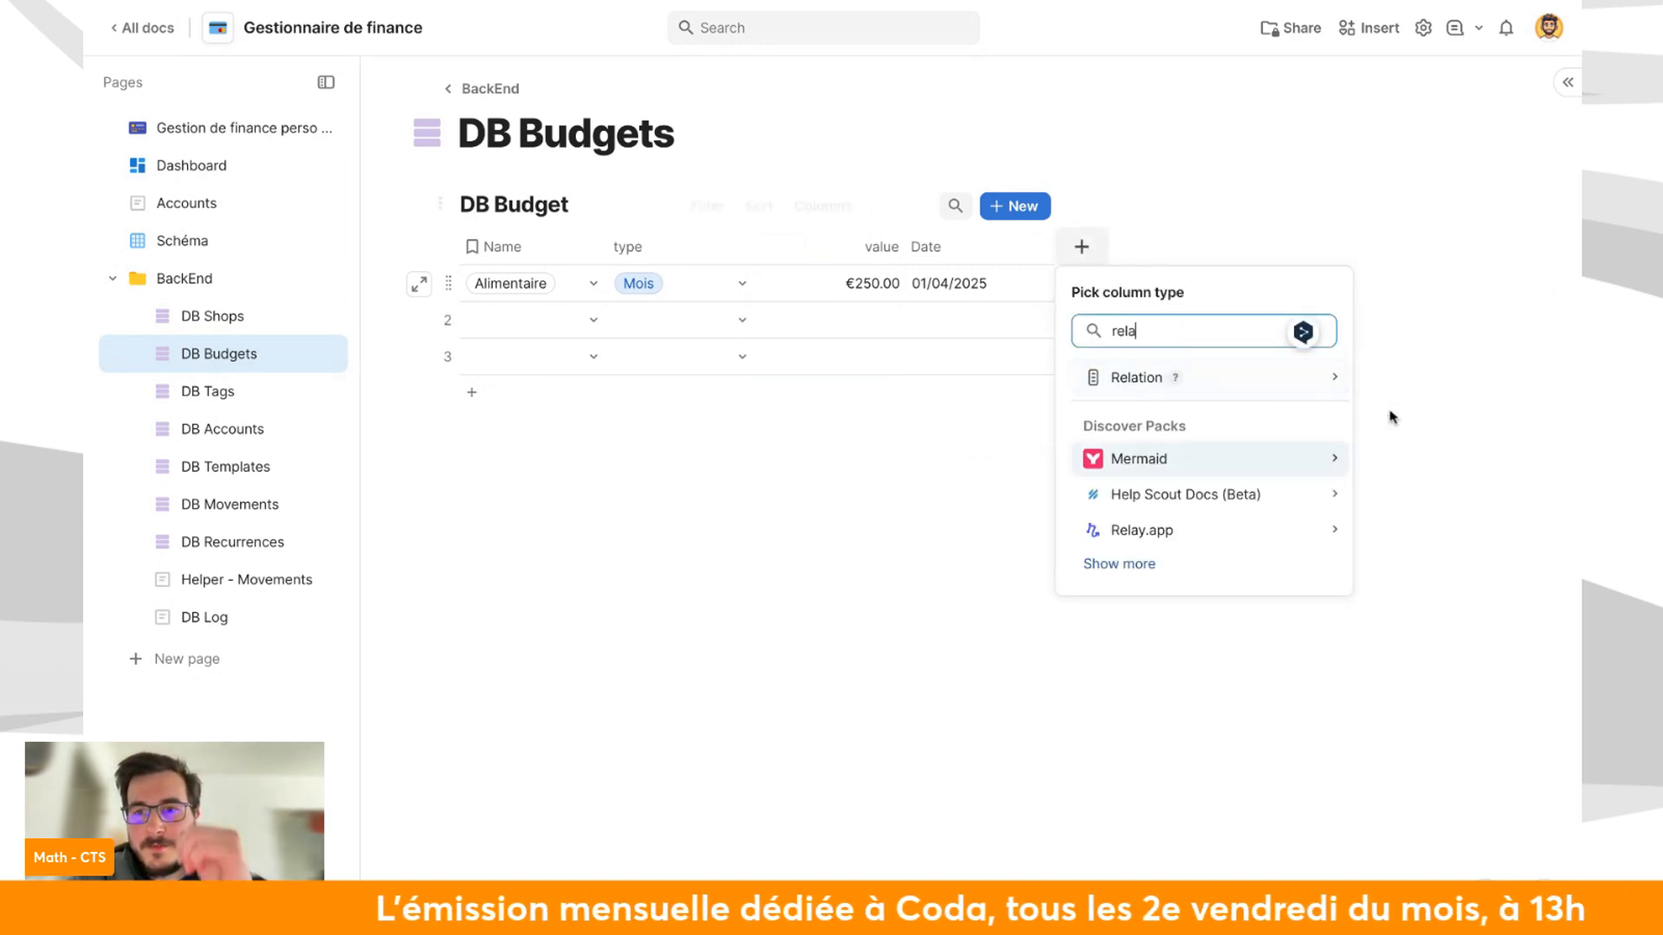
mouse_move(1300, 376)
scroll(1432, 656, "down", 1)
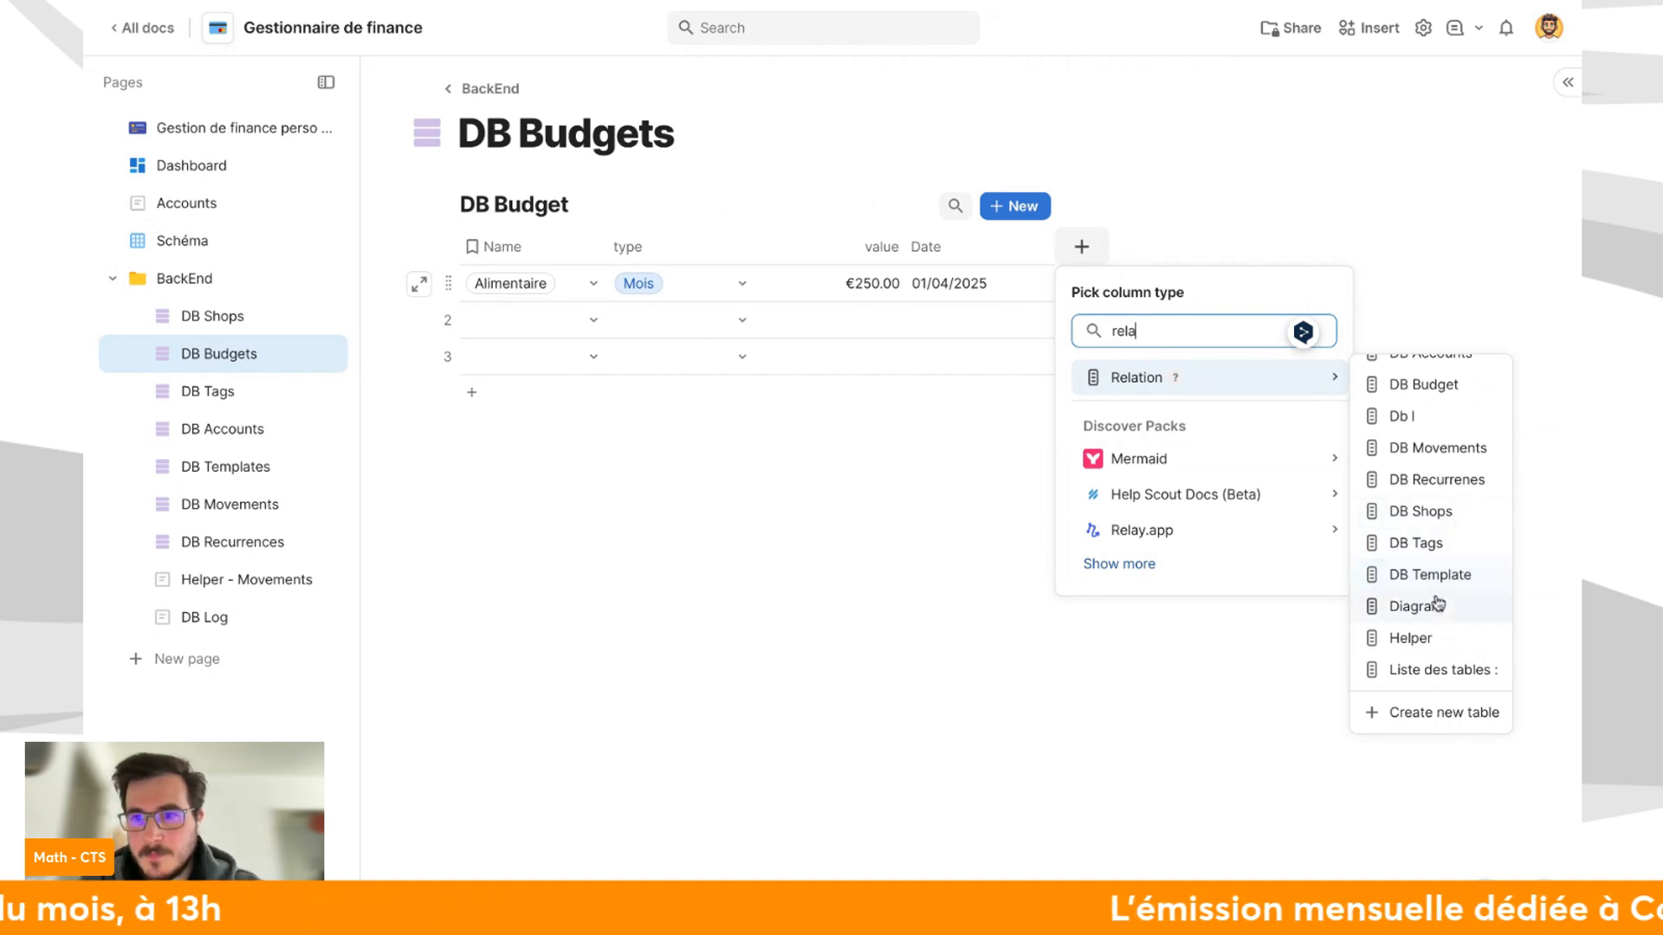
scroll(1438, 606, "up", 1)
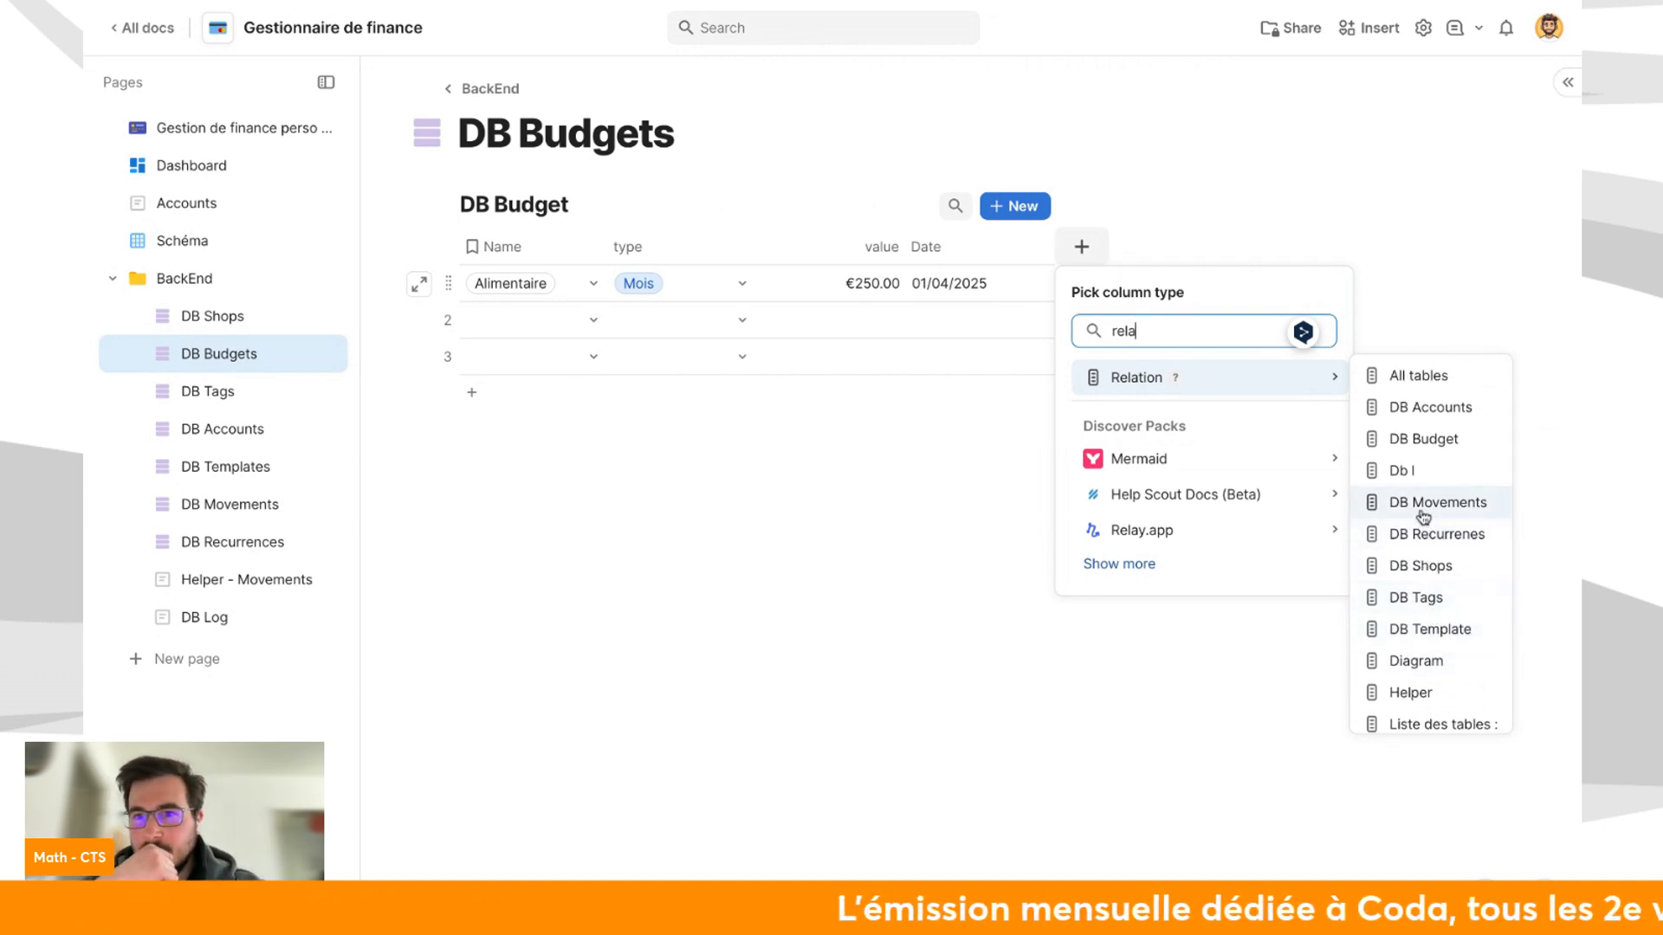
scroll(1427, 535, "down", 1)
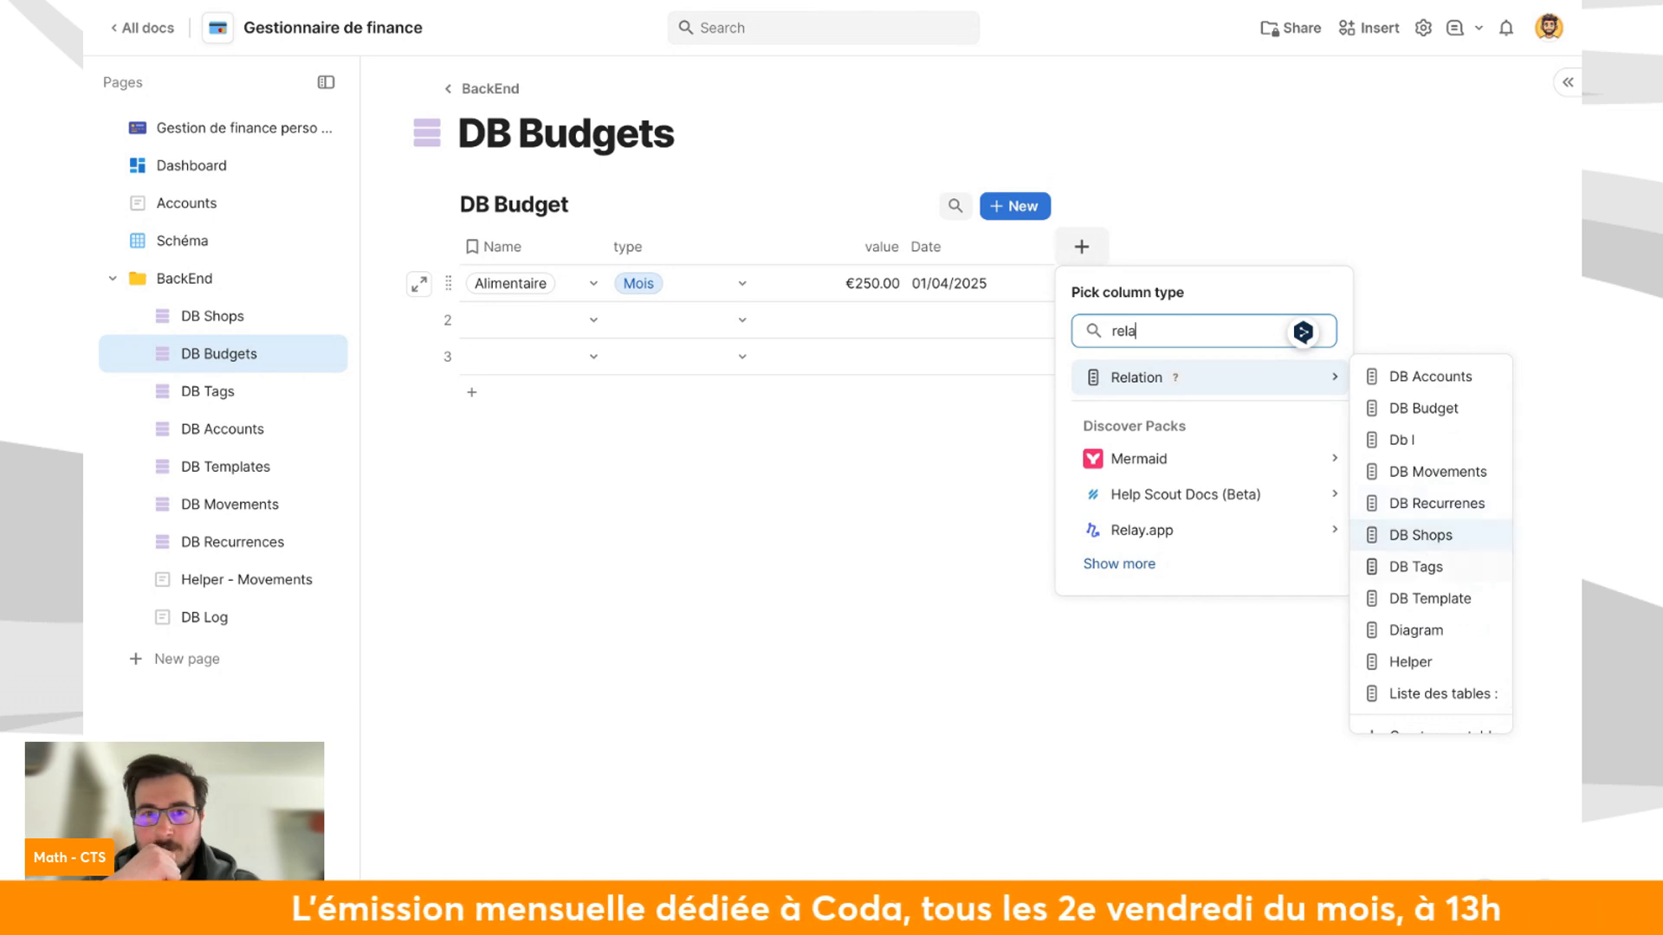
scroll(1429, 568, "up", 1)
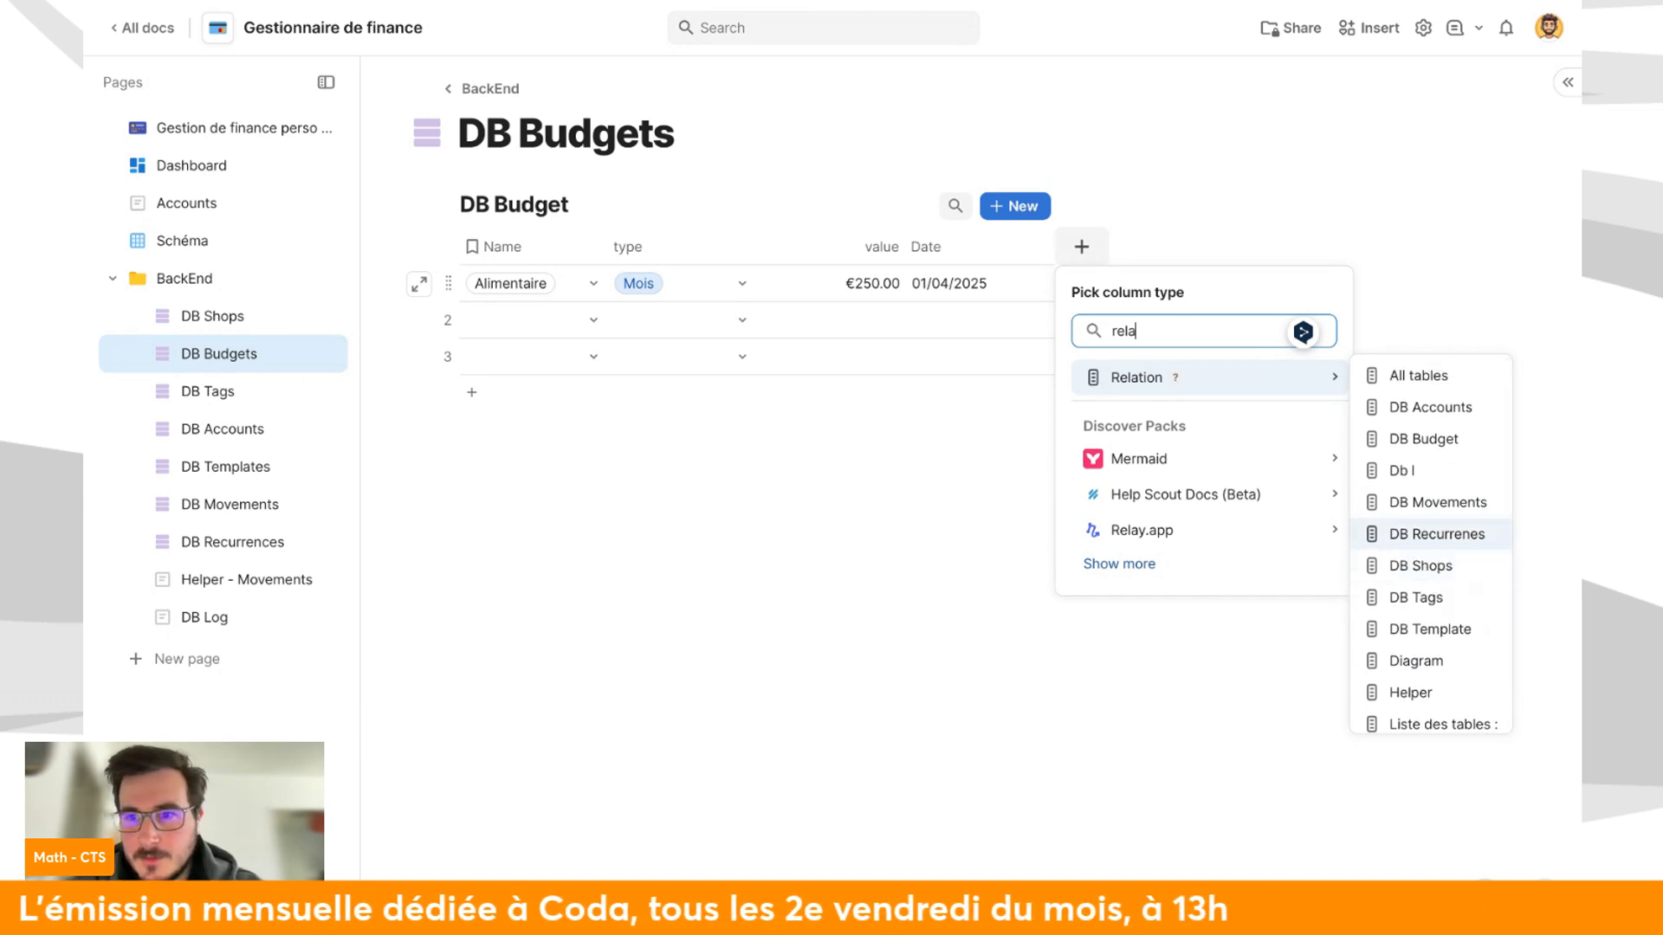
left_click(1429, 531)
left_click(826, 463)
Rename the new relation column to Recurrences.
left_click(1094, 246)
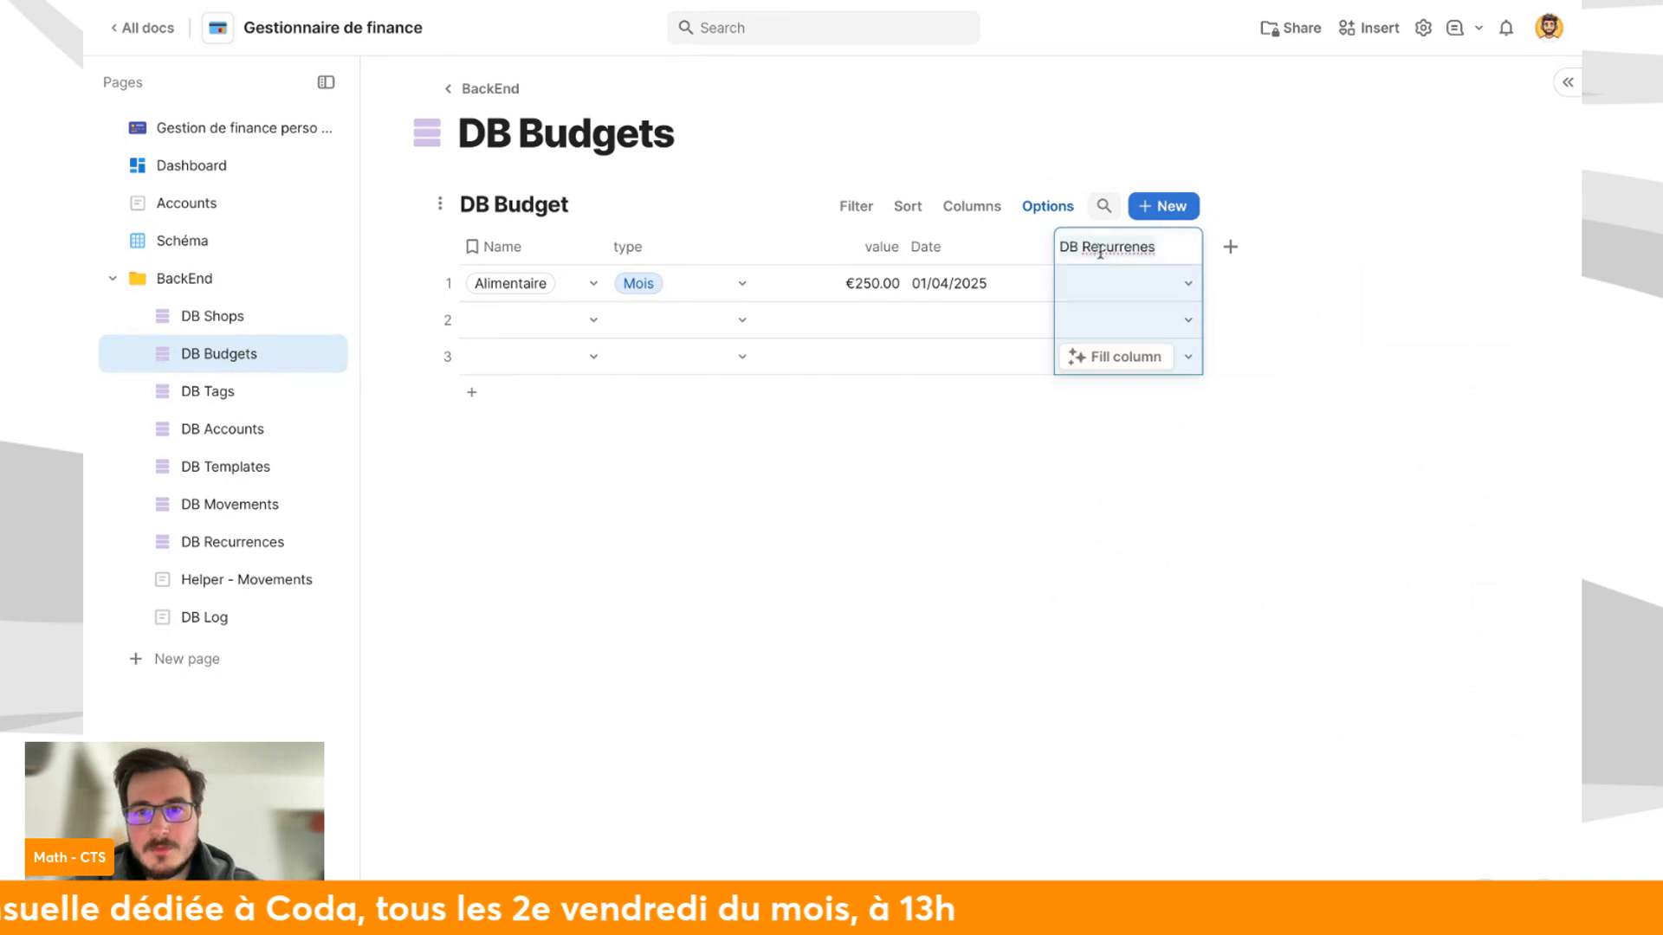
key("BackSpace")
key("BackSpace")
key("BackSpace")
key("Return")
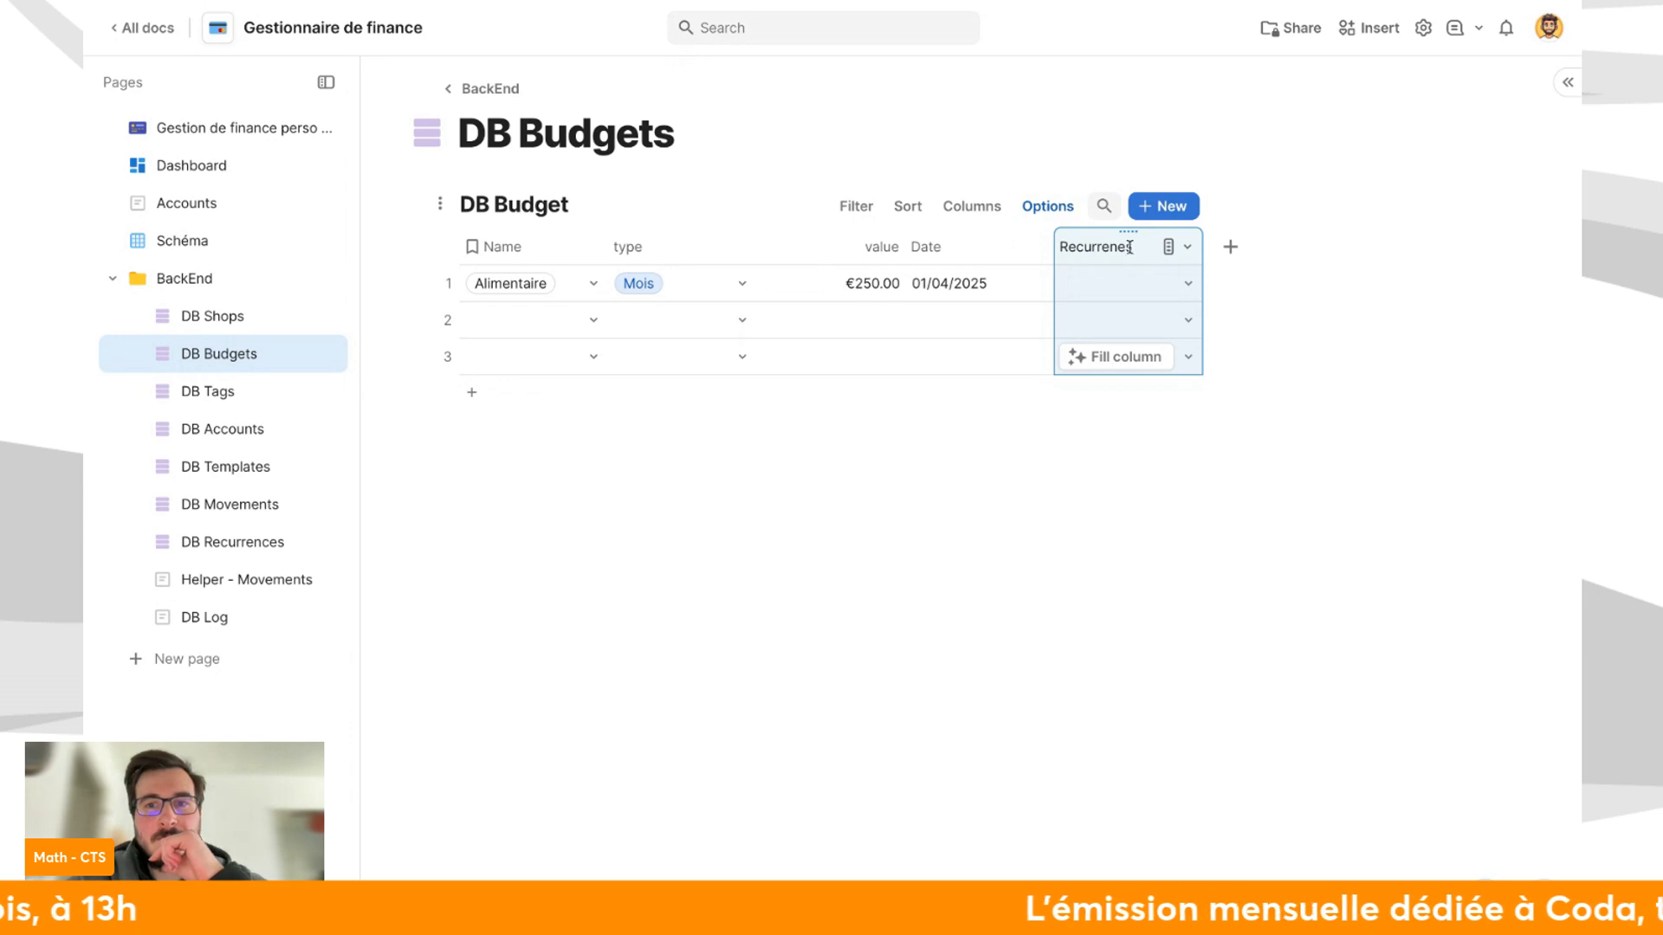
left_click(1124, 247)
type("c")
left_click(996, 519)
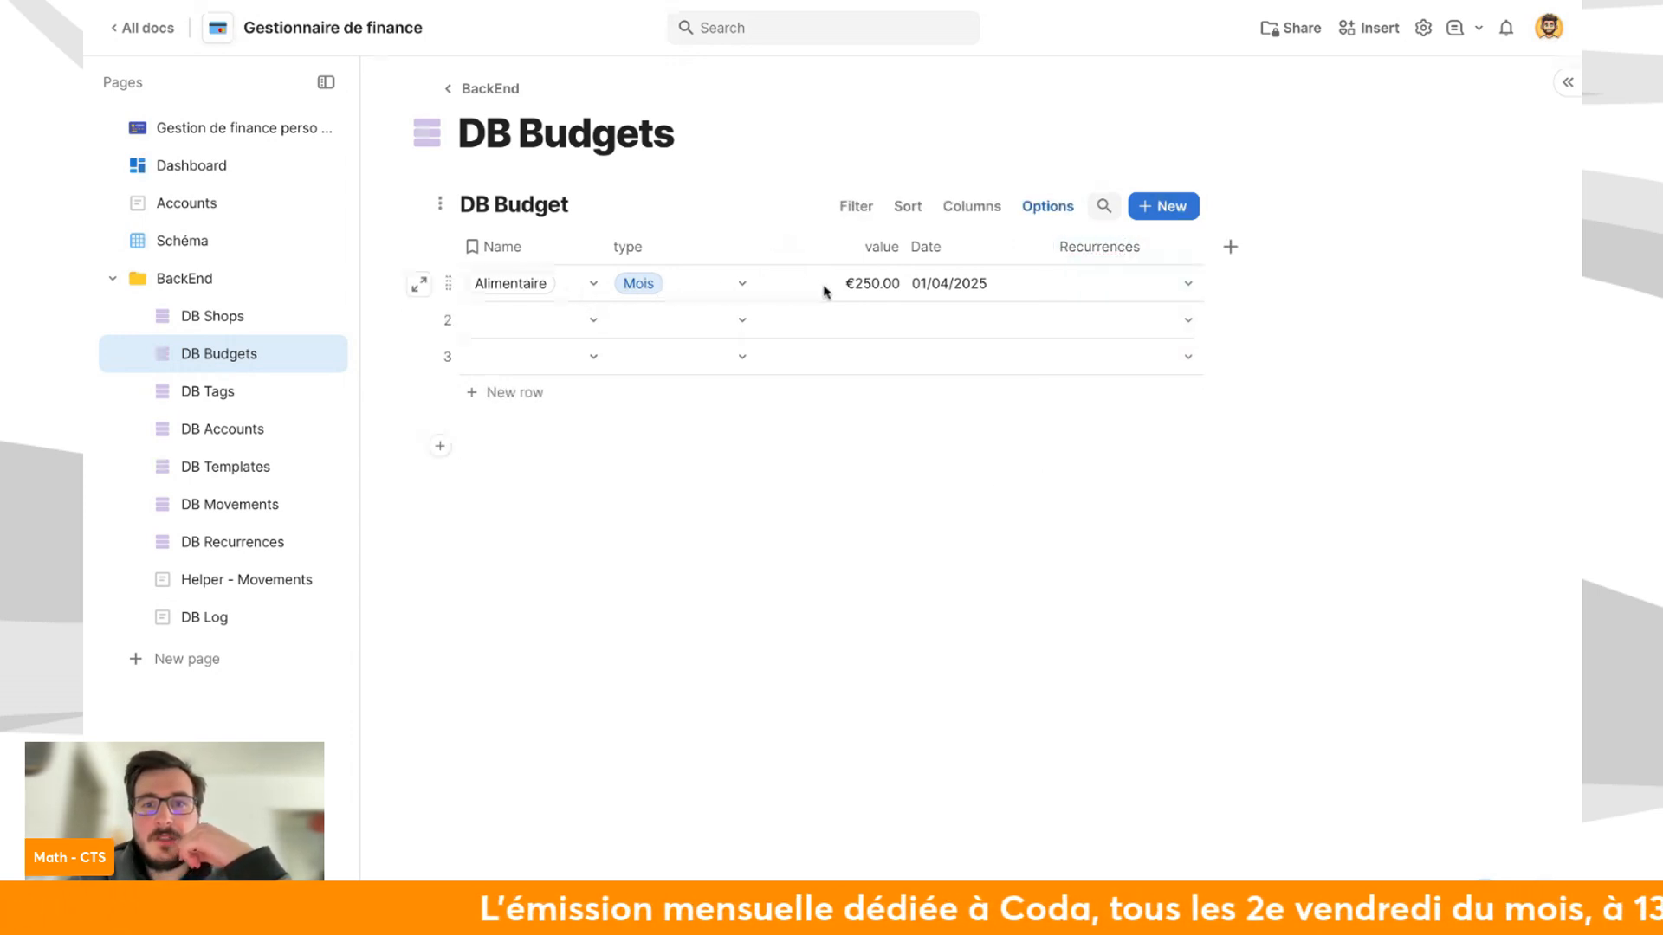
Set the recurrence of the Alimentaire row to Monthly.
left_click(824, 291)
left_click(1093, 293)
left_click(1098, 295)
left_click(1153, 355)
left_click(980, 517)
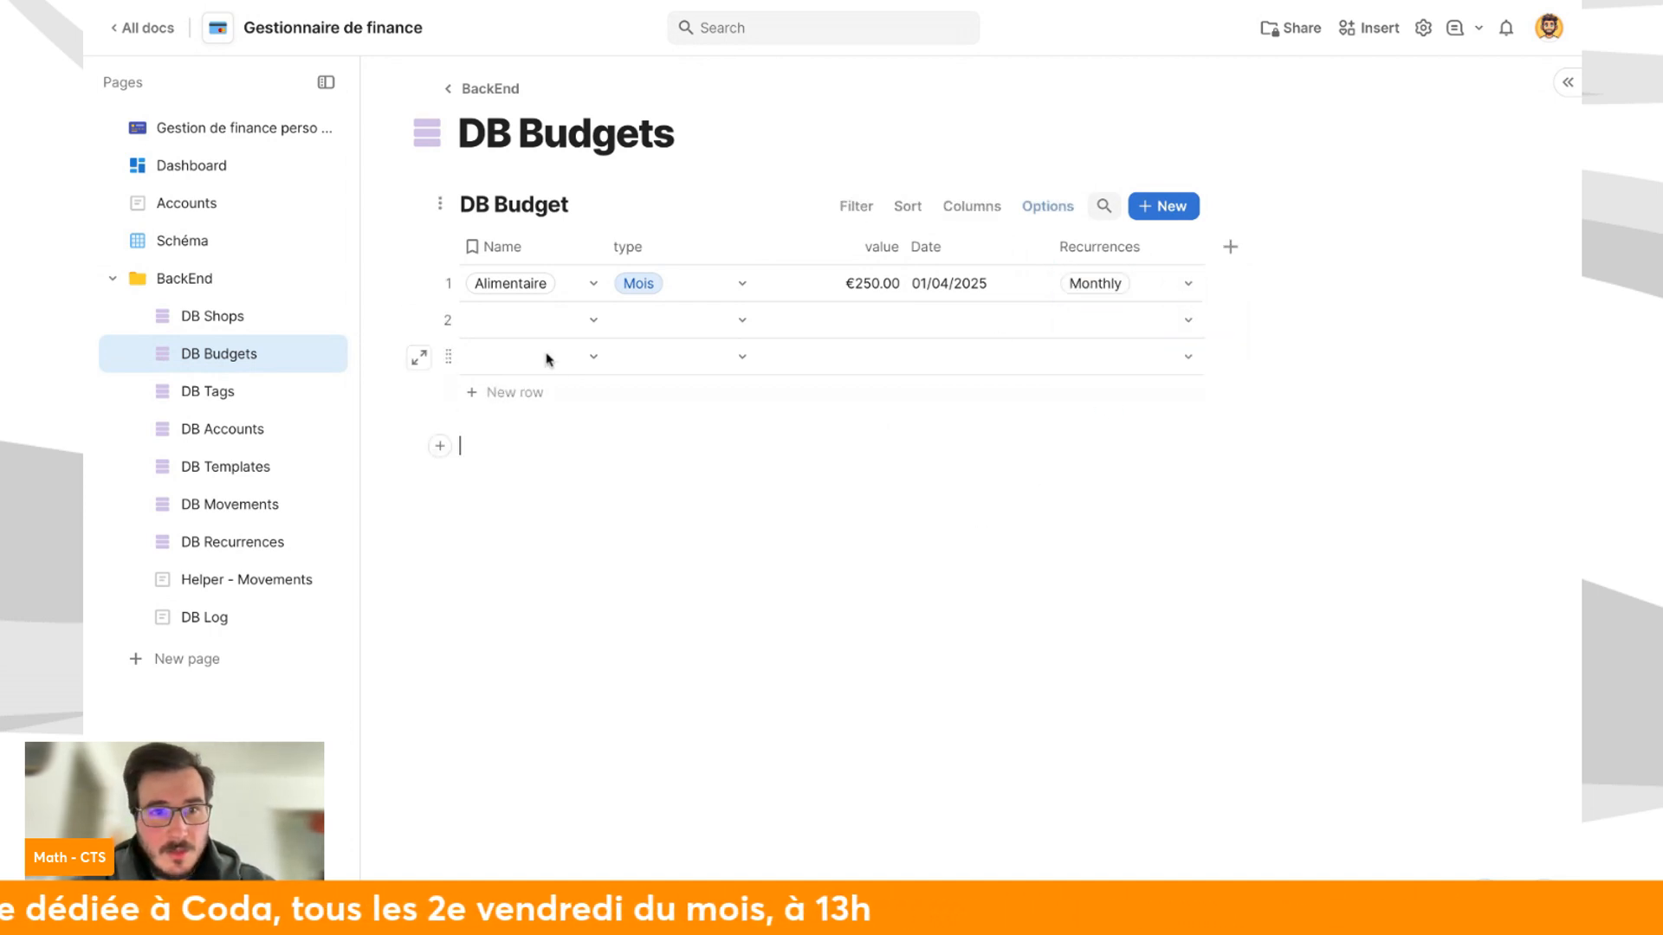
left_click(1230, 247)
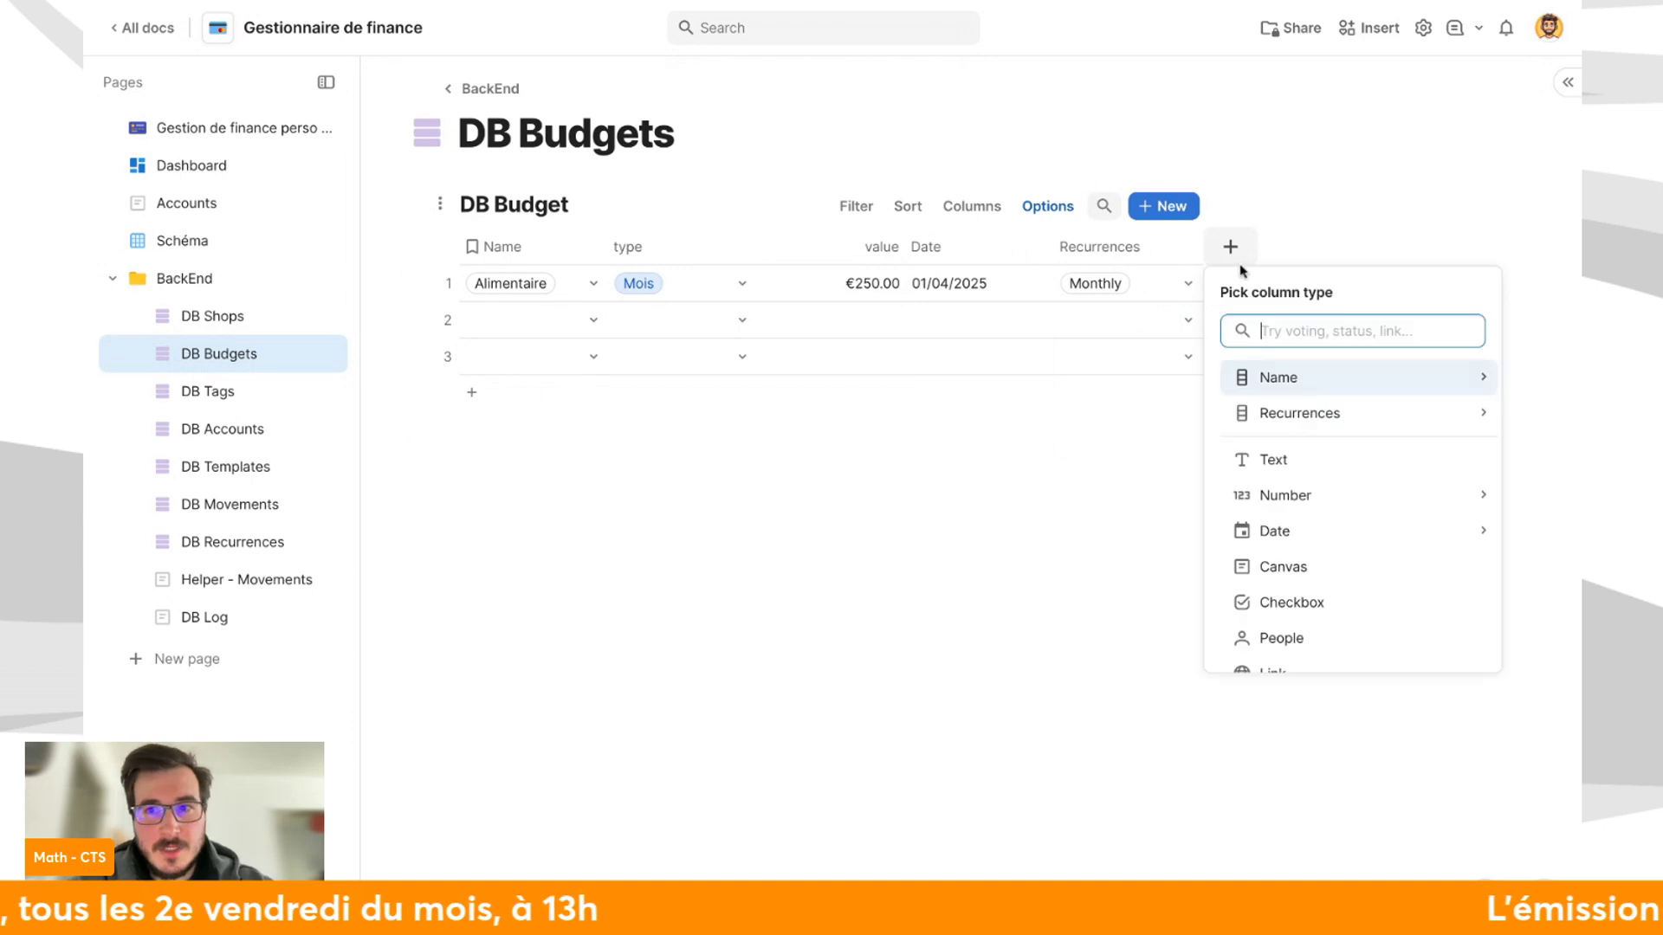
left_click(595, 626)
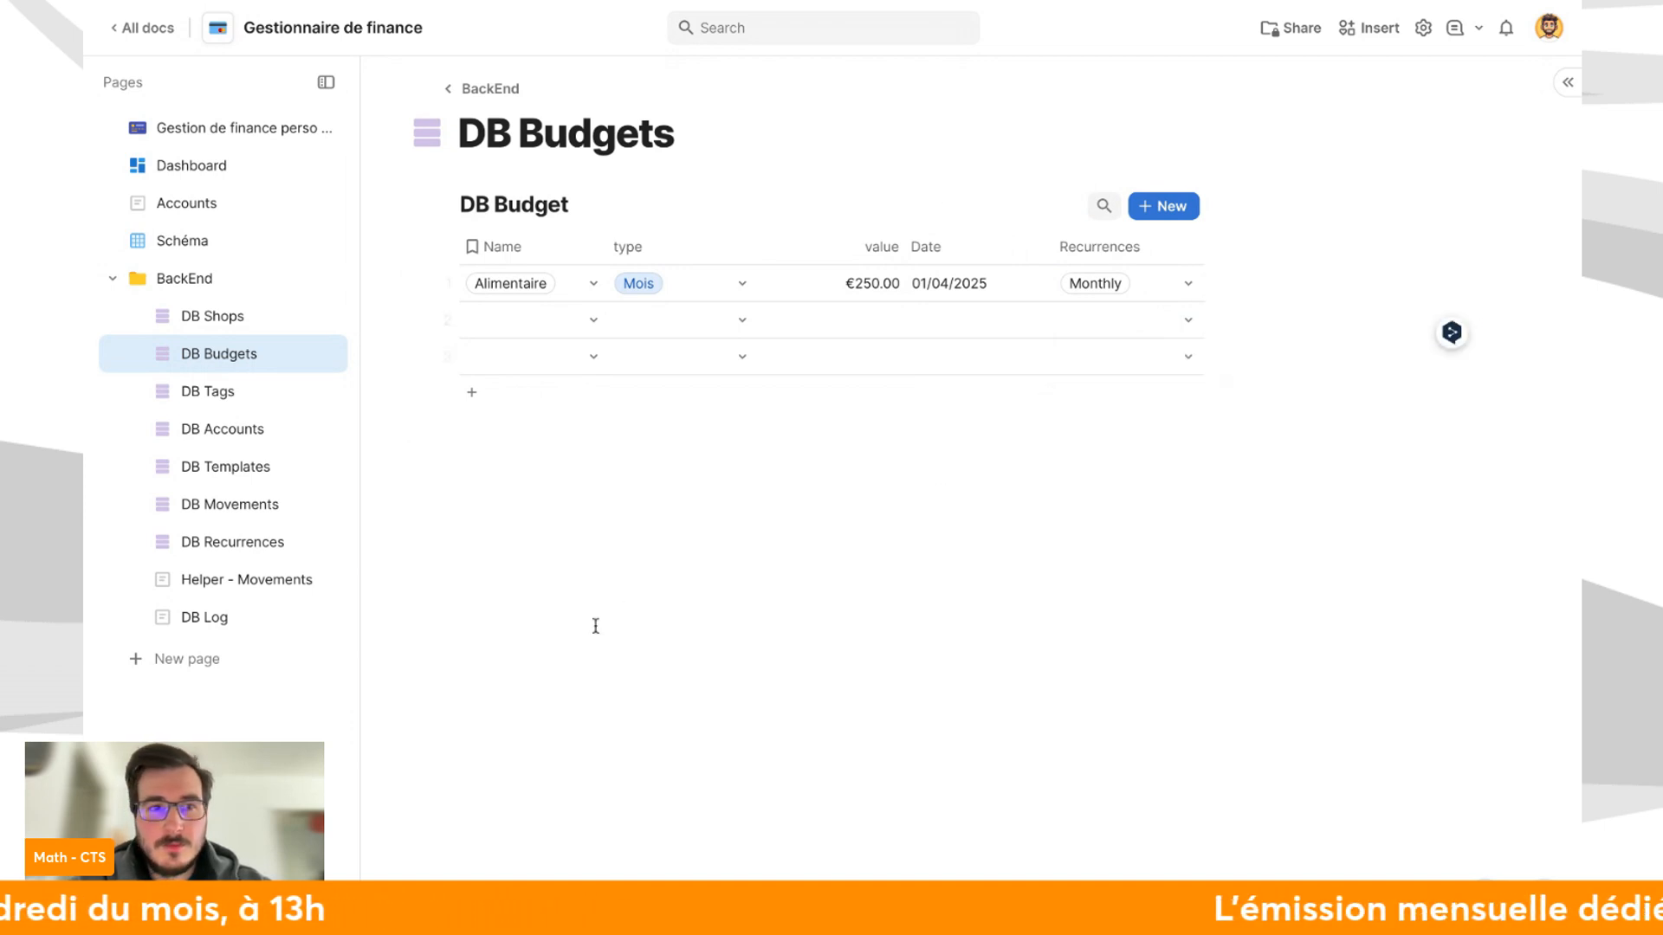
left_click(621, 327)
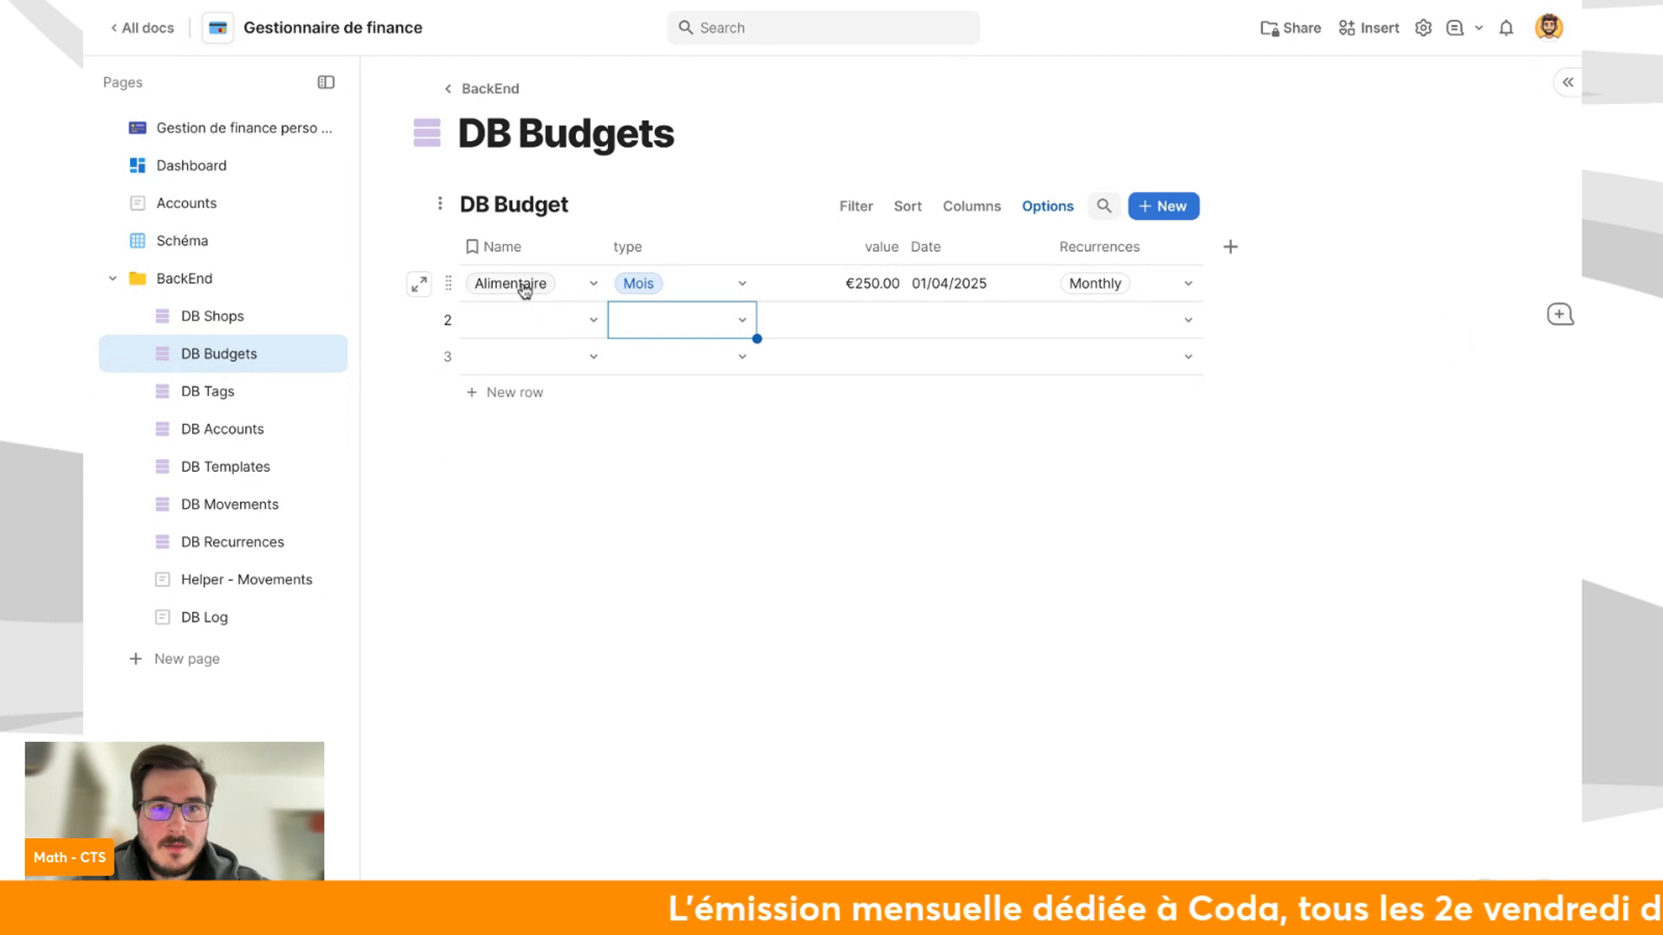
Add a related column that pulls DB Movements from the Name relation, and rename it Movements.
left_click(1230, 247)
mouse_move(1348, 413)
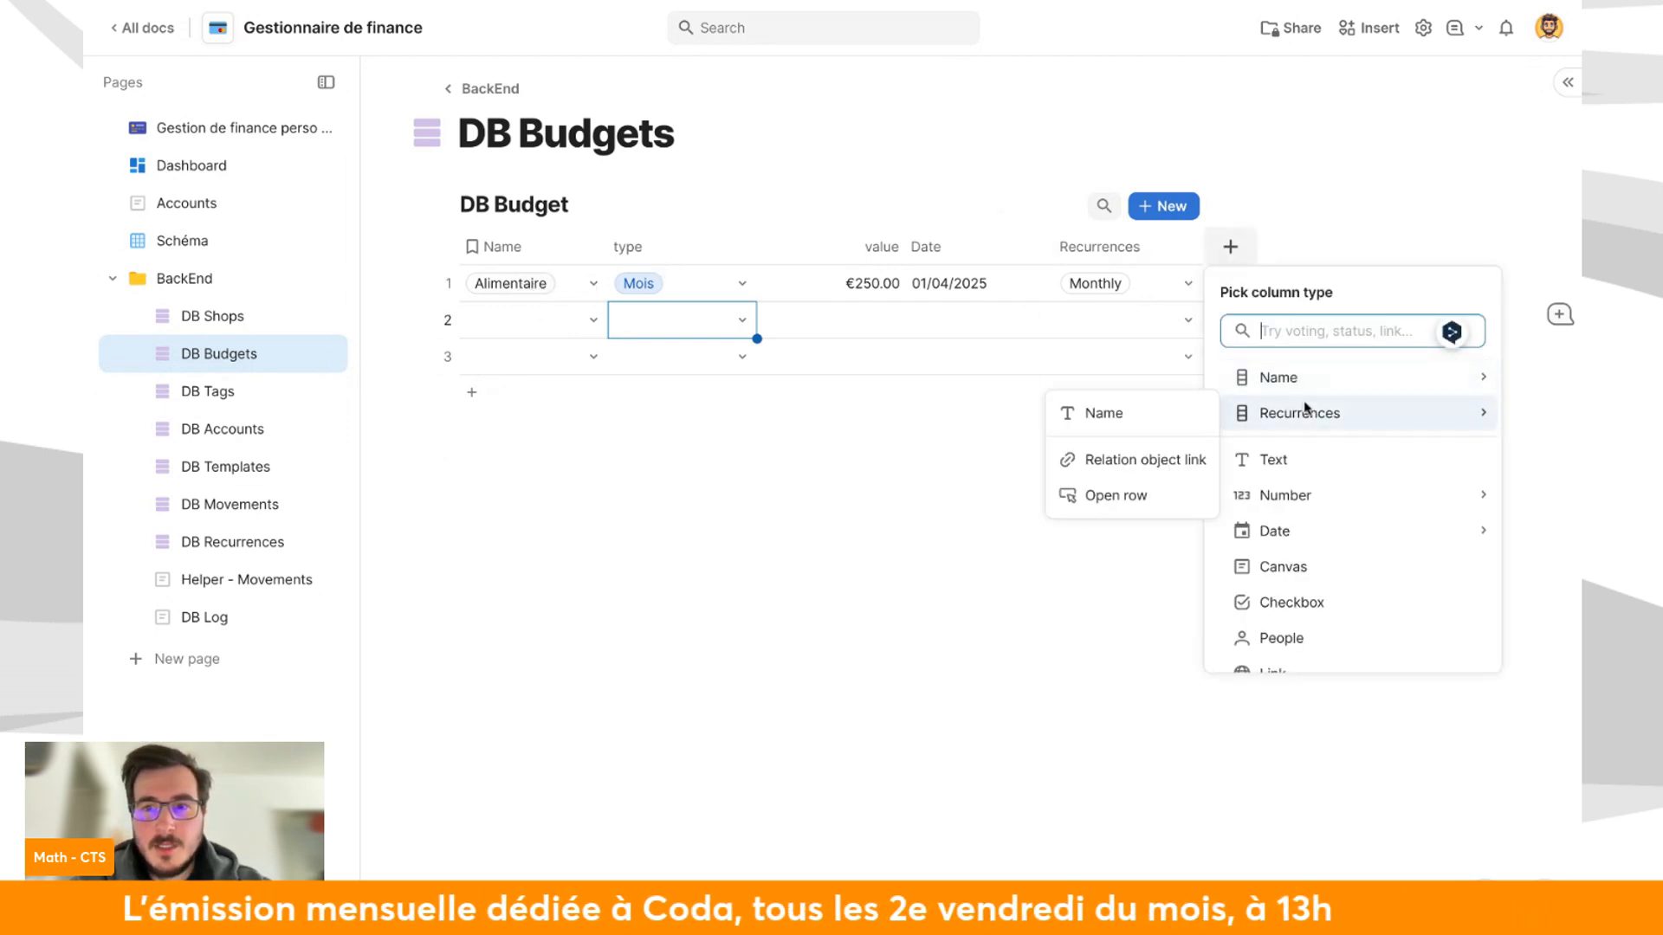
mouse_move(1306, 383)
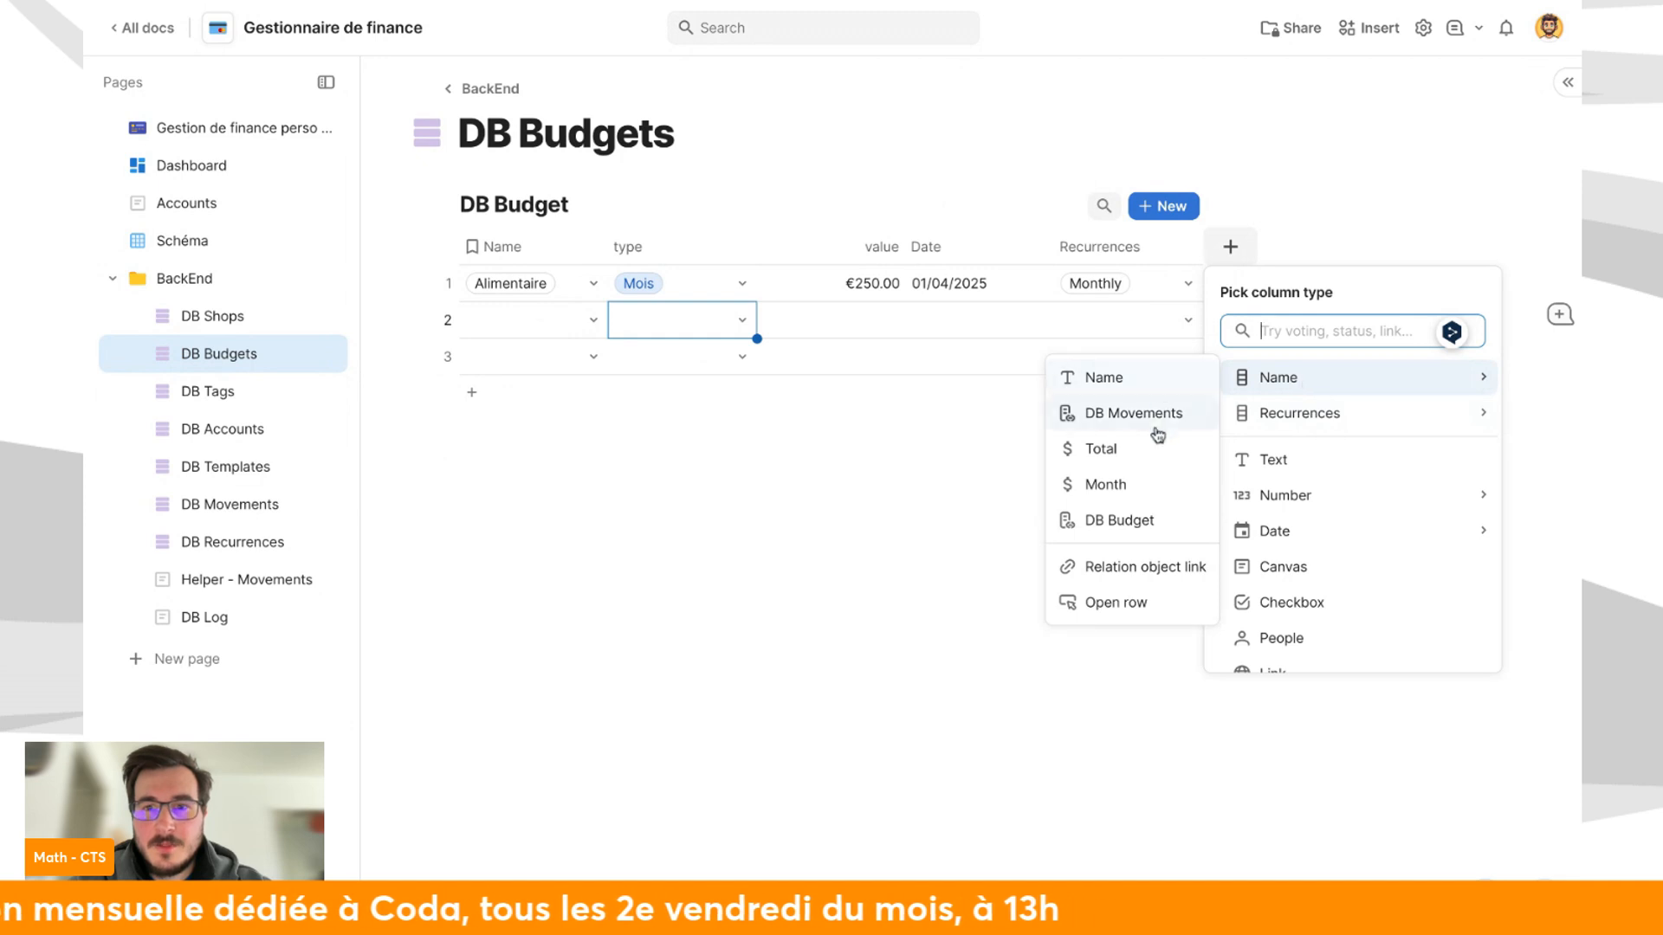
left_click(1182, 416)
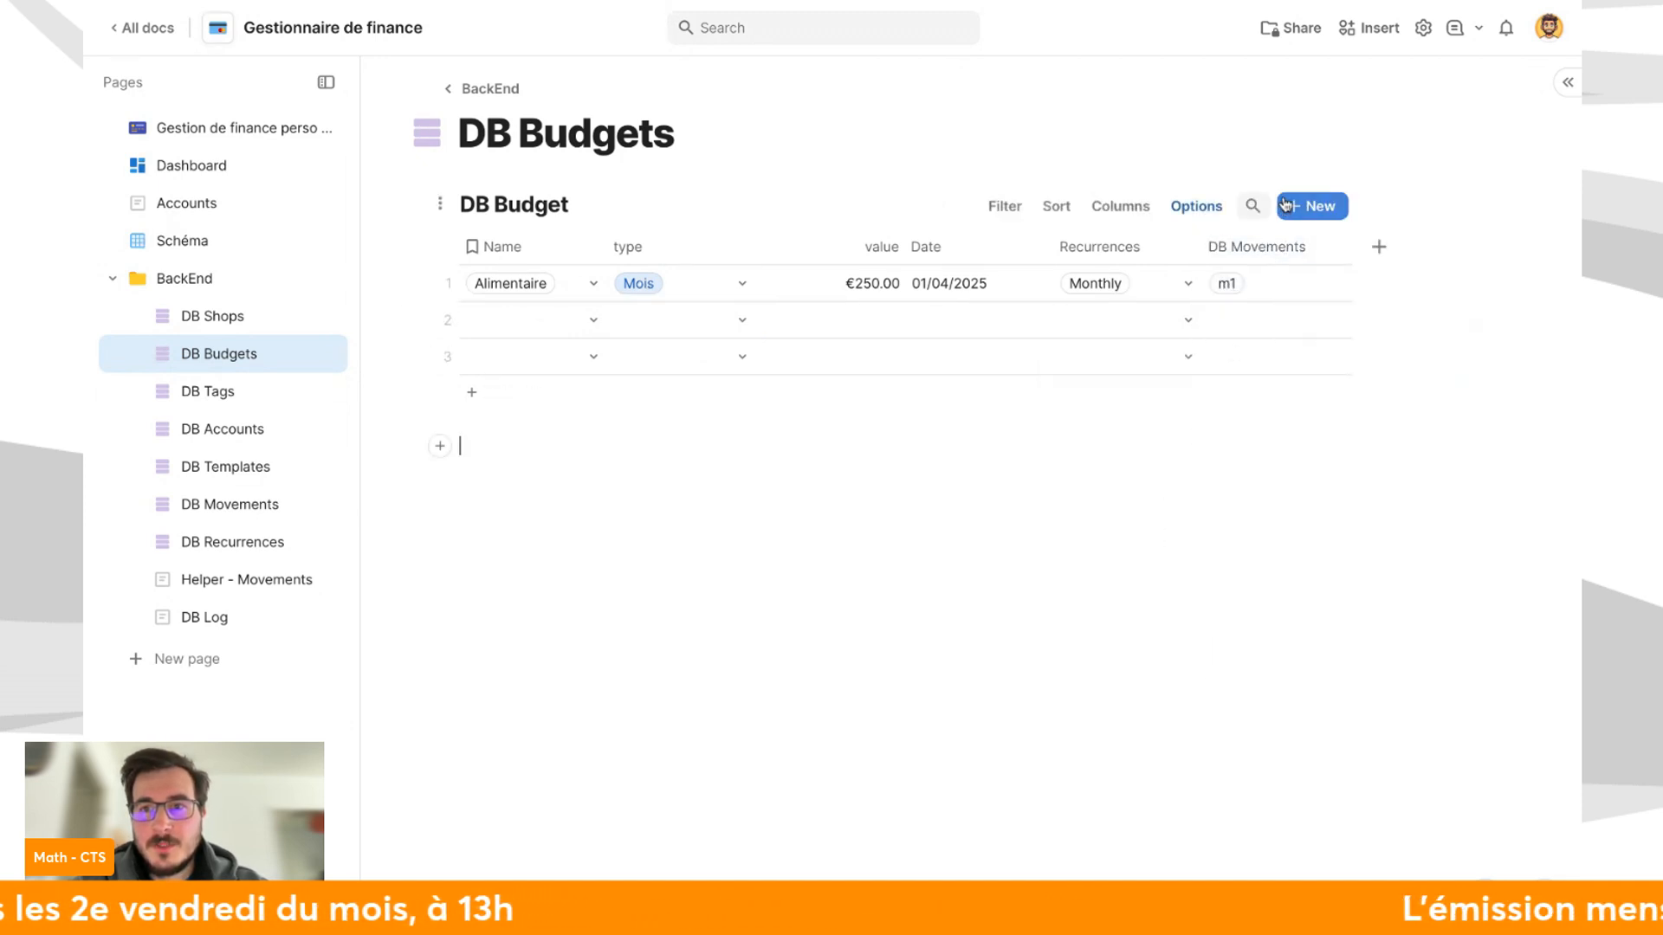
left_click(1234, 244)
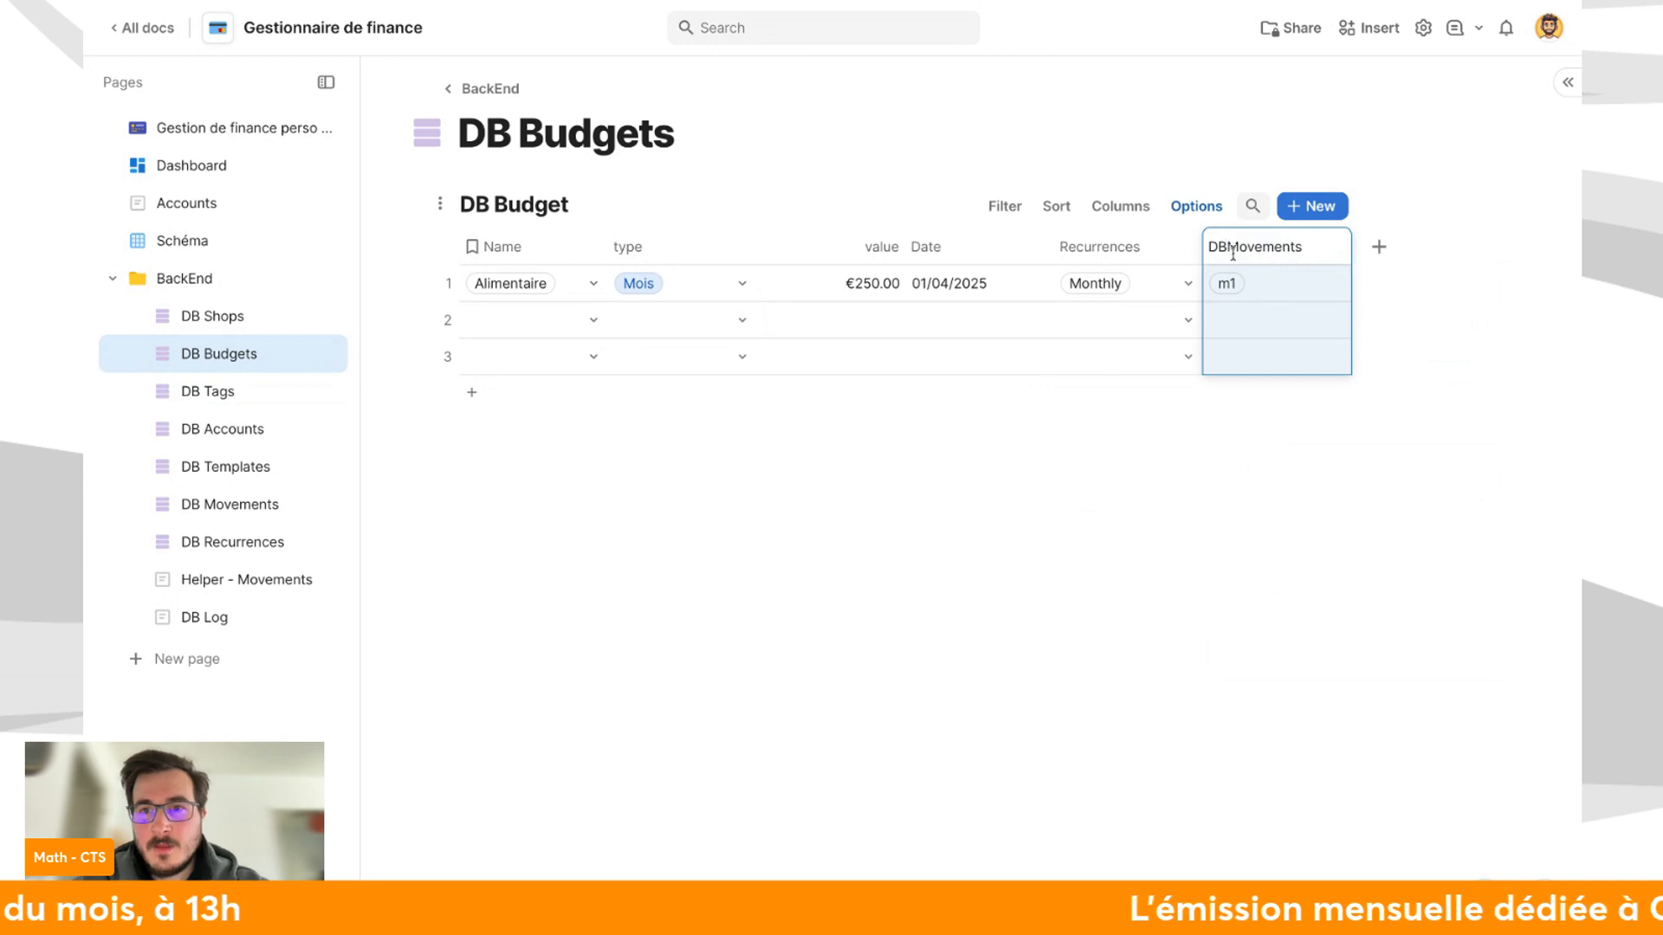
left_click(1165, 432)
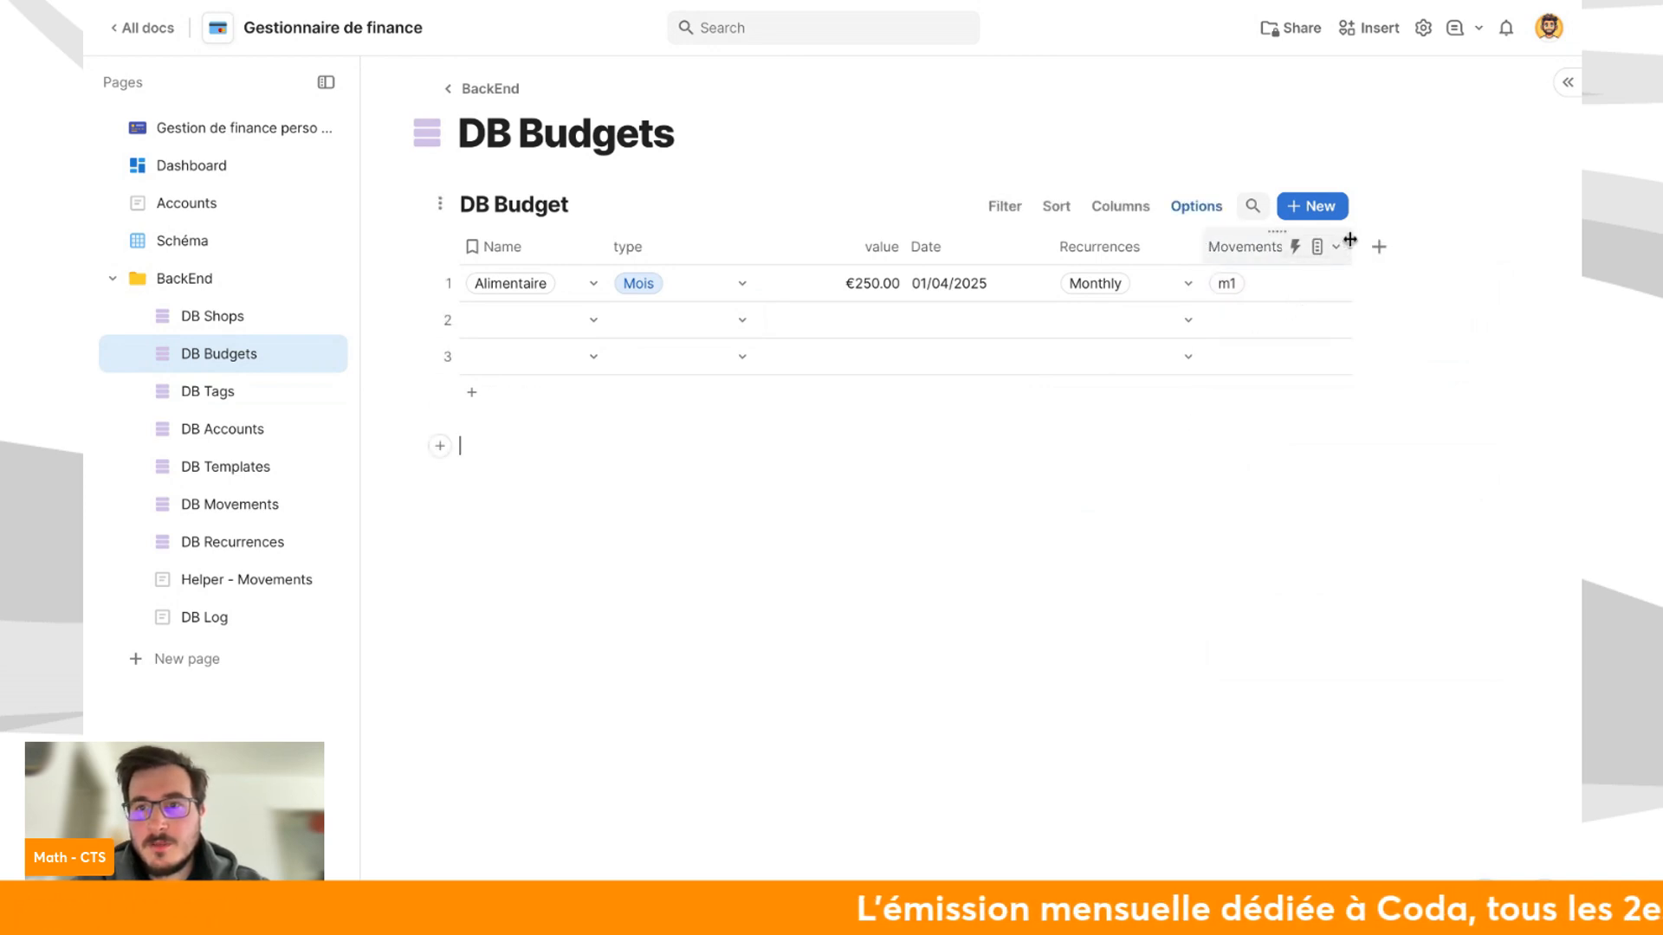
Rename the Name column to tag and narrow the type, value, Date and Recurrences columns.
left_click(518, 247)
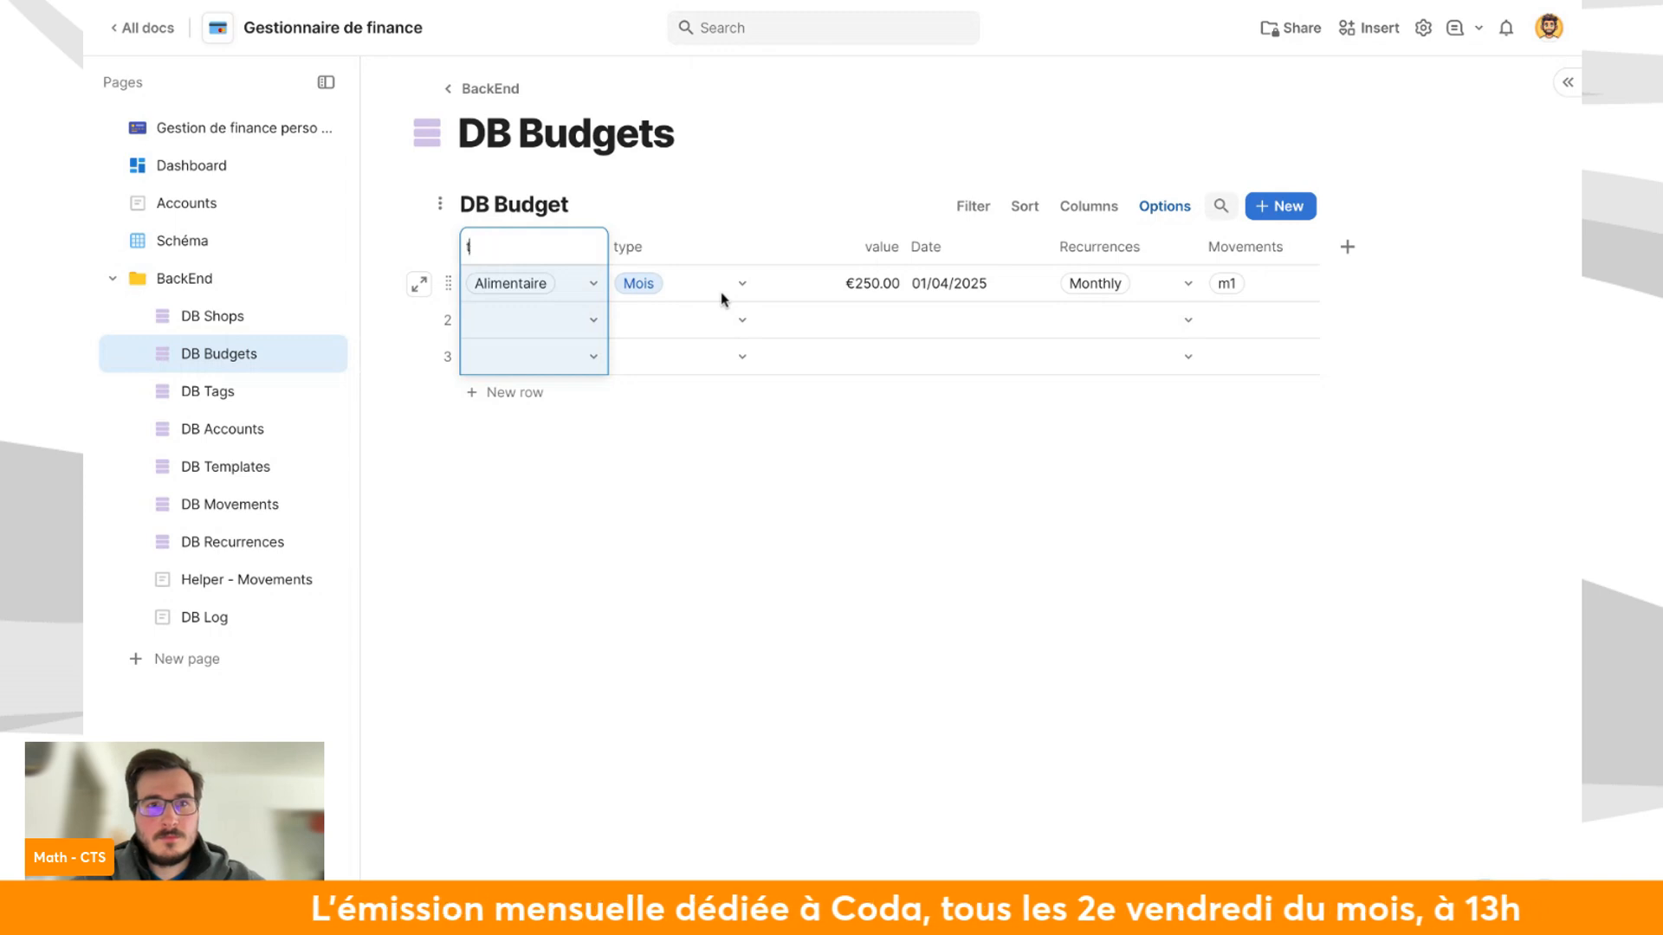
left_click(716, 417)
left_click(732, 251)
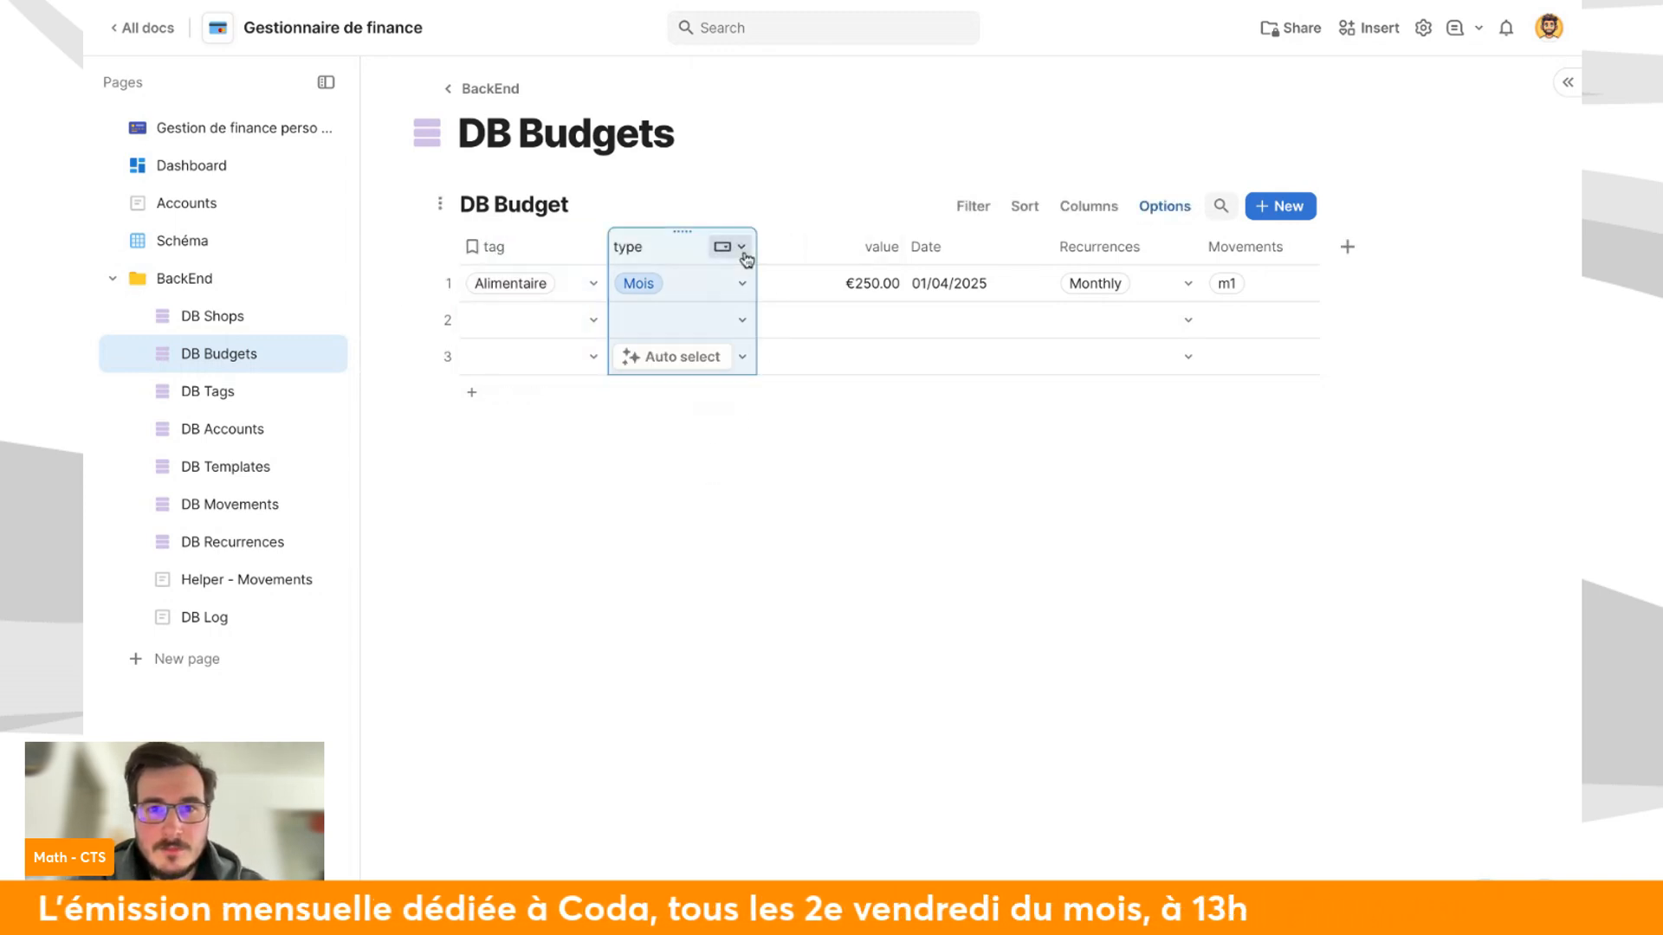
mouse_move(746, 258)
left_mouse_down()
mouse_move(696, 250)
mouse_move(758, 244)
left_mouse_up()
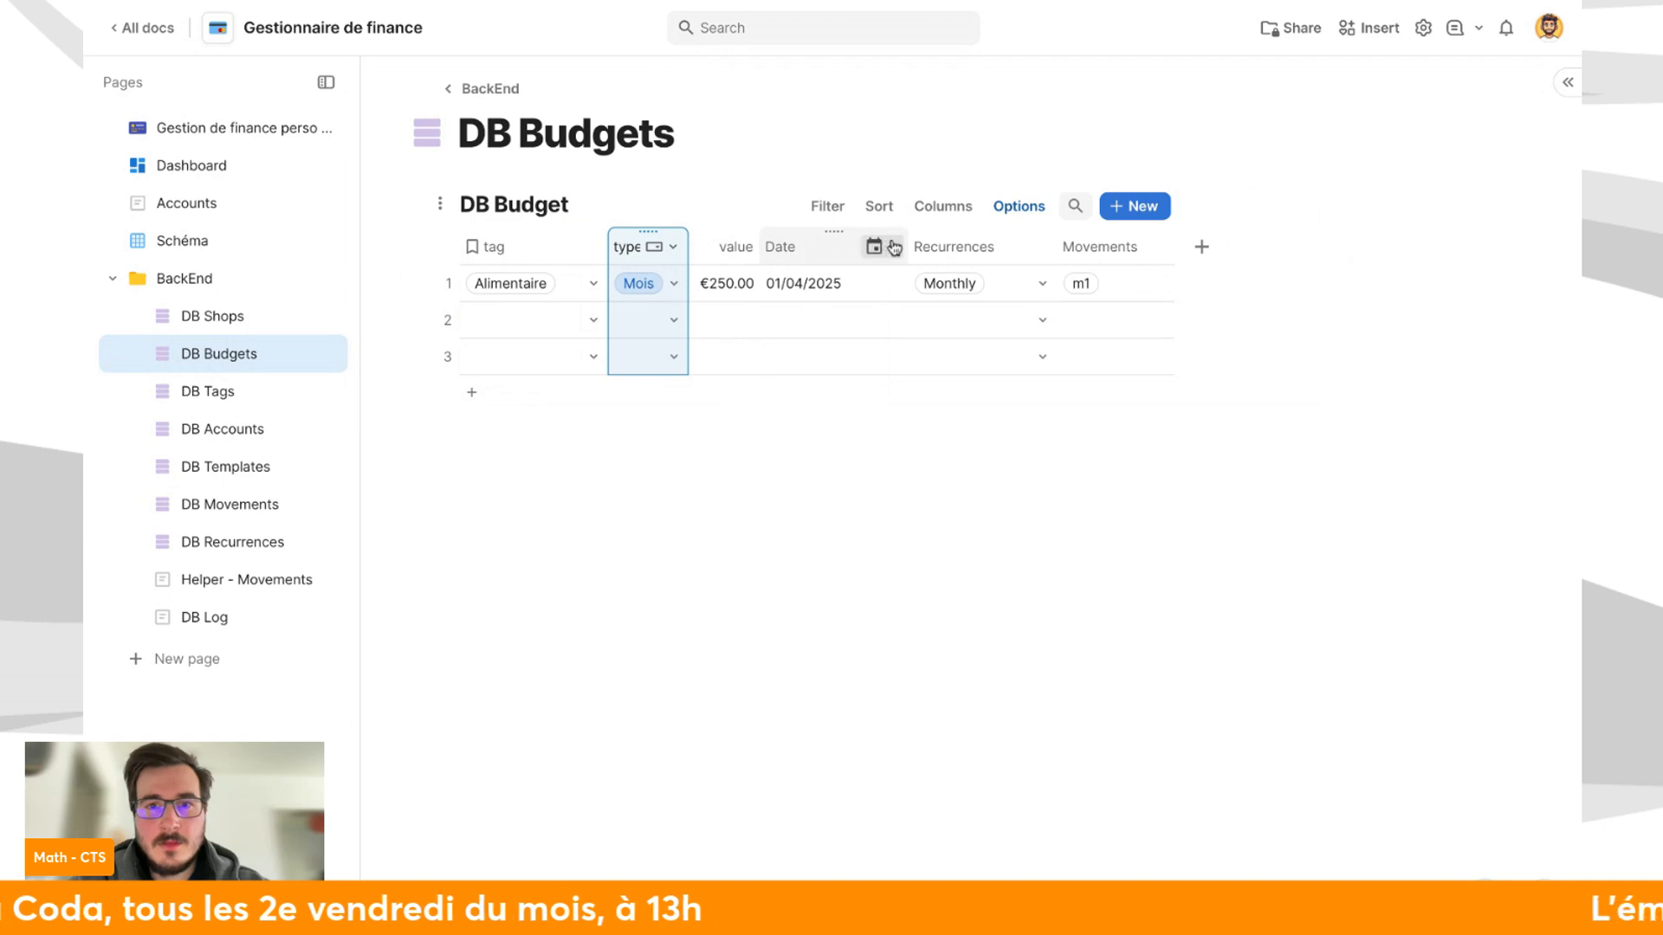
left_click_drag(905, 245, 857, 246)
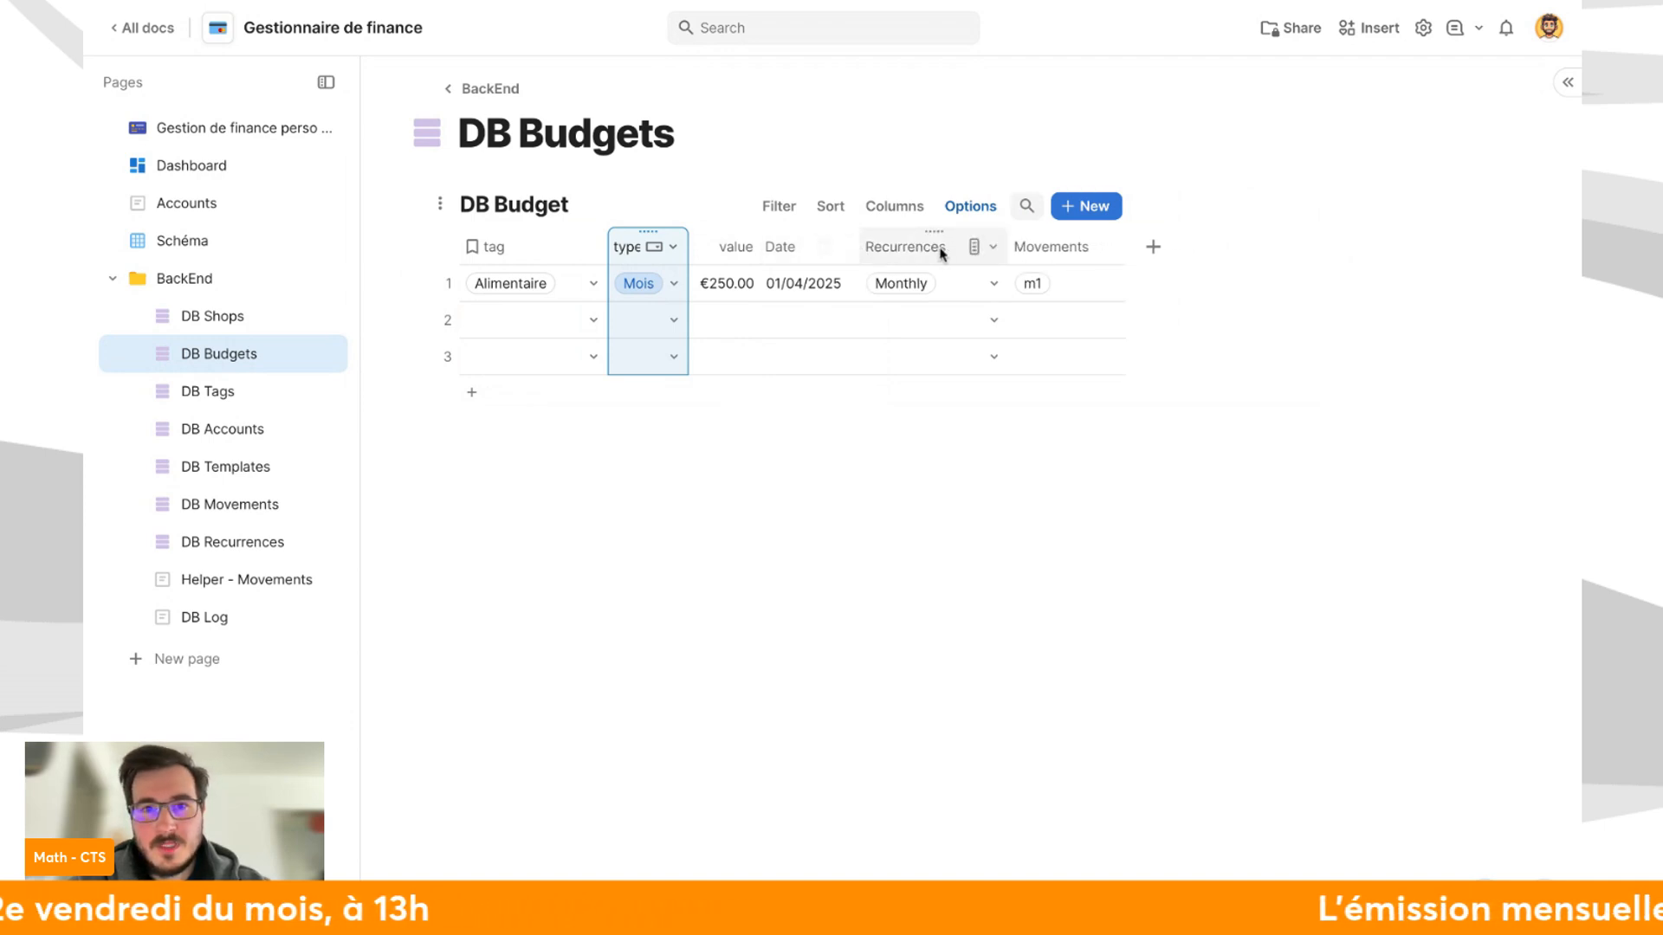
left_click_drag(1002, 249, 968, 249)
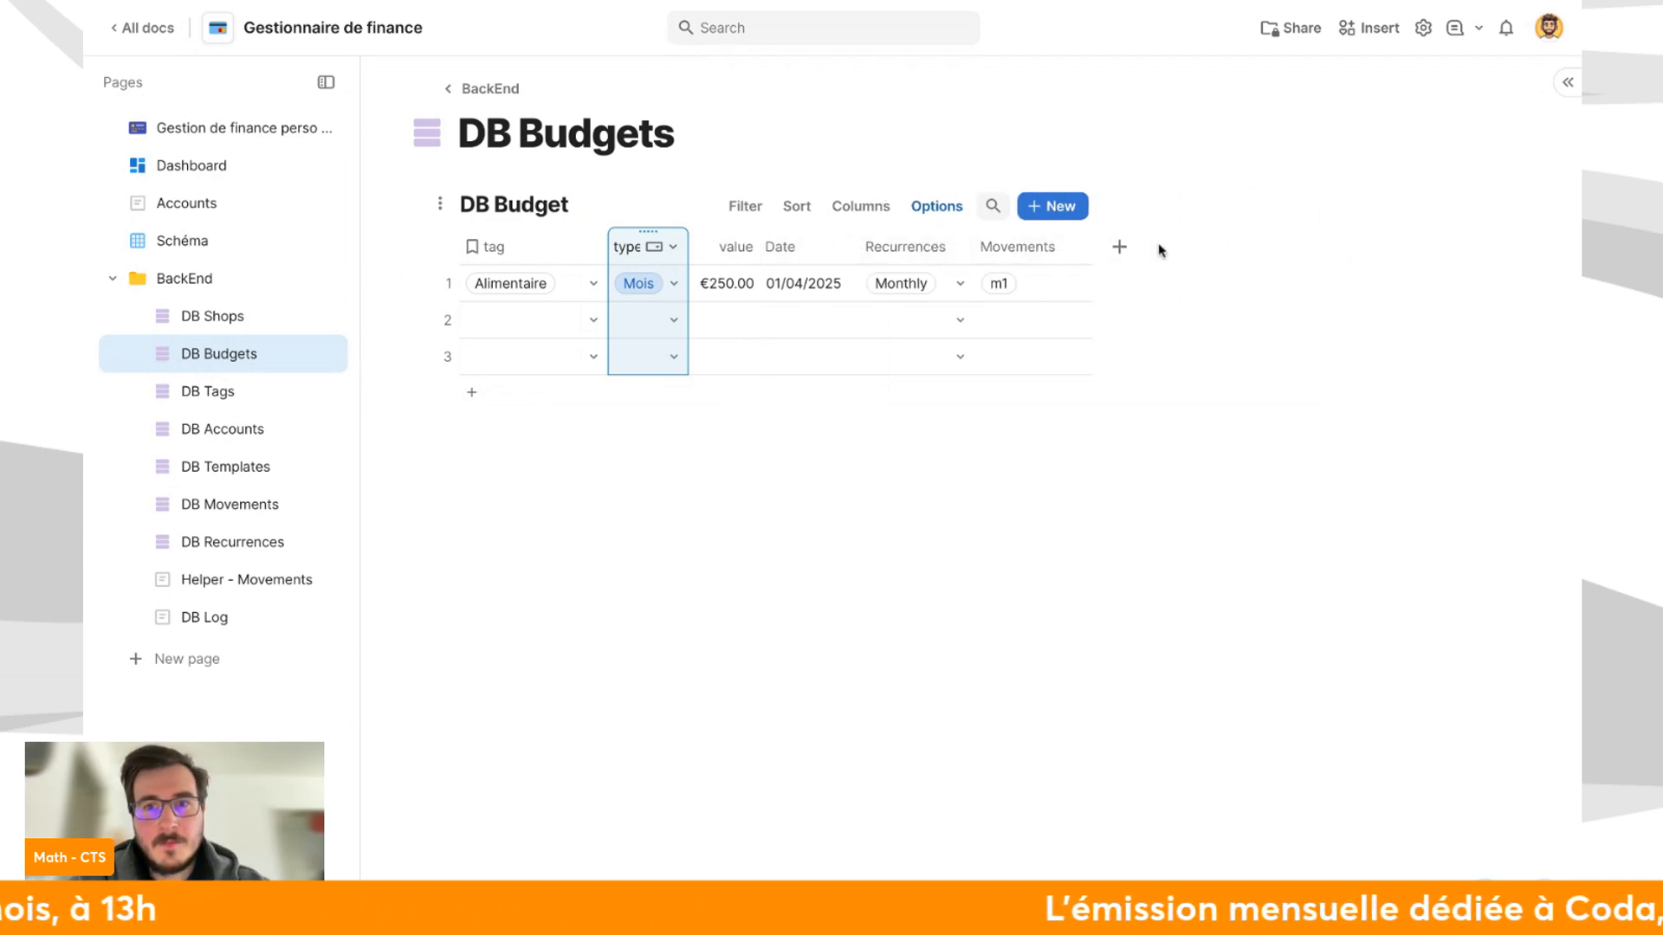
Add a text column after Movements and open its column formula for editing.
left_click(1120, 248)
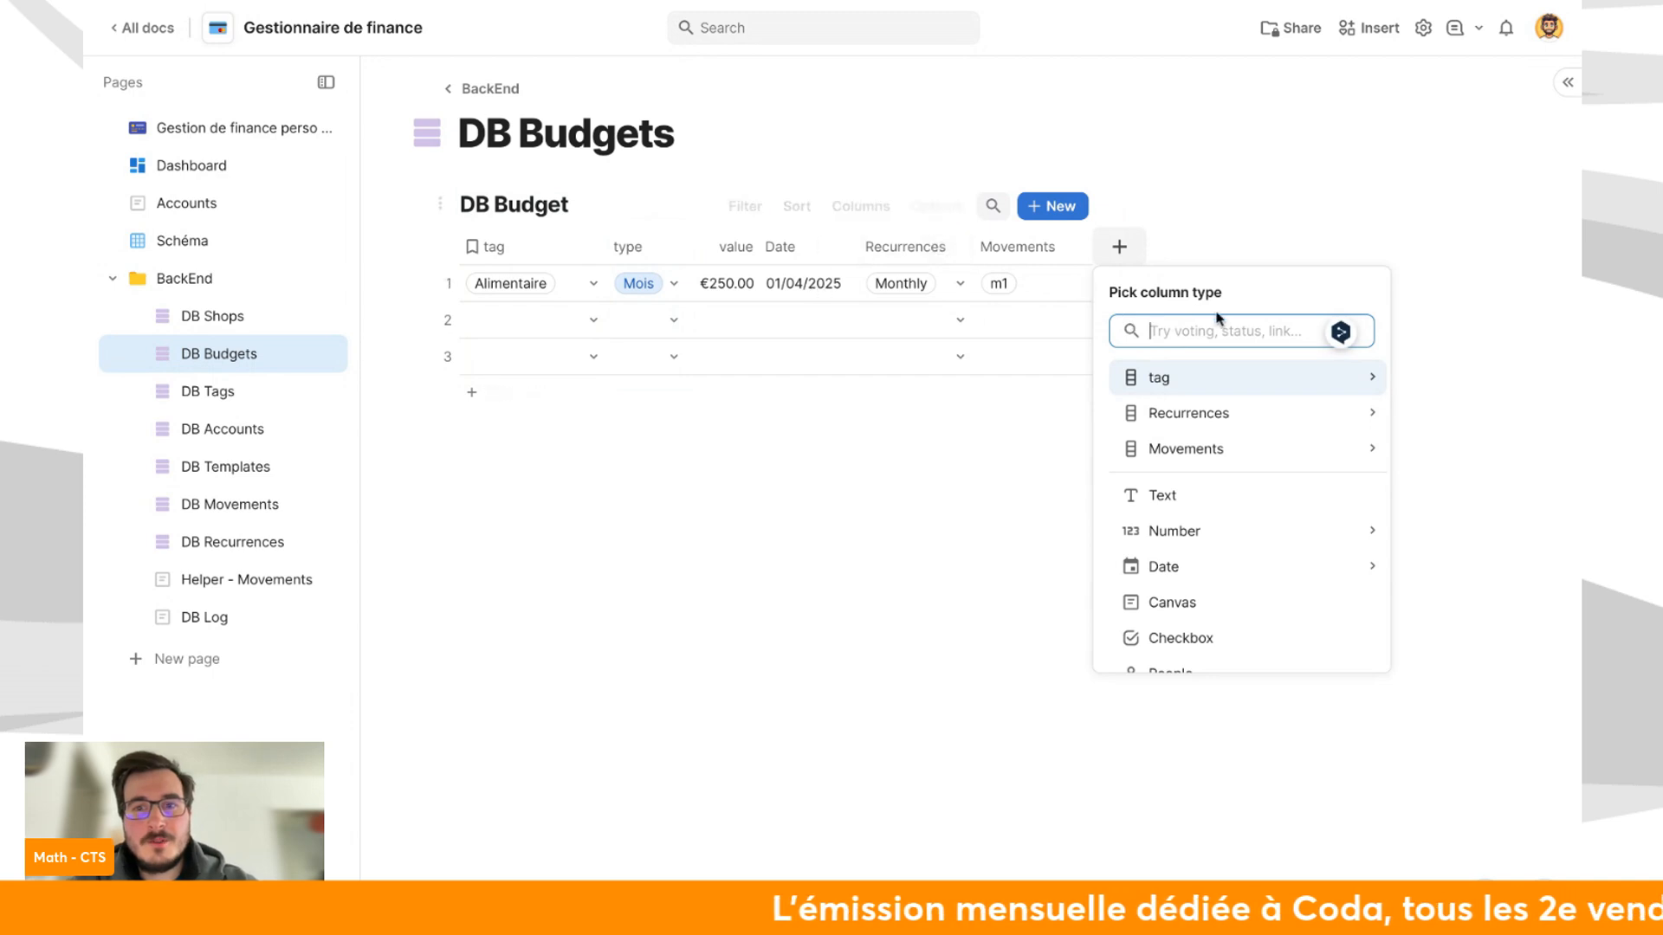
type("fo")
key("Return")
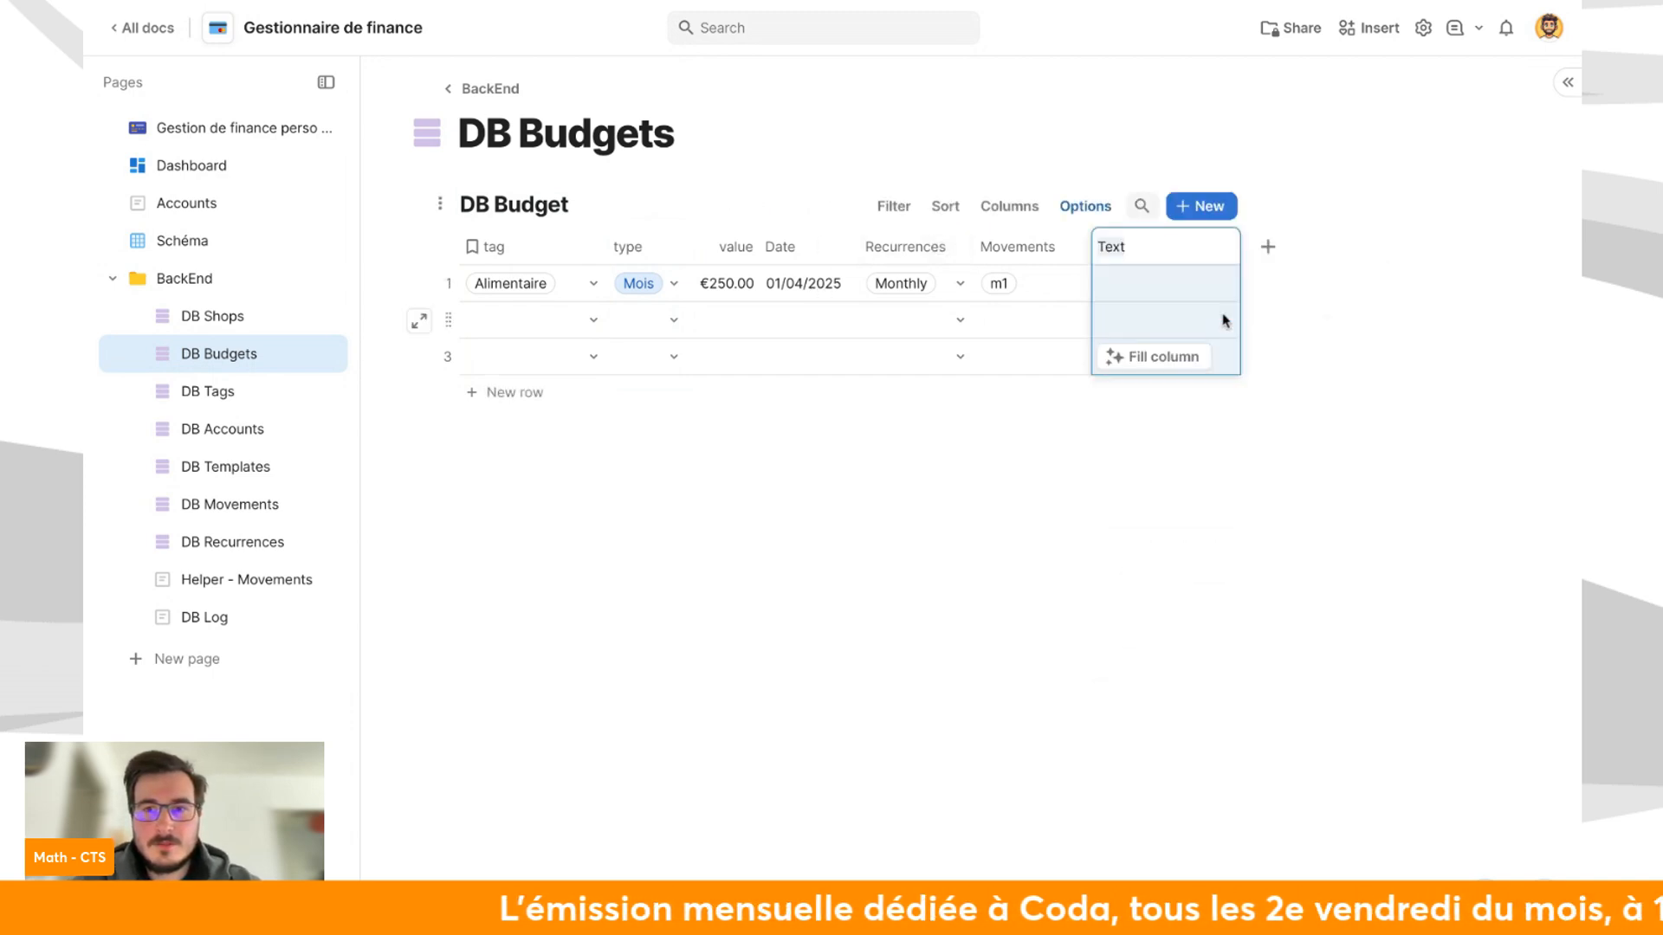
left_click(1213, 249)
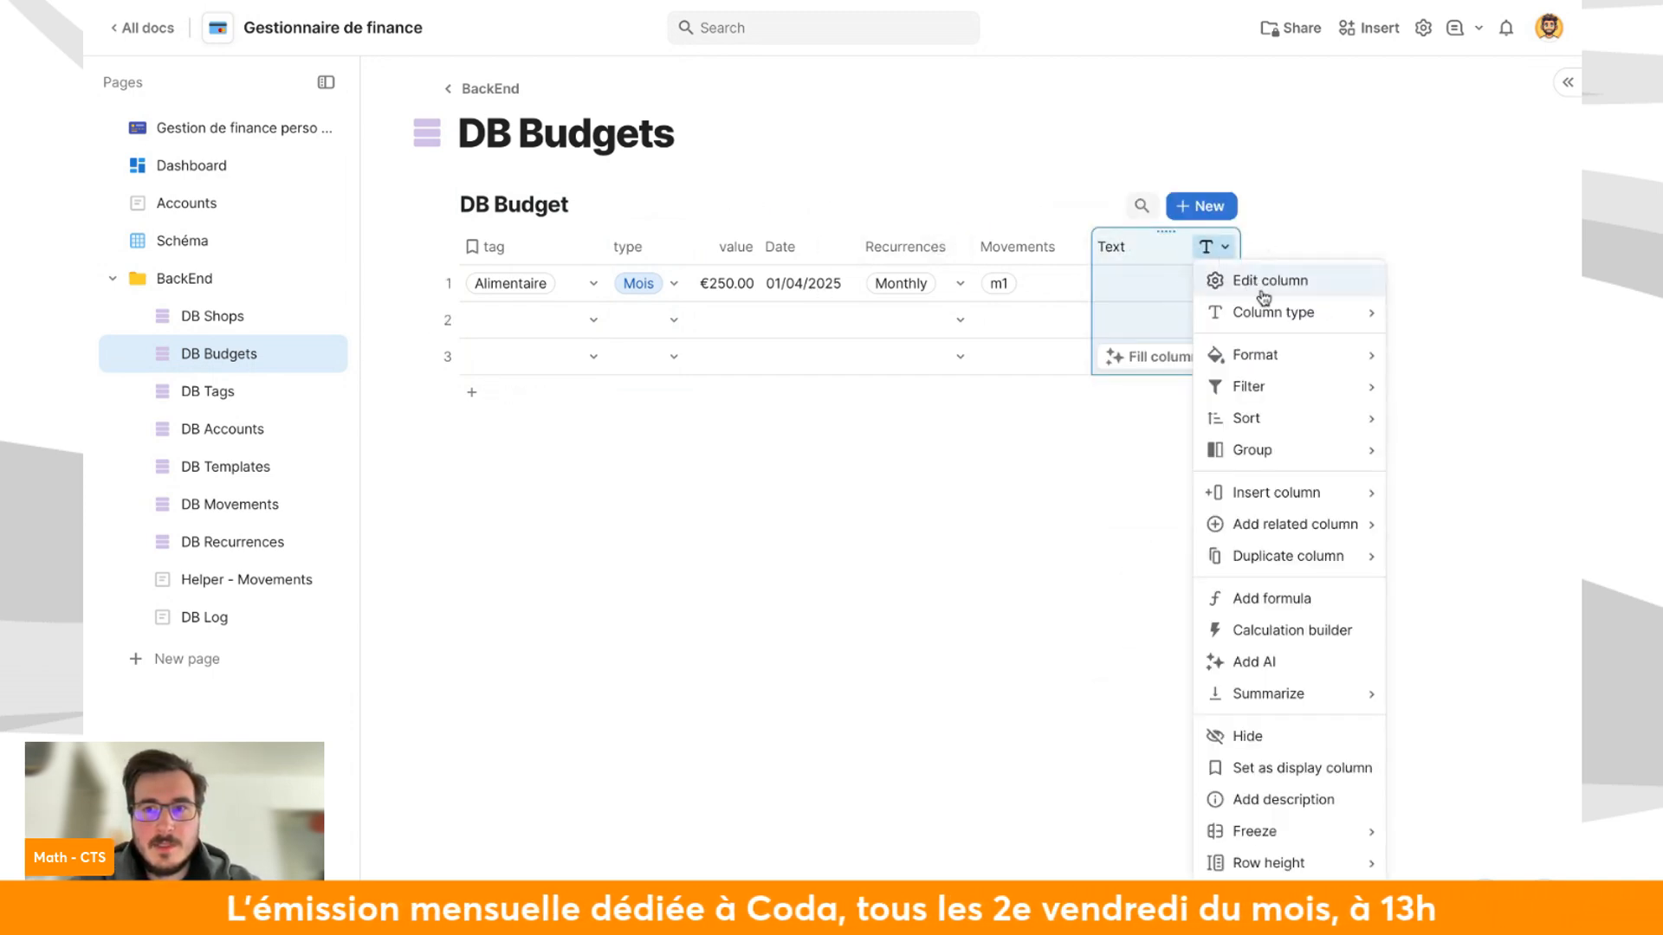
left_click(1269, 295)
left_click(1304, 356)
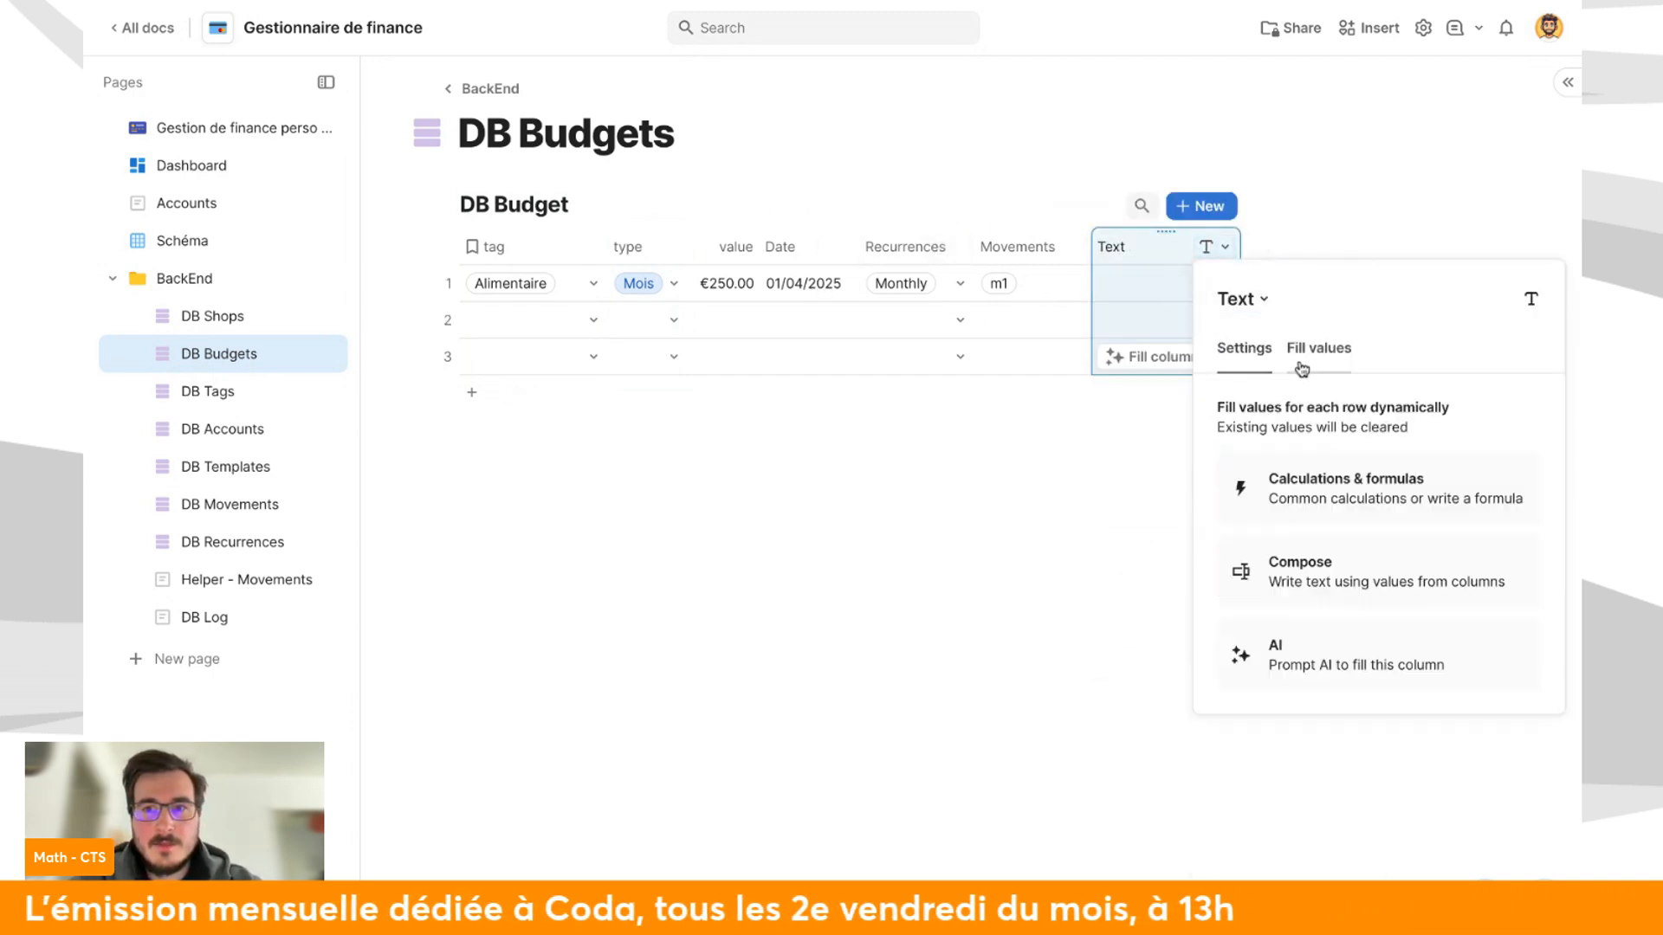
left_click(1314, 494)
left_click(1527, 407)
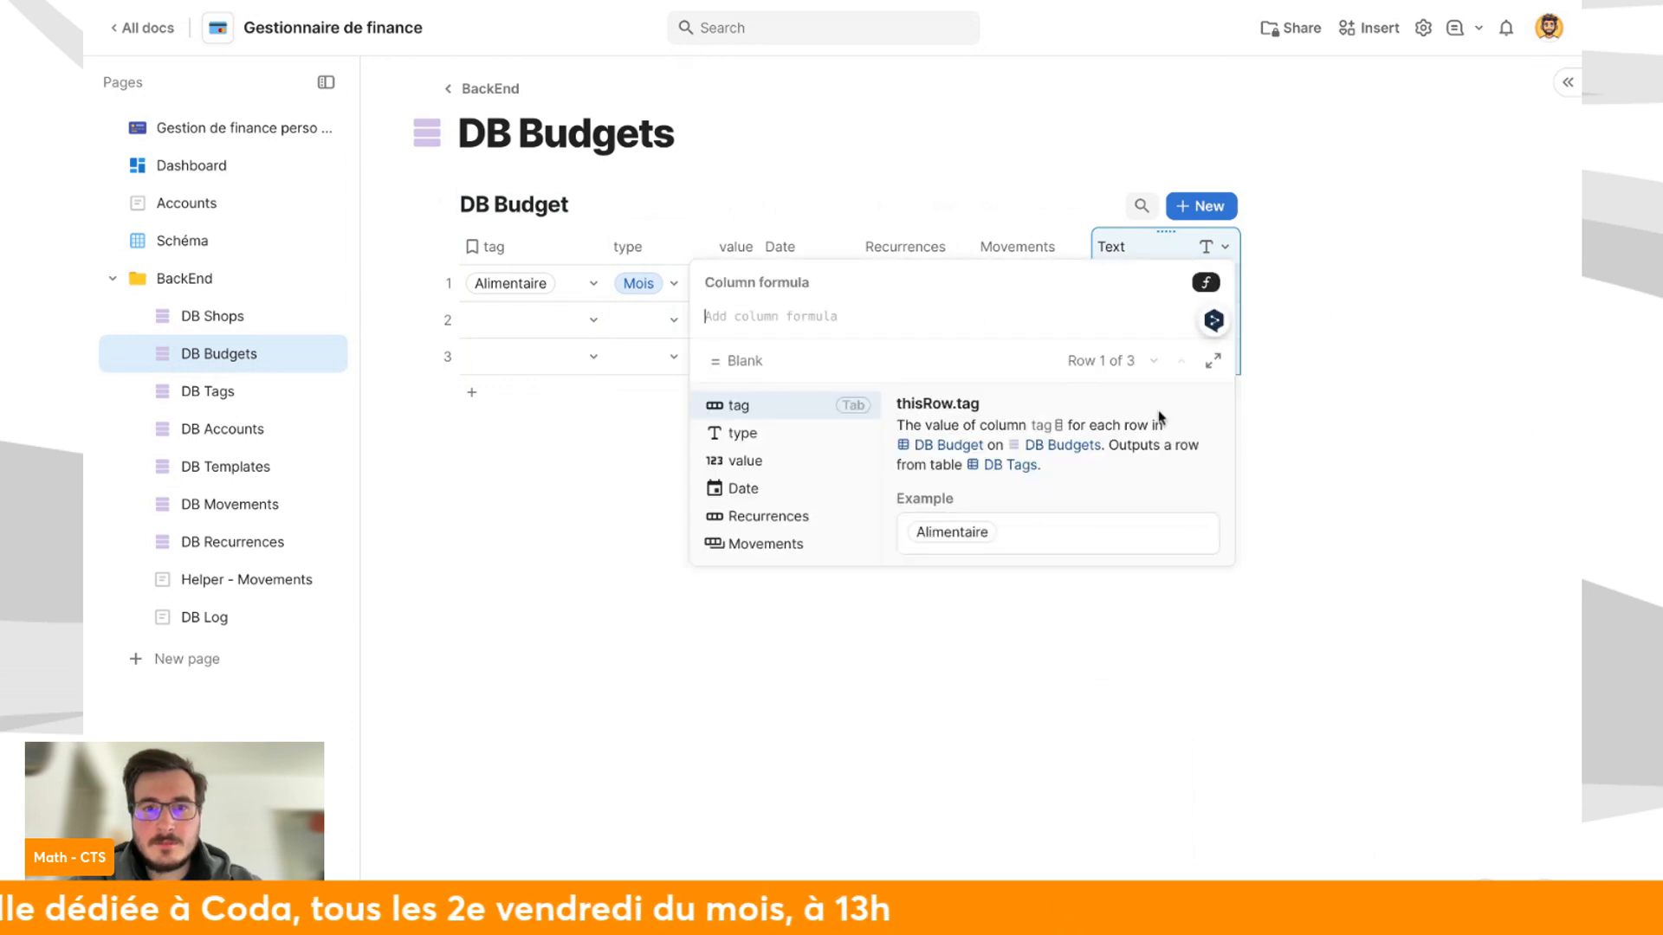
type("If")
key("Tab")
key("super+a")
Start the column formula with a Switch function whose expression checks type == Mois.
type("sw")
key("Down")
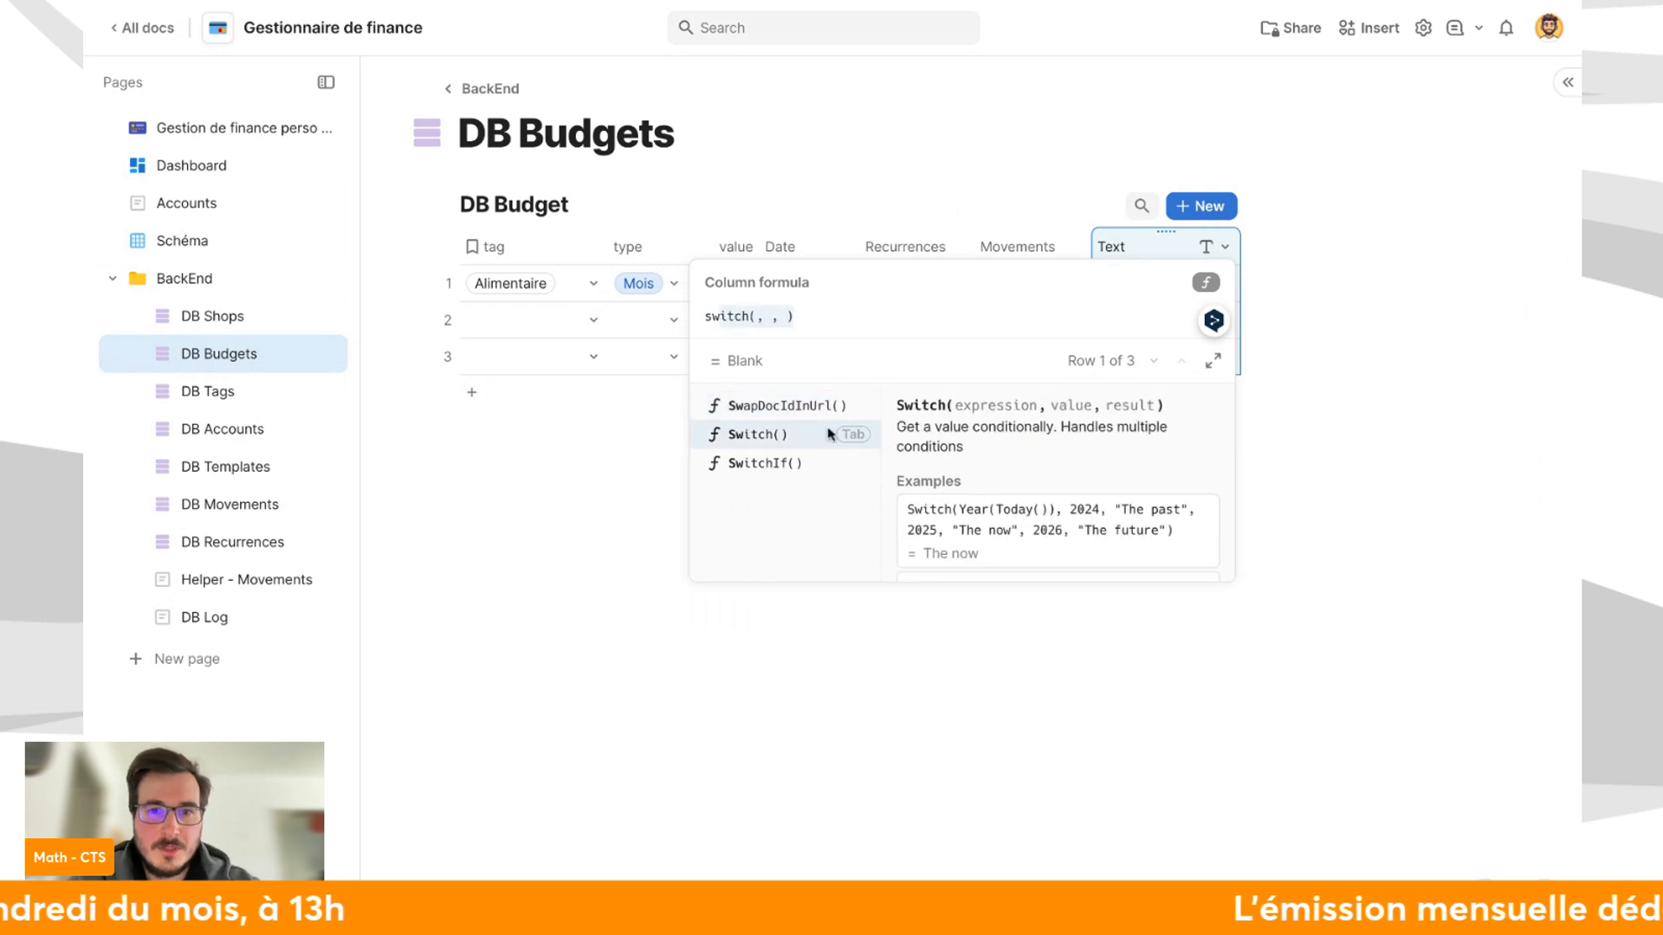
key("Tab")
type("type")
key("Tab")
key("Right")
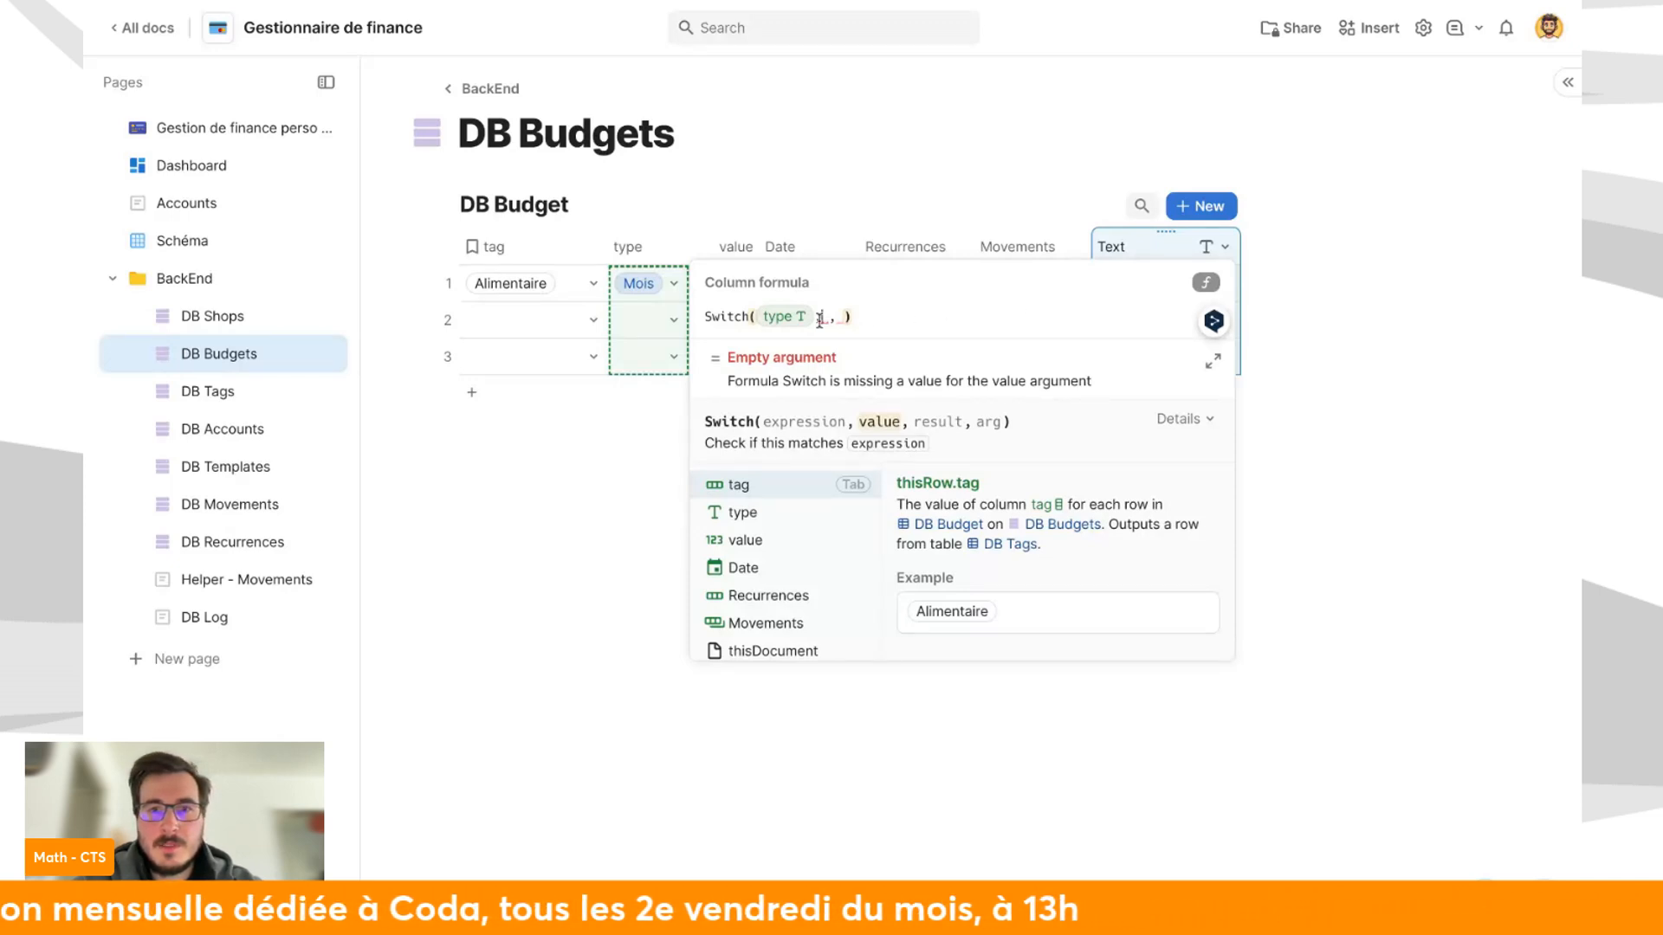
type("==Mo")
key("Tab")
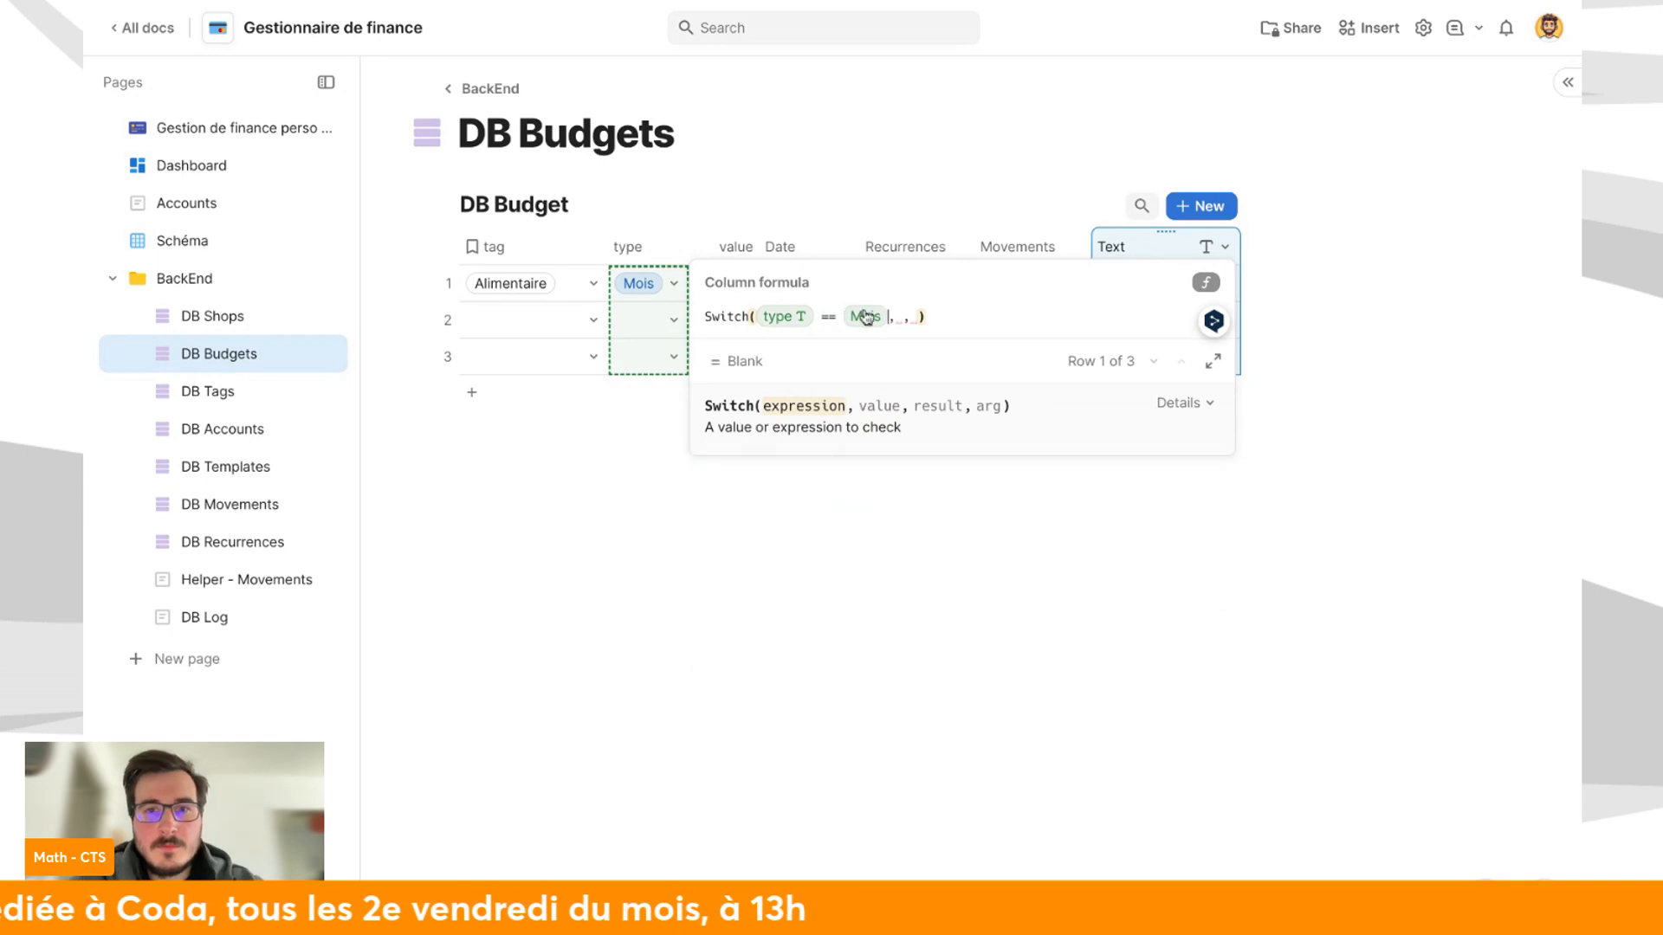
Add a Filter on DB Movements as the next argument of the Switch formula, after type == Mois.
left_click(897, 306)
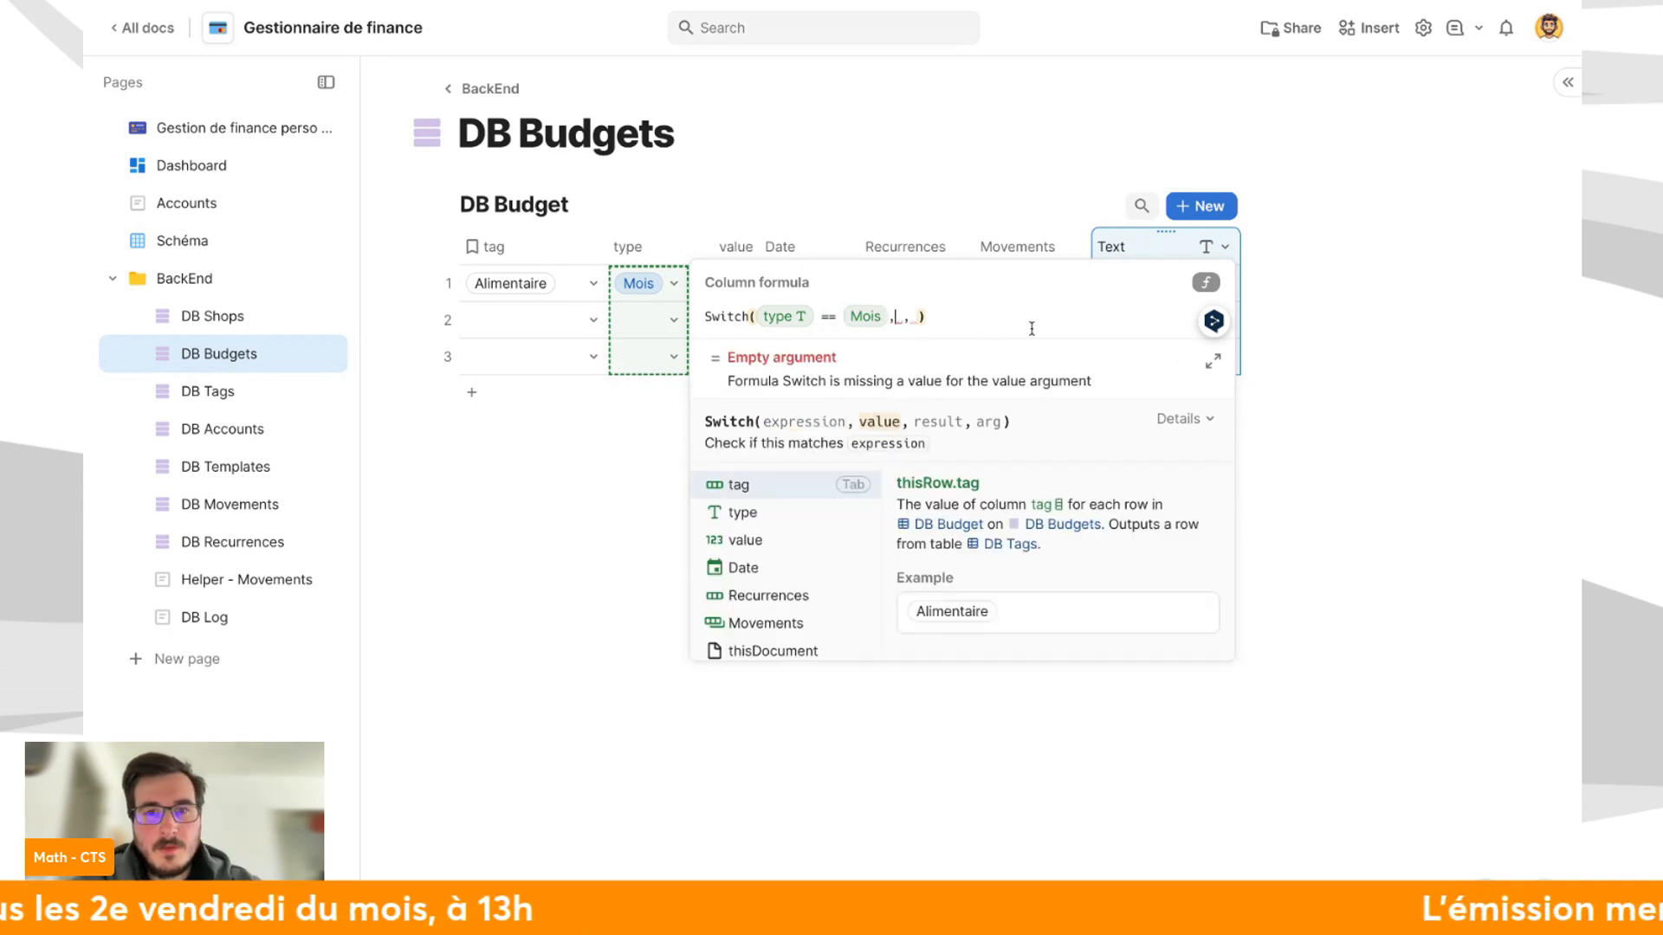
key("BackSpace")
type("DB Mo")
key("Tab")
type(".fi")
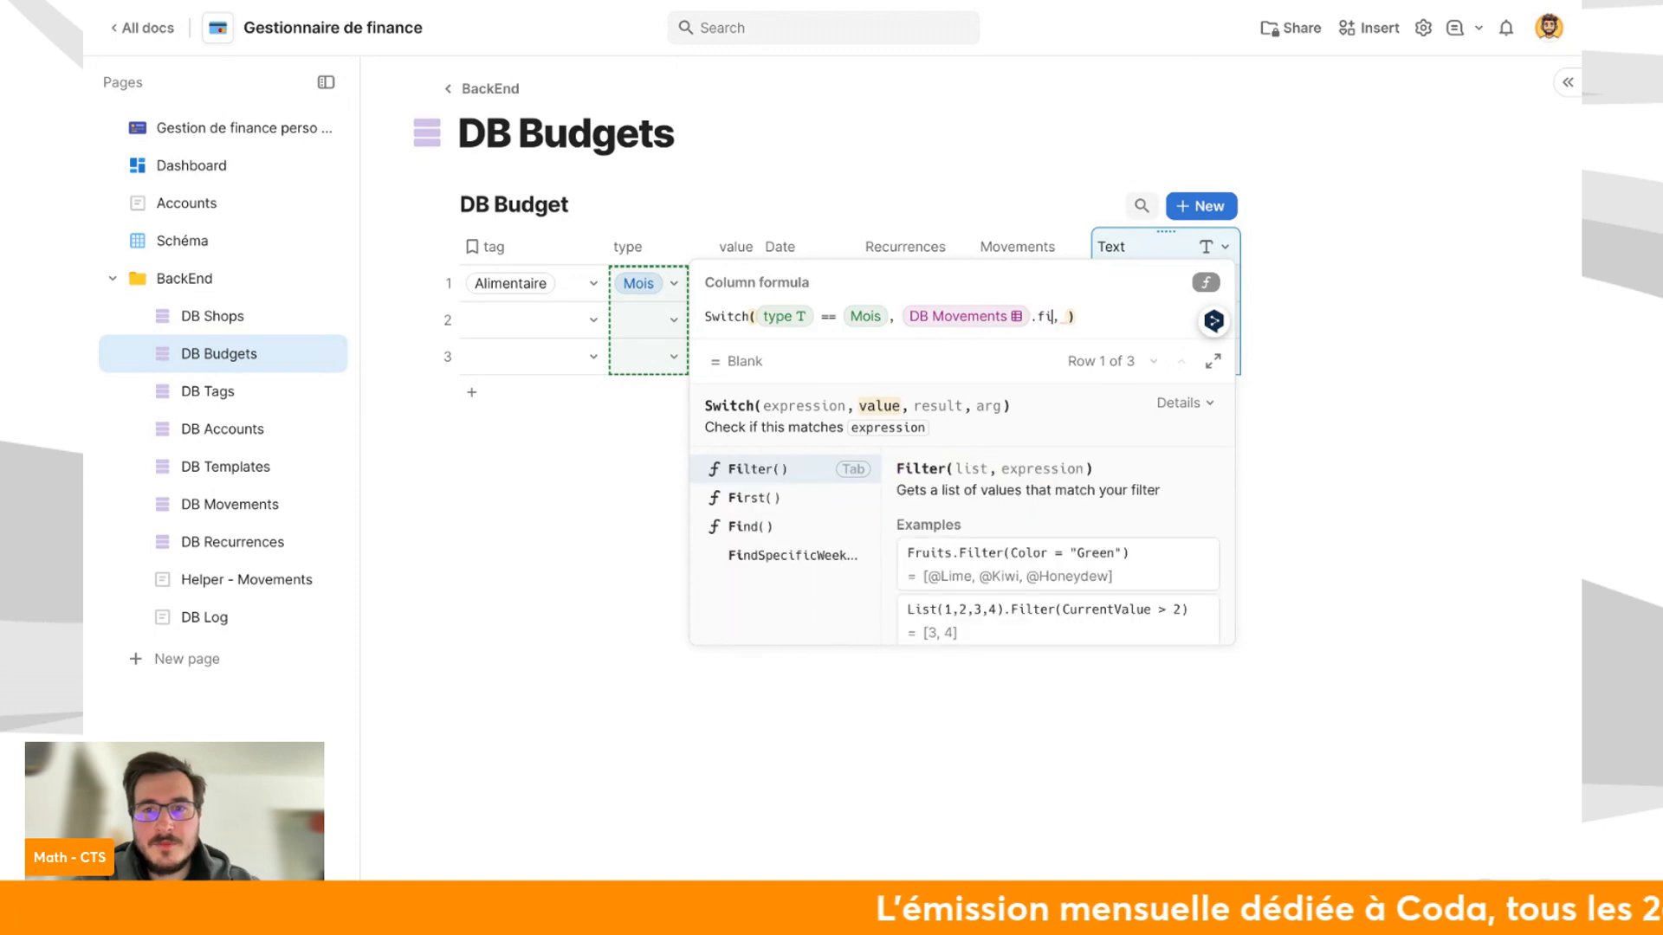
key("Tab")
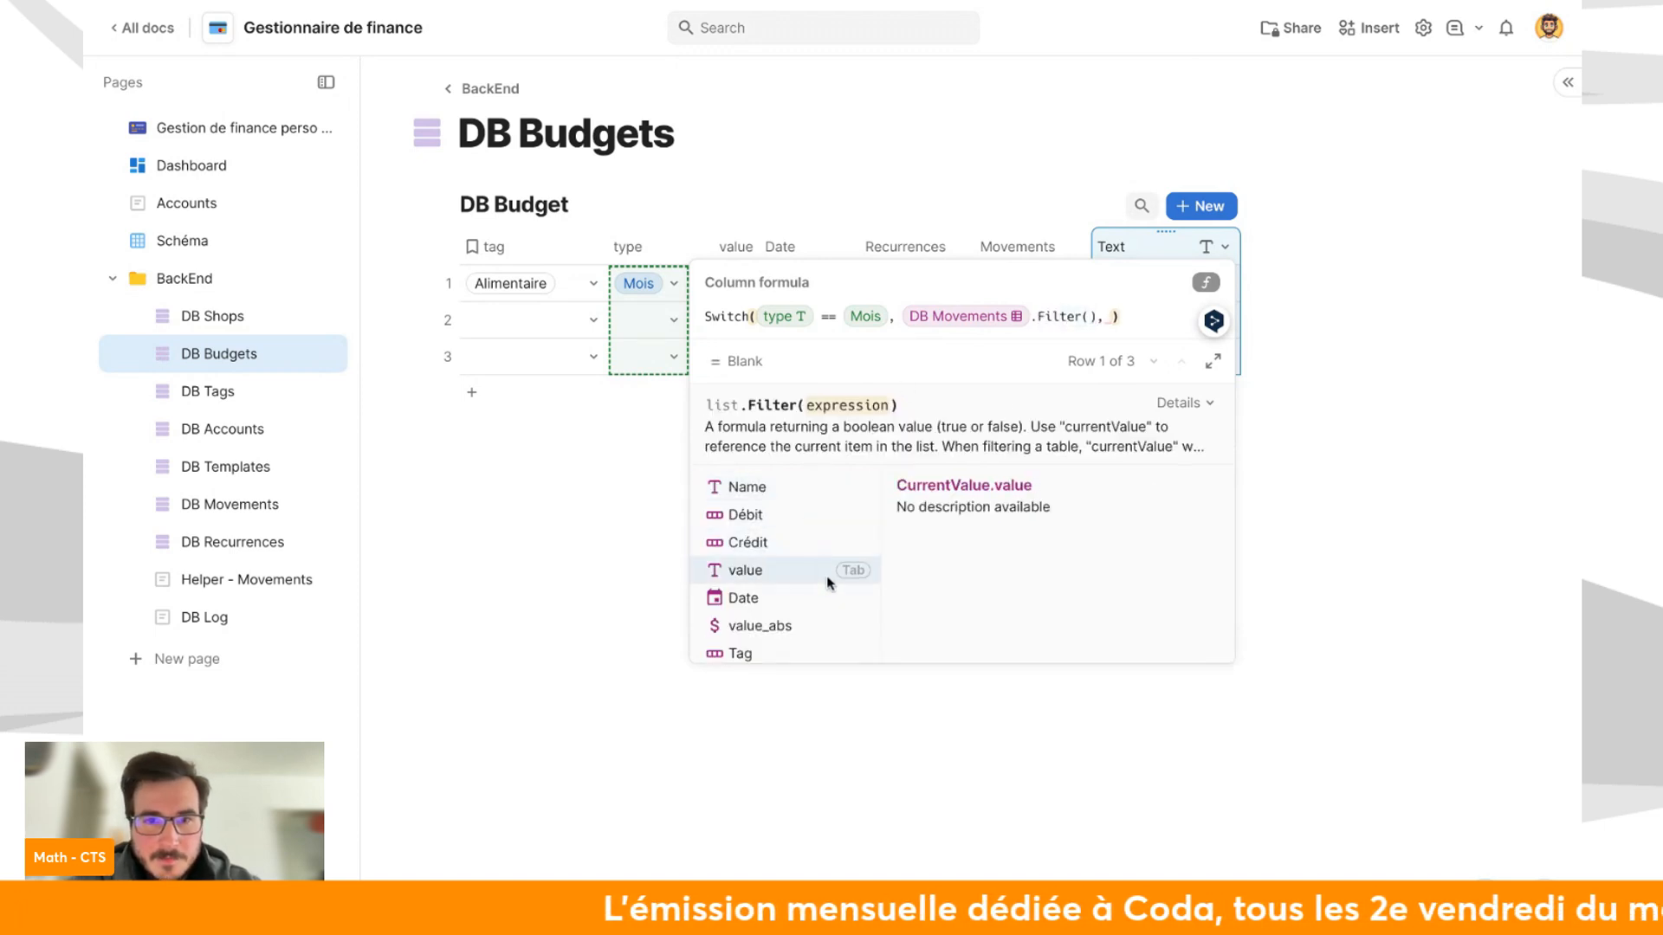
Set the filter condition so that the movement's Date.Month() equals the budget row's Date.Month().
left_click(808, 596)
type(".moth")
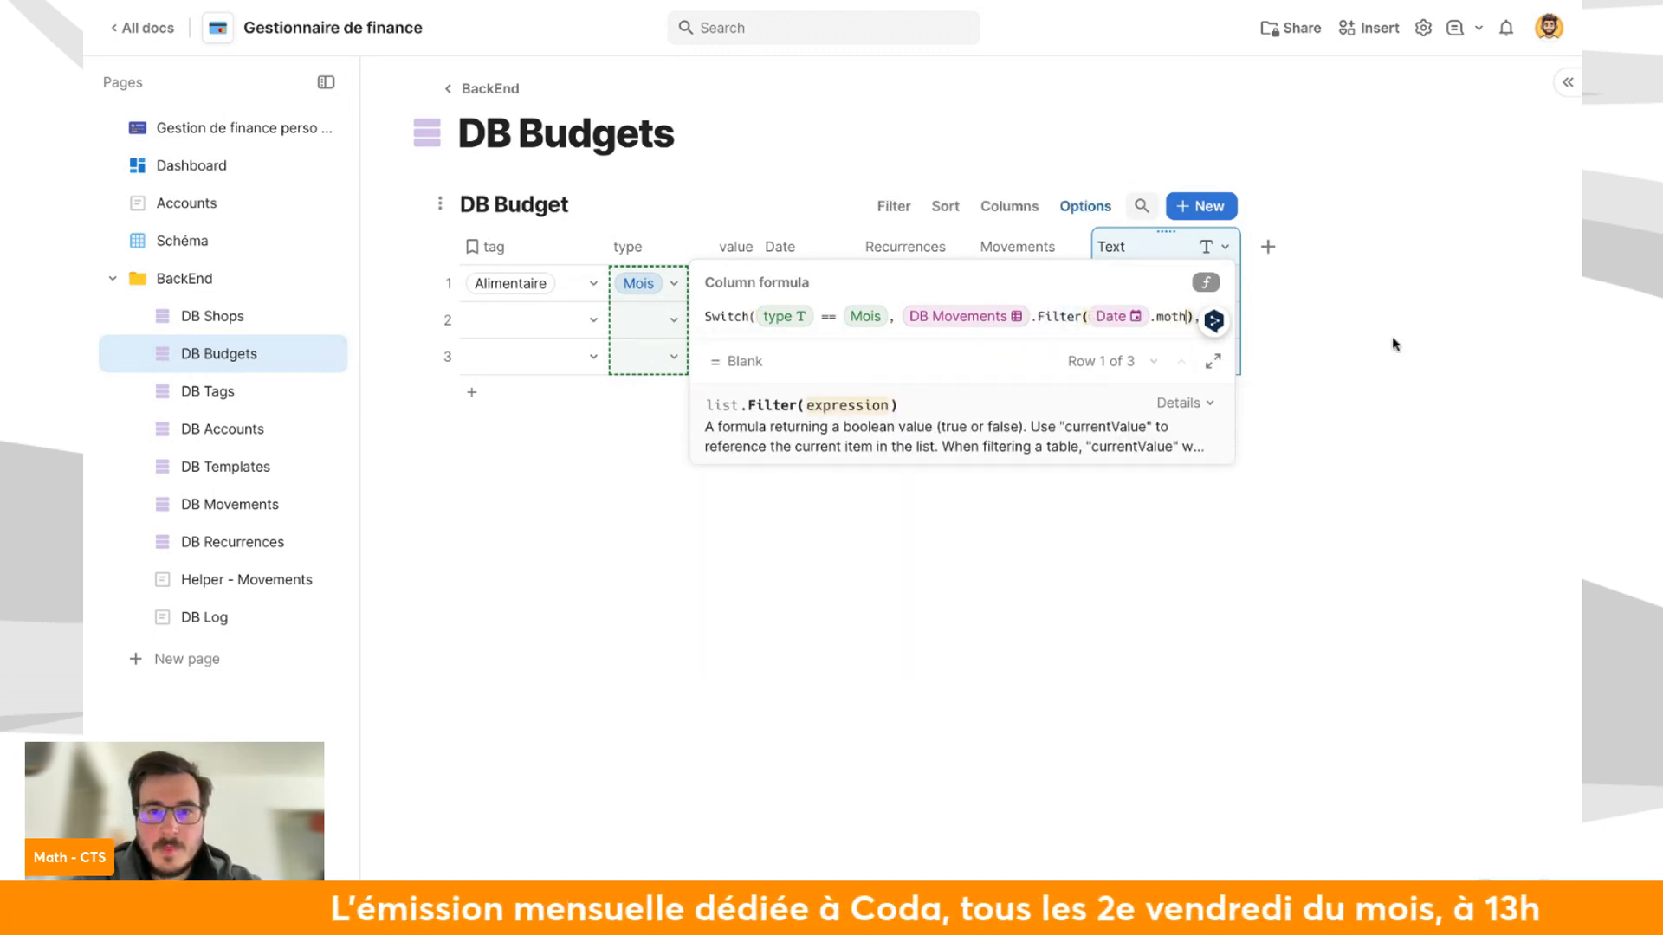
key("BackSpace")
key("BackSpace")
type("nth")
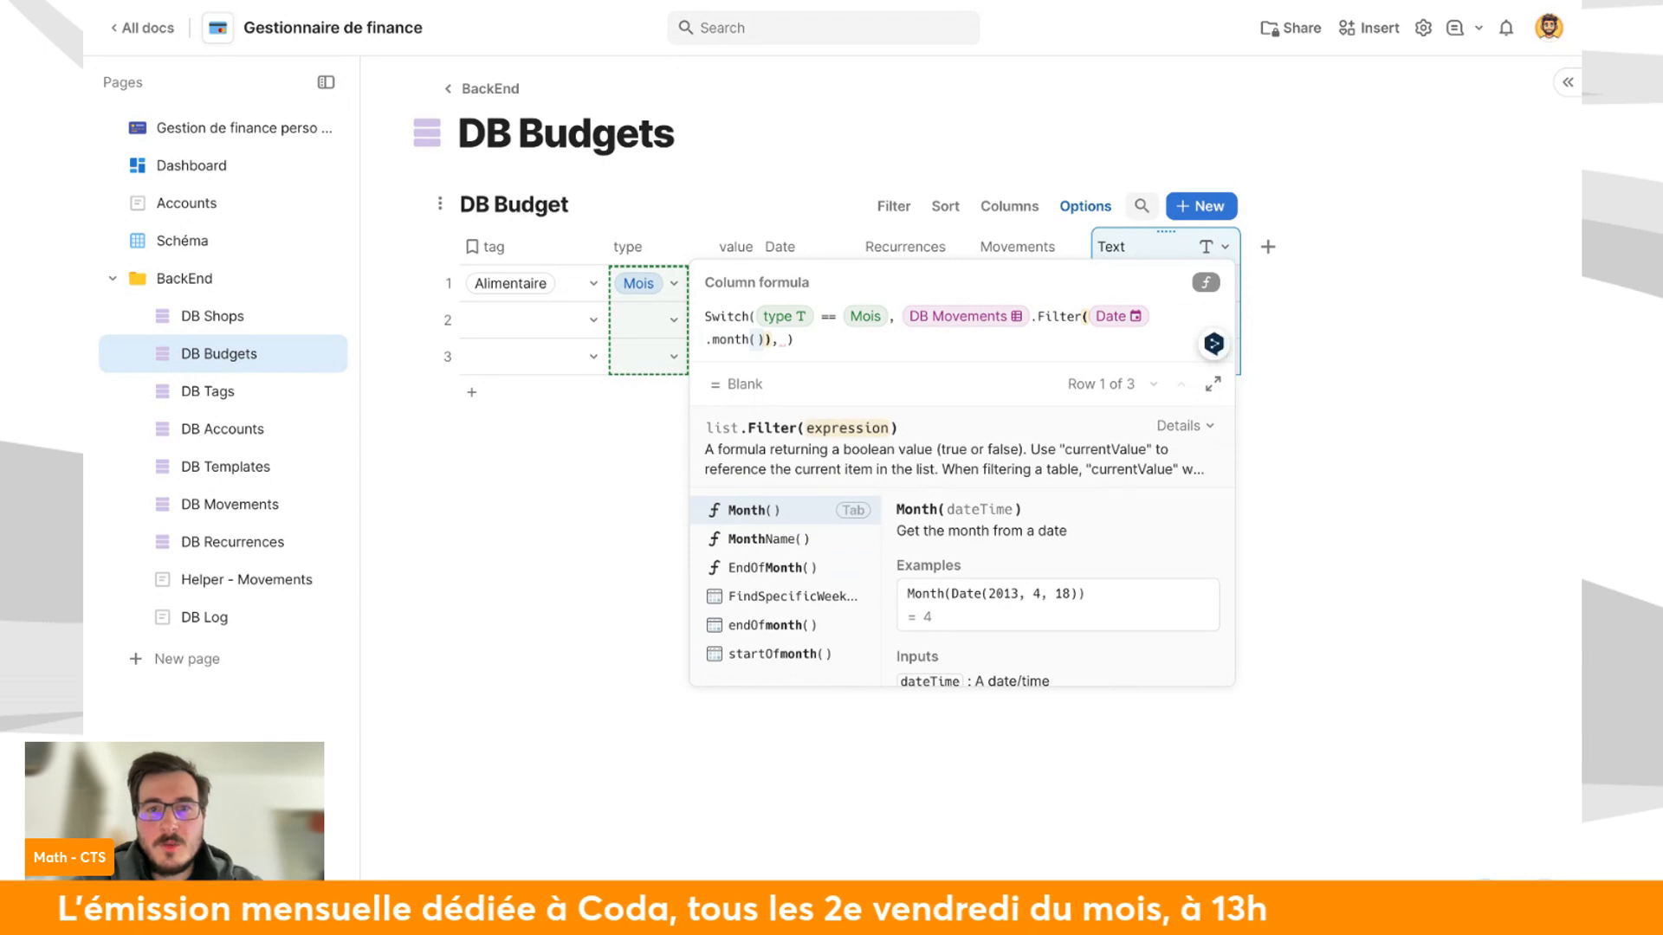
key("Tab")
type("== dat")
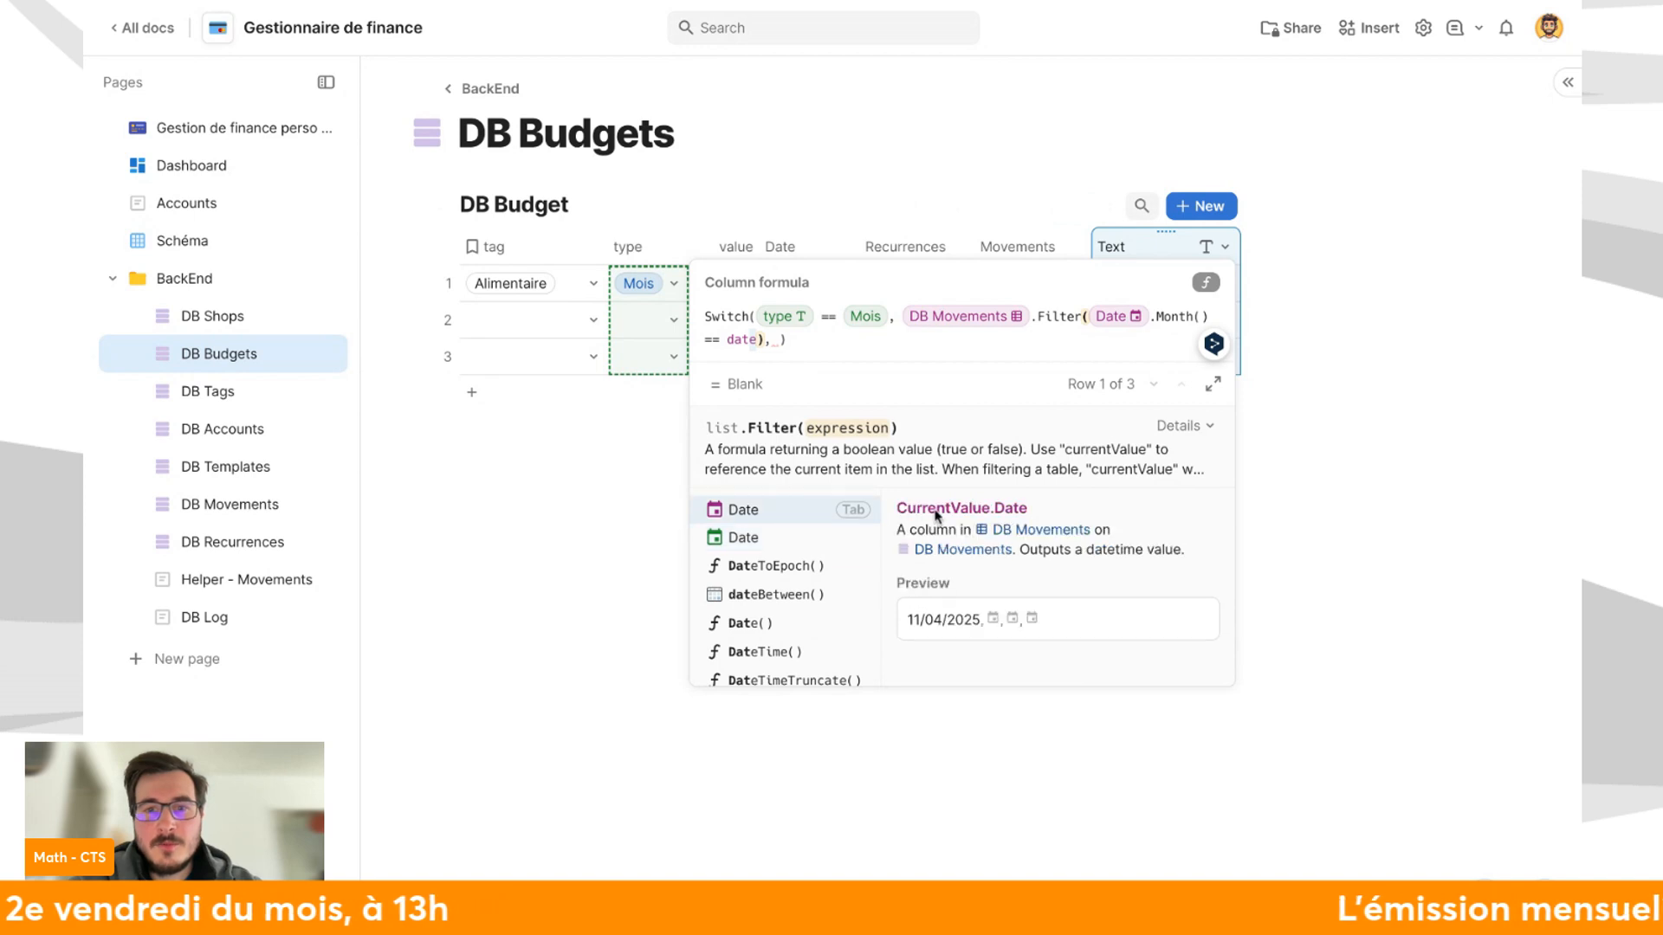
left_click(814, 537)
type(".Month() &")
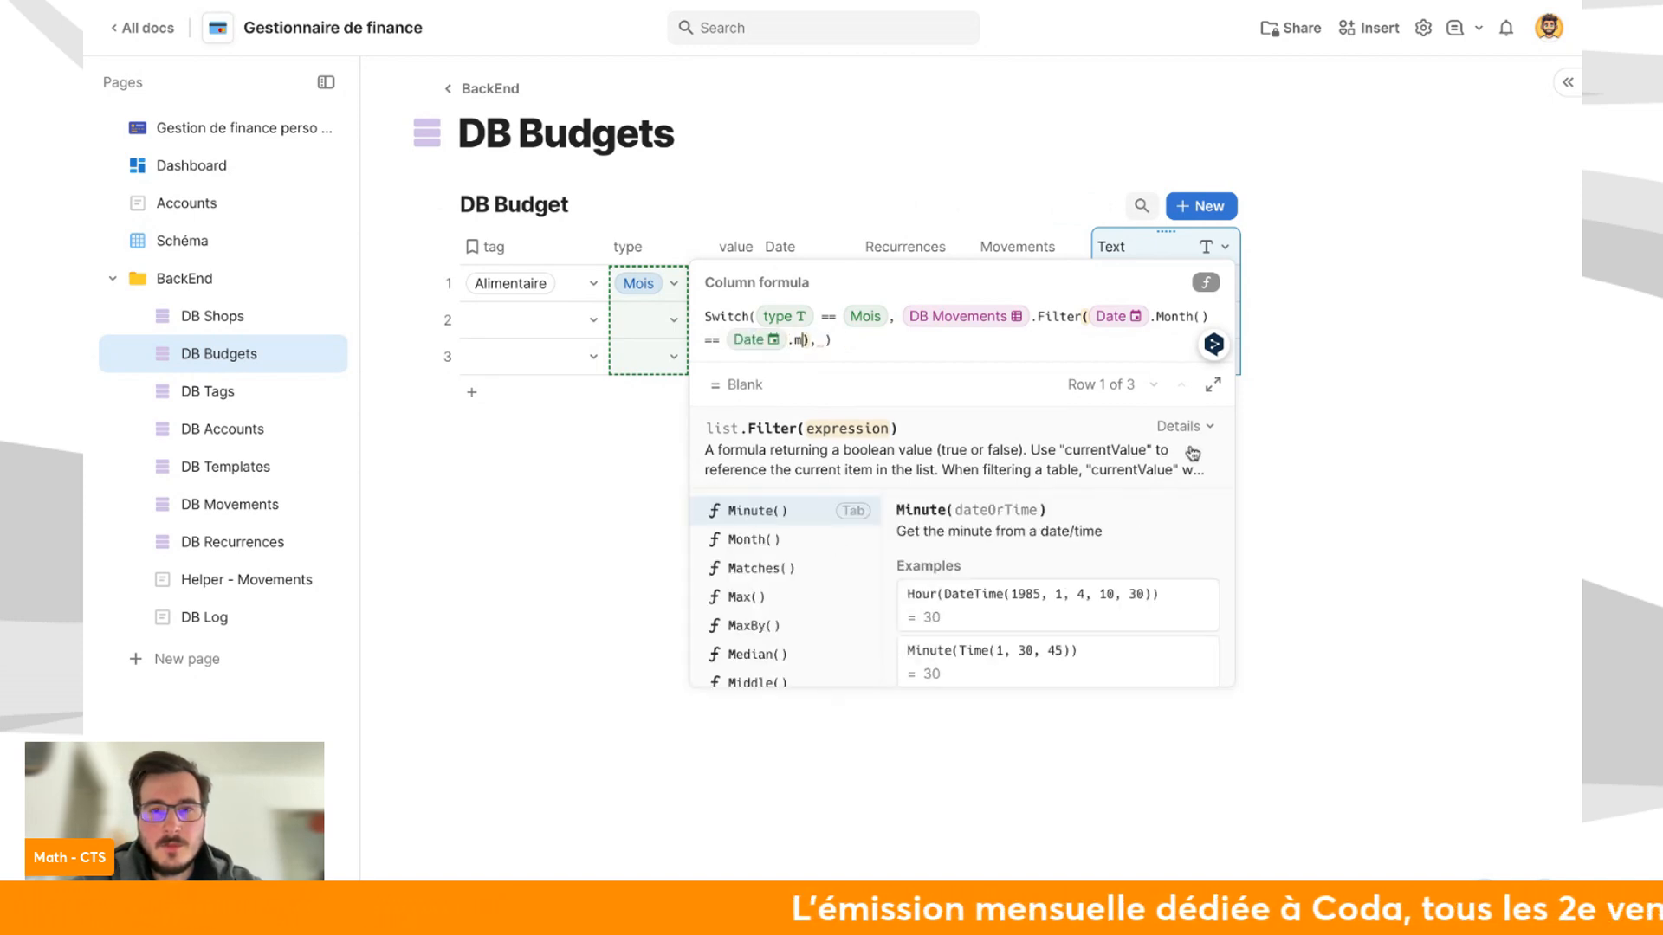
Extend the filter with && so that the movement's Date.Year() also equals the budget row's Date.Year().
type("& date")
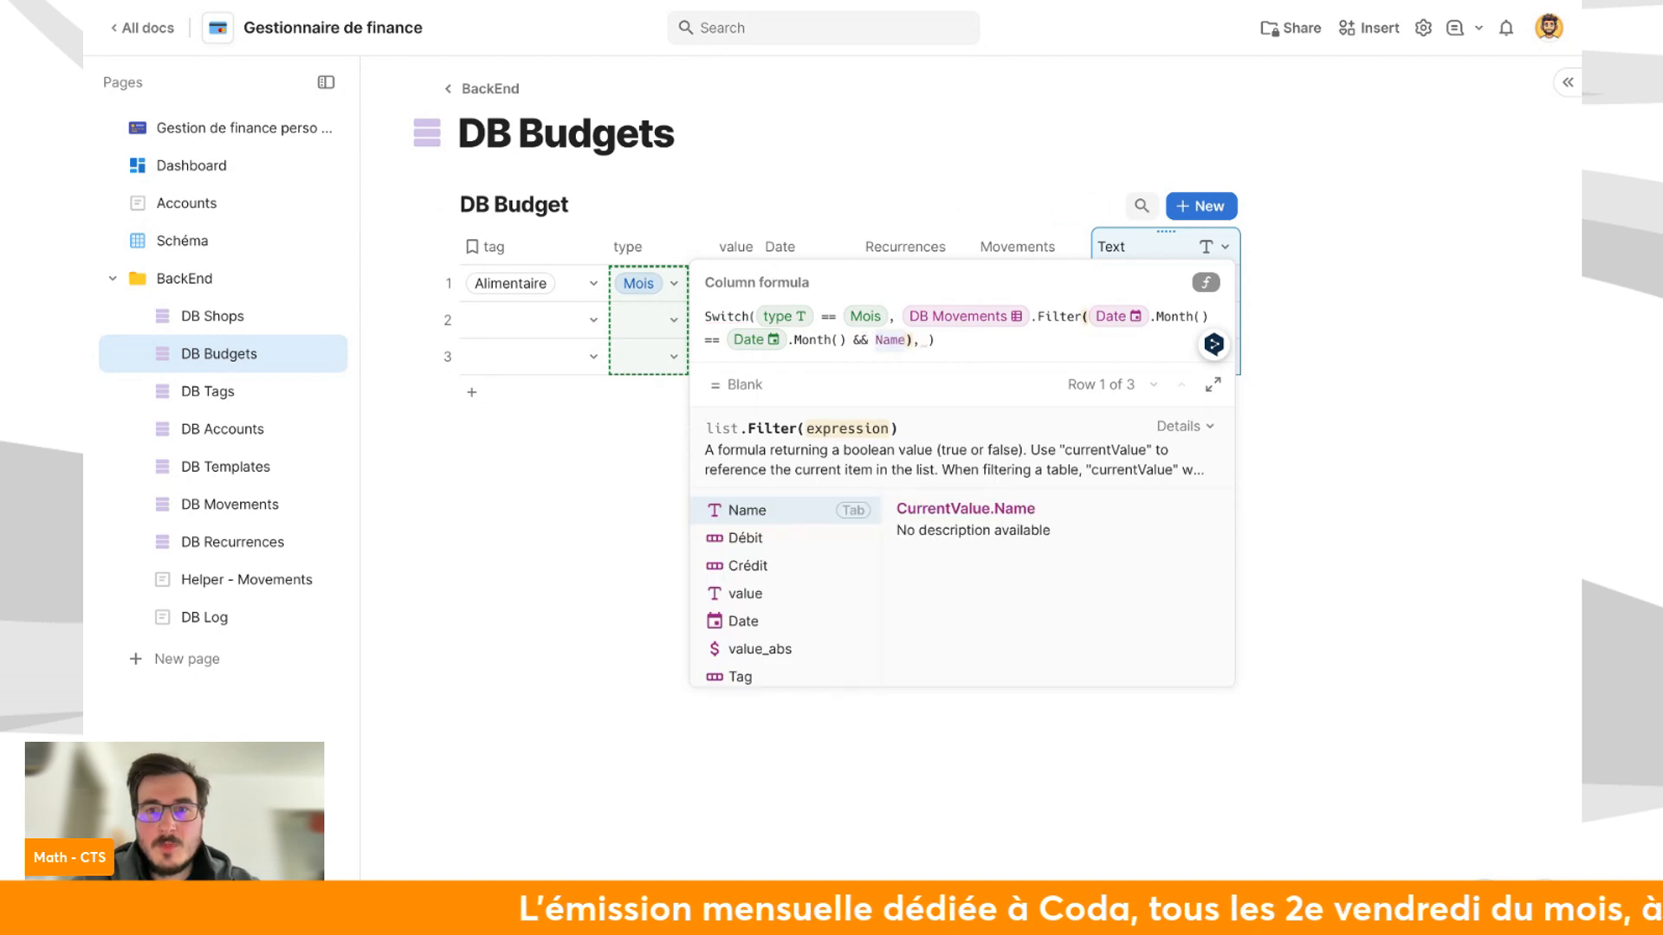
key("Tab")
type(".")
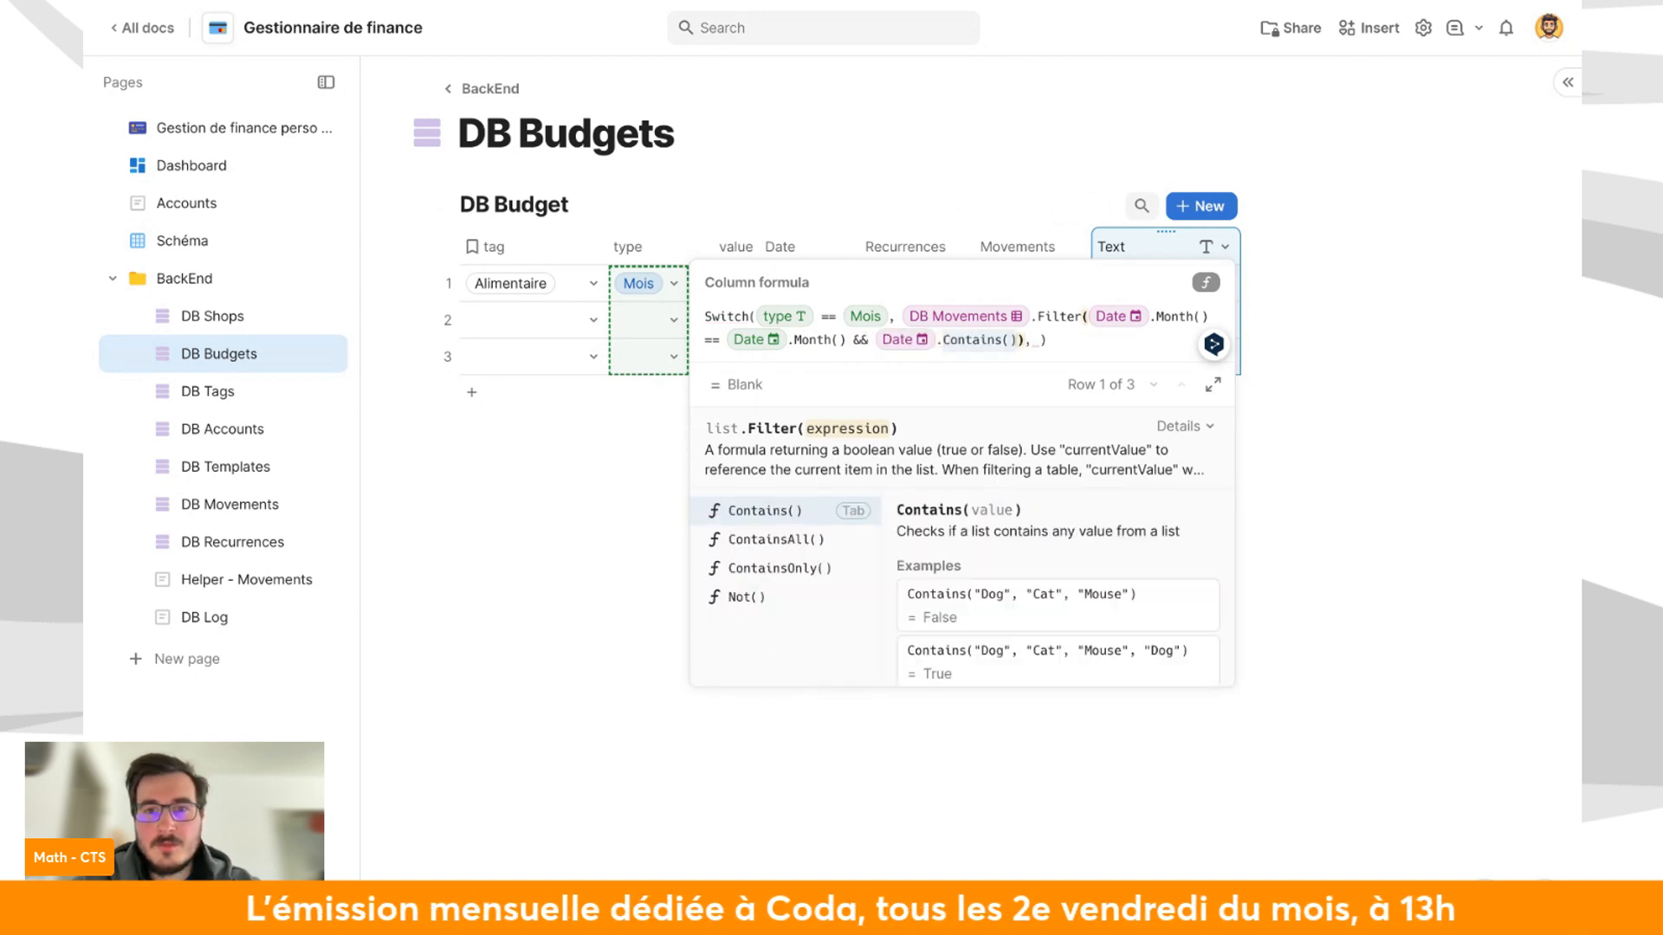
type("year()")
key("Tab")
type("==")
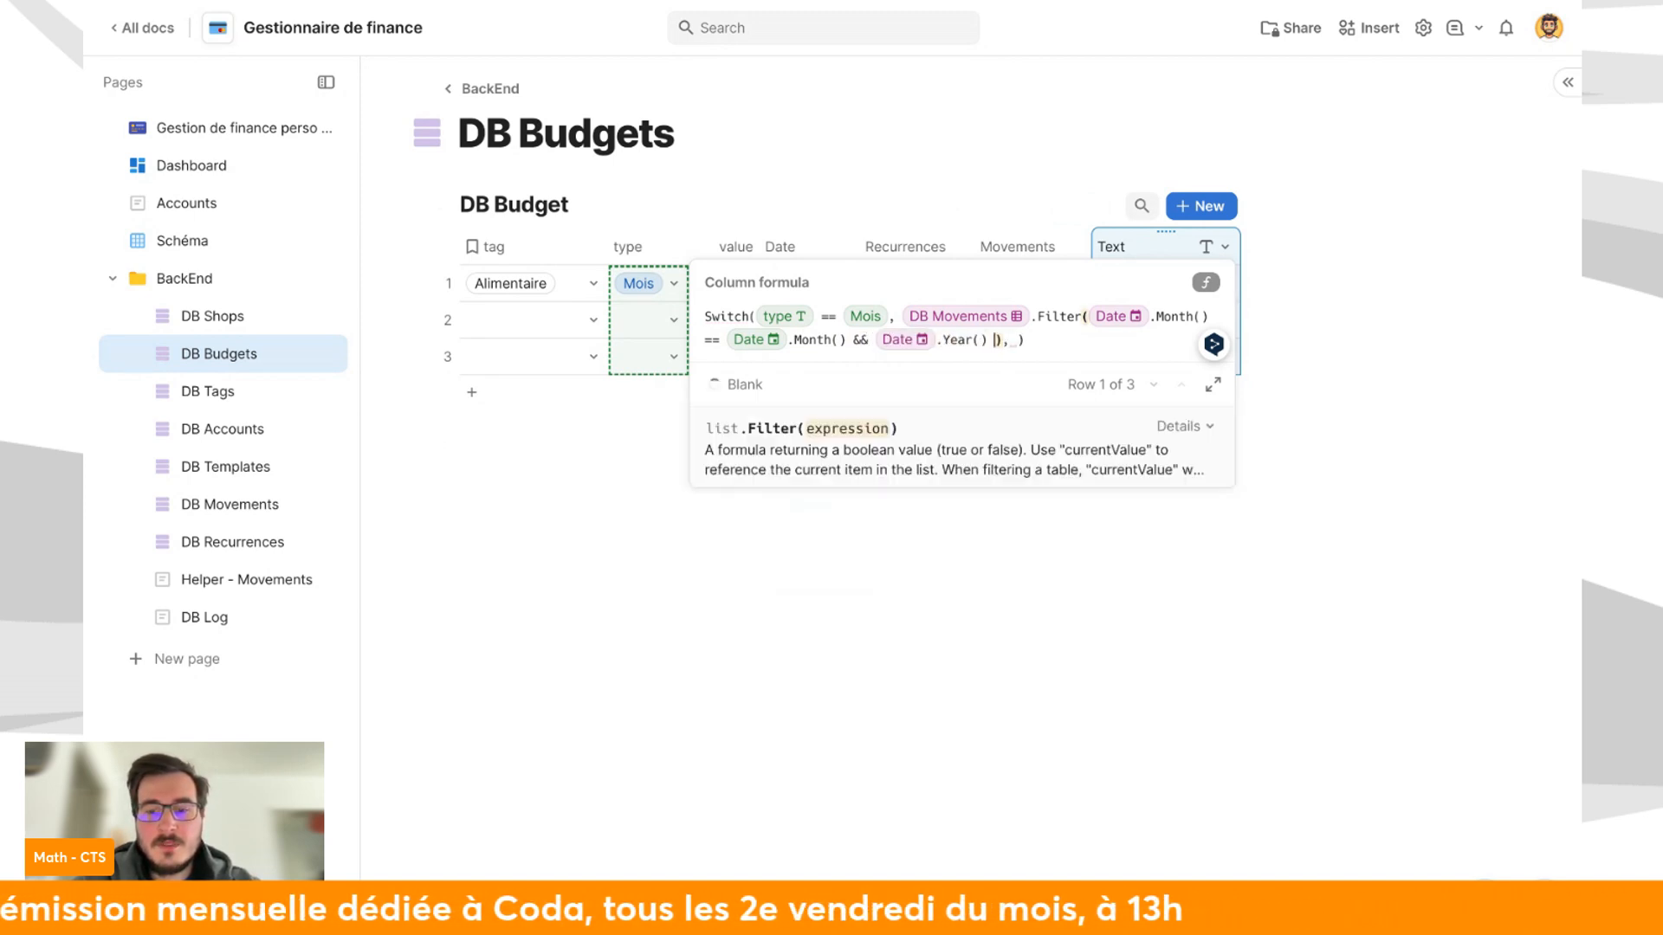
type(" date")
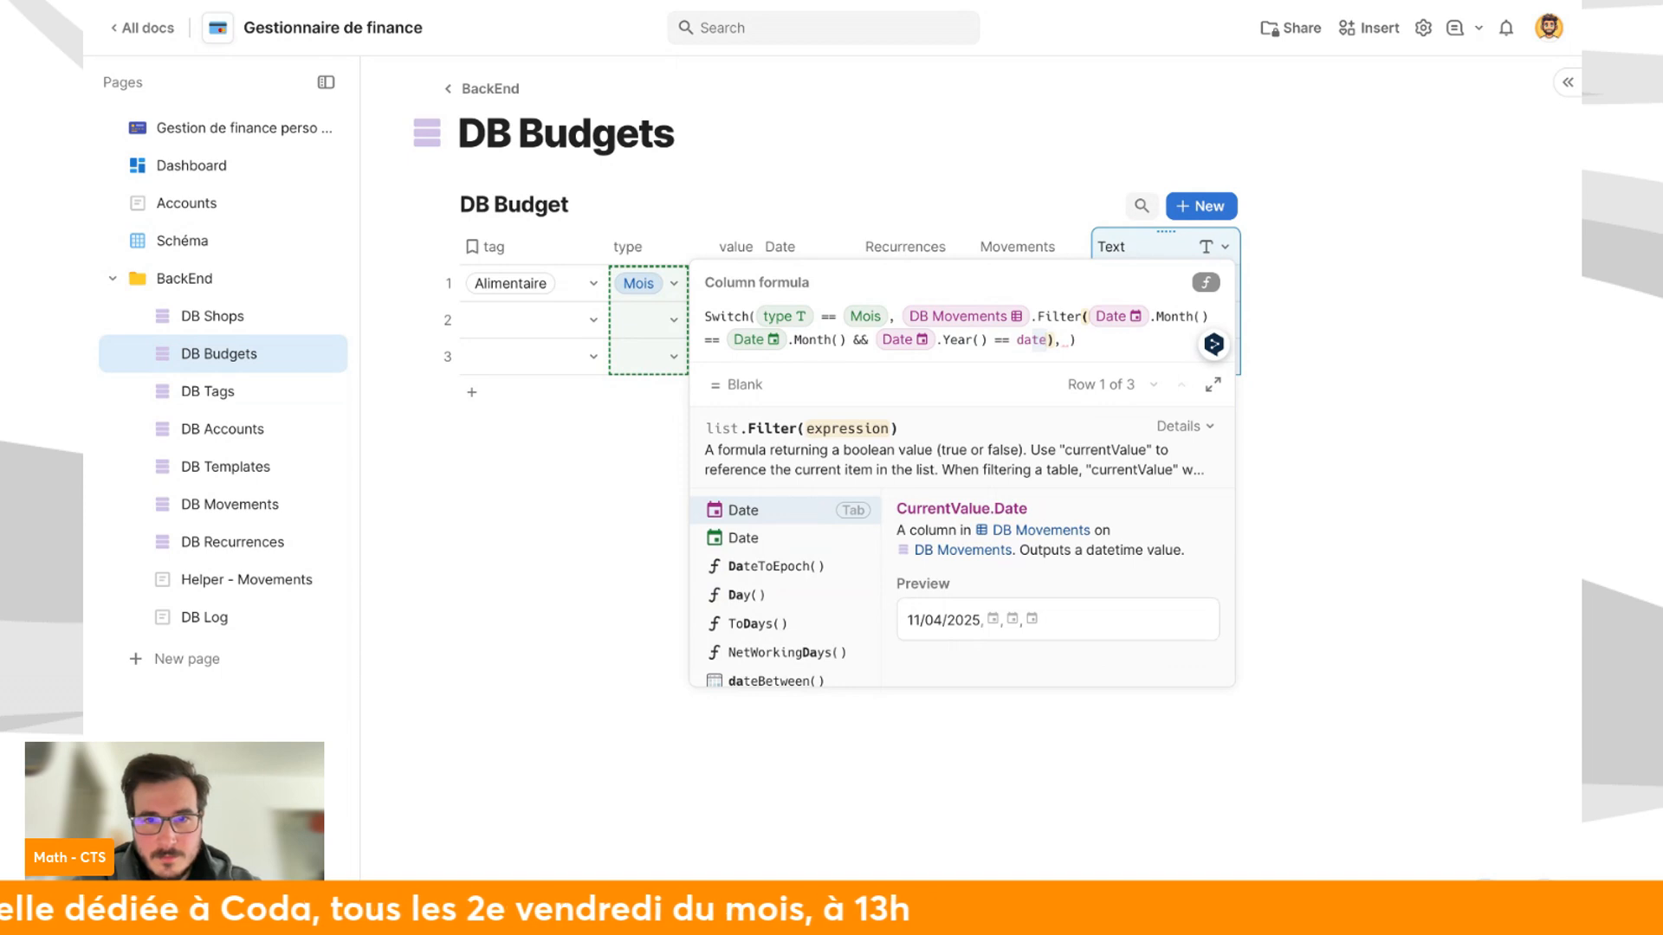
key("Down")
key("Tab")
type(".year")
key("Tab")
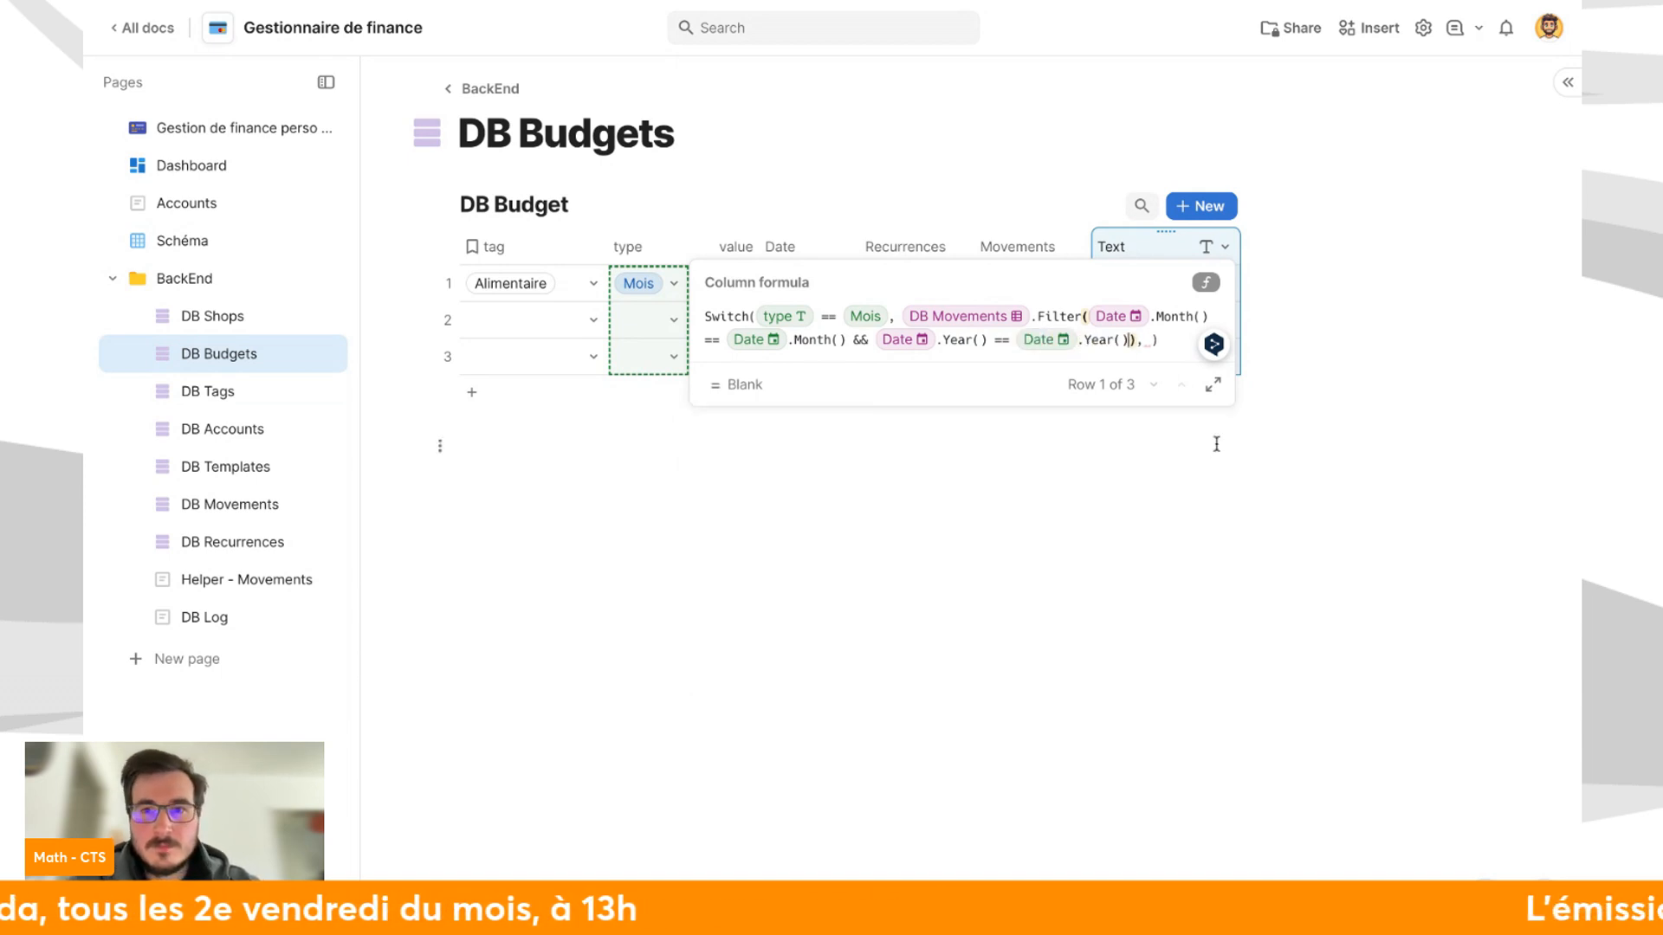
Enter an empty string as the Switch fallback, auto-format the formula in the expanded editor and save it.
type("\"")
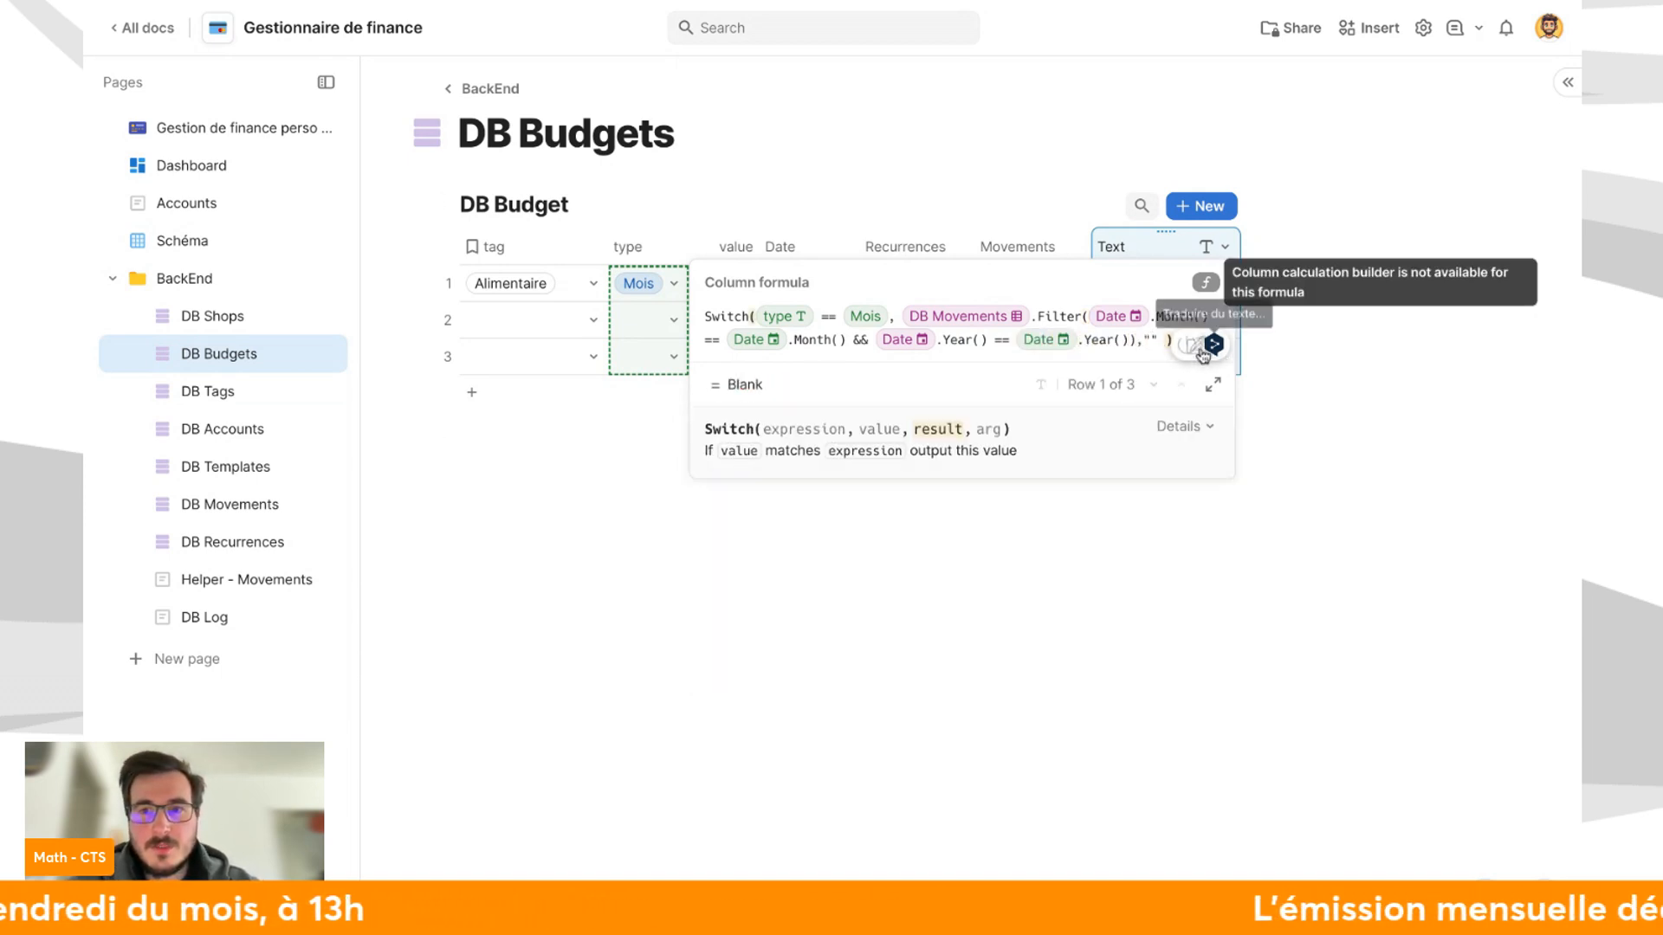
left_click(1213, 387)
left_click(1118, 78)
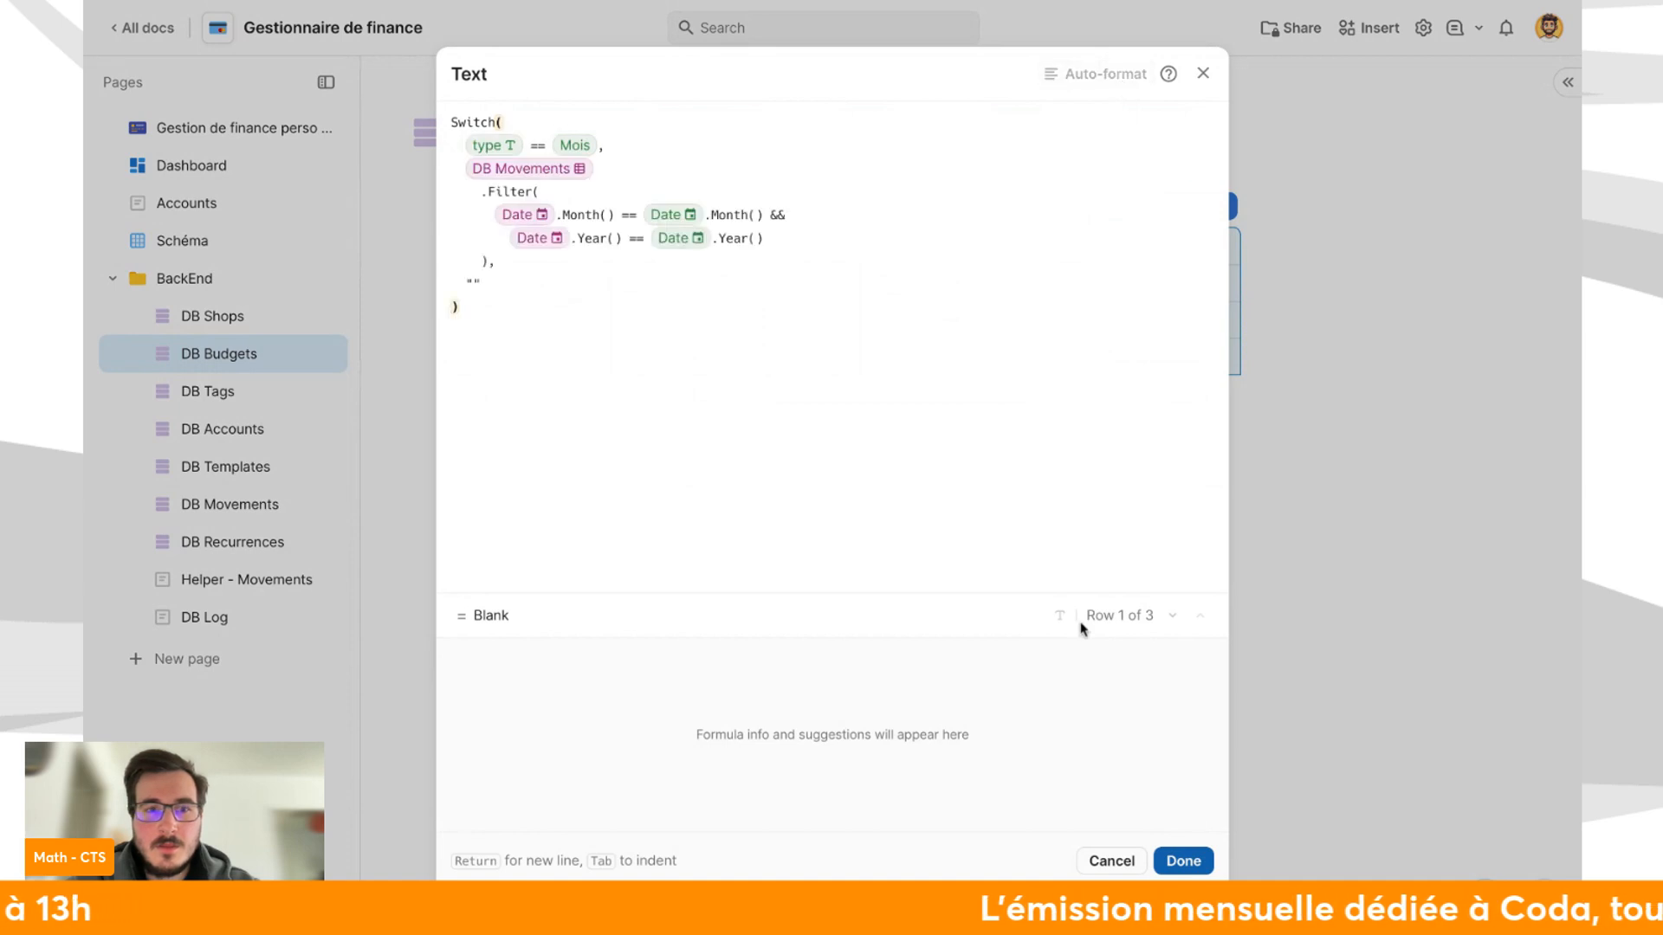
left_click(1188, 871)
Reopen the Text column's formula and append .value_abs.Sum() to the filtered DB Movements.
left_click(1193, 252)
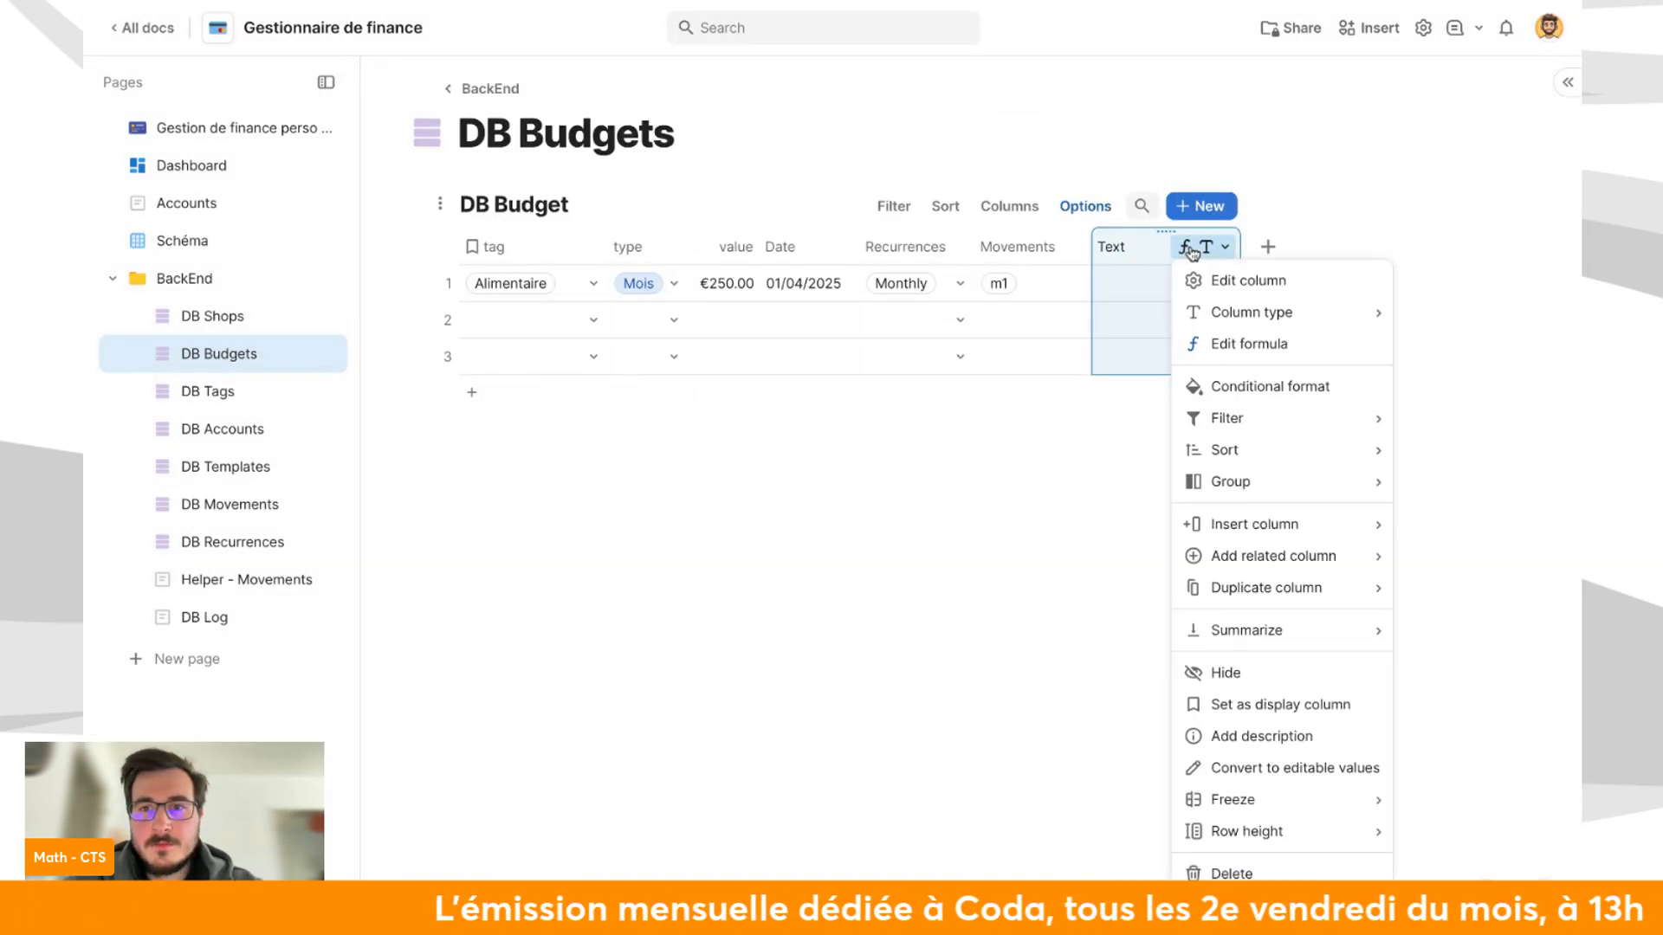
left_click(1230, 344)
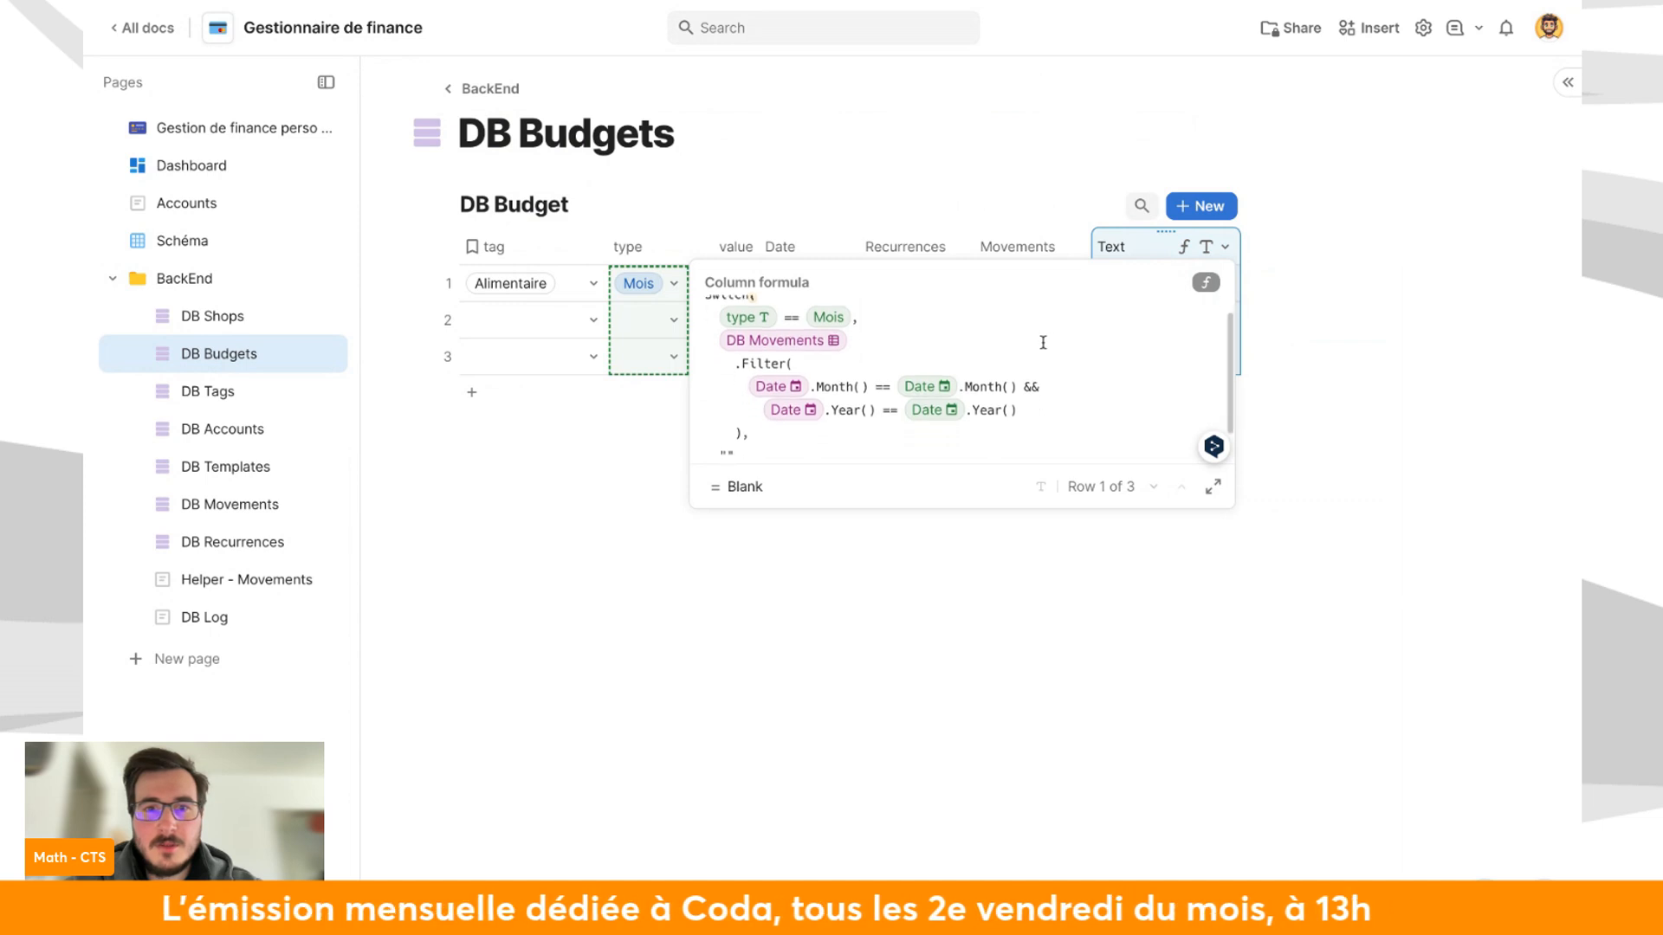
scroll(1043, 347, "up", 1)
left_click(745, 339)
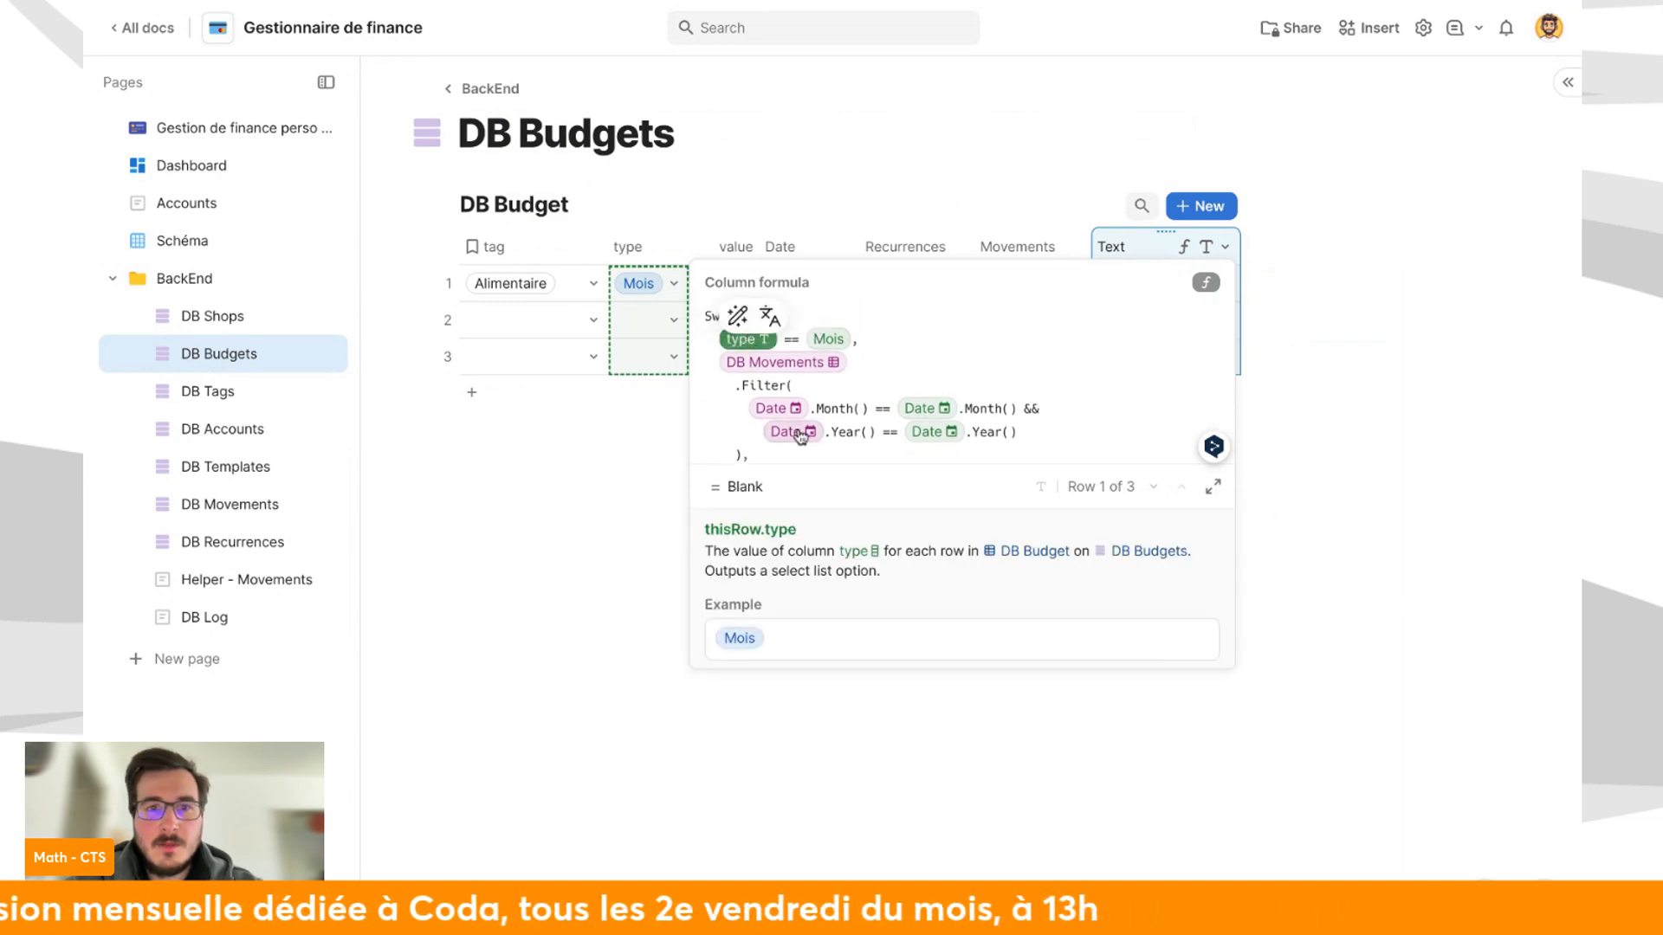
scroll(794, 427, "down", 1)
left_click(797, 360)
left_click(837, 404)
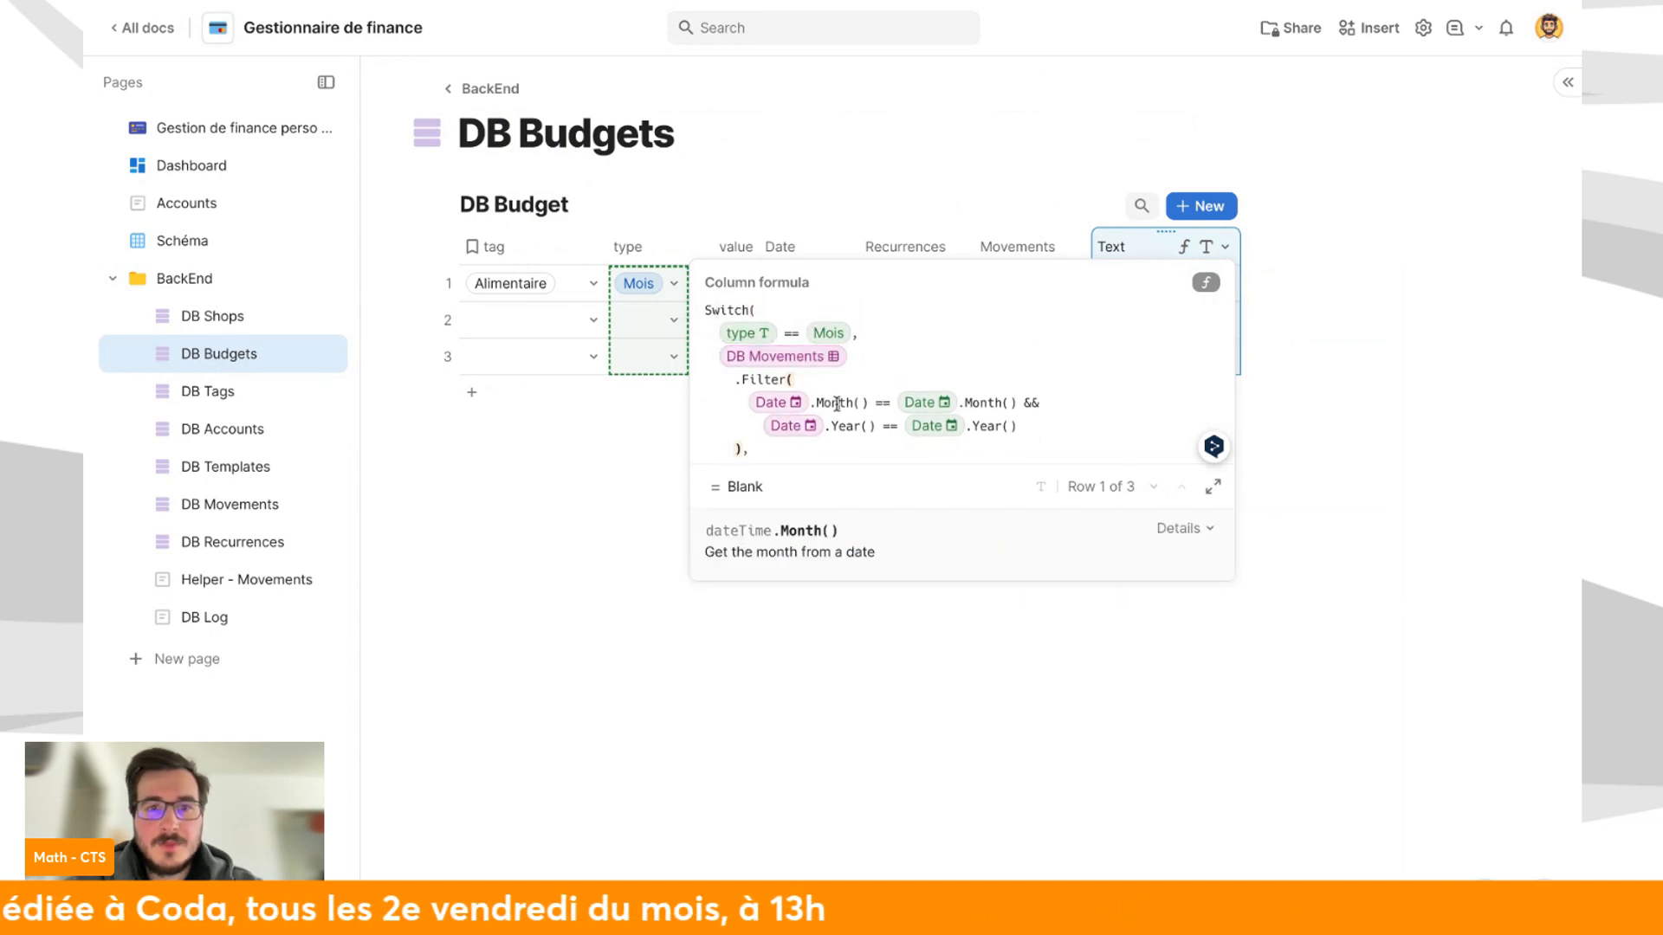
scroll(759, 431, "down", 1)
left_click(769, 418)
key("Left")
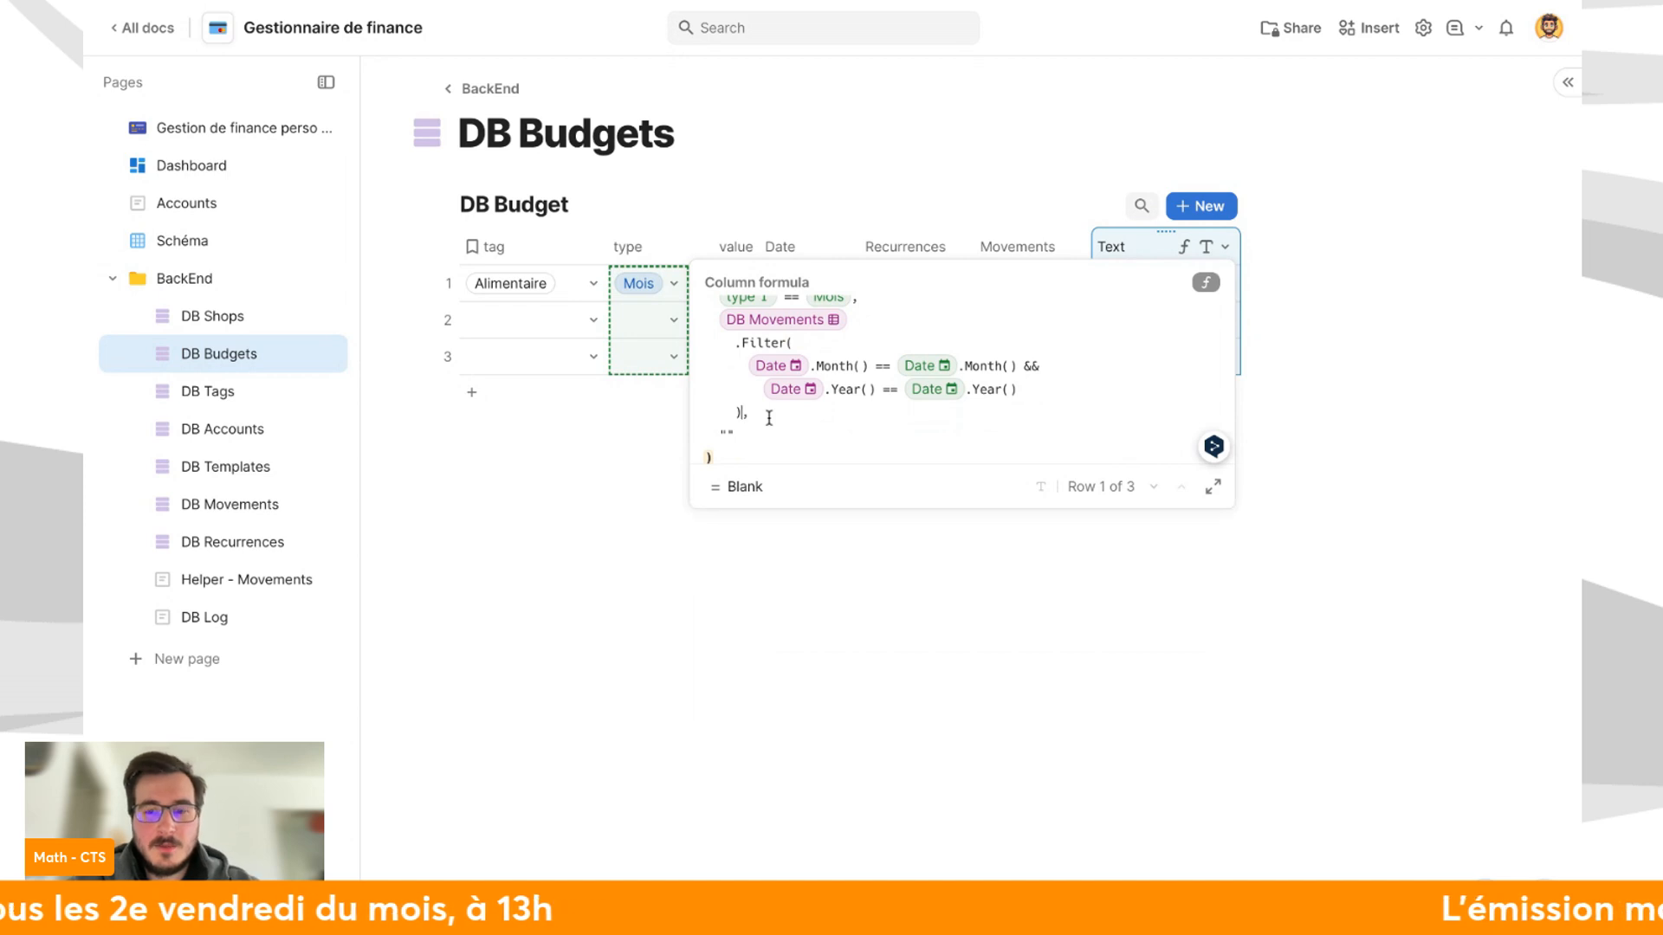
type(".value")
key("Down")
key("Tab")
type(".su")
key("Tab")
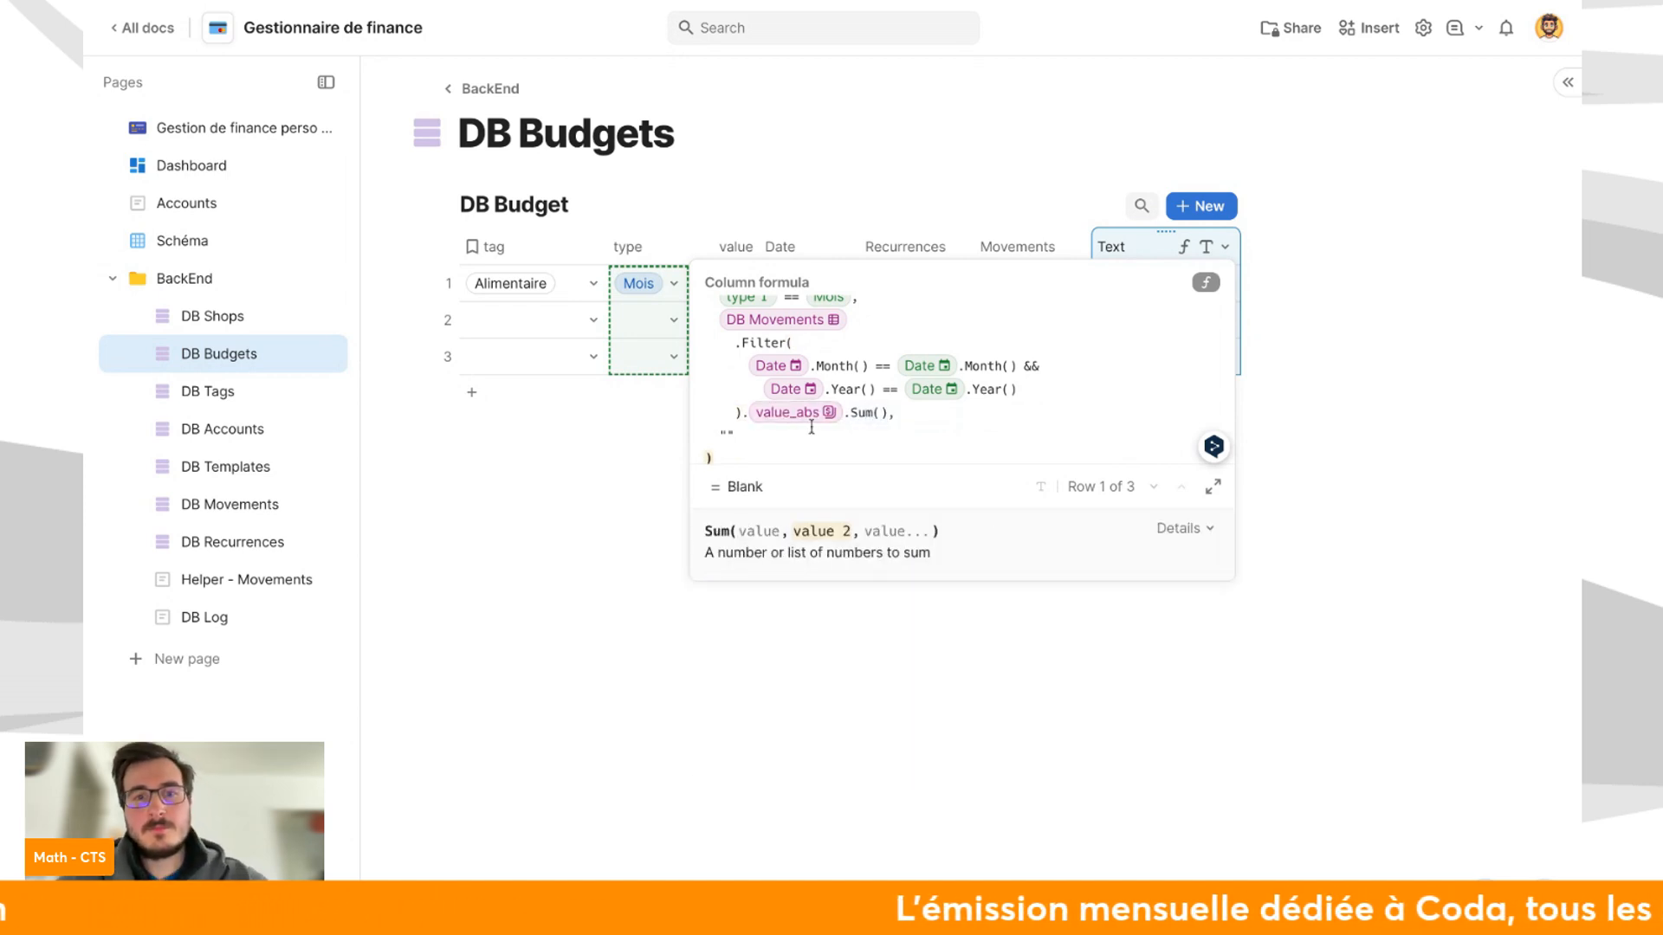
Replace the empty fallback string in the Switch formula with "TODO" and save the formula.
left_click(837, 439)
key("BackSpace")
key("BackSpace")
type("\"")
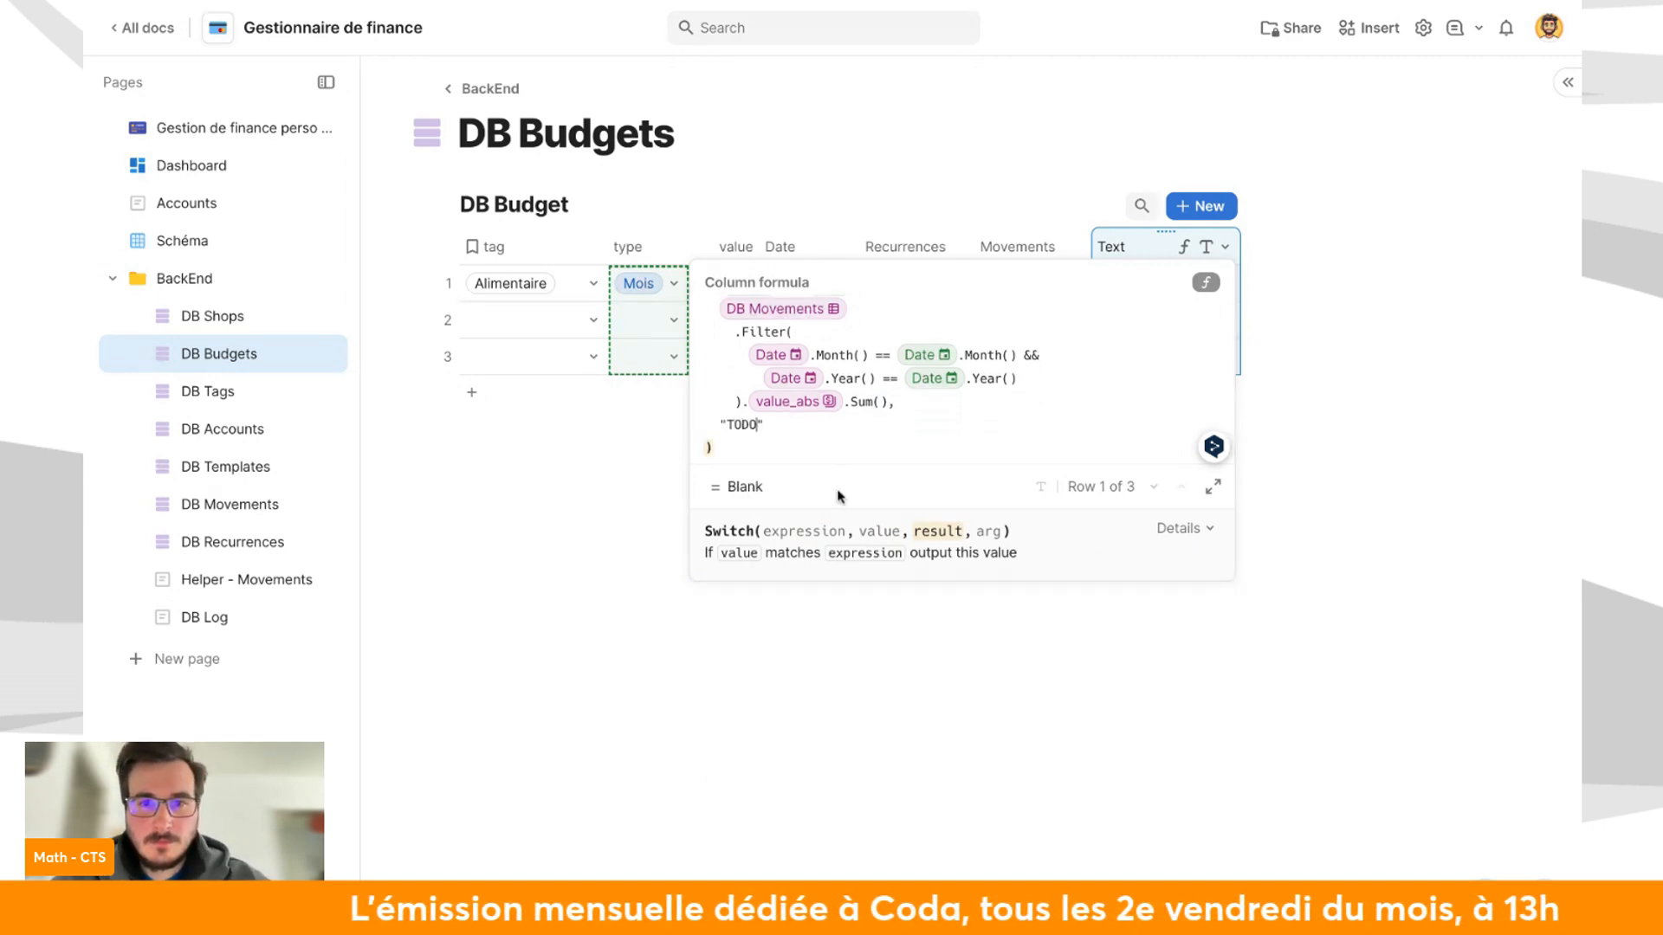
left_click(833, 712)
Open the Text column's formula in the expanded editor and examine its Date and value_abs references.
left_click(1152, 294)
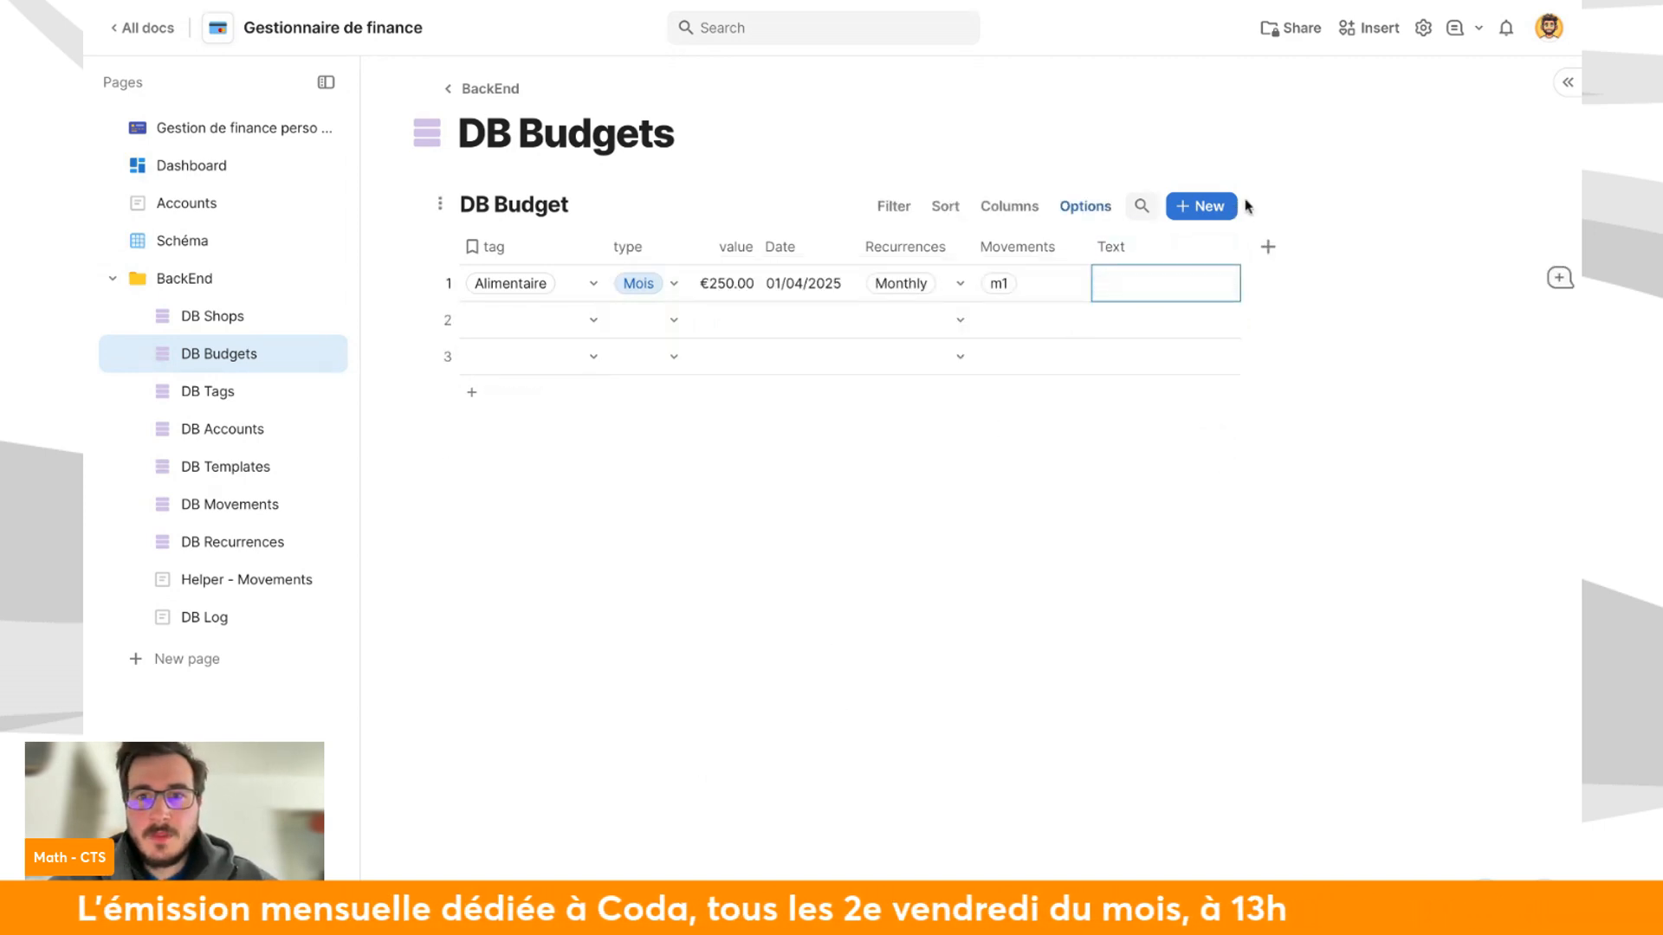
left_click(1224, 247)
left_click(1232, 343)
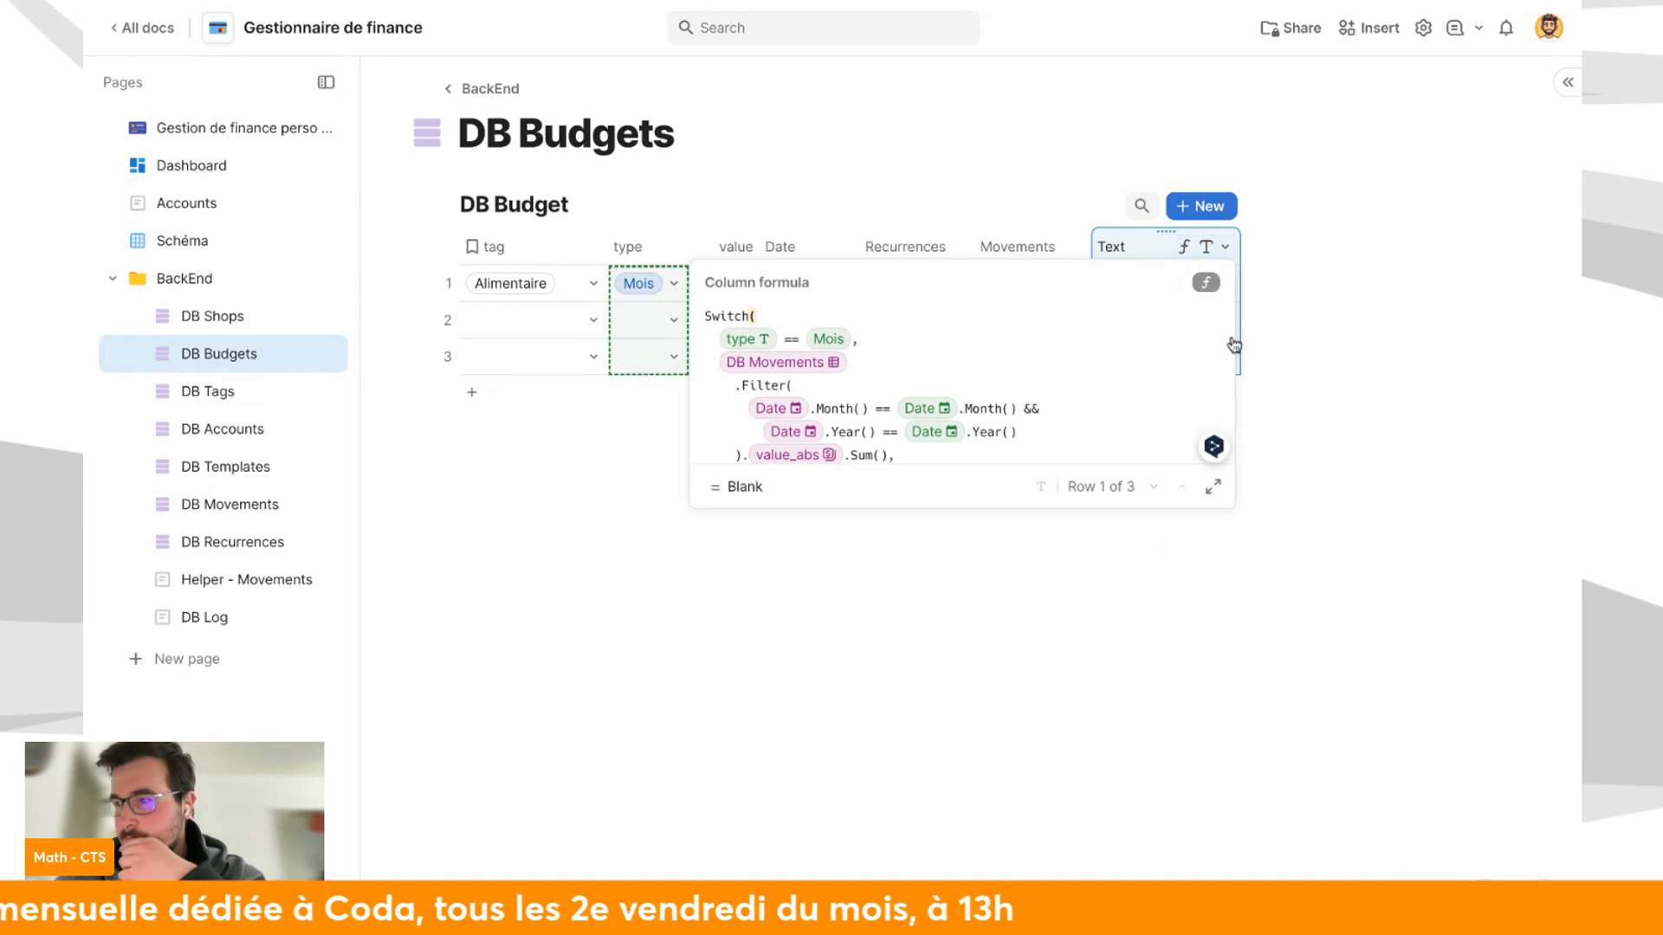
left_click(1210, 484)
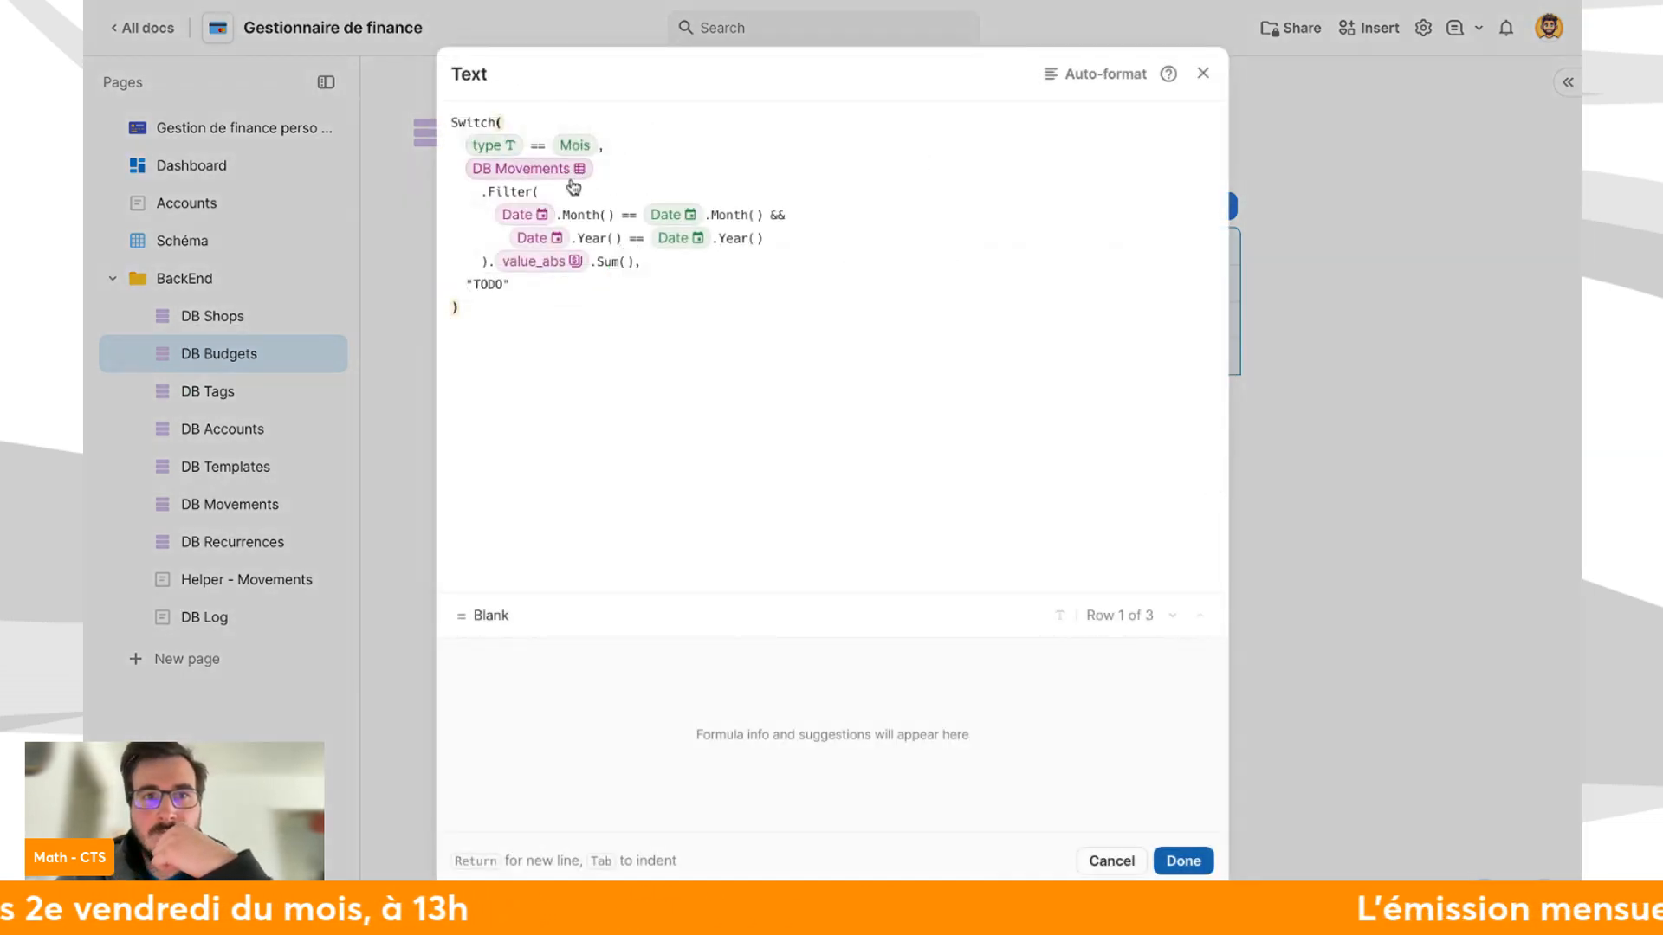
left_click(537, 222)
left_click(539, 236)
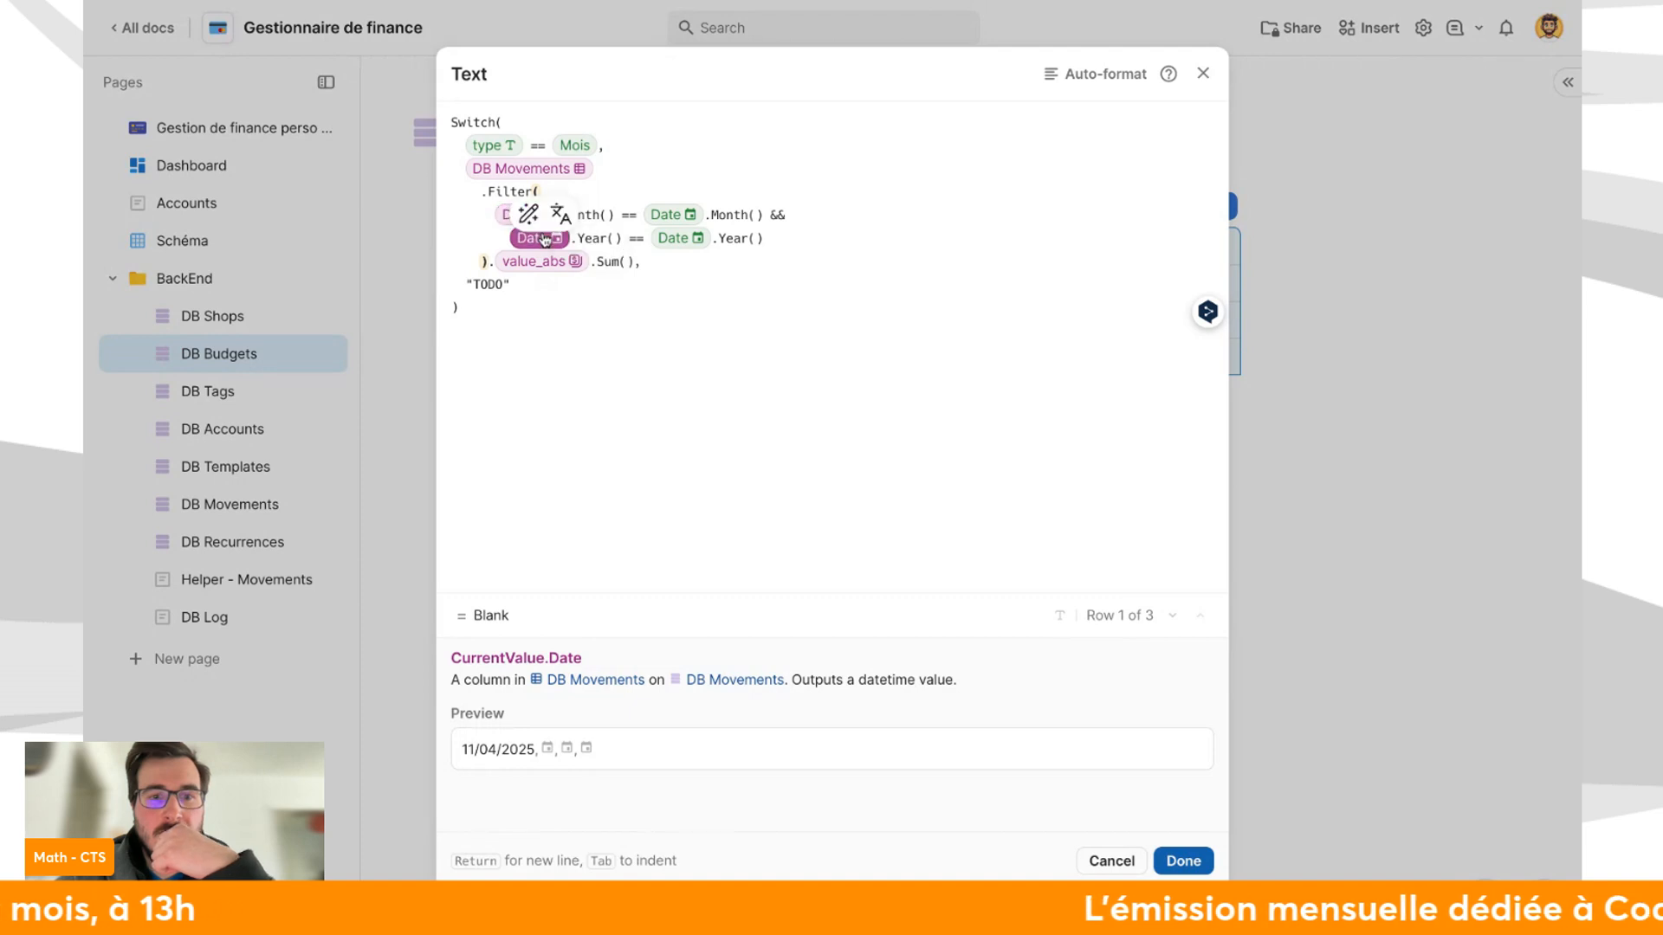
left_click(660, 214)
left_click(679, 237)
left_click(537, 266)
left_click(522, 287)
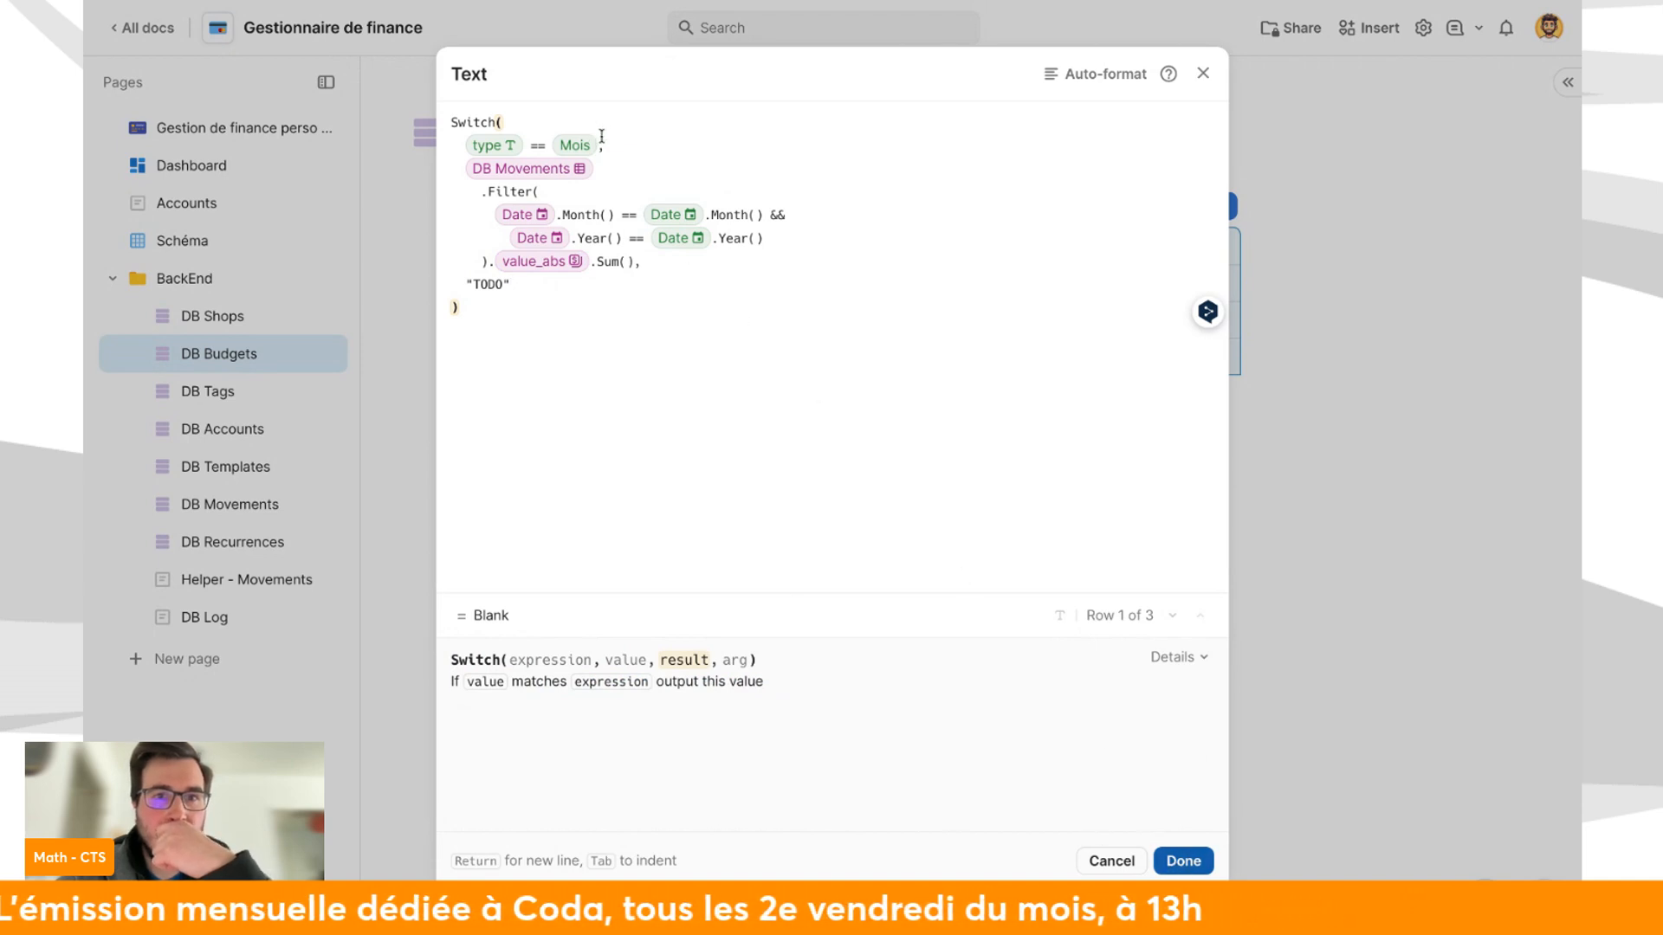
Remove the Switch wrapper and fallback so only the filtered DB Movements sum remains, auto-format the formula and save it.
left_click_drag(522, 304, 440, 284)
key("BackSpace")
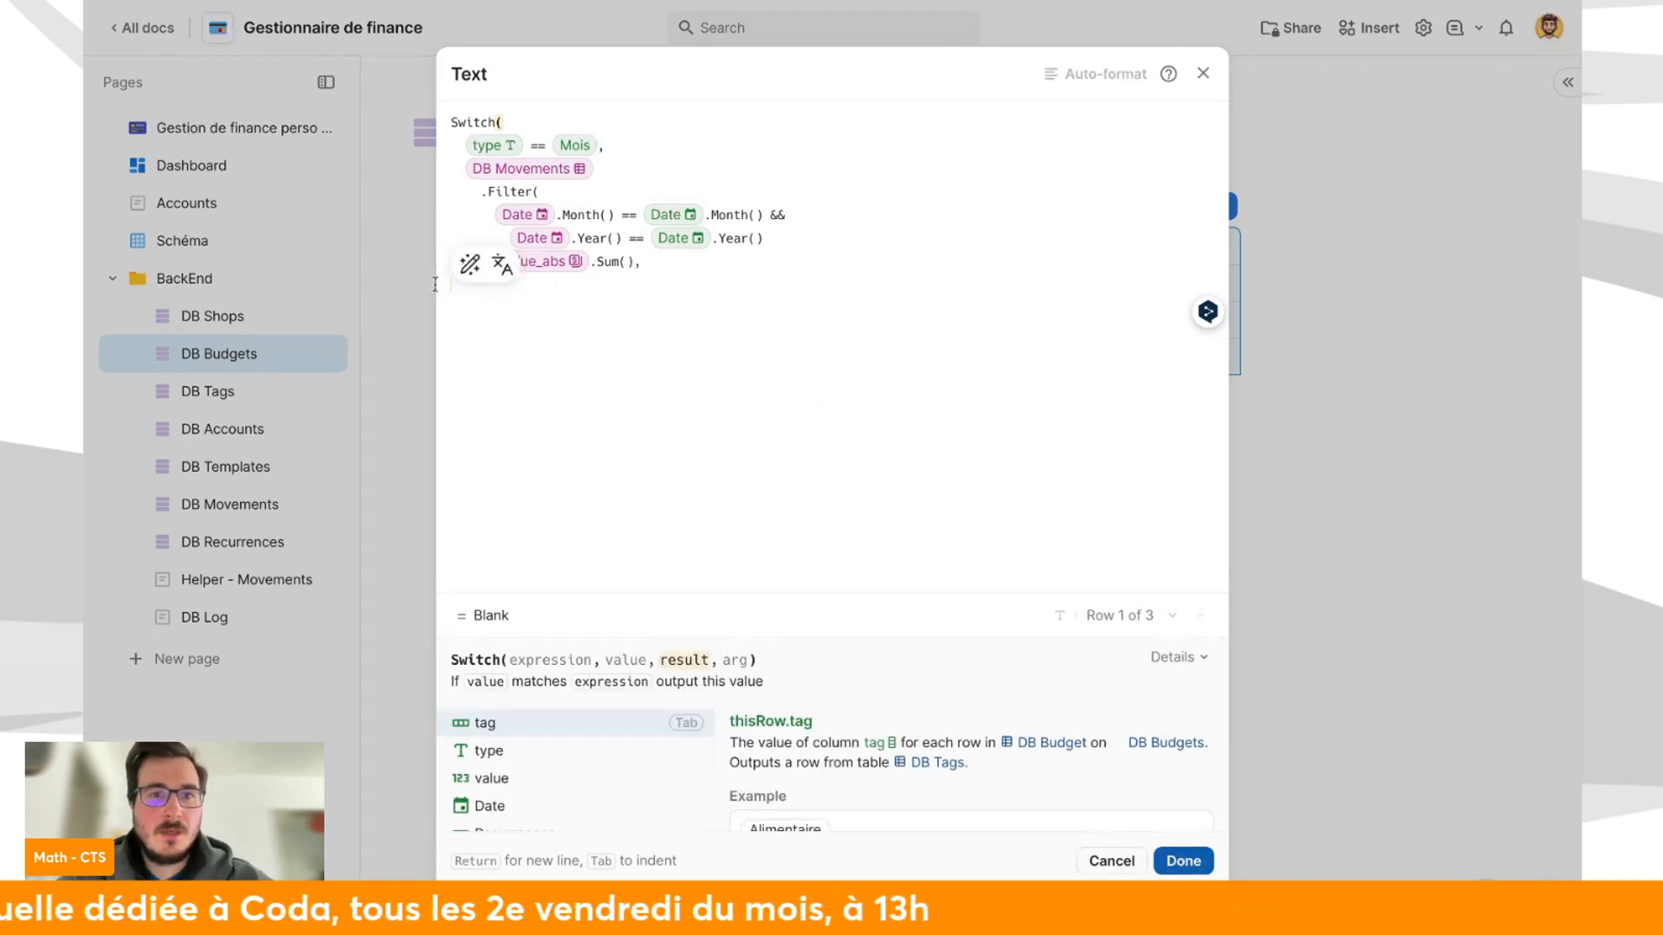
left_click(640, 147)
left_click_drag(640, 147, 416, 82)
key("BackSpace")
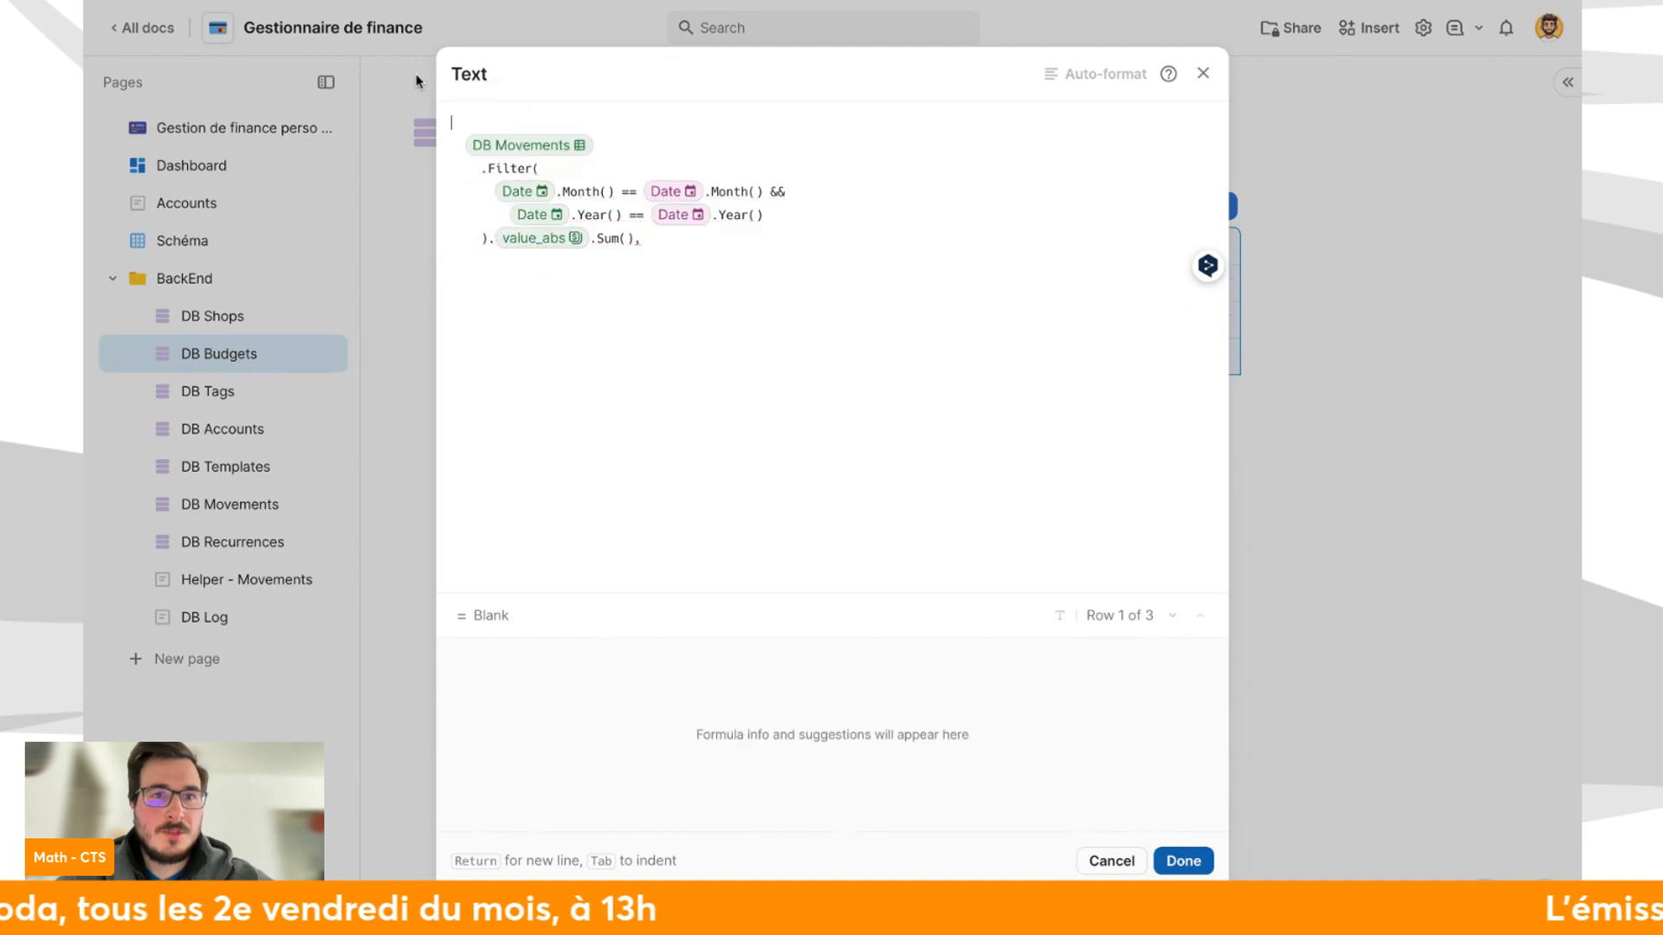
left_click(905, 273)
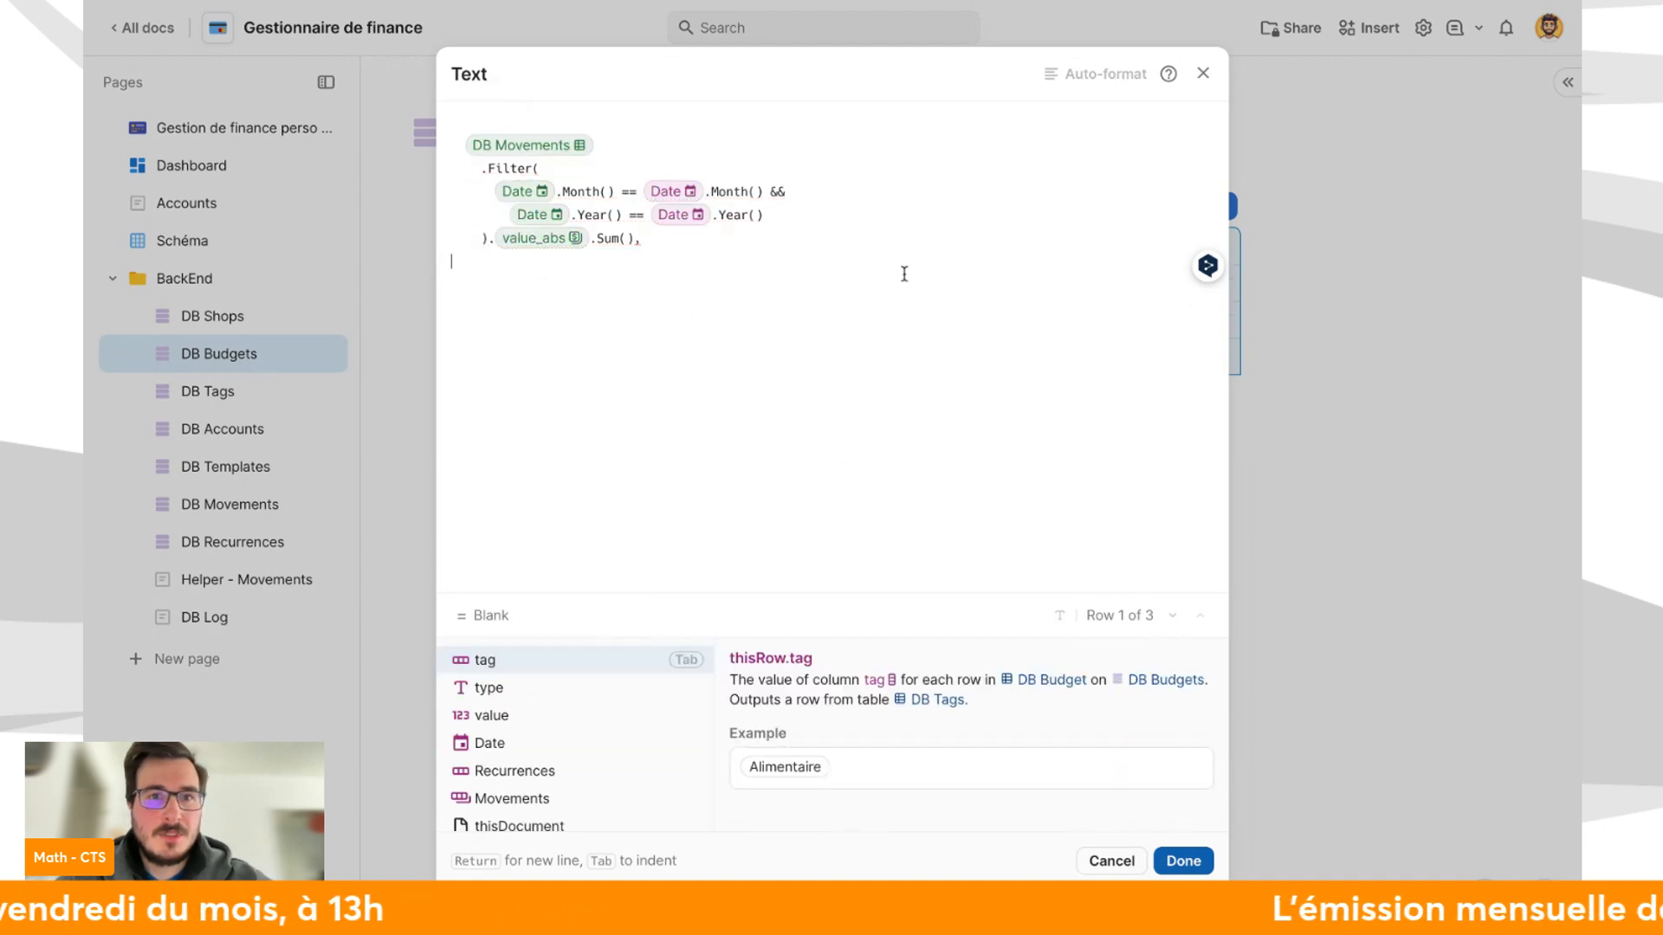
key("BackSpace")
key("BackSpace")
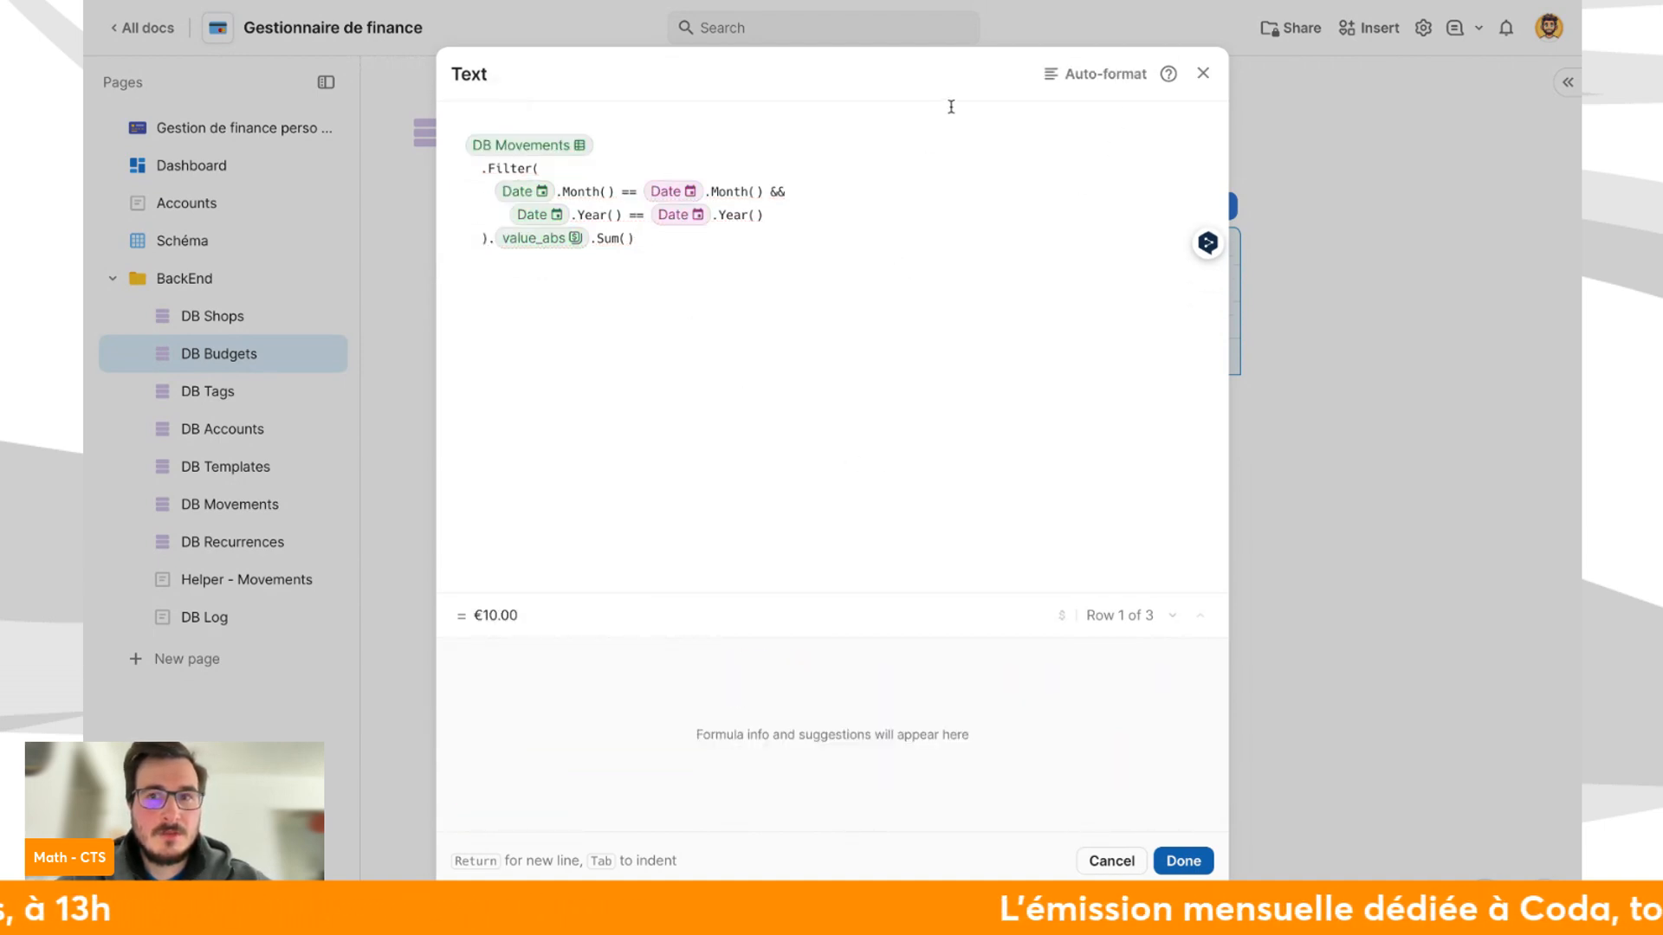
left_click(1098, 73)
left_click(1182, 860)
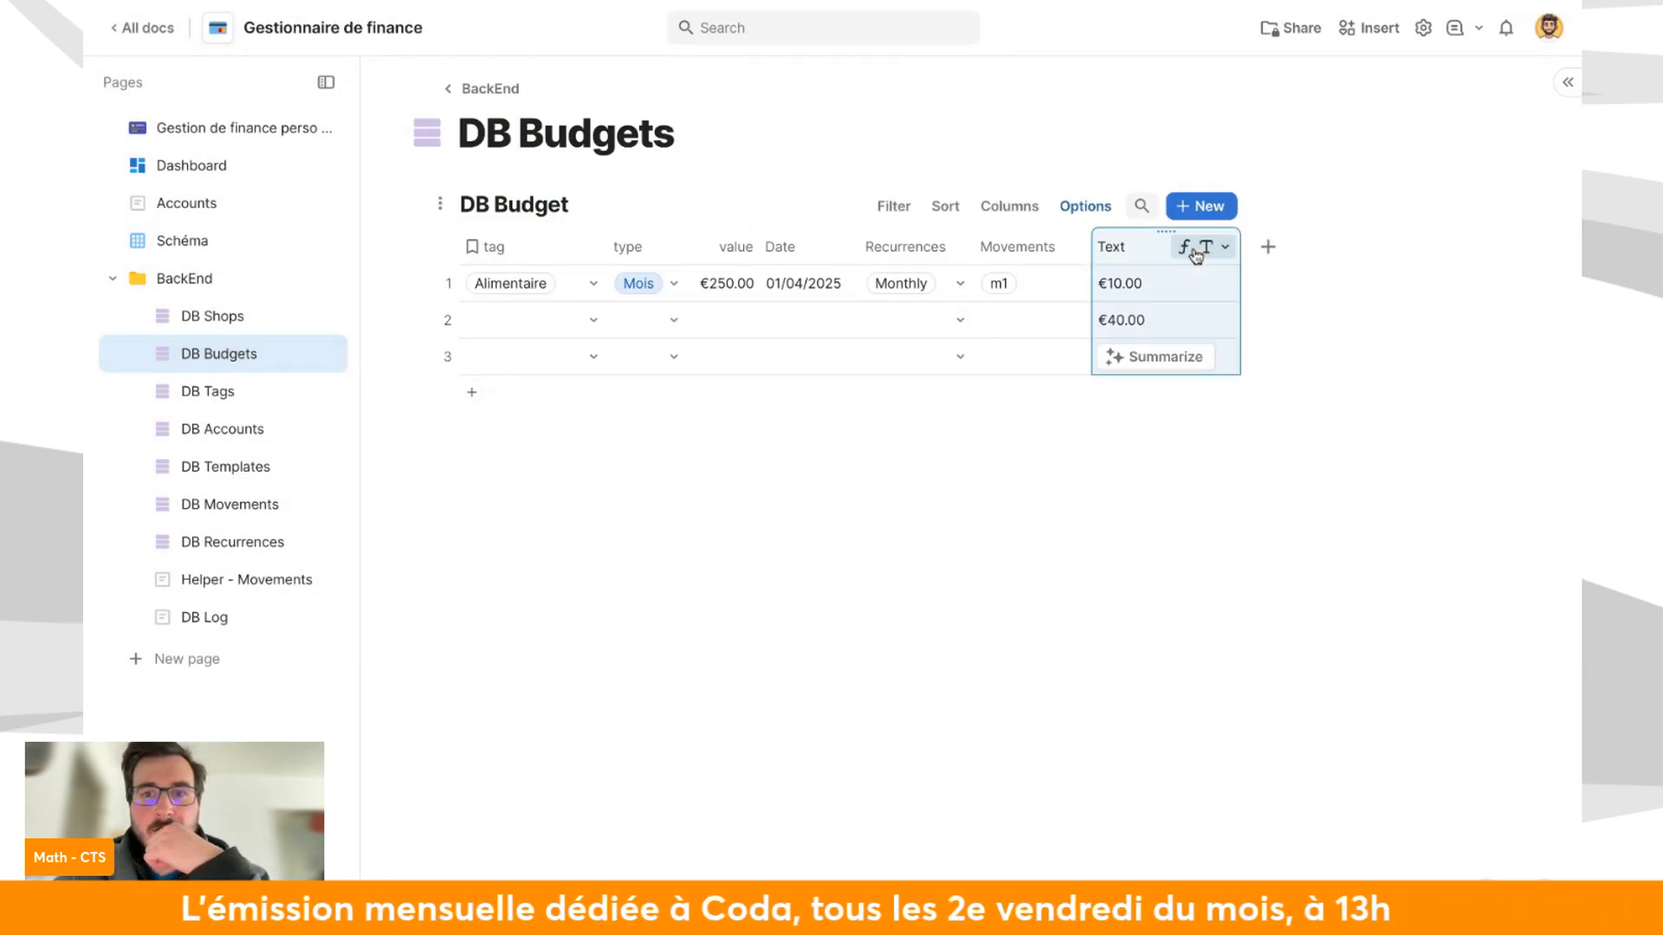
Replace DB Movements in the Text column's formula with the row's own Movements column and save it.
left_click(1225, 247)
left_click(1236, 345)
double_click(814, 316)
type("movements")
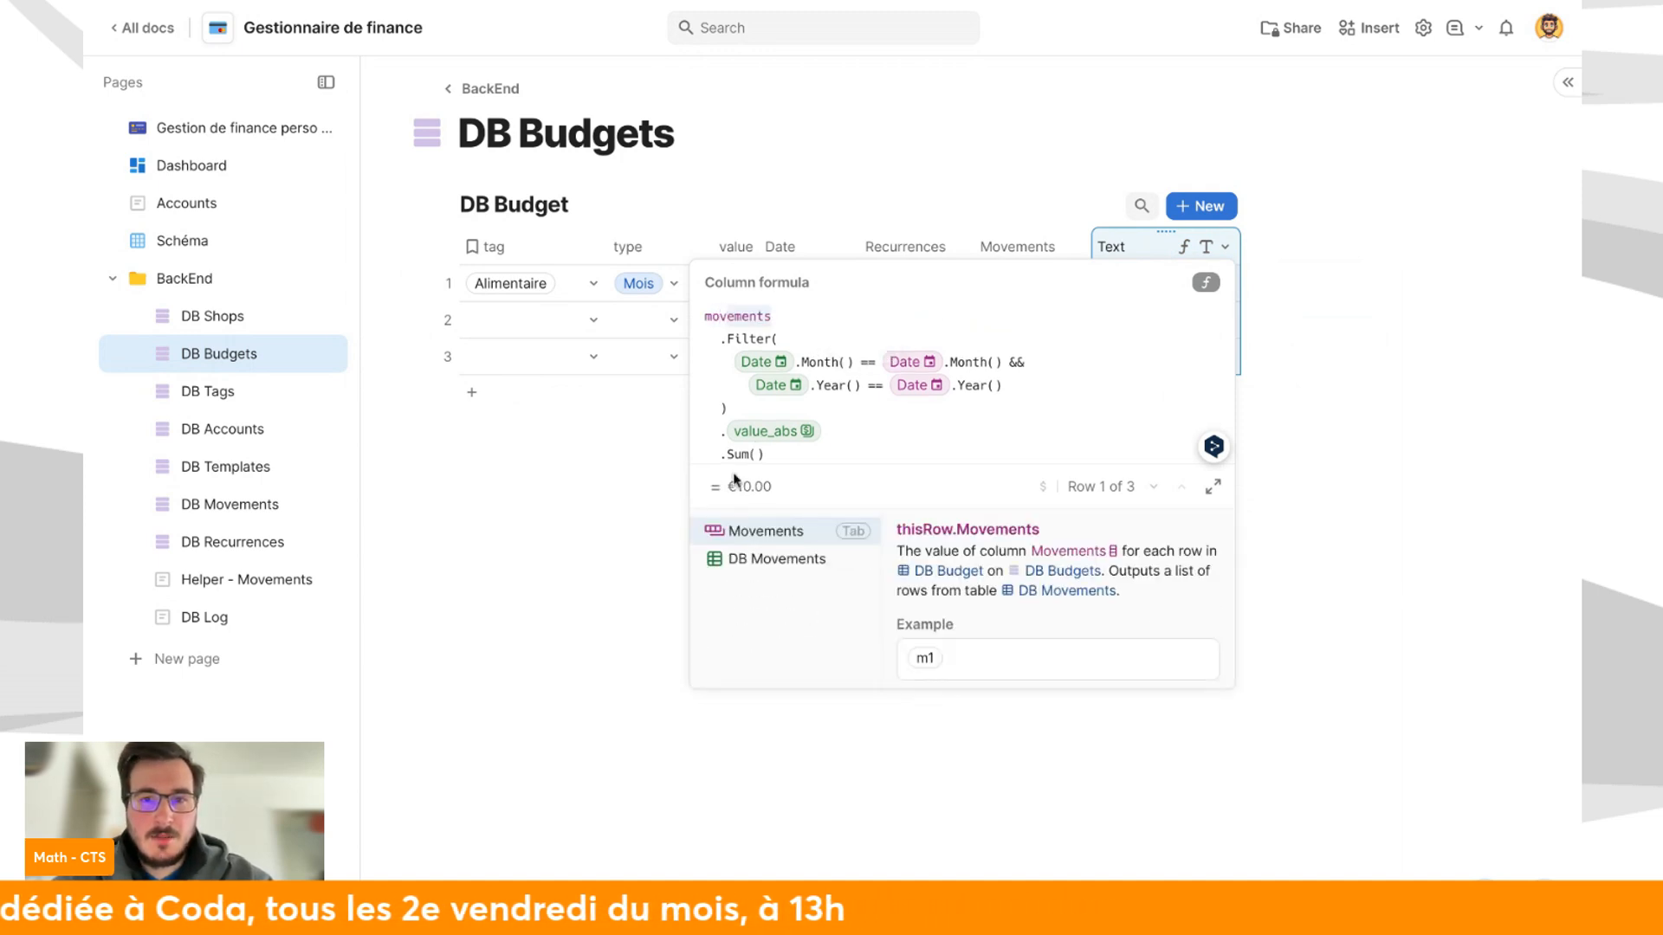
left_click(764, 542)
left_click(916, 588)
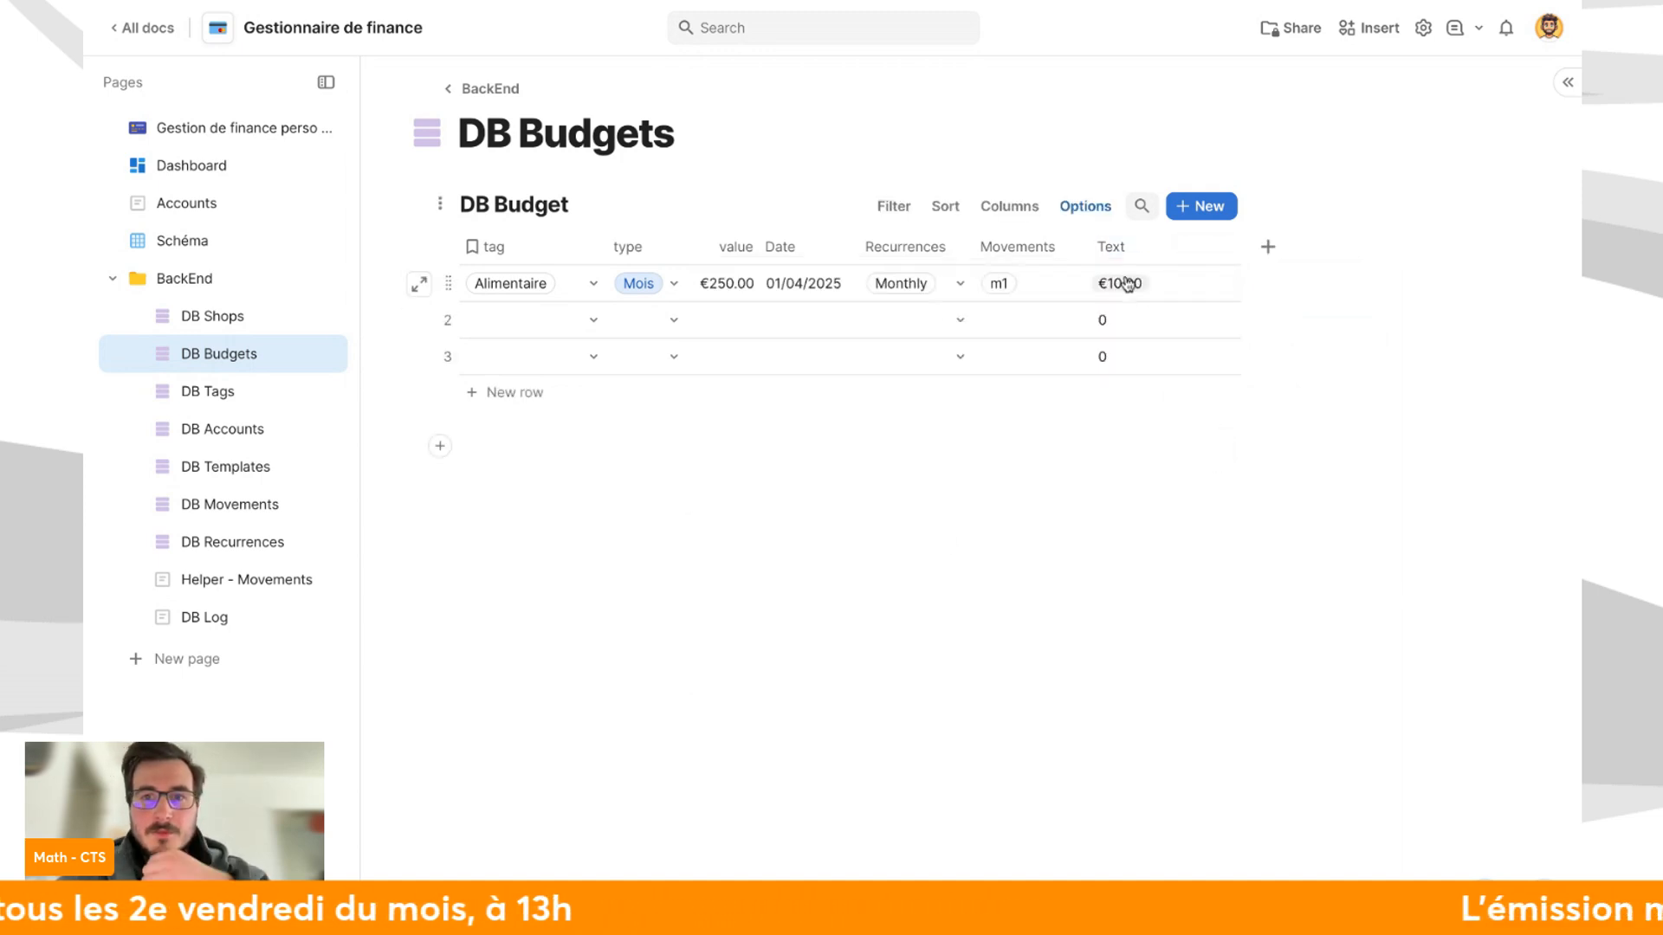
Change the column type of DB Budget's Text column to Currency.
left_click(1225, 247)
mouse_move(1251, 312)
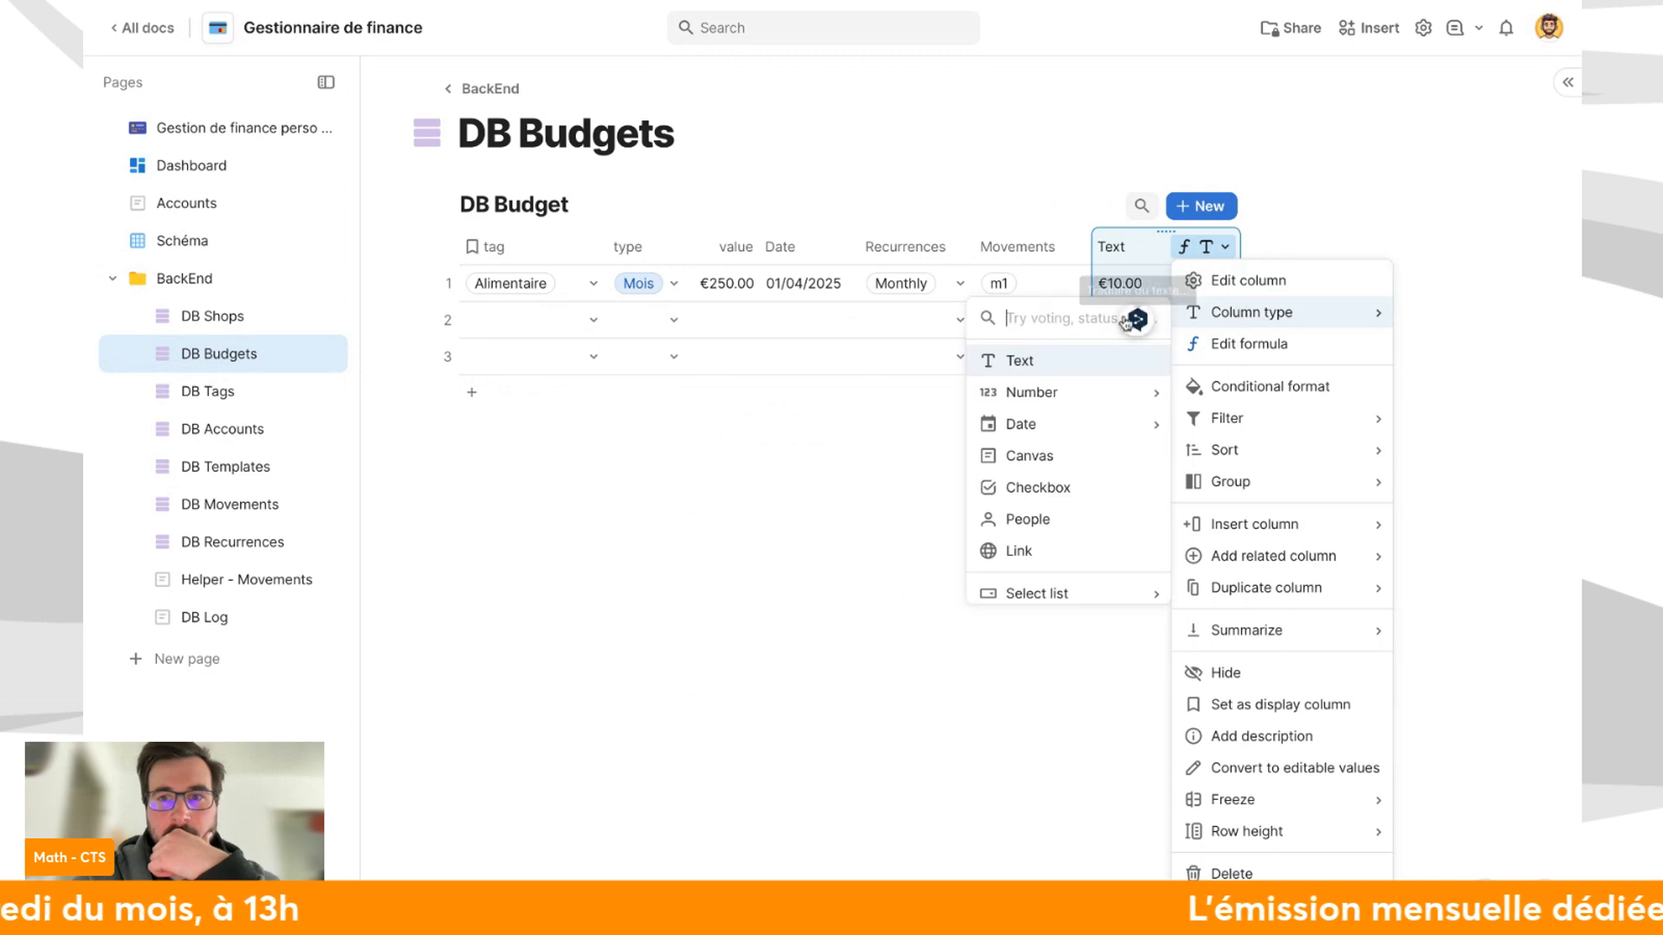
type("cure")
key("BackSpace")
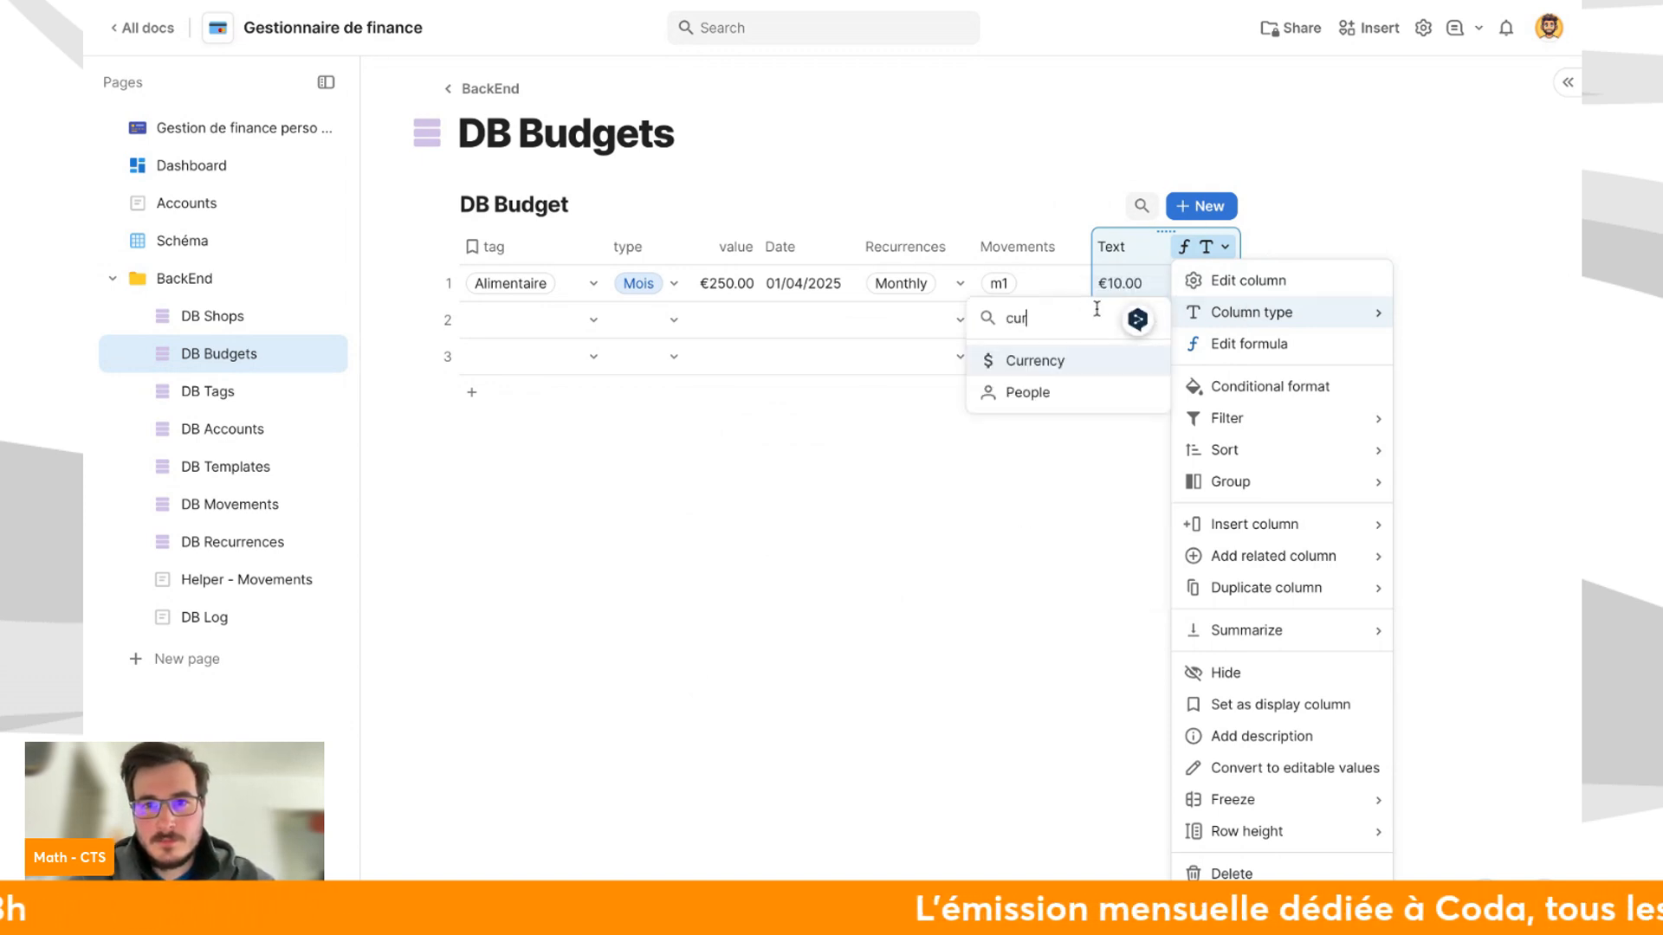
left_click(1064, 358)
Set the Text column's currency symbol to € in its column settings.
left_click(1107, 247)
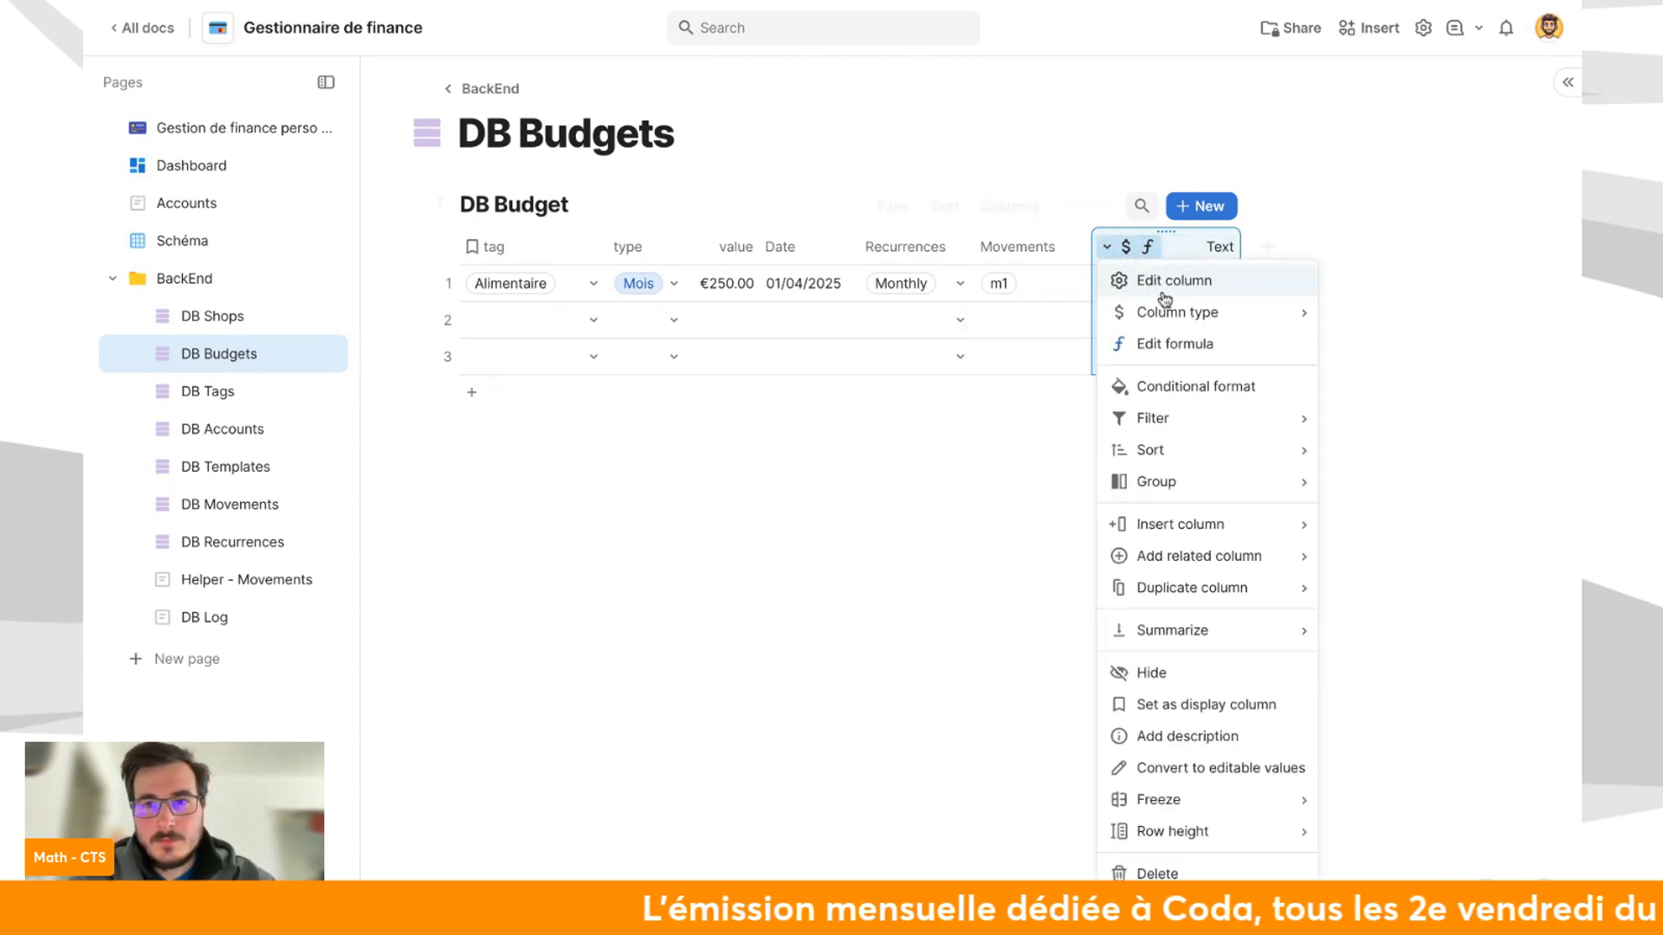
left_click(1171, 299)
left_click(1181, 710)
scroll(1221, 386, "down", 1)
left_click(1223, 362)
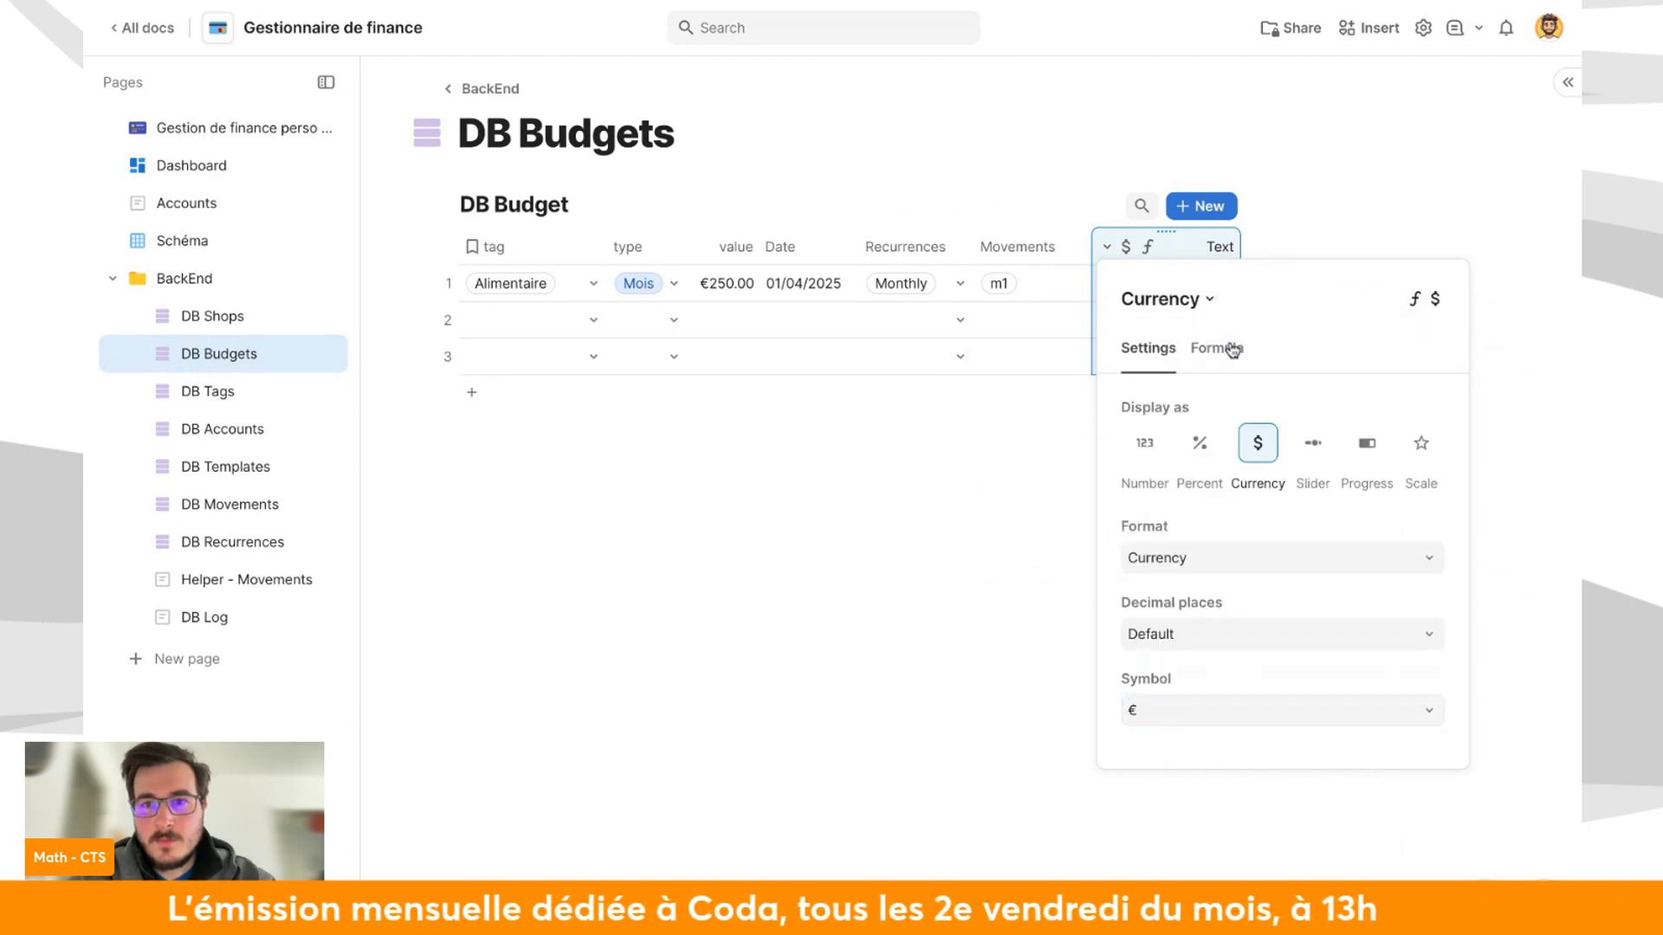
left_click(803, 615)
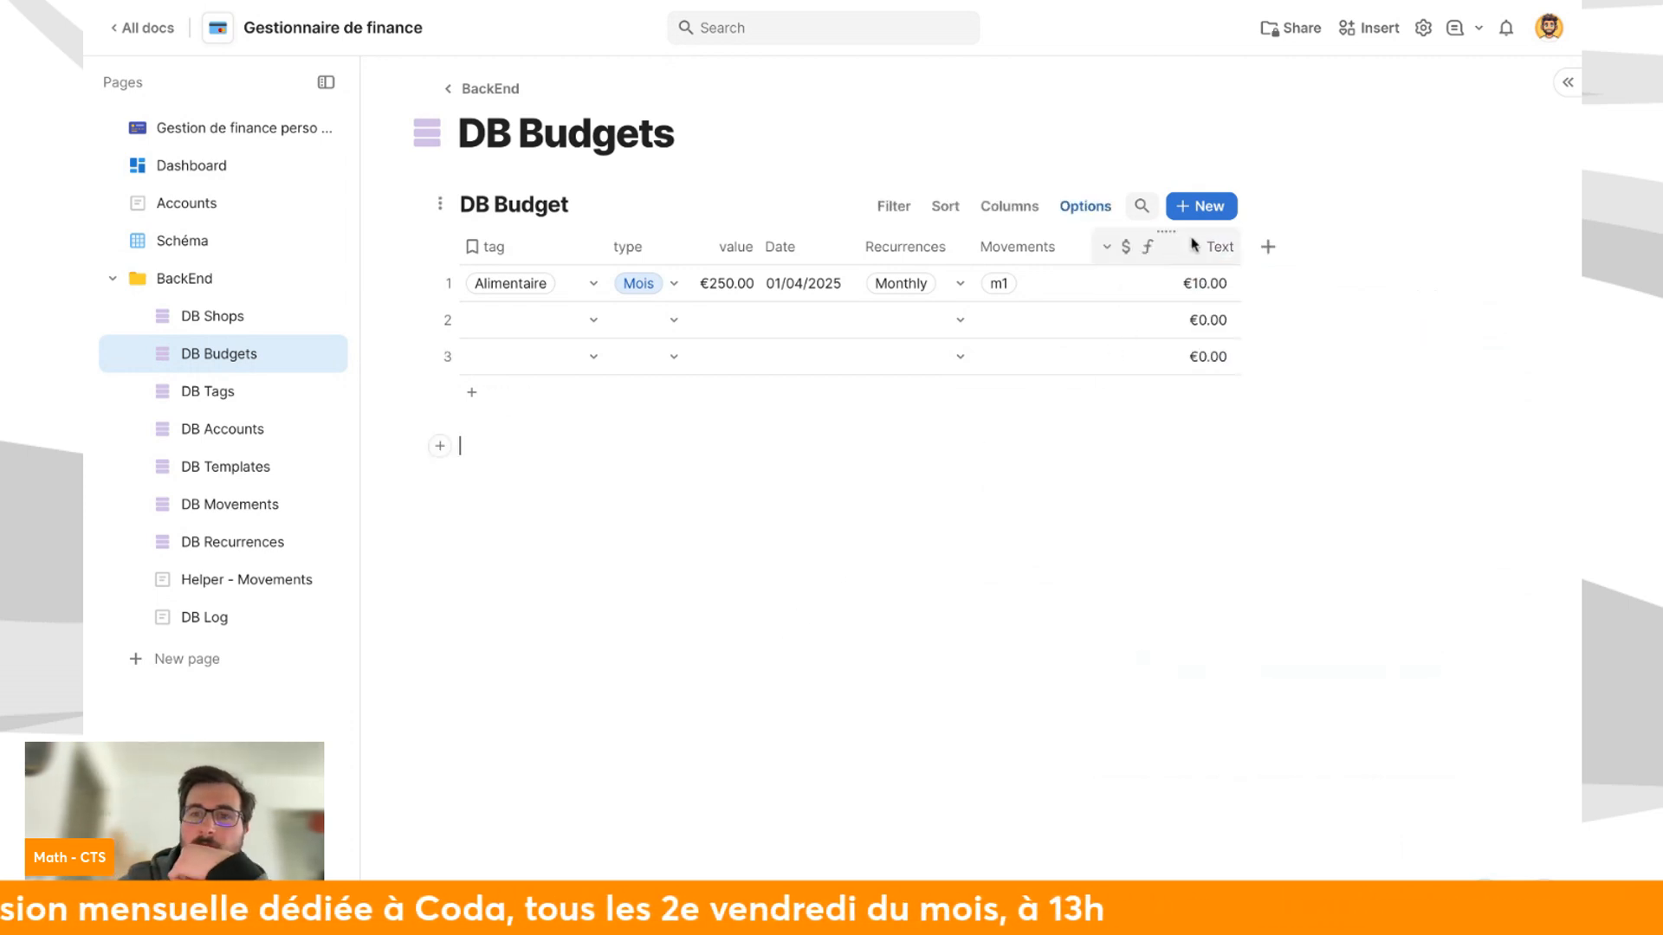
Add a new text column at the end of the DB Budget table.
left_click(1269, 247)
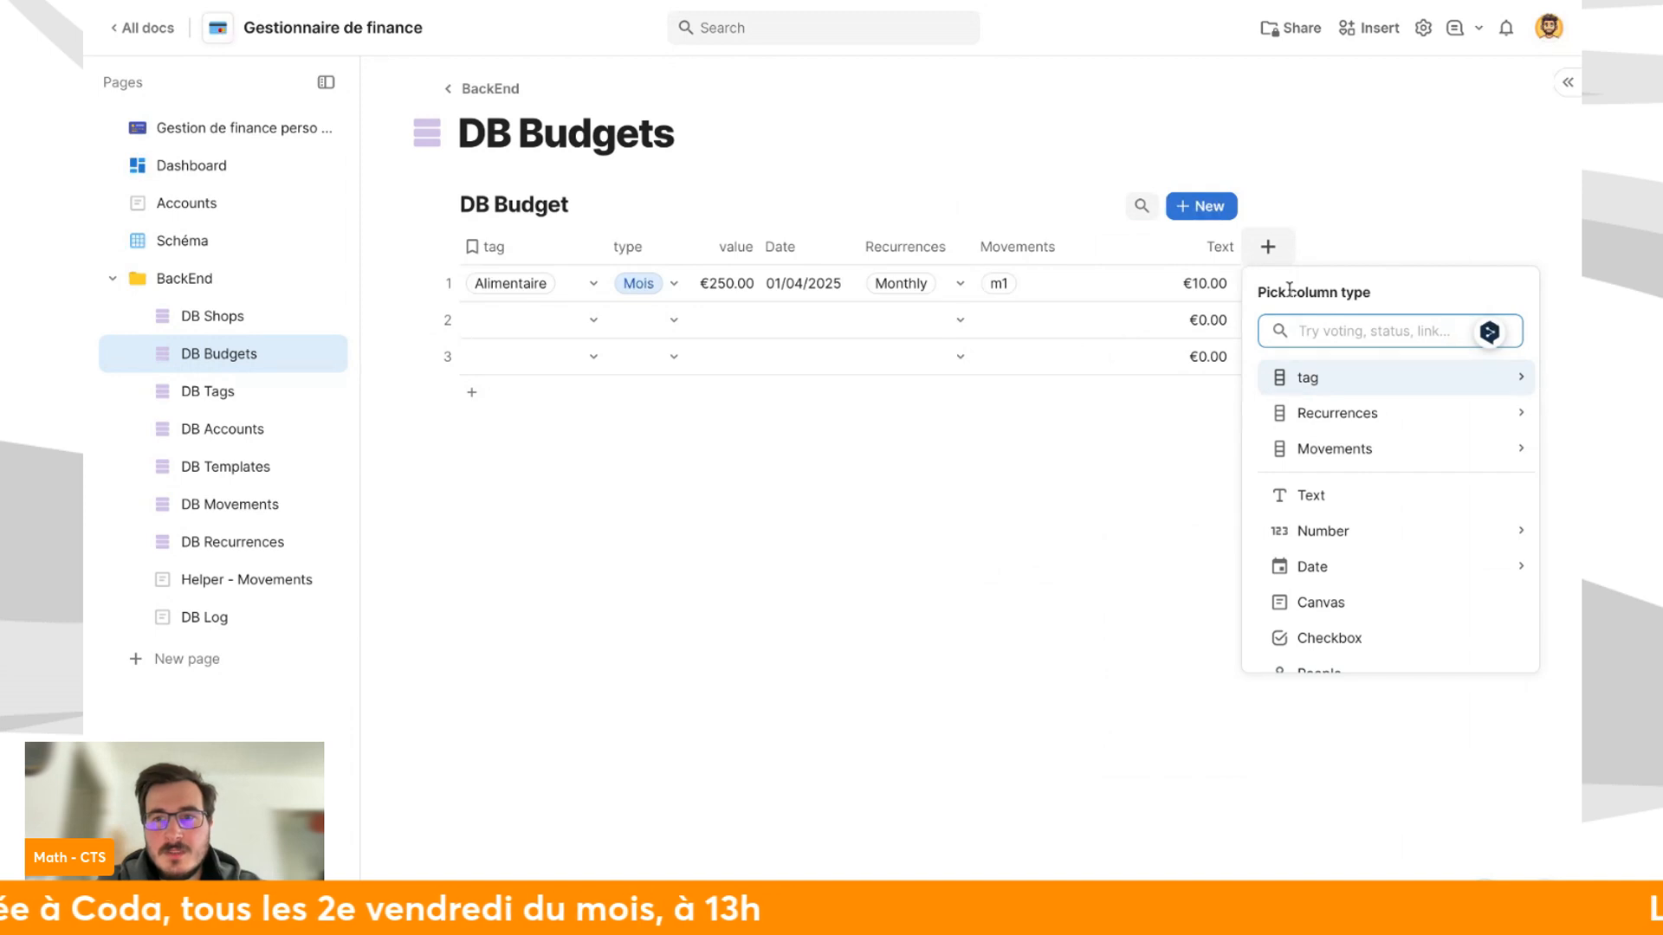
type("te")
key("Return")
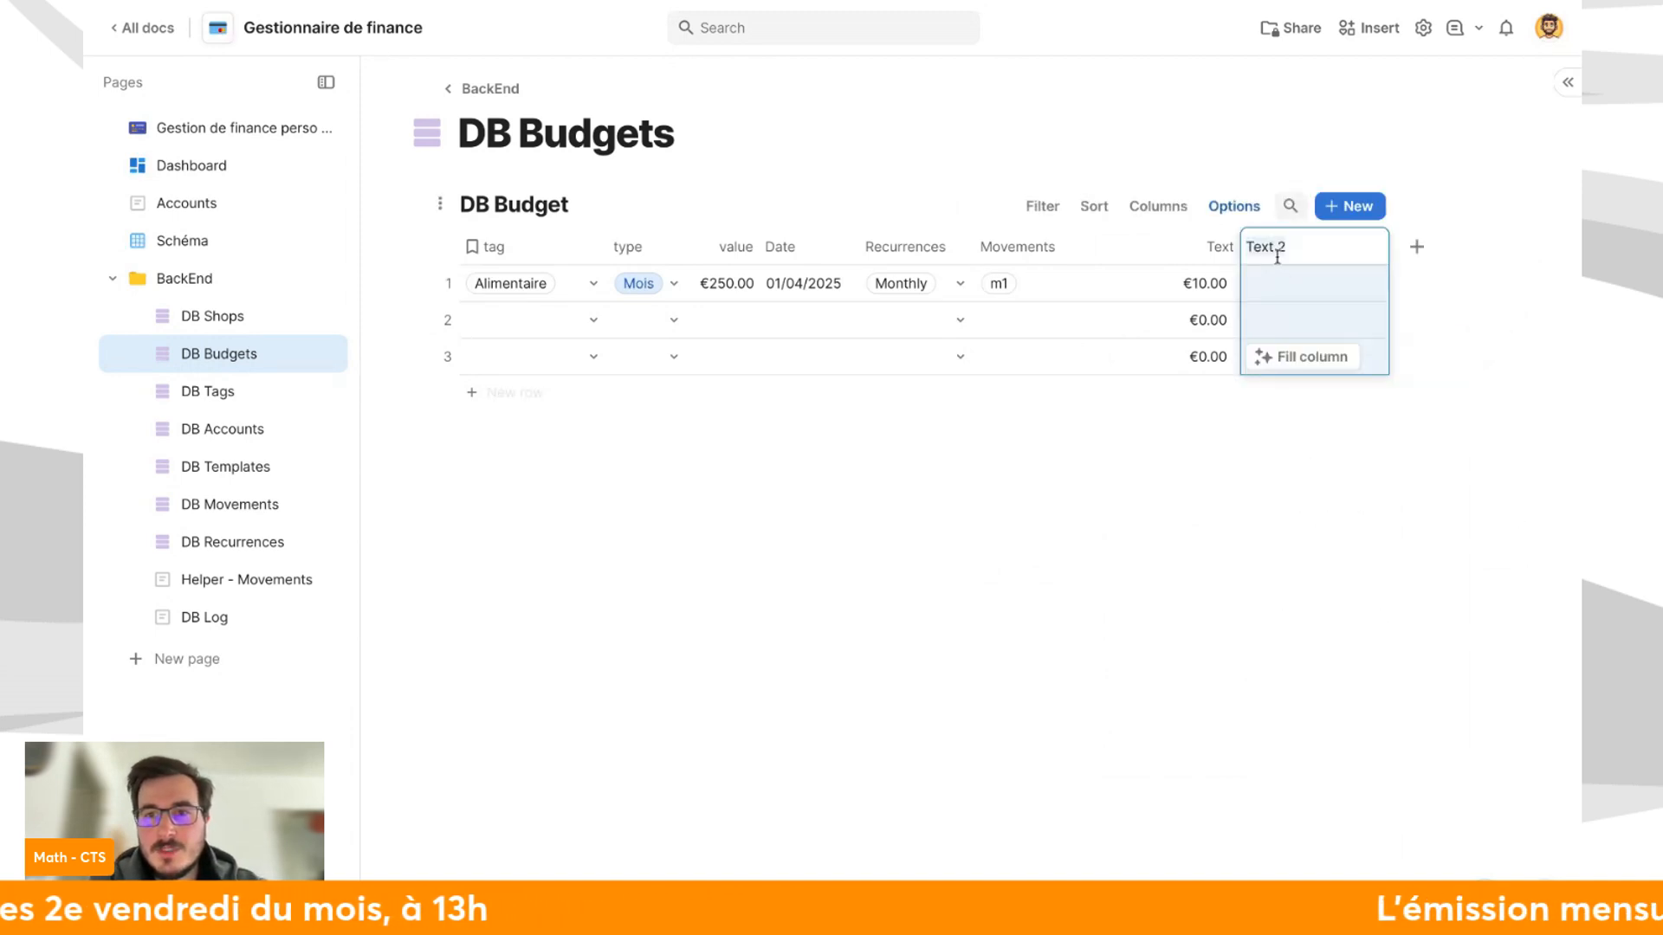
Rename the Text currency column of DB Budget to "value_sum".
left_click(1373, 247)
left_click(1165, 247)
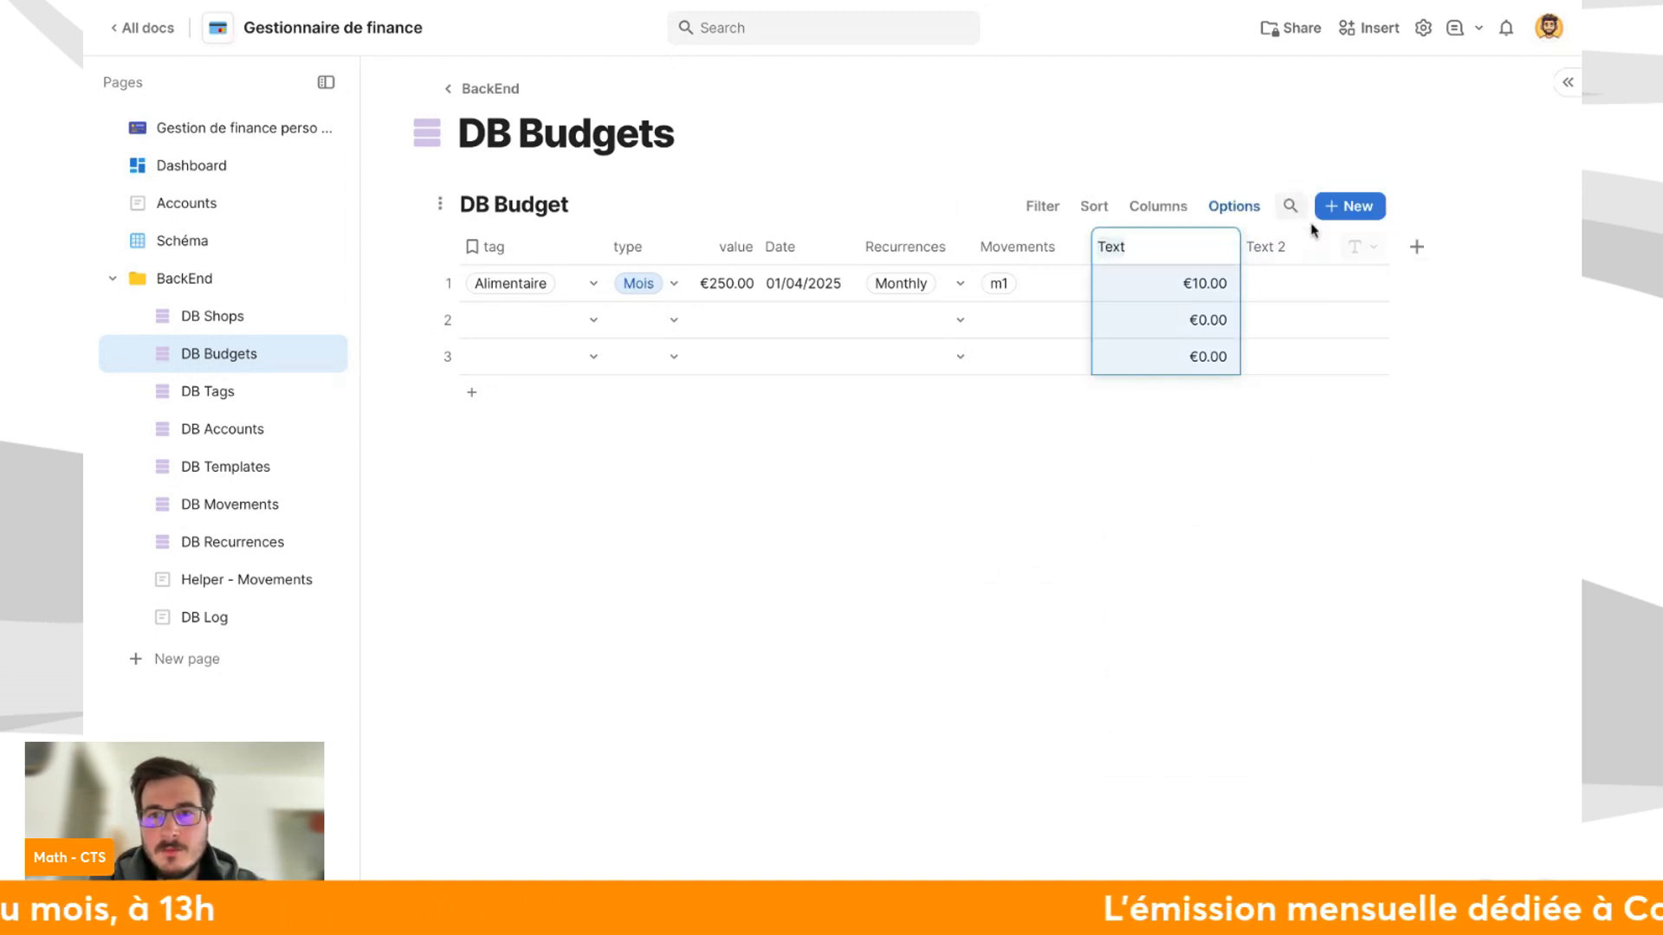
type("d")
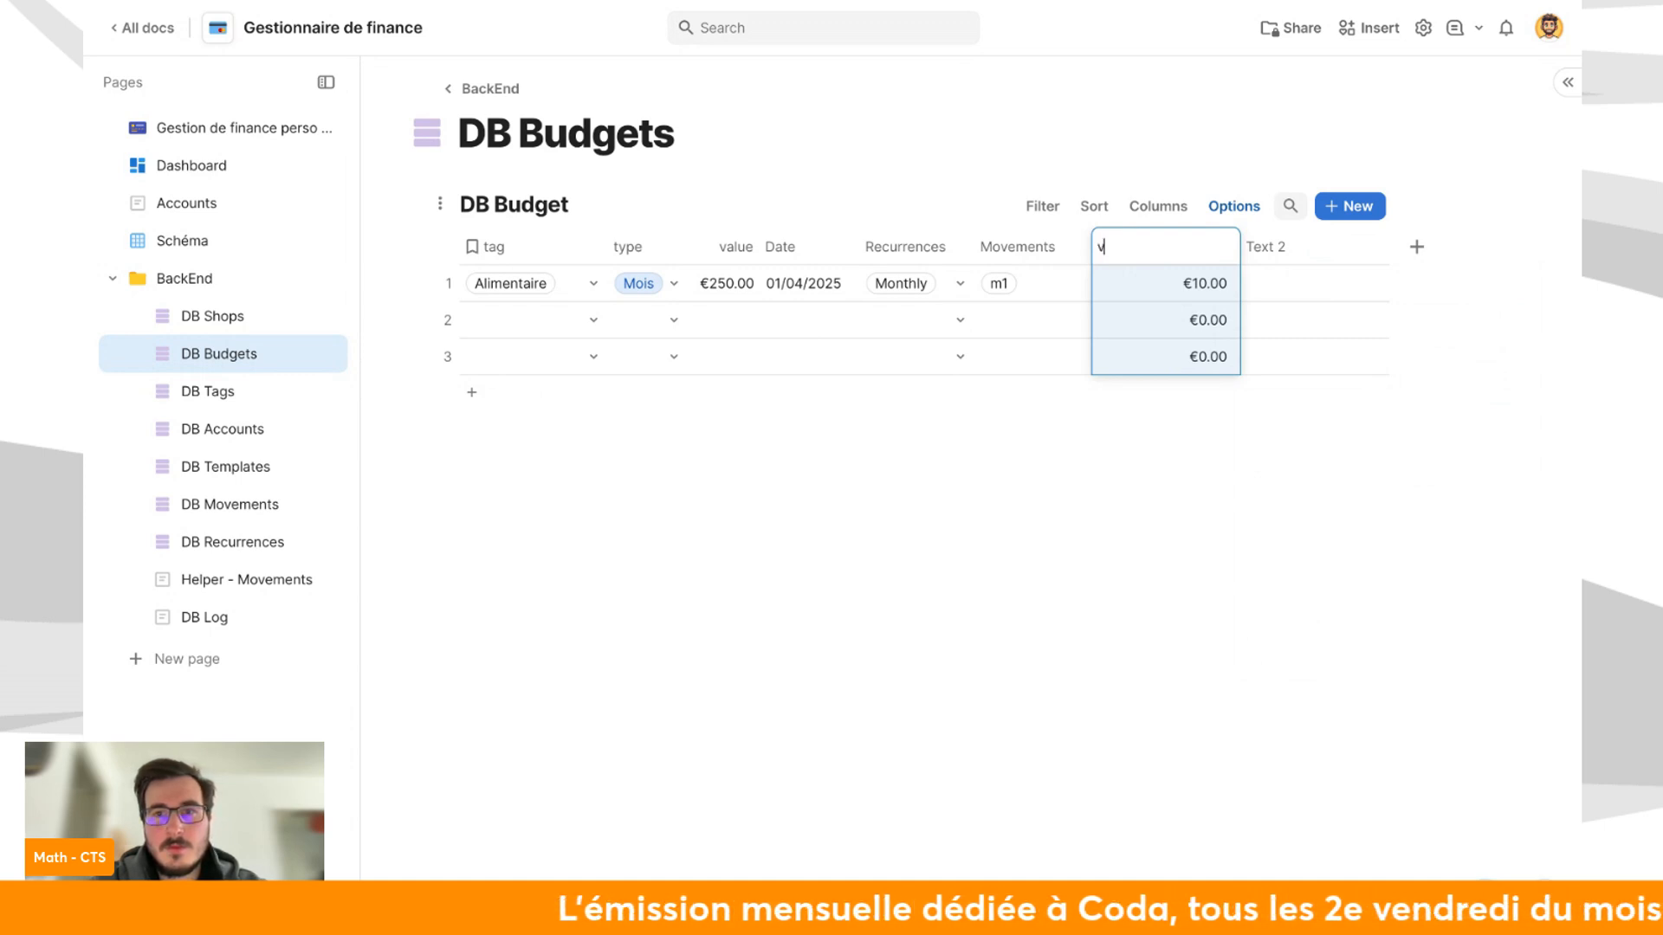
type("alue_sum")
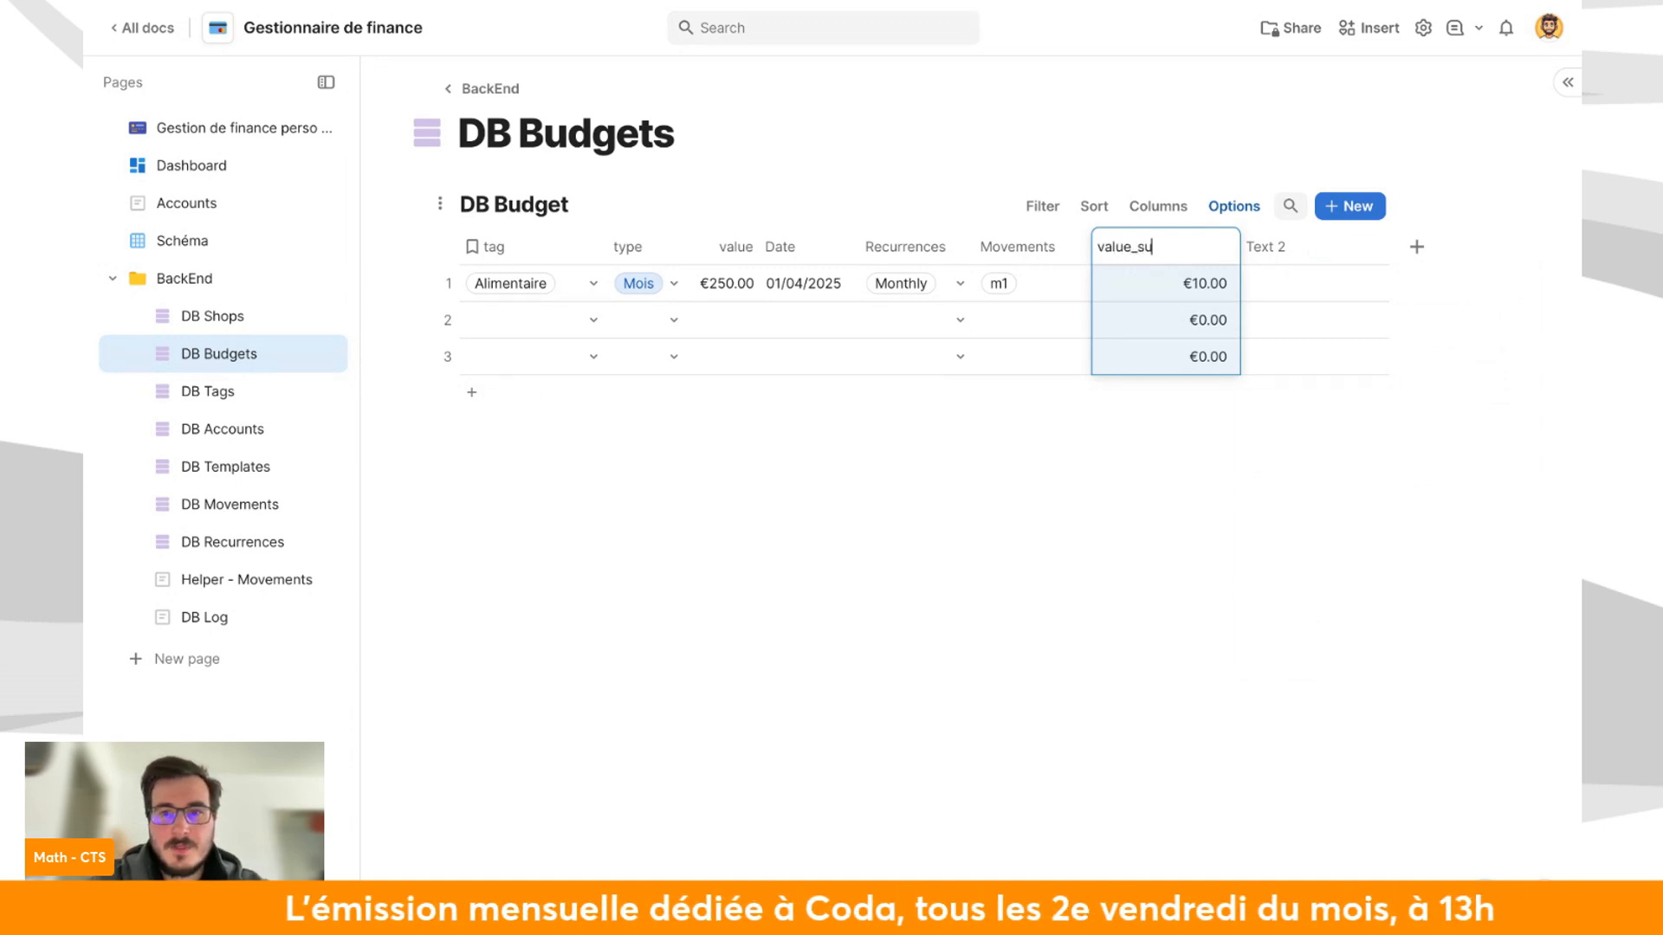
key("Return")
Set the second budget row's type to Années and widen the type column so the label fits on one line.
left_click(1372, 247)
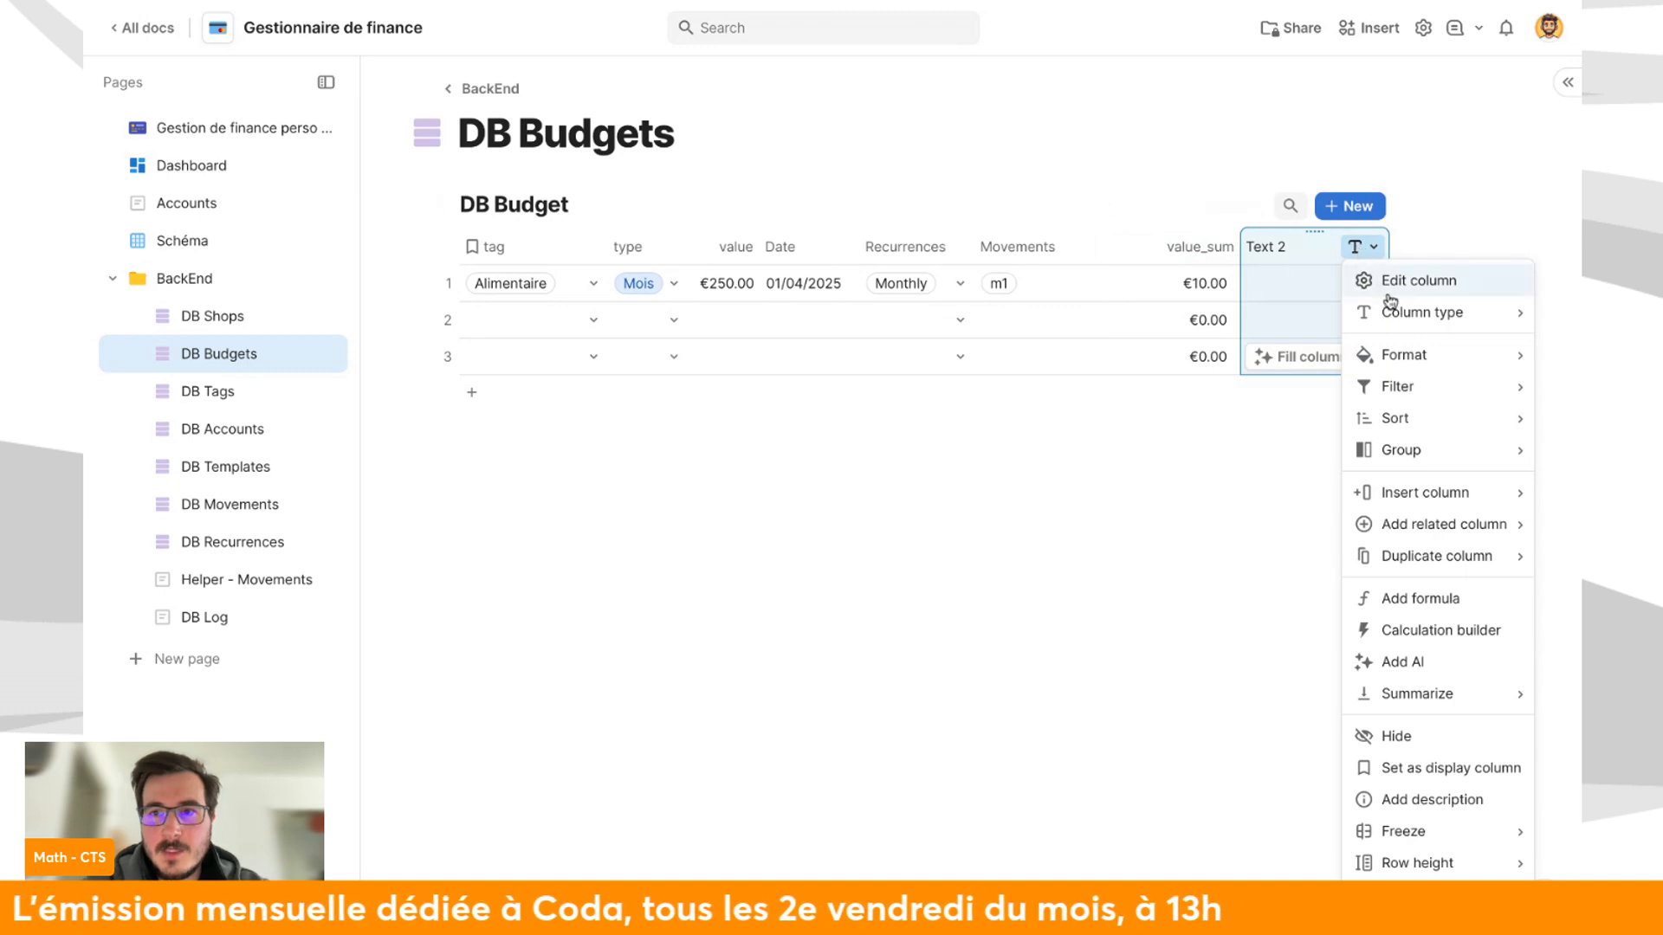
left_click(1369, 276)
left_click(661, 319)
left_click(667, 320)
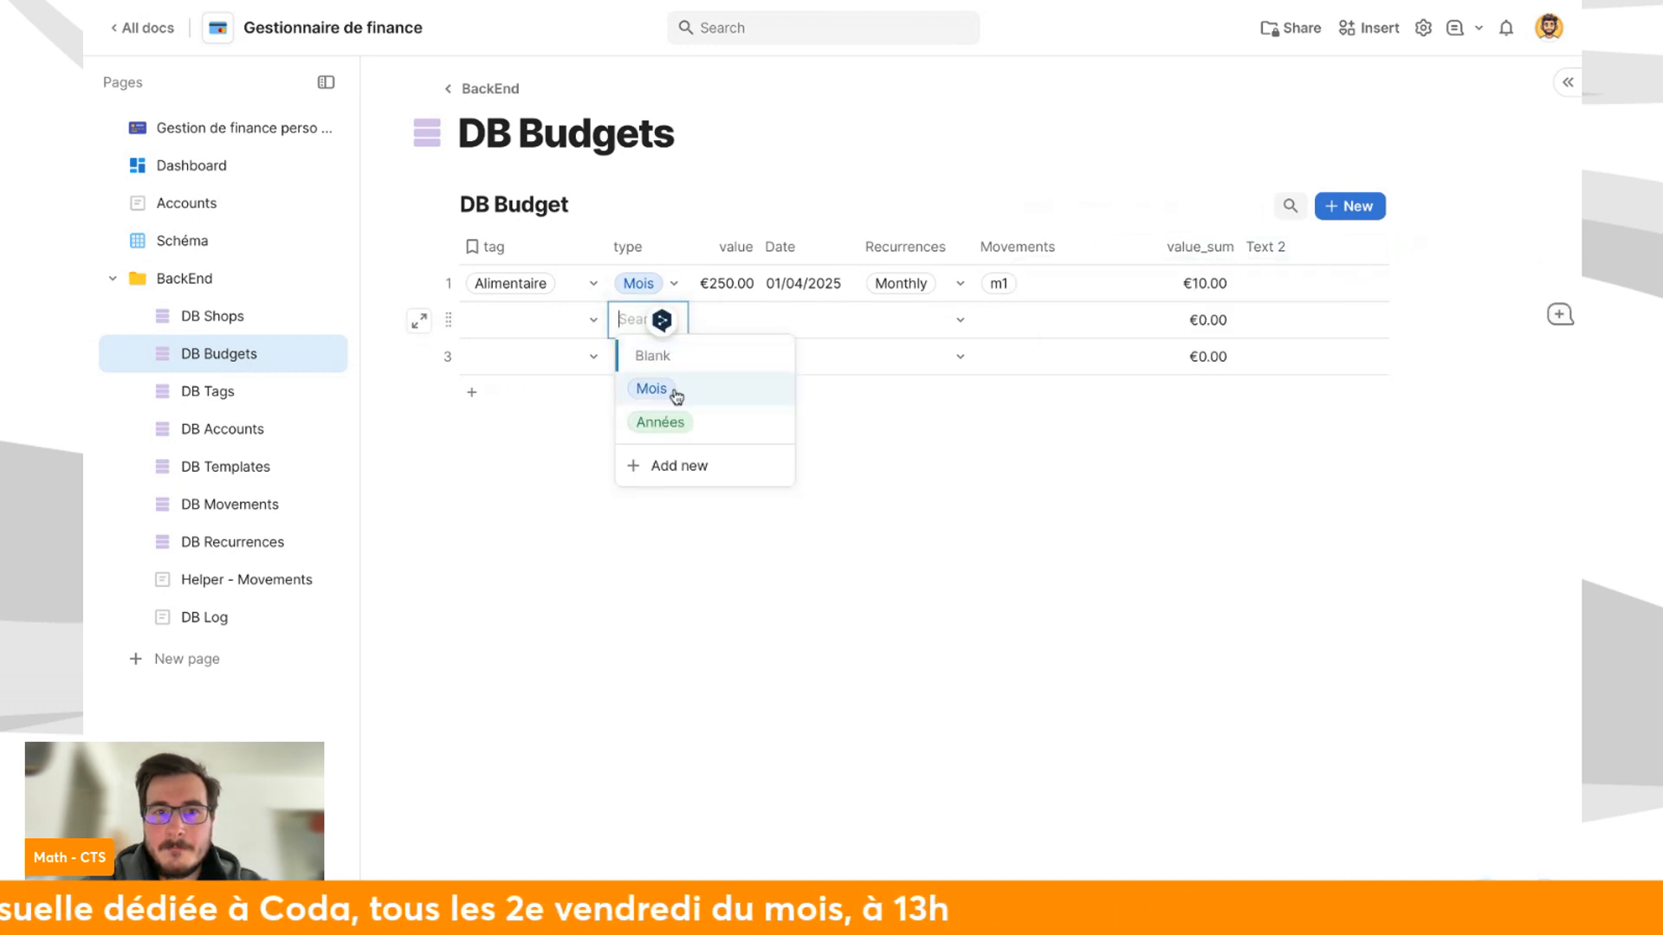
left_click(659, 419)
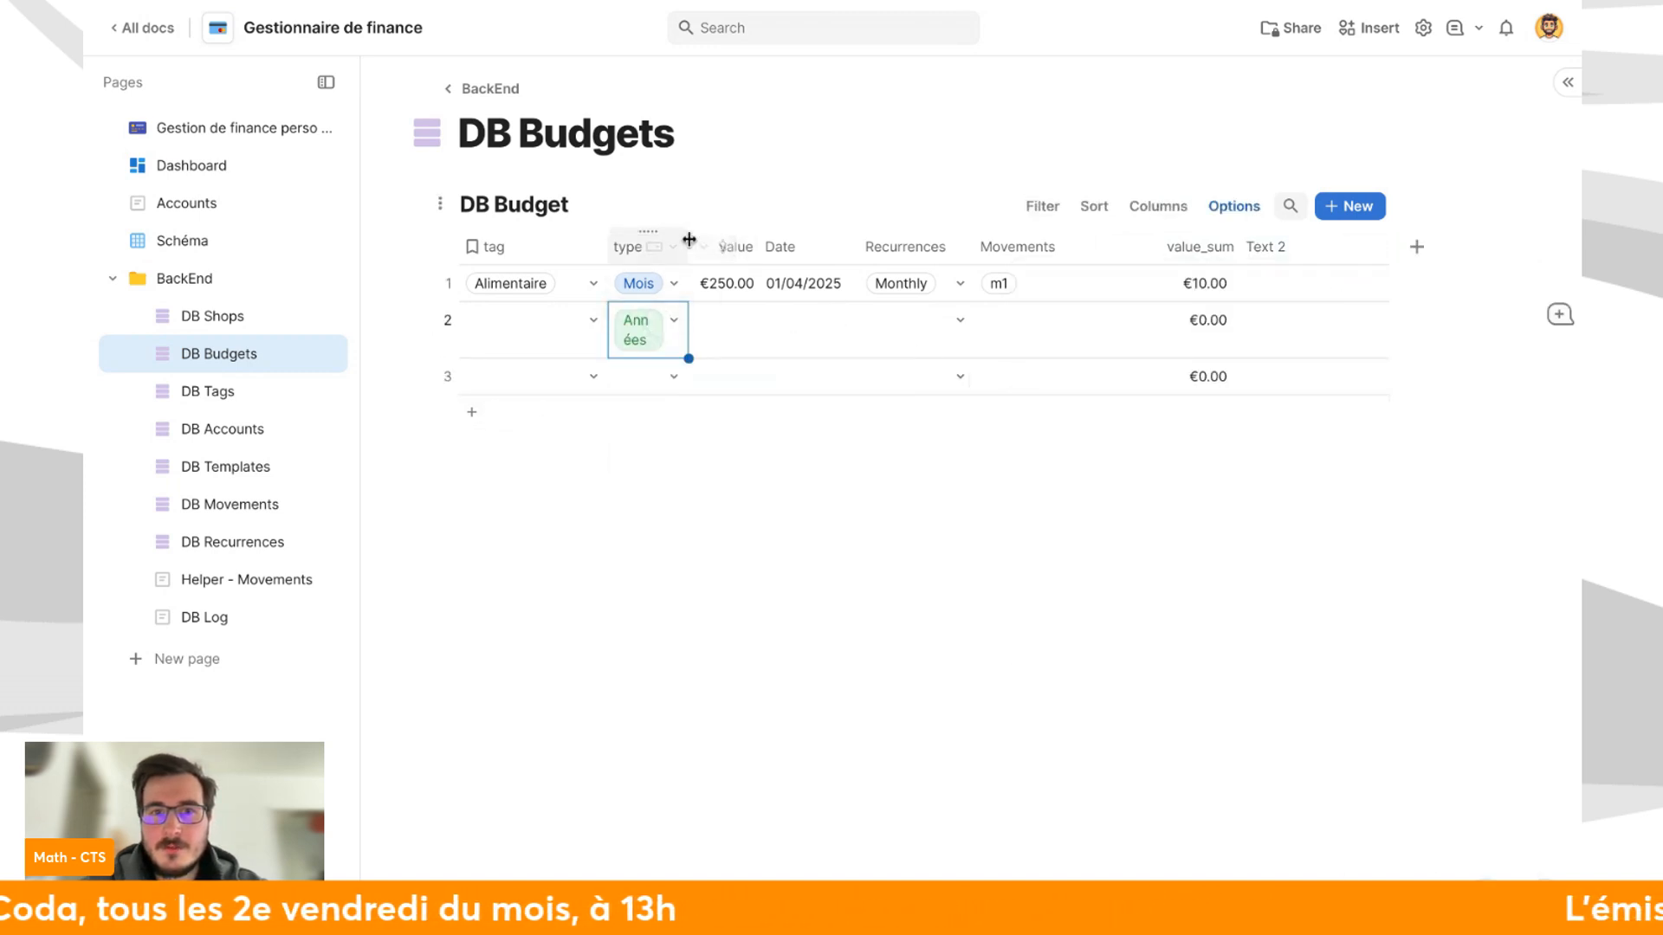
left_click_drag(689, 240, 720, 239)
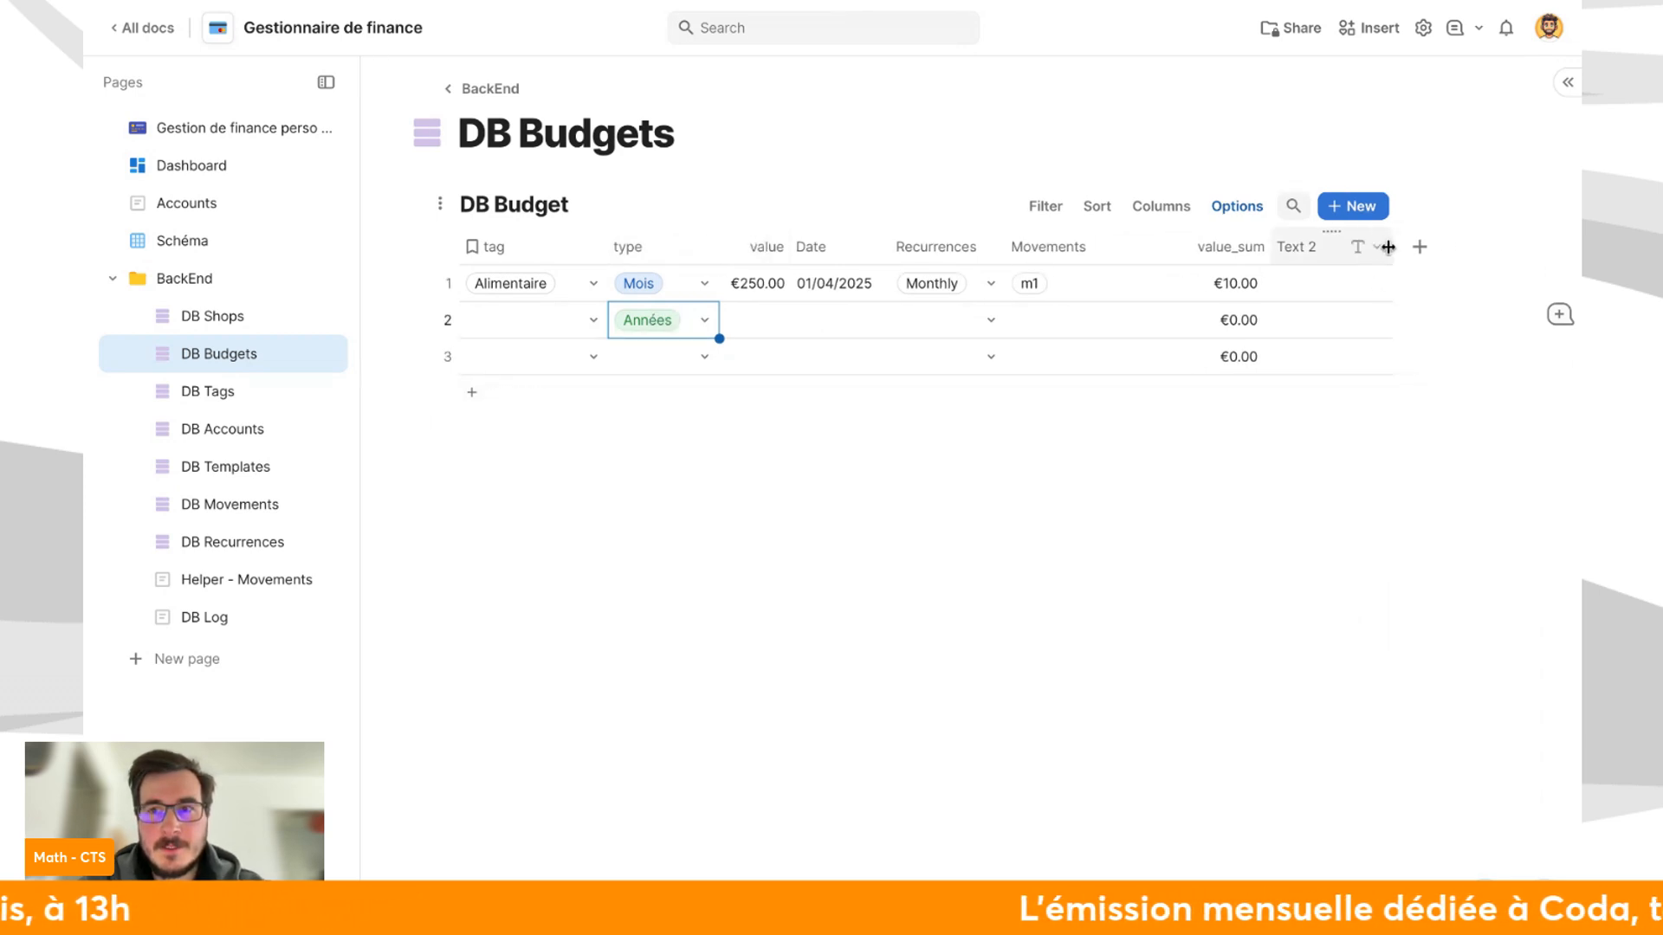
left_click(1405, 248)
left_click(1376, 277)
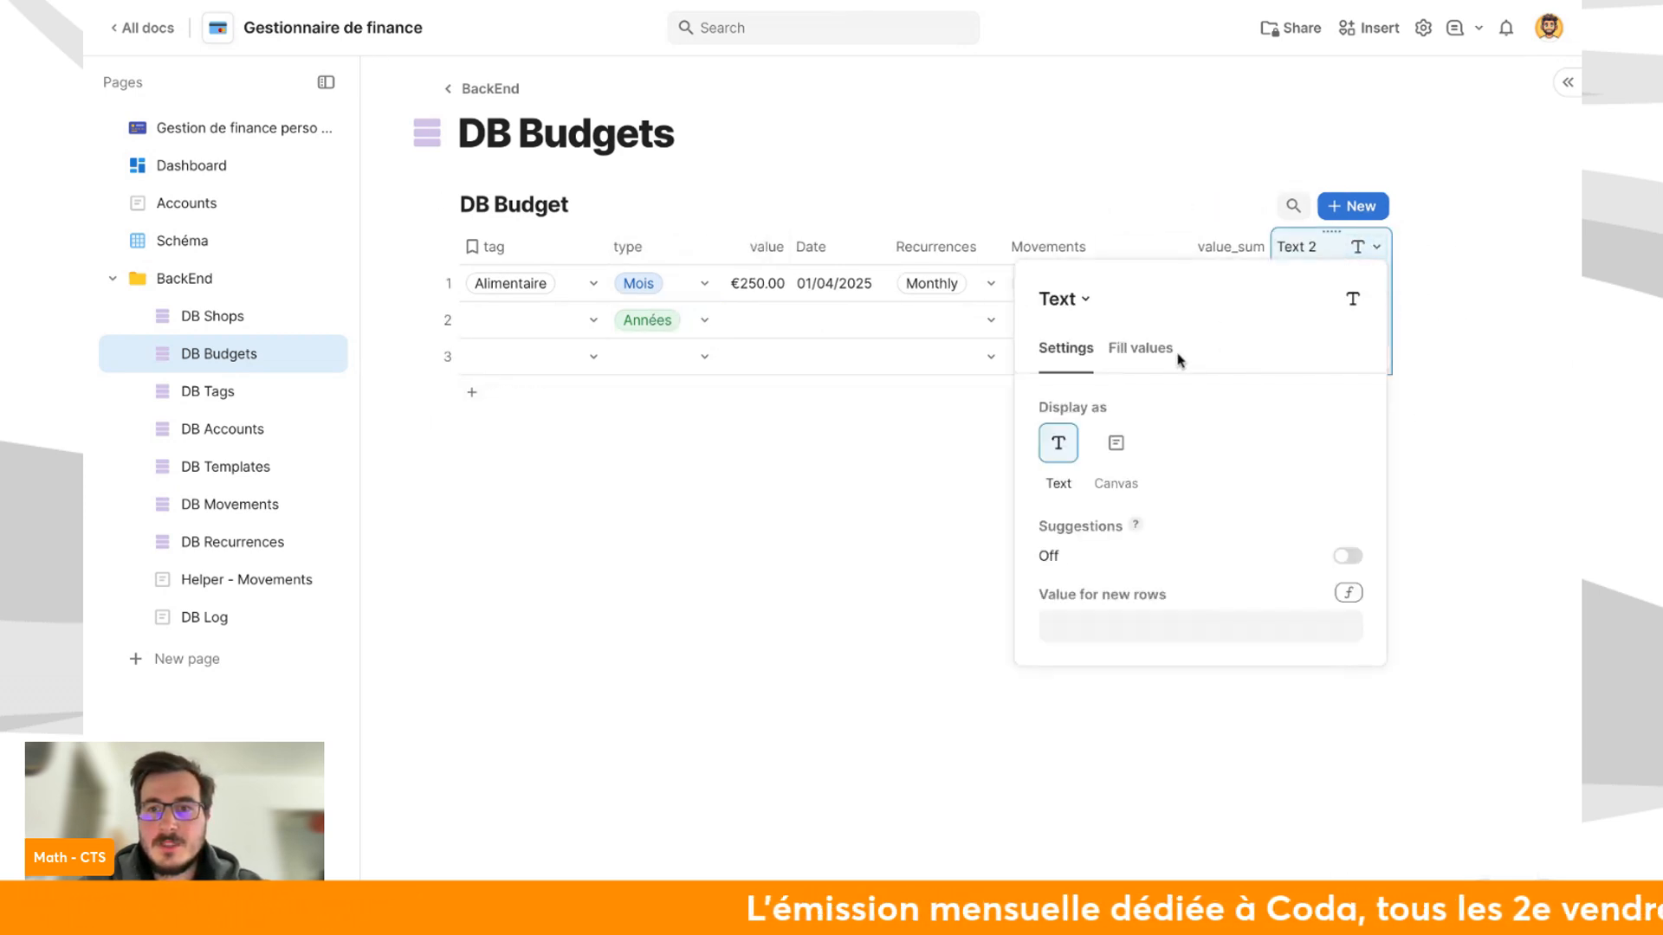
left_click(1140, 350)
left_click(1136, 507)
left_click(1025, 538)
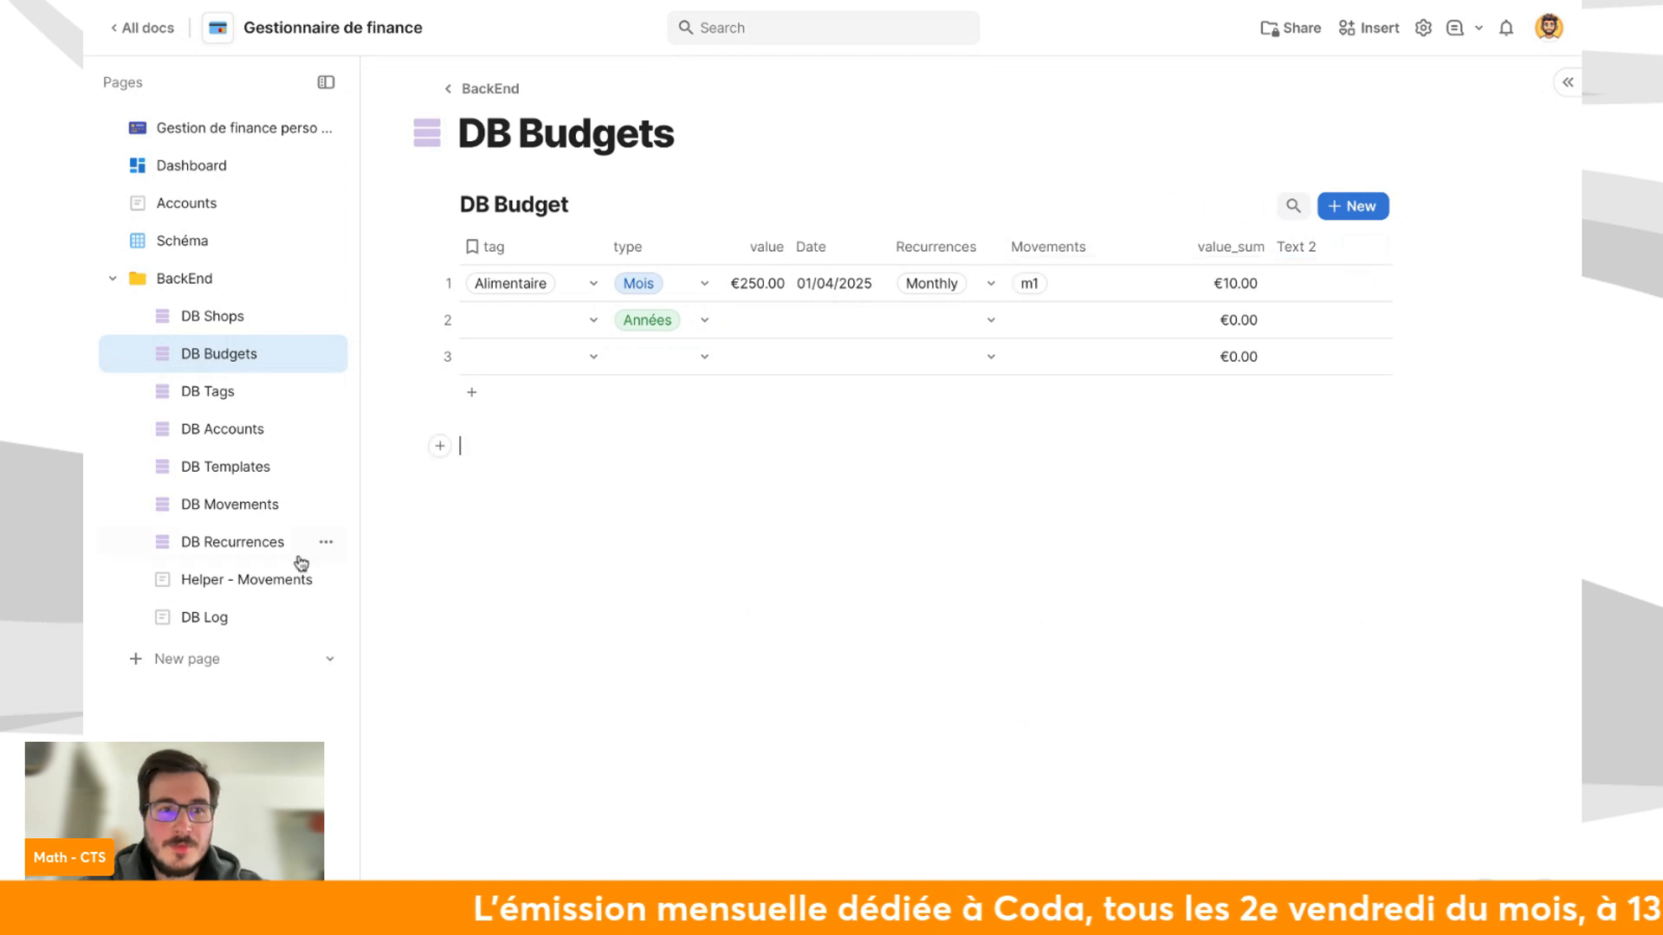
Add a row named "budget info" to the DB Template table with the template text "{1} / {2}".
left_click(262, 471)
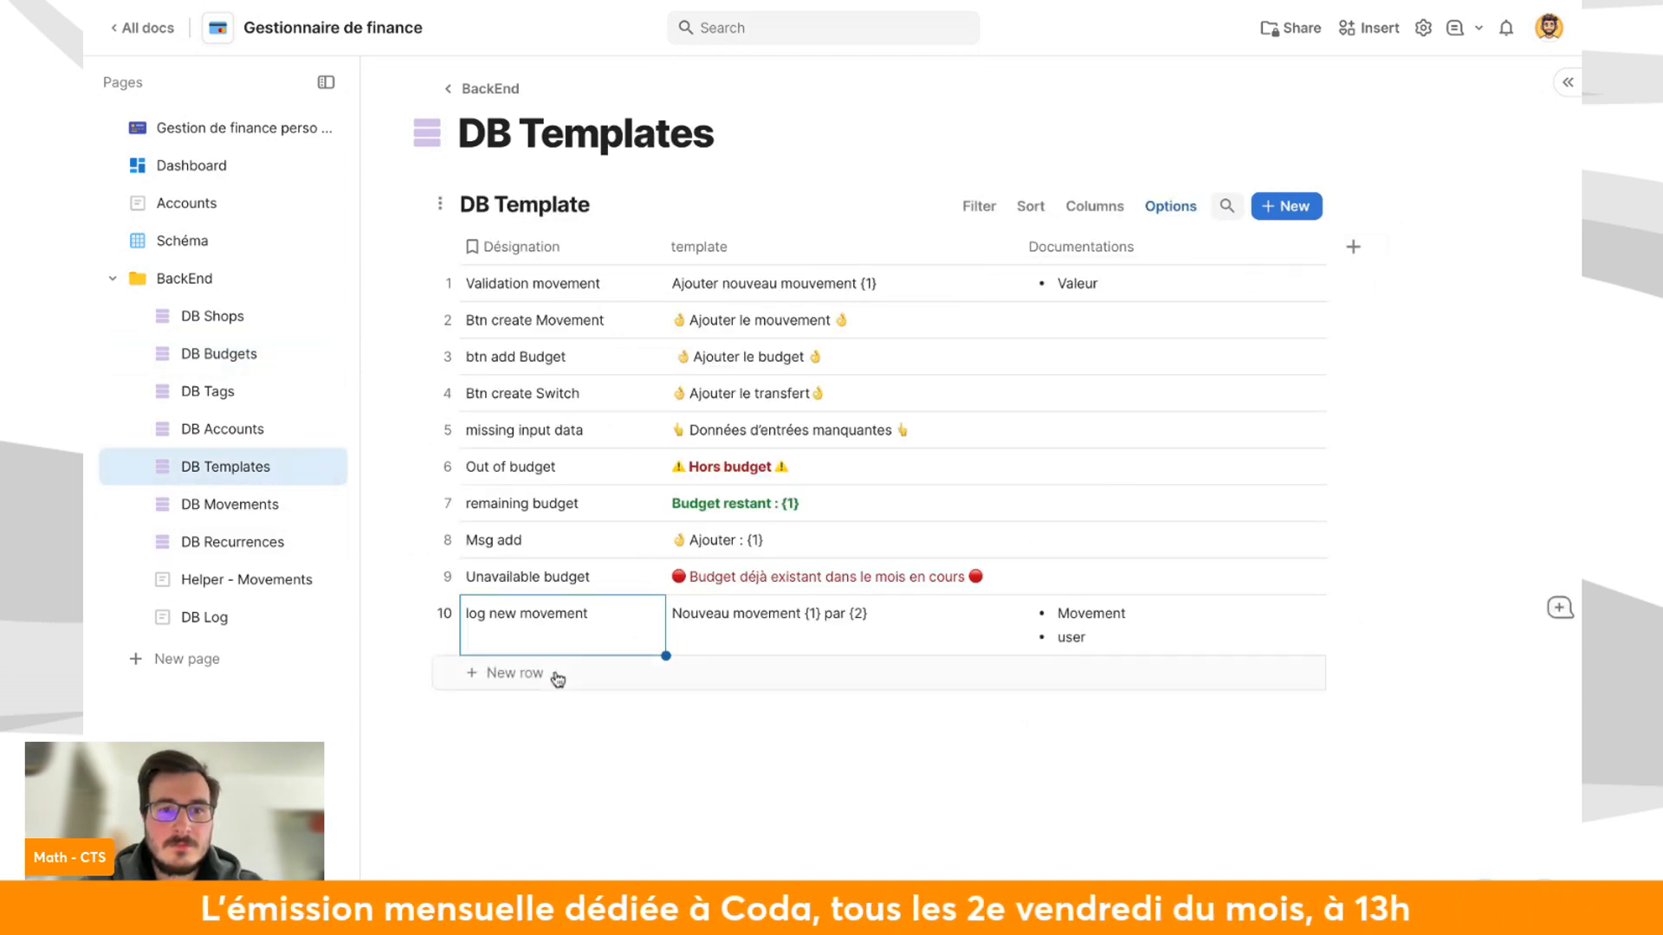
left_click(516, 673)
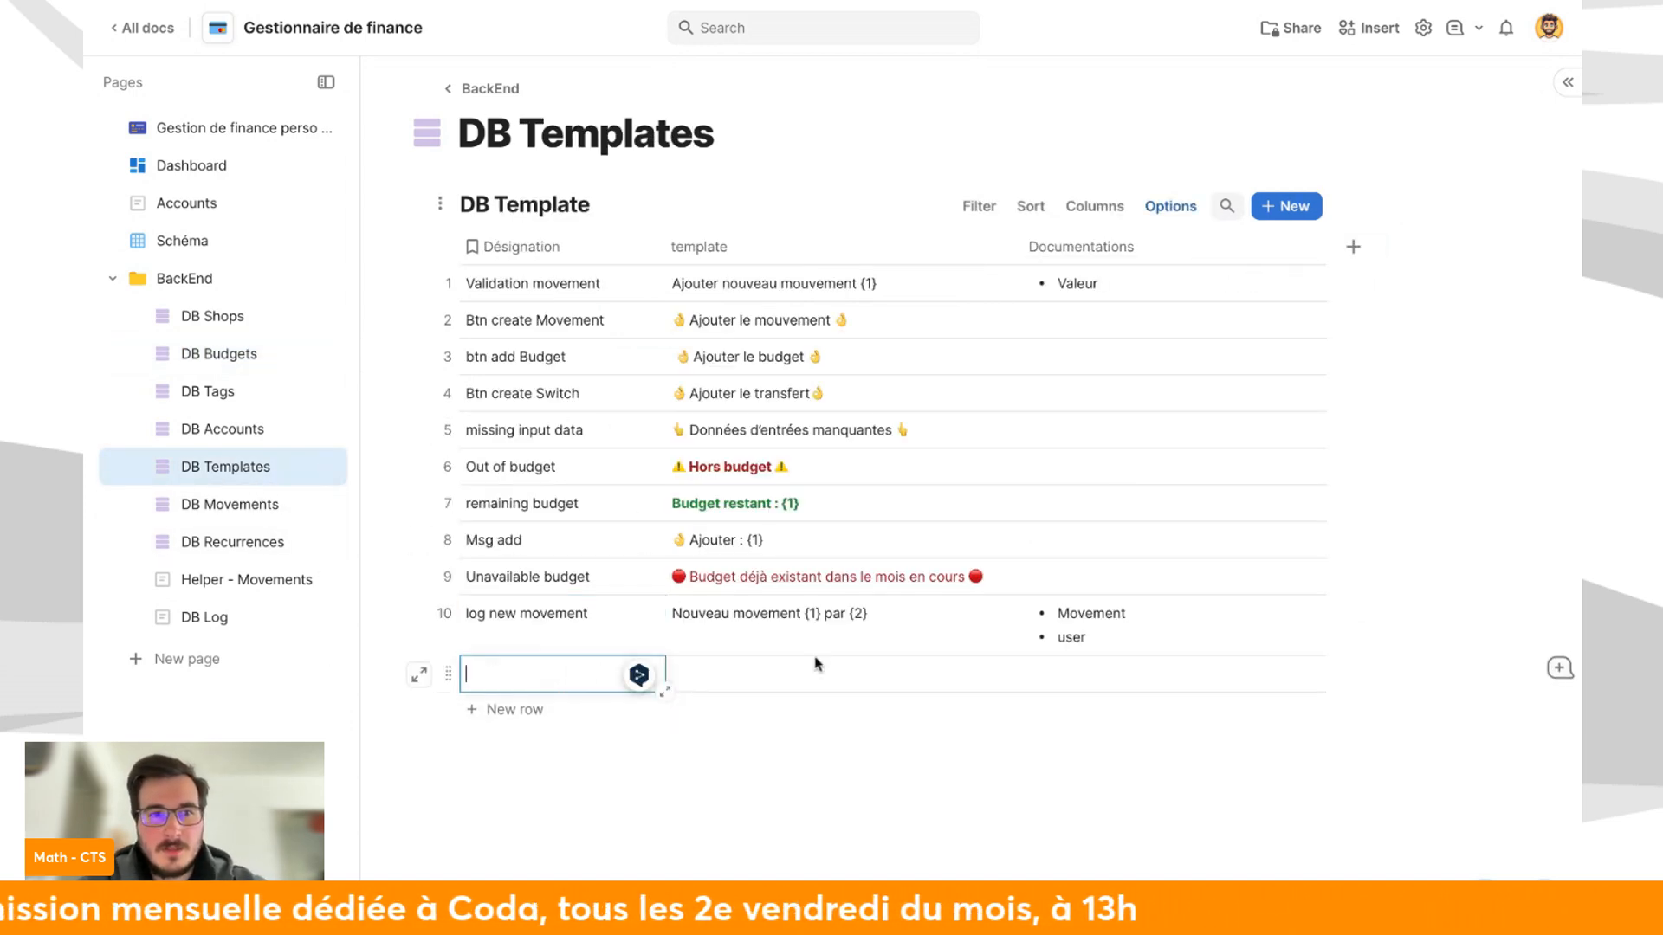
type("budget info")
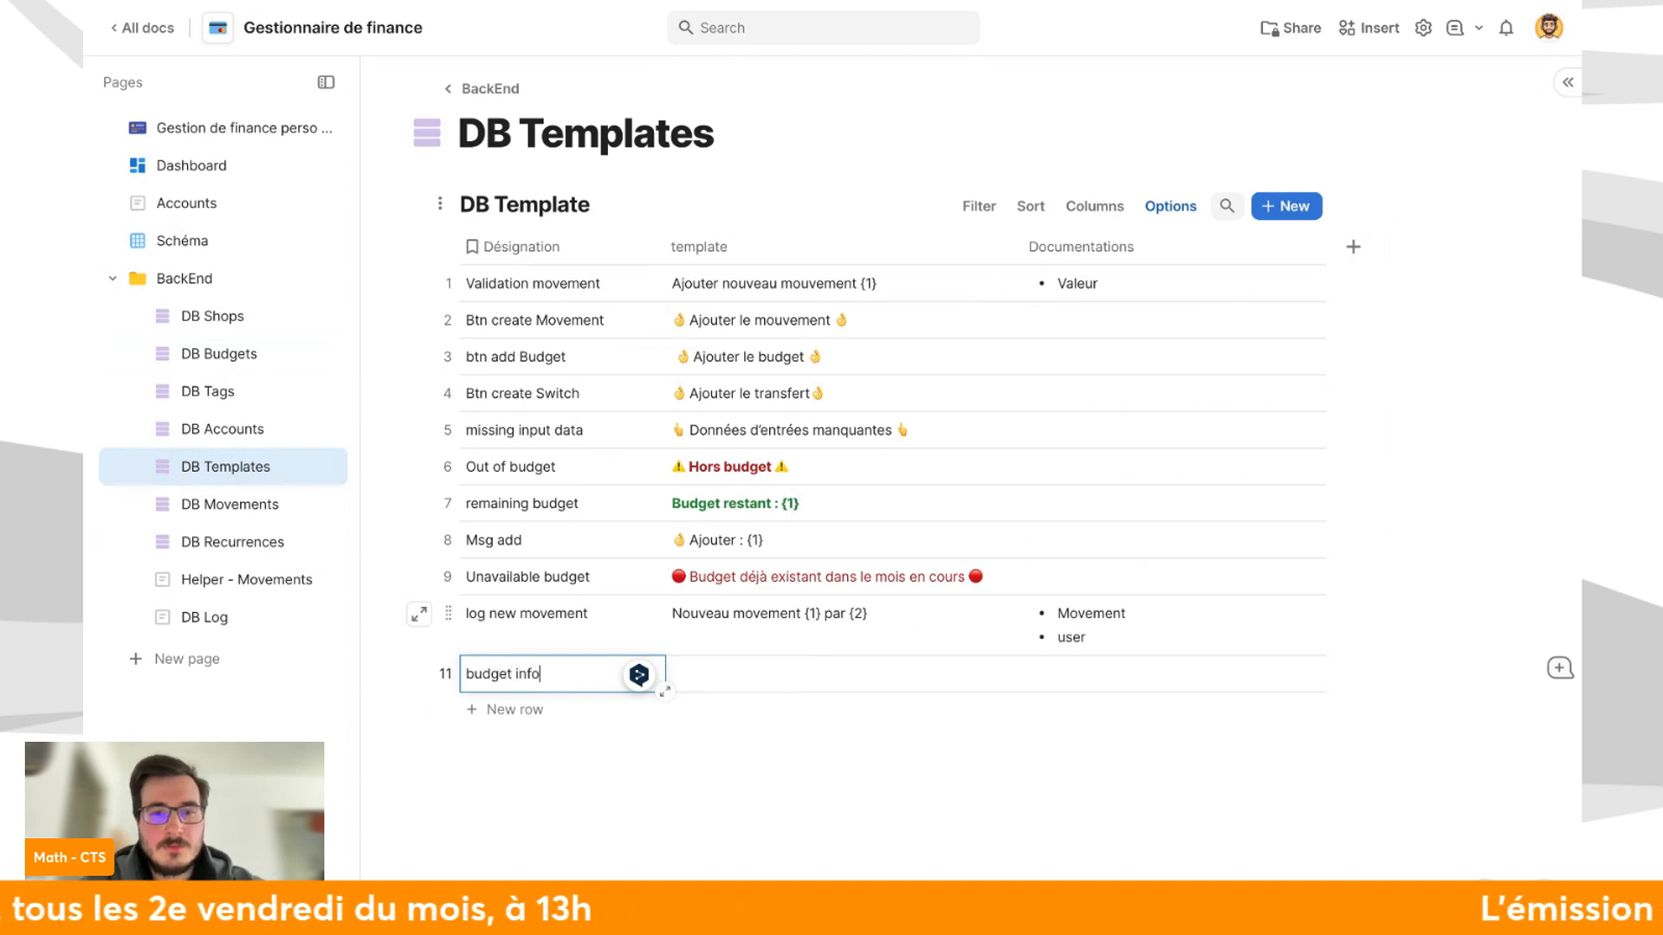
left_click(866, 682)
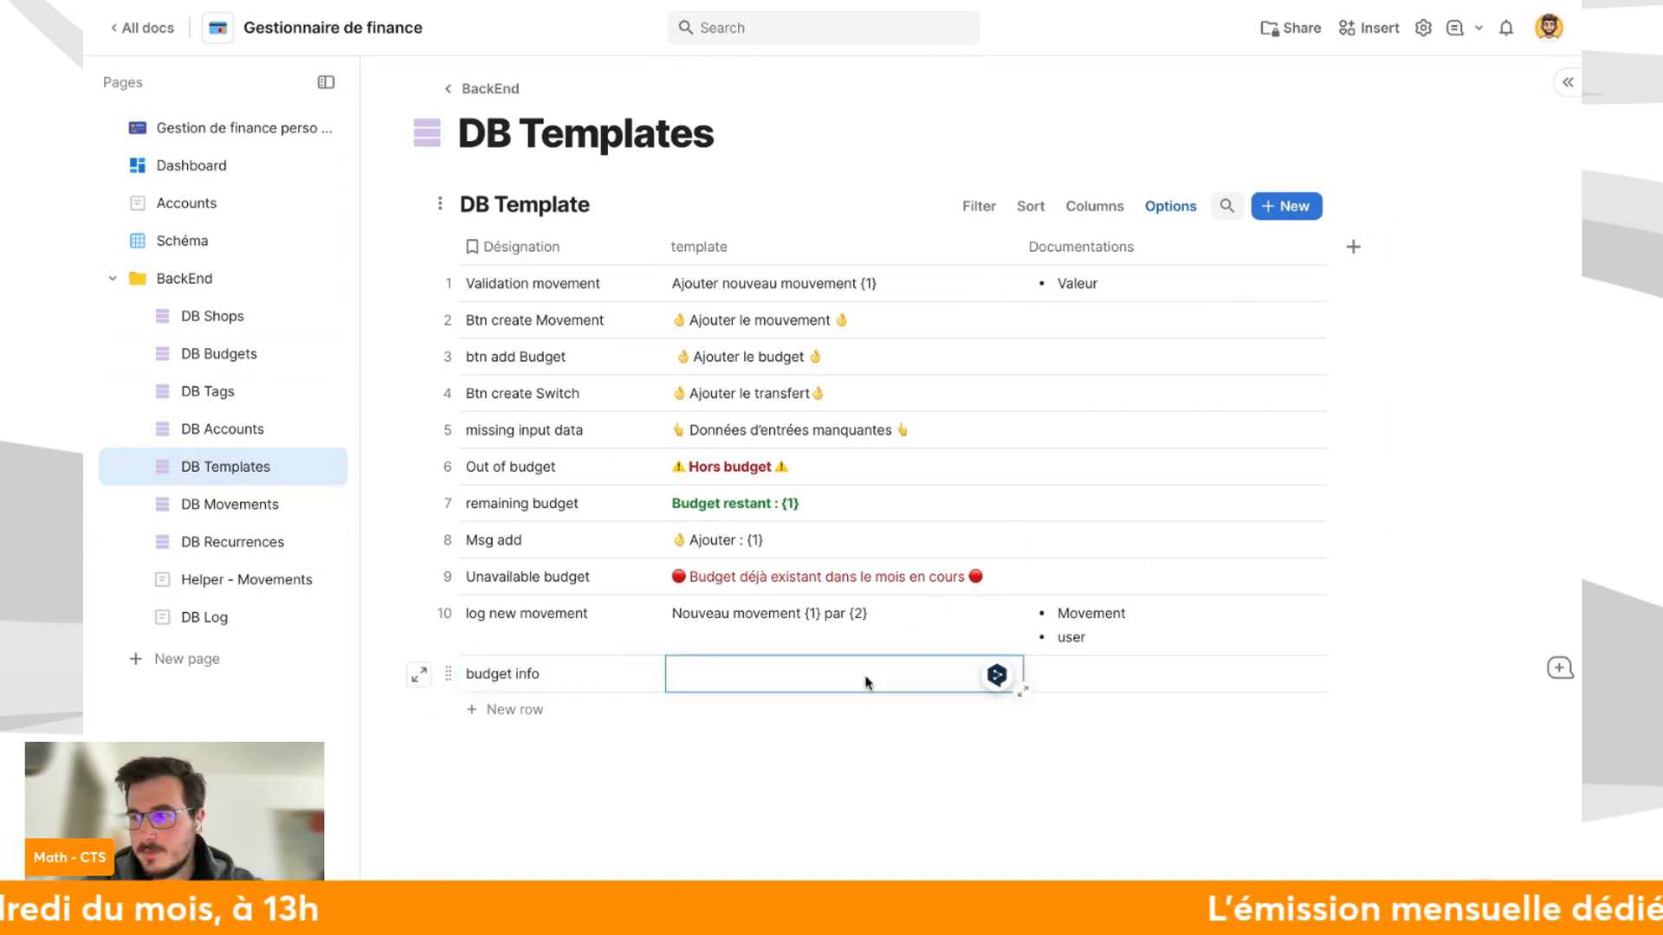
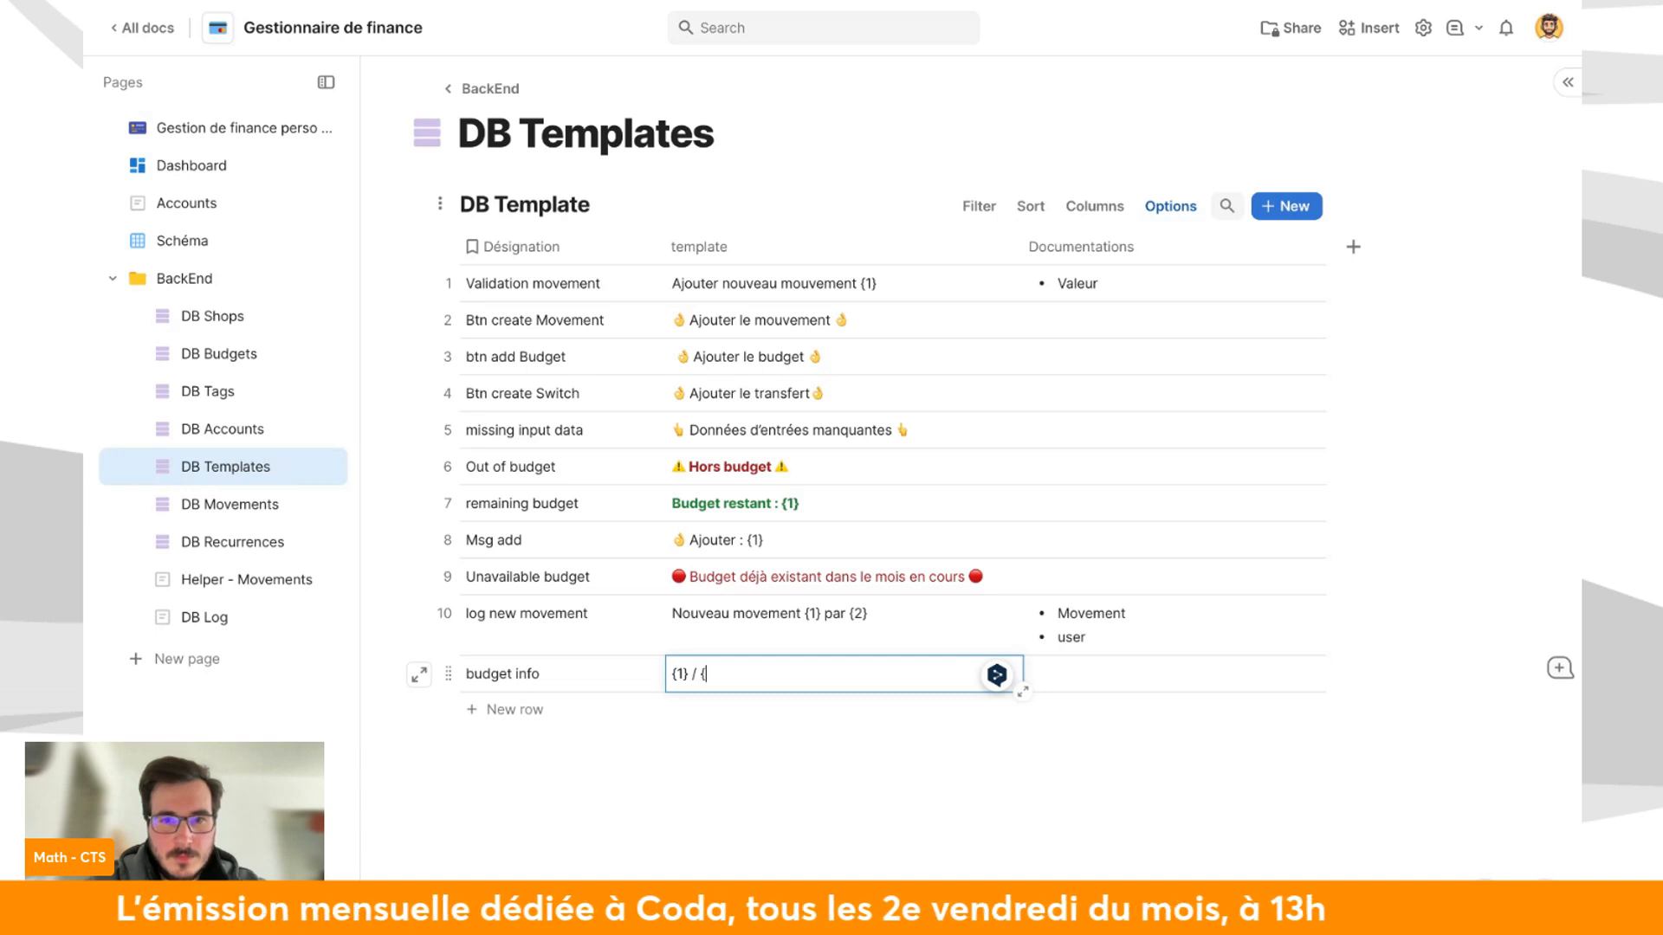
type("2")
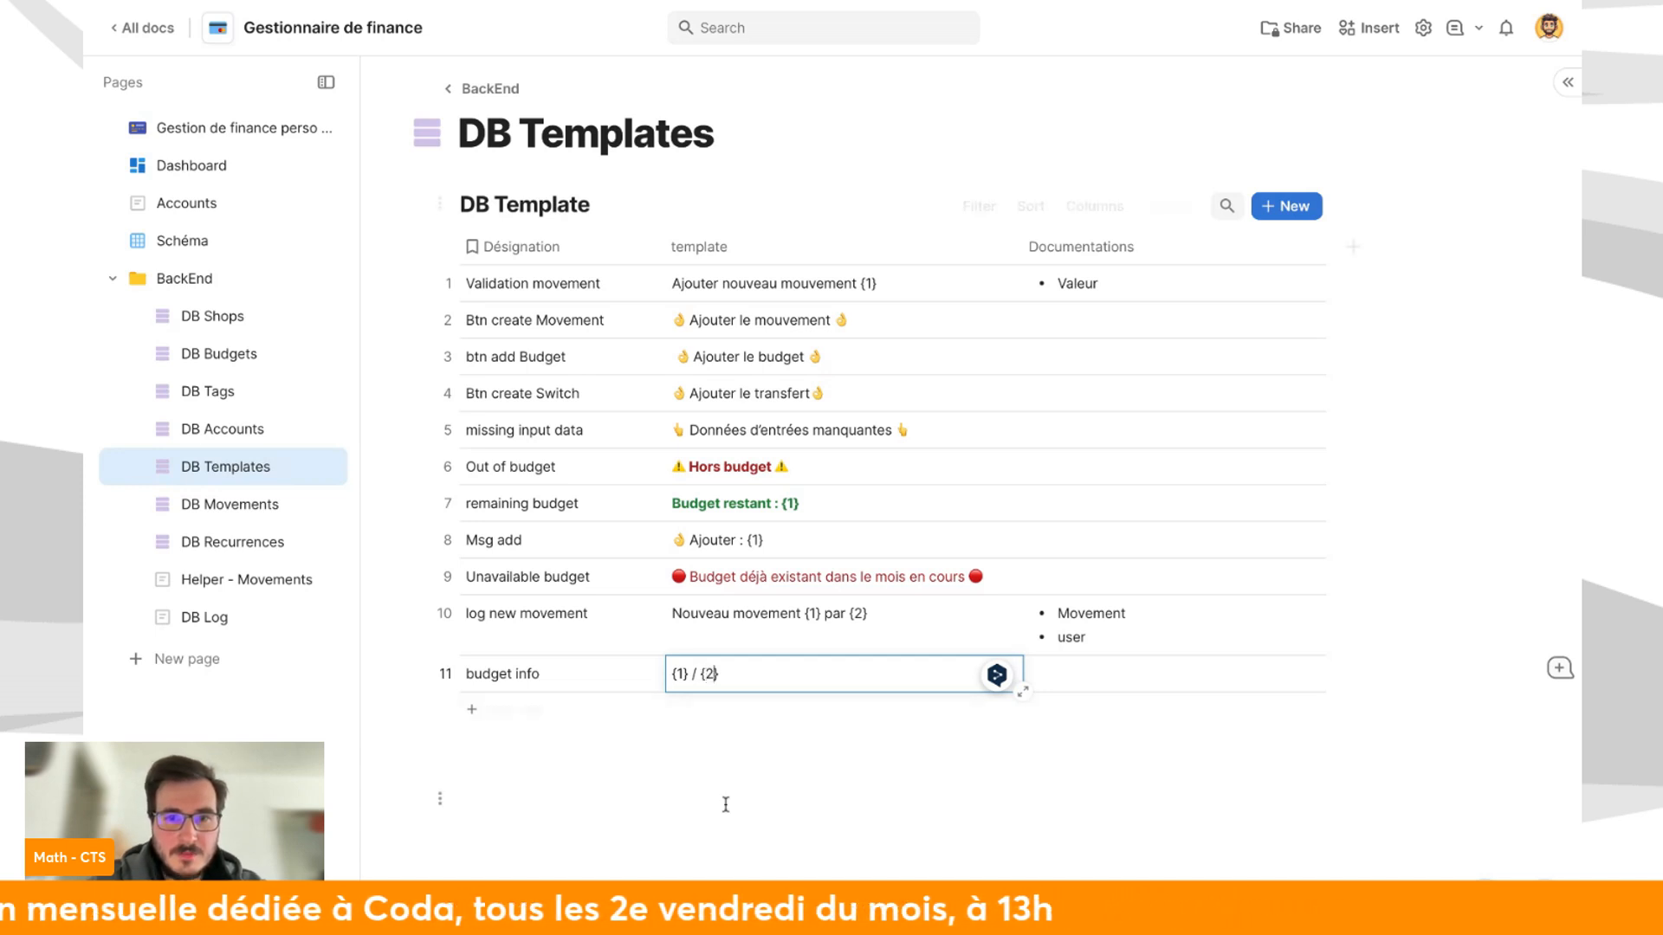
key("Return")
Append the currency sign to the budget info template so that it reads "{1} / {2} €".
left_click(737, 681)
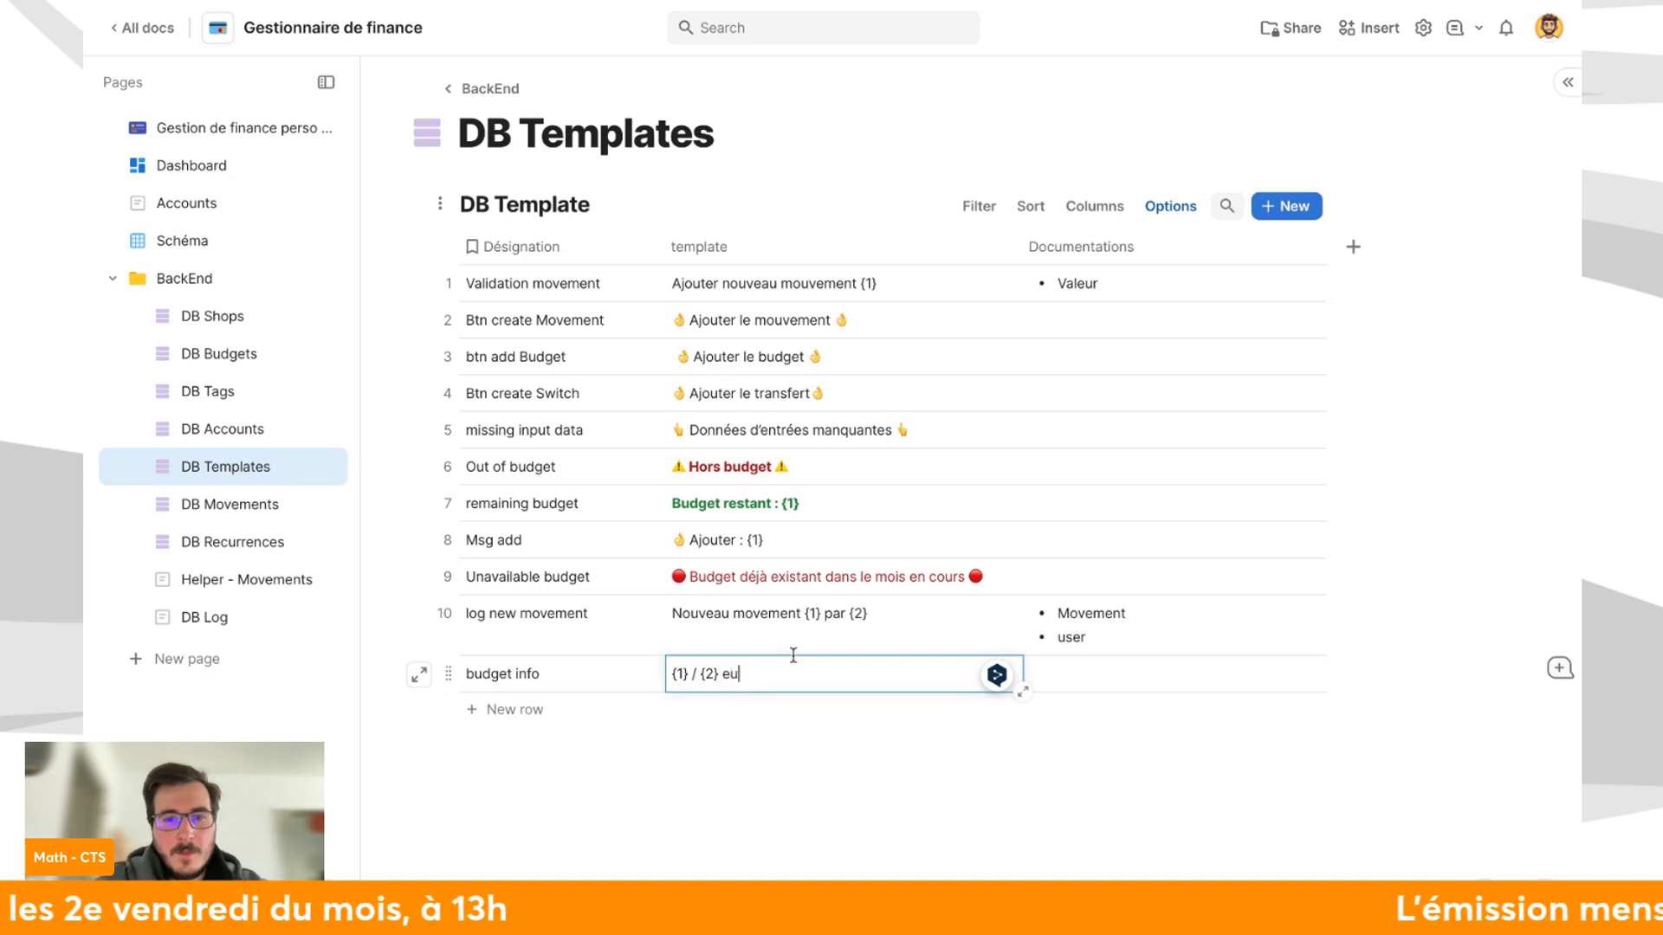
left_click(686, 774)
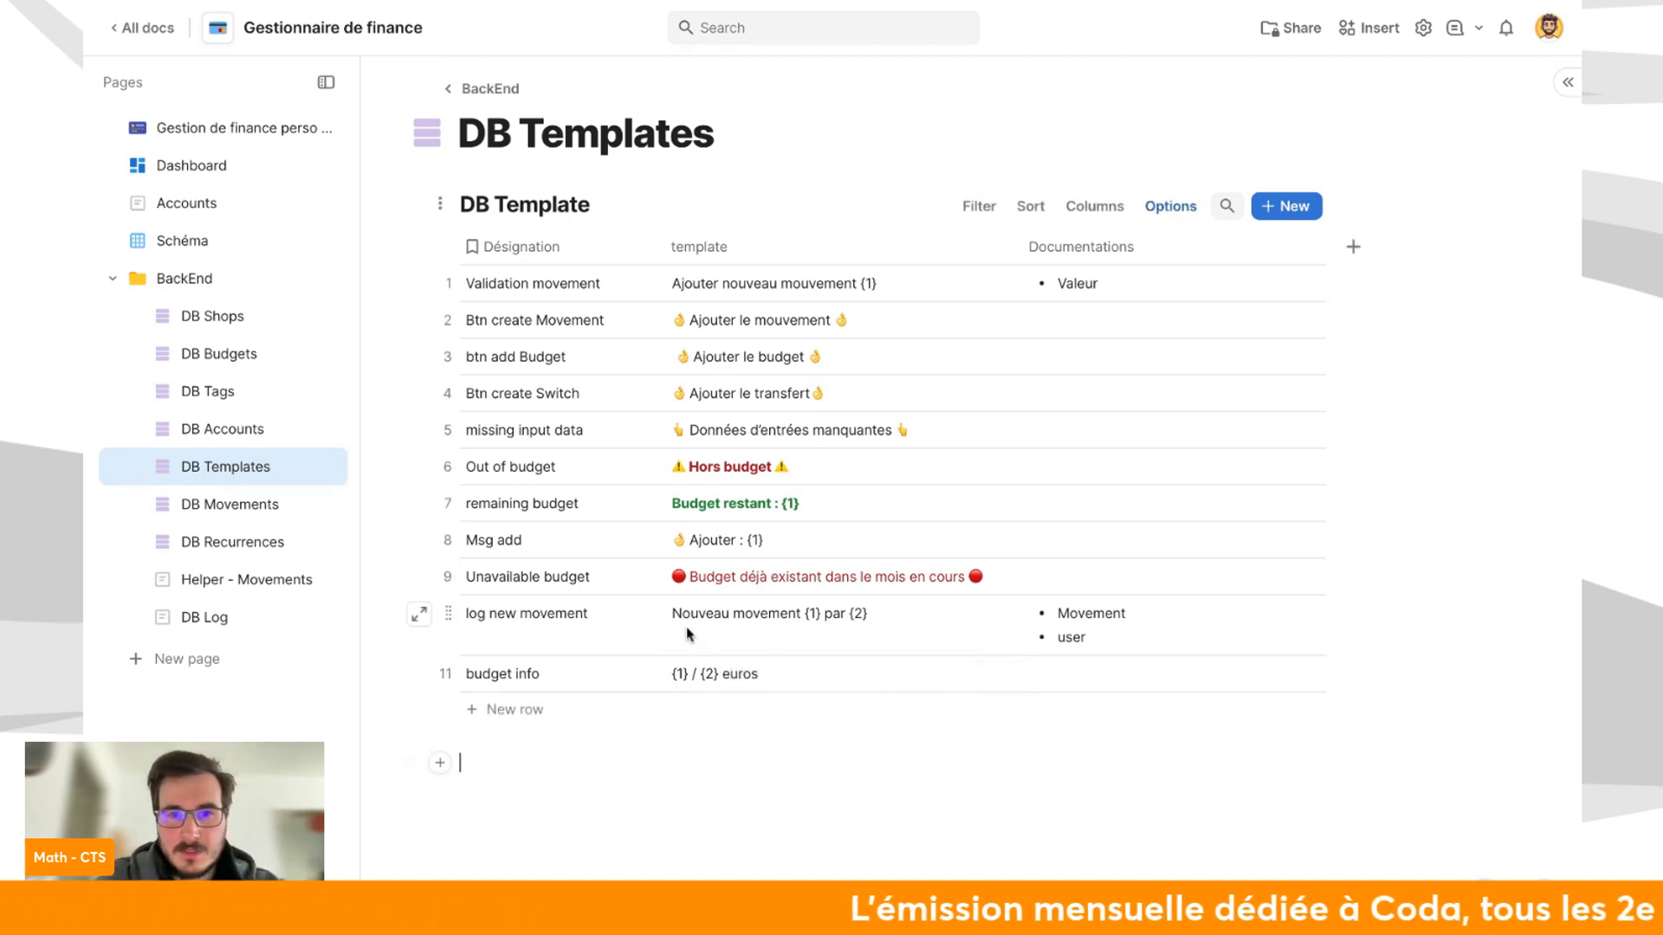
left_click(766, 676)
double_click(766, 676)
double_click(743, 672)
type("$")
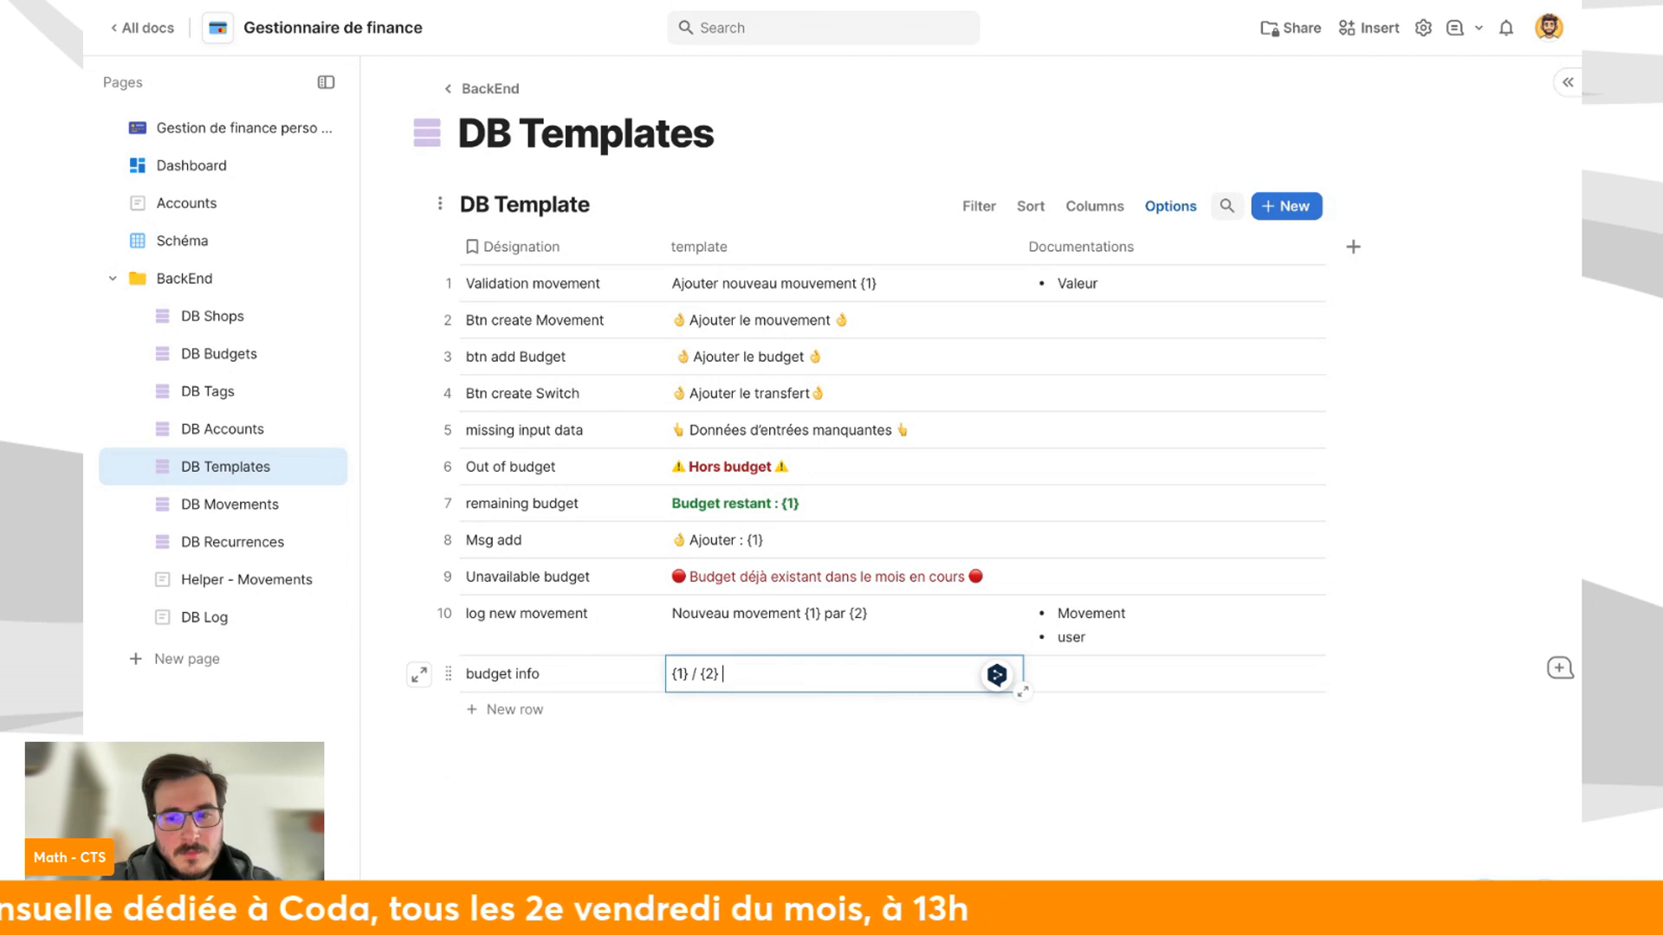
left_click(698, 737)
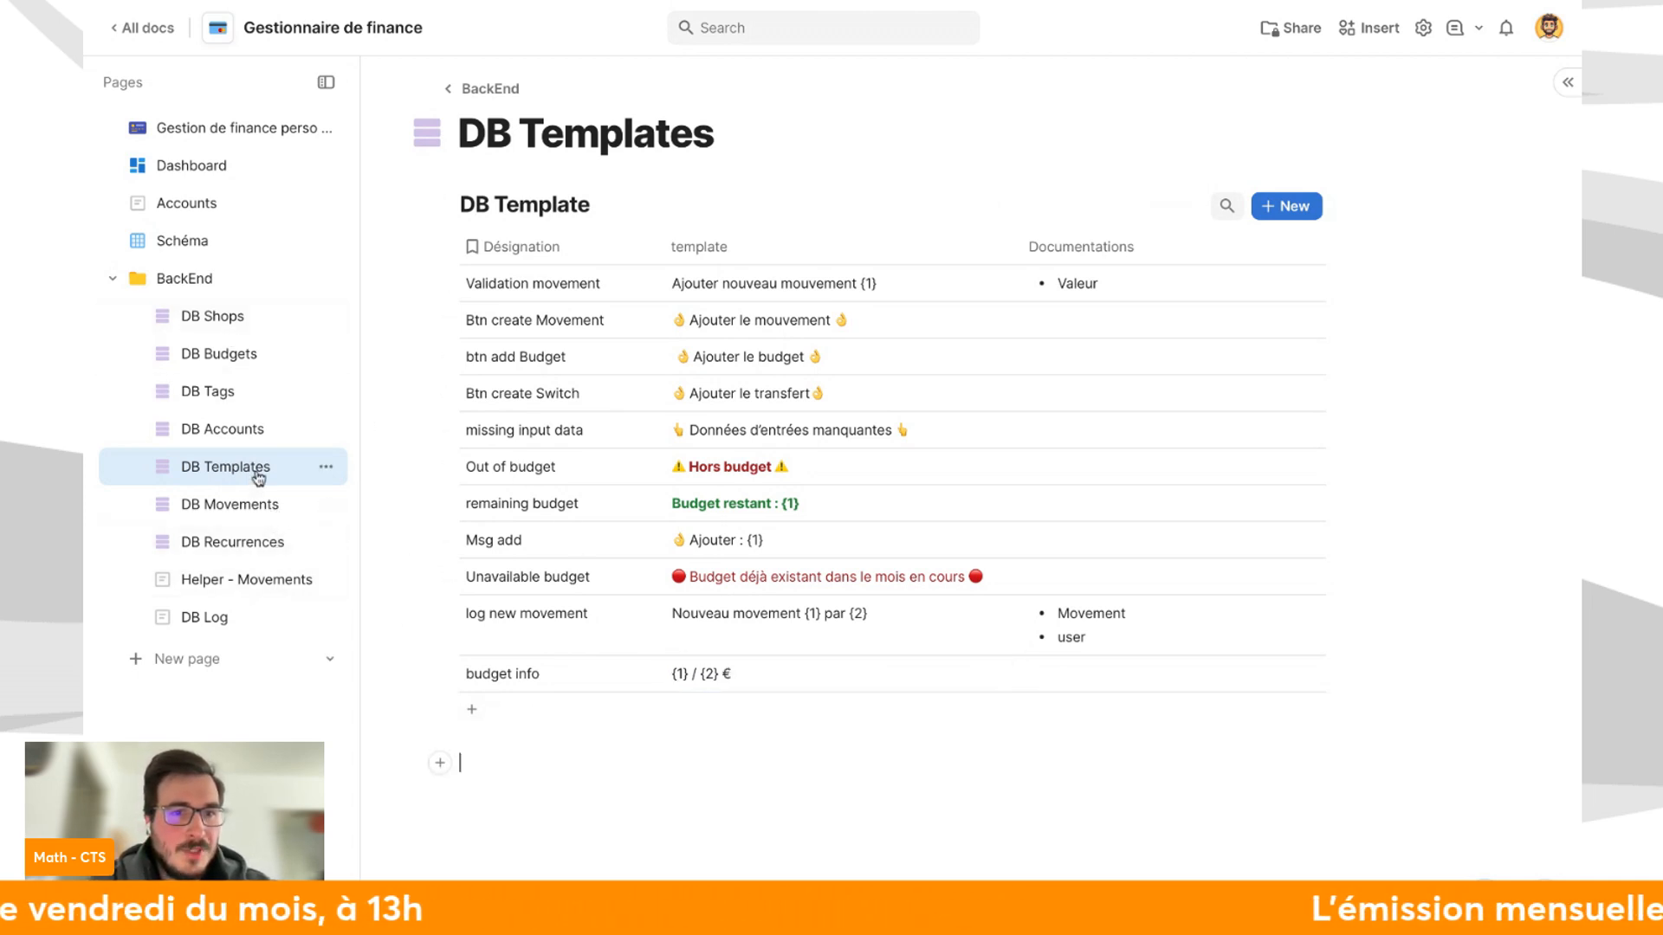
left_click(252, 429)
left_click(255, 404)
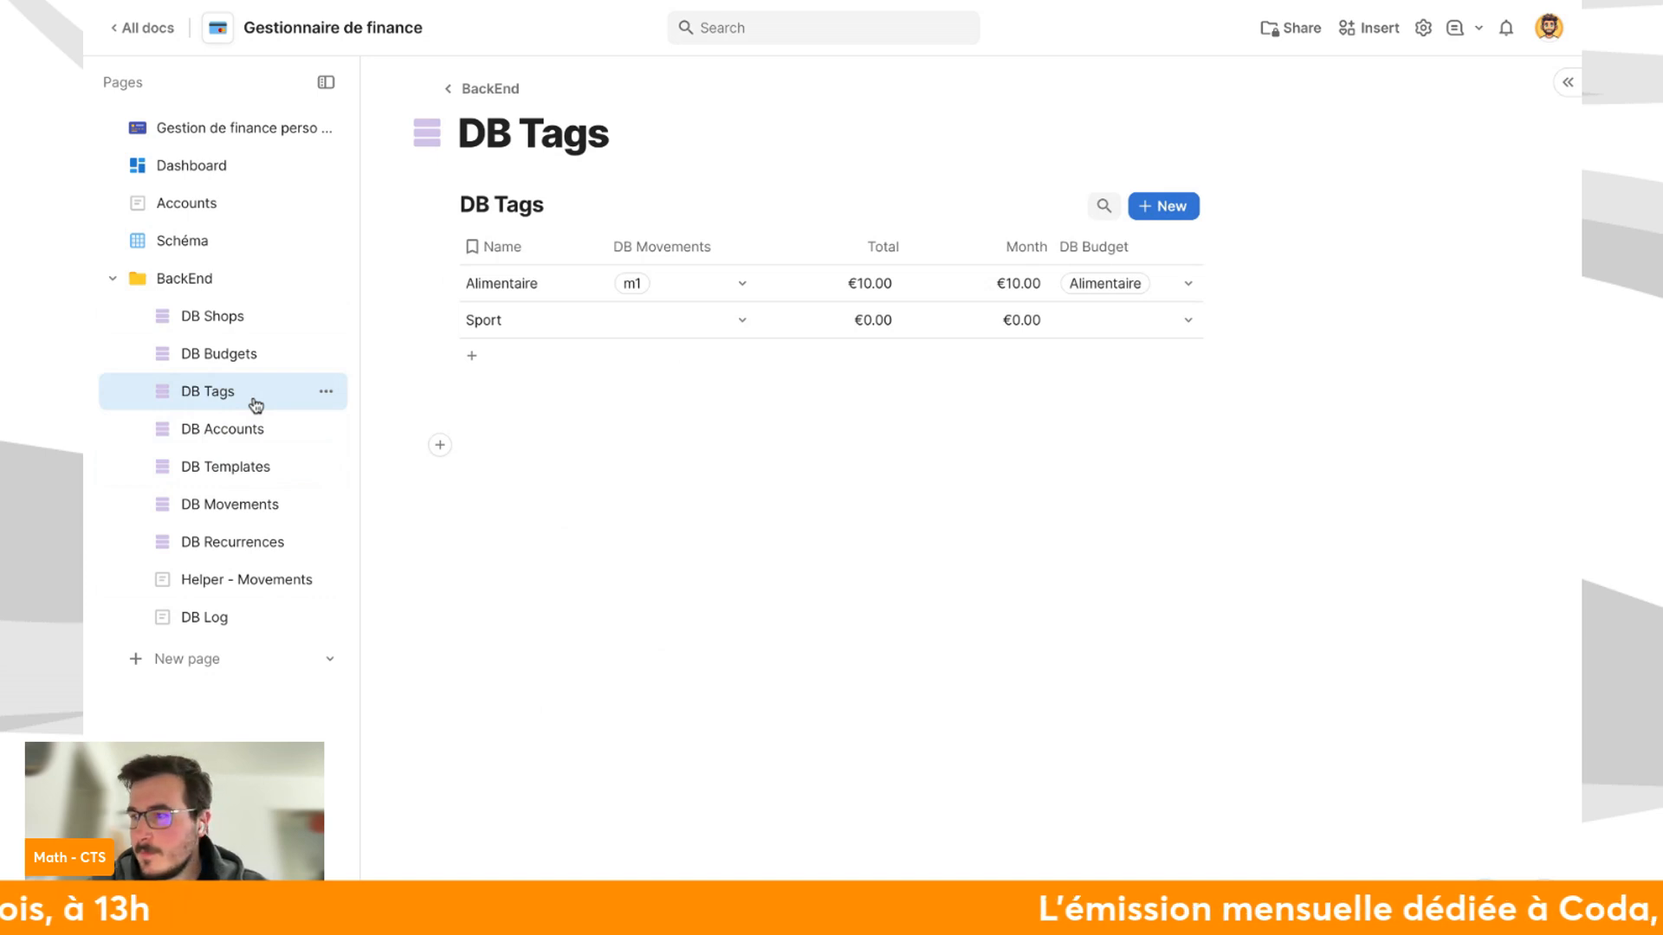
left_click(253, 543)
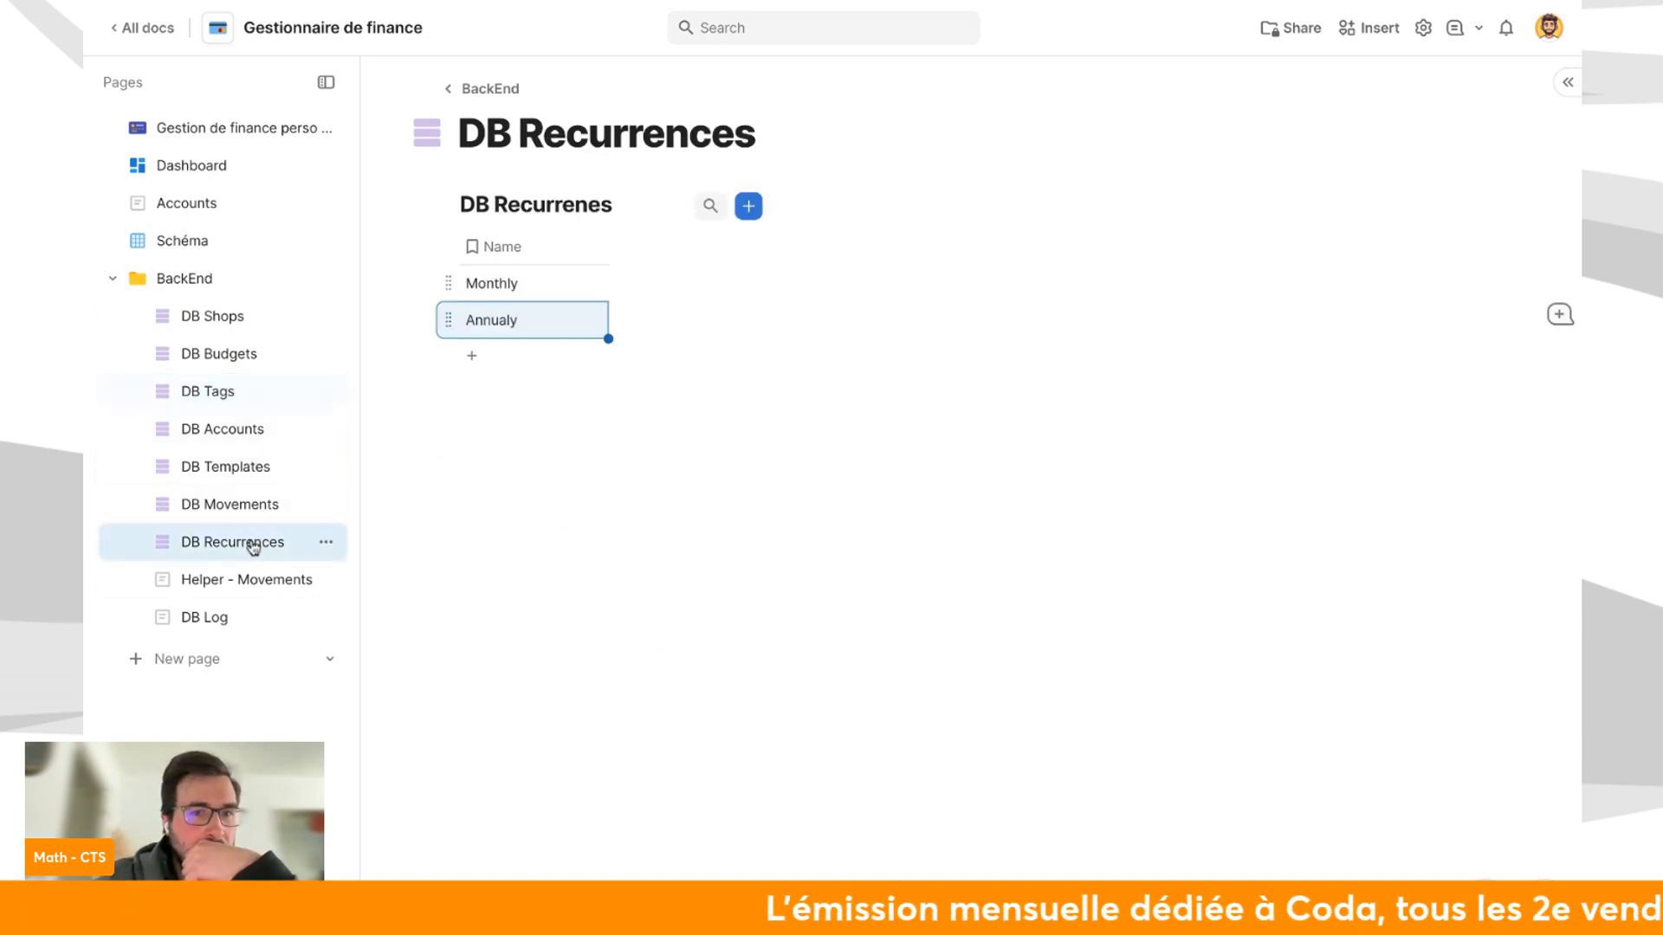
left_click(264, 506)
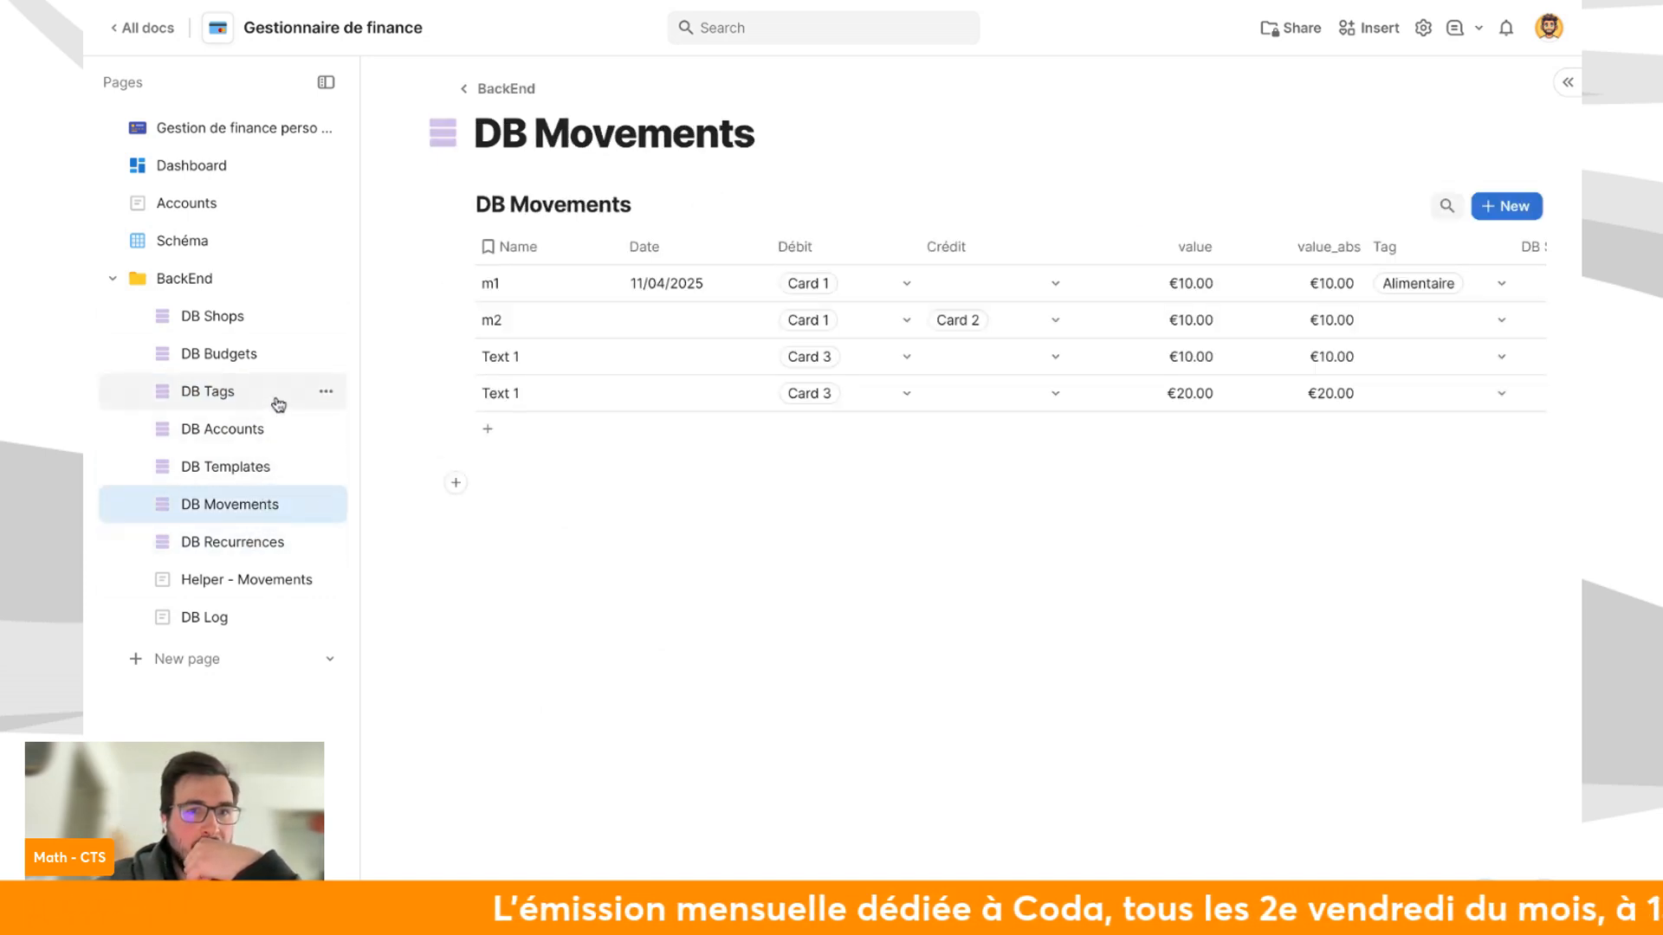
Start a Format formula for the Text 2 column of DB Budget, with the budget info row's template as its template argument.
left_click(260, 354)
left_click(1369, 247)
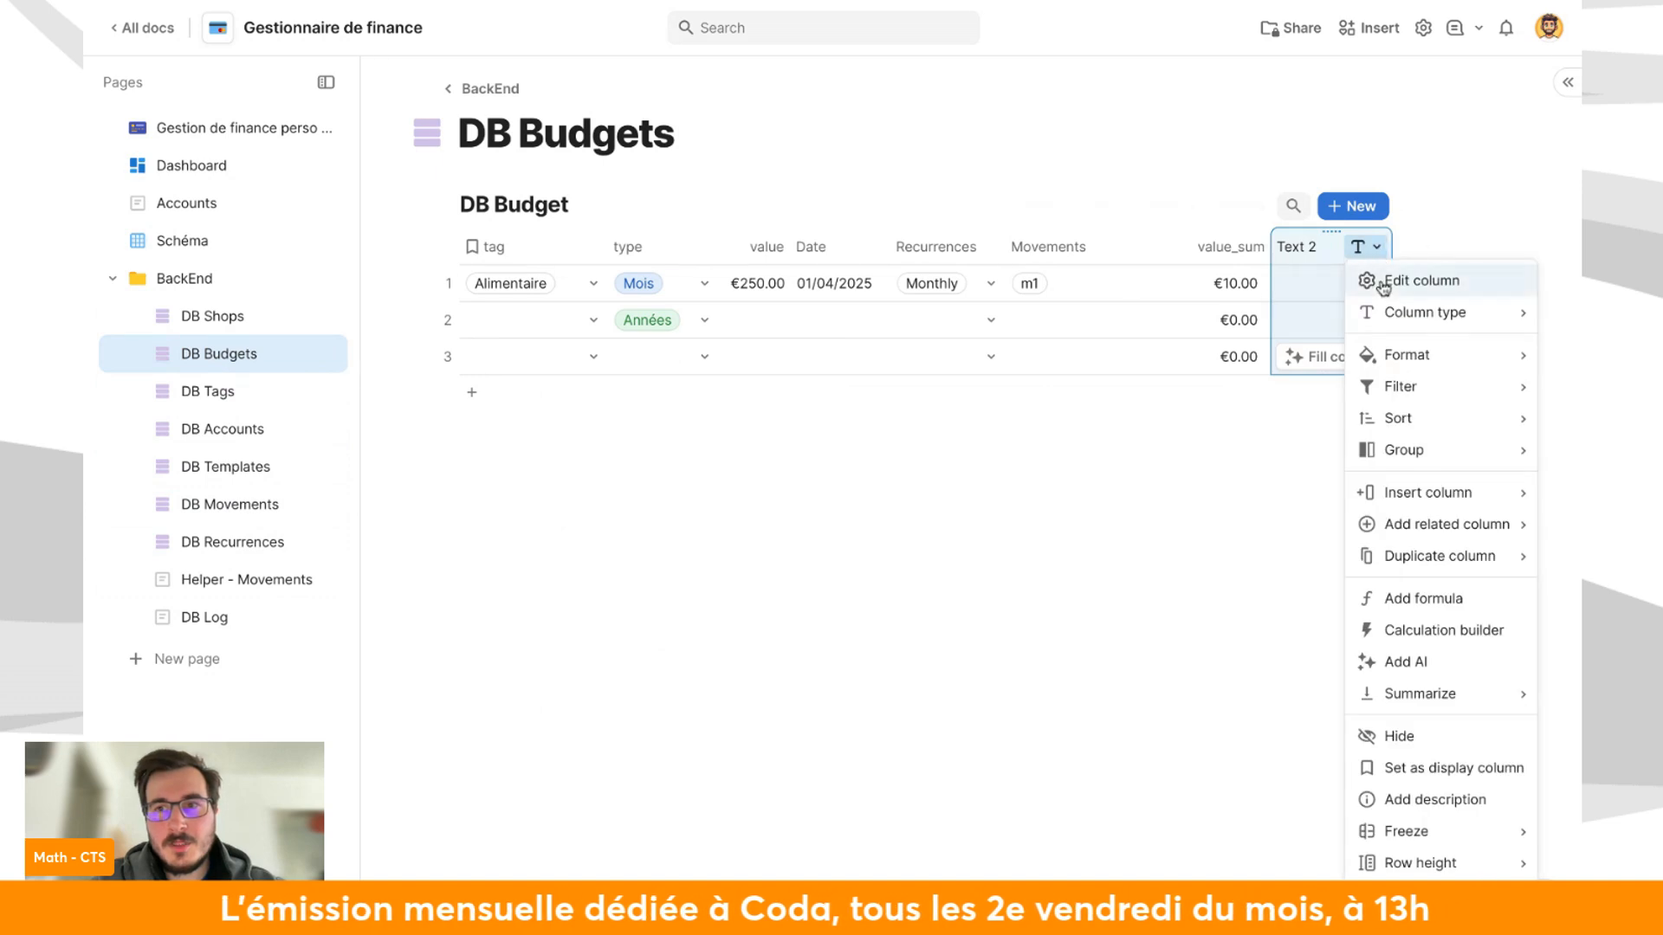
left_click(1383, 287)
left_click(1141, 355)
left_click(1115, 485)
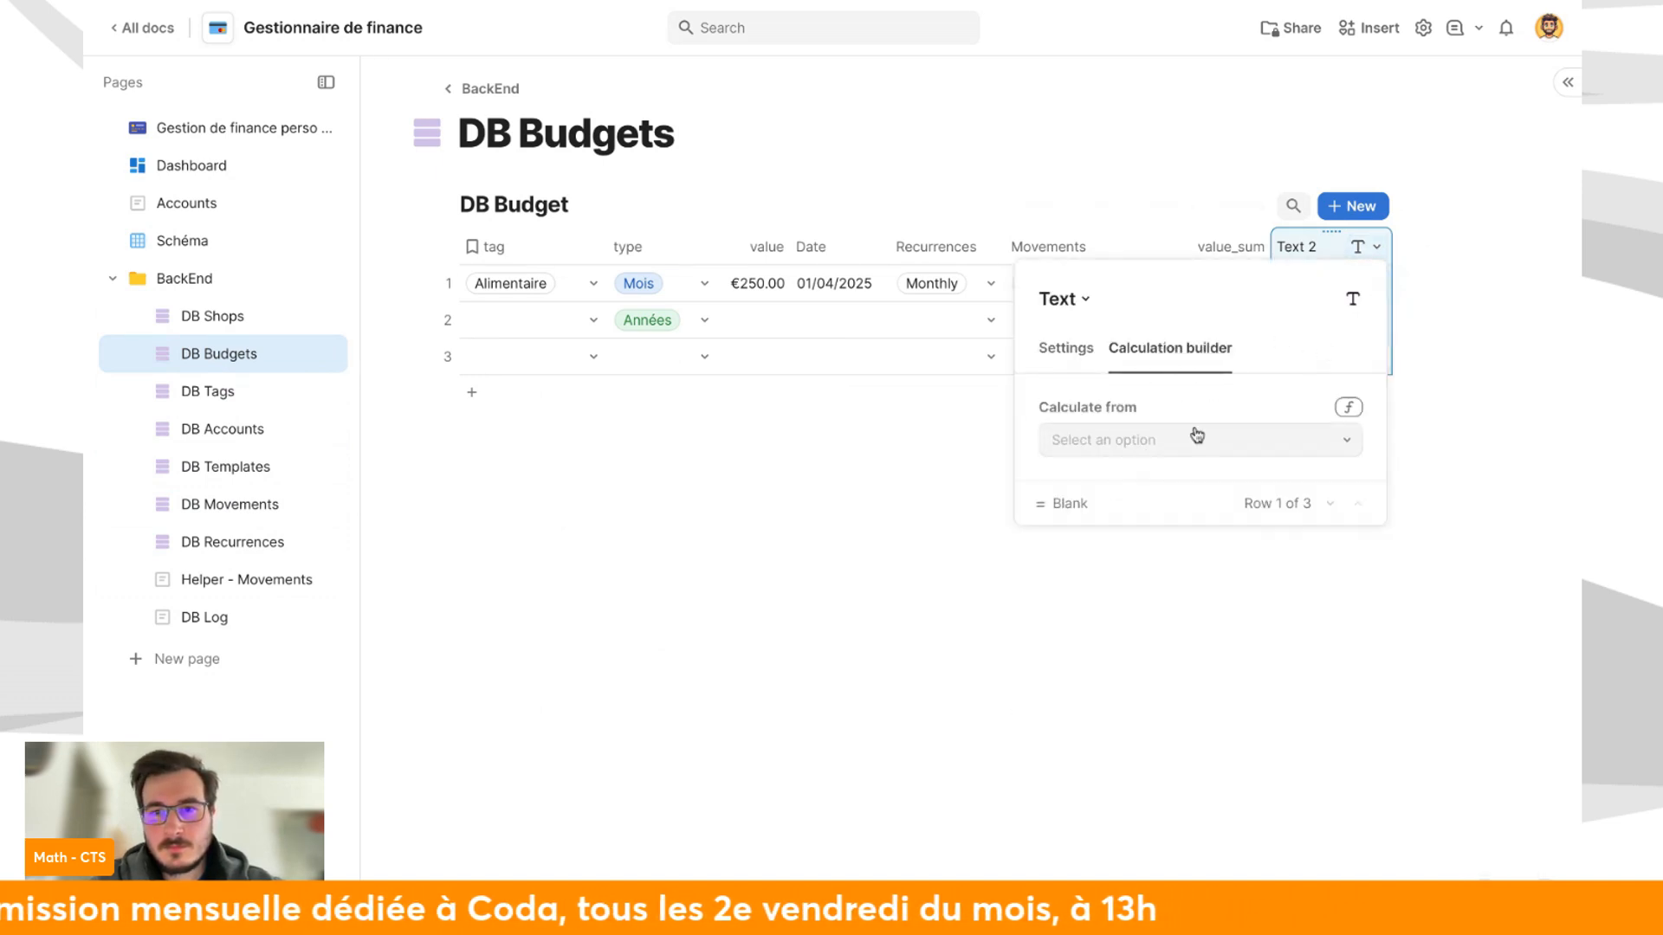
left_click(1349, 415)
type("format")
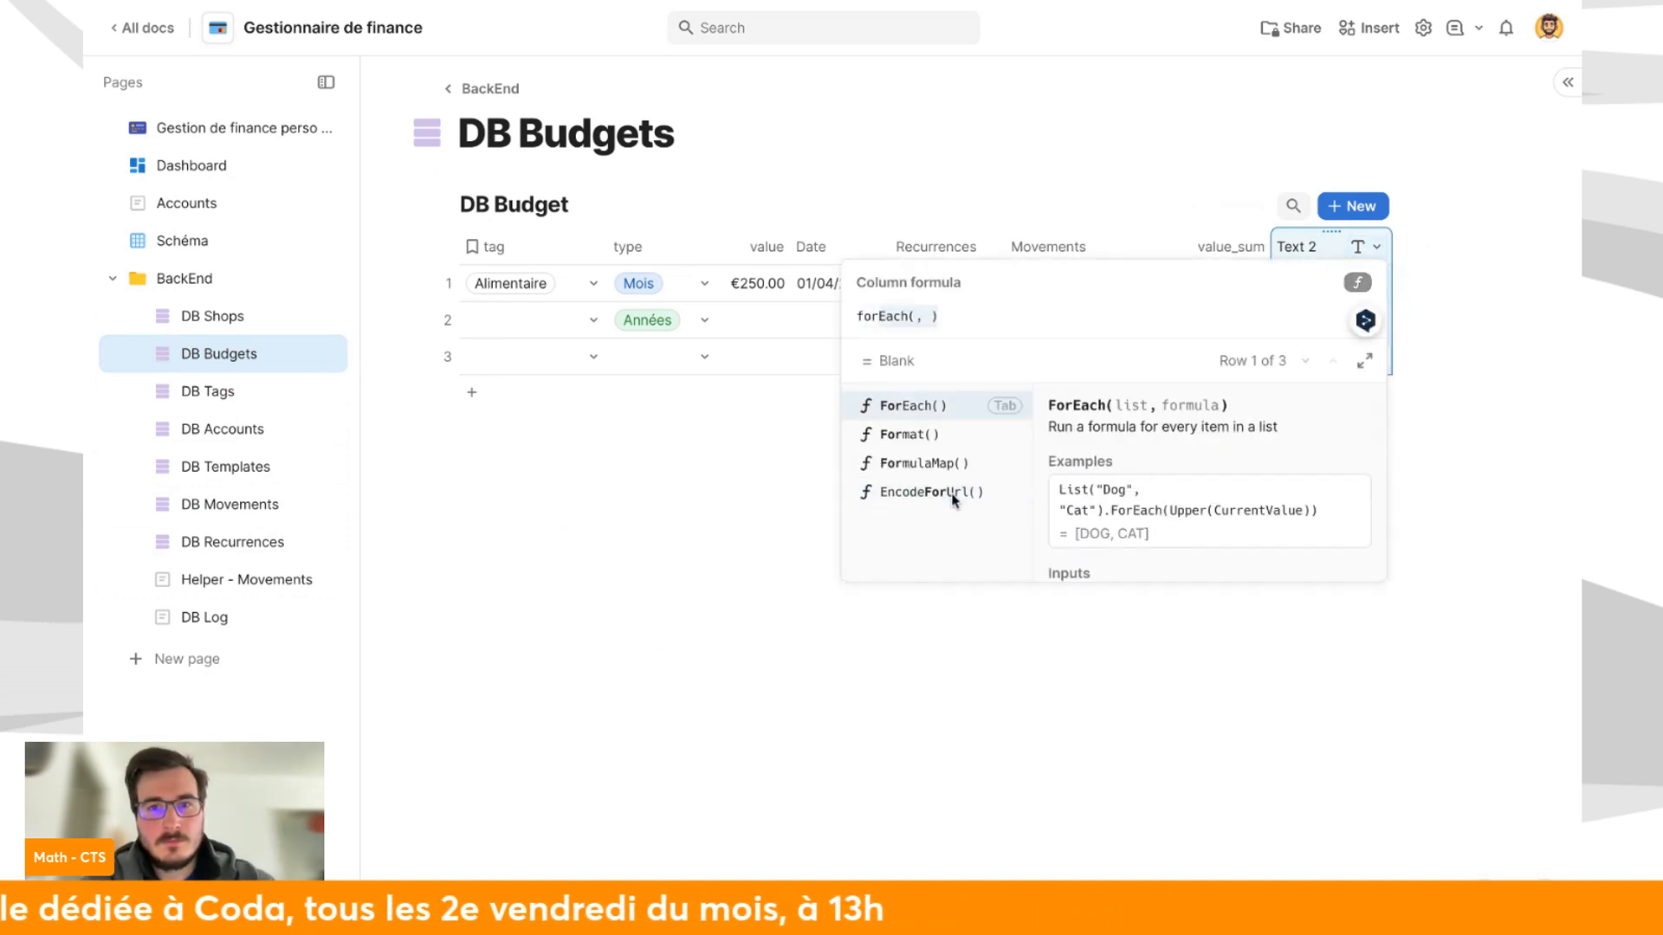
key("Tab")
type("@bud")
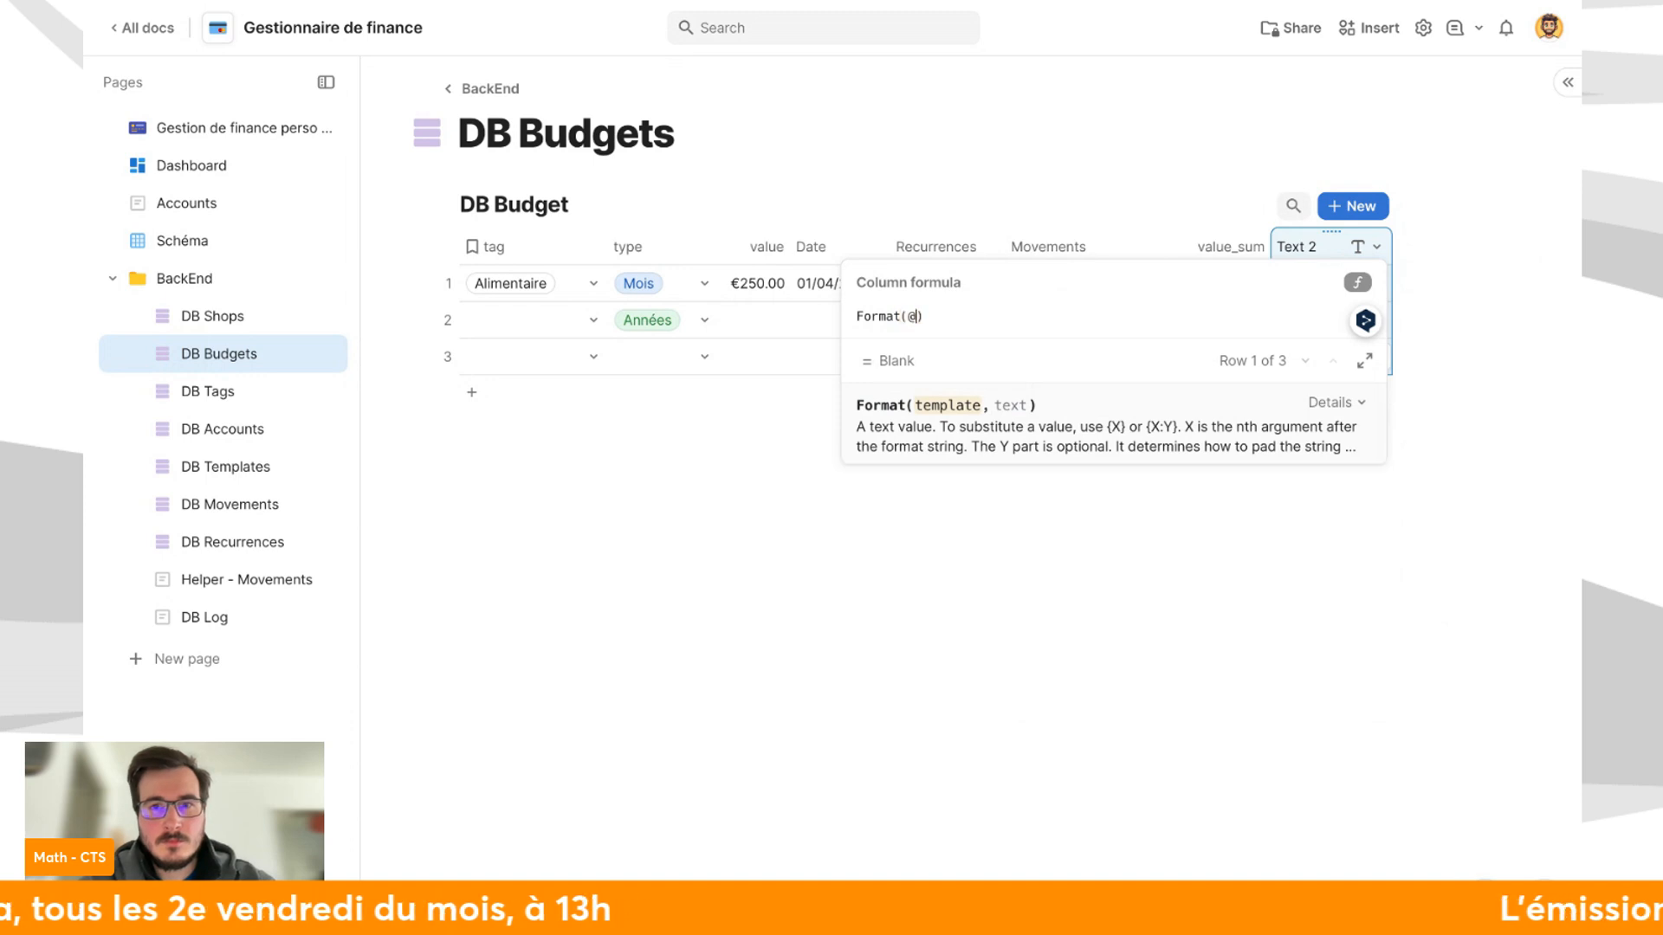
key("Tab")
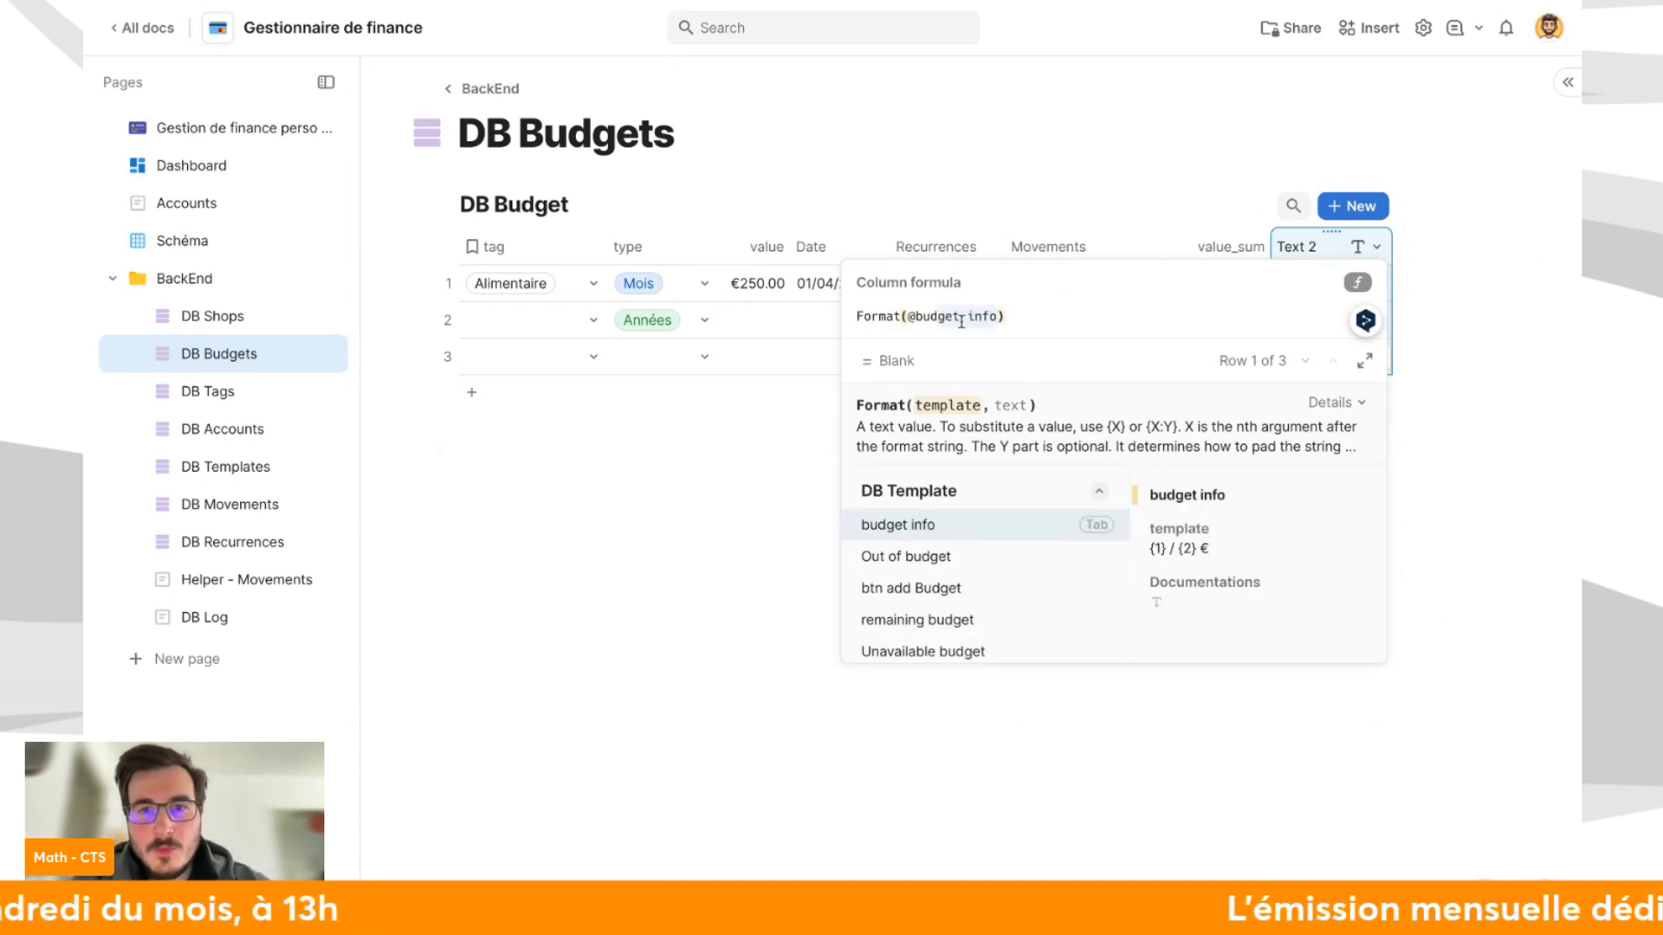
left_click(939, 530)
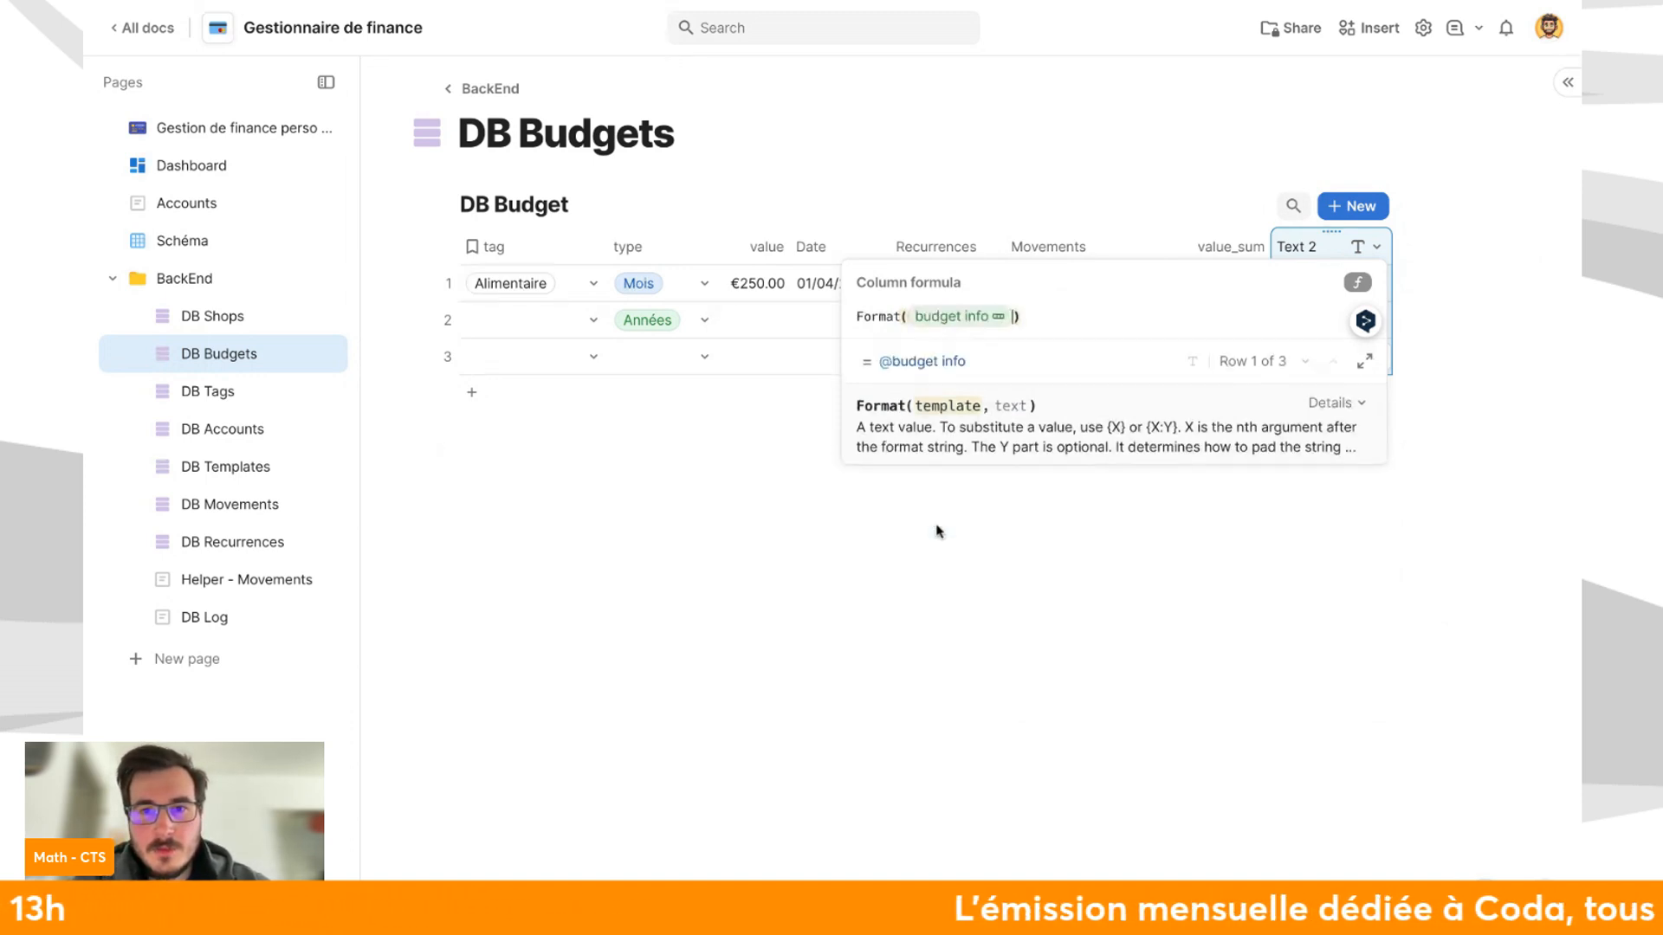
type(".temp")
key("Tab")
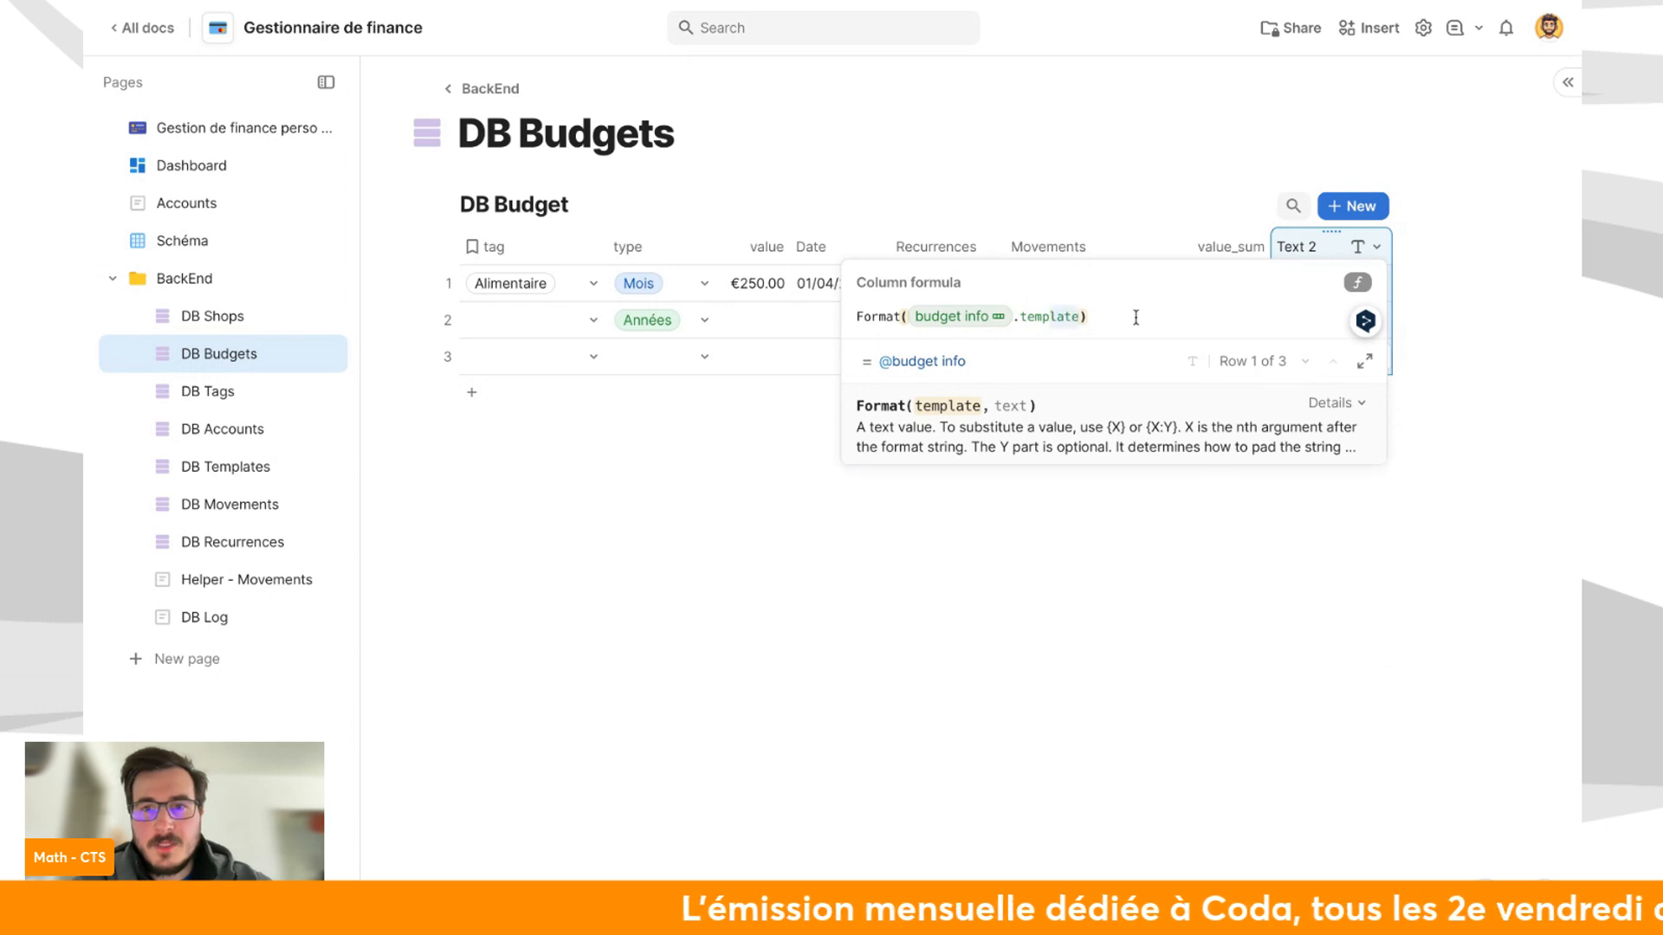
Add value_sum and value as the Format formula's two text arguments and save the formula.
type(", ")
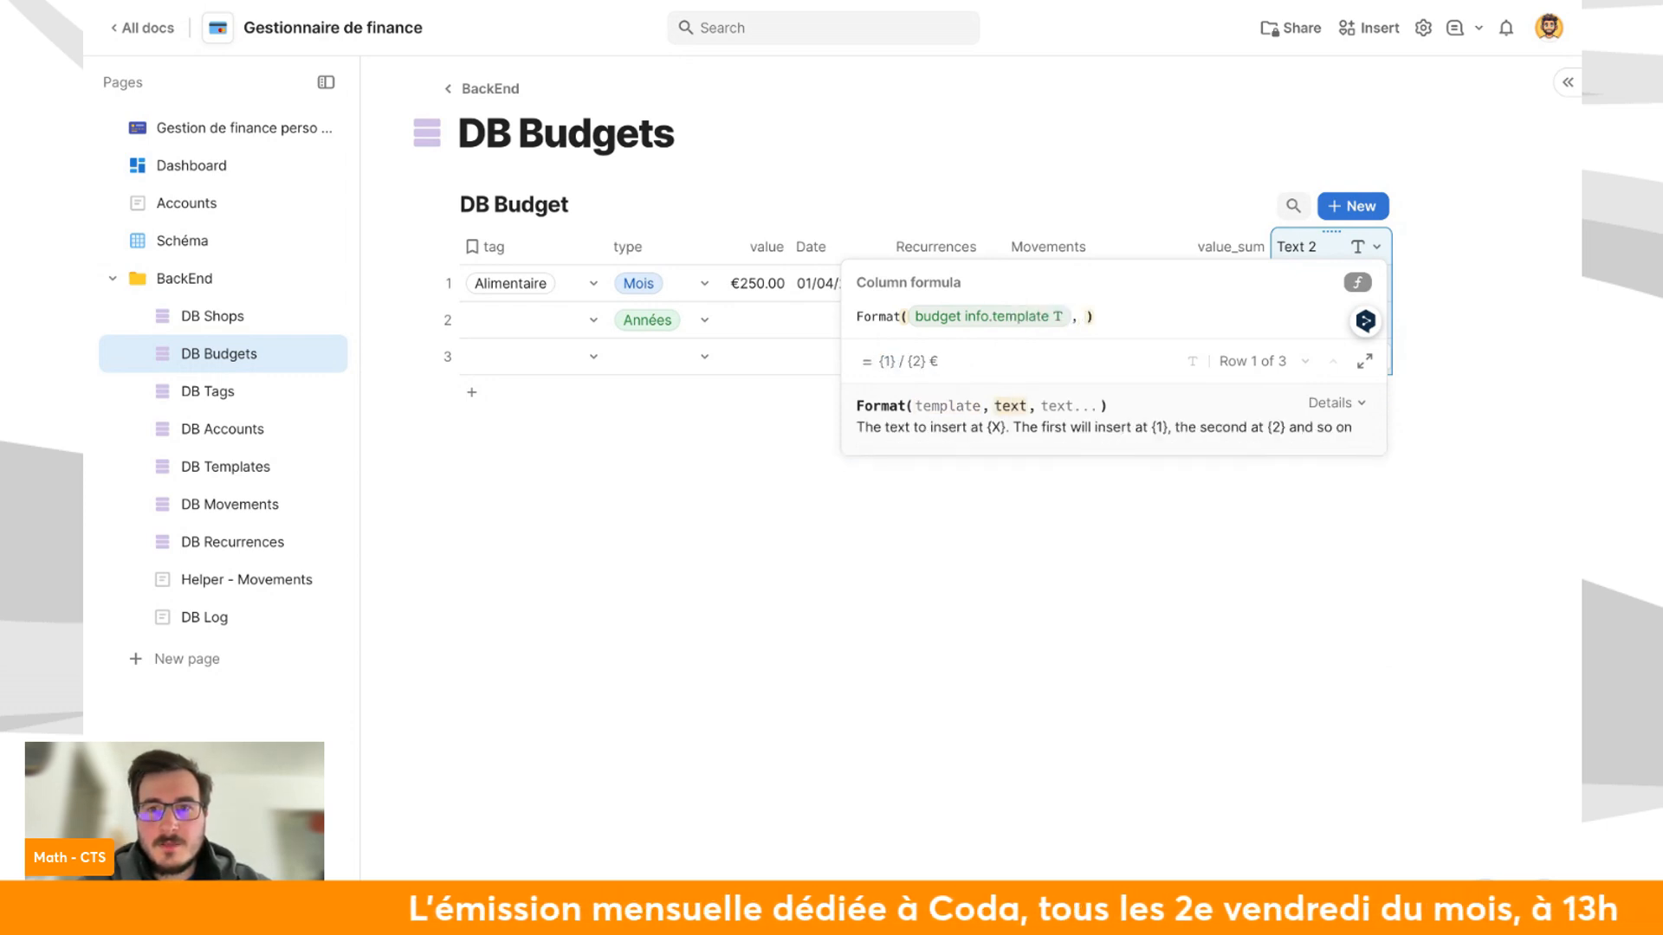
type("value")
key("Down")
key("Tab")
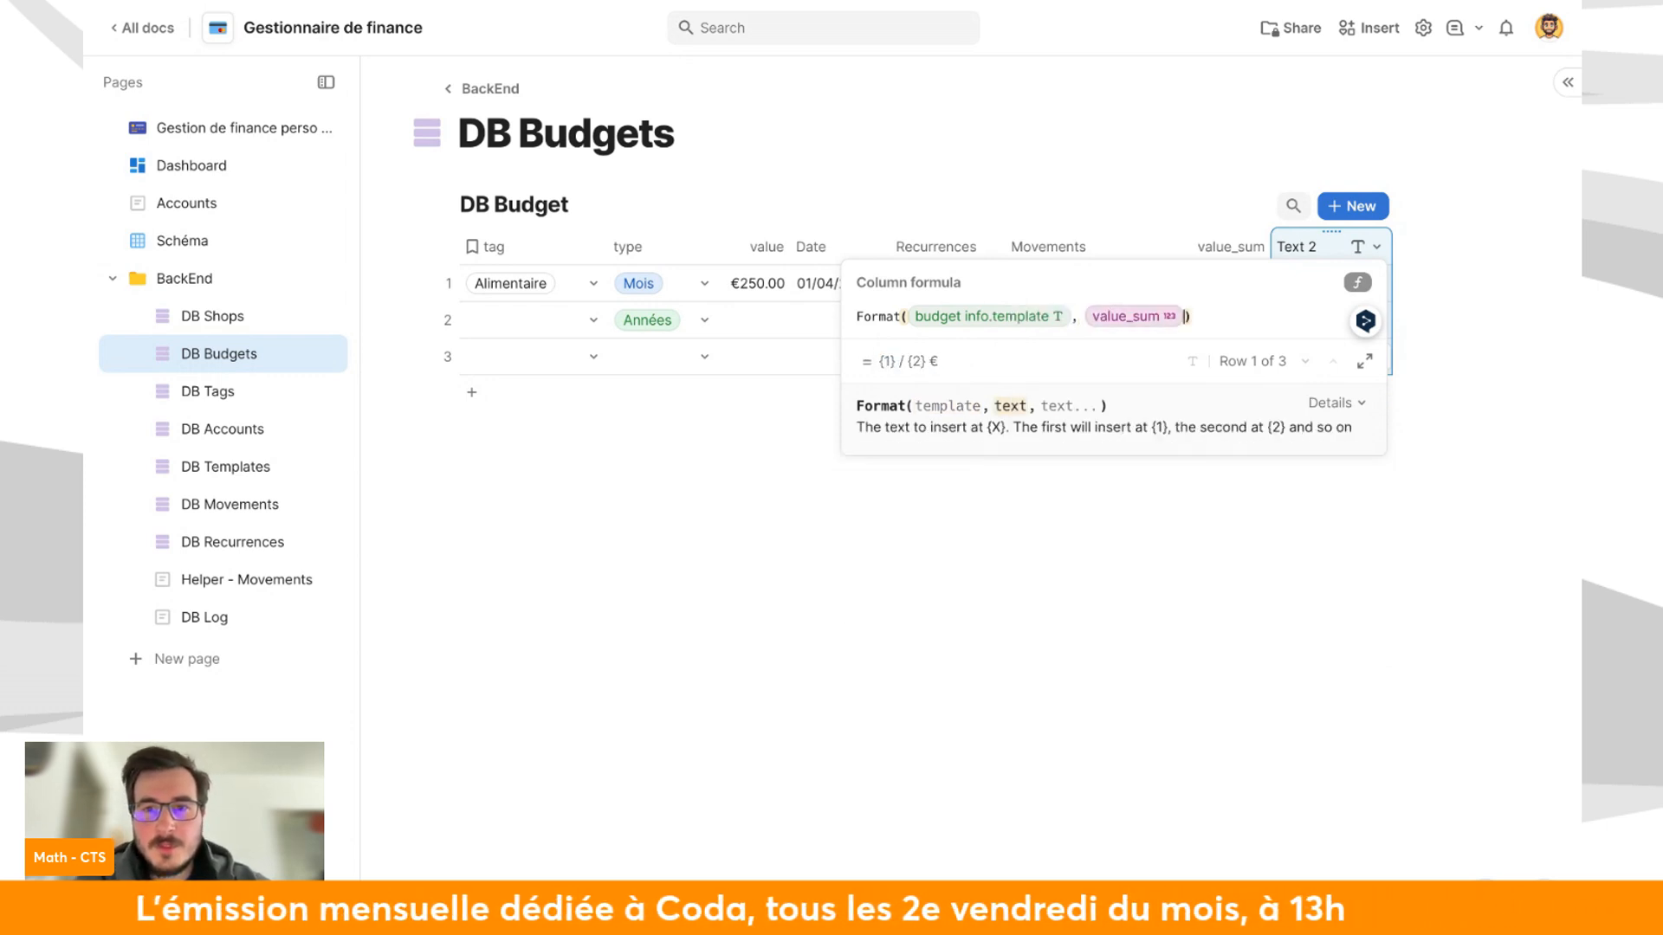
type(",value")
key("Tab")
key("Return")
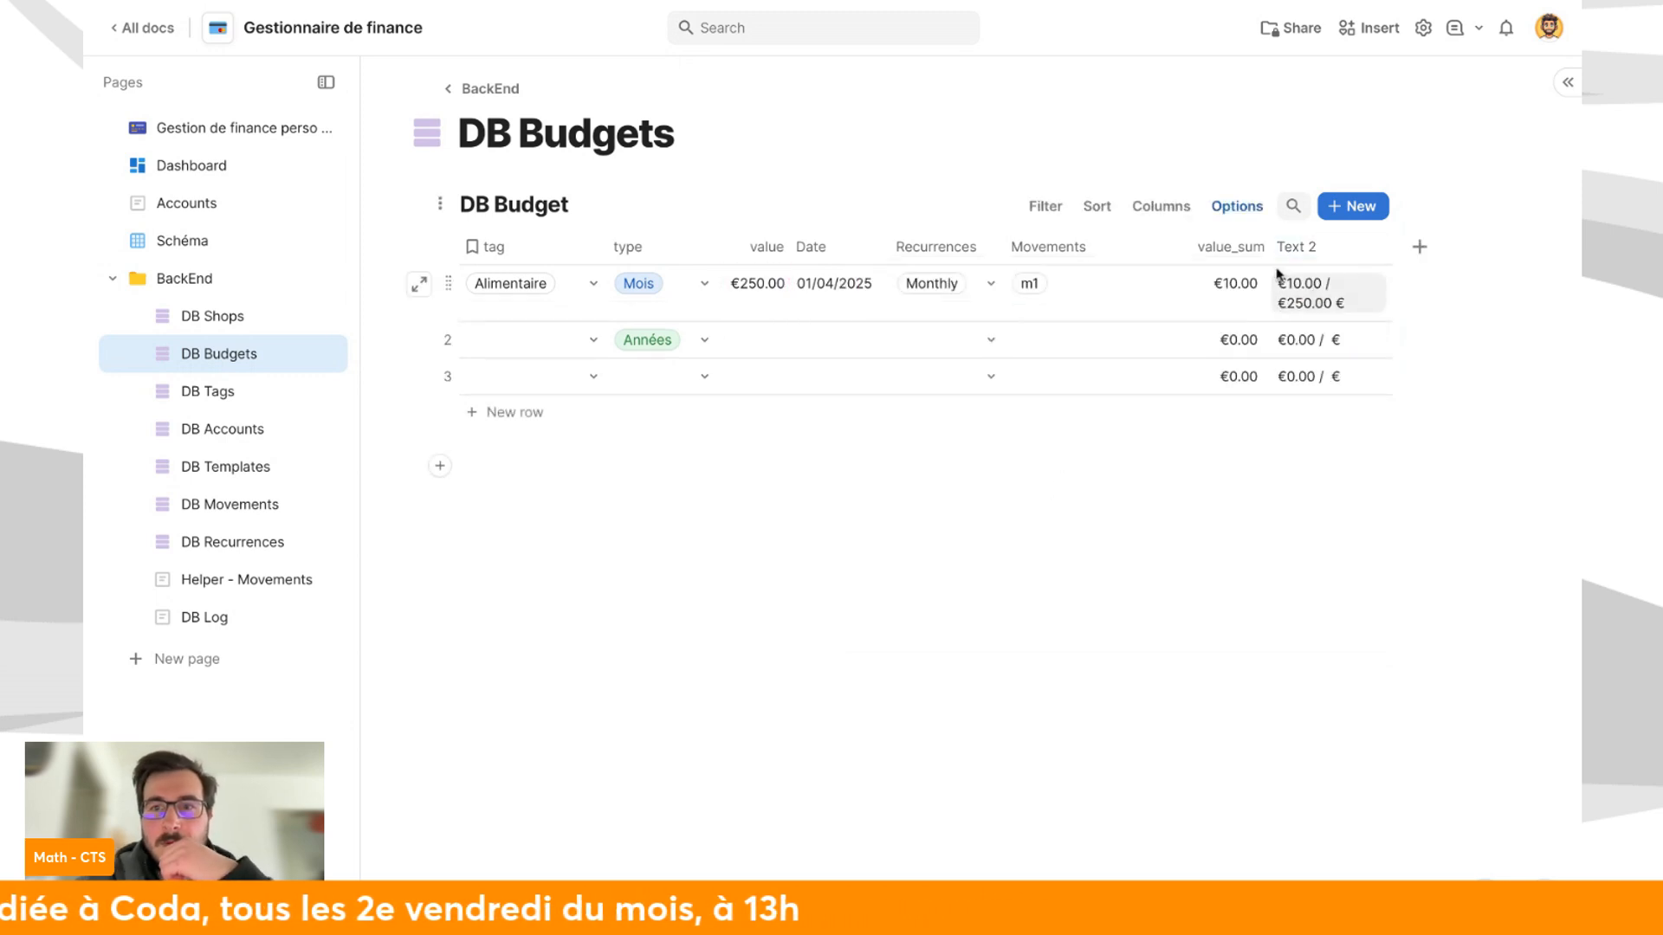
Convert value_sum in the Text 2 formula to a plain number with ToNumber().
left_click(1376, 247)
left_click(1361, 346)
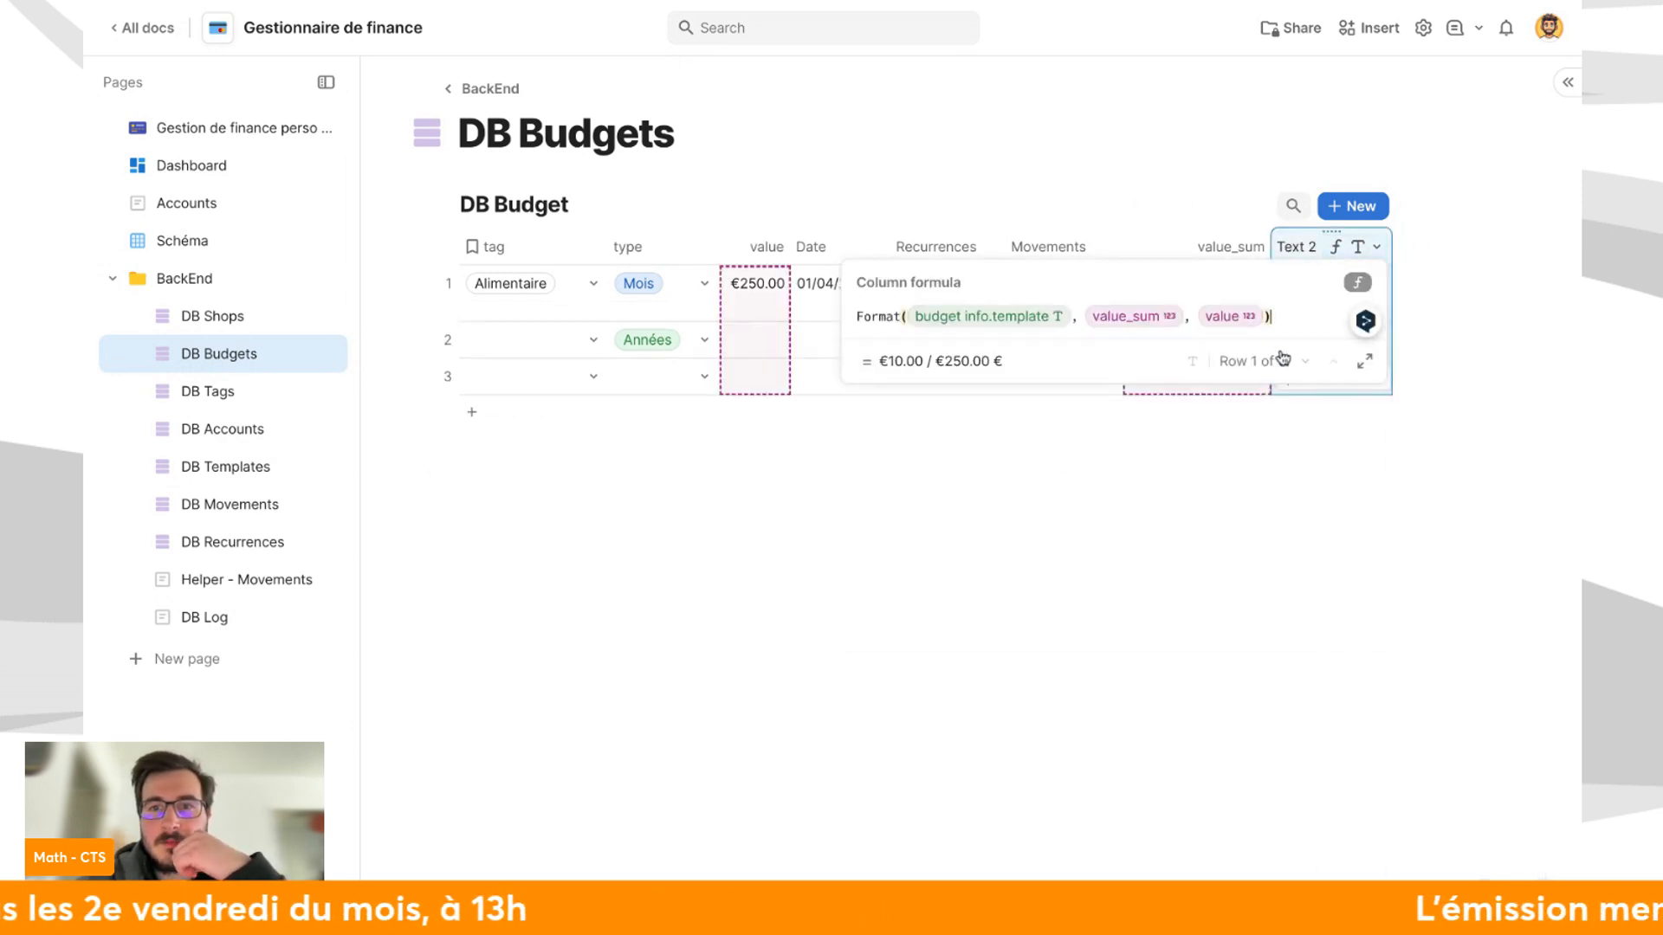
left_click(1181, 327)
type(".ToTe")
key("Tab")
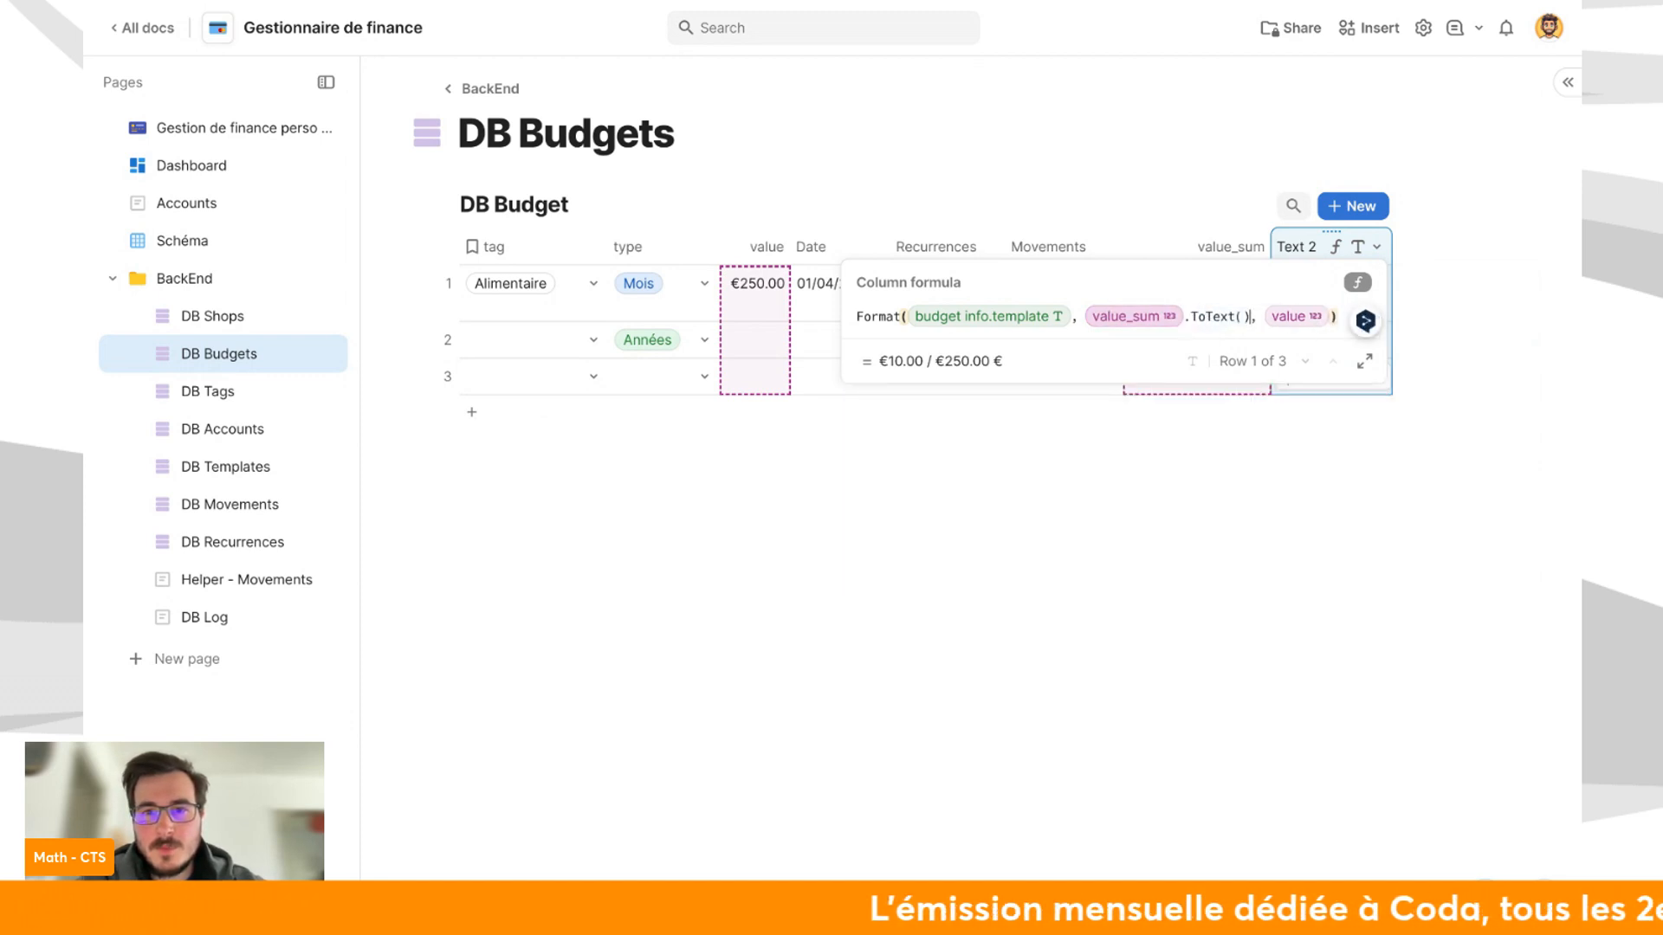
key("ctrl+z")
key("BackSpace")
key("BackSpace")
type("no")
key("BackSpace")
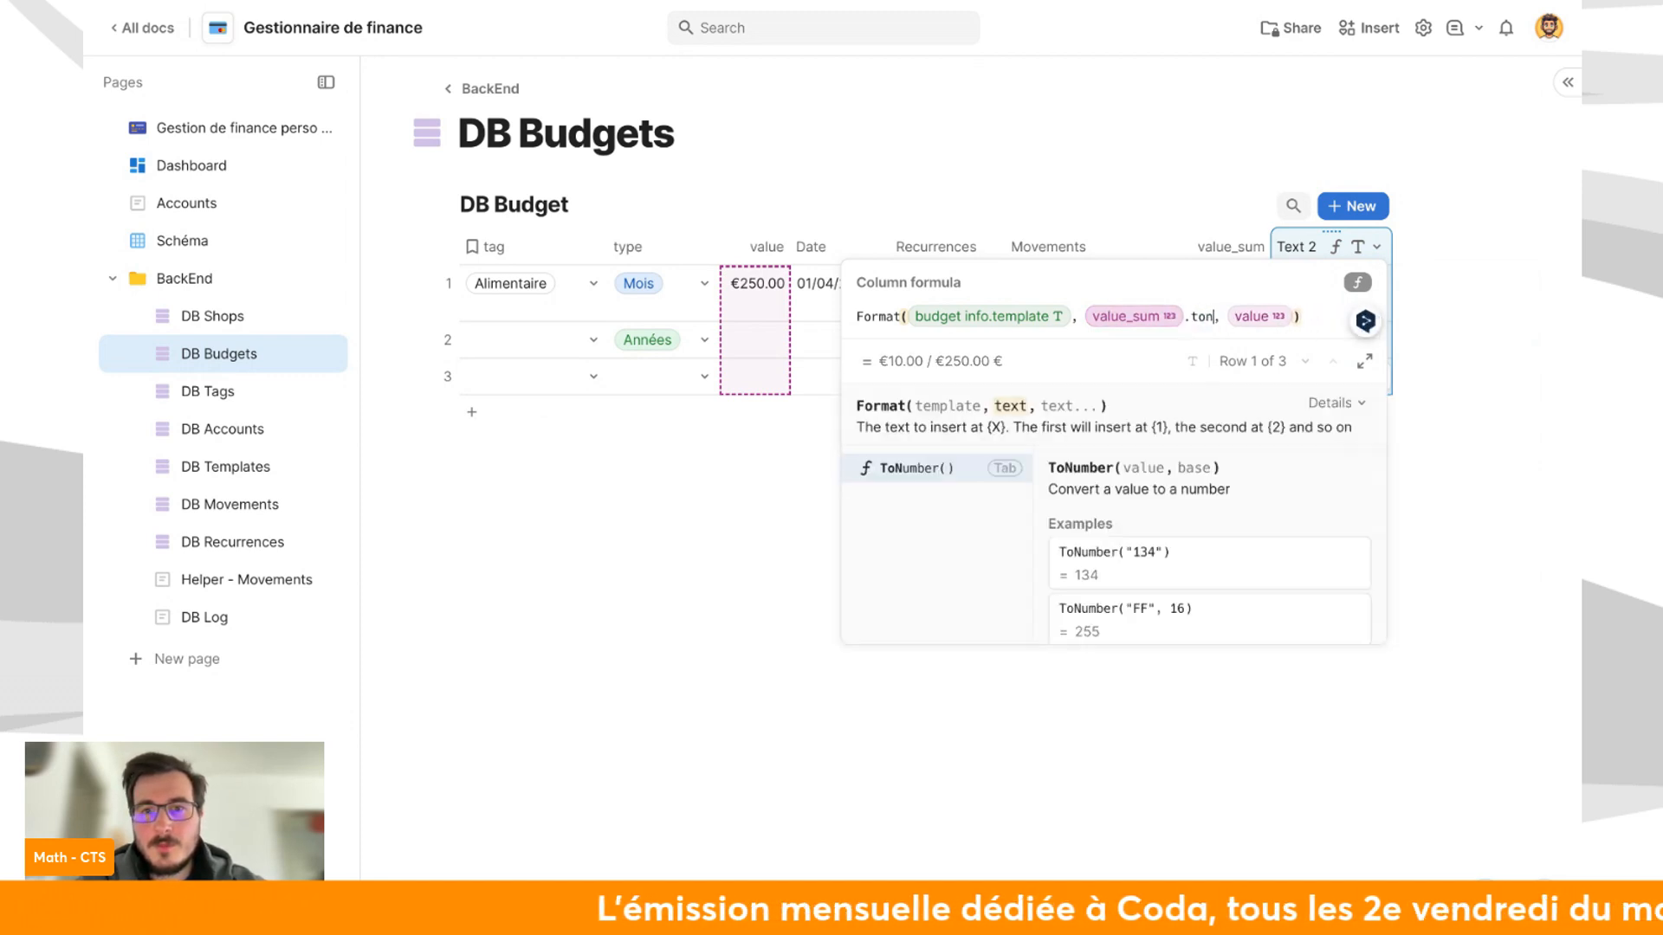
key("Tab")
Apply ToNumber() to the value argument as well and save the Text 2 formula.
mouse_move(1309, 334)
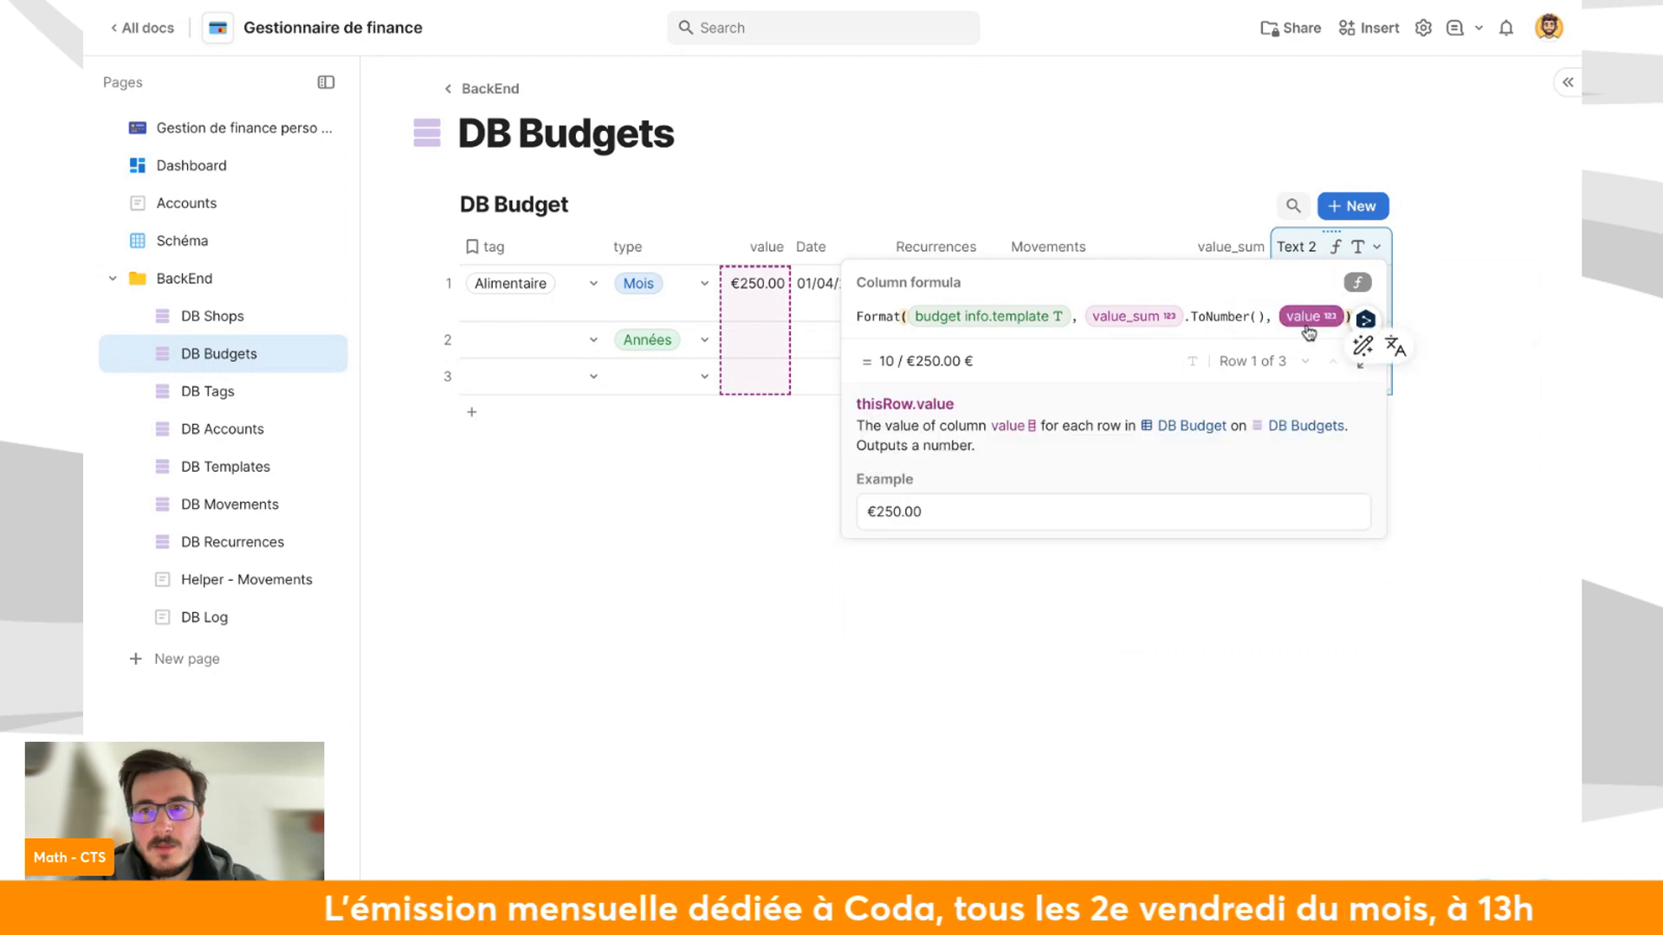
type(".tone")
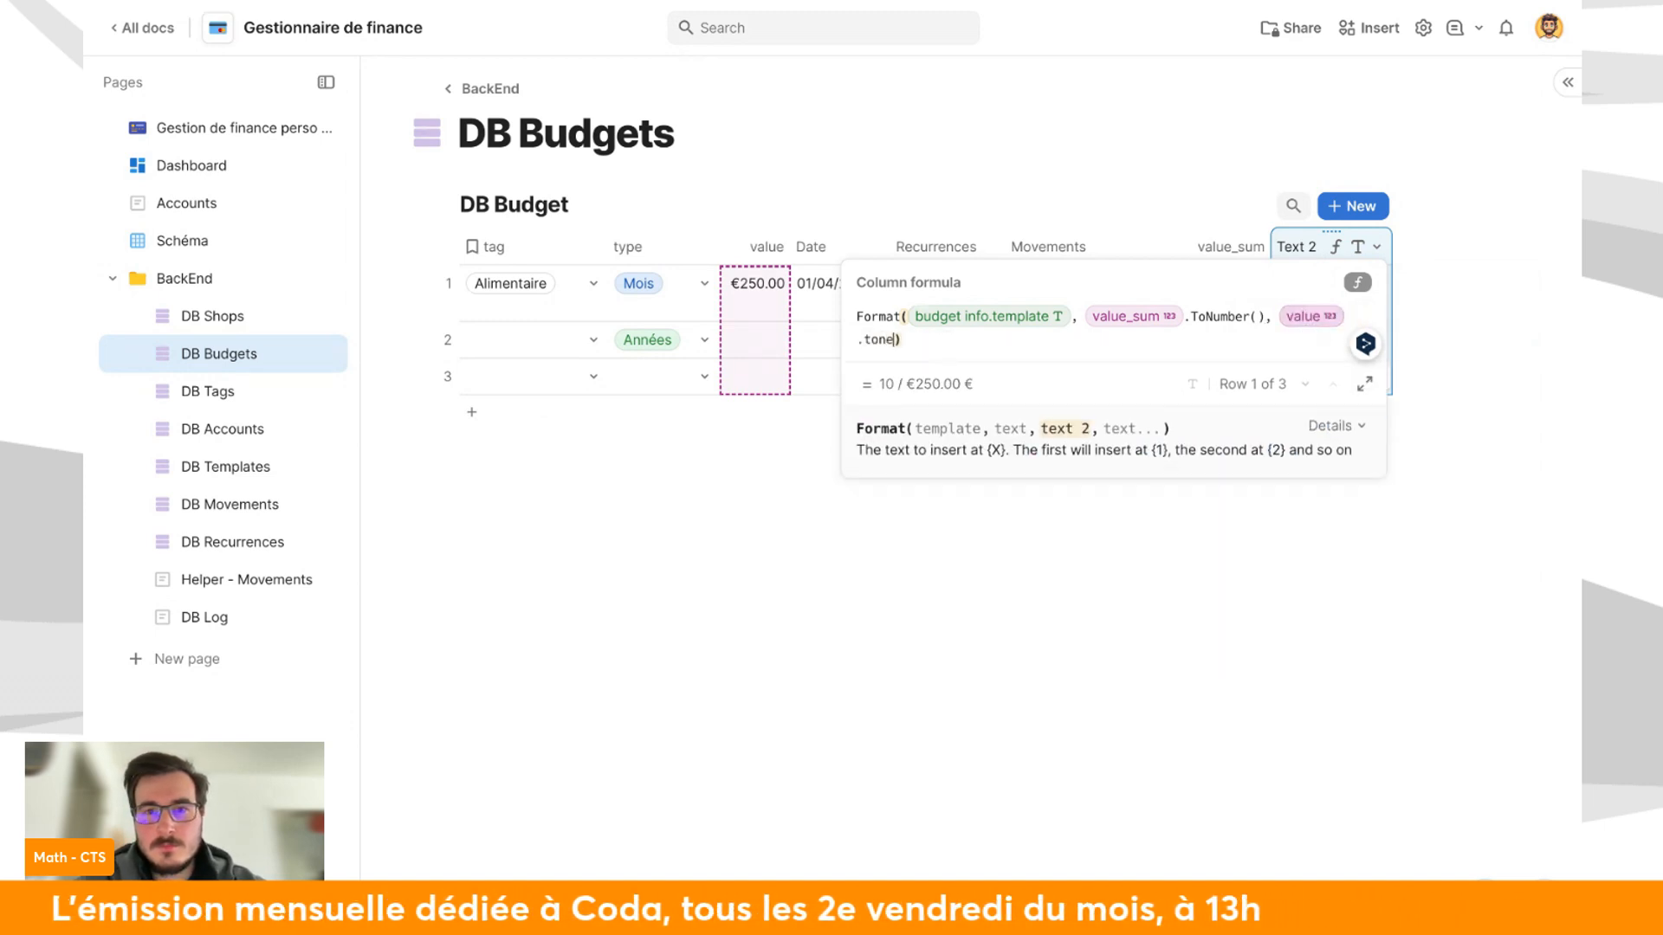
key("Tab")
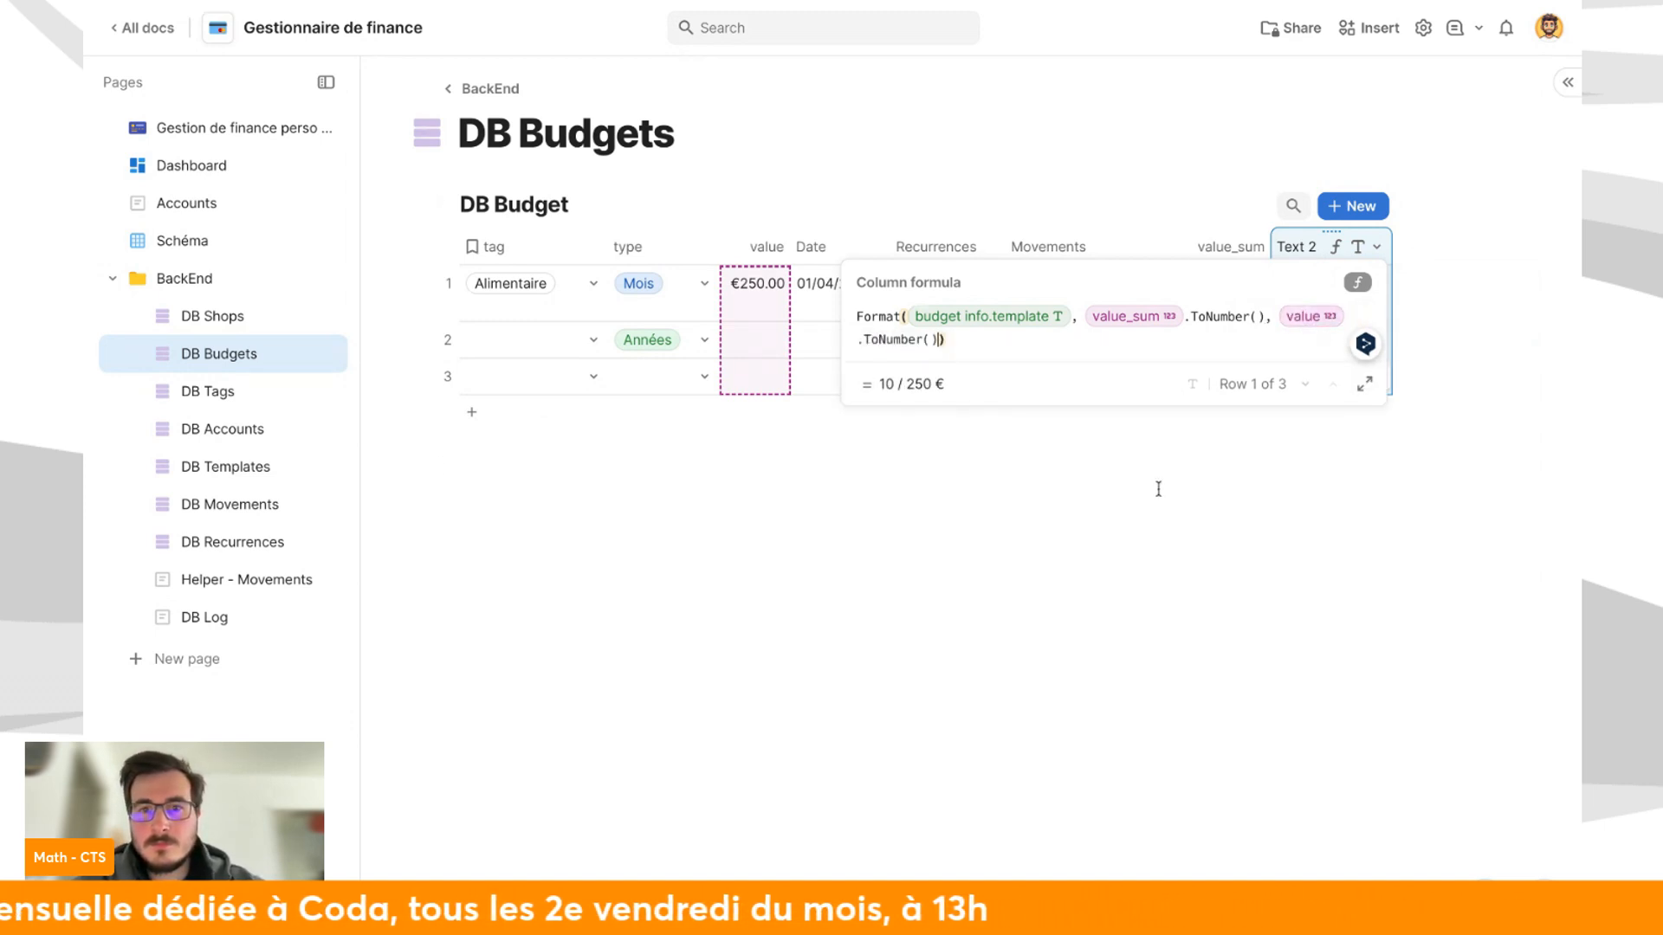
left_click(1159, 515)
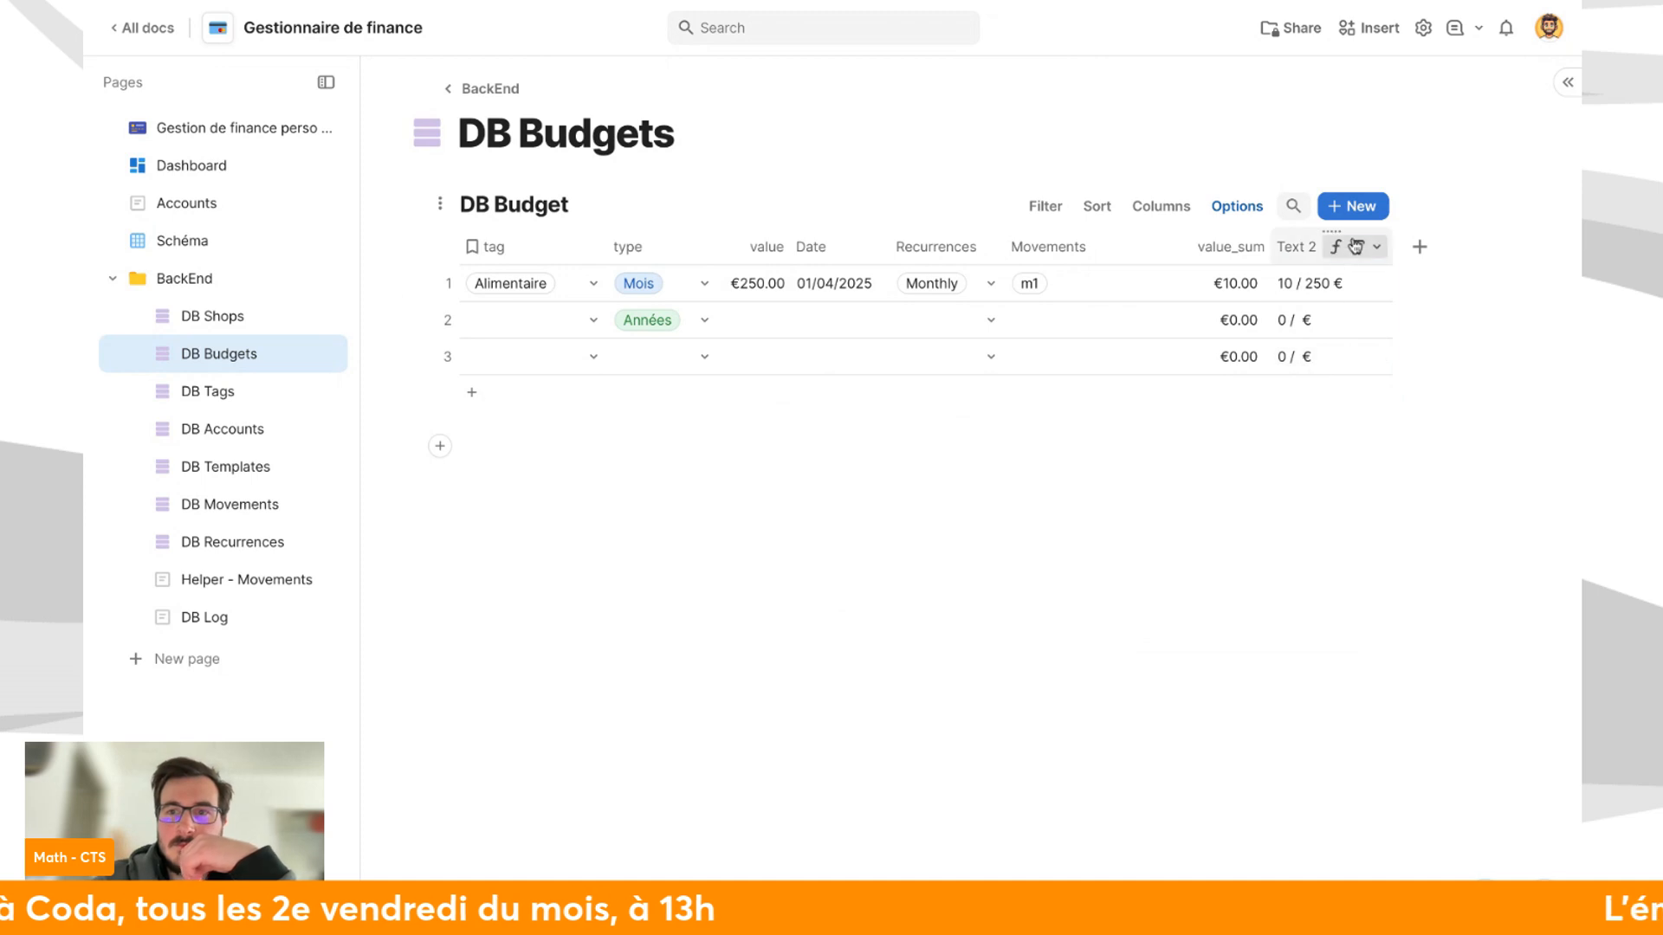
Begin an If formula in the Text 2 column with the condition type == Mois in place of the bare Format expression.
left_click(1376, 246)
left_click(1384, 358)
key("ctrl+a")
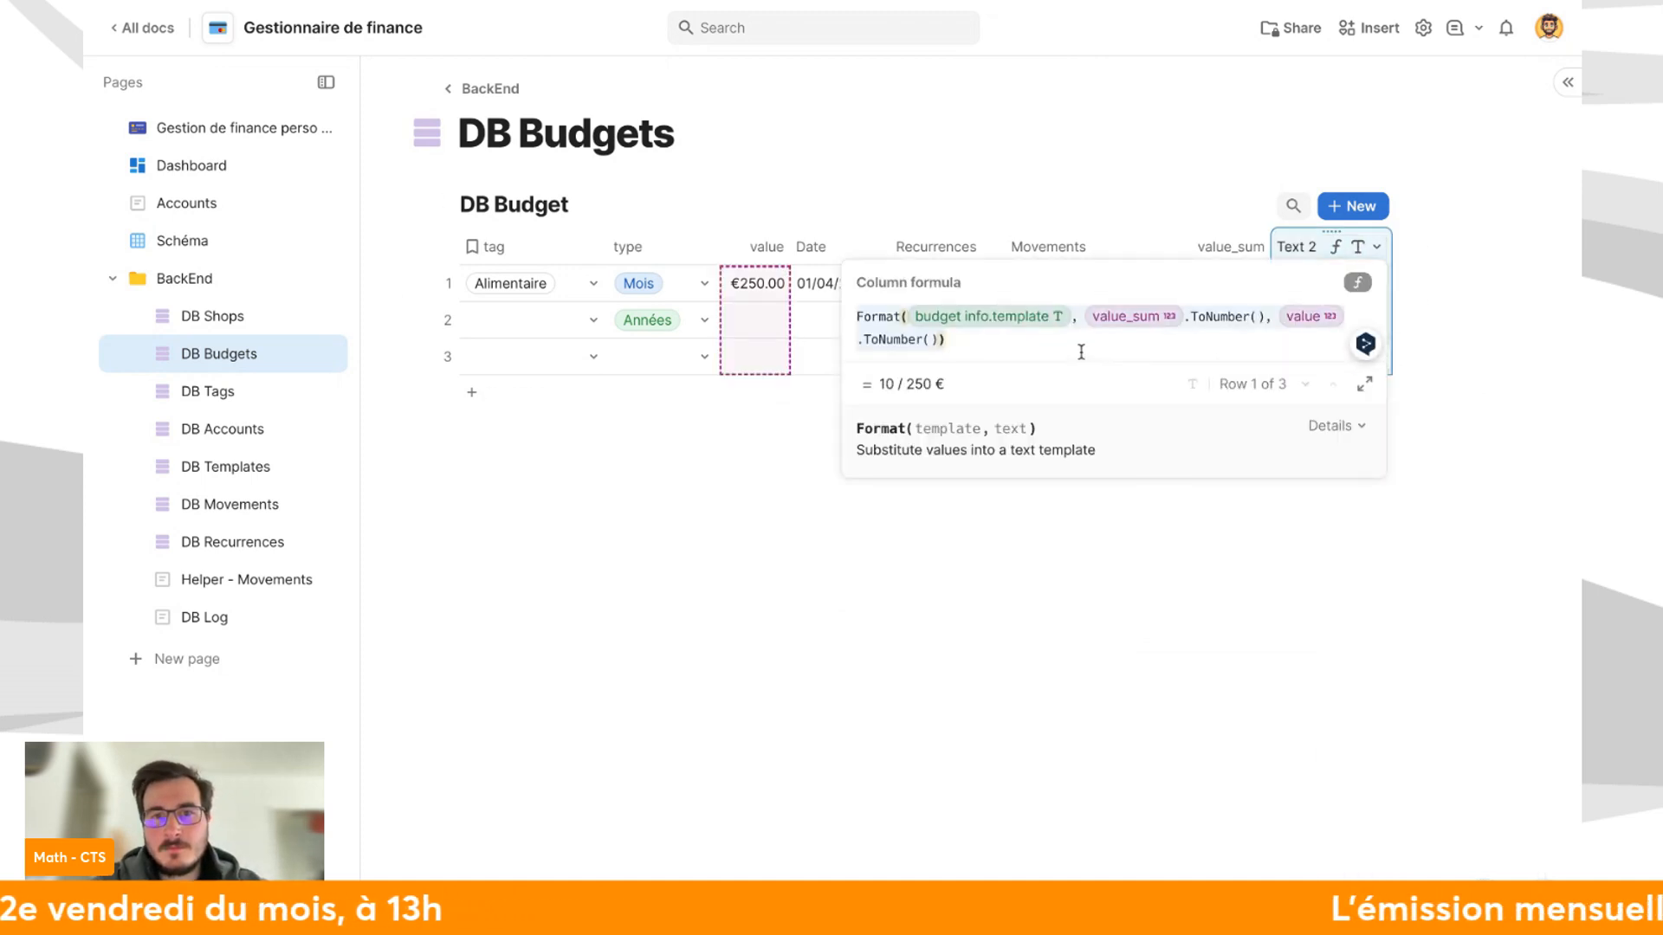
type("if(")
key("Tab")
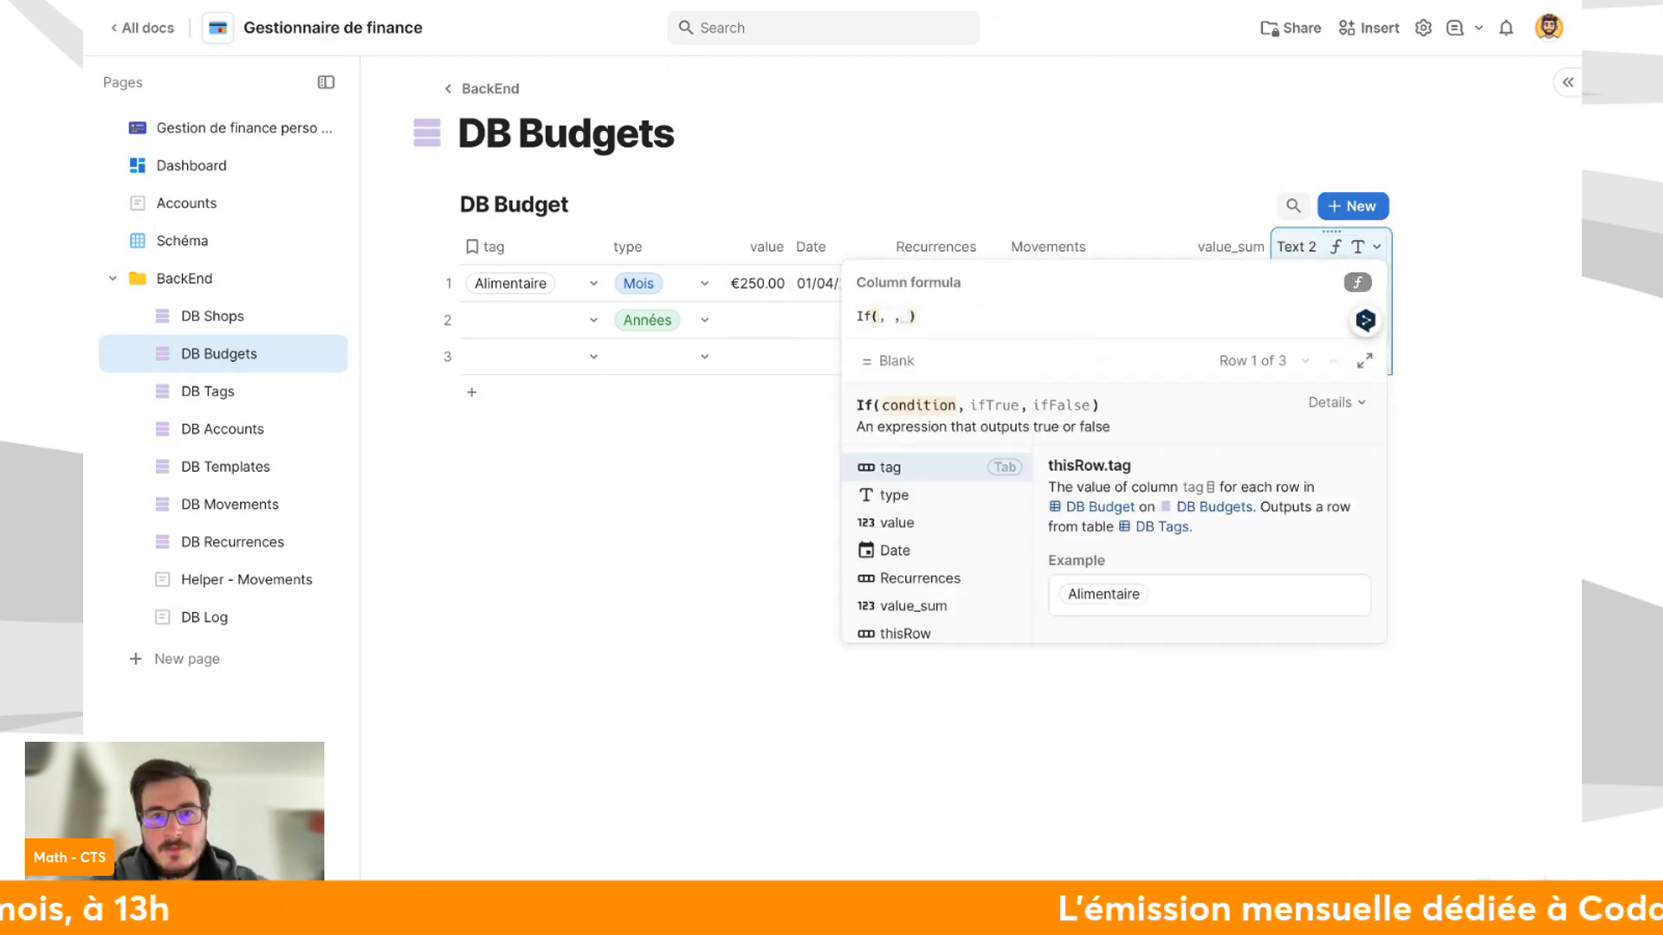
type("type =")
key("Tab")
type("== Mois")
key("Tab")
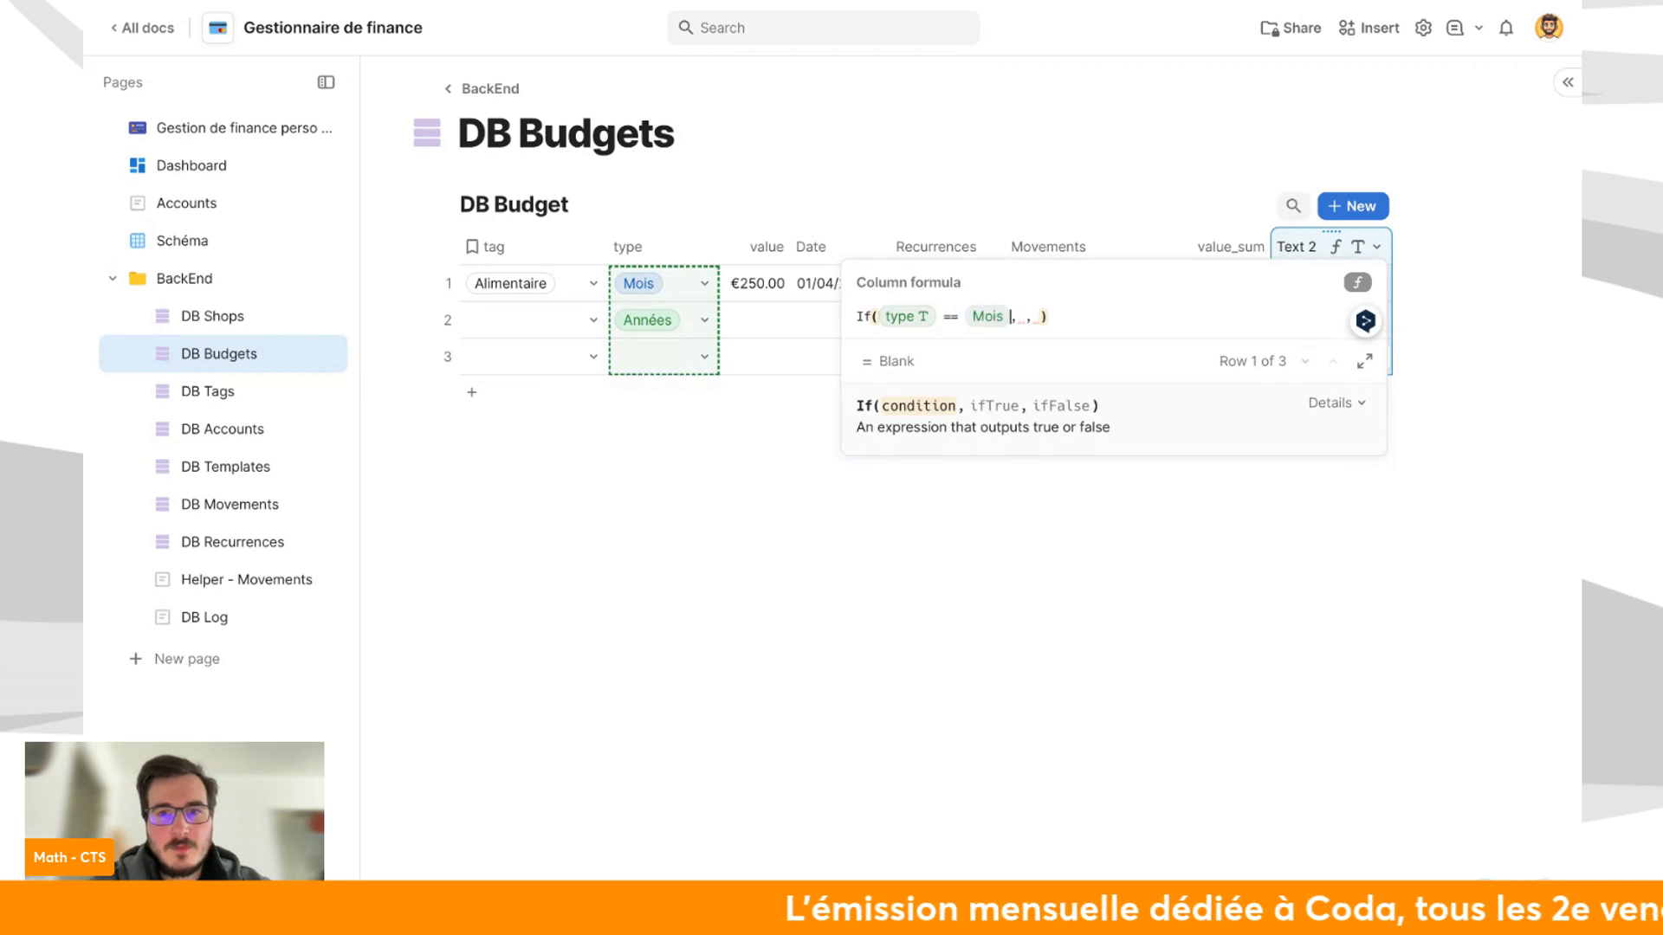
Return the Format expression when the condition is true and an empty string otherwise, then save the formula.
type(",")
type("Format(budget-title-template, value_sum.ToNumber(), value.ToNumber())")
type(",\"\"")
left_click(955, 592)
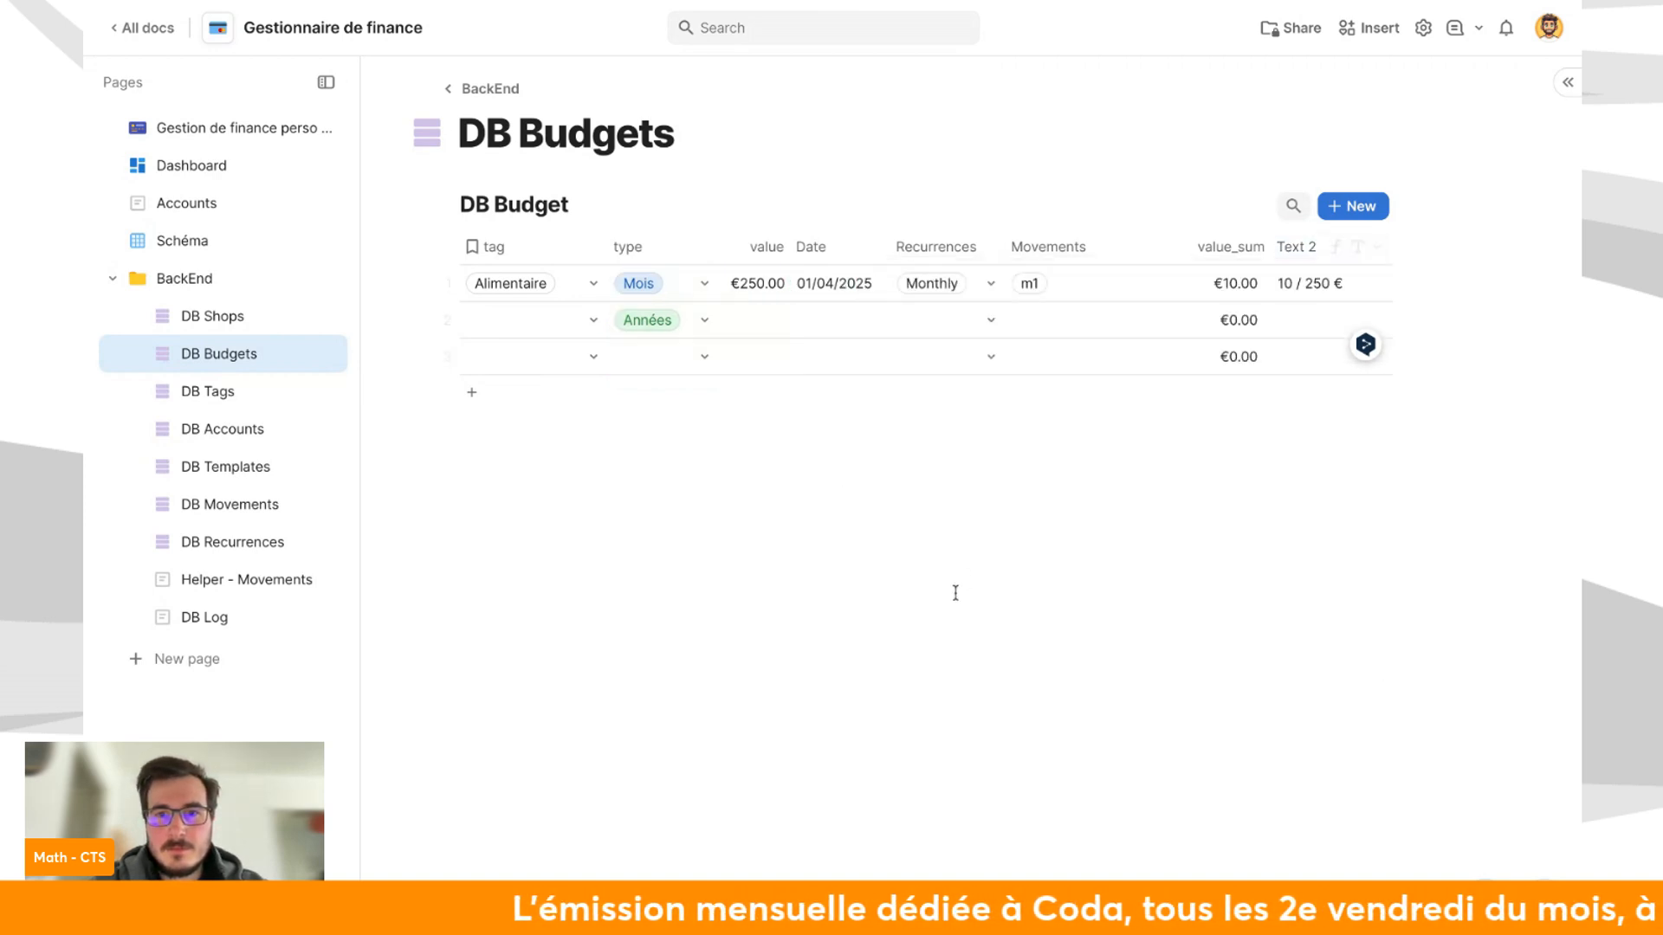
Set the If formula's false result in the Text 2 column to "TODO".
left_click(1376, 246)
left_click(1390, 342)
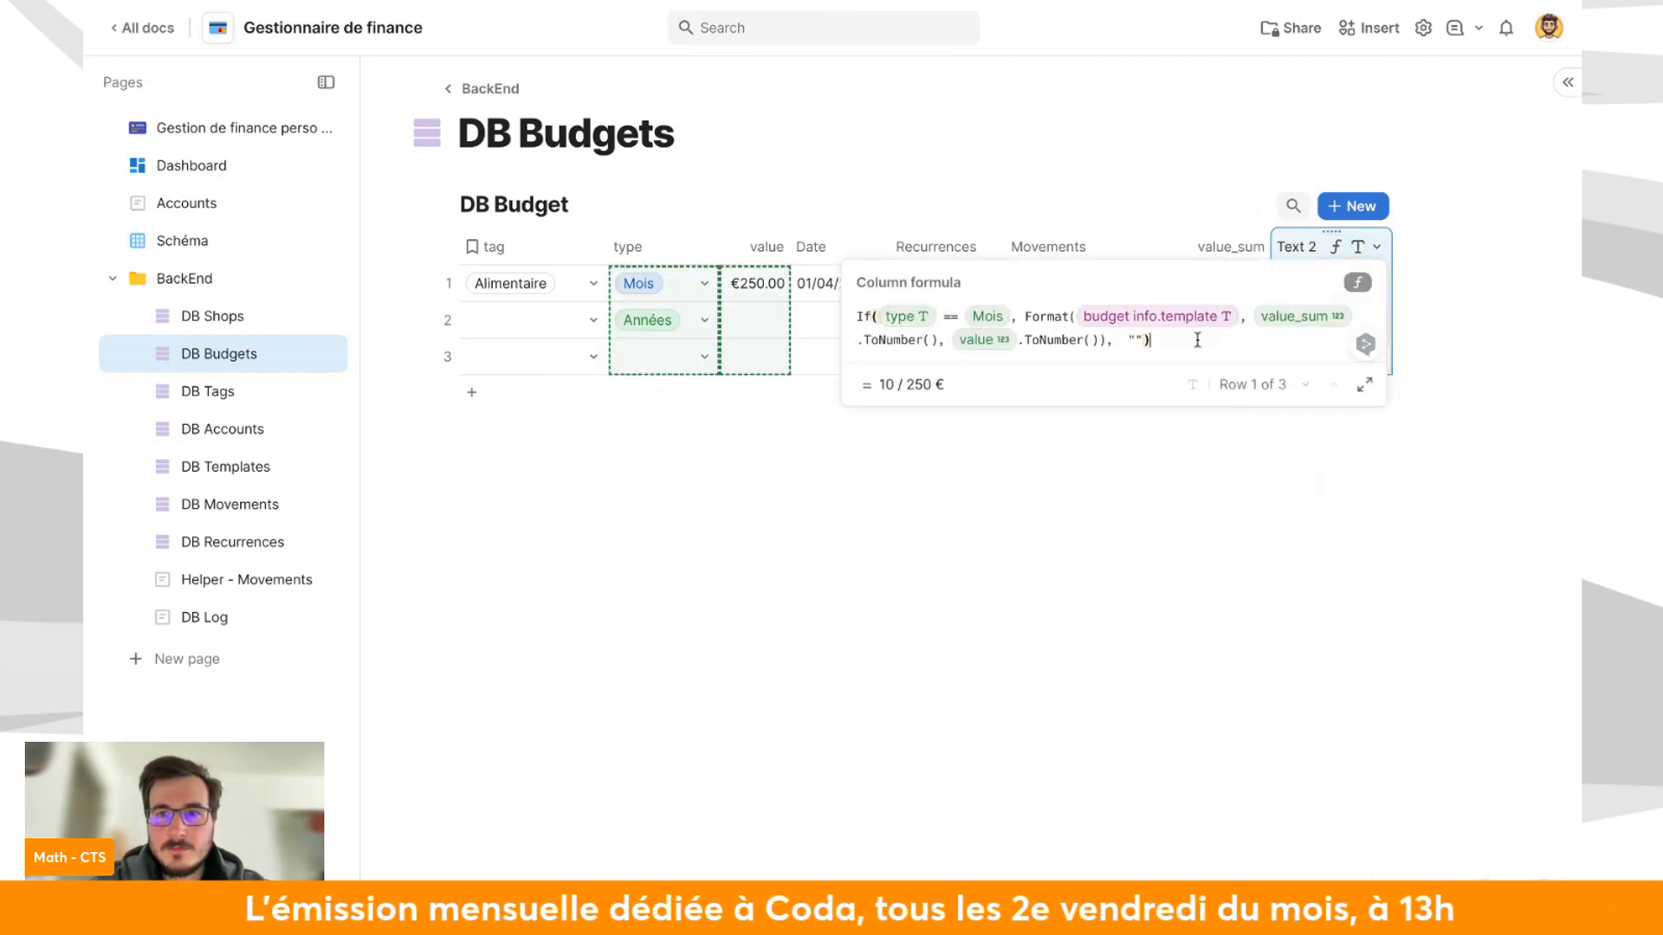
left_click(1140, 340)
type("TODO")
left_click(1018, 546)
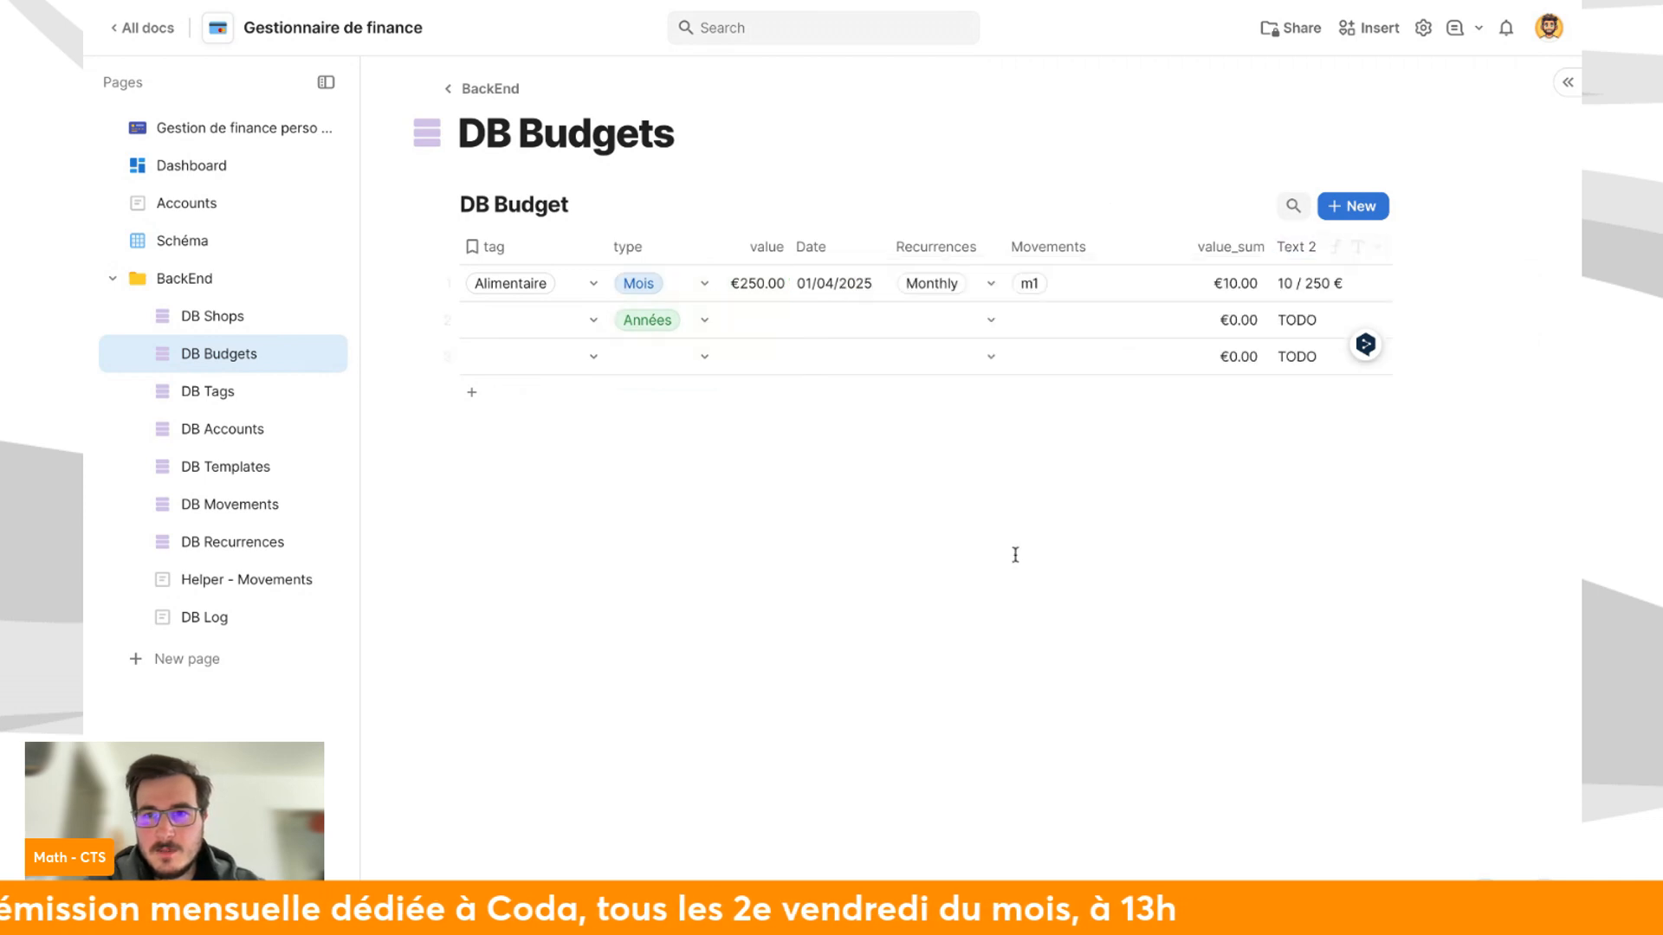
Rename the Text 2 column of DB Budget to "info".
double_click(1293, 246)
key("BackSpace")
type("info")
key("Return")
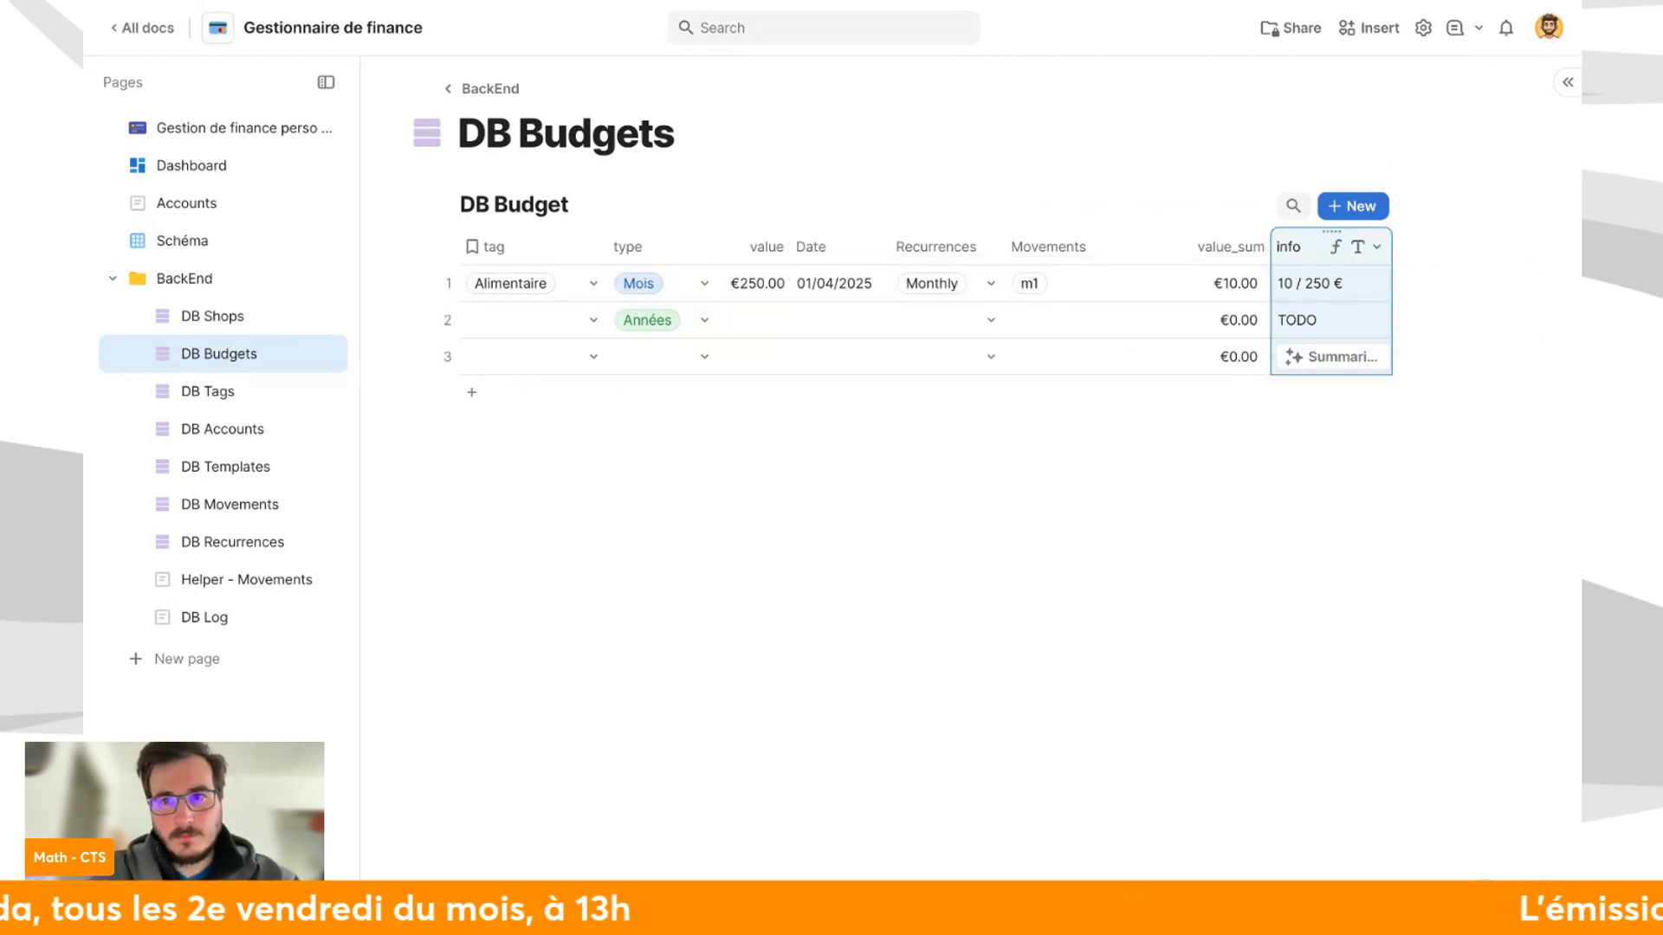
Insert a view of the DB Budget table on the Dashboard page, below the image, and display it as cards.
left_click(204, 198)
left_click(207, 180)
type("/tab")
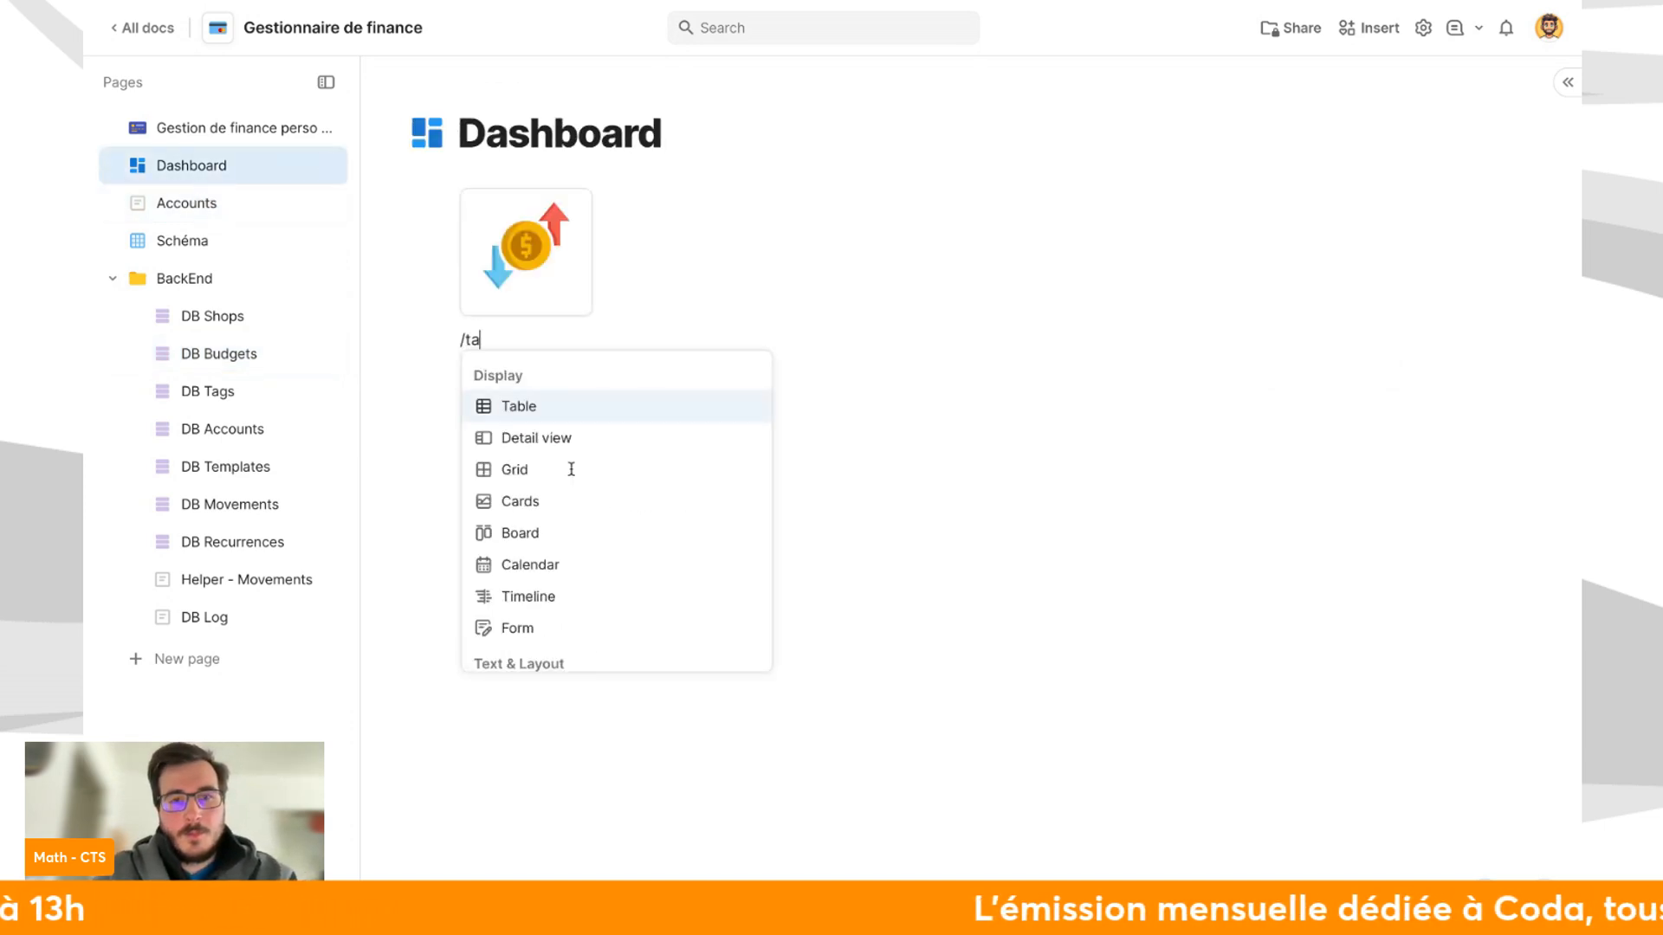
key("Return")
left_click(734, 522)
type("db bud")
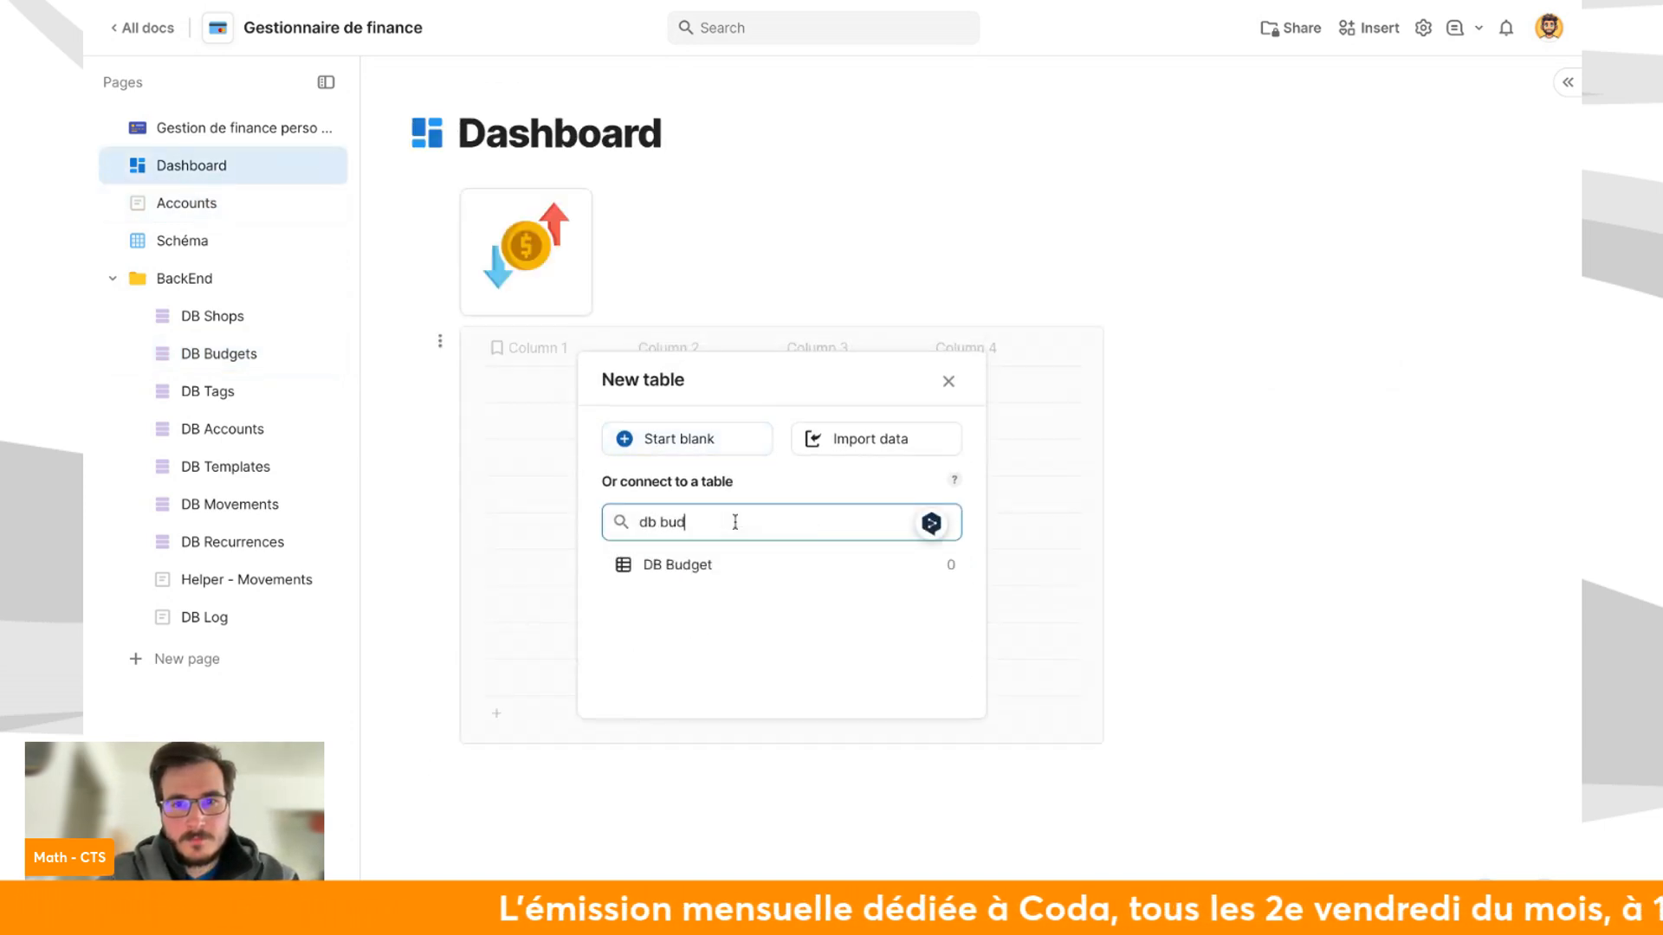
left_click(706, 568)
left_click(1358, 180)
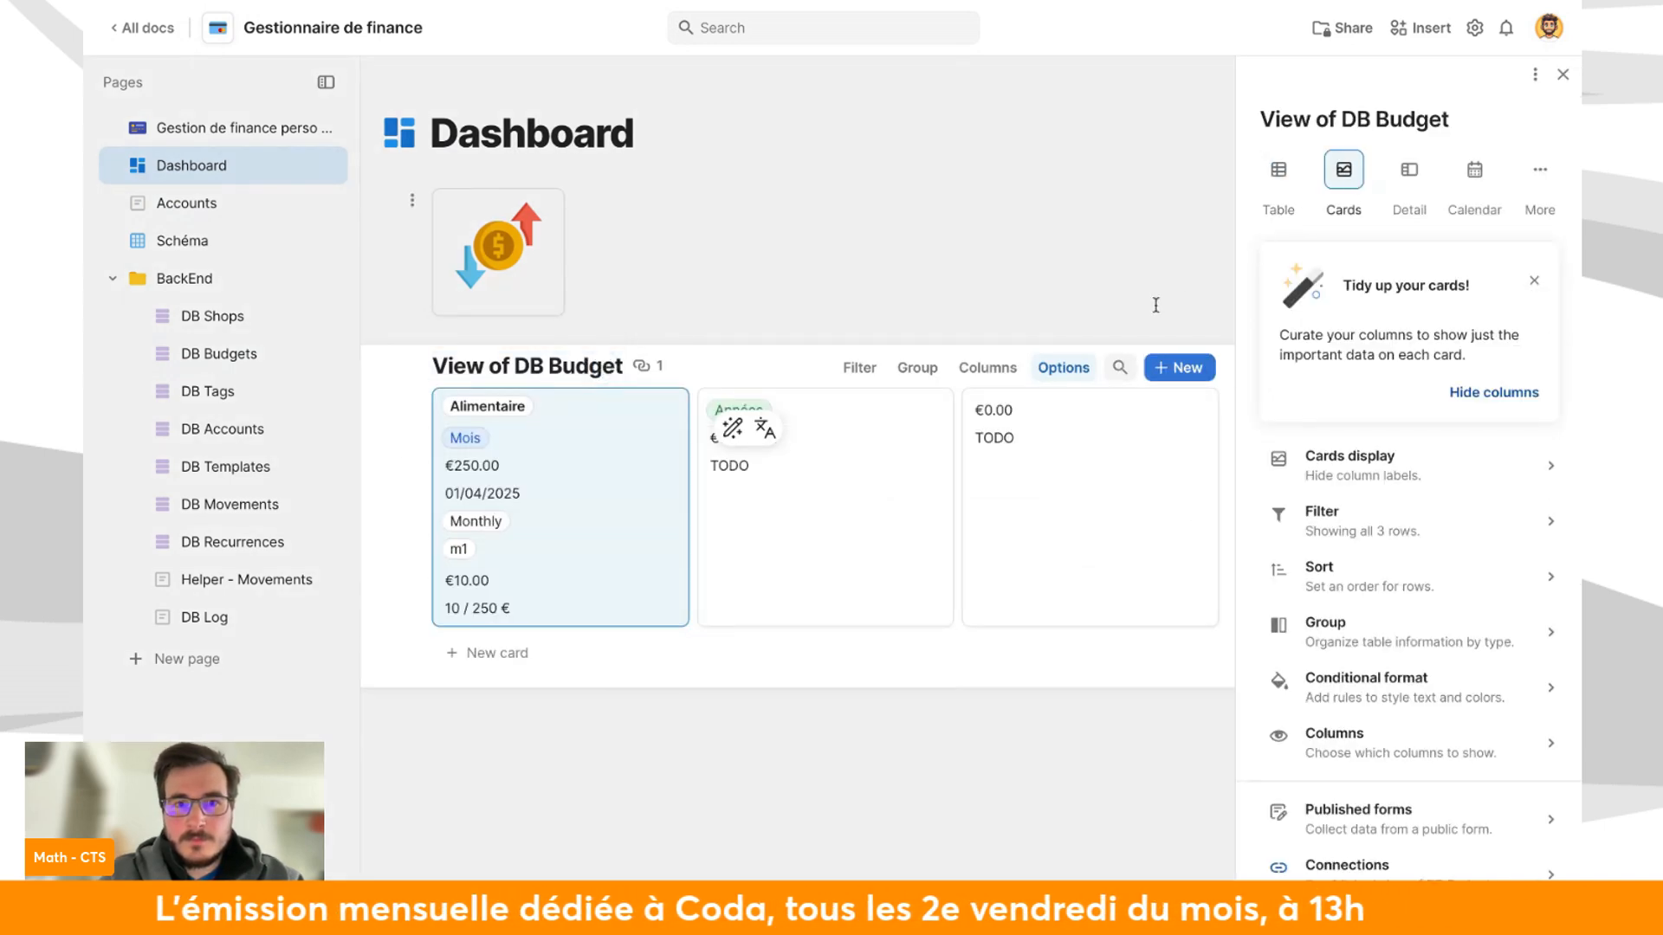
Hide all columns on the budget cards except tag and info.
left_click(1478, 394)
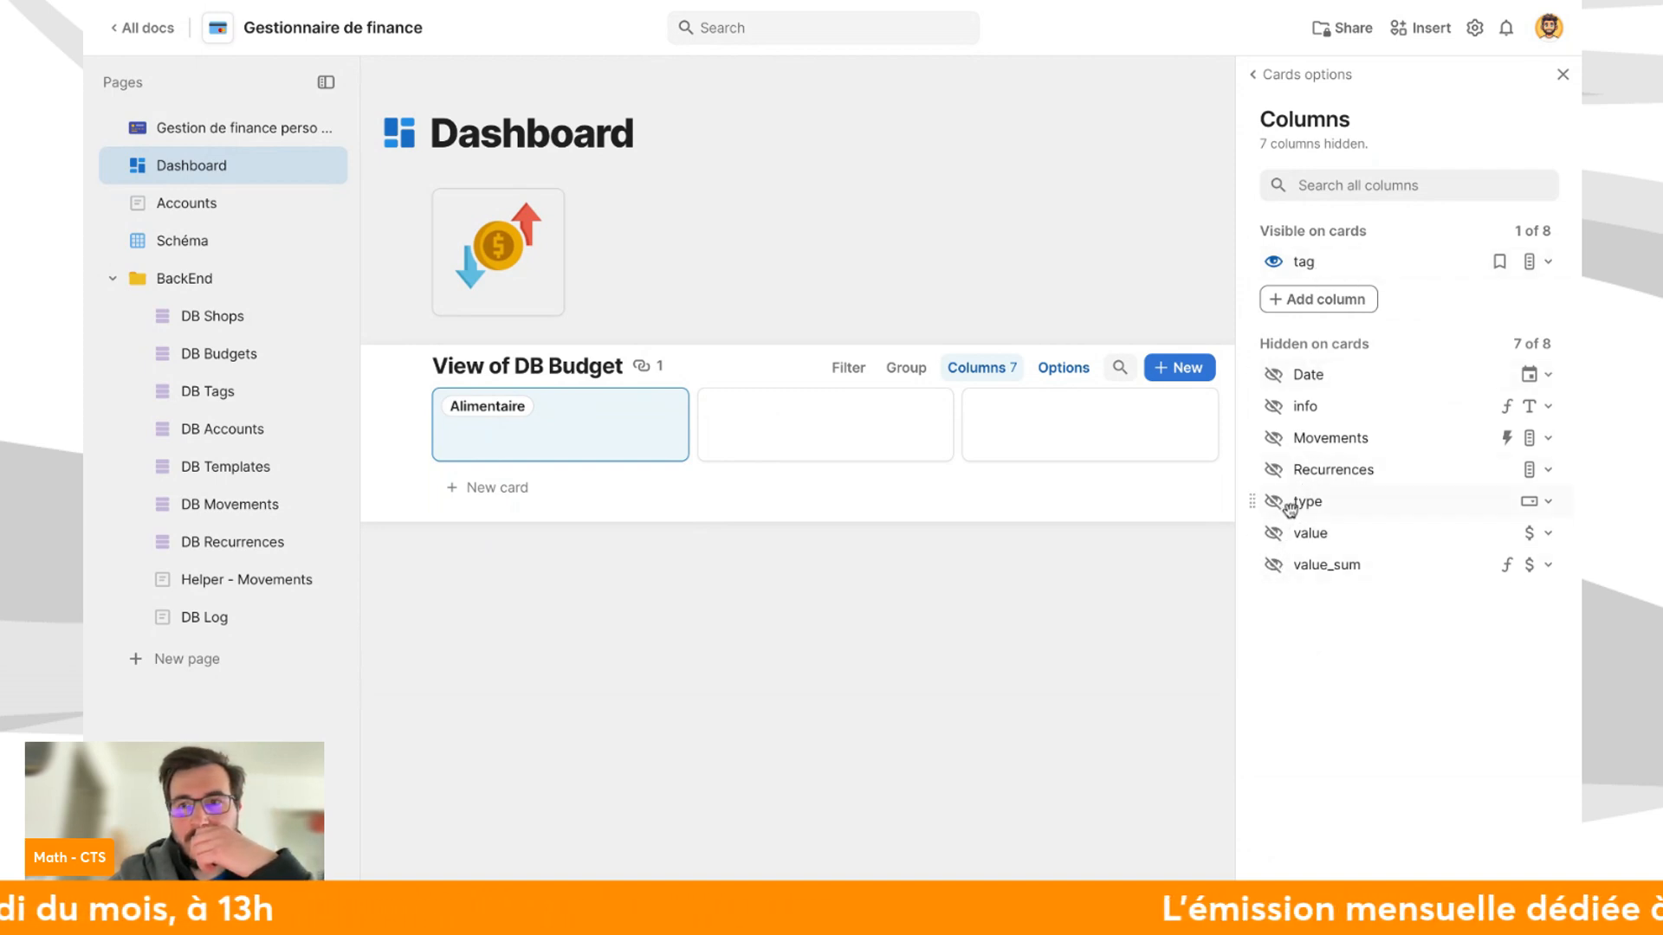
left_click(1275, 407)
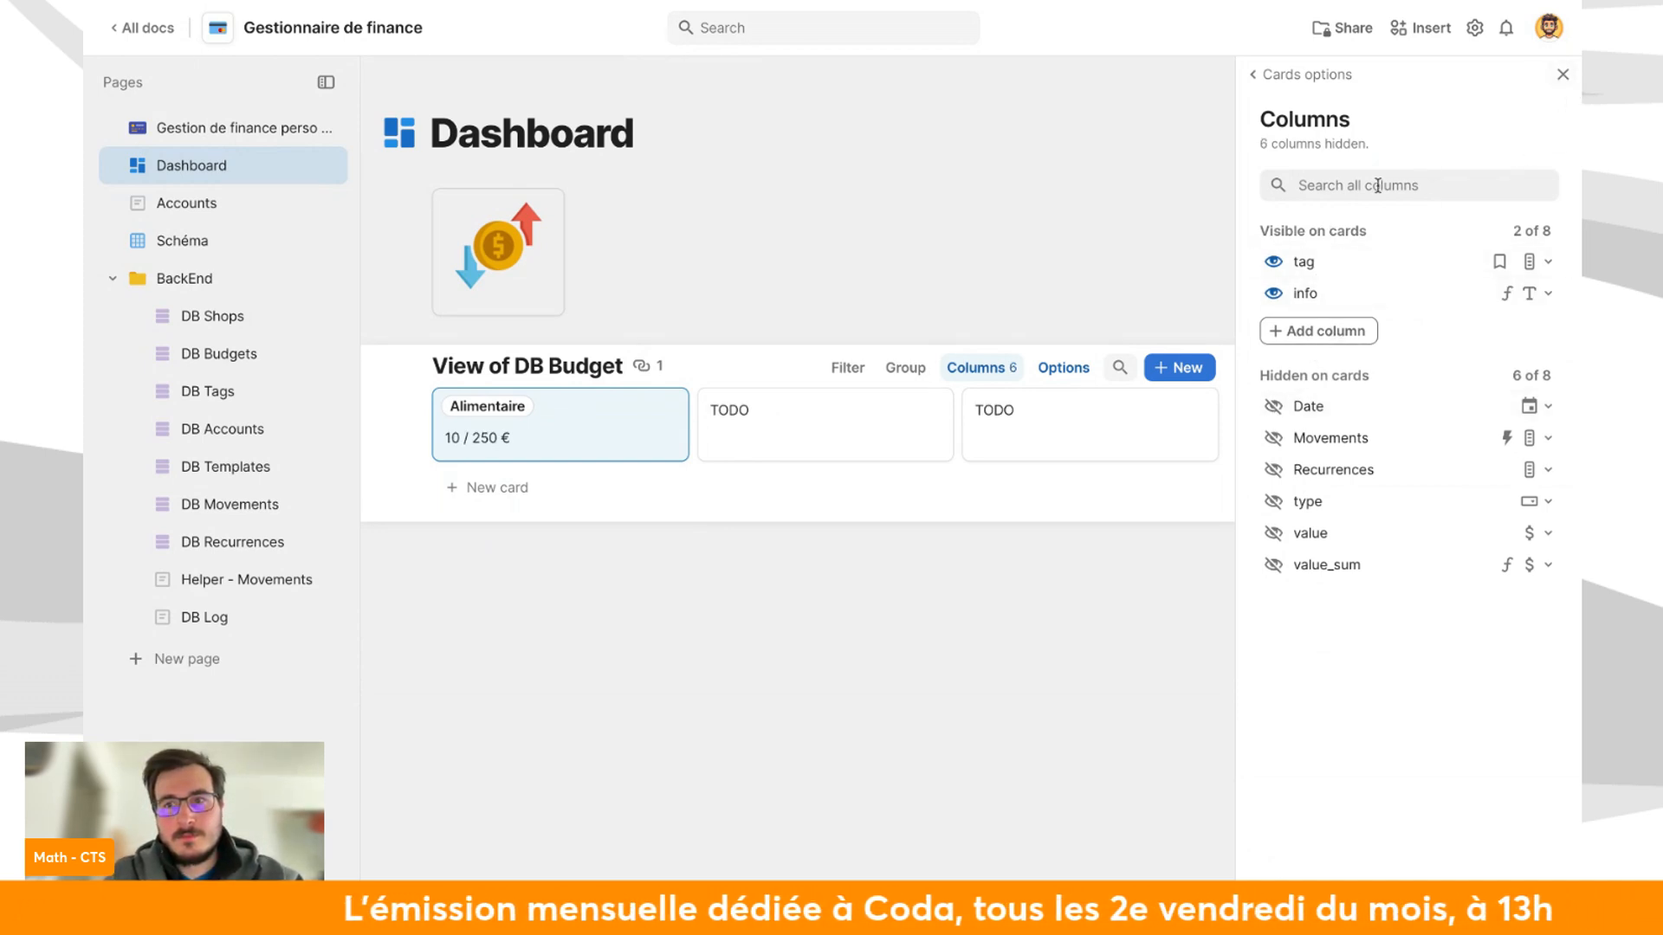
left_click(1563, 75)
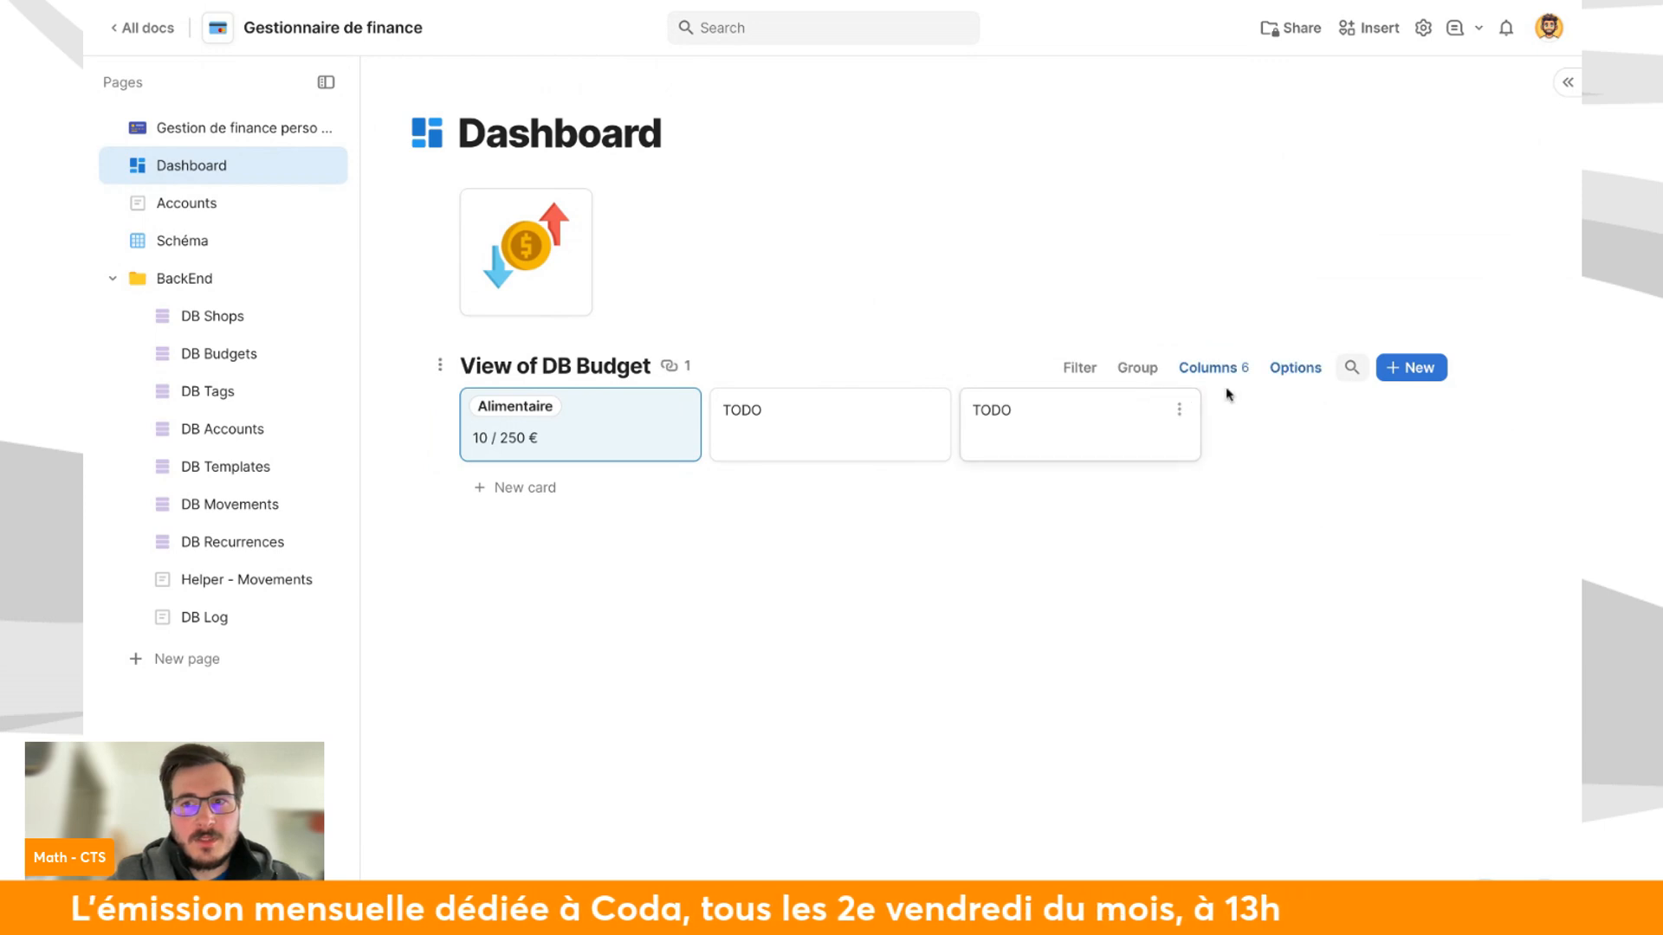
Turn off the table title, the above and bottom new card buttons, and the search in the budget cards display.
left_click(1289, 367)
left_click(1429, 276)
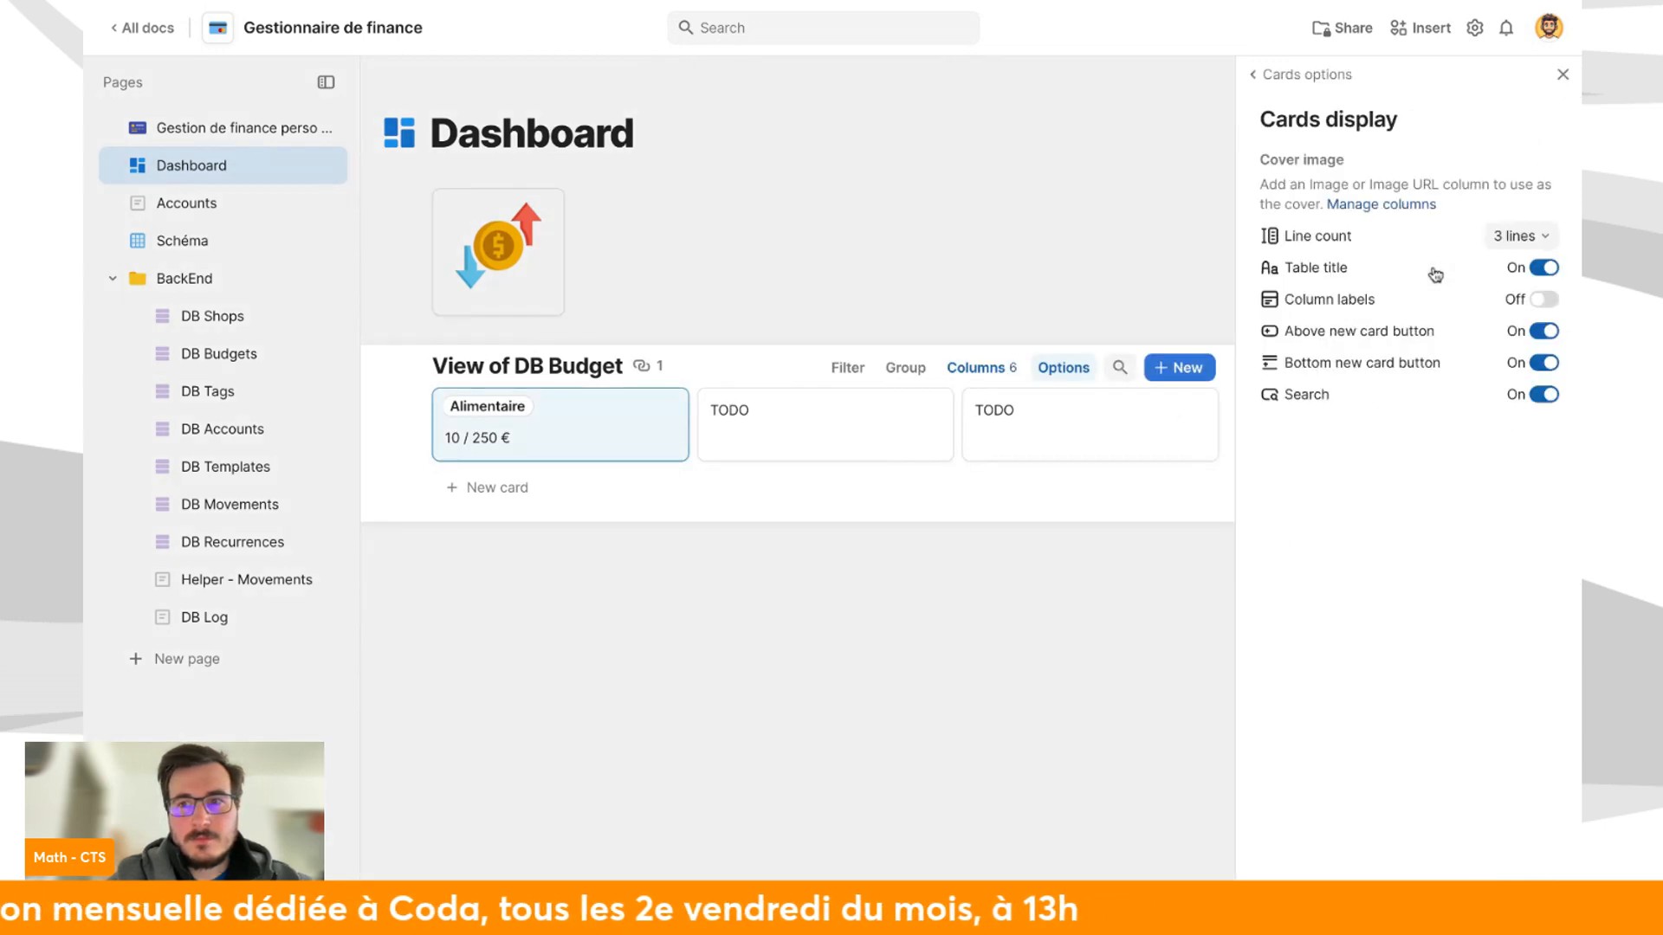
left_click(1540, 275)
left_click(1546, 332)
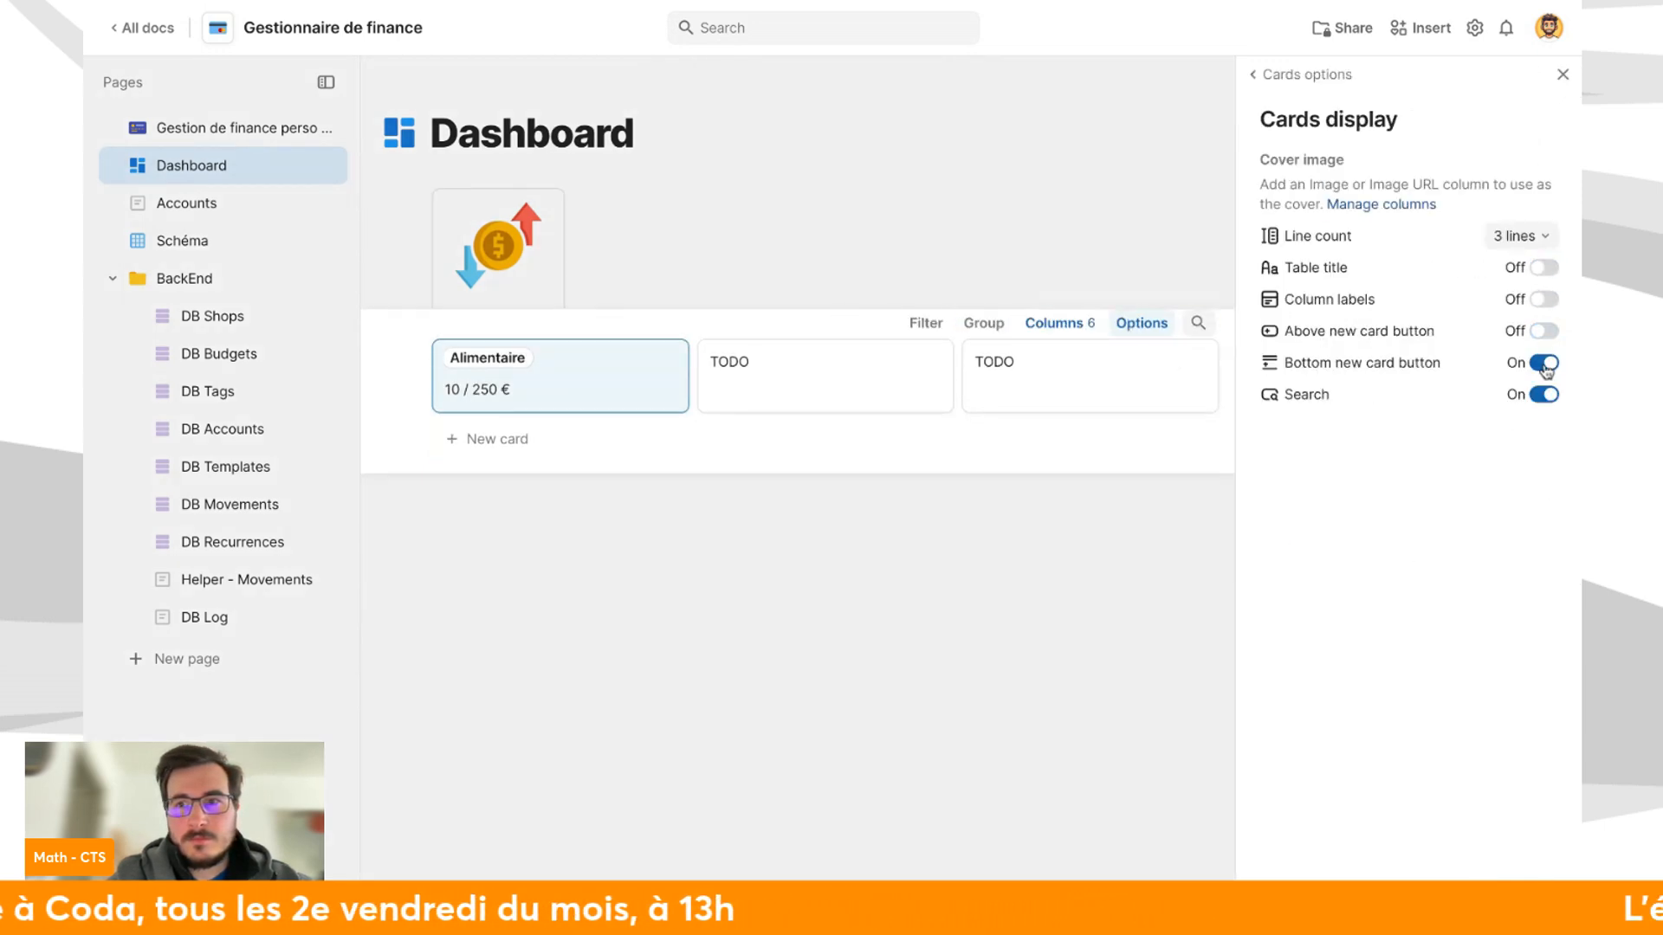
left_click(1543, 363)
left_click(1543, 443)
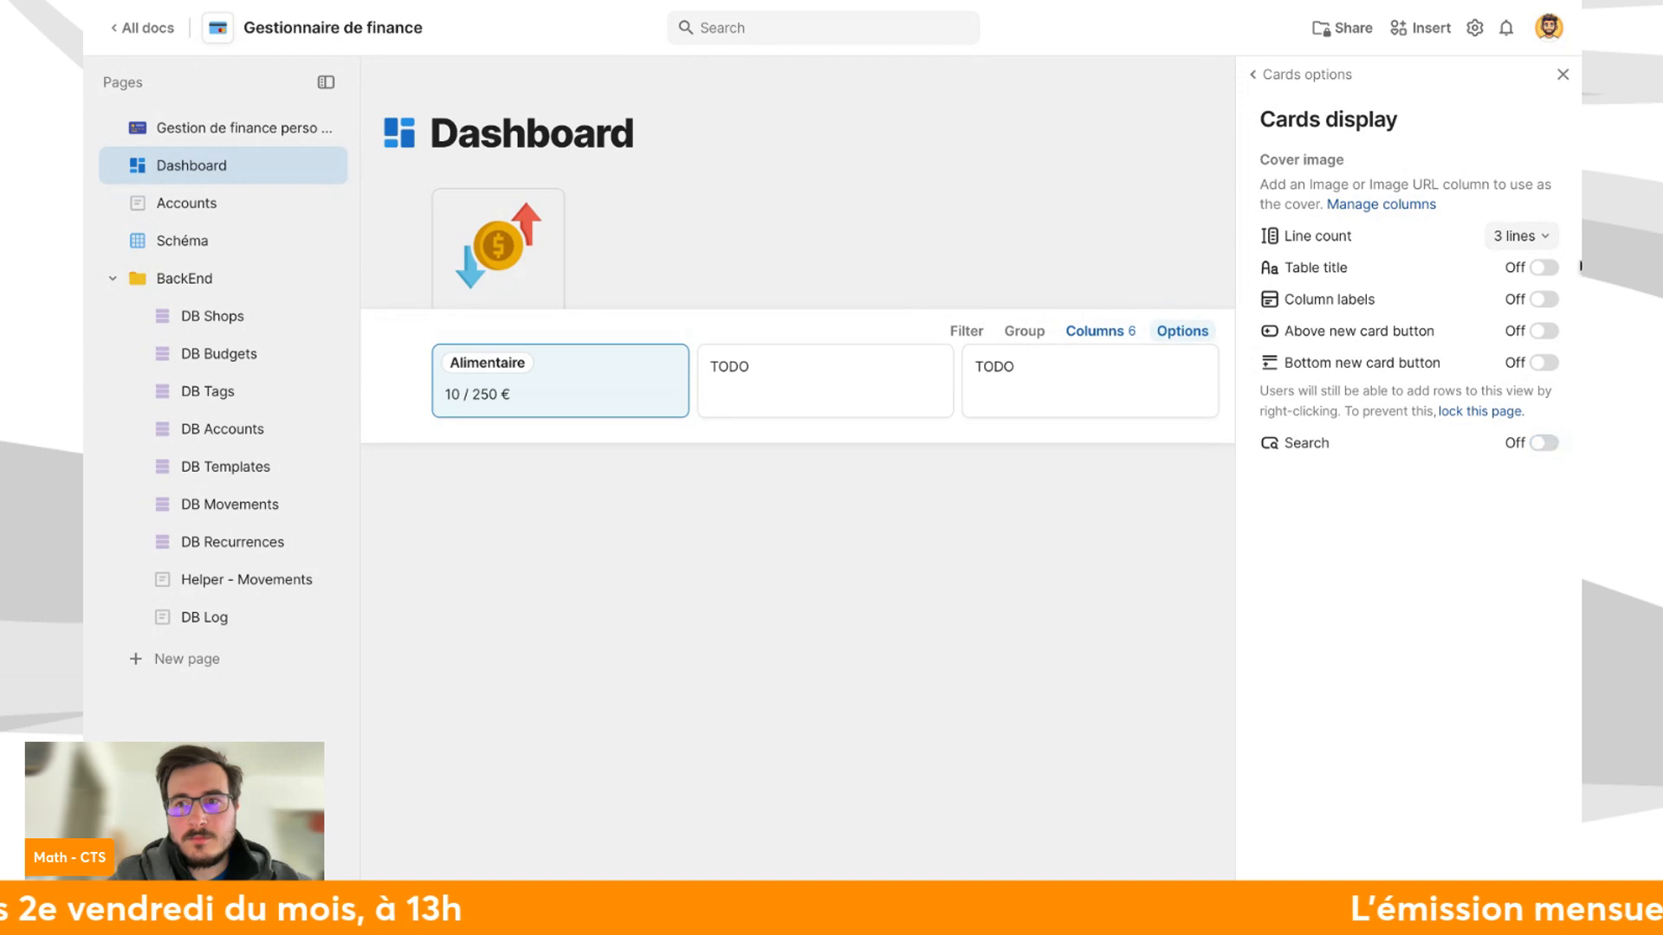
Turn the table title back on for the budget cards view and rename it "Mes budgets".
left_click(1547, 275)
triple_click(416, 362)
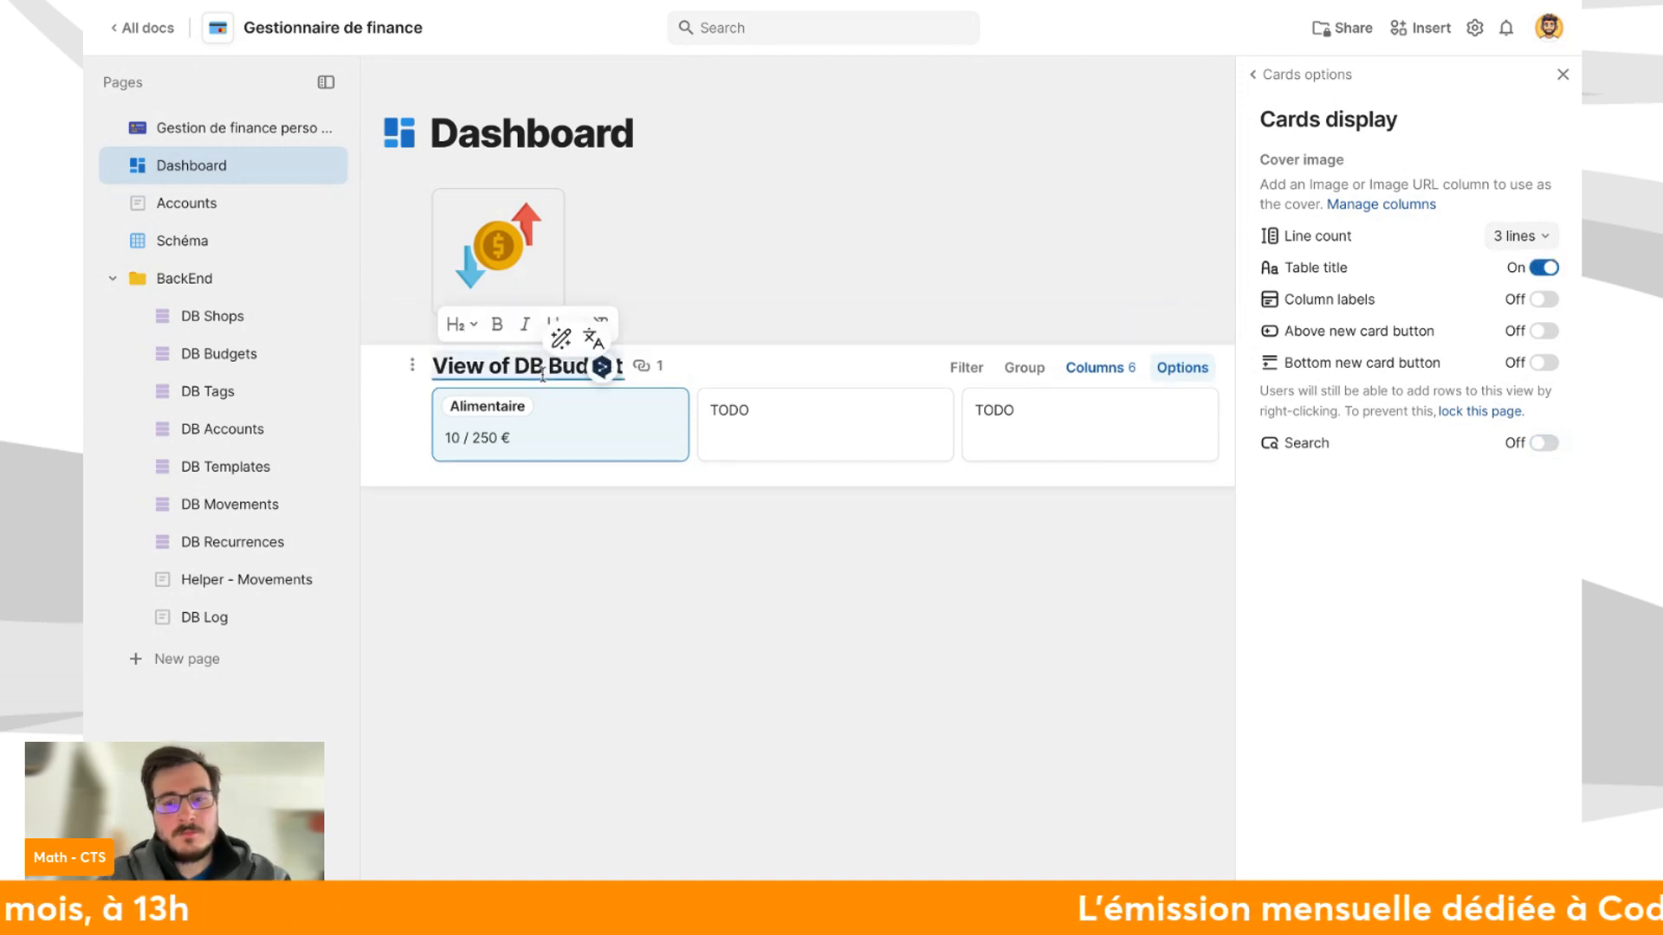
type("Mes budgets")
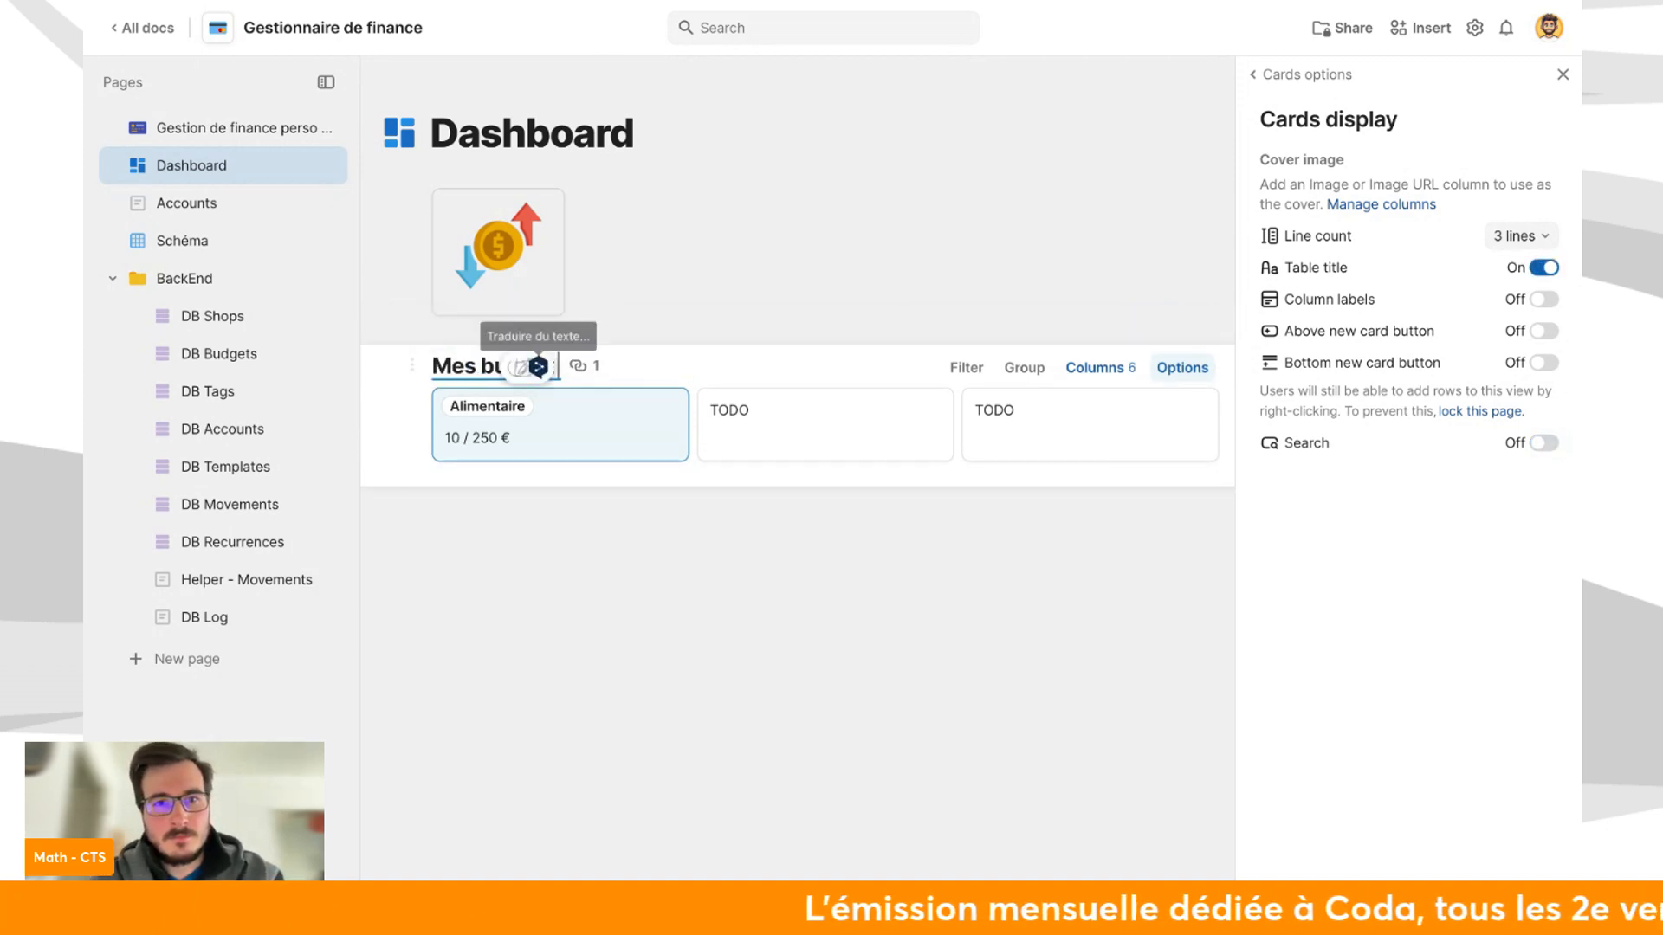
Append " :" to the budget cards view title so it reads "Mes budgets :".
type(" :")
left_click(549, 520)
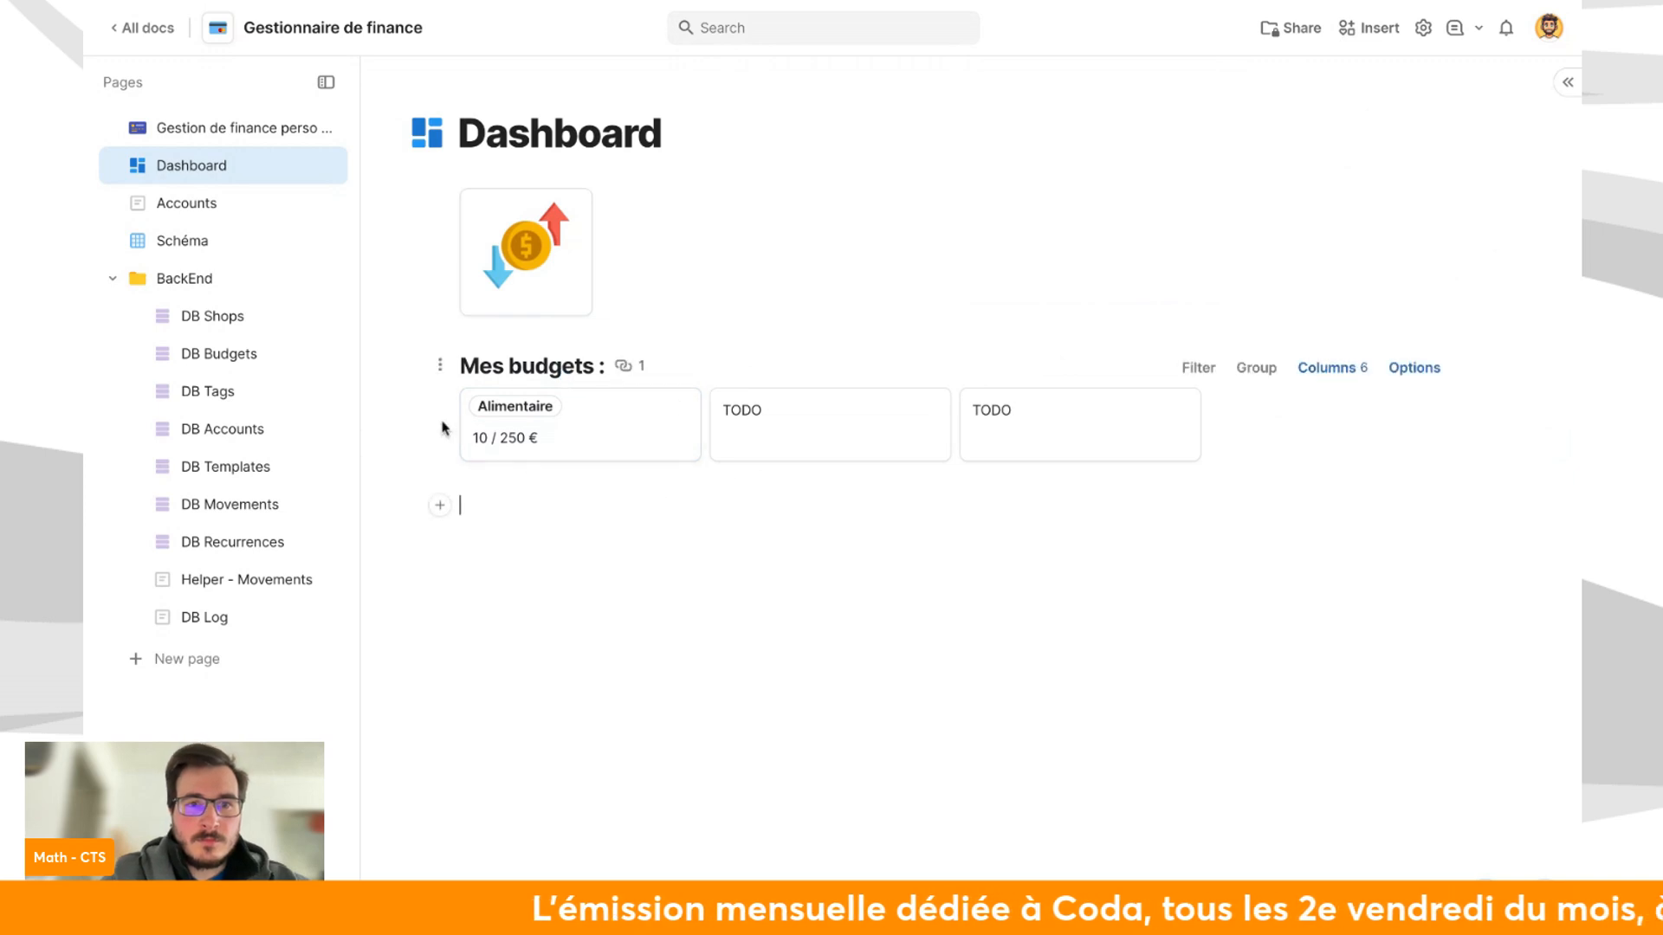
Add a Progress number column at the end of the DB Budget table on the DB Budgets page.
left_click(280, 460)
left_click(254, 432)
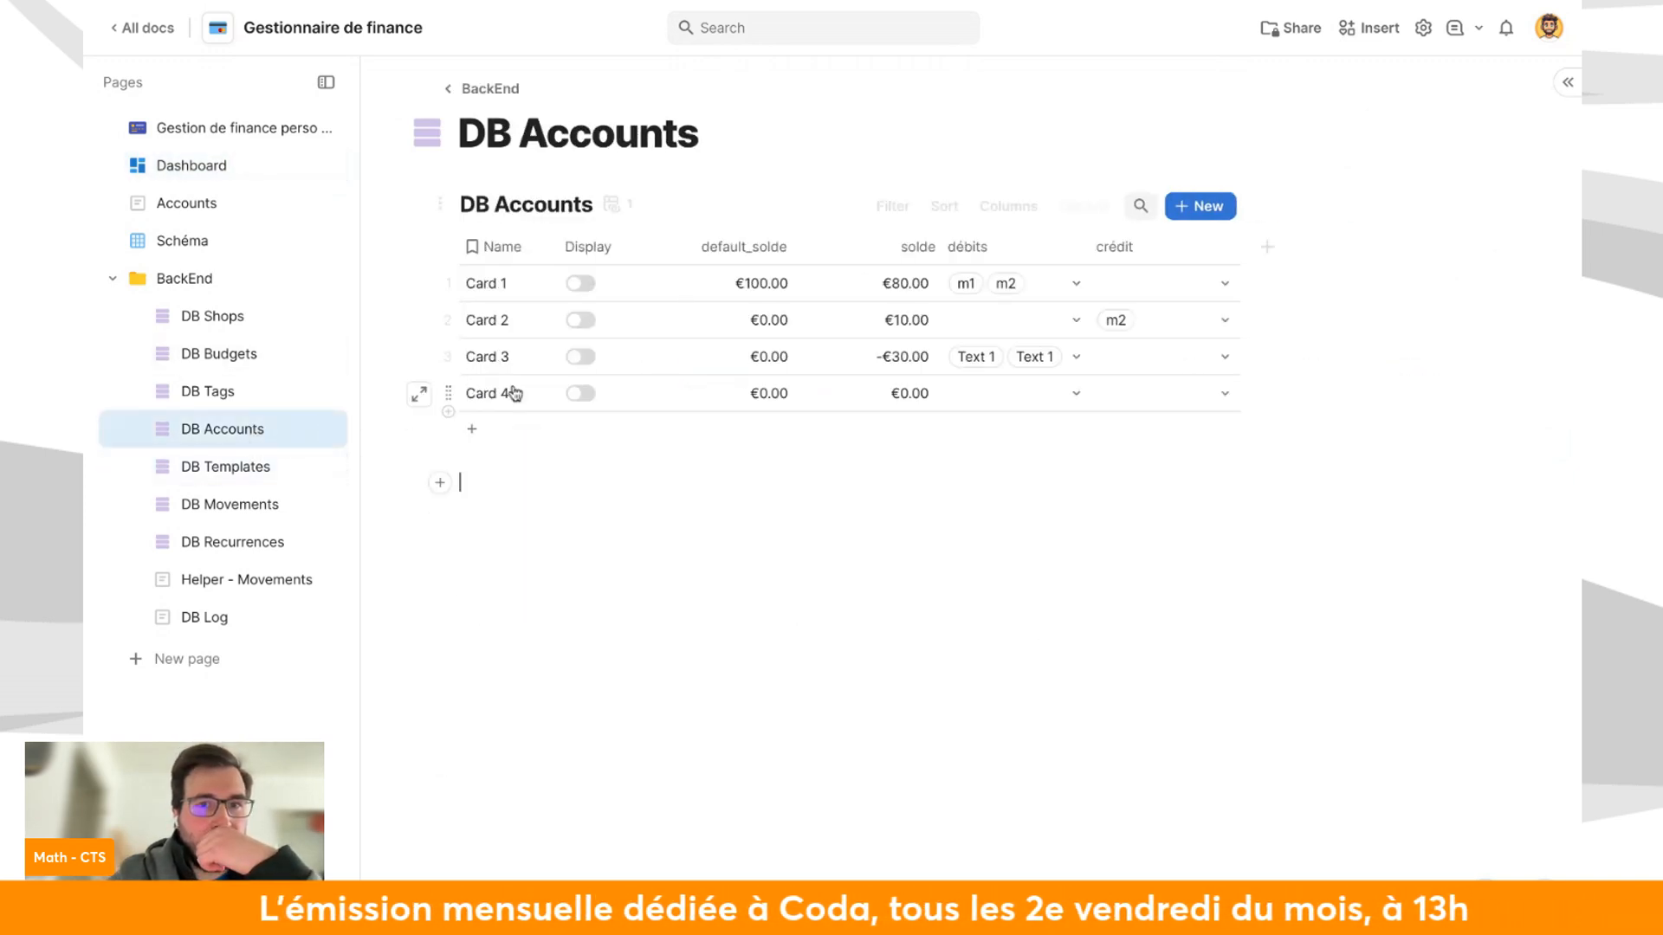
left_click(232, 350)
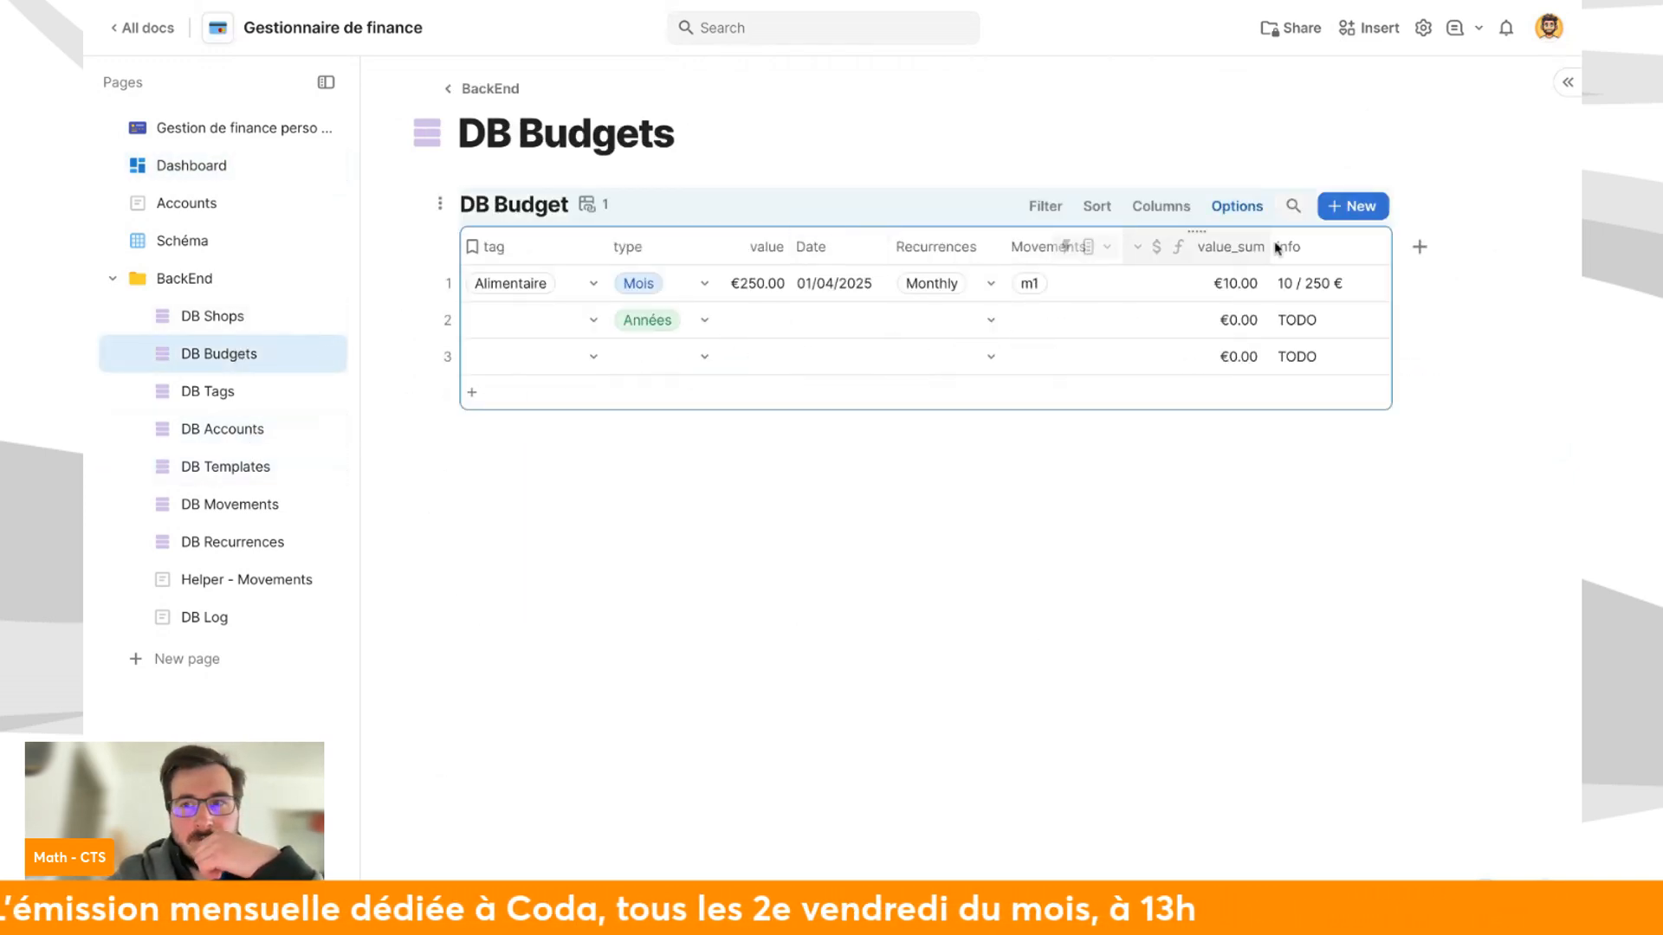
left_click(1419, 247)
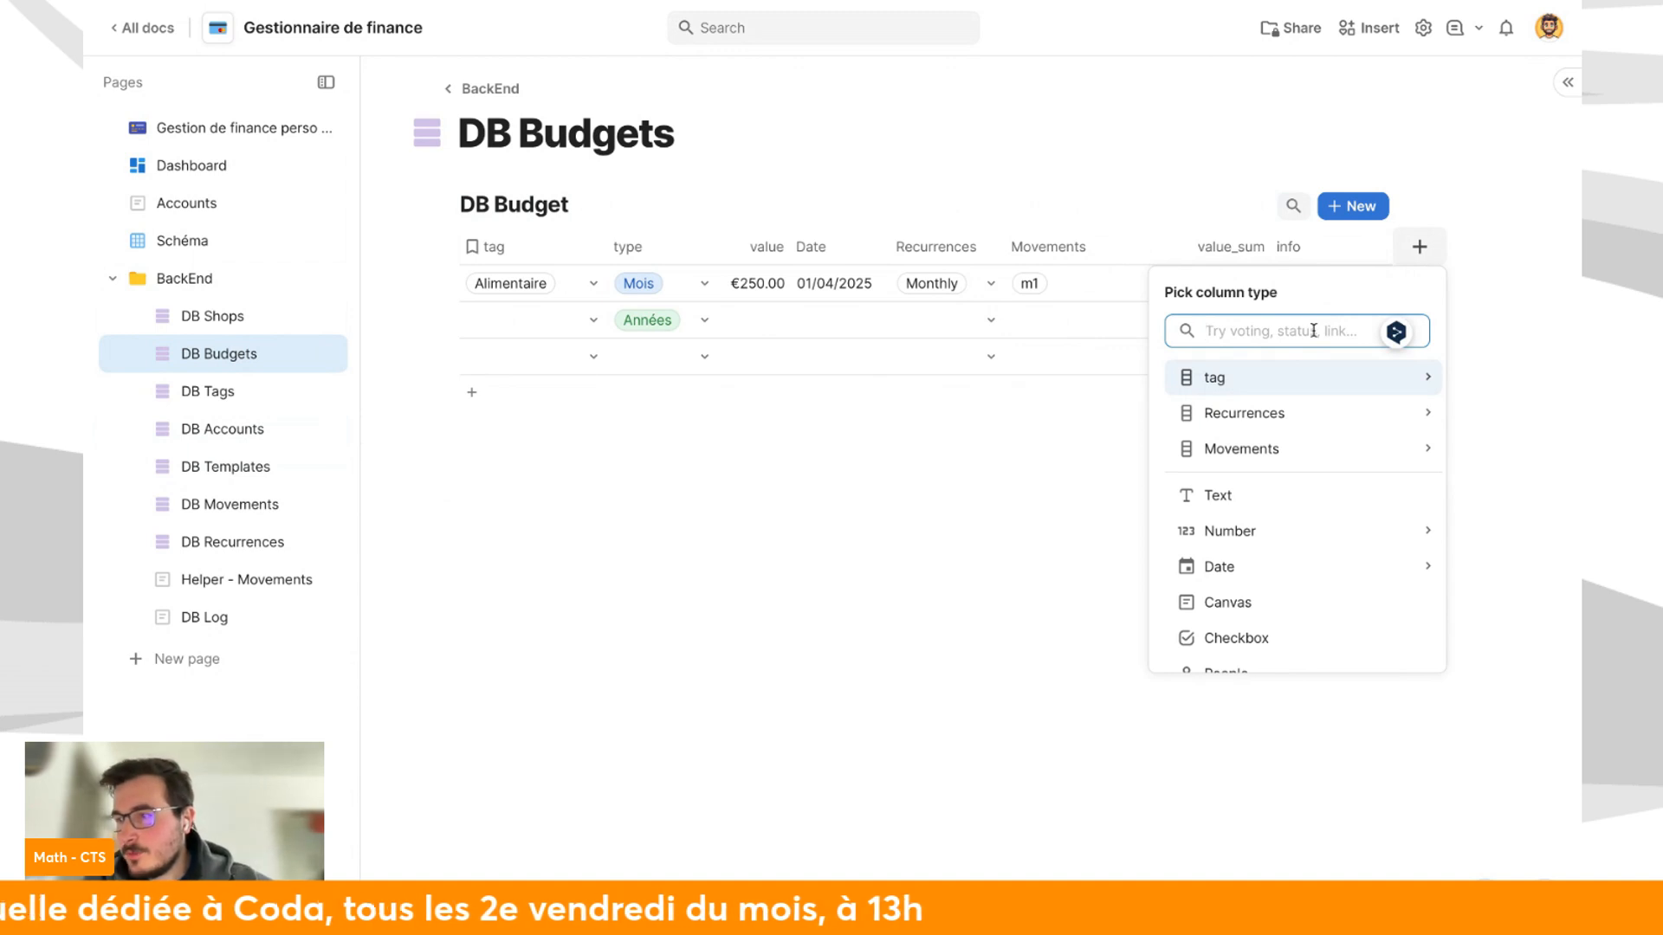
type("se")
key("BackSpace")
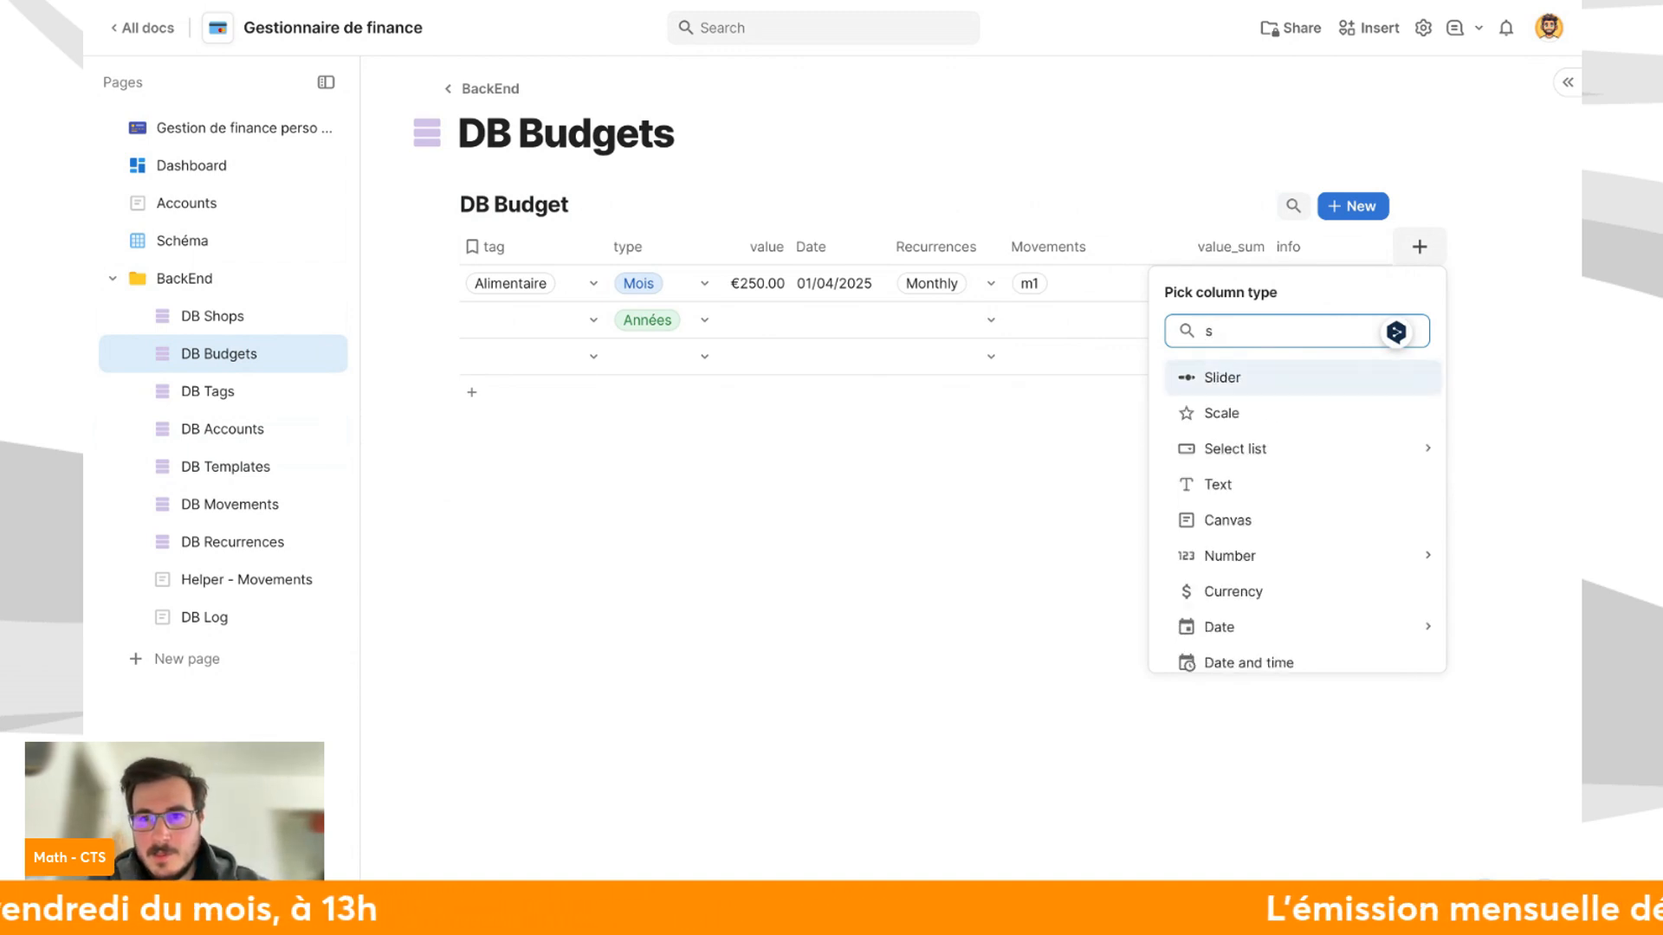
key("BackSpace")
type("num")
mouse_move(1342, 375)
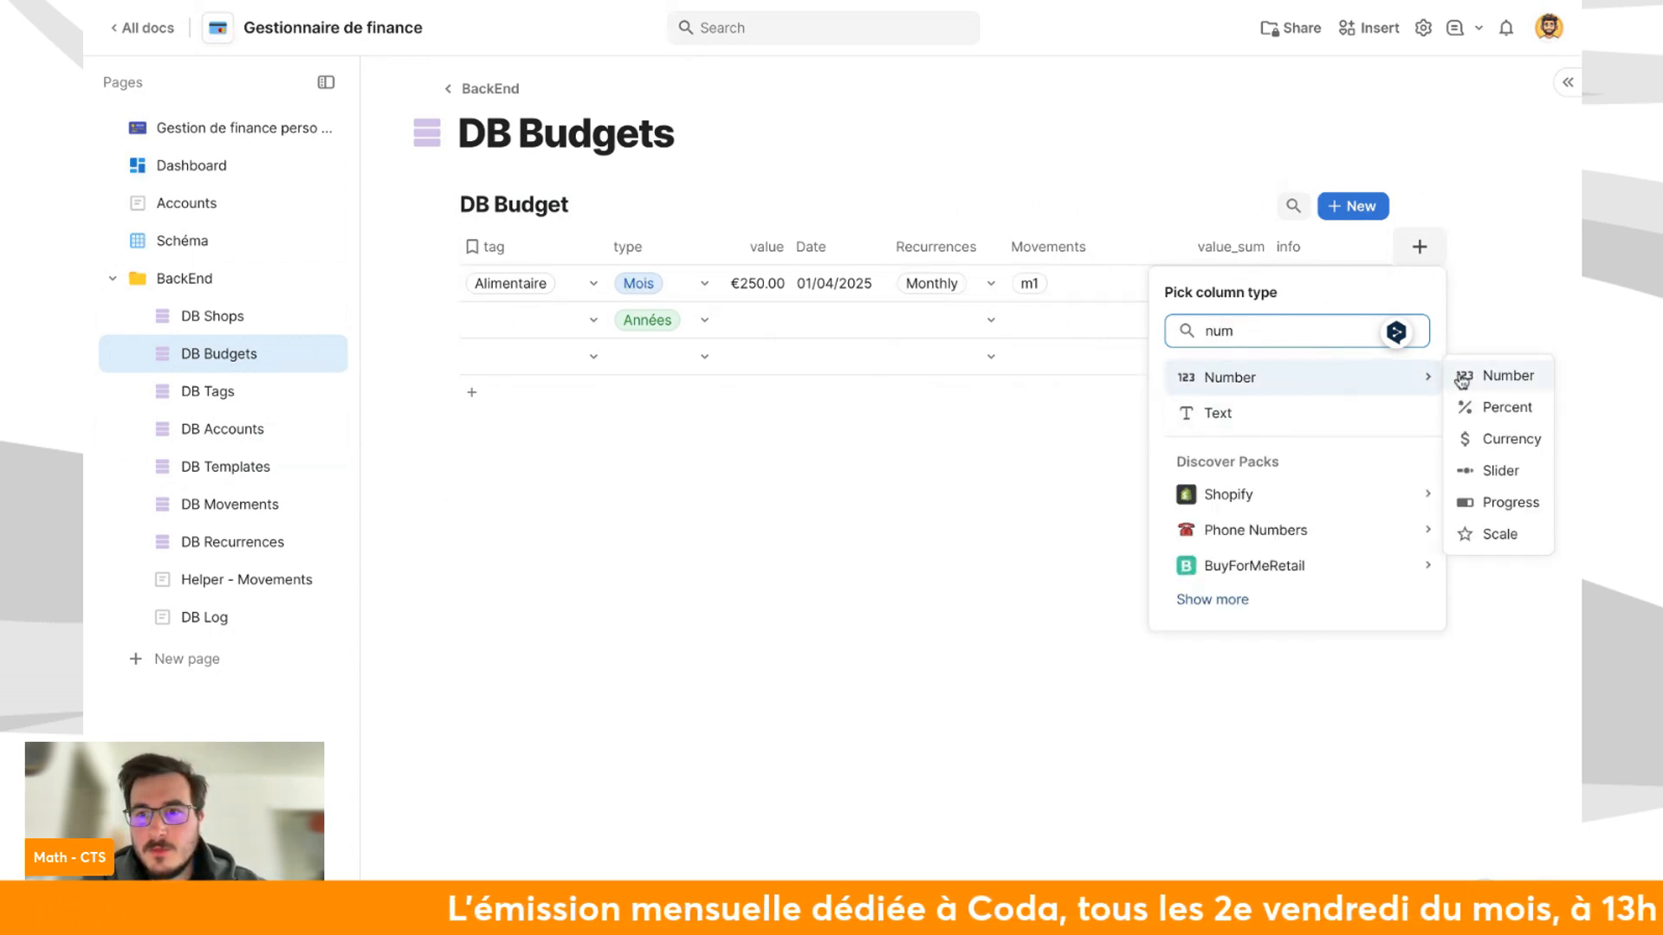
left_click(1501, 501)
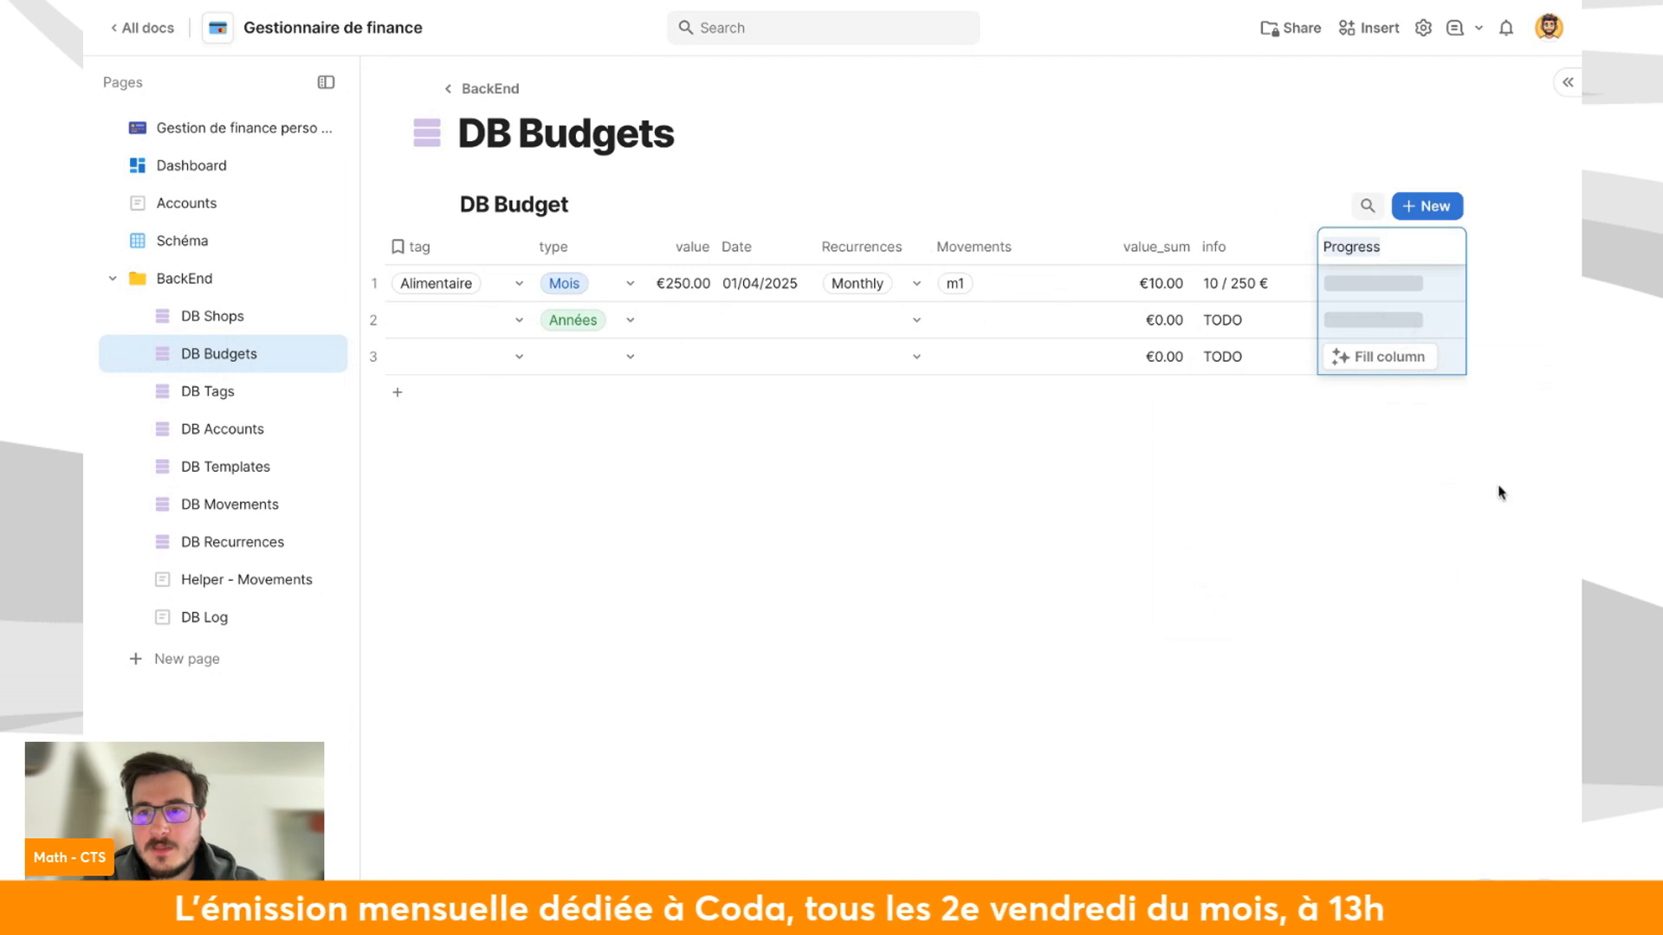
Try to set the Progress column's maximum to the formula value.
left_click(1441, 247)
left_click(1409, 290)
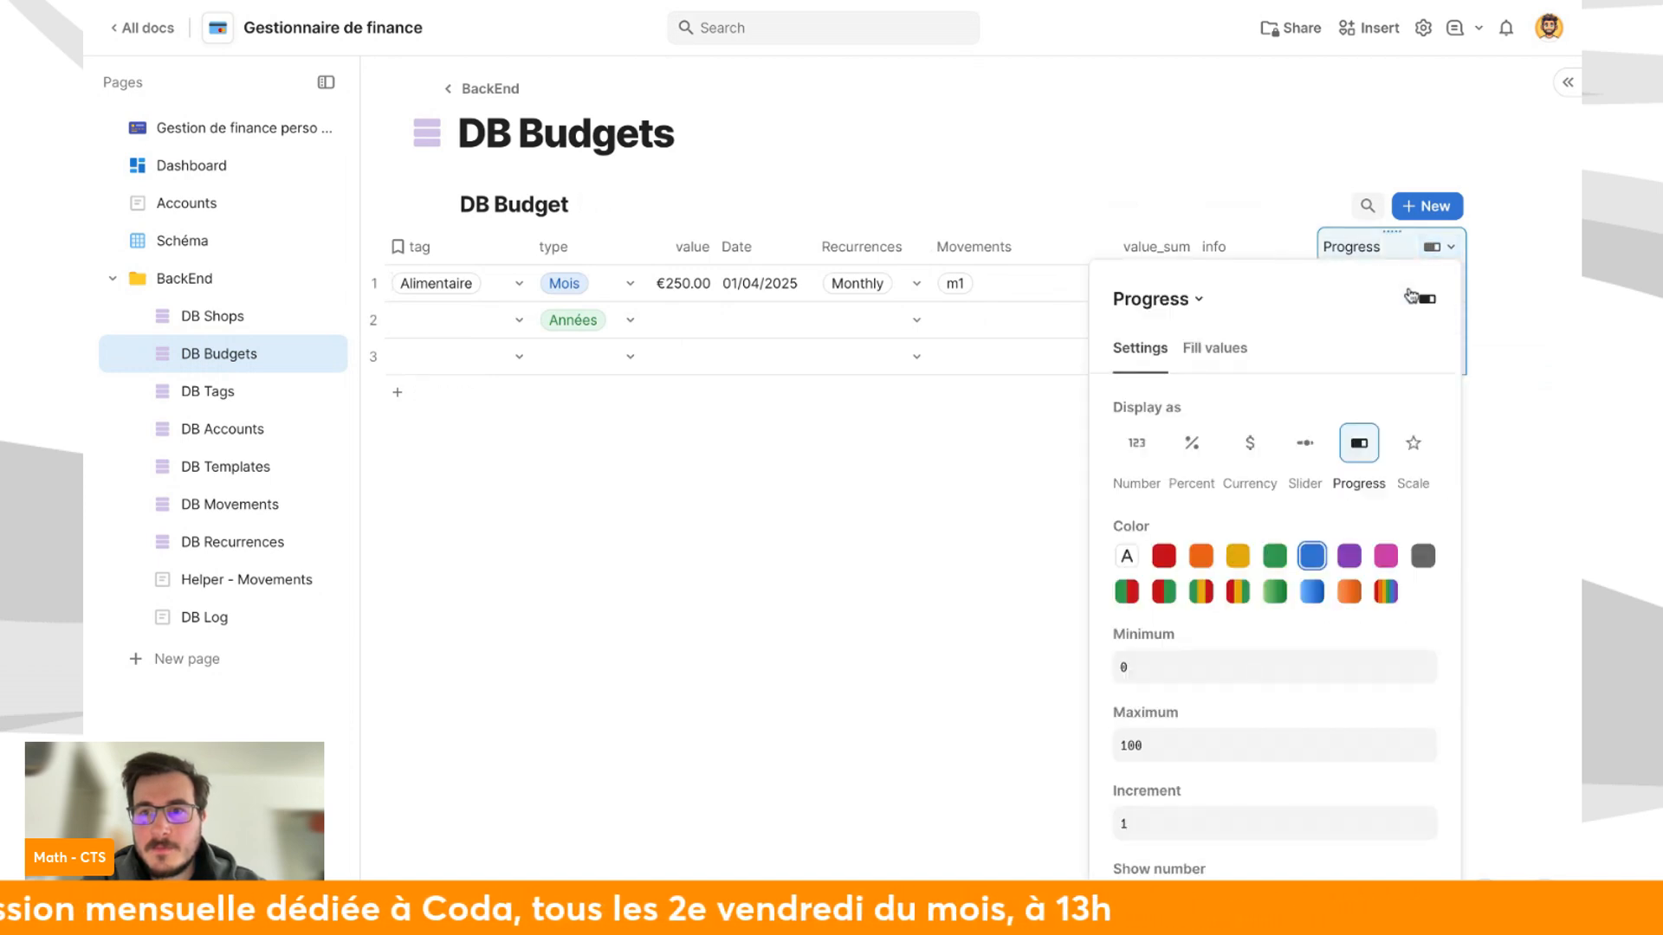
scroll(1241, 663, "down", 1)
left_click(1189, 717)
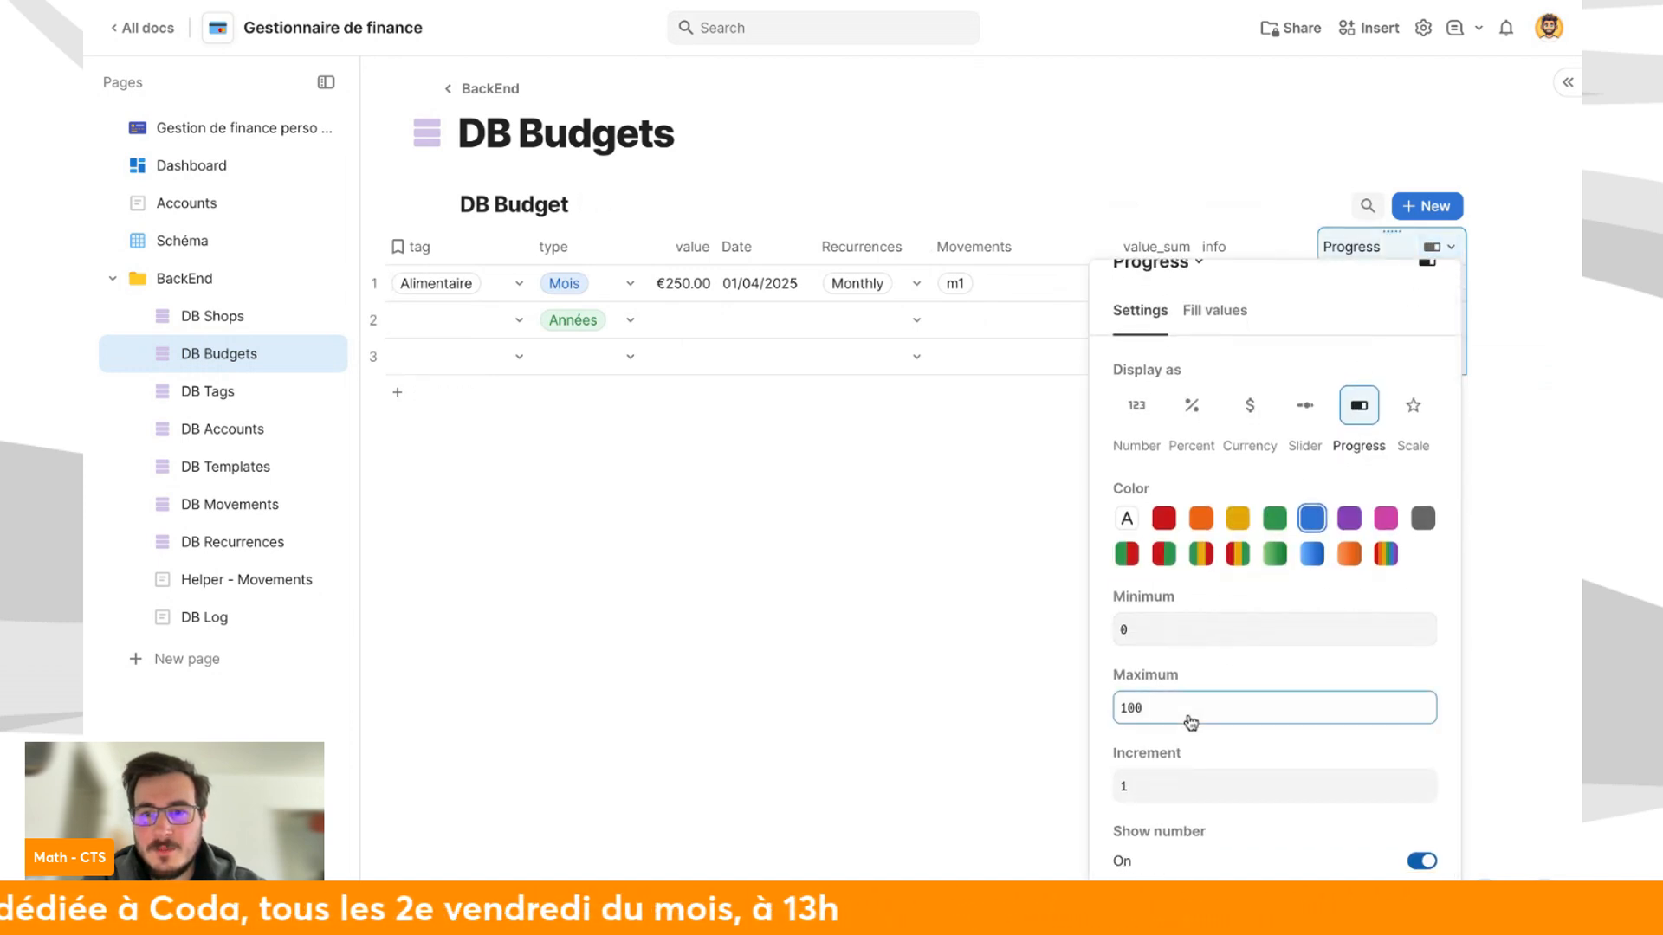
key("BackSpace")
type("value")
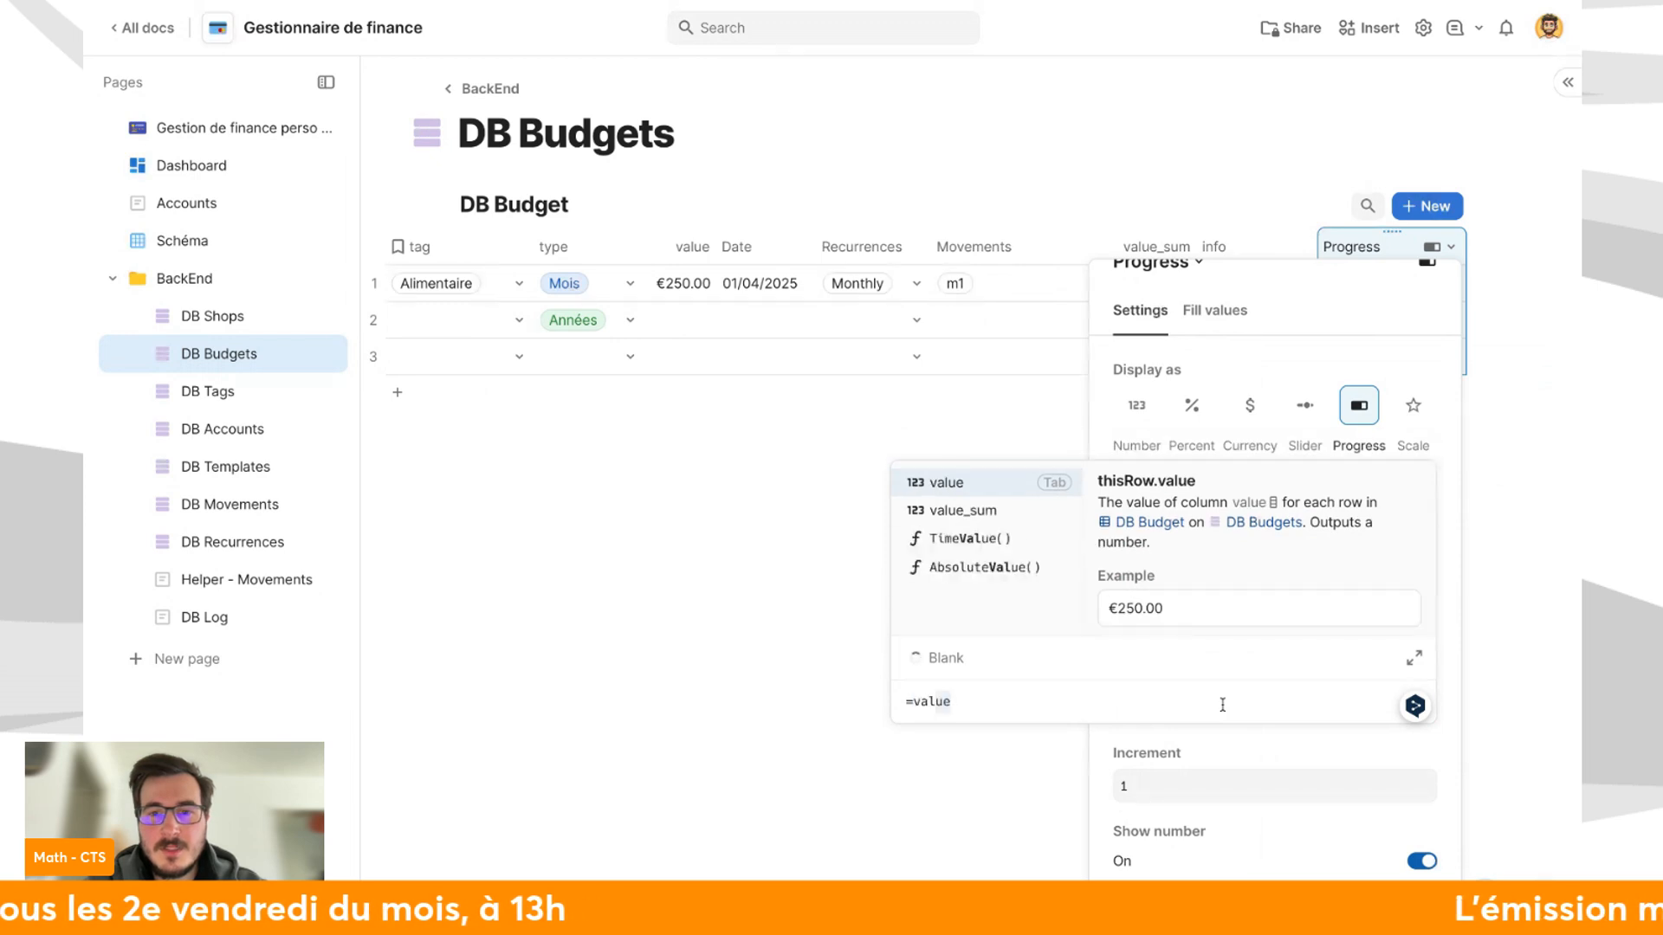
key("Tab")
left_click(1221, 801)
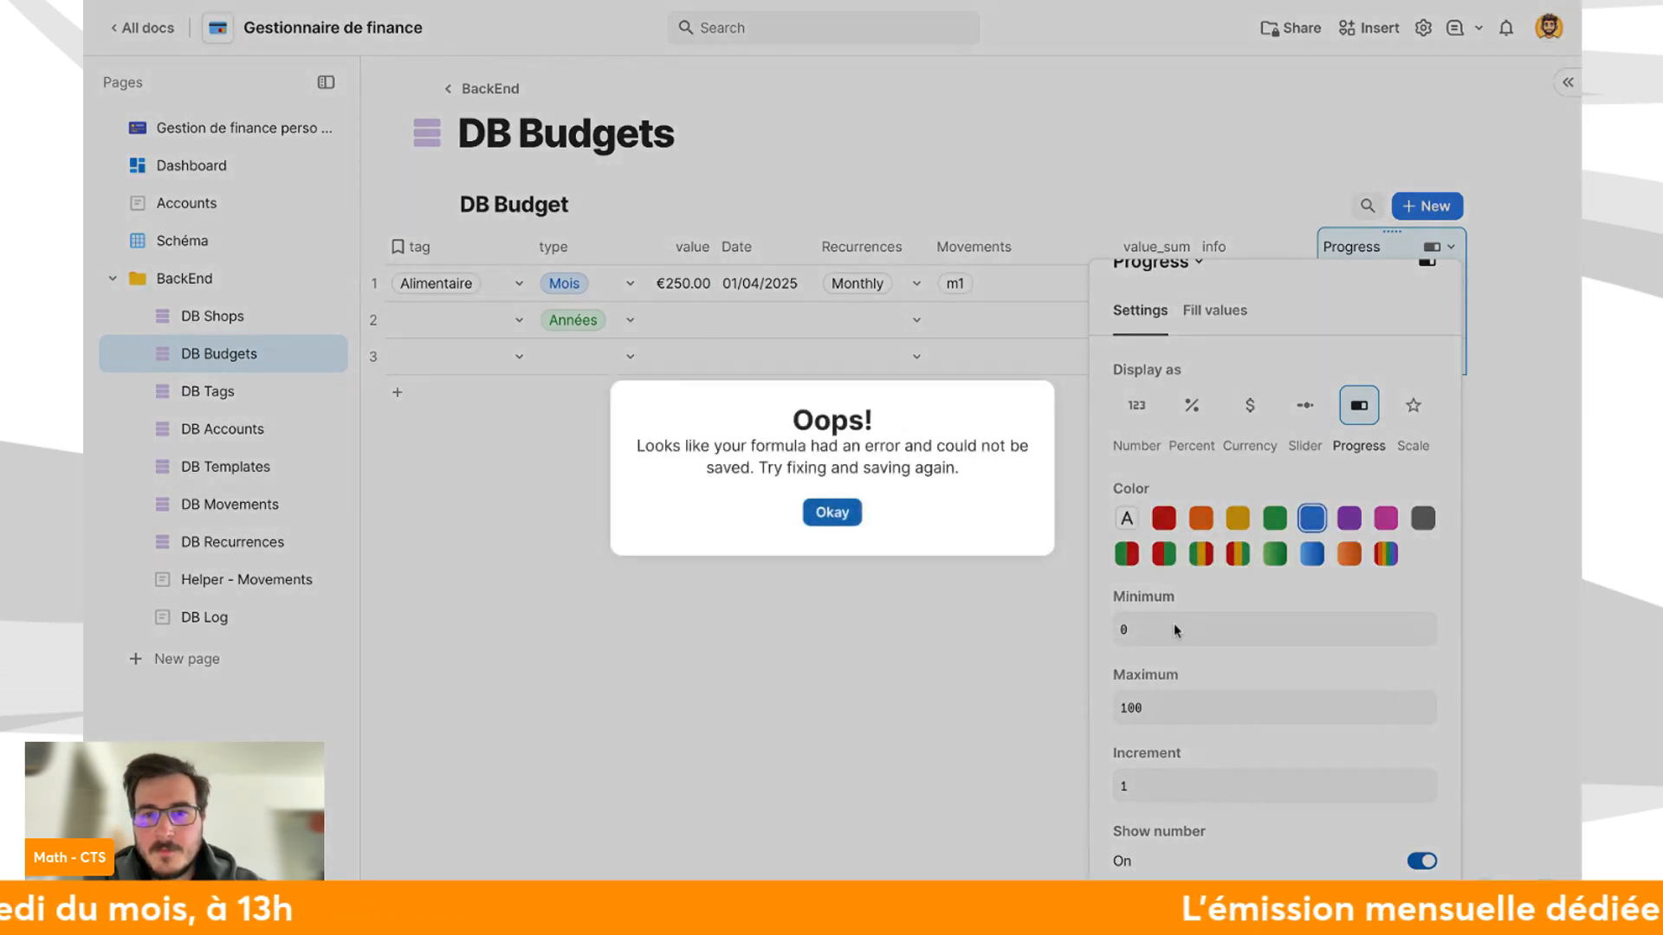
left_click(837, 510)
Set the Progress column's maximum to thisRow.value.
left_click(1160, 709)
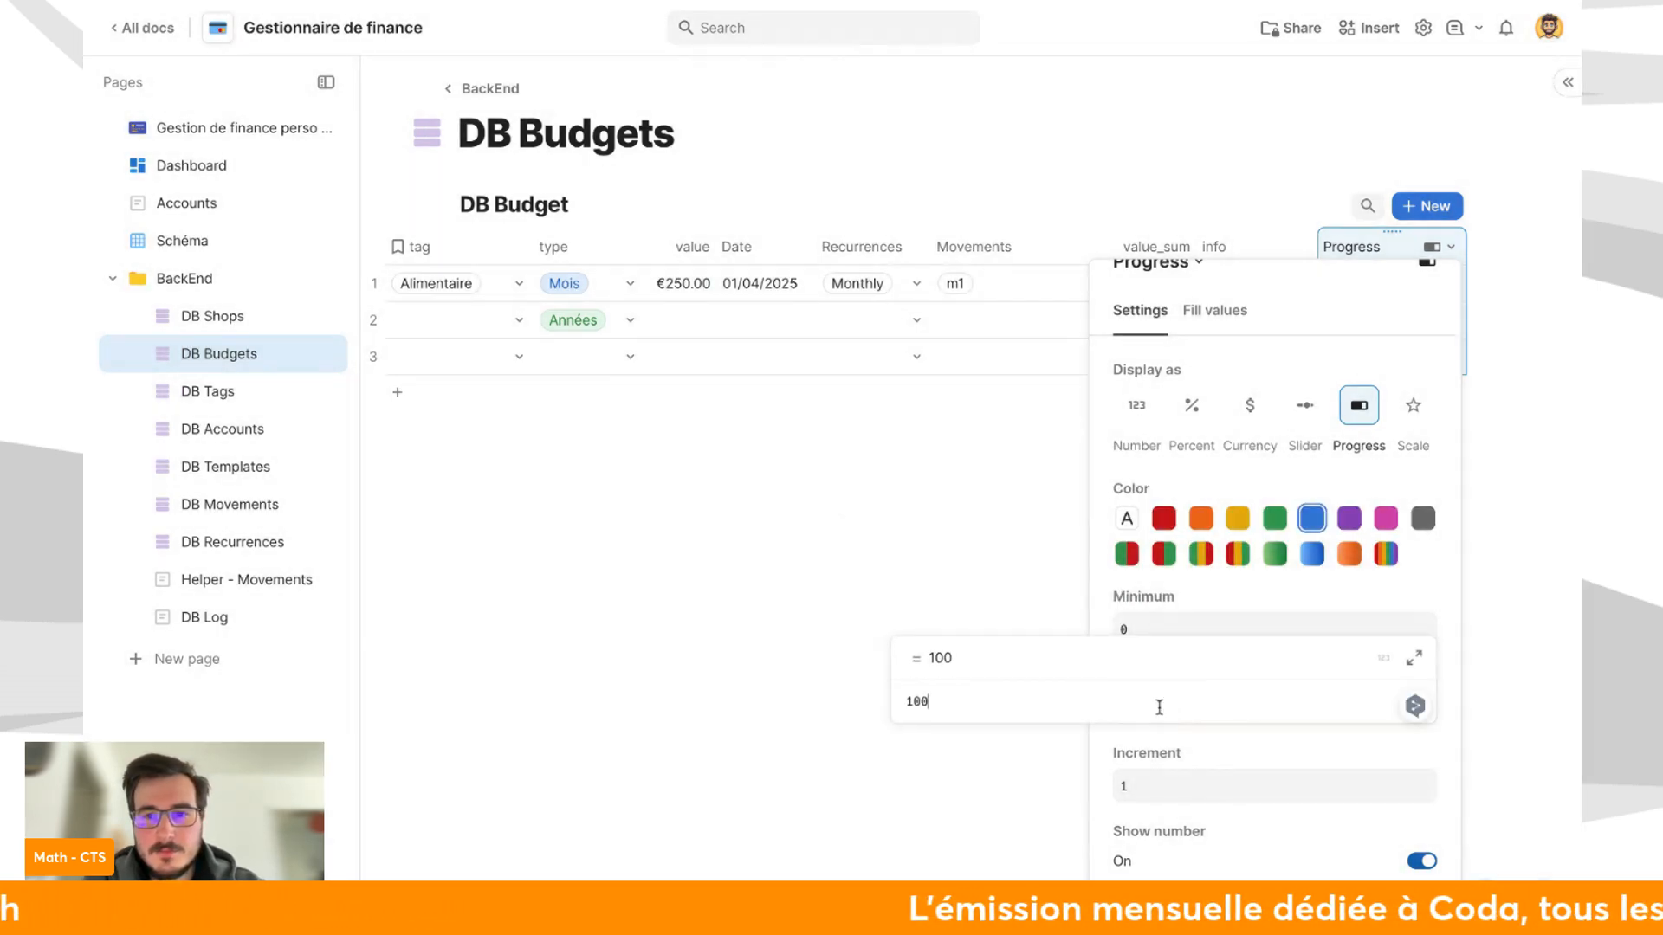
type("thisro")
key("Tab")
type(".")
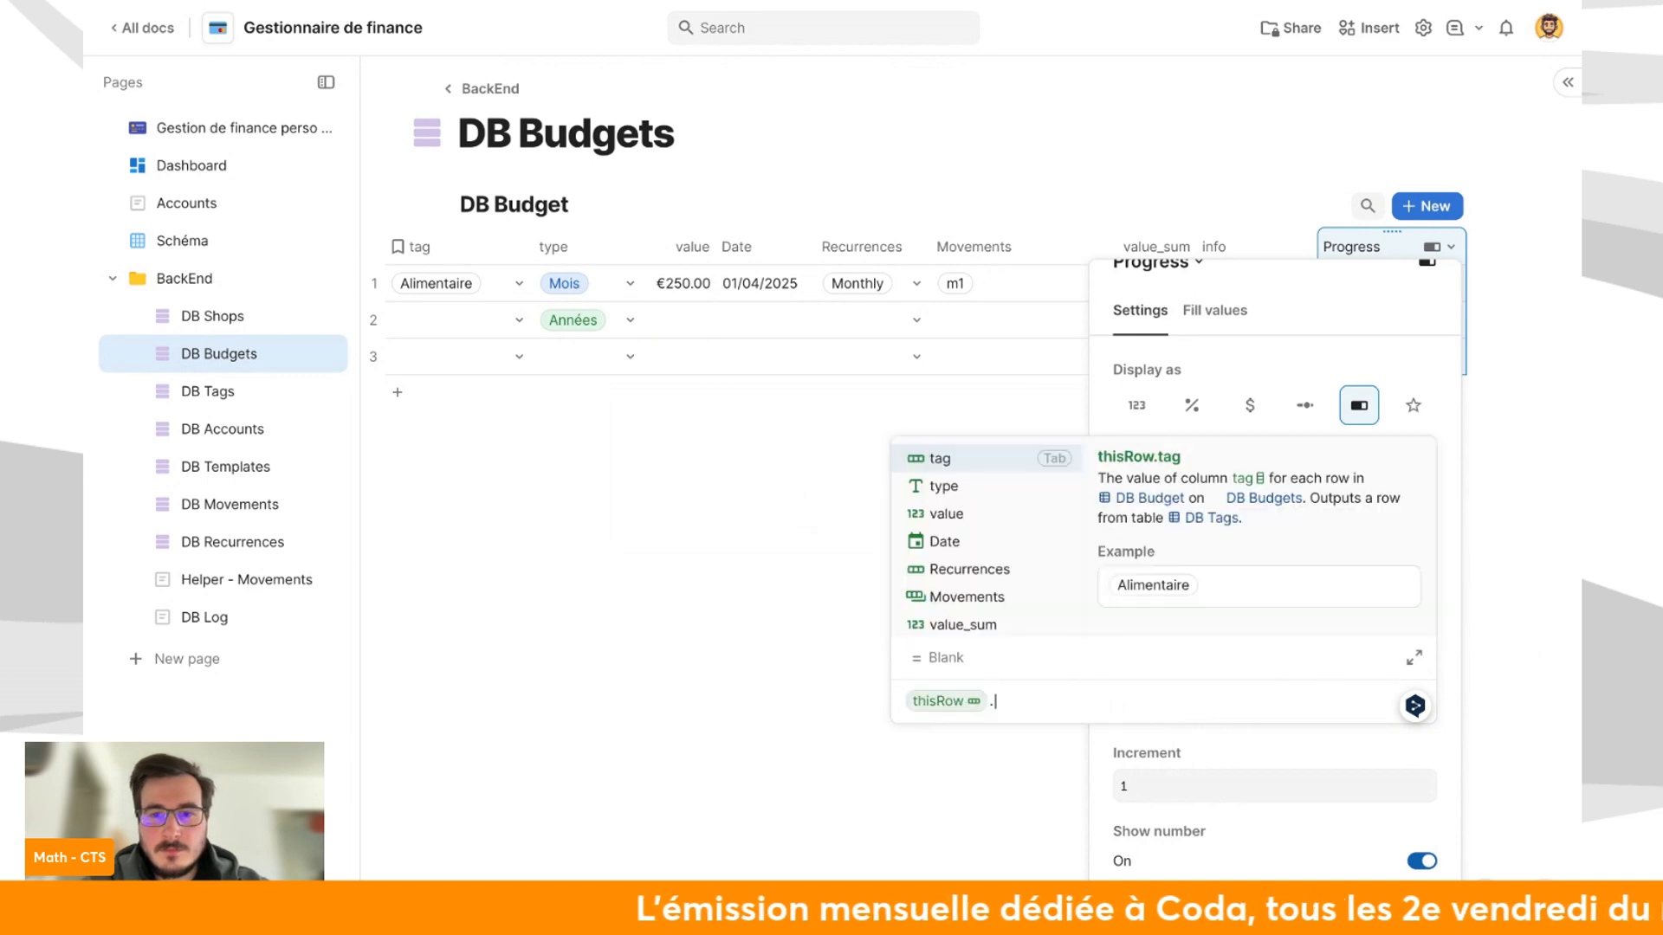
type("value")
key("Tab")
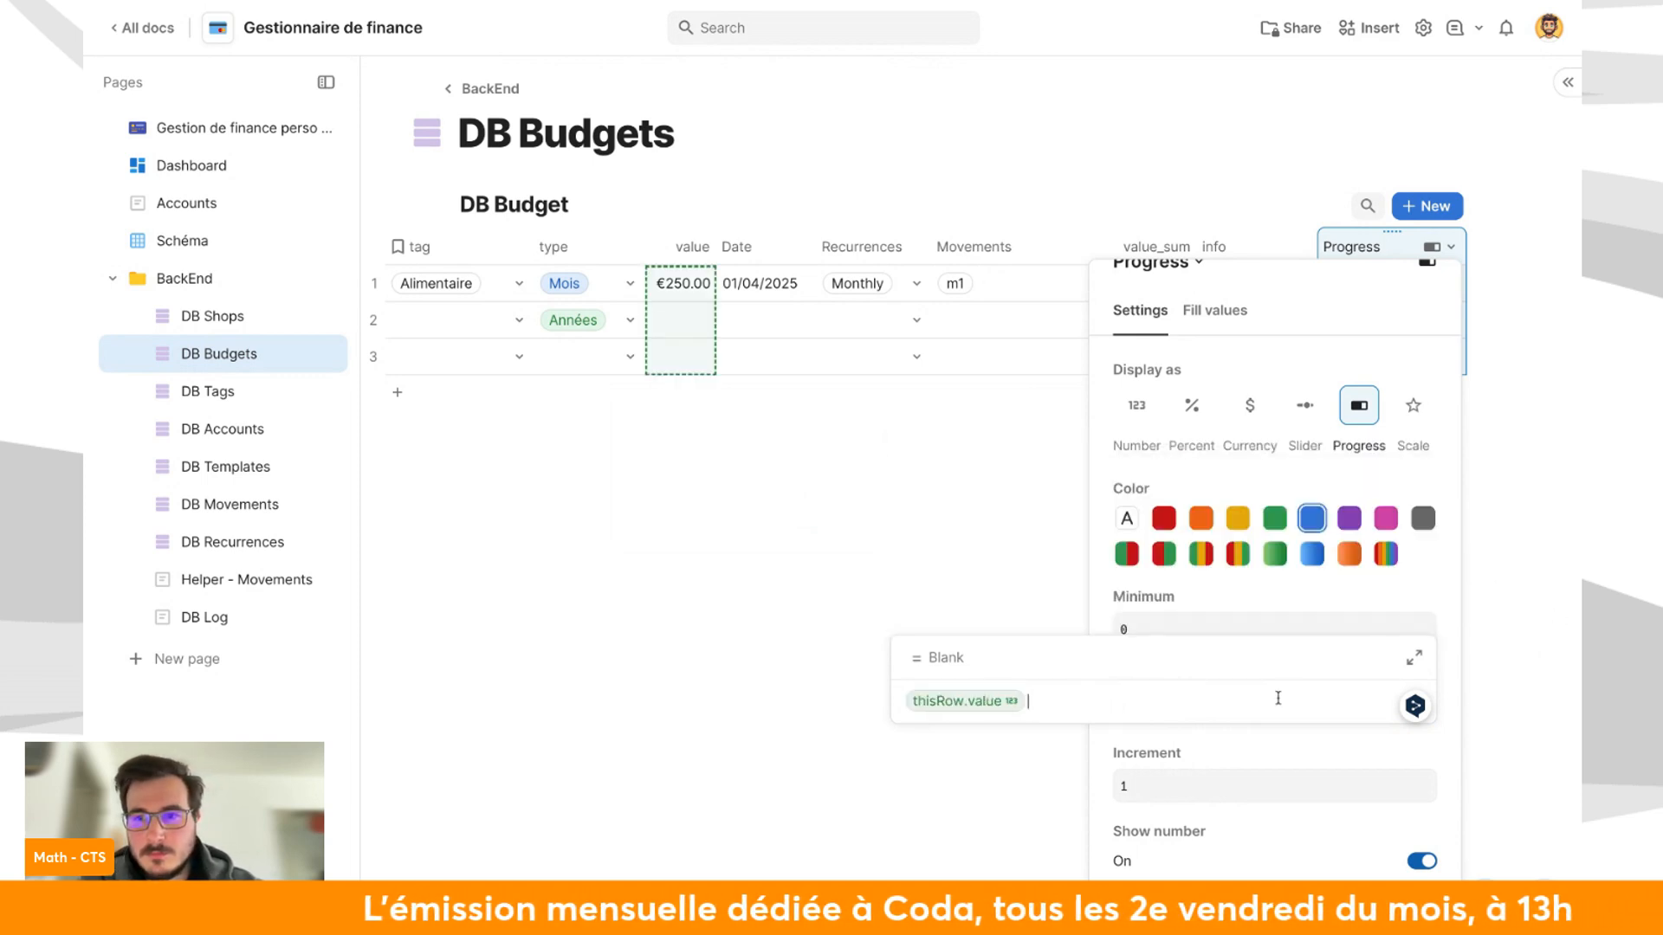
key("Return")
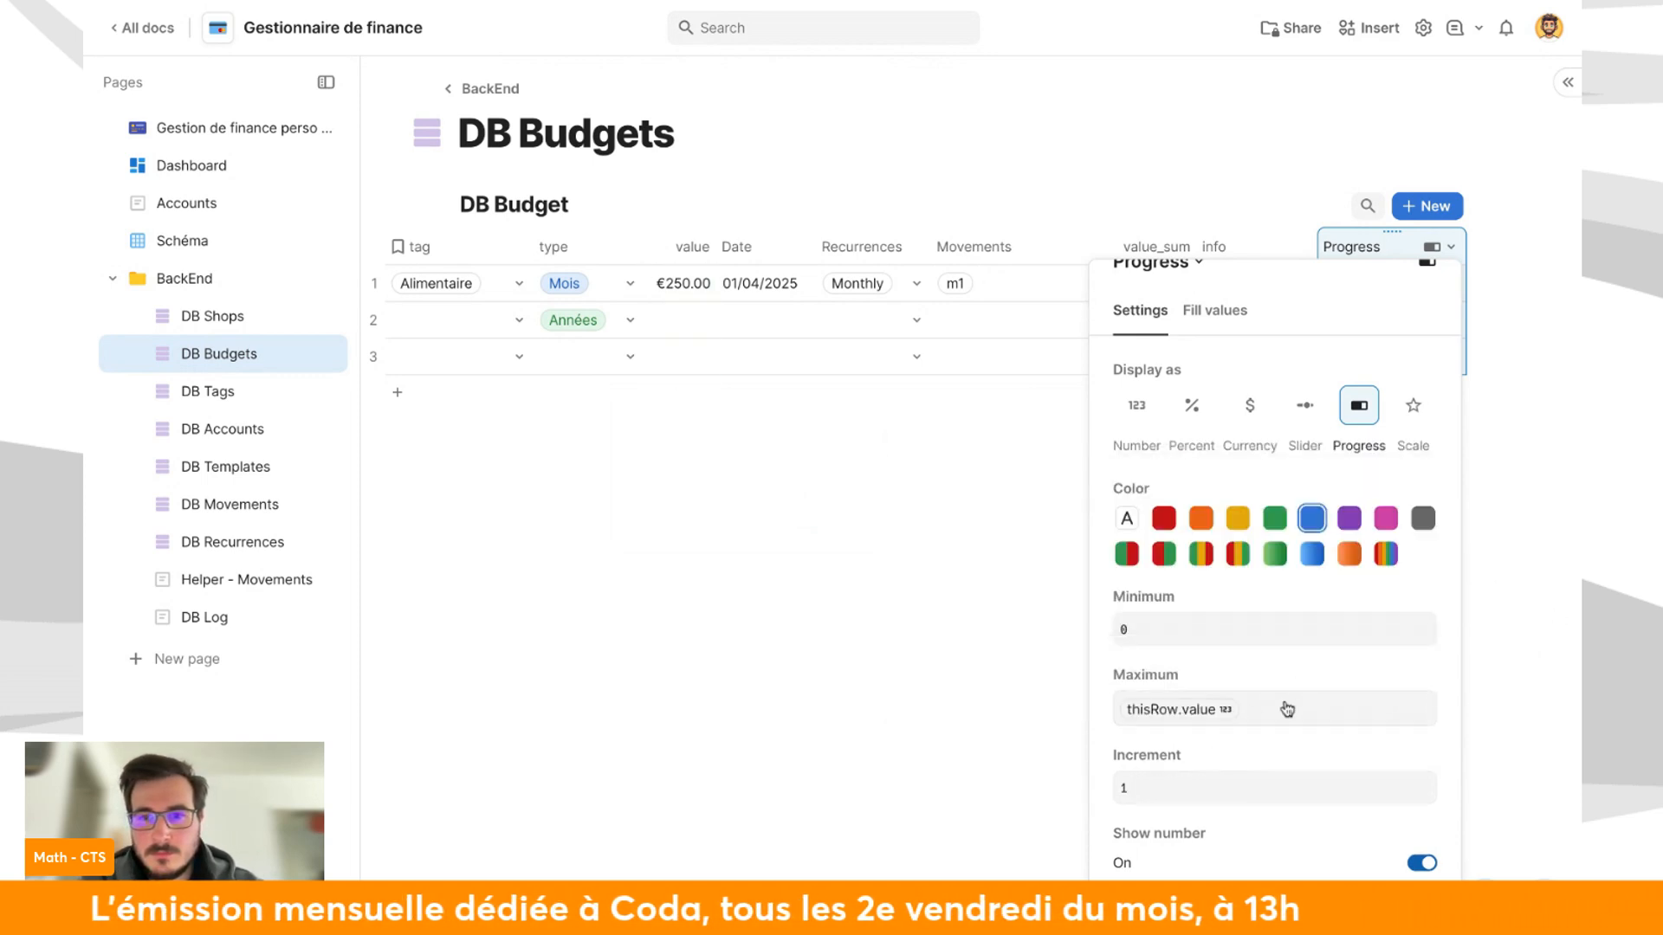
Change the Progress column's maximum to the formula if(thisRow.value, thisRow.value, 100).
left_click(1290, 705)
key("BackSpace")
type("if(")
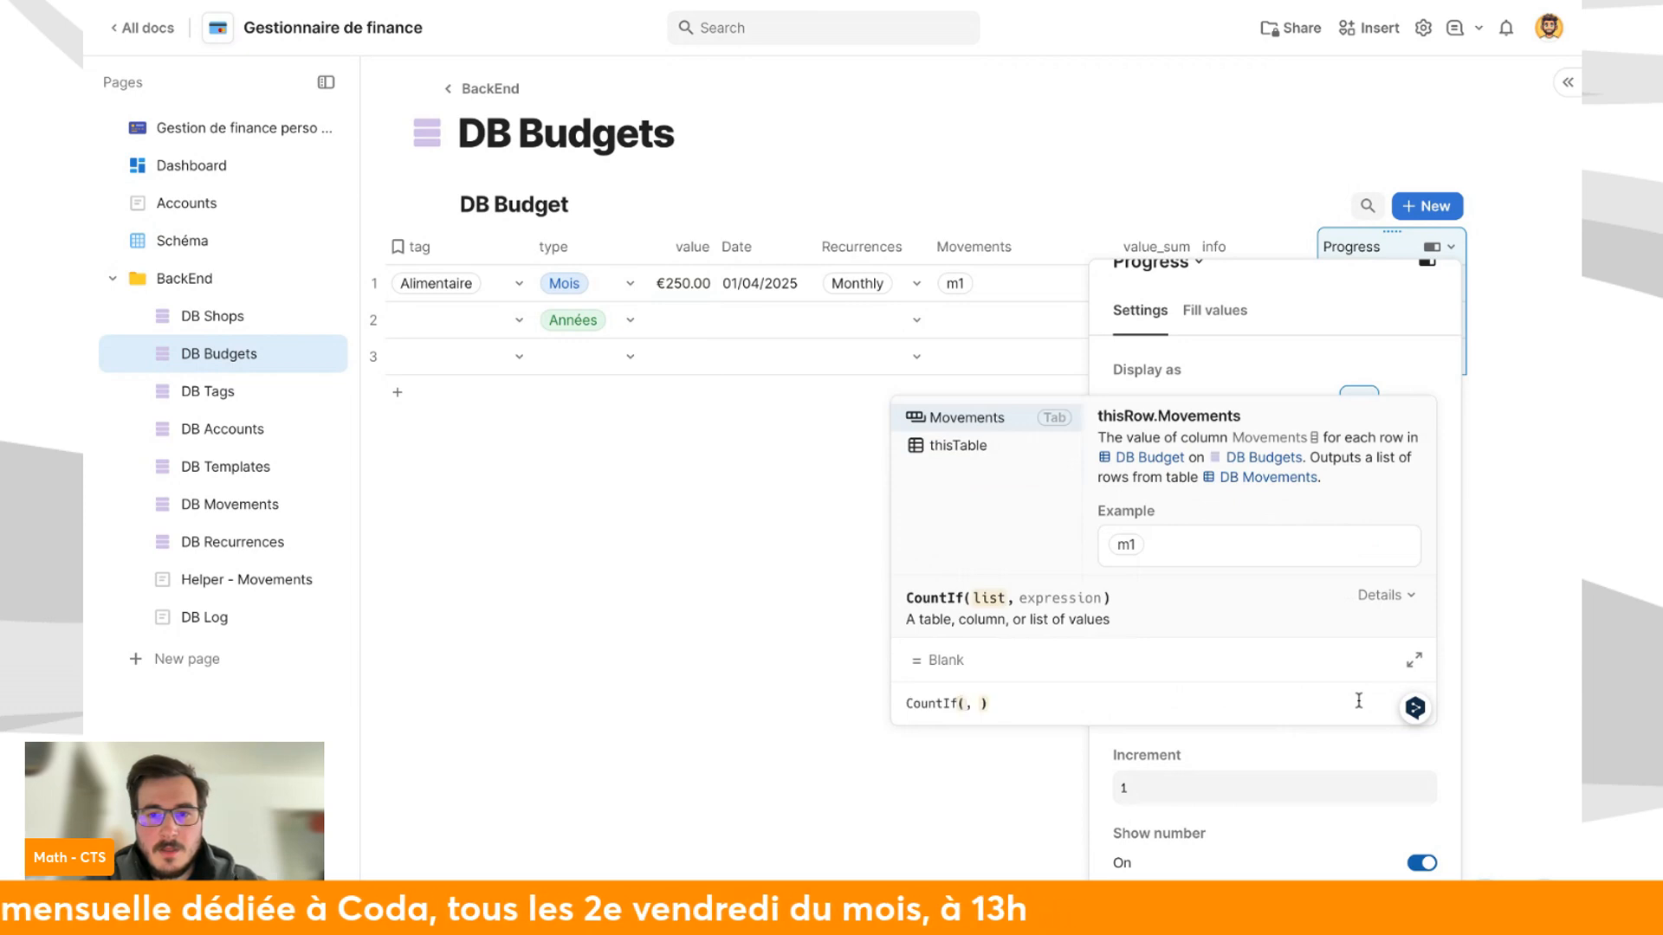
key("ctrl+z")
type("i")
key("BackSpace")
type("(this")
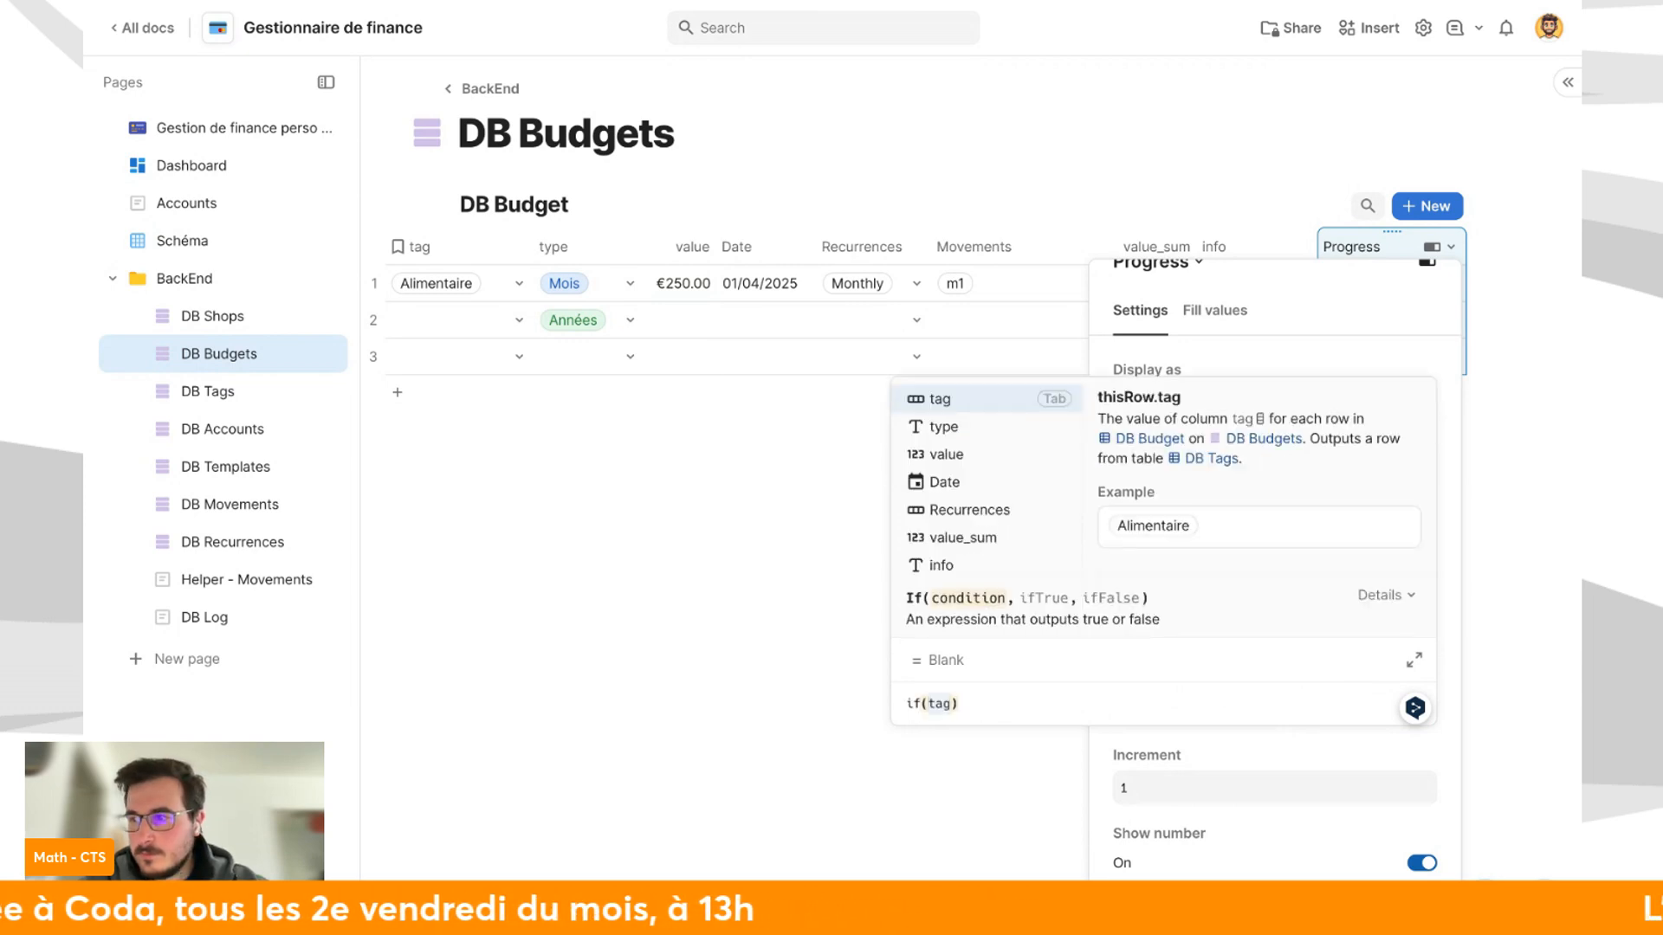
type("Row.value")
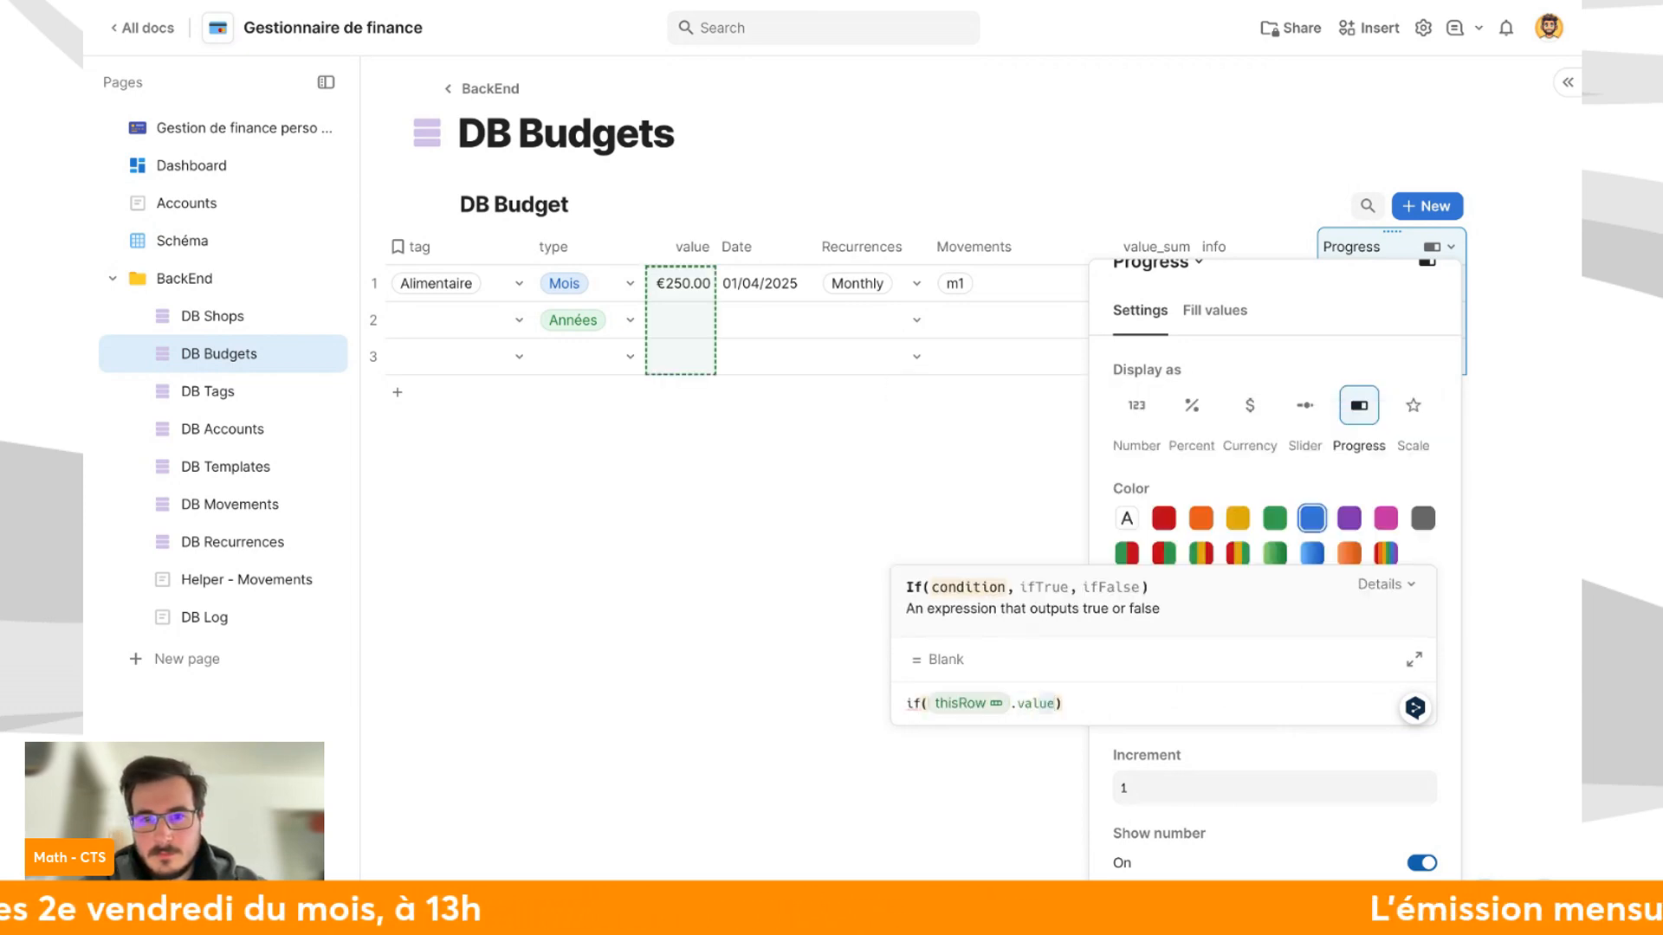
type(", thisRow.value")
key("Tab")
type(", value")
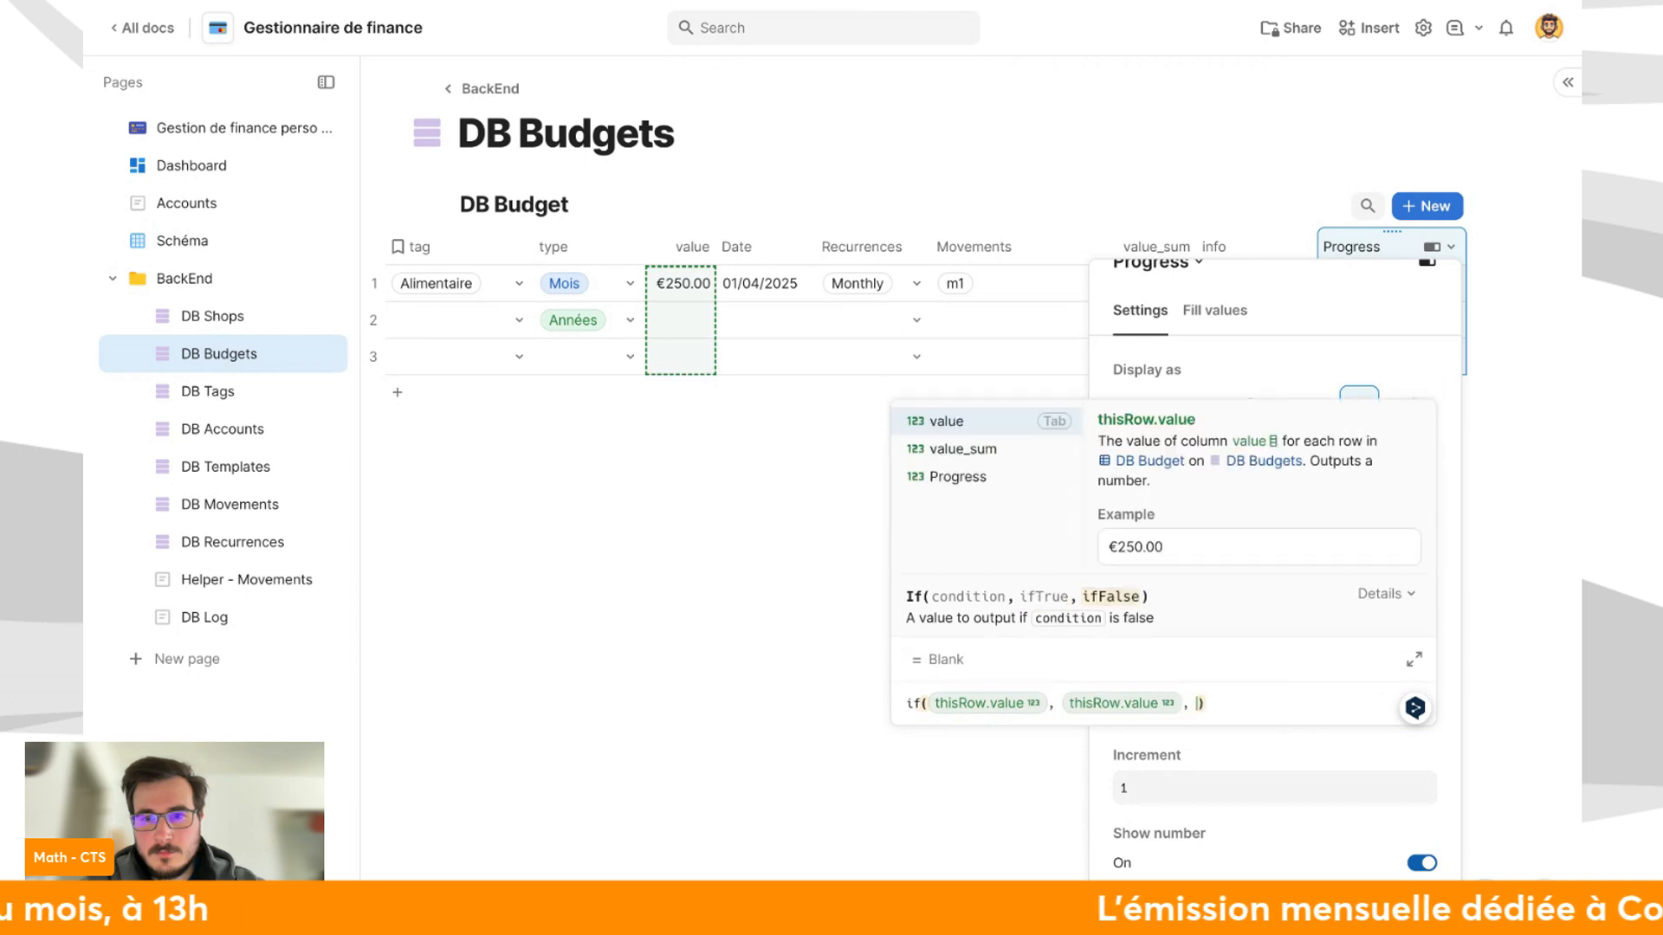
key("BackSpace")
key("BackSpace")
key("BackSpace")
key("BackSpace")
key("BackSpace")
type("100")
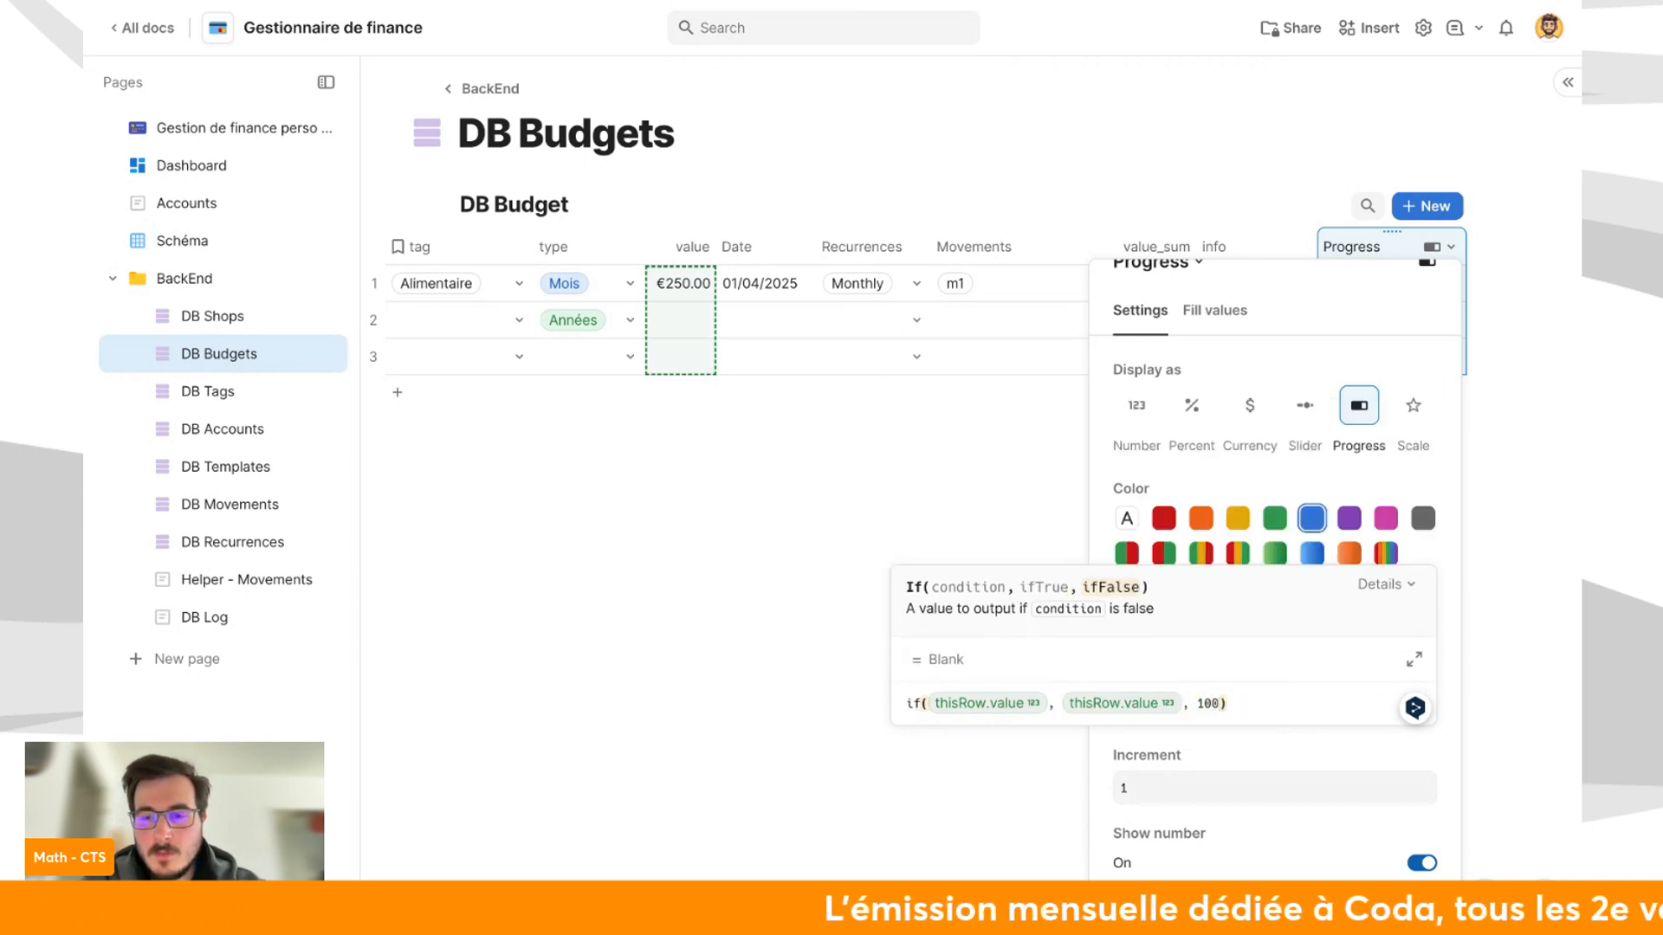
left_click(1333, 759)
scroll(1333, 762, "down", 1)
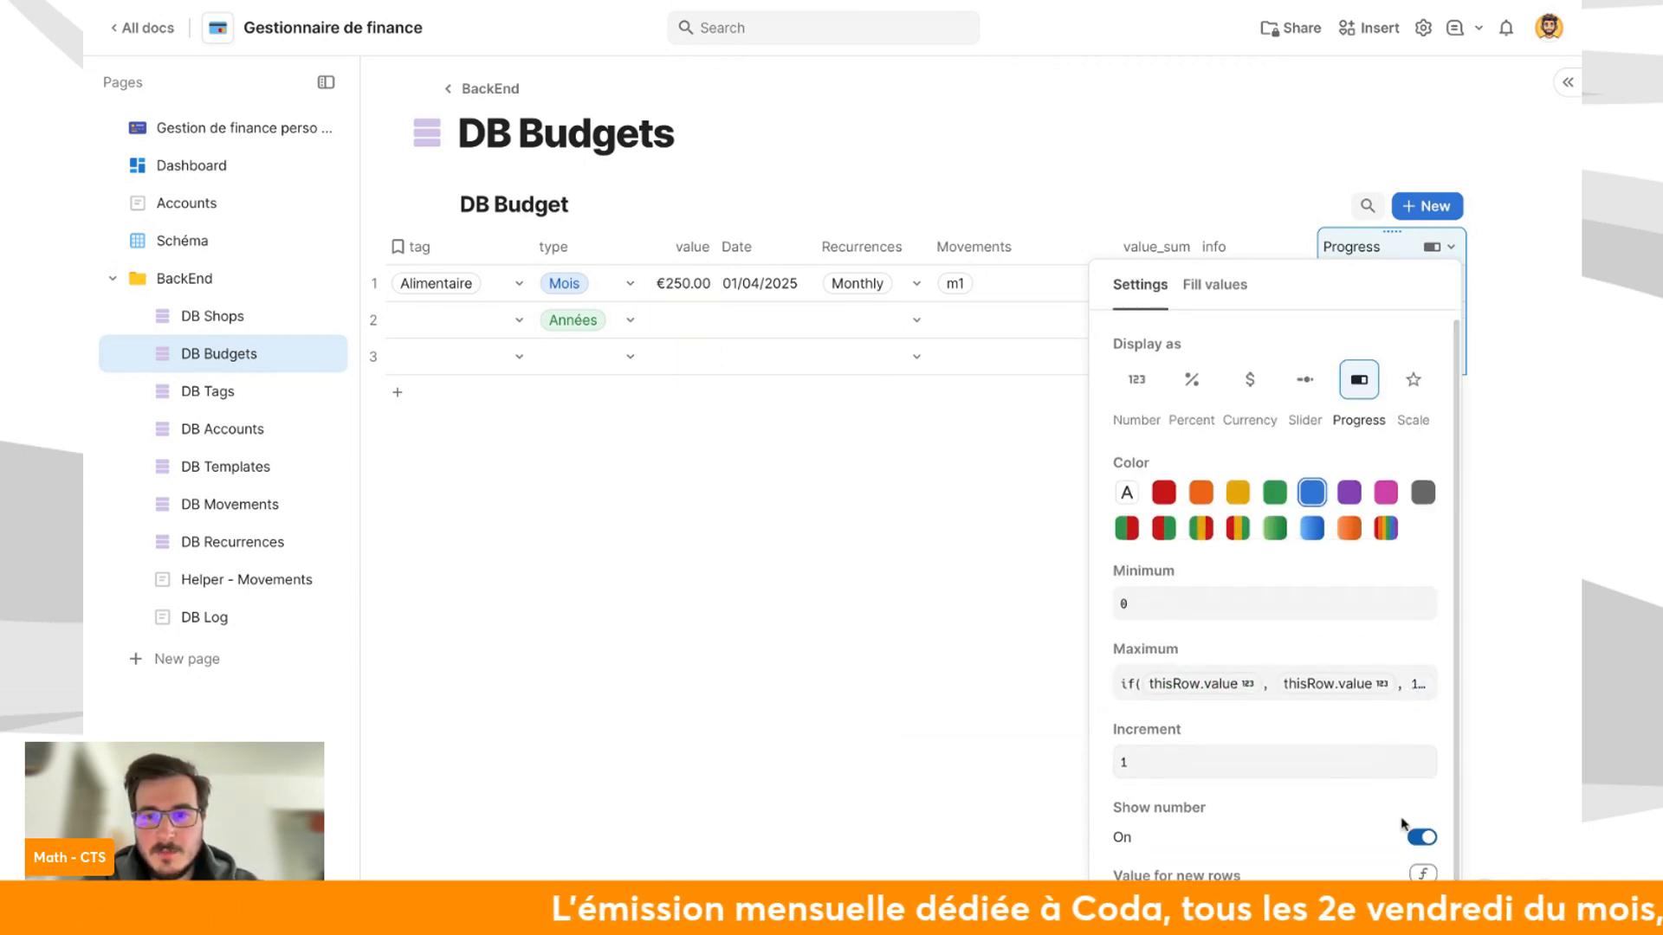
scroll(1423, 832, "up", 1)
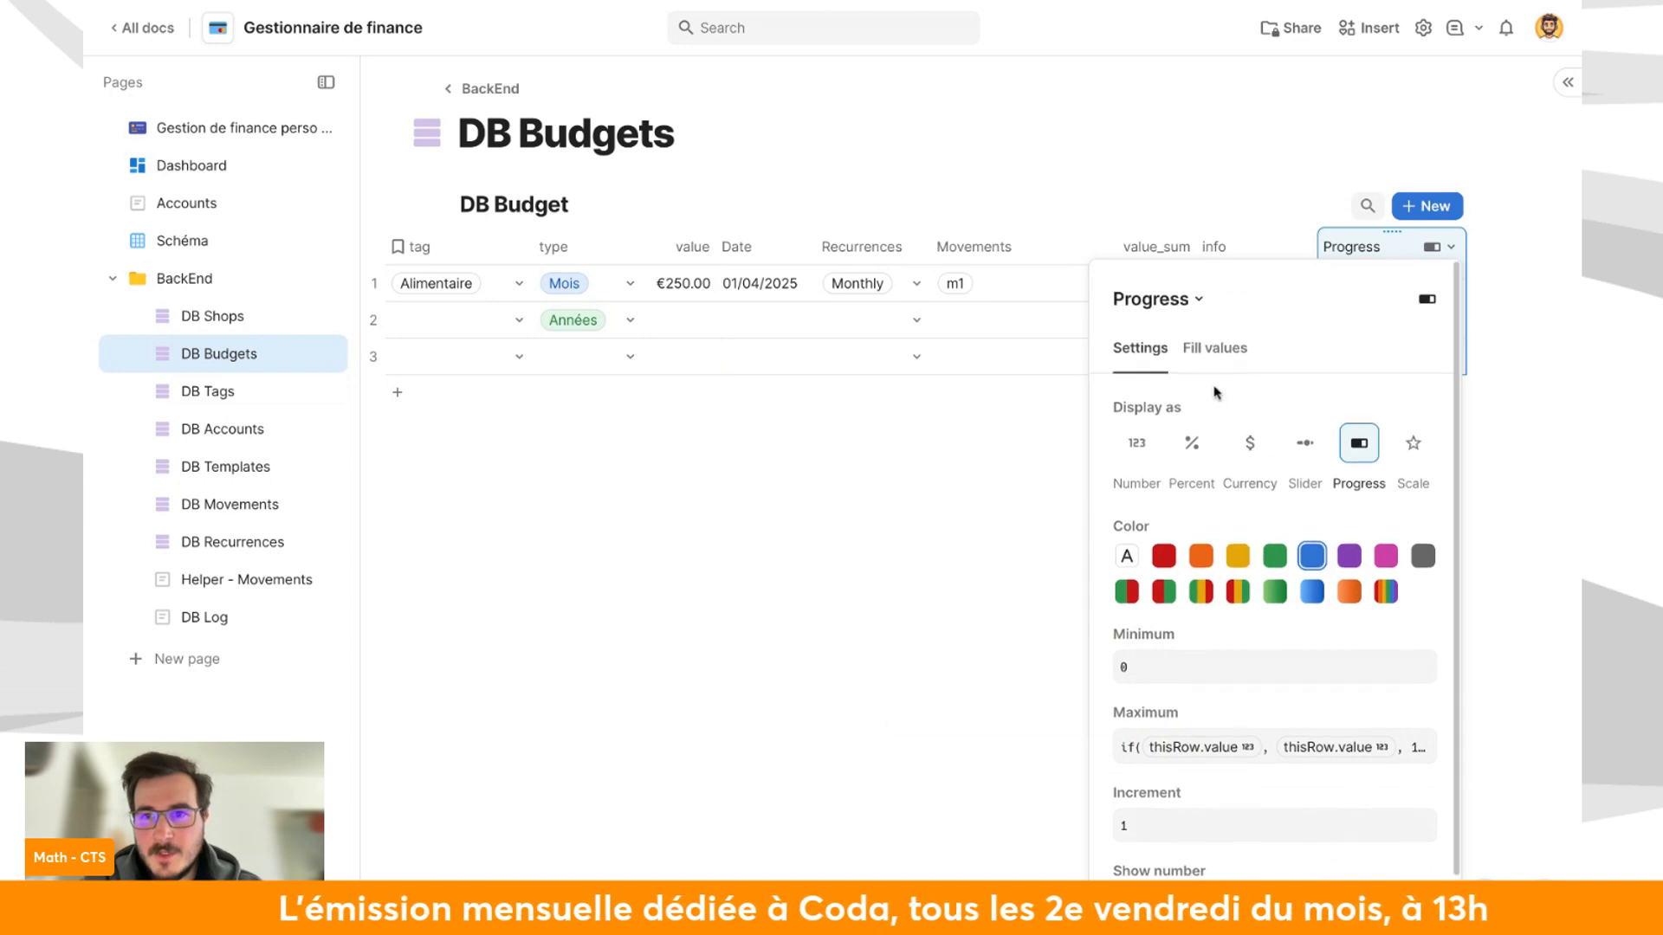
left_click(1215, 347)
left_click(1228, 487)
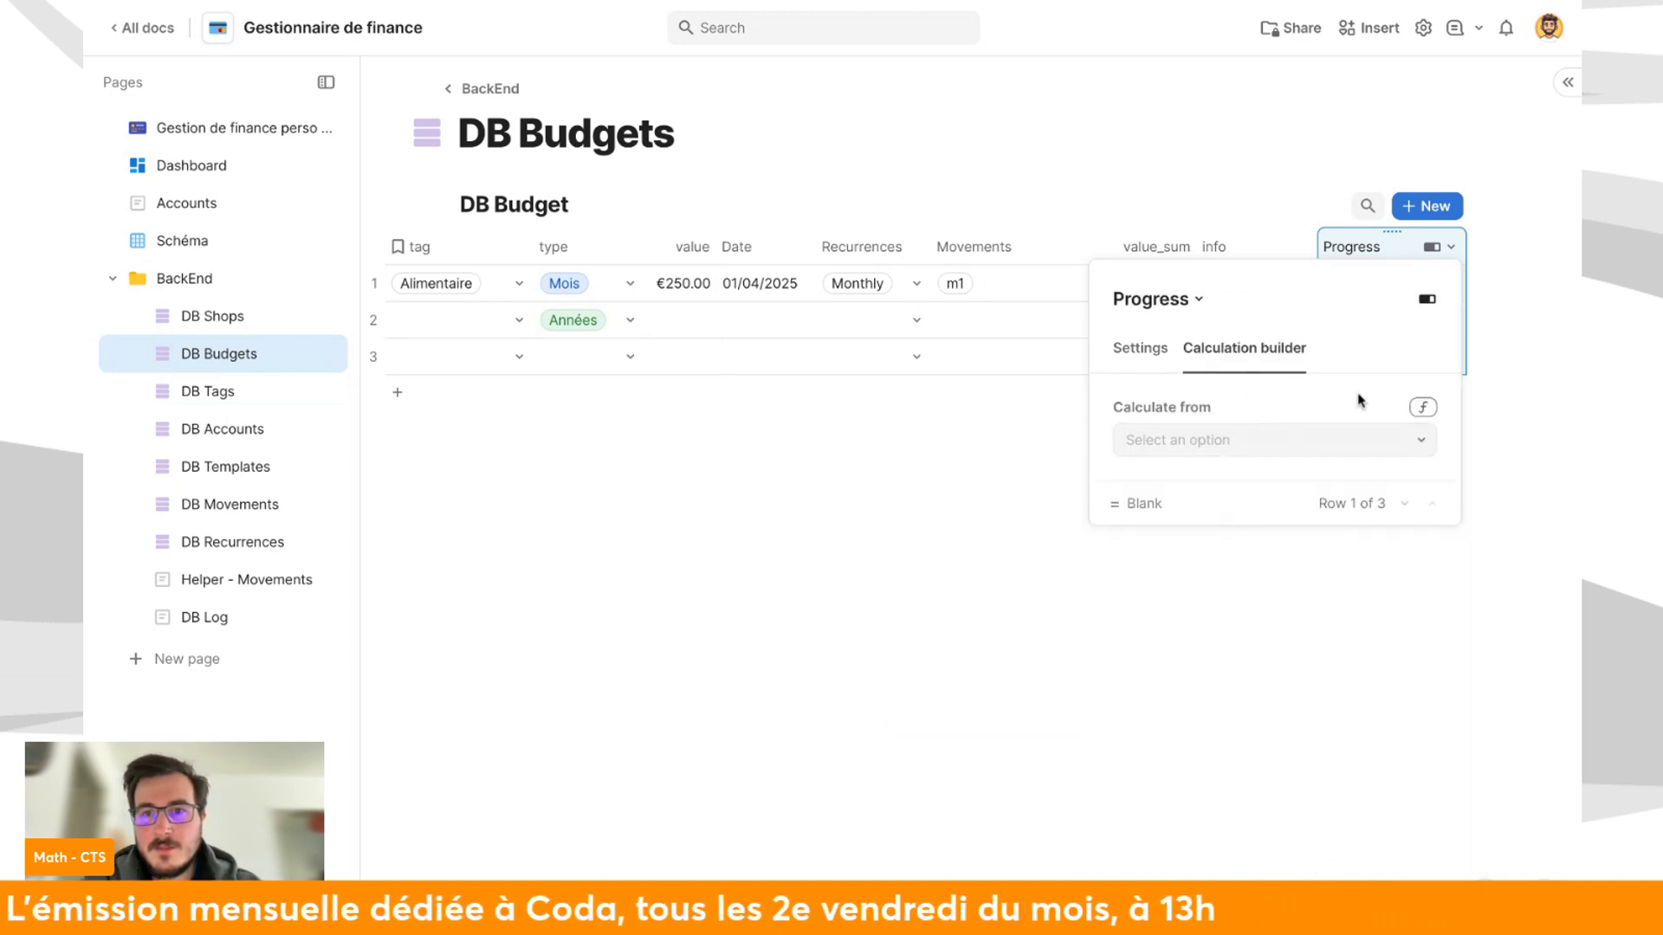
Set the Progress column's maximum to 1.
left_click(1148, 348)
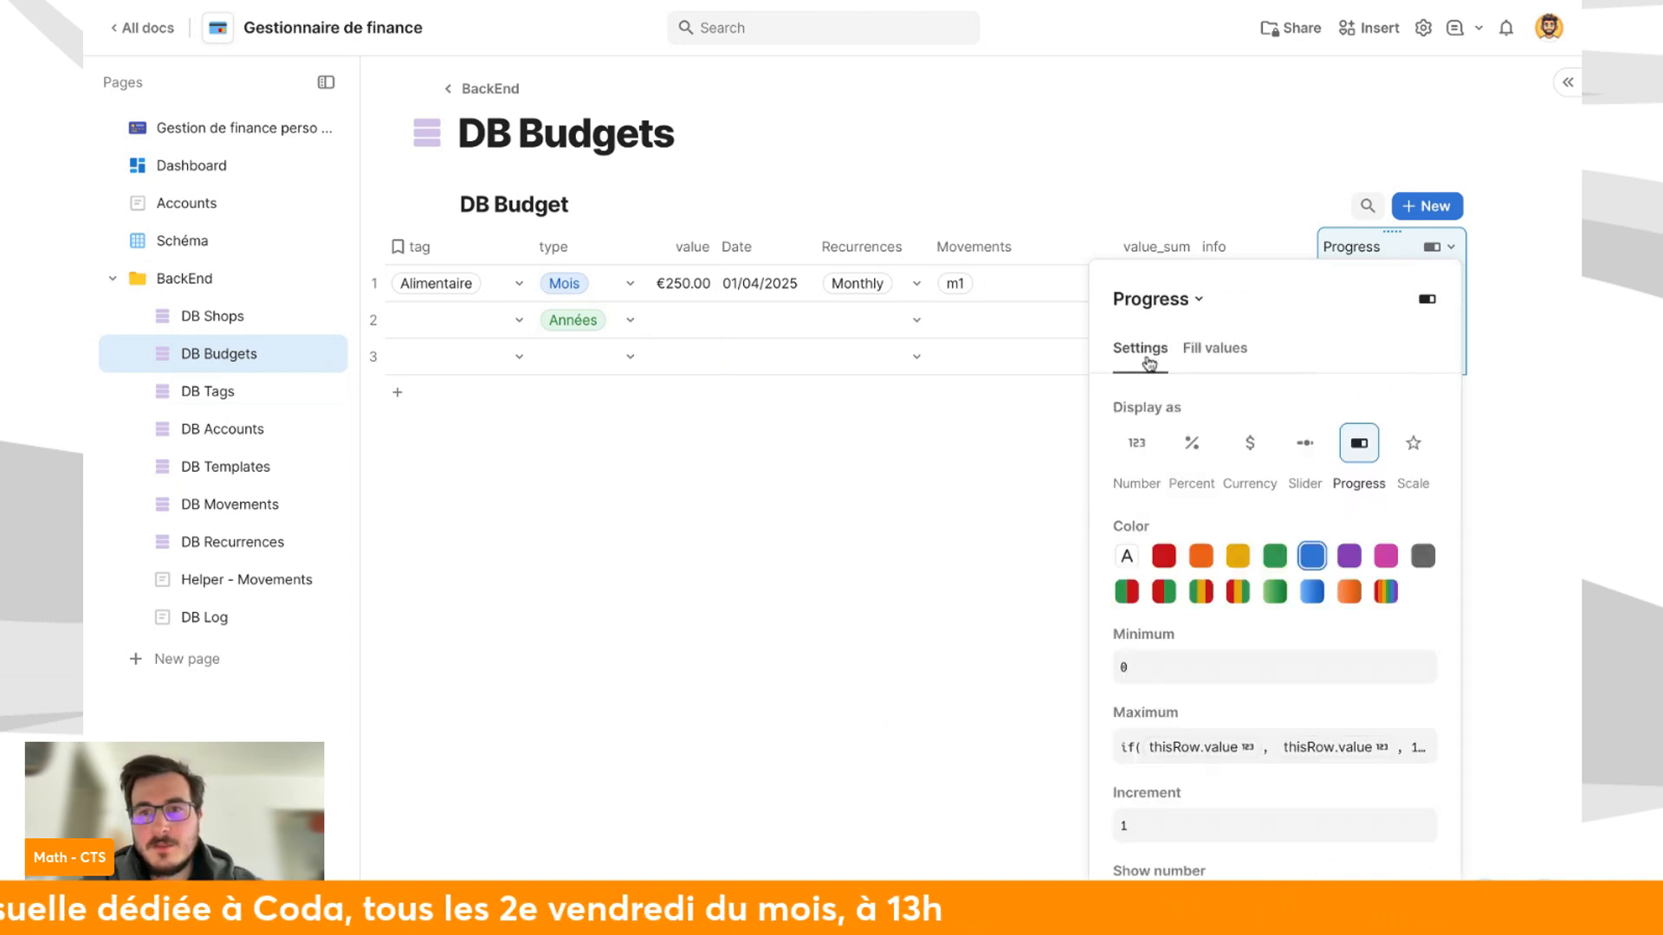
left_click(1231, 747)
key("ctrl+a")
key("BackSpace")
type("1")
left_click(1294, 798)
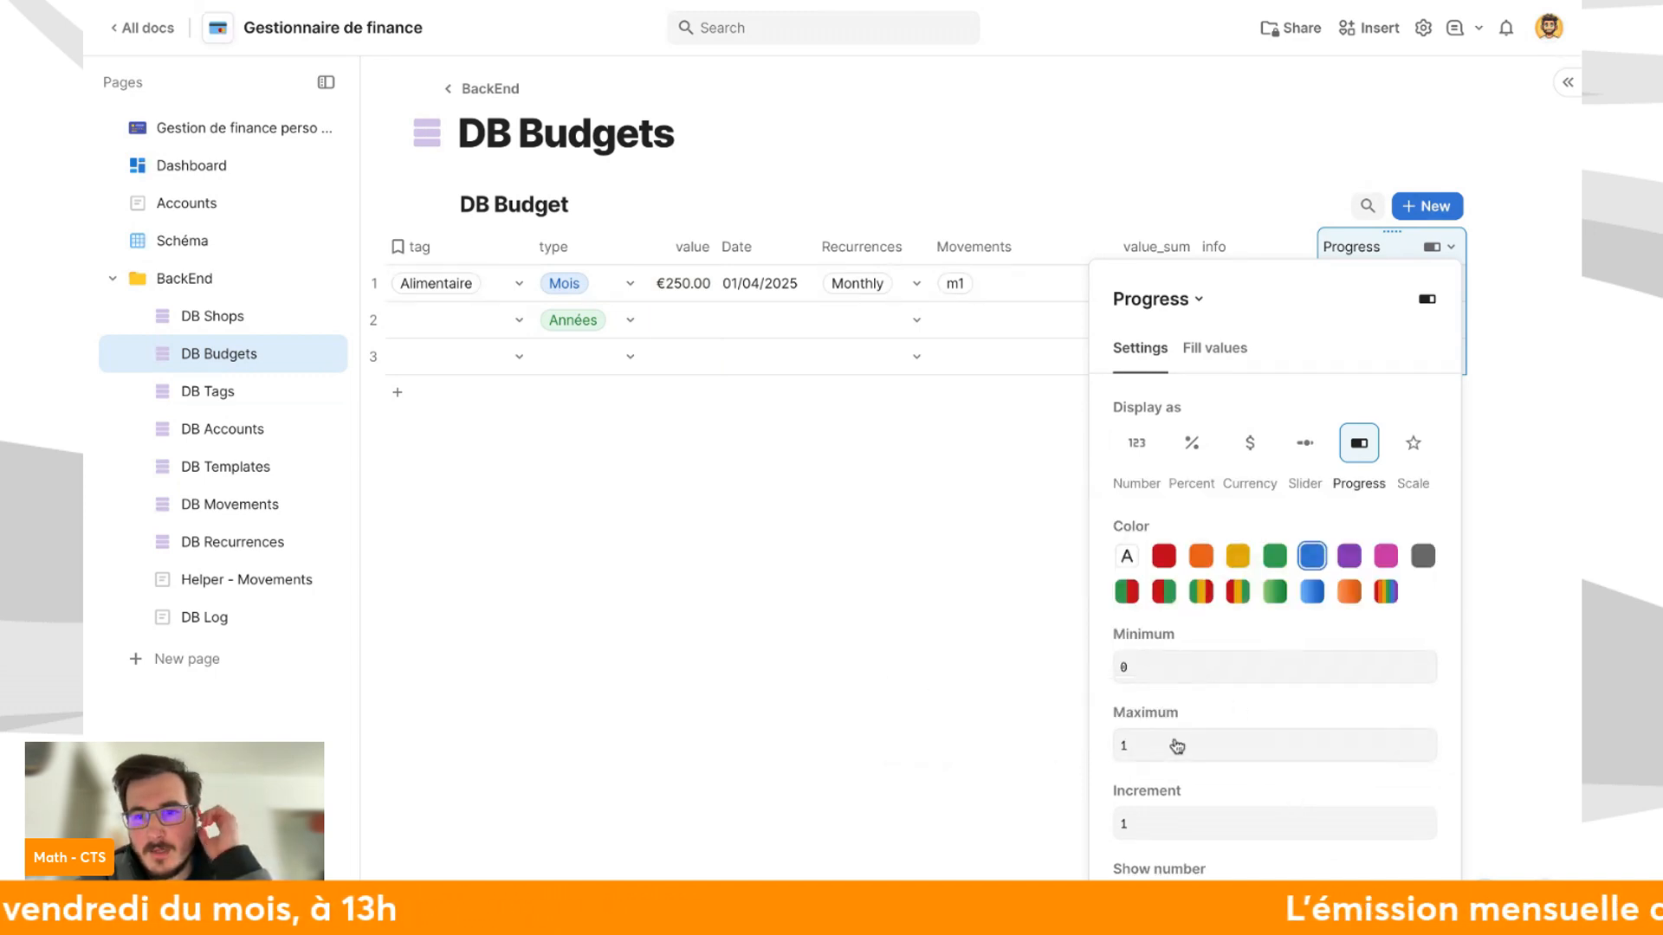
Calculate the Progress column with the column formula value_sum / value.
scroll(1187, 762, "down", 1)
left_click(1225, 348)
left_click(1308, 472)
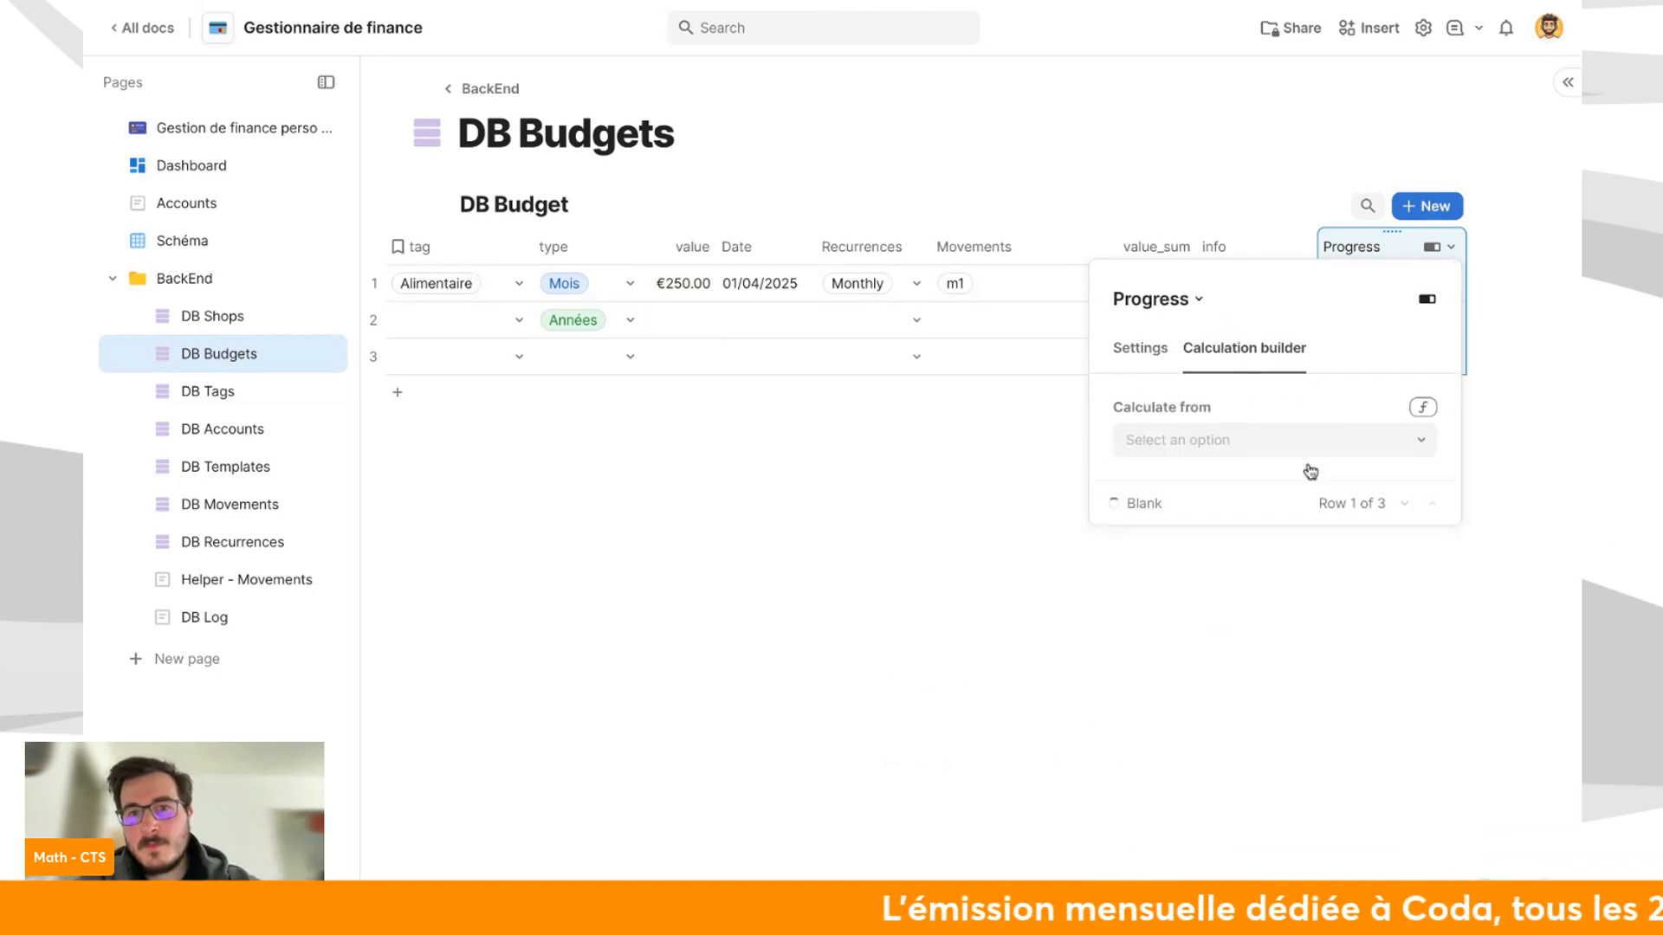
left_click(1422, 408)
type("value")
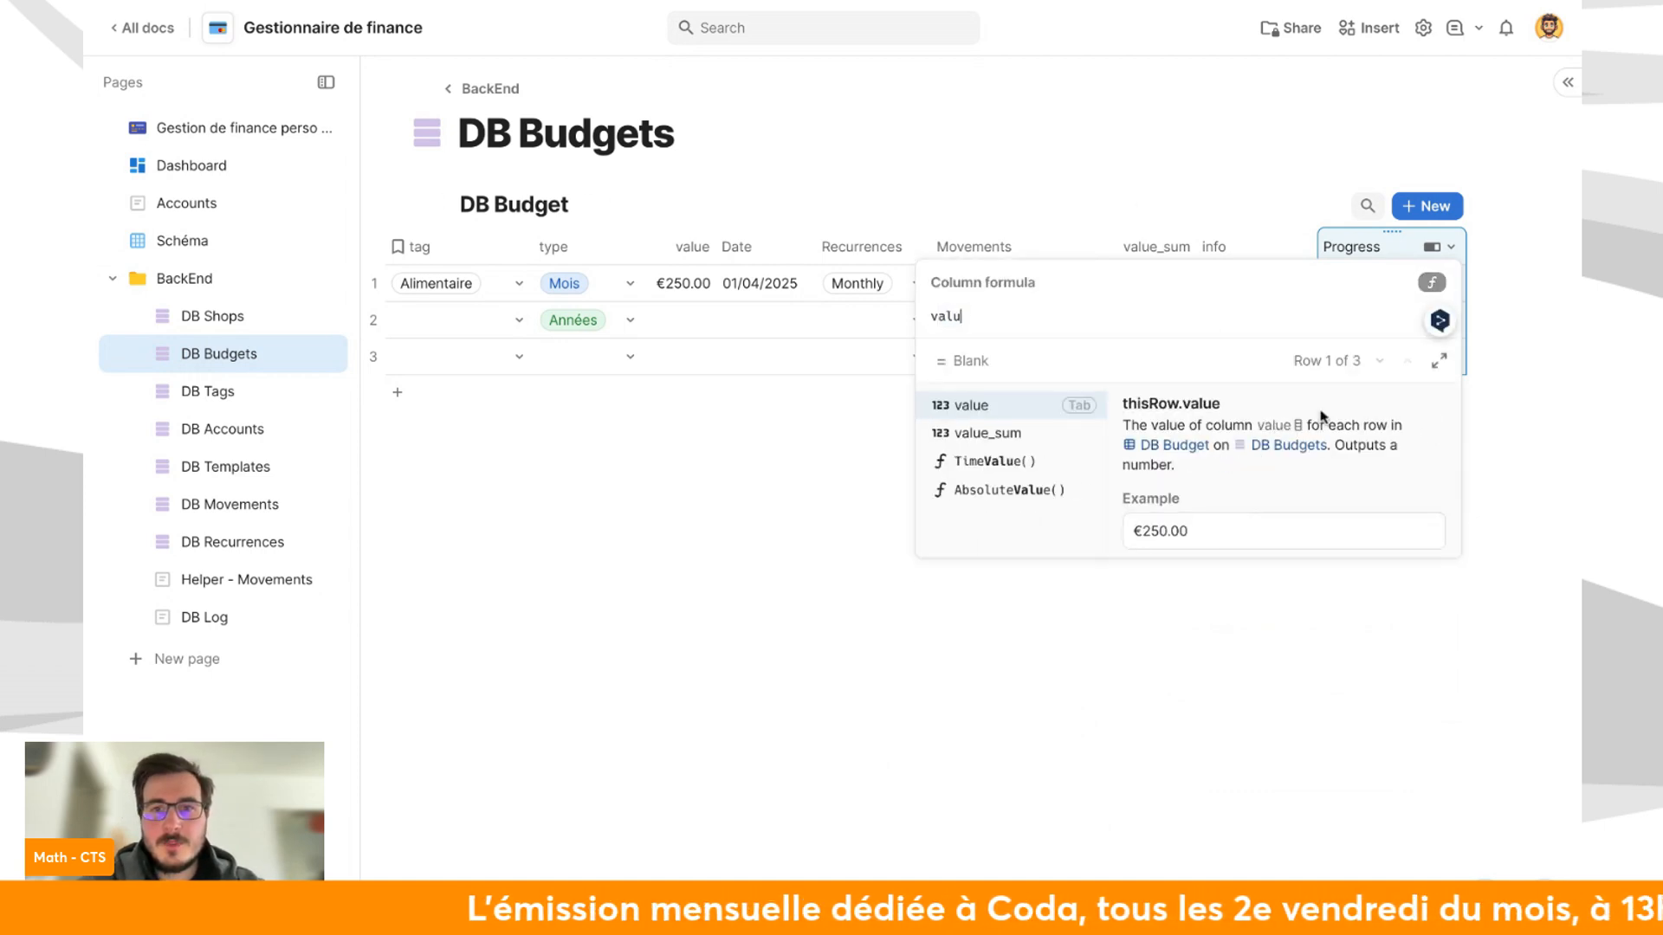
key("Tab")
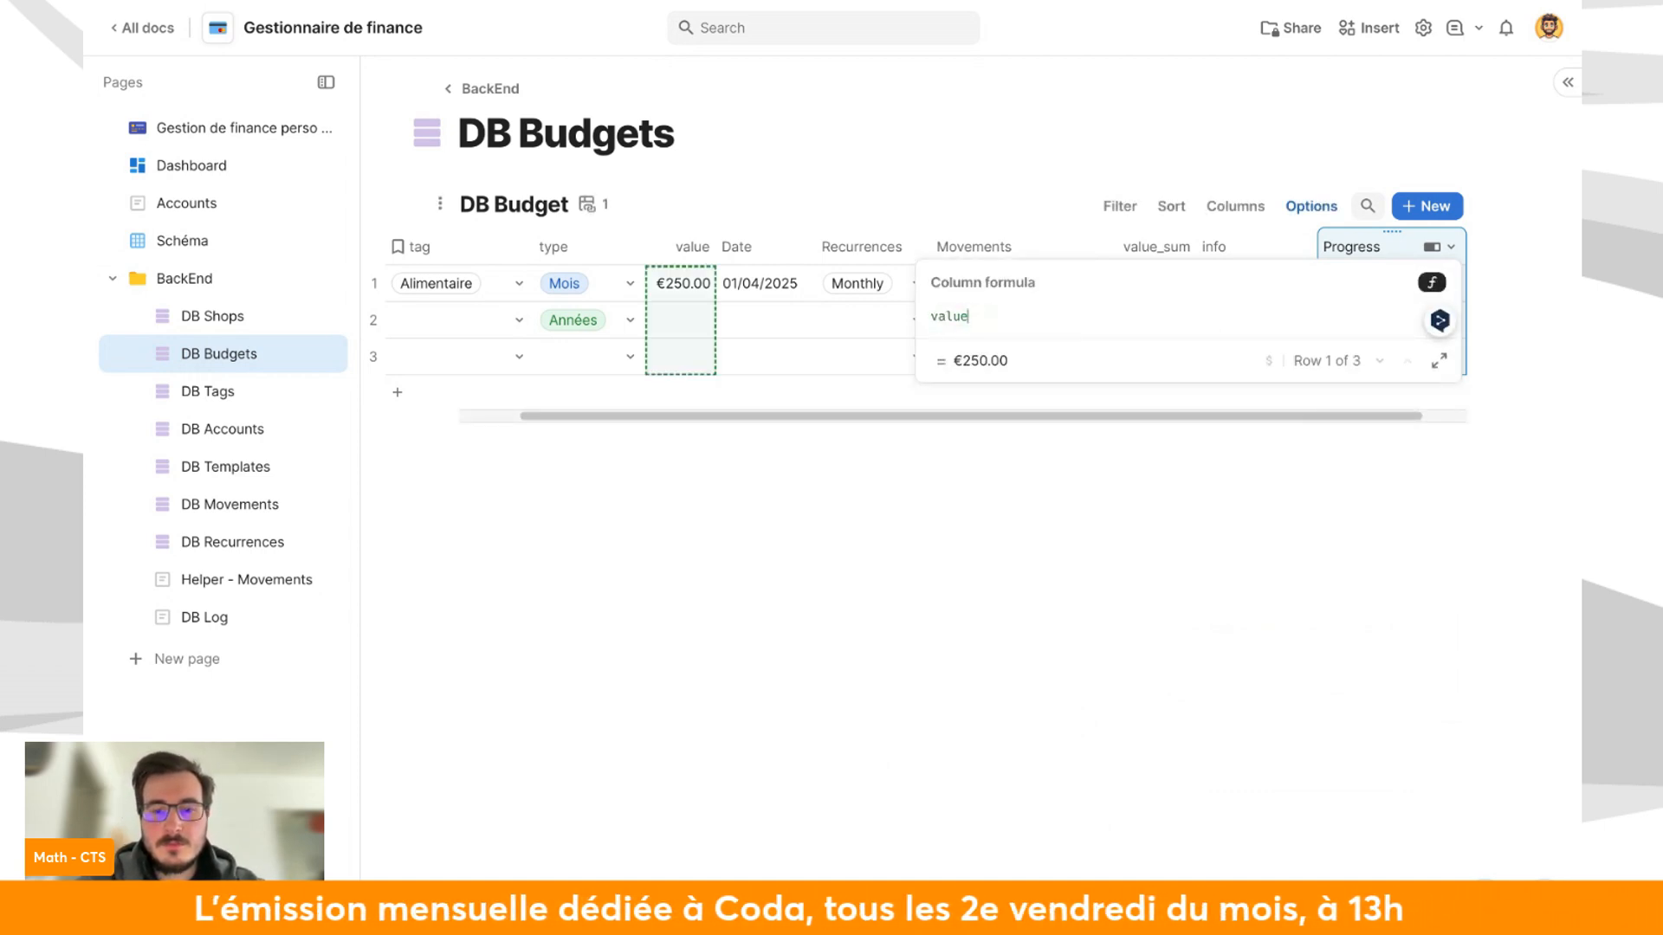
type("_sum")
key("Tab")
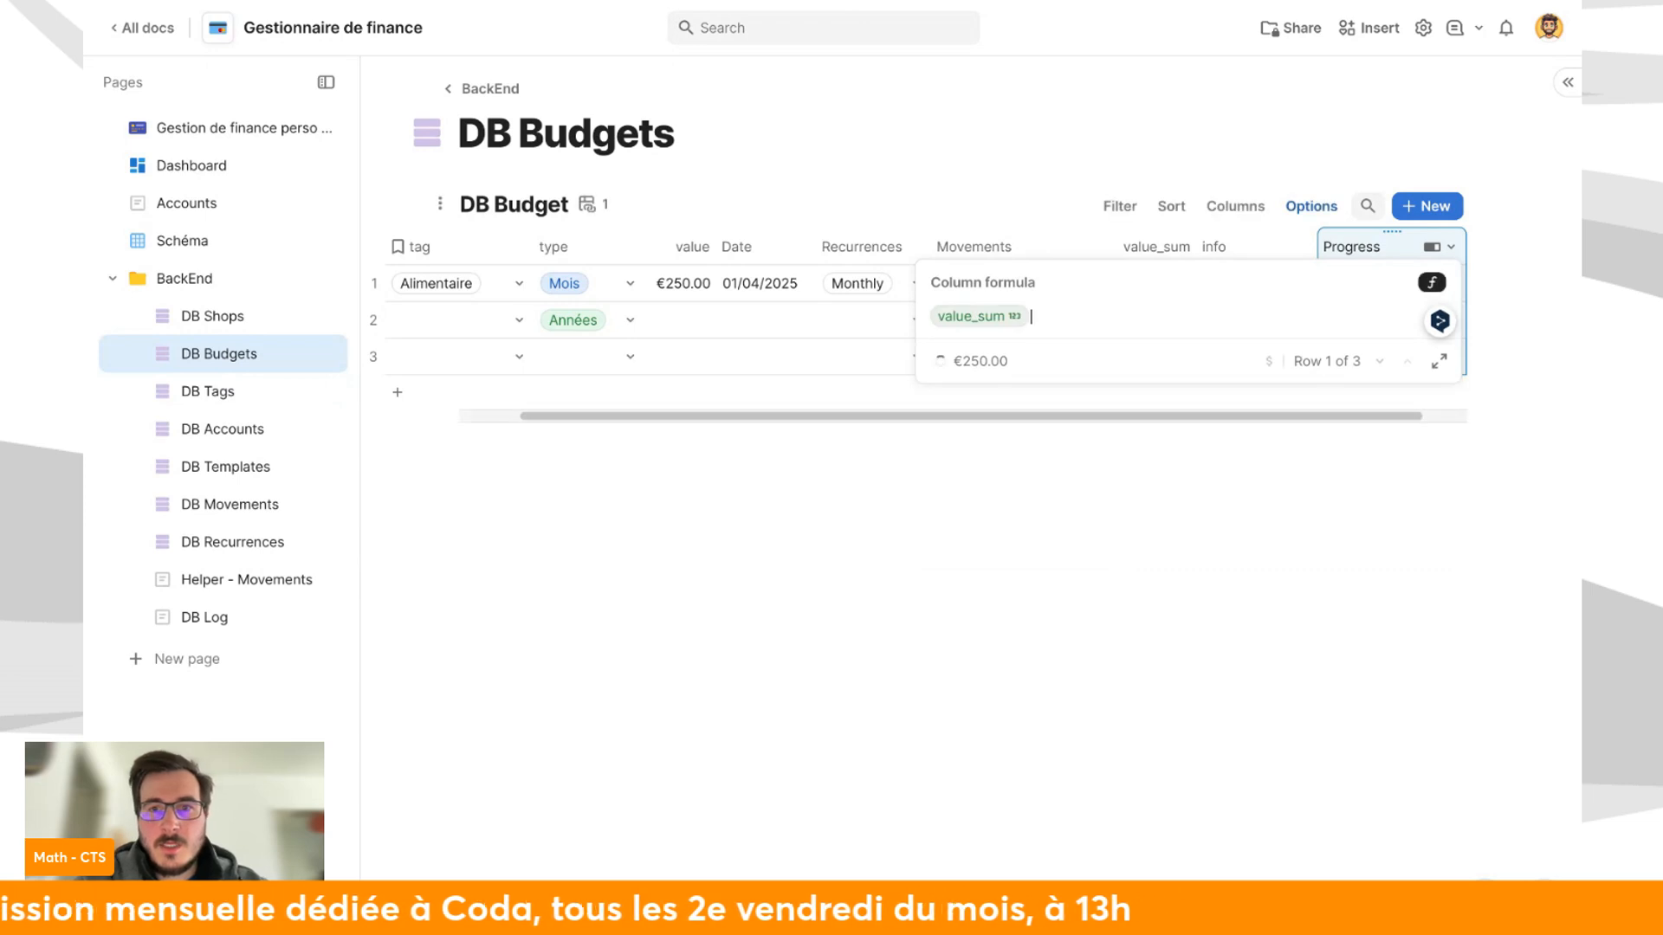
type("/ value")
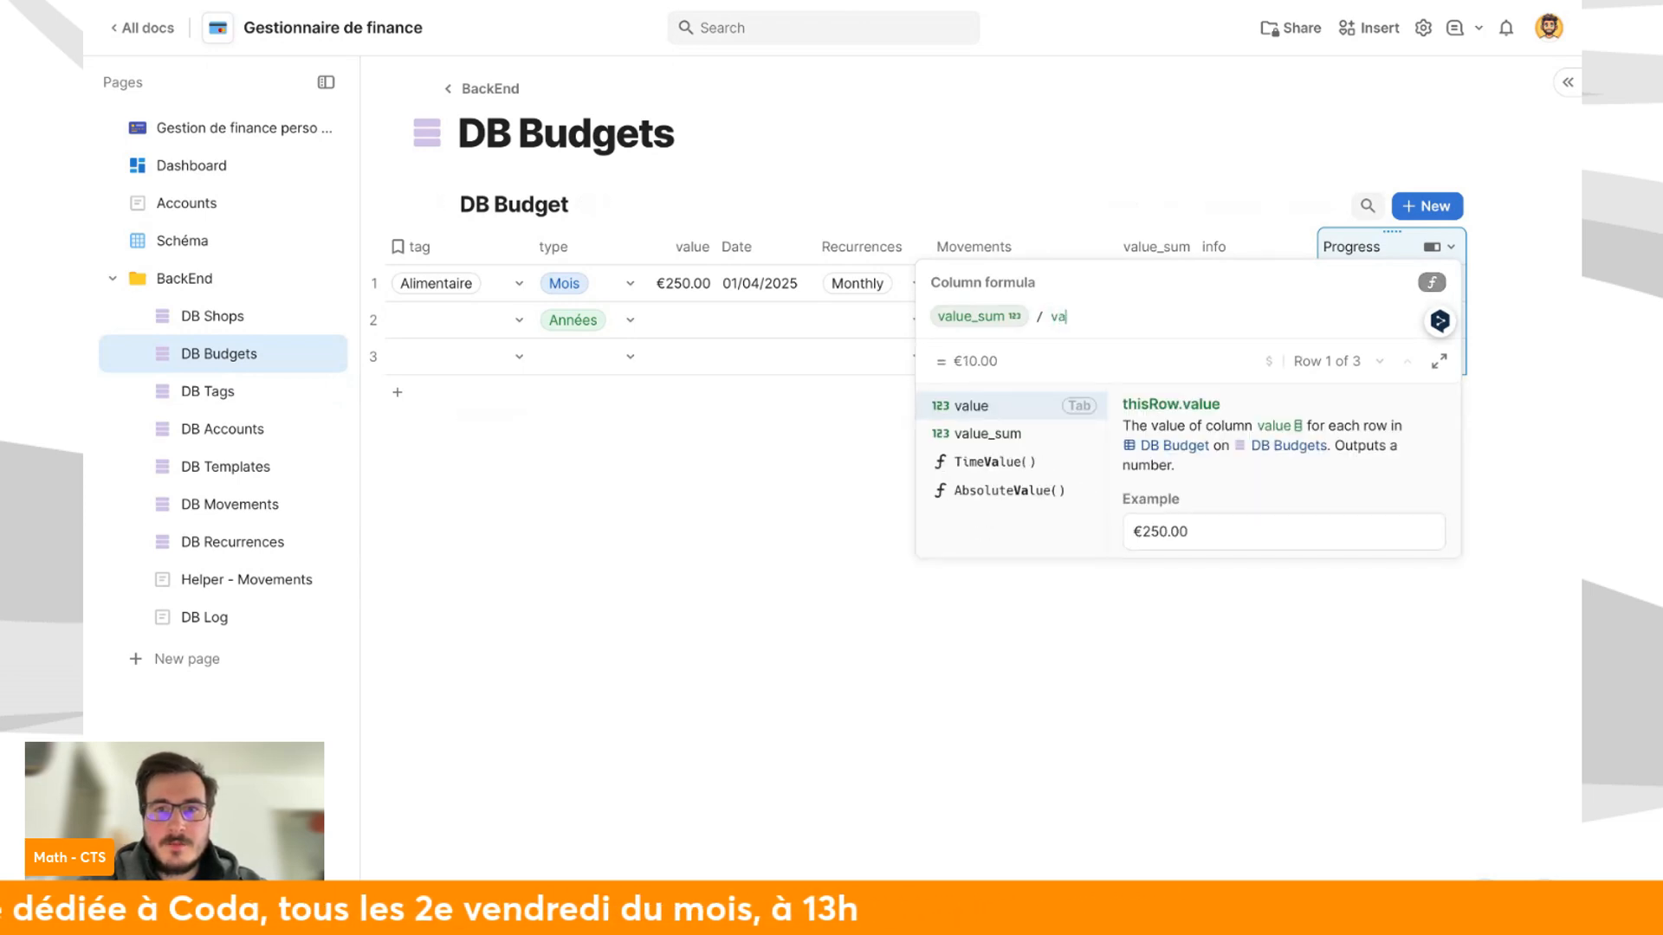
key("Tab")
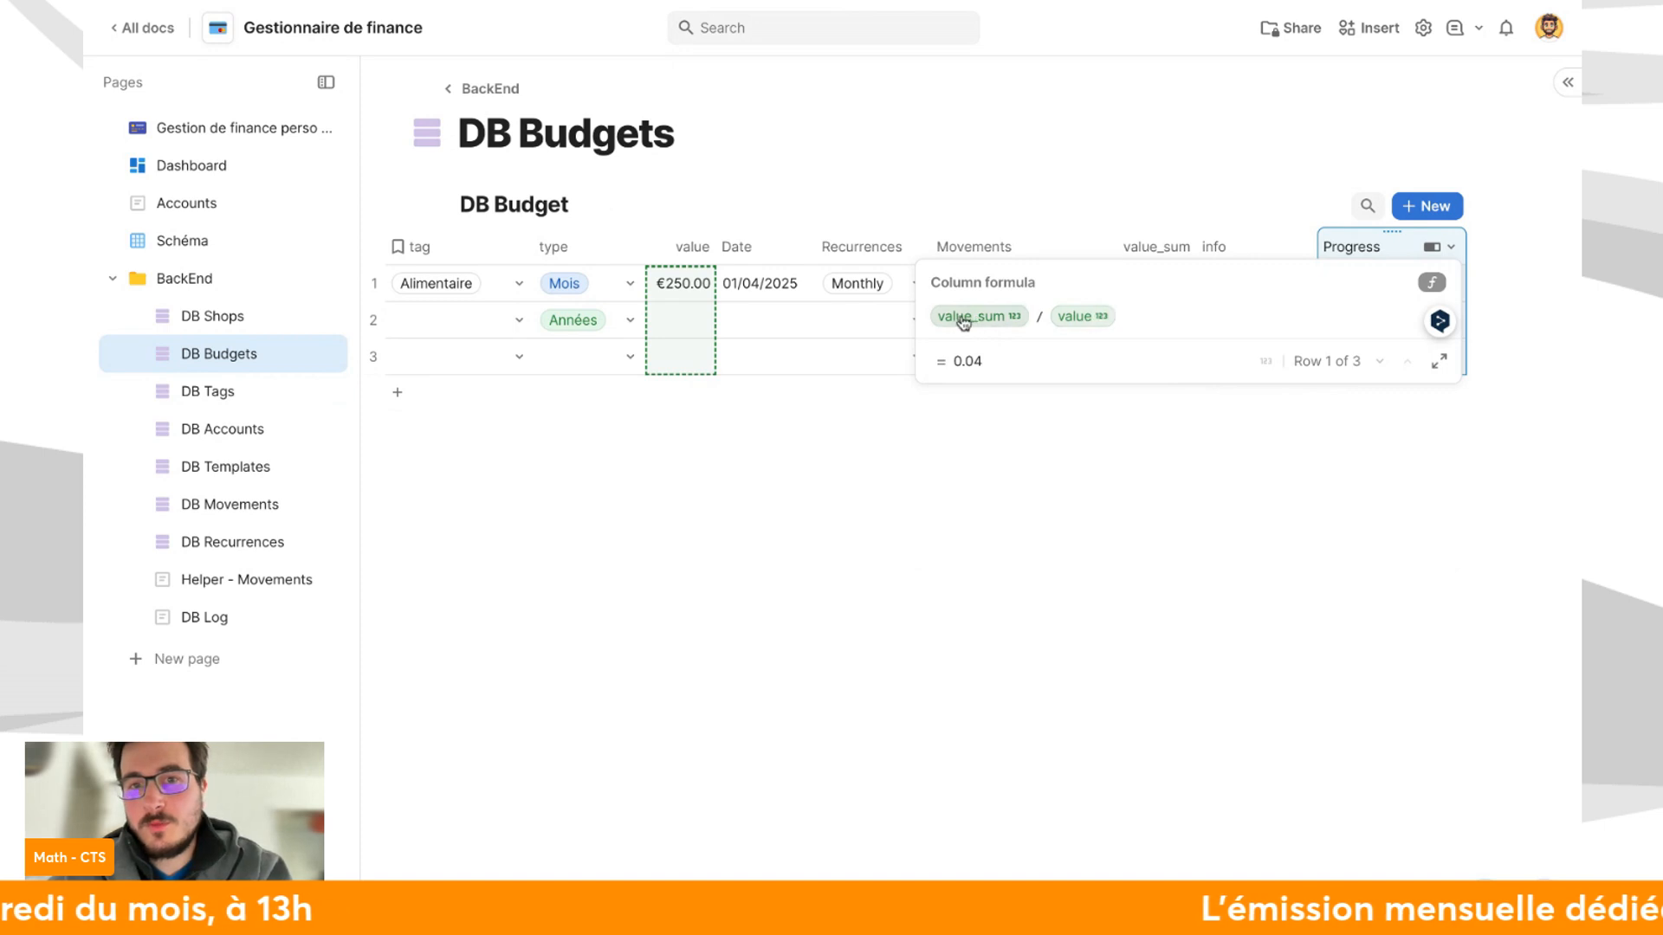
left_click(1199, 564)
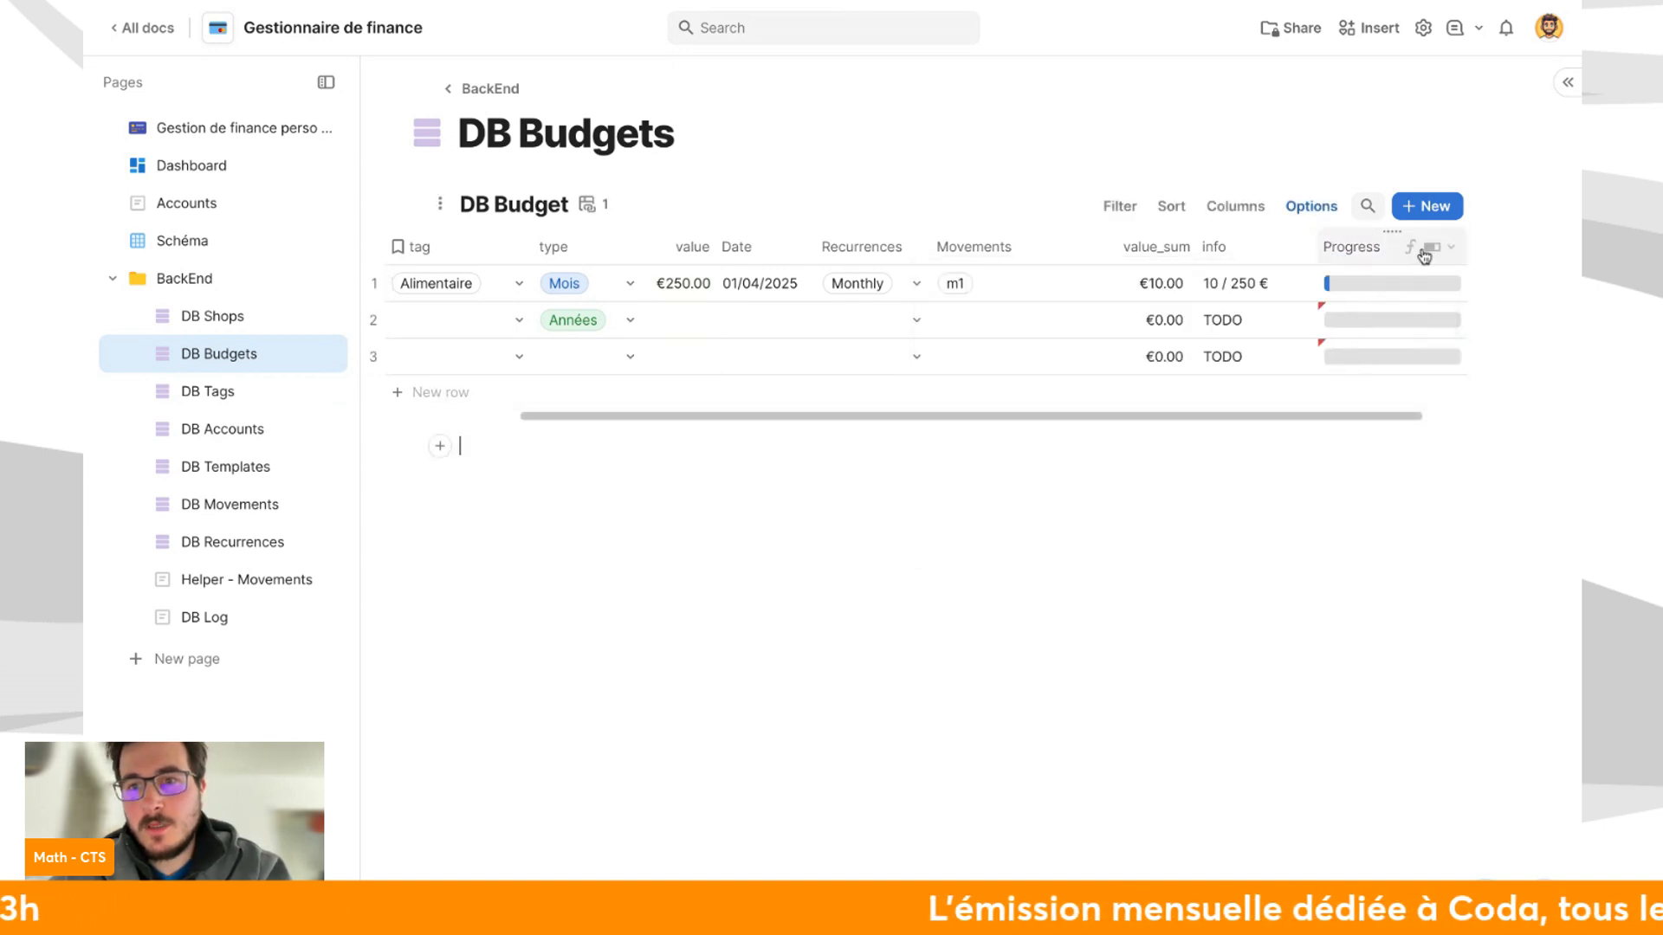
Rewrite the Progress column formula as an If whose condition starts with Movements.Length() == 0.
left_click(1451, 247)
left_click(1374, 343)
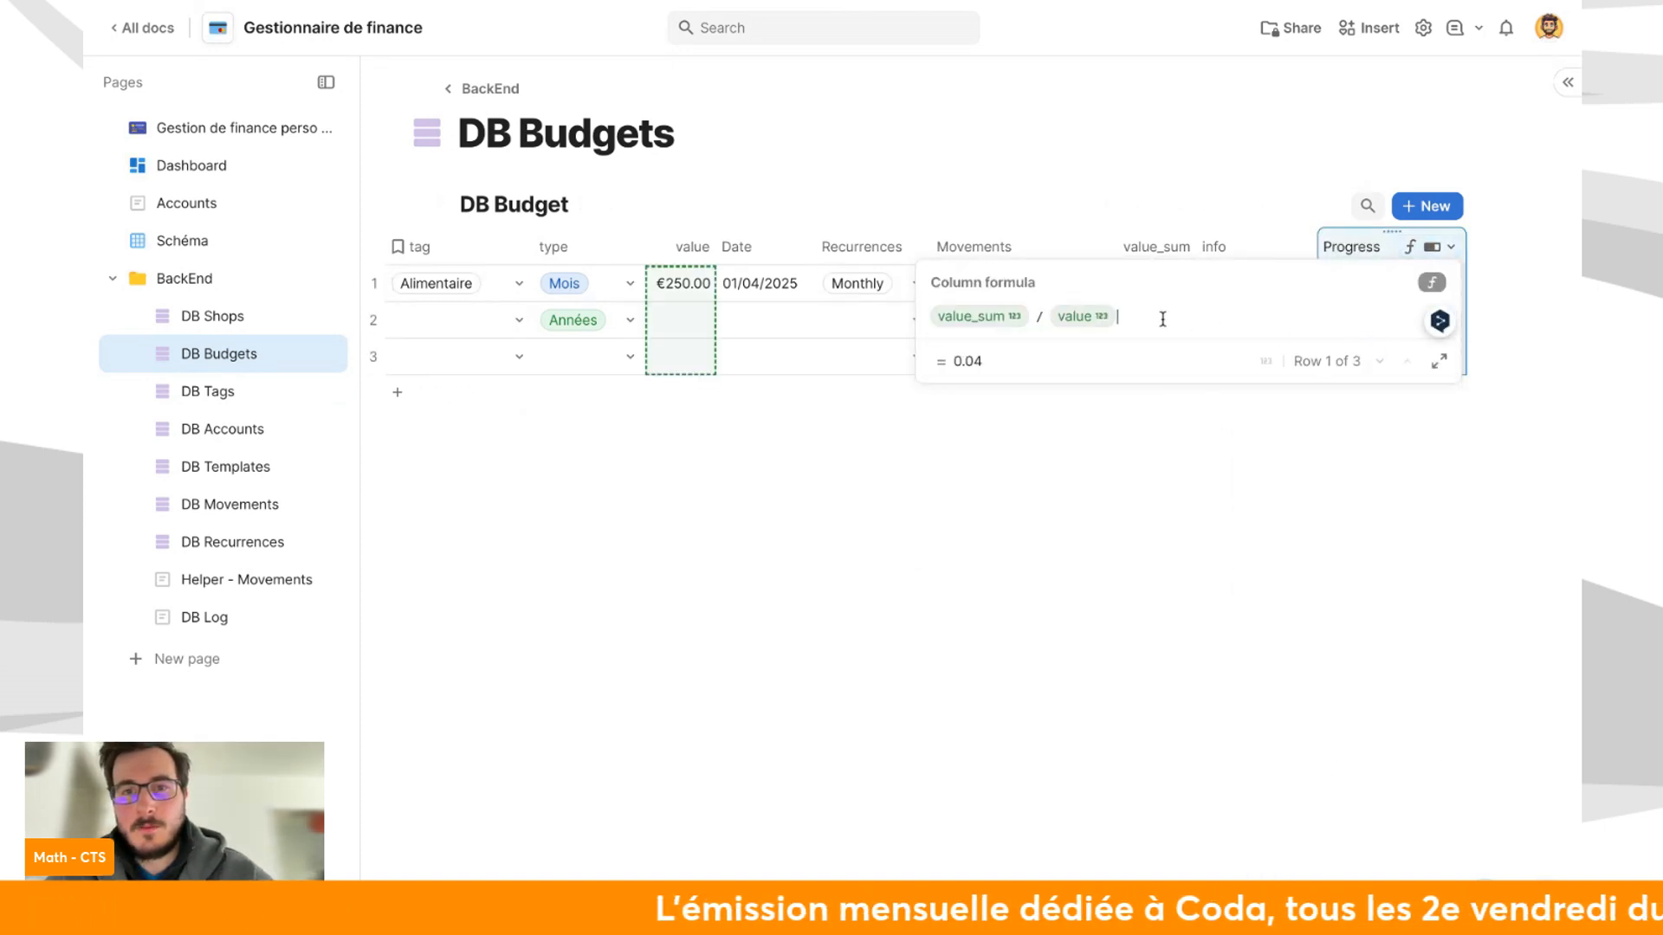
key("super+a")
key("super+x")
type("if(")
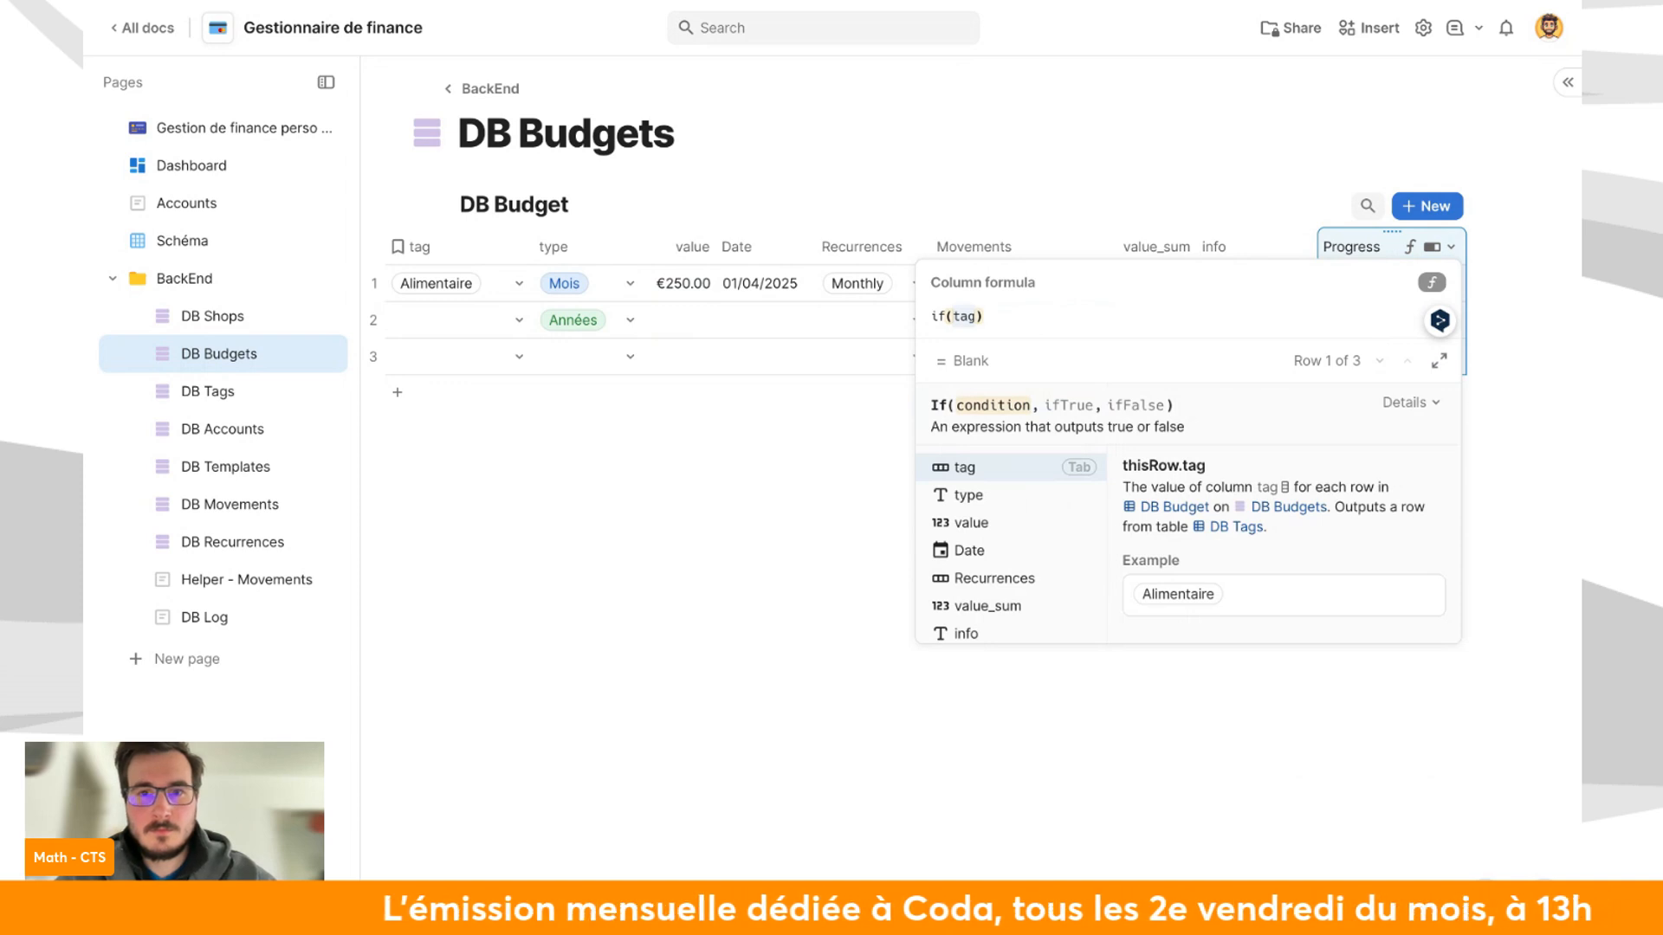
type("Movements")
key("Tab")
type(".len")
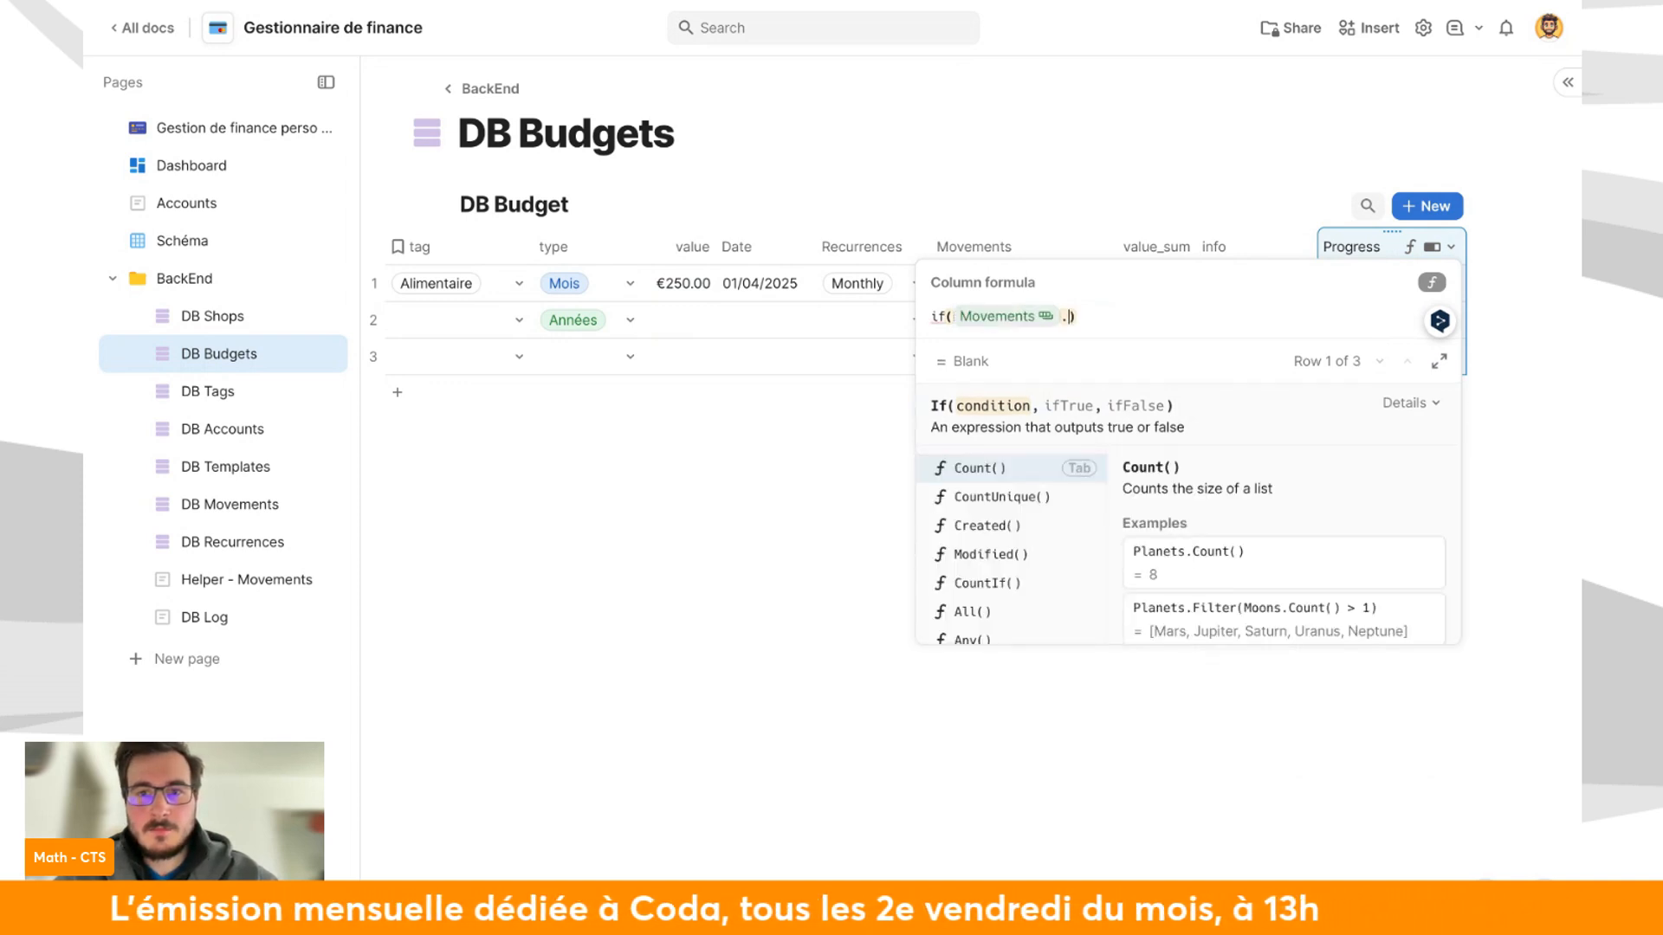
key("Tab")
type("<--")
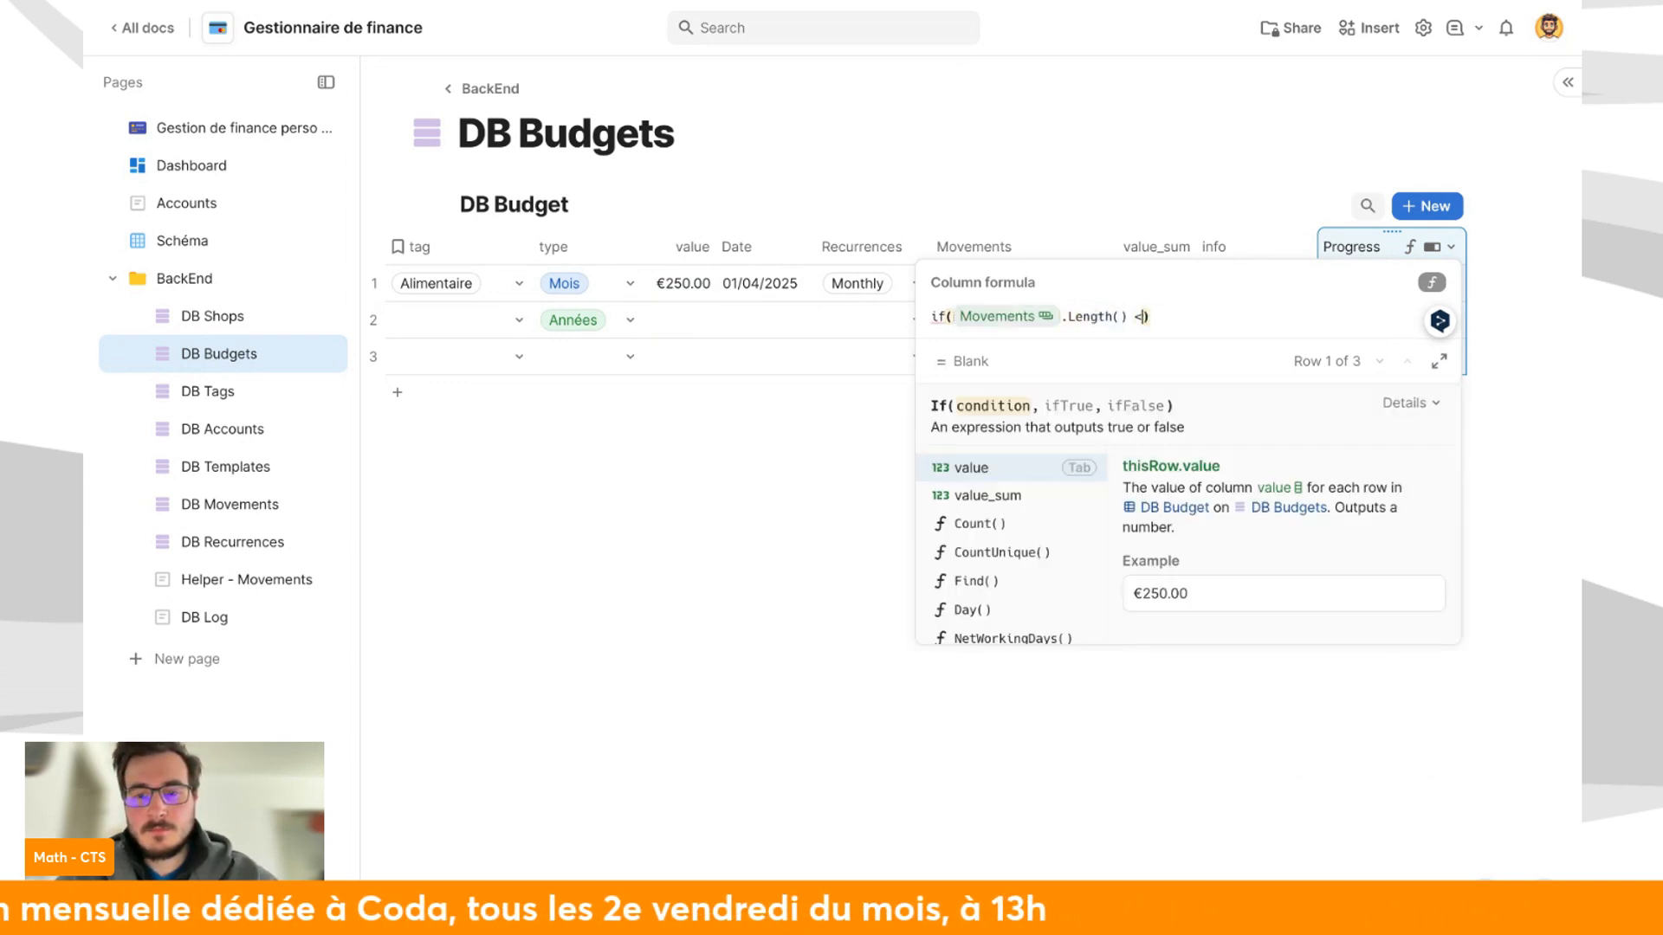
type("== 0 ")
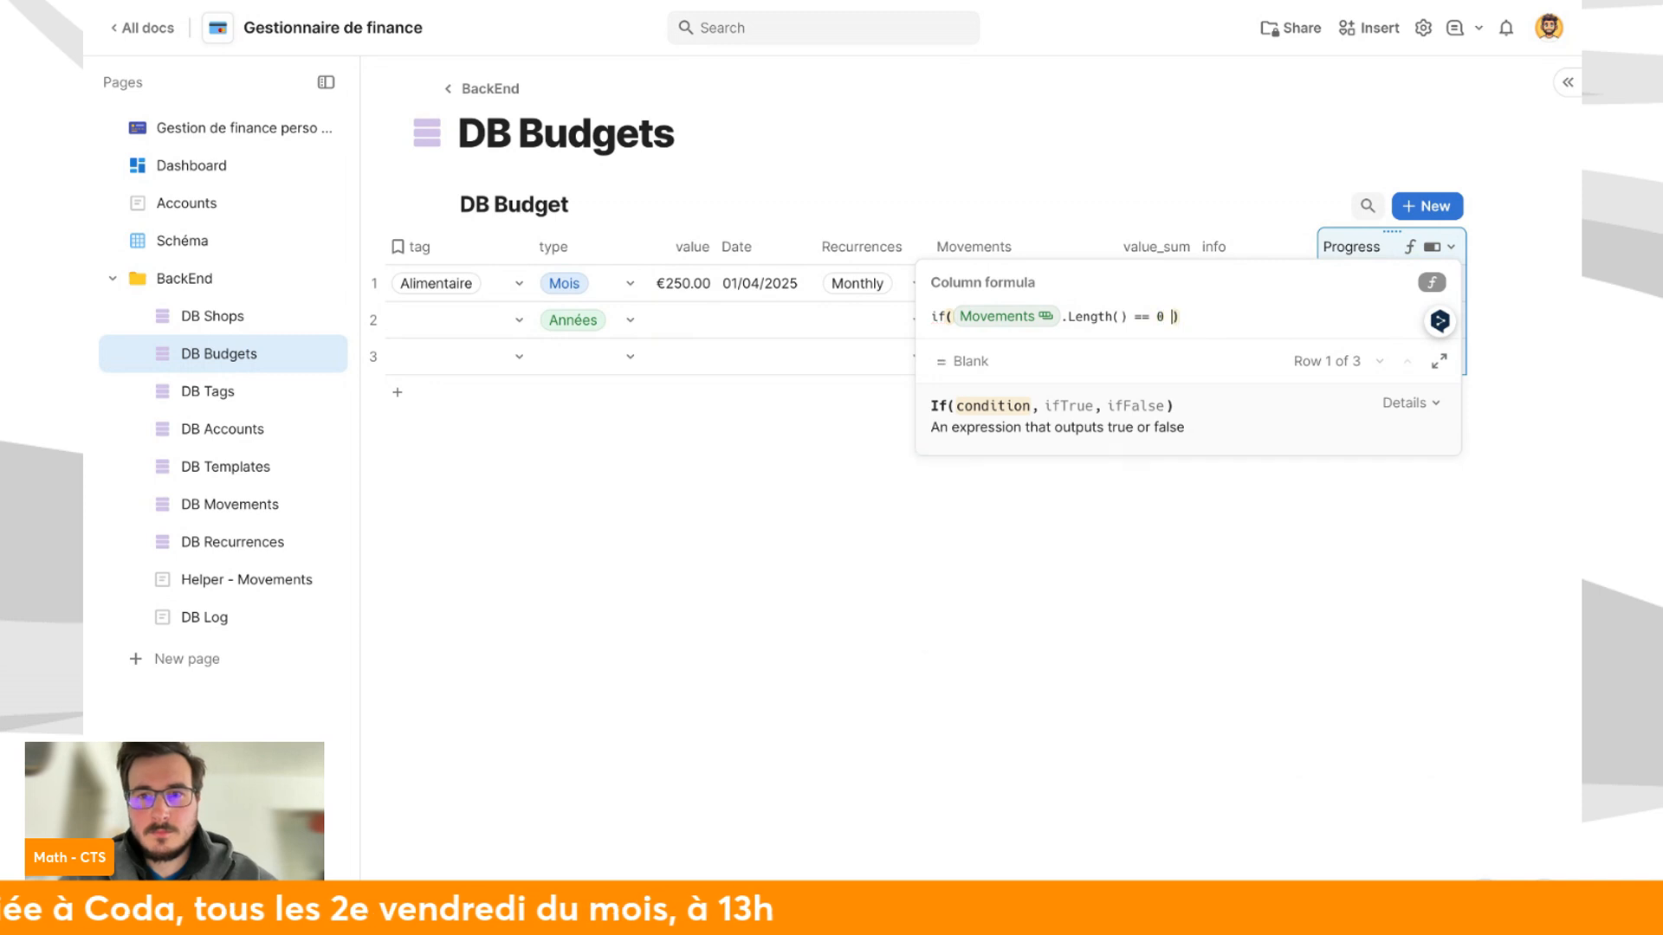
type("&& tp")
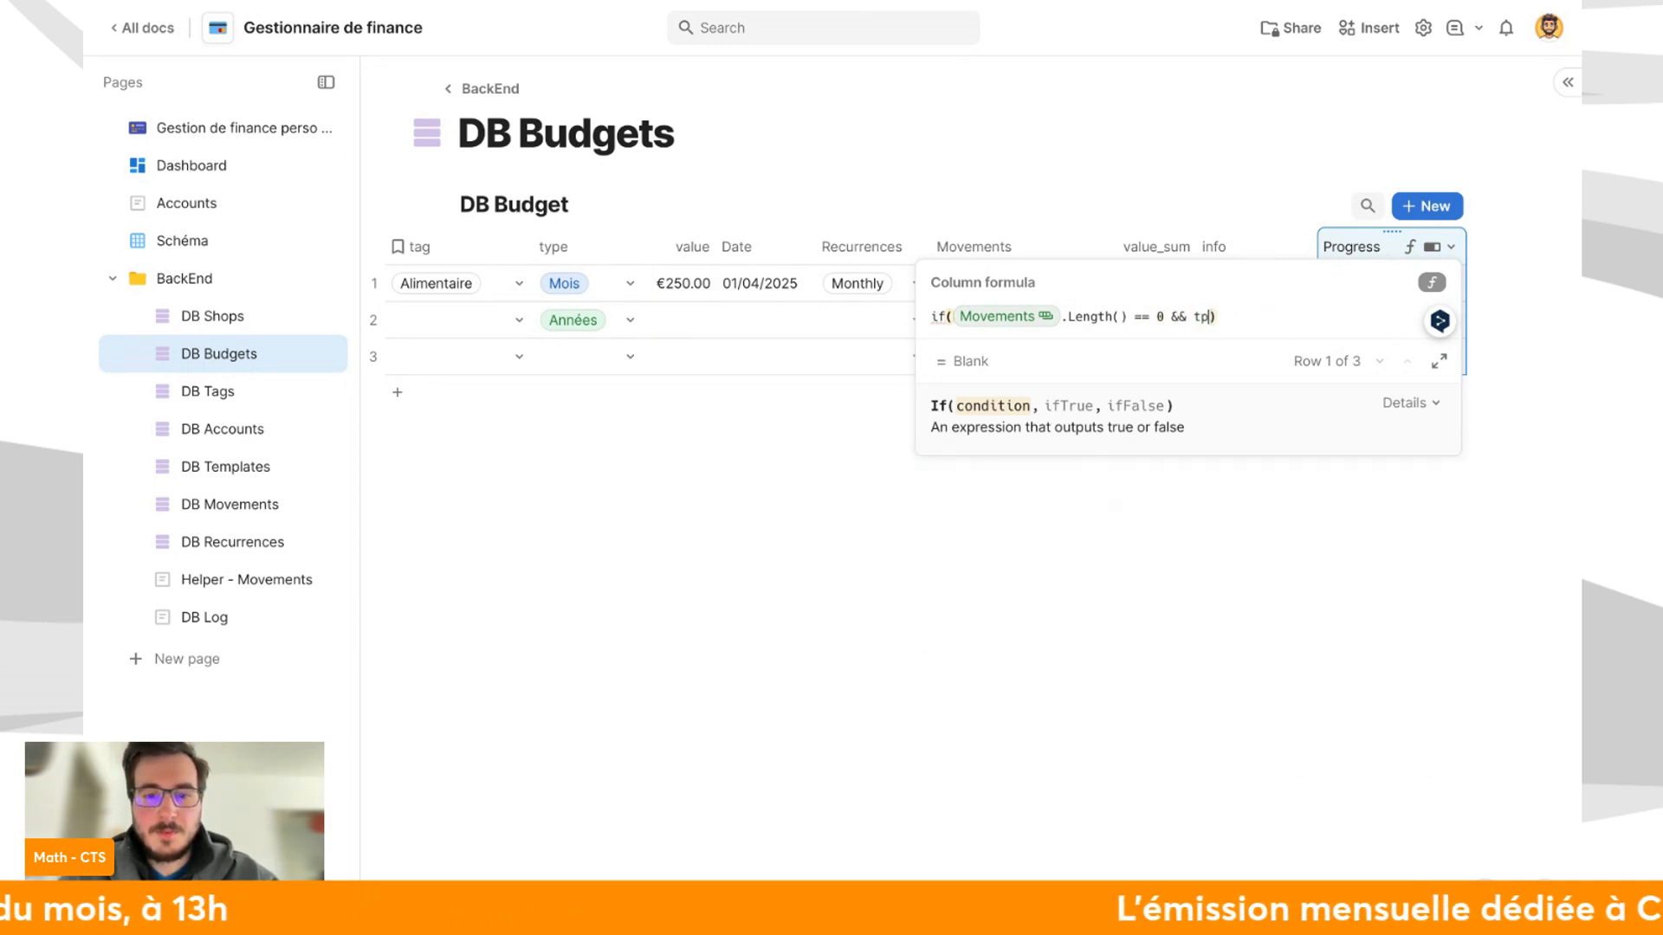
key("BackSpace")
type("ype")
key("Tab")
key("BackSpace")
key("BackSpace")
key("BackSpace")
key("BackSpace")
key("BackSpace")
key("BackSpace")
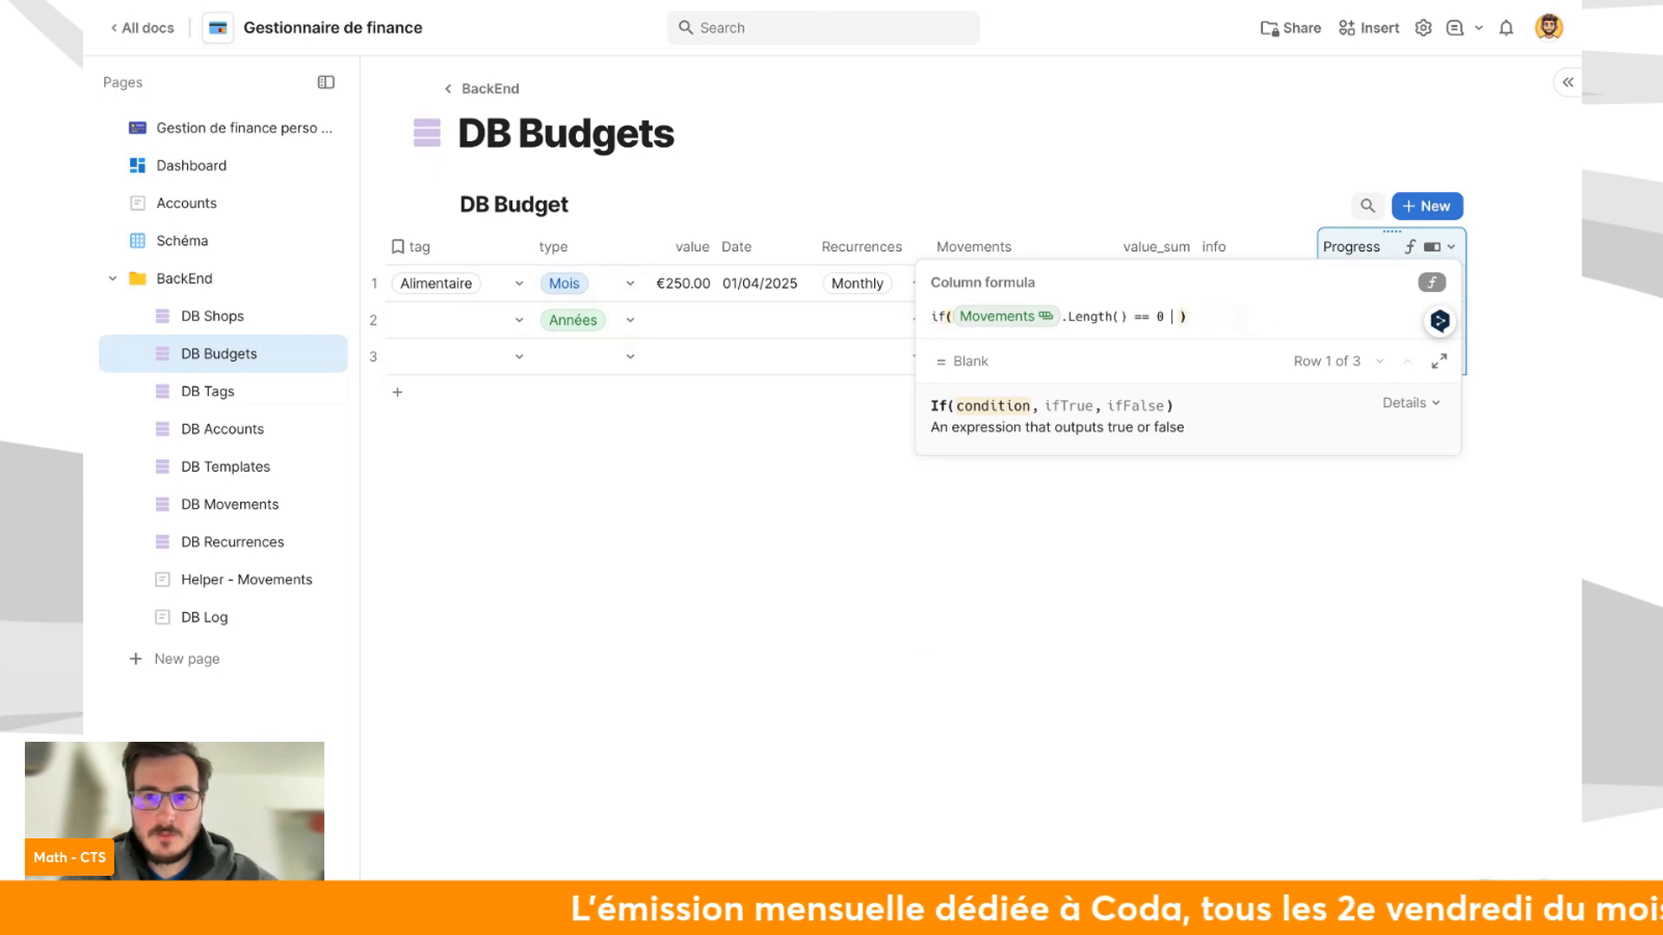
Extend the Progress formula's condition with || type.IsBlank(), returning 0 when true and value_sum / value otherwise.
type("|| type.")
type("is")
type("Blank()")
key("Tab")
type(", tag")
key("BackSpace")
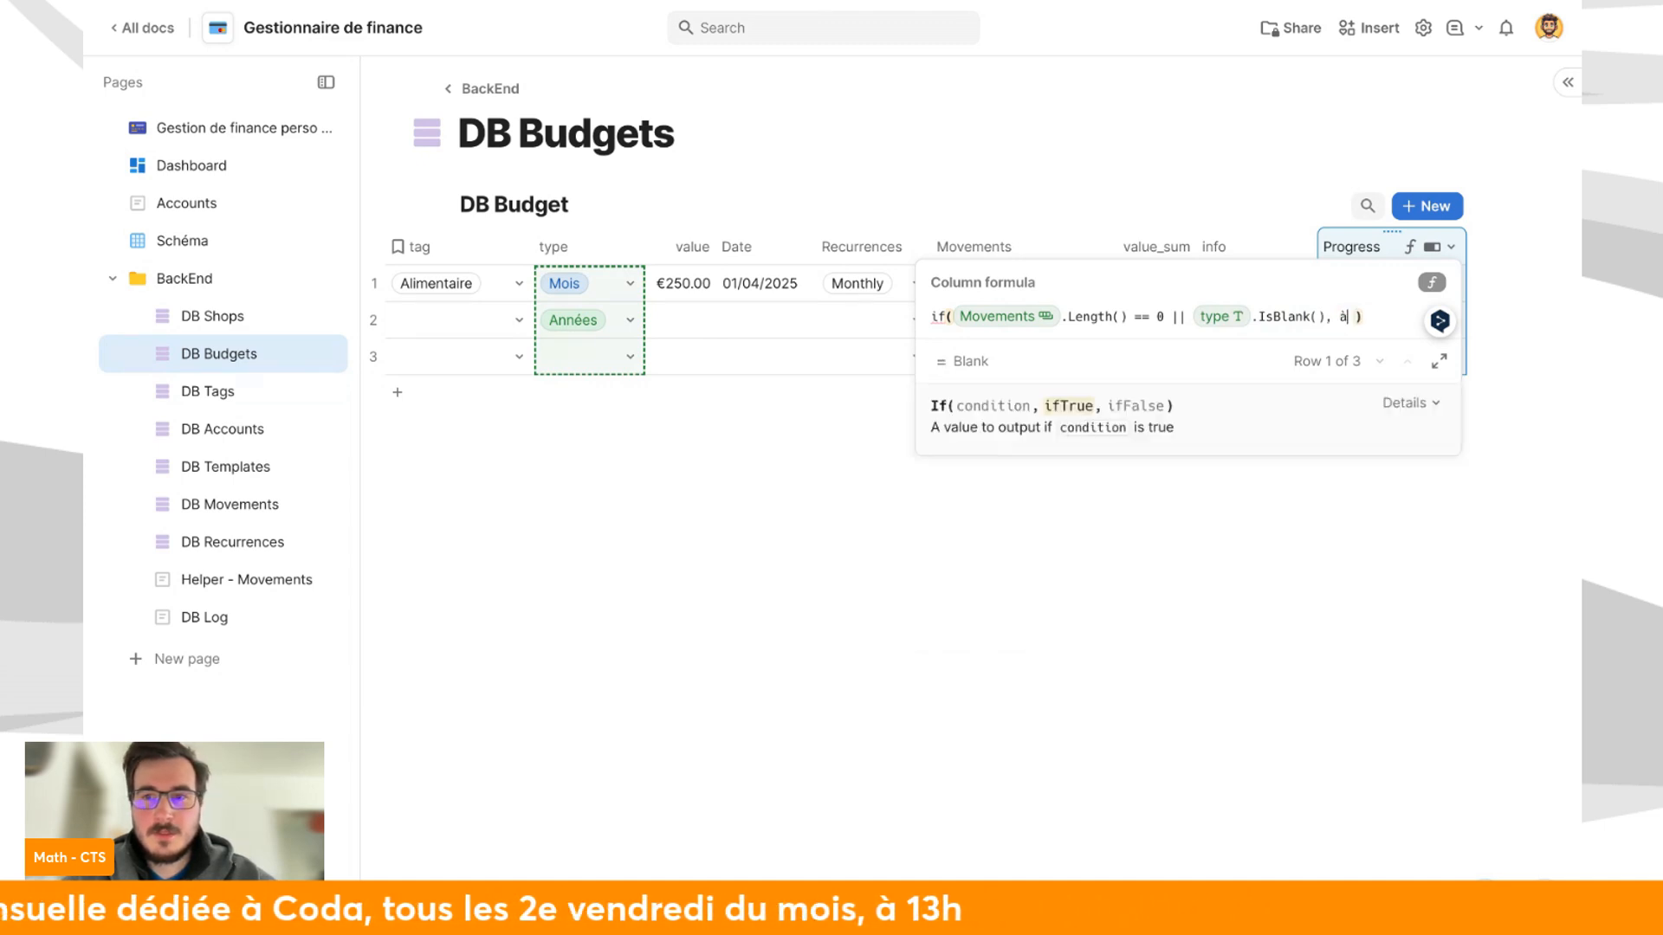
type("0,")
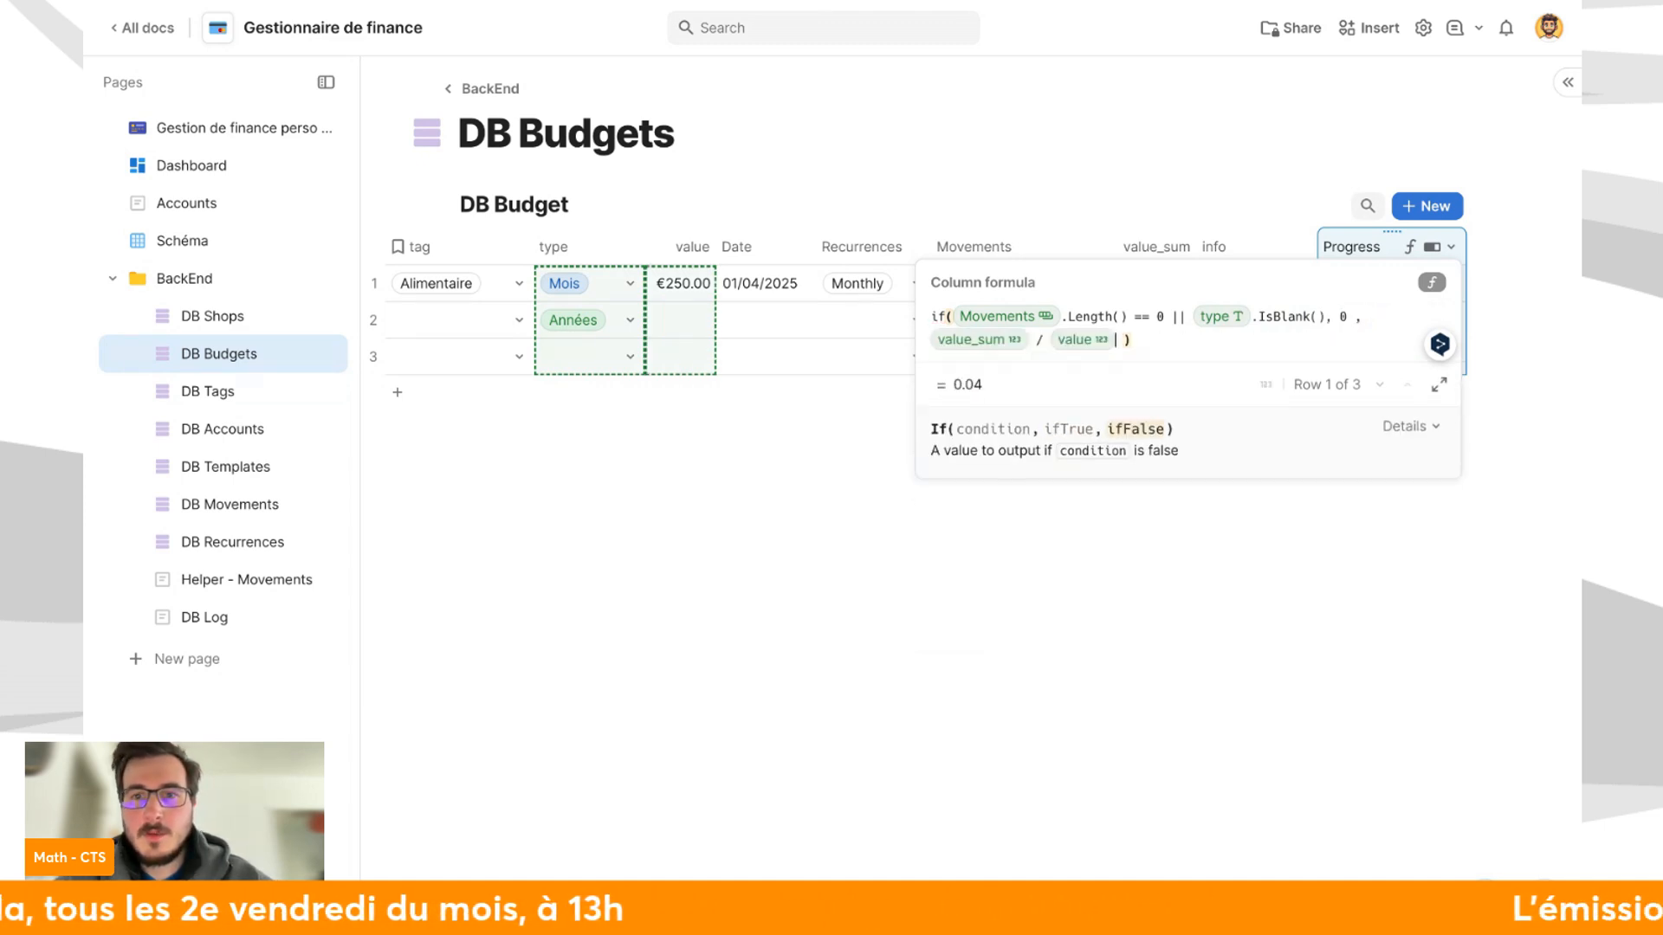
left_click(1021, 616)
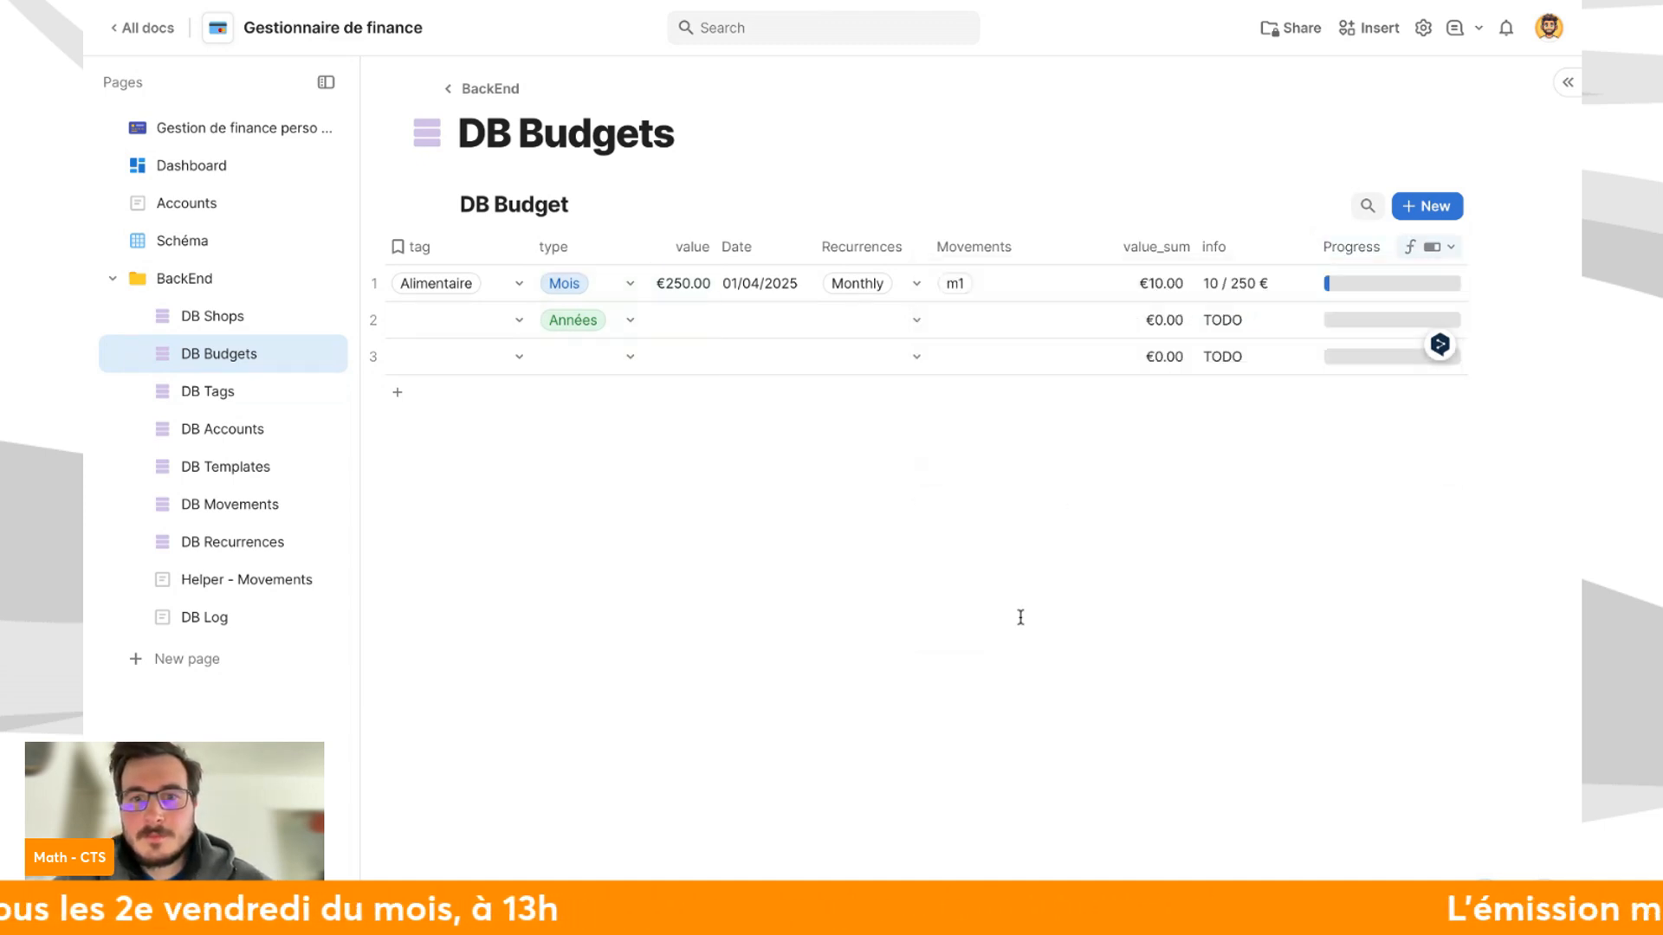
Set the Progress column's bar color to the green-orange-red scale.
left_click(1441, 247)
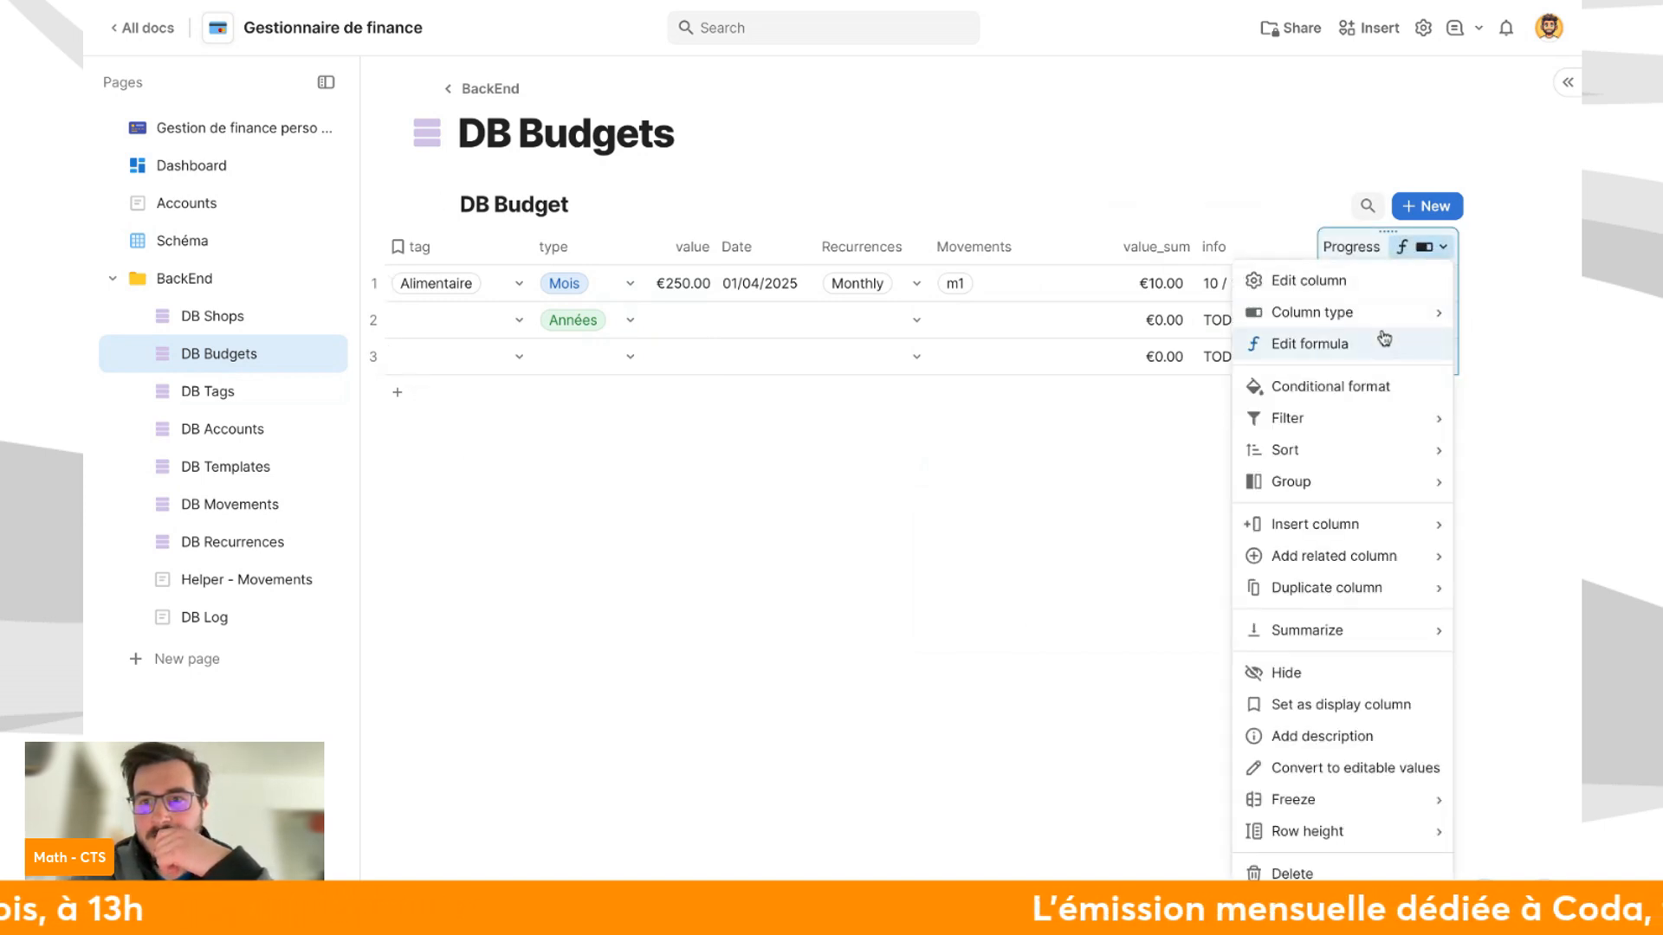
left_click(1383, 284)
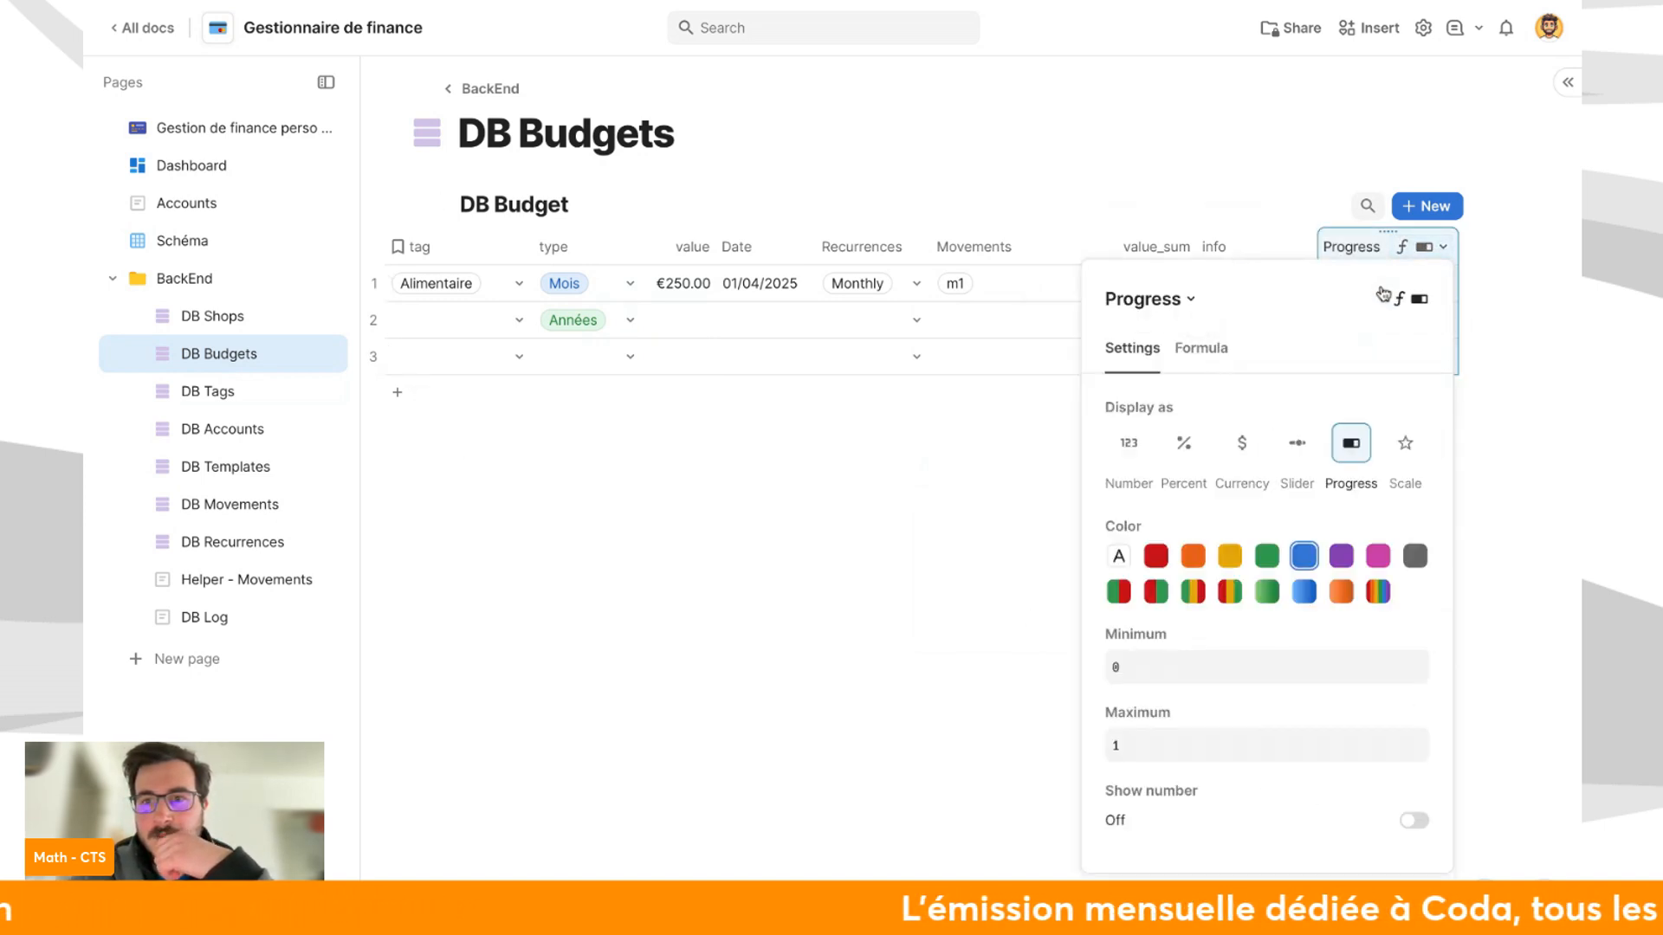
left_click(1194, 593)
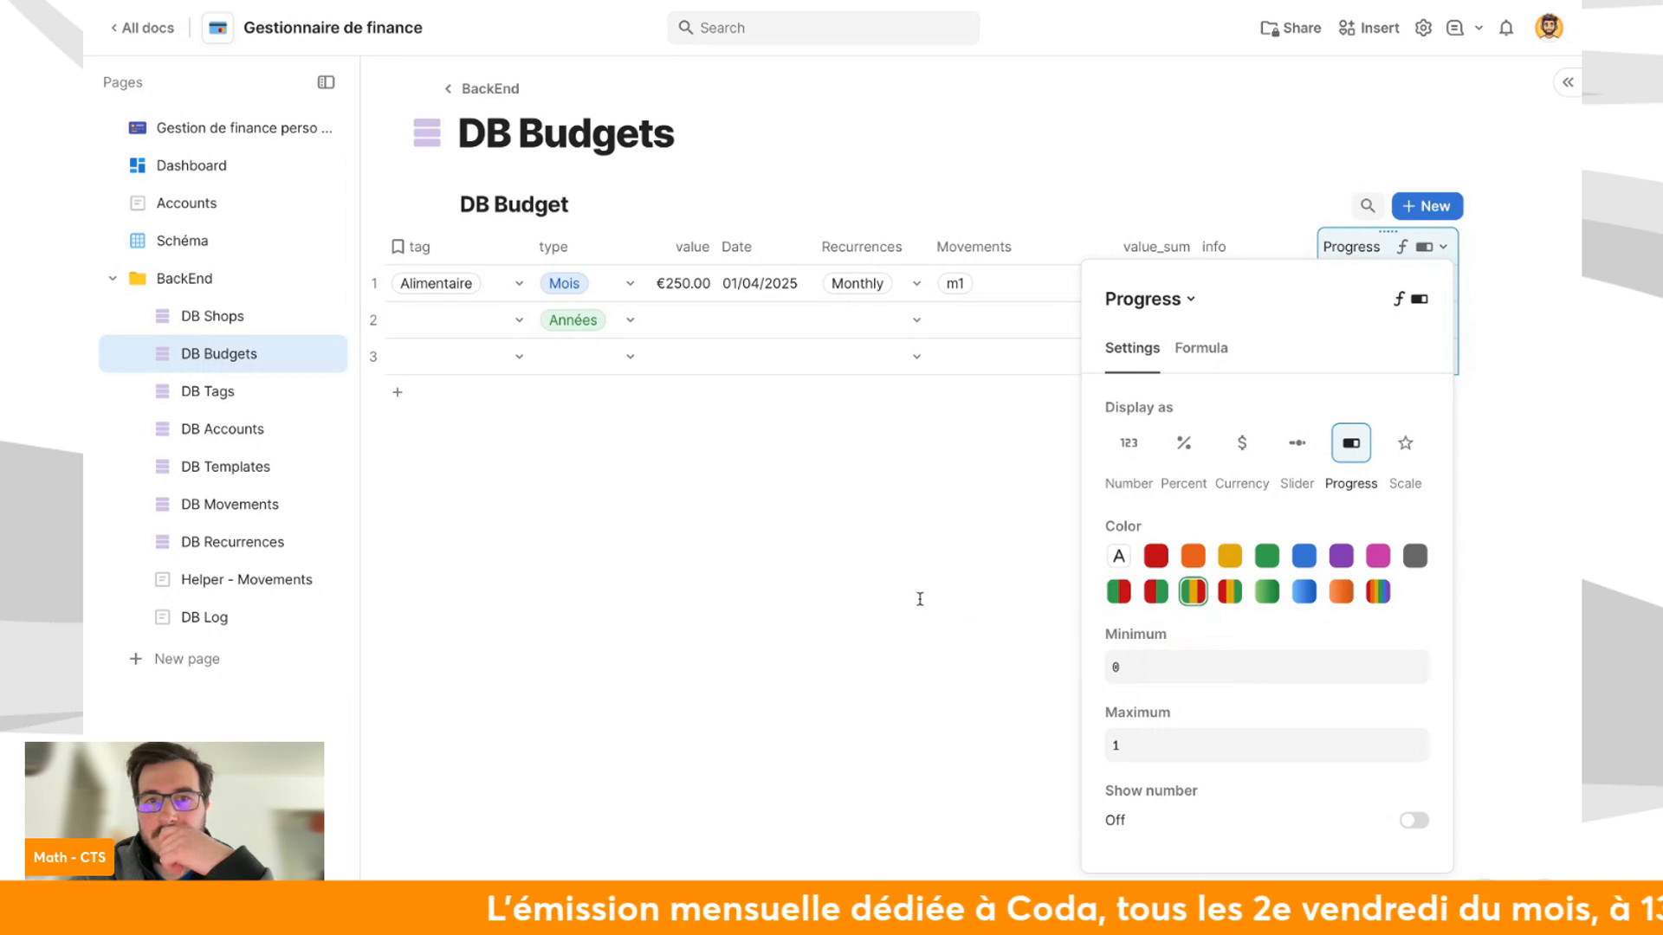
left_click(965, 613)
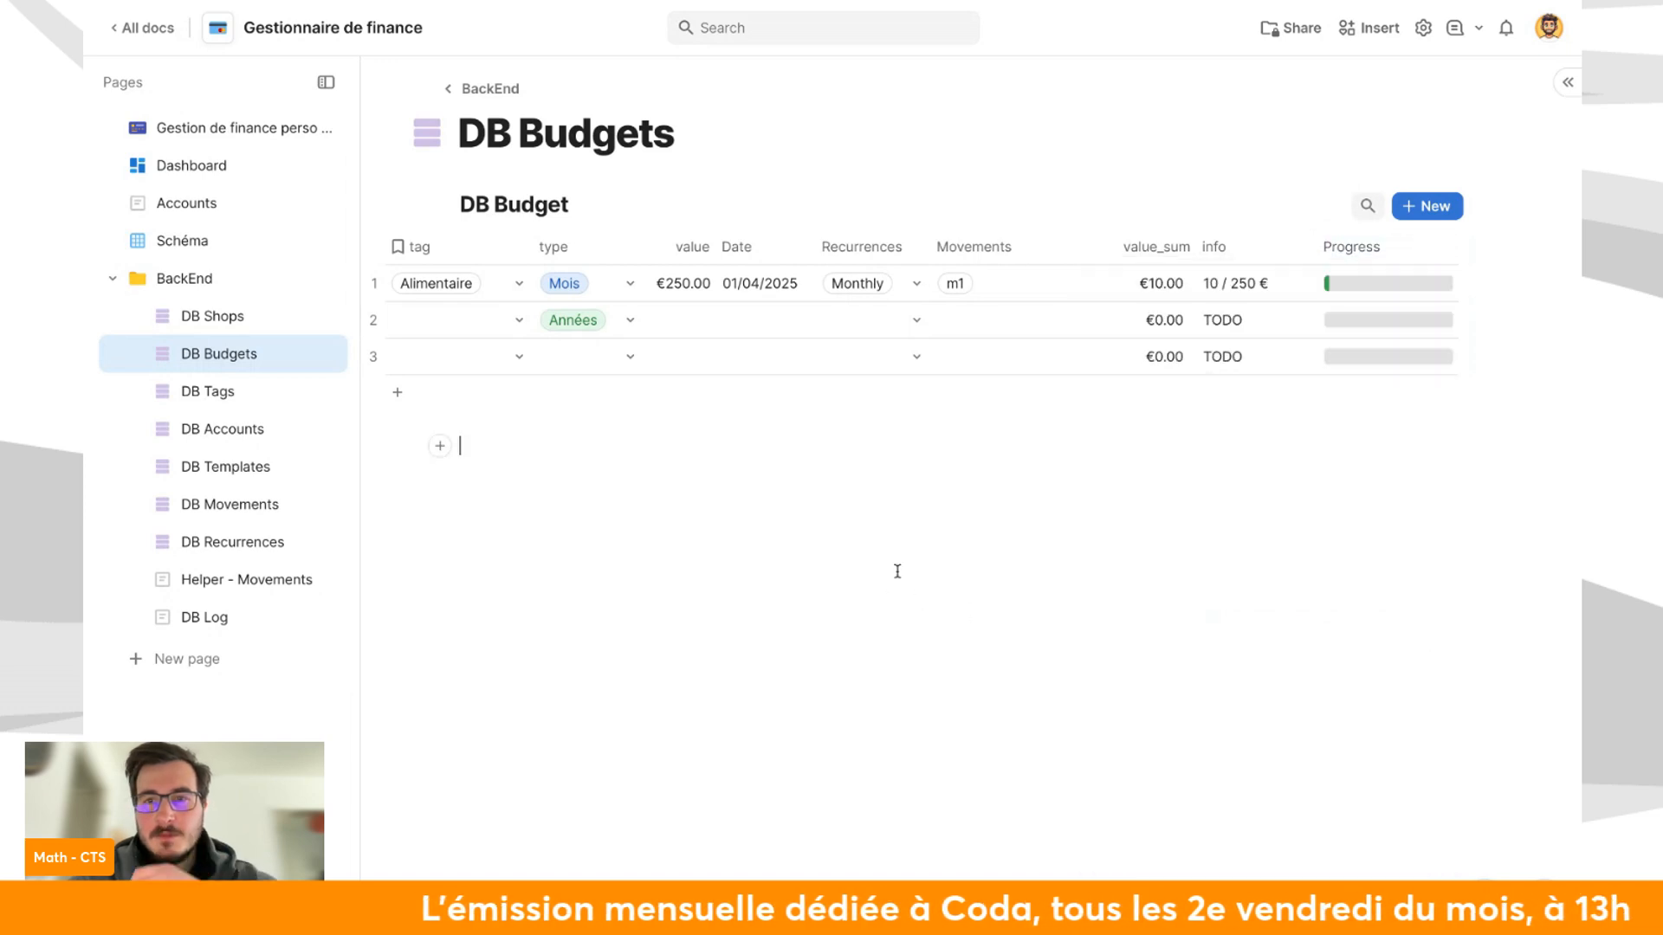
Show the Progress column on the Mes budgets cards of the Dashboard page.
left_click(249, 166)
left_click(1323, 366)
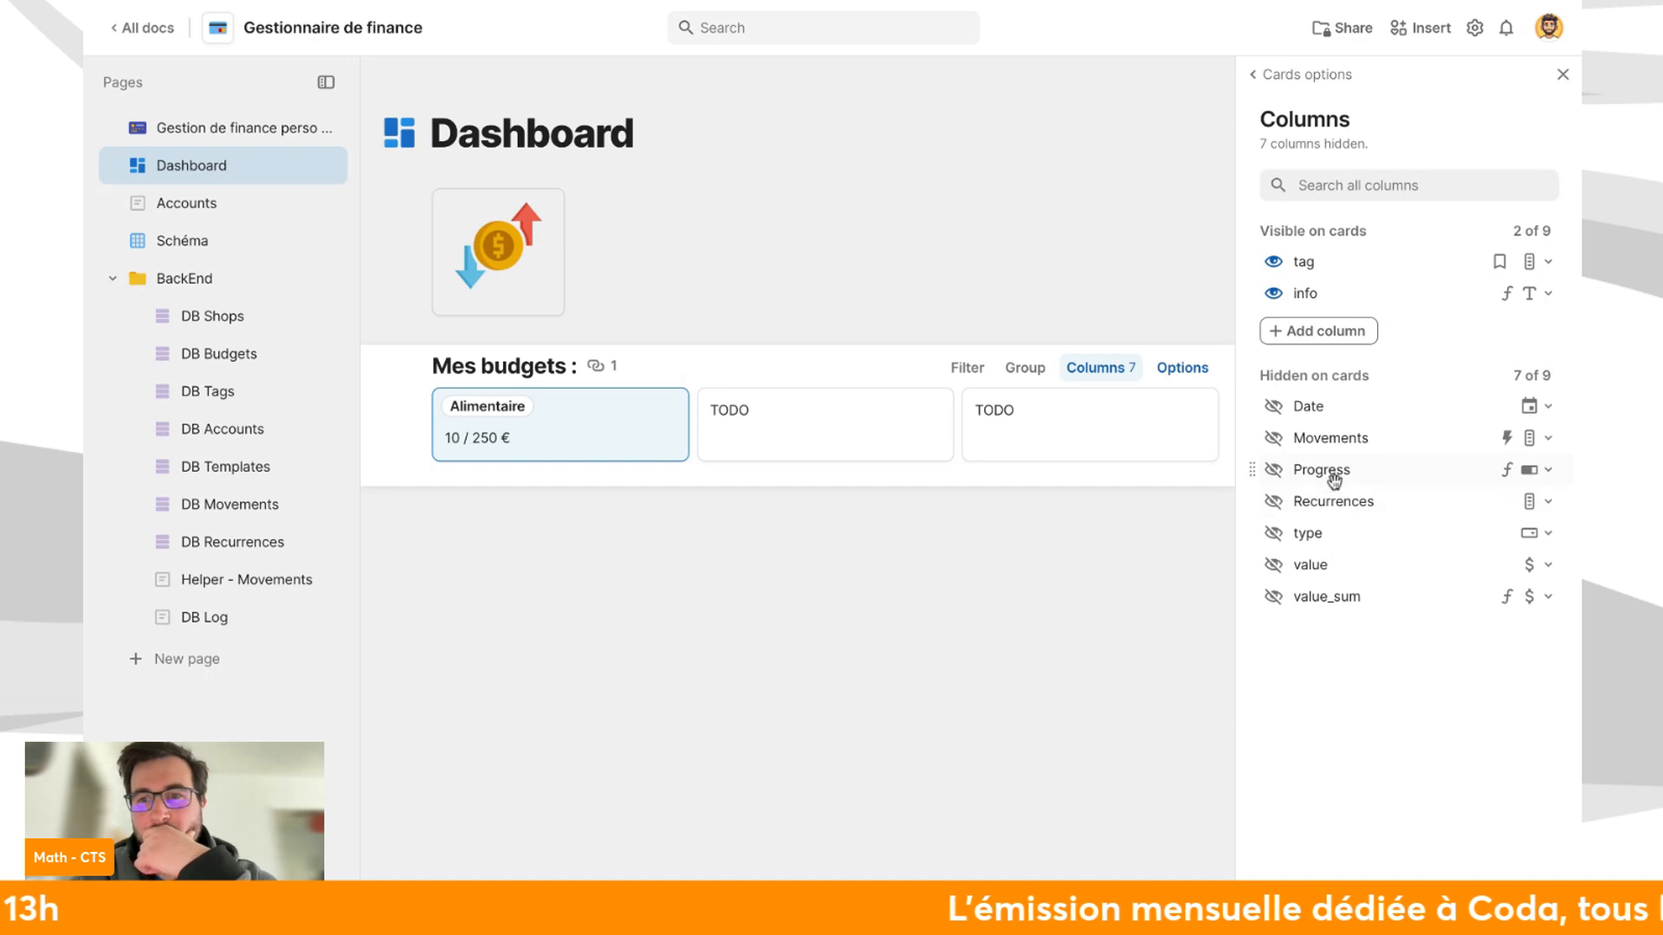
left_click(1273, 470)
left_click(875, 700)
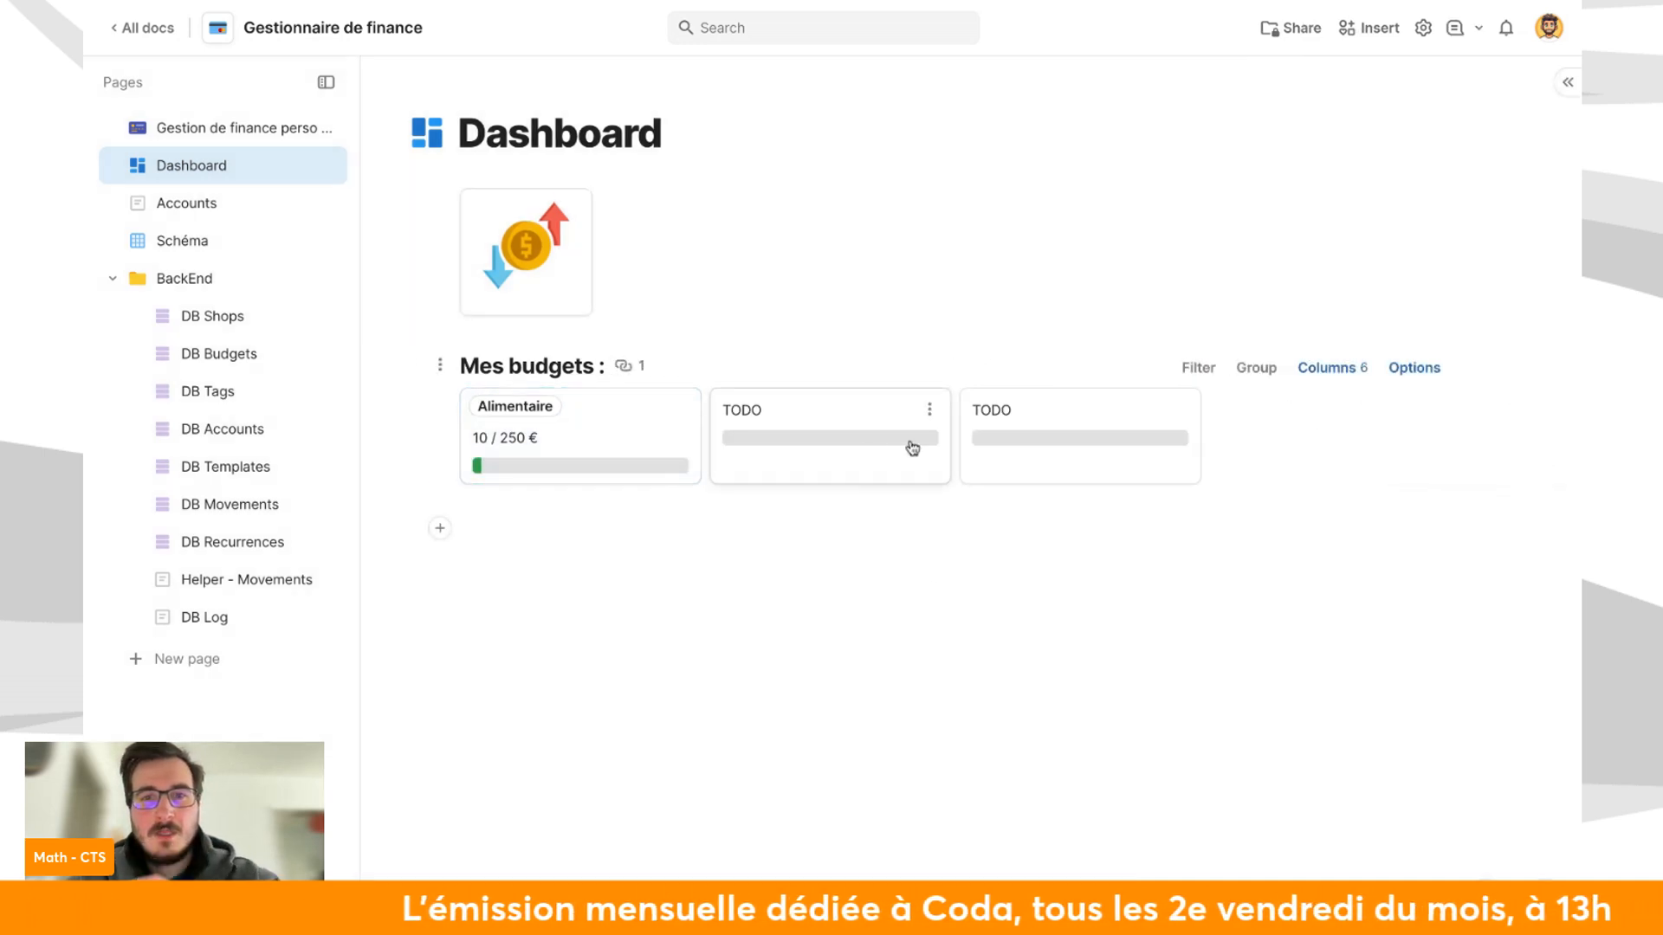
Delete the two empty TODO cards from Mes budgets.
left_click(929, 407)
left_click(1047, 615)
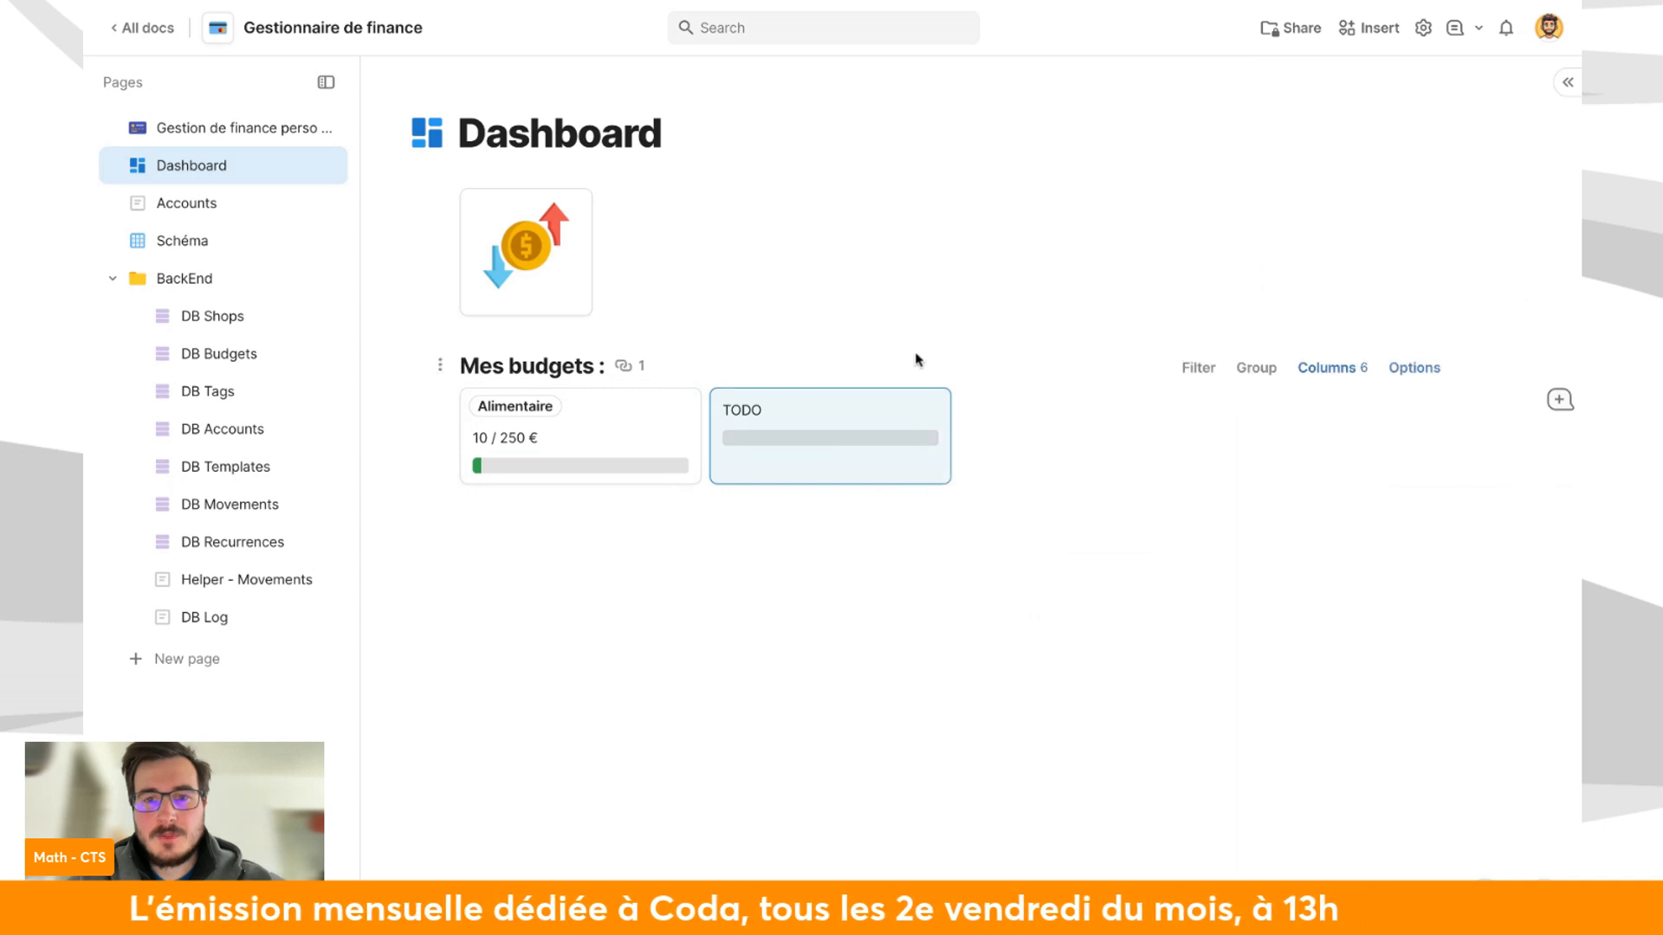
left_click(929, 408)
left_click(990, 617)
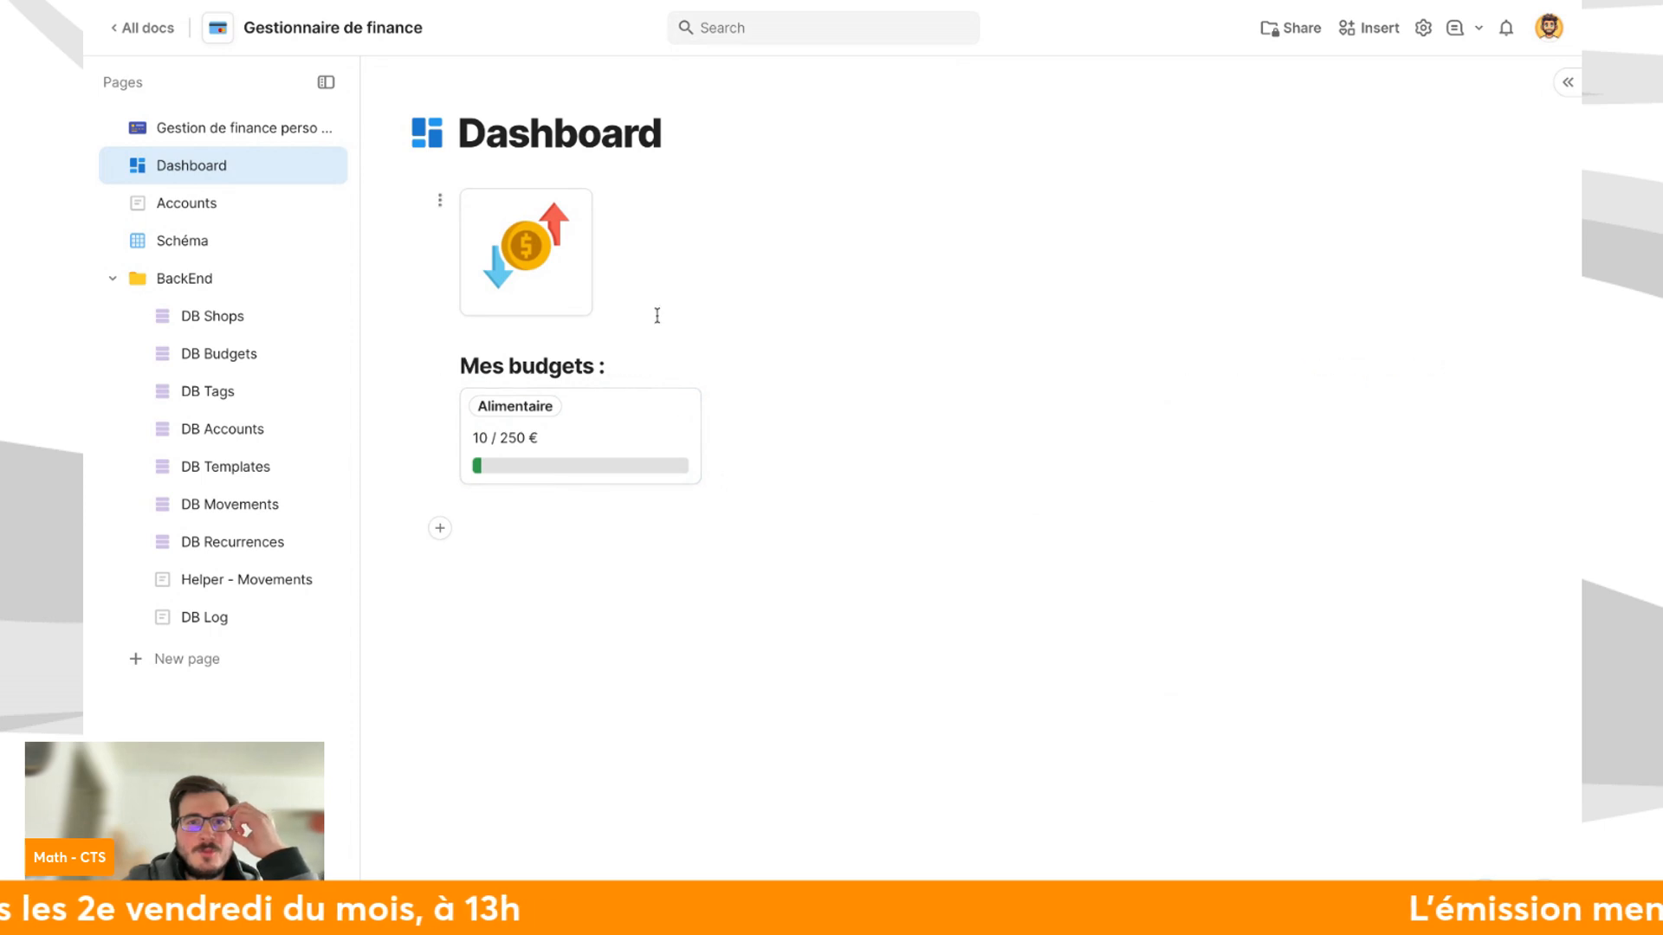
Insert a new table block below the budget cards on the Dashboard.
left_click(619, 556)
type("/table")
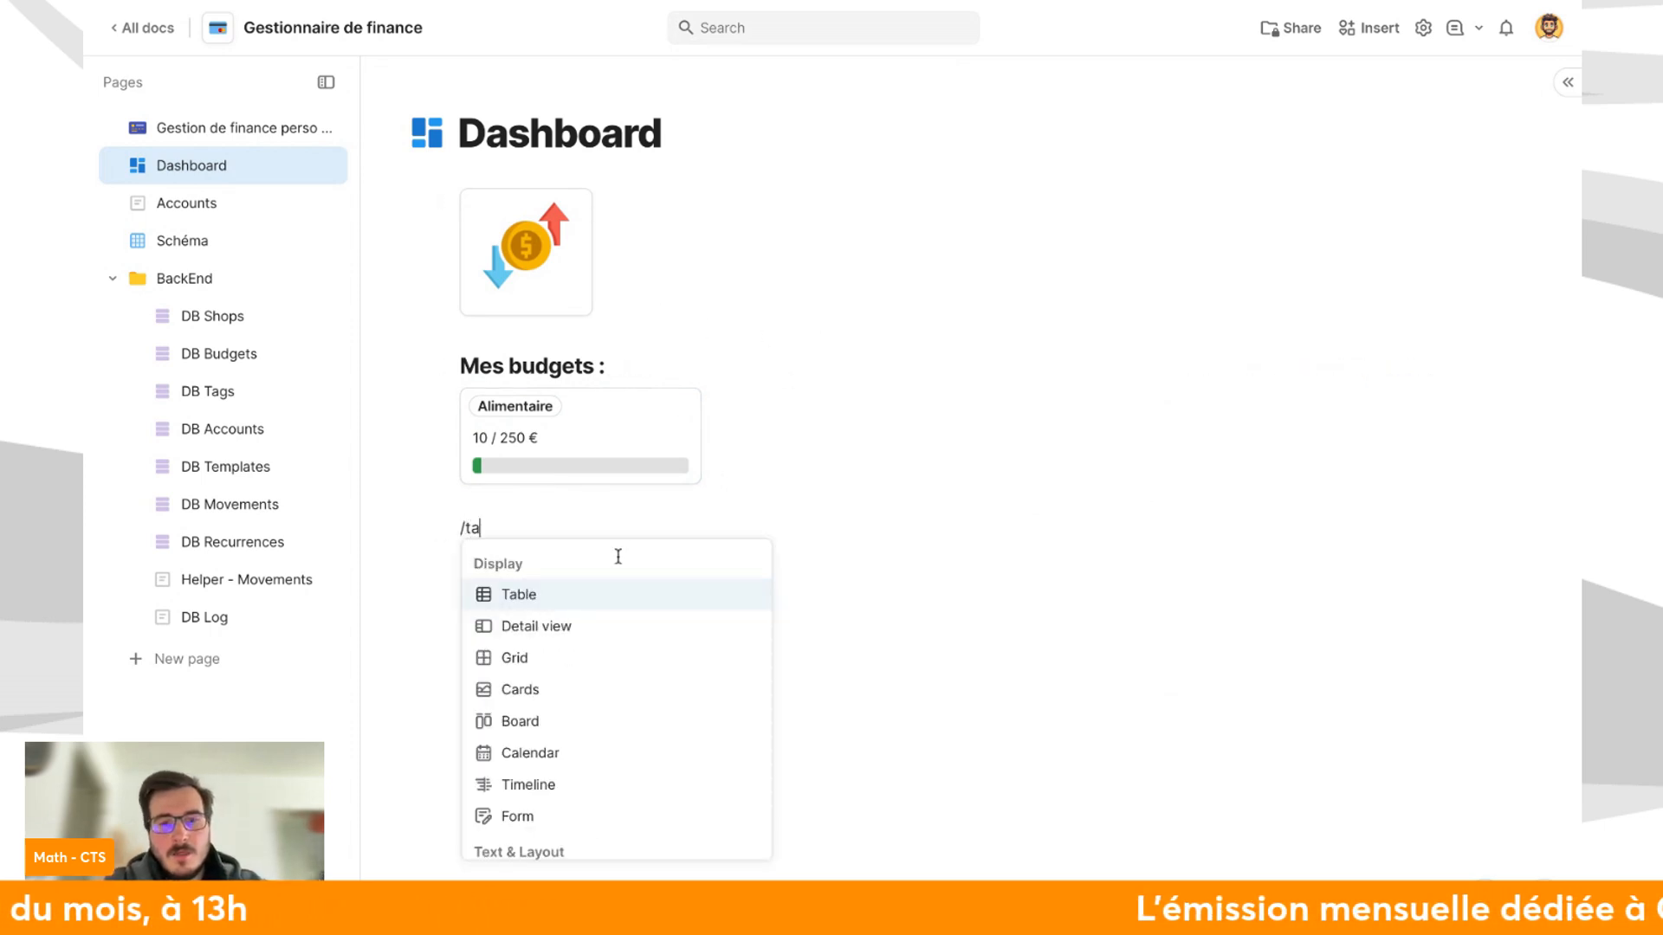
key("Return")
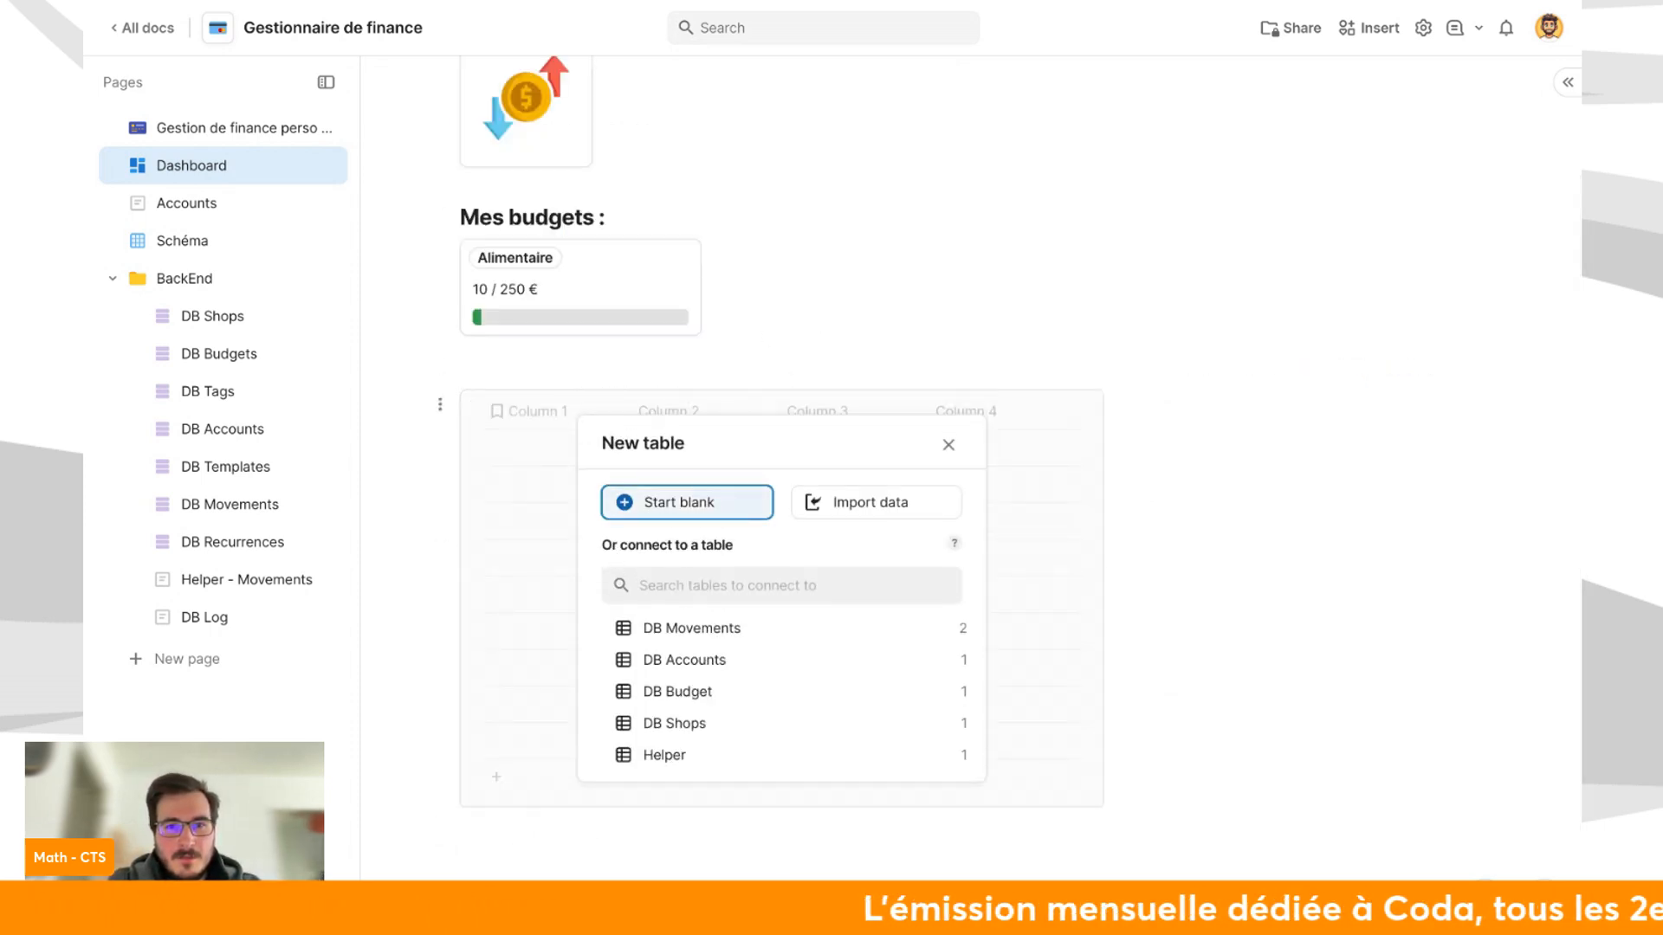
Start the new table as a blank table and undo it.
key("Return")
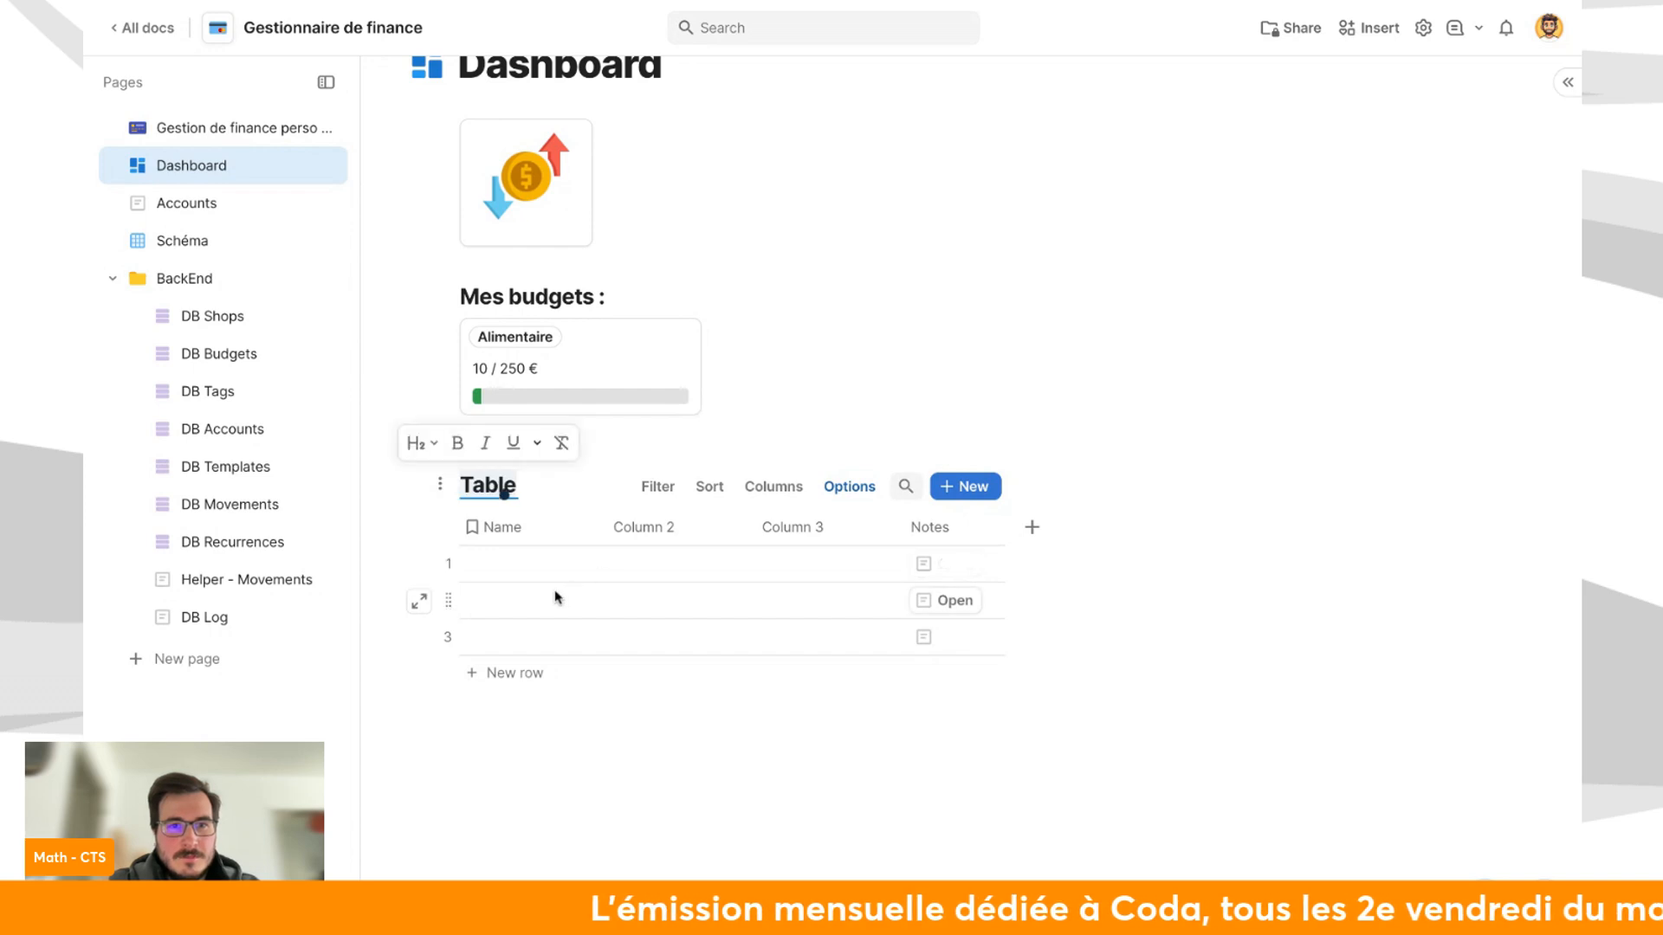
left_click(565, 711)
key("super+z")
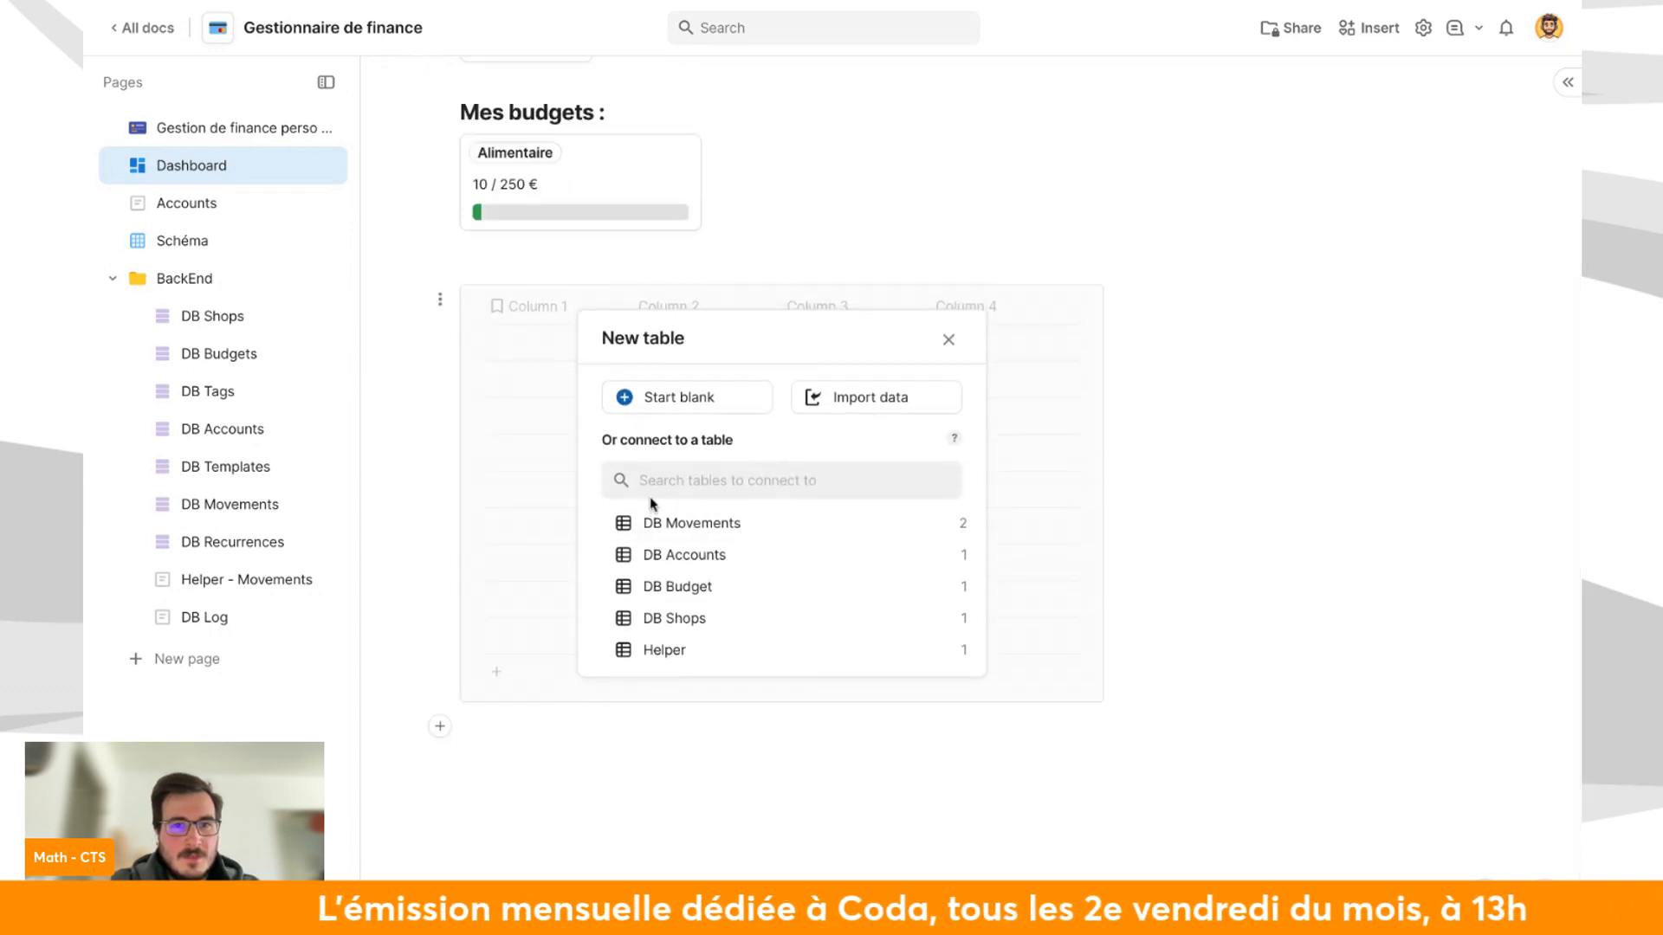
Connect the new table to DB Movements and open the view's filter settings.
left_click(688, 523)
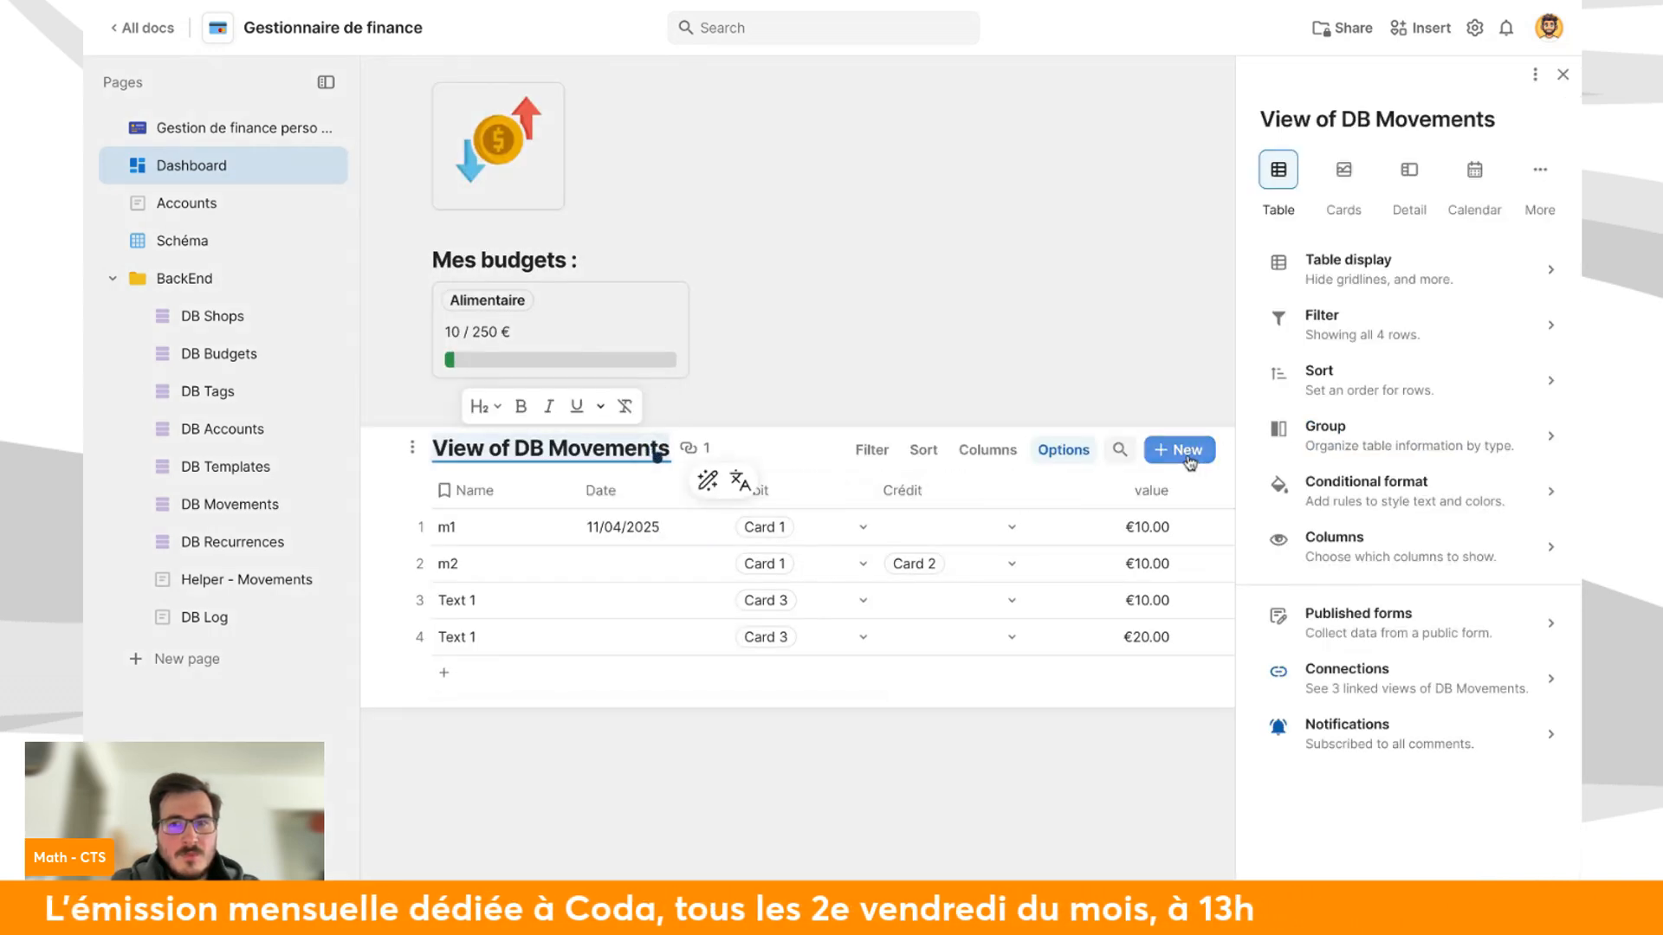
left_click(872, 450)
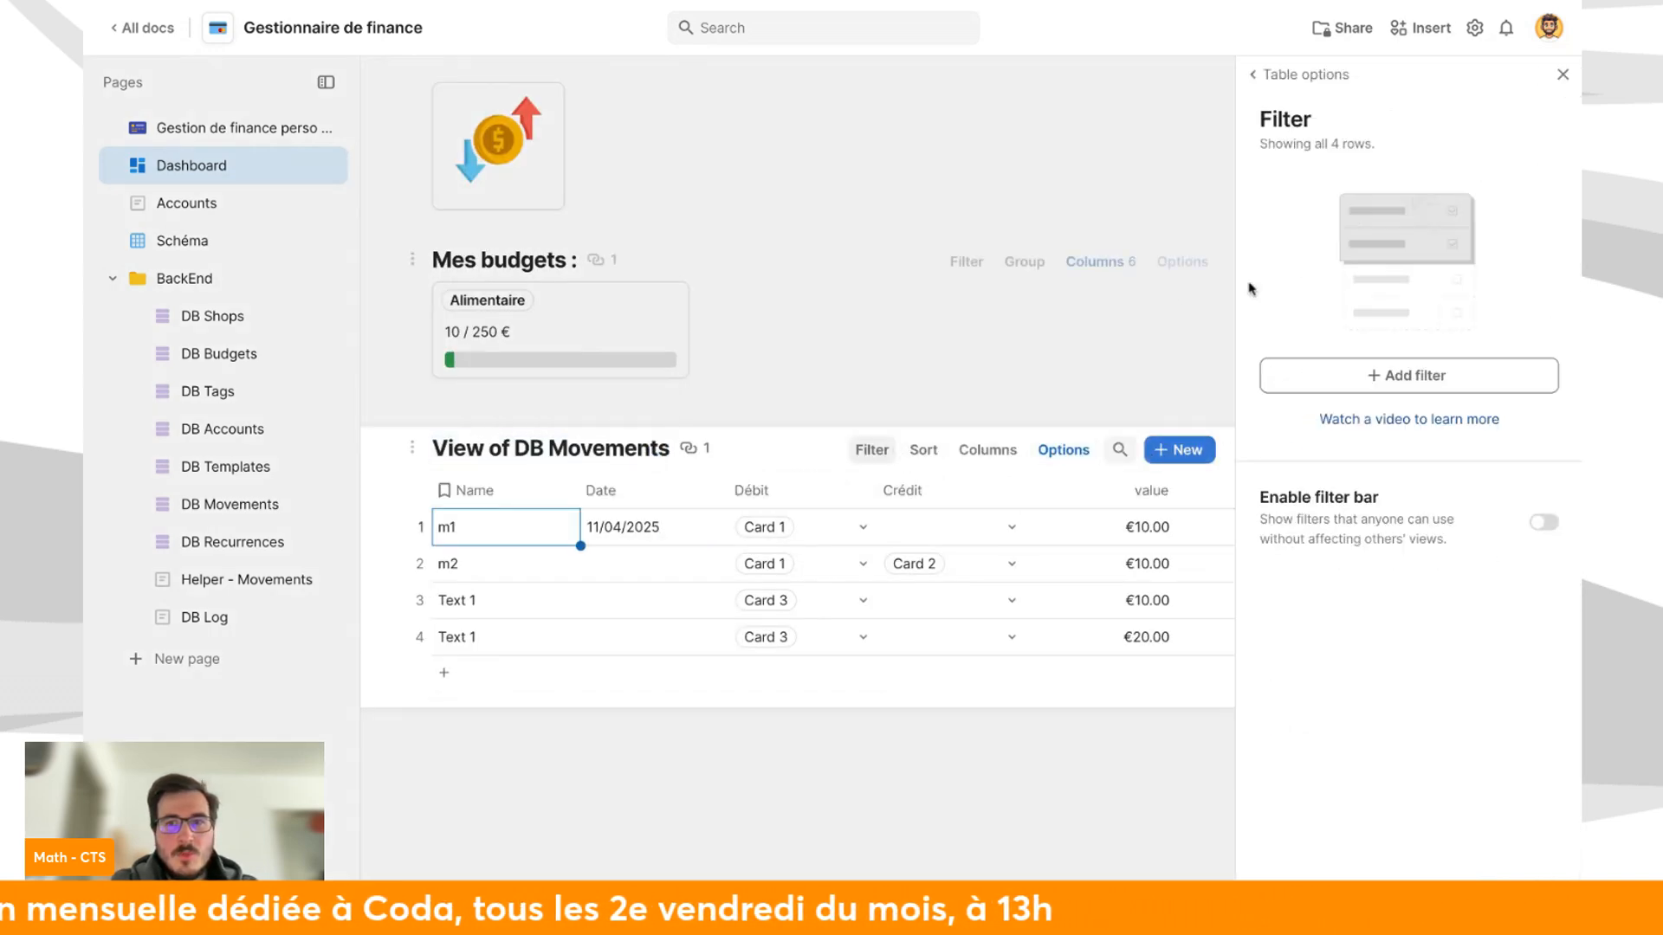
left_click(1359, 382)
left_click(1352, 488)
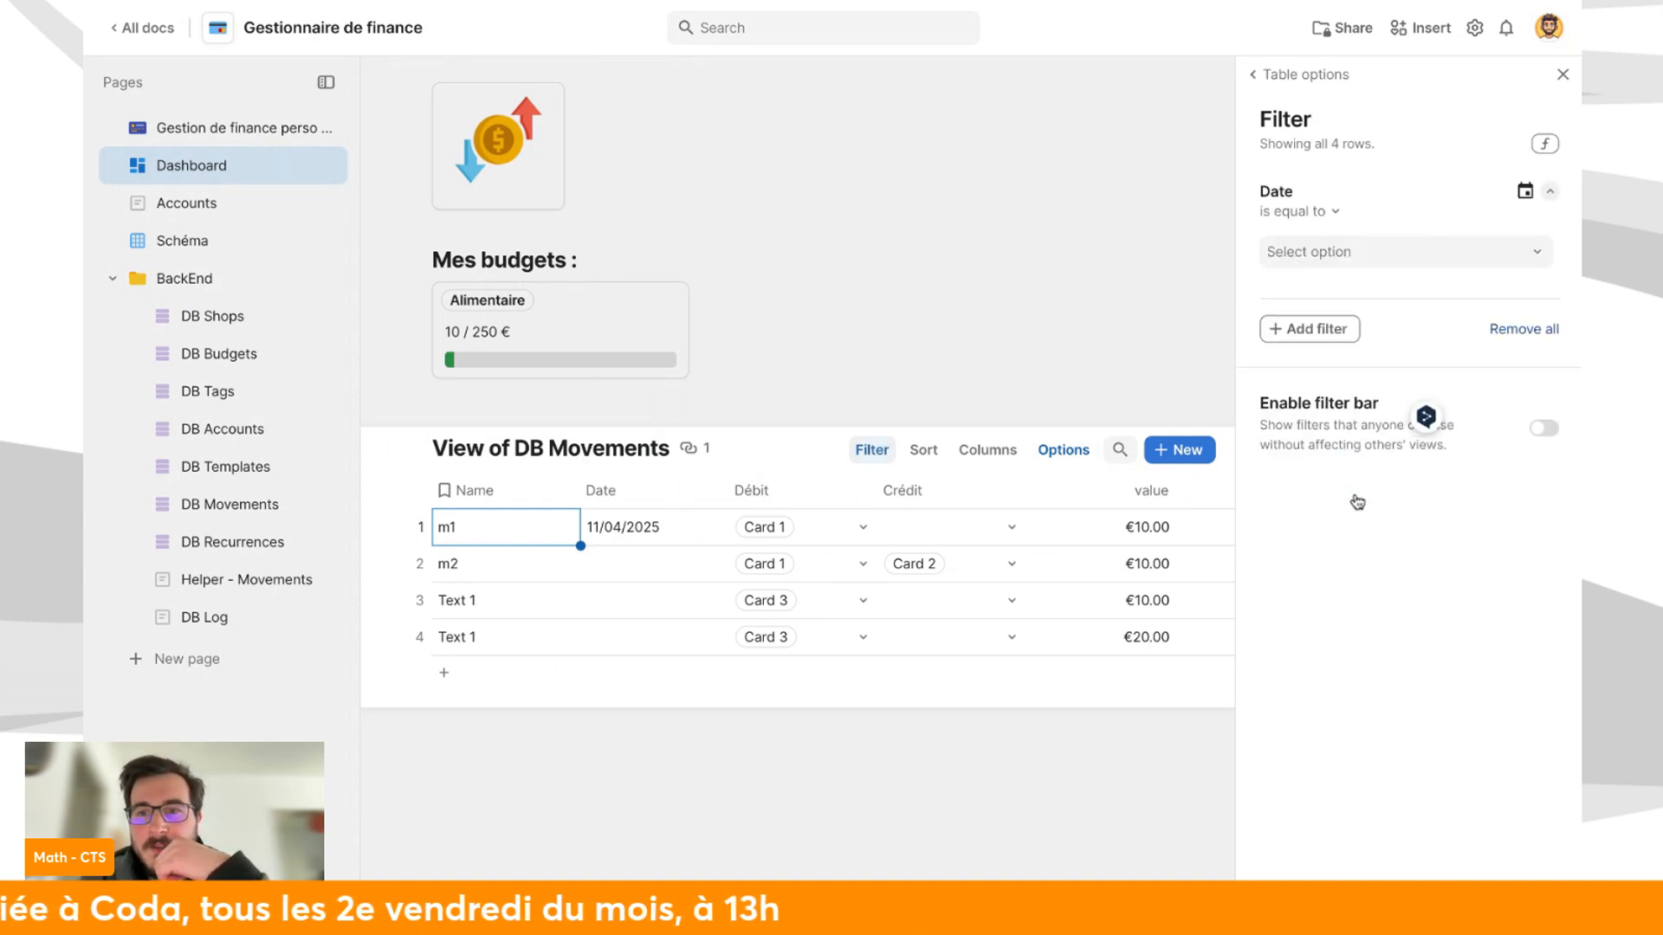
left_click(1403, 251)
left_click(1319, 216)
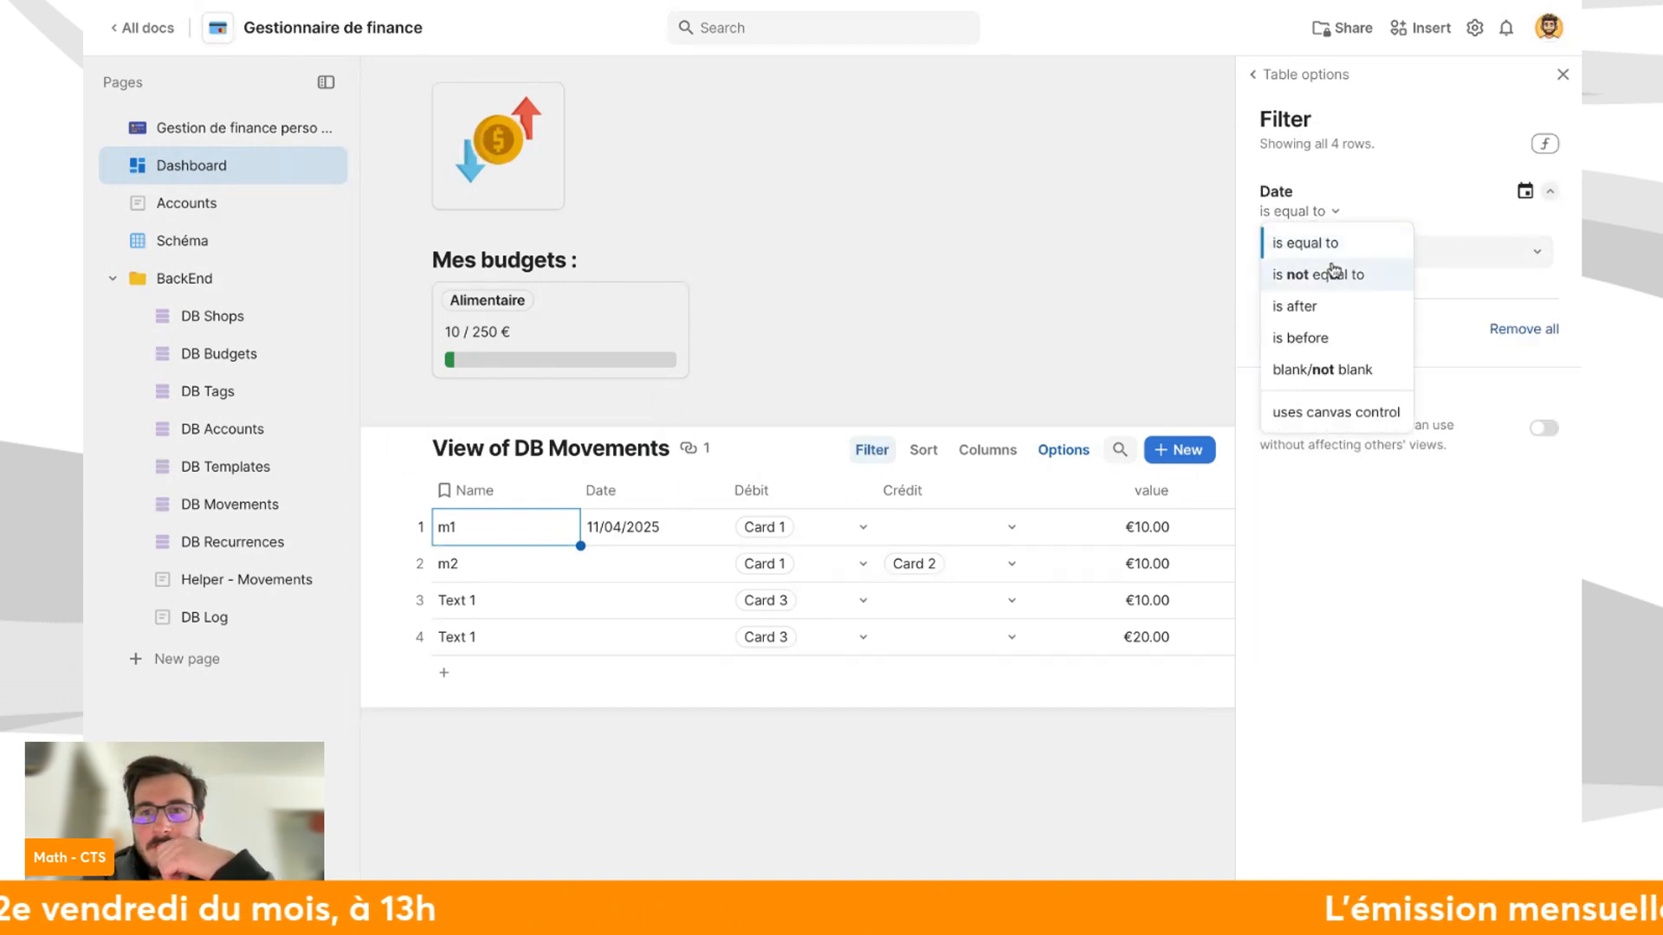
left_click(1338, 308)
left_click(1392, 253)
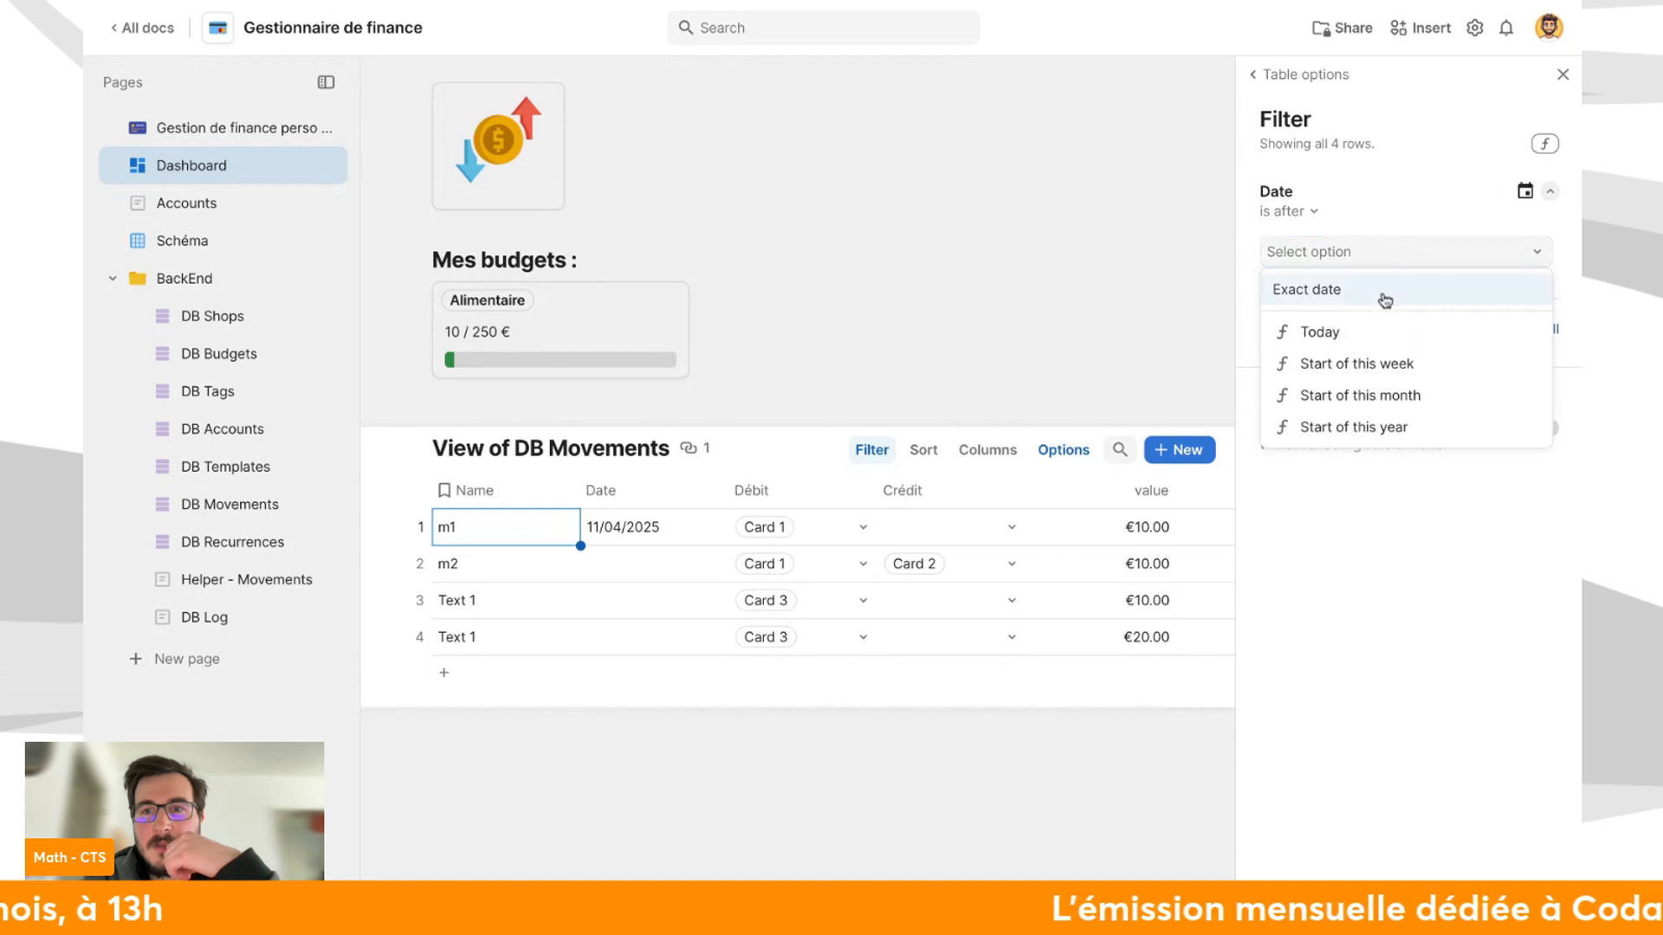
left_click(1314, 213)
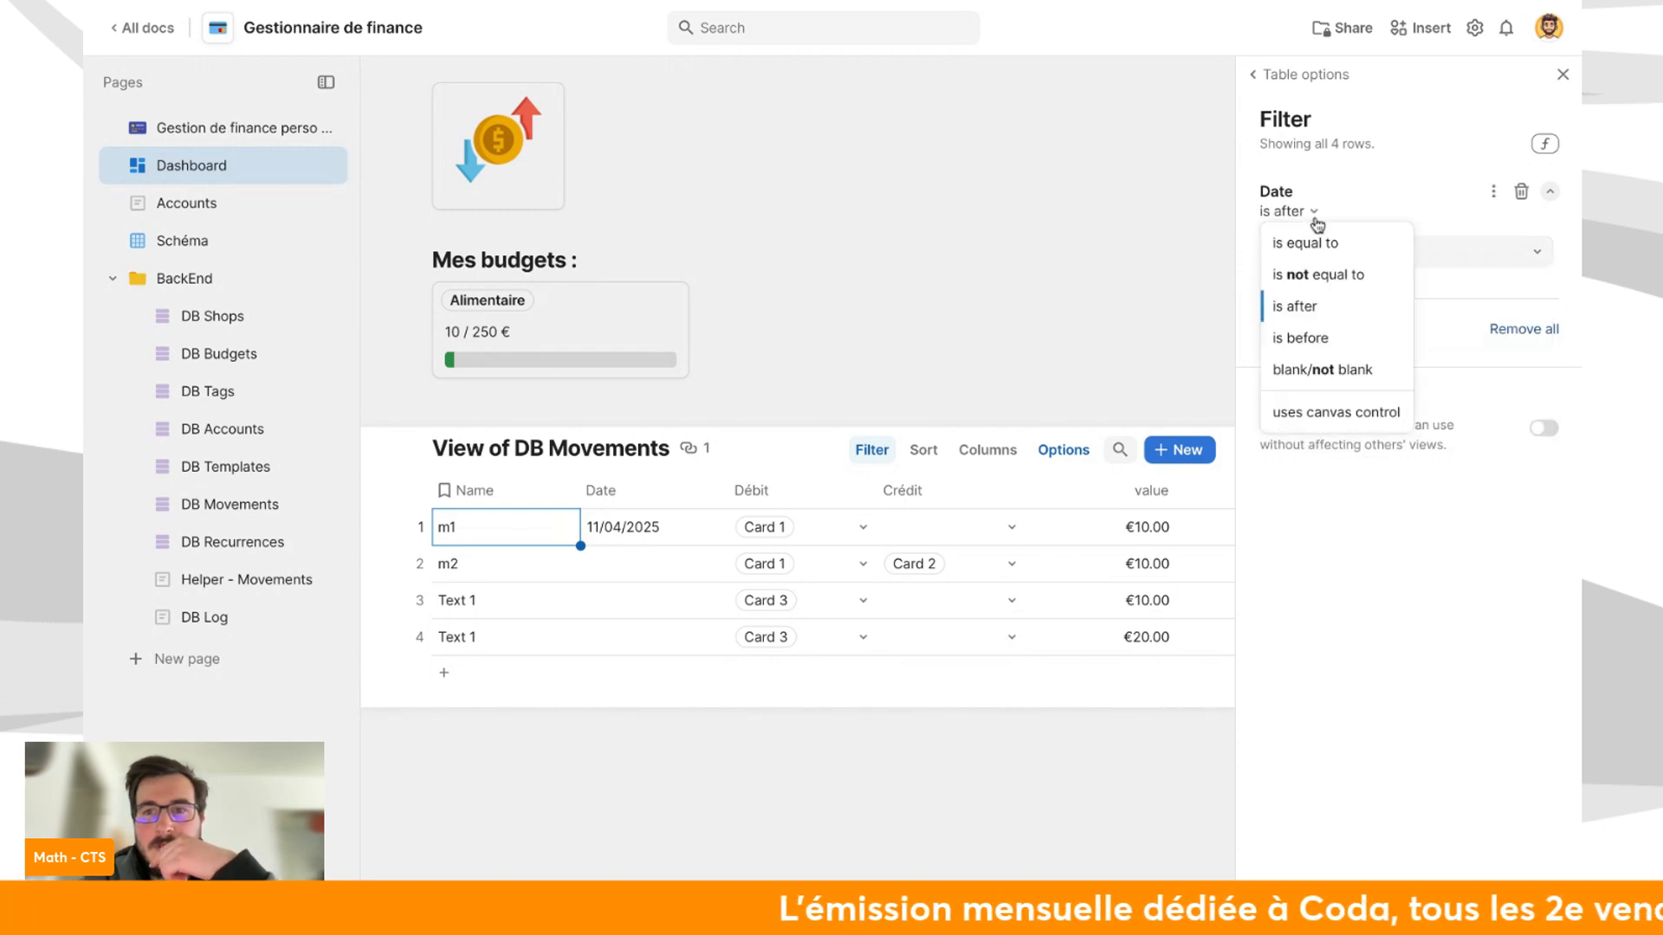
left_click(1407, 200)
left_click(1359, 215)
left_click(1359, 251)
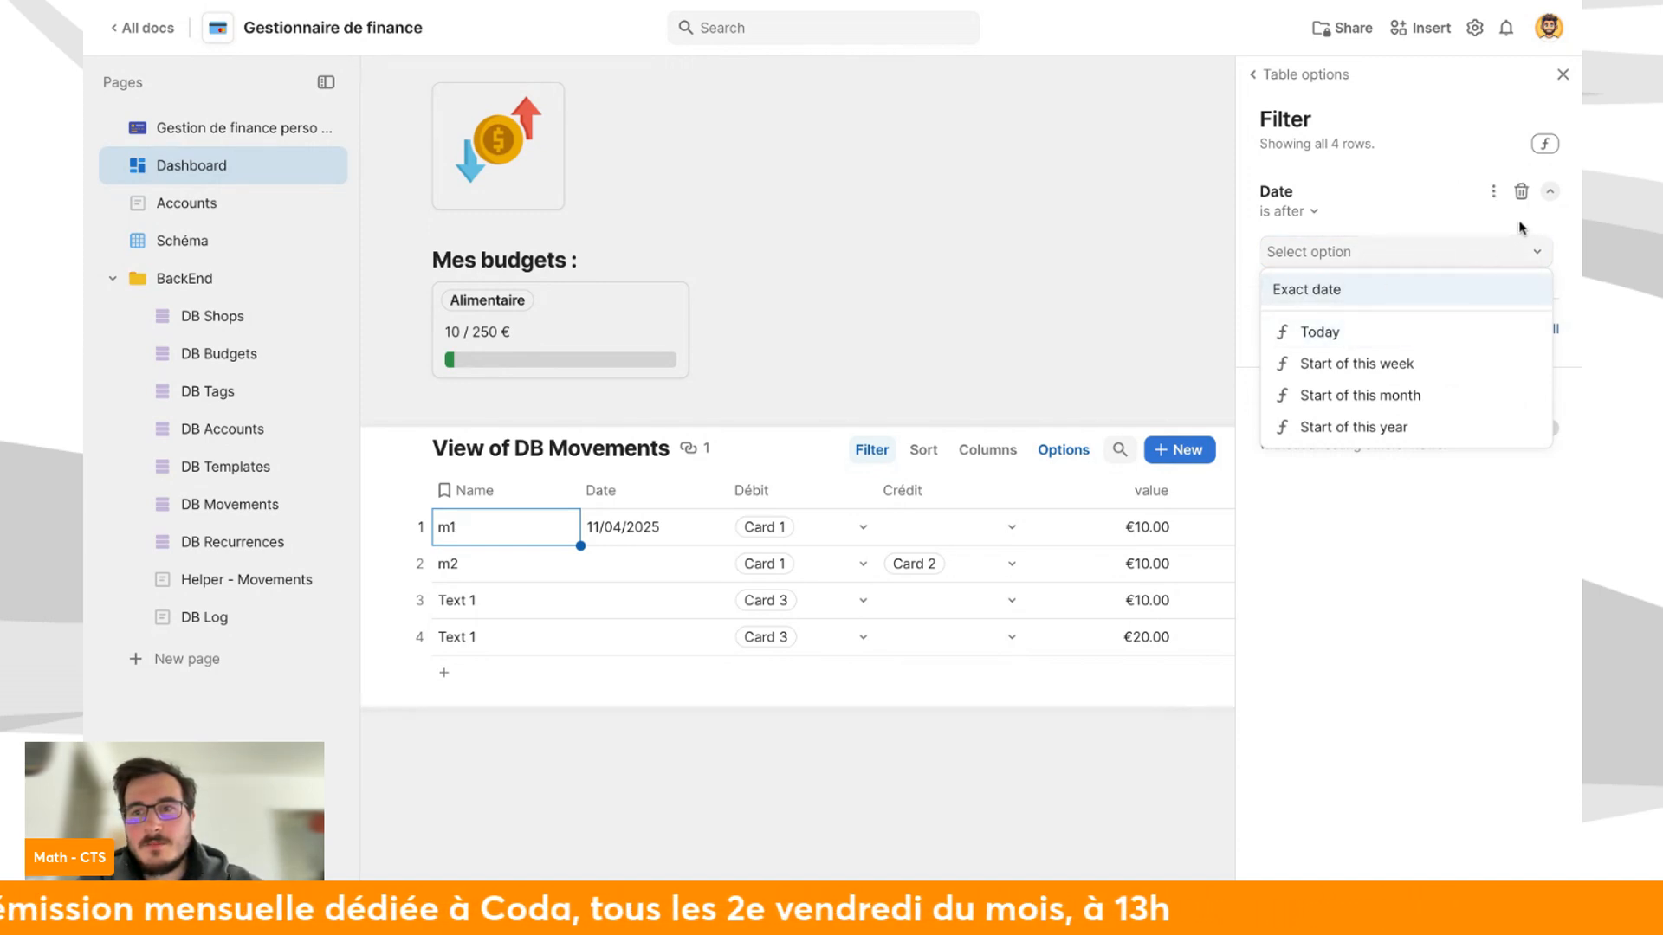
left_click(1521, 191)
Begin a custom filter formula on the DB Movements view that compares Date with the >= operator.
left_click(1421, 189)
type("dat")
key("Tab")
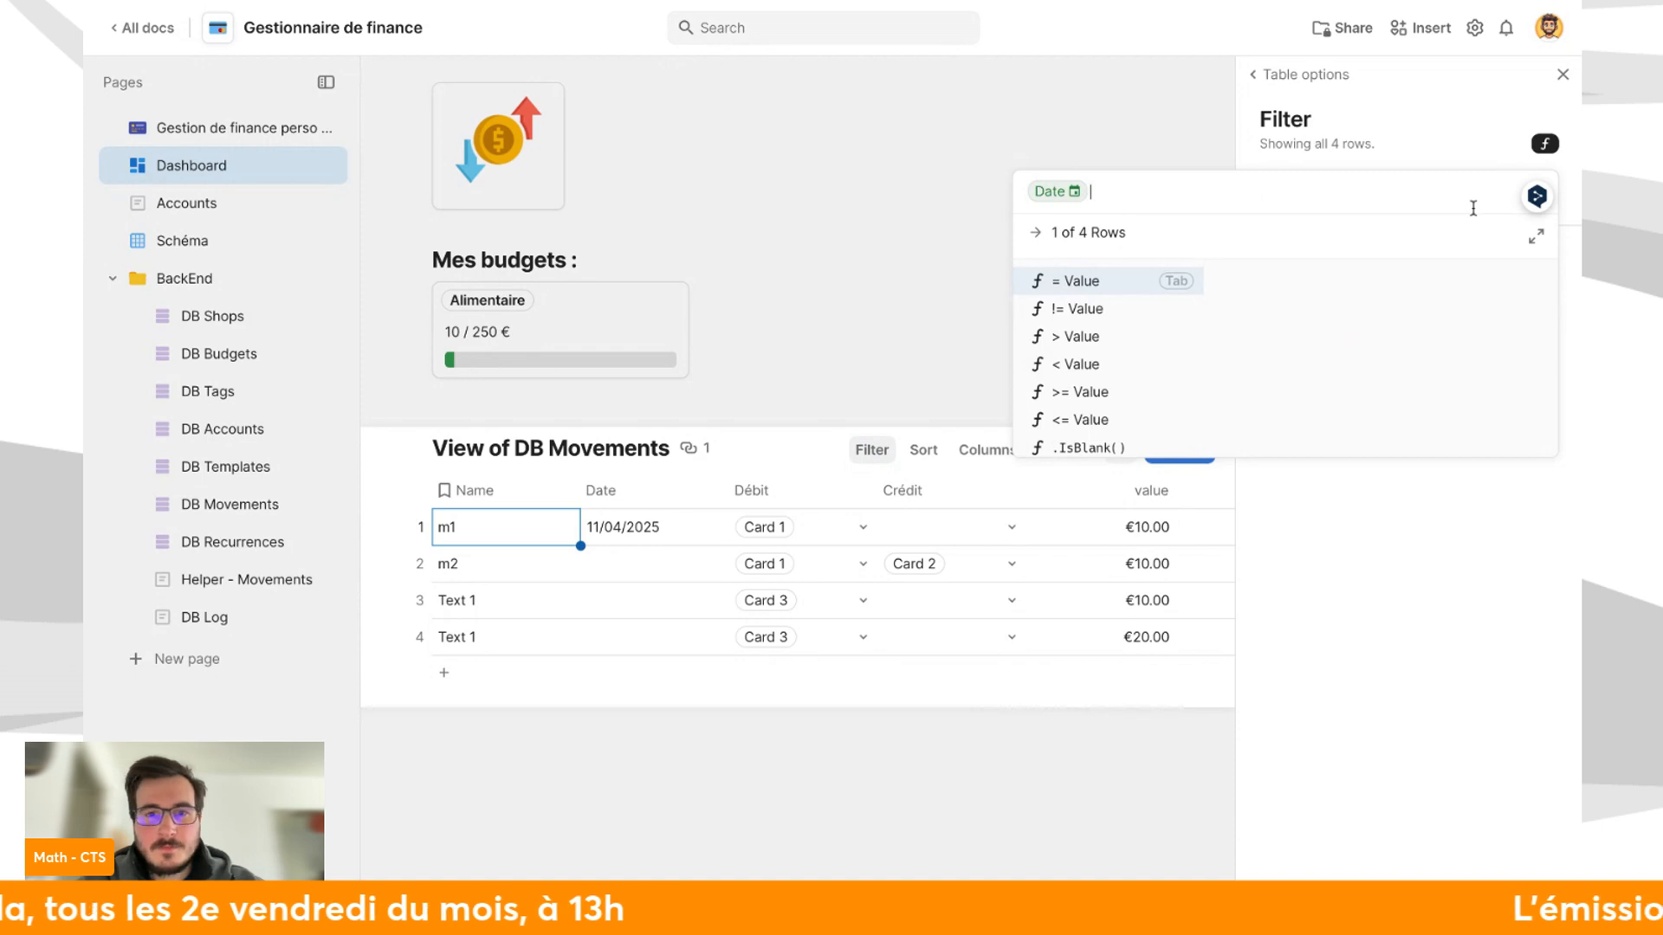
type(">")
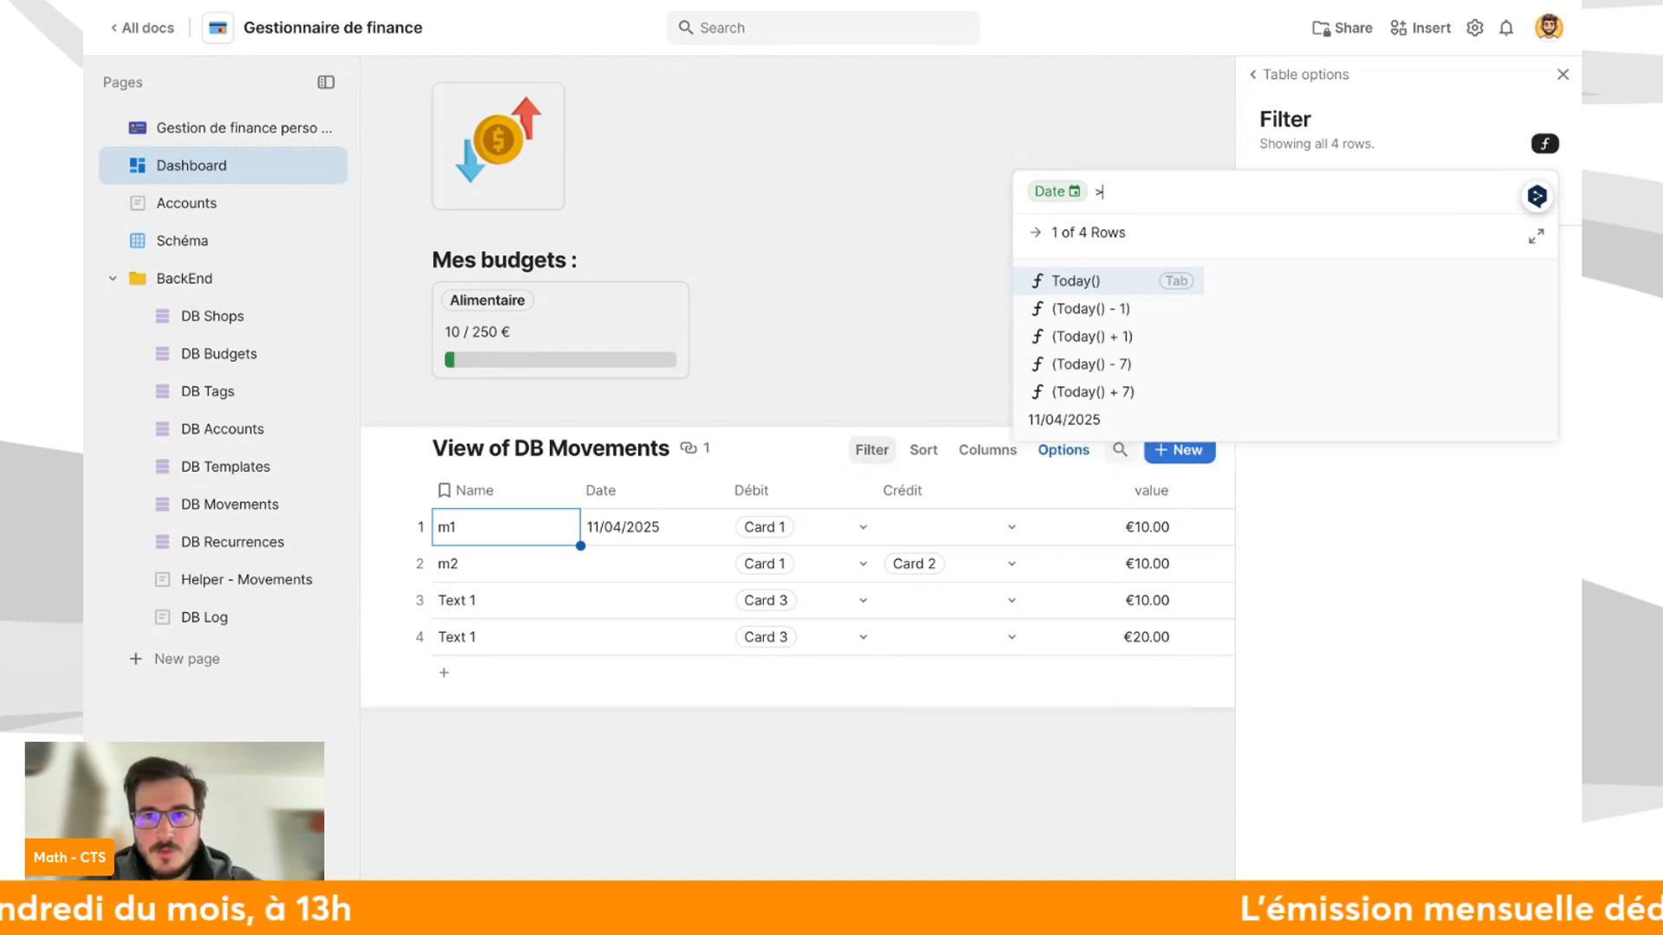
key("Tab")
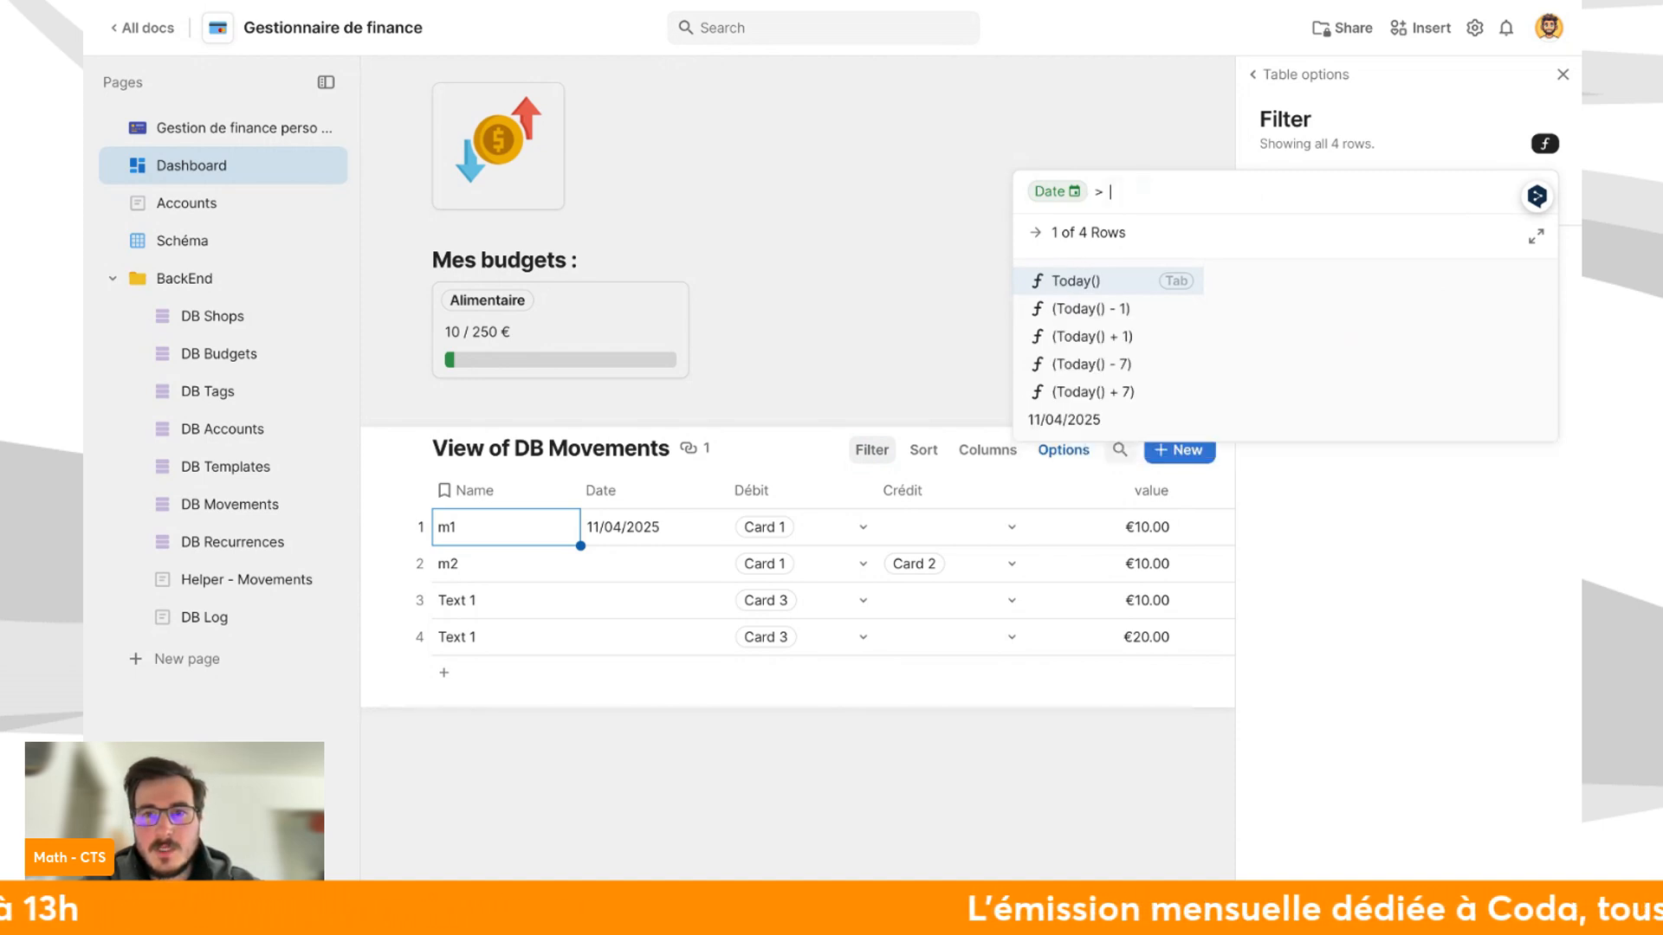
type("= to")
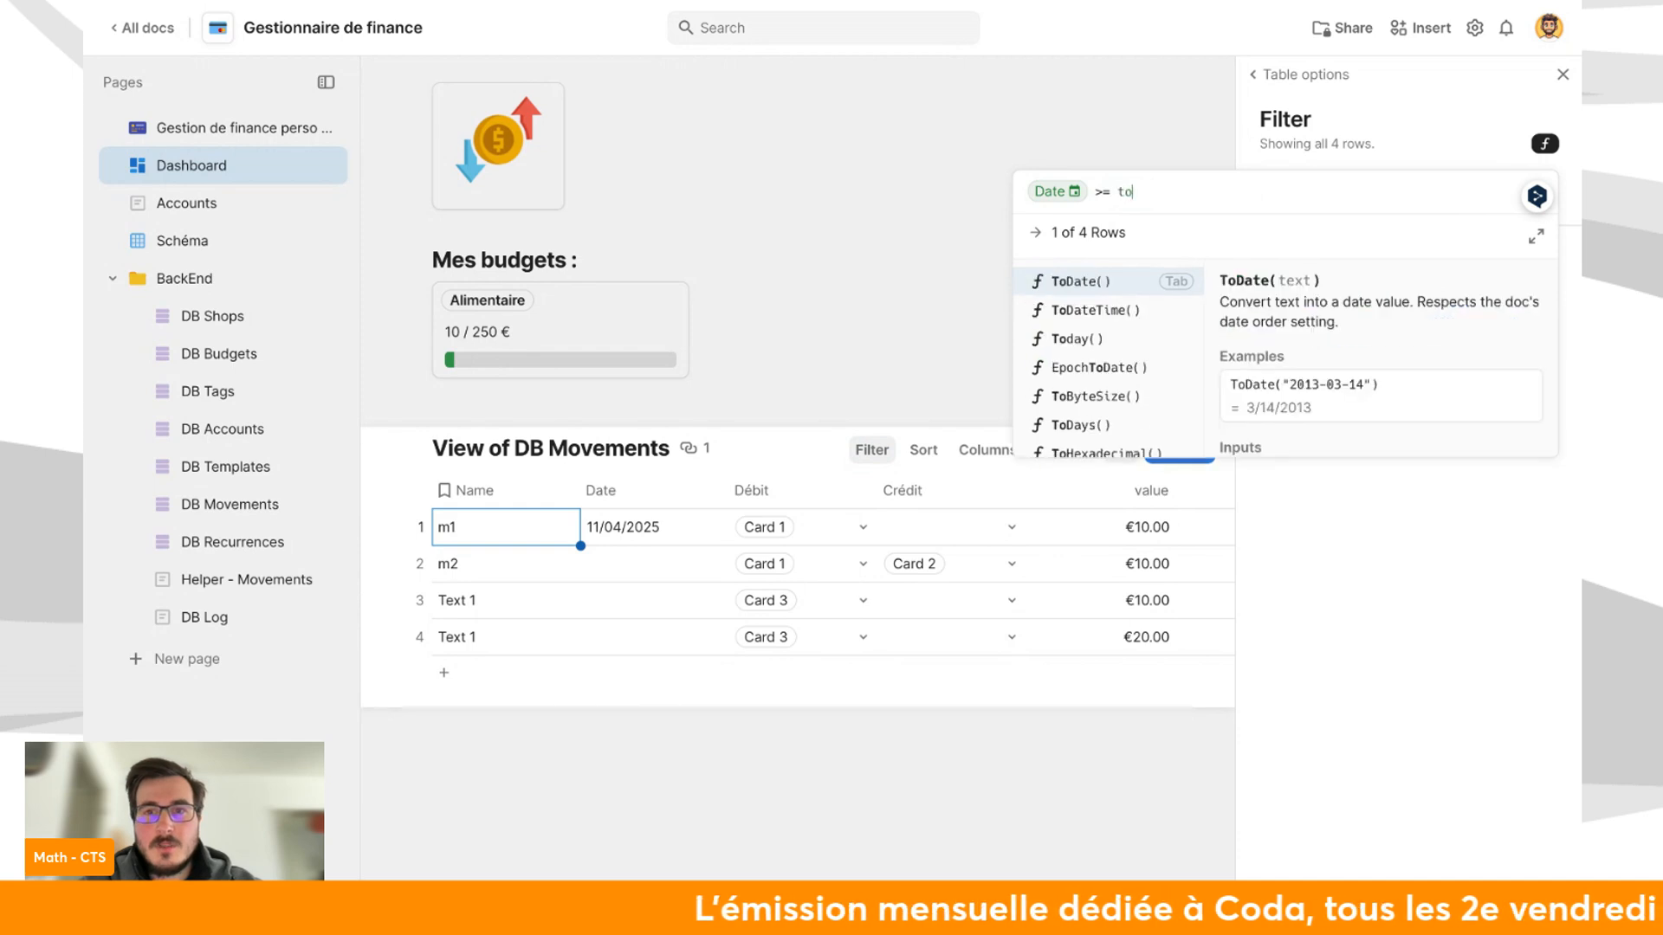
type("da")
key("Tab")
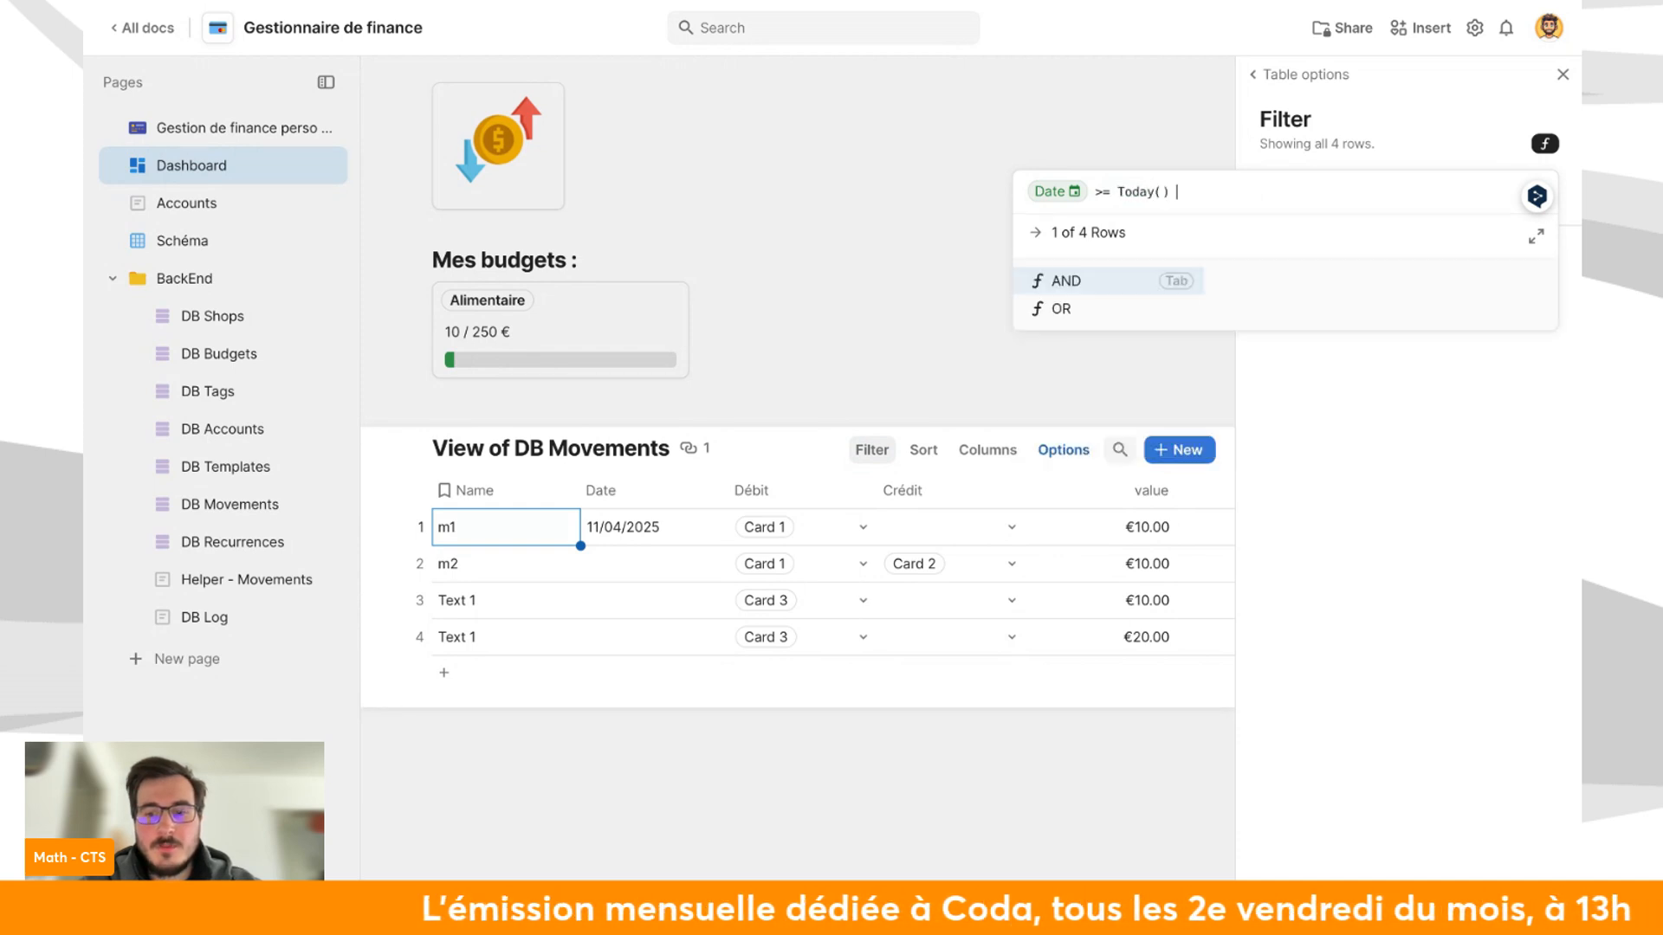
type("-")
key("Tab")
type("5")
key("BackSpace")
key("BackSpace")
key("BackSpace")
key("BackSpace")
key("BackSpace")
key("BackSpace")
key("BackSpace")
key("BackSpace")
key("BackSpace")
key("BackSpace")
key("BackSpace")
Complete the filter formula so Date is compared with dateAction(Date, 5, "days", "DELETE").
type("dateAc")
key("Tab")
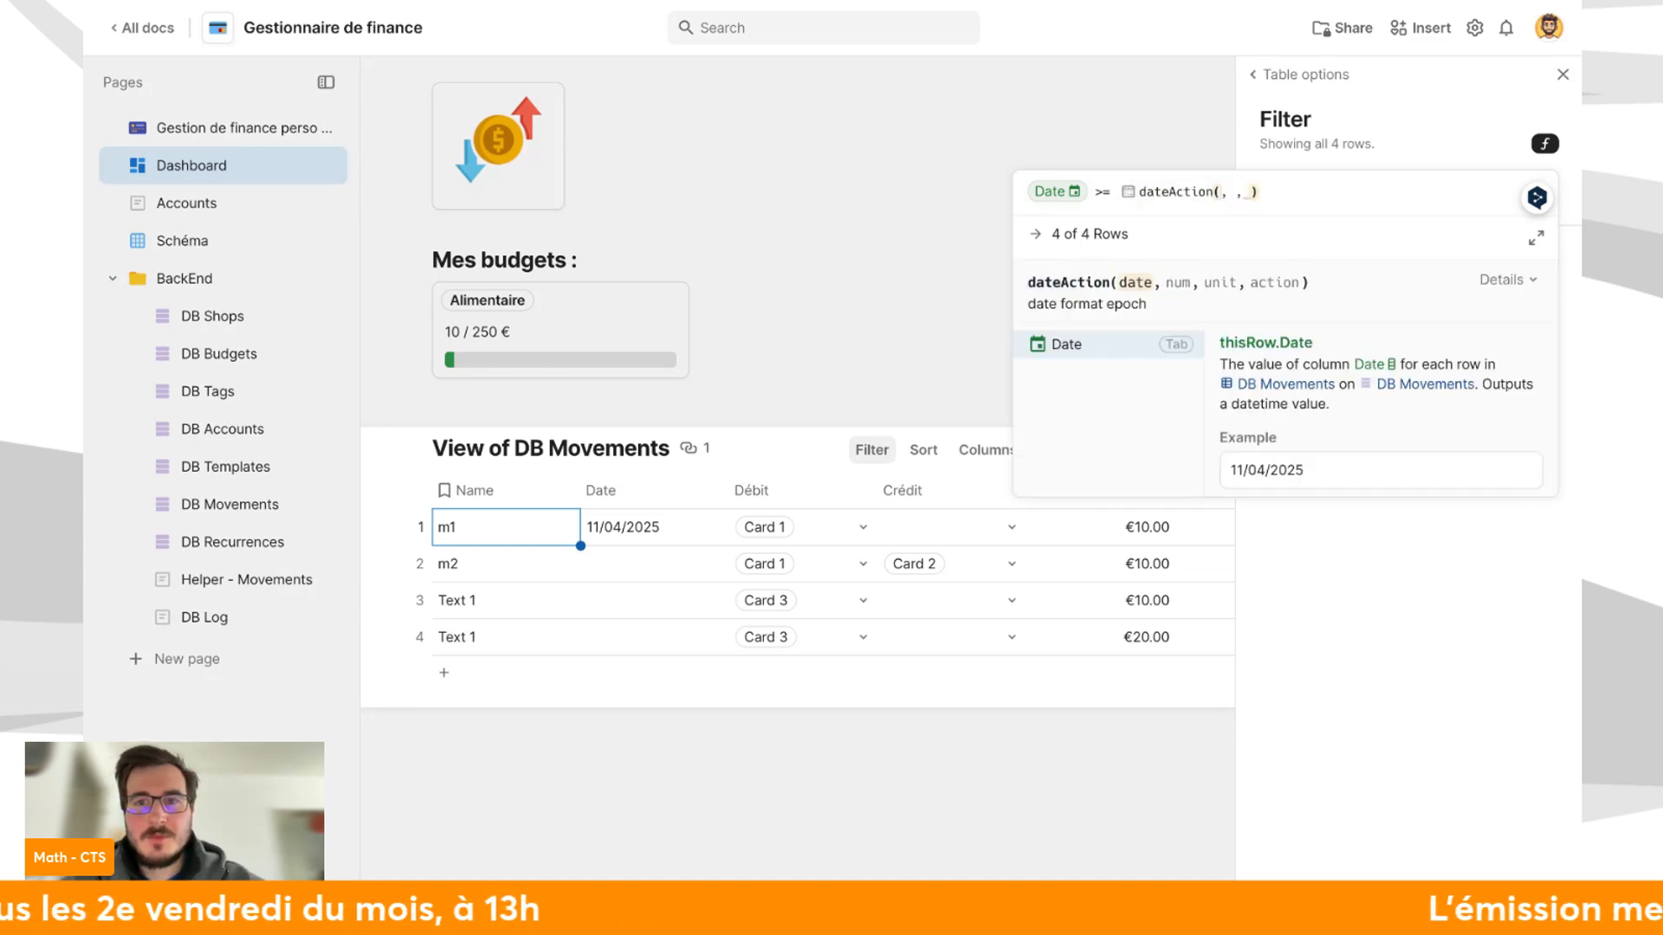
key("Tab")
left_click(1293, 194)
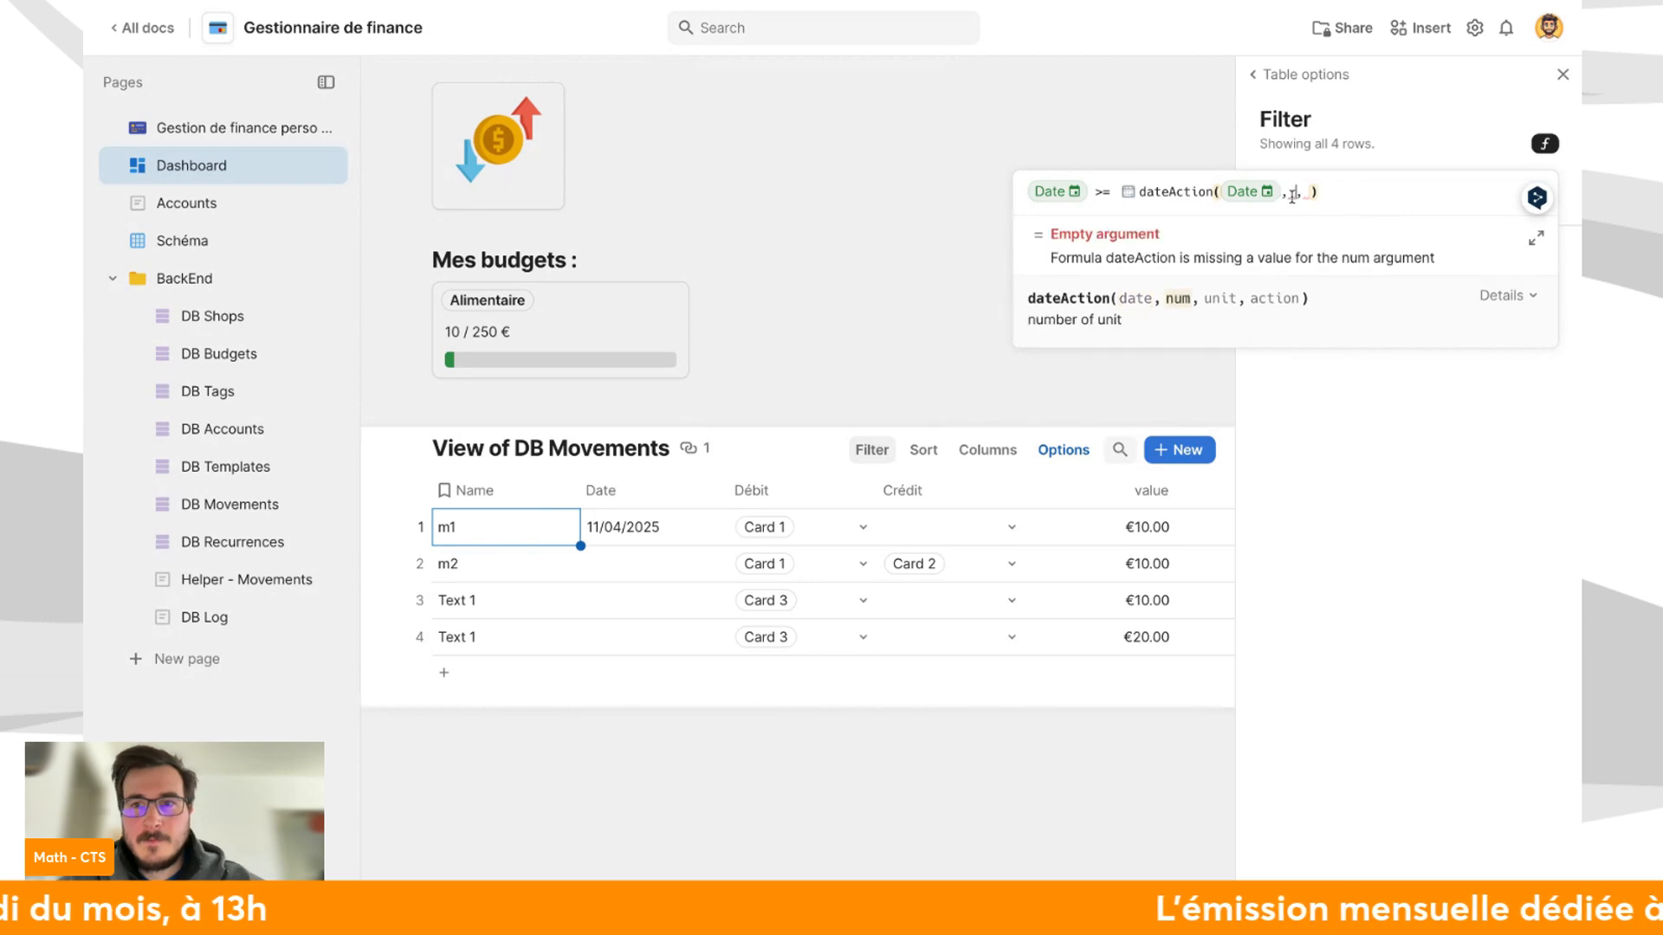
type("5")
left_click(1320, 195)
type("\"")
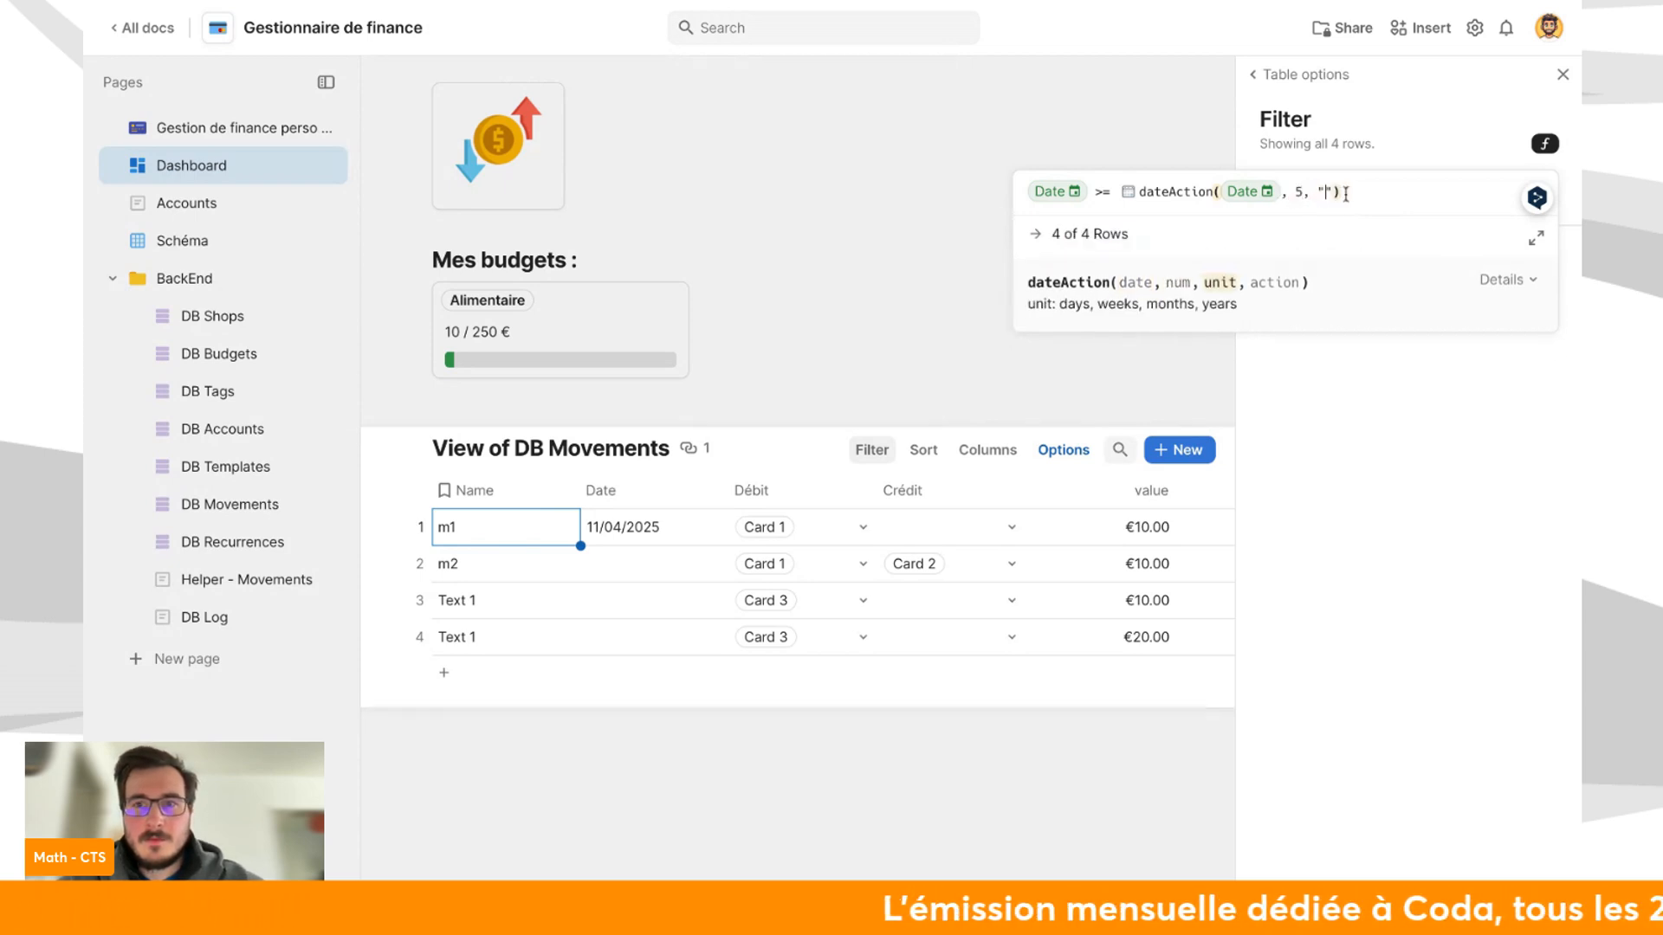
type("days\", \"DELETE")
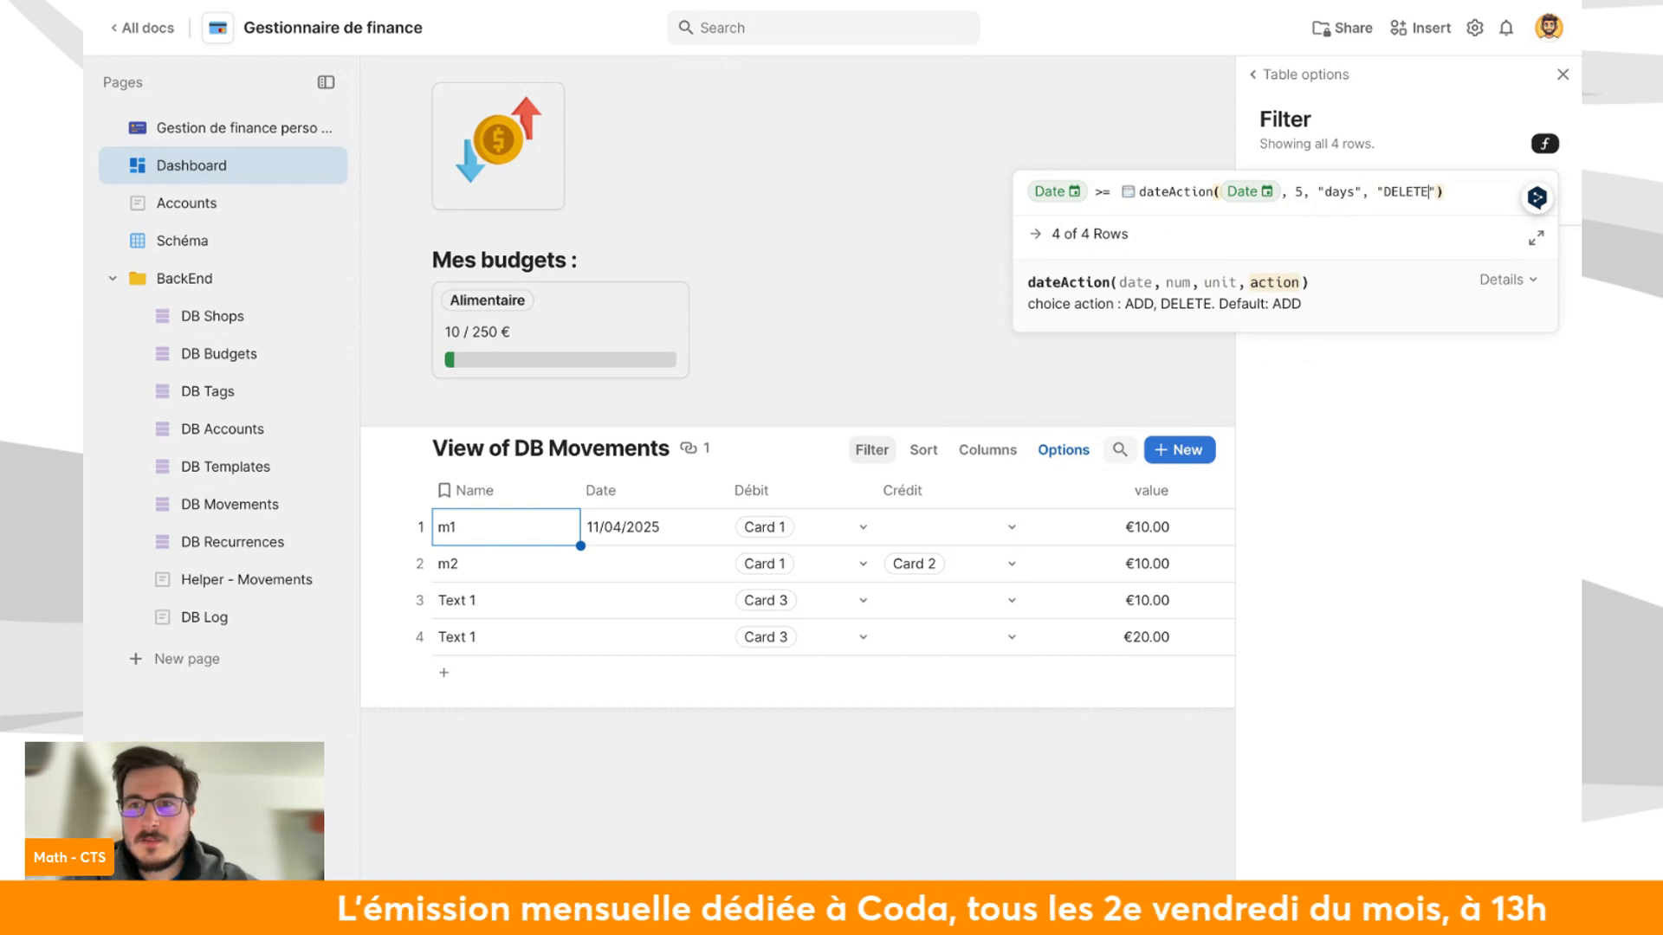
left_click(1368, 422)
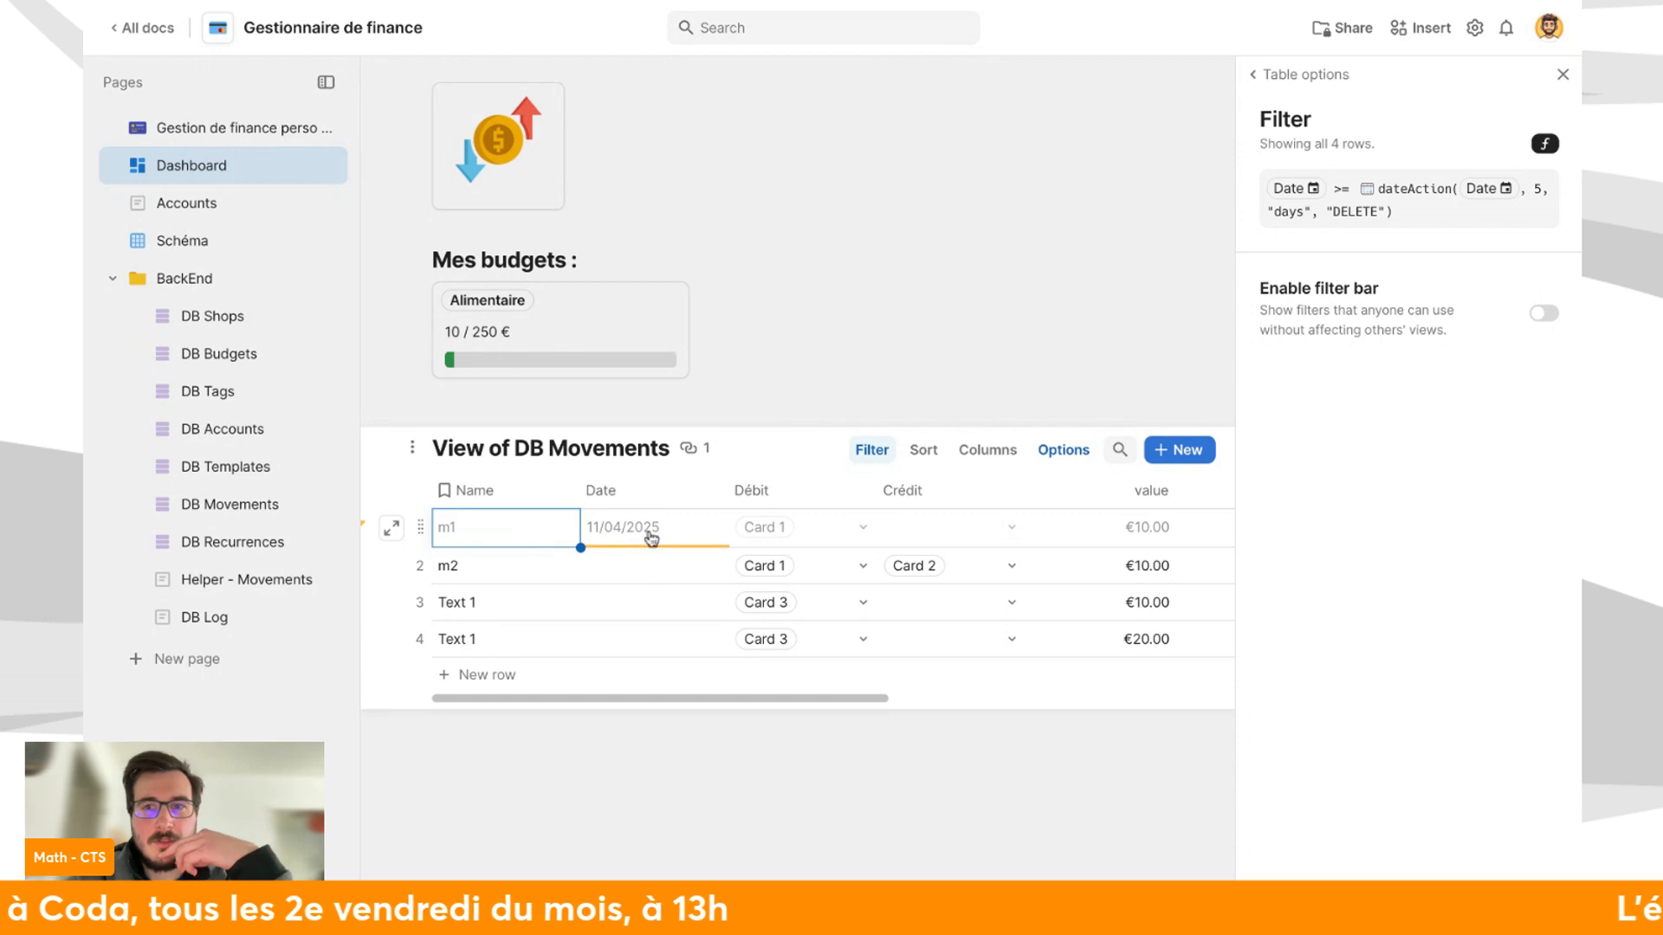
Extend the DB Movements view's filter formula with the condition && Date.IsNotBlank().
left_click(1444, 229)
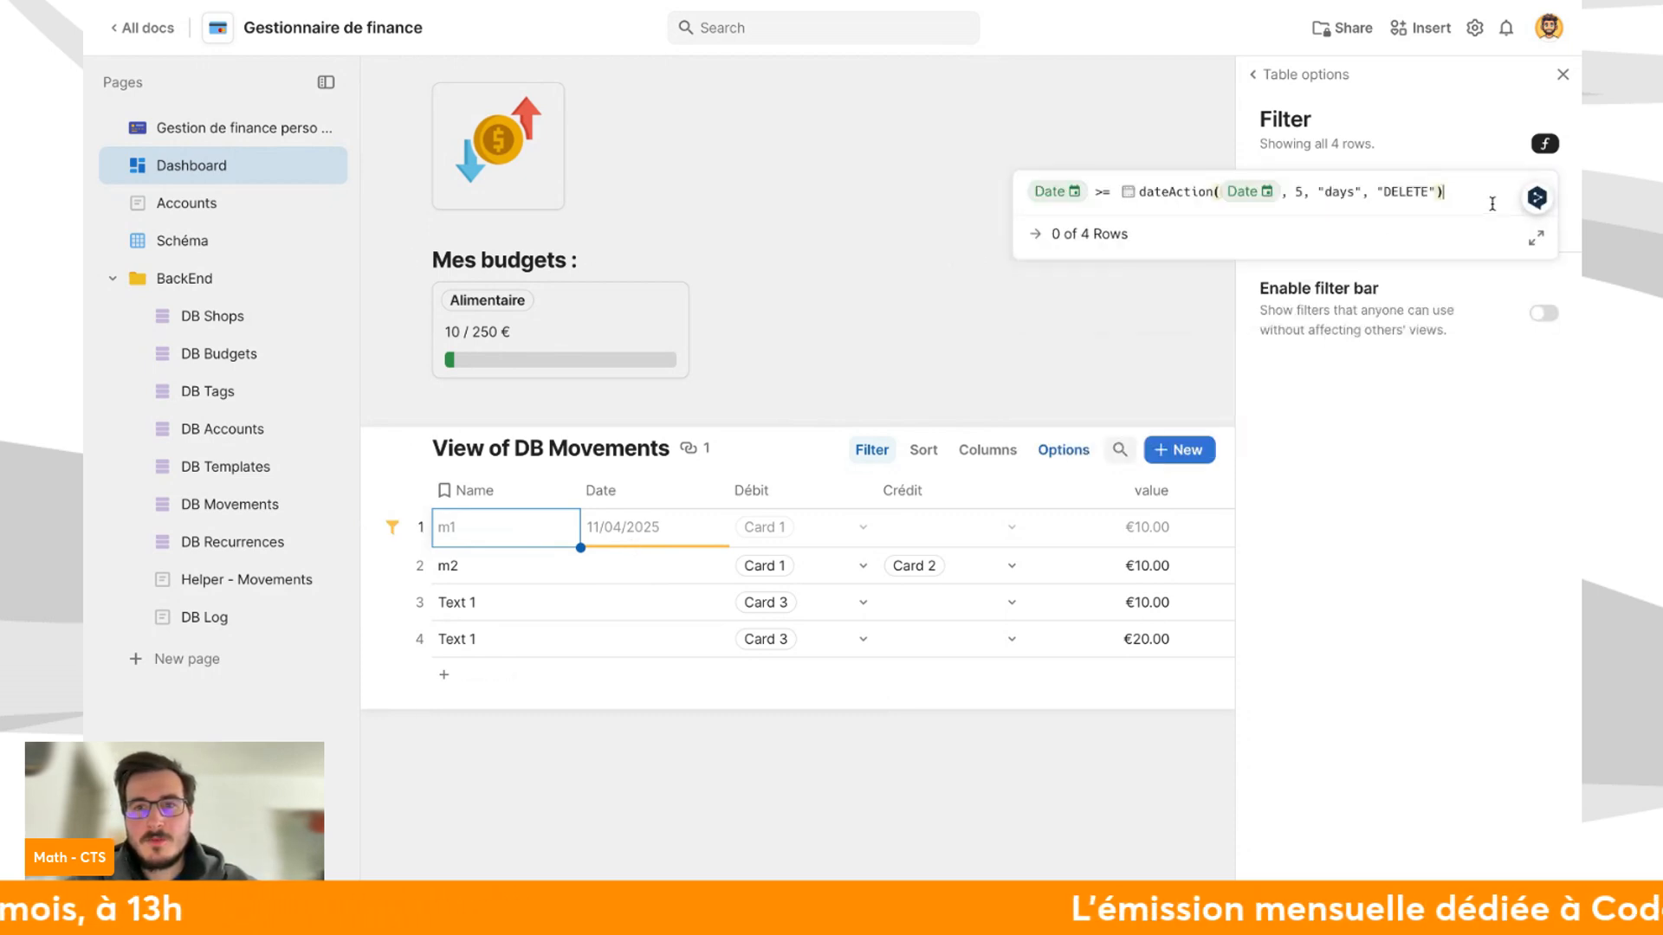
type("@")
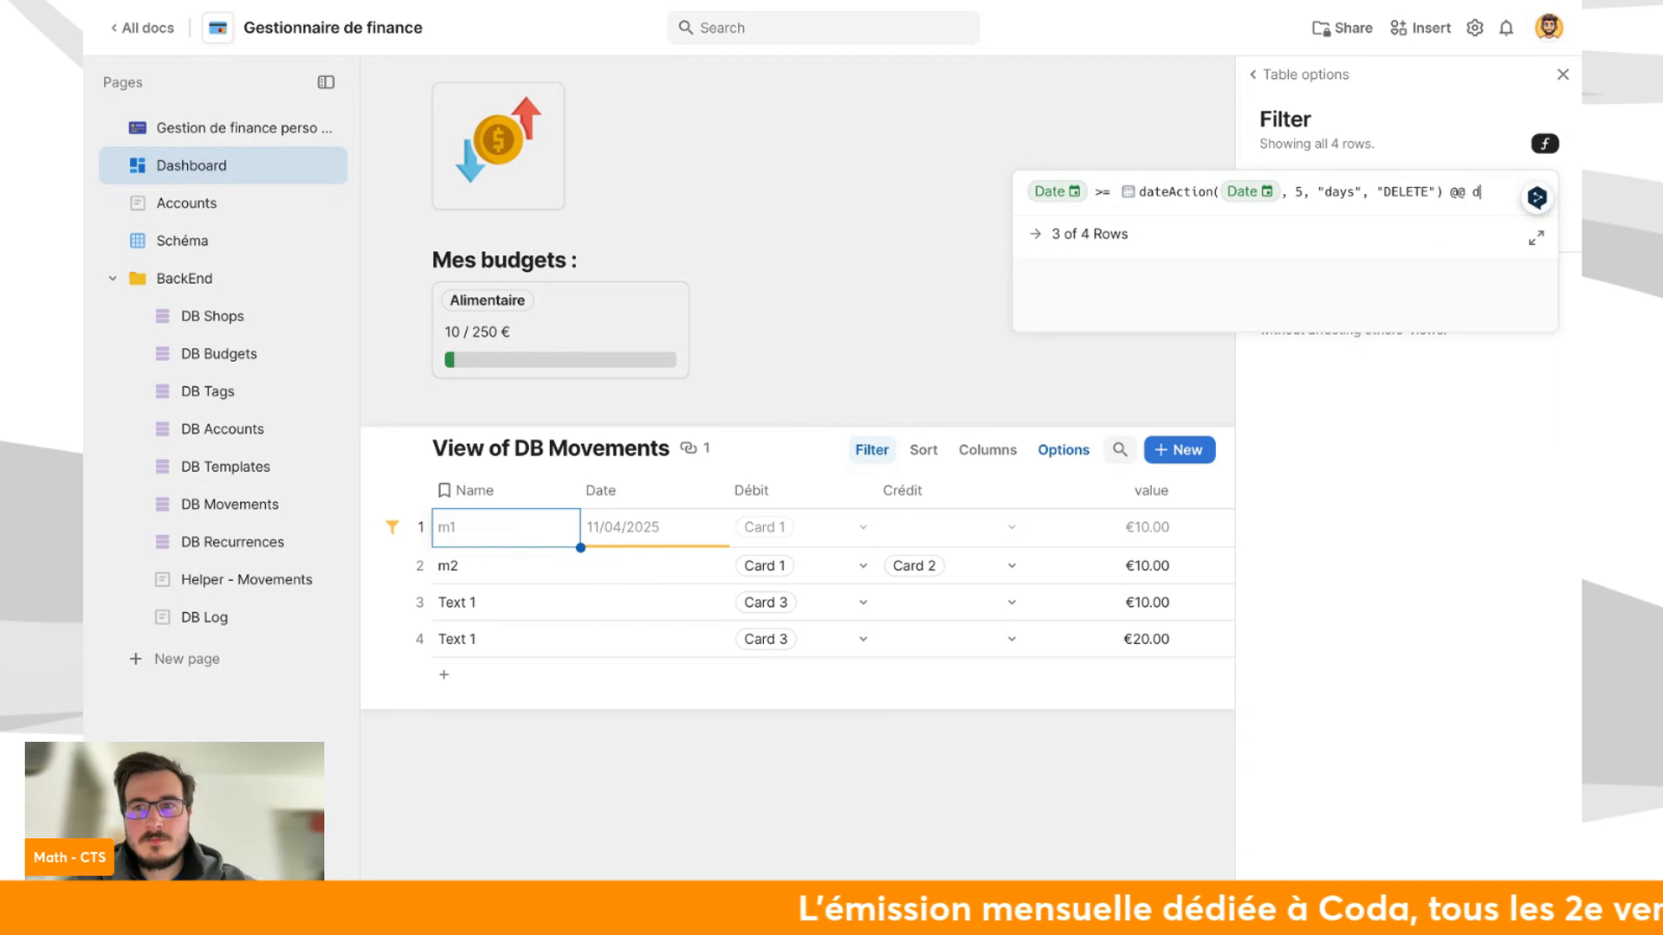
key("BackSpace")
type("&& Date.isblank()")
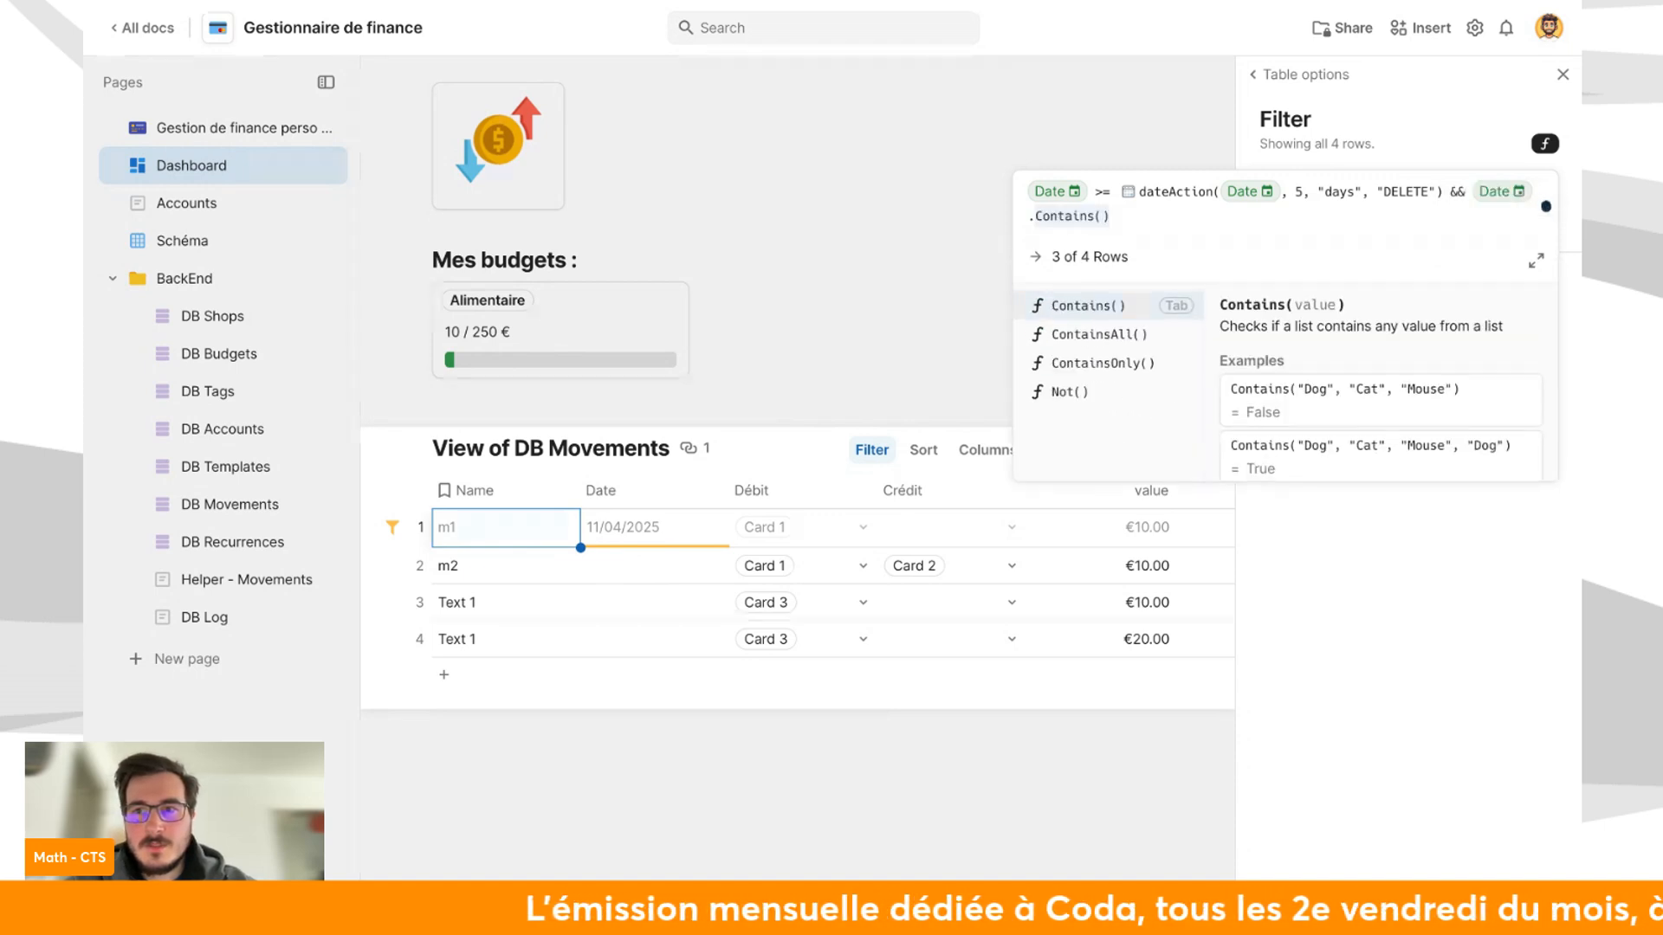
key("shift+Left")
type("NotBlank()")
key("Tab")
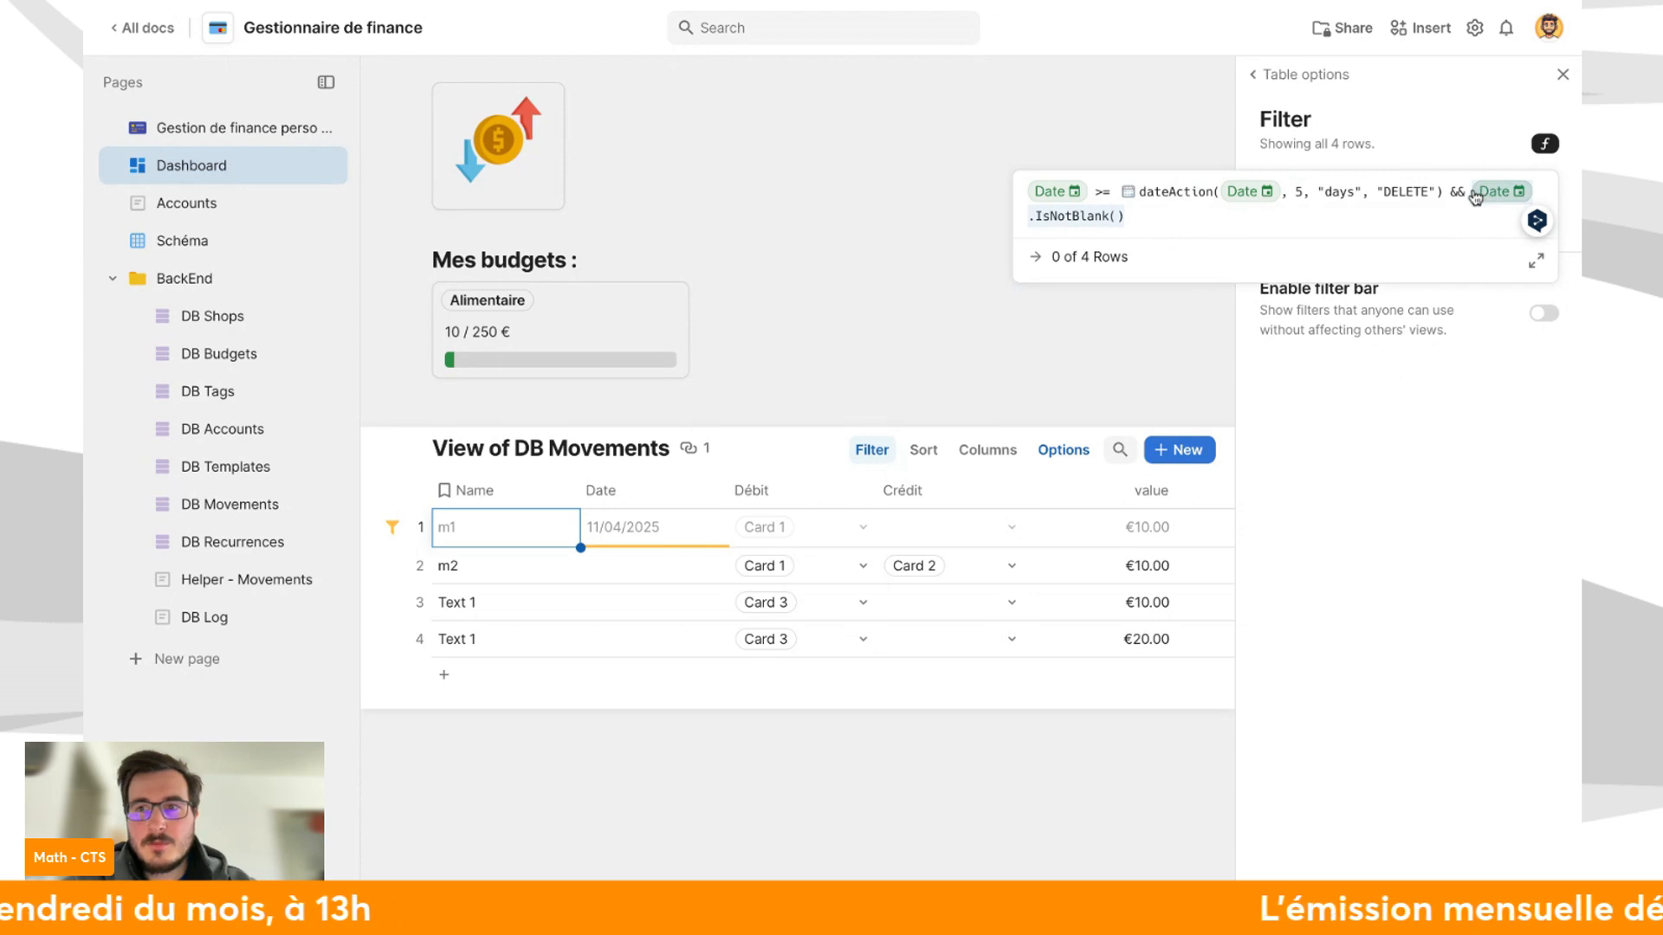
left_click(1384, 562)
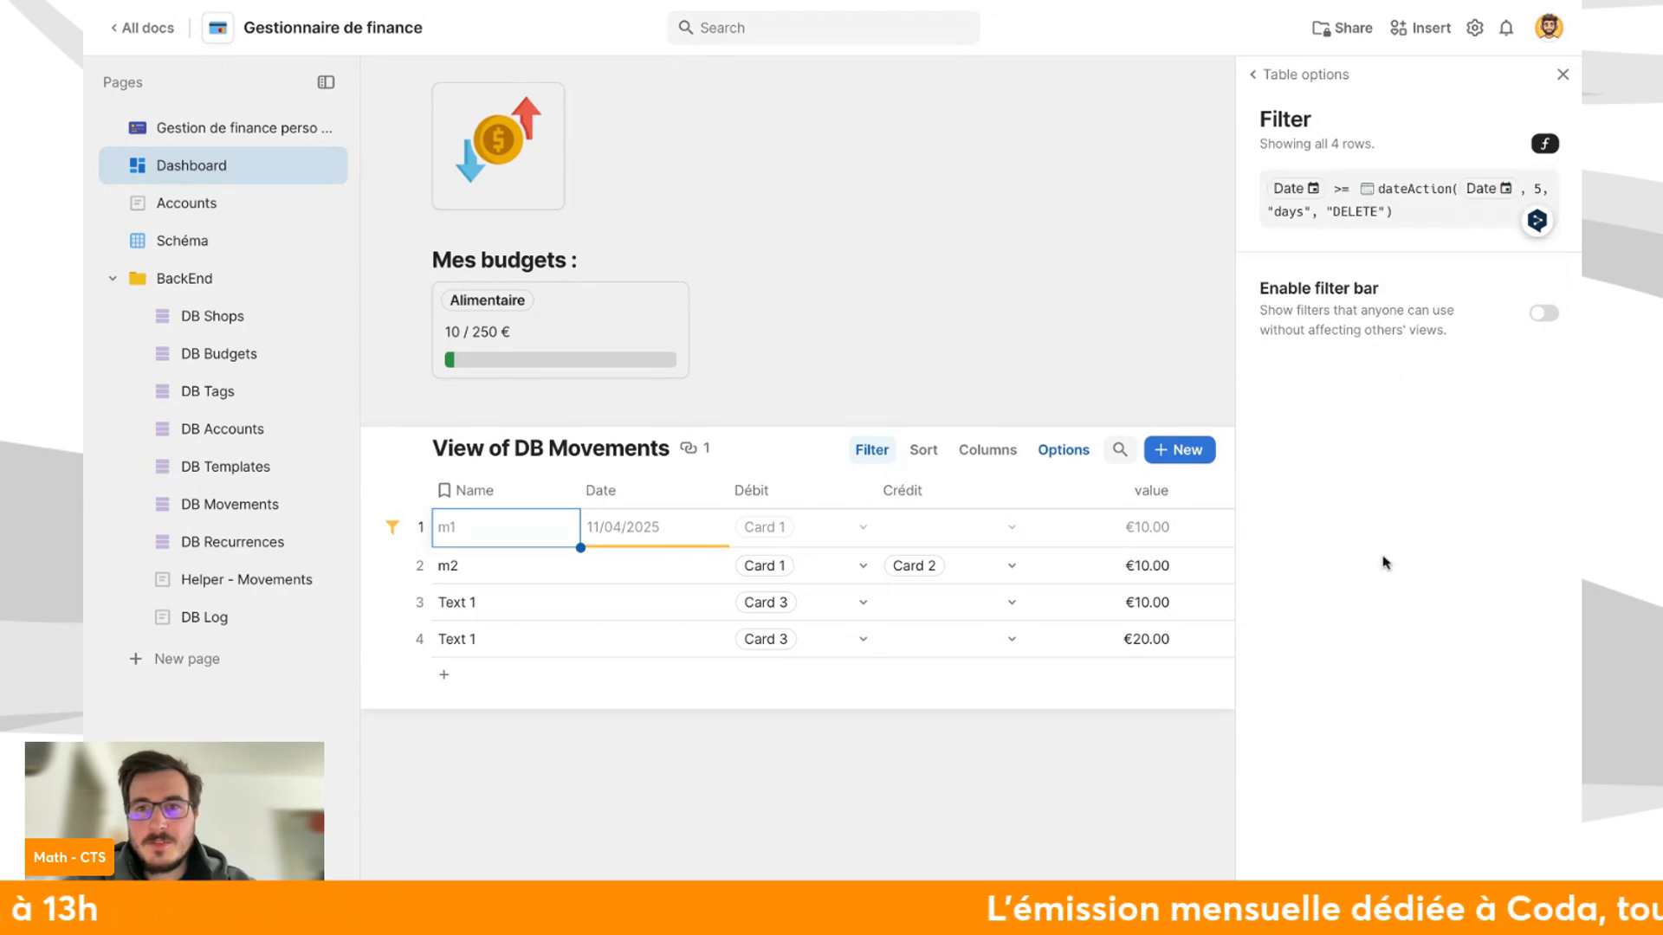
left_click(1041, 777)
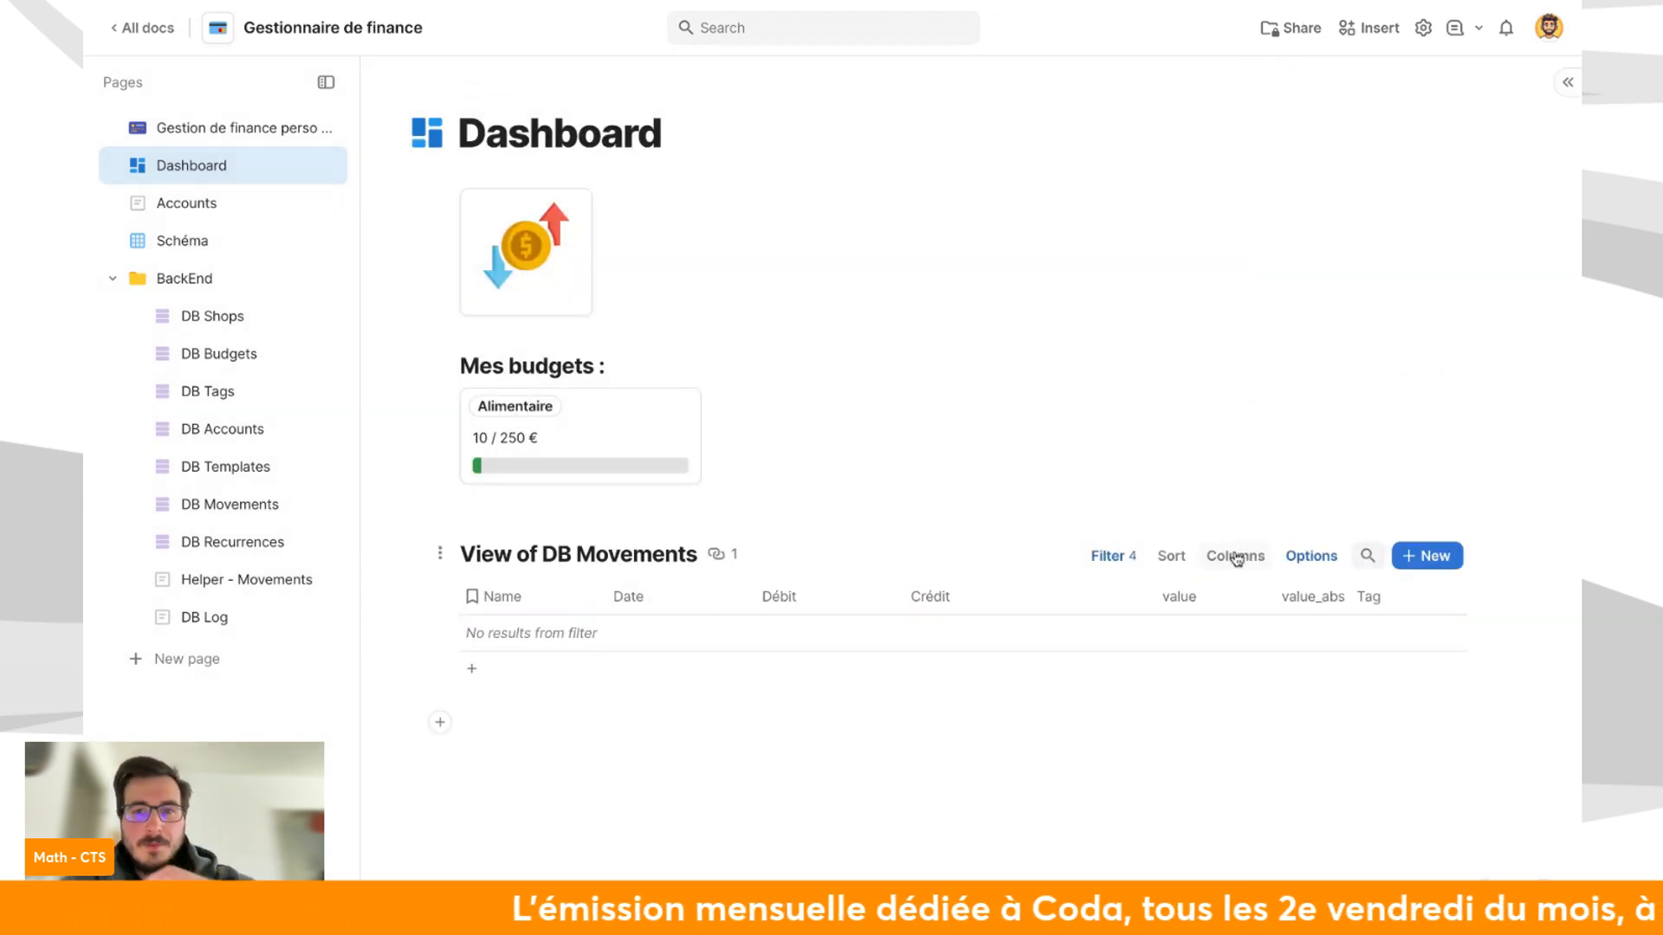
Change the DB Movements view to the Cards layout and retitle it "Prochain virement :".
left_click(1310, 555)
left_click(1343, 170)
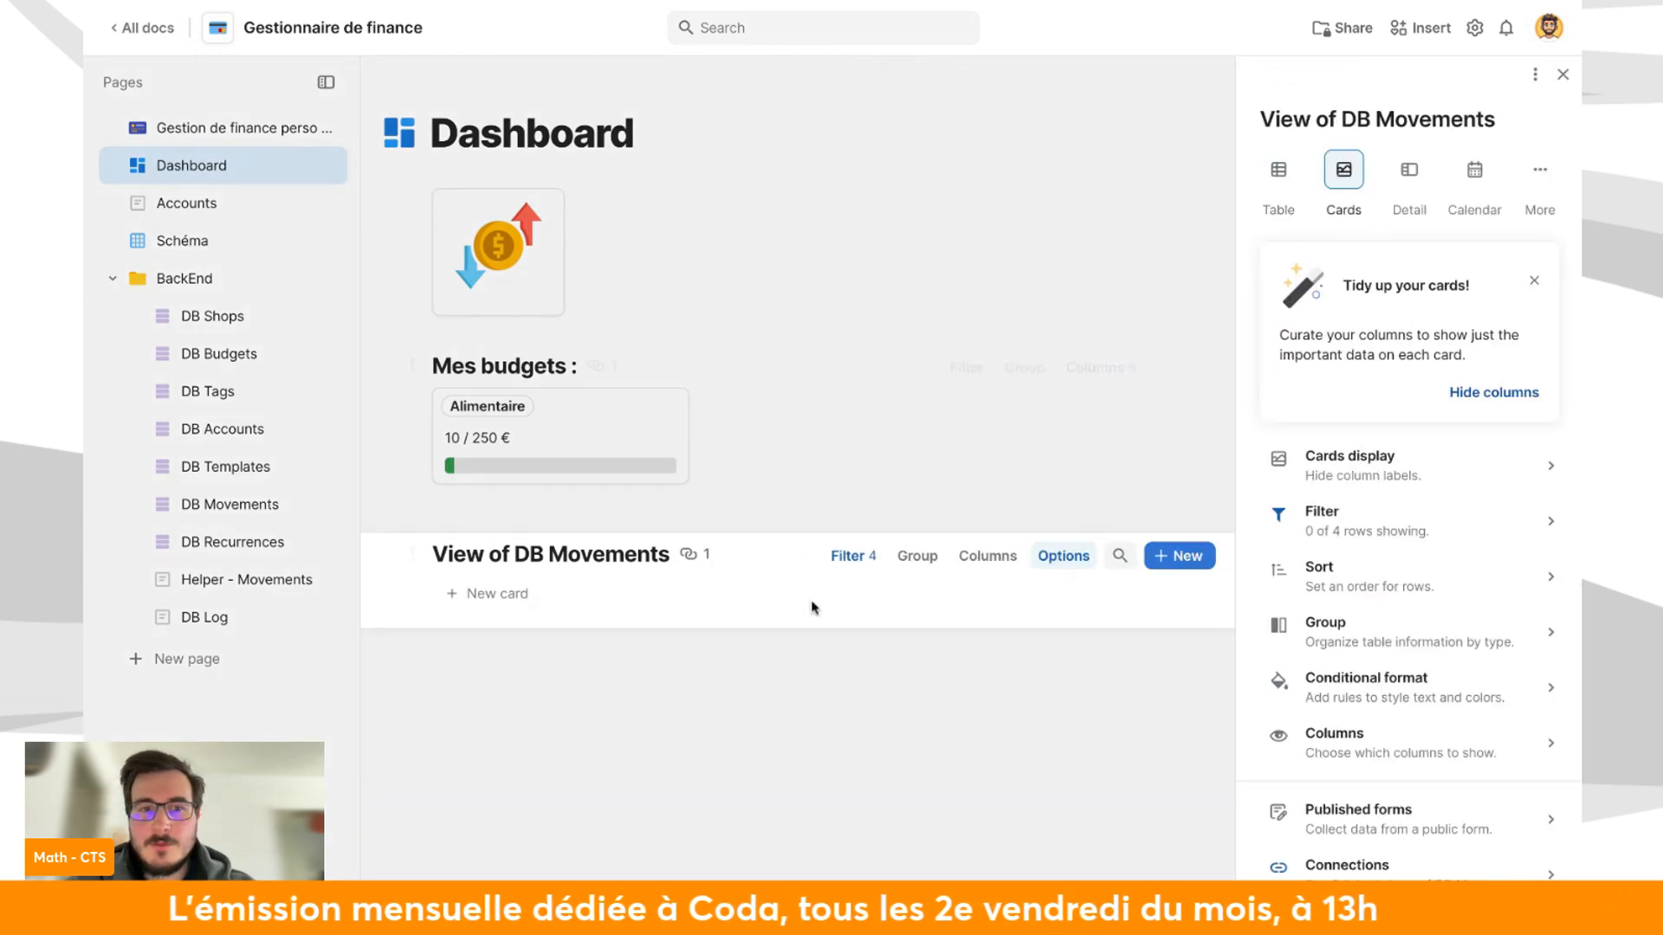
triple_click(616, 561)
type("Virement")
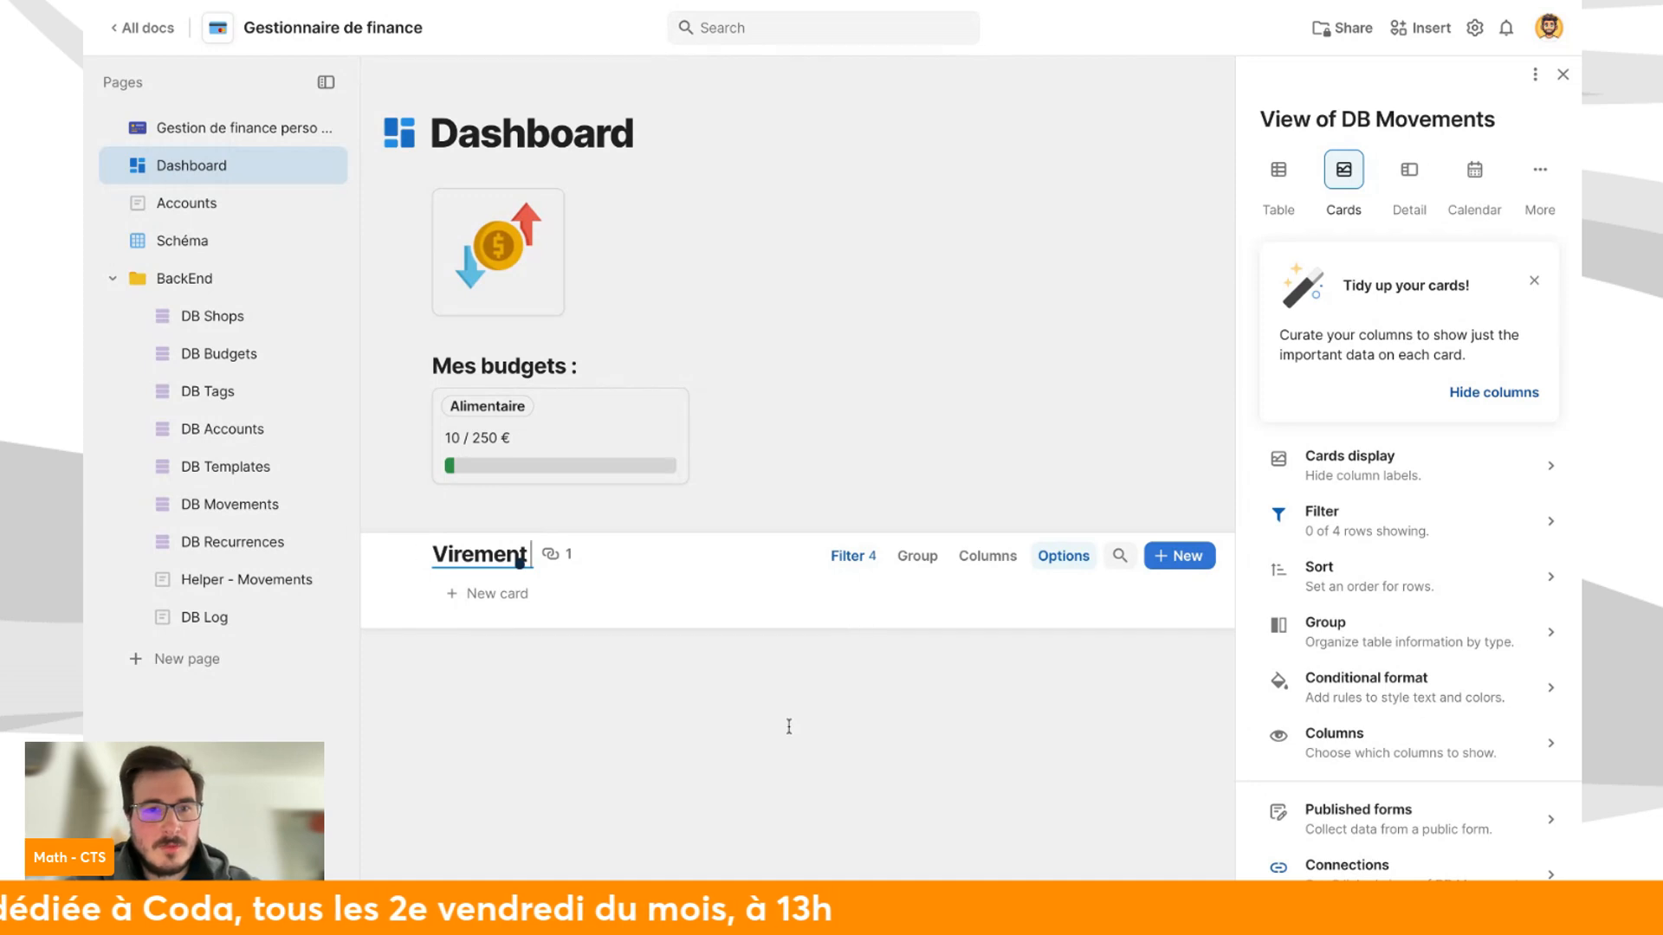
key("BackSpace")
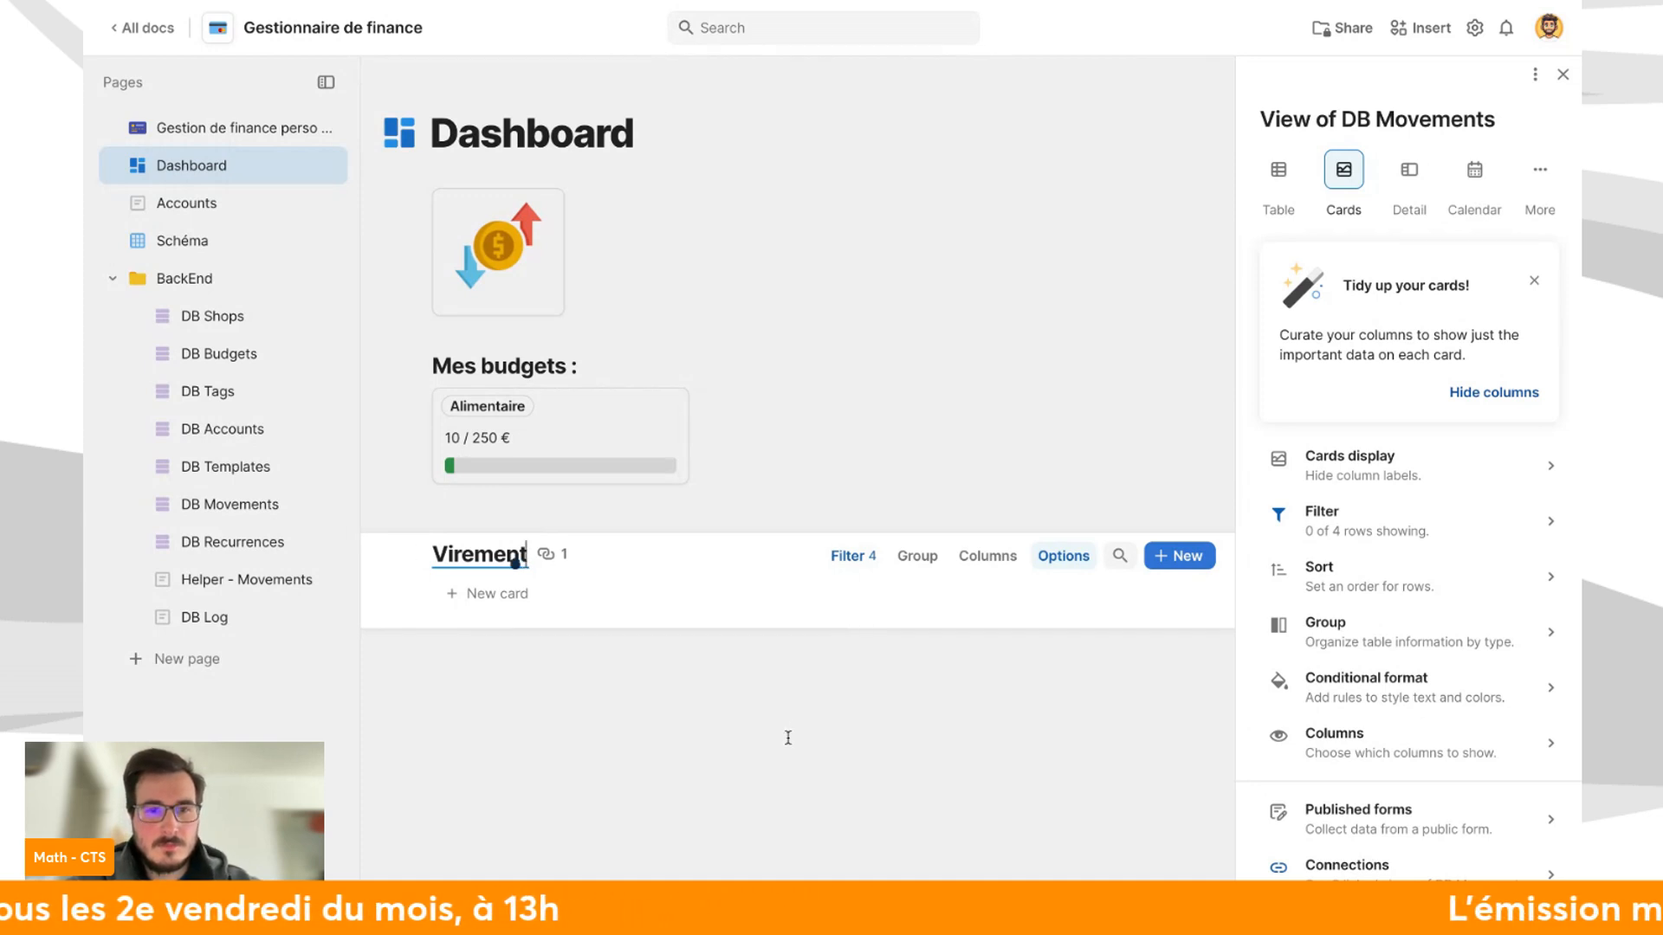
type("Prochain")
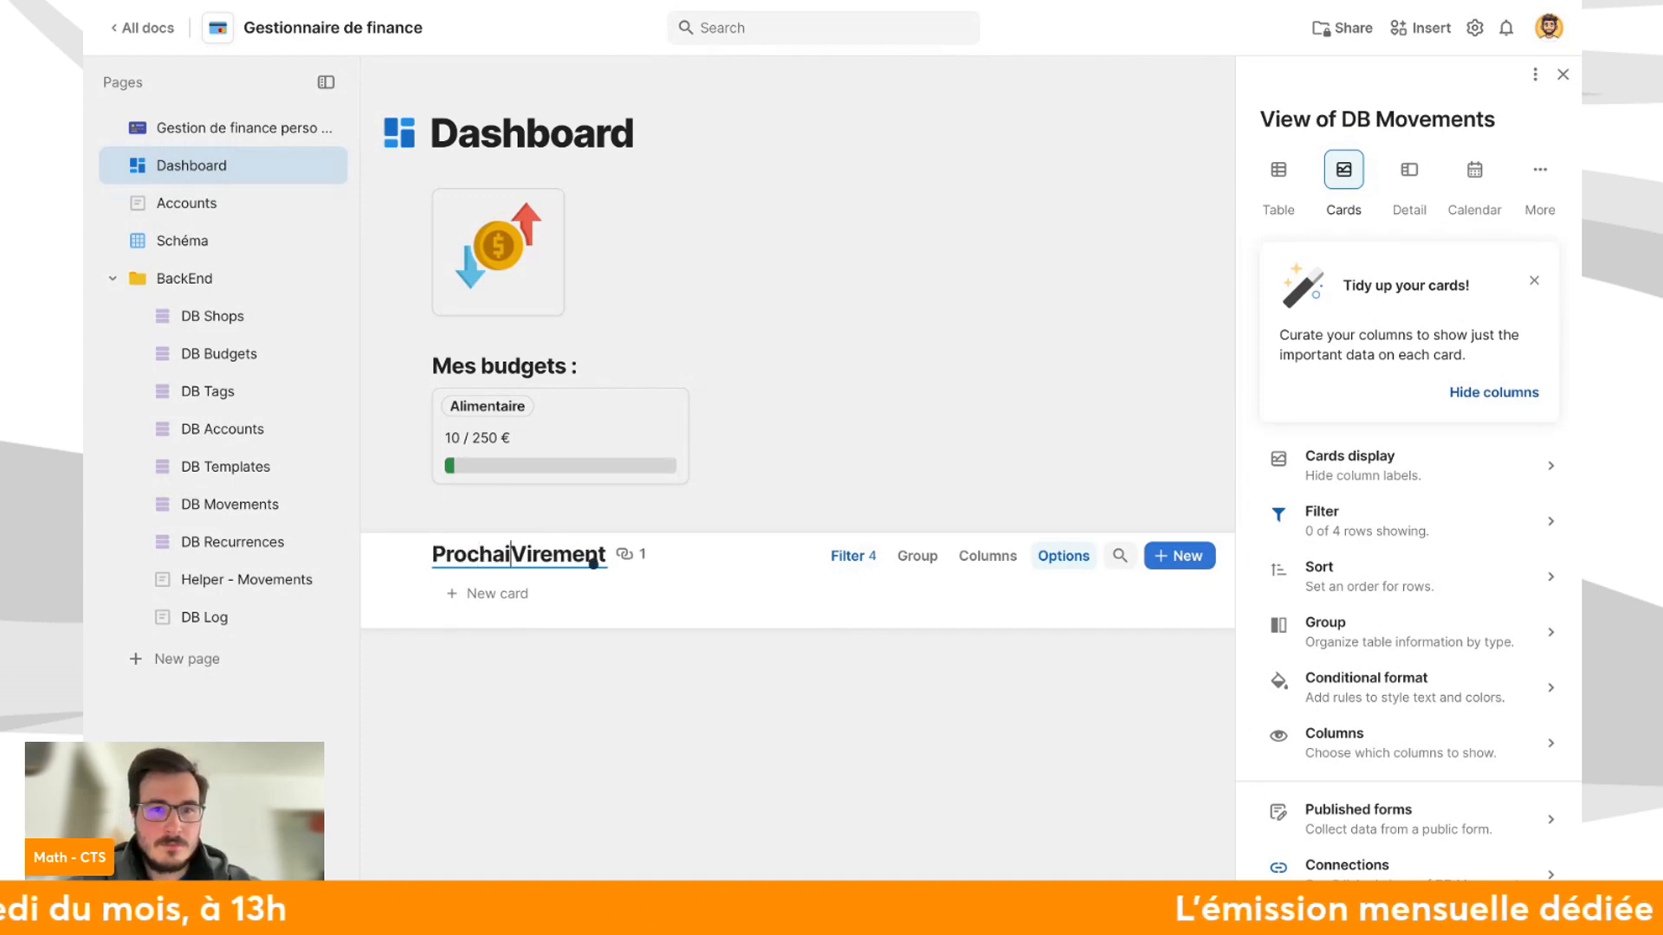
key("Delete")
type("v")
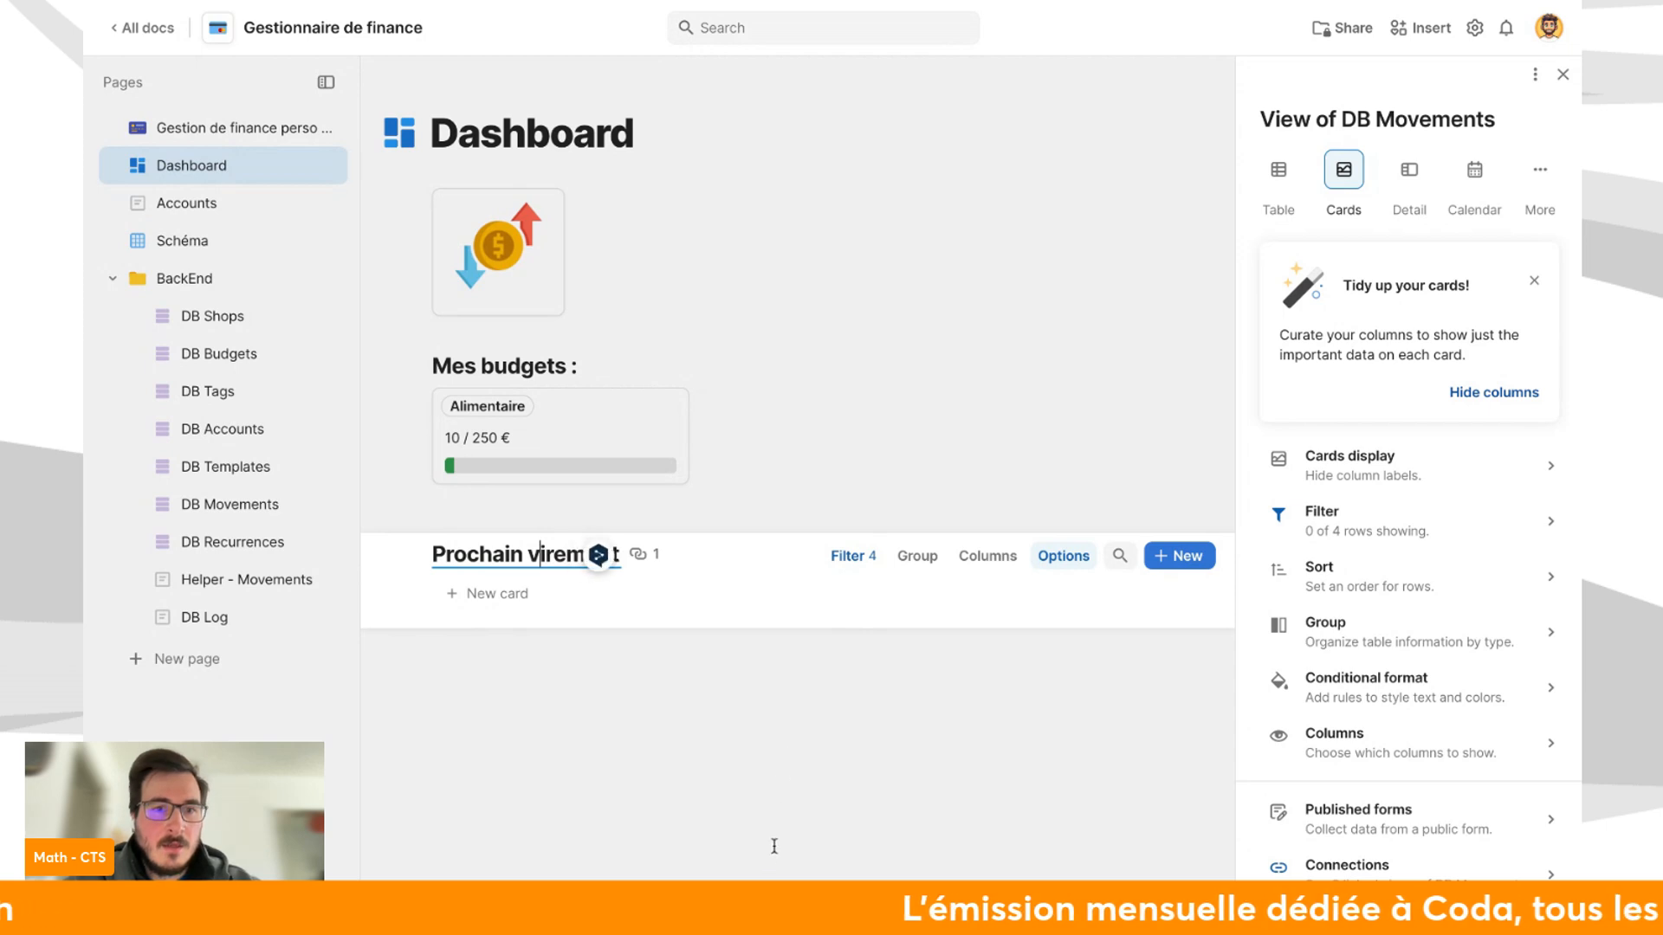
type(" :")
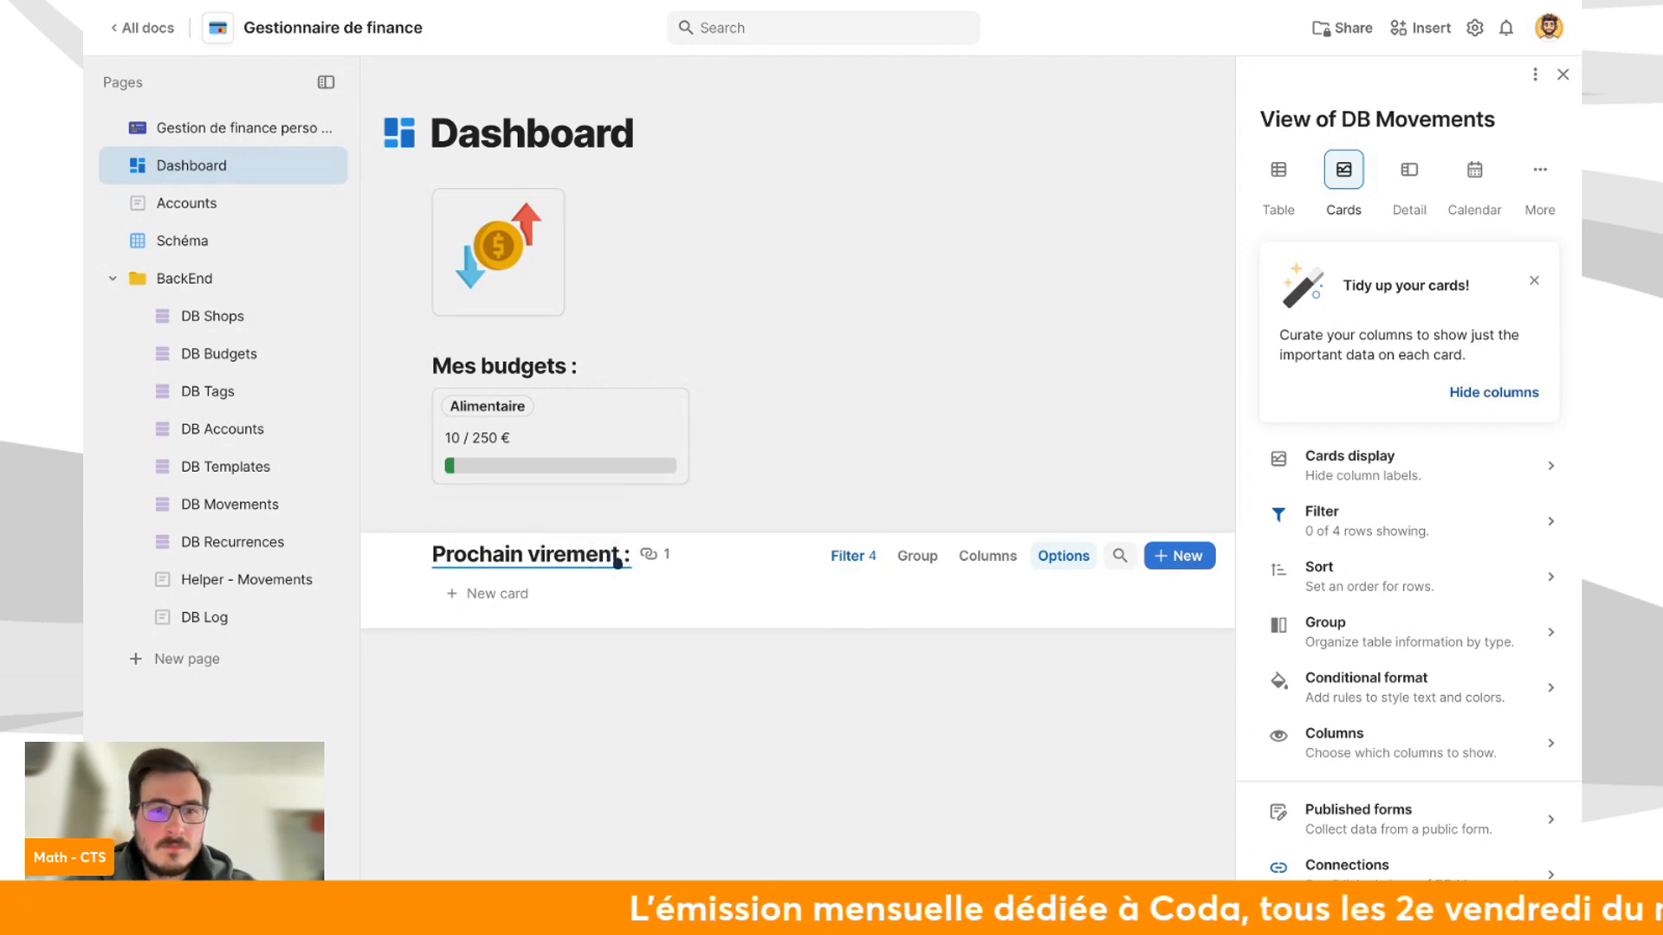
key("Escape")
Customize the "Prochain virement :" header to turn off the new card button while keeping the table title and search on.
left_click(442, 549)
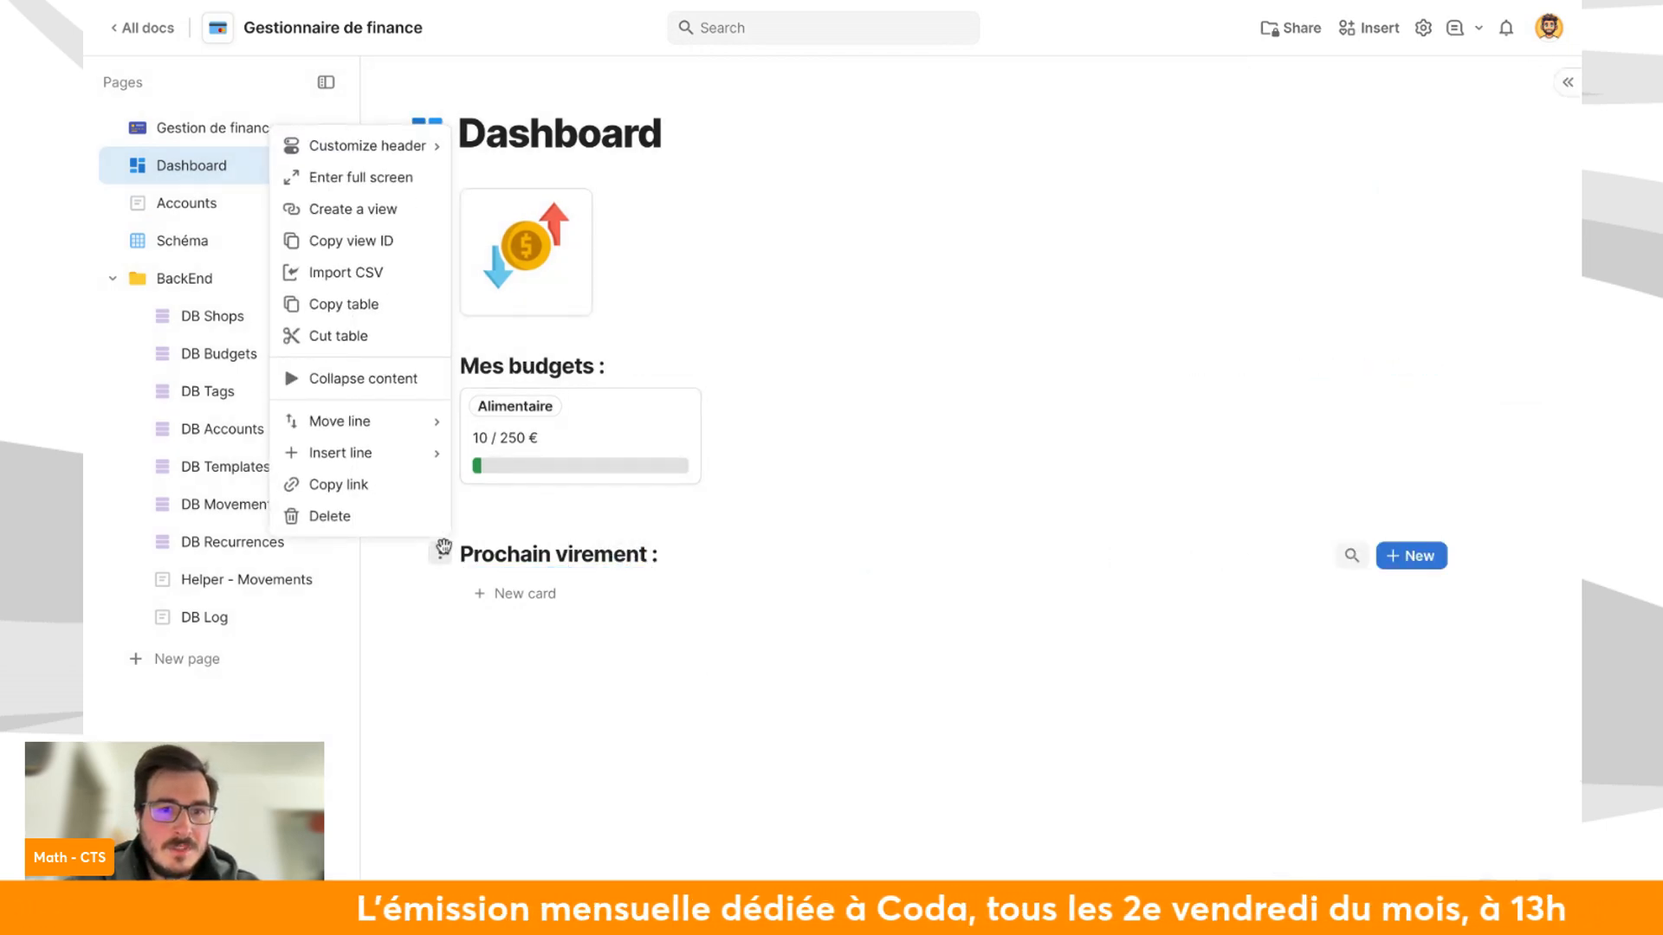
mouse_move(388, 139)
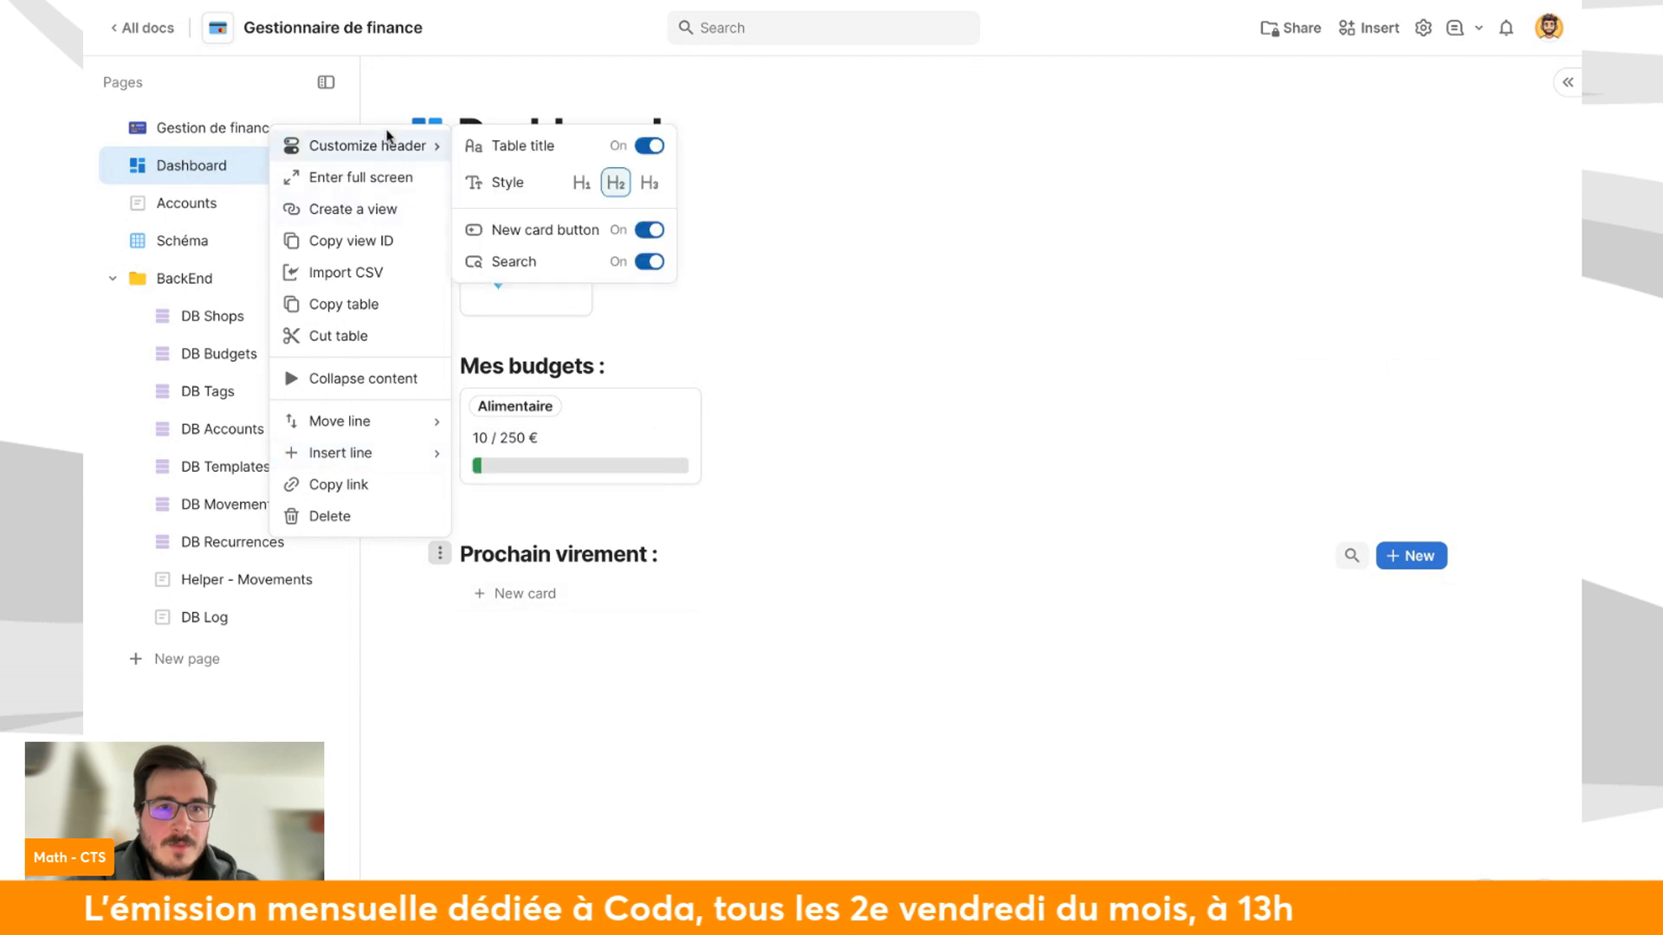
left_click(649, 147)
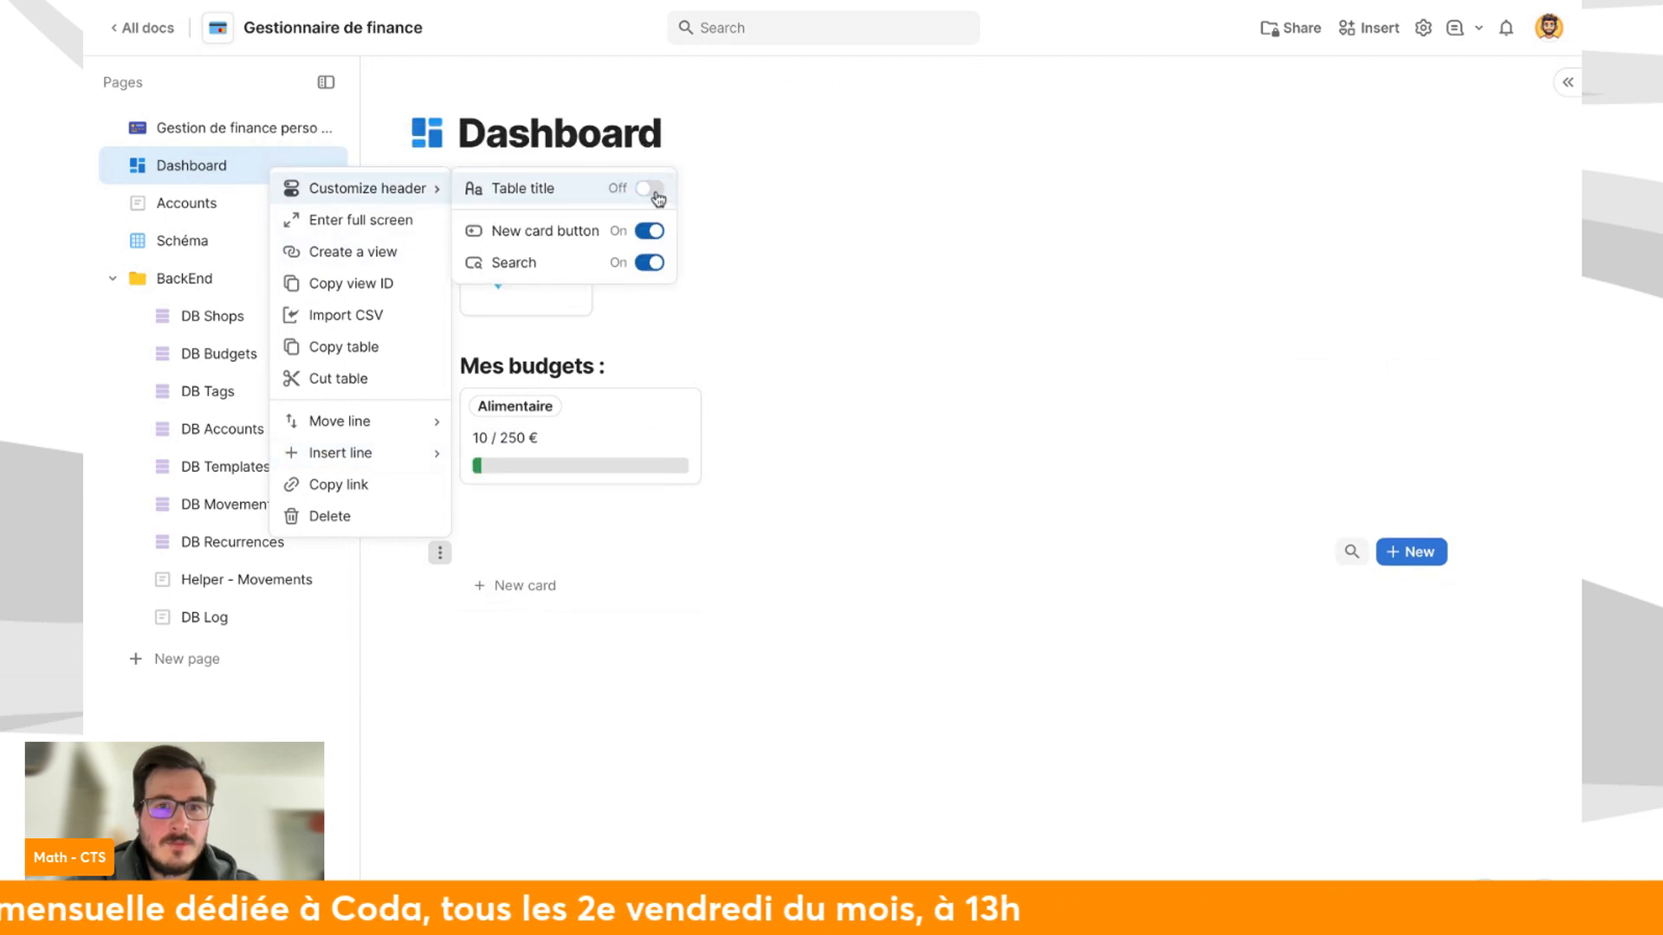
left_click(649, 188)
left_click(650, 230)
left_click(651, 265)
left_click(652, 265)
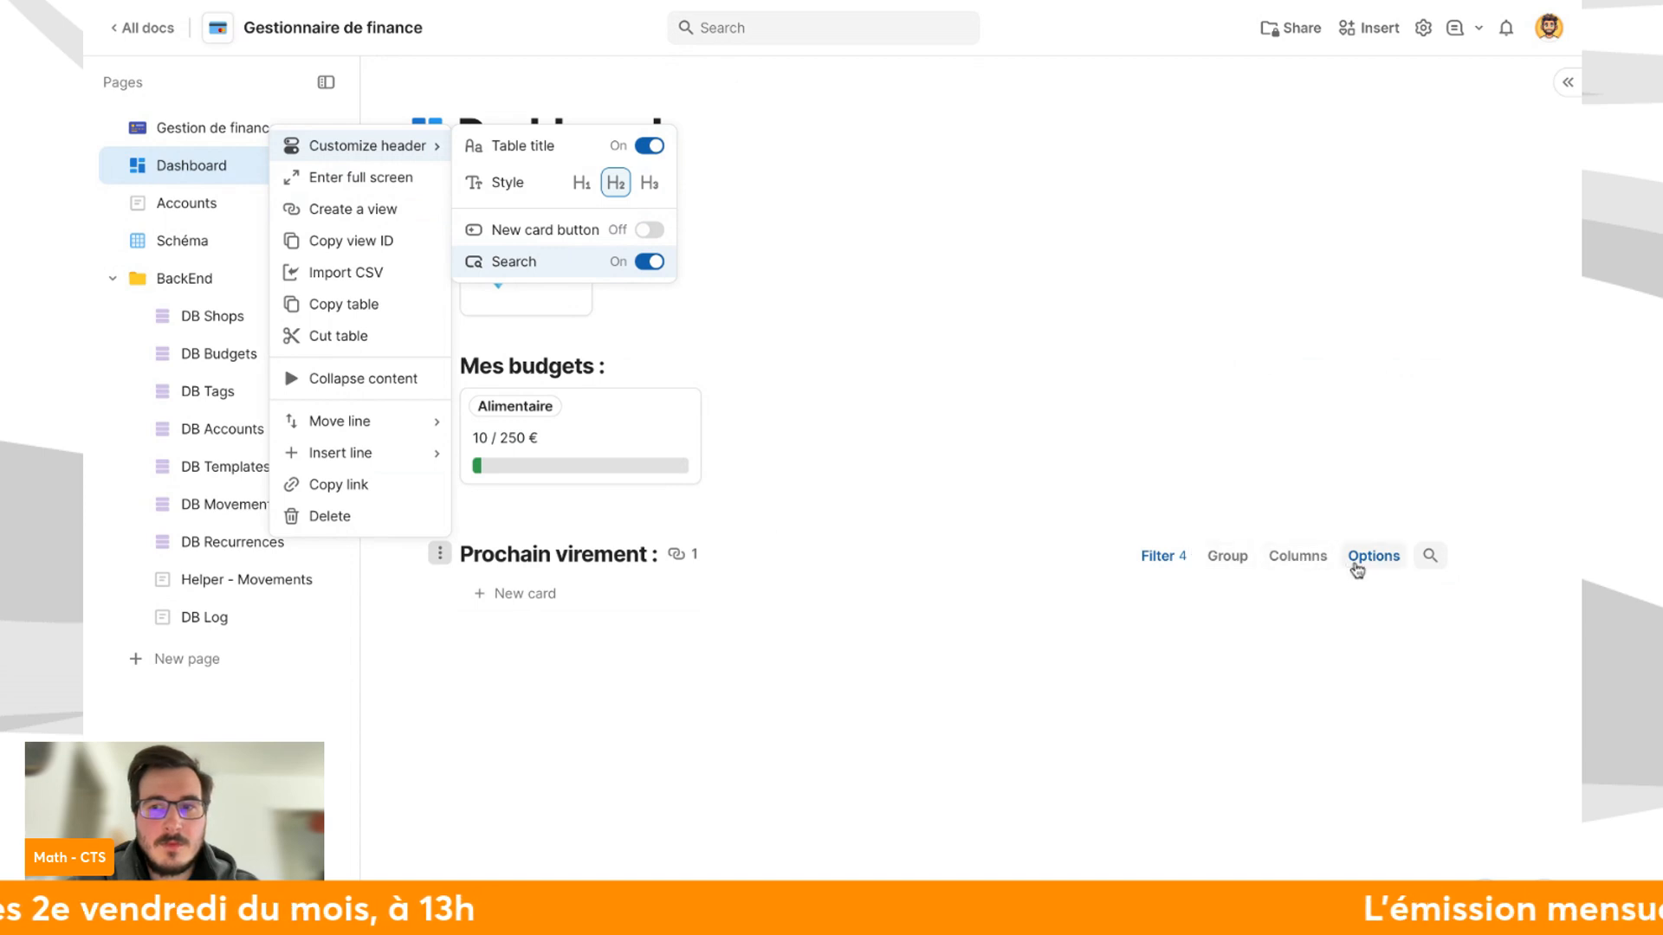
Turn off the bottom new card button in the Cards display settings of "Prochain virement :".
left_click(1348, 568)
left_click(1455, 267)
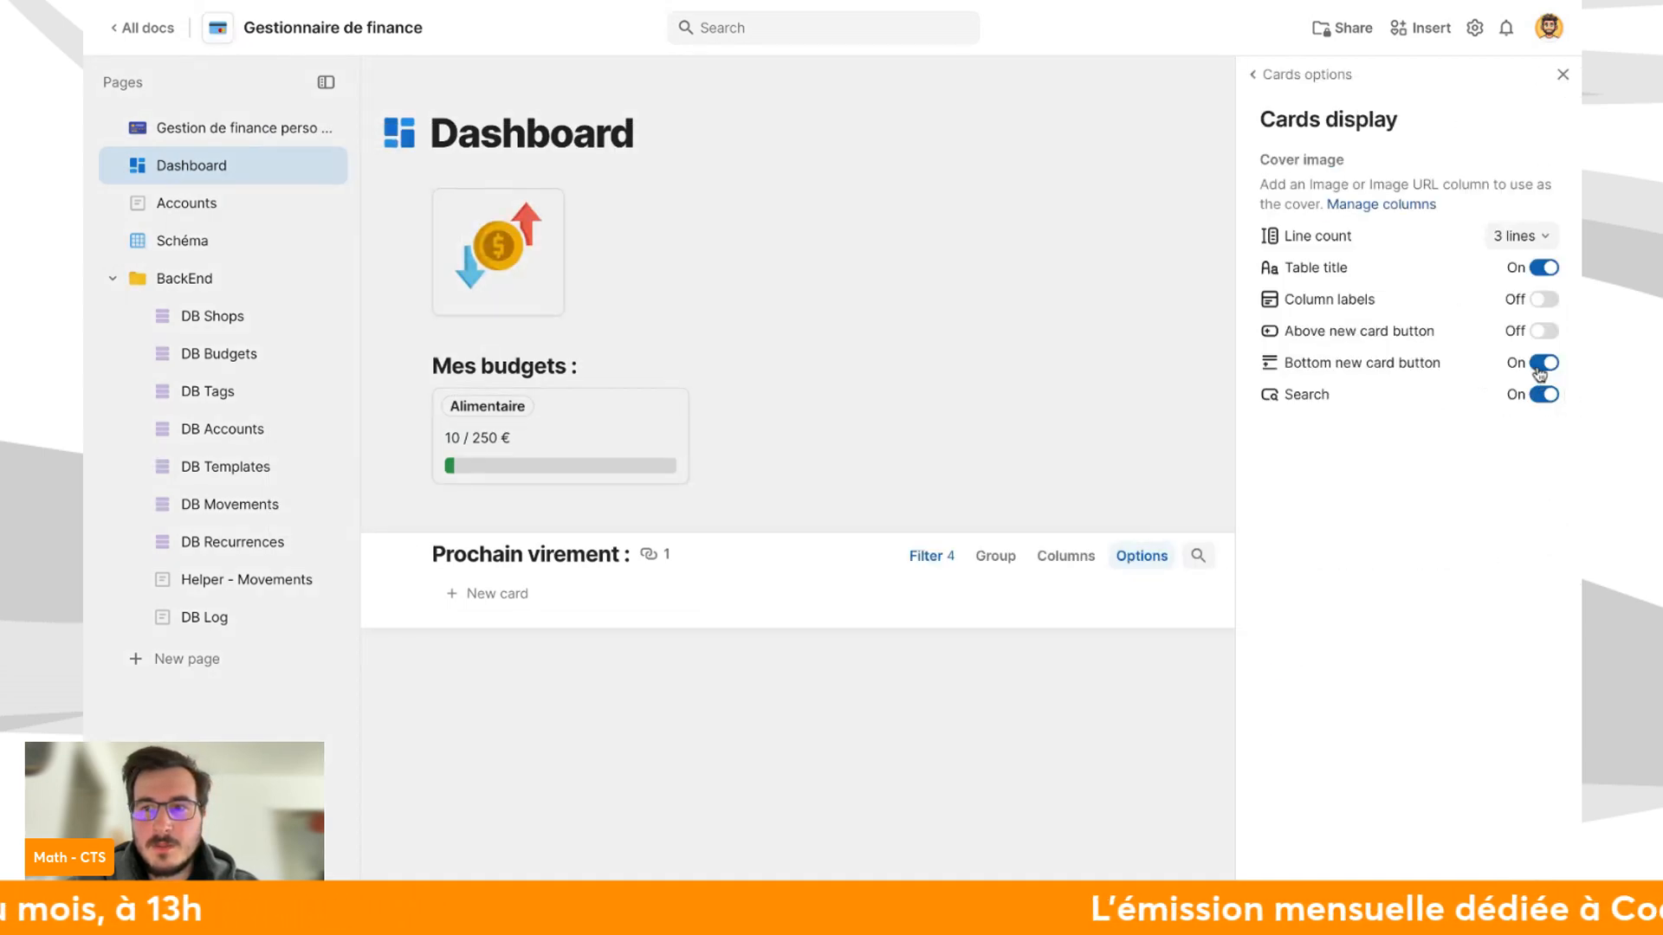
left_click(1544, 363)
left_click(1015, 715)
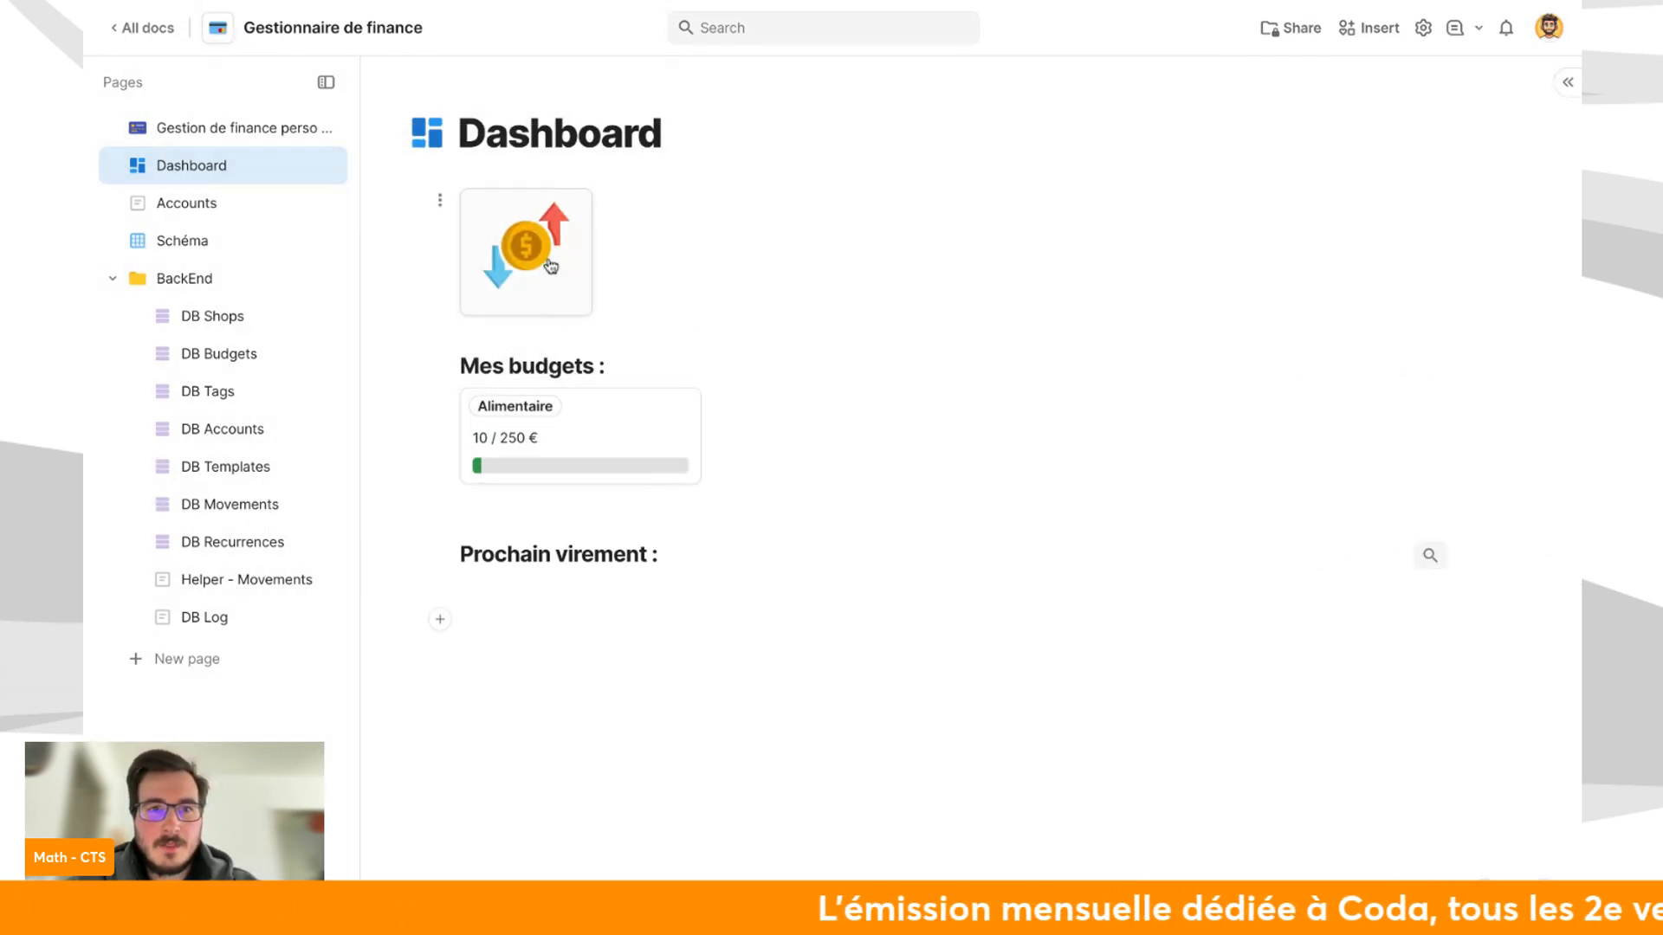
Add a movement from the Dashboard's coin button, dated 18/04/2025, with Débit Card 2 and a value of €20.
left_click(548, 256)
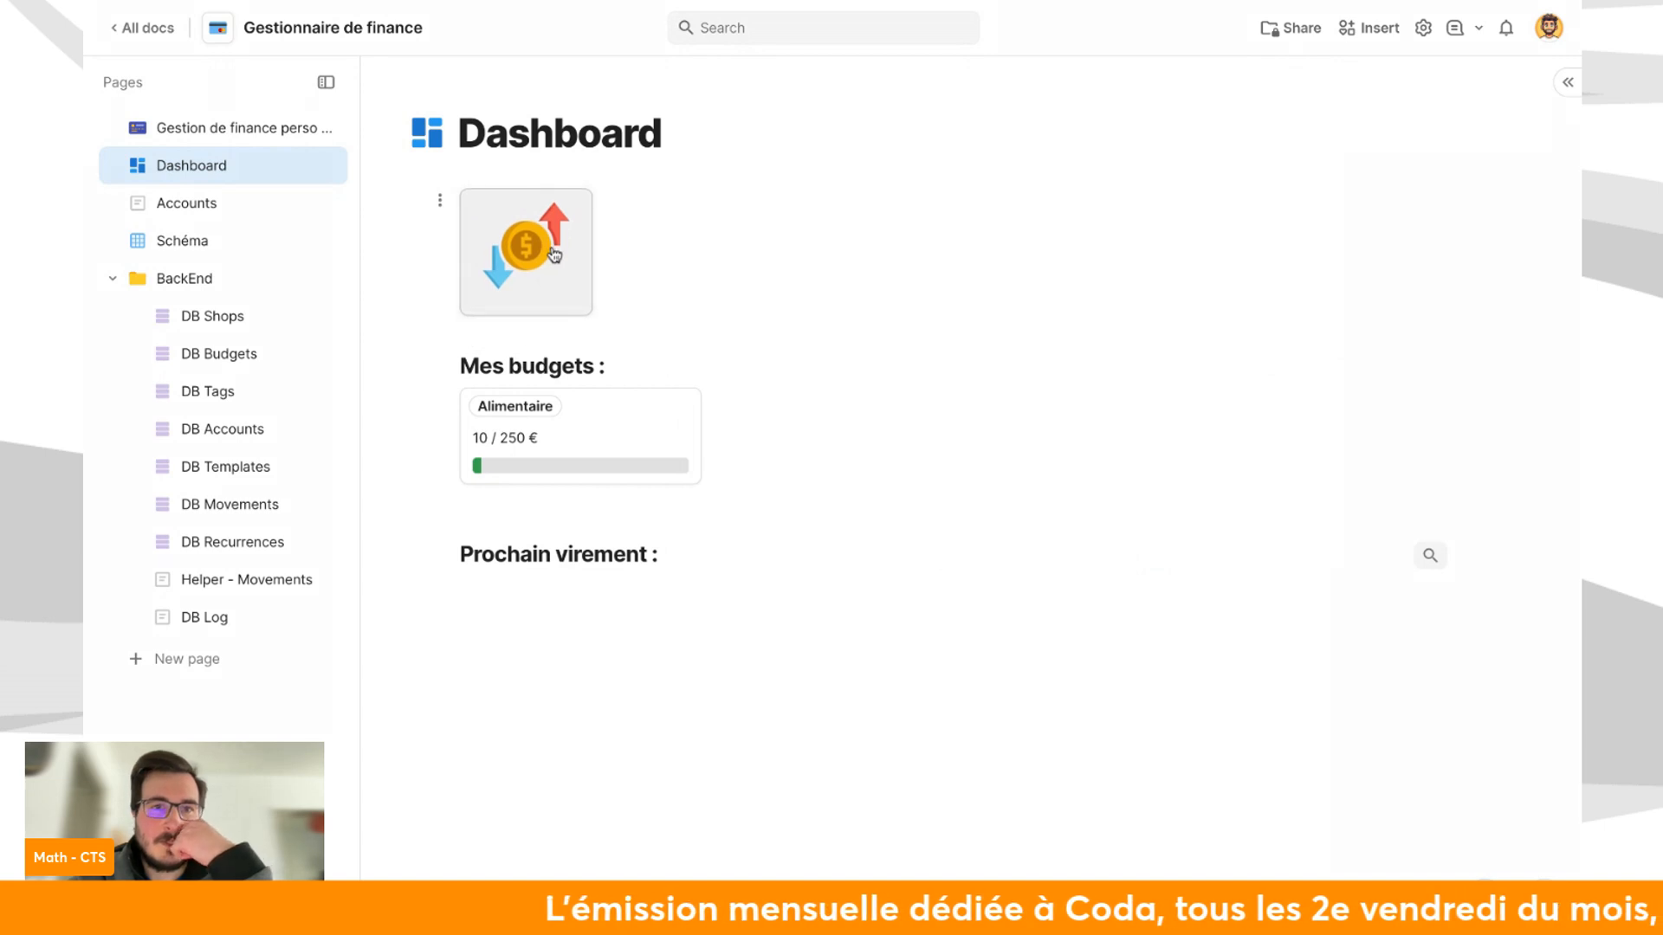
left_click(1009, 173)
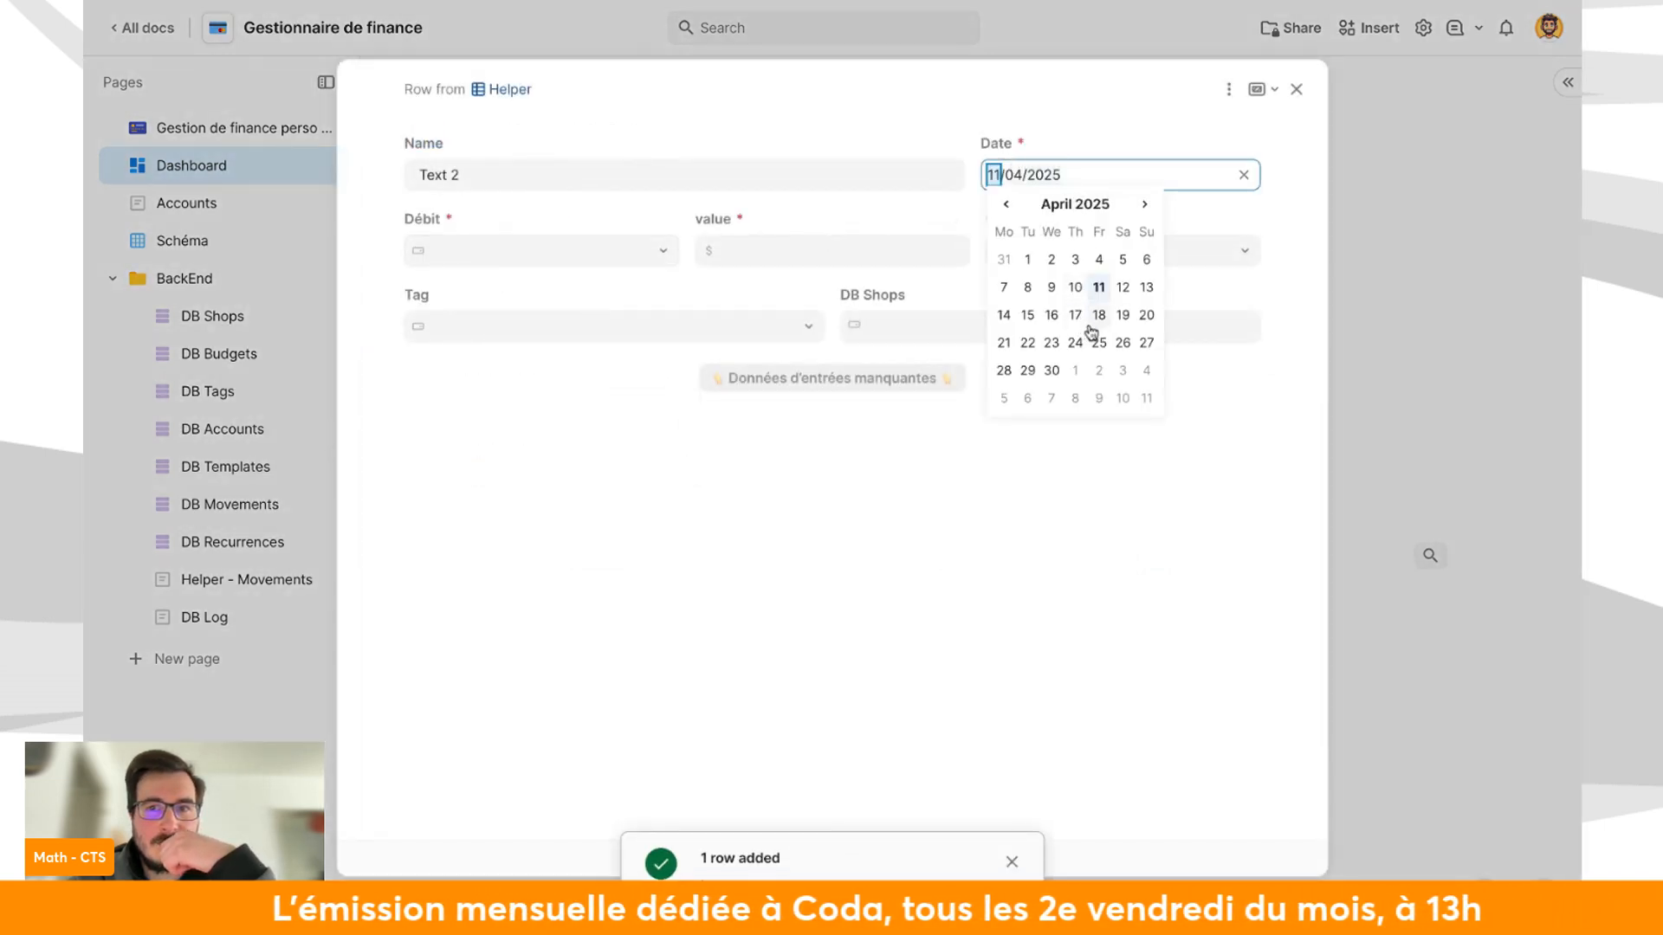
left_click(1099, 314)
left_click(589, 252)
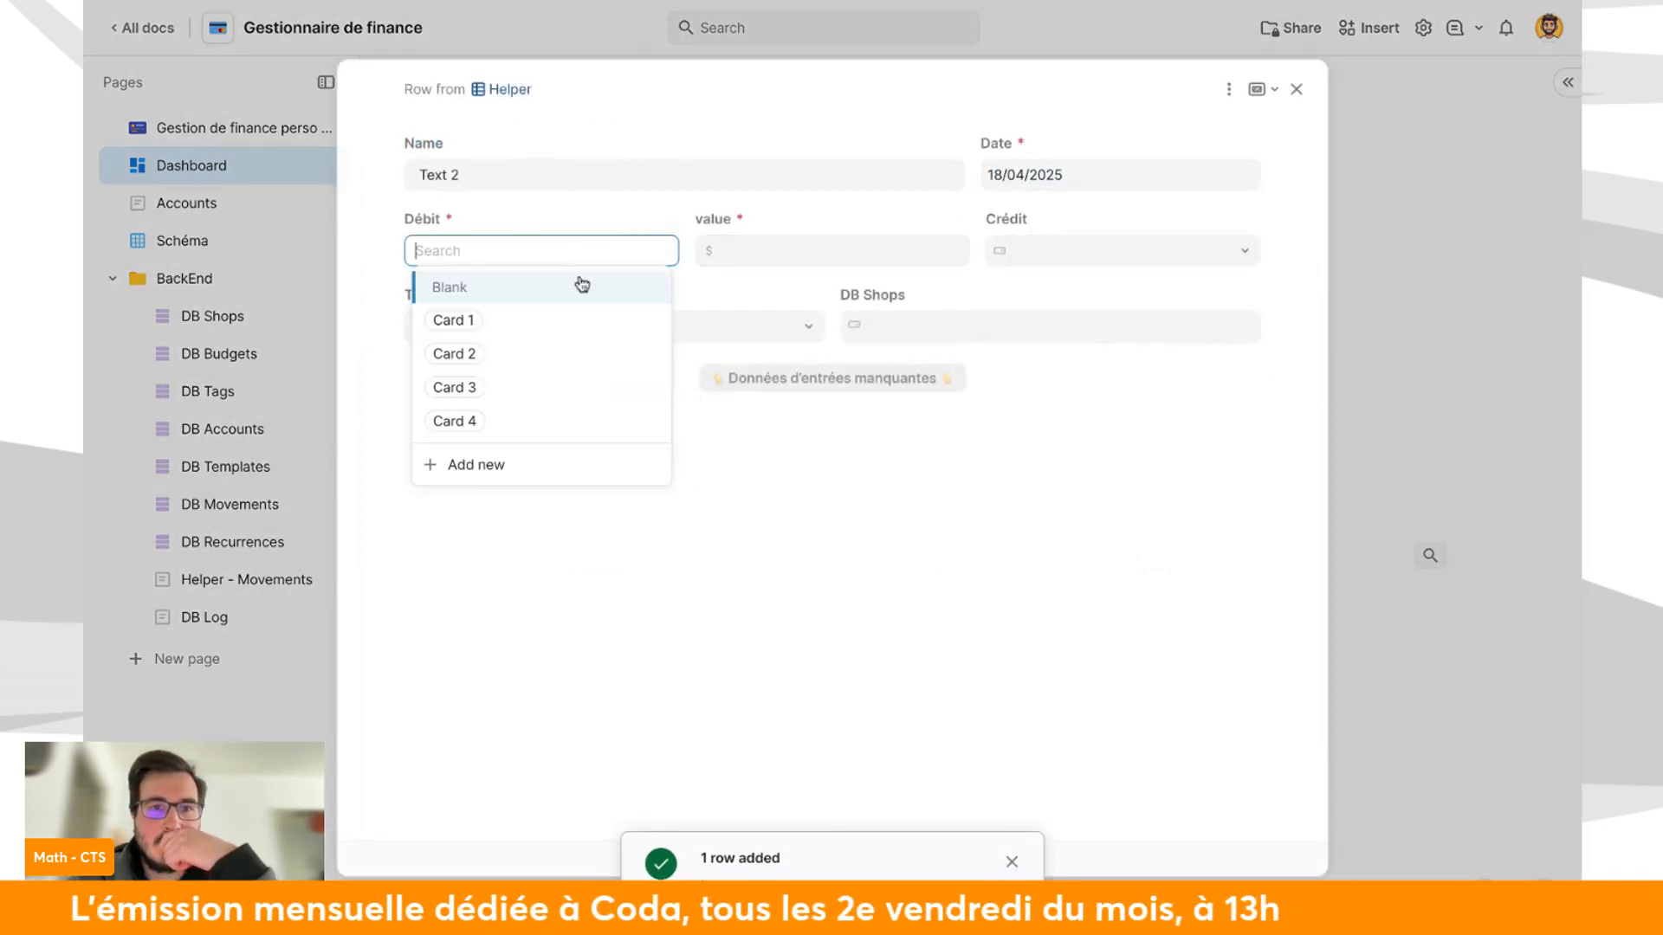
left_click(546, 357)
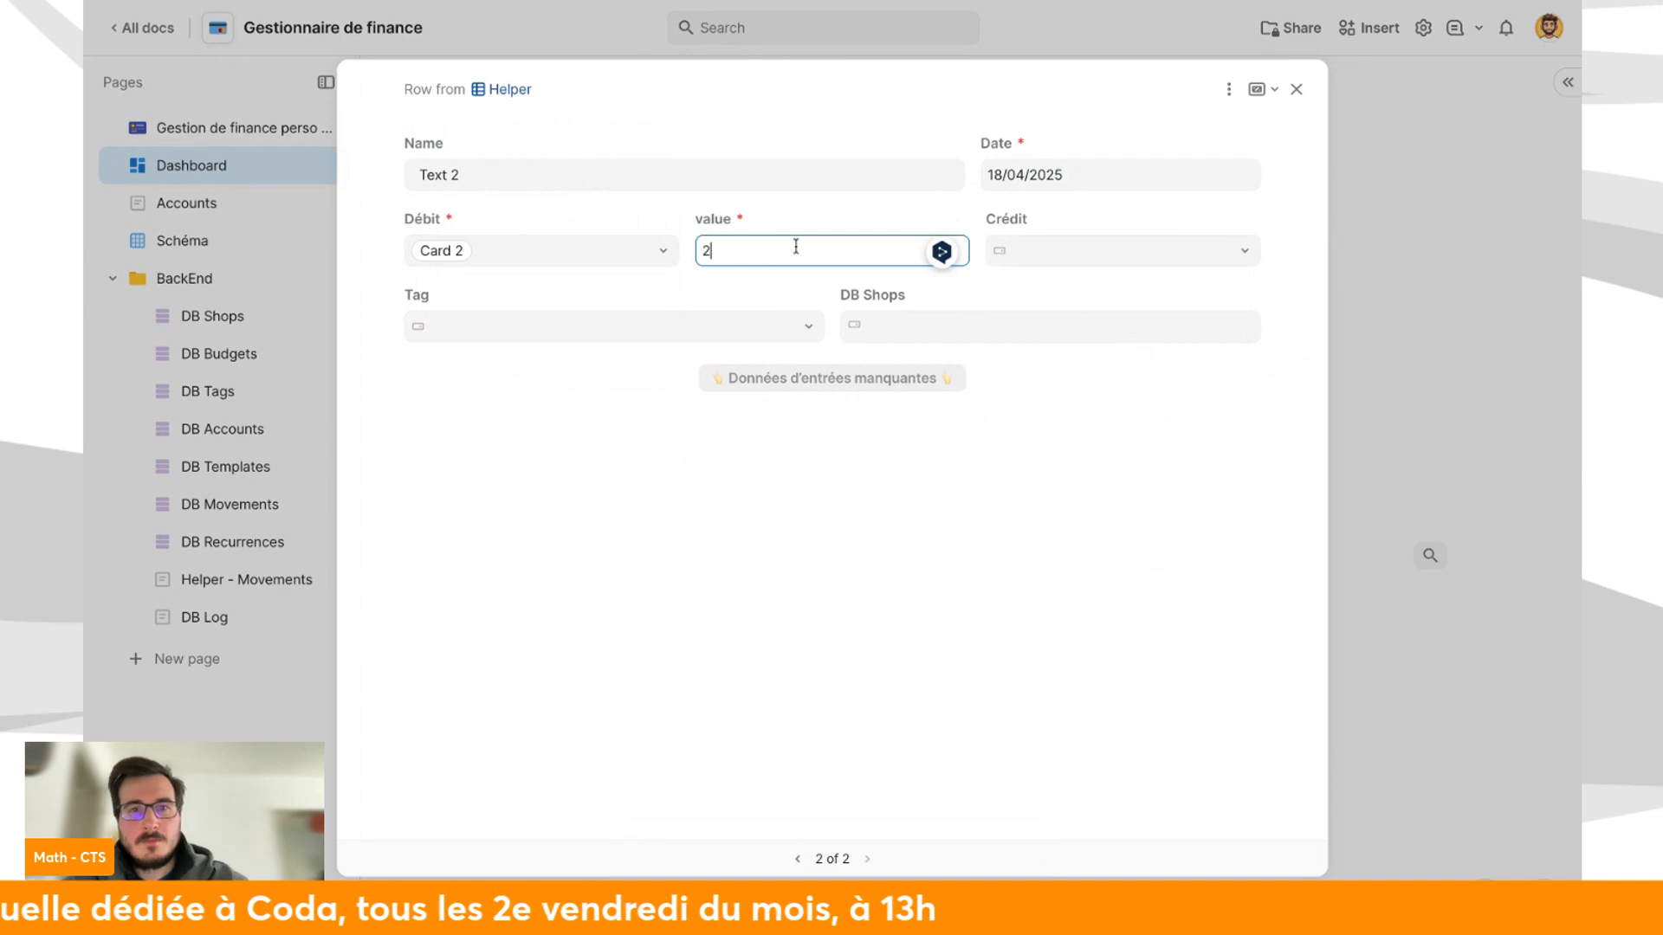
type("20")
key("Return")
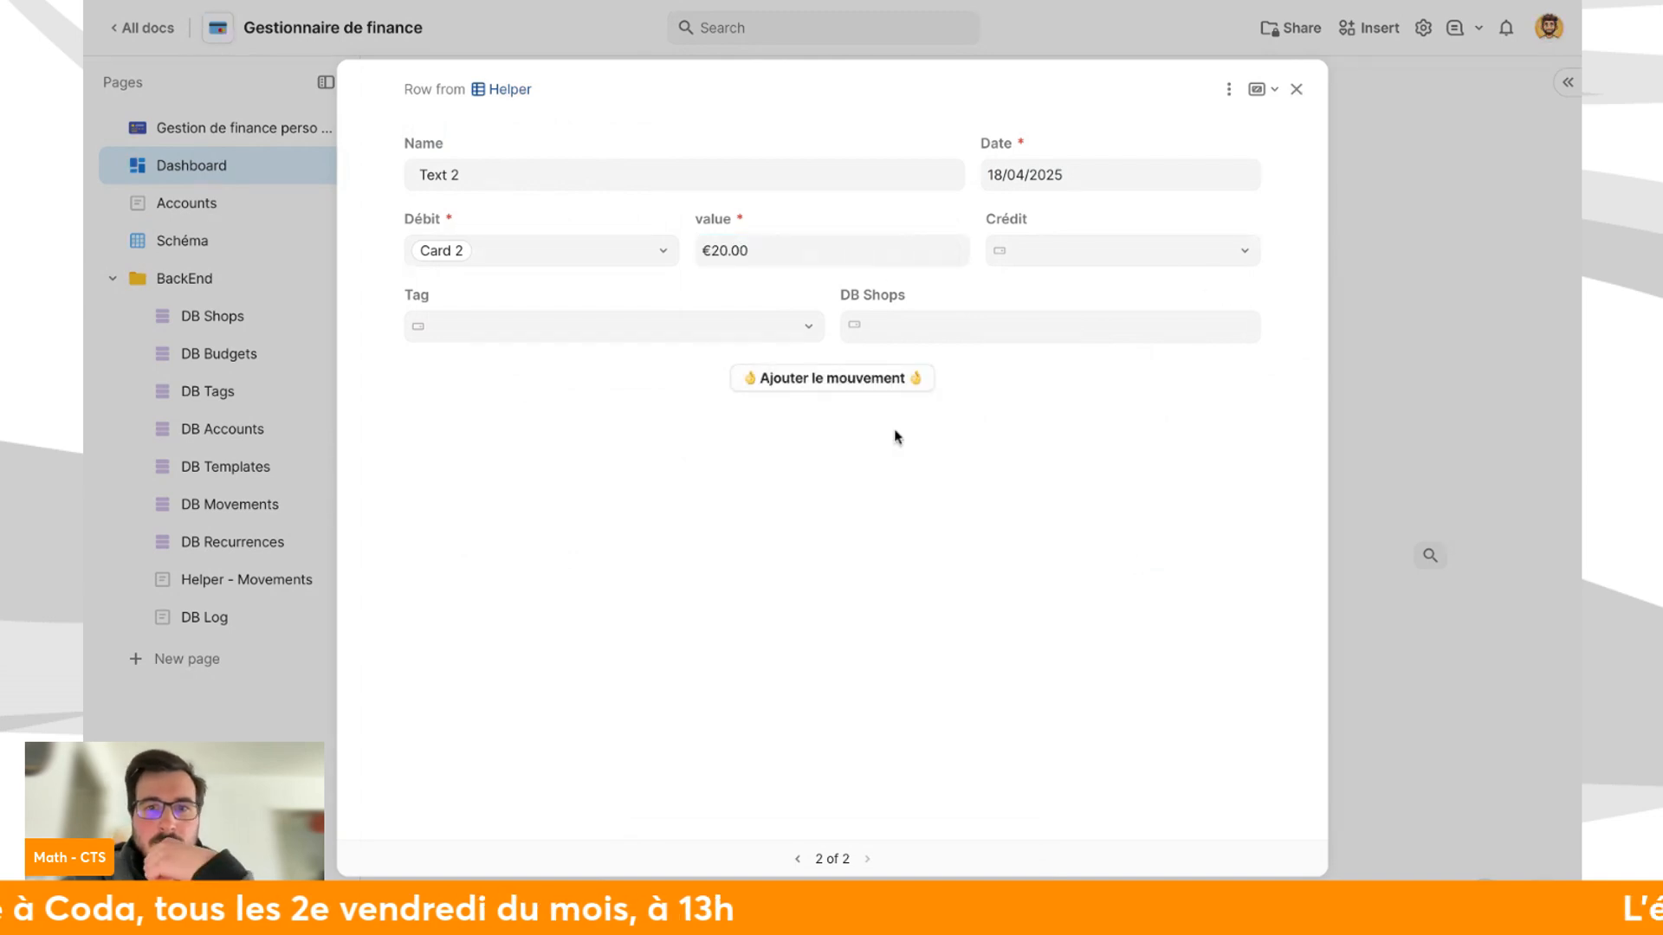
left_click(853, 381)
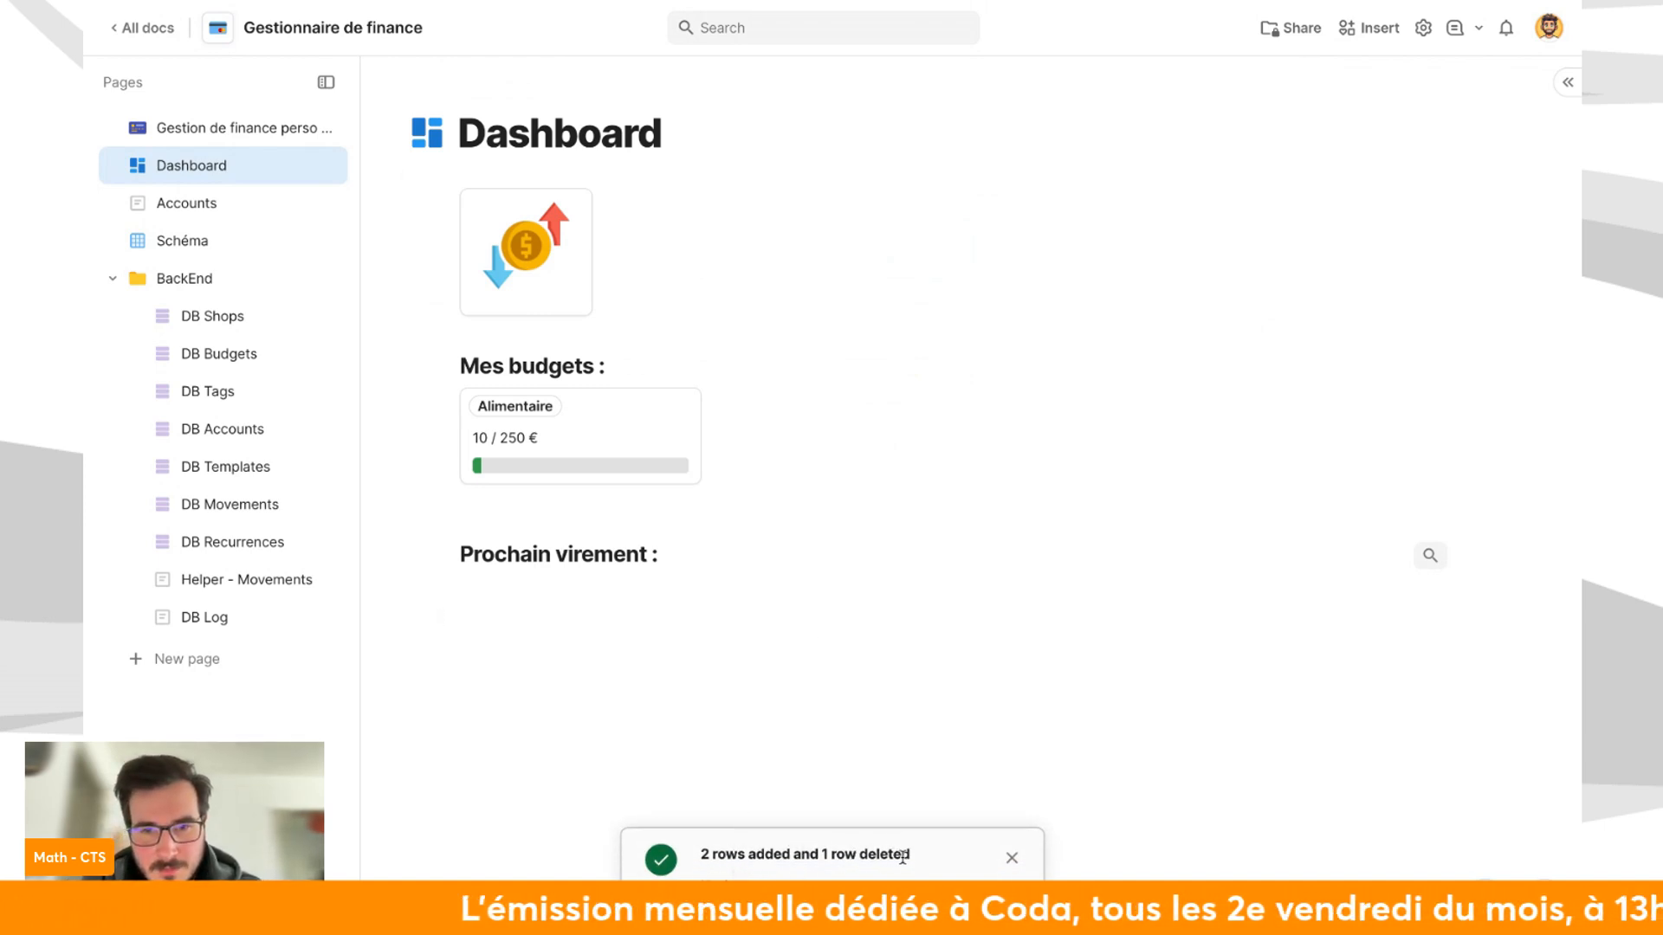
Open the DB Movements page and check the newly added movement.
left_click_drag(803, 847, 706, 848)
left_click(199, 317)
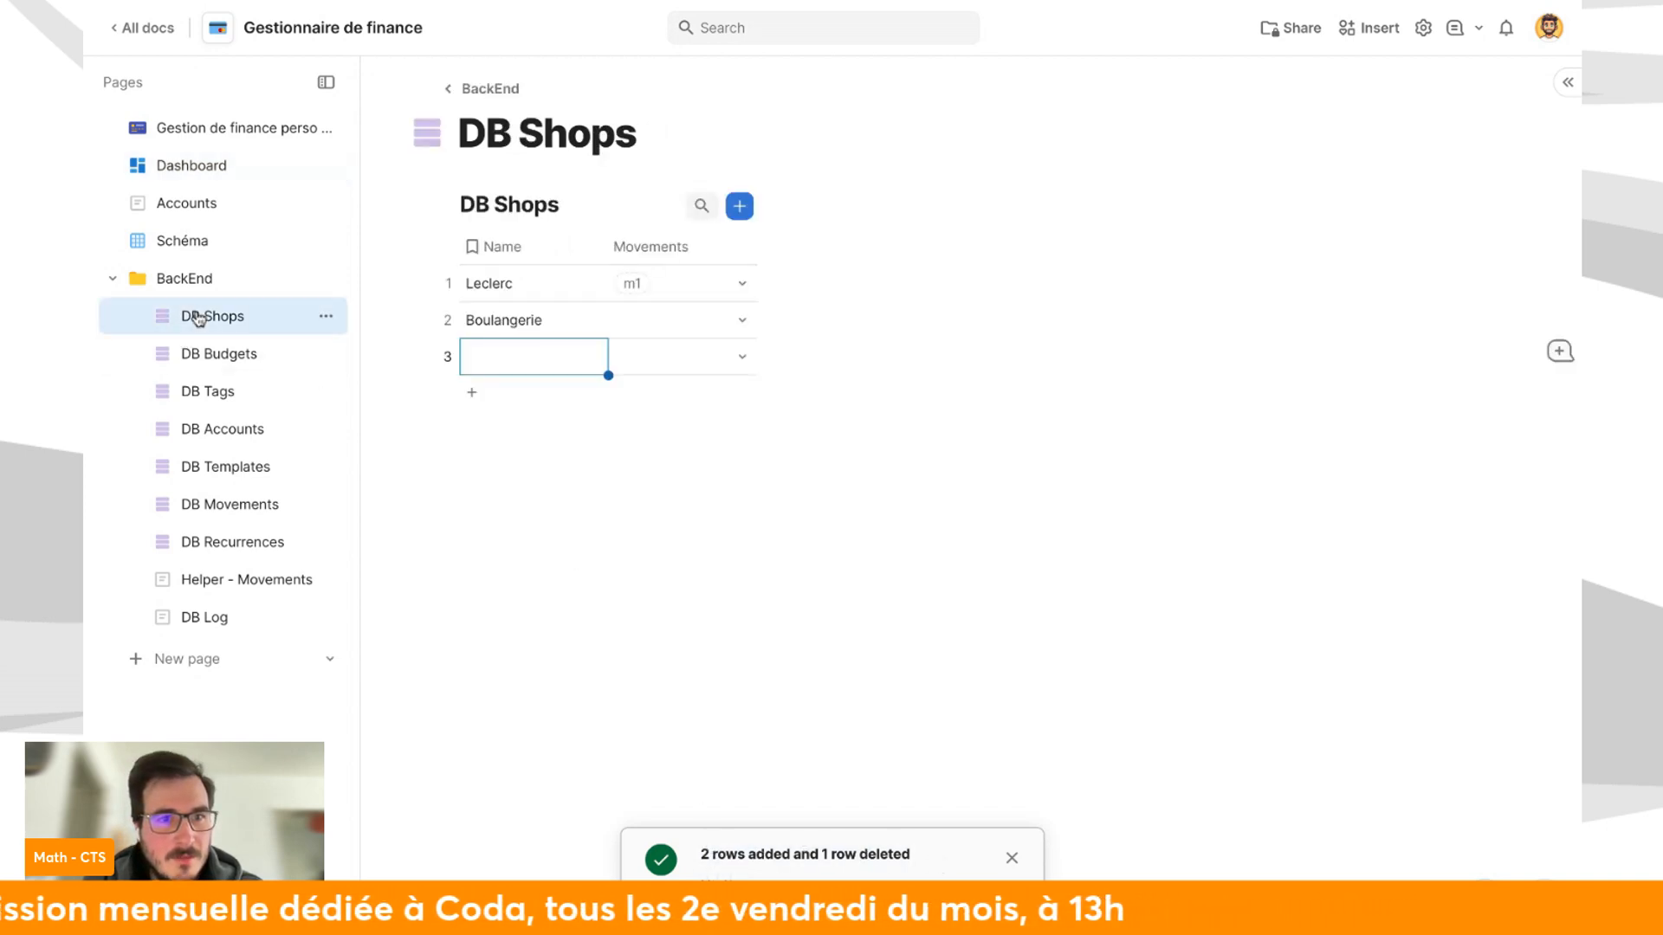
left_click(255, 539)
left_click(242, 504)
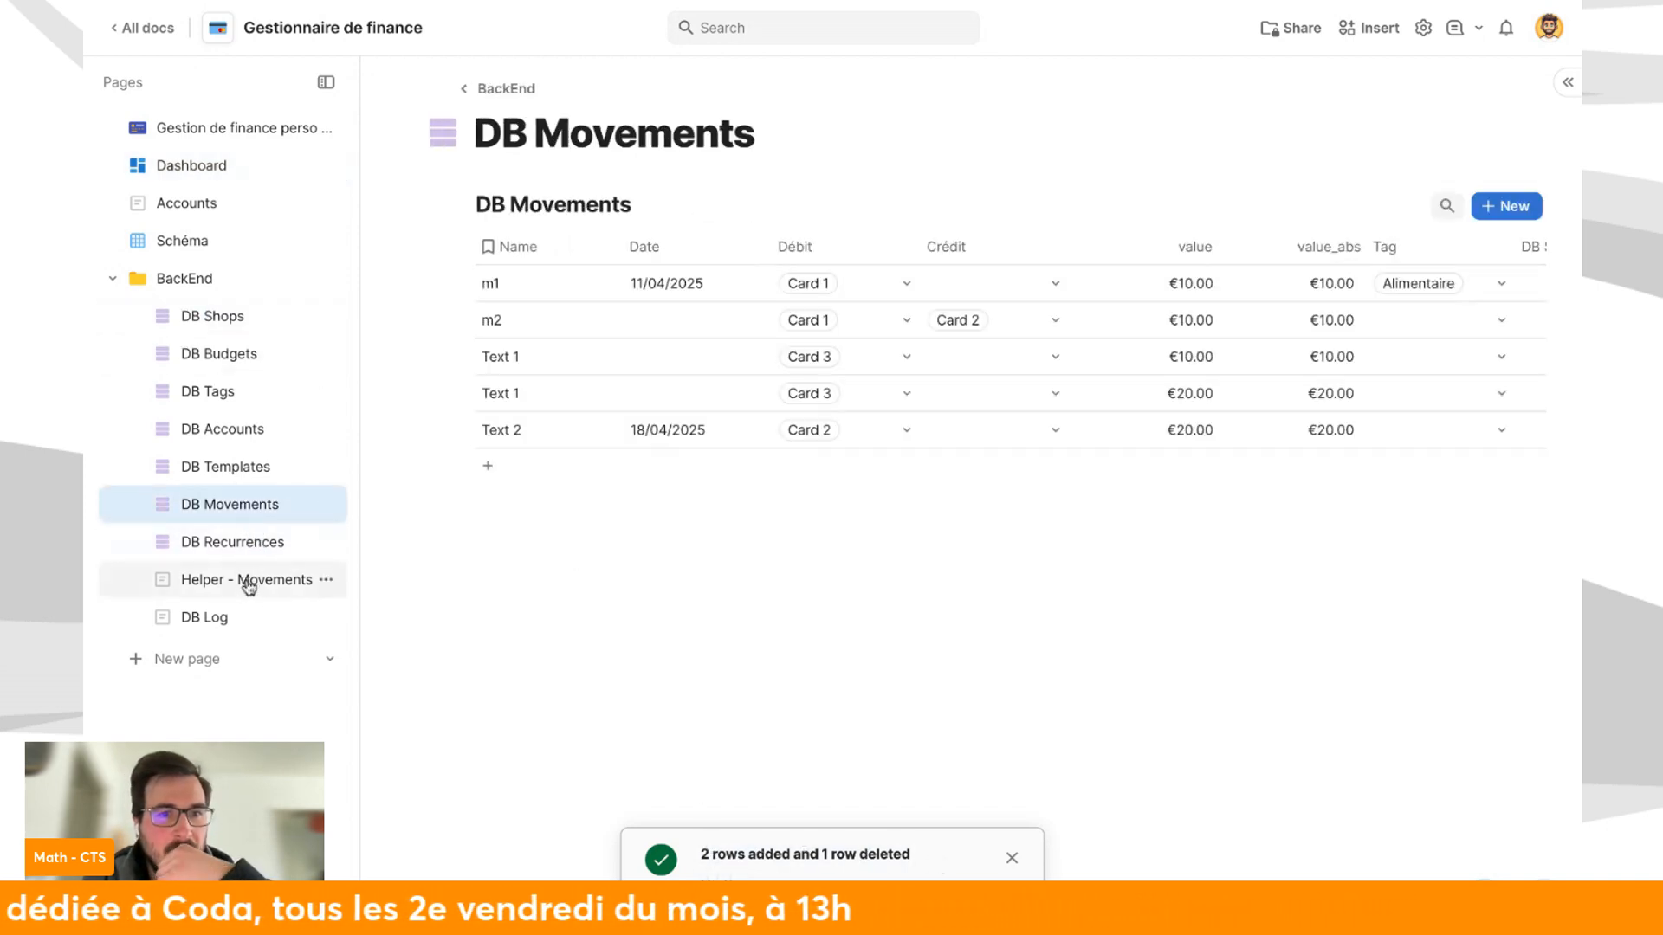
On the Helper - Movements page, examine the settings of the "Ajouter le mouvement" button column, including its advanced options.
left_click(246, 580)
scroll(1223, 226, "right", 5)
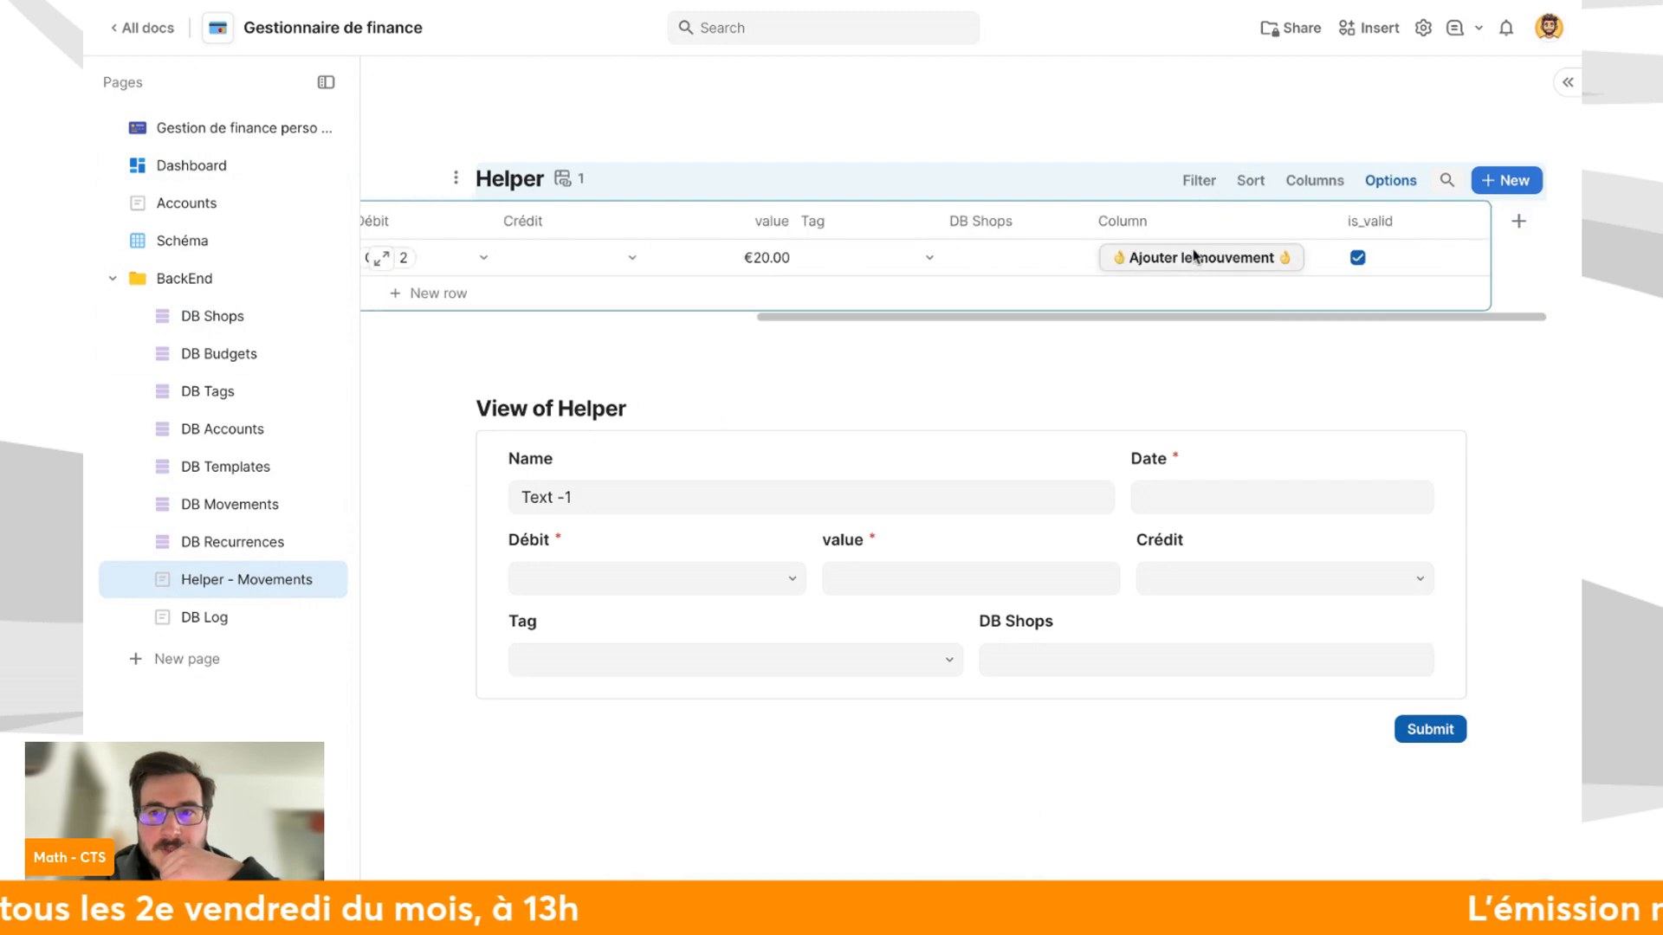
left_click(1312, 220)
left_click(1342, 256)
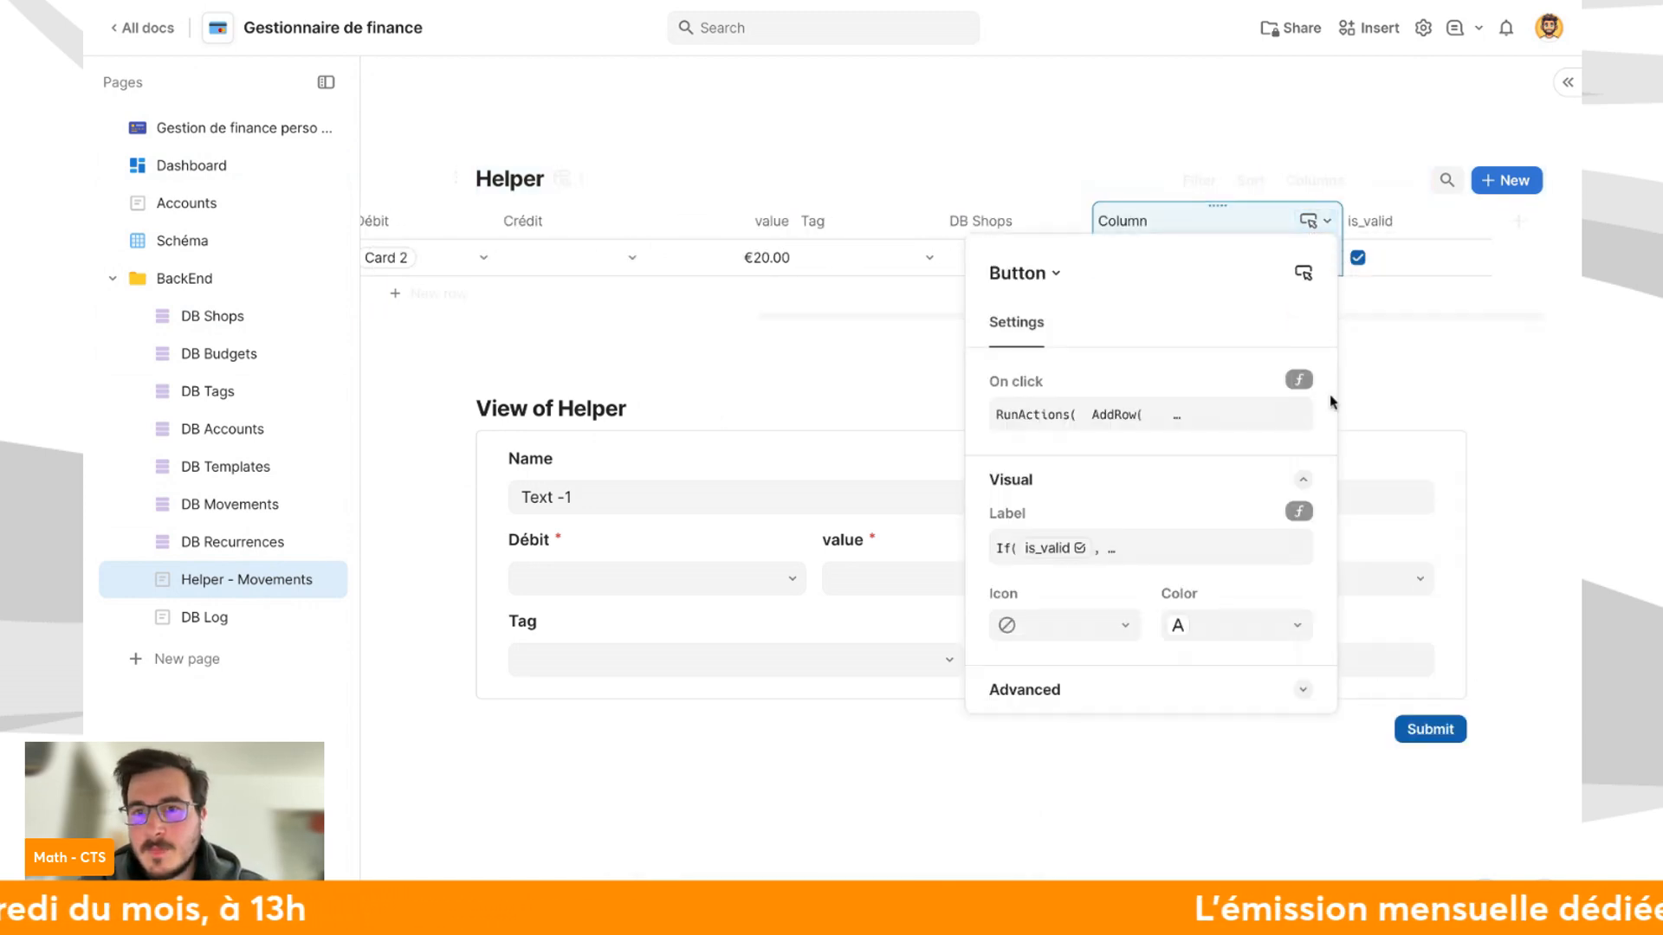
left_click(1106, 687)
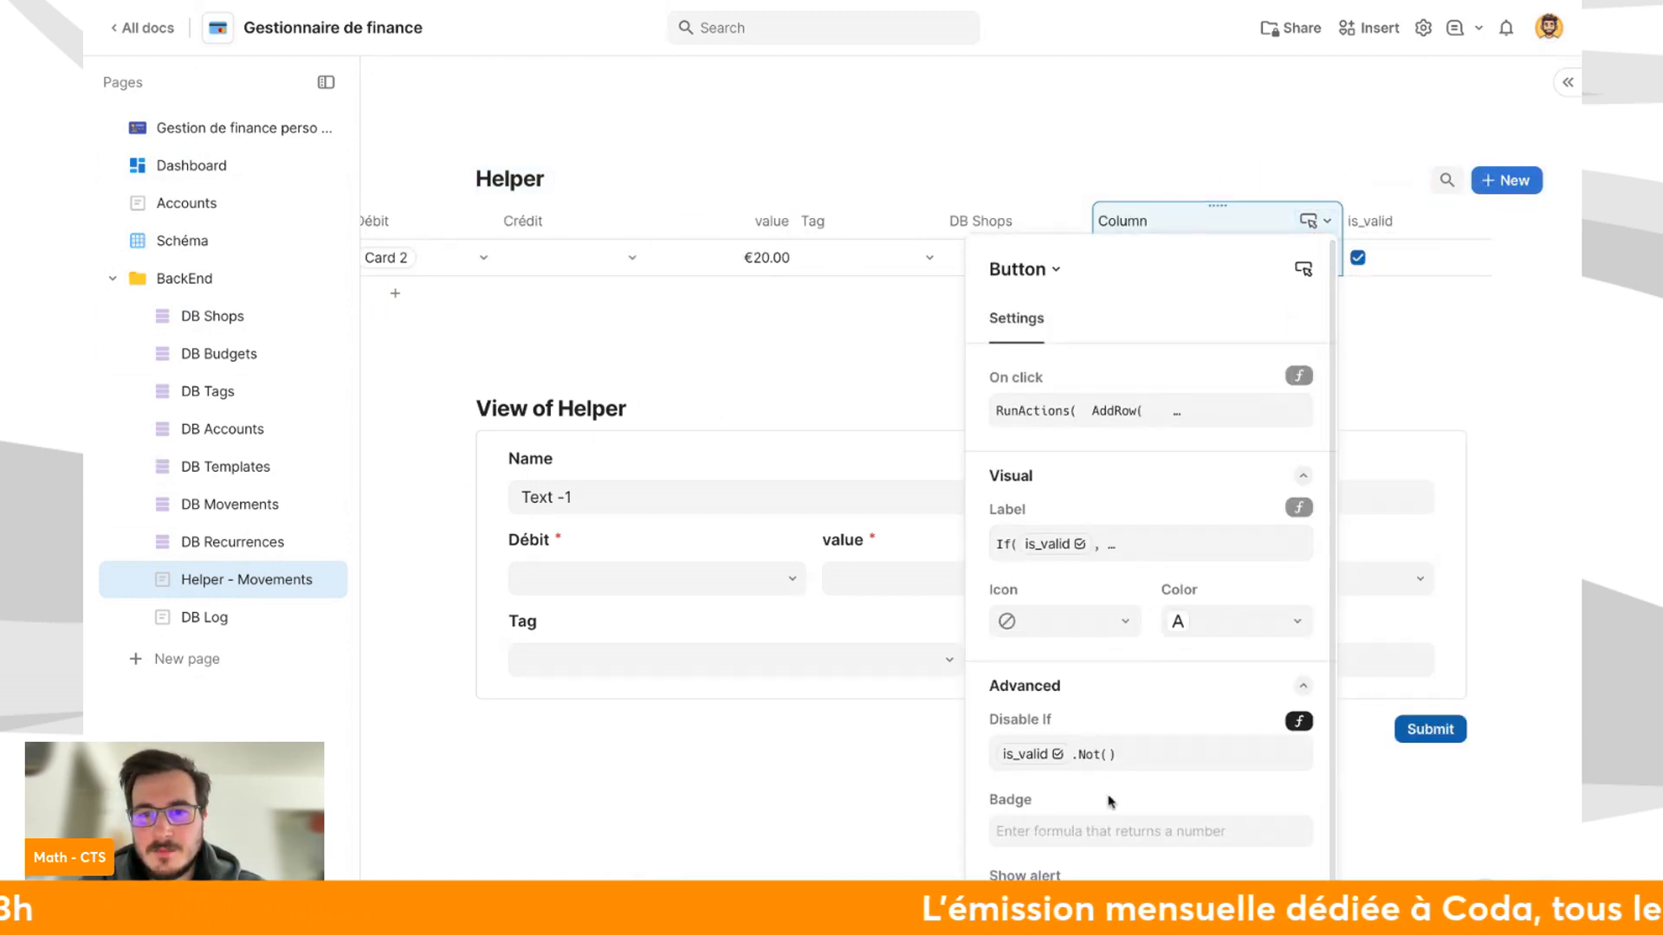
key("Escape")
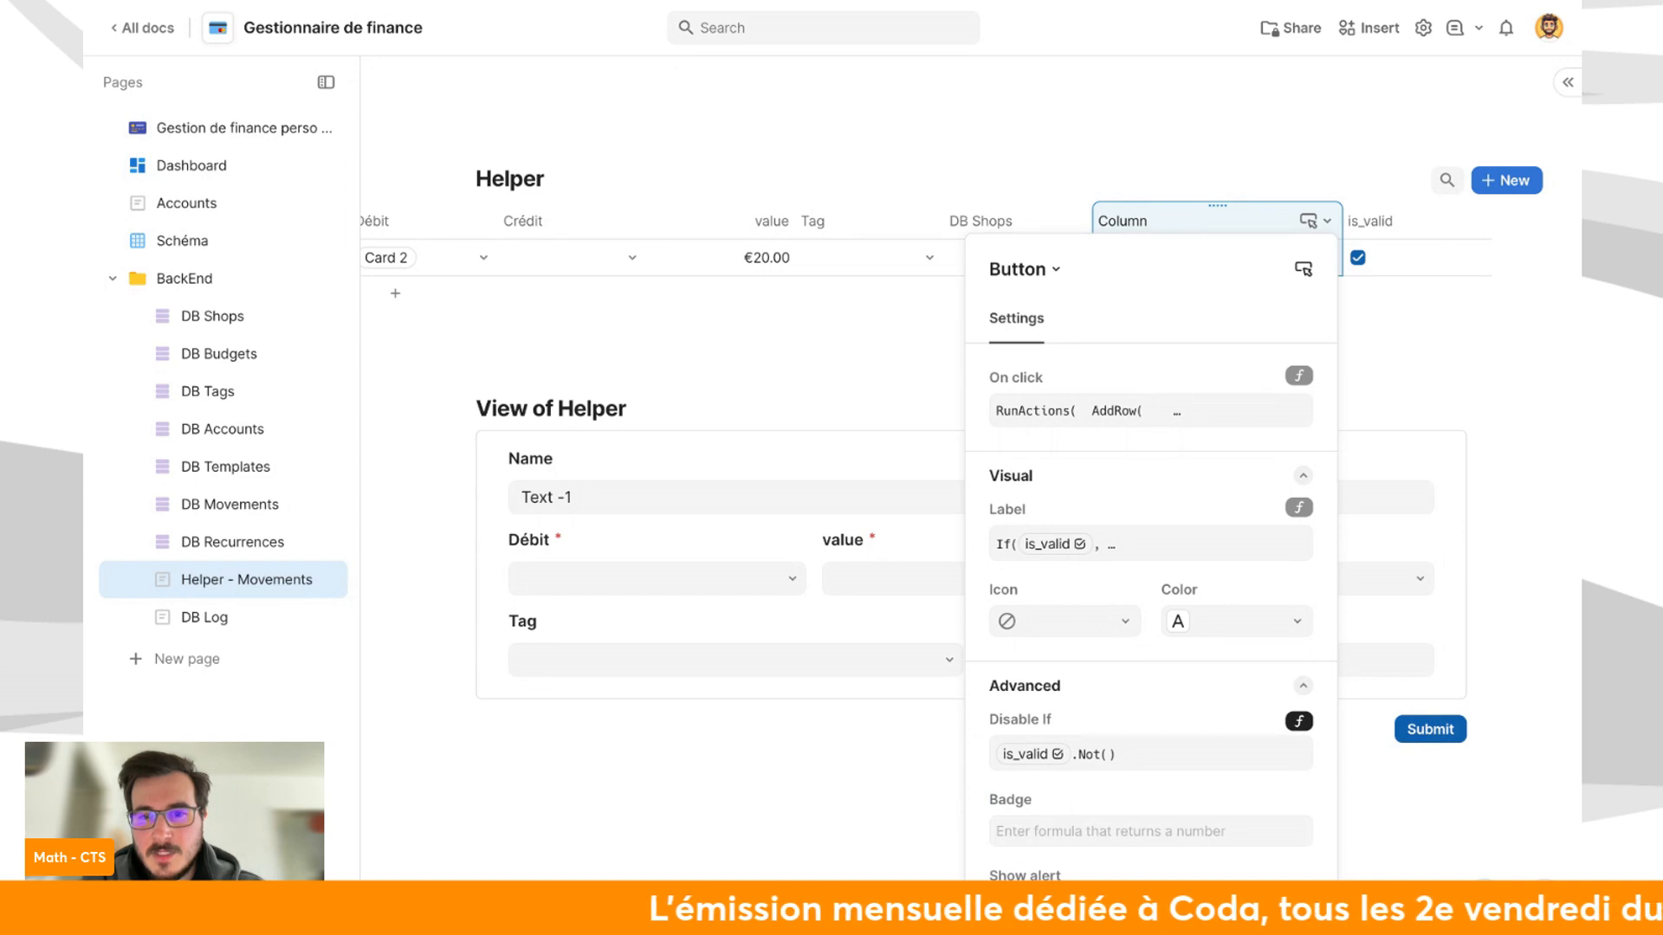
Close the button column's settings and run the Helper row's "Ajouter le mouvement" button for the €20 Card 2 movement.
left_click(1150, 908)
left_click(1126, 882)
left_click(876, 840)
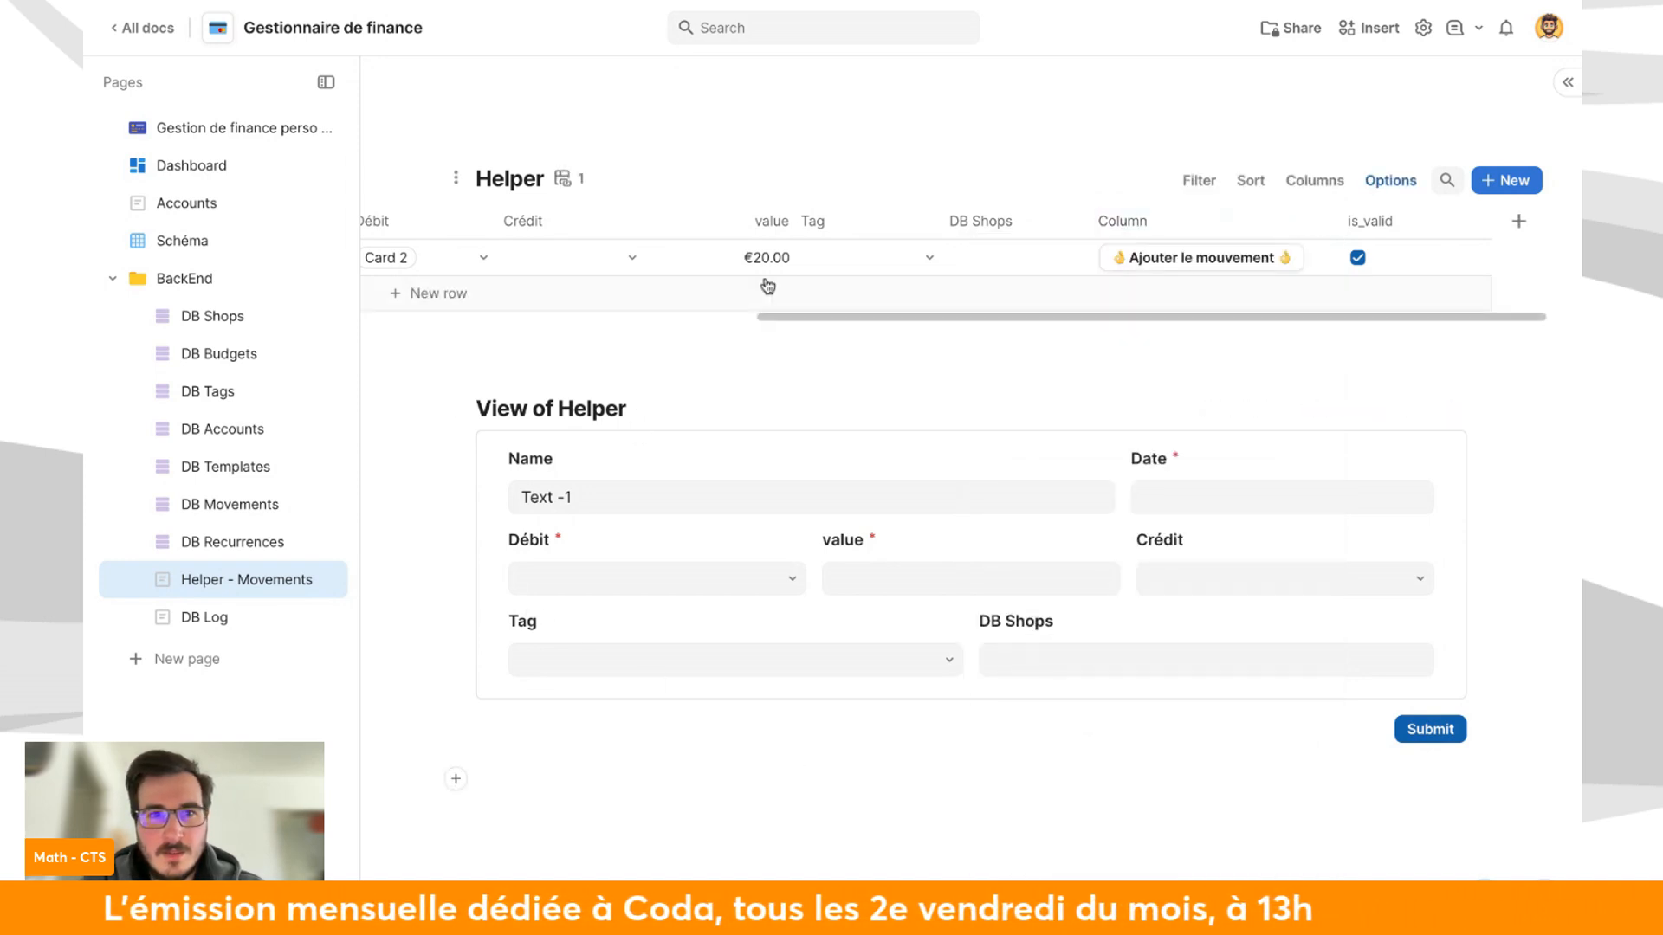
scroll(767, 286, "left", 5)
scroll(767, 286, "right", 5)
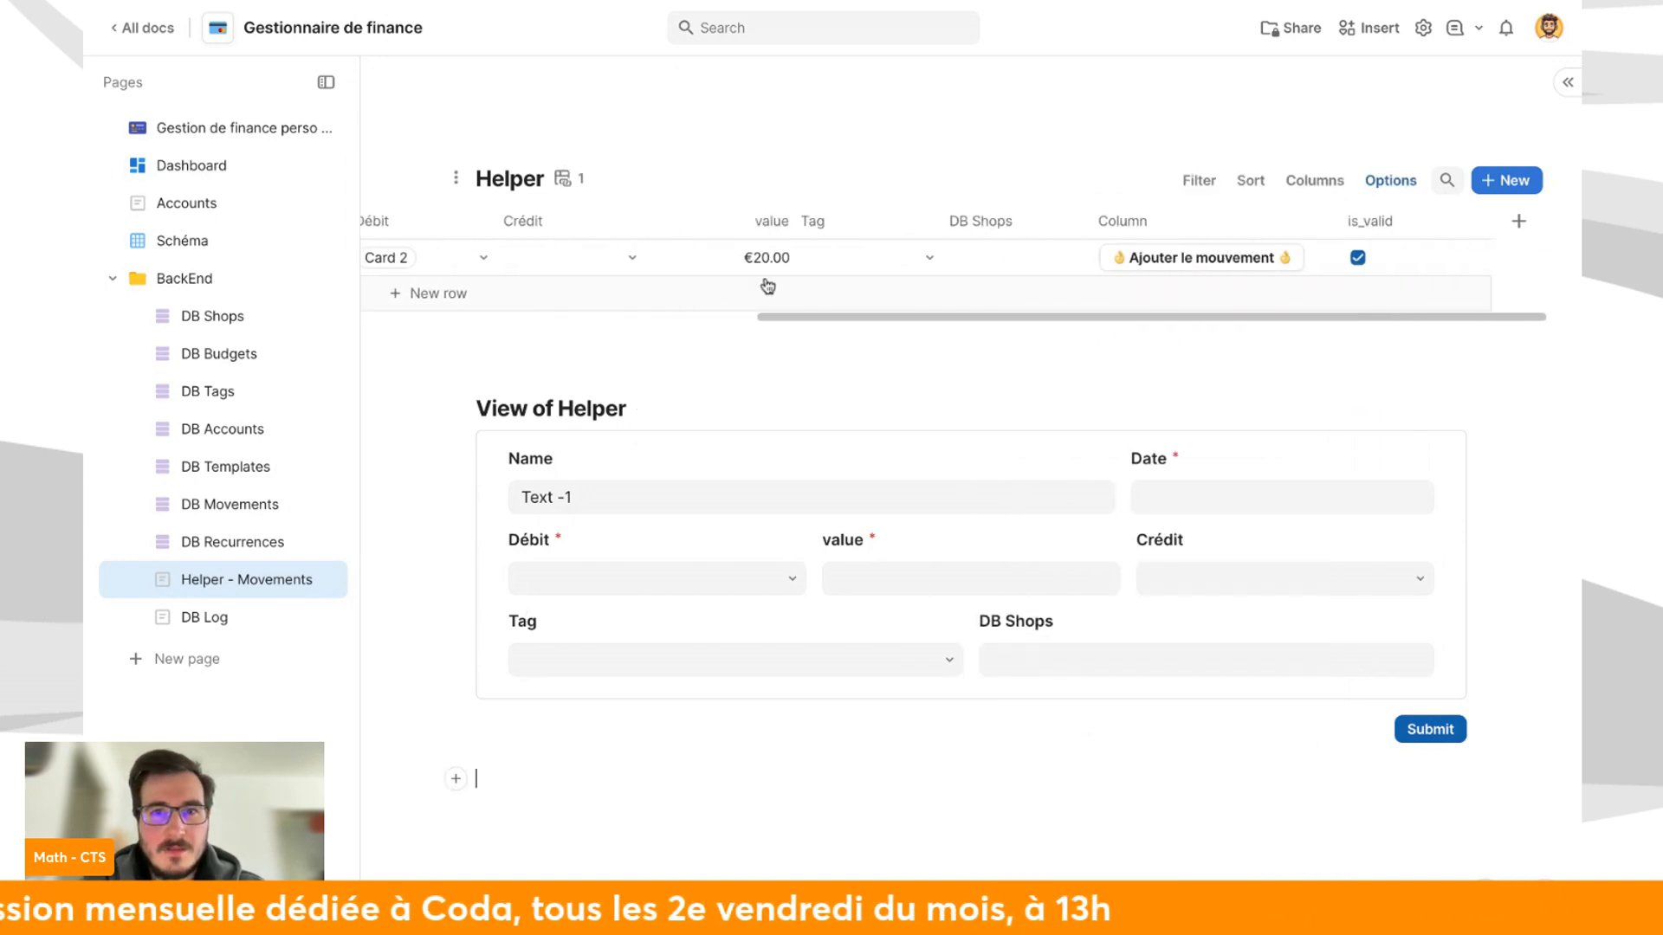
left_click(1235, 256)
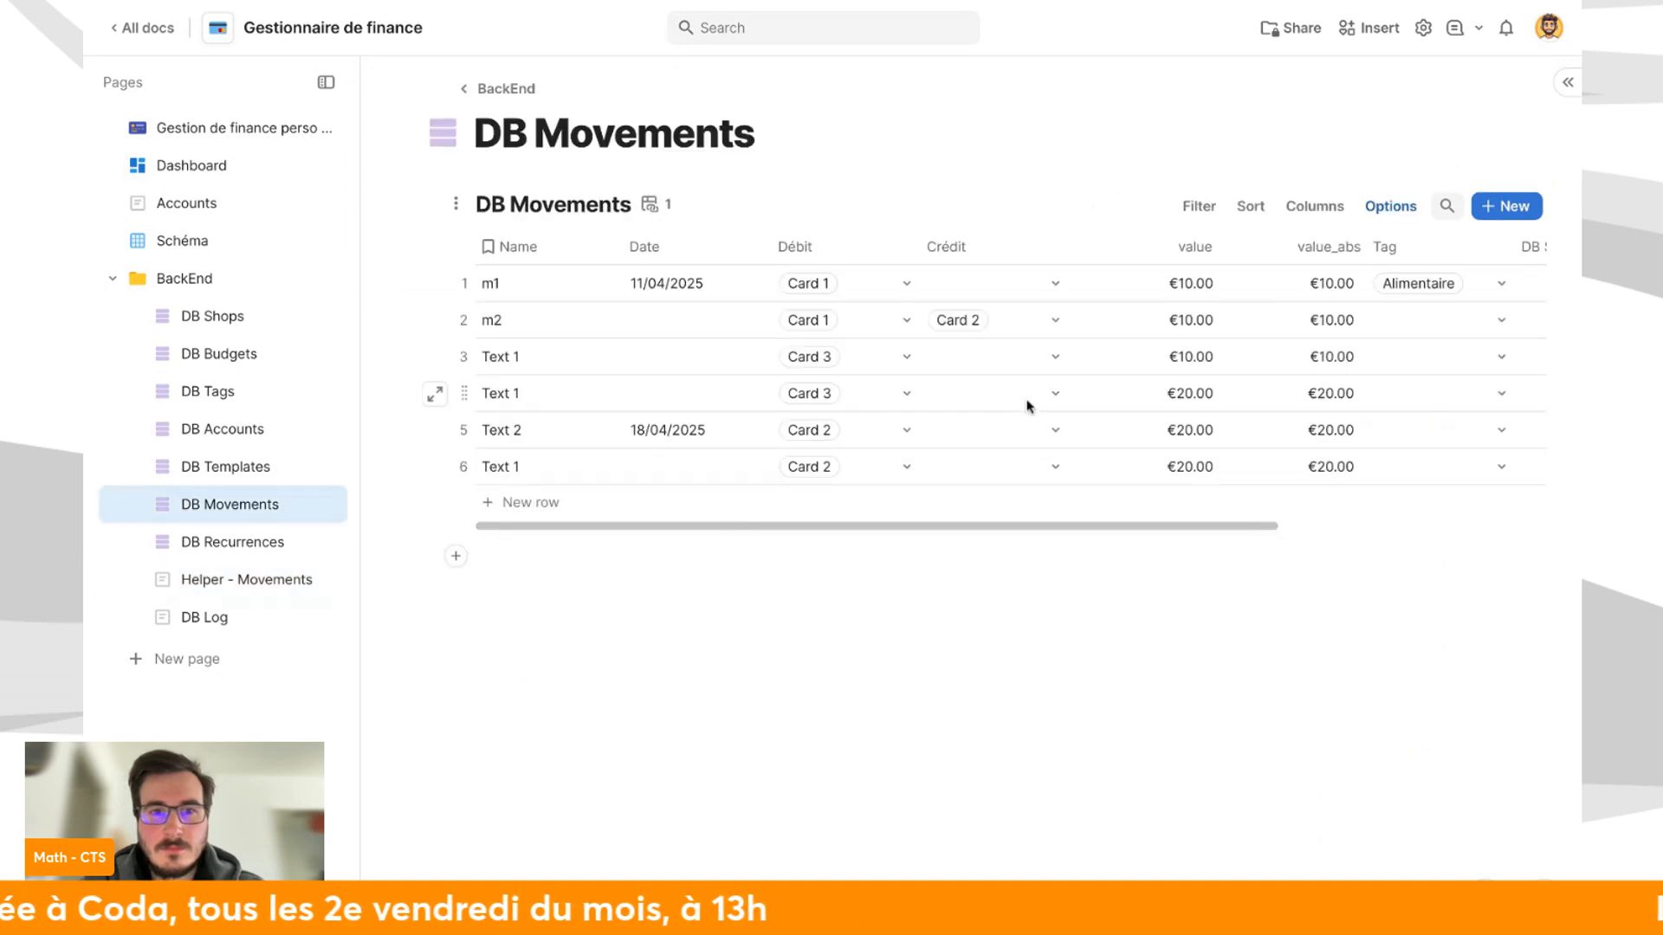
Look through the DB Templates, DB Accounts, DB Budgets, Accounts and Dashboard pages to review what has been built.
left_click(289, 468)
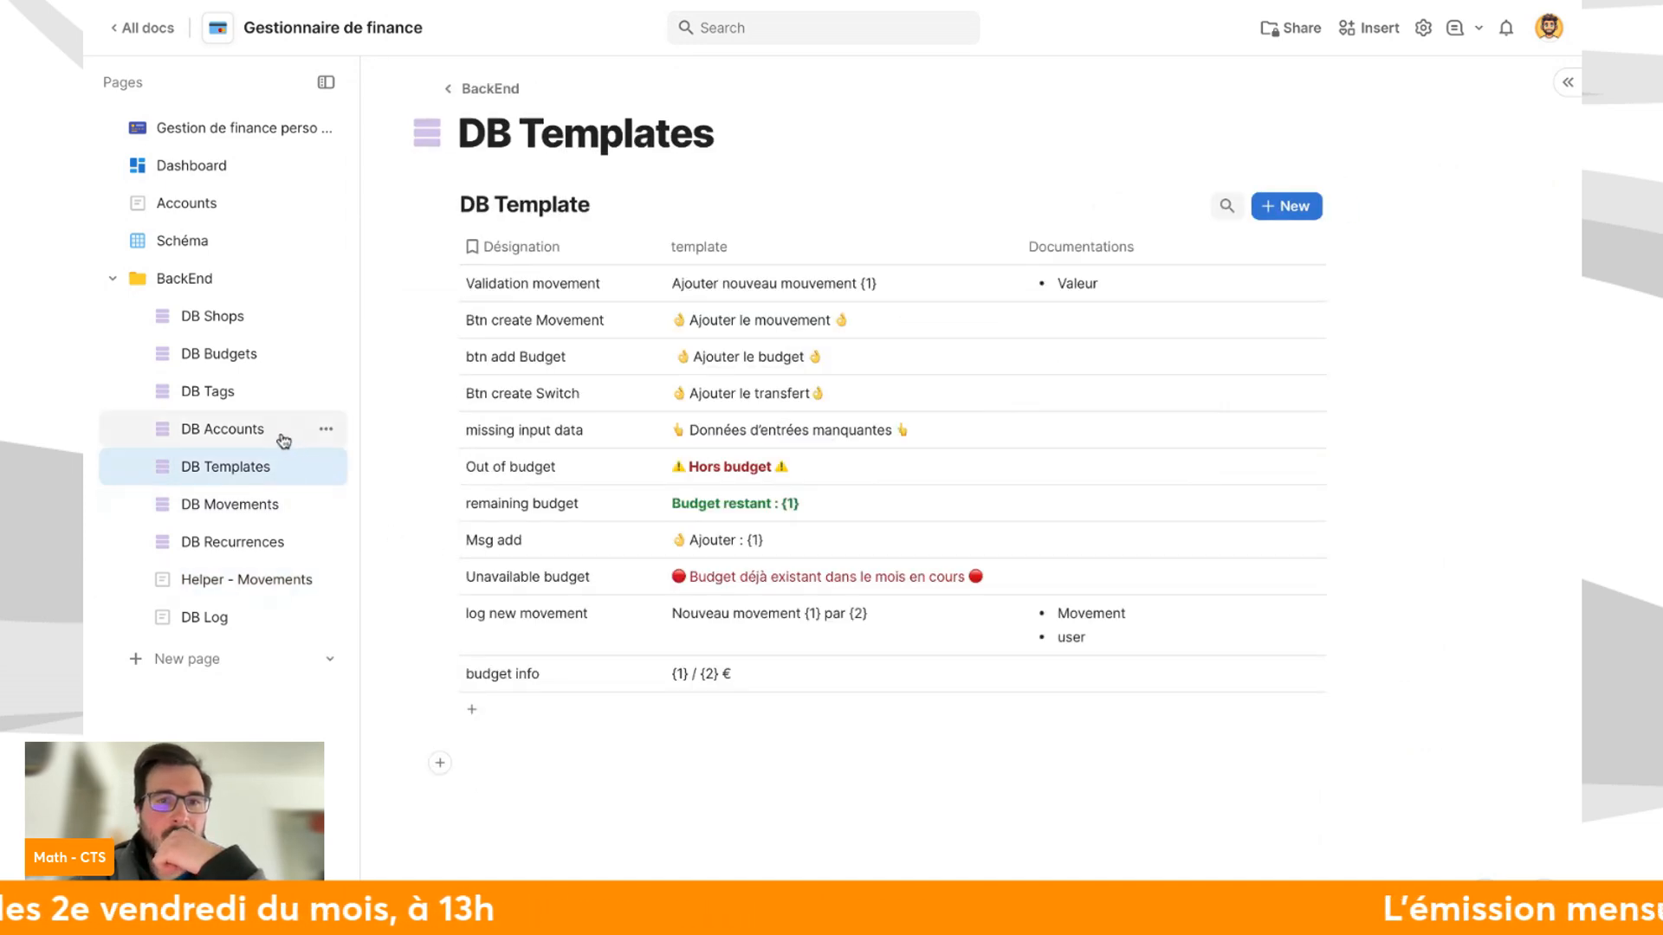
left_click(283, 440)
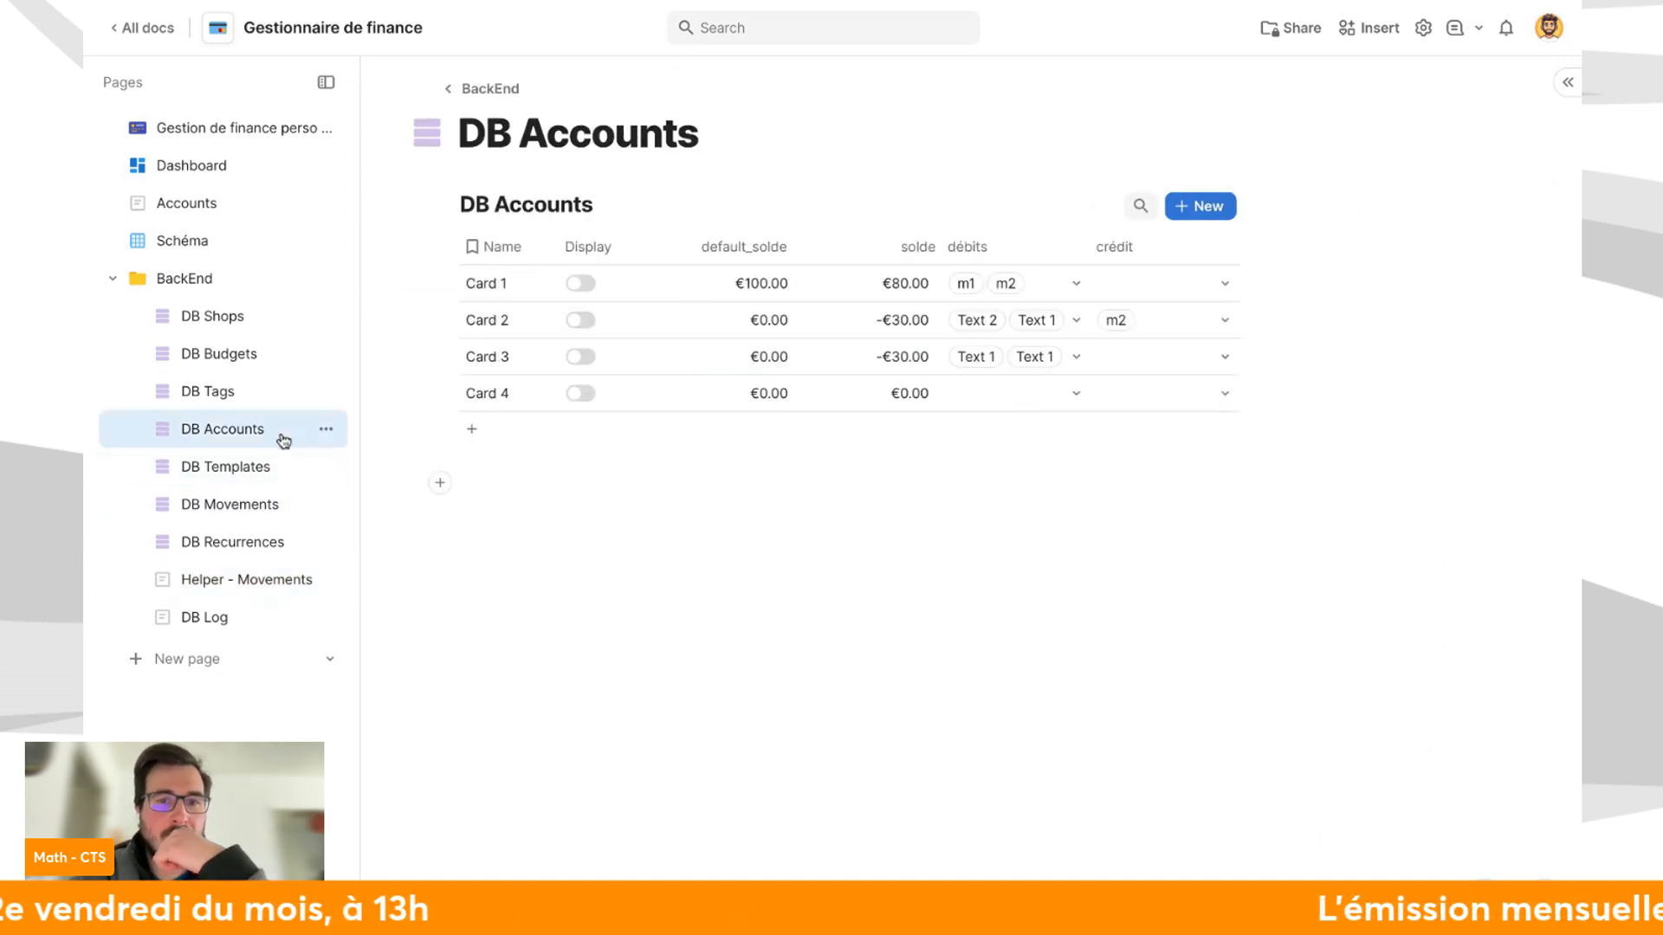
left_click(257, 327)
left_click(251, 357)
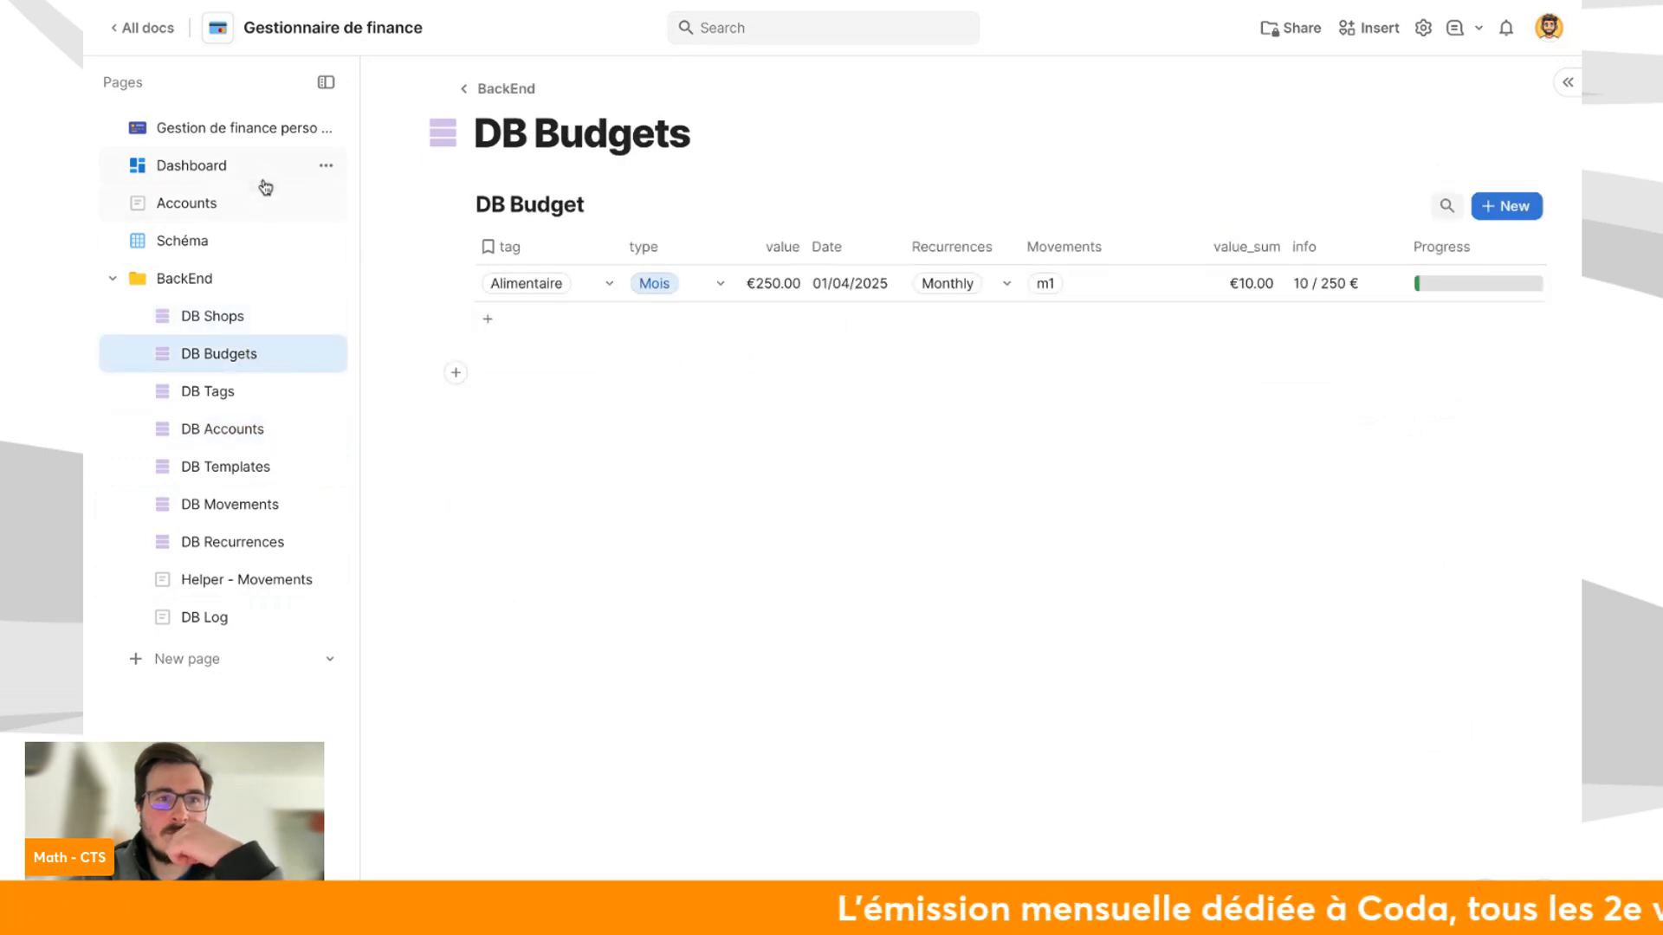
left_click(271, 132)
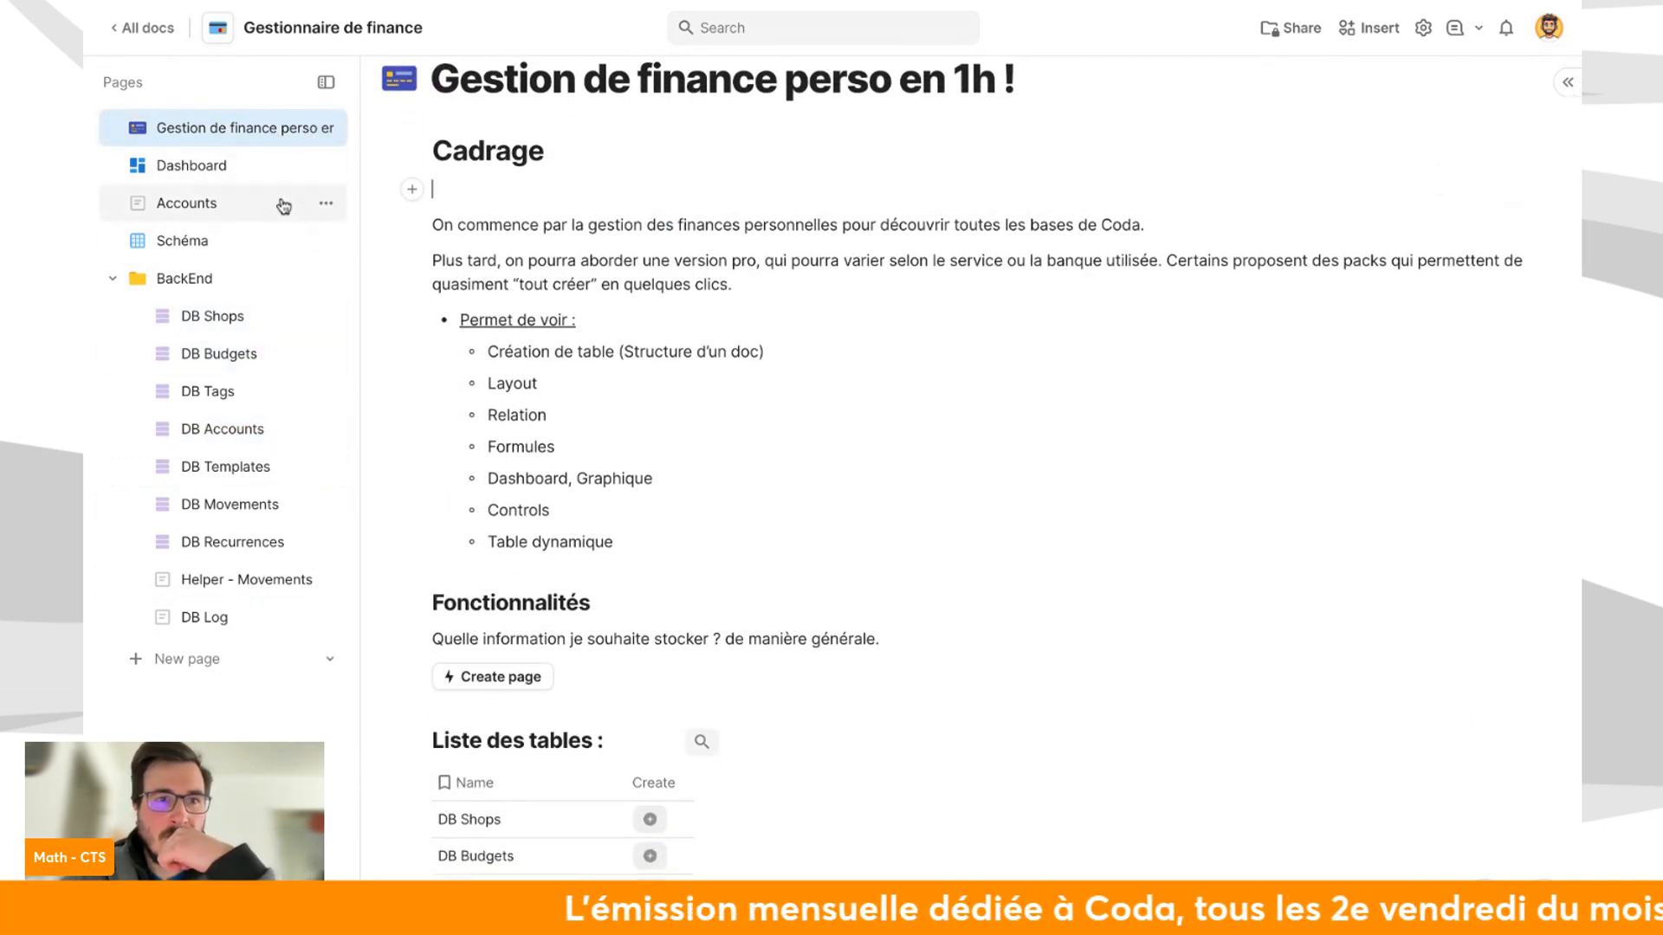
left_click(275, 167)
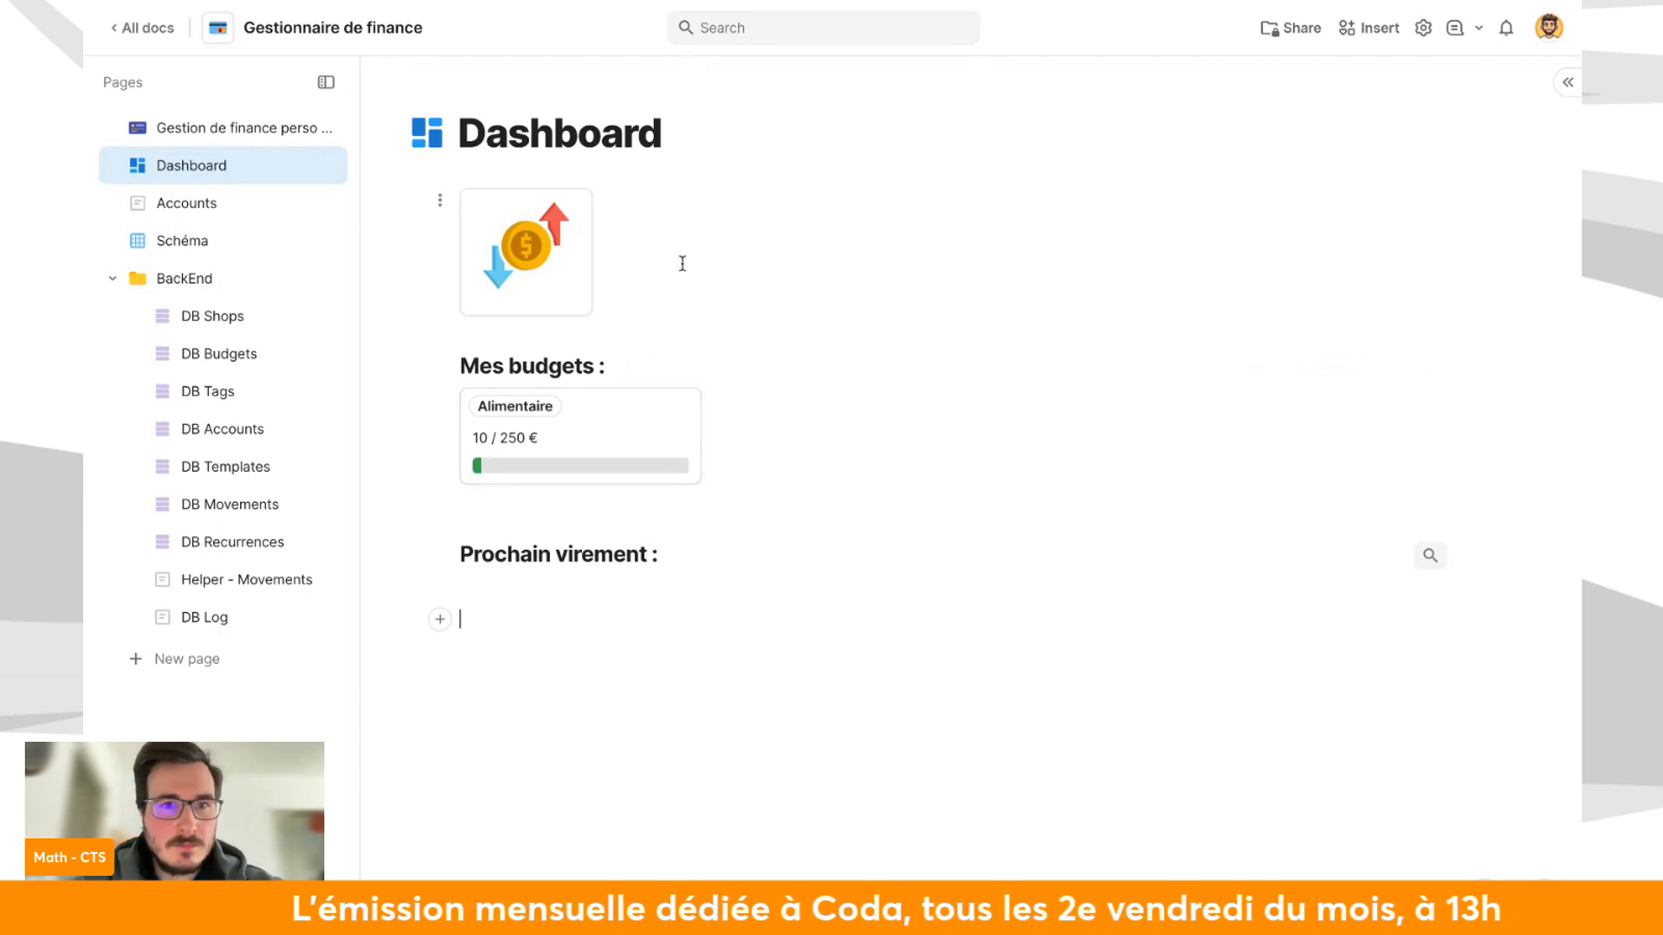
left_click(294, 204)
left_click(271, 164)
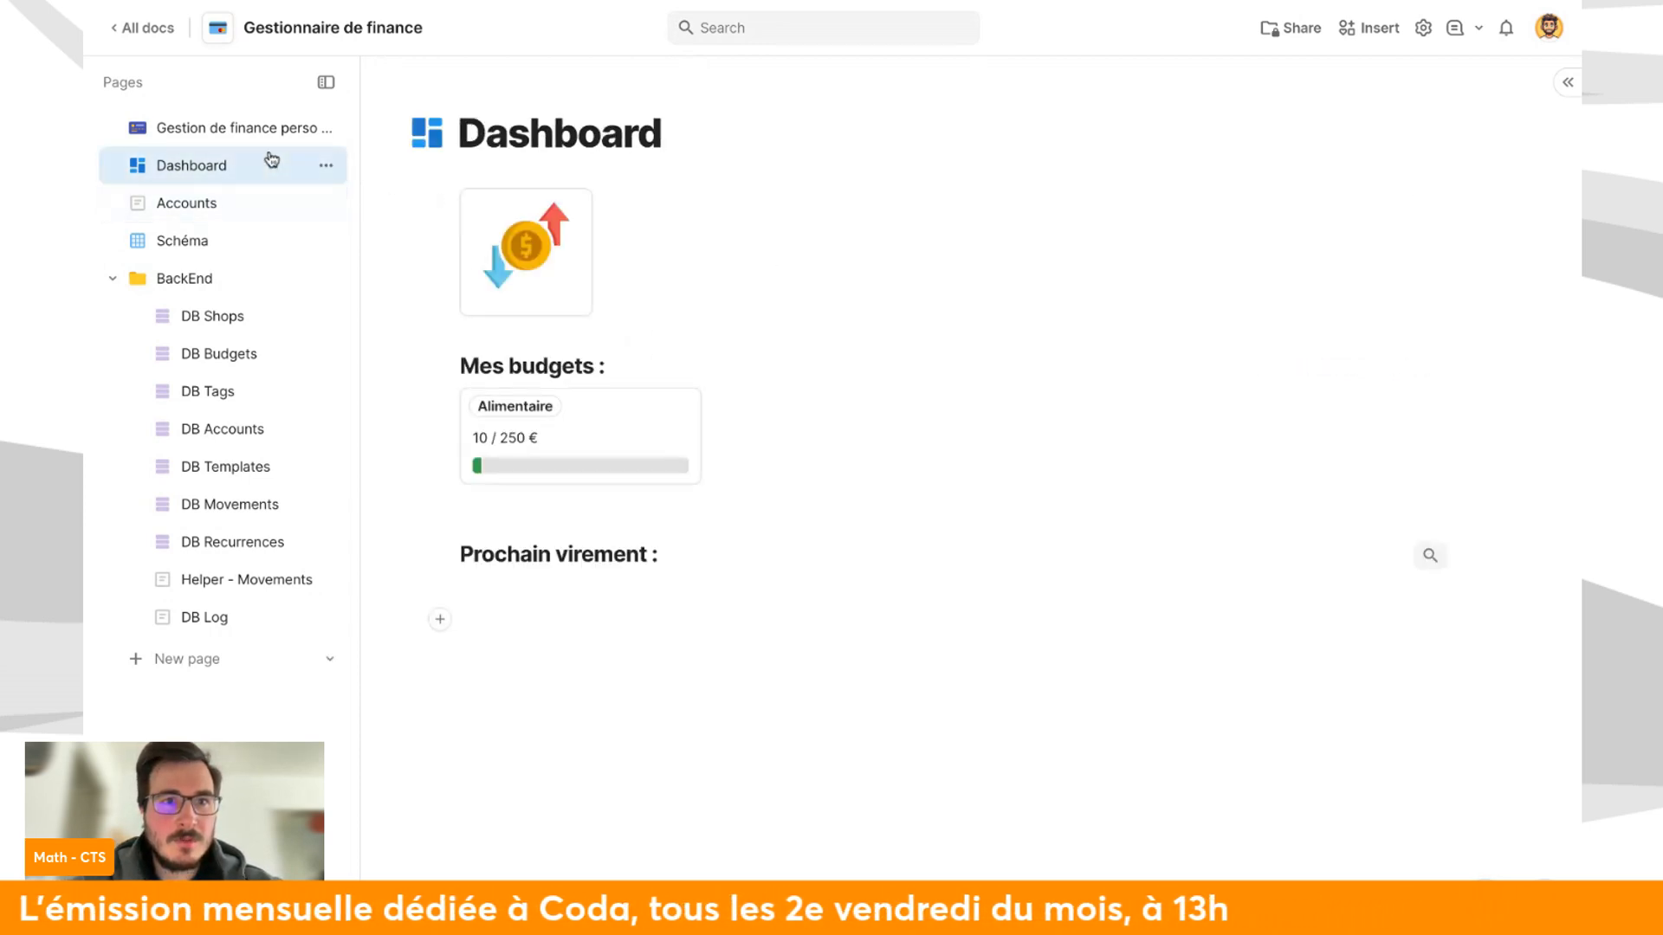
Set the Speed slider above the Diagram table to 112 on the "Gestion de finance perso en 1h !" page.
left_click(262, 139)
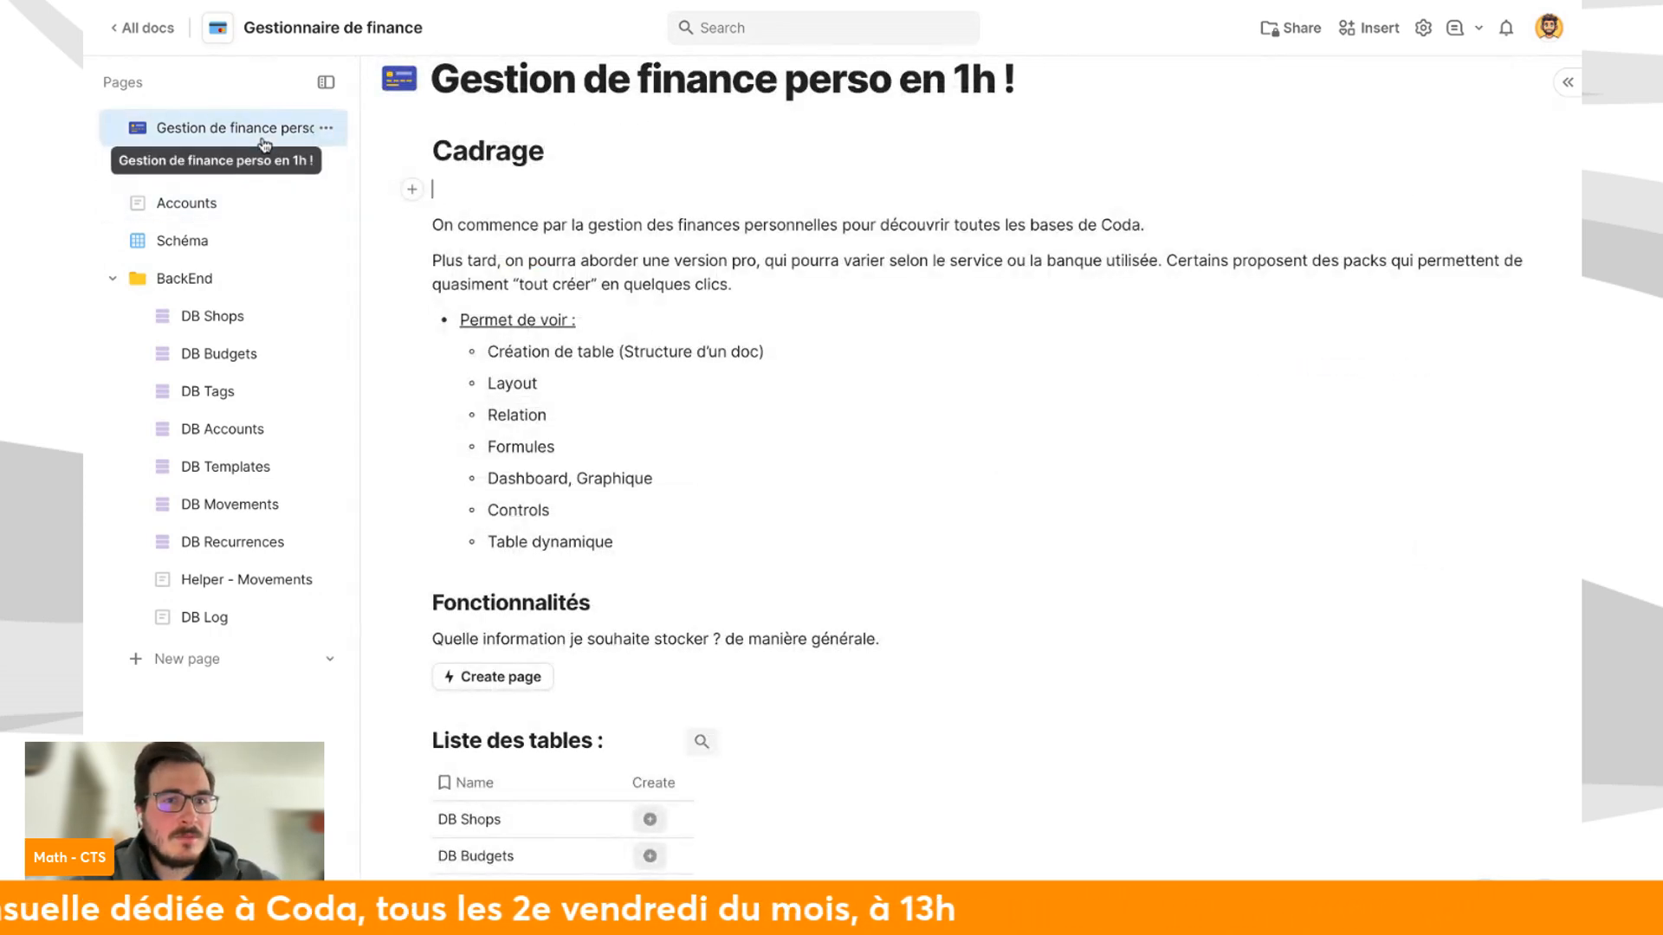
scroll(666, 407, "down", 2)
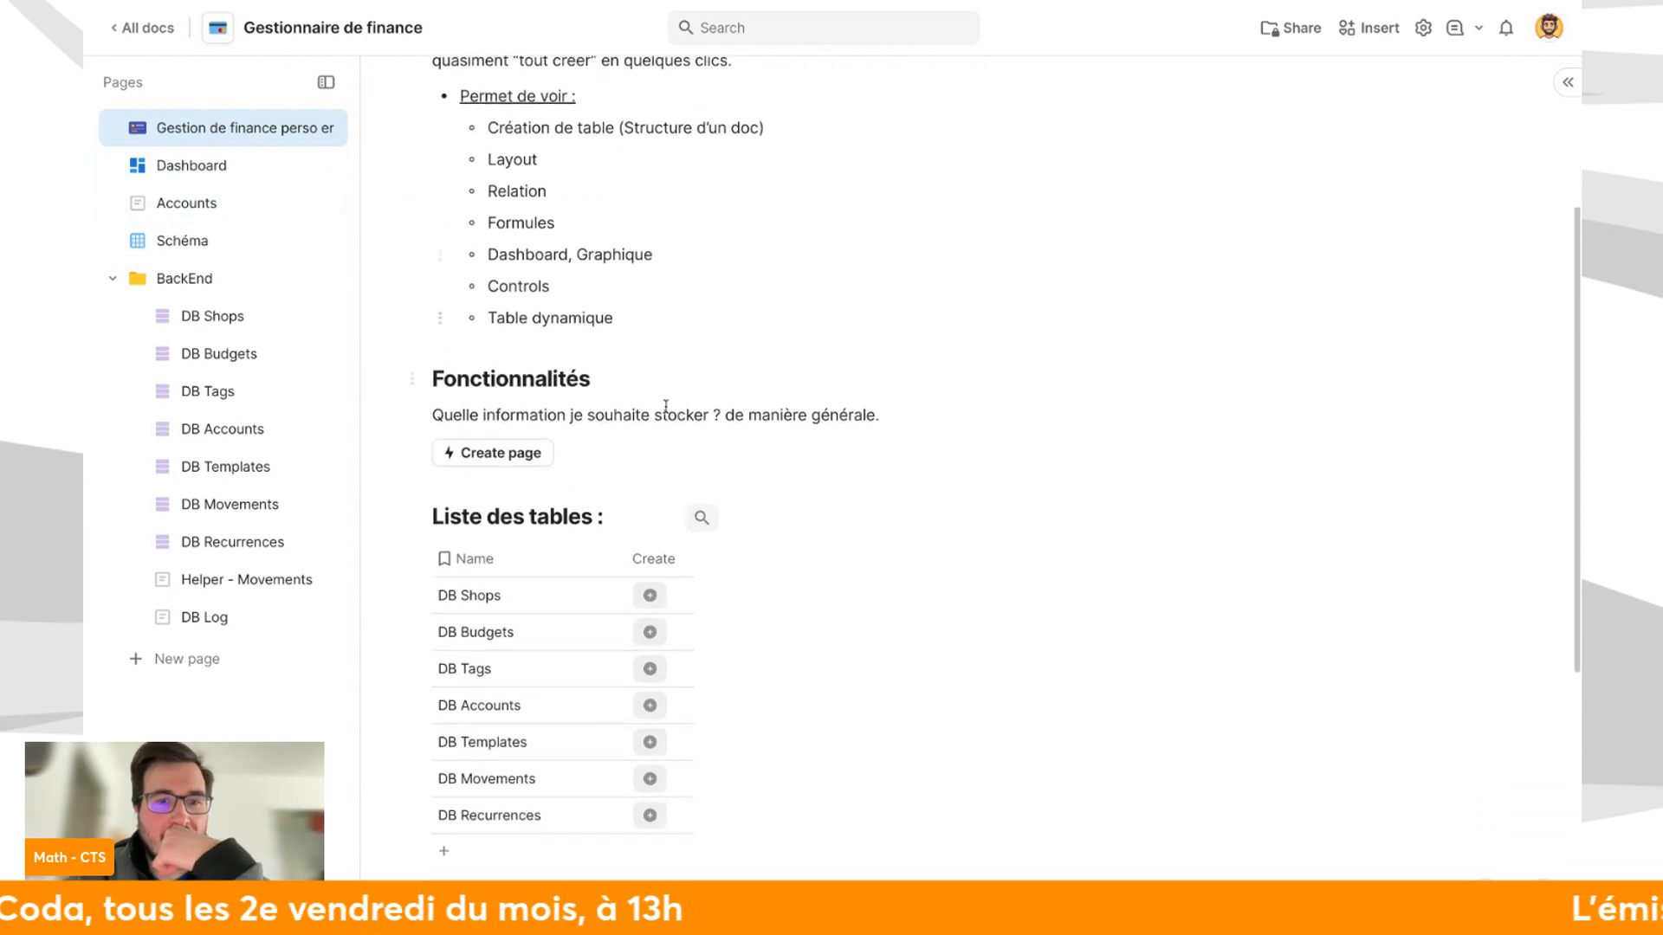
scroll(666, 407, "down", 3)
scroll(891, 654, "down", 3)
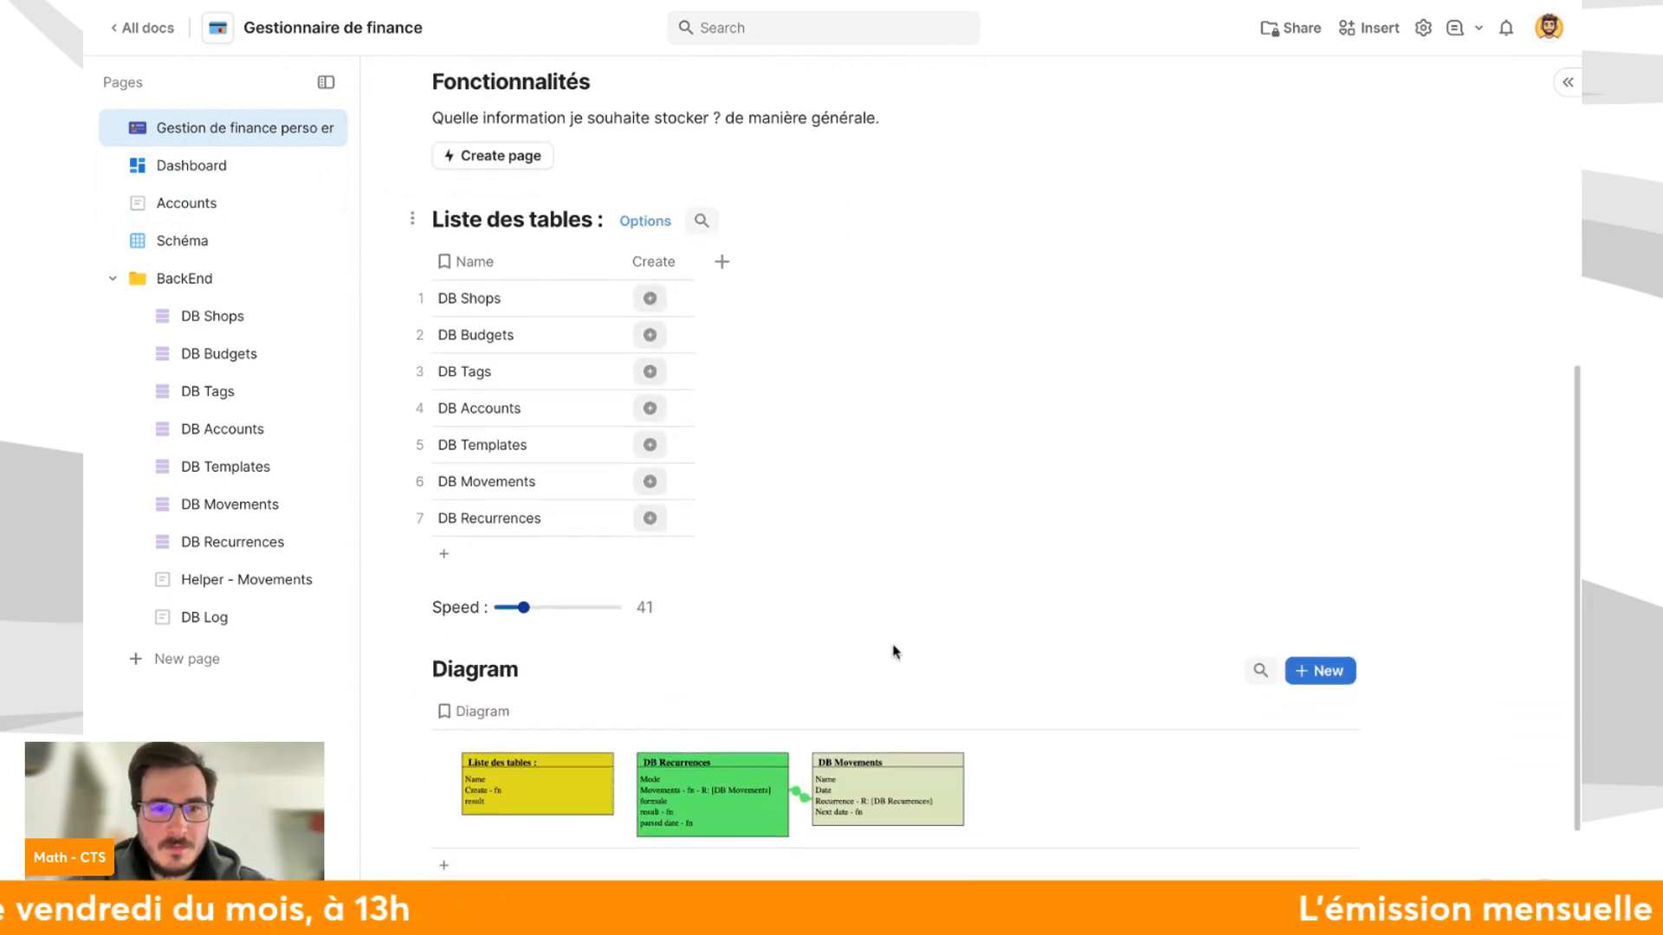
left_click_drag(523, 463, 567, 466)
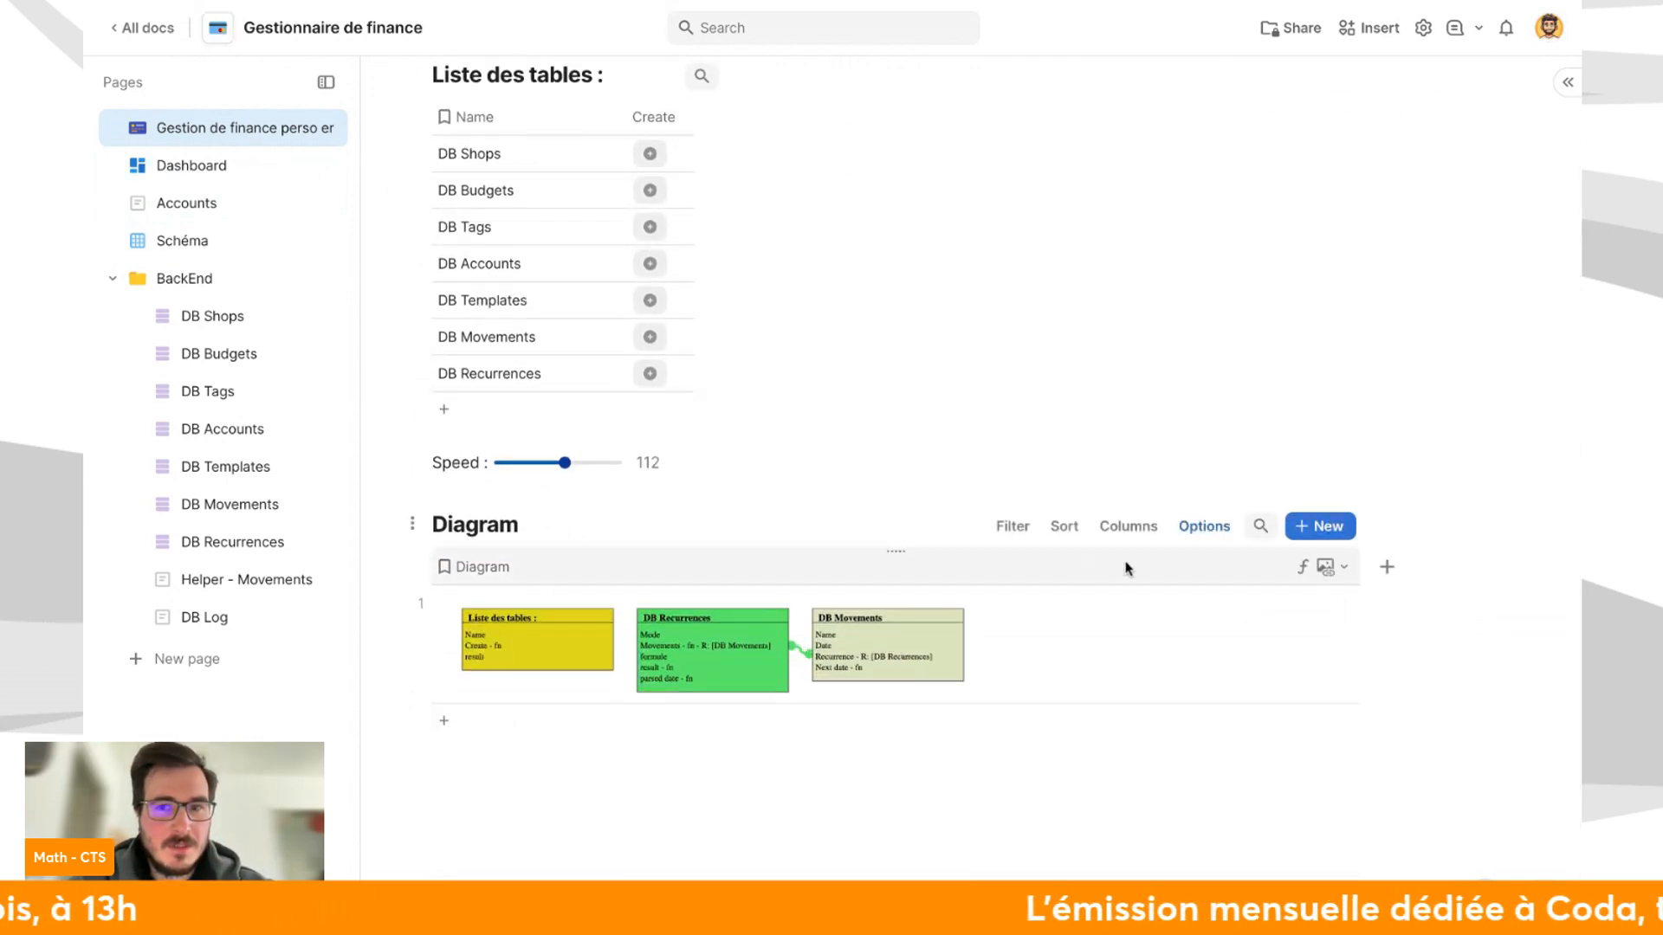
Open the Diagram column's formula to regenerate the schema, review its parameters, and close it.
left_click(1326, 567)
left_click(1368, 667)
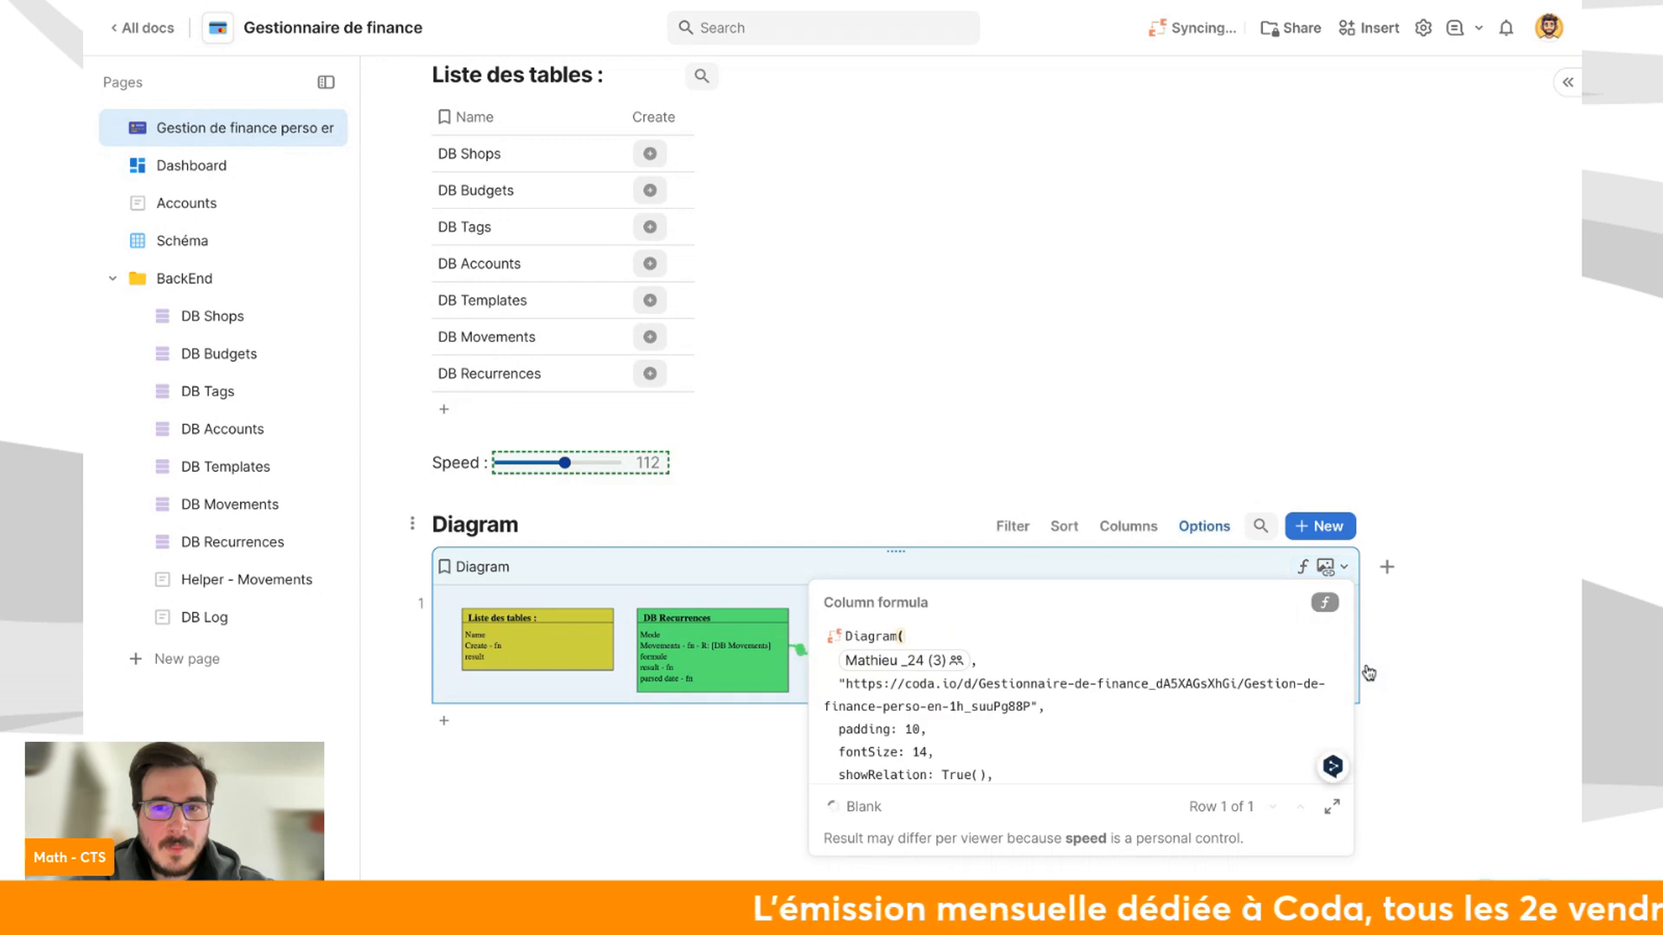
scroll(1200, 746, "down", 2)
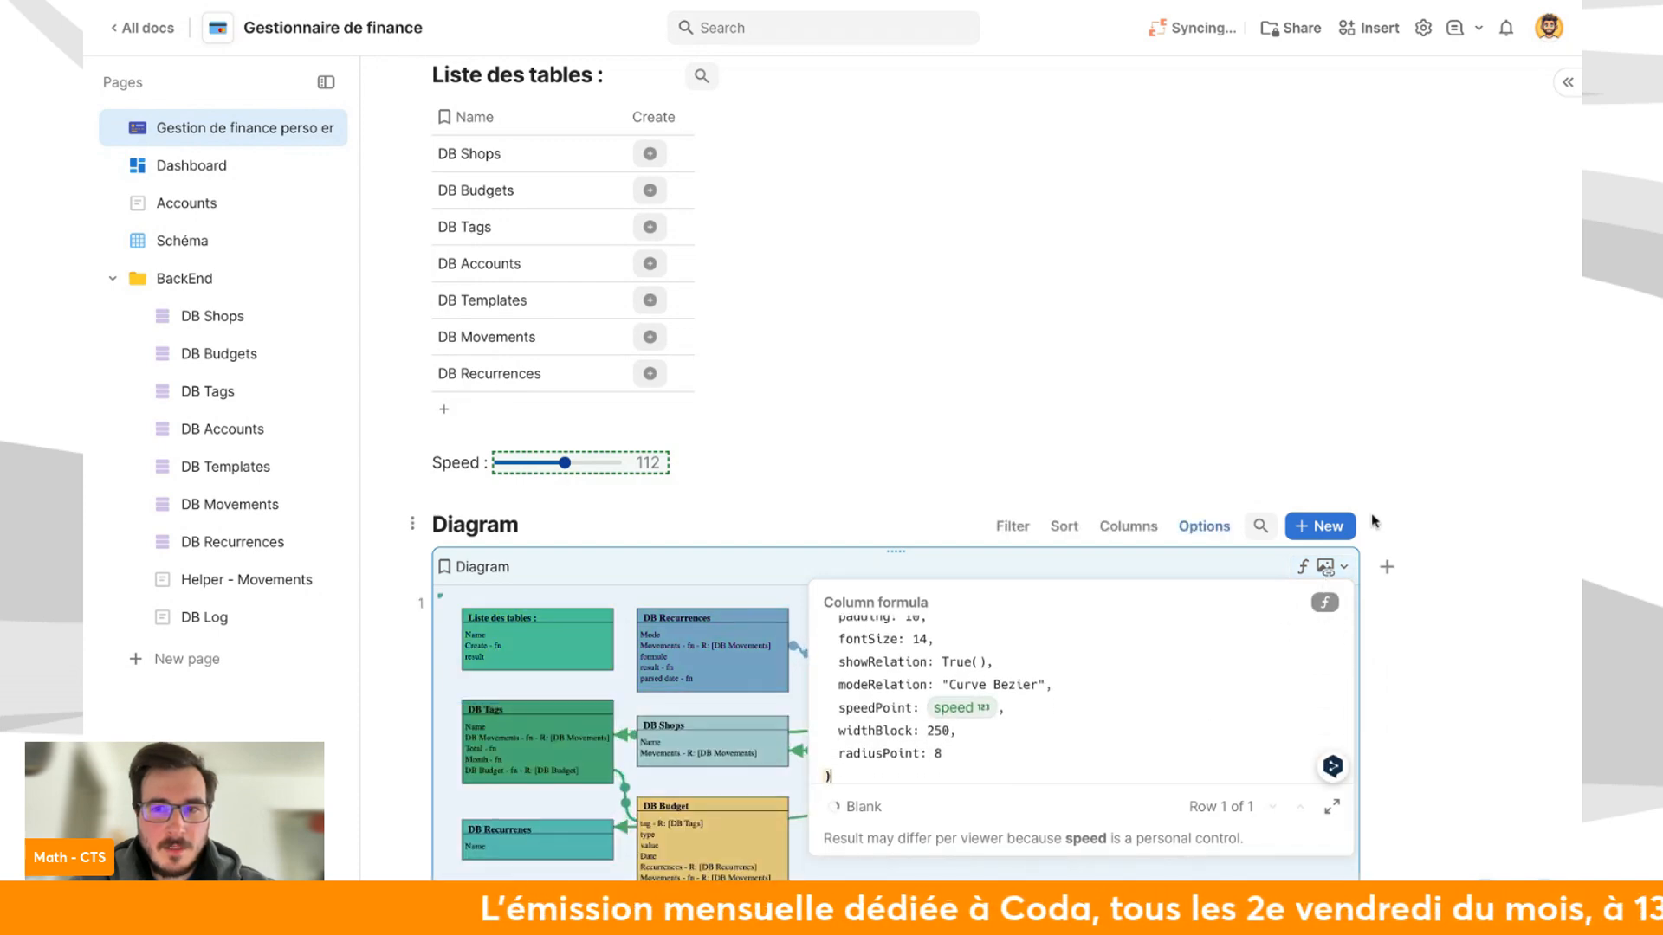
left_click(1400, 476)
Enlarge the regenerated diagram to examine the tables and their relations, and return to the page.
scroll(1402, 480, "down", 2)
scroll(1403, 480, "down", 1)
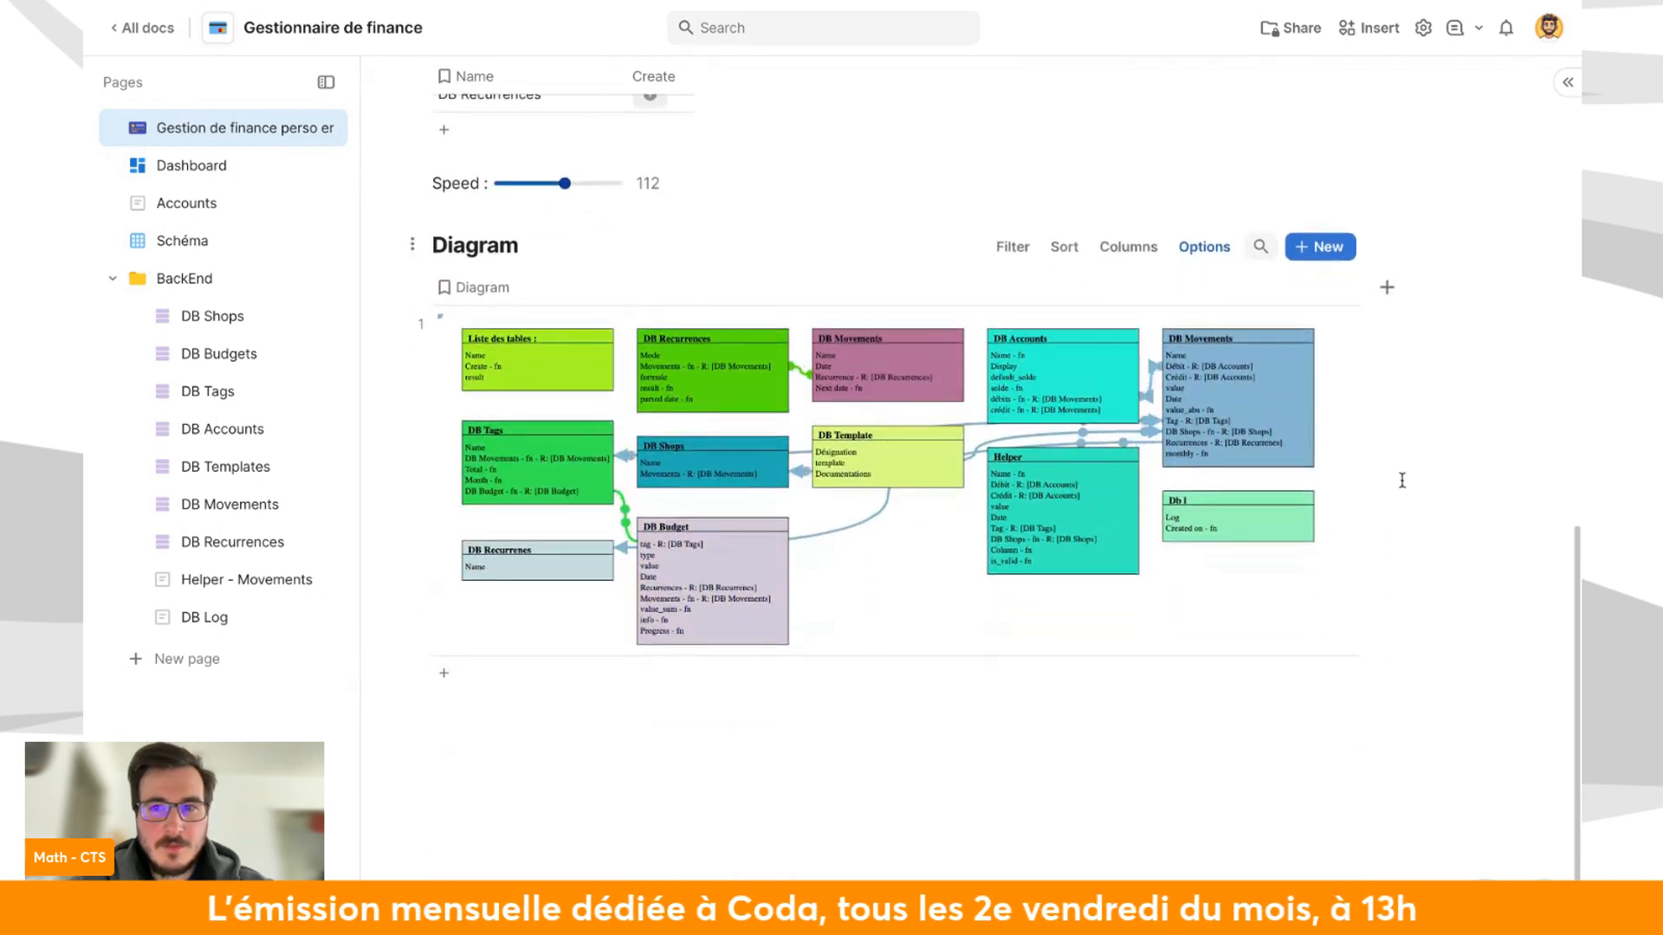
left_click(1205, 468)
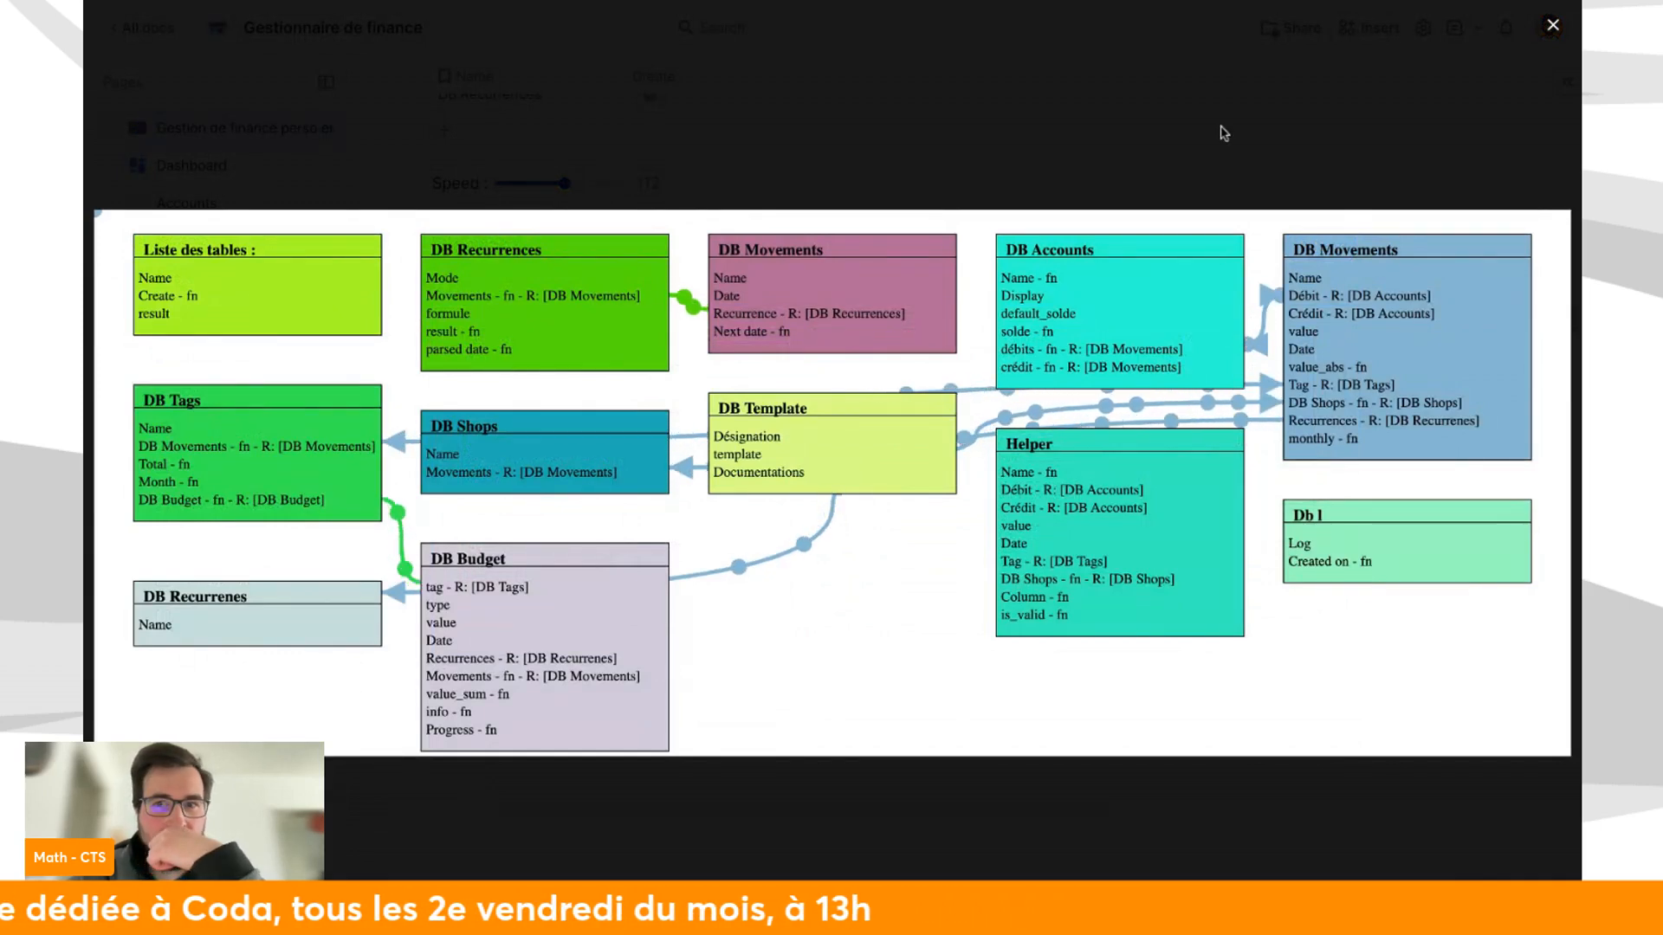
left_click(1240, 86)
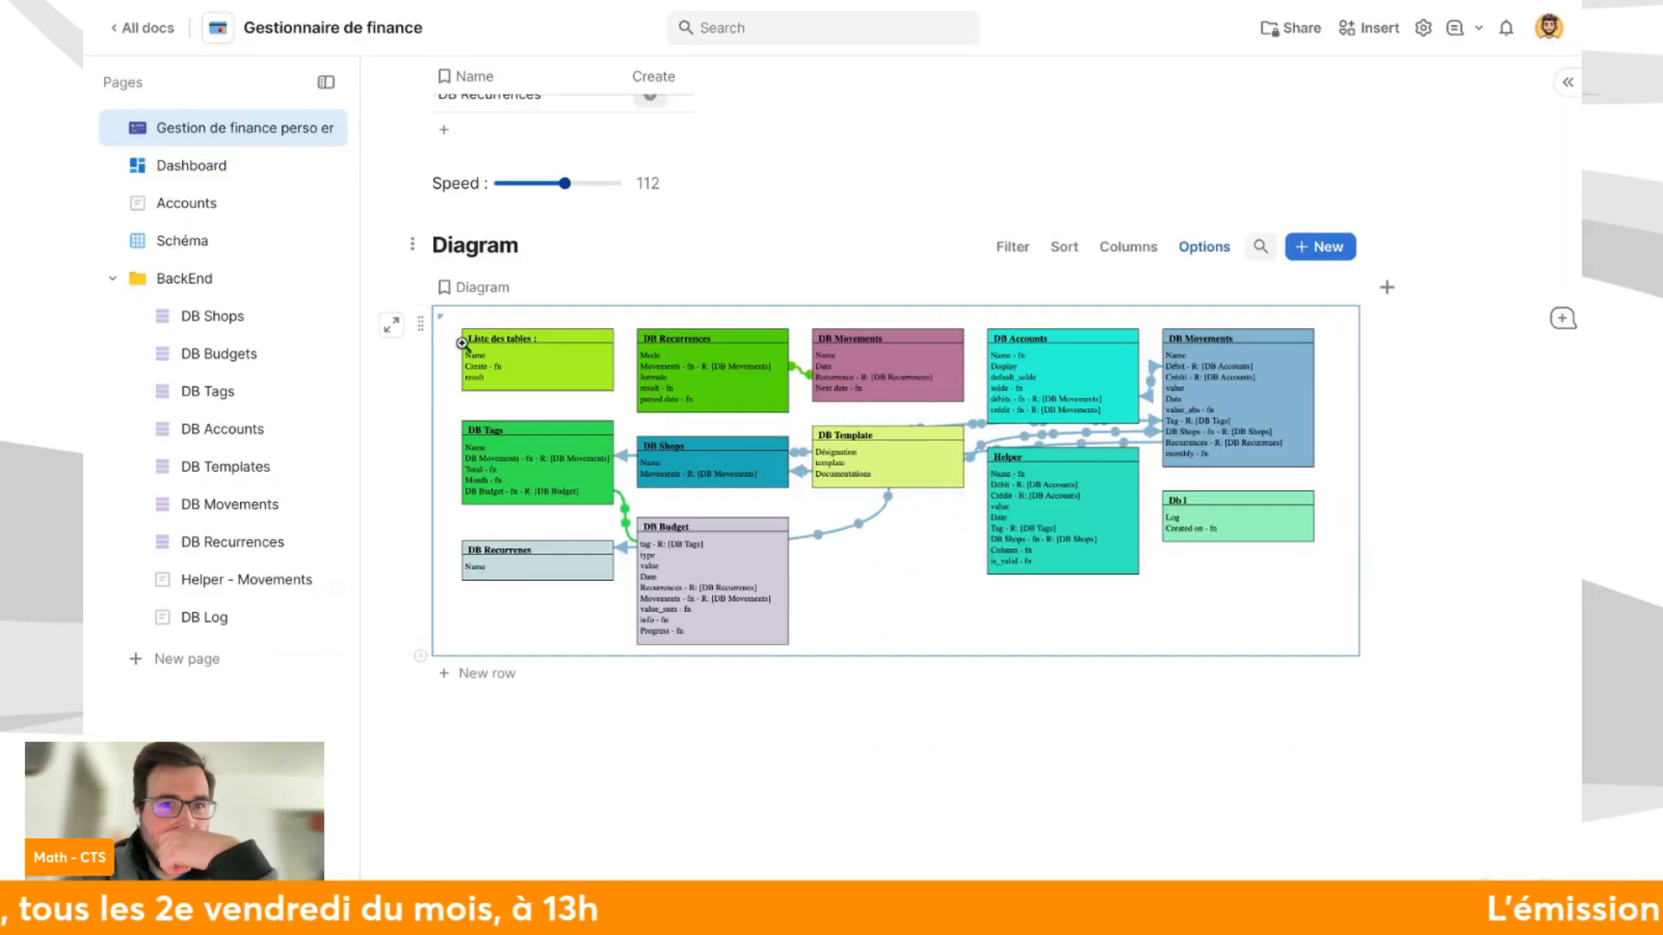
Review the DB Budgets, DB Tags, DB Accounts and DB Templates pages.
scroll(594, 303, "up", 1)
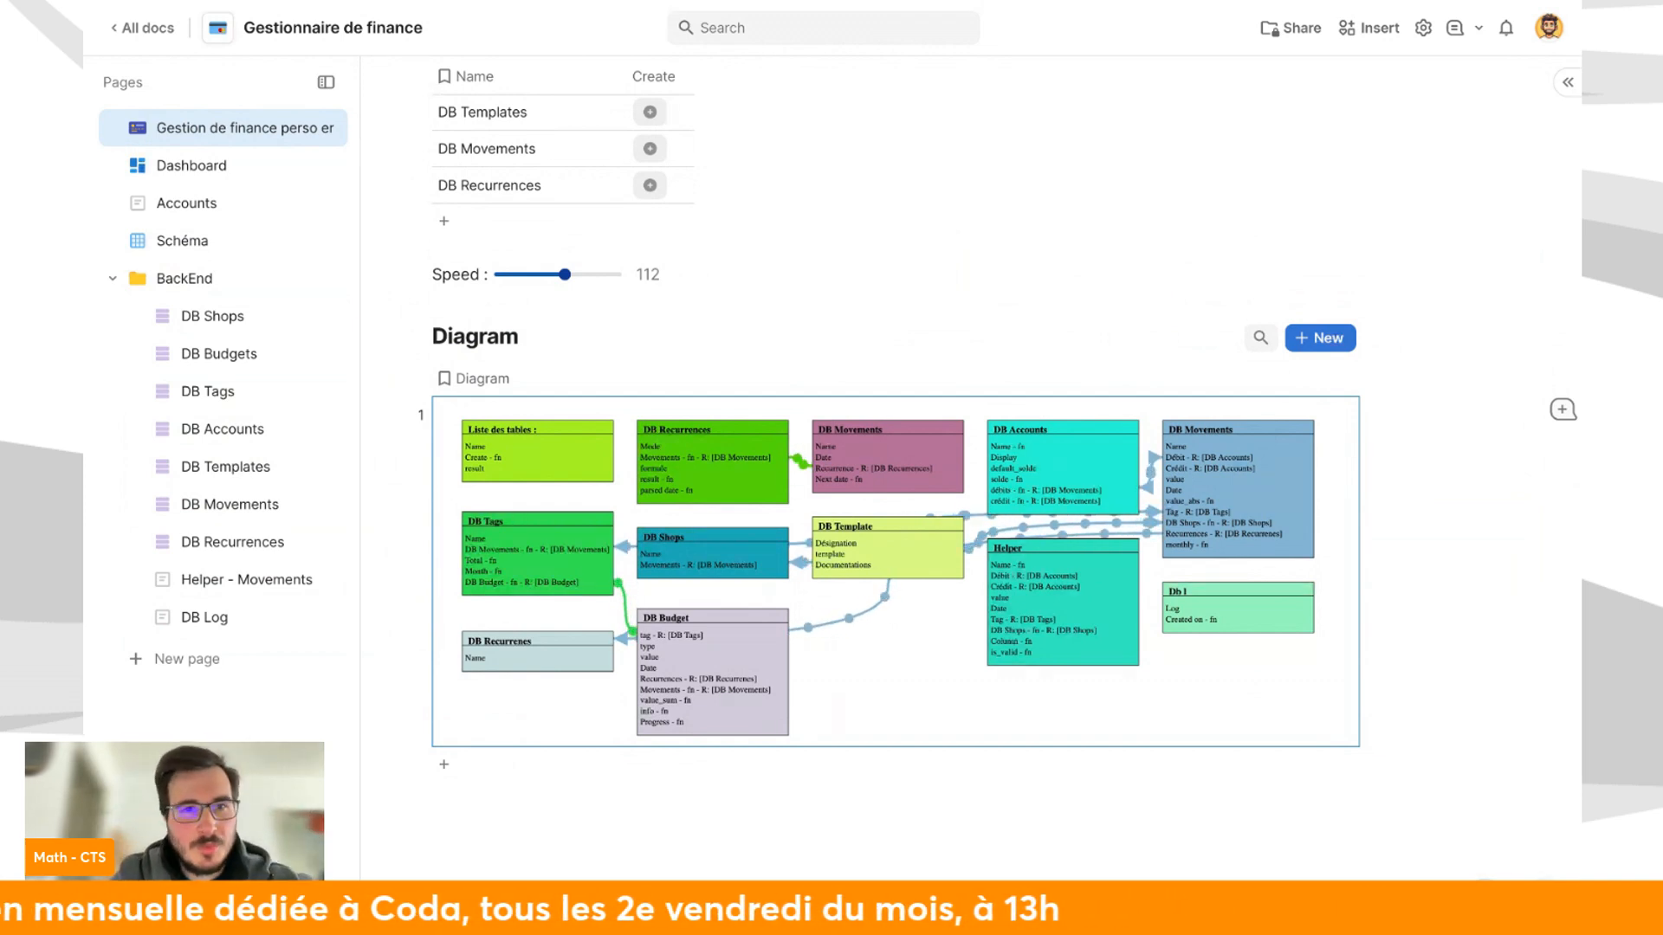
scroll(896, 433, "up", 3)
scroll(896, 433, "up", 2)
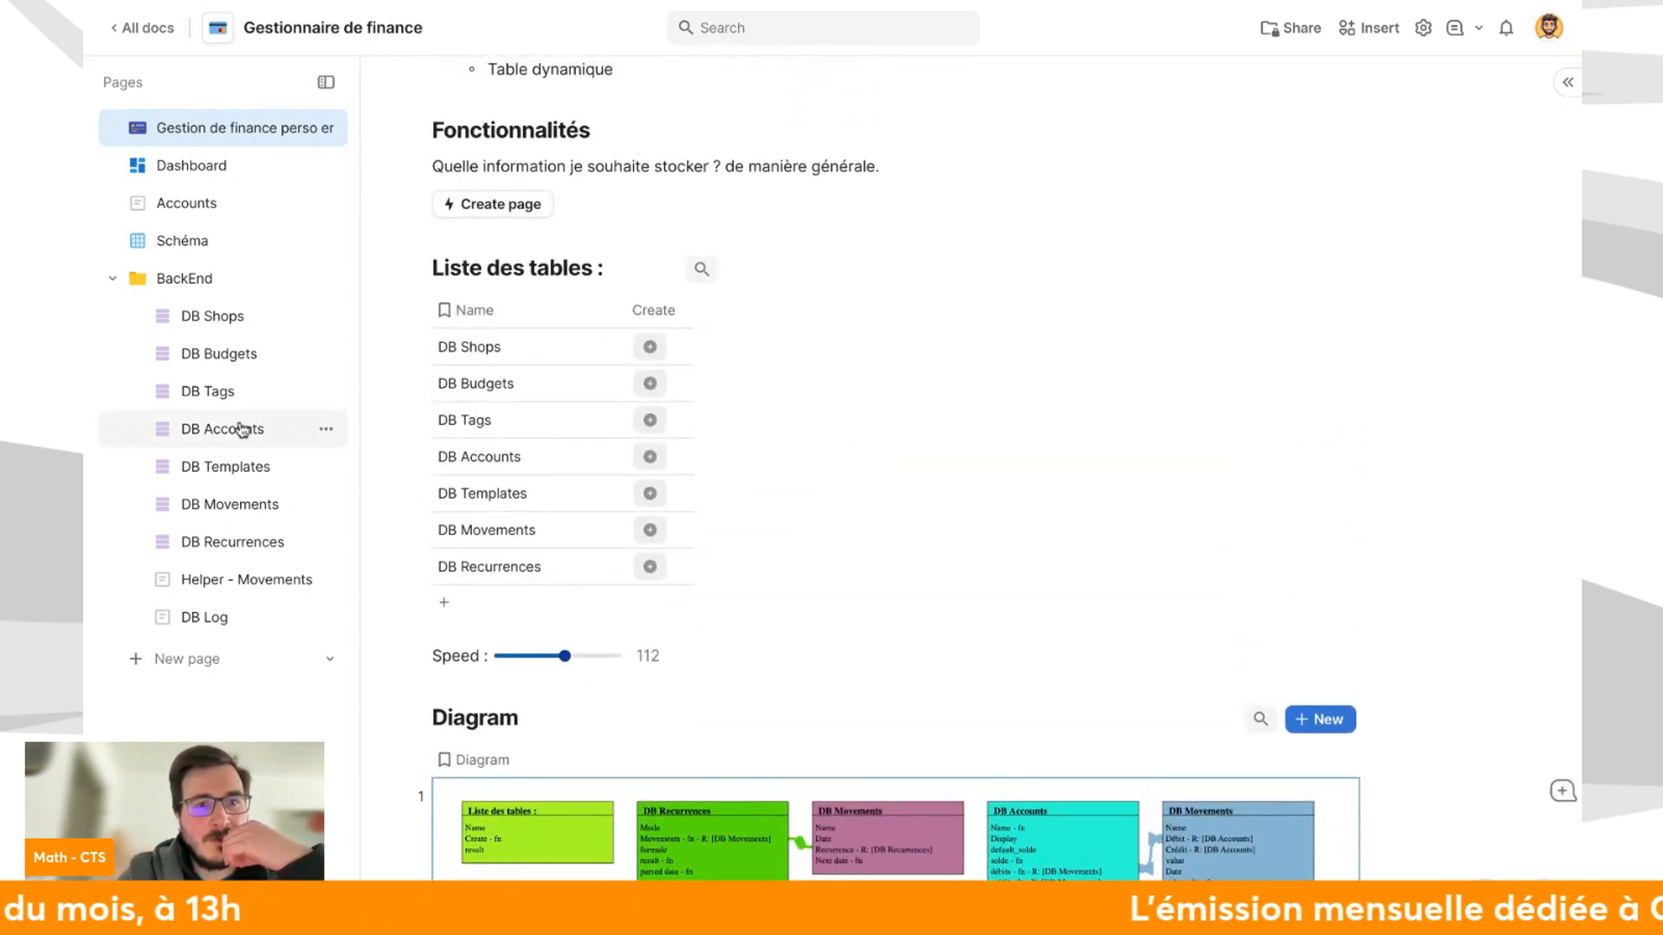
left_click(260, 355)
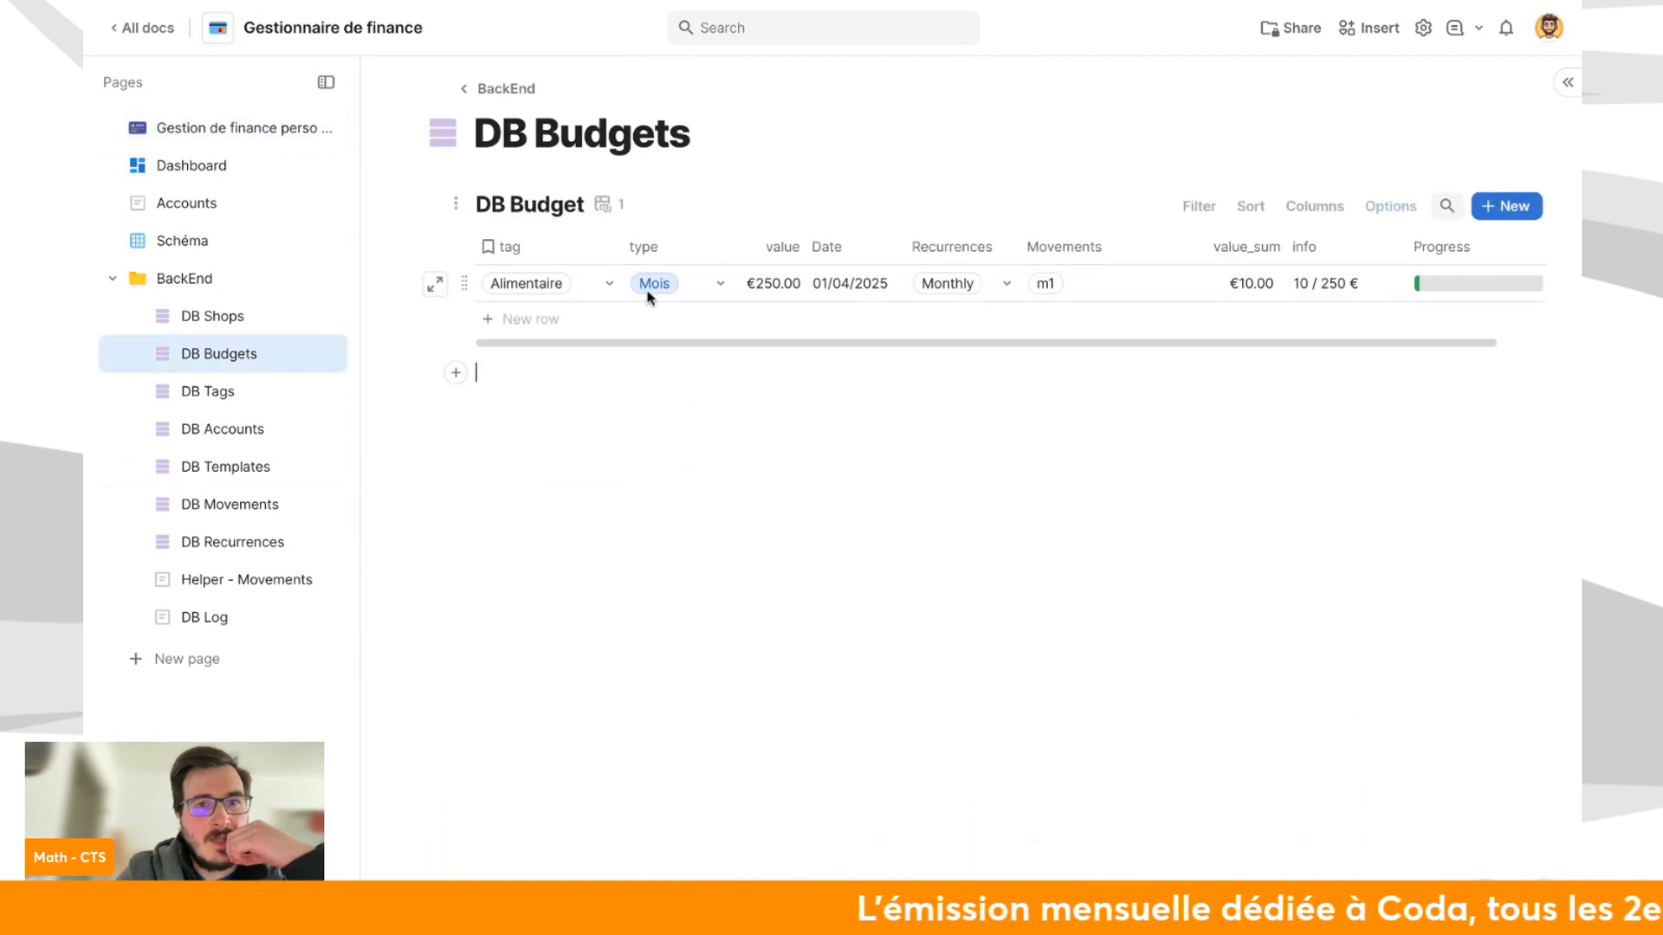
left_click(269, 407)
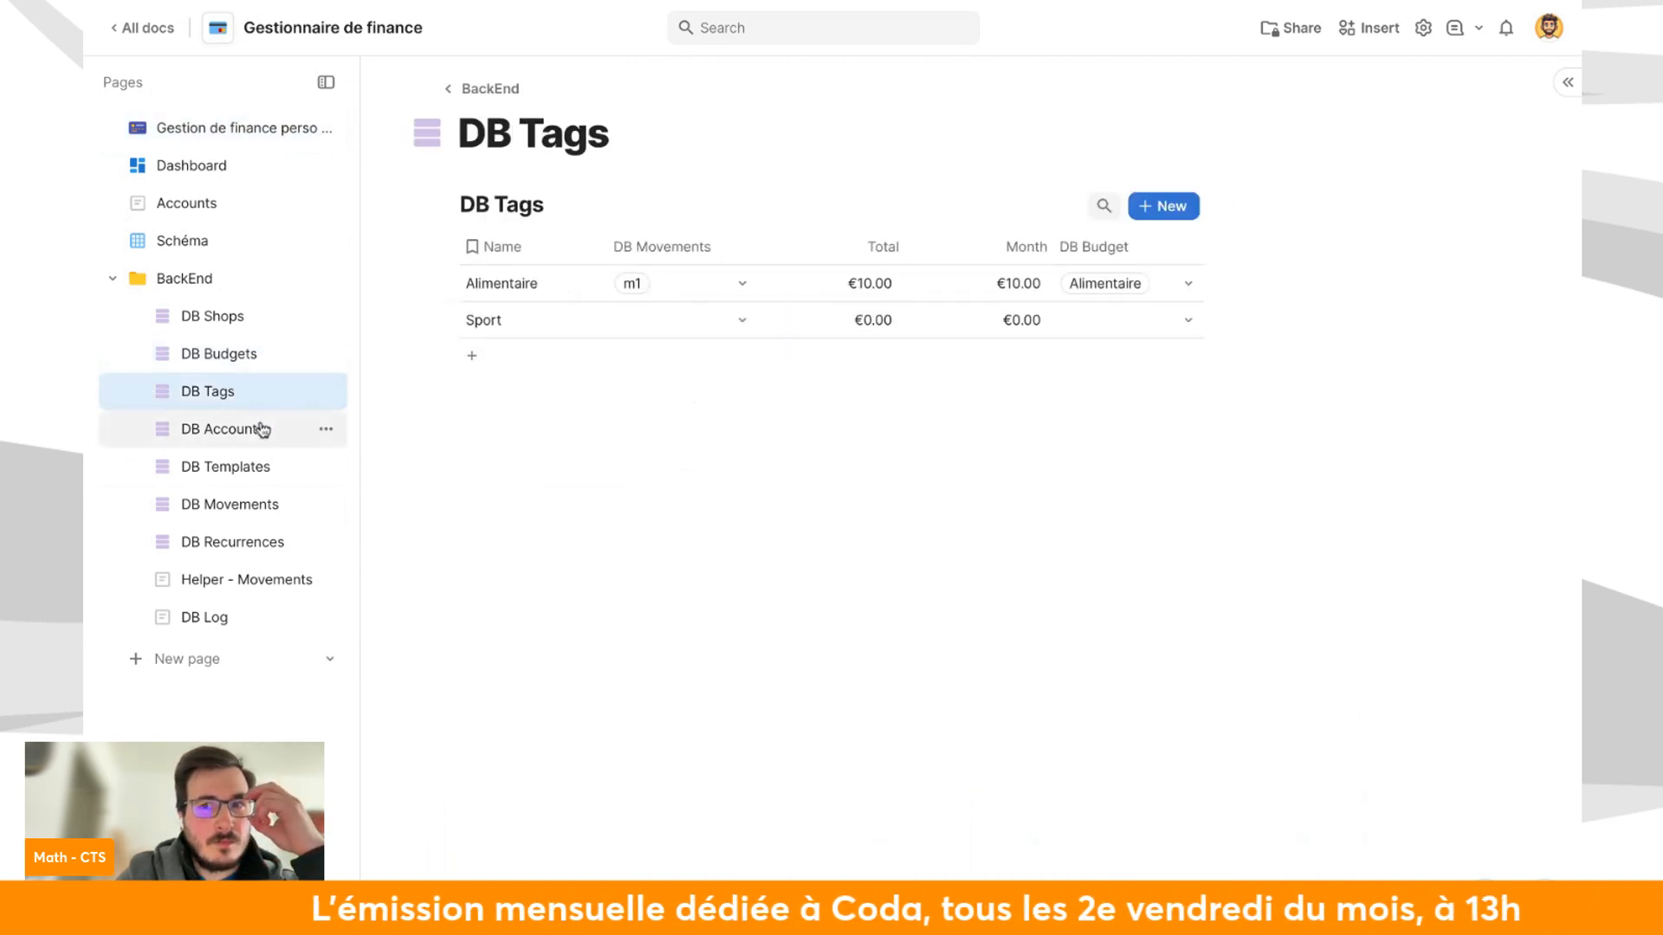
left_click(262, 431)
left_click(256, 462)
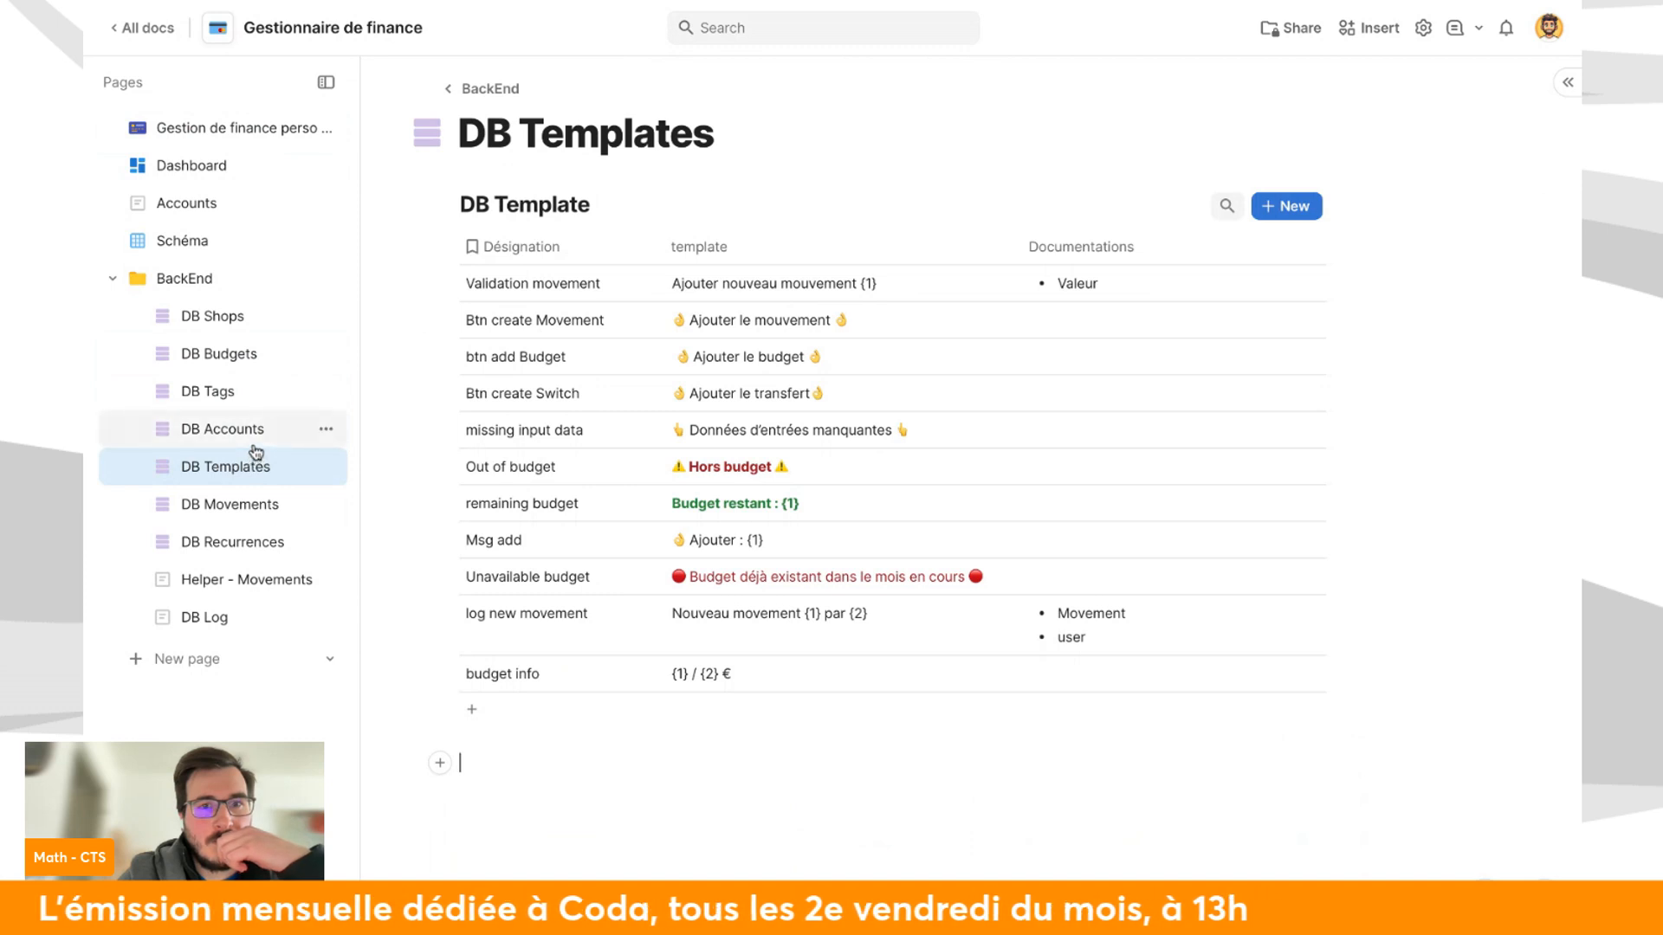
Add a toggle column named "Past ?" to the DB Movements table.
left_click(260, 504)
scroll(909, 347, "right", 5)
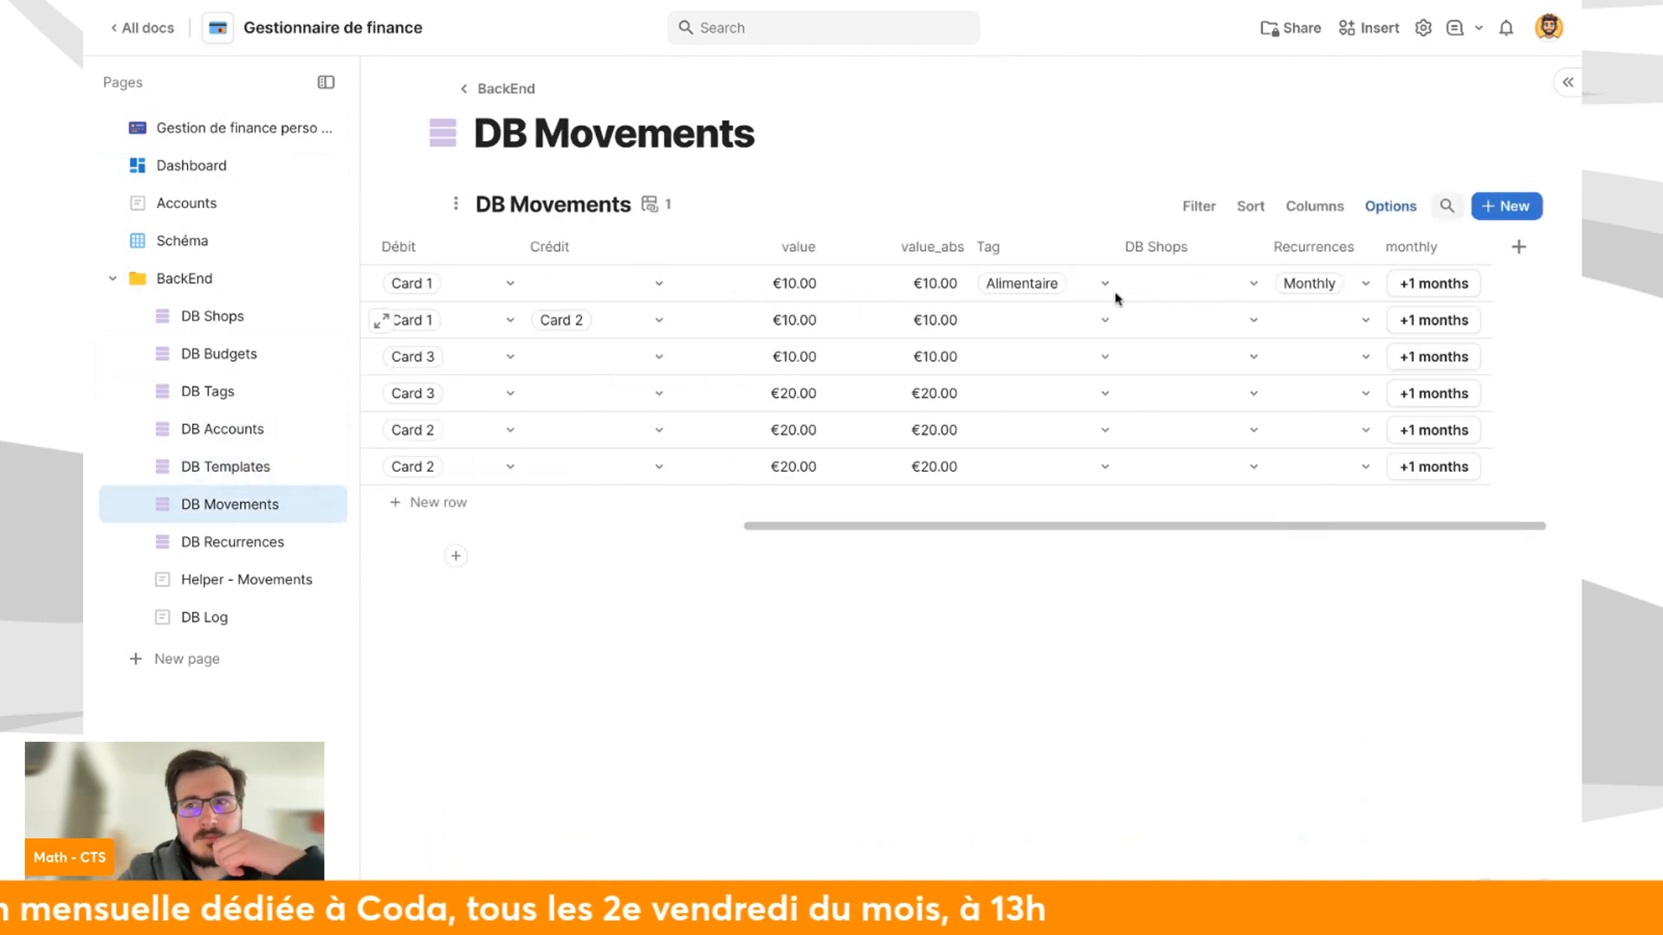
left_click(1519, 248)
type("che")
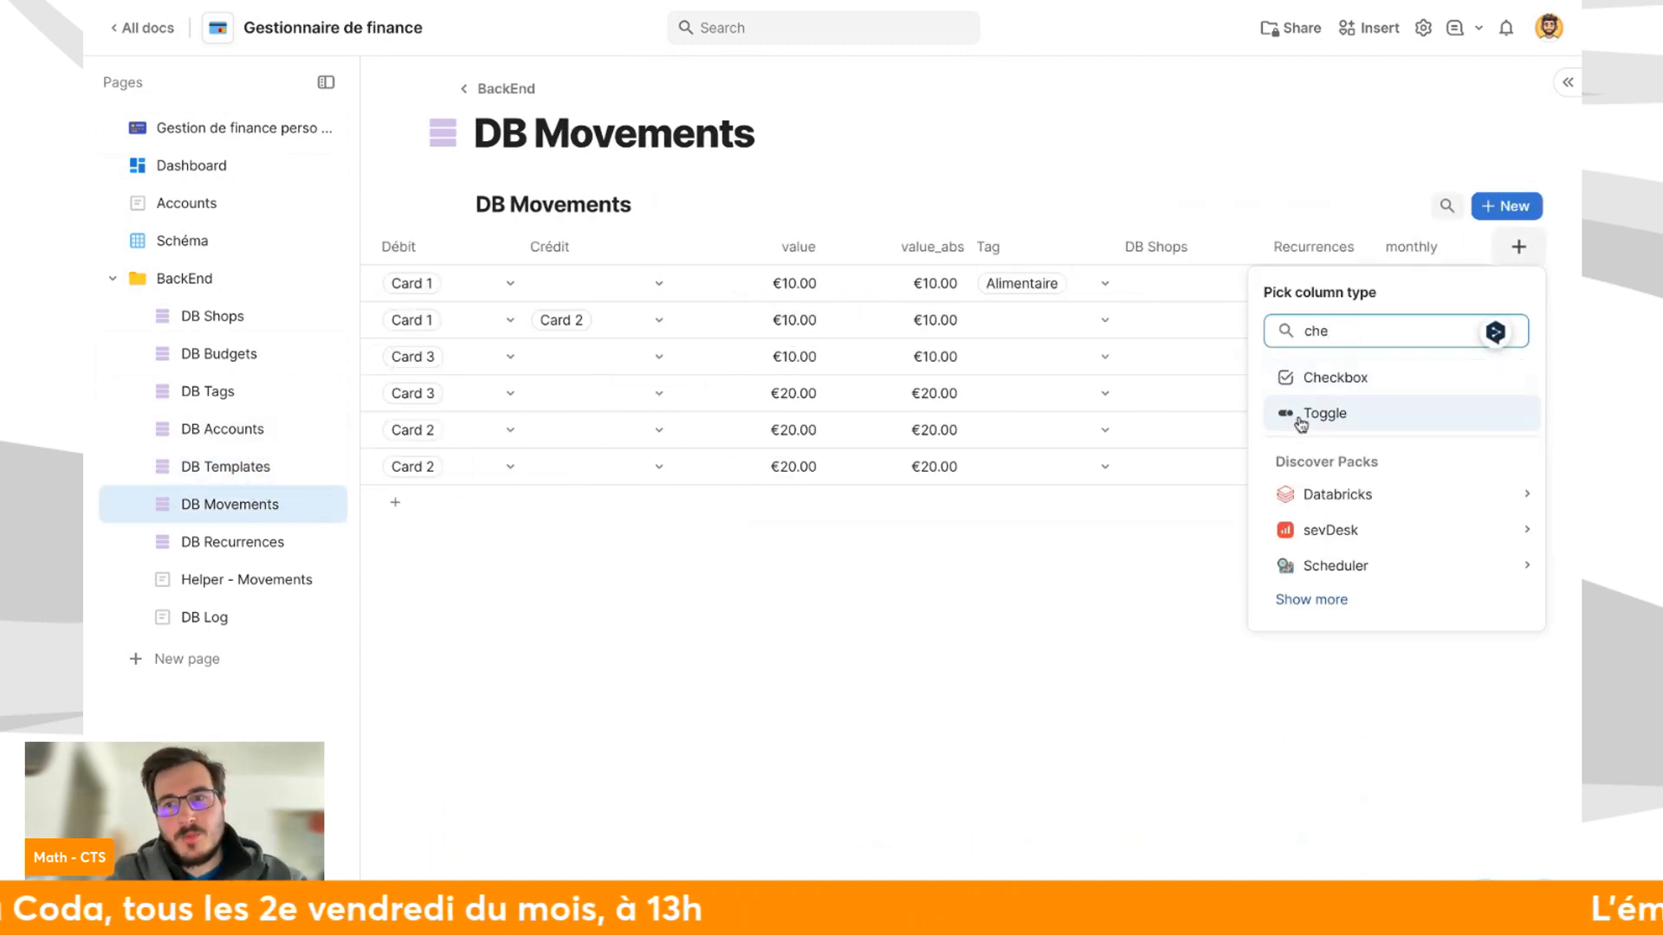
left_click(1300, 422)
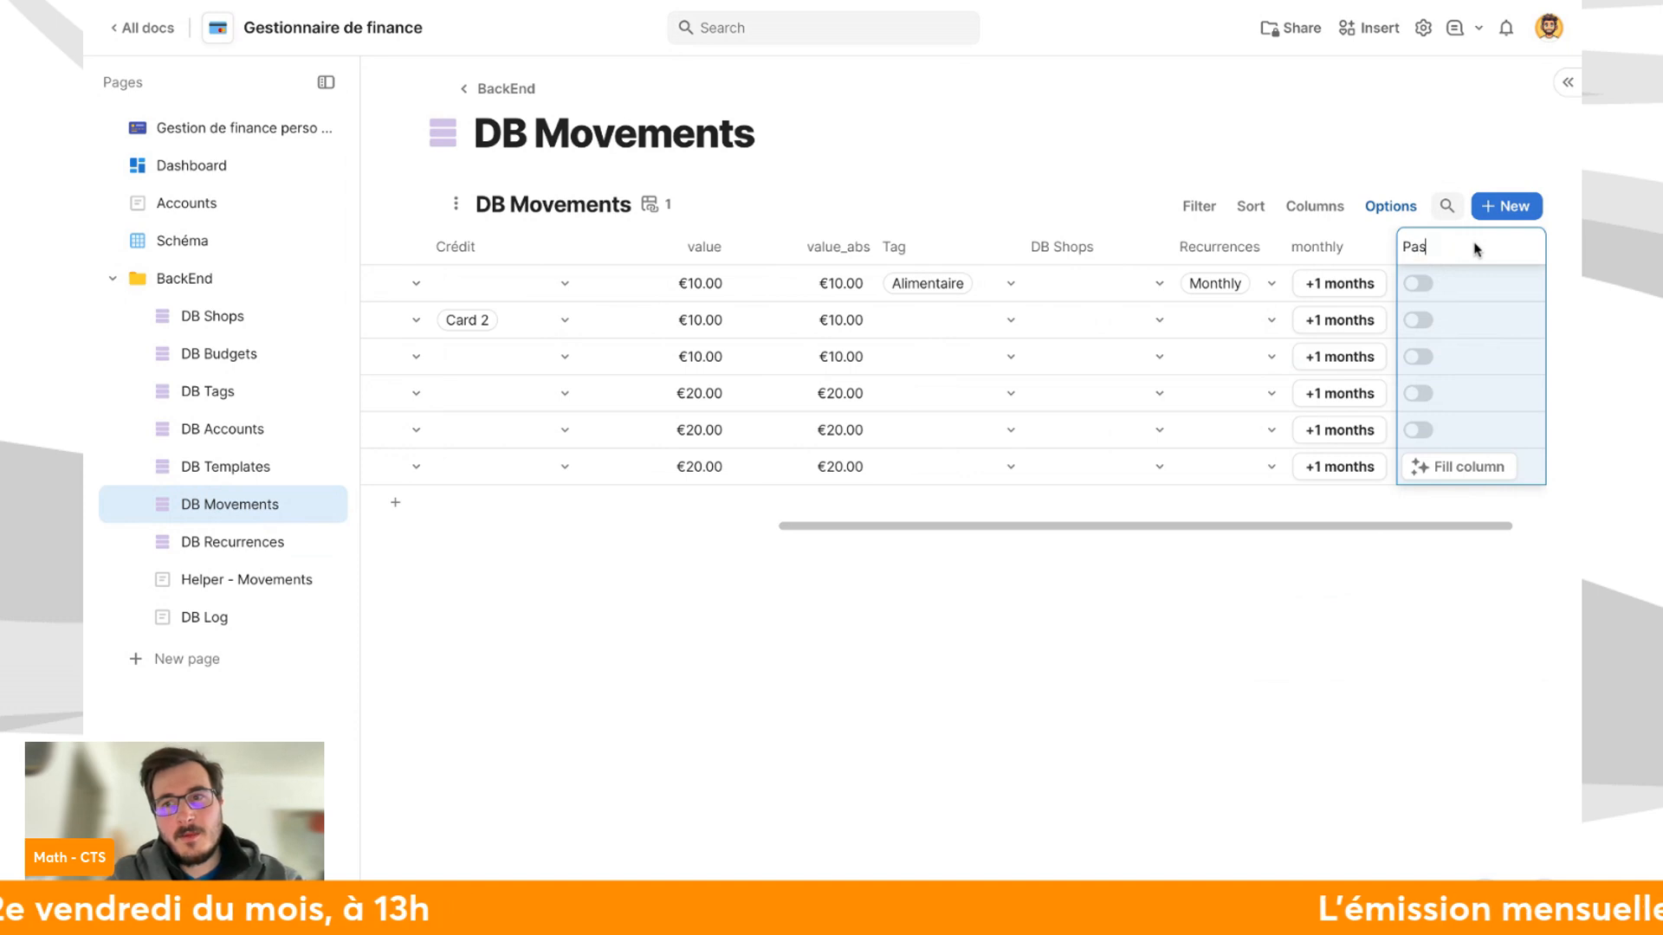
type("Past ?")
key("Return")
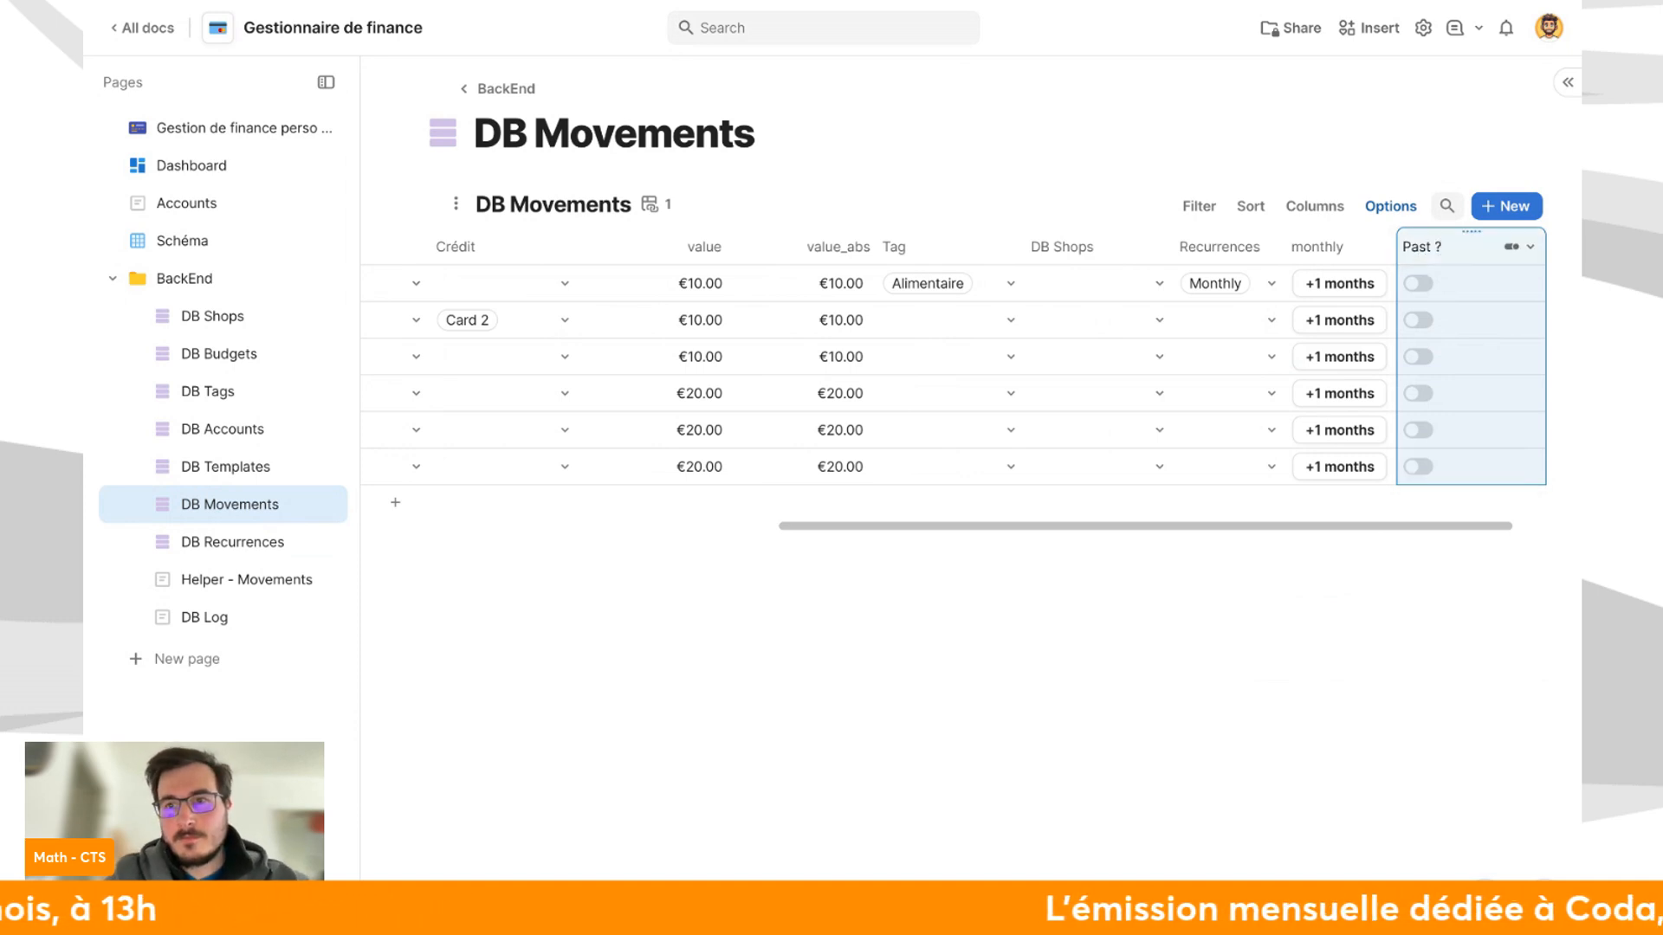
Move the "Past ?" column in front of the Name column in DB Movements and narrow the Name column.
left_click_drag(1545, 245, 489, 249)
left_click(503, 289)
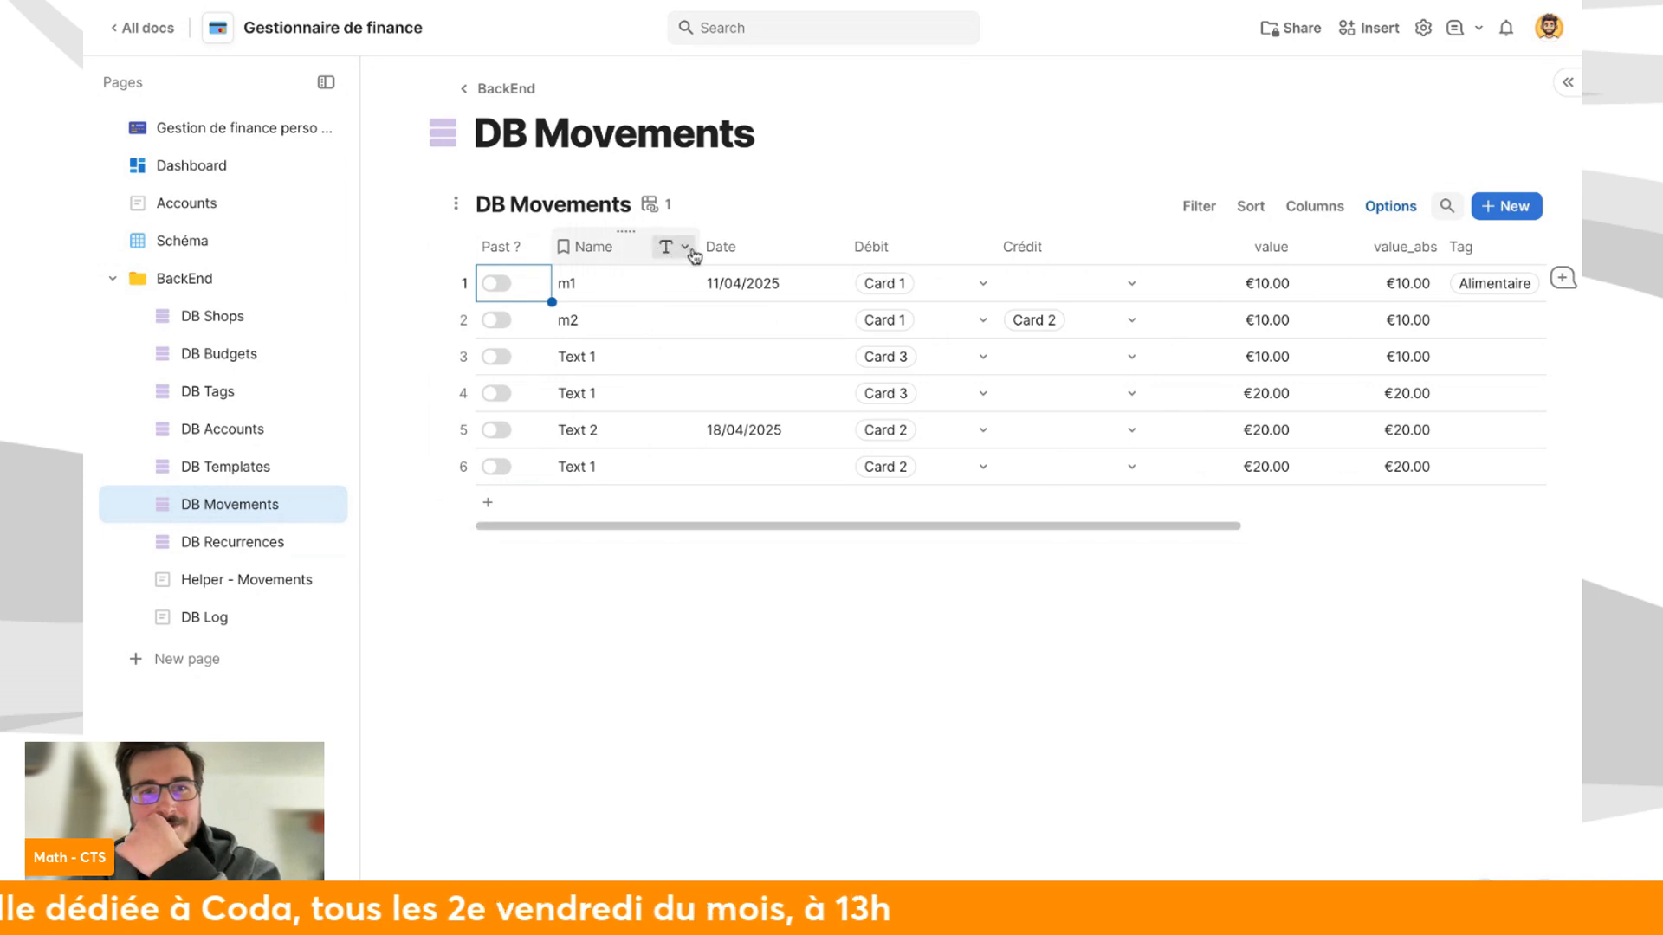
left_click_drag(699, 250, 650, 247)
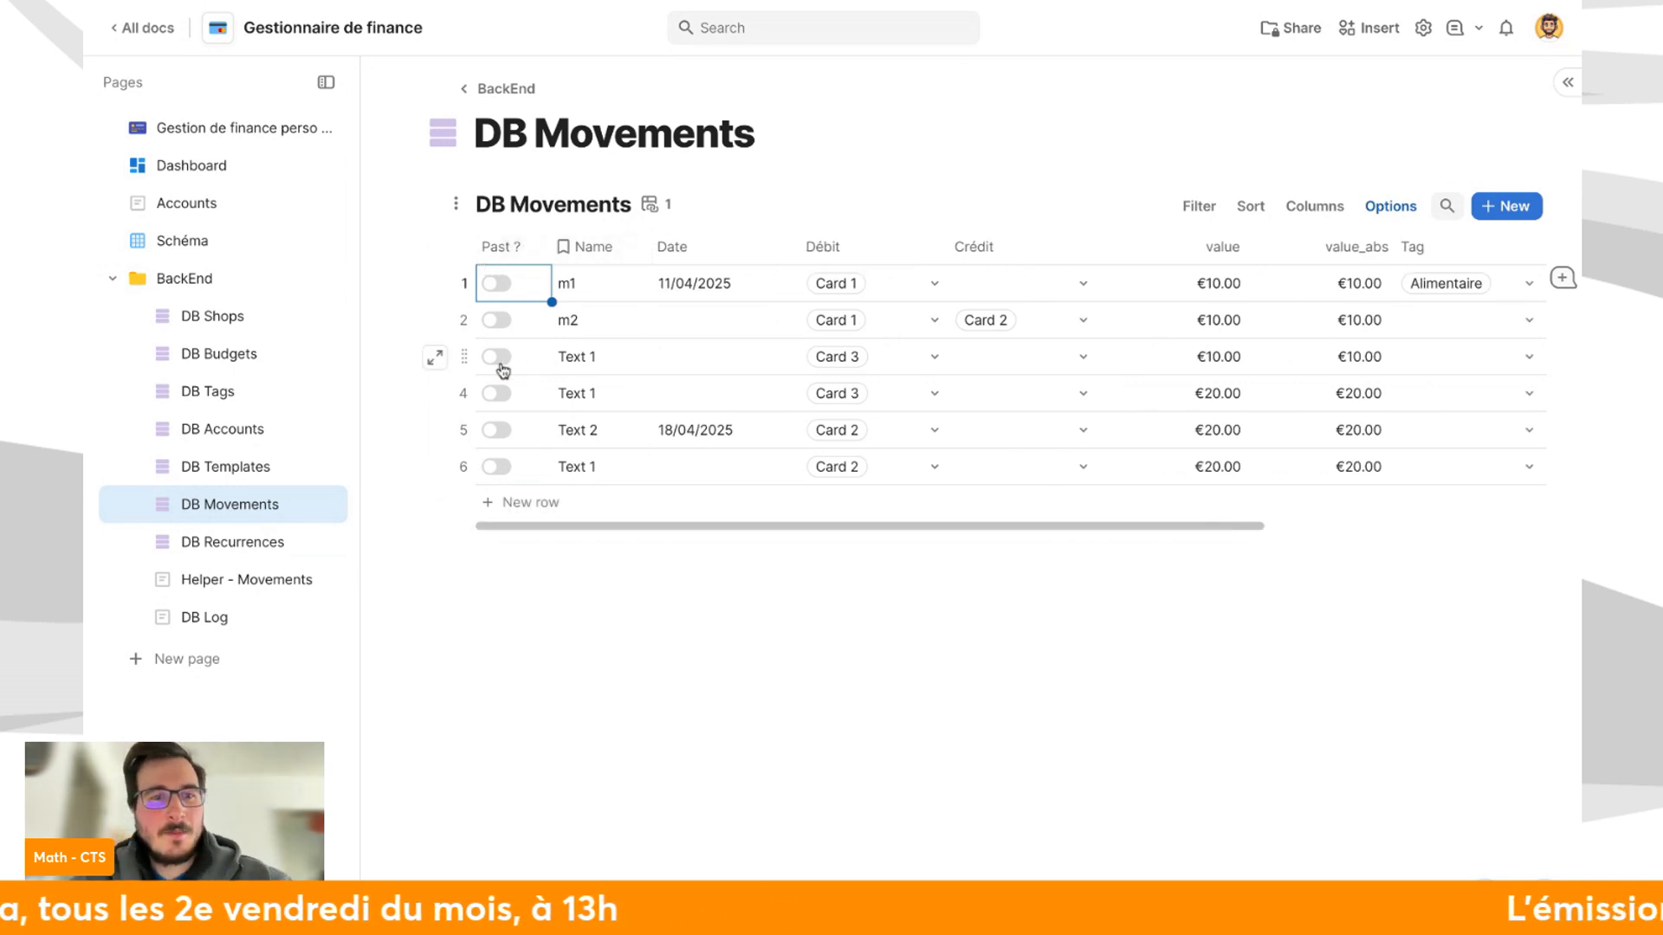